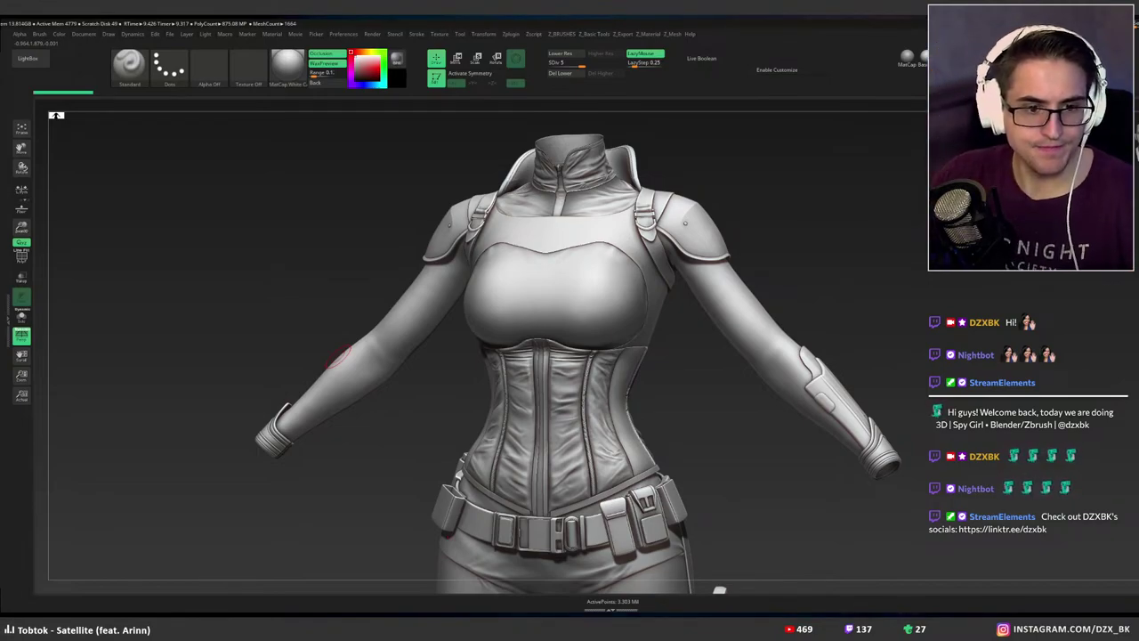
pyautogui.moveTo(814, 204); pyautogui.dragTo(821, 206)
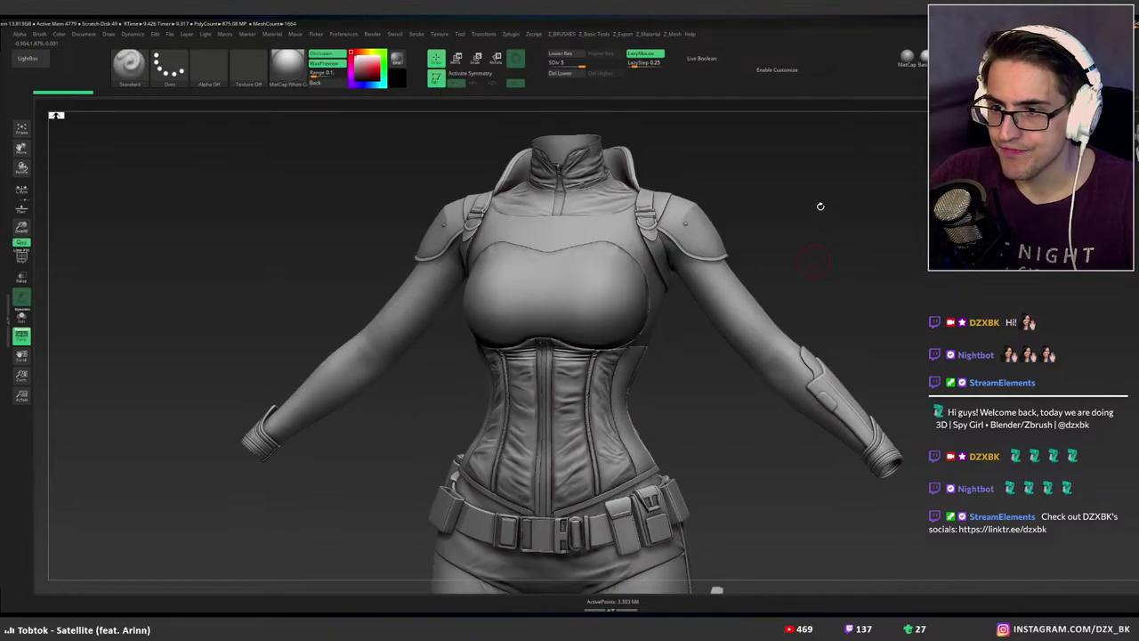
pyautogui.moveTo(816, 269); pyautogui.dragTo(789, 292)
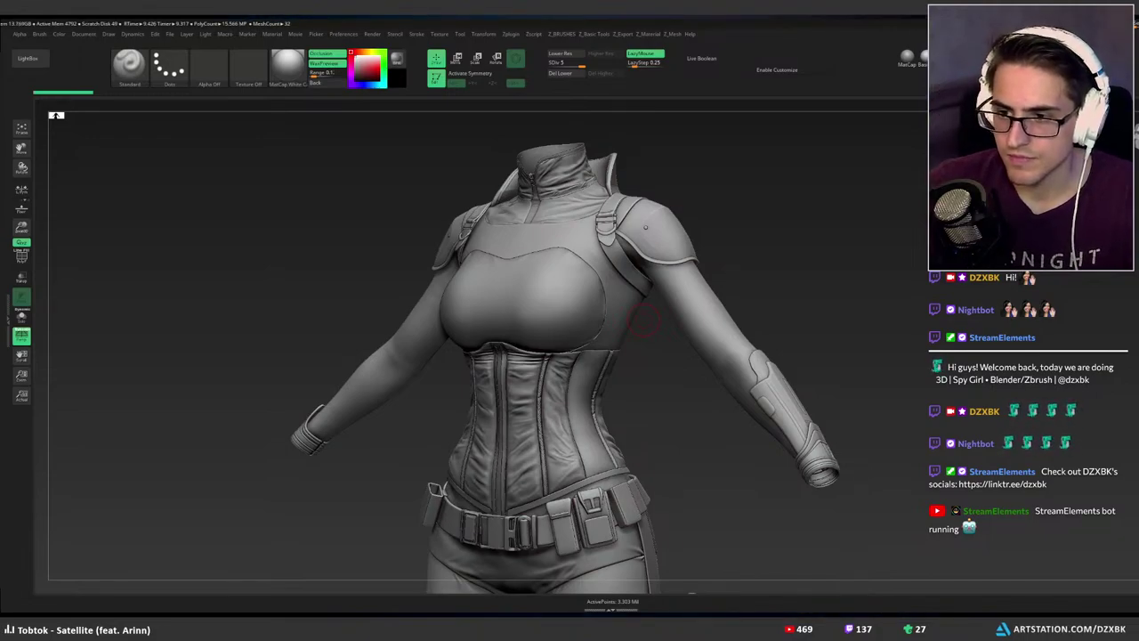
pyautogui.moveTo(821, 307); pyautogui.dragTo(858, 283)
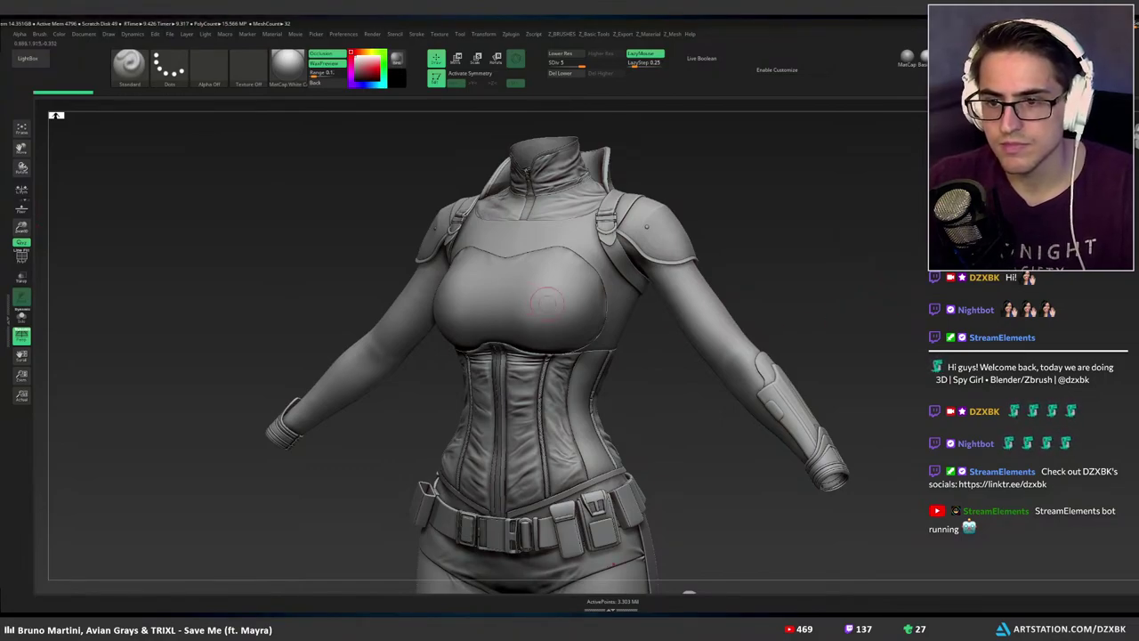
# Open the wrinkle brush folder in LightBox's brush library, and hide LightBox again.
pyautogui.click(28, 58)
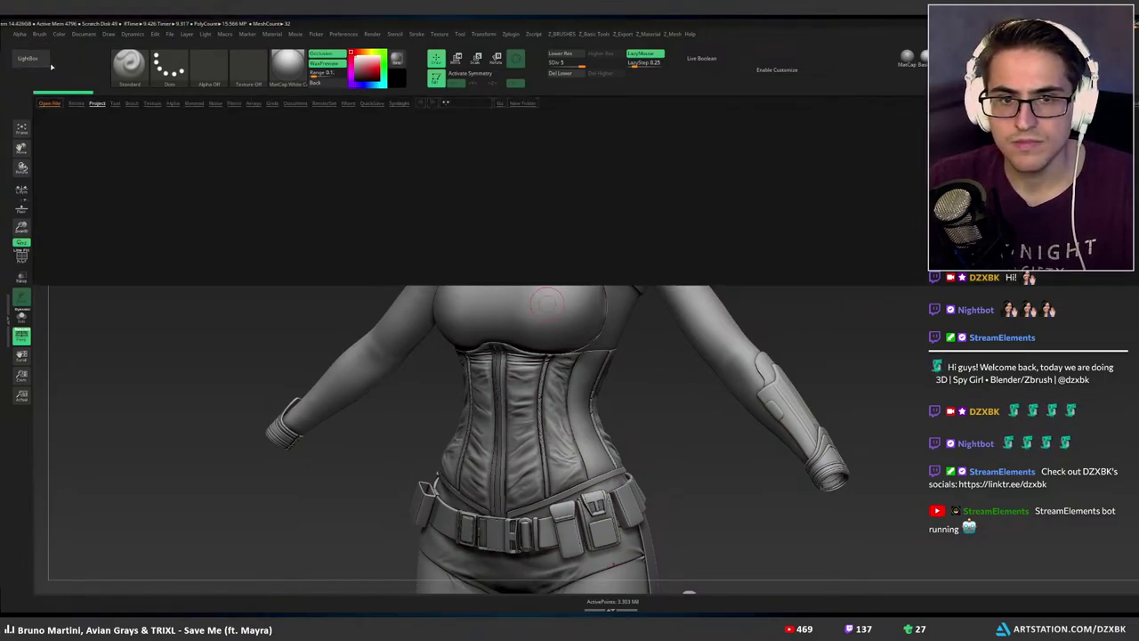
pyautogui.click(132, 103)
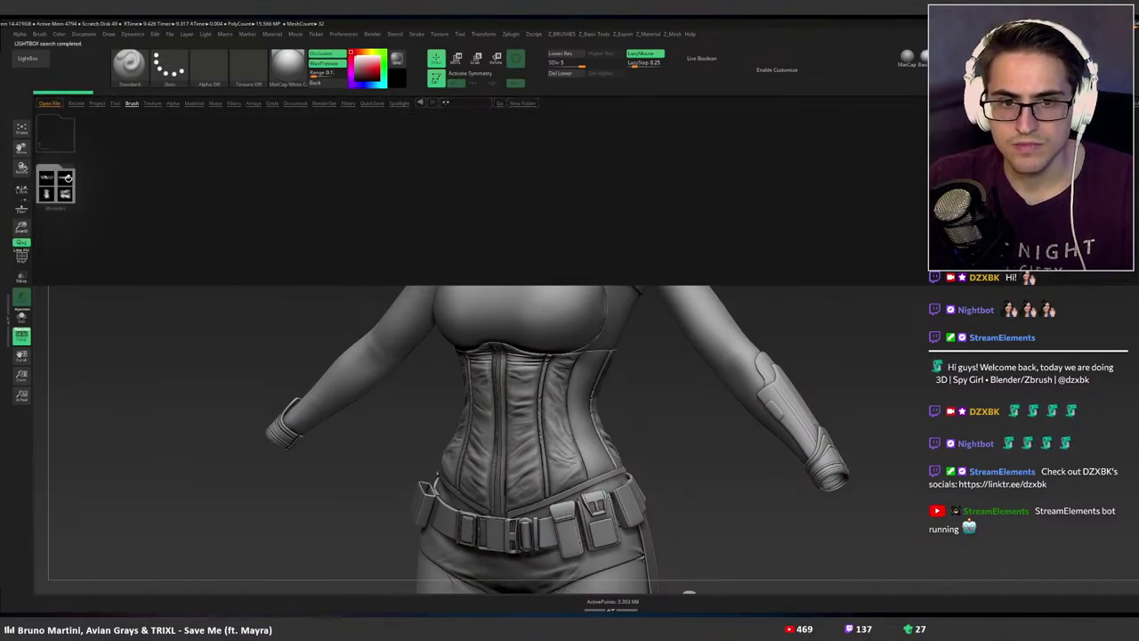
pyautogui.doubleClick(58, 183)
pyautogui.moveTo(301, 309); pyautogui.dragTo(324, 307)
pyautogui.click(29, 58)
# Make the Top1 subtool active from behind and frame the character's upper back.
pyautogui.moveTo(791, 308); pyautogui.dragTo(638, 313)
pyautogui.keyDown('alt'); pyautogui.click(647, 304); pyautogui.keyUp('alt')
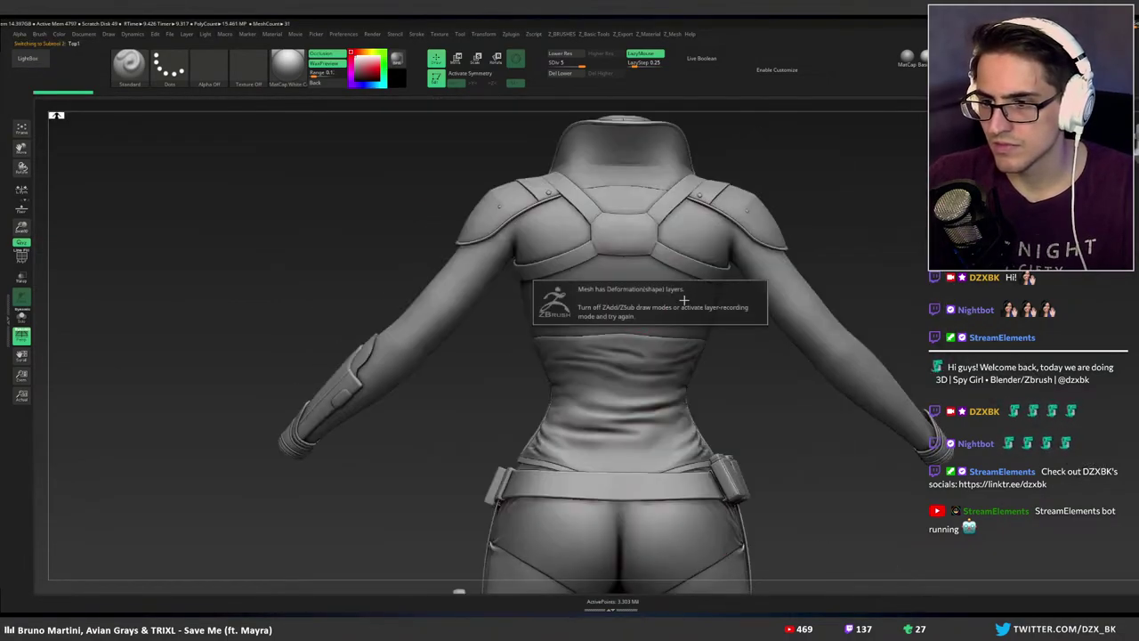
pyautogui.keyDown('alt'); pyautogui.moveTo(754, 273); pyautogui.dragTo(638, 294); pyautogui.keyUp('alt')
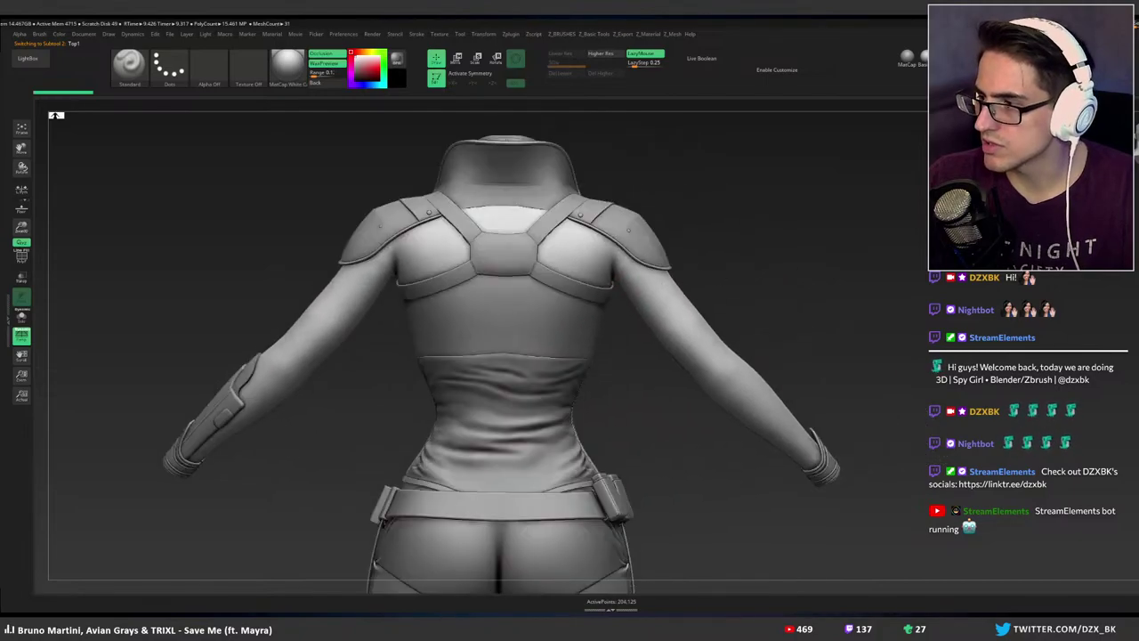
pyautogui.press('shift')
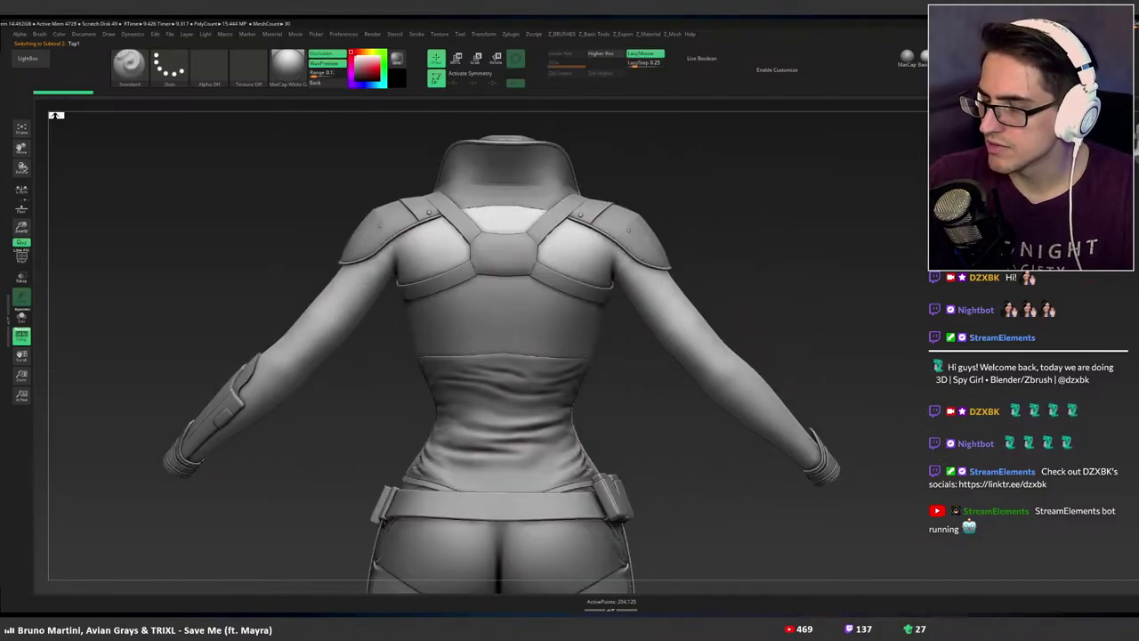
pyautogui.keyDown('alt'); pyautogui.moveTo(720, 273); pyautogui.dragTo(771, 286); pyautogui.keyUp('alt')
pyautogui.keyDown('alt'); pyautogui.moveTo(665, 285); pyautogui.dragTo(699, 317, button='right'); pyautogui.keyUp('alt')
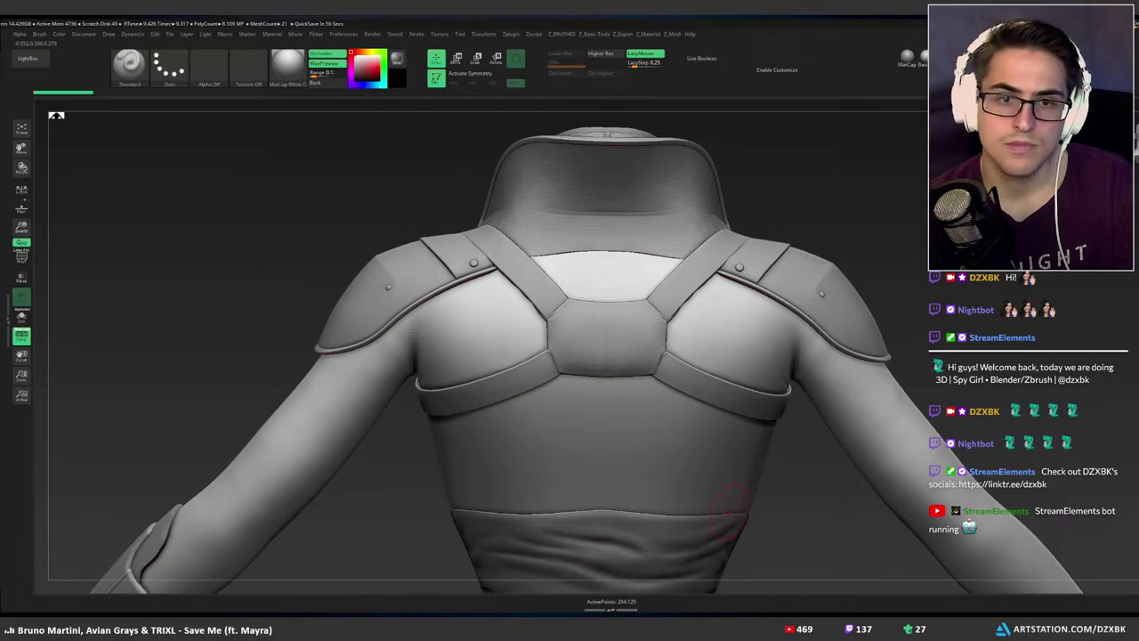
# Try a diagonal fabric fold below the harness on the back with the Wrinkles_44 brush, and undo it.
pyautogui.press(',')
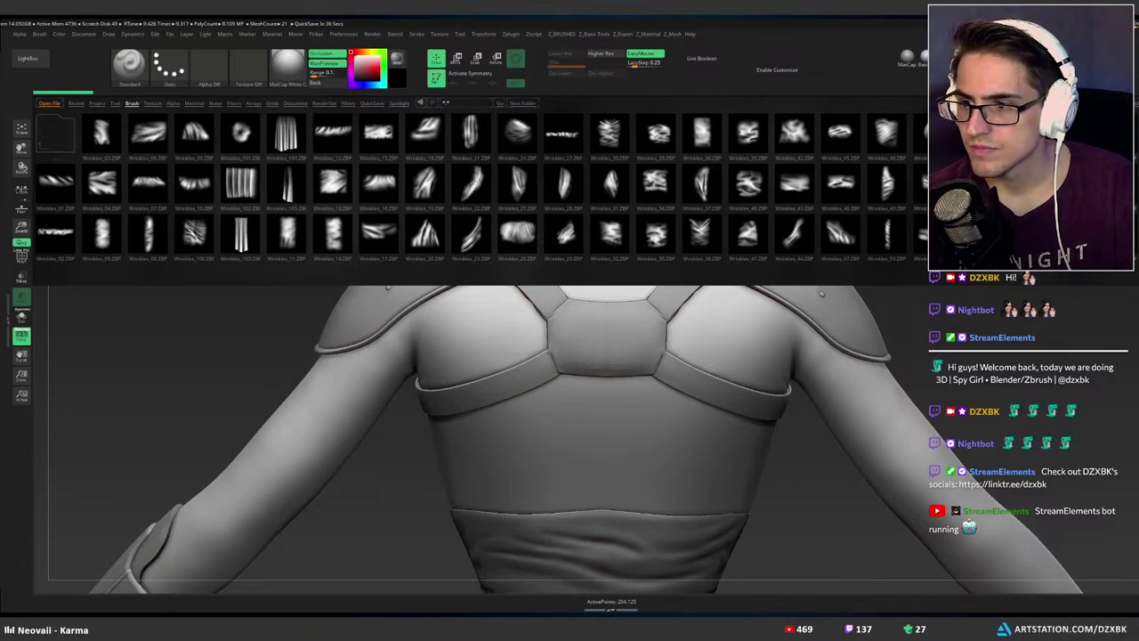
pyautogui.doubleClick(787, 238)
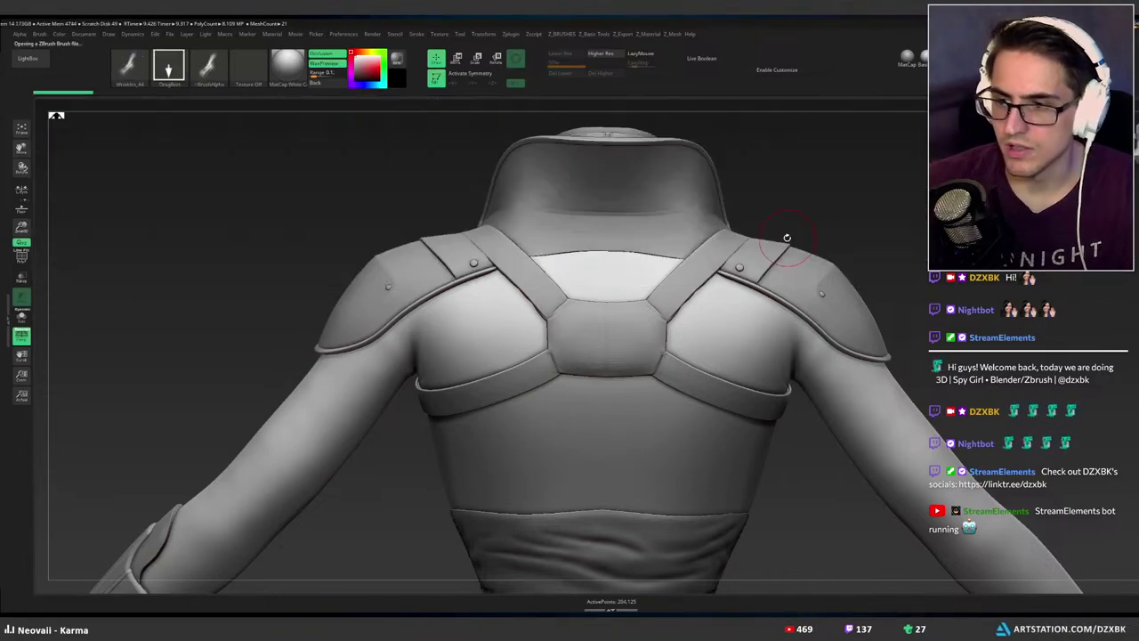
pyautogui.moveTo(631, 422)
pyautogui.mouseDown()
pyautogui.moveTo(733, 452)
pyautogui.moveTo(790, 378)
pyautogui.moveTo(740, 267)
pyautogui.moveTo(666, 258)
pyautogui.mouseUp()
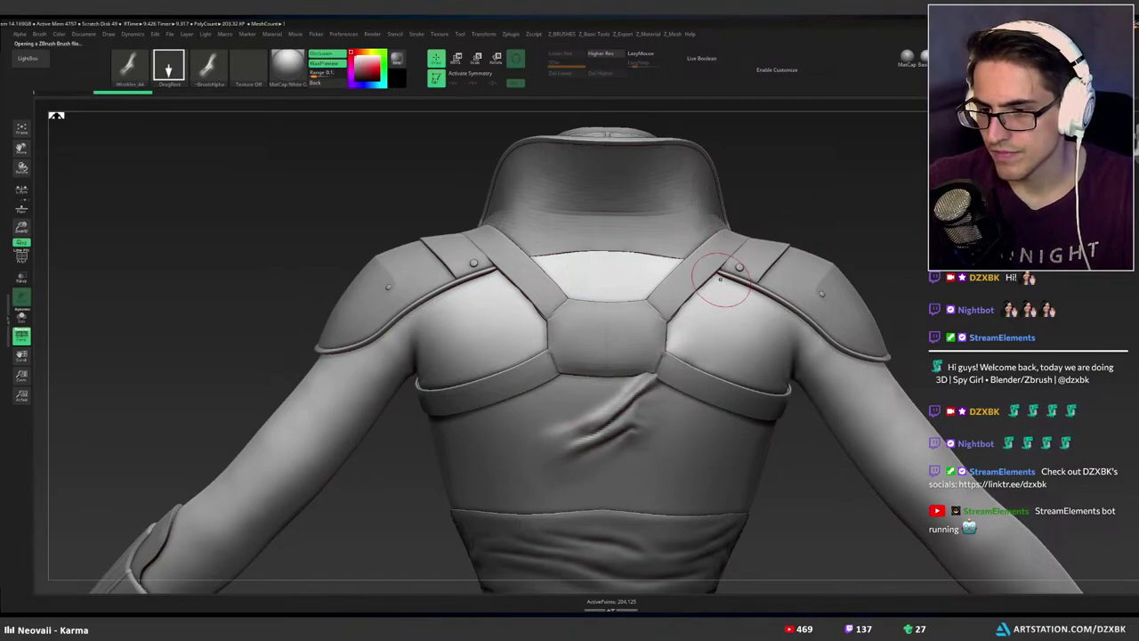
pyautogui.press('ctrl')
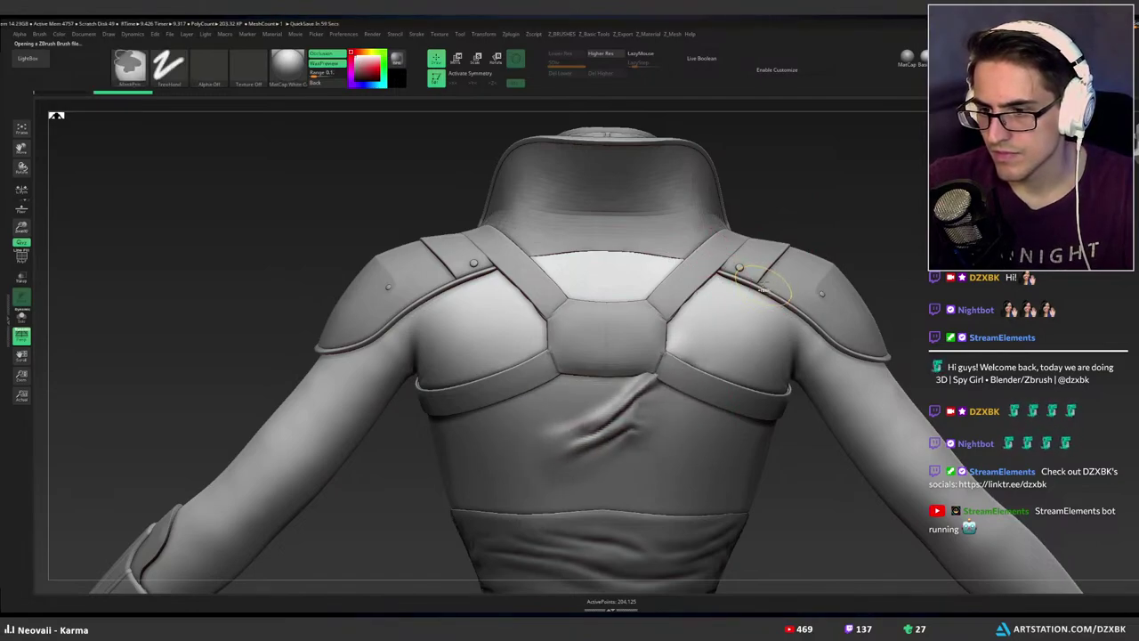
pyautogui.hotkey('ctrl', 'z')
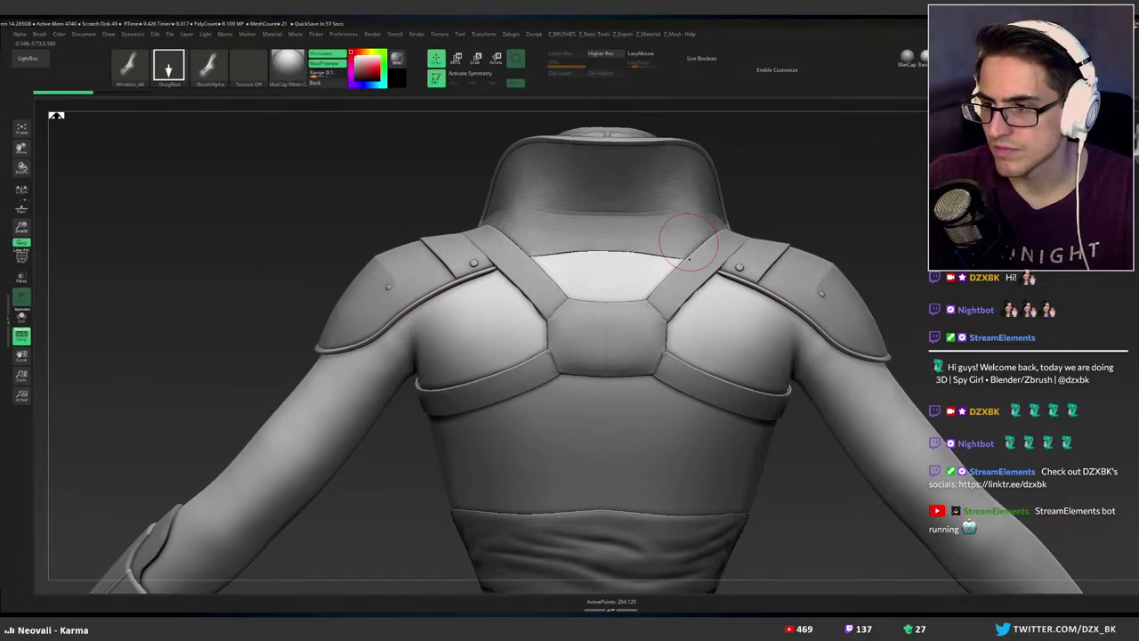
# Try the Wrinkles_23 brush for folds across the back below the harness, and undo the stamp.
pyautogui.click(28, 58)
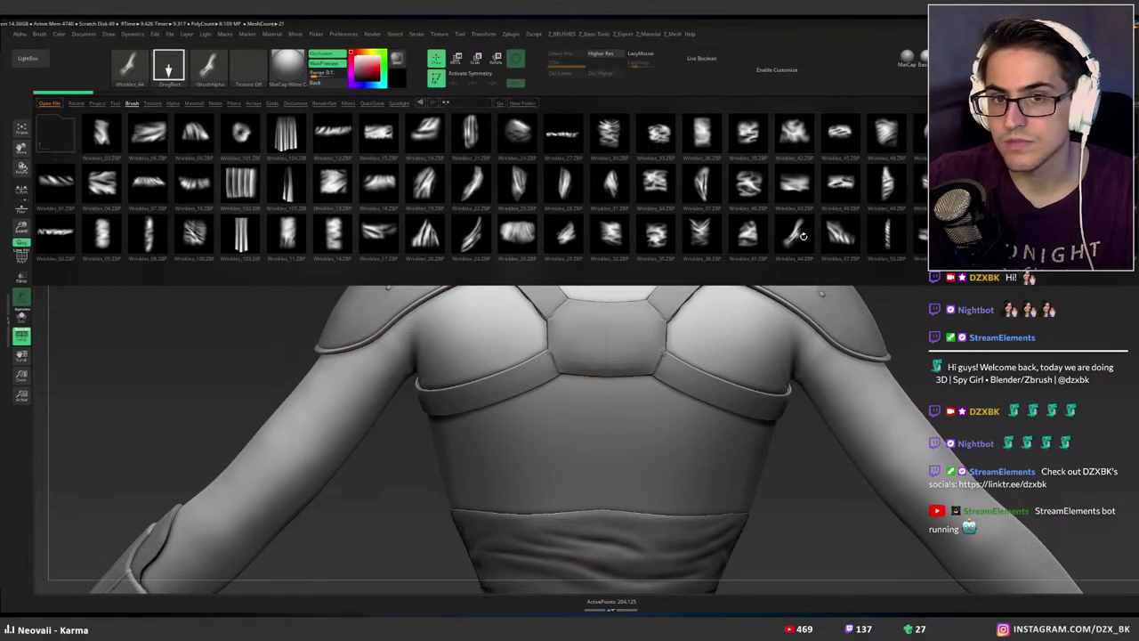
pyautogui.moveTo(865, 229); pyautogui.dragTo(859, 230)
pyautogui.hscroll(8, 859, 230)
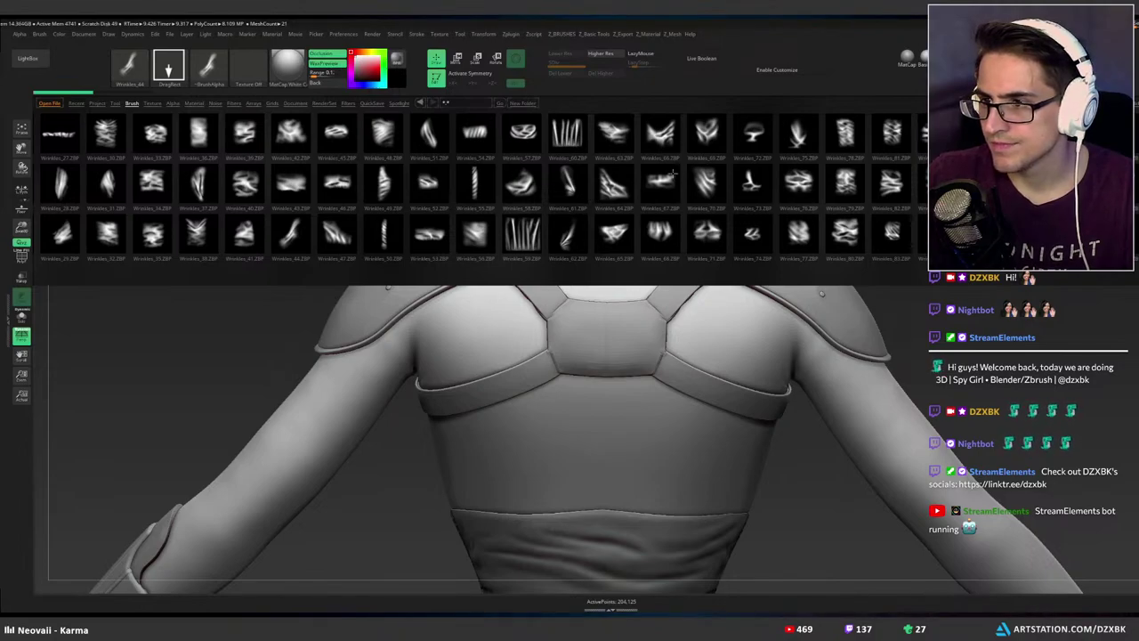
pyautogui.moveTo(524, 193); pyautogui.dragTo(614, 193)
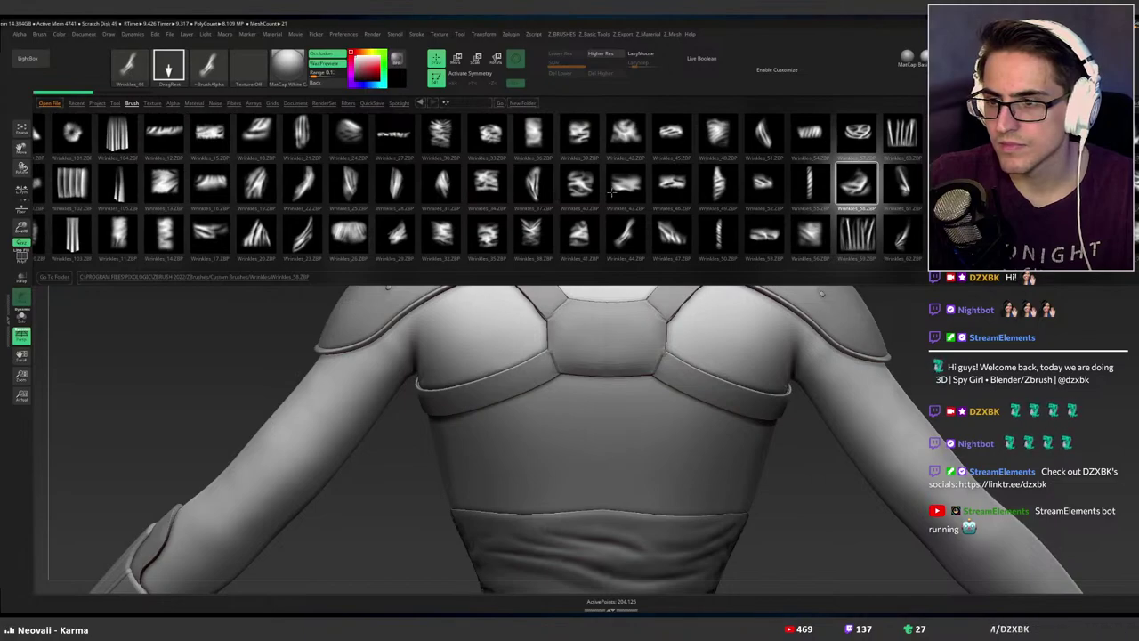
pyautogui.moveTo(464, 198); pyautogui.dragTo(633, 206)
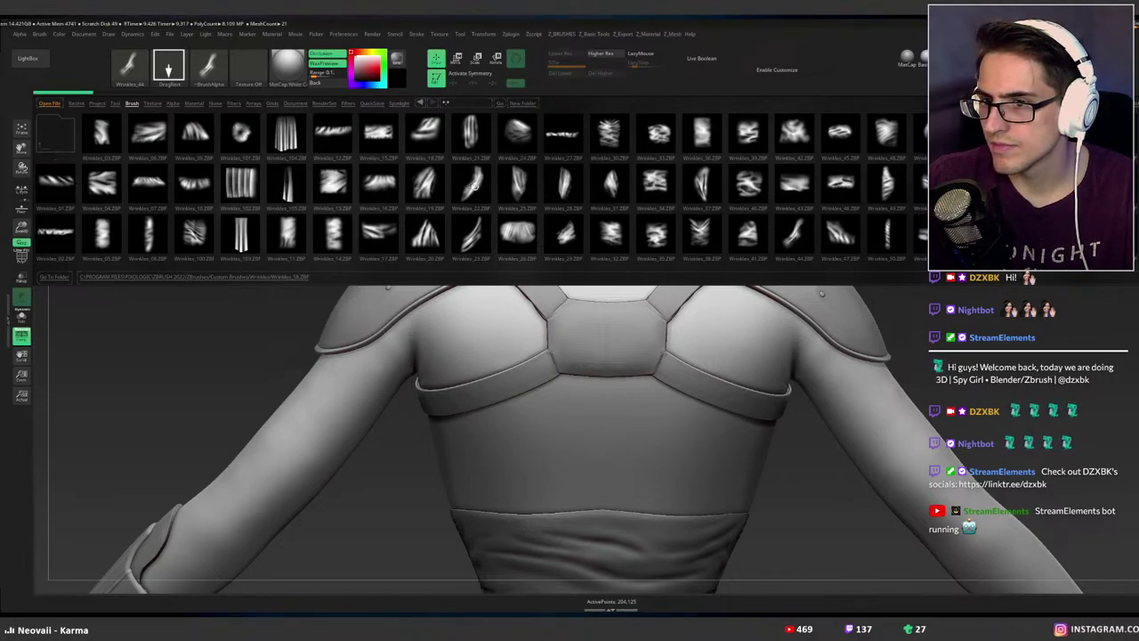
pyautogui.doubleClick(471, 232)
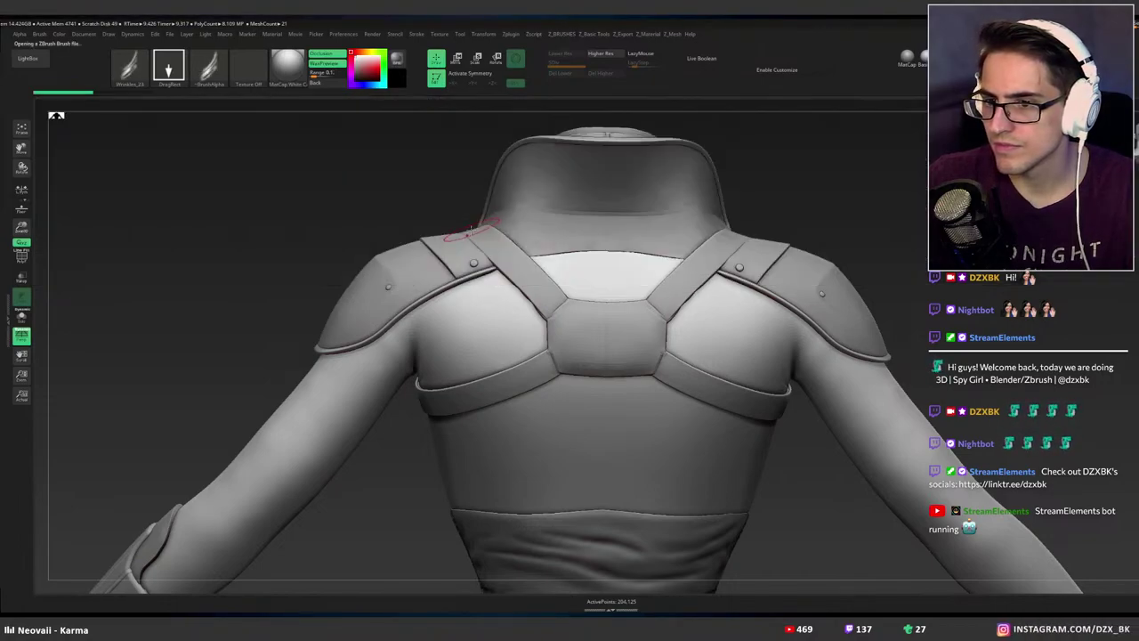
pyautogui.moveTo(549, 432)
pyautogui.mouseDown()
pyautogui.moveTo(660, 414)
pyautogui.moveTo(621, 273)
pyautogui.mouseUp()
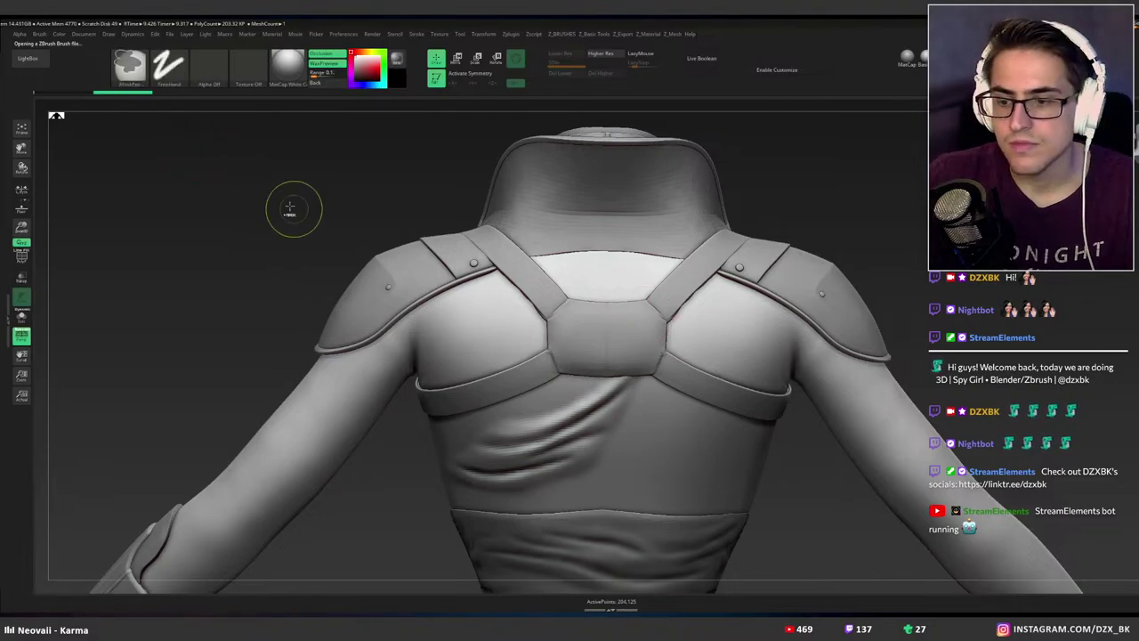
pyautogui.hotkey('ctrl', 'z')
# Try the Wrinkles_75 brush on the middle of the back below the harness, and undo the stamp.
pyautogui.press(',')
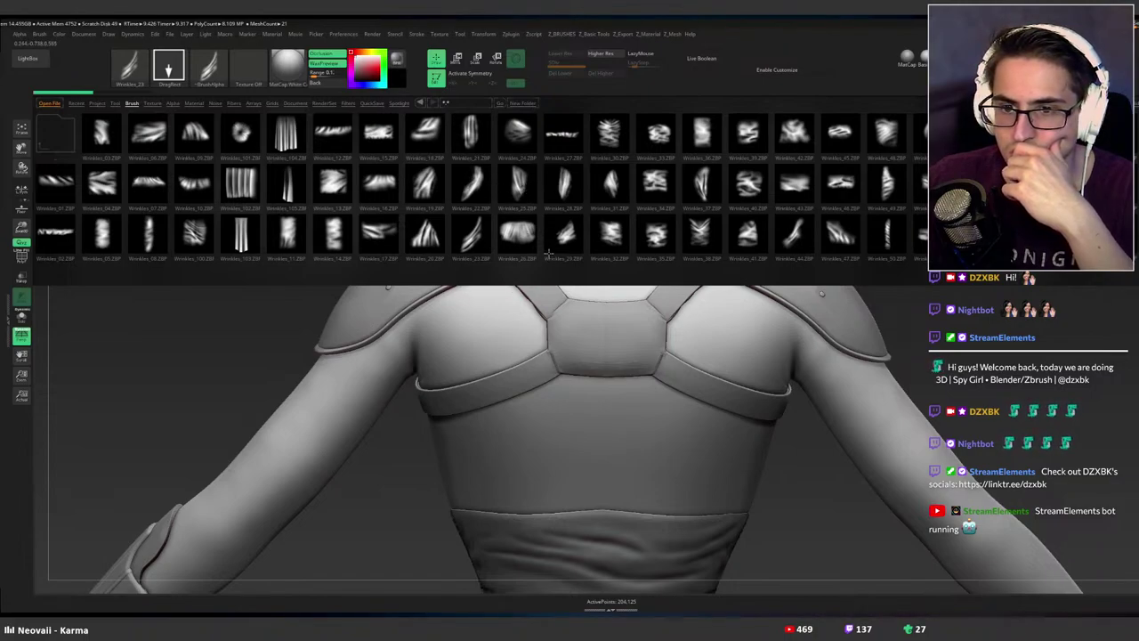
pyautogui.scroll(-5, 570, 224)
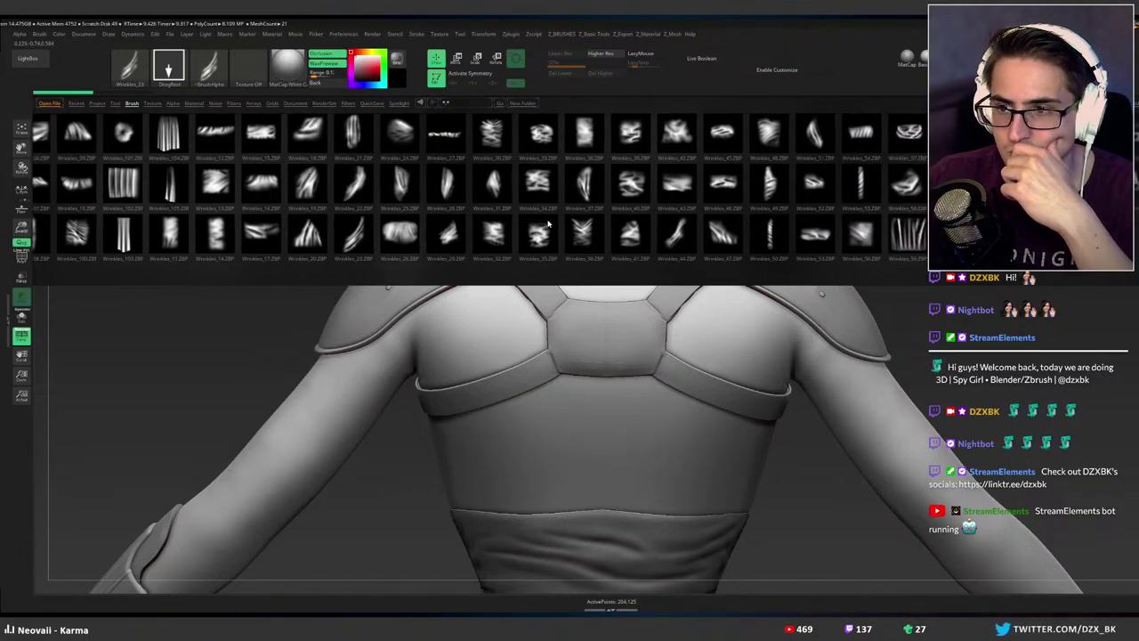
pyautogui.scroll(-1, 539, 217)
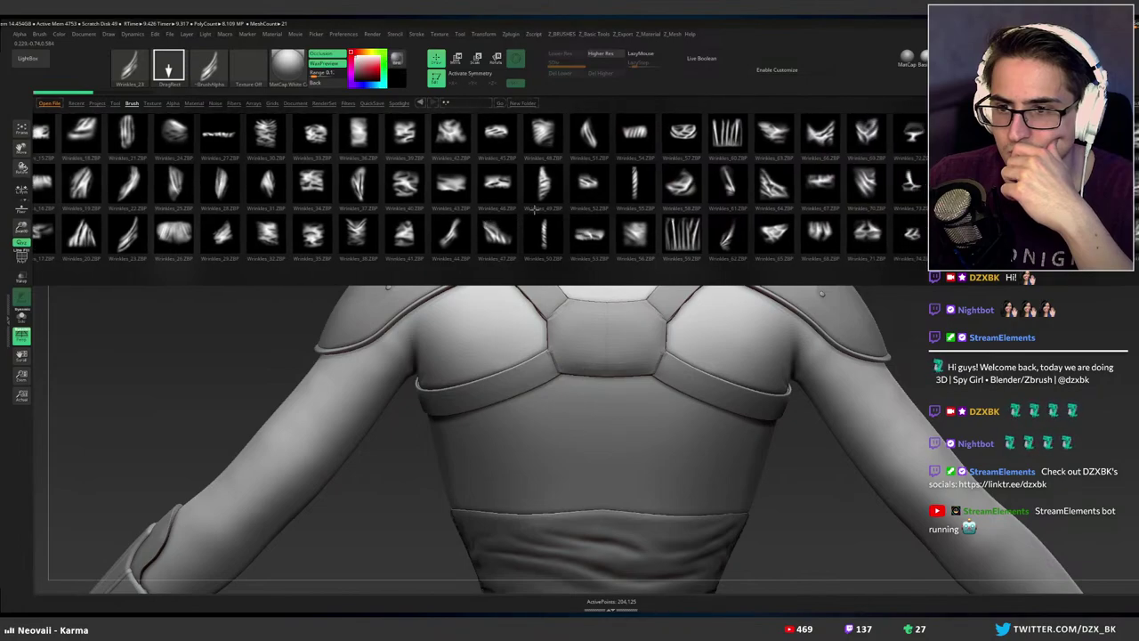
pyautogui.scroll(-7, 534, 210)
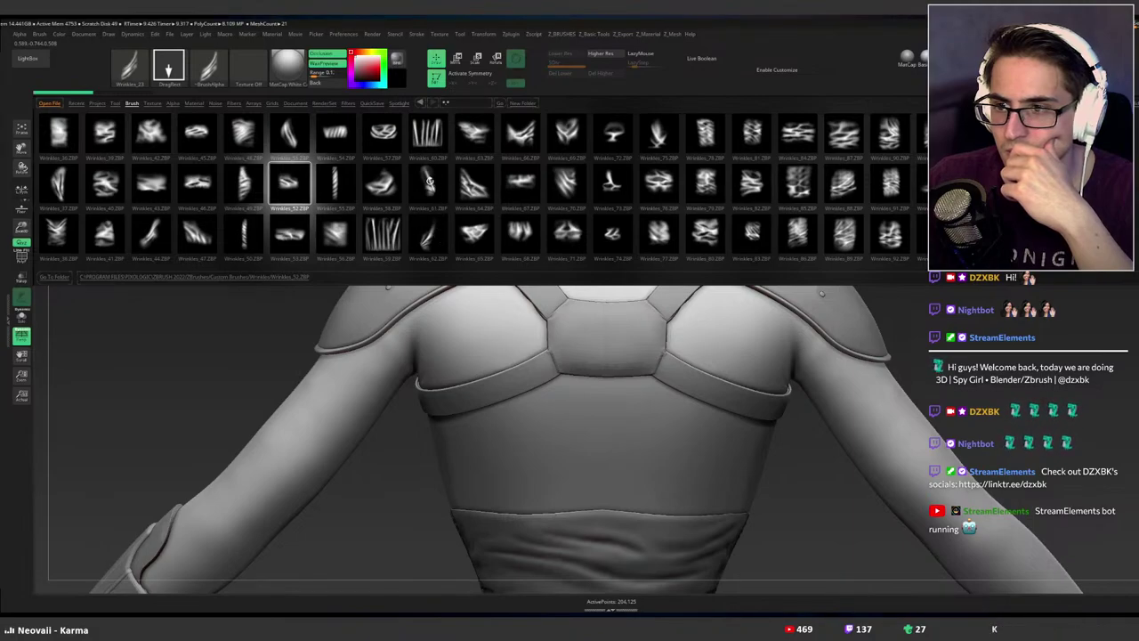
pyautogui.click(652, 134)
pyautogui.moveTo(582, 414); pyautogui.dragTo(730, 398)
pyautogui.hotkey('ctrl', 'z')
pyautogui.hotkey('ctrl', 'z')
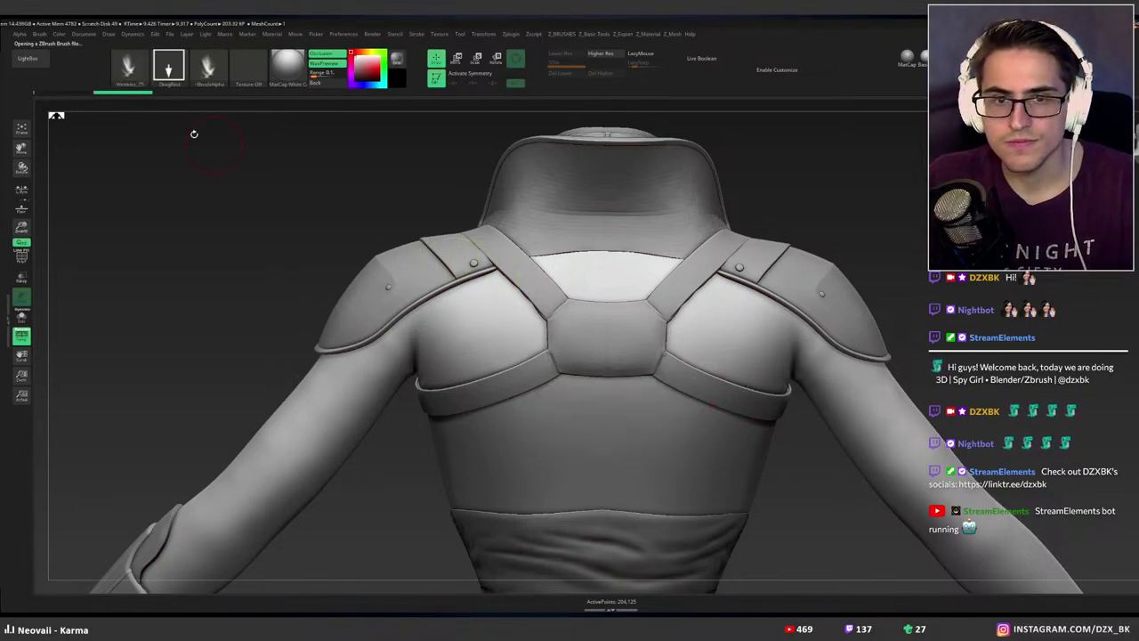
# Look through the wrinkle brushes, try further stamps on the back with Wrinkles_44, and undo them.
pyautogui.click(34, 60)
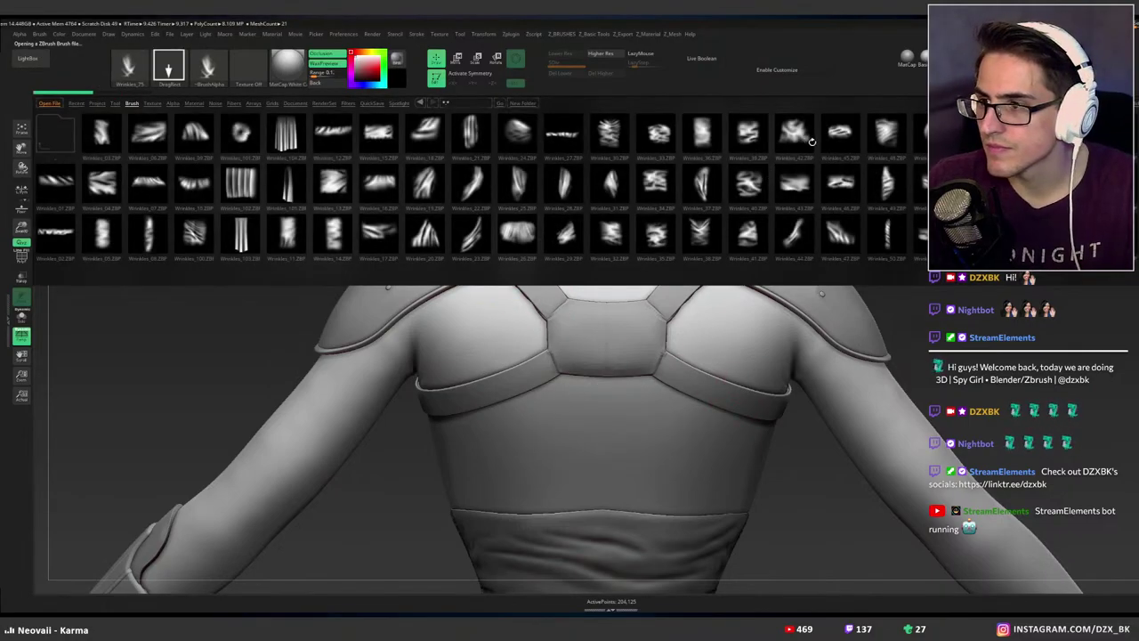
pyautogui.moveTo(933, 138); pyautogui.dragTo(757, 140)
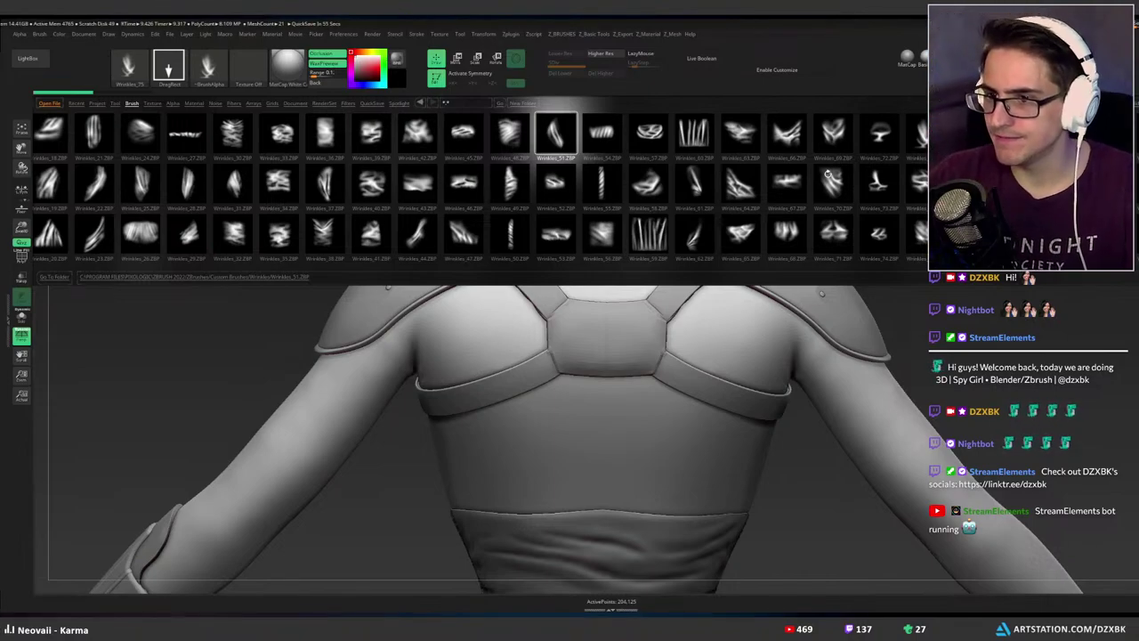
pyautogui.moveTo(921, 187); pyautogui.dragTo(577, 186)
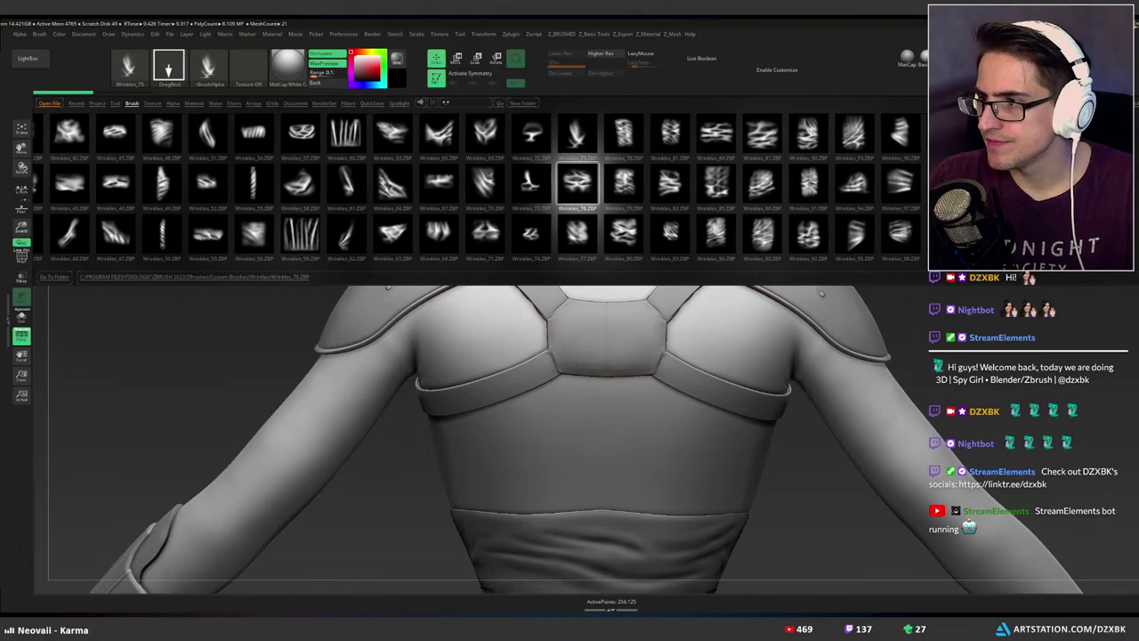
pyautogui.moveTo(728, 178); pyautogui.dragTo(974, 192)
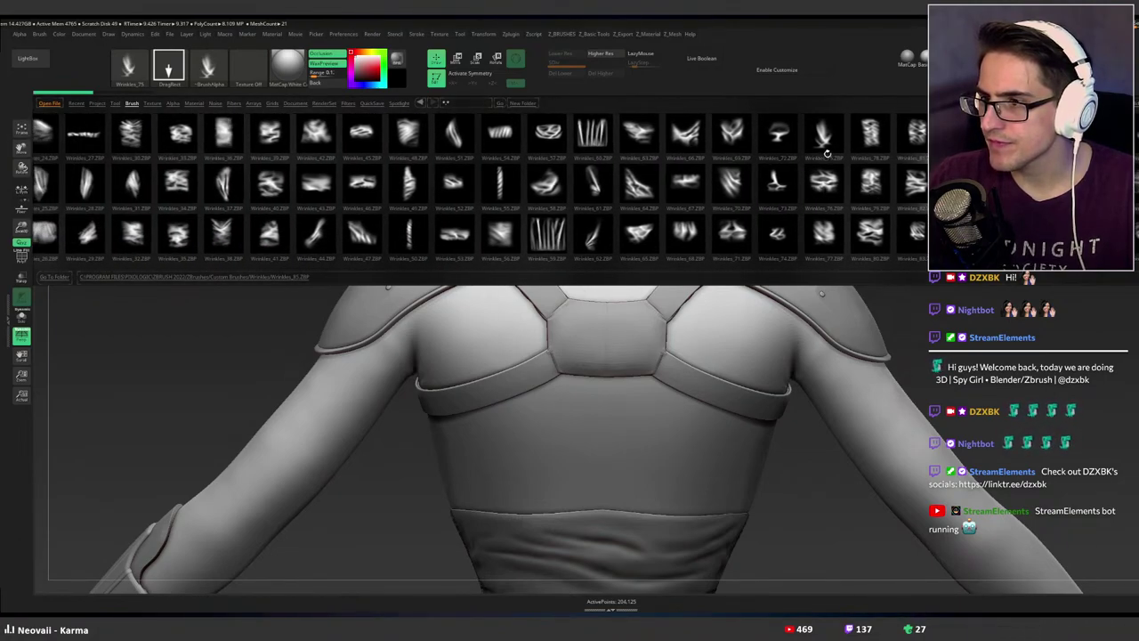
pyautogui.moveTo(779, 186); pyautogui.dragTo(1066, 194)
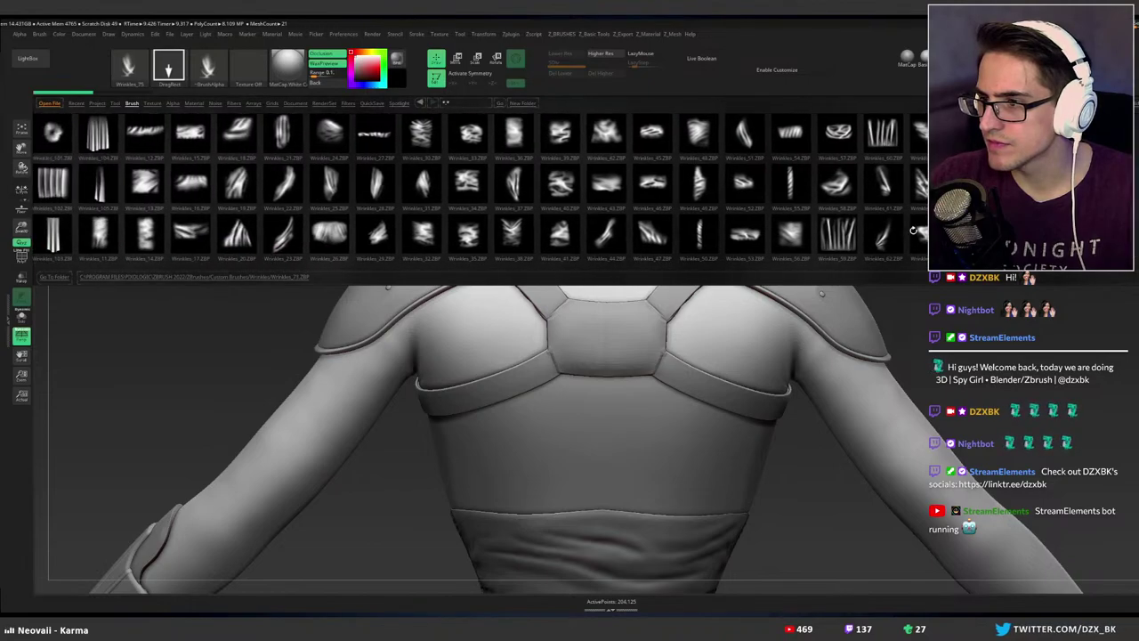
pyautogui.moveTo(775, 207)
pyautogui.mouseDown()
pyautogui.moveTo(841, 207)
pyautogui.moveTo(805, 206)
pyautogui.mouseUp()
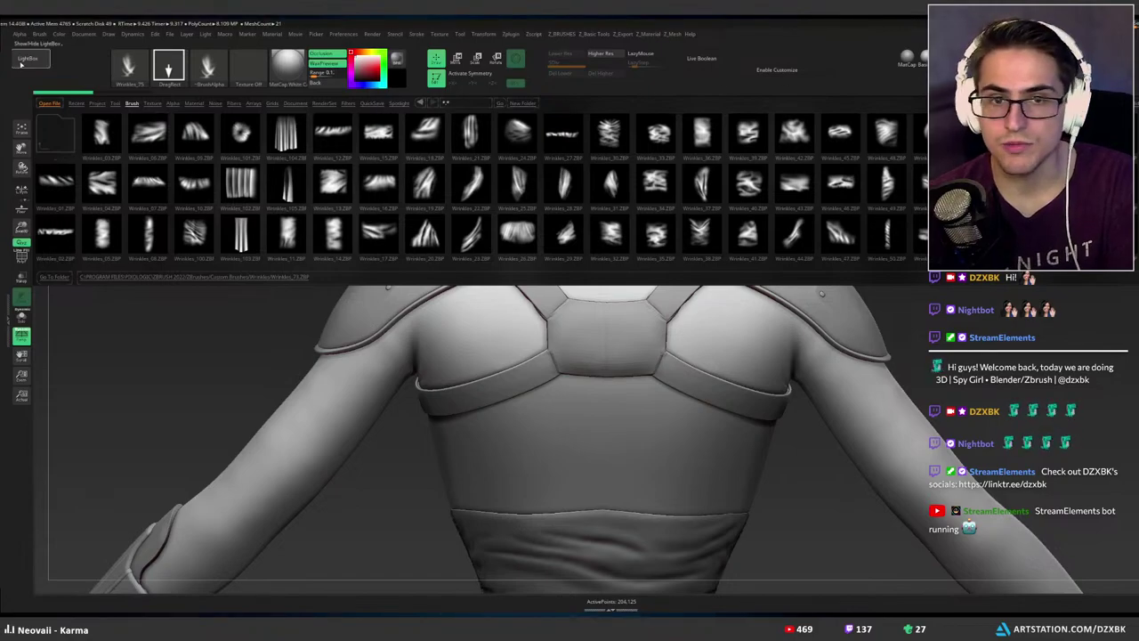
pyautogui.doubleClick(767, 183)
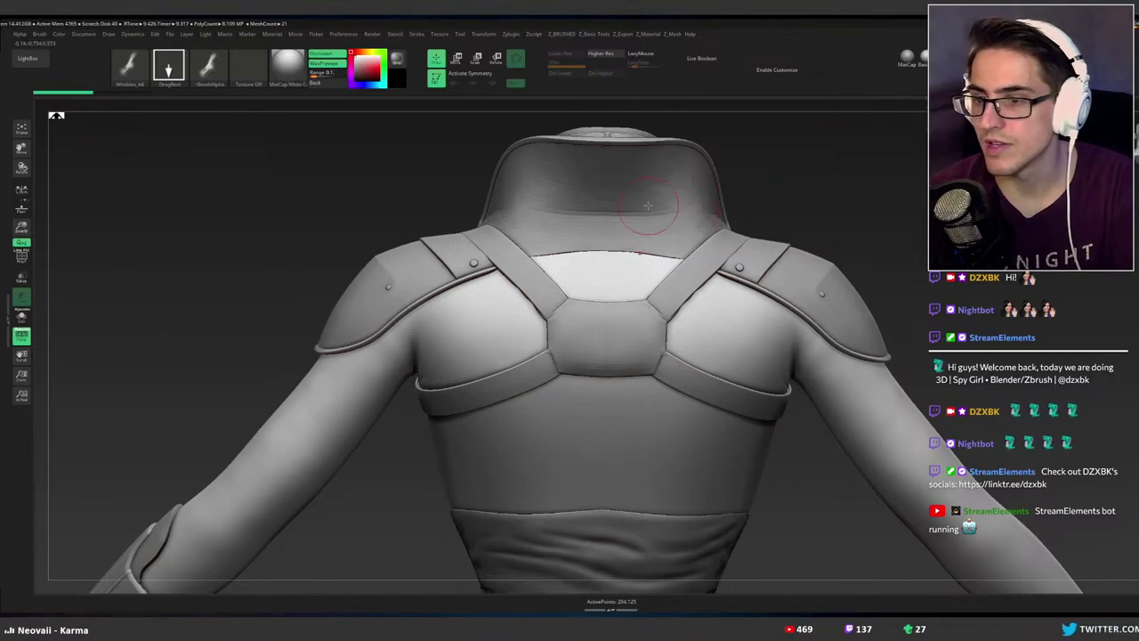
pyautogui.moveTo(576, 418); pyautogui.dragTo(663, 453)
pyautogui.moveTo(724, 423)
pyautogui.mouseDown()
pyautogui.moveTo(725, 443)
pyautogui.moveTo(733, 434)
pyautogui.mouseUp()
pyautogui.hotkey('ctrl', 'z')
pyautogui.moveTo(597, 443)
pyautogui.mouseDown()
pyautogui.moveTo(673, 440)
pyautogui.moveTo(681, 380)
pyautogui.moveTo(668, 360)
pyautogui.mouseUp()
pyautogui.hotkey('ctrl', 'z')
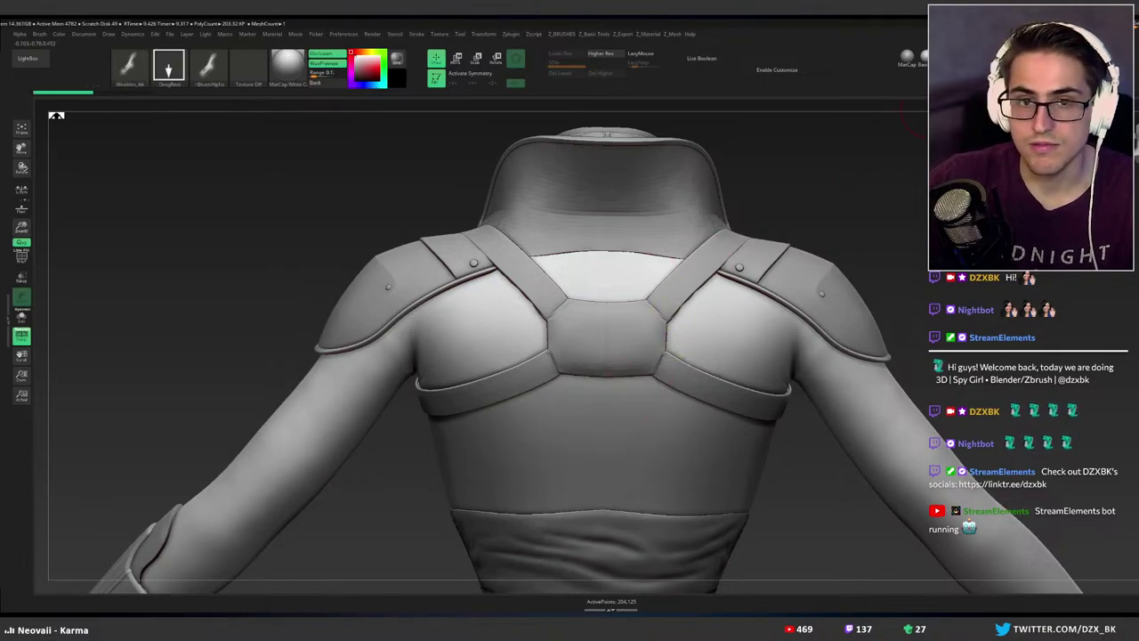
# Try diagonal Wrinkles_44 folds on the middle of the back around the harness plate, and undo each stamp.
pyautogui.press('space')
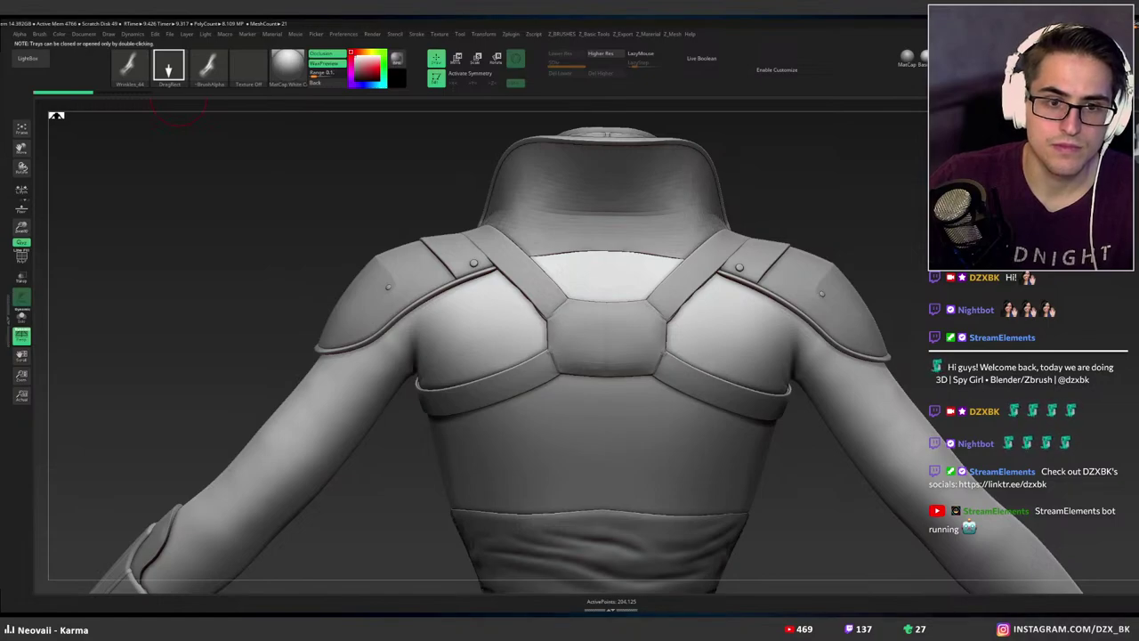
pyautogui.click(2, 203)
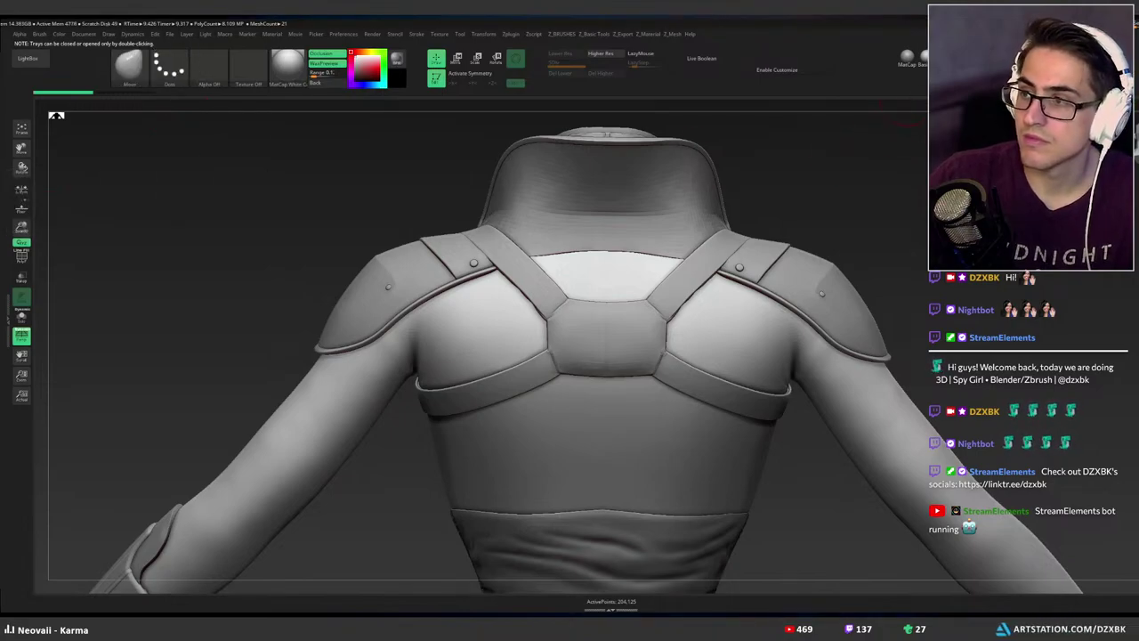
pyautogui.click(974, 67)
pyautogui.moveTo(599, 423); pyautogui.dragTo(703, 354)
pyautogui.hotkey('ctrl', 'z')
pyautogui.moveTo(602, 454); pyautogui.dragTo(707, 365)
pyautogui.hotkey('ctrl', 'z')
pyautogui.press('3')
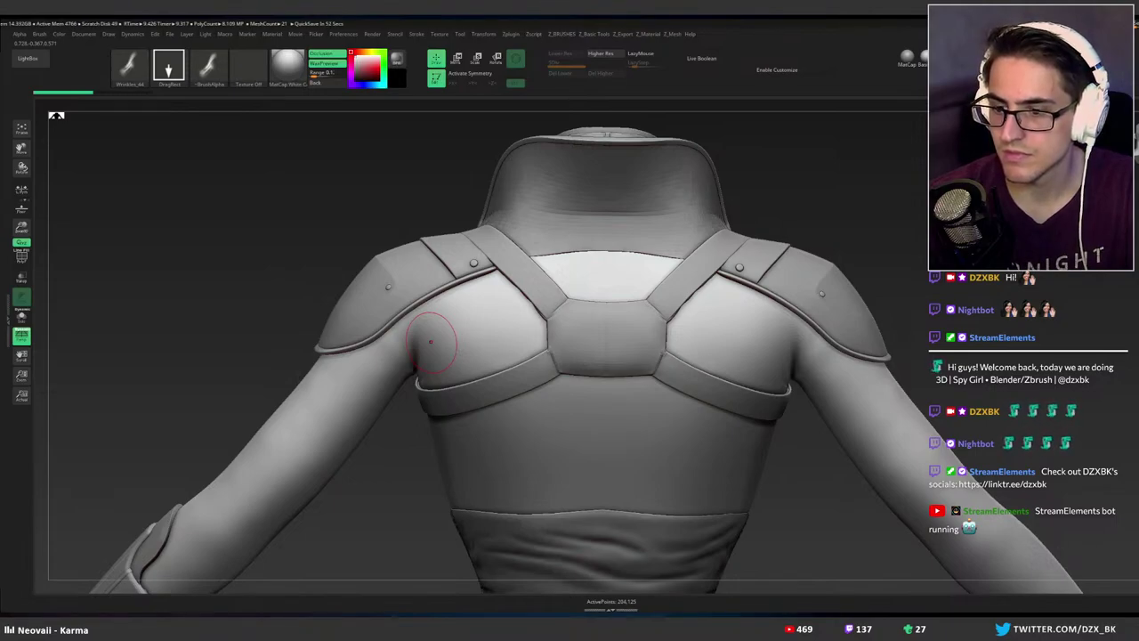
# Try a single Wrinkles_44 fold on one shoulder blade just above the lower harness strap, and undo it.
pyautogui.click(804, 187)
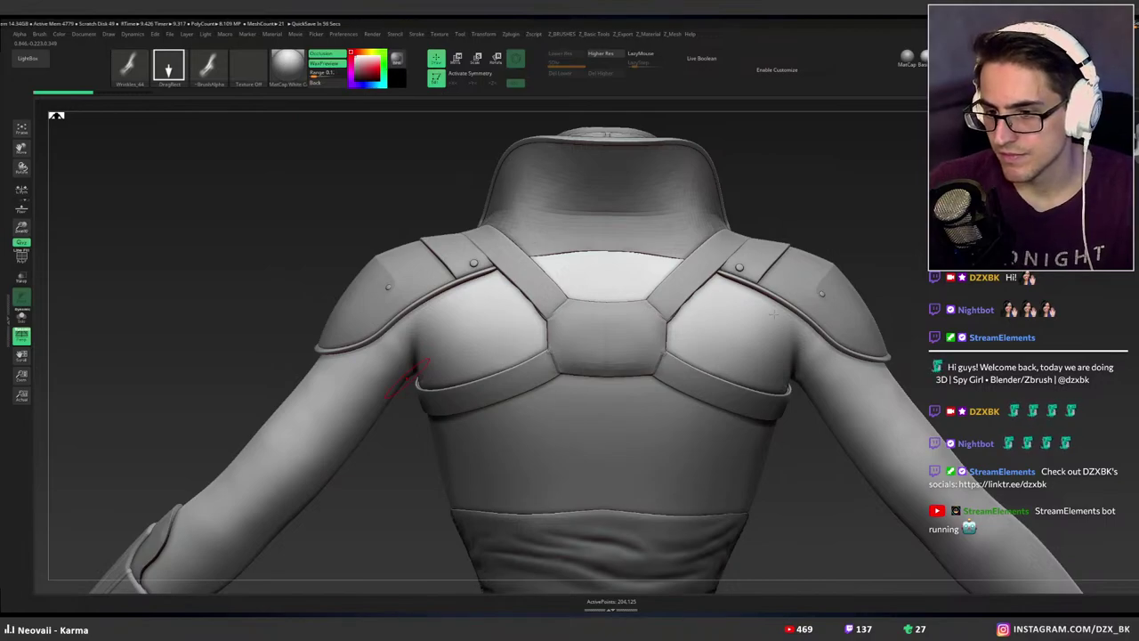
pyautogui.moveTo(737, 375); pyautogui.dragTo(783, 385)
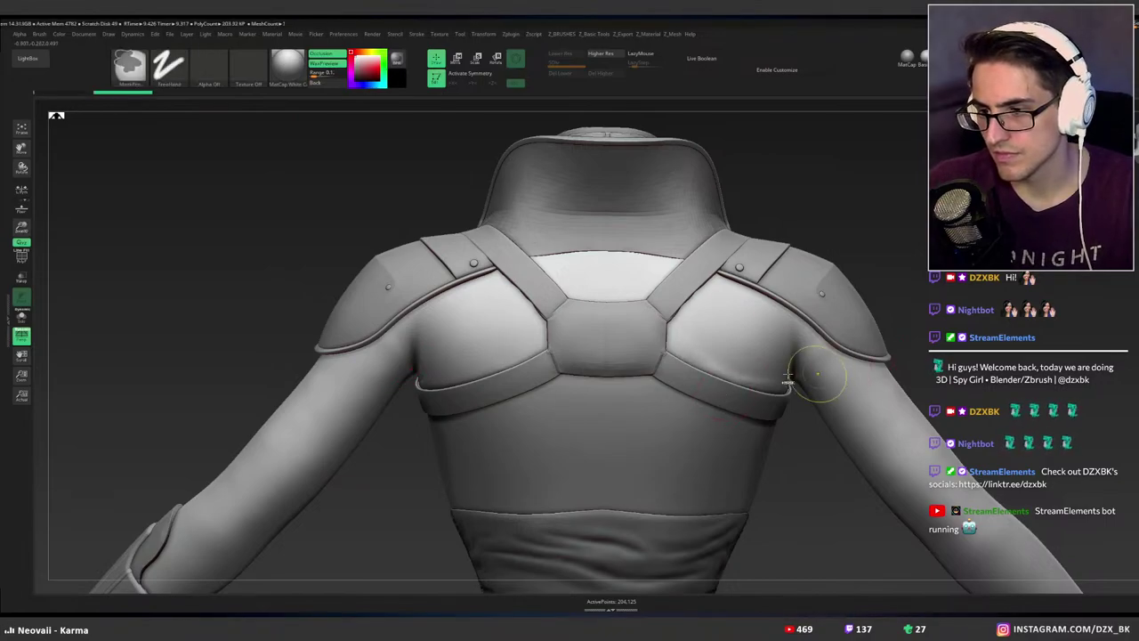
pyautogui.hotkey('ctrl', 'z')
# Activate symmetry and subdivide the top twice to subdivision level 3.
pyautogui.keyDown('alt'); pyautogui.moveTo(720, 367); pyautogui.dragTo(620, 350, button='right'); pyautogui.keyUp('alt')
pyautogui.press('x')
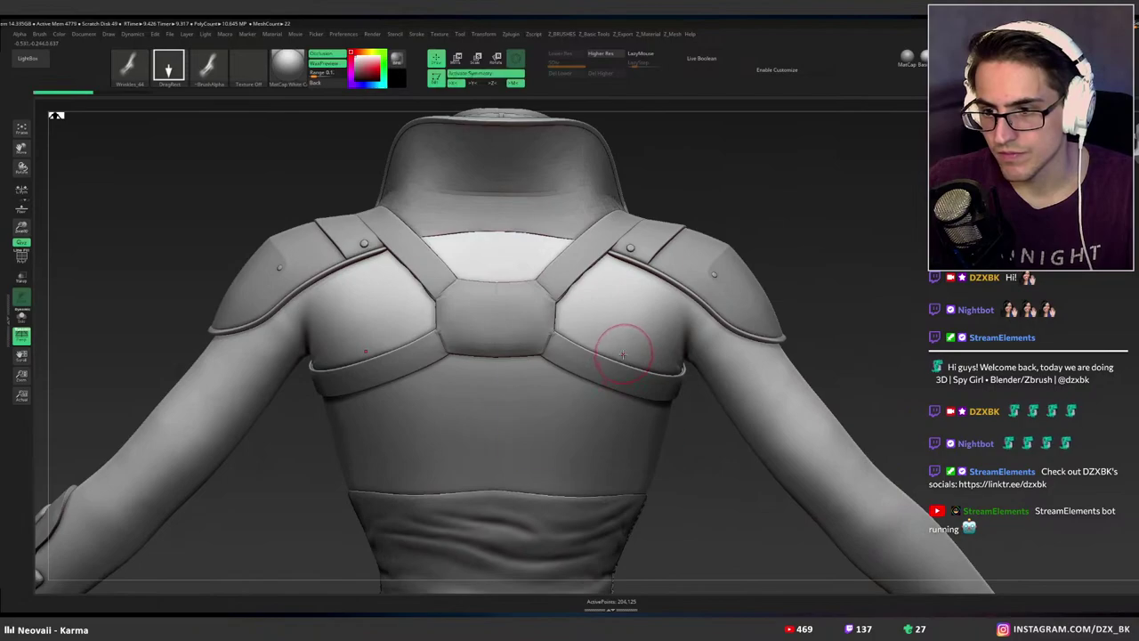
pyautogui.press('space')
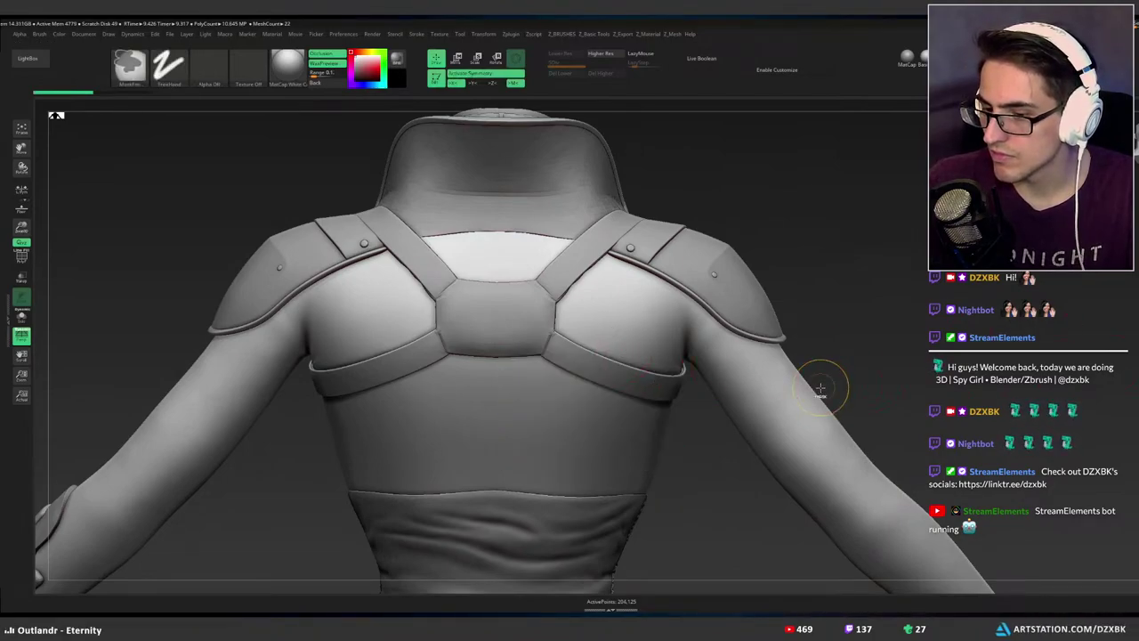
pyautogui.hotkey('ctrl', 'd')
pyautogui.hotkey('ctrl', 'd')
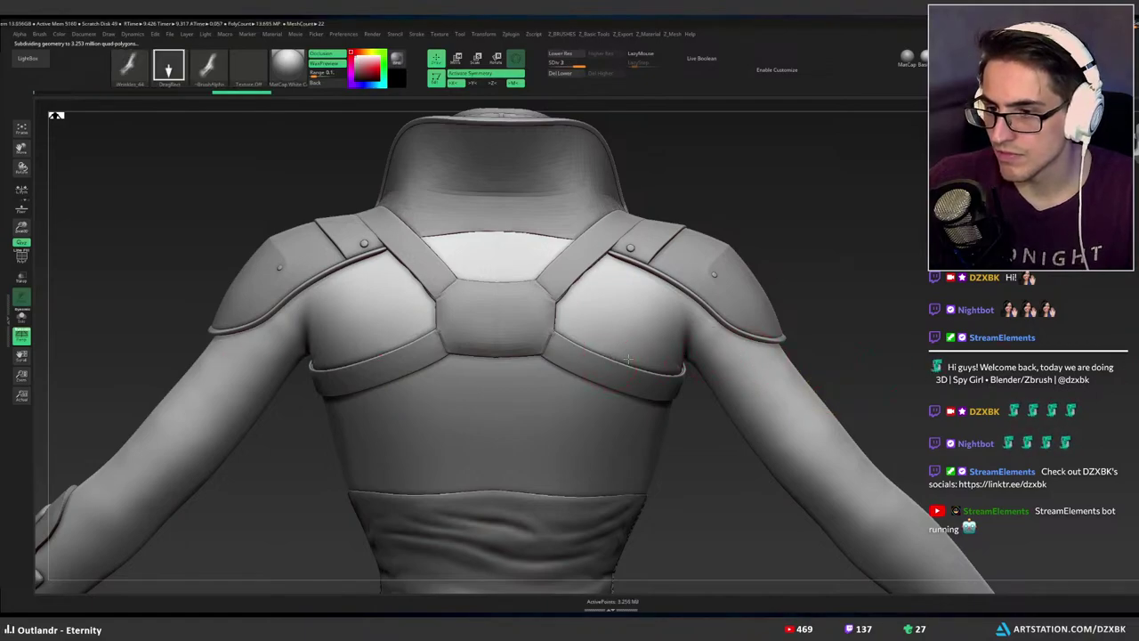
# Try mirrored Wrinkles_44 folds above the lower harness straps and below the back plate, and undo each stamp.
pyautogui.moveTo(611, 341)
pyautogui.mouseDown()
pyautogui.moveTo(660, 278)
pyautogui.moveTo(702, 279)
pyautogui.mouseUp()
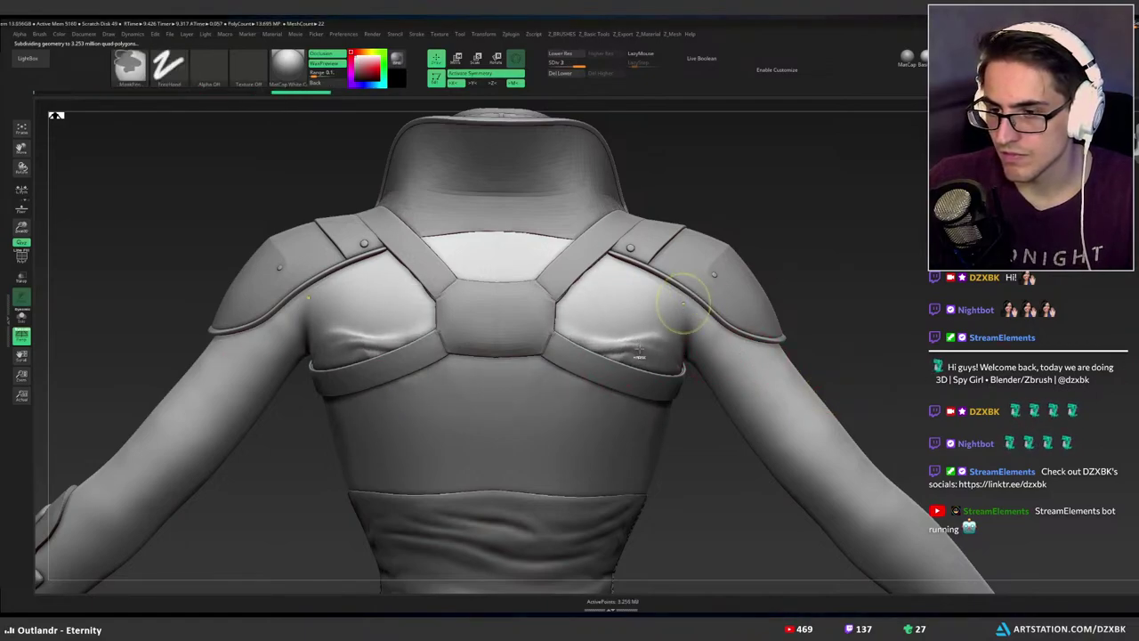
pyautogui.press('space')
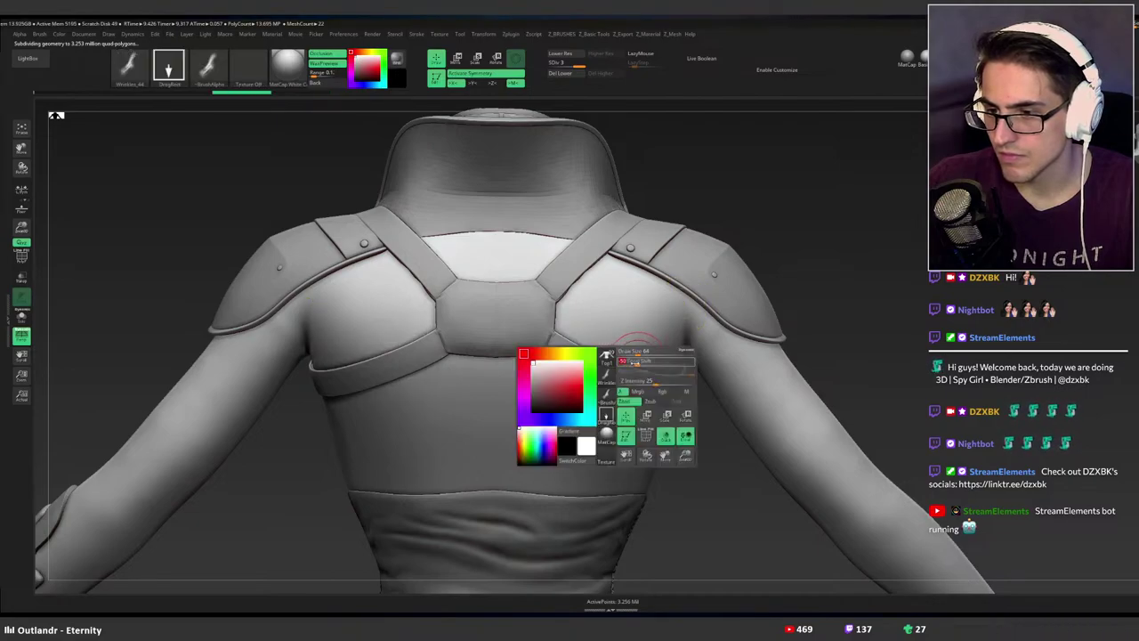
pyautogui.moveTo(617, 351)
pyautogui.mouseDown()
pyautogui.moveTo(731, 316)
pyautogui.moveTo(694, 272)
pyautogui.moveTo(691, 327)
pyautogui.mouseUp()
pyautogui.hotkey('ctrl', 'z')
pyautogui.moveTo(625, 317)
pyautogui.mouseDown()
pyautogui.moveTo(661, 283)
pyautogui.moveTo(686, 281)
pyautogui.mouseUp()
pyautogui.hotkey('ctrl', 'z')
pyautogui.moveTo(461, 428); pyautogui.dragTo(469, 313)
pyautogui.hotkey('ctrl', 'z')
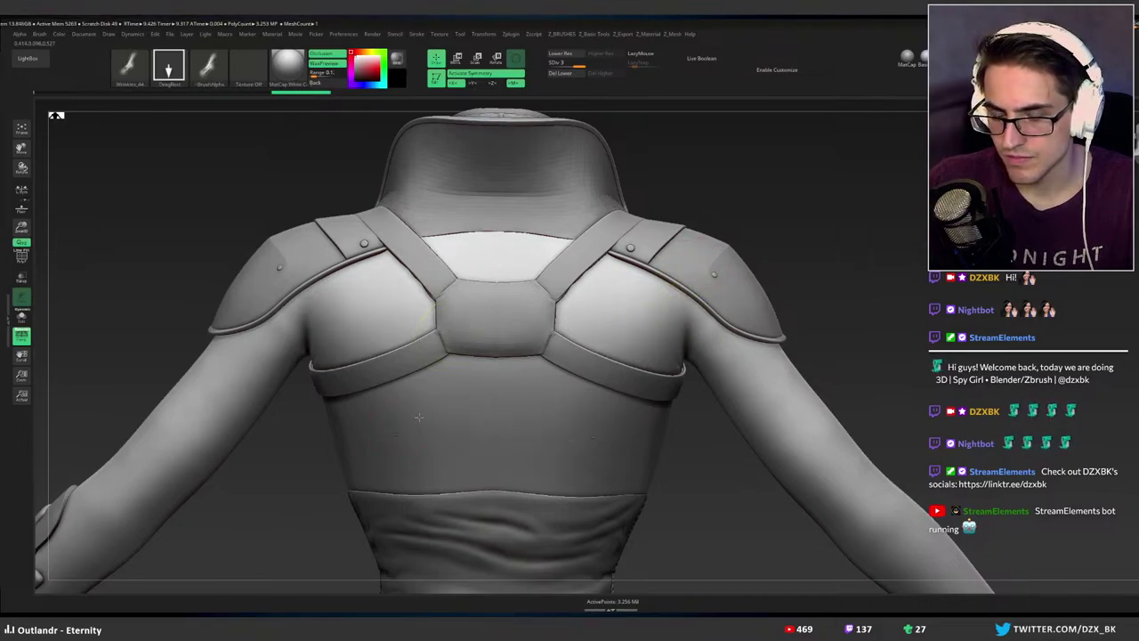
# Try mirrored diagonal folds below the harness, open another wrinkle brush from the brush library, and undo the folds.
pyautogui.moveTo(405, 433); pyautogui.dragTo(472, 310)
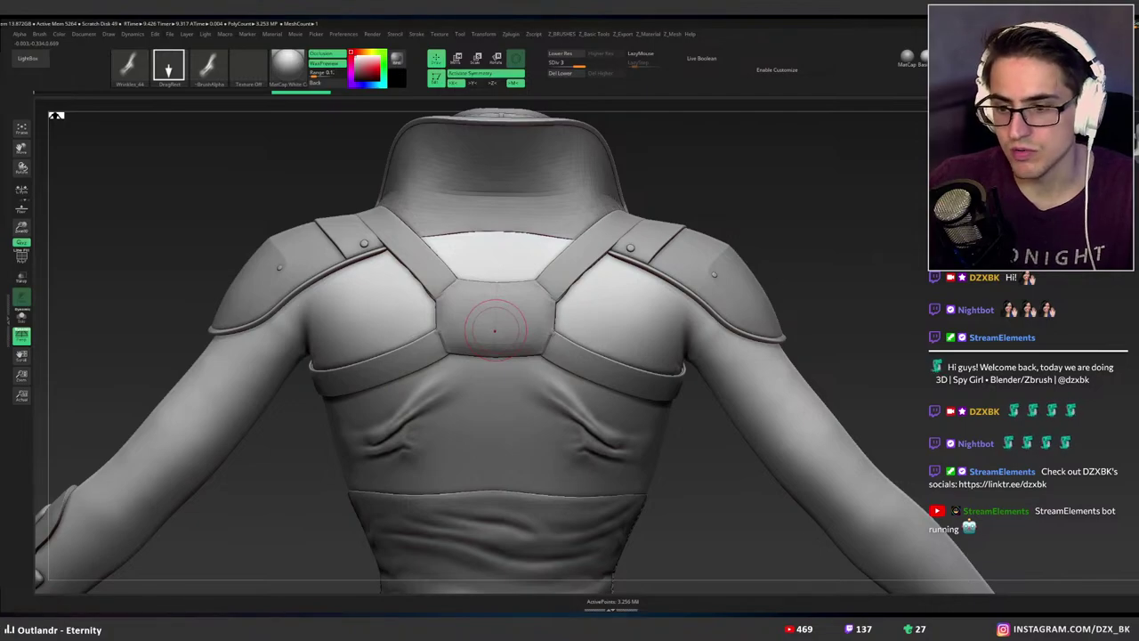
pyautogui.click(28, 59)
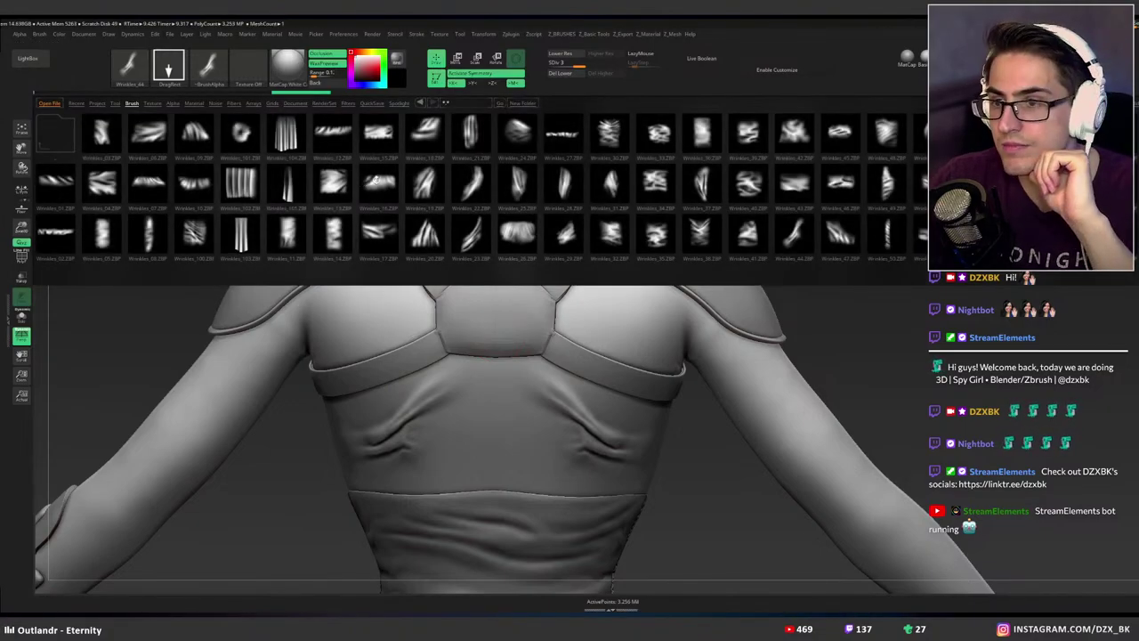
pyautogui.doubleClick(379, 183)
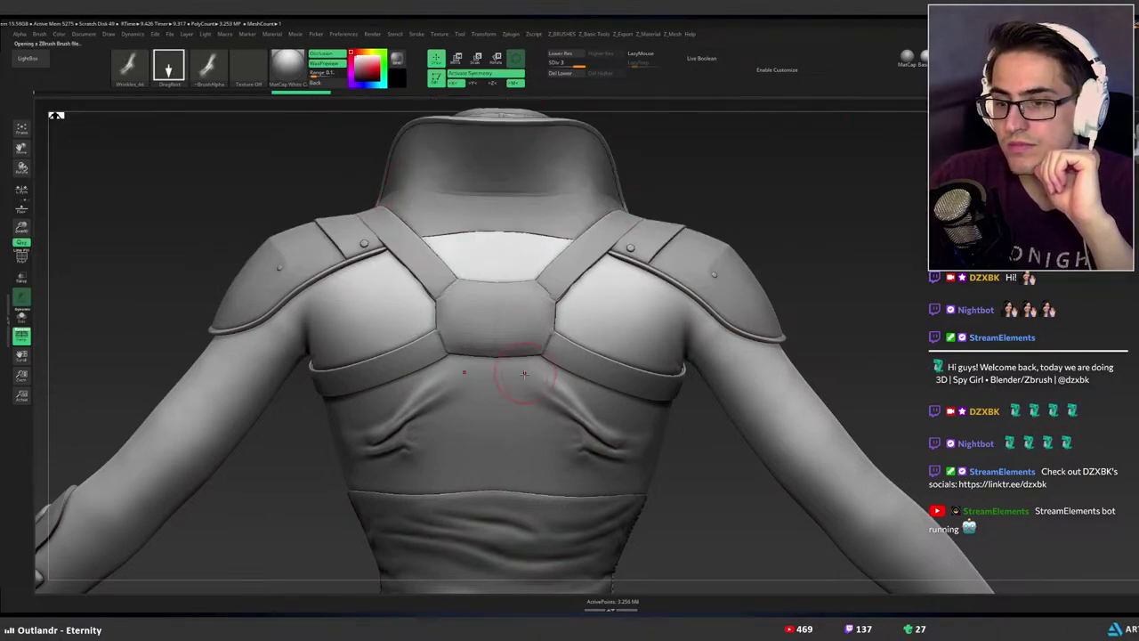
pyautogui.press('ctrl')
pyautogui.hotkey('ctrl', 'z')
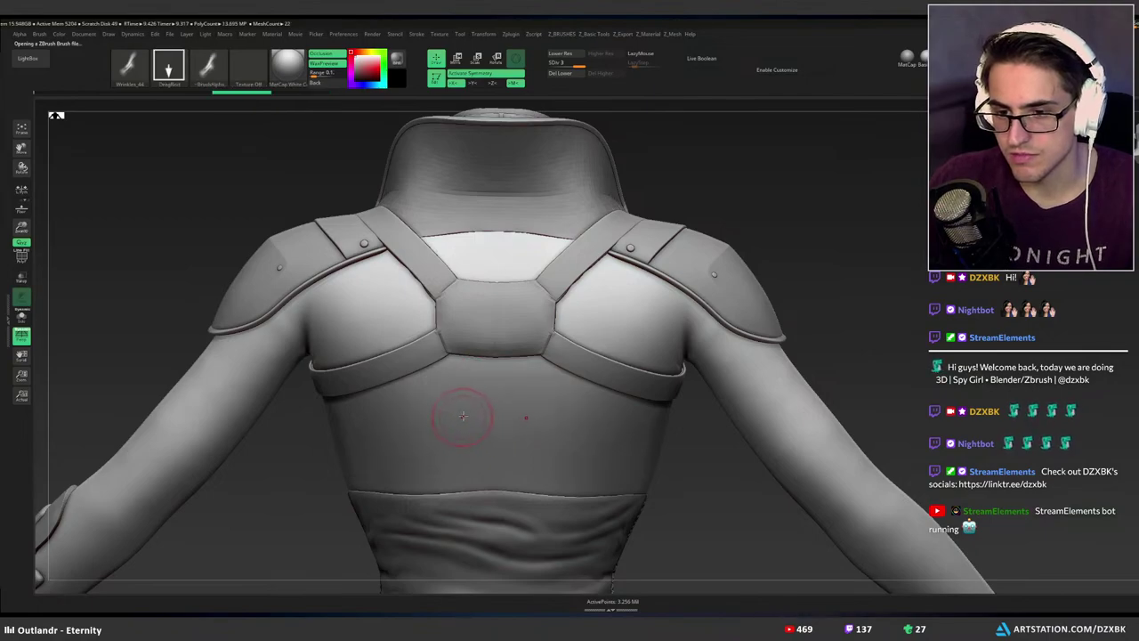
# Try mirrored Wrinkles_44 folds on the sides and centre of the lower back, and undo all of them.
pyautogui.moveTo(467, 414); pyautogui.dragTo(407, 508)
pyautogui.hotkey('ctrl', 'z')
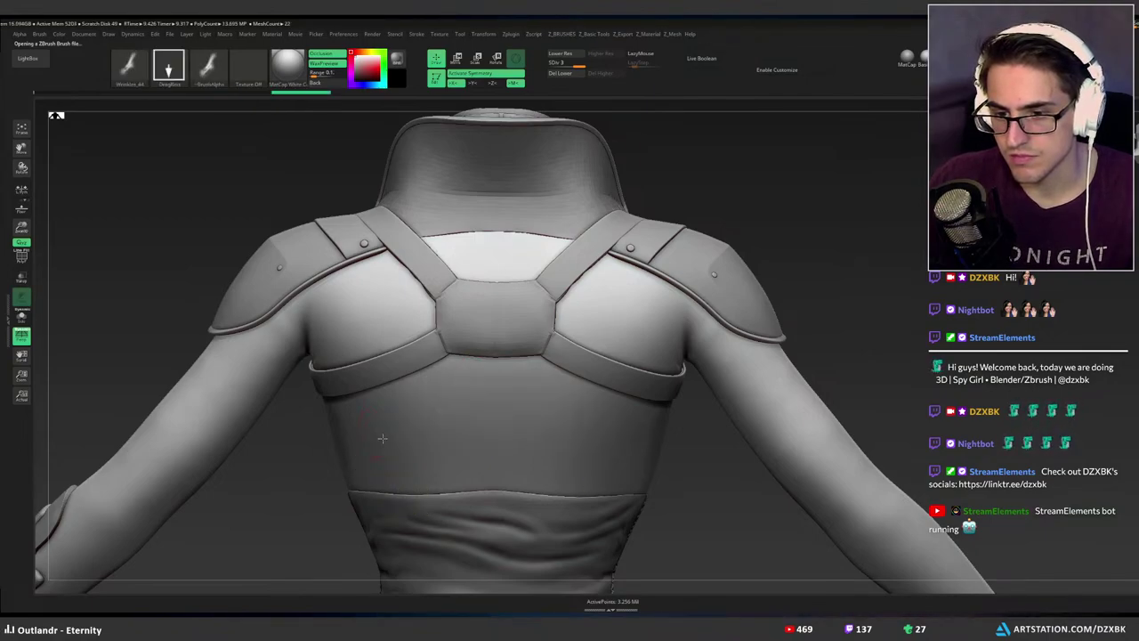
pyautogui.moveTo(382, 437); pyautogui.dragTo(349, 541)
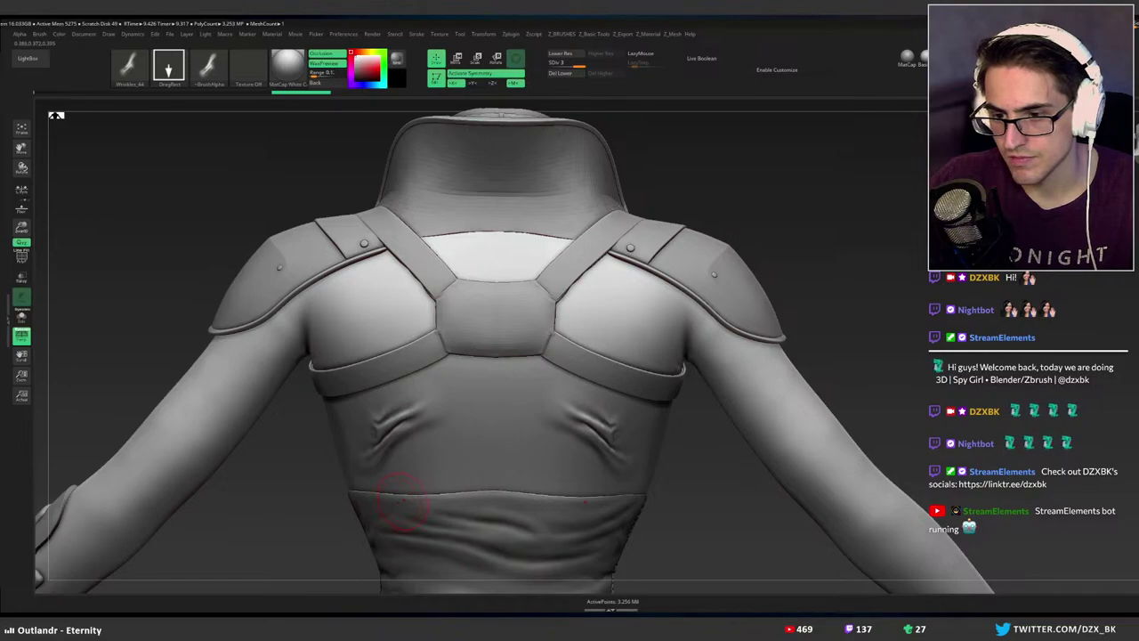
pyautogui.moveTo(468, 449)
pyautogui.mouseDown()
pyautogui.moveTo(435, 457)
pyautogui.moveTo(440, 476)
pyautogui.moveTo(405, 501)
pyautogui.moveTo(500, 347)
pyautogui.mouseUp()
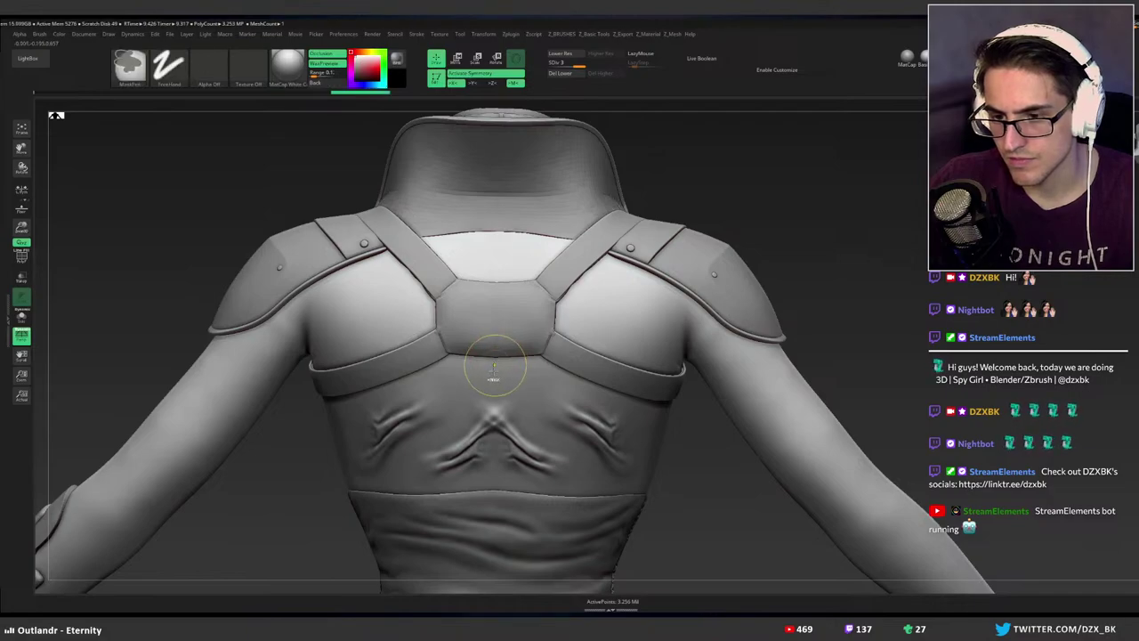
pyautogui.hotkey('ctrl', 'z')
pyautogui.hotkey('ctrl', 'z')
# Undo the fold above the harness straps, lower the top by one subdivision level, and turn Occlusion back on.
pyautogui.moveTo(427, 370); pyautogui.dragTo(730, 352, button='right')
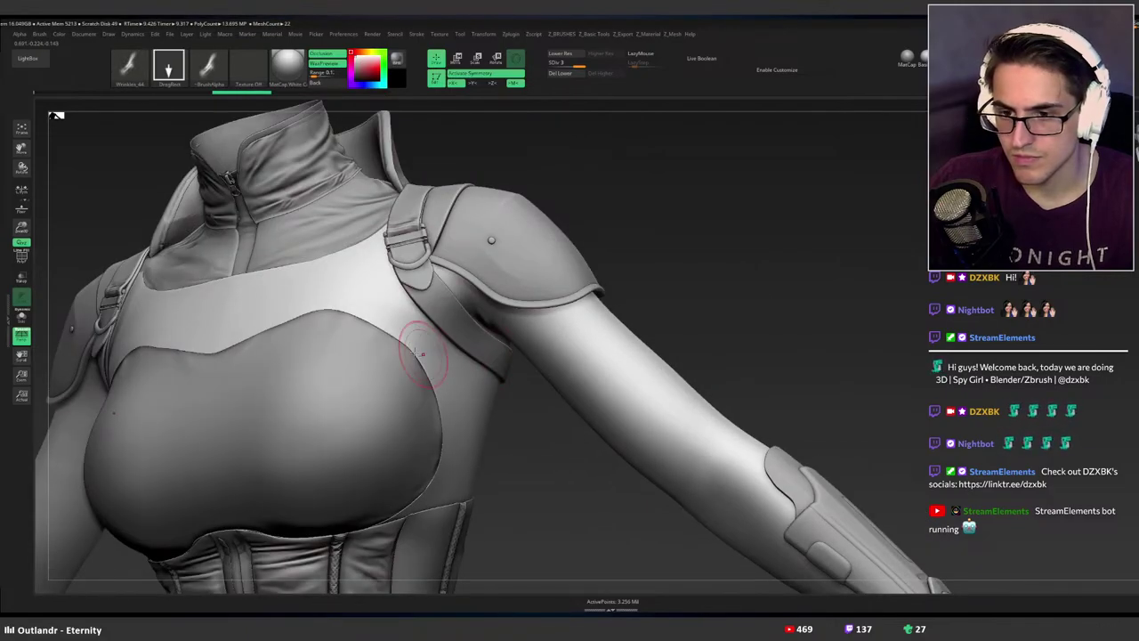
pyautogui.keyDown('alt'); pyautogui.moveTo(419, 348); pyautogui.dragTo(436, 364, button='right'); pyautogui.keyUp('alt')
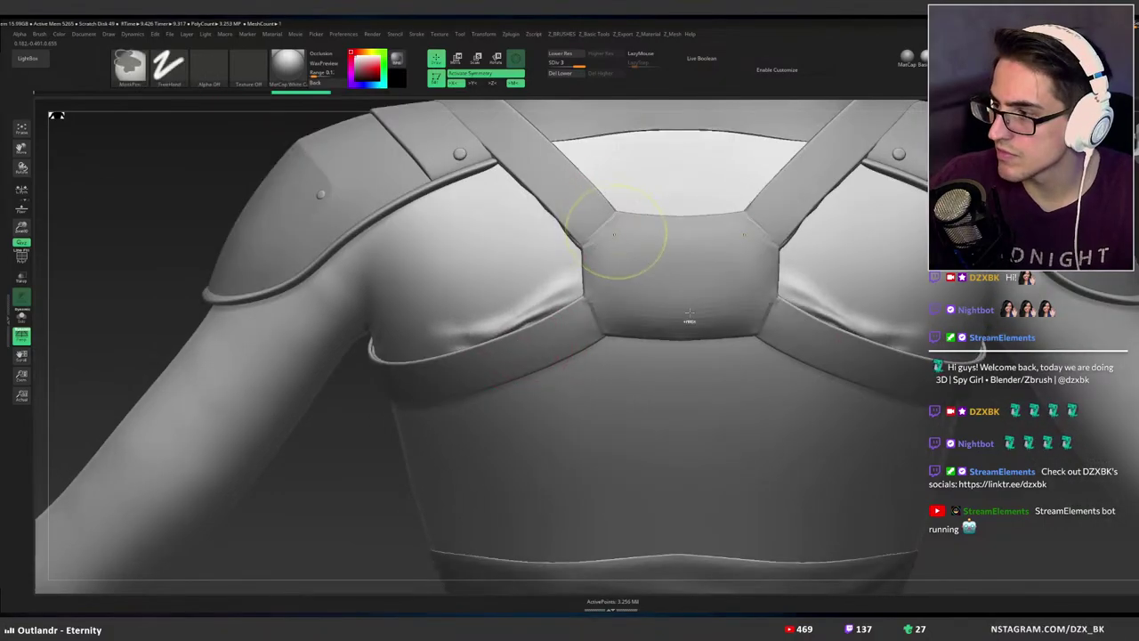
pyautogui.hotkey('ctrl', 'z')
pyautogui.hotkey('shift', 'd')
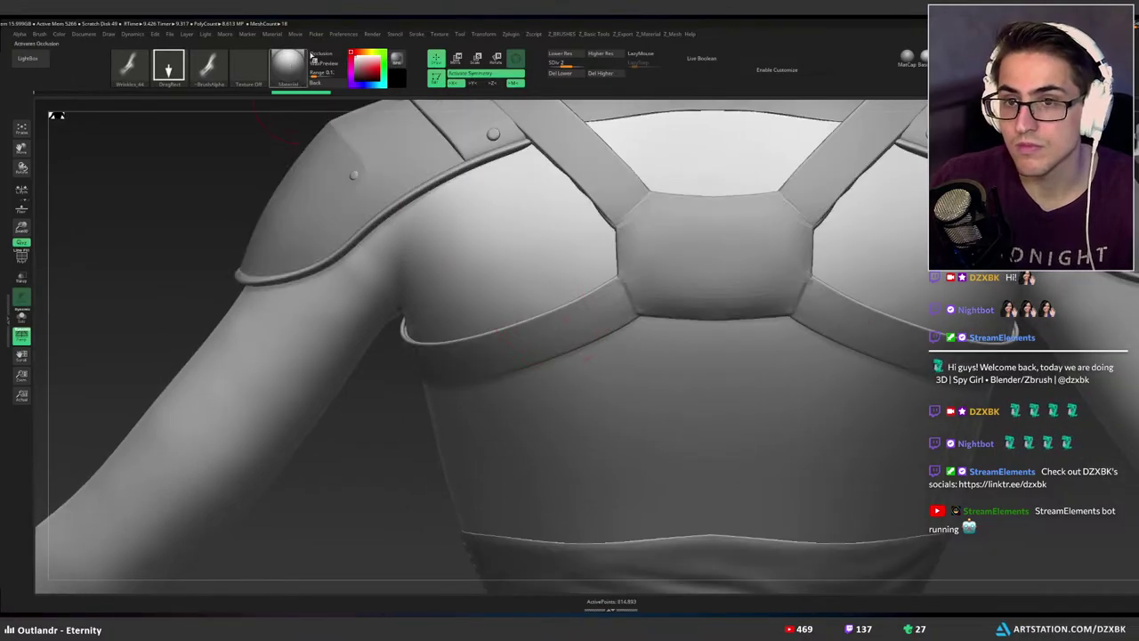
pyautogui.click(314, 55)
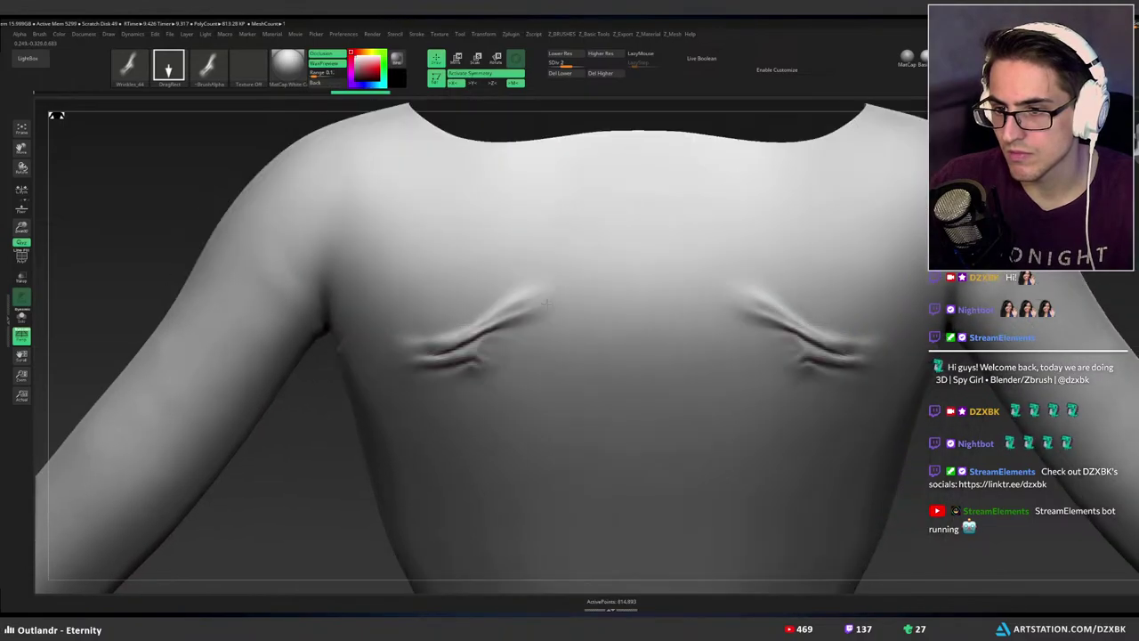
# Try mirrored Wrinkles_44 folds across the shoulder blades between the harness straps, and undo the stamps.
pyautogui.scroll(3, 567, 310)
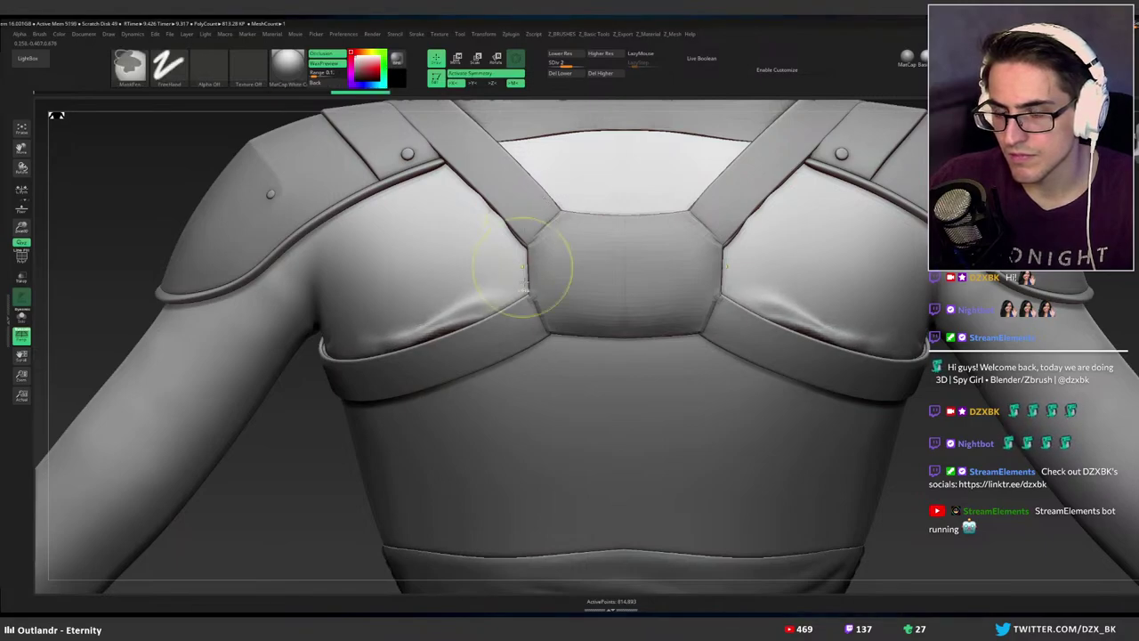
pyautogui.press('space')
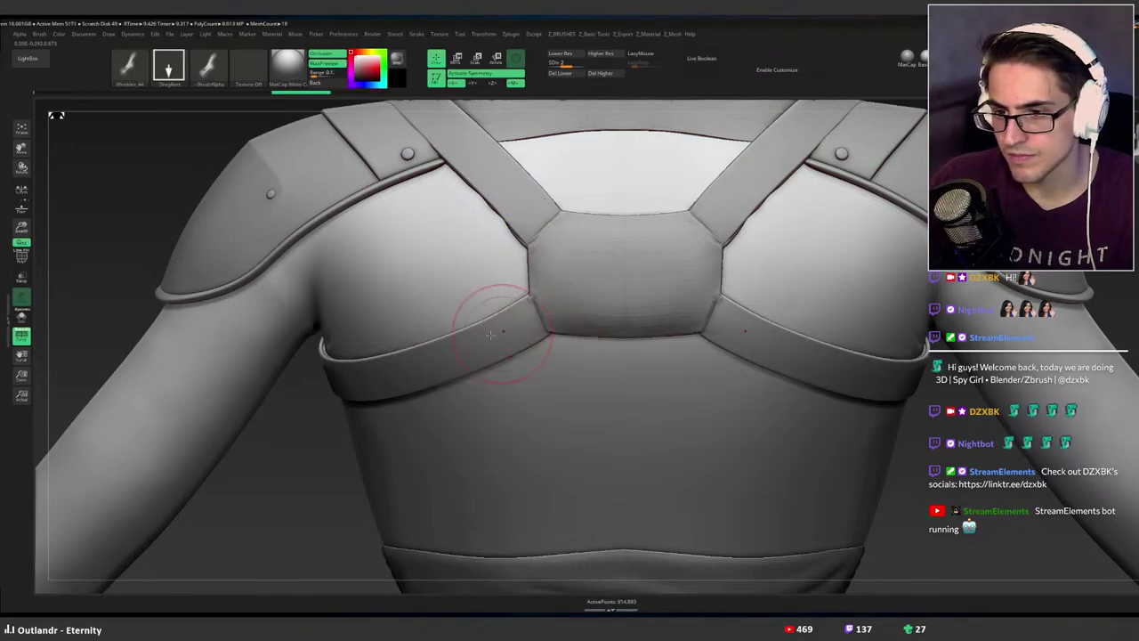
pyautogui.press('space')
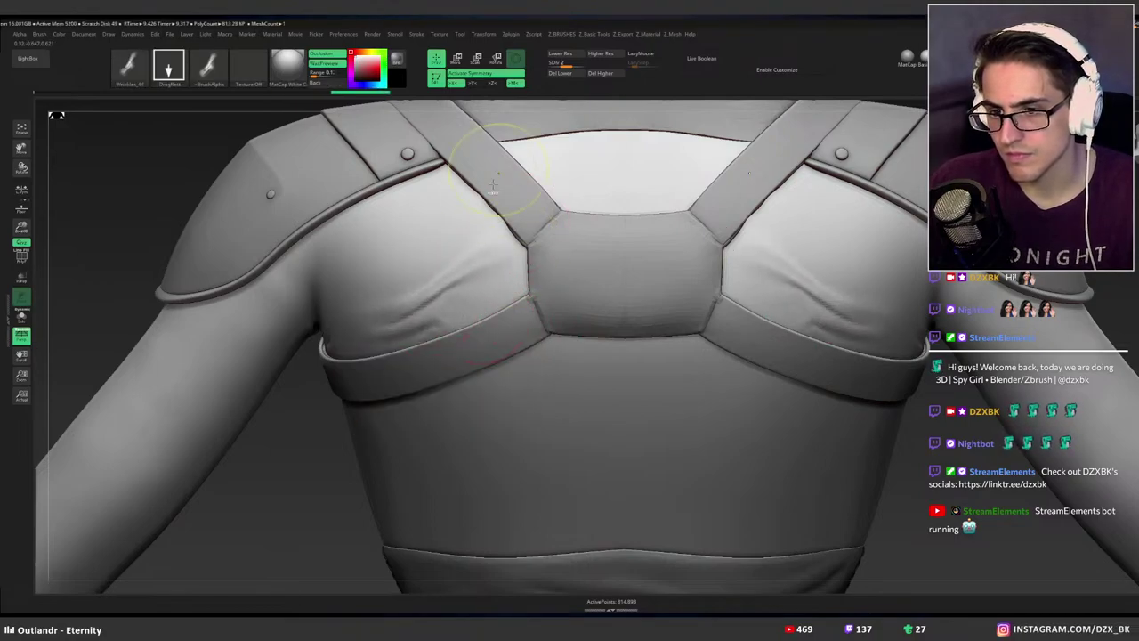
pyautogui.press('space')
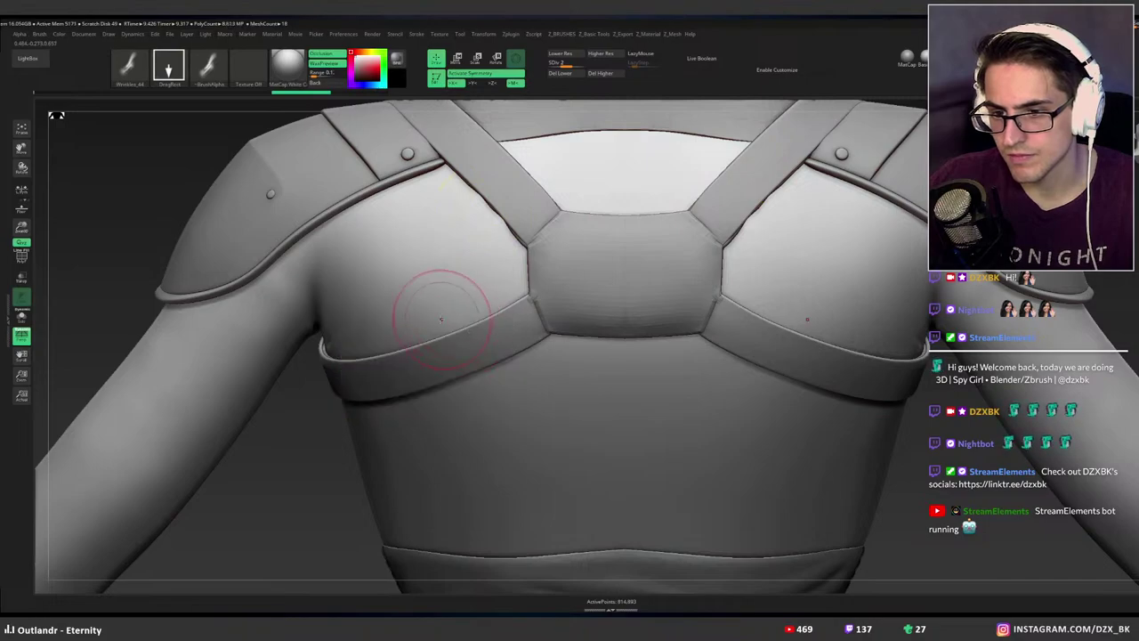
pyautogui.moveTo(495, 267)
pyautogui.mouseDown()
pyautogui.moveTo(526, 201)
pyautogui.moveTo(518, 206)
pyautogui.mouseUp()
pyautogui.hotkey('ctrl', 'z')
pyautogui.hotkey('ctrl', 'z')
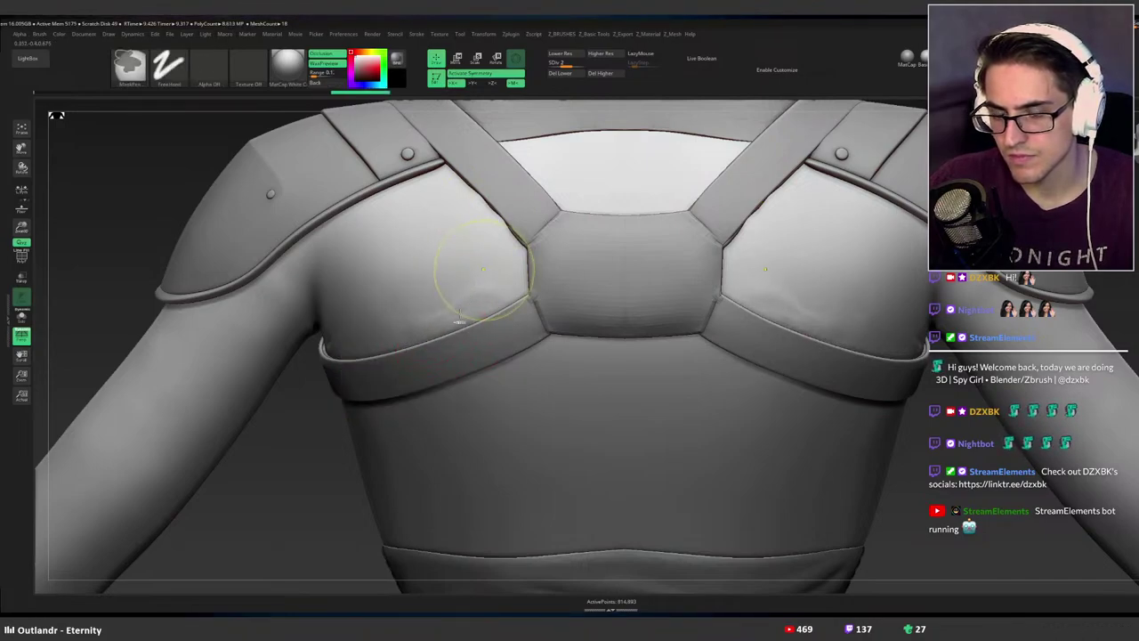
# Try mirrored folds of different sizes along the upper edge of the lower harness straps, and undo each one.
pyautogui.moveTo(479, 311); pyautogui.dragTo(499, 287)
pyautogui.hotkey('ctrl', 'z')
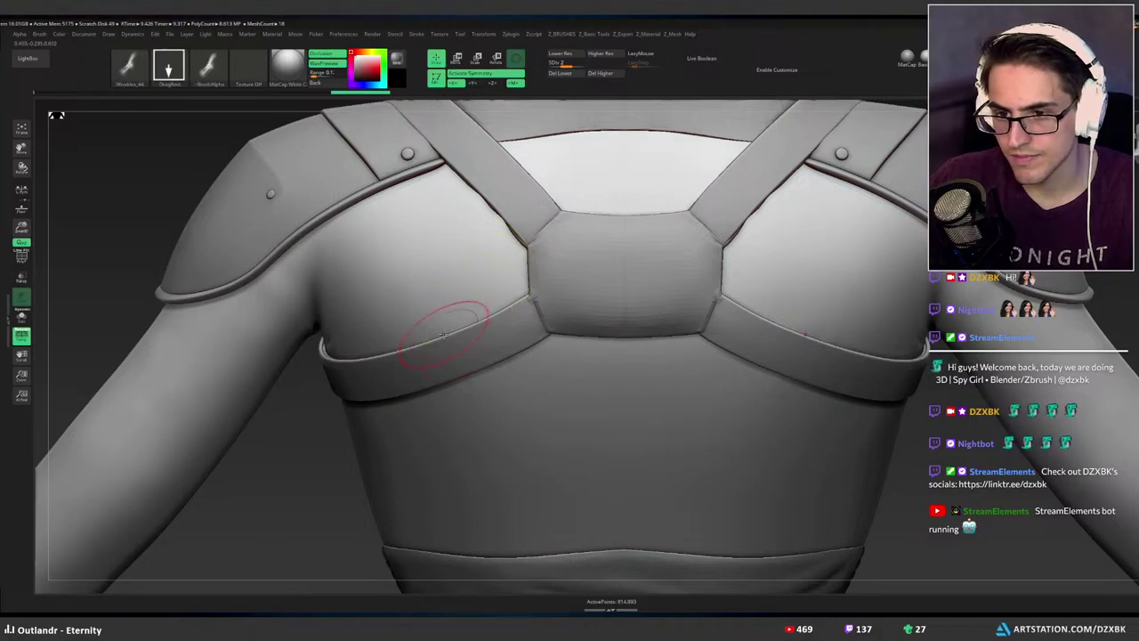
pyautogui.moveTo(461, 324); pyautogui.dragTo(494, 294)
pyautogui.hotkey('ctrl', 'z')
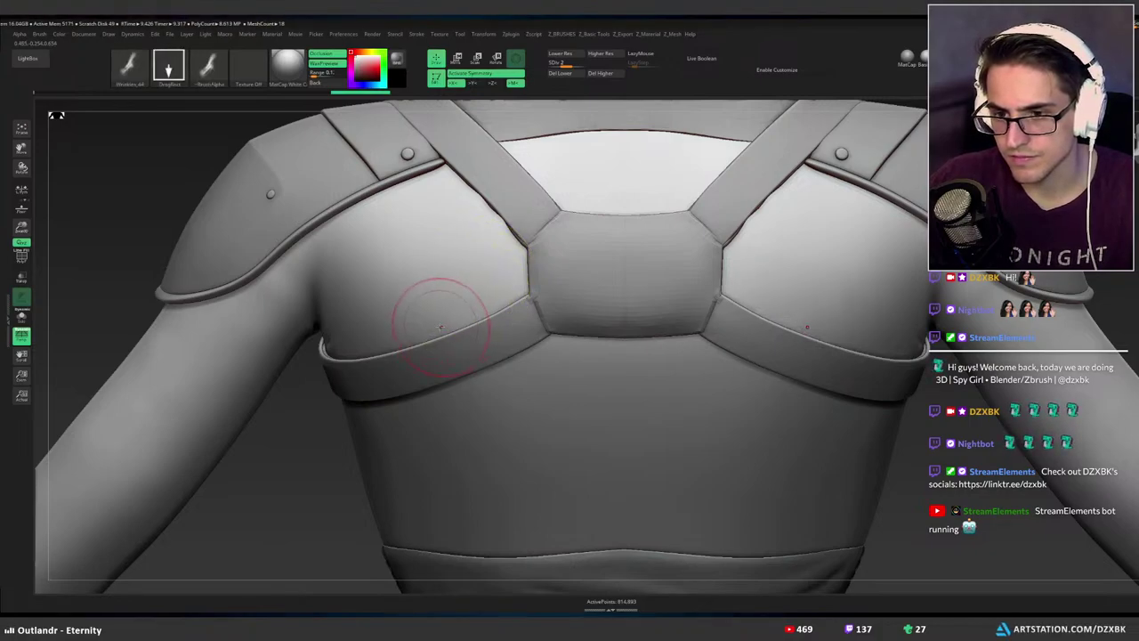
pyautogui.moveTo(447, 322); pyautogui.dragTo(534, 201)
pyautogui.keyDown('alt'); pyautogui.moveTo(473, 285); pyautogui.dragTo(507, 315, button='right'); pyautogui.keyUp('alt')
pyautogui.hotkey('ctrl', 'z')
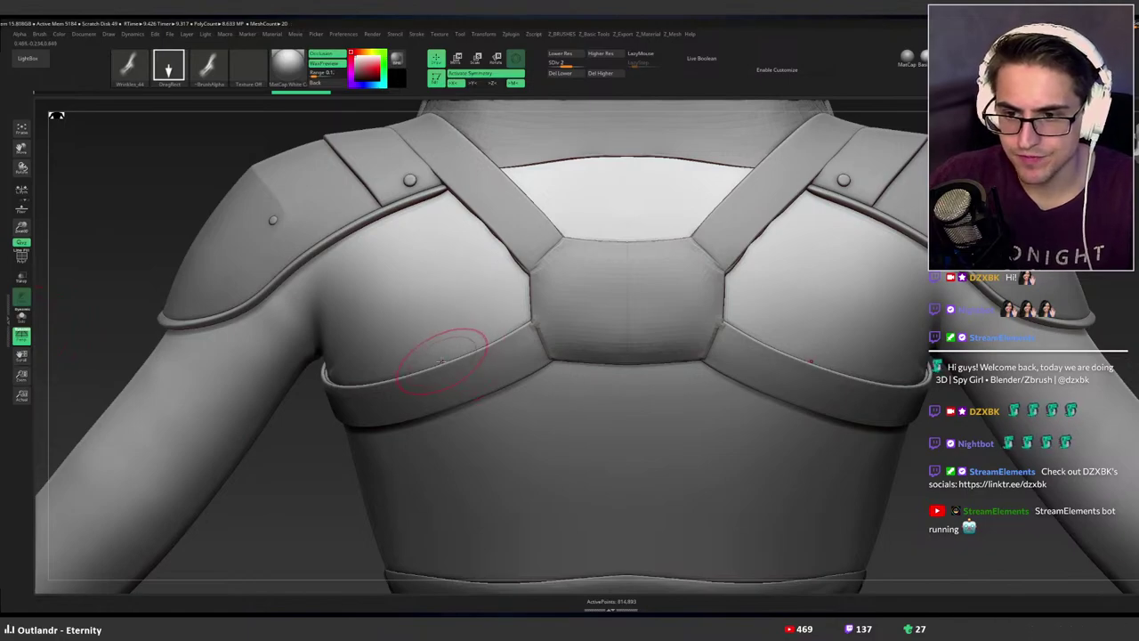
pyautogui.moveTo(501, 322); pyautogui.dragTo(527, 302)
pyautogui.hotkey('ctrl', 'z')
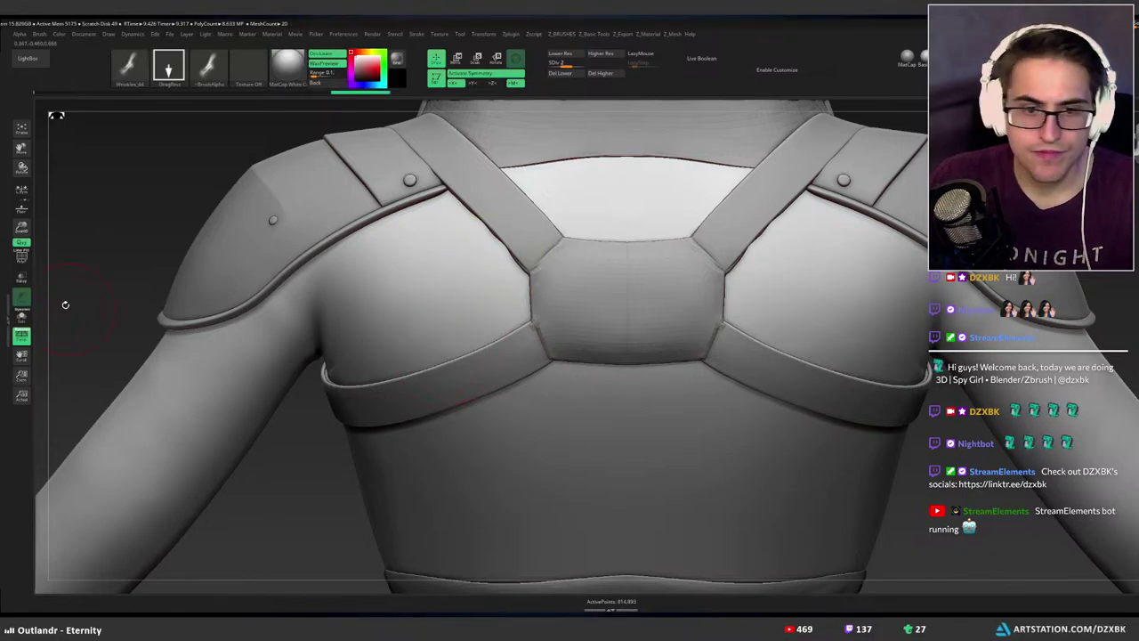
# Stamp a mirrored Wrinkles_44 fold along the upper edge of the lower harness straps, showing the harness transparent only while placing it.
pyautogui.click(22, 276)
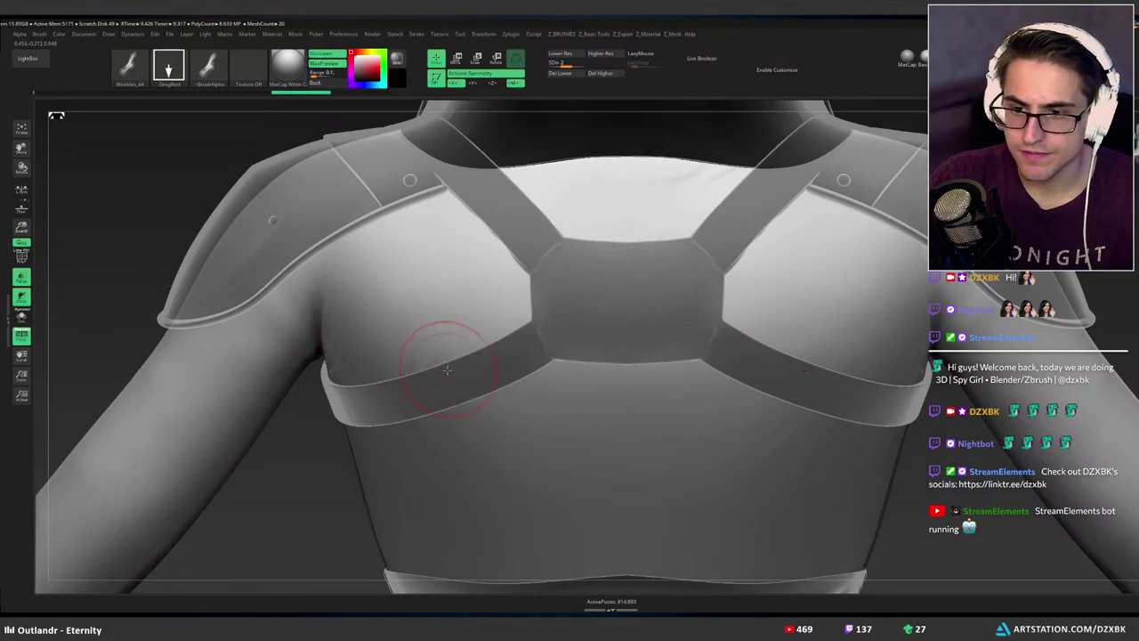
pyautogui.moveTo(445, 343); pyautogui.dragTo(554, 206)
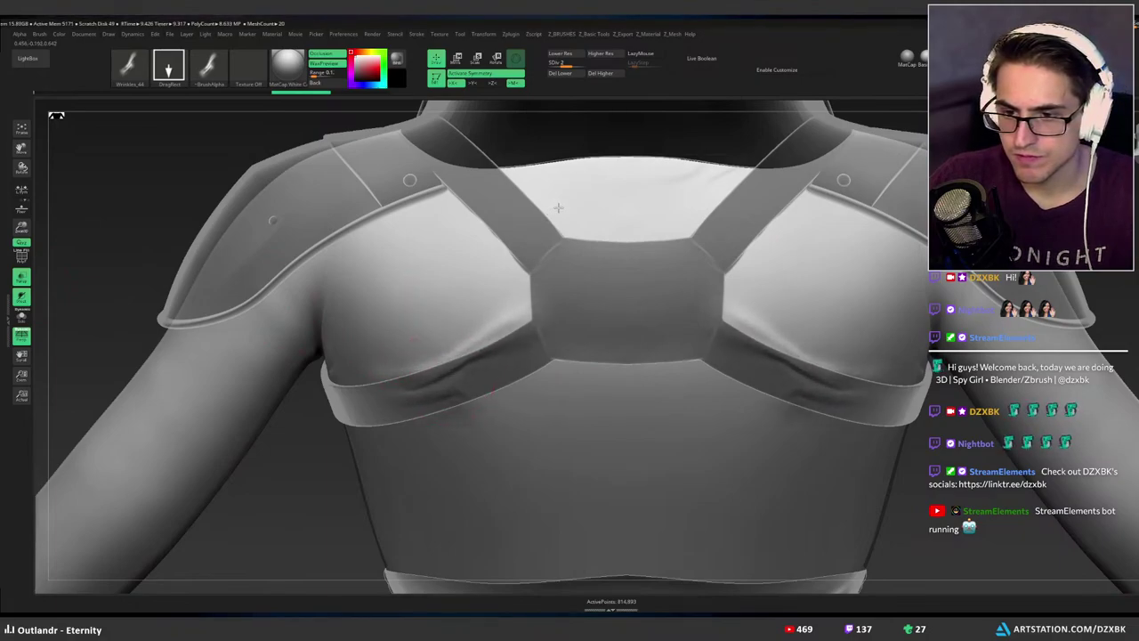
pyautogui.hotkey('ctrl', 'z')
pyautogui.moveTo(458, 354)
pyautogui.mouseDown()
pyautogui.moveTo(485, 348)
pyautogui.moveTo(516, 316)
pyautogui.mouseUp()
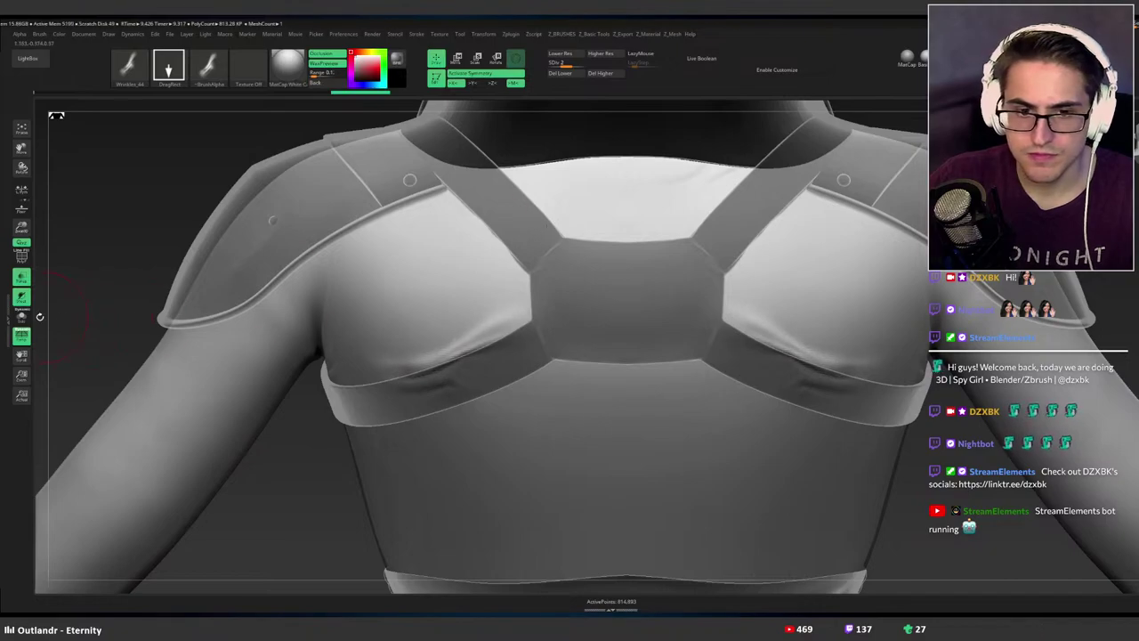
pyautogui.click(28, 279)
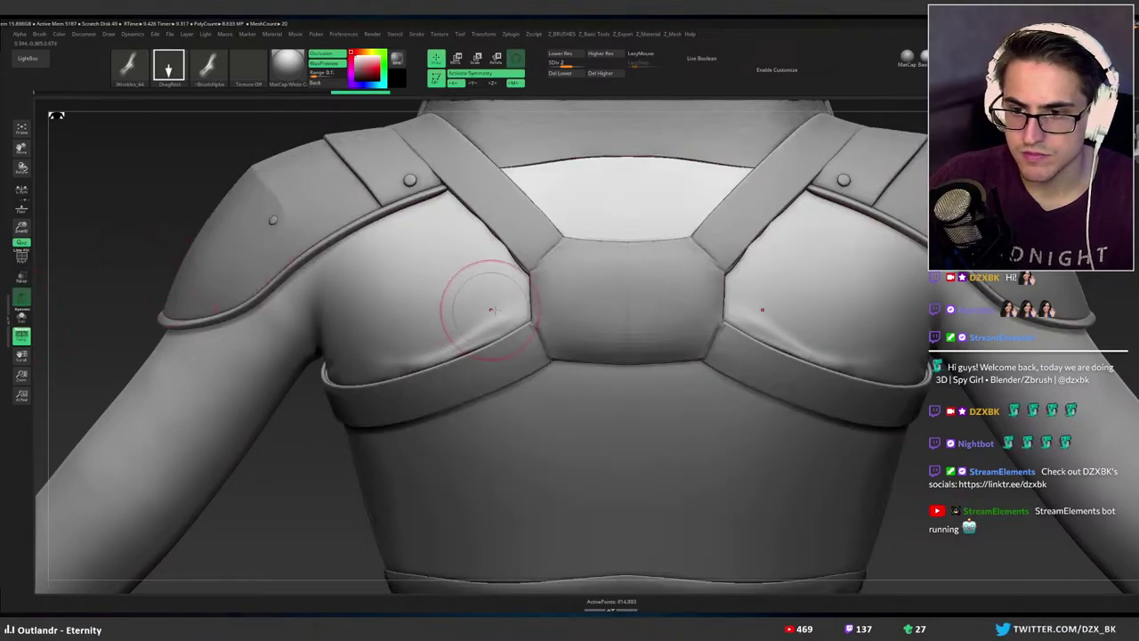
# Try a mirrored Wrinkles_44 fold on the back beneath the lower harness straps, and undo the stamp.
pyautogui.moveTo(490, 308)
pyautogui.mouseDown(button='right')
pyautogui.moveTo(540, 319)
pyautogui.moveTo(543, 364)
pyautogui.moveTo(501, 328)
pyautogui.moveTo(500, 293)
pyautogui.mouseUp(button='right')
pyautogui.moveTo(436, 395); pyautogui.dragTo(507, 318, button='right')
pyautogui.moveTo(507, 328)
pyautogui.mouseDown()
pyautogui.moveTo(433, 379)
pyautogui.moveTo(460, 428)
pyautogui.mouseUp()
pyautogui.moveTo(485, 342); pyautogui.dragTo(495, 301, button='right')
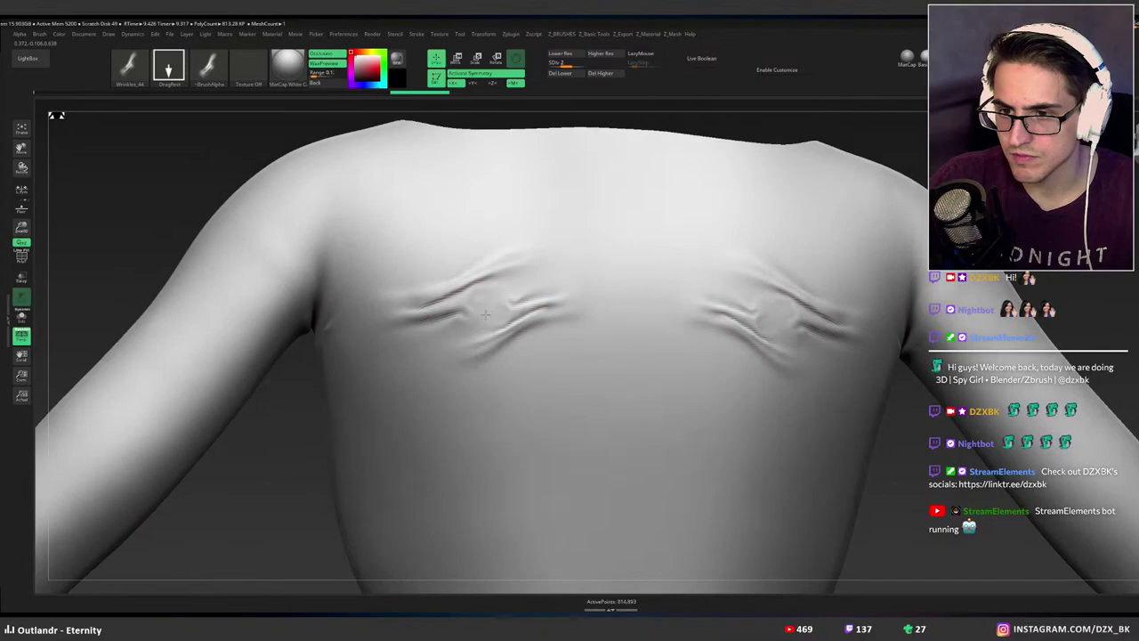
pyautogui.hotkey('ctrl', 'z')
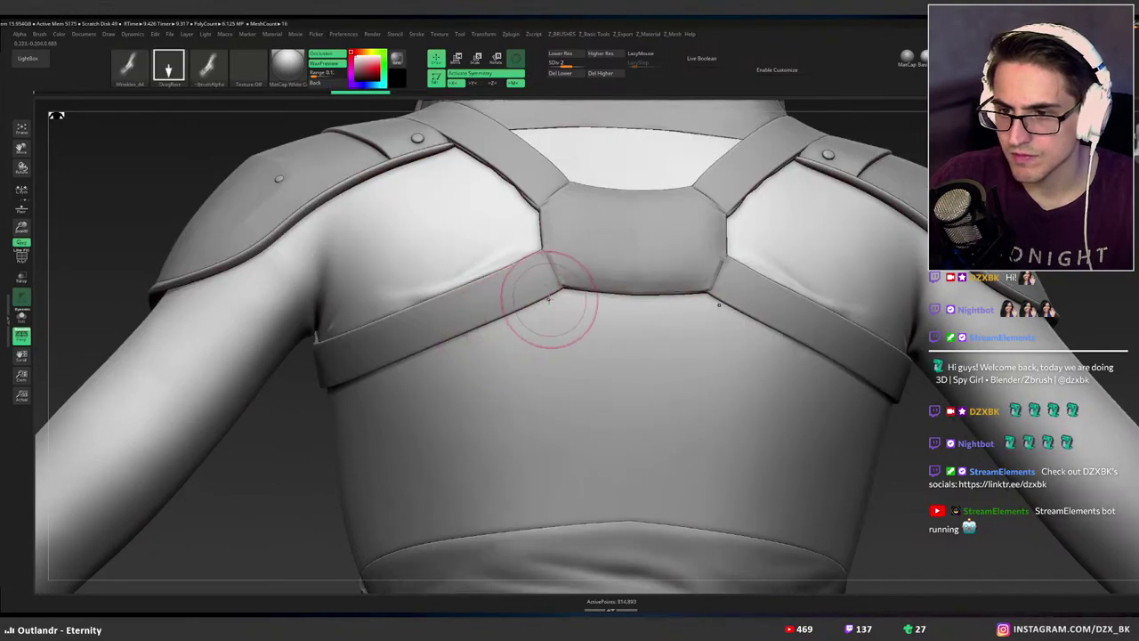
# Stamp a mirrored Wrinkles_44 fold along the lower edge of the lower harness straps beside the centre plate, redoing it once.
pyautogui.moveTo(500, 323); pyautogui.dragTo(434, 423)
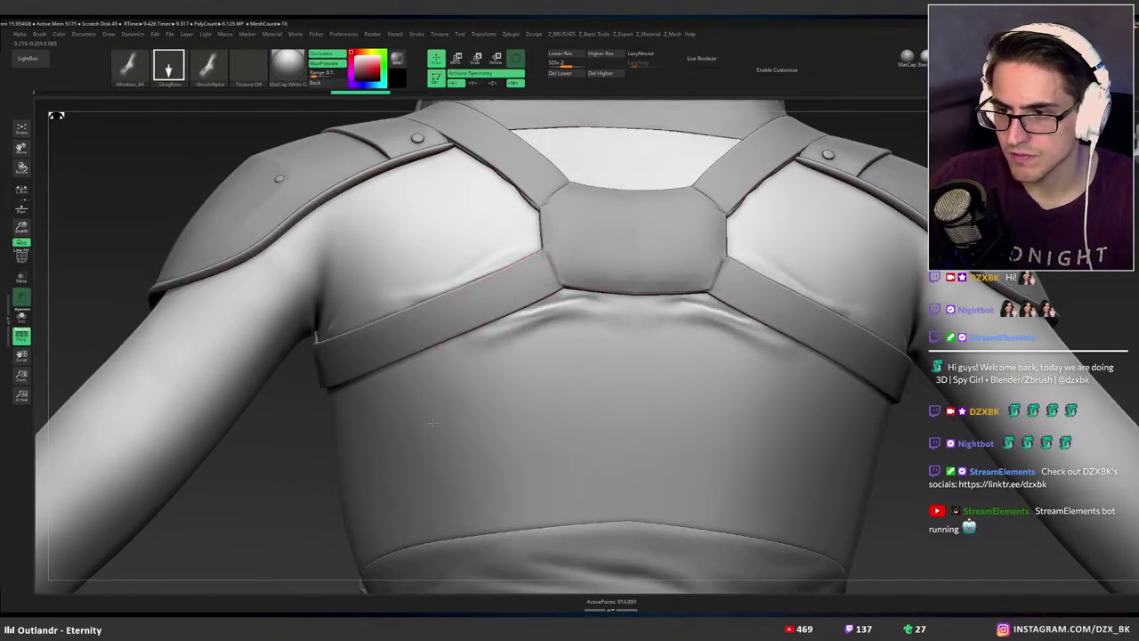
pyautogui.hotkey('ctrl', 'z')
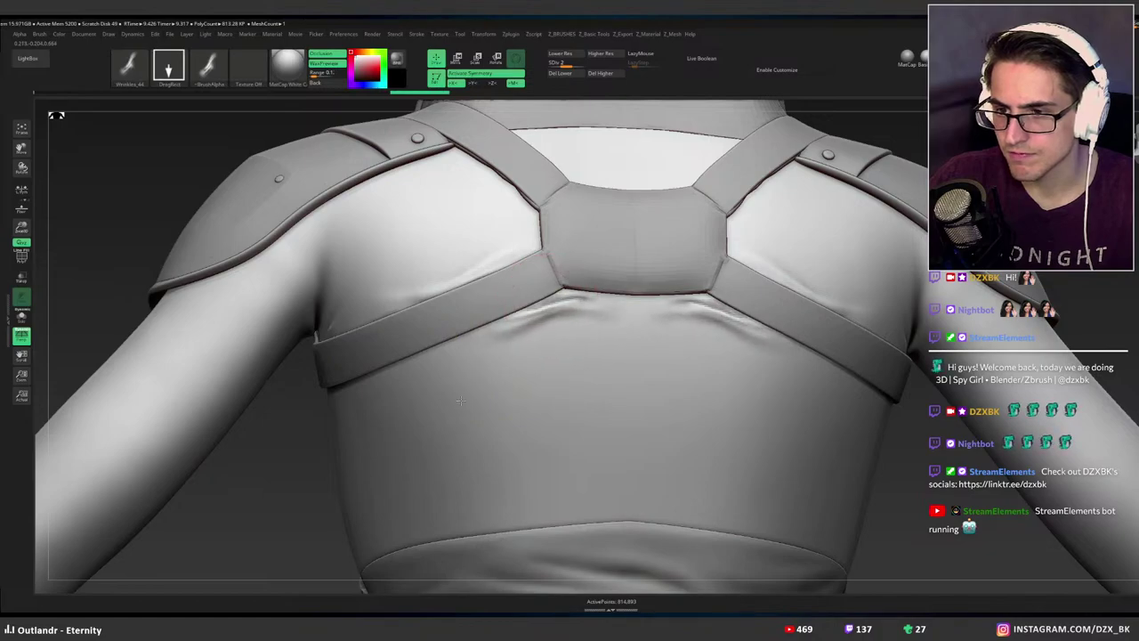
pyautogui.moveTo(517, 359)
pyautogui.mouseDown(button='right')
pyautogui.moveTo(510, 388)
pyautogui.moveTo(551, 303)
pyautogui.moveTo(576, 301)
pyautogui.moveTo(570, 334)
pyautogui.mouseUp(button='right')
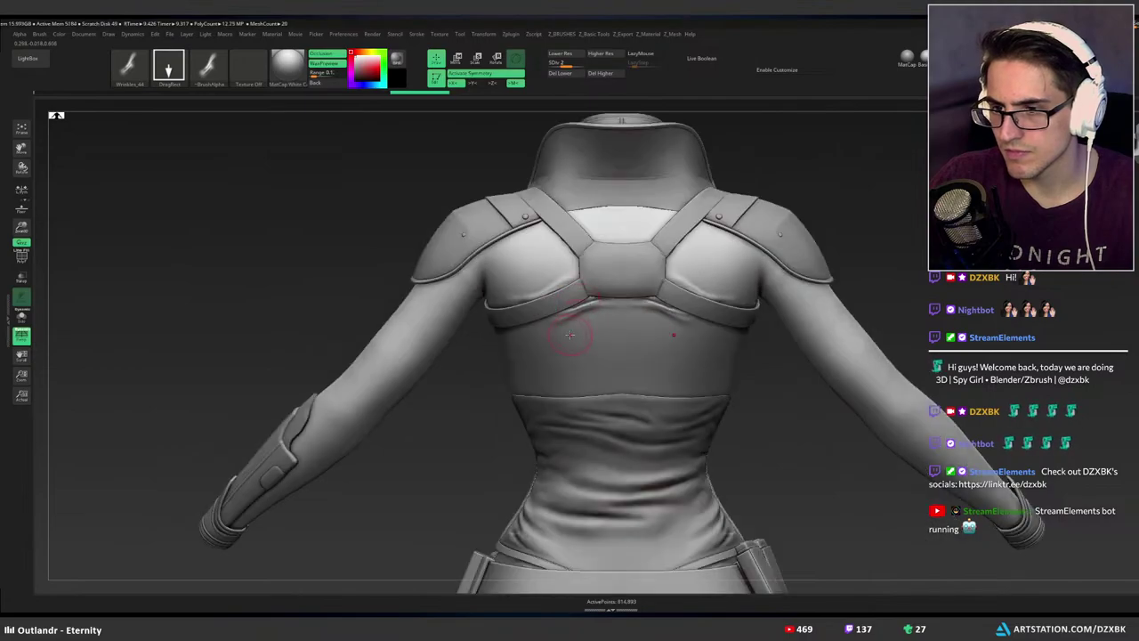
# Try mirrored Wrinkles_44 folds between the upper harness straps just below the collar, and undo the stamps.
pyautogui.moveTo(602, 218)
pyautogui.keyDown('alt'); pyautogui.mouseDown(button='right')
pyautogui.moveTo(531, 321)
pyautogui.moveTo(623, 321)
pyautogui.moveTo(503, 327)
pyautogui.mouseUp(button='right'); pyautogui.keyUp('alt')
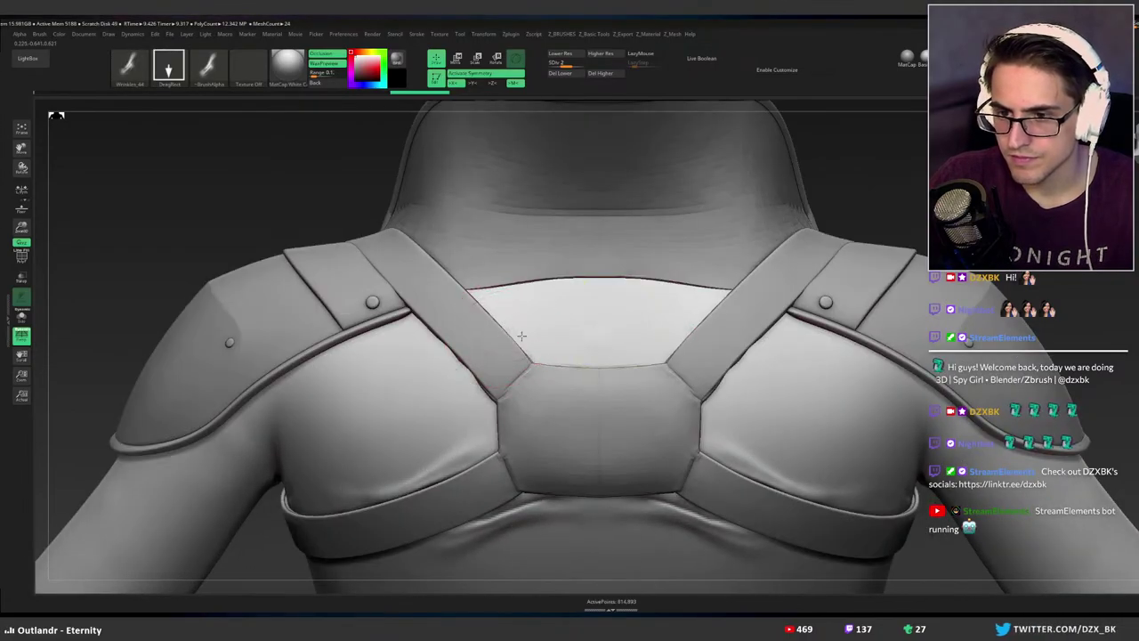
pyautogui.moveTo(623, 359); pyautogui.dragTo(621, 358)
pyautogui.moveTo(554, 343); pyautogui.dragTo(523, 338, button='right')
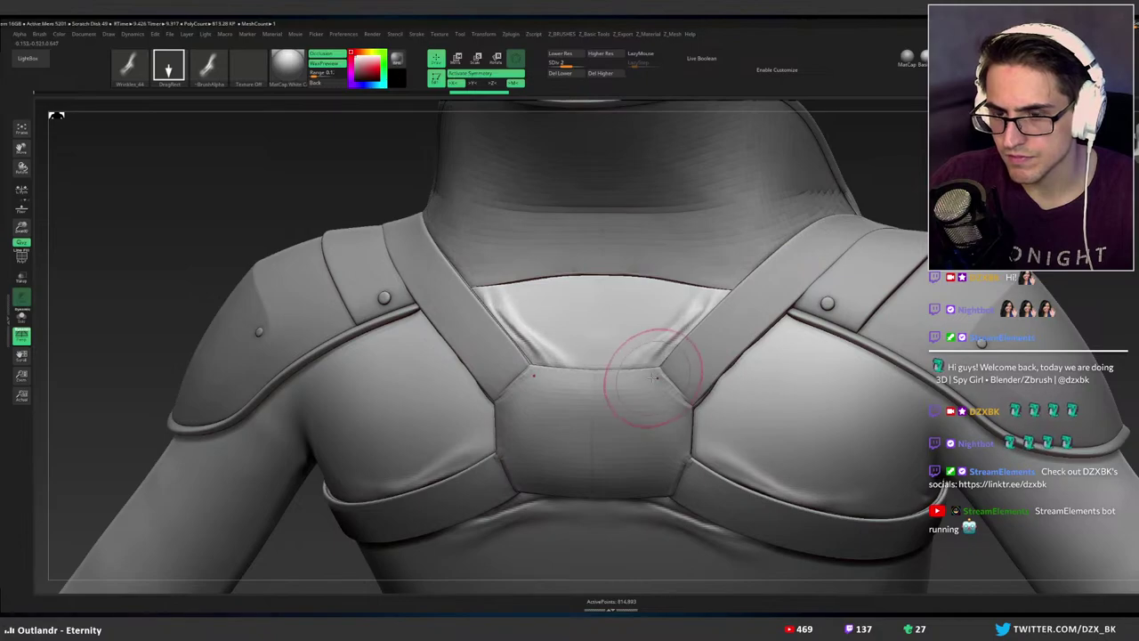
pyautogui.moveTo(656, 366); pyautogui.dragTo(590, 374, button='right')
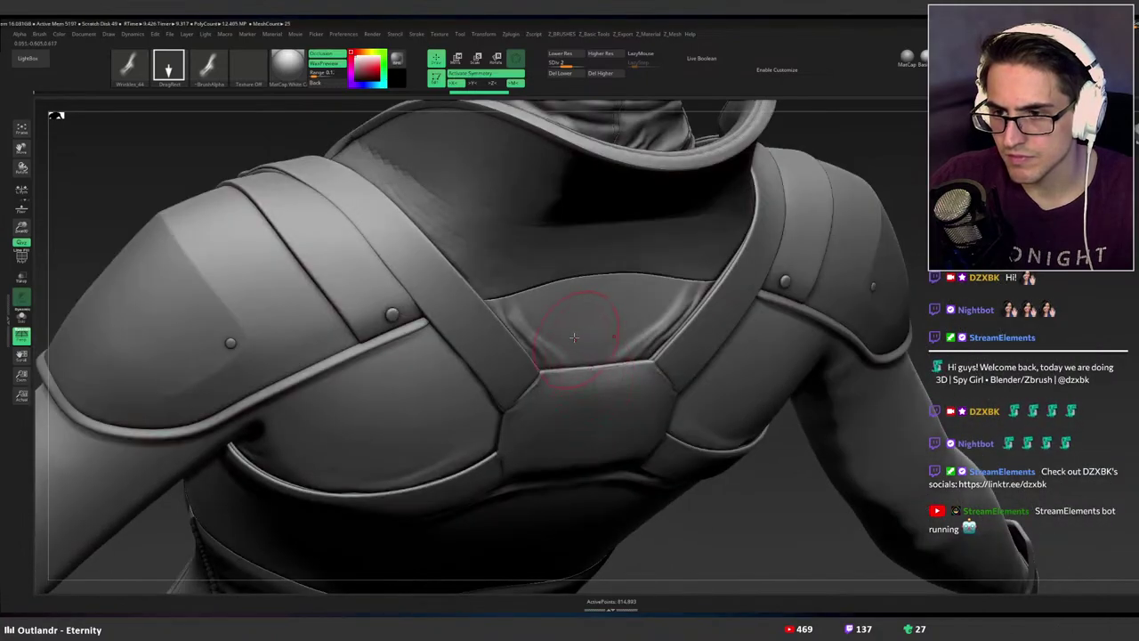
pyautogui.moveTo(547, 326); pyautogui.dragTo(551, 283, button='right')
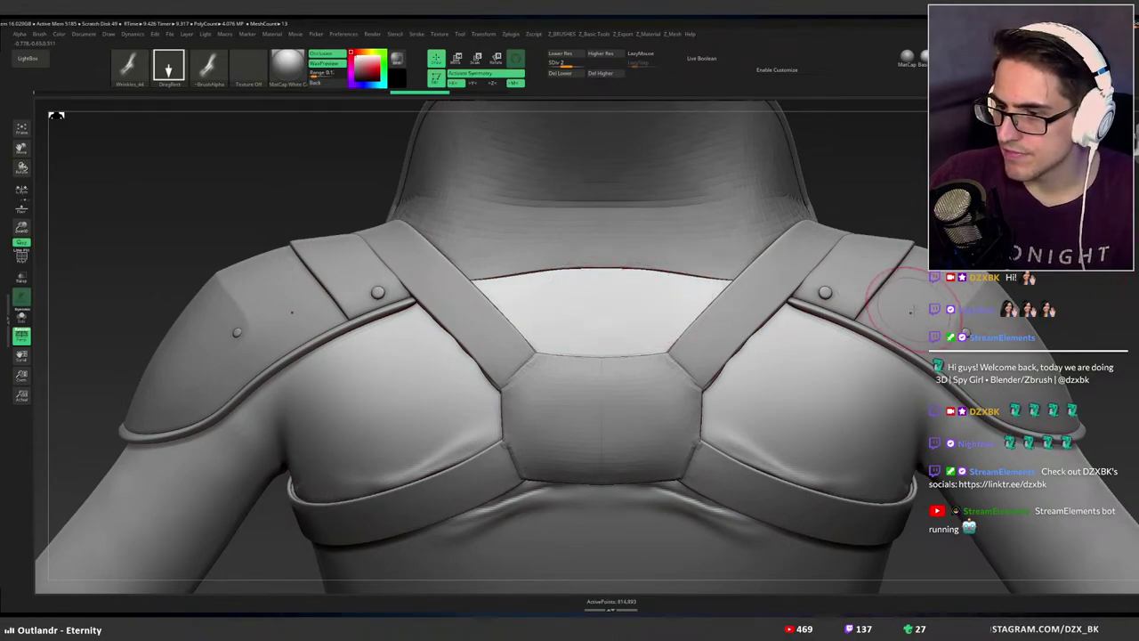
# Isolate the top, try painting a mask at the centre of its front neckline, and clear the mask.
pyautogui.hotkey('alt', 's')
pyautogui.moveTo(741, 325); pyautogui.dragTo(717, 320, button='right')
pyautogui.moveTo(630, 311); pyautogui.dragTo(633, 346, button='right')
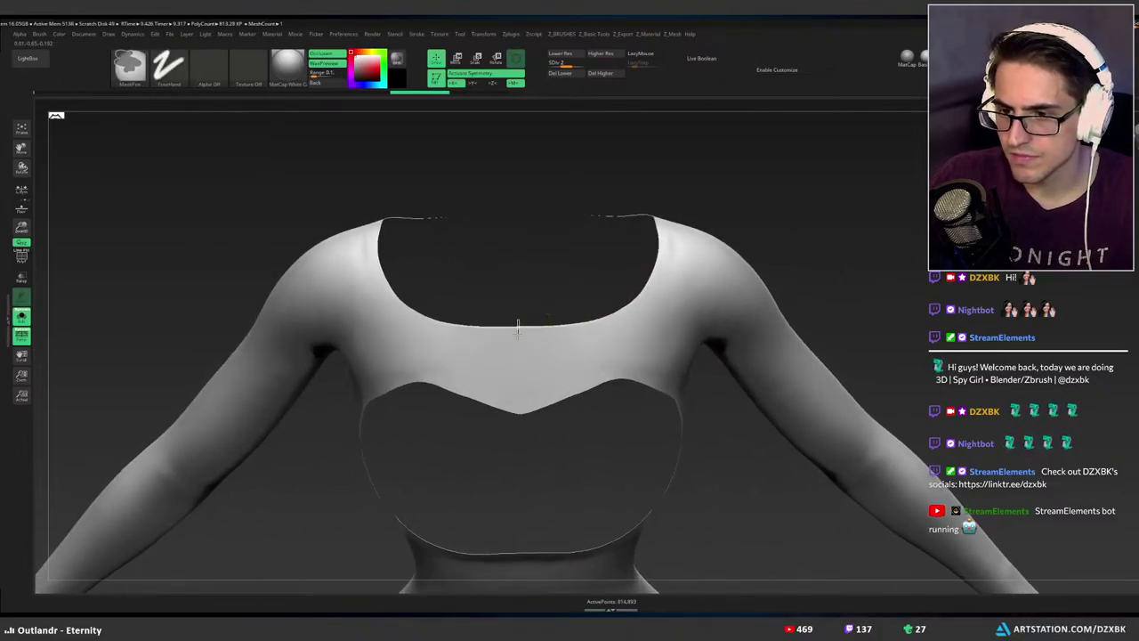
pyautogui.keyDown('ctrl'); pyautogui.moveTo(536, 337); pyautogui.dragTo(536, 341); pyautogui.keyUp('ctrl')
pyautogui.keyDown('ctrl'); pyautogui.moveTo(1006, 369); pyautogui.dragTo(1095, 383); pyautogui.keyUp('ctrl')
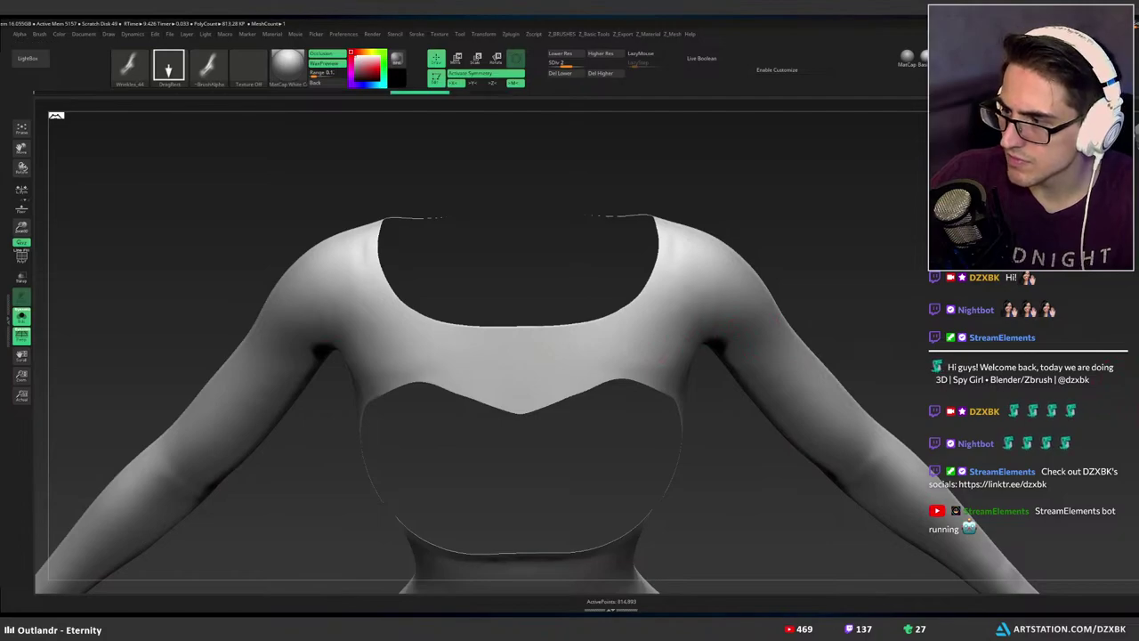
# Mask a thin strip along the top's front neckline with the mask lasso, filling the gap at the centre.
pyautogui.moveTo(676, 352); pyautogui.dragTo(573, 338, button='right')
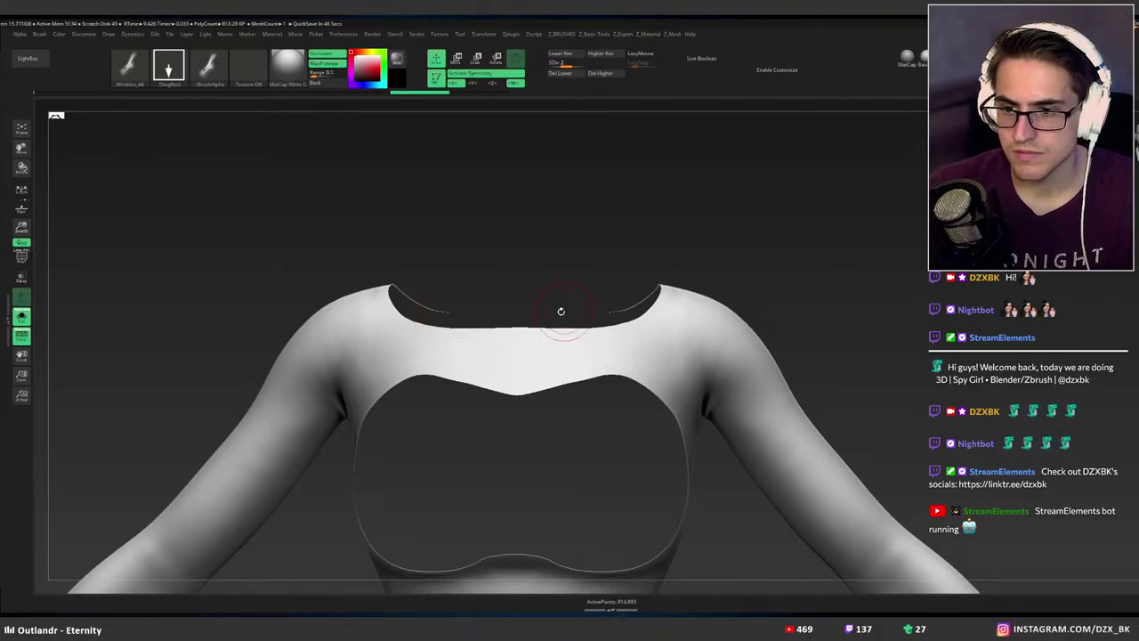
pyautogui.moveTo(519, 314)
pyautogui.mouseDown(button='right')
pyautogui.moveTo(524, 336)
pyautogui.moveTo(524, 294)
pyautogui.mouseUp(button='right')
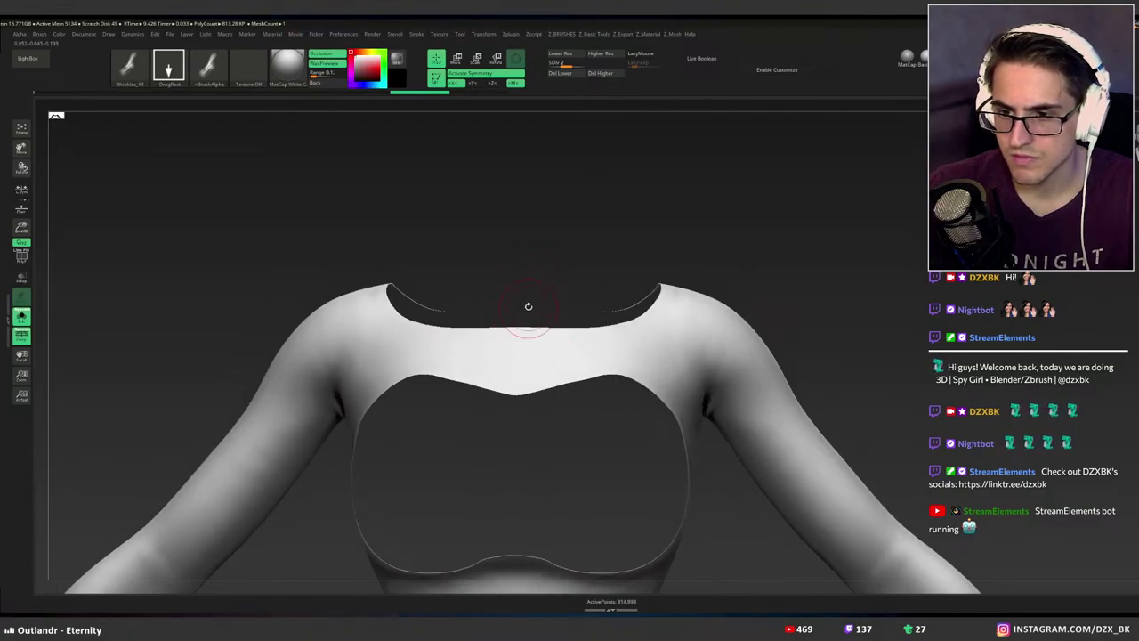
pyautogui.press('ctrl')
pyautogui.moveTo(520, 325)
pyautogui.keyDown('ctrl'); pyautogui.mouseDown()
pyautogui.moveTo(561, 341)
pyautogui.moveTo(617, 331)
pyautogui.moveTo(653, 322)
pyautogui.moveTo(665, 292)
pyautogui.moveTo(631, 265)
pyautogui.moveTo(520, 268)
pyautogui.mouseUp(); pyautogui.keyUp('ctrl')
pyautogui.moveTo(642, 313); pyautogui.dragTo(630, 310, button='right')
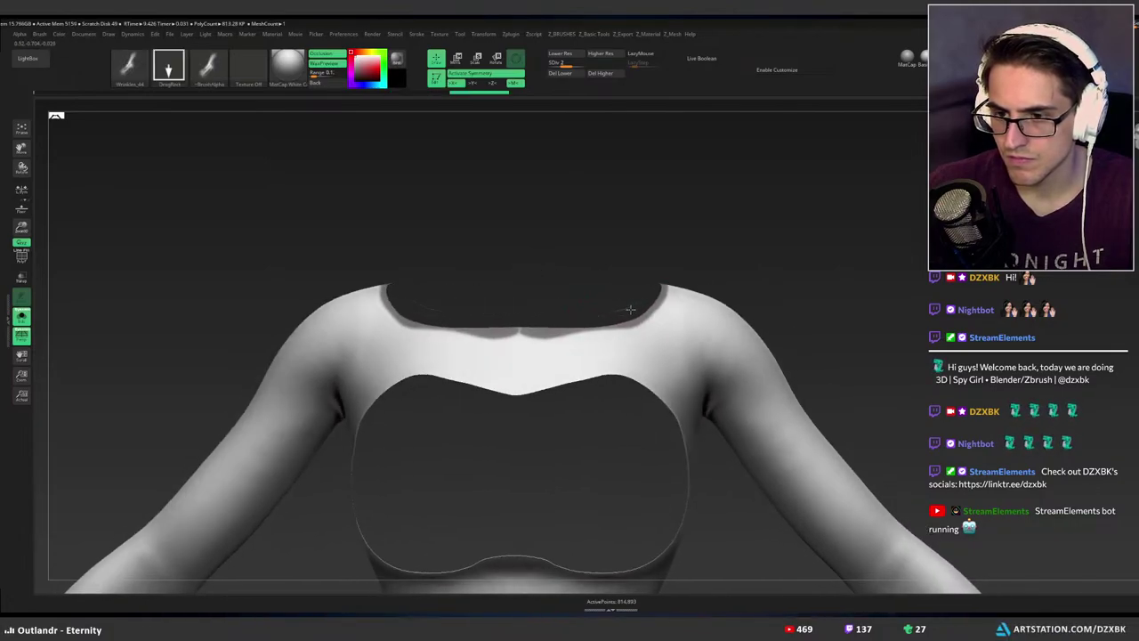
pyautogui.press('ctrl')
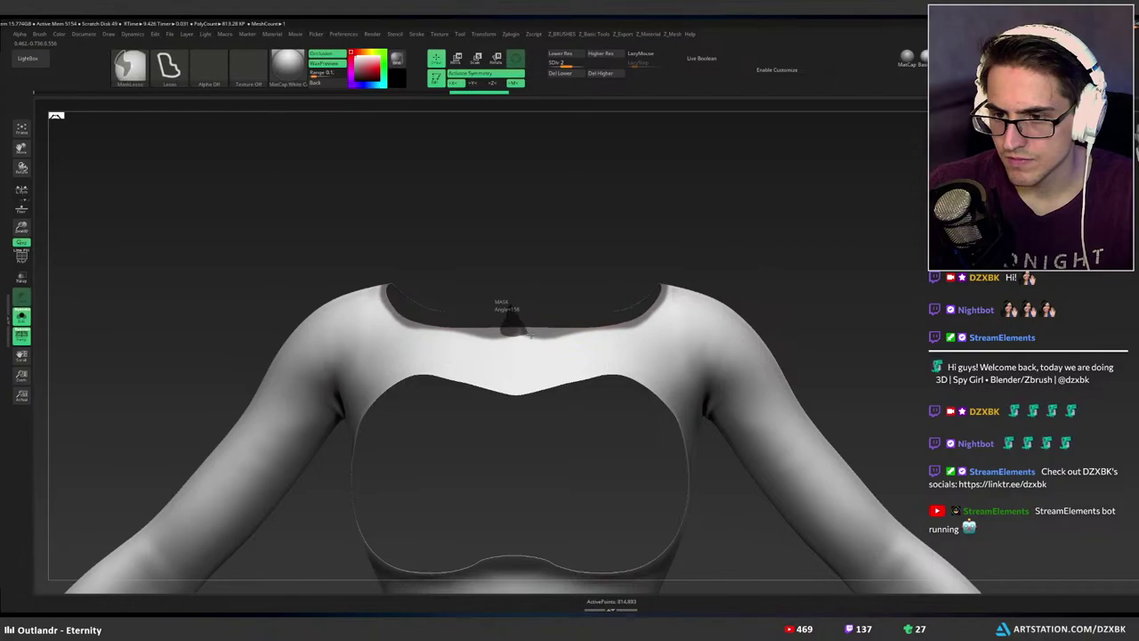
pyautogui.moveTo(531, 335)
pyautogui.keyDown('ctrl'); pyautogui.mouseDown()
pyautogui.moveTo(587, 325)
pyautogui.moveTo(531, 299)
pyautogui.mouseUp(); pyautogui.keyUp('ctrl')
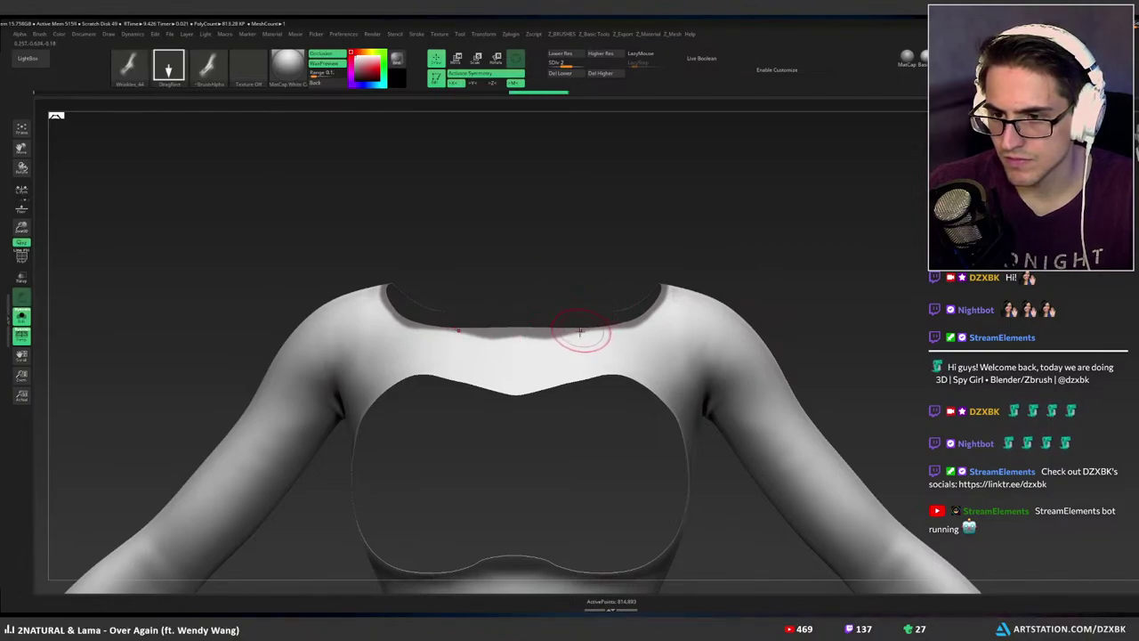
# Extend the neckline mask around the back and shoulders of the top, and trim it to a narrow, even band.
pyautogui.moveTo(581, 332); pyautogui.dragTo(573, 366, button='right')
pyautogui.moveTo(579, 336)
pyautogui.keyDown('ctrl'); pyautogui.mouseDown()
pyautogui.moveTo(546, 333)
pyautogui.moveTo(534, 396)
pyautogui.mouseUp(); pyautogui.keyUp('ctrl')
pyautogui.moveTo(648, 328)
pyautogui.mouseDown(button='right')
pyautogui.moveTo(606, 357)
pyautogui.moveTo(566, 337)
pyautogui.moveTo(552, 386)
pyautogui.mouseUp(button='right')
pyautogui.press('ctrl')
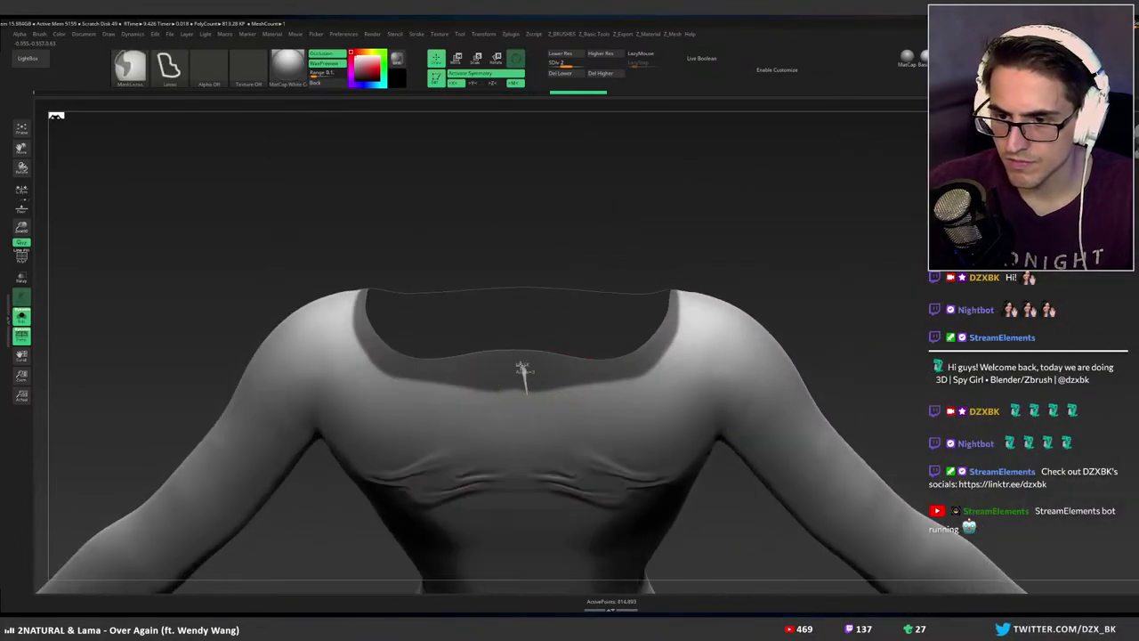
pyautogui.moveTo(408, 365)
pyautogui.keyDown('ctrl'); pyautogui.mouseDown()
pyautogui.moveTo(352, 331)
pyautogui.moveTo(372, 445)
pyautogui.moveTo(573, 456)
pyautogui.moveTo(543, 397)
pyautogui.mouseUp(); pyautogui.keyUp('ctrl')
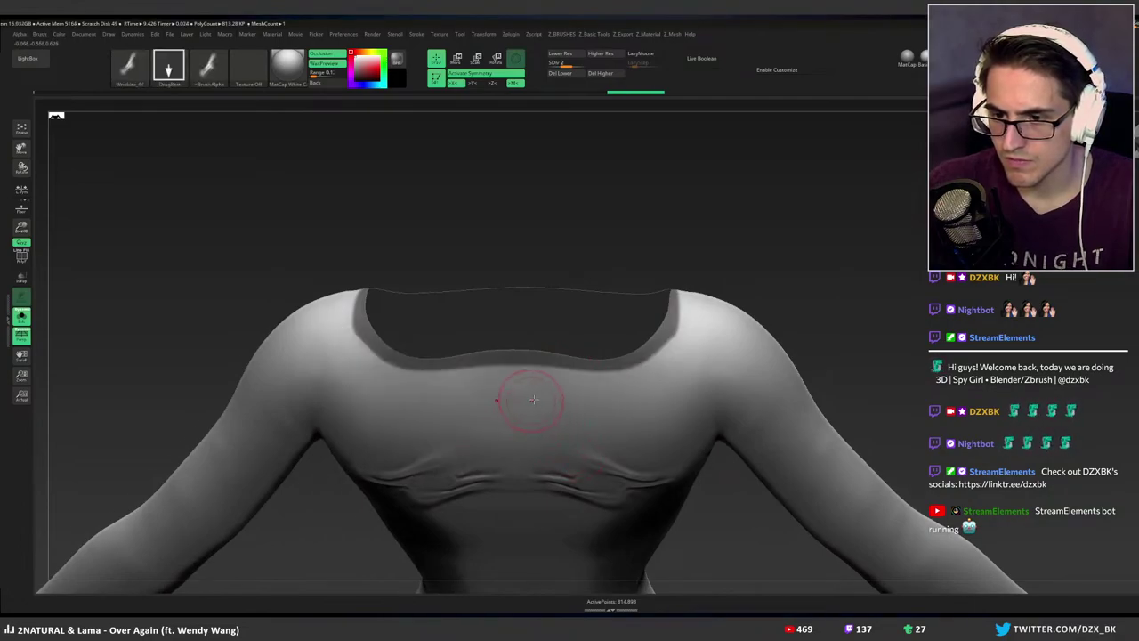
pyautogui.moveTo(529, 400); pyautogui.dragTo(477, 406, button='right')
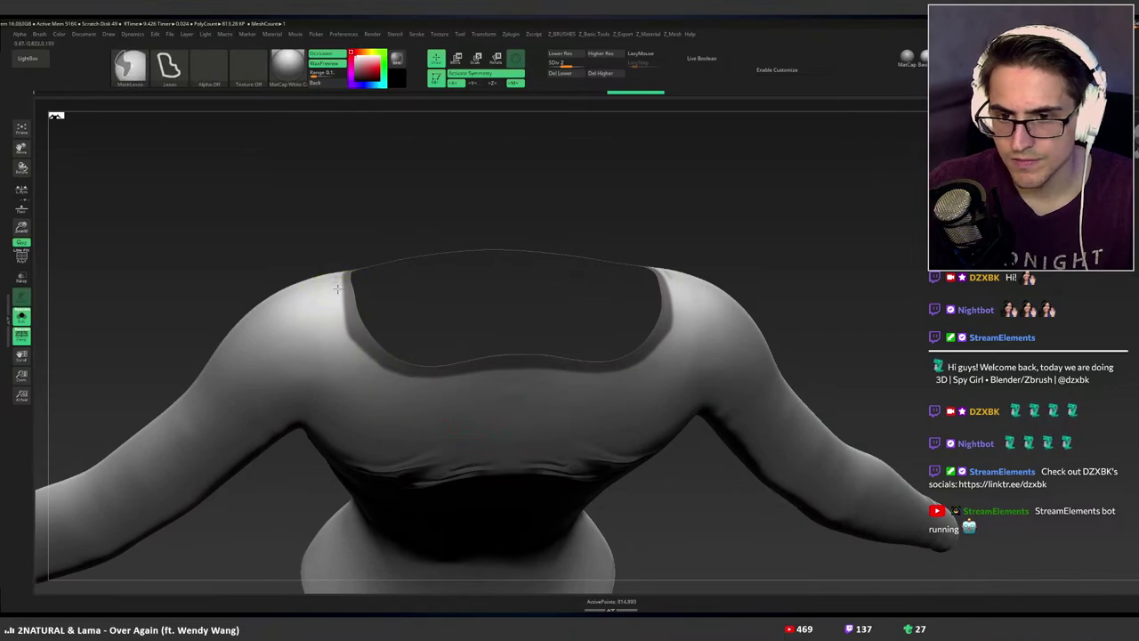
pyautogui.moveTo(345, 298)
pyautogui.keyDown('ctrl'); pyautogui.mouseDown()
pyautogui.moveTo(391, 411)
pyautogui.moveTo(332, 312)
pyautogui.mouseUp(); pyautogui.keyUp('ctrl')
pyautogui.moveTo(575, 359); pyautogui.dragTo(572, 309, button='right')
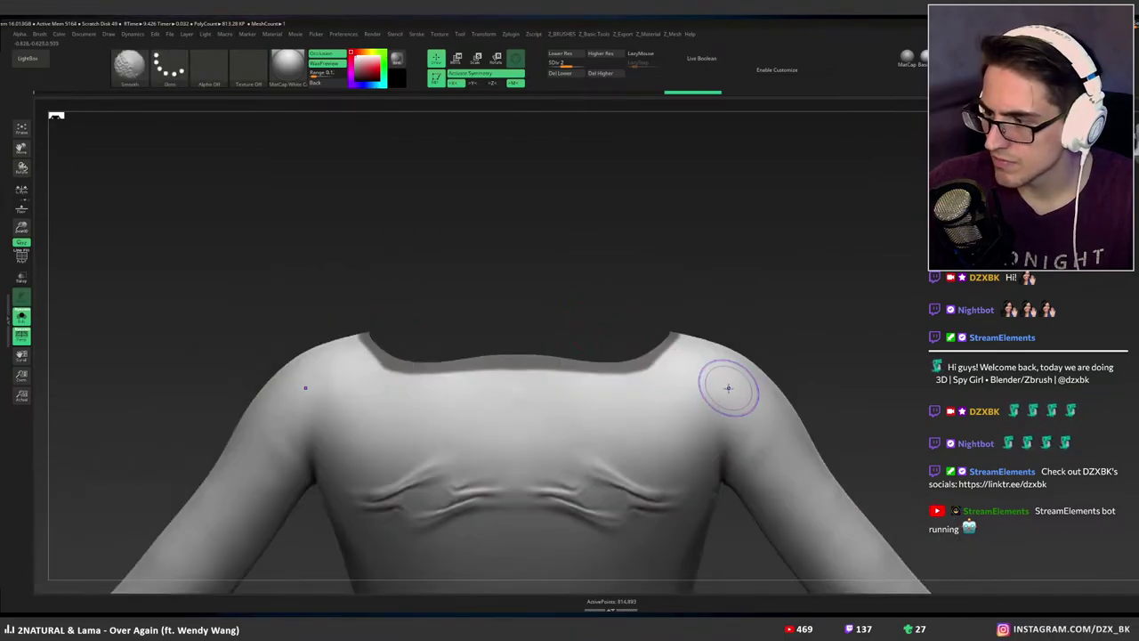
# Lower the top to subdivision level 1 and soften the neckline mask, inverting it back and forth to check its edge.
pyautogui.hotkey('shift', 'd')
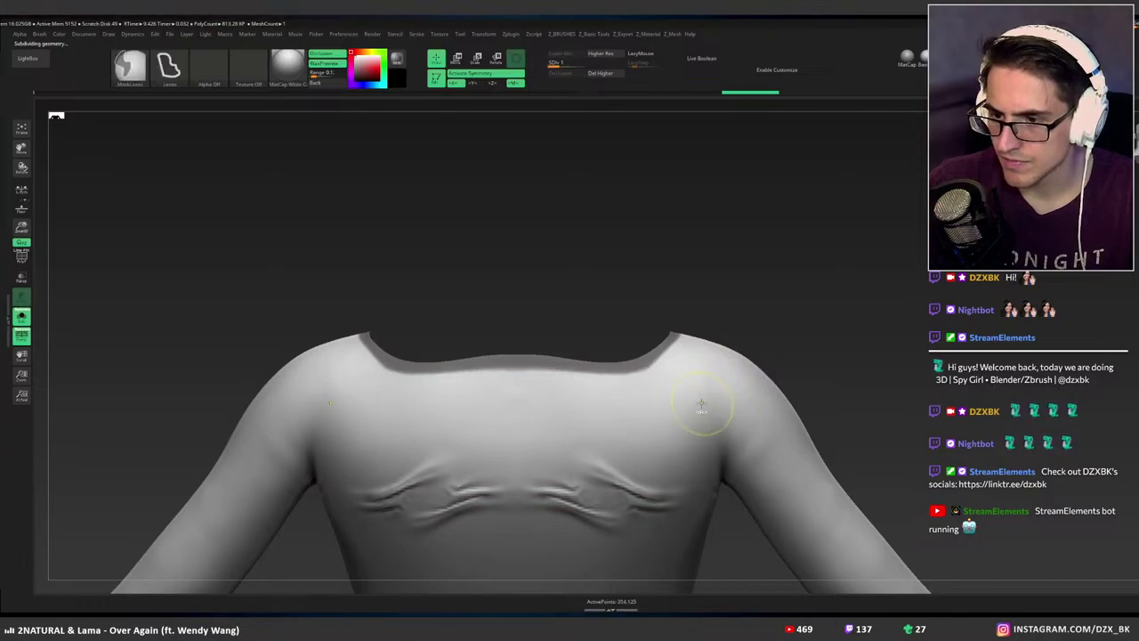
pyautogui.hotkey('ctrl', 'i')
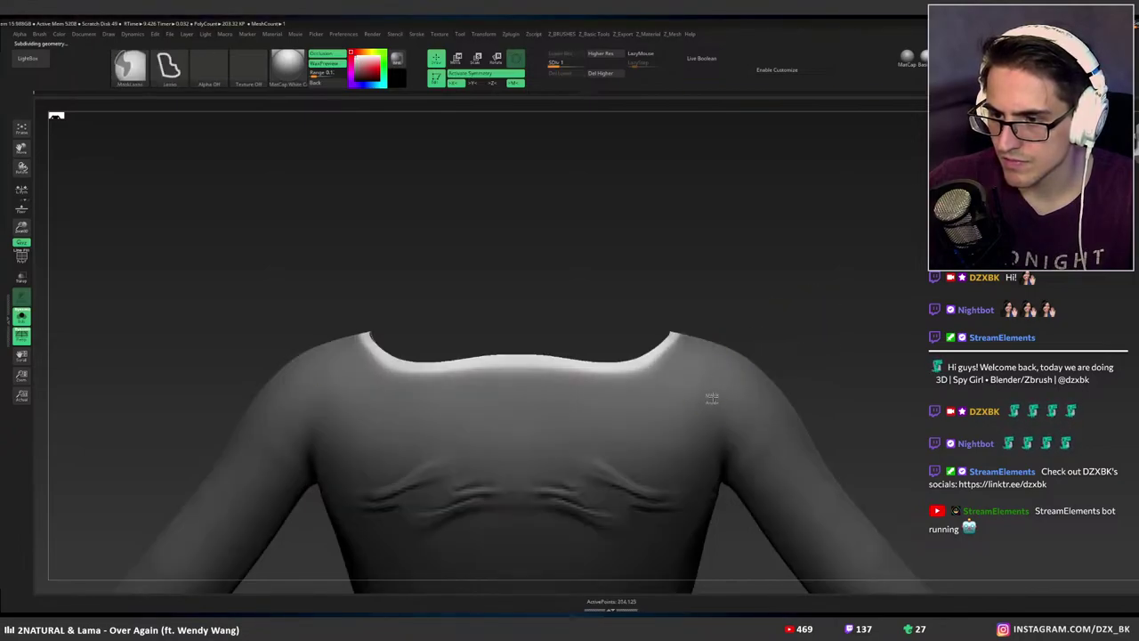
pyautogui.hotkey('ctrl', 'i')
pyautogui.hotkey('ctrl', 'i')
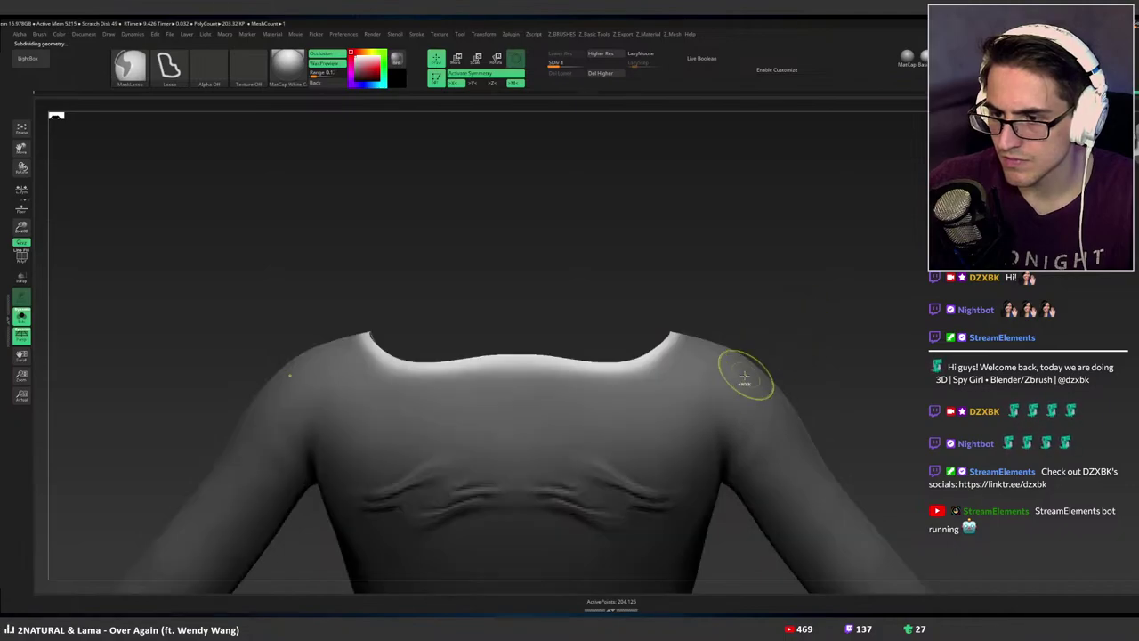
pyautogui.hotkey('ctrl', 'i')
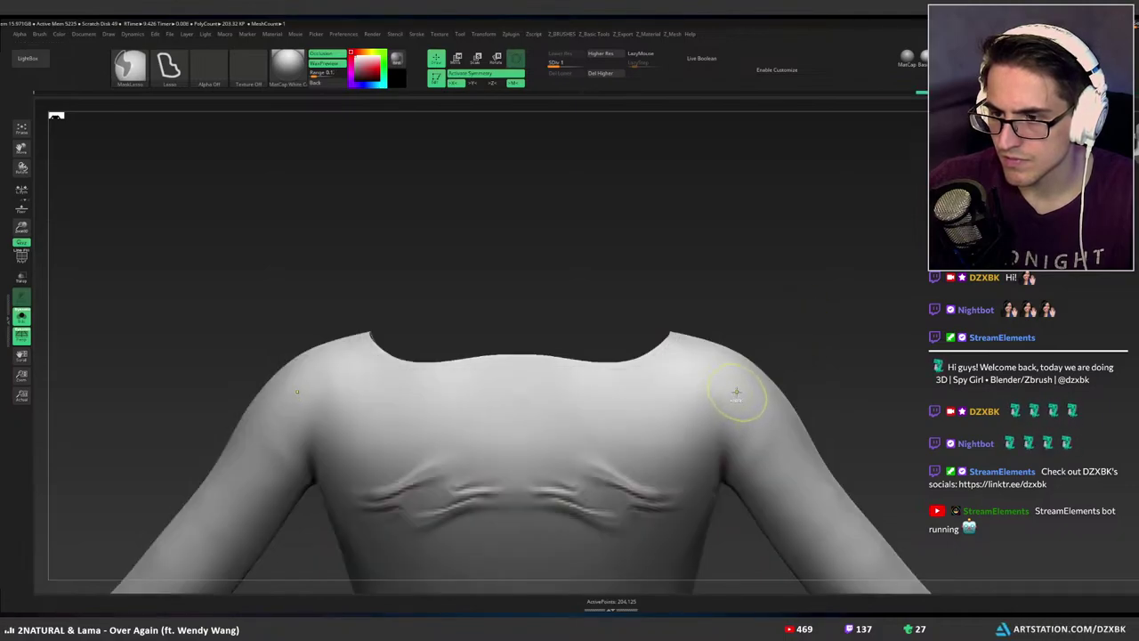
pyautogui.hotkey('ctrl', 'i')
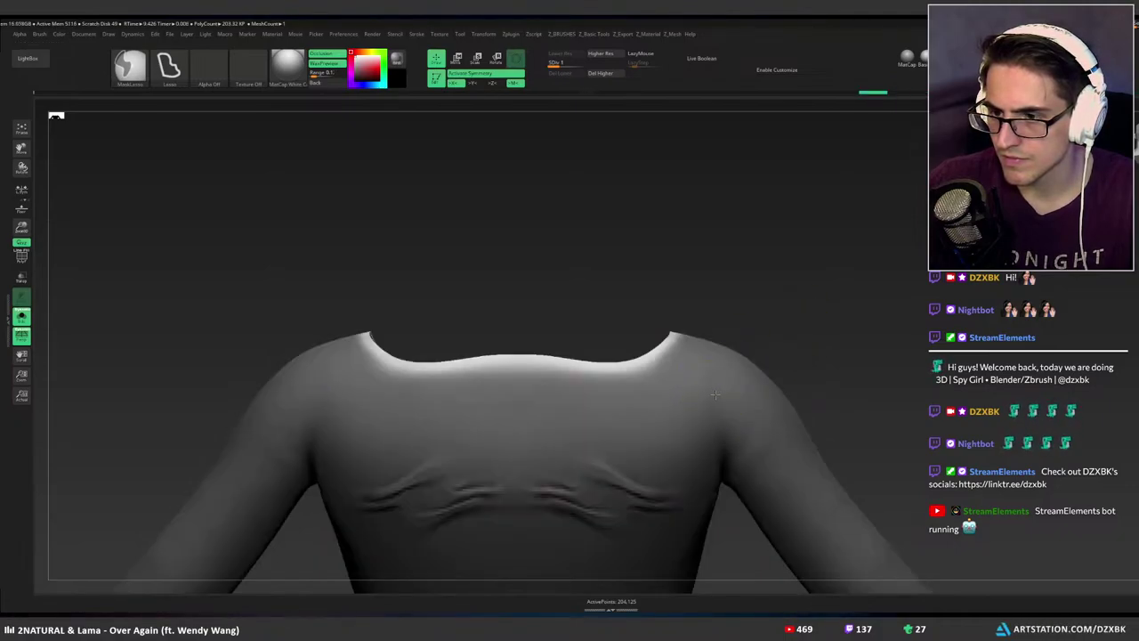
pyautogui.hotkey('ctrl', 'i')
pyautogui.hotkey('ctrl', 'i')
pyautogui.hotkey('ctrl', 'i')
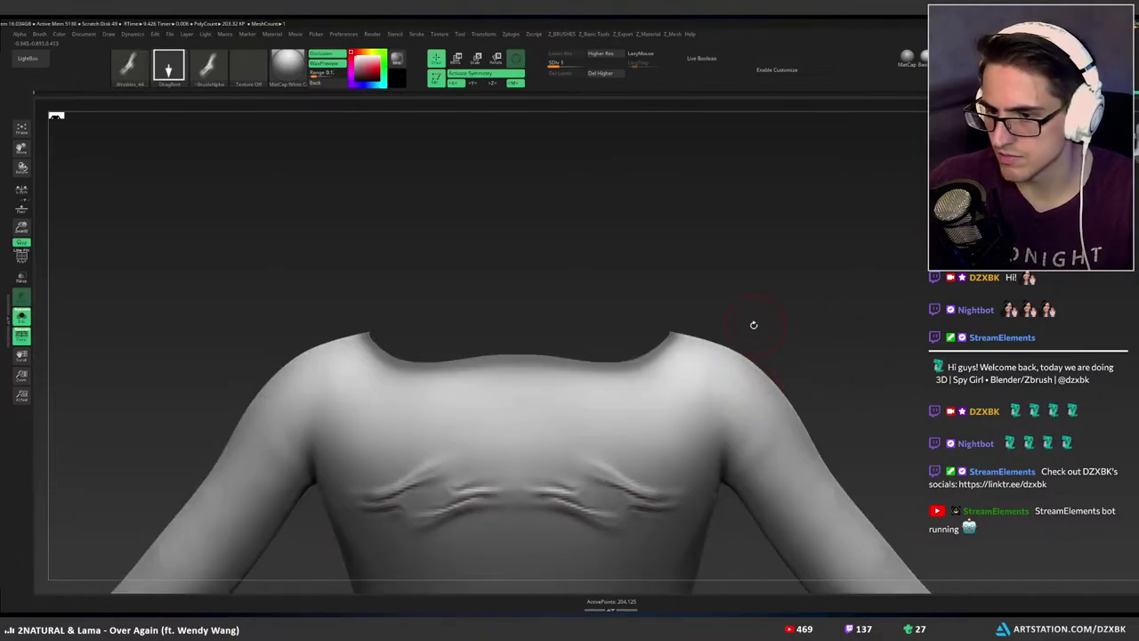
# Show the rest of the outfit again and raise the top by one subdivision level.
pyautogui.keyDown('alt'); pyautogui.moveTo(754, 324); pyautogui.dragTo(852, 305); pyautogui.keyUp('alt')
pyautogui.hotkey('alt', 's')
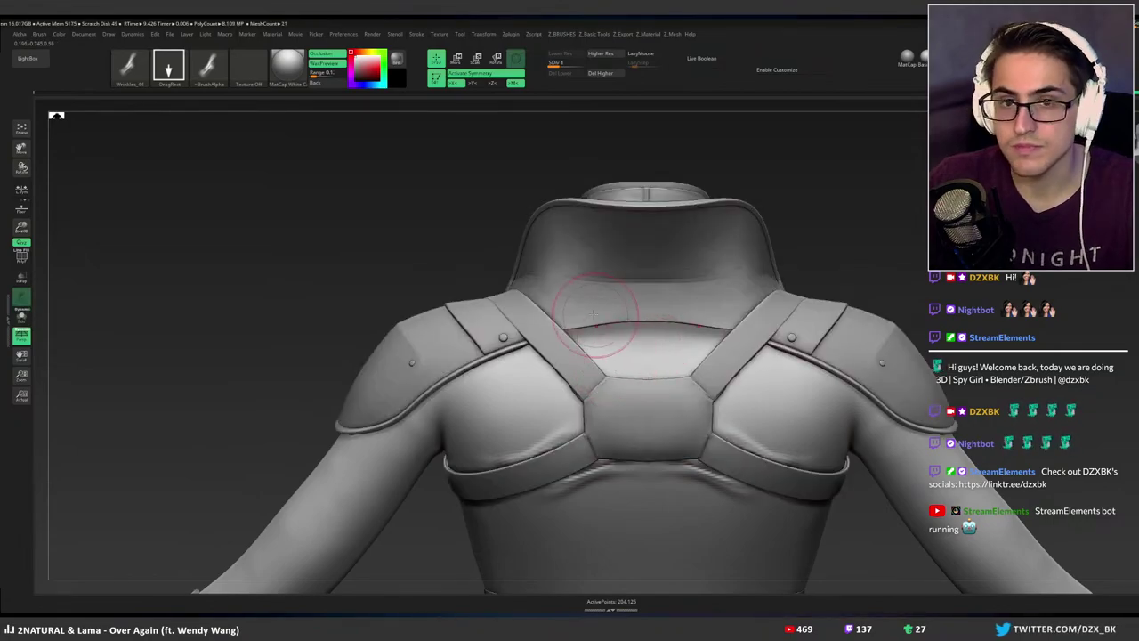
pyautogui.moveTo(584, 347)
pyautogui.keyDown('alt'); pyautogui.mouseDown(button='right')
pyautogui.moveTo(549, 341)
pyautogui.moveTo(553, 332)
pyautogui.moveTo(569, 355)
pyautogui.mouseUp(button='right'); pyautogui.keyUp('alt')
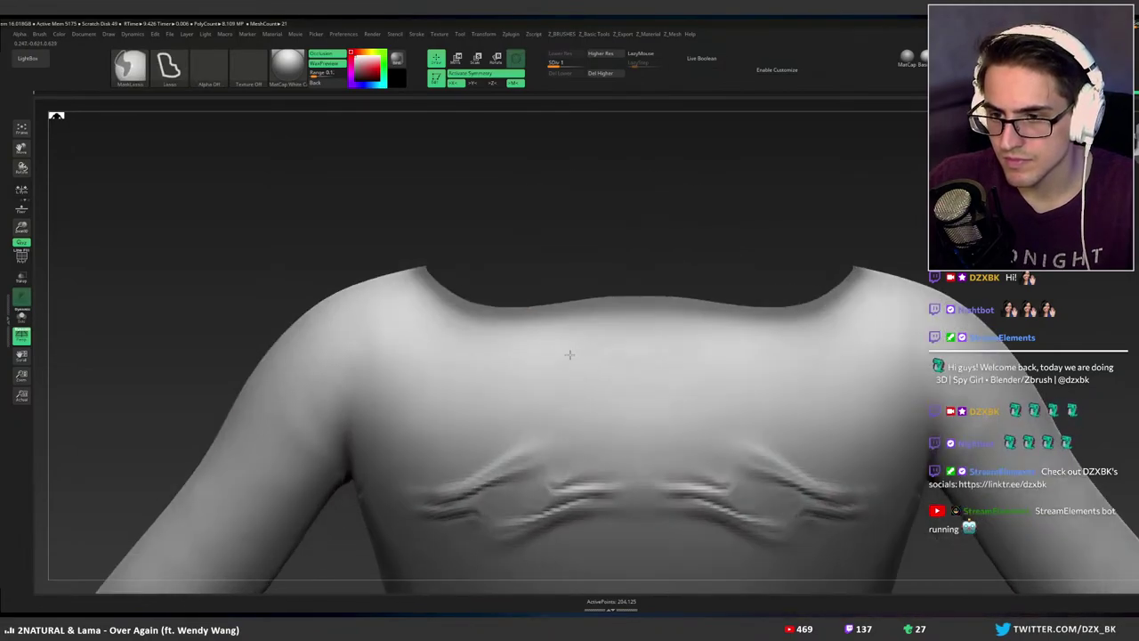
pyautogui.keyDown('ctrl'); pyautogui.keyDown('shift'); pyautogui.click(569, 354); pyautogui.keyUp('shift'); pyautogui.keyUp('ctrl')
pyautogui.press('d')
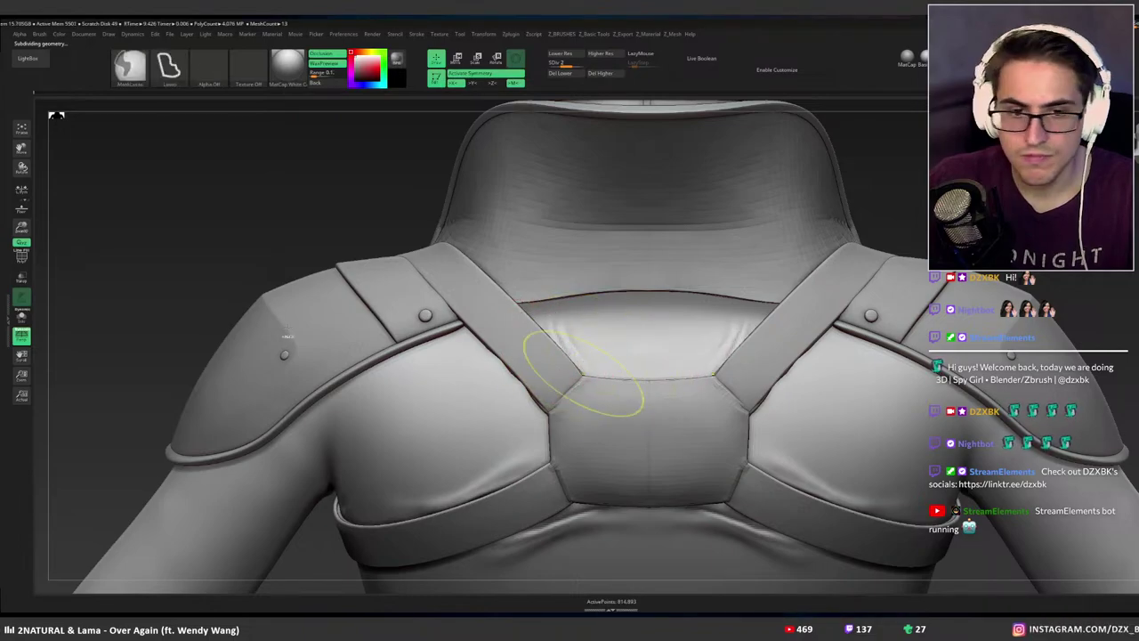
# Stamp mirrored Wrinkles_44 folds along the inner edges of the upper harness straps below the collar, showing the harness transparent only meanwhile.
pyautogui.click(21, 277)
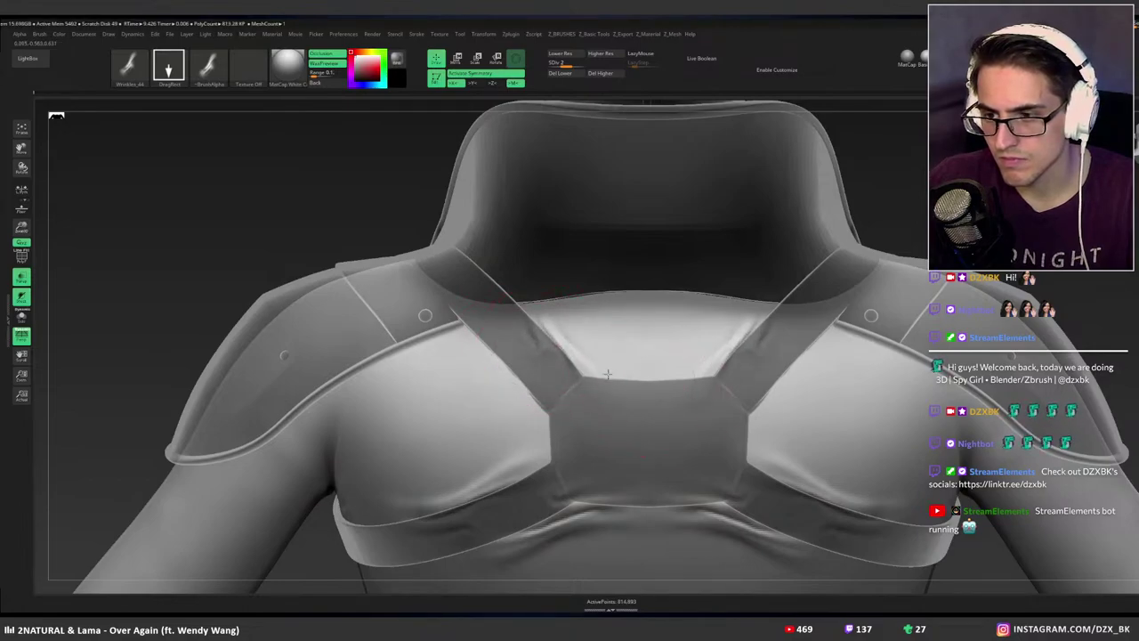
pyautogui.moveTo(677, 401); pyautogui.dragTo(588, 388, button='right')
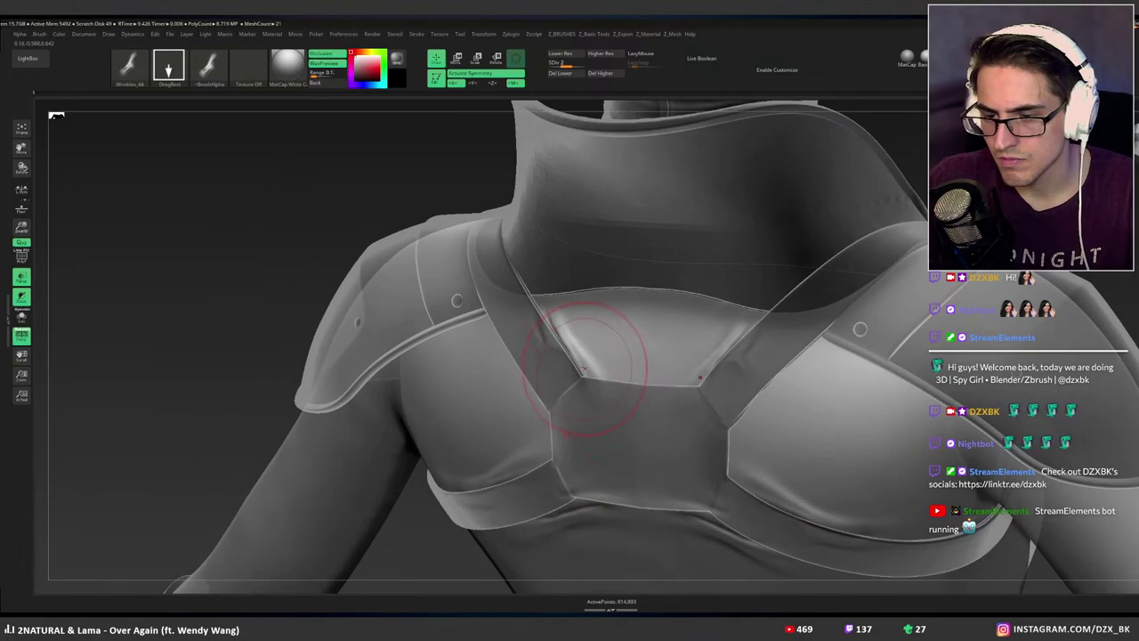
pyautogui.click(29, 278)
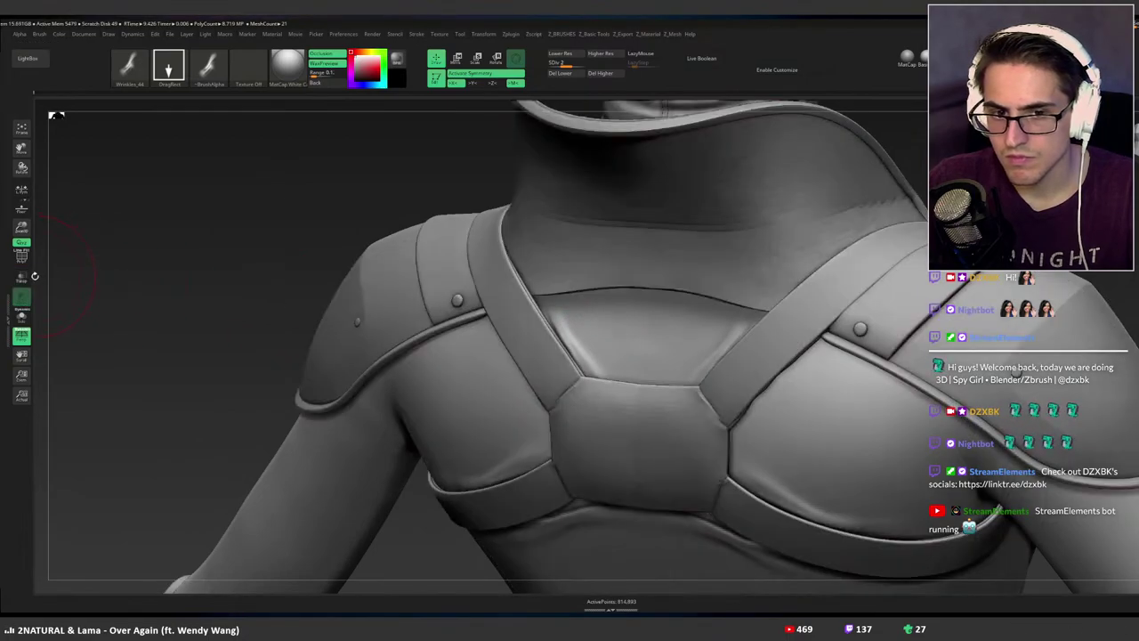
pyautogui.hotkey('alt', 's')
pyautogui.hotkey('alt', 's')
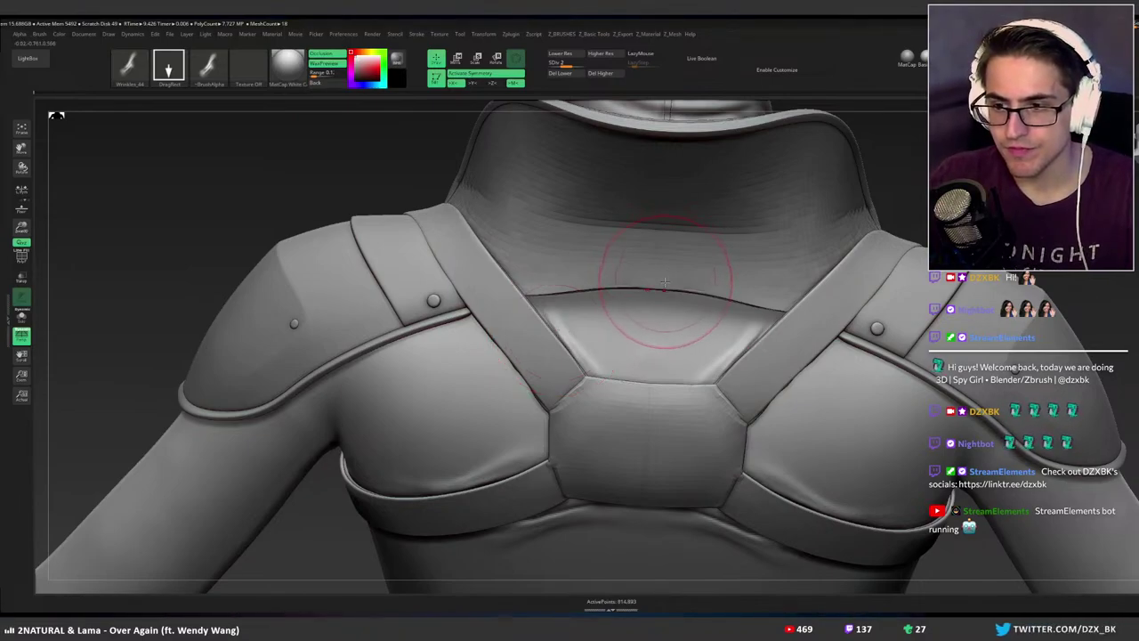
# Assign Shift+T as the custom hotkey for the transparency toggle (Activate Edit Opacity) and test it on the outfit.
pyautogui.press('shift')
pyautogui.press('shift')
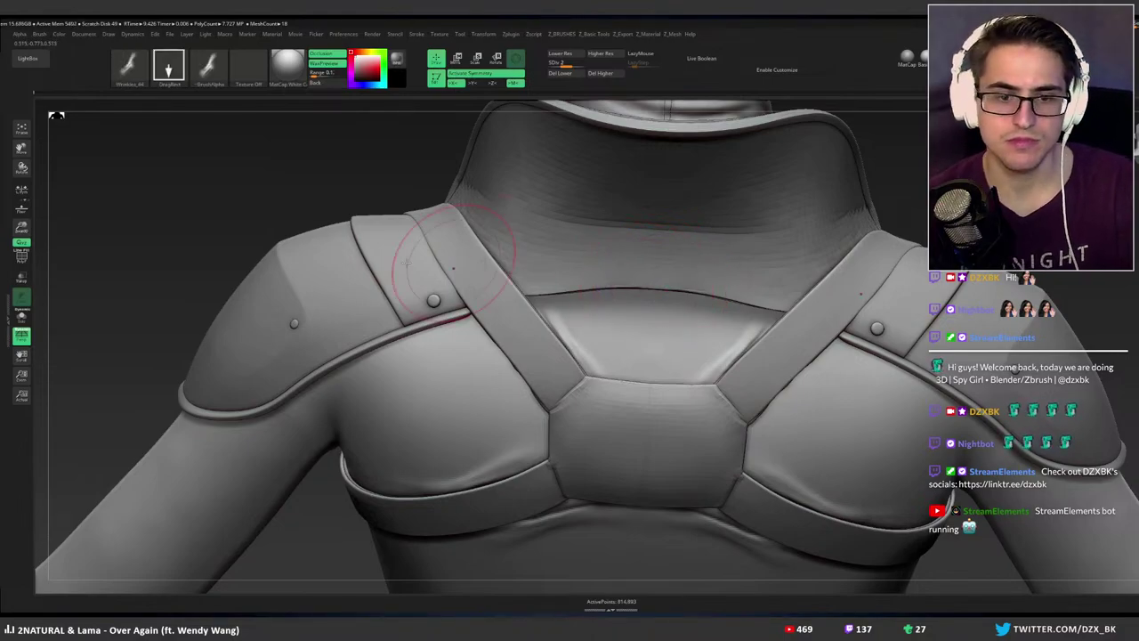
pyautogui.keyDown('ctrl'); pyautogui.keyDown('alt'); pyautogui.click(28, 281); pyautogui.keyUp('alt'); pyautogui.keyUp('ctrl')
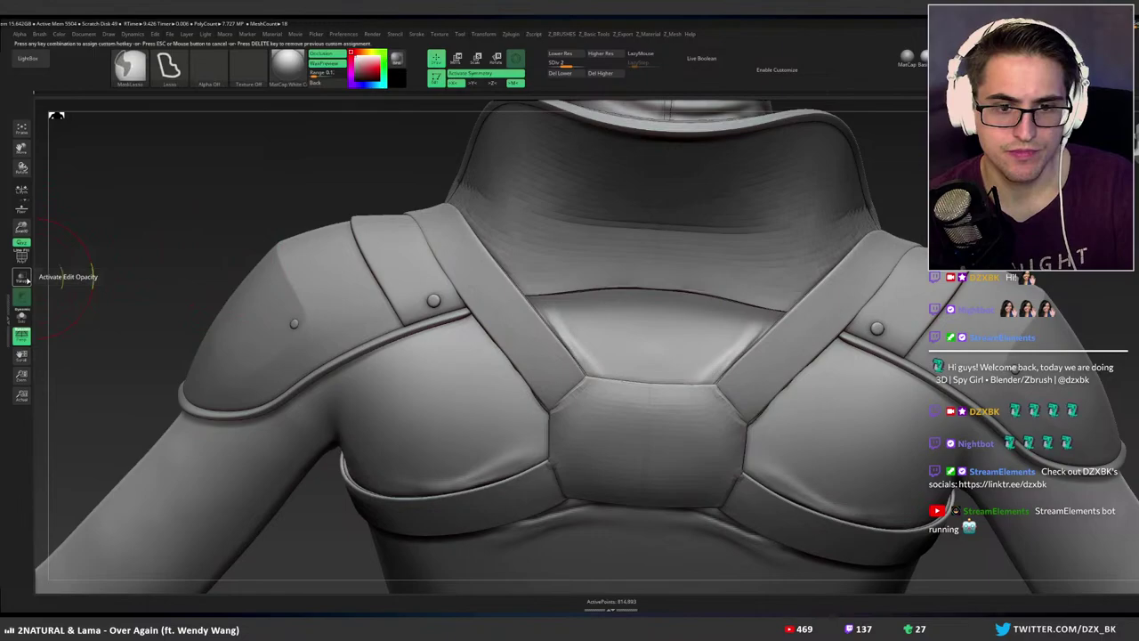
pyautogui.press('shift')
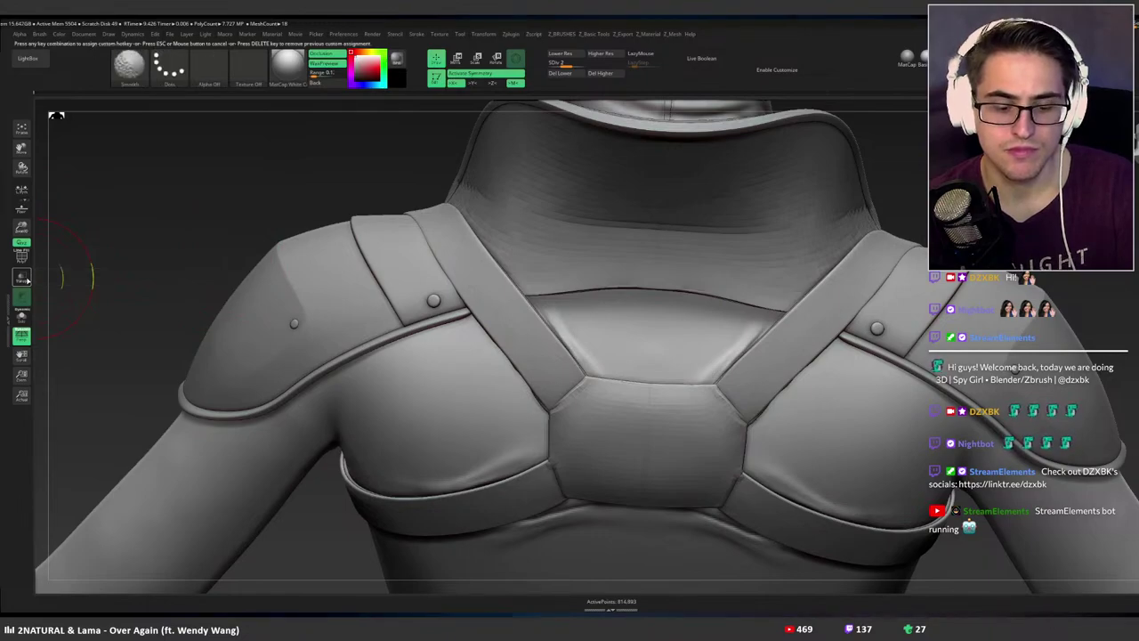
pyautogui.hotkey('shift', 't')
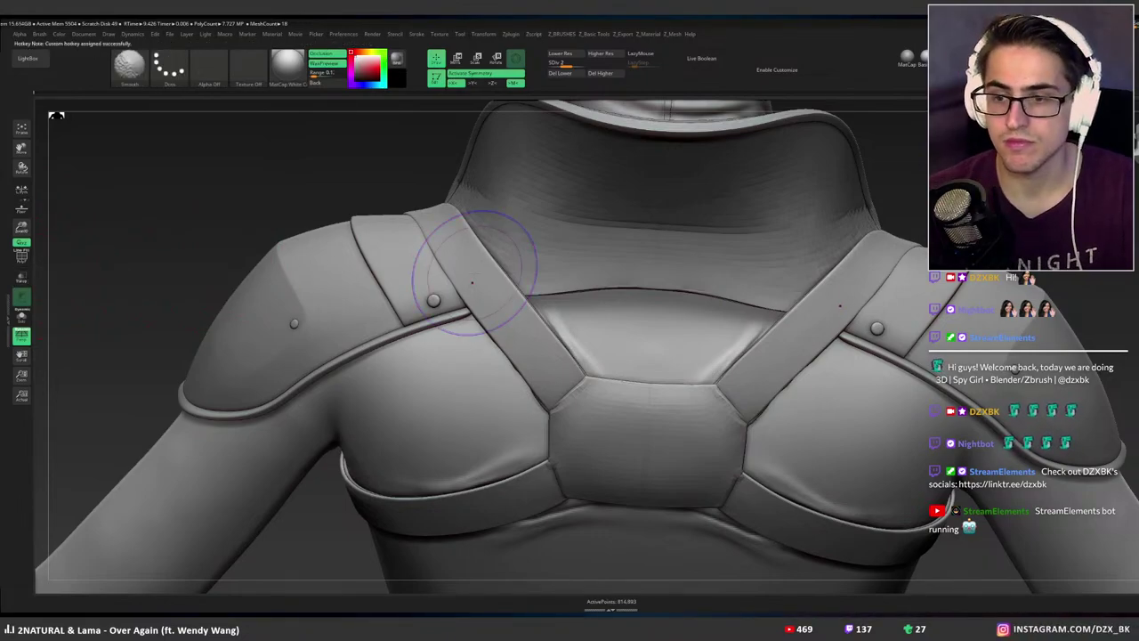
pyautogui.hotkey('shift', 't')
pyautogui.hotkey('shift', 't')
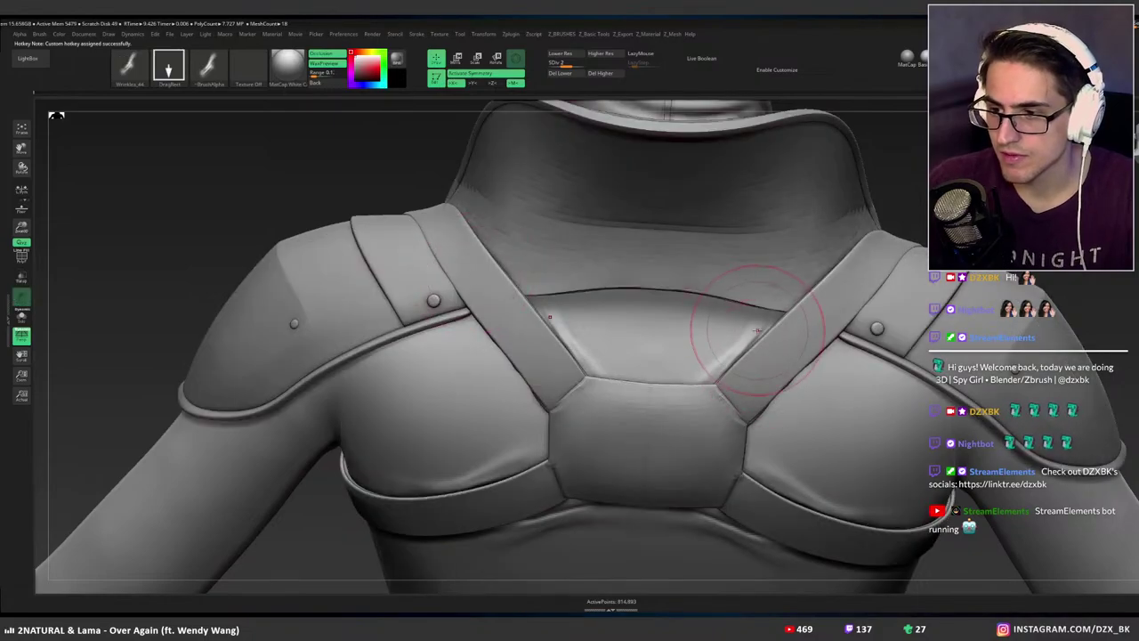
# Try a mirrored Wrinkles_44 fold stamp along the outer edges of the upper back straps, using transparency to see beneath the harness.
pyautogui.moveTo(756, 331); pyautogui.dragTo(782, 309, button='right')
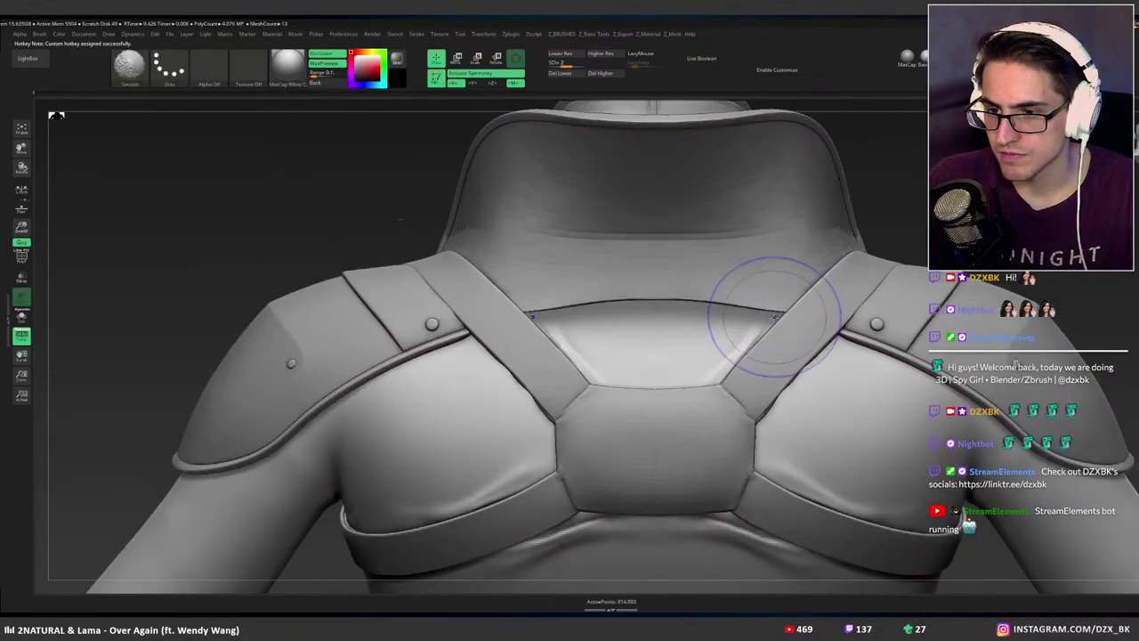
pyautogui.hotkey('shift', 'm')
pyautogui.hotkey('shift', 't')
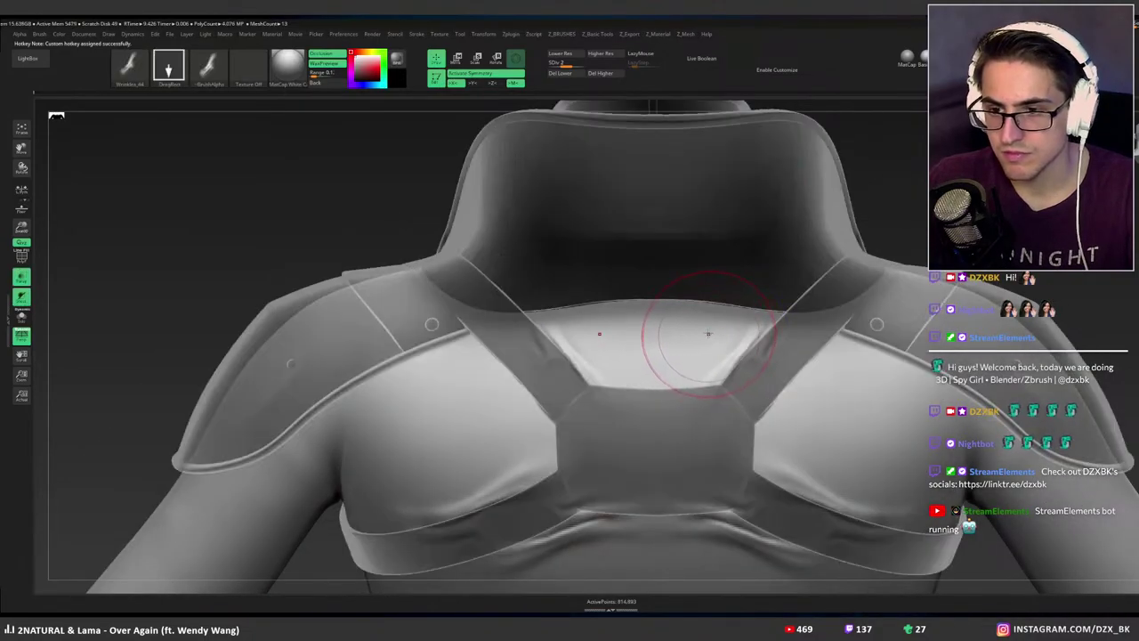
pyautogui.hotkey('shift', 't')
pyautogui.moveTo(521, 392); pyautogui.dragTo(584, 436)
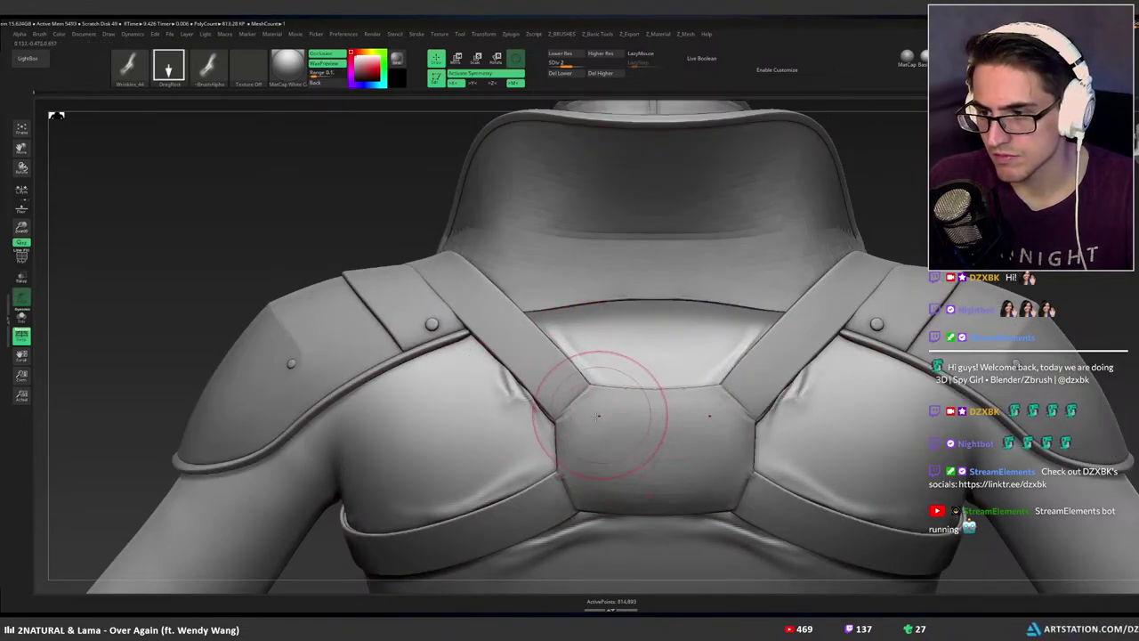
# Subdivide the top to subdivision level 3.
pyautogui.moveTo(594, 415); pyautogui.dragTo(592, 416, button='right')
pyautogui.hotkey('shift', 's')
pyautogui.press('d')
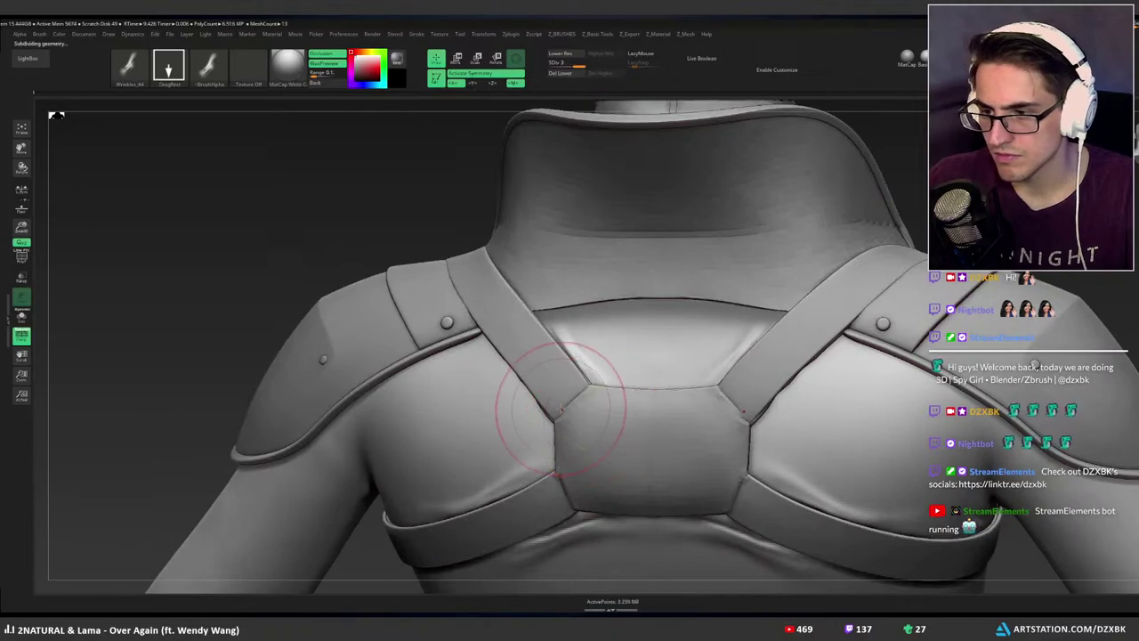
# Try the mirrored folds on the denser top, stamping them just outside the upper back straps below the shoulder pads.
pyautogui.hotkey('shift', 't')
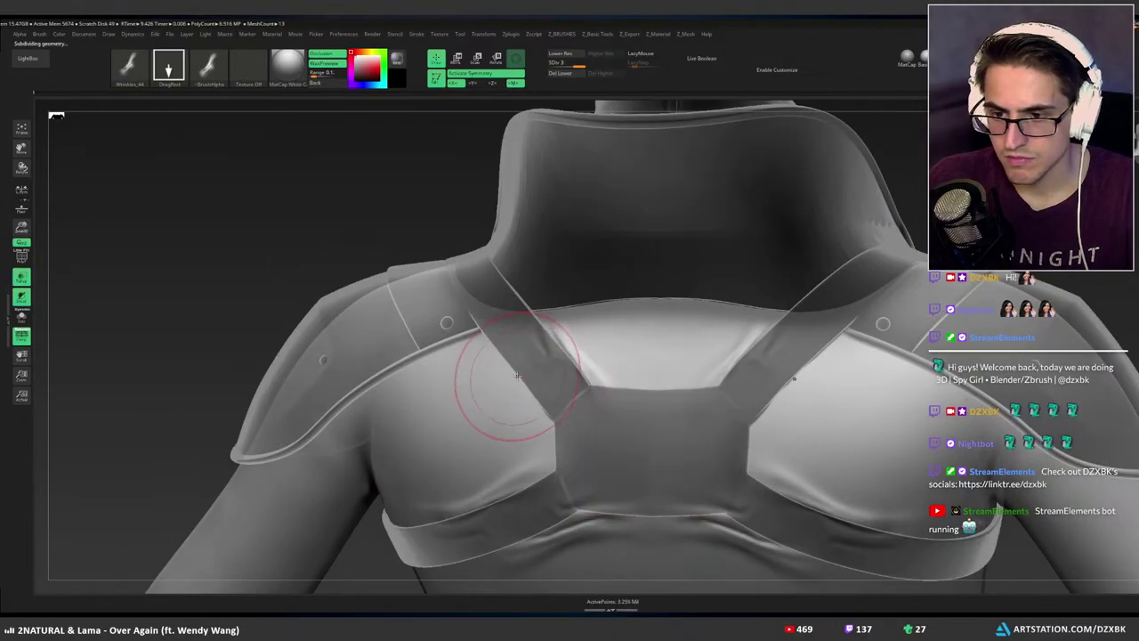
pyautogui.hotkey('shift', 's')
pyautogui.moveTo(552, 365); pyautogui.dragTo(545, 381, button='right')
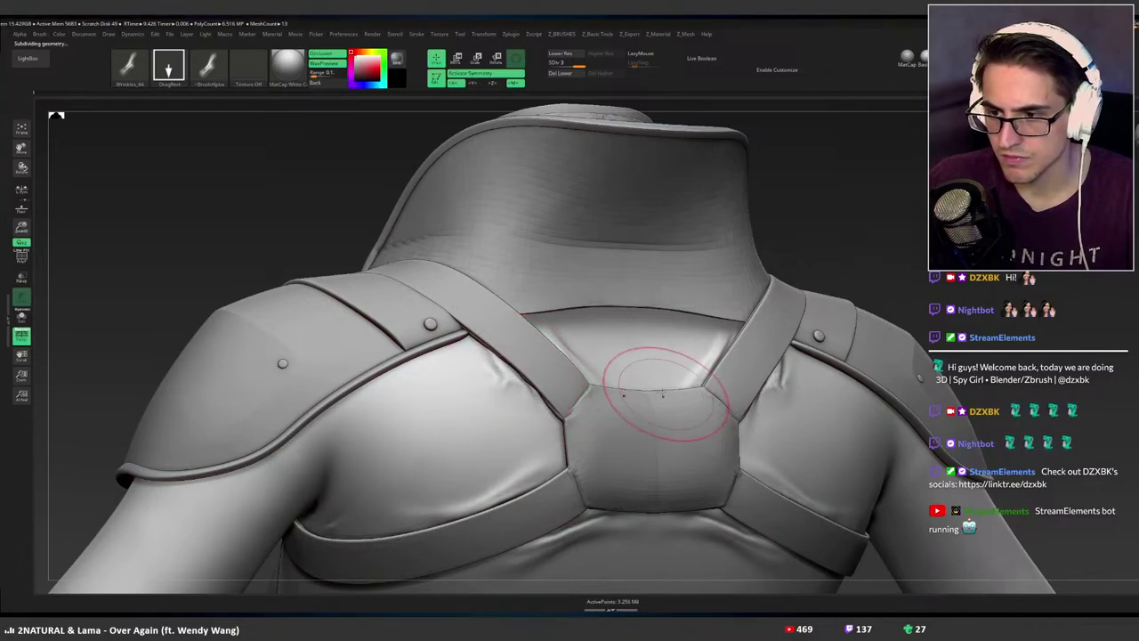
pyautogui.keyDown('shift'); pyautogui.moveTo(663, 394); pyautogui.dragTo(642, 410, button='right'); pyautogui.keyUp('shift')
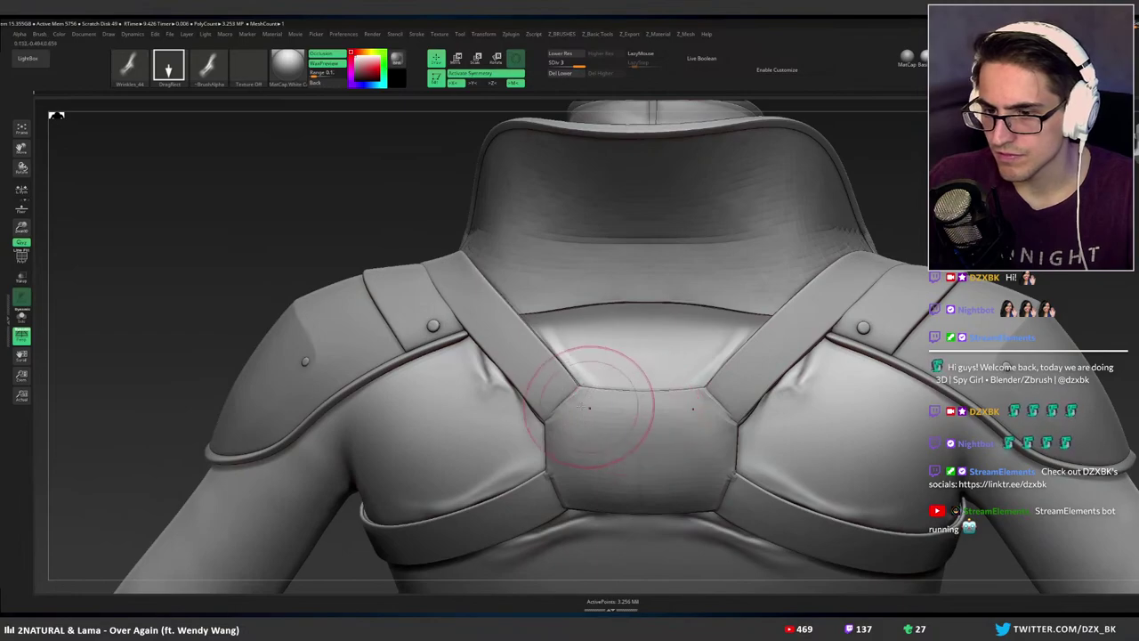
# Inspect the back wrinkles on the top alone and with the whole outfit shown, from behind and from the side.
pyautogui.moveTo(544, 413); pyautogui.dragTo(549, 387, button='right')
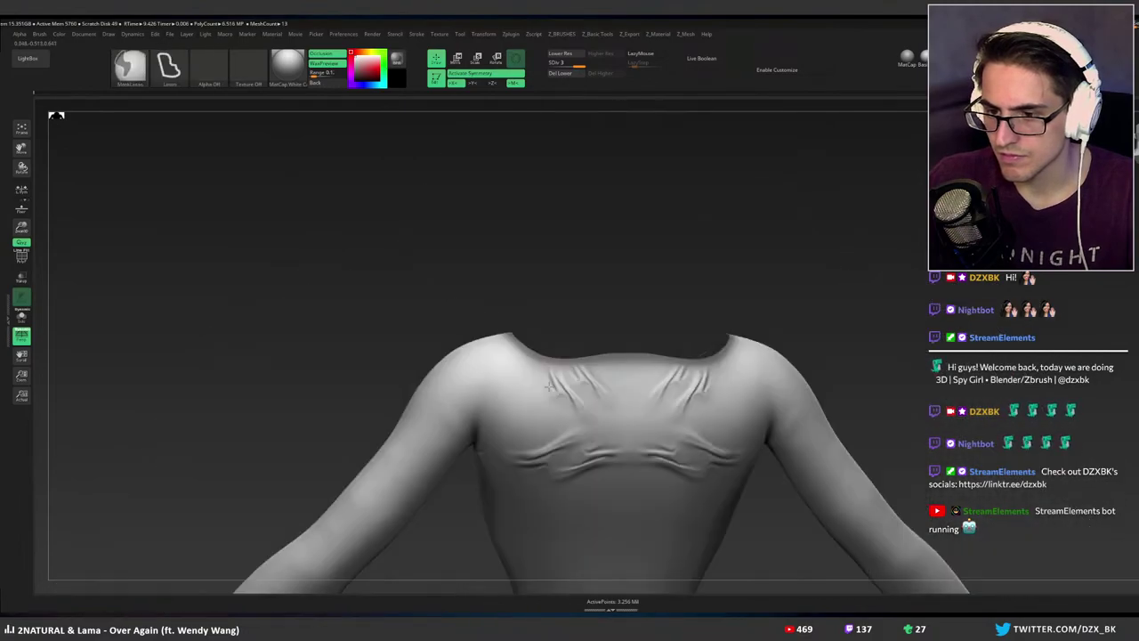
pyautogui.moveTo(664, 388); pyautogui.dragTo(629, 365, button='right')
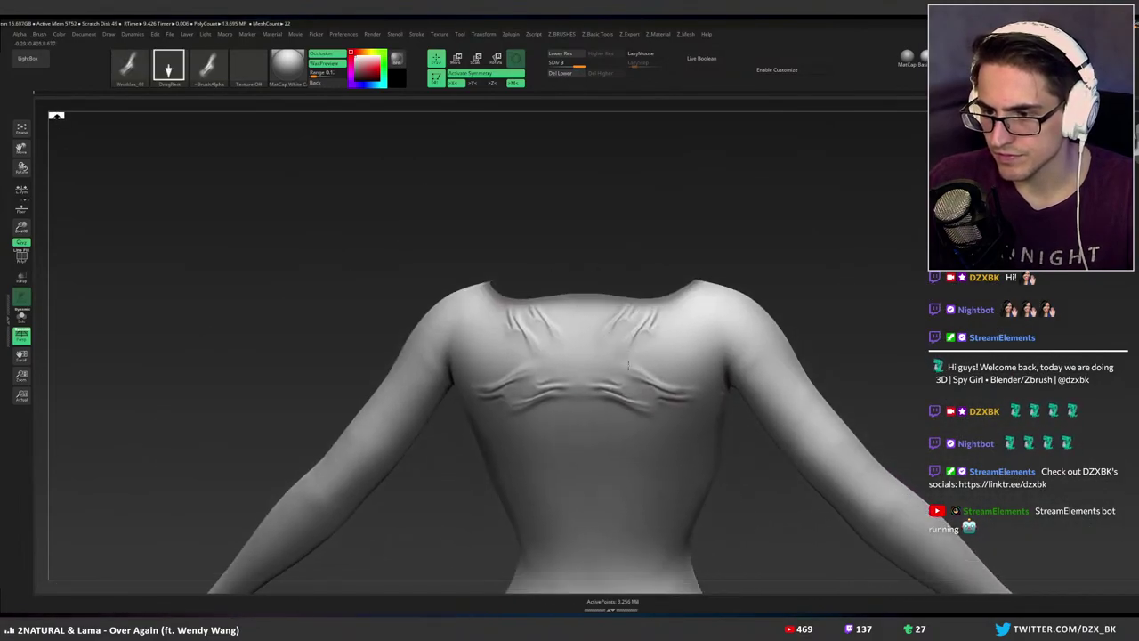
pyautogui.keyDown('ctrl'); pyautogui.keyDown('shift'); pyautogui.click(628, 365); pyautogui.keyUp('shift'); pyautogui.keyUp('ctrl')
pyautogui.keyDown('ctrl'); pyautogui.keyDown('shift'); pyautogui.click(703, 379); pyautogui.keyUp('shift'); pyautogui.keyUp('ctrl')
pyautogui.keyDown('ctrl'); pyautogui.keyDown('shift'); pyautogui.click(728, 387); pyautogui.keyUp('shift'); pyautogui.keyUp('ctrl')
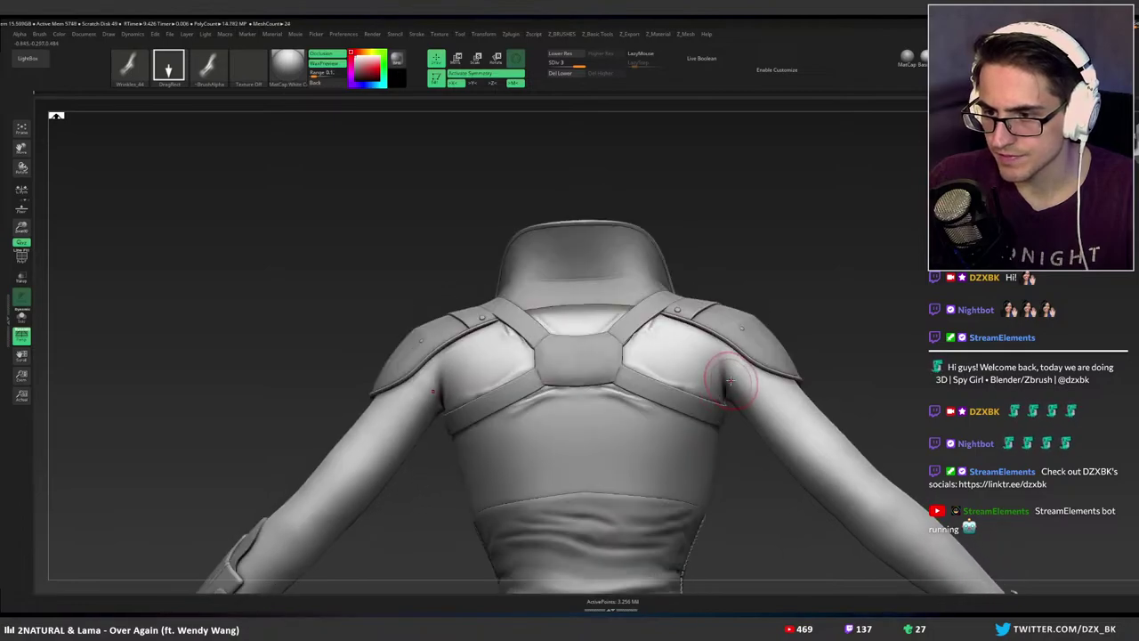
pyautogui.moveTo(730, 381); pyautogui.dragTo(702, 396, button='right')
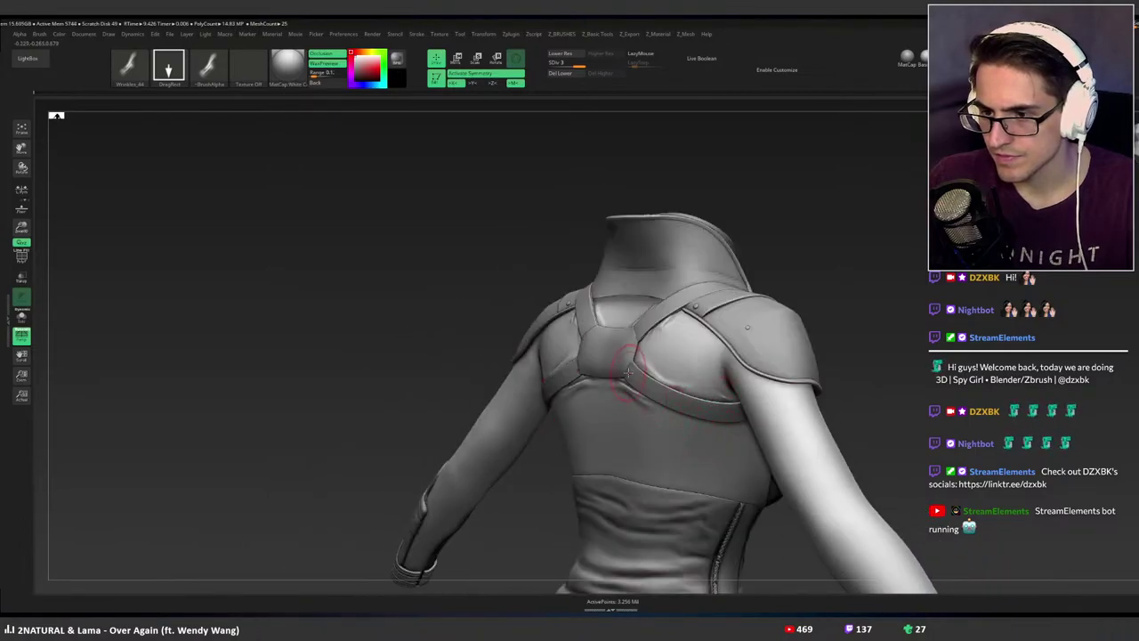
pyautogui.moveTo(629, 372); pyautogui.dragTo(666, 345, button='right')
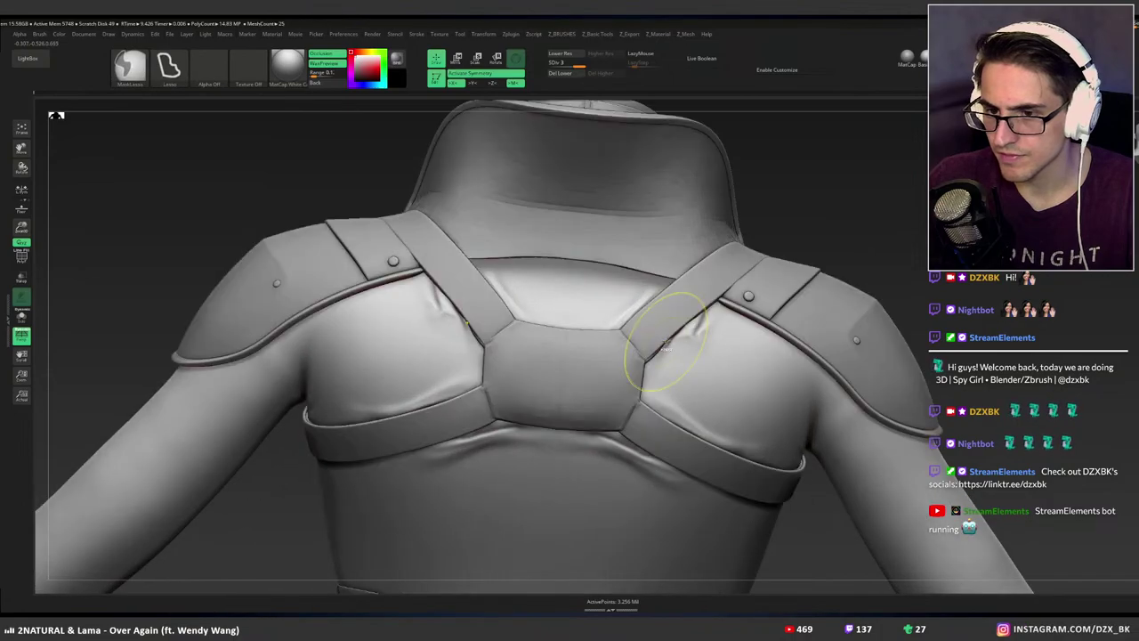
# Undo the folds outside the upper back straps and try replacement stamps there, undoing those as well.
pyautogui.hotkey('ctrl', 'z')
pyautogui.moveTo(696, 333)
pyautogui.mouseDown()
pyautogui.moveTo(661, 326)
pyautogui.moveTo(654, 308)
pyautogui.moveTo(704, 235)
pyautogui.mouseUp()
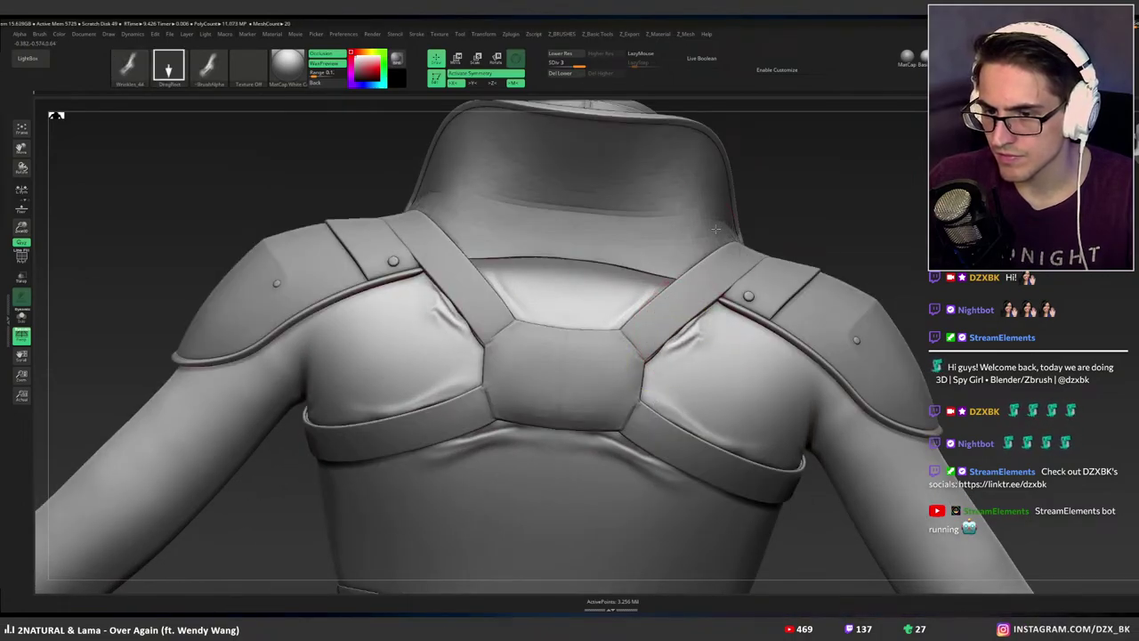
pyautogui.hotkey('ctrl', 'z')
pyautogui.keyDown('alt'); pyautogui.moveTo(697, 323); pyautogui.dragTo(652, 344, button='right'); pyautogui.keyUp('alt')
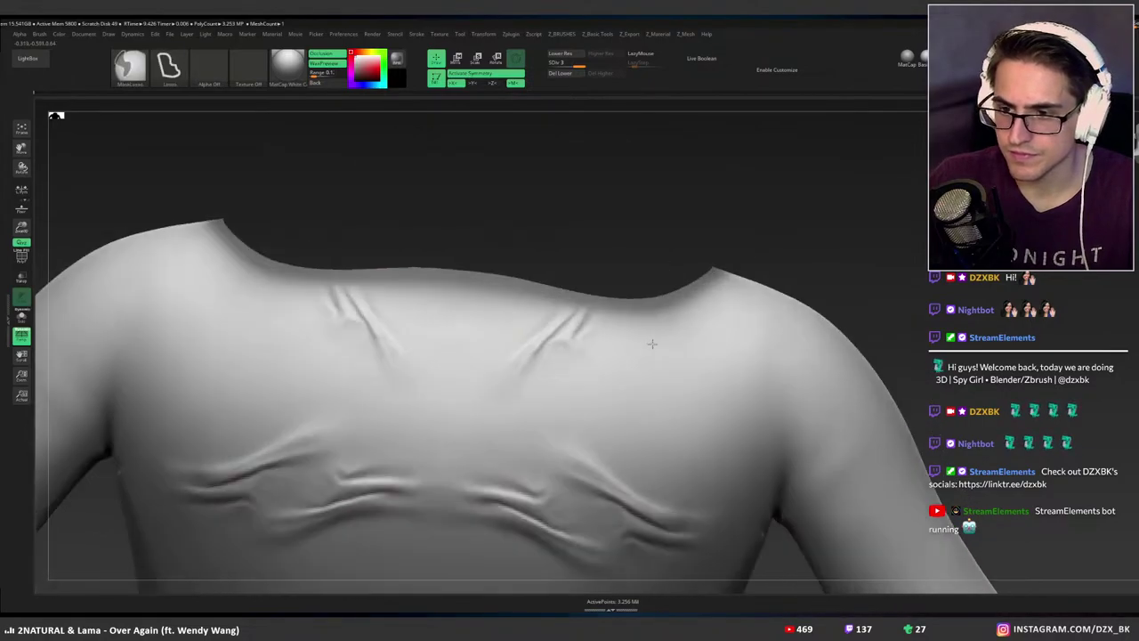
pyautogui.keyDown('ctrl'); pyautogui.keyDown('shift'); pyautogui.click(651, 344); pyautogui.keyUp('shift'); pyautogui.keyUp('ctrl')
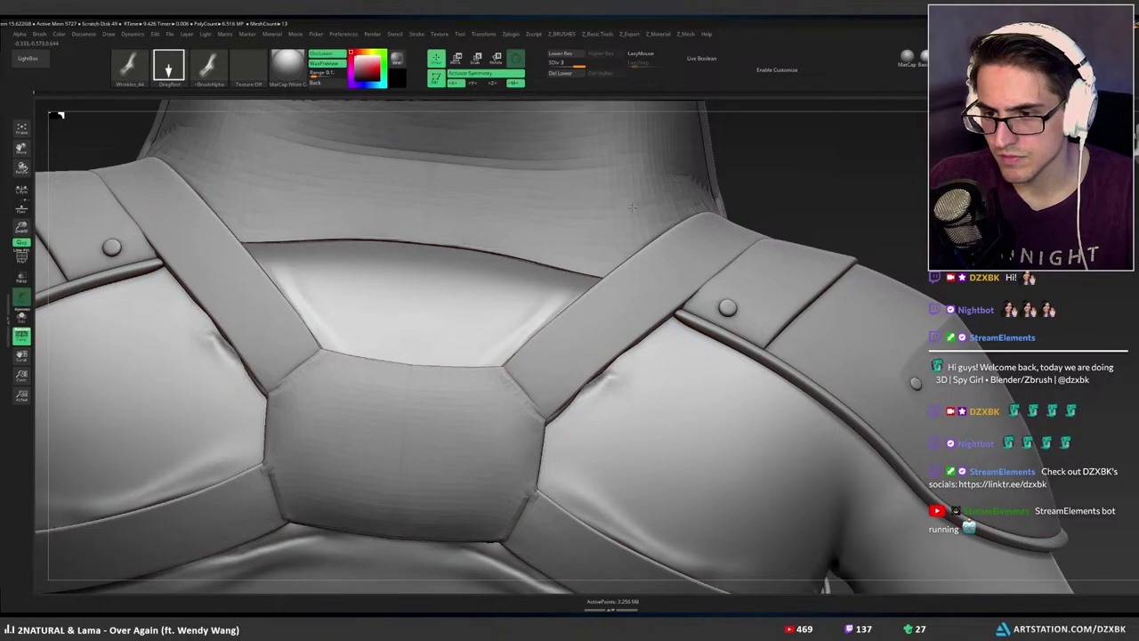
pyautogui.keyDown('ctrl'); pyautogui.moveTo(656, 306); pyautogui.dragTo(623, 314, button='right'); pyautogui.keyUp('ctrl')
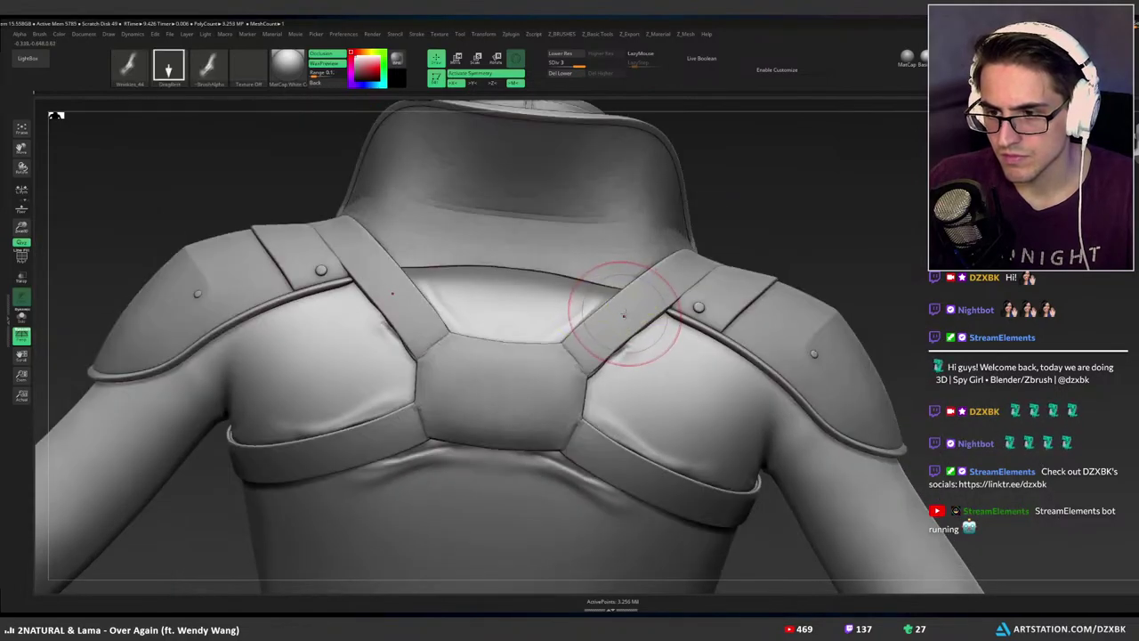
pyautogui.hotkey('ctrl', 'z')
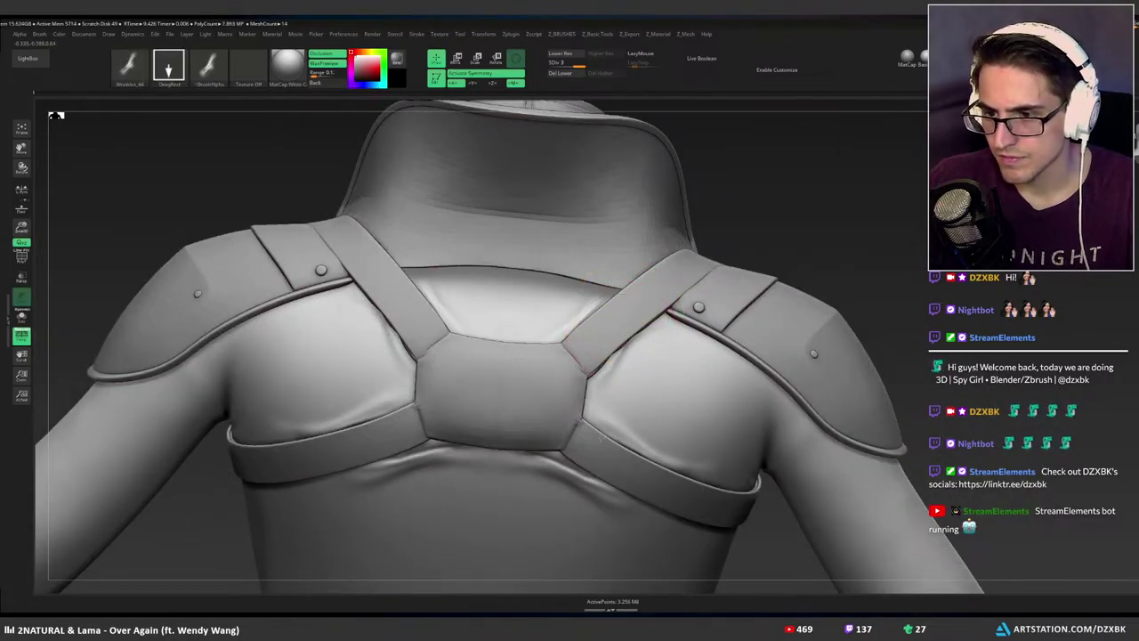
# Stamp subtle mirrored Wrinkles_44 folds along the outer edges of the upper back straps, with the harness shown transparent.
pyautogui.moveTo(609, 426); pyautogui.dragTo(602, 339, button='right')
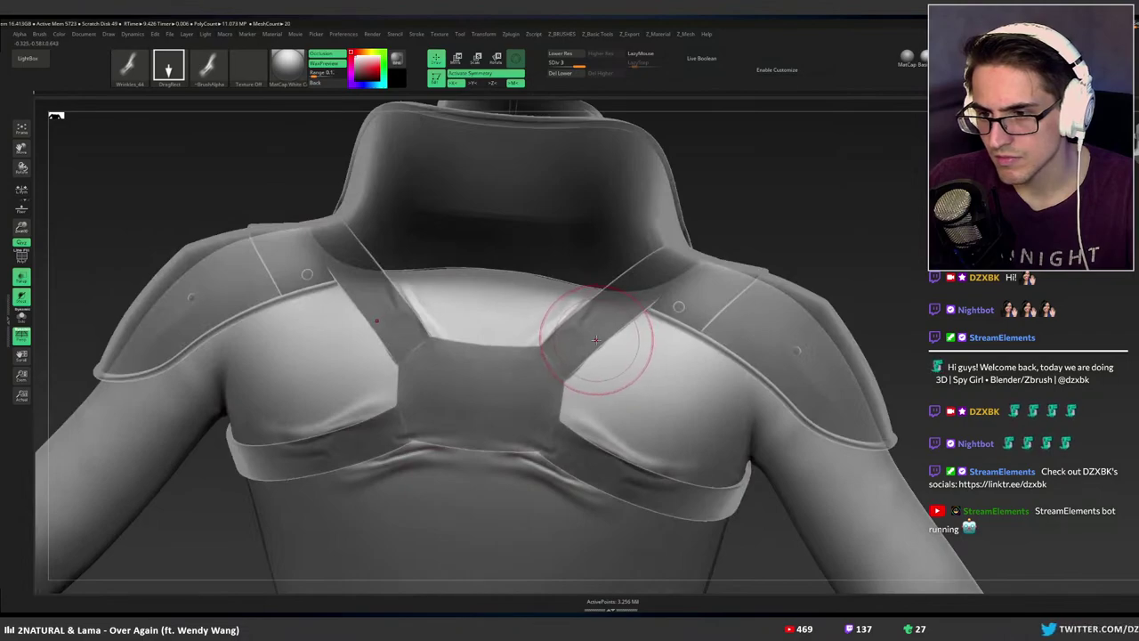
pyautogui.moveTo(582, 334); pyautogui.dragTo(564, 380)
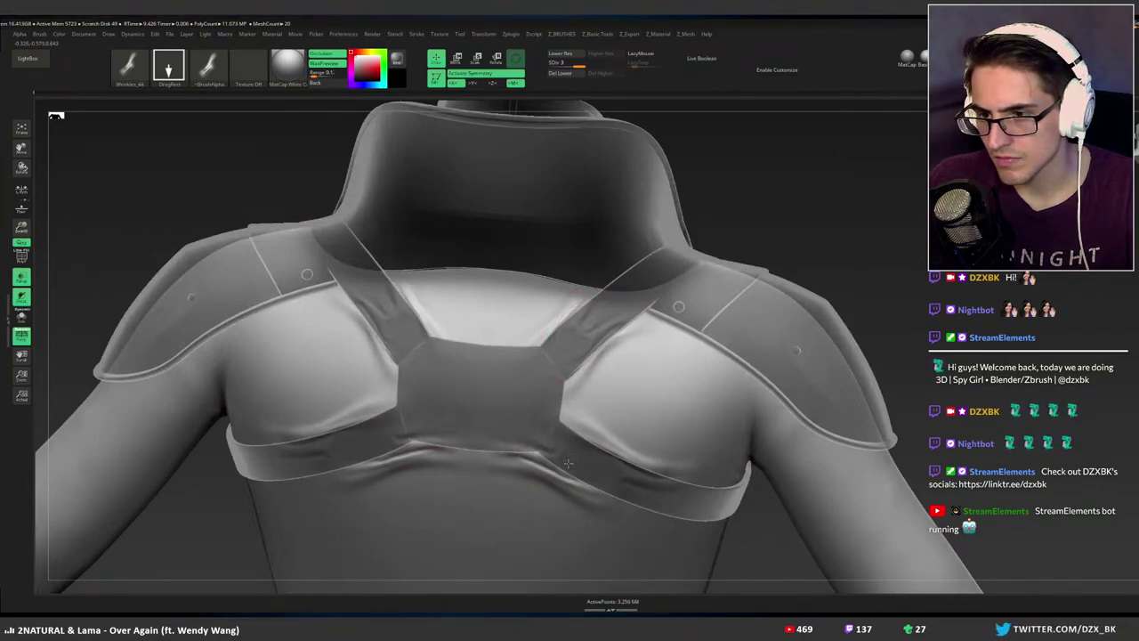
pyautogui.moveTo(648, 382); pyautogui.dragTo(580, 380, button='right')
# Try a mirrored fold stamp on the front of the top beside the harness strap below the shoulder buckle, and undo it.
pyautogui.keyDown('ctrl'); pyautogui.moveTo(656, 401); pyautogui.dragTo(719, 344, button='right'); pyautogui.keyUp('ctrl')
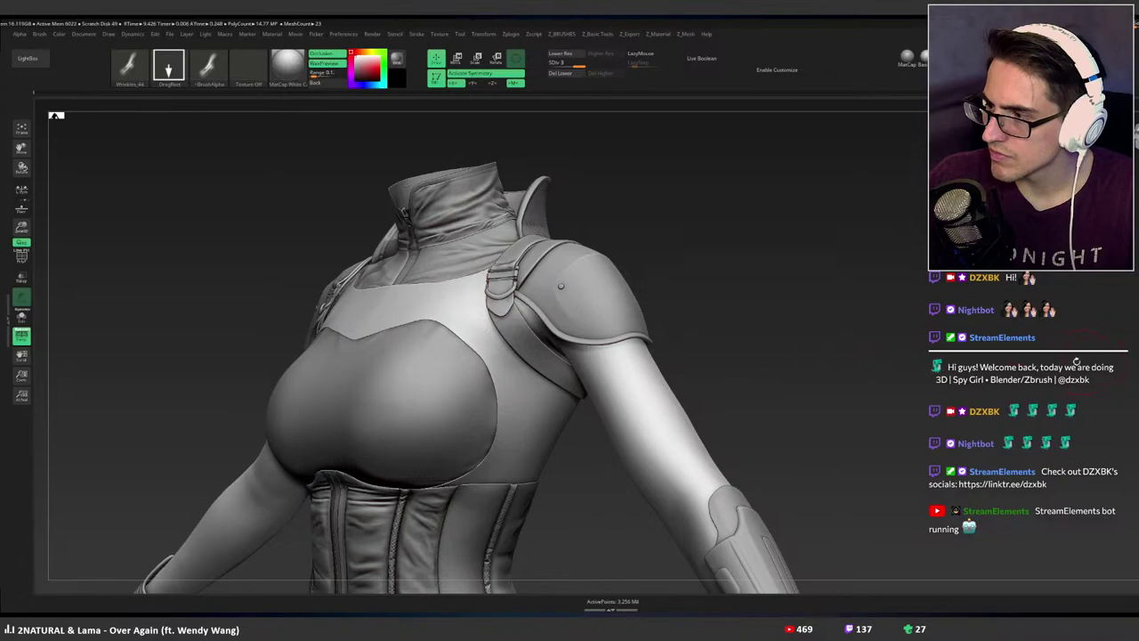
pyautogui.keyDown('ctrl'); pyautogui.moveTo(516, 318); pyautogui.dragTo(541, 355, button='right'); pyautogui.keyUp('ctrl')
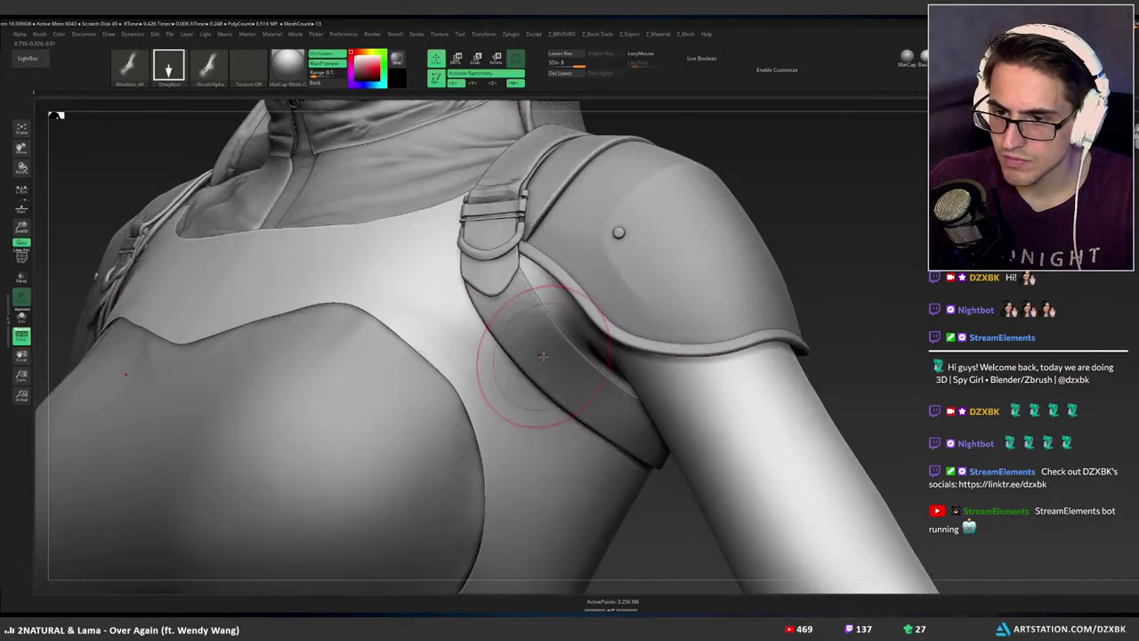
pyautogui.moveTo(613, 438); pyautogui.dragTo(666, 486)
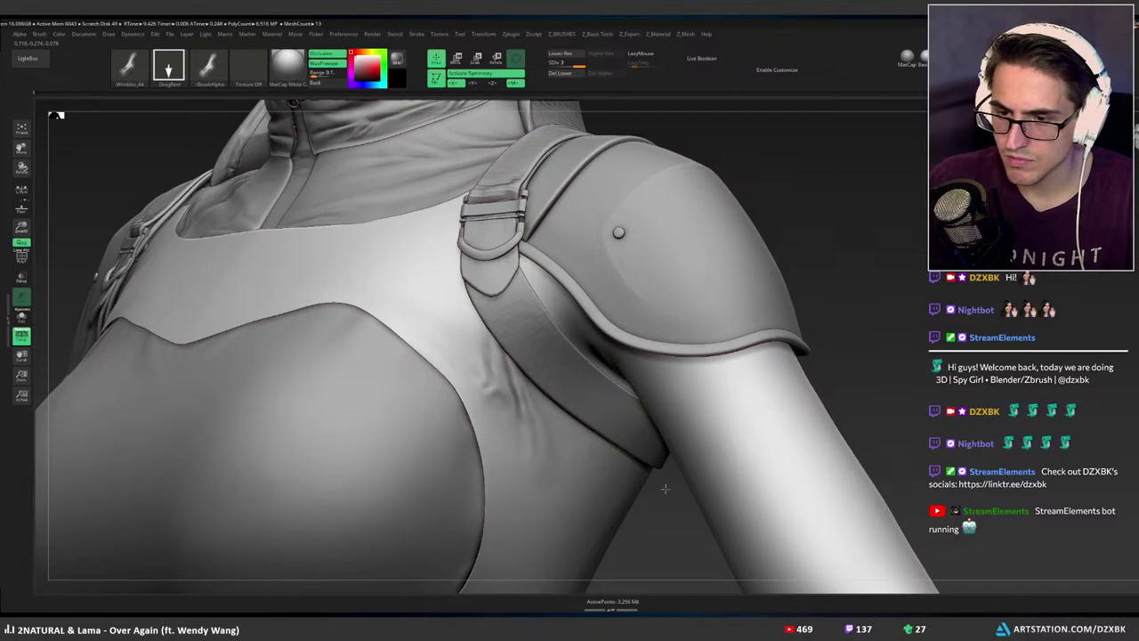
pyautogui.hotkey('ctrl', 'z')
# Stamp mirrored Wrinkles_44 folds on the front of the top, beside the shoulder buckles and along the straps toward the armpits.
pyautogui.hotkey('shift', 's')
pyautogui.moveTo(556, 346)
pyautogui.keyDown('ctrl'); pyautogui.mouseDown(button='right')
pyautogui.moveTo(559, 311)
pyautogui.moveTo(541, 326)
pyautogui.mouseUp(button='right'); pyautogui.keyUp('ctrl')
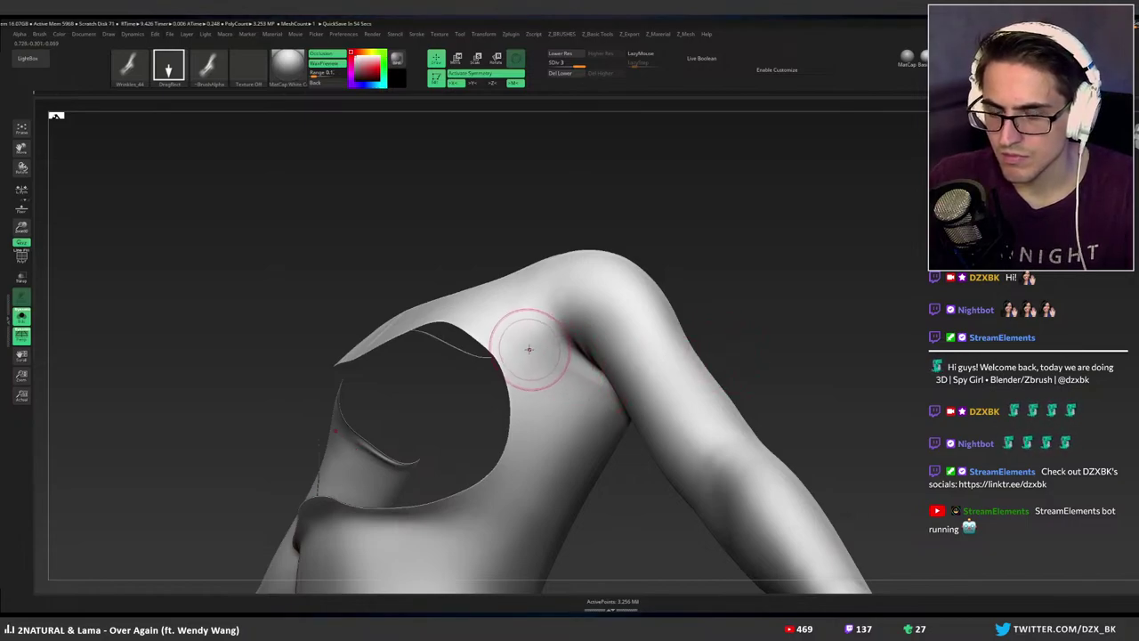
pyautogui.moveTo(525, 346)
pyautogui.mouseDown()
pyautogui.moveTo(623, 427)
pyautogui.moveTo(687, 437)
pyautogui.moveTo(662, 442)
pyautogui.mouseUp()
pyautogui.hotkey('alt', 's')
pyautogui.moveTo(570, 378); pyautogui.dragTo(566, 407, button='right')
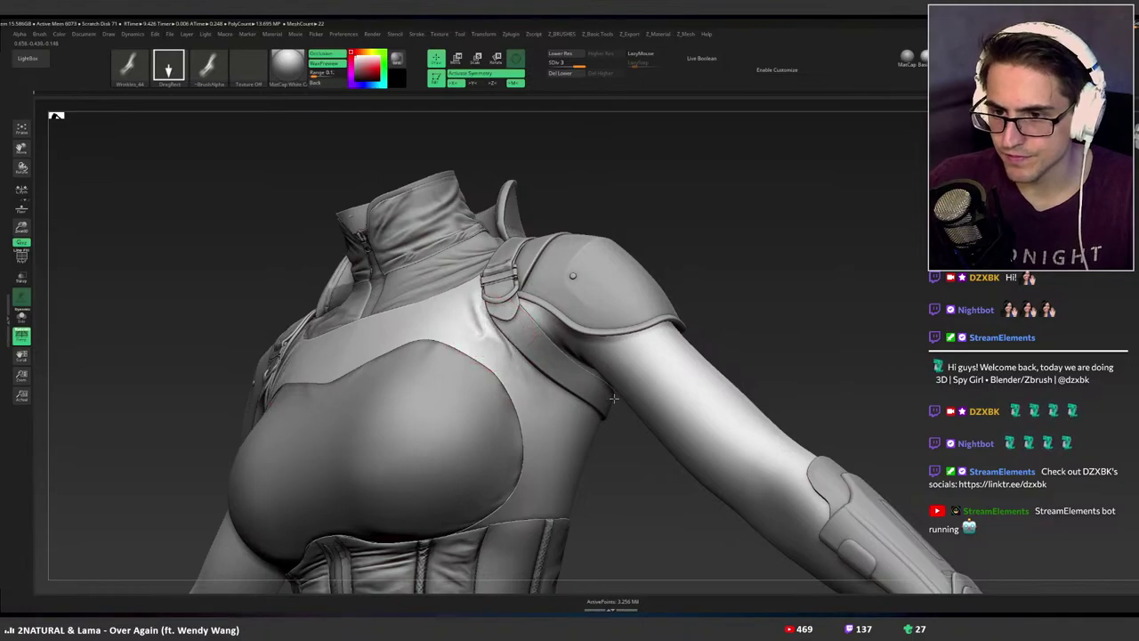
pyautogui.moveTo(579, 382); pyautogui.dragTo(605, 384, button='right')
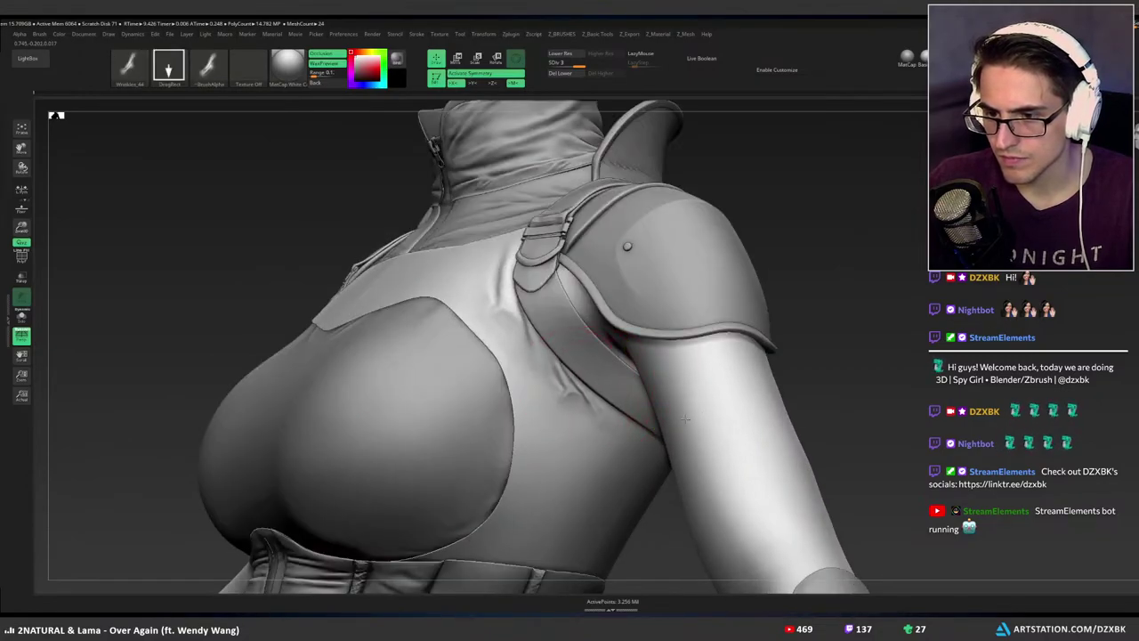
# Examine the wrinkles from the front and behind the arm, both on the top alone and with the full outfit shown.
pyautogui.moveTo(753, 409)
pyautogui.mouseDown(button='right')
pyautogui.moveTo(689, 408)
pyautogui.moveTo(722, 398)
pyautogui.moveTo(689, 375)
pyautogui.mouseUp(button='right')
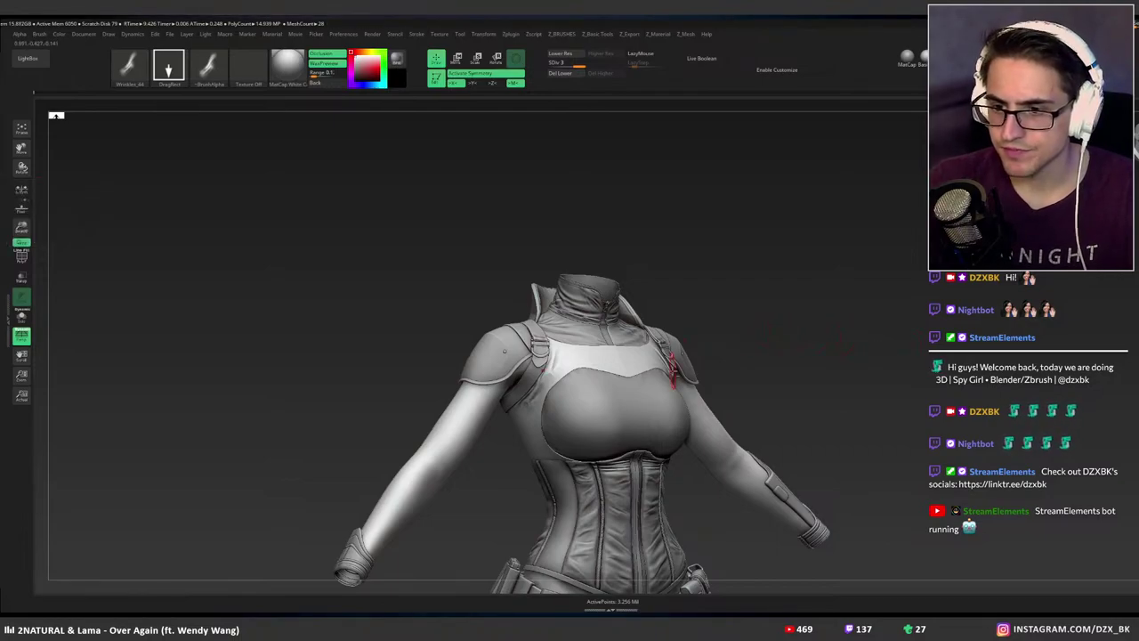
pyautogui.moveTo(674, 372); pyautogui.dragTo(861, 296, button='right')
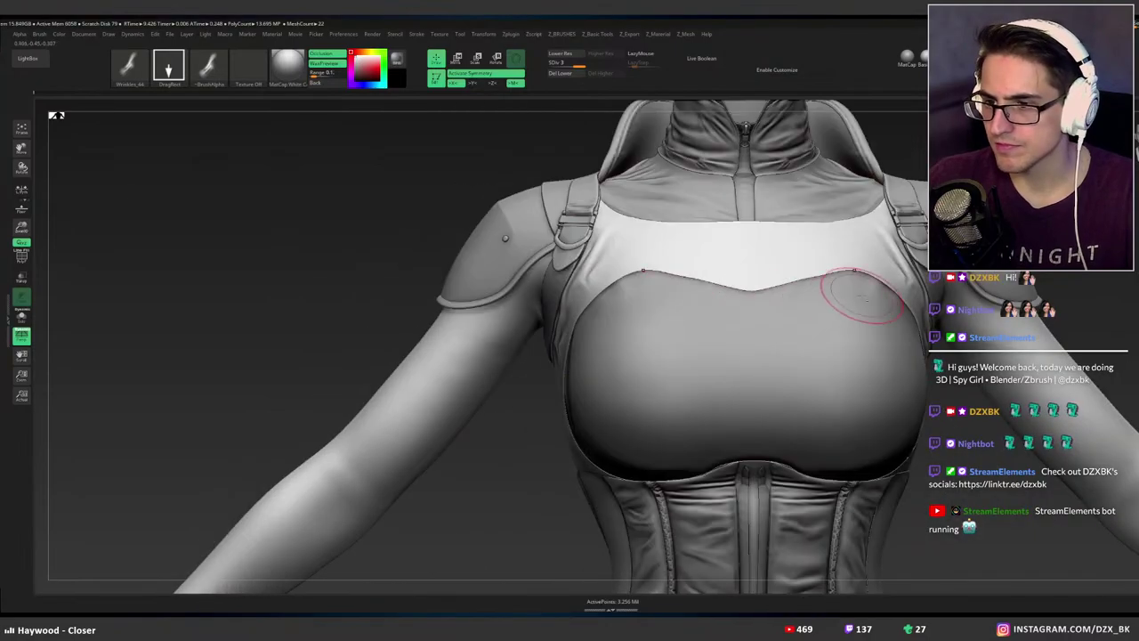
pyautogui.moveTo(861, 296); pyautogui.dragTo(717, 371)
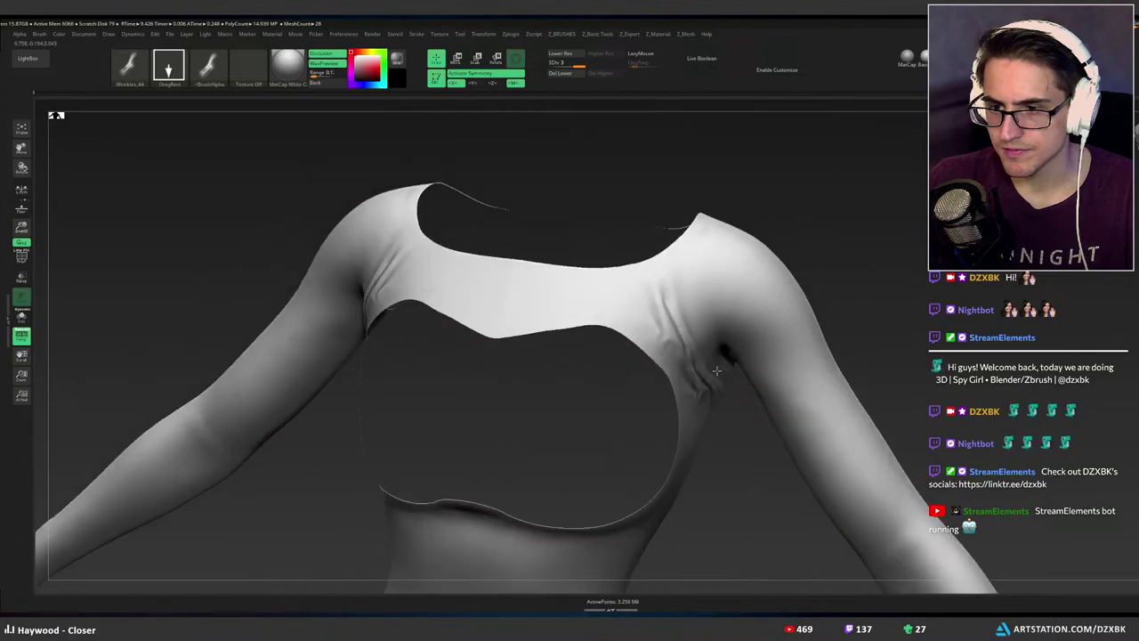
pyautogui.moveTo(717, 371)
pyautogui.mouseDown(button='right')
pyautogui.moveTo(722, 402)
pyautogui.moveTo(715, 372)
pyautogui.mouseUp(button='right')
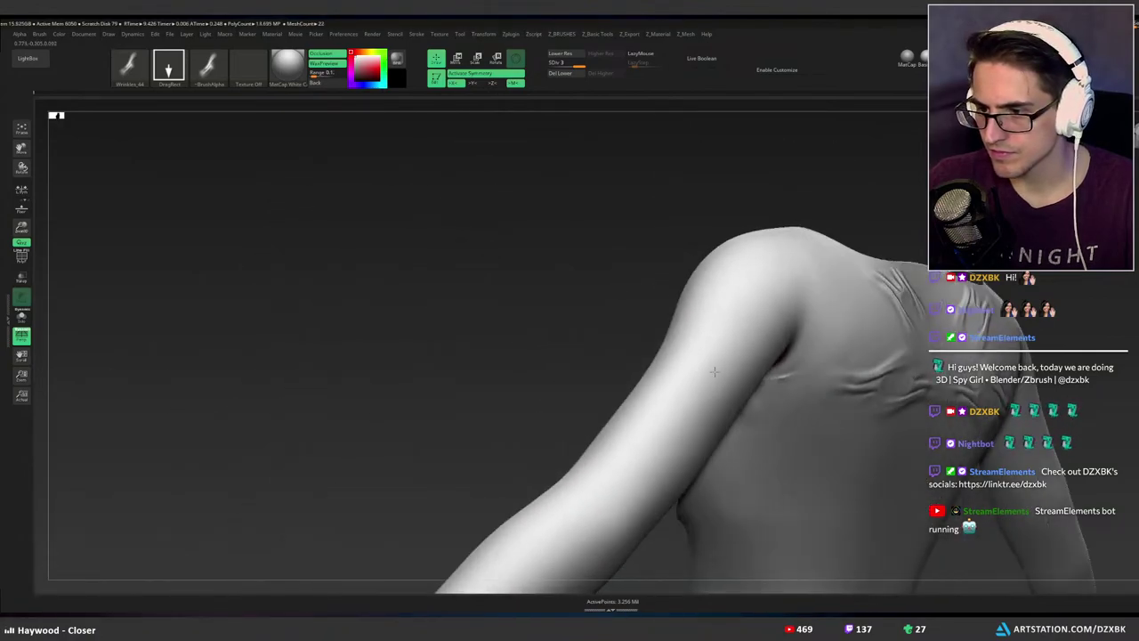
pyautogui.moveTo(714, 372)
pyautogui.mouseDown()
pyautogui.moveTo(803, 390)
pyautogui.moveTo(817, 431)
pyautogui.mouseUp()
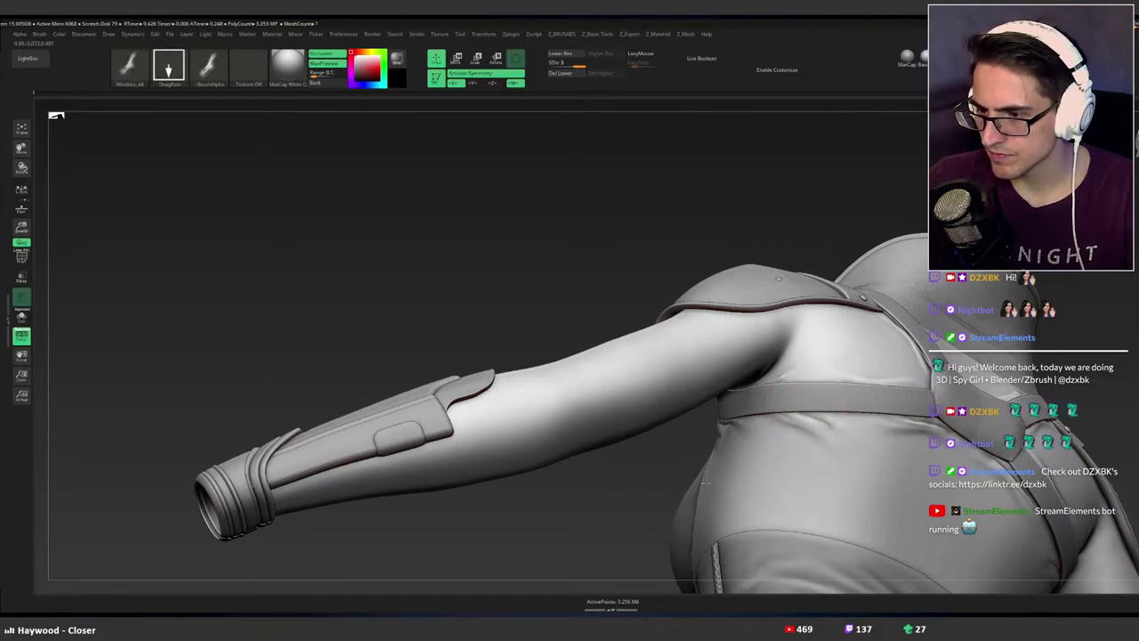
# Undo the last wrinkle stamp on the side of the back below the harness.
pyautogui.hotkey('ctrl', 'z')
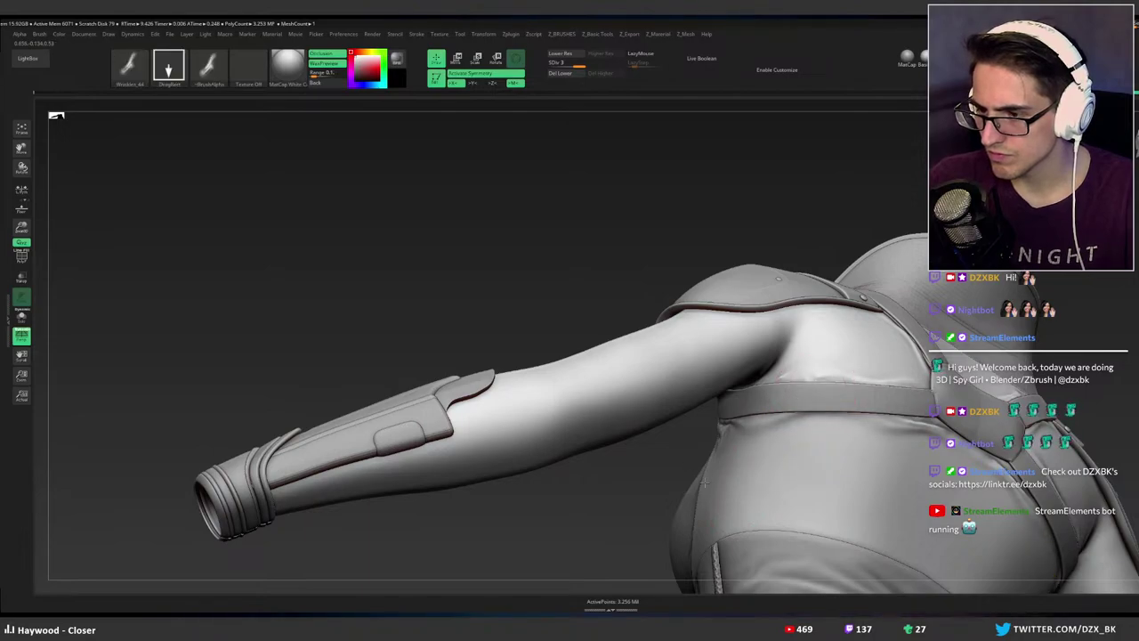
pyautogui.moveTo(703, 481)
pyautogui.mouseDown()
pyautogui.moveTo(818, 450)
pyautogui.moveTo(808, 420)
pyautogui.moveTo(827, 391)
pyautogui.mouseUp()
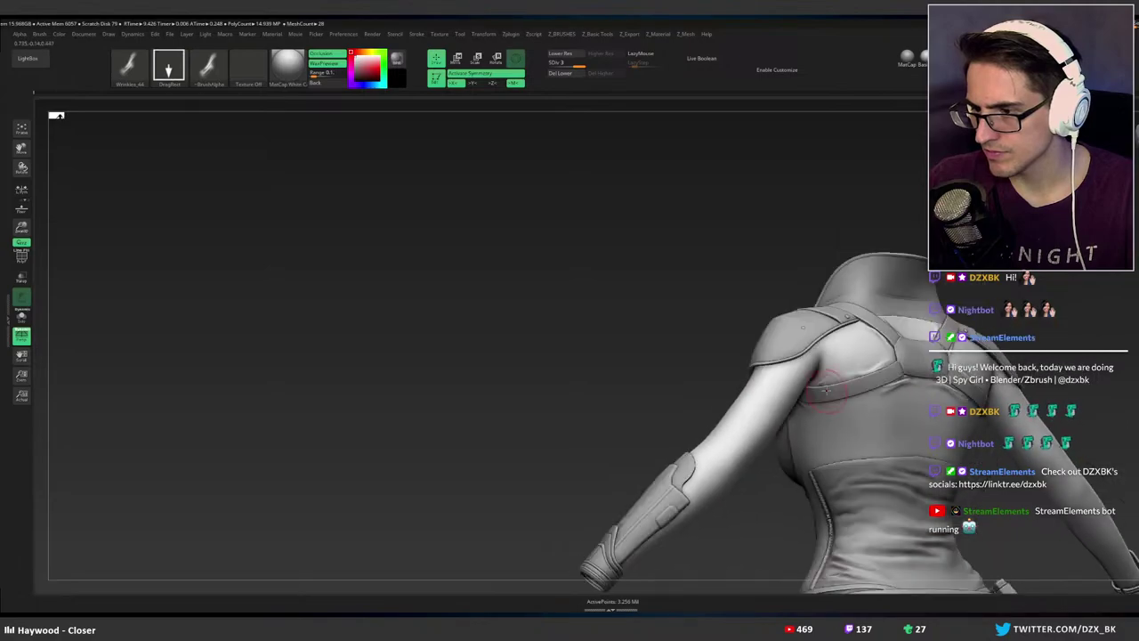
pyautogui.moveTo(827, 391); pyautogui.dragTo(803, 384, button='right')
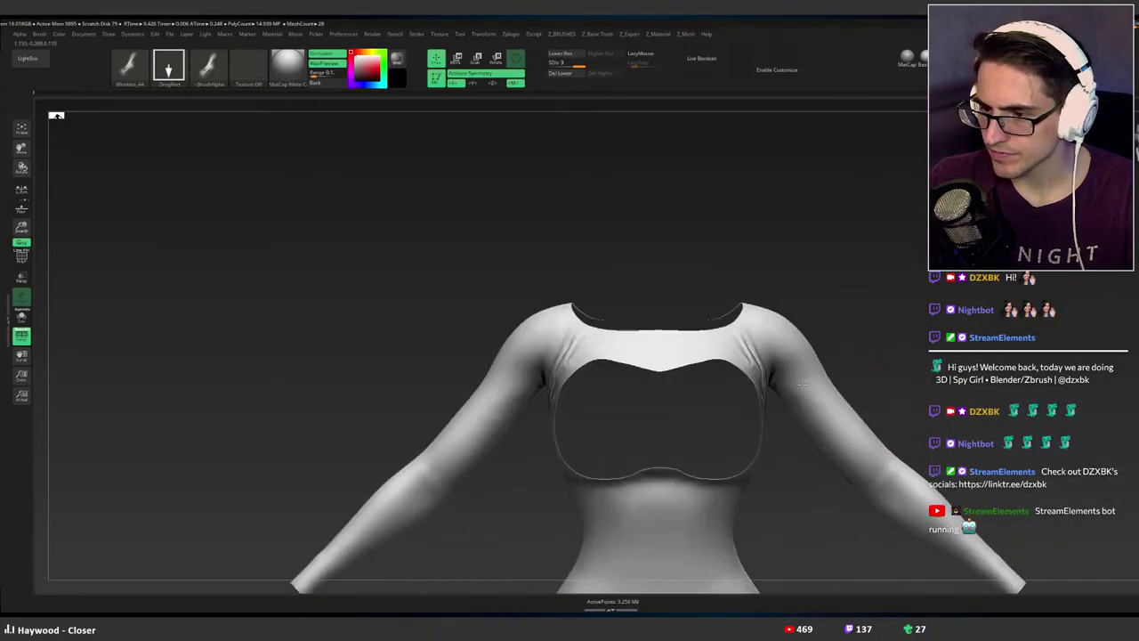
# Stamp mirrored Wrinkles_44 folds on the front of the top beside the shoulder buckles, with the harness shown transparent.
pyautogui.moveTo(741, 347)
pyautogui.keyDown('alt'); pyautogui.mouseDown(button='right')
pyautogui.moveTo(799, 372)
pyautogui.moveTo(885, 353)
pyautogui.moveTo(814, 358)
pyautogui.moveTo(803, 385)
pyautogui.mouseUp(button='right'); pyautogui.keyUp('alt')
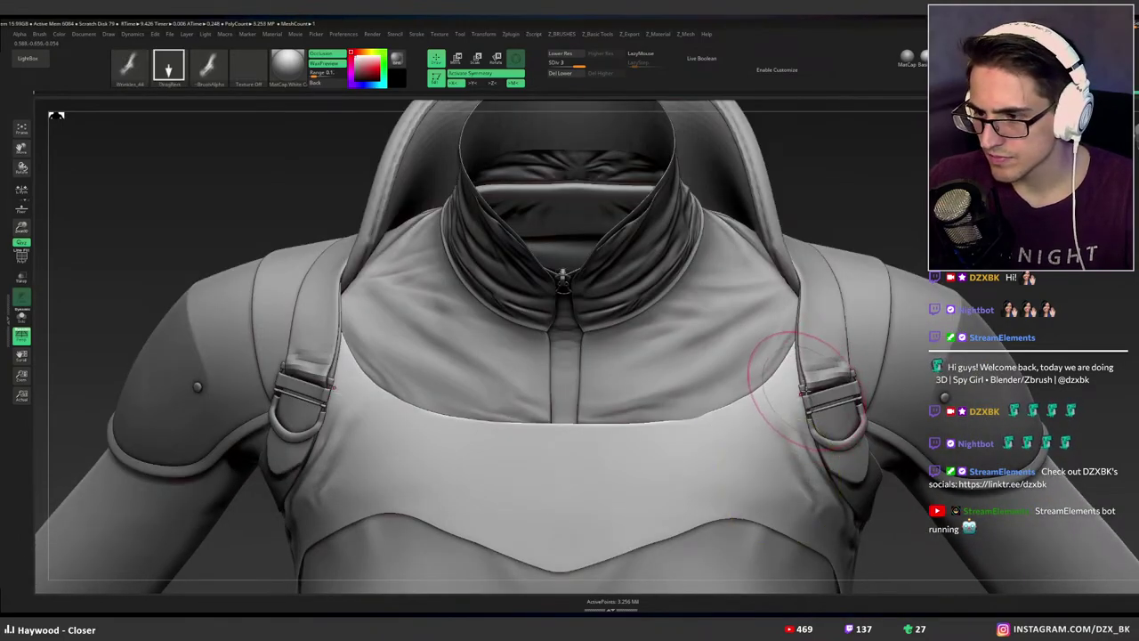
pyautogui.moveTo(803, 394); pyautogui.dragTo(799, 394, button='right')
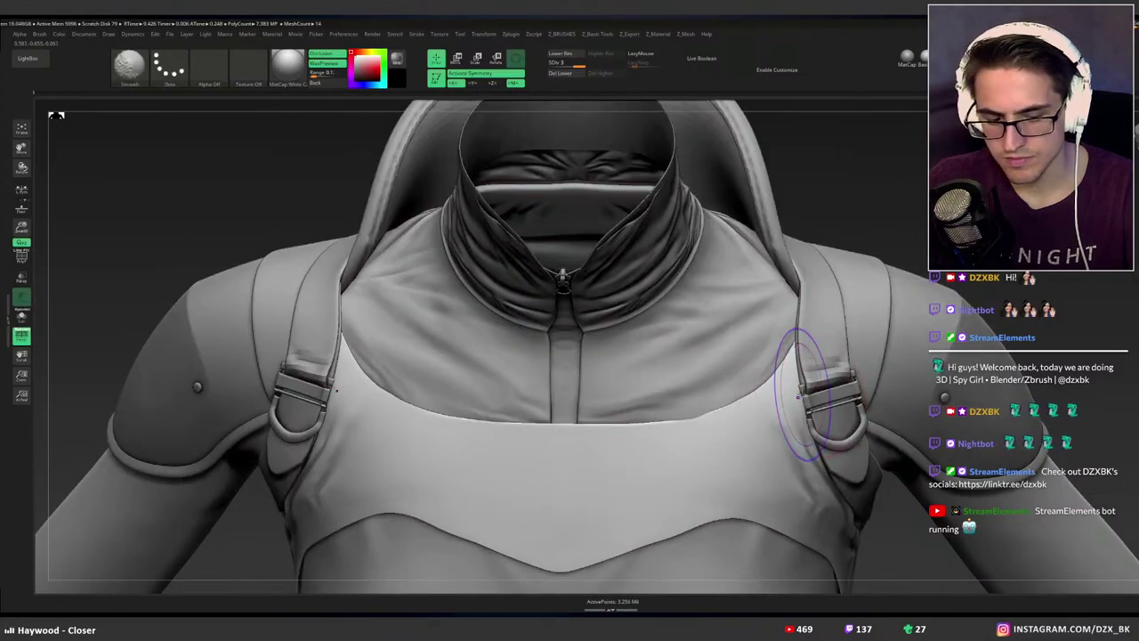
pyautogui.hotkey('shift', 't')
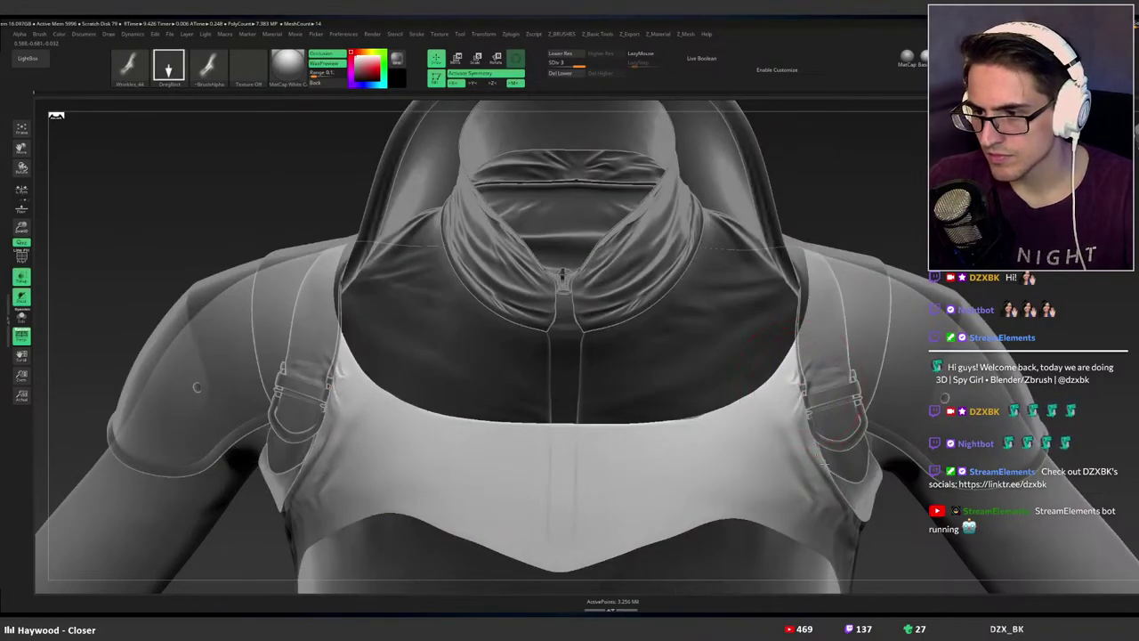
pyautogui.click(779, 405)
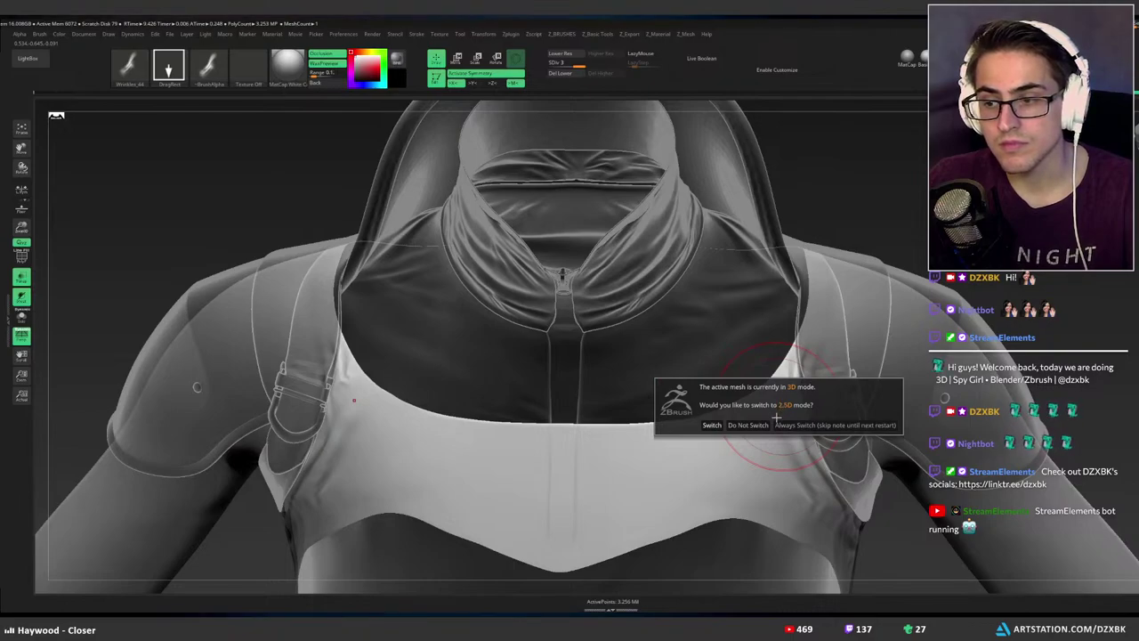
pyautogui.click(748, 426)
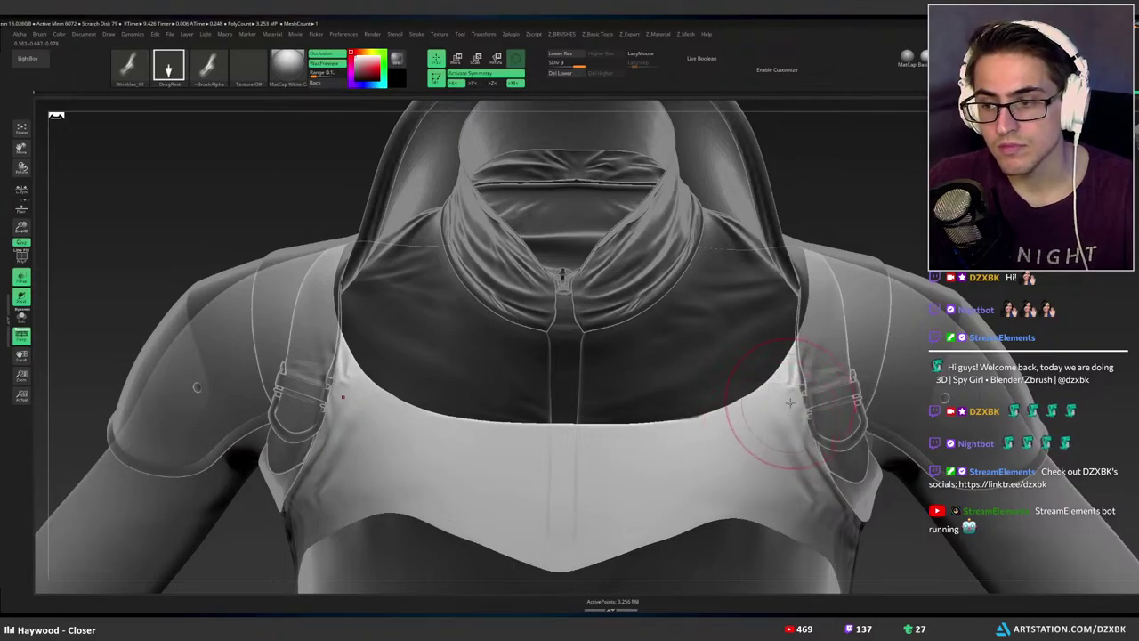
pyautogui.hotkey('shift', 't')
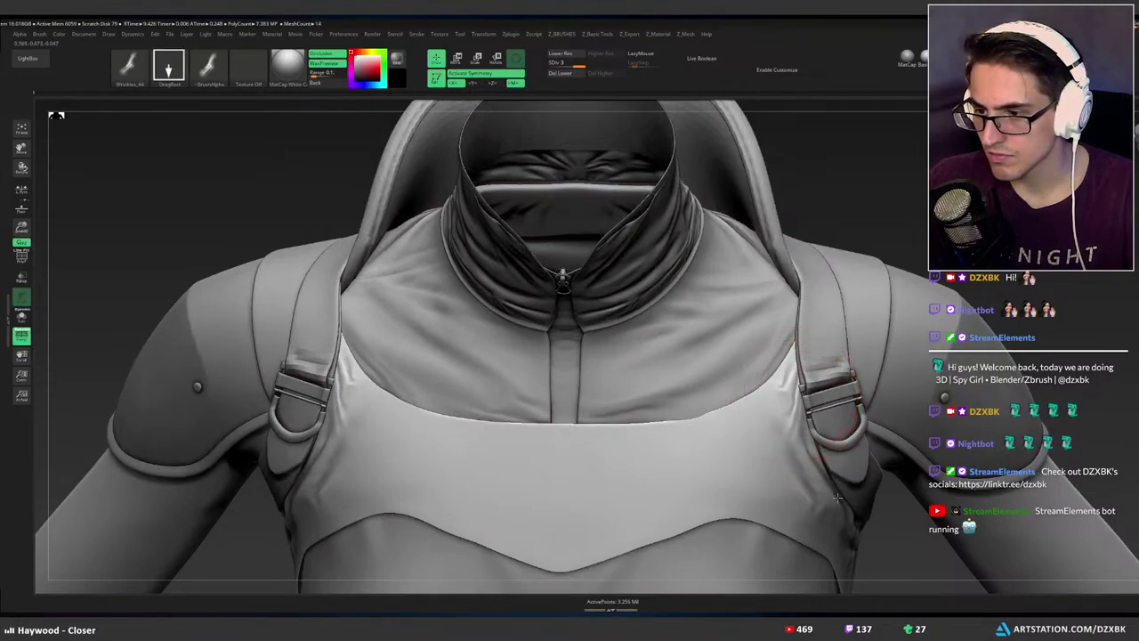
# Examine the front and back wrinkles around the harness, with the full outfit shown and with the top isolated.
pyautogui.moveTo(854, 478)
pyautogui.keyDown('ctrl'); pyautogui.mouseDown(button='right')
pyautogui.moveTo(850, 401)
pyautogui.moveTo(877, 422)
pyautogui.moveTo(871, 397)
pyautogui.moveTo(841, 376)
pyautogui.moveTo(922, 388)
pyautogui.moveTo(777, 436)
pyautogui.moveTo(797, 445)
pyautogui.moveTo(783, 364)
pyautogui.moveTo(776, 379)
pyautogui.mouseUp(button='right'); pyautogui.keyUp('ctrl')
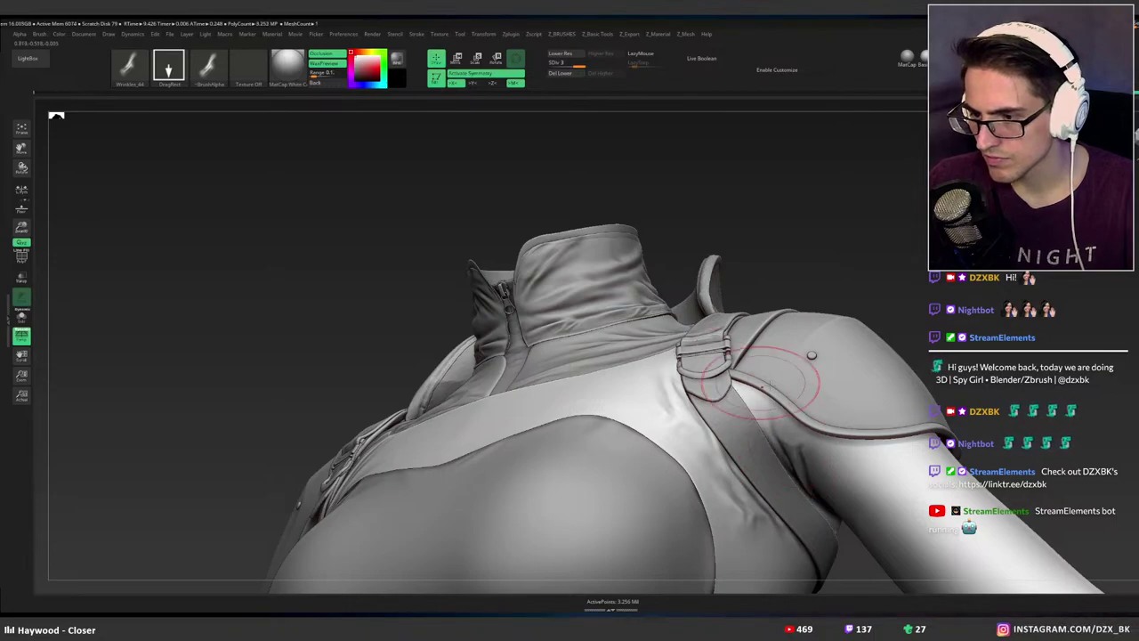
pyautogui.moveTo(761, 378)
pyautogui.mouseDown(button='right')
pyautogui.moveTo(801, 374)
pyautogui.moveTo(828, 392)
pyautogui.moveTo(905, 333)
pyautogui.moveTo(839, 351)
pyautogui.moveTo(859, 338)
pyautogui.moveTo(844, 335)
pyautogui.moveTo(839, 386)
pyautogui.moveTo(876, 378)
pyautogui.moveTo(913, 399)
pyautogui.moveTo(699, 310)
pyautogui.moveTo(704, 376)
pyautogui.moveTo(774, 357)
pyautogui.mouseUp(button='right')
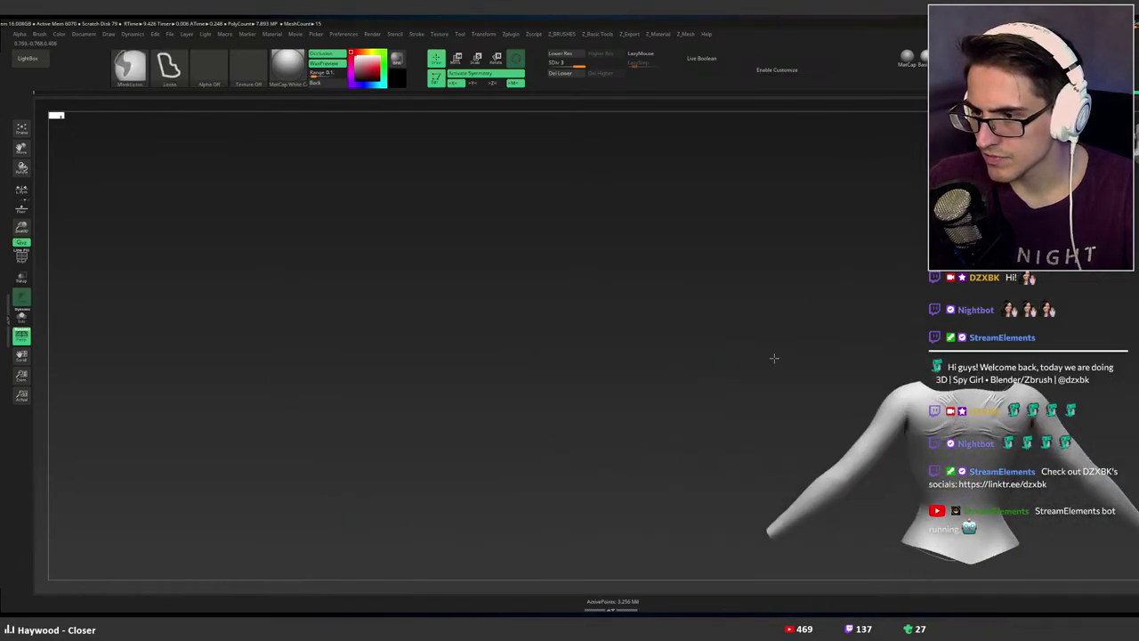
pyautogui.press('f')
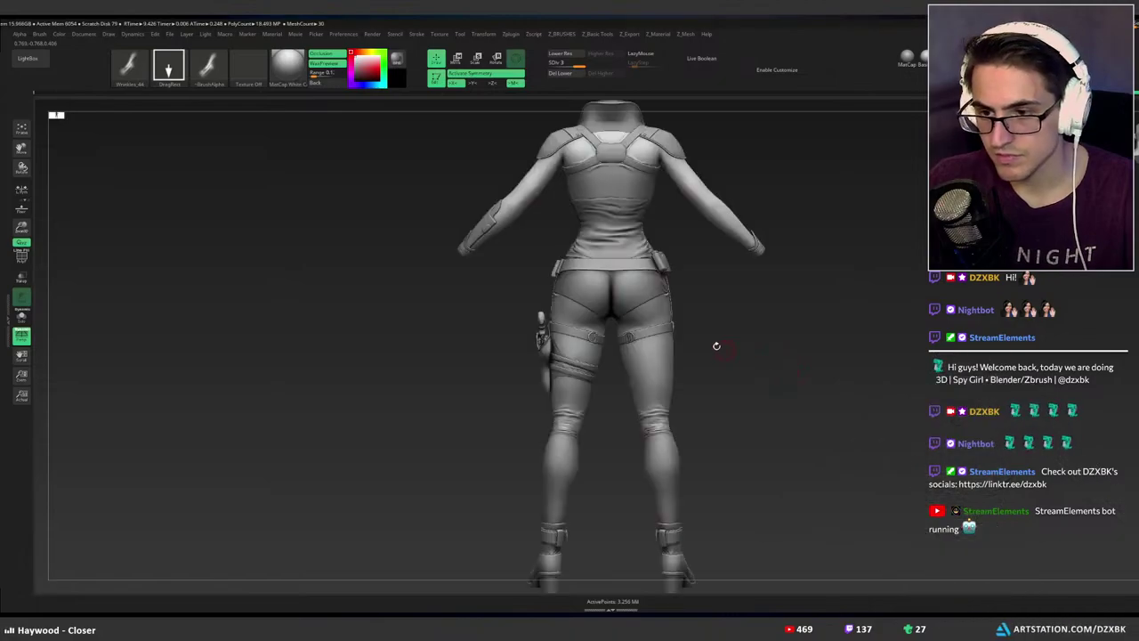
pyautogui.keyDown('alt'); pyautogui.moveTo(646, 304); pyautogui.dragTo(678, 452, button='right'); pyautogui.keyUp('alt')
pyautogui.hotkey('alt', 's')
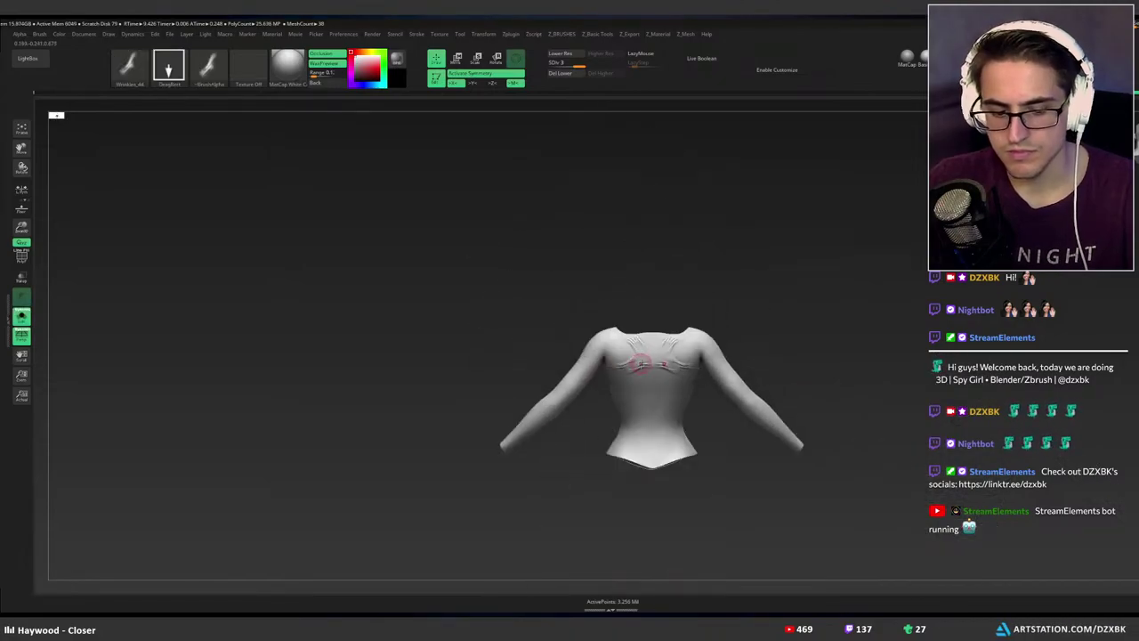
pyautogui.press('f')
pyautogui.keyDown('alt'); pyautogui.moveTo(569, 316); pyautogui.dragTo(691, 513, button='right'); pyautogui.keyUp('alt')
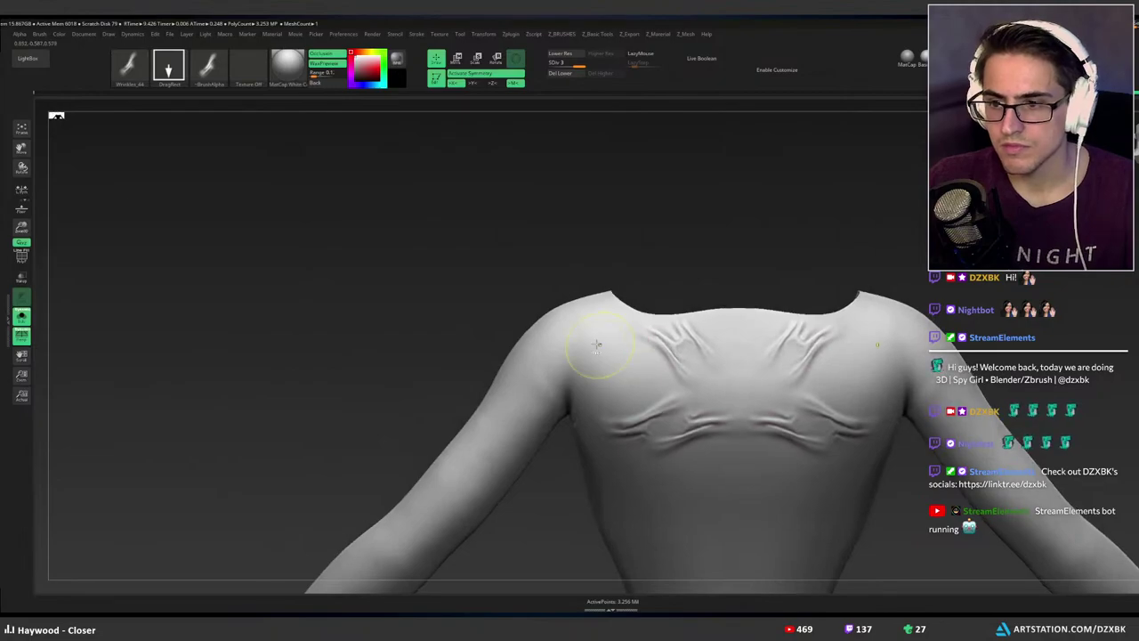
pyautogui.keyDown('ctrl'); pyautogui.moveTo(600, 340); pyautogui.dragTo(647, 335, button='right'); pyautogui.keyUp('ctrl')
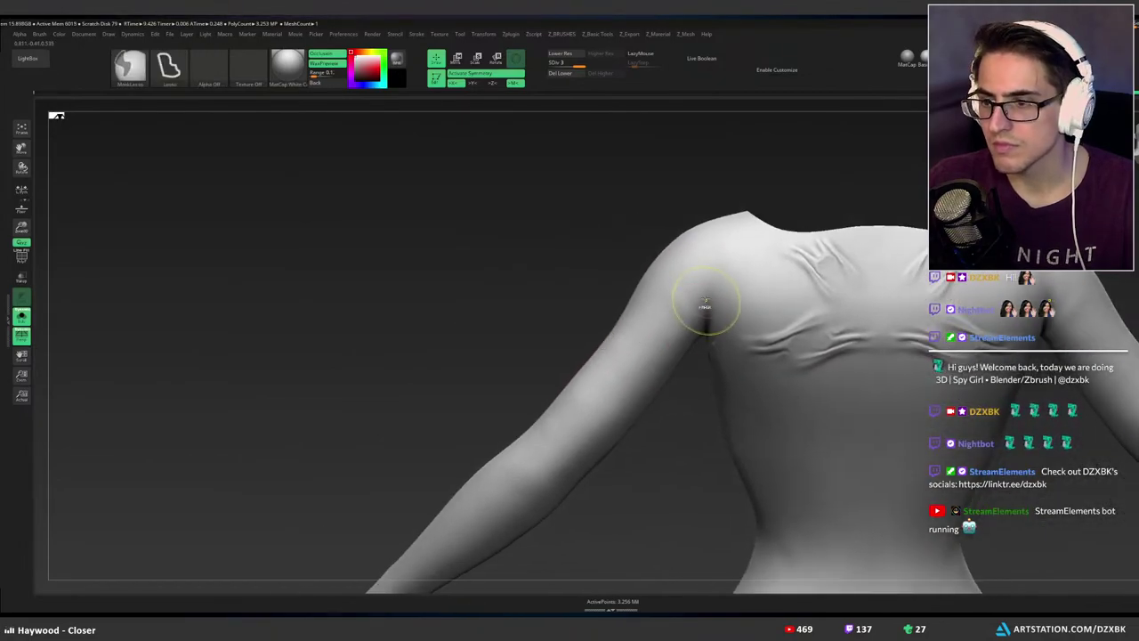
pyautogui.moveTo(706, 308)
pyautogui.keyDown('ctrl'); pyautogui.mouseDown(button='right')
pyautogui.moveTo(794, 355)
pyautogui.moveTo(714, 355)
pyautogui.mouseUp(button='right'); pyautogui.keyUp('ctrl')
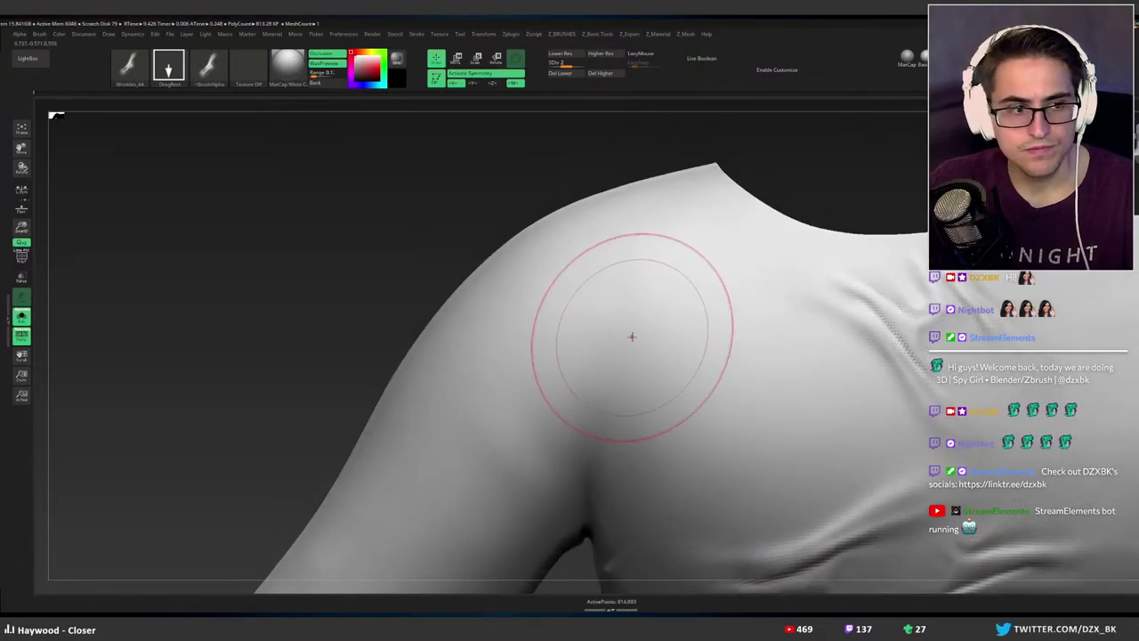
# Turn off Occlusion and WaxPreview and try a mirrored fold stamp on the back where the sleeve meets the armpit.
pyautogui.click(330, 55)
pyautogui.click(328, 63)
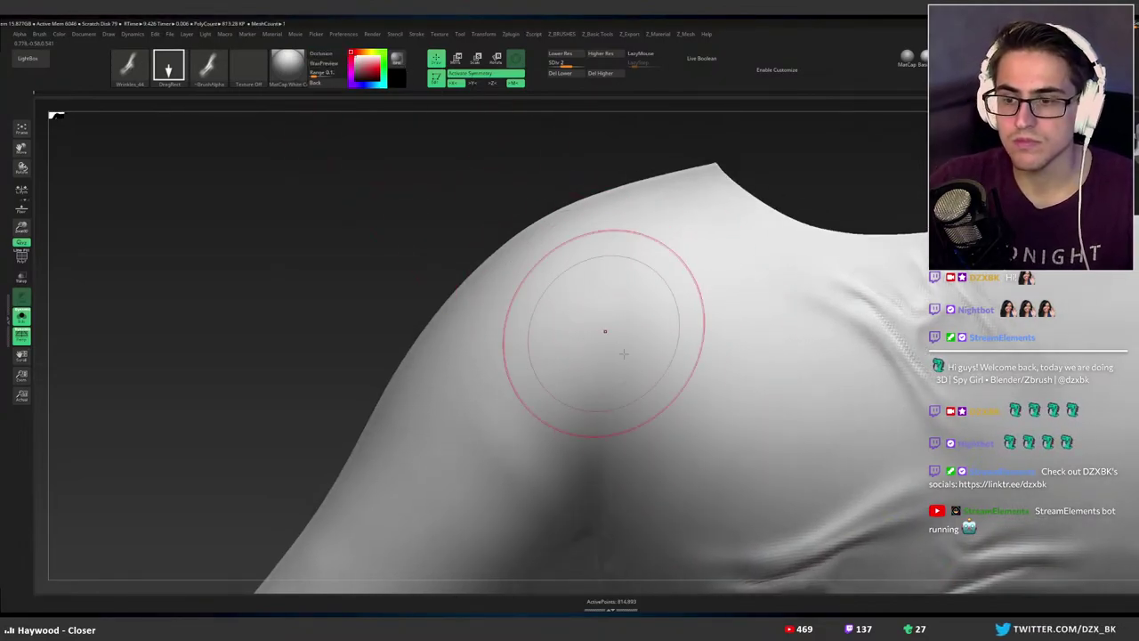
pyautogui.moveTo(623, 351); pyautogui.dragTo(657, 388)
pyautogui.keyDown('alt'); pyautogui.moveTo(654, 379); pyautogui.dragTo(658, 330, button='right'); pyautogui.keyUp('alt')
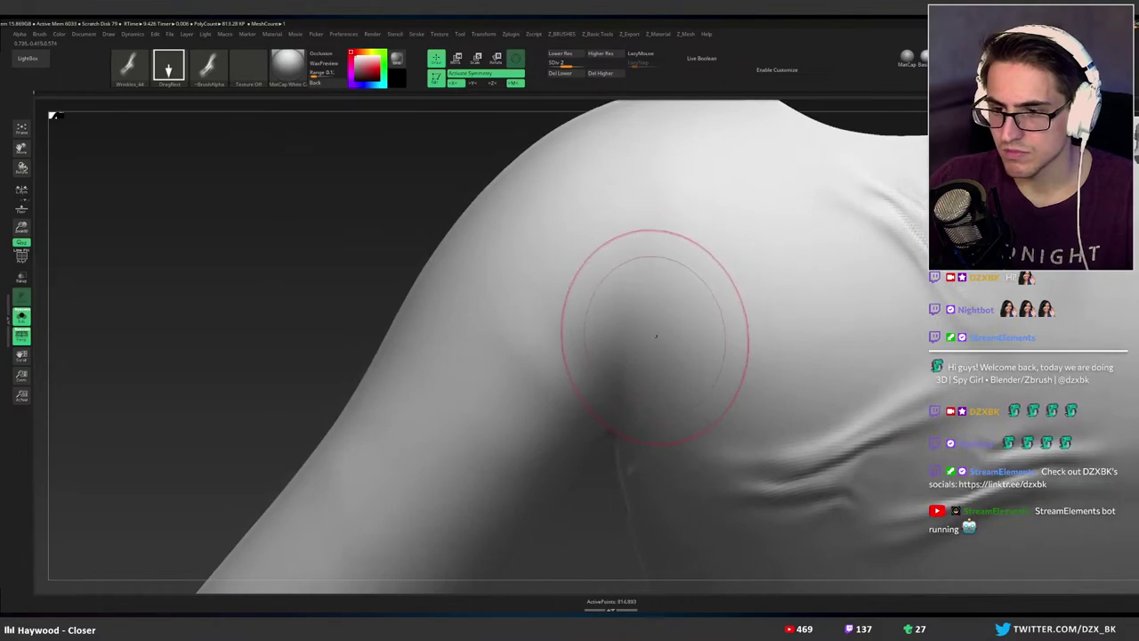
pyautogui.hotkey('alt', 's')
pyautogui.moveTo(614, 349)
pyautogui.mouseDown()
pyautogui.moveTo(610, 386)
pyautogui.moveTo(682, 501)
pyautogui.moveTo(665, 558)
pyautogui.mouseUp()
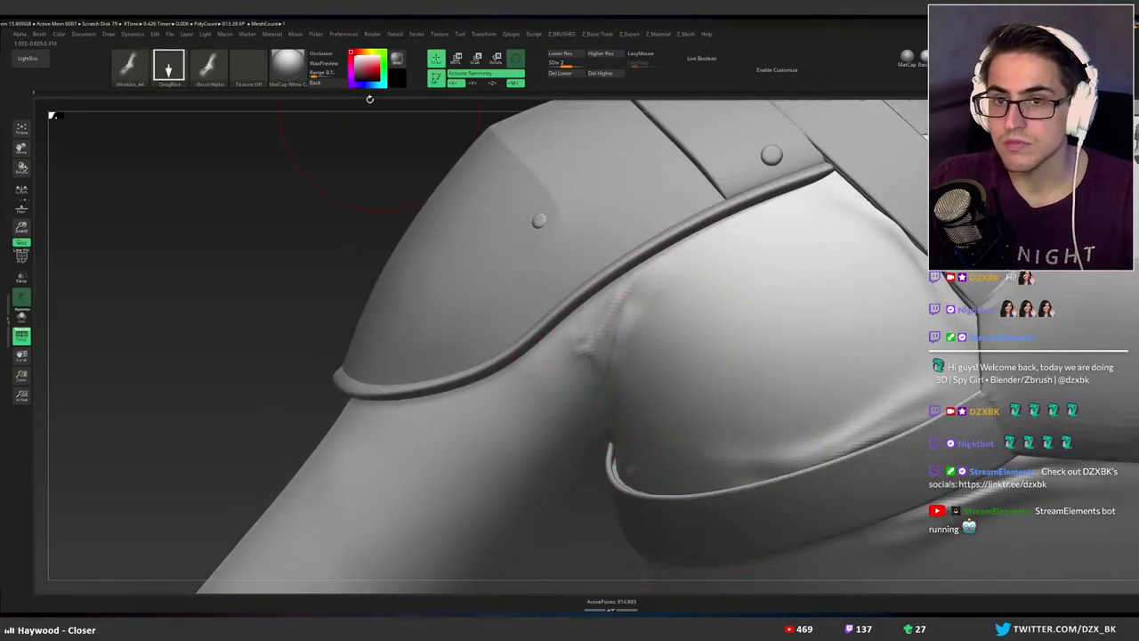
# Restore Occlusion and WaxPreview with a Range of 0.1, and undo the trial fold behind the armpit.
pyautogui.click(329, 55)
pyautogui.click(332, 60)
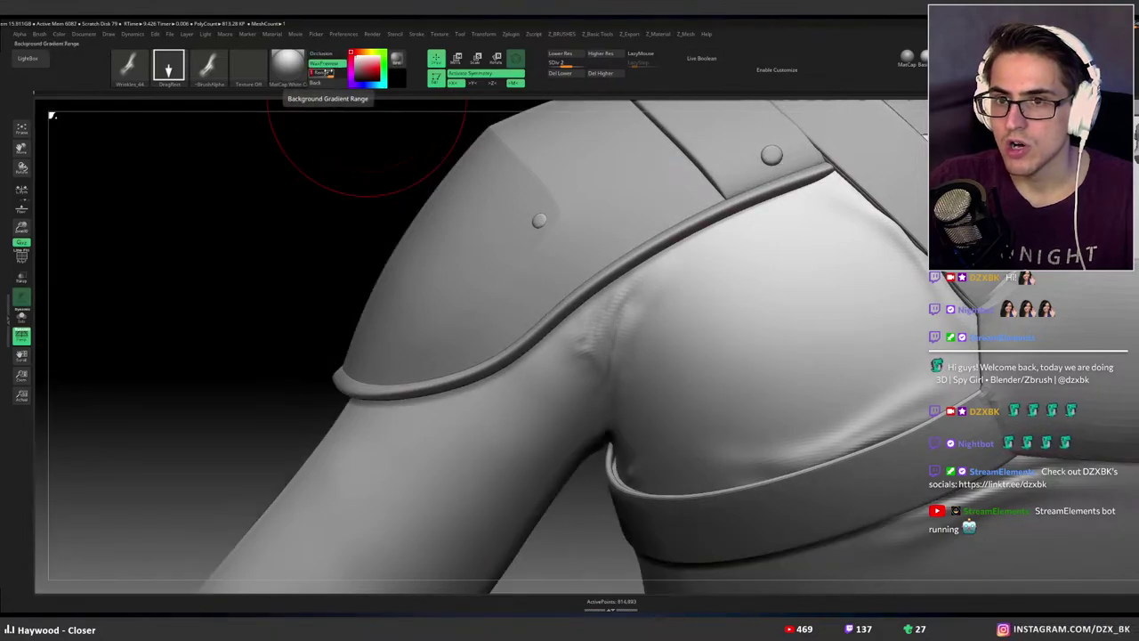
pyautogui.moveTo(322, 73); pyautogui.dragTo(314, 76)
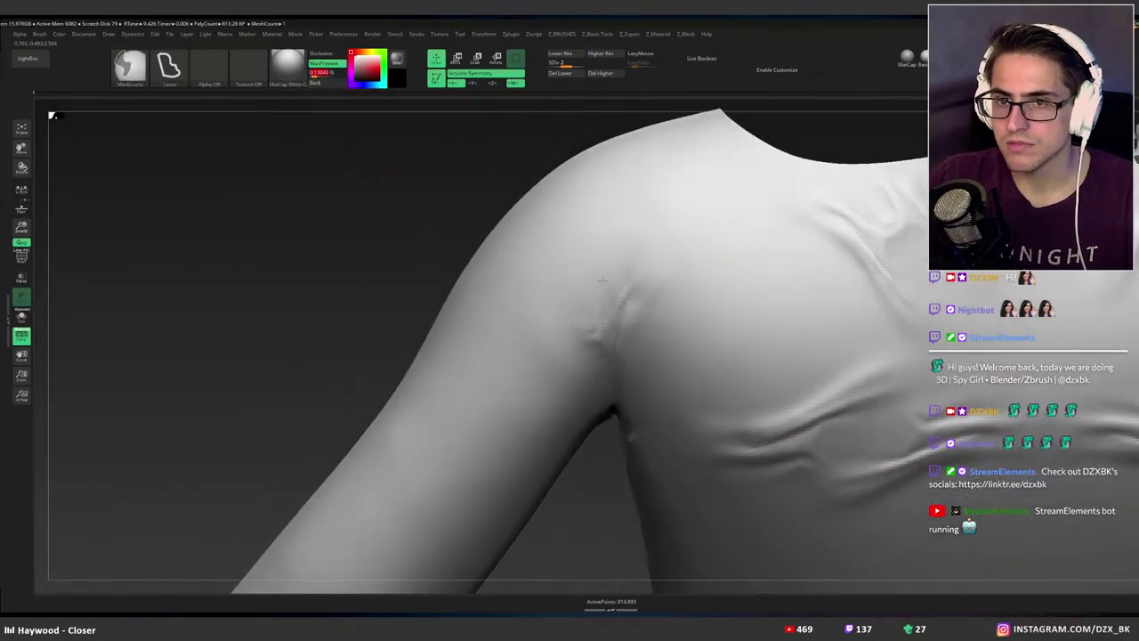
pyautogui.moveTo(499, 293); pyautogui.dragTo(572, 279)
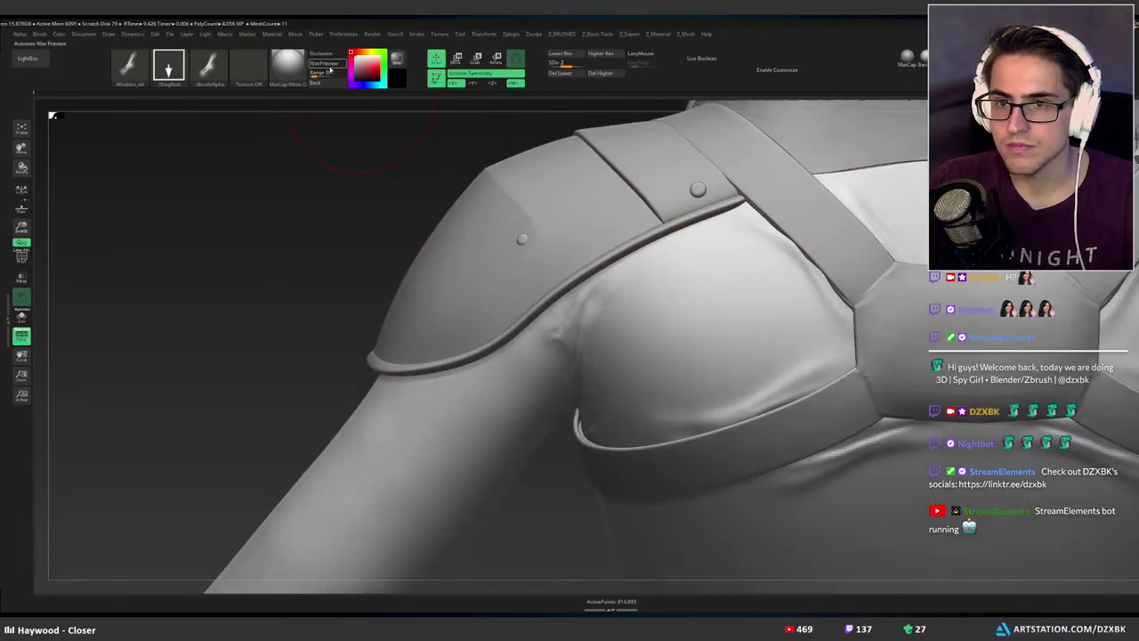
pyautogui.click(335, 54)
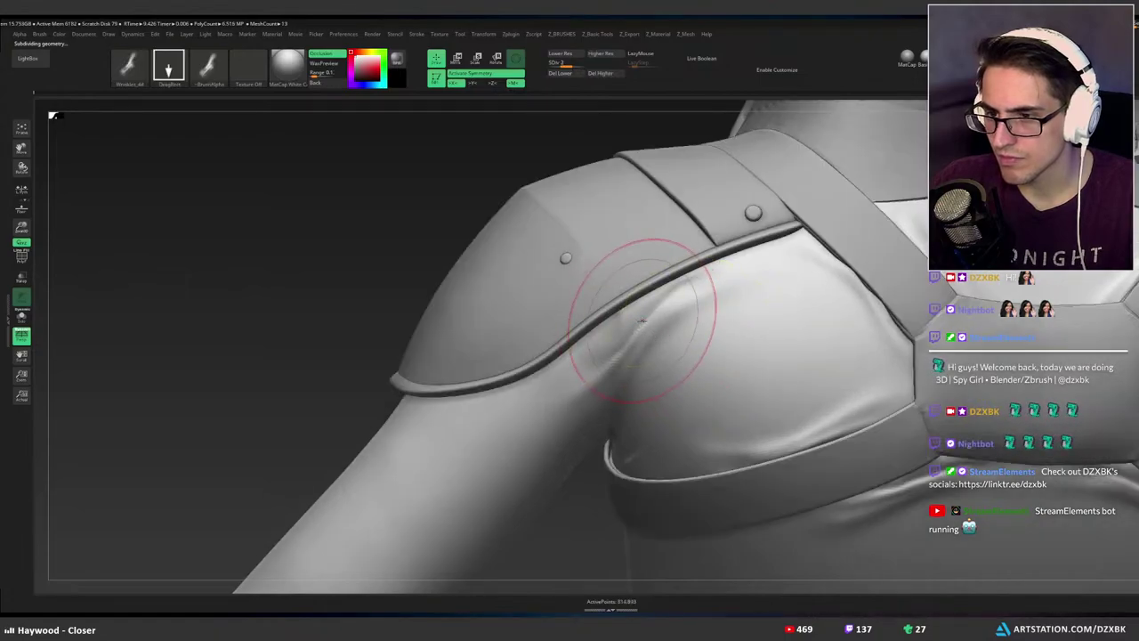
pyautogui.hotkey('ctrl', 'z')
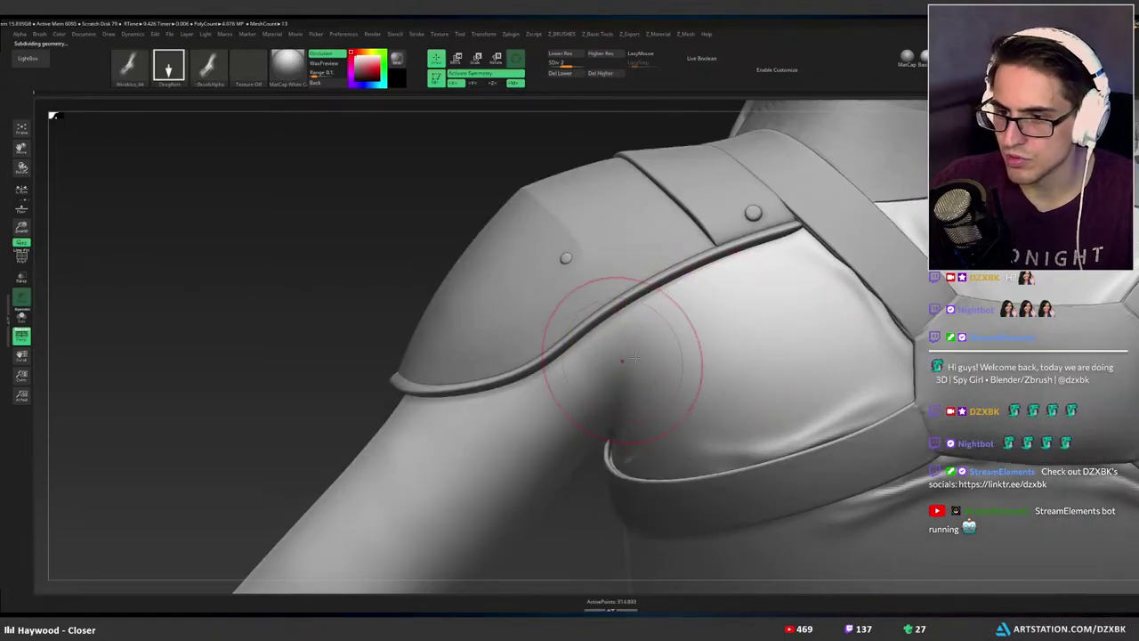
pyautogui.click(326, 66)
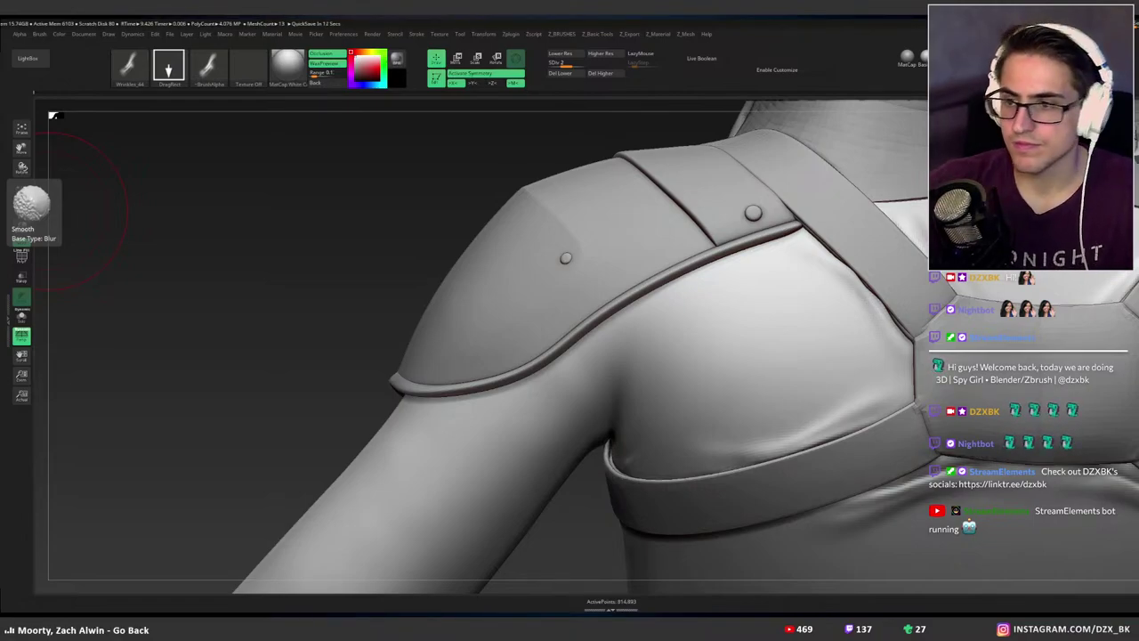
# Try a mirrored Wrinkles_44 fold between the back armpit and shoulder pad, and turn off the perspective view.
pyautogui.moveTo(802, 374); pyautogui.dragTo(808, 376, button='right')
pyautogui.moveTo(673, 378); pyautogui.dragTo(628, 359, button='right')
pyautogui.moveTo(630, 358)
pyautogui.mouseDown()
pyautogui.moveTo(674, 521)
pyautogui.moveTo(649, 572)
pyautogui.mouseUp()
pyautogui.keyDown('ctrl'); pyautogui.moveTo(716, 418); pyautogui.dragTo(626, 363, button='right'); pyautogui.keyUp('ctrl')
pyautogui.press('p')
pyautogui.keyDown('ctrl'); pyautogui.moveTo(796, 371); pyautogui.dragTo(828, 379, button='right'); pyautogui.keyUp('ctrl')
pyautogui.keyDown('alt'); pyautogui.moveTo(808, 364); pyautogui.dragTo(699, 365, button='right'); pyautogui.keyUp('alt')
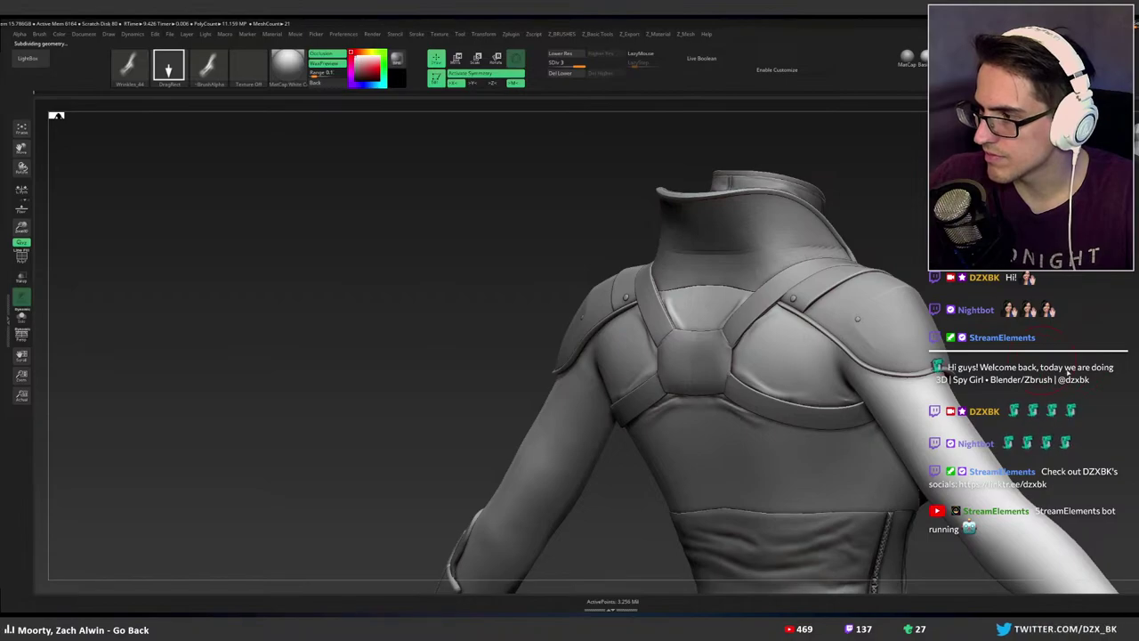
# Try another mirrored fold stamp rising from the back armpit under the shoulder pad, and undo it.
pyautogui.moveTo(730, 366)
pyautogui.mouseDown(button='right')
pyautogui.moveTo(681, 356)
pyautogui.moveTo(531, 366)
pyautogui.moveTo(611, 357)
pyautogui.moveTo(598, 361)
pyautogui.mouseUp(button='right')
pyautogui.hotkey('shift', 'd')
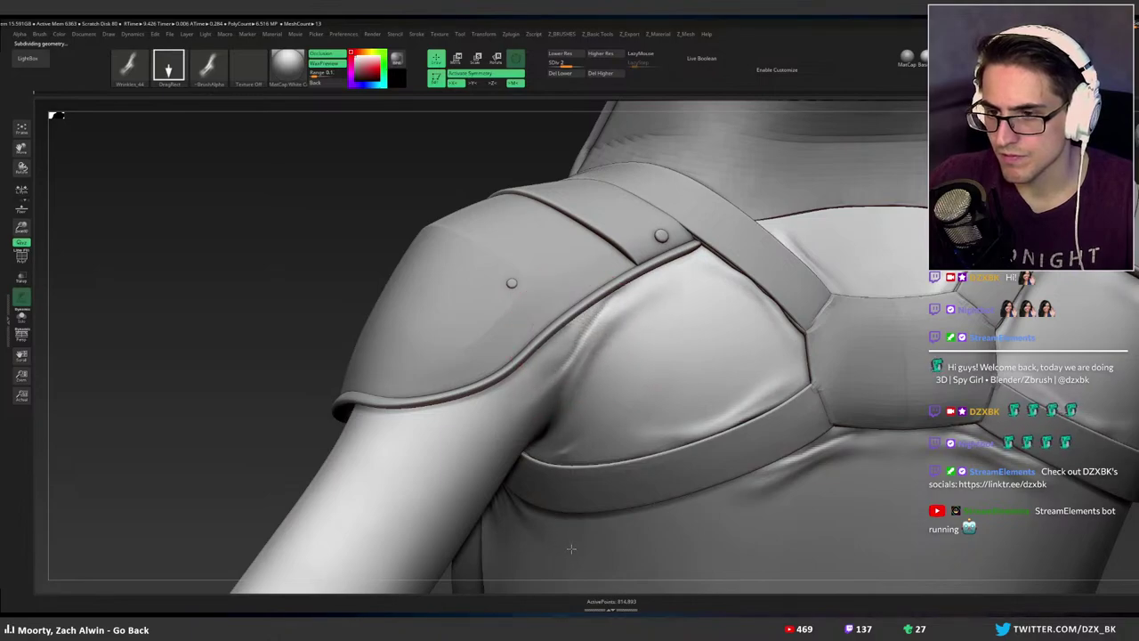
pyautogui.moveTo(653, 407)
pyautogui.keyDown('ctrl'); pyautogui.mouseDown(button='right')
pyautogui.moveTo(614, 383)
pyautogui.moveTo(605, 360)
pyautogui.mouseUp(button='right'); pyautogui.keyUp('ctrl')
pyautogui.press('ctrl')
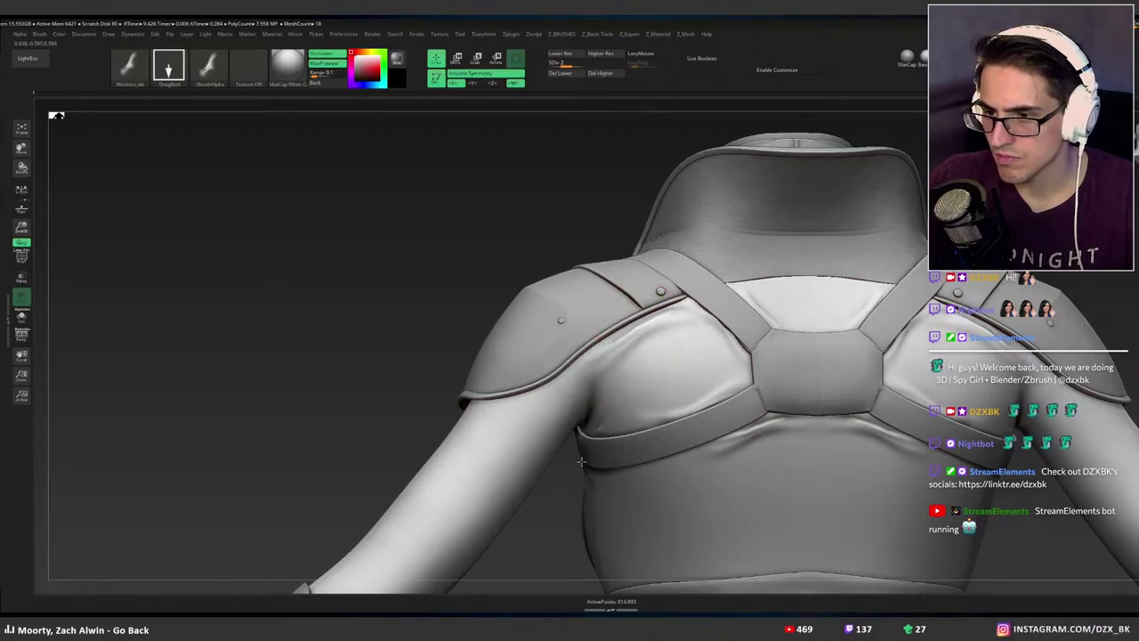
pyautogui.moveTo(594, 410); pyautogui.dragTo(629, 393, button='right')
pyautogui.hotkey('alt', 's')
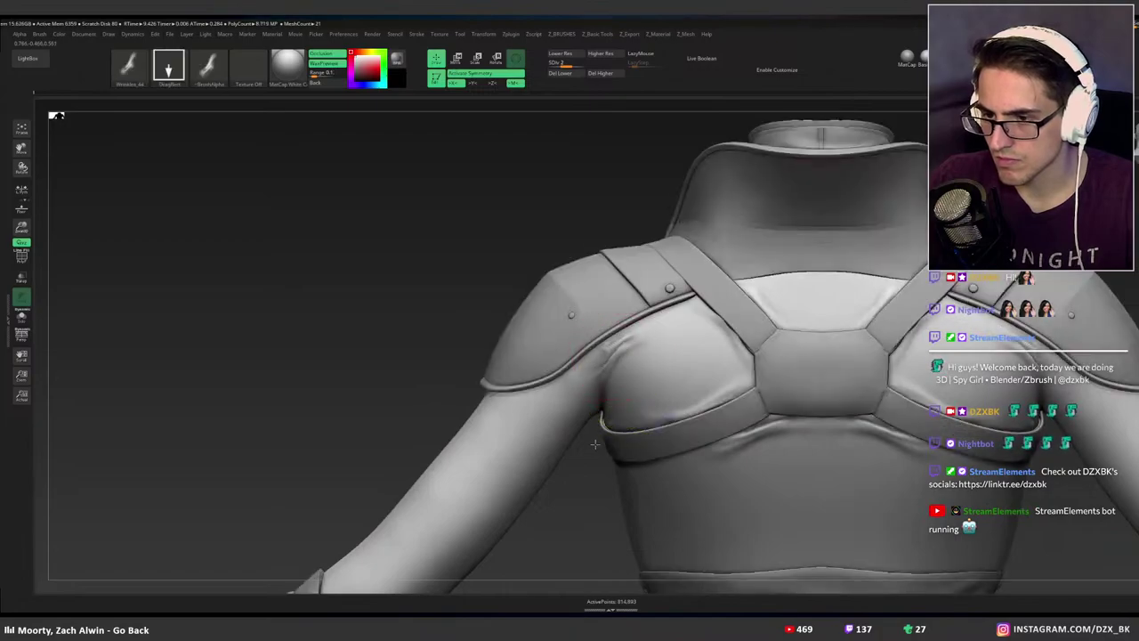
pyautogui.keyDown('ctrl'); pyautogui.moveTo(600, 384); pyautogui.dragTo(614, 431, button='right'); pyautogui.keyUp('ctrl')
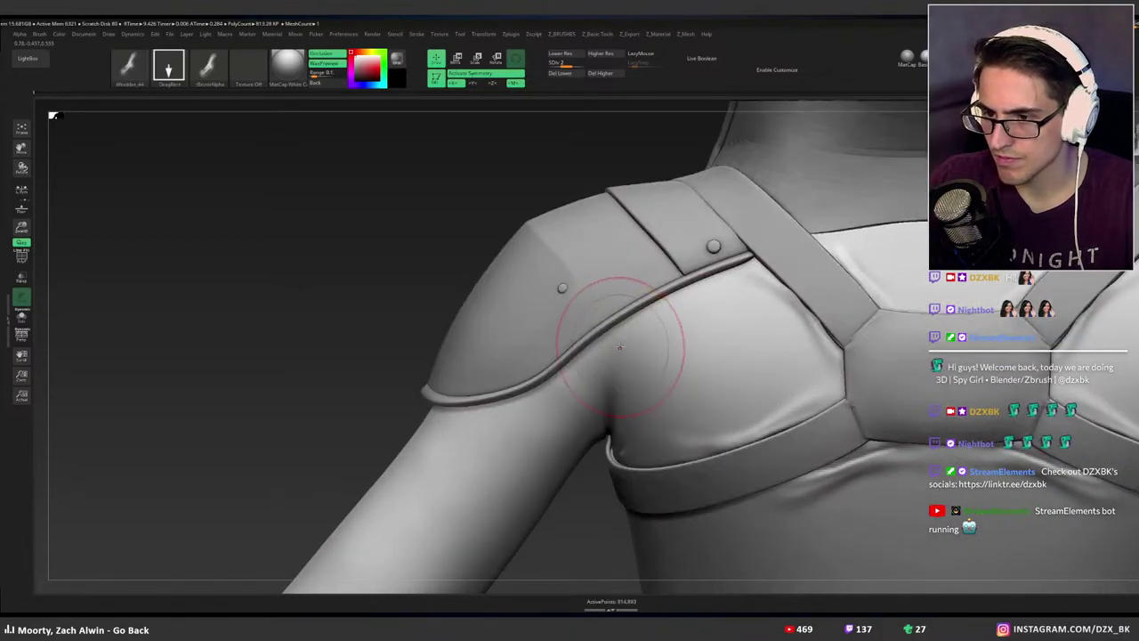
# Raise the brush's Z Intensity and stamp mirrored Wrinkles_44 folds behind the armpits, just below the shoulder pads.
pyautogui.press('space')
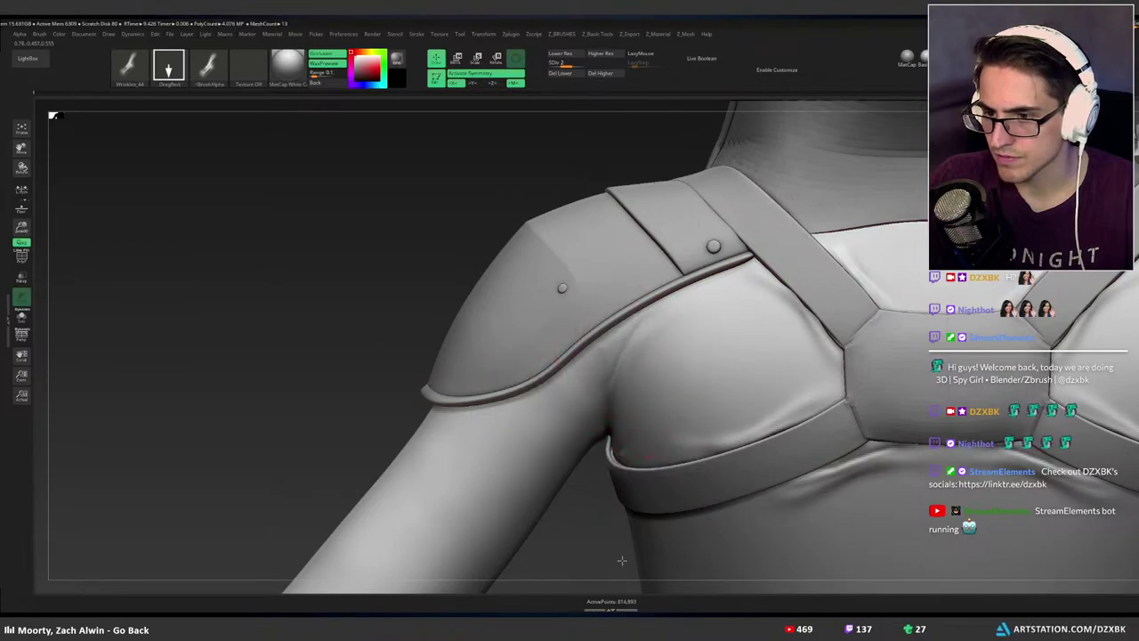
pyautogui.moveTo(684, 401)
pyautogui.keyDown('ctrl'); pyautogui.mouseDown(button='right')
pyautogui.moveTo(678, 367)
pyautogui.moveTo(670, 392)
pyautogui.mouseUp(button='right'); pyautogui.keyUp('ctrl')
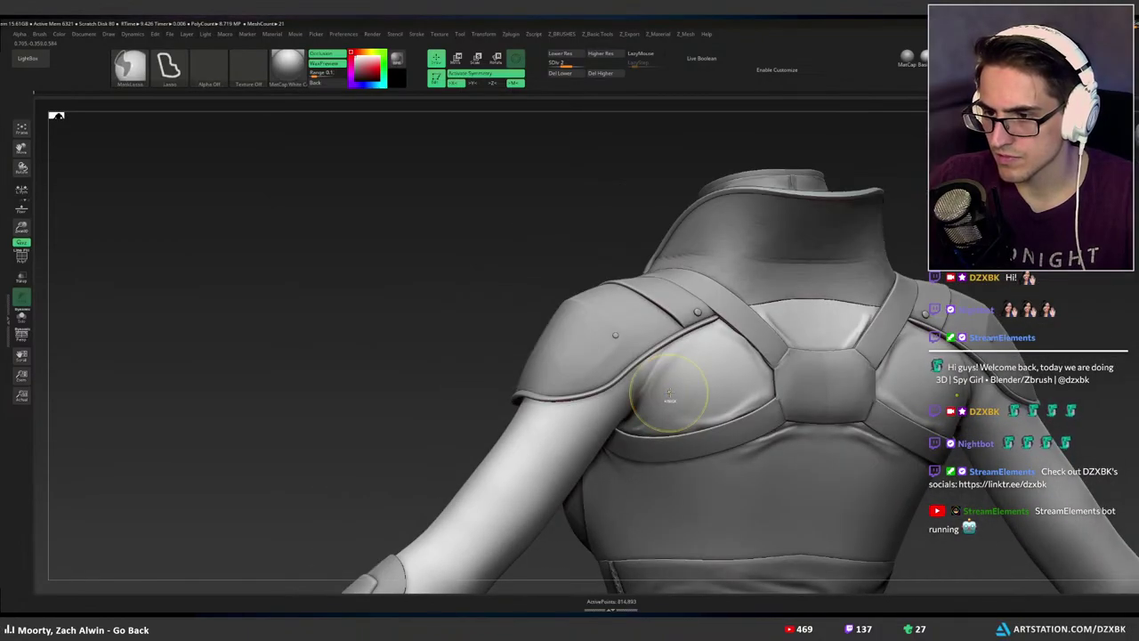
pyautogui.press('space')
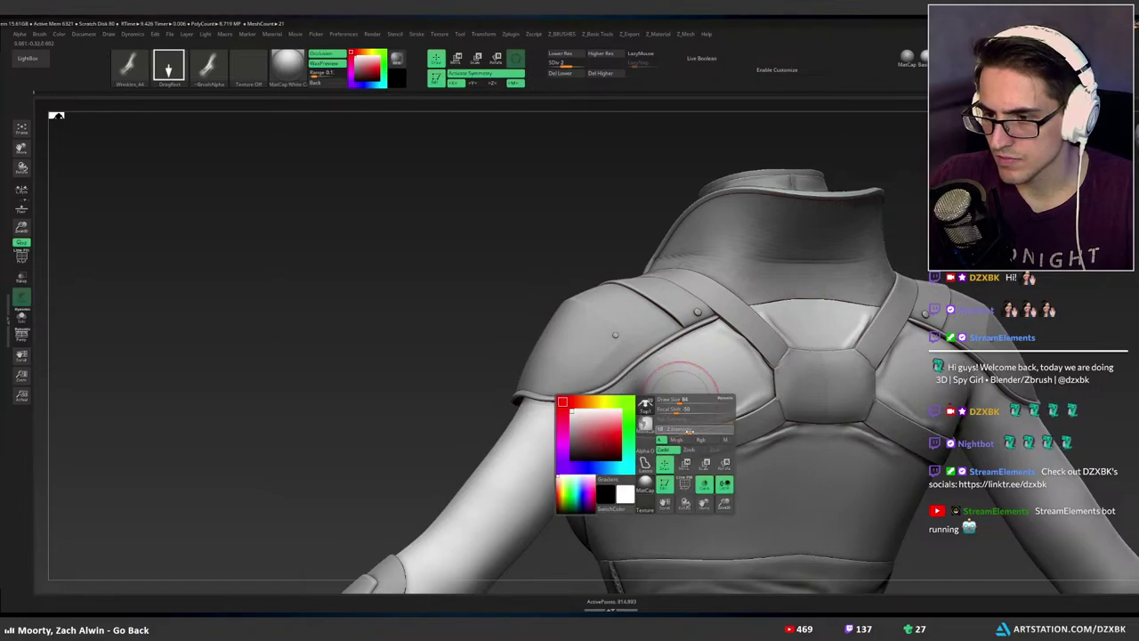
pyautogui.moveTo(689, 431); pyautogui.dragTo(715, 431)
pyautogui.moveTo(704, 348)
pyautogui.mouseDown(button='right')
pyautogui.moveTo(701, 372)
pyautogui.moveTo(653, 353)
pyautogui.mouseUp(button='right')
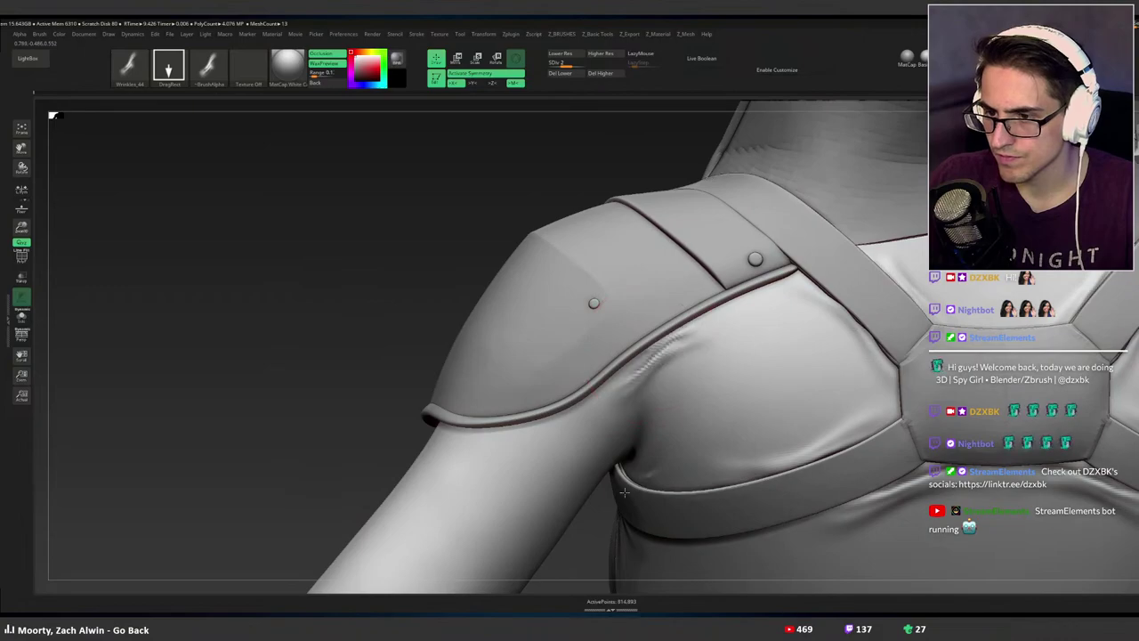
pyautogui.moveTo(724, 434)
pyautogui.keyDown('ctrl'); pyautogui.mouseDown(button='right')
pyautogui.moveTo(709, 400)
pyautogui.moveTo(732, 399)
pyautogui.moveTo(715, 390)
pyautogui.moveTo(688, 385)
pyautogui.moveTo(655, 406)
pyautogui.mouseUp(button='right'); pyautogui.keyUp('ctrl')
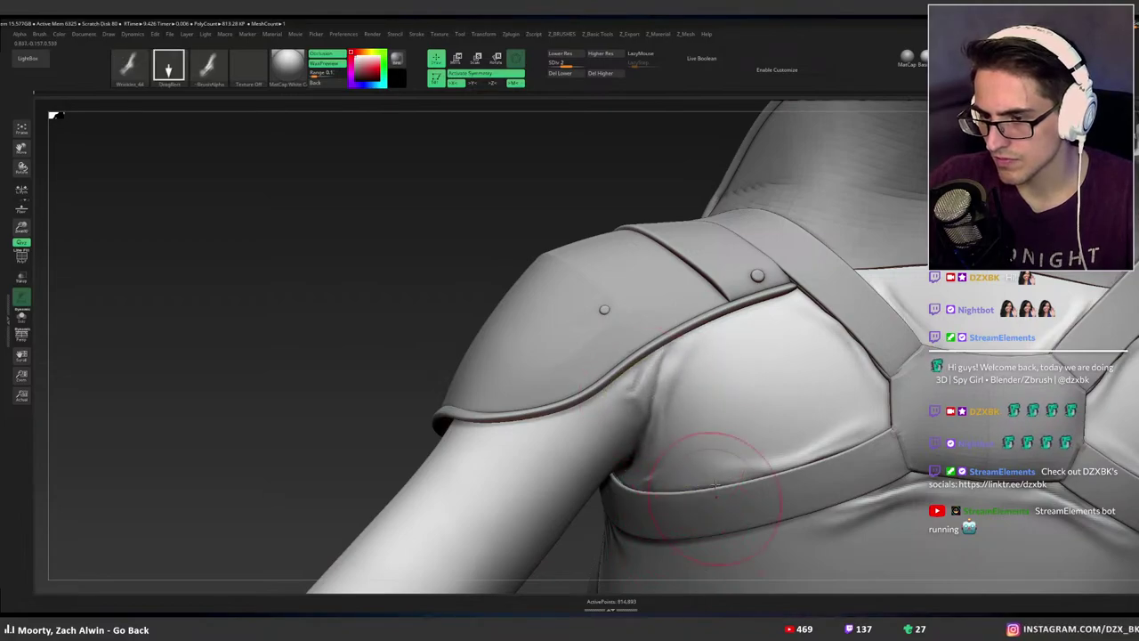
# Undo the last stamp and examine the armpit and front strap folds, with the harness pieces hidden and shown again.
pyautogui.moveTo(732, 491)
pyautogui.mouseDown(button='right')
pyautogui.moveTo(707, 420)
pyautogui.moveTo(673, 395)
pyautogui.moveTo(748, 399)
pyautogui.moveTo(694, 407)
pyautogui.moveTo(720, 403)
pyautogui.moveTo(697, 377)
pyautogui.mouseUp(button='right')
pyautogui.hotkey('ctrl', 'z')
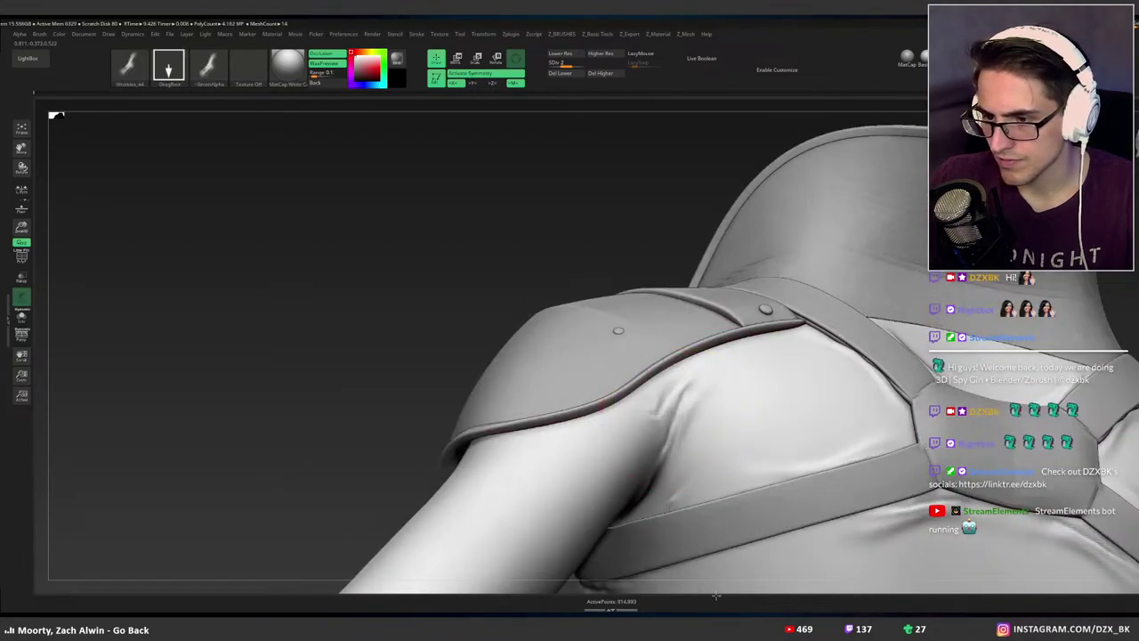
pyautogui.keyDown('ctrl'); pyautogui.moveTo(709, 525); pyautogui.dragTo(669, 409, button='right'); pyautogui.keyUp('ctrl')
pyautogui.moveTo(740, 400); pyautogui.dragTo(750, 395, button='right')
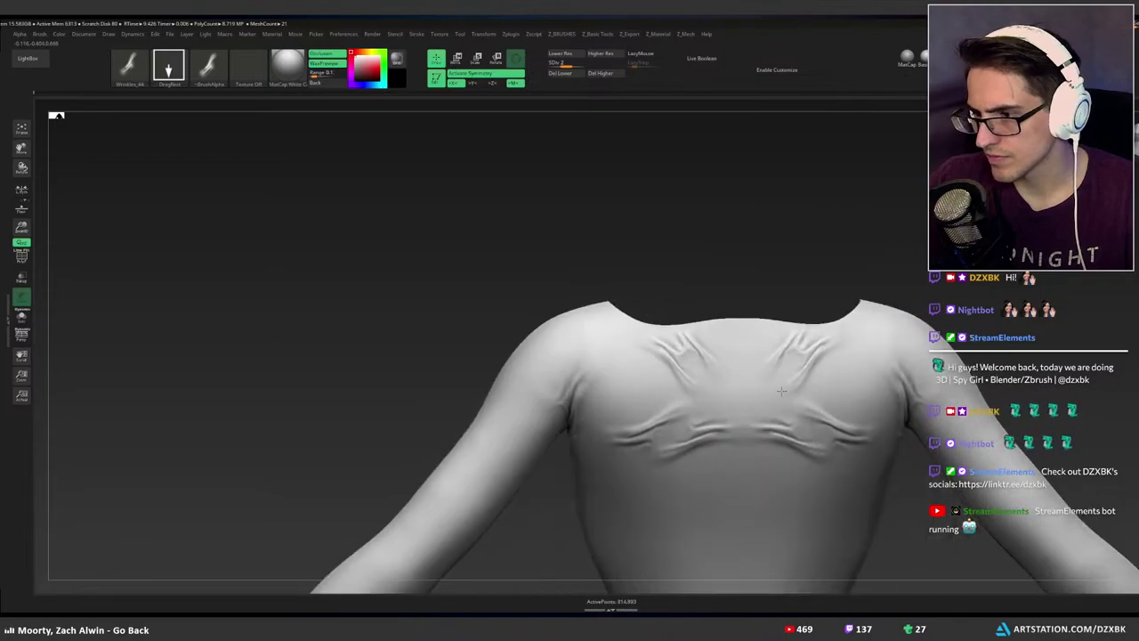
pyautogui.moveTo(654, 377); pyautogui.dragTo(722, 362, button='right')
pyautogui.keyDown('ctrl'); pyautogui.keyDown('shift'); pyautogui.click(726, 365); pyautogui.keyUp('shift'); pyautogui.keyUp('ctrl')
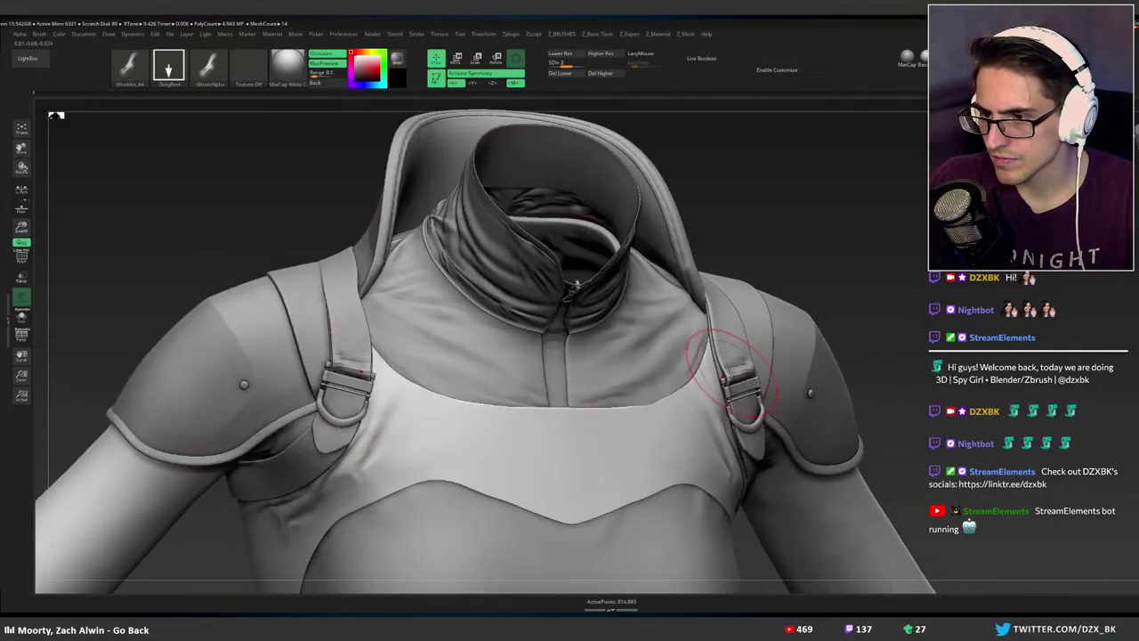
pyautogui.keyDown('ctrl'); pyautogui.keyDown('shift'); pyautogui.click(722, 374); pyautogui.keyUp('shift'); pyautogui.keyUp('ctrl')
pyautogui.keyDown('ctrl'); pyautogui.keyDown('shift'); pyautogui.click(719, 380); pyautogui.keyUp('shift'); pyautogui.keyUp('ctrl')
pyautogui.keyDown('ctrl'); pyautogui.keyDown('shift'); pyautogui.click(715, 386); pyautogui.keyUp('shift'); pyautogui.keyUp('ctrl')
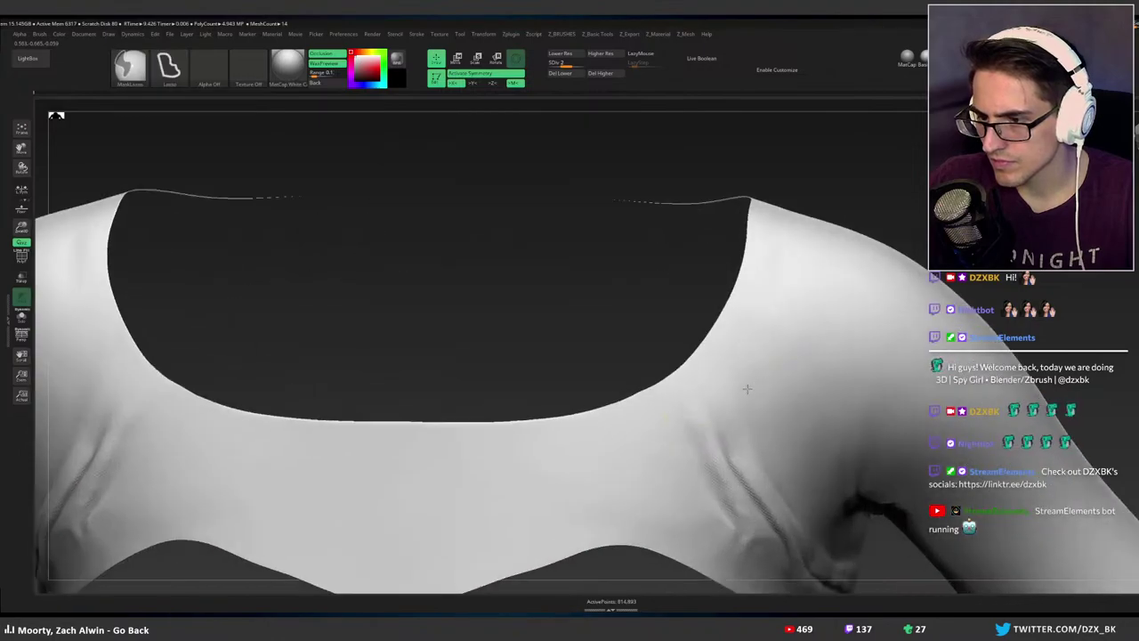
pyautogui.keyDown('ctrl'); pyautogui.keyDown('shift'); pyautogui.click(711, 393); pyautogui.keyUp('shift'); pyautogui.keyUp('ctrl')
pyautogui.moveTo(719, 457); pyautogui.dragTo(789, 517)
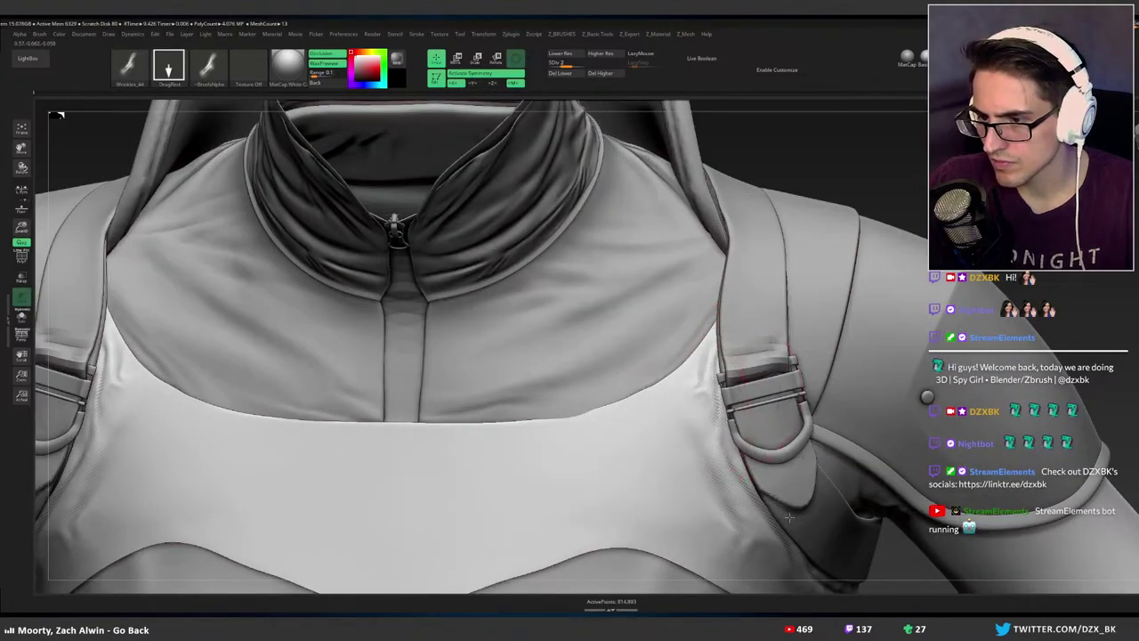
# Bring the whole torso into view and render it with BPR.
pyautogui.moveTo(794, 484)
pyautogui.keyDown('ctrl'); pyautogui.mouseDown(button='right')
pyautogui.moveTo(700, 427)
pyautogui.moveTo(786, 436)
pyautogui.moveTo(771, 436)
pyautogui.moveTo(758, 460)
pyautogui.moveTo(730, 385)
pyautogui.moveTo(733, 455)
pyautogui.moveTo(725, 389)
pyautogui.moveTo(777, 403)
pyautogui.moveTo(763, 421)
pyautogui.moveTo(745, 419)
pyautogui.mouseUp(button='right'); pyautogui.keyUp('ctrl')
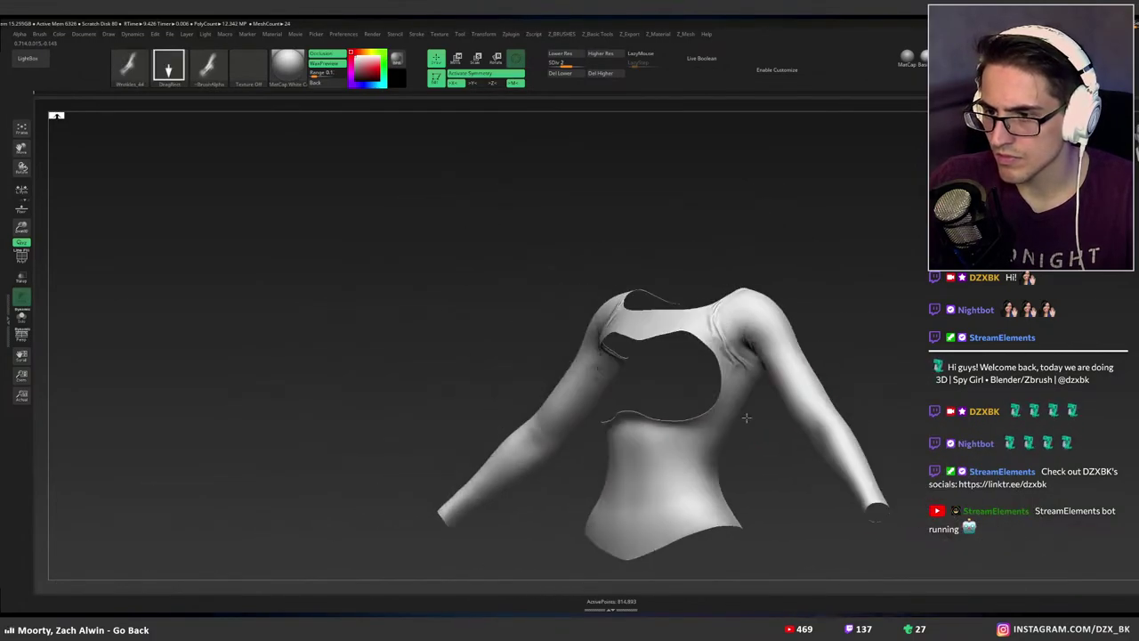
pyautogui.keyDown('alt'); pyautogui.moveTo(854, 307); pyautogui.dragTo(787, 300, button='right'); pyautogui.keyUp('alt')
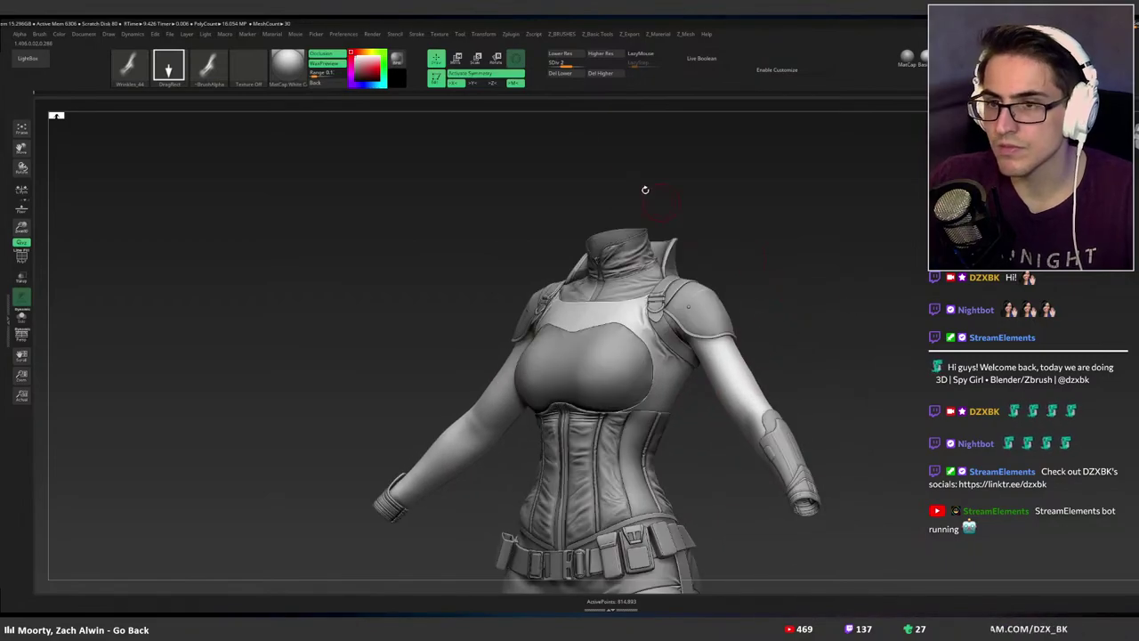
pyautogui.hotkey('shift', 'r')
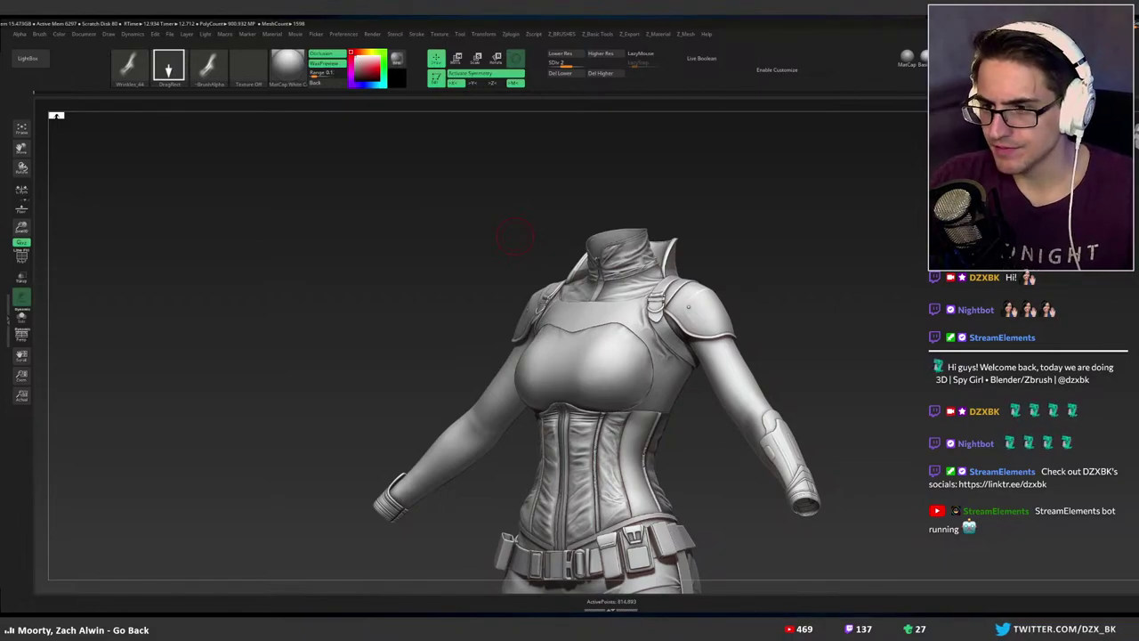
# Try a mirrored Wrinkles_44 fold in the middle of the back, between the harness and the corset.
pyautogui.moveTo(804, 287)
pyautogui.mouseDown(button='right')
pyautogui.moveTo(669, 325)
pyautogui.moveTo(718, 300)
pyautogui.moveTo(678, 308)
pyautogui.mouseUp(button='right')
pyautogui.moveTo(550, 312); pyautogui.dragTo(571, 305, button='right')
pyautogui.moveTo(446, 322); pyautogui.dragTo(652, 319, button='right')
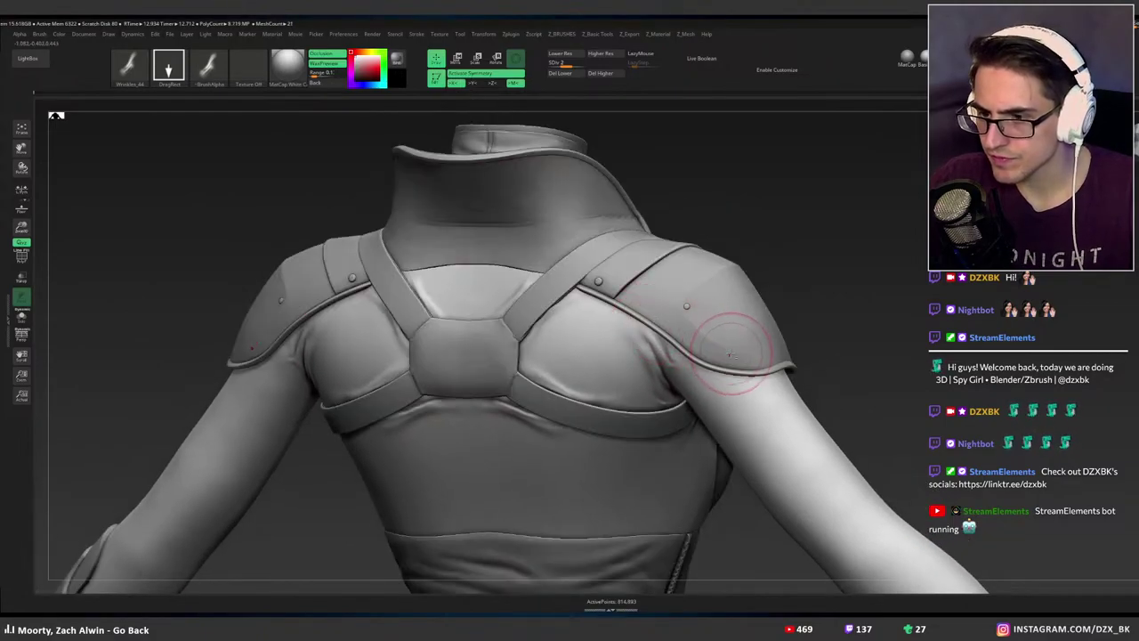
pyautogui.moveTo(732, 354); pyautogui.dragTo(742, 239, button='right')
pyautogui.keyDown('shift'); pyautogui.moveTo(653, 312); pyautogui.dragTo(707, 262, button='right'); pyautogui.keyUp('shift')
pyautogui.moveTo(697, 310)
pyautogui.mouseDown(button='right')
pyautogui.moveTo(686, 309)
pyautogui.moveTo(707, 302)
pyautogui.mouseUp(button='right')
pyautogui.moveTo(591, 300); pyautogui.dragTo(739, 311)
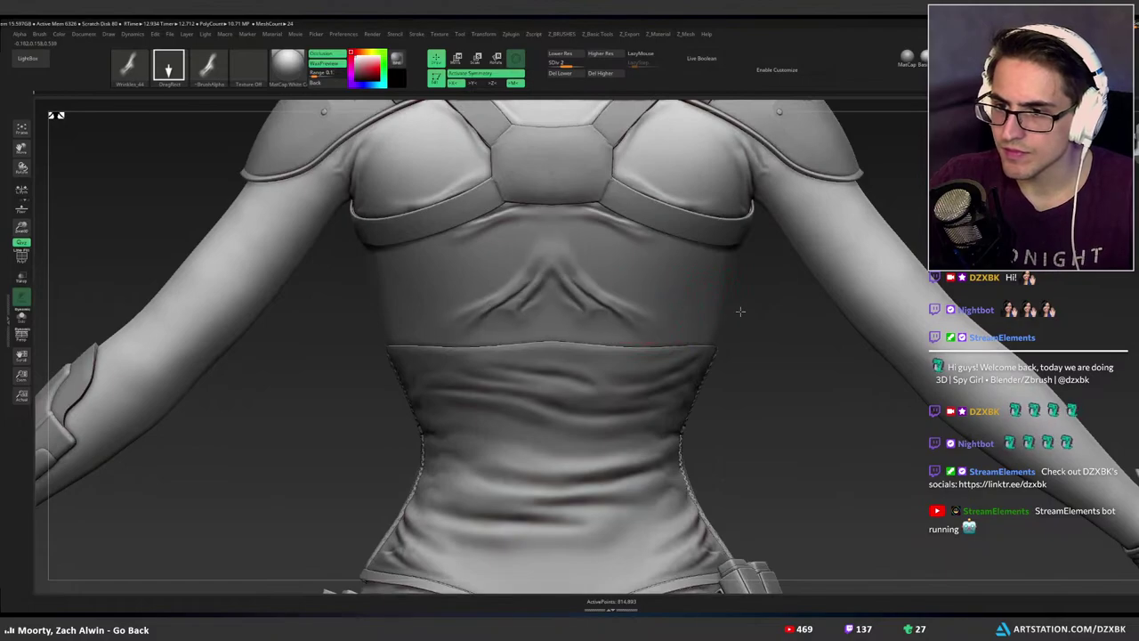
pyautogui.moveTo(724, 255)
pyautogui.mouseDown(button='right')
pyautogui.moveTo(733, 271)
pyautogui.moveTo(647, 325)
pyautogui.moveTo(655, 306)
pyautogui.moveTo(683, 301)
pyautogui.moveTo(699, 233)
pyautogui.moveTo(708, 256)
pyautogui.mouseUp(button='right')
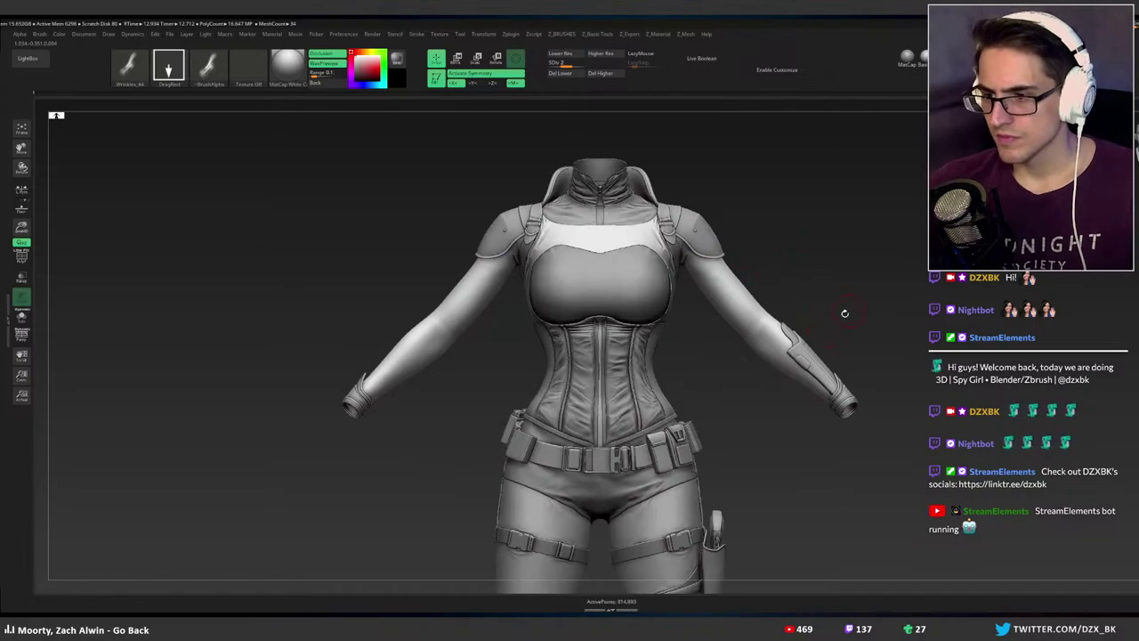
# Try mirrored folds on the upper back under the shoulder pads, beside the harness straps.
pyautogui.moveTo(774, 306); pyautogui.dragTo(721, 352, button='right')
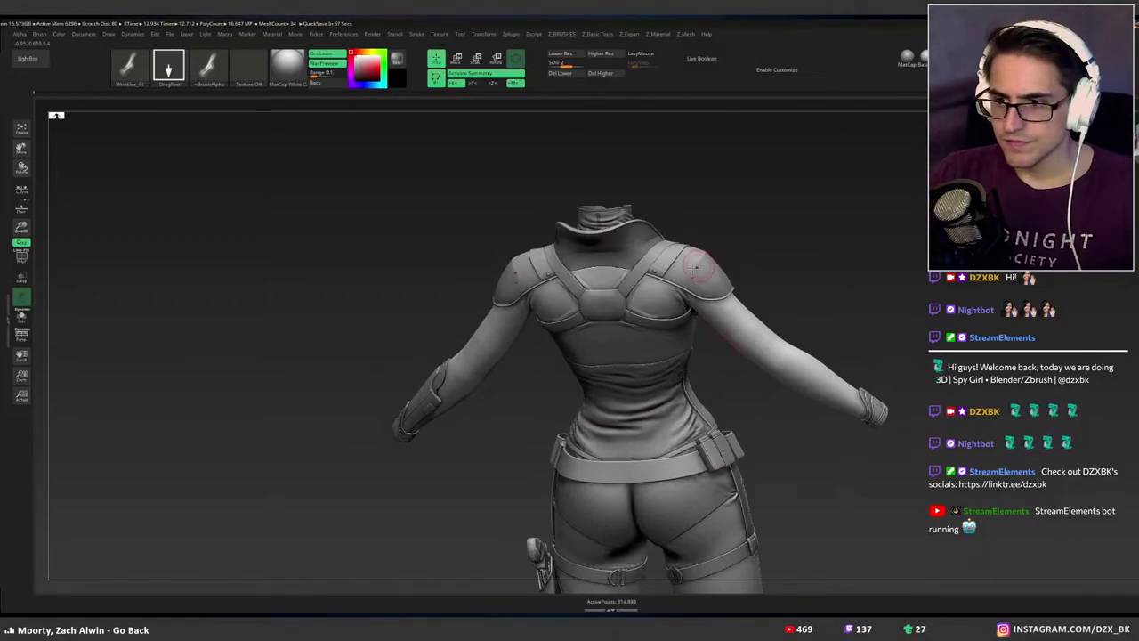
pyautogui.keyDown('shift'); pyautogui.moveTo(694, 267); pyautogui.dragTo(684, 308, button='right'); pyautogui.keyUp('shift')
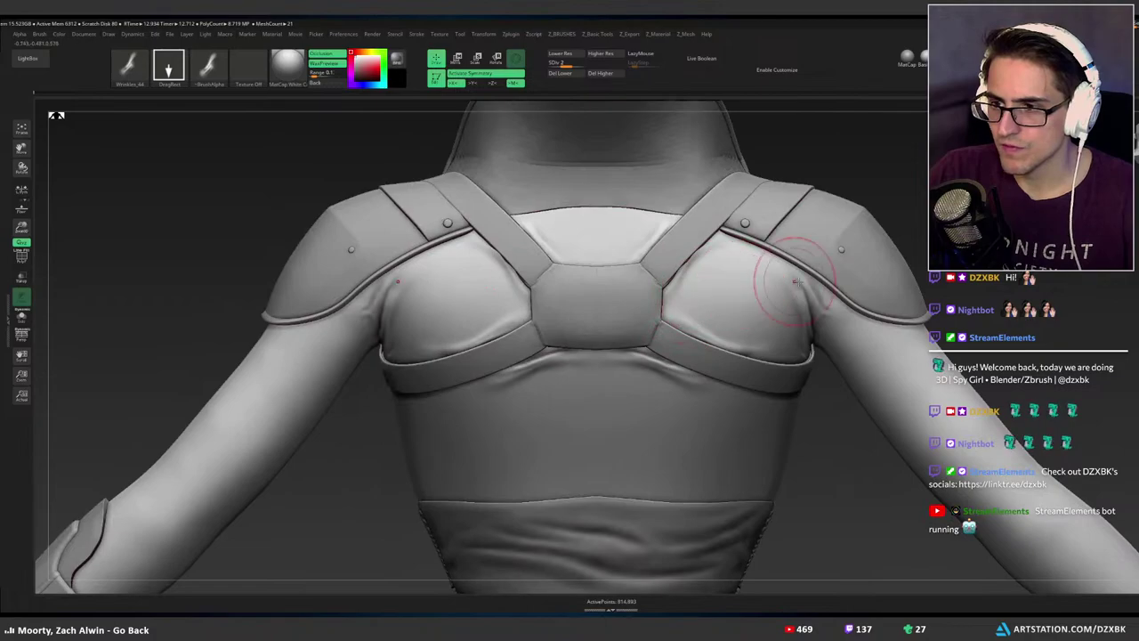
pyautogui.moveTo(844, 277); pyautogui.dragTo(810, 253, button='right')
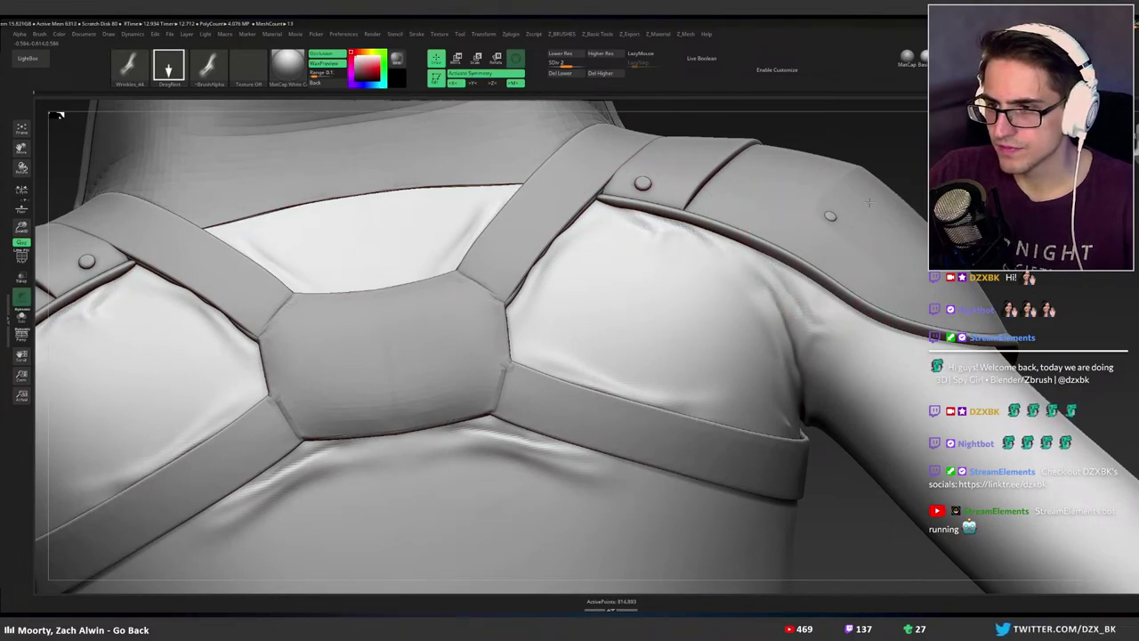
pyautogui.moveTo(840, 216)
pyautogui.mouseDown(button='right')
pyautogui.moveTo(790, 258)
pyautogui.moveTo(846, 297)
pyautogui.mouseUp(button='right')
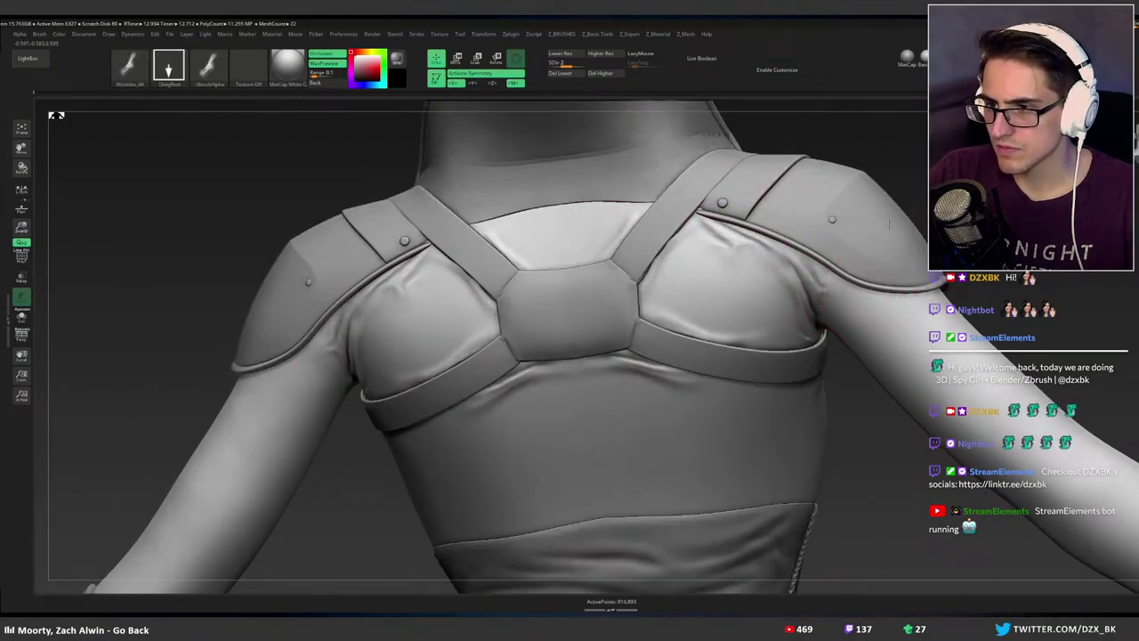
pyautogui.keyDown('ctrl'); pyautogui.moveTo(840, 239); pyautogui.dragTo(916, 265, button='right'); pyautogui.keyUp('ctrl')
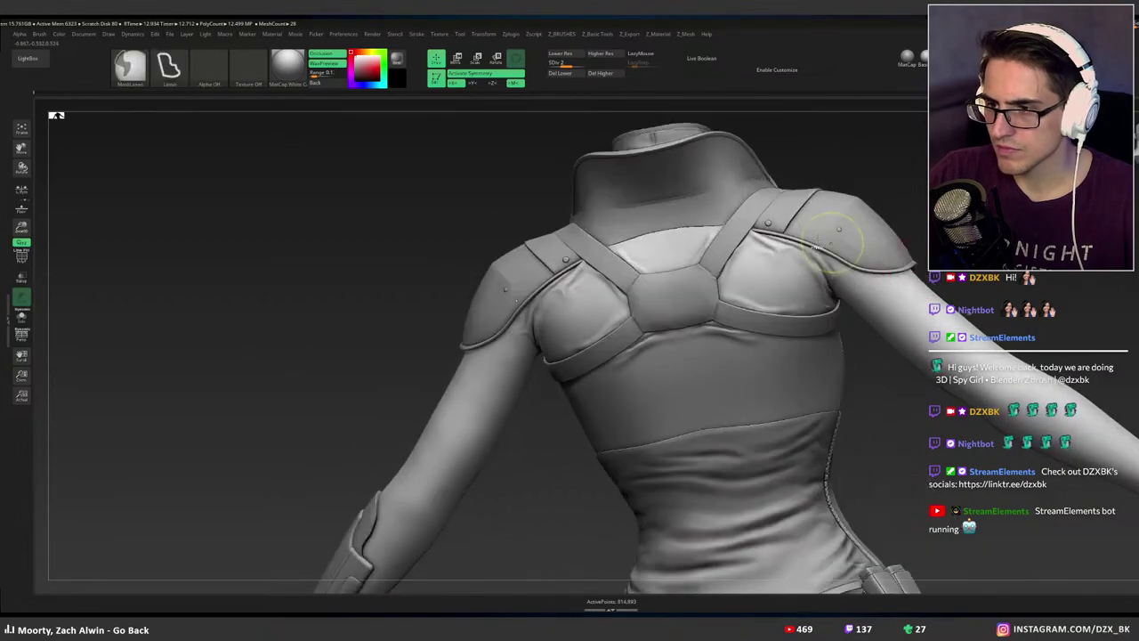
pyautogui.keyDown('ctrl'); pyautogui.moveTo(817, 244); pyautogui.dragTo(825, 251, button='right'); pyautogui.keyUp('ctrl')
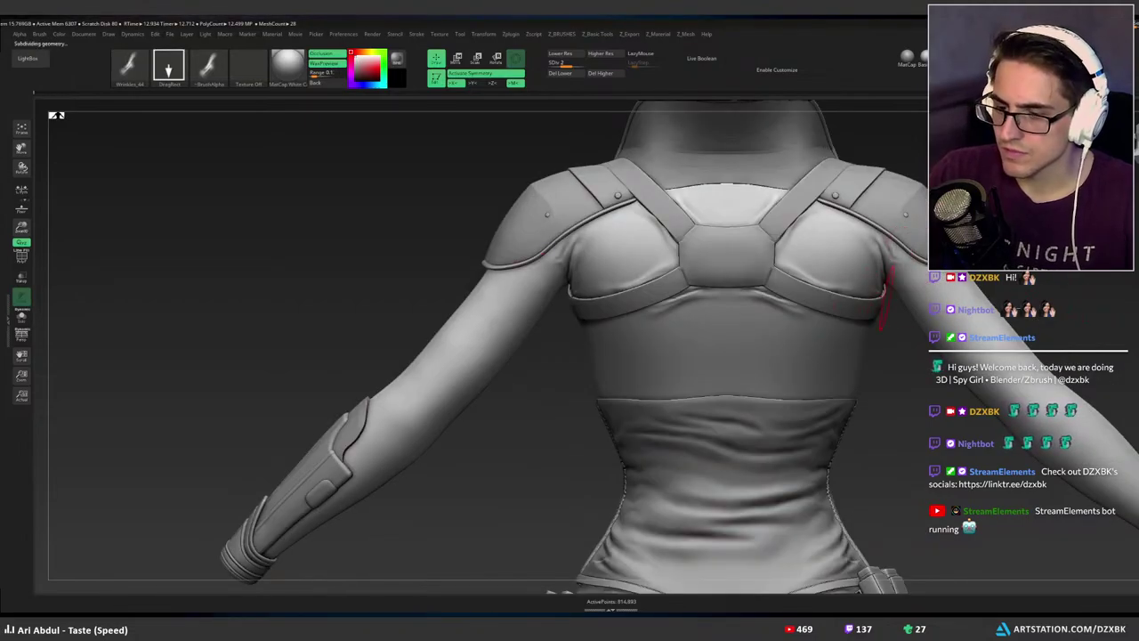
# Check the top at subdivision level 3 and return it to level 2.
pyautogui.press('d')
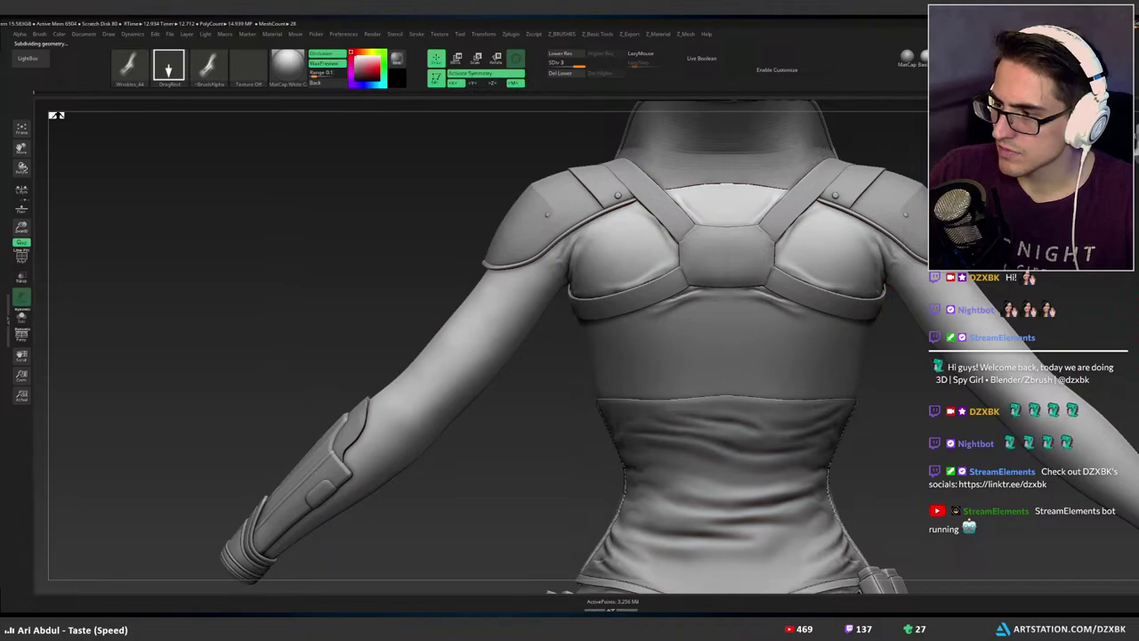
pyautogui.hotkey('shift', 'd')
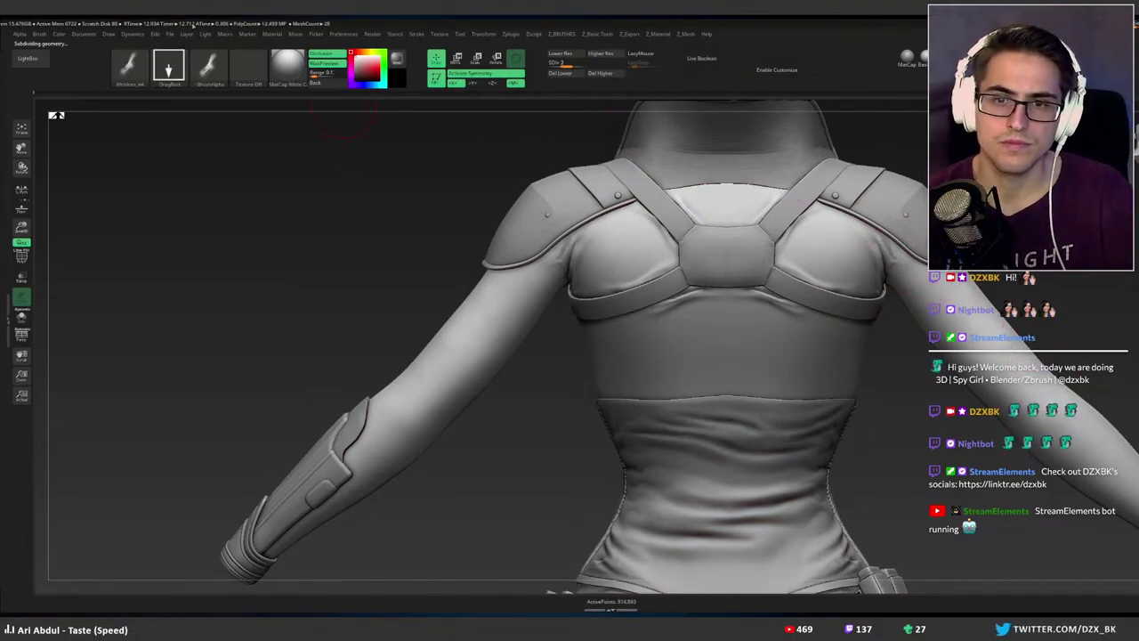
# Save the project.
pyautogui.click(170, 34)
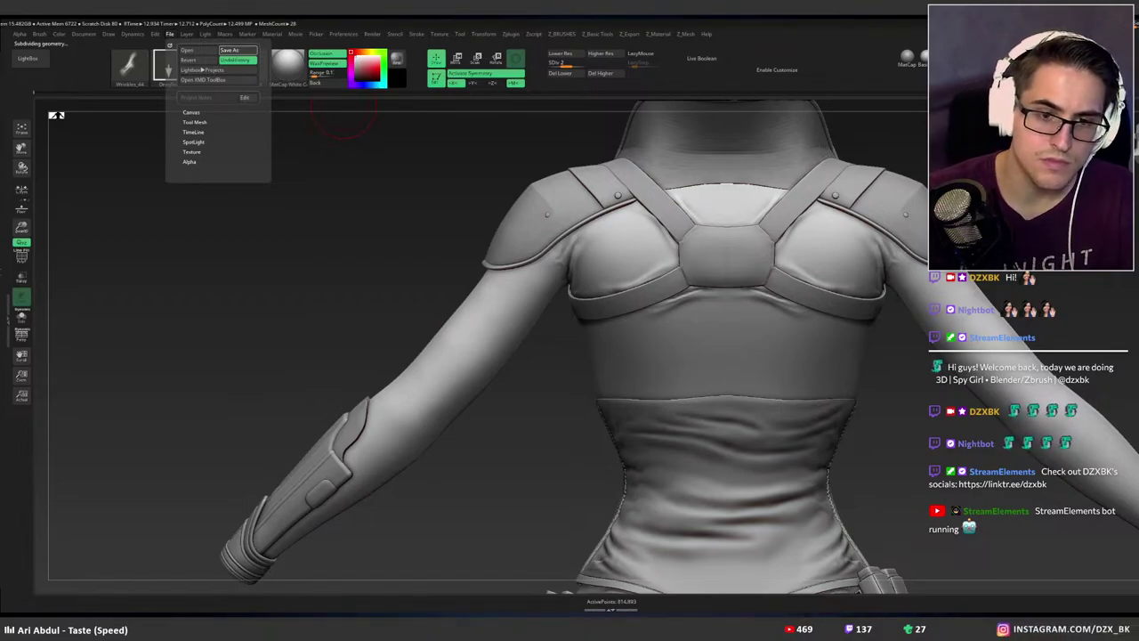
pyautogui.hotkey('ctrl', 's')
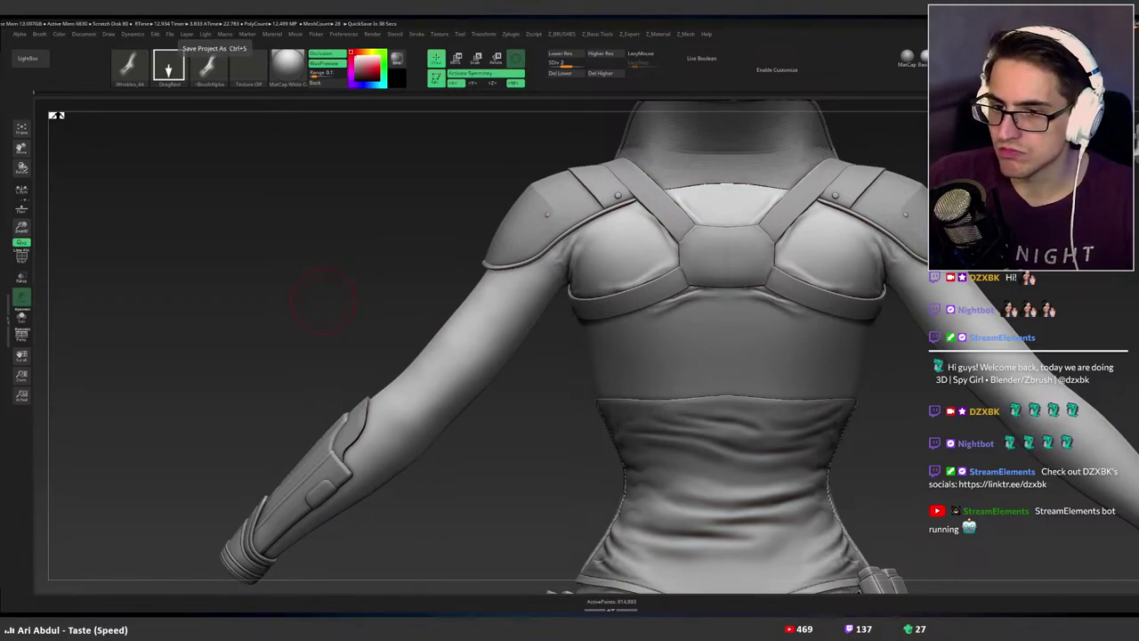
pyautogui.moveTo(323, 300)
pyautogui.mouseDown()
pyautogui.moveTo(347, 302)
pyautogui.moveTo(324, 303)
pyautogui.mouseUp()
pyautogui.hotkey('shift', 's')
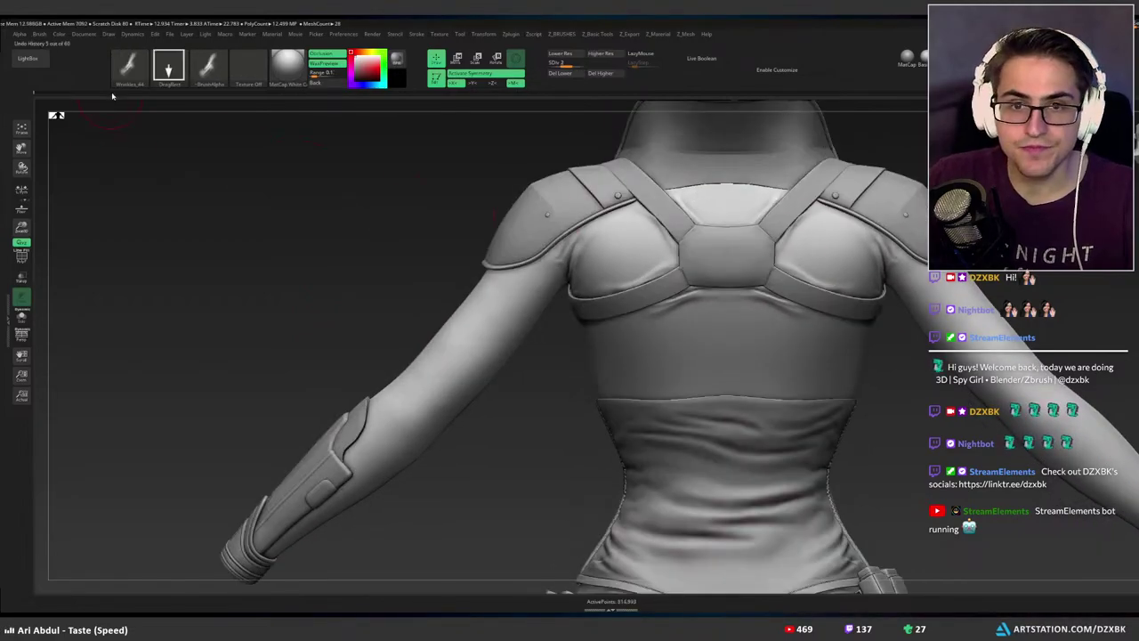
# Load the Wrinkles_51 brush and test it without symmetry on the back below the harness.
pyautogui.click(51, 60)
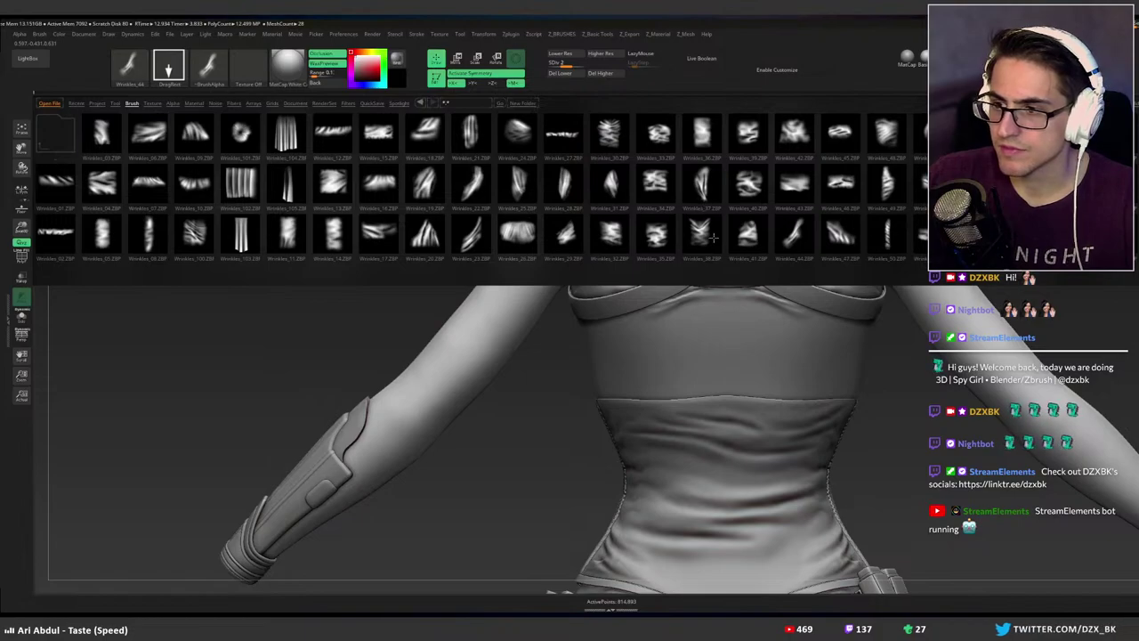
pyautogui.doubleClick(925, 144)
pyautogui.moveTo(744, 339); pyautogui.dragTo(810, 340)
pyautogui.hotkey('ctrl', 'z')
pyautogui.press('x')
pyautogui.moveTo(734, 353)
pyautogui.mouseDown()
pyautogui.moveTo(864, 356)
pyautogui.moveTo(906, 415)
pyautogui.mouseUp()
pyautogui.hotkey('ctrl', 'z')
# Try one-sided Wrinkles_51 folds on the back of the right upper arm and armpit, just below the shoulder pad.
pyautogui.keyDown('alt'); pyautogui.moveTo(773, 346); pyautogui.dragTo(699, 324, button='right'); pyautogui.keyUp('alt')
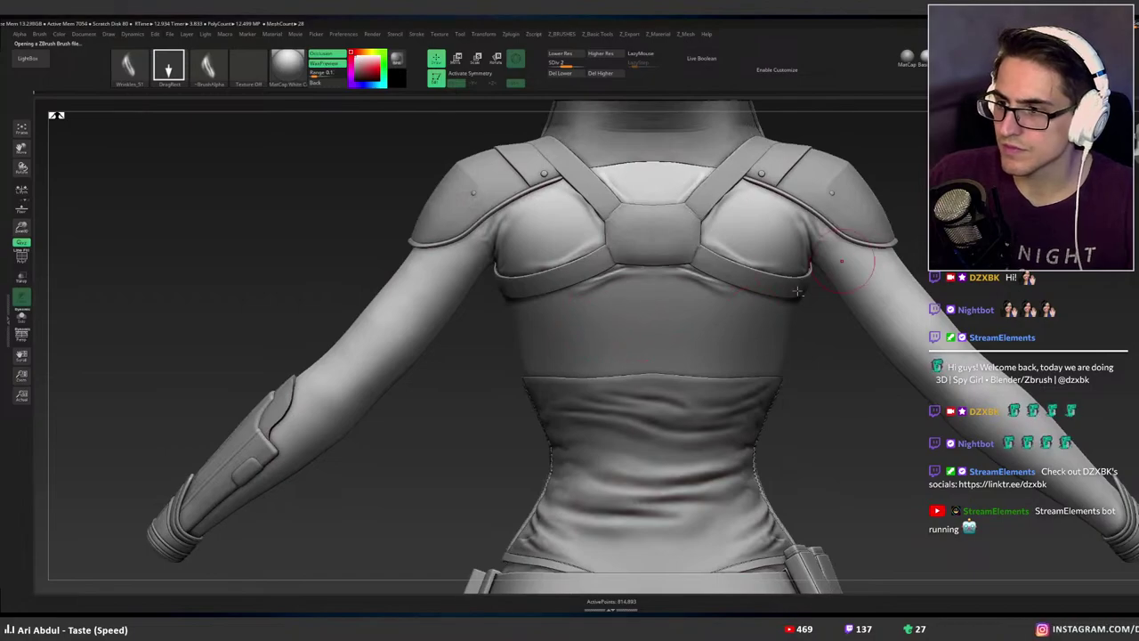
pyautogui.keyDown('alt'); pyautogui.moveTo(846, 267); pyautogui.dragTo(719, 336, button='right'); pyautogui.keyUp('alt')
pyautogui.keyDown('ctrl'); pyautogui.moveTo(712, 299); pyautogui.dragTo(781, 333, button='right'); pyautogui.keyUp('ctrl')
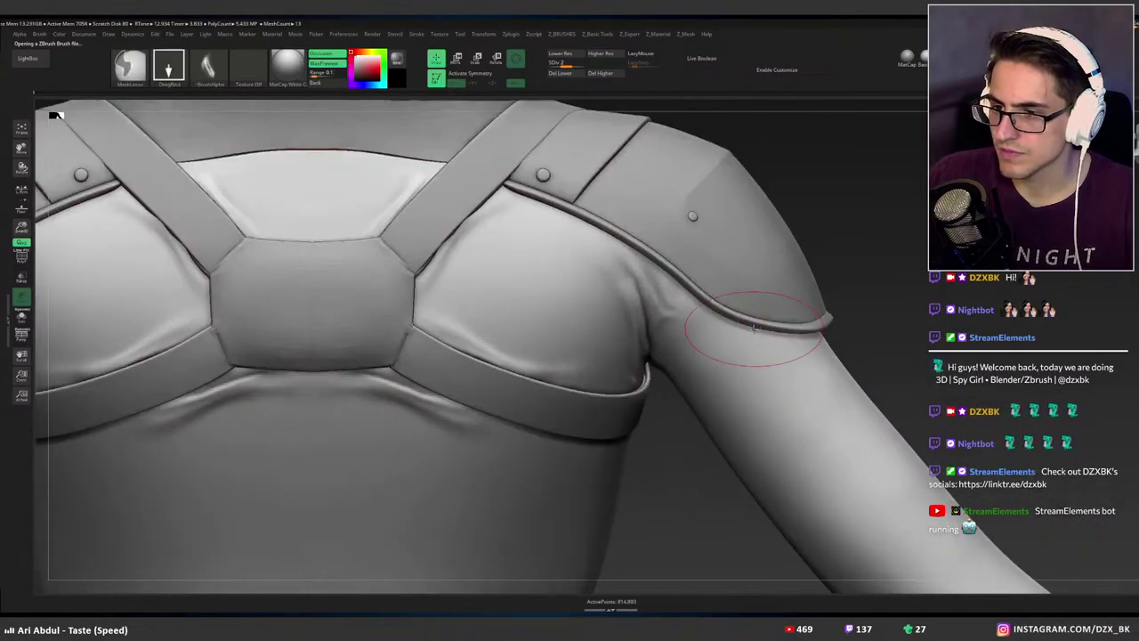
pyautogui.moveTo(748, 332)
pyautogui.mouseDown()
pyautogui.moveTo(778, 384)
pyautogui.moveTo(780, 420)
pyautogui.moveTo(817, 400)
pyautogui.moveTo(859, 401)
pyautogui.mouseUp()
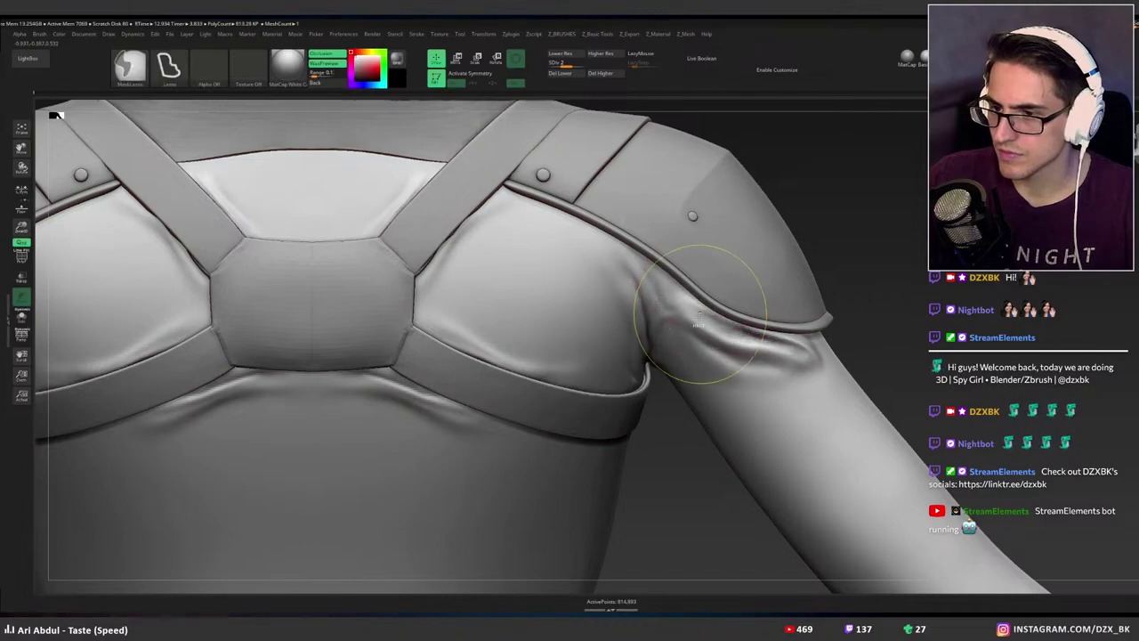
pyautogui.hotkey('ctrl', 'z')
pyautogui.moveTo(689, 306); pyautogui.dragTo(607, 191)
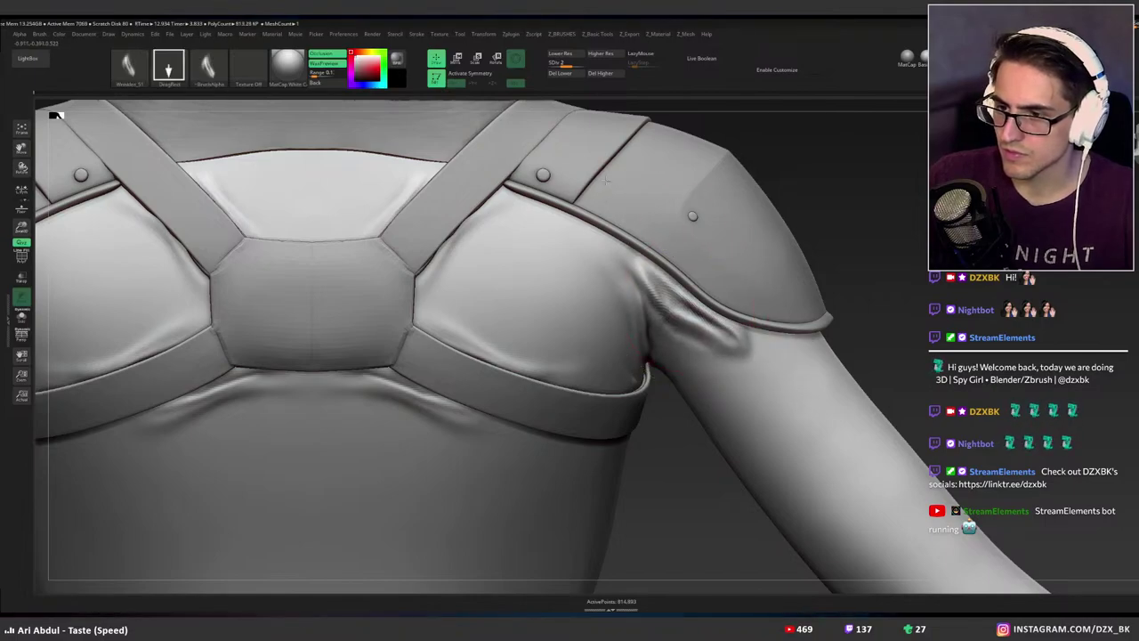
pyautogui.keyDown('ctrl'); pyautogui.keyDown('shift'); pyautogui.click(681, 242); pyautogui.keyUp('shift'); pyautogui.keyUp('ctrl')
pyautogui.keyDown('ctrl'); pyautogui.keyDown('shift'); pyautogui.click(681, 242); pyautogui.keyUp('shift'); pyautogui.keyUp('ctrl')
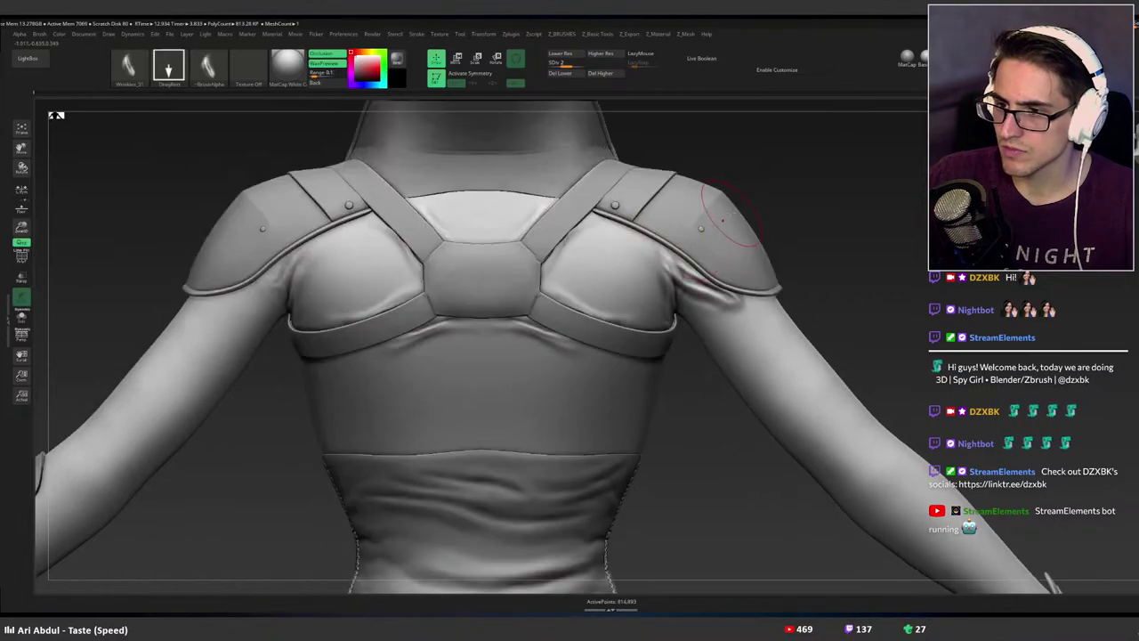
# Load the Wrinkles_22 brush and try a fold on the back of the right upper arm below the shoulder pad.
pyautogui.click(40, 58)
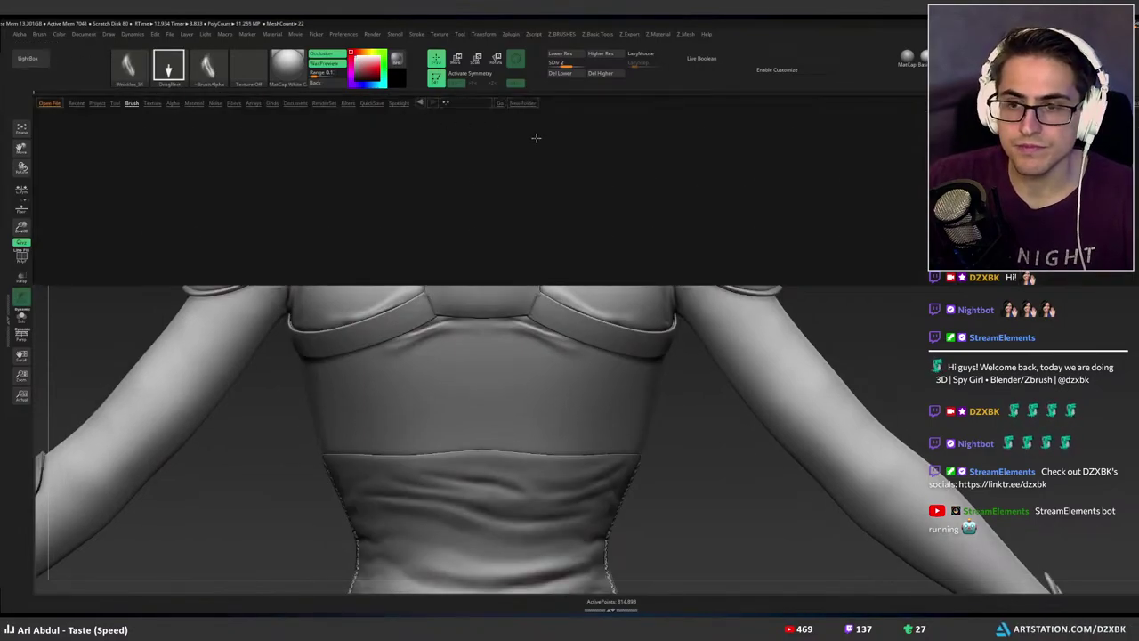
pyautogui.doubleClick(470, 174)
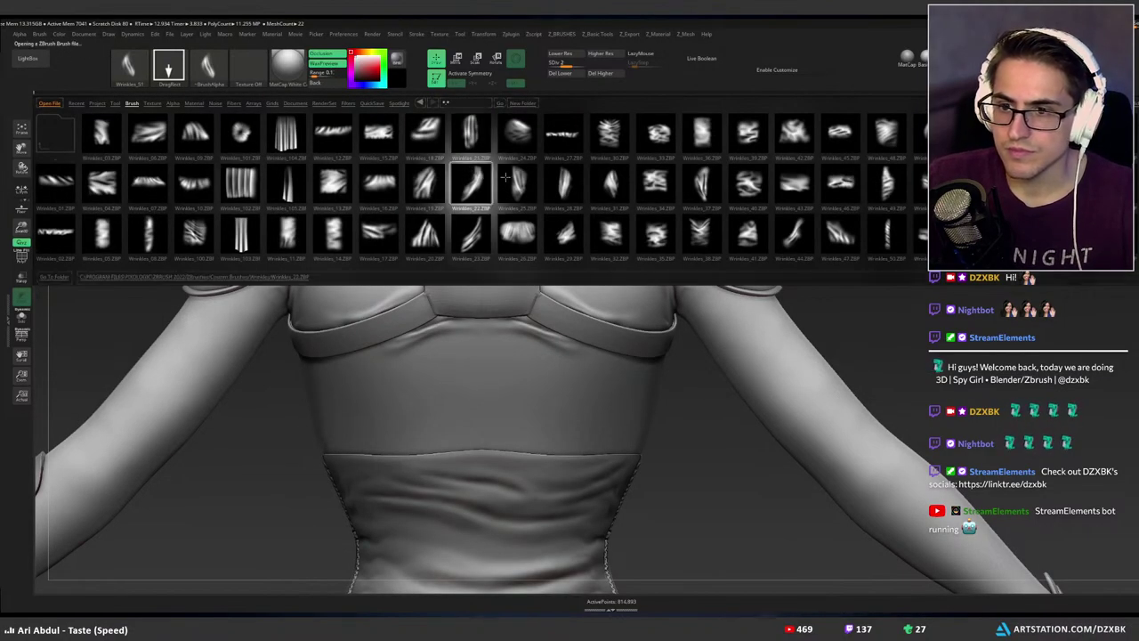
pyautogui.moveTo(716, 306)
pyautogui.mouseDown()
pyautogui.moveTo(752, 343)
pyautogui.moveTo(821, 368)
pyautogui.mouseUp()
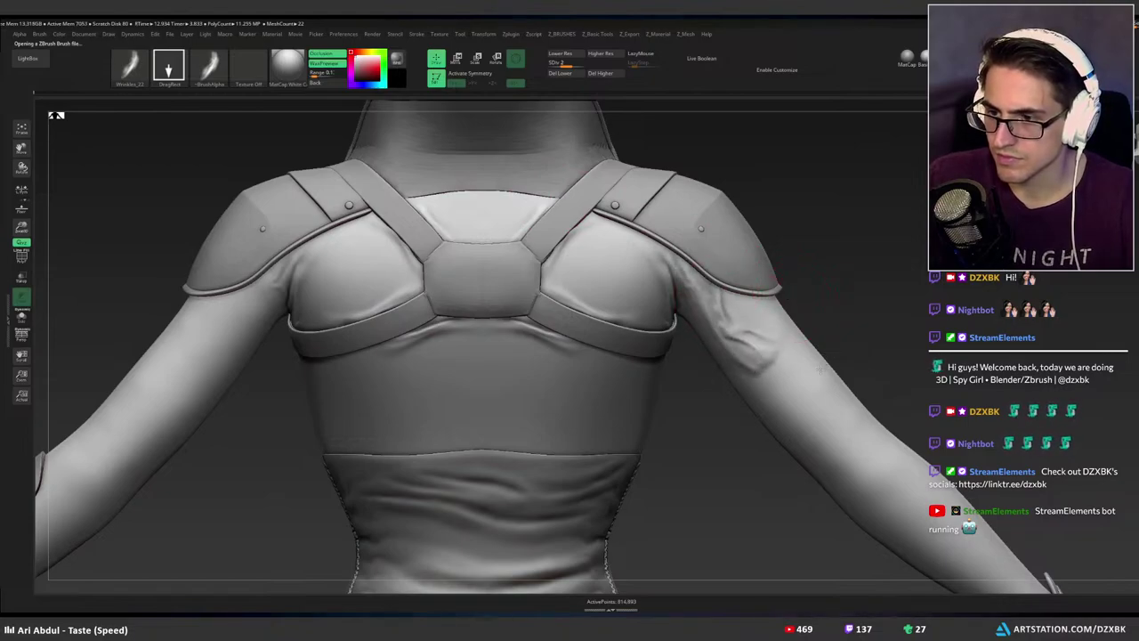
pyautogui.hotkey('ctrl', 'z')
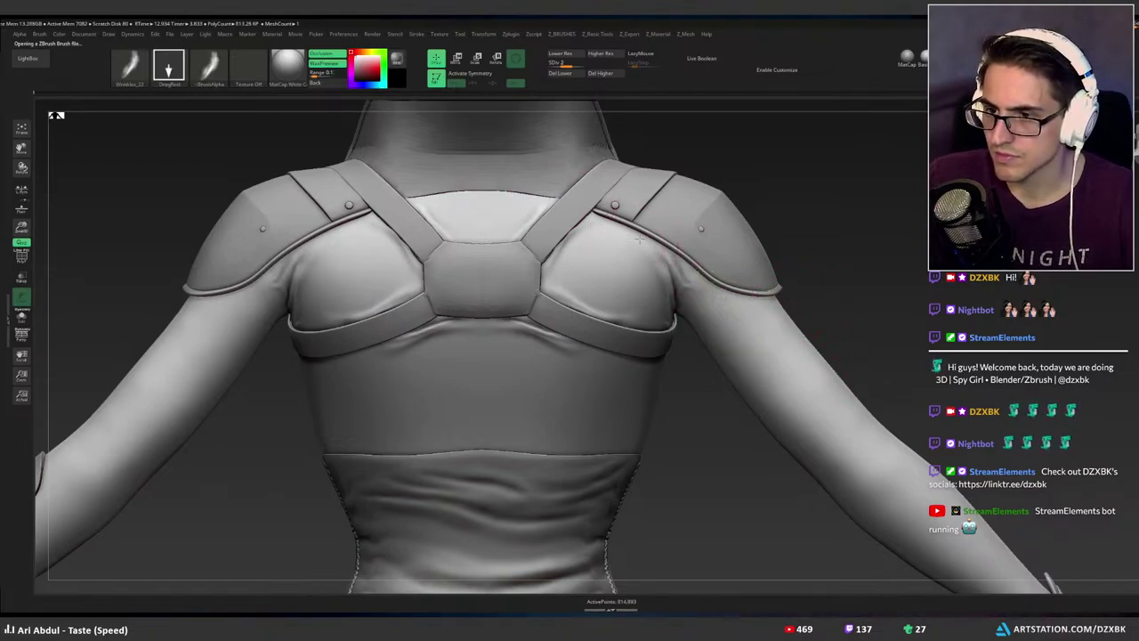
# Try a one-sided Wrinkles_22 fold across the right shoulder blade along the shoulder pad edge, and undo it.
pyautogui.moveTo(626, 241)
pyautogui.mouseDown()
pyautogui.moveTo(703, 227)
pyautogui.moveTo(692, 267)
pyautogui.moveTo(570, 271)
pyautogui.moveTo(536, 243)
pyautogui.mouseUp()
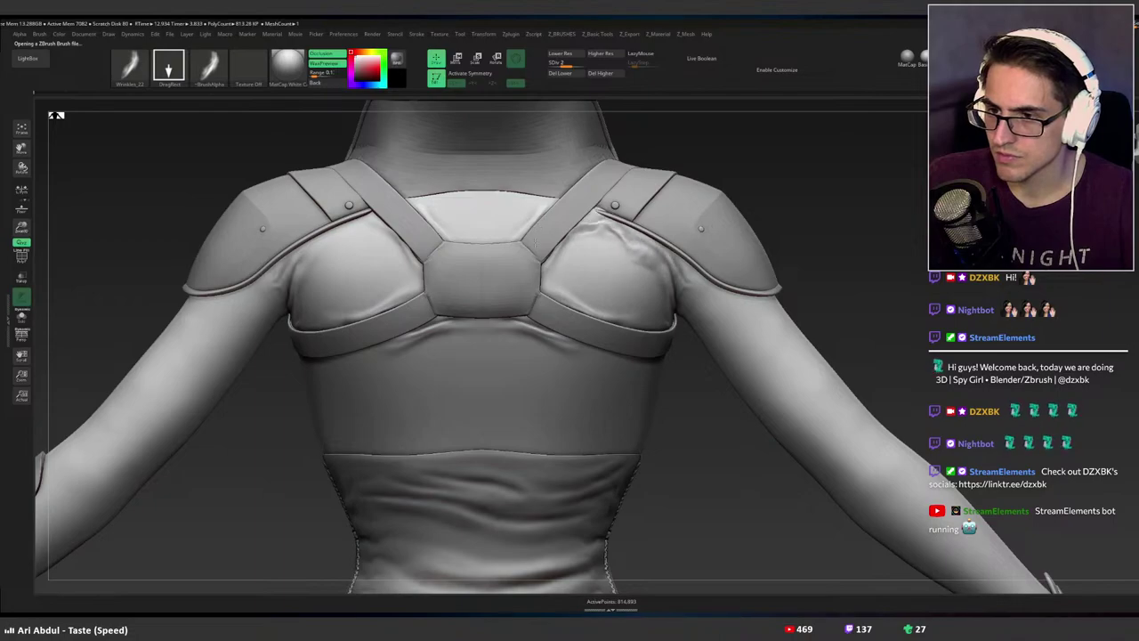
pyautogui.moveTo(651, 243)
pyautogui.keyDown('alt'); pyautogui.mouseDown(button='right')
pyautogui.moveTo(646, 313)
pyautogui.moveTo(717, 283)
pyautogui.moveTo(704, 304)
pyautogui.mouseUp(button='right'); pyautogui.keyUp('alt')
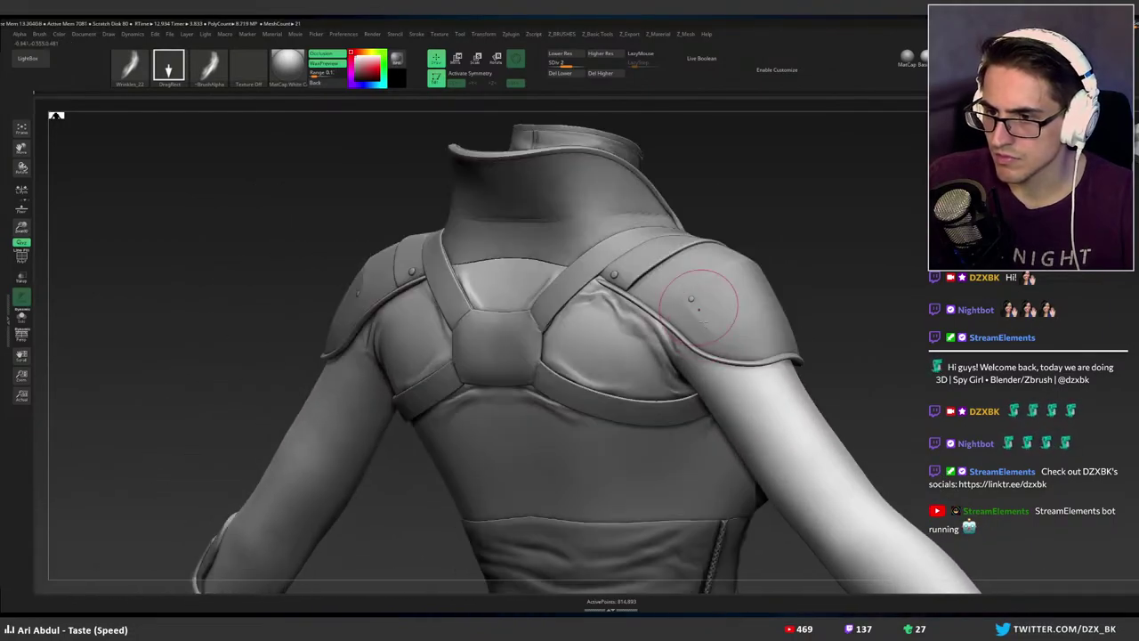
pyautogui.hotkey('ctrl', 'z')
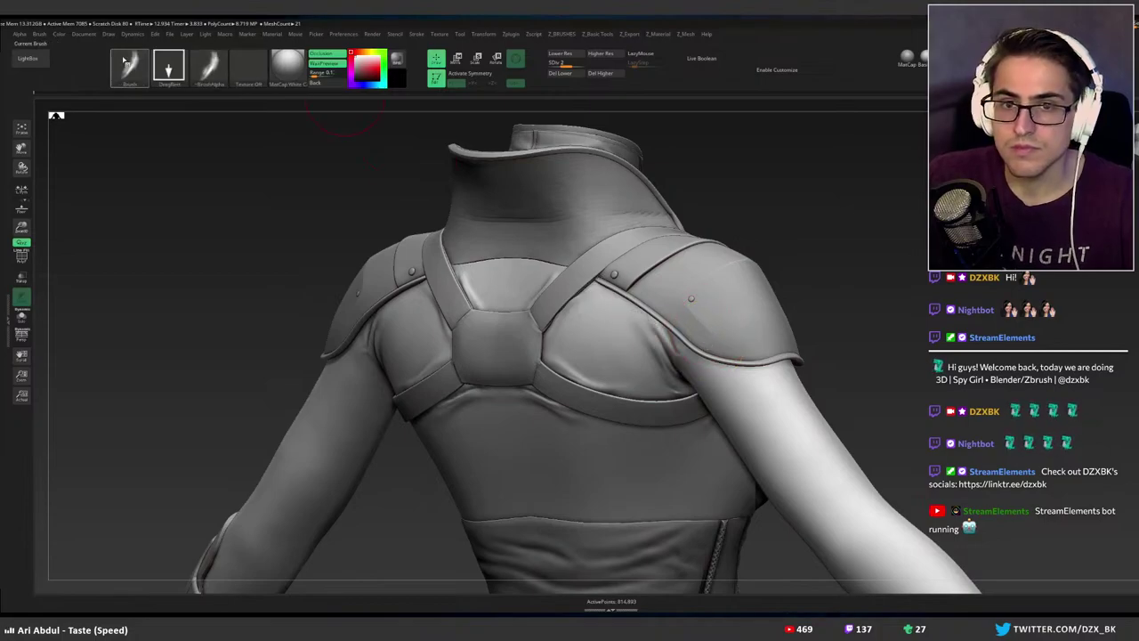
# Load the Wrinkles_31 brush, try folds on the right shoulder blade and upper arm, and undo them.
pyautogui.click(32, 59)
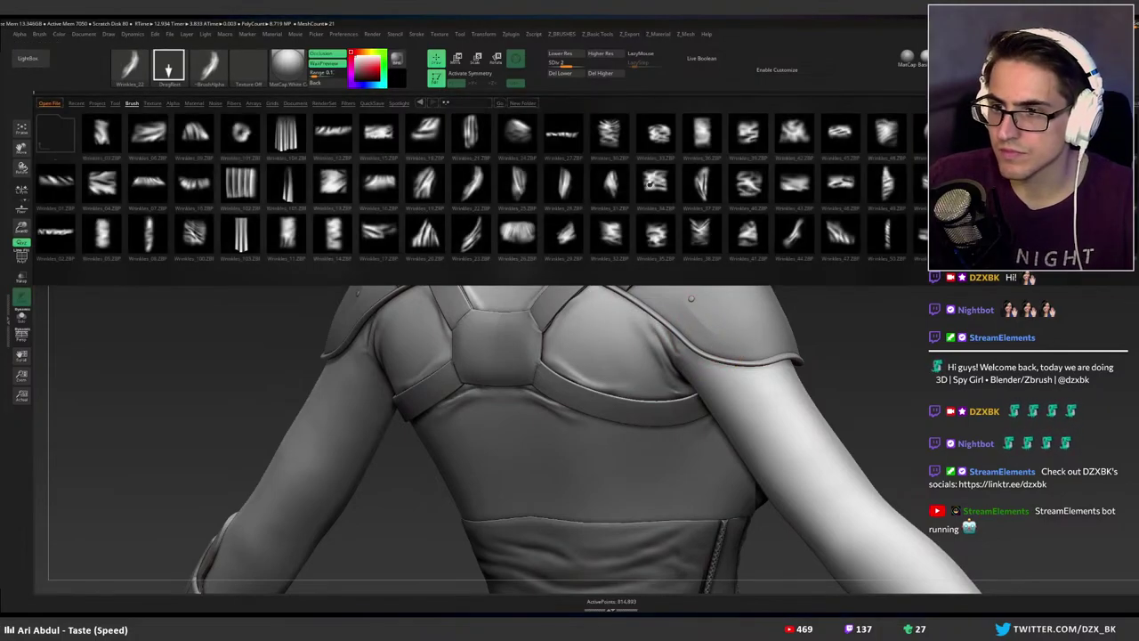
pyautogui.doubleClick(610, 184)
pyautogui.moveTo(622, 348)
pyautogui.mouseDown()
pyautogui.moveTo(724, 376)
pyautogui.moveTo(579, 441)
pyautogui.moveTo(491, 384)
pyautogui.moveTo(551, 382)
pyautogui.moveTo(614, 445)
pyautogui.moveTo(710, 405)
pyautogui.moveTo(717, 381)
pyautogui.mouseUp()
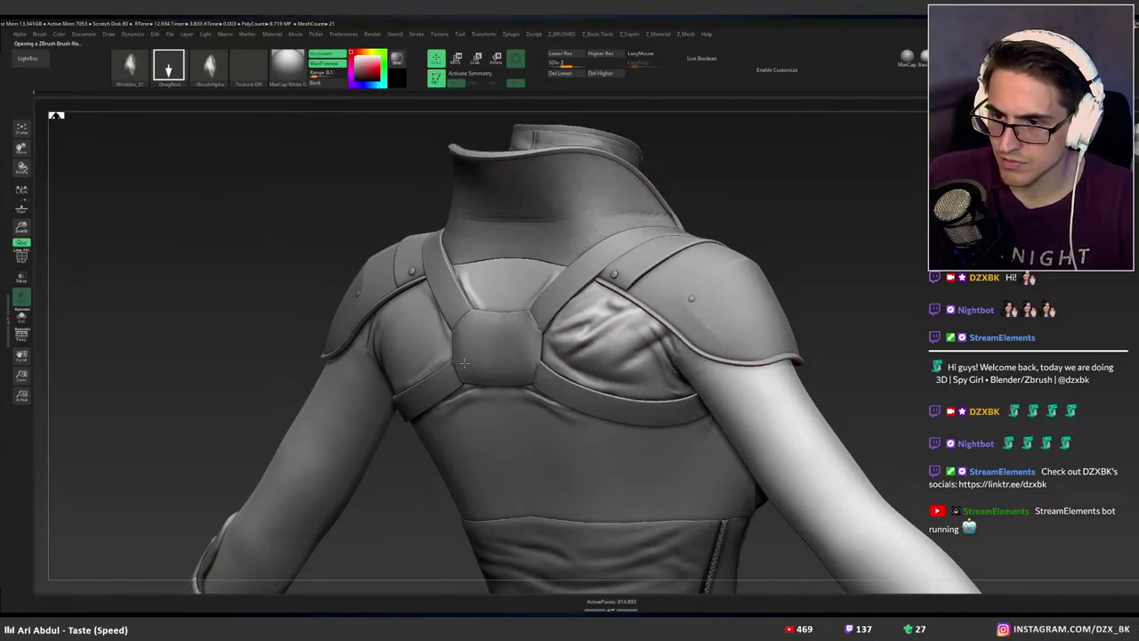
pyautogui.hotkey('ctrl', 'z')
pyautogui.moveTo(780, 403); pyautogui.dragTo(699, 310)
pyautogui.hotkey('ctrl', 'z')
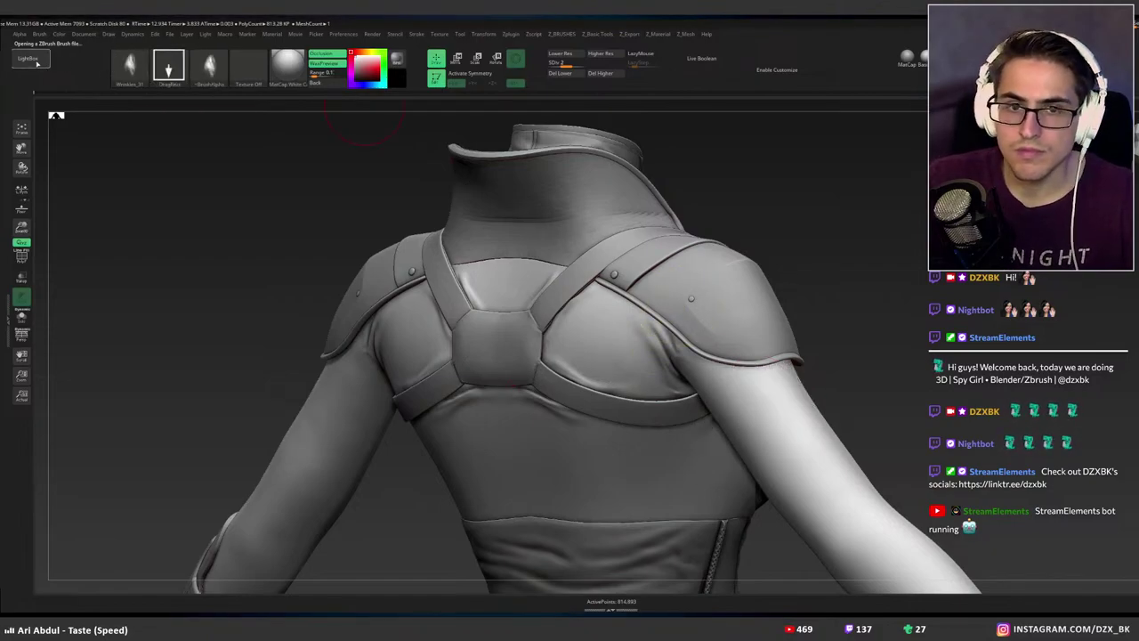
# Load the Wrinkles_25 brush, try one-sided folds on the right shoulder blade between harness and shoulder pad, and undo them.
pyautogui.click(36, 62)
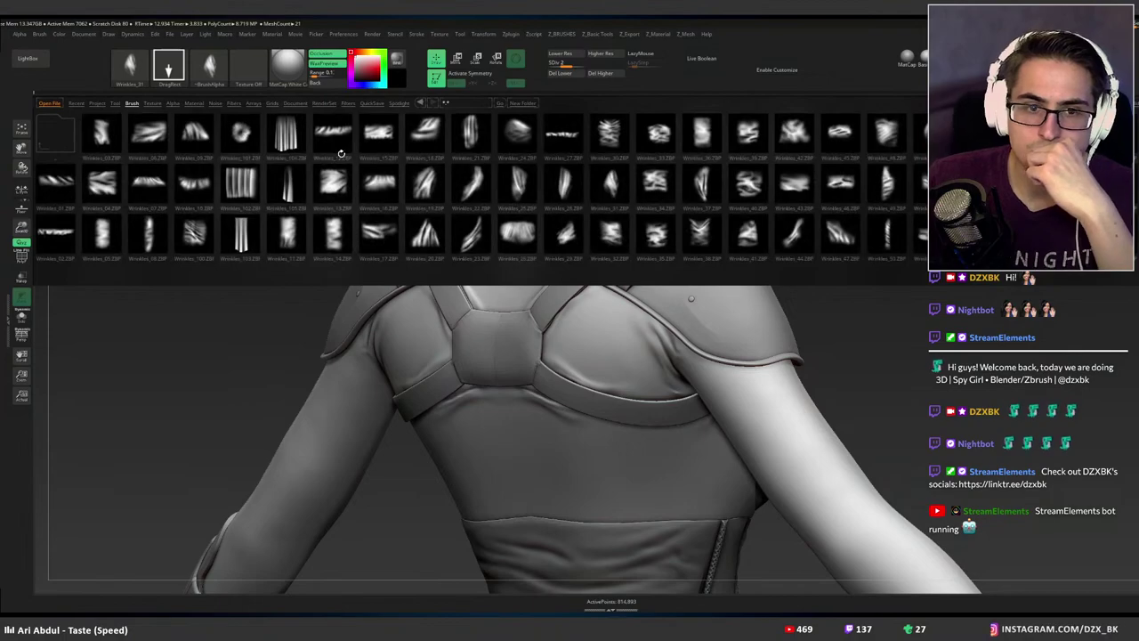
pyautogui.doubleClick(520, 184)
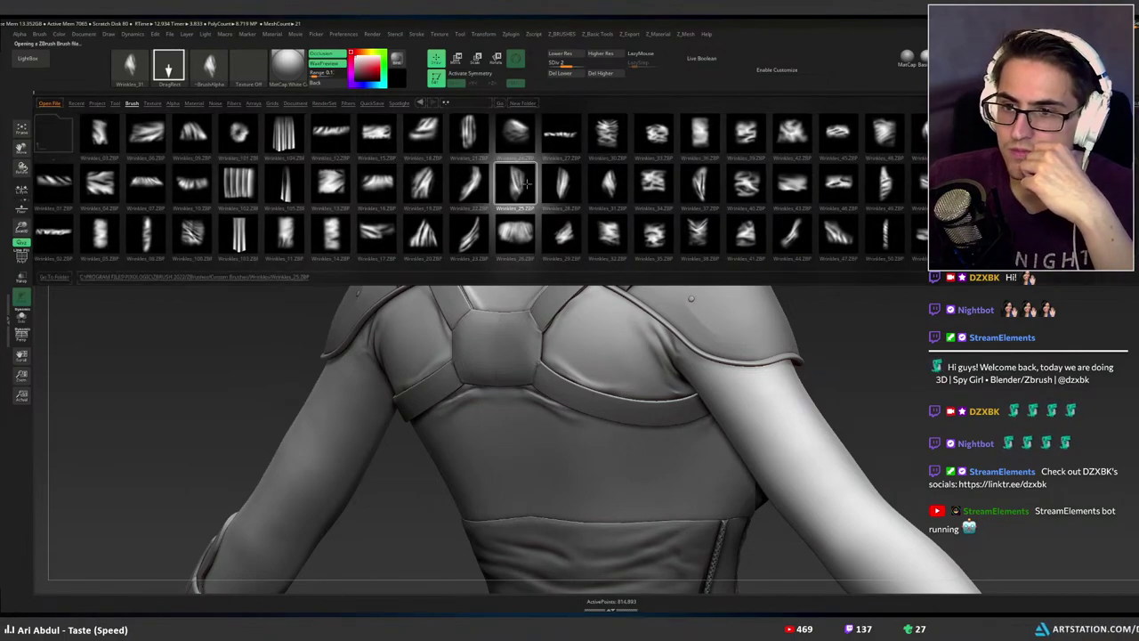
pyautogui.moveTo(623, 345); pyautogui.dragTo(685, 391)
pyautogui.hotkey('ctrl', 'z')
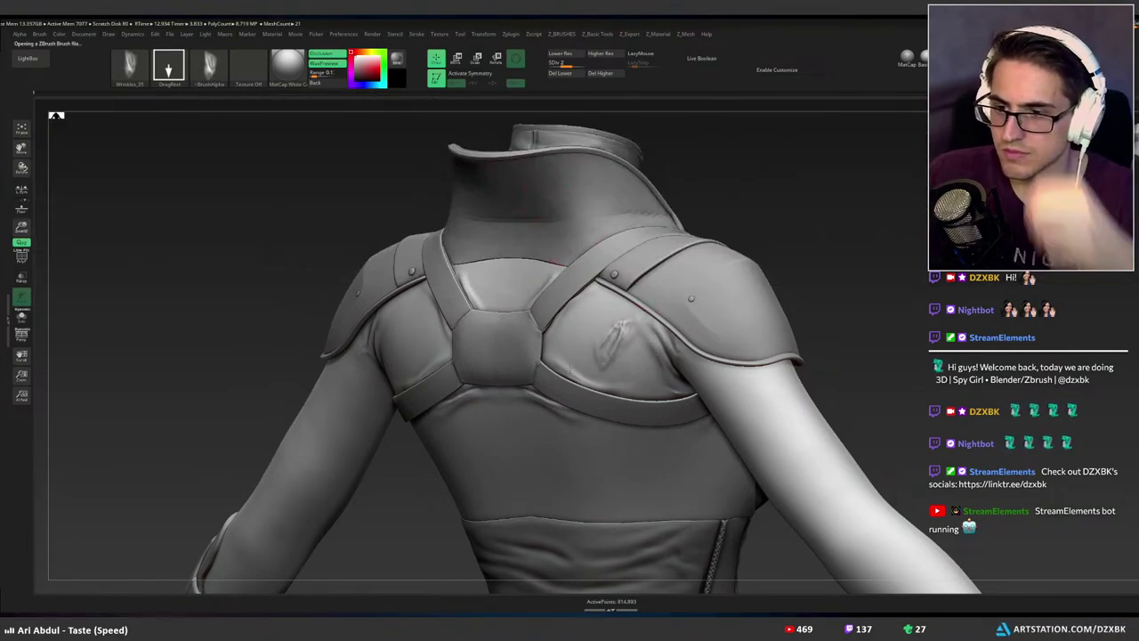
pyautogui.moveTo(608, 340); pyautogui.dragTo(684, 362)
pyautogui.hotkey('ctrl', 'z')
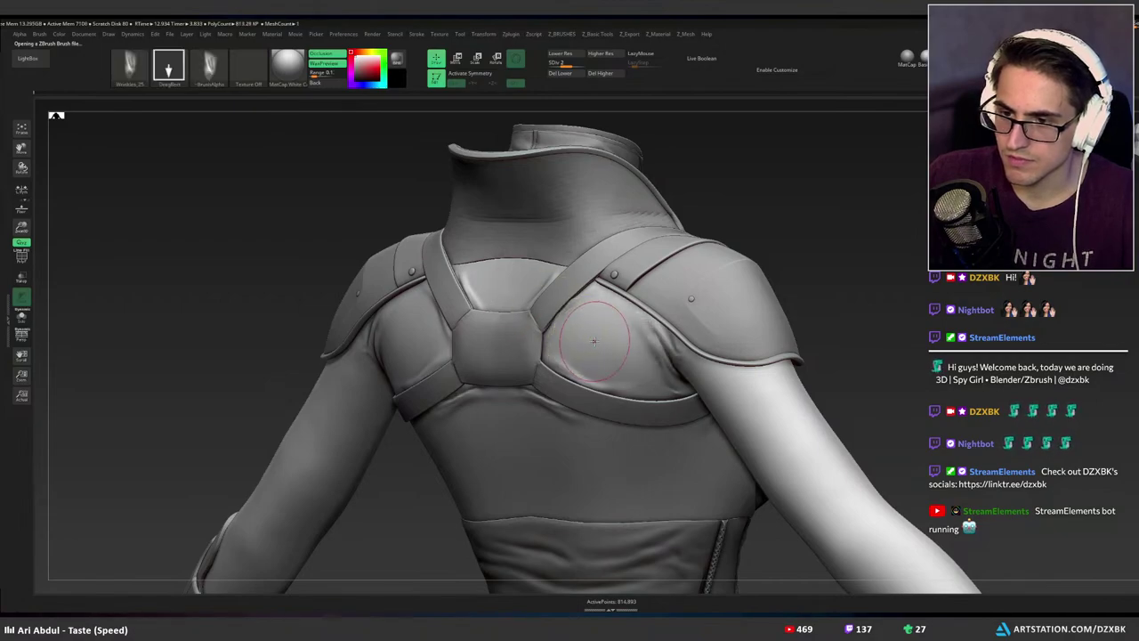
pyautogui.moveTo(598, 339)
pyautogui.mouseDown()
pyautogui.moveTo(426, 302)
pyautogui.moveTo(488, 245)
pyautogui.moveTo(614, 254)
pyautogui.moveTo(684, 301)
pyautogui.moveTo(695, 295)
pyautogui.moveTo(429, 327)
pyautogui.moveTo(449, 311)
pyautogui.mouseUp()
pyautogui.moveTo(594, 265)
pyautogui.mouseDown(button='right')
pyautogui.moveTo(636, 305)
pyautogui.moveTo(753, 312)
pyautogui.moveTo(753, 338)
pyautogui.mouseUp(button='right')
pyautogui.hotkey('ctrl', 'z')
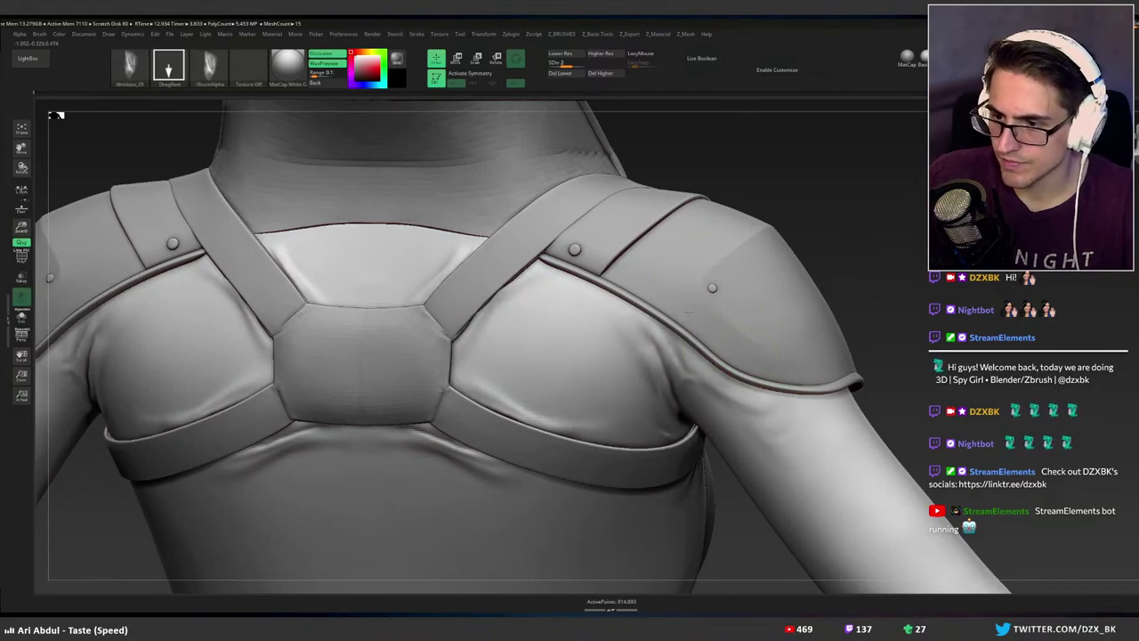
# Stamp a Wrinkles_25 fold on the back of the right upper arm below the shoulder pad, briefly using ghost transparency.
pyautogui.press('ctrl')
pyautogui.press('shift')
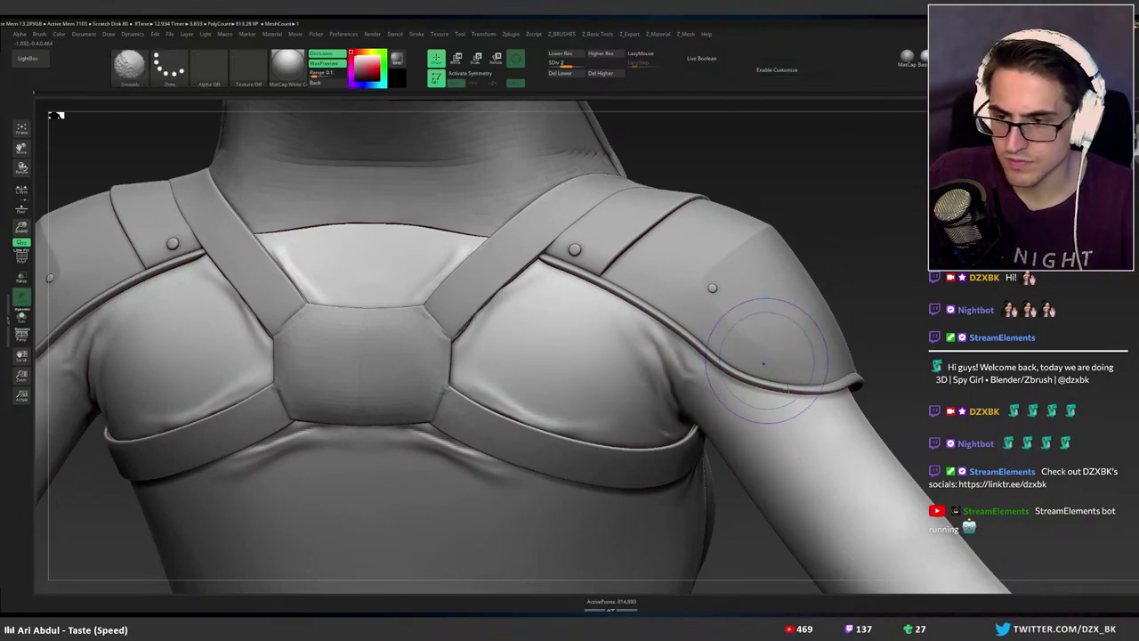
pyautogui.hotkey('shift', 't')
pyautogui.moveTo(792, 402)
pyautogui.mouseDown()
pyautogui.moveTo(741, 352)
pyautogui.moveTo(667, 322)
pyautogui.mouseUp()
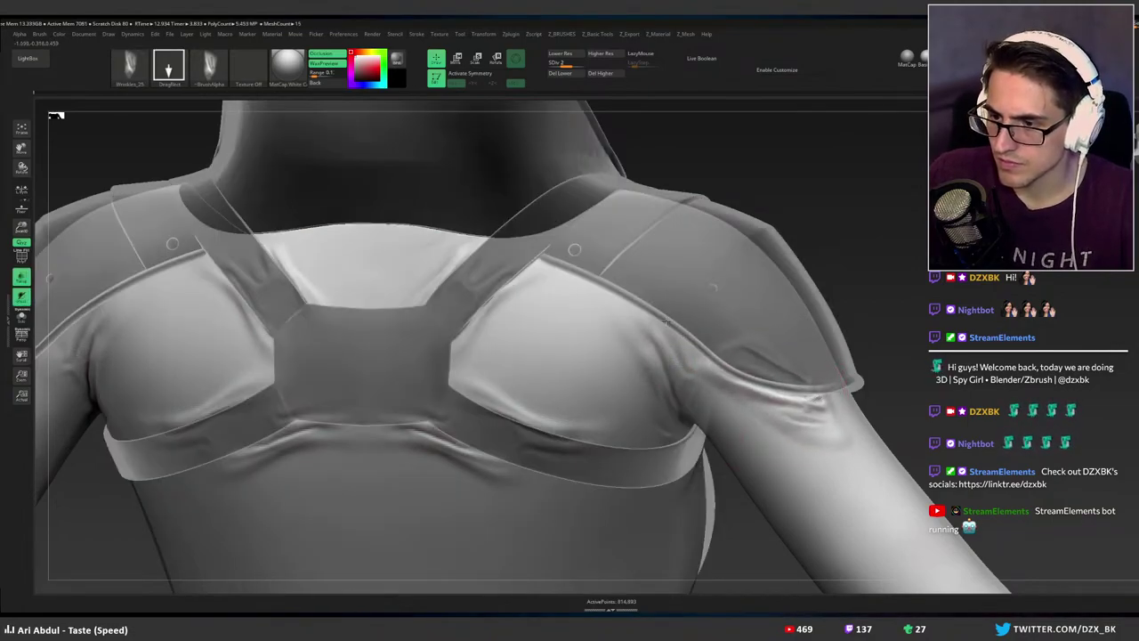
pyautogui.hotkey('shift', 't')
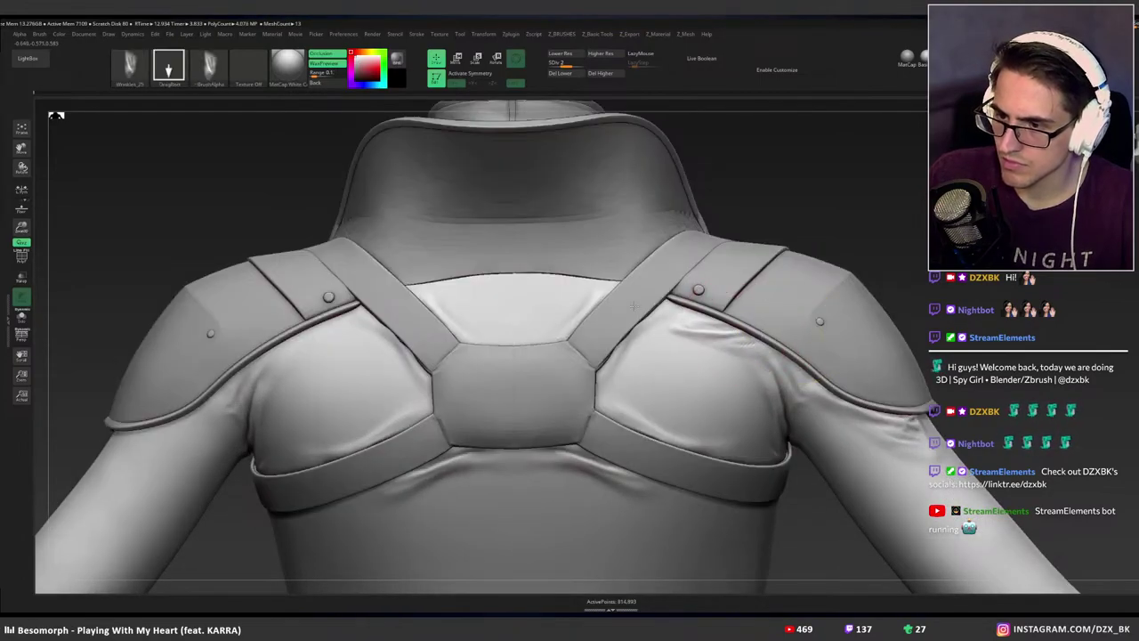
# Redo the Wrinkles_25 fold on the right shoulder blade so it runs along the shoulder pad edge.
pyautogui.moveTo(634, 306); pyautogui.dragTo(623, 253)
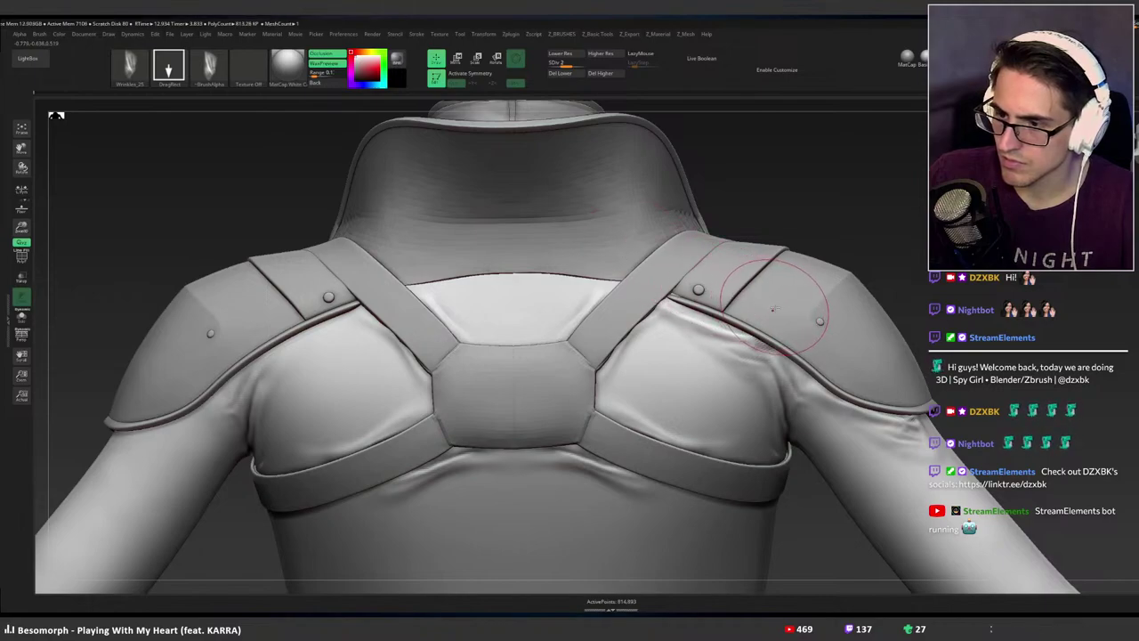
pyautogui.hotkey('ctrl', 'z')
pyautogui.moveTo(732, 328); pyautogui.dragTo(664, 231)
pyautogui.keyDown('ctrl'); pyautogui.moveTo(808, 300); pyautogui.dragTo(712, 276, button='right'); pyautogui.keyUp('ctrl')
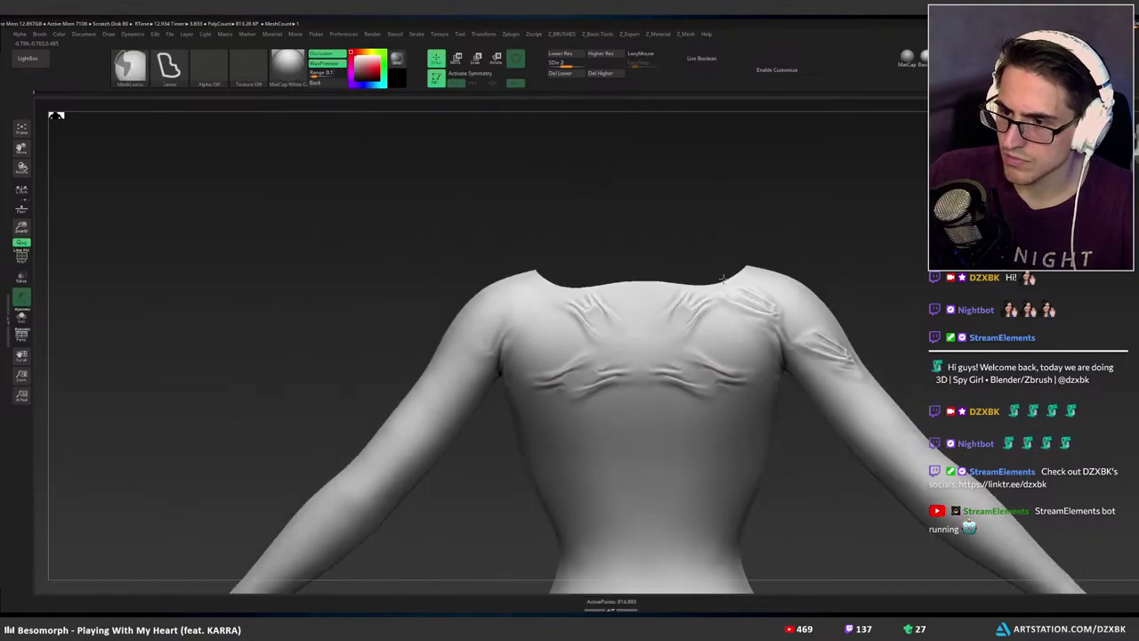
# Try Wrinkles_25 folds on the left shoulder blade and the back of the left upper arm along the shoulder pad edge.
pyautogui.moveTo(560, 311); pyautogui.dragTo(685, 323, button='right')
pyautogui.moveTo(665, 328); pyautogui.dragTo(532, 360)
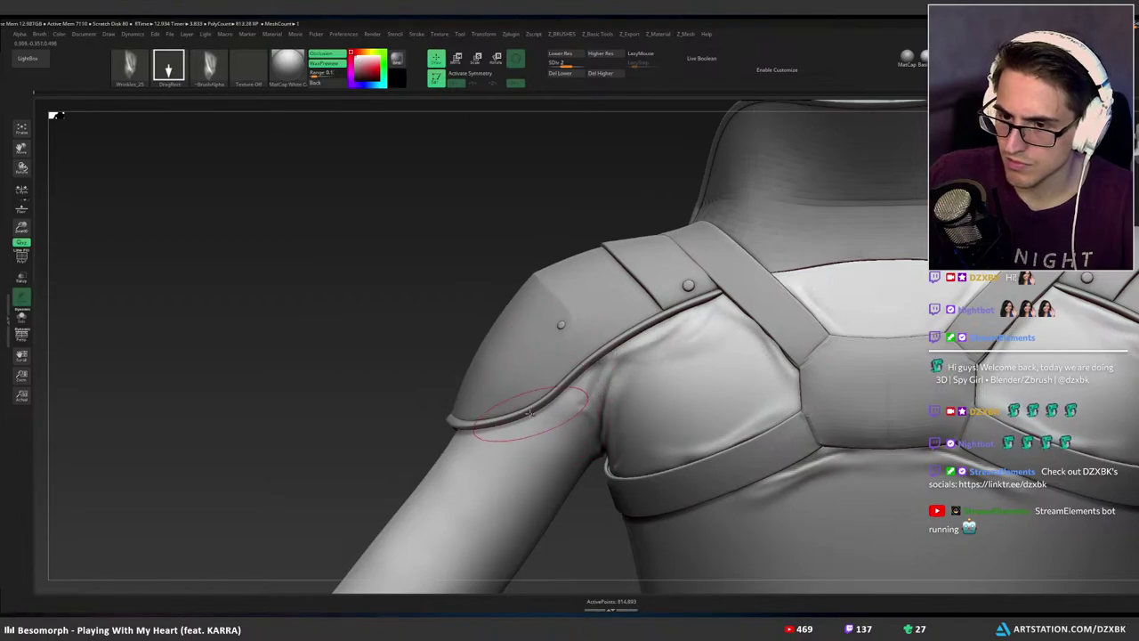
pyautogui.moveTo(528, 428)
pyautogui.mouseDown()
pyautogui.moveTo(442, 436)
pyautogui.moveTo(394, 406)
pyautogui.mouseUp()
pyautogui.moveTo(513, 404)
pyautogui.mouseDown(button='right')
pyautogui.moveTo(553, 384)
pyautogui.moveTo(534, 373)
pyautogui.moveTo(683, 354)
pyautogui.moveTo(689, 364)
pyautogui.moveTo(699, 343)
pyautogui.mouseUp(button='right')
pyautogui.keyDown('ctrl'); pyautogui.keyDown('shift'); pyautogui.click(702, 332); pyautogui.keyUp('shift'); pyautogui.keyUp('ctrl')
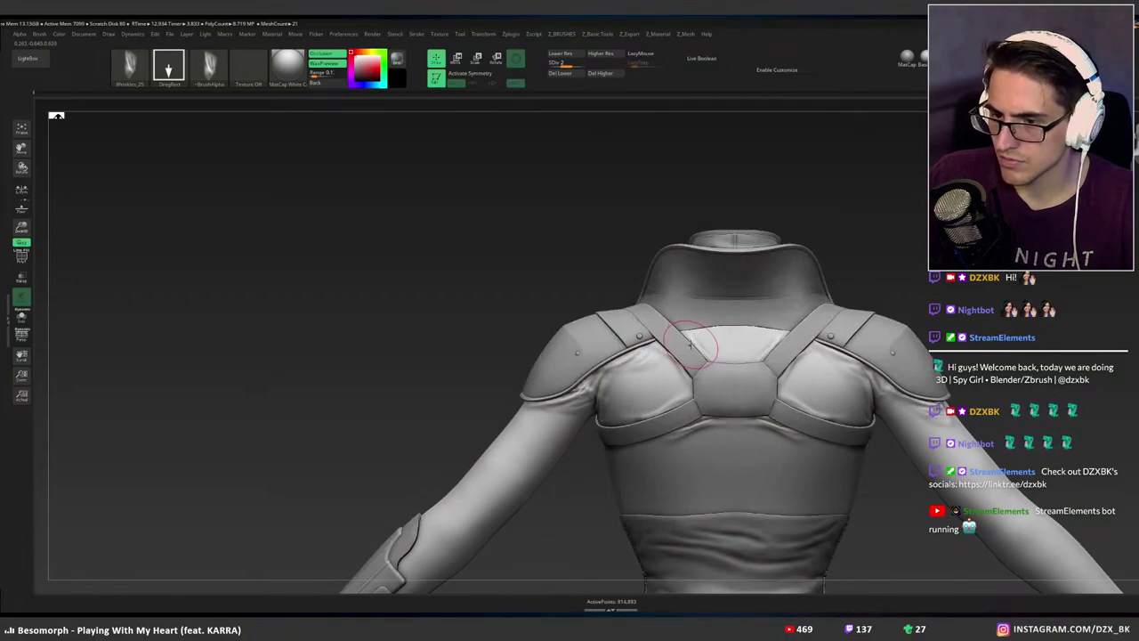
# Examine the new shoulder and upper arm folds from the back and front of the torso.
pyautogui.moveTo(724, 338); pyautogui.dragTo(735, 340, button='right')
pyautogui.moveTo(898, 350)
pyautogui.mouseDown(button='right')
pyautogui.moveTo(919, 315)
pyautogui.moveTo(925, 339)
pyautogui.mouseUp(button='right')
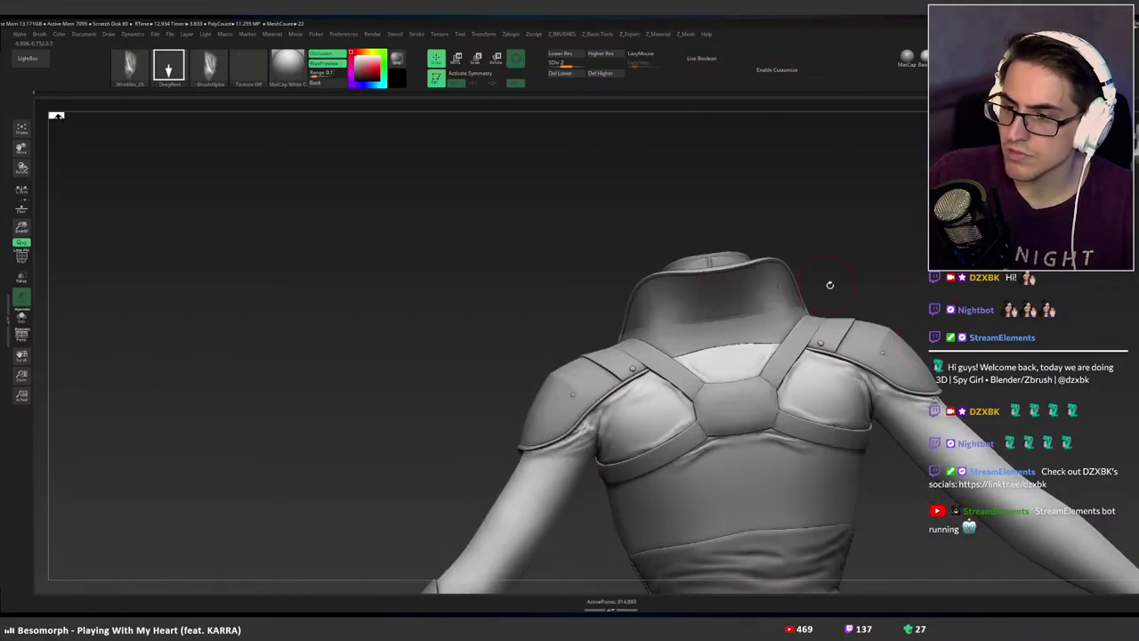
pyautogui.moveTo(829, 284); pyautogui.dragTo(574, 285, button='right')
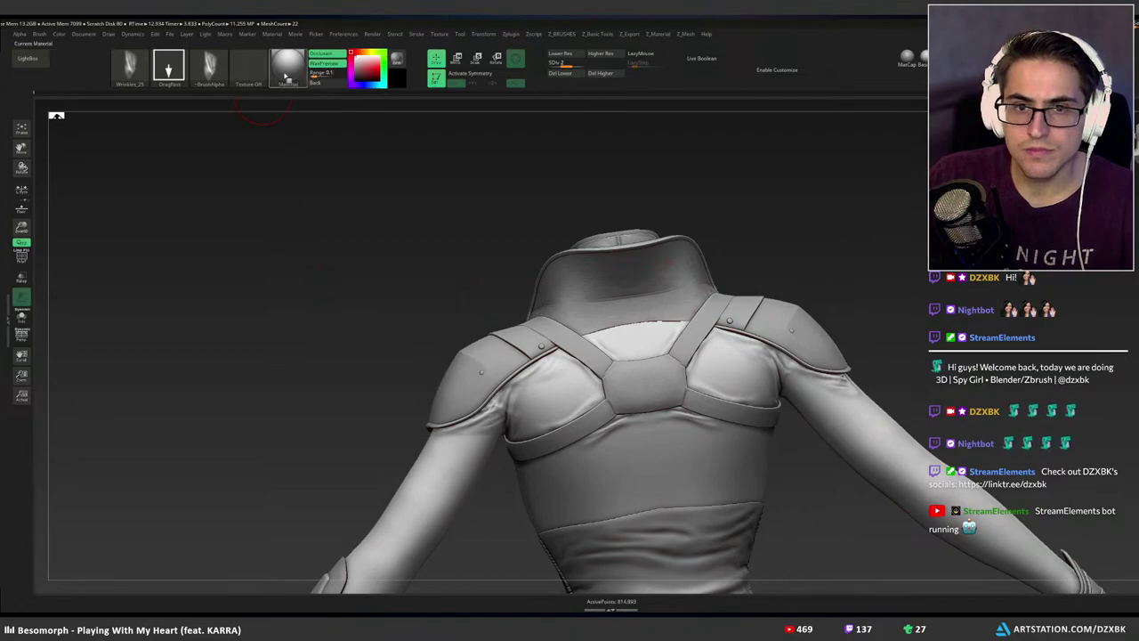
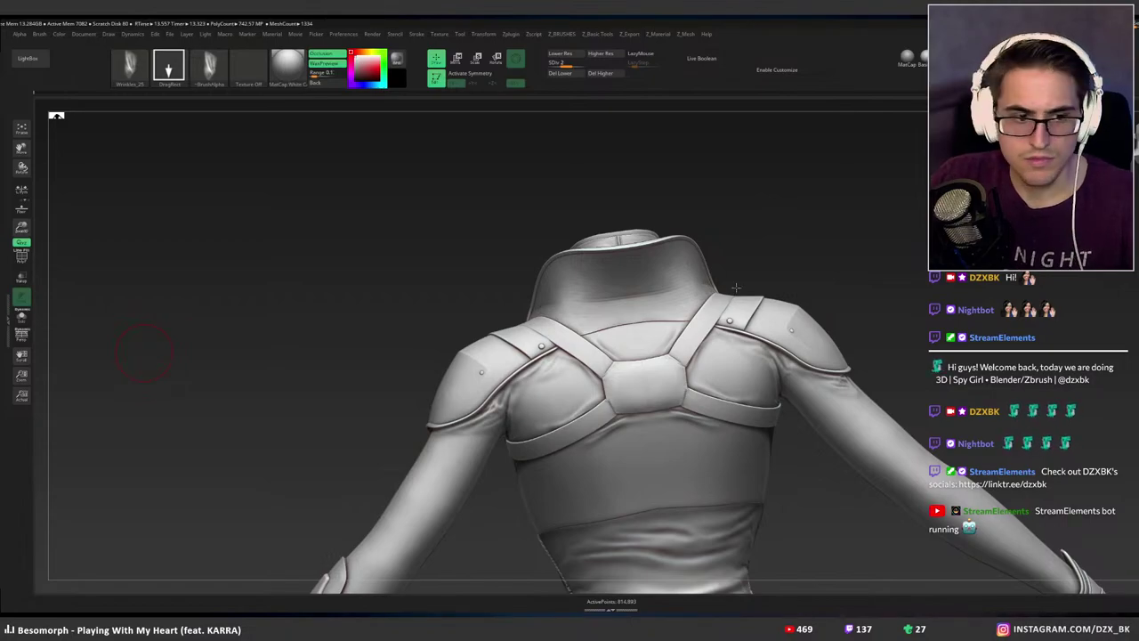
pyautogui.keyDown('alt'); pyautogui.moveTo(736, 287); pyautogui.dragTo(664, 317); pyautogui.keyUp('alt')
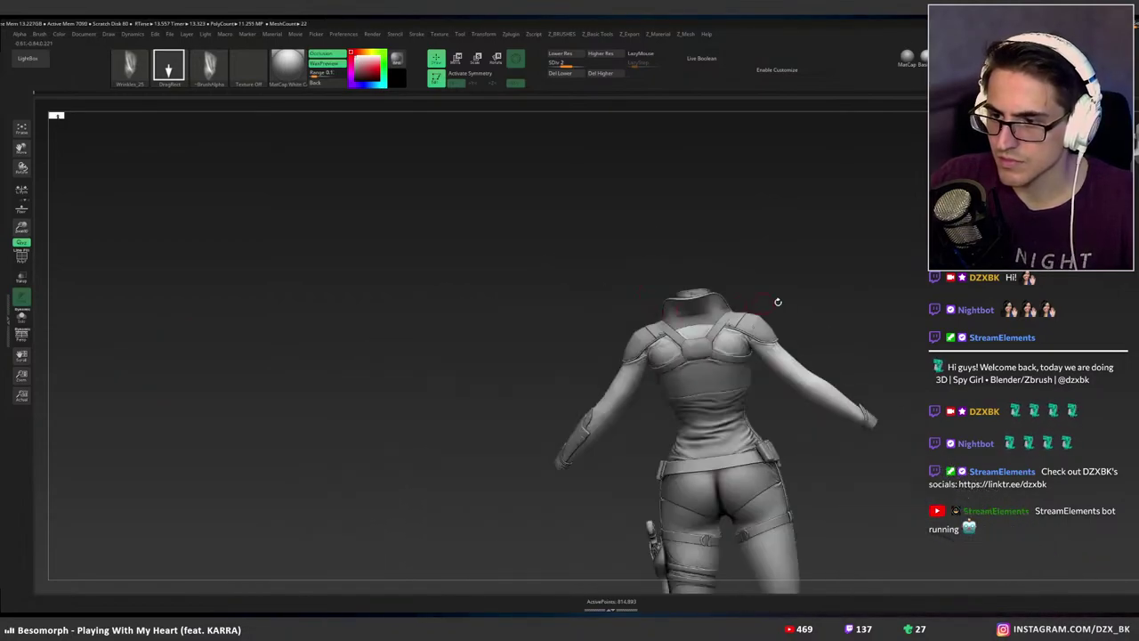
pyautogui.moveTo(816, 306)
pyautogui.mouseDown(button='right')
pyautogui.moveTo(877, 307)
pyautogui.moveTo(827, 315)
pyautogui.moveTo(787, 303)
pyautogui.moveTo(812, 295)
pyautogui.mouseUp(button='right')
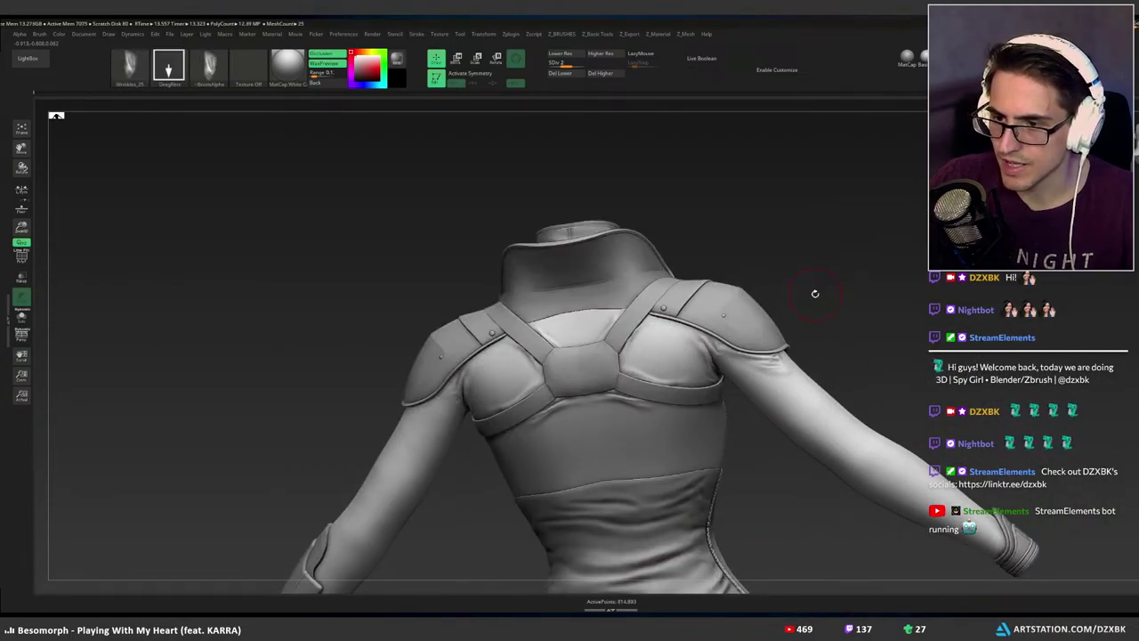
pyautogui.moveTo(813, 294); pyautogui.dragTo(740, 309)
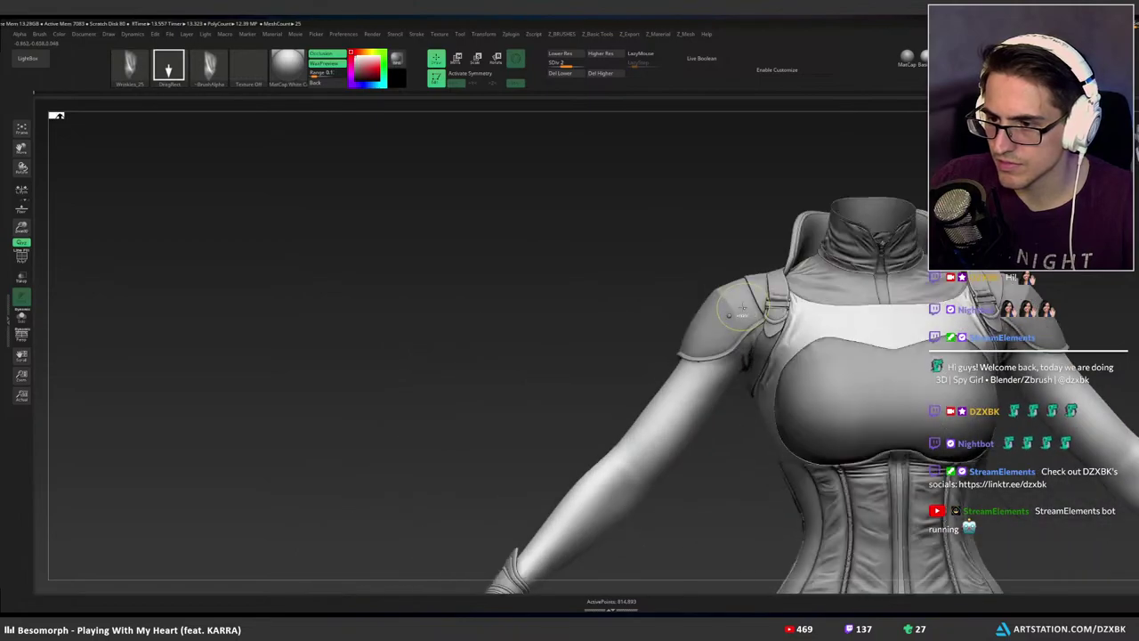
pyautogui.hotkey('ctrl', 'shift')
pyautogui.press('ctrl')
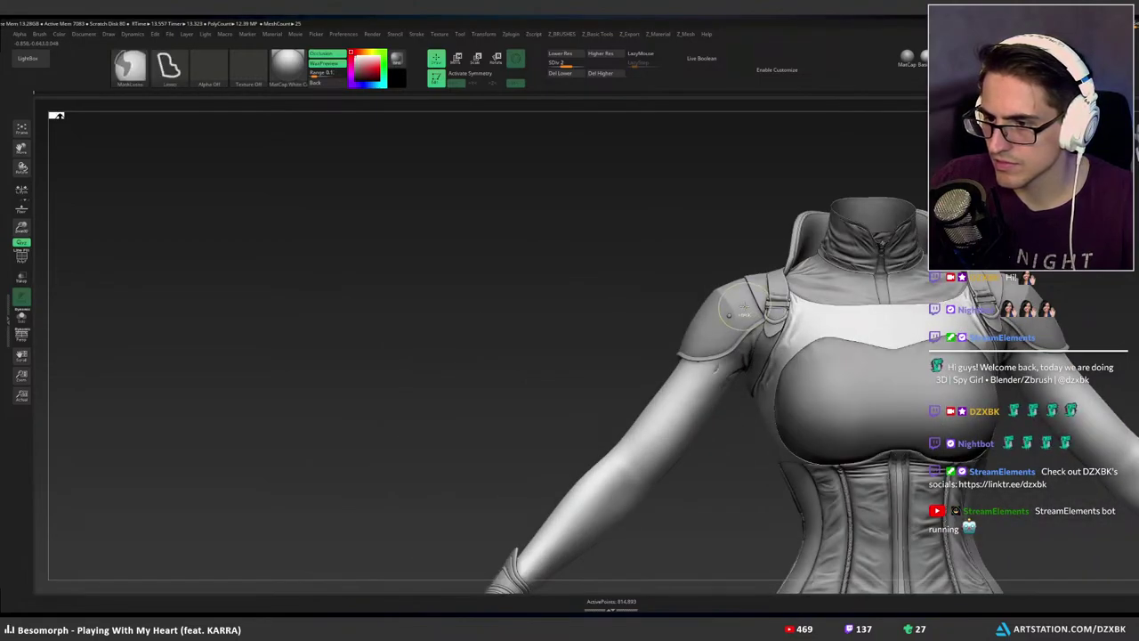
pyautogui.moveTo(762, 304); pyautogui.dragTo(818, 297, button='right')
# Turn on backface masking for the Wrinkles_25 brush.
pyautogui.press('space')
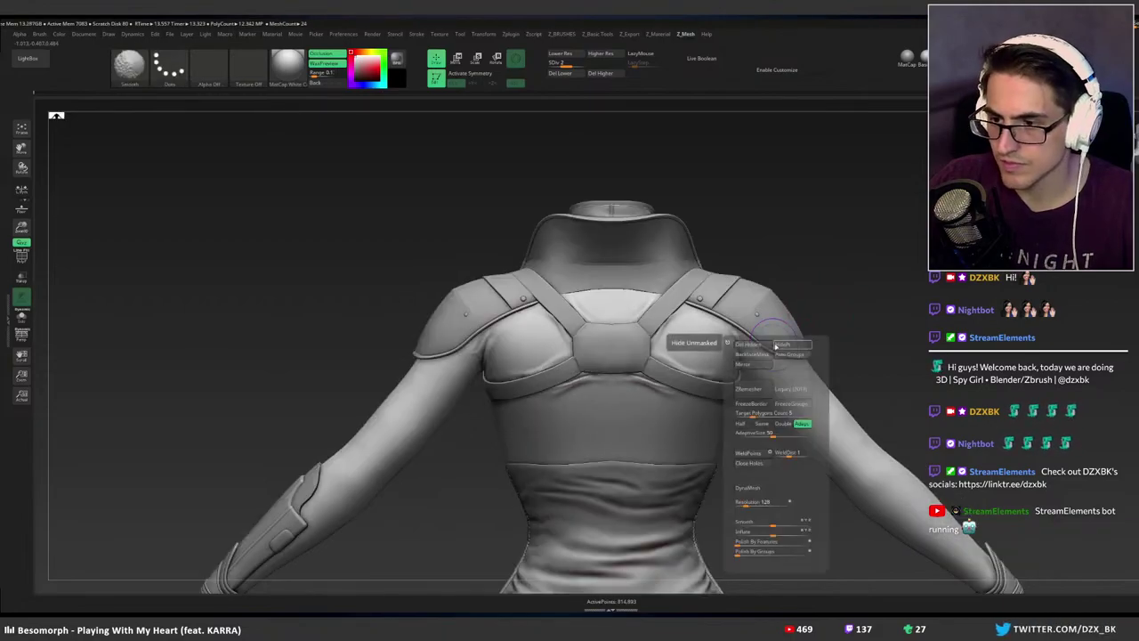
pyautogui.click(754, 354)
pyautogui.keyDown('ctrl'); pyautogui.moveTo(707, 322); pyautogui.dragTo(737, 367, button='right'); pyautogui.keyUp('ctrl')
pyautogui.keyDown('alt'); pyautogui.moveTo(640, 324); pyautogui.dragTo(898, 306, button='right'); pyautogui.keyUp('alt')
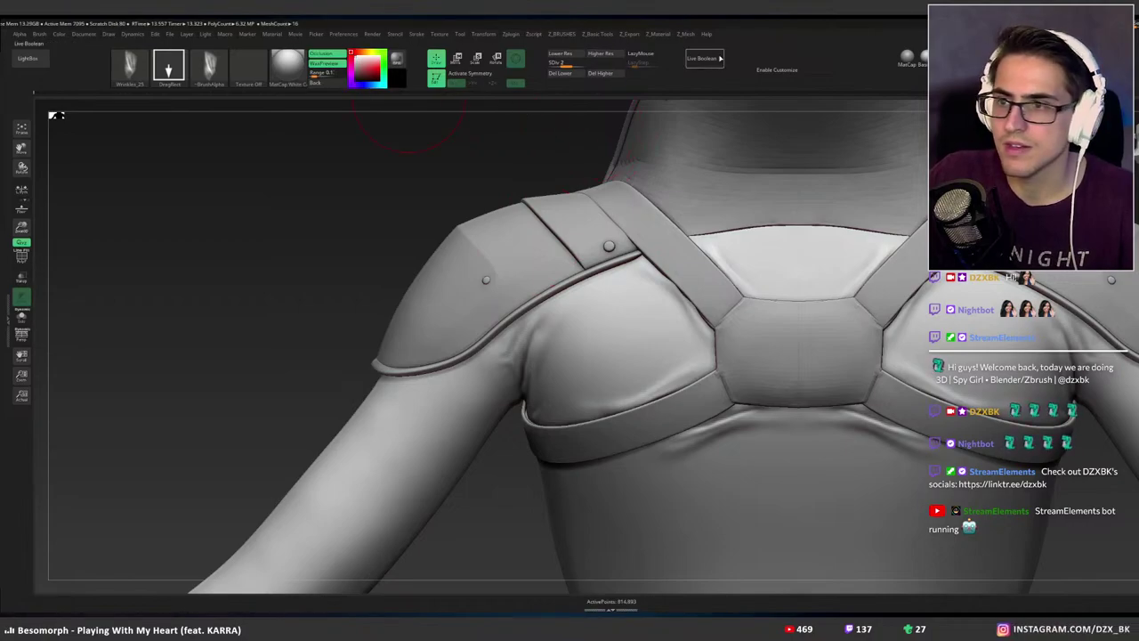
# Enable interface customization.
pyautogui.click(342, 35)
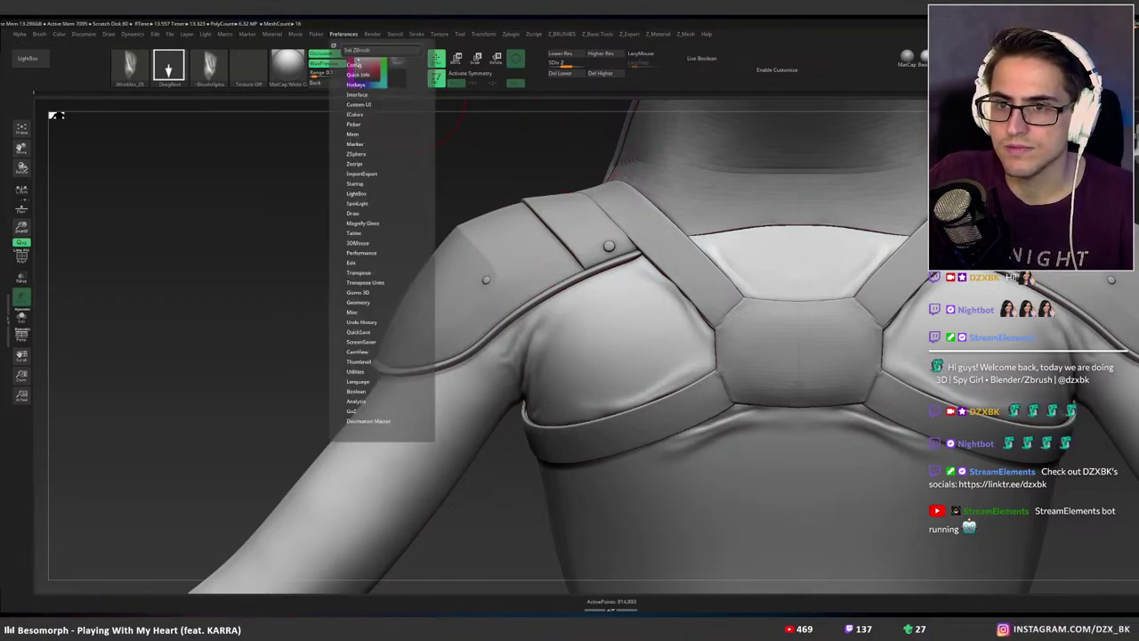
pyautogui.click(355, 64)
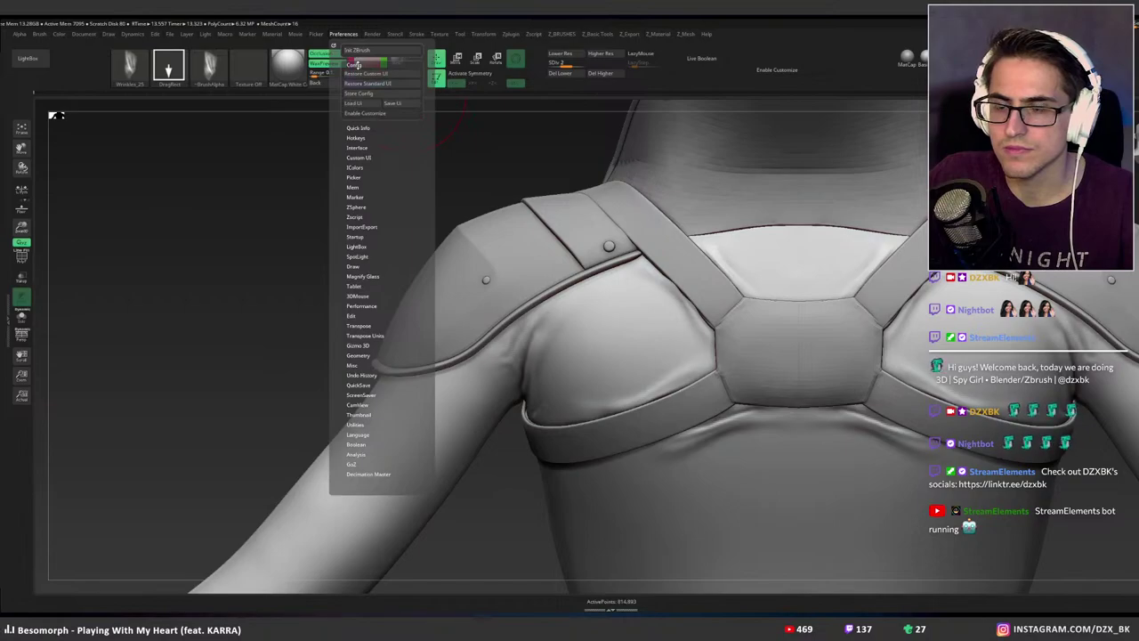
pyautogui.click(358, 65)
pyautogui.click(787, 73)
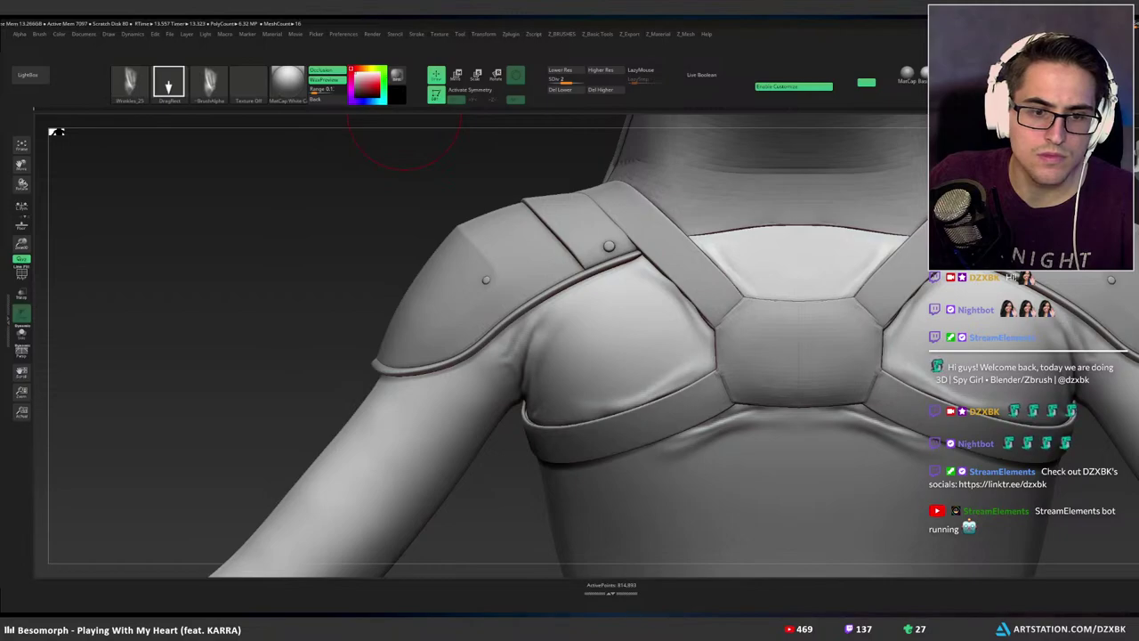
# Place the BackfaceMask switch beneath Live Boolean in the interface and turn customization off.
pyautogui.press('shift')
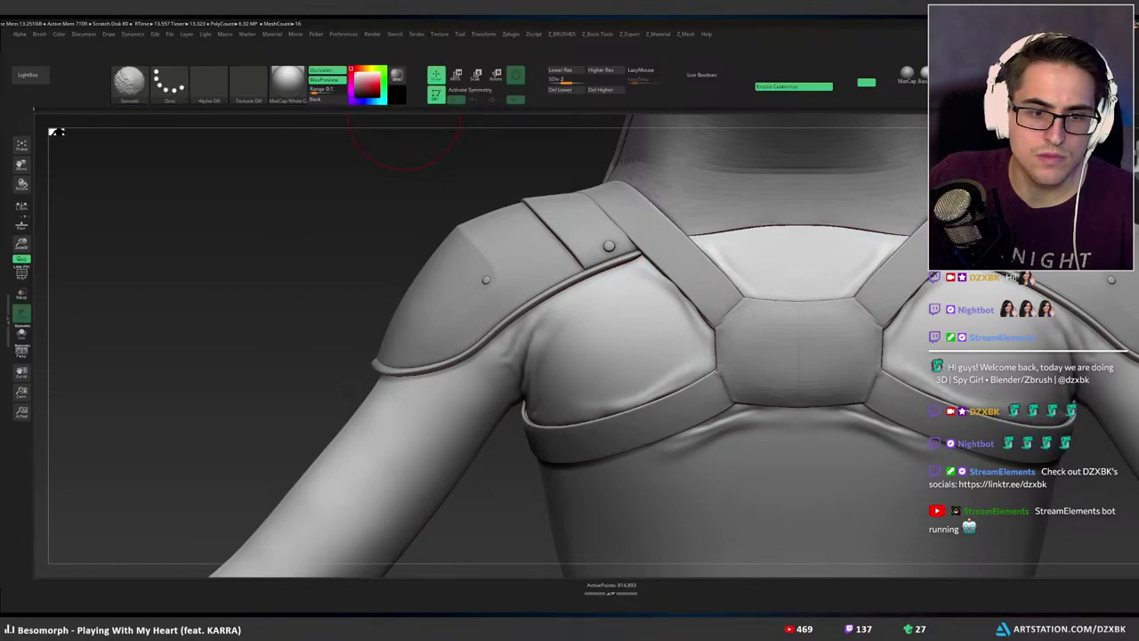
pyautogui.press('b')
pyautogui.press('m')
pyautogui.press('b')
pyautogui.press('b')
pyautogui.press('m')
pyautogui.press('l')
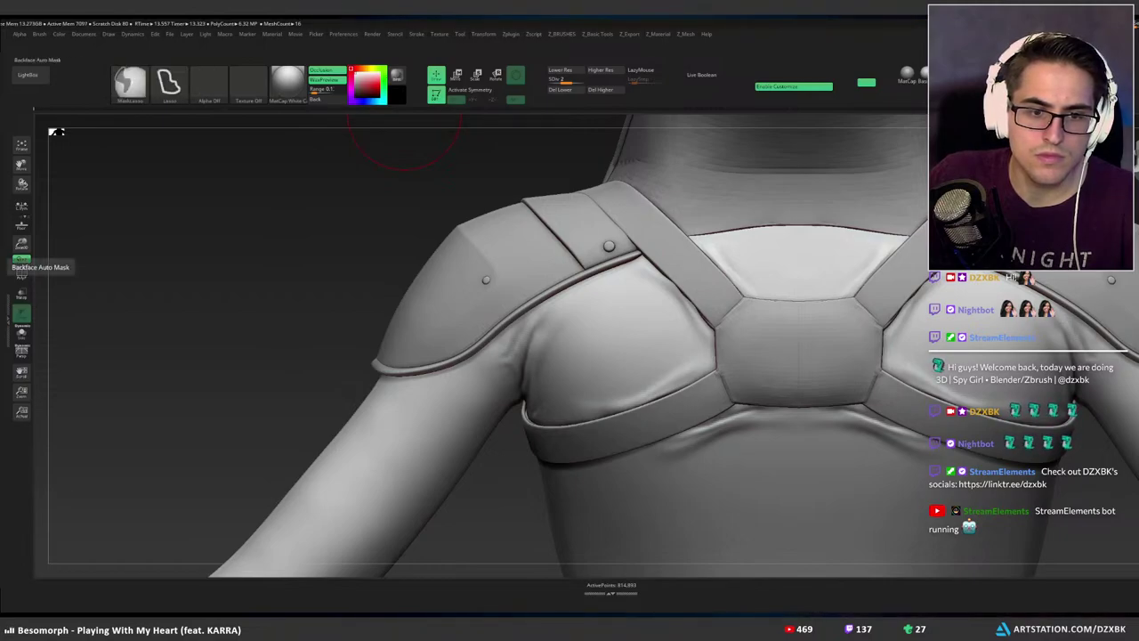
pyautogui.keyDown('ctrl'); pyautogui.keyDown('alt'); pyautogui.moveTo(22, 260); pyautogui.dragTo(707, 89); pyautogui.keyUp('alt'); pyautogui.keyUp('ctrl')
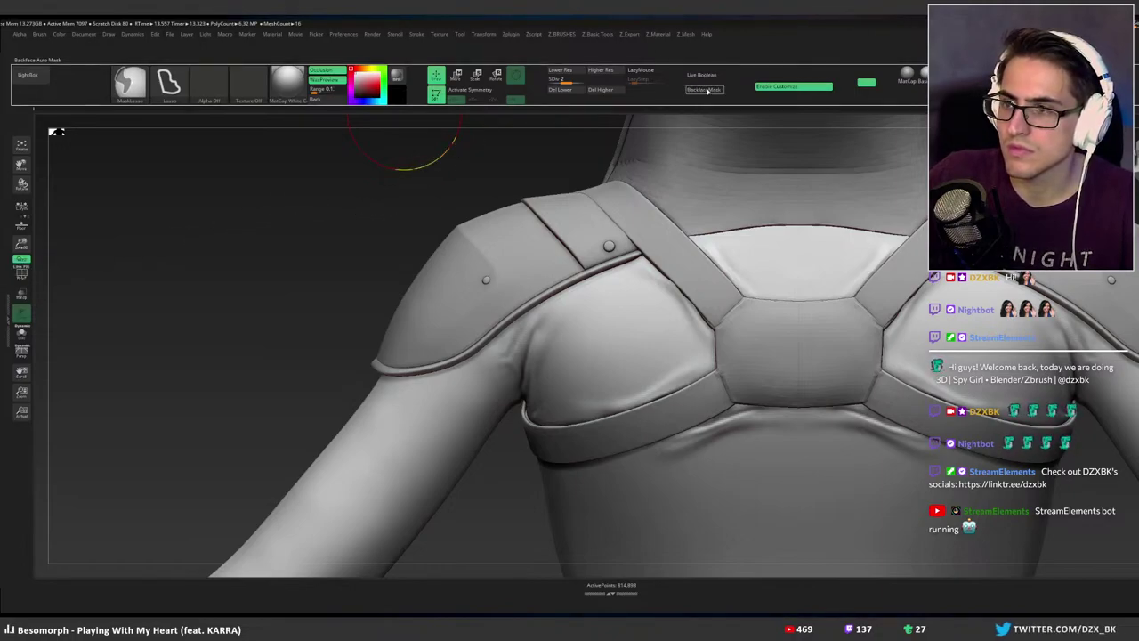
pyautogui.click(785, 87)
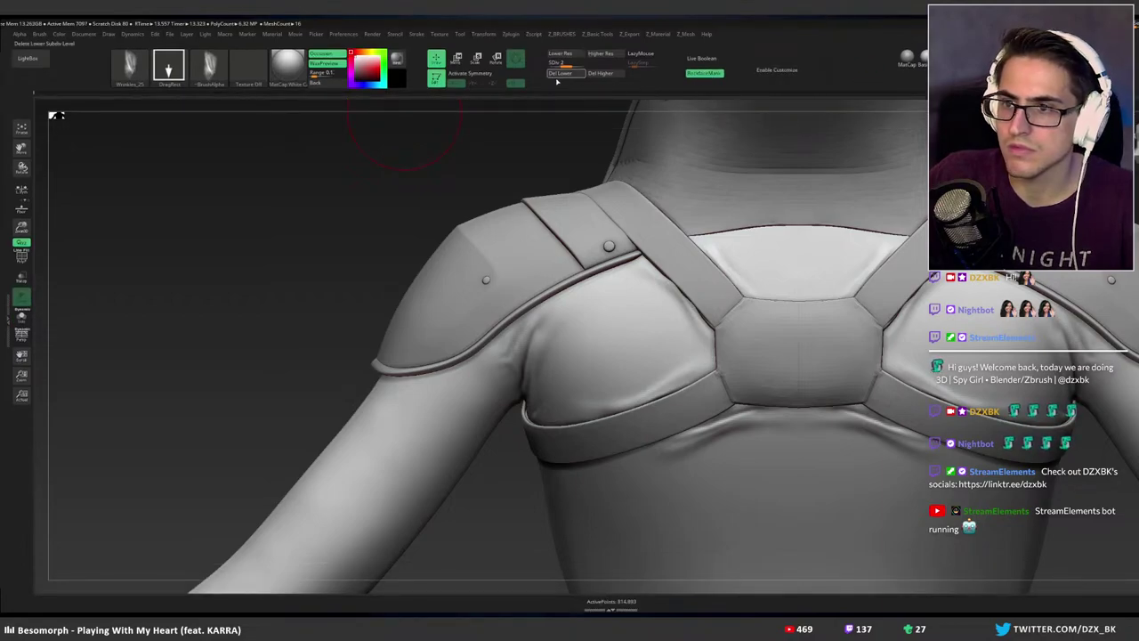
# Relocate the BackfaceMask switch to just beneath Del Lower, switching interface customization on and off around the move.
pyautogui.press('ctrl')
pyautogui.click(769, 72)
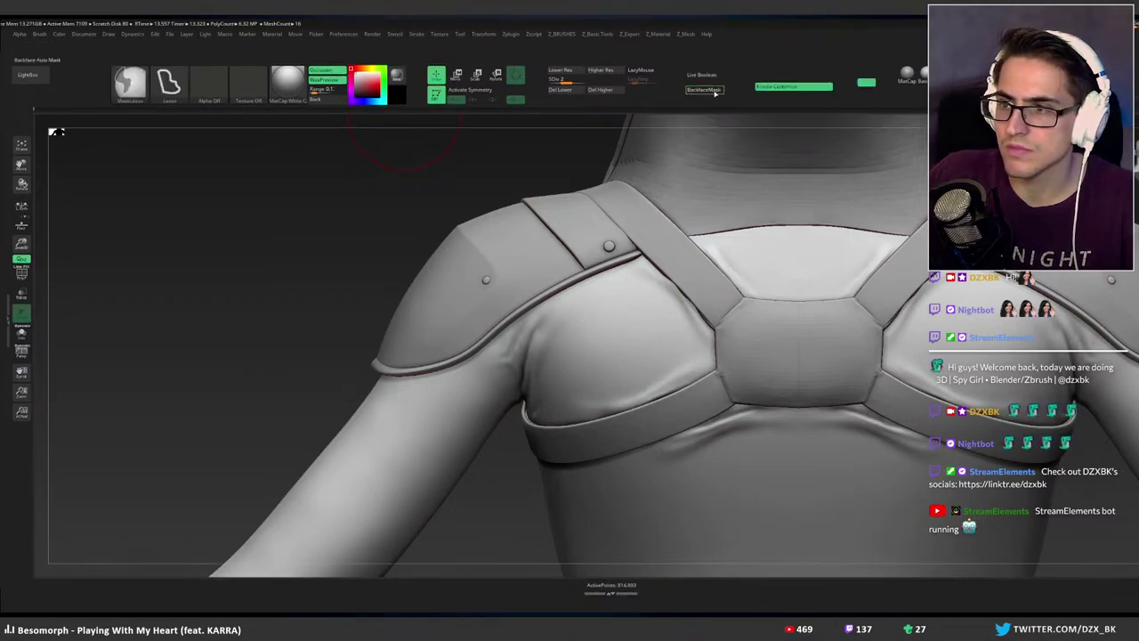
pyautogui.click(783, 85)
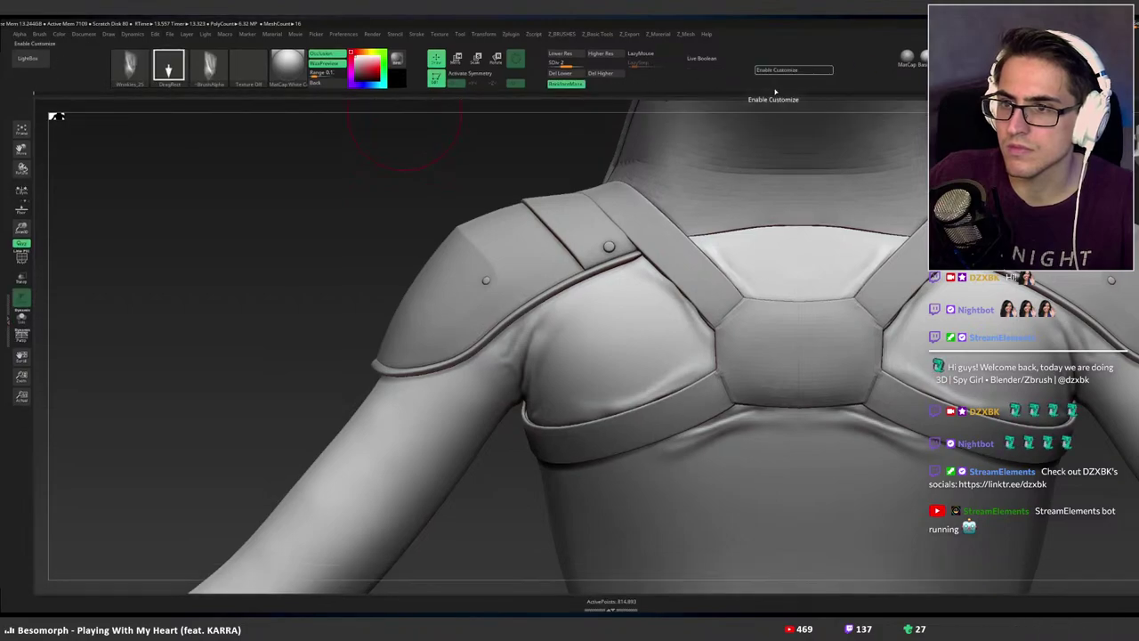
pyautogui.click(783, 71)
pyautogui.press('ctrl')
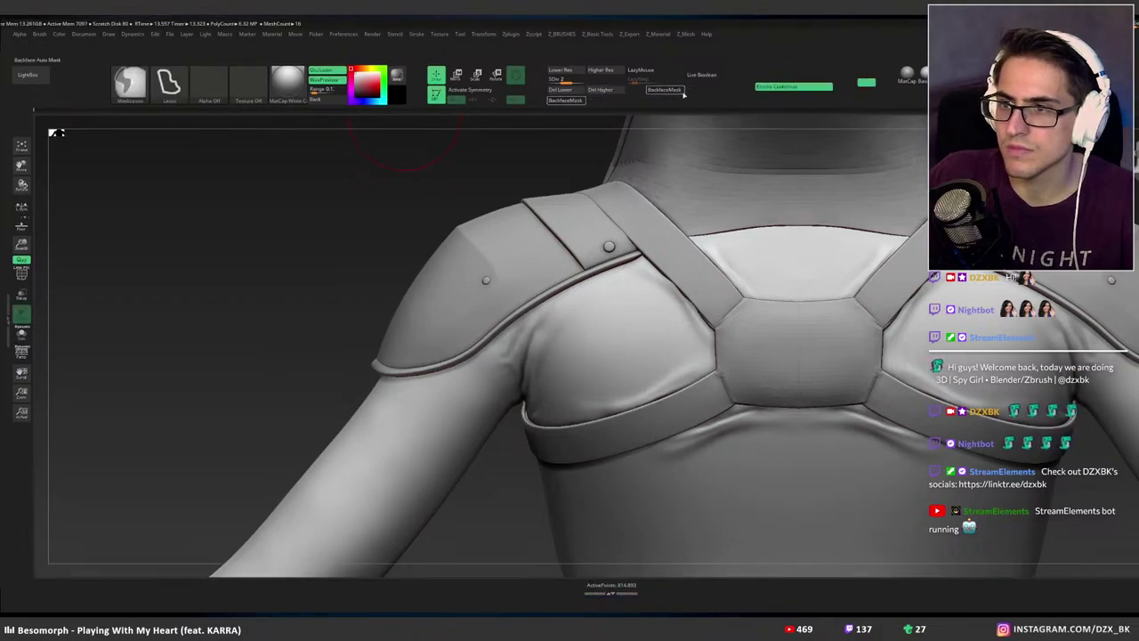
pyautogui.keyDown('ctrl'); pyautogui.keyDown('alt'); pyautogui.moveTo(696, 92); pyautogui.dragTo(578, 100); pyautogui.keyUp('alt'); pyautogui.keyUp('ctrl')
pyautogui.click(787, 86)
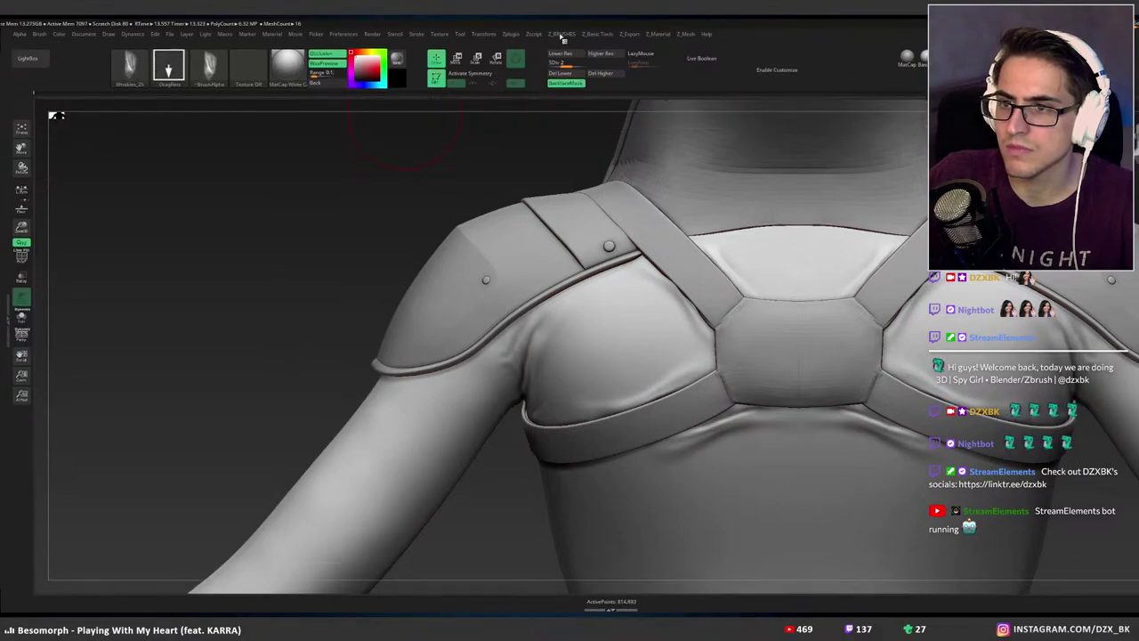
# Store the customized interface configuration and the current hotkeys as defaults.
pyautogui.click(417, 34)
pyautogui.moveTo(358, 35)
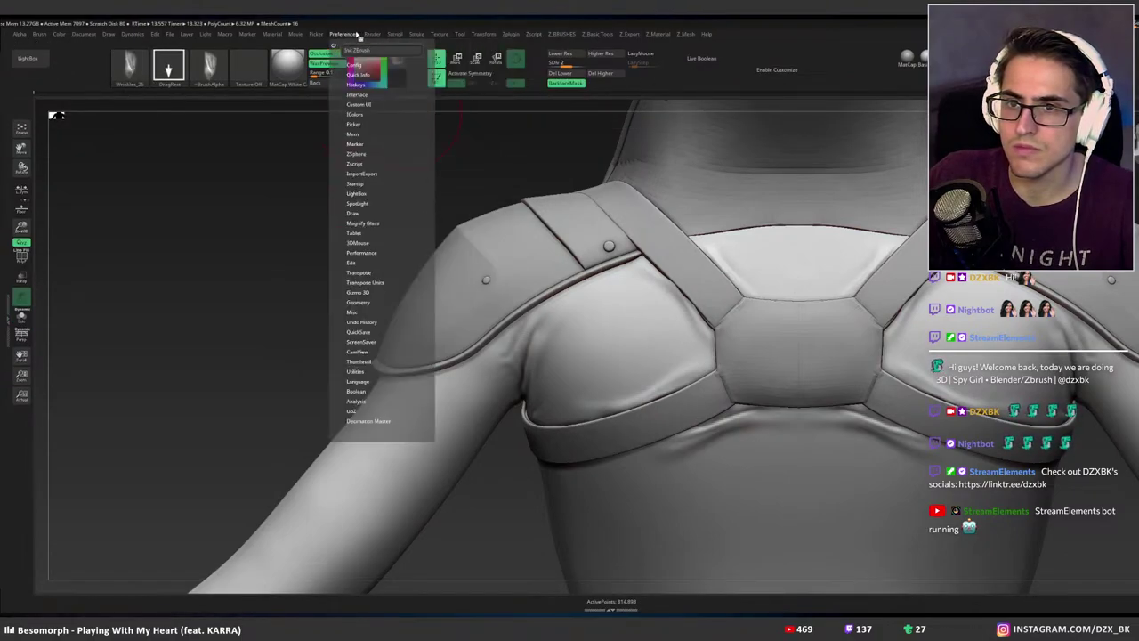
pyautogui.click(356, 65)
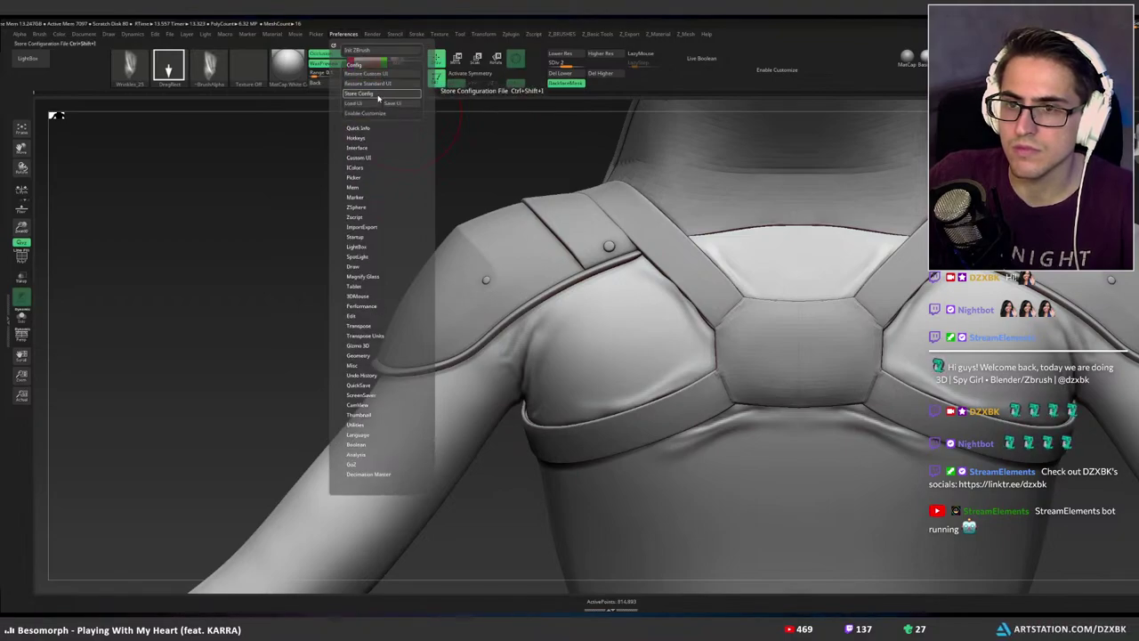
pyautogui.click(382, 92)
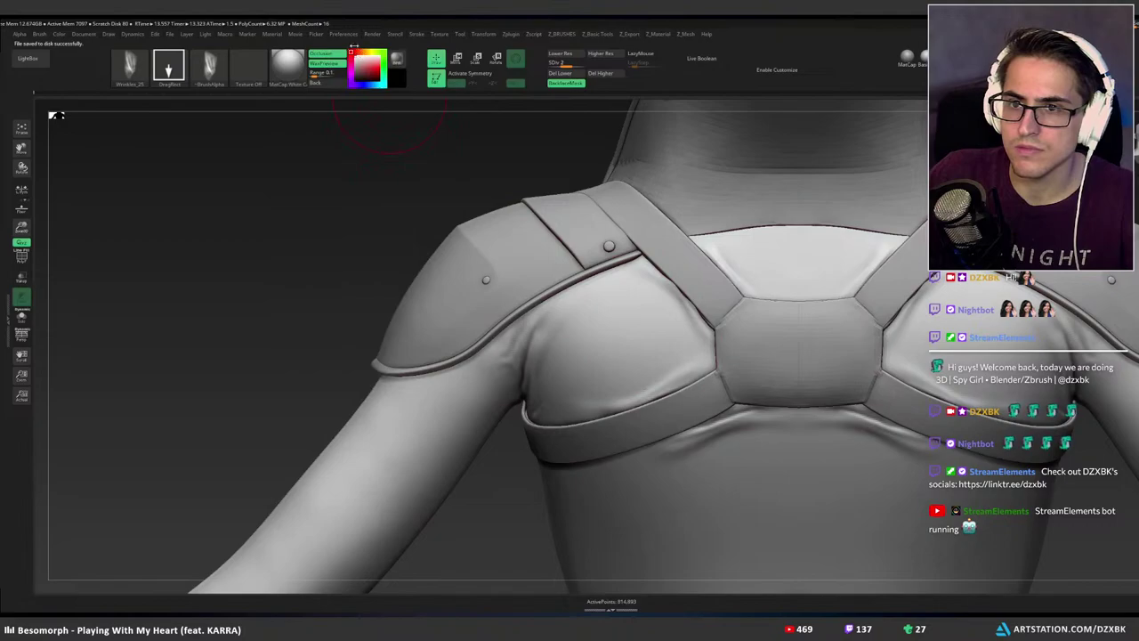
pyautogui.click(343, 33)
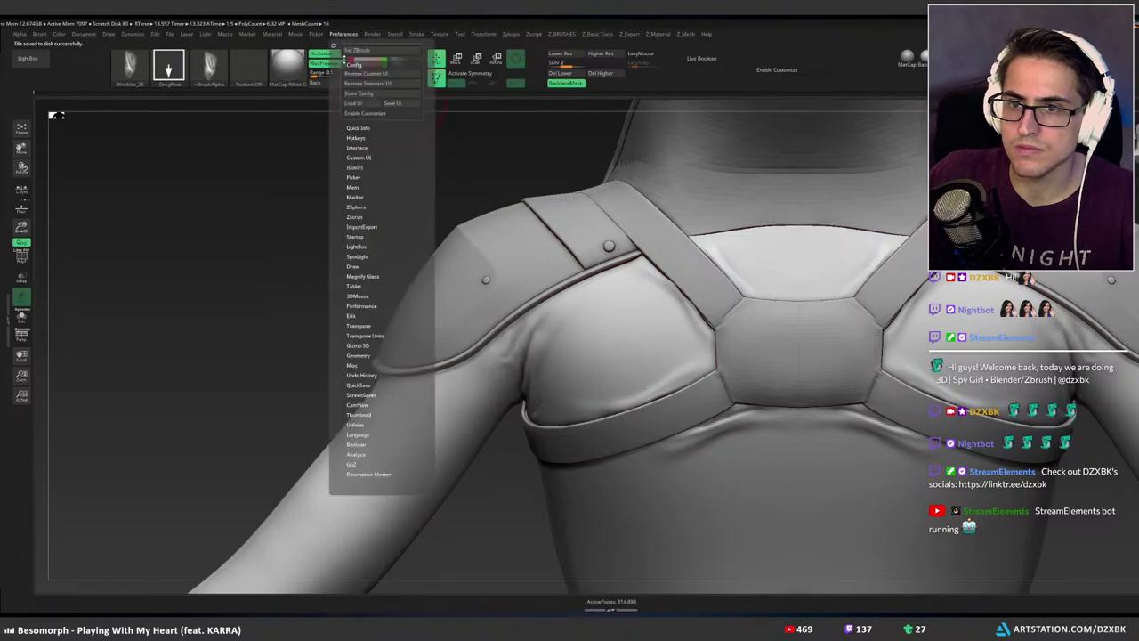
pyautogui.click(357, 138)
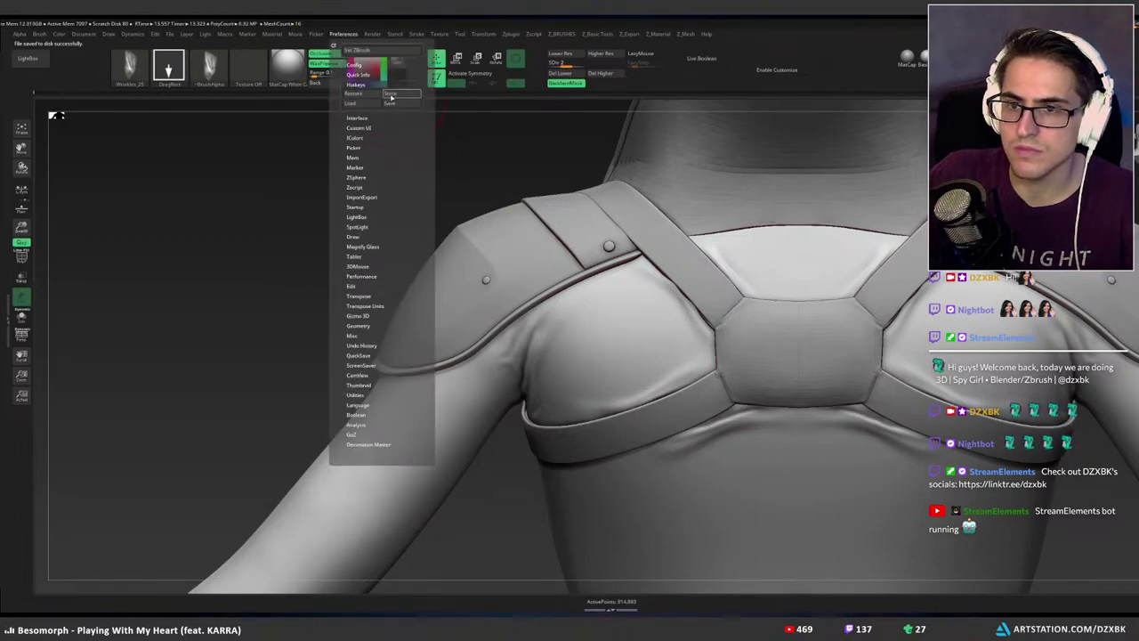
pyautogui.click(400, 95)
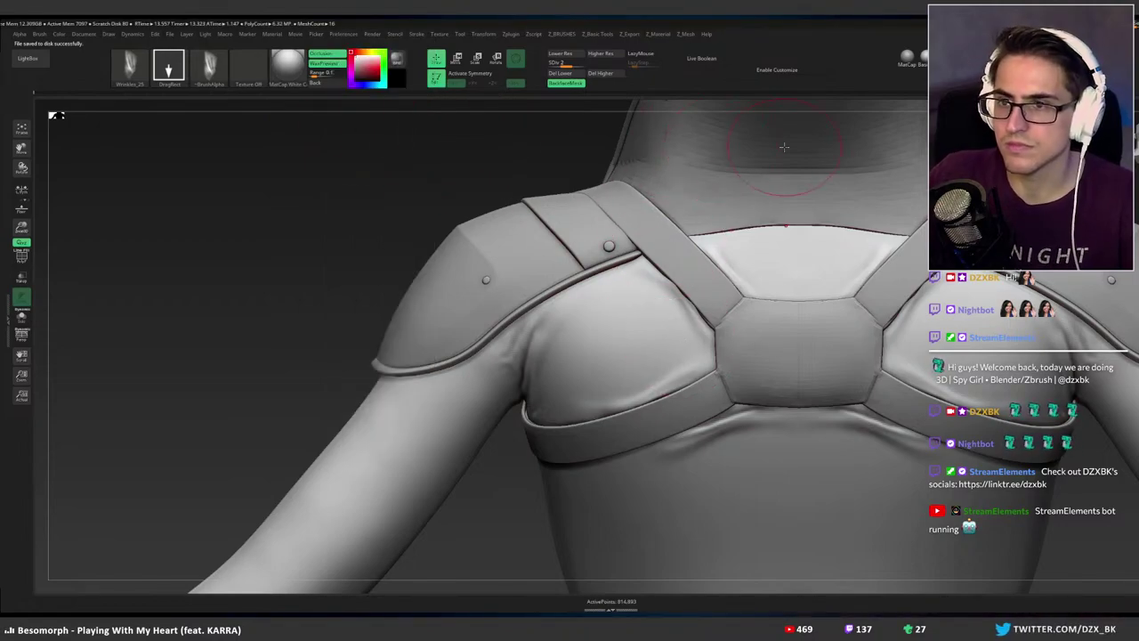
# Try Wrinkles_25 stamps on the back of the top around the armpits and beneath the shoulder pads, undoing each one.
pyautogui.moveTo(579, 321); pyautogui.dragTo(582, 321, button='right')
pyautogui.moveTo(586, 291)
pyautogui.mouseDown()
pyautogui.moveTo(534, 322)
pyautogui.moveTo(506, 292)
pyautogui.moveTo(551, 270)
pyautogui.moveTo(701, 283)
pyautogui.mouseUp()
pyautogui.hotkey('ctrl', 'z')
pyautogui.keyDown('alt'); pyautogui.moveTo(952, 329); pyautogui.dragTo(733, 307, button='right'); pyautogui.keyUp('alt')
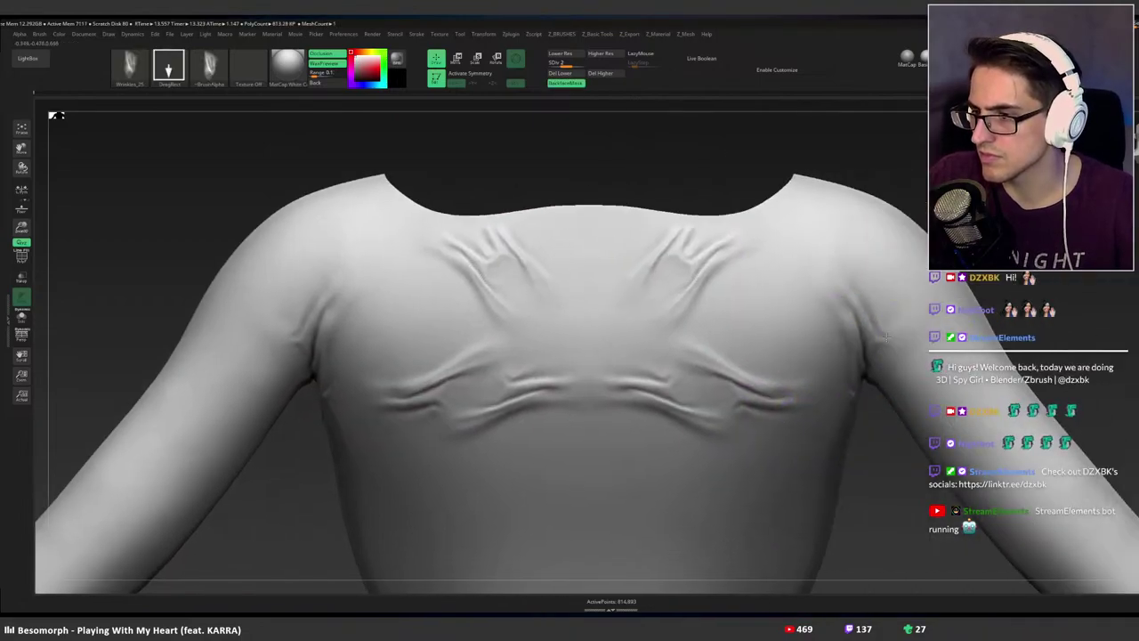
pyautogui.moveTo(908, 350); pyautogui.dragTo(999, 450)
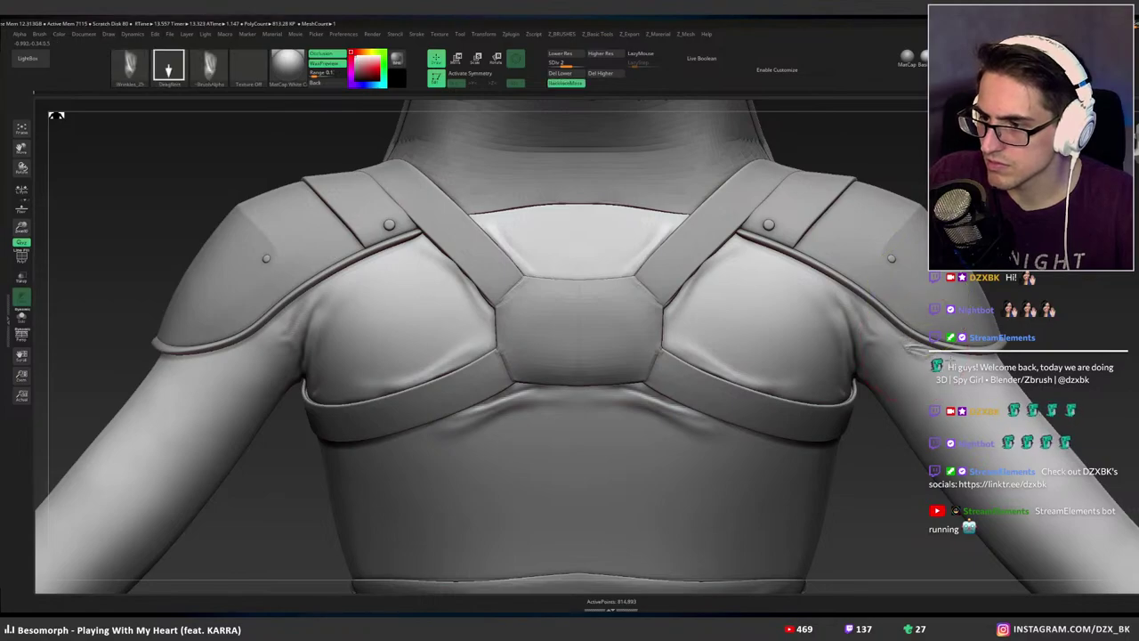
pyautogui.hotkey('ctrl', 'z')
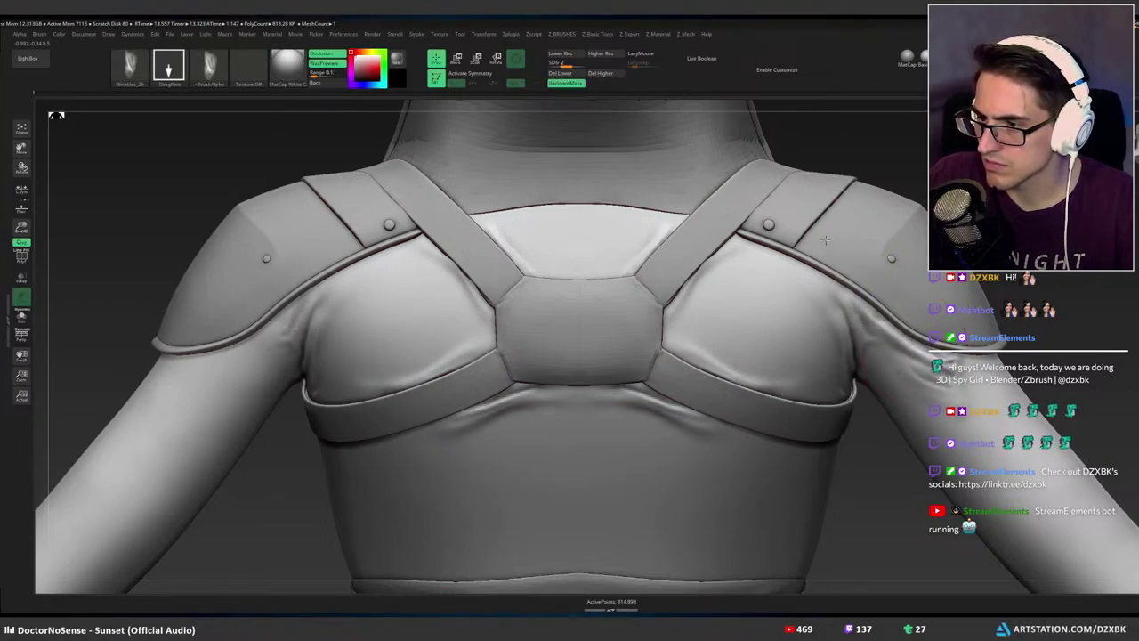
pyautogui.keyDown('alt'); pyautogui.moveTo(772, 284); pyautogui.dragTo(803, 328, button='right'); pyautogui.keyUp('alt')
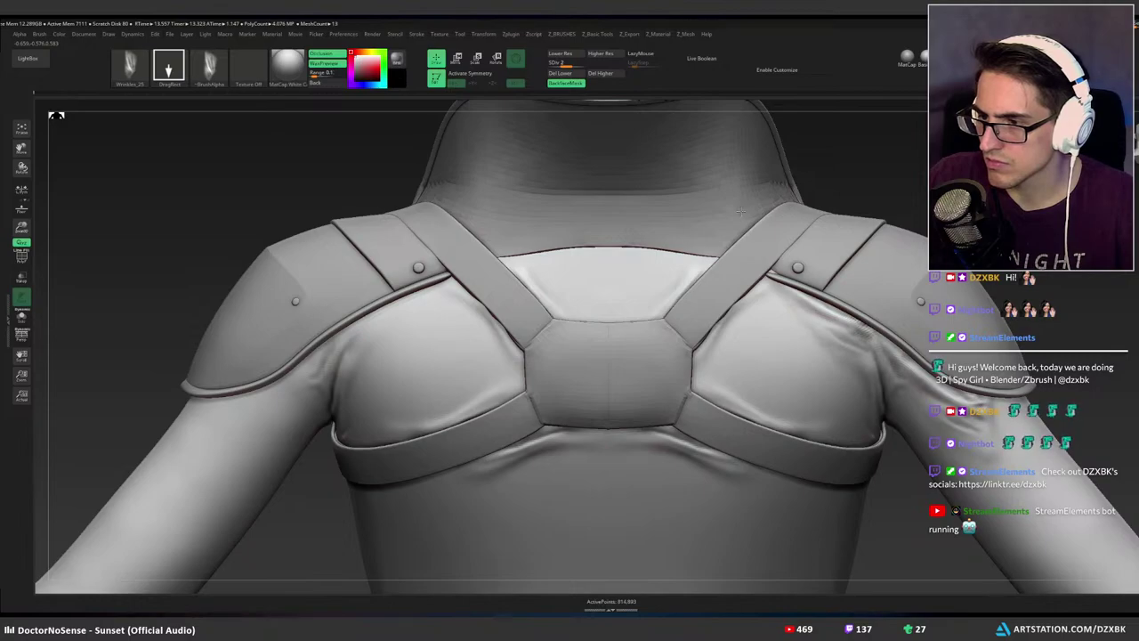
pyautogui.moveTo(817, 214)
pyautogui.keyDown('ctrl'); pyautogui.mouseDown(button='right')
pyautogui.moveTo(811, 265)
pyautogui.moveTo(741, 349)
pyautogui.moveTo(814, 327)
pyautogui.moveTo(809, 292)
pyautogui.moveTo(863, 297)
pyautogui.moveTo(839, 321)
pyautogui.moveTo(861, 356)
pyautogui.mouseUp(button='right'); pyautogui.keyUp('ctrl')
pyautogui.hotkey('ctrl', 'z')
pyautogui.hotkey('ctrl', 'z')
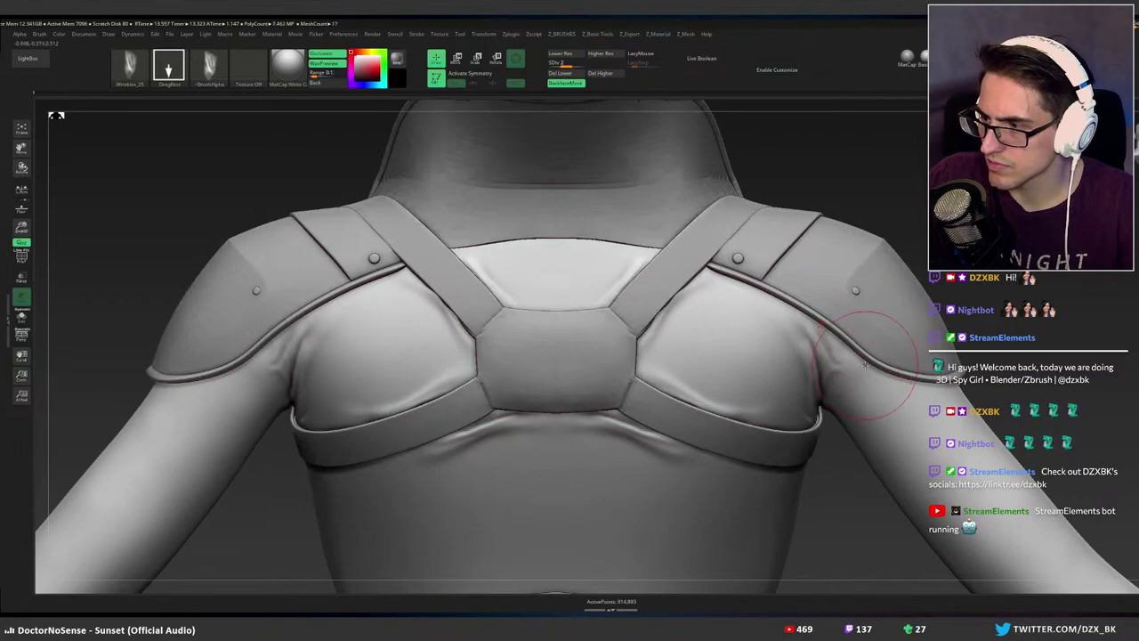
# Stamp Wrinkles_25 folds on the backs of the upper sleeves, just beneath the shoulder pads.
pyautogui.moveTo(865, 364); pyautogui.dragTo(781, 271)
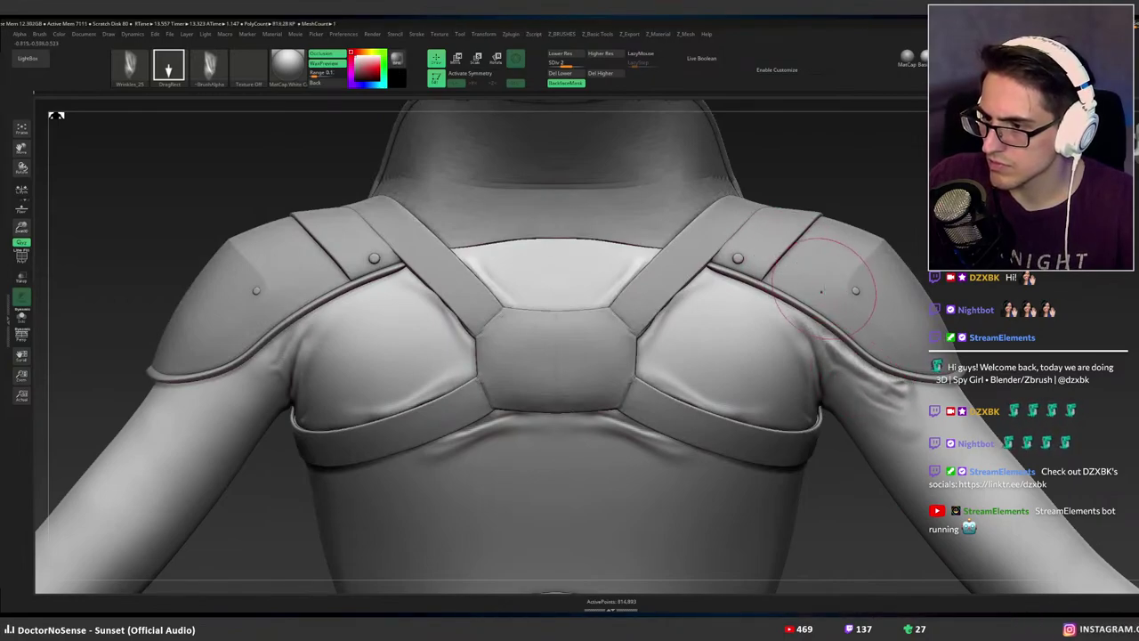
pyautogui.keyDown('alt'); pyautogui.moveTo(336, 351); pyautogui.dragTo(621, 339, button='right'); pyautogui.keyUp('alt')
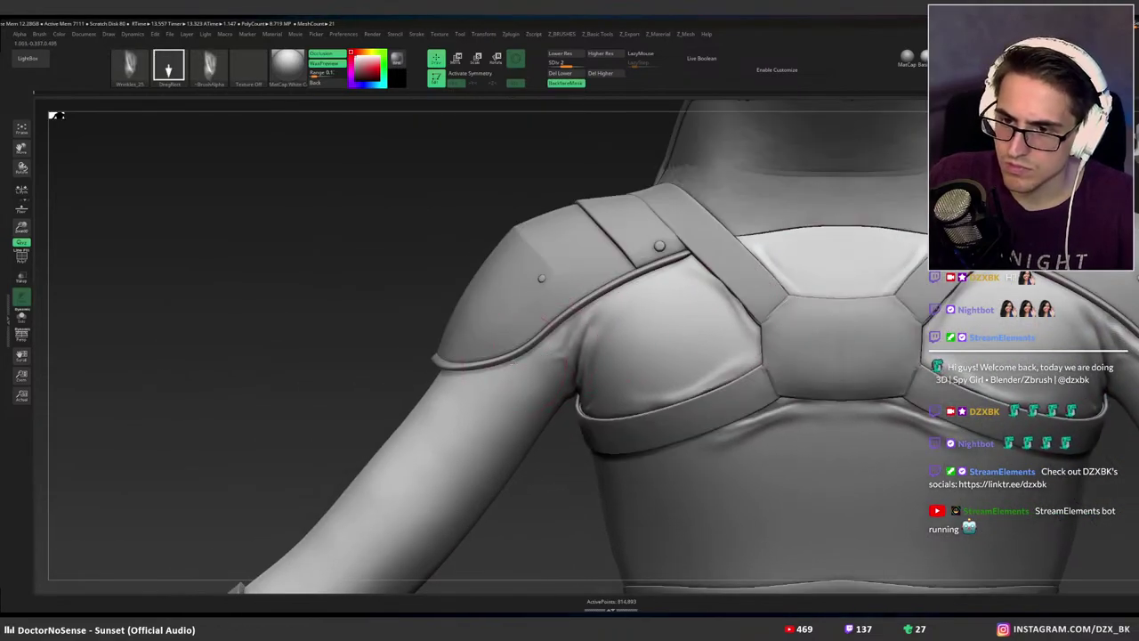
pyautogui.moveTo(512, 363)
pyautogui.mouseDown()
pyautogui.moveTo(414, 387)
pyautogui.moveTo(400, 354)
pyautogui.moveTo(377, 344)
pyautogui.mouseUp()
pyautogui.keyDown('ctrl'); pyautogui.moveTo(552, 330); pyautogui.dragTo(604, 310, button='right'); pyautogui.keyUp('ctrl')
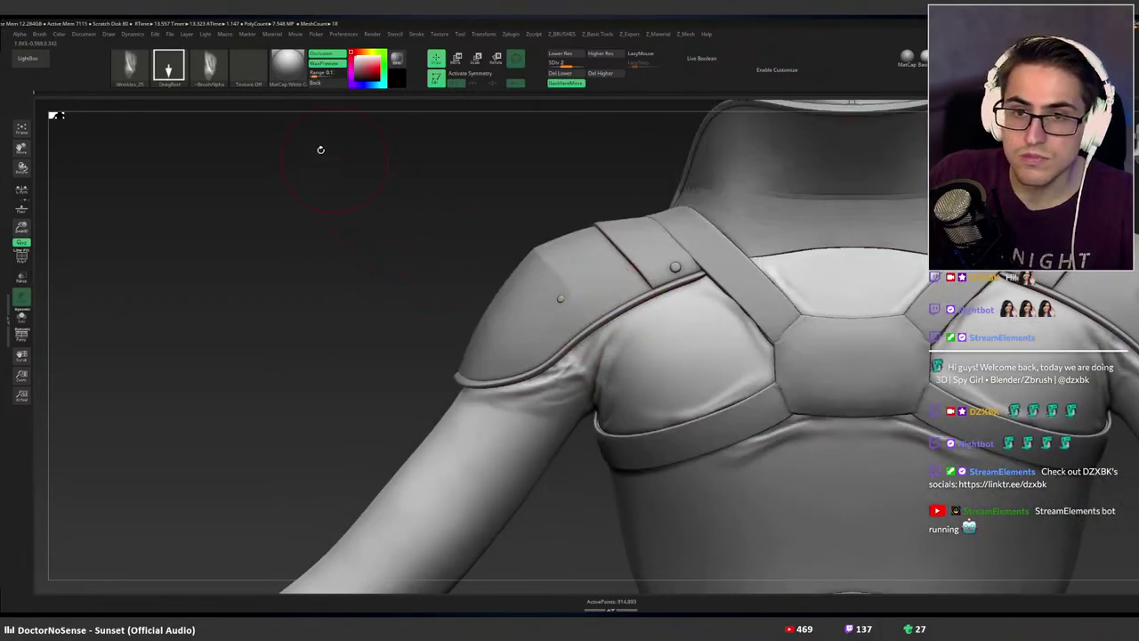
pyautogui.click(28, 58)
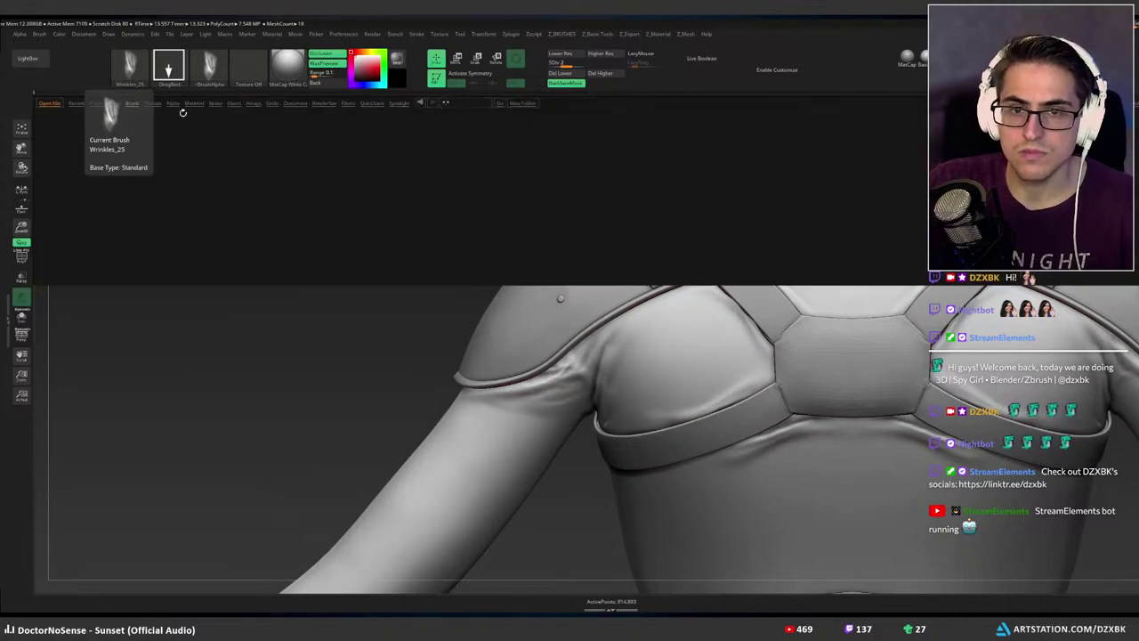
pyautogui.moveTo(476, 346); pyautogui.dragTo(506, 347, button='right')
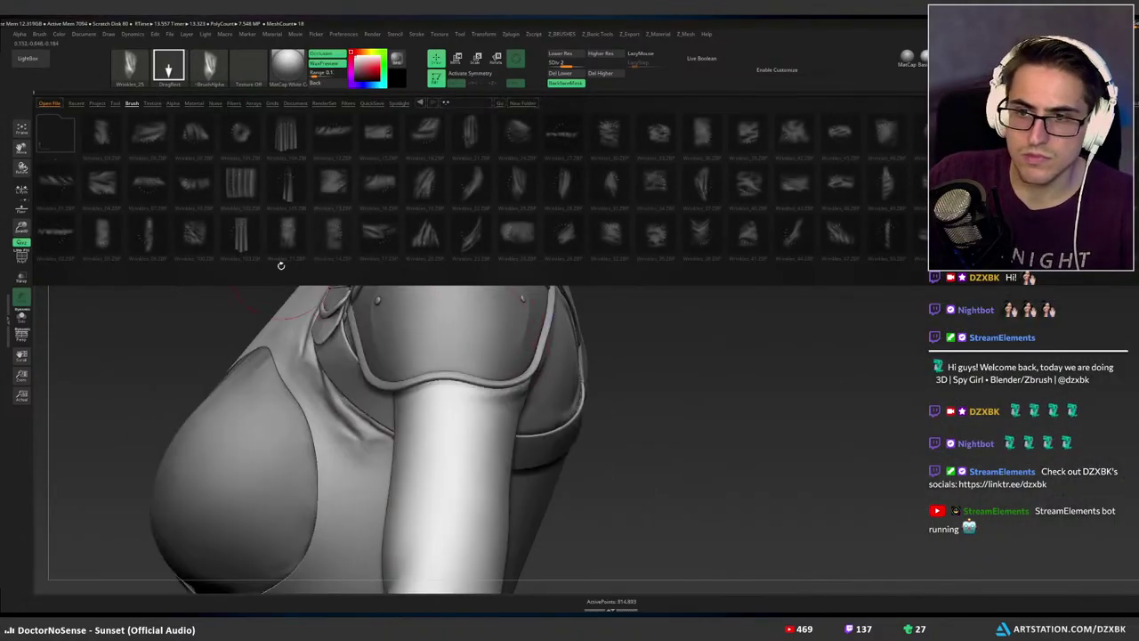
pyautogui.moveTo(280, 265); pyautogui.dragTo(242, 217)
pyautogui.click(27, 61)
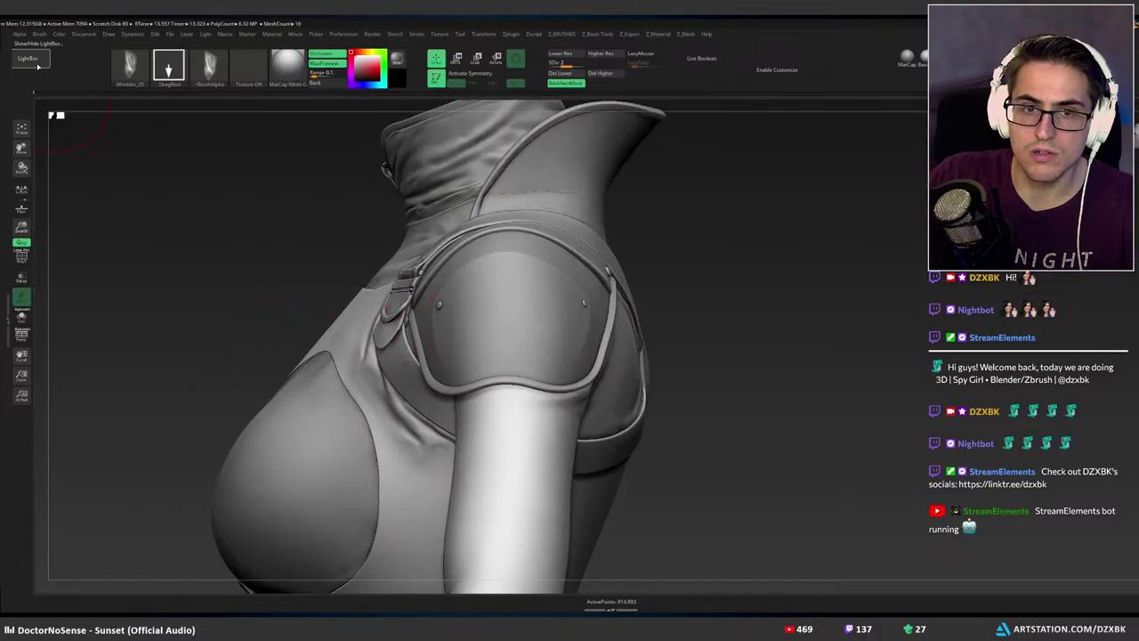
pyautogui.click(36, 62)
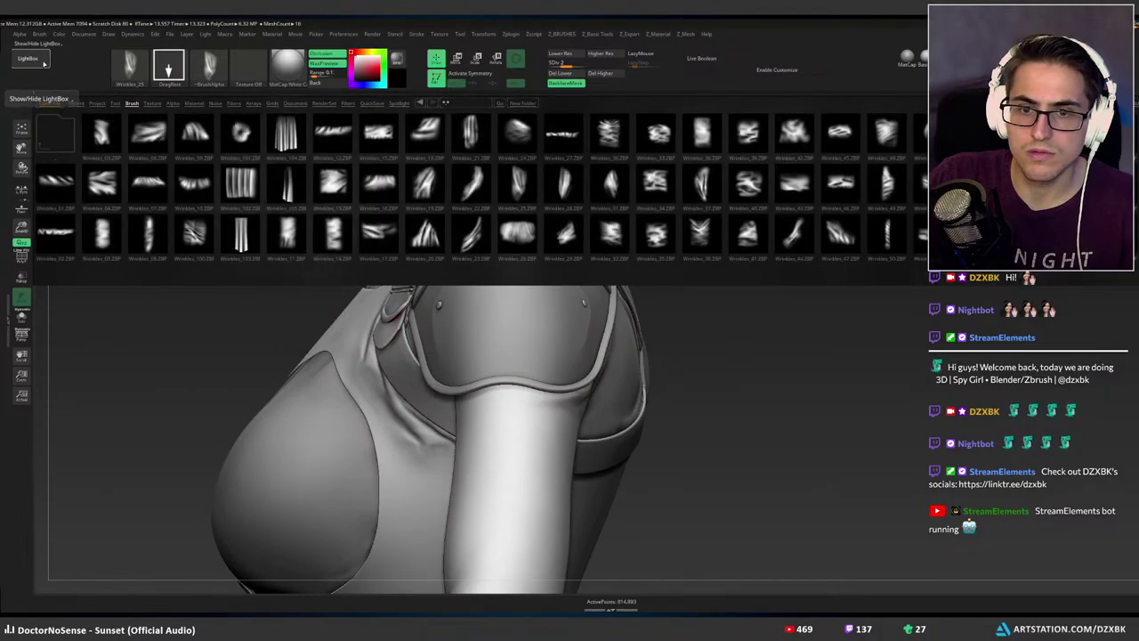
pyautogui.click(42, 63)
# Try Wrinkles_25 stamps on the front of the sleeve beneath the shoulder pad, check them with the top isolated, and undo them.
pyautogui.moveTo(359, 273); pyautogui.dragTo(569, 269)
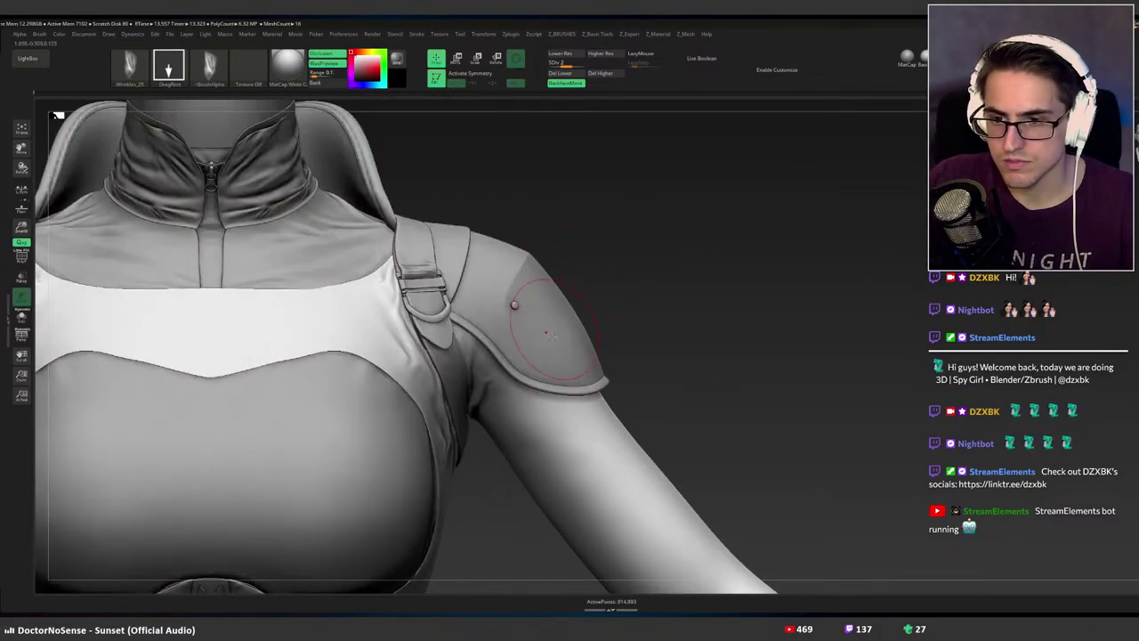
pyautogui.moveTo(635, 430); pyautogui.dragTo(460, 336)
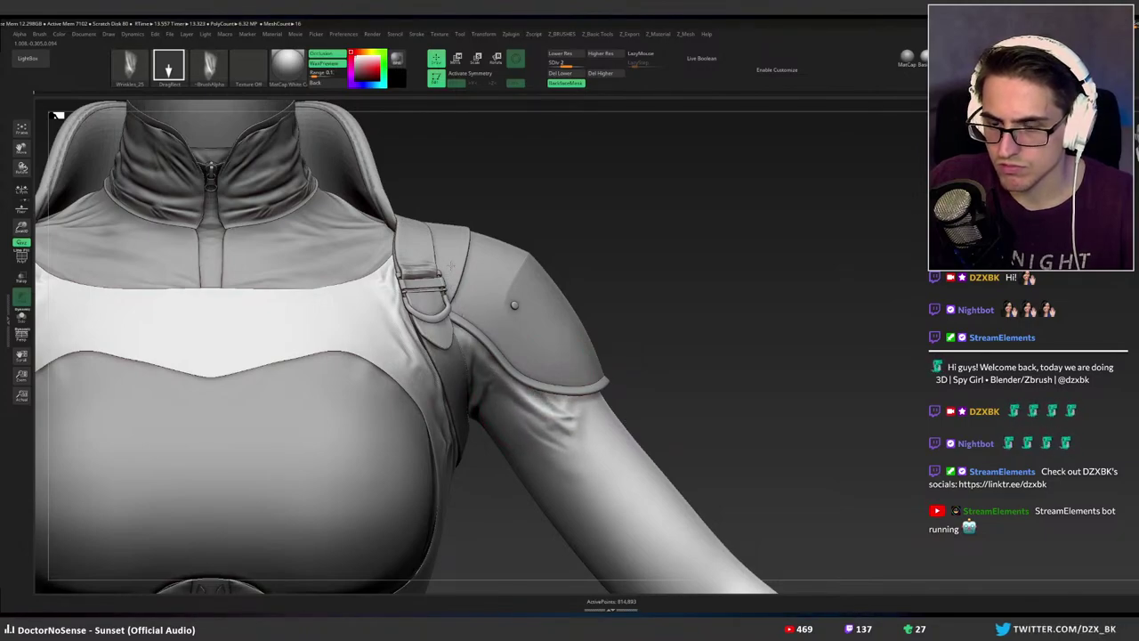
pyautogui.moveTo(614, 296)
pyautogui.keyDown('alt'); pyautogui.mouseDown()
pyautogui.moveTo(567, 302)
pyautogui.moveTo(557, 321)
pyautogui.moveTo(519, 315)
pyautogui.moveTo(582, 307)
pyautogui.moveTo(580, 336)
pyautogui.mouseUp(); pyautogui.keyUp('alt')
pyautogui.keyDown('ctrl'); pyautogui.moveTo(580, 335); pyautogui.dragTo(612, 373, button='right'); pyautogui.keyUp('ctrl')
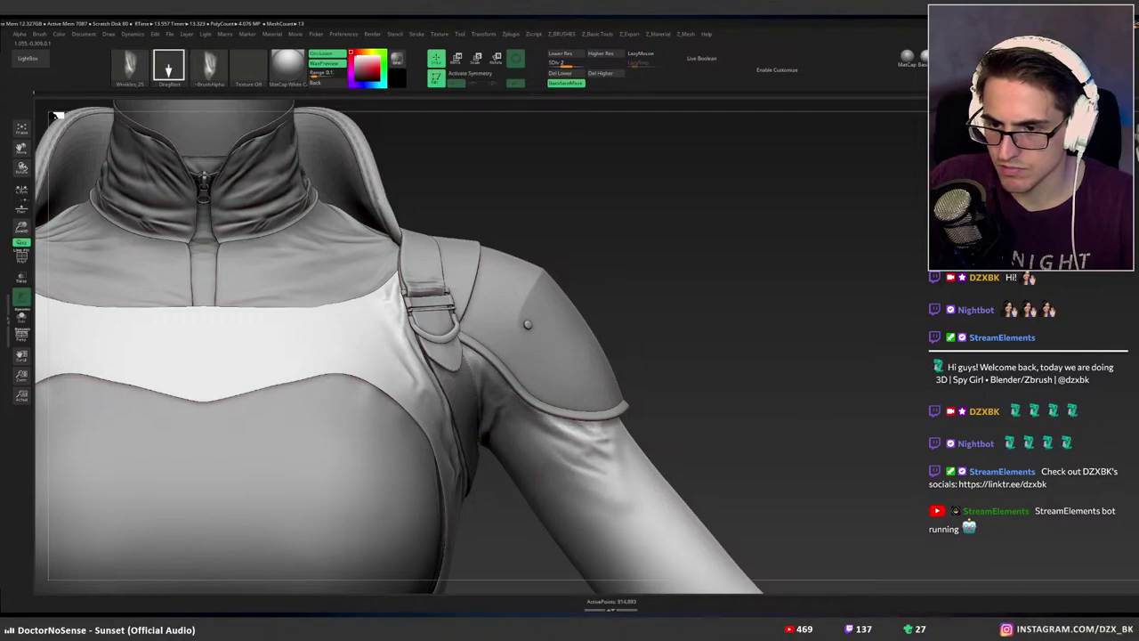
pyautogui.moveTo(613, 317)
pyautogui.keyDown('ctrl'); pyautogui.mouseDown(button='right')
pyautogui.moveTo(552, 308)
pyautogui.moveTo(559, 327)
pyautogui.moveTo(539, 360)
pyautogui.moveTo(581, 331)
pyautogui.mouseUp(button='right'); pyautogui.keyUp('ctrl')
pyautogui.keyDown('ctrl'); pyautogui.moveTo(563, 392); pyautogui.dragTo(631, 394, button='right'); pyautogui.keyUp('ctrl')
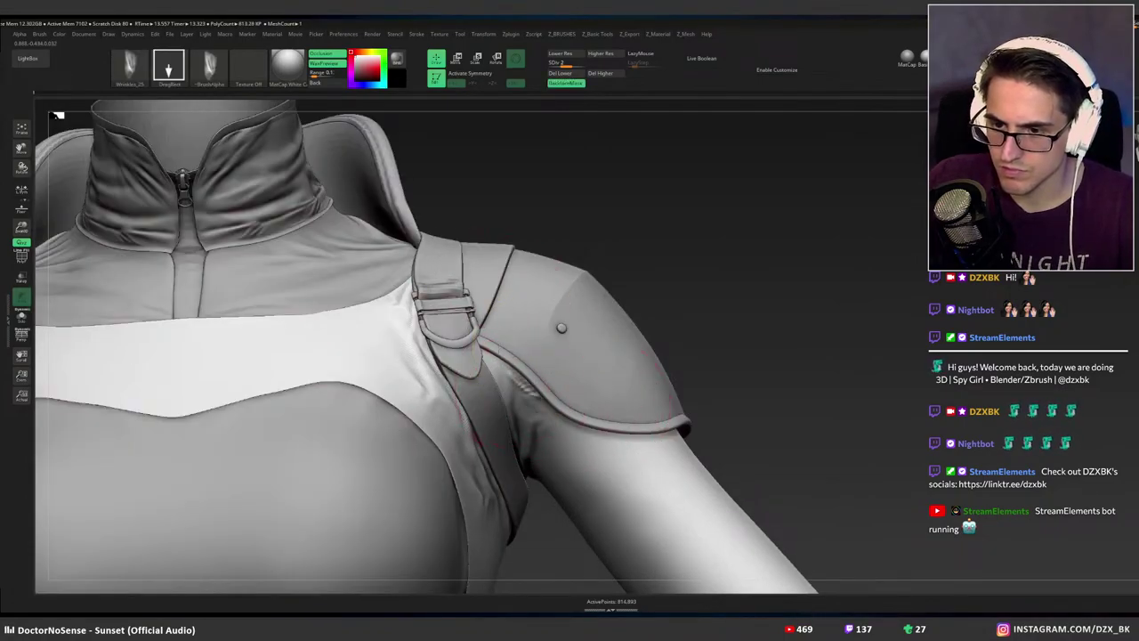
pyautogui.keyDown('ctrl'); pyautogui.keyDown('shift'); pyautogui.click(558, 308); pyautogui.keyUp('shift'); pyautogui.keyUp('ctrl')
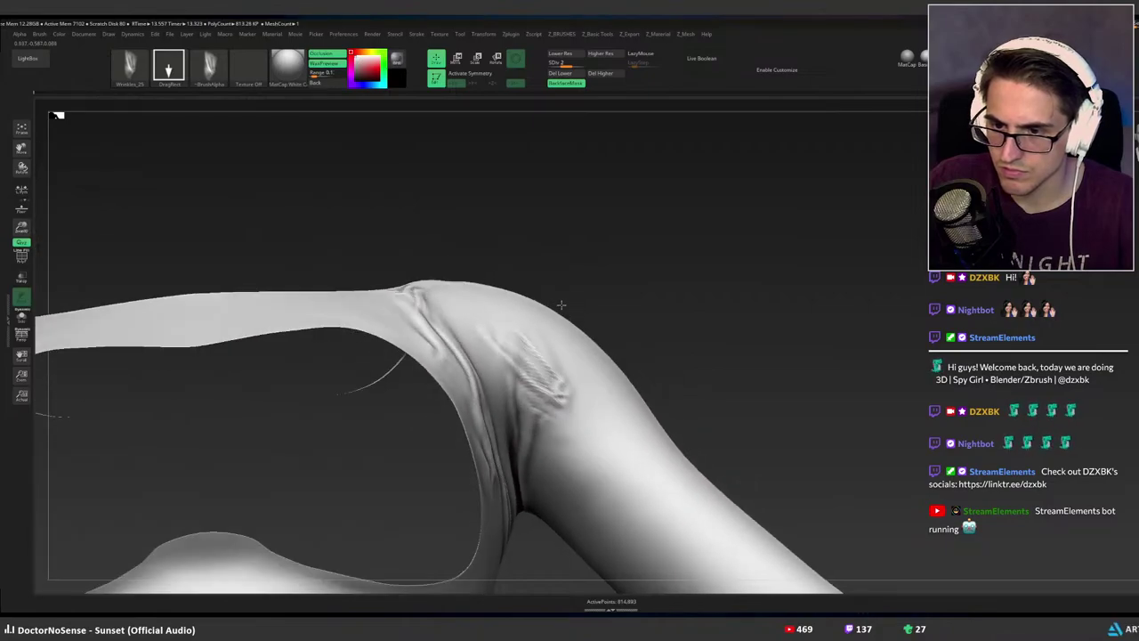
pyautogui.moveTo(561, 306)
pyautogui.mouseDown(button='right')
pyautogui.moveTo(540, 323)
pyautogui.moveTo(535, 372)
pyautogui.mouseUp(button='right')
pyautogui.hotkey('ctrl', 'z')
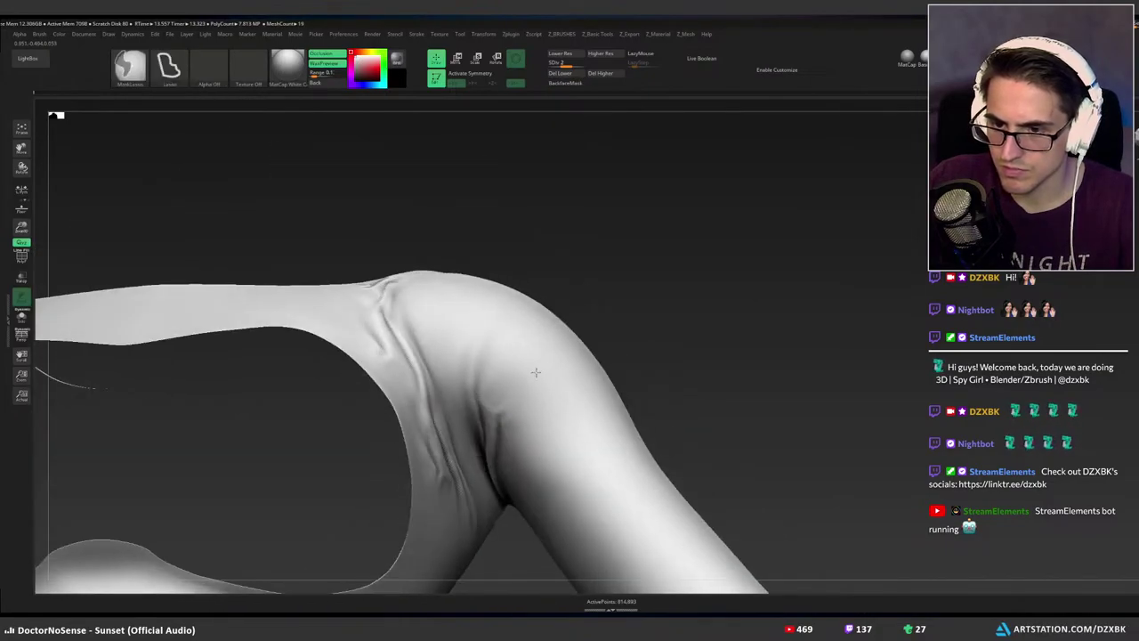
# Retry the Wrinkles_25 stamp between the front armpit and shoulder pad, subdivide the mesh once, and undo both.
pyautogui.keyDown('ctrl'); pyautogui.keyDown('shift'); pyautogui.click(535, 372); pyautogui.keyUp('shift'); pyautogui.keyUp('ctrl')
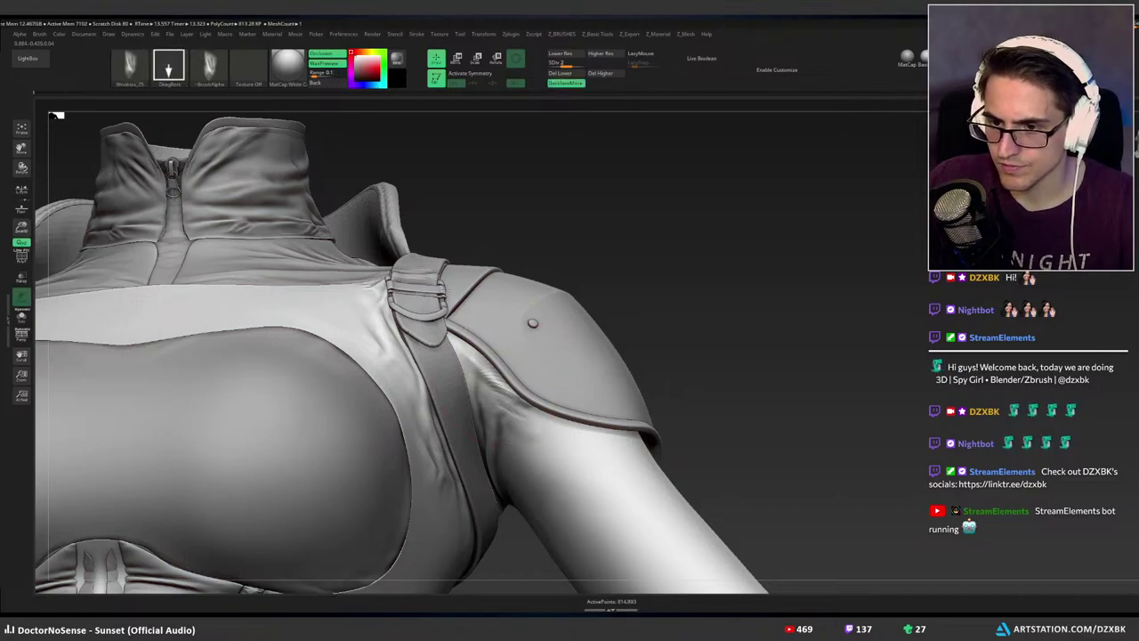
pyautogui.moveTo(537, 312); pyautogui.dragTo(553, 345, button='right')
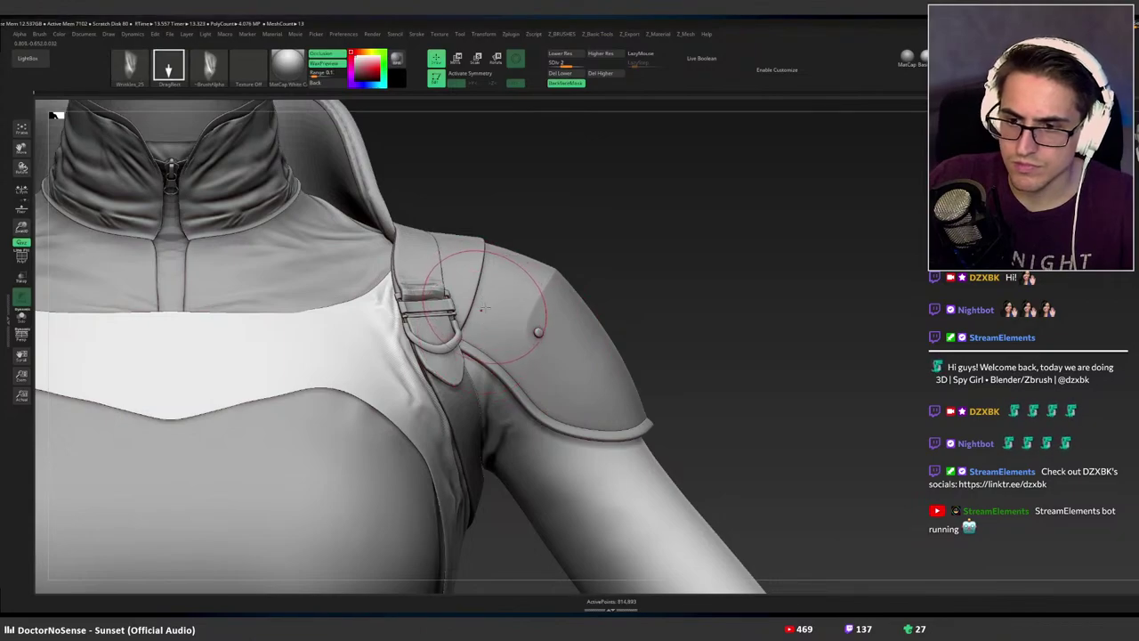
pyautogui.moveTo(483, 312); pyautogui.dragTo(489, 329, button='right')
pyautogui.moveTo(506, 399); pyautogui.dragTo(522, 428)
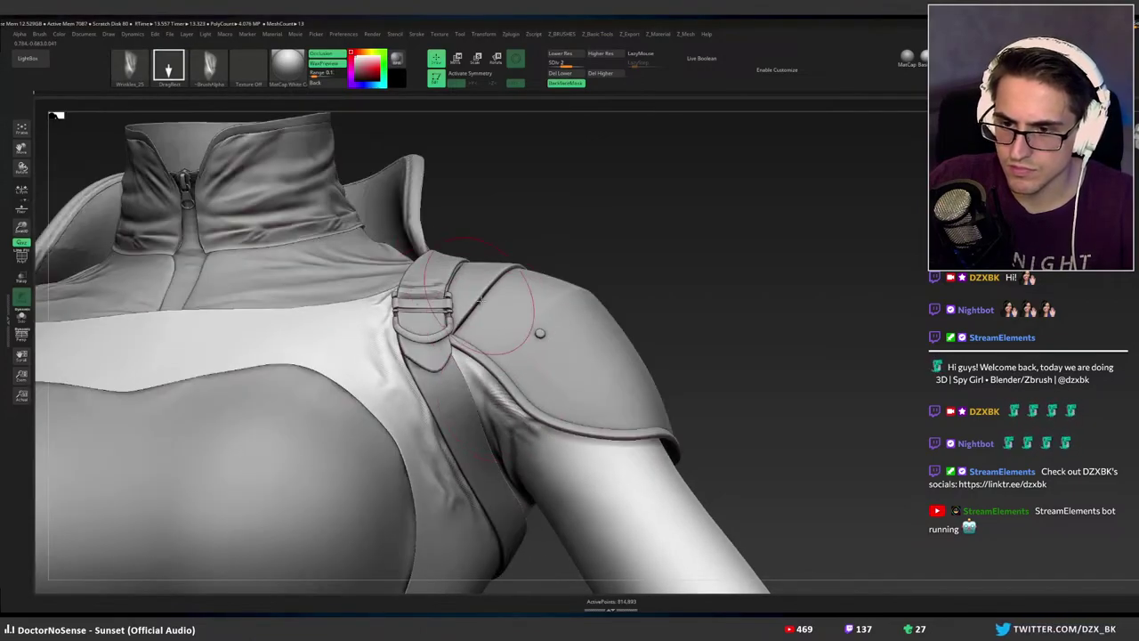
pyautogui.press('d')
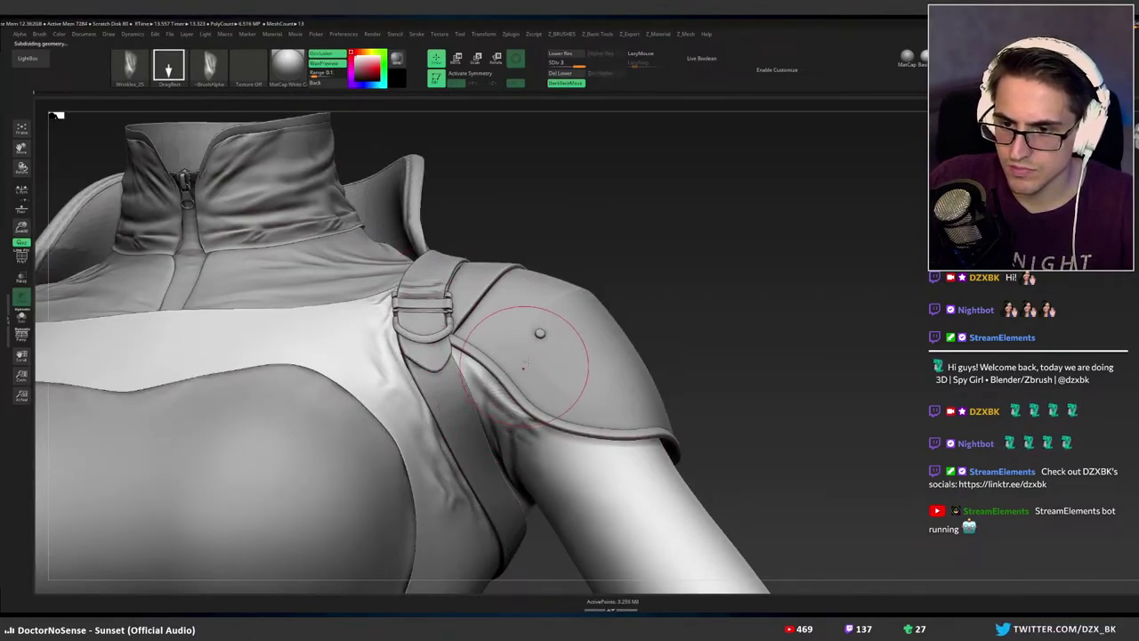
pyautogui.hotkey('ctrl', 'z')
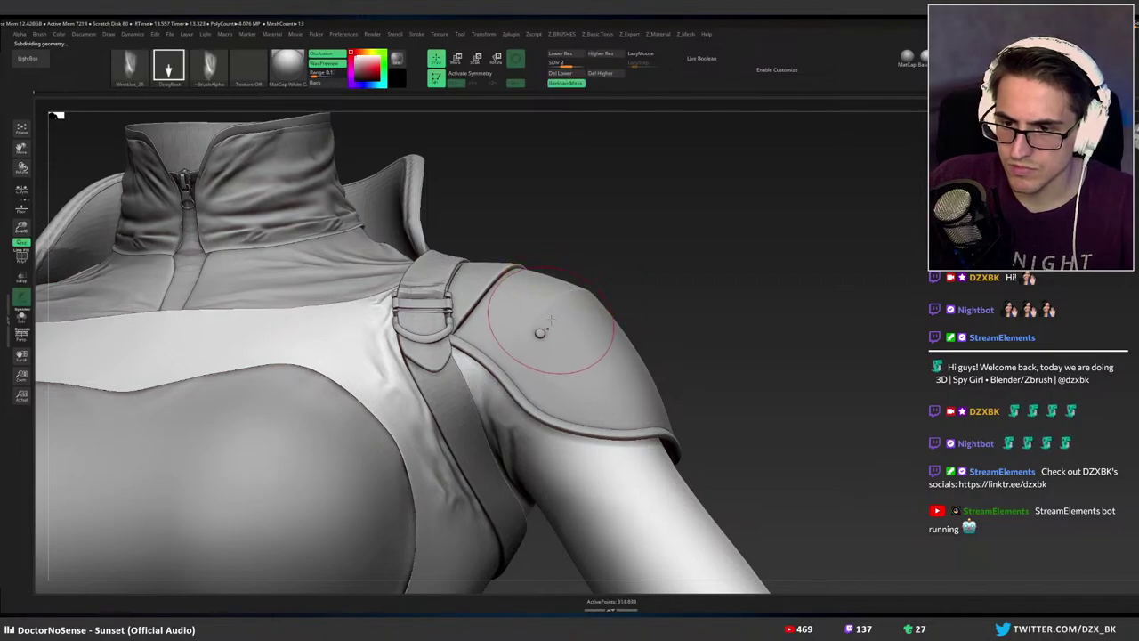
# Load the Wrinkles_28 brush, try a stamp on the front of the upper sleeve, and undo it.
pyautogui.moveTo(540, 330)
pyautogui.mouseDown(button='right')
pyautogui.moveTo(557, 360)
pyautogui.moveTo(606, 323)
pyautogui.mouseUp(button='right')
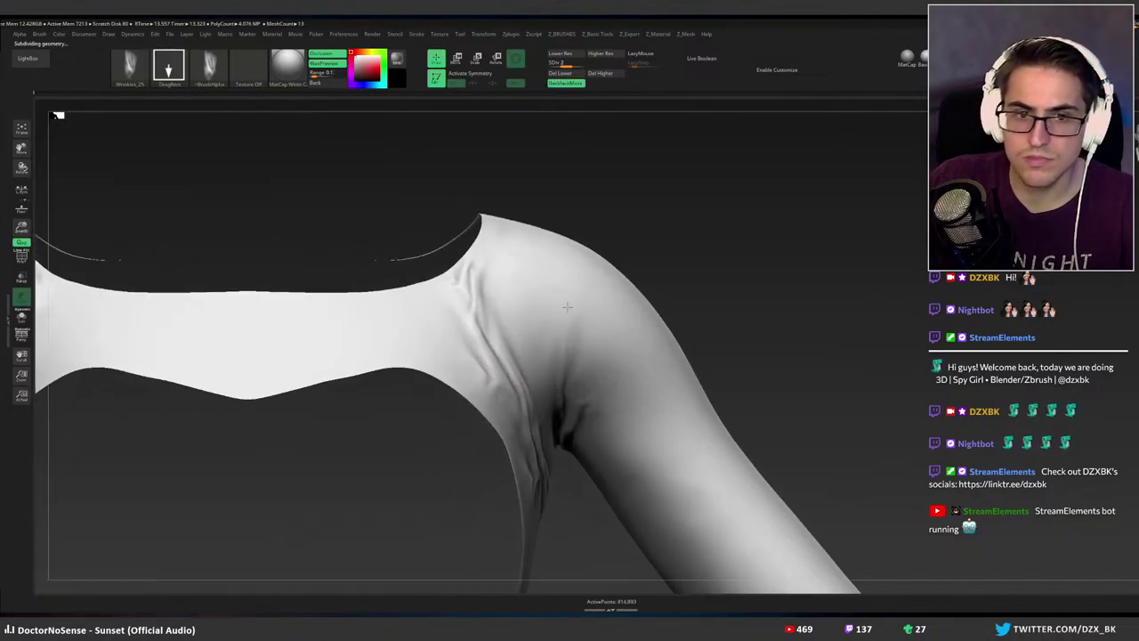
pyautogui.click(38, 60)
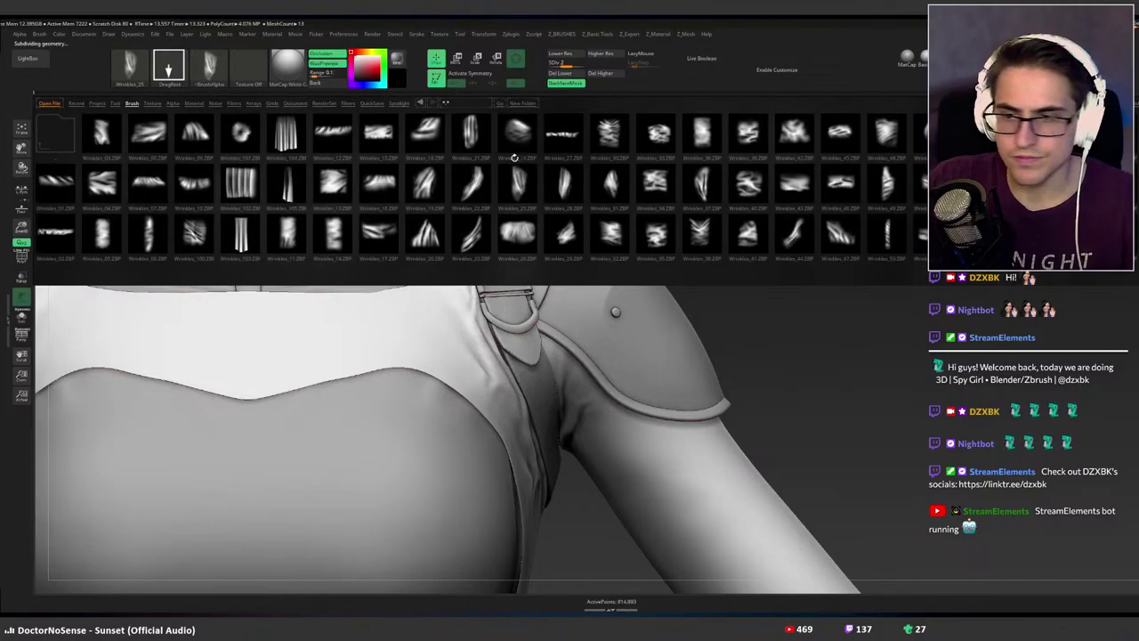
pyautogui.doubleClick(570, 183)
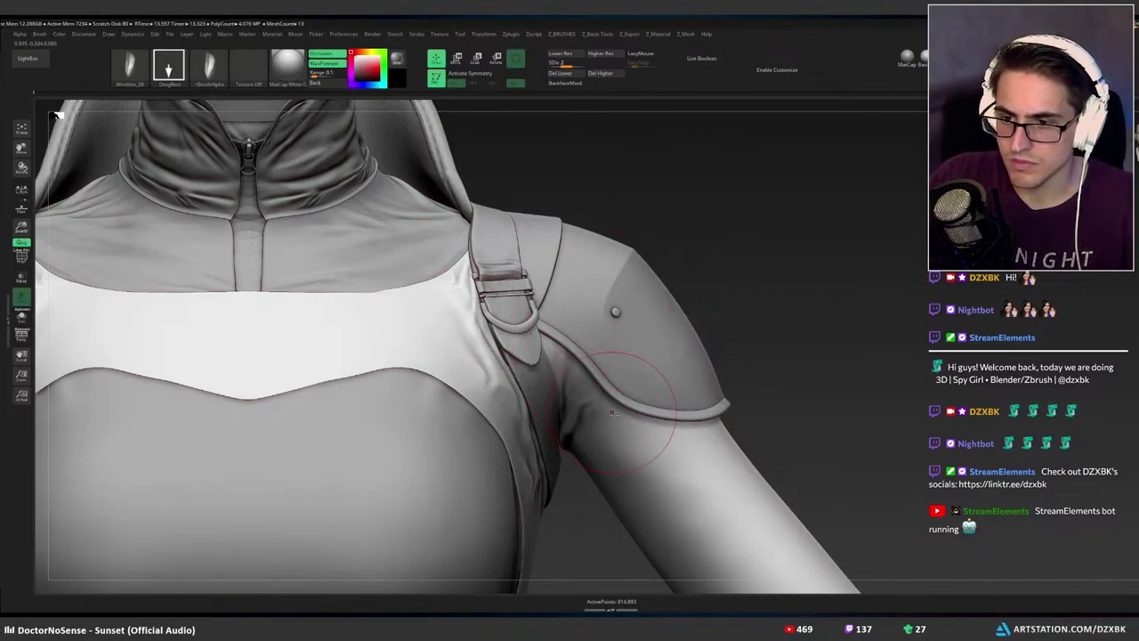
pyautogui.moveTo(586, 406)
pyautogui.keyDown('shift'); pyautogui.mouseDown()
pyautogui.moveTo(648, 420)
pyautogui.moveTo(700, 460)
pyautogui.moveTo(654, 445)
pyautogui.moveTo(634, 420)
pyautogui.mouseUp(); pyautogui.keyUp('shift')
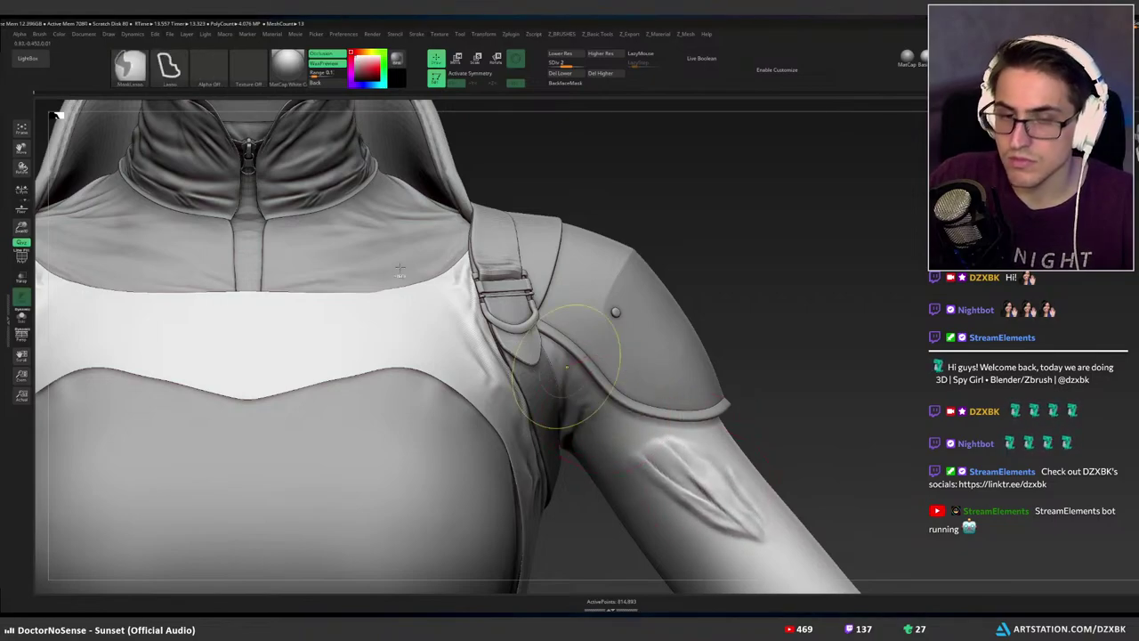
pyautogui.hotkey('ctrl', 'z')
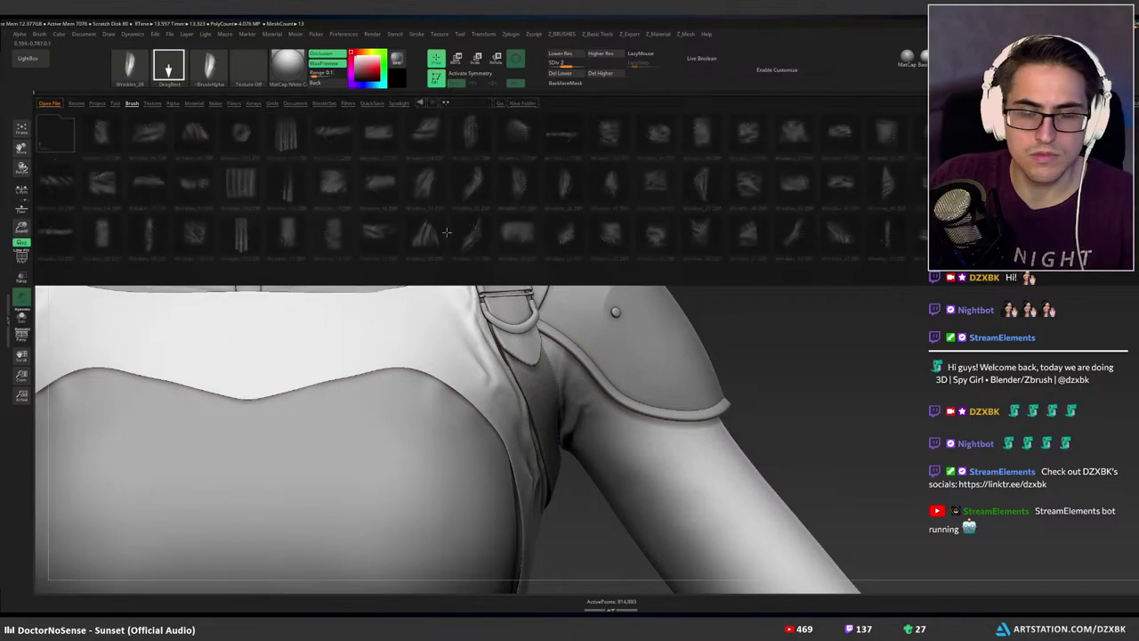
# Load the Wrinkles_22 brush, try stamps on the front of the upper sleeve and the ribs beneath the armpit, and undo them.
pyautogui.doubleClick(470, 190)
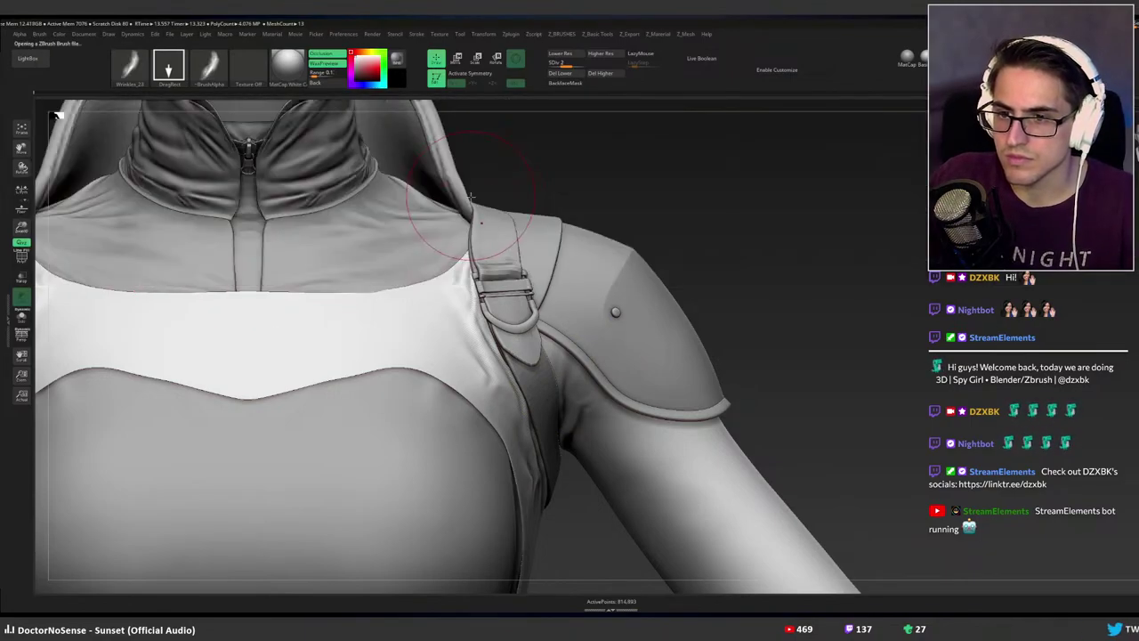
pyautogui.moveTo(691, 465)
pyautogui.mouseDown()
pyautogui.moveTo(743, 526)
pyautogui.moveTo(801, 420)
pyautogui.moveTo(798, 476)
pyautogui.moveTo(808, 404)
pyautogui.moveTo(806, 423)
pyautogui.mouseUp()
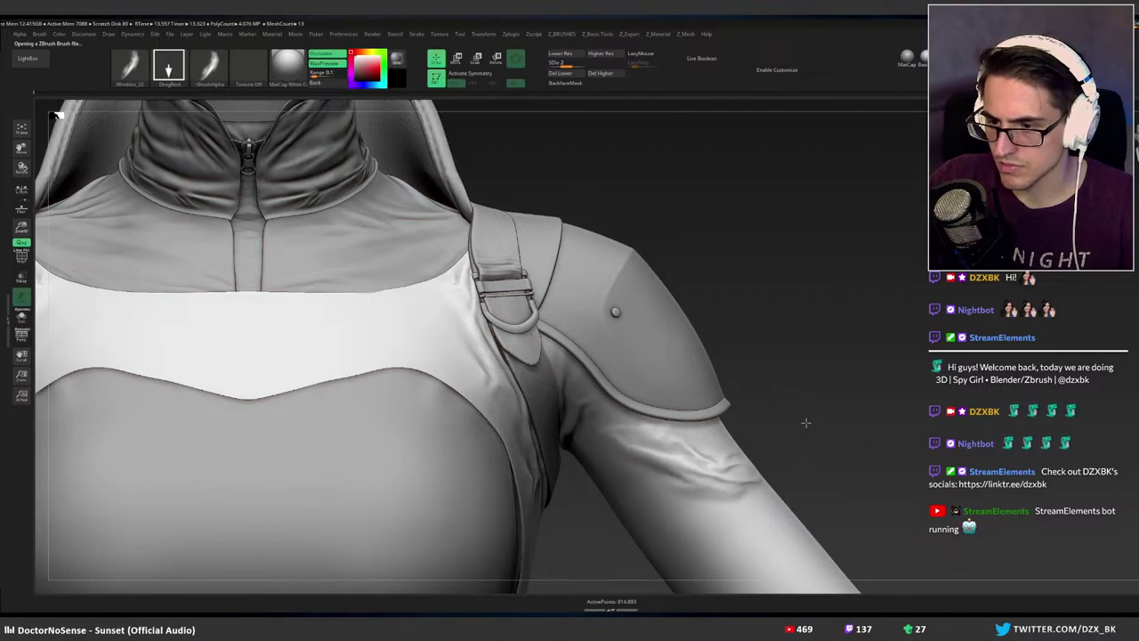
pyautogui.hotkey('ctrl', 'z')
pyautogui.moveTo(685, 474)
pyautogui.mouseDown()
pyautogui.moveTo(700, 363)
pyautogui.moveTo(754, 459)
pyautogui.mouseUp()
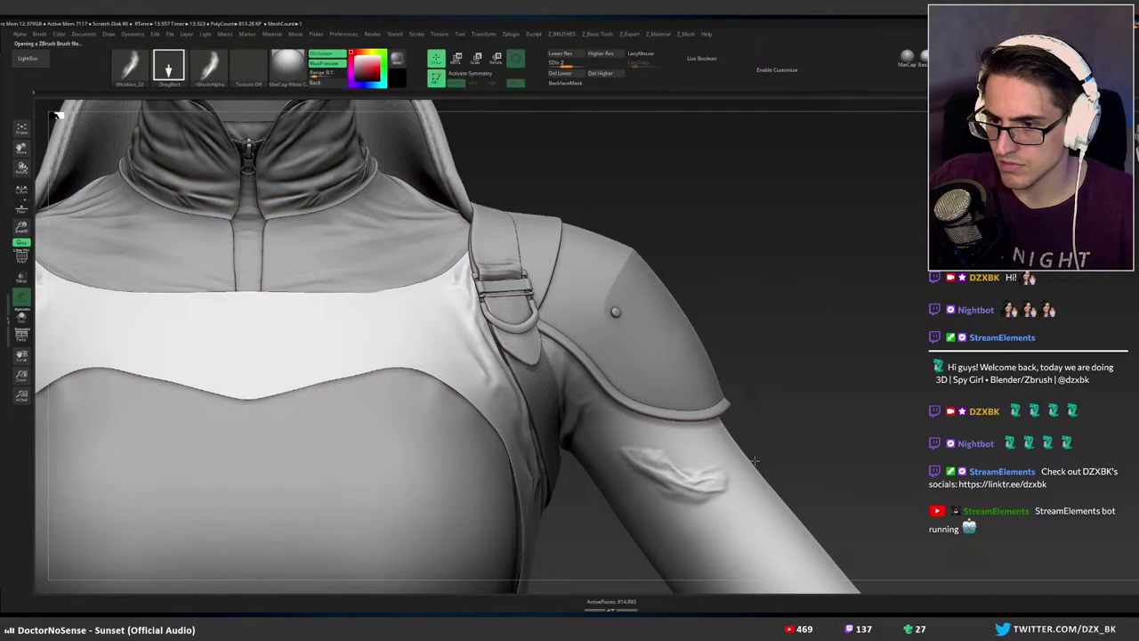
pyautogui.moveTo(760, 421); pyautogui.dragTo(719, 393)
pyautogui.keyDown('ctrl'); pyautogui.moveTo(719, 393); pyautogui.dragTo(710, 397, button='right'); pyautogui.keyUp('ctrl')
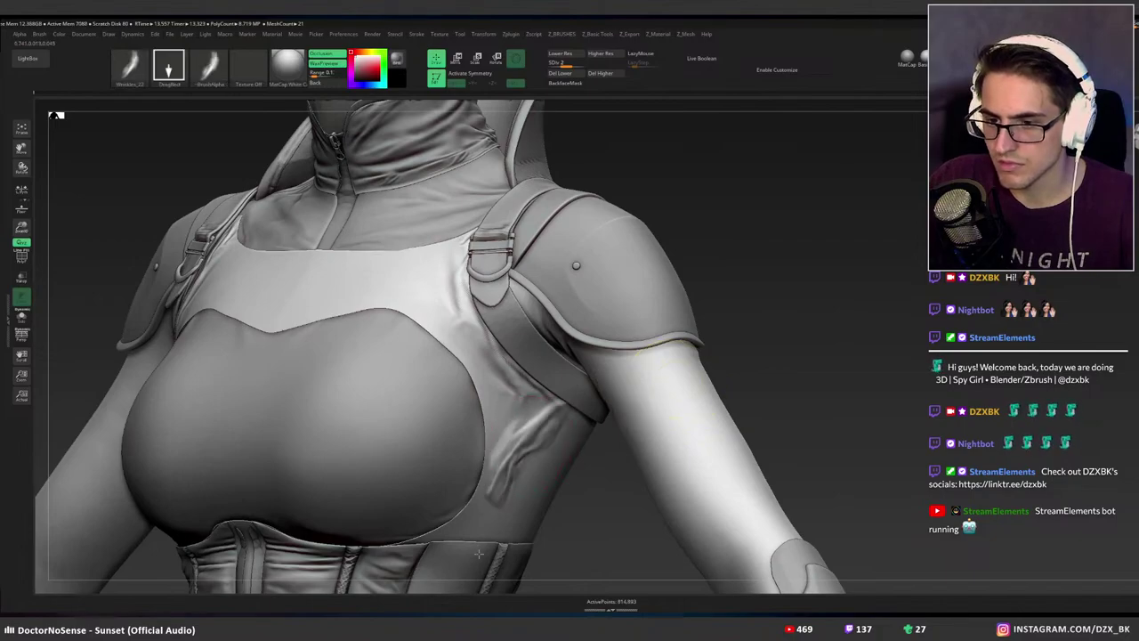
pyautogui.moveTo(479, 554)
pyautogui.mouseDown()
pyautogui.moveTo(420, 462)
pyautogui.moveTo(439, 337)
pyautogui.moveTo(421, 354)
pyautogui.moveTo(453, 345)
pyautogui.mouseUp()
pyautogui.hotkey('ctrl', 'z')
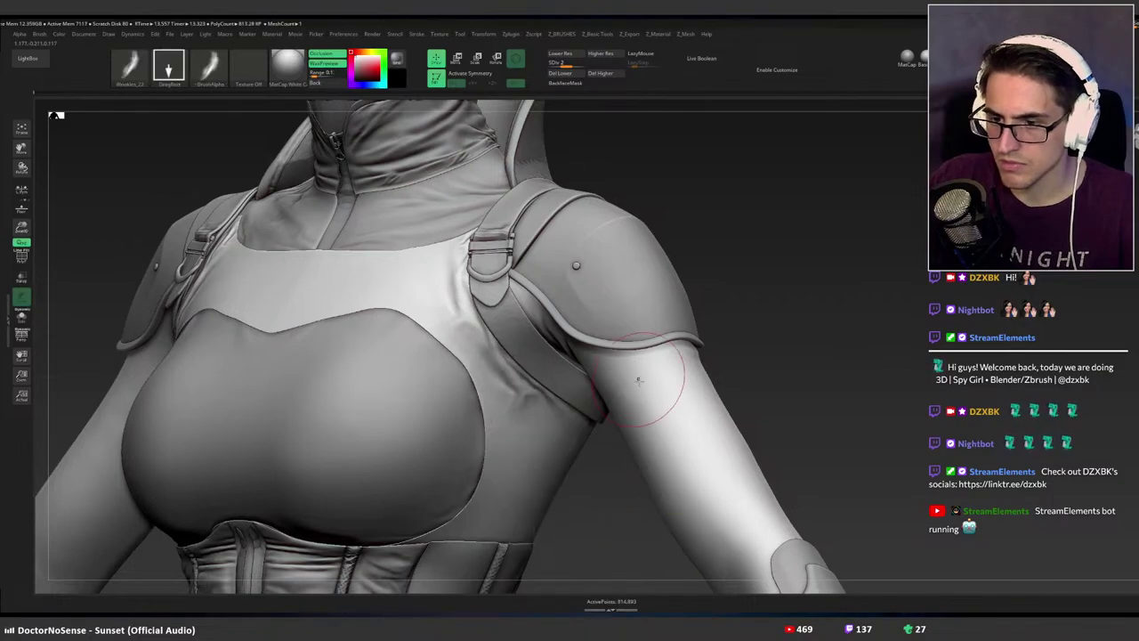
# Turn on backface masking, try a Wrinkles_22 stamp on the sleeve front beneath the shoulder pad, and undo it.
pyautogui.keyDown('shift'); pyautogui.moveTo(641, 381); pyautogui.dragTo(649, 406, button='right'); pyautogui.keyUp('shift')
pyautogui.press('space')
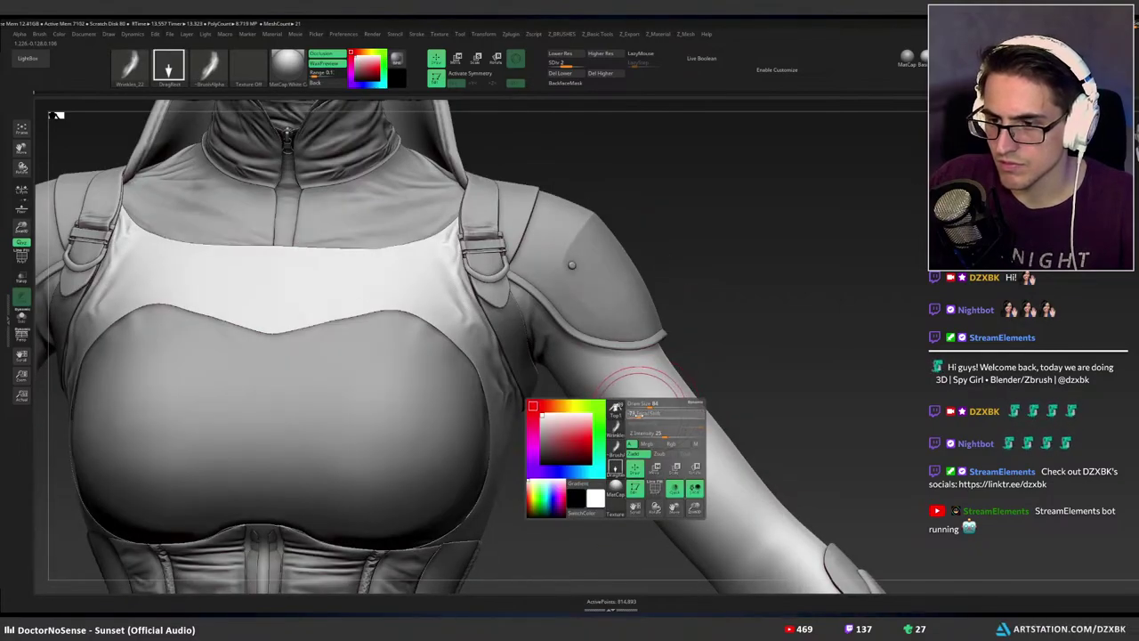
pyautogui.hotkey('ctrl', 'q')
pyautogui.click(687, 346)
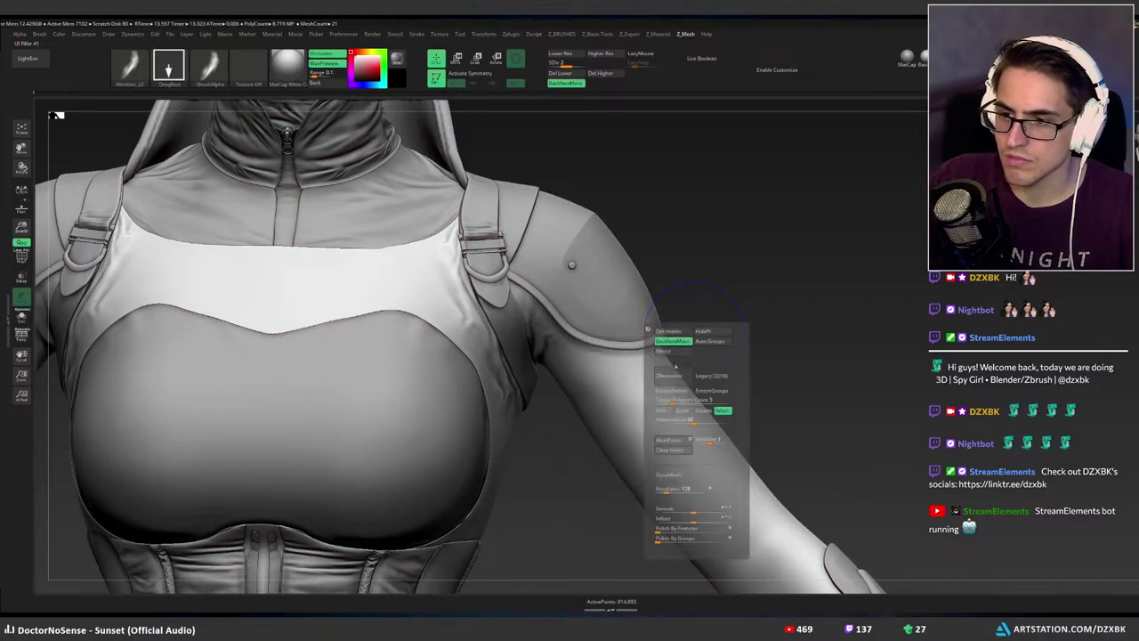
pyautogui.keyDown('ctrl'); pyautogui.moveTo(604, 304); pyautogui.dragTo(587, 329, button='right'); pyautogui.keyUp('ctrl')
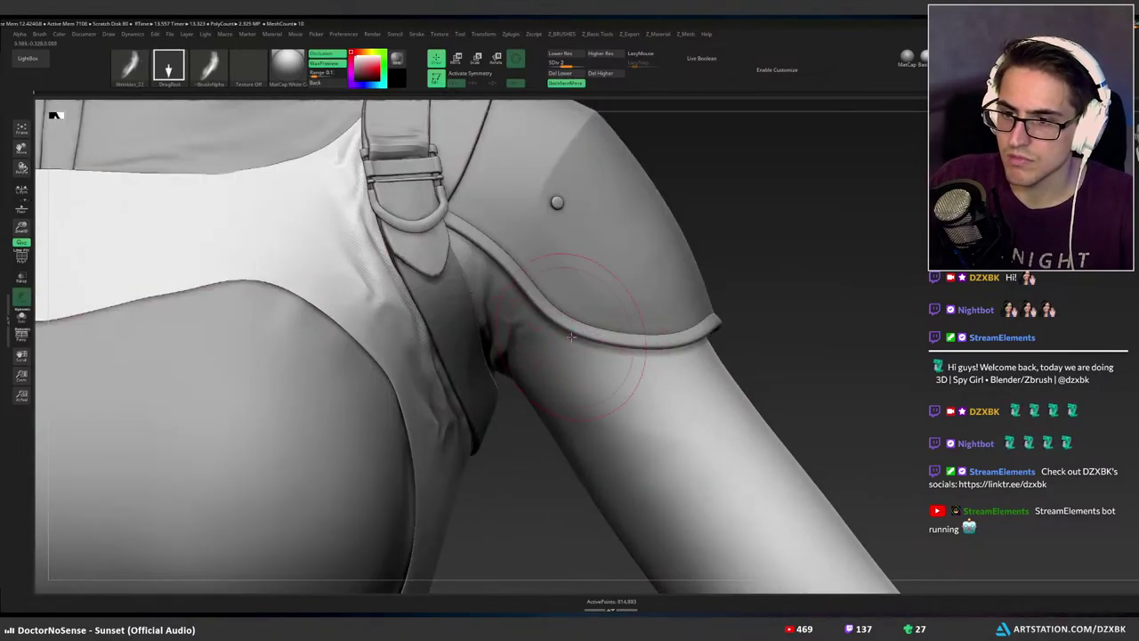
pyautogui.moveTo(576, 342); pyautogui.dragTo(632, 377)
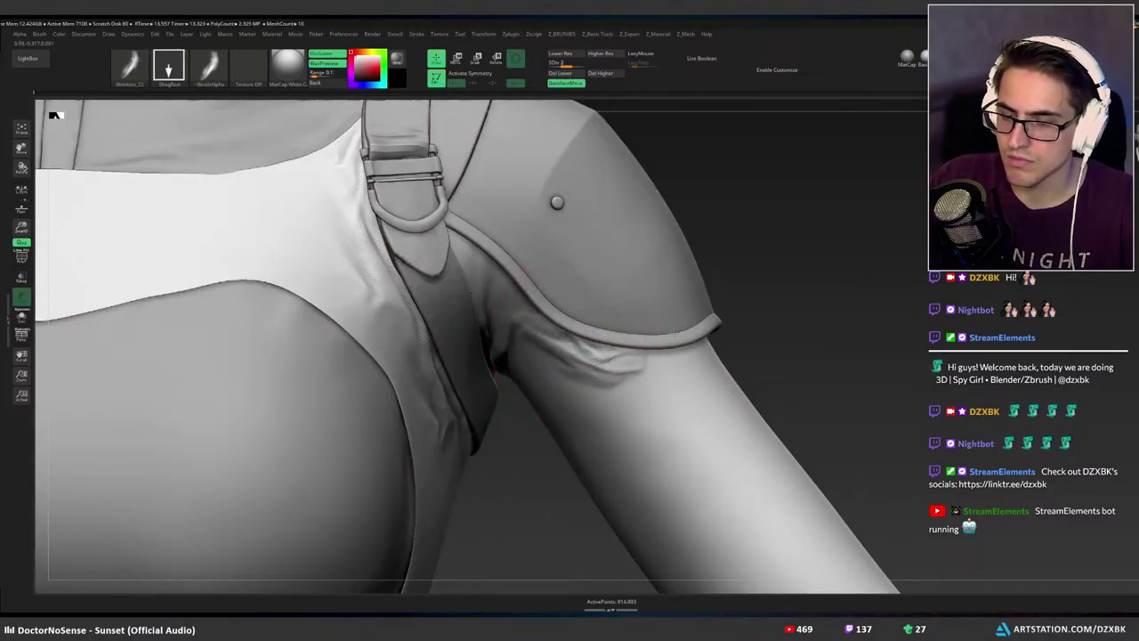
pyautogui.hotkey('ctrl', 'z')
# Stamp Wrinkles_22 folds along the shoulder pad's lower edge on the sleeve front, checking them with the surrounding parts transparent.
pyautogui.press('shift')
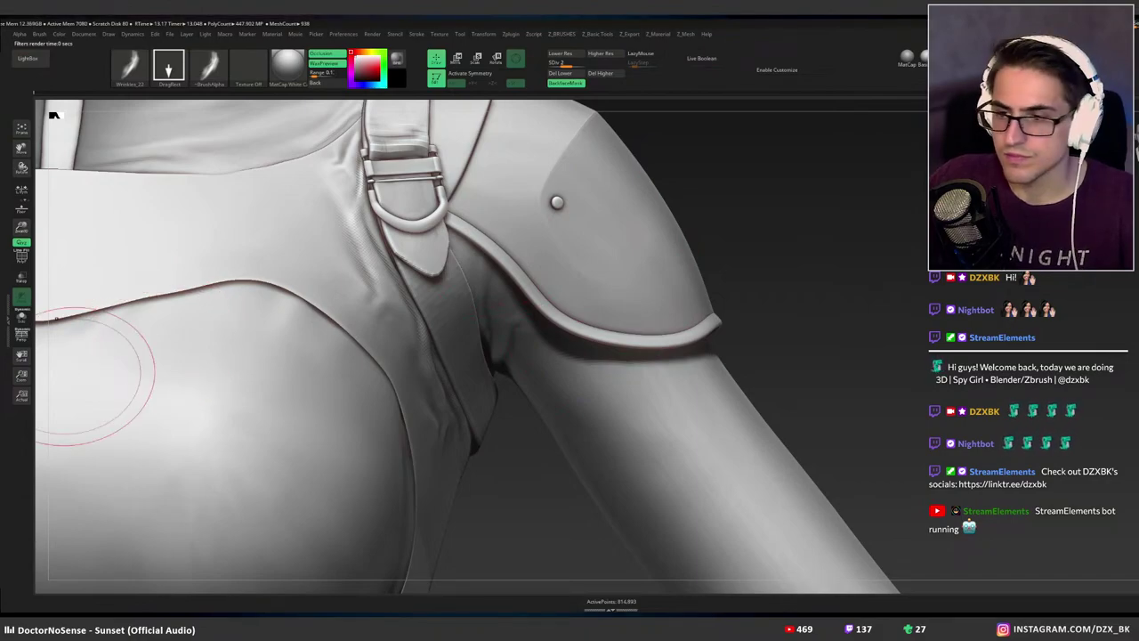
pyautogui.click(749, 341)
pyautogui.hotkey('shift', 't')
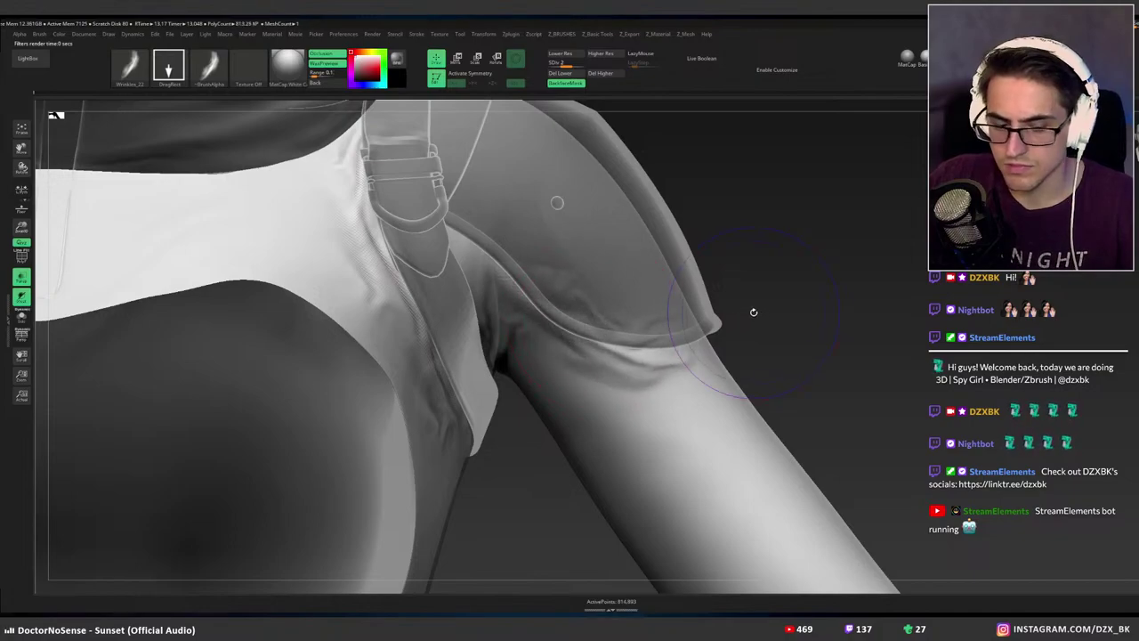
pyautogui.hotkey('shift', 't')
pyautogui.moveTo(703, 323); pyautogui.dragTo(689, 281)
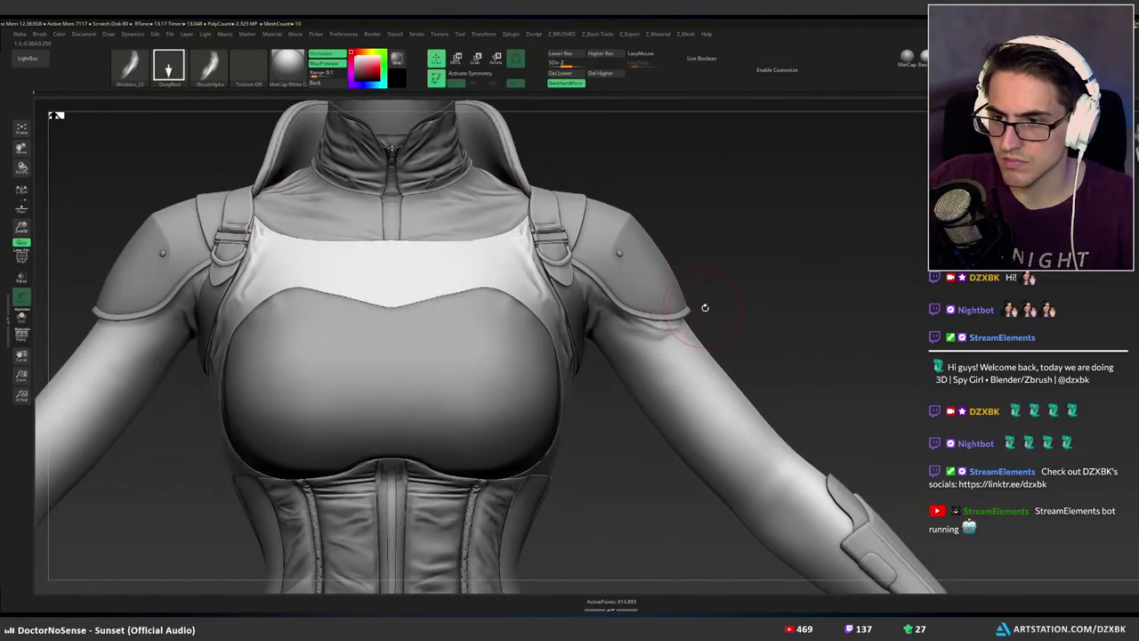
# Try Wrinkles_22 stamps on the opposite sleeve's front beneath its shoulder pad and undo them.
pyautogui.press('ctrl')
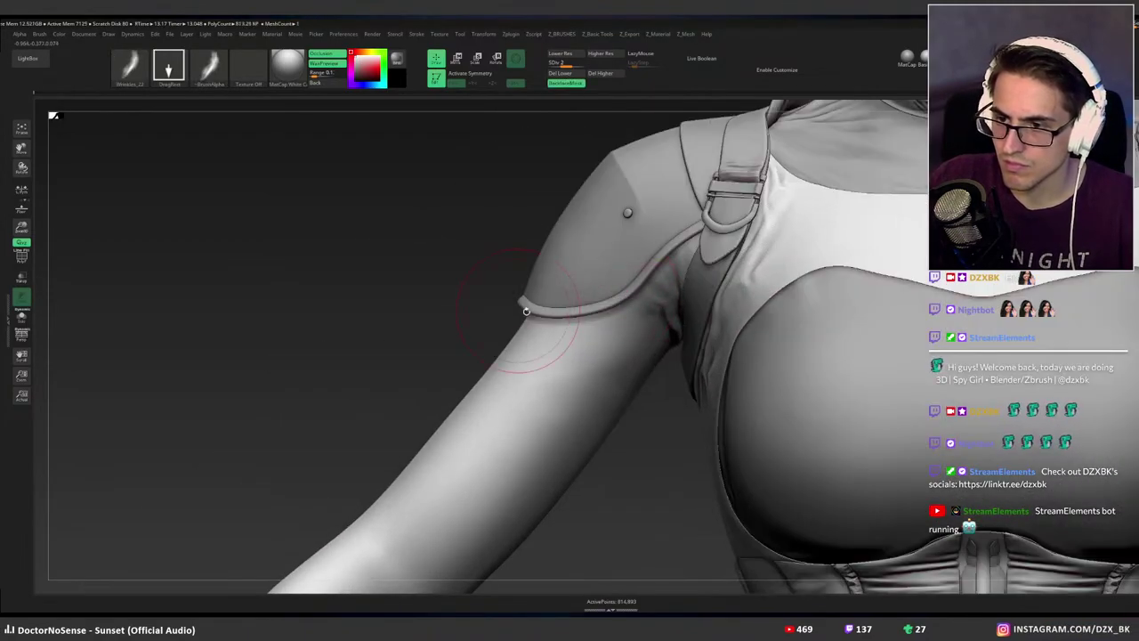
pyautogui.hotkey('ctrl', 'z')
pyautogui.moveTo(593, 329)
pyautogui.mouseDown()
pyautogui.moveTo(495, 321)
pyautogui.moveTo(534, 254)
pyautogui.moveTo(669, 228)
pyautogui.mouseUp()
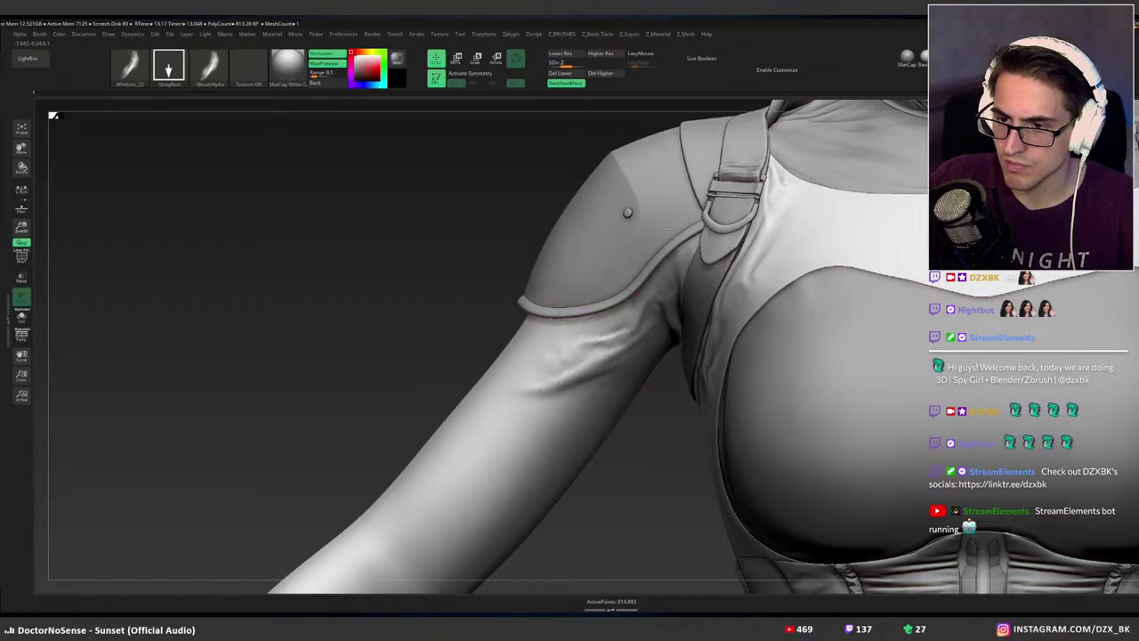
pyautogui.hotkey('ctrl', 'z')
# Place Wrinkles_22 folds just under the opposite shoulder pad's edge and check them with transparency and with the top isolated.
pyautogui.hotkey('shift', 't')
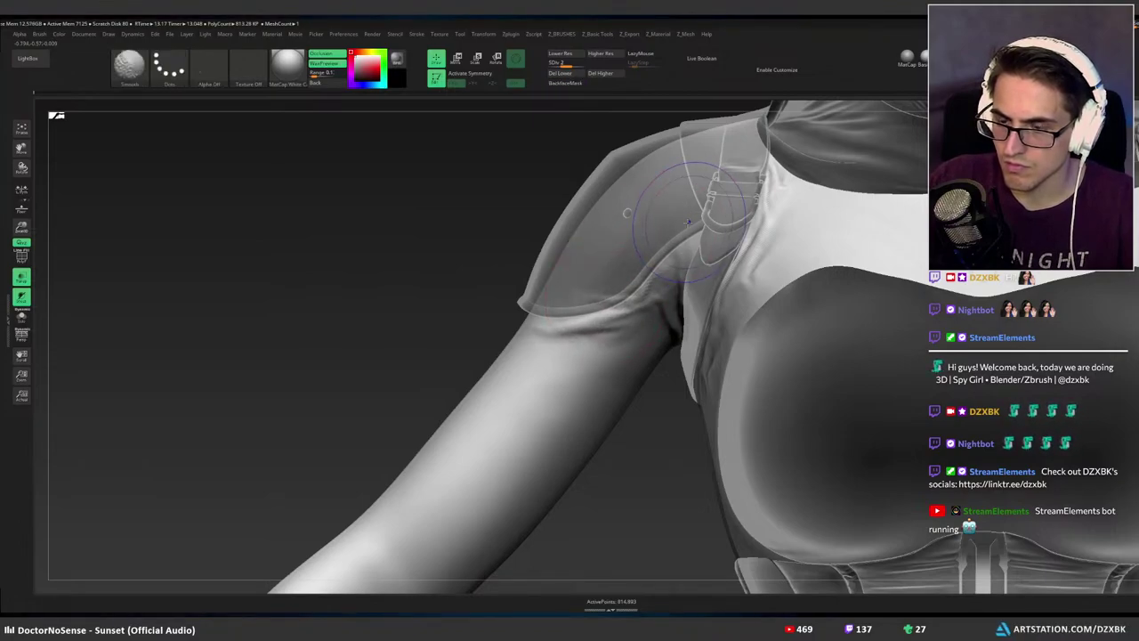
pyautogui.press('t')
pyautogui.keyDown('ctrl'); pyautogui.moveTo(647, 334); pyautogui.dragTo(600, 329, button='right'); pyautogui.keyUp('ctrl')
pyautogui.moveTo(601, 328); pyautogui.dragTo(680, 338)
pyautogui.hotkey('shift', 's')
pyautogui.keyDown('shift'); pyautogui.moveTo(681, 338); pyautogui.dragTo(682, 331, button='right'); pyautogui.keyUp('shift')
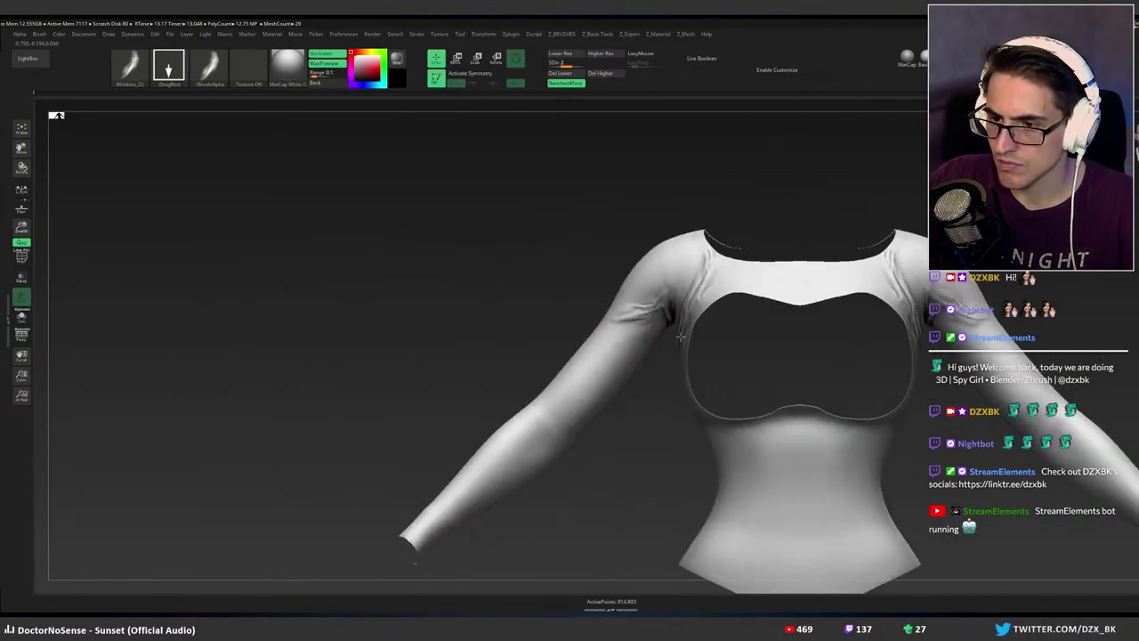
pyautogui.keyDown('alt'); pyautogui.moveTo(798, 313); pyautogui.dragTo(594, 335, button='right'); pyautogui.keyUp('alt')
pyautogui.keyDown('ctrl'); pyautogui.moveTo(754, 334); pyautogui.dragTo(787, 316, button='right'); pyautogui.keyUp('ctrl')
pyautogui.moveTo(777, 318)
pyautogui.mouseDown()
pyautogui.moveTo(792, 335)
pyautogui.moveTo(757, 337)
pyautogui.moveTo(768, 330)
pyautogui.mouseUp()
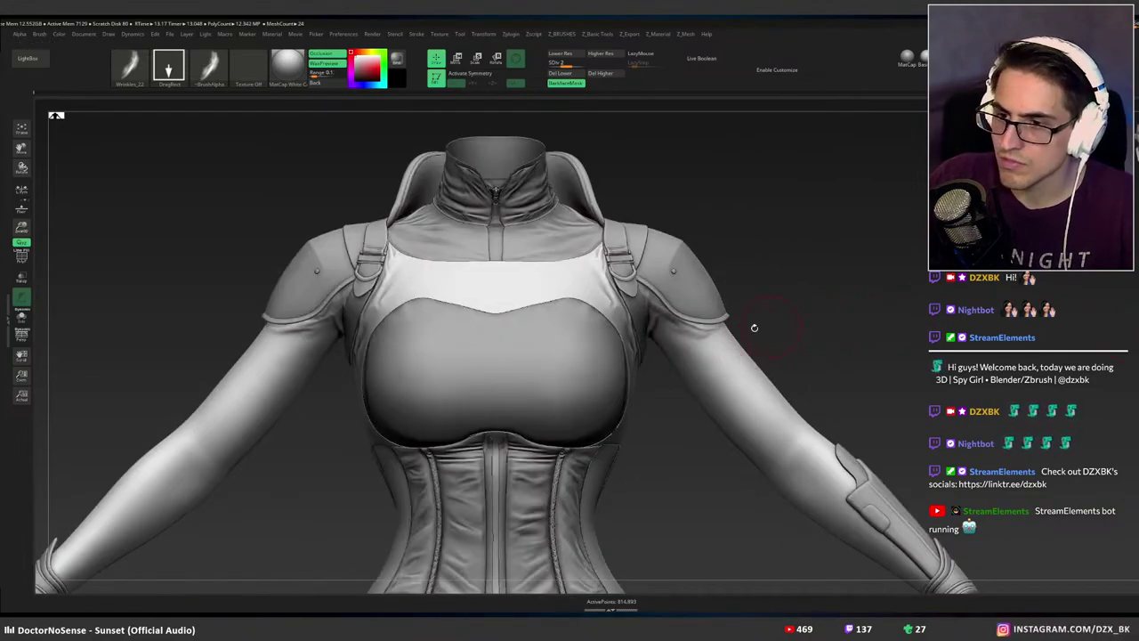
# Try a Wrinkles_22 stamp on the light chest panel beside the harness buckle and undo it.
pyautogui.keyDown('alt'); pyautogui.moveTo(600, 273); pyautogui.dragTo(660, 332, button='right'); pyautogui.keyUp('alt')
pyautogui.moveTo(658, 332); pyautogui.dragTo(658, 336)
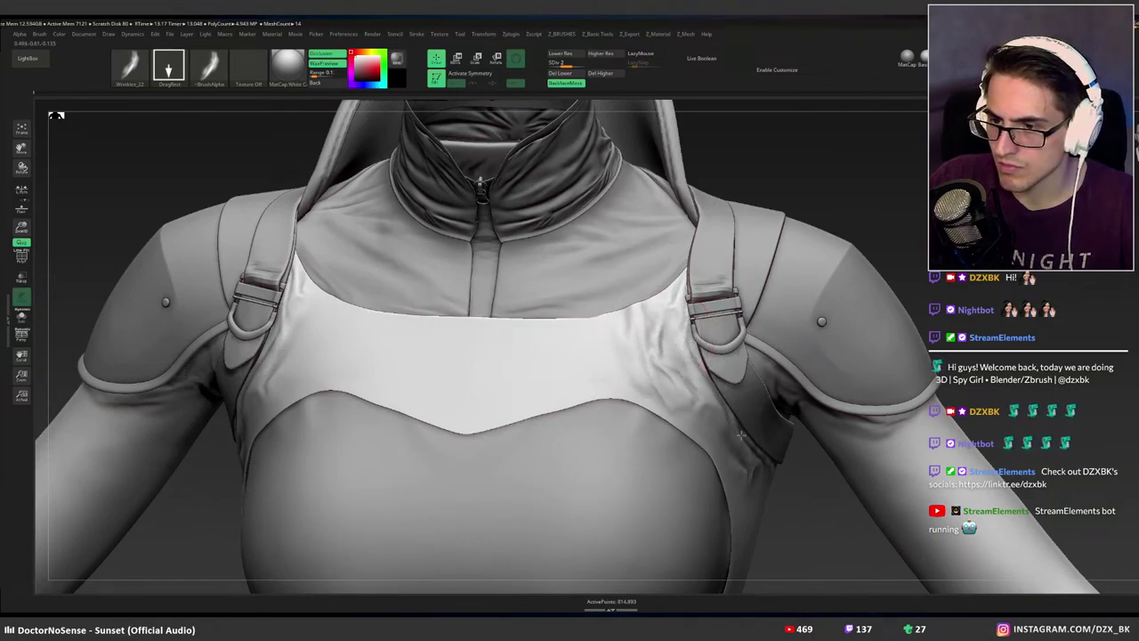
pyautogui.hotkey('ctrl', 'z')
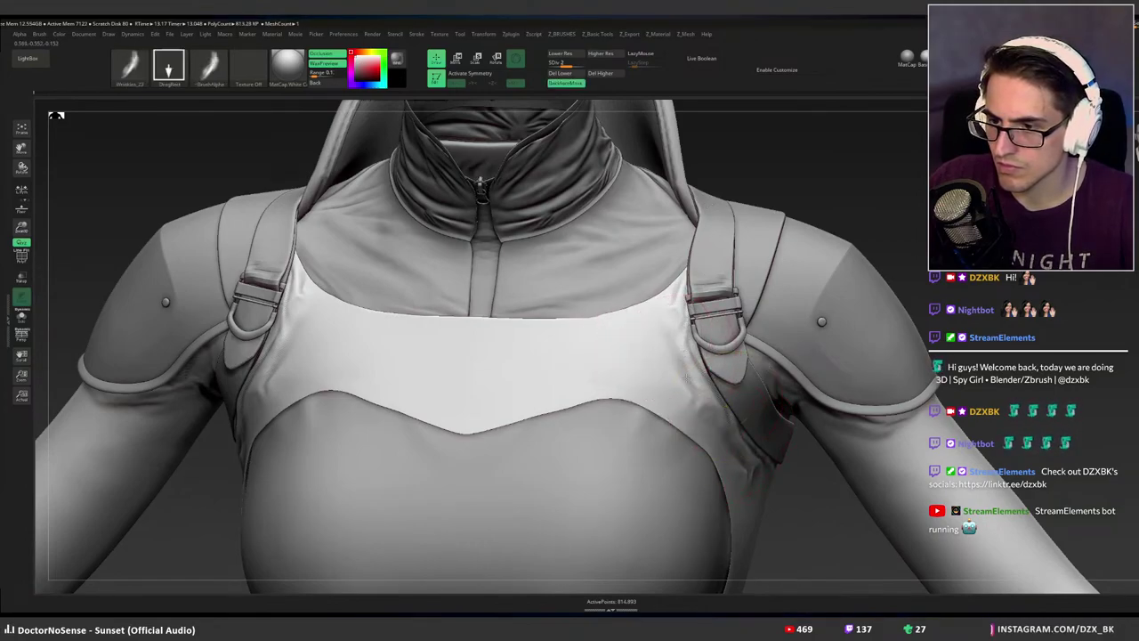
pyautogui.hotkey('ctrl', 'z')
# Turn on symmetry, try a mirrored Wrinkles_22 stamp from the chest panel across the harness strap, and undo it.
pyautogui.press('x')
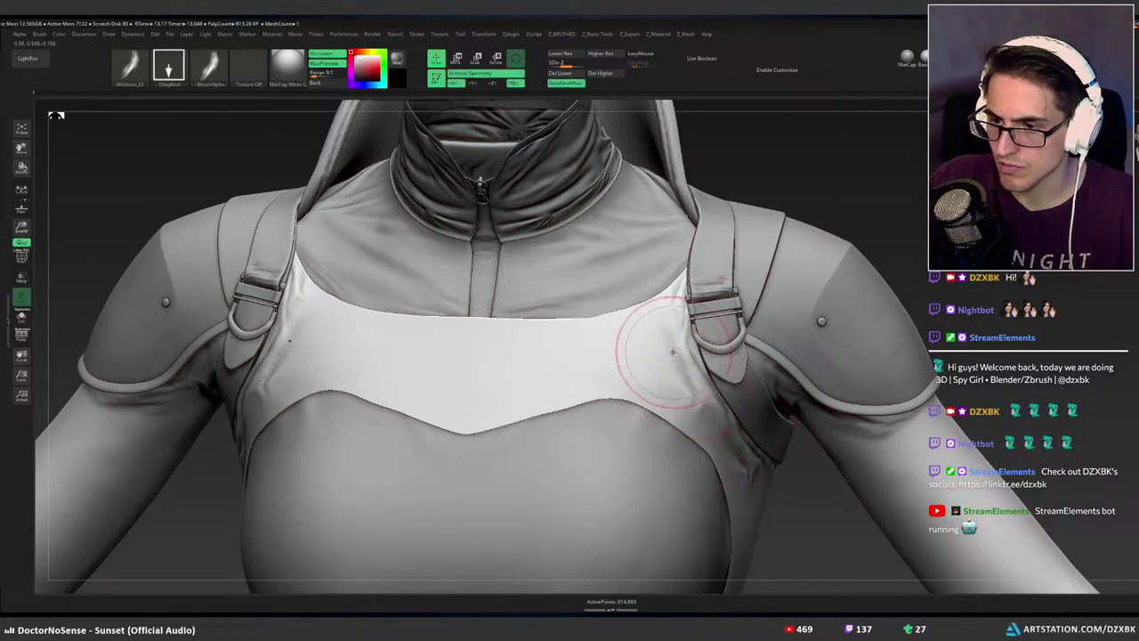
pyautogui.moveTo(669, 354)
pyautogui.mouseDown()
pyautogui.moveTo(780, 468)
pyautogui.moveTo(782, 454)
pyautogui.mouseUp()
pyautogui.moveTo(781, 454)
pyautogui.keyDown('ctrl'); pyautogui.mouseDown(button='right')
pyautogui.moveTo(790, 388)
pyautogui.moveTo(795, 399)
pyautogui.moveTo(746, 415)
pyautogui.moveTo(747, 388)
pyautogui.mouseUp(button='right'); pyautogui.keyUp('ctrl')
pyautogui.hotkey('ctrl', 'z')
# Isolate the top, stamp mirrored Wrinkles_22 folds in front of the armpits, and bring the other parts back.
pyautogui.hotkey('alt', 's')
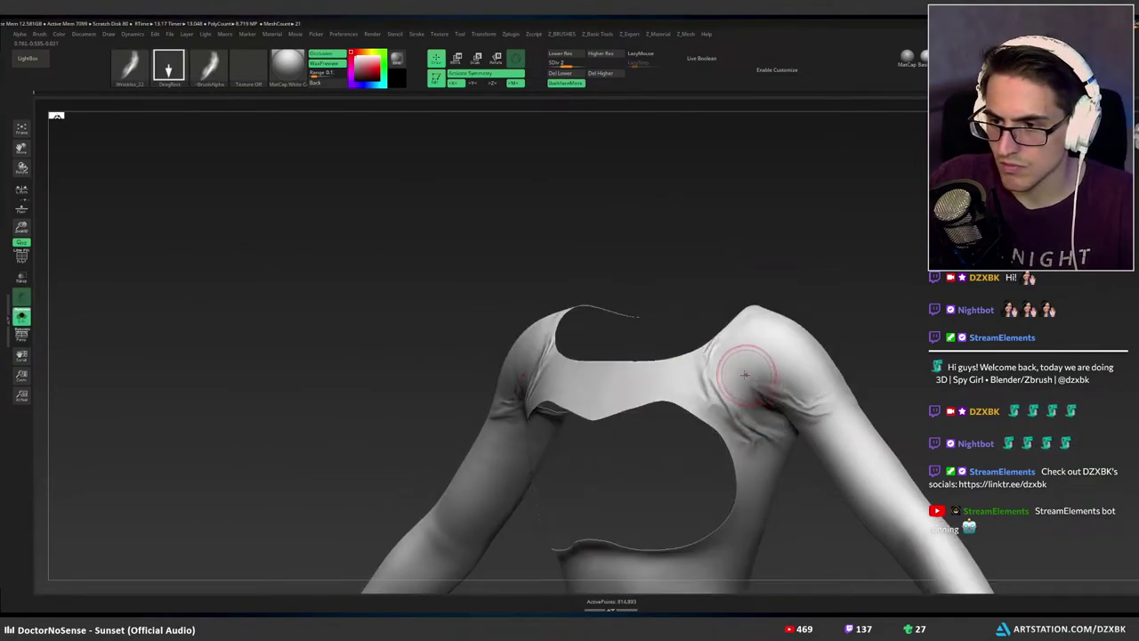
pyautogui.moveTo(763, 384); pyautogui.dragTo(802, 431)
pyautogui.hotkey('ctrl', 'z')
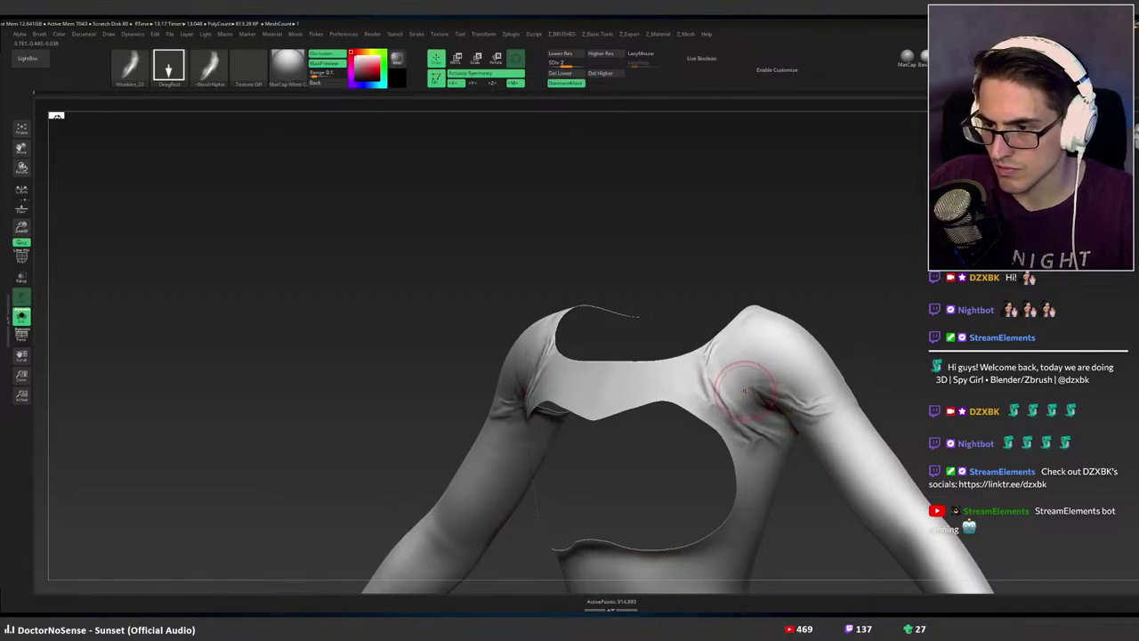
pyautogui.moveTo(755, 385); pyautogui.dragTo(817, 433)
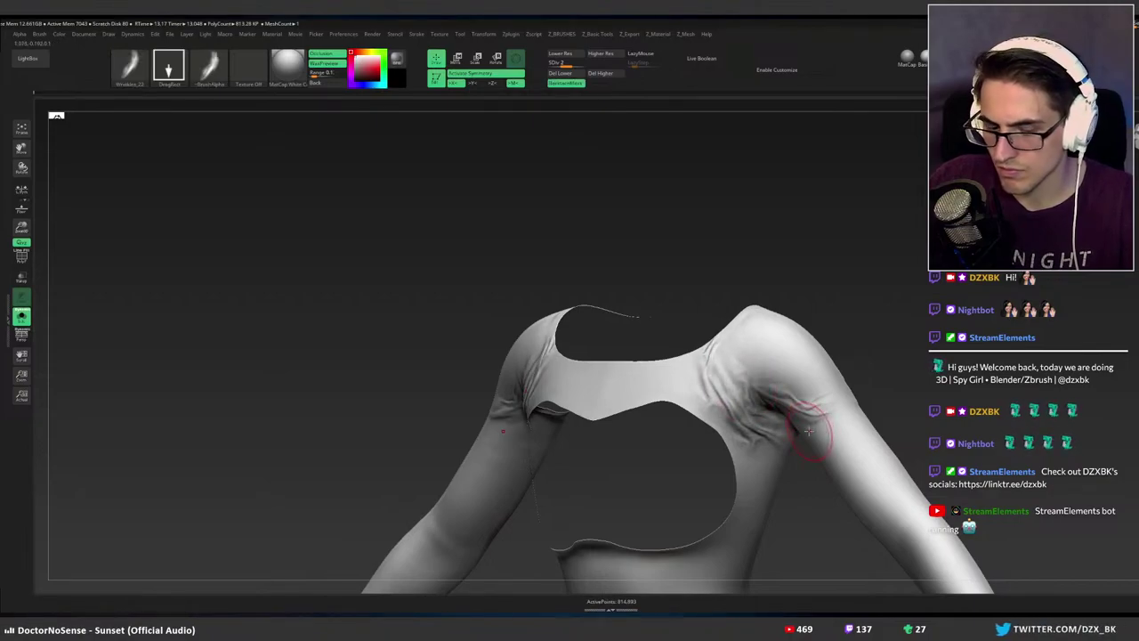
pyautogui.moveTo(808, 430)
pyautogui.mouseDown(button='right')
pyautogui.moveTo(808, 379)
pyautogui.moveTo(864, 364)
pyautogui.moveTo(806, 366)
pyautogui.moveTo(917, 357)
pyautogui.mouseUp(button='right')
pyautogui.hotkey('alt', 's')
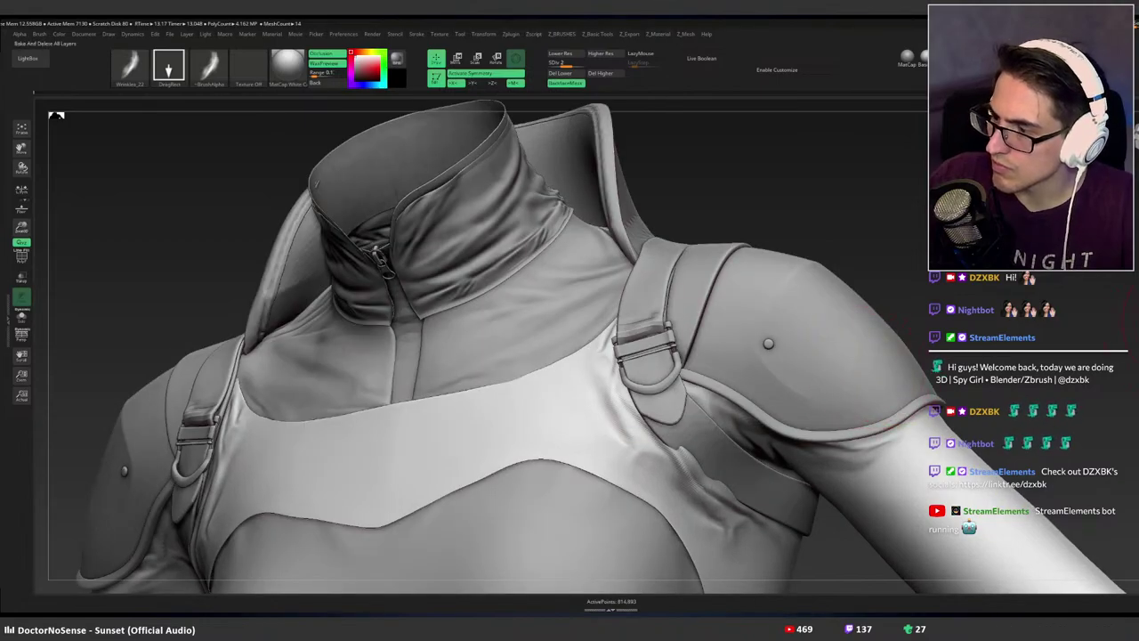
# Adjust the chest-side folds along the harness straps near the armpits with the Move brush.
pyautogui.press('b')
pyautogui.press('m')
pyautogui.press('v')
pyautogui.moveTo(769, 340); pyautogui.dragTo(819, 348, button='right')
pyautogui.moveTo(709, 480); pyautogui.dragTo(697, 457)
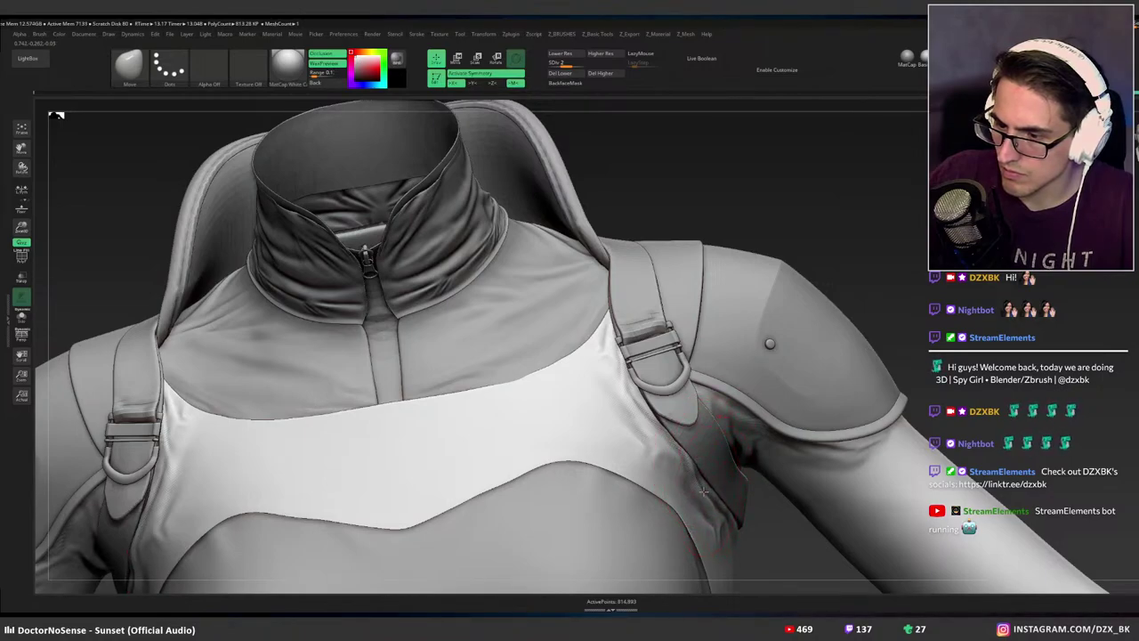
pyautogui.keyDown('shift'); pyautogui.moveTo(774, 442); pyautogui.dragTo(763, 387, button='right'); pyautogui.keyUp('shift')
# Examine the top's new wrinkles from several angles, alternating between the isolated top and the full outfit.
pyautogui.hotkey('alt', 's')
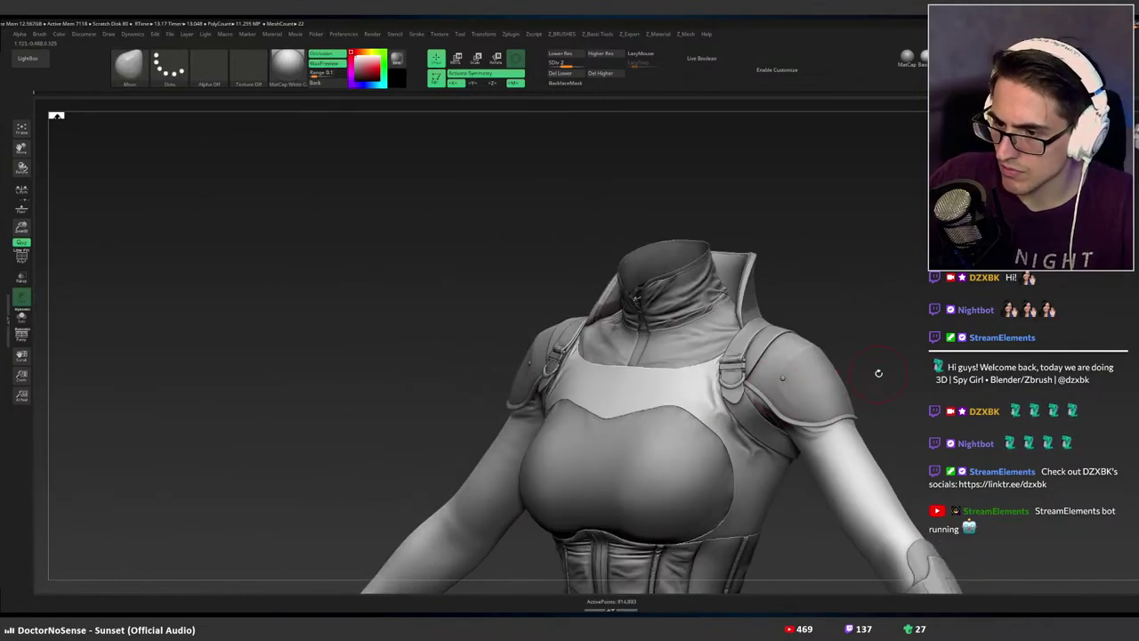
pyautogui.press('f')
pyautogui.hotkey('alt', 's')
pyautogui.hotkey('alt', 's')
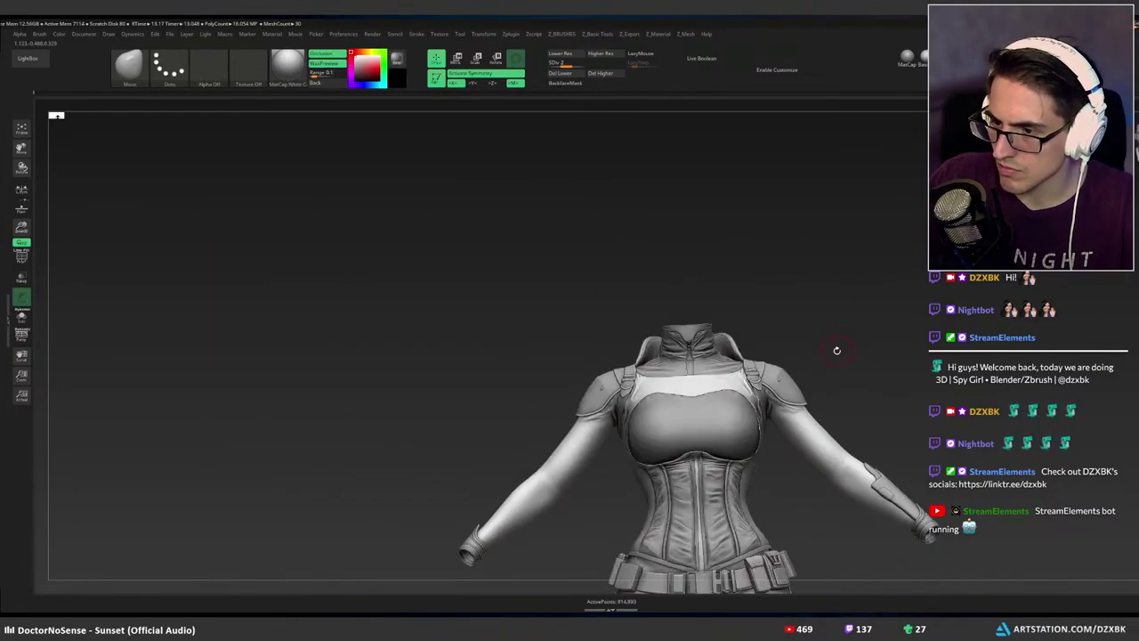
pyautogui.hotkey('alt', 's')
pyautogui.hotkey('alt', 's')
pyautogui.hotkey('alt', 's')
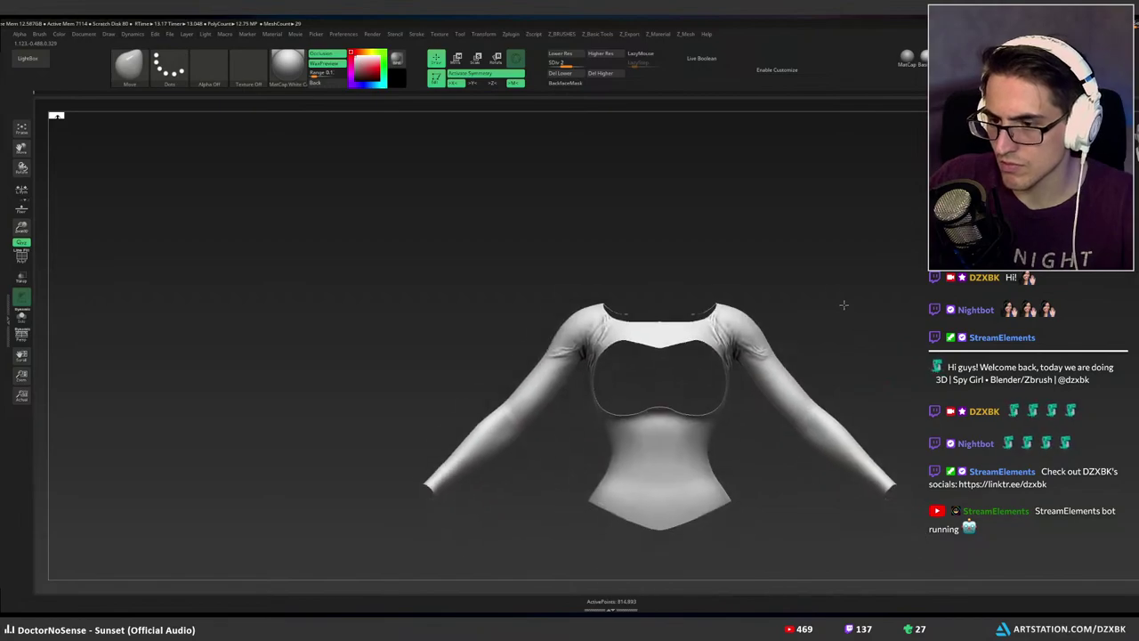
pyautogui.hotkey('alt', 's')
pyautogui.moveTo(826, 299); pyautogui.dragTo(811, 306)
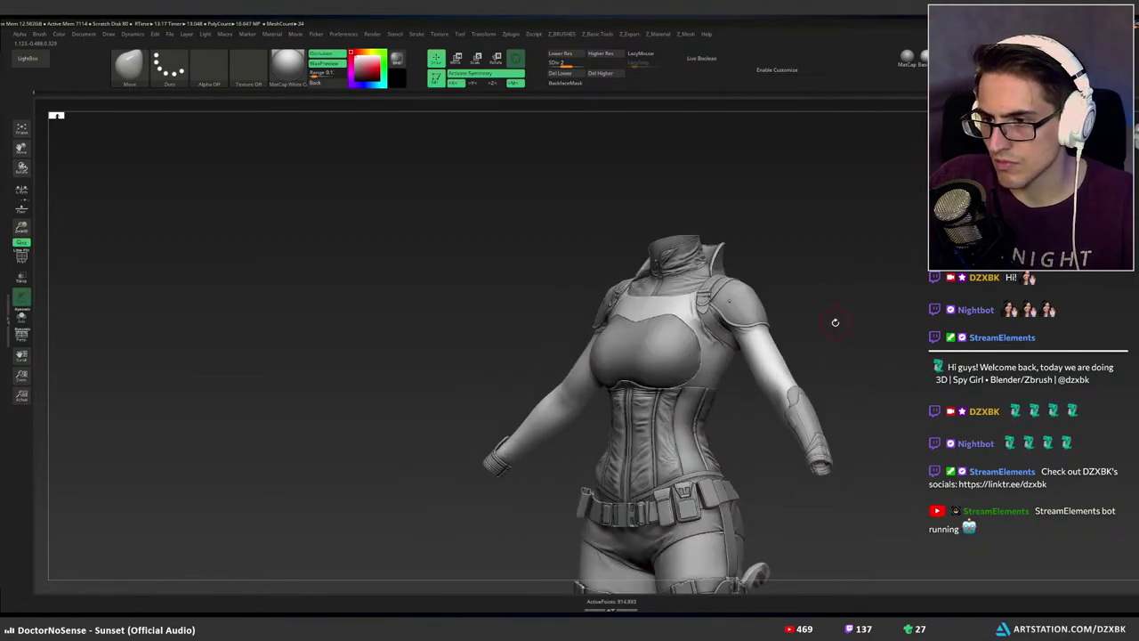
pyautogui.moveTo(835, 323)
pyautogui.mouseDown(button='right')
pyautogui.moveTo(814, 325)
pyautogui.moveTo(839, 308)
pyautogui.moveTo(819, 311)
pyautogui.mouseUp(button='right')
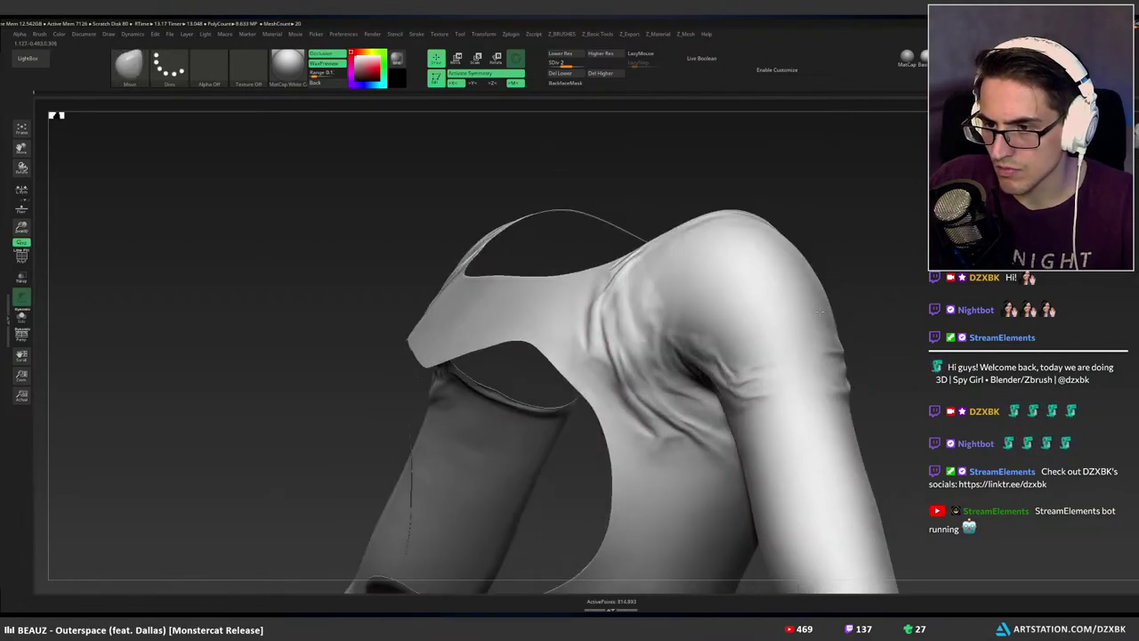
pyautogui.hotkey('alt', 's')
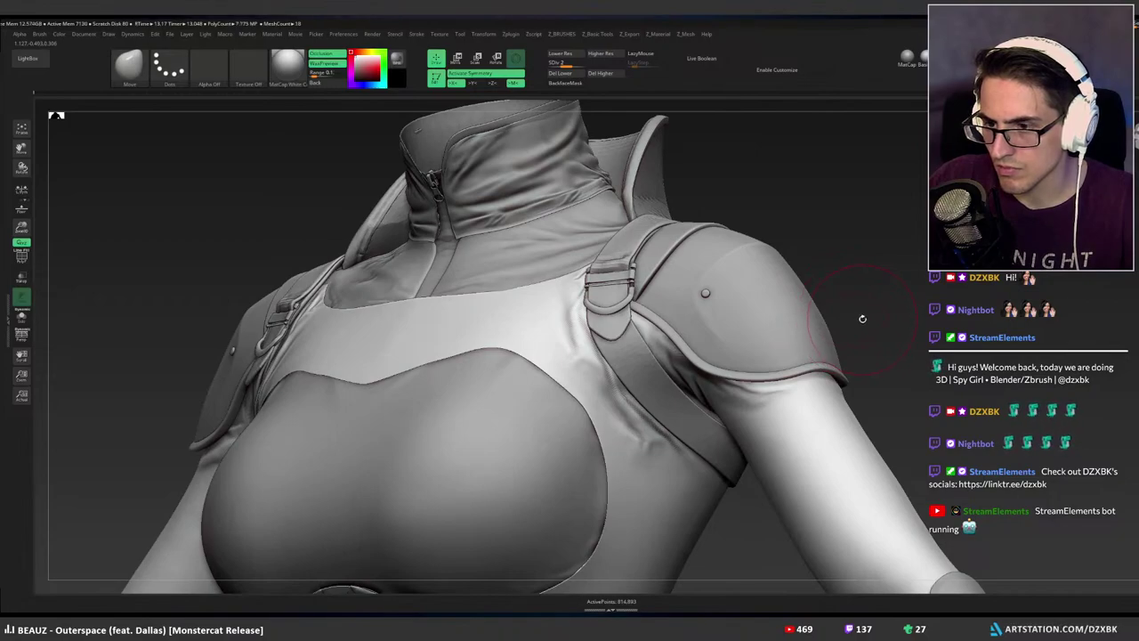
pyautogui.hotkey('alt', 's')
pyautogui.hotkey('alt', 's')
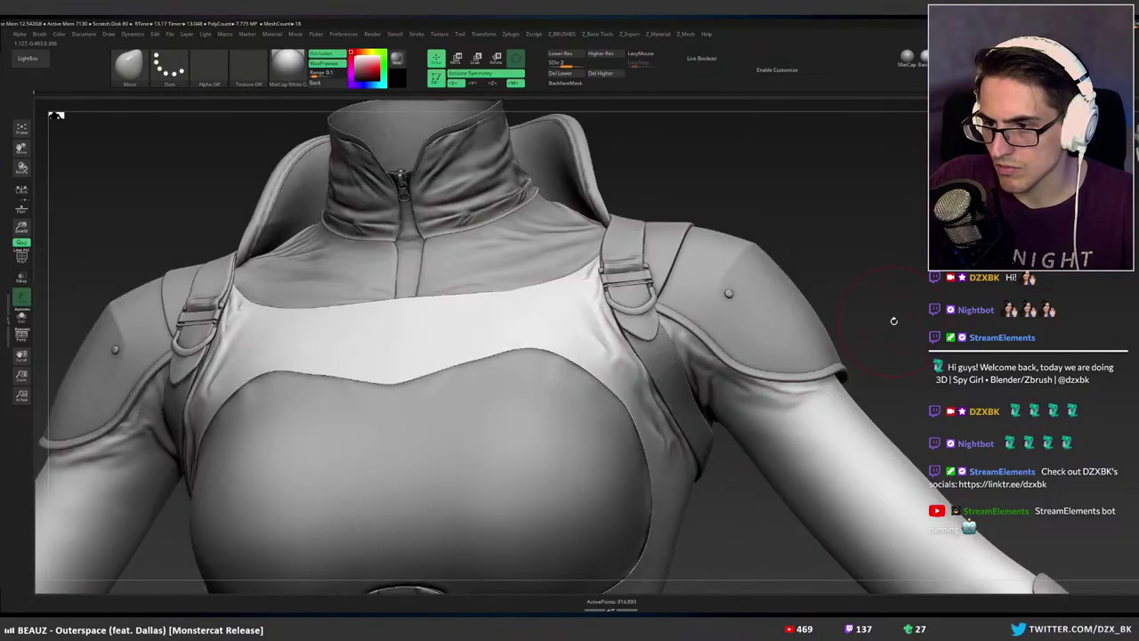
pyautogui.hotkey('alt', 's')
pyautogui.scroll(-3, 776, 289)
pyautogui.moveTo(806, 307); pyautogui.dragTo(874, 387, button='right')
pyautogui.hotkey('alt', 's')
pyautogui.hotkey('alt', 's')
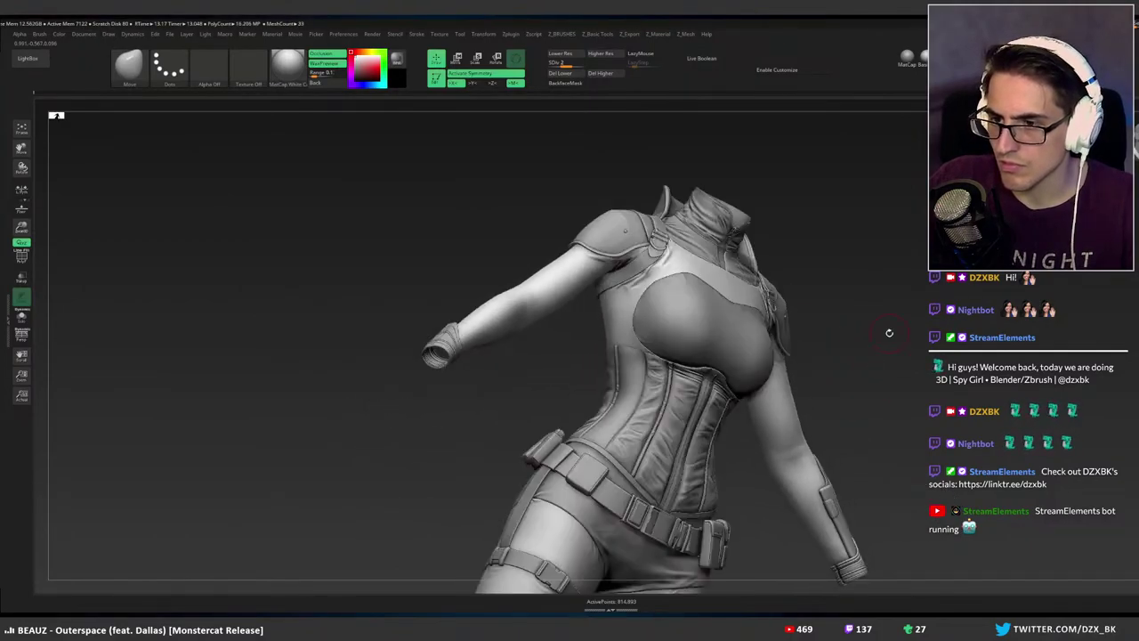
pyautogui.hotkey('alt', 's')
pyautogui.moveTo(890, 333); pyautogui.dragTo(878, 314)
pyautogui.hotkey('alt', 's')
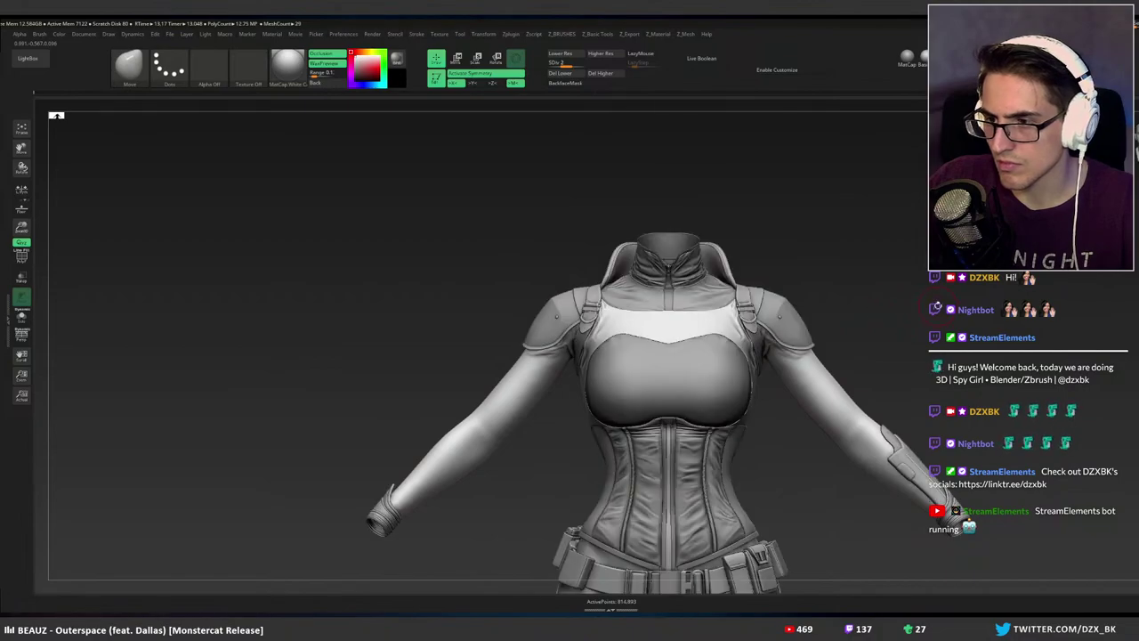
pyautogui.hotkey('alt', 's')
pyautogui.moveTo(964, 301); pyautogui.dragTo(874, 279)
pyautogui.hotkey('alt', 's')
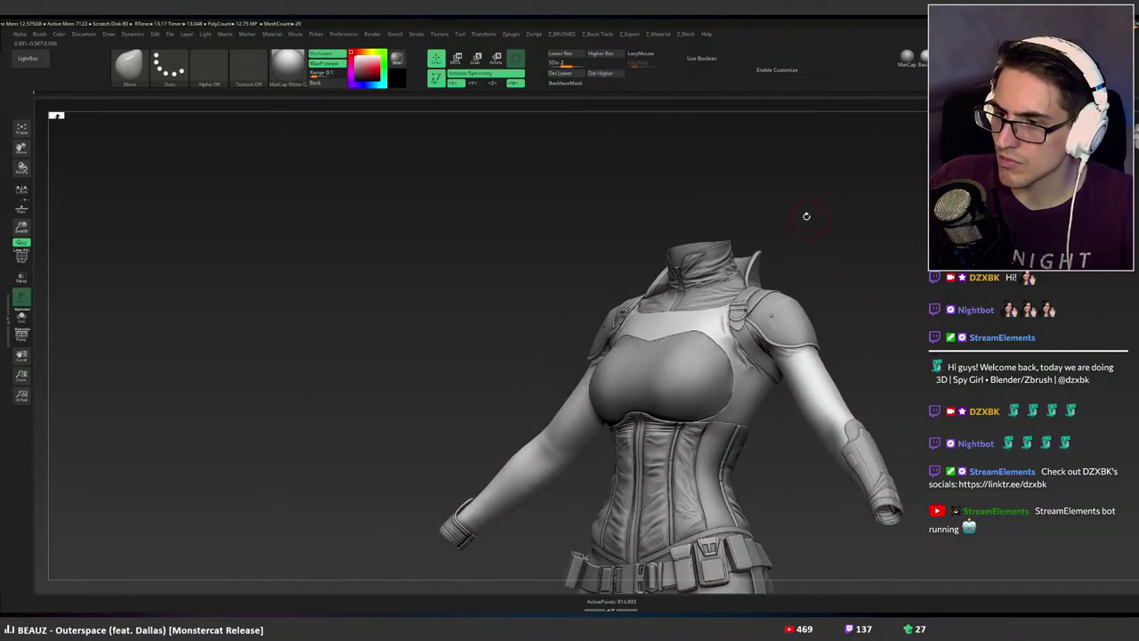
# Render a best-quality preview of the outfit and inspect the new wrinkles across the chest and harness straps.
pyautogui.click(401, 65)
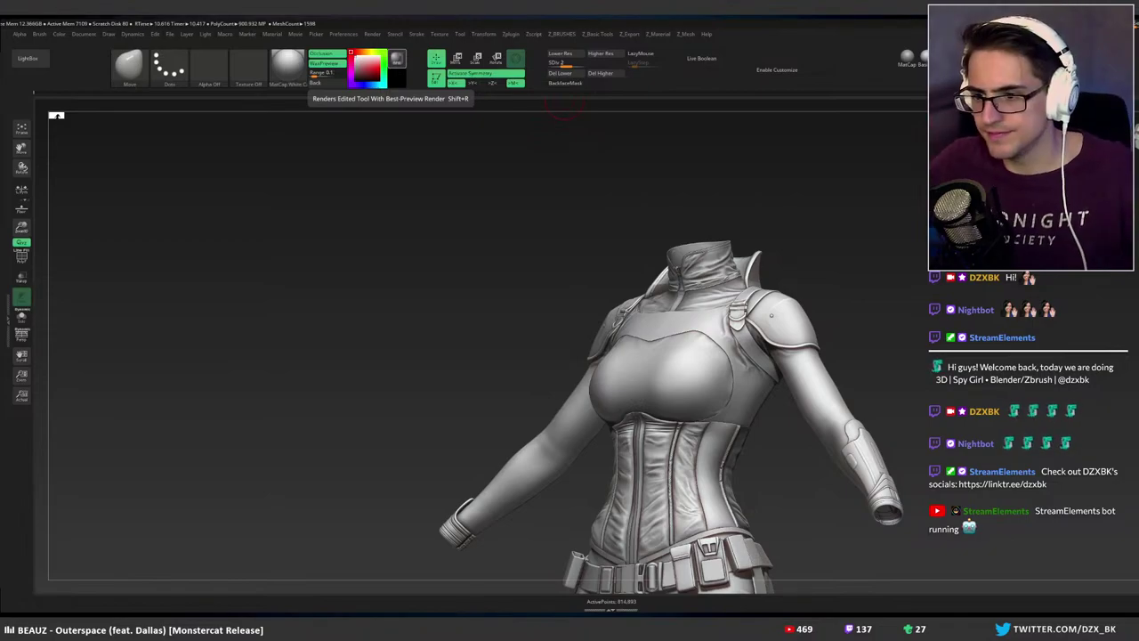
pyautogui.moveTo(785, 314); pyautogui.dragTo(848, 319)
pyautogui.keyDown('ctrl'); pyautogui.moveTo(848, 319); pyautogui.dragTo(830, 314, button='right'); pyautogui.keyUp('ctrl')
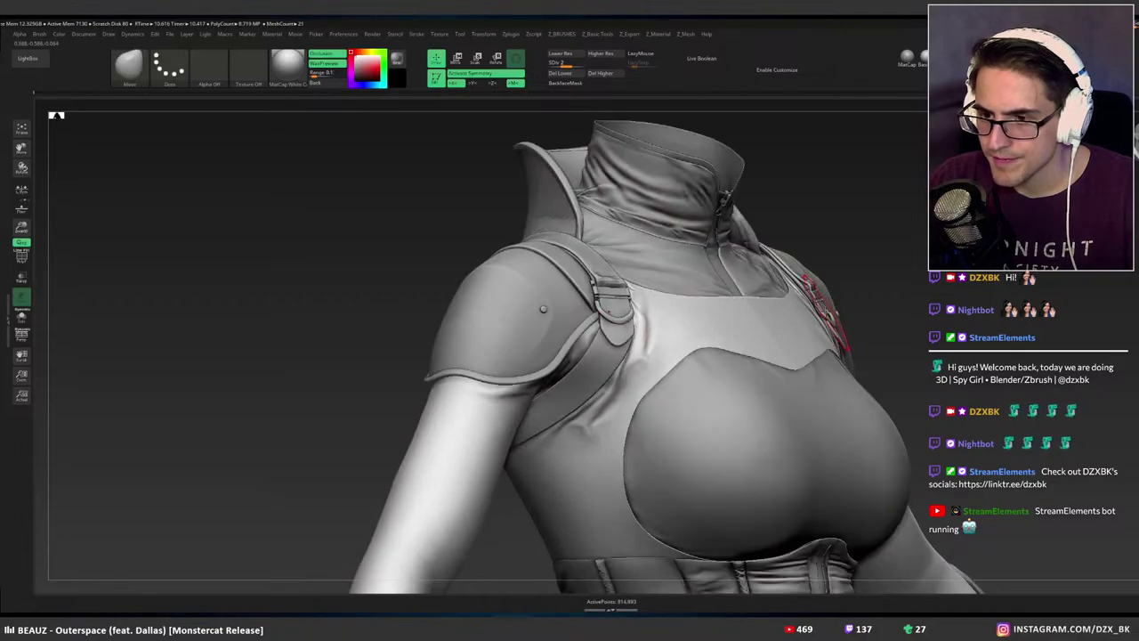
pyautogui.moveTo(750, 319); pyautogui.dragTo(722, 323, button='right')
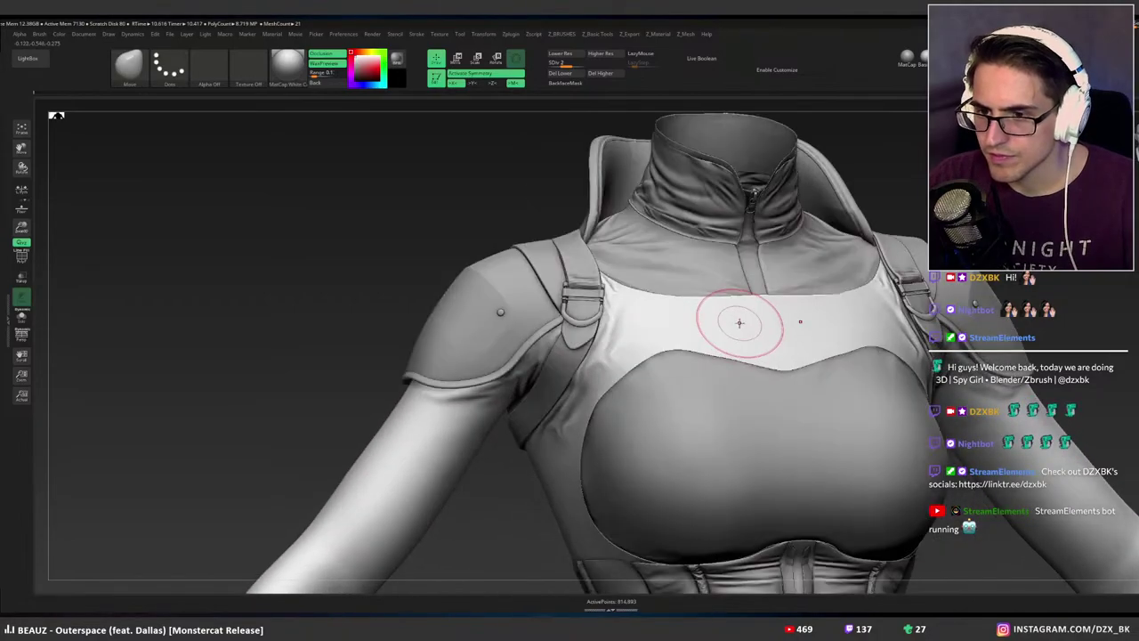
pyautogui.moveTo(798, 319)
pyautogui.keyDown('ctrl'); pyautogui.mouseDown(button='right')
pyautogui.moveTo(775, 308)
pyautogui.moveTo(833, 308)
pyautogui.mouseUp(button='right'); pyautogui.keyUp('ctrl')
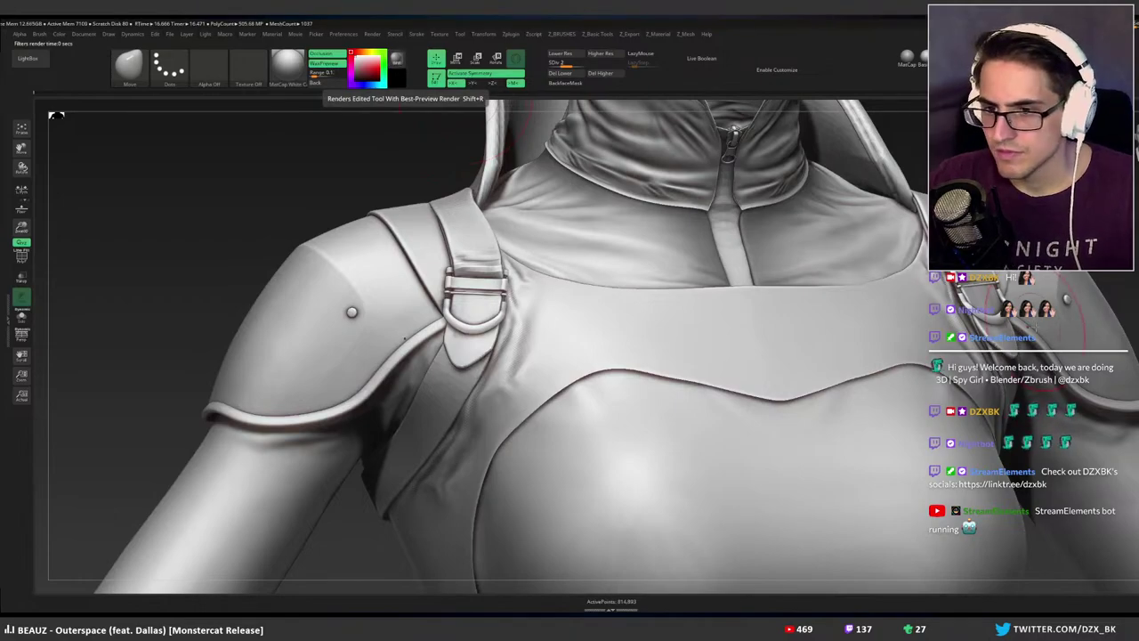
# Render a close-up preview of the harness buckle and shoulder pad area and review the folds beside them.
pyautogui.moveTo(801, 294); pyautogui.dragTo(534, 313, button='right')
pyautogui.moveTo(908, 324); pyautogui.dragTo(654, 291, button='right')
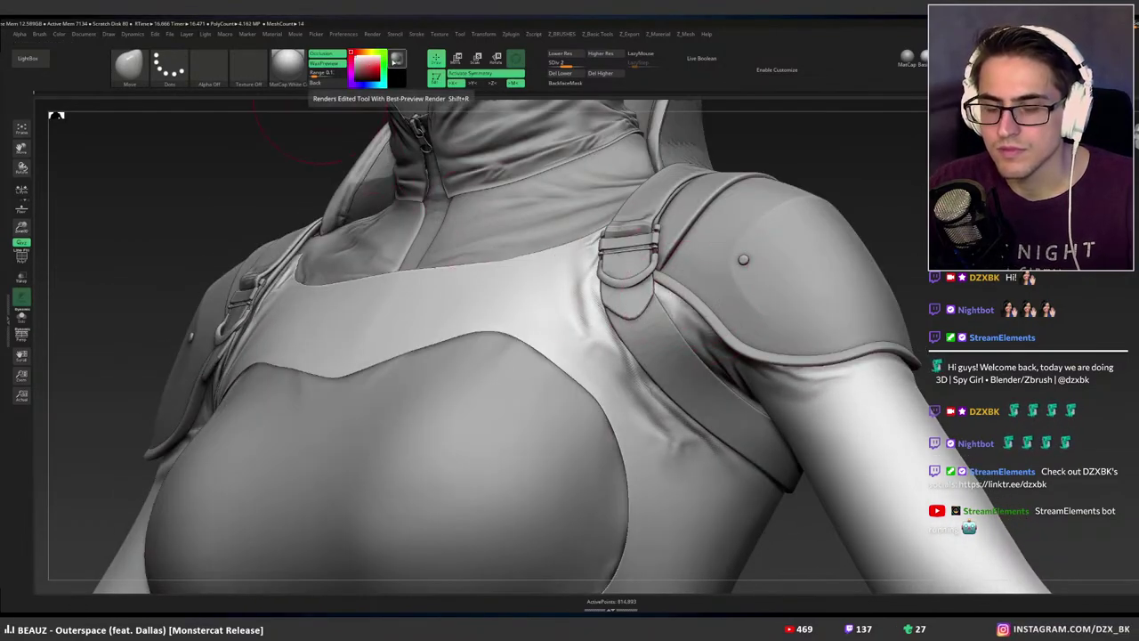
pyautogui.hotkey('alt', 's')
pyautogui.hotkey('ctrl', 'shift', 's')
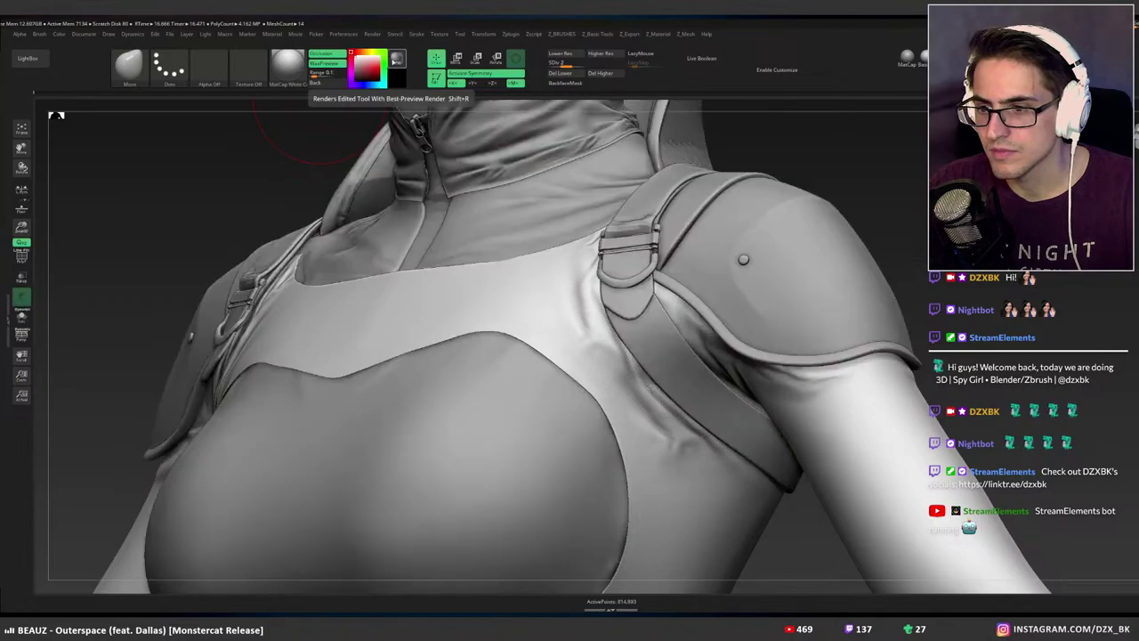
pyautogui.click(397, 61)
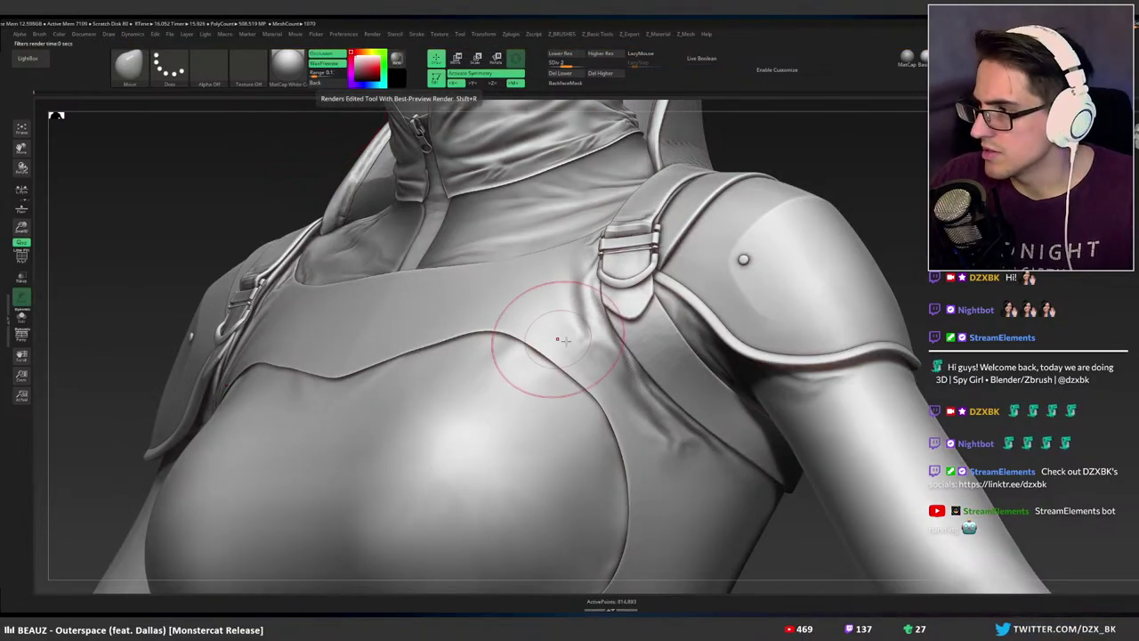
pyautogui.moveTo(590, 347)
pyautogui.keyDown('shift'); pyautogui.mouseDown(button='right')
pyautogui.moveTo(618, 381)
pyautogui.moveTo(646, 386)
pyautogui.moveTo(570, 345)
pyautogui.mouseUp(button='right'); pyautogui.keyUp('shift')
pyautogui.moveTo(610, 378); pyautogui.dragTo(585, 371, button='right')
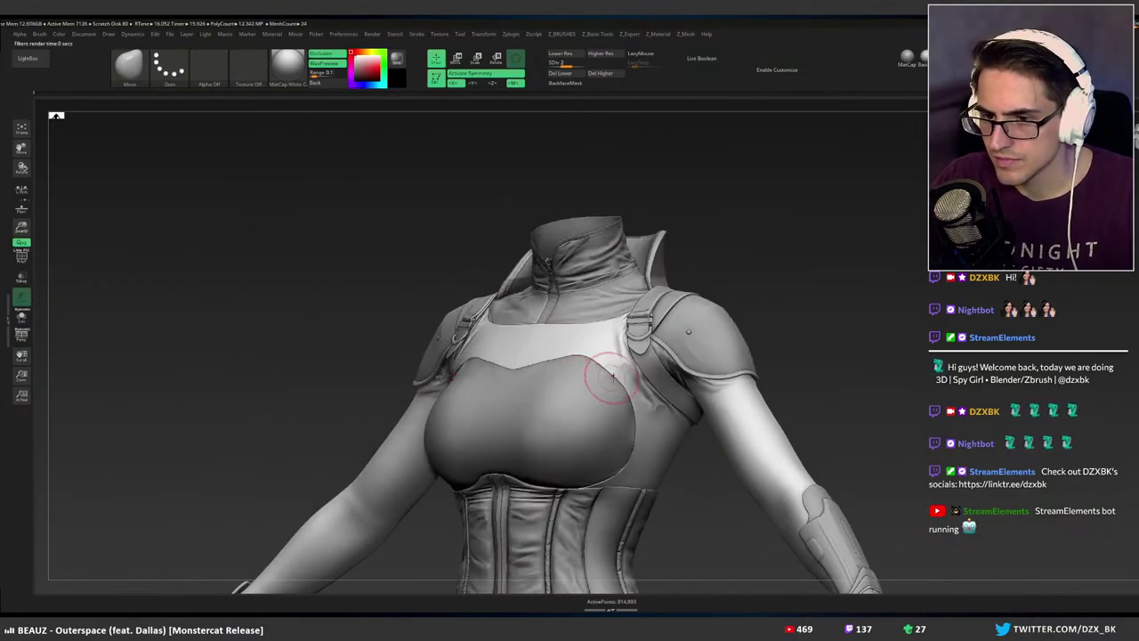
# Subdivide the top to level 3, check it from the front and side, and return to level 2.
pyautogui.press('ctrl')
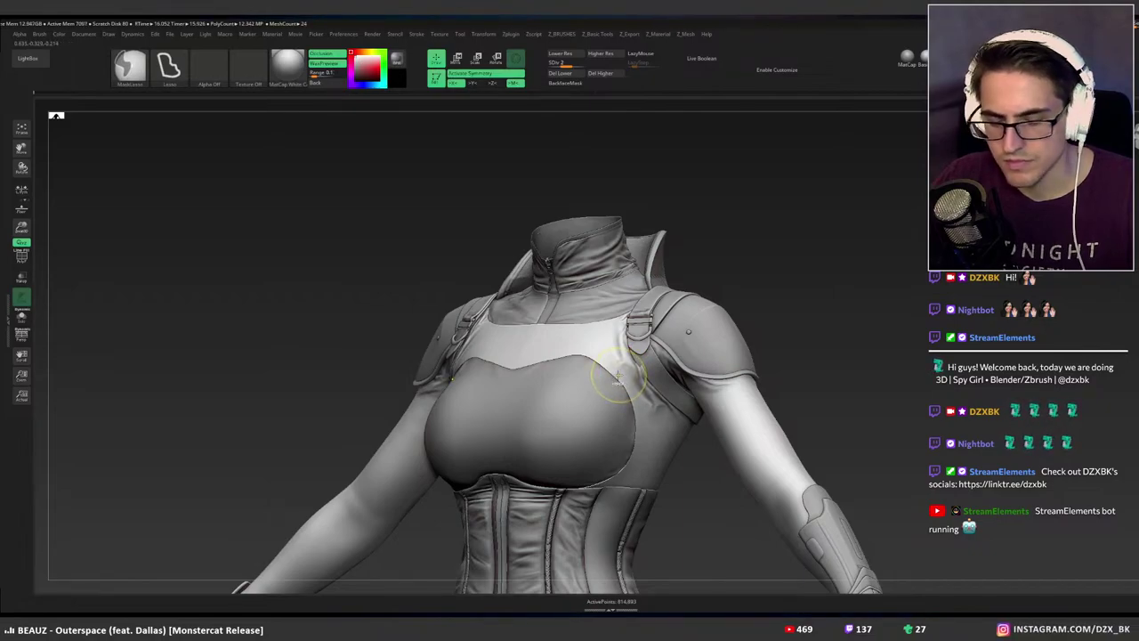
pyautogui.hotkey('ctrl', 'shift')
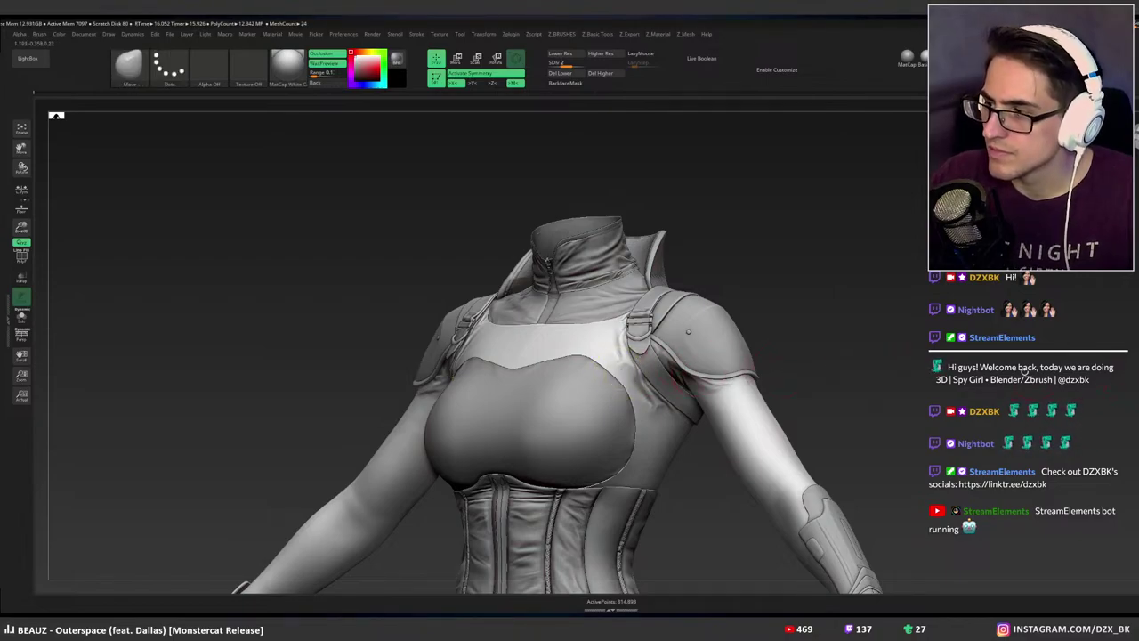
pyautogui.keyDown('alt'); pyautogui.moveTo(678, 367); pyautogui.dragTo(730, 330, button='right'); pyautogui.keyUp('alt')
pyautogui.moveTo(854, 334); pyautogui.dragTo(1053, 347, button='right')
pyautogui.hotkey('ctrl', 'd')
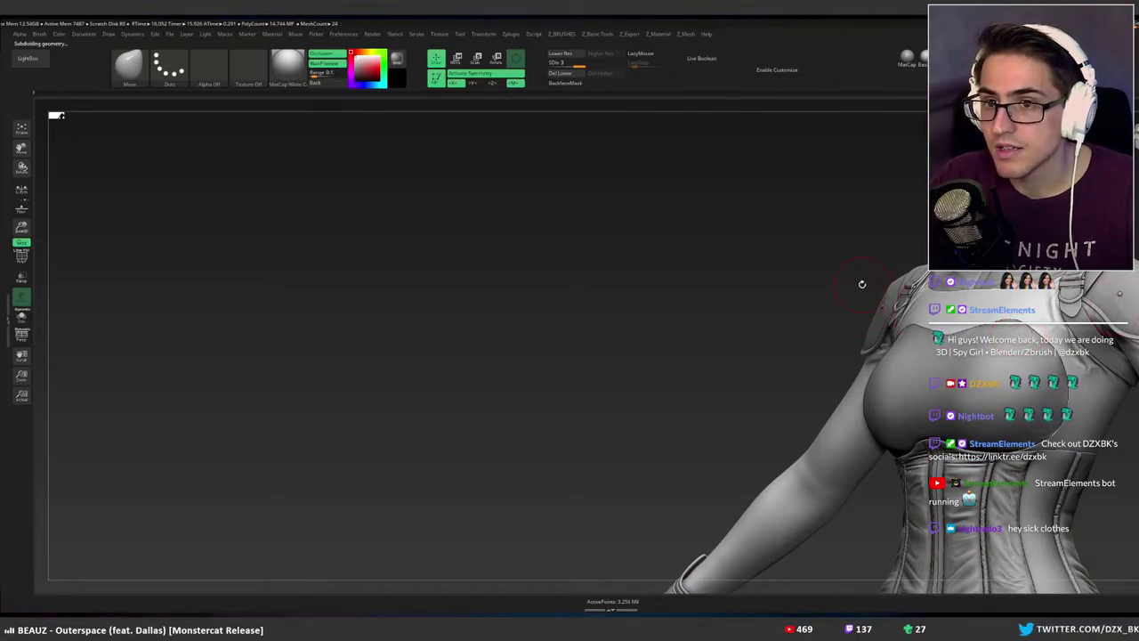
pyautogui.moveTo(859, 284); pyautogui.dragTo(592, 278)
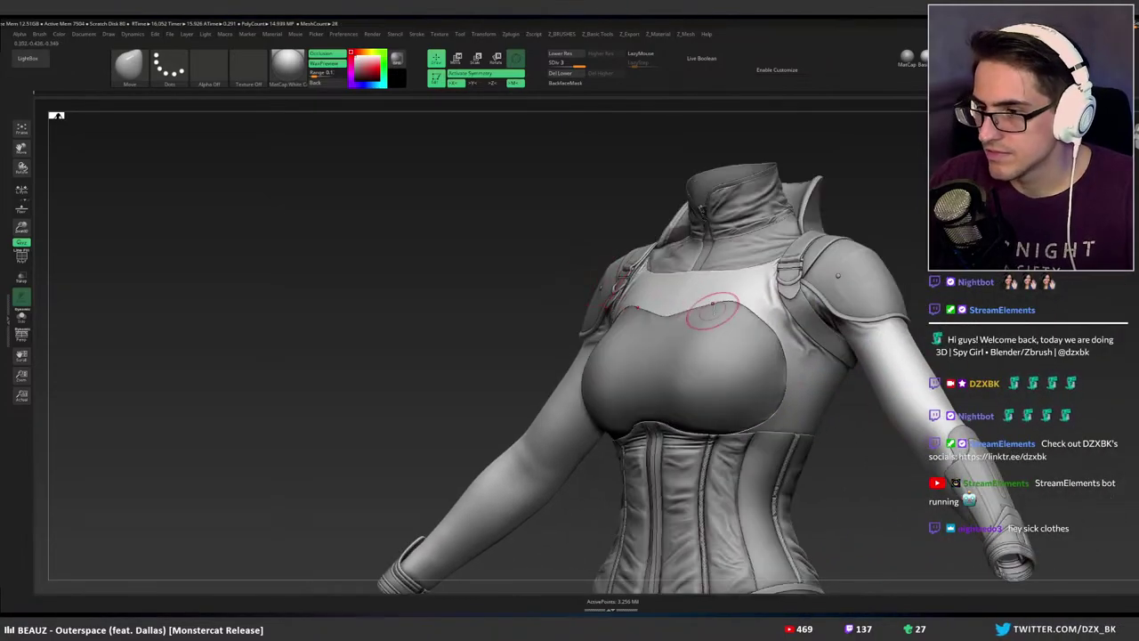
pyautogui.moveTo(715, 312); pyautogui.dragTo(749, 331, button='right')
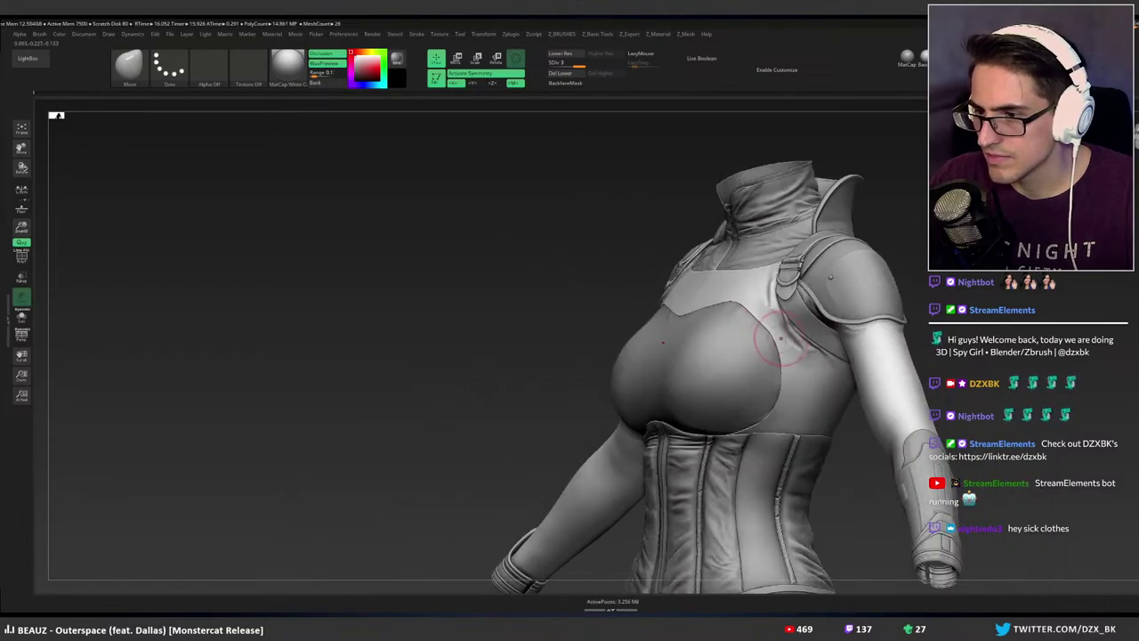
pyautogui.hotkey('shift', 'd')
# Face the front of the outfit and load the Wrinkles_31 stamp brush from the brush library.
pyautogui.keyDown('ctrl'); pyautogui.moveTo(871, 322); pyautogui.dragTo(683, 319, button='right'); pyautogui.keyUp('ctrl')
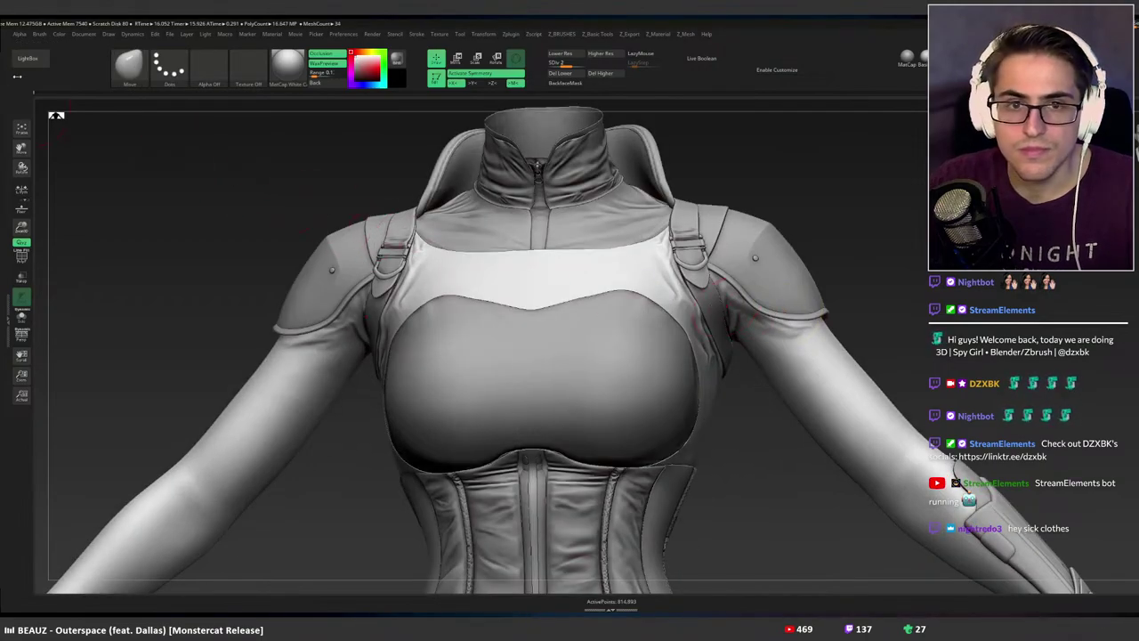
pyautogui.click(27, 58)
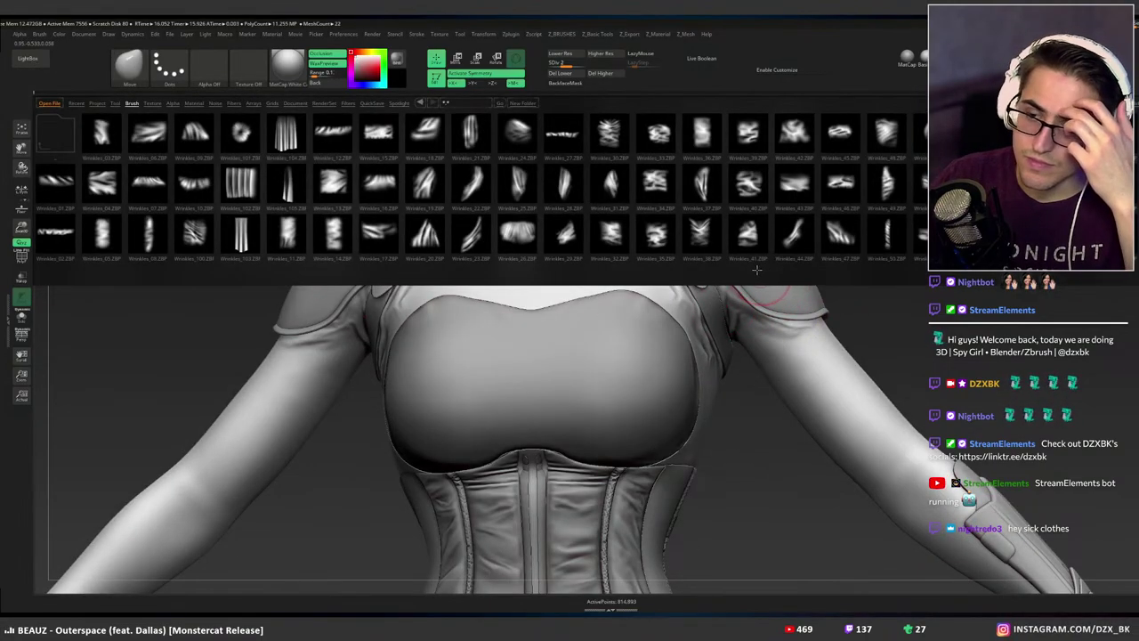
pyautogui.doubleClick(608, 184)
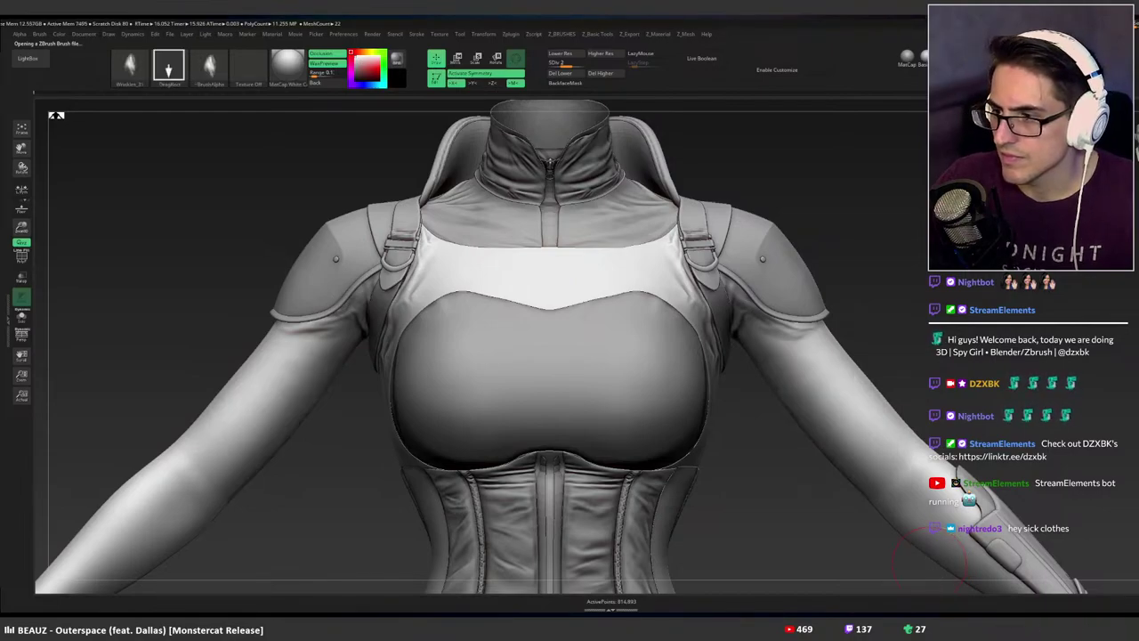
# Switch to the Blender scene containing the earlier outfit with wrinkled sleeves and look closely at its sleeve.
pyautogui.hotkey('alt', 'Tab')
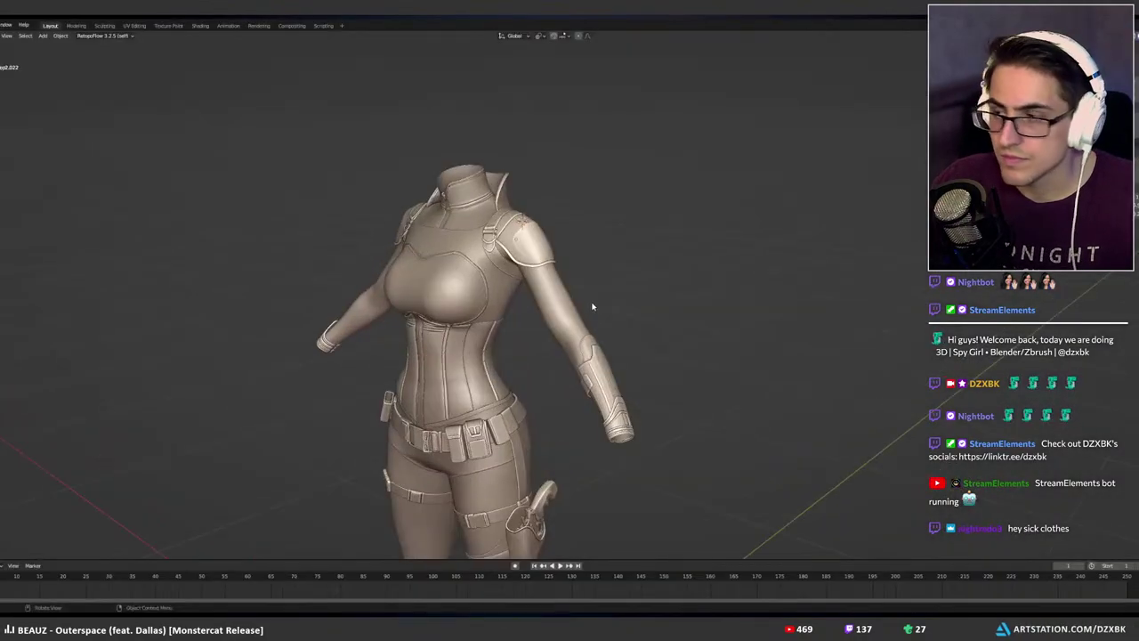
pyautogui.moveTo(600, 311); pyautogui.dragTo(598, 310, button='middle')
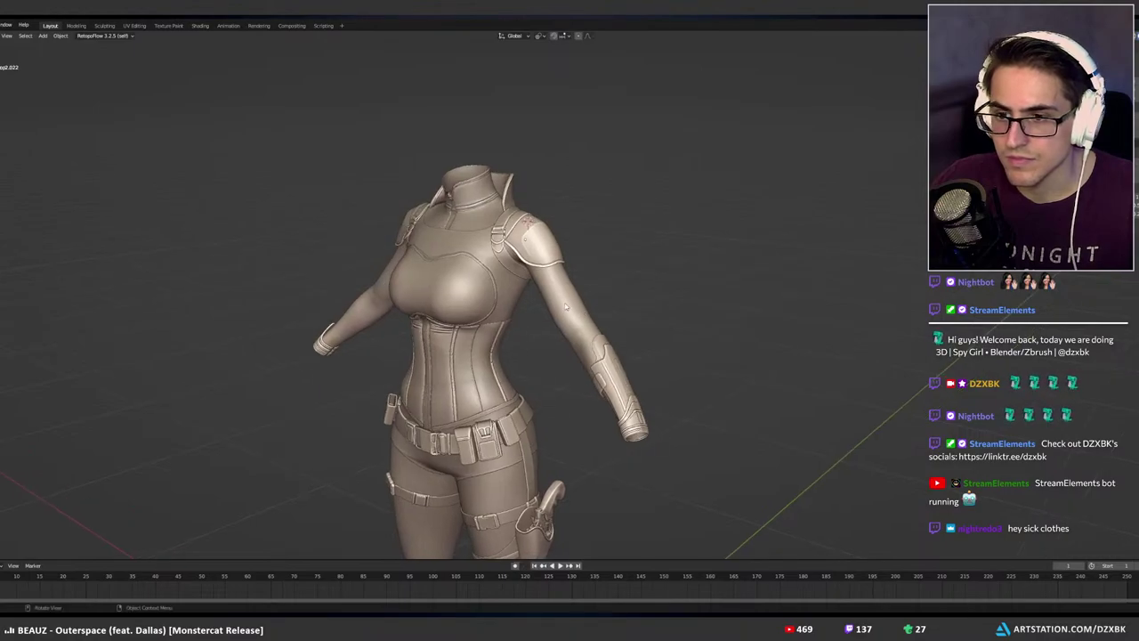
pyautogui.hotkey('alt', 'Tab')
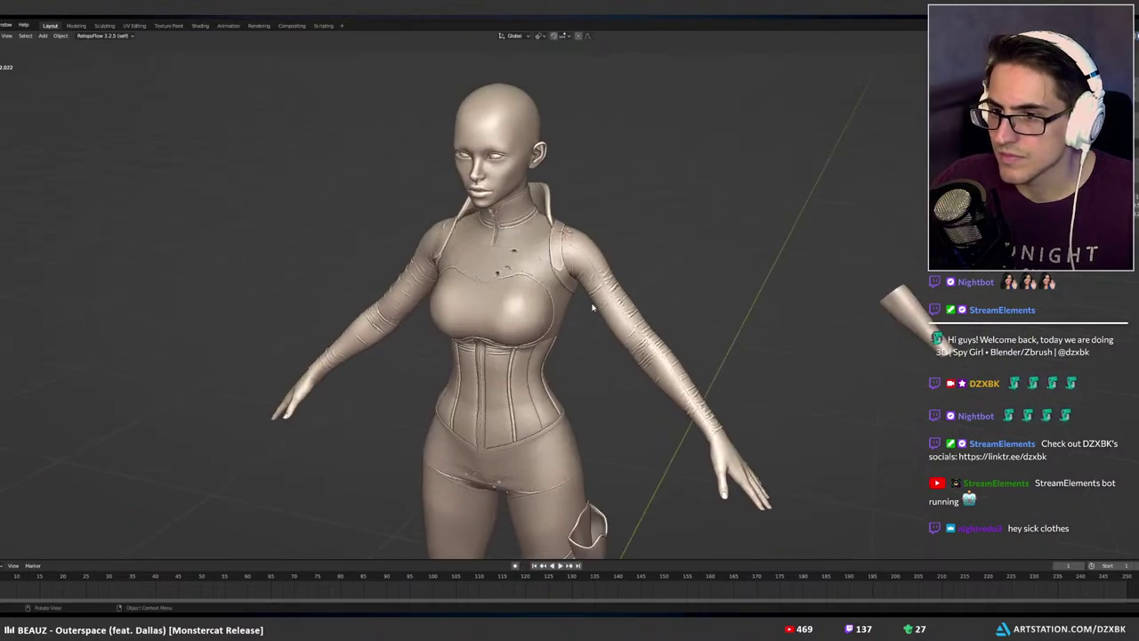
pyautogui.scroll(5, 592, 307)
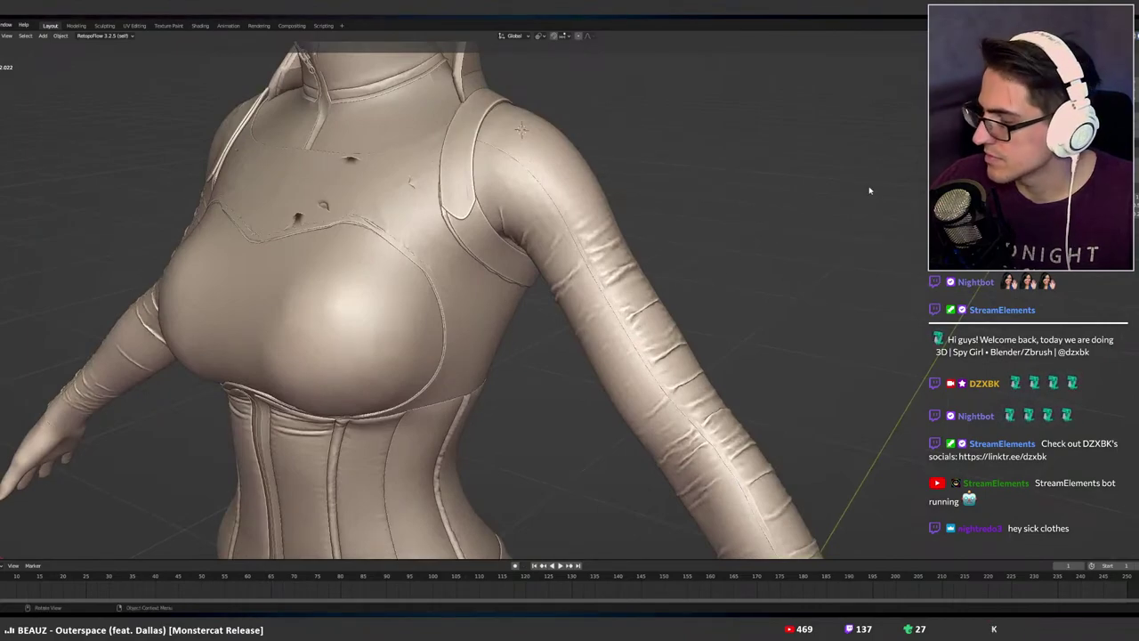
# Isolate the body mesh in the earlier outfit scene, hide it, and bring the remaining clothing parts back.
pyautogui.click(653, 317)
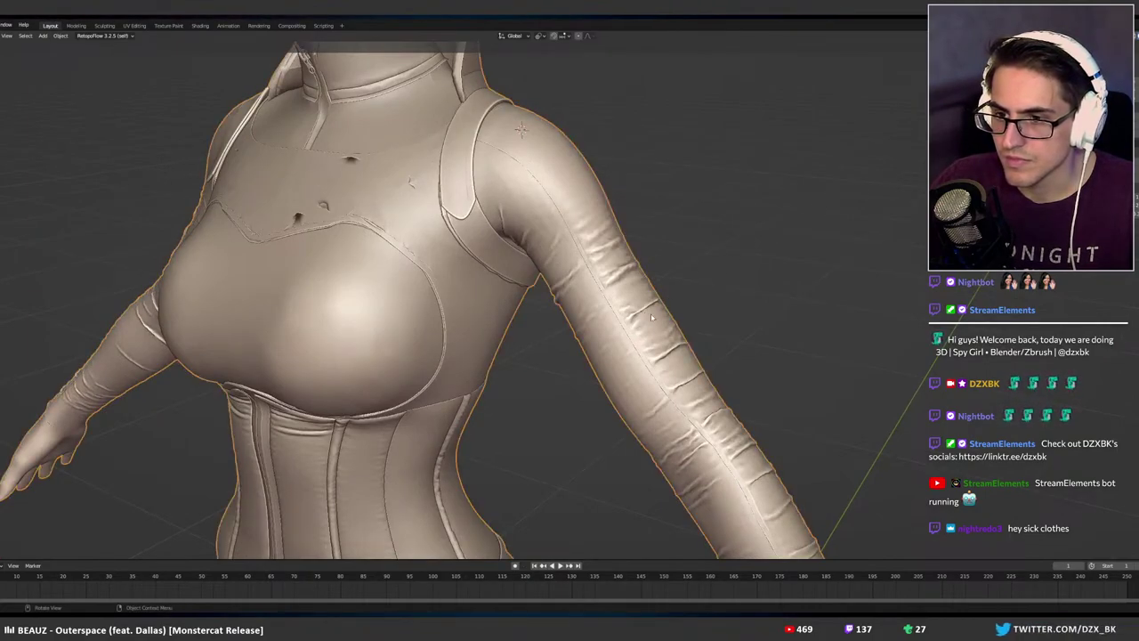
pyautogui.press('KP_Divide')
pyautogui.scroll(-1, 703, 306)
pyautogui.moveTo(703, 306); pyautogui.dragTo(738, 283, button='middle')
pyautogui.press('h')
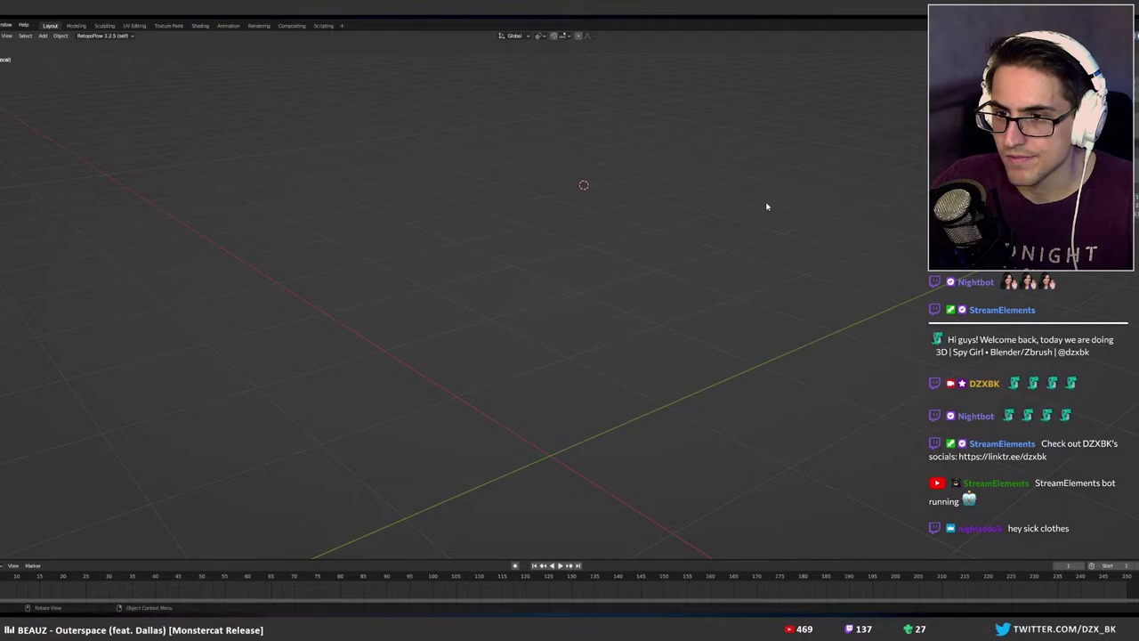
pyautogui.press('KP_Divide')
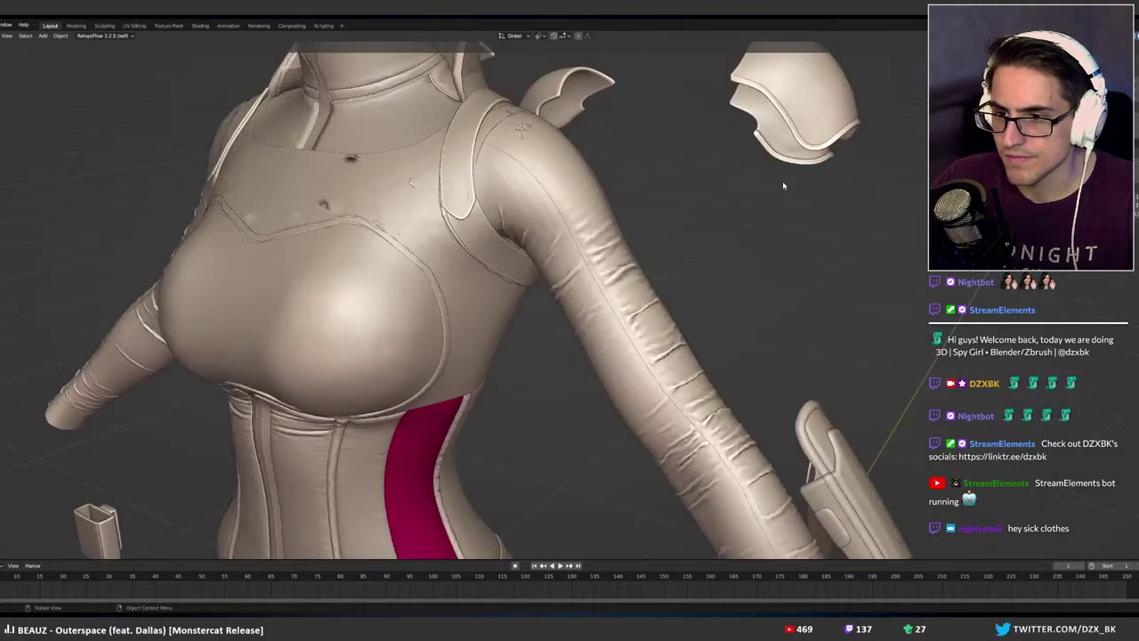
pyautogui.moveTo(709, 190); pyautogui.dragTo(704, 192, button='middle')
pyautogui.scroll(-4, 704, 191)
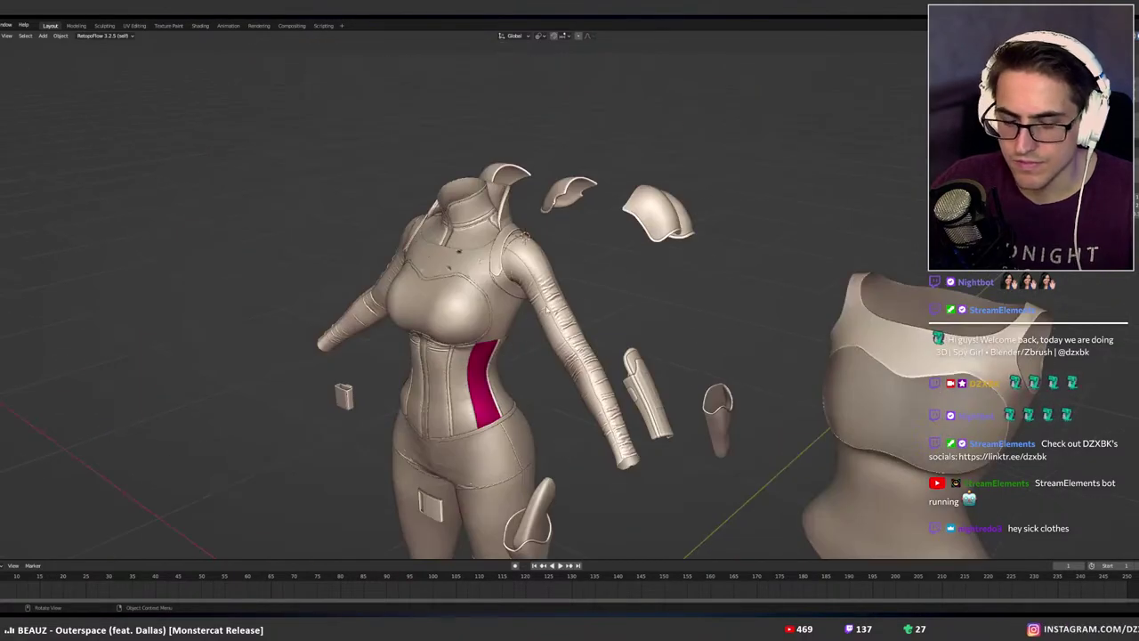
# Isolate the wrinkled sleeve pieces separately to check which meshes make up the sleeves.
pyautogui.click(561, 312)
pyautogui.press('KP_Divide')
pyautogui.scroll(3, 687, 274)
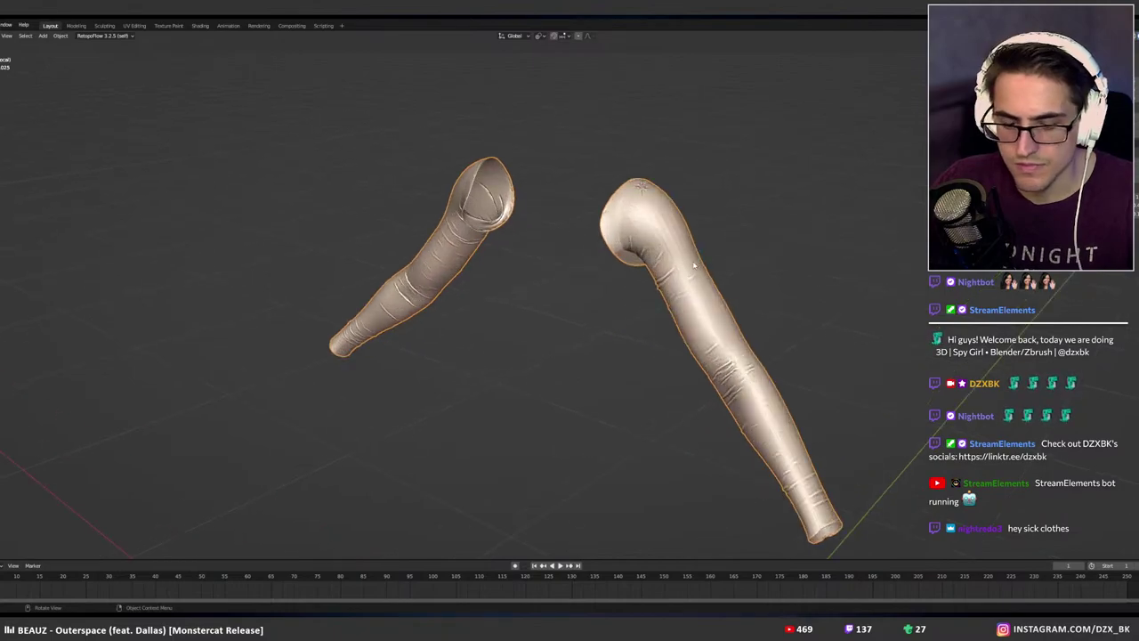
pyautogui.press('KP_Divide')
pyautogui.press('KP_Divide')
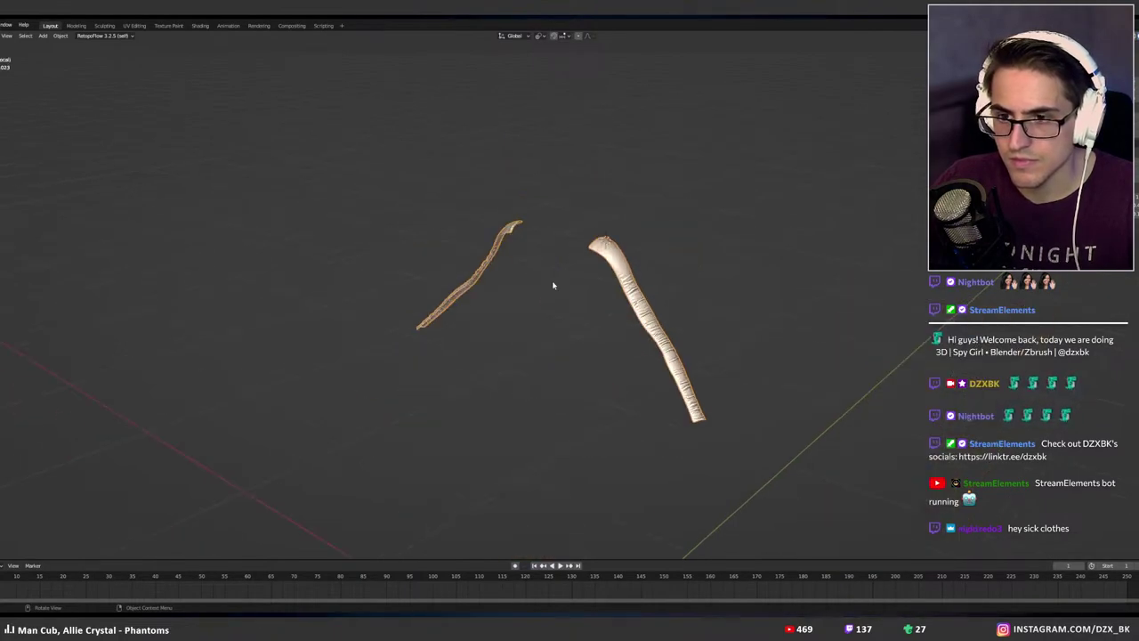
pyautogui.press('KP_Divide')
# Select the sleeve meshes together and export them in Wavefront (.obj) format.
pyautogui.click(509, 301)
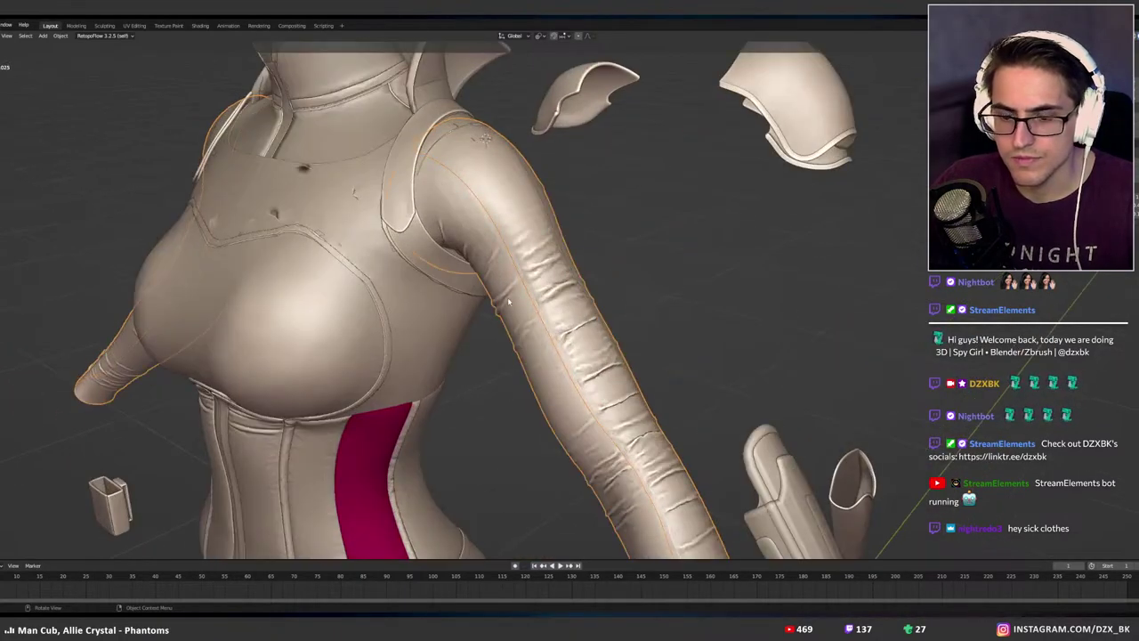
pyautogui.press('KP_Divide')
pyautogui.press('KP_Divide')
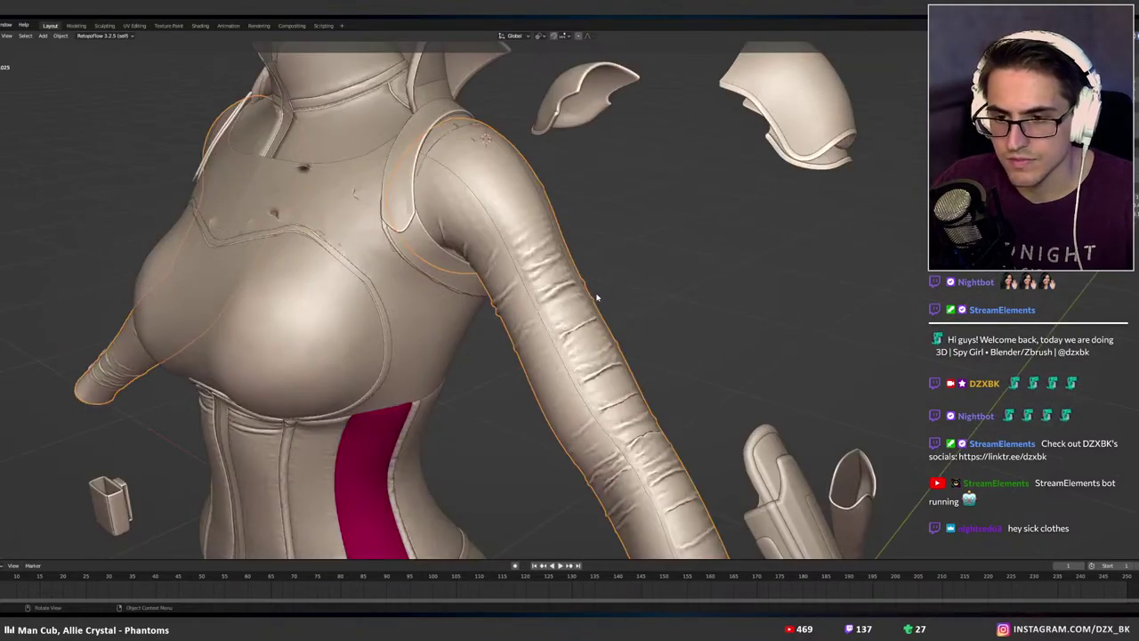
pyautogui.press('F4')
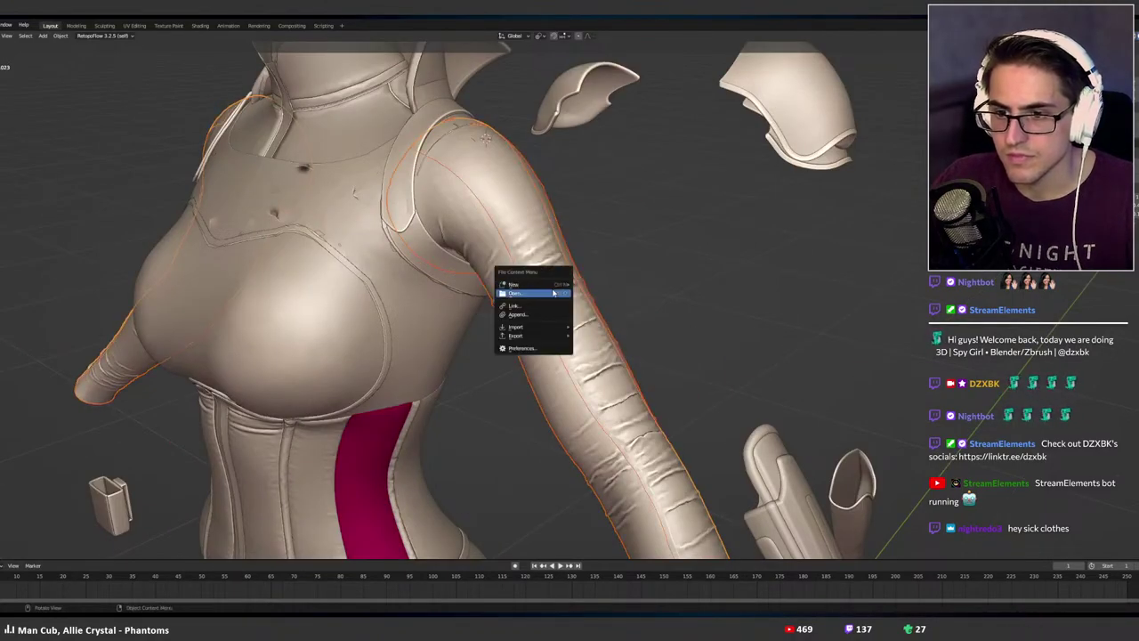
pyautogui.moveTo(534, 338)
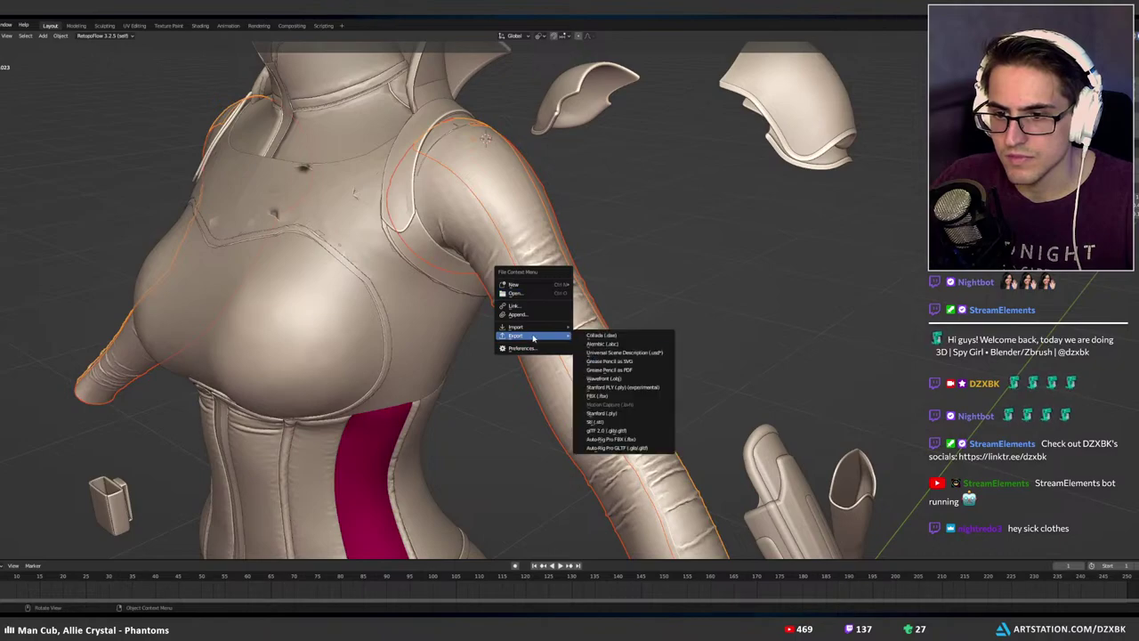
pyautogui.click(599, 381)
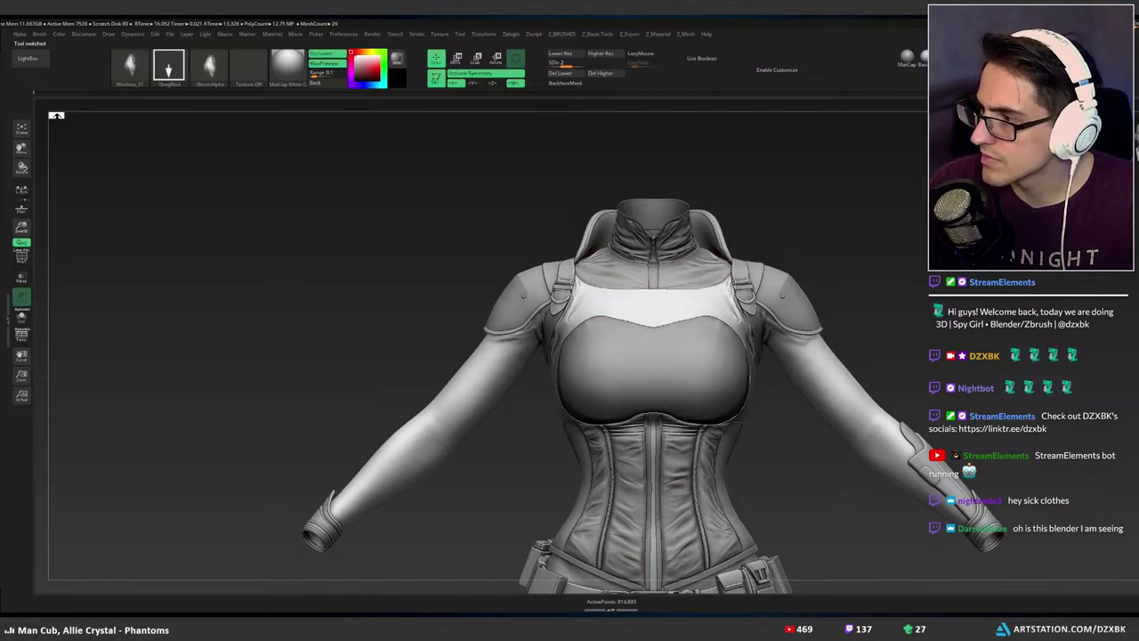
# Back in ZBrush, append the exported wrinkled sleeves (Top1) as a subtool and inspect them on the arm.
pyautogui.press('n')
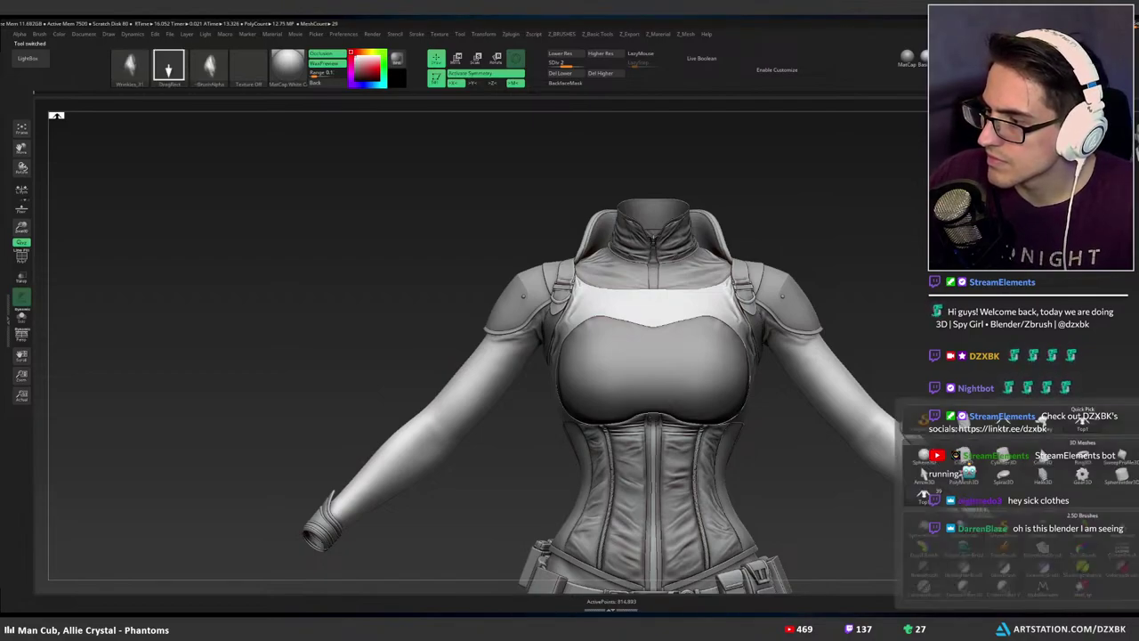
pyautogui.click(1007, 424)
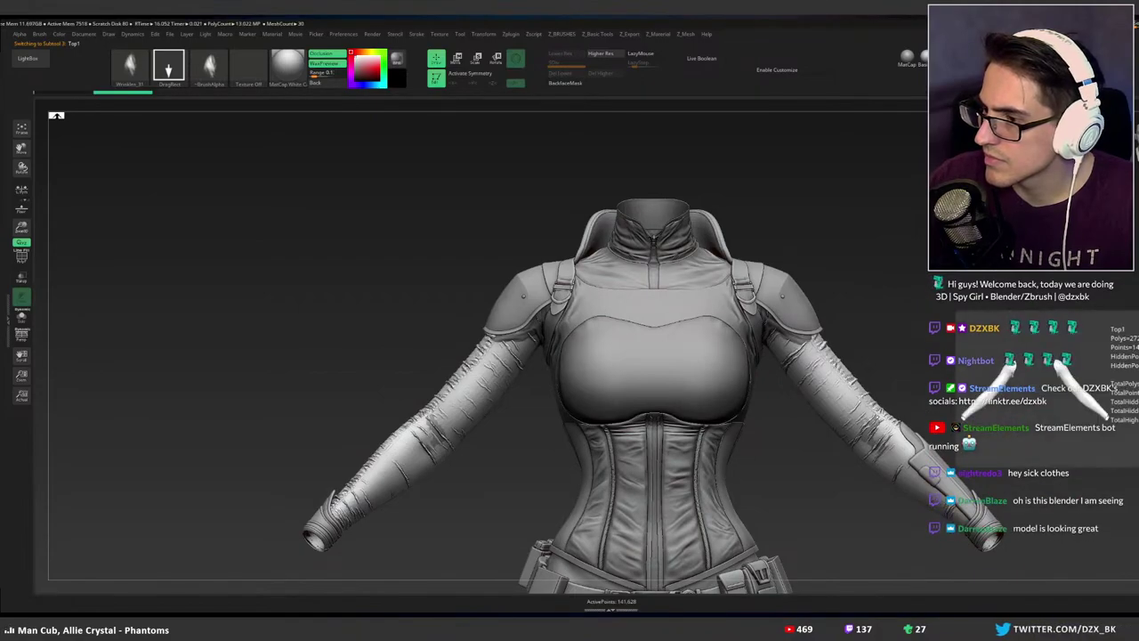
pyautogui.moveTo(1041, 365)
pyautogui.mouseDown(button='right')
pyautogui.moveTo(875, 329)
pyautogui.moveTo(821, 345)
pyautogui.moveTo(904, 349)
pyautogui.mouseUp(button='right')
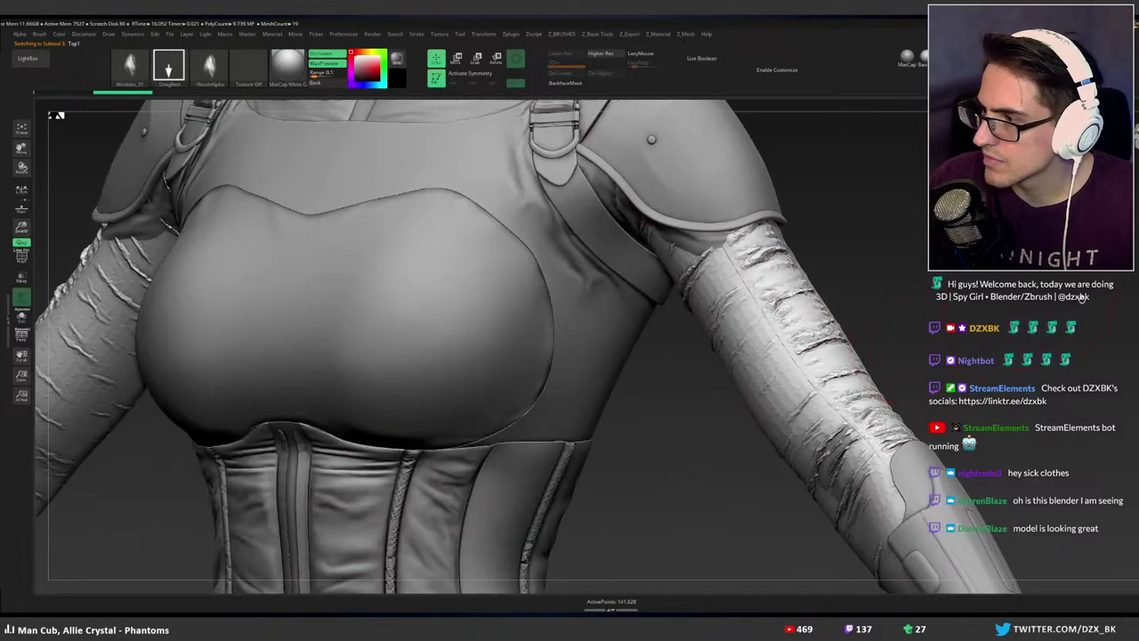
# Switch to Blender, isolate the sleeved top from the character, and examine its chest opening, shoulders and sleeves.
pyautogui.moveTo(1113, 347)
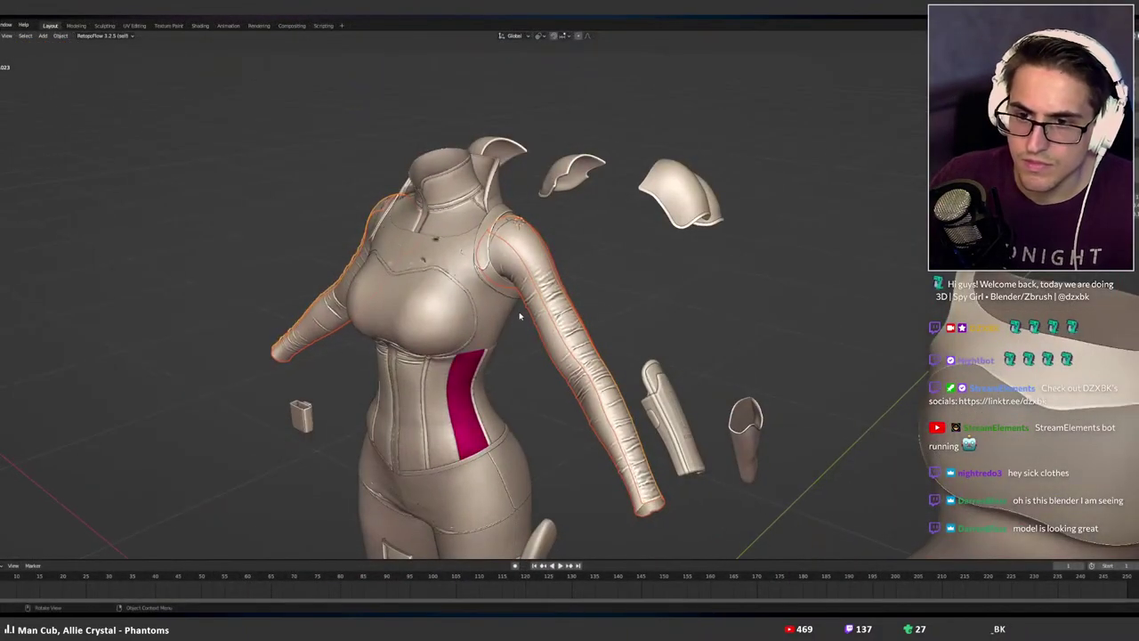
pyautogui.moveTo(562, 311); pyautogui.dragTo(528, 316, button='middle')
pyautogui.press('/')
pyautogui.scroll(2, 595, 317)
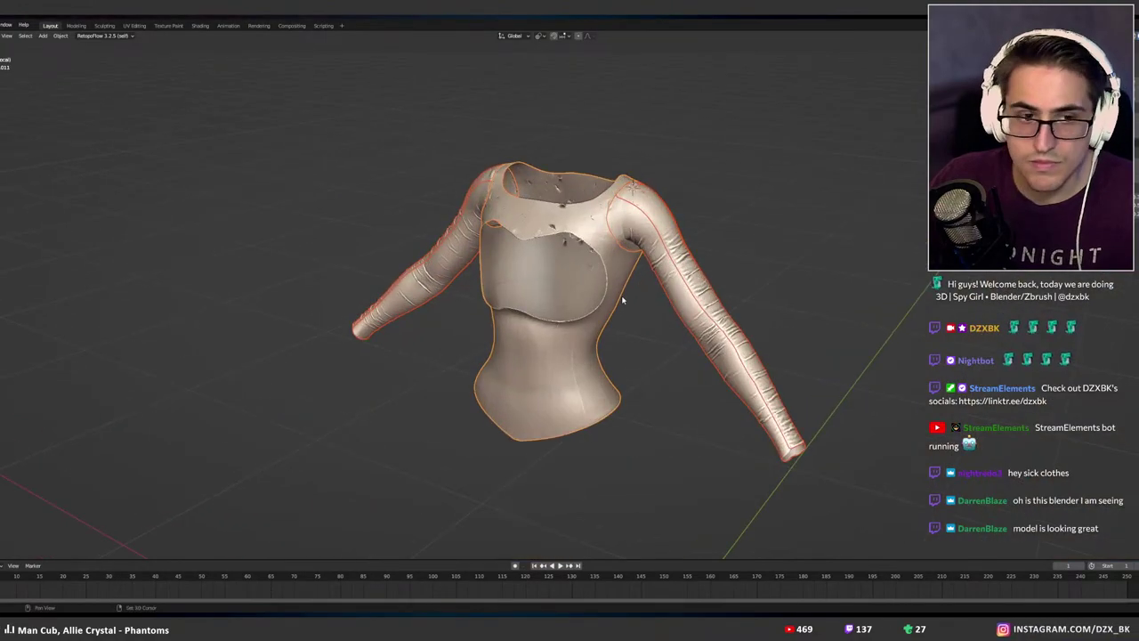
pyautogui.keyDown('shift'); pyautogui.scroll(6, 633, 297); pyautogui.keyUp('shift')
pyautogui.scroll(3, 641, 293)
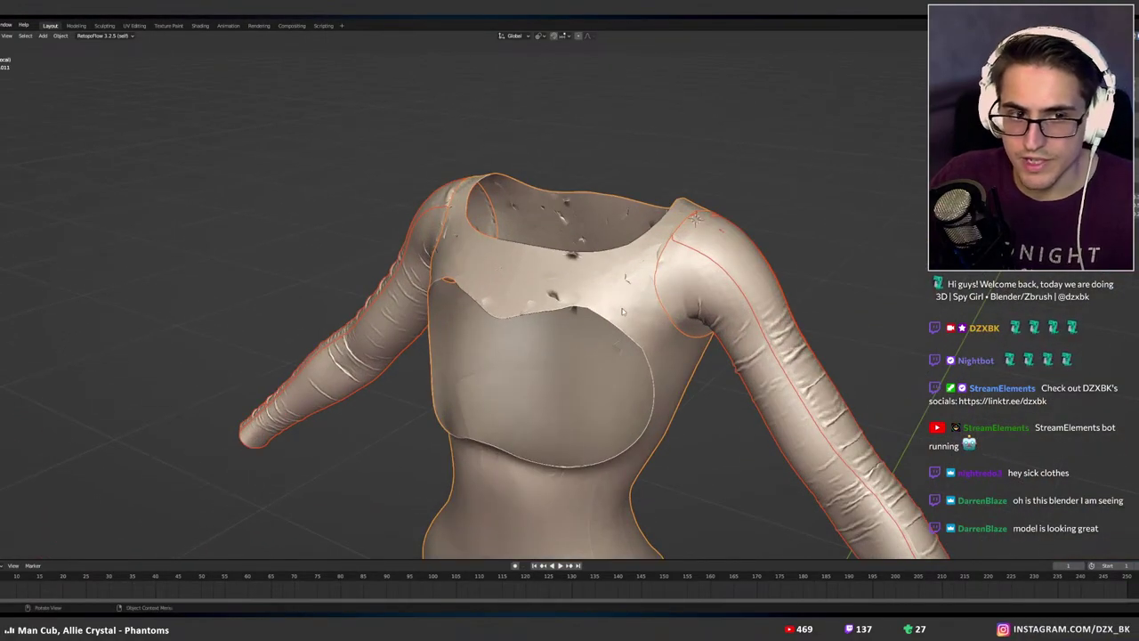
pyautogui.moveTo(676, 323); pyautogui.dragTo(794, 299, button='middle')
pyautogui.scroll(-4, 697, 315)
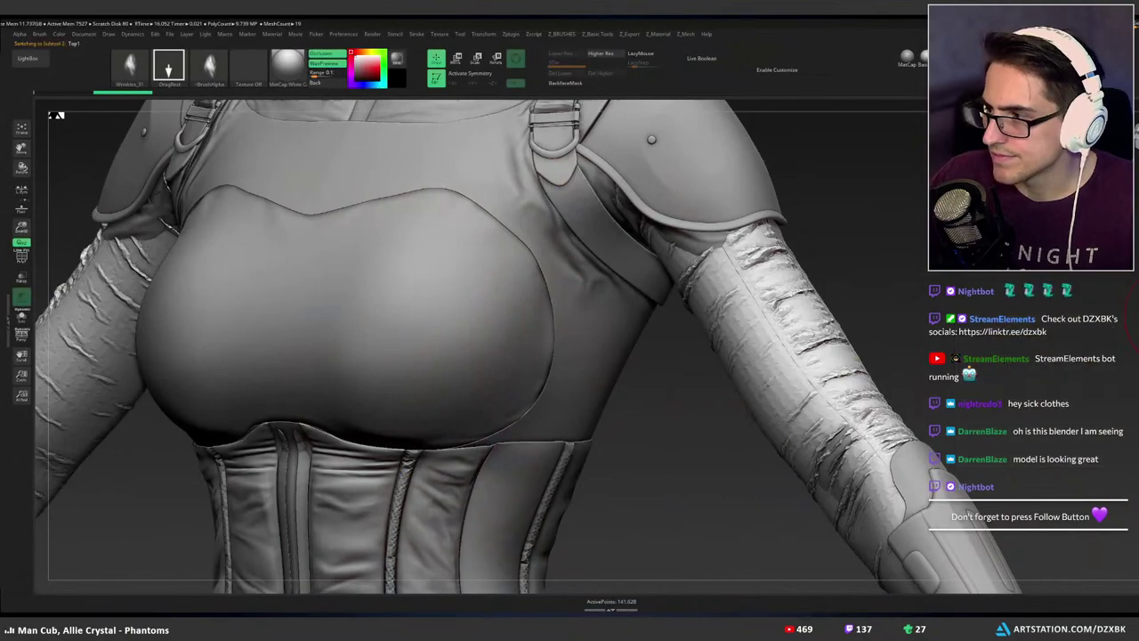
# Back in ZBrush, show only the two overlapping top meshes and subdivide the masked one to level 3.
pyautogui.press('Down')
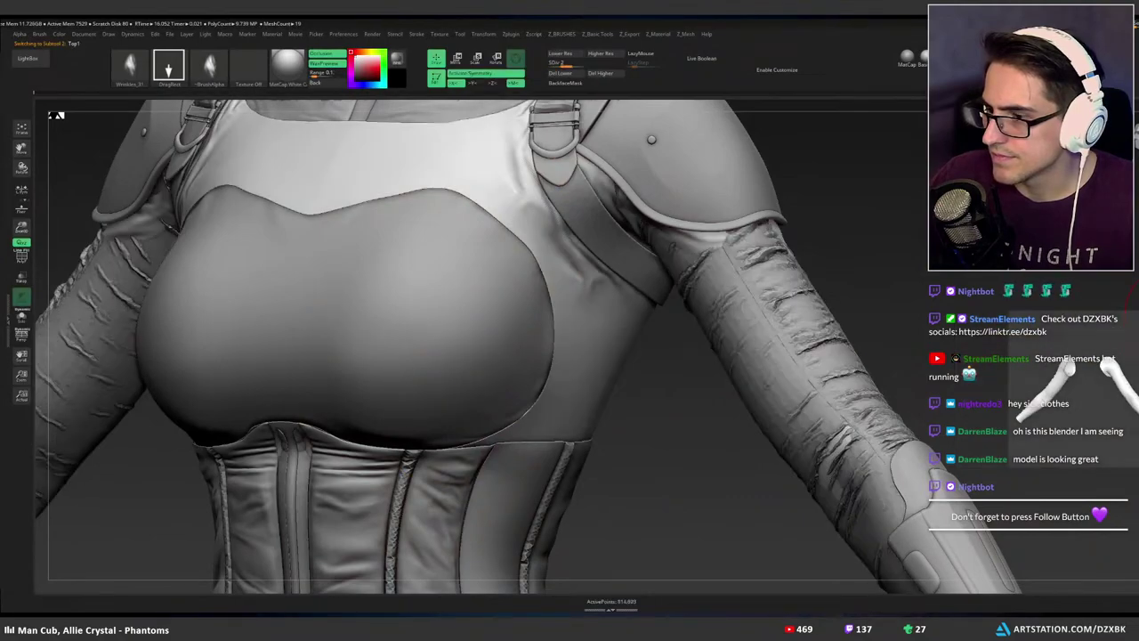
pyautogui.keyDown('alt'); pyautogui.moveTo(1022, 286); pyautogui.dragTo(972, 272); pyautogui.keyUp('alt')
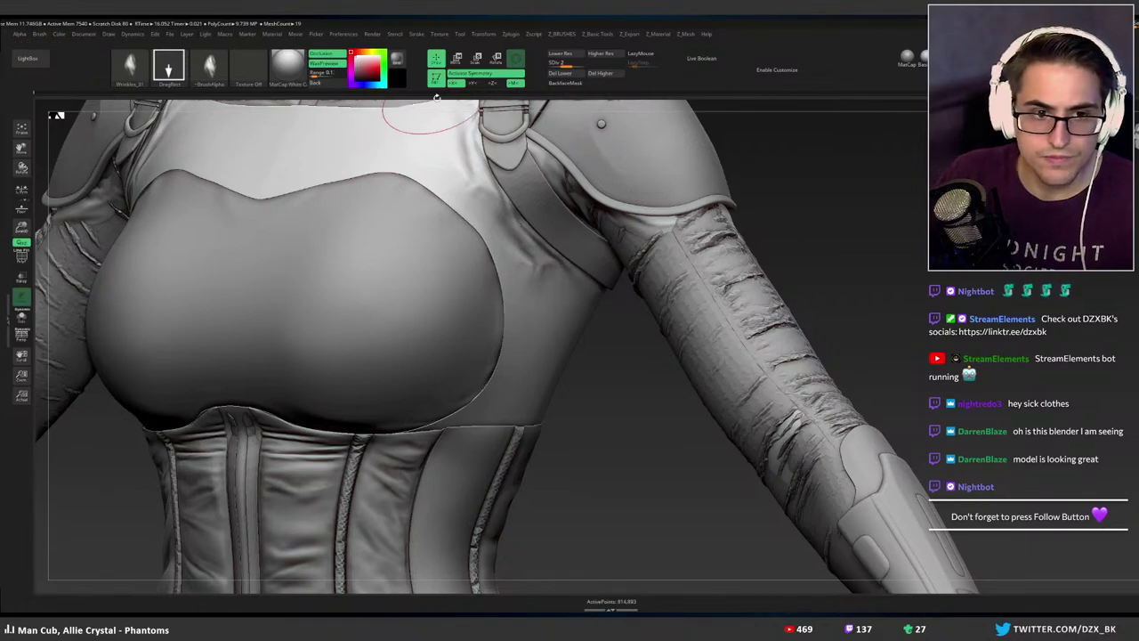
pyautogui.moveTo(708, 252); pyautogui.dragTo(710, 253, button='right')
pyautogui.keyDown('ctrl'); pyautogui.keyDown('shift'); pyautogui.click(761, 249); pyautogui.keyUp('shift'); pyautogui.keyUp('ctrl')
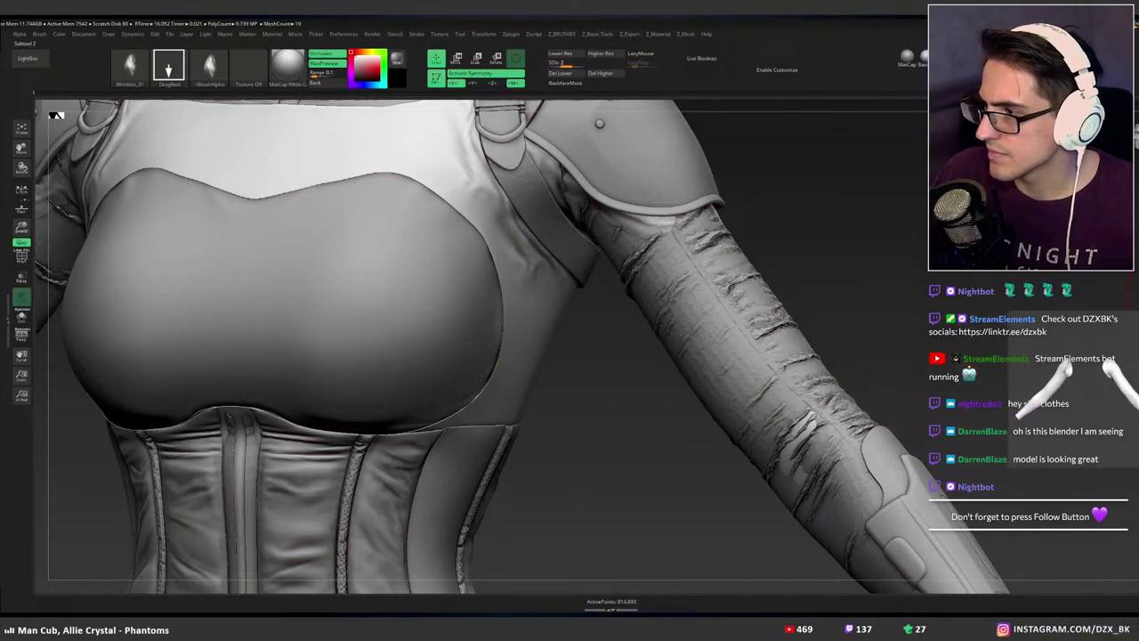
pyautogui.keyDown('alt'); pyautogui.click(599, 122); pyautogui.keyUp('alt')
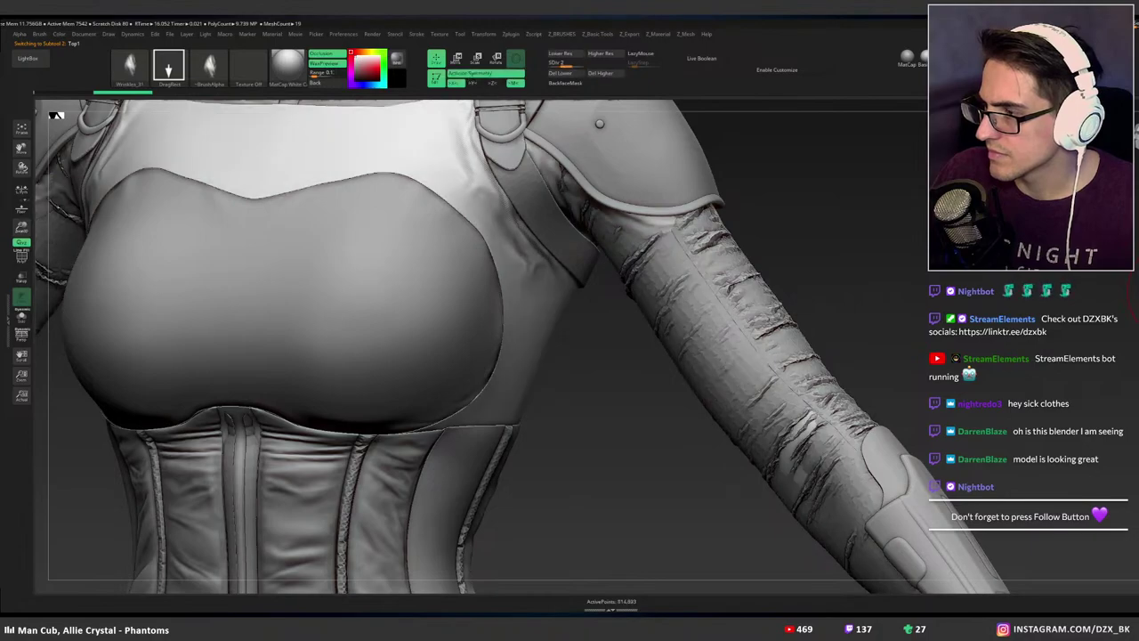
pyautogui.keyDown('shift'); pyautogui.click(1135, 389); pyautogui.keyUp('shift')
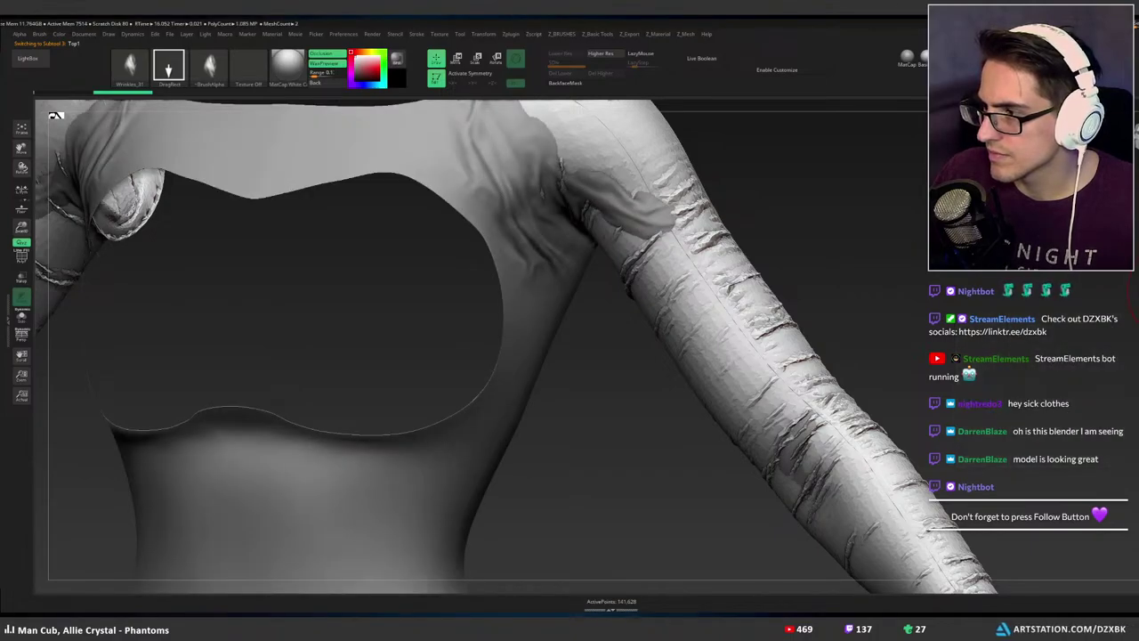
pyautogui.click(1135, 304)
pyautogui.keyDown('alt'); pyautogui.moveTo(863, 253); pyautogui.dragTo(783, 178); pyautogui.keyUp('alt')
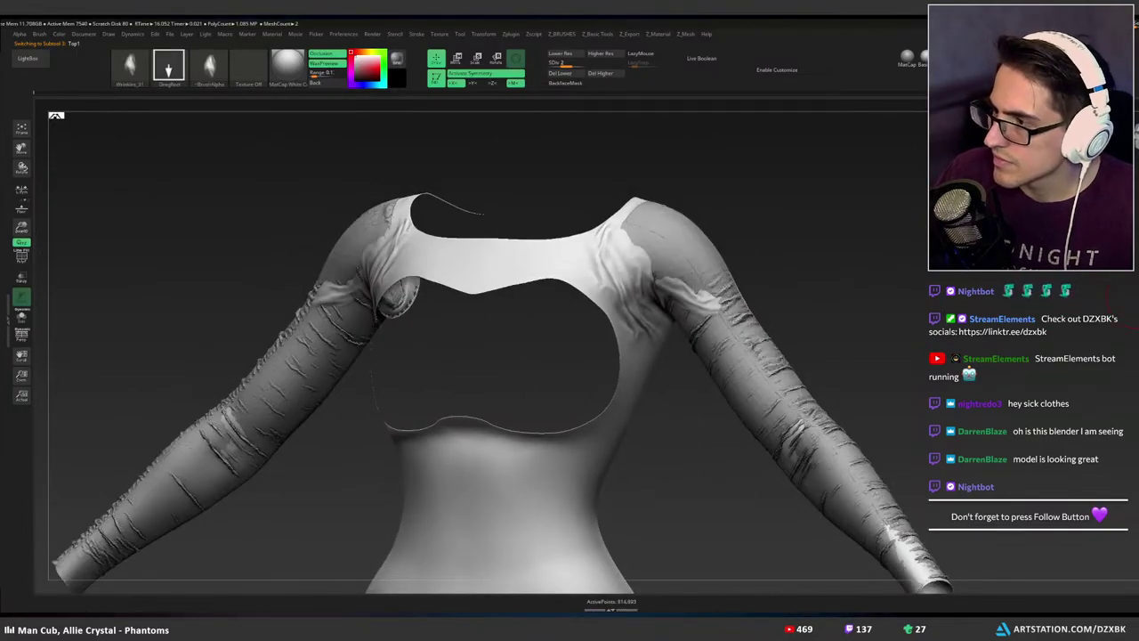
pyautogui.hotkey('ctrl', 'd')
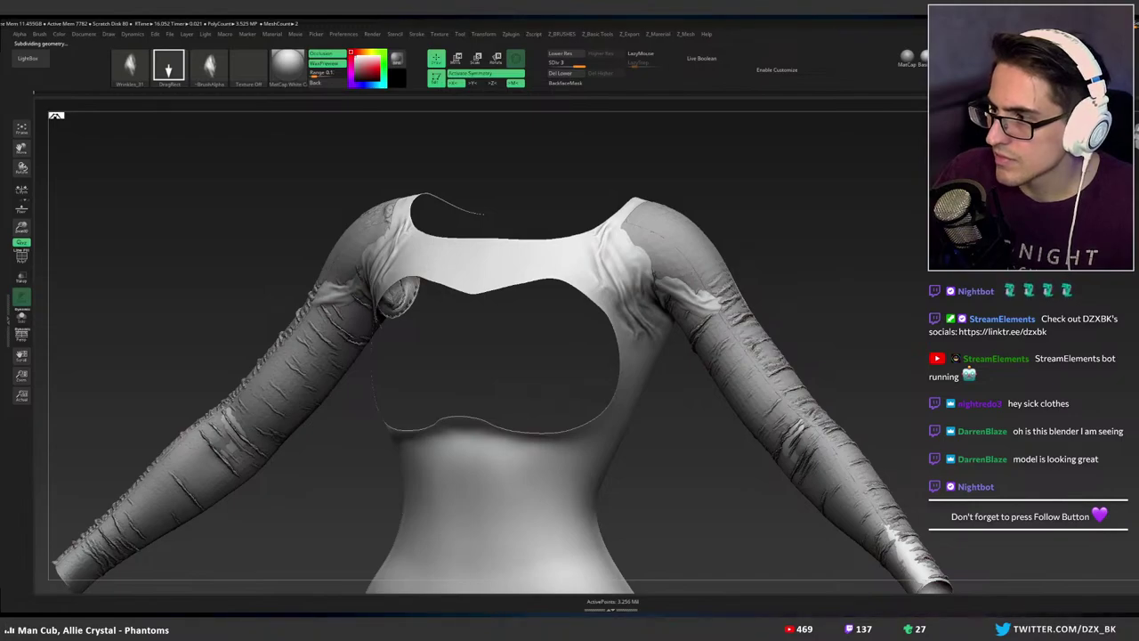
# Invert the mask on the top so the torso is protected and the sleeves stay editable.
pyautogui.moveTo(927, 304)
pyautogui.mouseDown()
pyautogui.moveTo(873, 297)
pyautogui.moveTo(809, 249)
pyautogui.moveTo(858, 215)
pyautogui.moveTo(900, 292)
pyautogui.mouseUp()
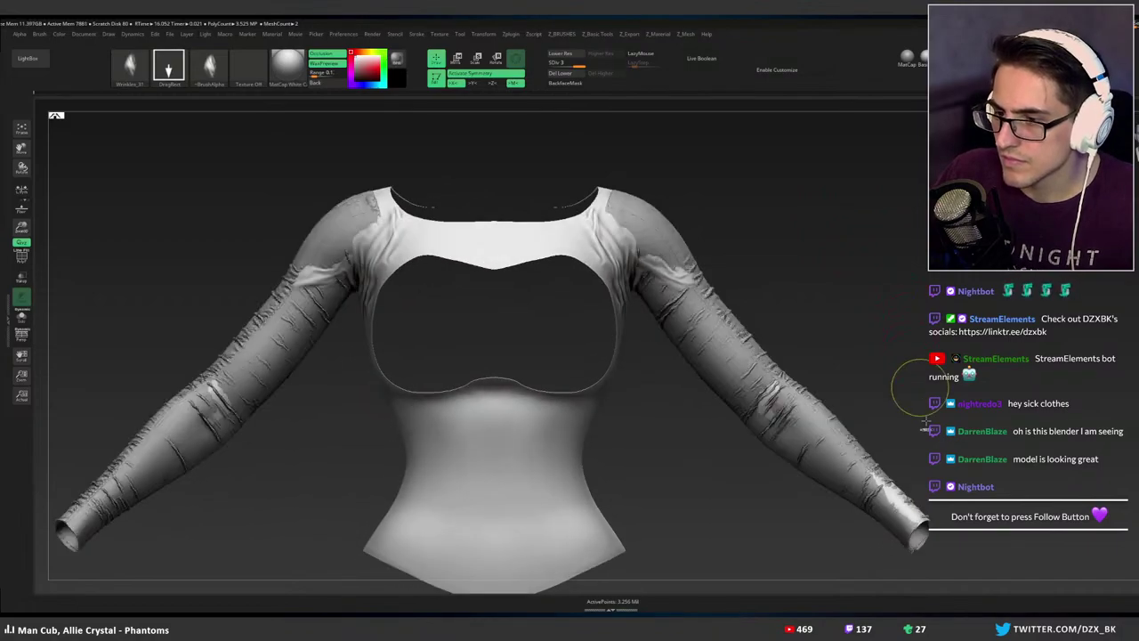
pyautogui.moveTo(946, 477)
pyautogui.keyDown('ctrl'); pyautogui.mouseDown()
pyautogui.moveTo(771, 167)
pyautogui.moveTo(772, 185)
pyautogui.moveTo(654, 138)
pyautogui.moveTo(617, 162)
pyautogui.moveTo(642, 270)
pyautogui.moveTo(689, 334)
pyautogui.moveTo(783, 525)
pyautogui.moveTo(943, 534)
pyautogui.moveTo(801, 197)
pyautogui.mouseUp(); pyautogui.keyUp('ctrl')
pyautogui.press('x')
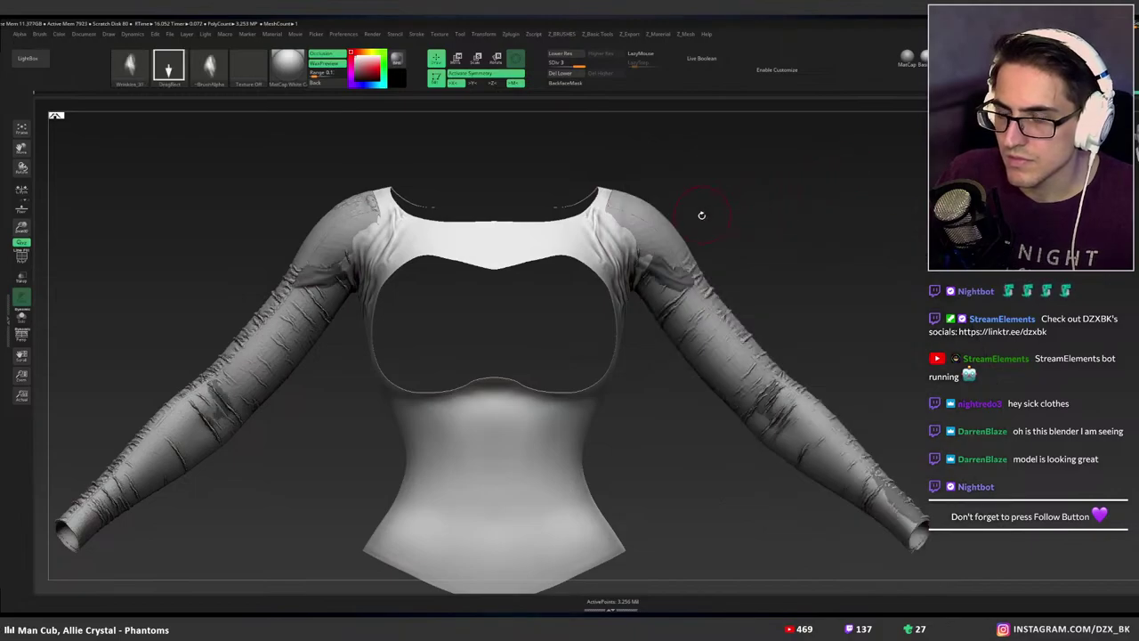
pyautogui.keyDown('ctrl'); pyautogui.click(727, 216); pyautogui.keyUp('ctrl')
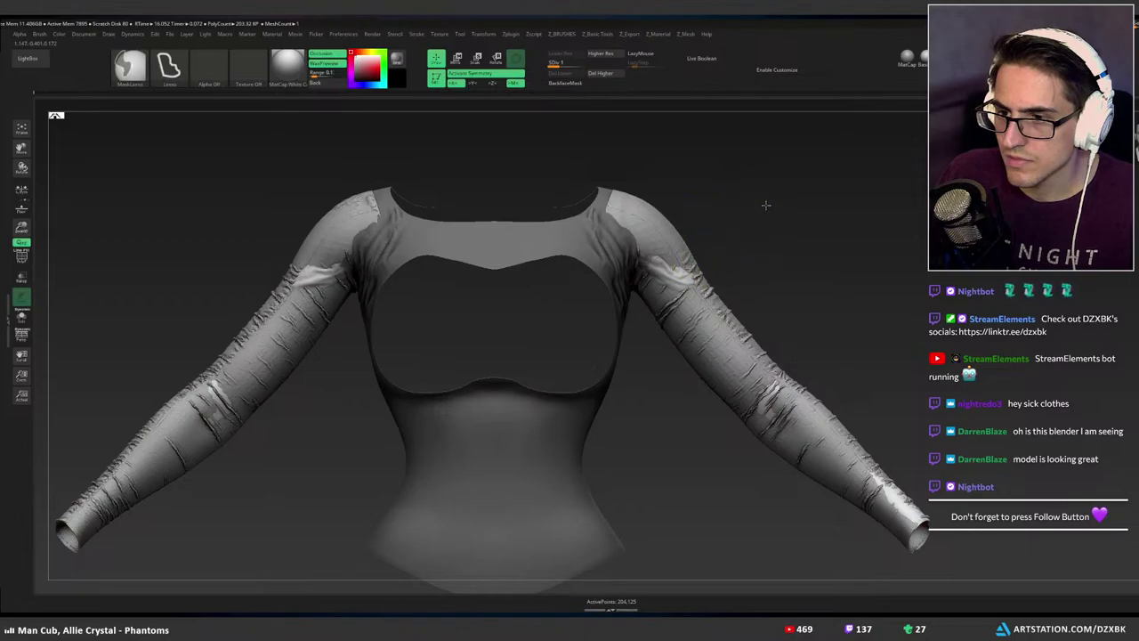
pyautogui.keyDown('ctrl'); pyautogui.click(766, 206); pyautogui.keyUp('ctrl')
pyautogui.keyDown('ctrl'); pyautogui.click(713, 259); pyautogui.keyUp('ctrl')
pyautogui.keyDown('ctrl'); pyautogui.click(710, 261); pyautogui.keyUp('ctrl')
pyautogui.keyDown('ctrl'); pyautogui.click(701, 265); pyautogui.keyUp('ctrl')
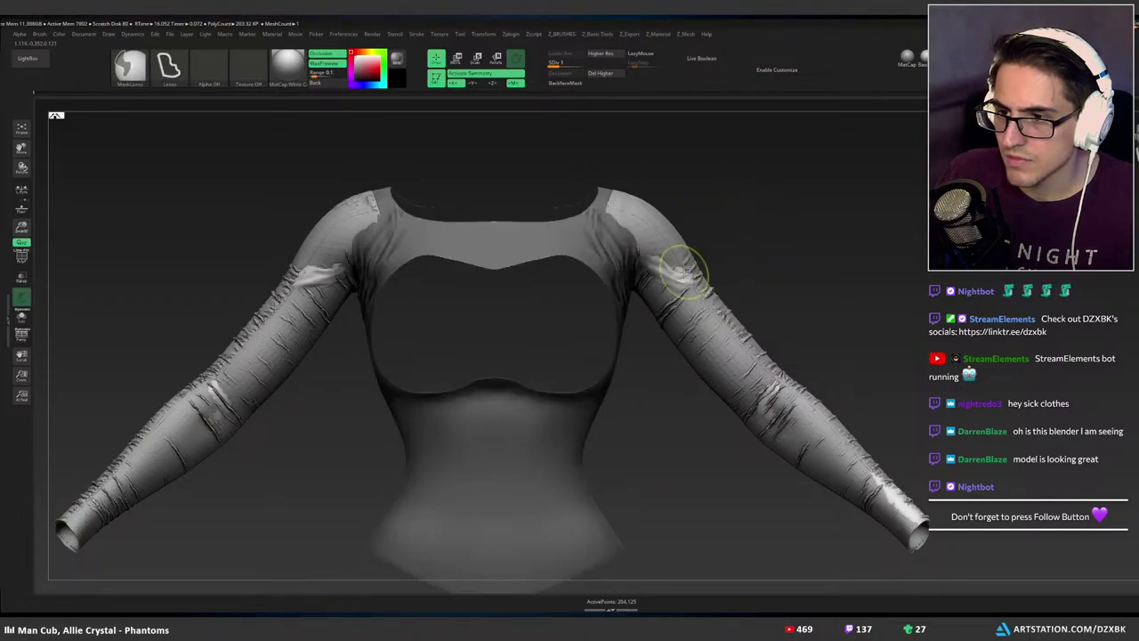
pyautogui.keyDown('ctrl'); pyautogui.click(732, 241); pyautogui.keyUp('ctrl')
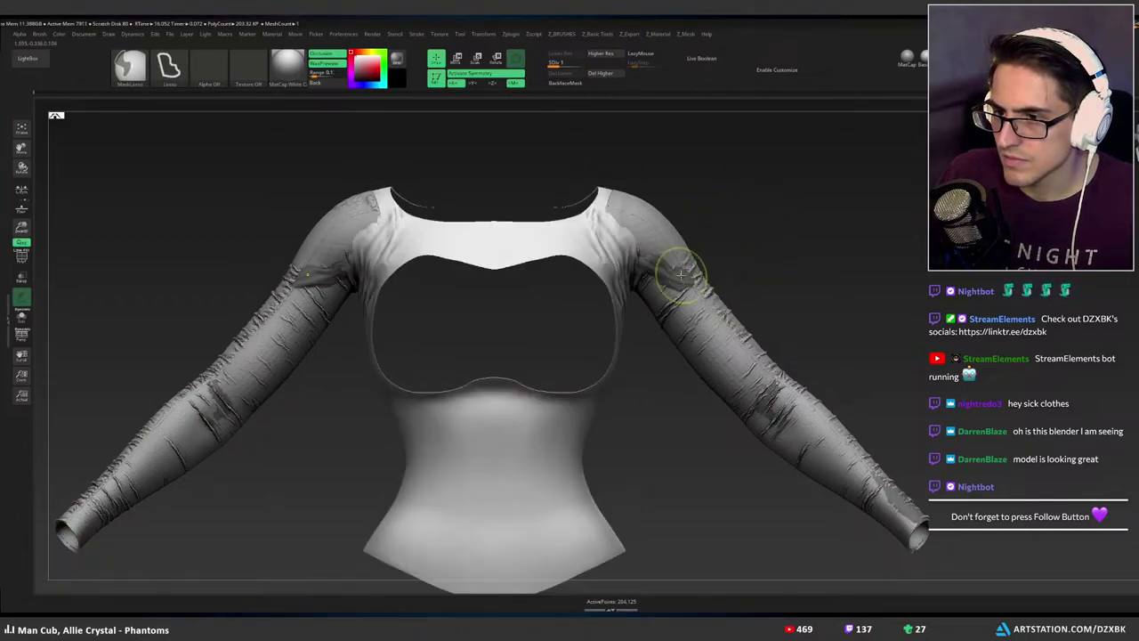
pyautogui.keyDown('ctrl'); pyautogui.click(791, 222); pyautogui.keyUp('ctrl')
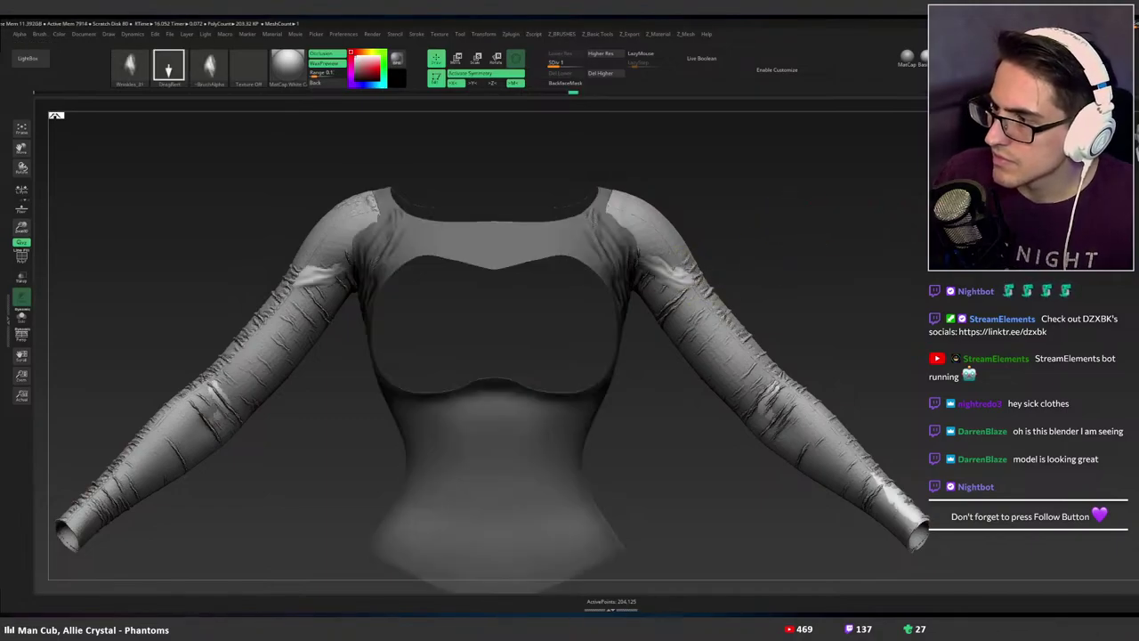
# Raise the masked top to subdivision level 3 and select the second, unmasked top mesh.
pyautogui.hotkey('ctrl', 'd')
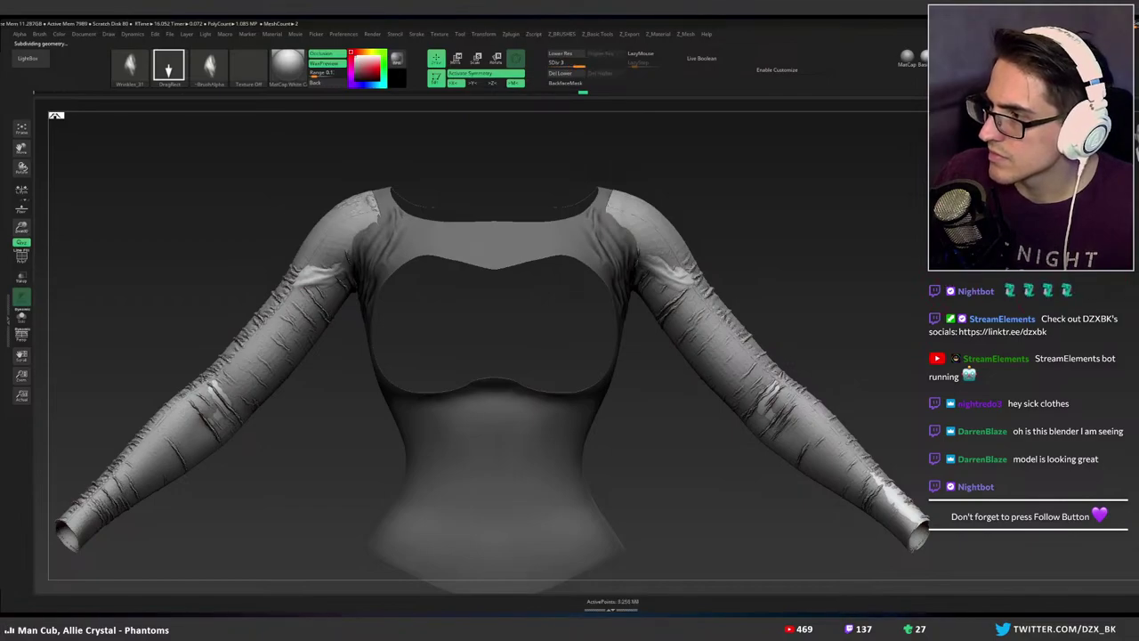
pyautogui.press('Down')
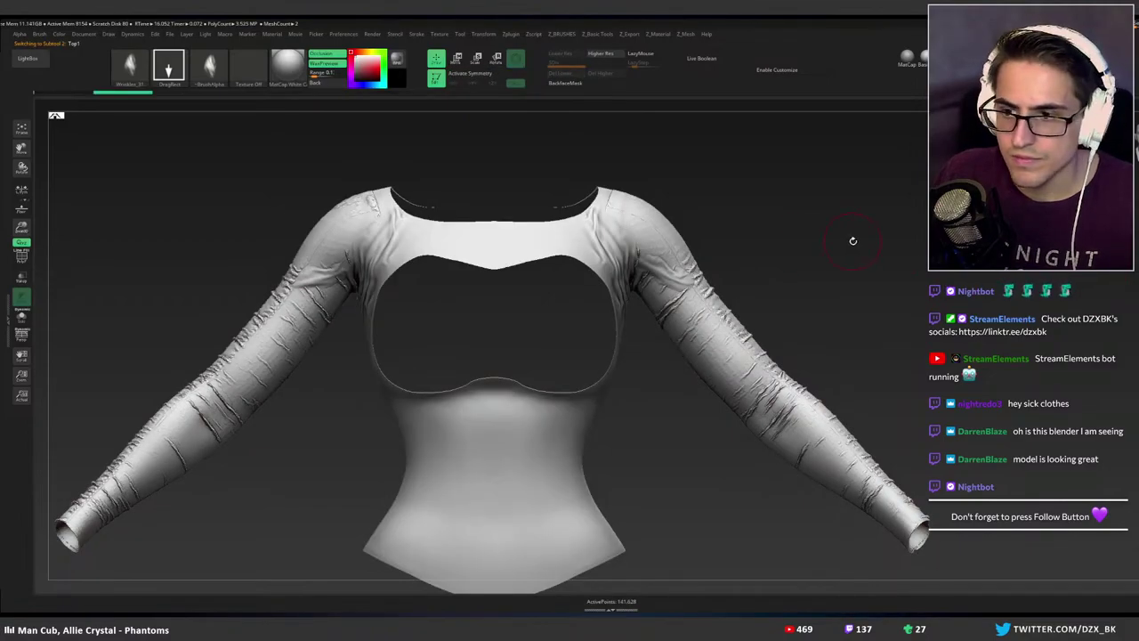
# Try subdividing the unmasked top mesh by one level, checking the armpit and sleeve seams.
pyautogui.moveTo(851, 241); pyautogui.dragTo(840, 241)
pyautogui.hotkey('ctrl', 'd')
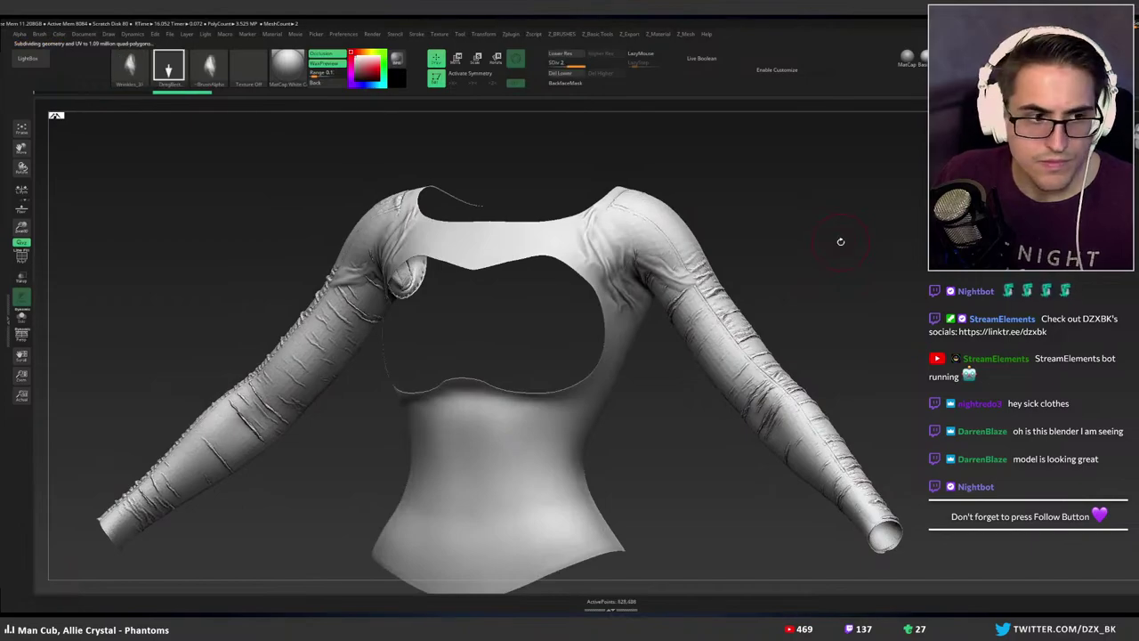
pyautogui.hotkey('ctrl', 'z')
pyautogui.keyDown('ctrl'); pyautogui.moveTo(738, 264); pyautogui.dragTo(1035, 285, button='right'); pyautogui.keyUp('ctrl')
pyautogui.hotkey('ctrl', 'd')
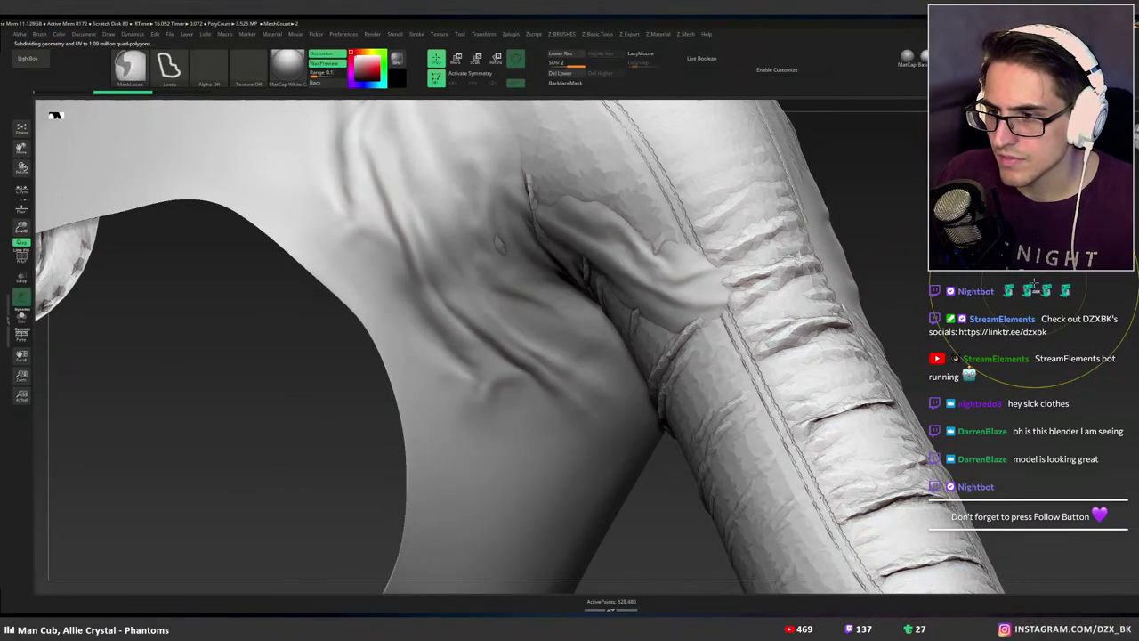
pyautogui.hotkey('shift', 'd')
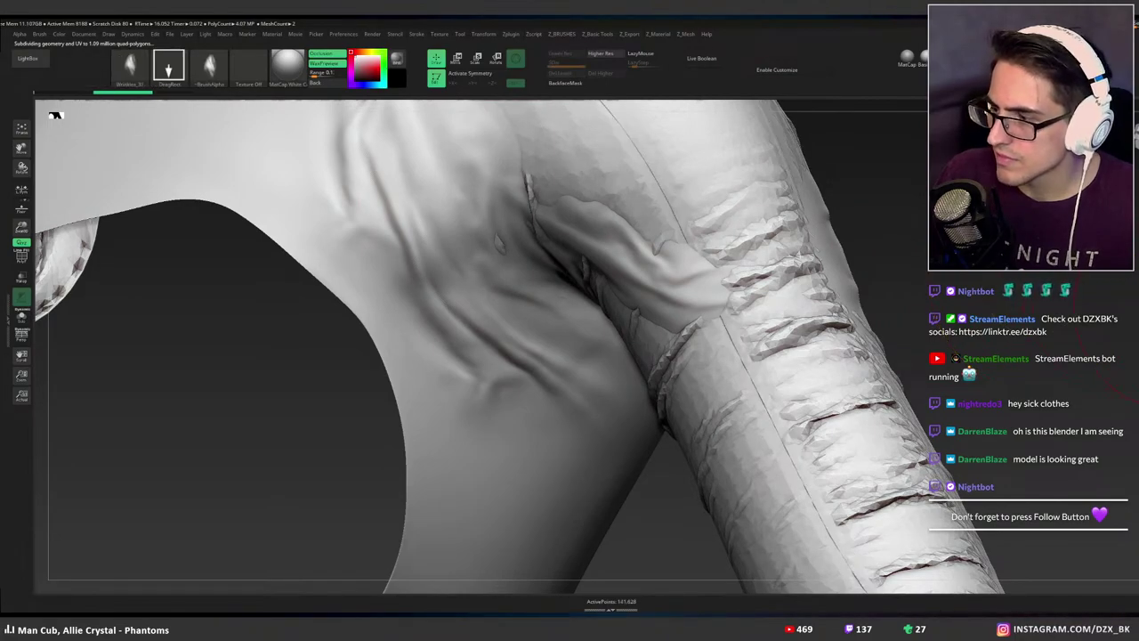
# Weld the points of the unmasked top mesh and subdivide it to level 3.
pyautogui.hotkey('ctrl', 'm')
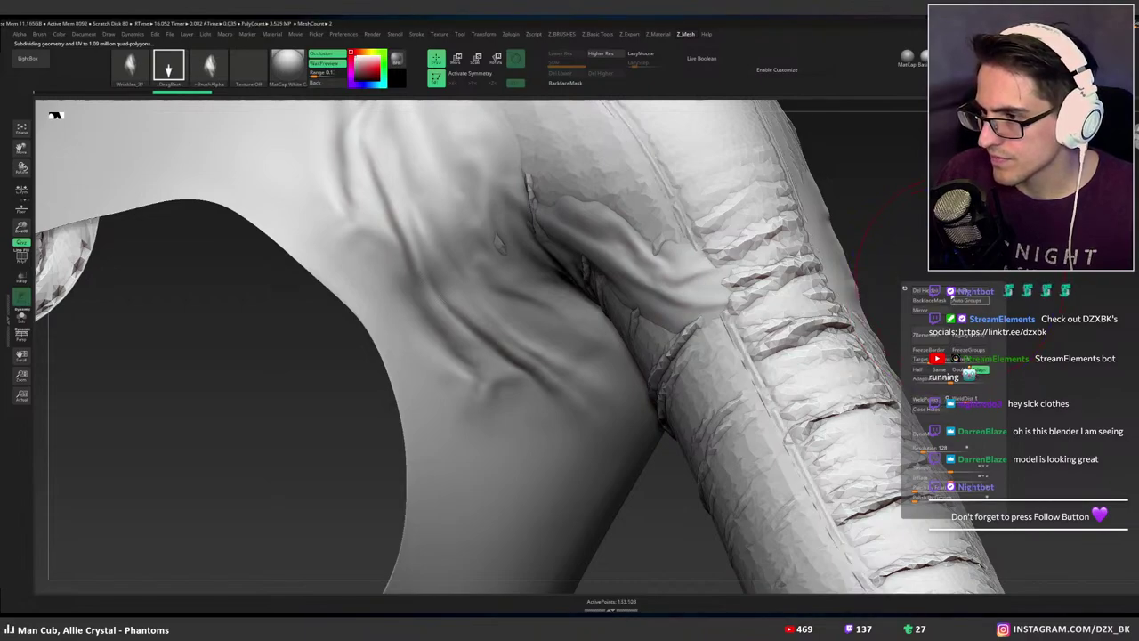
pyautogui.click(926, 399)
pyautogui.hotkey('ctrl', 'd')
pyautogui.hotkey('ctrl', 'd')
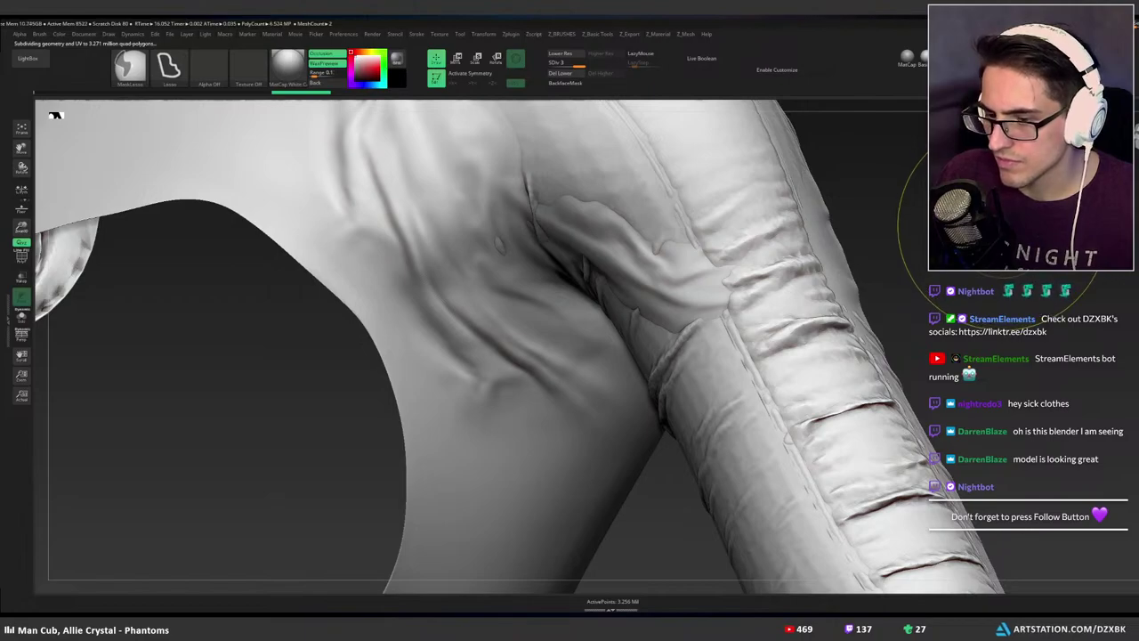
# Add a fourth subdivision level to the welded top mesh and step back down to level 3.
pyautogui.hotkey('ctrl', 'd')
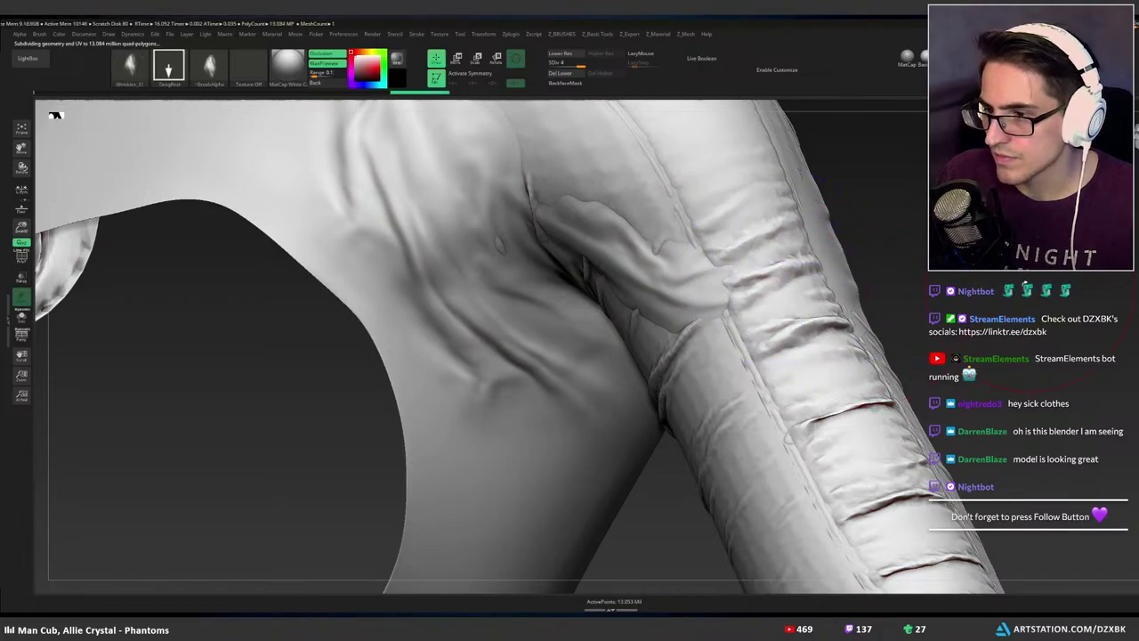
pyautogui.moveTo(828, 298); pyautogui.dragTo(881, 307, button='right')
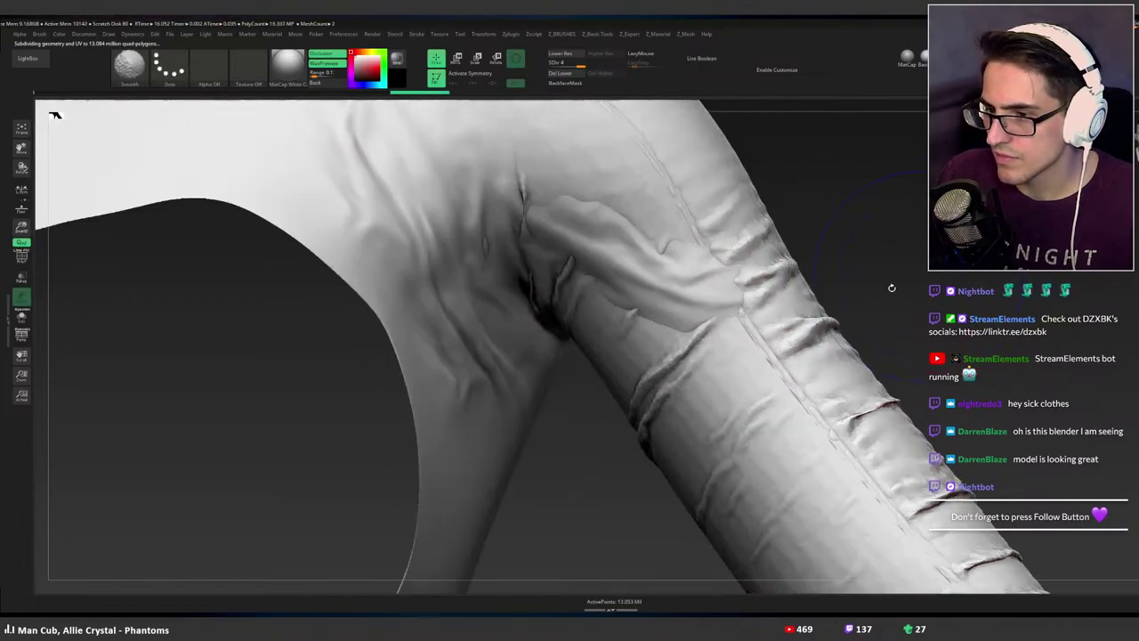
pyautogui.hotkey('shift', 'd')
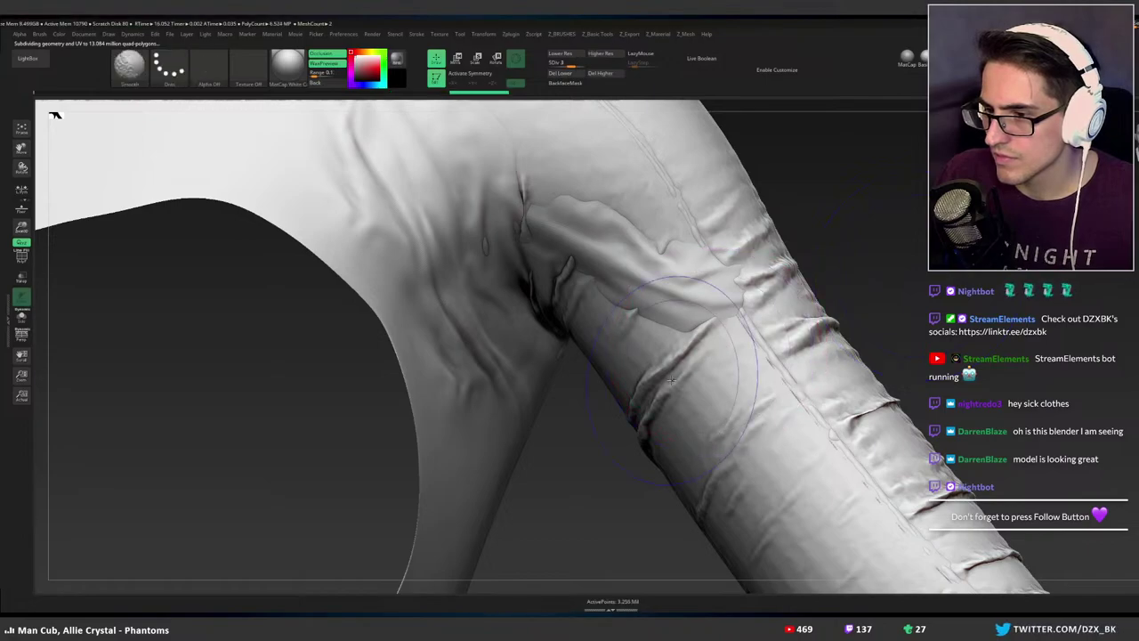
# Select the masked top, project the welded mesh's detail onto its unmasked sleeves, and compare both top meshes.
pyautogui.press('ctrl')
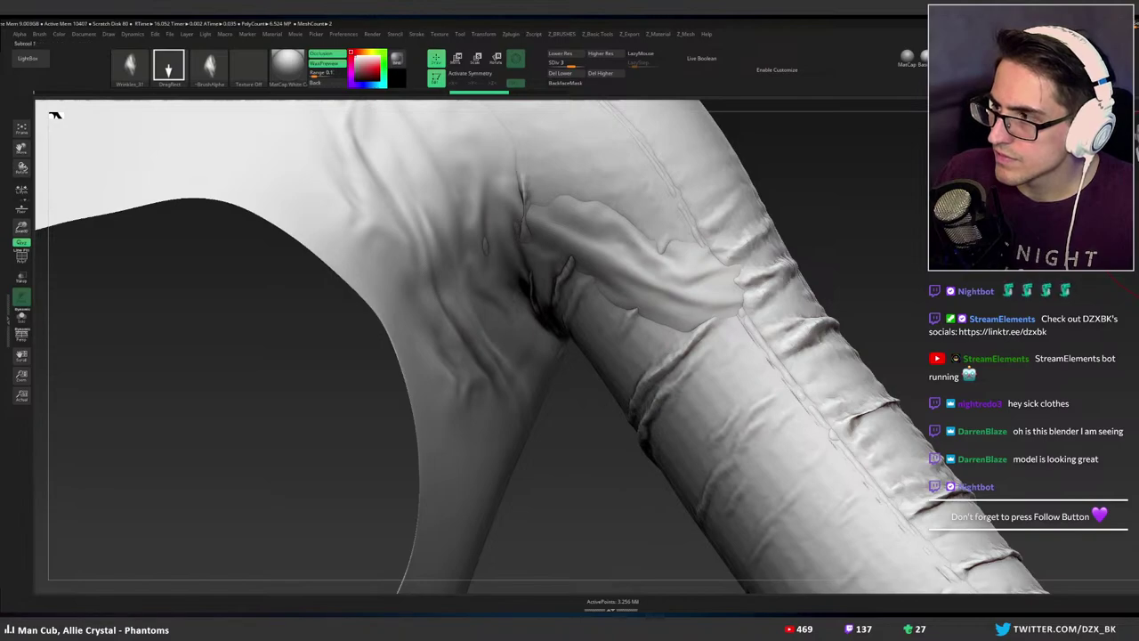
pyautogui.click(1054, 245)
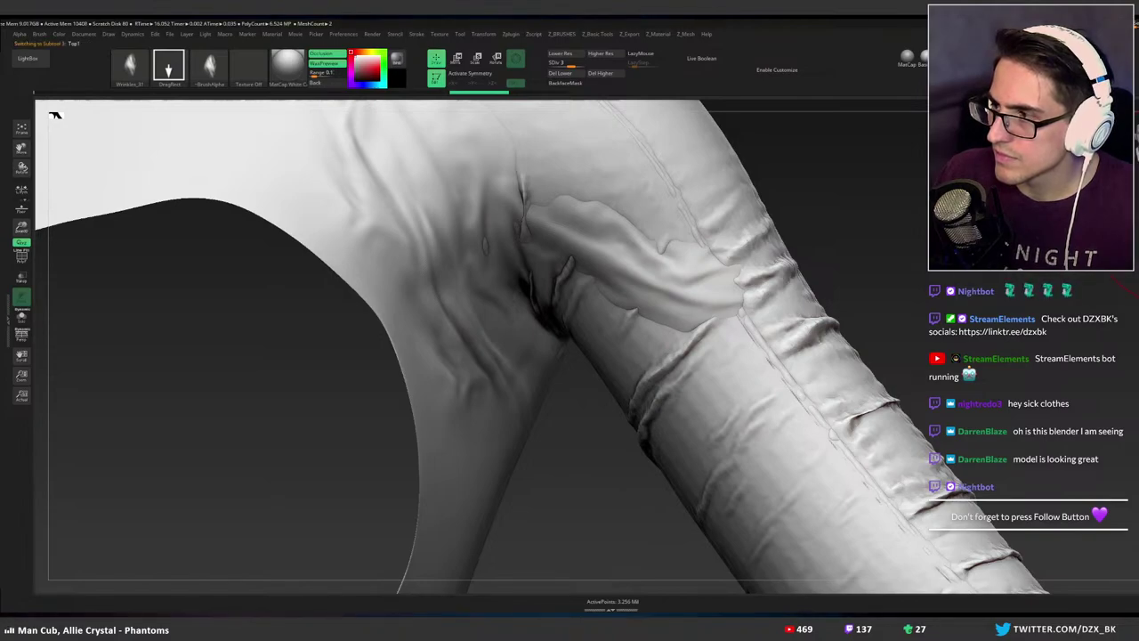
pyautogui.moveTo(1002, 307)
pyautogui.keyDown('ctrl'); pyautogui.mouseDown(button='right')
pyautogui.moveTo(911, 246)
pyautogui.moveTo(926, 317)
pyautogui.moveTo(916, 326)
pyautogui.moveTo(907, 287)
pyautogui.moveTo(928, 287)
pyautogui.mouseUp(button='right'); pyautogui.keyUp('ctrl')
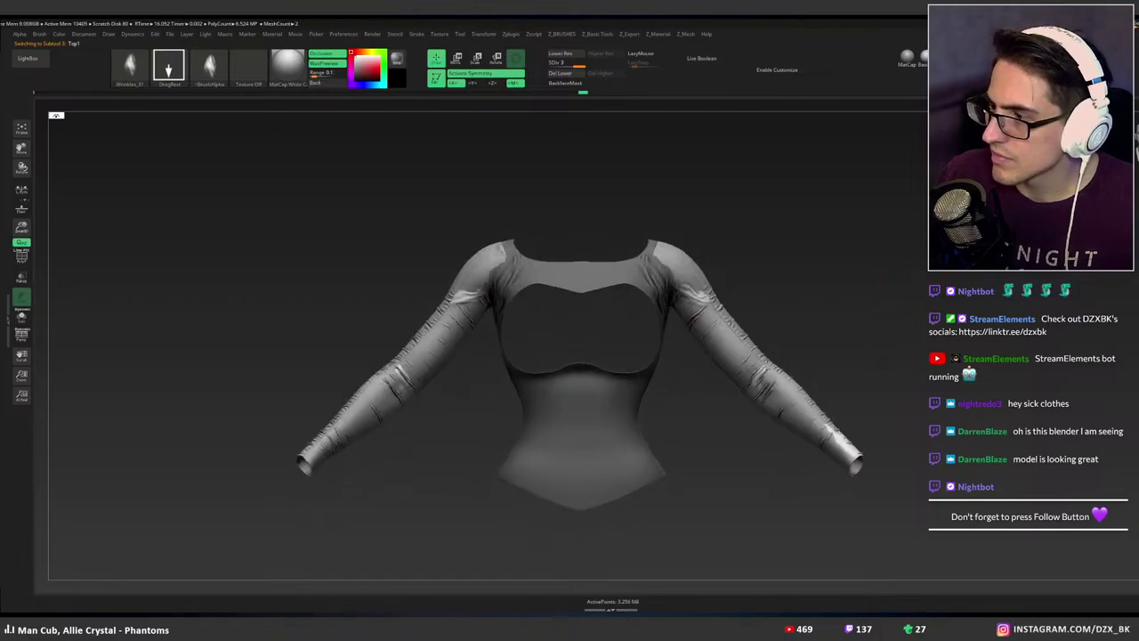
pyautogui.hotkey('ctrl', '2')
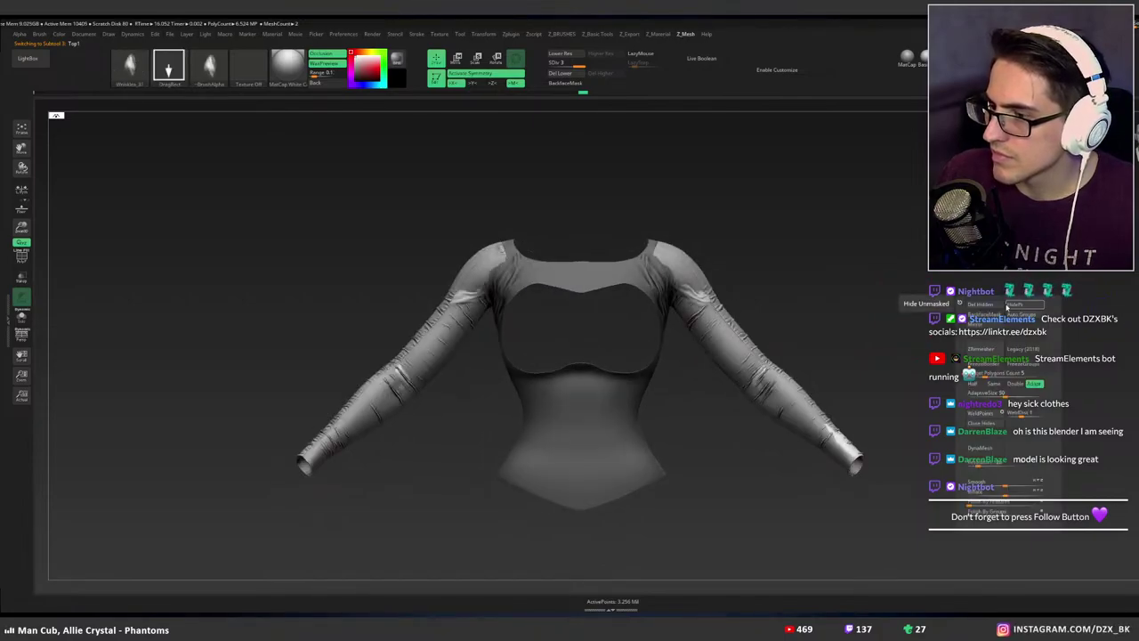
pyautogui.press('shift')
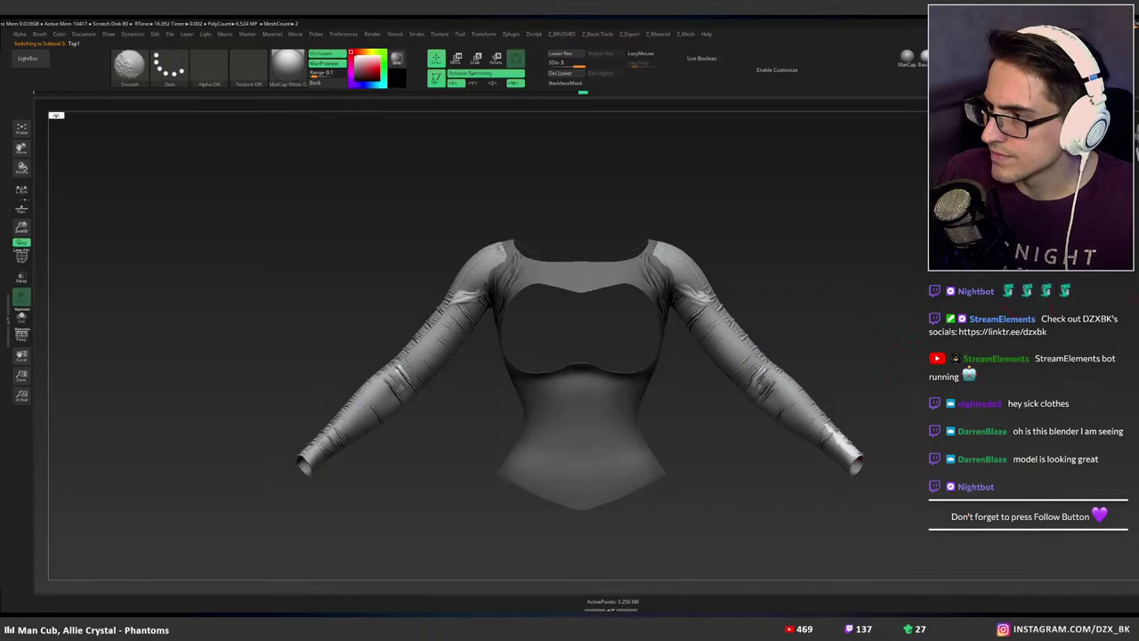
pyautogui.press('shift')
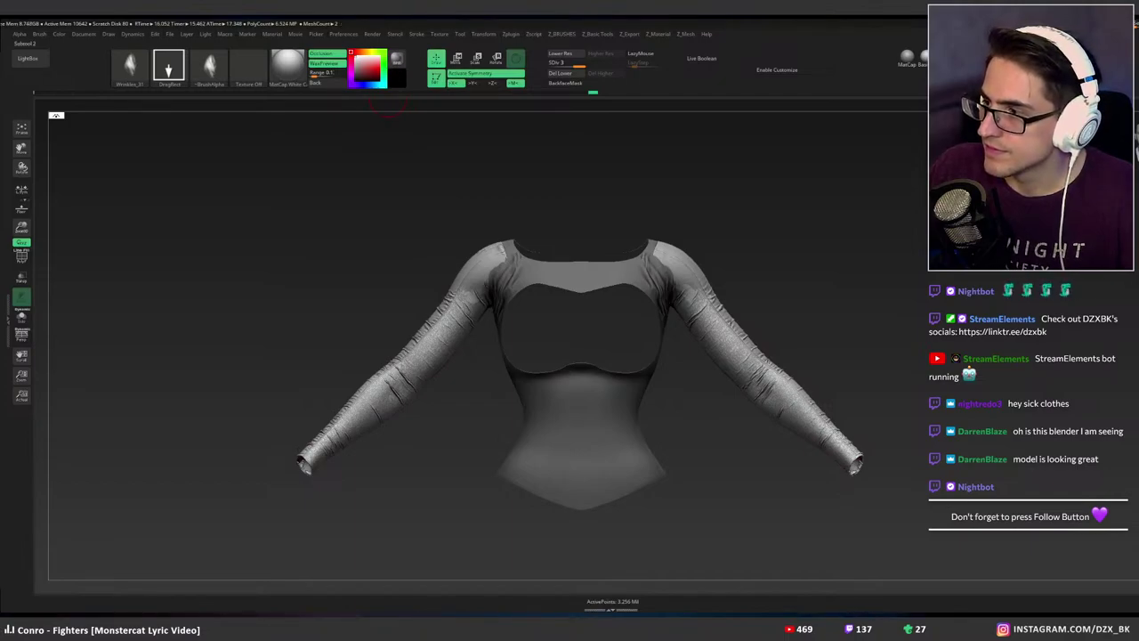
pyautogui.click(1138, 405)
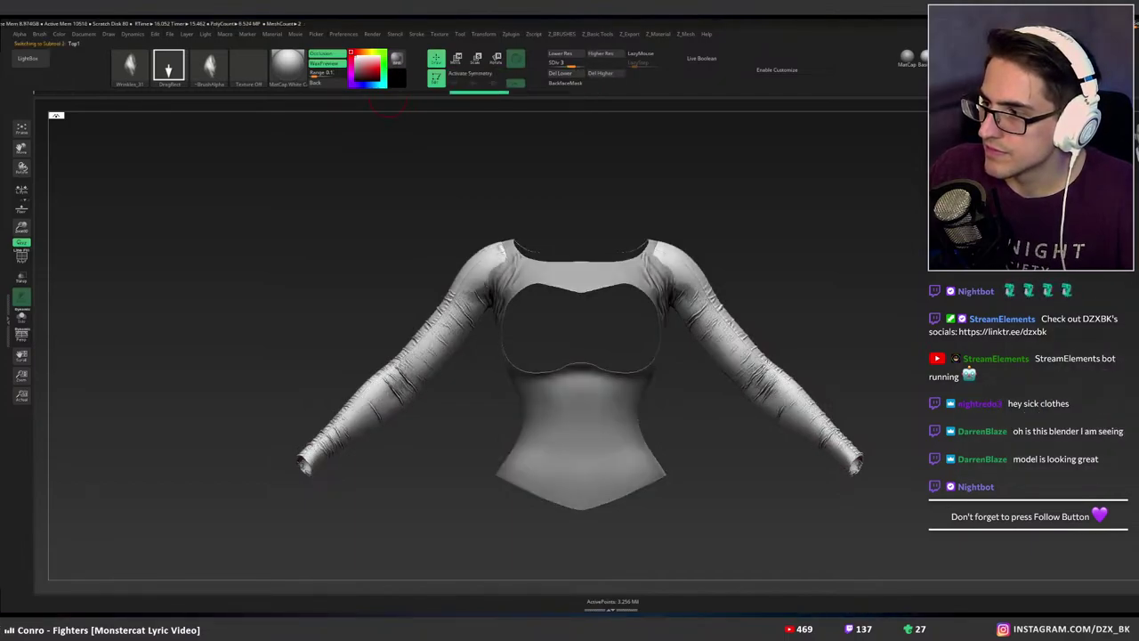
pyautogui.press('d')
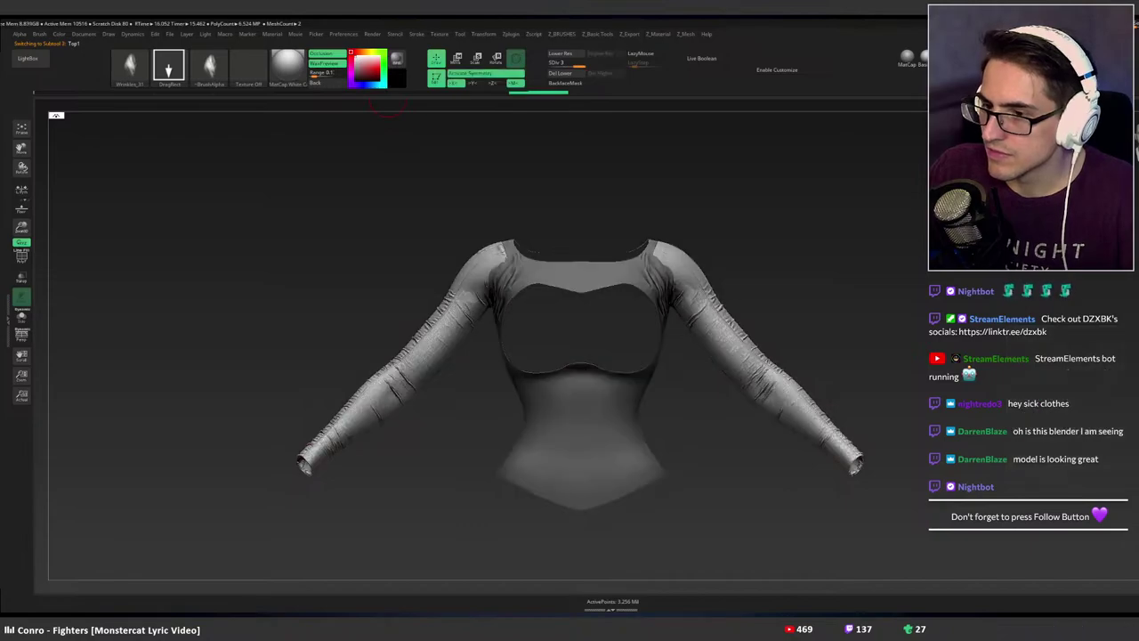
# Inspect the sleeve seam and armpit closely, undo the projection, and show the detailed source sleeves again.
pyautogui.moveTo(836, 283)
pyautogui.keyDown('alt'); pyautogui.mouseDown(button='right')
pyautogui.moveTo(750, 264)
pyautogui.moveTo(796, 326)
pyautogui.moveTo(795, 310)
pyautogui.mouseUp(button='right'); pyautogui.keyUp('alt')
pyautogui.moveTo(793, 310); pyautogui.dragTo(765, 317)
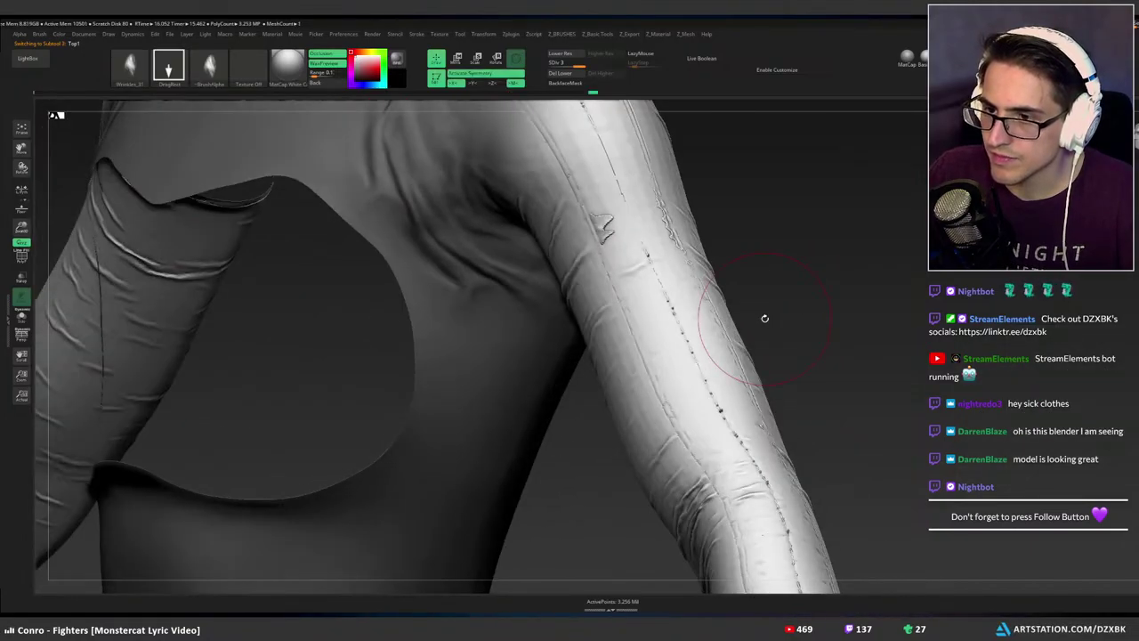
pyautogui.moveTo(765, 319)
pyautogui.mouseDown(button='right')
pyautogui.moveTo(779, 315)
pyautogui.moveTo(747, 302)
pyautogui.mouseUp(button='right')
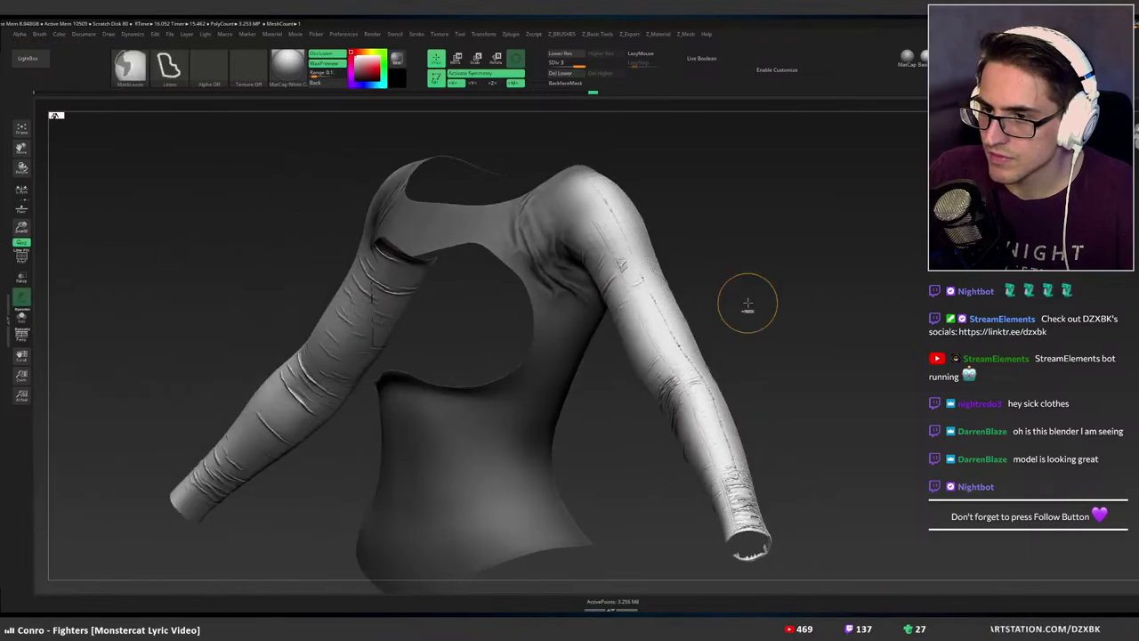
pyautogui.hotkey('ctrl', 'z')
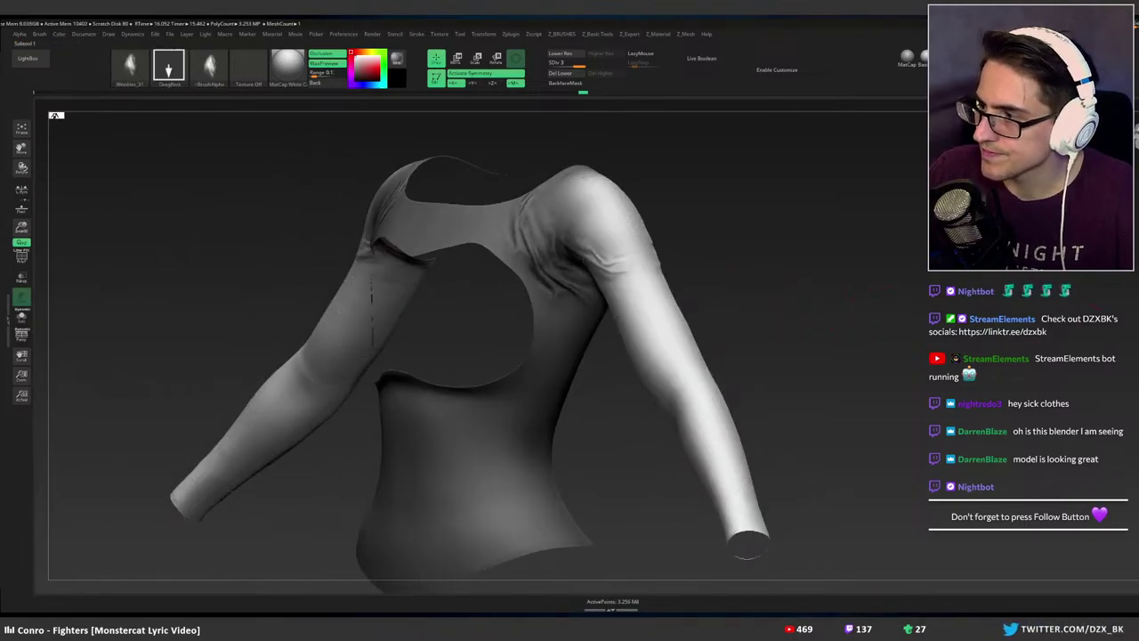
pyautogui.click(1132, 428)
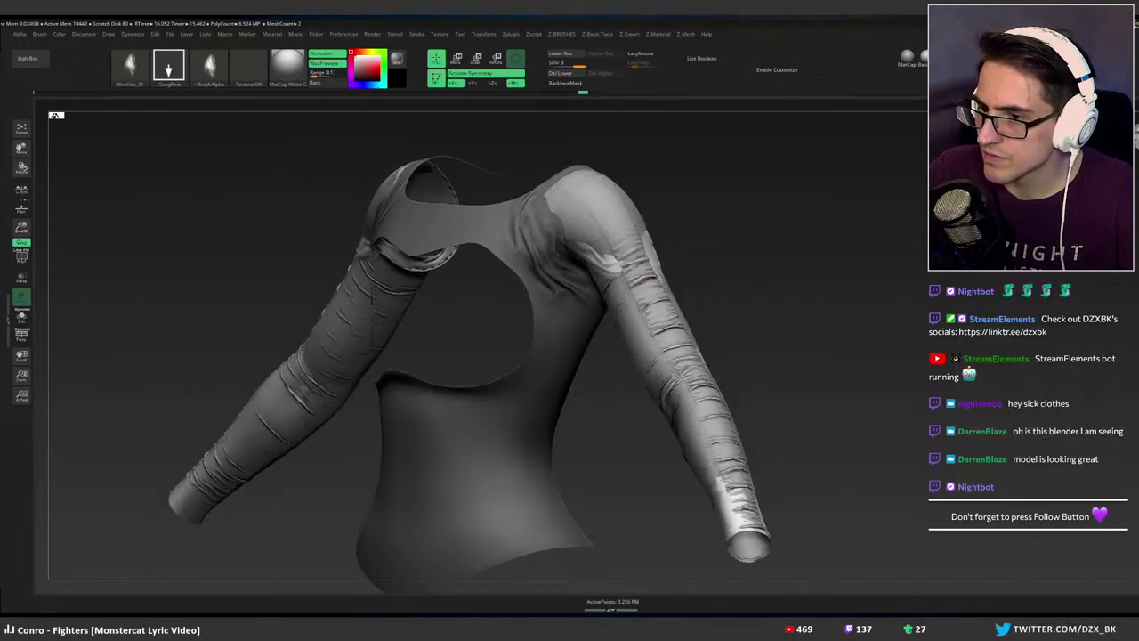
# Try projecting the source sleeve detail onto the masked top again and check the armpit and upper sleeve.
pyautogui.moveTo(823, 329); pyautogui.dragTo(863, 329, button='right')
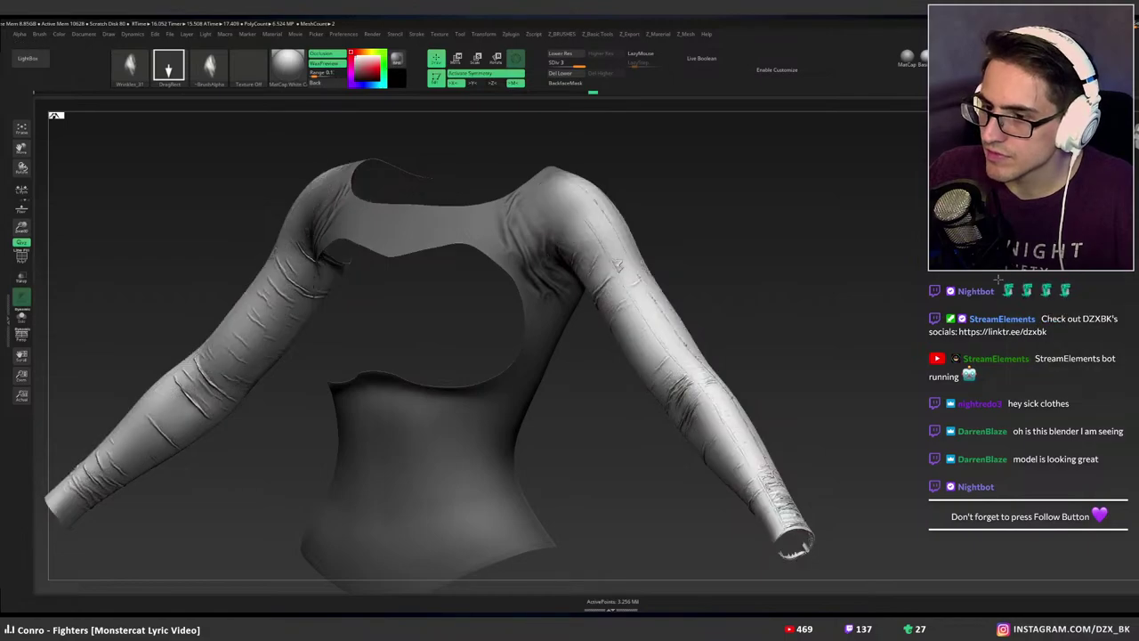
pyautogui.moveTo(943, 281); pyautogui.dragTo(1045, 272)
pyautogui.moveTo(995, 293)
pyautogui.keyDown('ctrl'); pyautogui.mouseDown(button='right')
pyautogui.moveTo(714, 289)
pyautogui.moveTo(893, 308)
pyautogui.mouseUp(button='right'); pyautogui.keyUp('ctrl')
pyautogui.moveTo(892, 308); pyautogui.dragTo(878, 353)
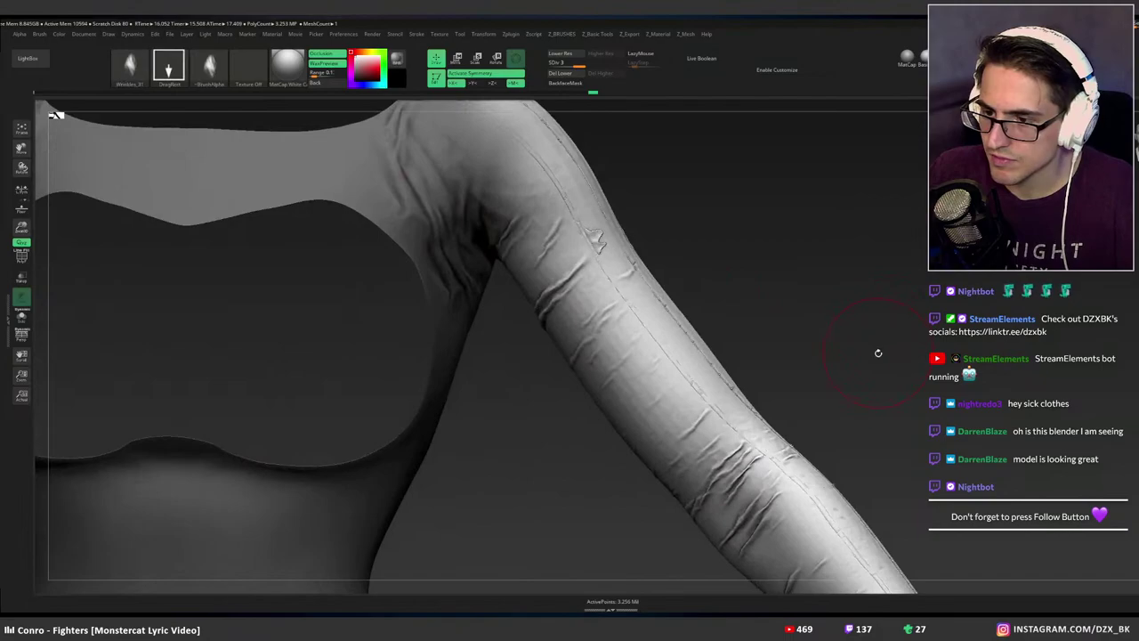
# Compare the projected top with the source sleeves, examining the shoulder, sleeve seams and cuffs with the source mesh shown and hidden.
pyautogui.click(1132, 331)
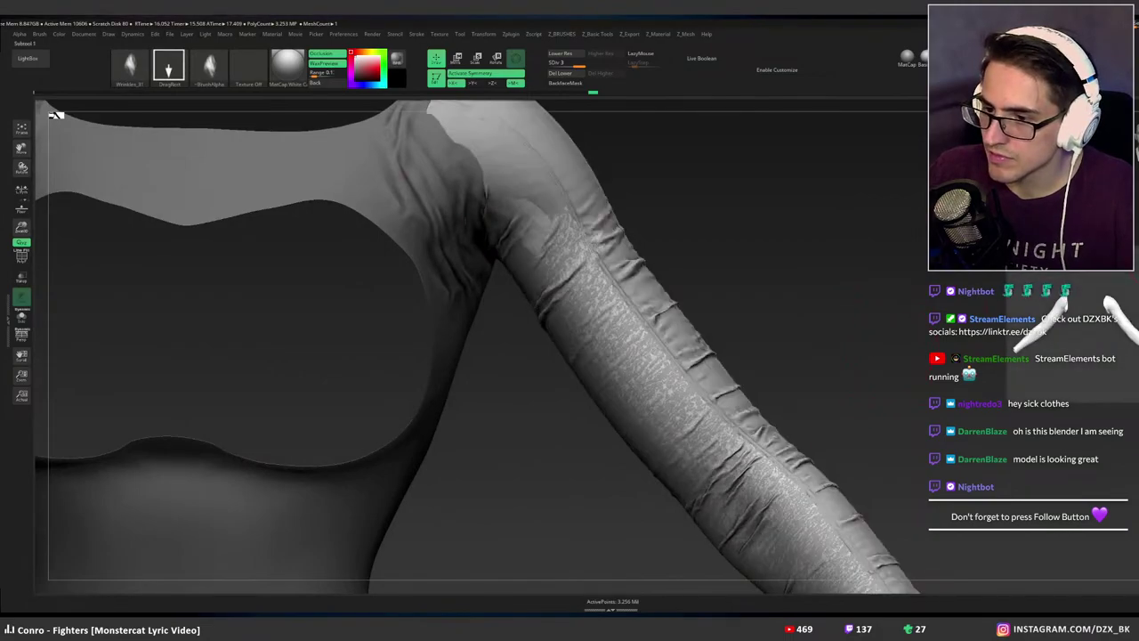
pyautogui.click(1132, 331)
pyautogui.press('d')
pyautogui.hotkey('shift', 'd')
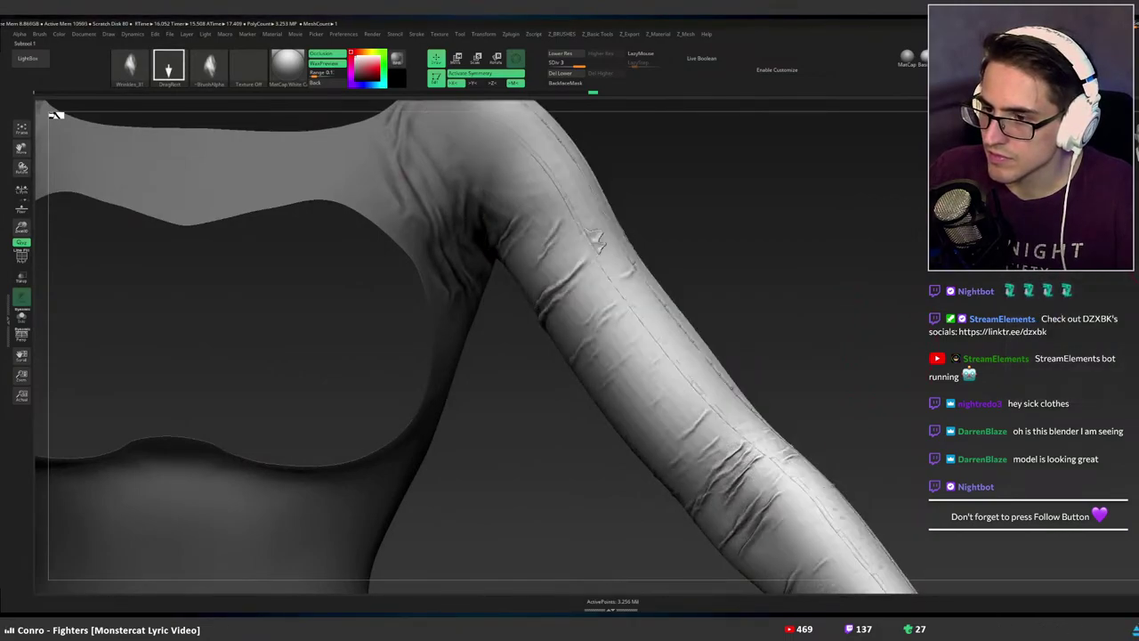
pyautogui.press('d')
pyautogui.moveTo(543, 249); pyautogui.dragTo(595, 178, button='right')
pyautogui.moveTo(902, 234); pyautogui.dragTo(887, 235, button='right')
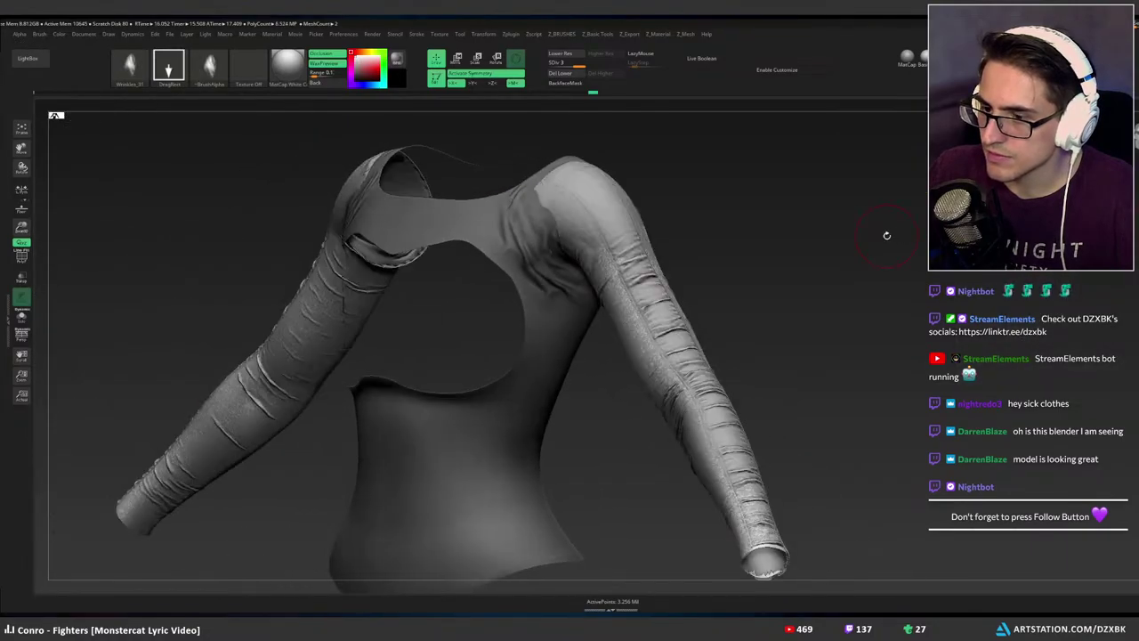
pyautogui.moveTo(887, 235); pyautogui.dragTo(897, 235)
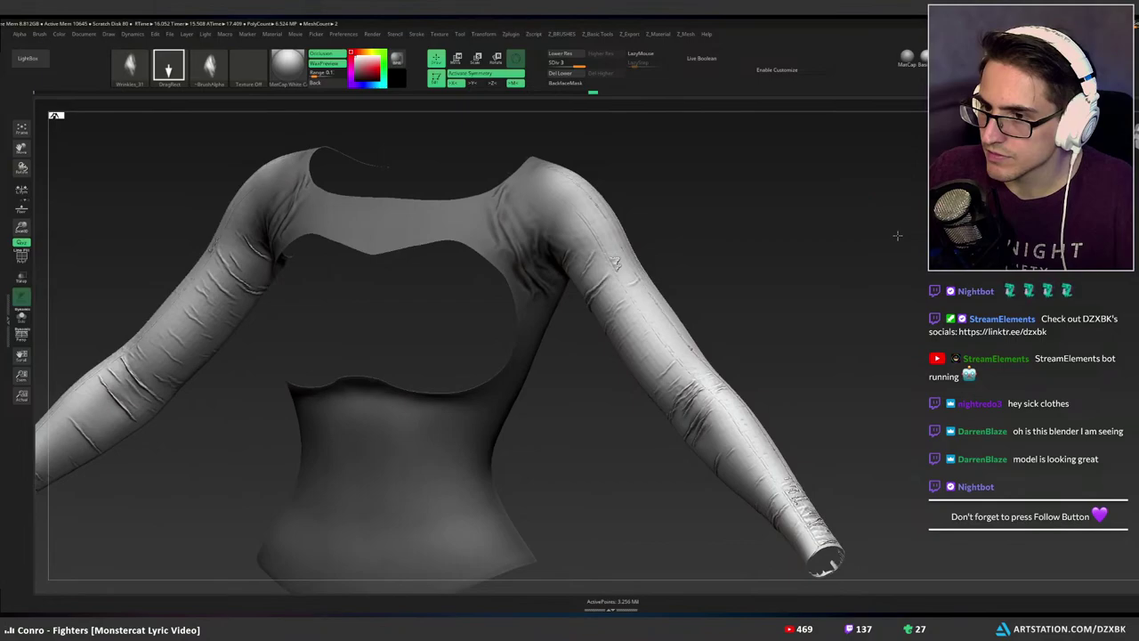
pyautogui.press('d')
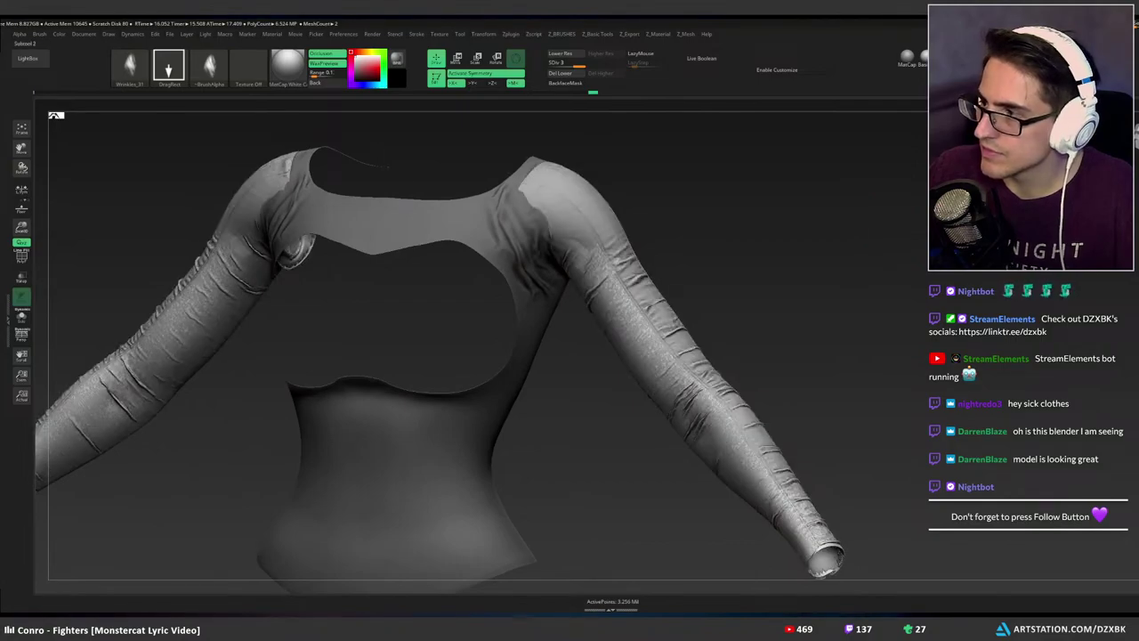
pyautogui.hotkey('shift', 'd')
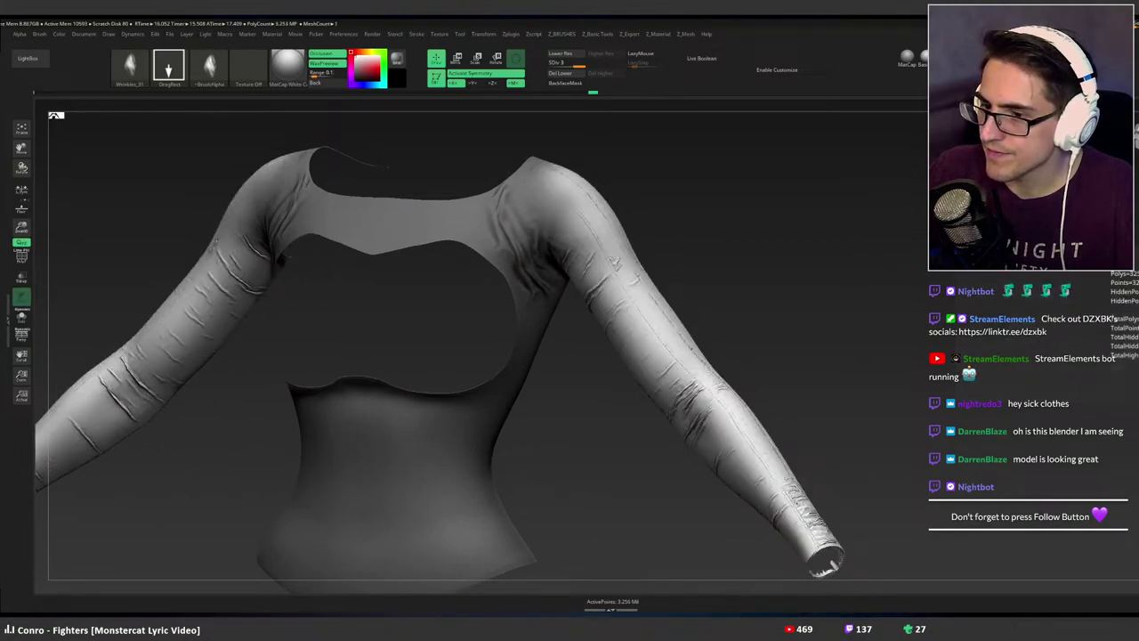
# Undo the latest sleeve projection, mask the sleeves below the upper arms, and lower the top to subdivision level 1.
pyautogui.hotkey('ctrl', 'z')
pyautogui.keyDown('shift'); pyautogui.moveTo(838, 273); pyautogui.dragTo(839, 273); pyautogui.keyUp('shift')
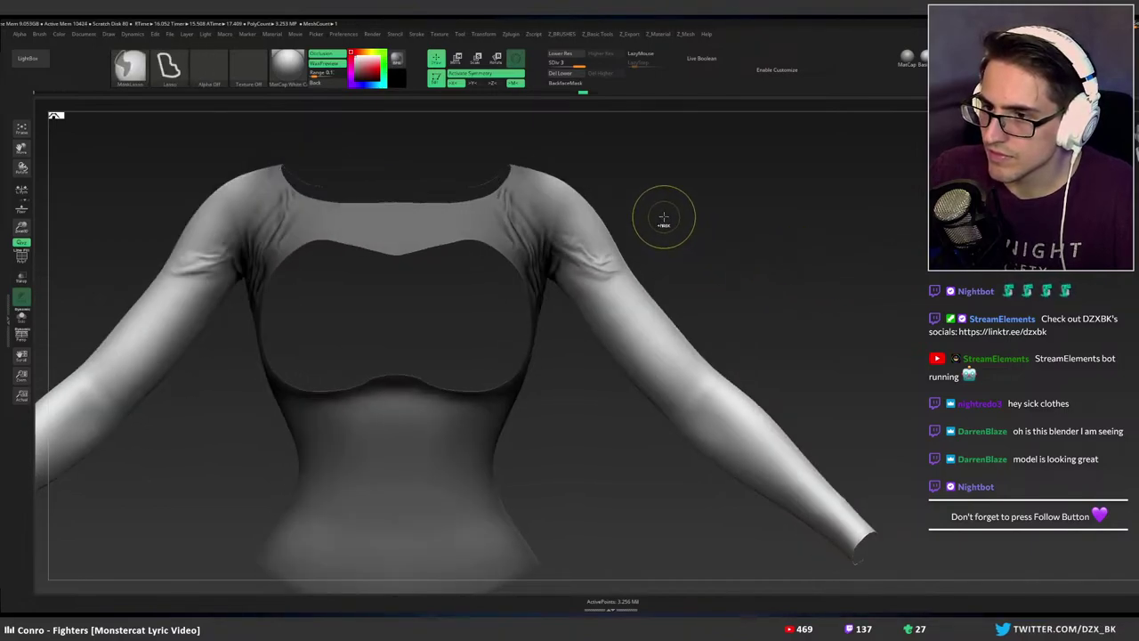
pyautogui.moveTo(663, 220)
pyautogui.keyDown('ctrl'); pyautogui.mouseDown()
pyautogui.moveTo(641, 256)
pyautogui.moveTo(634, 247)
pyautogui.moveTo(623, 258)
pyautogui.moveTo(574, 374)
pyautogui.moveTo(905, 610)
pyautogui.moveTo(854, 552)
pyautogui.moveTo(756, 259)
pyautogui.mouseUp(); pyautogui.keyUp('ctrl')
pyautogui.press('shift')
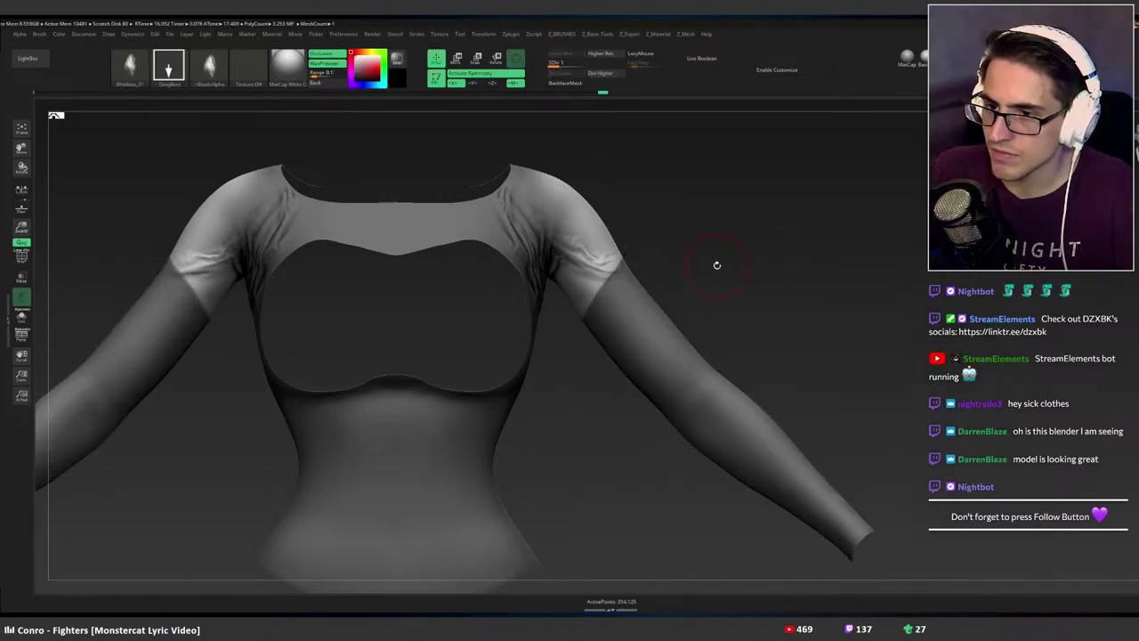
pyautogui.keyDown('ctrl'); pyautogui.moveTo(786, 290); pyautogui.dragTo(747, 273, button='right'); pyautogui.keyUp('ctrl')
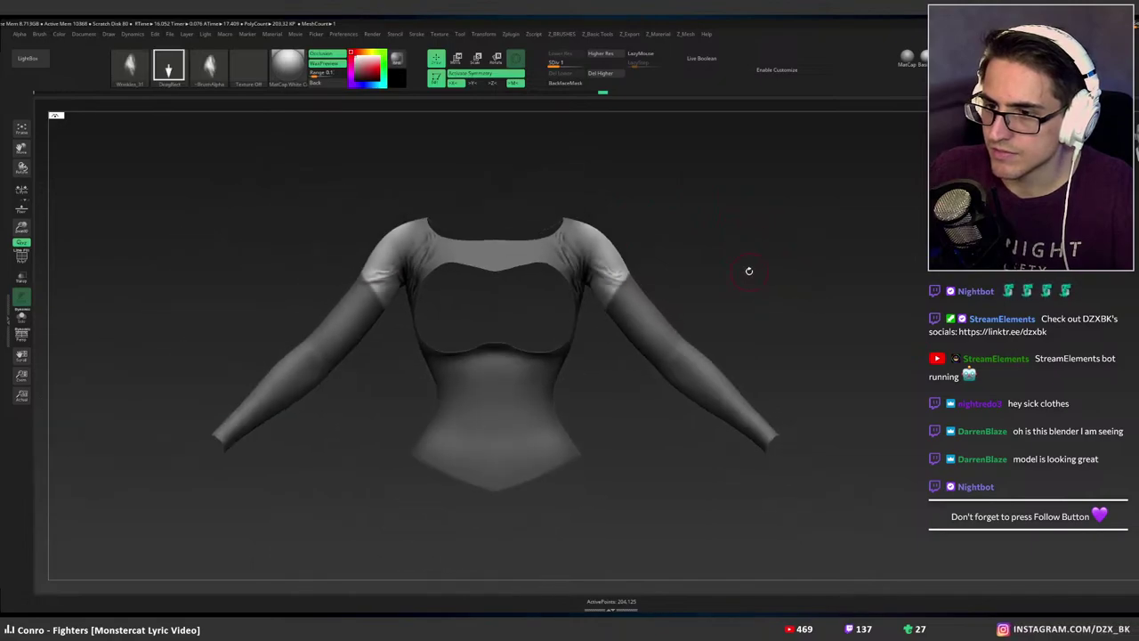
# Clear the mask, mask both sleeves from the upper arm down, and invert it to protect the torso and shoulders.
pyautogui.keyDown('ctrl'); pyautogui.moveTo(749, 271); pyautogui.dragTo(786, 256); pyautogui.keyUp('ctrl')
pyautogui.moveTo(661, 254)
pyautogui.keyDown('ctrl'); pyautogui.mouseDown()
pyautogui.moveTo(633, 272)
pyautogui.moveTo(658, 427)
pyautogui.moveTo(819, 257)
pyautogui.mouseUp(); pyautogui.keyUp('ctrl')
pyautogui.keyDown('ctrl'); pyautogui.click(681, 289); pyautogui.keyUp('ctrl')
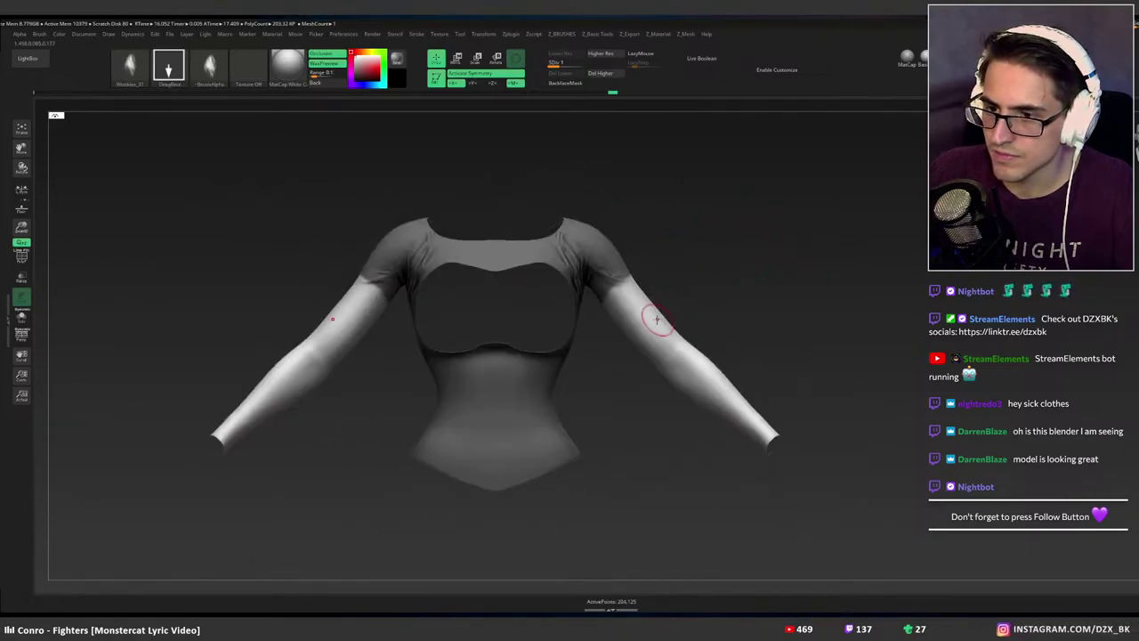
# Check the mask inverted against the visible source sleeves, and leave the torso and shoulders masked with the lower sleeves free.
pyautogui.press('shift')
pyautogui.press('ctrl')
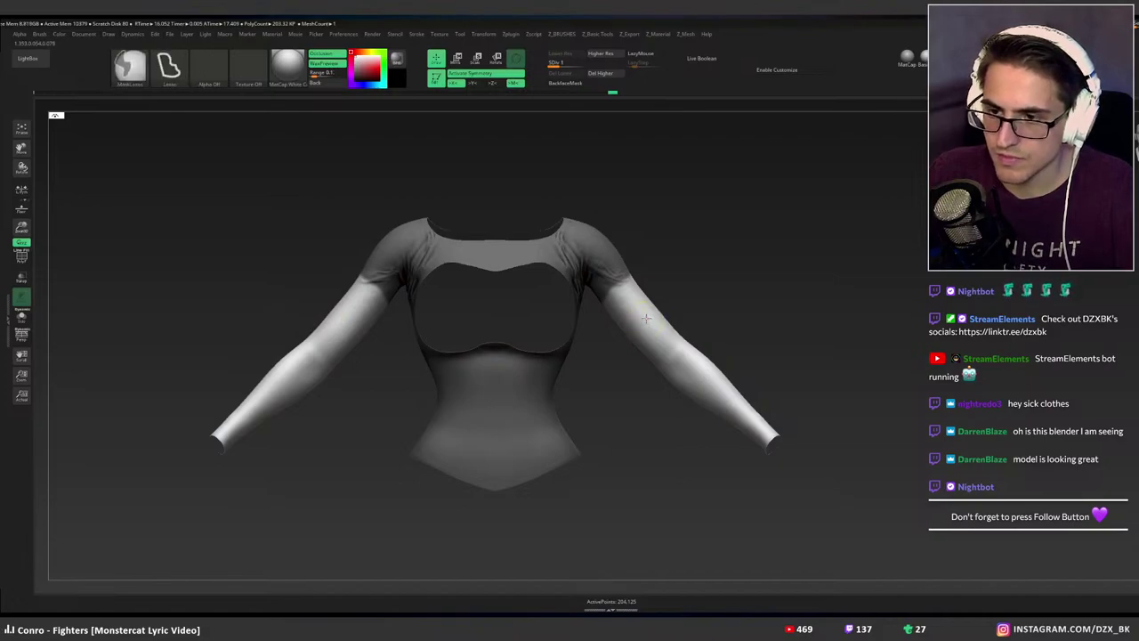
pyautogui.keyDown('ctrl'); pyautogui.click(697, 281); pyautogui.keyUp('ctrl')
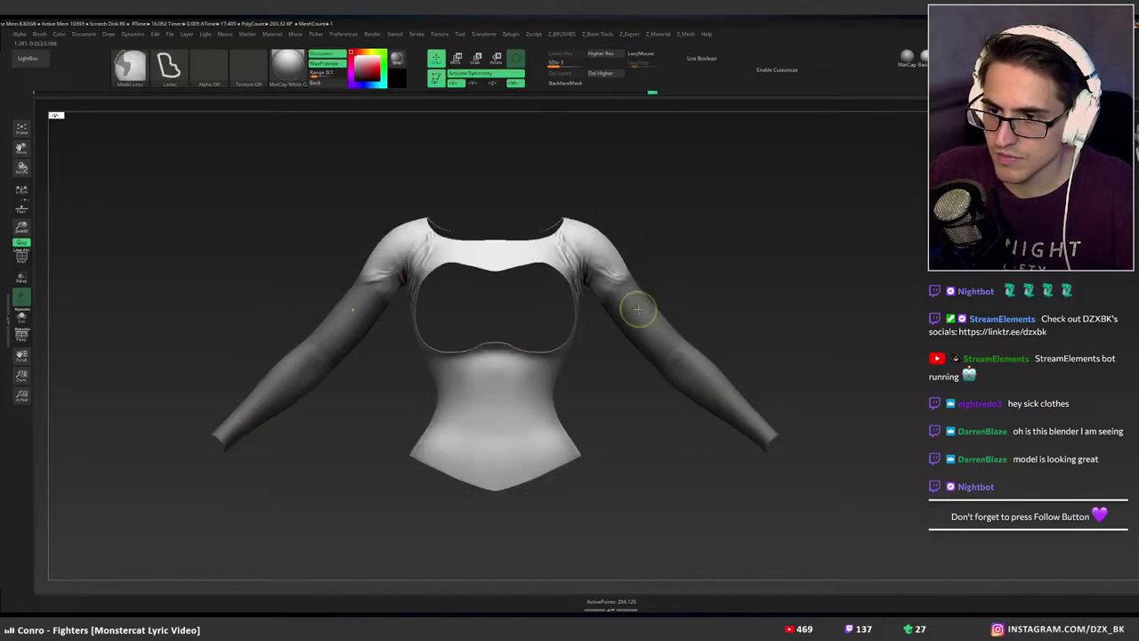
pyautogui.keyDown('ctrl'); pyautogui.click(693, 278); pyautogui.keyUp('ctrl')
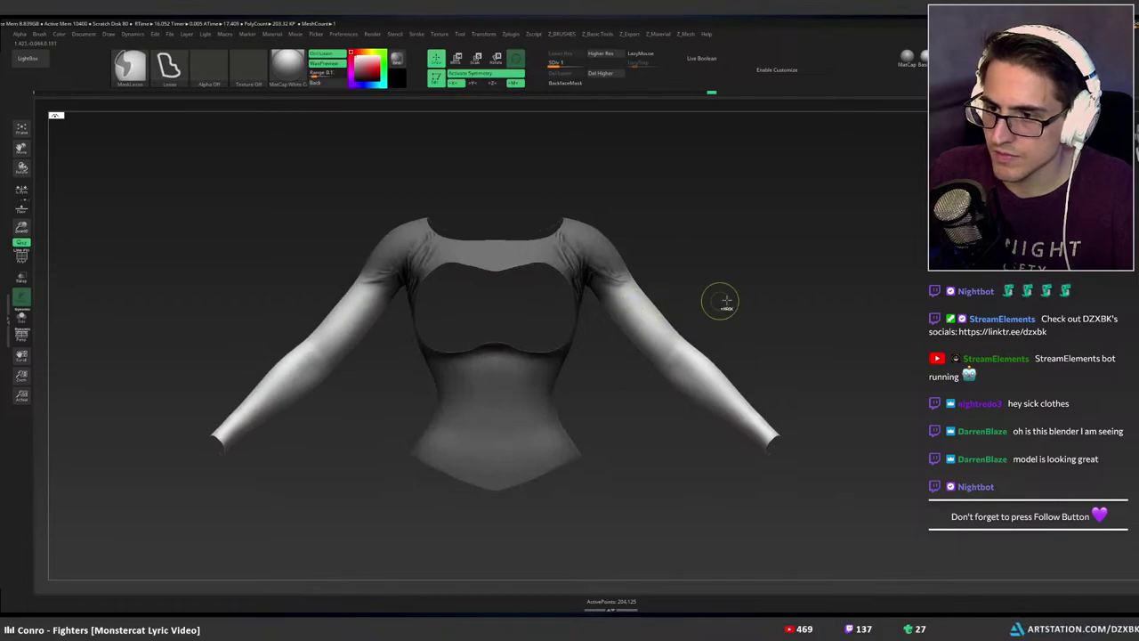
pyautogui.keyDown('ctrl'); pyautogui.click(750, 279); pyautogui.keyUp('ctrl')
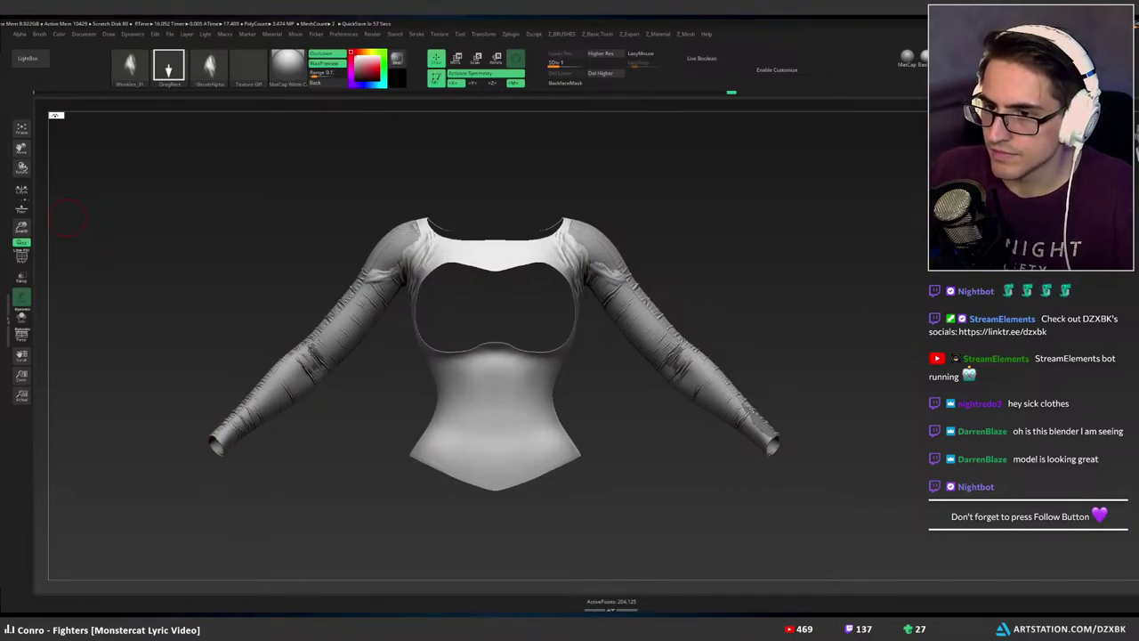
pyautogui.click(817, 252)
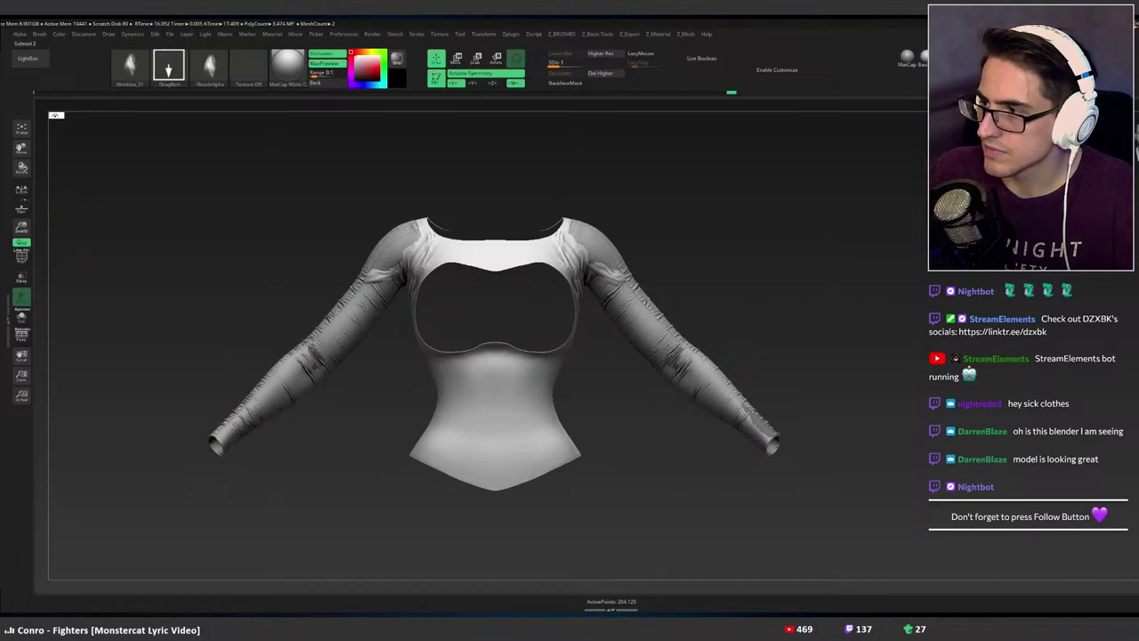
pyautogui.hotkey('ctrl', 'z')
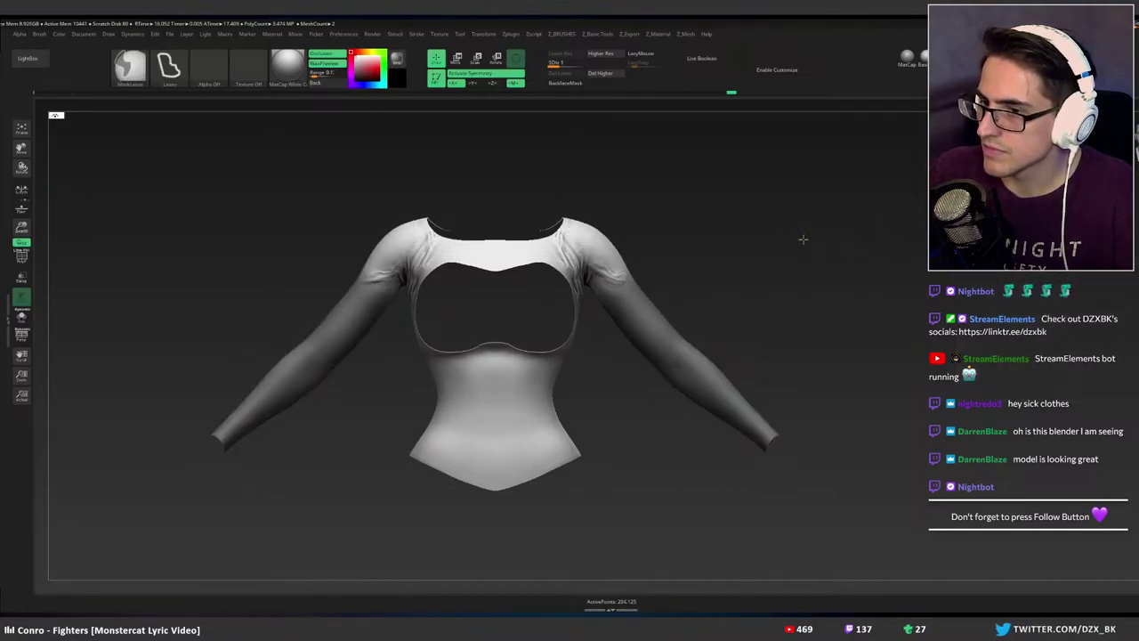
pyautogui.keyDown('ctrl'); pyautogui.click(803, 238); pyautogui.keyUp('ctrl')
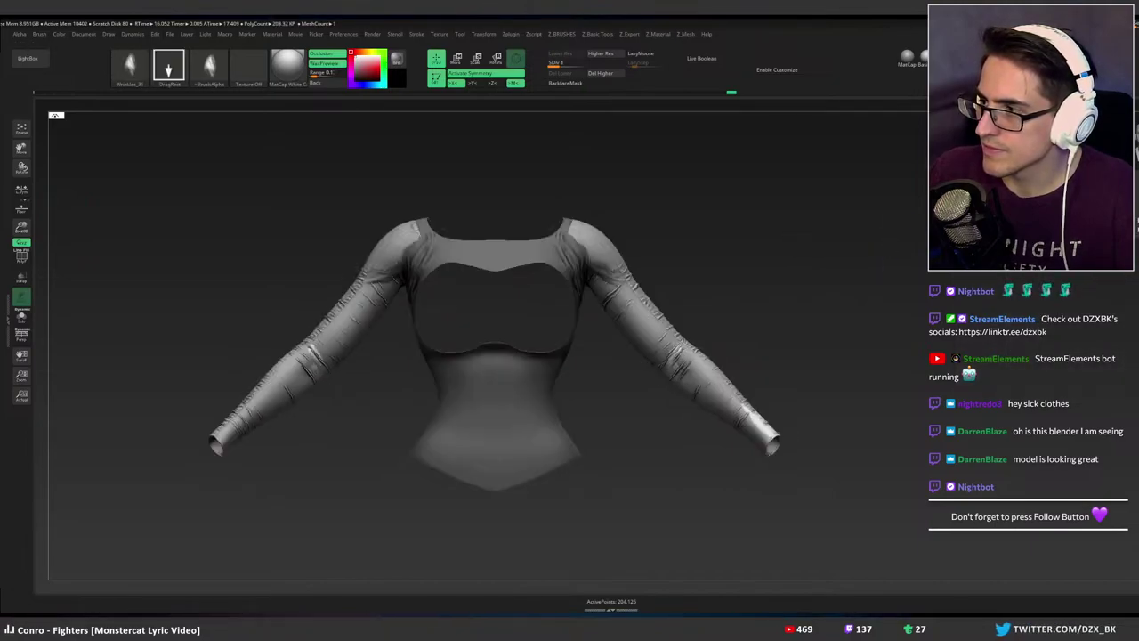
# Switch to Blender, cancel the sleeve move, and export the selected sleeves as Wavefront (.obj).
pyautogui.keyDown('alt'); pyautogui.moveTo(752, 293); pyautogui.dragTo(818, 301, button='right'); pyautogui.keyUp('alt')
pyautogui.moveTo(818, 301); pyautogui.dragTo(803, 300)
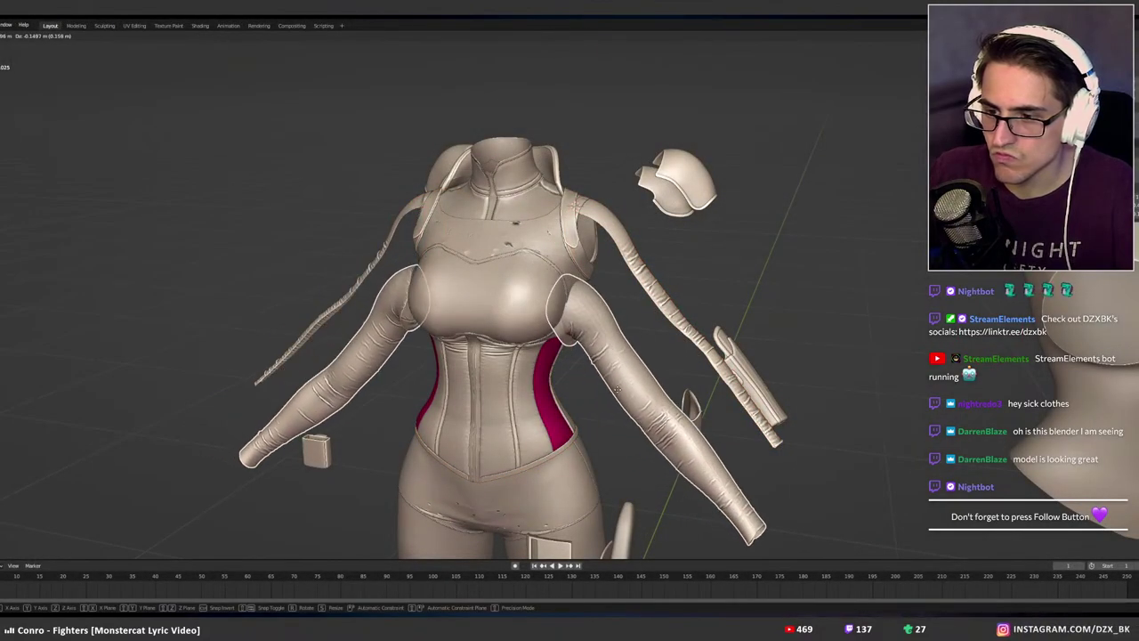
pyautogui.moveTo(617, 388); pyautogui.dragTo(618, 393)
pyautogui.rightClick(634, 380)
pyautogui.moveTo(641, 364)
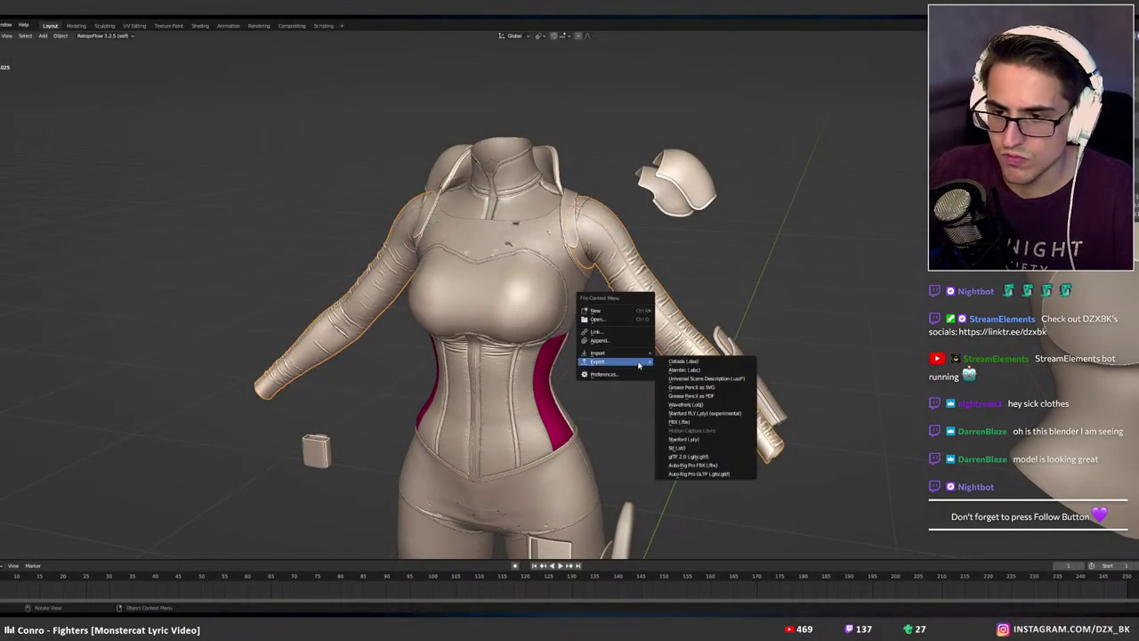
pyautogui.click(694, 401)
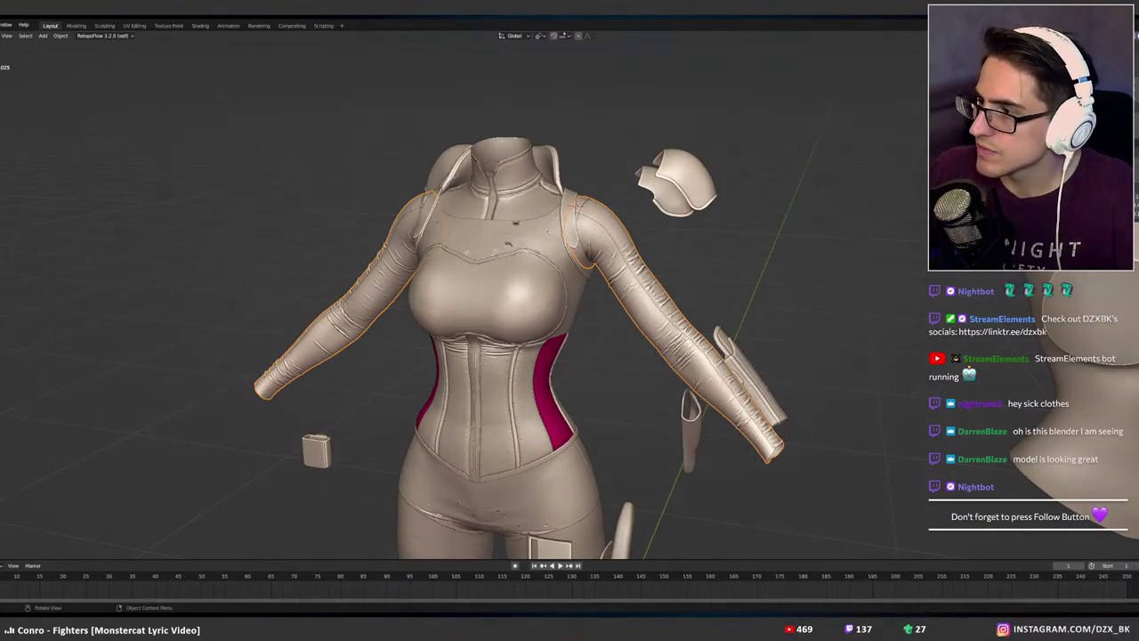
# Switch back to ZBrush, import the exported sleeve mesh as a separate tool, and return to the masked top.
pyautogui.hotkey('alt', 'Tab')
pyautogui.press('d')
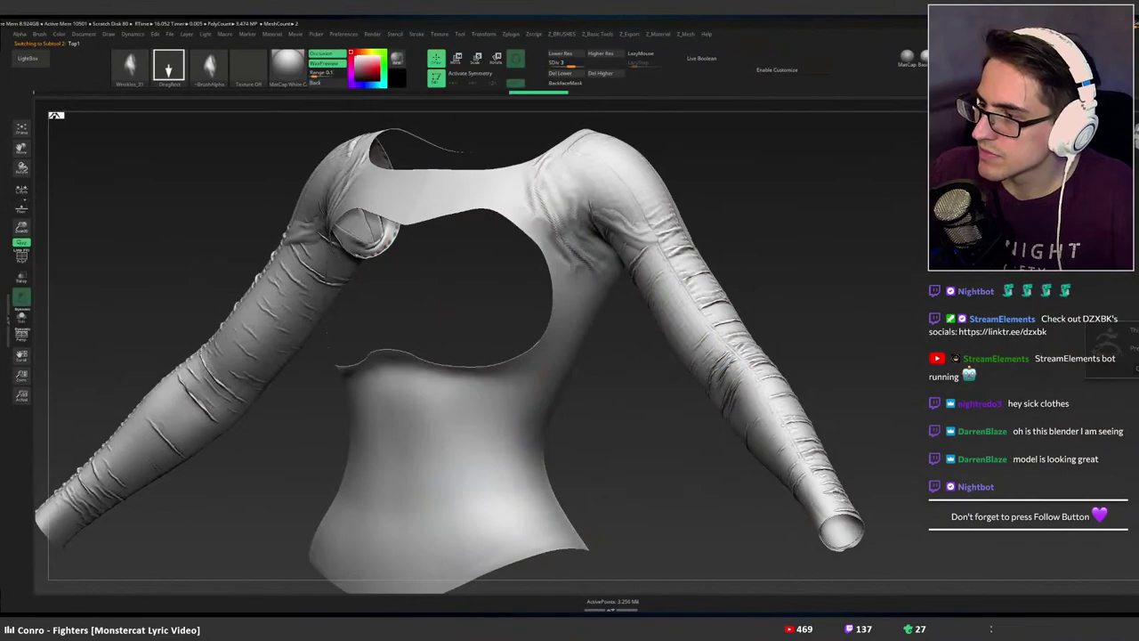
pyautogui.hotkey('shift', 'd')
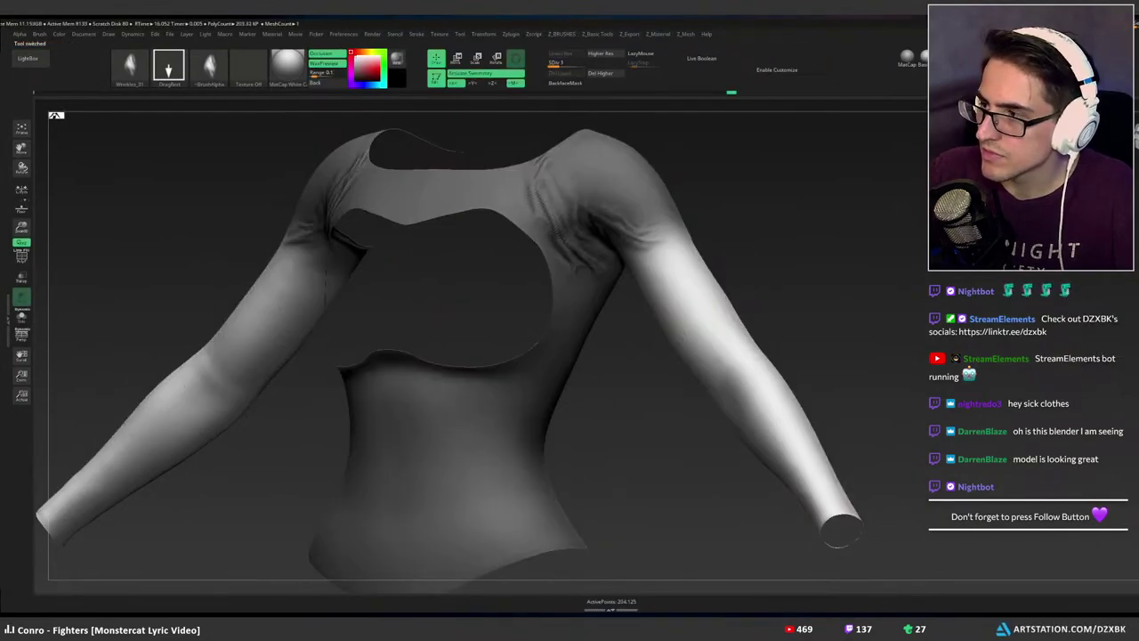
pyautogui.press('Down')
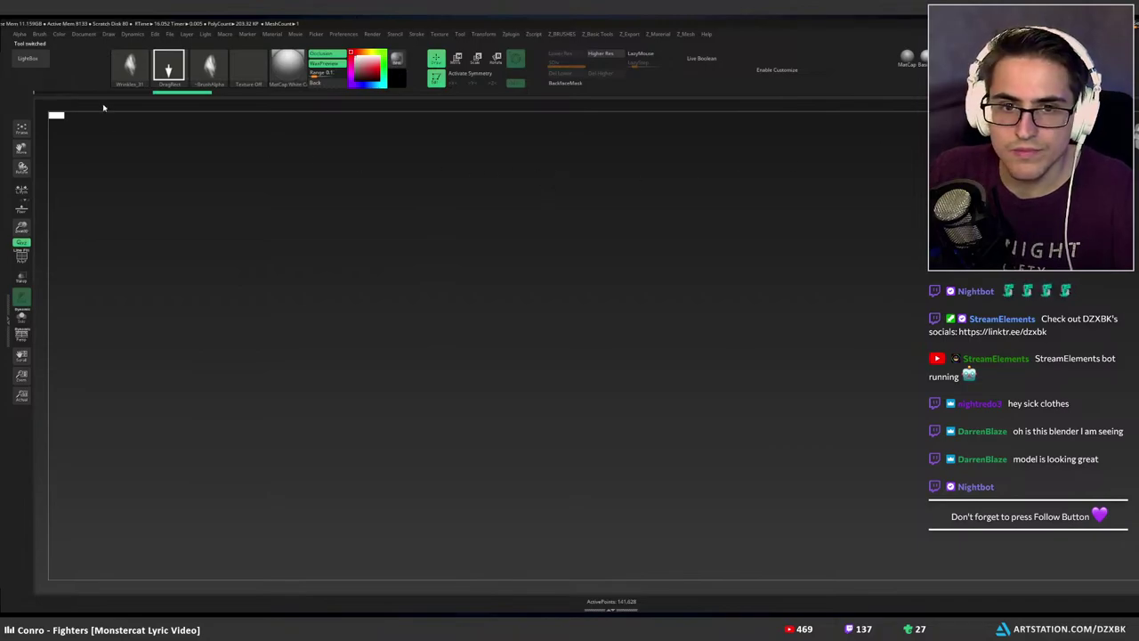
pyautogui.press('Down')
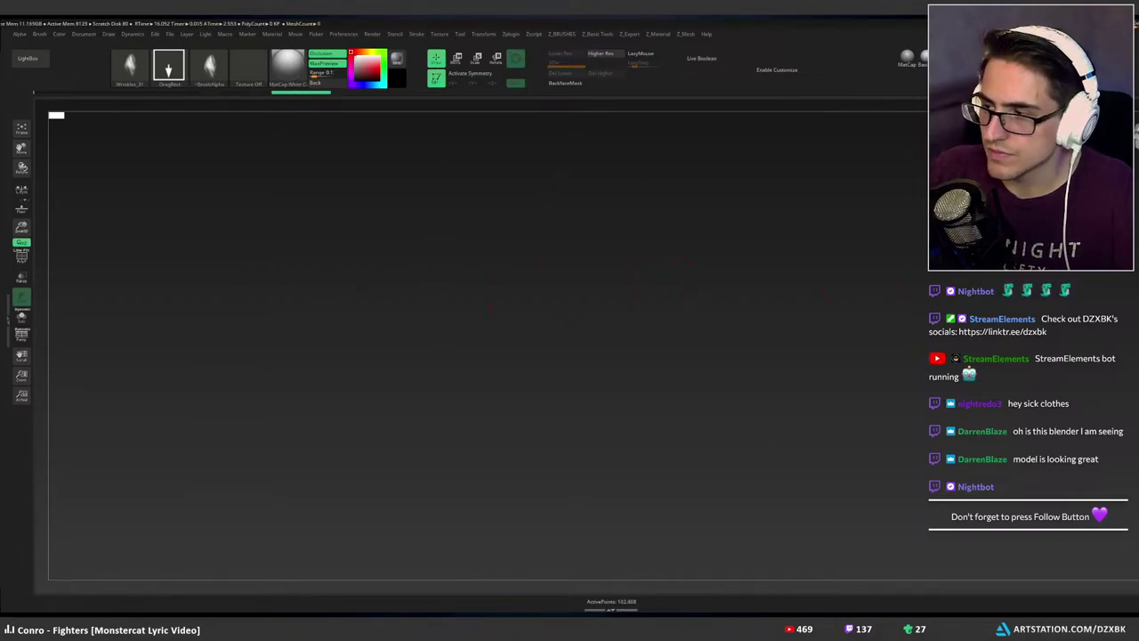
pyautogui.press('Up')
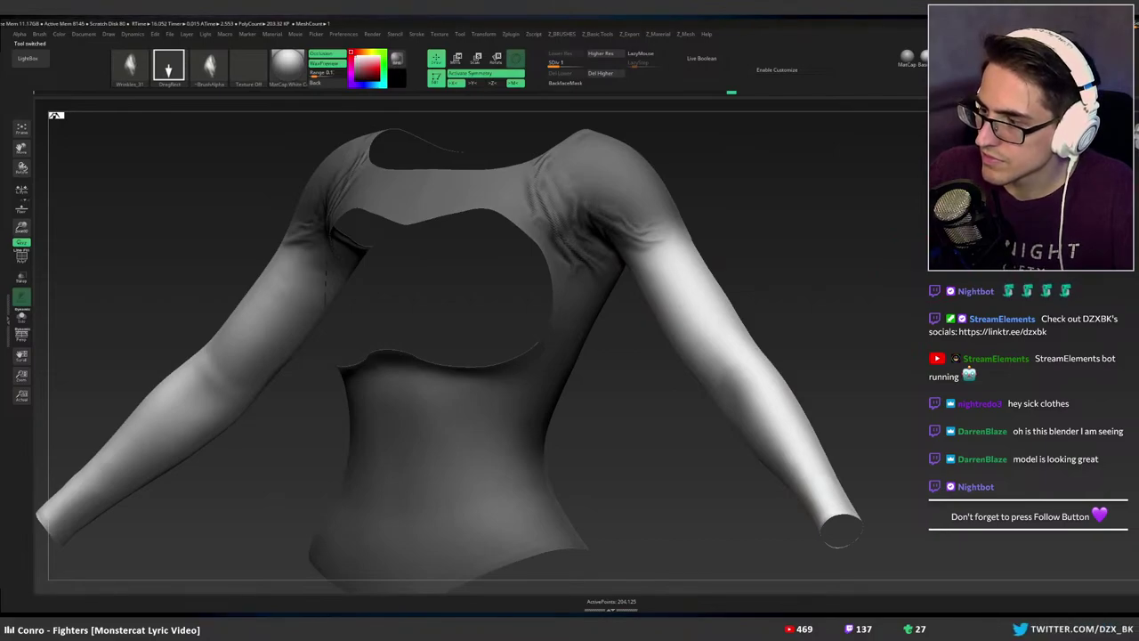
# Append the imported sleeves to the top as a subtool and hide the top to isolate them.
pyautogui.press('F1')
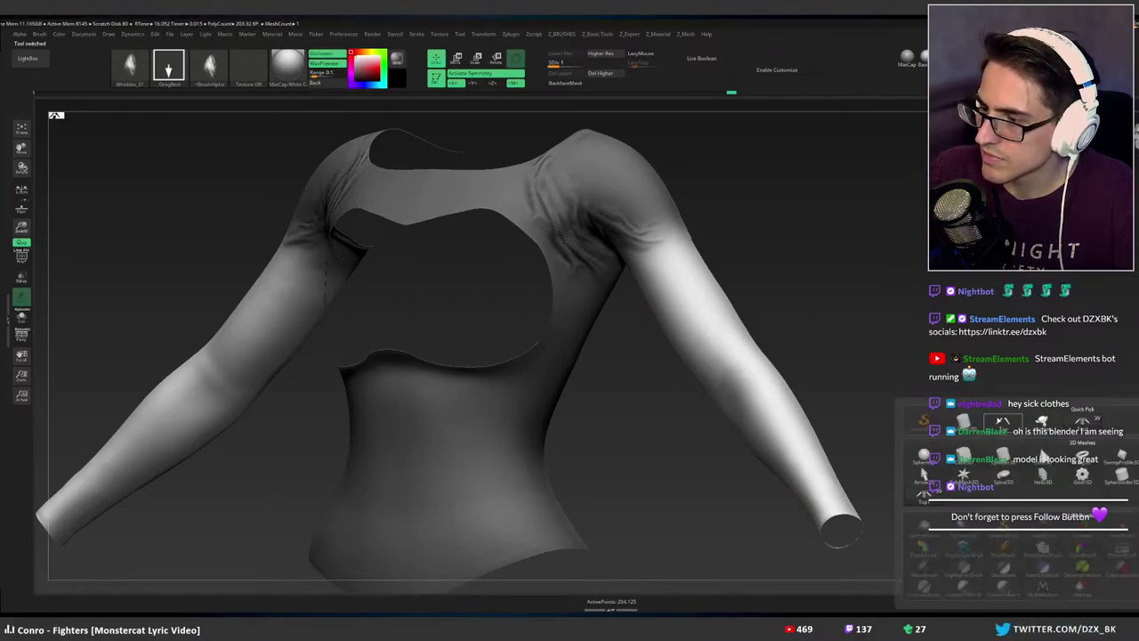
pyautogui.click(1001, 421)
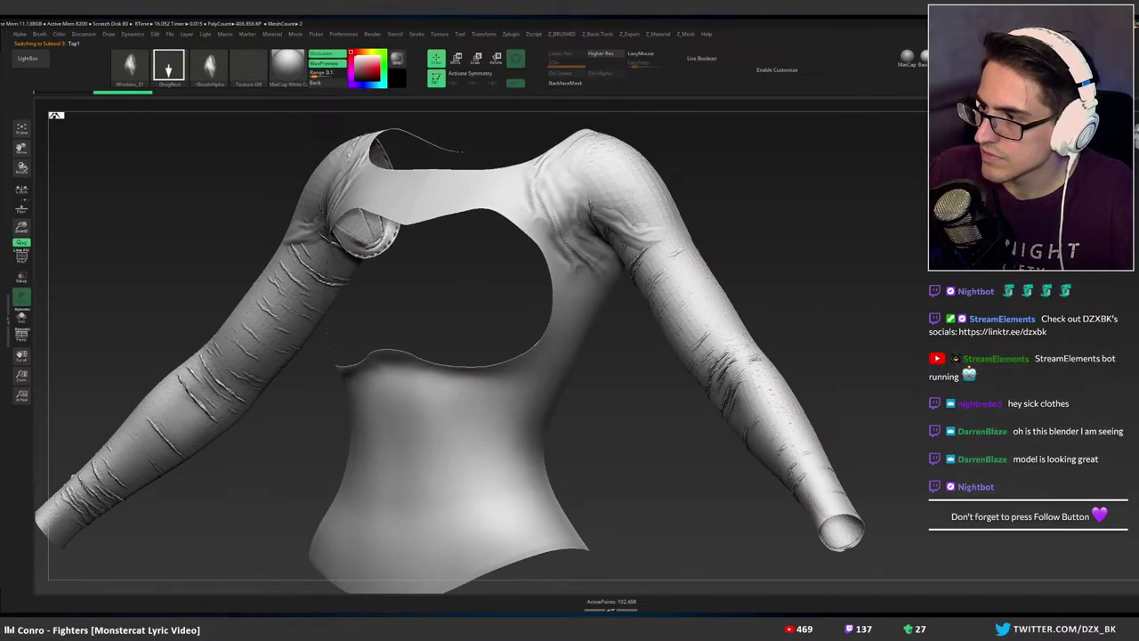
pyautogui.click(1134, 409)
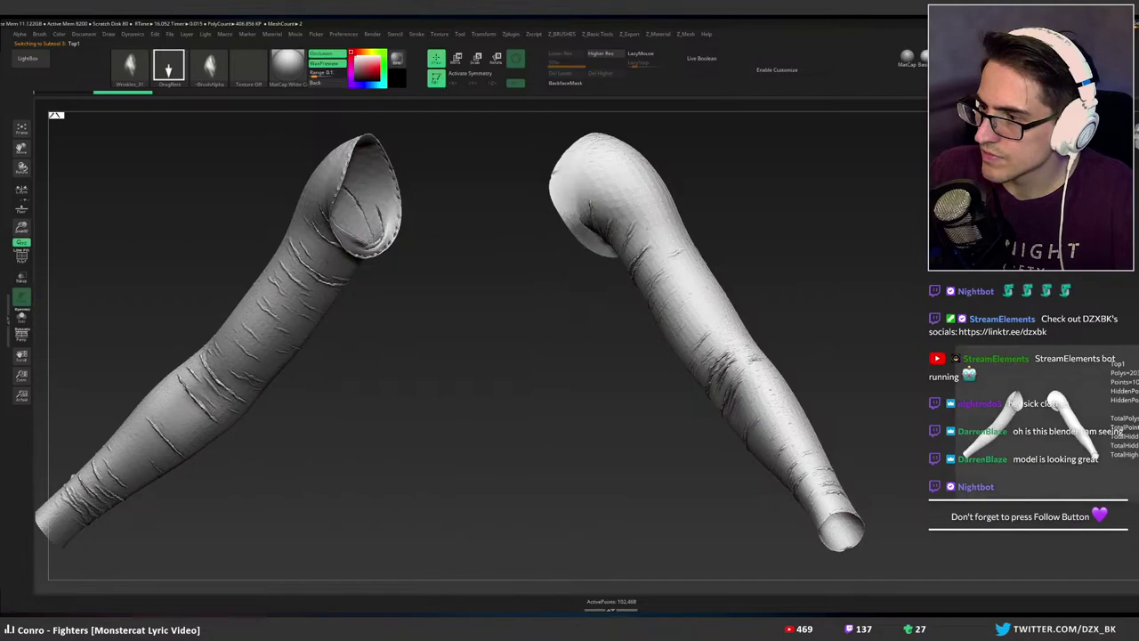
pyautogui.moveTo(1066, 298); pyautogui.dragTo(960, 311, button='right')
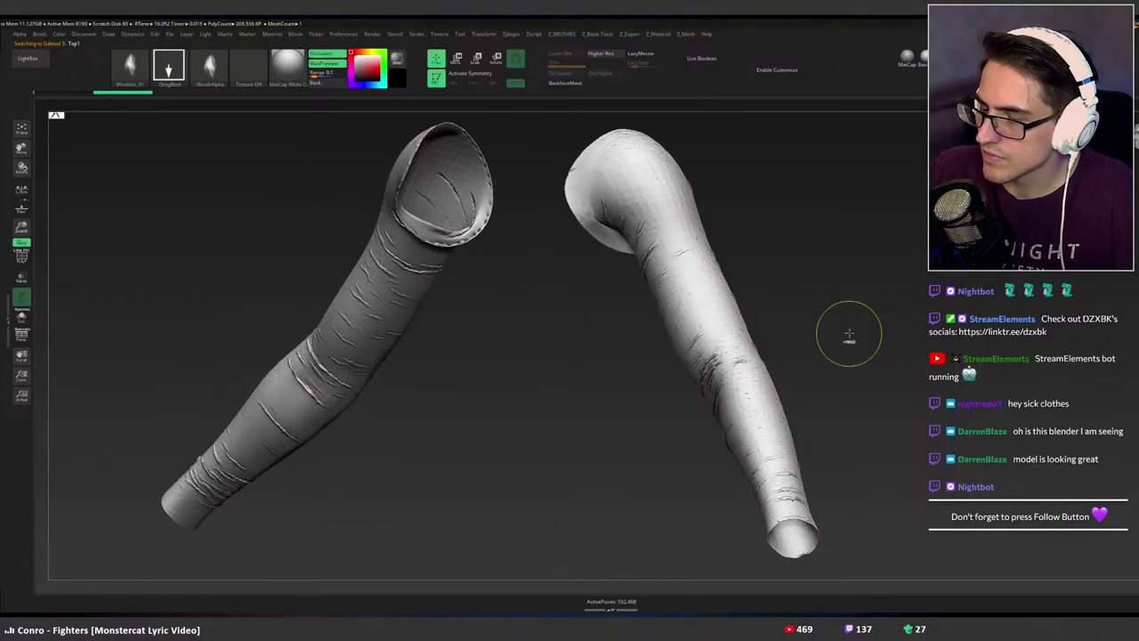
# Weld the split seam points of the imported sleeve mesh.
pyautogui.keyDown('ctrl'); pyautogui.moveTo(849, 335); pyautogui.dragTo(932, 344, button='right'); pyautogui.keyUp('ctrl')
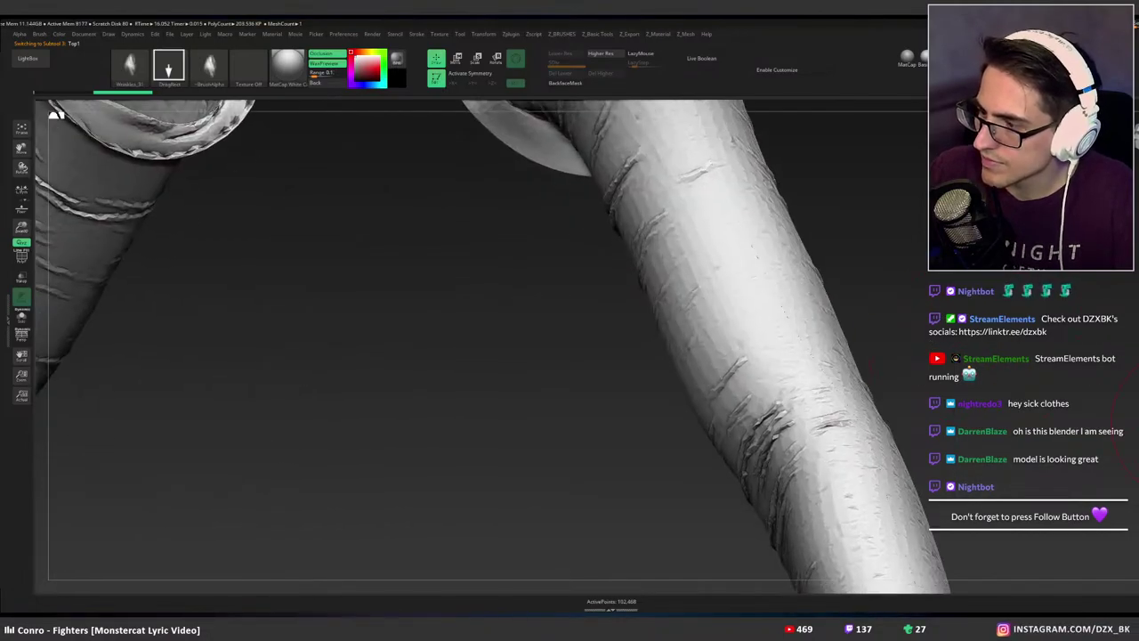
pyautogui.hotkey('shift', 'z')
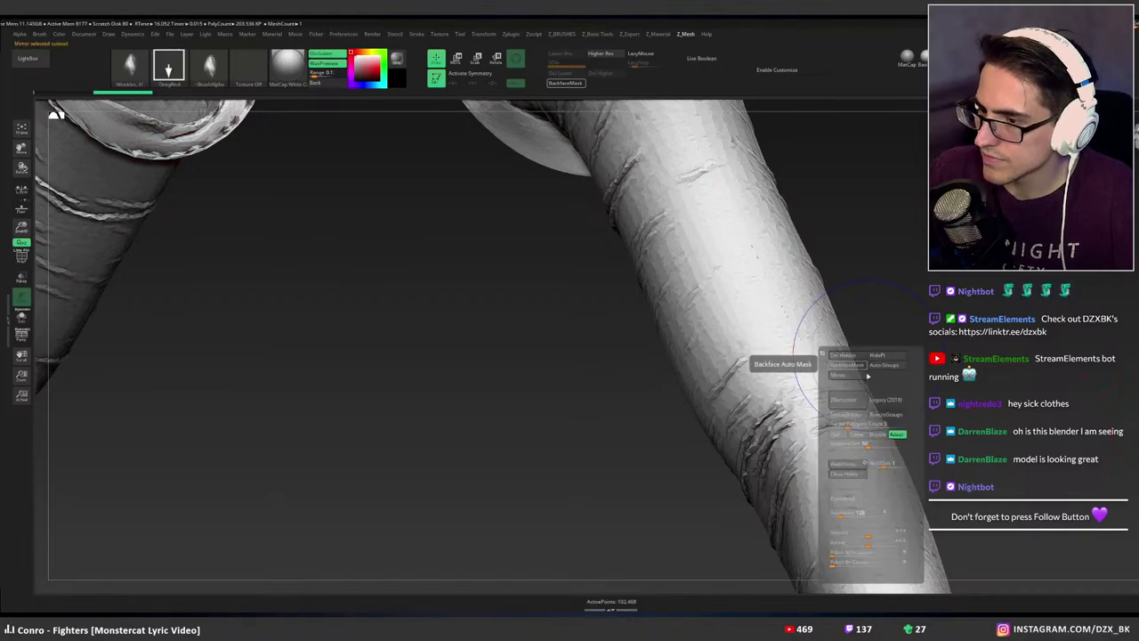
pyautogui.click(847, 472)
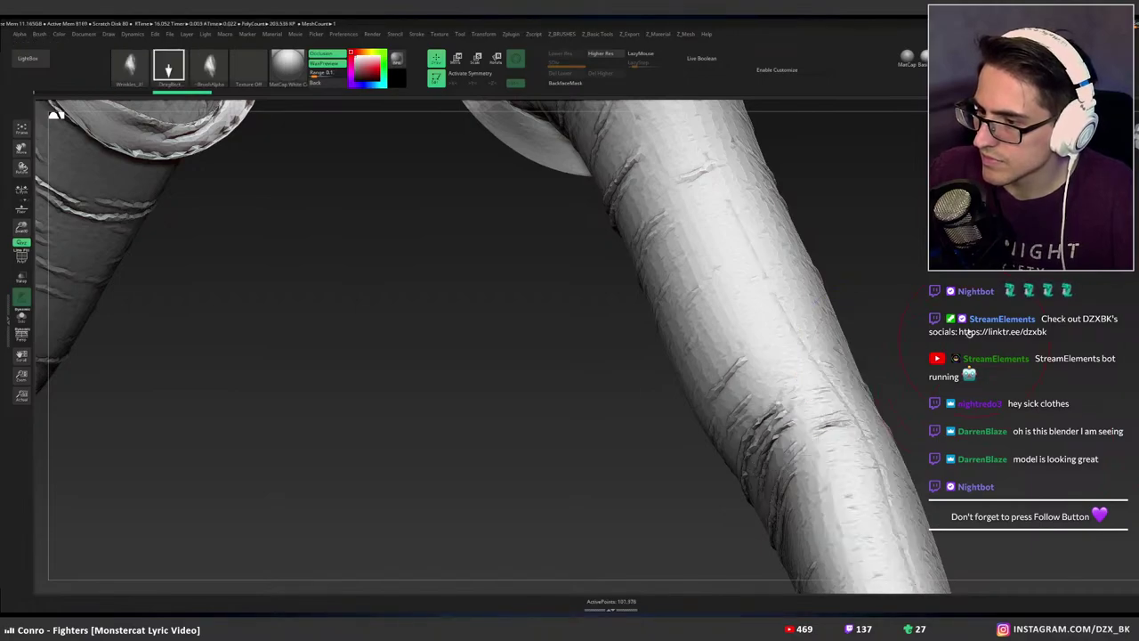
# Subdivide the welded sleeves up to subdivision level 4 and check their wrinkles and seams.
pyautogui.moveTo(931, 341); pyautogui.dragTo(886, 313)
pyautogui.hotkey('ctrl', 'd')
pyautogui.hotkey('ctrl', 'd')
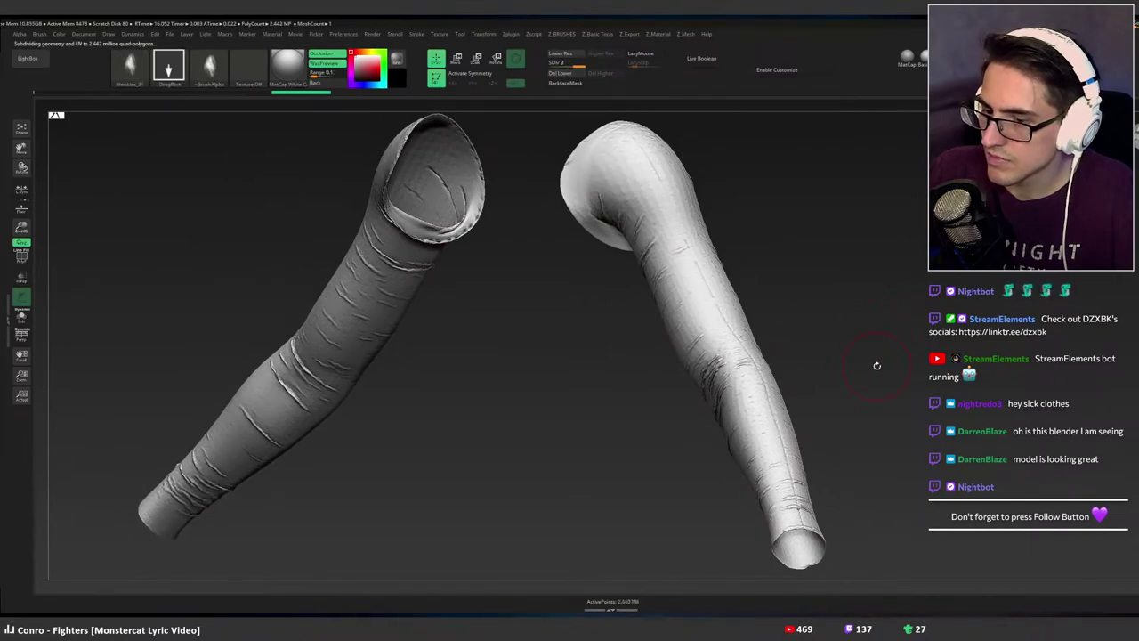
pyautogui.moveTo(877, 366); pyautogui.dragTo(895, 360)
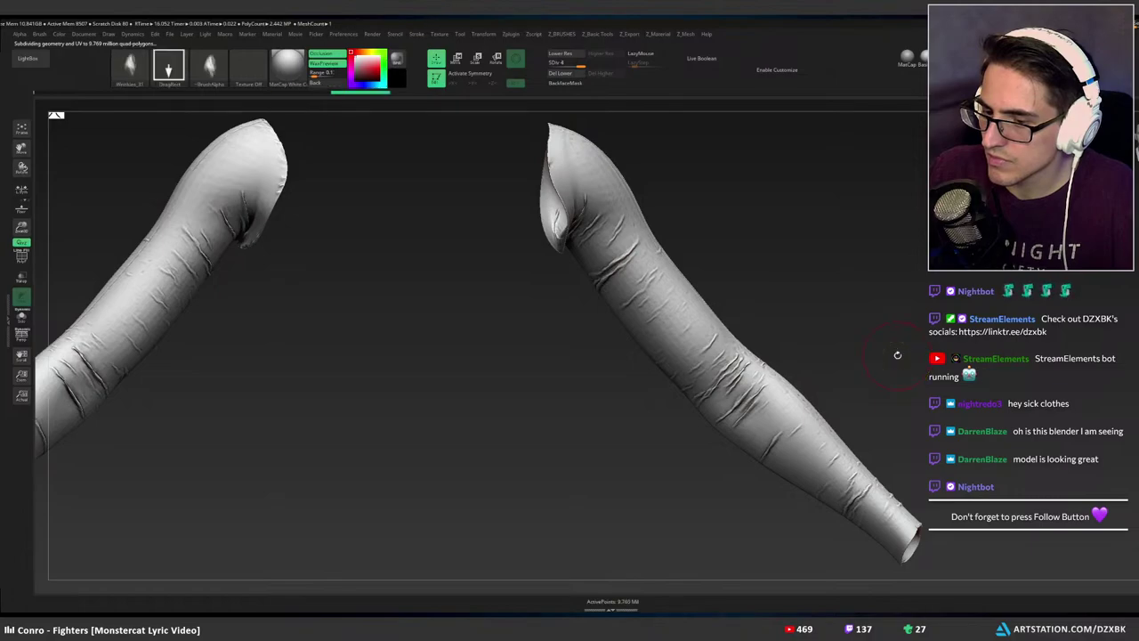
pyautogui.moveTo(896, 358); pyautogui.dragTo(851, 356)
pyautogui.moveTo(830, 355); pyautogui.dragTo(1058, 341, button='right')
pyautogui.press('ctrl')
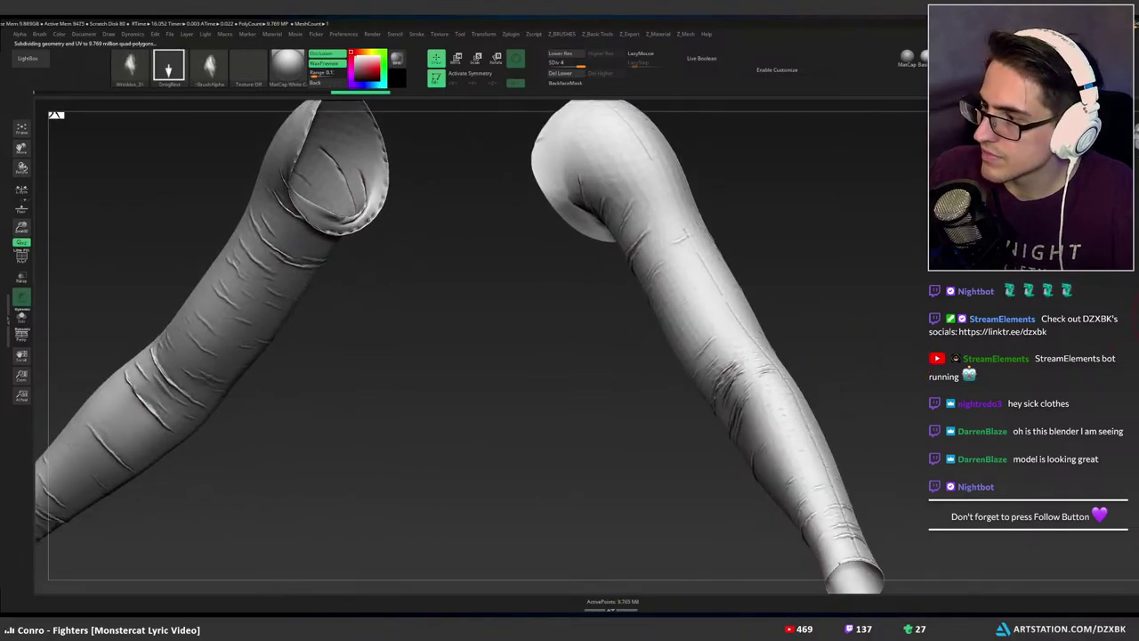
# Show the top together with the imported sleeves, select the Top1 subtool and face it from the front.
pyautogui.click(1138, 423)
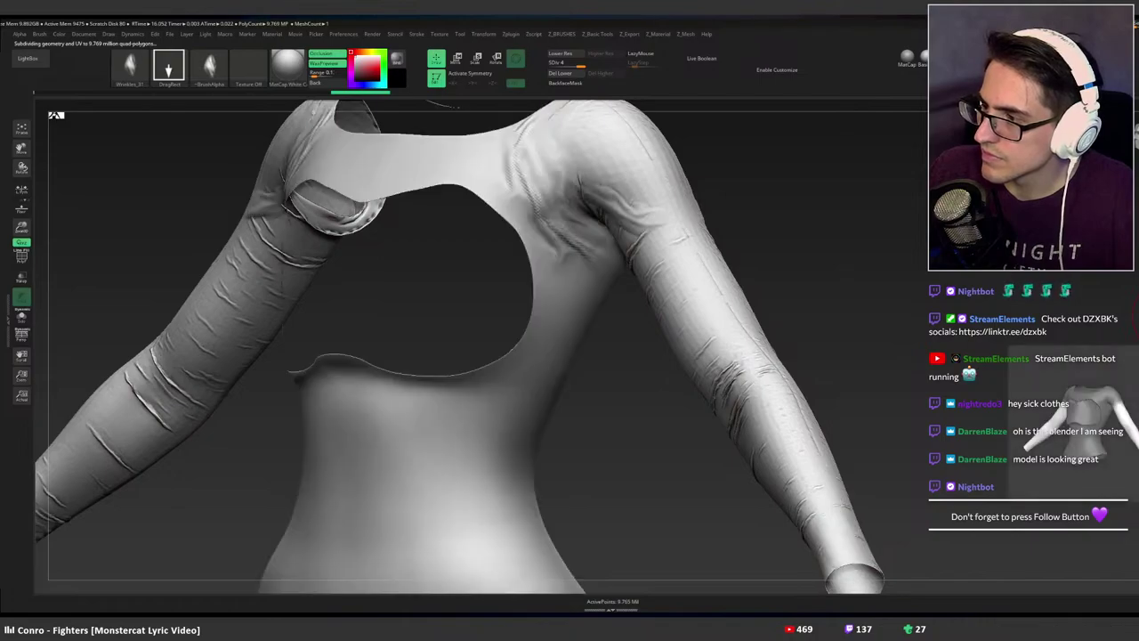
pyautogui.click(1137, 423)
pyautogui.moveTo(979, 285)
pyautogui.keyDown('ctrl'); pyautogui.mouseDown(button='right')
pyautogui.moveTo(903, 284)
pyautogui.moveTo(944, 284)
pyautogui.mouseUp(button='right'); pyautogui.keyUp('ctrl')
pyautogui.press('d')
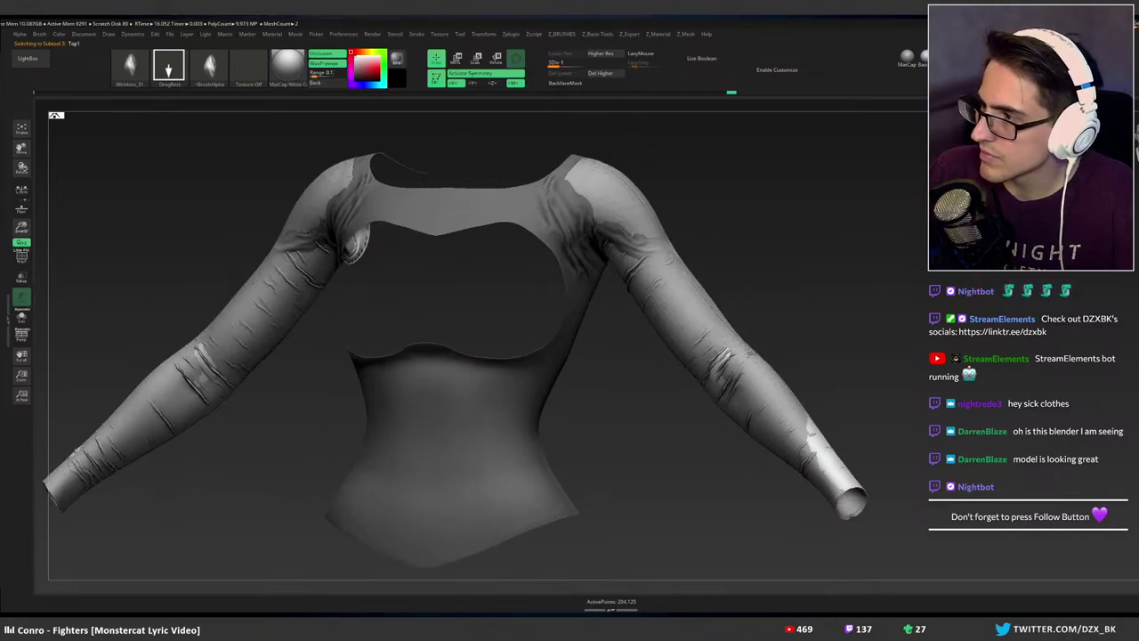
pyautogui.moveTo(901, 396); pyautogui.dragTo(907, 409, button='right')
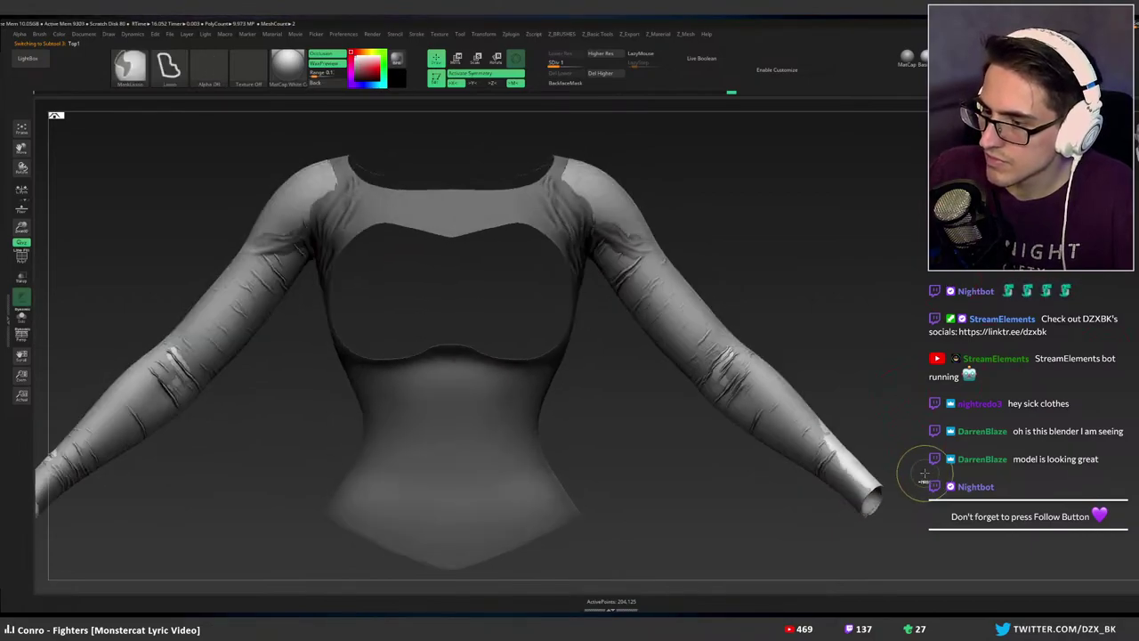
# Hide the imported sleeves and extend the top's mask over the open cuff ends, leaving the rest of the lower sleeves free.
pyautogui.moveTo(902, 465)
pyautogui.keyDown('ctrl'); pyautogui.mouseDown()
pyautogui.moveTo(860, 510)
pyautogui.moveTo(954, 497)
pyautogui.mouseUp(); pyautogui.keyUp('ctrl')
pyautogui.hotkey('ctrl', 'z')
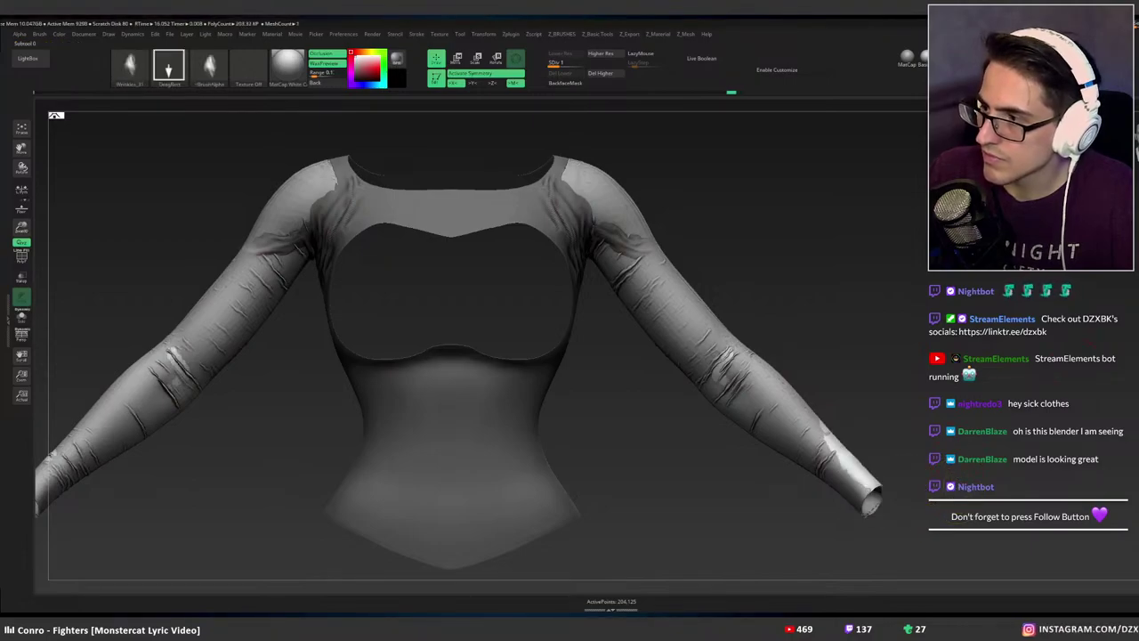
pyautogui.hotkey('shift', 'd')
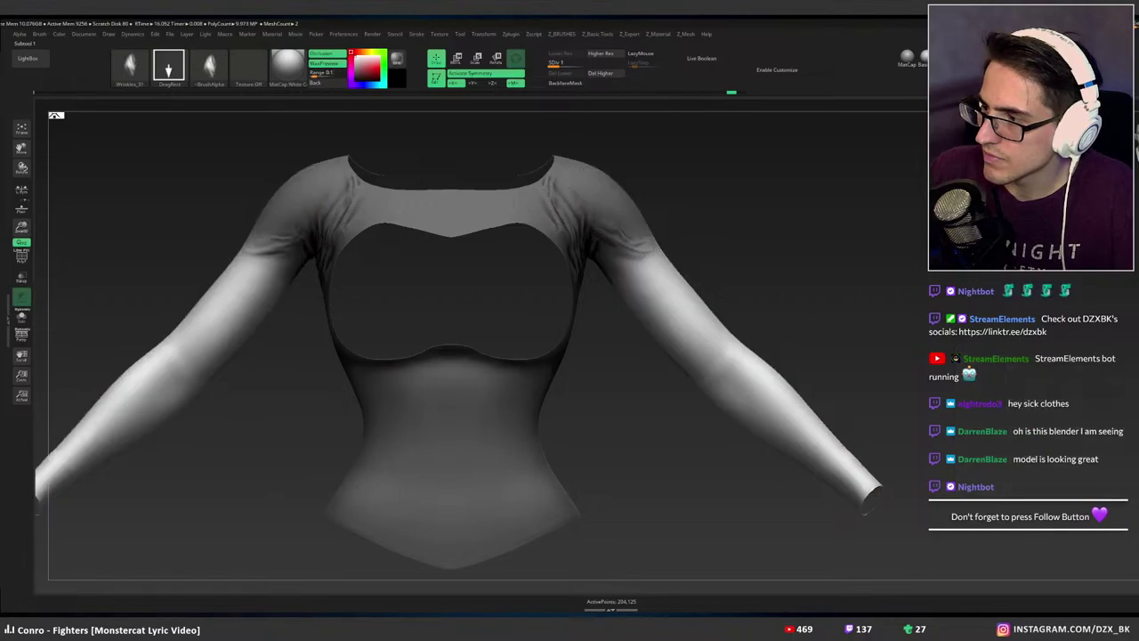
pyautogui.moveTo(904, 464)
pyautogui.keyDown('ctrl'); pyautogui.mouseDown()
pyautogui.moveTo(857, 545)
pyautogui.moveTo(961, 520)
pyautogui.mouseUp(); pyautogui.keyUp('ctrl')
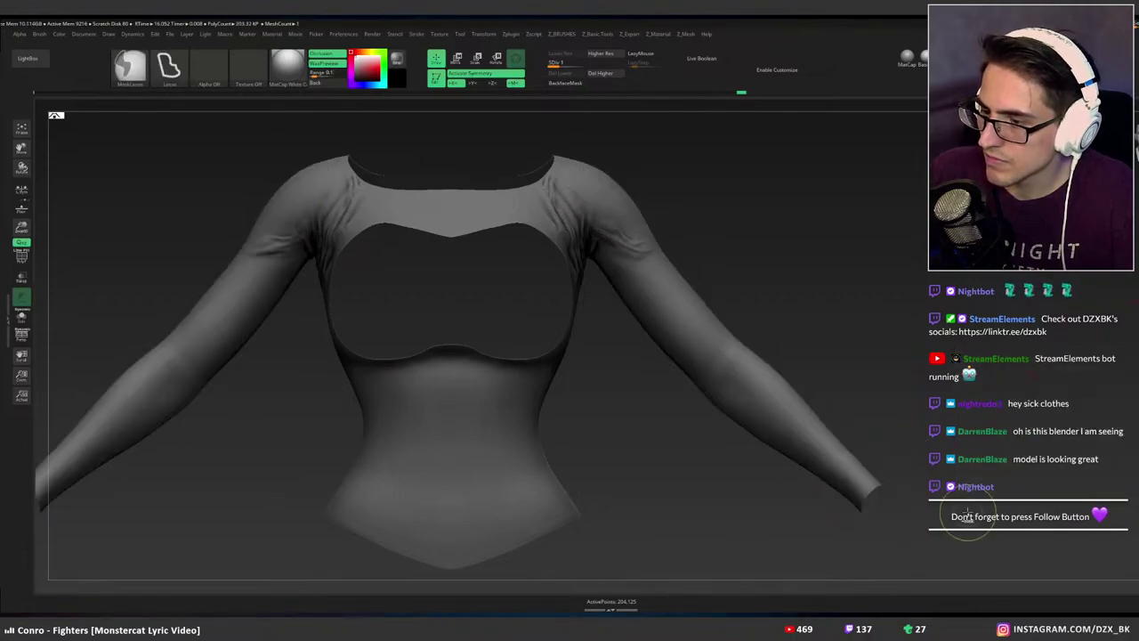
pyautogui.hotkey('ctrl', 'z')
pyautogui.moveTo(922, 404); pyautogui.dragTo(943, 435)
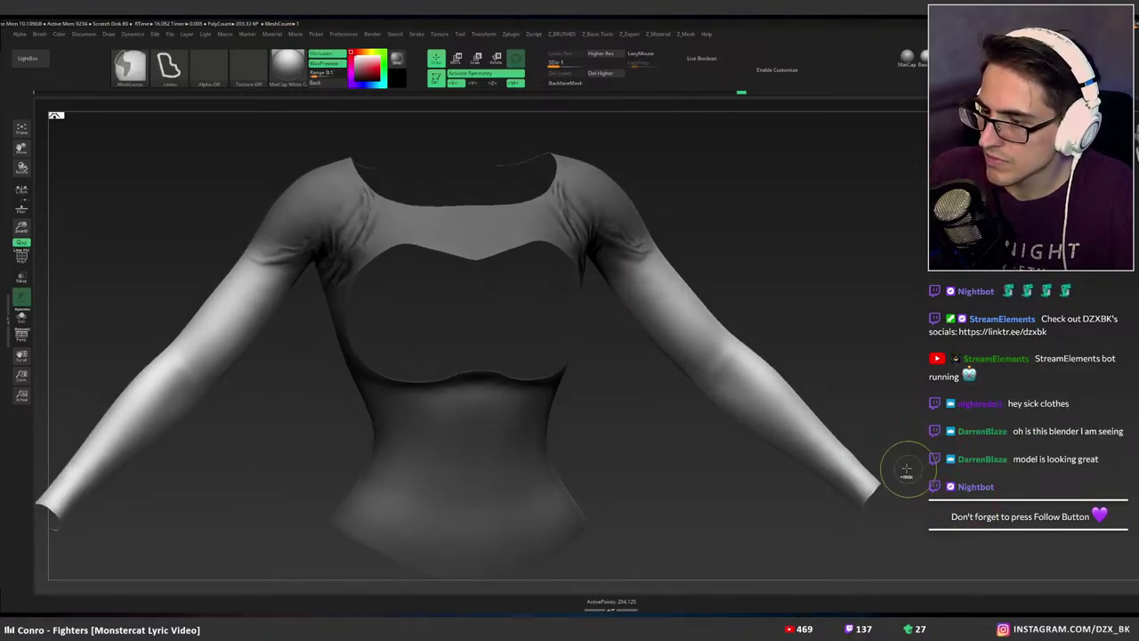
pyautogui.moveTo(903, 468)
pyautogui.keyDown('ctrl'); pyautogui.mouseDown()
pyautogui.moveTo(865, 546)
pyautogui.moveTo(921, 525)
pyautogui.mouseUp(); pyautogui.keyUp('ctrl')
pyautogui.hotkey('ctrl', 'z')
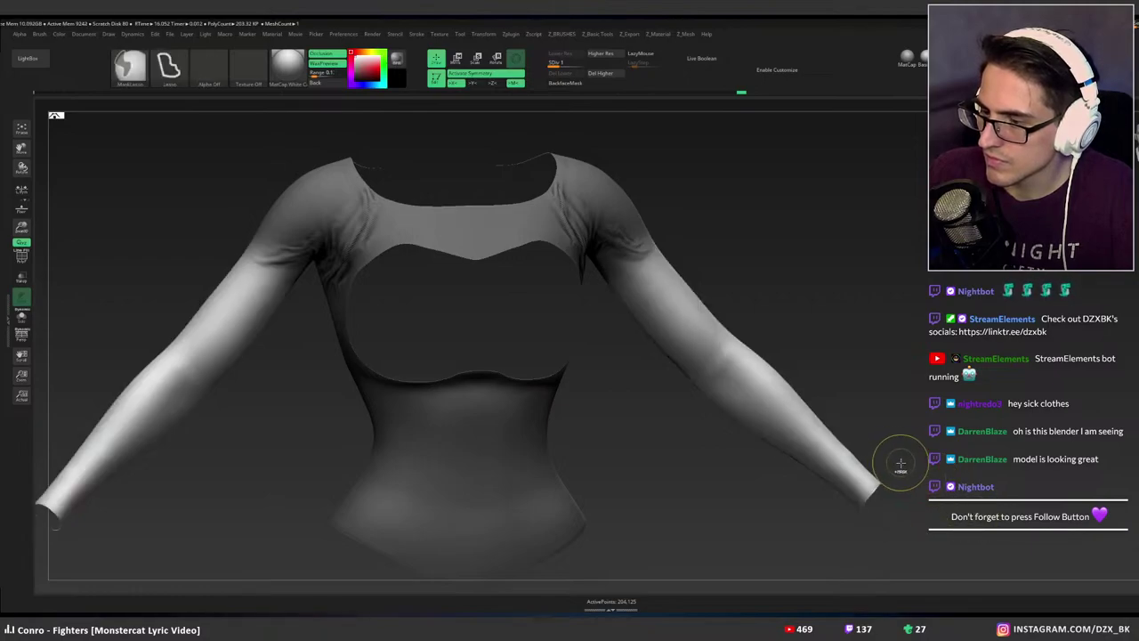
pyautogui.keyDown('ctrl'); pyautogui.moveTo(905, 468); pyautogui.dragTo(939, 533); pyautogui.keyUp('ctrl')
# Project the imported sleeves' wrinkle detail onto the top's unmasked sleeves and inspect the transferred detail up close.
pyautogui.moveTo(977, 449); pyautogui.dragTo(1068, 356)
pyautogui.hotkey('ctrl', 'z')
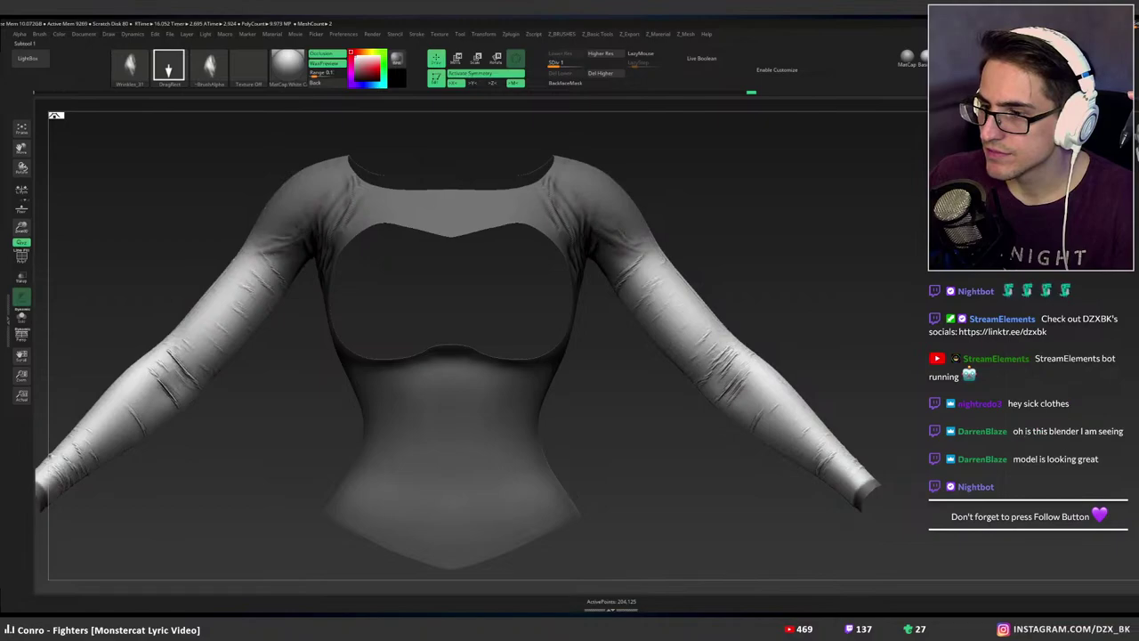
pyautogui.moveTo(895, 330); pyautogui.dragTo(745, 331)
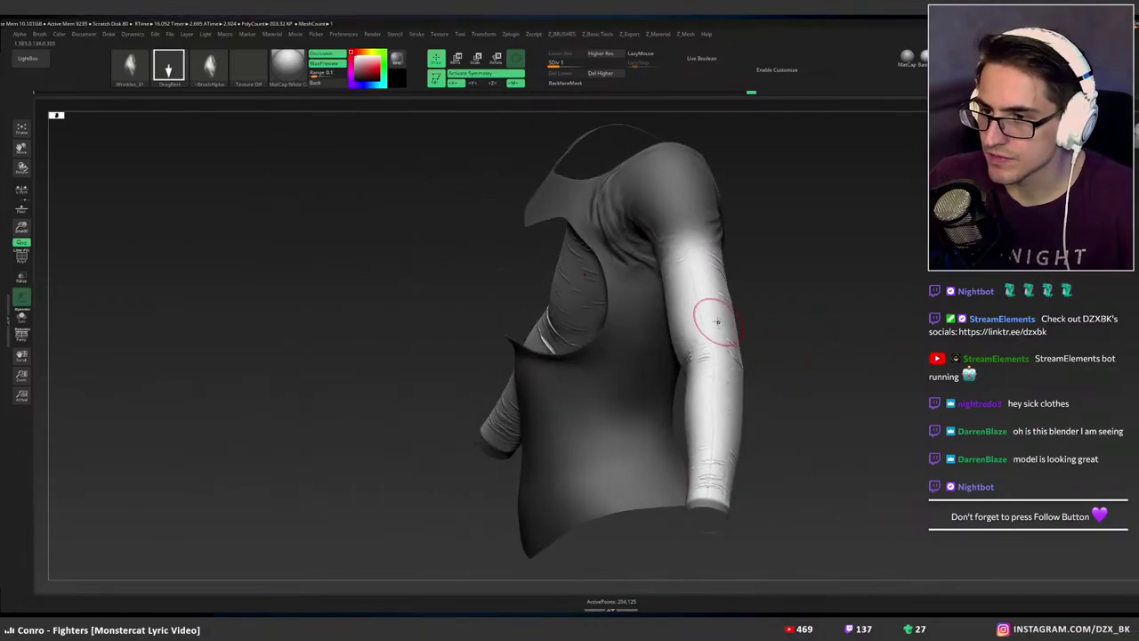
pyautogui.keyDown('ctrl'); pyautogui.moveTo(715, 322); pyautogui.dragTo(890, 333, button='right'); pyautogui.keyUp('ctrl')
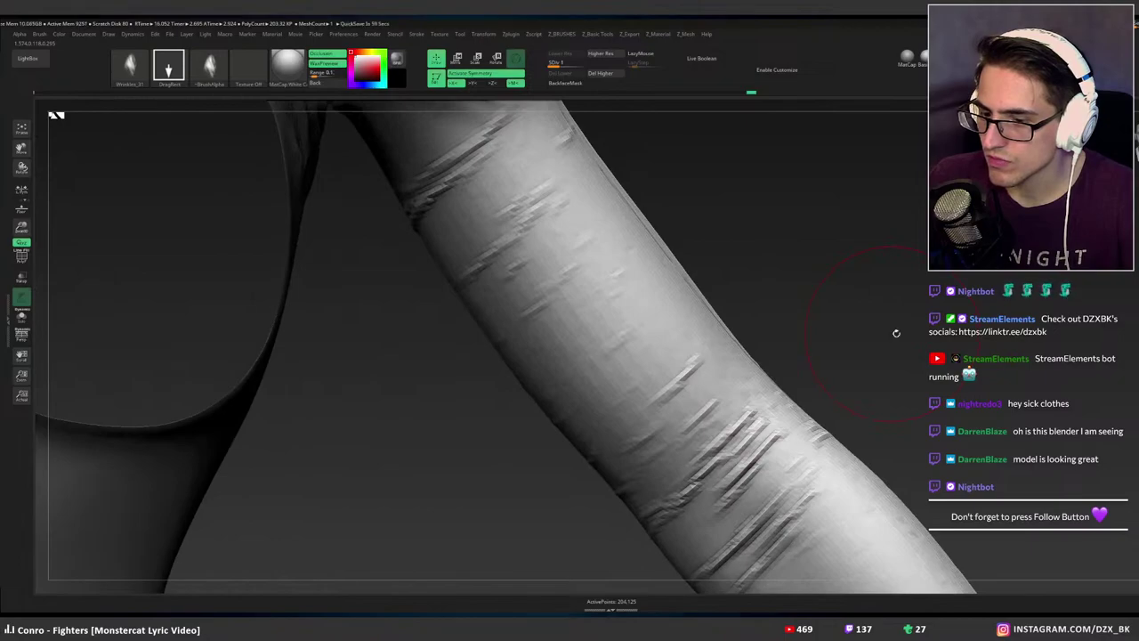
# Raise the top to subdivision level 3, project the imported sleeves onto it, and compare the elbow wrinkles with the sleeves hidden.
pyautogui.press('d')
pyautogui.press('d')
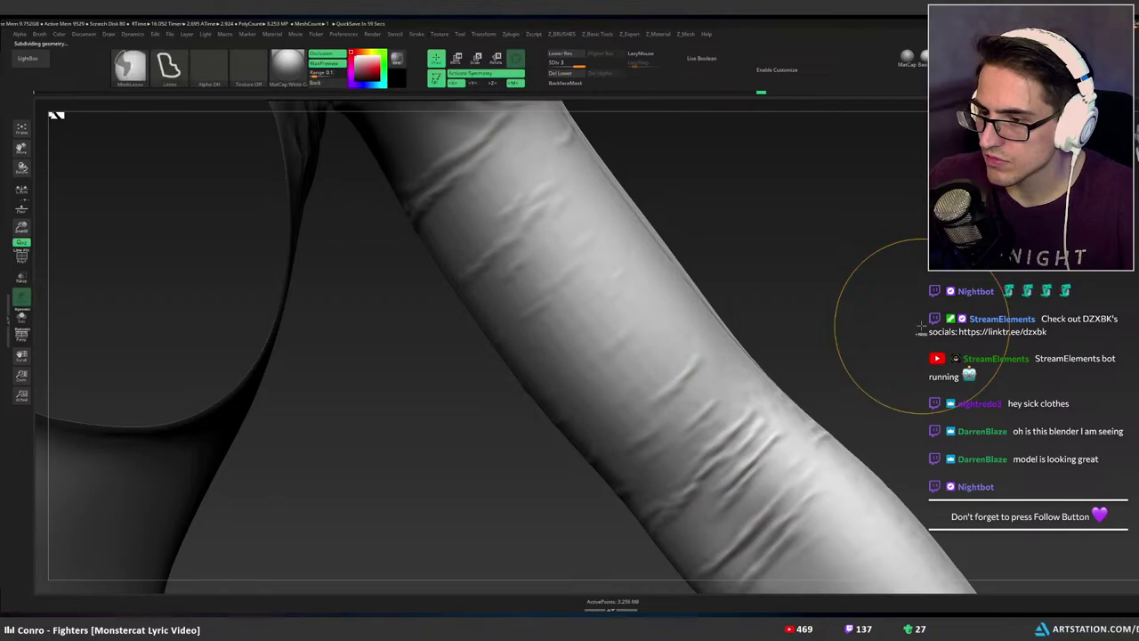
pyautogui.moveTo(921, 324)
pyautogui.keyDown('ctrl'); pyautogui.mouseDown(button='right')
pyautogui.moveTo(844, 302)
pyautogui.moveTo(864, 309)
pyautogui.mouseUp(button='right'); pyautogui.keyUp('ctrl')
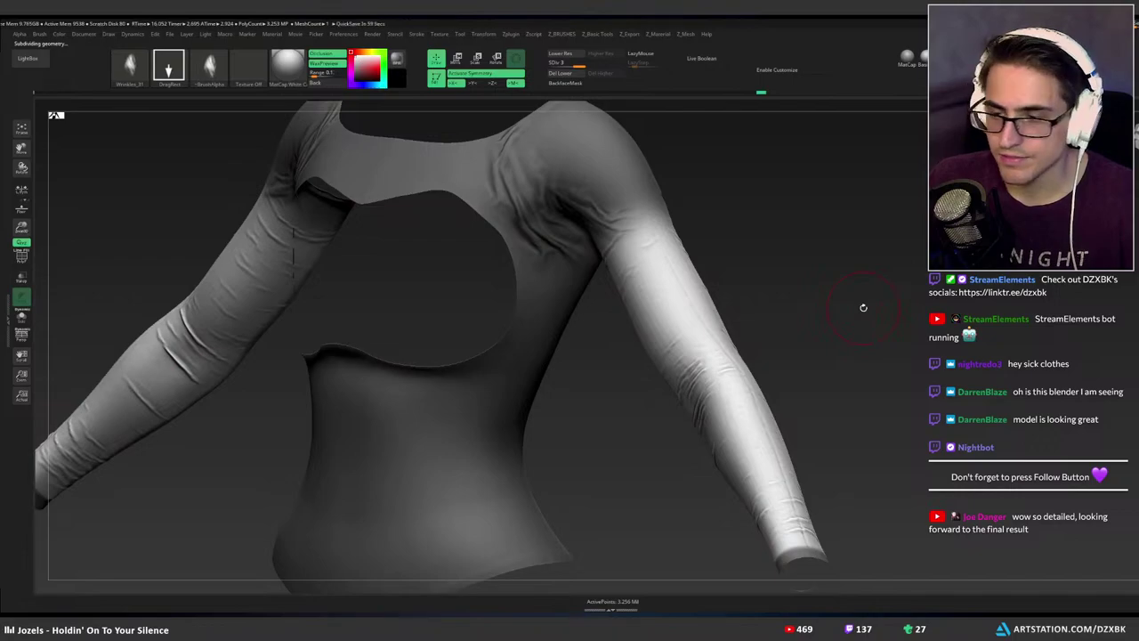
pyautogui.moveTo(864, 308); pyautogui.dragTo(814, 303, button='right')
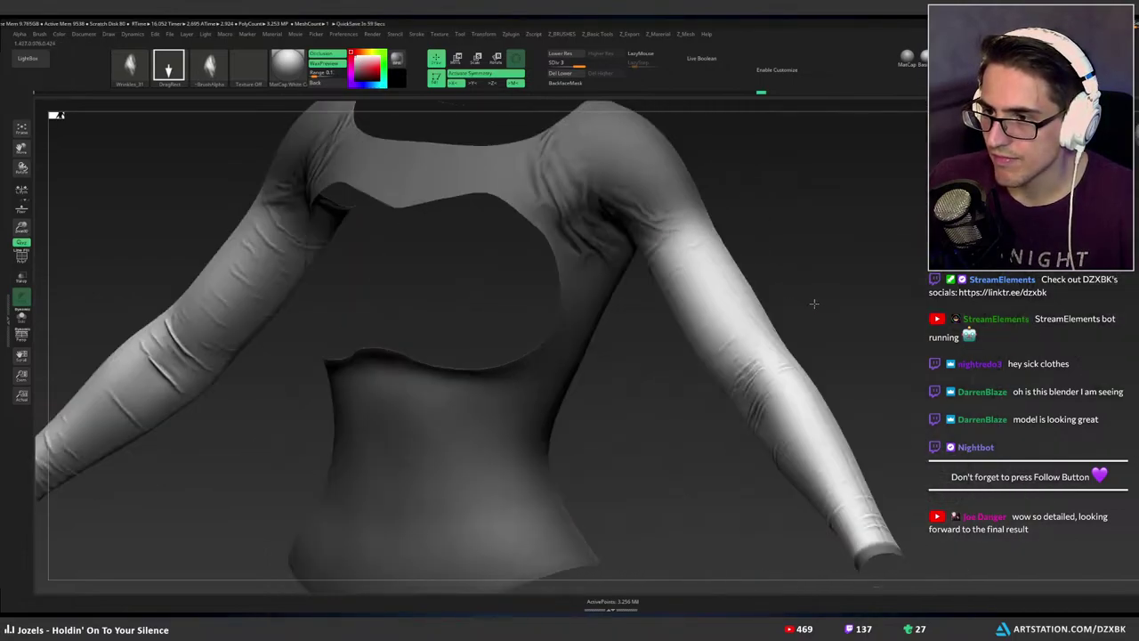
pyautogui.moveTo(813, 303); pyautogui.dragTo(863, 301)
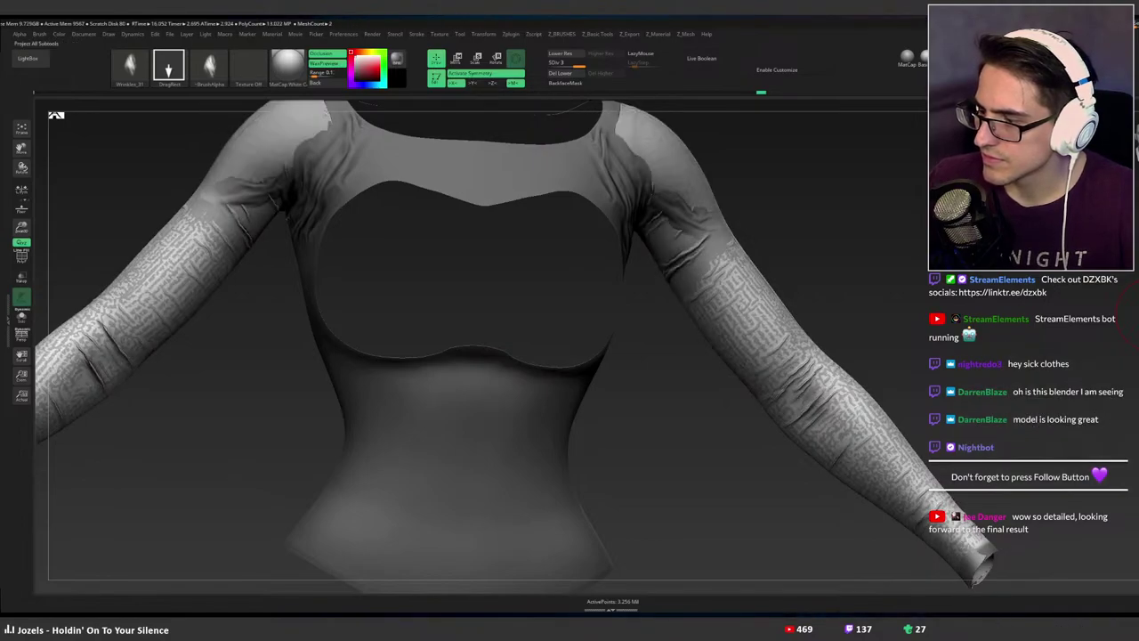
pyautogui.click(1136, 313)
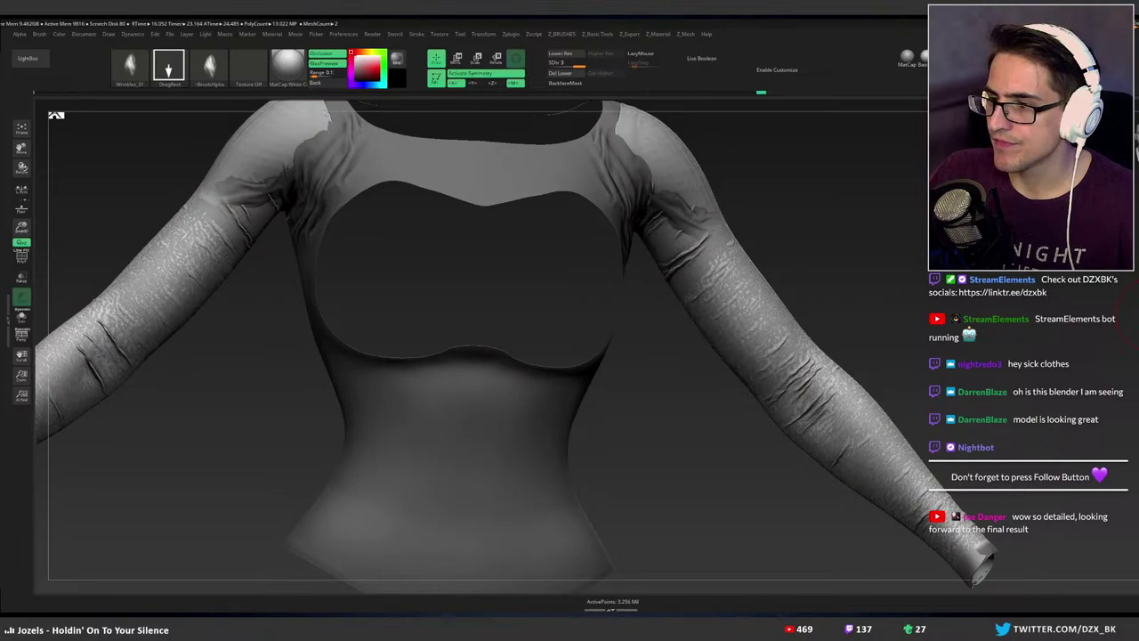
pyautogui.click(1138, 319)
pyautogui.moveTo(918, 323)
pyautogui.mouseDown(button='right')
pyautogui.moveTo(796, 357)
pyautogui.moveTo(935, 402)
pyautogui.moveTo(992, 389)
pyautogui.moveTo(873, 350)
pyautogui.moveTo(834, 356)
pyautogui.moveTo(897, 358)
pyautogui.moveTo(873, 375)
pyautogui.moveTo(956, 365)
pyautogui.mouseUp(button='right')
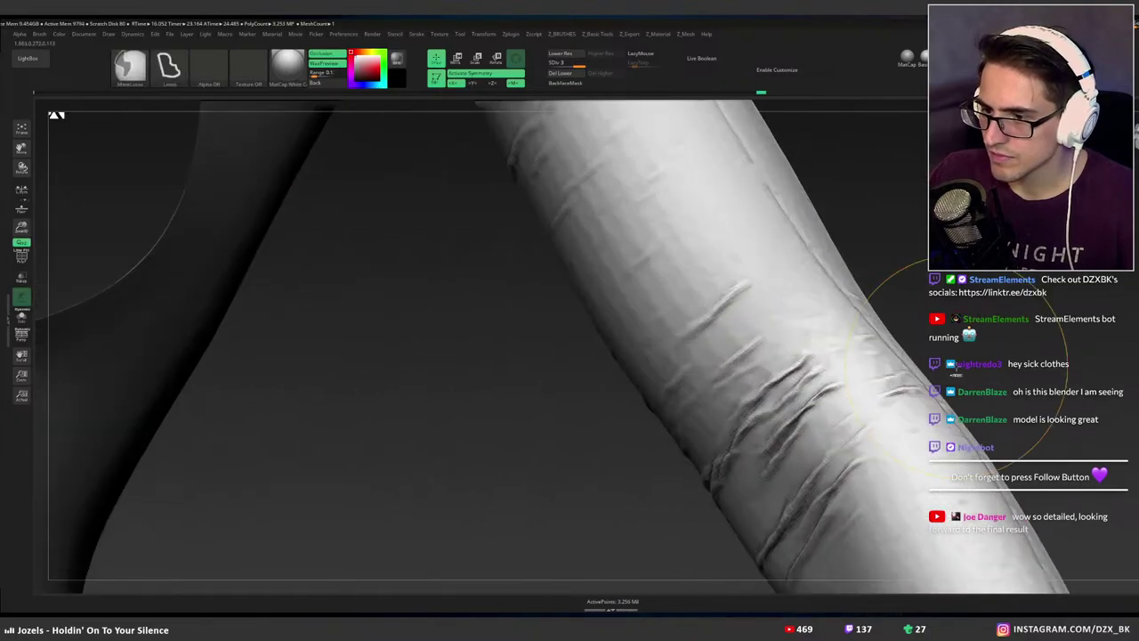
pyautogui.hotkey('ctrl', 'z')
pyautogui.hotkey('ctrl', 'shift', 'z')
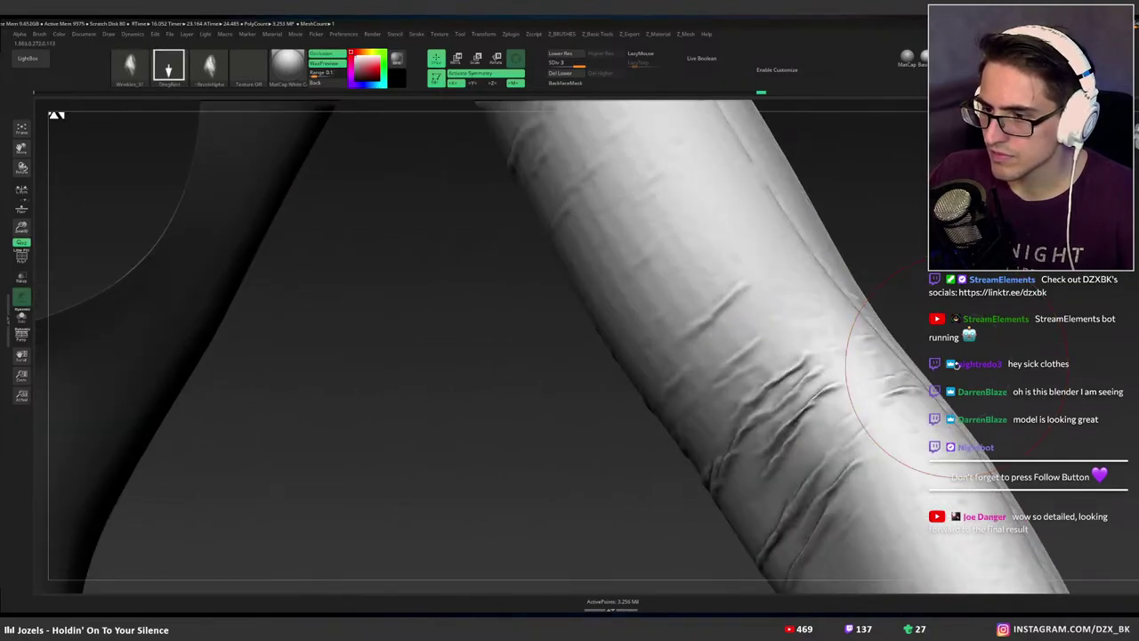
pyautogui.keyDown('ctrl'); pyautogui.moveTo(957, 366); pyautogui.dragTo(919, 372, button='right'); pyautogui.keyUp('ctrl')
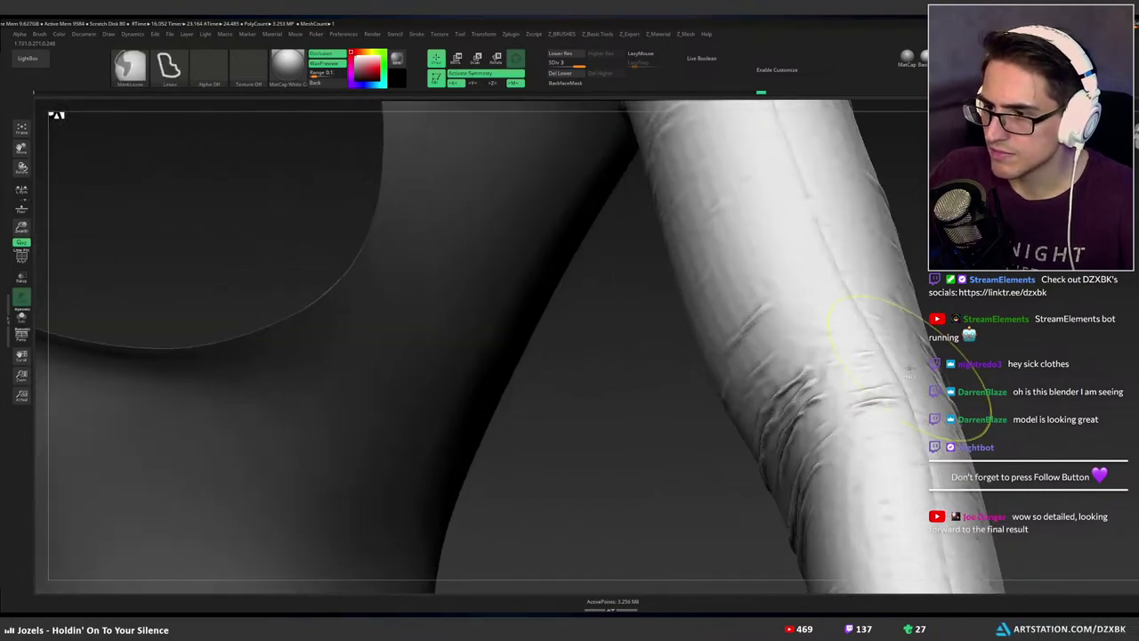
# Project the imported sleeves onto the top at subdivision level 2 and return the top to level 3.
pyautogui.hotkey('ctrl', 'z')
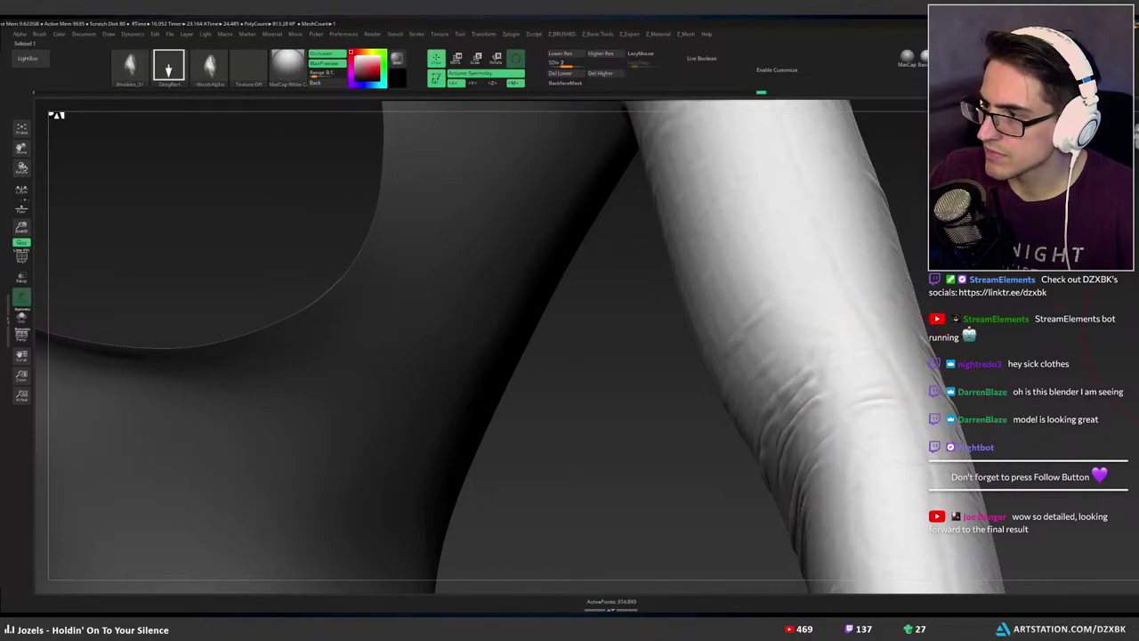
pyautogui.press('f')
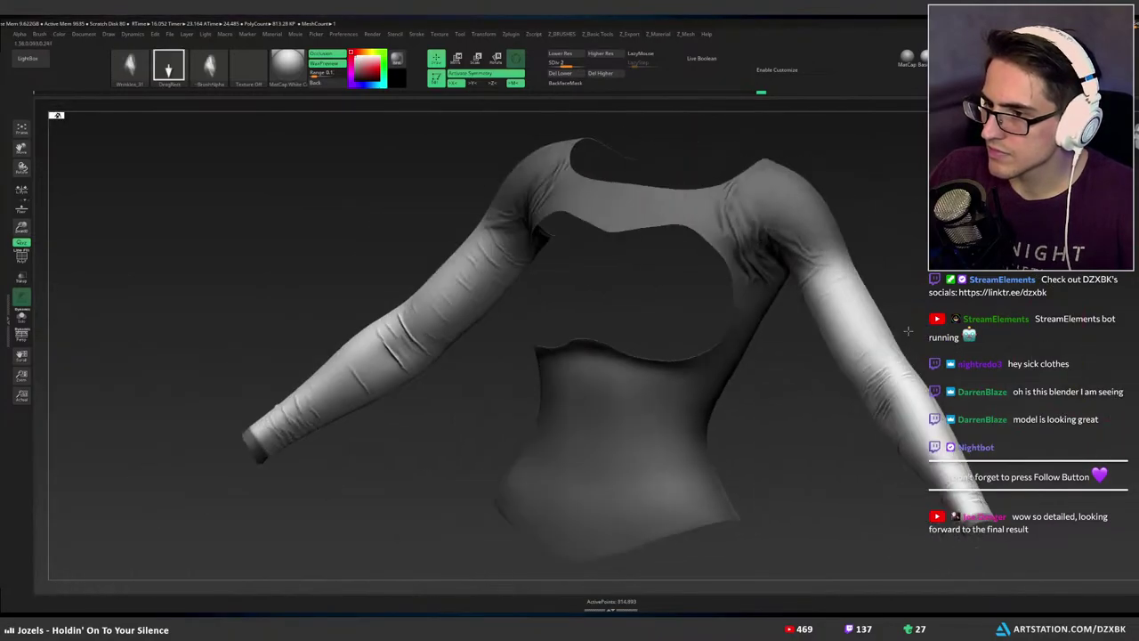
pyautogui.keyDown('shift'); pyautogui.moveTo(908, 331); pyautogui.dragTo(1026, 366, button='right'); pyautogui.keyUp('shift')
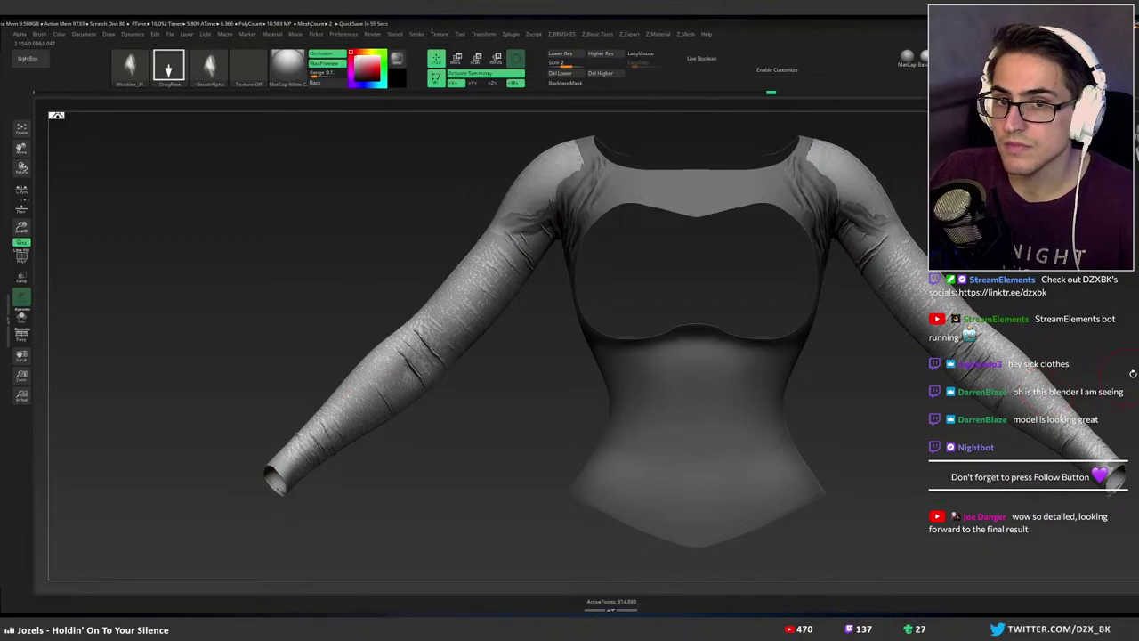
pyautogui.keyDown('alt'); pyautogui.moveTo(1079, 267); pyautogui.dragTo(1017, 284); pyautogui.keyUp('alt')
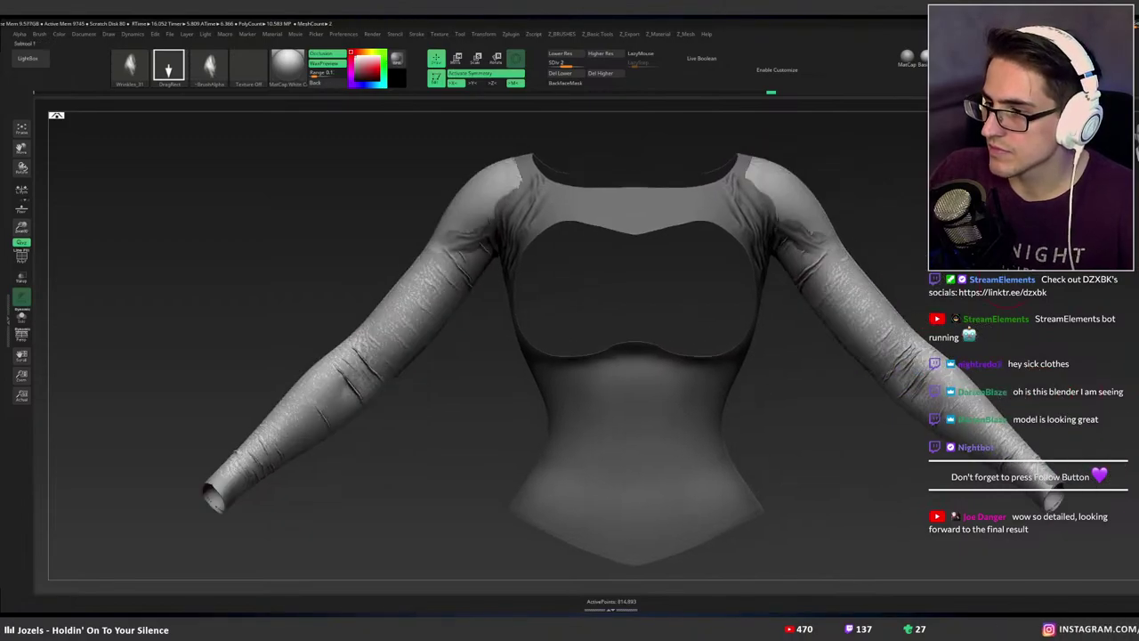
pyautogui.hotkey('ctrl', 'z')
pyautogui.keyDown('ctrl'); pyautogui.moveTo(1010, 313); pyautogui.dragTo(1050, 372, button='right'); pyautogui.keyUp('ctrl')
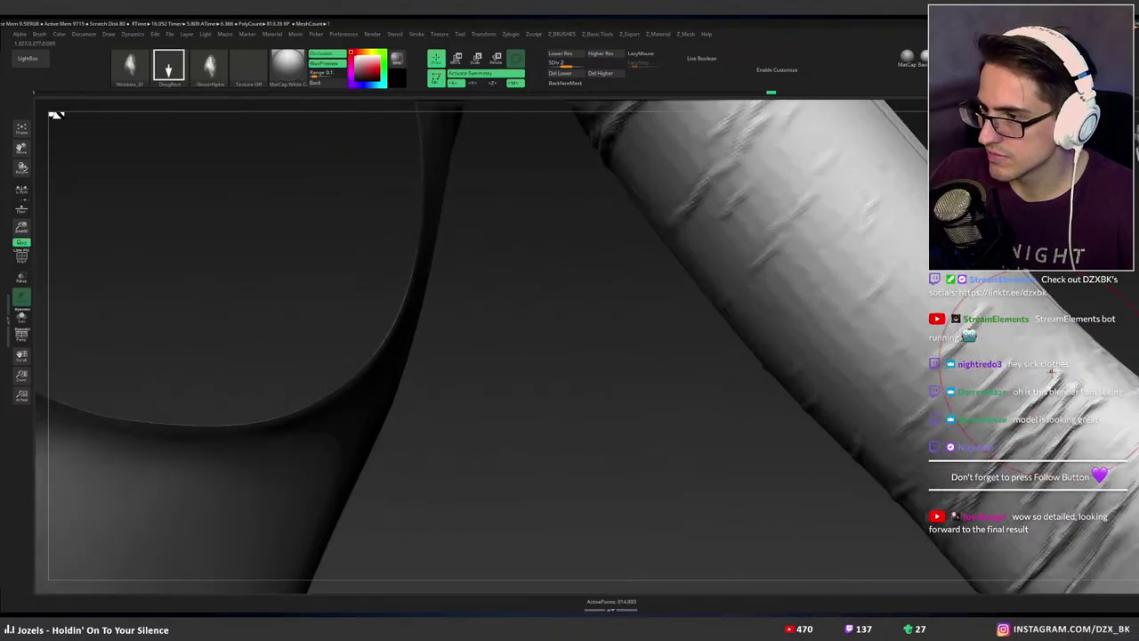
pyautogui.hotkey('ctrl', 'd')
pyautogui.moveTo(984, 360); pyautogui.dragTo(925, 262, button='right')
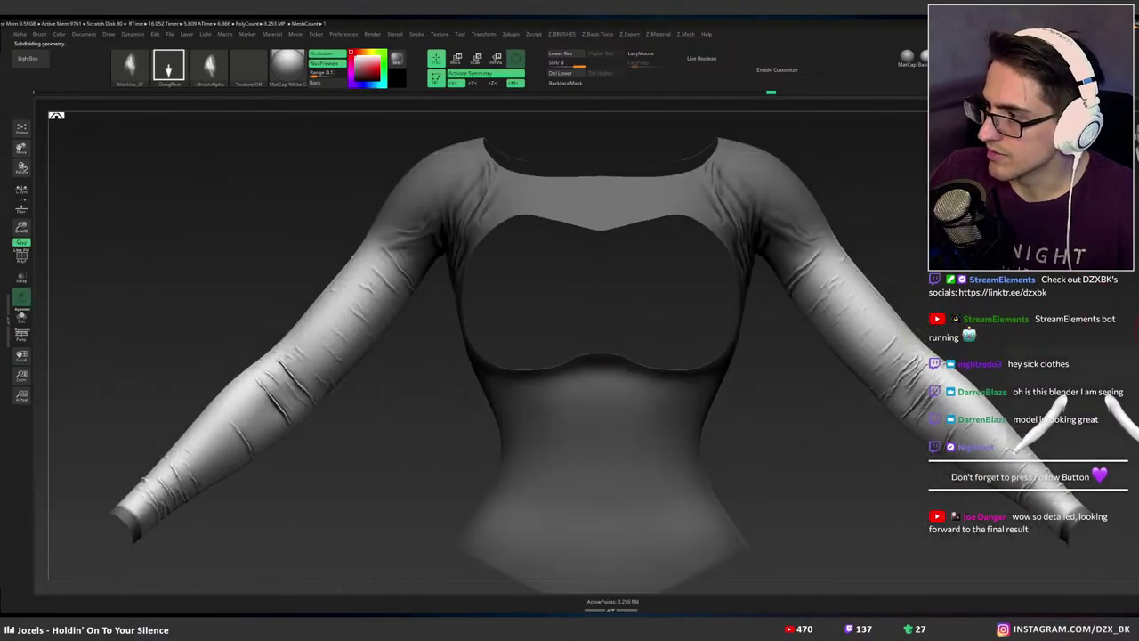
# Show all of the character's subtools around the updated top and check the detailed sleeves on the full figure.
pyautogui.press('Down')
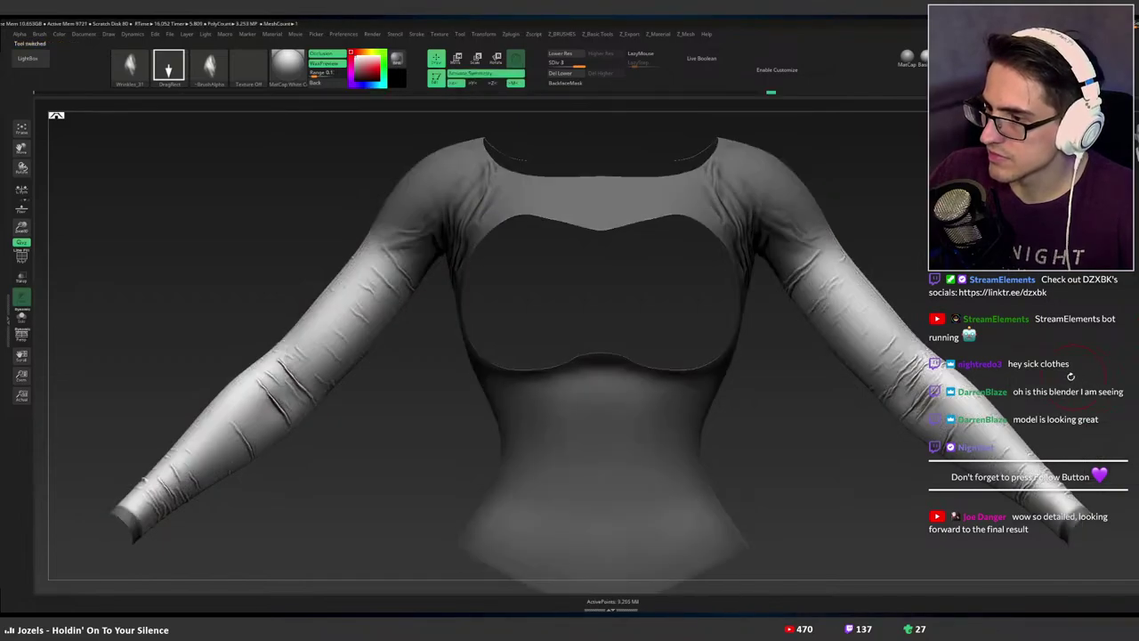
pyautogui.keyDown('alt'); pyautogui.moveTo(1071, 377); pyautogui.dragTo(1013, 349, button='right'); pyautogui.keyUp('alt')
pyautogui.keyDown('shift'); pyautogui.click(1136, 422); pyautogui.keyUp('shift')
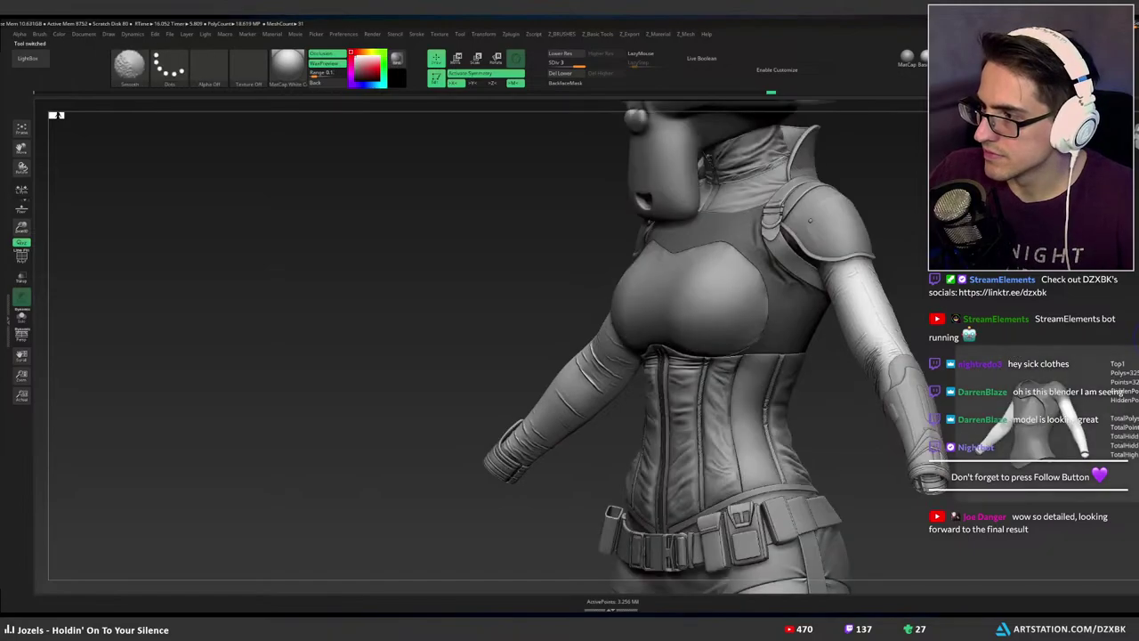
pyautogui.moveTo(995, 312); pyautogui.dragTo(1056, 307, button='right')
pyautogui.moveTo(1025, 365); pyautogui.dragTo(1014, 337)
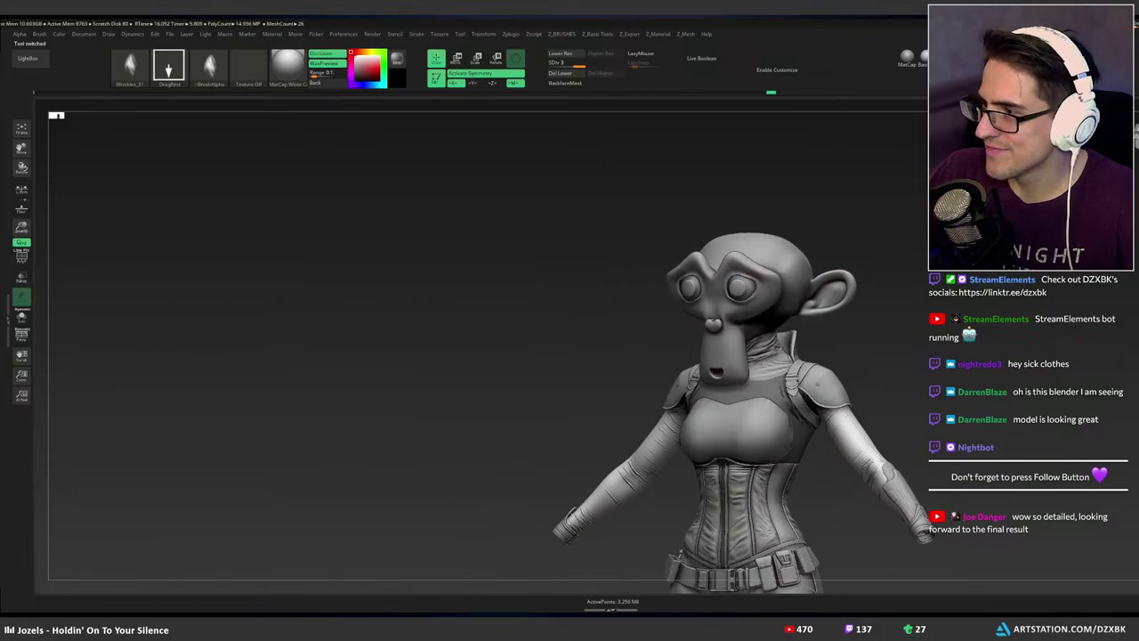
pyautogui.moveTo(1118, 382)
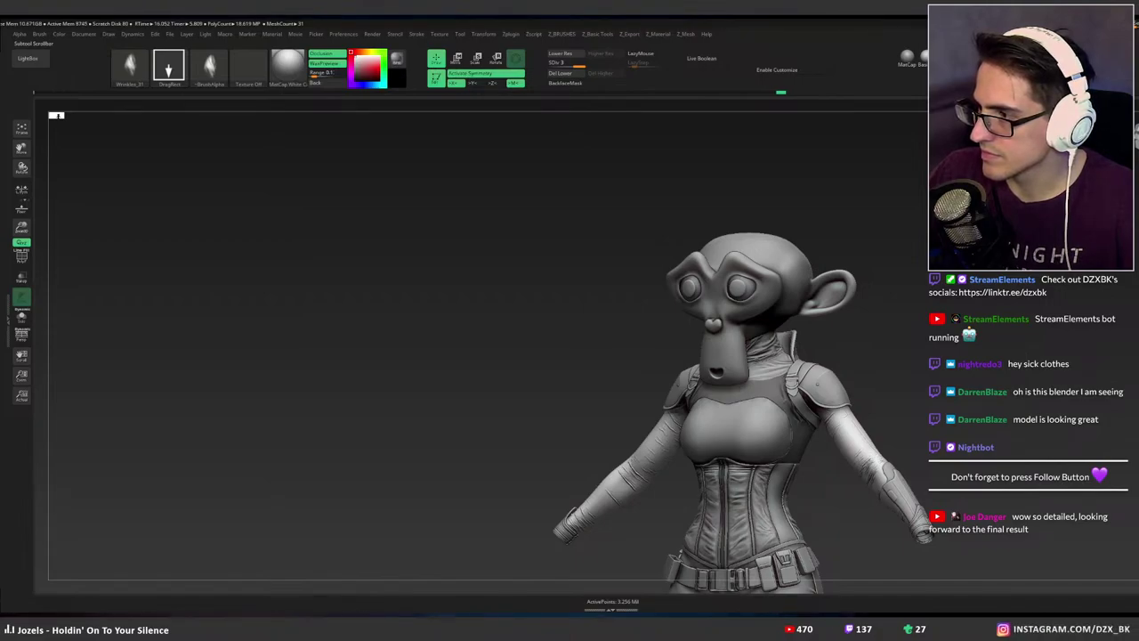
# Hide the character's head and examine the updated sleeves together with the rest of the outfit.
pyautogui.click(1068, 356)
pyautogui.keyDown('alt'); pyautogui.moveTo(889, 357); pyautogui.dragTo(906, 319, button='right'); pyautogui.keyUp('alt')
pyautogui.keyDown('ctrl'); pyautogui.moveTo(925, 378); pyautogui.dragTo(880, 343, button='right'); pyautogui.keyUp('ctrl')
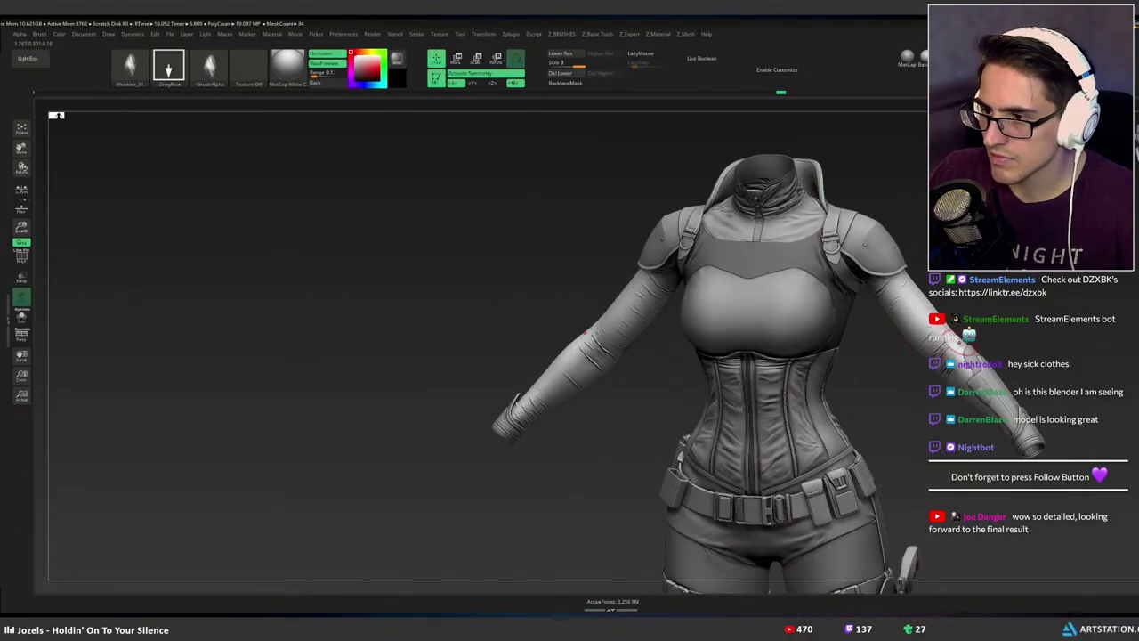
pyautogui.moveTo(987, 326); pyautogui.dragTo(1026, 322, button='right')
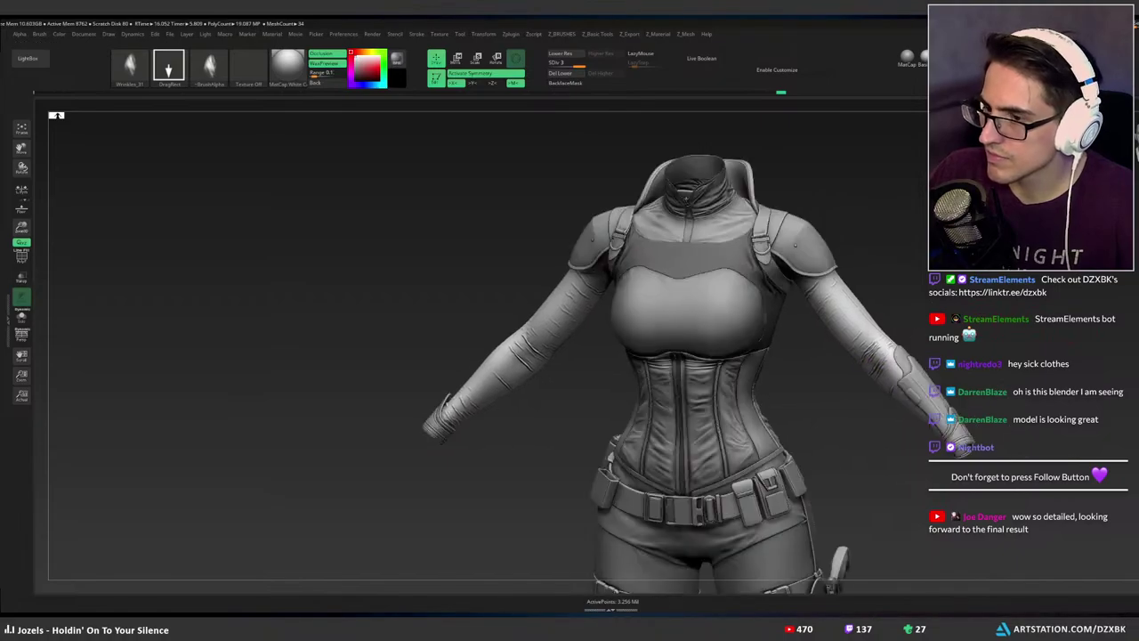
pyautogui.moveTo(1027, 377); pyautogui.dragTo(1033, 373, button='right')
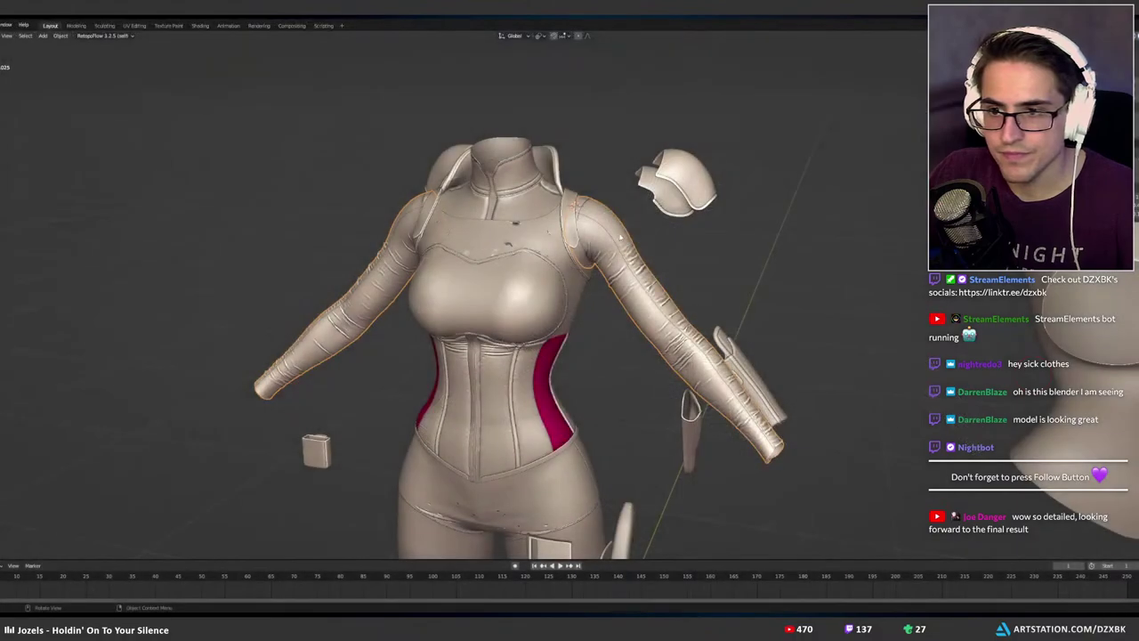
# Switch to Blender, export the selected outer sleeve panels, and append them to the character in ZBrush.
pyautogui.press('g')
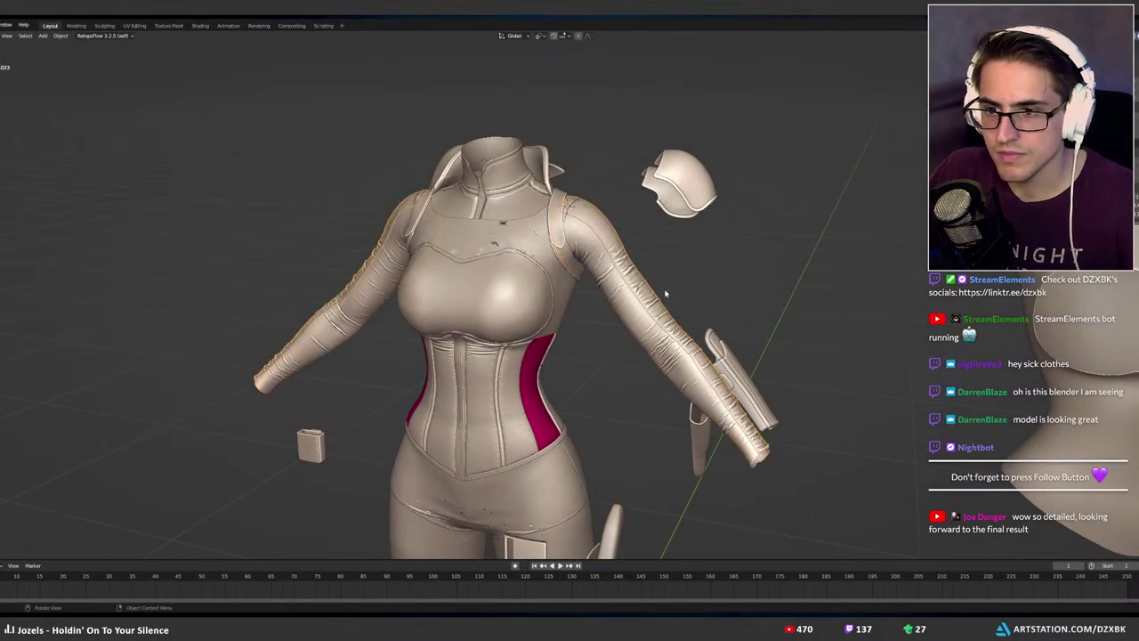
pyautogui.rightClick(752, 270)
pyautogui.press('F4')
pyautogui.moveTo(702, 252)
pyautogui.click(753, 296)
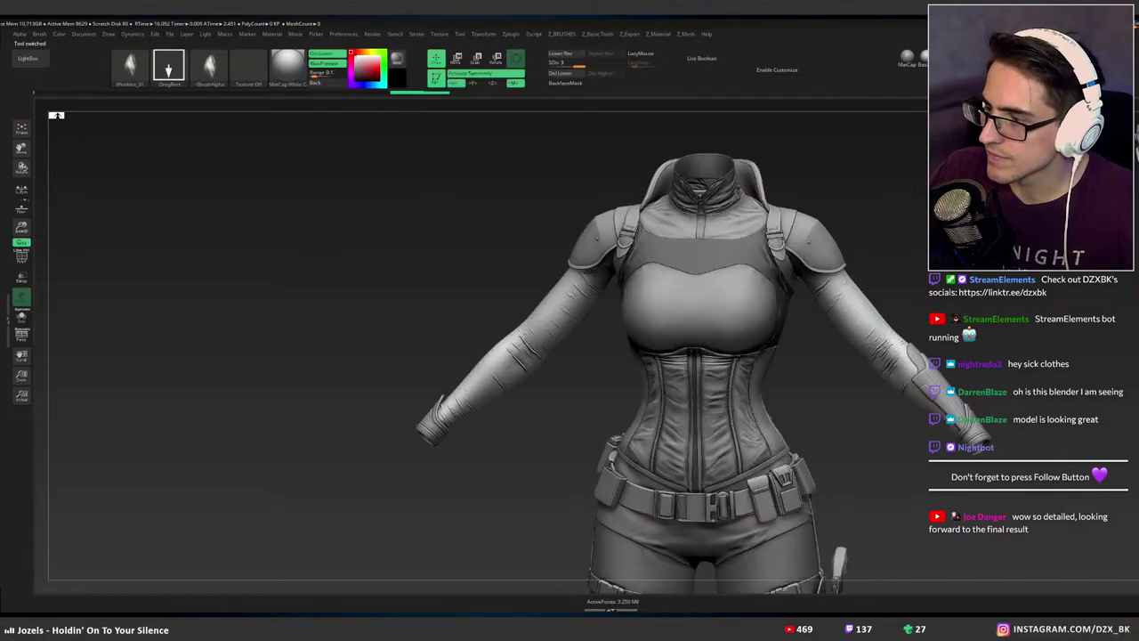
pyautogui.click(1113, 447)
pyautogui.click(1003, 421)
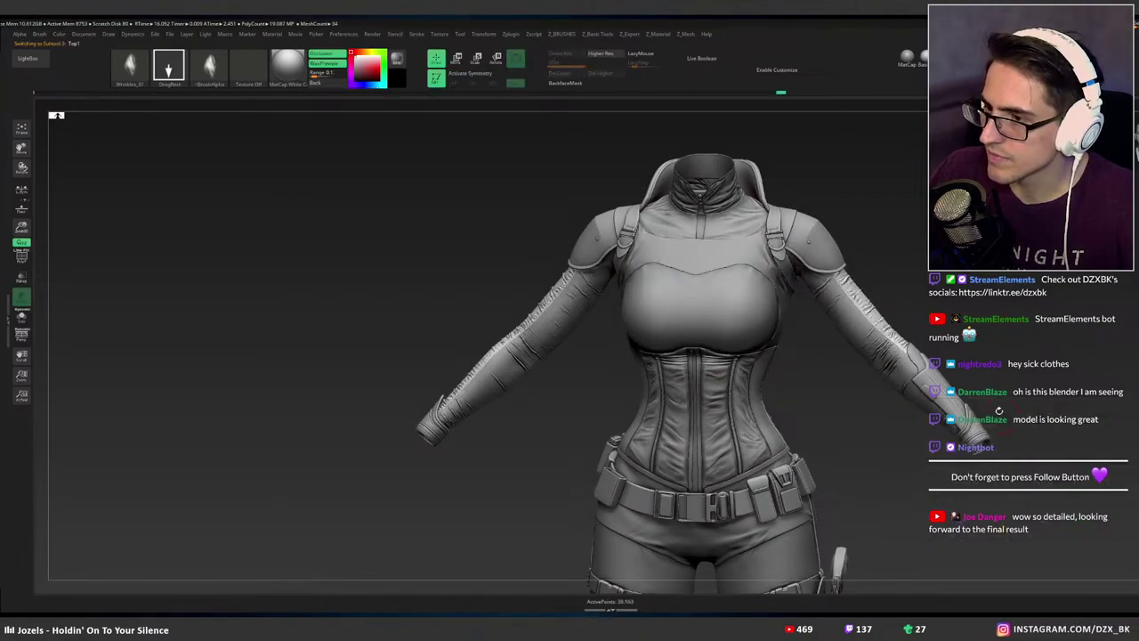
# Weld the identical points of the imported sleeve panels and subdivide them up to level 4.
pyautogui.moveTo(997, 363); pyautogui.dragTo(979, 359)
pyautogui.moveTo(909, 312)
pyautogui.keyDown('ctrl'); pyautogui.mouseDown(button='right')
pyautogui.moveTo(1013, 269)
pyautogui.moveTo(906, 312)
pyautogui.mouseUp(button='right'); pyautogui.keyUp('ctrl')
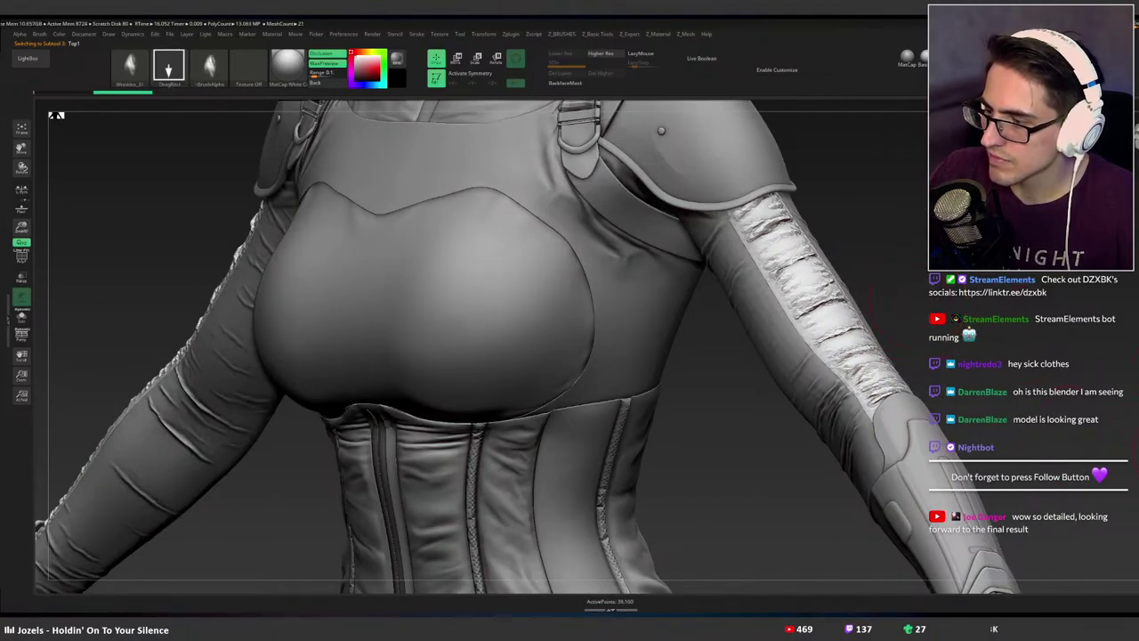
pyautogui.hotkey('shift', 'z')
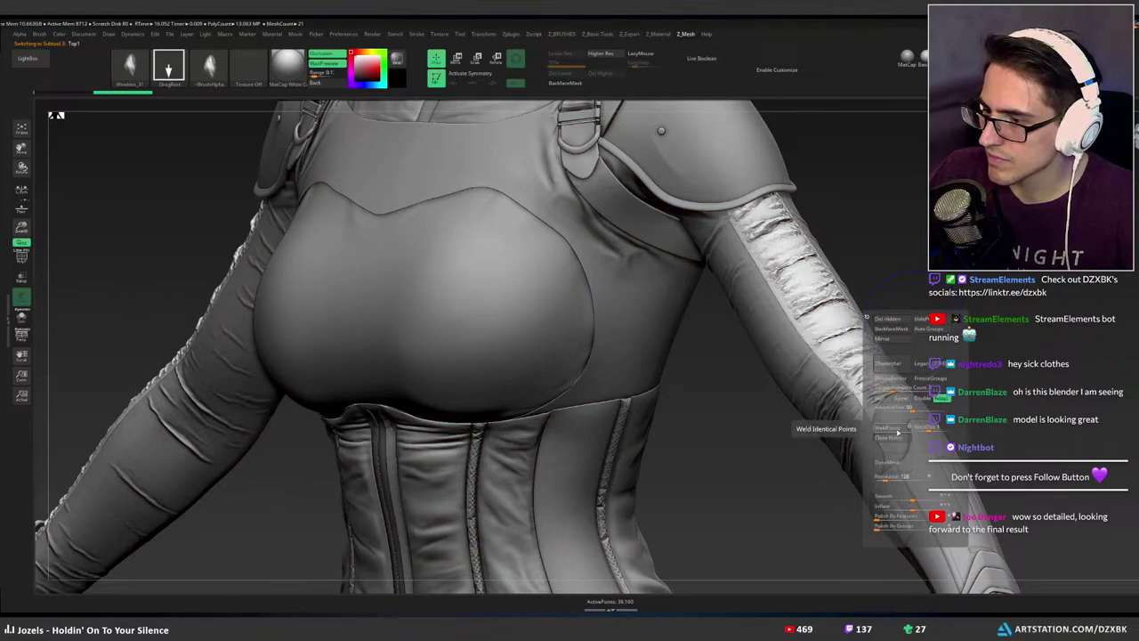
pyautogui.click(900, 431)
pyautogui.keyDown('ctrl'); pyautogui.moveTo(865, 273); pyautogui.dragTo(953, 287, button='right'); pyautogui.keyUp('ctrl')
pyautogui.hotkey('ctrl', 'd')
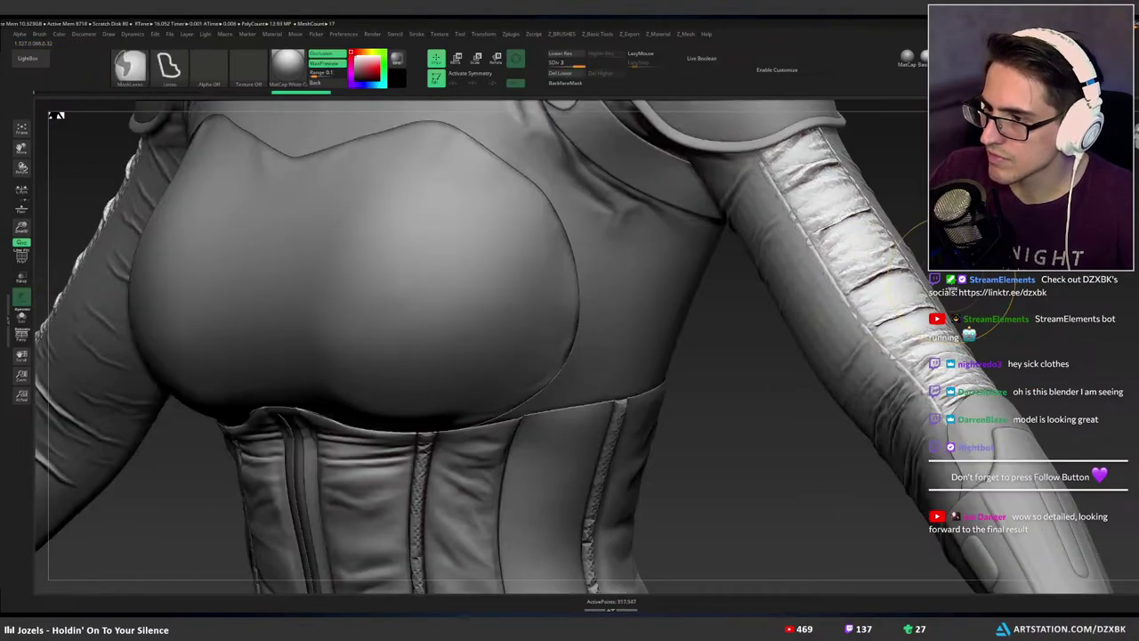
pyautogui.moveTo(952, 285)
pyautogui.keyDown('ctrl'); pyautogui.mouseDown(button='right')
pyautogui.moveTo(888, 265)
pyautogui.moveTo(877, 281)
pyautogui.moveTo(819, 284)
pyautogui.mouseUp(button='right'); pyautogui.keyUp('ctrl')
pyautogui.keyDown('ctrl'); pyautogui.rightClick(817, 285); pyautogui.keyUp('ctrl')
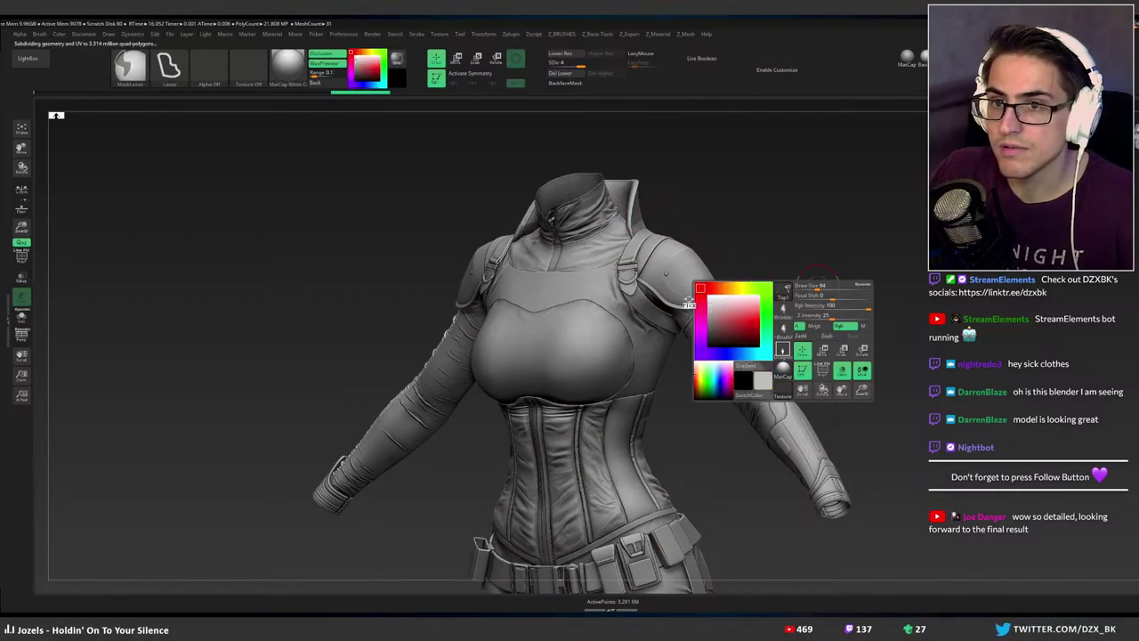
# Isolate the sleeve panels with polyframe display on, examine their centre seam up close, and save the project.
pyautogui.moveTo(690, 290); pyautogui.dragTo(710, 283)
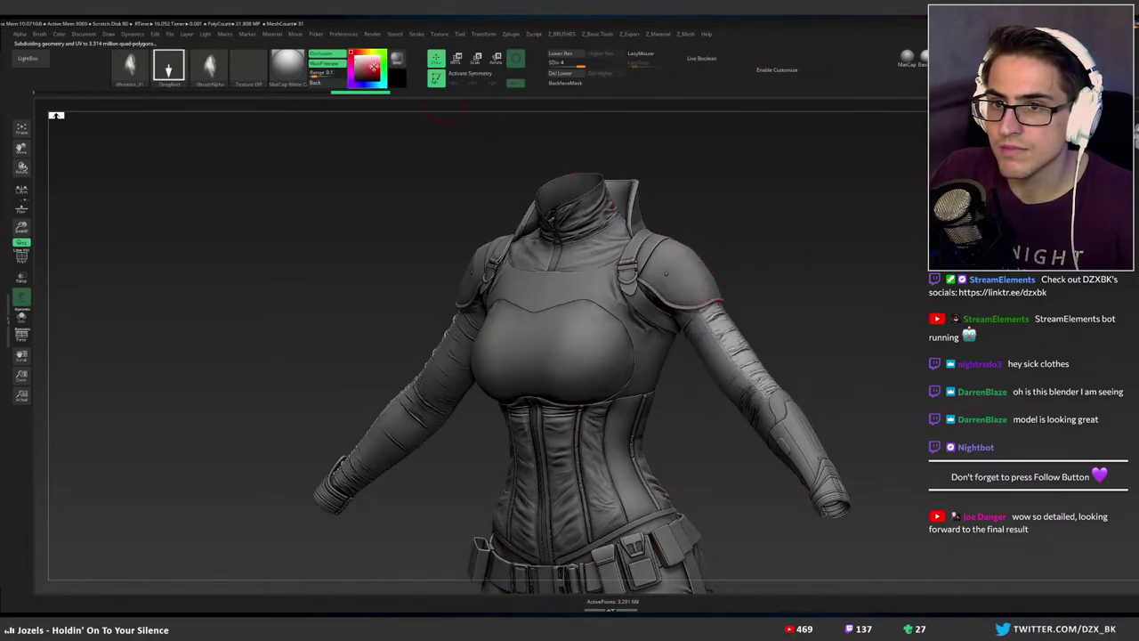
pyautogui.click(351, 55)
pyautogui.moveTo(757, 276); pyautogui.dragTo(698, 314)
pyautogui.keyDown('ctrl'); pyautogui.moveTo(698, 313); pyautogui.dragTo(818, 331, button='right'); pyautogui.keyUp('ctrl')
pyautogui.moveTo(917, 330)
pyautogui.mouseDown(button='right')
pyautogui.moveTo(896, 343)
pyautogui.moveTo(860, 318)
pyautogui.moveTo(882, 347)
pyautogui.moveTo(847, 311)
pyautogui.moveTo(832, 326)
pyautogui.moveTo(811, 319)
pyautogui.moveTo(937, 346)
pyautogui.mouseUp(button='right')
pyautogui.hotkey('shift', 'f')
pyautogui.press('ctrl')
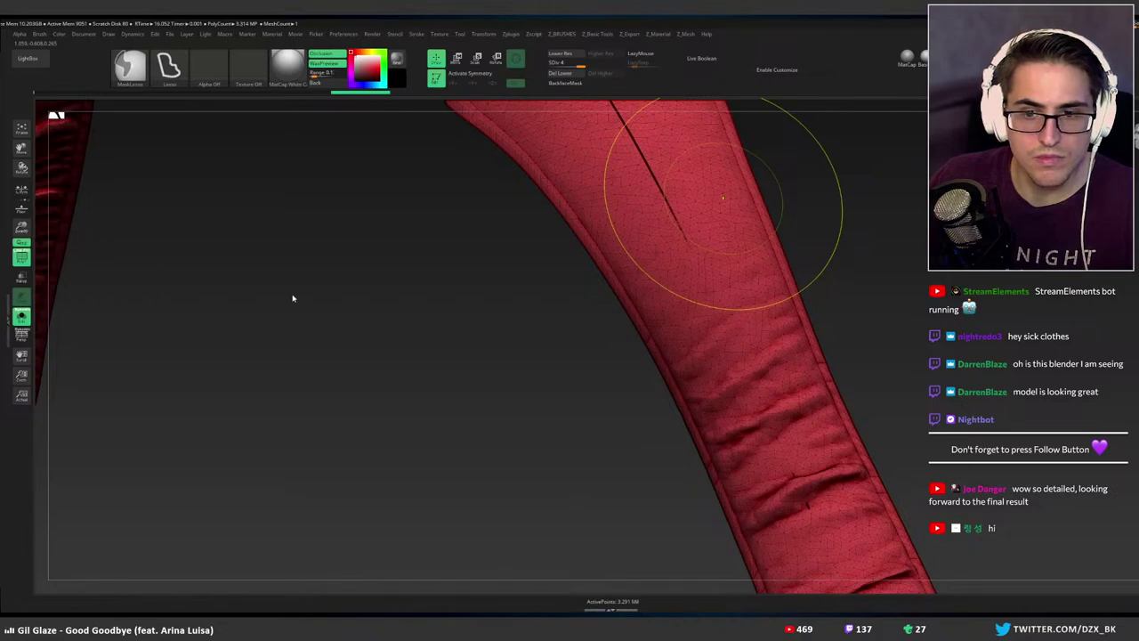
pyautogui.hotkey('ctrl', 's')
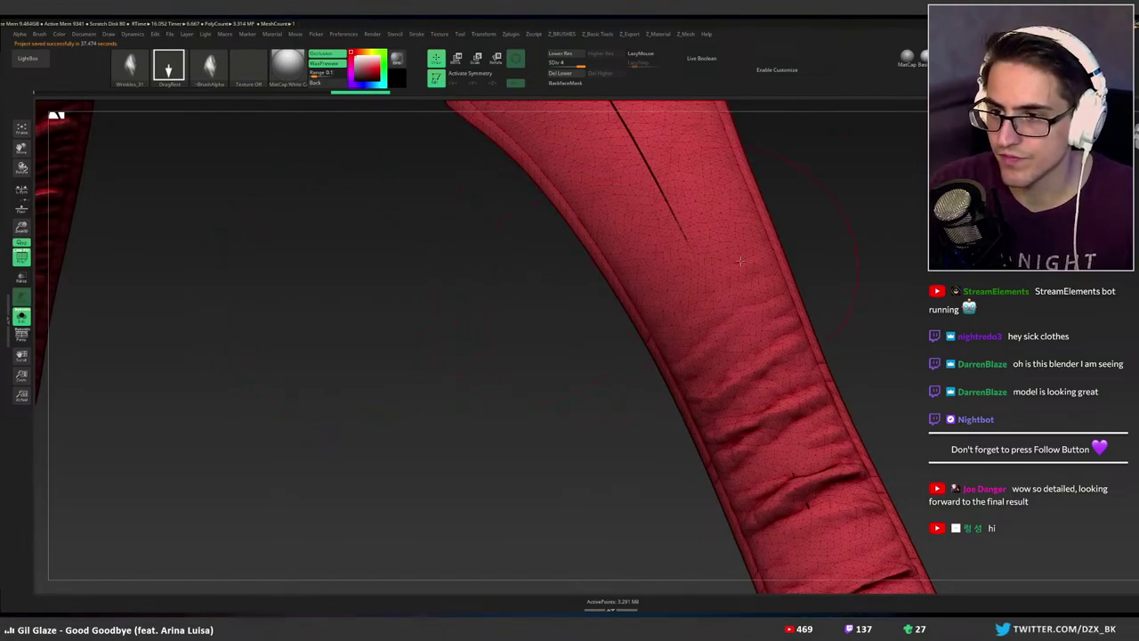
# Try to DynaMesh the sleeve panels at an increased resolution without freezing subdivision levels, inspect the upper end, and undo the remesh.
pyautogui.press('ctrl')
pyautogui.keyDown('ctrl'); pyautogui.moveTo(857, 303); pyautogui.dragTo(858, 294, button='right'); pyautogui.keyUp('ctrl')
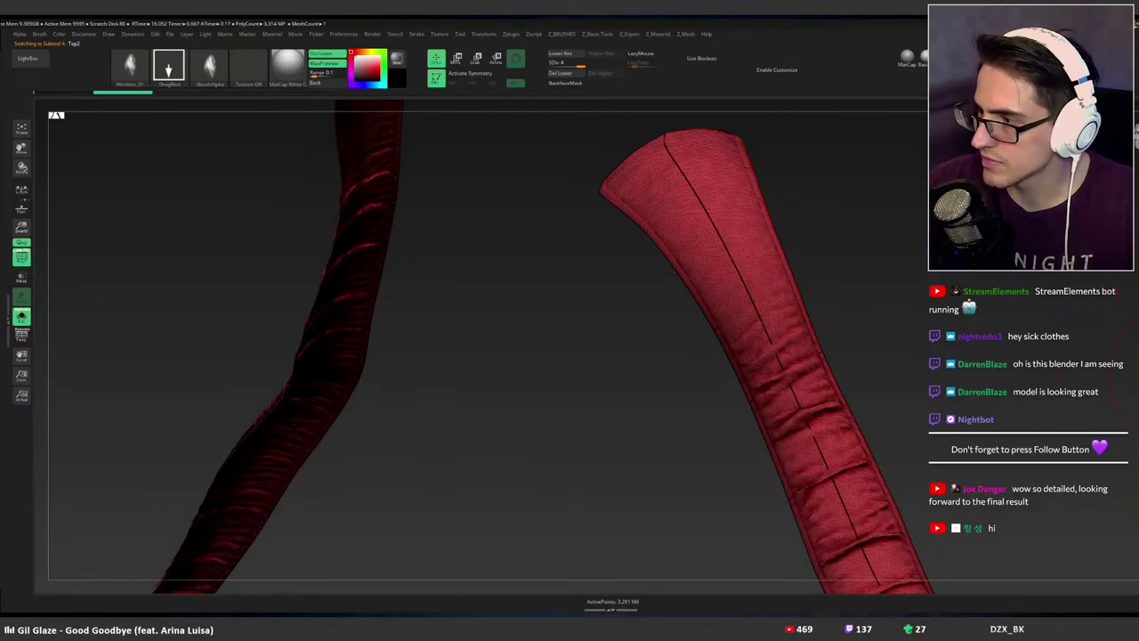
pyautogui.hotkey('ctrl', 'q')
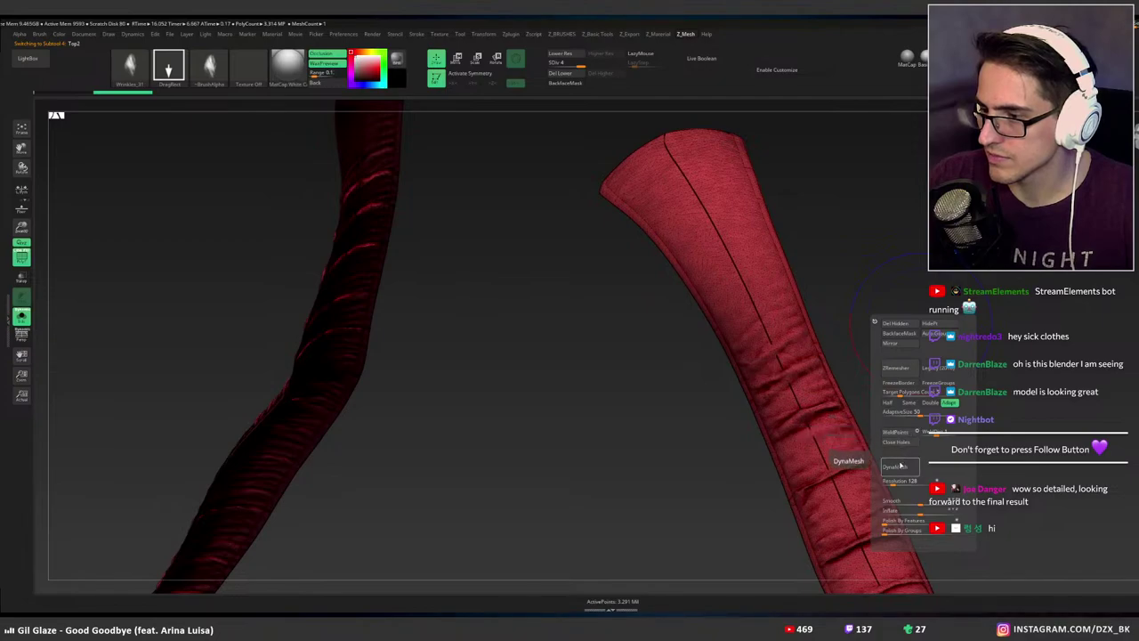
pyautogui.click(903, 482)
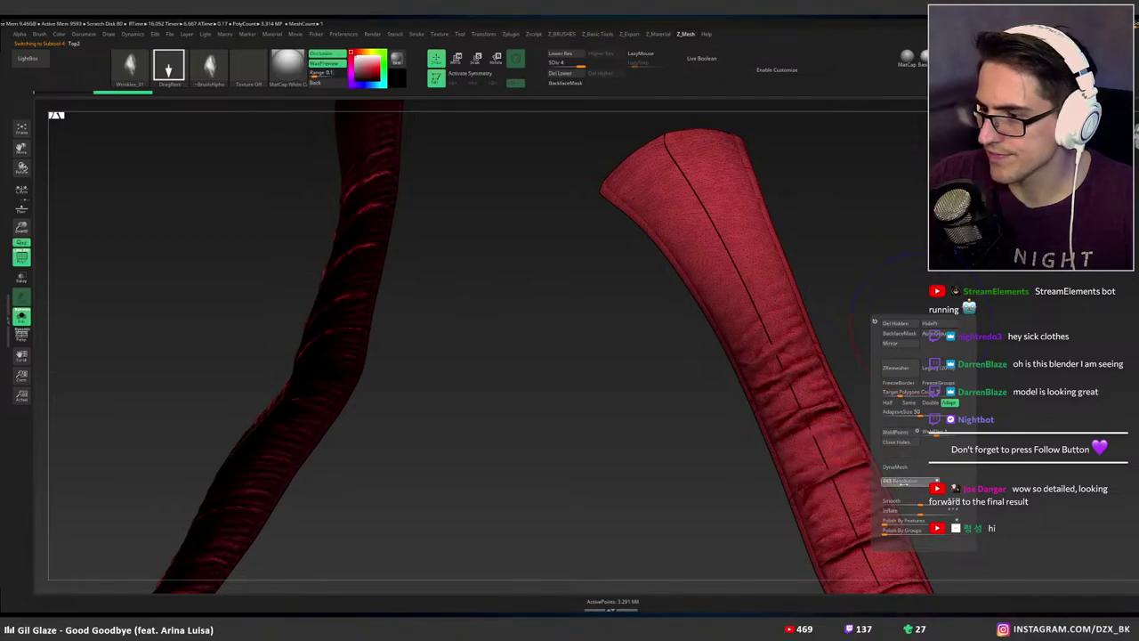
pyautogui.click(901, 466)
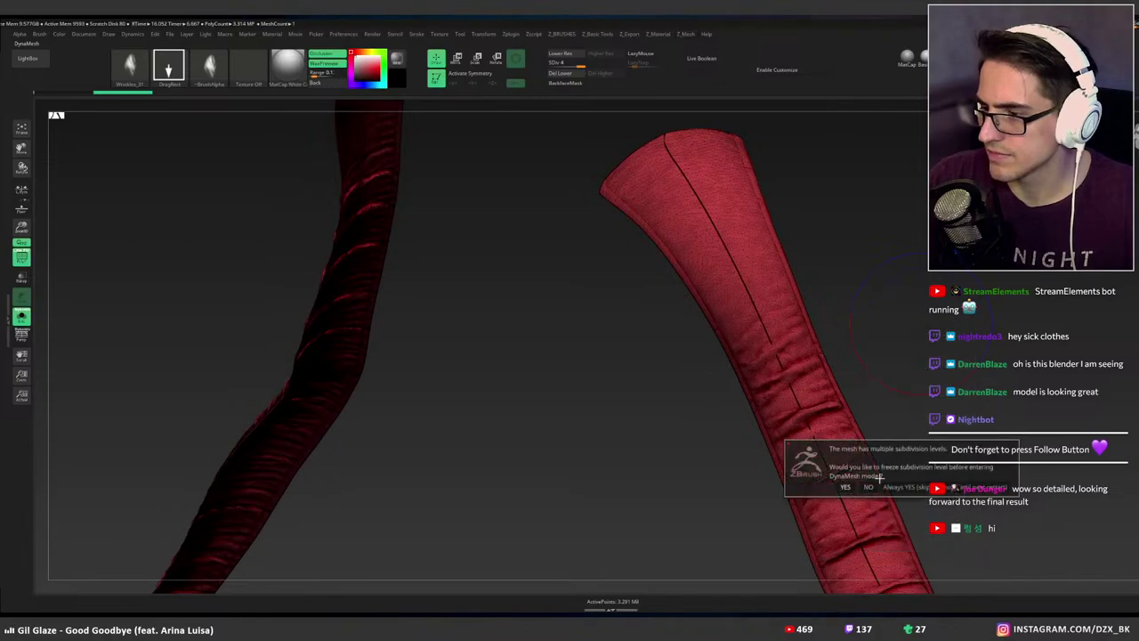
pyautogui.click(868, 486)
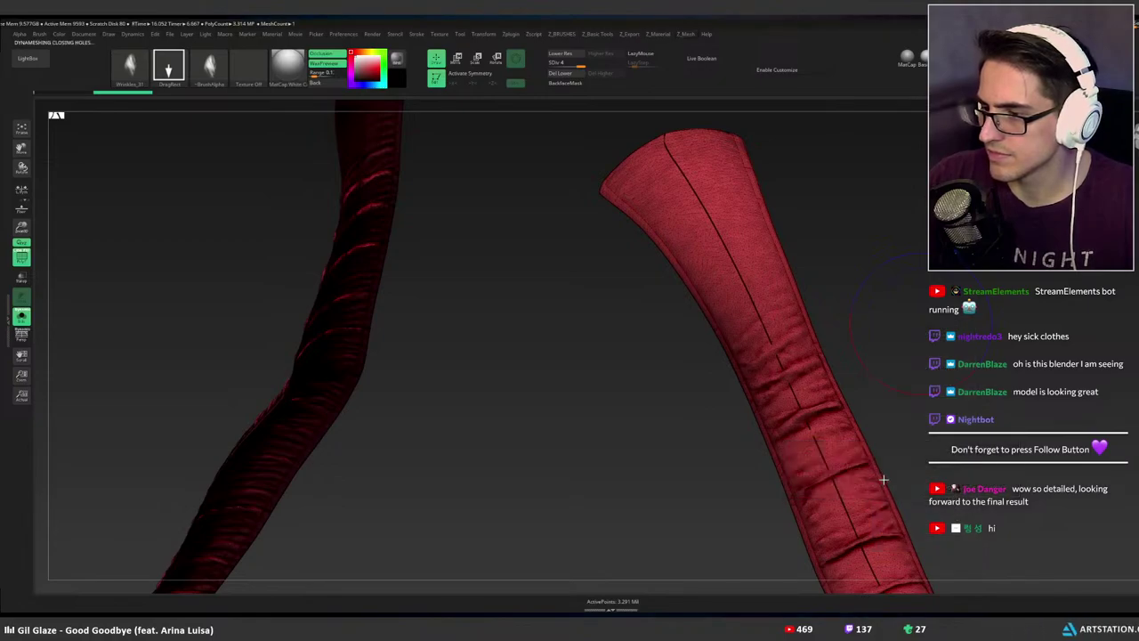
pyautogui.moveTo(886, 407); pyautogui.dragTo(829, 437, button='right')
pyautogui.moveTo(690, 287)
pyautogui.keyDown('ctrl'); pyautogui.mouseDown(button='right')
pyautogui.moveTo(725, 283)
pyautogui.moveTo(732, 384)
pyautogui.mouseUp(button='right'); pyautogui.keyUp('ctrl')
pyautogui.moveTo(598, 317)
pyautogui.keyDown('ctrl'); pyautogui.mouseDown(button='right')
pyautogui.moveTo(640, 306)
pyautogui.moveTo(609, 310)
pyautogui.mouseUp(button='right'); pyautogui.keyUp('ctrl')
pyautogui.keyDown('alt'); pyautogui.moveTo(725, 391); pyautogui.dragTo(647, 338, button='right'); pyautogui.keyUp('alt')
pyautogui.moveTo(646, 341)
pyautogui.mouseDown()
pyautogui.moveTo(610, 317)
pyautogui.moveTo(666, 347)
pyautogui.mouseUp()
pyautogui.hotkey('ctrl', 'z')
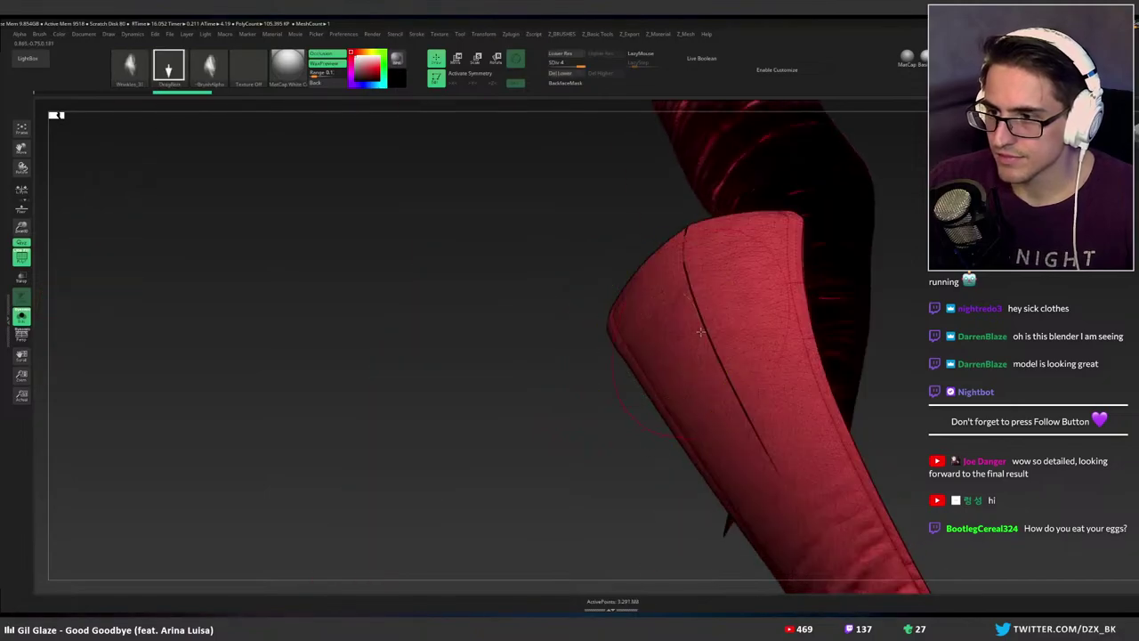
pyautogui.moveTo(703, 330); pyautogui.dragTo(705, 323, button='right')
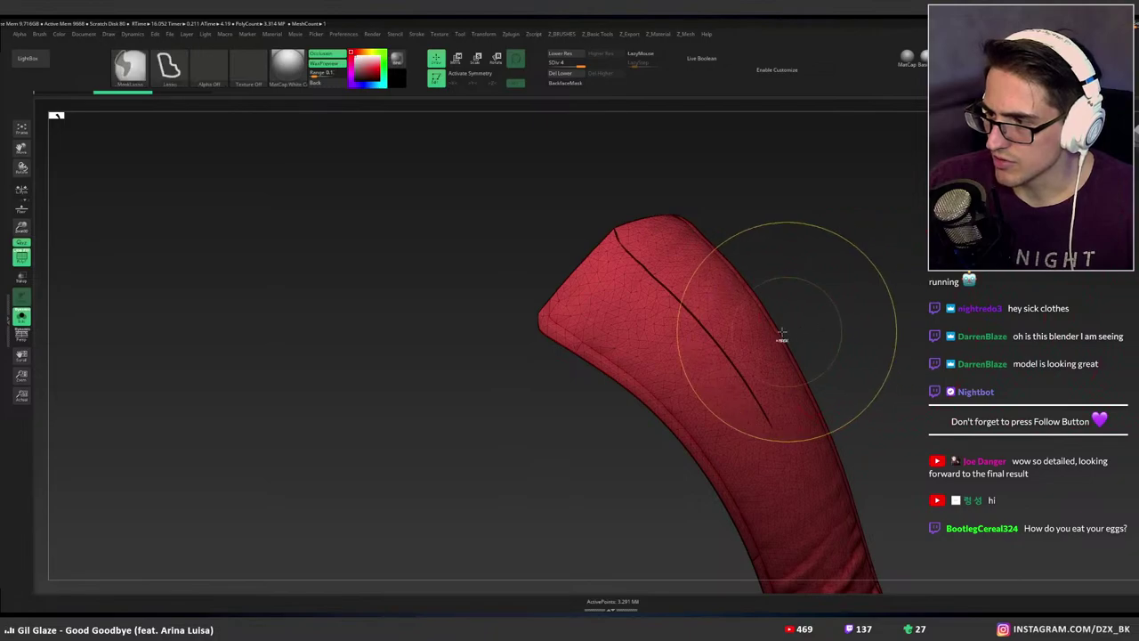
pyautogui.moveTo(703, 313)
pyautogui.keyDown('ctrl'); pyautogui.mouseDown(button='right')
pyautogui.moveTo(719, 357)
pyautogui.moveTo(713, 337)
pyautogui.mouseUp(button='right'); pyautogui.keyUp('ctrl')
pyautogui.moveTo(713, 336); pyautogui.dragTo(732, 351)
pyautogui.moveTo(734, 353)
pyautogui.keyDown('ctrl'); pyautogui.mouseDown(button='right')
pyautogui.moveTo(652, 322)
pyautogui.moveTo(628, 283)
pyautogui.mouseUp(button='right'); pyautogui.keyUp('ctrl')
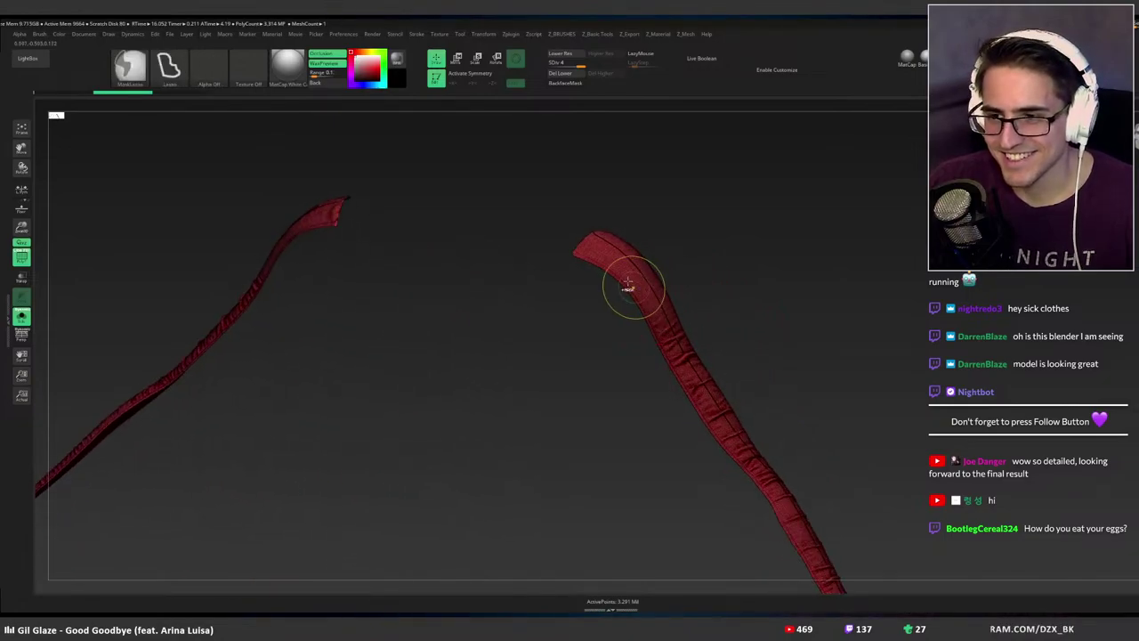
pyautogui.moveTo(628, 283)
pyautogui.mouseDown()
pyautogui.moveTo(618, 275)
pyautogui.moveTo(614, 331)
pyautogui.moveTo(662, 331)
pyautogui.moveTo(638, 330)
pyautogui.moveTo(627, 281)
pyautogui.mouseUp()
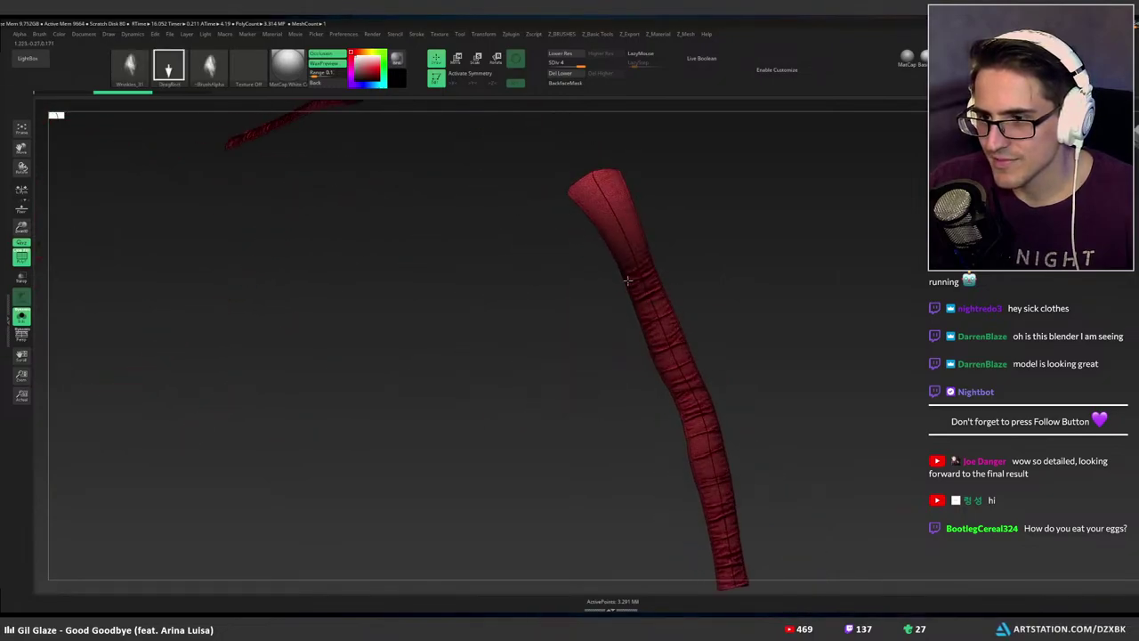
# Try DynaMesh on the sleeve panels again at resolution 4096, check the seam area, and undo the result.
pyautogui.moveTo(628, 282); pyautogui.dragTo(679, 344, button='right')
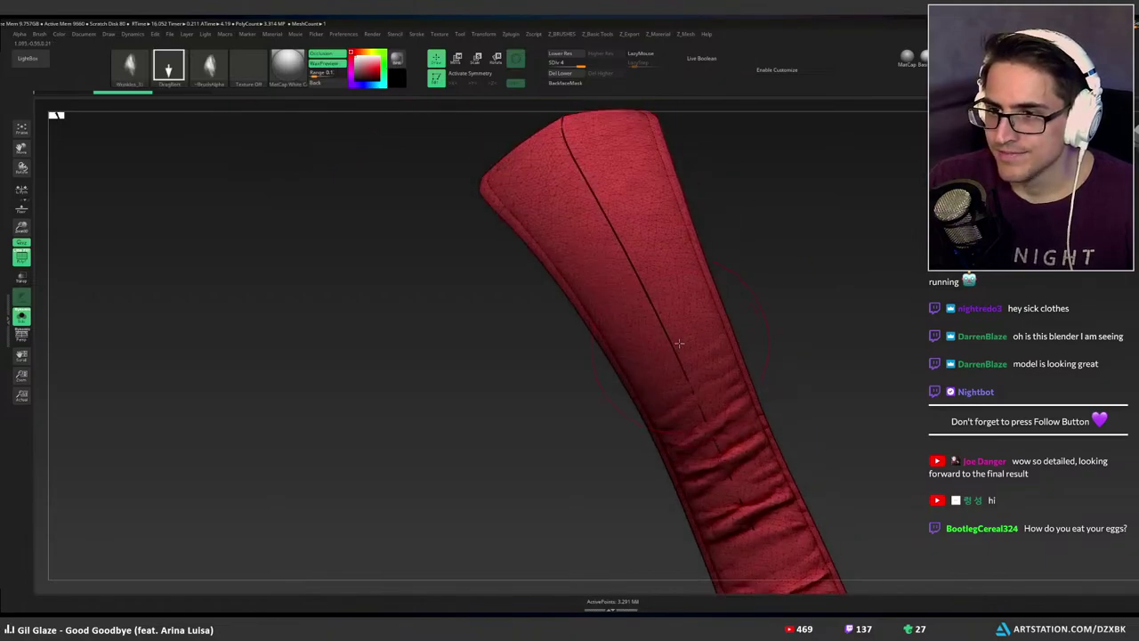
pyautogui.hotkey('shift', 'z')
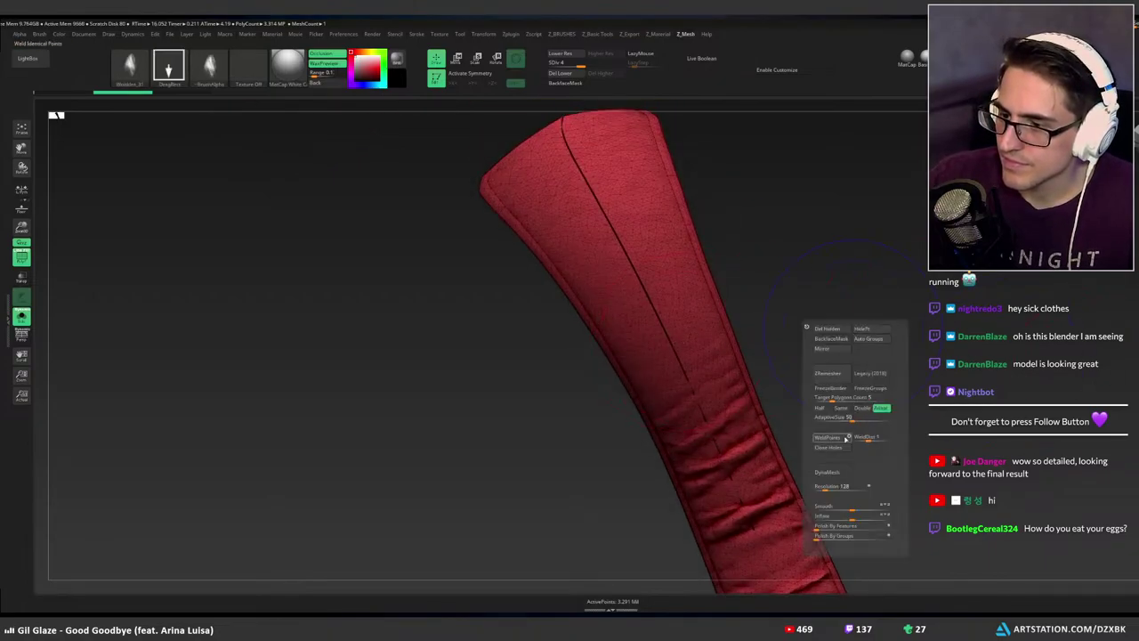
pyautogui.moveTo(828, 487); pyautogui.dragTo(866, 487)
pyautogui.click(829, 471)
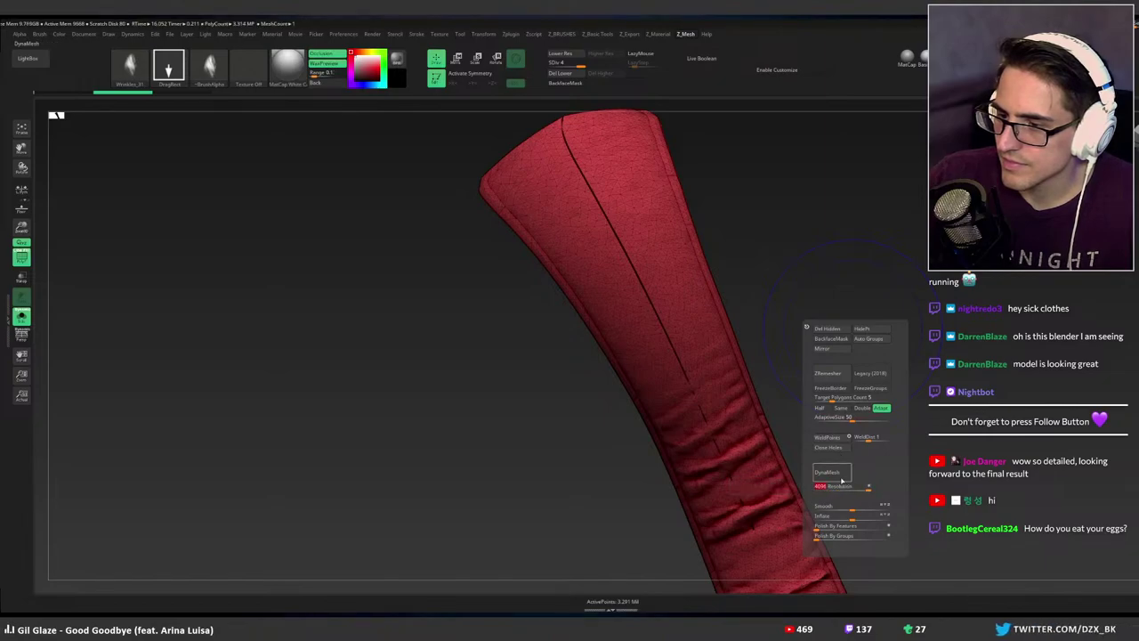
pyautogui.click(803, 496)
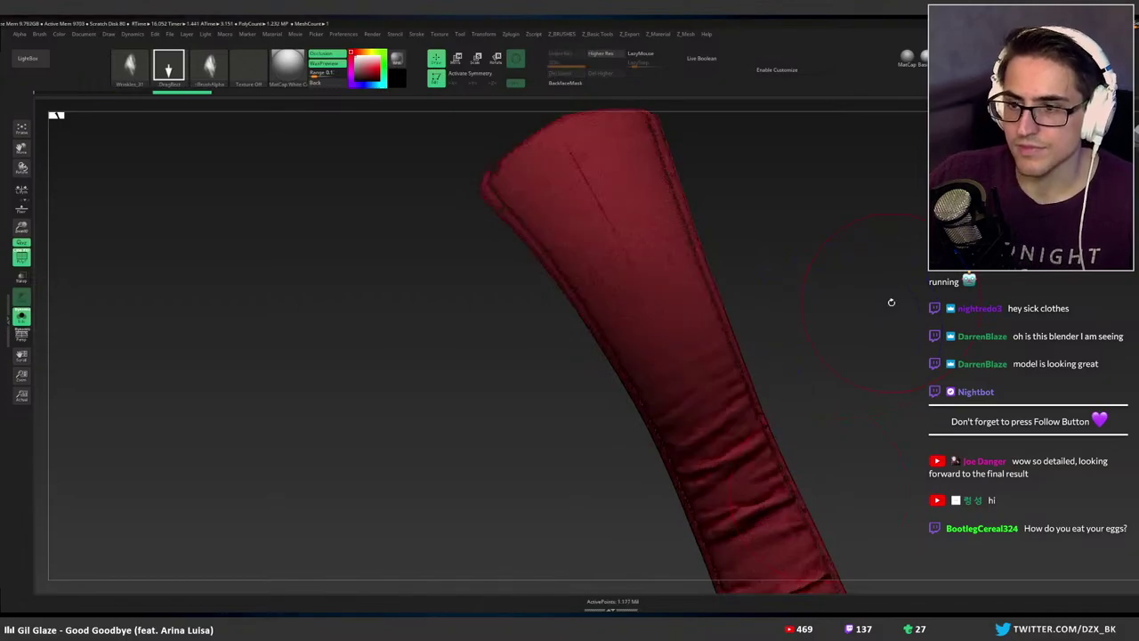
pyautogui.keyDown('alt'); pyautogui.moveTo(600, 251); pyautogui.dragTo(614, 358, button='right'); pyautogui.keyUp('alt')
pyautogui.keyDown('ctrl'); pyautogui.moveTo(597, 321); pyautogui.dragTo(644, 315, button='right'); pyautogui.keyUp('ctrl')
pyautogui.hotkey('ctrl', 'z')
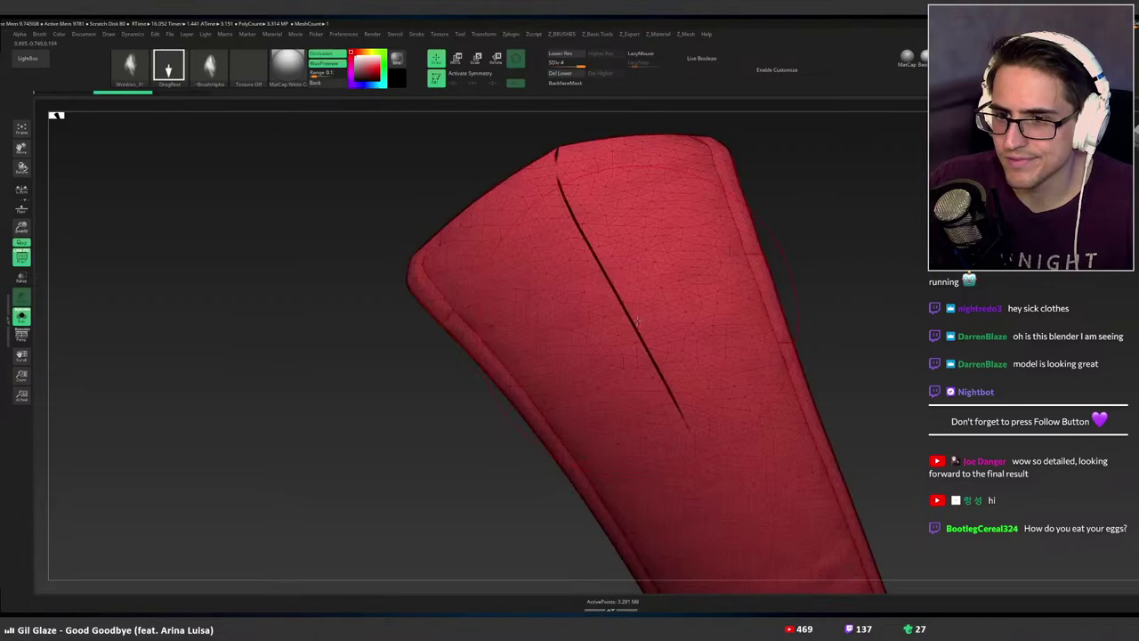
# Try to remesh the sleeve panels with ZRemesher using adaptive density and a target polygon count of 5.
pyautogui.press('3')
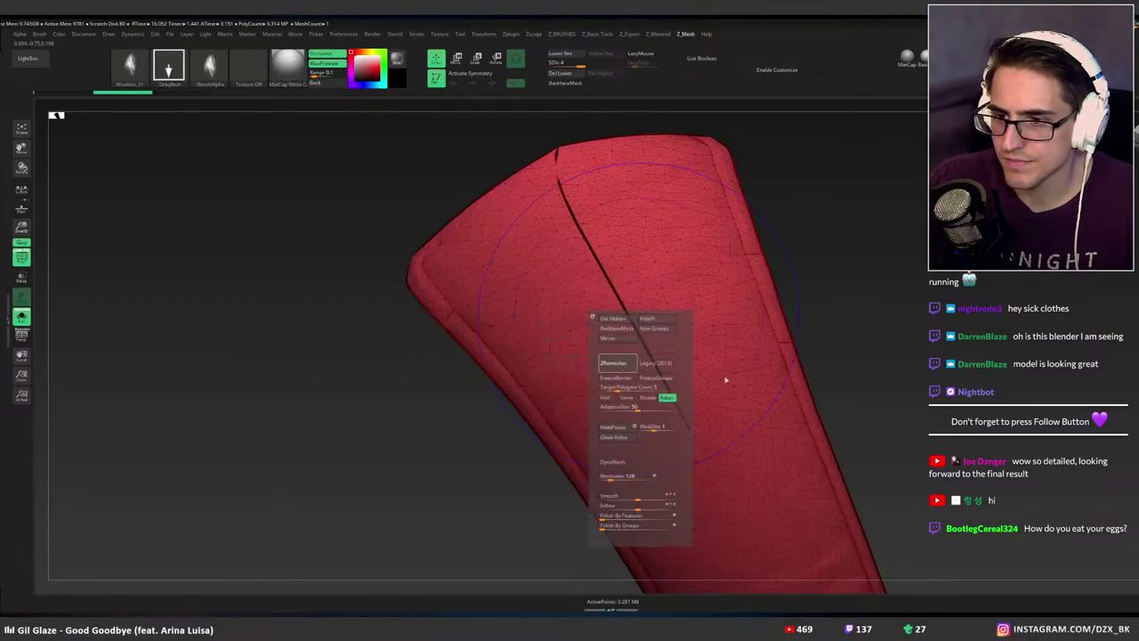
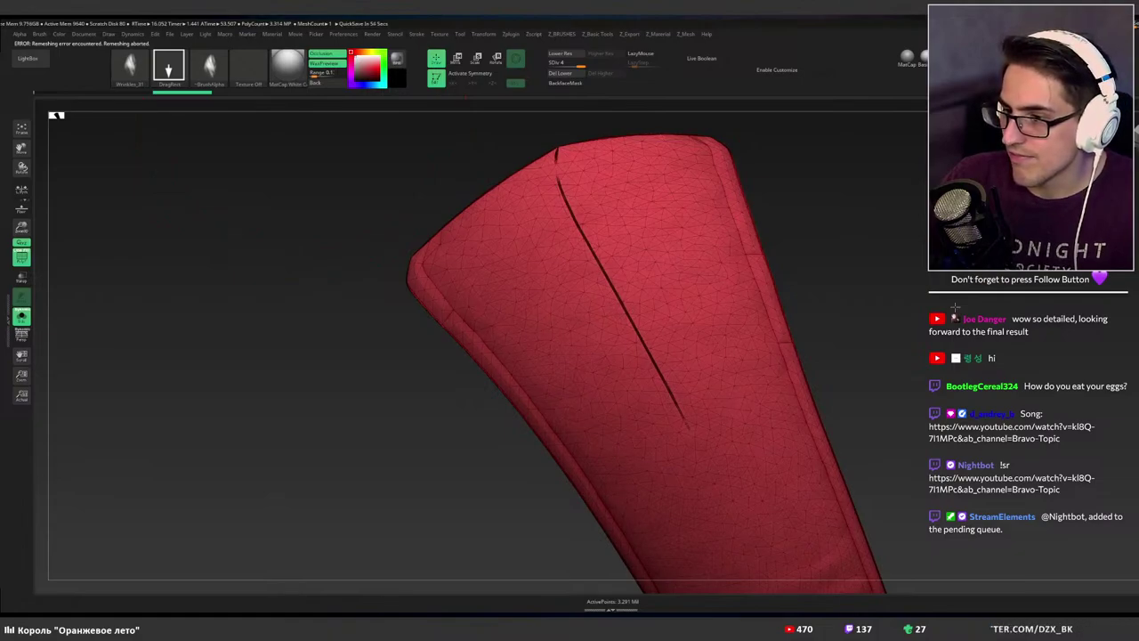
# Hide one of the two mirrored sleeve panels so only the panel of the other arm remains visible.
pyautogui.moveTo(897, 290)
pyautogui.keyDown('ctrl'); pyautogui.mouseDown(button='right')
pyautogui.moveTo(793, 249)
pyautogui.moveTo(801, 294)
pyautogui.moveTo(760, 303)
pyautogui.moveTo(775, 279)
pyautogui.moveTo(822, 377)
pyautogui.moveTo(684, 342)
pyautogui.moveTo(824, 334)
pyautogui.mouseUp(button='right'); pyautogui.keyUp('ctrl')
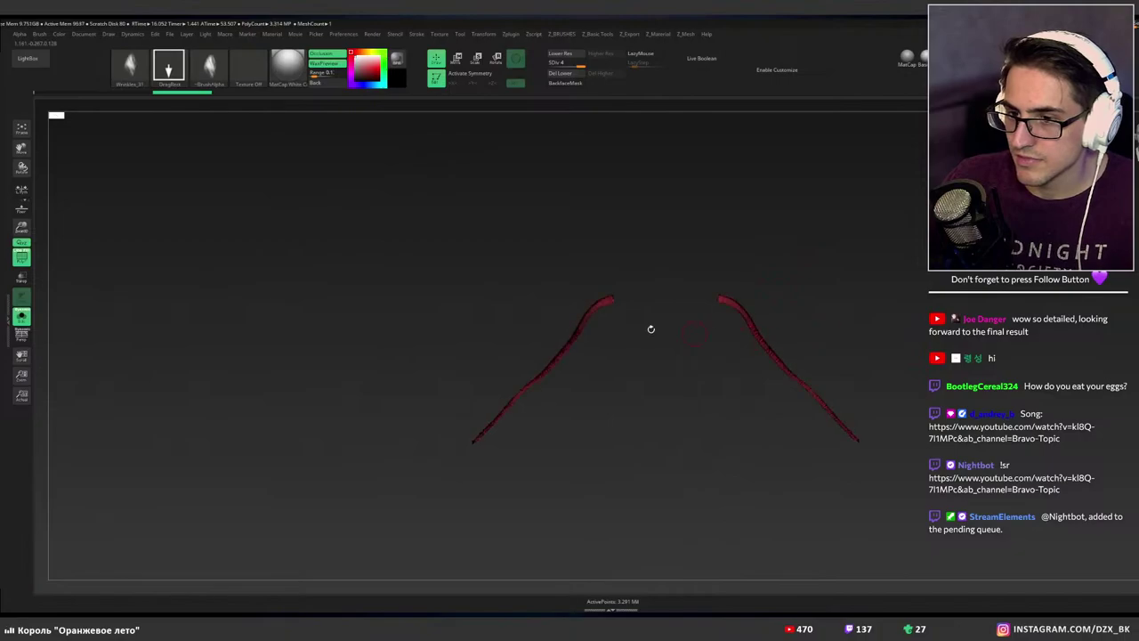
pyautogui.moveTo(348, 243)
pyautogui.keyDown('ctrl'); pyautogui.mouseDown()
pyautogui.moveTo(643, 484)
pyautogui.moveTo(636, 317)
pyautogui.moveTo(597, 247)
pyautogui.moveTo(576, 270)
pyautogui.mouseUp(); pyautogui.keyUp('ctrl')
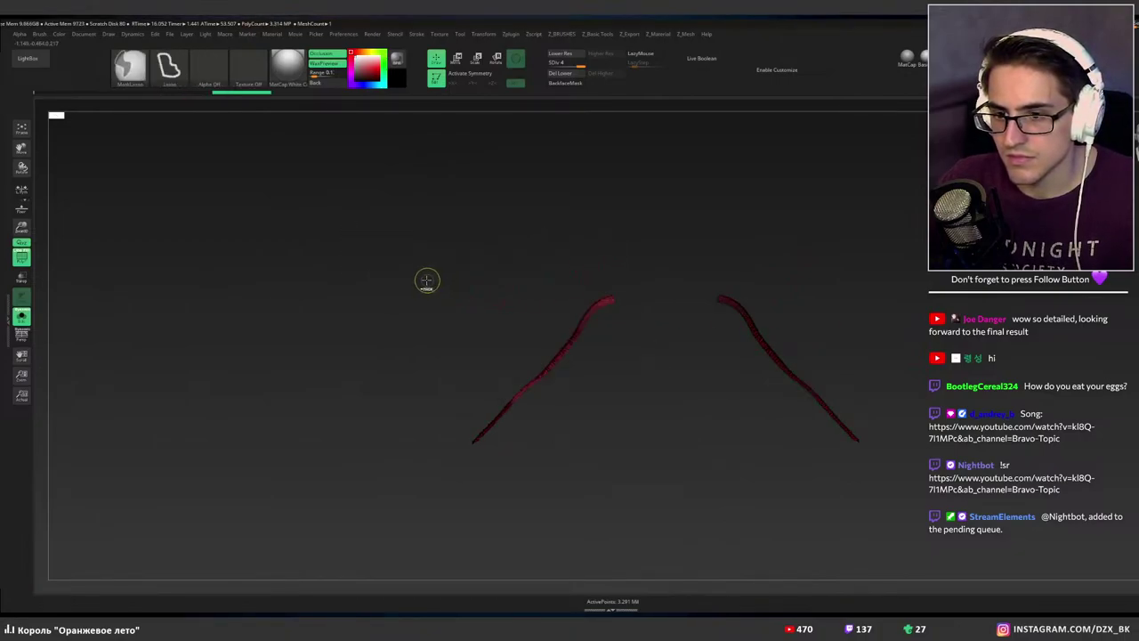
pyautogui.keyDown('ctrl'); pyautogui.keyDown('shift'); pyautogui.moveTo(381, 238); pyautogui.dragTo(682, 478); pyautogui.keyUp('shift'); pyautogui.keyUp('ctrl')
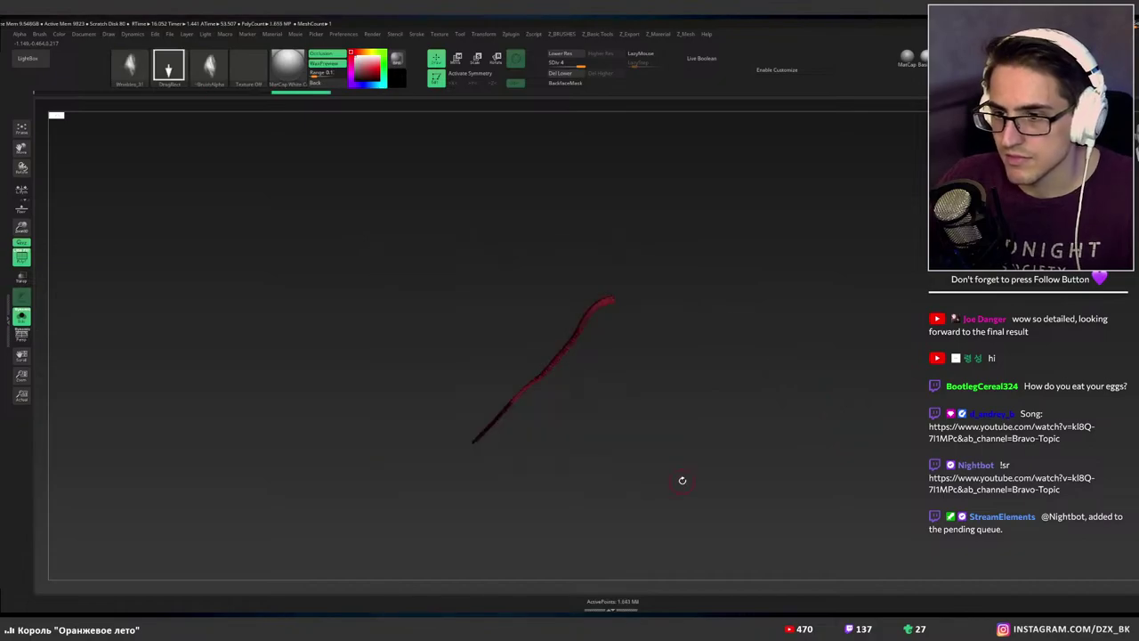
pyautogui.keyDown('ctrl'); pyautogui.keyDown('shift'); pyautogui.click(663, 427); pyautogui.keyUp('shift'); pyautogui.keyUp('ctrl')
pyautogui.keyDown('ctrl'); pyautogui.keyDown('shift'); pyautogui.moveTo(685, 250); pyautogui.dragTo(950, 494); pyautogui.keyUp('shift'); pyautogui.keyUp('ctrl')
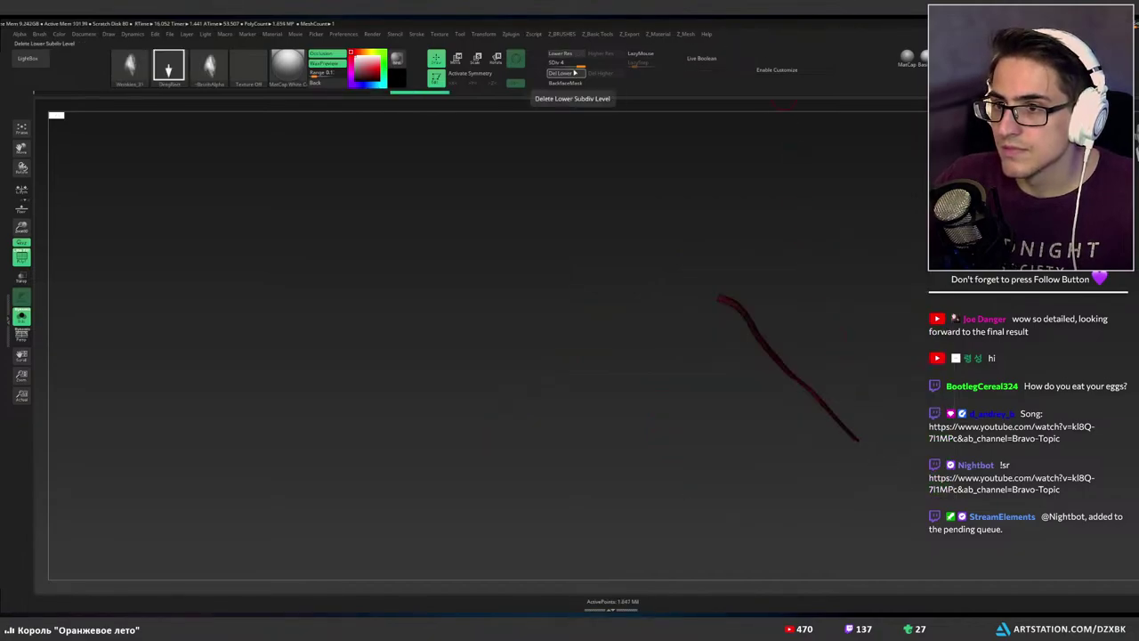
# Lower the visible sleeve panel to its lowest subdivision level and delete the hidden panel of the other arm.
pyautogui.hotkey('shift', 'd')
pyautogui.hotkey('shift', 'd')
pyautogui.hotkey('shift', 'd')
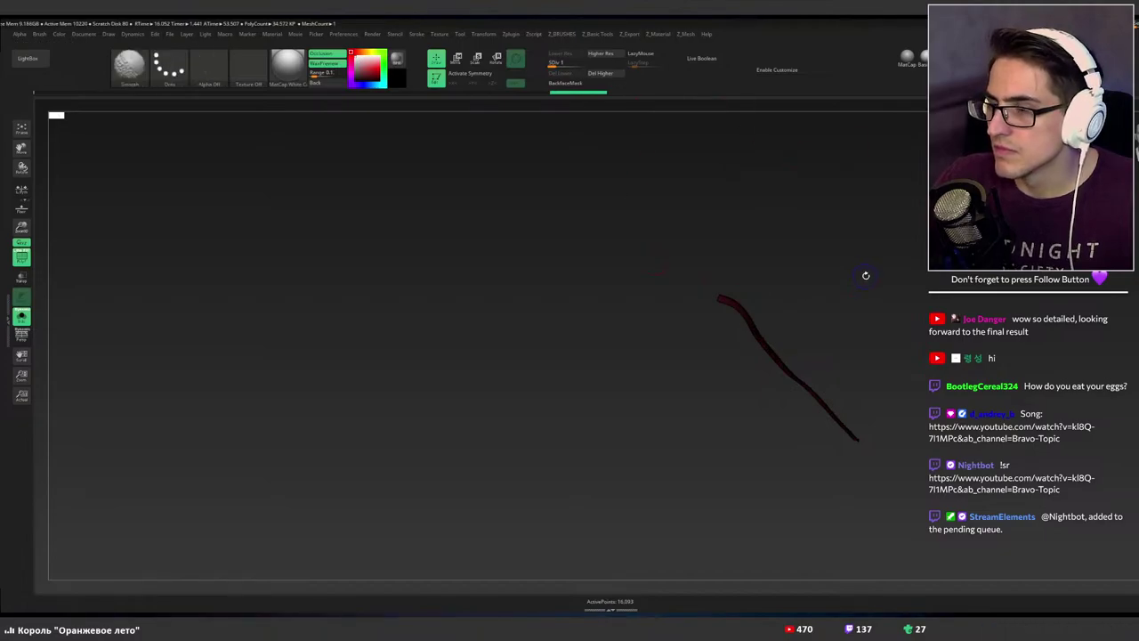
pyautogui.hotkey('shift', 'z')
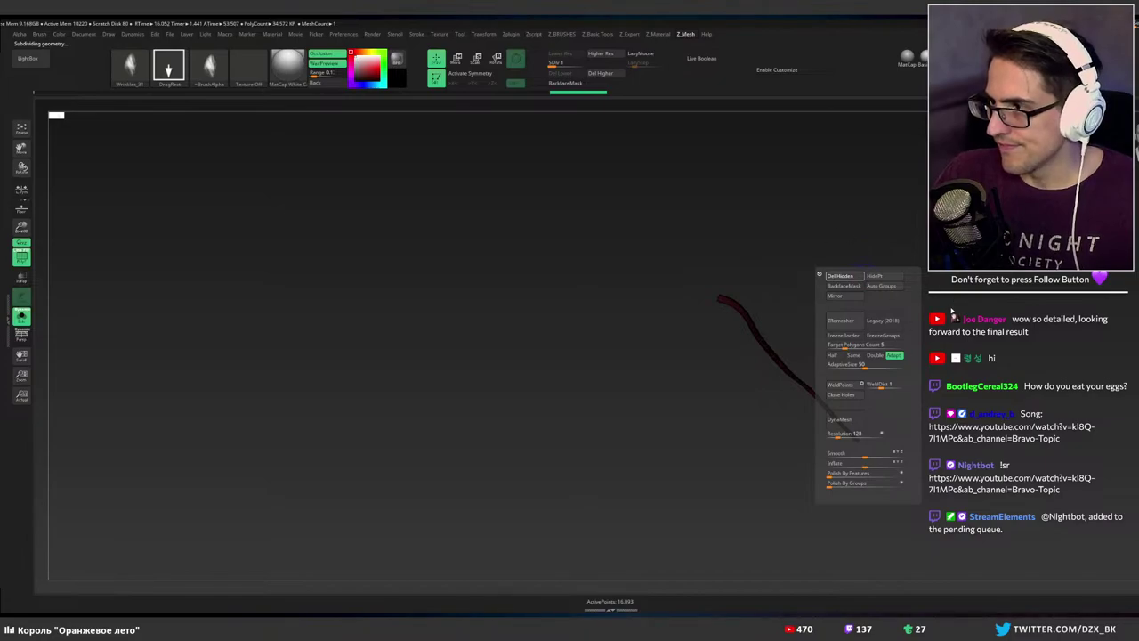
pyautogui.click(876, 288)
pyautogui.moveTo(838, 330); pyautogui.dragTo(730, 247, button='right')
pyautogui.moveTo(731, 247)
pyautogui.mouseDown()
pyautogui.moveTo(776, 326)
pyautogui.moveTo(755, 318)
pyautogui.mouseUp()
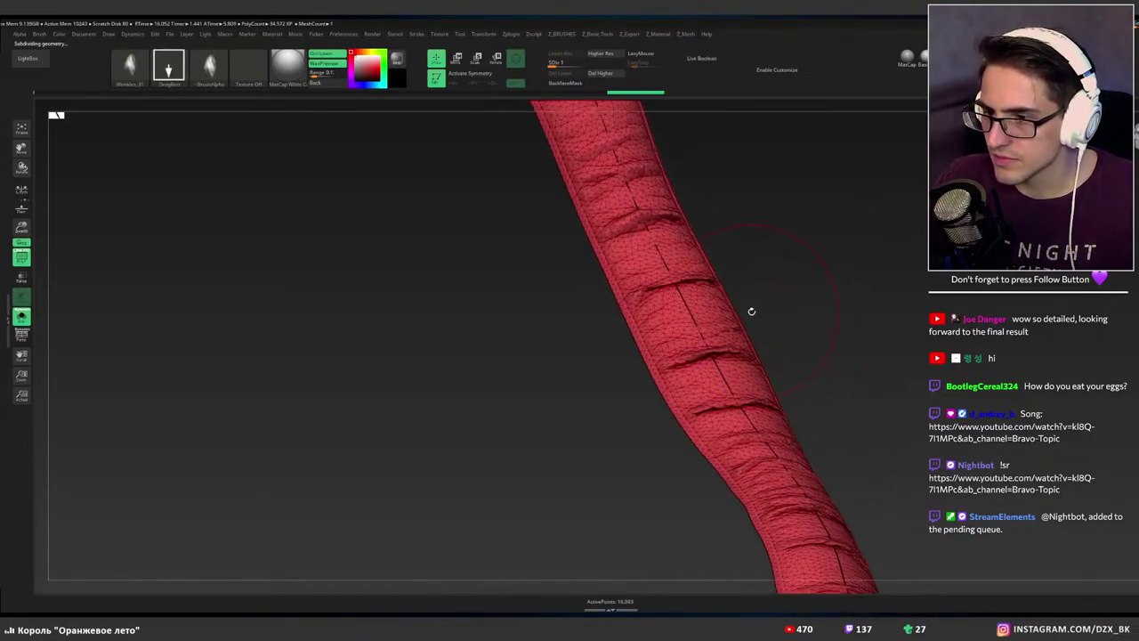
# Return the sleeve panel to subdivision level 4 and inspect its wrinkles and topology with the wireframe off and on.
pyautogui.hotkey('shift', 'f')
pyautogui.hotkey('ctrl', 'd')
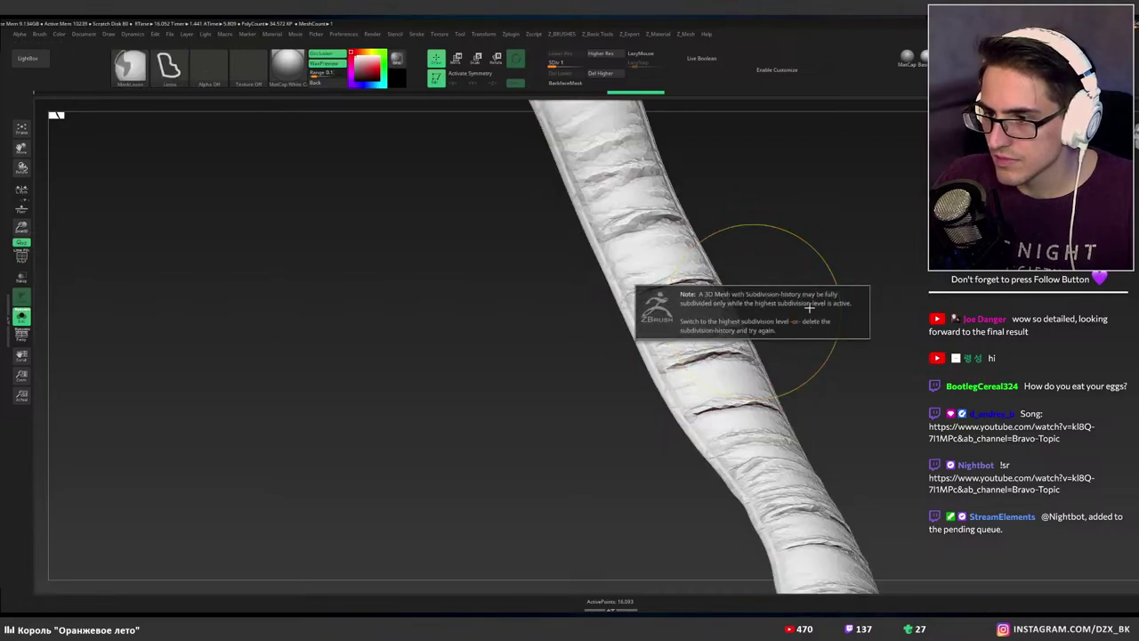
pyautogui.press('d')
pyautogui.press('d')
pyautogui.press('d')
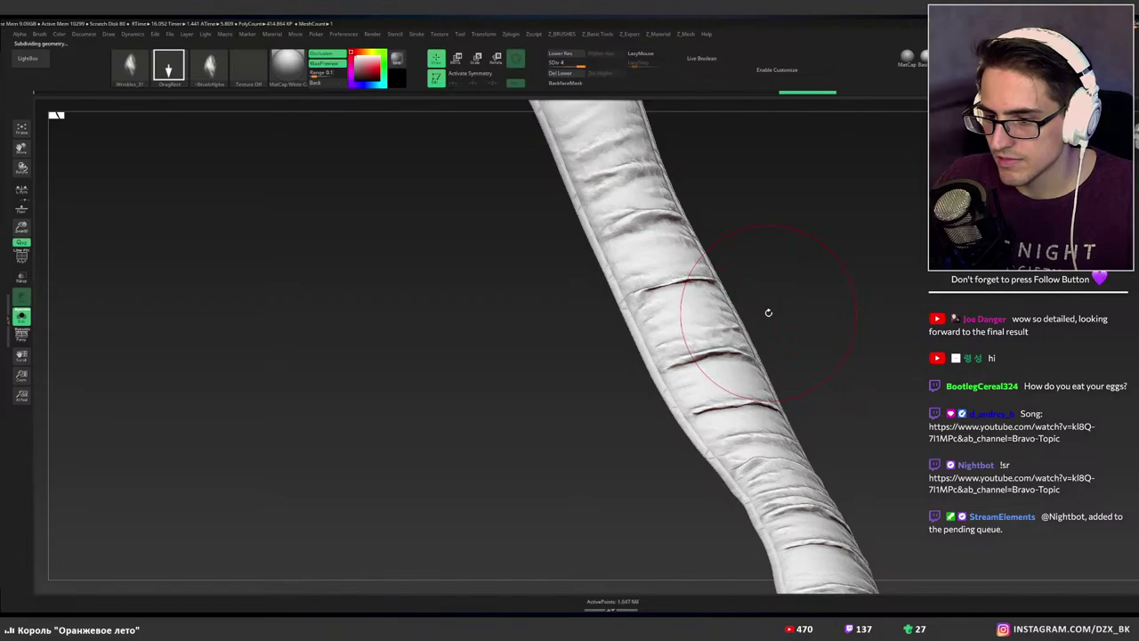
pyautogui.moveTo(769, 313)
pyautogui.keyDown('ctrl'); pyautogui.mouseDown(button='right')
pyautogui.moveTo(755, 275)
pyautogui.moveTo(778, 394)
pyautogui.moveTo(817, 441)
pyautogui.mouseUp(button='right'); pyautogui.keyUp('ctrl')
pyautogui.hotkey('shift', 'f')
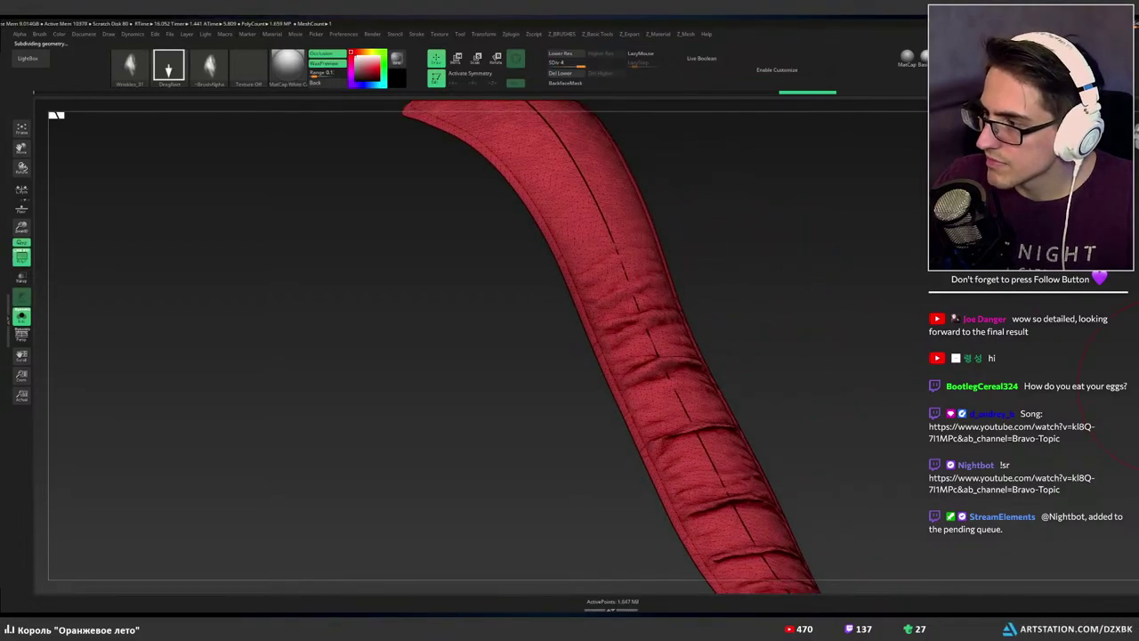
# Try DynaMesh on the single sleeve panel at a raised resolution without freezing subdivision levels, and inspect the seam edges up close.
pyautogui.hotkey('ctrl', '1')
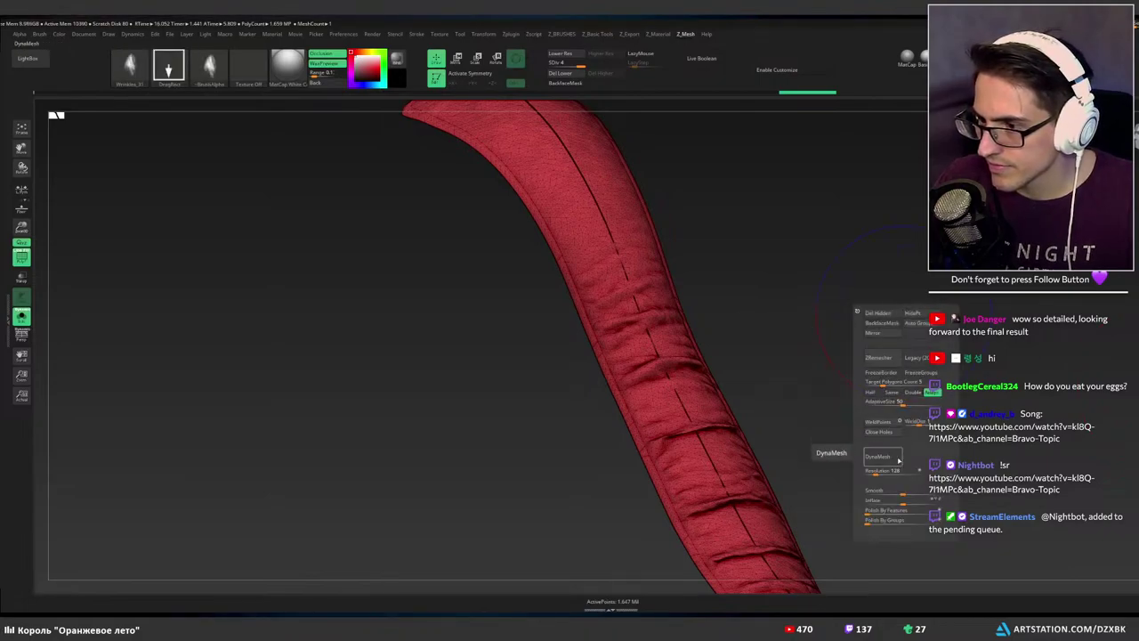
pyautogui.moveTo(877, 470); pyautogui.dragTo(892, 471)
pyautogui.click(878, 456)
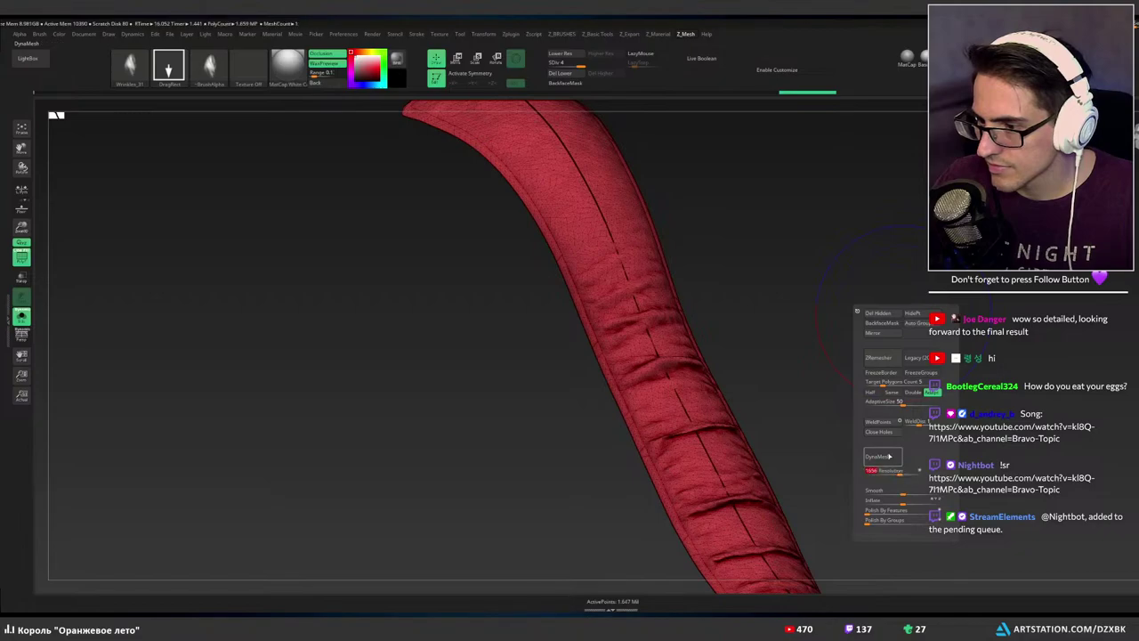
pyautogui.click(854, 472)
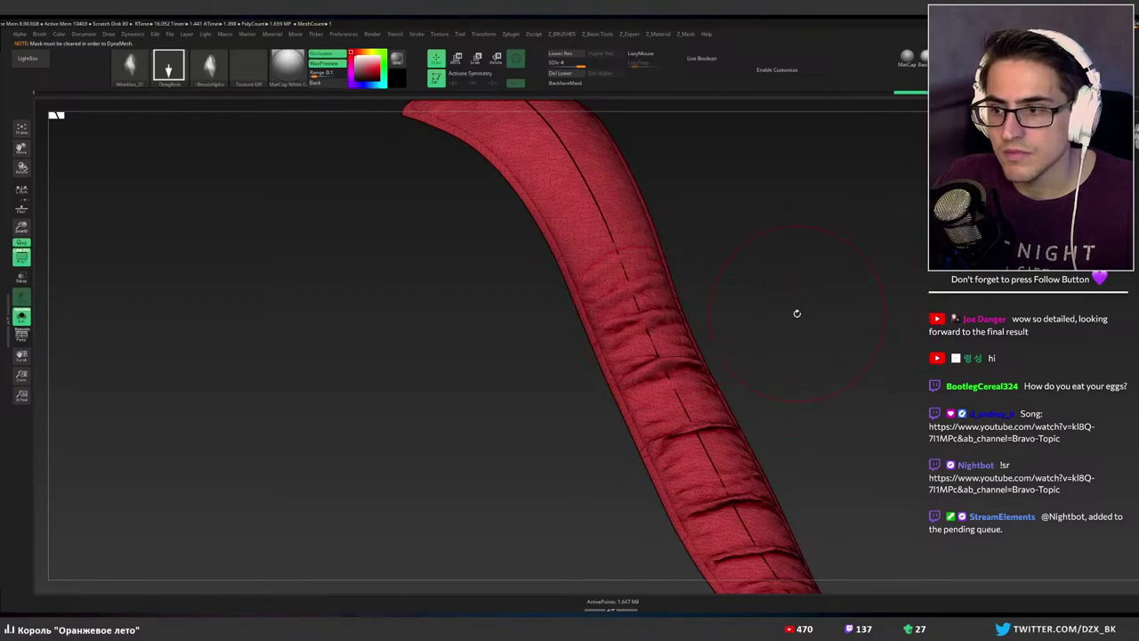
pyautogui.hotkey('ctrl', '2')
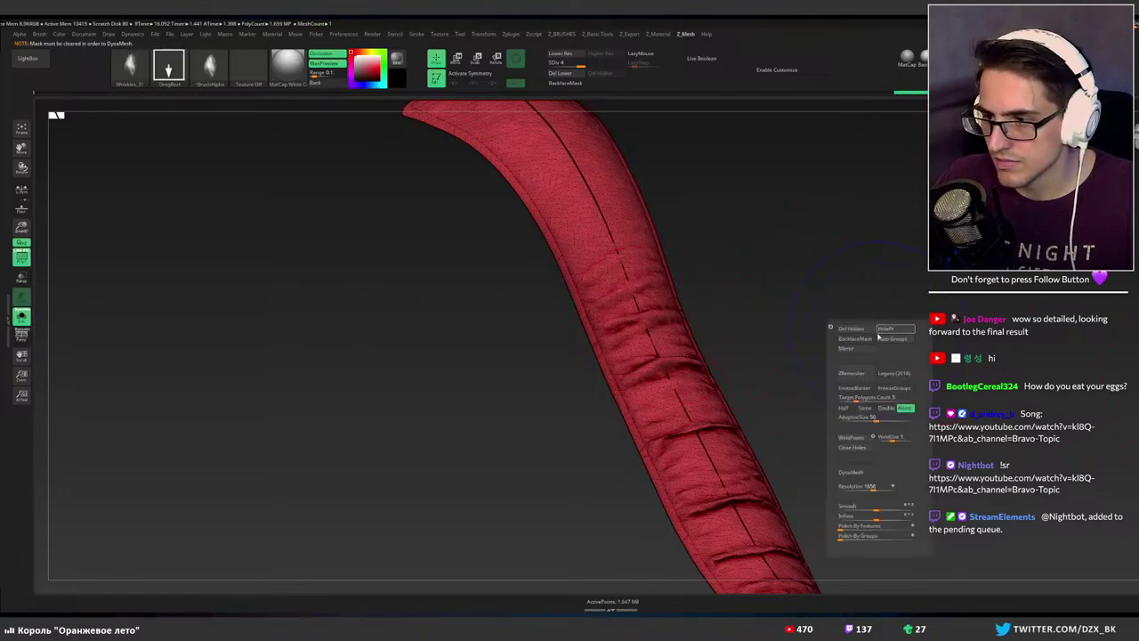
pyautogui.click(852, 472)
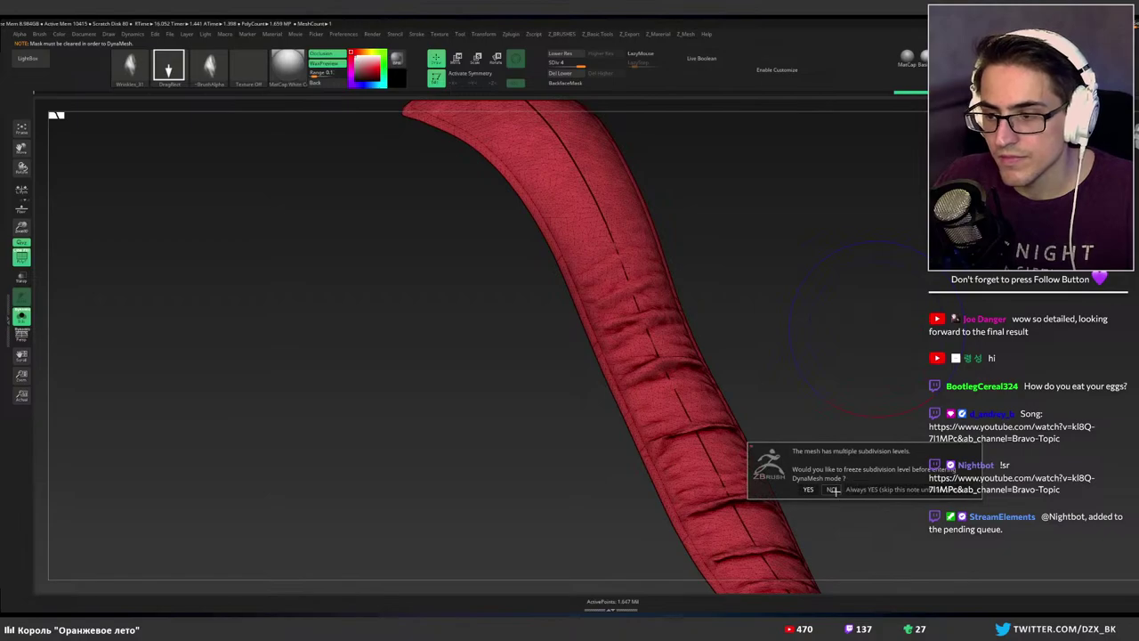
pyautogui.click(832, 489)
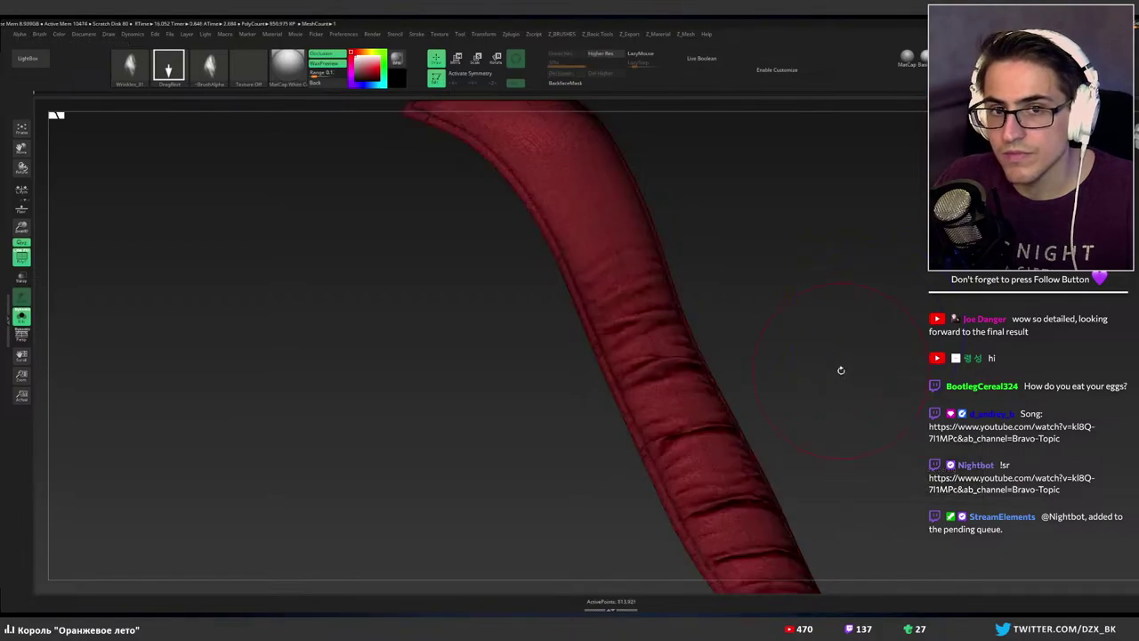
pyautogui.keyDown('ctrl'); pyautogui.moveTo(712, 332); pyautogui.dragTo(758, 366, button='right'); pyautogui.keyUp('ctrl')
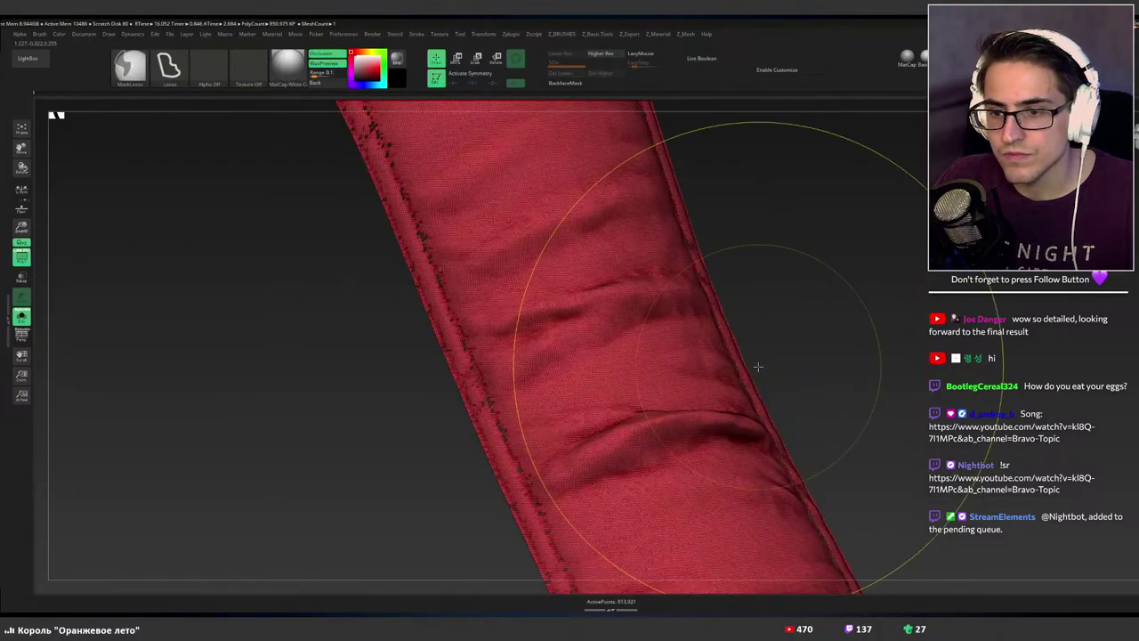
pyautogui.moveTo(759, 365); pyautogui.dragTo(817, 304)
pyautogui.moveTo(817, 303); pyautogui.dragTo(762, 333, button='right')
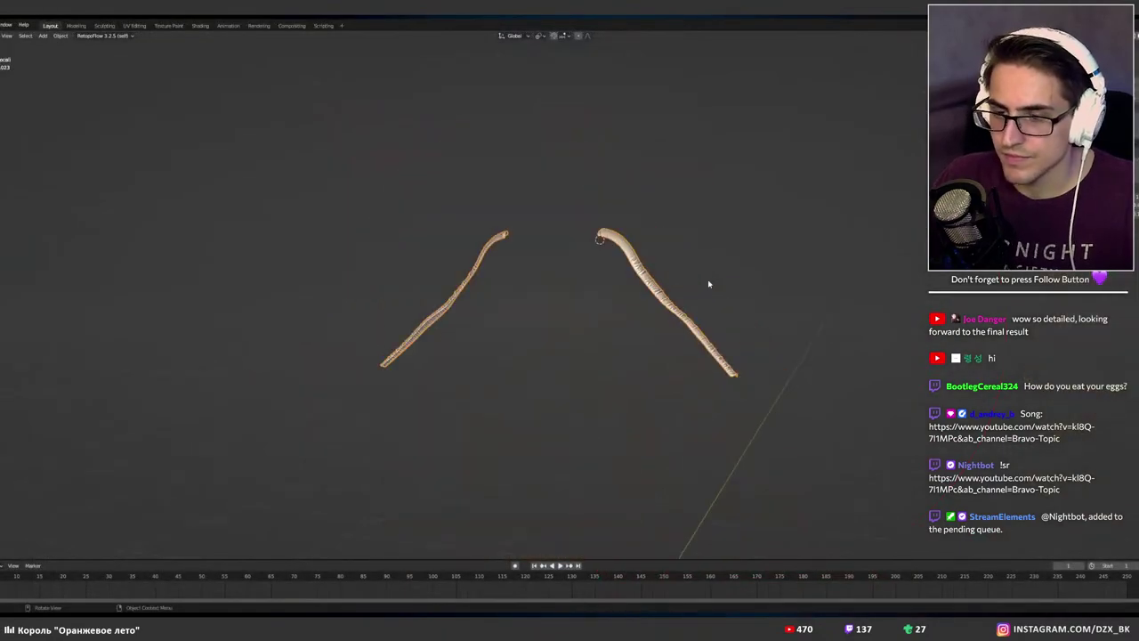
# Switch to Blender, open the sleeve panels for mesh editing, and examine their topology and seam strips up close.
pyautogui.scroll(3, 703, 281)
pyautogui.press('Tab')
pyautogui.moveTo(697, 279); pyautogui.dragTo(623, 262, button='middle')
pyautogui.scroll(2, 623, 263)
pyautogui.press('1')
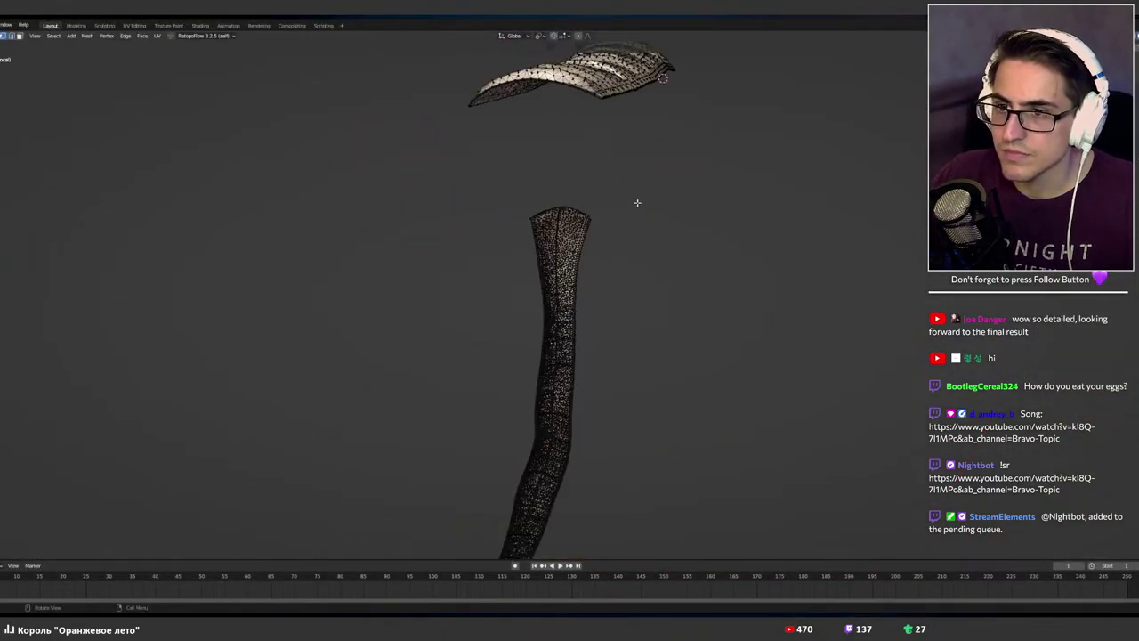
pyautogui.moveTo(637, 203); pyautogui.dragTo(886, 214, button='middle')
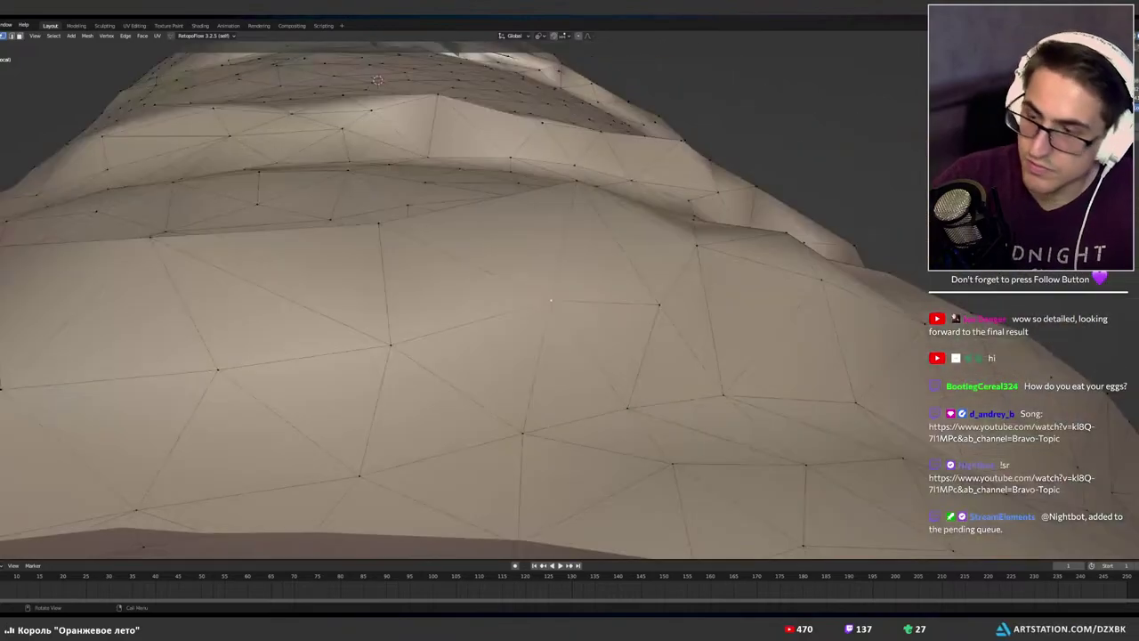
pyautogui.scroll(-8, 551, 290)
pyautogui.moveTo(640, 294); pyautogui.dragTo(540, 281, button='middle')
pyautogui.press('3')
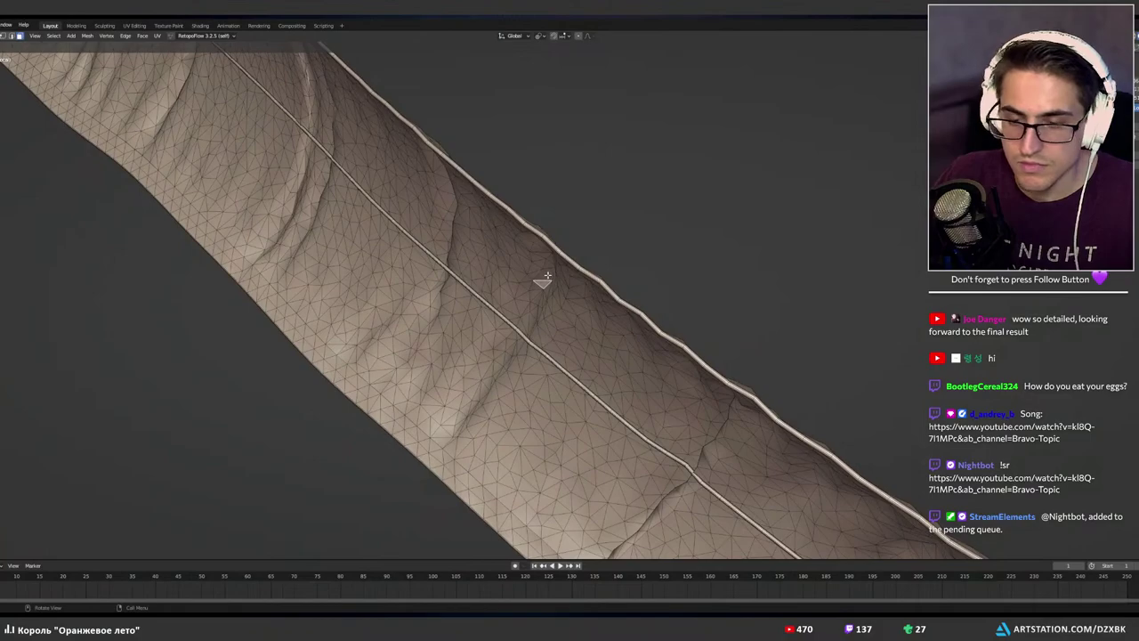
# Select the separate linked strips on the sleeve panel, including the one along its centre, and delete them.
pyautogui.press('l')
pyautogui.moveTo(546, 277); pyautogui.dragTo(567, 340, button='middle')
pyautogui.press('h')
pyautogui.press('l')
pyautogui.press('x')
pyautogui.click(545, 299)
pyautogui.scroll(-3, 545, 299)
pyautogui.press('l')
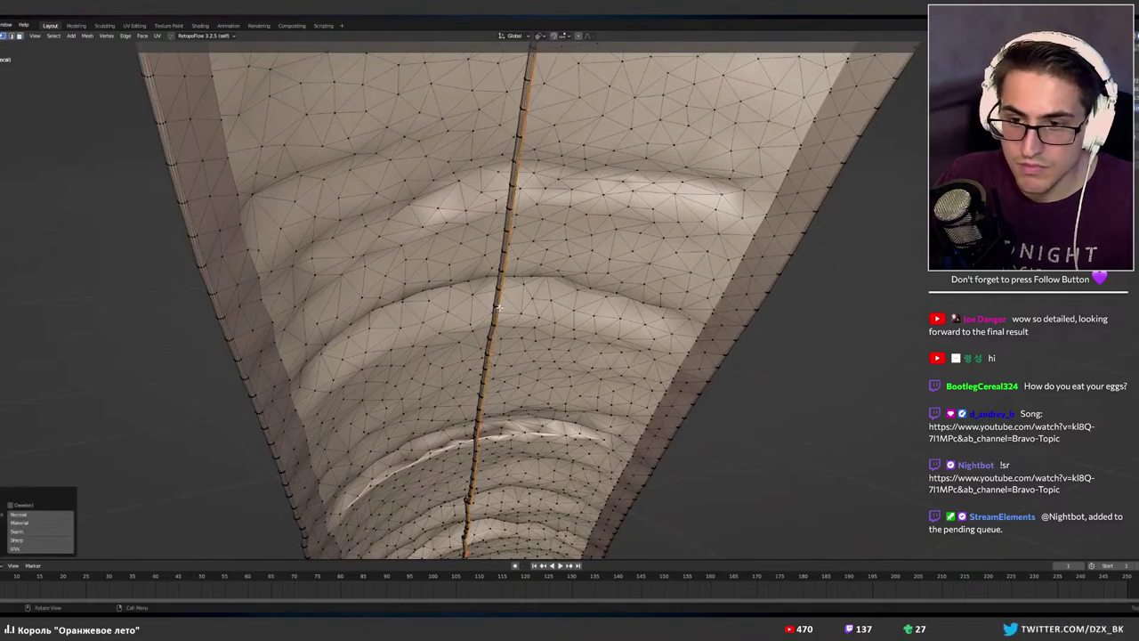
pyautogui.moveTo(498, 307)
pyautogui.mouseDown(button='middle')
pyautogui.moveTo(513, 309)
pyautogui.moveTo(456, 297)
pyautogui.moveTo(505, 311)
pyautogui.mouseUp(button='middle')
pyautogui.press('x')
pyautogui.click(455, 298)
# Delete one more linked strip from the same sleeve panel and check the cleaned mesh along its length.
pyautogui.scroll(-3, 457, 298)
pyautogui.moveTo(587, 347); pyautogui.dragTo(333, 338, button='middle')
pyautogui.press('l')
pyautogui.press('x')
pyautogui.click(319, 359)
pyautogui.scroll(-7, 499, 333)
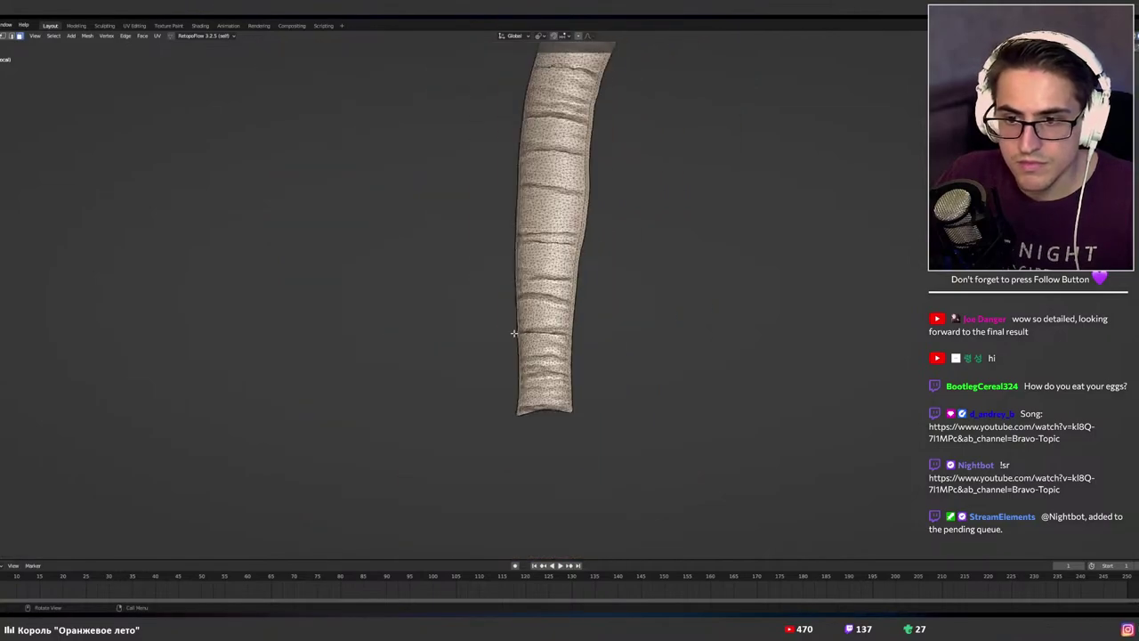
pyautogui.moveTo(513, 331); pyautogui.dragTo(898, 99, button='middle')
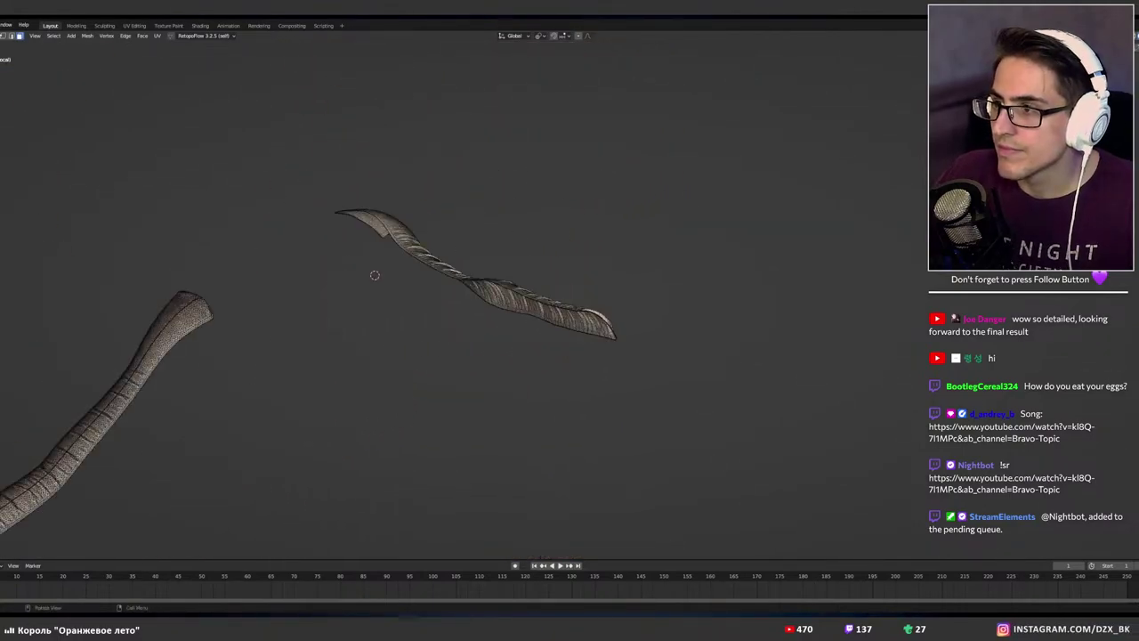
# Check the normals of both sleeve panels with the Face Orientation overlay, and turn the overlay off again.
pyautogui.click(1108, 35)
pyautogui.click(1058, 199)
pyautogui.moveTo(709, 228); pyautogui.dragTo(728, 267, button='middle')
pyautogui.click(1108, 36)
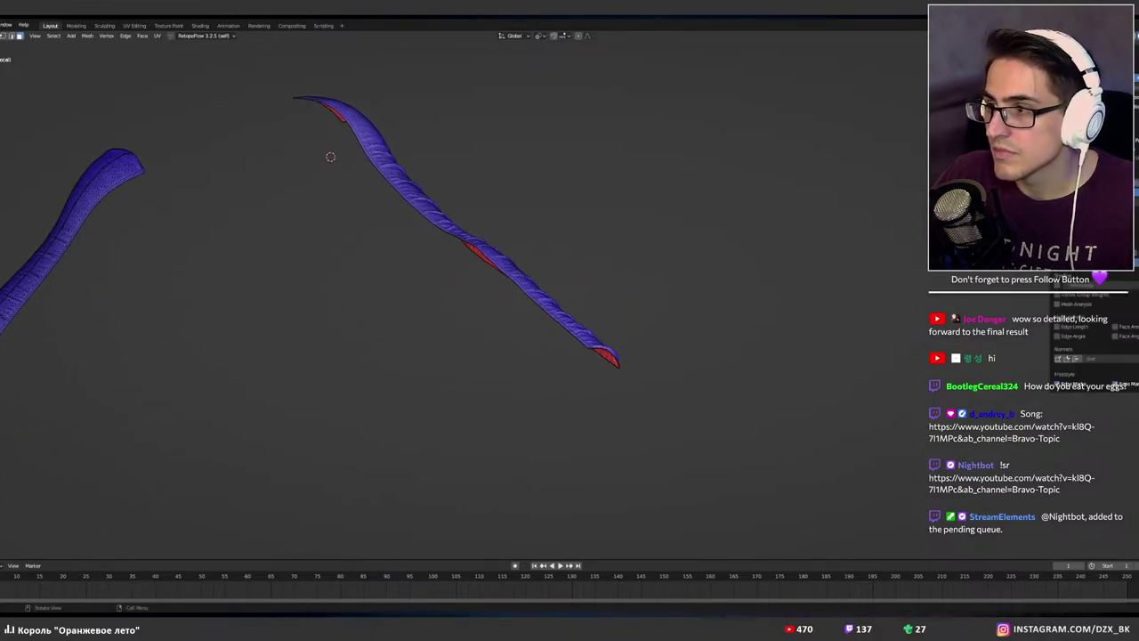
pyautogui.click(1058, 198)
pyautogui.scroll(-4, 656, 226)
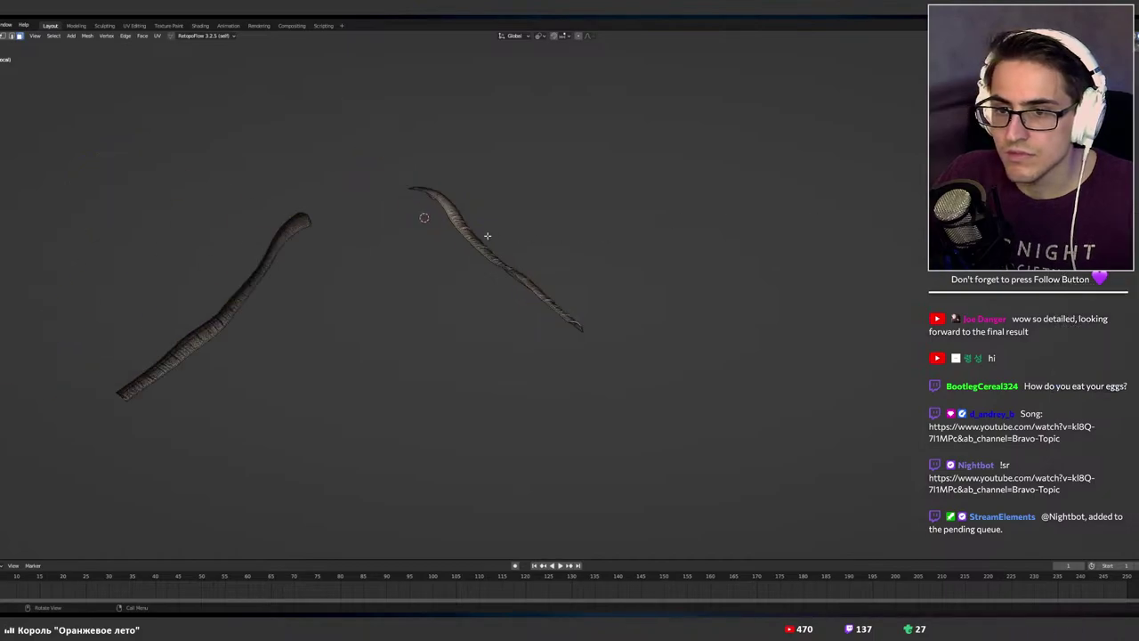
# Duplicate the cleaned panel of one arm in place, separate the copy into its own object, and select it.
pyautogui.press('Tab')
pyautogui.moveTo(488, 237); pyautogui.dragTo(506, 260, button='middle')
pyautogui.press('Tab')
pyautogui.moveTo(348, 84); pyautogui.dragTo(675, 449)
pyautogui.hotkey('shift', 'd')
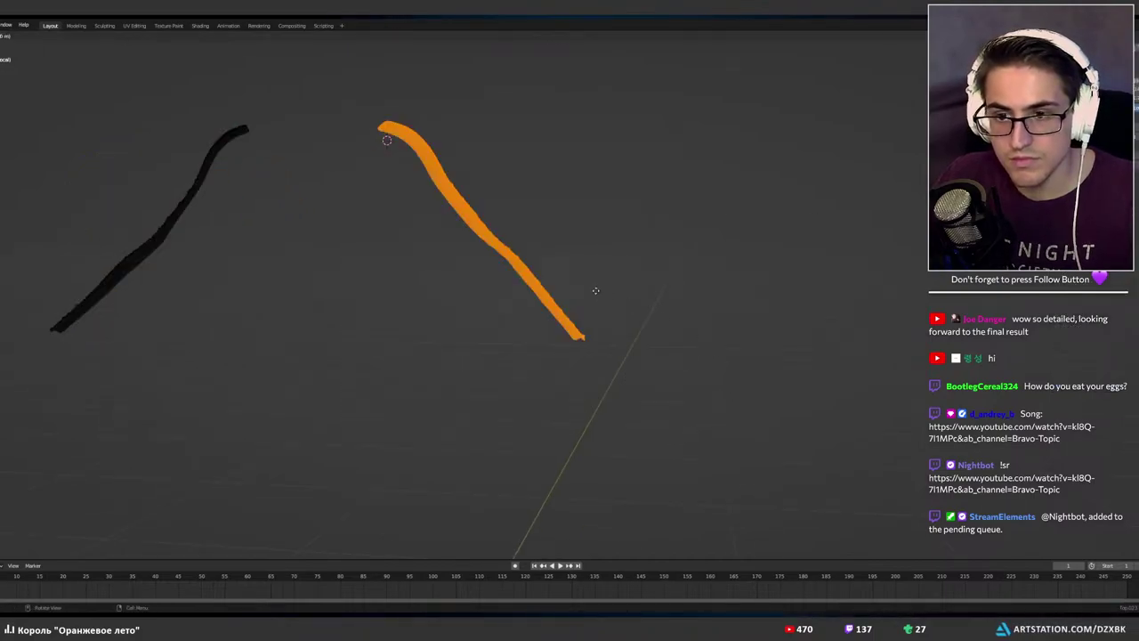
pyautogui.rightClick(595, 290)
pyautogui.press('p')
pyautogui.click(594, 290)
pyautogui.press('Tab')
pyautogui.click(537, 283)
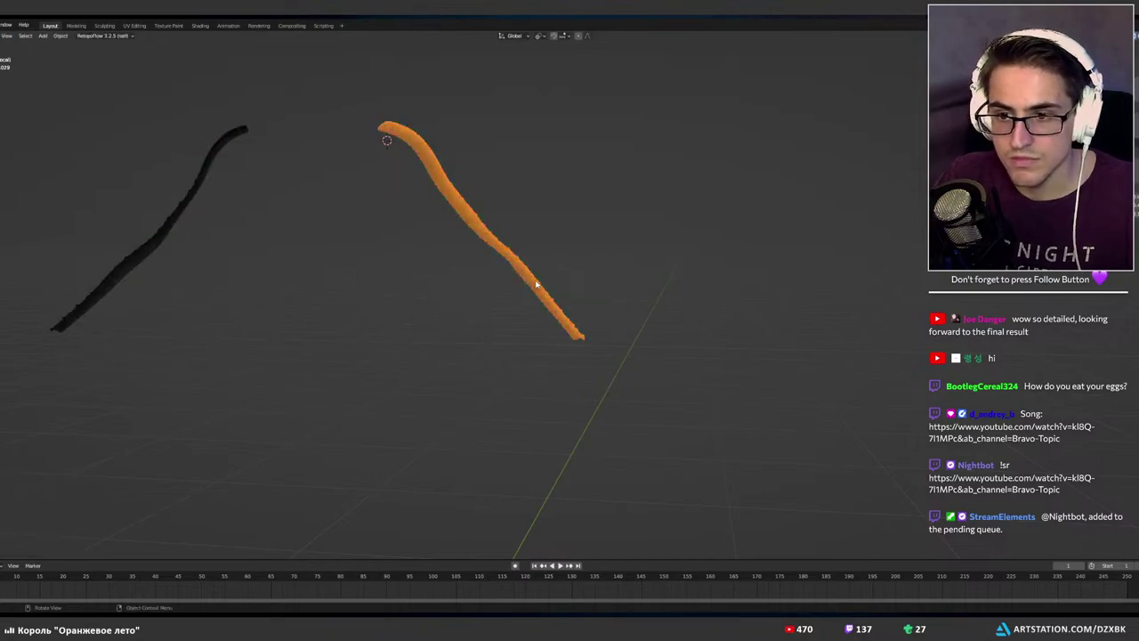
# Export the separated sleeve panel as a Wavefront OBJ.
pyautogui.press('F4')
pyautogui.moveTo(565, 282)
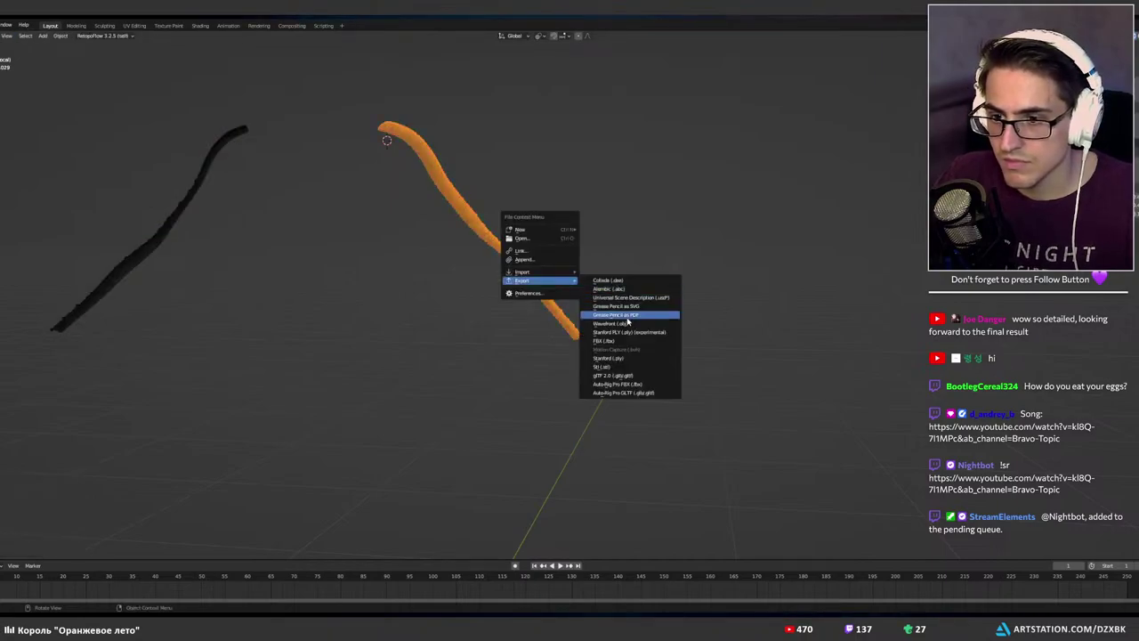
pyautogui.click(636, 324)
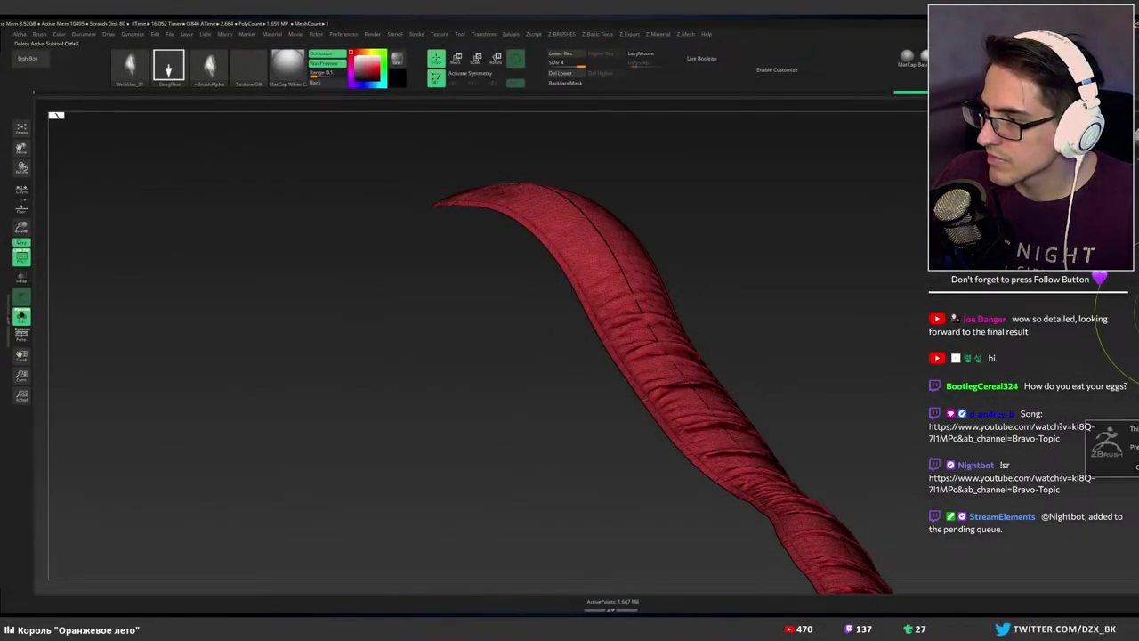
# Switch to ZBrush and delete the old sleeve panel subtool.
pyautogui.click(1138, 325)
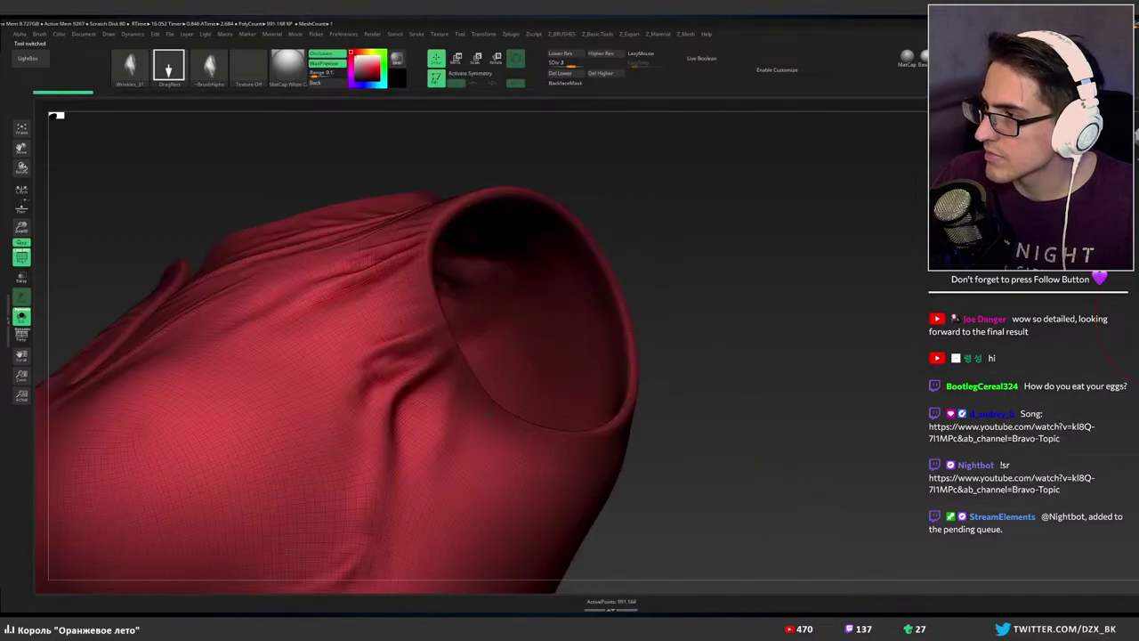
pyautogui.click(1138, 325)
pyautogui.press('F4')
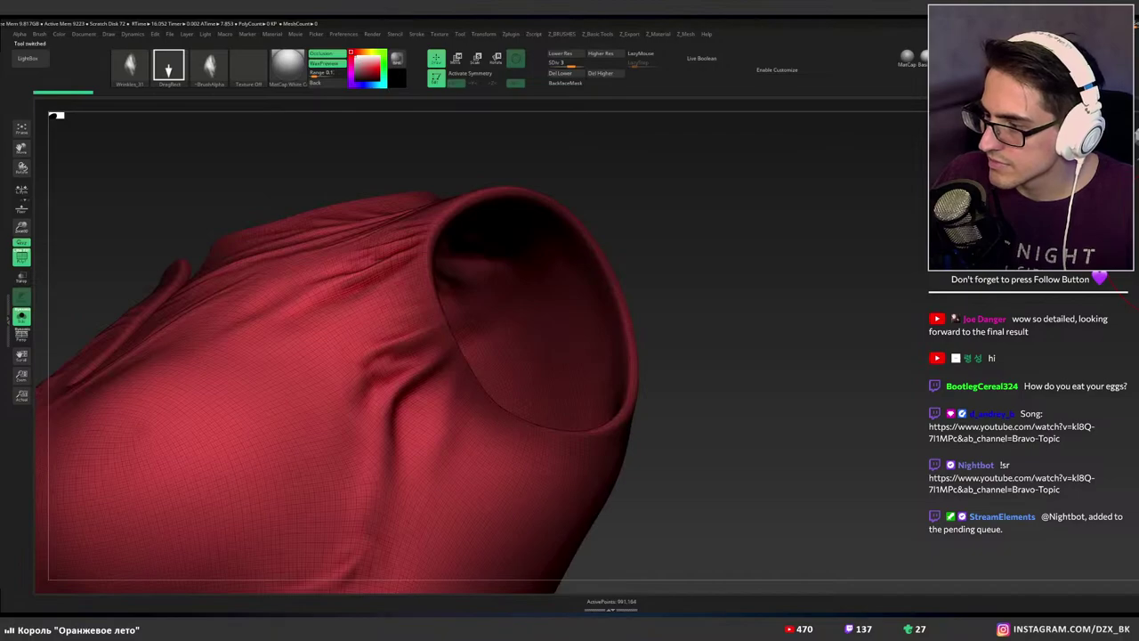
# Insert the Top mesh, the re-exported sleeve panel, as a new subtool of the current tool.
pyautogui.hotkey('shift', 'e')
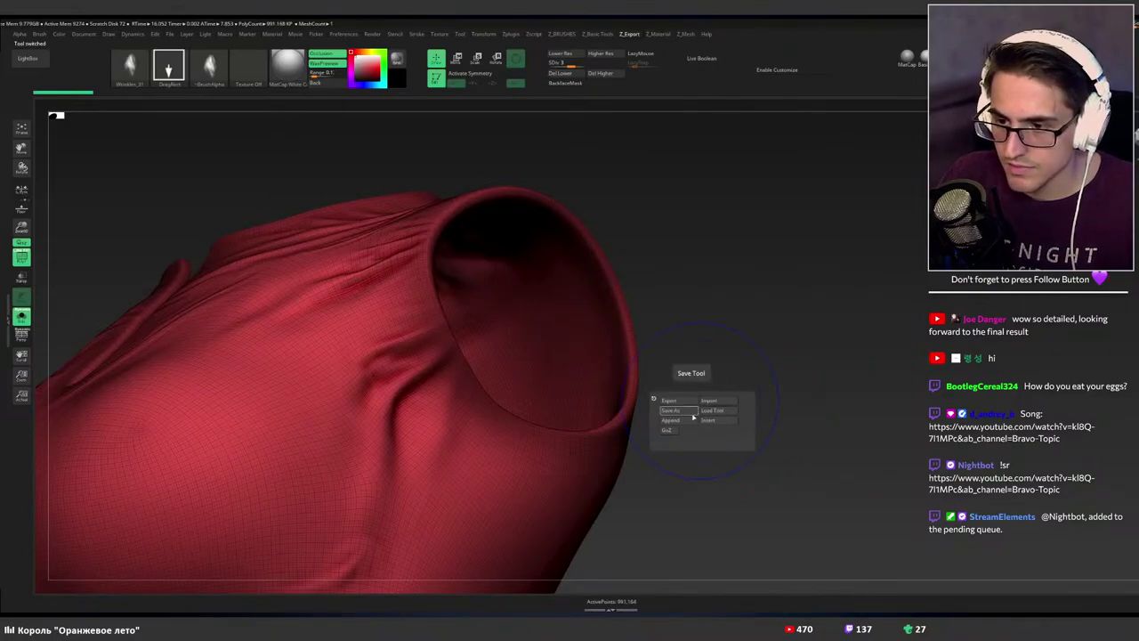
pyautogui.click(708, 419)
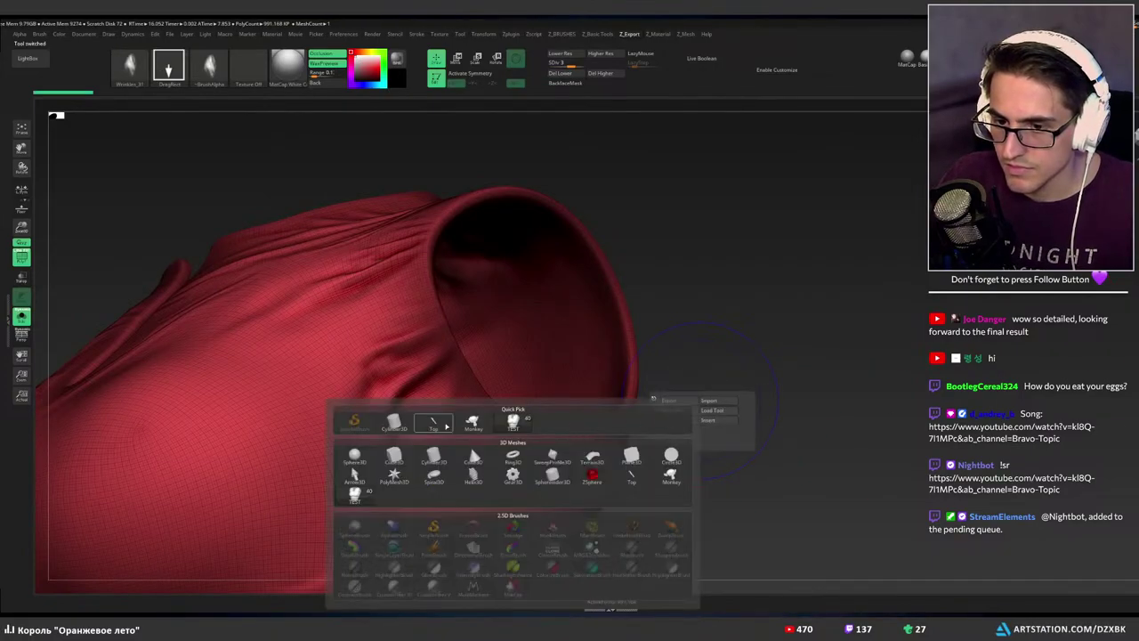
pyautogui.click(446, 425)
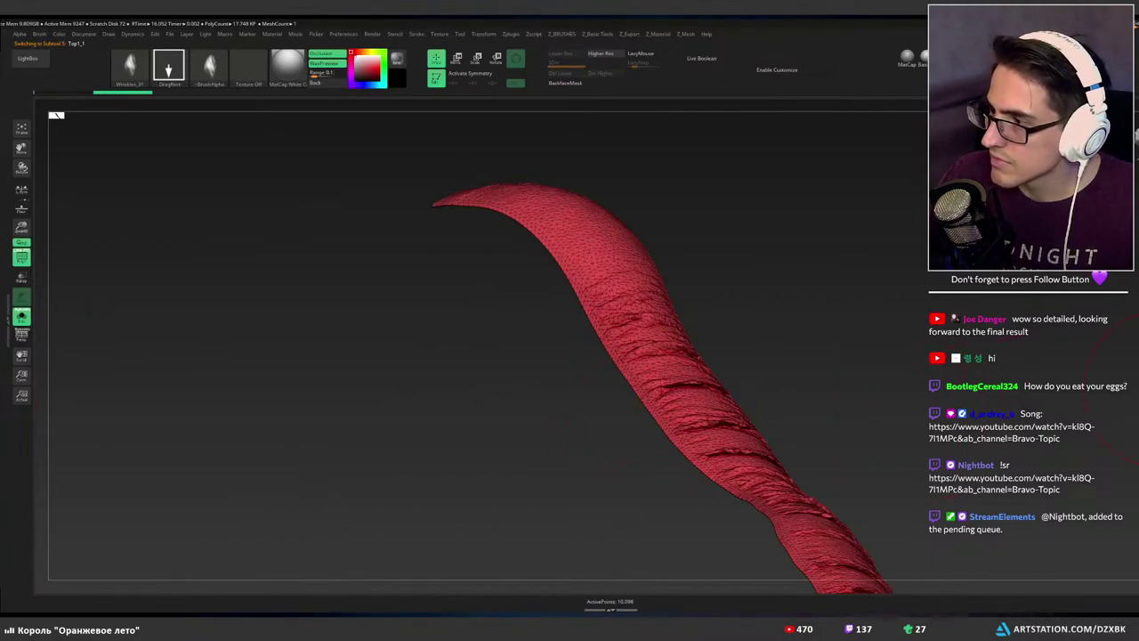
# Weld the new sleeve panel's points and subdivide it up to subdivision level 5.
pyautogui.moveTo(899, 414)
pyautogui.keyDown('alt'); pyautogui.mouseDown(button='right')
pyautogui.moveTo(829, 330)
pyautogui.moveTo(995, 374)
pyautogui.mouseUp(button='right'); pyautogui.keyUp('alt')
pyautogui.hotkey('shift', 'w')
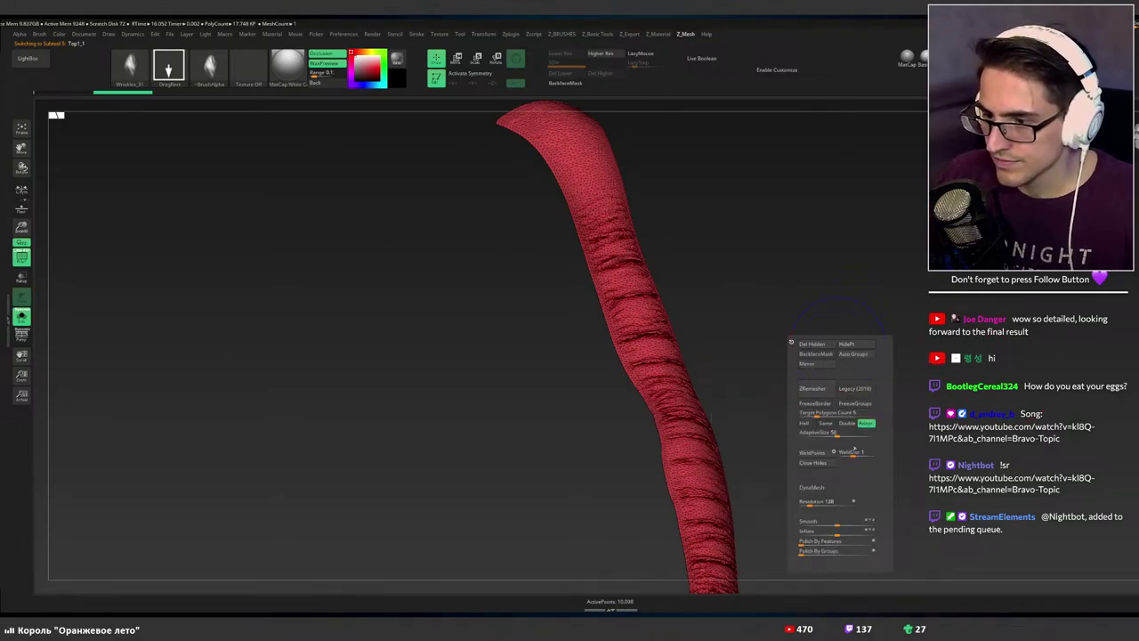
pyautogui.hotkey('ctrl', 'd')
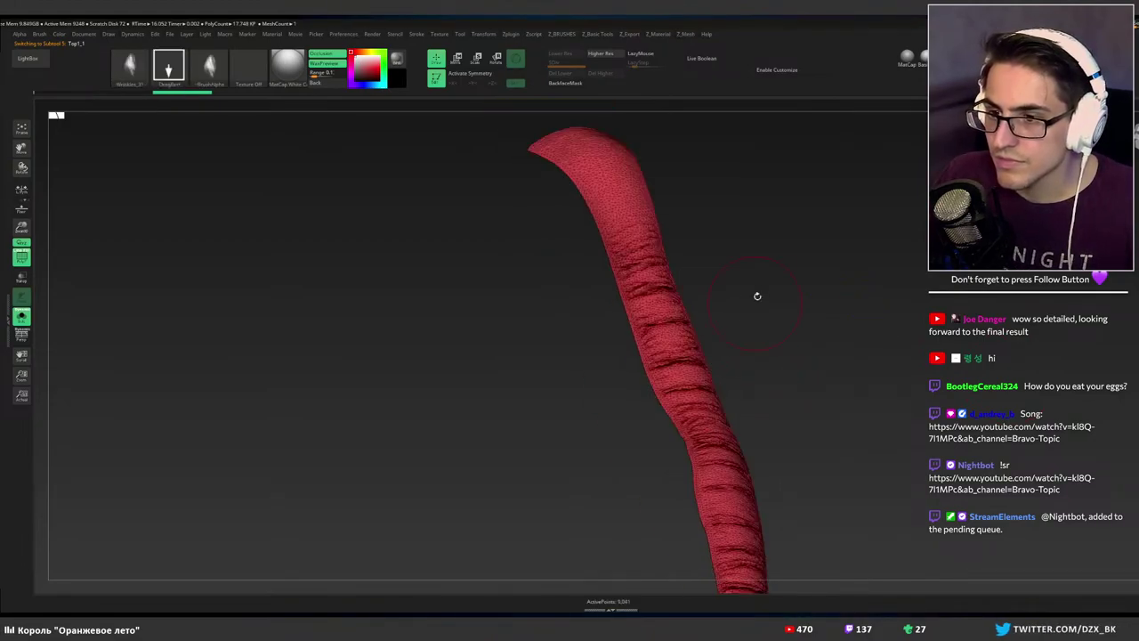
pyautogui.hotkey('ctrl', 'd')
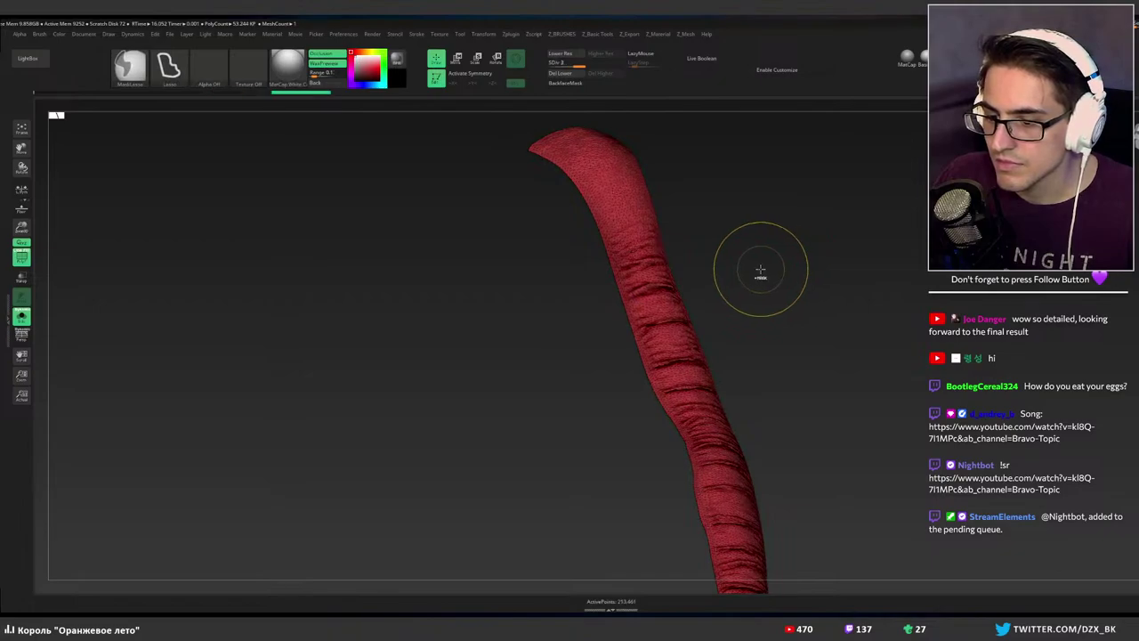
pyautogui.hotkey('ctrl', 'd')
pyautogui.hotkey('ctrl', 'd')
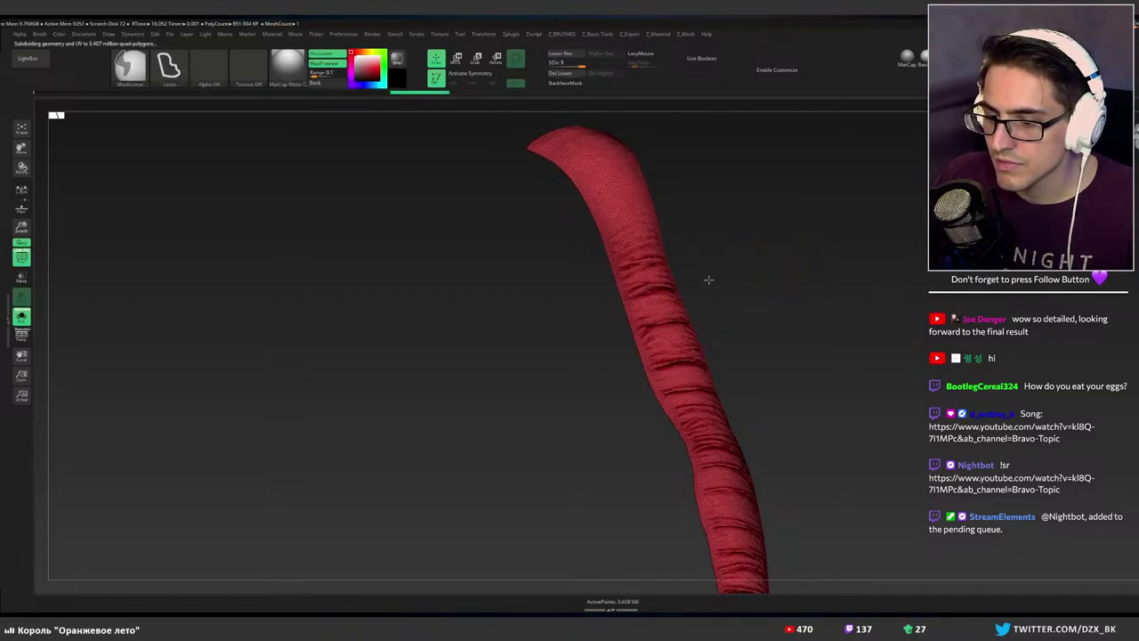
# Try to DynaMesh the sleeve panel from subdivision level 4 without freezing its subdivision levels.
pyautogui.moveTo(709, 279)
pyautogui.keyDown('ctrl'); pyautogui.mouseDown(button='right')
pyautogui.moveTo(809, 337)
pyautogui.moveTo(618, 216)
pyautogui.moveTo(720, 288)
pyautogui.moveTo(814, 330)
pyautogui.mouseUp(button='right'); pyautogui.keyUp('ctrl')
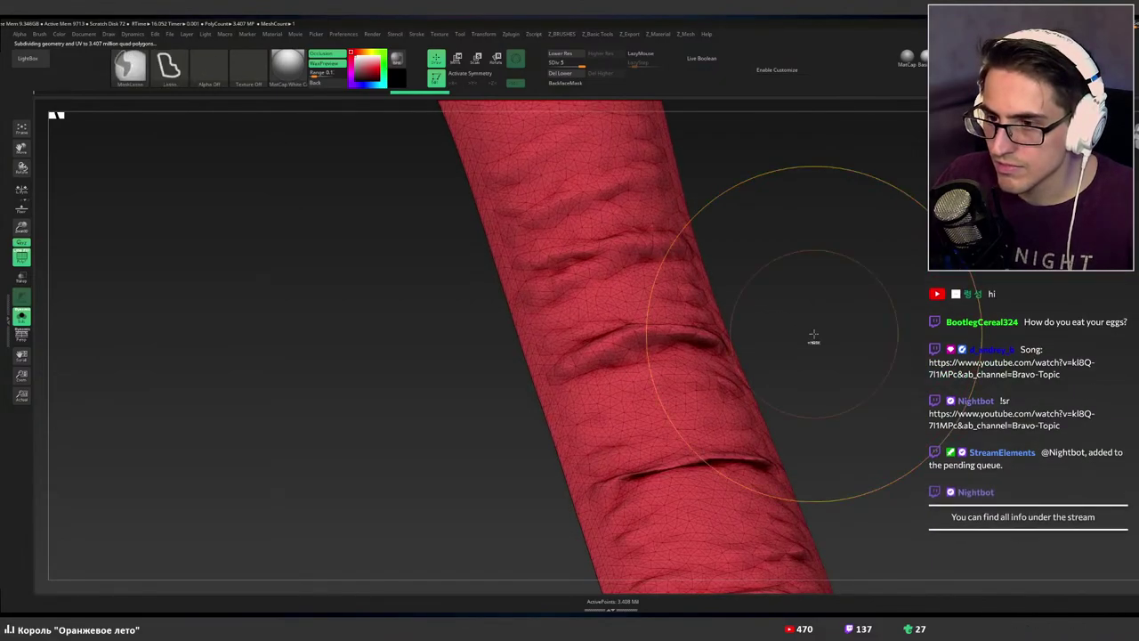
pyautogui.hotkey('shift', 'd')
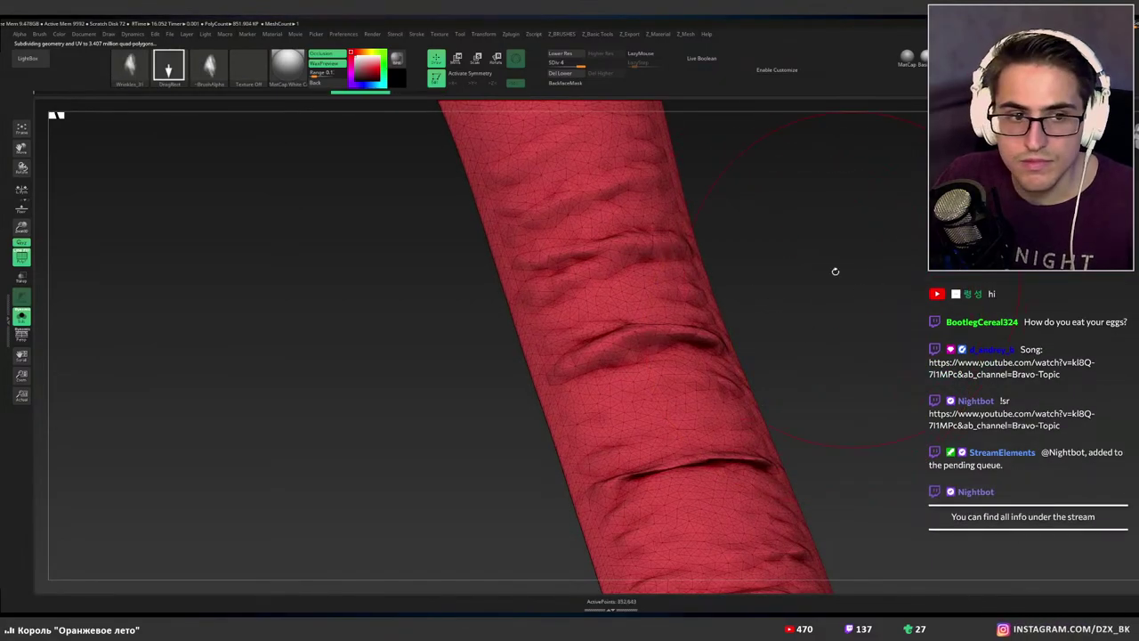
pyautogui.hotkey('ctrl', '2')
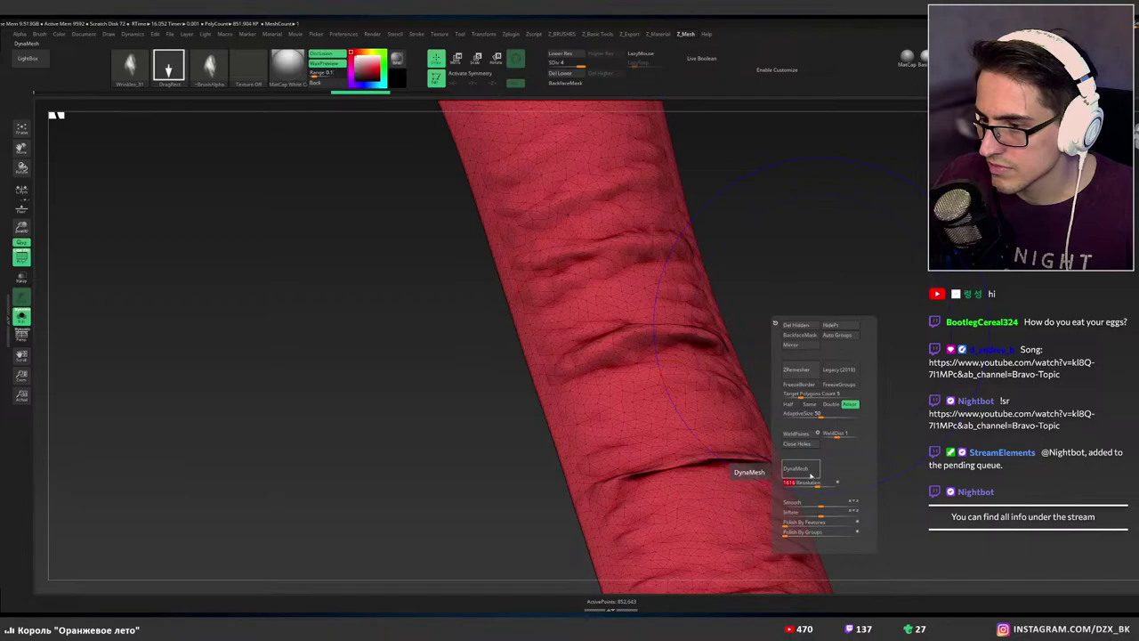
pyautogui.click(806, 469)
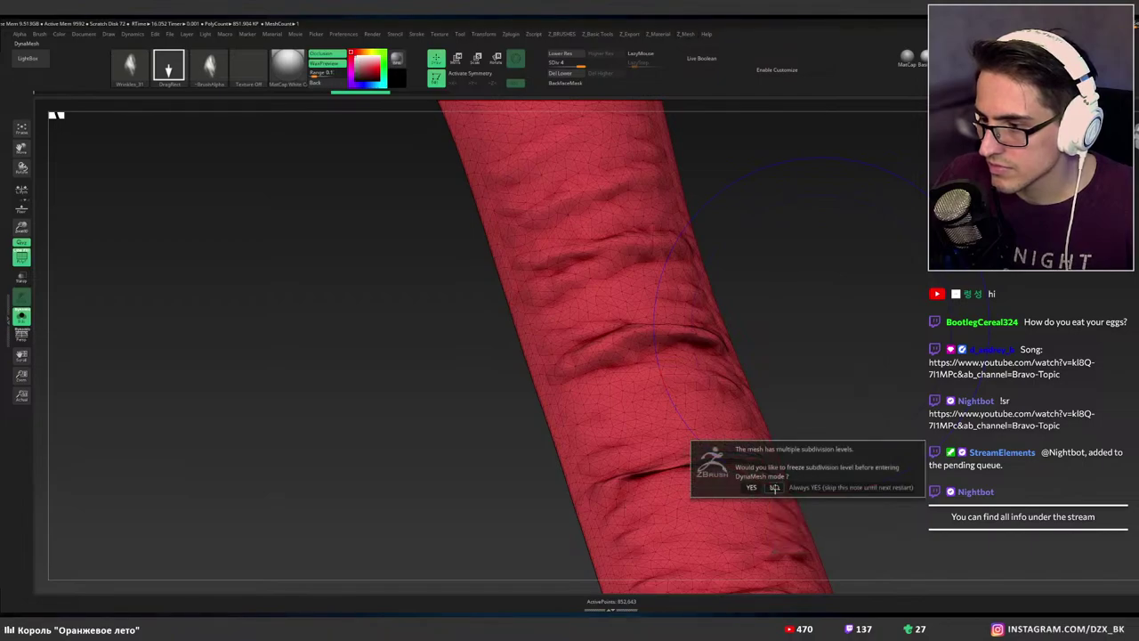
pyautogui.click(774, 487)
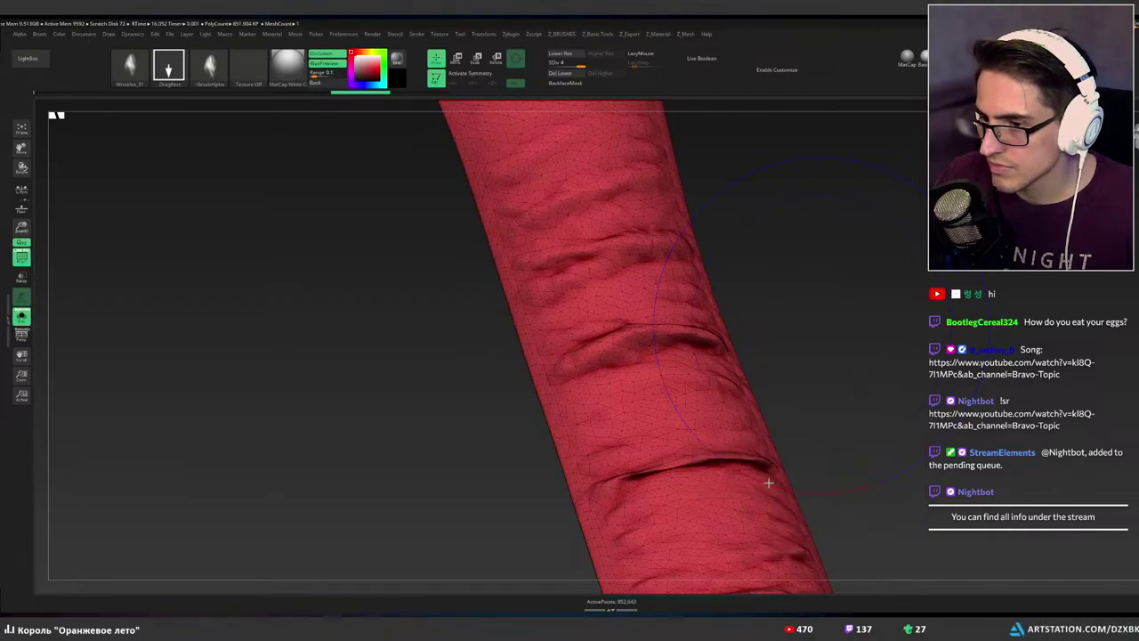
pyautogui.moveTo(785, 380); pyautogui.dragTo(719, 428)
pyautogui.hotkey('ctrl', 'z')
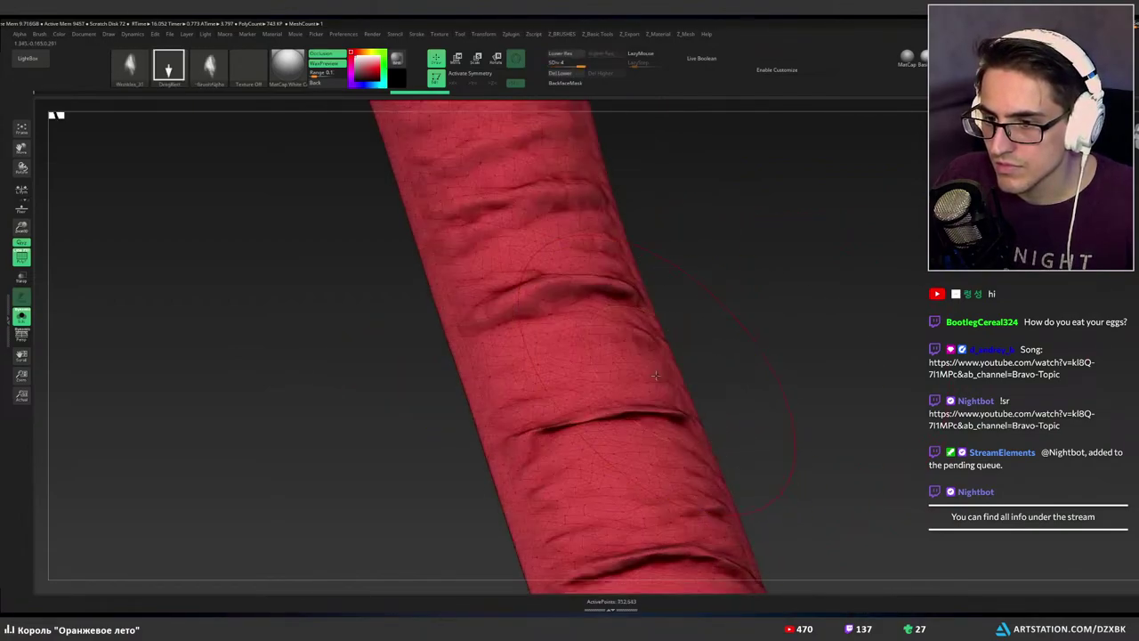
# DynaMesh the sleeve panel at resolution 4096 without freezing its subdivision levels.
pyautogui.hotkey('shift', 'z')
pyautogui.click(639, 532)
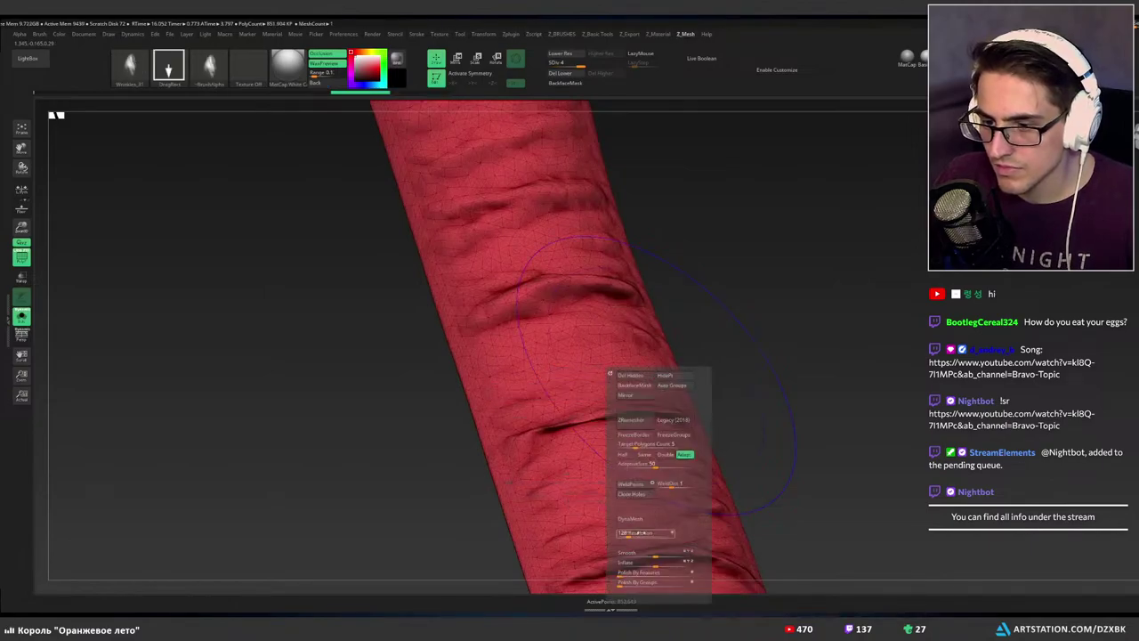
pyautogui.click(630, 518)
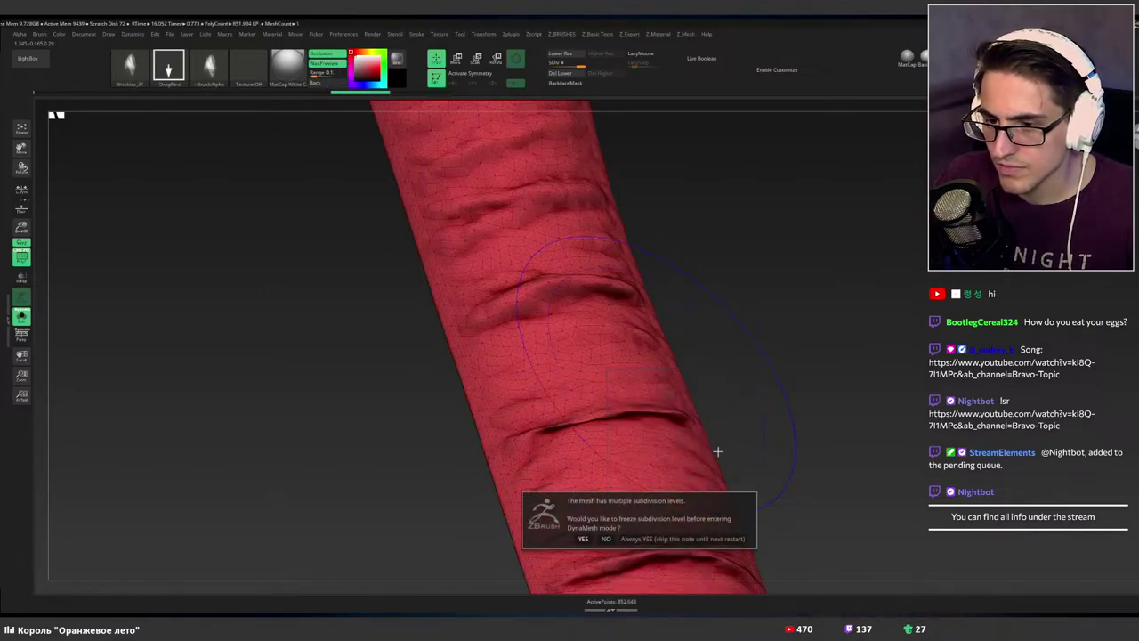
pyautogui.click(606, 537)
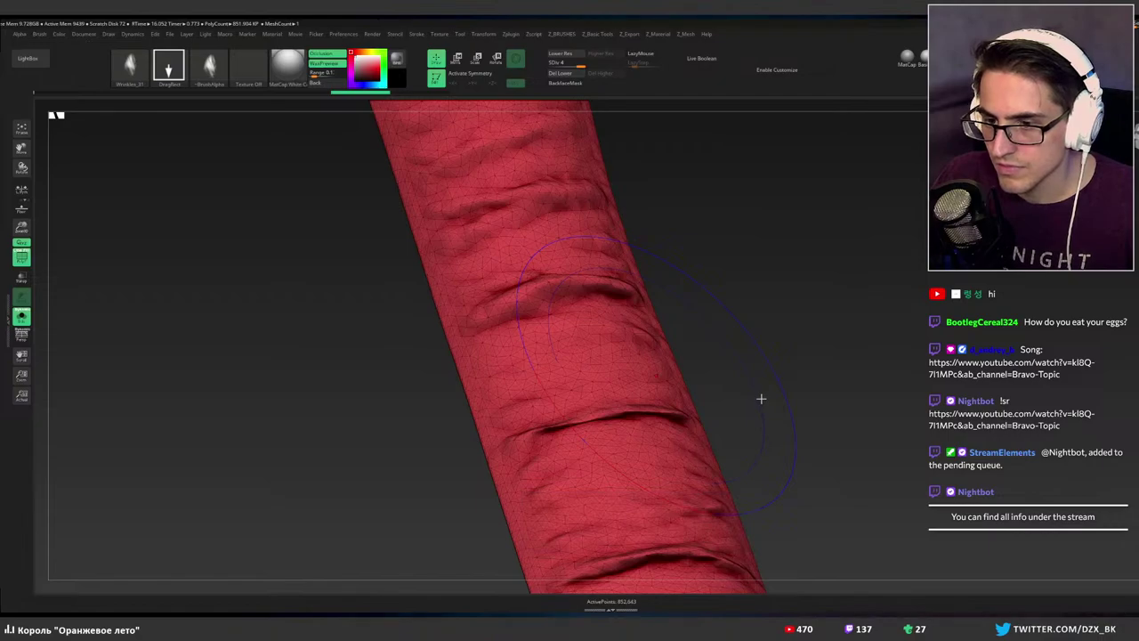
pyautogui.hotkey('ctrl', 'd')
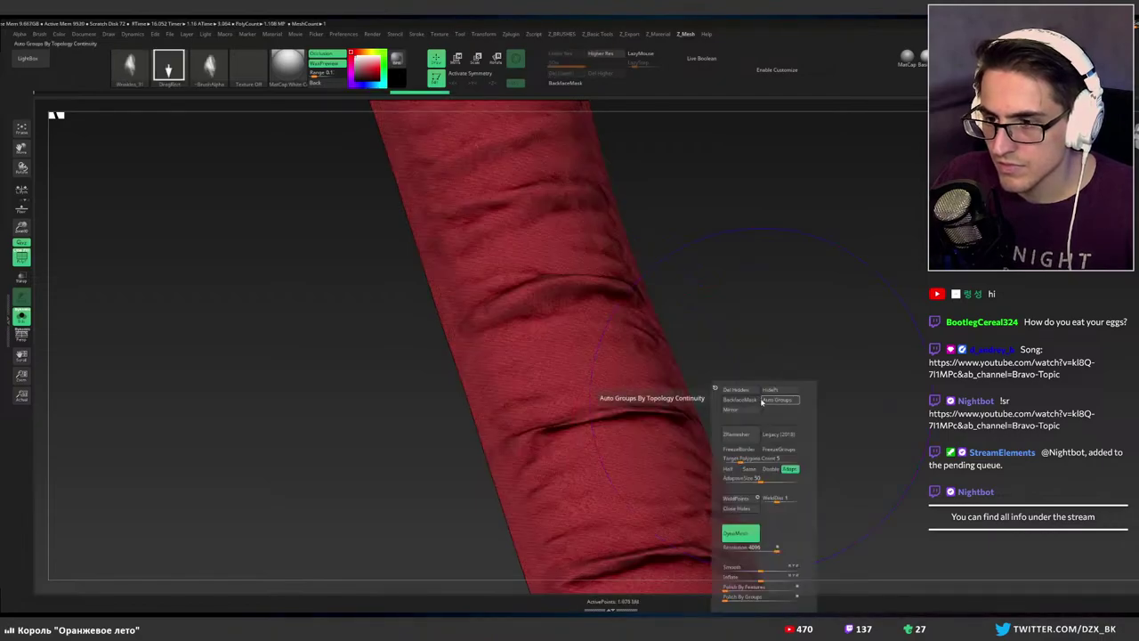
# Turn off DynaMesh mode, ZRemesh the sleeve panel with Adapt and target polygon count 5, and subdivide it to level 4.
pyautogui.click(747, 534)
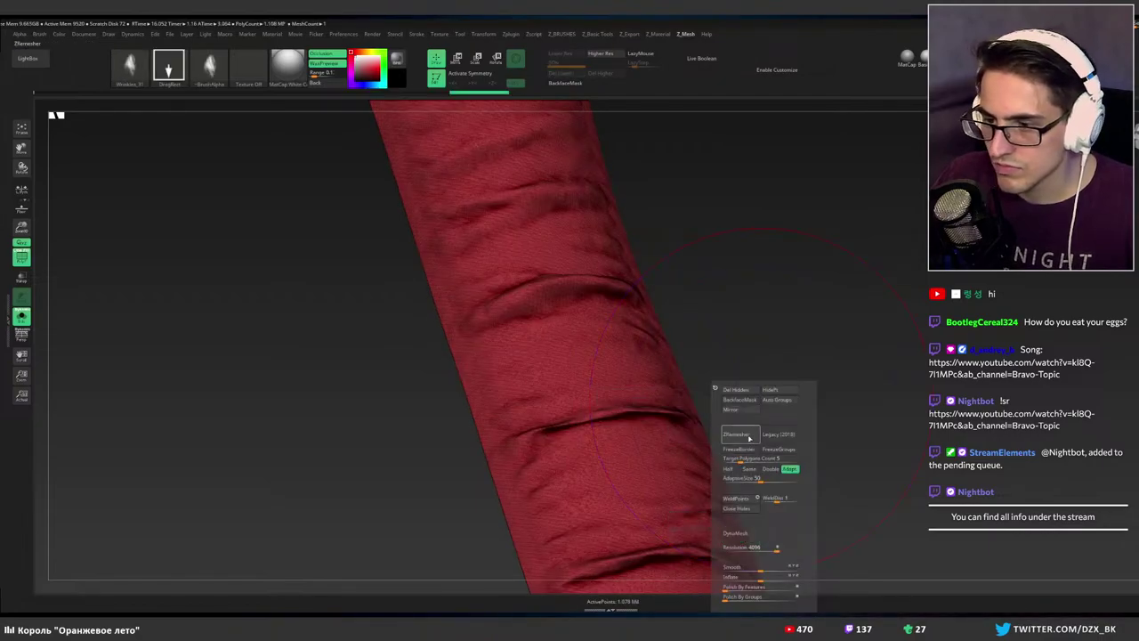
pyautogui.click(749, 435)
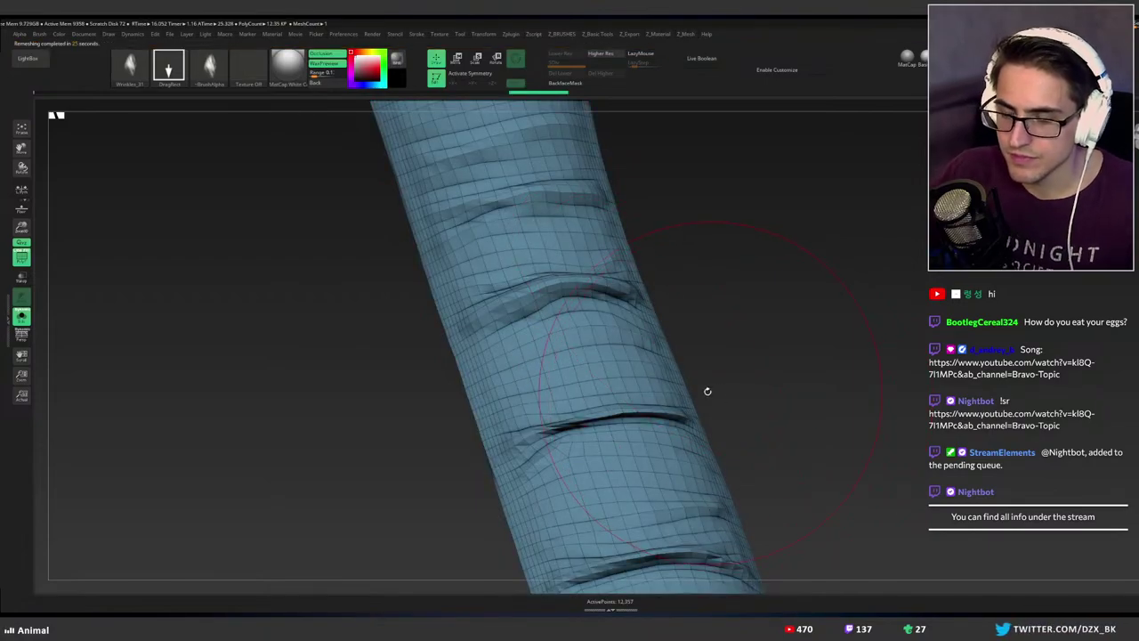
pyautogui.moveTo(708, 391)
pyautogui.keyDown('ctrl'); pyautogui.mouseDown(button='right')
pyautogui.moveTo(634, 298)
pyautogui.moveTo(605, 340)
pyautogui.mouseUp(button='right'); pyautogui.keyUp('ctrl')
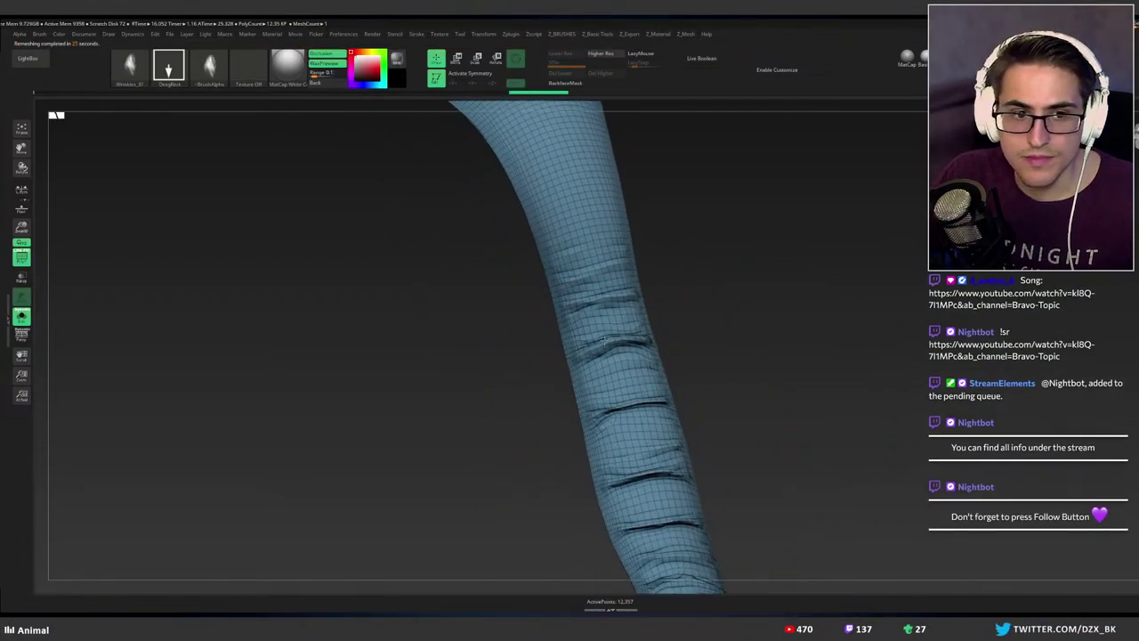
pyautogui.moveTo(605, 338)
pyautogui.mouseDown()
pyautogui.moveTo(637, 449)
pyautogui.moveTo(600, 300)
pyautogui.mouseUp()
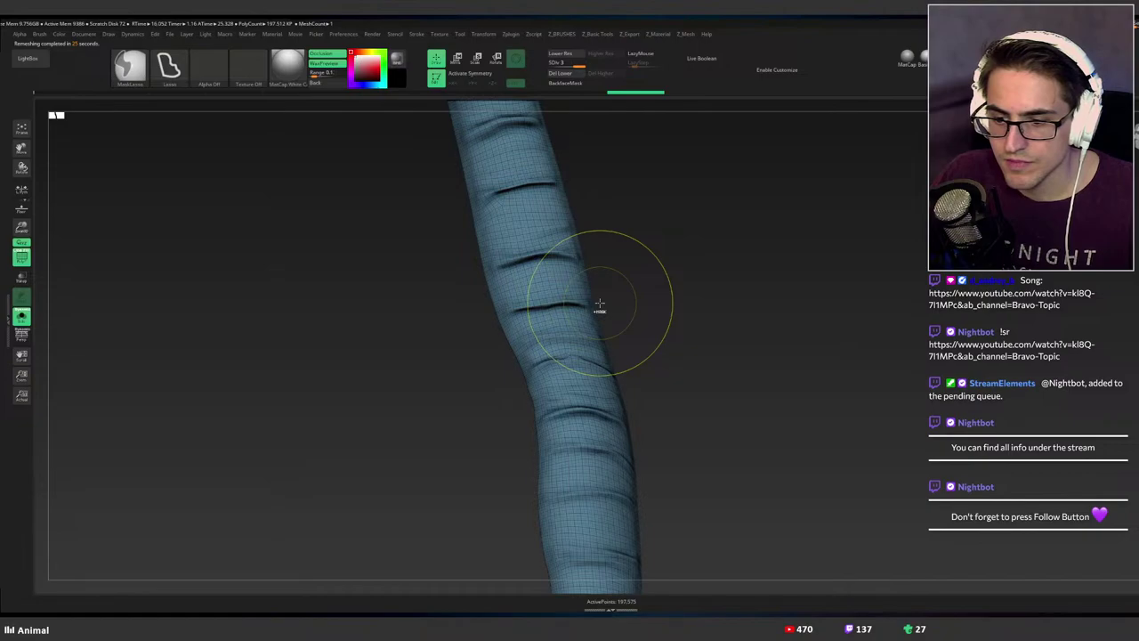
pyautogui.hotkey('ctrl', 'd')
pyautogui.moveTo(600, 304); pyautogui.dragTo(673, 319)
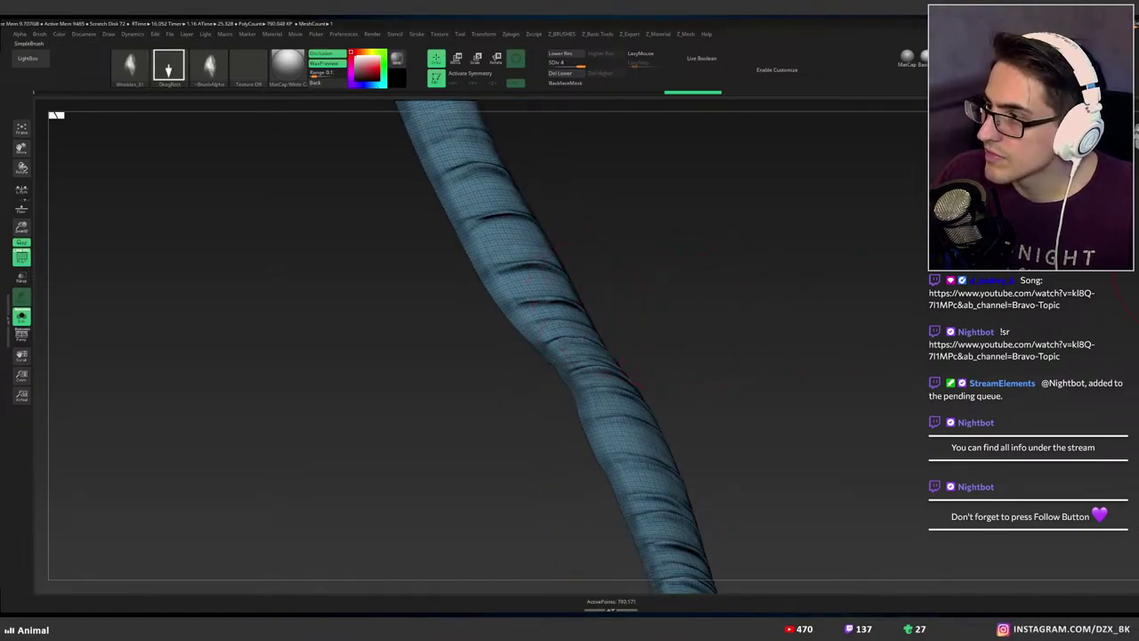
# Insert the original Top mesh again as a second subtool alongside the remeshed sleeve panel.
pyautogui.click(1138, 256)
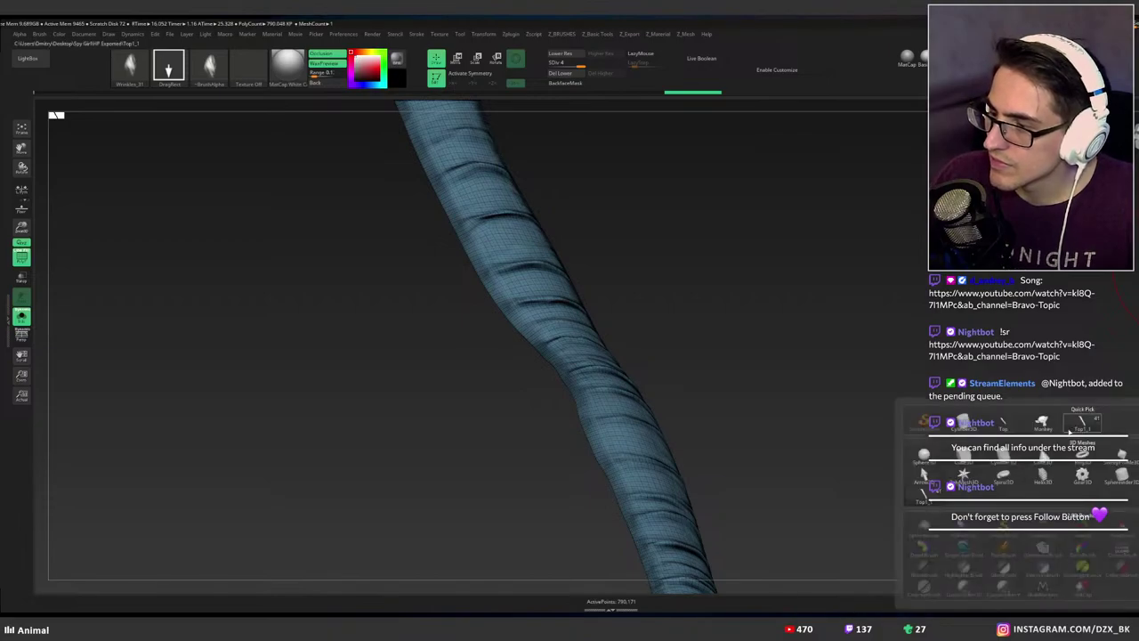
pyautogui.click(1013, 420)
pyautogui.moveTo(1108, 353); pyautogui.dragTo(1094, 362)
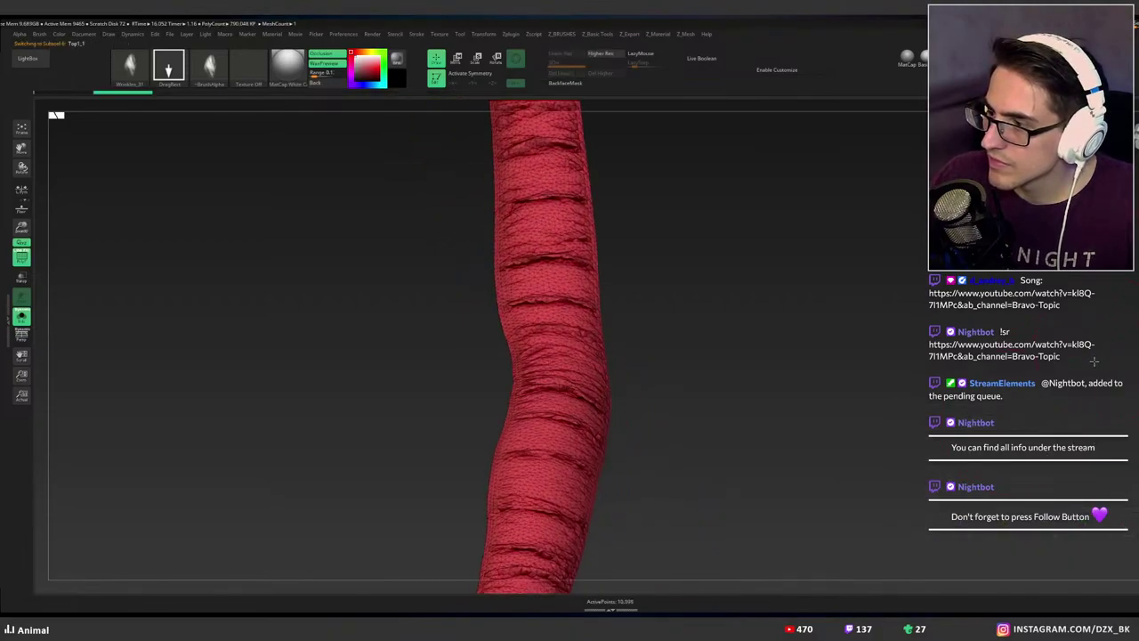
pyautogui.hotkey('ctrl', 'd')
pyautogui.hotkey('ctrl', 'z')
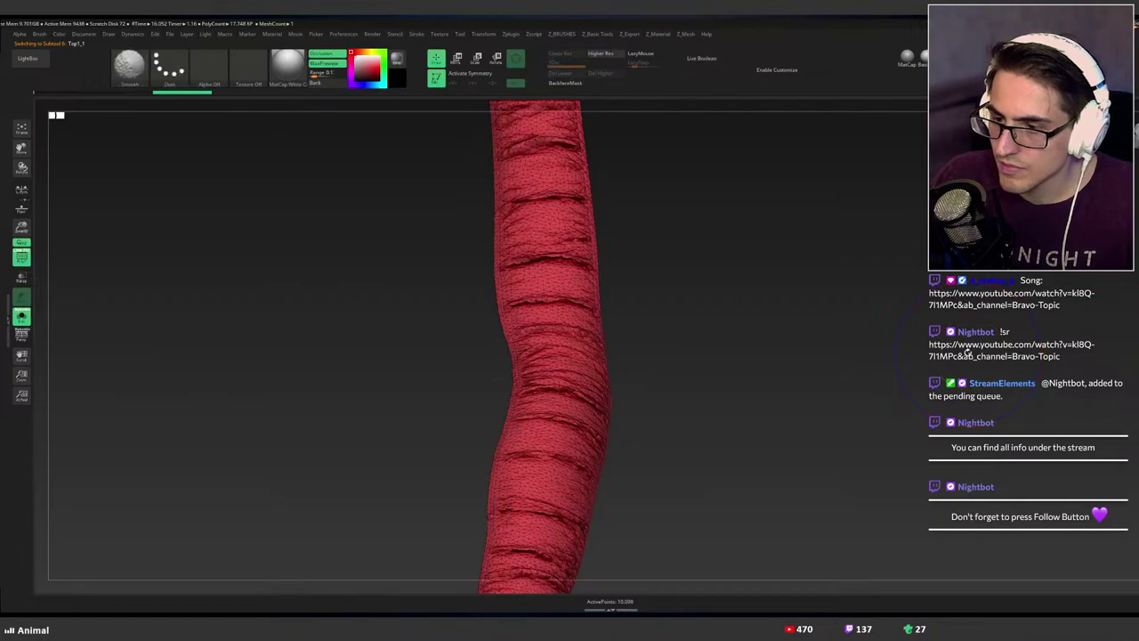
# Weld the inserted panel's points, subdivide it up to level 5 and hide its polygon wireframe.
pyautogui.hotkey('shift', 'z')
pyautogui.click(958, 463)
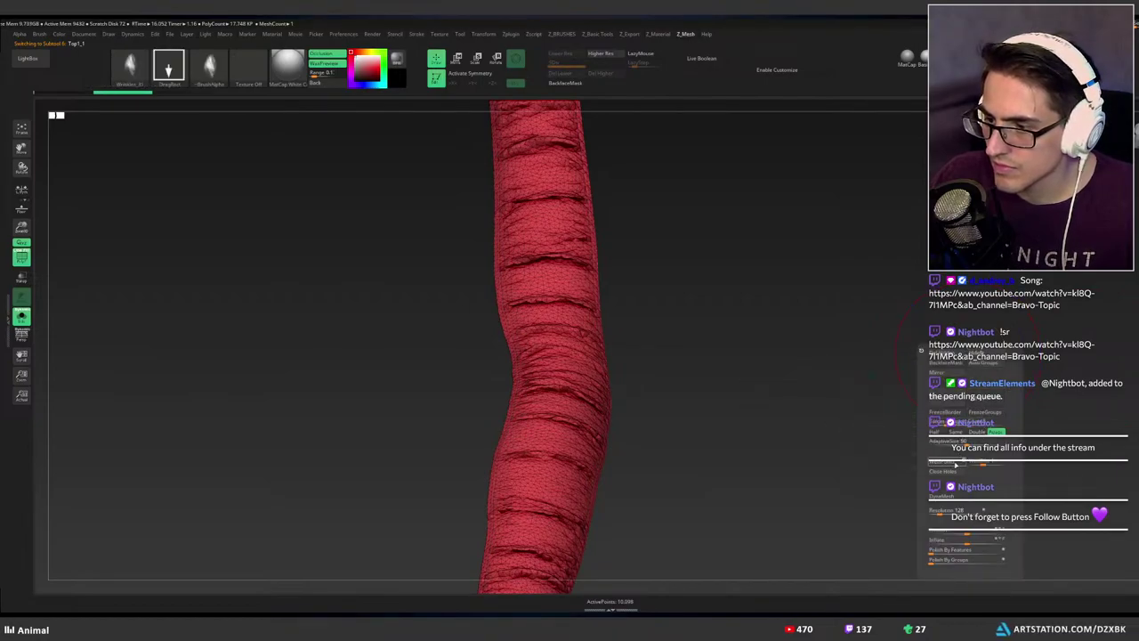
pyautogui.hotkey('ctrl', 'd')
pyautogui.hotkey('ctrl', 'd')
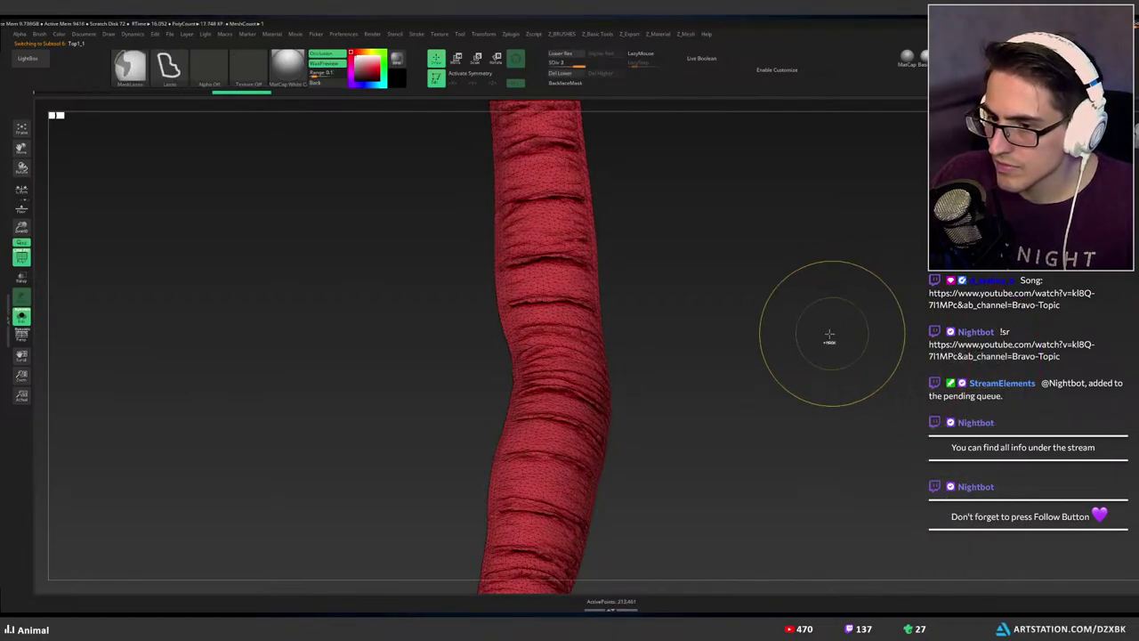
pyautogui.moveTo(830, 333); pyautogui.dragTo(823, 334)
pyautogui.hotkey('ctrl', 'd')
pyautogui.keyDown('ctrl'); pyautogui.moveTo(692, 329); pyautogui.dragTo(864, 375, button='right'); pyautogui.keyUp('ctrl')
pyautogui.hotkey('shift', 'f')
pyautogui.press('ctrl')
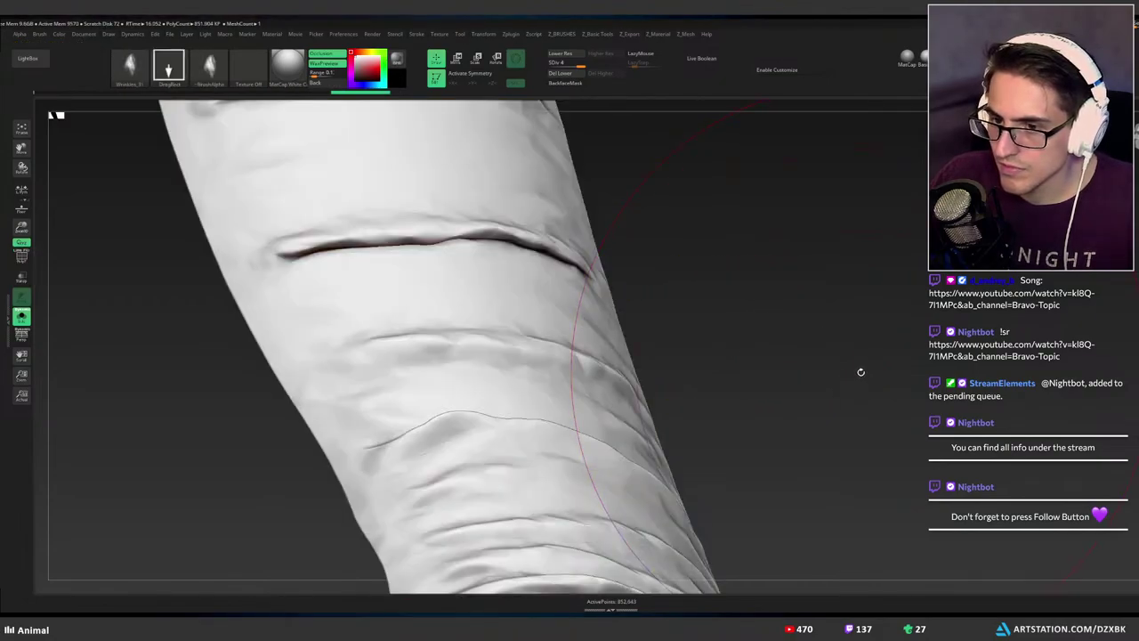
pyautogui.hotkey('ctrl', 'd')
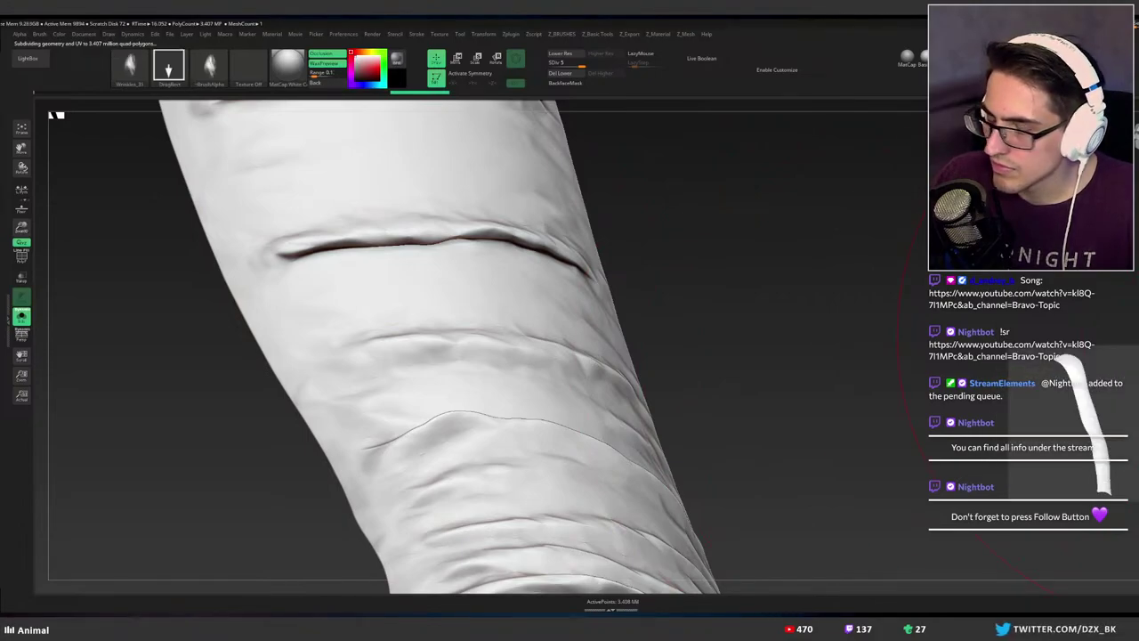
# Turn off Solo and show the original and the remeshed sleeve panel subtools together.
pyautogui.moveTo(652, 297); pyautogui.dragTo(723, 297)
pyautogui.keyDown('shift'); pyautogui.click(1135, 337); pyautogui.keyUp('shift')
pyautogui.keyDown('shift'); pyautogui.click(1135, 337); pyautogui.keyUp('shift')
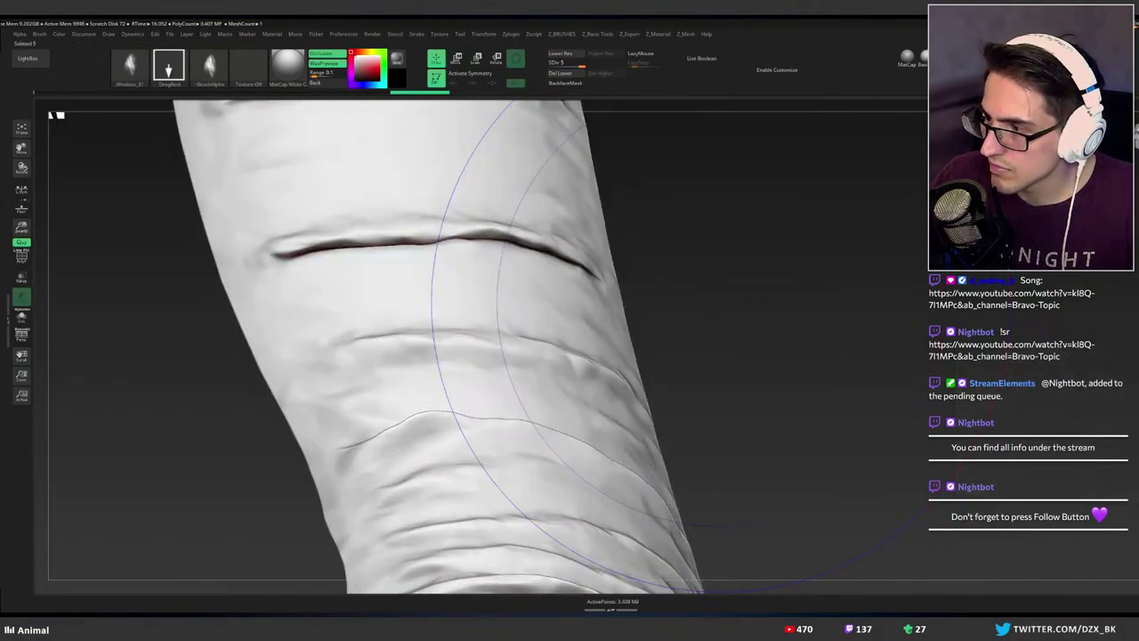
pyautogui.click(1135, 336)
pyautogui.moveTo(744, 330)
pyautogui.keyDown('ctrl'); pyautogui.mouseDown(button='right')
pyautogui.moveTo(664, 277)
pyautogui.moveTo(691, 290)
pyautogui.mouseUp(button='right'); pyautogui.keyUp('ctrl')
pyautogui.click(1135, 338)
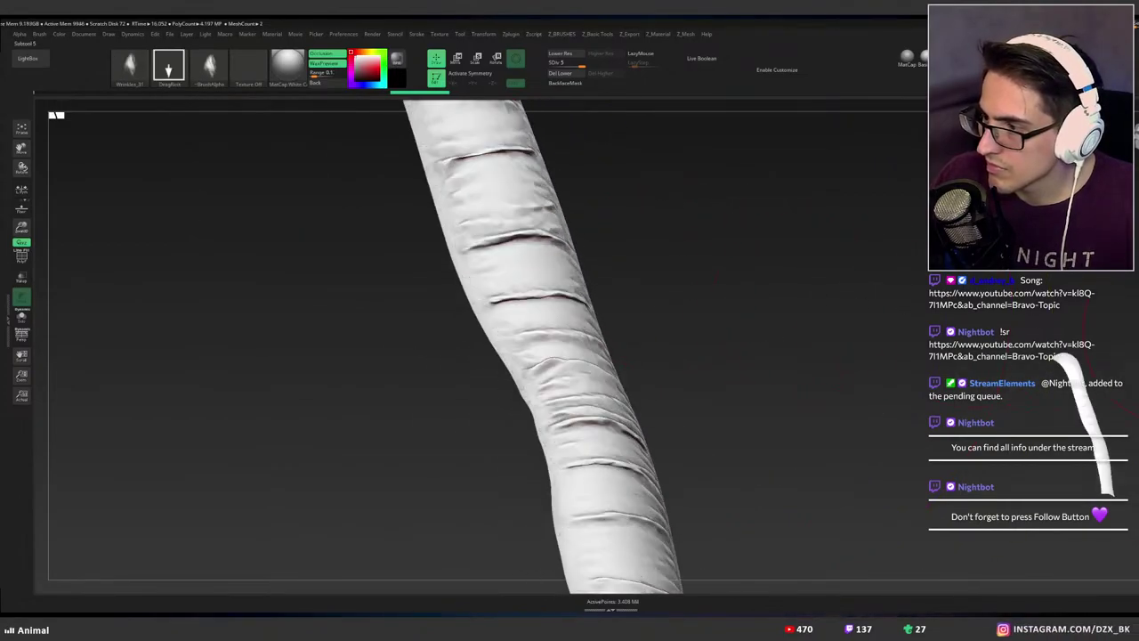
# Select the remeshed sleeve panel at subdivision level 4 and project the original panel's wrinkle detail onto it.
pyautogui.hotkey('shift', 'f')
pyautogui.moveTo(780, 336); pyautogui.dragTo(767, 351, button='right')
pyautogui.hotkey('ctrl', 'd')
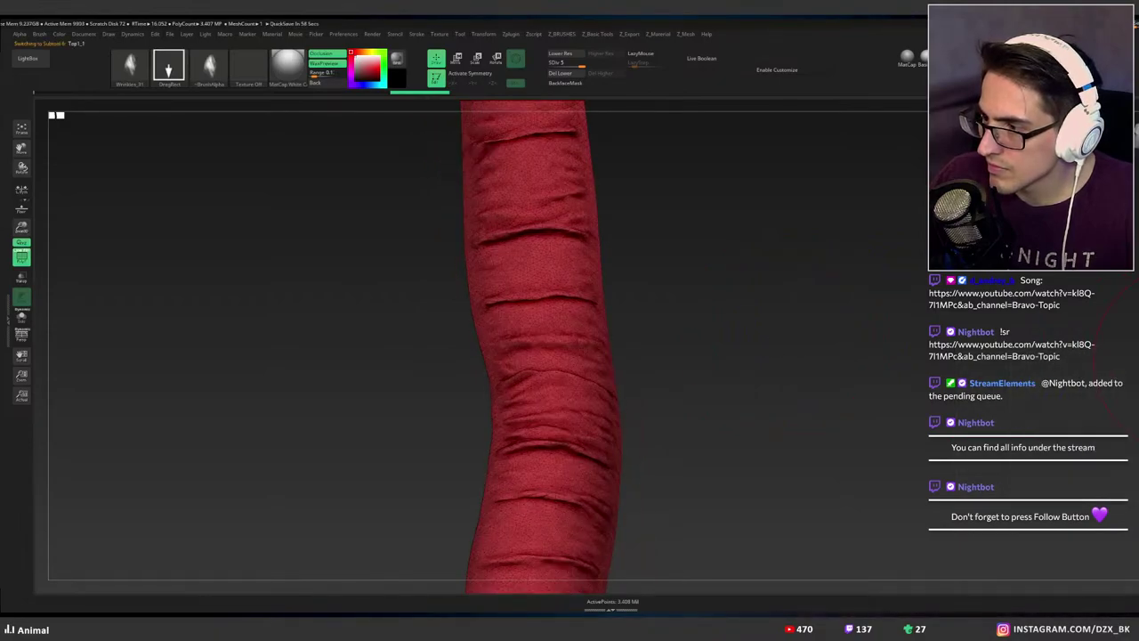
pyautogui.hotkey('shift', 'd')
pyautogui.moveTo(891, 328); pyautogui.dragTo(960, 330)
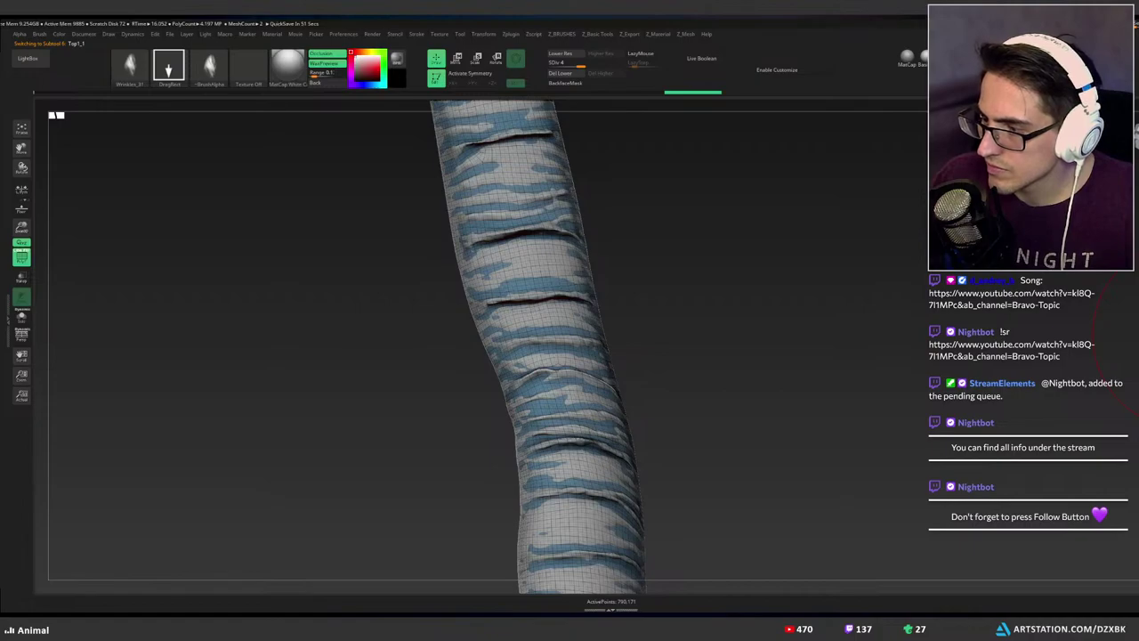
pyautogui.click(1083, 420)
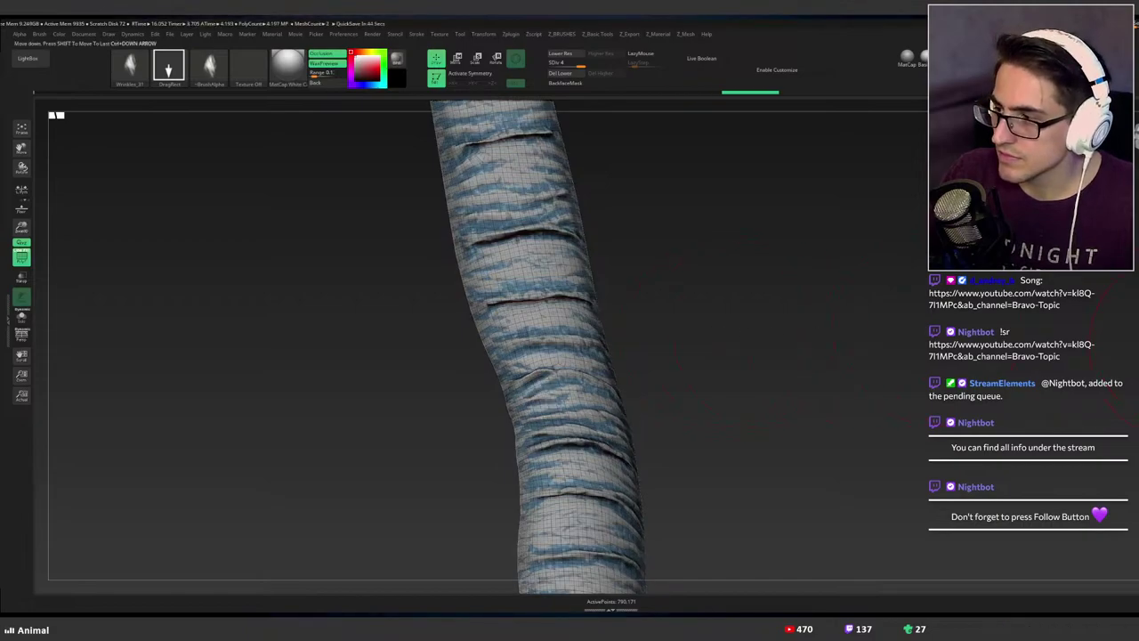
# Show the character's torso parts and mirror the remeshed sleeve panel across the X axis, merging both sides into one subtool.
pyautogui.keyDown('ctrl'); pyautogui.moveTo(755, 392); pyautogui.dragTo(757, 341, button='right'); pyautogui.keyUp('ctrl')
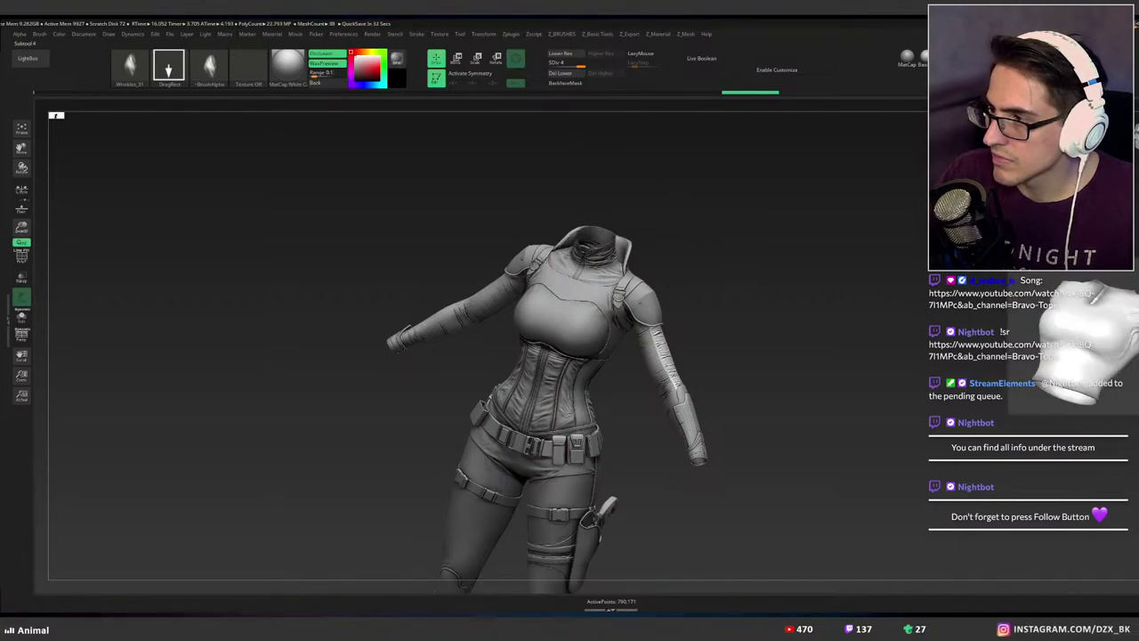
pyautogui.moveTo(930, 329); pyautogui.dragTo(868, 395, button='right')
pyautogui.keyDown('ctrl'); pyautogui.moveTo(867, 395); pyautogui.dragTo(807, 385, button='right'); pyautogui.keyUp('ctrl')
pyautogui.moveTo(818, 343); pyautogui.dragTo(832, 346, button='right')
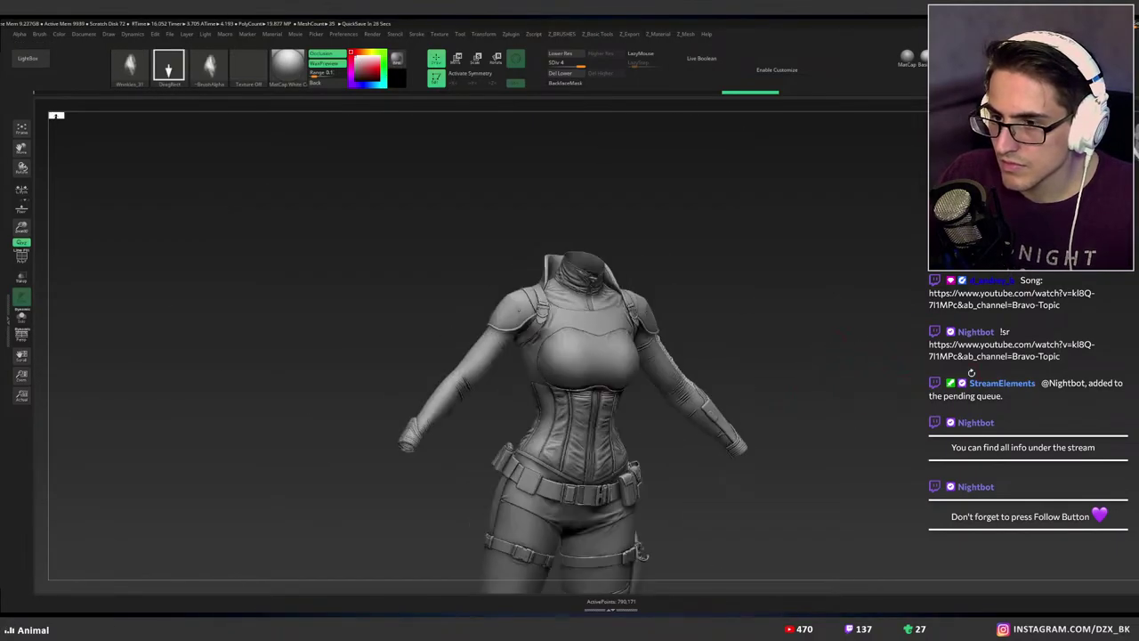
pyautogui.keyDown('shift'); pyautogui.moveTo(971, 373); pyautogui.dragTo(979, 372, button='right'); pyautogui.keyUp('shift')
pyautogui.keyDown('ctrl'); pyautogui.moveTo(754, 356); pyautogui.dragTo(881, 349, button='right'); pyautogui.keyUp('ctrl')
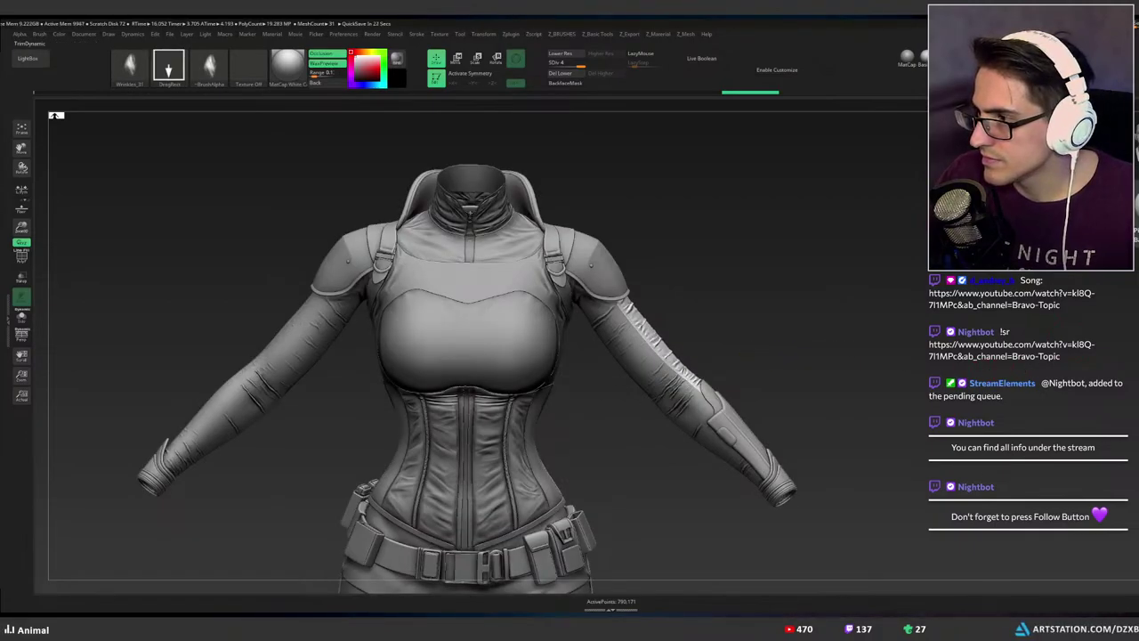
pyautogui.hotkey('shift', 'z')
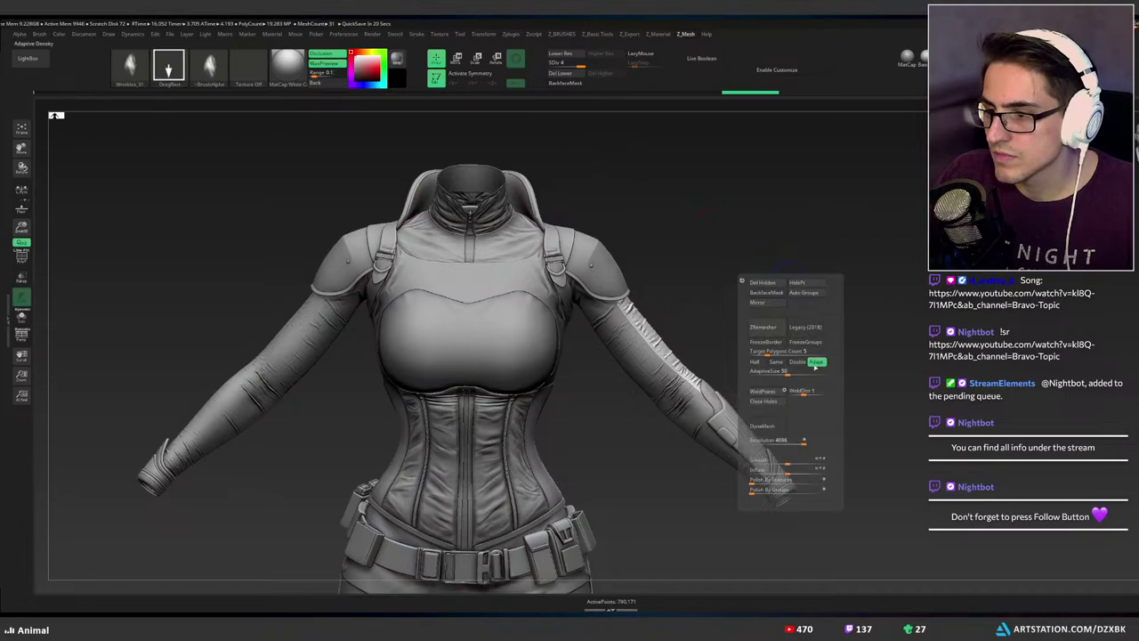
pyautogui.click(770, 302)
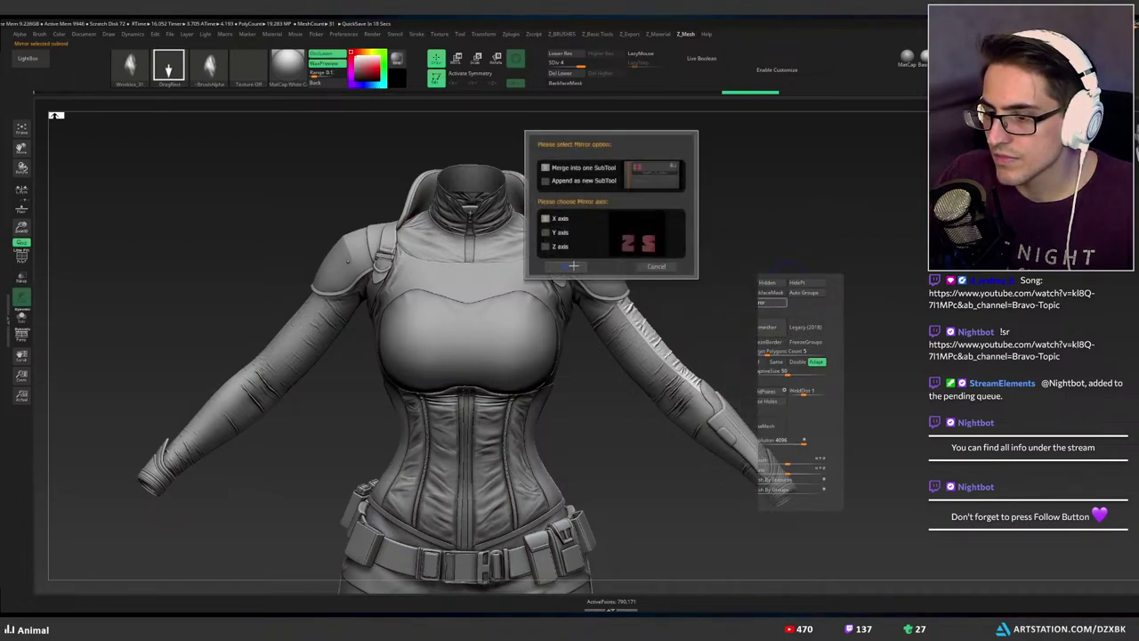
pyautogui.click(573, 265)
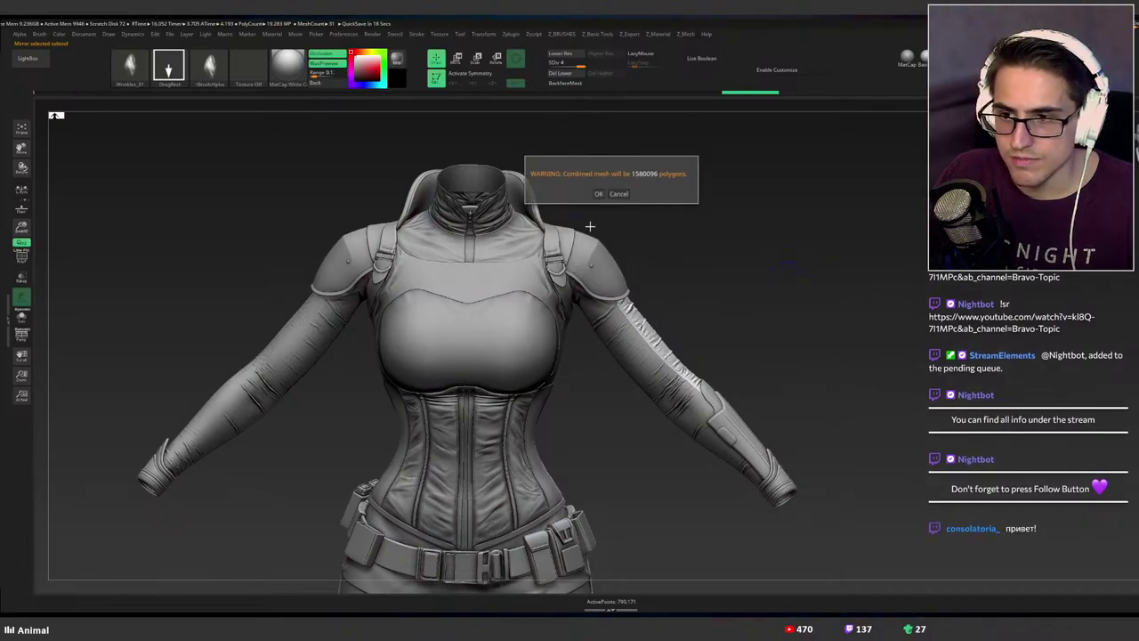
pyautogui.click(599, 193)
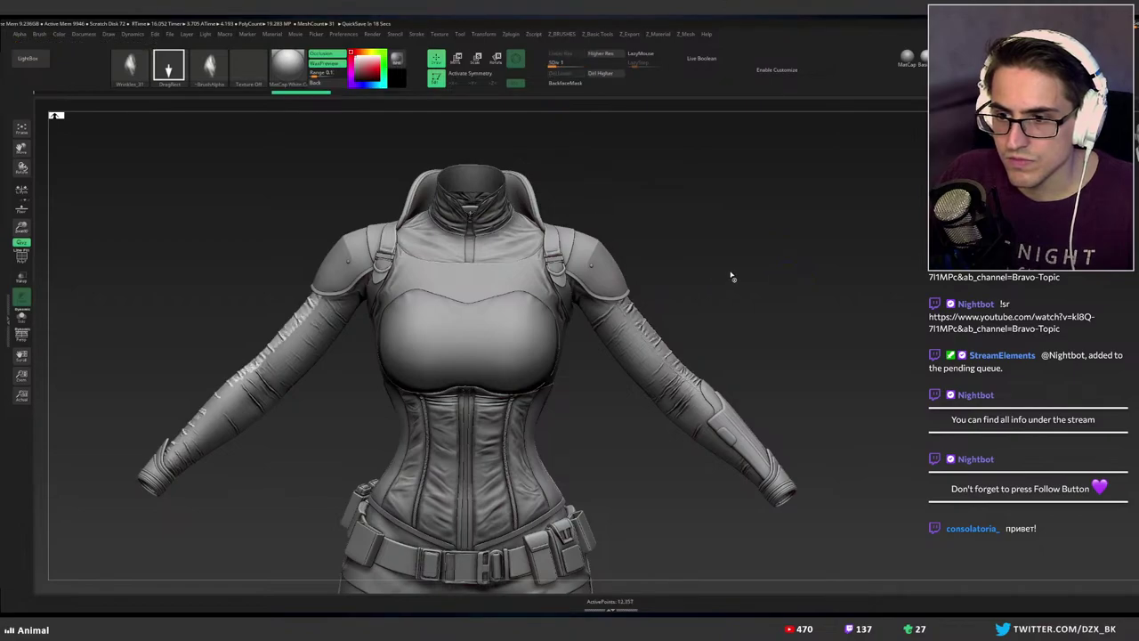
pyautogui.hotkey('shift', 'd')
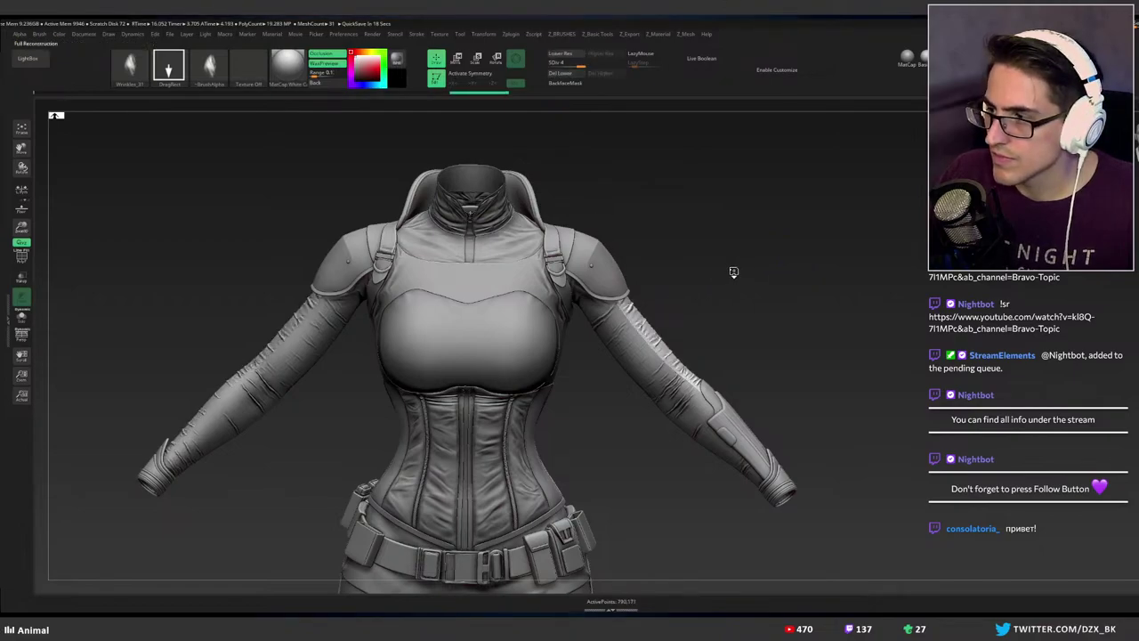
# Examine the mirrored sleeve panel's wrinkles on the dressed torso and with the panel subtool isolated.
pyautogui.keyDown('alt'); pyautogui.moveTo(711, 272); pyautogui.dragTo(803, 341); pyautogui.keyUp('alt')
pyautogui.keyDown('ctrl'); pyautogui.keyDown('shift'); pyautogui.click(803, 341); pyautogui.keyUp('shift'); pyautogui.keyUp('ctrl')
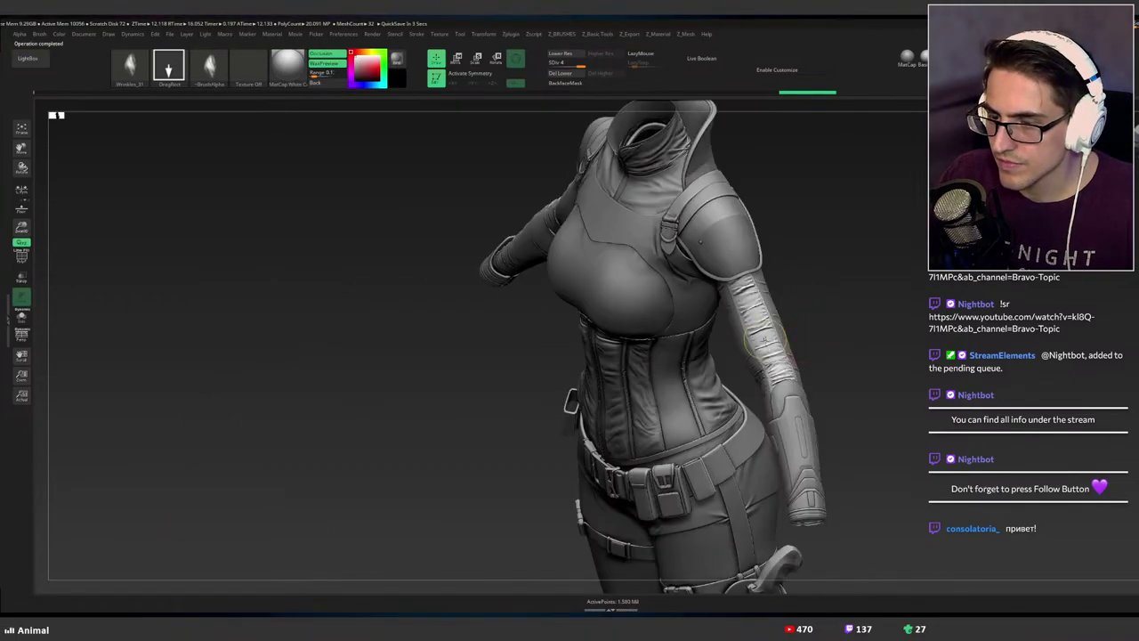
pyautogui.keyDown('ctrl'); pyautogui.moveTo(764, 339); pyautogui.dragTo(937, 405, button='right'); pyautogui.keyUp('ctrl')
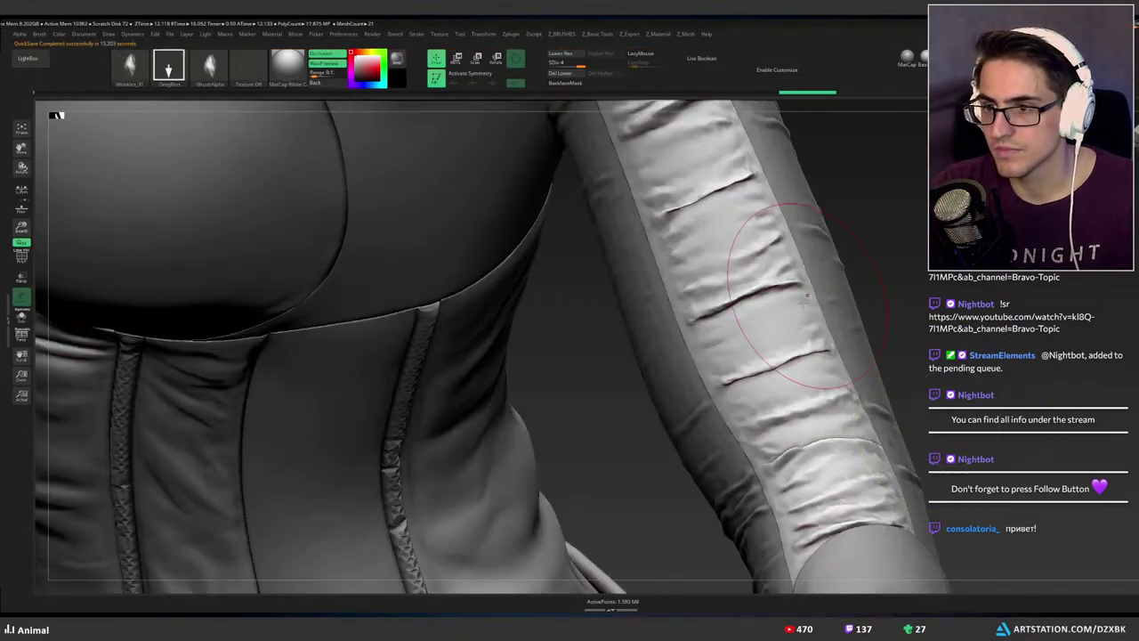
pyautogui.moveTo(878, 274); pyautogui.dragTo(883, 272)
pyautogui.keyDown('ctrl'); pyautogui.moveTo(808, 270); pyautogui.dragTo(660, 255, button='right'); pyautogui.keyUp('ctrl')
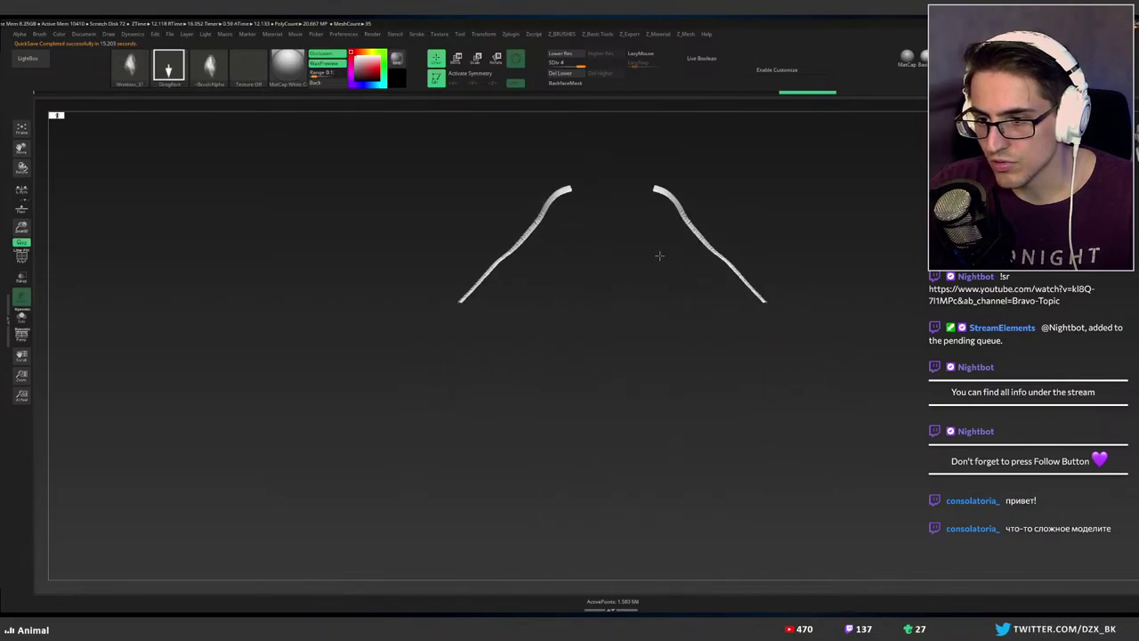
pyautogui.keyDown('ctrl'); pyautogui.moveTo(685, 295); pyautogui.dragTo(653, 317, button='right'); pyautogui.keyUp('ctrl')
pyautogui.moveTo(656, 320)
pyautogui.mouseDown()
pyautogui.moveTo(594, 323)
pyautogui.moveTo(674, 322)
pyautogui.mouseUp()
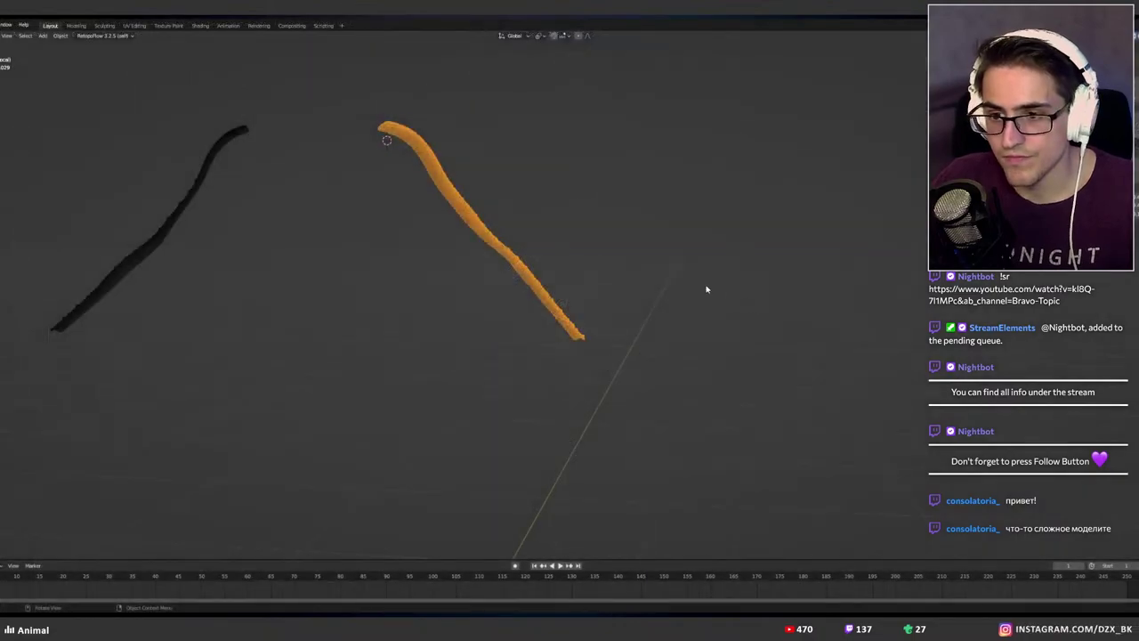
# Leave the sleeve panel's local view in Blender and display the dressed character's collection from the front.
pyautogui.press('KP_Divide')
pyautogui.moveTo(638, 272); pyautogui.dragTo(601, 303, button='middle')
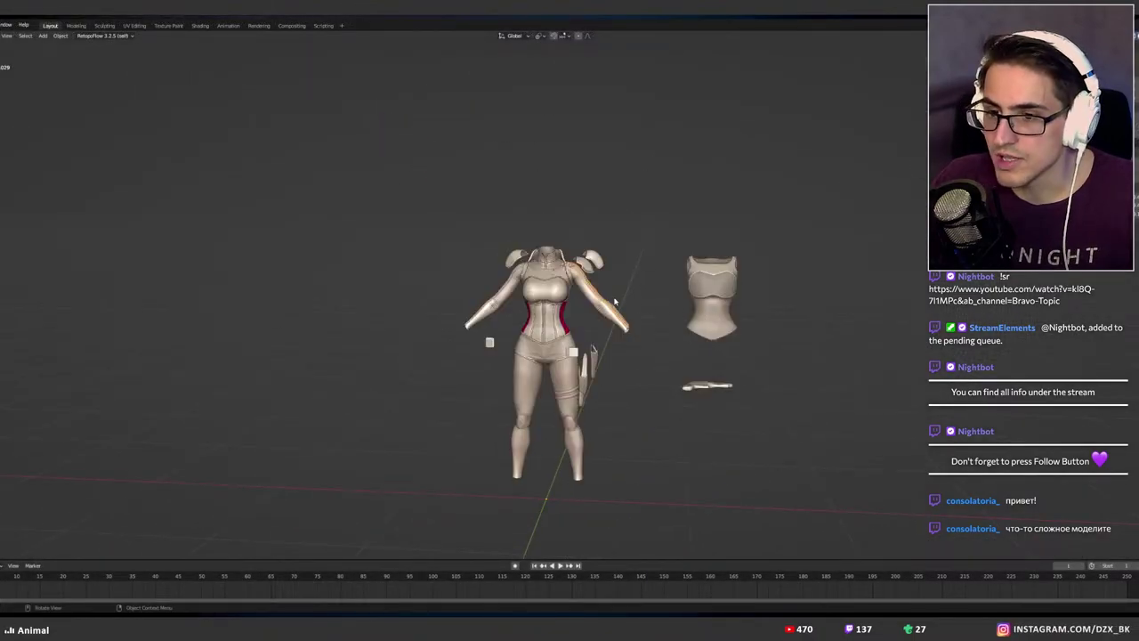
pyautogui.press('KP_1')
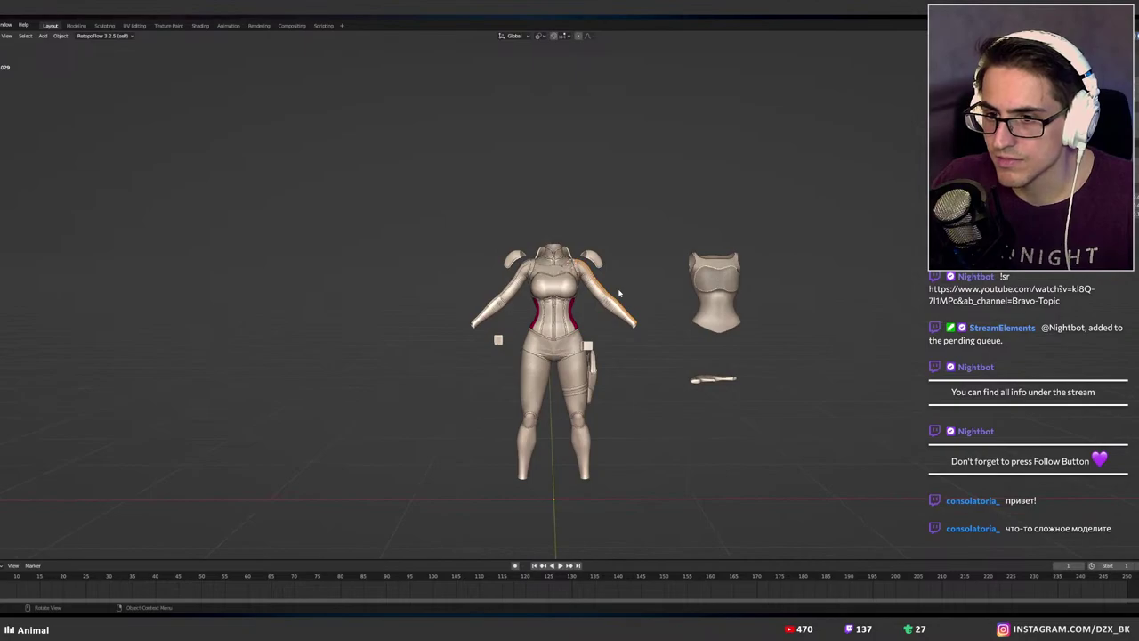
pyautogui.press('2')
pyautogui.press('1')
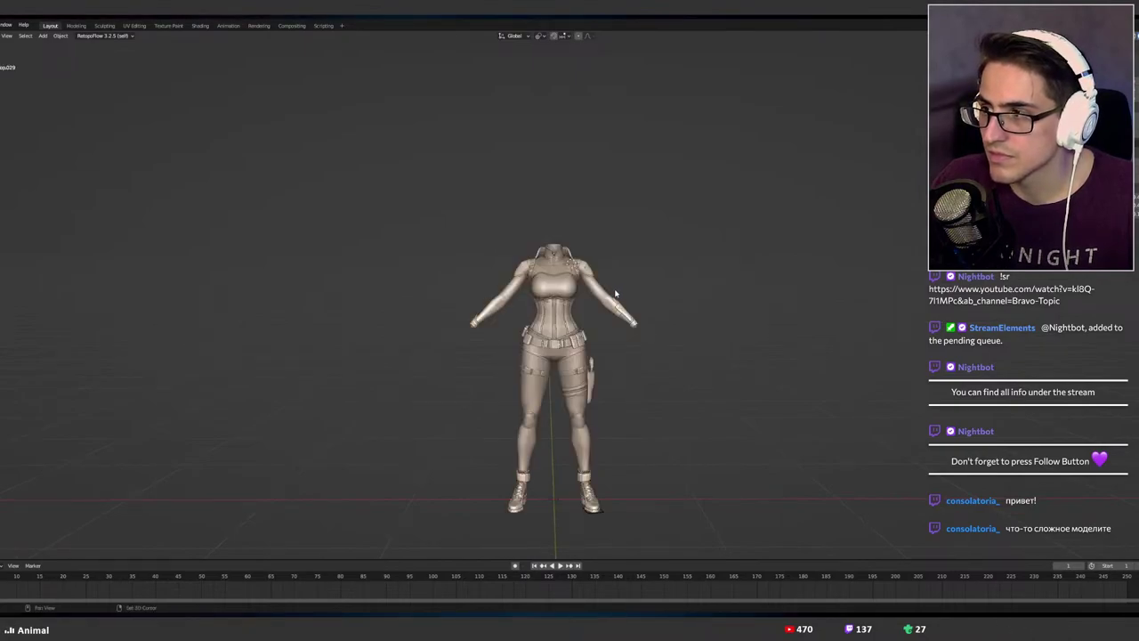
# Look through the character's collections one by one, including the body with head, and return to the outfit collection.
pyautogui.scroll(6, 616, 293)
pyautogui.keyDown('shift'); pyautogui.moveTo(616, 343); pyautogui.dragTo(614, 218, button='middle'); pyautogui.keyUp('shift')
pyautogui.scroll(-3, 614, 218)
pyautogui.moveTo(614, 320); pyautogui.dragTo(589, 334, button='middle')
pyautogui.scroll(-2, 588, 335)
pyautogui.press('2')
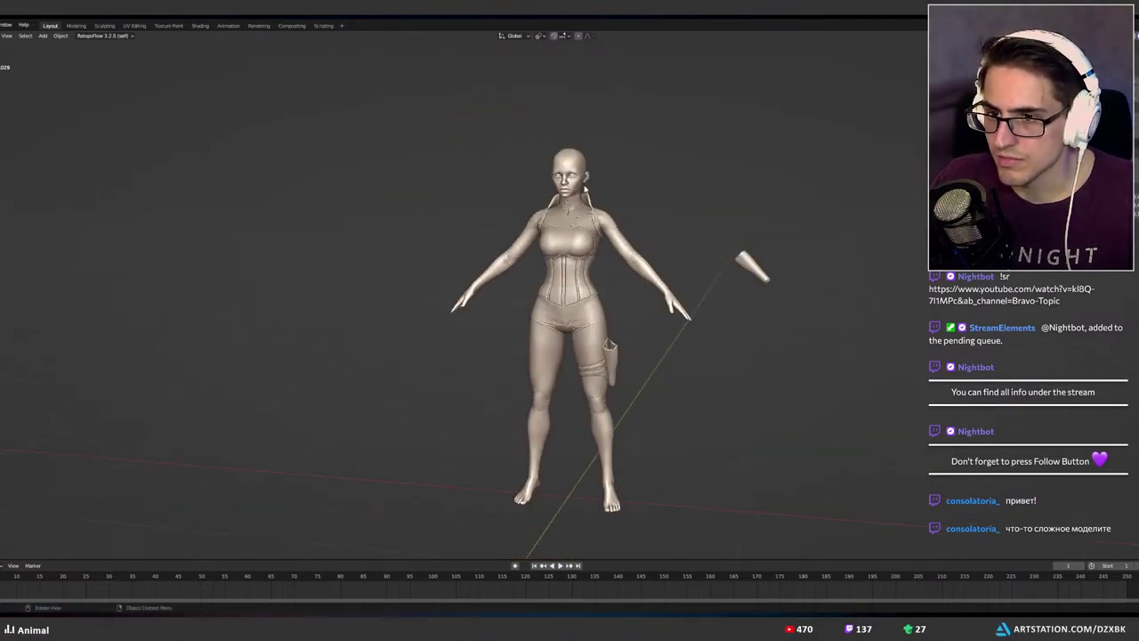
pyautogui.press('3')
pyautogui.press('4')
pyautogui.press('1')
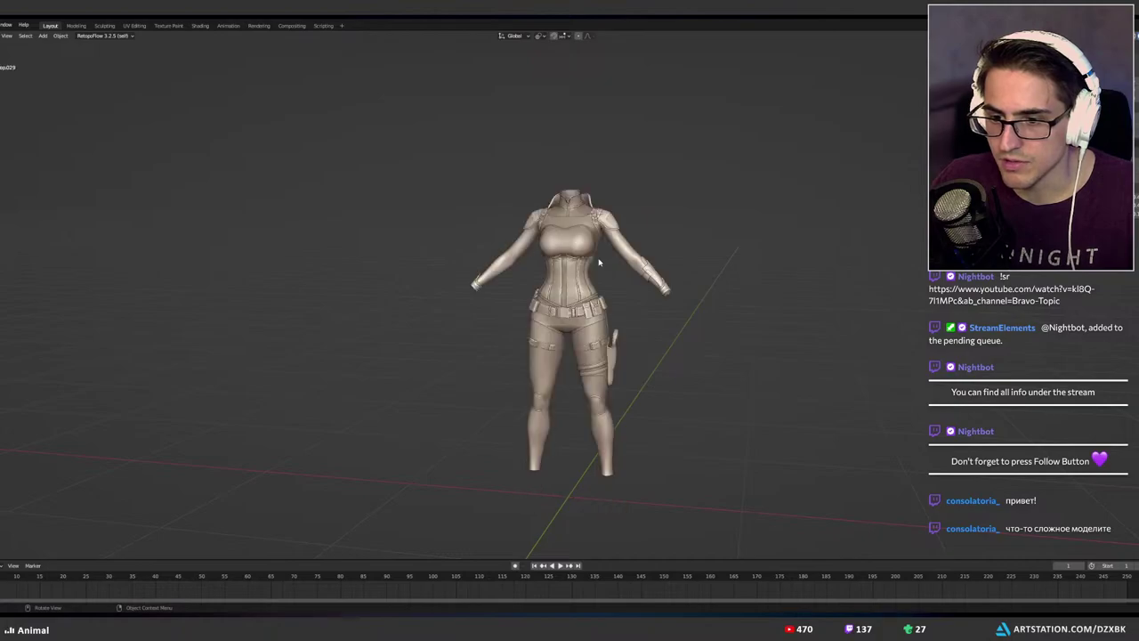
# Show the boots' collection together with the outfit and view the whole character at an angle.
pyautogui.hotkey('shift', '4')
pyautogui.moveTo(599, 263); pyautogui.dragTo(596, 314, button='middle')
pyautogui.scroll(4, 596, 314)
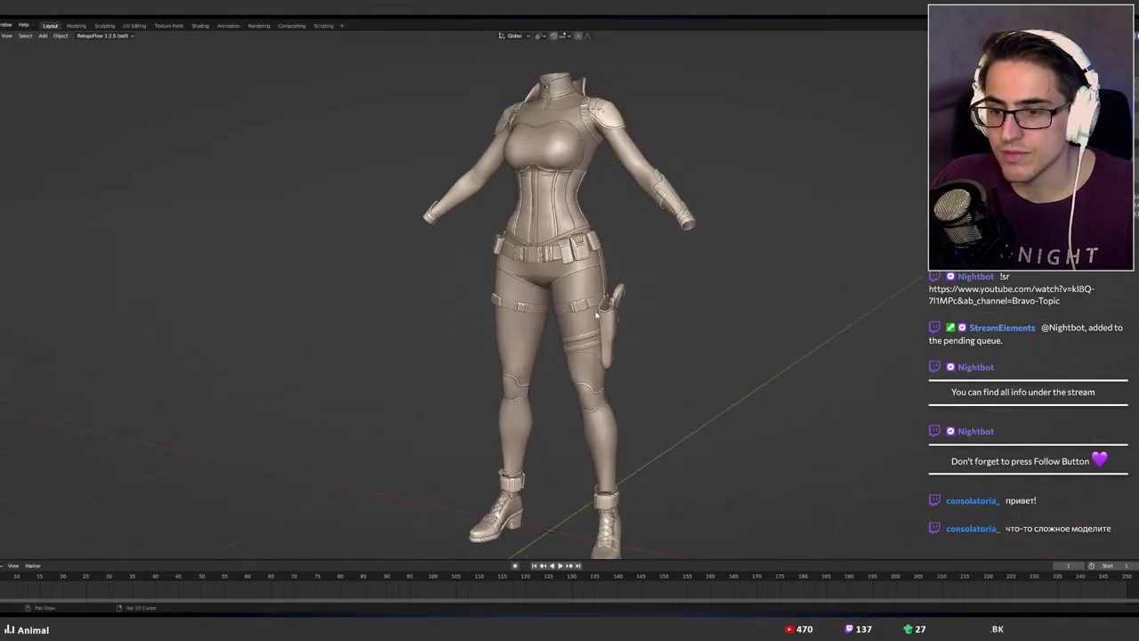
pyautogui.scroll(-2, 596, 314)
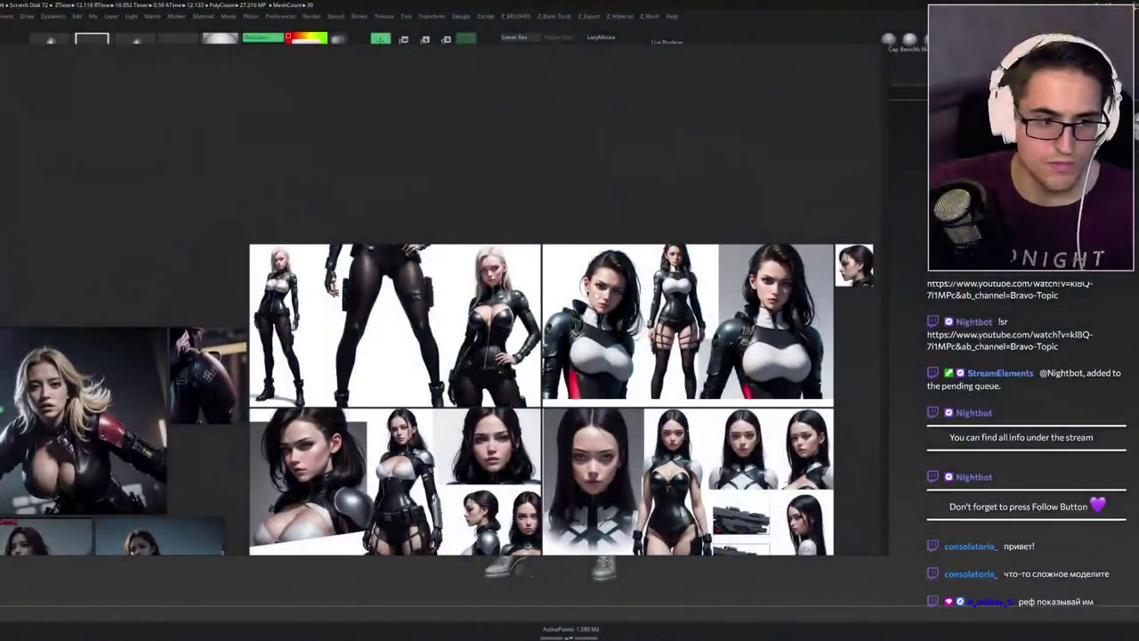
# Examine the reference images of the black bodysuits, white chest panels and shoulder armour.
pyautogui.scroll(3, 635, 306)
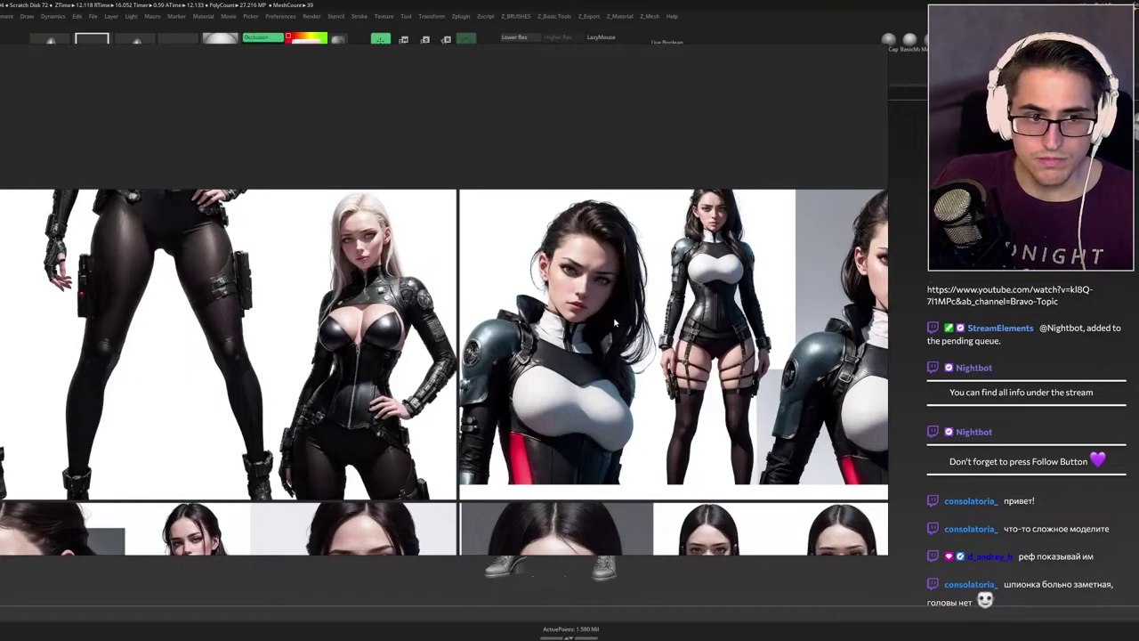
pyautogui.scroll(-5, 614, 327)
pyautogui.scroll(6, 615, 333)
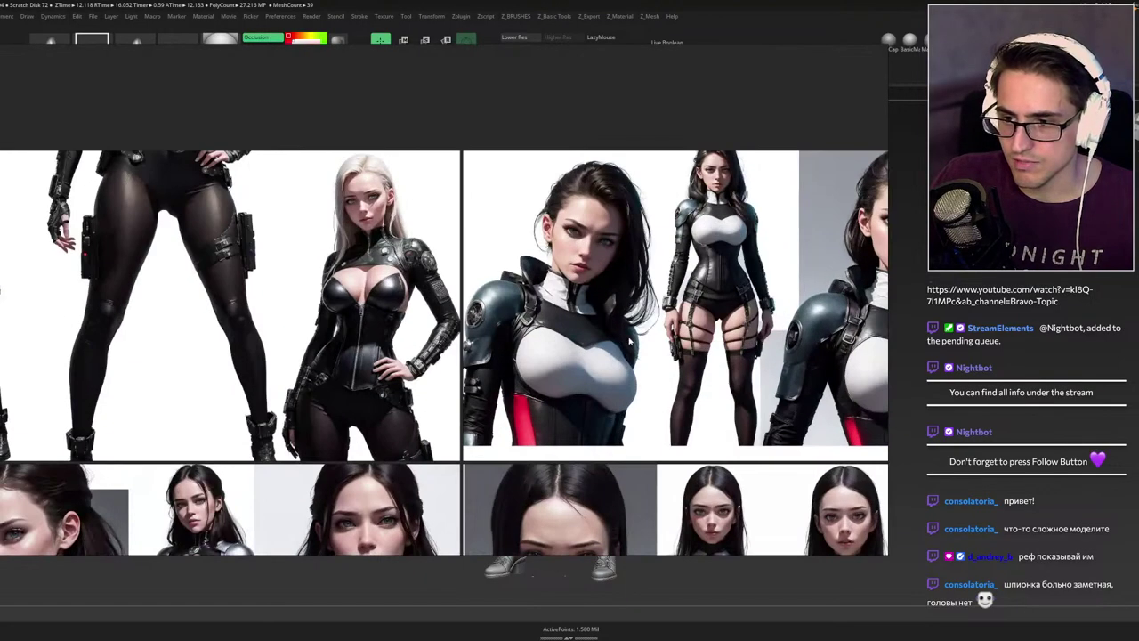
pyautogui.moveTo(614, 335); pyautogui.dragTo(465, 340, button='middle')
pyautogui.scroll(-4, 386, 303)
pyautogui.moveTo(386, 303); pyautogui.dragTo(493, 297, button='middle')
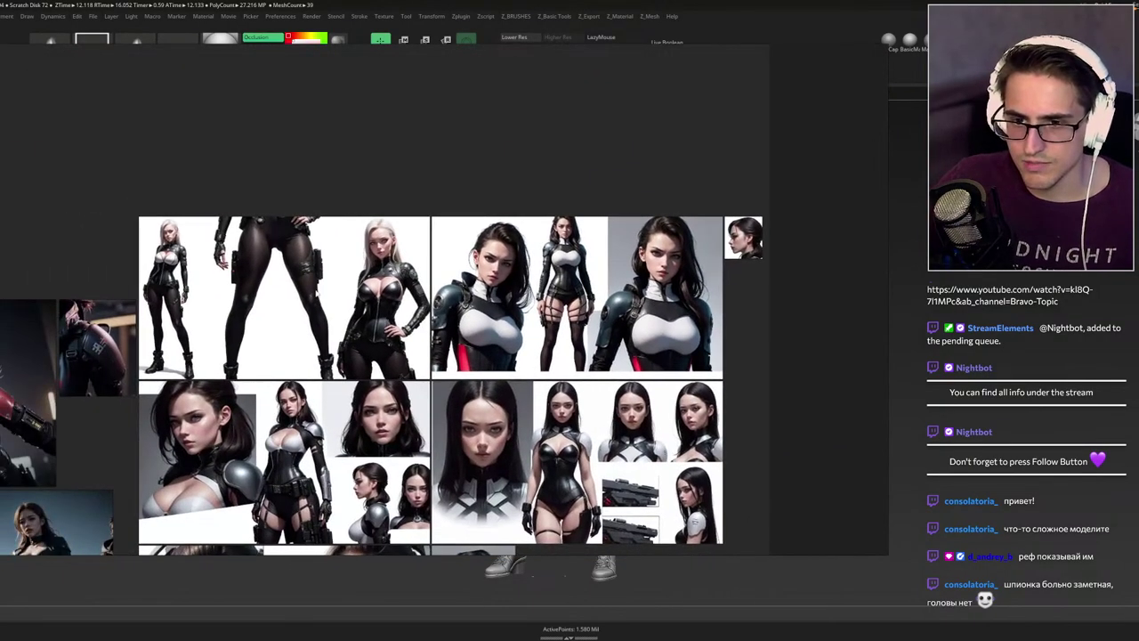
# Look over the rest of the reference board, including the leather suits, corset outfits and cybernetic head designs.
pyautogui.scroll(3, 275, 283)
pyautogui.moveTo(287, 285); pyautogui.dragTo(359, 215, button='middle')
pyautogui.moveTo(383, 277); pyautogui.dragTo(396, 152, button='middle')
pyautogui.scroll(-1, 430, 230)
pyautogui.moveTo(432, 227); pyautogui.dragTo(437, 172, button='middle')
pyautogui.scroll(1, 394, 362)
pyautogui.moveTo(394, 362); pyautogui.dragTo(661, 84, button='middle')
pyautogui.scroll(-4, 557, 158)
pyautogui.moveTo(467, 171); pyautogui.dragTo(562, 336, button='middle')
pyautogui.scroll(2, 563, 340)
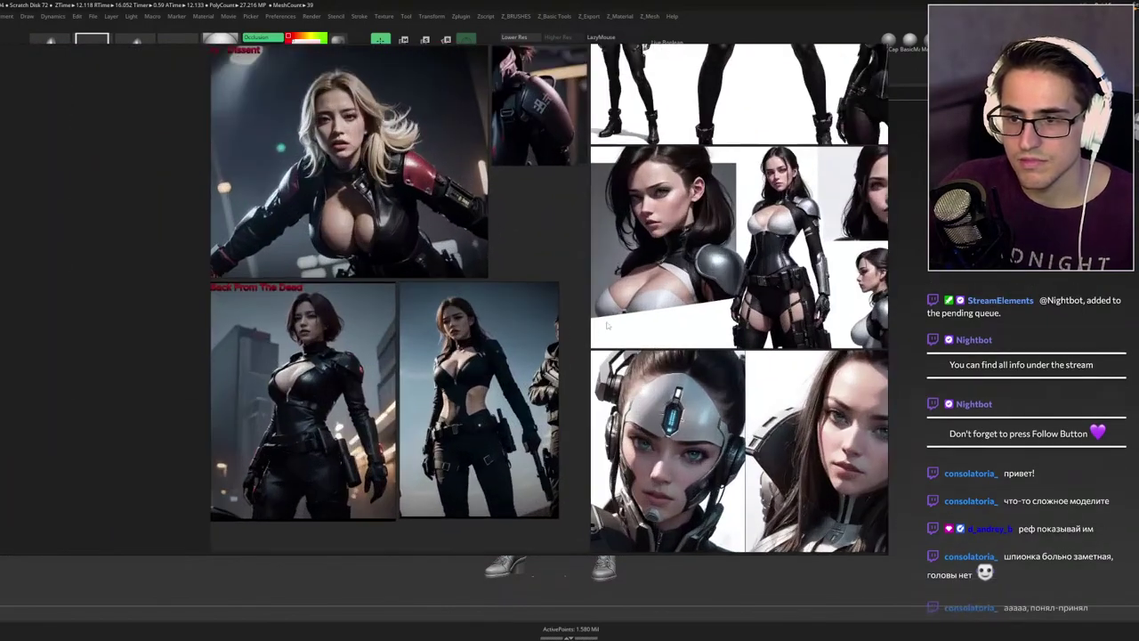
pyautogui.moveTo(657, 286); pyautogui.dragTo(374, 357, button='middle')
pyautogui.scroll(-4, 547, 298)
pyautogui.moveTo(552, 279); pyautogui.dragTo(547, 319, button='middle')
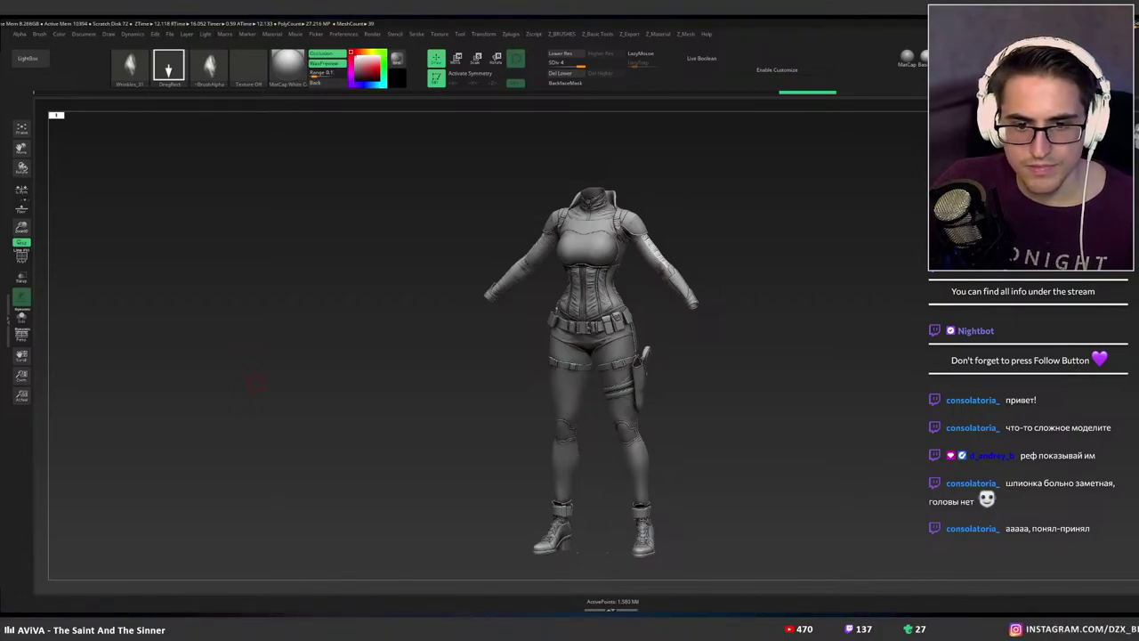
# Examine the dressed torso in ZBrush and isolate the mirrored sleeve panels to check both arms.
pyautogui.moveTo(786, 278); pyautogui.dragTo(762, 270)
pyautogui.keyDown('alt'); pyautogui.moveTo(700, 247); pyautogui.dragTo(783, 252); pyautogui.keyUp('alt')
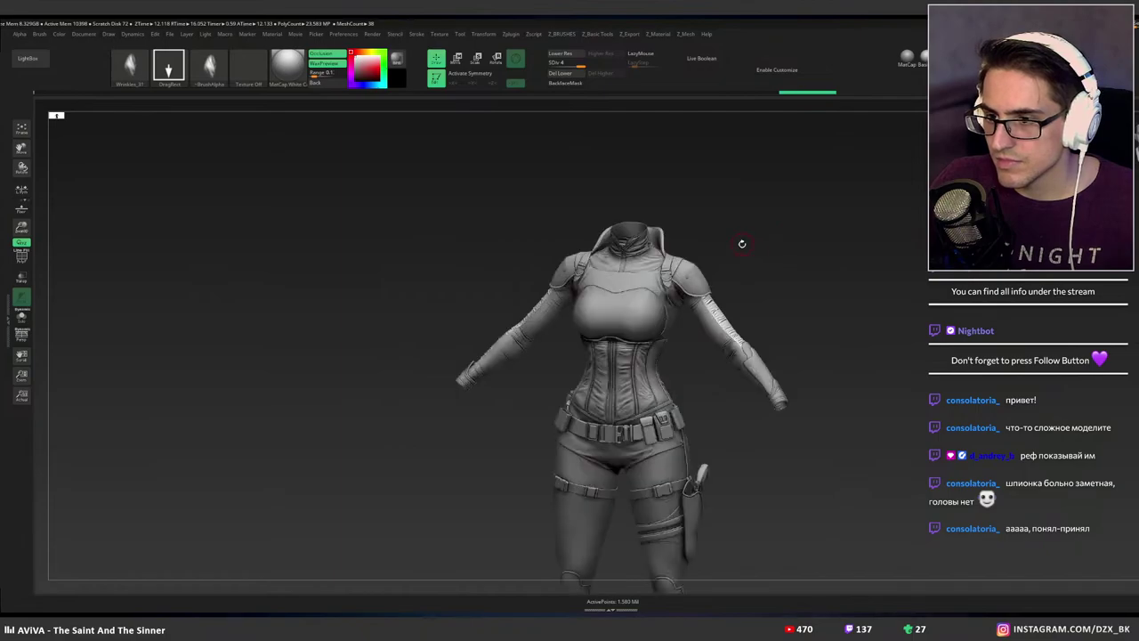
pyautogui.keyDown('ctrl'); pyautogui.moveTo(742, 244); pyautogui.dragTo(829, 245, button='right'); pyautogui.keyUp('ctrl')
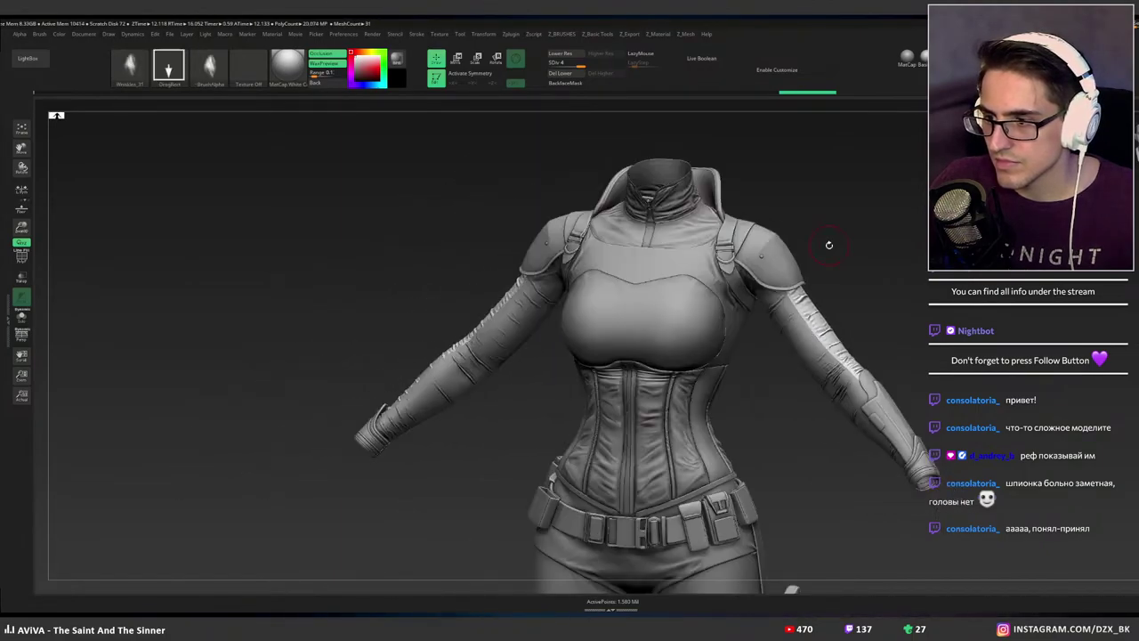
pyautogui.keyDown('ctrl'); pyautogui.keyDown('shift'); pyautogui.click(829, 245); pyautogui.keyUp('shift'); pyautogui.keyUp('ctrl')
pyautogui.keyDown('ctrl'); pyautogui.keyDown('shift'); pyautogui.click(827, 250); pyautogui.keyUp('shift'); pyautogui.keyUp('ctrl')
pyautogui.keyDown('ctrl'); pyautogui.keyDown('shift'); pyautogui.click(850, 284); pyautogui.keyUp('shift'); pyautogui.keyUp('ctrl')
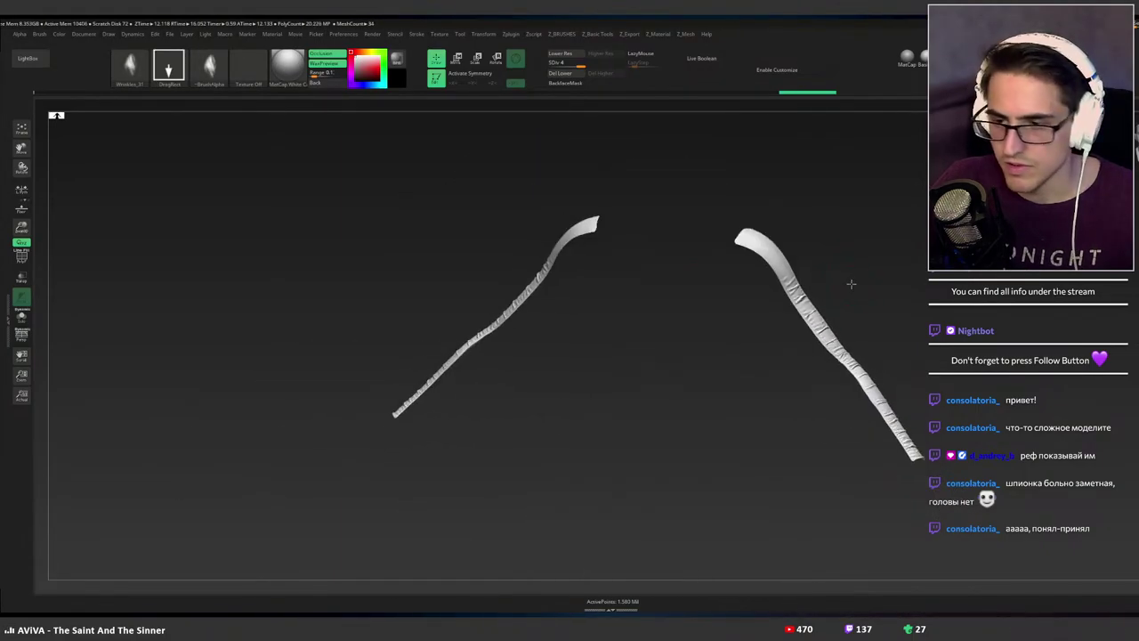
pyautogui.moveTo(851, 284); pyautogui.dragTo(856, 248, button='right')
pyautogui.rightClick(838, 288)
pyautogui.keyDown('ctrl'); pyautogui.moveTo(861, 259); pyautogui.dragTo(821, 266, button='right'); pyautogui.keyUp('ctrl')
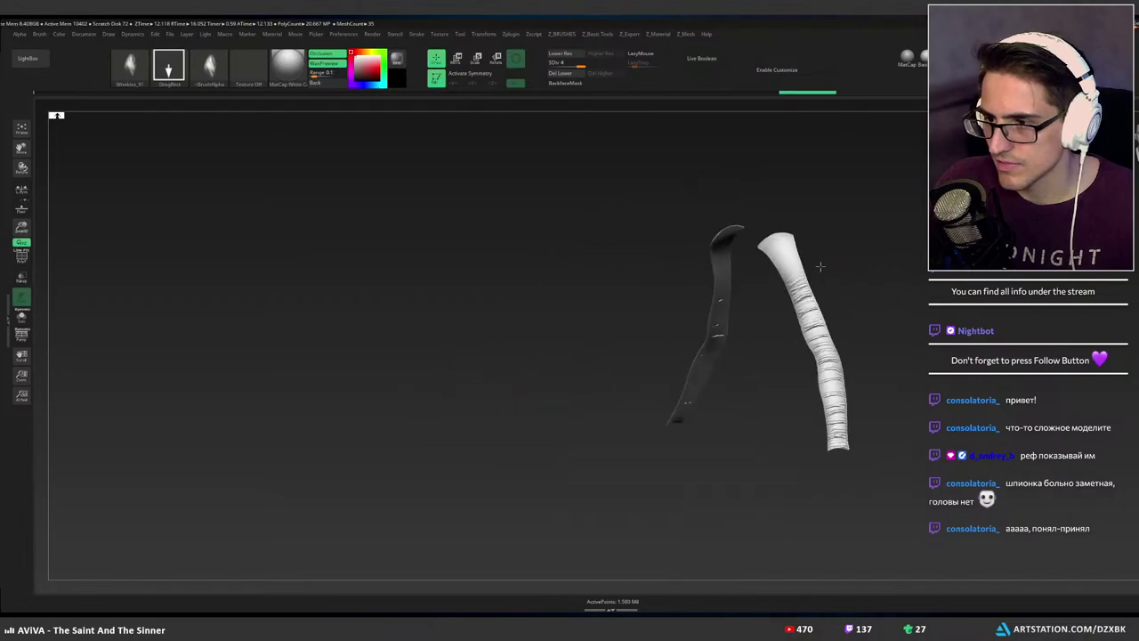
# Check the sleeve panels against the full outfit and make a Best Preview Render of the character.
pyautogui.moveTo(820, 266); pyautogui.dragTo(852, 267)
pyautogui.keyDown('ctrl'); pyautogui.keyDown('shift'); pyautogui.click(868, 280); pyautogui.keyUp('shift'); pyautogui.keyUp('ctrl')
pyautogui.keyDown('ctrl'); pyautogui.keyDown('shift'); pyautogui.click(861, 270); pyautogui.keyUp('shift'); pyautogui.keyUp('ctrl')
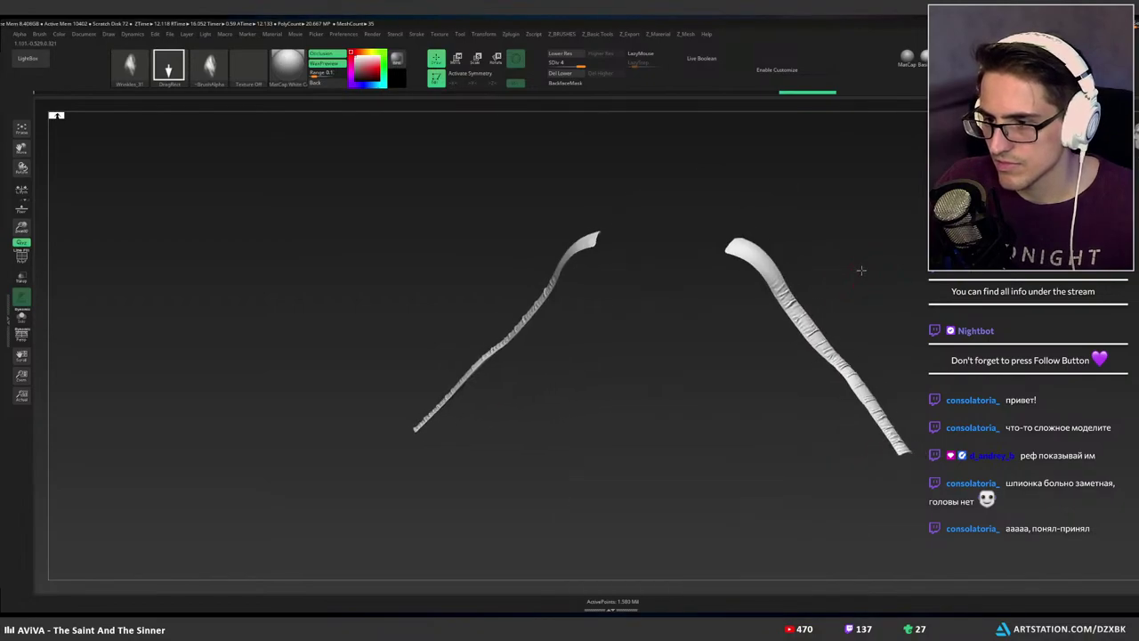
pyautogui.keyDown('ctrl'); pyautogui.keyDown('shift'); pyautogui.click(855, 272); pyautogui.keyUp('shift'); pyautogui.keyUp('ctrl')
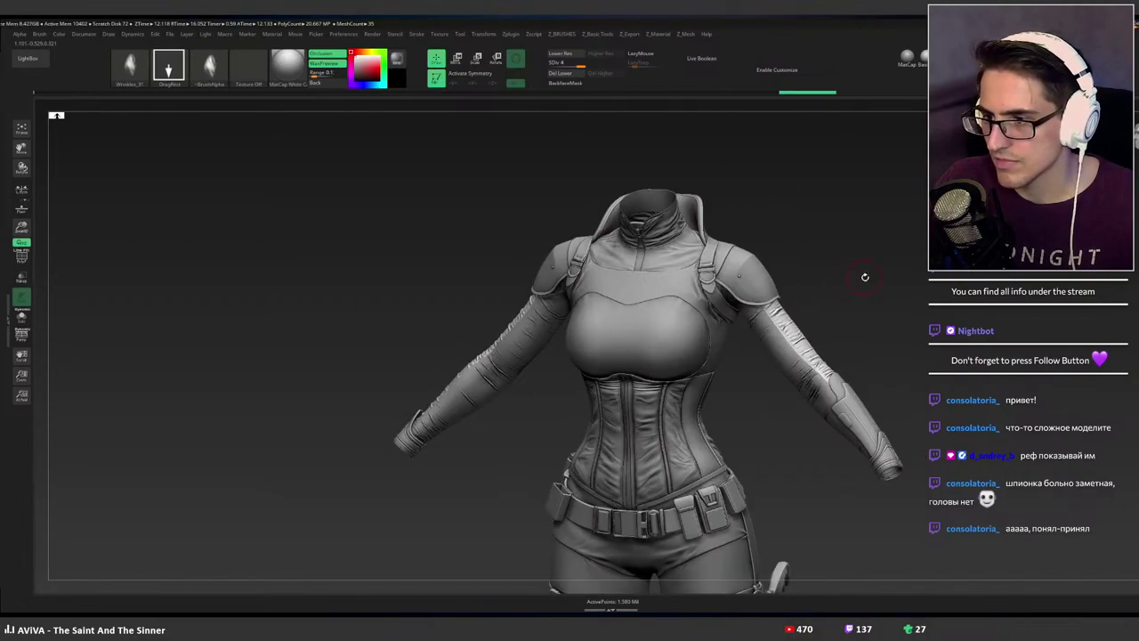
pyautogui.keyDown('alt'); pyautogui.moveTo(865, 278); pyautogui.dragTo(843, 273); pyautogui.keyUp('alt')
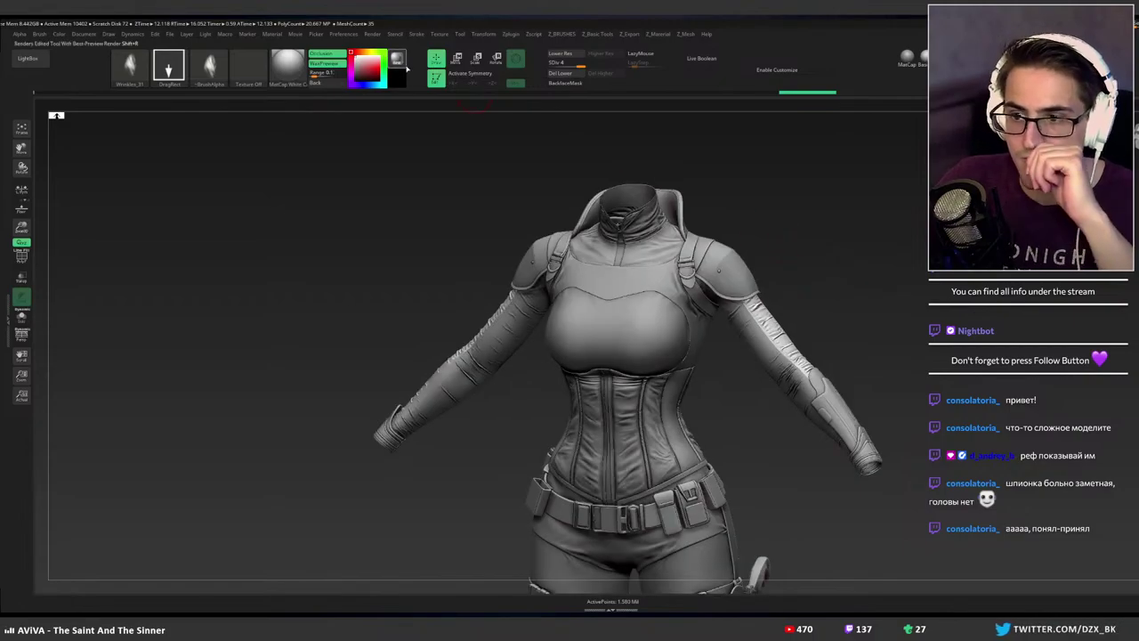
pyautogui.click(405, 67)
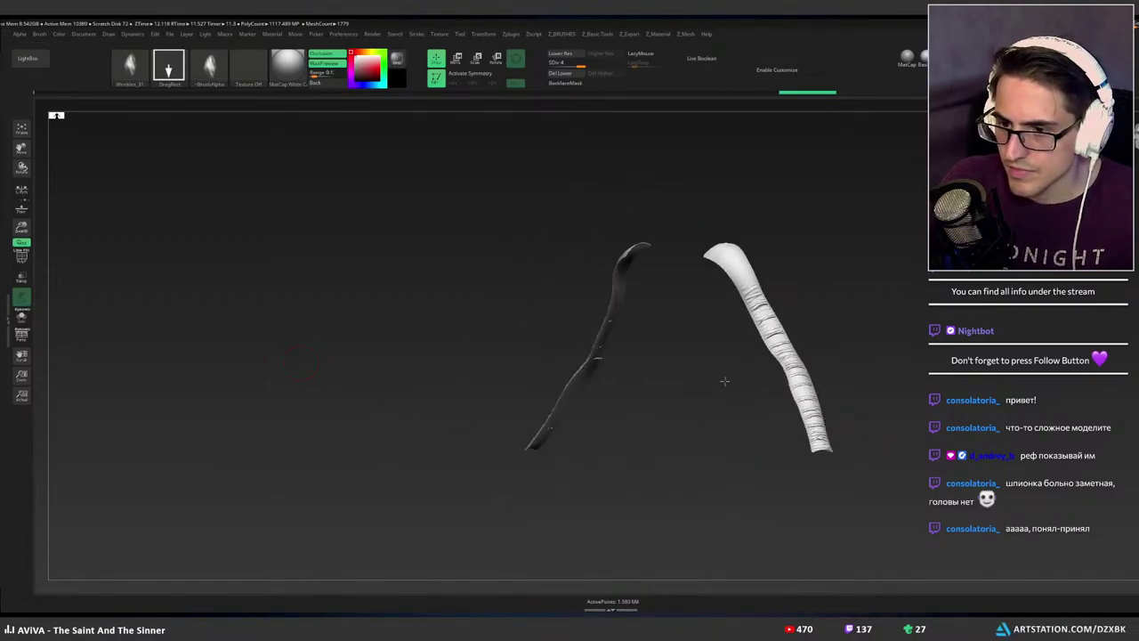
pyautogui.keyDown('ctrl'); pyautogui.moveTo(725, 382); pyautogui.dragTo(725, 333, button='right'); pyautogui.keyUp('ctrl')
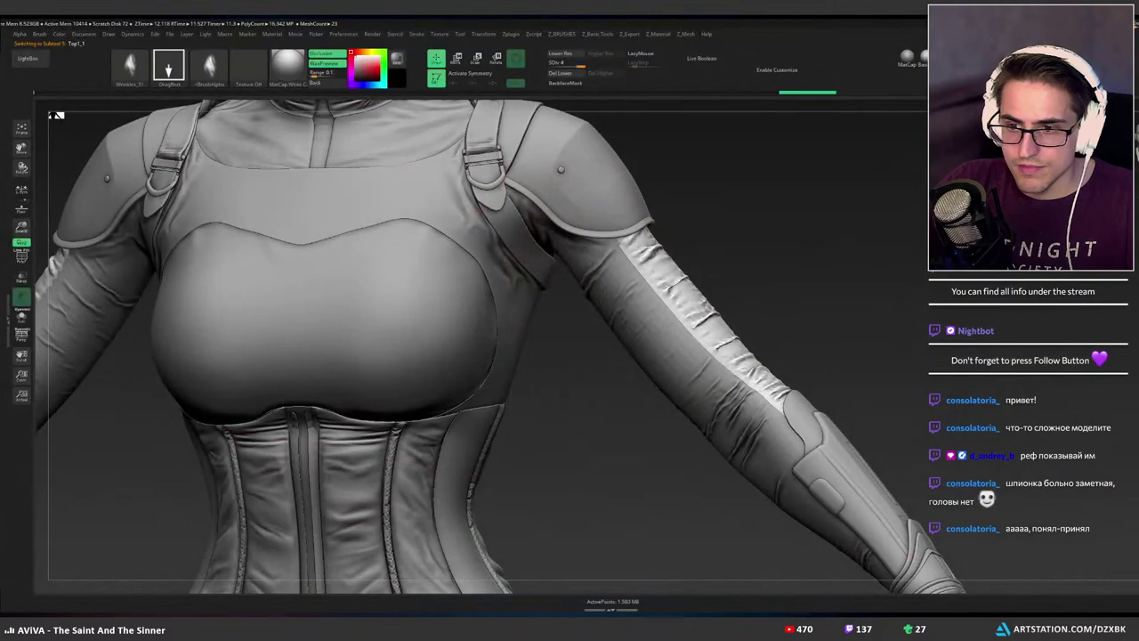
# Switch to Blender and back to ZBrush, and reopen the QuickSave project with the arm close-up thumbnail.
pyautogui.hotkey('alt', 'Tab')
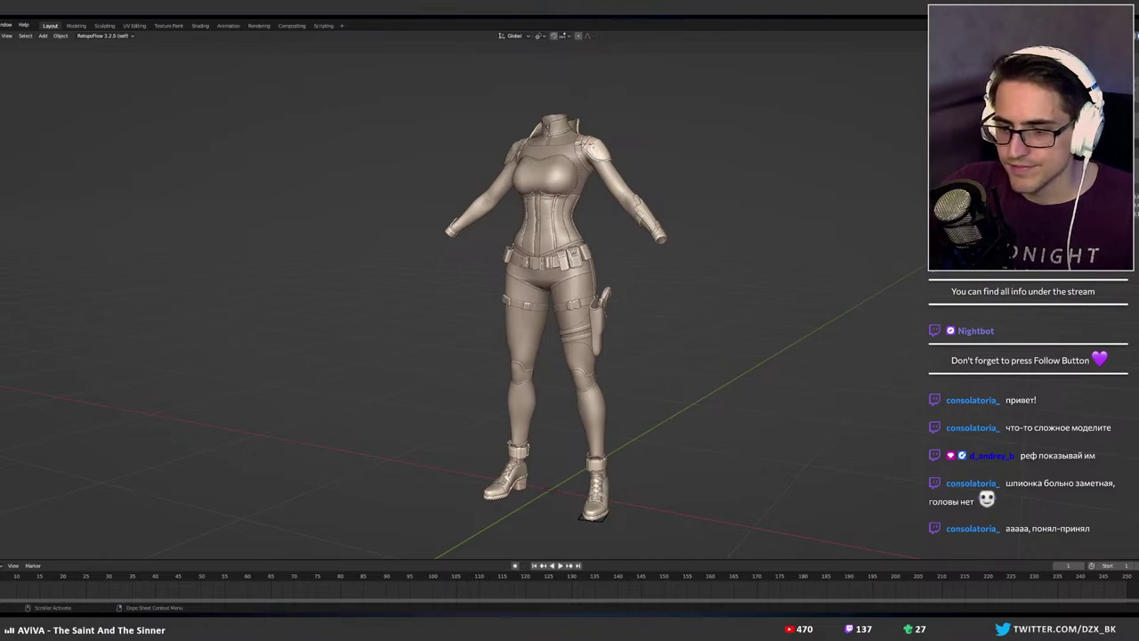
pyautogui.hotkey('alt', 'Tab')
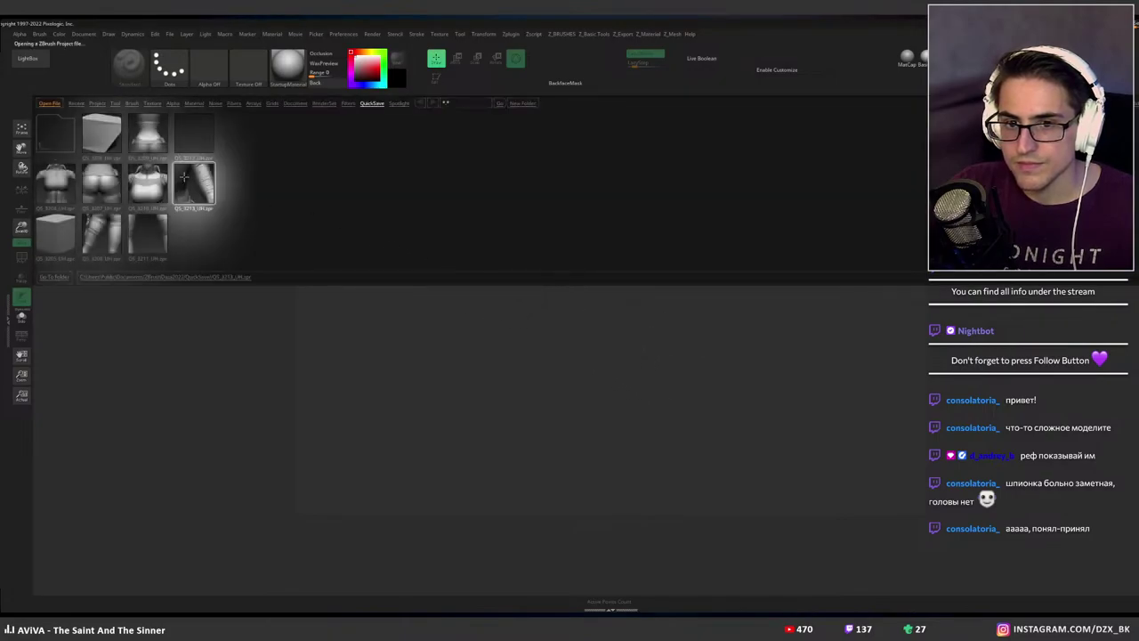
pyautogui.doubleClick(193, 182)
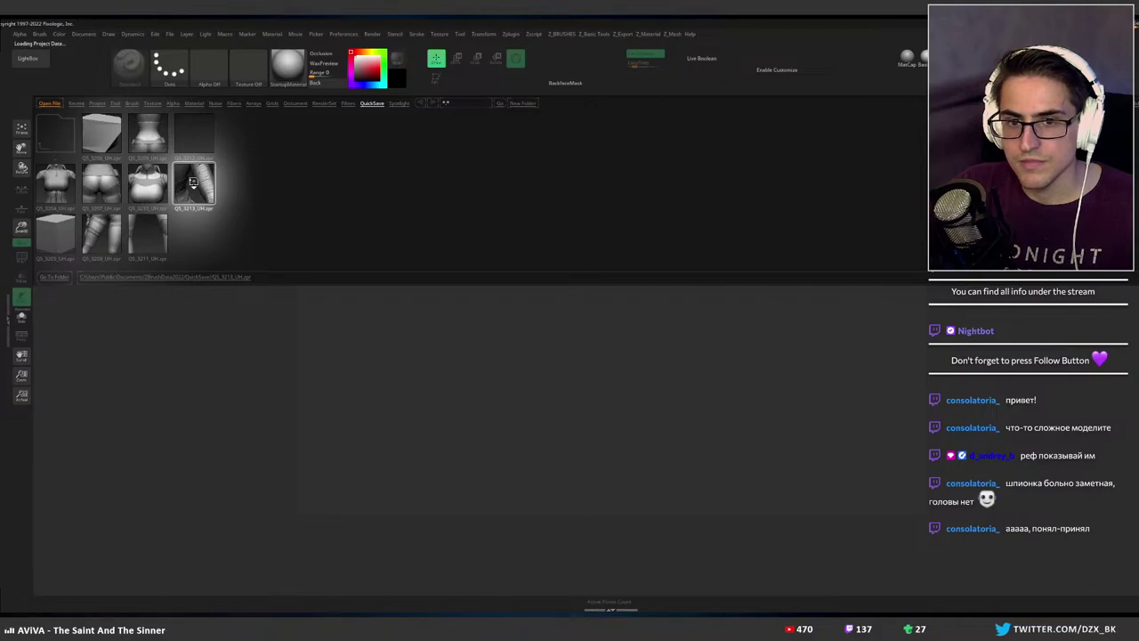
# Inspect the restored model's sleeve panels and arm wrinkles from several angles and zoom levels.
pyautogui.moveTo(545, 372); pyautogui.dragTo(558, 364, button='right')
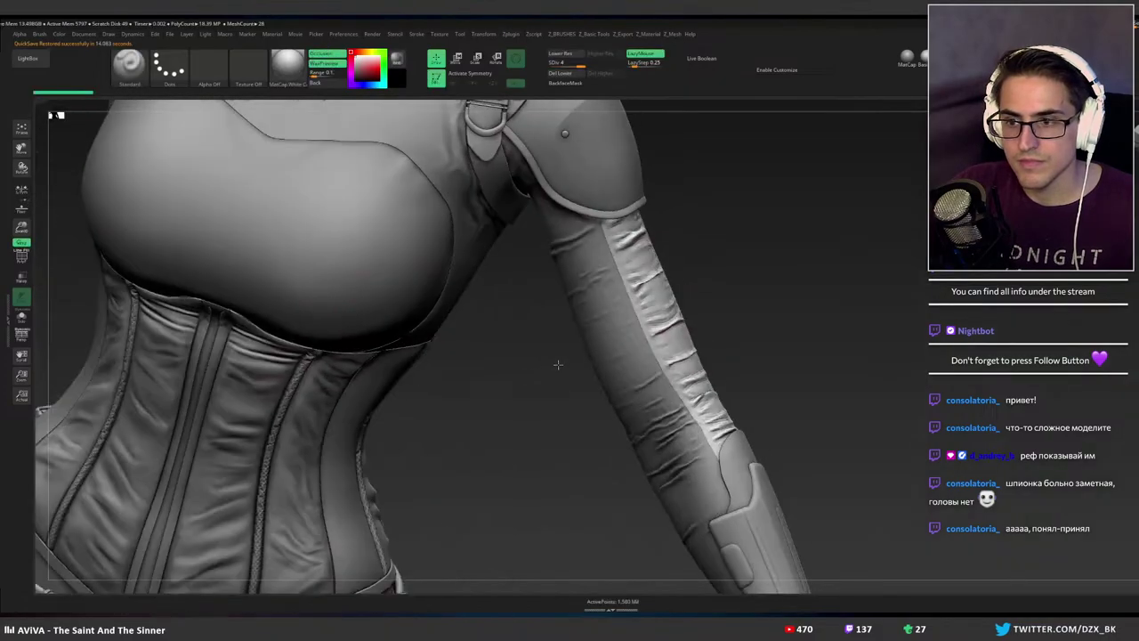
pyautogui.moveTo(557, 357); pyautogui.dragTo(498, 330)
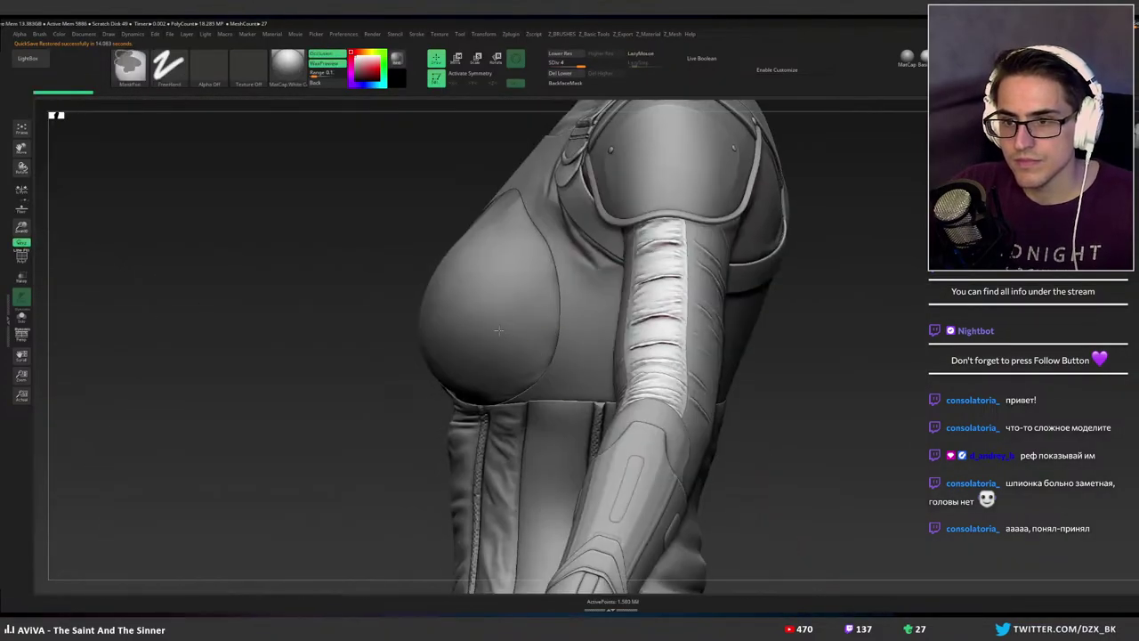
pyautogui.keyDown('ctrl'); pyautogui.moveTo(499, 330); pyautogui.dragTo(483, 323, button='right'); pyautogui.keyUp('ctrl')
pyautogui.moveTo(374, 311); pyautogui.dragTo(502, 326, button='right')
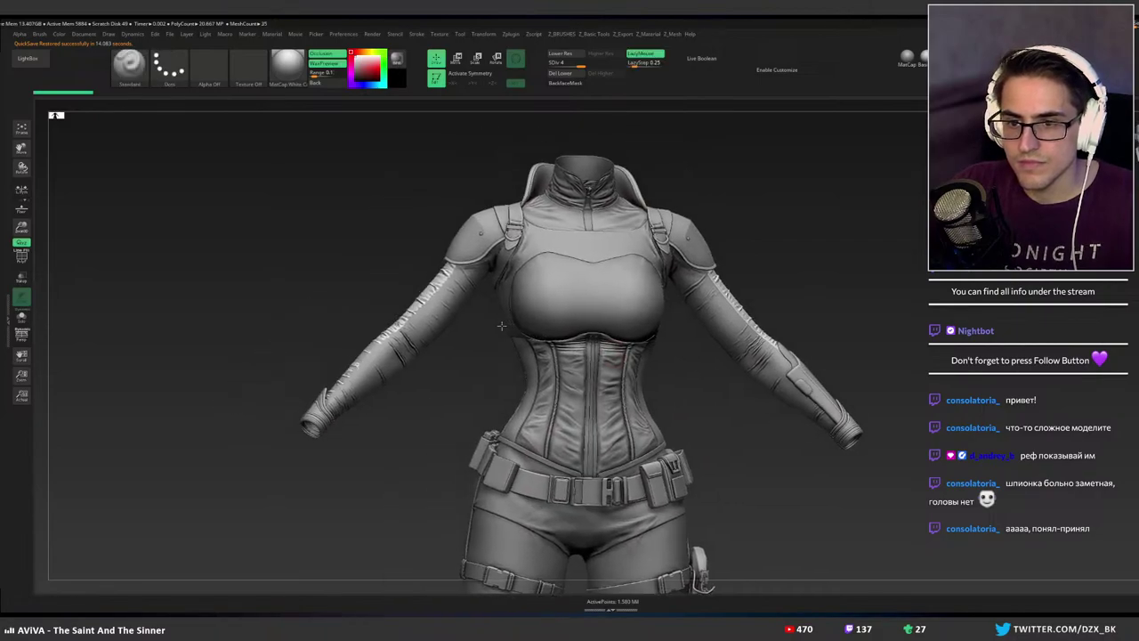
pyautogui.scroll(3, 501, 326)
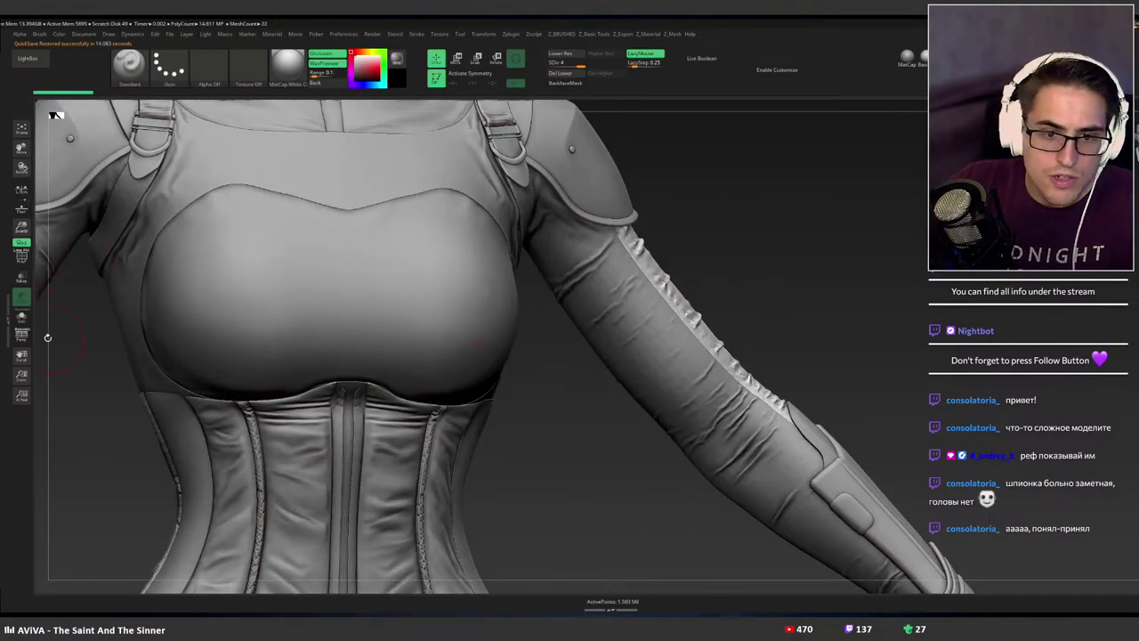
pyautogui.click(21, 312)
pyautogui.moveTo(471, 339); pyautogui.dragTo(460, 336, button='right')
pyautogui.moveTo(569, 348); pyautogui.dragTo(557, 354, button='right')
pyautogui.keyDown('ctrl'); pyautogui.moveTo(634, 352); pyautogui.dragTo(591, 325, button='right'); pyautogui.keyUp('ctrl')
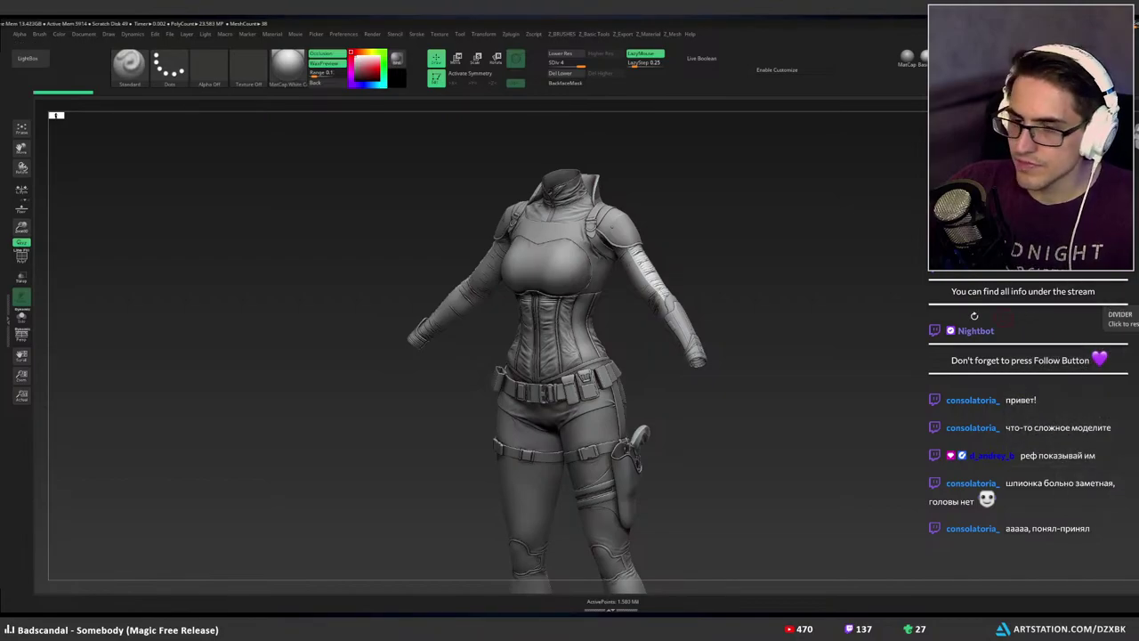
# Check the isolated sleeve panels on both arms against the outfit and save the project.
pyautogui.keyDown('ctrl'); pyautogui.keyDown('shift'); pyautogui.click(746, 298); pyautogui.keyUp('shift'); pyautogui.keyUp('ctrl')
pyautogui.keyDown('ctrl'); pyautogui.moveTo(792, 285); pyautogui.dragTo(910, 300, button='right'); pyautogui.keyUp('ctrl')
pyautogui.moveTo(1005, 301); pyautogui.dragTo(915, 300, button='right')
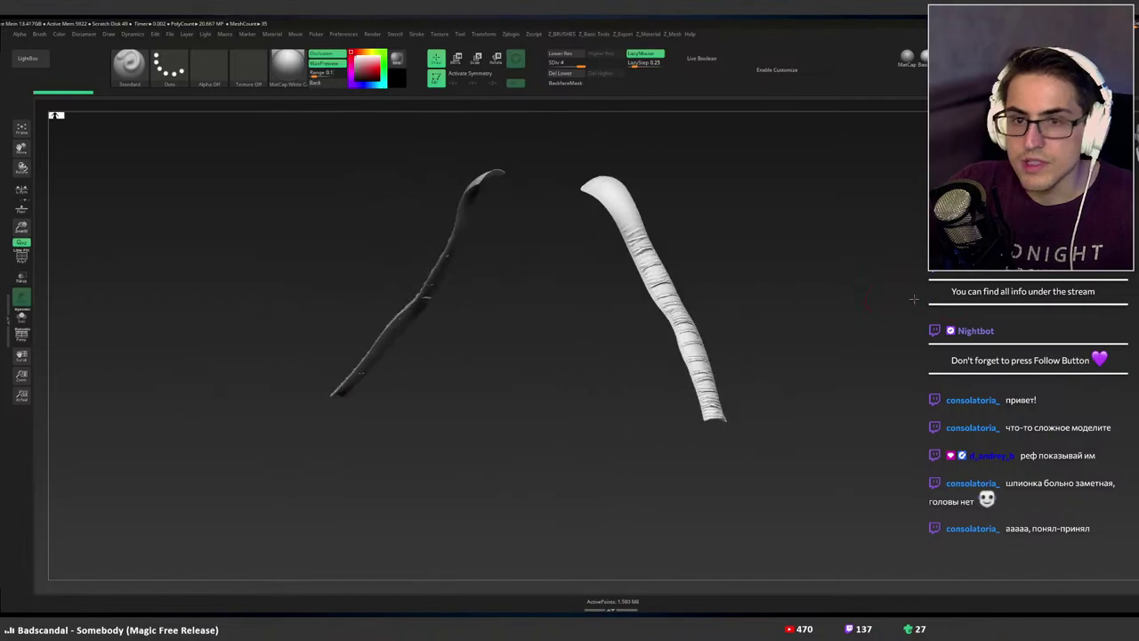
pyautogui.click(169, 34)
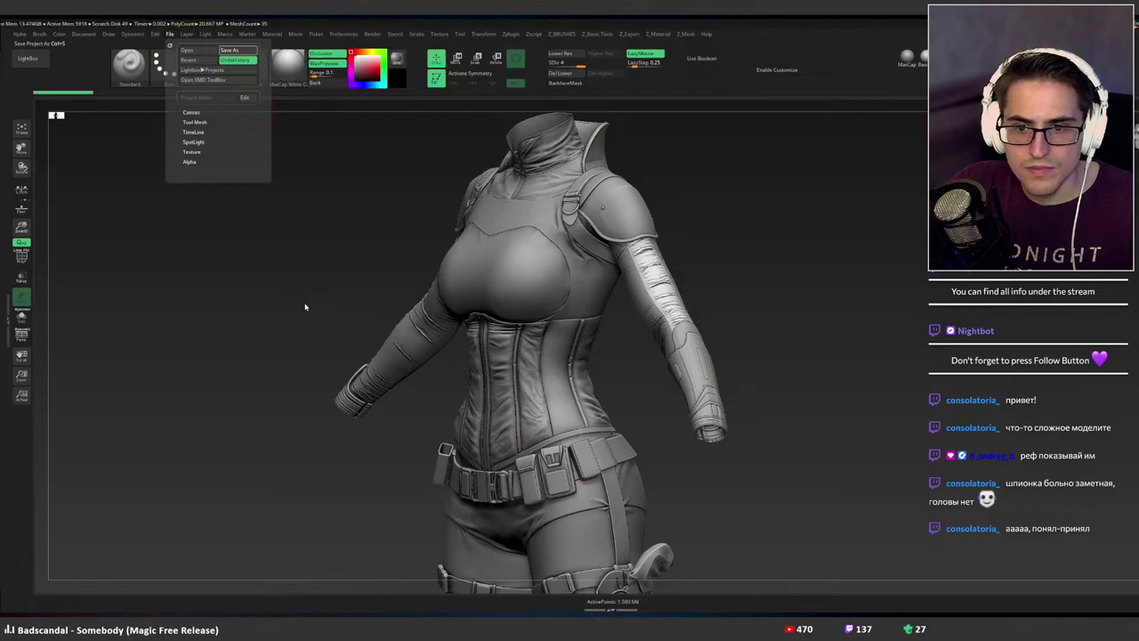
pyautogui.hotkey('ctrl', 's')
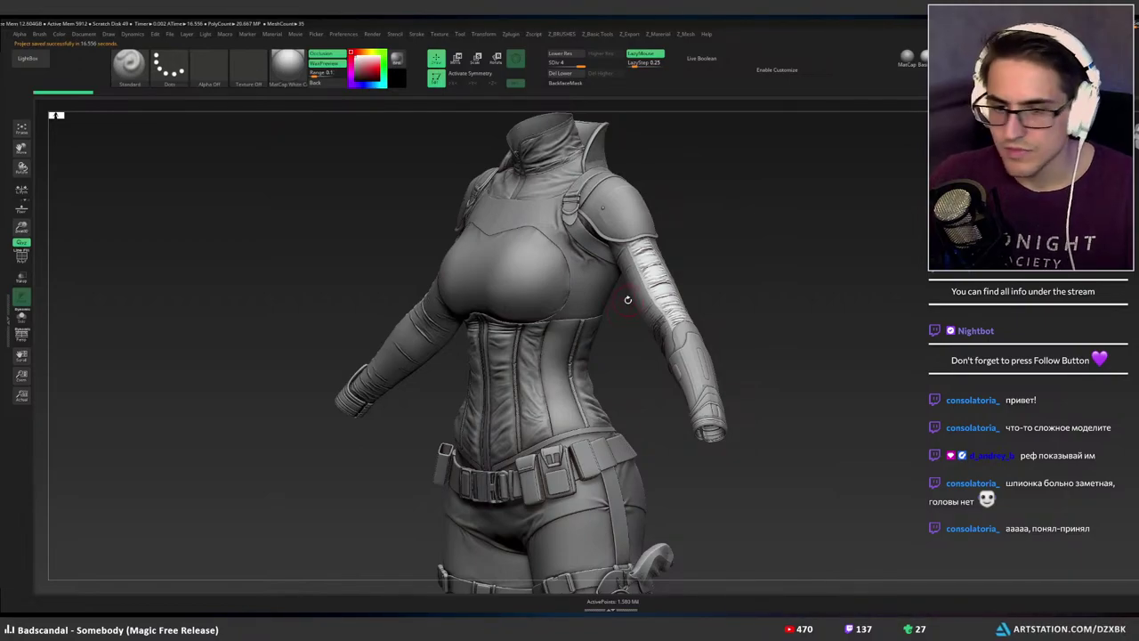
# Show the head, compare the sleeve panels with the full character from the front, and make a Best Preview Render.
pyautogui.moveTo(581, 310); pyautogui.dragTo(678, 370, button='right')
pyautogui.keyDown('ctrl'); pyautogui.keyDown('shift'); pyautogui.click(678, 369); pyautogui.keyUp('shift'); pyautogui.keyUp('ctrl')
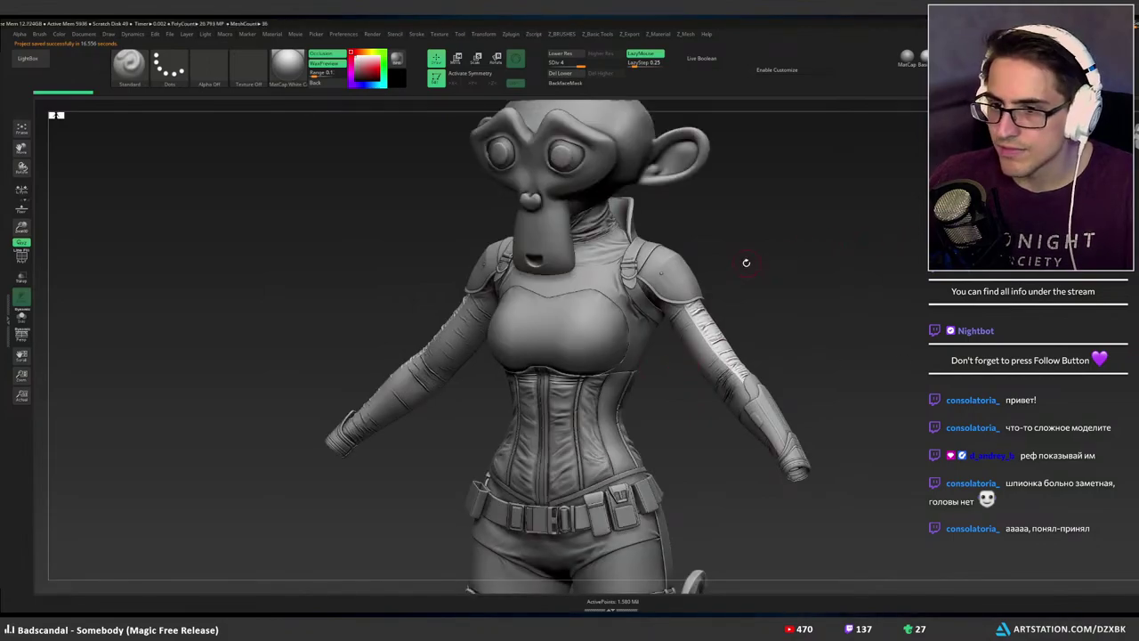
pyautogui.moveTo(745, 263); pyautogui.dragTo(811, 287, button='right')
pyautogui.moveTo(811, 287); pyautogui.dragTo(817, 282)
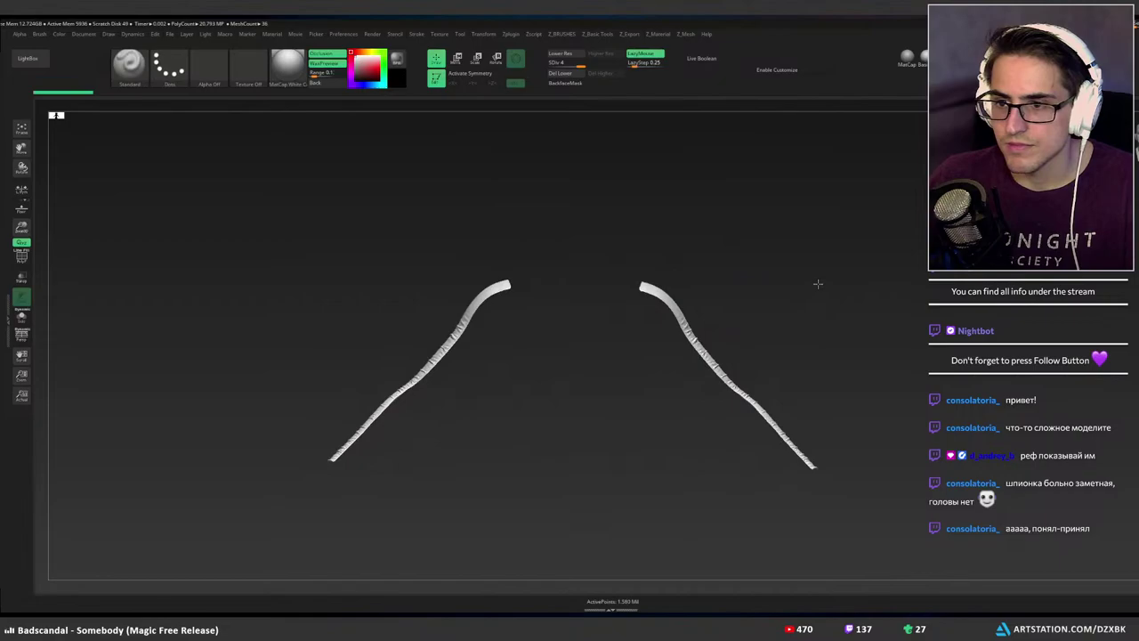
pyautogui.keyDown('ctrl'); pyautogui.keyDown('shift'); pyautogui.click(796, 254); pyautogui.keyUp('shift'); pyautogui.keyUp('ctrl')
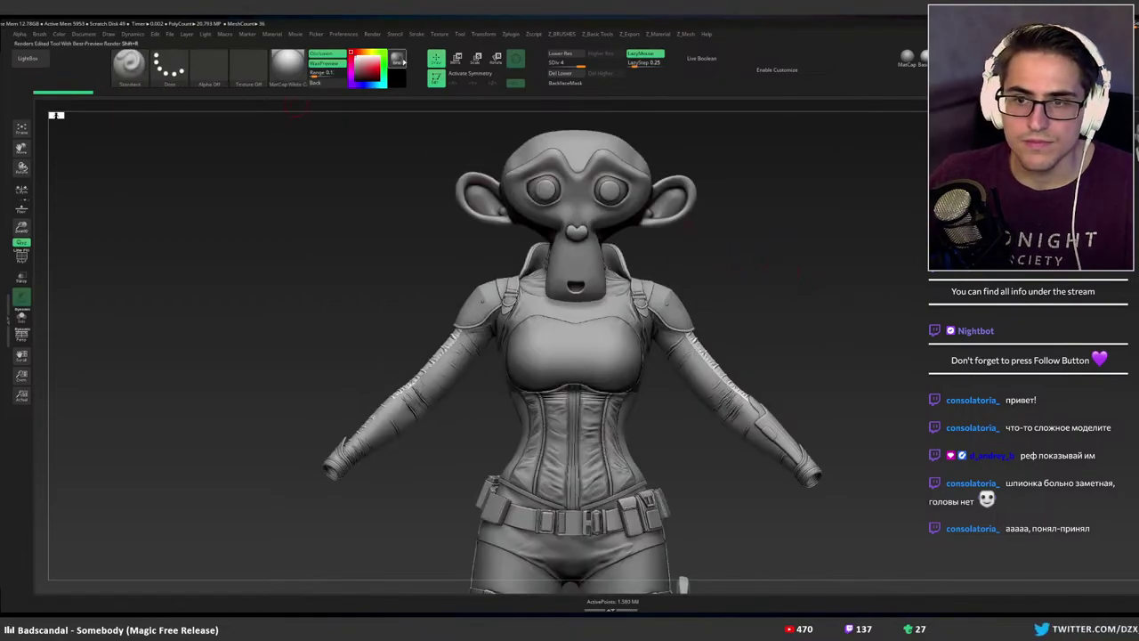
pyautogui.hotkey('shift', 'r')
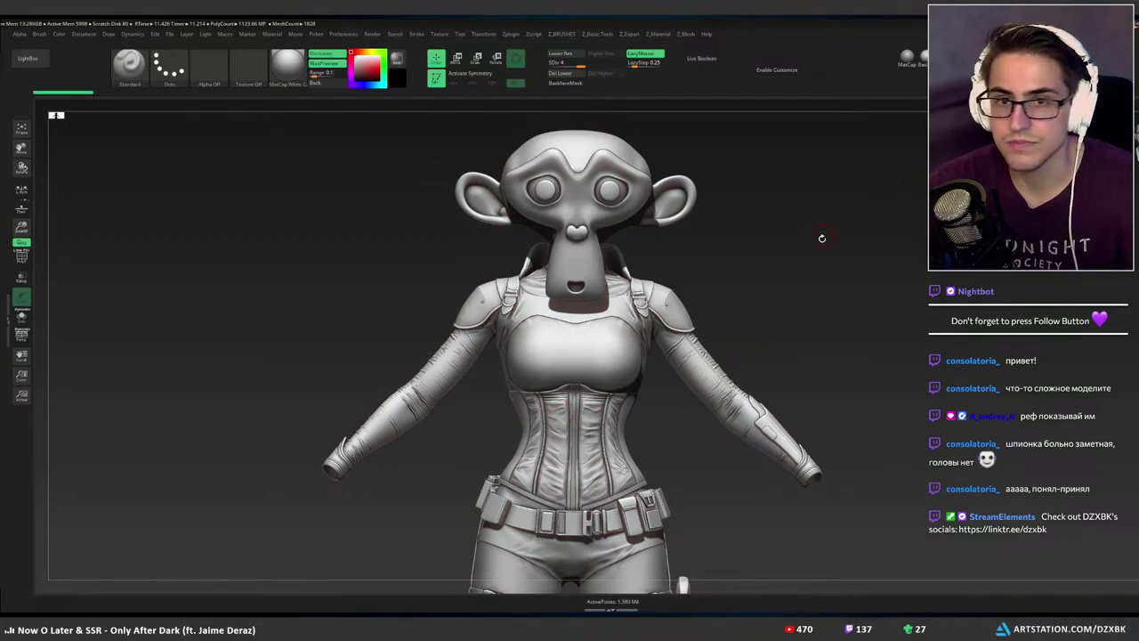
# Select the long-sleeved top subtool Top1, show it alone, and clear its mask.
pyautogui.moveTo(804, 240); pyautogui.dragTo(737, 242)
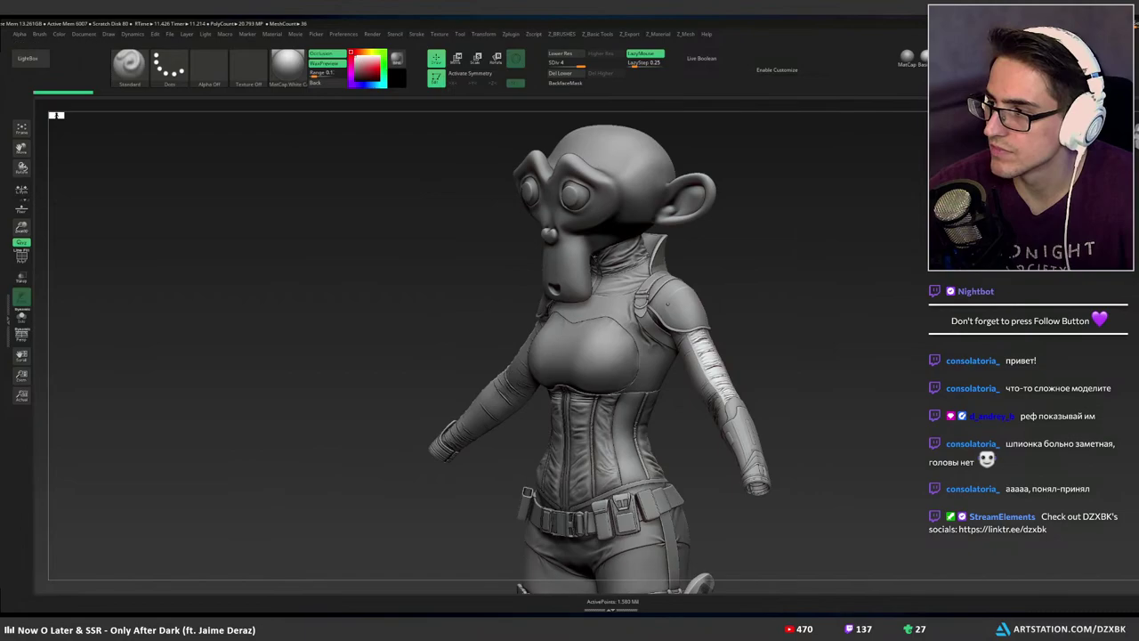
pyautogui.keyDown('ctrl'); pyautogui.moveTo(842, 275); pyautogui.dragTo(839, 288, button='right'); pyautogui.keyUp('ctrl')
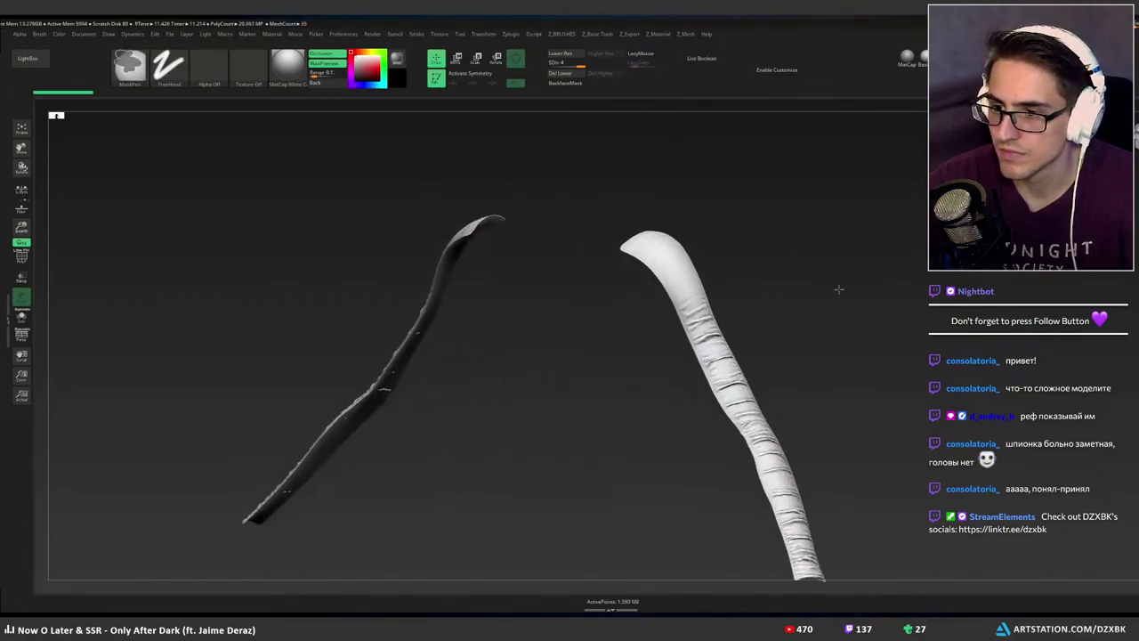
pyautogui.keyDown('alt'); pyautogui.moveTo(767, 323); pyautogui.dragTo(744, 292, button='right'); pyautogui.keyUp('alt')
pyautogui.keyDown('alt'); pyautogui.moveTo(661, 280); pyautogui.dragTo(676, 321, button='right'); pyautogui.keyUp('alt')
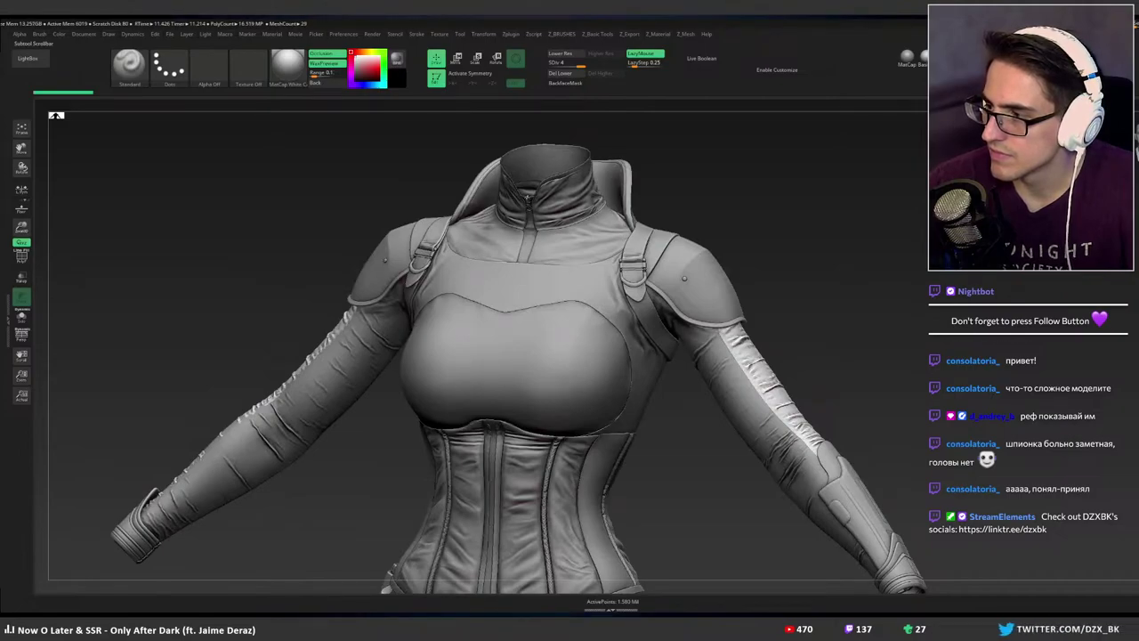
pyautogui.keyDown('alt'); pyautogui.click(715, 360); pyautogui.keyUp('alt')
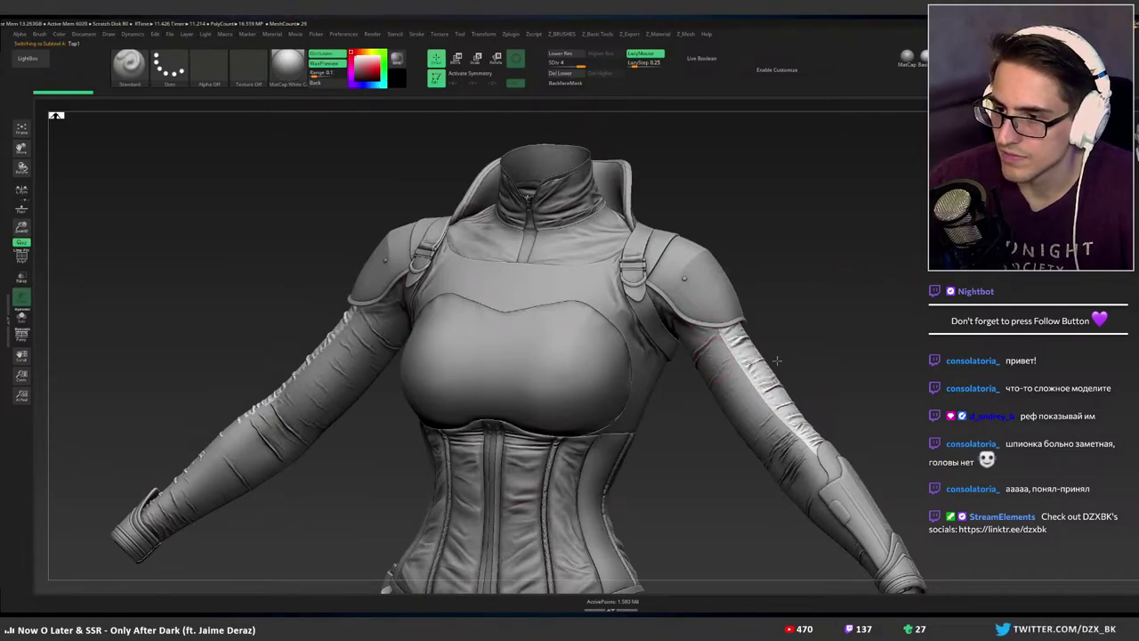
pyautogui.hotkey('alt', 's')
pyautogui.keyDown('shift'); pyautogui.moveTo(744, 350); pyautogui.dragTo(822, 346, button='right'); pyautogui.keyUp('shift')
pyautogui.moveTo(902, 327); pyautogui.dragTo(946, 327, button='right')
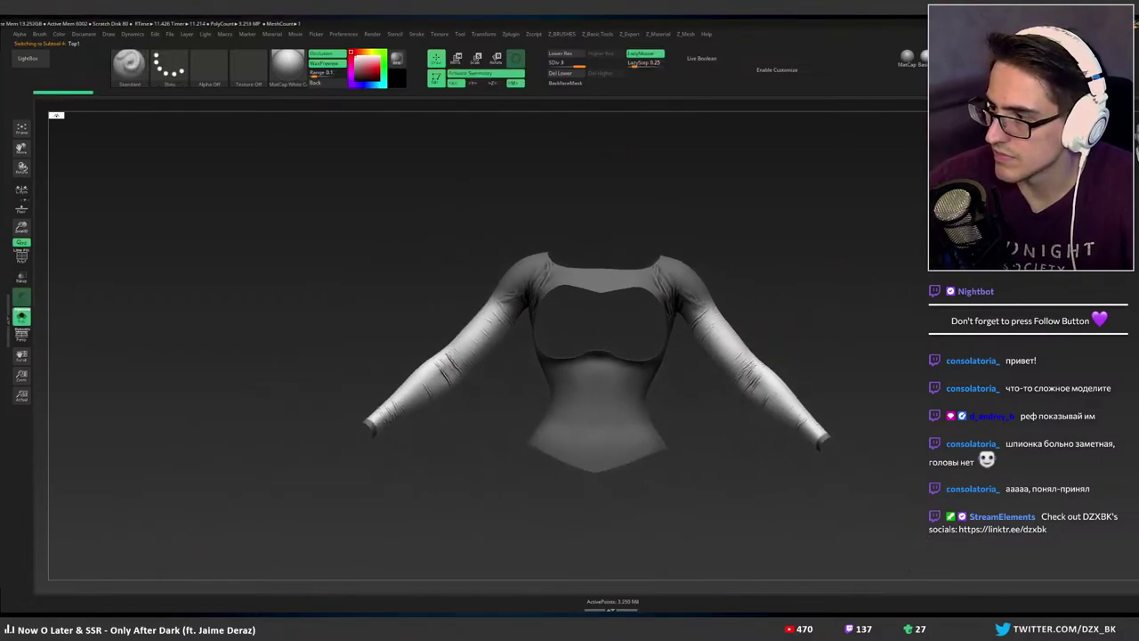
pyautogui.press('shift')
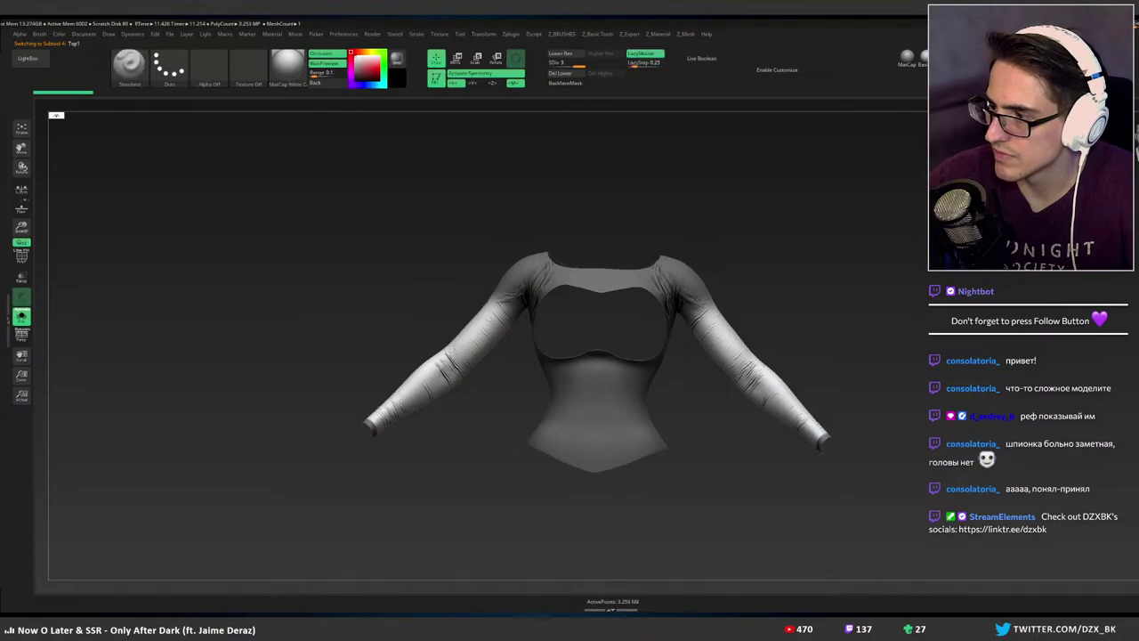
pyautogui.keyDown('ctrl'); pyautogui.moveTo(746, 379); pyautogui.dragTo(739, 393); pyautogui.keyUp('ctrl')
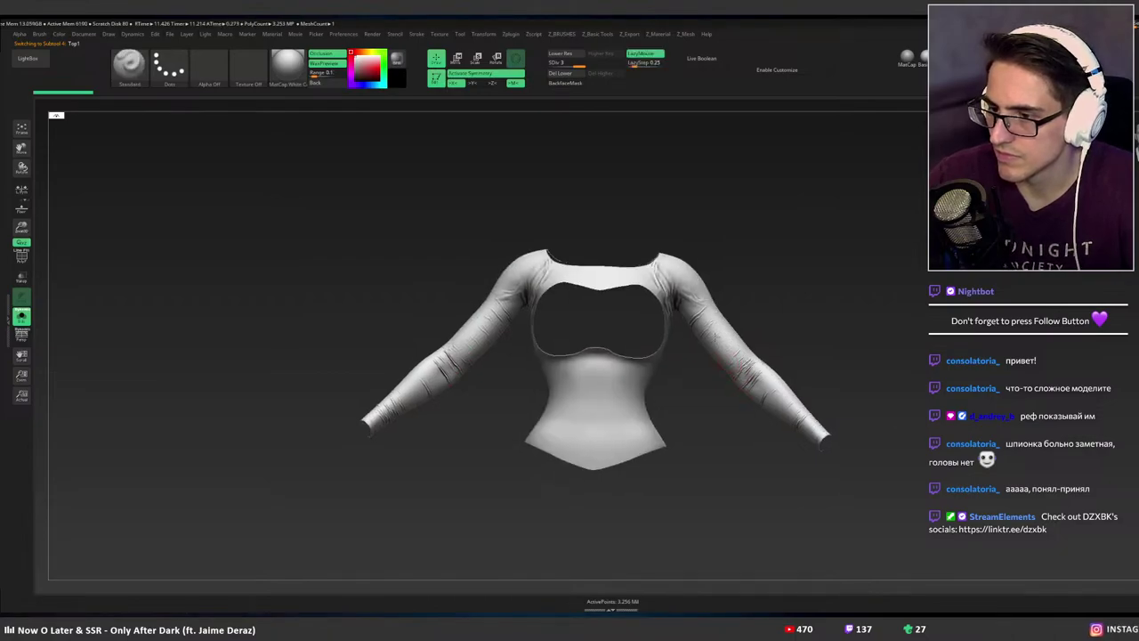
# Load the Wrinkles_76 brush from the Wrinkles folder of the custom brushes.
pyautogui.moveTo(793, 398)
pyautogui.keyDown('alt'); pyautogui.mouseDown(button='right')
pyautogui.moveTo(772, 347)
pyautogui.moveTo(758, 392)
pyautogui.moveTo(877, 445)
pyautogui.moveTo(798, 338)
pyautogui.moveTo(769, 362)
pyautogui.moveTo(809, 357)
pyautogui.moveTo(712, 239)
pyautogui.mouseUp(button='right'); pyautogui.keyUp('alt')
pyautogui.moveTo(712, 236); pyautogui.dragTo(725, 311)
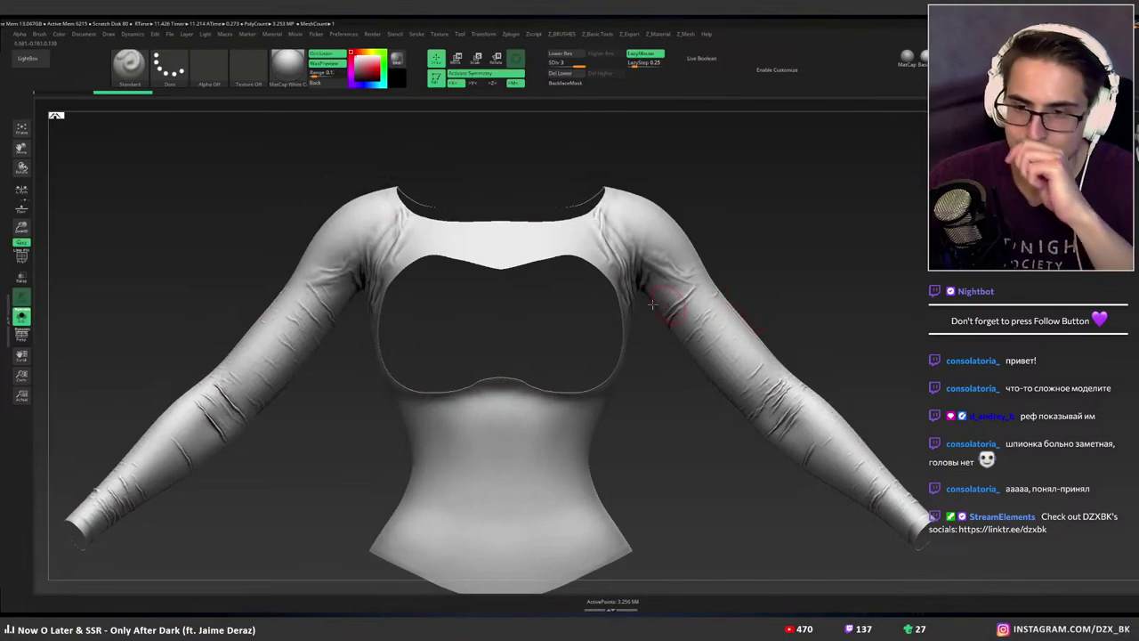
pyautogui.click(27, 58)
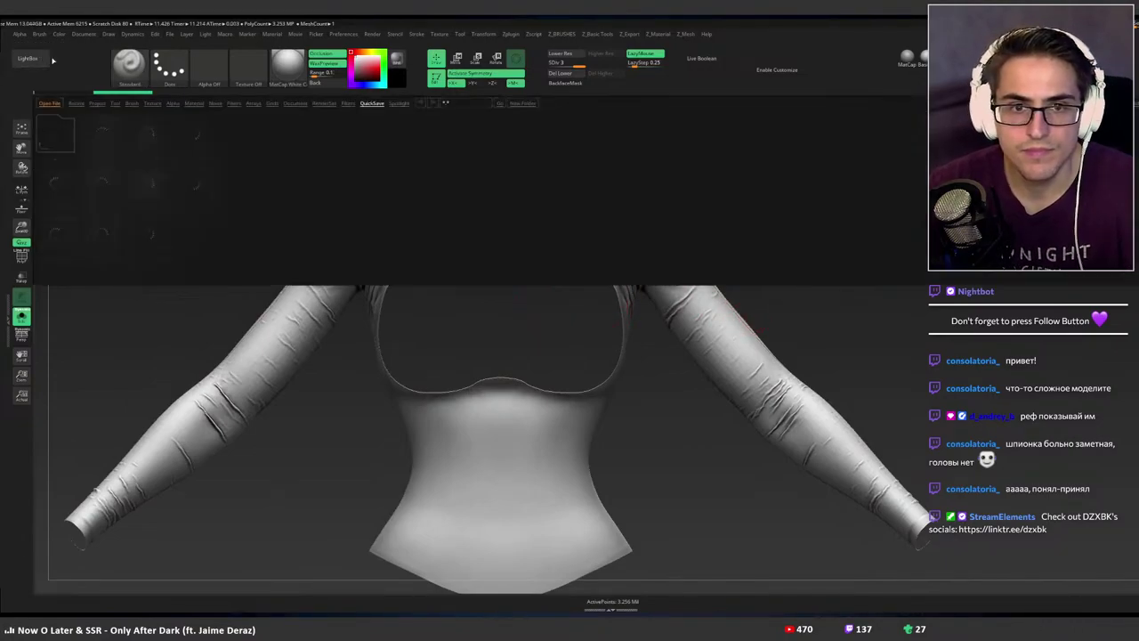
pyautogui.click(131, 103)
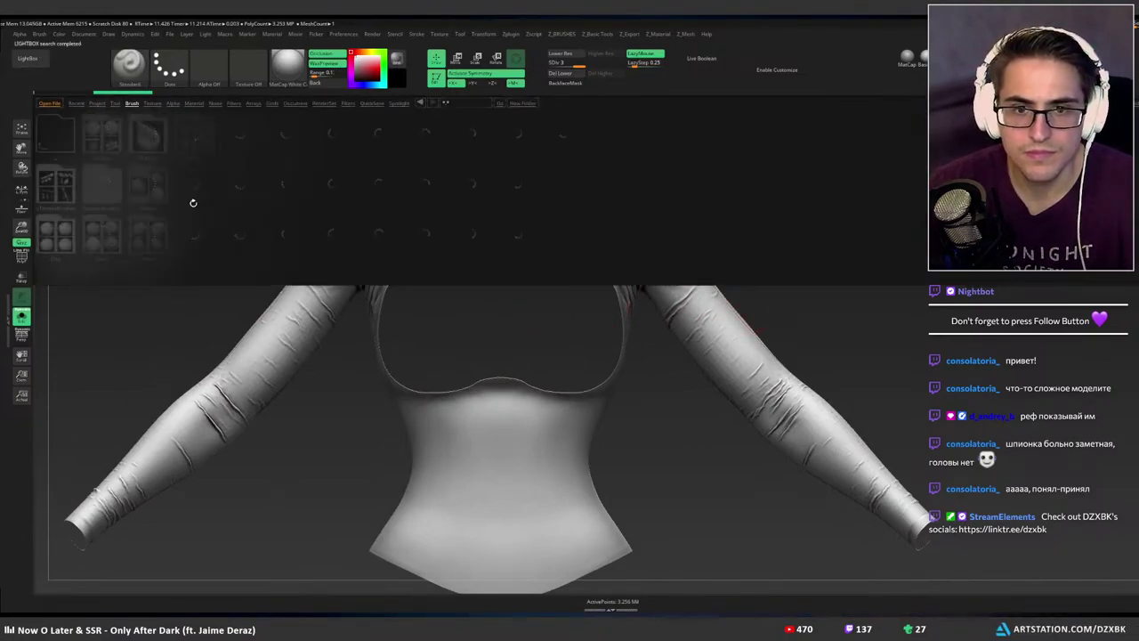
pyautogui.doubleClick(106, 187)
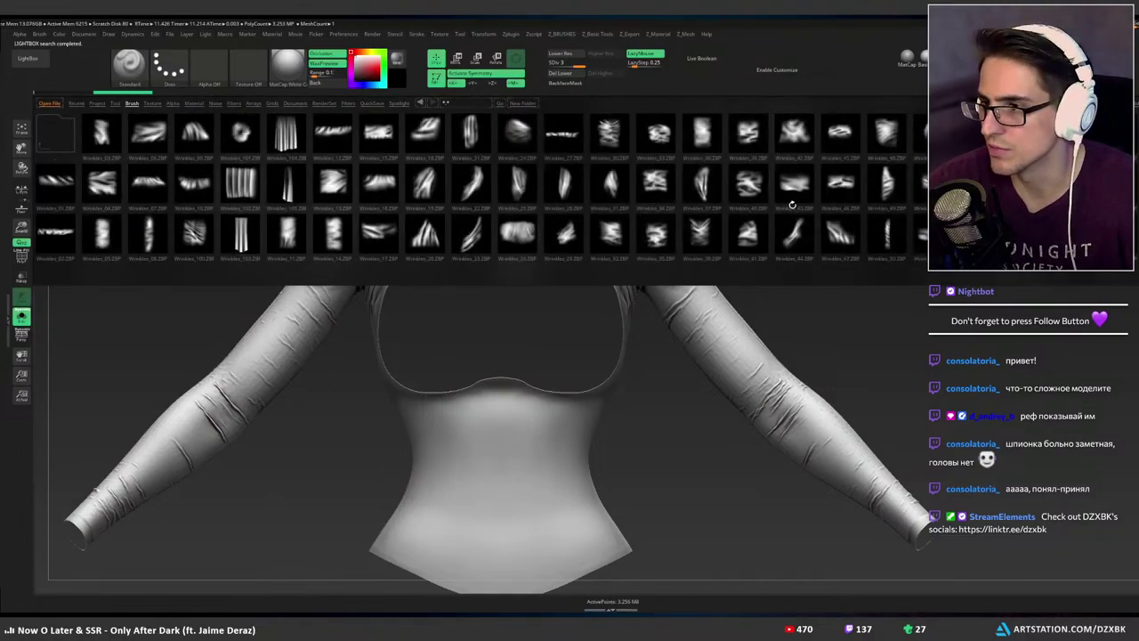
pyautogui.moveTo(1118, 185); pyautogui.dragTo(707, 185)
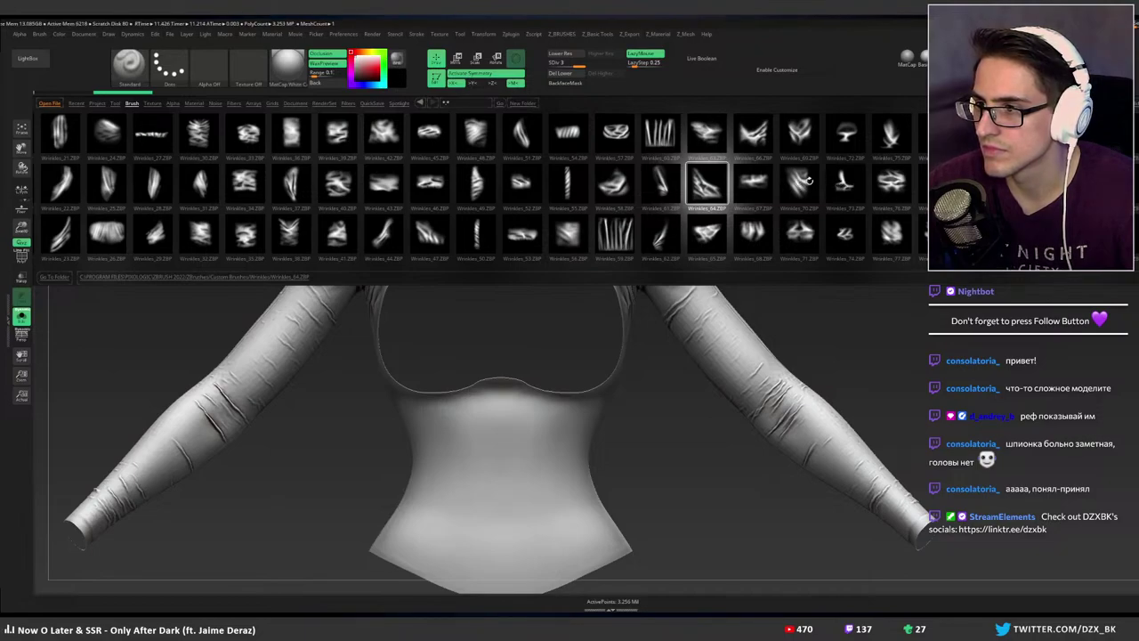
pyautogui.doubleClick(887, 180)
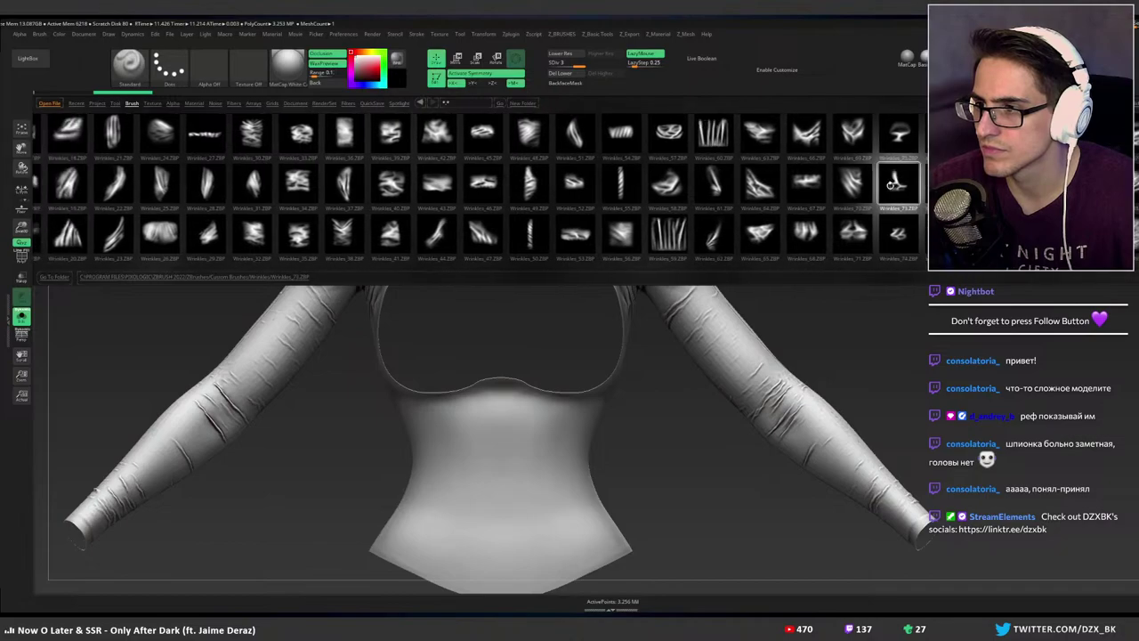
# Lower the top to subdivision level 2 and try a wrinkle stamp on the shoulder.
pyautogui.moveTo(691, 262); pyautogui.dragTo(645, 257, button='right')
pyautogui.keyDown('ctrl'); pyautogui.moveTo(645, 257); pyautogui.dragTo(706, 282, button='right'); pyautogui.keyUp('ctrl')
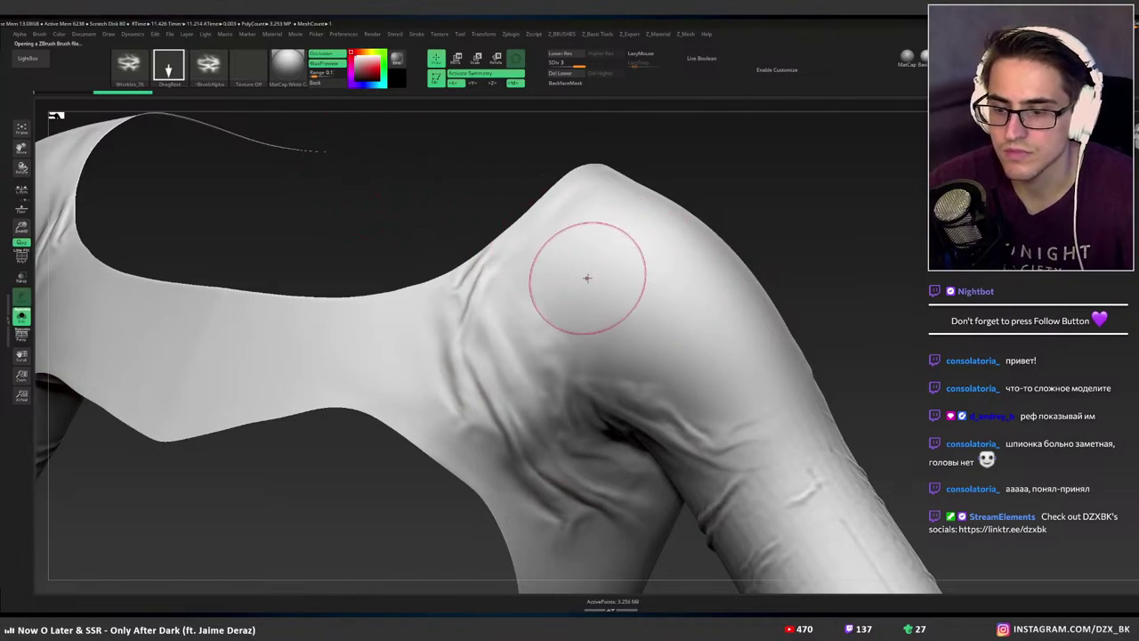
pyautogui.hotkey('shift', 'd')
pyautogui.moveTo(685, 294)
pyautogui.mouseDown()
pyautogui.moveTo(905, 344)
pyautogui.moveTo(880, 329)
pyautogui.mouseUp()
pyautogui.moveTo(880, 329); pyautogui.dragTo(759, 329, button='right')
pyautogui.moveTo(848, 334)
pyautogui.mouseDown(button='right')
pyautogui.moveTo(801, 318)
pyautogui.moveTo(774, 221)
pyautogui.mouseUp(button='right')
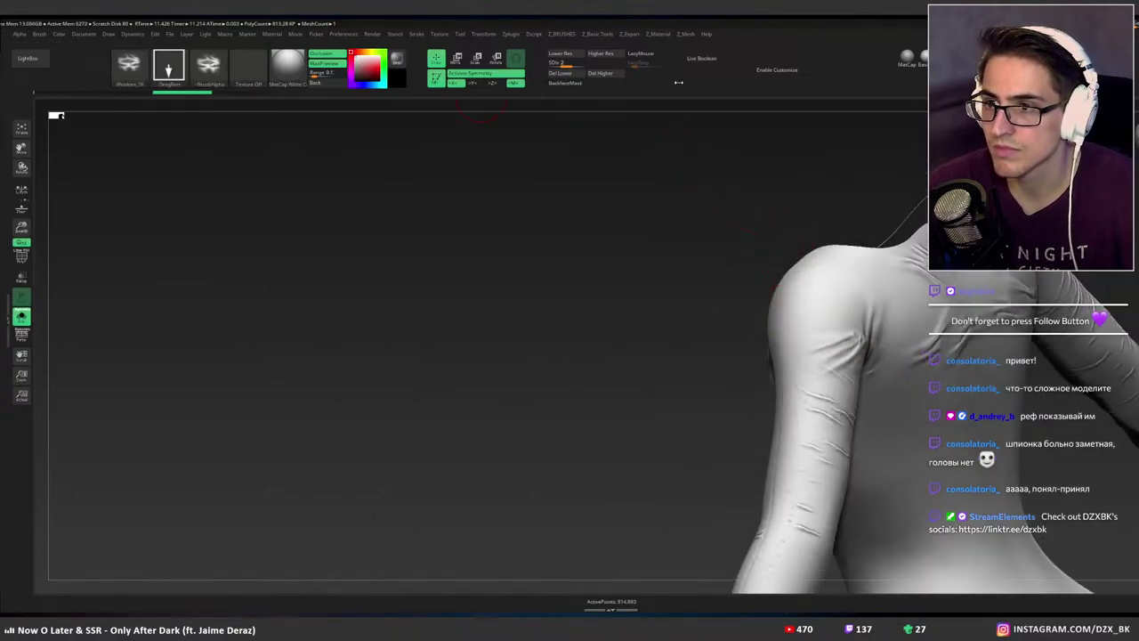
# Try Wrinkles_76 stamps on the shoulder with BackfaceMask enabled and an adjusted focal shift.
pyautogui.click(566, 83)
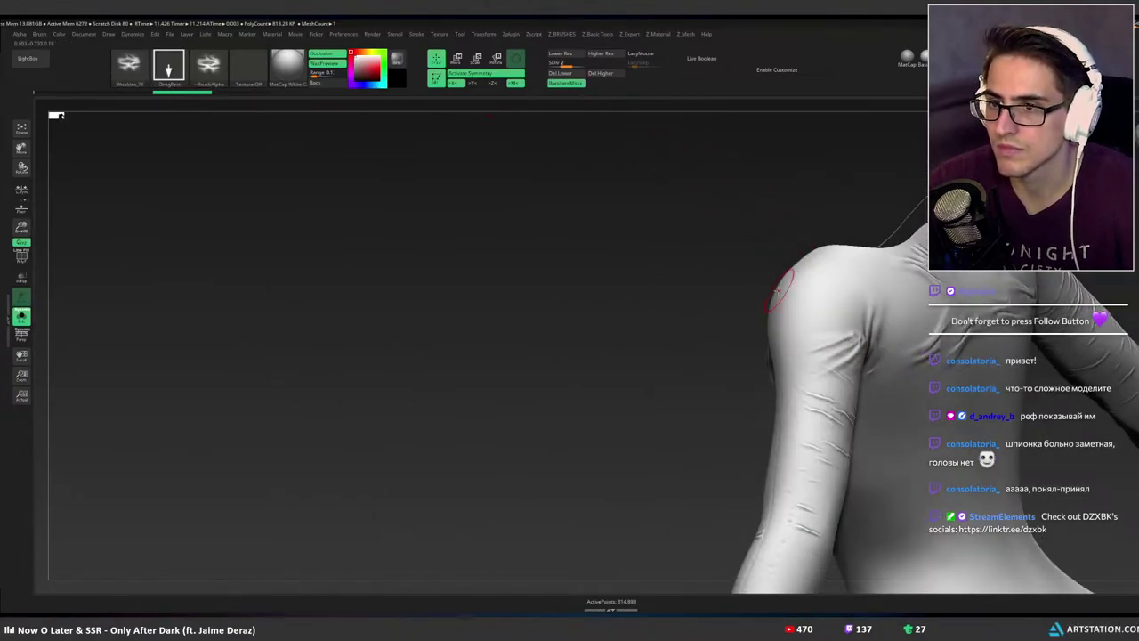
pyautogui.moveTo(731, 286); pyautogui.dragTo(807, 300, button='right')
pyautogui.moveTo(794, 307); pyautogui.dragTo(891, 298)
pyautogui.hotkey('ctrl', 'z')
pyautogui.hotkey('shift', 'z')
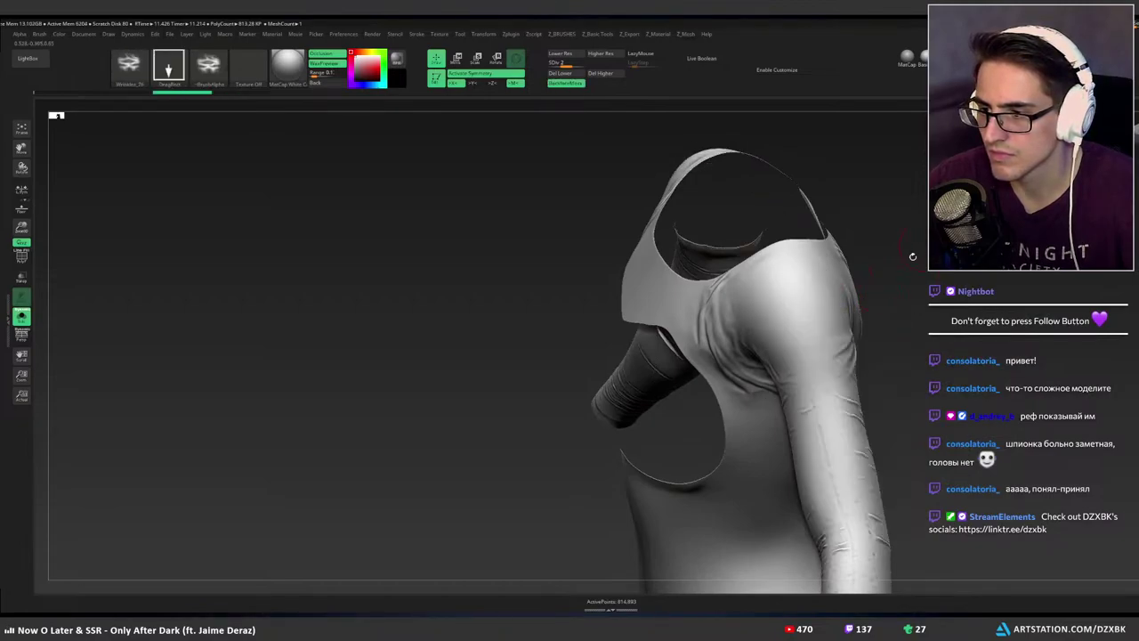
pyautogui.press('space')
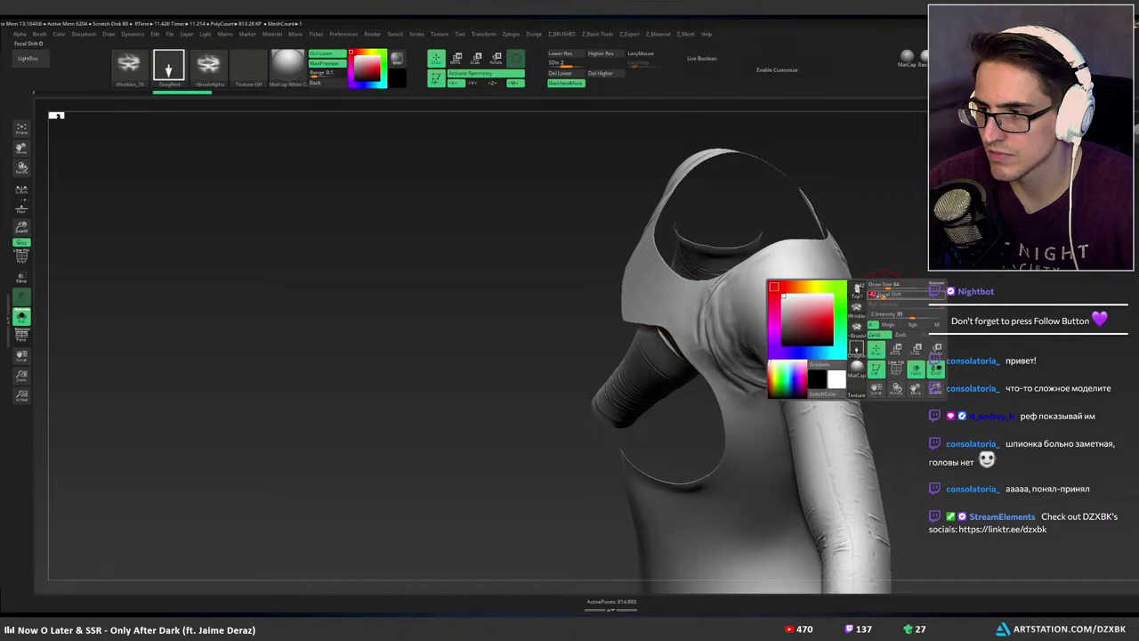
pyautogui.moveTo(797, 287)
pyautogui.mouseDown()
pyautogui.moveTo(897, 298)
pyautogui.moveTo(916, 284)
pyautogui.moveTo(836, 316)
pyautogui.moveTo(788, 318)
pyautogui.mouseUp()
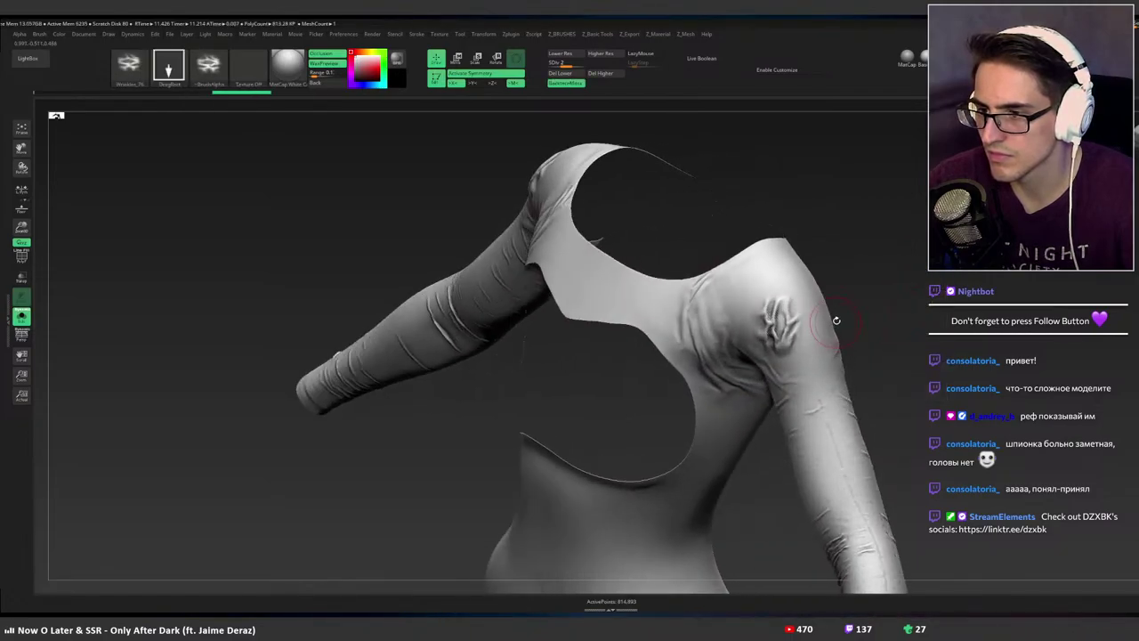
# Load the Wrinkles_26 brush and try stamping folds across the front and back of the shoulder.
pyautogui.press(',')
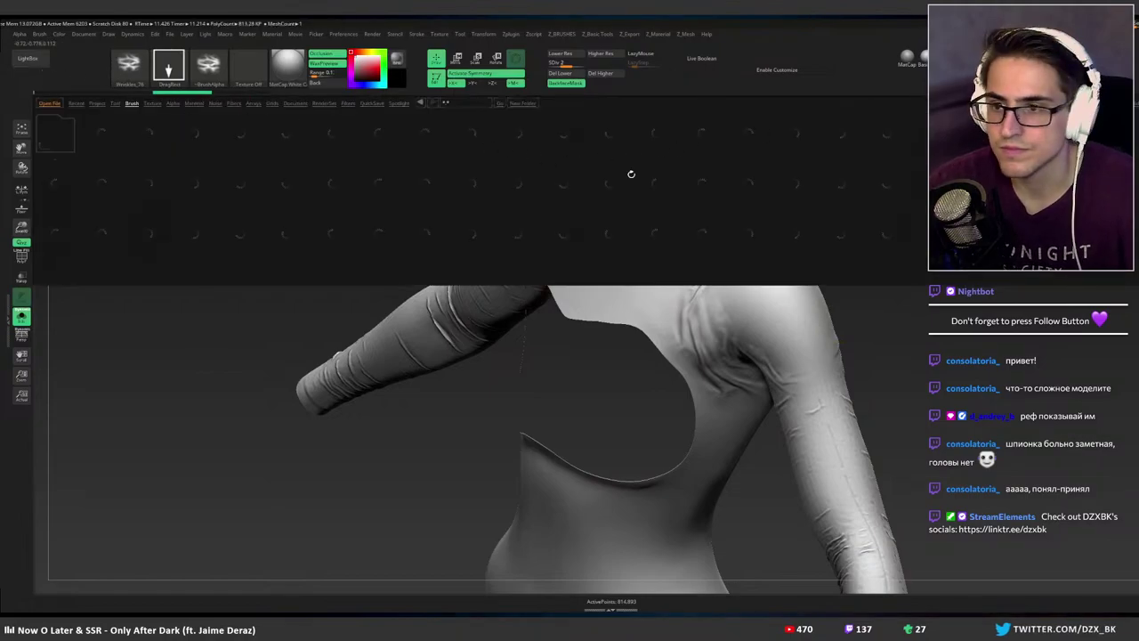
pyautogui.doubleClick(523, 230)
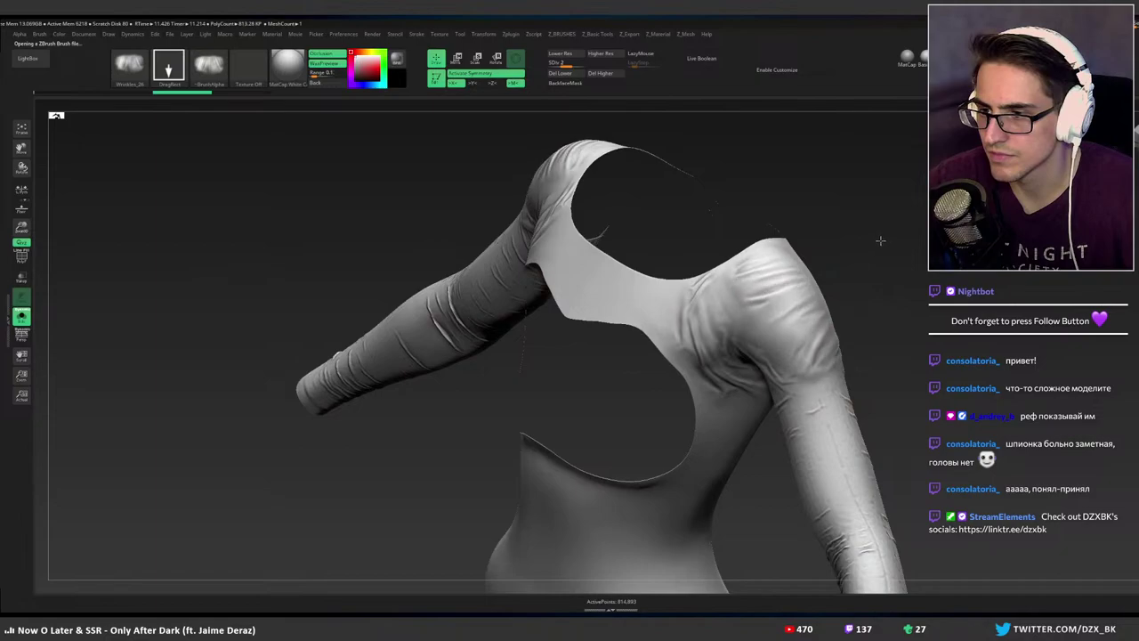
pyautogui.moveTo(873, 249); pyautogui.dragTo(841, 278)
pyautogui.moveTo(841, 279)
pyautogui.mouseDown(button='right')
pyautogui.moveTo(868, 279)
pyautogui.moveTo(834, 294)
pyautogui.mouseUp(button='right')
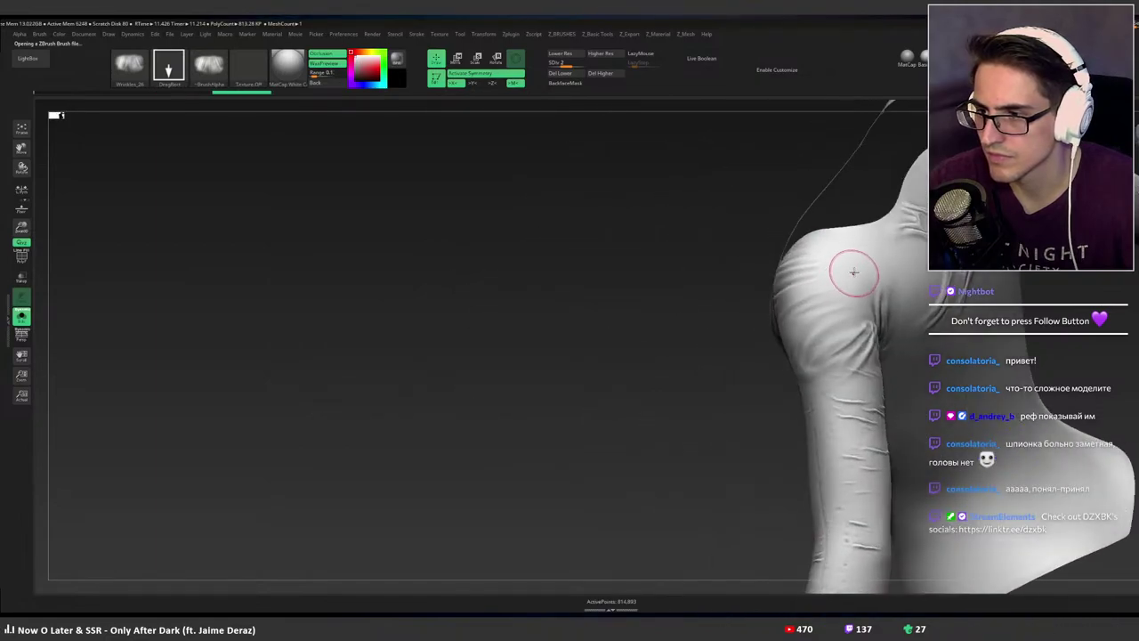
pyautogui.moveTo(855, 272); pyautogui.dragTo(762, 290)
pyautogui.hotkey('ctrl', 'z')
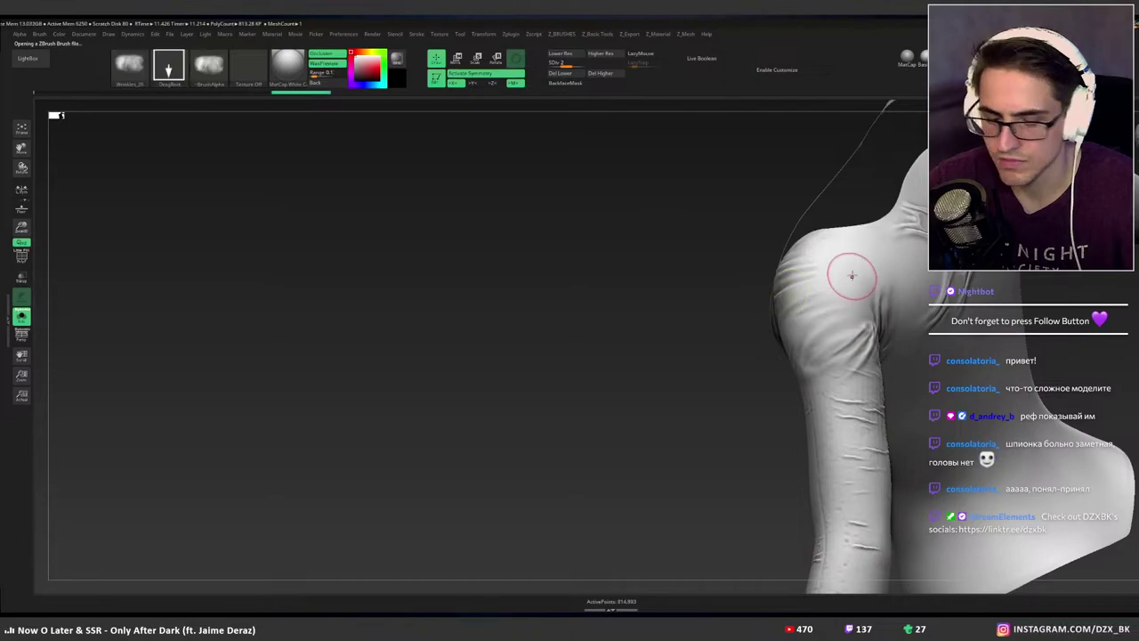
# Show the full outfit to check the fold placement under the shoulder armor, and undo the trial stamps.
pyautogui.hotkey('alt', 's')
pyautogui.moveTo(869, 273); pyautogui.dragTo(845, 268, button='right')
pyautogui.moveTo(843, 269); pyautogui.dragTo(890, 315)
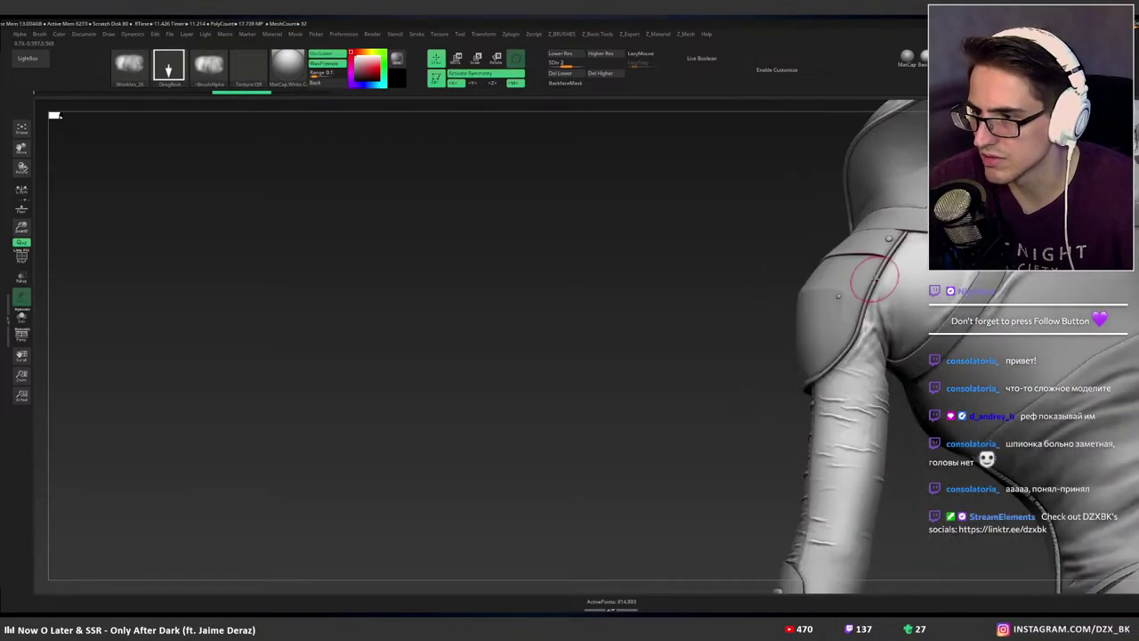
pyautogui.press('shift')
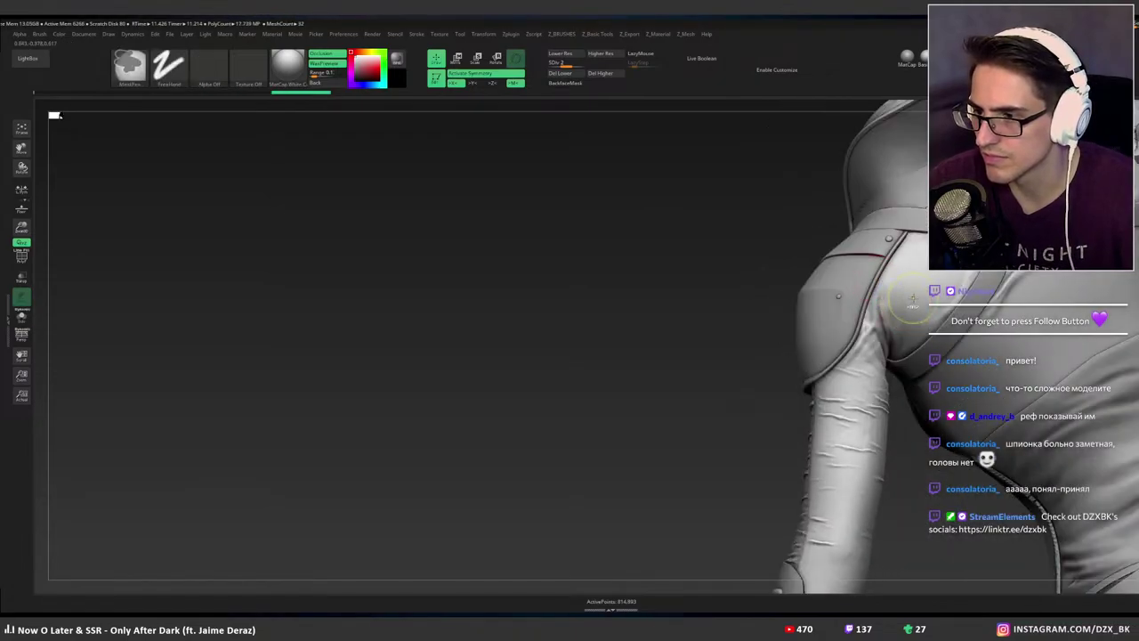
pyautogui.hotkey('ctrl', 'z')
# Isolate the top again and stamp symmetrical Wrinkles_26 folds over the shoulders with BackfaceMask enabled.
pyautogui.hotkey('alt', 's')
pyautogui.moveTo(860, 291)
pyautogui.mouseDown(button='right')
pyautogui.moveTo(890, 302)
pyautogui.moveTo(846, 306)
pyautogui.mouseUp(button='right')
pyautogui.press('space')
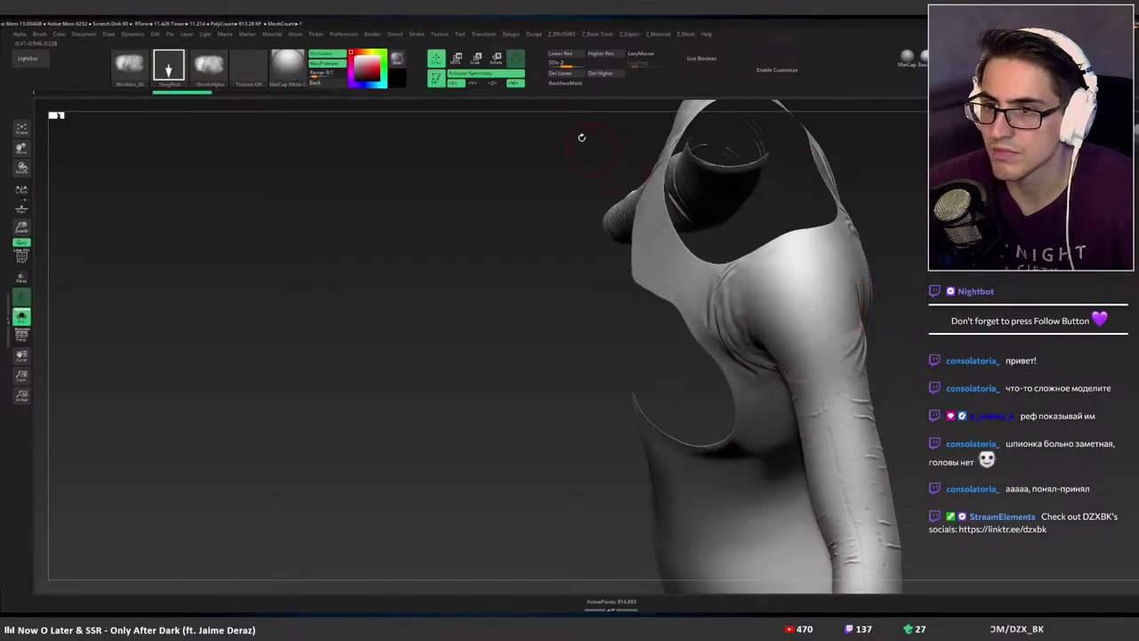
pyautogui.click(566, 83)
pyautogui.moveTo(850, 305); pyautogui.dragTo(904, 252)
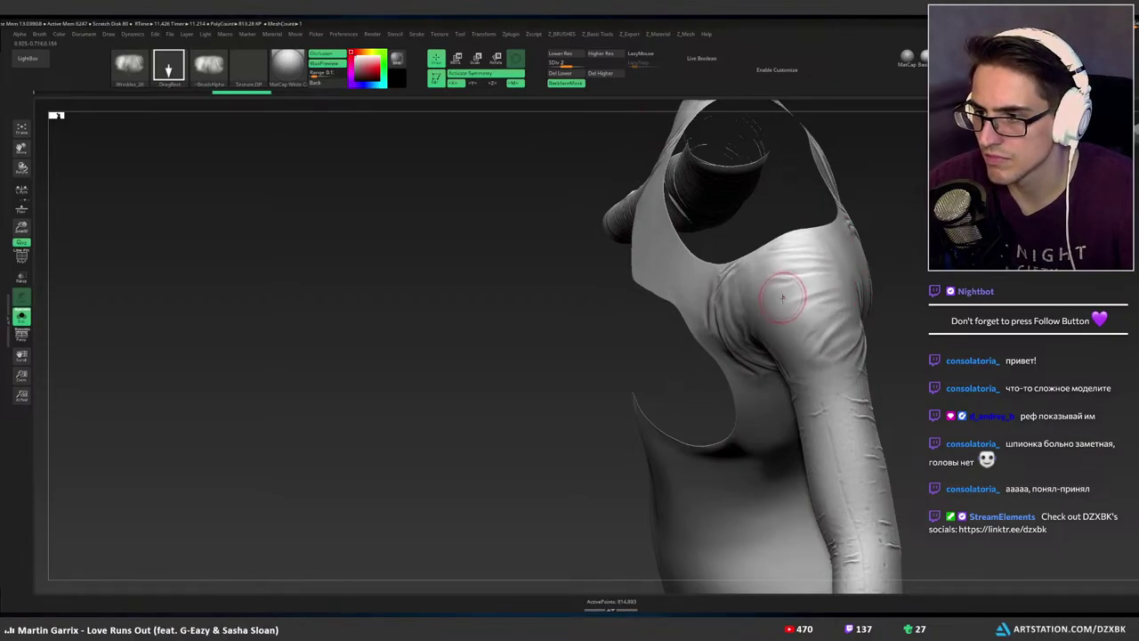
pyautogui.moveTo(543, 311); pyautogui.dragTo(756, 312)
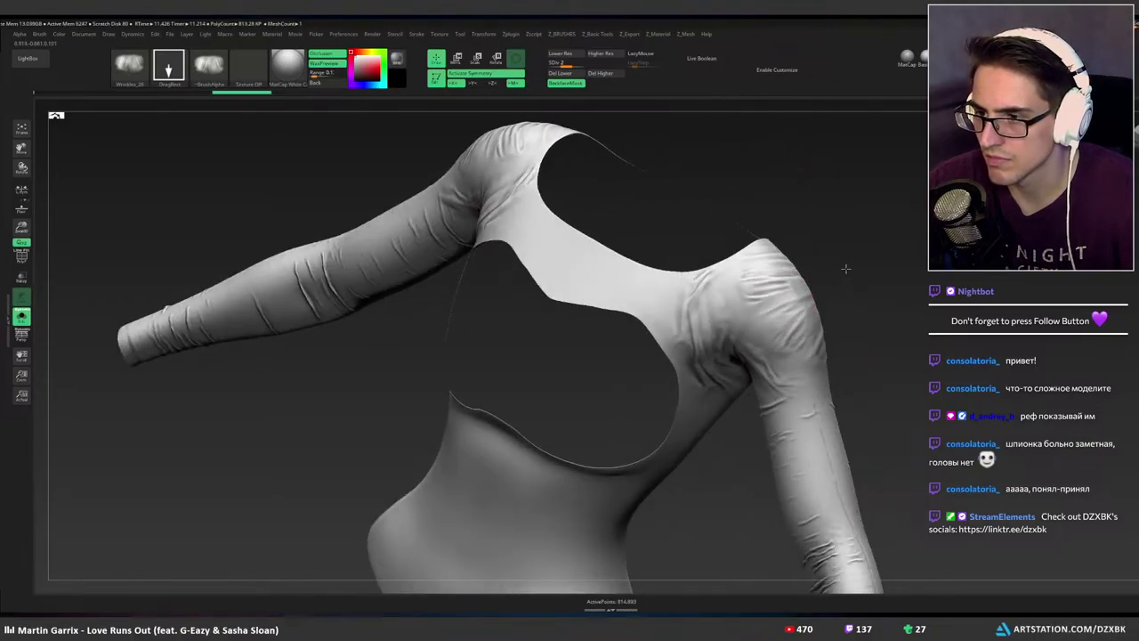
# Show the full outfit and examine the fold coverage on the shoulders and upper back beneath the armor.
pyautogui.moveTo(862, 266)
pyautogui.mouseDown()
pyautogui.moveTo(837, 283)
pyautogui.moveTo(901, 275)
pyautogui.moveTo(888, 279)
pyautogui.moveTo(908, 252)
pyautogui.moveTo(852, 260)
pyautogui.mouseUp()
pyautogui.hotkey('alt', 's')
pyautogui.moveTo(861, 261); pyautogui.dragTo(630, 292, button='right')
pyautogui.moveTo(629, 292); pyautogui.dragTo(888, 324)
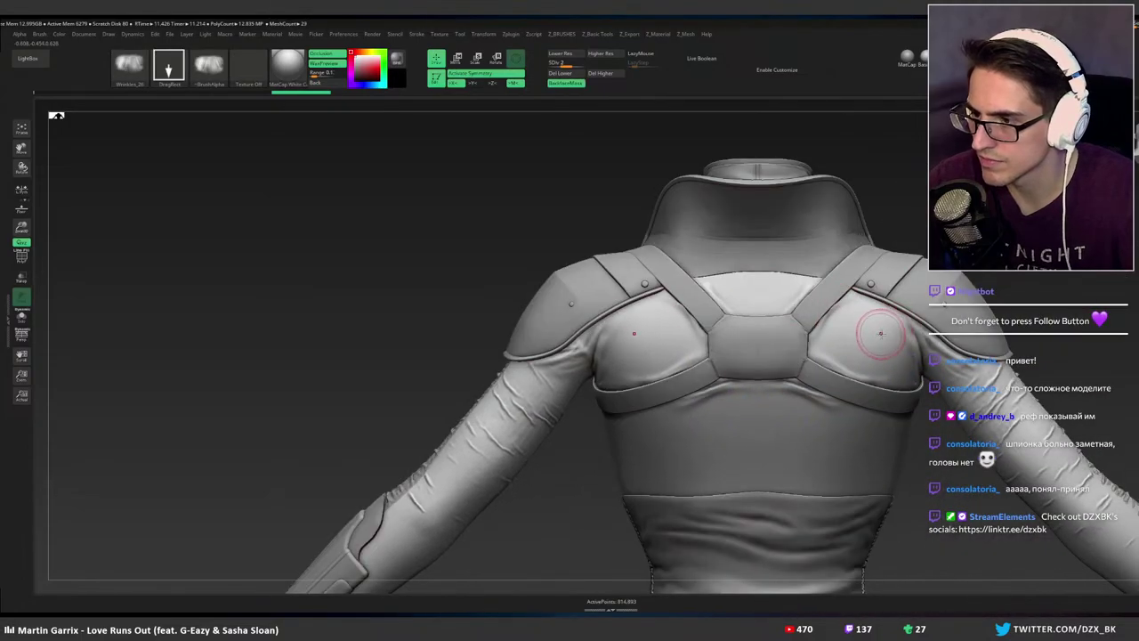
pyautogui.keyDown('alt'); pyautogui.moveTo(930, 350); pyautogui.dragTo(778, 253, button='right'); pyautogui.keyUp('alt')
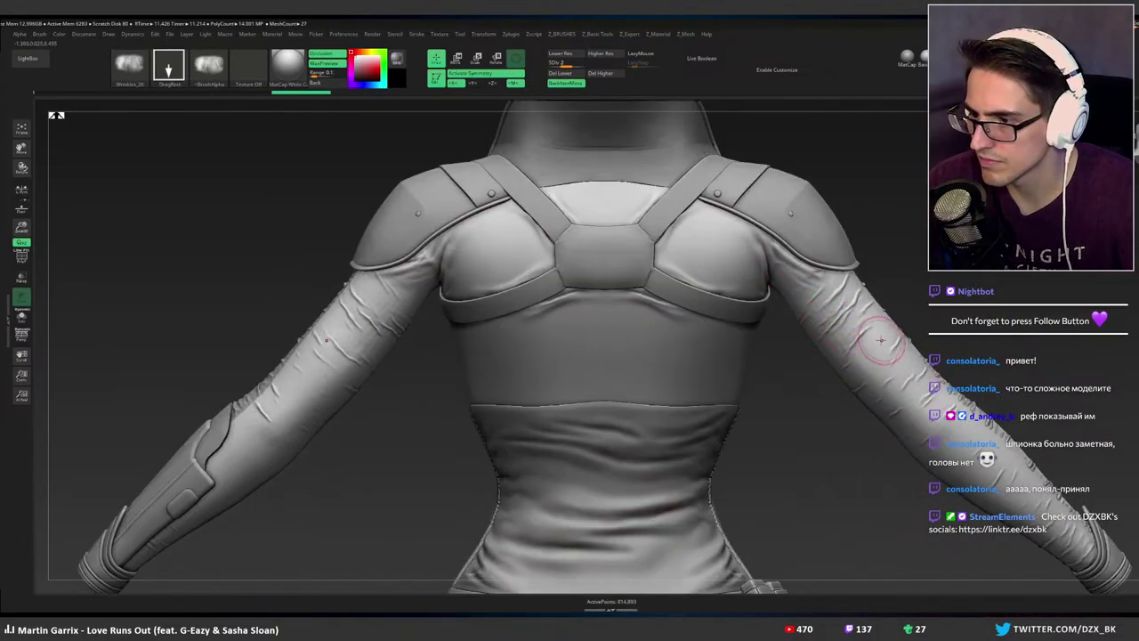
pyautogui.moveTo(879, 341); pyautogui.dragTo(831, 350, button='right')
# Isolate the top and stamp symmetrical Wrinkles_26 folds across the shoulder blades, checking them against the full outfit.
pyautogui.keyDown('ctrl'); pyautogui.moveTo(969, 346); pyautogui.dragTo(934, 338, button='right'); pyautogui.keyUp('ctrl')
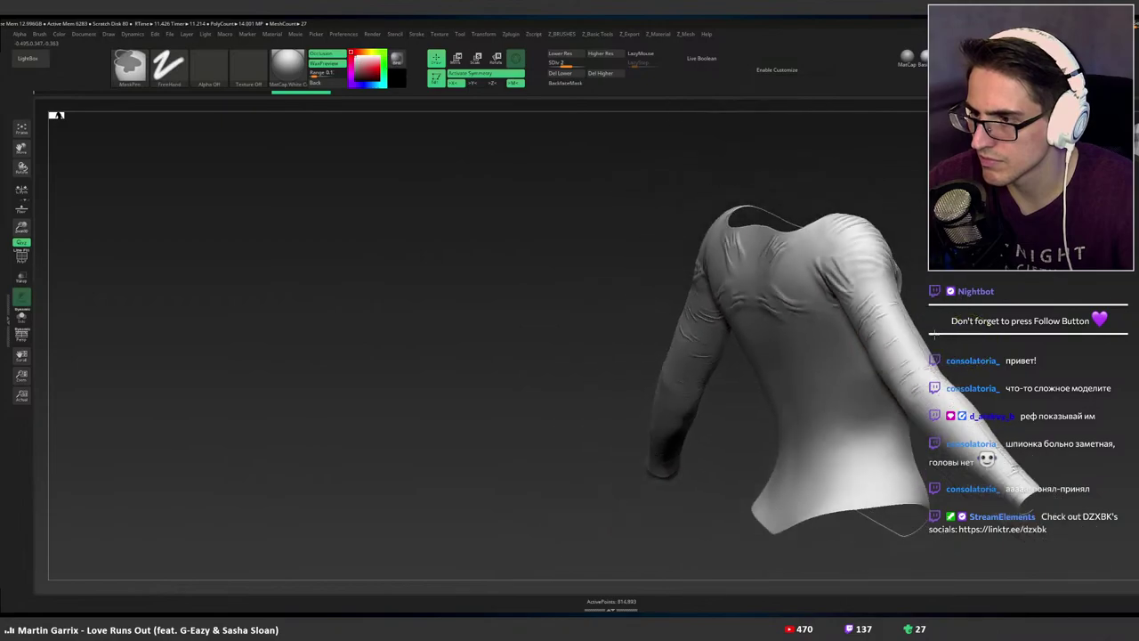
pyautogui.moveTo(934, 337)
pyautogui.mouseDown()
pyautogui.moveTo(981, 337)
pyautogui.moveTo(947, 341)
pyautogui.mouseUp()
pyautogui.moveTo(959, 329)
pyautogui.keyDown('ctrl'); pyautogui.mouseDown(button='right')
pyautogui.moveTo(956, 288)
pyautogui.moveTo(1003, 283)
pyautogui.mouseUp(button='right'); pyautogui.keyUp('ctrl')
pyautogui.moveTo(947, 316); pyautogui.dragTo(945, 303)
pyautogui.moveTo(972, 300); pyautogui.dragTo(746, 270, button='right')
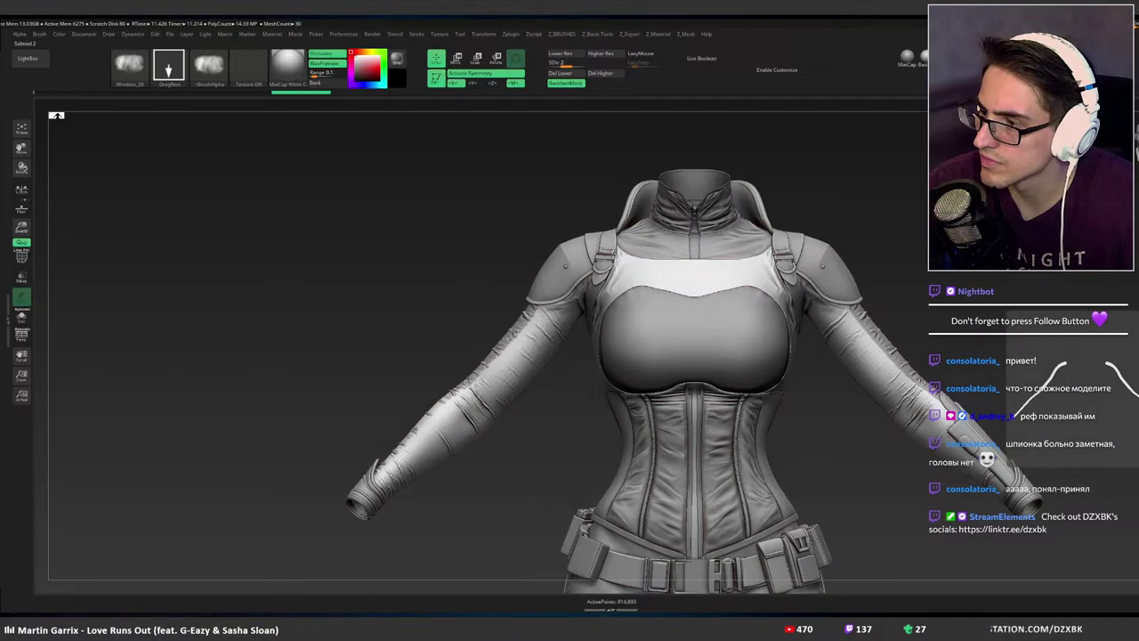
# Select the Top1_1 sleeve strips and examine them in isolation and on the full outfit.
pyautogui.click(1136, 389)
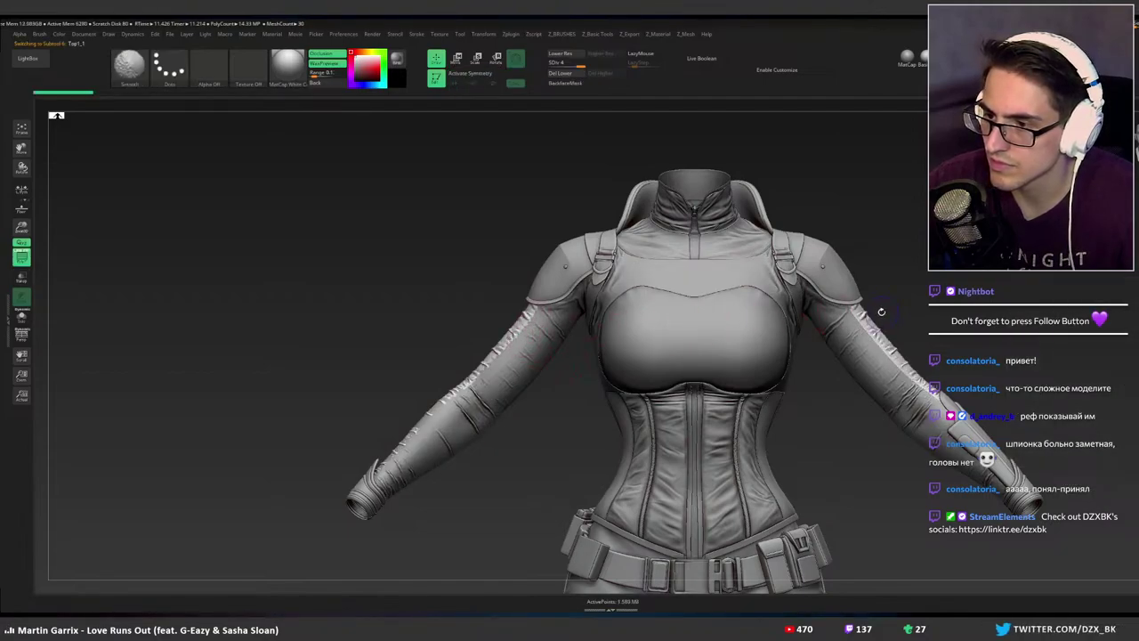
pyautogui.keyDown('ctrl'); pyautogui.moveTo(856, 318); pyautogui.dragTo(654, 356, button='right'); pyautogui.keyUp('ctrl')
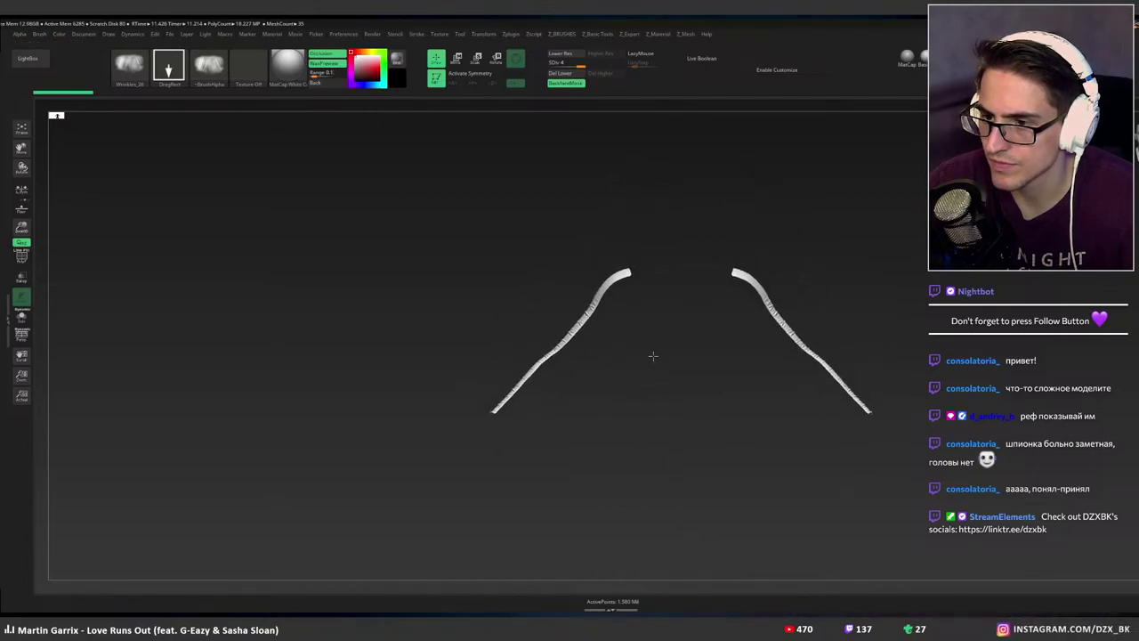
pyautogui.moveTo(808, 329)
pyautogui.mouseDown(button='right')
pyautogui.moveTo(796, 319)
pyautogui.moveTo(831, 321)
pyautogui.moveTo(788, 316)
pyautogui.mouseUp(button='right')
pyautogui.moveTo(858, 311)
pyautogui.mouseDown(button='right')
pyautogui.moveTo(780, 319)
pyautogui.moveTo(750, 301)
pyautogui.mouseUp(button='right')
pyautogui.keyDown('ctrl'); pyautogui.moveTo(808, 278); pyautogui.dragTo(773, 291, button='right'); pyautogui.keyUp('ctrl')
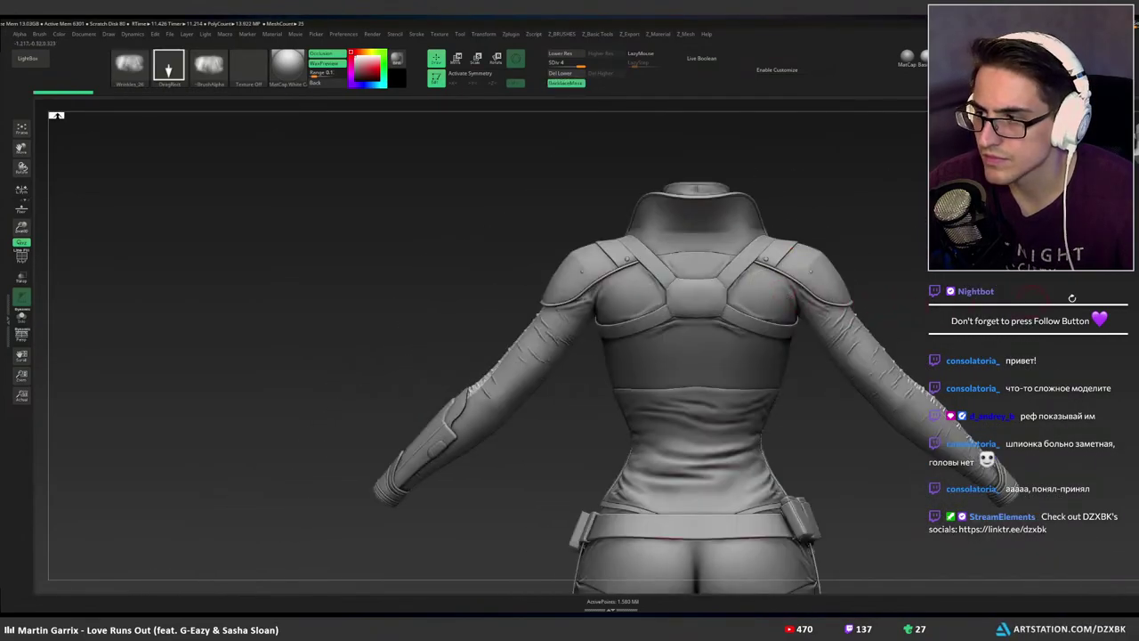
# Select the long-sleeved top, raise it to subdivision level 3 and stamp symmetrical Wrinkles_26 folds across the mid and lower back.
pyautogui.keyDown('alt'); pyautogui.click(745, 368); pyautogui.keyUp('alt')
pyautogui.moveTo(794, 371)
pyautogui.keyDown('alt'); pyautogui.mouseDown(button='right')
pyautogui.moveTo(791, 333)
pyautogui.moveTo(791, 350)
pyautogui.mouseUp(button='right'); pyautogui.keyUp('alt')
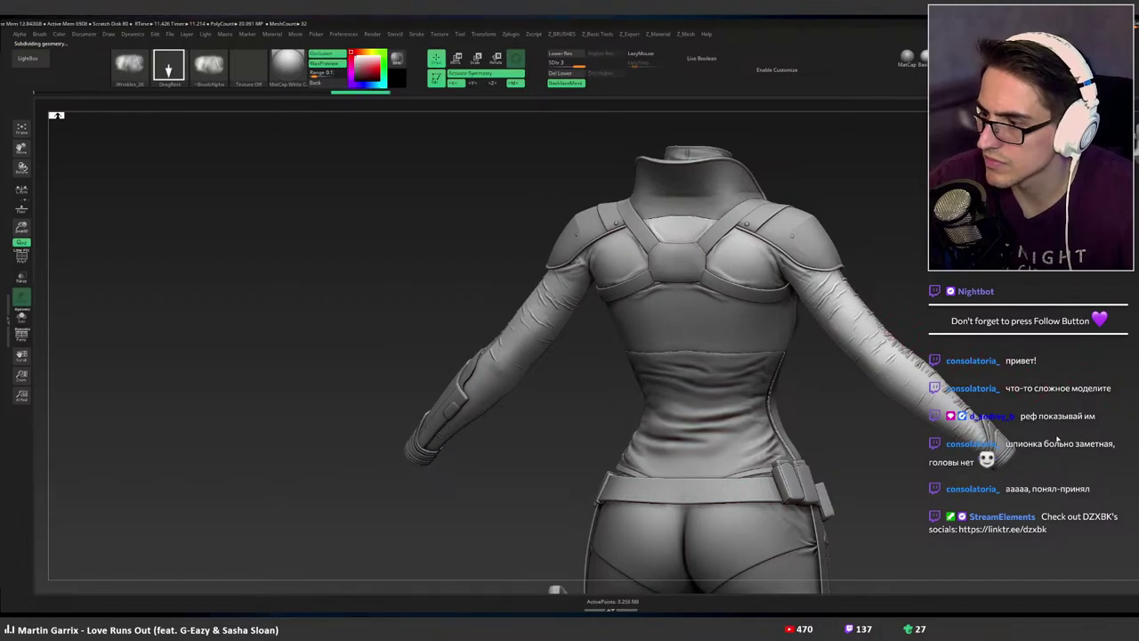
pyautogui.moveTo(712, 334); pyautogui.dragTo(730, 334, button='right')
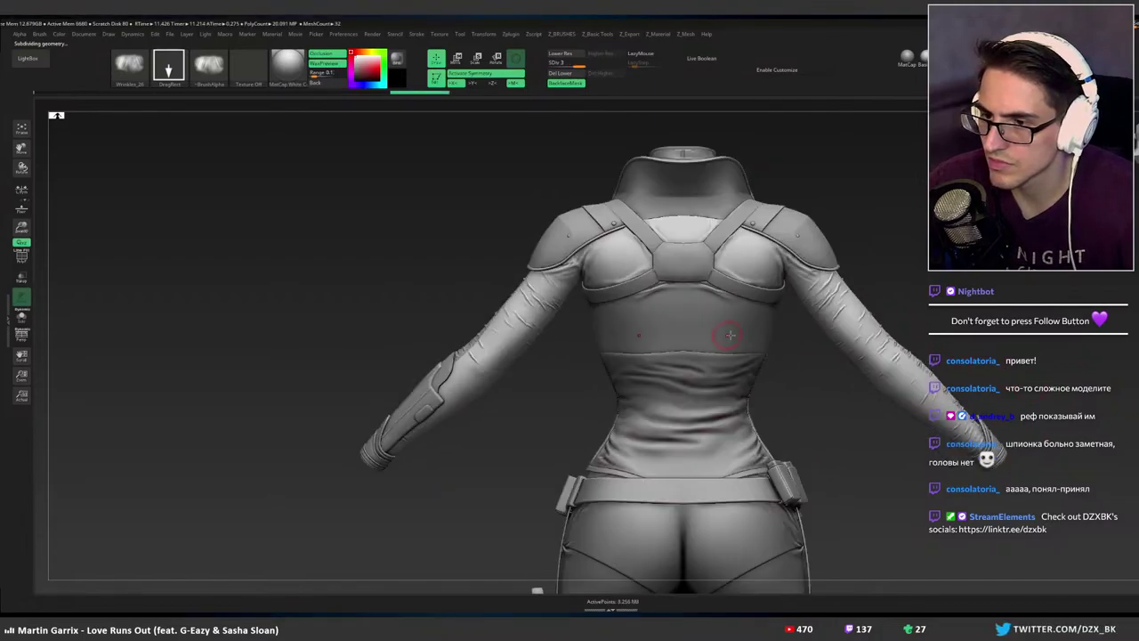
pyautogui.moveTo(727, 322)
pyautogui.mouseDown()
pyautogui.moveTo(804, 397)
pyautogui.moveTo(857, 339)
pyautogui.mouseUp()
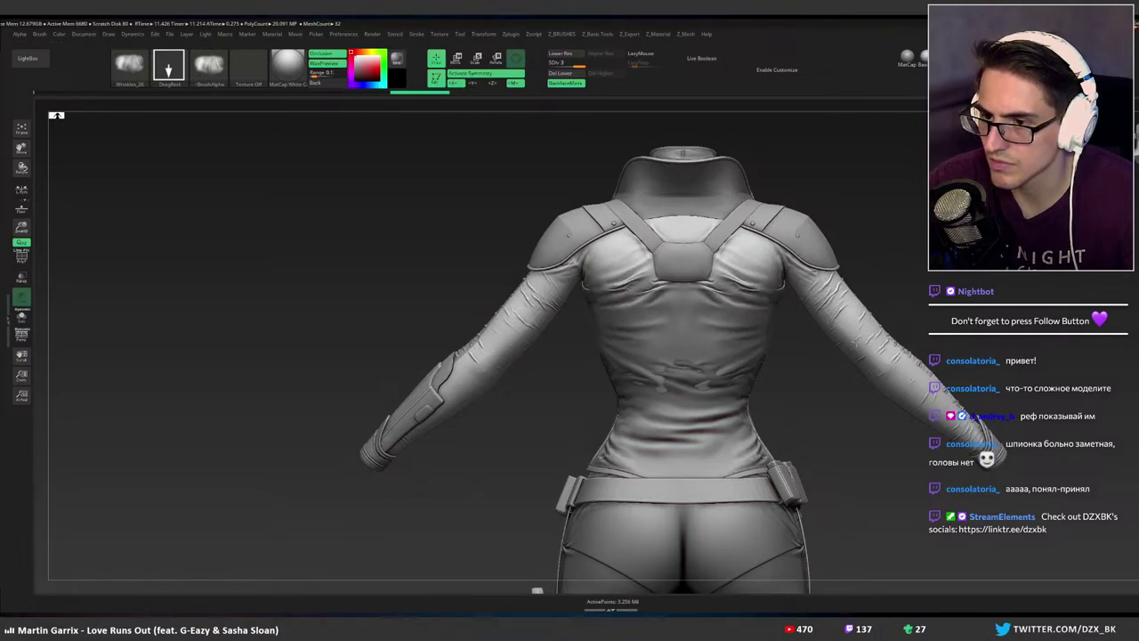
# Compare the back with and without the new folds by undoing and redoing the stamps.
pyautogui.moveTo(858, 341)
pyautogui.mouseDown(button='right')
pyautogui.moveTo(821, 355)
pyautogui.moveTo(846, 351)
pyautogui.mouseUp(button='right')
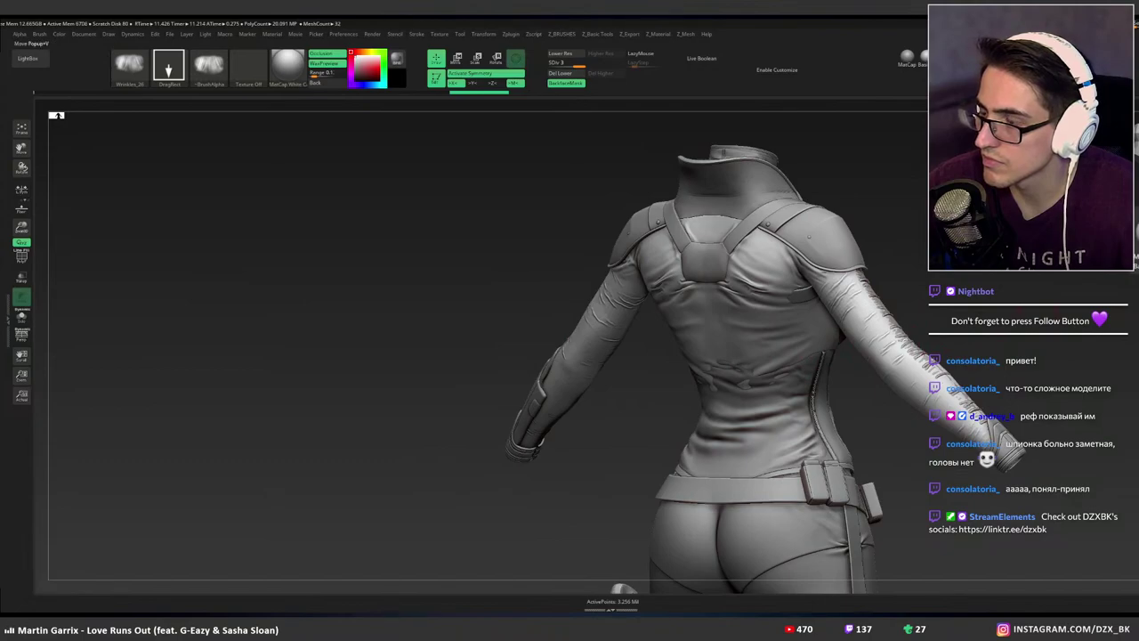
pyautogui.press('b')
pyautogui.press('m')
pyautogui.press('v')
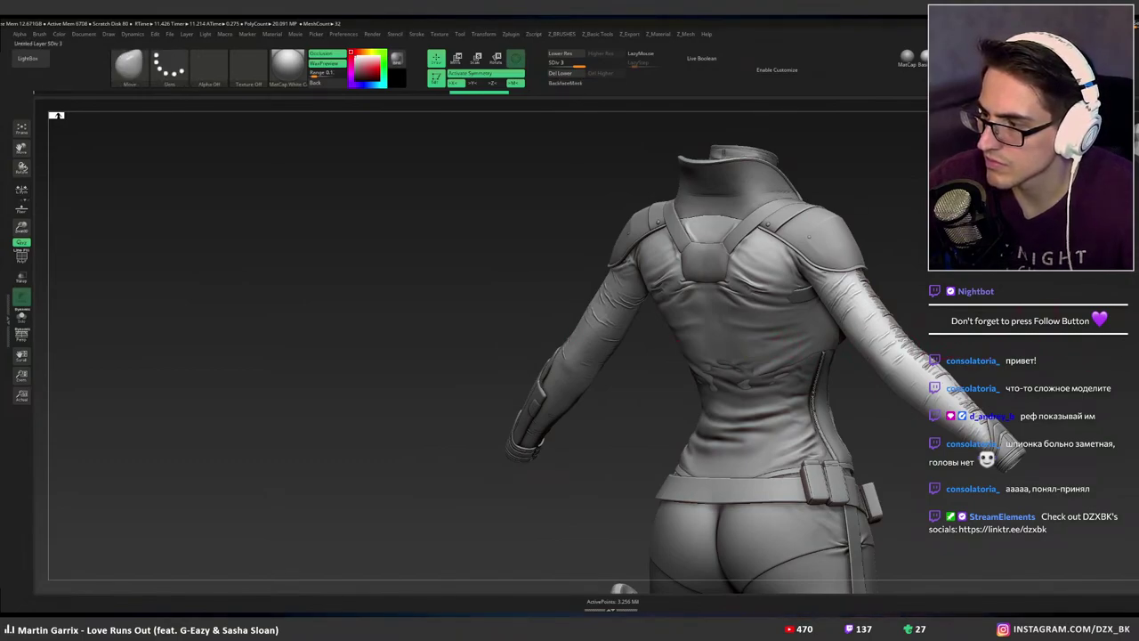
pyautogui.hotkey('ctrl', 'z')
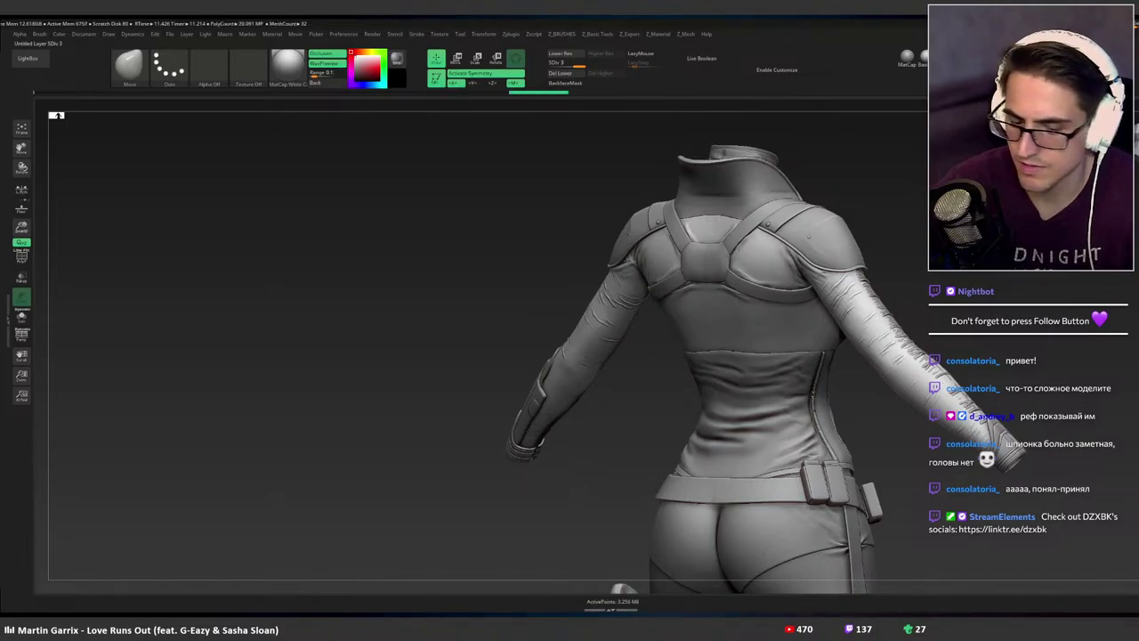
pyautogui.hotkey('ctrl', 'shift', 'z')
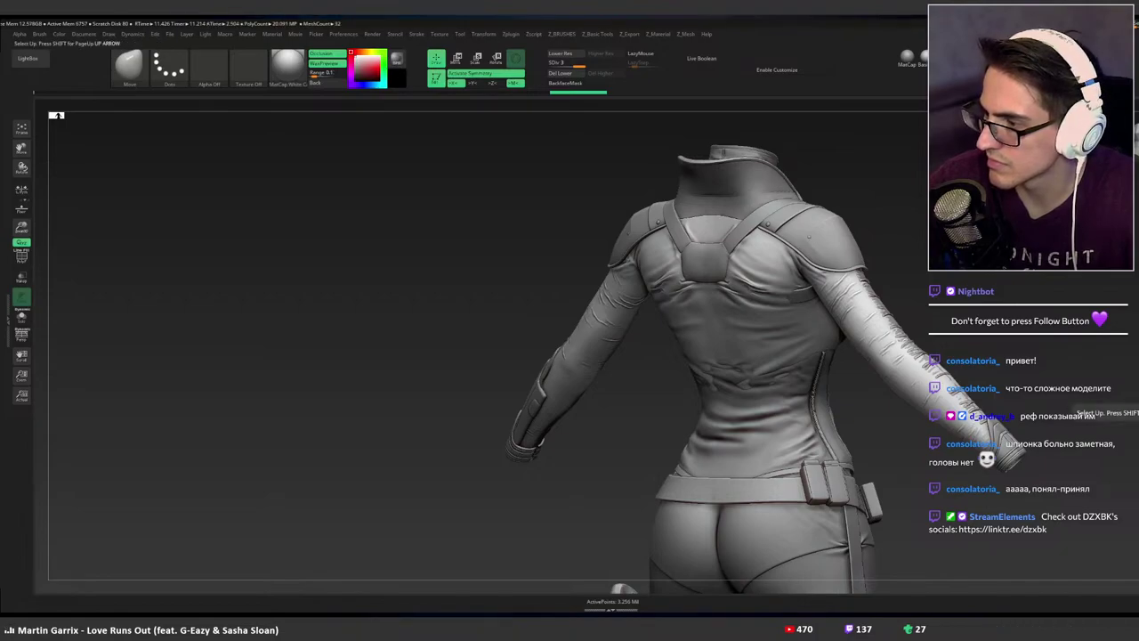
pyautogui.press('shift')
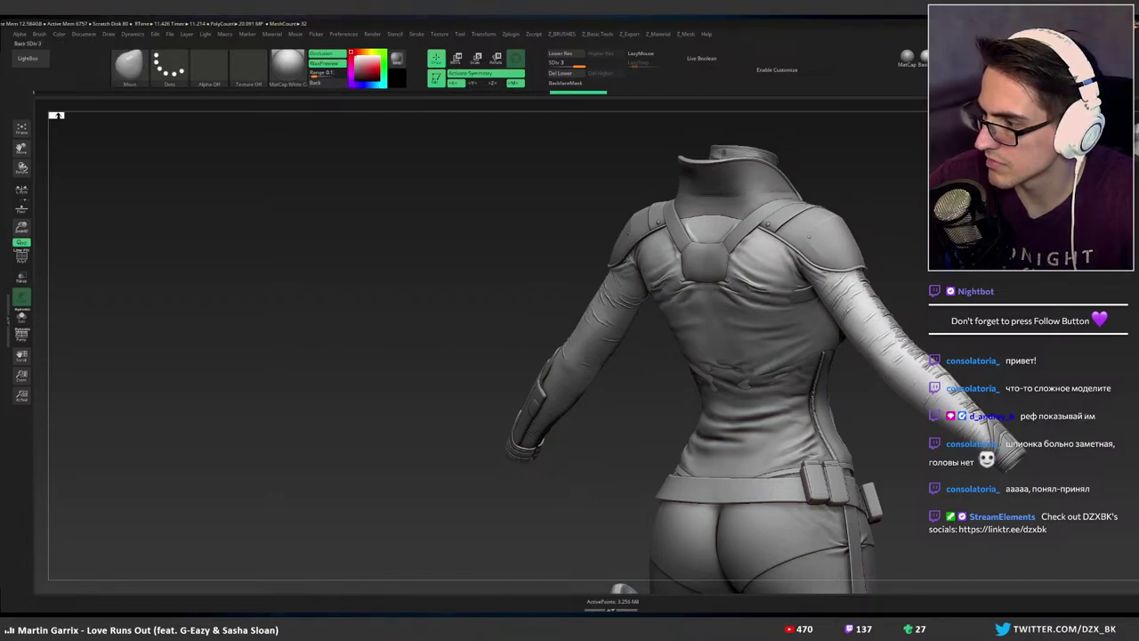
pyautogui.hotkey('ctrl', 'shift', 'z')
pyautogui.hotkey('ctrl', 'shift', 'z')
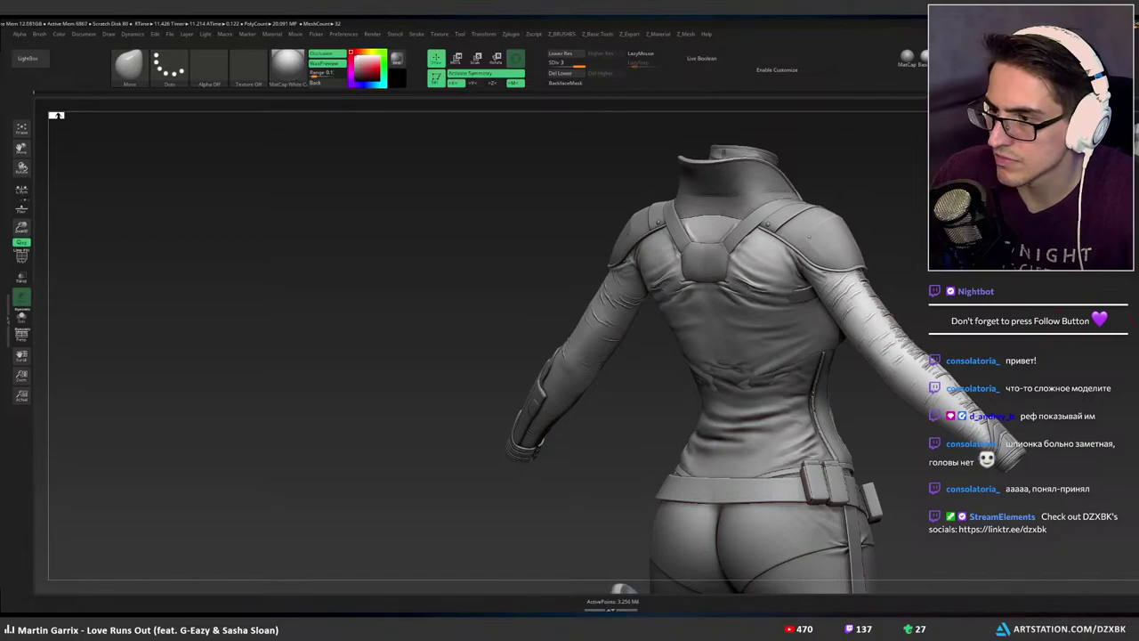
# Push the top's lower back inward beneath the waist panel with the Move brush.
pyautogui.keyDown('ctrl'); pyautogui.moveTo(775, 288); pyautogui.dragTo(829, 292, button='right'); pyautogui.keyUp('ctrl')
pyautogui.press('b')
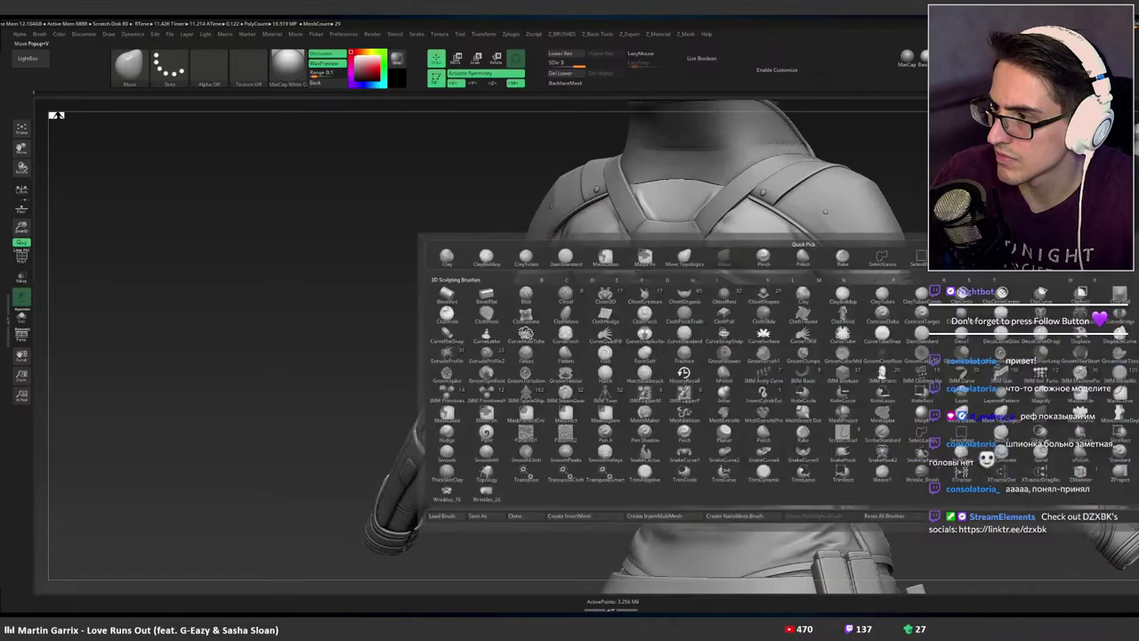
pyautogui.press('m')
pyautogui.press('v')
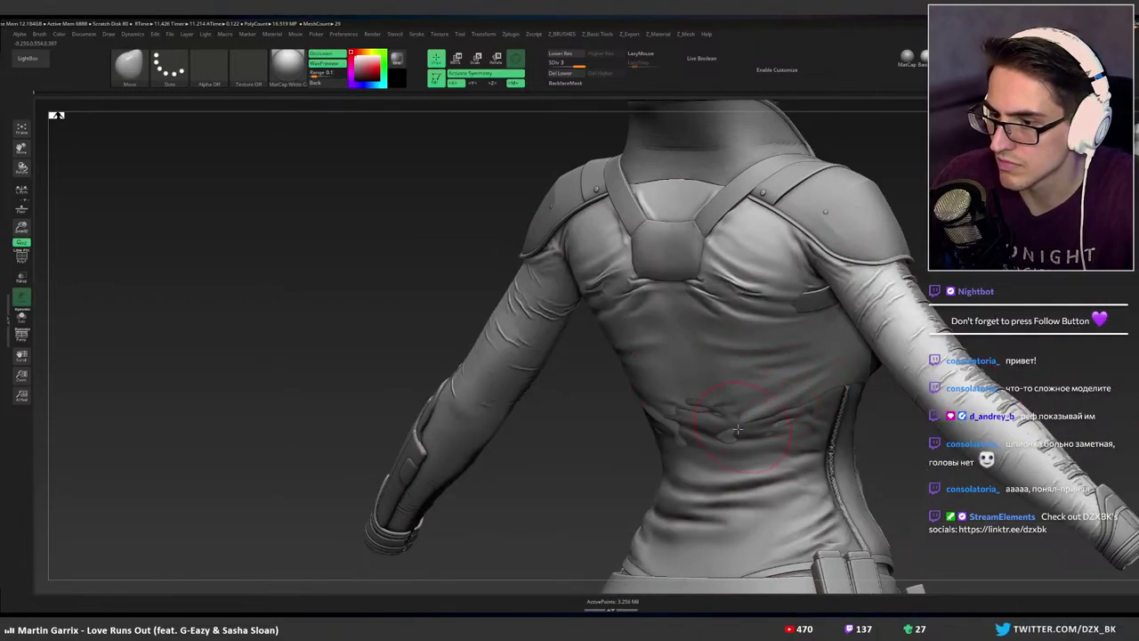
pyautogui.moveTo(732, 433); pyautogui.dragTo(780, 414)
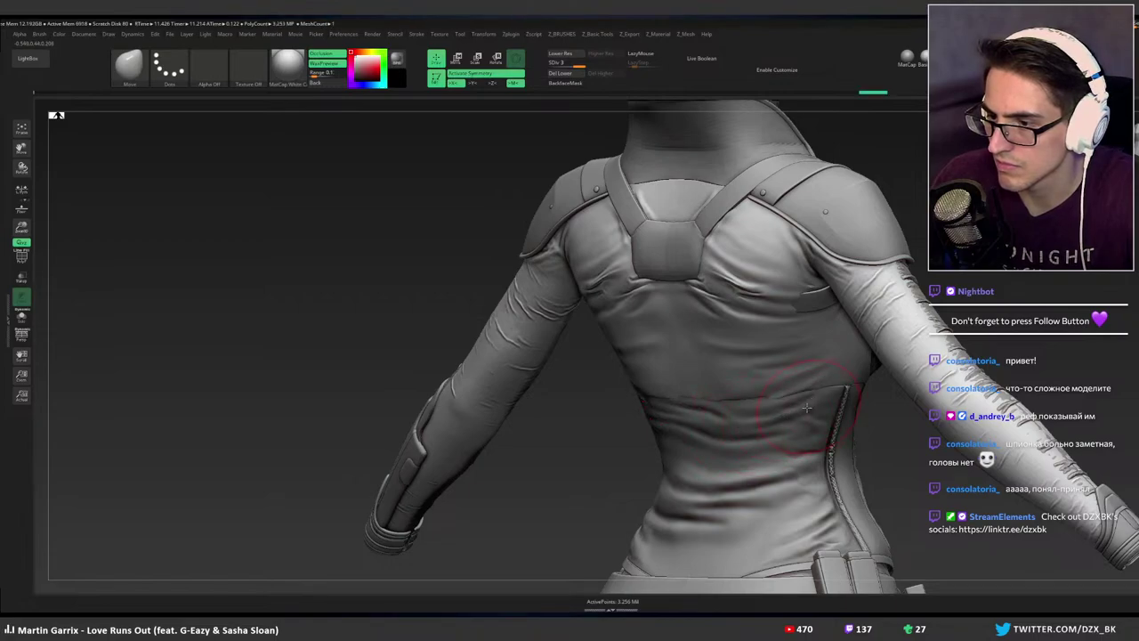
# Refine the top with the Move brush along the waist panel's upper seam so no fabric pokes through the back.
pyautogui.moveTo(809, 405)
pyautogui.mouseDown(button='right')
pyautogui.moveTo(844, 402)
pyautogui.moveTo(768, 415)
pyautogui.mouseUp(button='right')
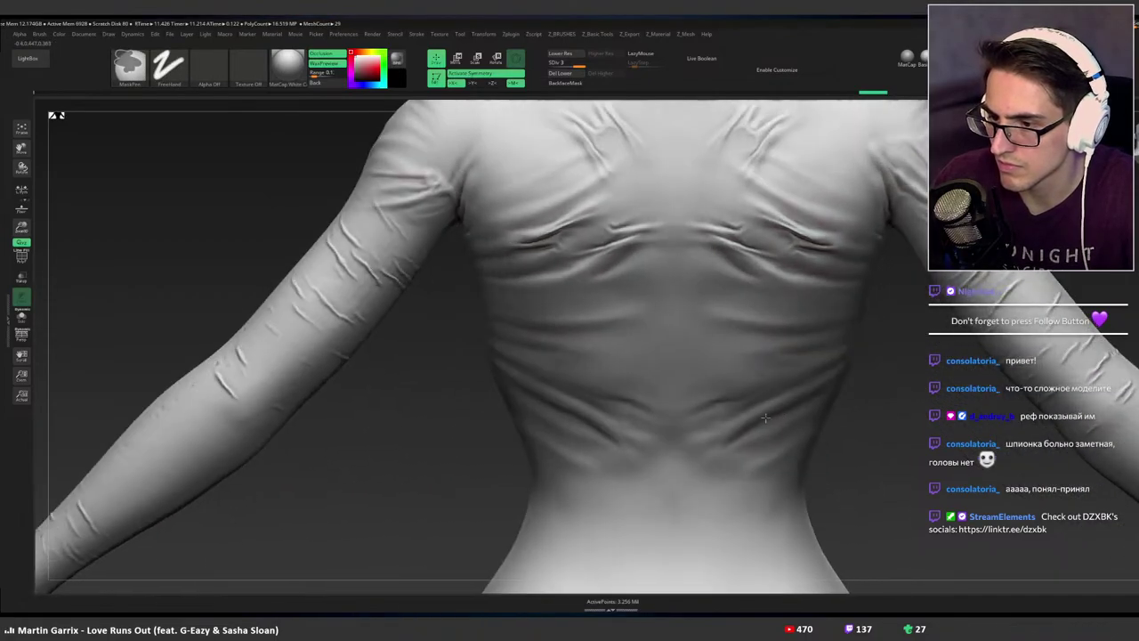
pyautogui.moveTo(750, 421); pyautogui.dragTo(793, 411)
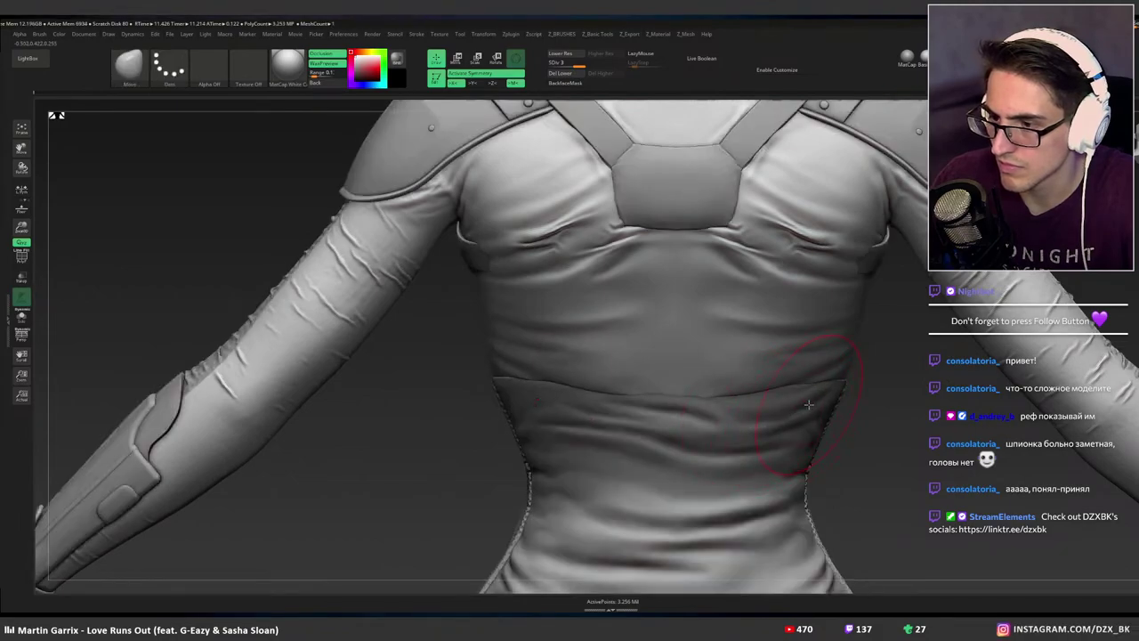
pyautogui.moveTo(779, 411); pyautogui.dragTo(731, 420, button='right')
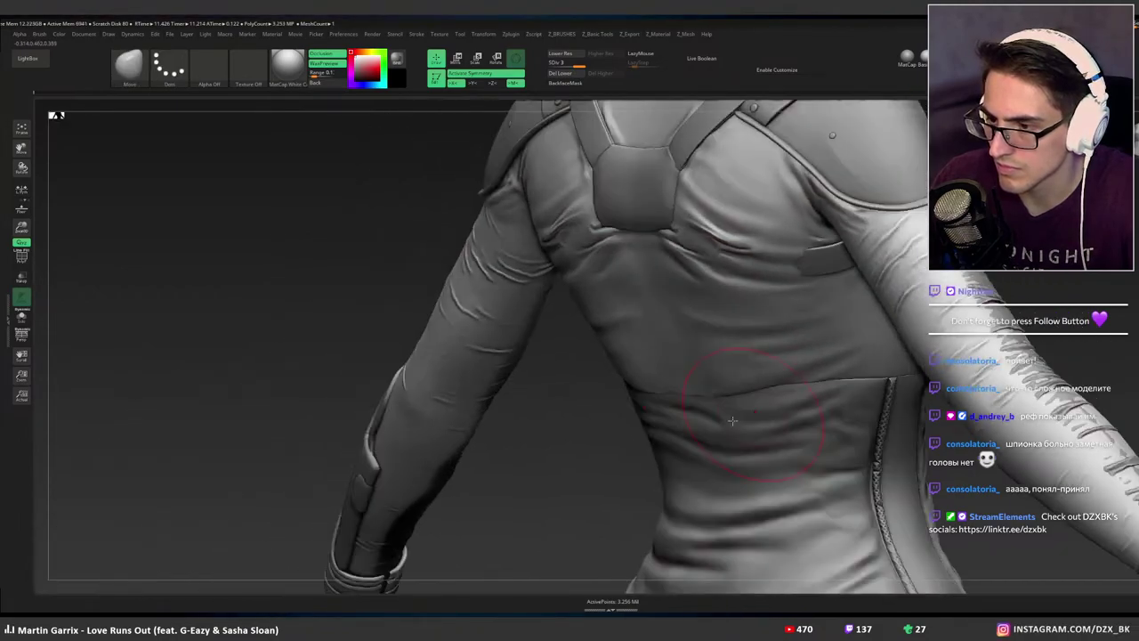
pyautogui.moveTo(716, 419); pyautogui.dragTo(706, 405)
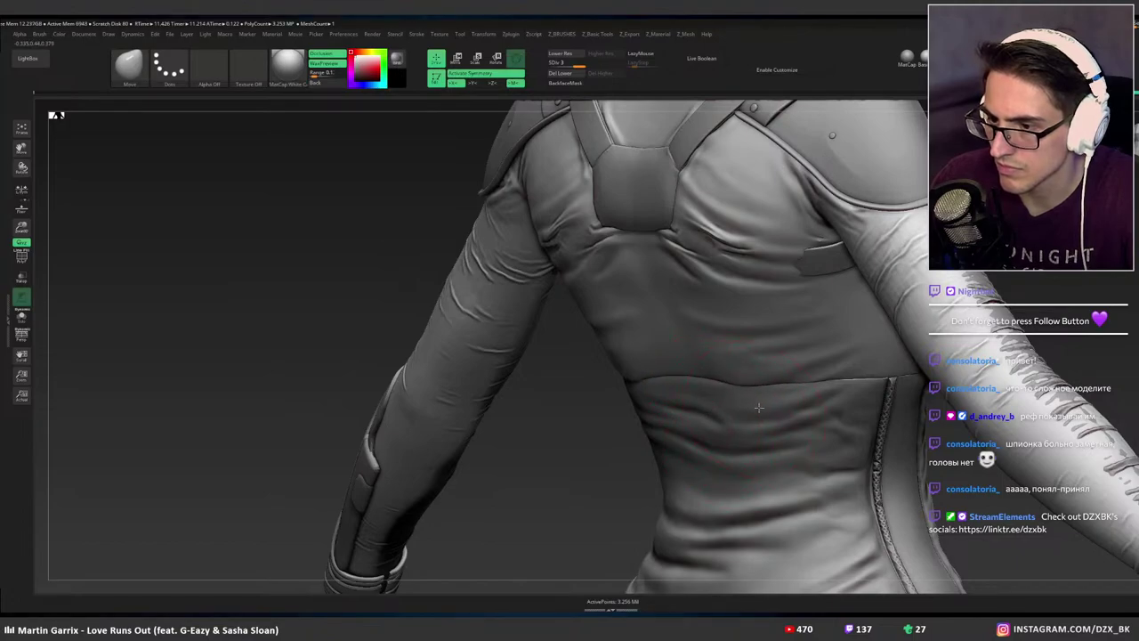
pyautogui.moveTo(770, 405); pyautogui.dragTo(721, 397, button='right')
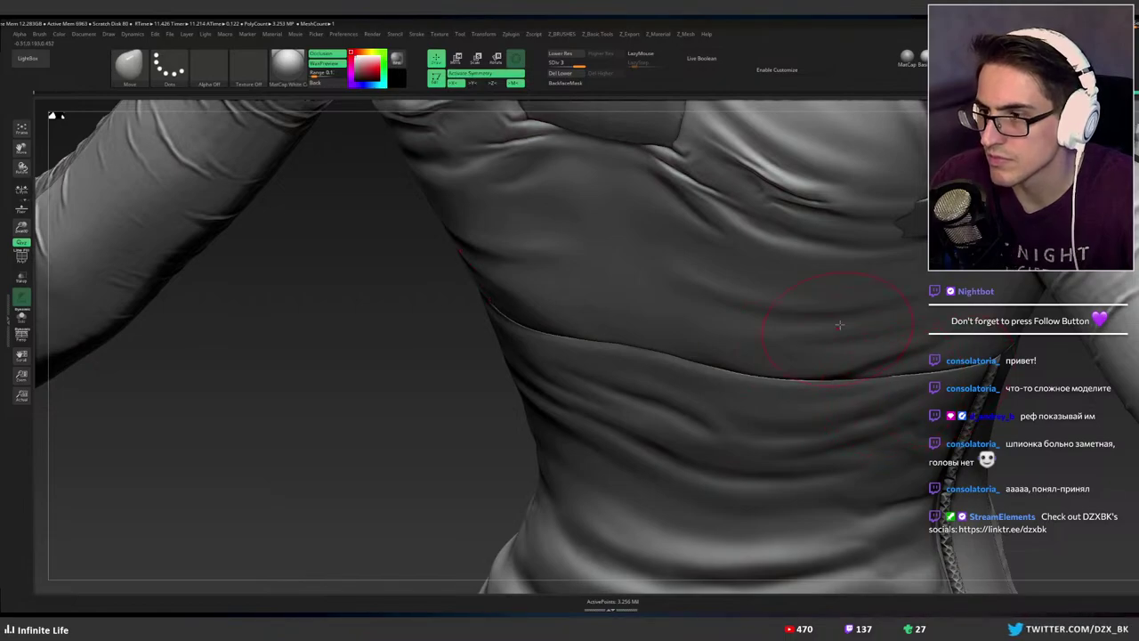
# Adjust the folds near the back strap below the shoulder blade and lower the top to subdivision level 2.
pyautogui.moveTo(801, 168)
pyautogui.keyDown('alt'); pyautogui.mouseDown(button='right')
pyautogui.moveTo(788, 351)
pyautogui.moveTo(776, 339)
pyautogui.mouseUp(button='right'); pyautogui.keyUp('alt')
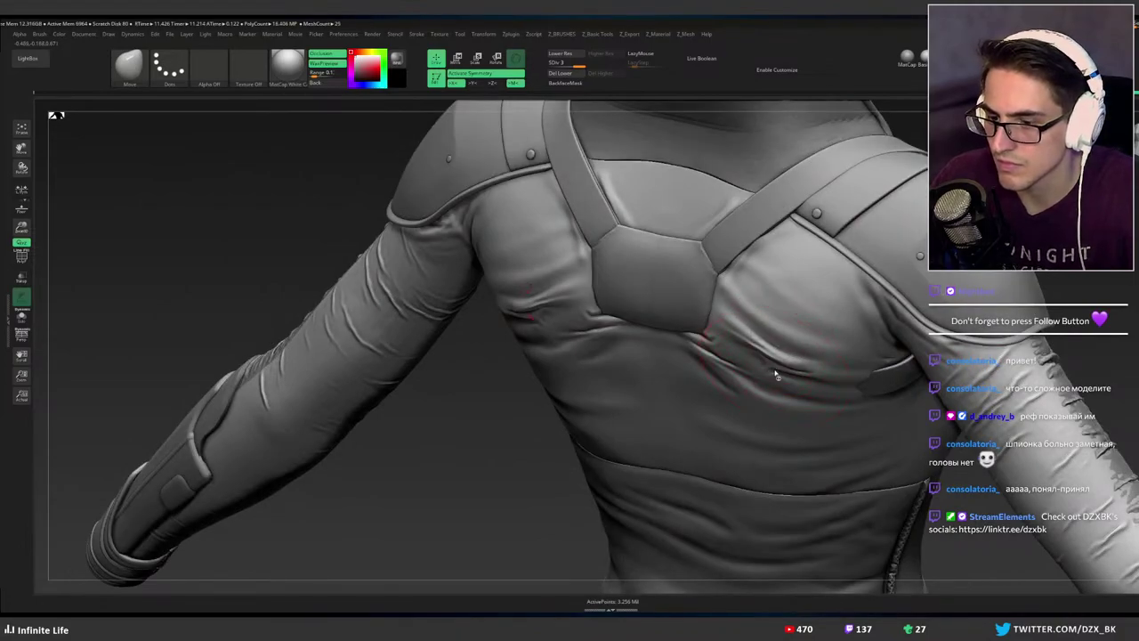
pyautogui.press('shift')
pyautogui.moveTo(772, 384); pyautogui.dragTo(775, 374)
pyautogui.hotkey('shift', 'd')
pyautogui.moveTo(813, 387); pyautogui.dragTo(774, 376, button='right')
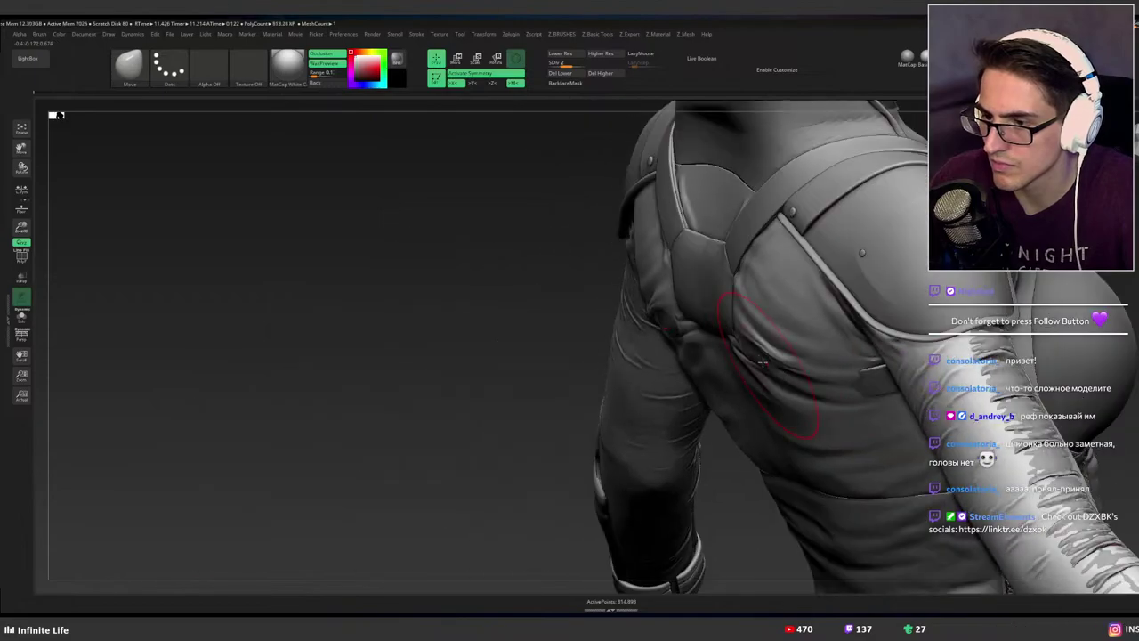
# Turn off Occlusion and WaxPreview, and push the folds inward beneath the back strap with the Move brush.
pyautogui.click(335, 63)
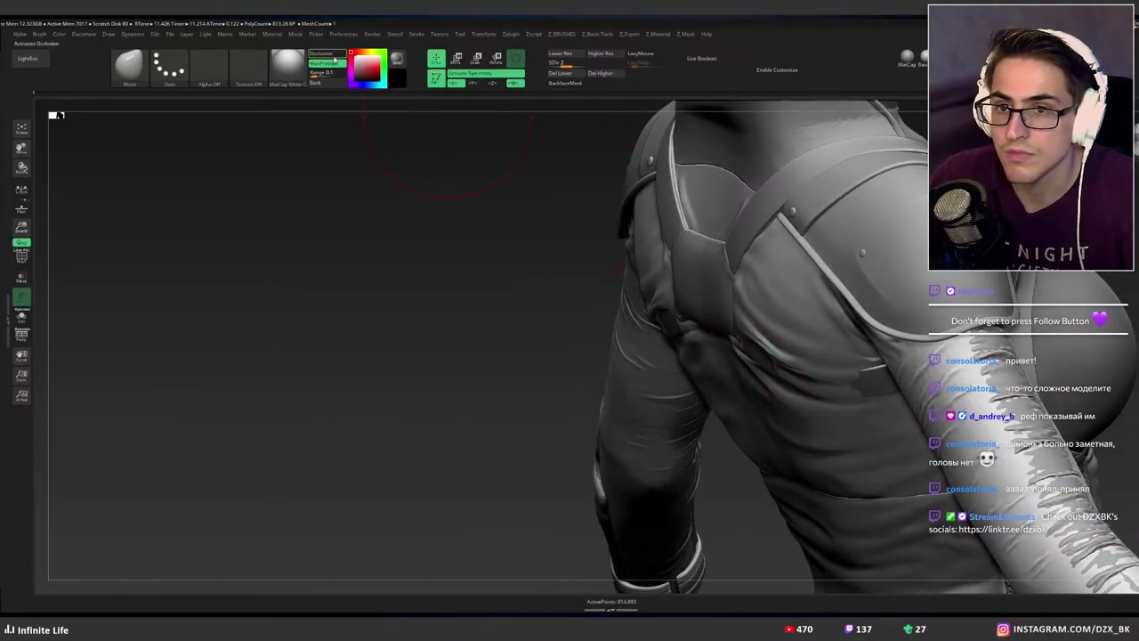
pyautogui.click(331, 54)
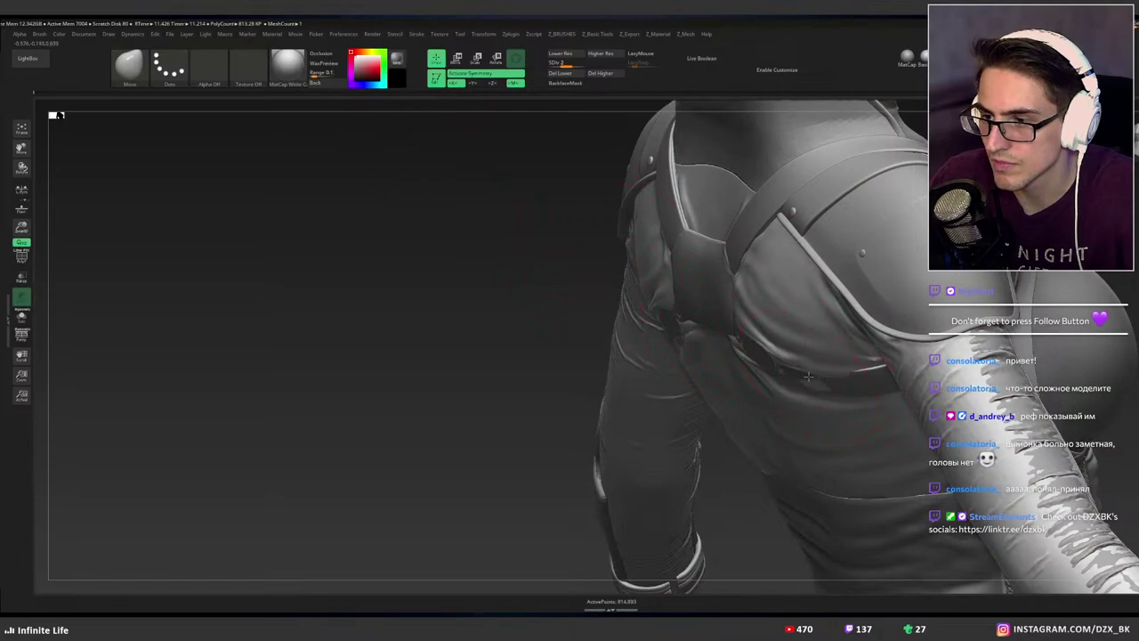
pyautogui.moveTo(808, 377)
pyautogui.mouseDown(button='right')
pyautogui.moveTo(825, 383)
pyautogui.moveTo(773, 364)
pyautogui.moveTo(801, 356)
pyautogui.mouseUp(button='right')
pyautogui.hotkey('alt', 's')
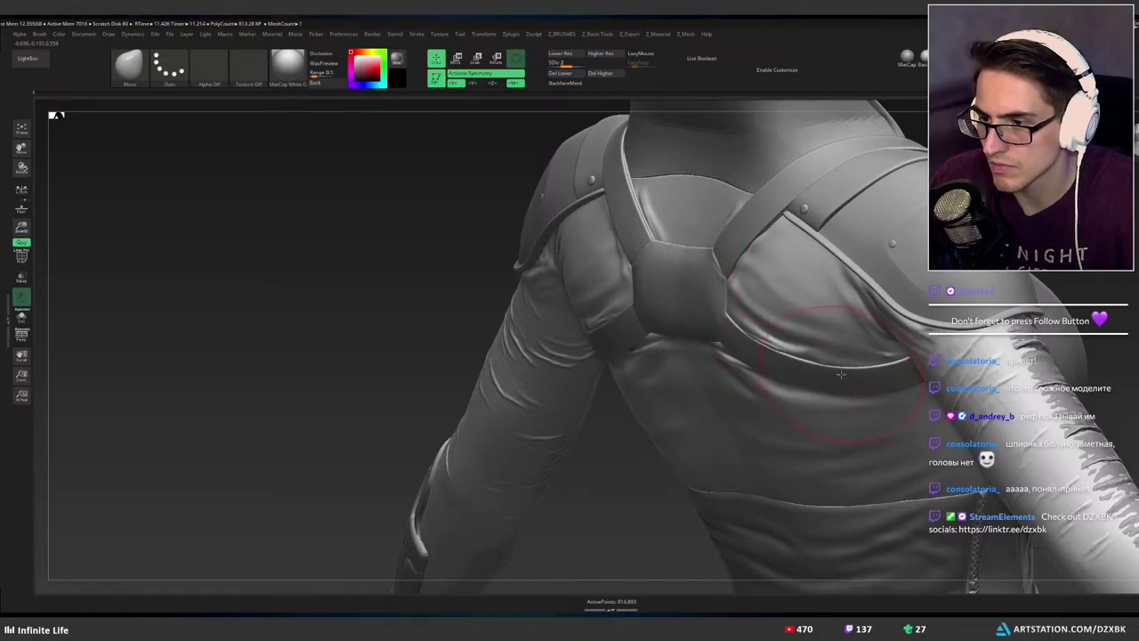
# Isolate the top and adjust the jagged folds under the back strap on the opposite shoulder blade.
pyautogui.moveTo(841, 374); pyautogui.dragTo(725, 385, button='right')
pyautogui.keyDown('ctrl'); pyautogui.moveTo(593, 419); pyautogui.dragTo(651, 422, button='right'); pyautogui.keyUp('ctrl')
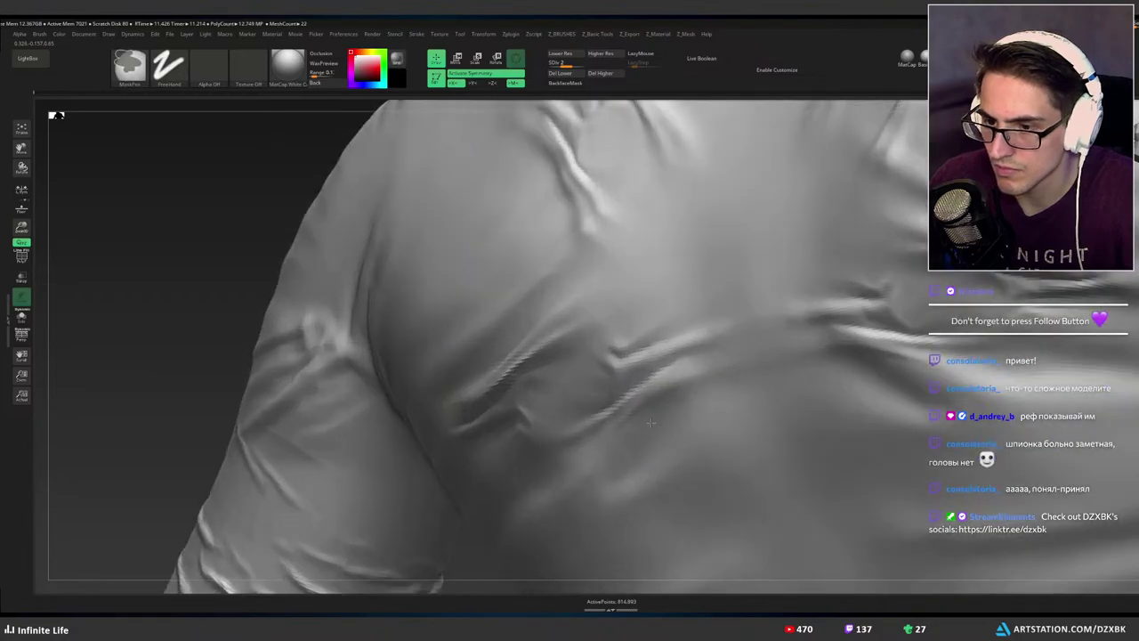
pyautogui.moveTo(491, 374); pyautogui.dragTo(526, 382, button='right')
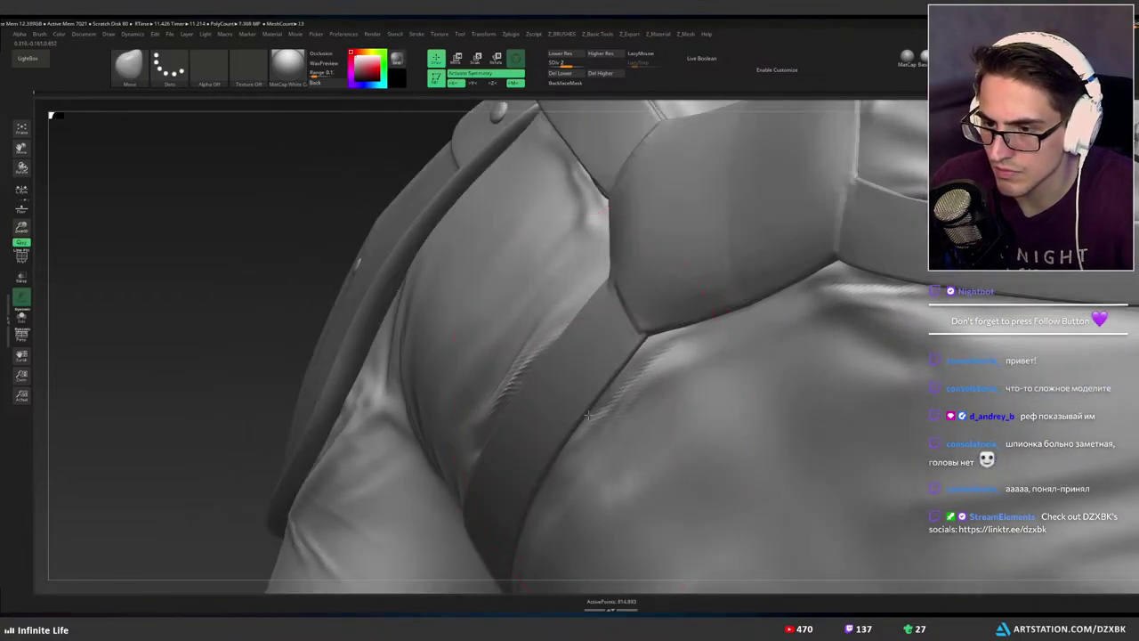
pyautogui.hotkey('alt', 's')
pyautogui.keyDown('alt'); pyautogui.moveTo(588, 414); pyautogui.dragTo(627, 421, button='right'); pyautogui.keyUp('alt')
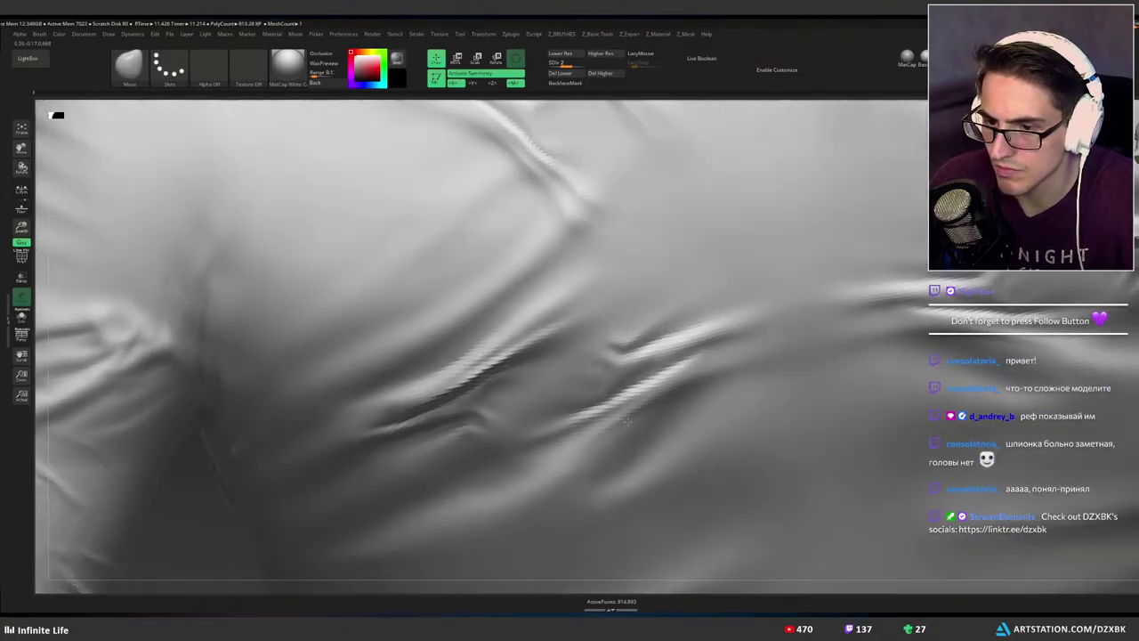
pyautogui.moveTo(578, 403); pyautogui.dragTo(574, 398)
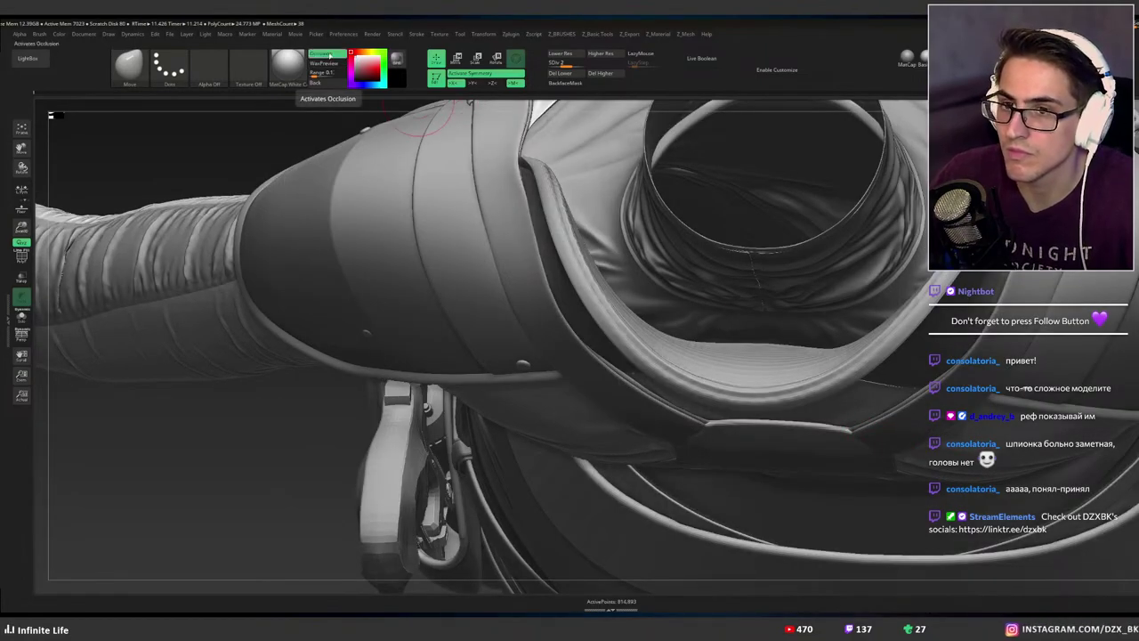
# Turn WaxPreview back on and load the Wrinkles_26 brush with the top isolated.
pyautogui.click(326, 62)
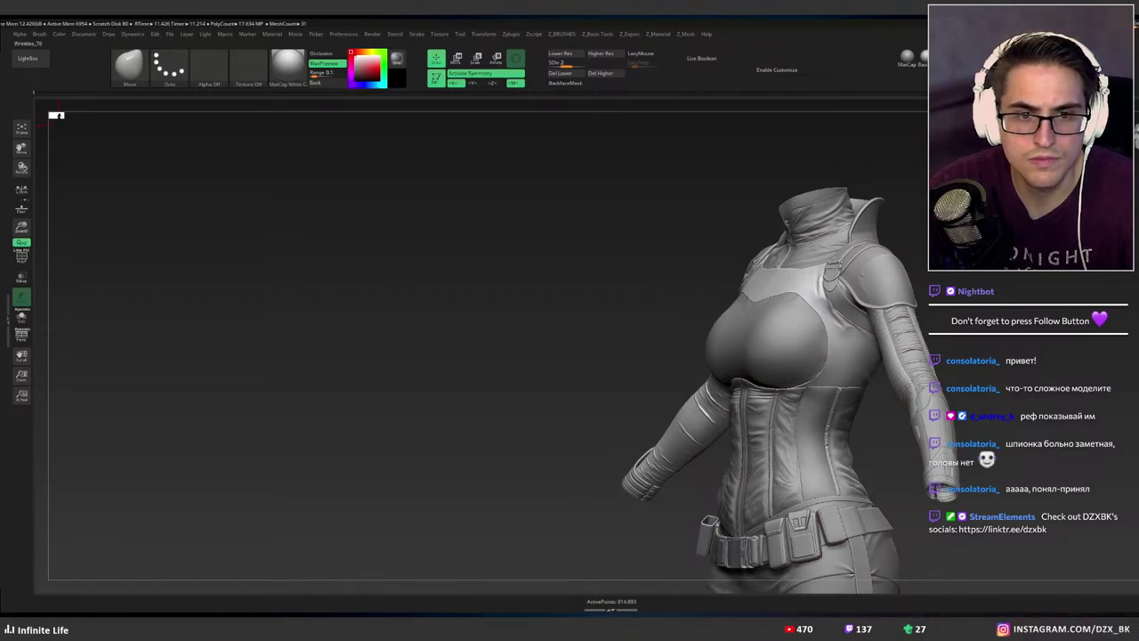
pyautogui.click(3, 130)
pyautogui.keyDown('ctrl'); pyautogui.moveTo(597, 353); pyautogui.dragTo(817, 343, button='right'); pyautogui.keyUp('ctrl')
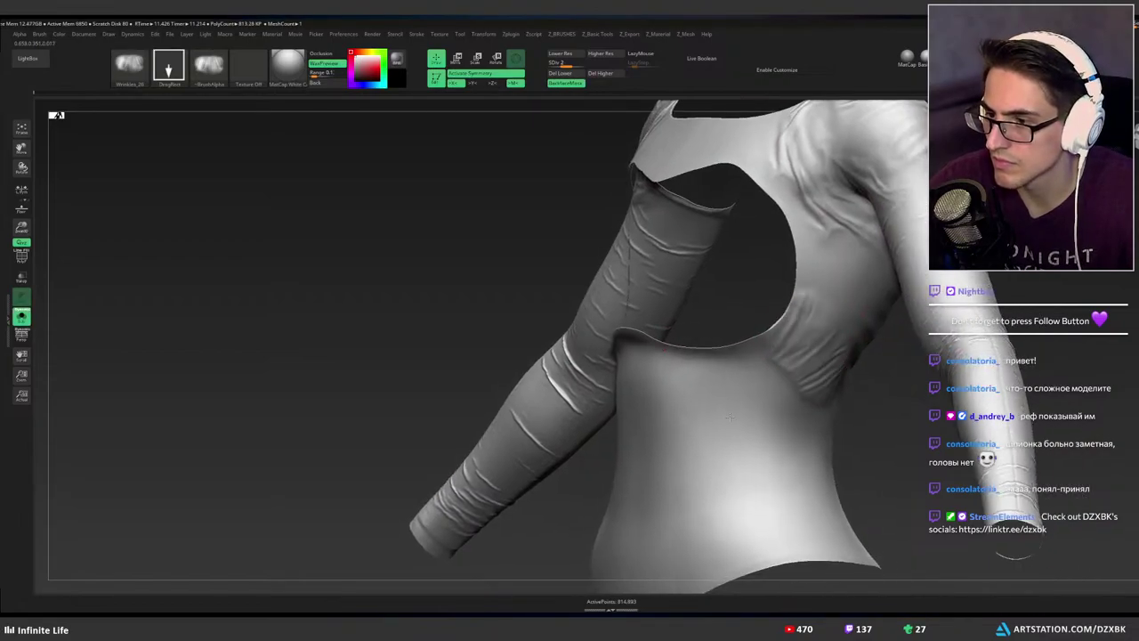
# Try stamping Wrinkles_26 folds on the side of the torso beside the front cutout, and undo the stroke.
pyautogui.moveTo(730, 418); pyautogui.dragTo(669, 264)
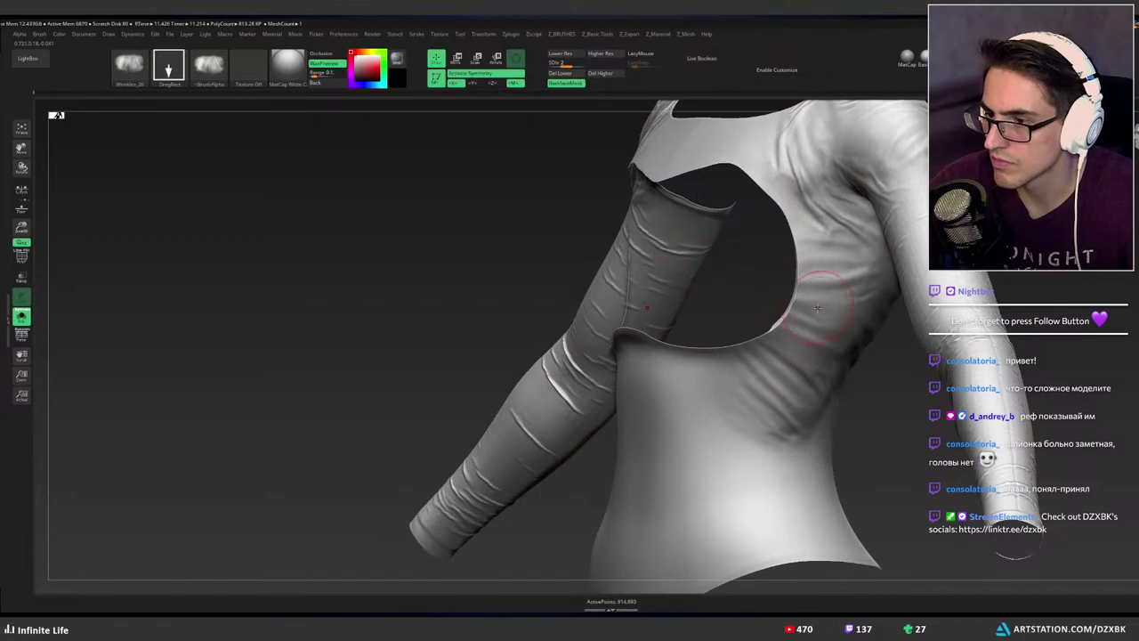
pyautogui.hotkey('ctrl', 'z')
# Switch masking to the MaskLasso brush and mask the upper edge of the front cutout.
pyautogui.moveTo(828, 308); pyautogui.dragTo(780, 306, button='right')
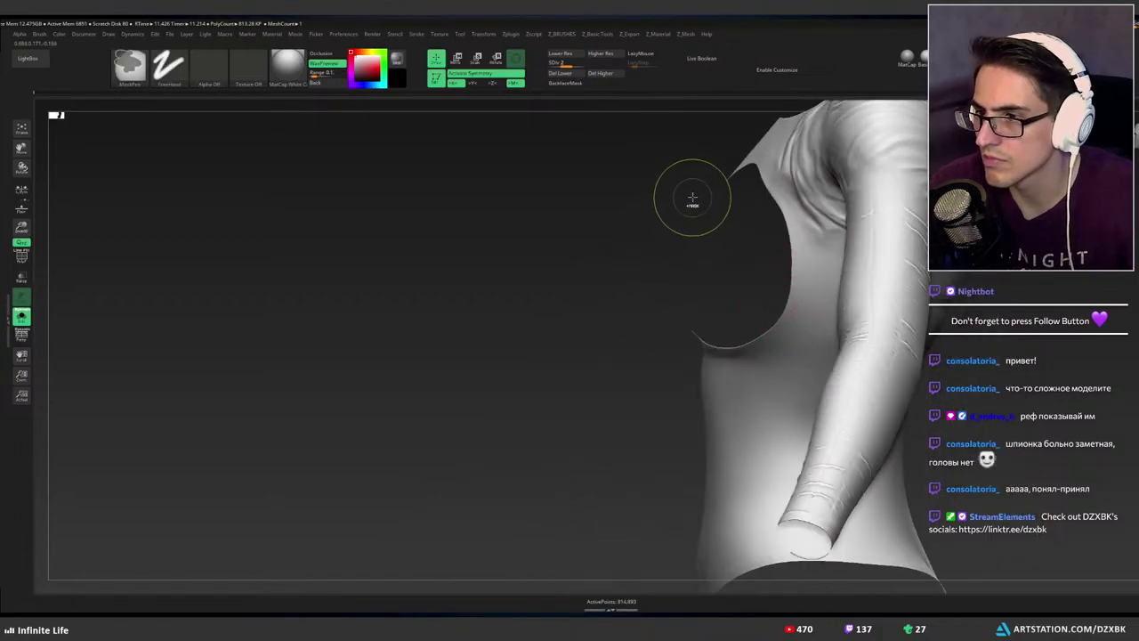
pyautogui.moveTo(696, 192)
pyautogui.keyDown('ctrl'); pyautogui.mouseDown()
pyautogui.moveTo(730, 160)
pyautogui.moveTo(666, 183)
pyautogui.mouseUp(); pyautogui.keyUp('ctrl')
pyautogui.keyDown('ctrl'); pyautogui.moveTo(612, 216); pyautogui.dragTo(609, 219); pyautogui.keyUp('ctrl')
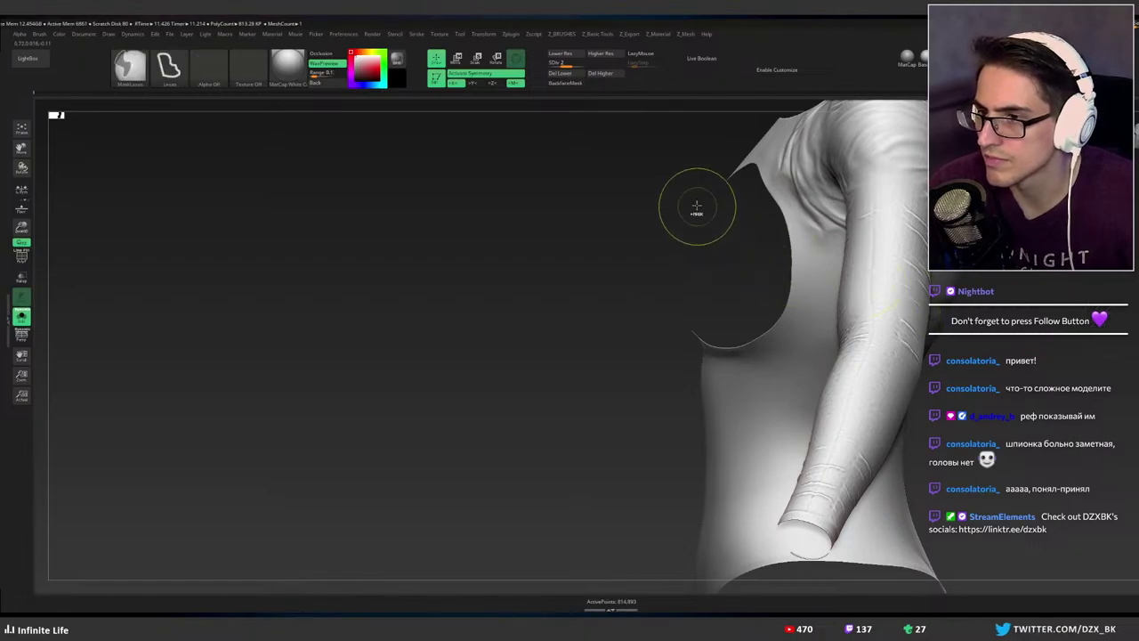
pyautogui.keyDown('ctrl'); pyautogui.moveTo(695, 199); pyautogui.dragTo(733, 162); pyautogui.keyUp('ctrl')
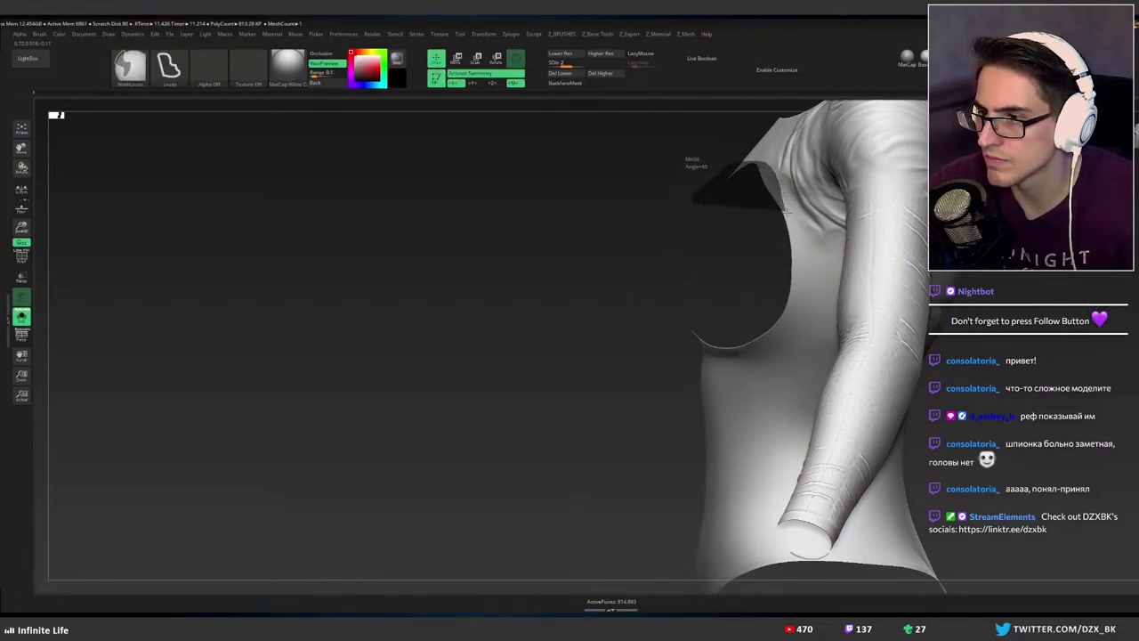
# Lasso-mask the cutout's side and lower border, trimming the side mask back to a narrow strip.
pyautogui.moveTo(793, 246)
pyautogui.mouseDown()
pyautogui.moveTo(764, 330)
pyautogui.moveTo(712, 357)
pyautogui.moveTo(641, 281)
pyautogui.moveTo(542, 319)
pyautogui.mouseUp()
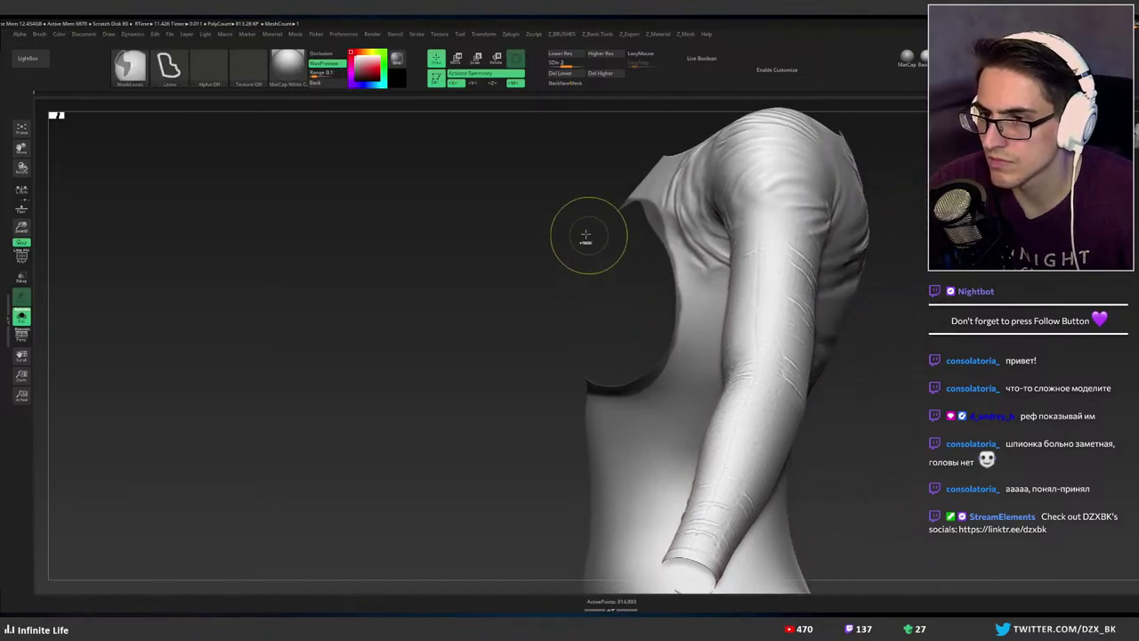
pyautogui.moveTo(627, 192)
pyautogui.keyDown('ctrl'); pyautogui.mouseDown()
pyautogui.moveTo(663, 224)
pyautogui.moveTo(687, 302)
pyautogui.moveTo(648, 379)
pyautogui.moveTo(584, 360)
pyautogui.mouseUp(); pyautogui.keyUp('ctrl')
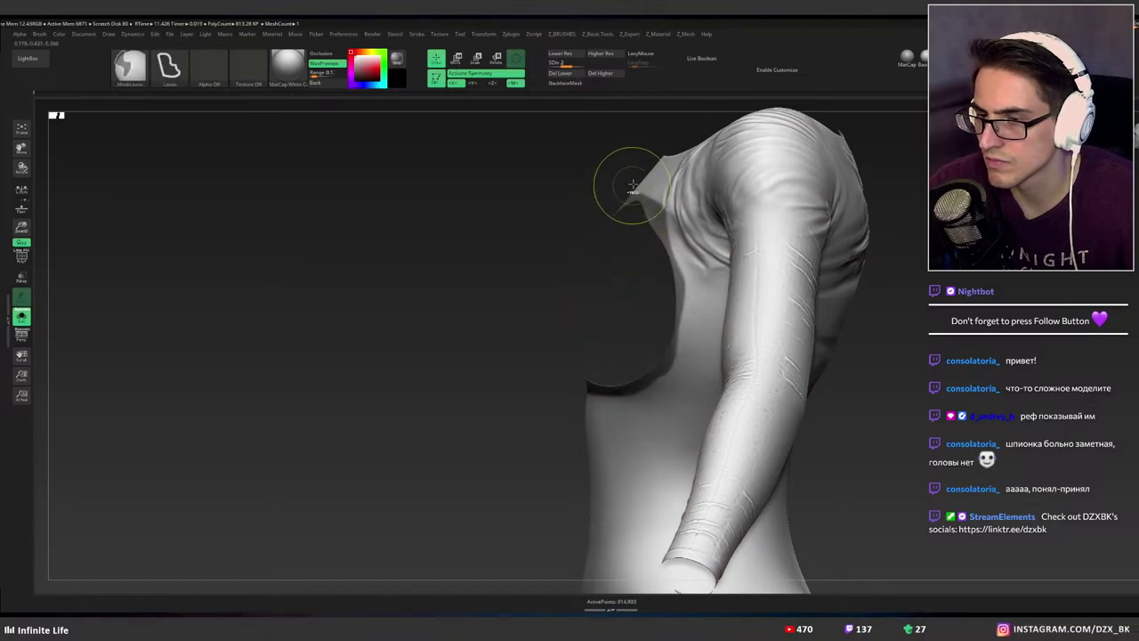
pyautogui.keyDown('ctrl'); pyautogui.moveTo(632, 186); pyautogui.dragTo(645, 188); pyautogui.keyUp('ctrl')
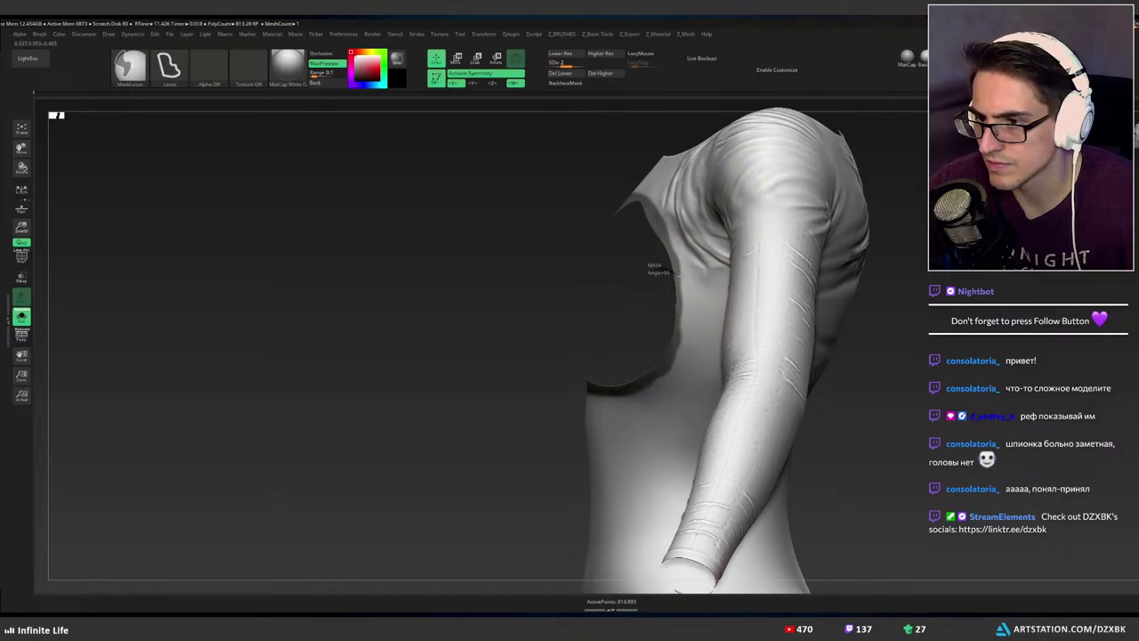
pyautogui.keyDown('ctrl'); pyautogui.moveTo(682, 334); pyautogui.dragTo(579, 329); pyautogui.keyUp('ctrl')
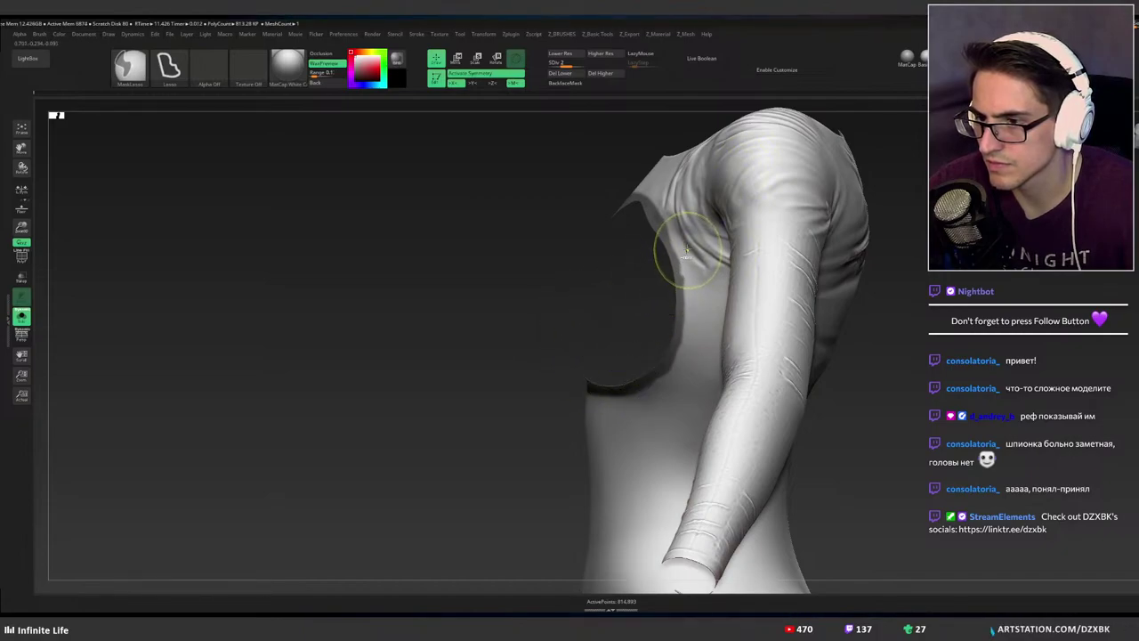
pyautogui.keyDown('ctrl'); pyautogui.moveTo(658, 203); pyautogui.dragTo(674, 254); pyautogui.keyUp('ctrl')
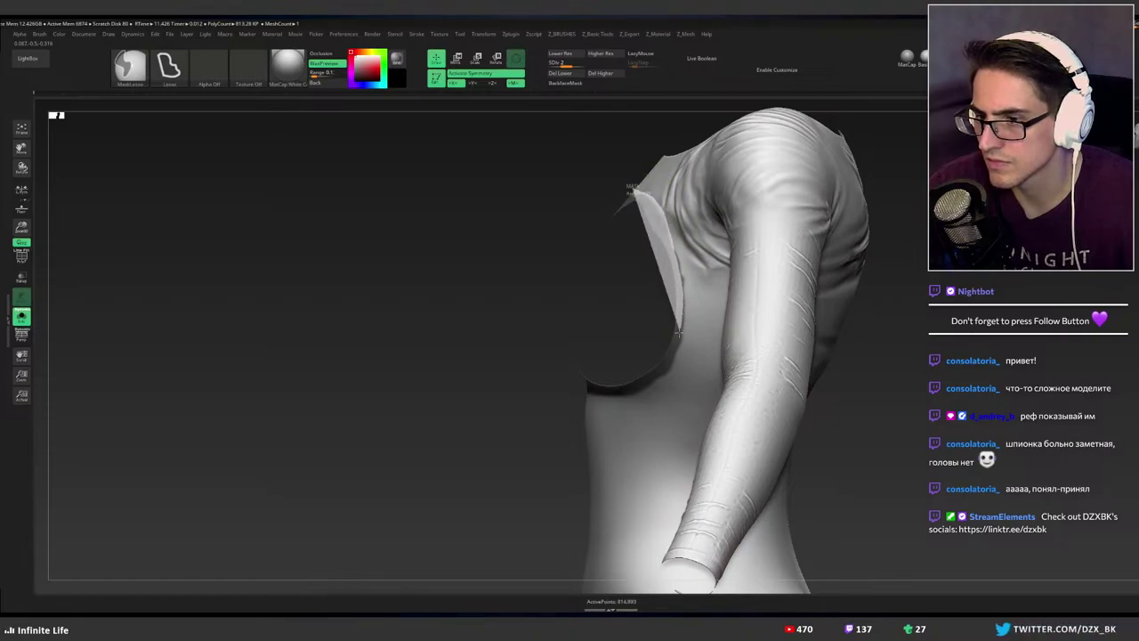
pyautogui.moveTo(671, 355)
pyautogui.keyDown('ctrl'); pyautogui.mouseDown()
pyautogui.moveTo(649, 392)
pyautogui.moveTo(614, 405)
pyautogui.moveTo(542, 246)
pyautogui.moveTo(603, 303)
pyautogui.mouseUp(); pyautogui.keyUp('ctrl')
# Trim the mask on the waist panel so it follows the cutout's lower edge as a thin band.
pyautogui.moveTo(688, 303)
pyautogui.mouseDown(button='right')
pyautogui.moveTo(656, 308)
pyautogui.moveTo(625, 347)
pyautogui.mouseUp(button='right')
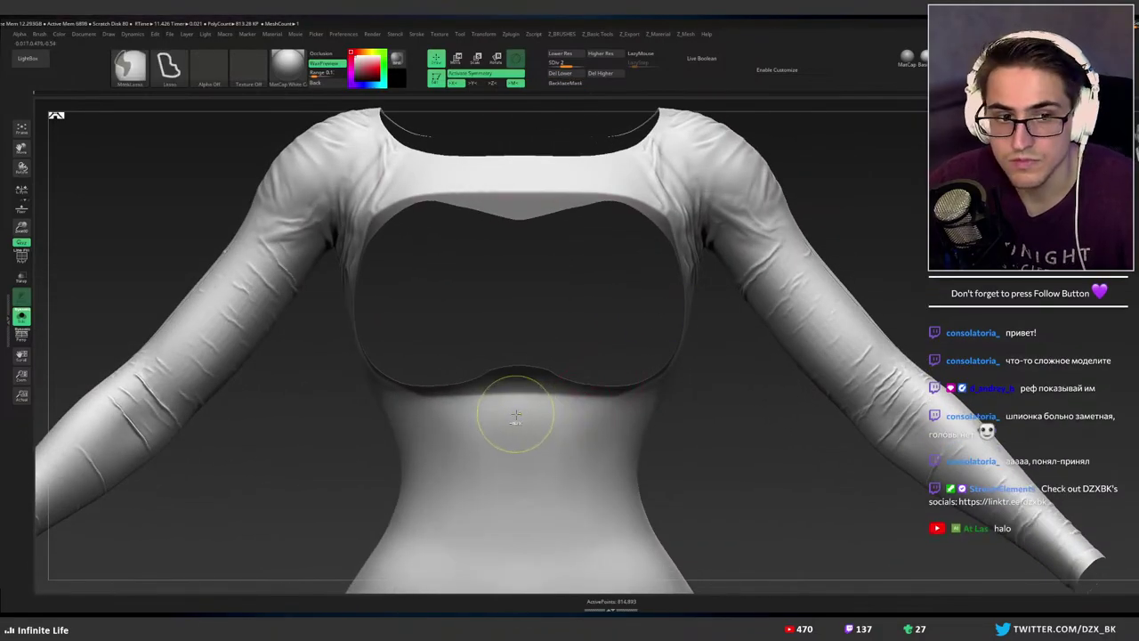
pyautogui.press('ctrl')
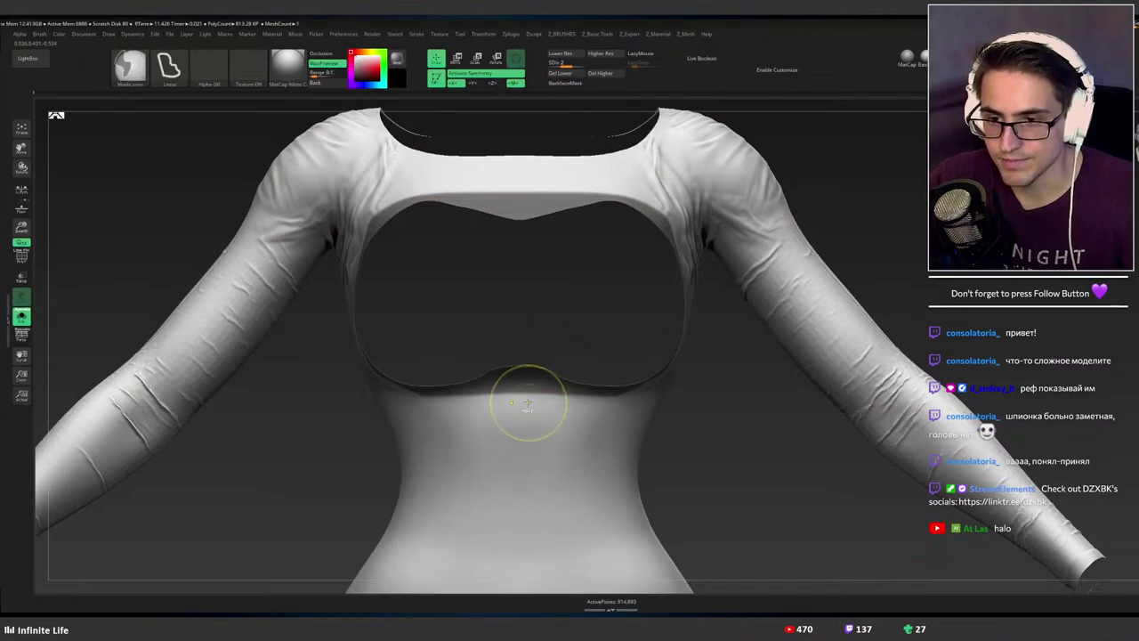
pyautogui.moveTo(561, 388)
pyautogui.keyDown('ctrl'); pyautogui.mouseDown()
pyautogui.moveTo(614, 425)
pyautogui.moveTo(534, 437)
pyautogui.mouseUp(); pyautogui.keyUp('ctrl')
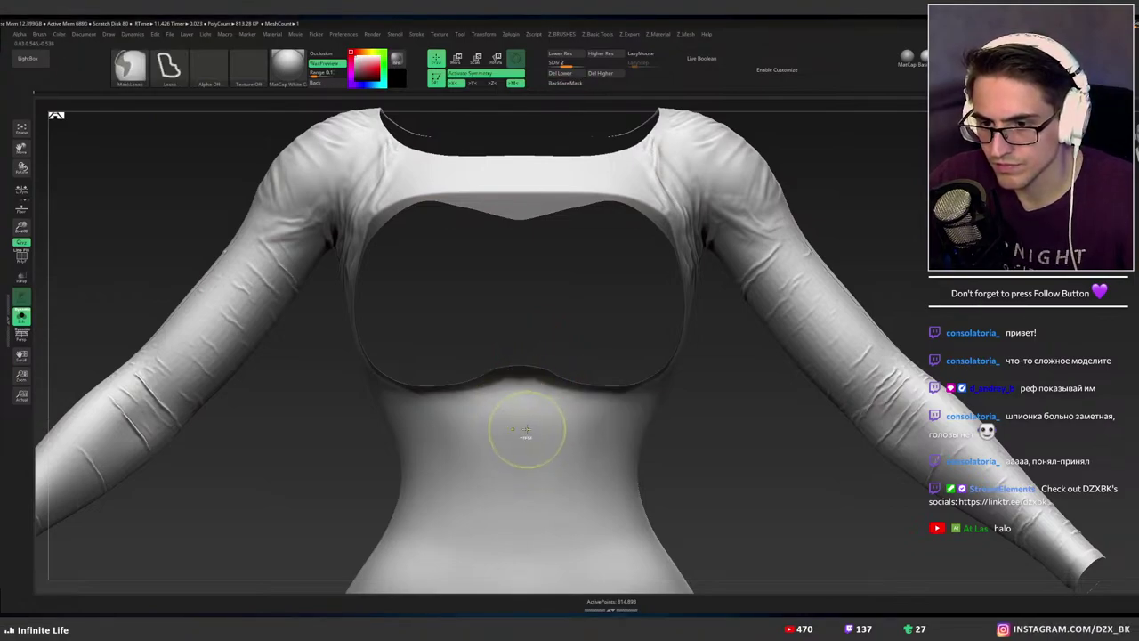
pyautogui.moveTo(529, 413)
pyautogui.mouseDown(button='right')
pyautogui.moveTo(699, 404)
pyautogui.moveTo(635, 397)
pyautogui.mouseUp(button='right')
pyautogui.keyDown('ctrl'); pyautogui.moveTo(649, 397); pyautogui.dragTo(638, 394); pyautogui.keyUp('ctrl')
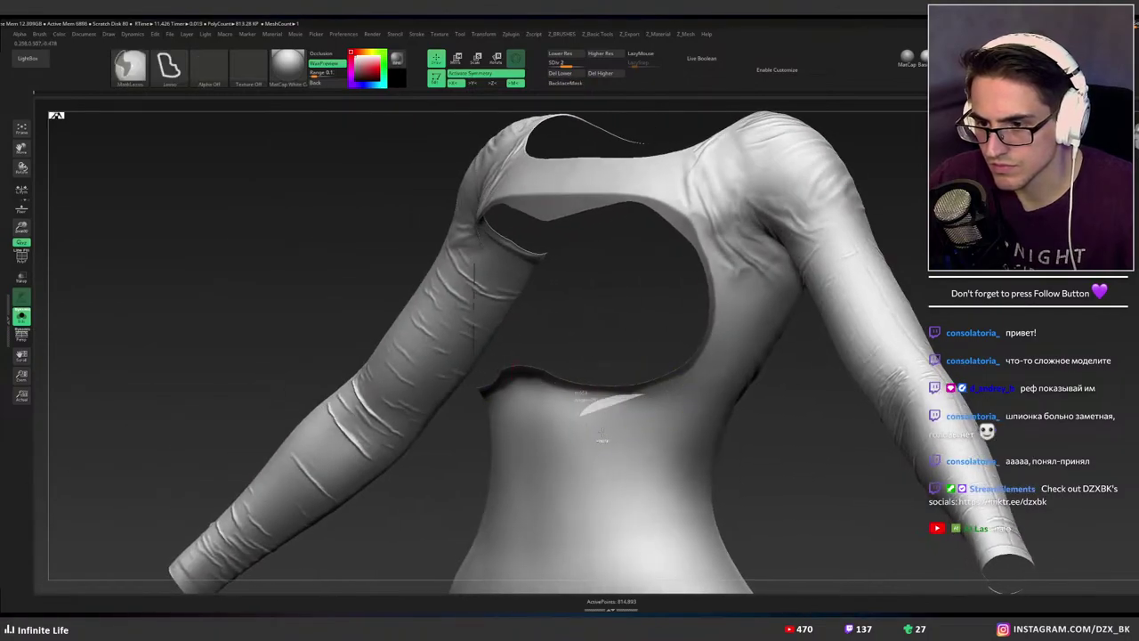
pyautogui.keyDown('shift'); pyautogui.moveTo(549, 407); pyautogui.dragTo(536, 401, button='right'); pyautogui.keyUp('shift')
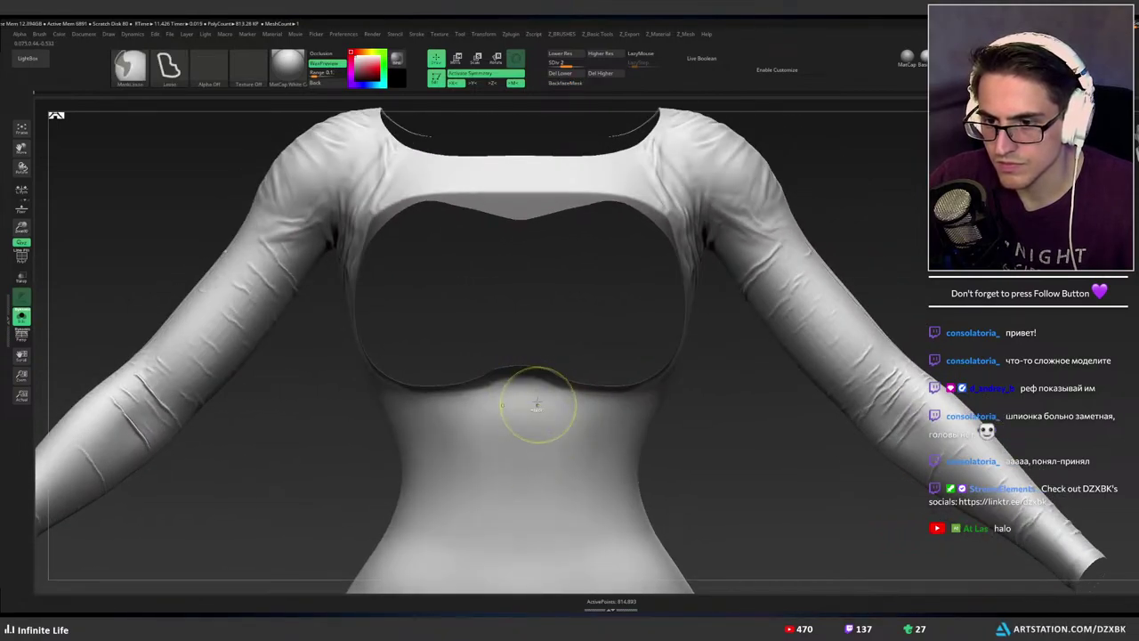
# Unmask the chest band above the cutout, leaving only a narrow masked strip along its pointed lower edge.
pyautogui.keyDown('alt'); pyautogui.moveTo(521, 229); pyautogui.dragTo(542, 302, button='right'); pyautogui.keyUp('alt')
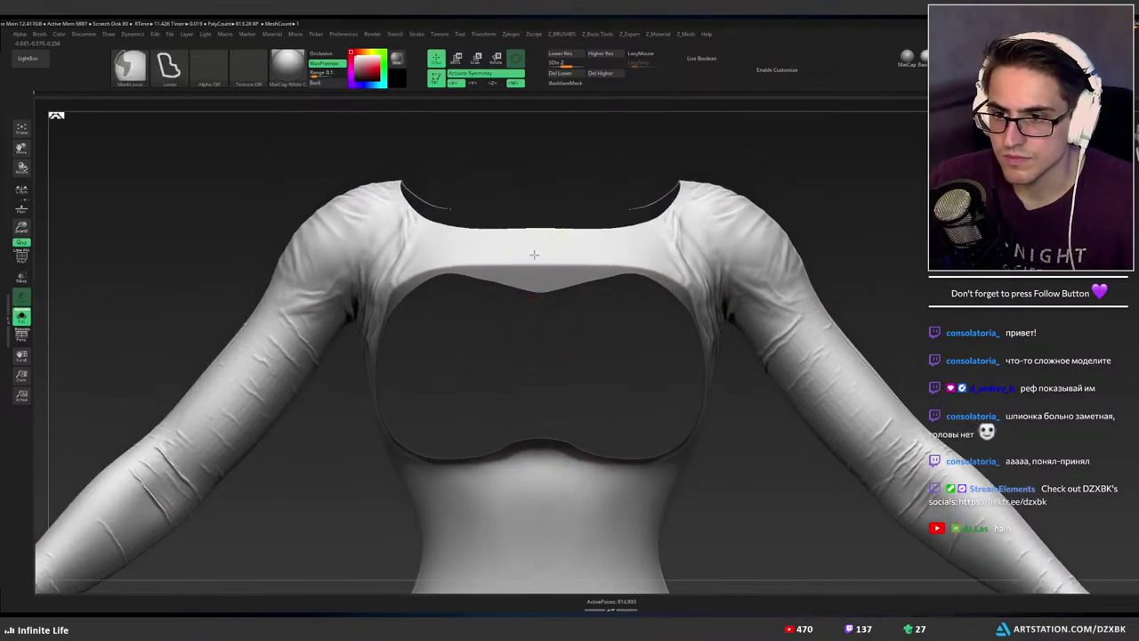
pyautogui.keyDown('ctrl'); pyautogui.keyDown('alt'); pyautogui.moveTo(625, 261); pyautogui.dragTo(538, 212); pyautogui.keyUp('alt'); pyautogui.keyUp('ctrl')
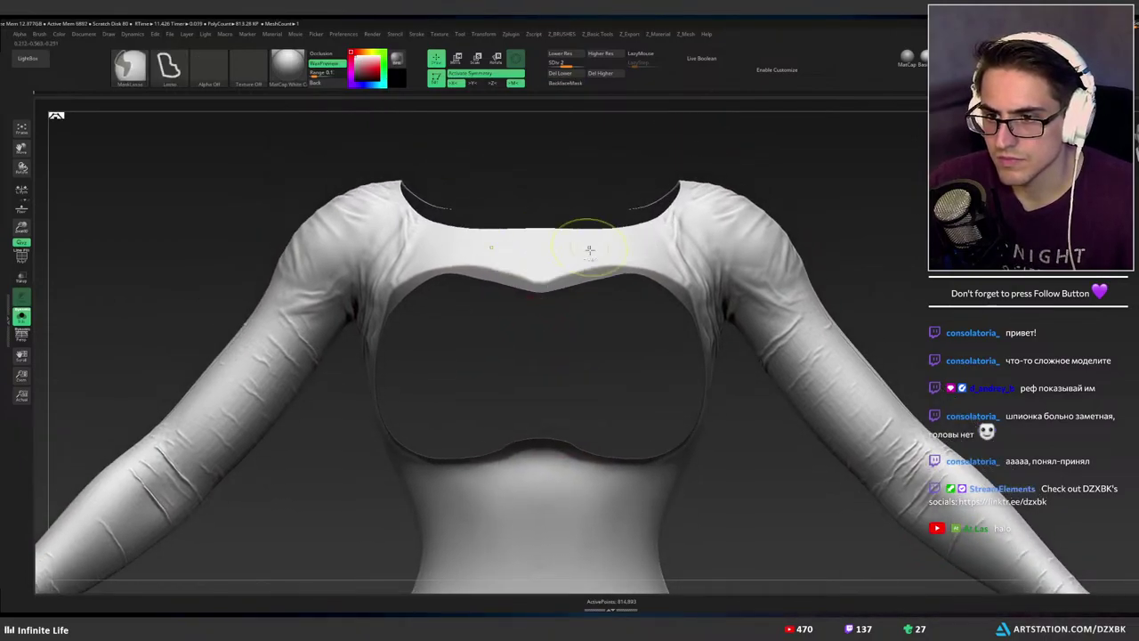
pyautogui.moveTo(566, 281)
pyautogui.keyDown('ctrl'); pyautogui.keyDown('alt'); pyautogui.mouseDown()
pyautogui.moveTo(627, 262)
pyautogui.moveTo(541, 257)
pyautogui.mouseUp(); pyautogui.keyUp('alt'); pyautogui.keyUp('ctrl')
pyautogui.moveTo(654, 262)
pyautogui.keyDown('ctrl'); pyautogui.mouseDown(button='right')
pyautogui.moveTo(613, 259)
pyautogui.moveTo(686, 267)
pyautogui.mouseUp(button='right'); pyautogui.keyUp('ctrl')
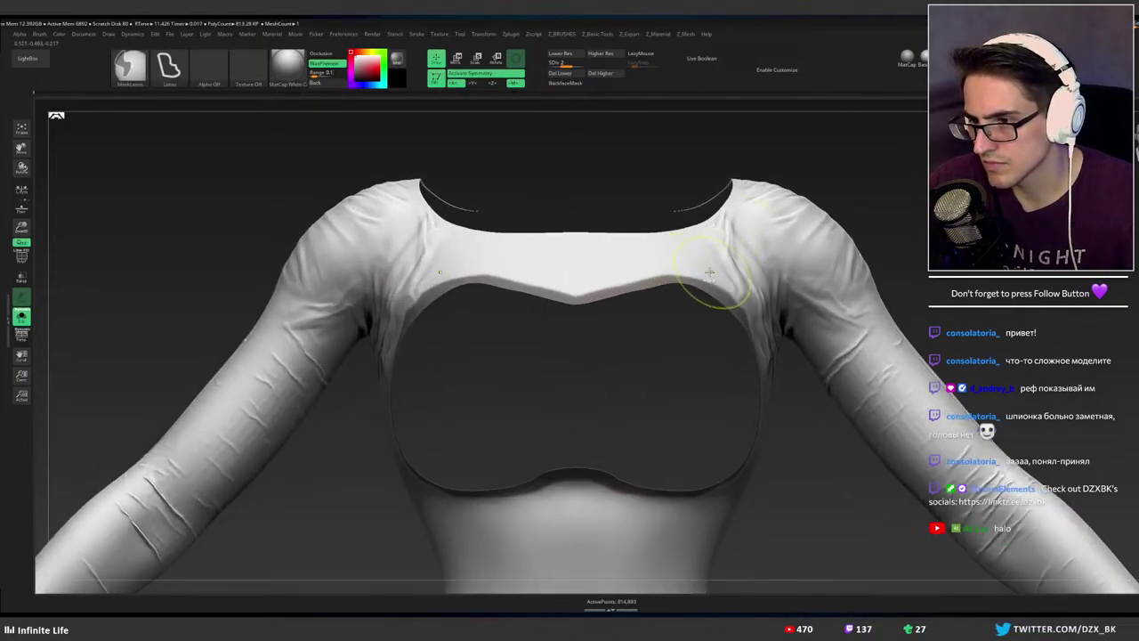
pyautogui.keyDown('ctrl'); pyautogui.keyDown('alt'); pyautogui.moveTo(757, 312); pyautogui.dragTo(689, 196); pyautogui.keyUp('alt'); pyautogui.keyUp('ctrl')
# Trim the mask around the cutout's upper corner and down its side below the shoulder folds.
pyautogui.keyDown('ctrl'); pyautogui.moveTo(772, 285); pyautogui.dragTo(677, 313, button='right'); pyautogui.keyUp('ctrl')
pyautogui.moveTo(677, 313); pyautogui.dragTo(601, 319, button='right')
pyautogui.keyDown('ctrl'); pyautogui.moveTo(758, 303); pyautogui.dragTo(745, 277, button='right'); pyautogui.keyUp('ctrl')
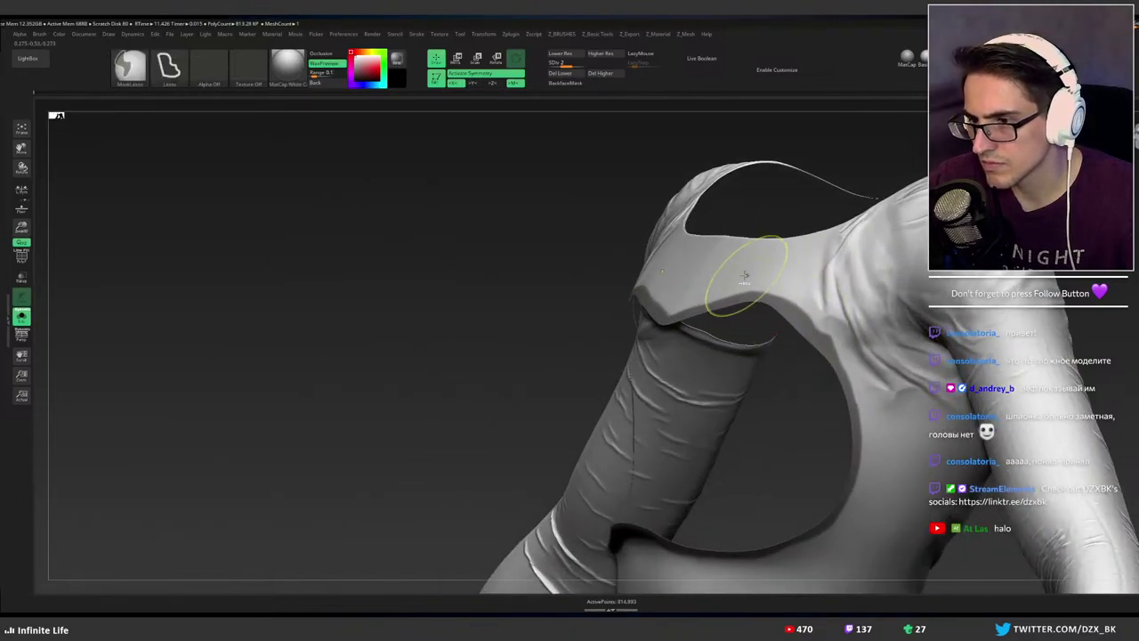
pyautogui.moveTo(752, 279)
pyautogui.keyDown('ctrl'); pyautogui.keyDown('alt'); pyautogui.mouseDown()
pyautogui.moveTo(746, 247)
pyautogui.moveTo(794, 271)
pyautogui.mouseUp(); pyautogui.keyUp('alt'); pyautogui.keyUp('ctrl')
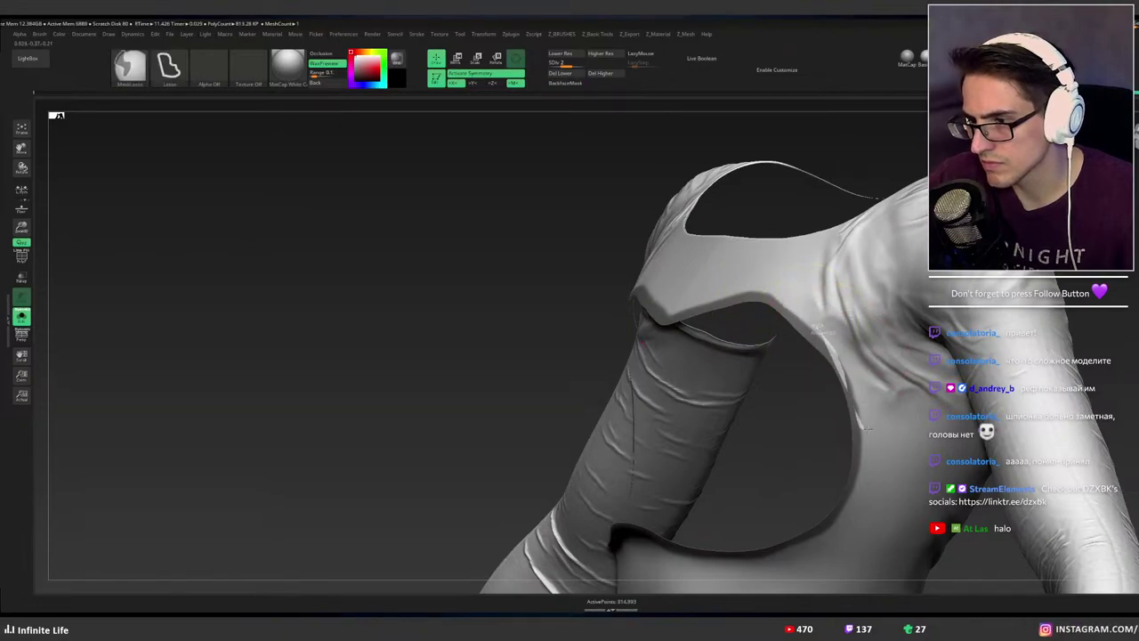
pyautogui.keyDown('ctrl'); pyautogui.keyDown('alt'); pyautogui.moveTo(868, 429); pyautogui.dragTo(876, 335); pyautogui.keyUp('alt'); pyautogui.keyUp('ctrl')
pyautogui.moveTo(871, 411)
pyautogui.keyDown('alt'); pyautogui.mouseDown(button='right')
pyautogui.moveTo(745, 313)
pyautogui.moveTo(756, 312)
pyautogui.mouseUp(button='right'); pyautogui.keyUp('alt')
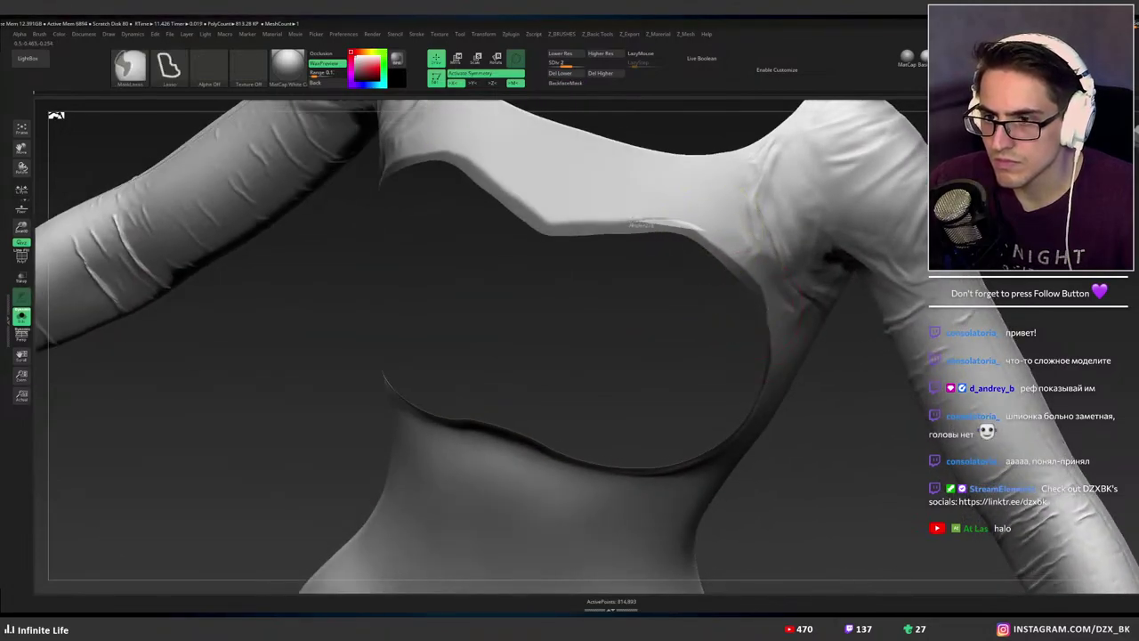
# Even out the masked strip from the chest band's central point to the cutout's upper outer corner.
pyautogui.moveTo(569, 227); pyautogui.dragTo(703, 229)
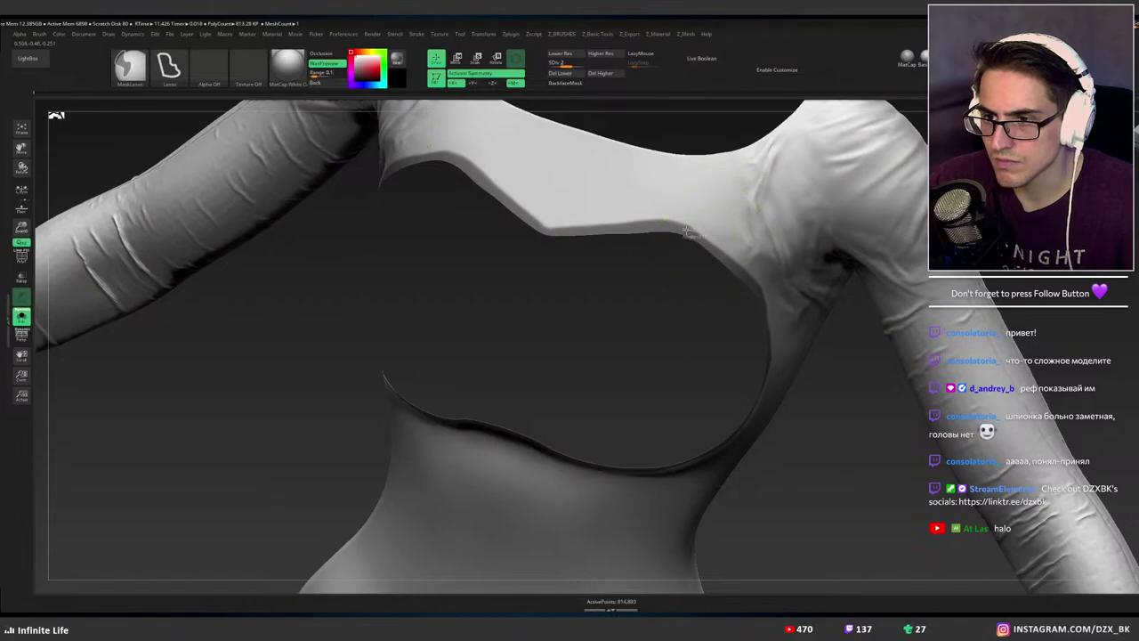
pyautogui.moveTo(608, 227)
pyautogui.keyDown('ctrl'); pyautogui.keyDown('alt'); pyautogui.mouseDown()
pyautogui.moveTo(753, 171)
pyautogui.moveTo(745, 227)
pyautogui.mouseUp(); pyautogui.keyUp('alt'); pyautogui.keyUp('ctrl')
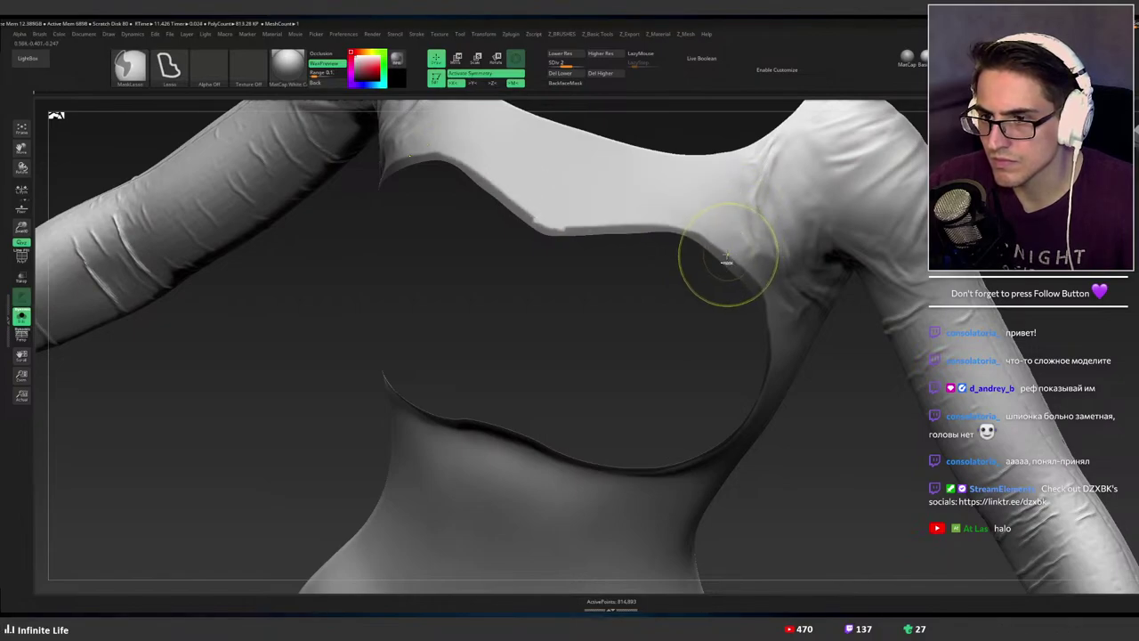
pyautogui.keyDown('ctrl'); pyautogui.click(604, 222); pyautogui.keyUp('ctrl')
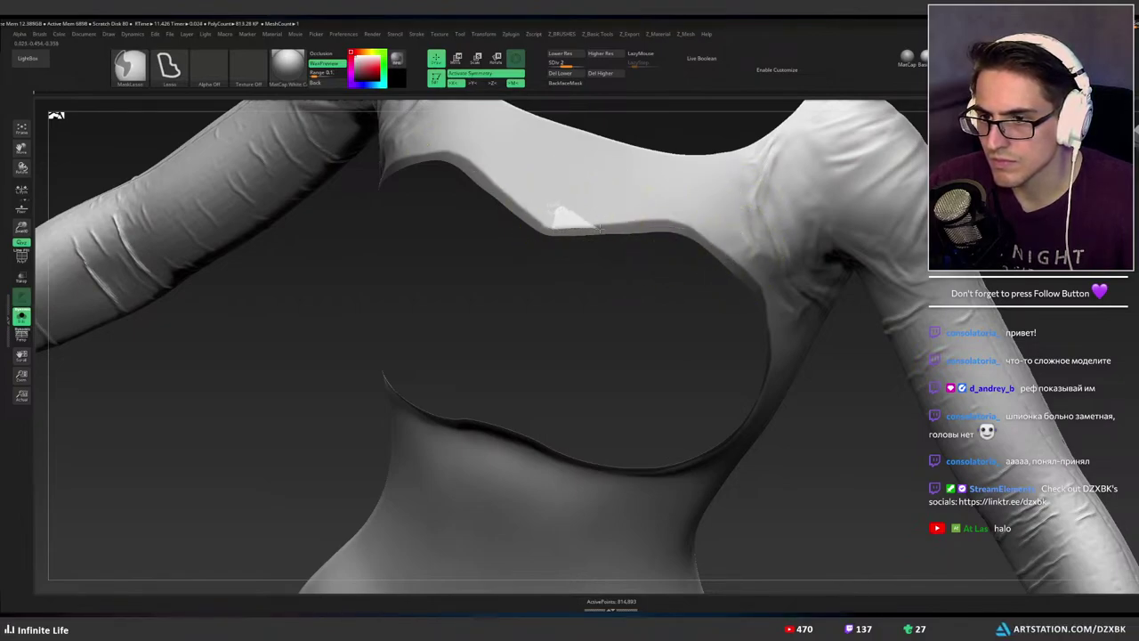
pyautogui.moveTo(672, 229)
pyautogui.mouseDown()
pyautogui.moveTo(576, 202)
pyautogui.moveTo(722, 211)
pyautogui.moveTo(596, 174)
pyautogui.mouseUp()
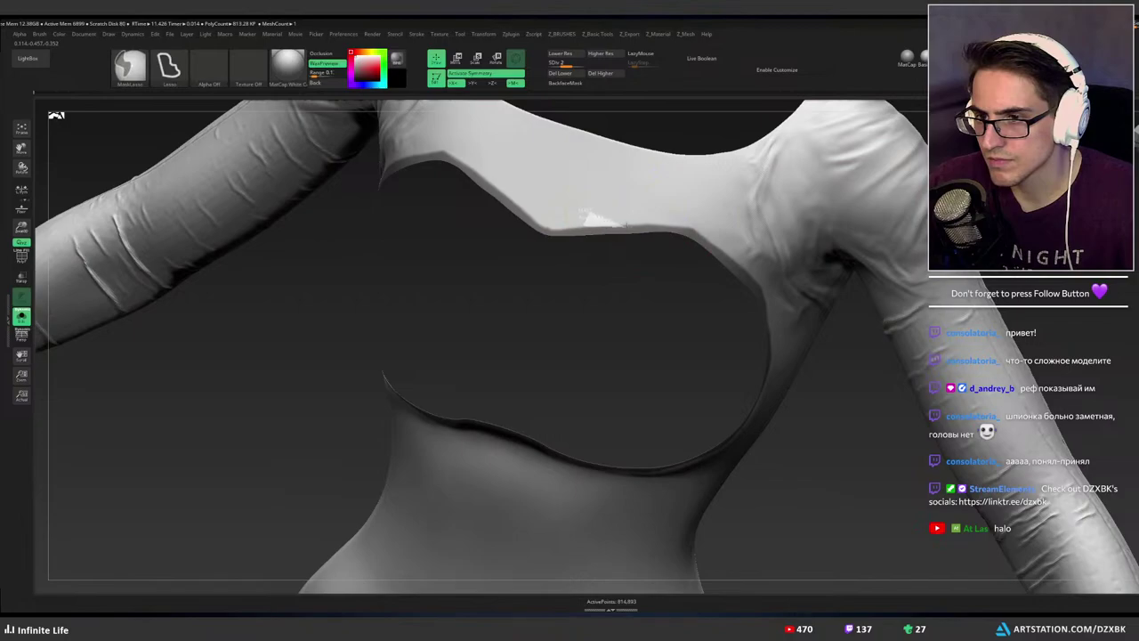
pyautogui.keyDown('ctrl'); pyautogui.keyDown('alt'); pyautogui.moveTo(673, 230); pyautogui.dragTo(765, 213); pyautogui.keyUp('alt'); pyautogui.keyUp('ctrl')
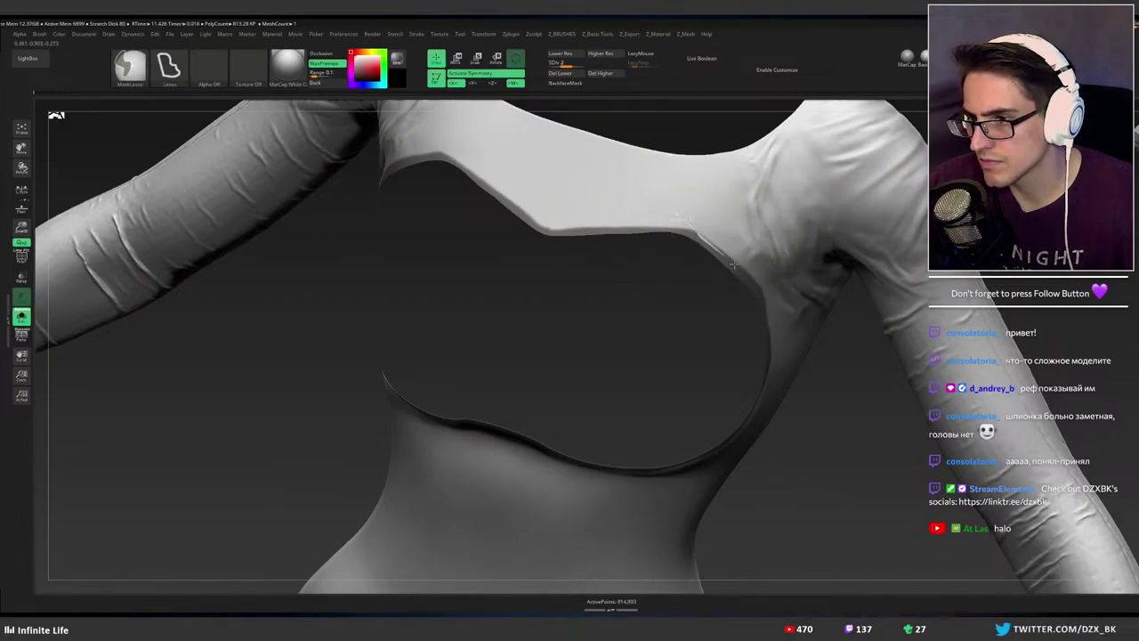
pyautogui.moveTo(758, 288)
pyautogui.keyDown('ctrl'); pyautogui.keyDown('alt'); pyautogui.mouseDown()
pyautogui.moveTo(631, 178)
pyautogui.moveTo(714, 197)
pyautogui.mouseUp(); pyautogui.keyUp('alt'); pyautogui.keyUp('ctrl')
# Lower the top to subdivision level 1 and soften the cutout-edge mask, inverting it temporarily to check its falloff.
pyautogui.moveTo(757, 228)
pyautogui.keyDown('ctrl'); pyautogui.mouseDown(button='right')
pyautogui.moveTo(792, 164)
pyautogui.moveTo(725, 214)
pyautogui.mouseUp(button='right'); pyautogui.keyUp('ctrl')
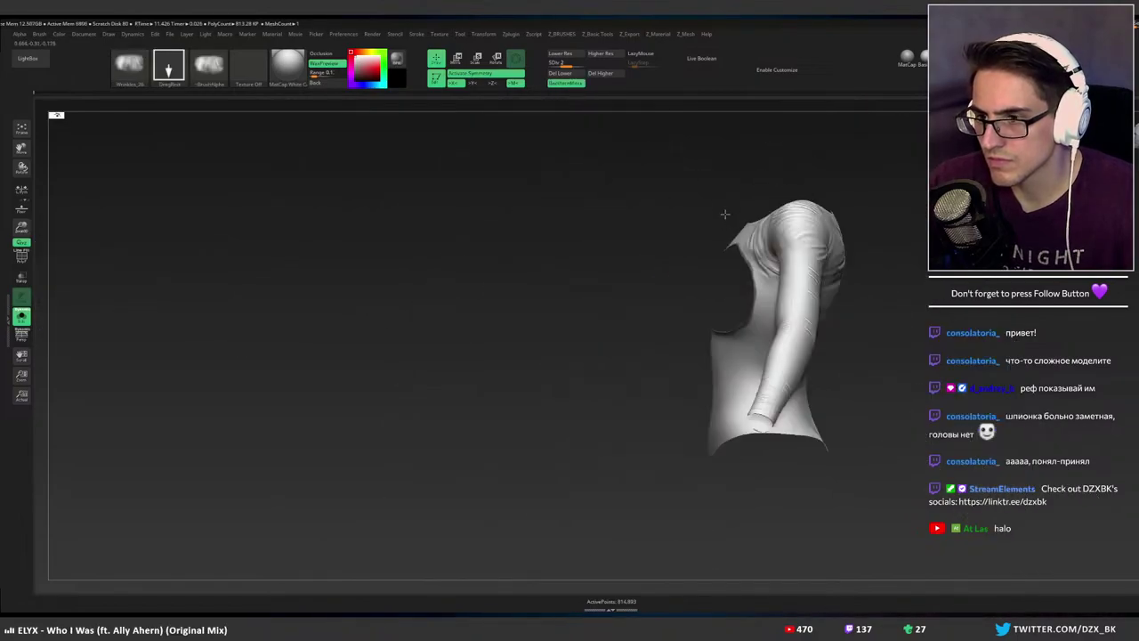
pyautogui.moveTo(758, 265); pyautogui.dragTo(654, 260, button='right')
pyautogui.keyDown('ctrl'); pyautogui.moveTo(654, 260); pyautogui.dragTo(712, 311, button='right'); pyautogui.keyUp('ctrl')
pyautogui.hotkey('shift', 'd')
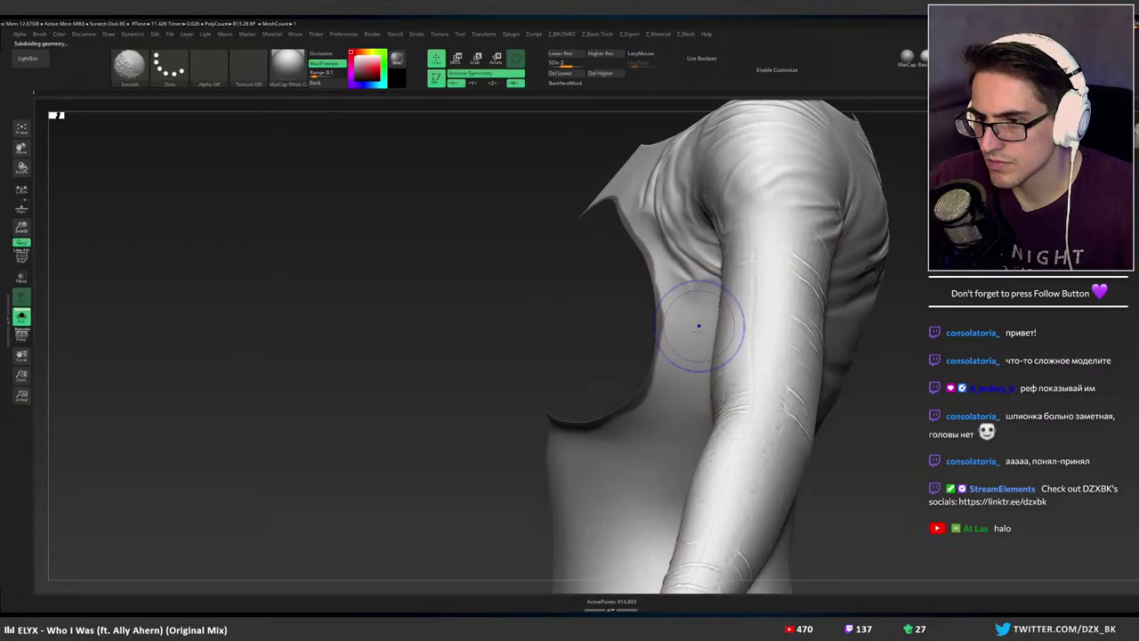
pyautogui.press('ctrl')
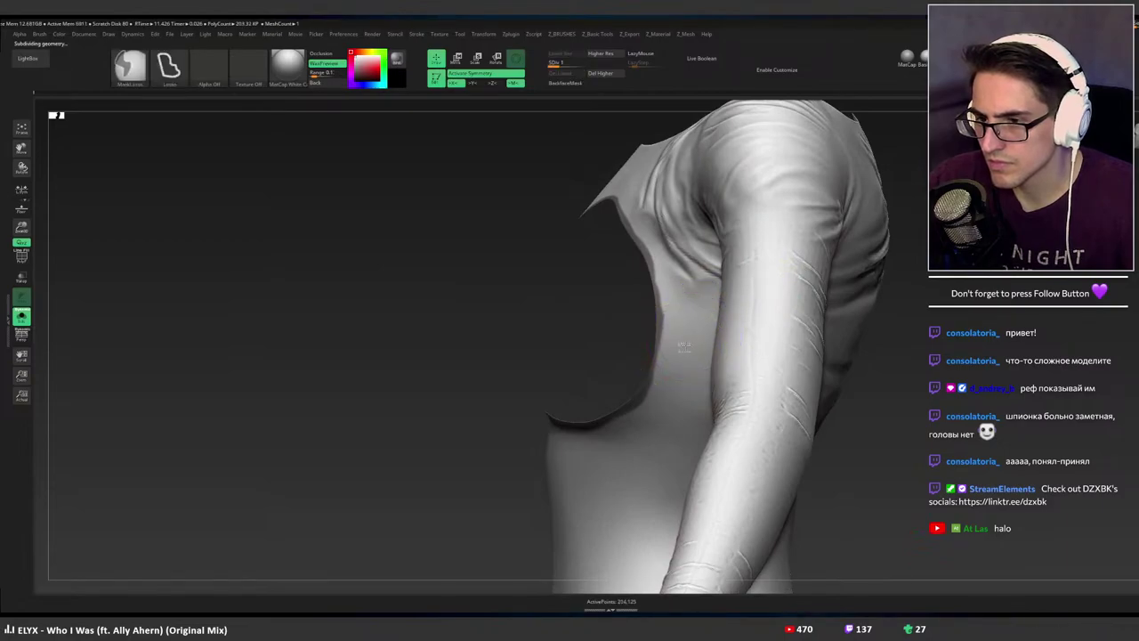
pyautogui.keyDown('ctrl'); pyautogui.click(889, 311); pyautogui.keyUp('ctrl')
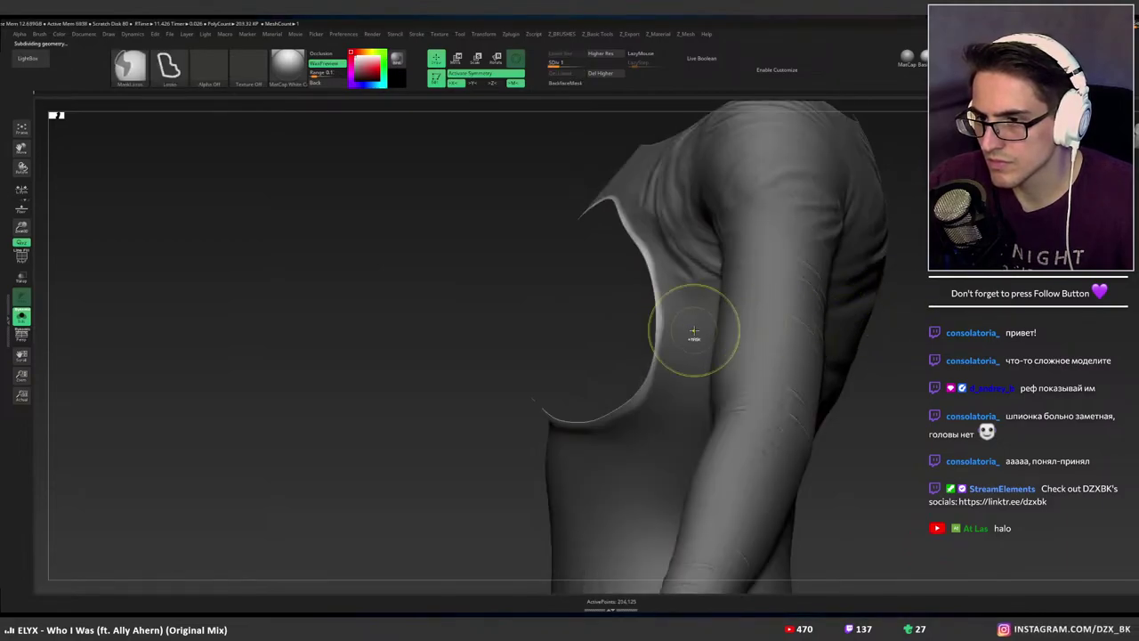
pyautogui.keyDown('ctrl'); pyautogui.moveTo(391, 334); pyautogui.dragTo(605, 330); pyautogui.keyUp('ctrl')
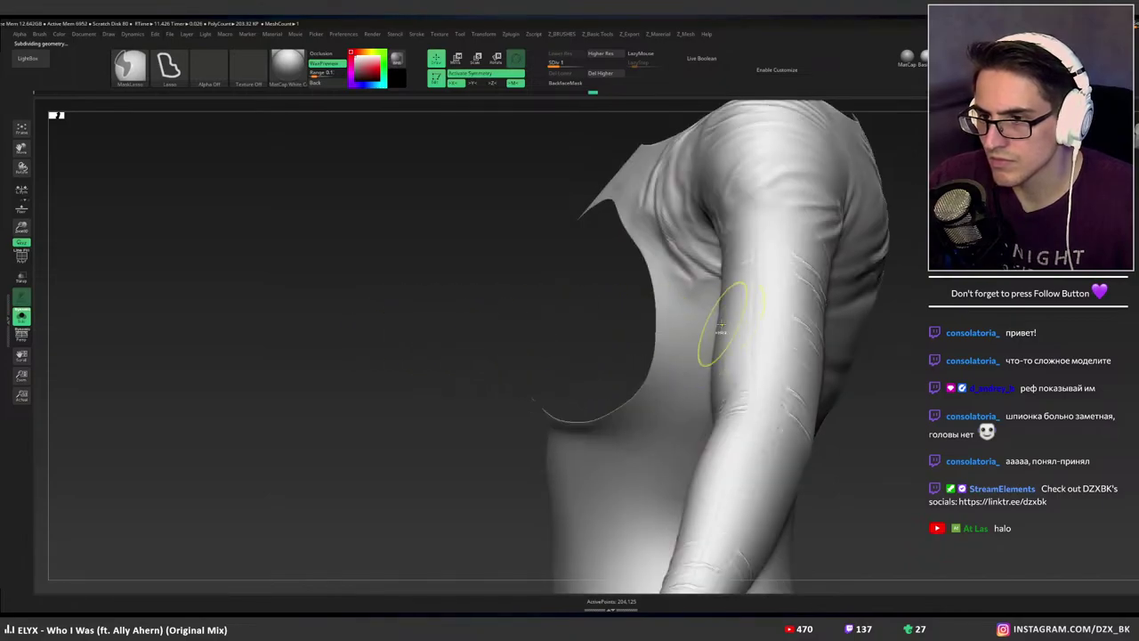
pyautogui.hotkey('ctrl', 'z')
pyautogui.keyDown('ctrl'); pyautogui.click(446, 333); pyautogui.keyUp('ctrl')
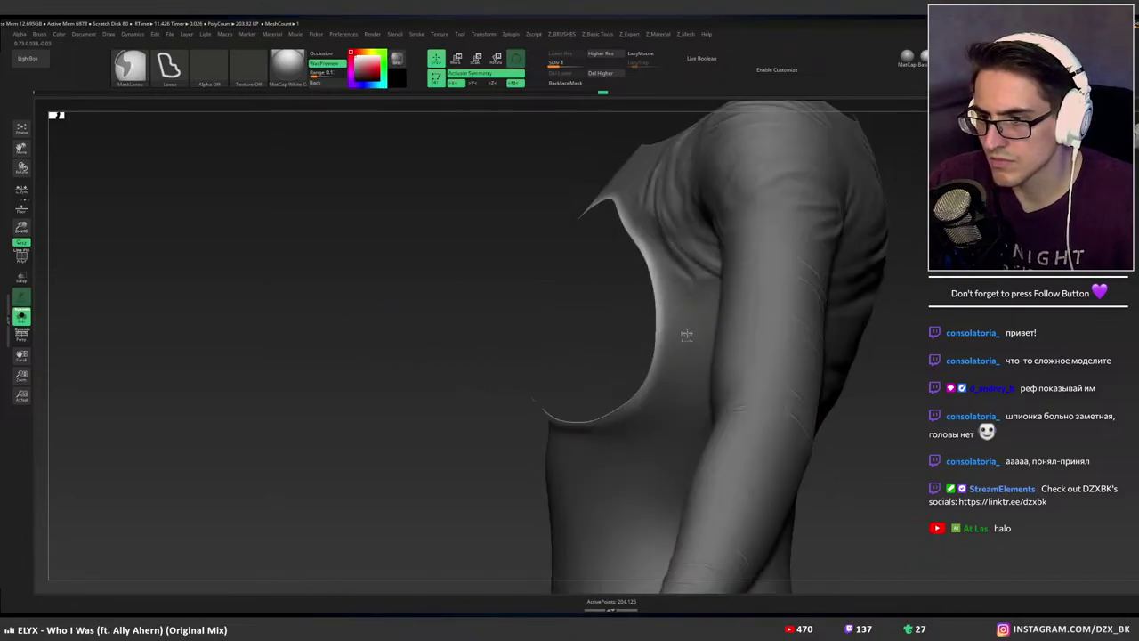
pyautogui.keyDown('ctrl'); pyautogui.click(452, 322); pyautogui.keyUp('ctrl')
# Raise the top to subdivision level 3 with the Wrinkles_26 brush ready over the side of the torso.
pyautogui.keyDown('ctrl'); pyautogui.moveTo(675, 306); pyautogui.dragTo(652, 285, button='right'); pyautogui.keyUp('ctrl')
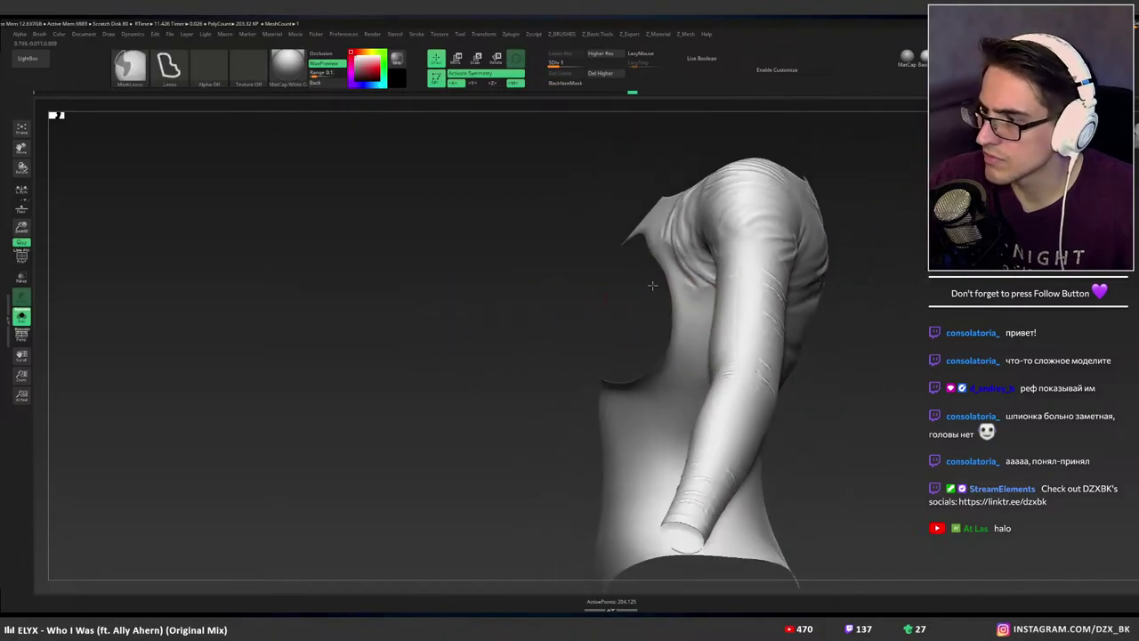
pyautogui.moveTo(653, 285); pyautogui.dragTo(695, 304)
pyautogui.hotkey('ctrl', 'd')
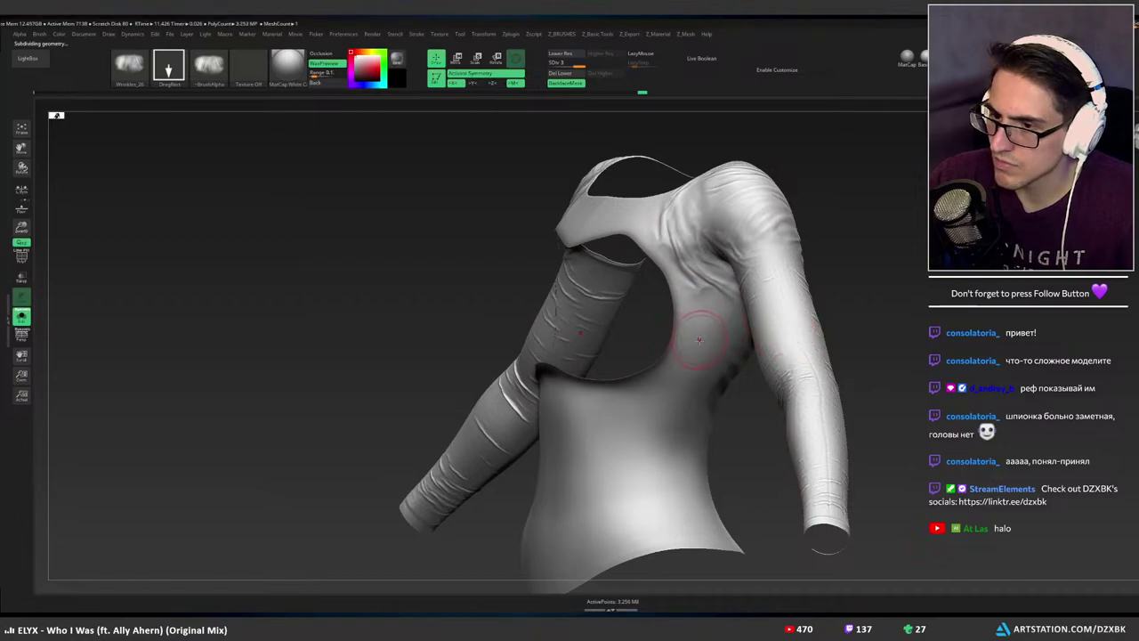
# Try to stamp a wrinkle alpha onto the torso's side, below the armpit and beside the chest opening.
pyautogui.moveTo(674, 418); pyautogui.dragTo(587, 294)
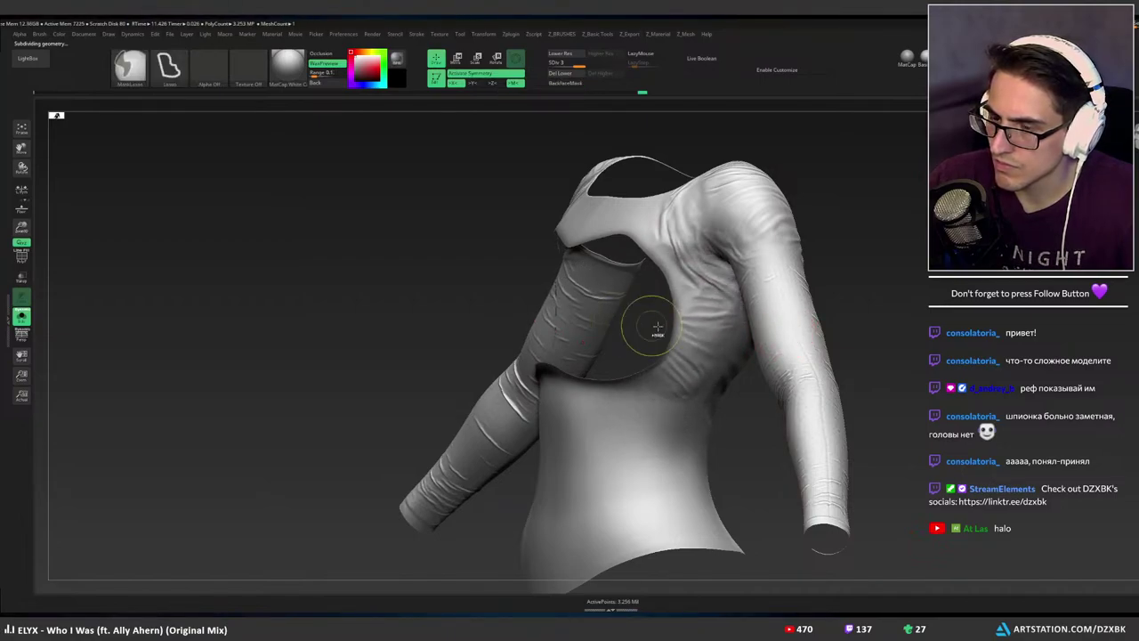
pyautogui.hotkey('ctrl', 'z')
pyautogui.keyDown('alt'); pyautogui.moveTo(722, 339); pyautogui.dragTo(667, 300, button='right'); pyautogui.keyUp('alt')
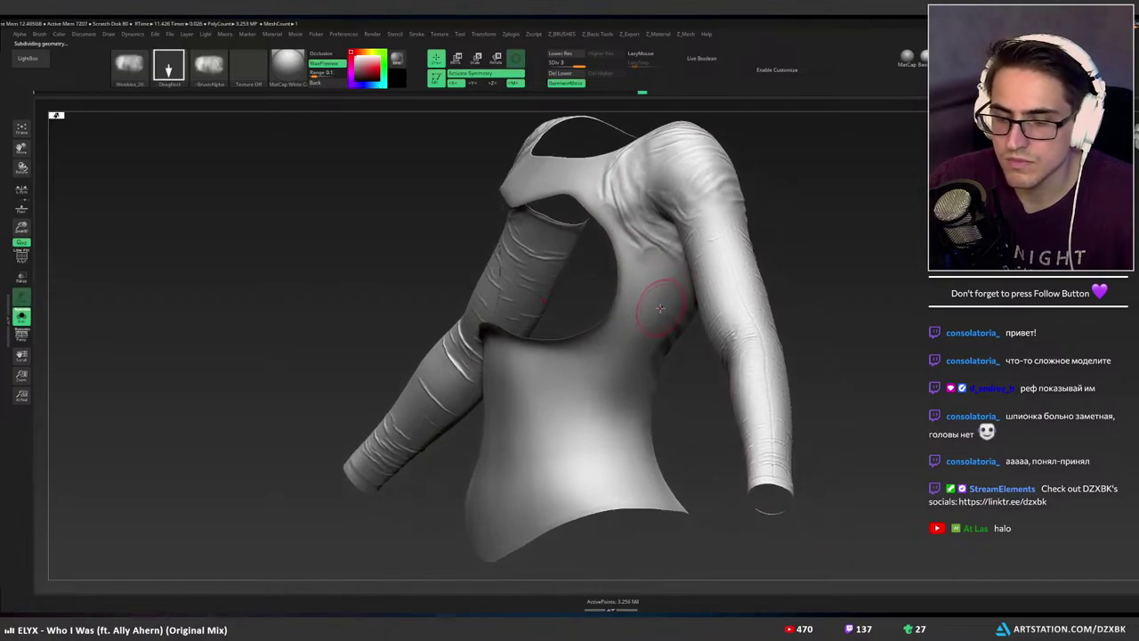
# Toggle backface auto masking for the Smooth brush and check the setting on the wrinkle brush.
pyautogui.press('shift')
pyautogui.hotkey('shift', 'm')
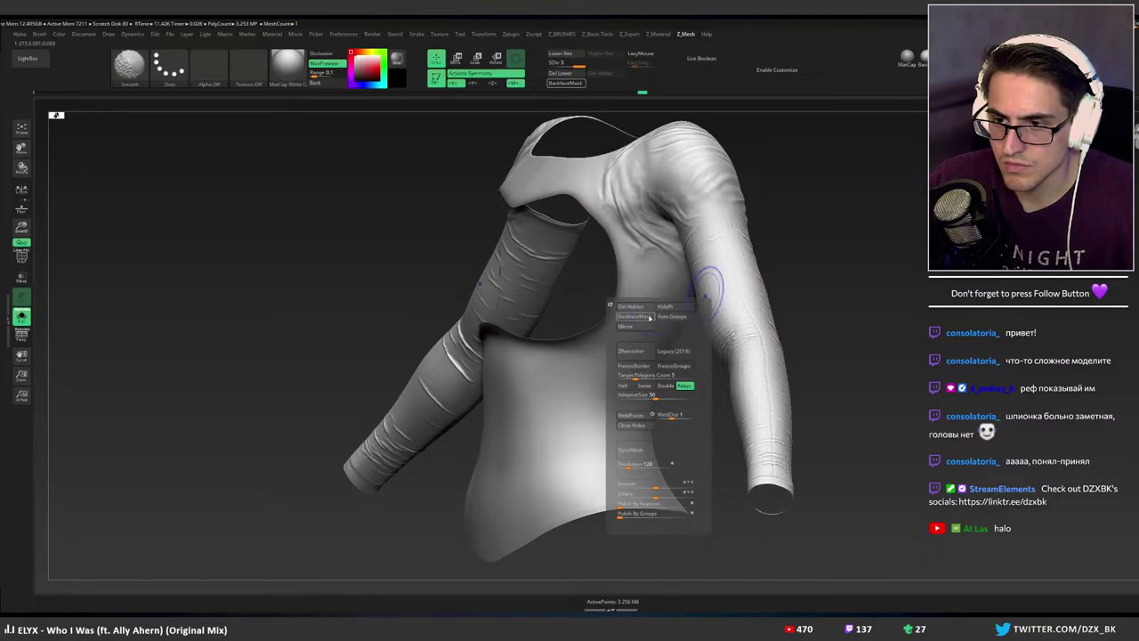
pyautogui.click(648, 317)
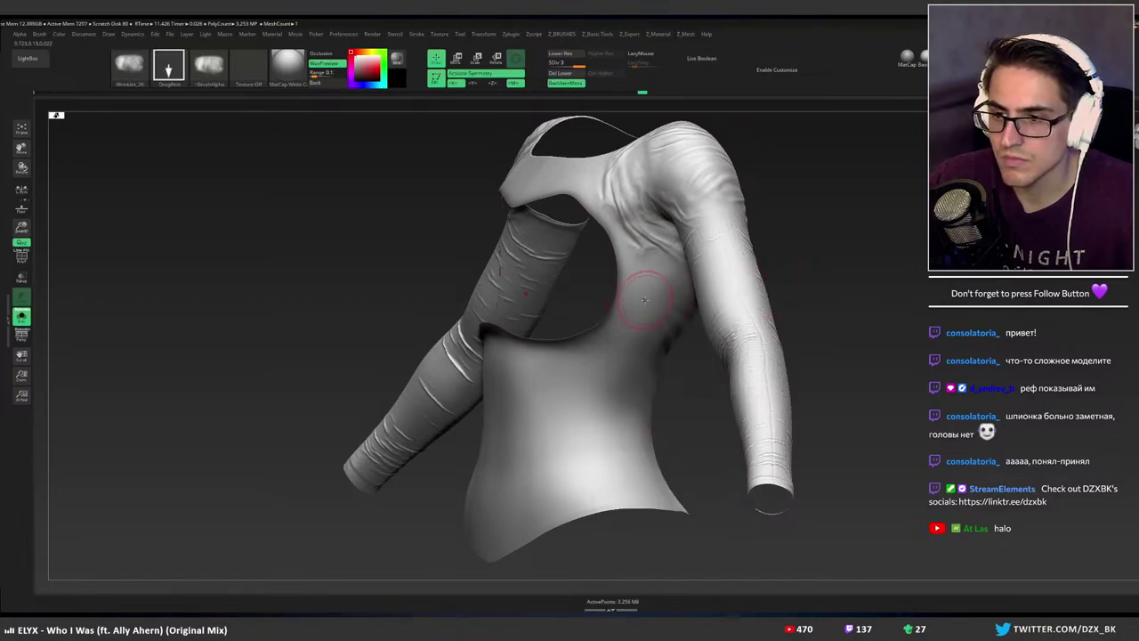
pyautogui.press('space')
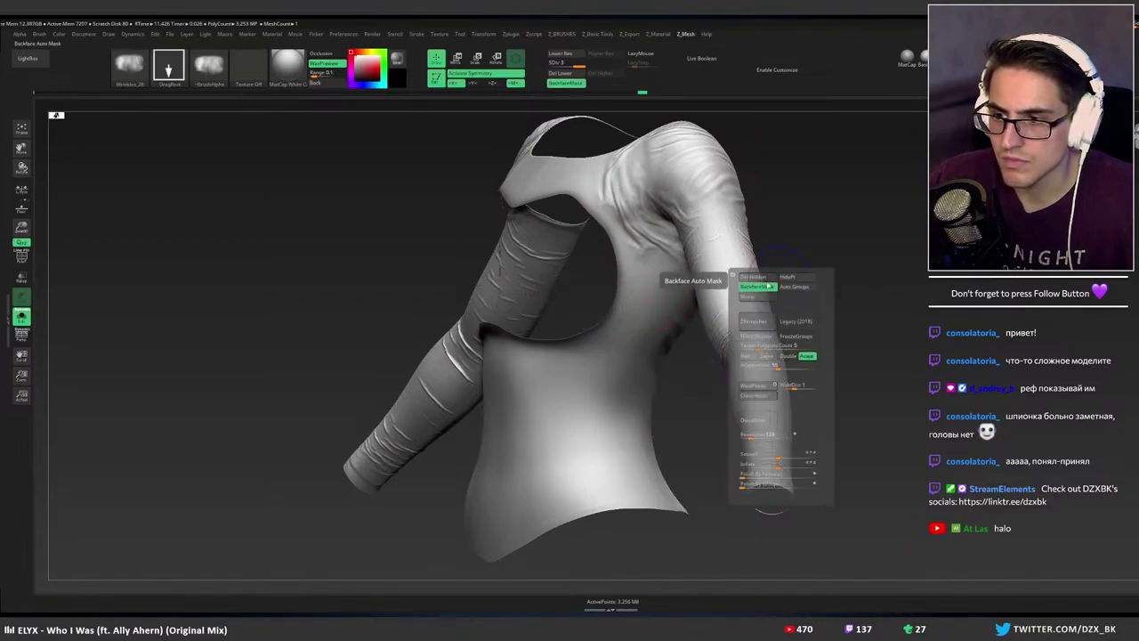
pyautogui.press('space')
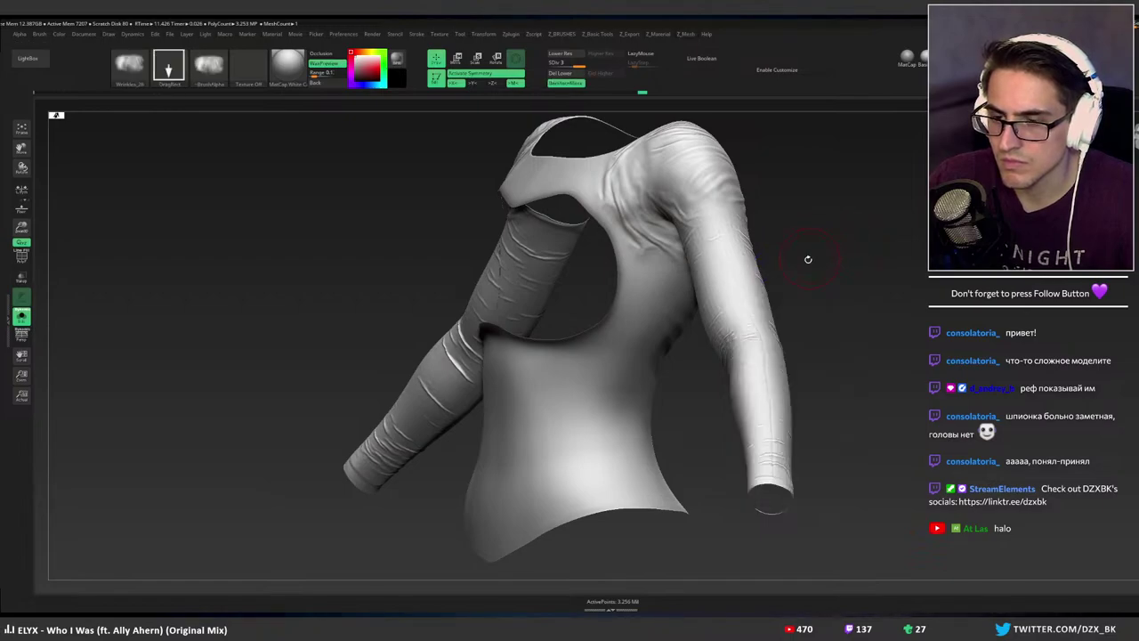
pyautogui.press('ctrl')
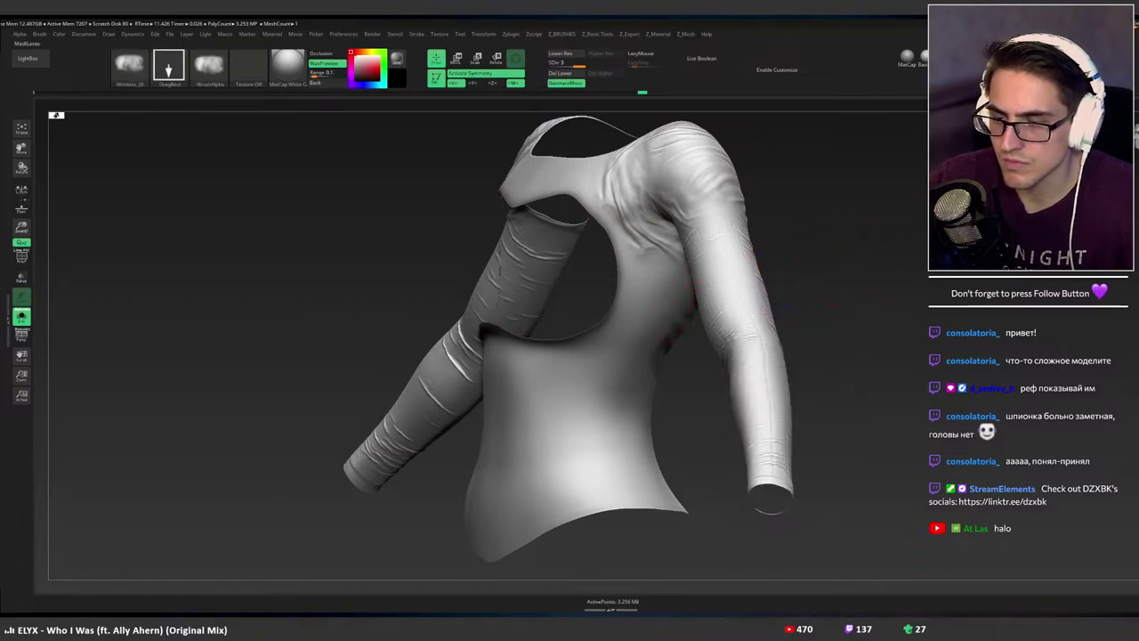
# Try a large wrinkle stamp across the torso's side under the arm and check it from the back.
pyautogui.press('space')
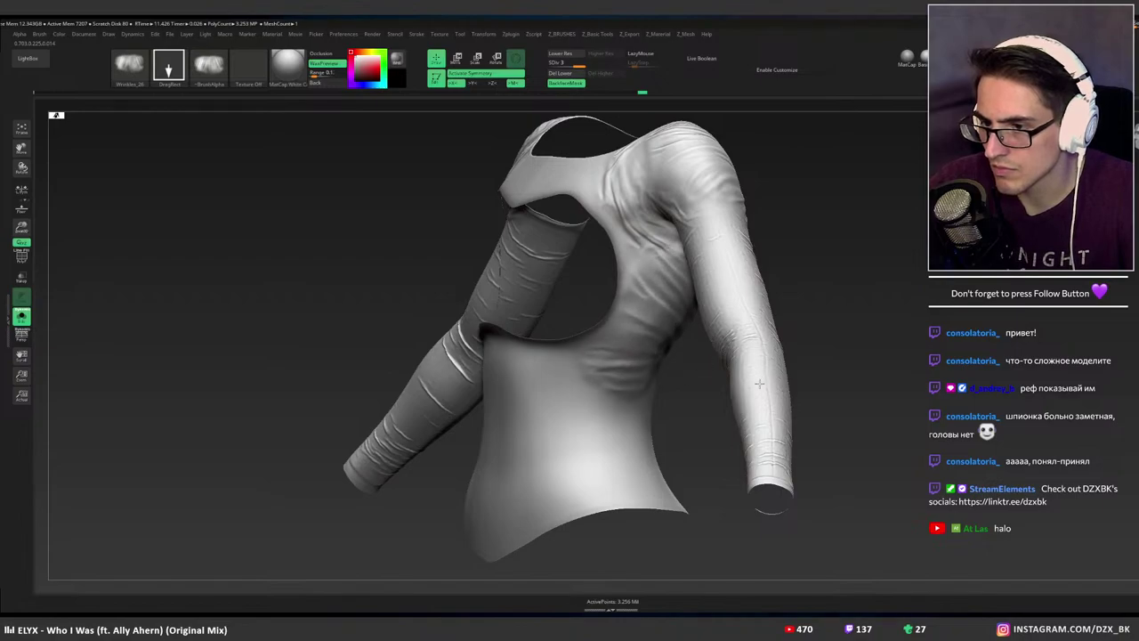
pyautogui.moveTo(707, 372); pyautogui.dragTo(708, 344)
pyautogui.moveTo(709, 344); pyautogui.dragTo(653, 349, button='right')
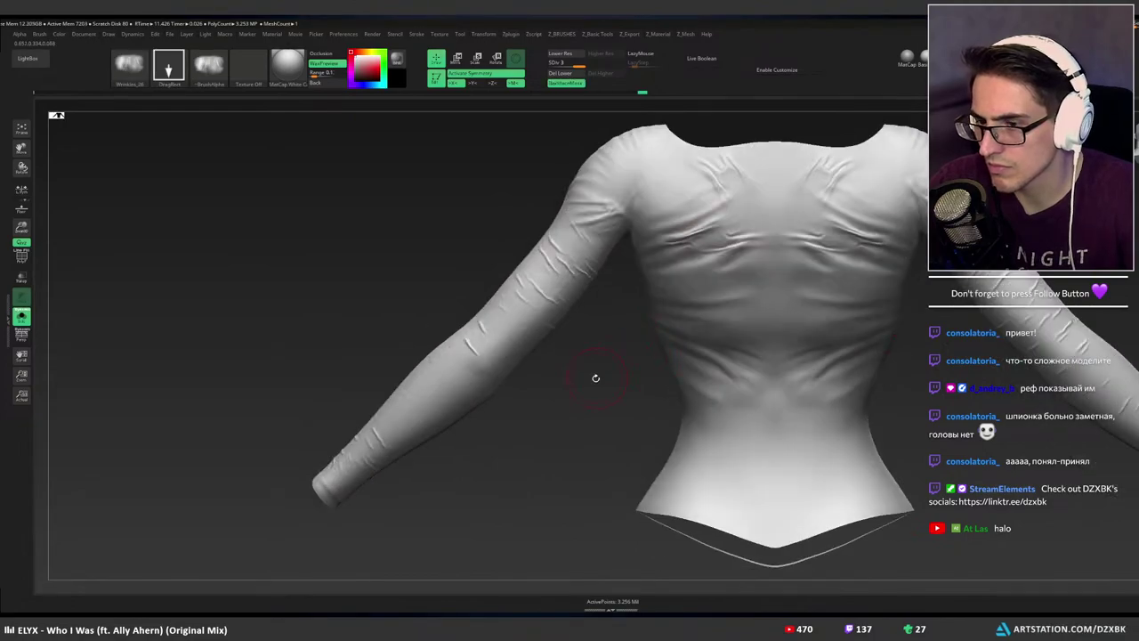
pyautogui.hotkey('ctrl', 'shift')
pyautogui.press('ctrl')
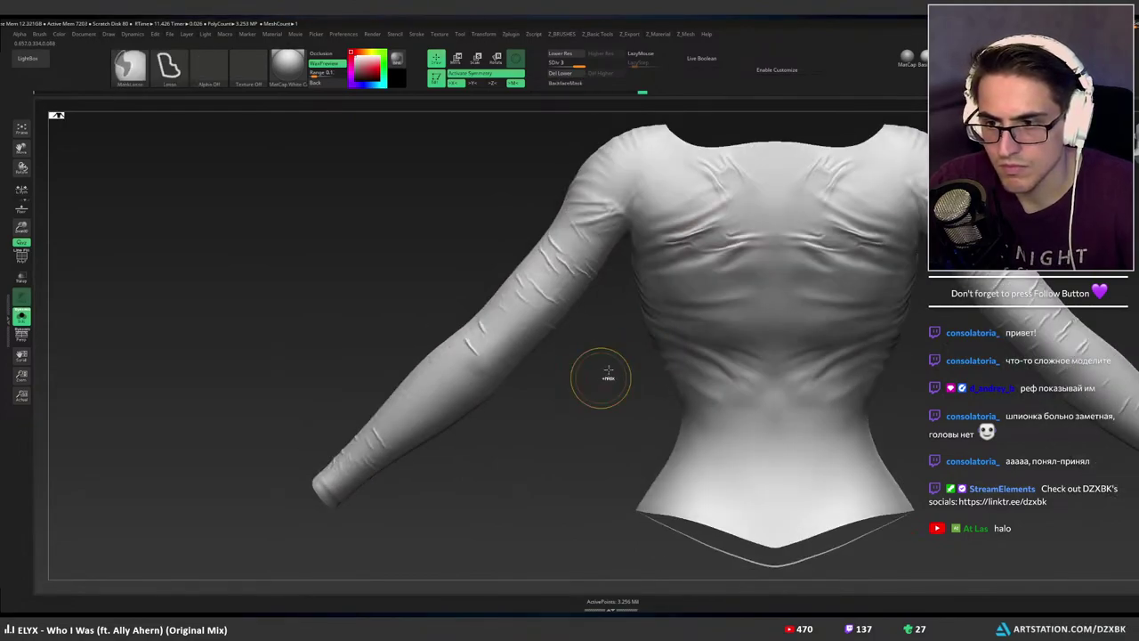
pyautogui.moveTo(610, 364); pyautogui.dragTo(673, 351, button='right')
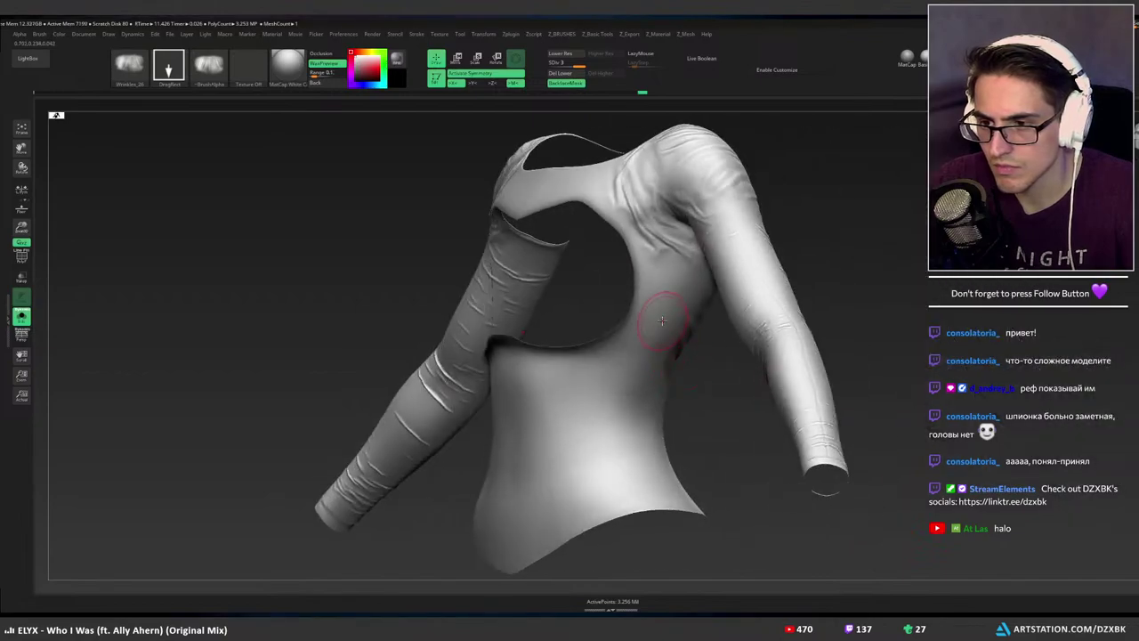
# Try a smaller wrinkle stamp between the chest opening and the armpit, checking how it meets the back folds.
pyautogui.moveTo(659, 319)
pyautogui.keyDown('ctrl'); pyautogui.keyDown('alt'); pyautogui.mouseDown()
pyautogui.moveTo(611, 432)
pyautogui.moveTo(588, 392)
pyautogui.moveTo(598, 383)
pyautogui.mouseUp(); pyautogui.keyUp('alt'); pyautogui.keyUp('ctrl')
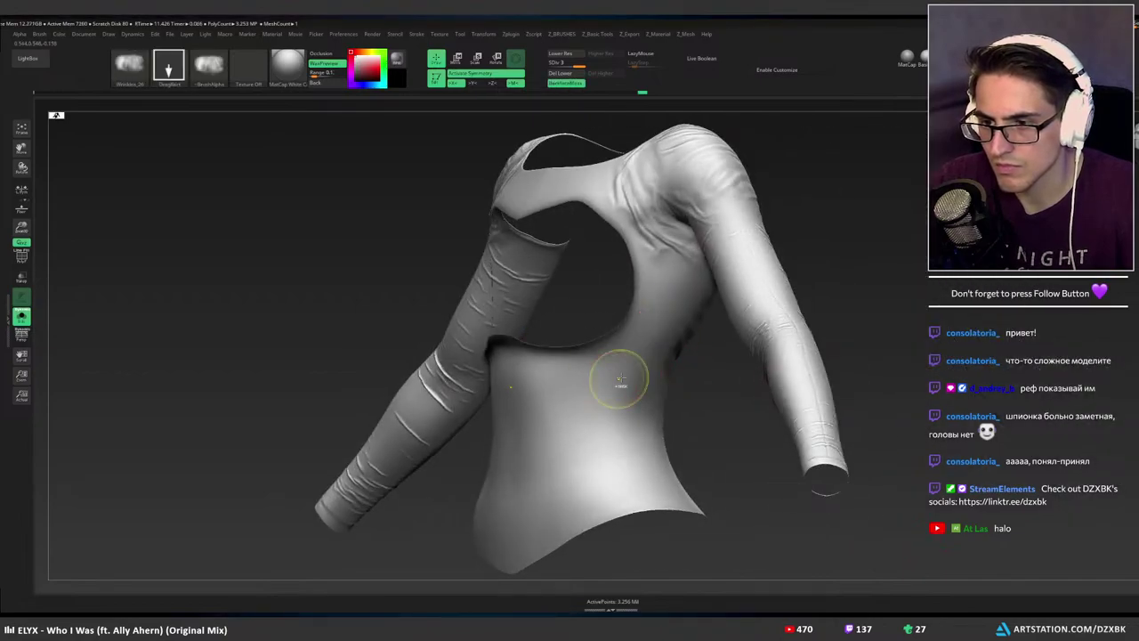
pyautogui.press('ctrl')
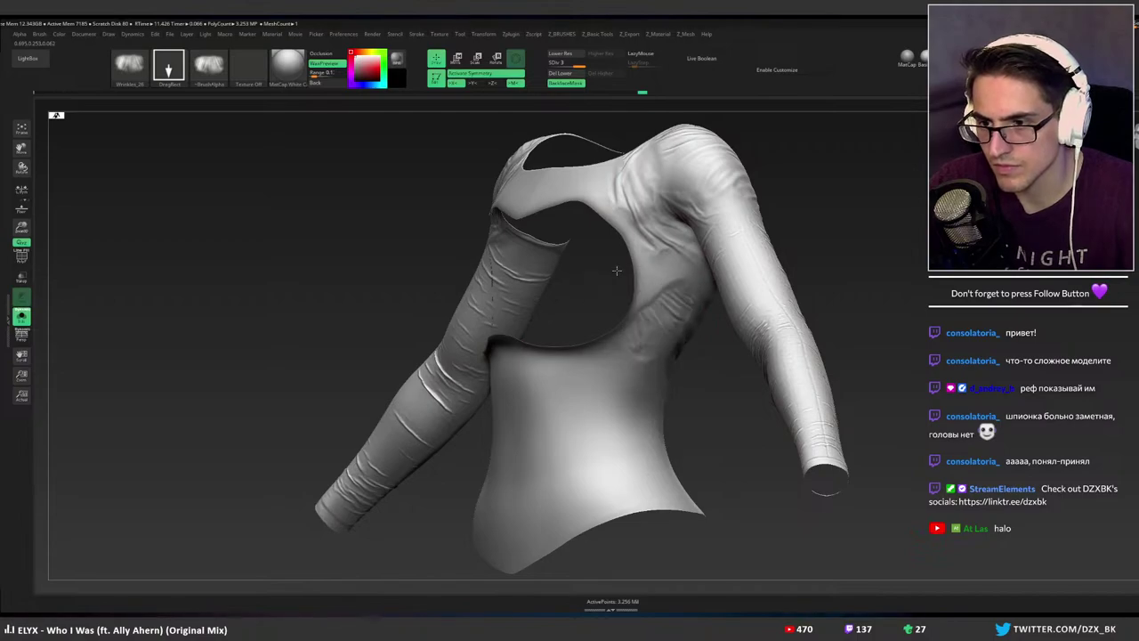
pyautogui.moveTo(649, 269); pyautogui.dragTo(509, 317, button='right')
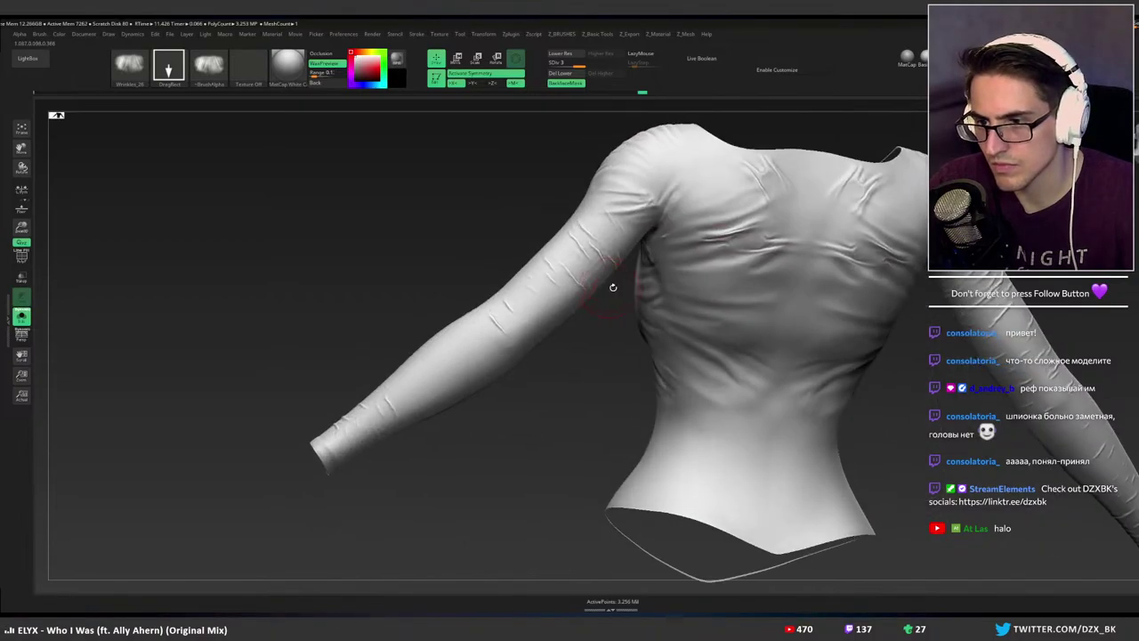
pyautogui.moveTo(612, 287); pyautogui.dragTo(668, 316, button='right')
pyautogui.press('ctrl')
# Try wrinkle stamps on the lower and upper side of the ribcage, compare them with the whole outfit, and undo them.
pyautogui.moveTo(663, 334); pyautogui.dragTo(678, 349)
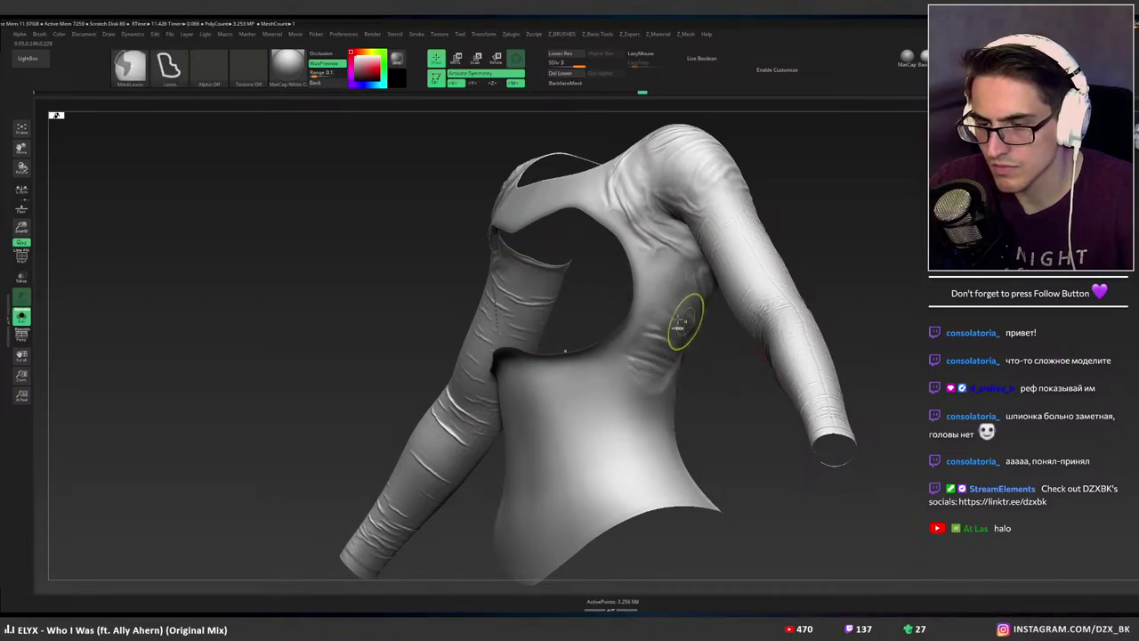
pyautogui.moveTo(659, 313); pyautogui.dragTo(692, 259)
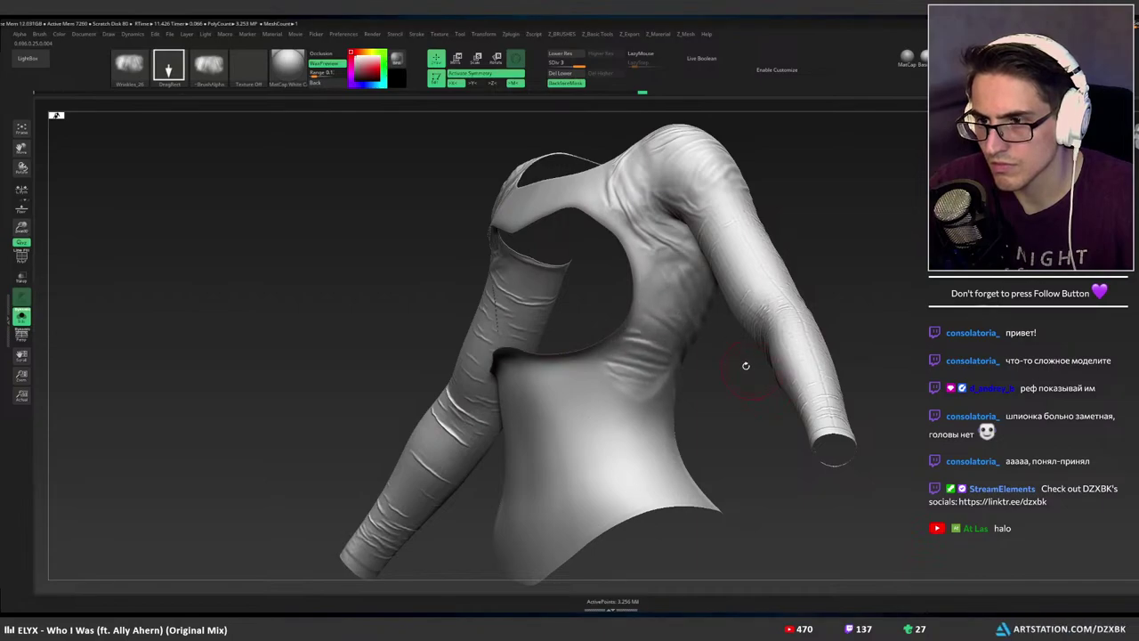
pyautogui.moveTo(742, 363); pyautogui.dragTo(708, 367)
pyautogui.moveTo(712, 366)
pyautogui.mouseDown(button='right')
pyautogui.moveTo(762, 371)
pyautogui.moveTo(751, 358)
pyautogui.moveTo(721, 364)
pyautogui.mouseUp(button='right')
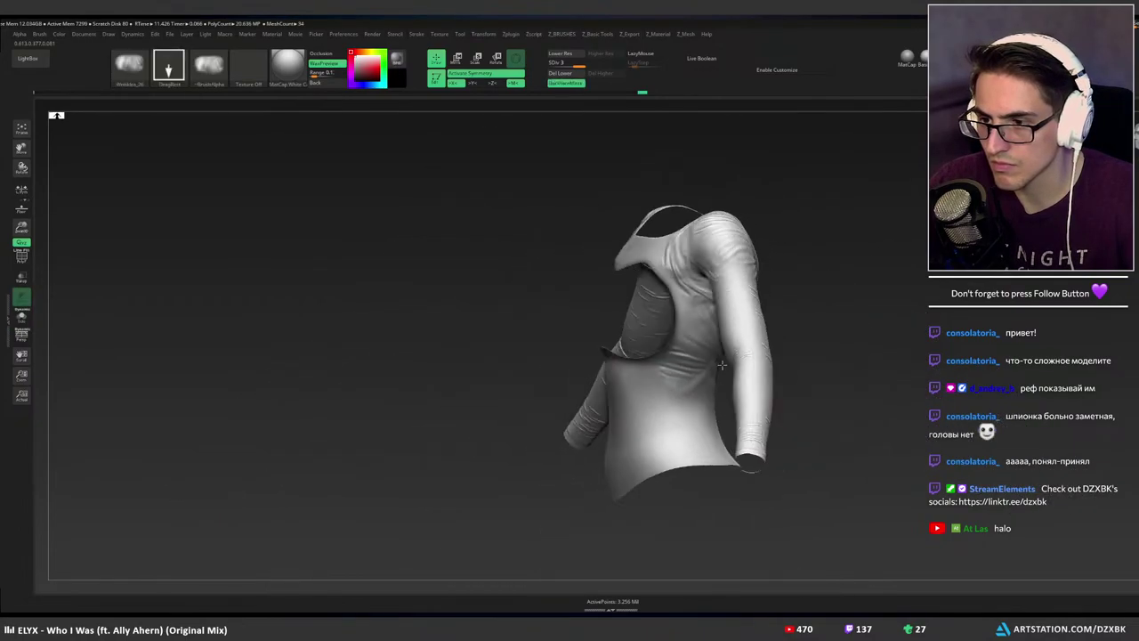
pyautogui.moveTo(834, 330); pyautogui.dragTo(778, 336, button='right')
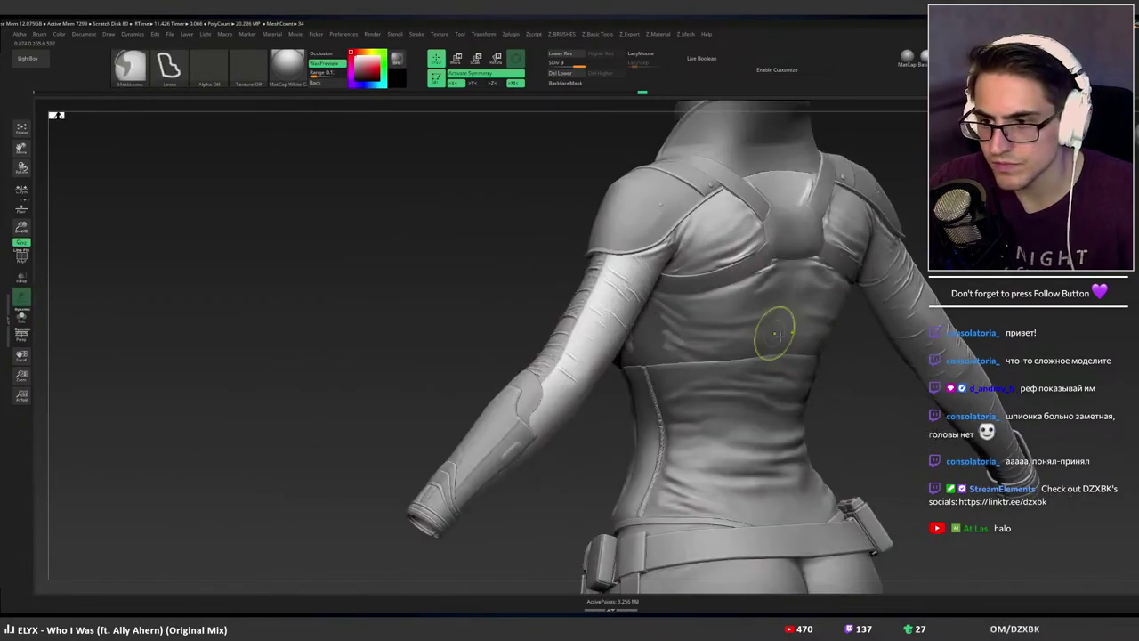
pyautogui.moveTo(717, 302)
pyautogui.mouseDown(button='right')
pyautogui.moveTo(745, 284)
pyautogui.moveTo(776, 287)
pyautogui.moveTo(789, 307)
pyautogui.mouseUp(button='right')
pyautogui.hotkey('ctrl', 'z')
pyautogui.hotkey('ctrl', 'z')
# Stamp wrinkles down the torso's side from the armpit to below the chest opening, replacing the first attempt, and show the full outfit.
pyautogui.press('s')
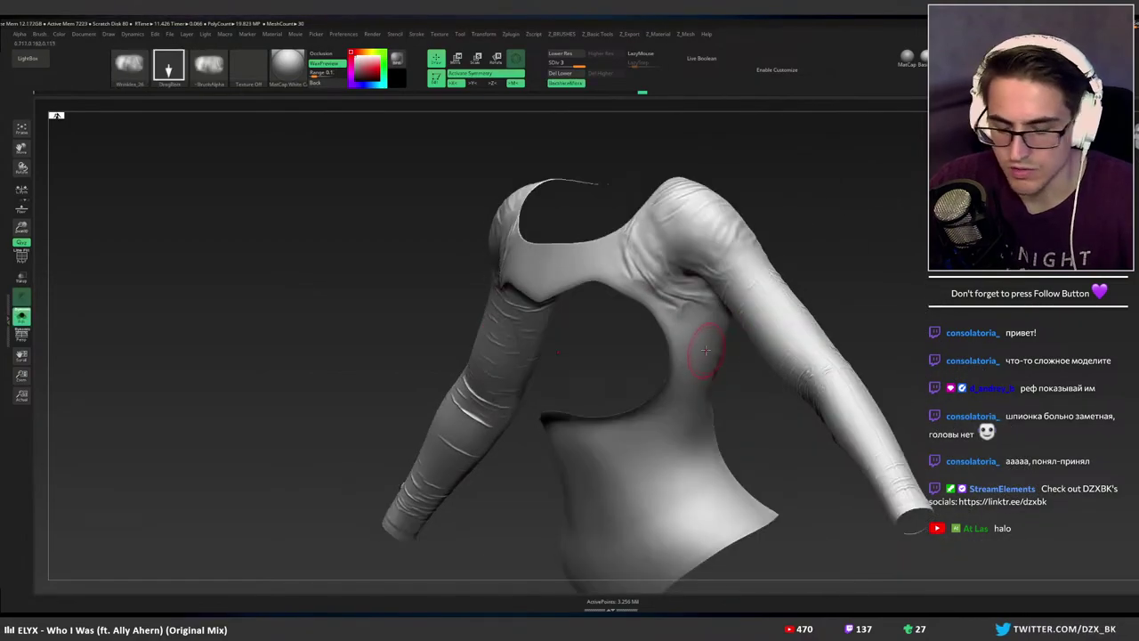
pyautogui.moveTo(705, 351); pyautogui.dragTo(678, 332, button='right')
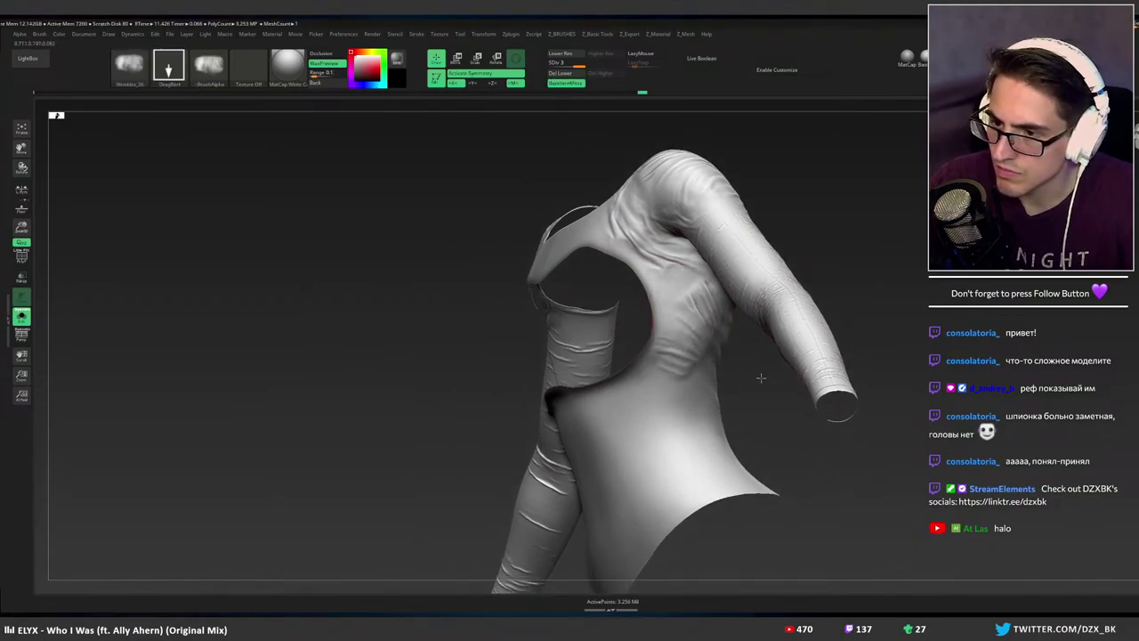
pyautogui.hotkey('ctrl', 'z')
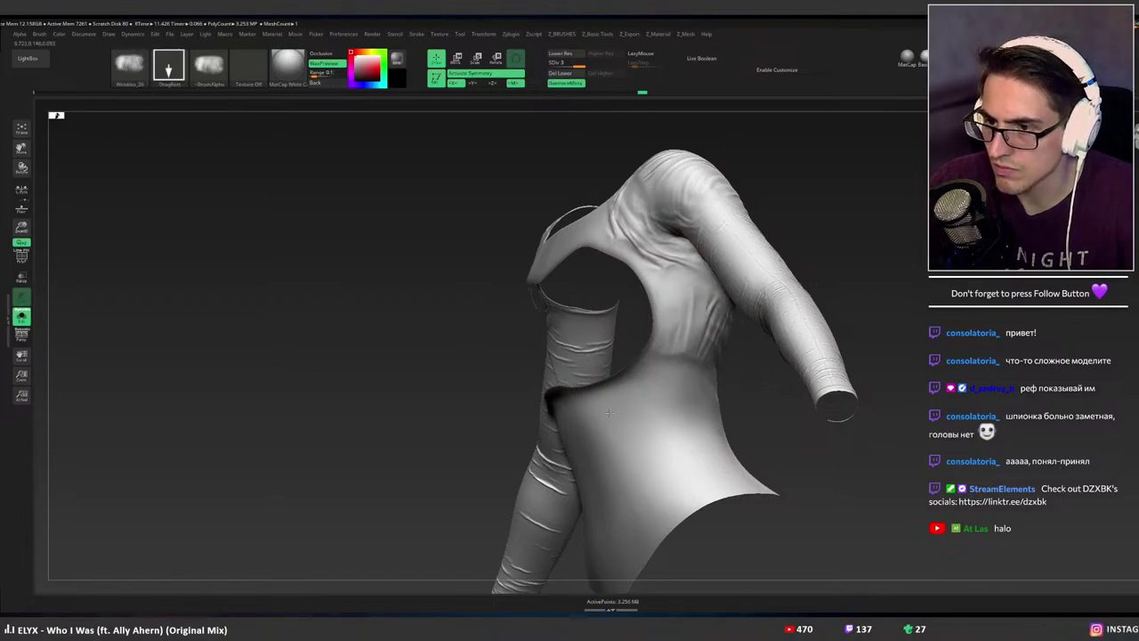
pyautogui.moveTo(609, 412)
pyautogui.mouseDown()
pyautogui.moveTo(690, 403)
pyautogui.moveTo(759, 340)
pyautogui.mouseUp()
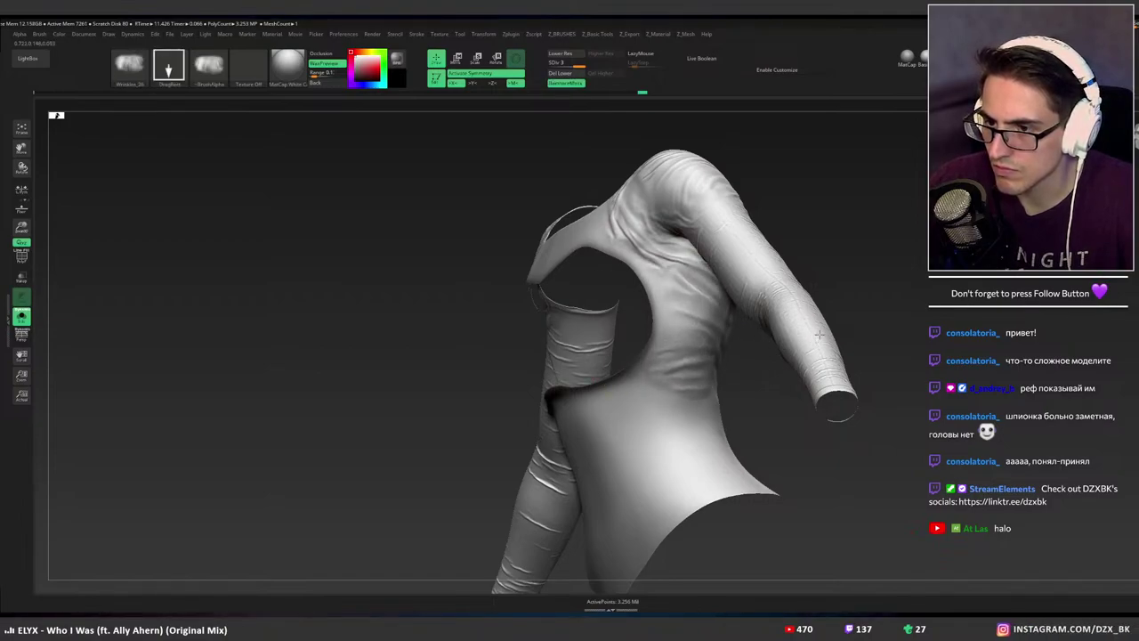
pyautogui.moveTo(742, 357)
pyautogui.mouseDown()
pyautogui.moveTo(568, 354)
pyautogui.moveTo(762, 363)
pyautogui.moveTo(750, 366)
pyautogui.mouseUp()
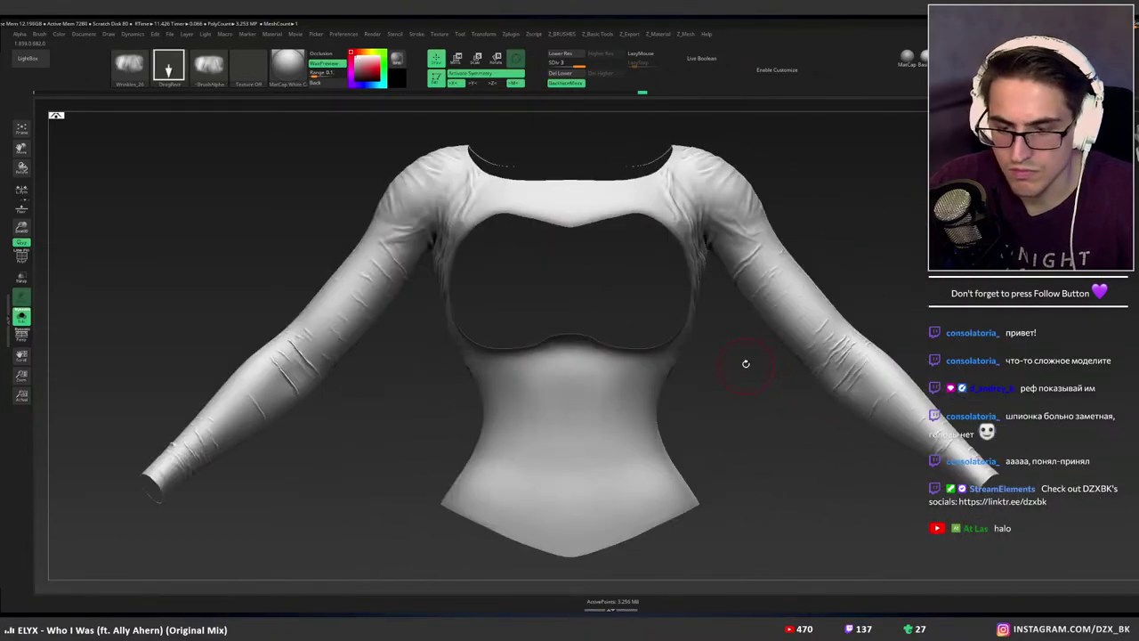
pyautogui.moveTo(745, 364); pyautogui.dragTo(700, 373, button='right')
pyautogui.hotkey('alt', 's')
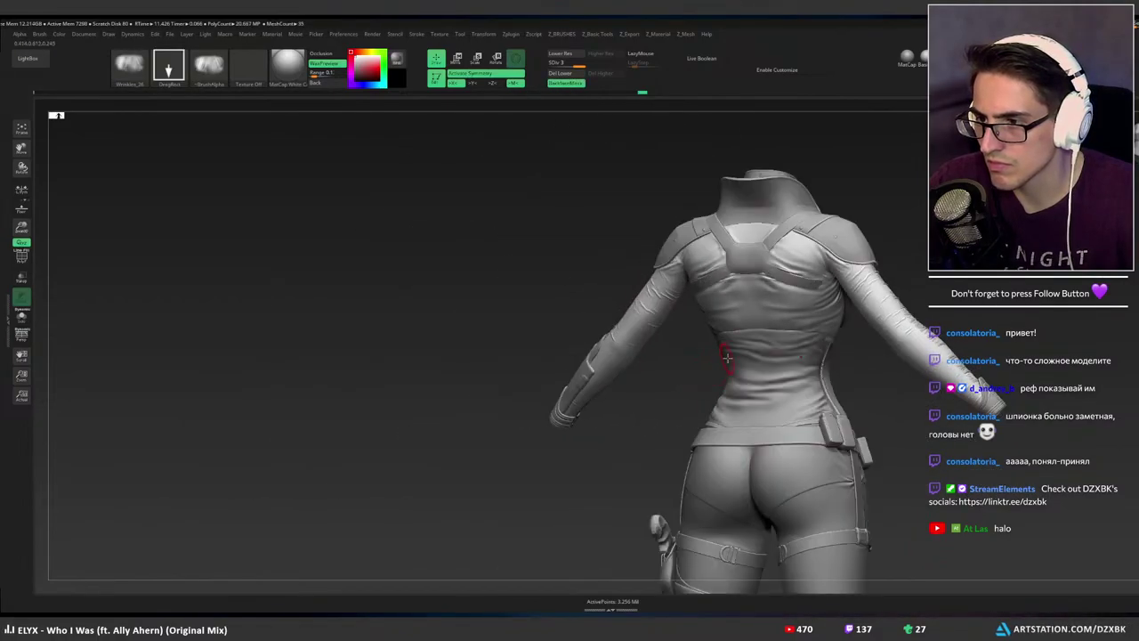
# Select the Move brush, lower the shirt's subdivision level by one, and adjust its side contour at the back seam.
pyautogui.moveTo(687, 305); pyautogui.dragTo(786, 286)
pyautogui.press('b')
pyautogui.press('m')
pyautogui.press('v')
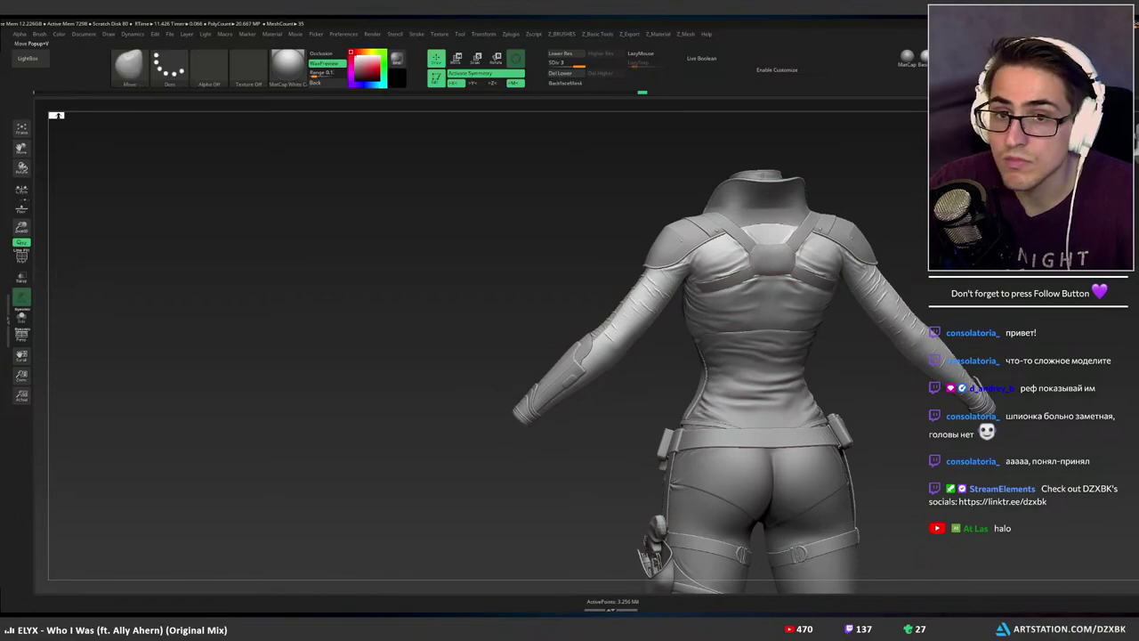
pyautogui.moveTo(707, 293)
pyautogui.keyDown('ctrl'); pyautogui.mouseDown(button='right')
pyautogui.moveTo(700, 343)
pyautogui.moveTo(661, 351)
pyautogui.mouseUp(button='right'); pyautogui.keyUp('ctrl')
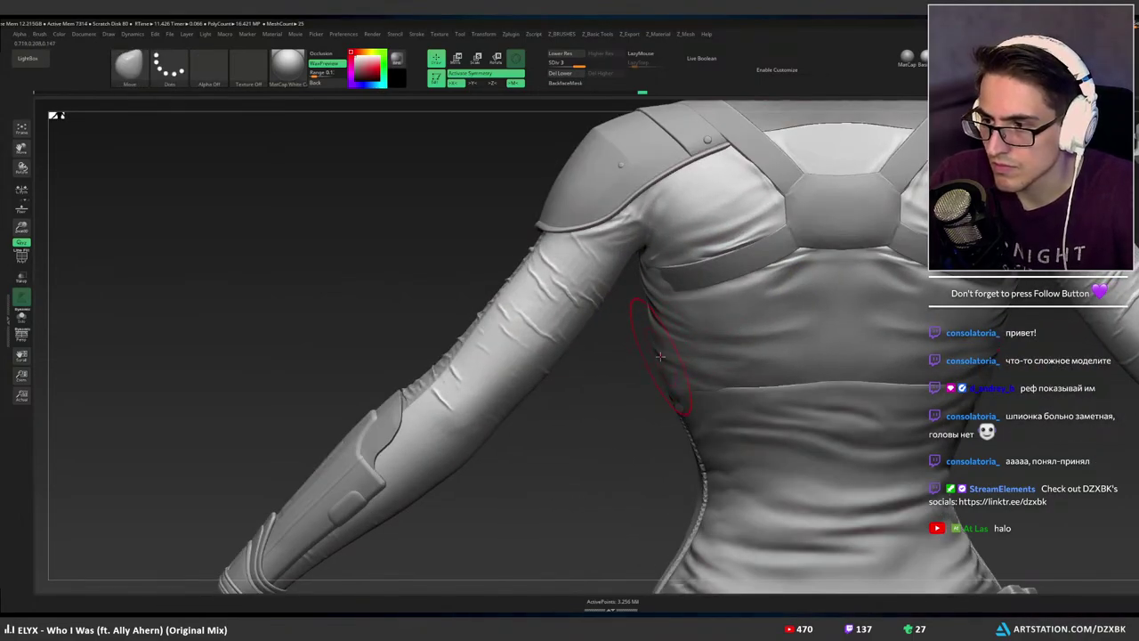
pyautogui.moveTo(658, 354); pyautogui.dragTo(656, 359, button='right')
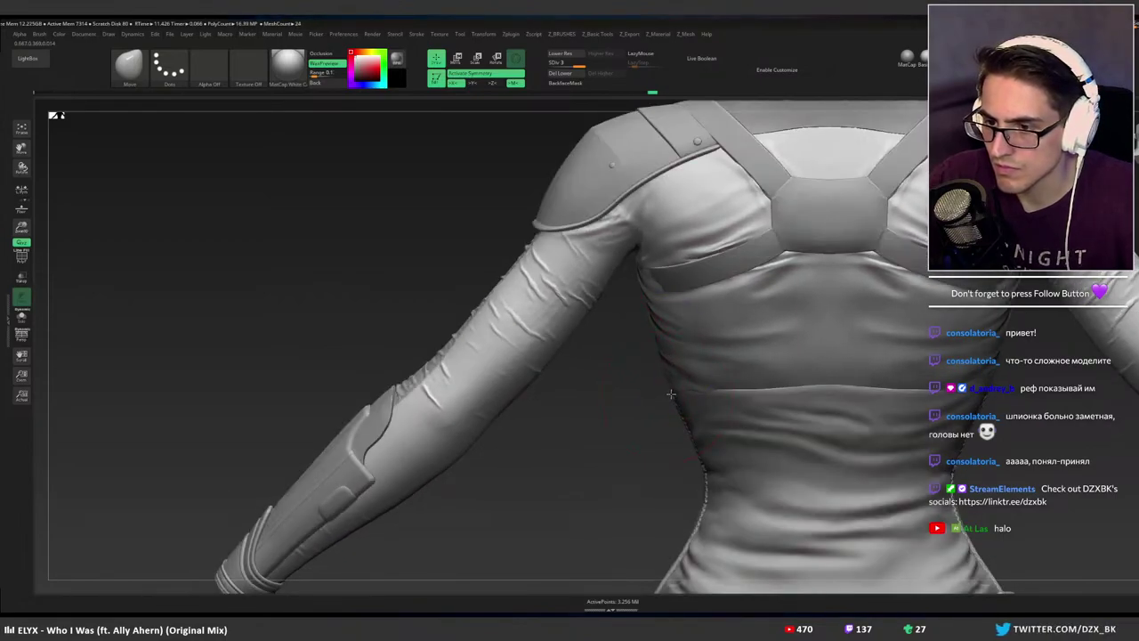
pyautogui.hotkey('shift', 'f')
pyautogui.hotkey('shift', 'f')
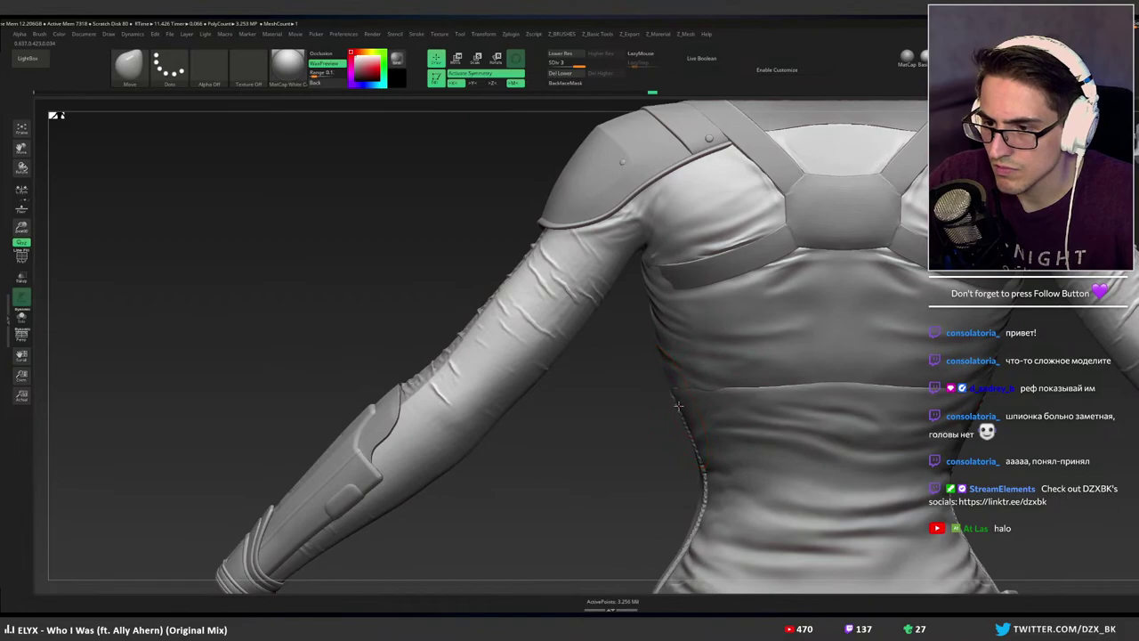
pyautogui.moveTo(678, 406)
pyautogui.mouseDown(button='right')
pyautogui.moveTo(715, 400)
pyautogui.moveTo(652, 405)
pyautogui.moveTo(687, 417)
pyautogui.moveTo(681, 456)
pyautogui.moveTo(677, 422)
pyautogui.moveTo(646, 392)
pyautogui.moveTo(747, 361)
pyautogui.moveTo(609, 358)
pyautogui.moveTo(635, 360)
pyautogui.mouseUp(button='right')
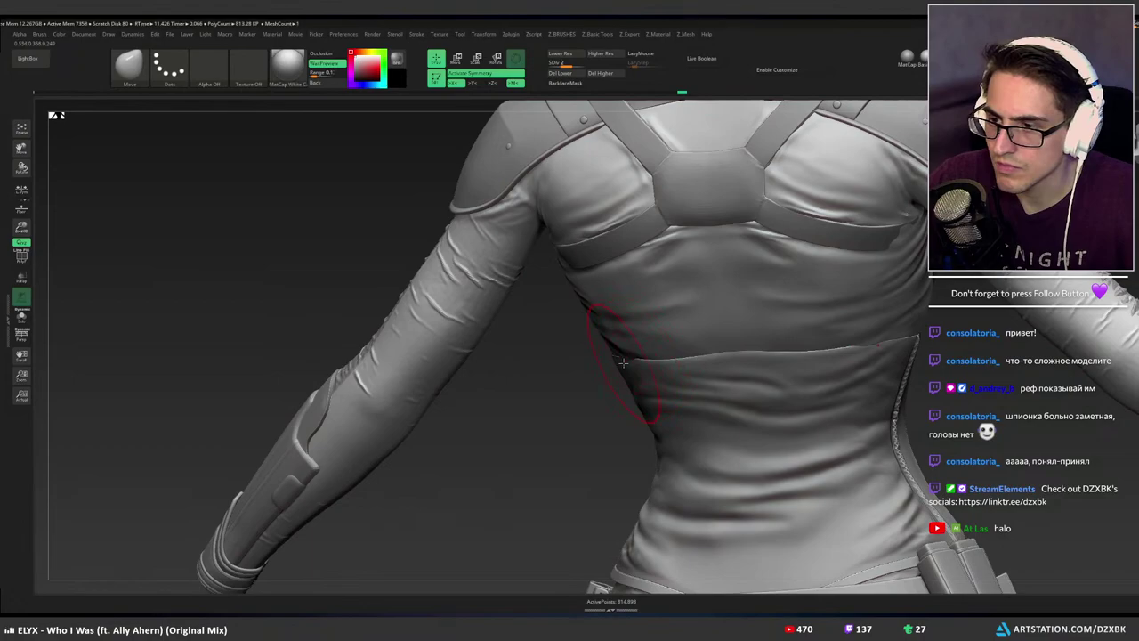
# Turn off WaxPreview and frame the armpit area where the back strap wraps around the shirt.
pyautogui.moveTo(625, 362); pyautogui.dragTo(515, 223, button='right')
pyautogui.click(334, 66)
pyautogui.moveTo(410, 168)
pyautogui.mouseDown(button='right')
pyautogui.moveTo(582, 323)
pyautogui.moveTo(659, 325)
pyautogui.moveTo(652, 336)
pyautogui.moveTo(633, 332)
pyautogui.moveTo(684, 366)
pyautogui.moveTo(669, 395)
pyautogui.moveTo(632, 362)
pyautogui.moveTo(680, 354)
pyautogui.moveTo(690, 372)
pyautogui.moveTo(600, 341)
pyautogui.moveTo(614, 342)
pyautogui.moveTo(564, 343)
pyautogui.moveTo(601, 260)
pyautogui.moveTo(637, 281)
pyautogui.mouseUp(button='right')
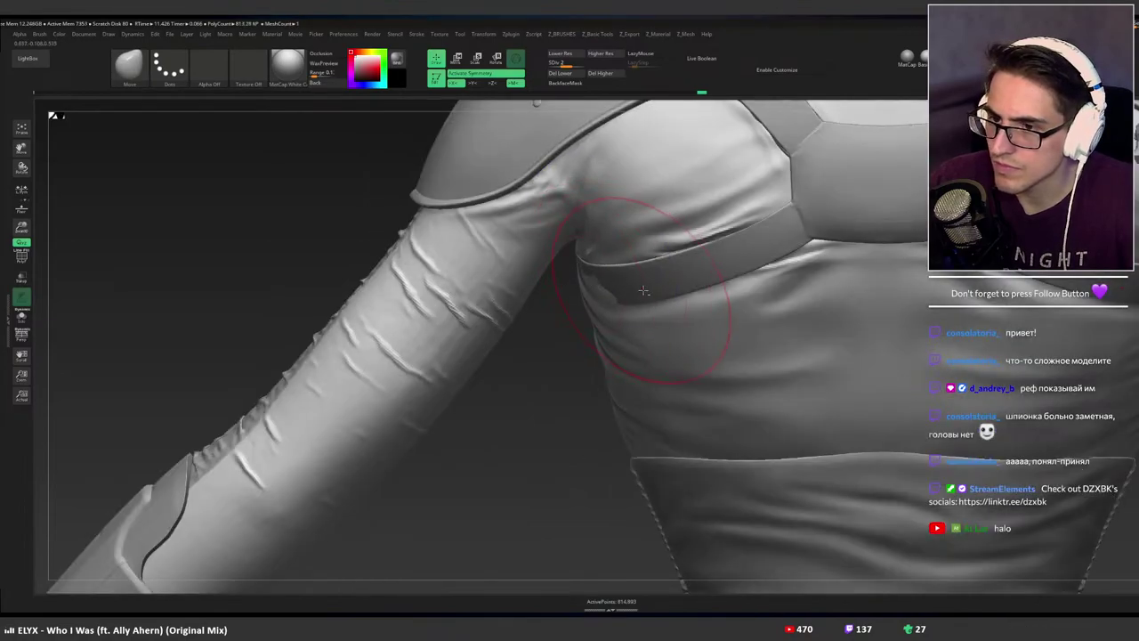
# Use the Move brush to fit the shirt fabric beneath the back strap at the armpit, checking from front and back.
pyautogui.moveTo(643, 290); pyautogui.dragTo(534, 317, button='right')
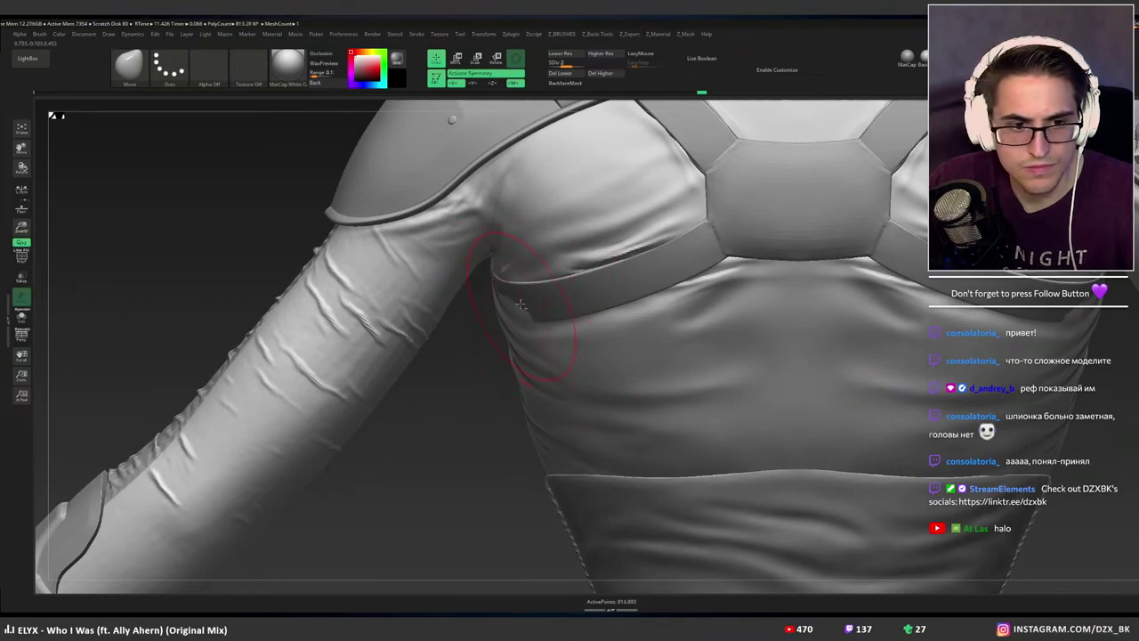
pyautogui.moveTo(521, 305); pyautogui.dragTo(464, 343, button='right')
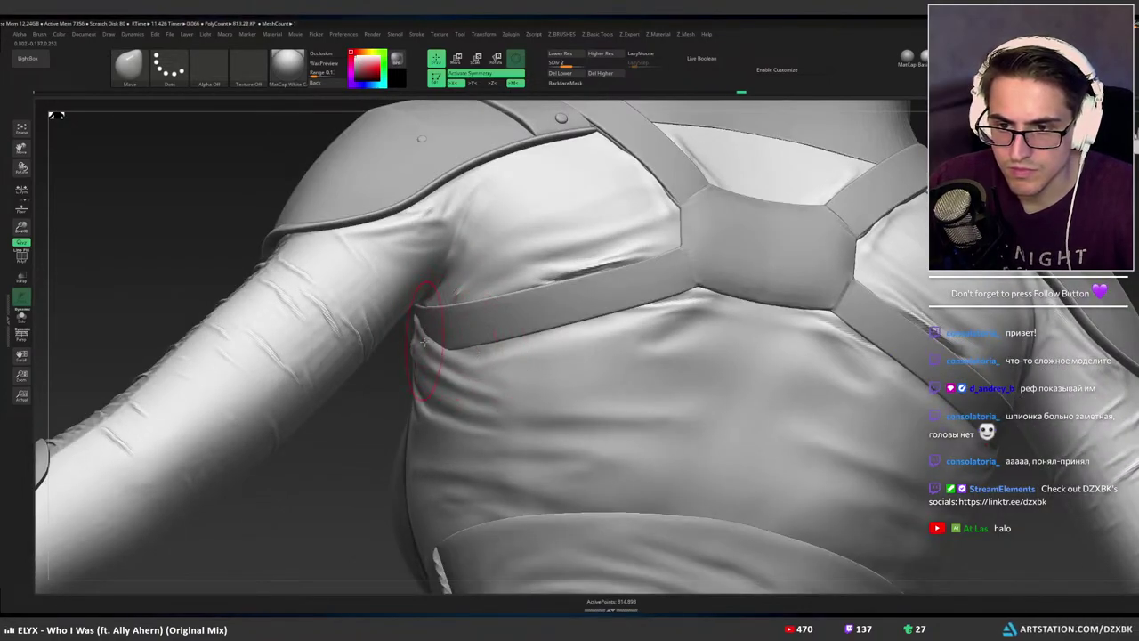
pyautogui.moveTo(426, 342); pyautogui.dragTo(645, 326, button='right')
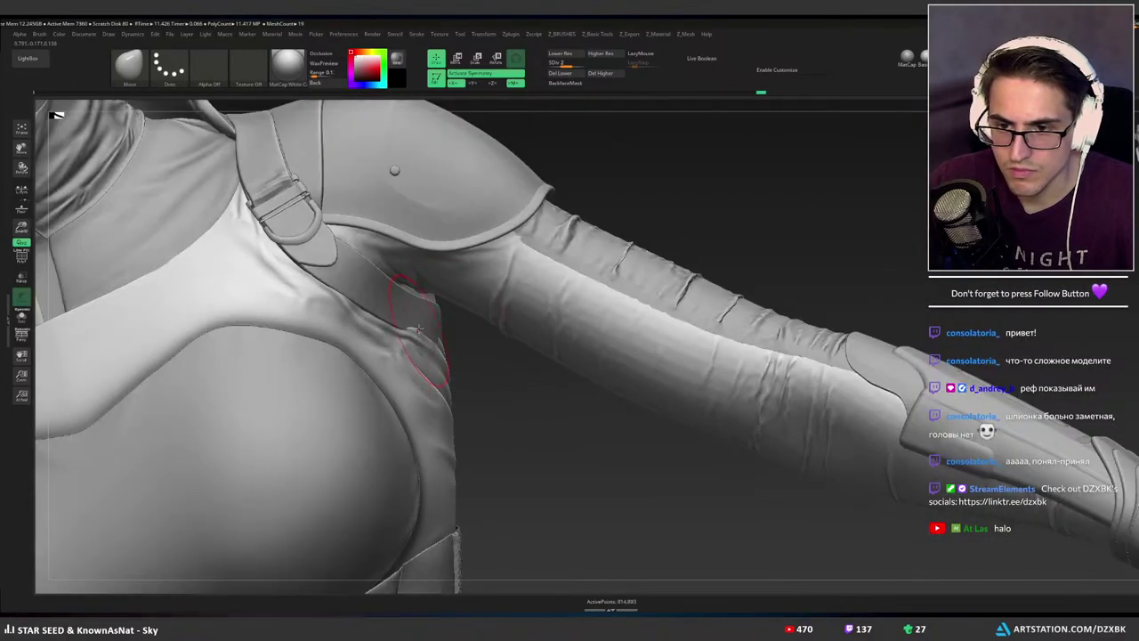
pyautogui.moveTo(417, 334); pyautogui.dragTo(463, 338, button='right')
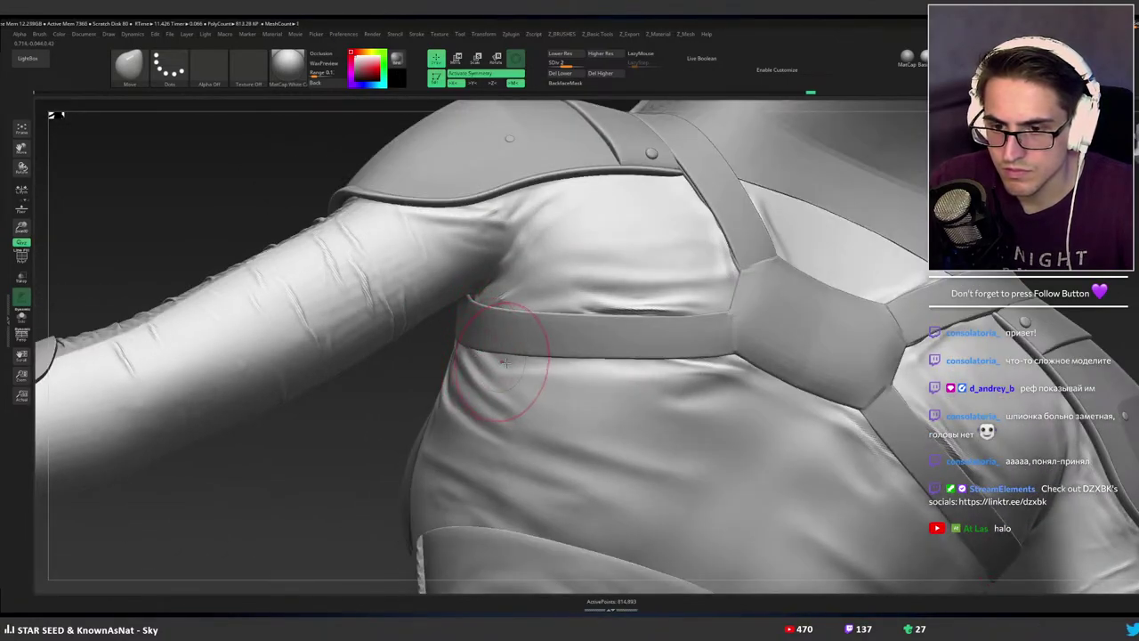
pyautogui.keyDown('ctrl'); pyautogui.moveTo(504, 358); pyautogui.dragTo(574, 344, button='right'); pyautogui.keyUp('ctrl')
pyautogui.moveTo(574, 344); pyautogui.dragTo(661, 336, button='right')
pyautogui.keyDown('alt'); pyautogui.moveTo(719, 358); pyautogui.dragTo(697, 339, button='right'); pyautogui.keyUp('alt')
pyautogui.keyDown('ctrl'); pyautogui.keyDown('shift'); pyautogui.click(675, 331); pyautogui.keyUp('shift'); pyautogui.keyUp('ctrl')
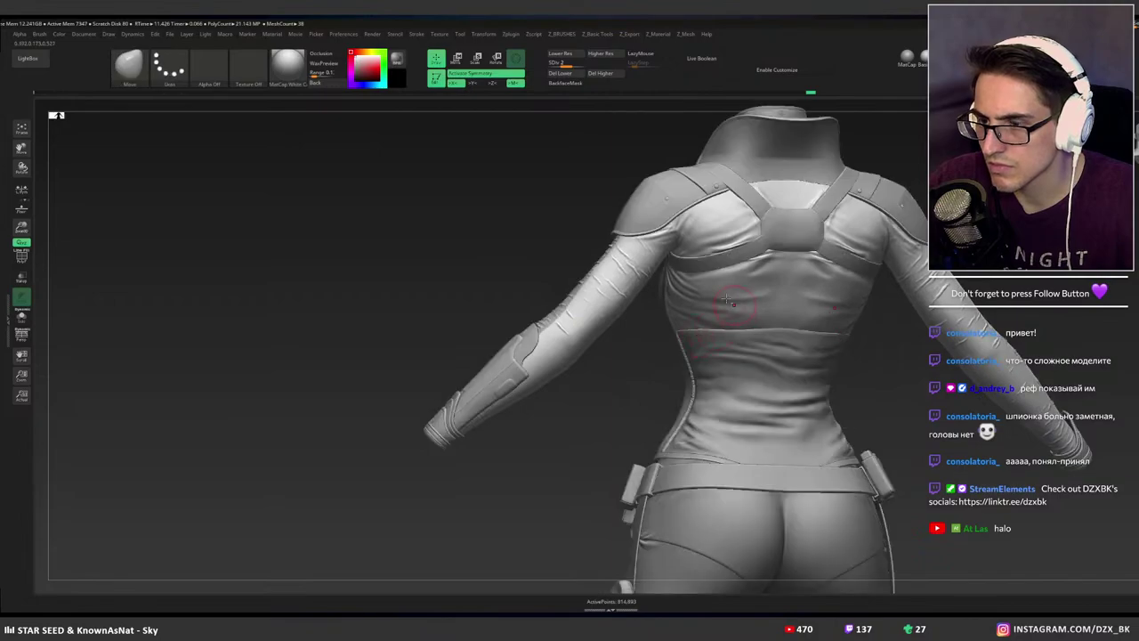
# Raise the shirt's subdivision level by one and load the Wrinkles_25 brush with symmetry turned off.
pyautogui.keyDown('alt'); pyautogui.moveTo(779, 309); pyautogui.dragTo(717, 346, button='right'); pyautogui.keyUp('alt')
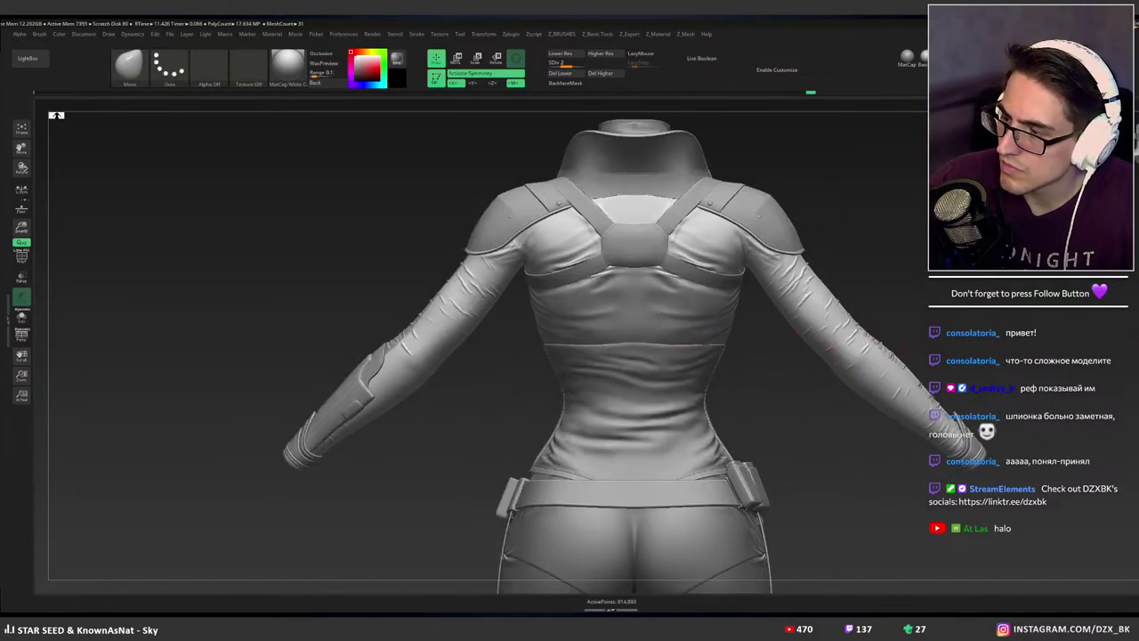
pyautogui.press('d')
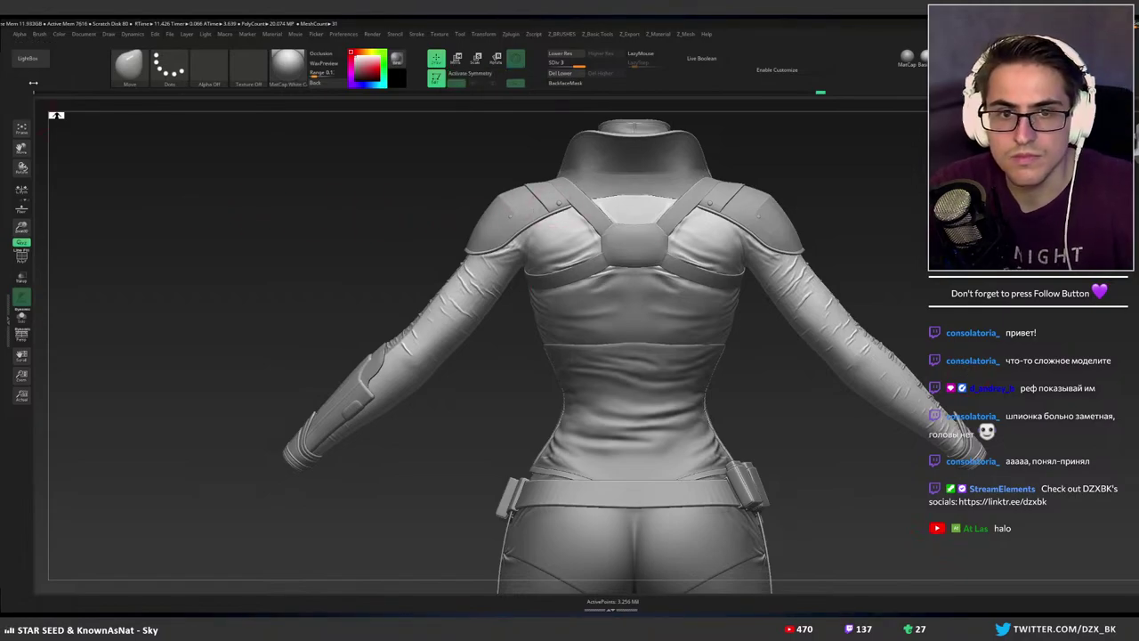
pyautogui.click(28, 59)
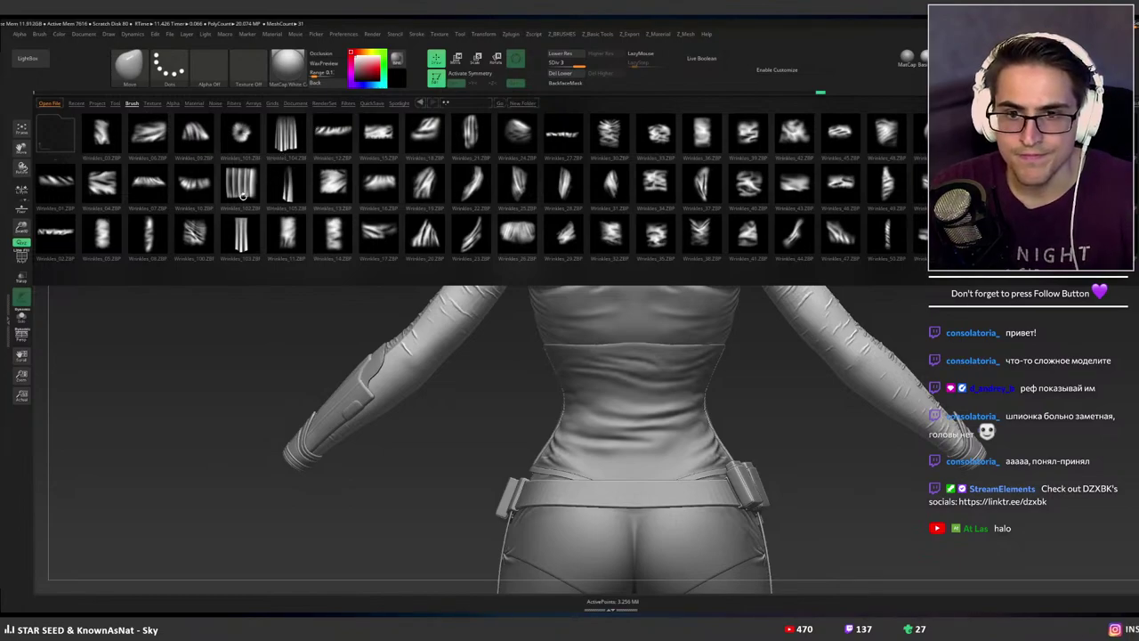
pyautogui.doubleClick(332, 183)
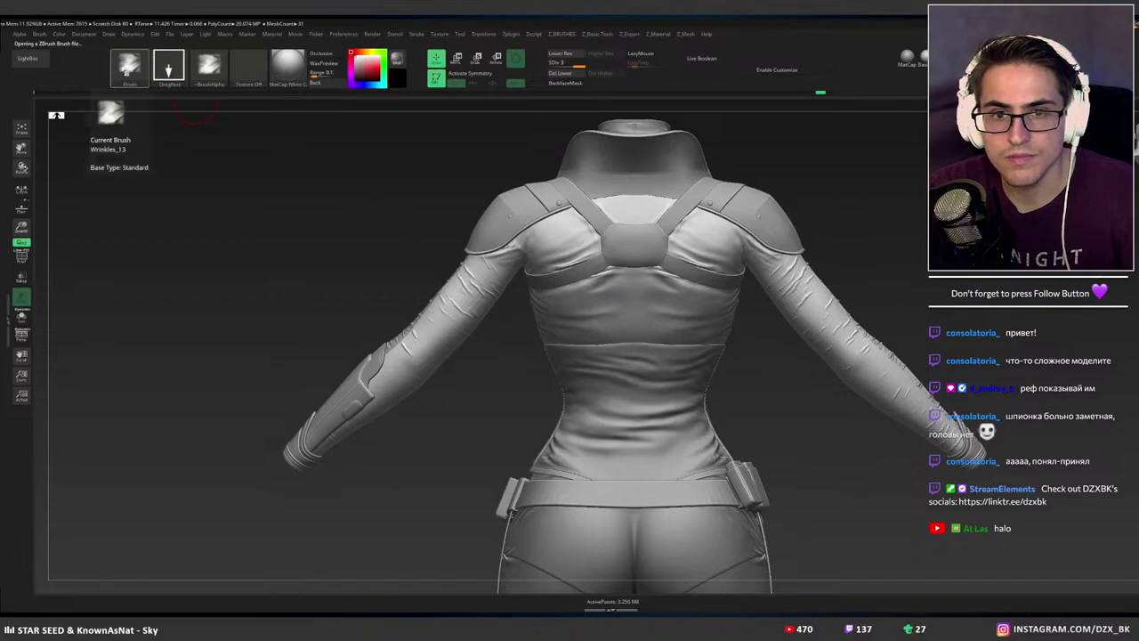
pyautogui.press(',')
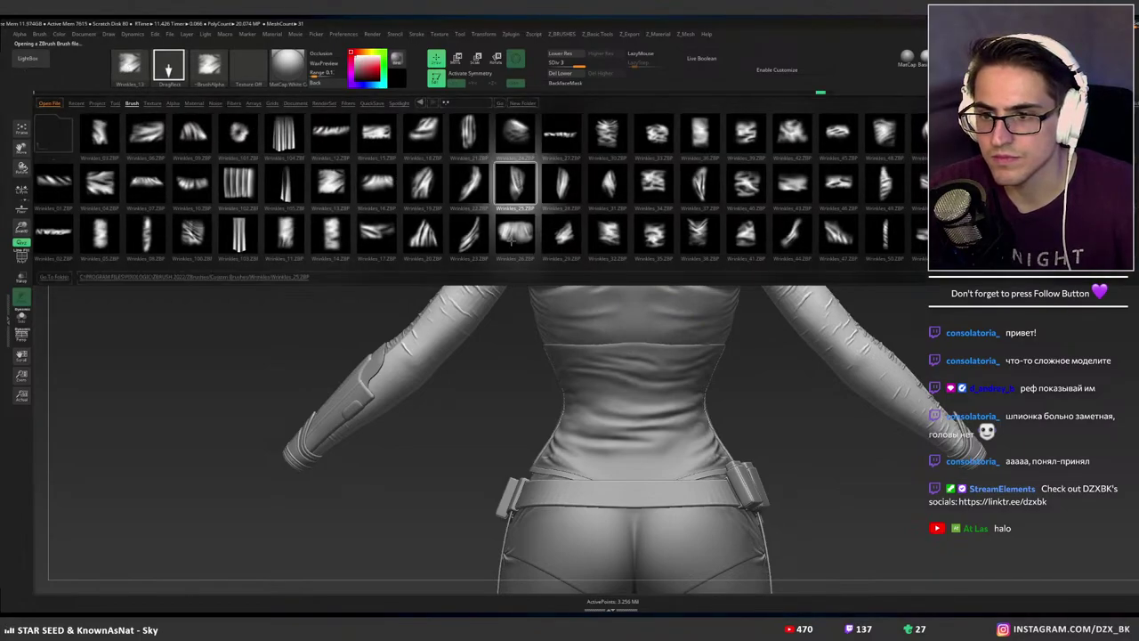
pyautogui.doubleClick(515, 183)
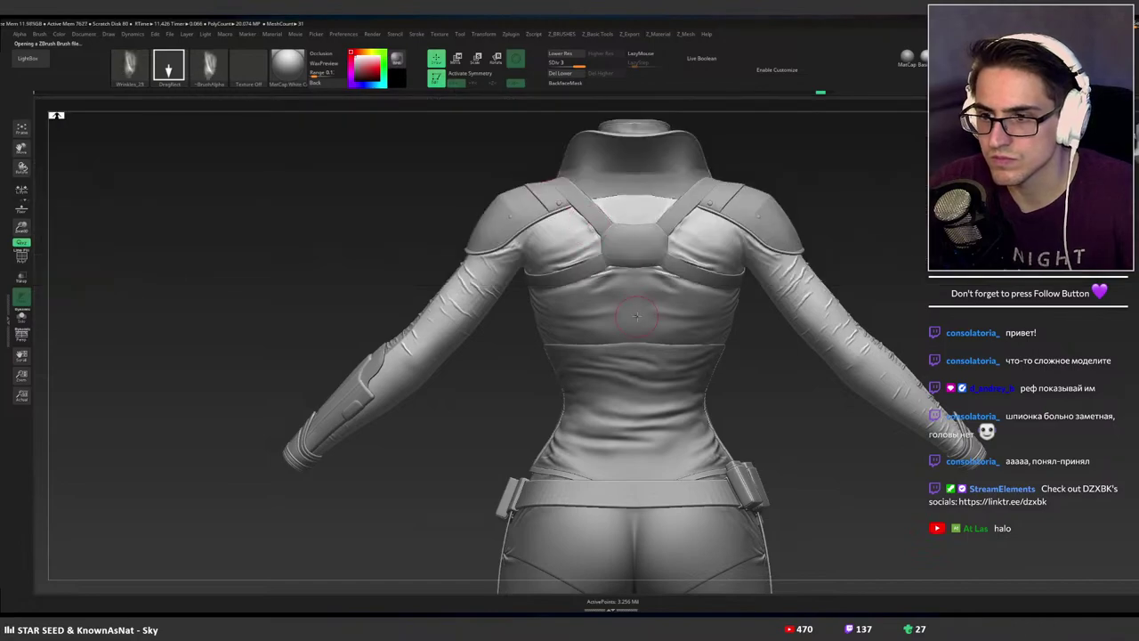
# Try stamping diagonal Wrinkles_25 folds across the middle of the back, undoing each placement.
pyautogui.moveTo(636, 315)
pyautogui.mouseDown()
pyautogui.moveTo(746, 331)
pyautogui.moveTo(708, 333)
pyautogui.mouseUp()
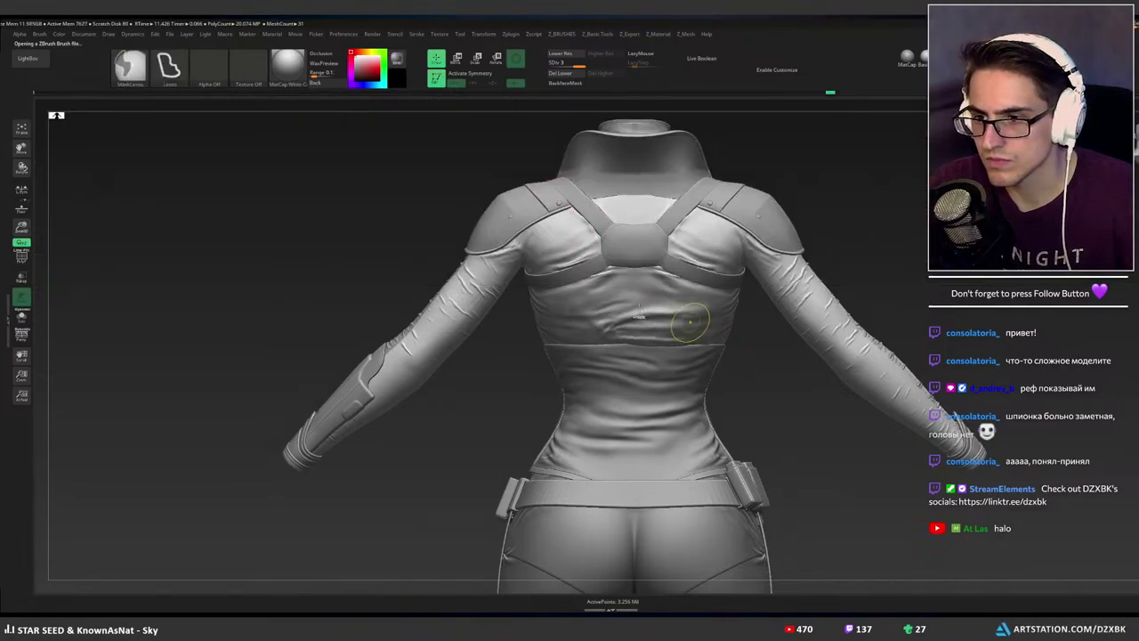
pyautogui.hotkey('ctrl', 'z')
pyautogui.moveTo(638, 308); pyautogui.dragTo(754, 317)
pyautogui.moveTo(751, 326); pyautogui.dragTo(760, 329)
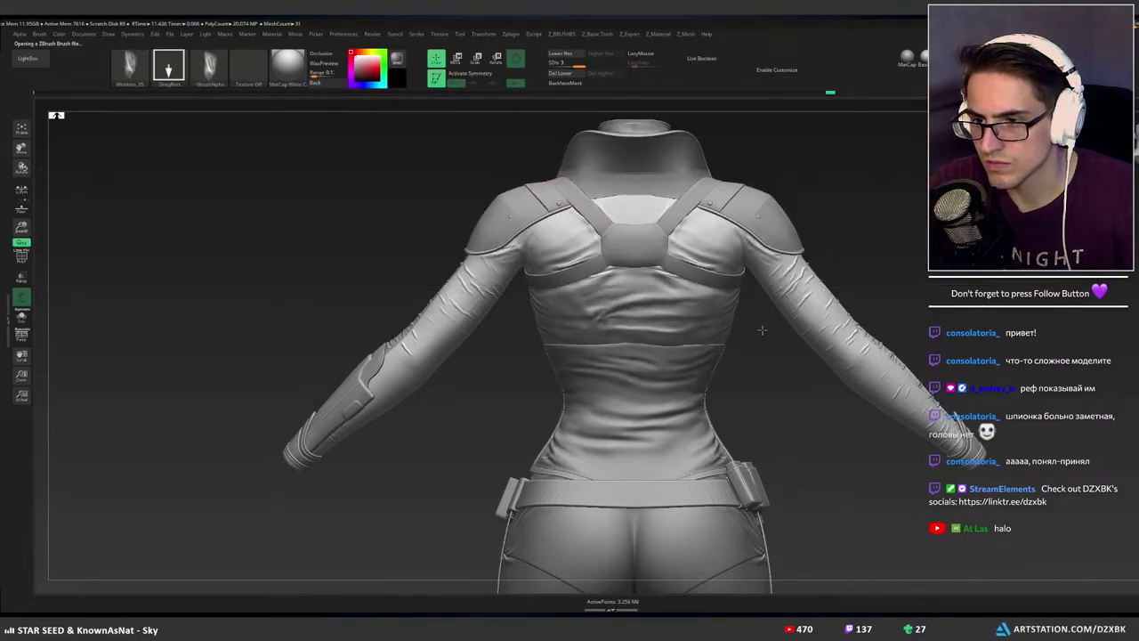
pyautogui.hotkey('ctrl', 'z')
pyautogui.moveTo(631, 308)
pyautogui.mouseDown()
pyautogui.moveTo(728, 333)
pyautogui.moveTo(726, 349)
pyautogui.moveTo(742, 353)
pyautogui.mouseUp()
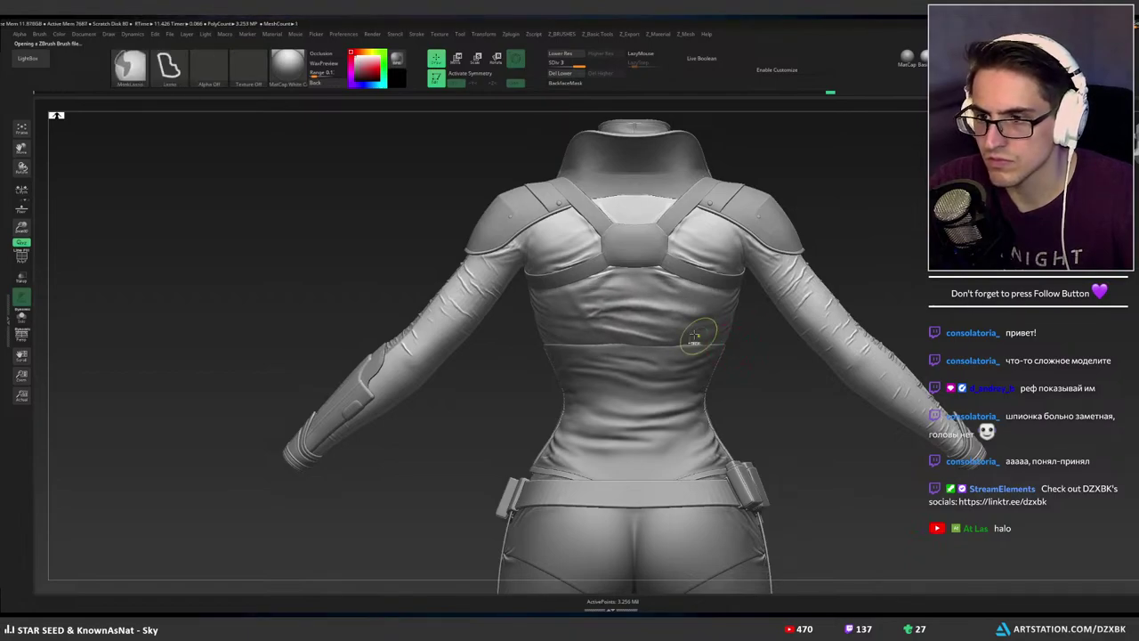
pyautogui.hotkey('ctrl', 'z')
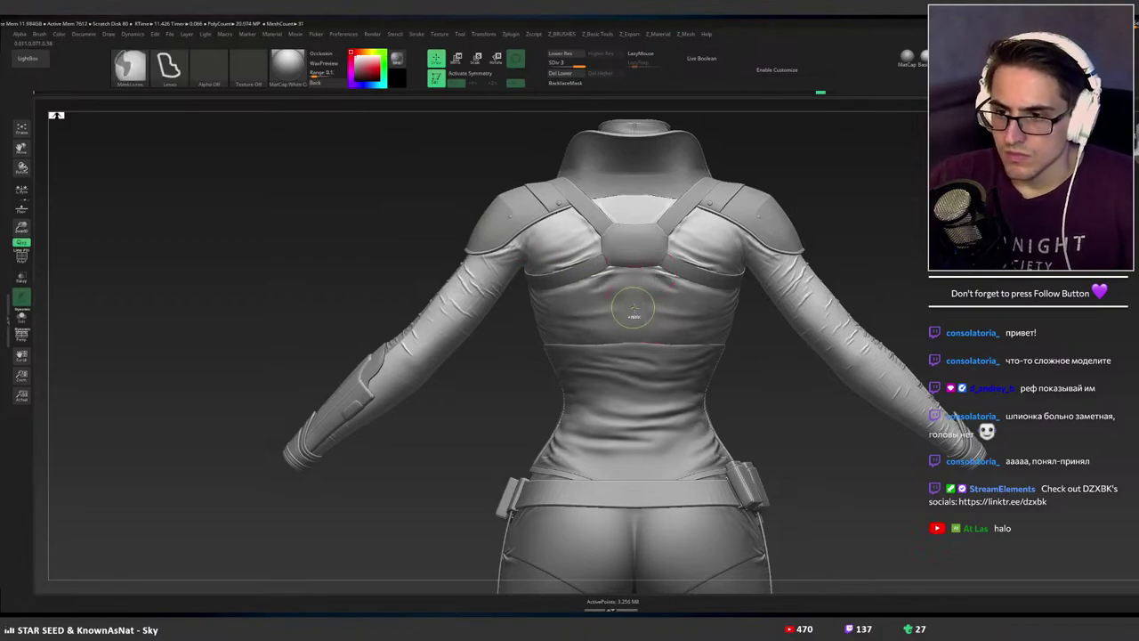
pyautogui.moveTo(634, 306)
pyautogui.mouseDown()
pyautogui.moveTo(724, 330)
pyautogui.moveTo(689, 363)
pyautogui.mouseUp()
pyautogui.hotkey('ctrl', 'z')
# Enable BackfaceMask and stamp asymmetric folds across the mid-back between the strap and waist seam, replacing the trial placements.
pyautogui.press('space')
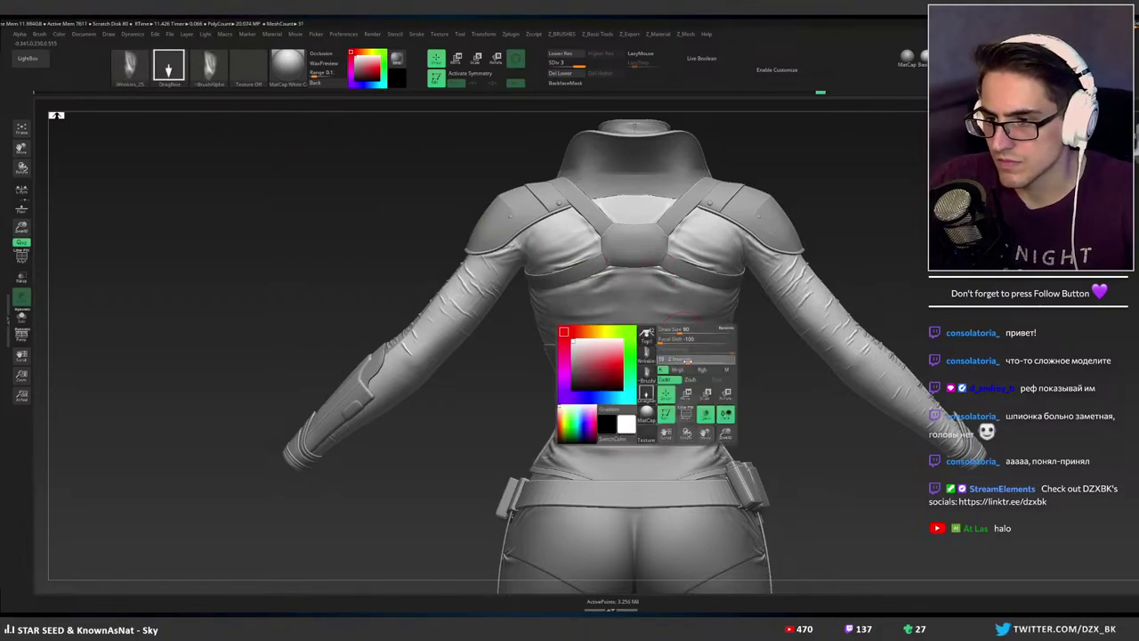
pyautogui.click(547, 85)
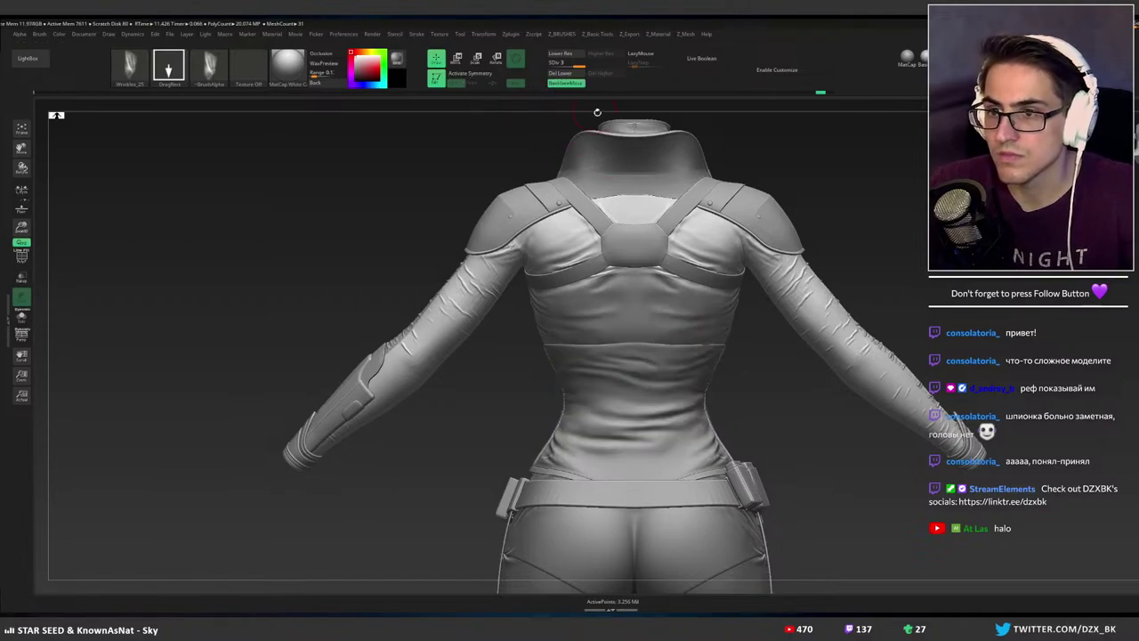
pyautogui.moveTo(720, 312)
pyautogui.mouseDown()
pyautogui.moveTo(766, 338)
pyautogui.moveTo(767, 351)
pyautogui.mouseUp()
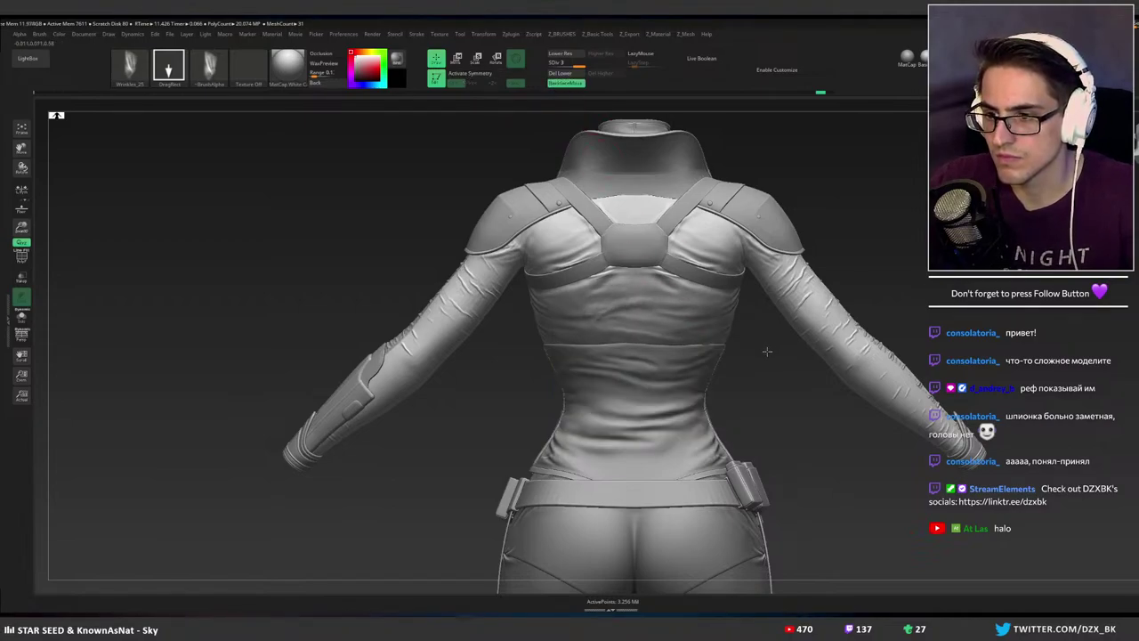
pyautogui.hotkey('ctrl', 'z')
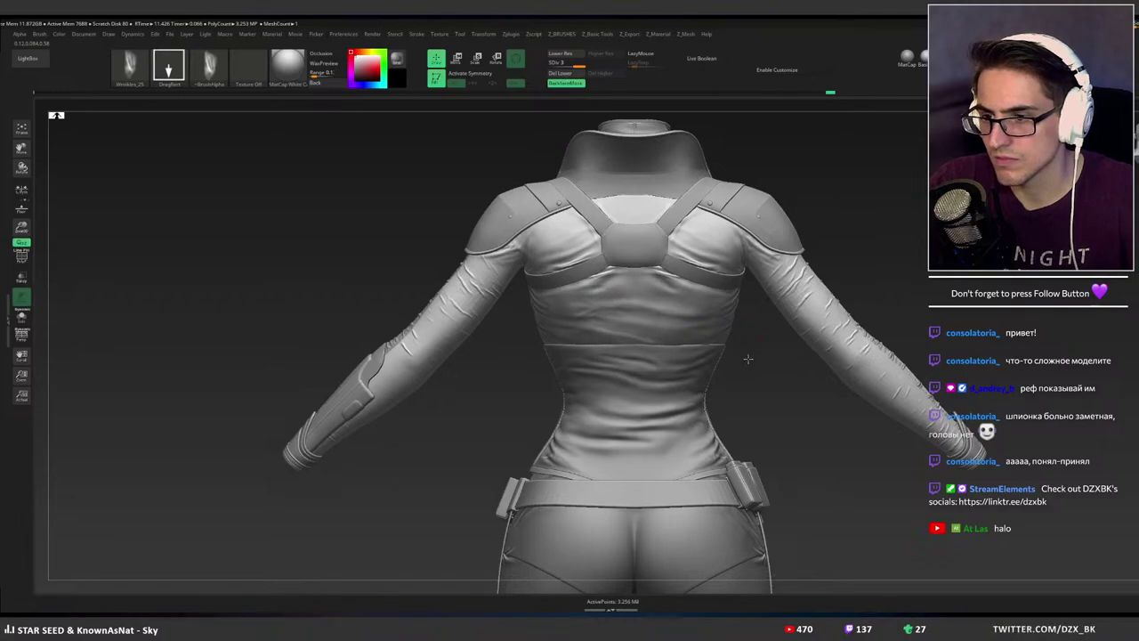
pyautogui.moveTo(744, 317)
pyautogui.mouseDown(button='right')
pyautogui.moveTo(712, 325)
pyautogui.moveTo(671, 306)
pyautogui.moveTo(700, 296)
pyautogui.moveTo(722, 318)
pyautogui.mouseUp(button='right')
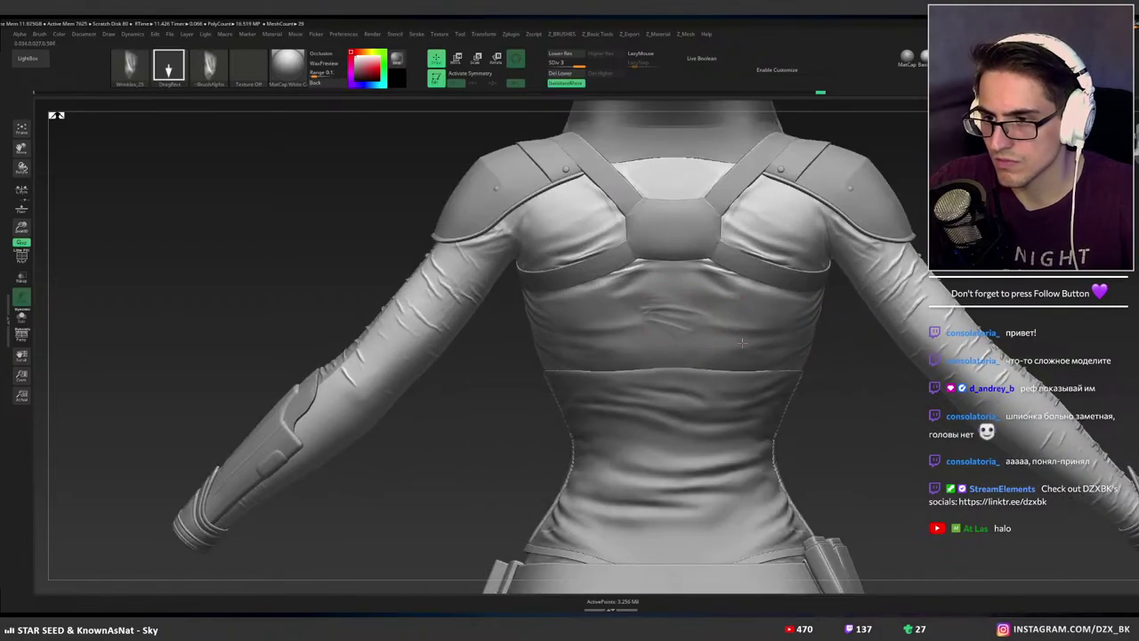
pyautogui.moveTo(742, 343); pyautogui.dragTo(818, 381)
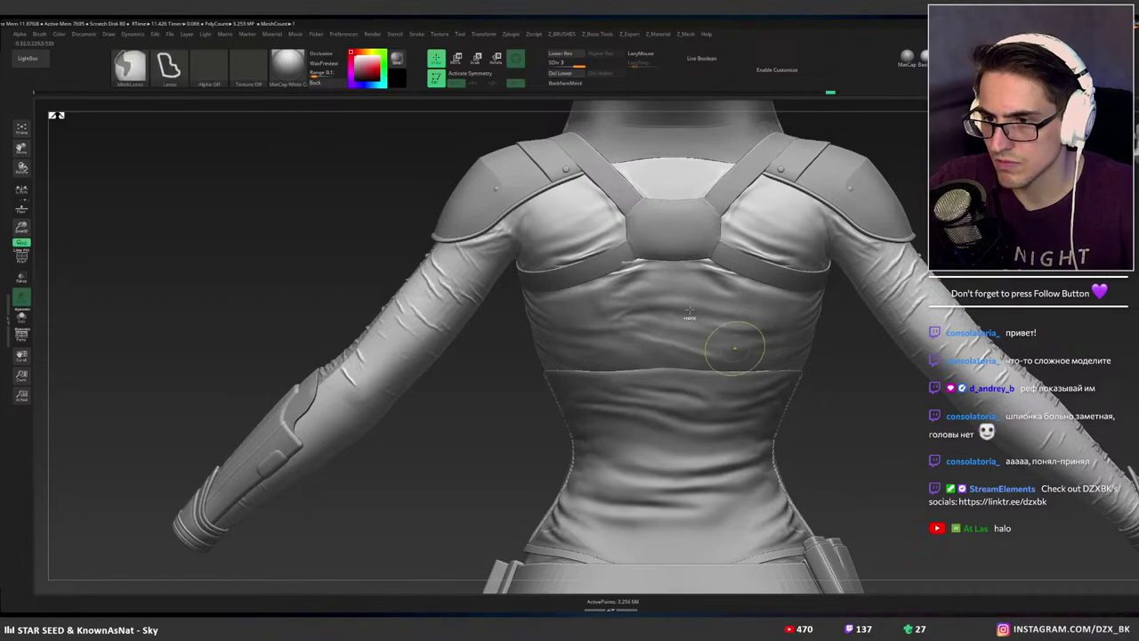
pyautogui.hotkey('ctrl', 'z')
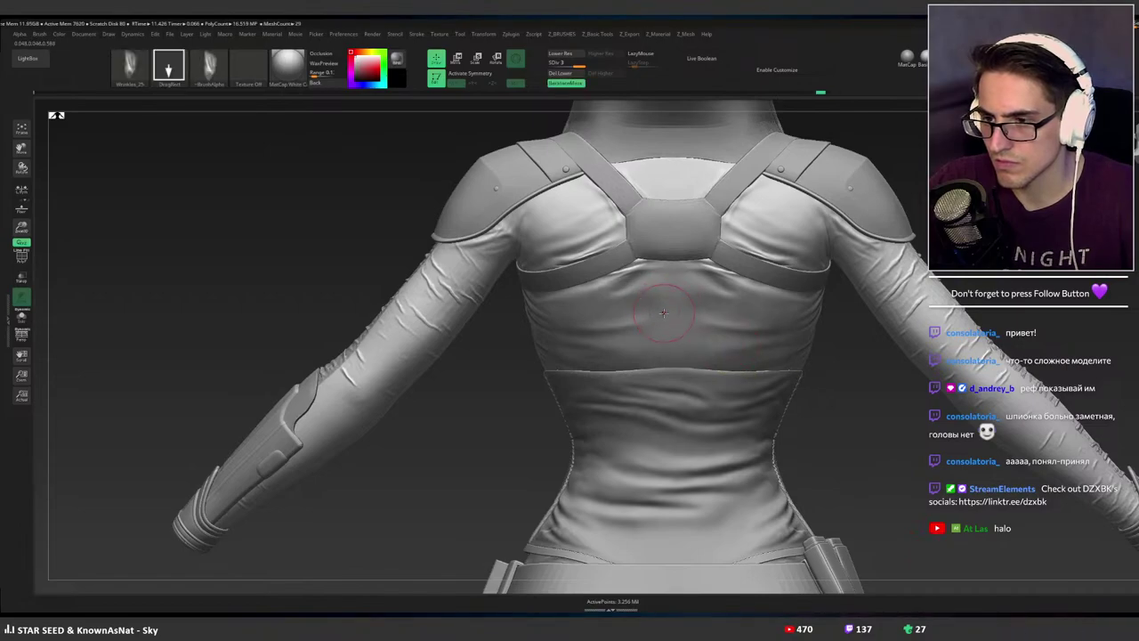
pyautogui.moveTo(669, 319); pyautogui.dragTo(801, 377)
pyautogui.hotkey('ctrl', 'z')
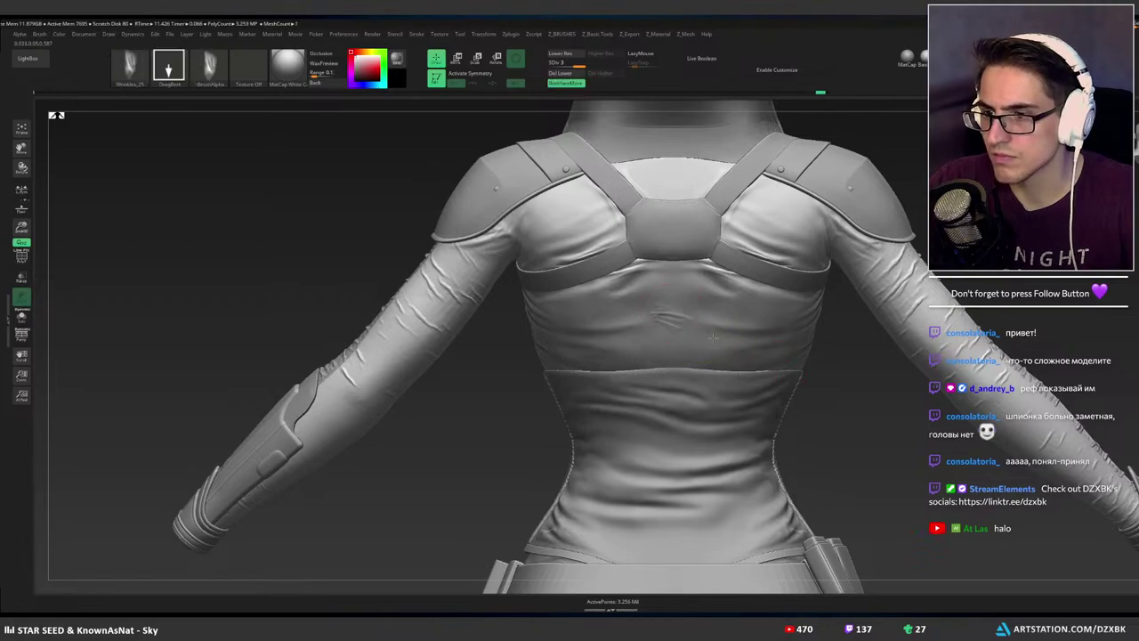
pyautogui.moveTo(713, 337); pyautogui.dragTo(813, 389)
# Isolate the shirt and activate symmetry for wrinkle work on its front.
pyautogui.moveTo(811, 346)
pyautogui.keyDown('ctrl'); pyautogui.mouseDown(button='right')
pyautogui.moveTo(800, 310)
pyautogui.moveTo(801, 375)
pyautogui.moveTo(615, 306)
pyautogui.mouseUp(button='right'); pyautogui.keyUp('ctrl')
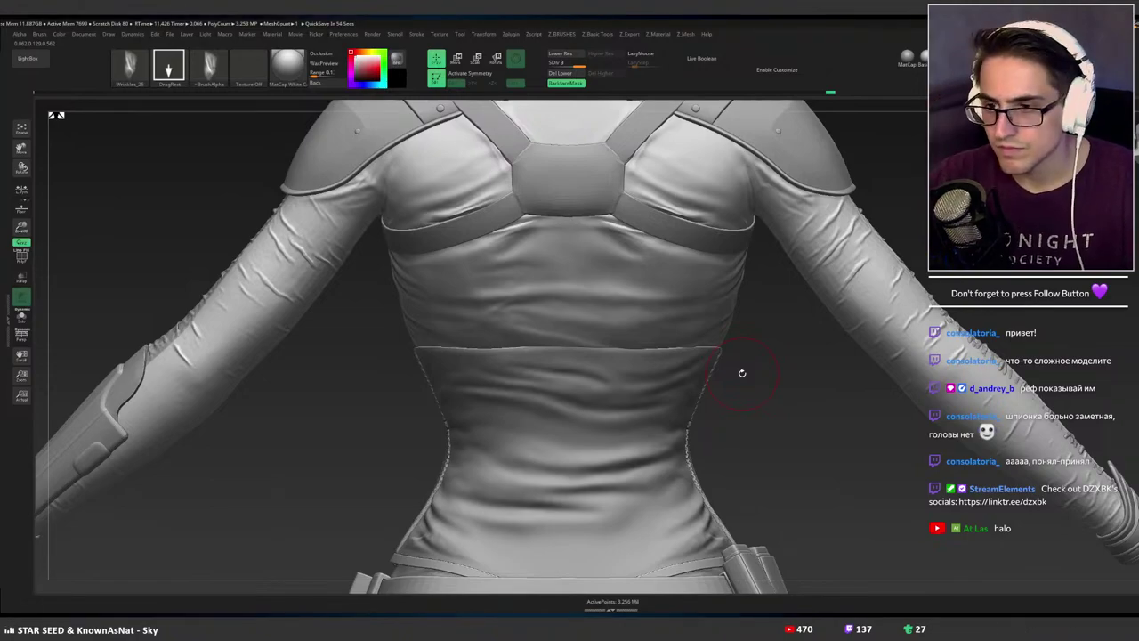
pyautogui.keyDown('ctrl'); pyautogui.moveTo(854, 323); pyautogui.dragTo(792, 304, button='right'); pyautogui.keyUp('ctrl')
pyautogui.moveTo(649, 286); pyautogui.dragTo(833, 320, button='right')
pyautogui.moveTo(742, 370); pyautogui.dragTo(691, 458)
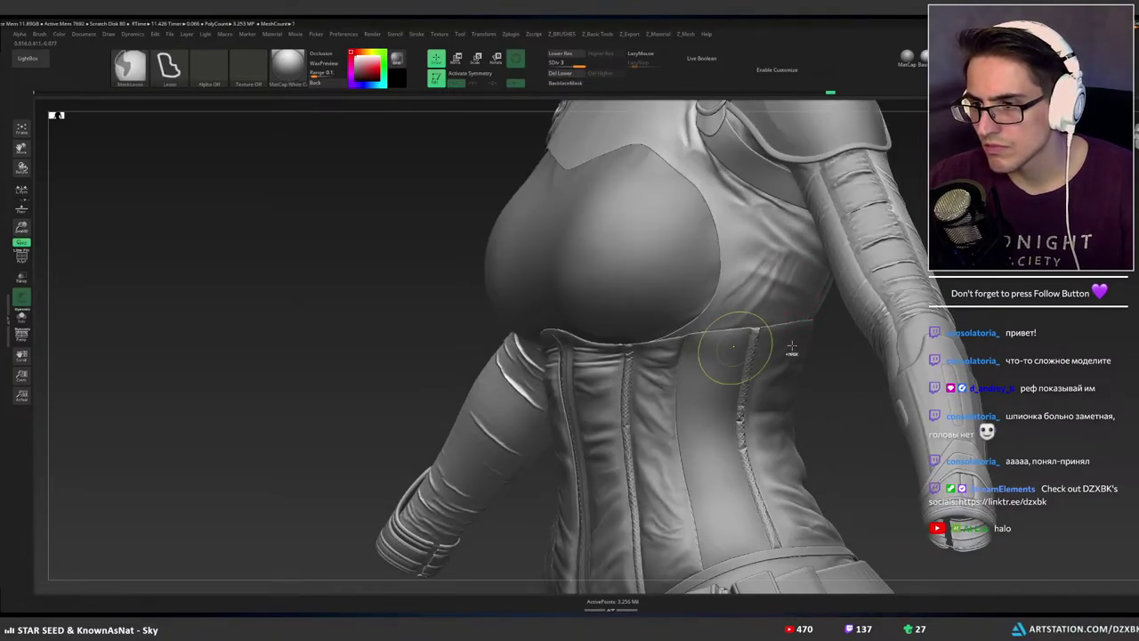
pyautogui.moveTo(811, 353)
pyautogui.keyDown('ctrl'); pyautogui.mouseDown(button='right')
pyautogui.moveTo(762, 302)
pyautogui.moveTo(804, 308)
pyautogui.moveTo(745, 348)
pyautogui.mouseUp(button='right'); pyautogui.keyUp('ctrl')
pyautogui.keyDown('ctrl'); pyautogui.keyDown('shift'); pyautogui.click(734, 374); pyautogui.keyUp('shift'); pyautogui.keyUp('ctrl')
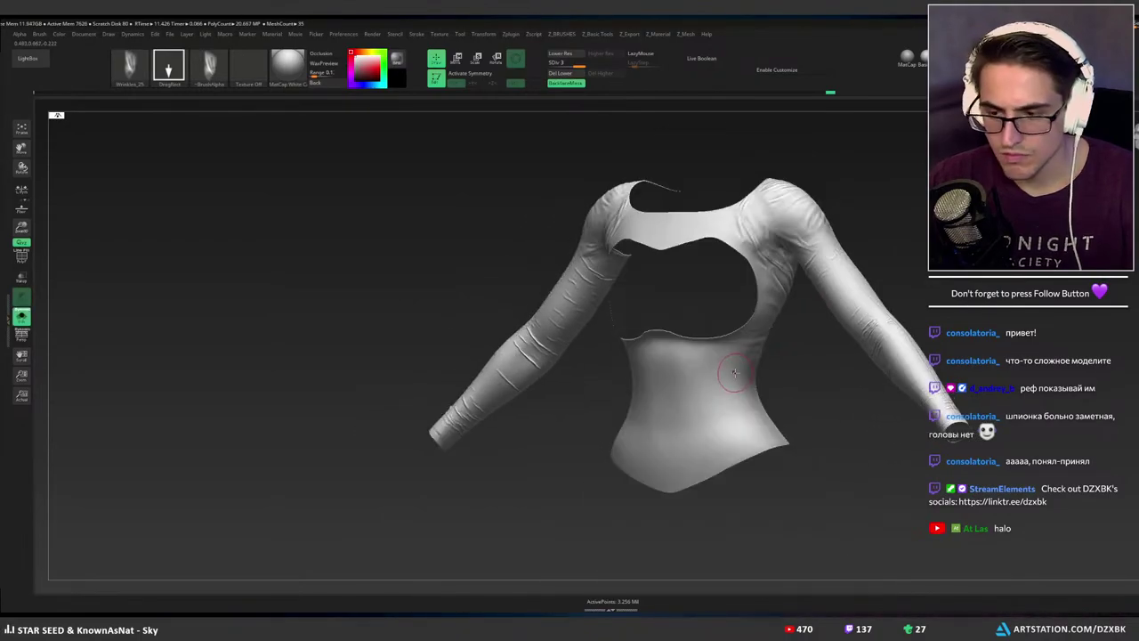
pyautogui.moveTo(694, 397)
pyautogui.mouseDown(button='right')
pyautogui.moveTo(709, 398)
pyautogui.moveTo(704, 408)
pyautogui.mouseUp(button='right')
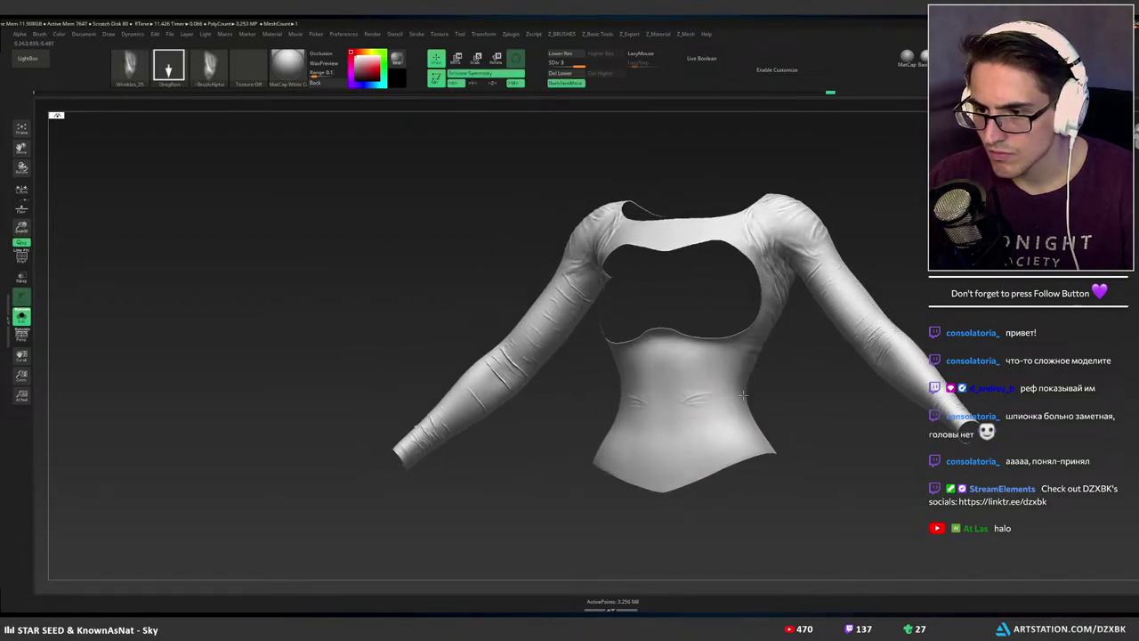
# Stamp symmetrical wrinkles across the shirt's lower abdomen and hips above the hem, replacing the vertical trial folds.
pyautogui.moveTo(743, 395); pyautogui.dragTo(743, 475)
pyautogui.moveTo(661, 485); pyautogui.dragTo(665, 485)
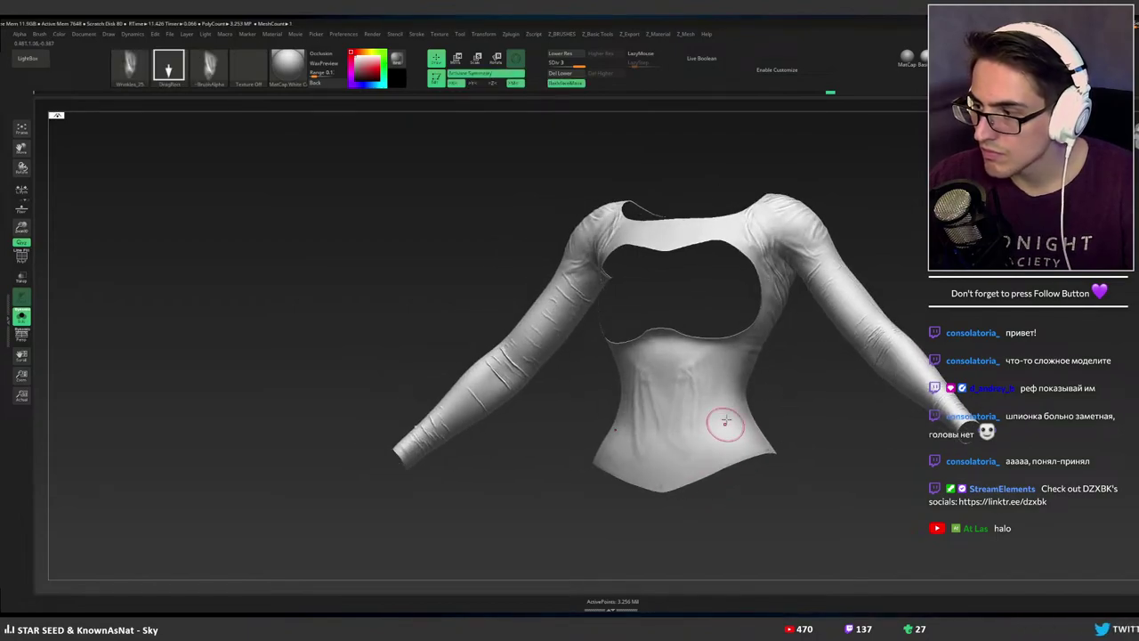
pyautogui.moveTo(722, 424)
pyautogui.mouseDown(button='right')
pyautogui.moveTo(722, 359)
pyautogui.moveTo(669, 384)
pyautogui.moveTo(687, 445)
pyautogui.mouseUp(button='right')
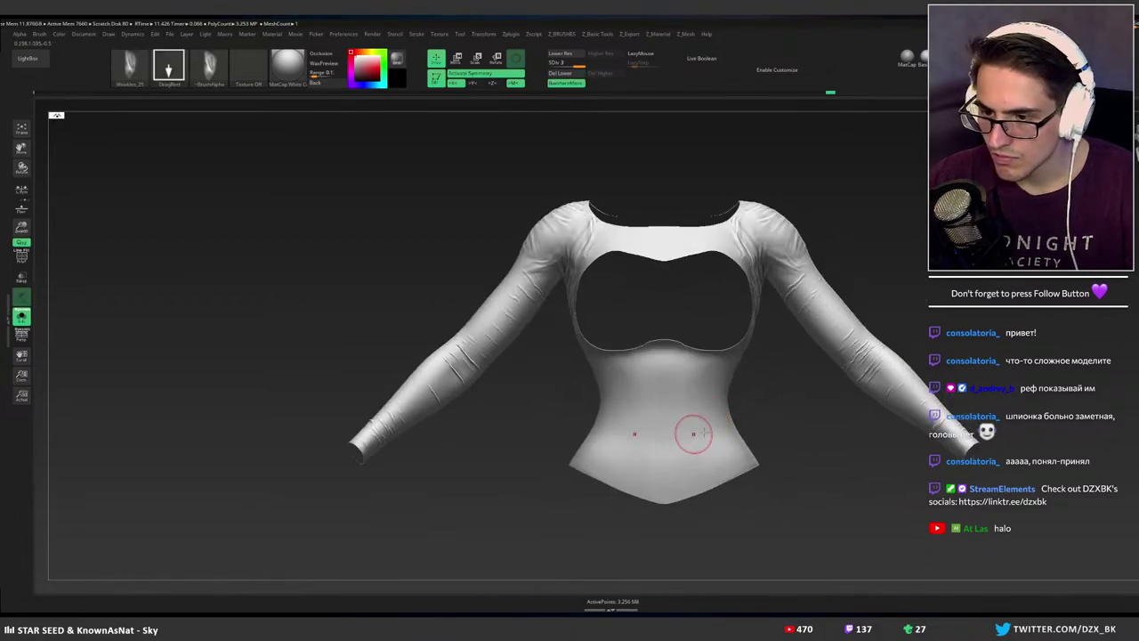
pyautogui.moveTo(694, 435); pyautogui.dragTo(579, 450)
pyautogui.hotkey('ctrl', 'z')
pyautogui.moveTo(724, 457); pyautogui.dragTo(633, 497)
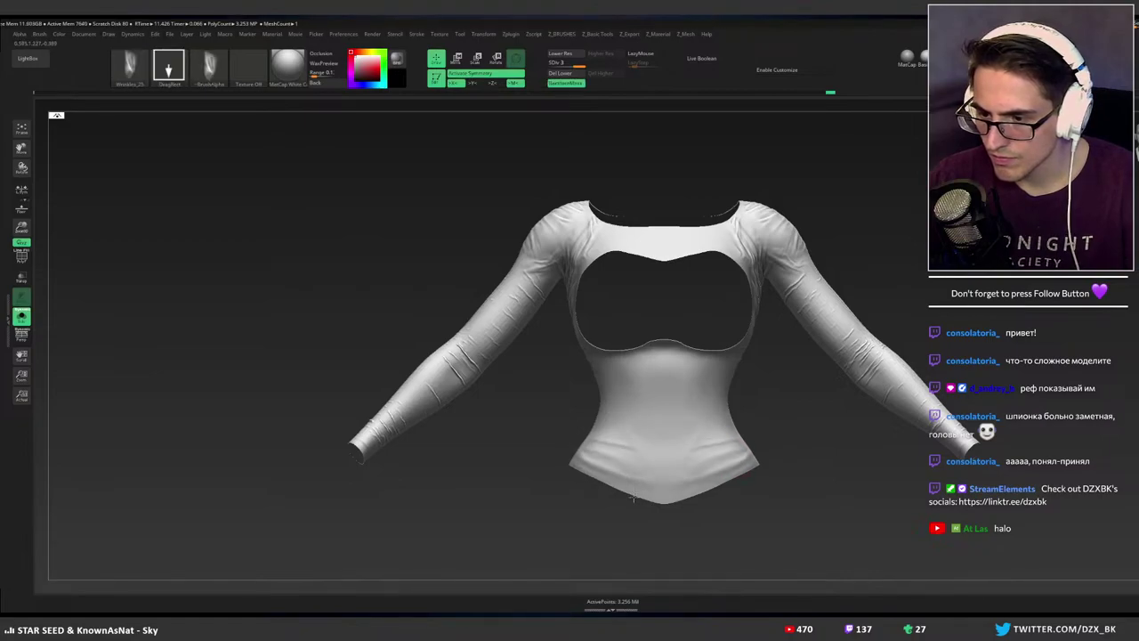
pyautogui.moveTo(627, 503)
pyautogui.mouseDown(button='right')
pyautogui.moveTo(763, 455)
pyautogui.moveTo(730, 453)
pyautogui.moveTo(709, 414)
pyautogui.mouseUp(button='right')
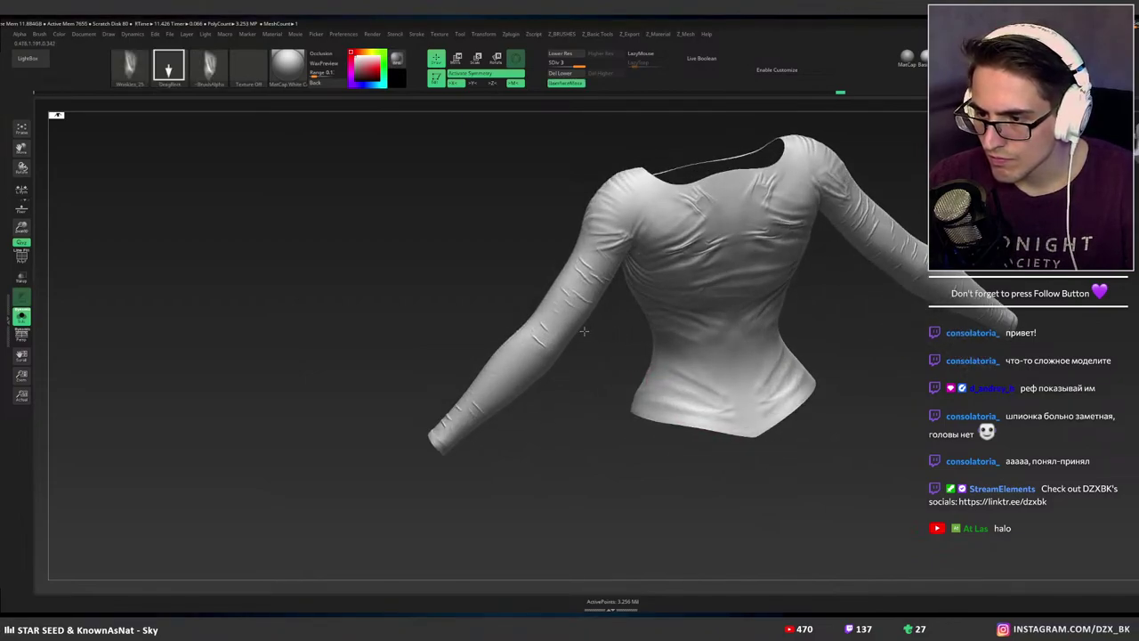
# Show the full outfit and use the Move brush to fit the upper sleeve's fabric along the wrinkled outer strip.
pyautogui.moveTo(775, 368)
pyautogui.mouseDown(button='right')
pyautogui.moveTo(833, 353)
pyautogui.moveTo(808, 367)
pyautogui.moveTo(842, 384)
pyautogui.moveTo(808, 396)
pyautogui.moveTo(855, 394)
pyautogui.moveTo(826, 339)
pyautogui.moveTo(799, 331)
pyautogui.moveTo(753, 367)
pyautogui.moveTo(684, 356)
pyautogui.moveTo(702, 399)
pyautogui.moveTo(733, 413)
pyautogui.mouseUp(button='right')
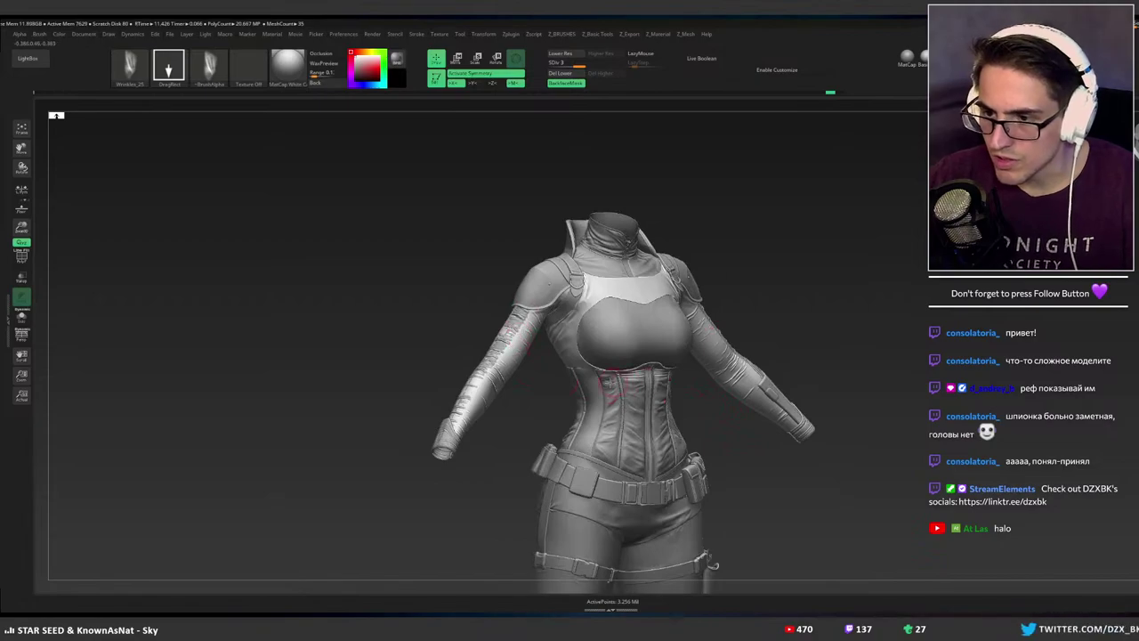
pyautogui.keyDown('shift'); pyautogui.moveTo(613, 381); pyautogui.dragTo(603, 390, button='right'); pyautogui.keyUp('shift')
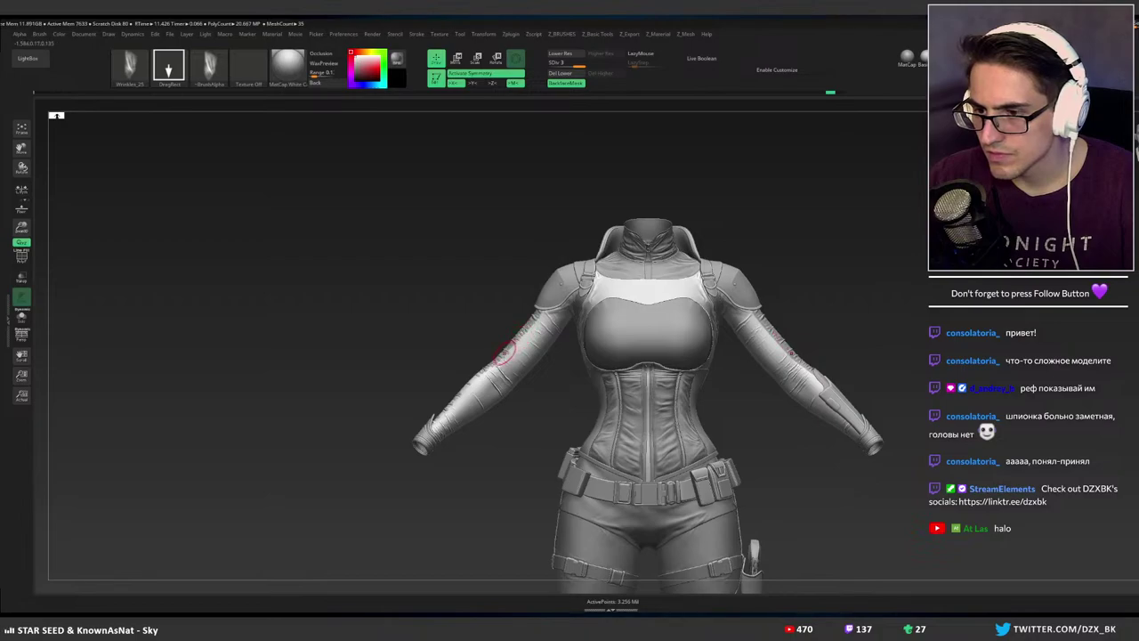
pyautogui.keyDown('alt'); pyautogui.moveTo(806, 321); pyautogui.dragTo(788, 283, button='right'); pyautogui.keyUp('alt')
pyautogui.moveTo(788, 283); pyautogui.dragTo(784, 358, button='right')
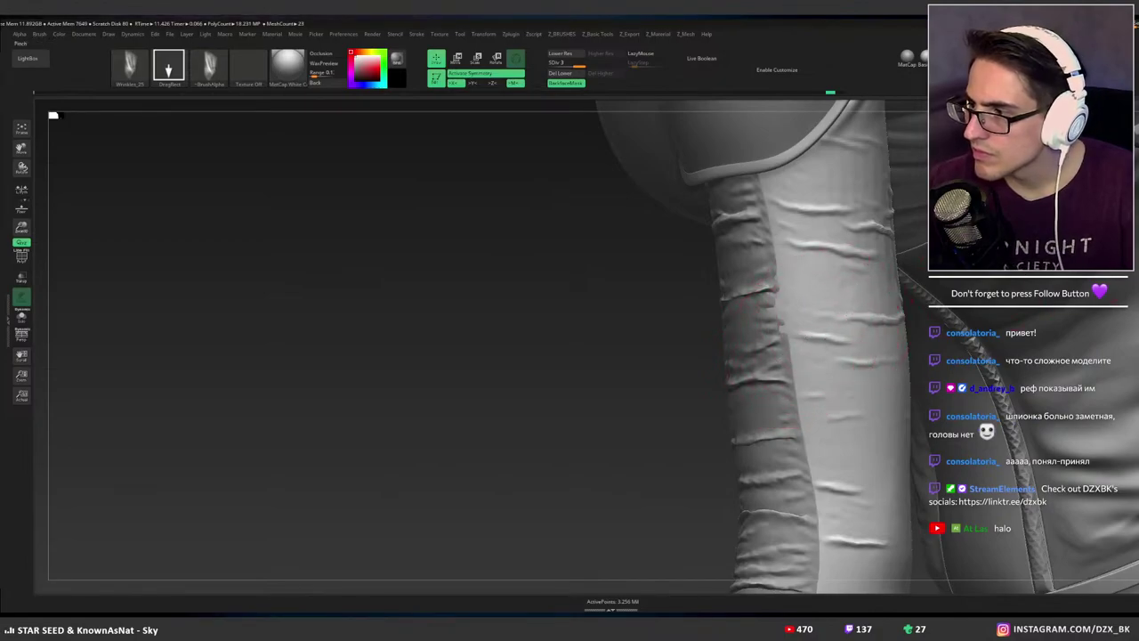
pyautogui.moveTo(826, 318); pyautogui.dragTo(879, 326, button='right')
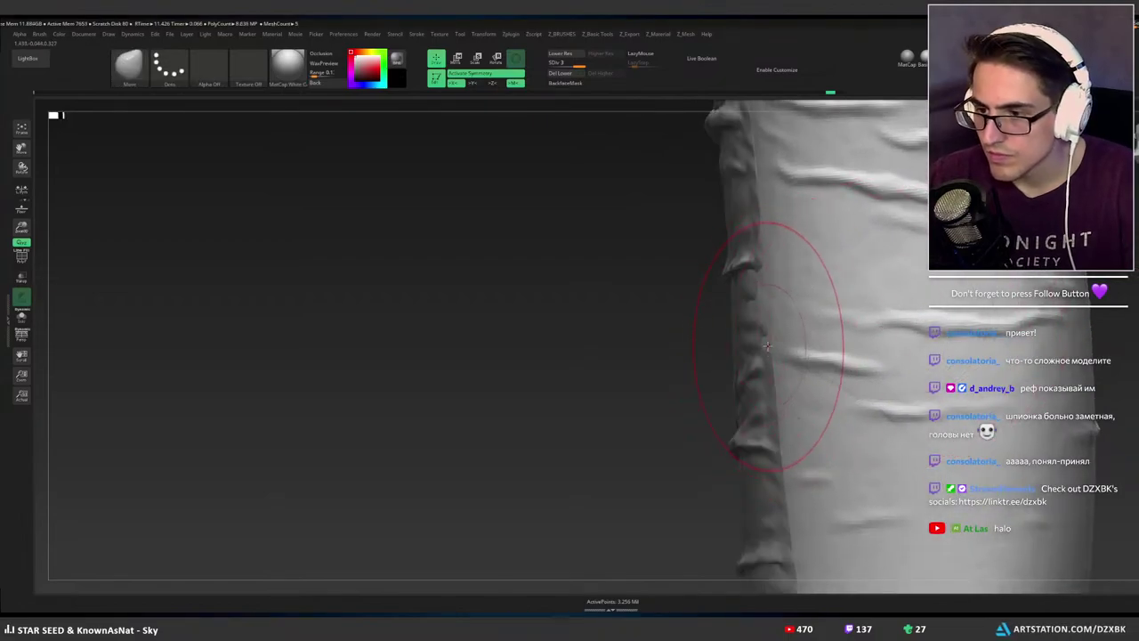
pyautogui.moveTo(761, 313); pyautogui.dragTo(771, 317)
pyautogui.moveTo(757, 256); pyautogui.dragTo(764, 255)
pyautogui.moveTo(791, 272)
pyautogui.keyDown('ctrl'); pyautogui.mouseDown(button='right')
pyautogui.moveTo(684, 271)
pyautogui.moveTo(806, 265)
pyautogui.mouseUp(button='right'); pyautogui.keyUp('ctrl')
pyautogui.keyDown('alt'); pyautogui.moveTo(723, 268); pyautogui.dragTo(664, 306, button='right'); pyautogui.keyUp('alt')
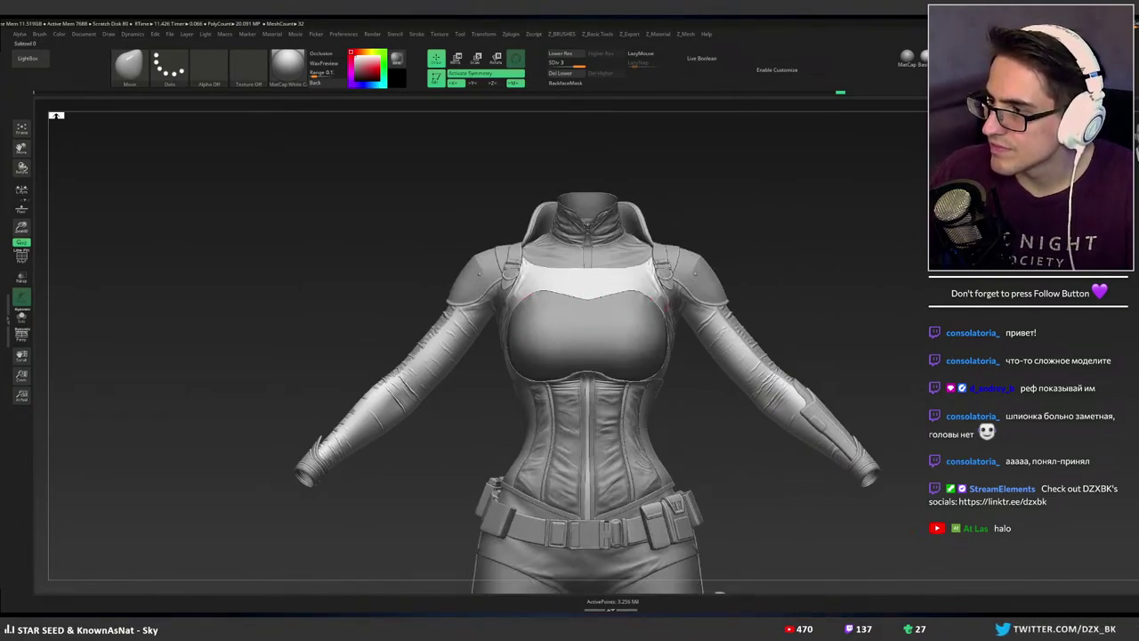
# Show the monkey head above the collar and view the character from the front and at an angle.
pyautogui.click(1120, 301)
pyautogui.keyDown('alt'); pyautogui.moveTo(841, 218); pyautogui.dragTo(828, 280, button='right'); pyautogui.keyUp('alt')
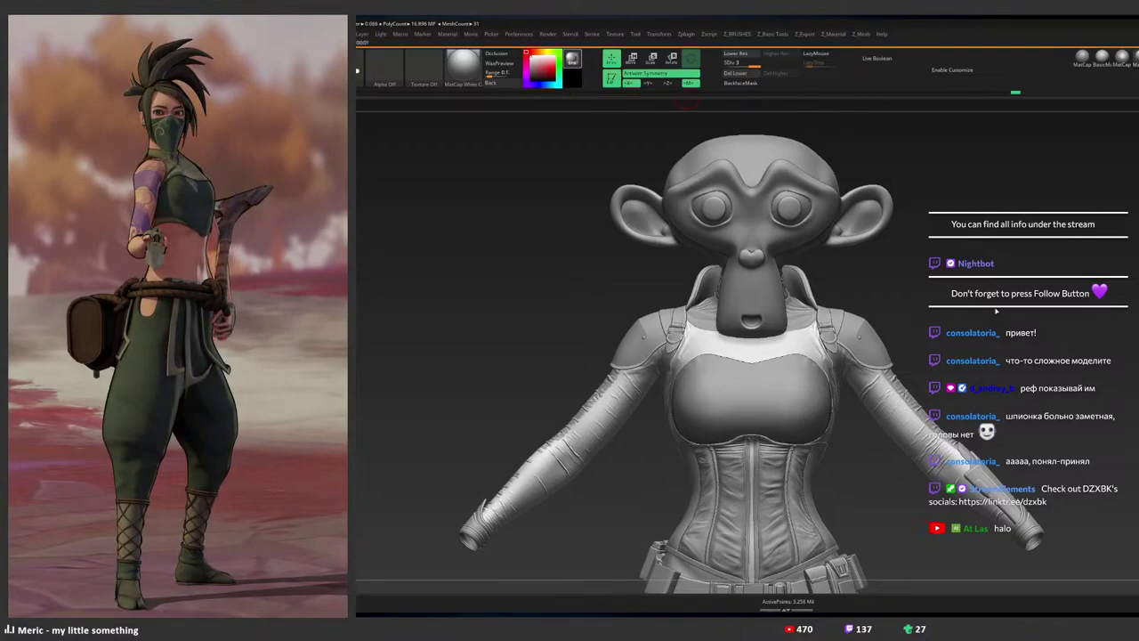
pyautogui.hotkey('shift', 'd')
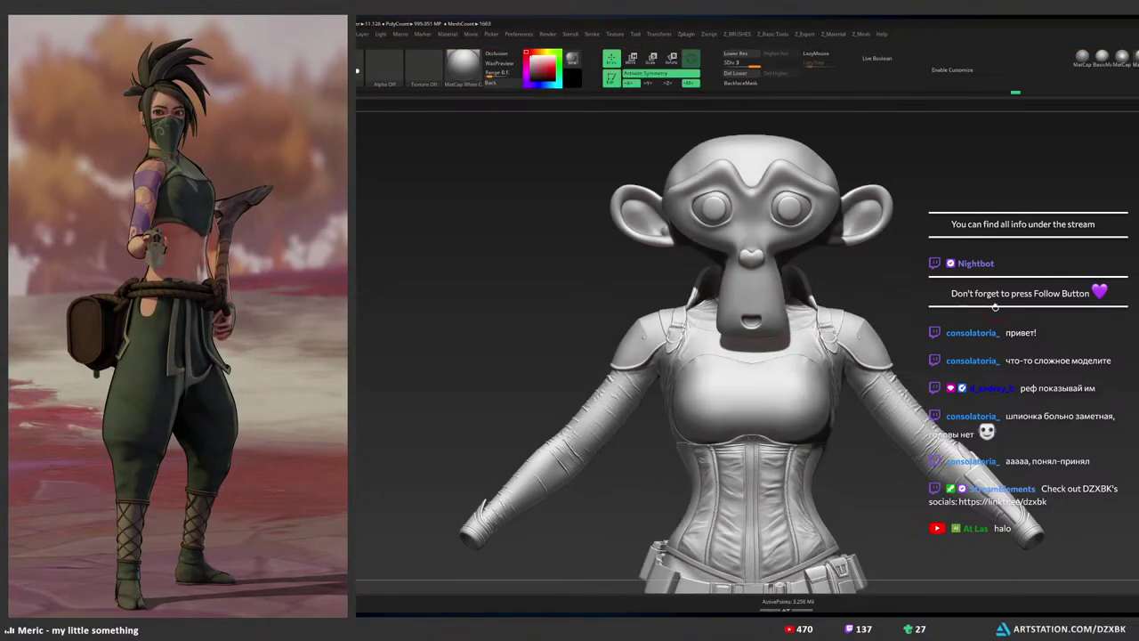
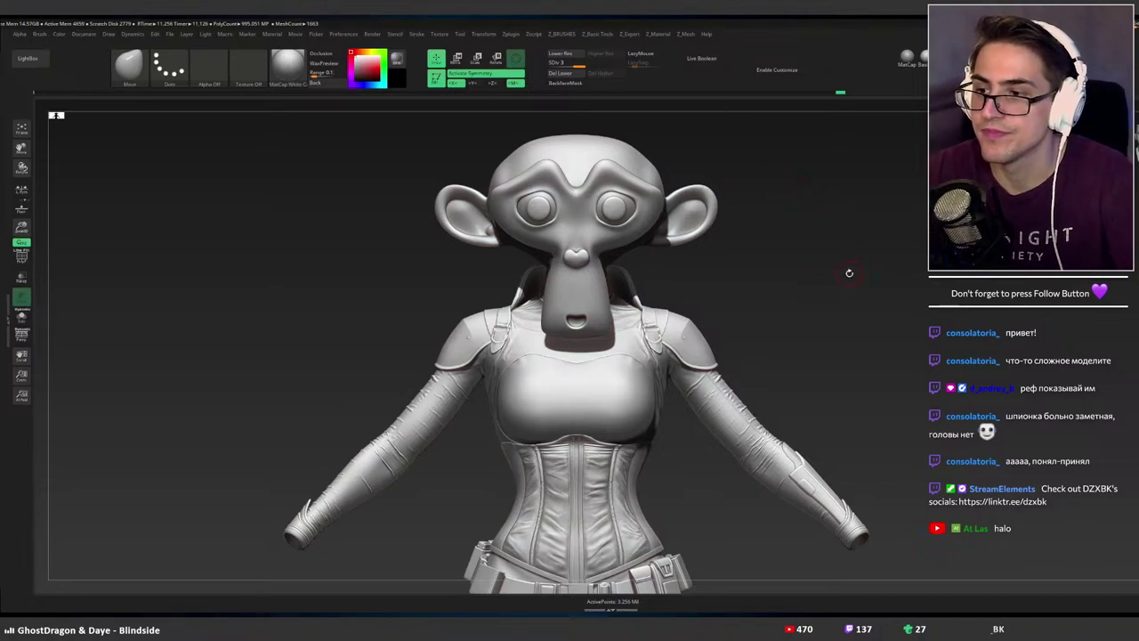
pyautogui.moveTo(843, 276); pyautogui.dragTo(825, 282)
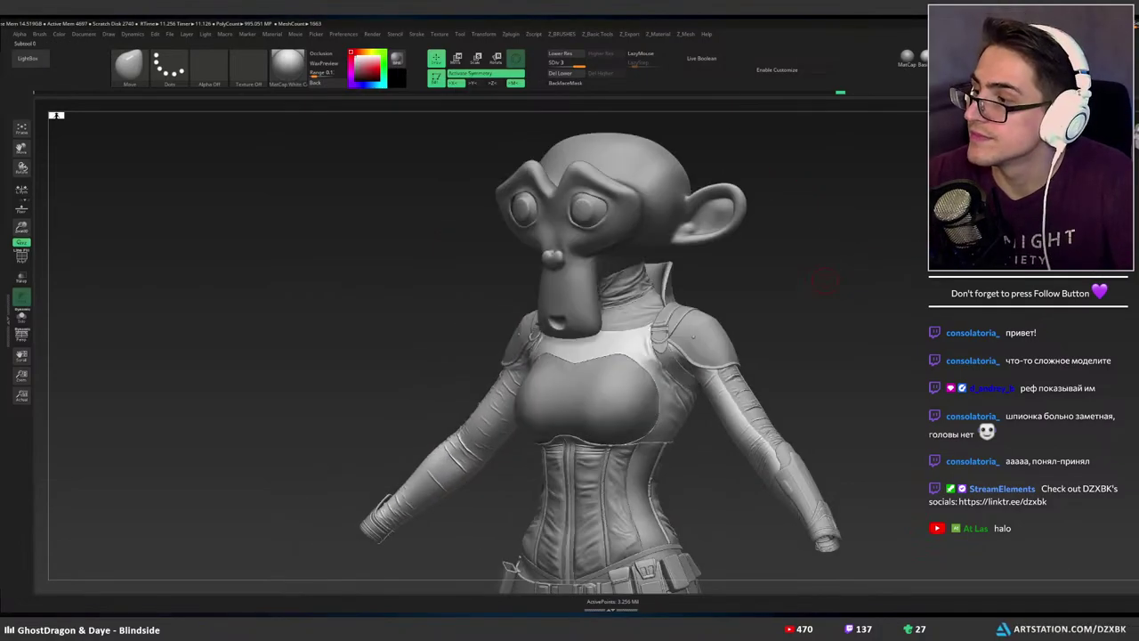
# Examine the full outfit down to the boots, and inspect the chest, collar and shoulder-strap buckles up close.
pyautogui.keyDown('alt'); pyautogui.moveTo(768, 319); pyautogui.dragTo(781, 279); pyautogui.keyUp('alt')
pyautogui.keyDown('ctrl'); pyautogui.moveTo(781, 279); pyautogui.dragTo(821, 293, button='right'); pyautogui.keyUp('ctrl')
pyautogui.keyDown('alt'); pyautogui.moveTo(696, 307); pyautogui.dragTo(702, 282, button='right'); pyautogui.keyUp('alt')
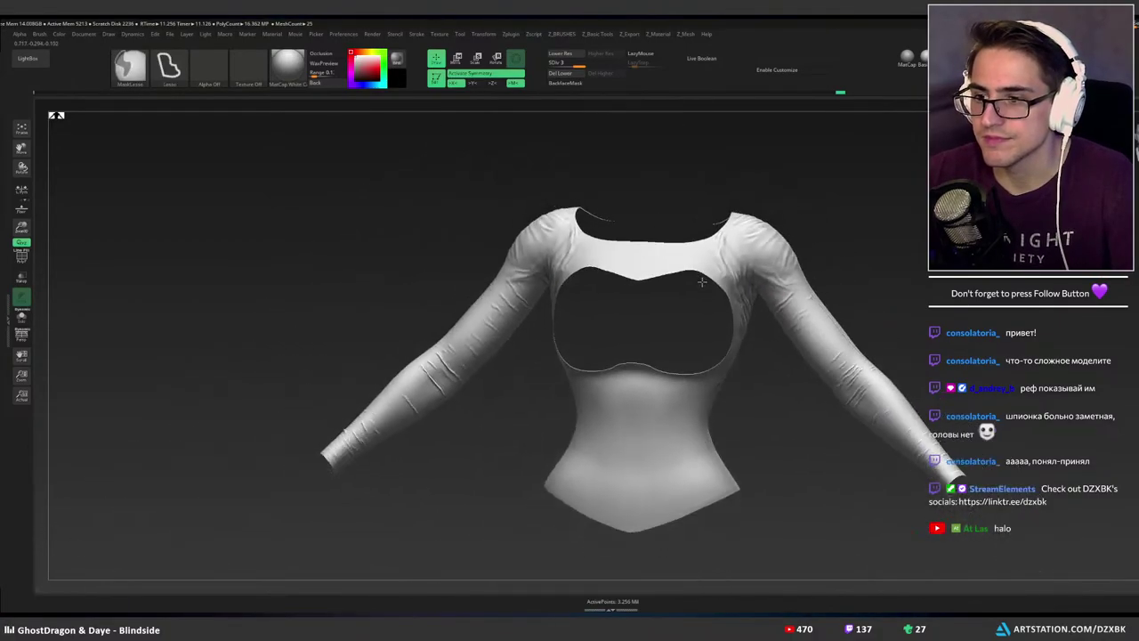
pyautogui.keyDown('alt'); pyautogui.moveTo(746, 366); pyautogui.dragTo(719, 267, button='right'); pyautogui.keyUp('alt')
pyautogui.keyDown('ctrl'); pyautogui.moveTo(731, 360); pyautogui.dragTo(701, 300, button='right'); pyautogui.keyUp('ctrl')
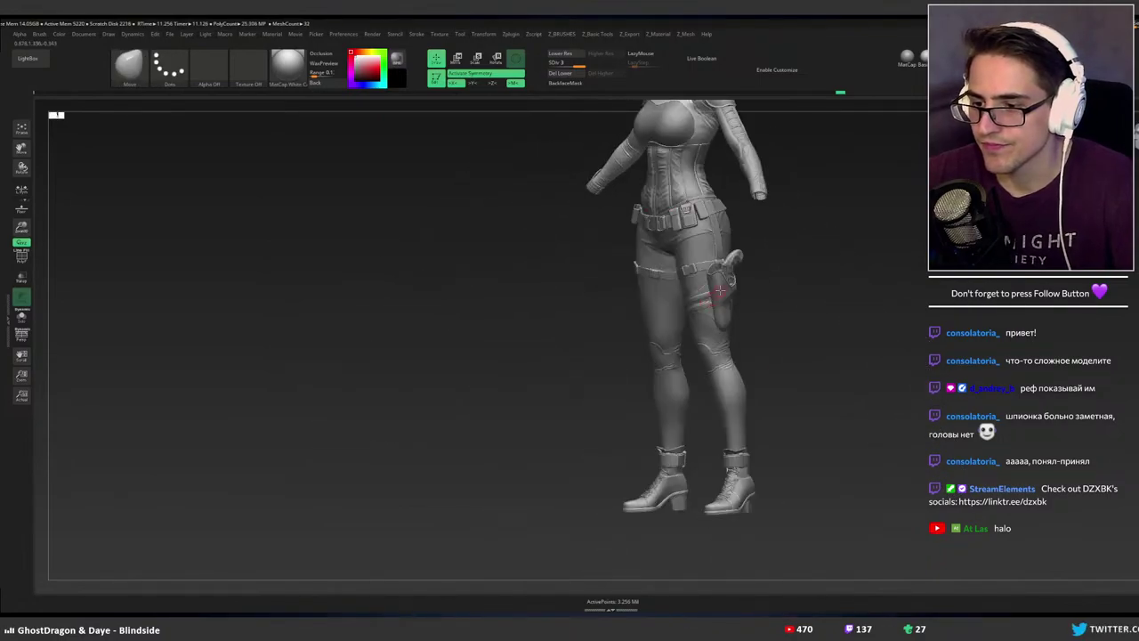
pyautogui.keyDown('alt'); pyautogui.moveTo(719, 249); pyautogui.dragTo(710, 361, button='right'); pyautogui.keyUp('alt')
pyautogui.keyDown('alt'); pyautogui.moveTo(708, 314); pyautogui.dragTo(703, 391, button='right'); pyautogui.keyUp('alt')
pyautogui.keyDown('ctrl'); pyautogui.moveTo(714, 228); pyautogui.dragTo(757, 354, button='right'); pyautogui.keyUp('ctrl')
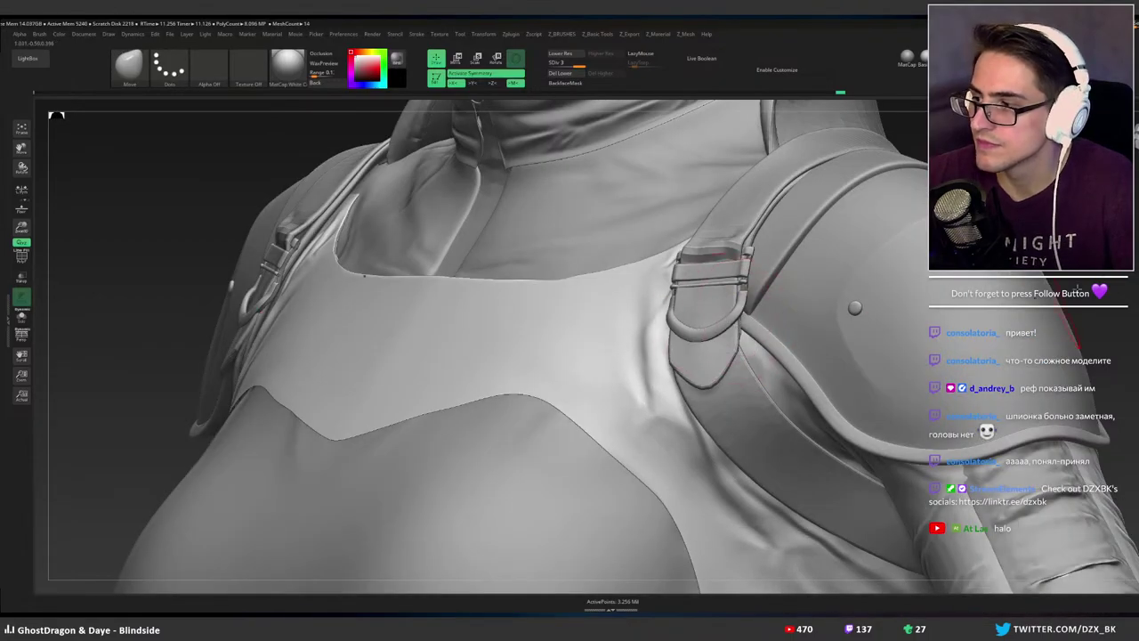
pyautogui.click(1137, 356)
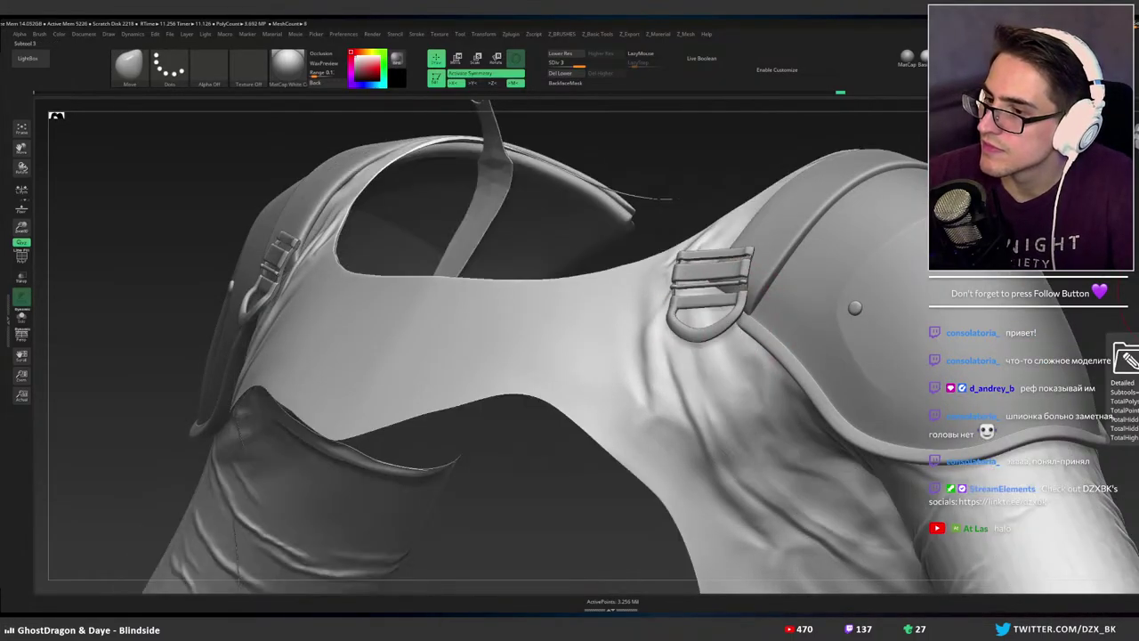
pyautogui.click(1127, 359)
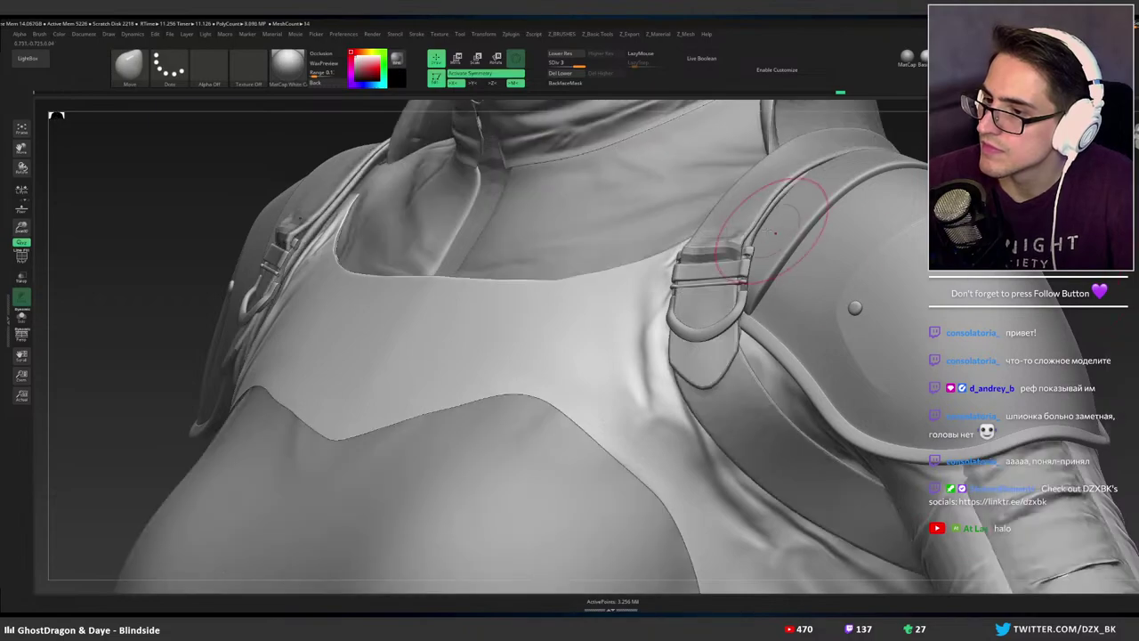
pyautogui.keyDown('alt'); pyautogui.moveTo(767, 238); pyautogui.dragTo(759, 337, button='right'); pyautogui.keyUp('alt')
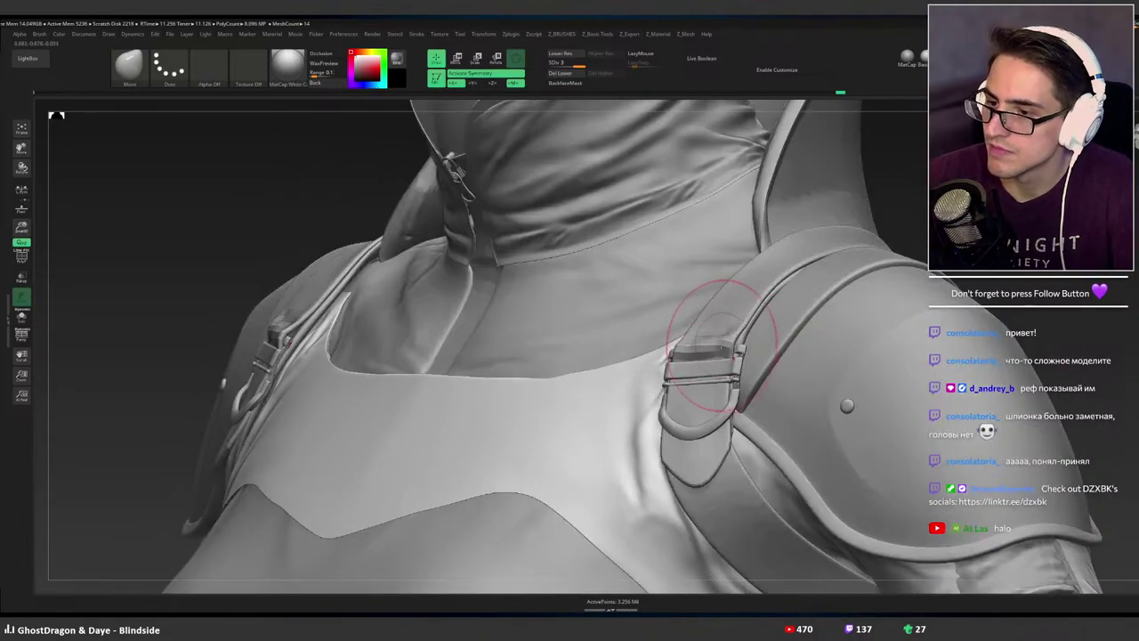
pyautogui.moveTo(776, 260); pyautogui.dragTo(845, 252, button='right')
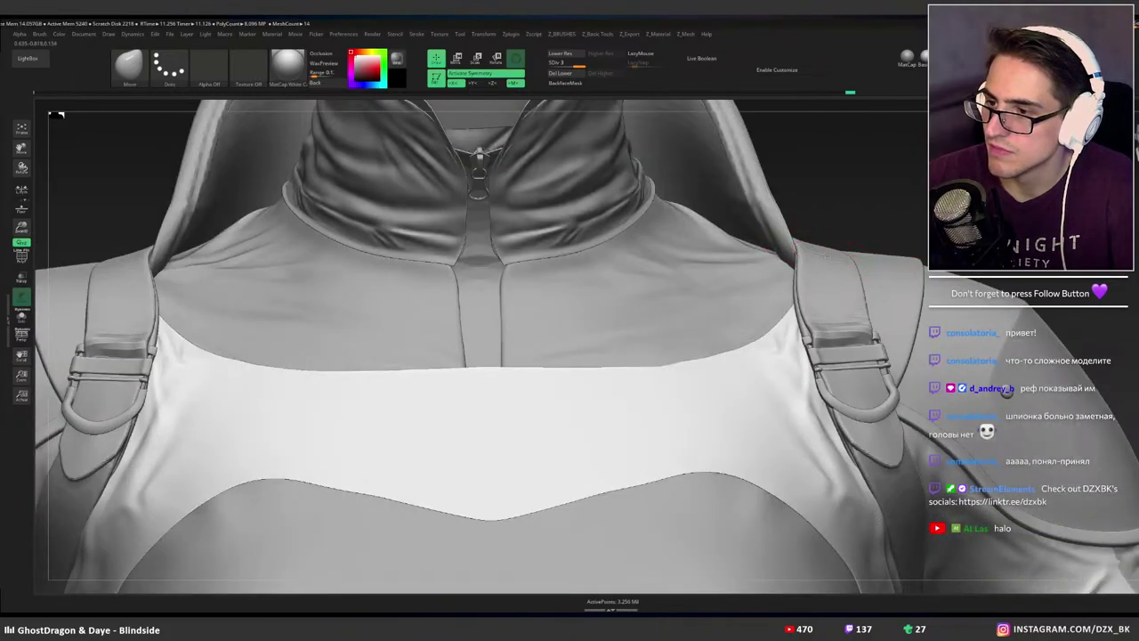
# Select the shoulder harness, isolate it and subdivide its mesh up to level 4.
pyautogui.keyDown('alt'); pyautogui.click(822, 255); pyautogui.keyUp('alt')
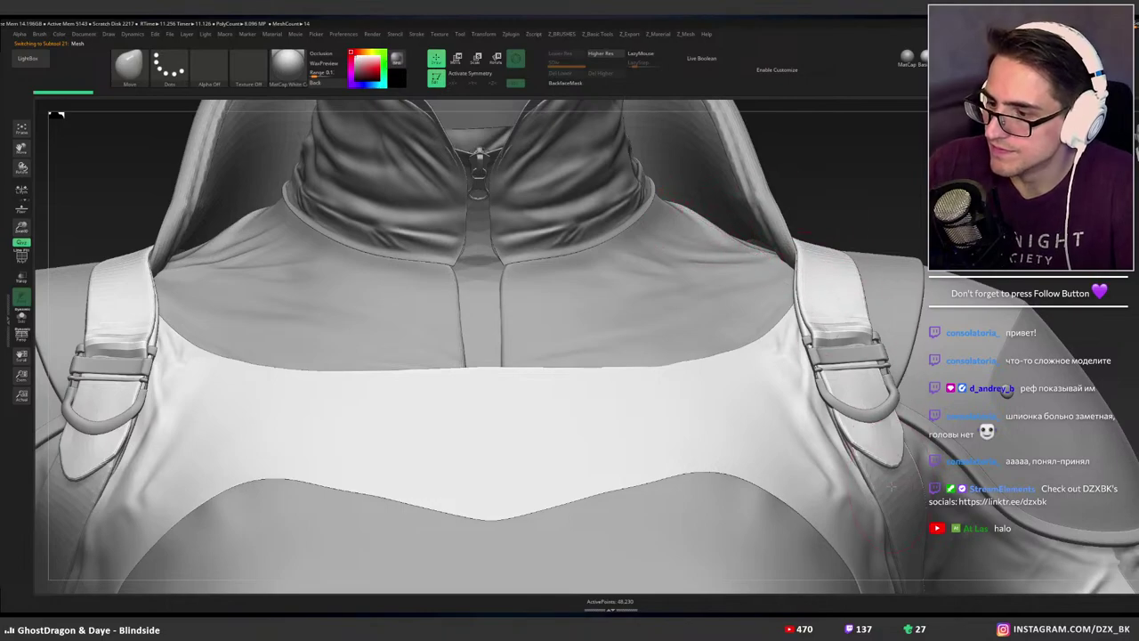
pyautogui.moveTo(890, 445); pyautogui.dragTo(792, 361, button='right')
pyautogui.keyDown('ctrl'); pyautogui.moveTo(792, 360); pyautogui.dragTo(751, 292, button='right'); pyautogui.keyUp('ctrl')
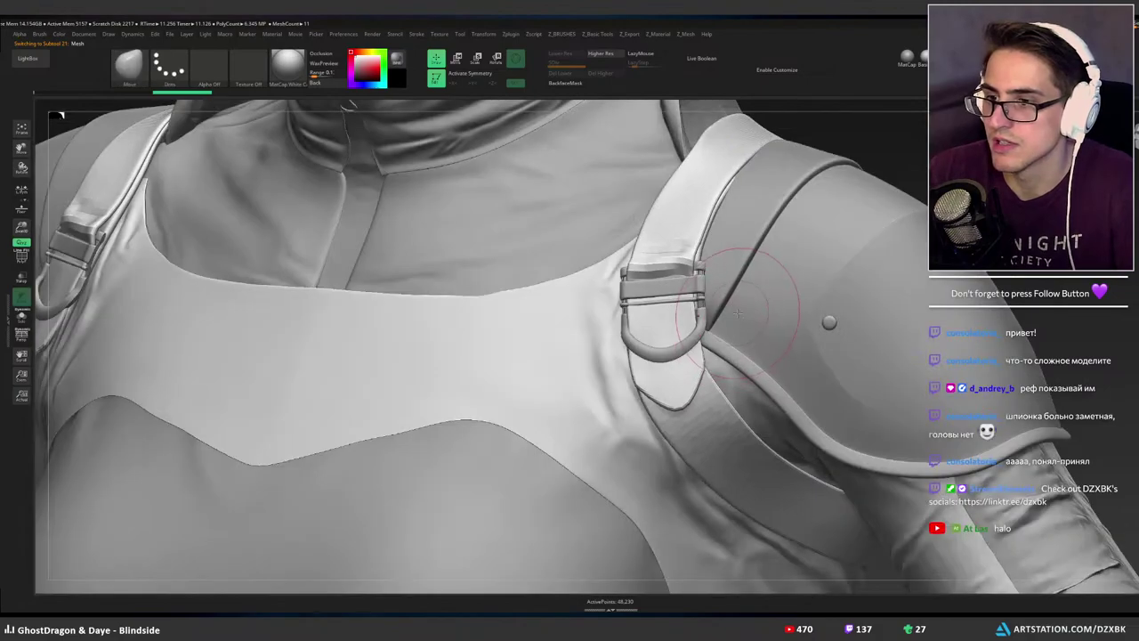
pyautogui.hotkey('alt', 's')
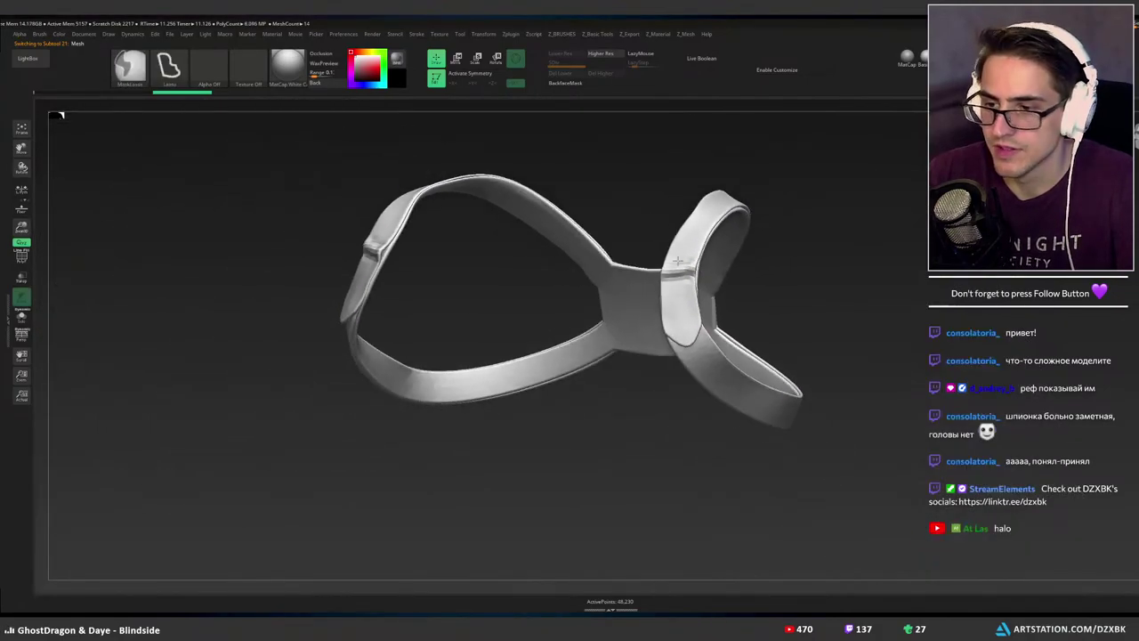
pyautogui.keyDown('alt'); pyautogui.moveTo(703, 255); pyautogui.dragTo(690, 328, button='right'); pyautogui.keyUp('alt')
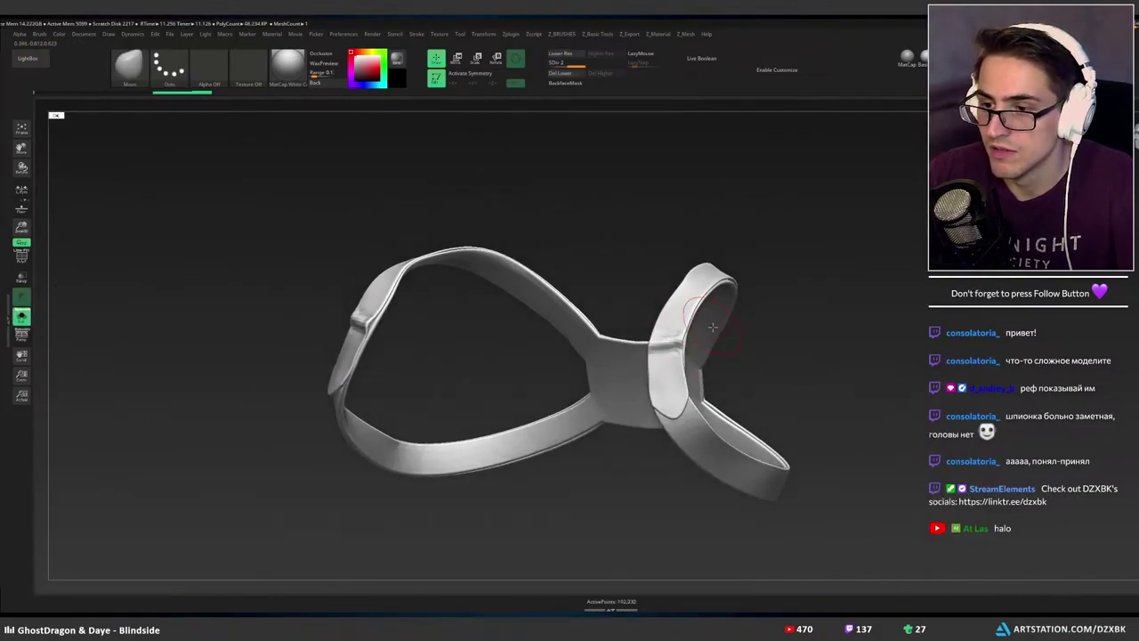
pyautogui.hotkey('ctrl', 'd')
pyautogui.press('d')
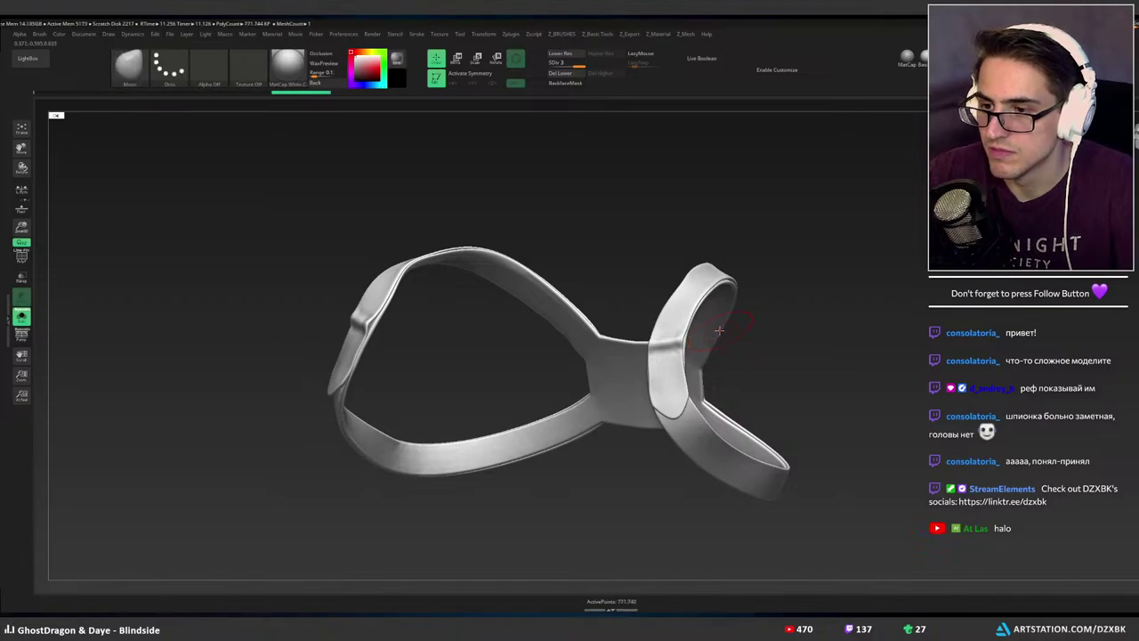
pyautogui.hotkey('ctrl', 'd')
pyautogui.keyDown('ctrl'); pyautogui.moveTo(648, 344); pyautogui.dragTo(683, 360, button='right'); pyautogui.keyUp('ctrl')
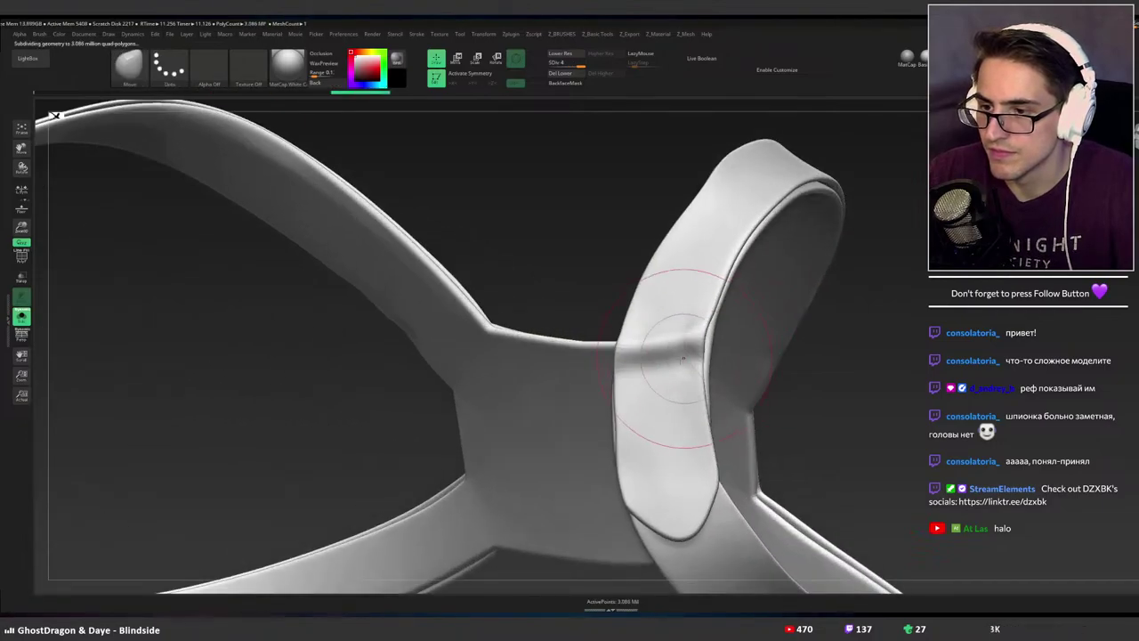
# Try stamping wrinkles around the crease of the harness's front strap at subdivision levels 4 and 5.
pyautogui.moveTo(683, 360)
pyautogui.mouseDown()
pyautogui.moveTo(710, 362)
pyautogui.moveTo(684, 361)
pyautogui.mouseUp()
pyautogui.hotkey('ctrl', 'z')
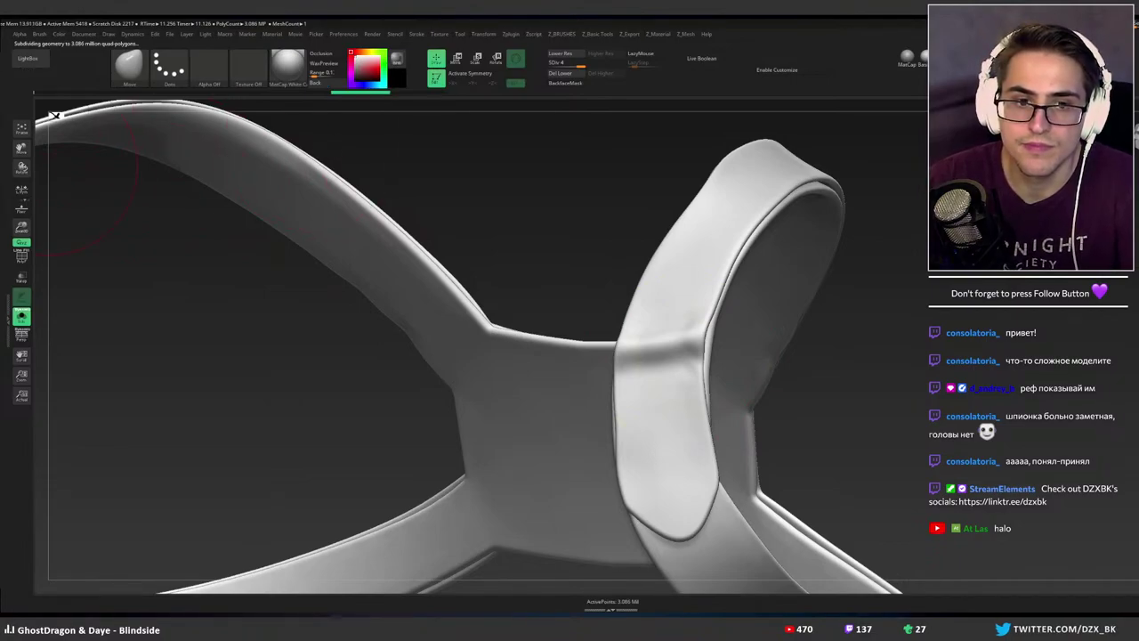
pyautogui.press('1')
pyautogui.moveTo(672, 368)
pyautogui.mouseDown()
pyautogui.moveTo(717, 317)
pyautogui.moveTo(755, 361)
pyautogui.mouseUp()
pyautogui.keyDown('ctrl'); pyautogui.moveTo(730, 359); pyautogui.dragTo(774, 372, button='right'); pyautogui.keyUp('ctrl')
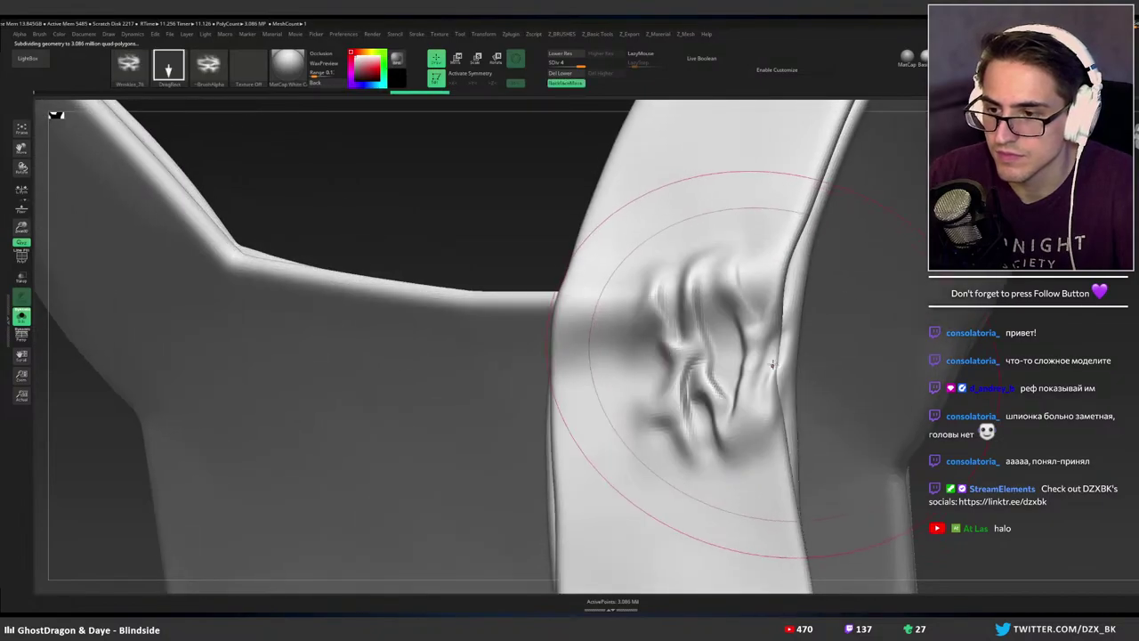
pyautogui.hotkey('ctrl', 'z')
pyautogui.hotkey('ctrl', 'd')
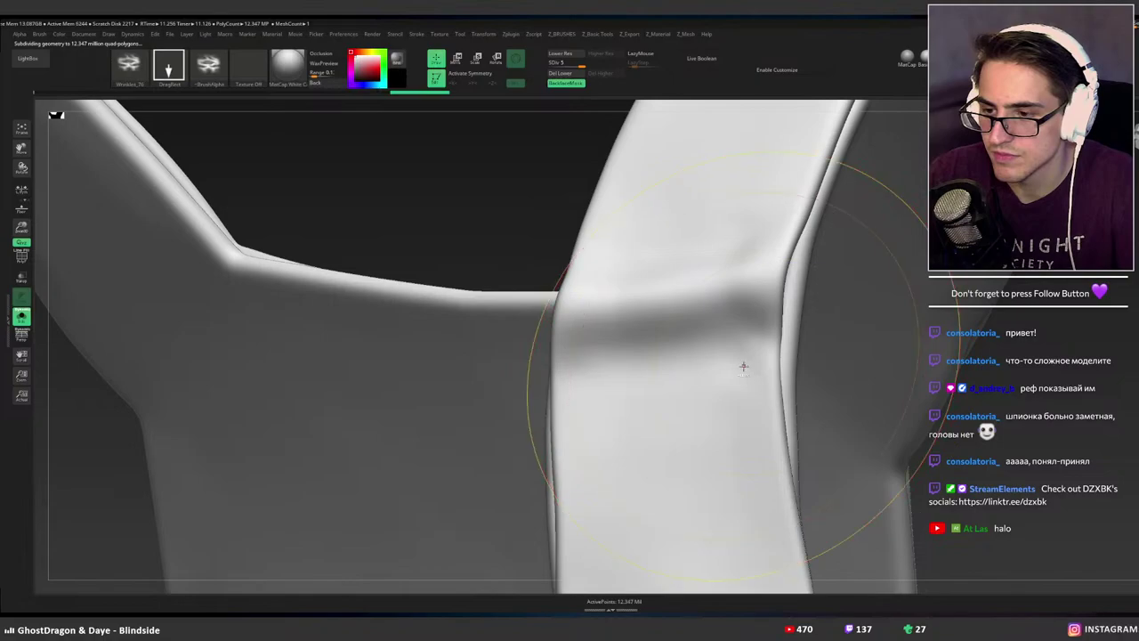
pyautogui.moveTo(654, 385); pyautogui.dragTo(810, 342)
pyautogui.moveTo(800, 345)
pyautogui.keyDown('ctrl'); pyautogui.mouseDown(button='right')
pyautogui.moveTo(676, 333)
pyautogui.moveTo(697, 320)
pyautogui.moveTo(761, 321)
pyautogui.moveTo(719, 335)
pyautogui.moveTo(923, 336)
pyautogui.moveTo(758, 285)
pyautogui.moveTo(597, 257)
pyautogui.moveTo(513, 261)
pyautogui.mouseUp(button='right'); pyautogui.keyUp('ctrl')
pyautogui.hotkey('ctrl', 'z')
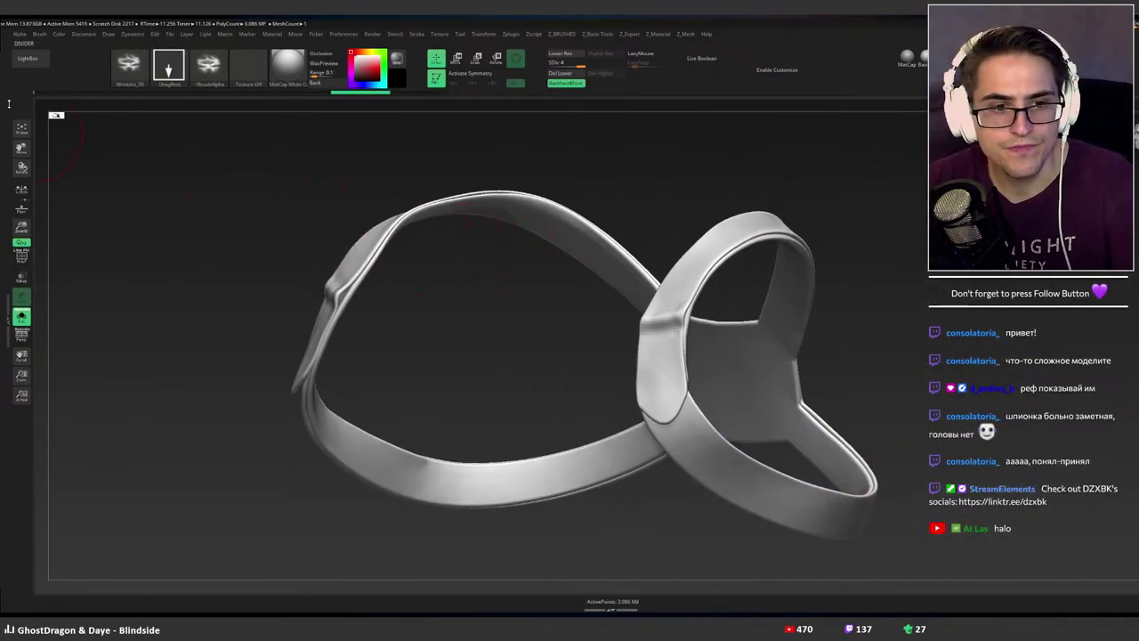
# Try the Wrinkles_37 brush from the wrinkle library on the tip of the harness's front strap.
pyautogui.press(',')
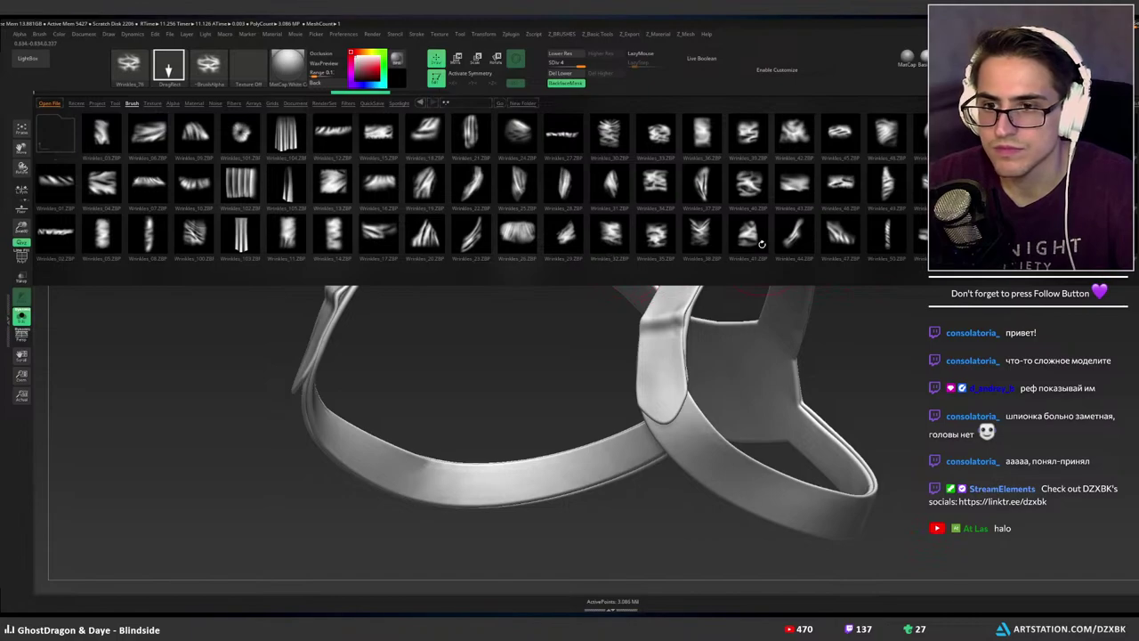
pyautogui.doubleClick(697, 200)
pyautogui.press(',')
pyautogui.keyDown('ctrl'); pyautogui.moveTo(715, 254); pyautogui.dragTo(752, 341, button='right'); pyautogui.keyUp('ctrl')
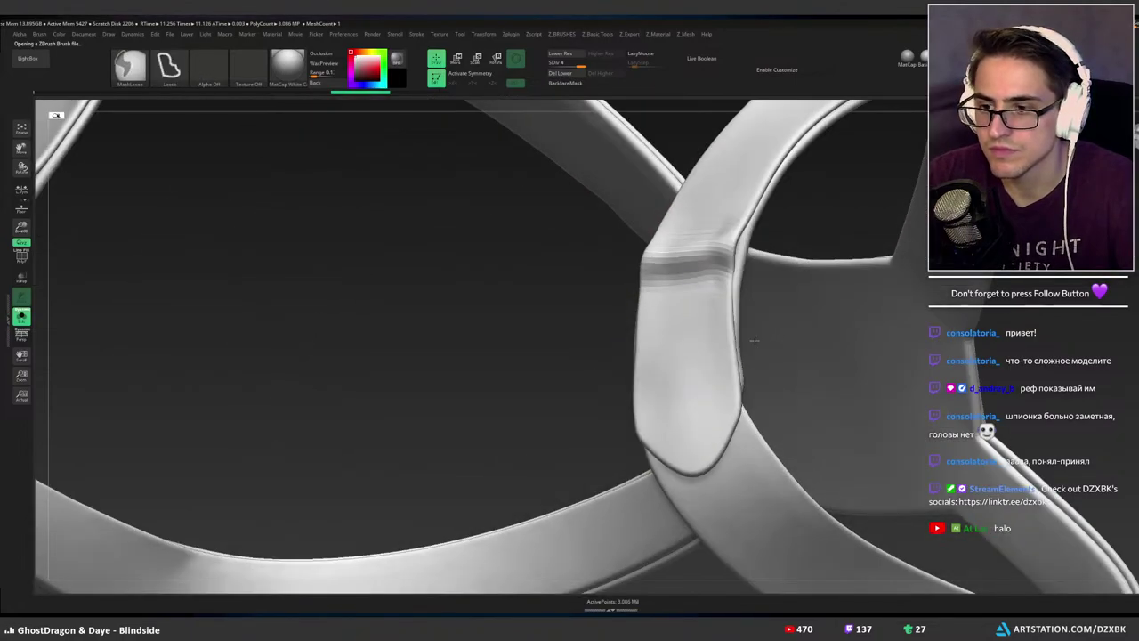
pyautogui.moveTo(695, 348)
pyautogui.mouseDown()
pyautogui.moveTo(722, 344)
pyautogui.moveTo(680, 397)
pyautogui.moveTo(730, 409)
pyautogui.mouseUp()
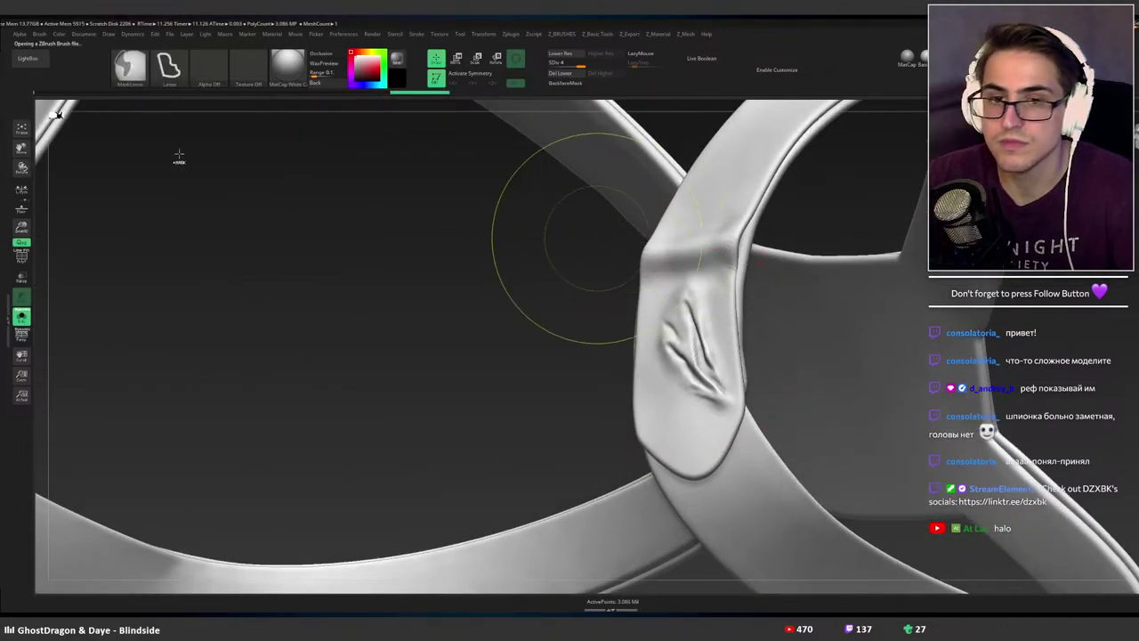
pyautogui.hotkey('ctrl', 'z')
# Try another wrinkle brush with narrow lengthwise folds along the edge of the front strap's tip.
pyautogui.click(27, 57)
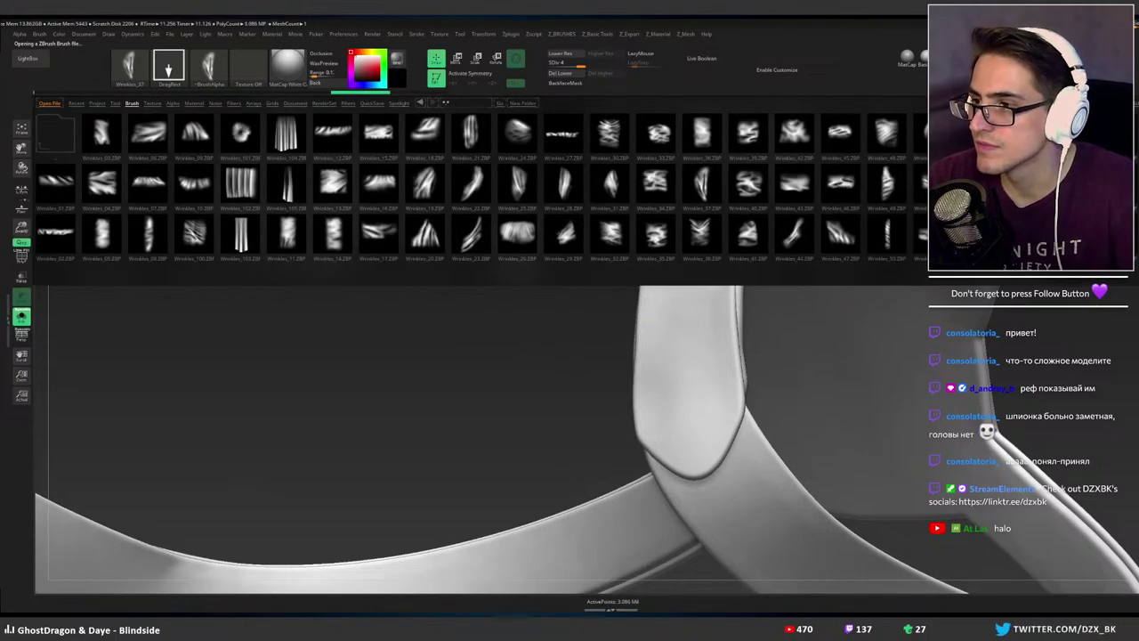
pyautogui.doubleClick(921, 133)
pyautogui.moveTo(682, 315); pyautogui.dragTo(676, 391)
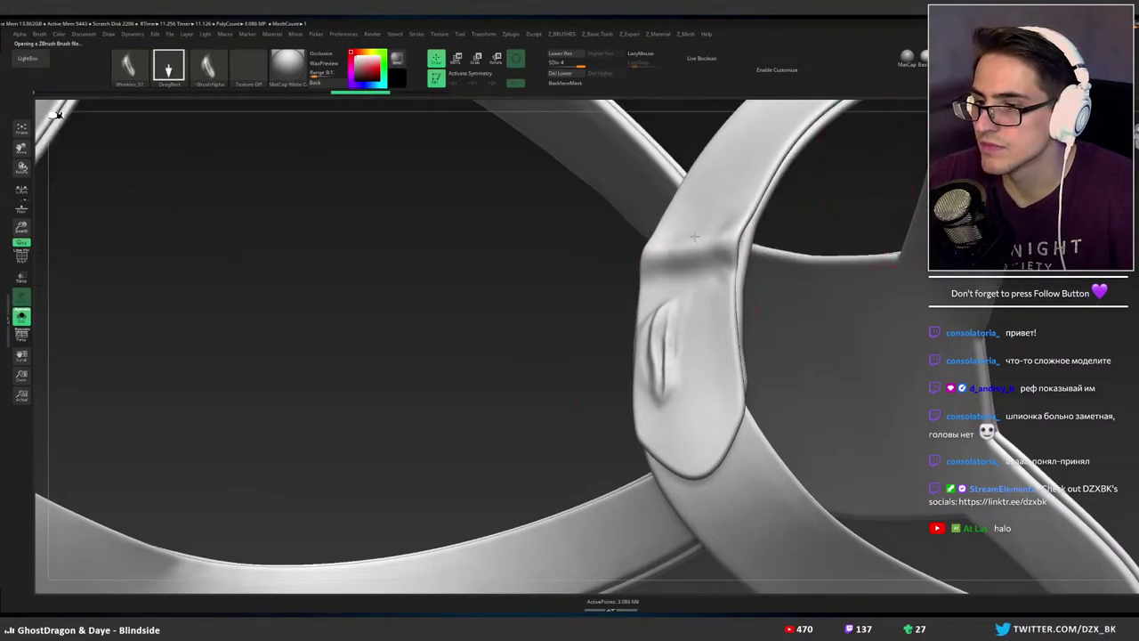
pyautogui.hotkey('ctrl', 'z')
# Load the Wrinkles_62 brush from the wrinkle library and test a stamp on the front strap's tip.
pyautogui.click(50, 63)
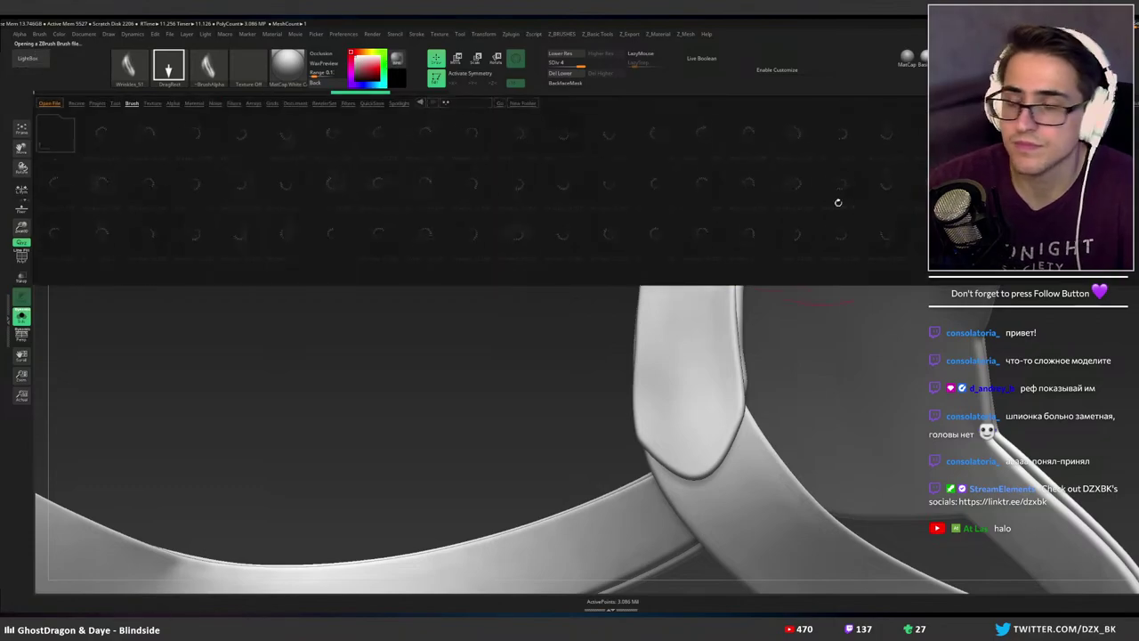
pyautogui.hscroll(2, 834, 213)
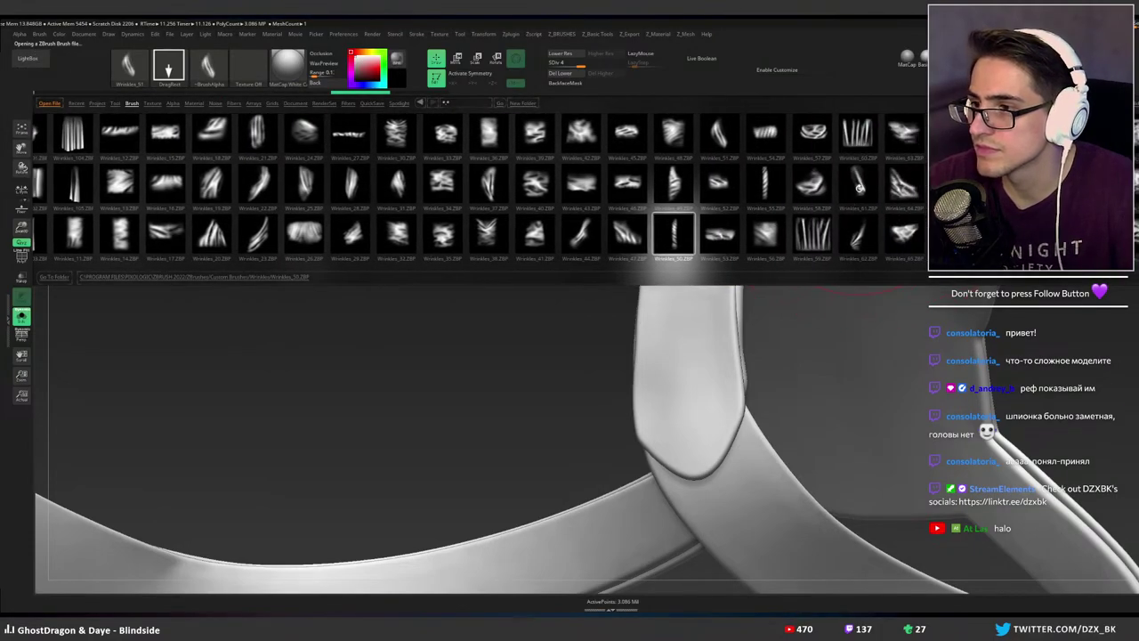
pyautogui.doubleClick(855, 234)
pyautogui.moveTo(696, 360); pyautogui.dragTo(664, 380)
# With the full outfit shown, lower the harness to subdivision level 3 and activate symmetry for its back panel.
pyautogui.keyDown('ctrl'); pyautogui.moveTo(816, 297); pyautogui.dragTo(798, 282, button='right'); pyautogui.keyUp('ctrl')
pyautogui.moveTo(798, 282); pyautogui.dragTo(761, 288)
pyautogui.hotkey('alt', 's')
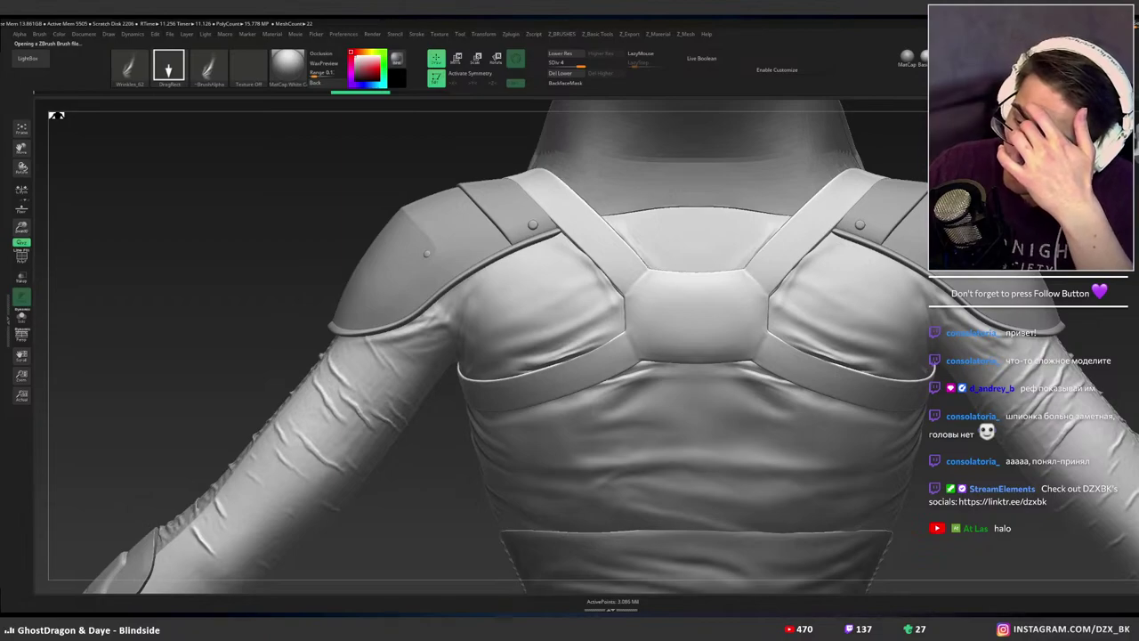
pyautogui.hotkey('shift', 'd')
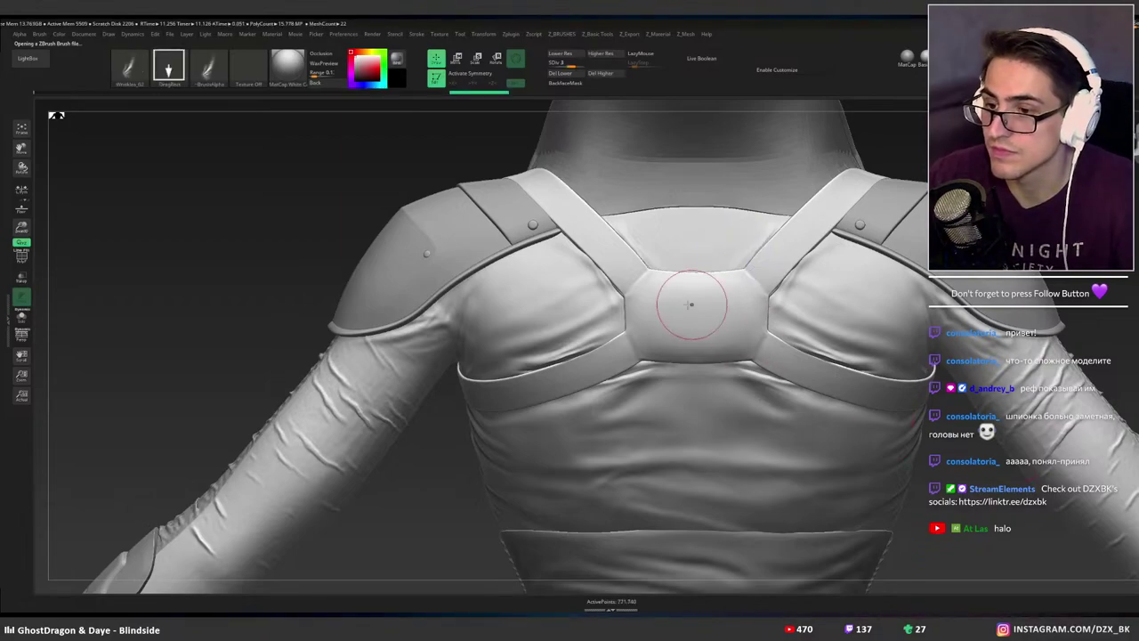
pyautogui.keyDown('ctrl'); pyautogui.moveTo(689, 305); pyautogui.dragTo(771, 300, button='right'); pyautogui.keyUp('ctrl')
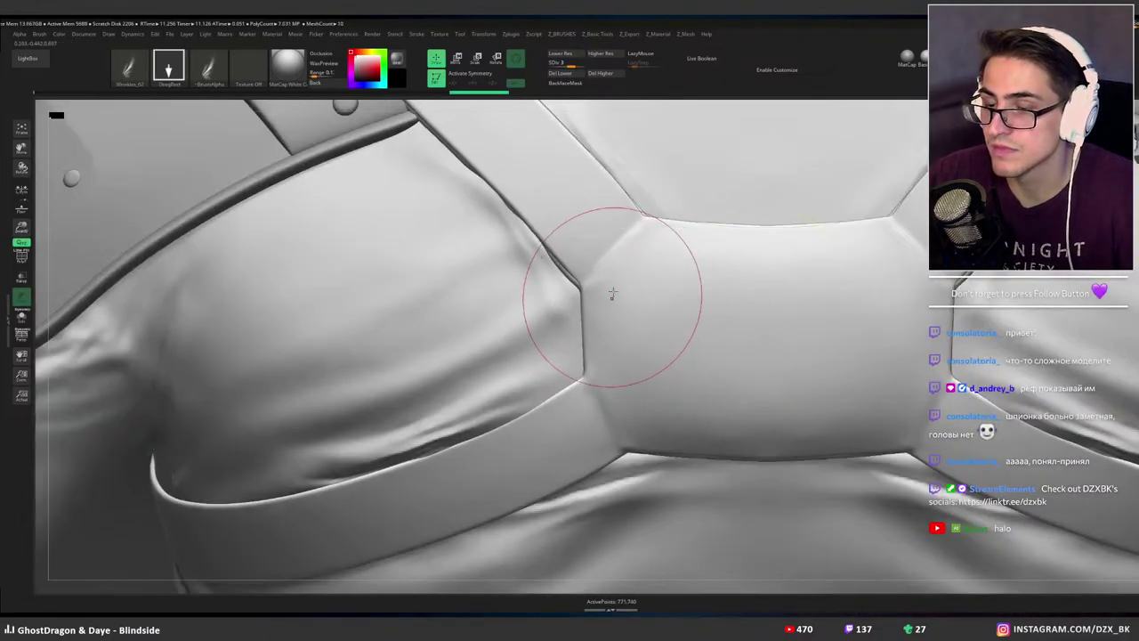
pyautogui.keyDown('alt'); pyautogui.moveTo(603, 270); pyautogui.dragTo(675, 433, button='right'); pyautogui.keyUp('alt')
pyautogui.keyDown('ctrl'); pyautogui.moveTo(577, 304); pyautogui.dragTo(569, 286, button='right'); pyautogui.keyUp('ctrl')
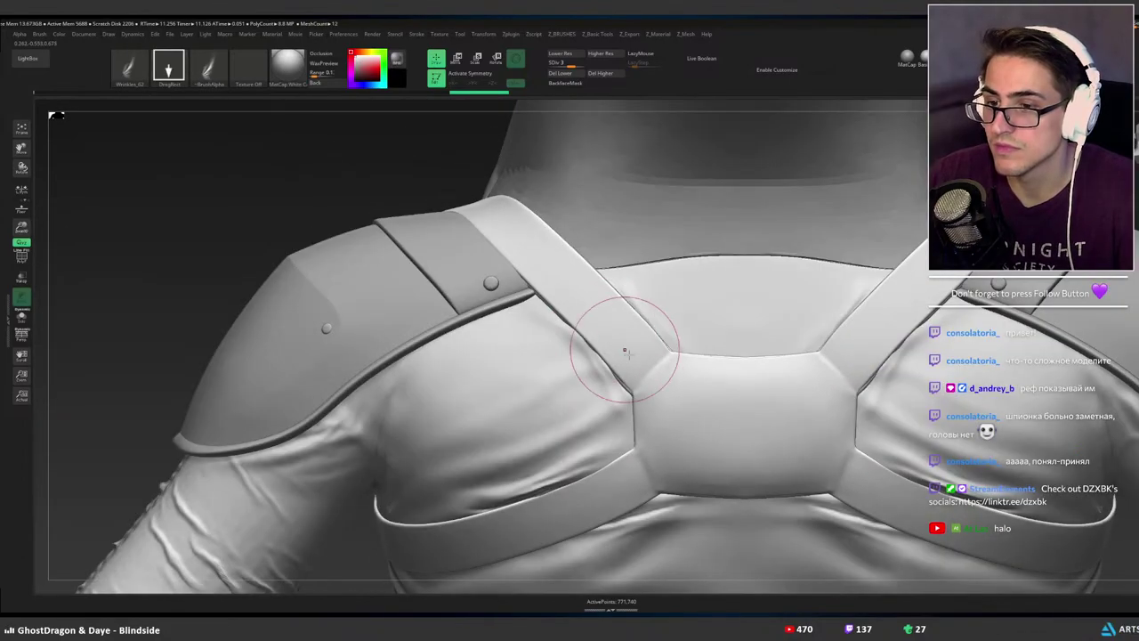
pyautogui.moveTo(626, 351)
pyautogui.keyDown('alt'); pyautogui.mouseDown(button='right')
pyautogui.moveTo(624, 249)
pyautogui.moveTo(631, 342)
pyautogui.mouseUp(button='right'); pyautogui.keyUp('alt')
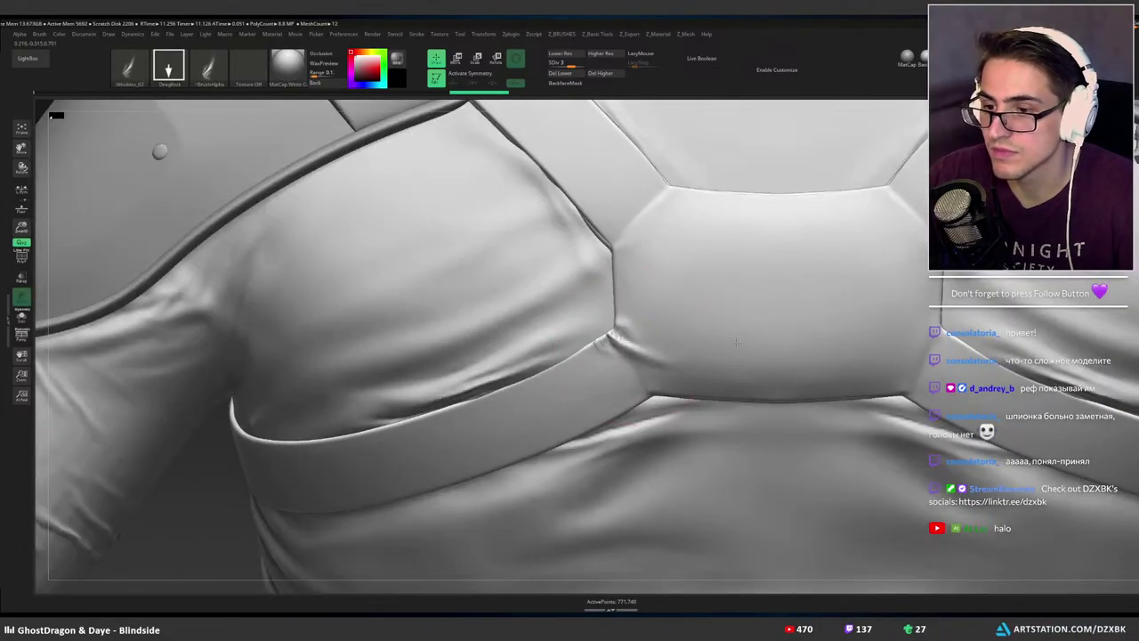
pyautogui.press('x')
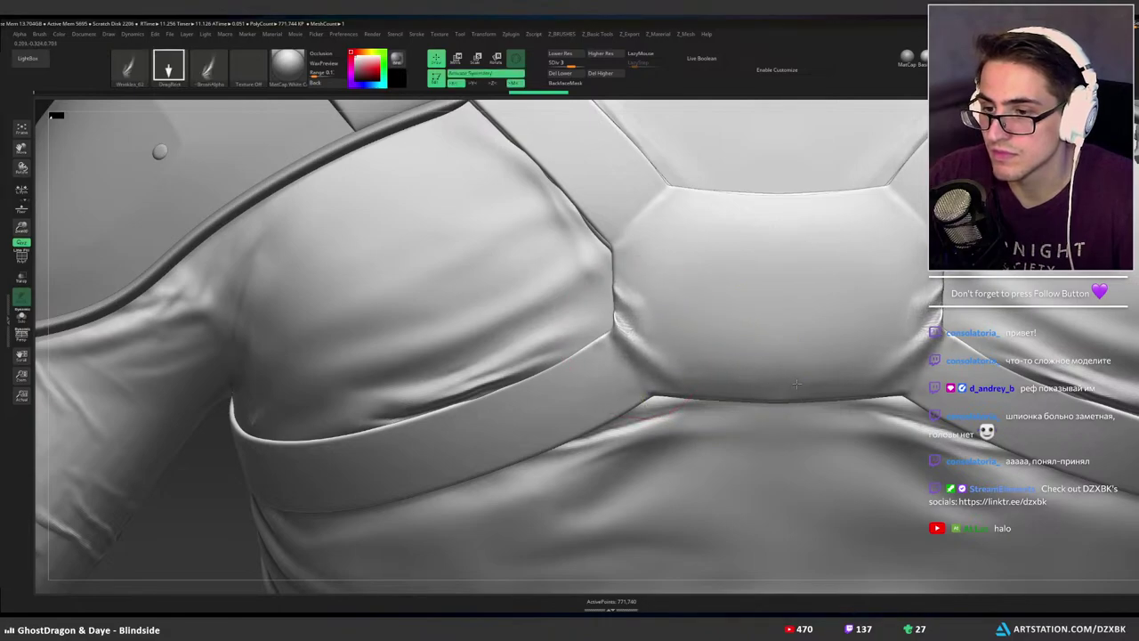
# Try stamping symmetrical Wrinkles_62 folds near the lower edge and corners of the harness's back panel.
pyautogui.moveTo(796, 384); pyautogui.dragTo(785, 384)
pyautogui.hotkey('ctrl', 'z')
pyautogui.moveTo(656, 383)
pyautogui.mouseDown()
pyautogui.moveTo(724, 322)
pyautogui.moveTo(700, 276)
pyautogui.moveTo(743, 343)
pyautogui.moveTo(699, 414)
pyautogui.mouseUp()
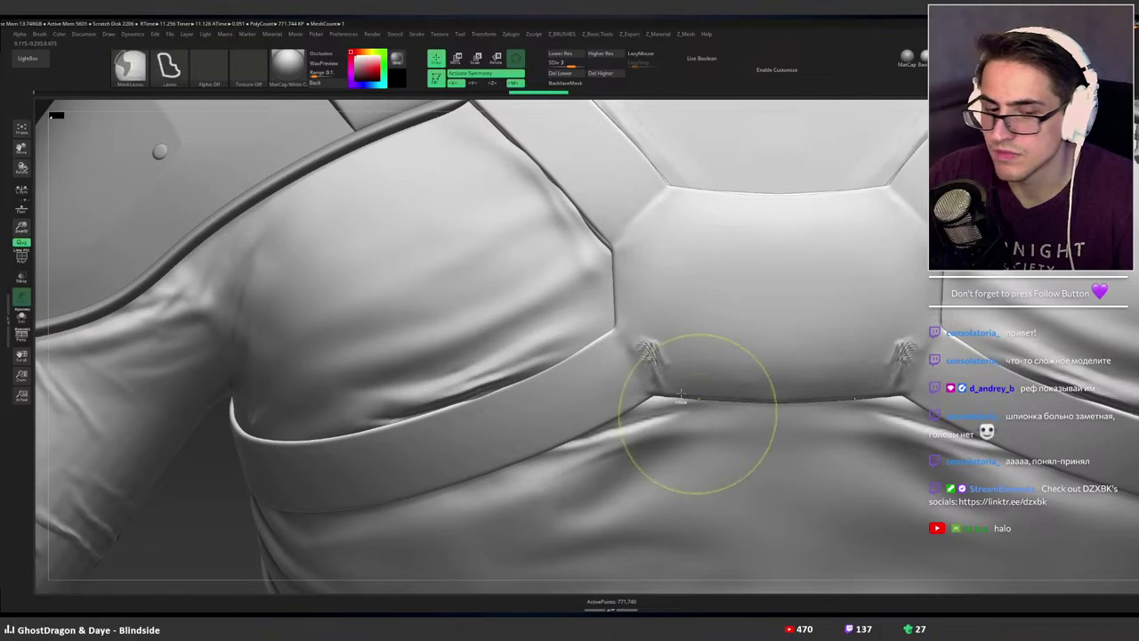
pyautogui.hotkey('ctrl', 'z')
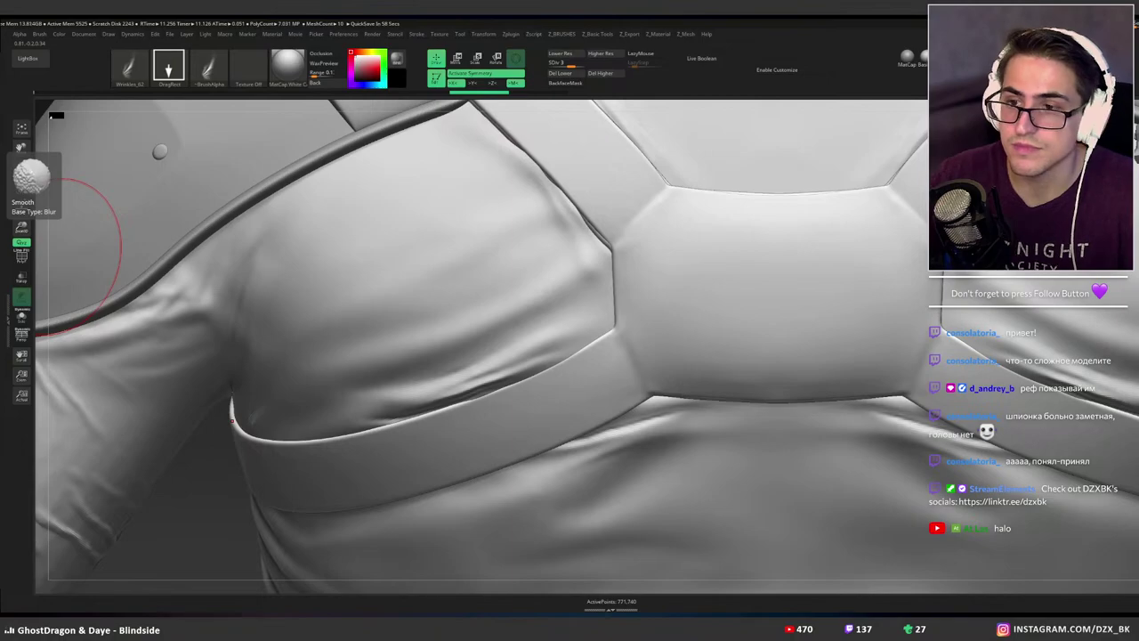
# Bring the harness back to subdivision level 4 for detailing the front strap around its buckle.
pyautogui.moveTo(630, 286); pyautogui.dragTo(622, 222, button='right')
pyautogui.keyDown('alt'); pyautogui.moveTo(548, 228); pyautogui.dragTo(657, 267, button='right'); pyautogui.keyUp('alt')
pyautogui.moveTo(657, 267); pyautogui.dragTo(634, 274, button='right')
pyautogui.moveTo(582, 300); pyautogui.dragTo(535, 290, button='right')
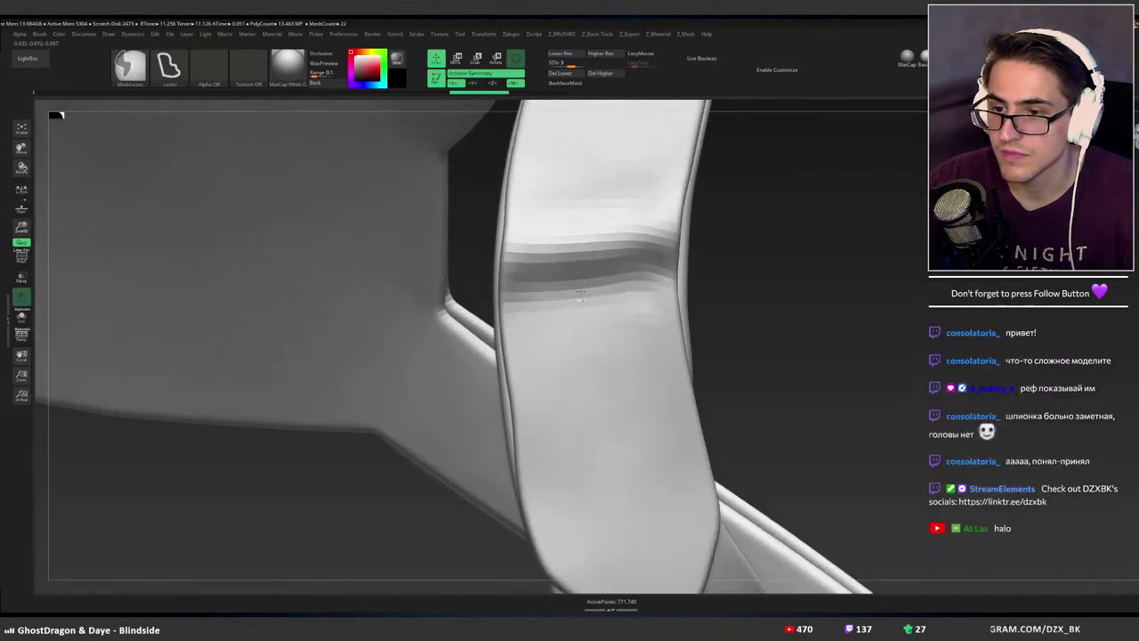
pyautogui.hotkey('ctrl', 'shift', 'z')
pyautogui.hotkey('ctrl', 'shift', 'z')
pyautogui.hotkey('ctrl', 'shift', 'z')
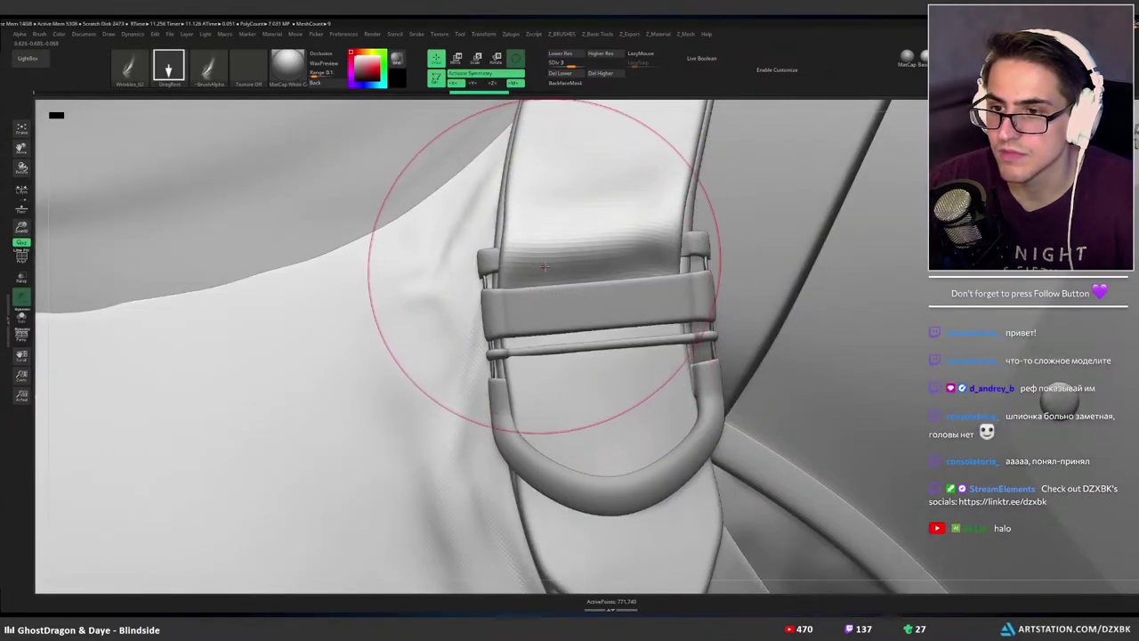
pyautogui.hotkey('ctrl', 'shift', 'z')
pyautogui.hotkey('ctrl', 'shift', 'z')
pyautogui.hotkey('ctrl', 'shift', 'z')
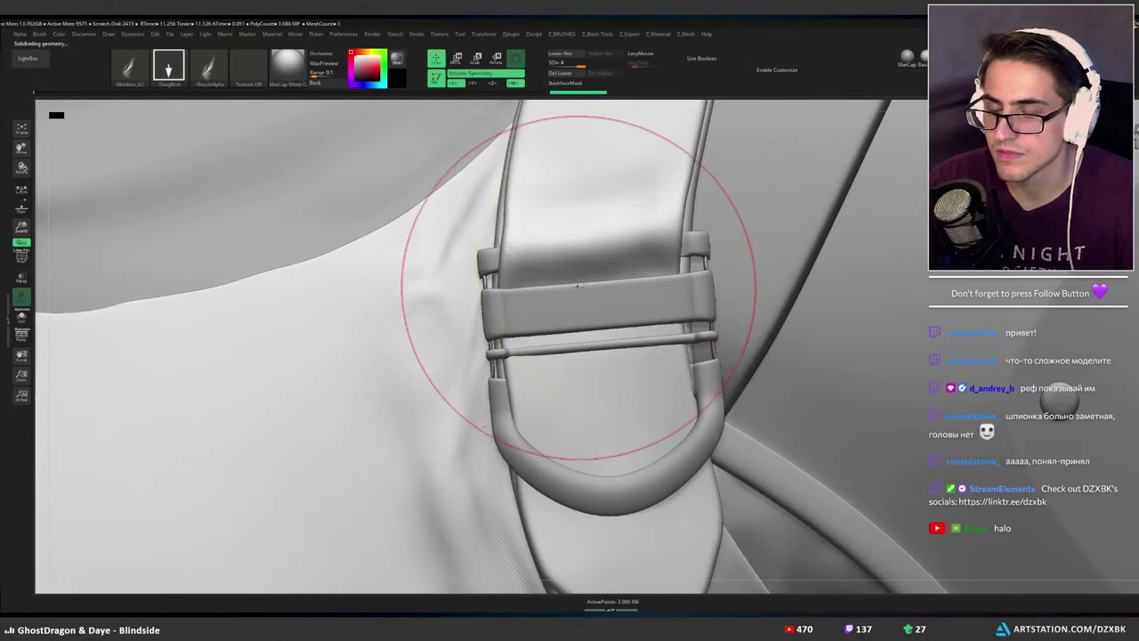
# Stamp small Wrinkles_62 creases at the front strap's inner corner, just above the buckle bar.
pyautogui.hotkey('shift', 'd')
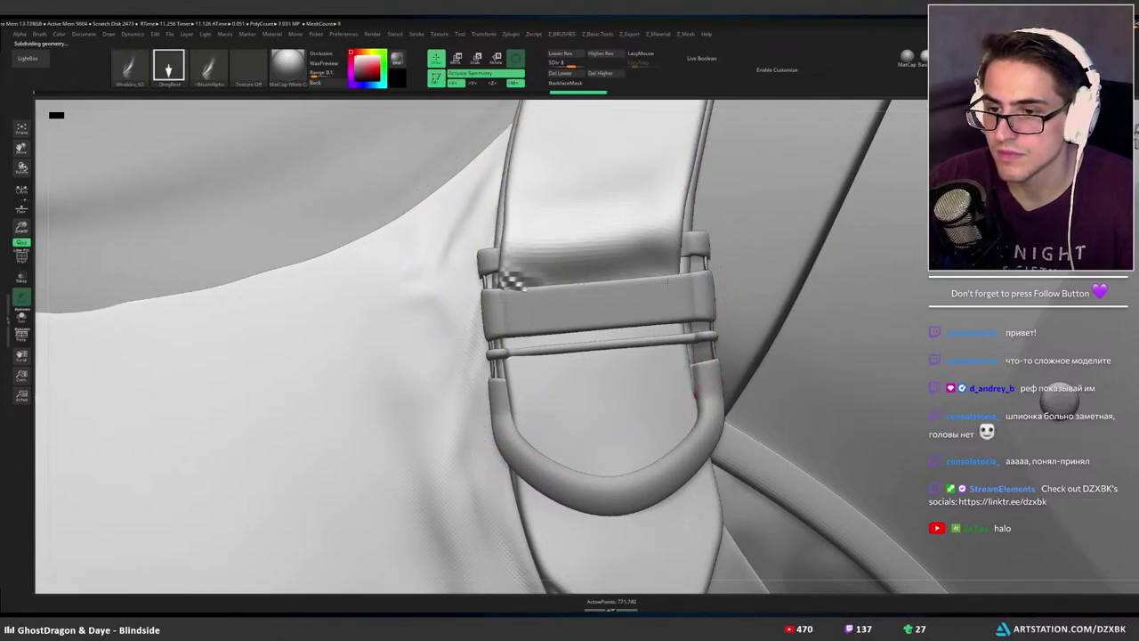
pyautogui.hotkey('ctrl', 'shift', 'z')
pyautogui.keyDown('alt'); pyautogui.moveTo(588, 398); pyautogui.dragTo(562, 311, button='right'); pyautogui.keyUp('alt')
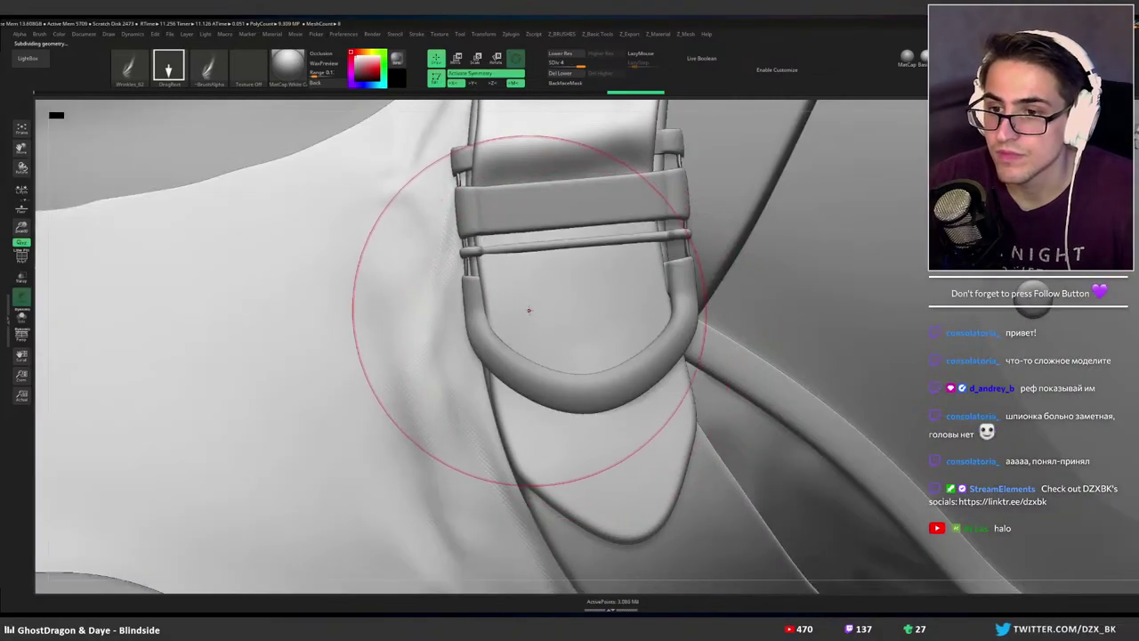
pyautogui.moveTo(529, 311); pyautogui.dragTo(507, 274)
pyautogui.moveTo(620, 364); pyautogui.dragTo(690, 402)
pyautogui.hotkey('ctrl', 'z')
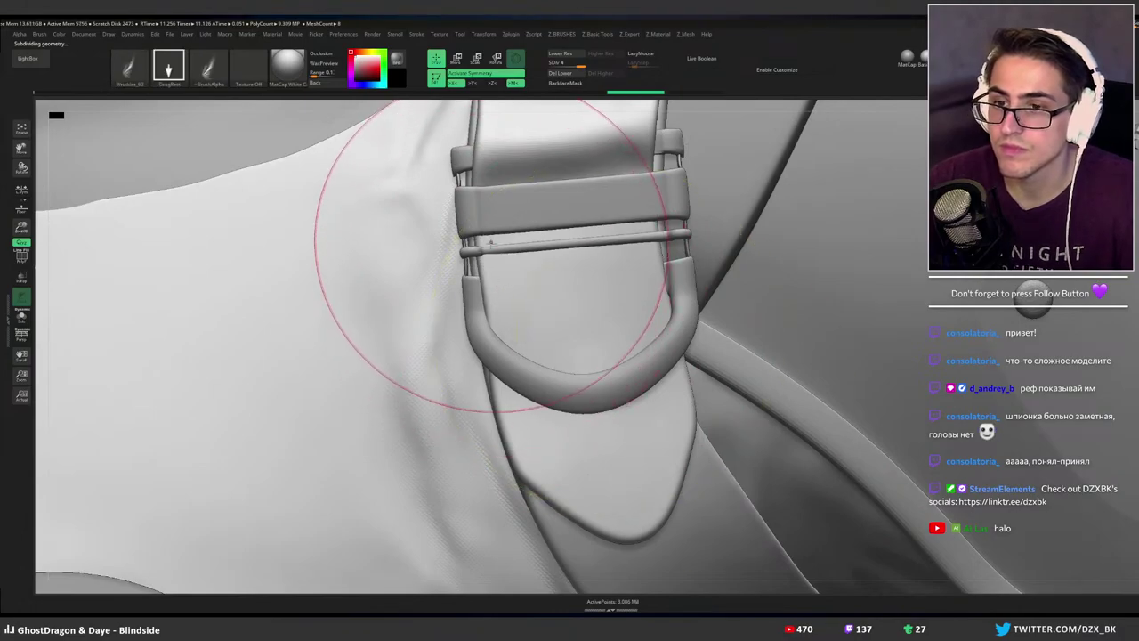
pyautogui.keyDown('alt'); pyautogui.moveTo(554, 231); pyautogui.dragTo(558, 328, button='right'); pyautogui.keyUp('alt')
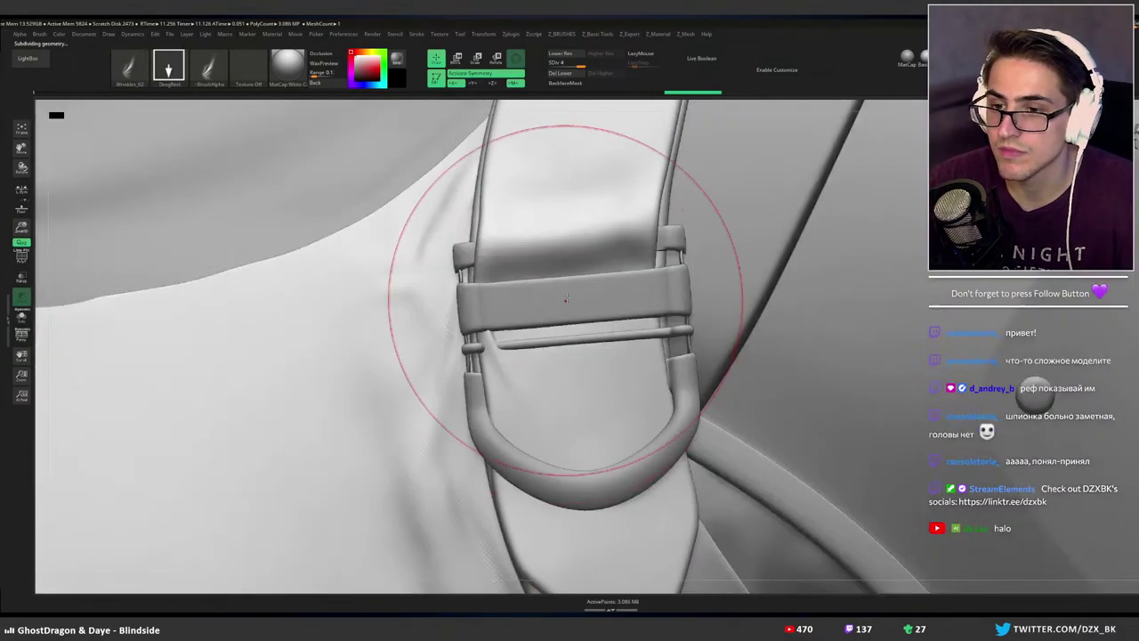
pyautogui.hotkey('ctrl', 'z')
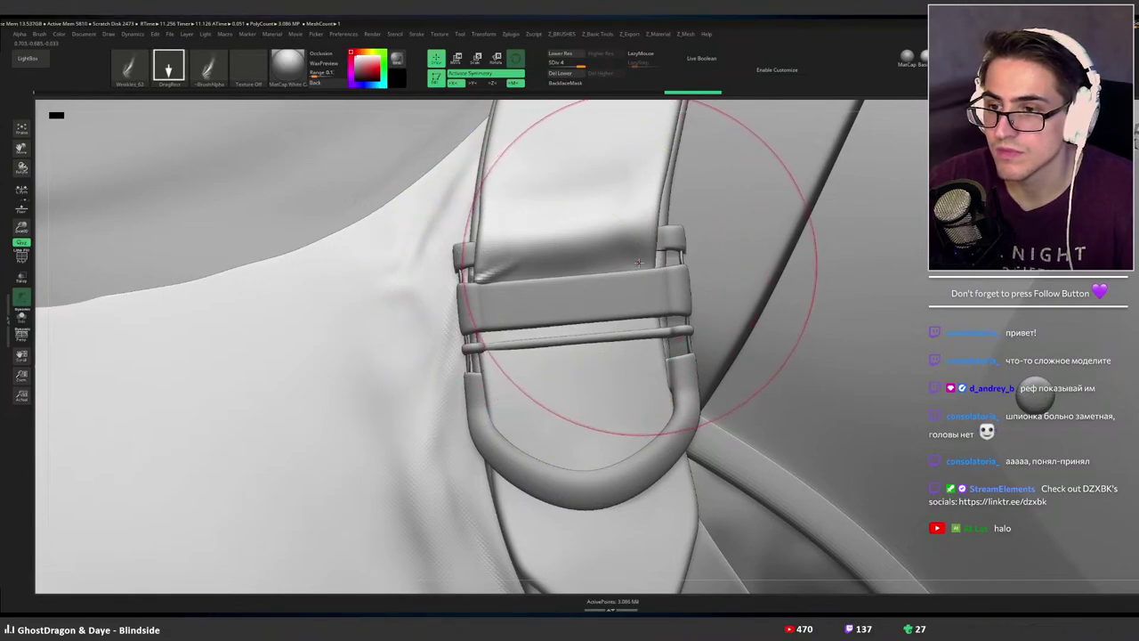
# Stamp a cluster of fine Wrinkles_62 creases into the strap's outer corner above the buckle bar, undoing unsuitable tries.
pyautogui.moveTo(633, 260); pyautogui.dragTo(550, 244)
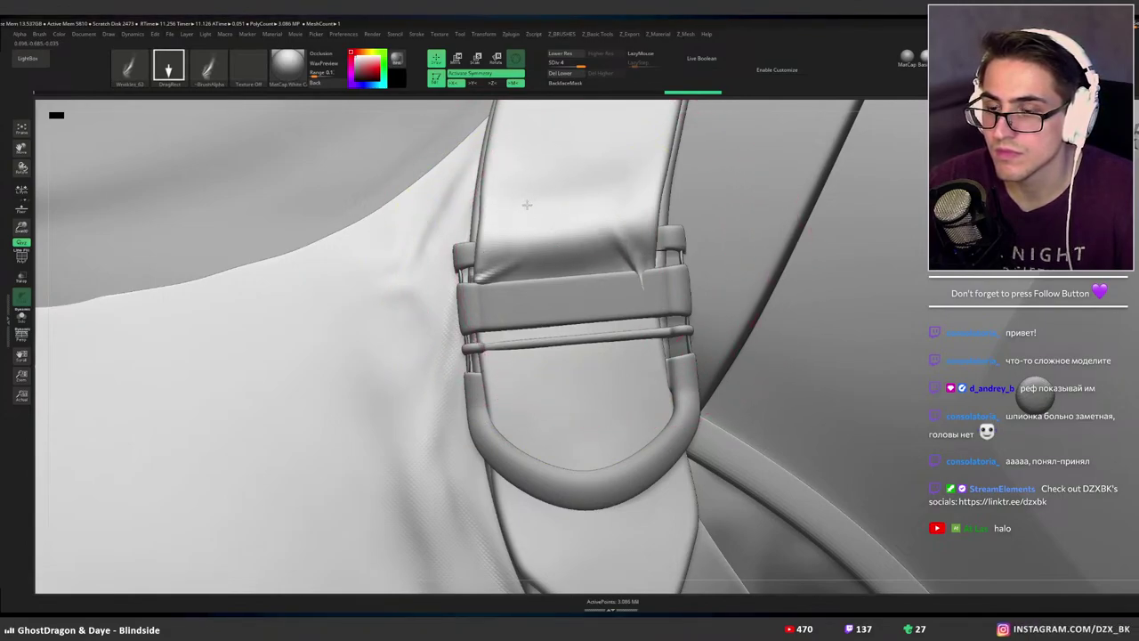
pyautogui.keyDown('shift'); pyautogui.moveTo(502, 254); pyautogui.dragTo(593, 263); pyautogui.keyUp('shift')
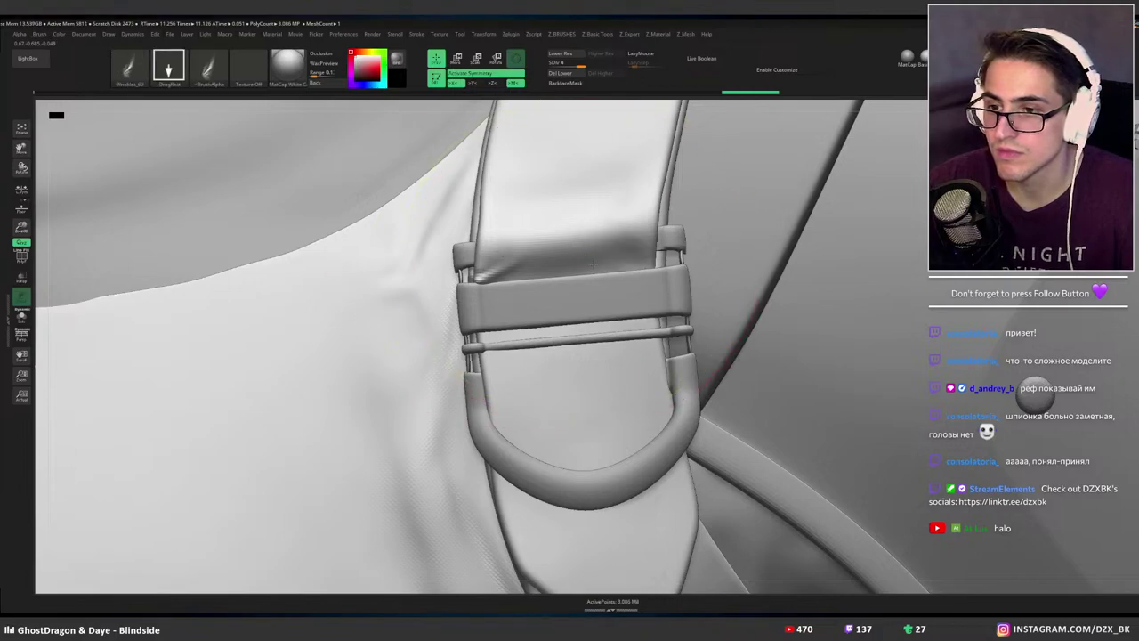
pyautogui.moveTo(698, 201); pyautogui.dragTo(463, 316)
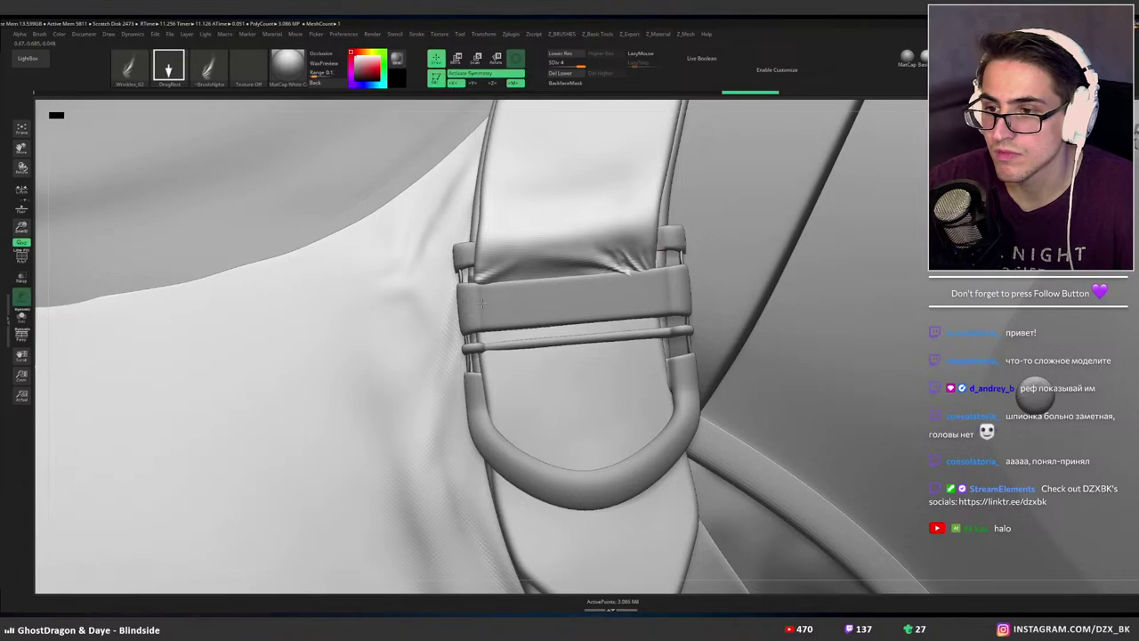
pyautogui.moveTo(629, 300)
pyautogui.mouseDown(button='right')
pyautogui.moveTo(498, 307)
pyautogui.moveTo(676, 307)
pyautogui.moveTo(583, 308)
pyautogui.moveTo(594, 309)
pyautogui.mouseUp(button='right')
pyautogui.hotkey('ctrl', 'z')
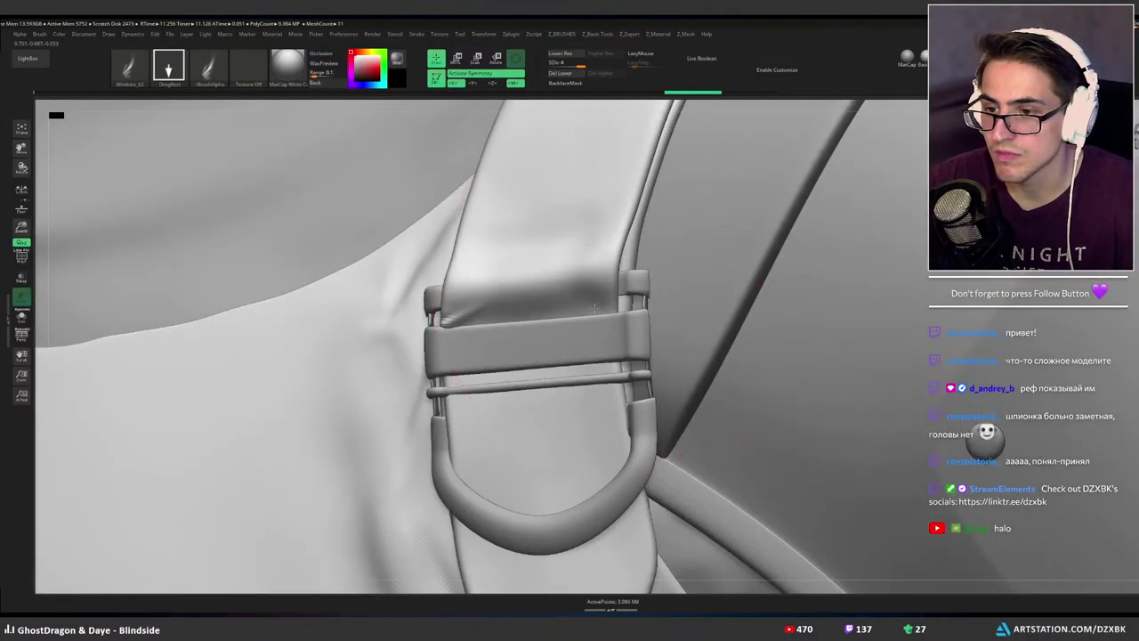
pyautogui.moveTo(518, 321)
pyautogui.mouseDown()
pyautogui.moveTo(574, 307)
pyautogui.moveTo(543, 312)
pyautogui.mouseUp()
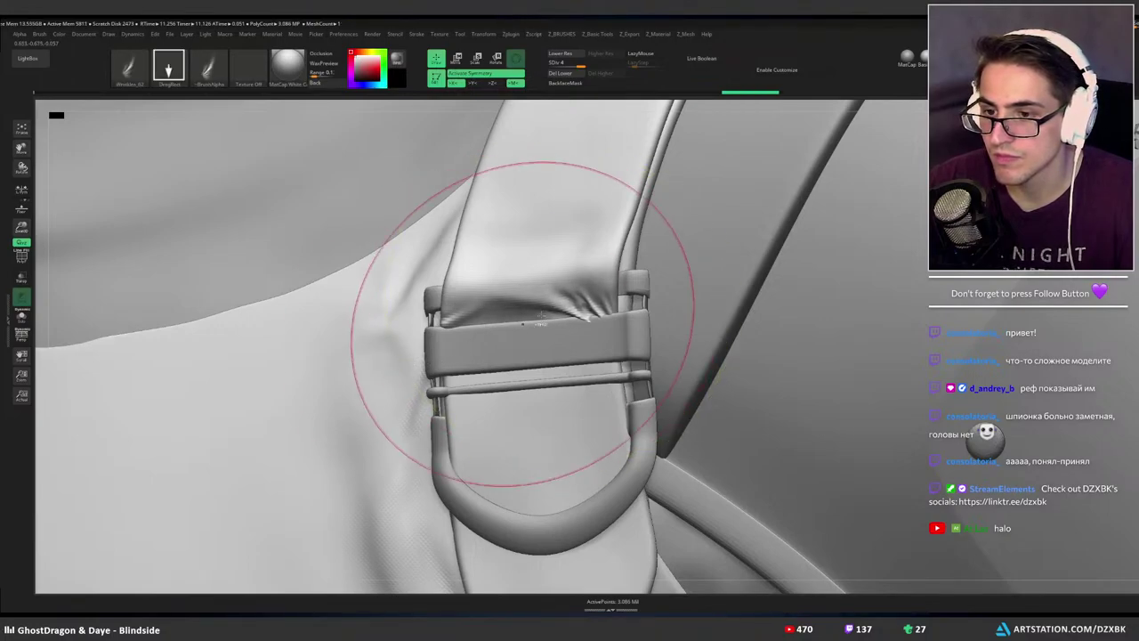
pyautogui.hotkey('ctrl', 'z')
pyautogui.moveTo(584, 306); pyautogui.dragTo(528, 317)
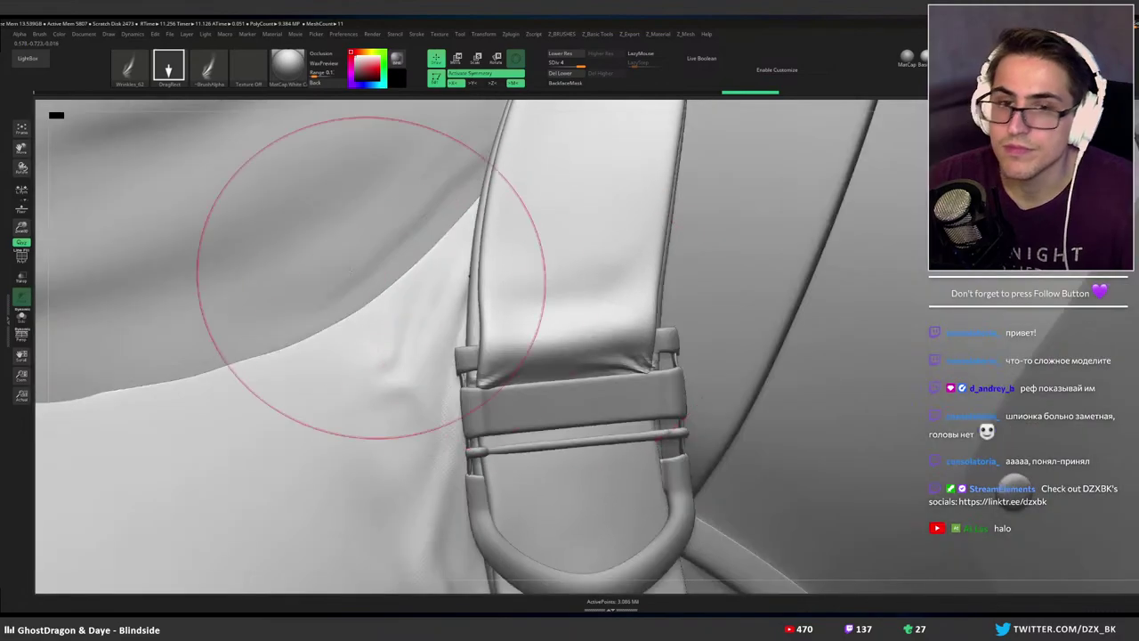
# Load the Wrinkles_44 brush from the wrinkle library for the front strap.
pyautogui.click(28, 58)
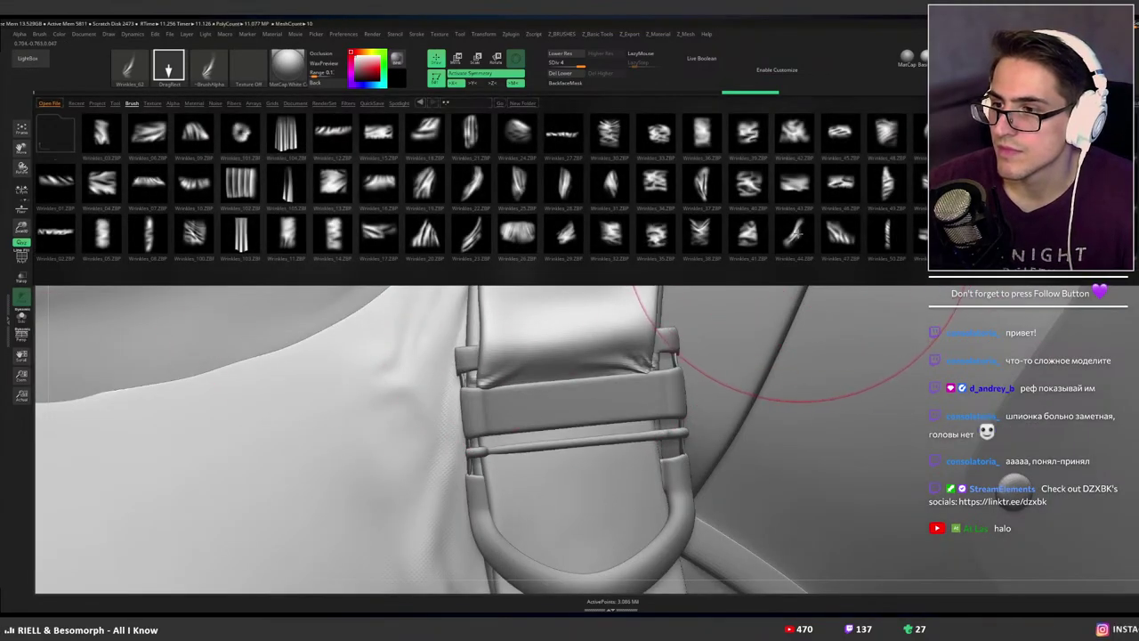
pyautogui.moveTo(813, 236); pyautogui.dragTo(796, 238)
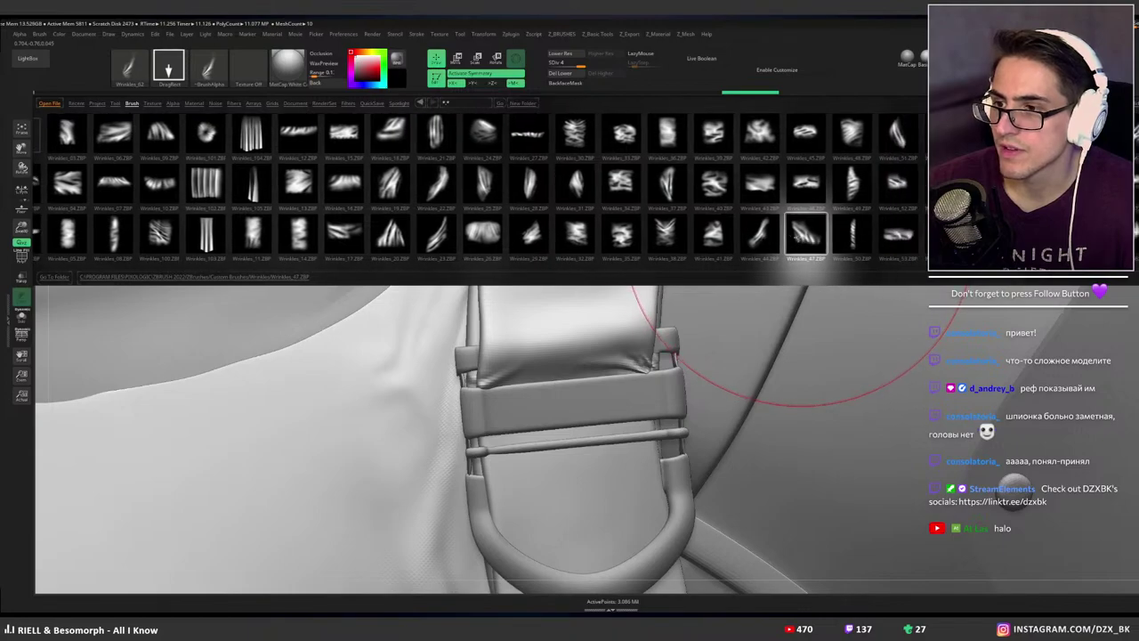
pyautogui.doubleClick(806, 233)
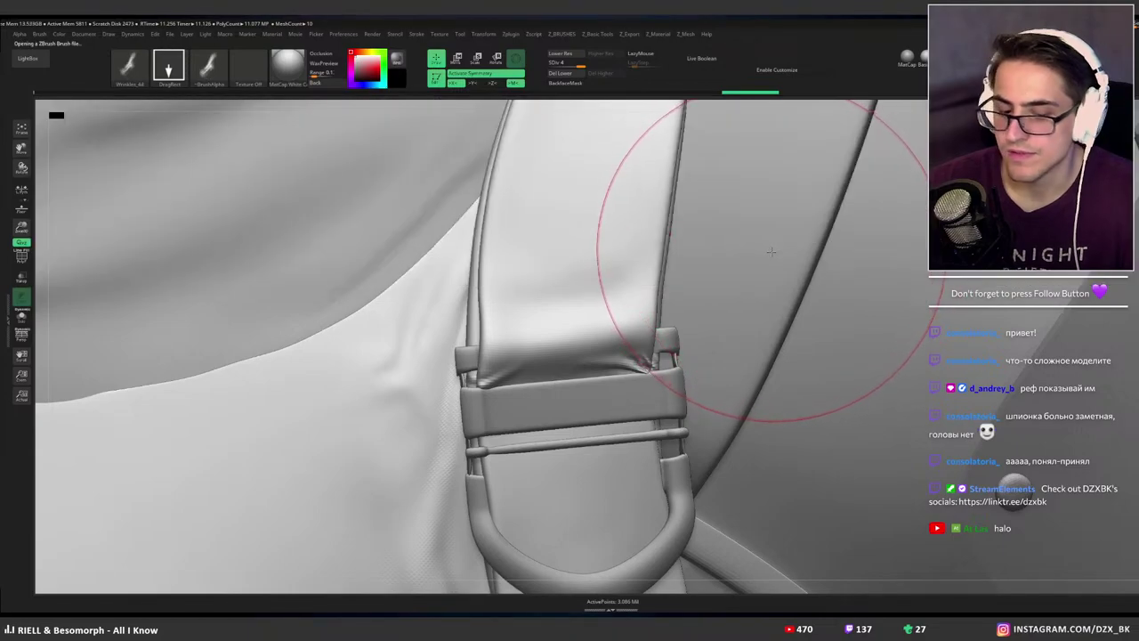
pyautogui.hotkey('alt', 's')
pyautogui.moveTo(770, 256)
pyautogui.mouseDown()
pyautogui.moveTo(753, 258)
pyautogui.moveTo(759, 239)
pyautogui.moveTo(755, 267)
pyautogui.moveTo(757, 252)
pyautogui.moveTo(765, 257)
pyautogui.mouseUp()
pyautogui.hotkey('alt', 's')
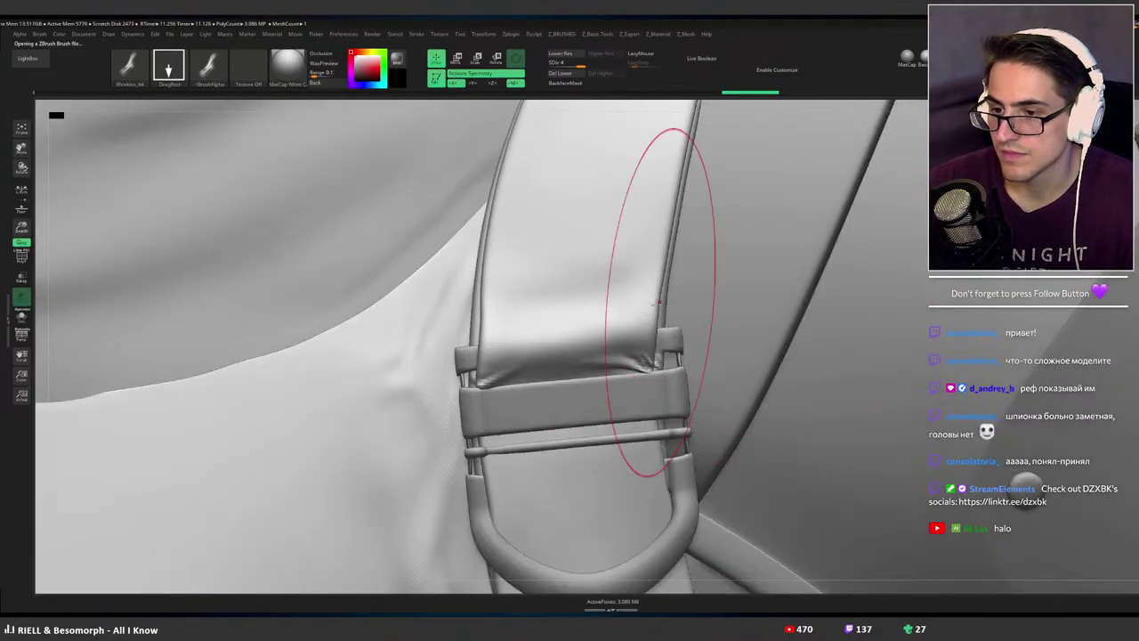
# Try stamping Wrinkles_44 folds across the strap's bend with the harness isolated, and compare with the full outfit shown.
pyautogui.moveTo(589, 308); pyautogui.dragTo(450, 411)
pyautogui.hotkey('ctrl', 'z')
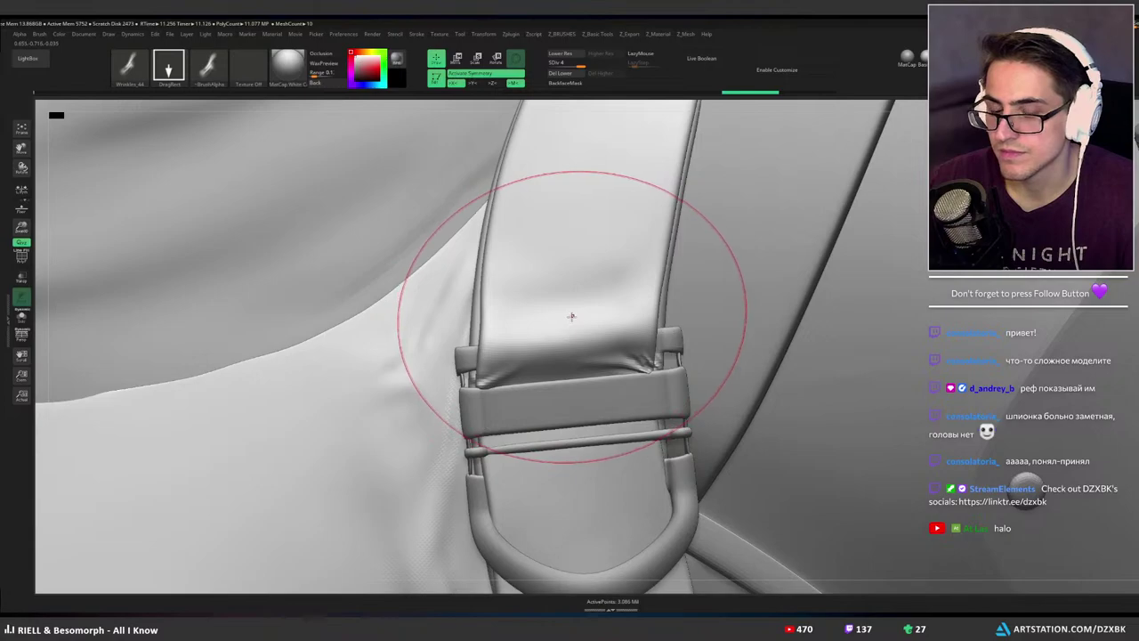
pyautogui.hotkey('ctrl', 'shift', 's')
pyautogui.moveTo(682, 296); pyautogui.dragTo(694, 232)
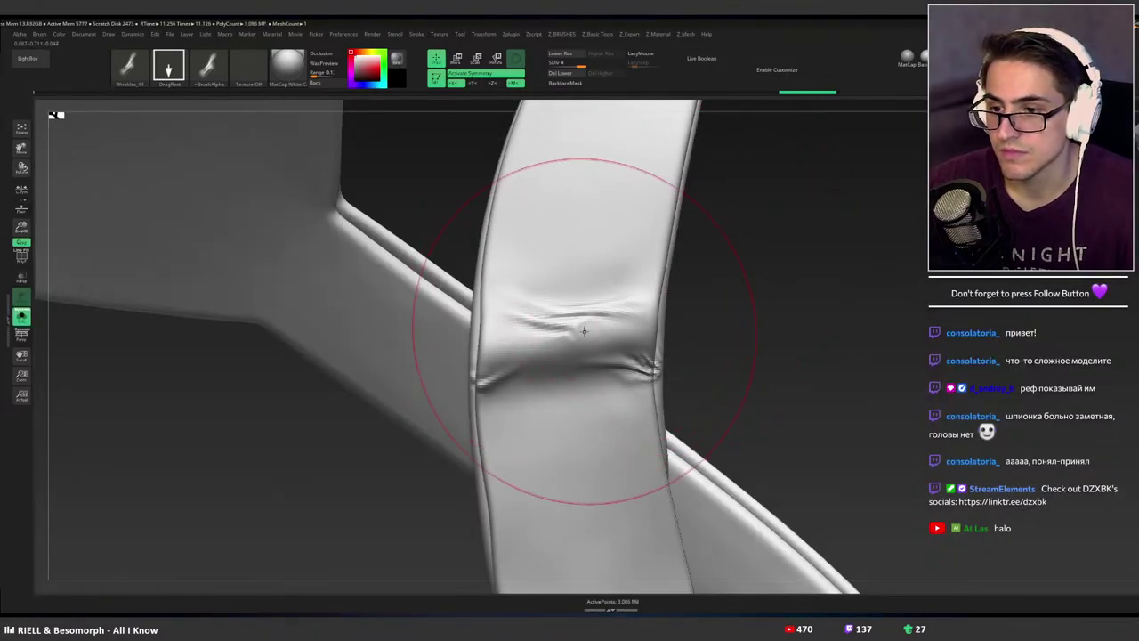
pyautogui.hotkey('ctrl', 'shift', 's')
pyautogui.keyDown('ctrl'); pyautogui.moveTo(630, 295); pyautogui.dragTo(594, 290, button='right'); pyautogui.keyUp('ctrl')
pyautogui.press('ctrl')
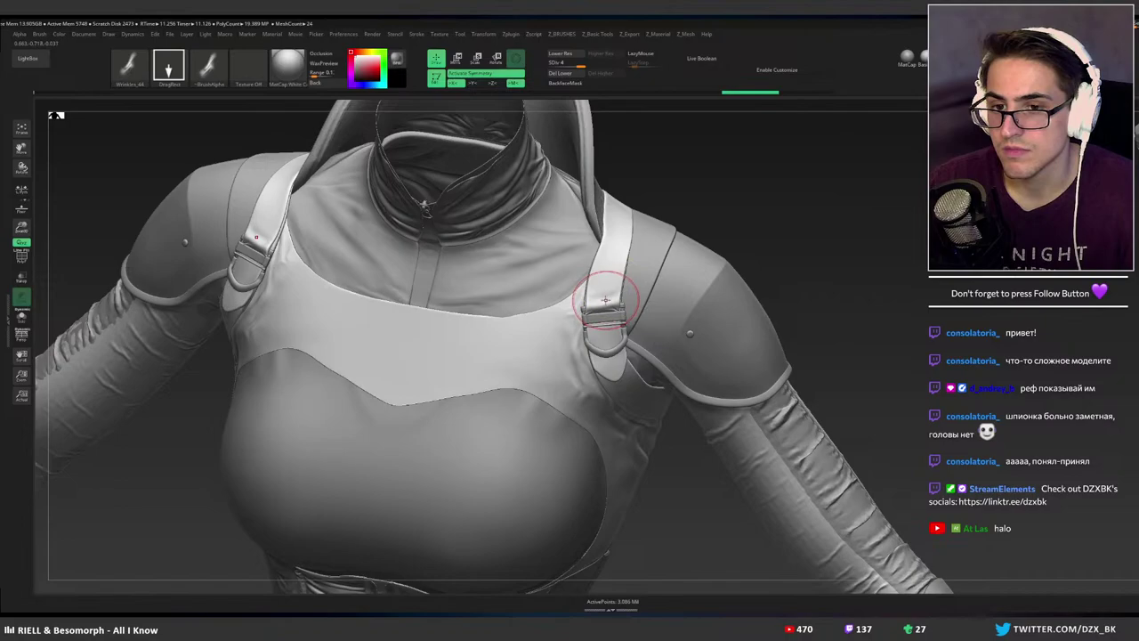
# With symmetry off and backface masking on, stamp Wrinkles_44 folds across the front strap's bend just above the buckle bar.
pyautogui.keyDown('ctrl'); pyautogui.moveTo(605, 300); pyautogui.dragTo(678, 325, button='right'); pyautogui.keyUp('ctrl')
pyautogui.moveTo(626, 330)
pyautogui.mouseDown()
pyautogui.moveTo(676, 326)
pyautogui.moveTo(578, 321)
pyautogui.moveTo(739, 316)
pyautogui.mouseUp()
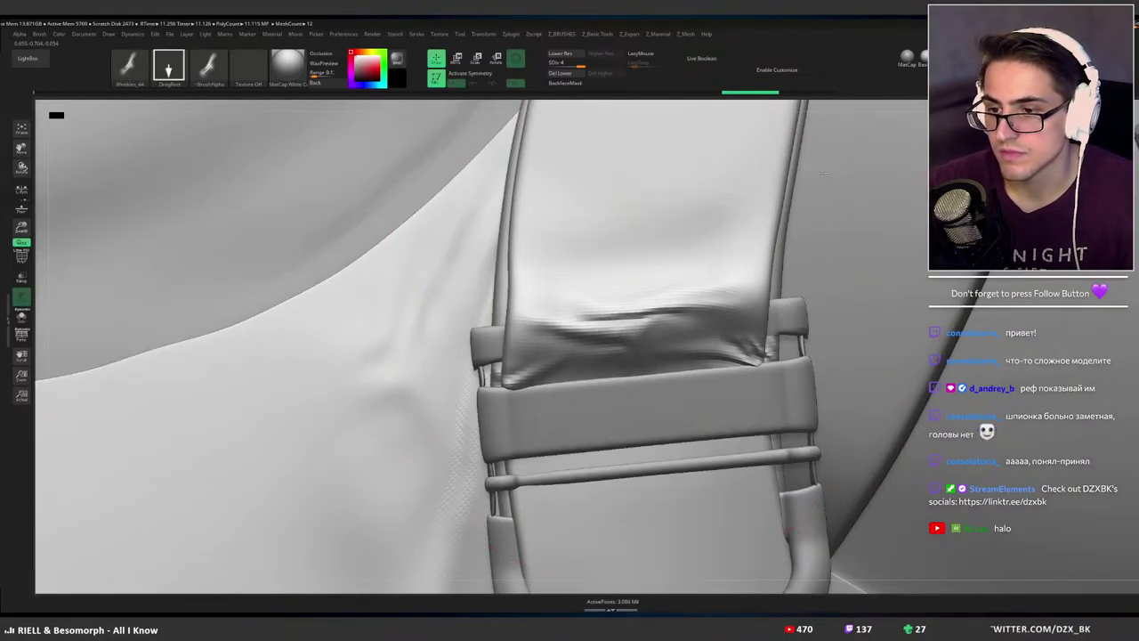
pyautogui.keyDown('ctrl'); pyautogui.moveTo(746, 257); pyautogui.dragTo(577, 252, button='right'); pyautogui.keyUp('ctrl')
pyautogui.moveTo(690, 265)
pyautogui.keyDown('ctrl'); pyautogui.mouseDown(button='right')
pyautogui.moveTo(768, 288)
pyautogui.moveTo(752, 323)
pyautogui.moveTo(742, 304)
pyautogui.mouseUp(button='right'); pyautogui.keyUp('ctrl')
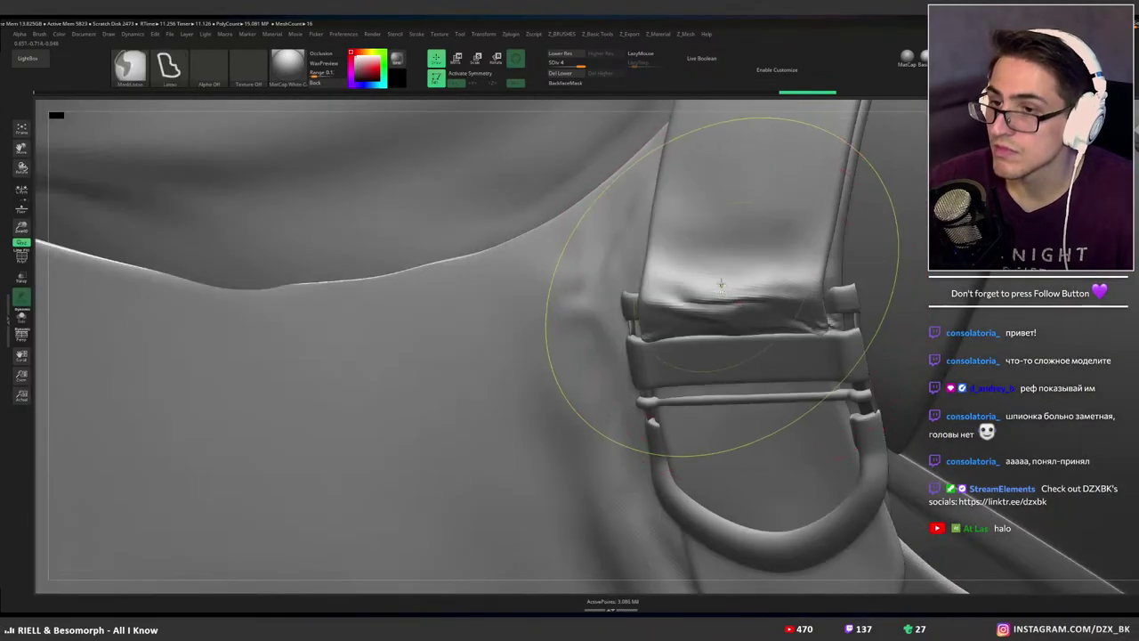
pyautogui.hotkey('ctrl', 'z')
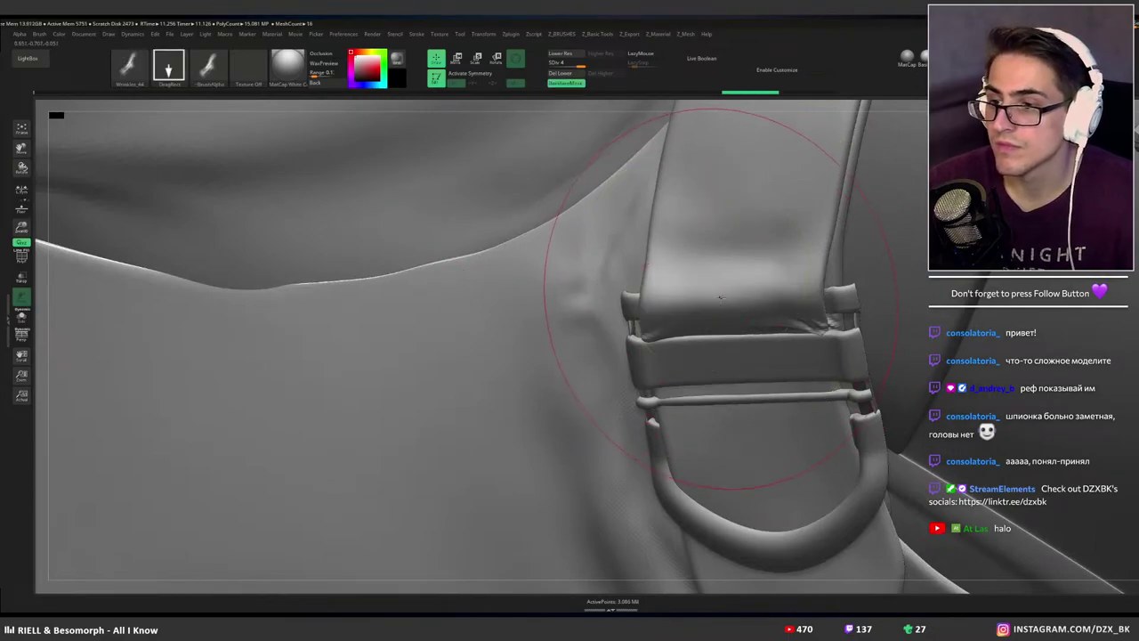
pyautogui.moveTo(721, 297)
pyautogui.mouseDown()
pyautogui.moveTo(676, 283)
pyautogui.moveTo(814, 289)
pyautogui.mouseUp()
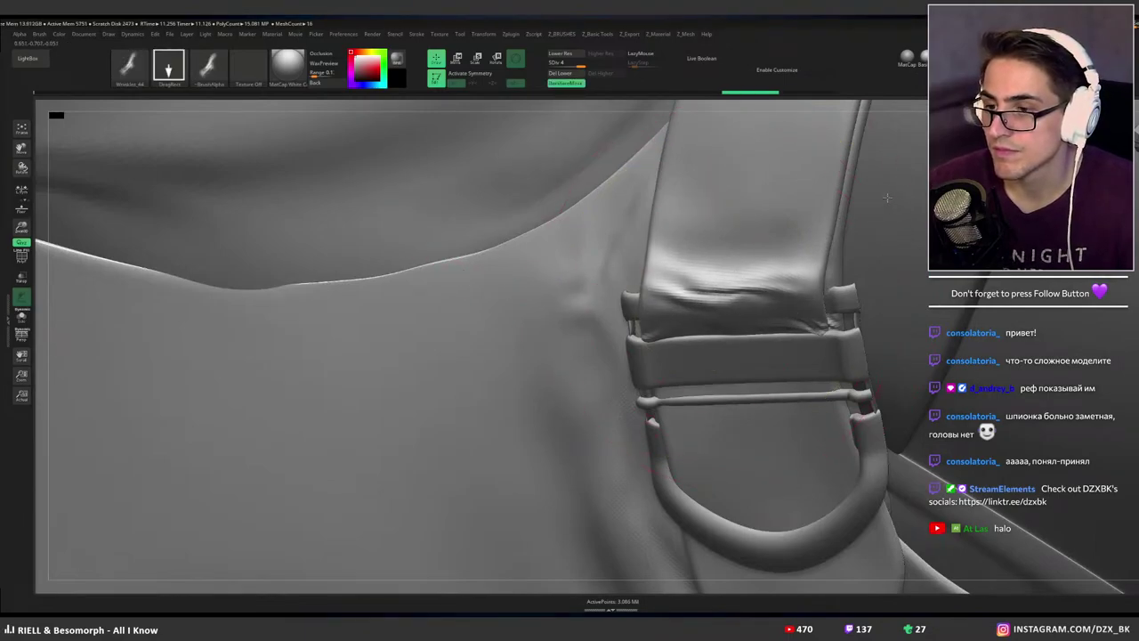
# Load the Wrinkles_61 brush from the wrinkle library for detailing the opposite front strap.
pyautogui.keyDown('ctrl'); pyautogui.moveTo(886, 193); pyautogui.dragTo(596, 197, button='right'); pyautogui.keyUp('ctrl')
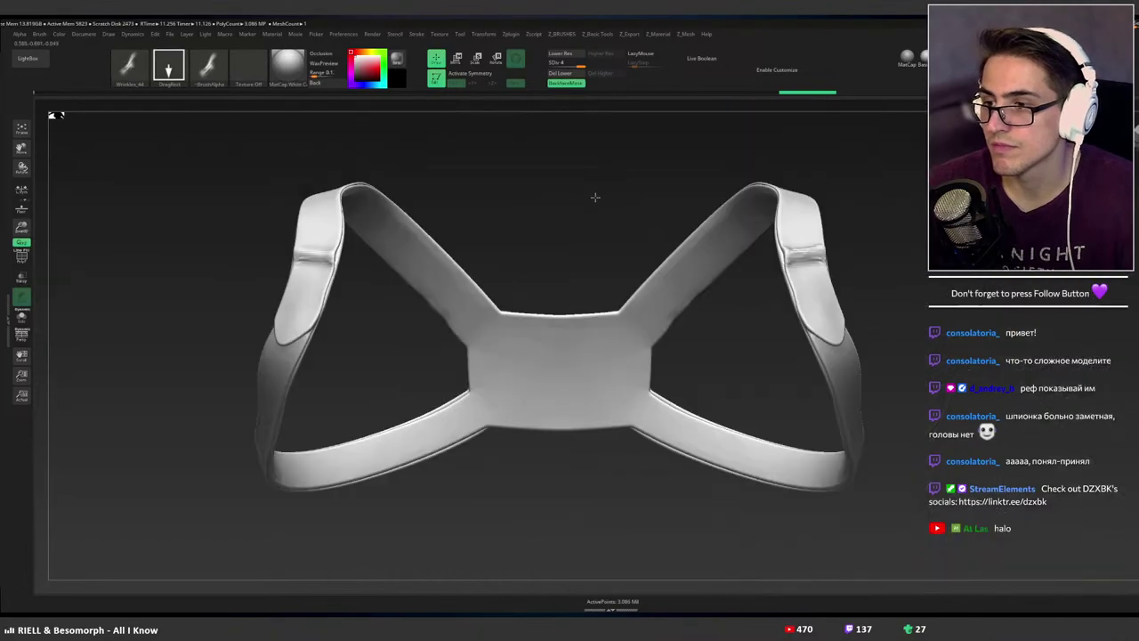
pyautogui.keyDown('alt'); pyautogui.moveTo(489, 233); pyautogui.dragTo(819, 227, button='right'); pyautogui.keyUp('alt')
pyautogui.keyDown('ctrl'); pyautogui.moveTo(645, 240); pyautogui.dragTo(626, 305, button='right'); pyautogui.keyUp('ctrl')
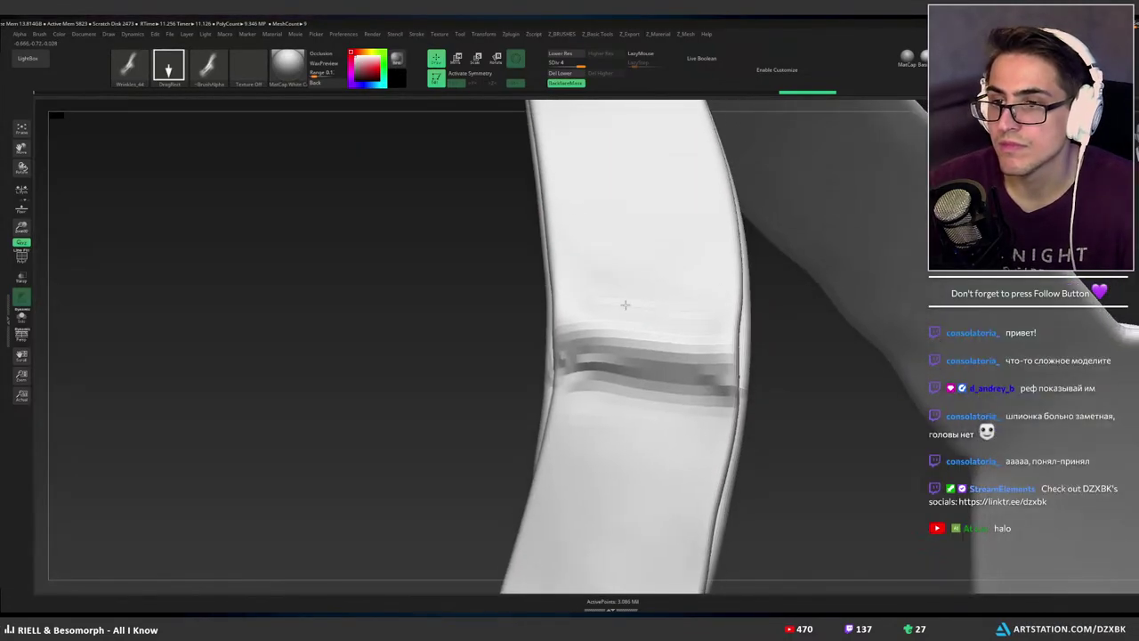
pyautogui.click(43, 59)
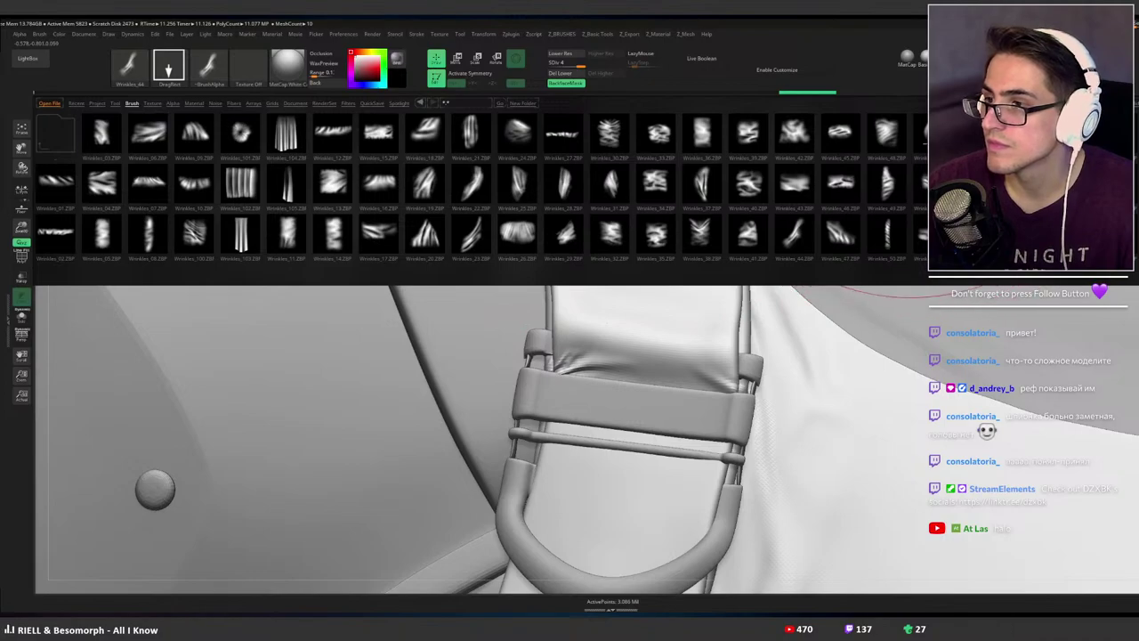
pyautogui.doubleClick(1070, 181)
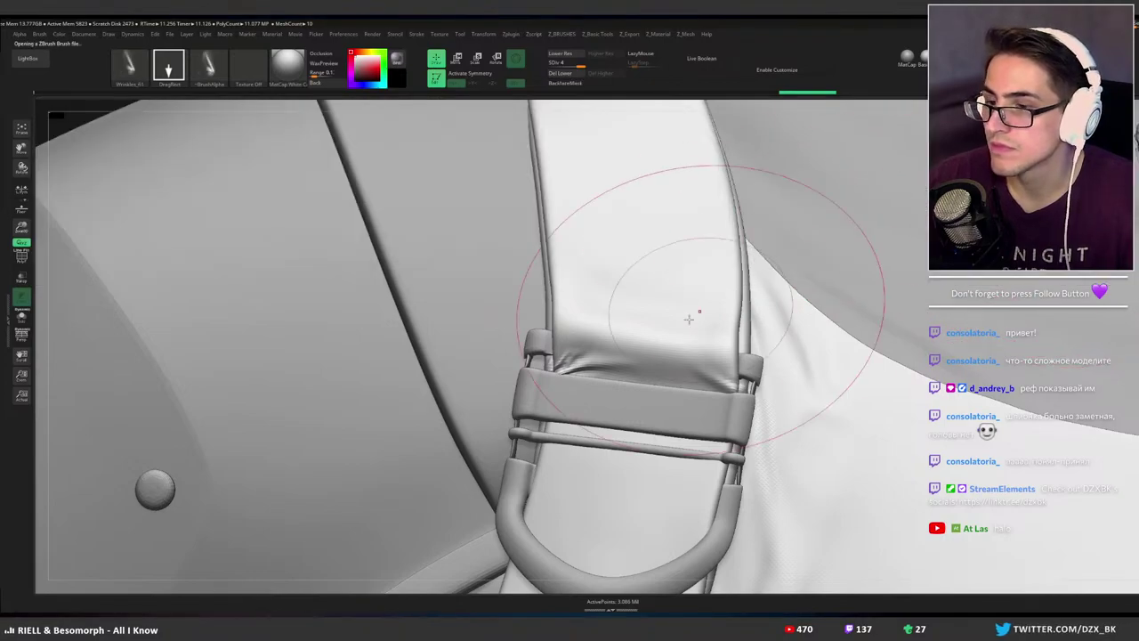
# Stamp diagonal Wrinkles_61 folds across the opposite strap's bend above its buckle bar, redoing the first attempt with backface masking on.
pyautogui.moveTo(634, 345); pyautogui.dragTo(686, 335)
pyautogui.moveTo(763, 356)
pyautogui.mouseDown()
pyautogui.moveTo(723, 415)
pyautogui.moveTo(598, 397)
pyautogui.moveTo(486, 356)
pyautogui.moveTo(464, 264)
pyautogui.mouseUp()
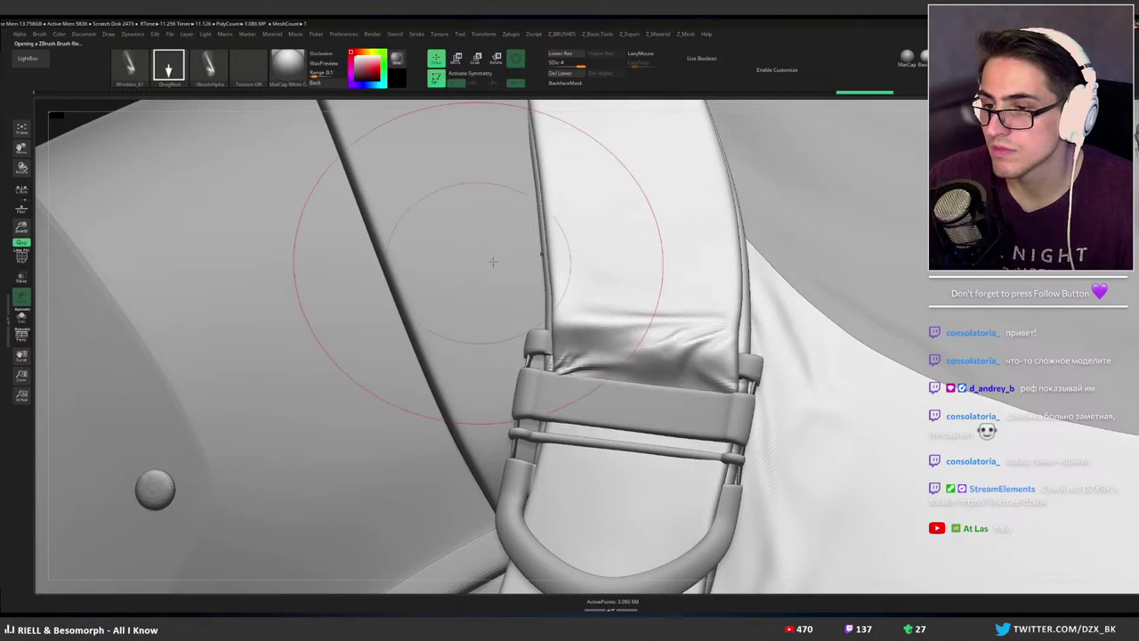
pyautogui.moveTo(495, 259)
pyautogui.keyDown('ctrl'); pyautogui.mouseDown(button='right')
pyautogui.moveTo(596, 231)
pyautogui.moveTo(545, 253)
pyautogui.moveTo(483, 311)
pyautogui.moveTo(392, 288)
pyautogui.moveTo(577, 227)
pyautogui.moveTo(679, 262)
pyautogui.mouseUp(button='right'); pyautogui.keyUp('ctrl')
pyautogui.hotkey('ctrl', 'z')
pyautogui.keyDown('alt'); pyautogui.moveTo(451, 270); pyautogui.dragTo(690, 186, button='right'); pyautogui.keyUp('alt')
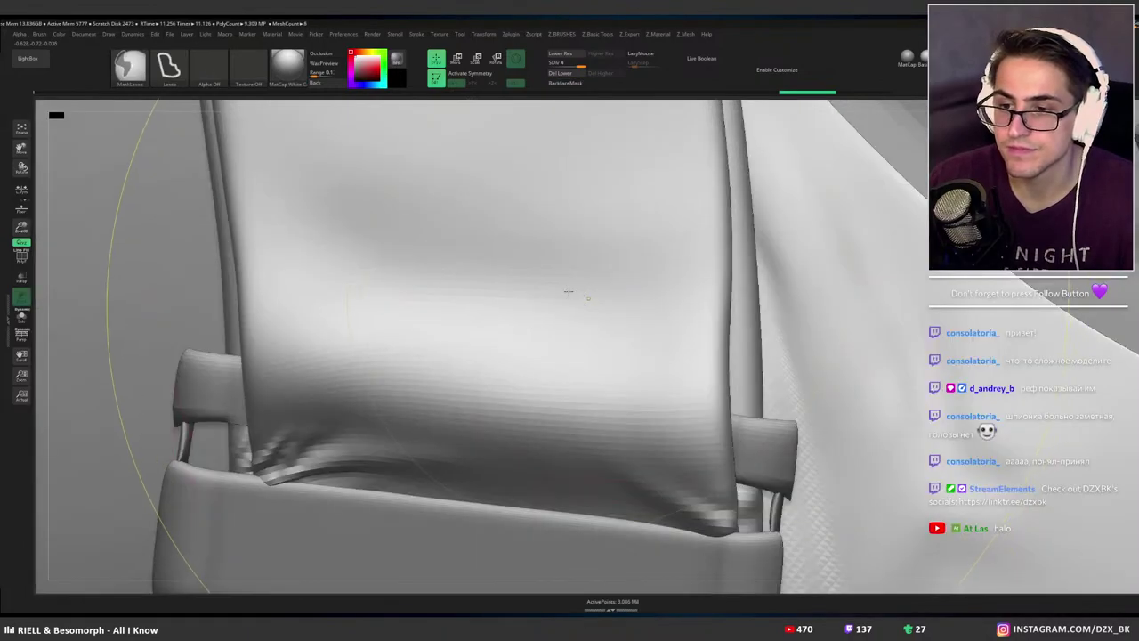
pyautogui.keyDown('ctrl'); pyautogui.moveTo(568, 293); pyautogui.dragTo(534, 299, button='right'); pyautogui.keyUp('ctrl')
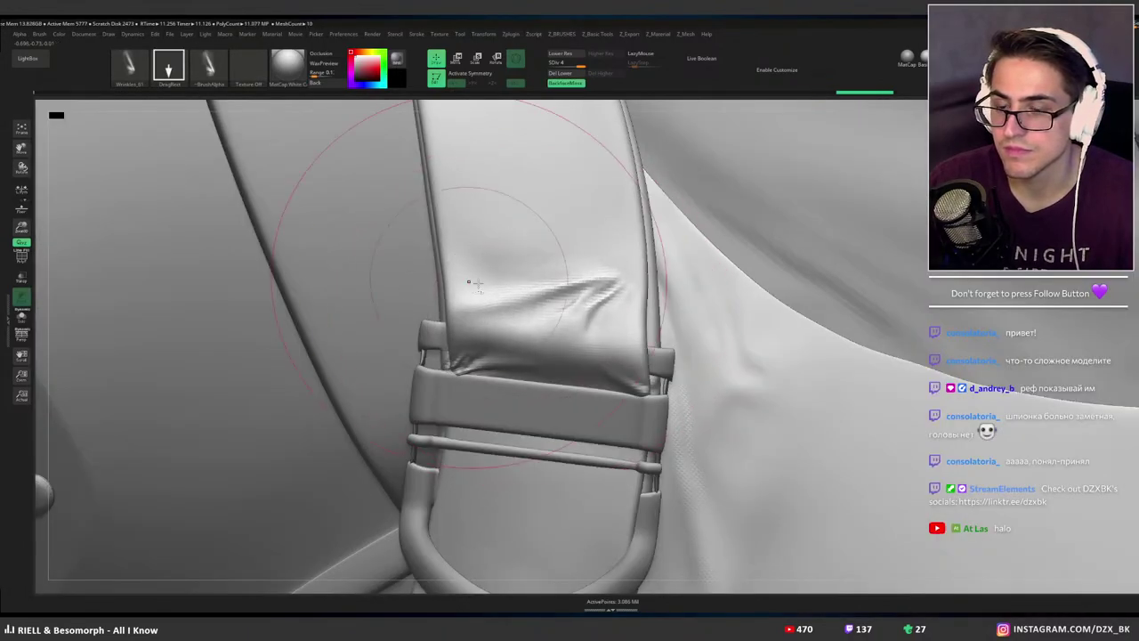
pyautogui.keyDown('shift'); pyautogui.moveTo(509, 293); pyautogui.dragTo(520, 327); pyautogui.keyUp('shift')
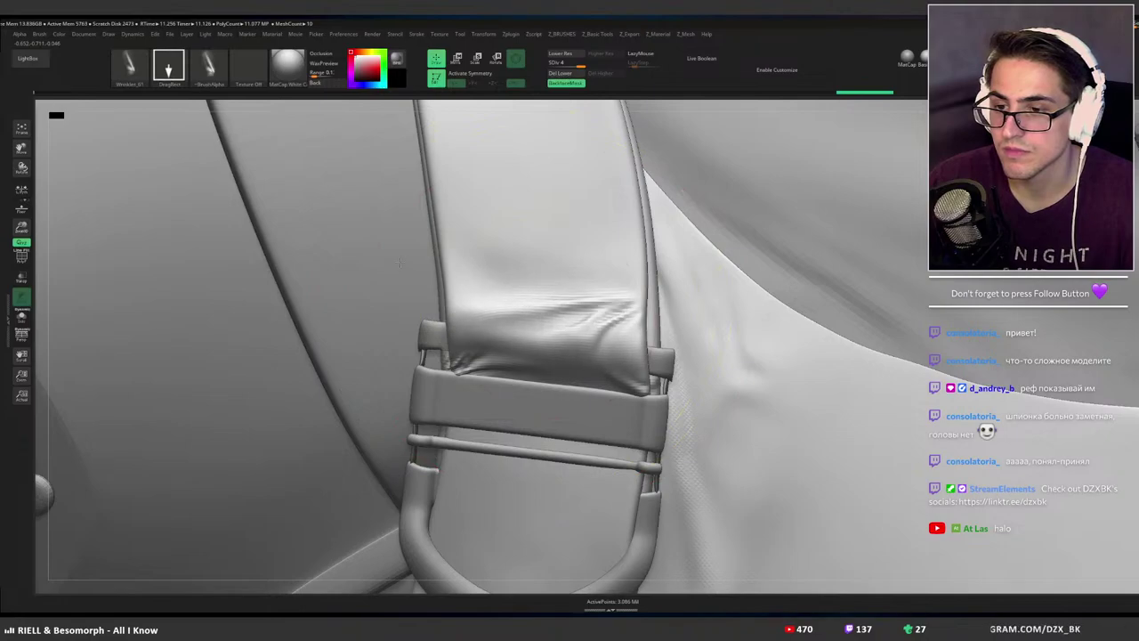
# Try stamping a large diagonal Wrinkles_61 fold across the strap section framed by the D-ring, and undo it.
pyautogui.moveTo(588, 260)
pyautogui.mouseDown(button='right')
pyautogui.moveTo(641, 236)
pyautogui.moveTo(685, 240)
pyautogui.moveTo(703, 207)
pyautogui.moveTo(680, 216)
pyautogui.moveTo(694, 218)
pyautogui.mouseUp(button='right')
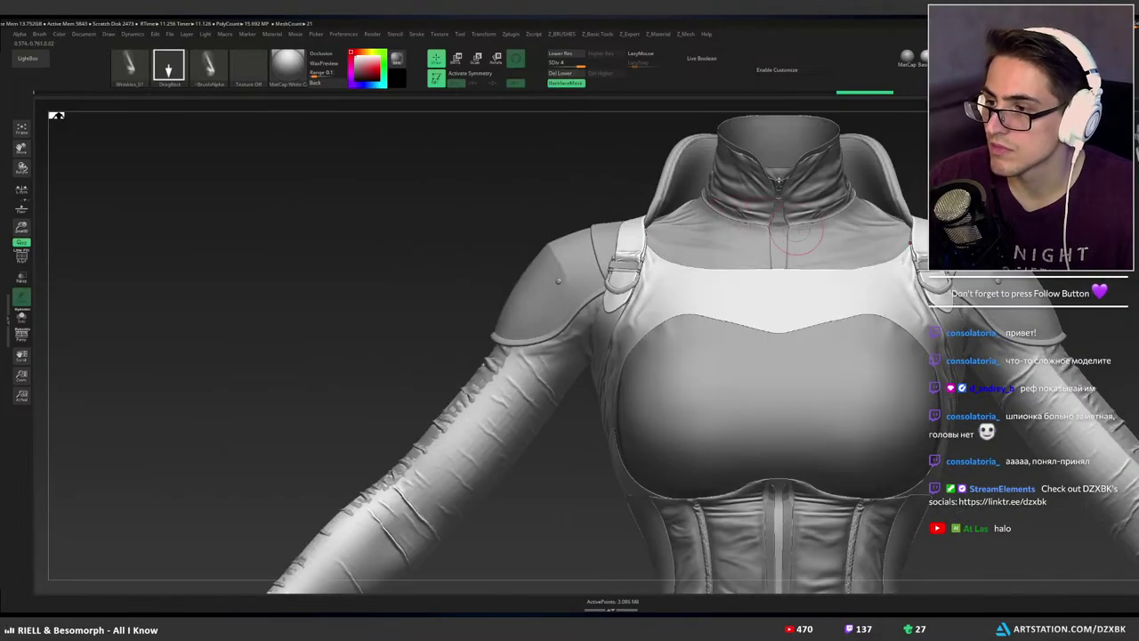
pyautogui.moveTo(797, 229); pyautogui.dragTo(881, 330, button='right')
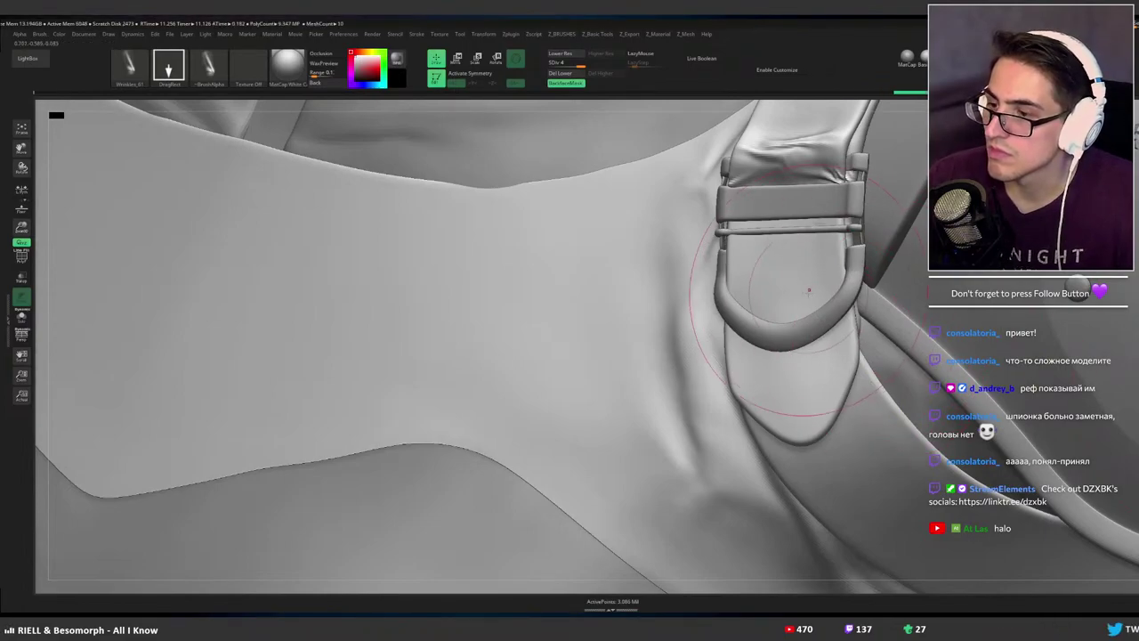
pyautogui.moveTo(814, 289); pyautogui.dragTo(820, 443)
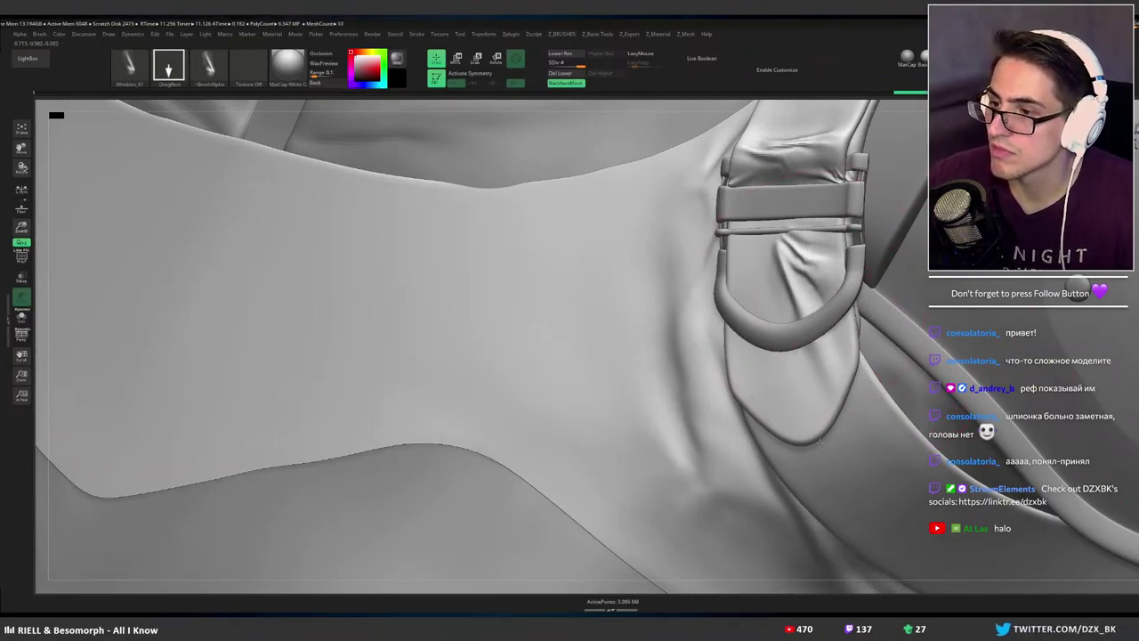
pyautogui.hotkey('ctrl', 'z')
# Stamp Wrinkles_61 folds at the strap's inner edge just below the buckle bar, undoing and redoing the attempts at different angles.
pyautogui.moveTo(734, 313); pyautogui.dragTo(746, 297, button='right')
pyautogui.moveTo(734, 266); pyautogui.dragTo(742, 295)
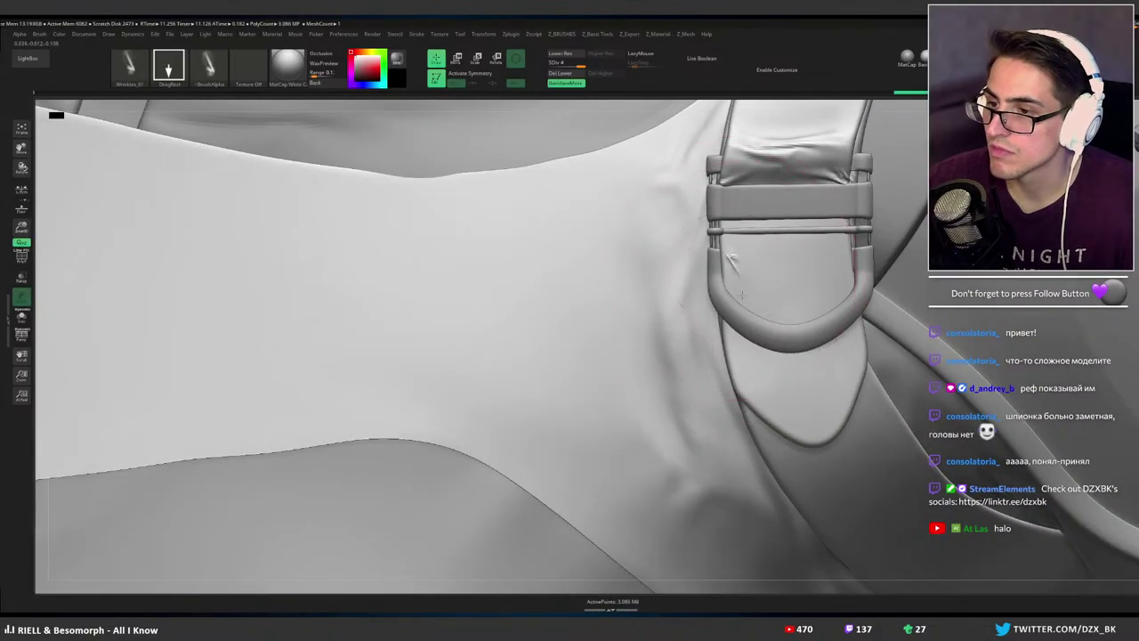
pyautogui.moveTo(748, 274); pyautogui.dragTo(730, 254, button='right')
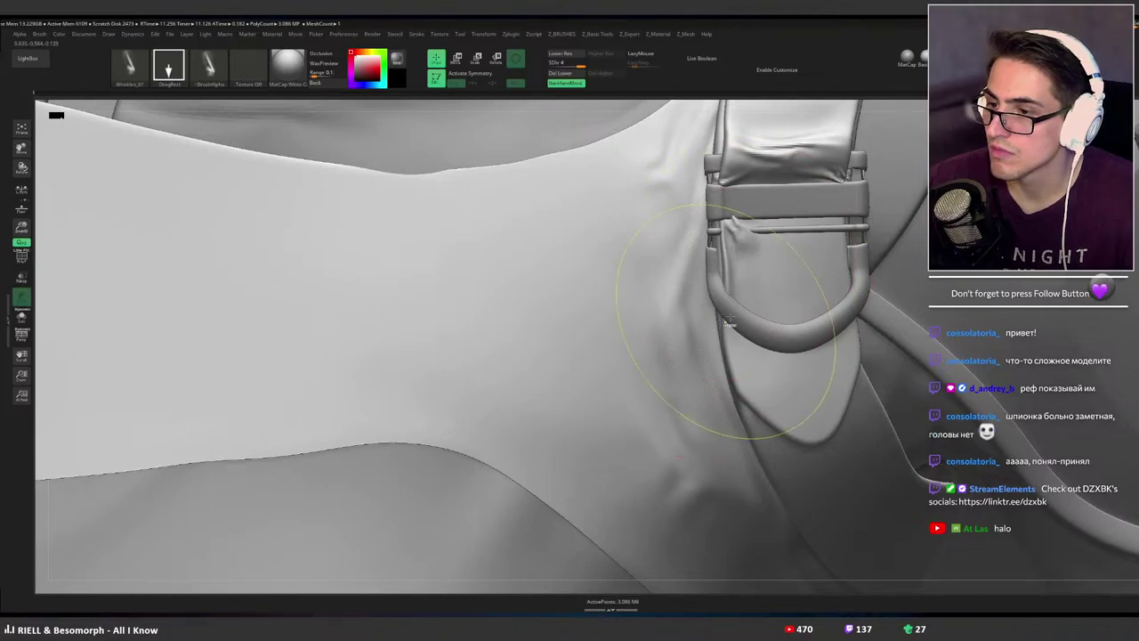
pyautogui.hotkey('ctrl', 'z')
pyautogui.moveTo(741, 255); pyautogui.dragTo(704, 311)
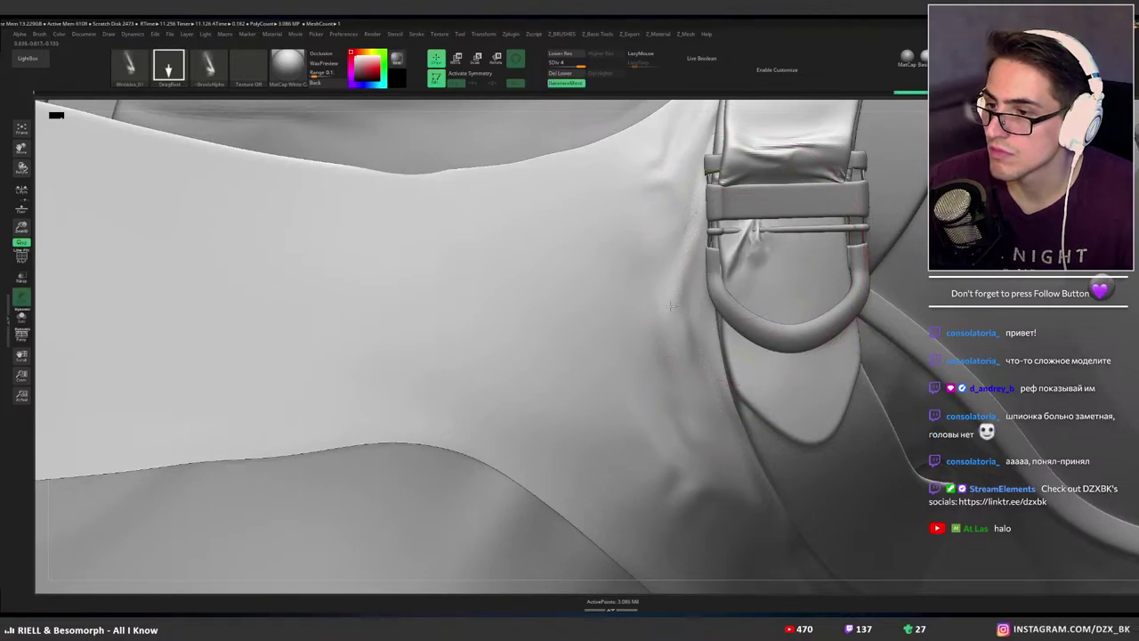
pyautogui.moveTo(724, 350); pyautogui.dragTo(728, 263, button='right')
pyautogui.moveTo(708, 345); pyautogui.dragTo(734, 292)
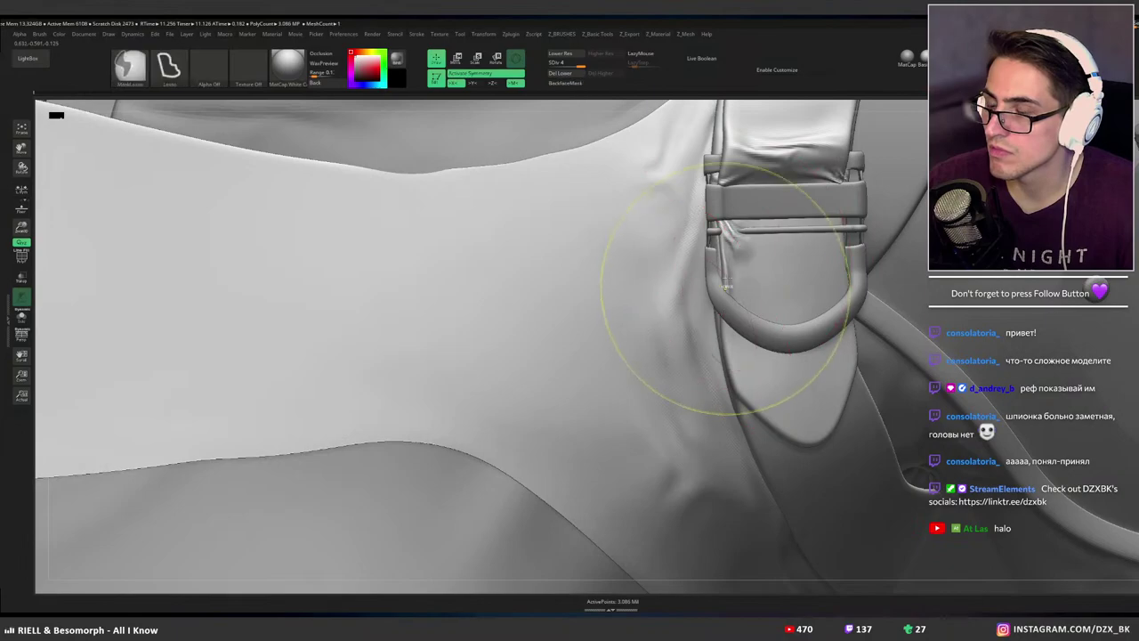
pyautogui.hotkey('ctrl', 'z')
pyautogui.moveTo(739, 252); pyautogui.dragTo(703, 354)
pyautogui.hotkey('ctrl', 'z')
pyautogui.moveTo(733, 246); pyautogui.dragTo(743, 325)
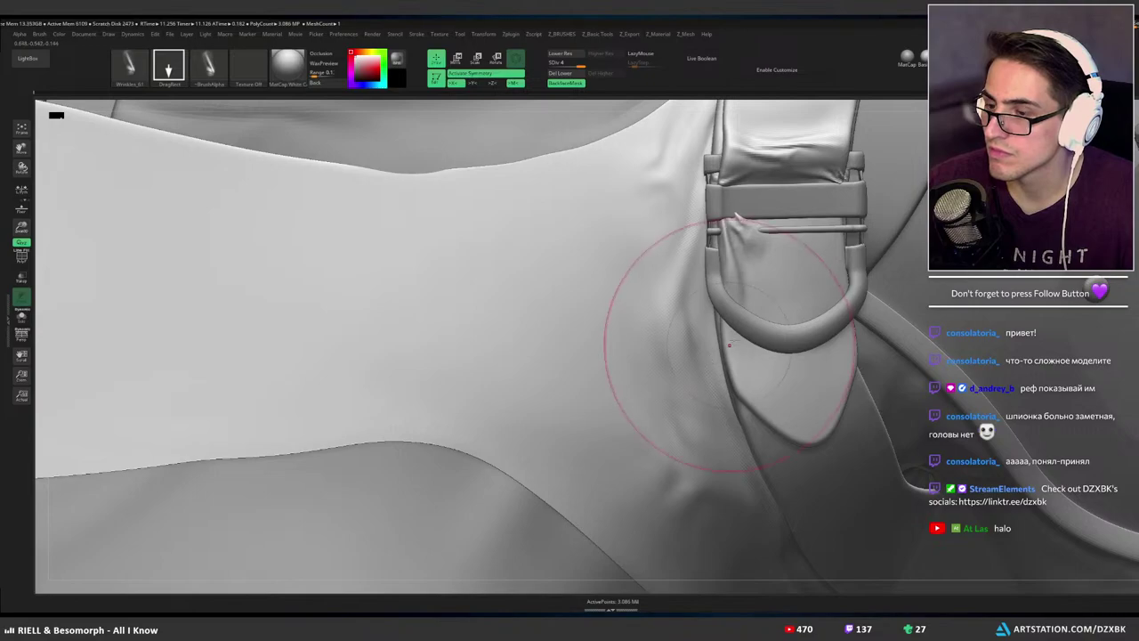
# Stamp a diagonal Wrinkles_61 crease at the strap's outer edge below the buckle bar, replacing the first attempt there.
pyautogui.moveTo(795, 281); pyautogui.dragTo(812, 256, button='right')
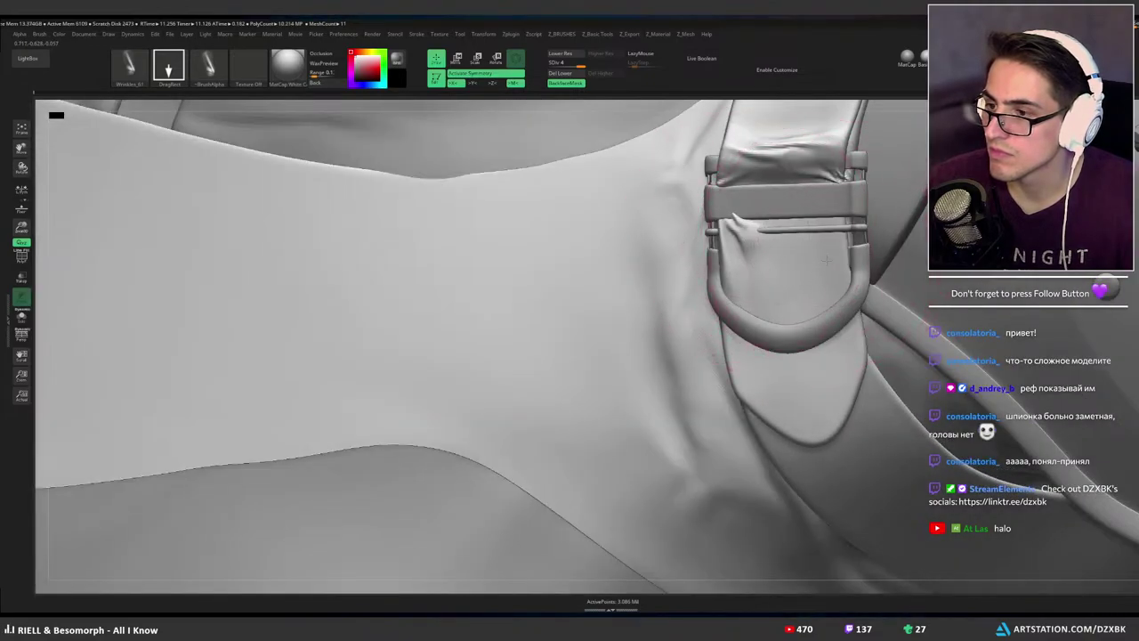
pyautogui.moveTo(828, 261); pyautogui.dragTo(845, 307)
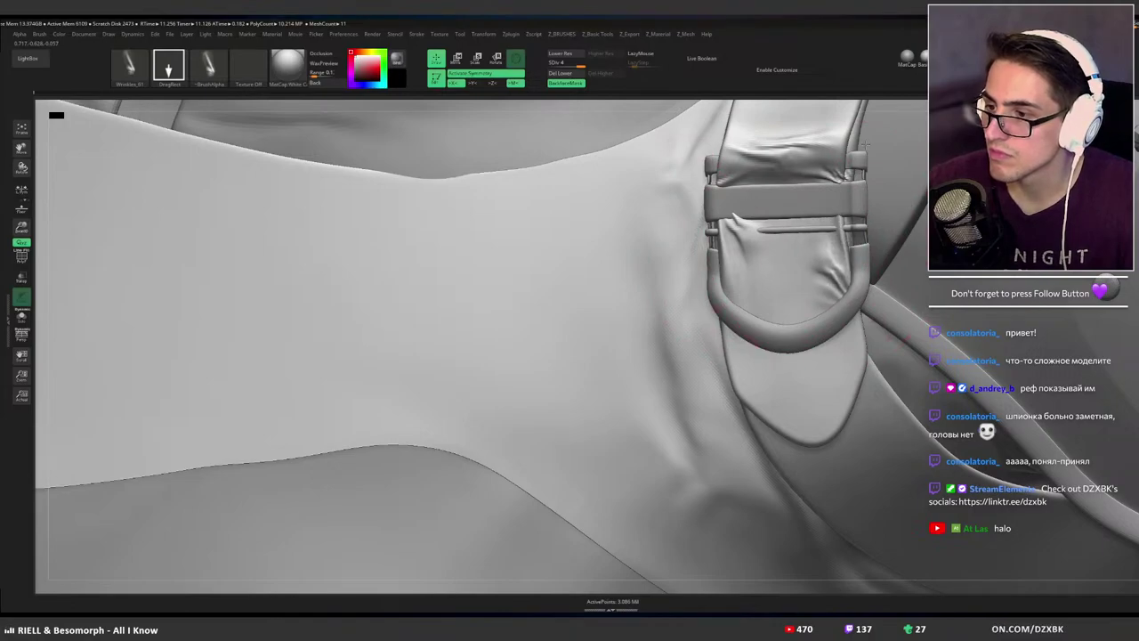
pyautogui.moveTo(858, 145); pyautogui.dragTo(841, 216, button='right')
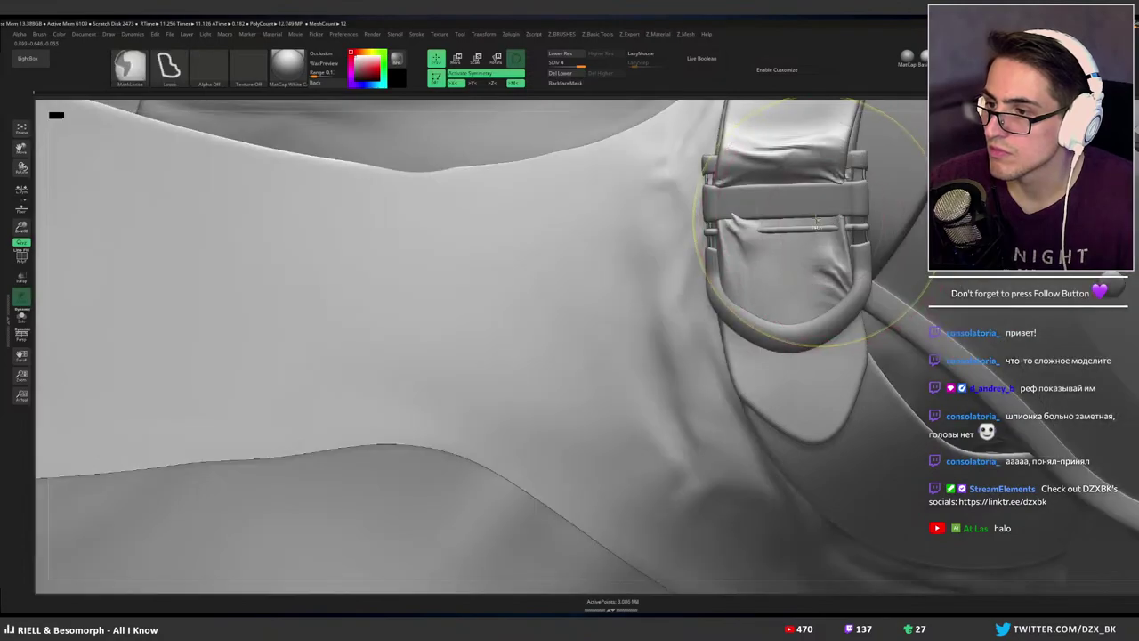
pyautogui.hotkey('ctrl', 'z')
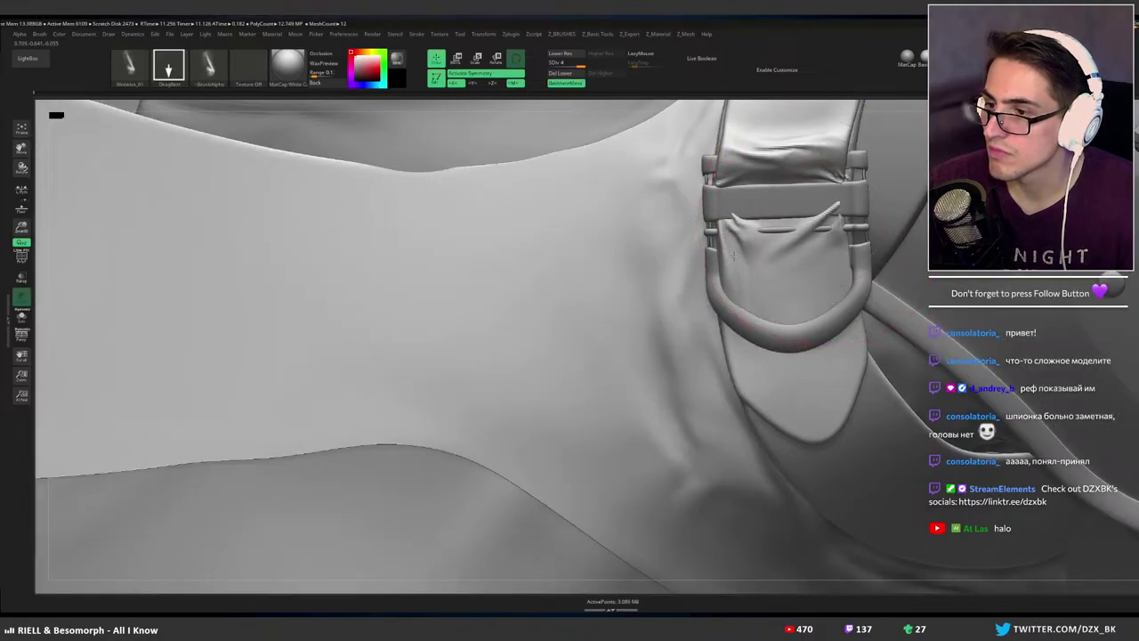
pyautogui.moveTo(772, 252); pyautogui.dragTo(784, 254, button='right')
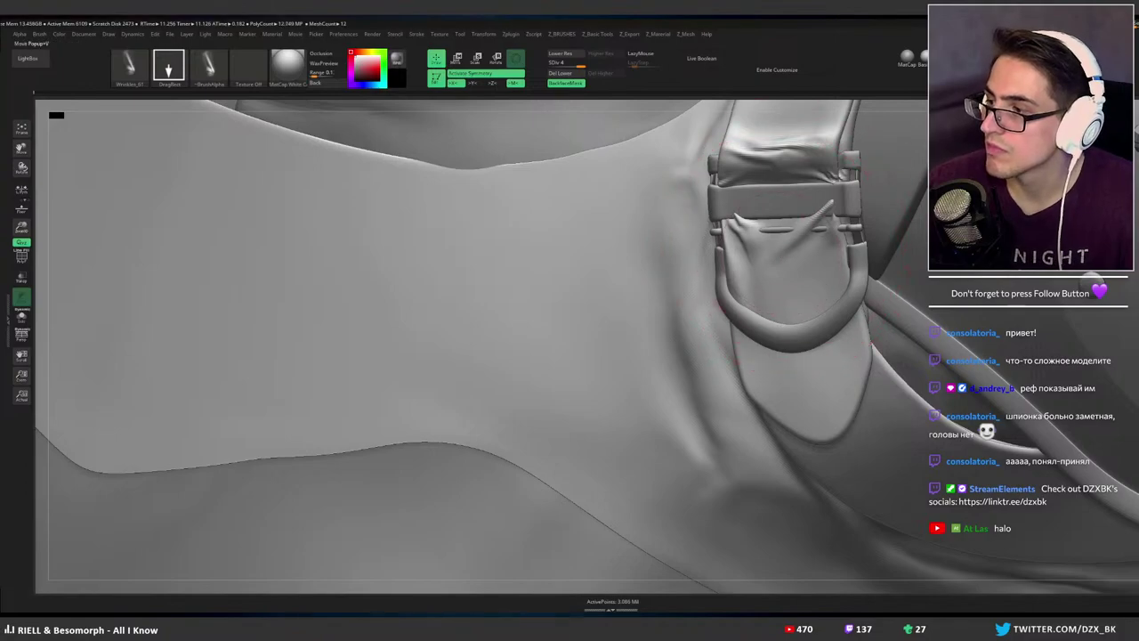
# Try pushing the protruding folds back behind the buckle with the Move brush, and undo the changes.
pyautogui.press('v')
pyautogui.moveTo(792, 224); pyautogui.dragTo(821, 220, button='right')
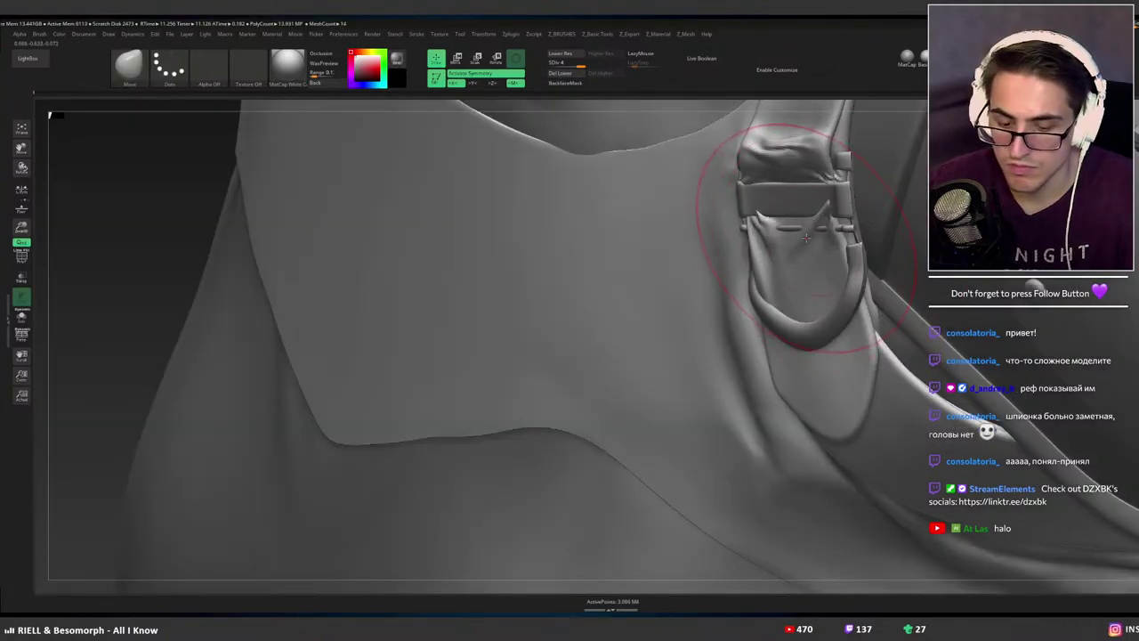
pyautogui.hotkey('ctrl', 'z')
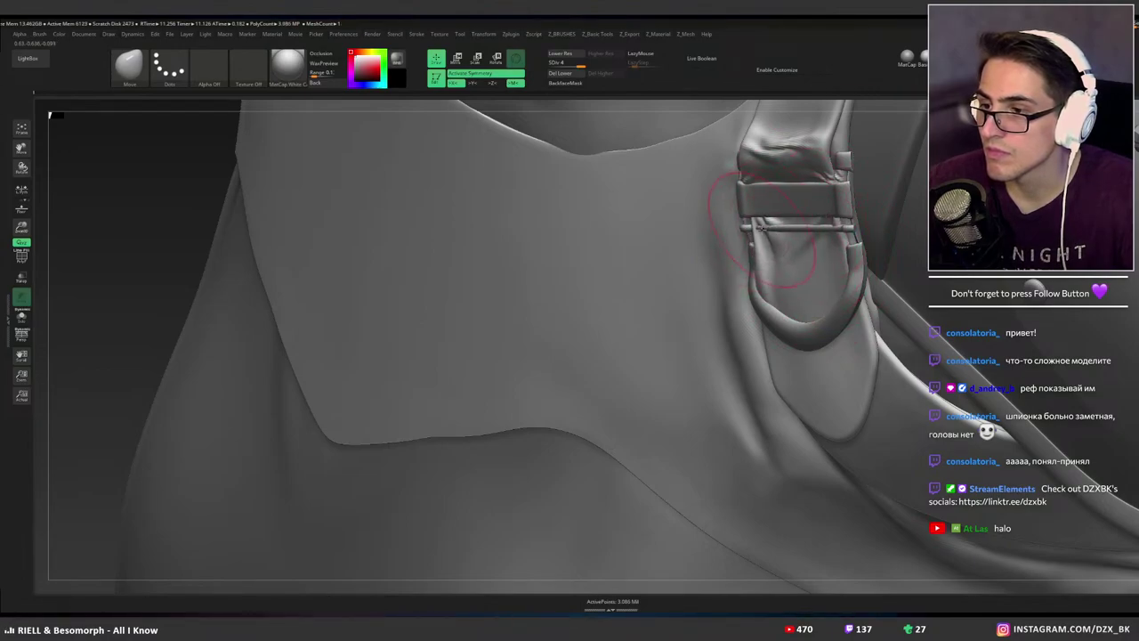
pyautogui.hotkey('ctrl', 'z')
pyautogui.hotkey('ctrl', 'z')
pyautogui.moveTo(766, 239)
pyautogui.mouseDown(button='right')
pyautogui.moveTo(805, 237)
pyautogui.moveTo(795, 246)
pyautogui.mouseUp(button='right')
pyautogui.hotkey('ctrl', 'z')
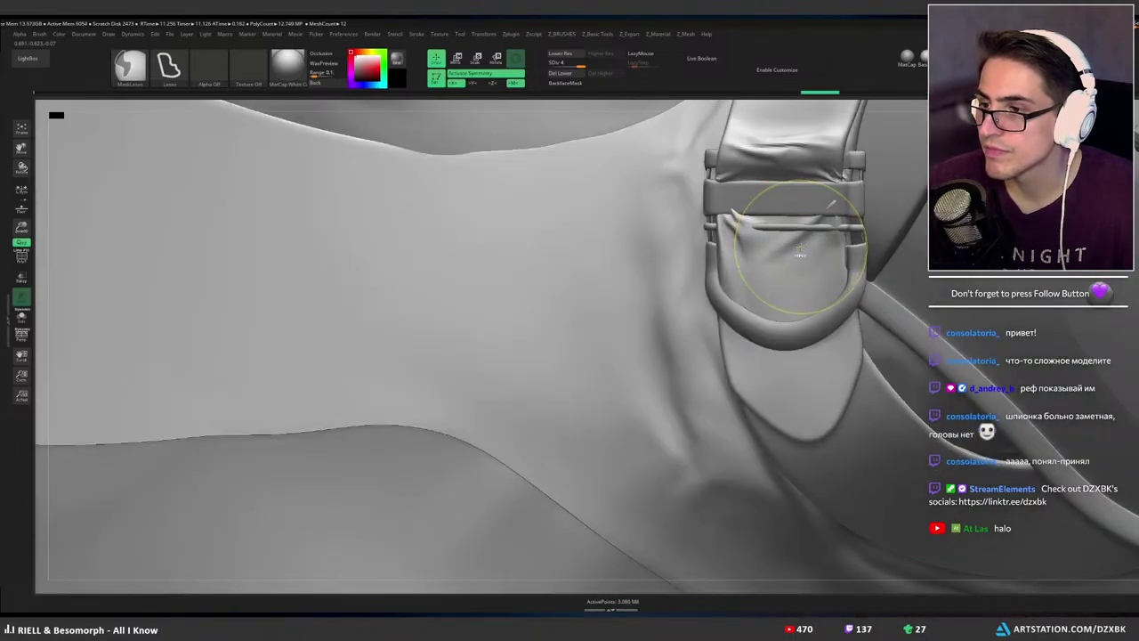
pyautogui.hotkey('ctrl', 'z')
# Push the fold peaks that poke through the buckle back beneath its bars on both strap edges with the Move Topological brush.
pyautogui.moveTo(812, 229)
pyautogui.keyDown('ctrl'); pyautogui.mouseDown(button='right')
pyautogui.moveTo(858, 237)
pyautogui.moveTo(659, 278)
pyautogui.moveTo(599, 304)
pyautogui.mouseUp(button='right'); pyautogui.keyUp('ctrl')
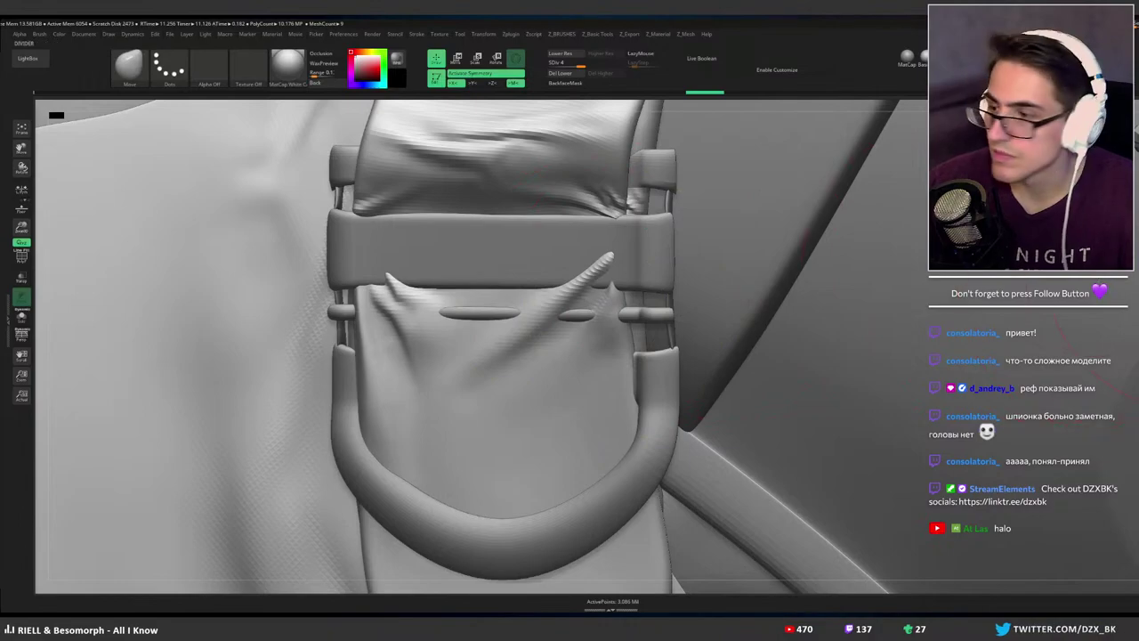
pyautogui.moveTo(598, 315); pyautogui.dragTo(567, 302, button='right')
pyautogui.moveTo(578, 300); pyautogui.dragTo(582, 298)
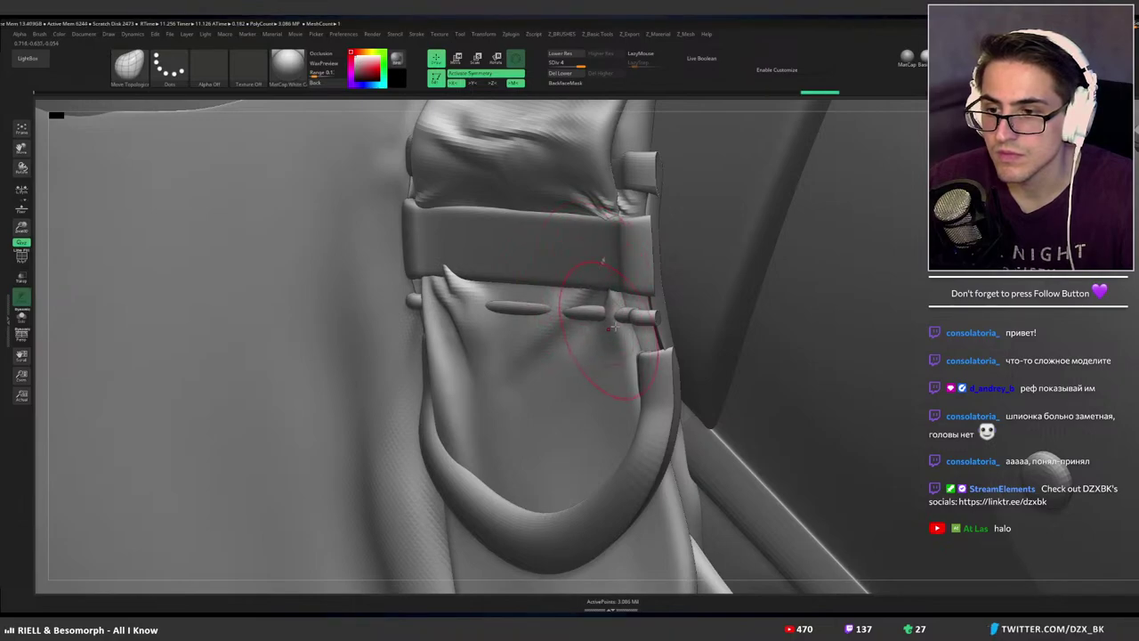
pyautogui.moveTo(610, 331); pyautogui.dragTo(627, 318)
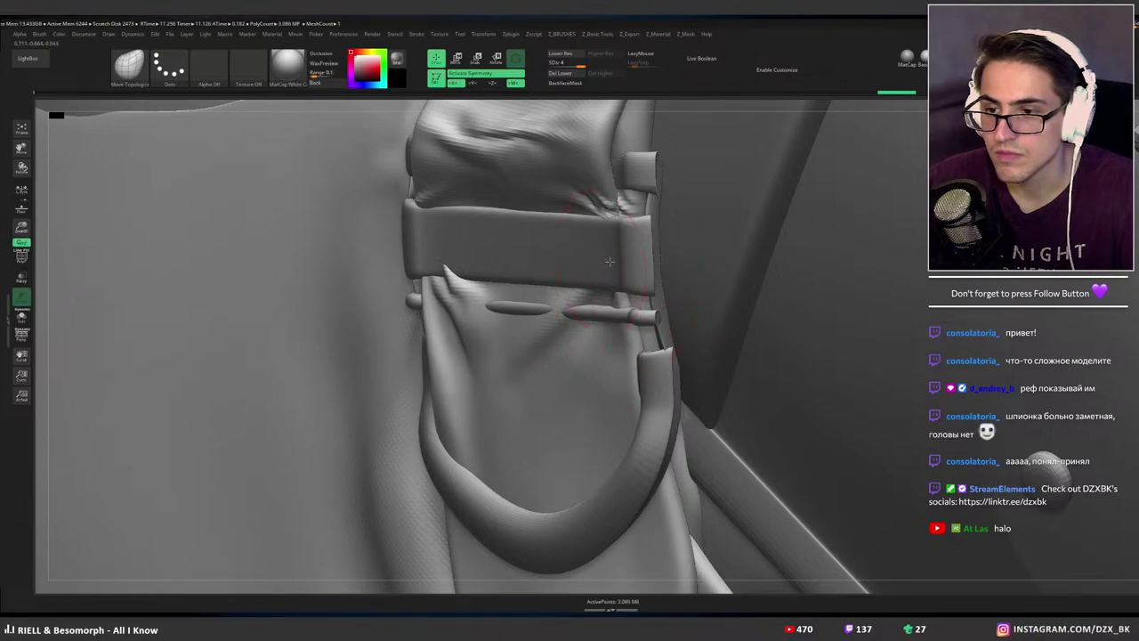
pyautogui.hotkey('ctrl', 'z')
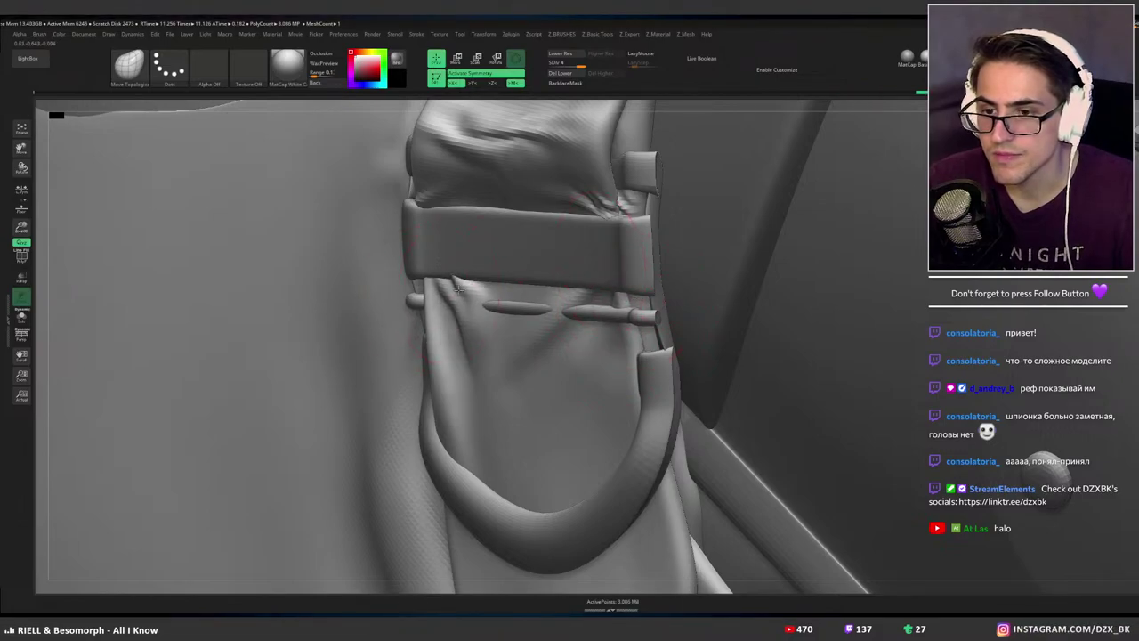
pyautogui.moveTo(458, 288); pyautogui.dragTo(488, 310, button='right')
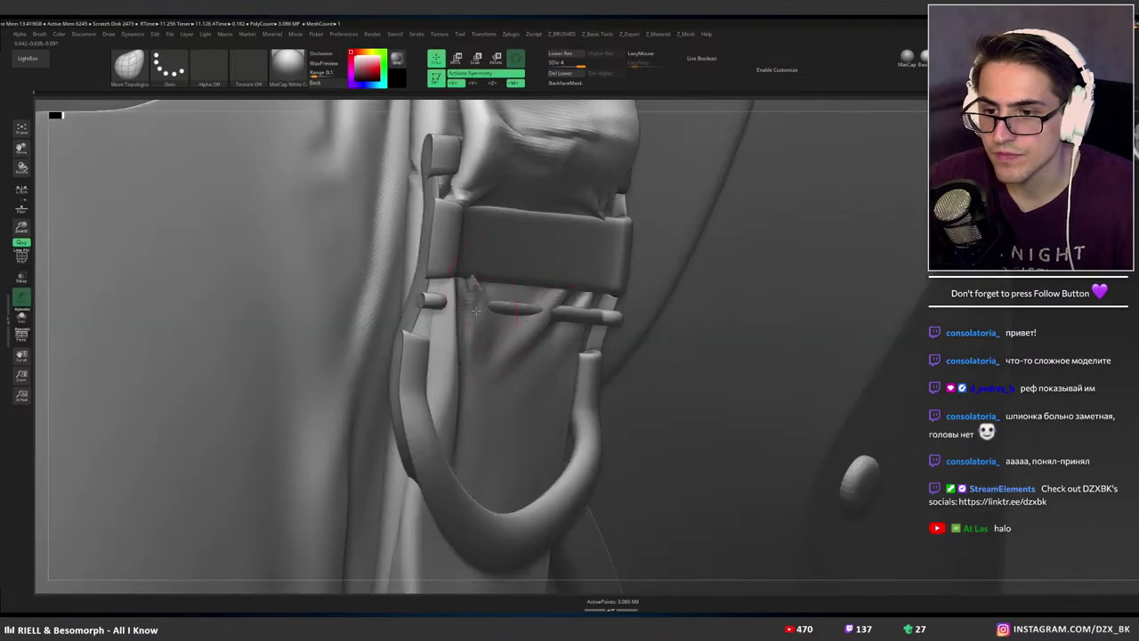
pyautogui.moveTo(486, 305); pyautogui.dragTo(452, 303)
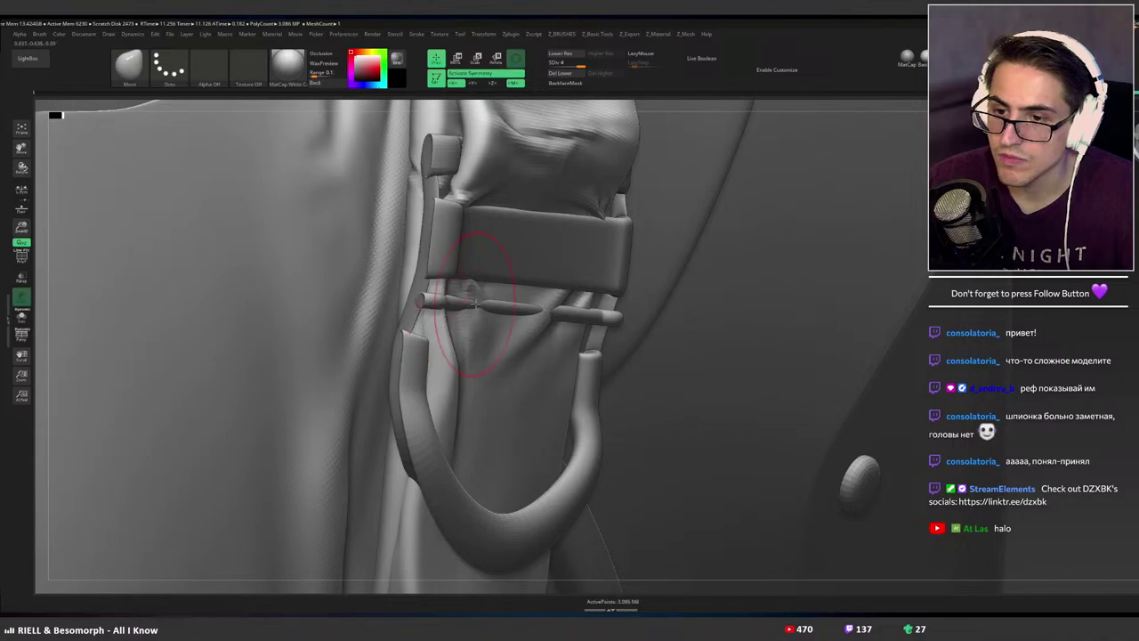
# Examine the harness strap folds with the full outfit shown and with the harness isolated.
pyautogui.moveTo(469, 301)
pyautogui.mouseDown(button='right')
pyautogui.moveTo(453, 305)
pyautogui.moveTo(597, 312)
pyautogui.moveTo(590, 250)
pyautogui.moveTo(532, 251)
pyautogui.moveTo(648, 252)
pyautogui.moveTo(576, 239)
pyautogui.mouseUp(button='right')
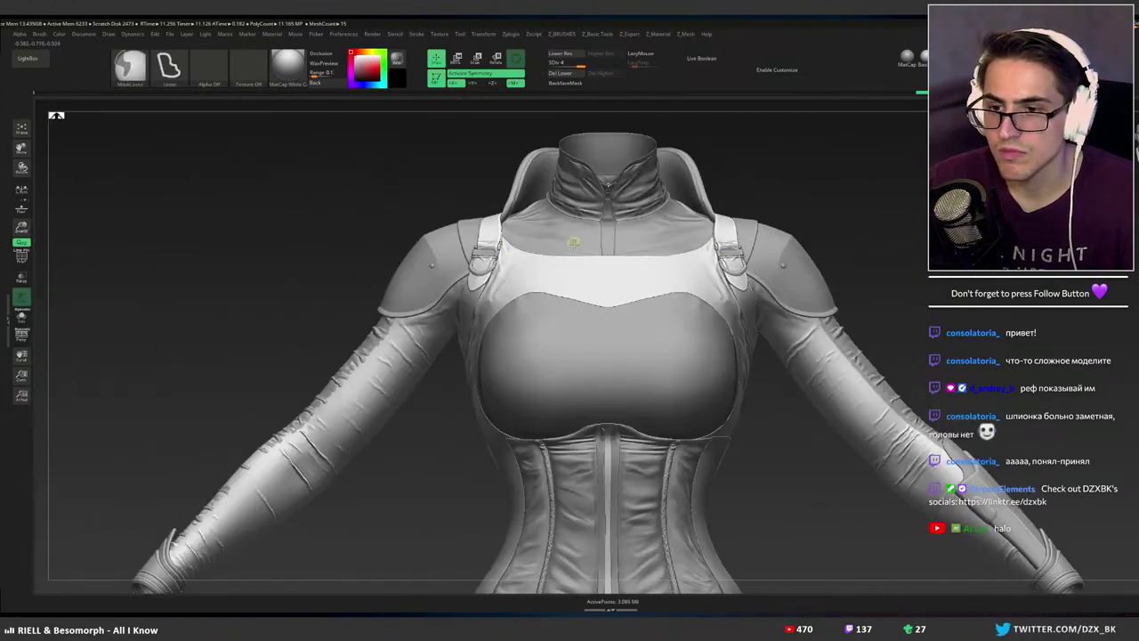
pyautogui.moveTo(494, 242)
pyautogui.keyDown('alt'); pyautogui.mouseDown(button='right')
pyautogui.moveTo(579, 296)
pyautogui.moveTo(595, 287)
pyautogui.moveTo(654, 294)
pyautogui.moveTo(585, 307)
pyautogui.moveTo(917, 367)
pyautogui.mouseUp(button='right'); pyautogui.keyUp('alt')
pyautogui.moveTo(773, 363); pyautogui.dragTo(539, 312, button='right')
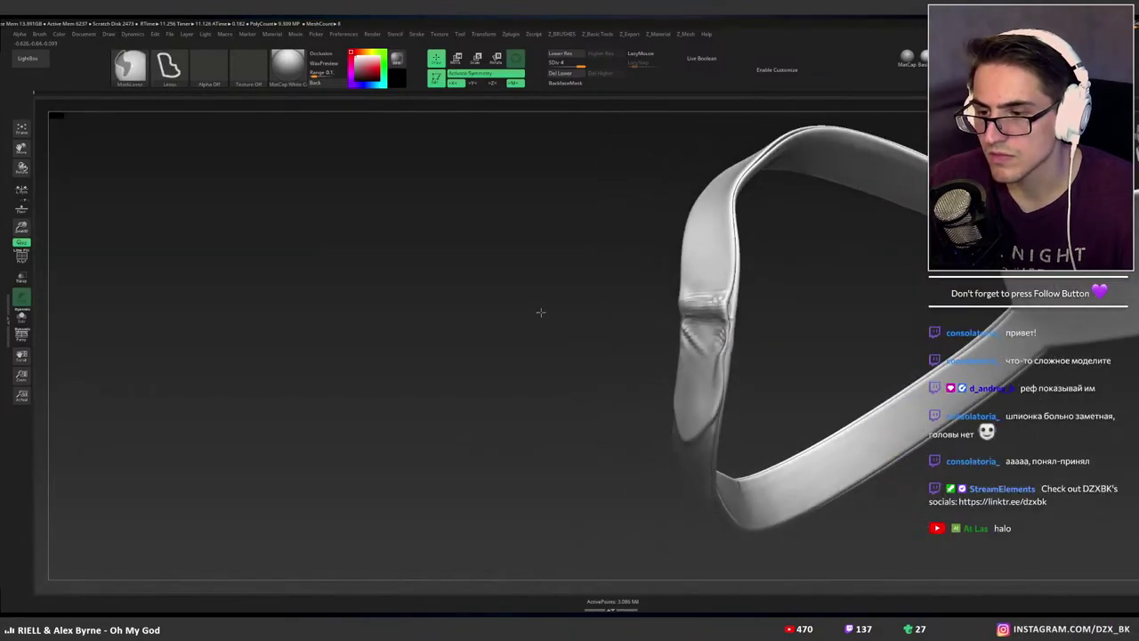
pyautogui.keyDown('ctrl'); pyautogui.moveTo(712, 300); pyautogui.dragTo(589, 311, button='right'); pyautogui.keyUp('ctrl')
pyautogui.moveTo(589, 311); pyautogui.dragTo(580, 265, button='right')
pyautogui.moveTo(583, 267); pyautogui.dragTo(631, 291, button='right')
pyautogui.keyDown('ctrl'); pyautogui.keyDown('shift'); pyautogui.click(646, 290); pyautogui.keyUp('shift'); pyautogui.keyUp('ctrl')
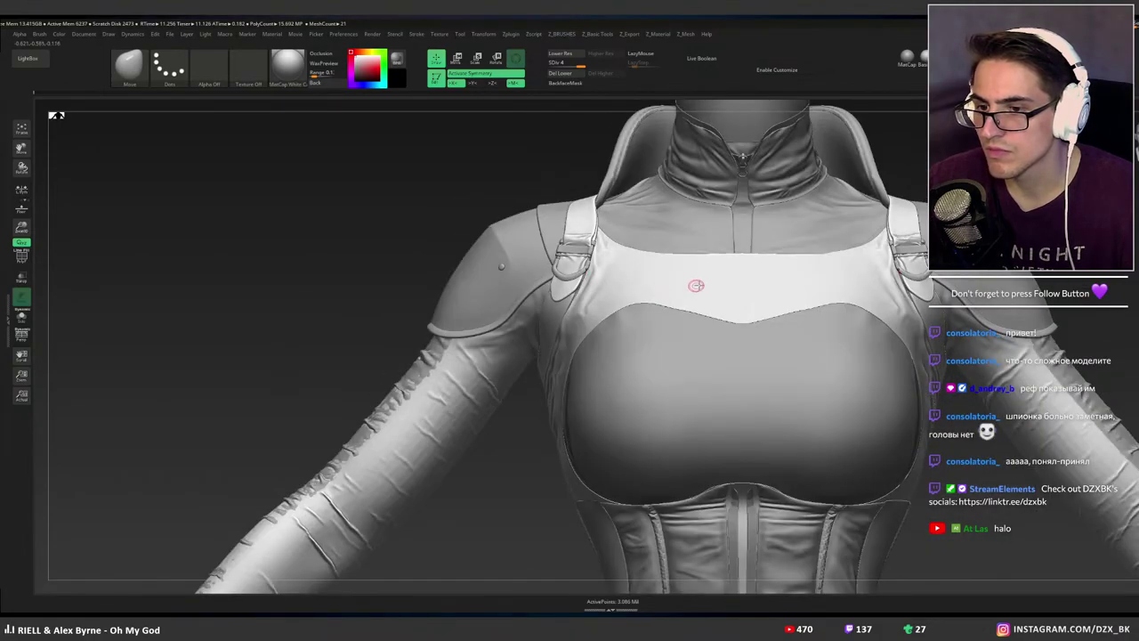
# With the full outfit shown, nudge the folded strap just above the buckle bar using the Move brush.
pyautogui.keyDown('alt'); pyautogui.moveTo(727, 261); pyautogui.dragTo(688, 336, button='right'); pyautogui.keyUp('alt')
pyautogui.moveTo(776, 290); pyautogui.dragTo(1058, 355, button='right')
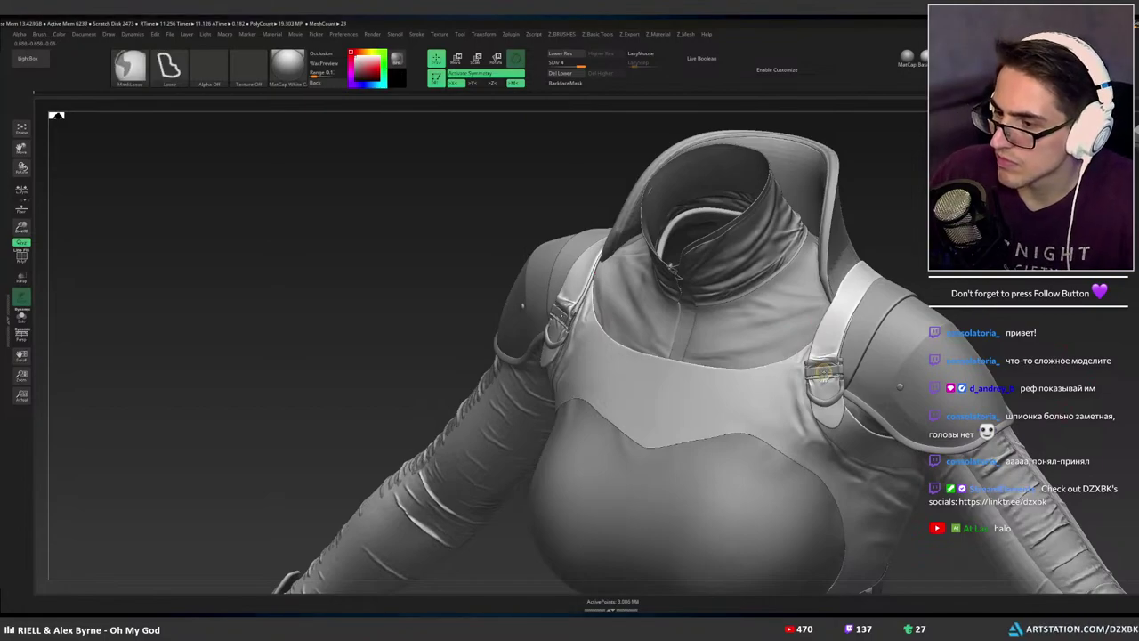
pyautogui.keyDown('ctrl'); pyautogui.moveTo(827, 372); pyautogui.dragTo(1037, 394, button='right'); pyautogui.keyUp('ctrl')
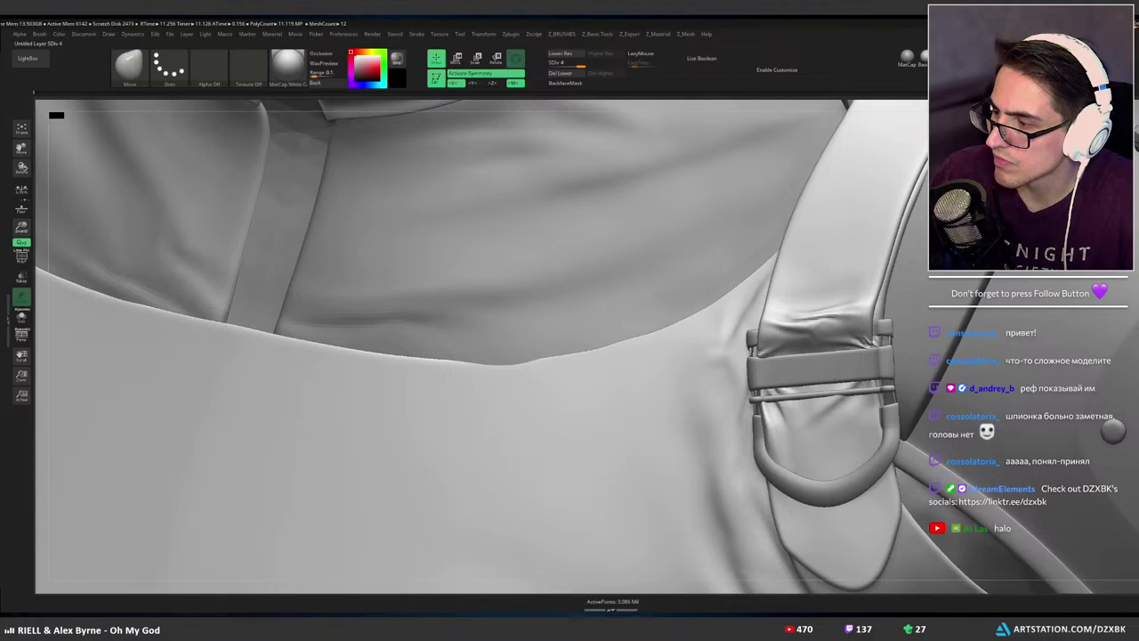
pyautogui.moveTo(817, 327); pyautogui.dragTo(815, 320)
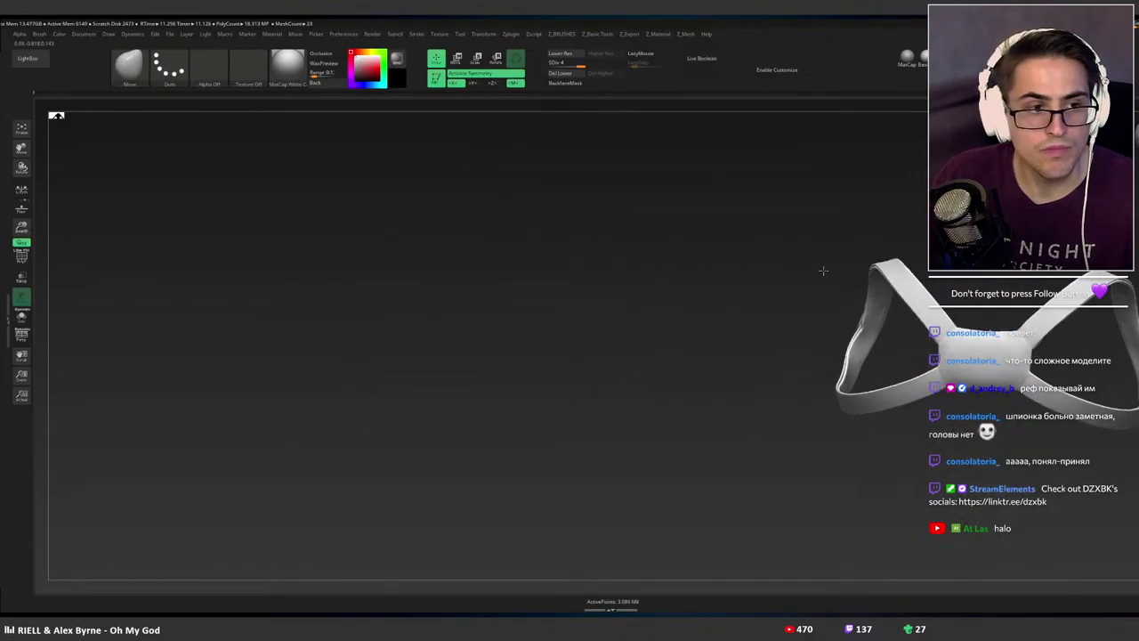
# Set up the Standard brush with a LazyStep of 3.1821 for the harness's back, and undo the test stroke on the center panel.
pyautogui.moveTo(822, 269); pyautogui.dragTo(876, 282)
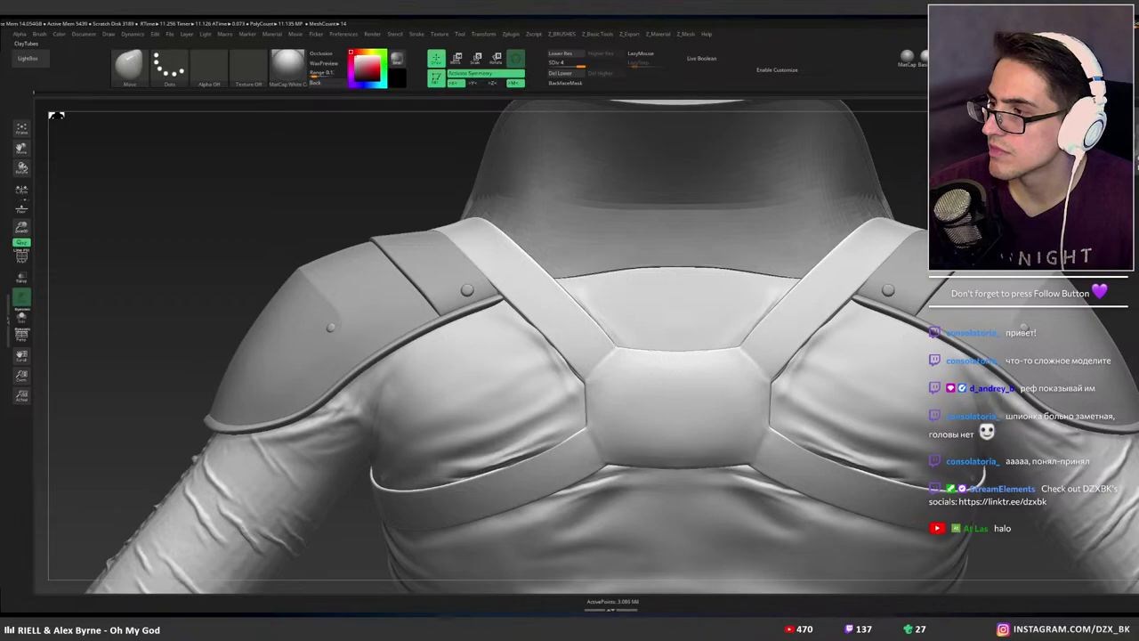
pyautogui.press('b')
pyautogui.press('s')
pyautogui.press('t')
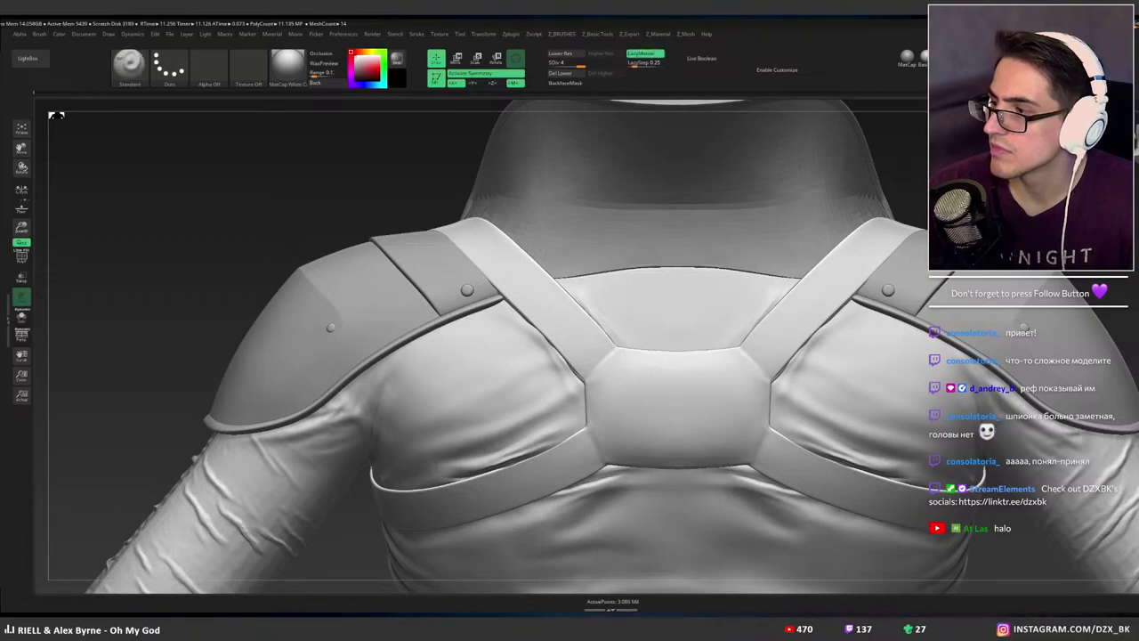
pyautogui.click(170, 67)
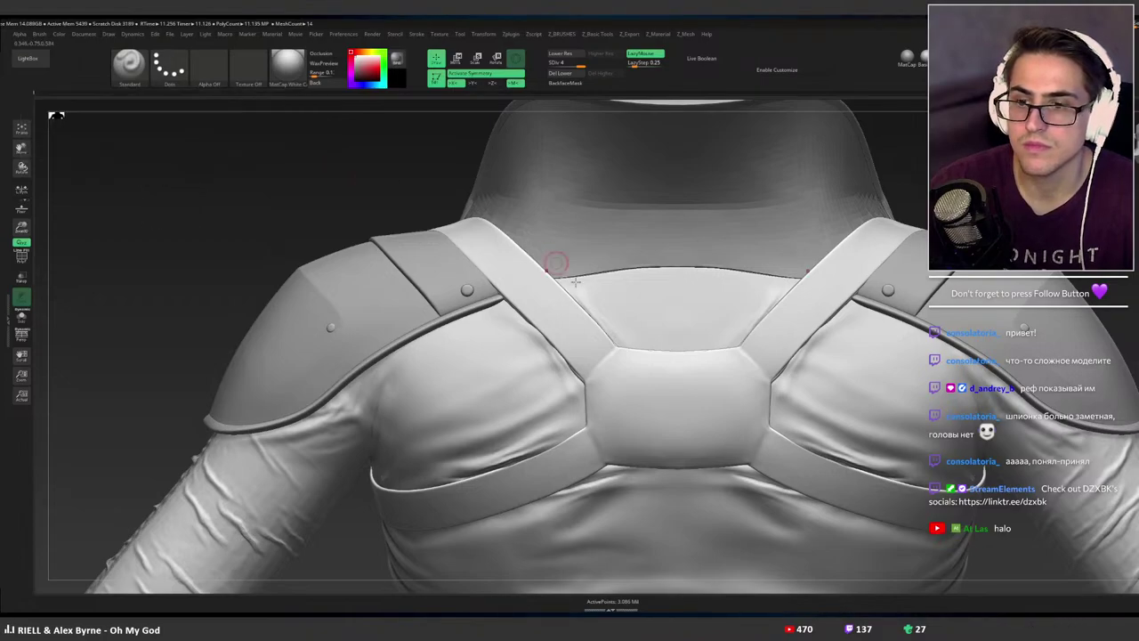
pyautogui.moveTo(617, 379); pyautogui.dragTo(722, 418)
pyautogui.hotkey('ctrl', 'z')
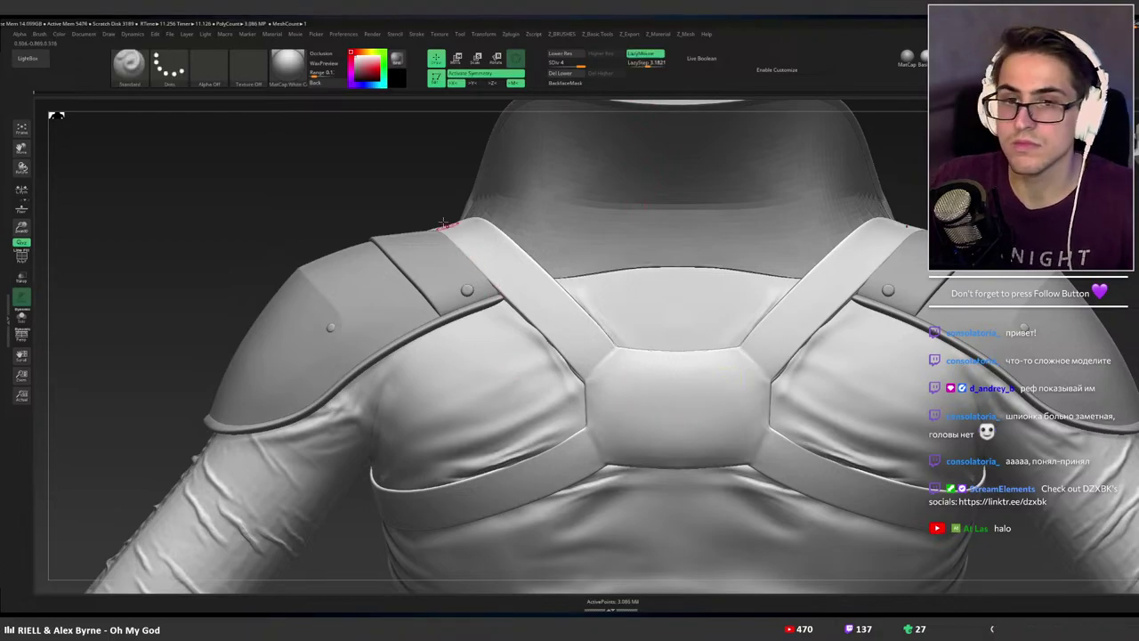
# Assign Alpha 65 to the Standard brush, test spaced dashes on the harness's back panel and shoulder strap, and undo them.
pyautogui.click(202, 73)
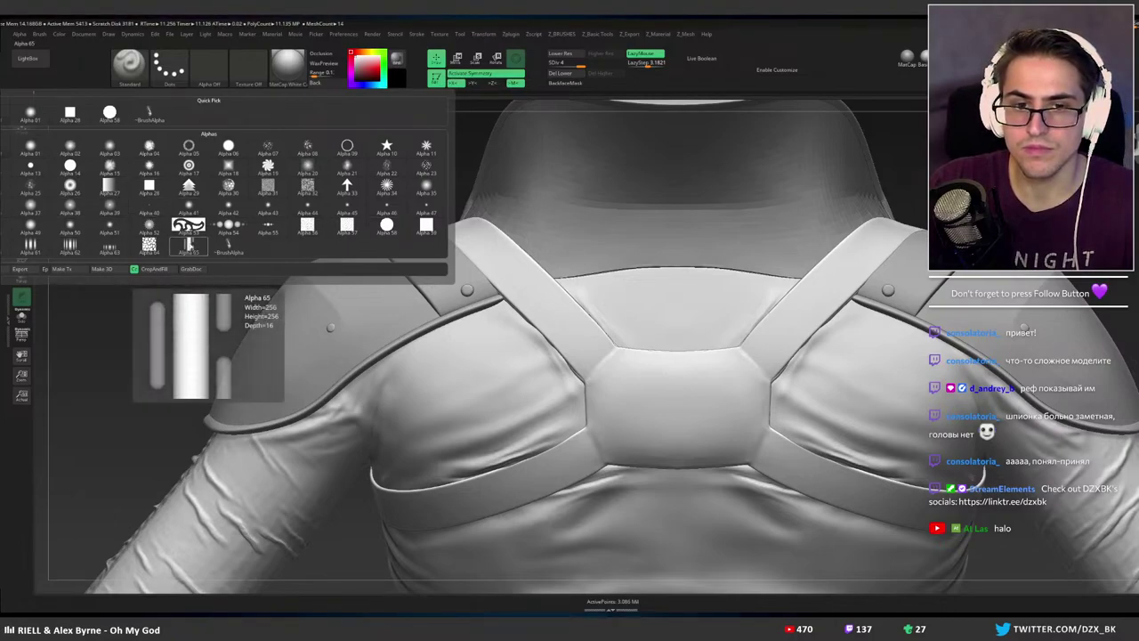
pyautogui.click(189, 246)
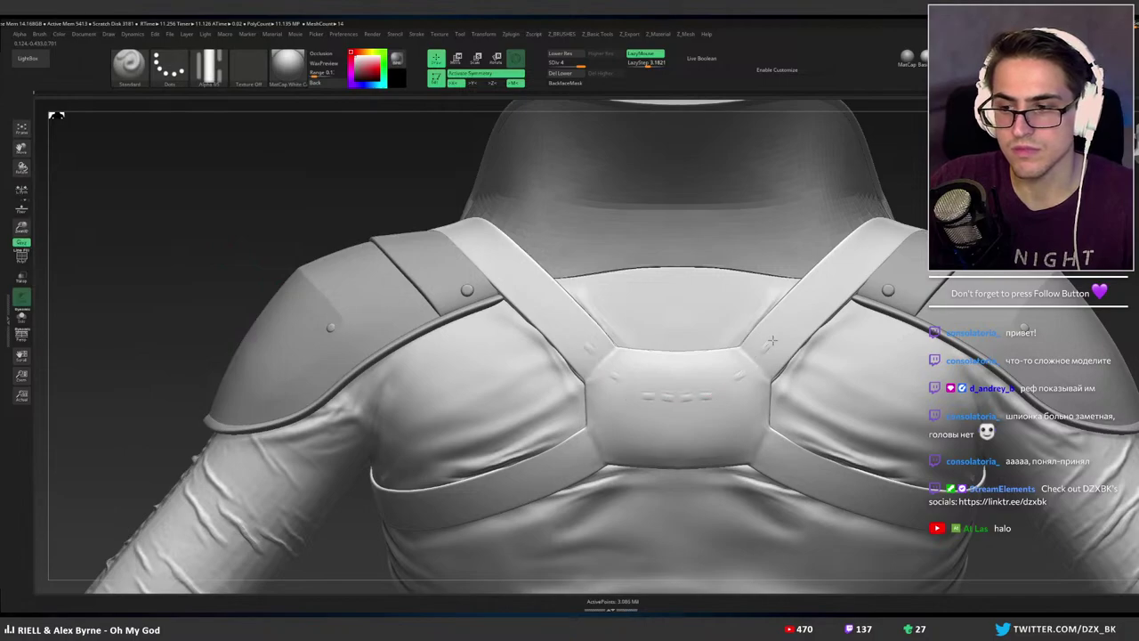
pyautogui.moveTo(837, 282); pyautogui.dragTo(882, 252)
pyautogui.hotkey('ctrl', 'z')
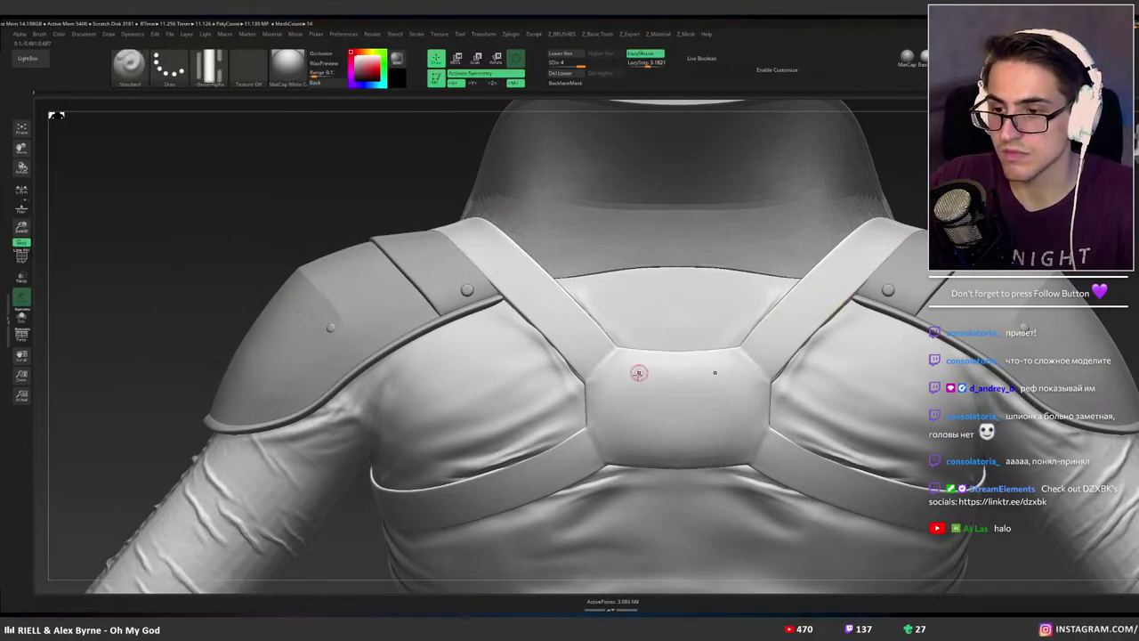
# Try widely spaced stitch dashes on the harness's center back panel with the Standard brush, and undo them.
pyautogui.moveTo(706, 374); pyautogui.dragTo(729, 383)
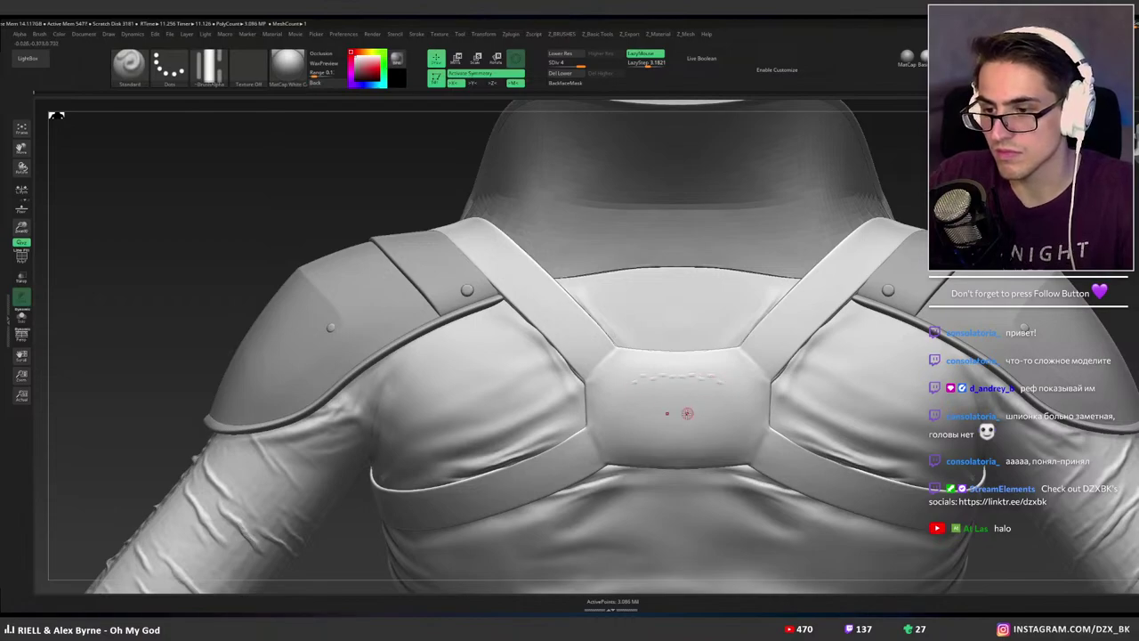
pyautogui.hotkey('ctrl', 'z')
pyautogui.moveTo(629, 406); pyautogui.dragTo(692, 433)
pyautogui.hotkey('ctrl', 'z')
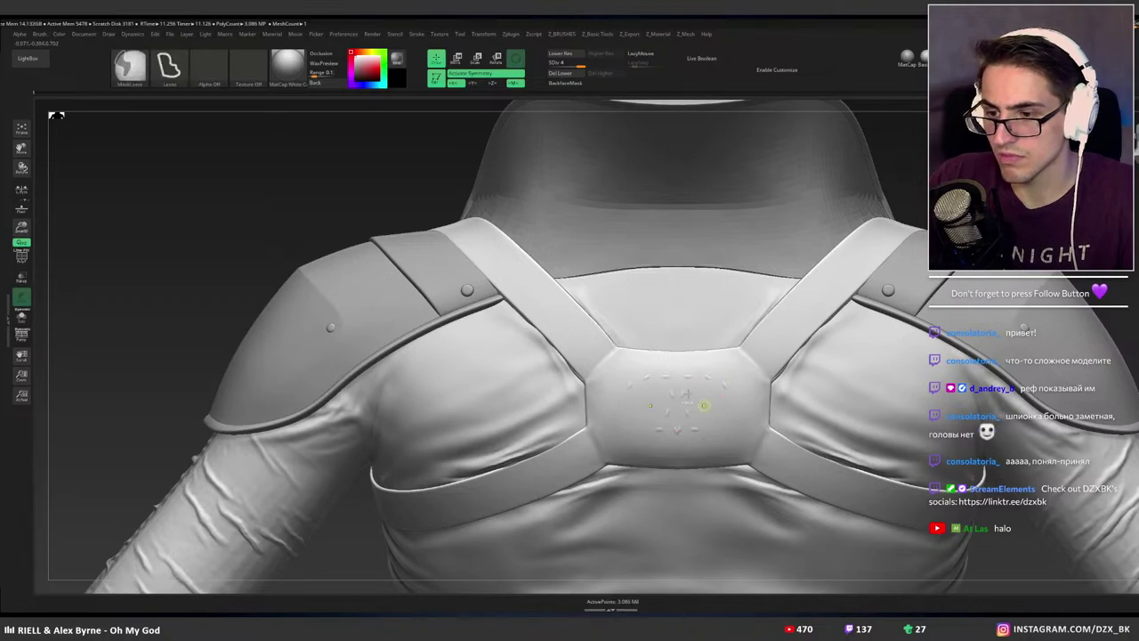
pyautogui.hotkey('ctrl', 'z')
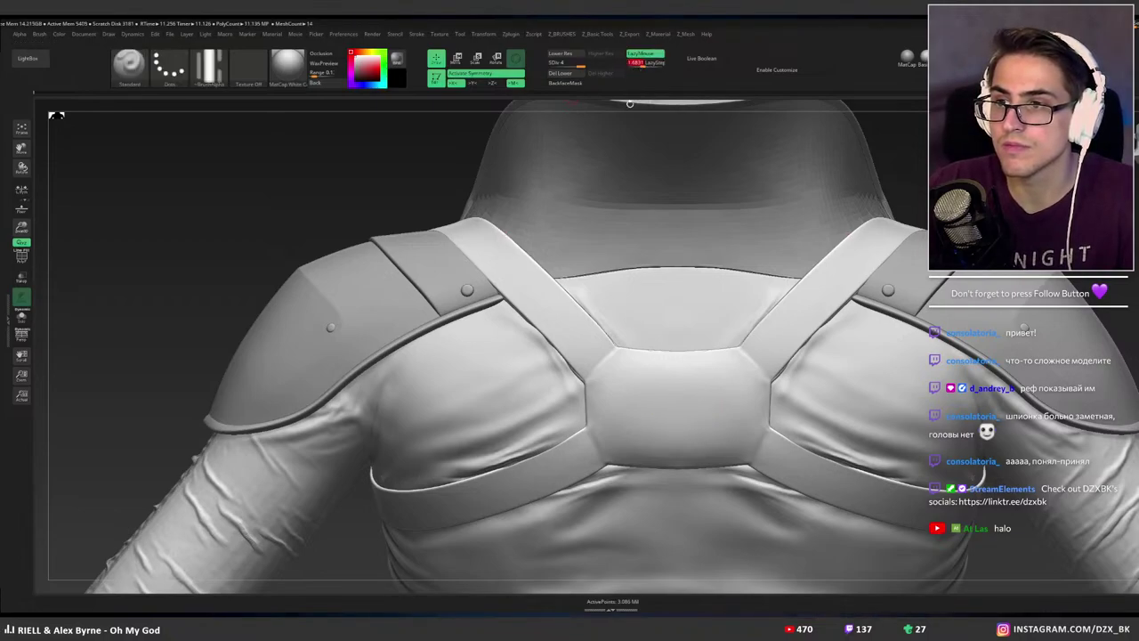
# Set the Standard brush's LazyStep to 1.6831, test closer dashes on the center panel with and without WaxPreview, and undo them.
pyautogui.moveTo(644, 419); pyautogui.dragTo(664, 385)
pyautogui.hotkey('ctrl', 'z')
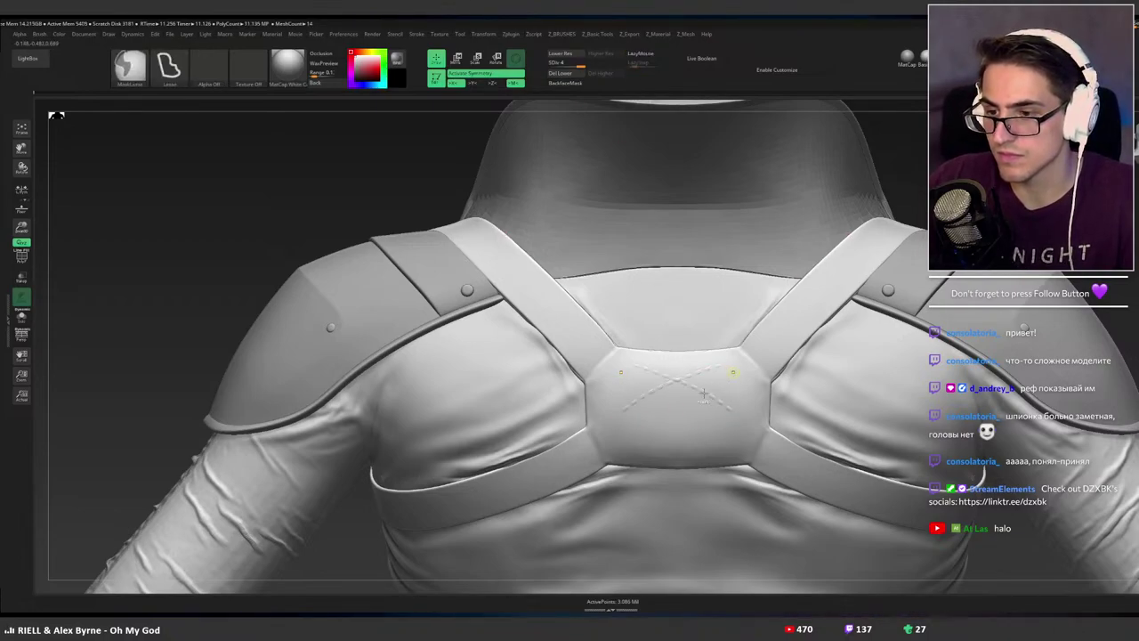
pyautogui.keyDown('ctrl'); pyautogui.moveTo(694, 388); pyautogui.dragTo(764, 386, button='right'); pyautogui.keyUp('ctrl')
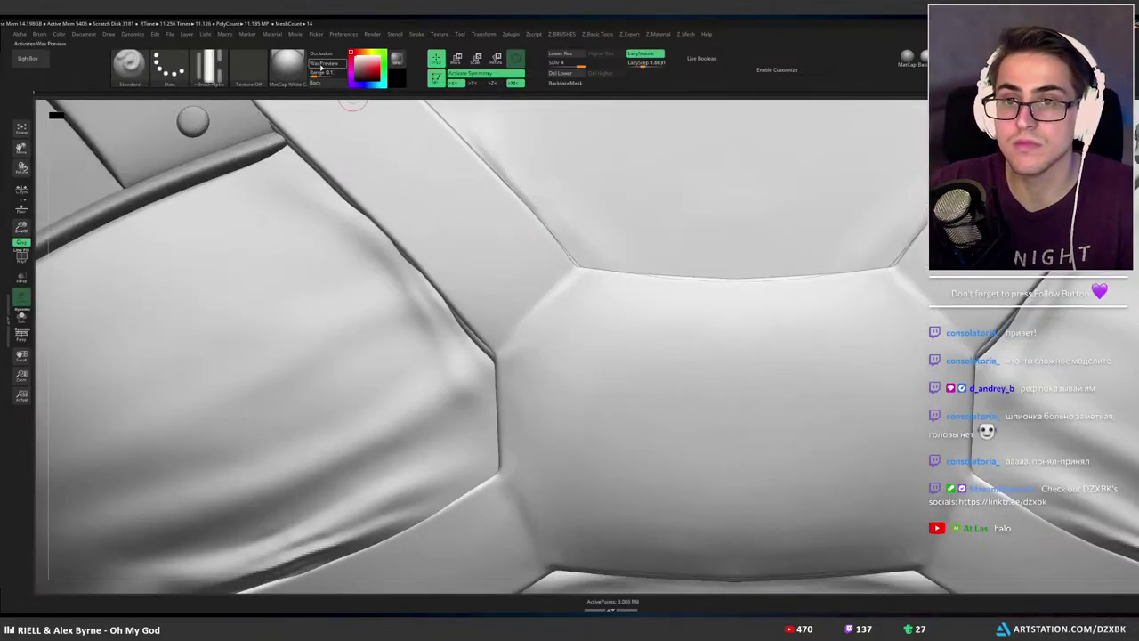
pyautogui.click(323, 63)
pyautogui.moveTo(577, 394); pyautogui.dragTo(744, 340)
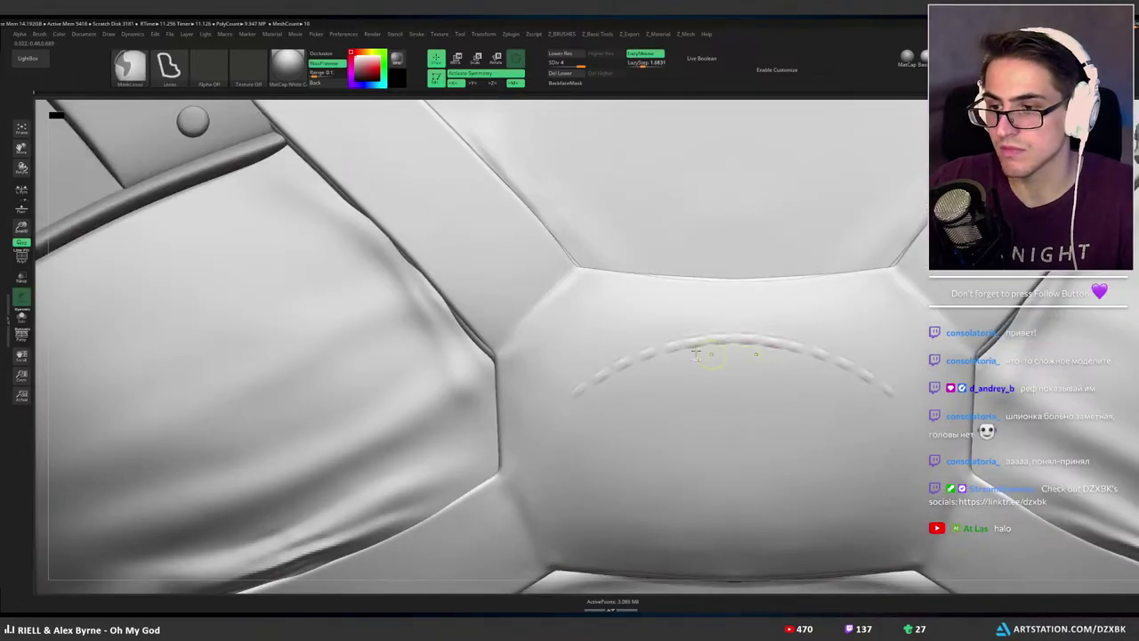
pyautogui.hotkey('ctrl', 'z')
pyautogui.click(335, 63)
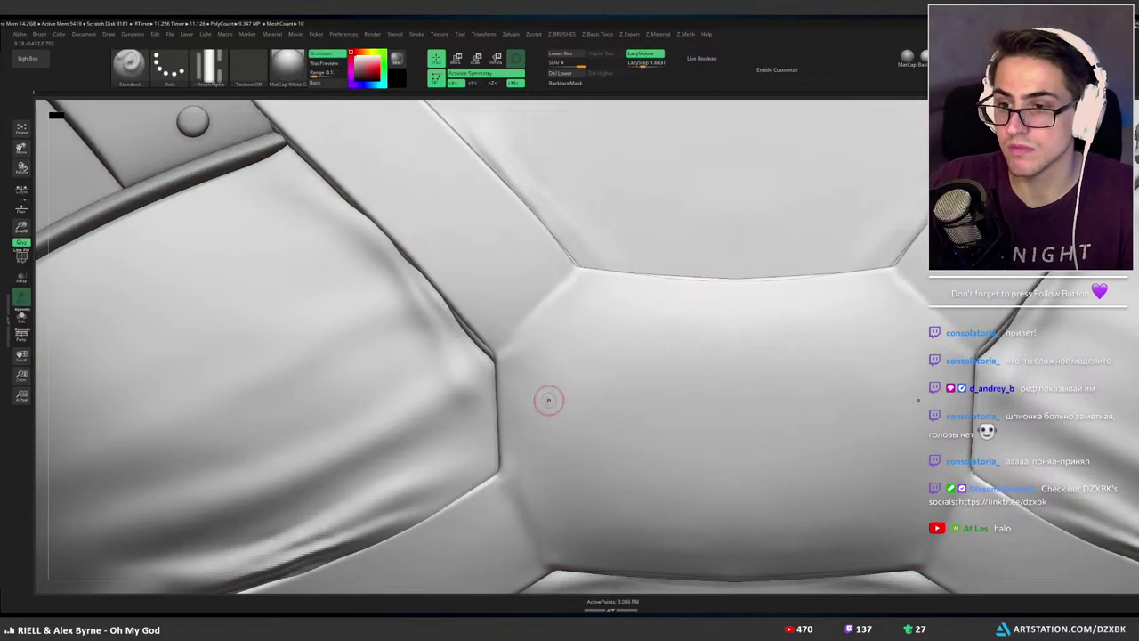
# Enable Occlusion for the Standard brush, test diagonal stitch dashes across the center back panel, and undo them.
pyautogui.moveTo(547, 400)
pyautogui.mouseDown()
pyautogui.moveTo(623, 379)
pyautogui.moveTo(803, 389)
pyautogui.moveTo(738, 425)
pyautogui.mouseUp()
pyautogui.hotkey('ctrl', 'z')
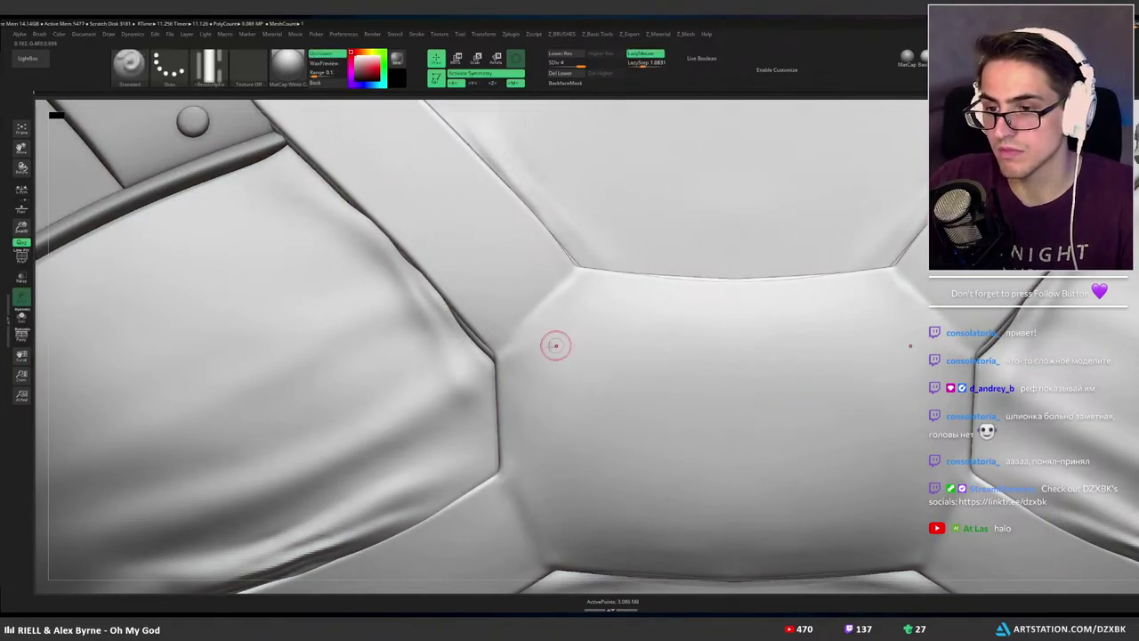
pyautogui.hotkey('ctrl', 'z')
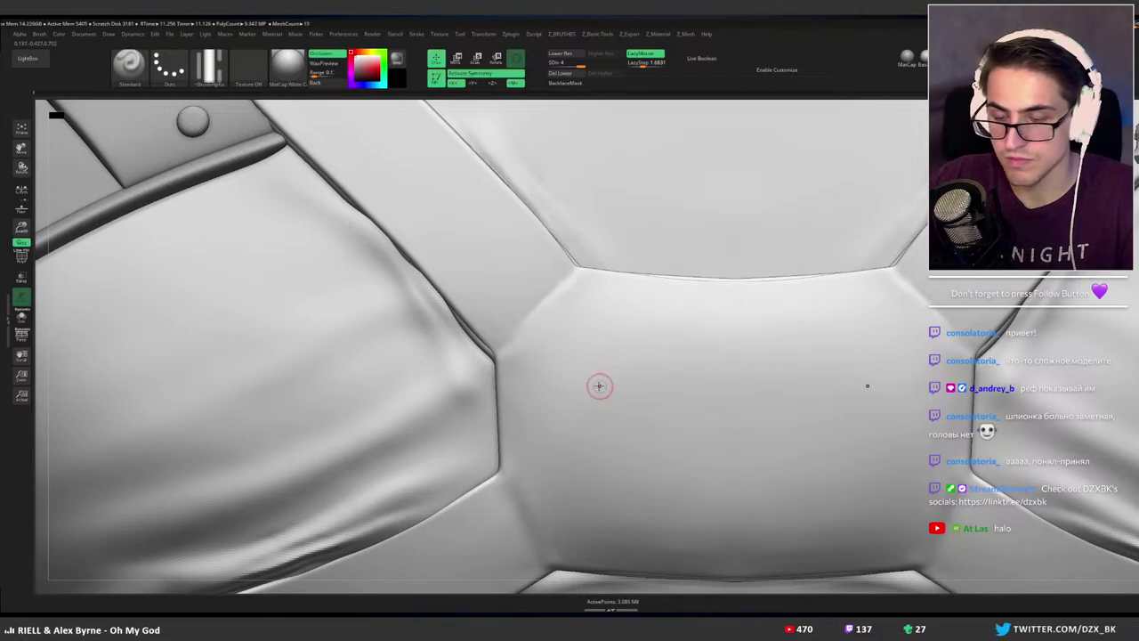
pyautogui.moveTo(596, 368); pyautogui.dragTo(718, 318)
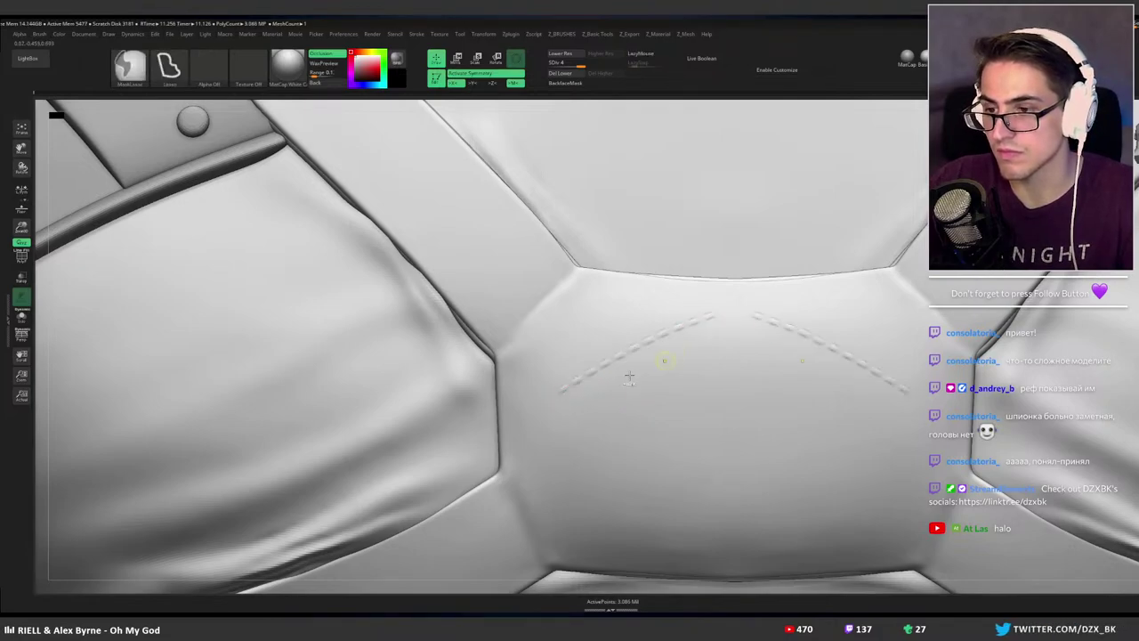
pyautogui.hotkey('ctrl', 'z')
# Try stitch dashes along the seam between the shoulder strap and the center back panel, and undo them.
pyautogui.moveTo(660, 325)
pyautogui.keyDown('alt'); pyautogui.mouseDown(button='right')
pyautogui.moveTo(627, 350)
pyautogui.moveTo(561, 336)
pyautogui.moveTo(584, 317)
pyautogui.mouseUp(button='right'); pyautogui.keyUp('alt')
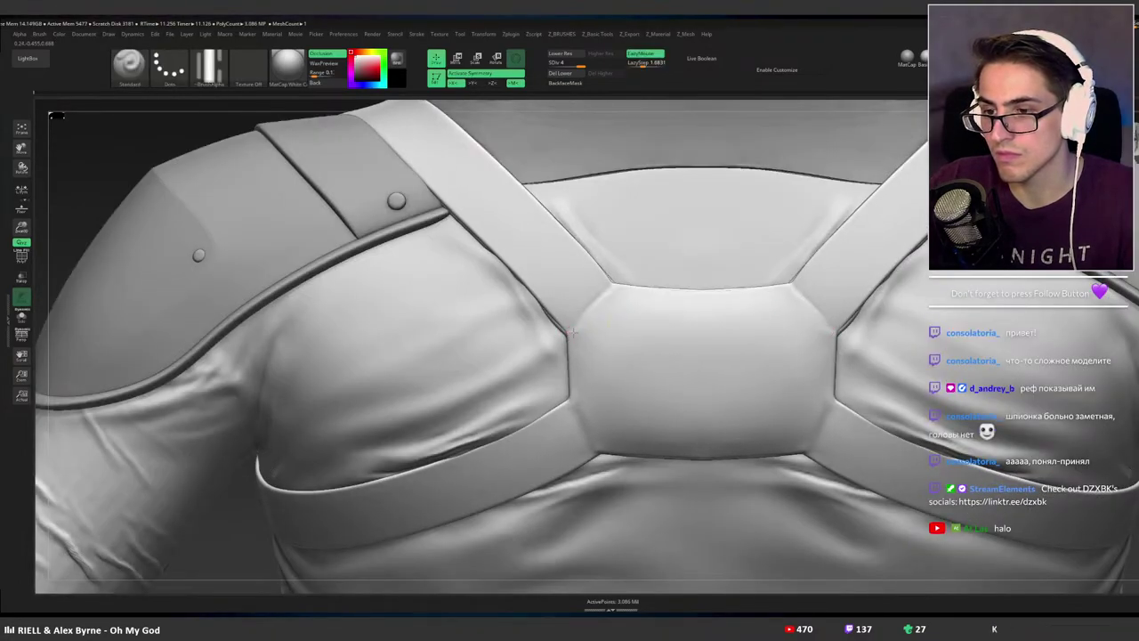
pyautogui.keyDown('alt'); pyautogui.moveTo(616, 348); pyautogui.dragTo(633, 314, button='right'); pyautogui.keyUp('alt')
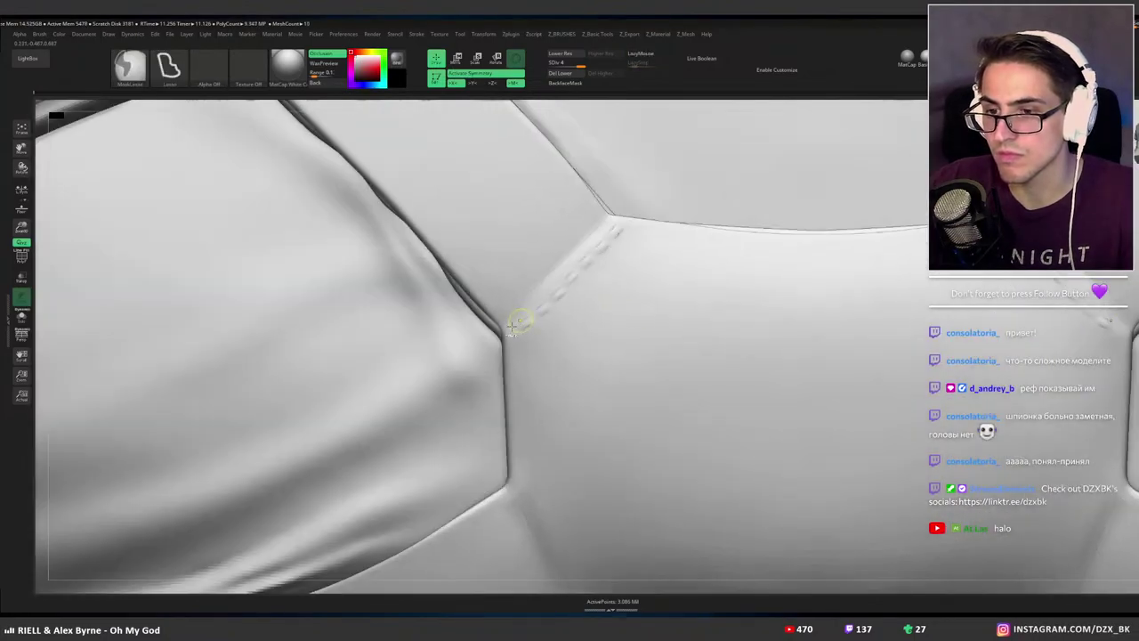
pyautogui.hotkey('ctrl', 'z')
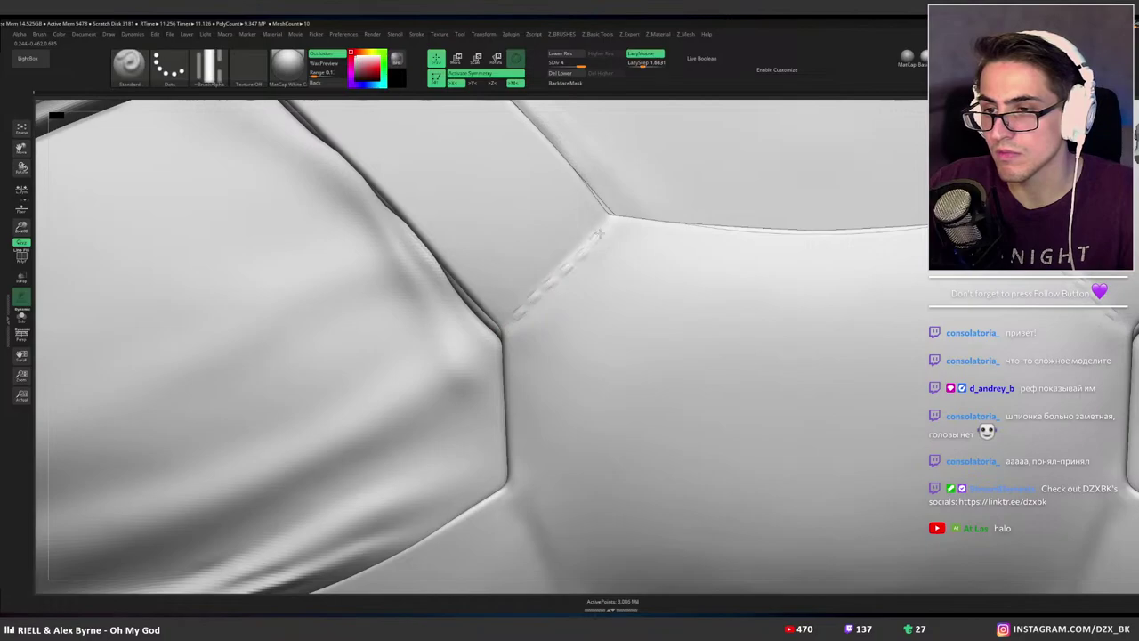
pyautogui.press('ctrl')
pyautogui.hotkey('ctrl', 'z')
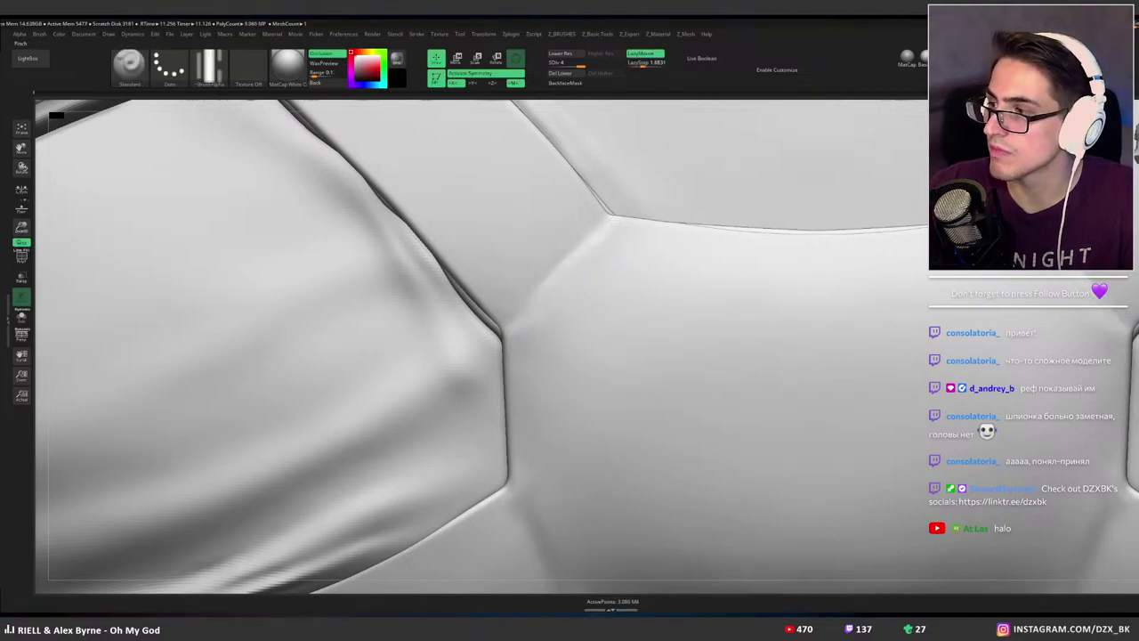
# Switch to the Rake brush, test a zigzag stroke on the center back panel, and undo it.
pyautogui.press('b')
pyautogui.press('p')
pyautogui.press('i')
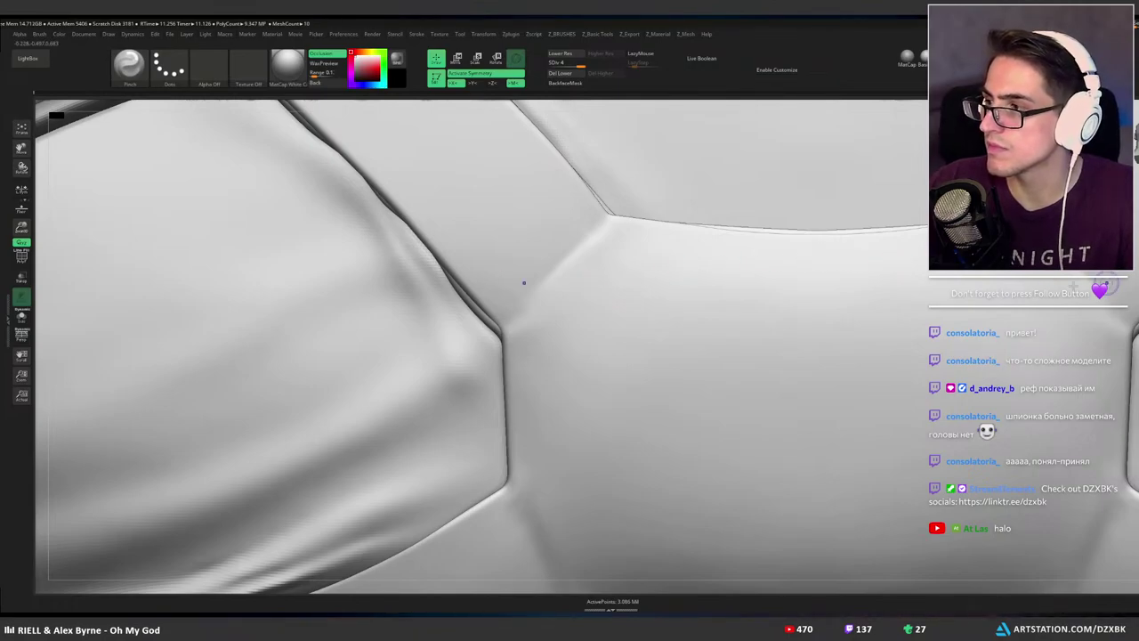
pyautogui.press('b')
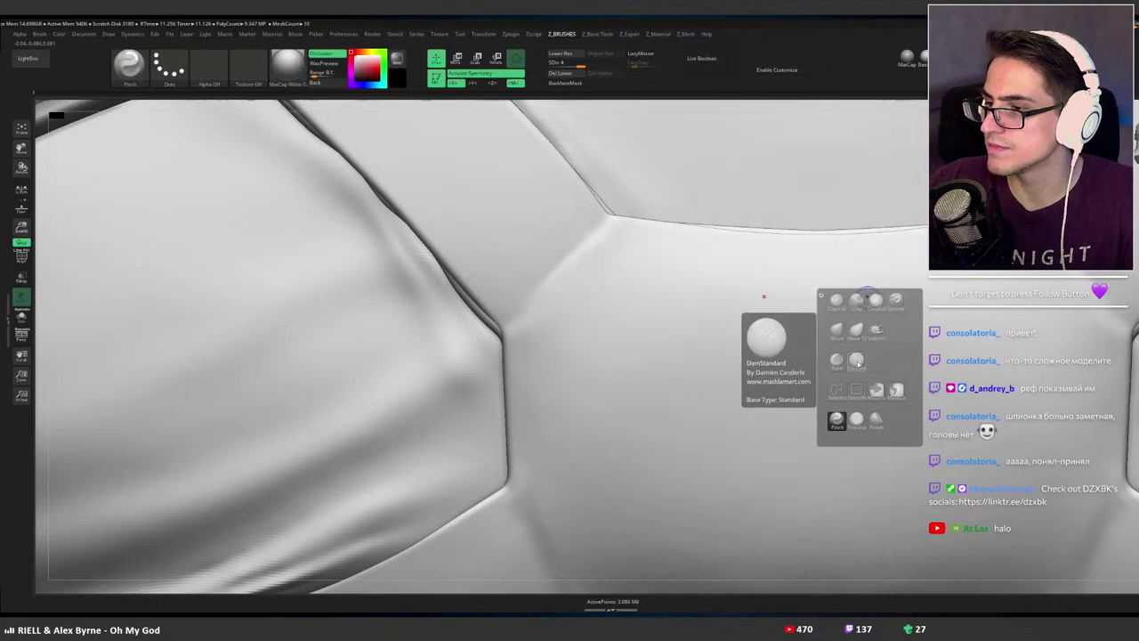
pyautogui.click(857, 361)
pyautogui.moveTo(646, 313)
pyautogui.mouseDown()
pyautogui.moveTo(708, 346)
pyautogui.moveTo(775, 354)
pyautogui.mouseUp()
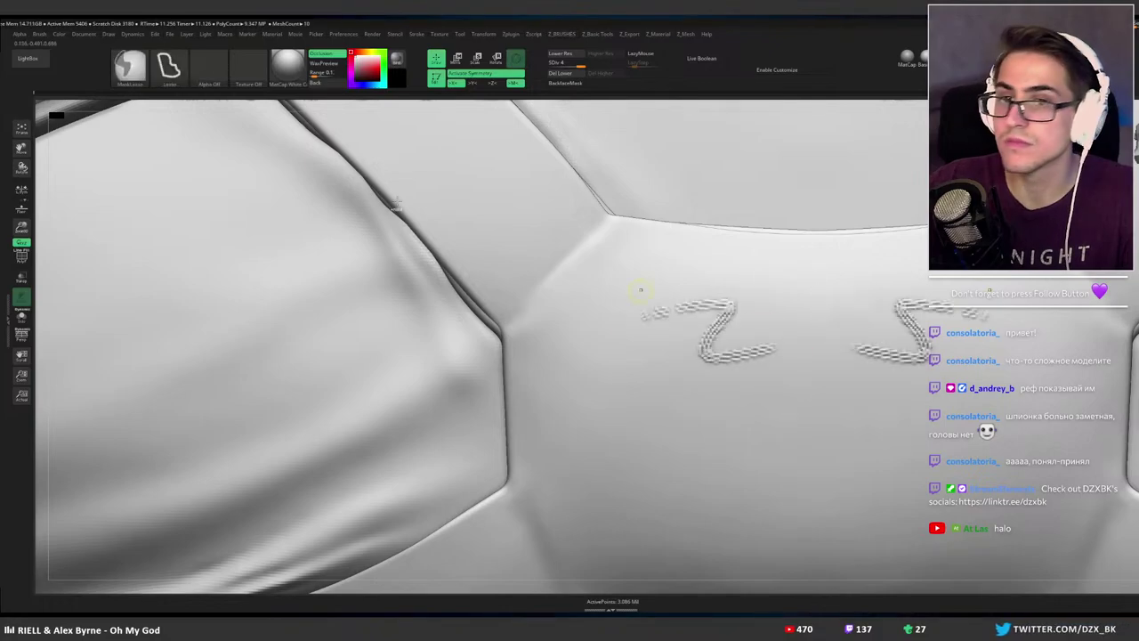
pyautogui.hotkey('ctrl', 'z')
# Assign a soft round alpha to the Rake brush, test its strokes on the center back panel, and undo them.
pyautogui.click(132, 76)
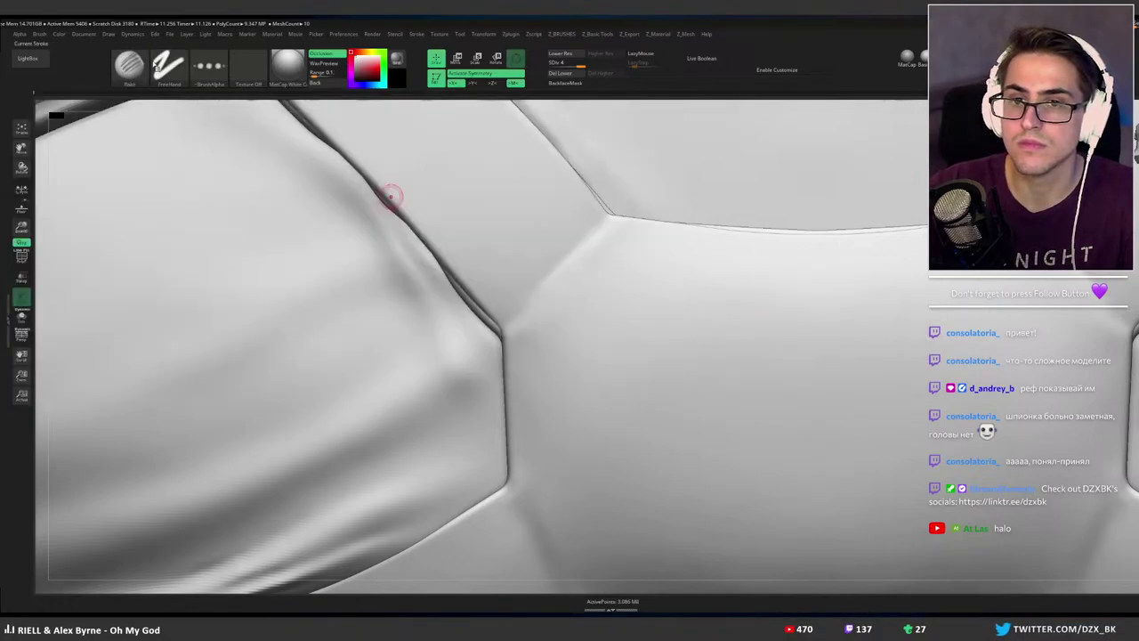
pyautogui.click(209, 67)
pyautogui.click(30, 166)
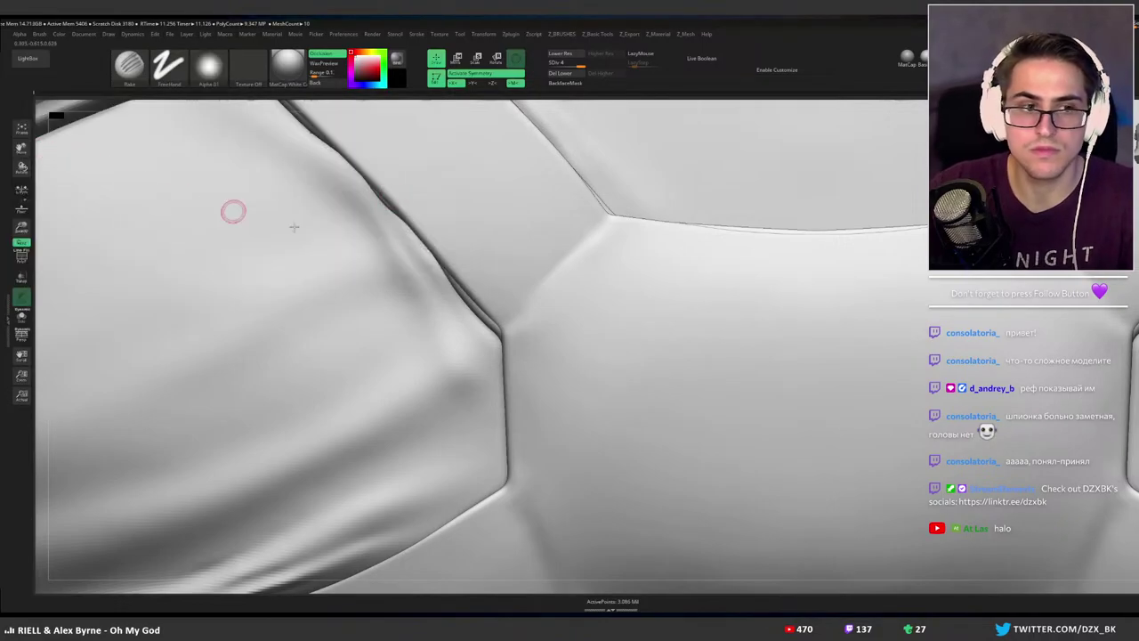
pyautogui.moveTo(683, 349)
pyautogui.mouseDown()
pyautogui.moveTo(768, 326)
pyautogui.moveTo(801, 419)
pyautogui.moveTo(828, 378)
pyautogui.mouseUp()
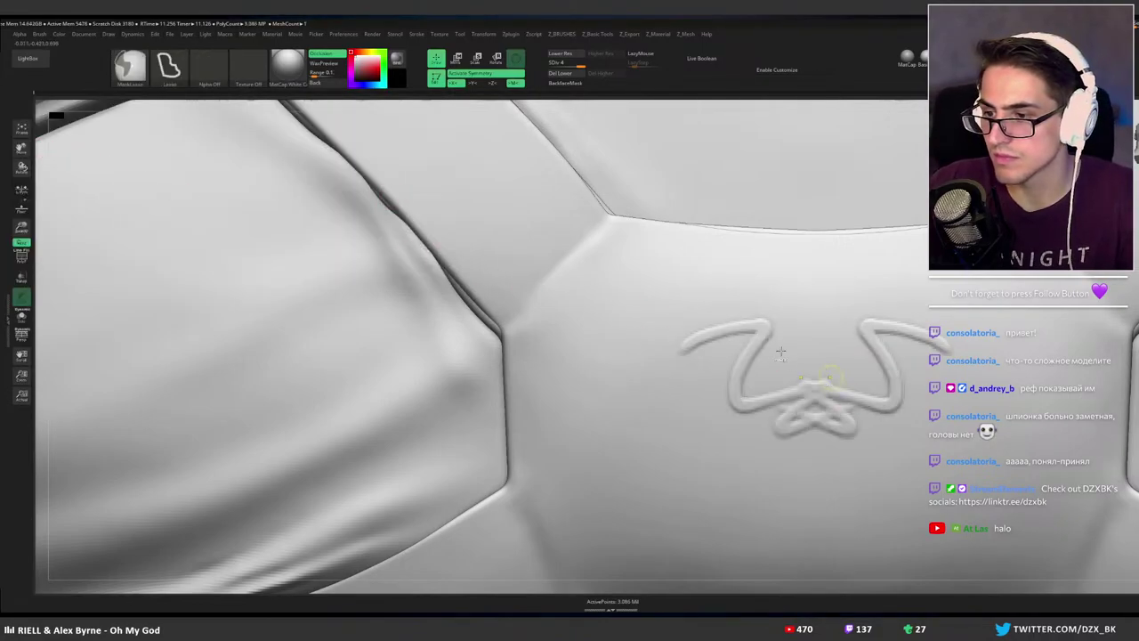
pyautogui.hotkey('ctrl', 'z')
pyautogui.moveTo(635, 356)
pyautogui.mouseDown()
pyautogui.moveTo(695, 338)
pyautogui.moveTo(686, 371)
pyautogui.mouseUp()
pyautogui.hotkey('ctrl', 'z')
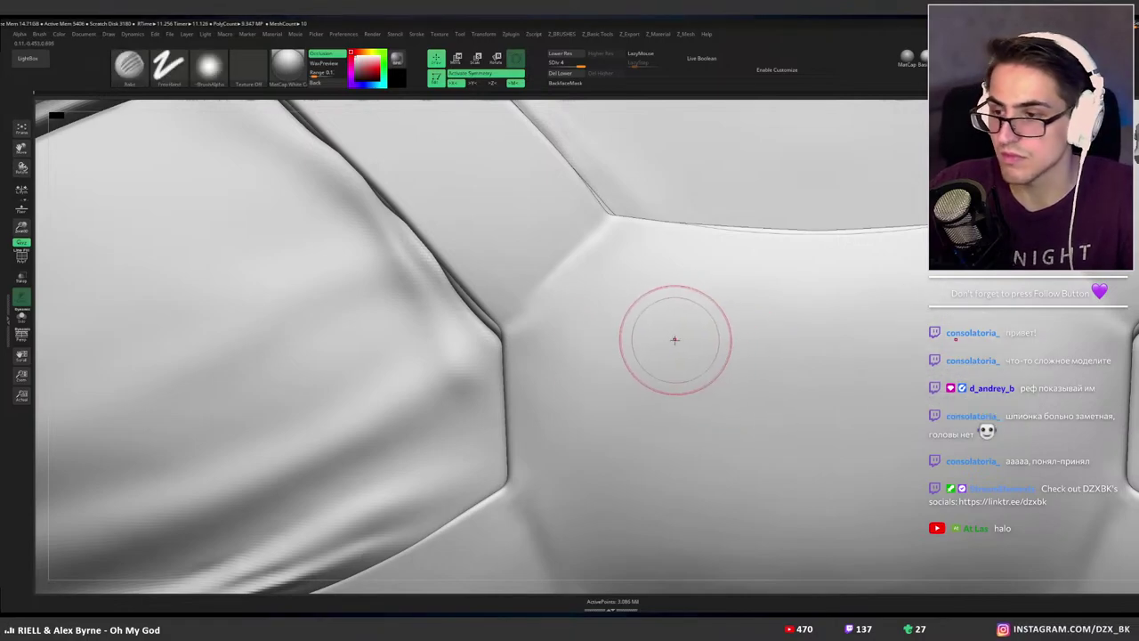
# Try diagonal Rake strokes on the center back panel at a smaller brush size, check them from an angle, and undo them.
pyautogui.press('[')
pyautogui.press('[')
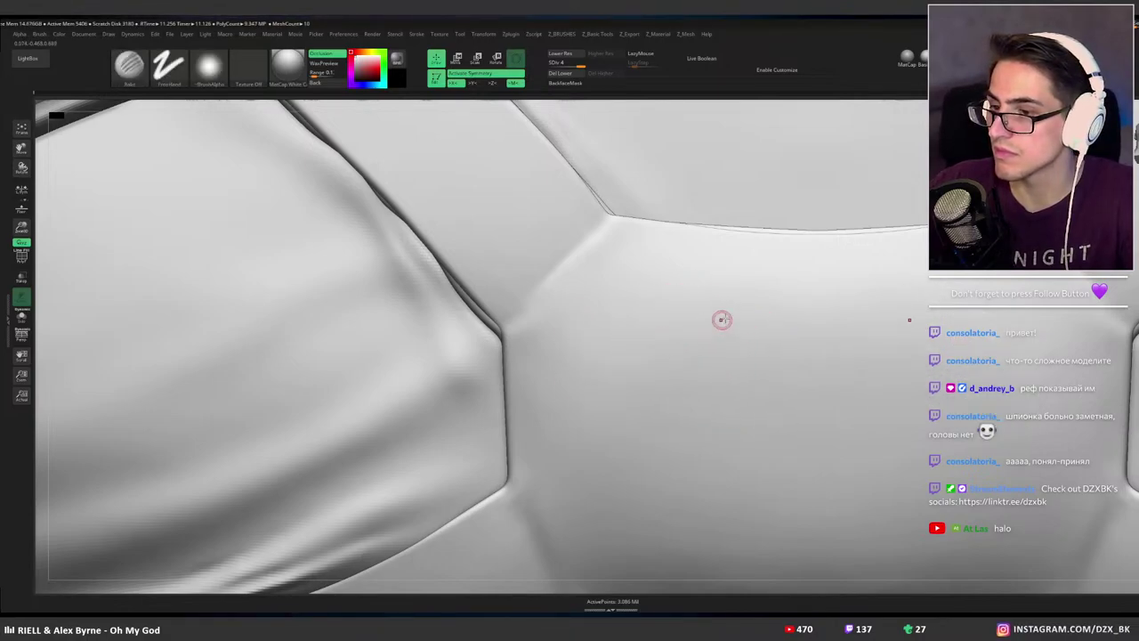
pyautogui.moveTo(782, 289)
pyautogui.mouseDown()
pyautogui.moveTo(688, 329)
pyautogui.moveTo(625, 447)
pyautogui.mouseUp()
pyautogui.hotkey('ctrl', 'z')
pyautogui.moveTo(719, 322)
pyautogui.mouseDown(button='right')
pyautogui.moveTo(735, 341)
pyautogui.moveTo(824, 347)
pyautogui.mouseUp(button='right')
pyautogui.moveTo(747, 312); pyautogui.dragTo(698, 428)
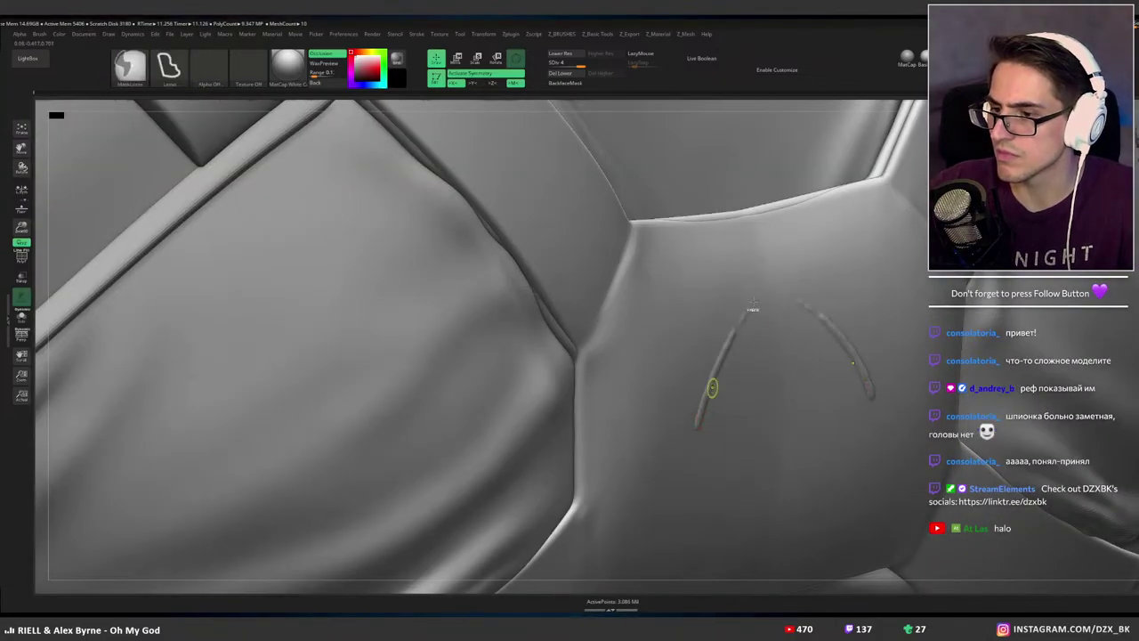
pyautogui.hotkey('ctrl', 'z')
pyautogui.moveTo(747, 309); pyautogui.dragTo(701, 399)
pyautogui.moveTo(700, 381); pyautogui.dragTo(676, 362, button='right')
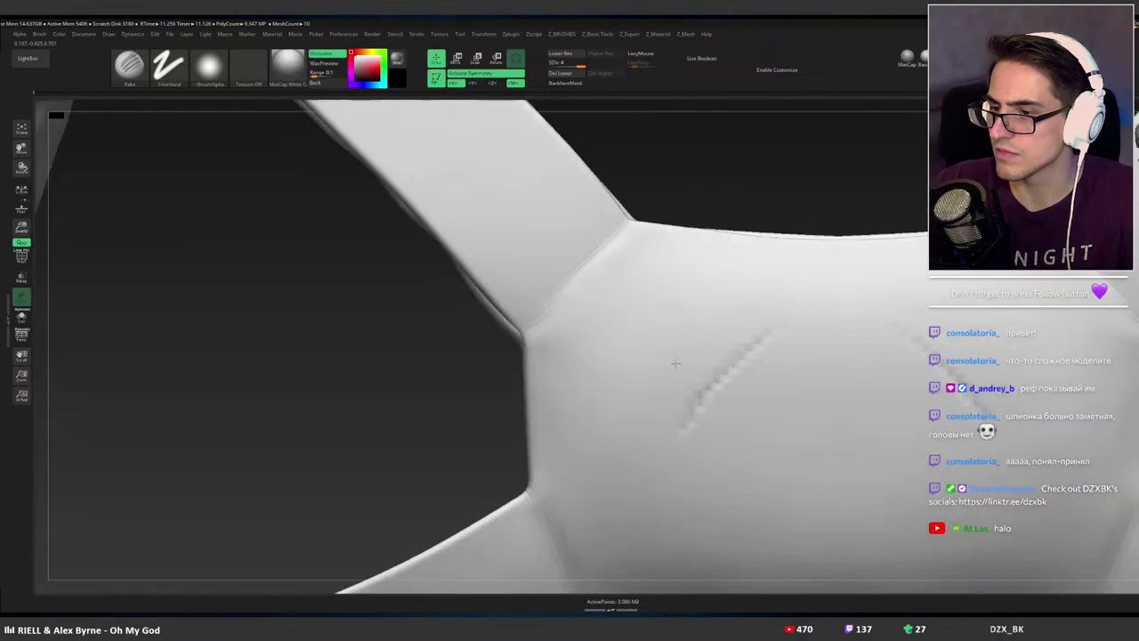
pyautogui.hotkey('ctrl', 'z')
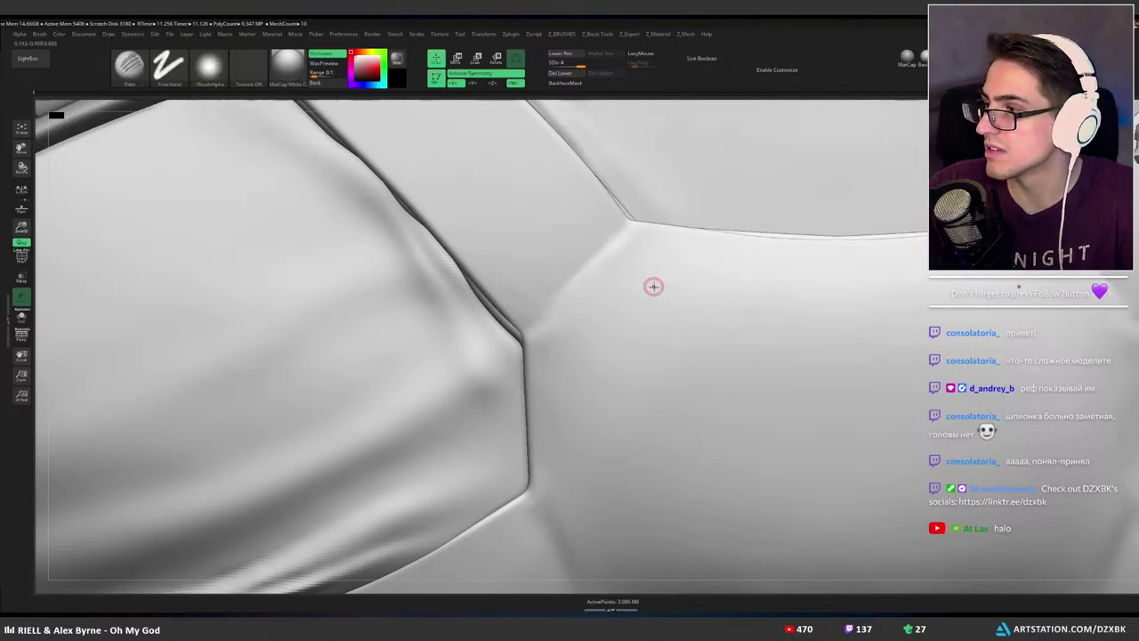
# Sharpen the seam between the shoulder strap and the center back panel using the Pinch brush.
pyautogui.press('b')
pyautogui.press('p')
pyautogui.press('i')
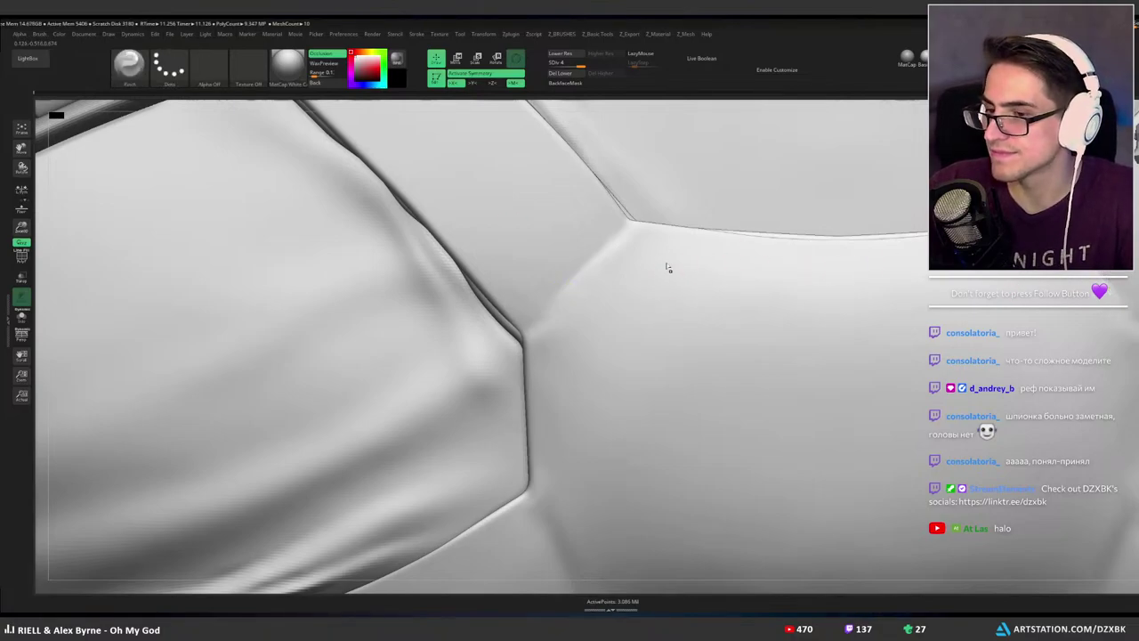
pyautogui.moveTo(555, 303)
pyautogui.mouseDown()
pyautogui.moveTo(602, 263)
pyautogui.moveTo(559, 292)
pyautogui.moveTo(553, 311)
pyautogui.mouseUp()
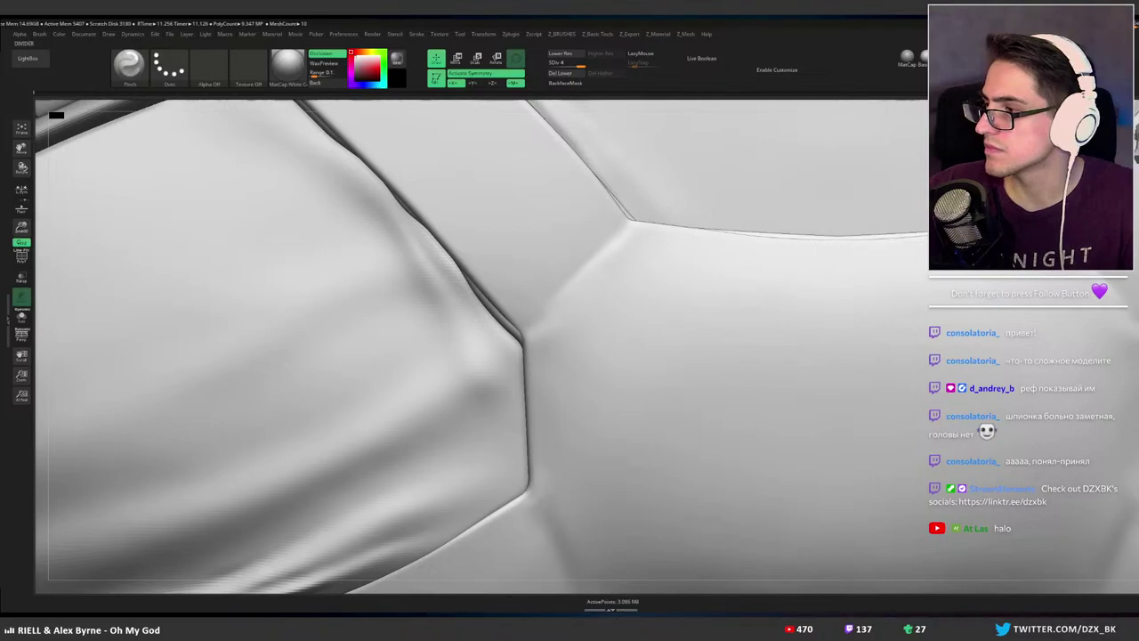
# Try placing short individual dashes one by one on the center back panel with the Standard brush, and undo them all.
pyautogui.click(1133, 147)
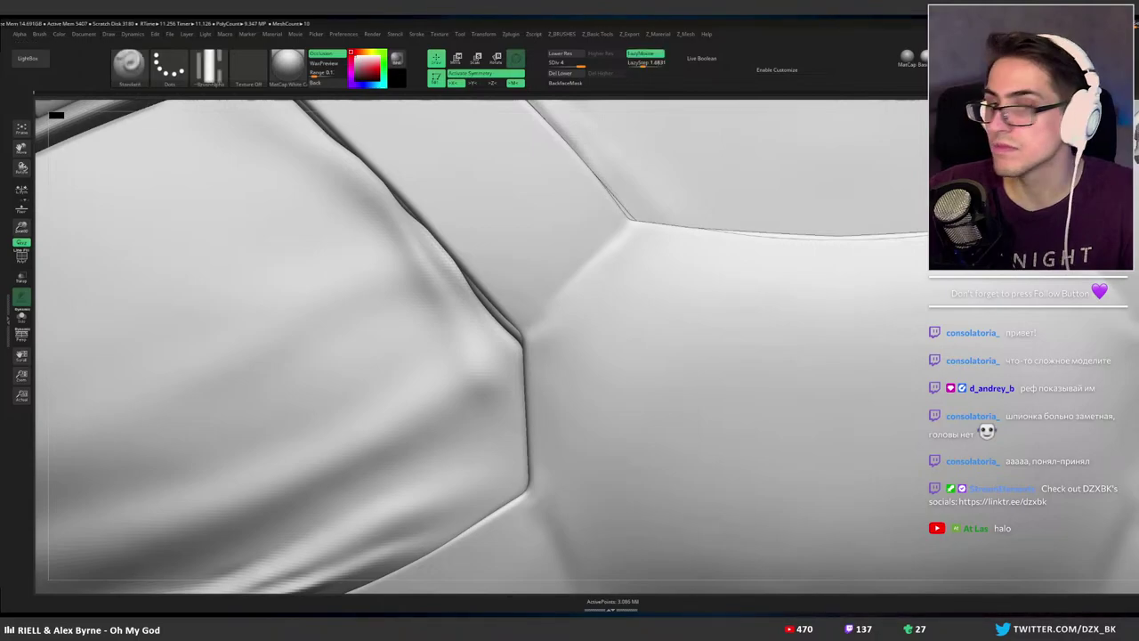
pyautogui.moveTo(639, 306); pyautogui.dragTo(702, 289)
pyautogui.moveTo(638, 337); pyautogui.dragTo(669, 322)
pyautogui.moveTo(671, 340); pyautogui.dragTo(712, 347)
pyautogui.moveTo(718, 335); pyautogui.dragTo(754, 317)
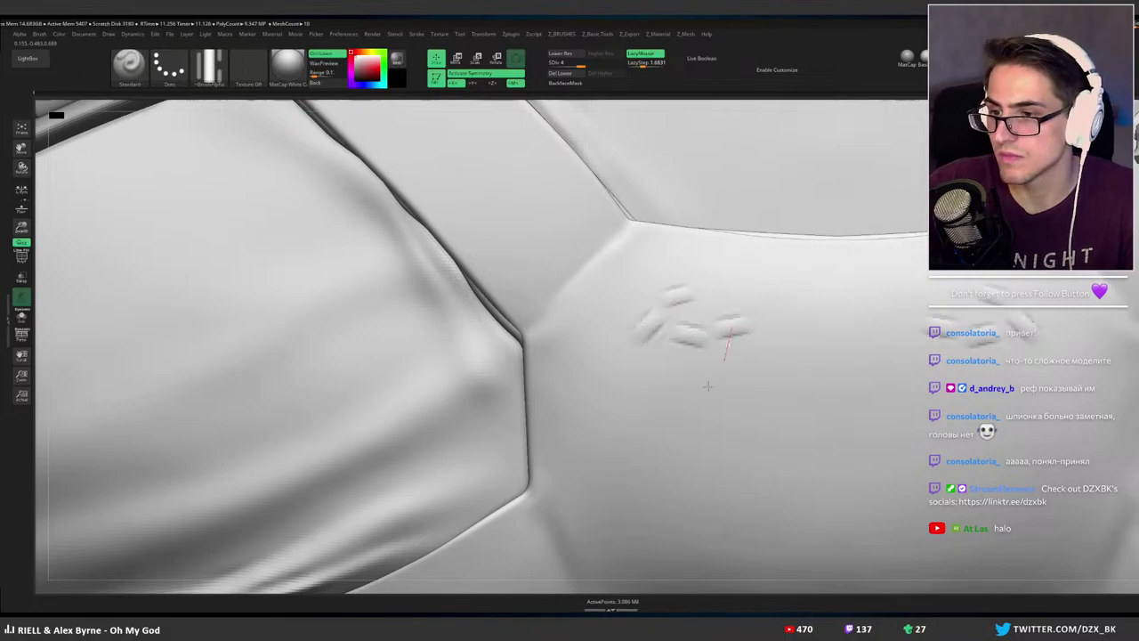
pyautogui.moveTo(730, 357); pyautogui.dragTo(712, 381)
pyautogui.moveTo(714, 378); pyautogui.dragTo(708, 404)
pyautogui.moveTo(716, 401); pyautogui.dragTo(714, 430)
pyautogui.hotkey('ctrl', 'z')
pyautogui.hotkey('ctrl', 'z')
pyautogui.hotkey('ctrl', 'z')
pyautogui.hotkey('ctrl', 'z')
pyautogui.hotkey('ctrl', 'z')
pyautogui.hotkey('ctrl', 'z')
pyautogui.hotkey('ctrl', 'z')
pyautogui.hotkey('ctrl', 'z')
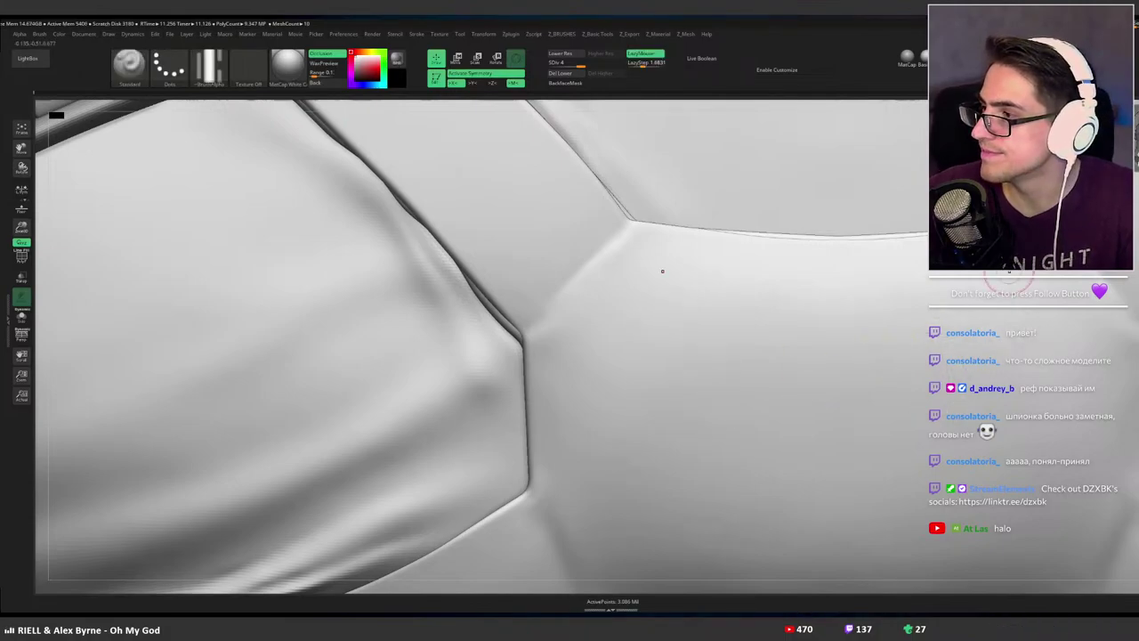
# Switch back to the Rake brush, test long strokes on the center back panel, and undo them.
pyautogui.press('b')
pyautogui.press('r')
pyautogui.press('a')
pyautogui.moveTo(663, 333)
pyautogui.mouseDown()
pyautogui.moveTo(738, 312)
pyautogui.moveTo(800, 358)
pyautogui.moveTo(792, 418)
pyautogui.moveTo(815, 440)
pyautogui.mouseUp()
pyautogui.hotkey('ctrl', 'z')
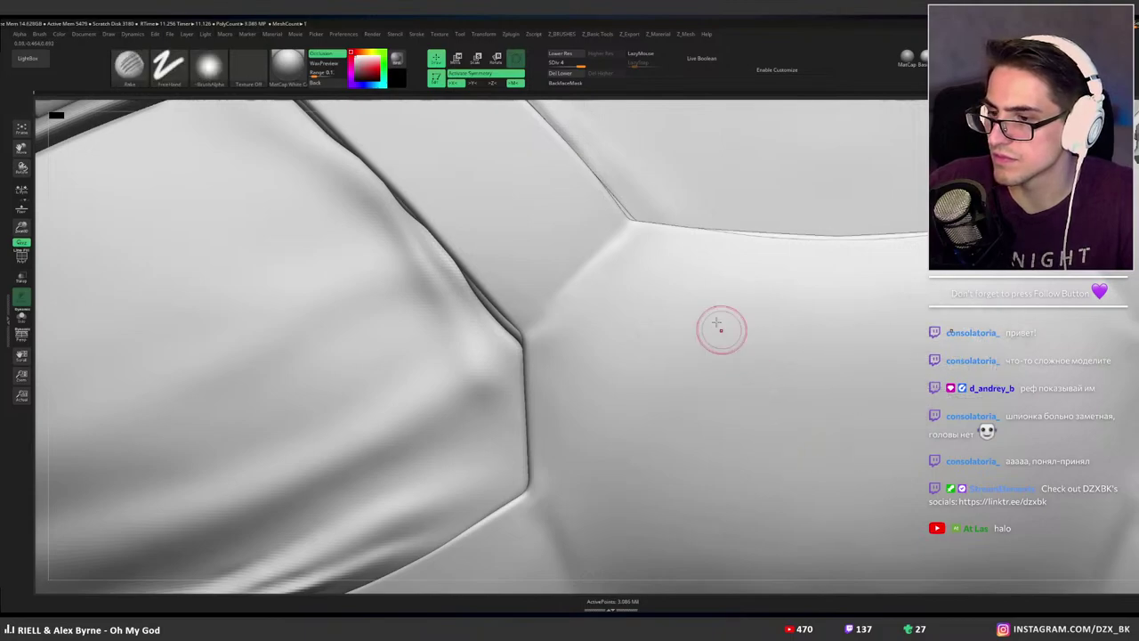
pyautogui.moveTo(767, 298)
pyautogui.mouseDown()
pyautogui.moveTo(667, 364)
pyautogui.moveTo(730, 467)
pyautogui.mouseUp()
pyautogui.hotkey('ctrl', 'z')
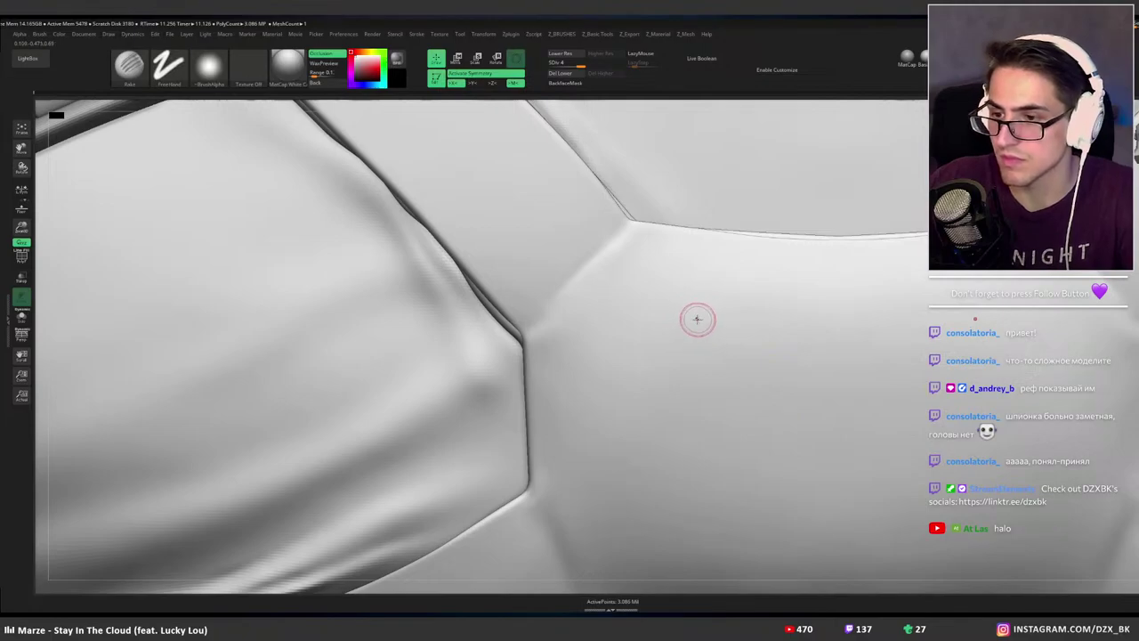
pyautogui.moveTo(743, 290)
pyautogui.mouseDown()
pyautogui.moveTo(687, 335)
pyautogui.moveTo(757, 396)
pyautogui.moveTo(796, 391)
pyautogui.mouseUp()
pyautogui.hotkey('ctrl', 'z')
# Try Rake strokes on the center back panel and along the shoulder strap's seam, and undo them.
pyautogui.press('space')
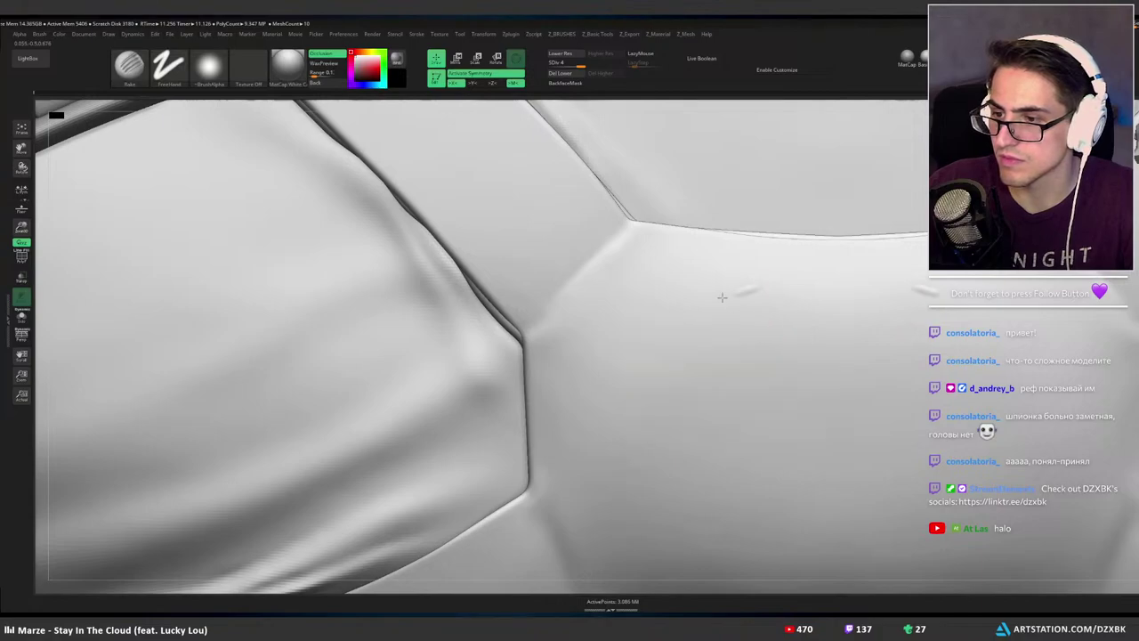
pyautogui.moveTo(722, 298); pyautogui.dragTo(700, 382)
pyautogui.hotkey('ctrl', 'z')
pyautogui.moveTo(739, 290)
pyautogui.mouseDown()
pyautogui.moveTo(689, 409)
pyautogui.moveTo(799, 396)
pyautogui.mouseUp()
pyautogui.hotkey('ctrl', 'z')
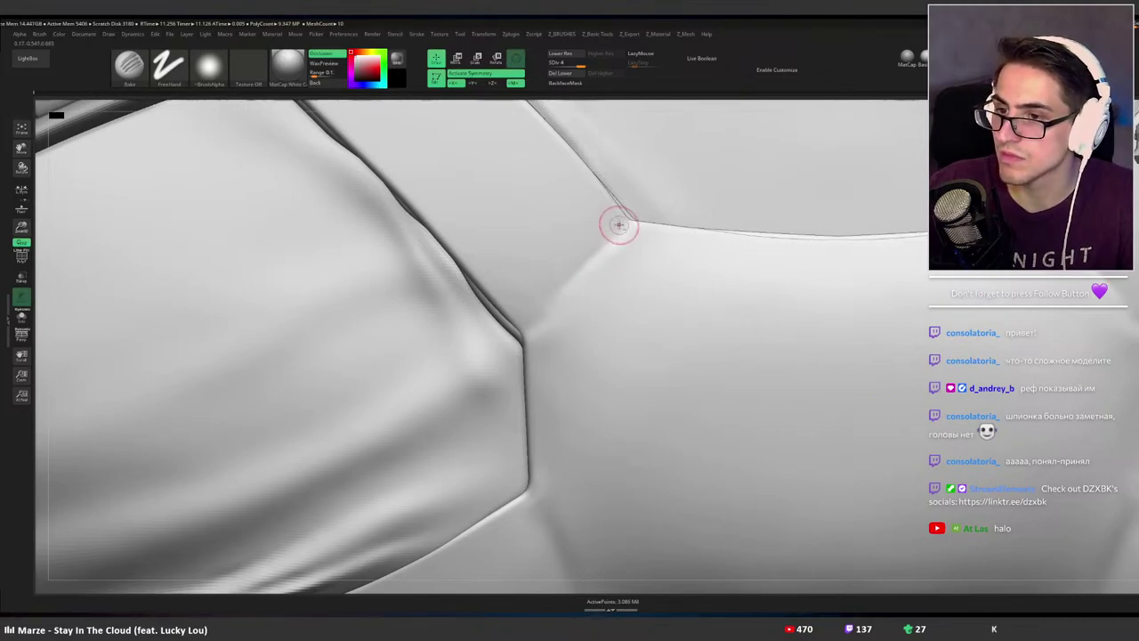
pyautogui.moveTo(618, 225); pyautogui.dragTo(518, 329)
pyautogui.hotkey('ctrl', 'z')
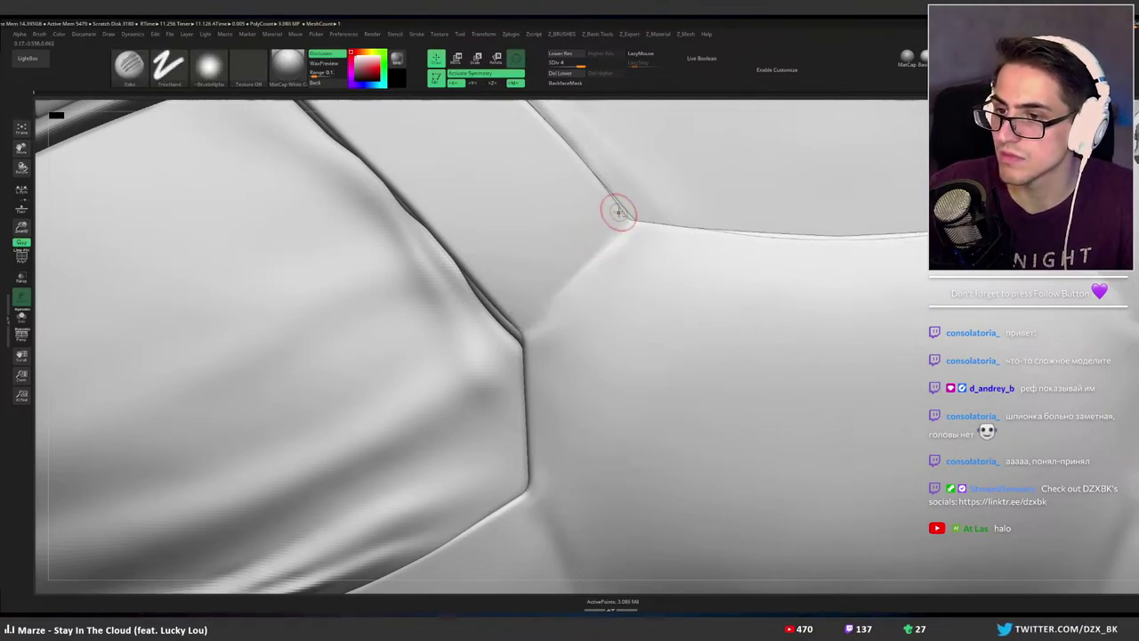
# Carve a groove with the Rake brush along the seam between the shoulder strap and center back panel, and smooth it.
pyautogui.moveTo(618, 212); pyautogui.dragTo(516, 325)
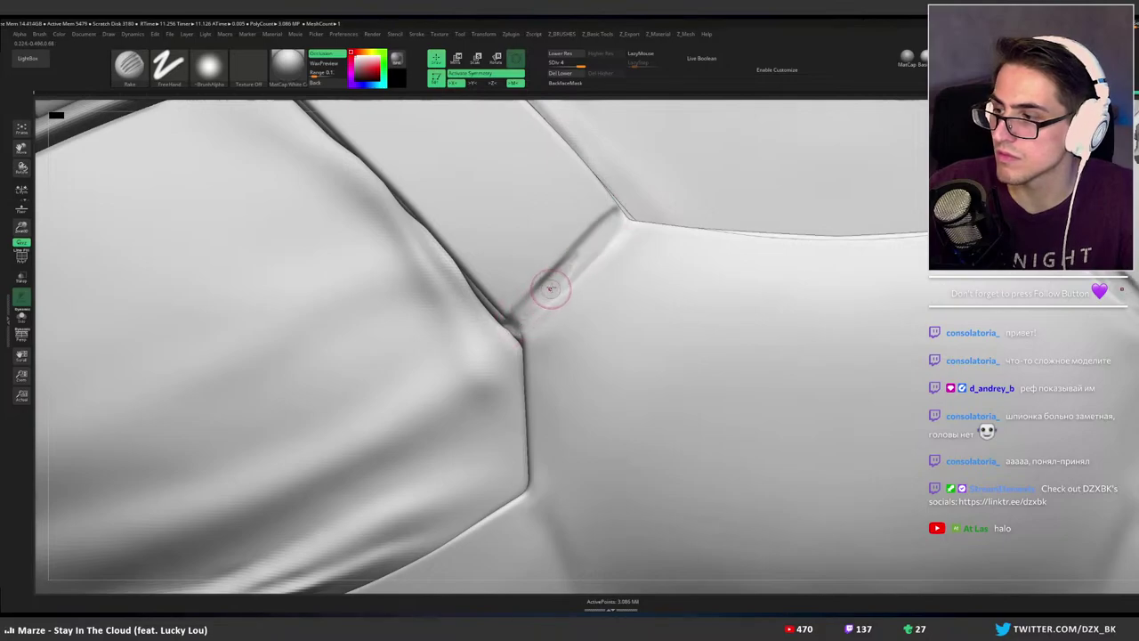
pyautogui.hotkey('ctrl', 'z')
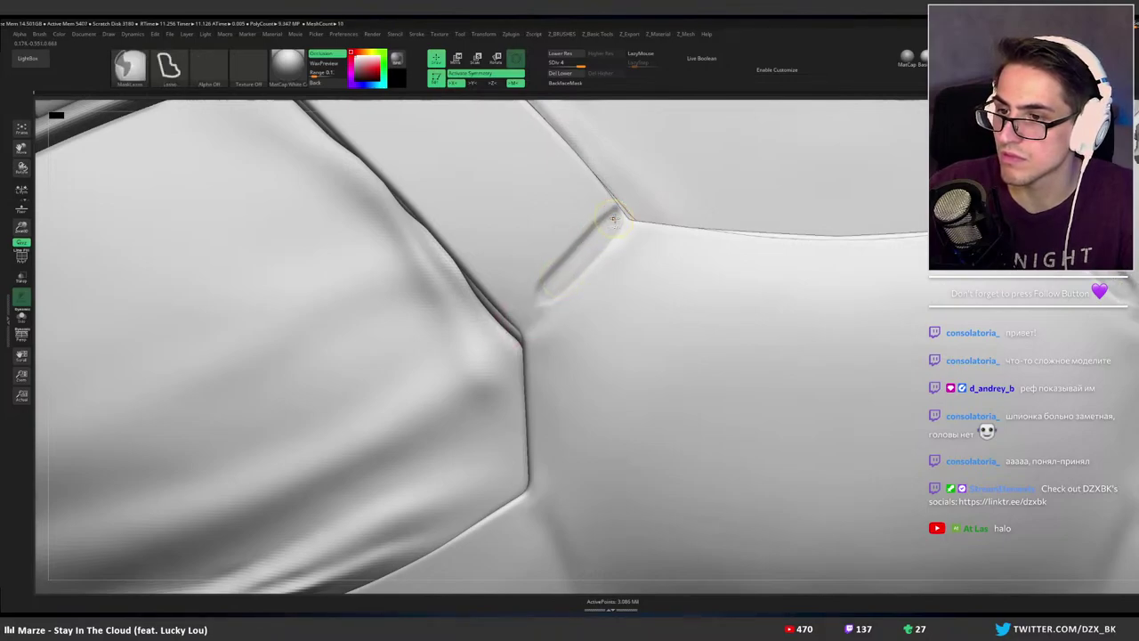
pyautogui.hotkey('ctrl', 'z')
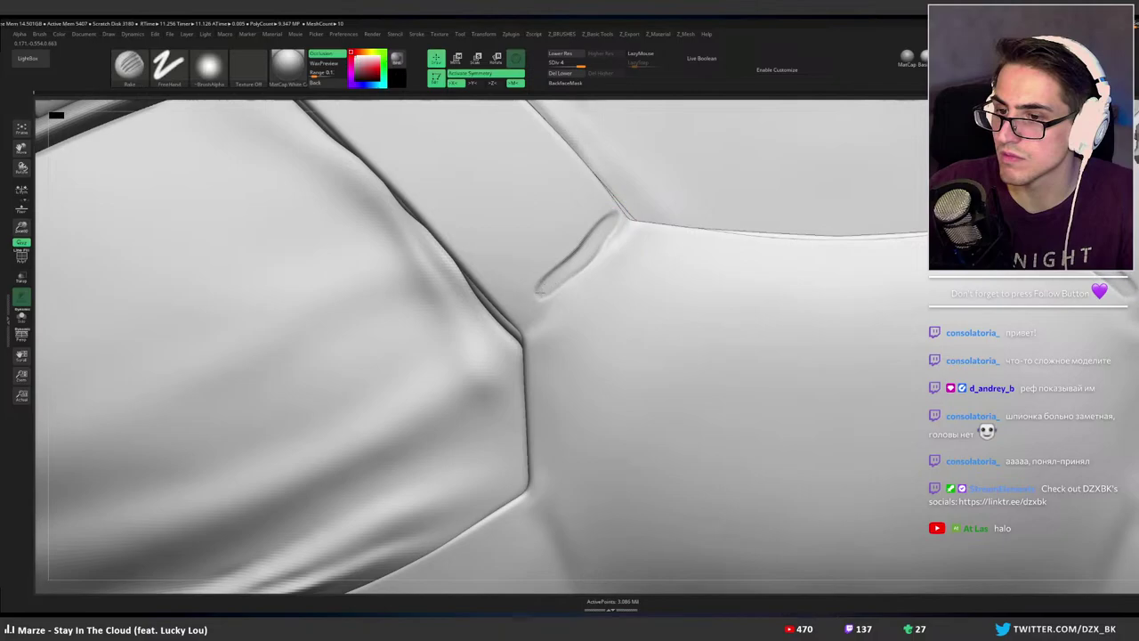
pyautogui.hotkey('ctrl', 'z')
pyautogui.moveTo(605, 235); pyautogui.dragTo(525, 323)
pyautogui.press(']')
pyautogui.press(']')
pyautogui.press(']')
pyautogui.press(']')
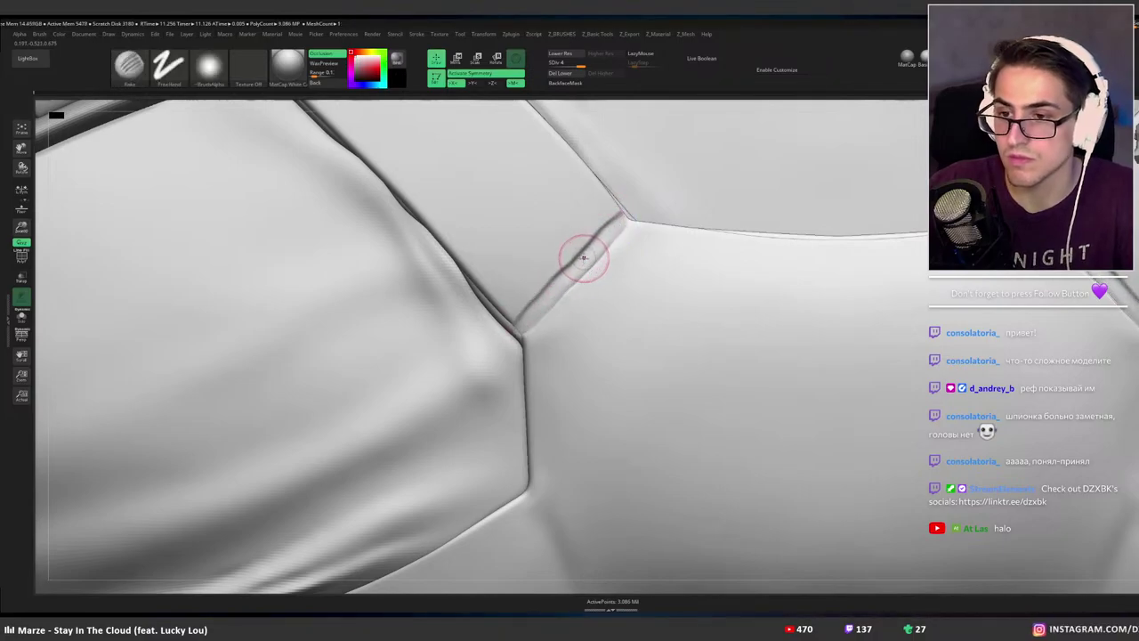
pyautogui.keyDown('shift'); pyautogui.moveTo(611, 236); pyautogui.dragTo(613, 239); pyautogui.keyUp('shift')
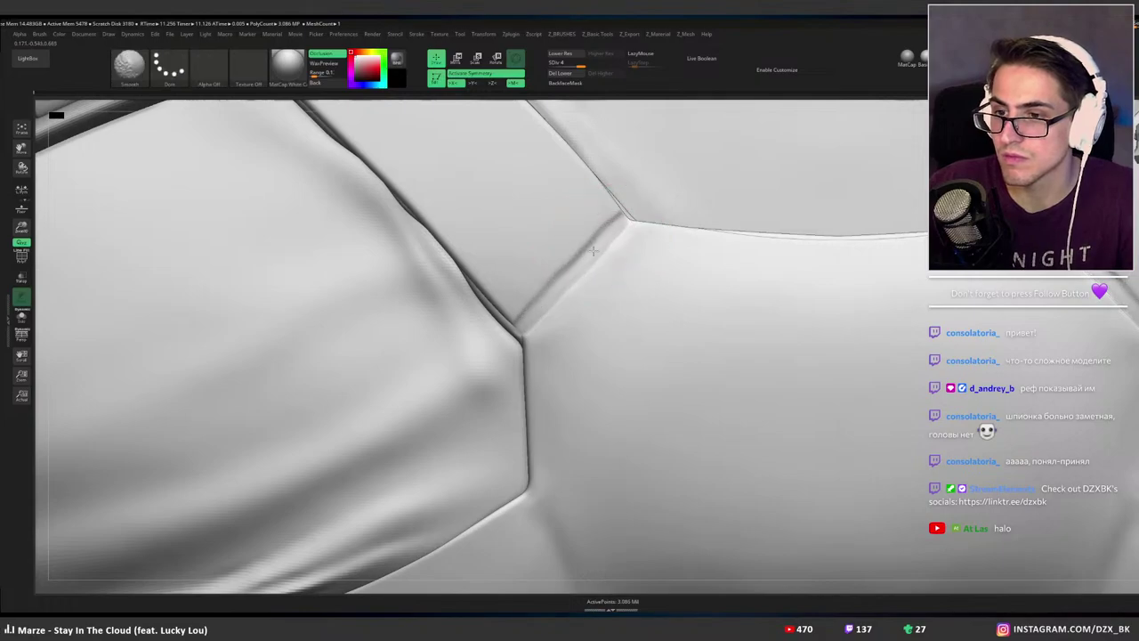
# Try repeated Rake strokes along the seam between the lower strap and the center back panel, undoing the unwanted ones.
pyautogui.keyDown('alt'); pyautogui.moveTo(610, 253); pyautogui.dragTo(597, 136, button='right'); pyautogui.keyUp('alt')
pyautogui.moveTo(579, 296)
pyautogui.keyDown('alt'); pyautogui.mouseDown(button='right')
pyautogui.moveTo(577, 259)
pyautogui.moveTo(539, 333)
pyautogui.mouseUp(button='right'); pyautogui.keyUp('alt')
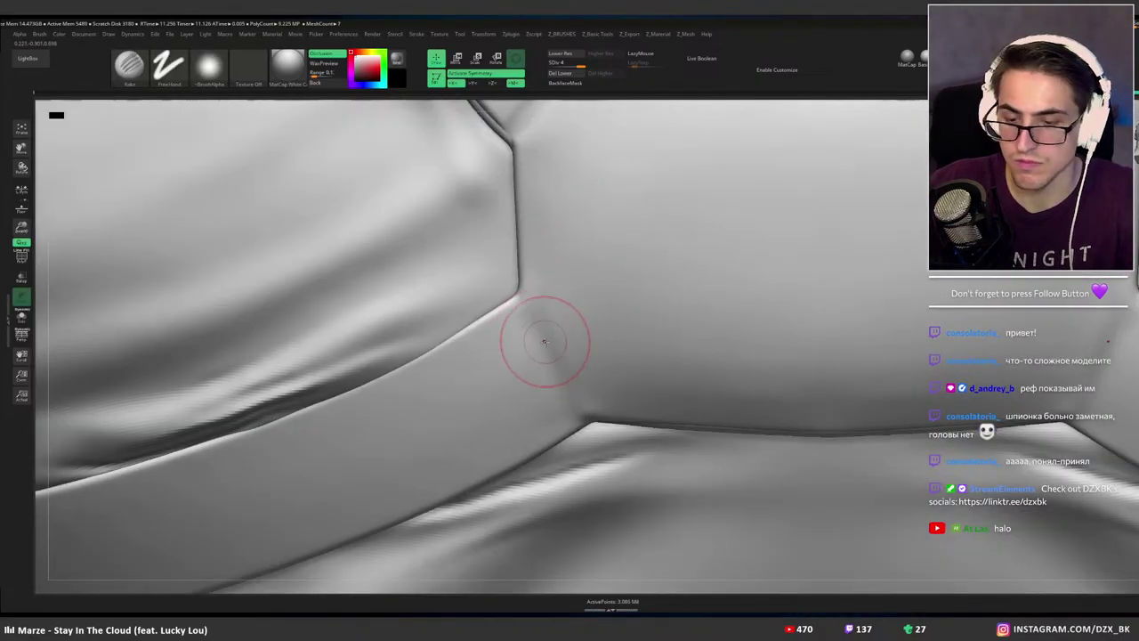
pyautogui.moveTo(514, 306); pyautogui.dragTo(574, 427)
pyautogui.hotkey('ctrl', 'z')
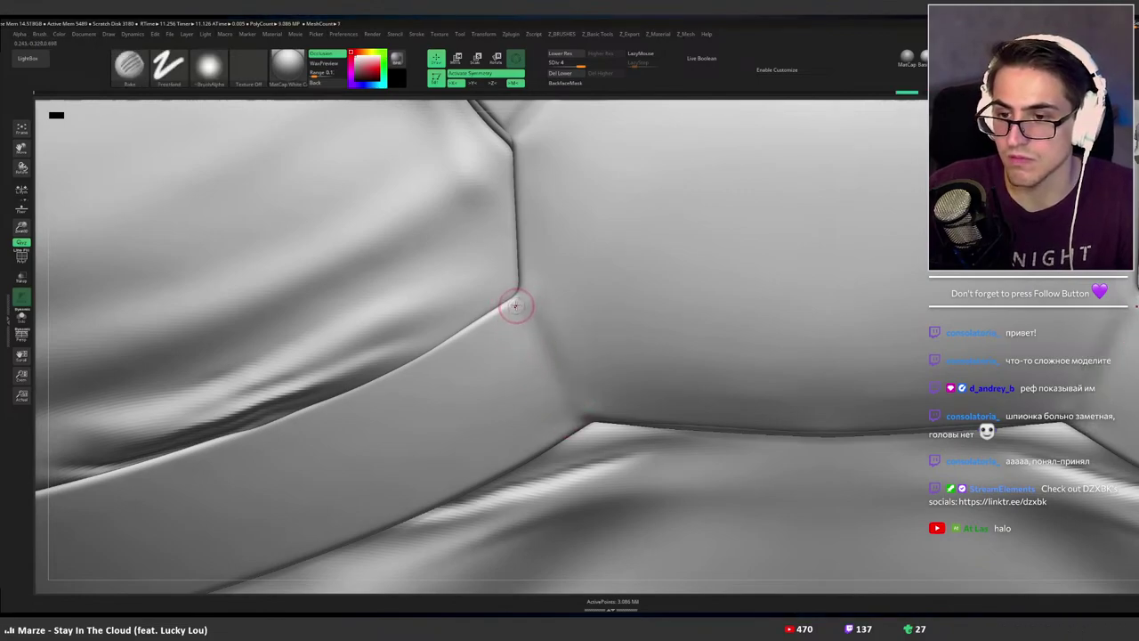
pyautogui.moveTo(515, 305); pyautogui.dragTo(578, 431)
pyautogui.hotkey('ctrl', 'z')
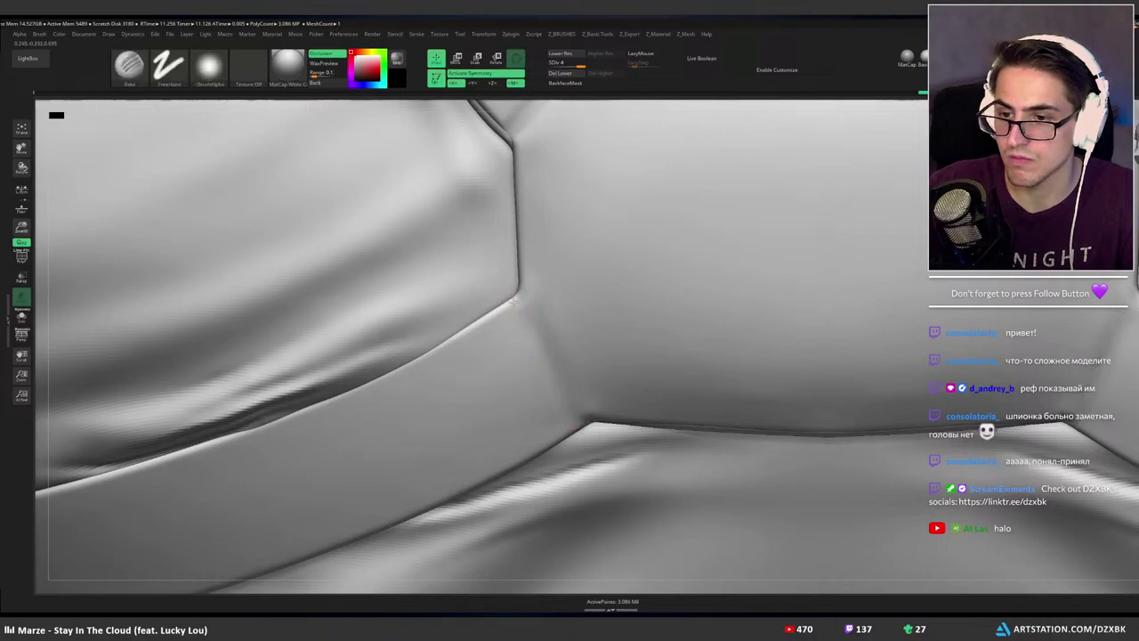
pyautogui.moveTo(515, 301); pyautogui.dragTo(586, 436)
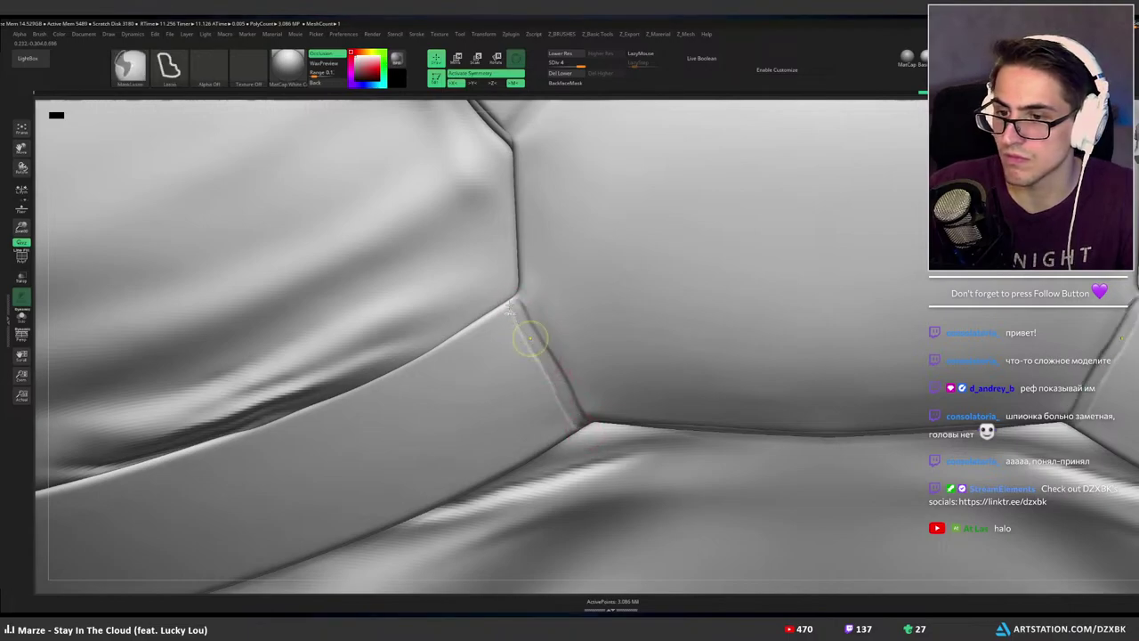
pyautogui.hotkey('ctrl', 'z')
pyautogui.moveTo(518, 303); pyautogui.dragTo(583, 428)
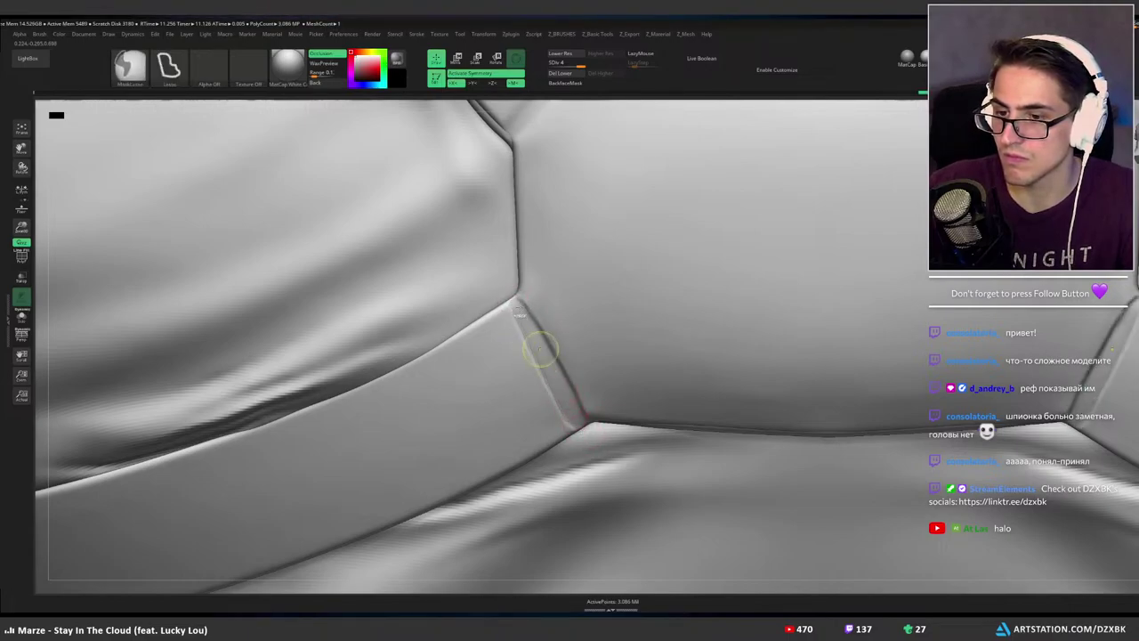
pyautogui.hotkey('ctrl', 'z')
pyautogui.moveTo(516, 304); pyautogui.dragTo(583, 431)
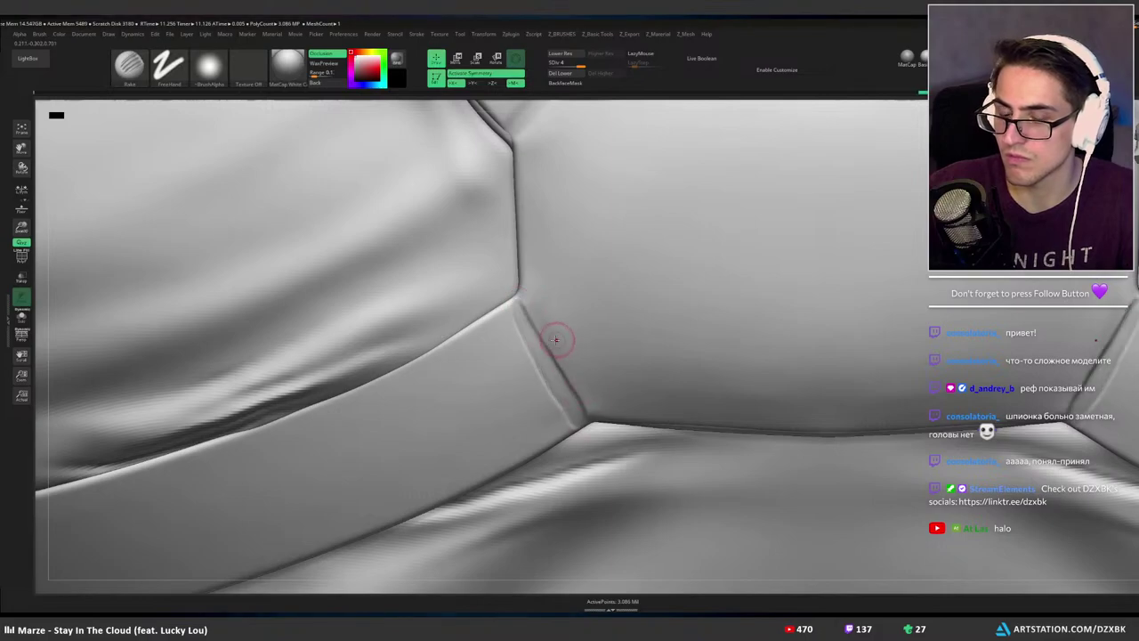
# Undo the last Rake strokes on the lower strap's seam, redo the groove and soften it by smoothing.
pyautogui.moveTo(551, 324); pyautogui.dragTo(539, 308, button='right')
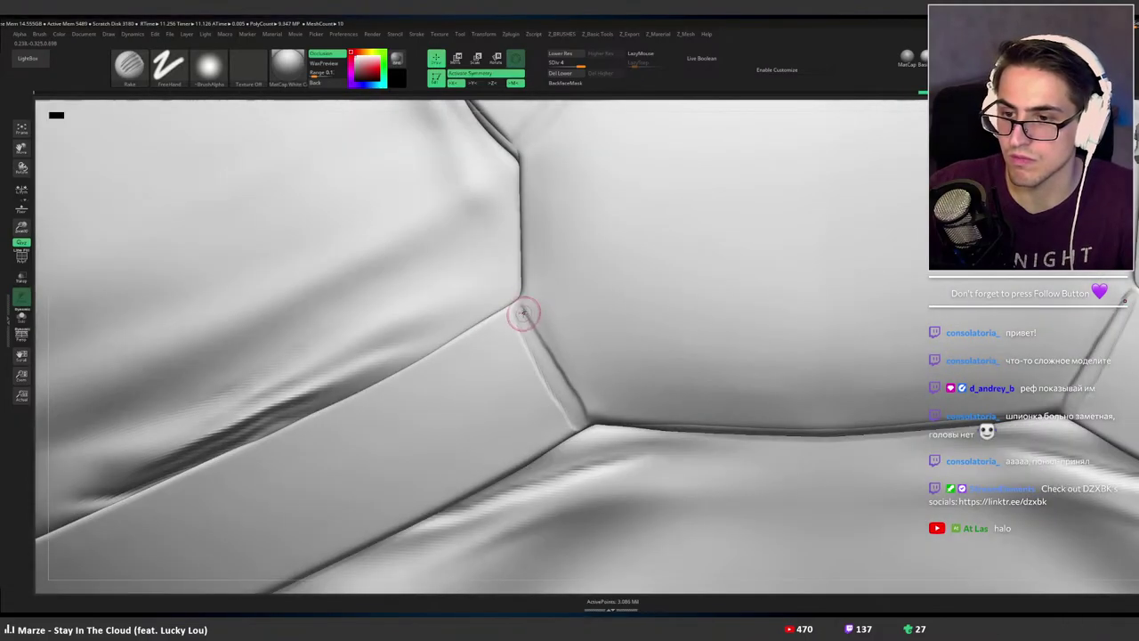
pyautogui.hotkey('ctrl', 'z')
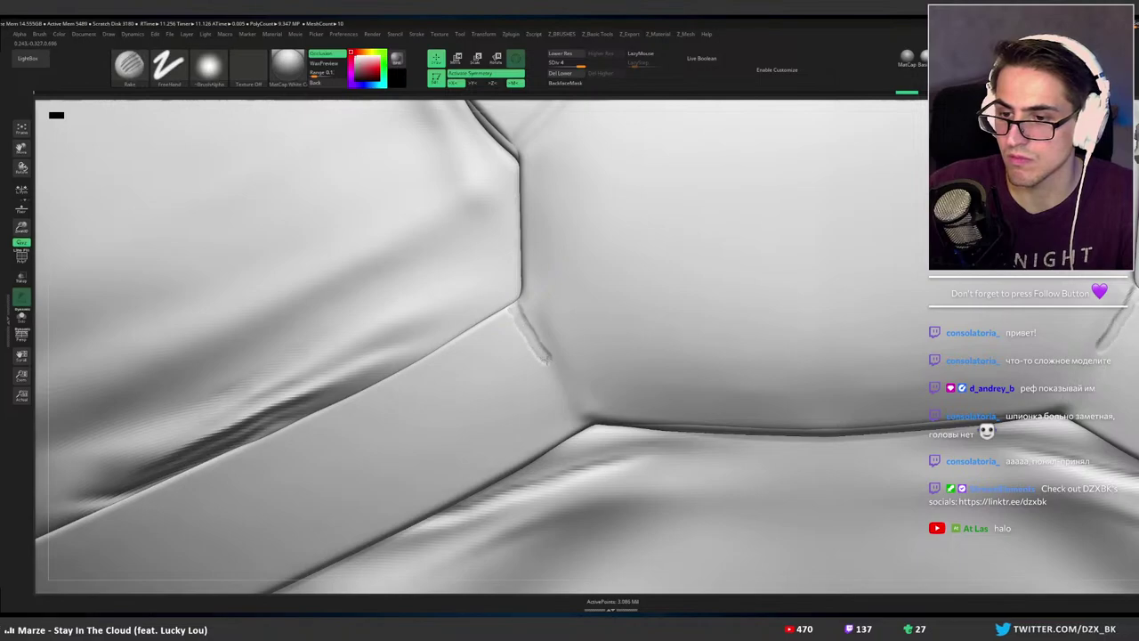
pyautogui.hotkey('ctrl', 'z')
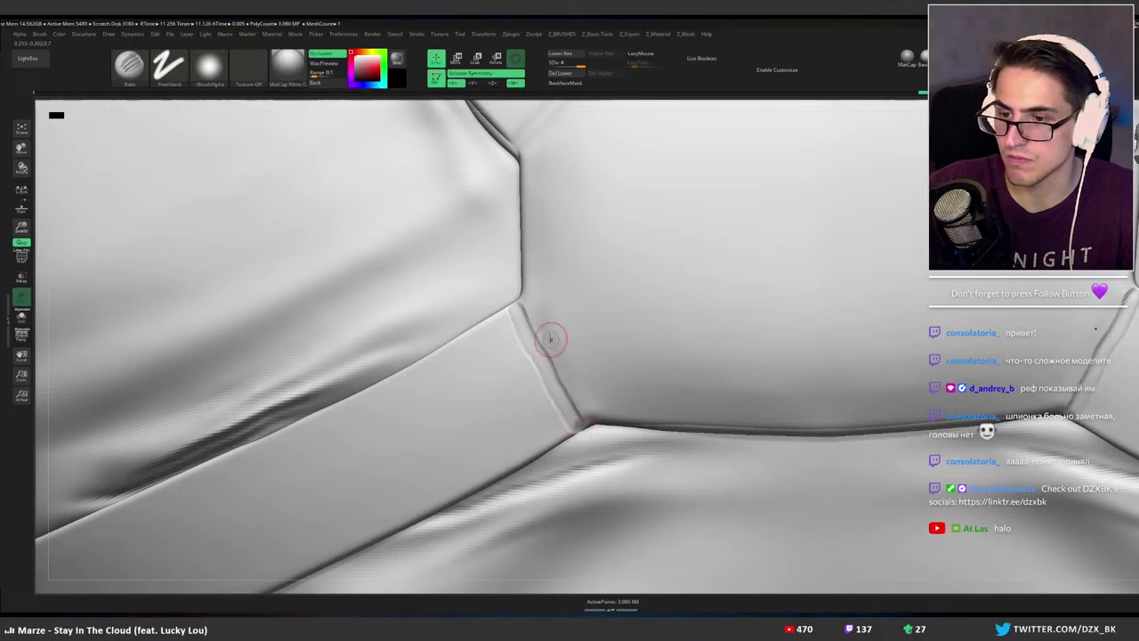
pyautogui.press(']')
pyautogui.press(']')
pyautogui.press(']')
pyautogui.press(']')
pyautogui.moveTo(525, 333)
pyautogui.keyDown('shift'); pyautogui.mouseDown()
pyautogui.moveTo(502, 328)
pyautogui.moveTo(539, 377)
pyautogui.mouseUp(); pyautogui.keyUp('shift')
pyautogui.moveTo(662, 326)
pyautogui.keyDown('ctrl'); pyautogui.mouseDown(button='right')
pyautogui.moveTo(629, 312)
pyautogui.moveTo(588, 321)
pyautogui.moveTo(628, 321)
pyautogui.moveTo(734, 258)
pyautogui.mouseUp(button='right'); pyautogui.keyUp('ctrl')
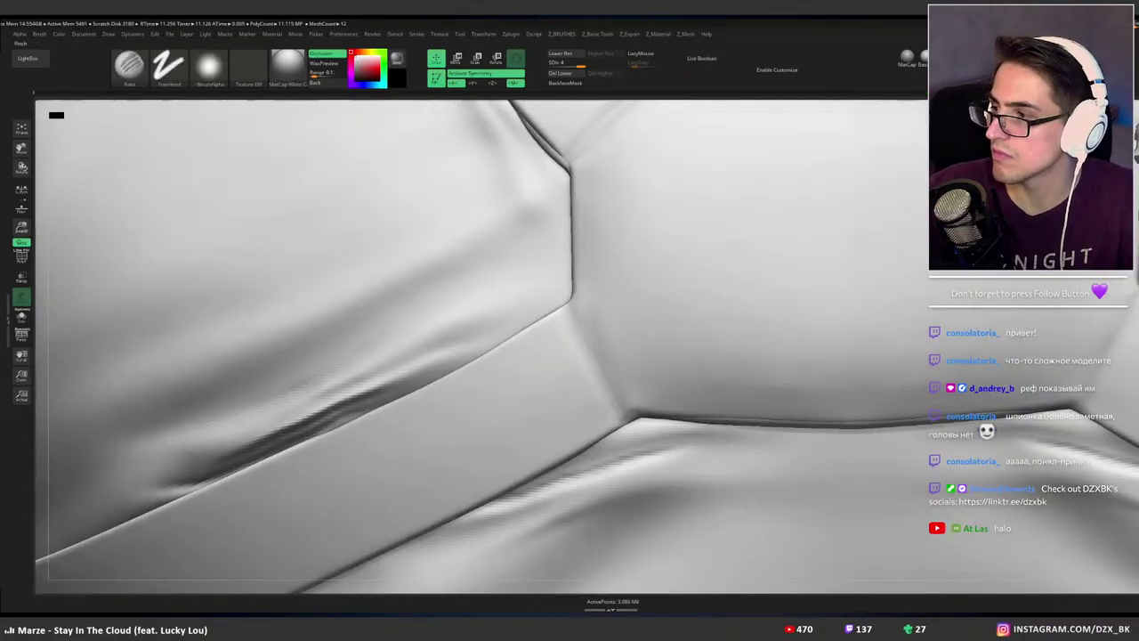
# Try the Pinch and TrimDynamic brushes on the seam where the lower strap meets the center back panel.
pyautogui.press('b')
pyautogui.press('p')
pyautogui.press('i')
pyautogui.keyDown('ctrl'); pyautogui.moveTo(707, 335); pyautogui.dragTo(623, 348, button='right'); pyautogui.keyUp('ctrl')
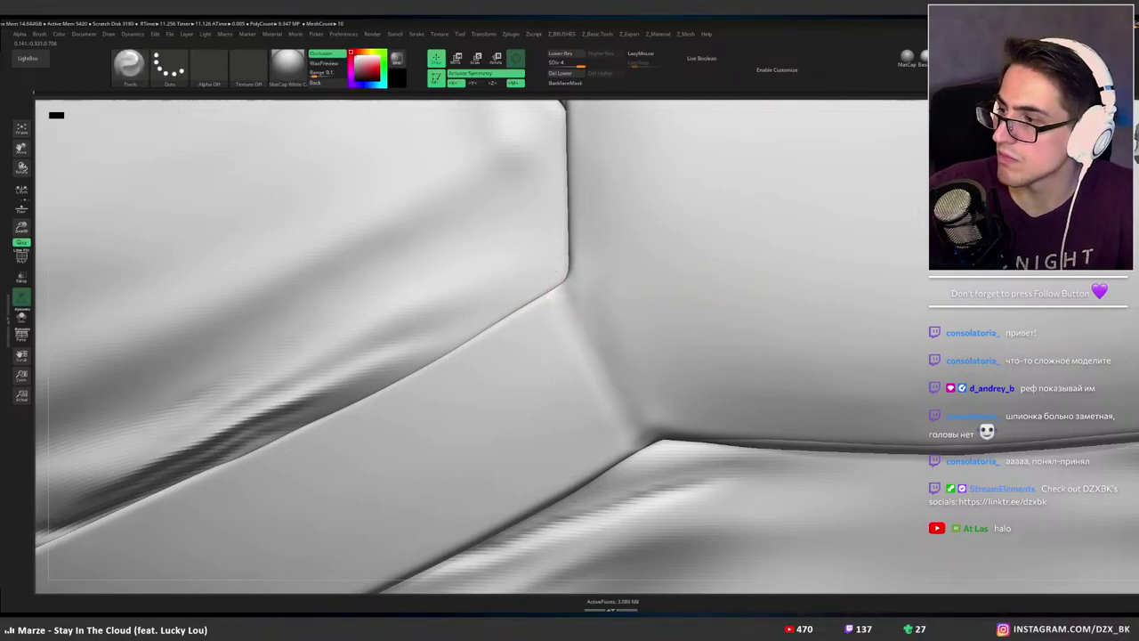
pyautogui.click(1134, 183)
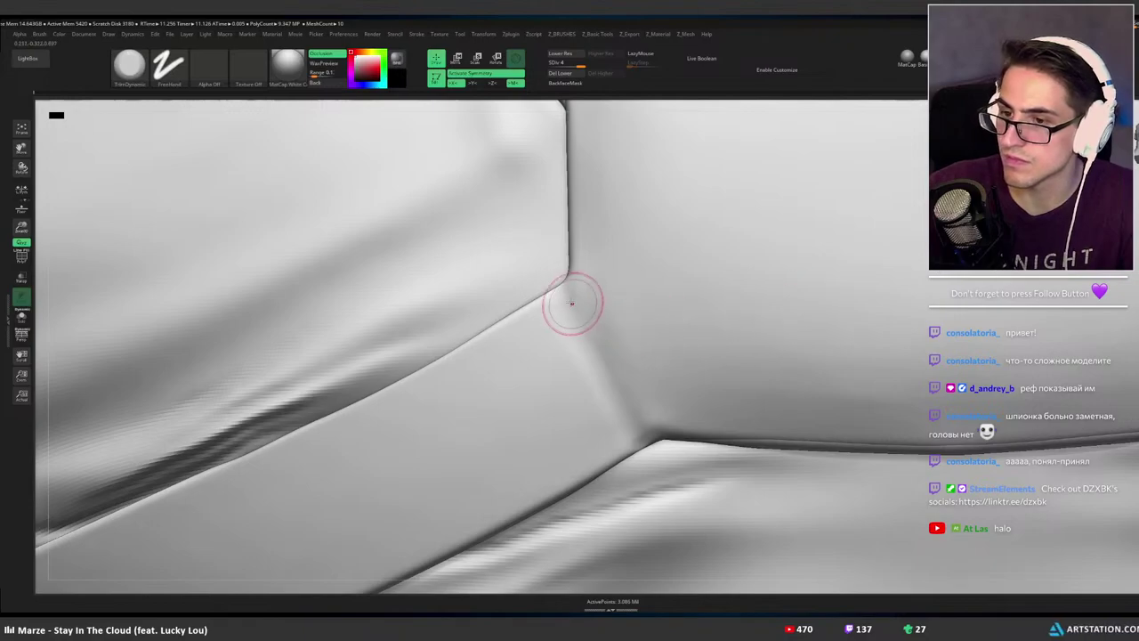
pyautogui.moveTo(572, 302); pyautogui.dragTo(626, 391)
pyautogui.moveTo(554, 297)
pyautogui.mouseDown()
pyautogui.moveTo(605, 374)
pyautogui.moveTo(628, 440)
pyautogui.mouseUp()
pyautogui.press(']')
pyautogui.press(']')
pyautogui.press(']')
pyautogui.press(']')
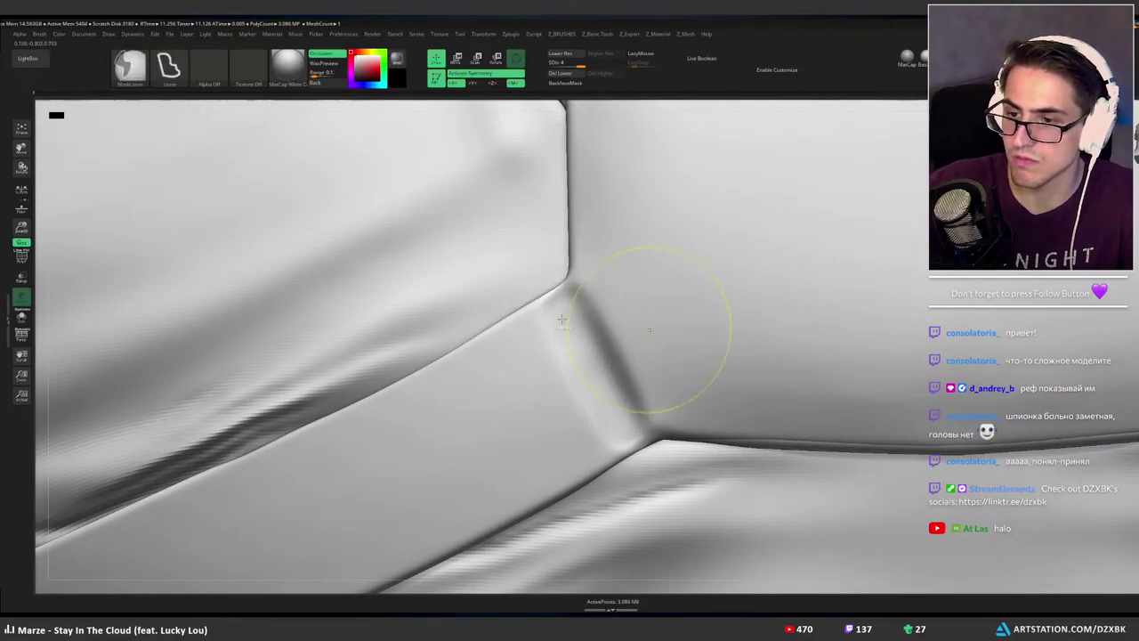
pyautogui.moveTo(646, 323)
pyautogui.keyDown('ctrl'); pyautogui.mouseDown(button='right')
pyautogui.moveTo(633, 295)
pyautogui.moveTo(669, 302)
pyautogui.mouseUp(button='right'); pyautogui.keyUp('ctrl')
# Undo the recent brush strokes on the harness strap seams.
pyautogui.hotkey('ctrl', 'z')
pyautogui.hotkey('ctrl', 'z')
pyautogui.hotkey('ctrl', 'z')
pyautogui.hotkey('ctrl', 'z')
pyautogui.hotkey('ctrl', 'z')
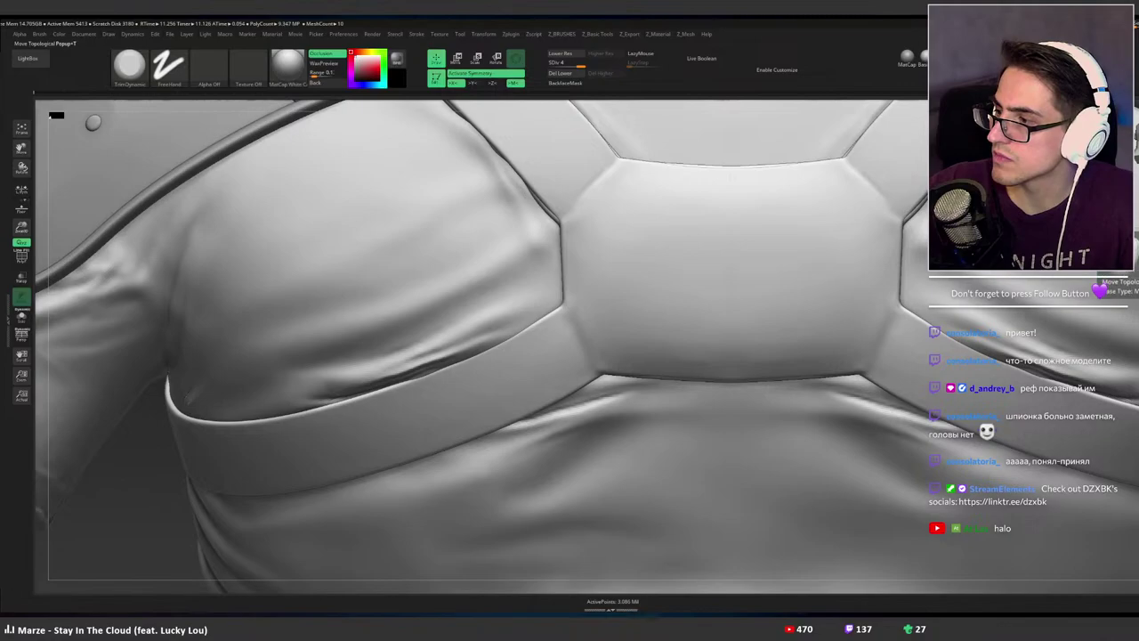
pyautogui.click(1135, 234)
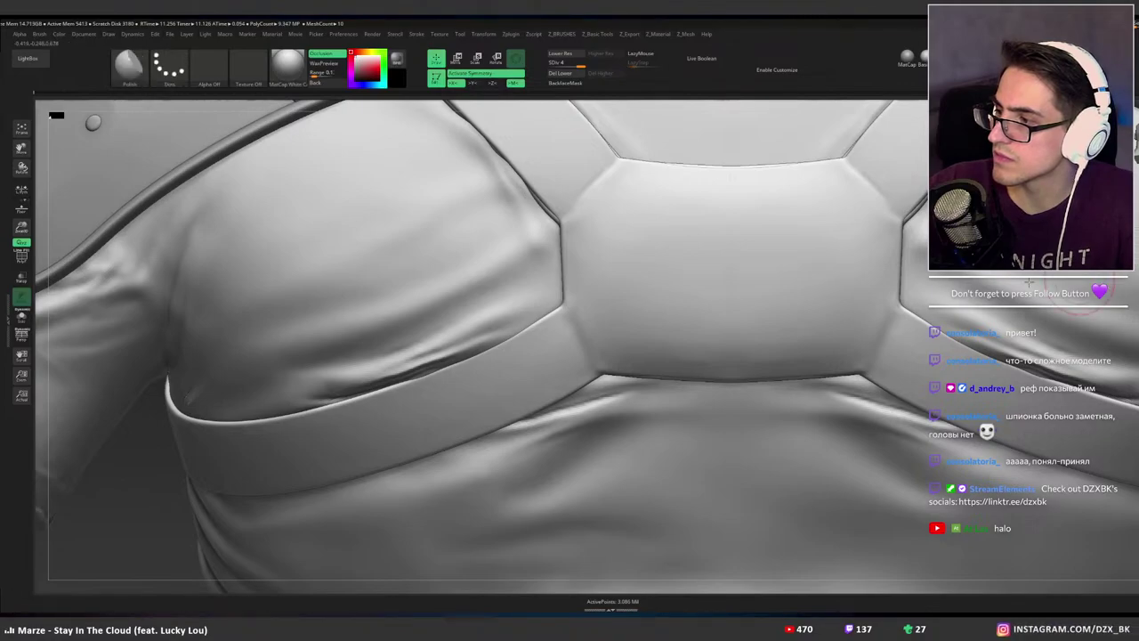
pyautogui.hotkey('ctrl', 'z')
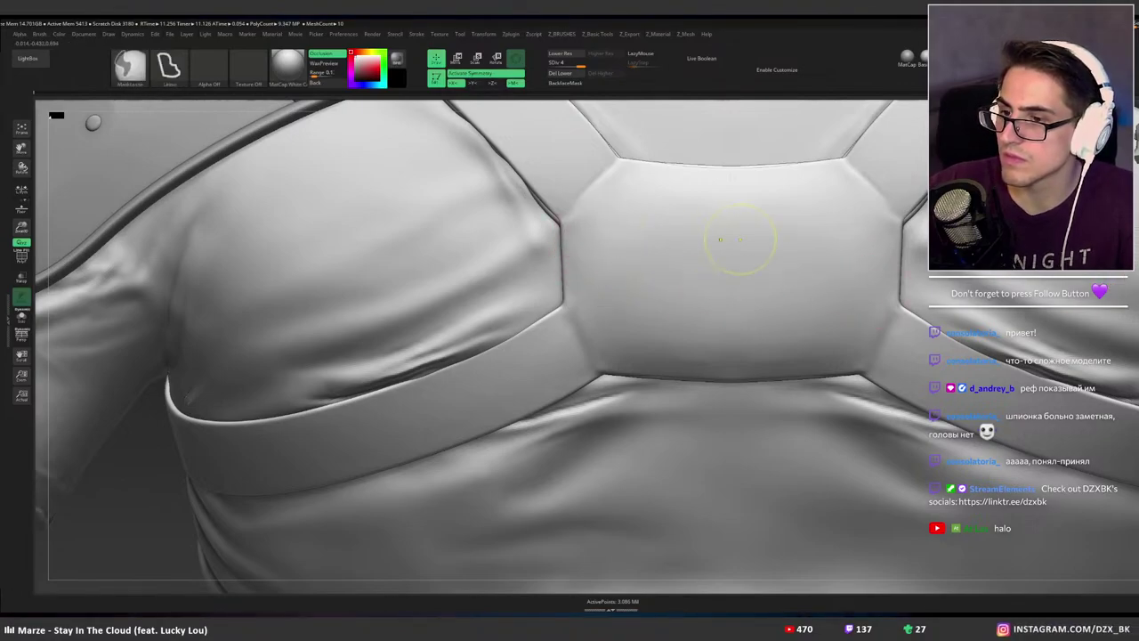
pyautogui.click(1136, 231)
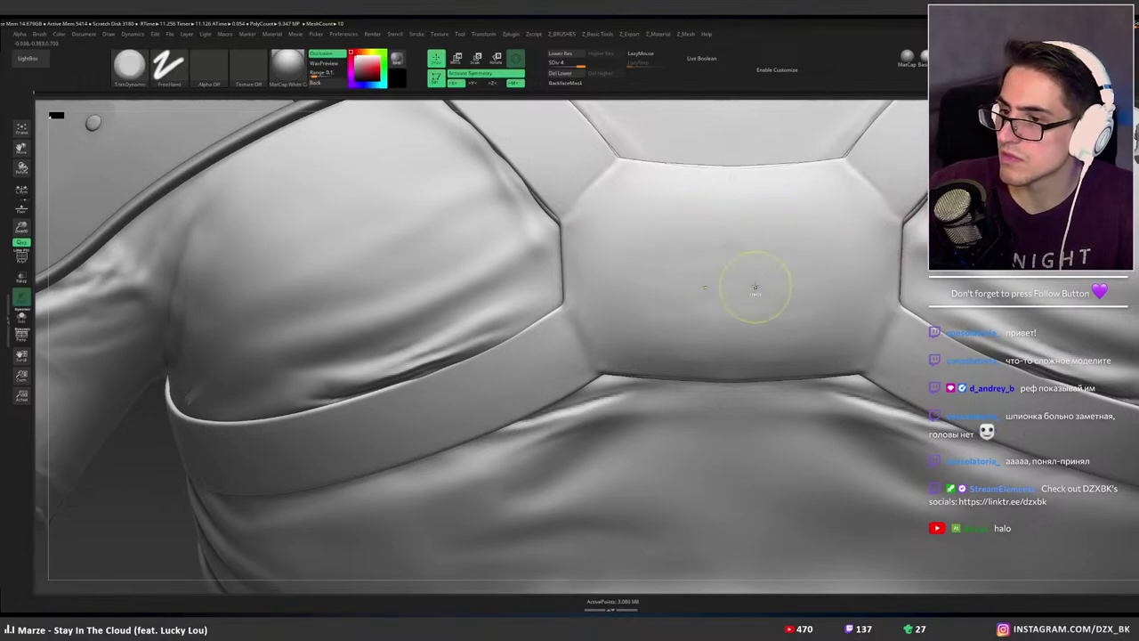
pyautogui.keyDown('alt'); pyautogui.moveTo(595, 165); pyautogui.dragTo(882, 228, button='right'); pyautogui.keyUp('alt')
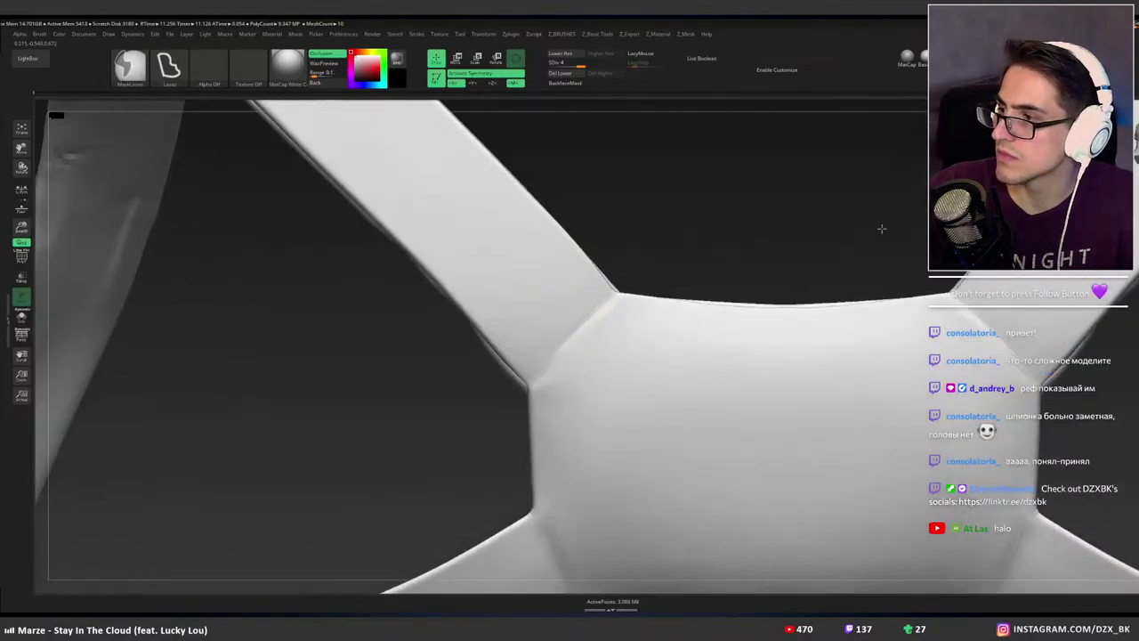
pyautogui.keyDown('ctrl'); pyautogui.keyDown('shift'); pyautogui.click(416, 273); pyautogui.keyUp('shift'); pyautogui.keyUp('ctrl')
# Switch to the Standard brush with LazyMouse, try small stitch dashes along the shoulder strap's seam, and undo them.
pyautogui.click(1135, 142)
pyautogui.keyDown('ctrl'); pyautogui.moveTo(598, 324); pyautogui.dragTo(683, 302, button='right'); pyautogui.keyUp('ctrl')
pyautogui.press('[')
pyautogui.press('[')
pyautogui.press('[')
pyautogui.press('[')
pyautogui.press('[')
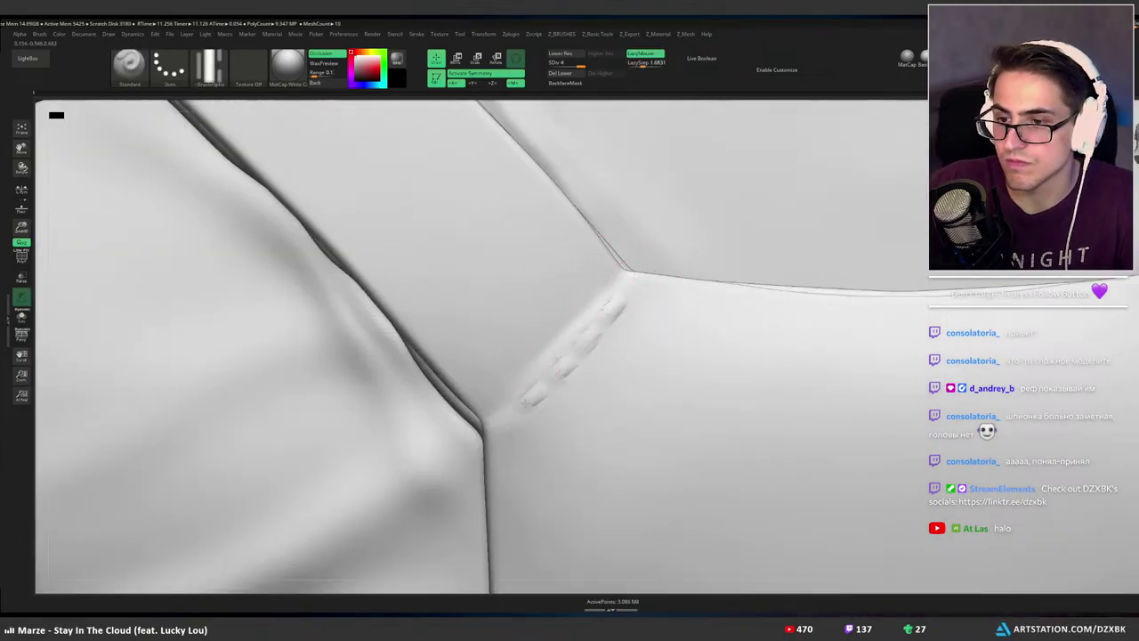
pyautogui.moveTo(524, 402); pyautogui.dragTo(494, 423)
pyautogui.hotkey('ctrl', 'z')
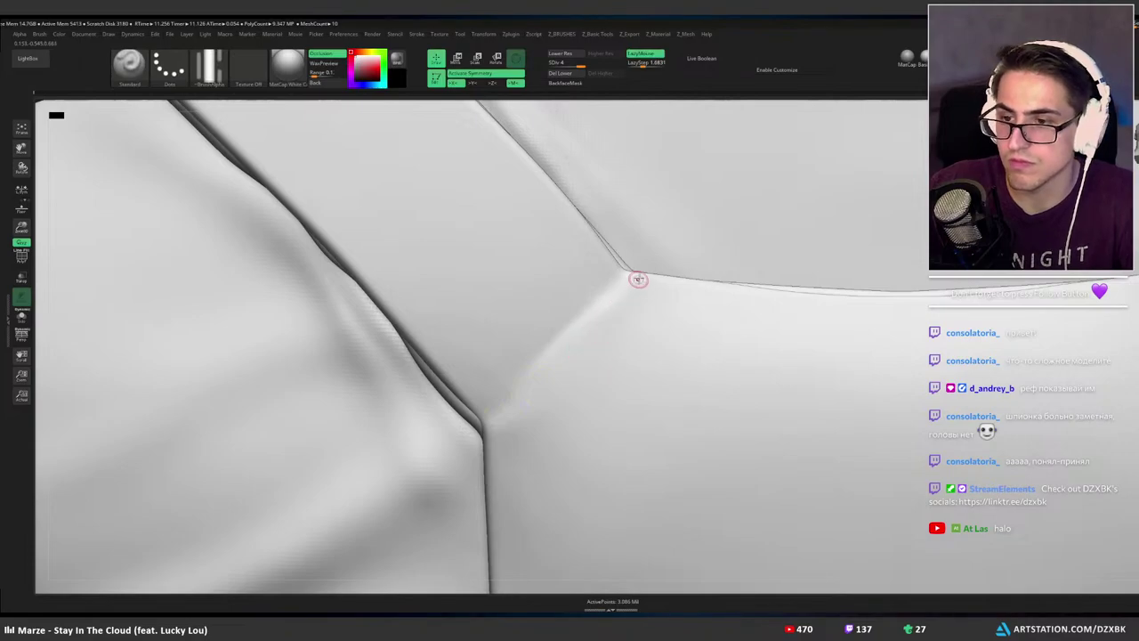
# Try finer rows of stitch dashes along the seams of the shoulder strap and lower strap, and undo them.
pyautogui.keyDown('ctrl'); pyautogui.moveTo(617, 335); pyautogui.dragTo(719, 304, button='right'); pyautogui.keyUp('ctrl')
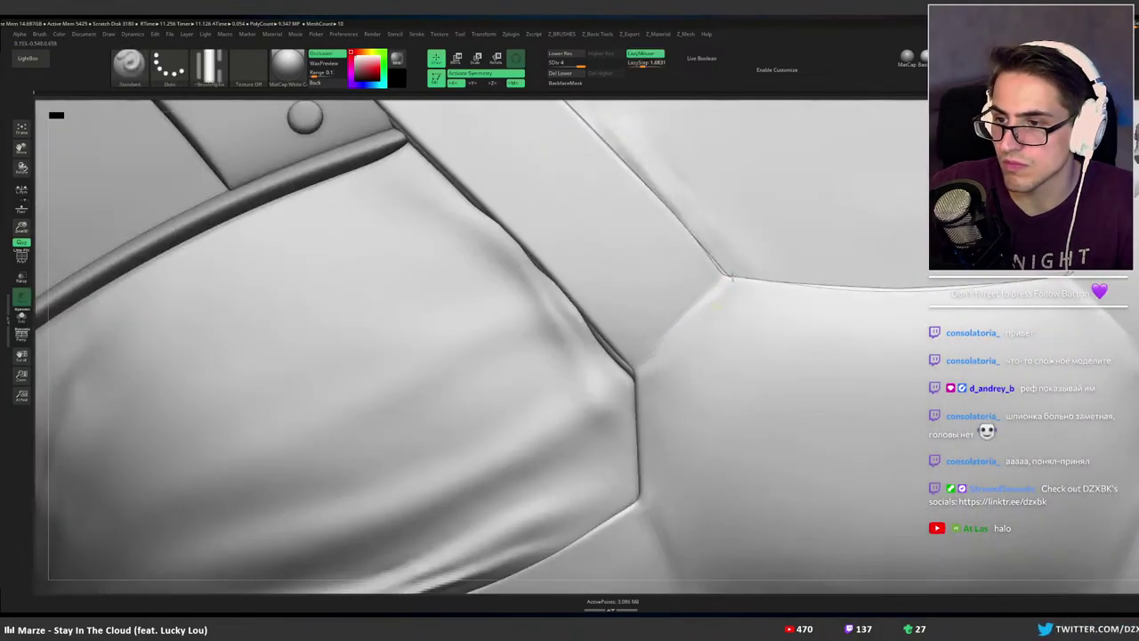
pyautogui.moveTo(683, 414); pyautogui.dragTo(599, 344, button='right')
pyautogui.moveTo(616, 370); pyautogui.dragTo(663, 460)
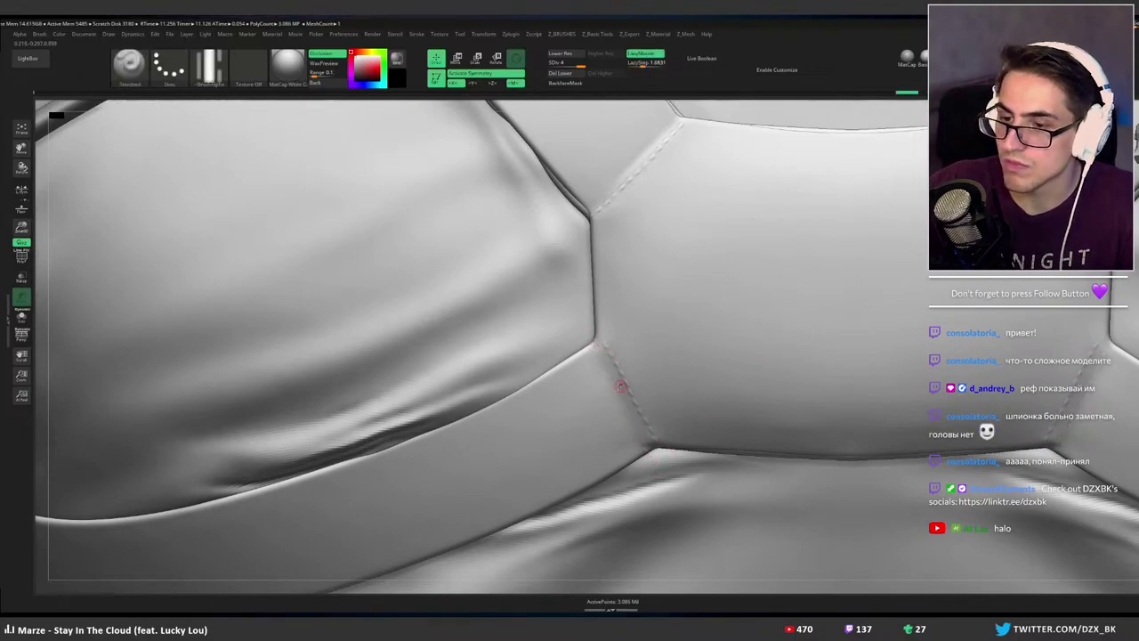
pyautogui.moveTo(592, 349); pyautogui.dragTo(644, 436)
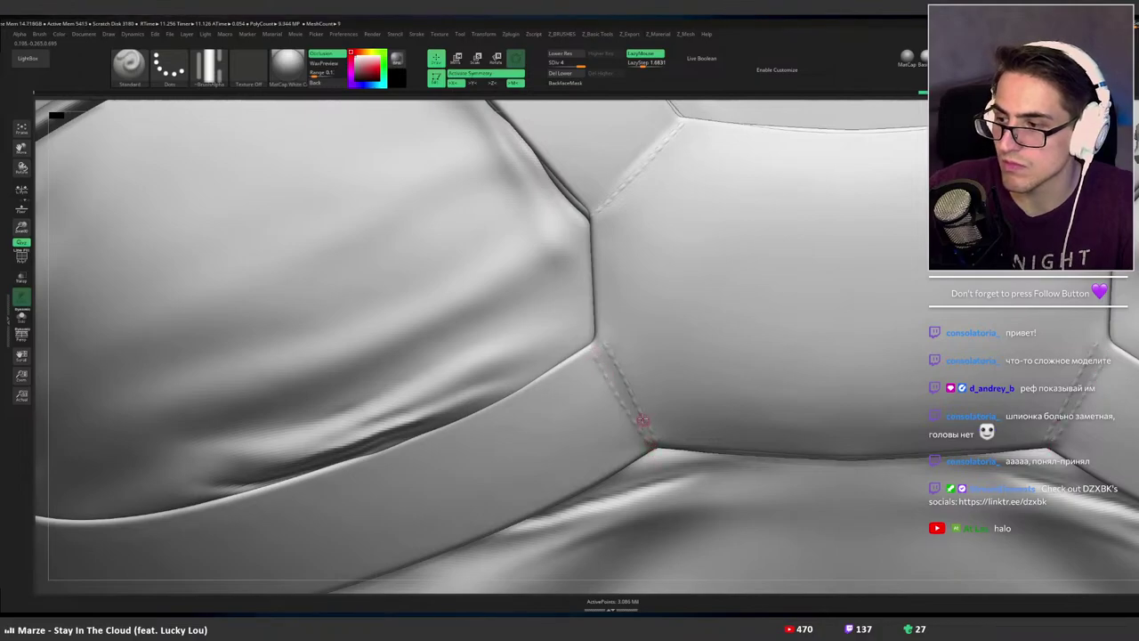
pyautogui.hotkey('ctrl', 'z')
pyautogui.moveTo(704, 295)
pyautogui.keyDown('alt'); pyautogui.mouseDown(button='right')
pyautogui.moveTo(646, 358)
pyautogui.moveTo(646, 386)
pyautogui.mouseUp(button='right'); pyautogui.keyUp('alt')
pyautogui.hotkey('ctrl', 'z')
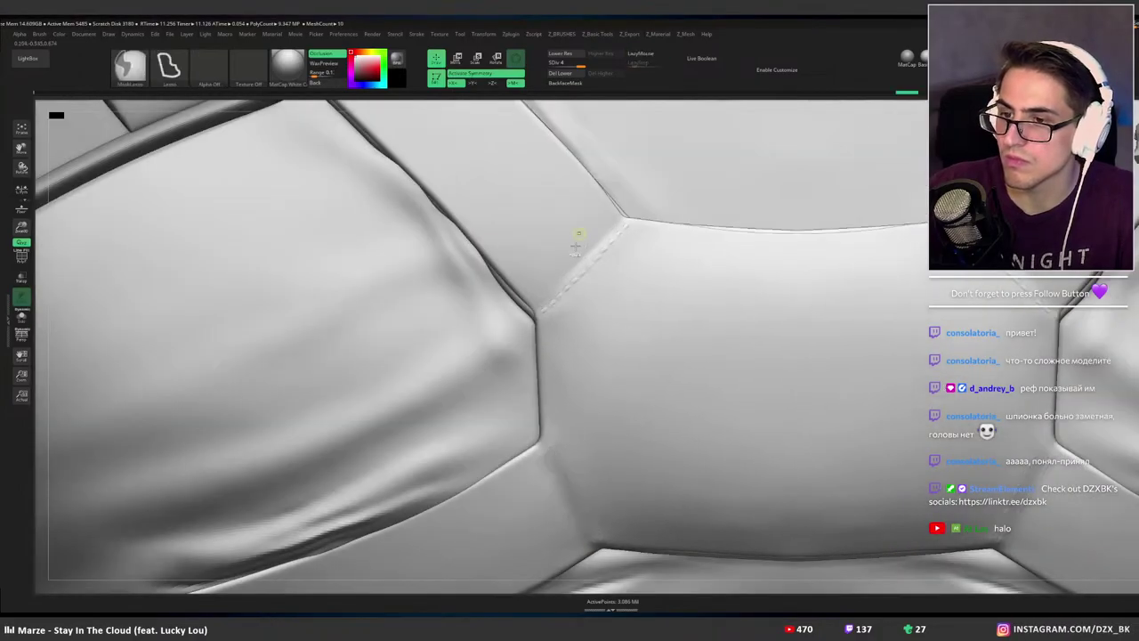
pyautogui.hotkey('ctrl', 'z')
pyautogui.hotkey('ctrl', 'z')
# Try ClayTubes strokes along the shoulder strap's seam, without and with BackfaceMask enabled, and undo them.
pyautogui.press('2')
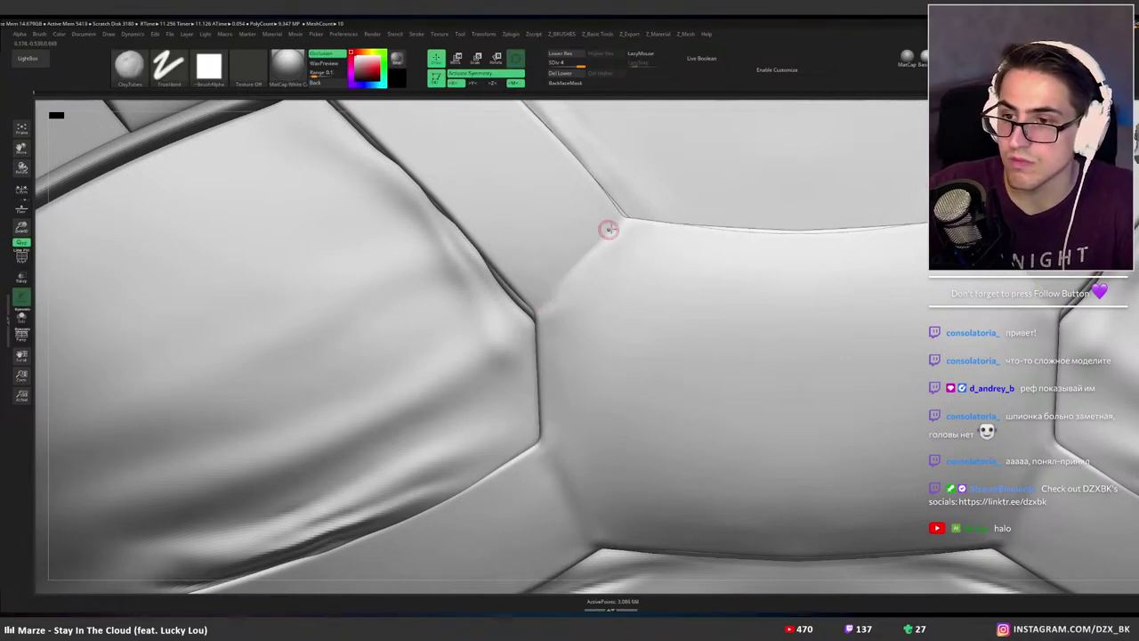
pyautogui.moveTo(596, 244); pyautogui.dragTo(550, 294)
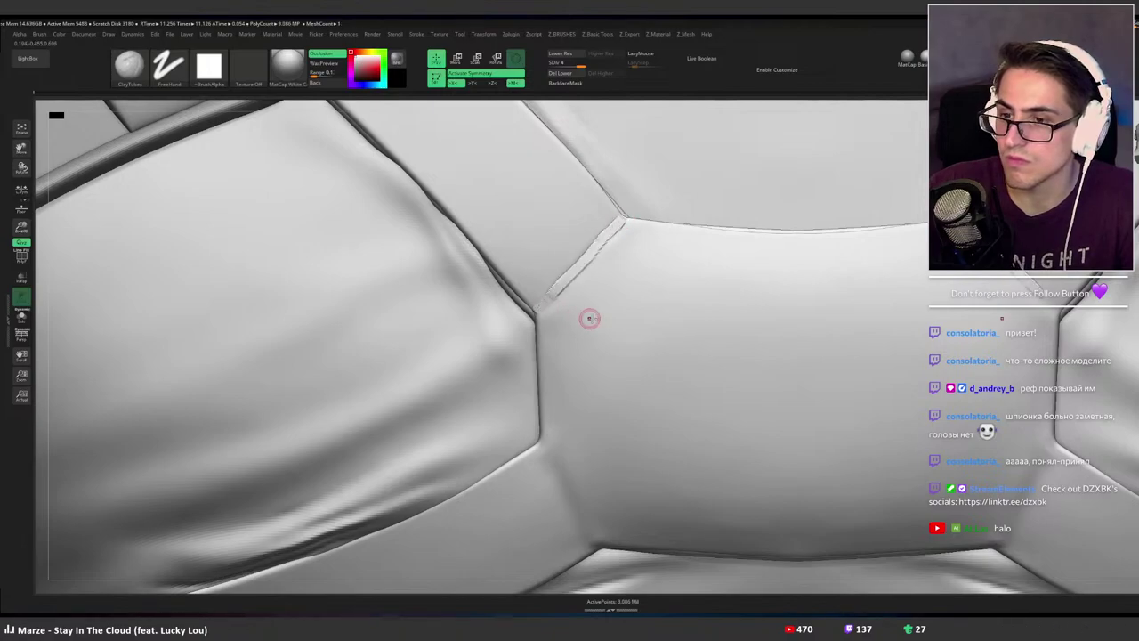
pyautogui.hotkey('ctrl', 'z')
pyautogui.moveTo(625, 218); pyautogui.dragTo(539, 304)
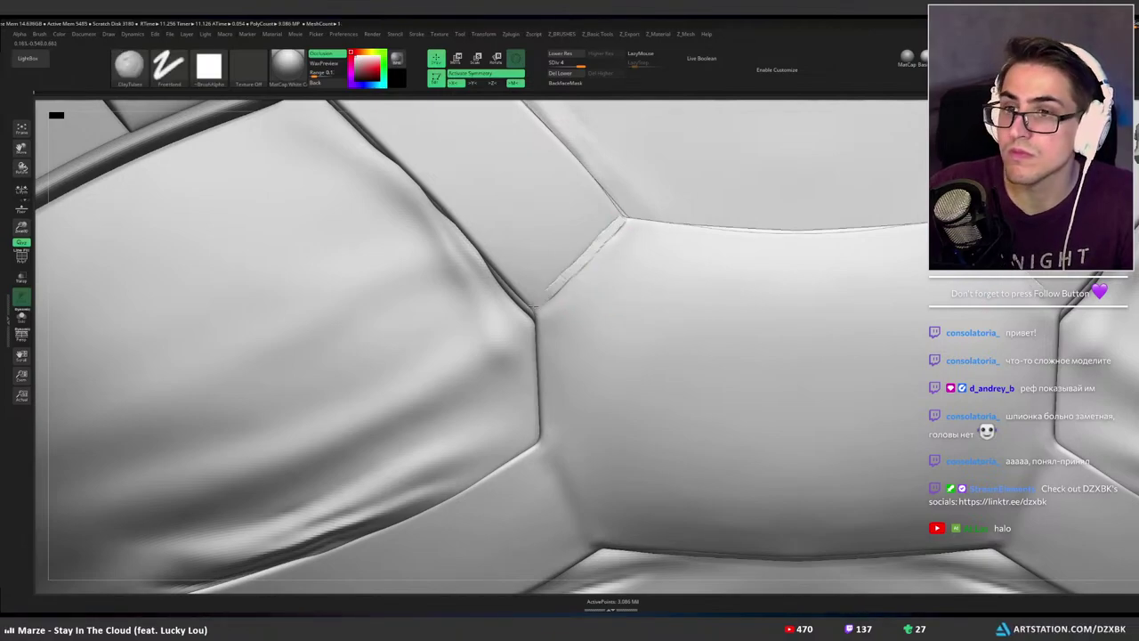
pyautogui.hotkey('ctrl', 'z')
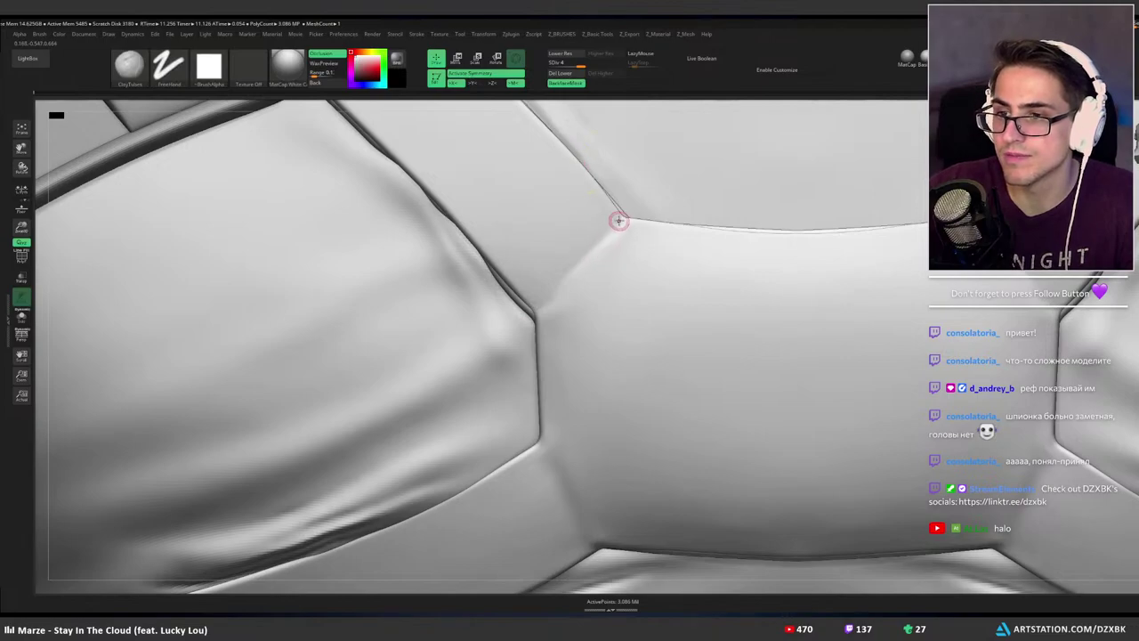
pyautogui.moveTo(622, 219); pyautogui.dragTo(609, 232)
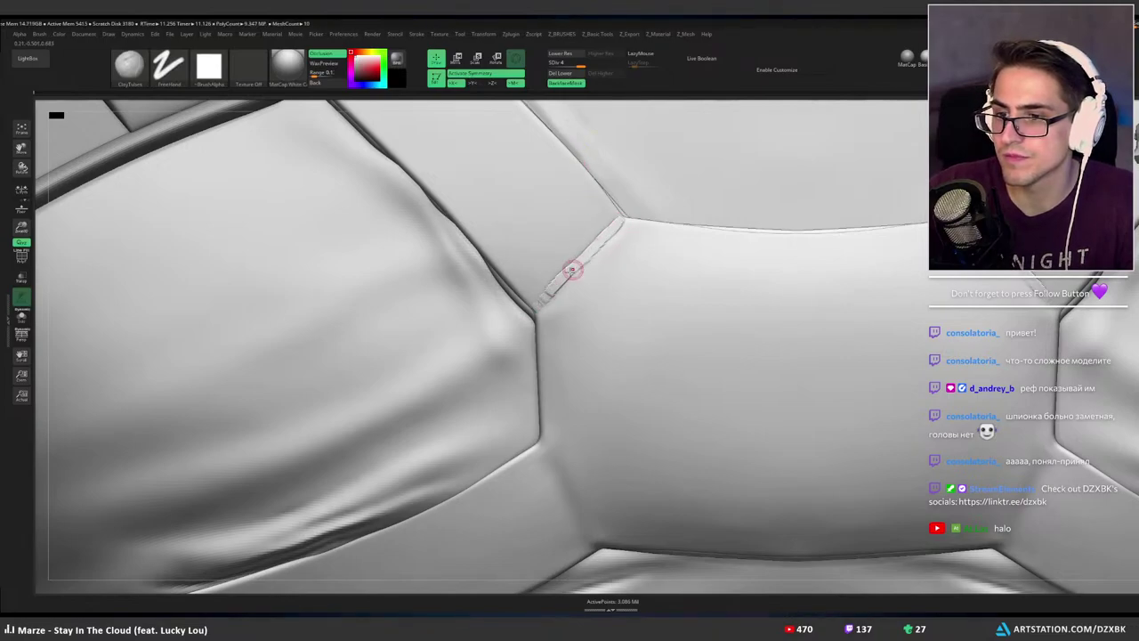
pyautogui.hotkey('ctrl', 'z')
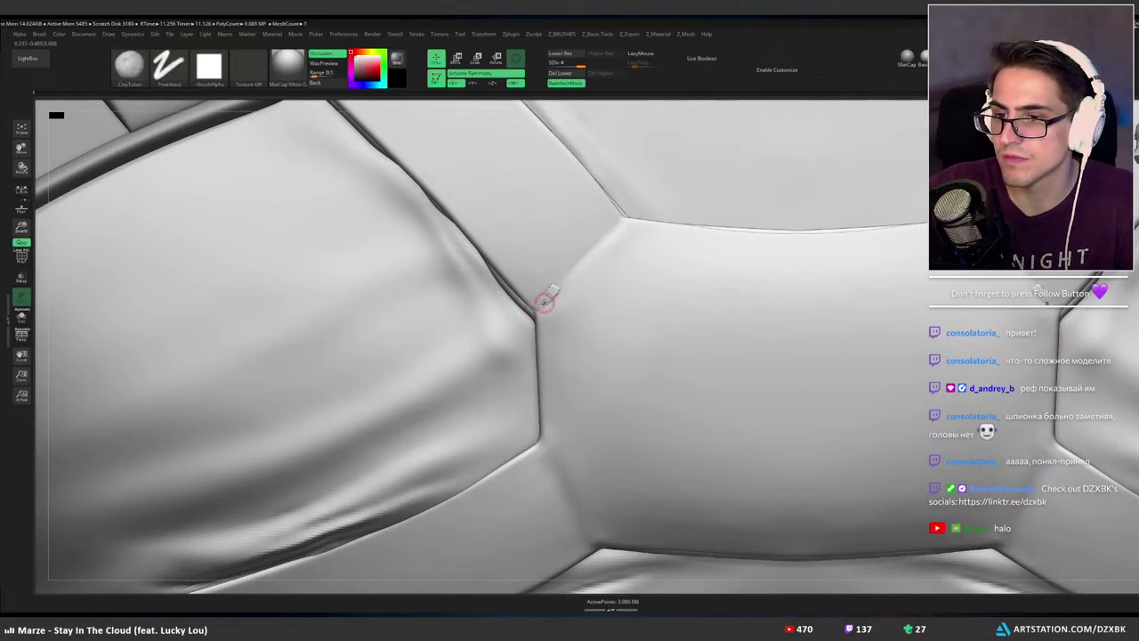
# Try further ClayTubes strokes along the seam joining the shoulder strap to the back panel, and undo them.
pyautogui.hotkey('ctrl', 'z')
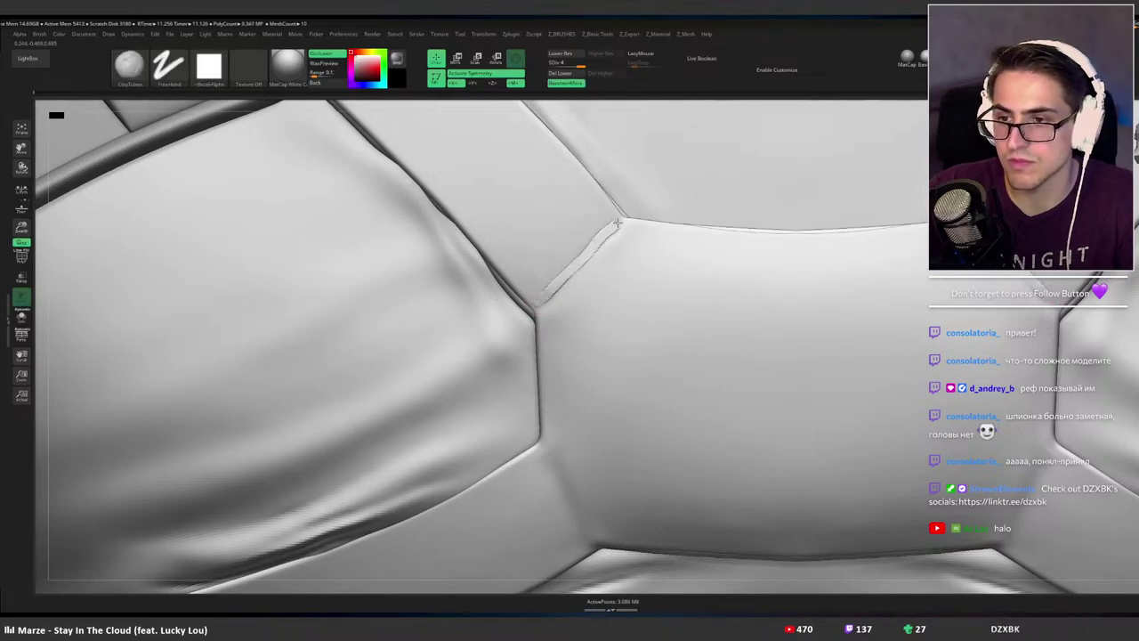
pyautogui.moveTo(621, 216); pyautogui.dragTo(587, 250)
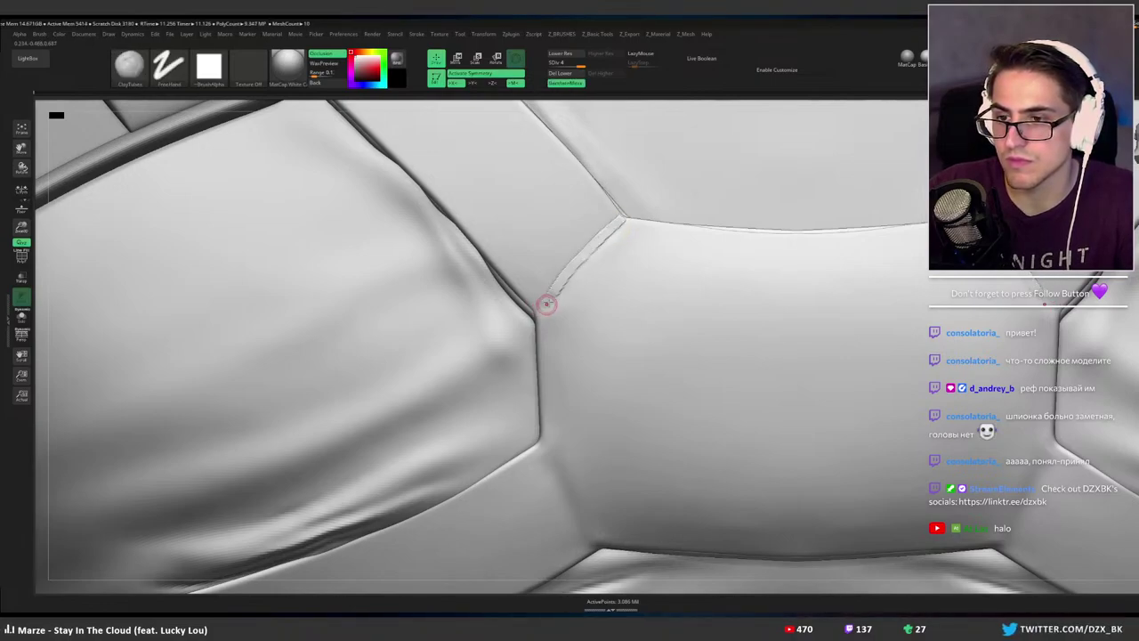
pyautogui.hotkey('ctrl', 'z')
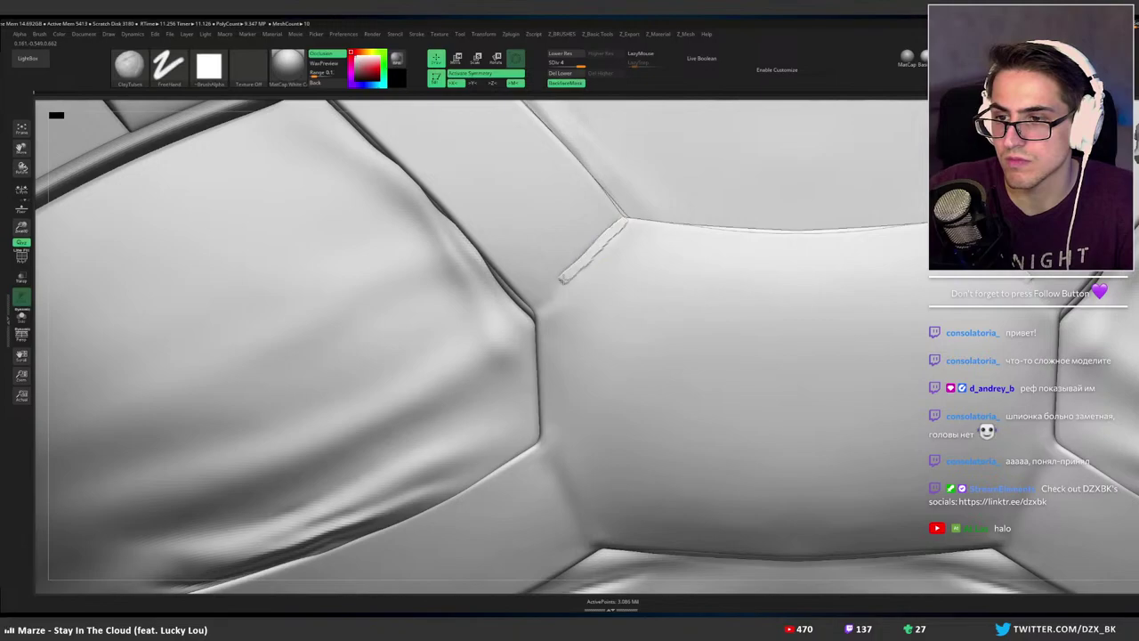
pyautogui.hotkey('ctrl', 'z')
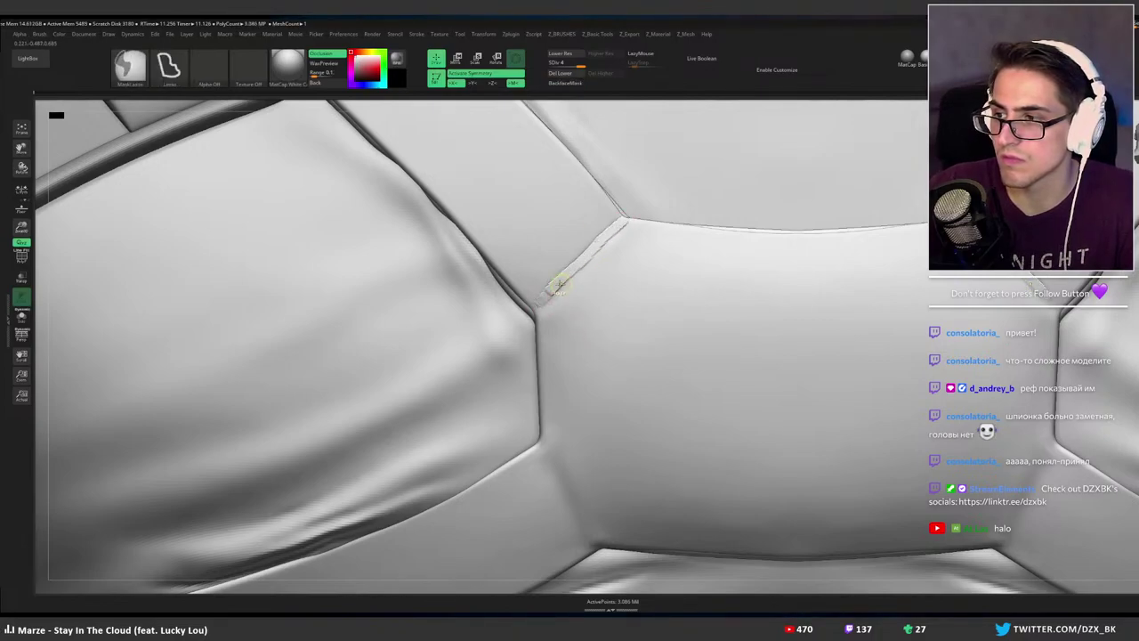
pyautogui.hotkey('ctrl', 'z')
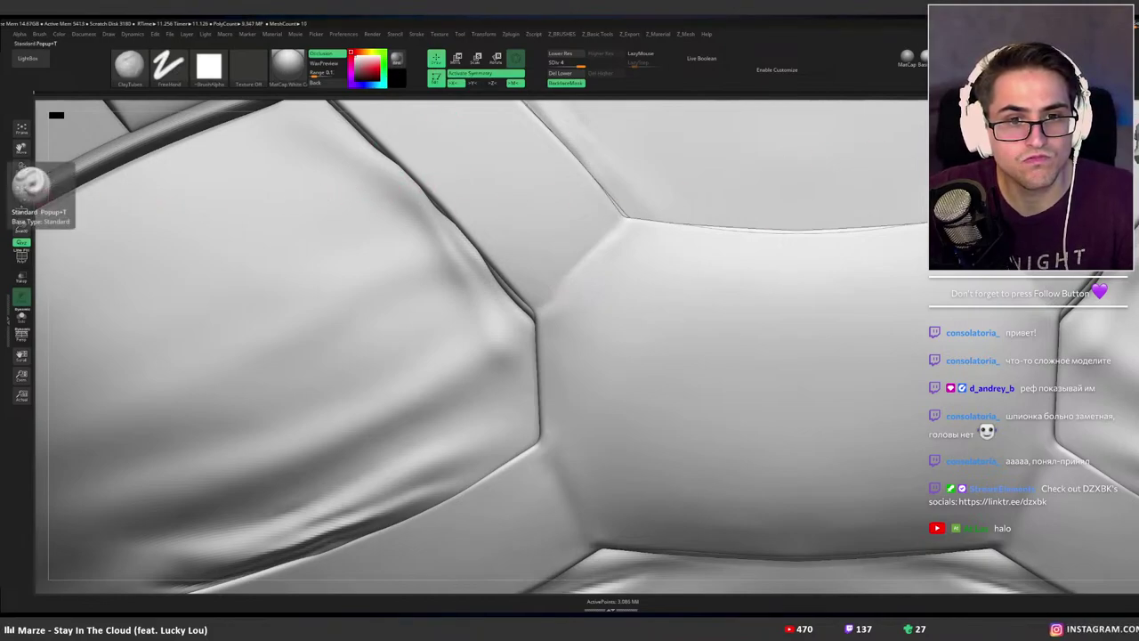
# Switch to the Standard brush with LazyMouse and the alpha off, undoing the test strokes on the back panel.
pyautogui.click(7, 153)
pyautogui.moveTo(607, 201)
pyautogui.mouseDown()
pyautogui.moveTo(588, 239)
pyautogui.moveTo(638, 314)
pyautogui.mouseUp()
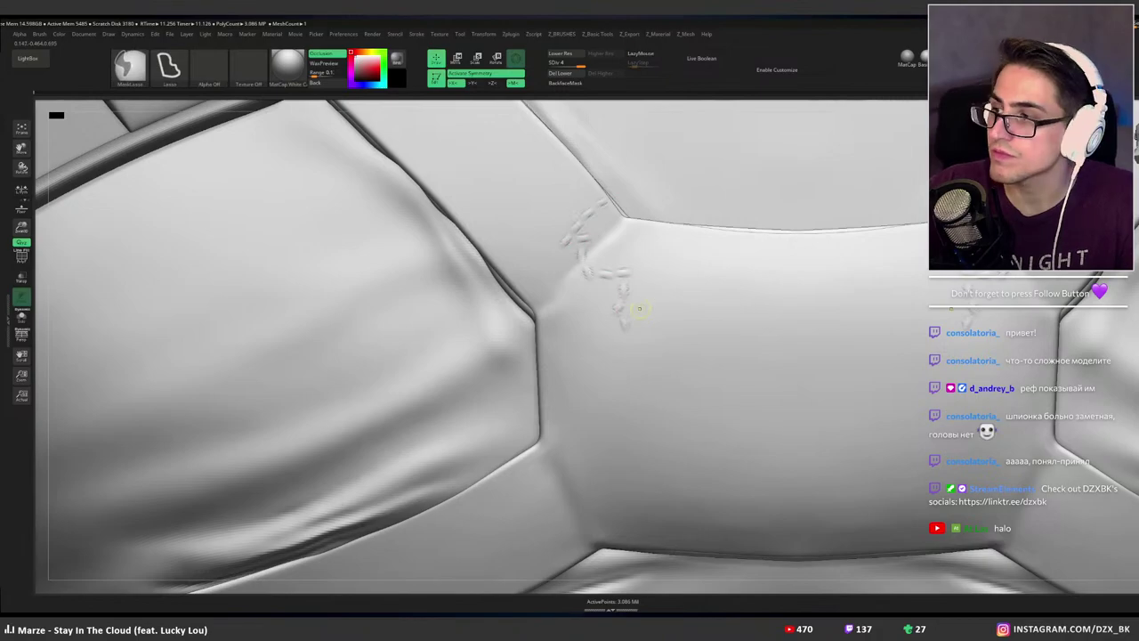
pyautogui.hotkey('ctrl', 'z')
pyautogui.click(647, 56)
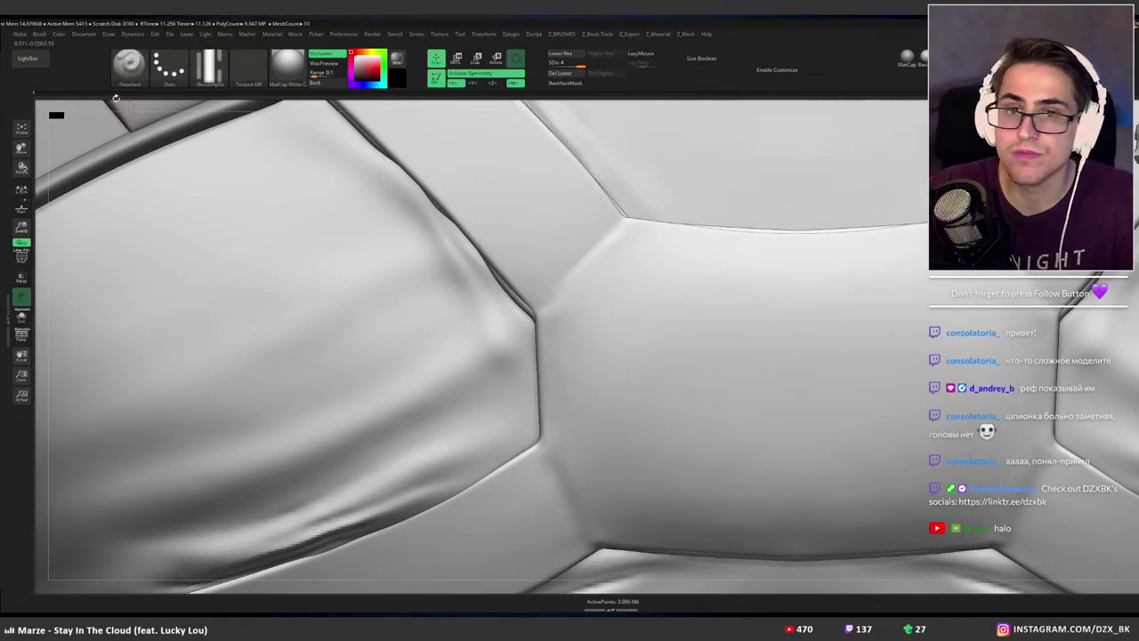
pyautogui.click(197, 70)
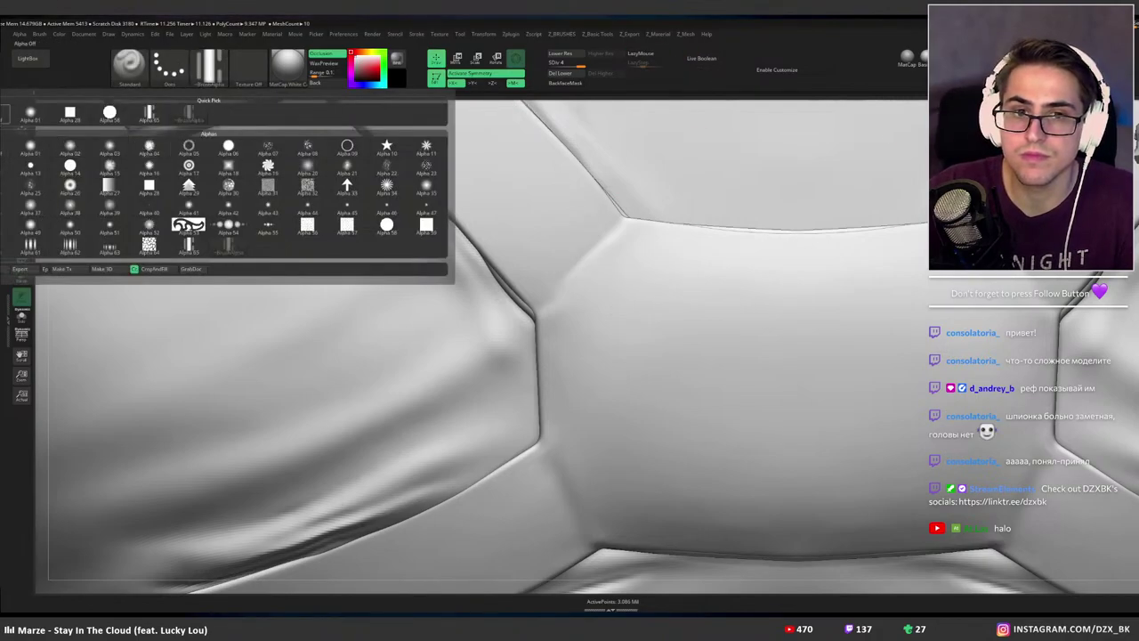
pyautogui.click(4, 113)
pyautogui.moveTo(668, 298)
pyautogui.mouseDown()
pyautogui.moveTo(641, 337)
pyautogui.moveTo(685, 392)
pyautogui.mouseUp()
pyautogui.hotkey('ctrl', 'z')
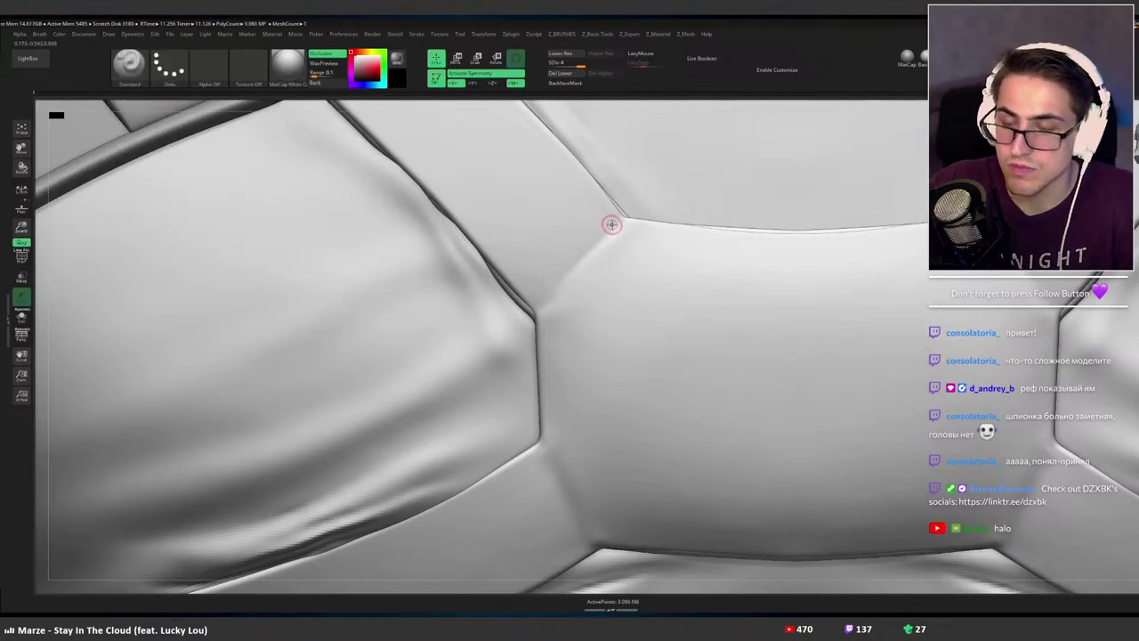
# Try raised Standard brush strokes along the shoulder strap's seam, and undo them.
pyautogui.moveTo(615, 219); pyautogui.dragTo(540, 305)
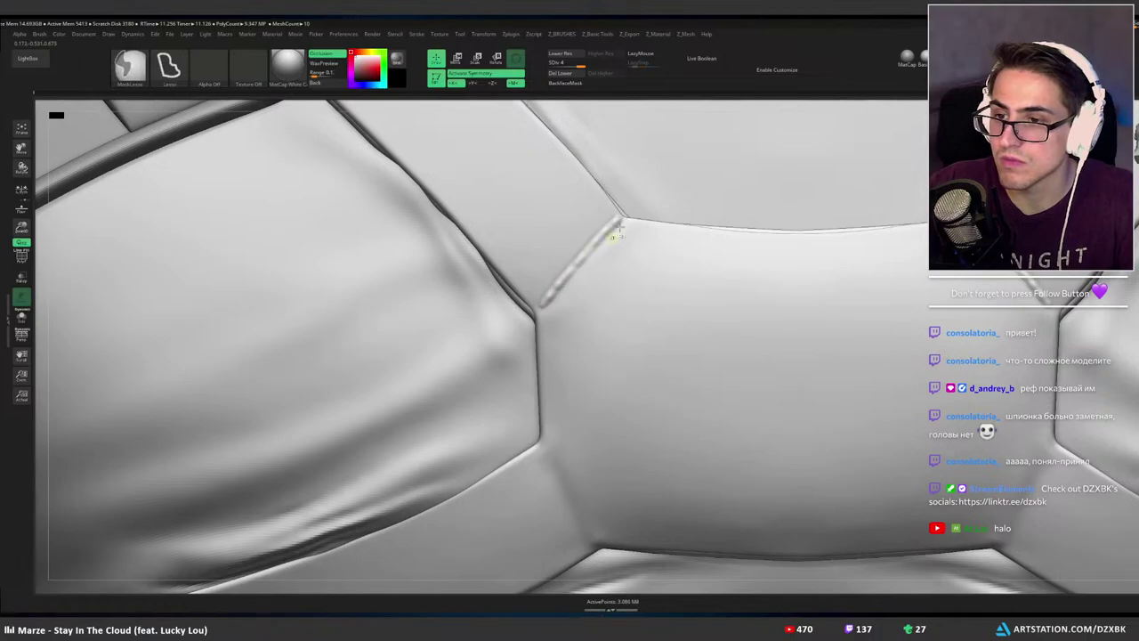
pyautogui.hotkey('ctrl', 'z')
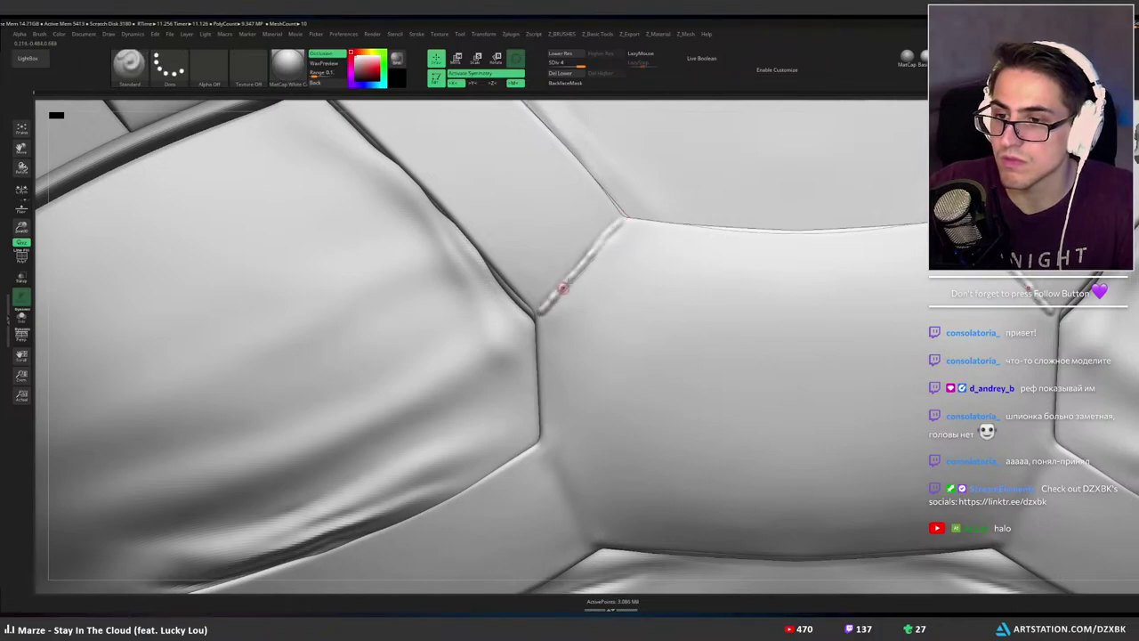
pyautogui.hotkey('ctrl', 'z')
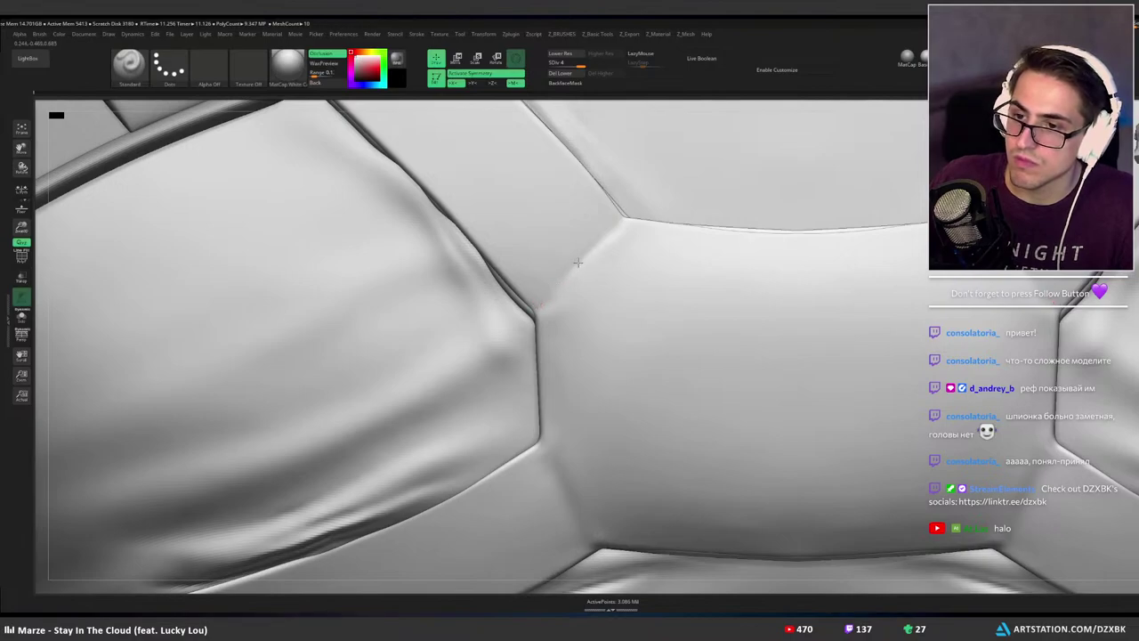
pyautogui.hotkey('ctrl', 'z')
# Sculpt a thin raised ridge along the seam between the shoulder strap and the back panel, redoing uneven strokes.
pyautogui.rightClick(633, 300)
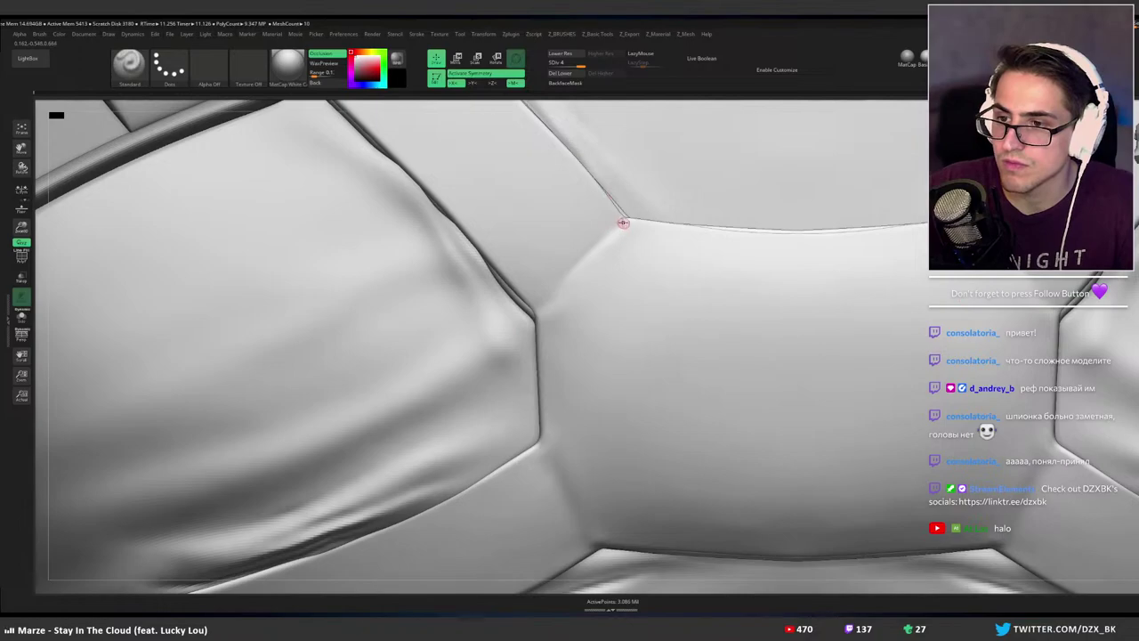
pyautogui.moveTo(620, 217)
pyautogui.mouseDown()
pyautogui.moveTo(544, 299)
pyautogui.moveTo(619, 225)
pyautogui.mouseUp()
pyautogui.hotkey('ctrl', 'z')
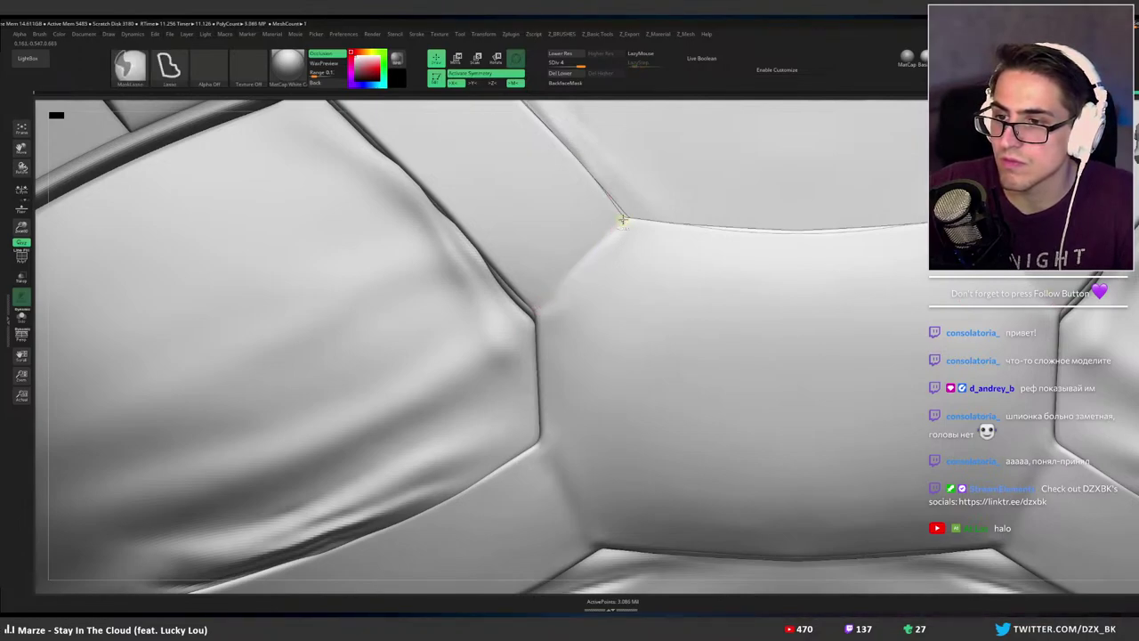
pyautogui.hotkey('ctrl', 'z')
pyautogui.moveTo(624, 216)
pyautogui.mouseDown()
pyautogui.moveTo(537, 308)
pyautogui.moveTo(616, 226)
pyautogui.moveTo(550, 300)
pyautogui.mouseUp()
pyautogui.hotkey('ctrl', 'z')
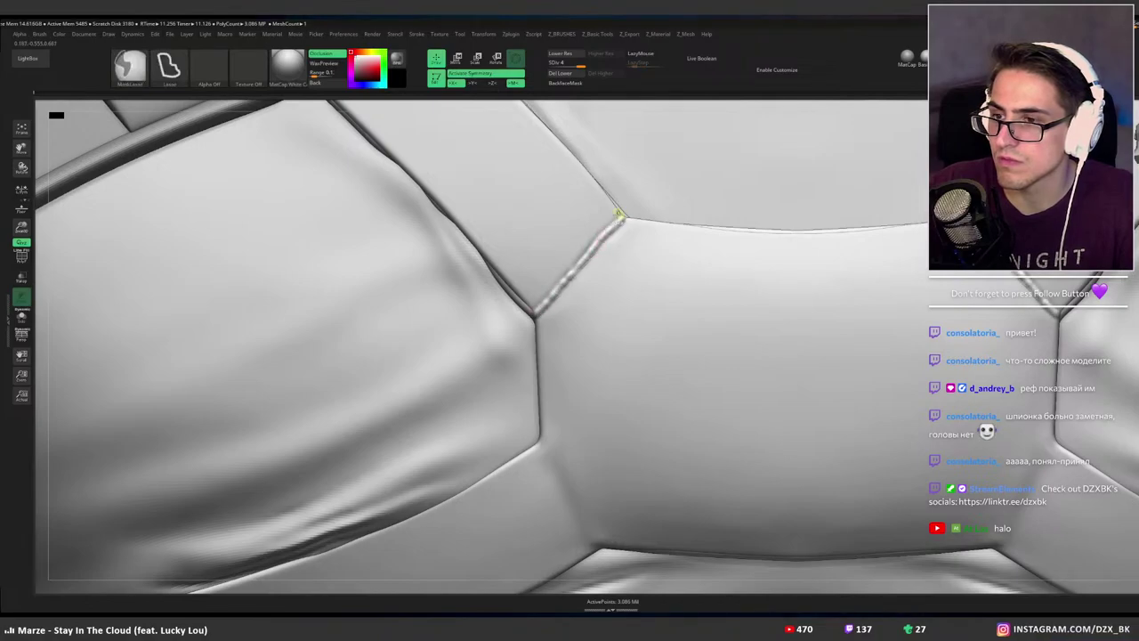
pyautogui.hotkey('ctrl', 'z')
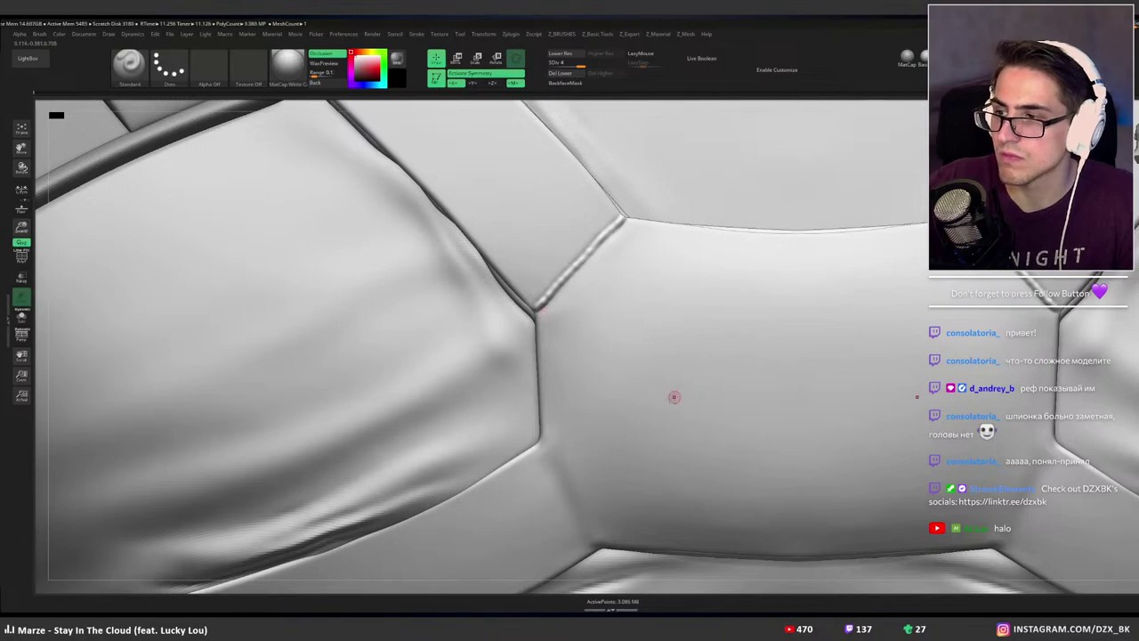
# Sculpt a matching raised ridge along the seam between the lower strap and the back panel.
pyautogui.keyDown('alt'); pyautogui.moveTo(645, 404); pyautogui.dragTo(623, 233, button='right'); pyautogui.keyUp('alt')
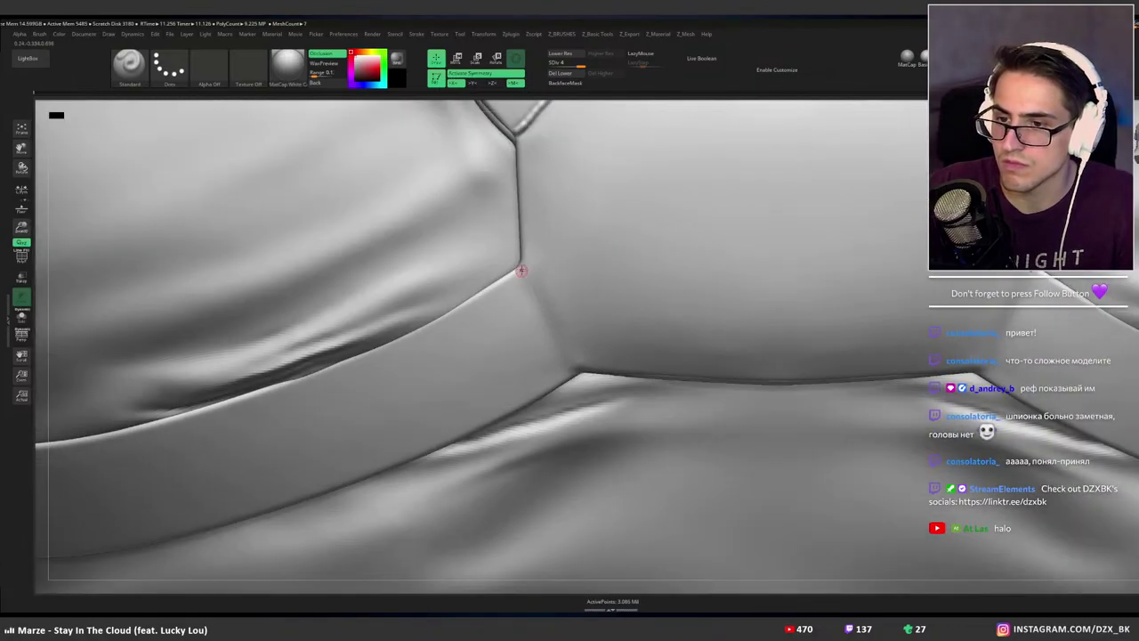
pyautogui.moveTo(521, 271); pyautogui.dragTo(571, 364)
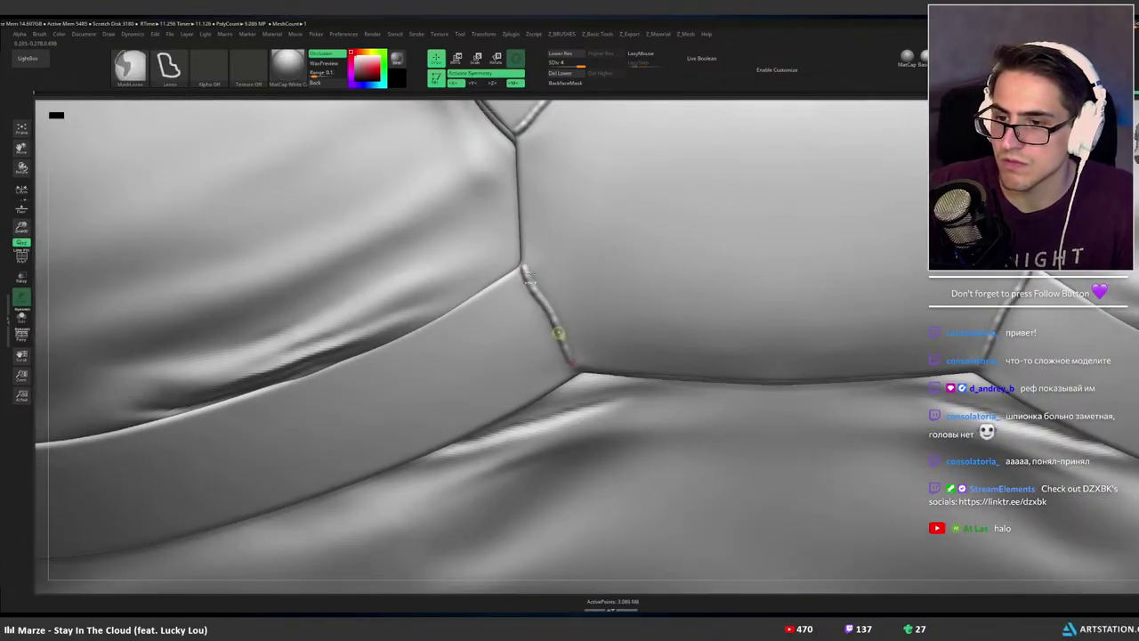
pyautogui.hotkey('ctrl', 'z')
pyautogui.moveTo(545, 308); pyautogui.dragTo(578, 374)
pyautogui.hotkey('ctrl', 'z')
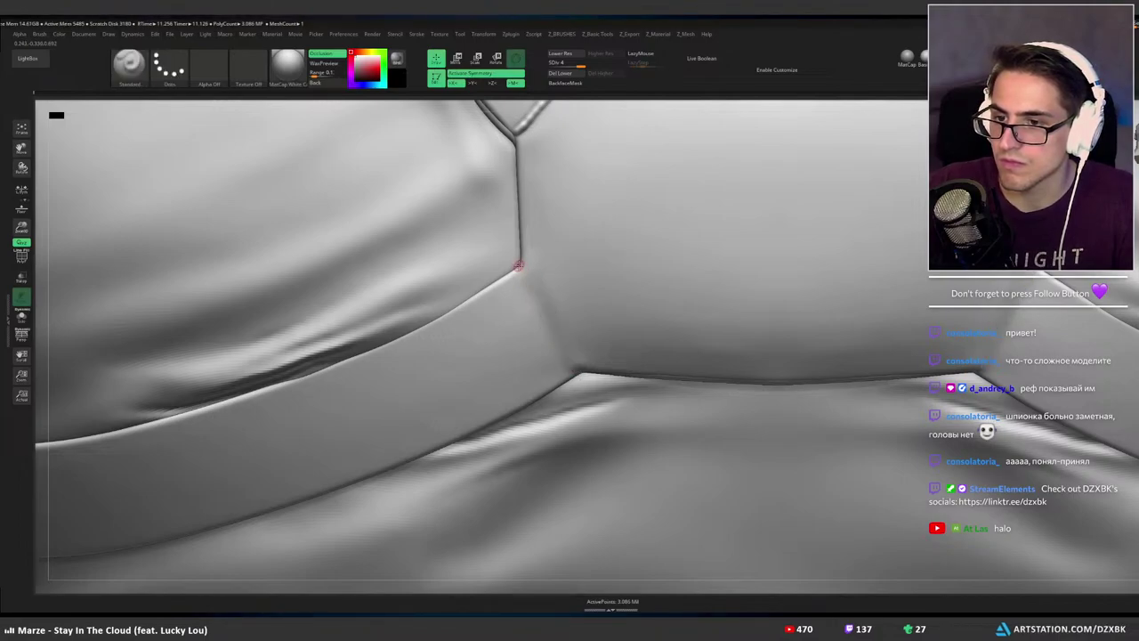
pyautogui.moveTo(529, 285); pyautogui.dragTo(585, 376)
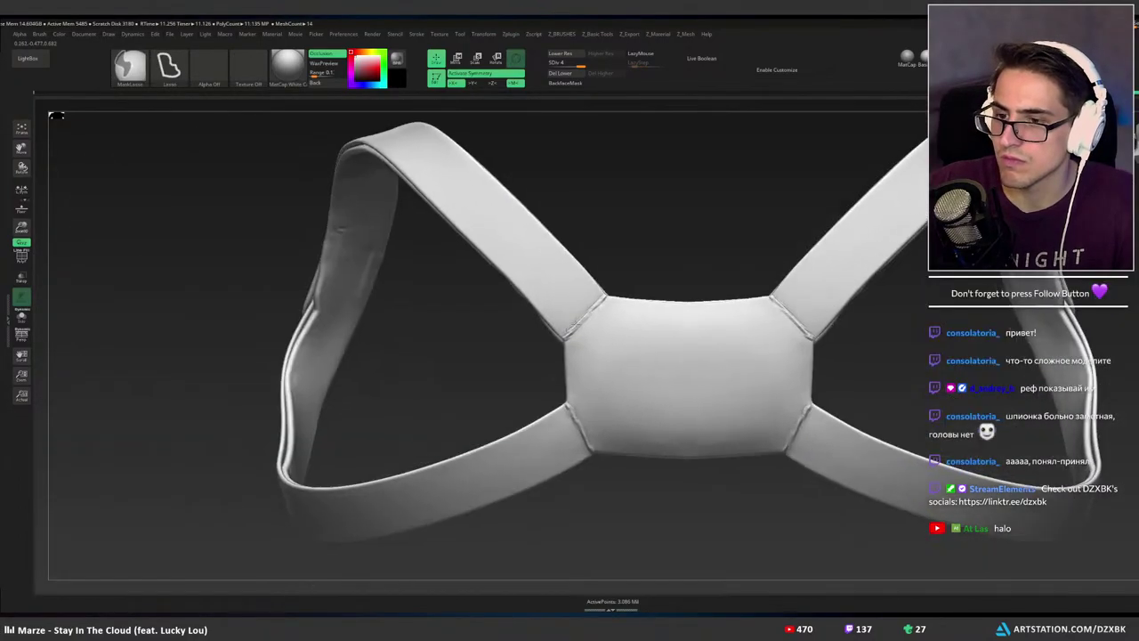
# Try a raised stroke along the back panel's side edge between the two strap seams, and undo it.
pyautogui.moveTo(574, 329)
pyautogui.keyDown('ctrl'); pyautogui.mouseDown(button='right')
pyautogui.moveTo(602, 356)
pyautogui.moveTo(610, 332)
pyautogui.moveTo(580, 349)
pyautogui.mouseUp(button='right'); pyautogui.keyUp('ctrl')
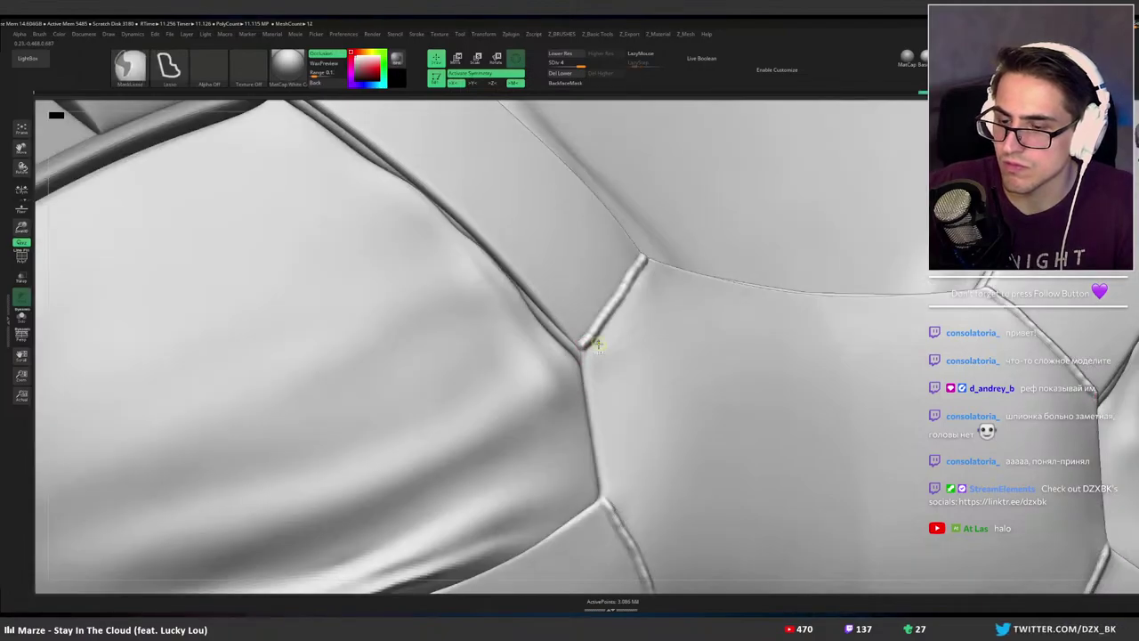
pyautogui.moveTo(580, 352); pyautogui.dragTo(607, 498)
pyautogui.moveTo(700, 382)
pyautogui.keyDown('ctrl'); pyautogui.mouseDown(button='right')
pyautogui.moveTo(654, 366)
pyautogui.moveTo(719, 323)
pyautogui.moveTo(768, 312)
pyautogui.mouseUp(button='right'); pyautogui.keyUp('ctrl')
pyautogui.hotkey('ctrl', 'z')
# Try smoothing and reworking the shoulder strap's seam ridge with a larger brush, and undo the strokes.
pyautogui.press(']')
pyautogui.press(']')
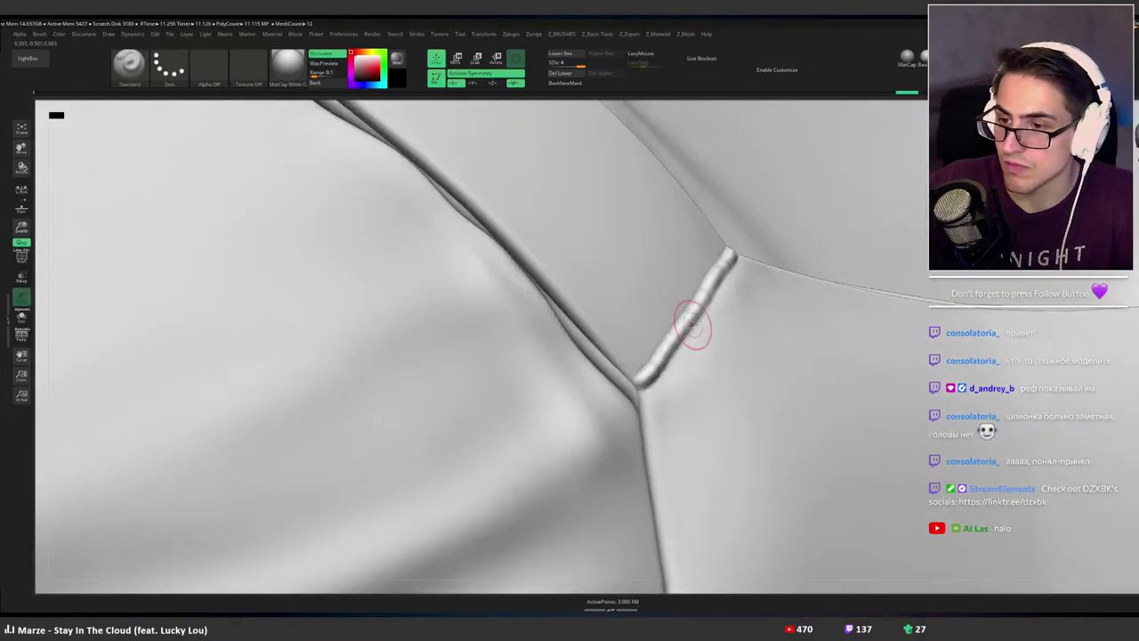
pyautogui.moveTo(730, 266)
pyautogui.keyDown('shift'); pyautogui.mouseDown()
pyautogui.moveTo(734, 257)
pyautogui.moveTo(673, 364)
pyautogui.mouseUp(); pyautogui.keyUp('shift')
pyautogui.moveTo(736, 330)
pyautogui.mouseDown(button='right')
pyautogui.moveTo(712, 340)
pyautogui.moveTo(723, 364)
pyautogui.mouseUp(button='right')
pyautogui.hotkey('ctrl', 'z')
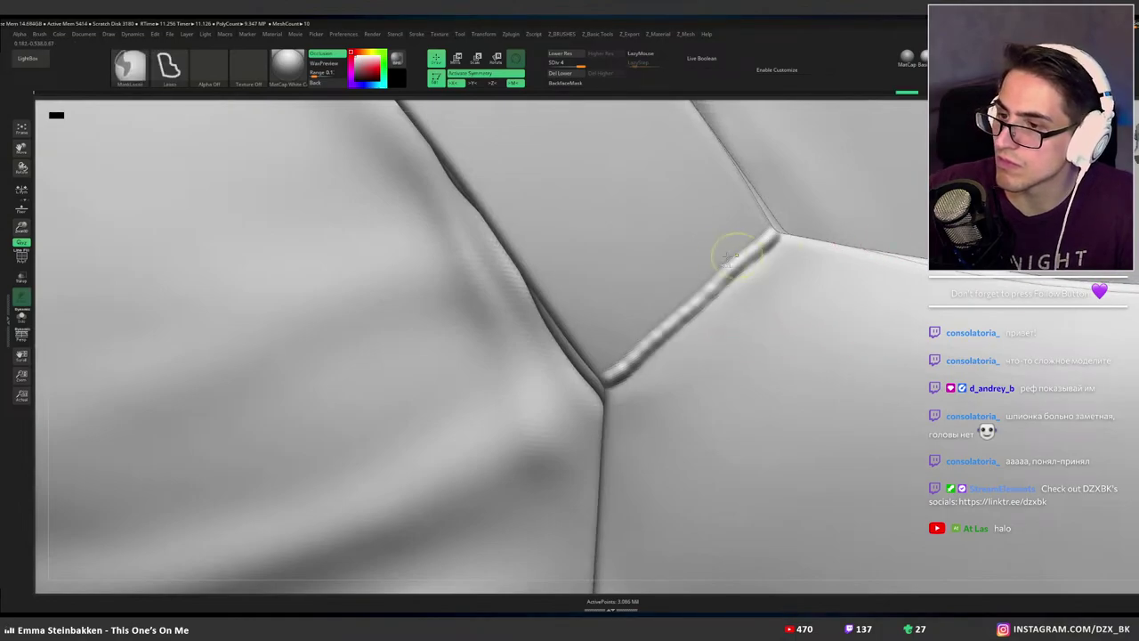
pyautogui.moveTo(738, 246); pyautogui.dragTo(729, 249, button='right')
pyautogui.moveTo(746, 247); pyautogui.dragTo(787, 215)
pyautogui.hotkey('ctrl', 'z')
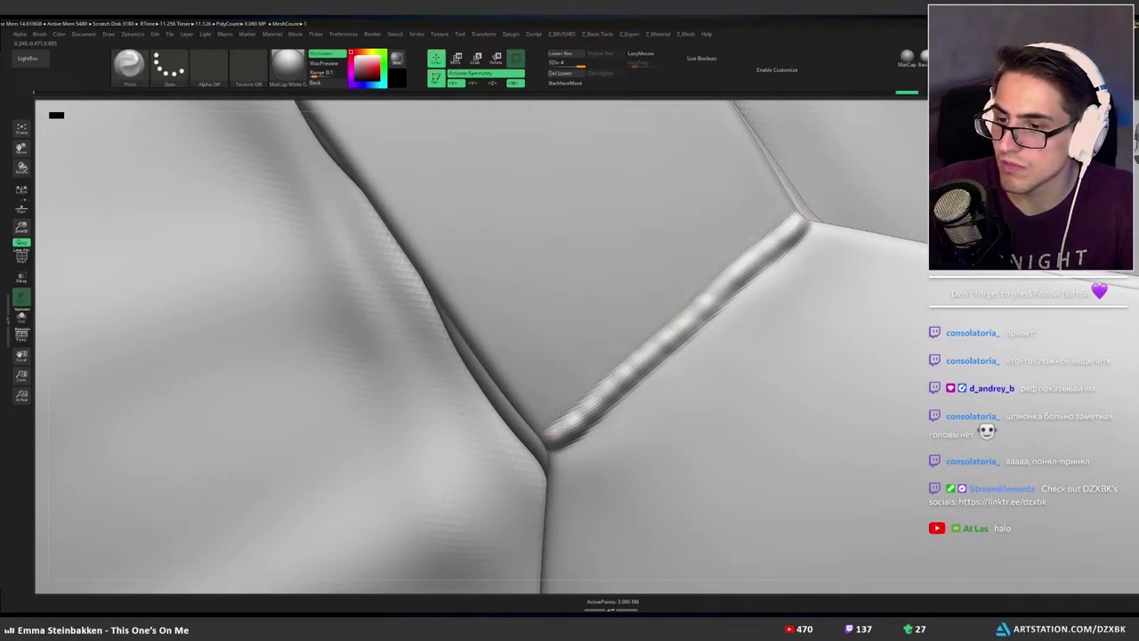
# Tighten the edges of the raised ridges on the shoulder strap's and lower strap's seams with the Pinch brush.
pyautogui.moveTo(774, 228)
pyautogui.mouseDown()
pyautogui.moveTo(787, 217)
pyautogui.moveTo(748, 246)
pyautogui.mouseUp()
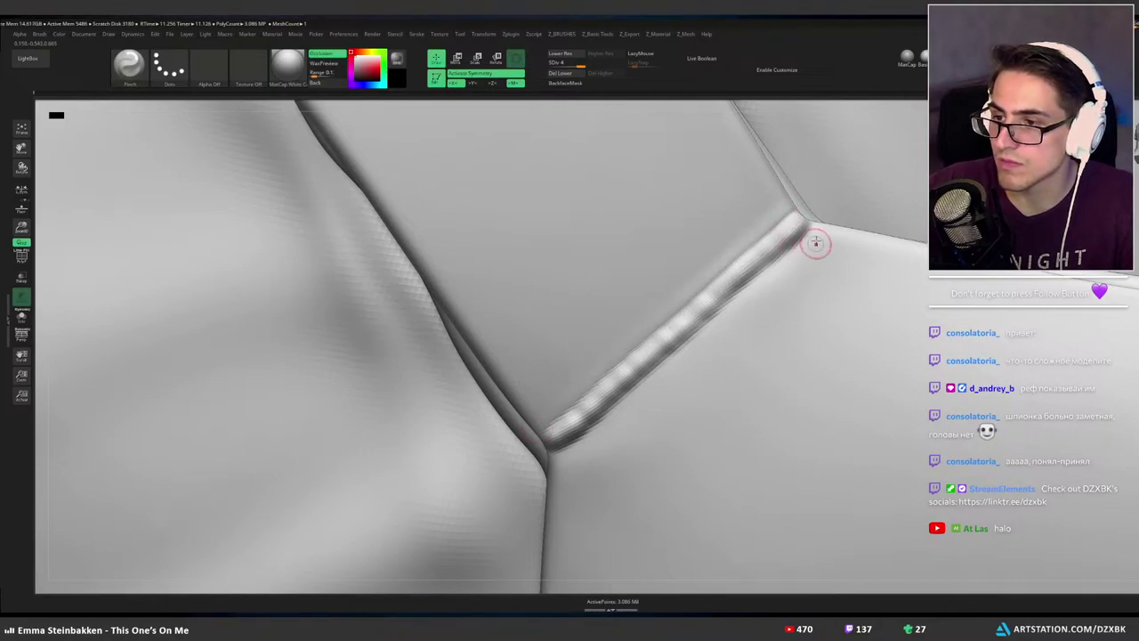
pyautogui.moveTo(814, 239); pyautogui.dragTo(697, 343)
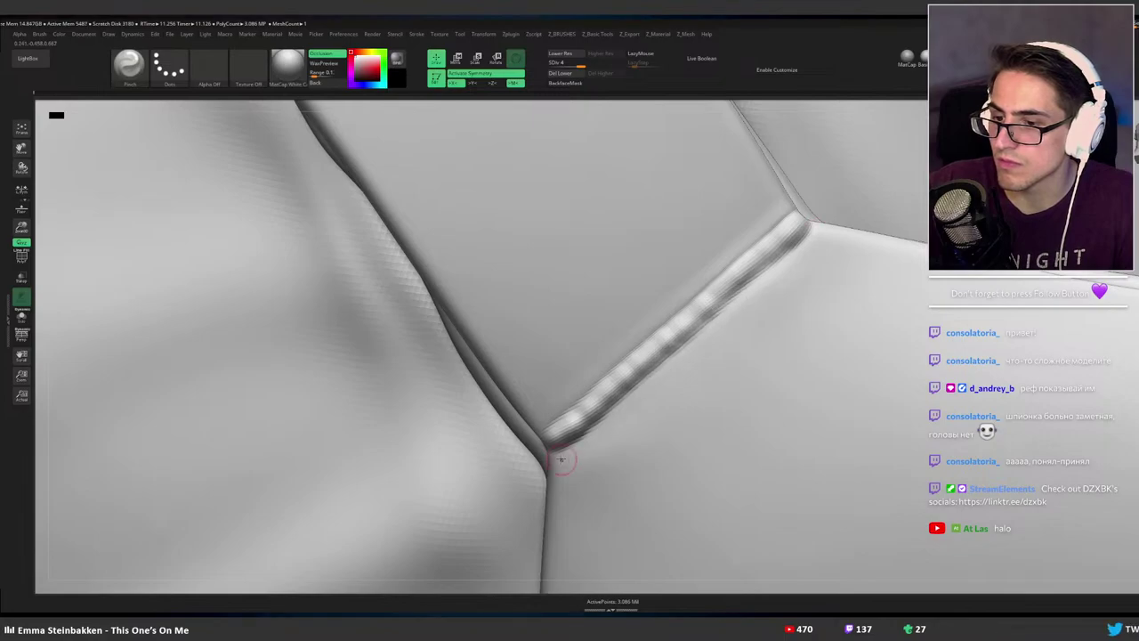
pyautogui.moveTo(764, 286); pyautogui.dragTo(755, 283)
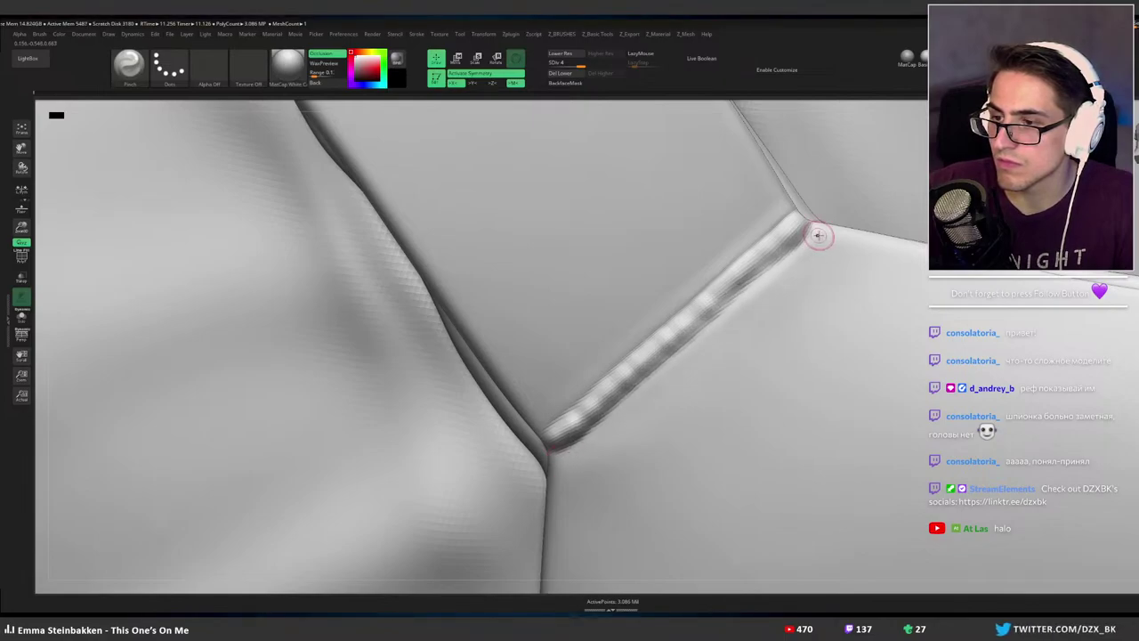
pyautogui.moveTo(816, 236); pyautogui.dragTo(777, 269)
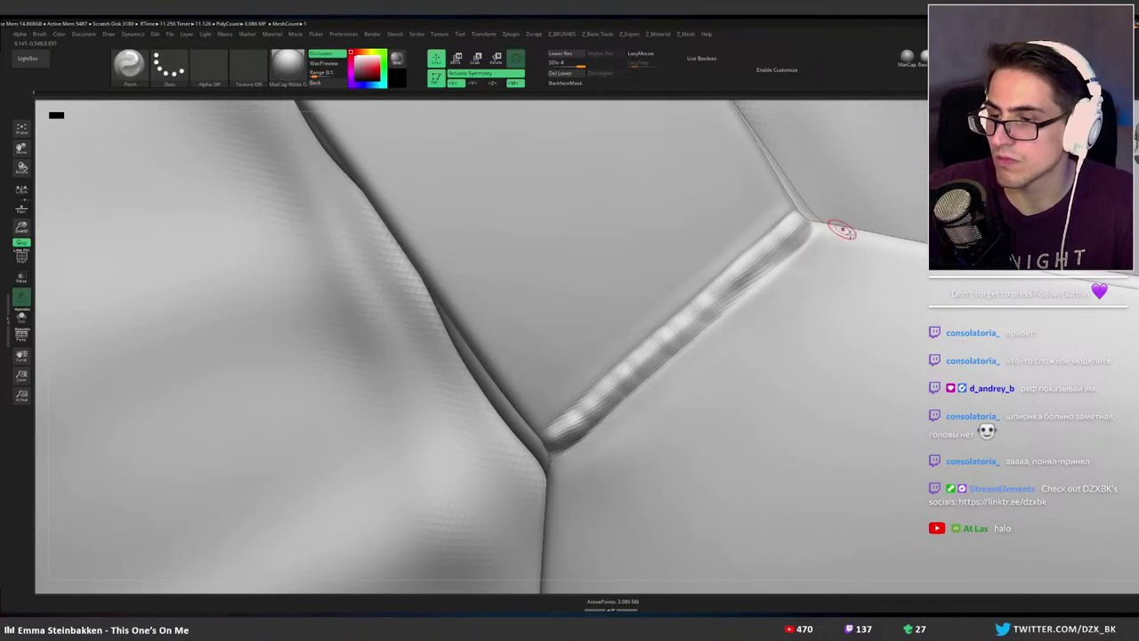
pyautogui.keyDown('ctrl'); pyautogui.moveTo(843, 229); pyautogui.dragTo(776, 257, button='right'); pyautogui.keyUp('ctrl')
pyautogui.keyDown('alt'); pyautogui.moveTo(845, 306); pyautogui.dragTo(626, 253, button='right'); pyautogui.keyUp('alt')
pyautogui.moveTo(671, 334)
pyautogui.keyDown('alt'); pyautogui.mouseDown(button='right')
pyautogui.moveTo(680, 219)
pyautogui.moveTo(734, 287)
pyautogui.moveTo(687, 292)
pyautogui.mouseUp(button='right'); pyautogui.keyUp('alt')
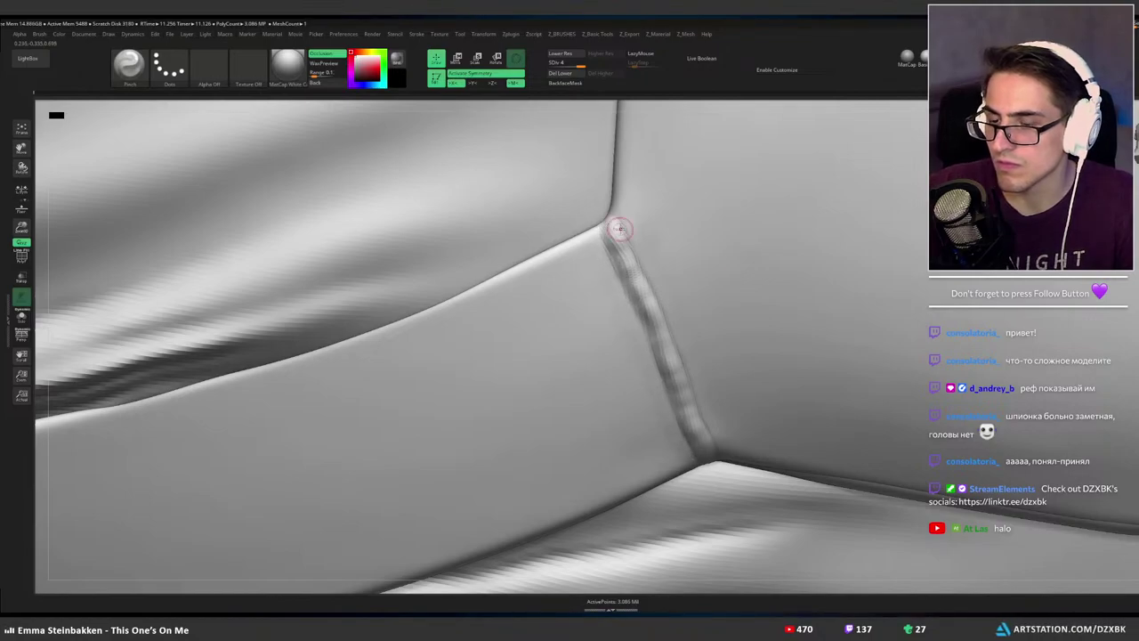
pyautogui.keyDown('ctrl'); pyautogui.moveTo(620, 230); pyautogui.dragTo(650, 234, button='right'); pyautogui.keyUp('ctrl')
pyautogui.keyDown('alt'); pyautogui.moveTo(703, 203); pyautogui.dragTo(579, 281, button='right'); pyautogui.keyUp('alt')
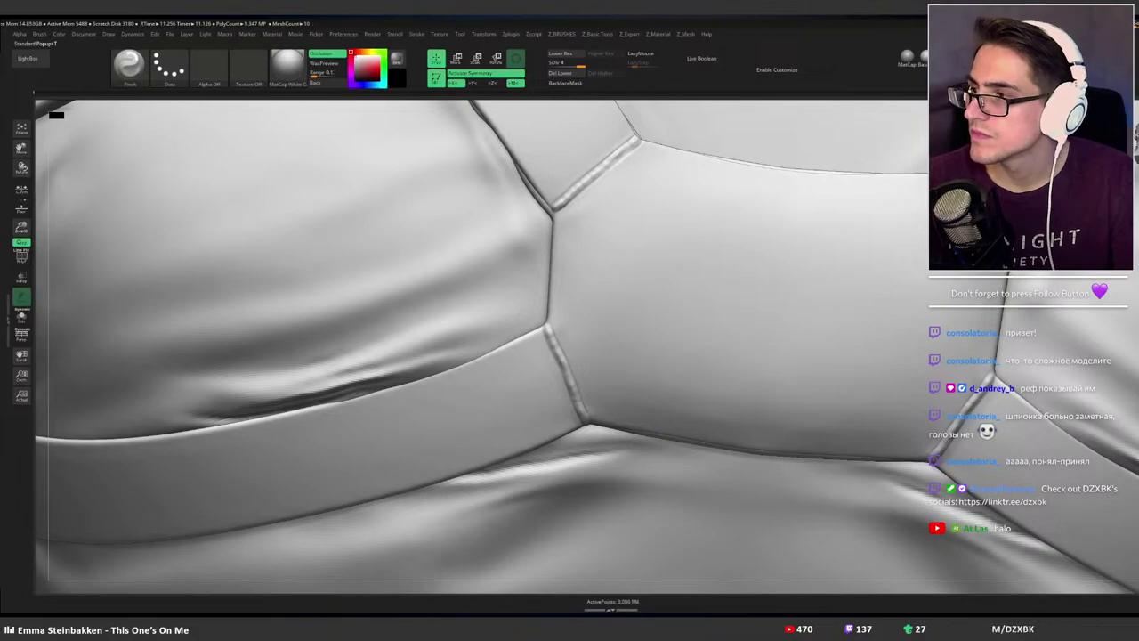
# Switch to the Standard brush with the stitch BrushAlpha and enable LazyMouse.
pyautogui.press('b')
pyautogui.press('s')
pyautogui.press('t')
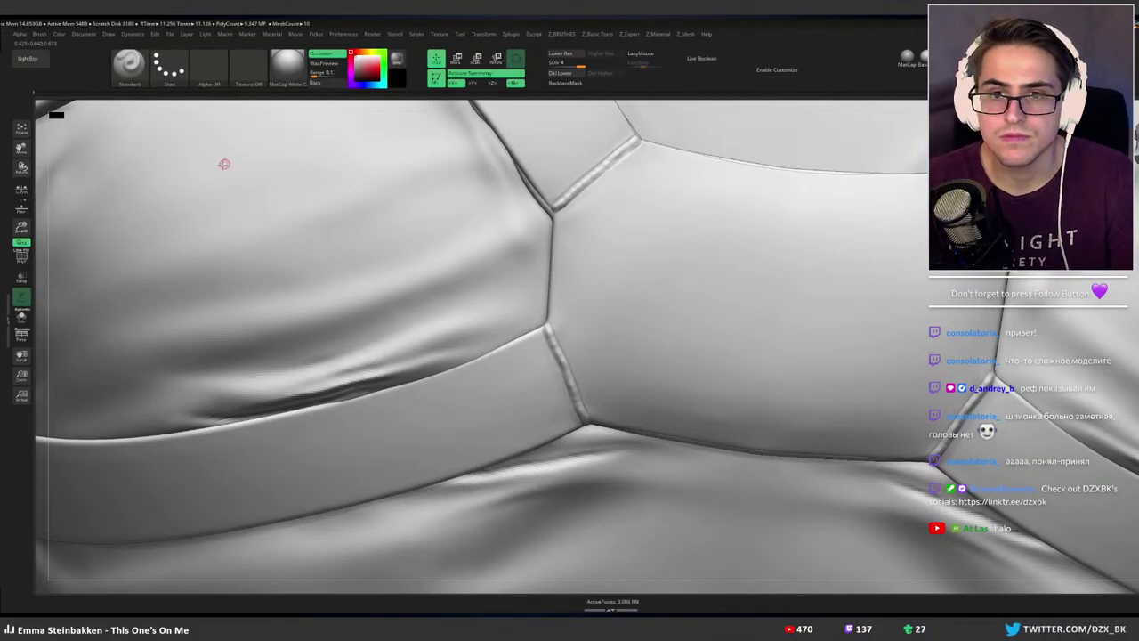
pyautogui.click(207, 67)
pyautogui.click(188, 113)
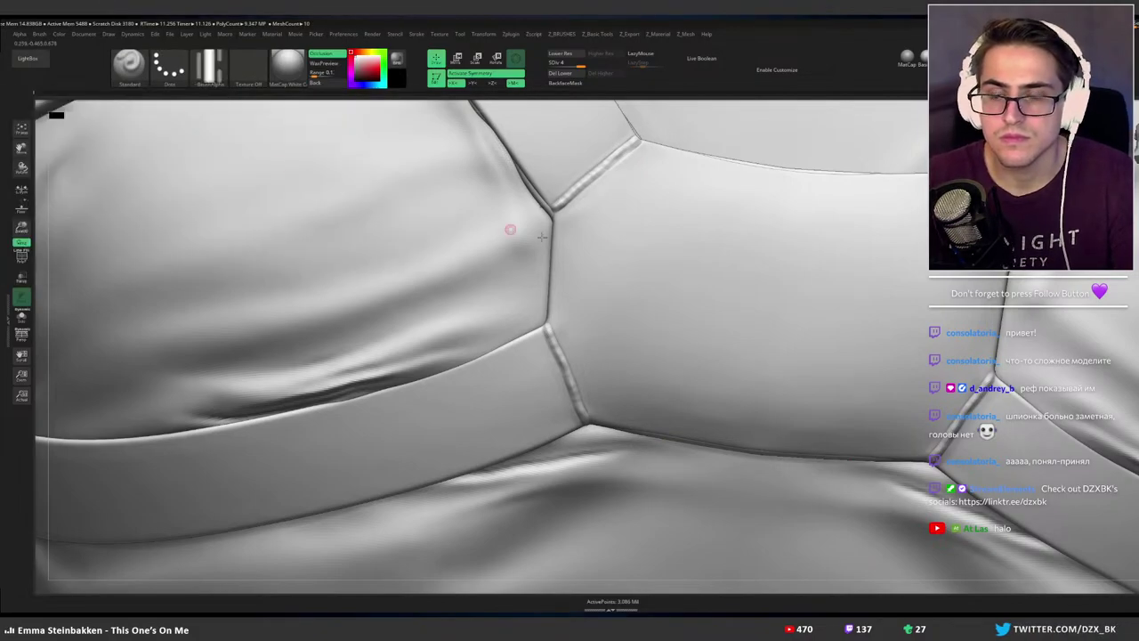
pyautogui.click(649, 59)
# Try lines of stitch dashes across the harness's back panel, and undo them.
pyautogui.moveTo(651, 270)
pyautogui.mouseDown()
pyautogui.moveTo(724, 259)
pyautogui.moveTo(752, 344)
pyautogui.moveTo(819, 317)
pyautogui.mouseUp()
pyautogui.hotkey('ctrl', 'z')
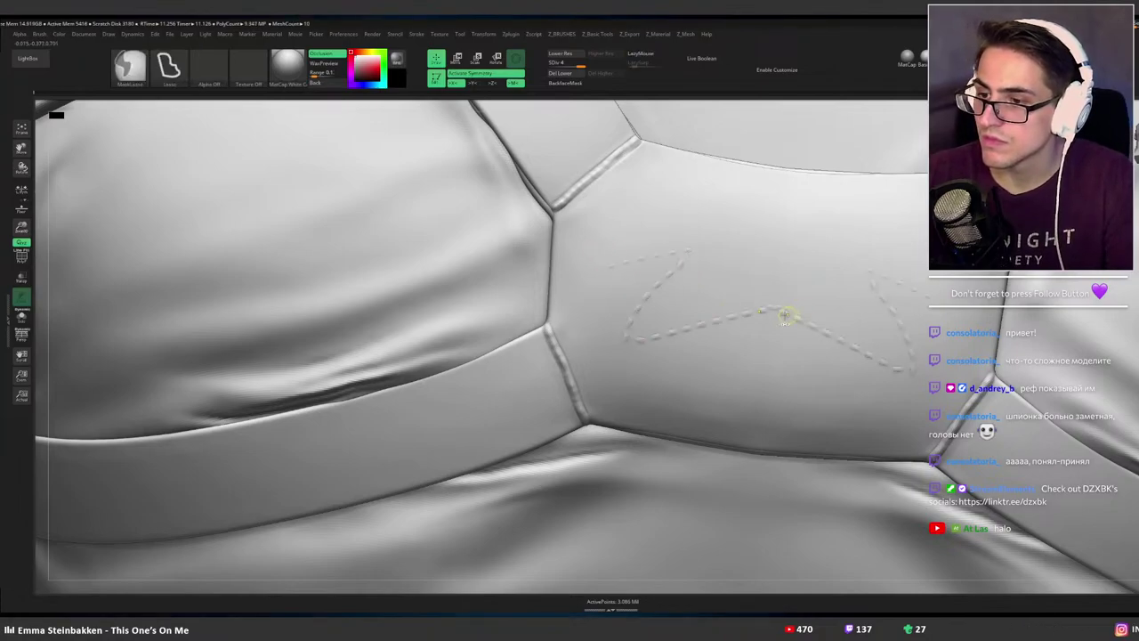
pyautogui.press('space')
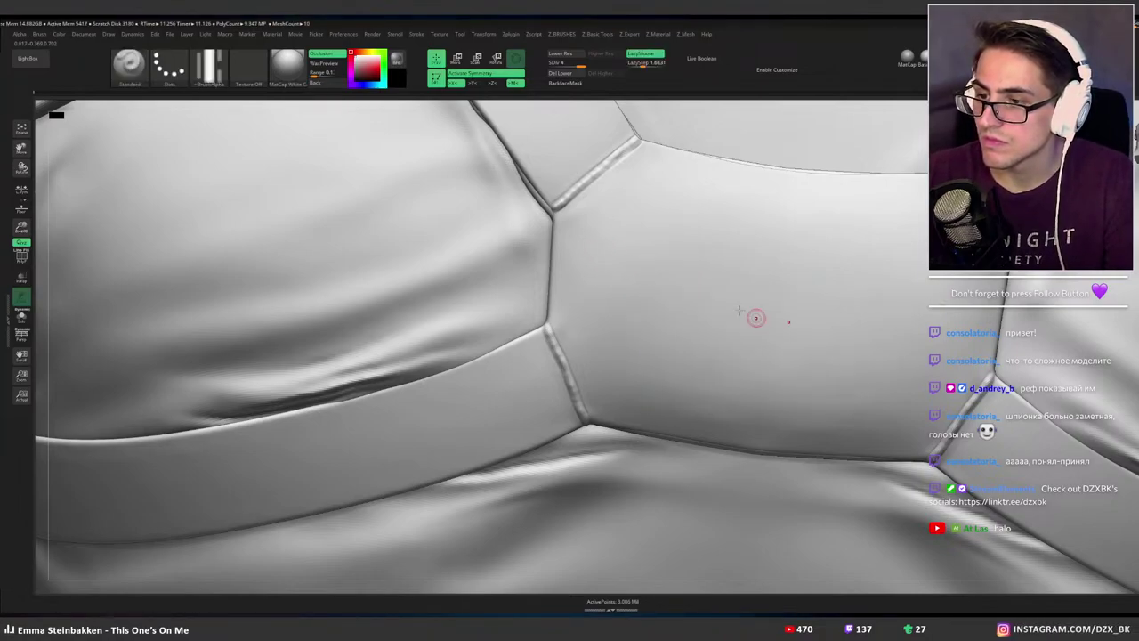
pyautogui.moveTo(630, 270)
pyautogui.mouseDown()
pyautogui.moveTo(656, 319)
pyautogui.moveTo(743, 315)
pyautogui.mouseUp()
pyautogui.hotkey('ctrl', 'z')
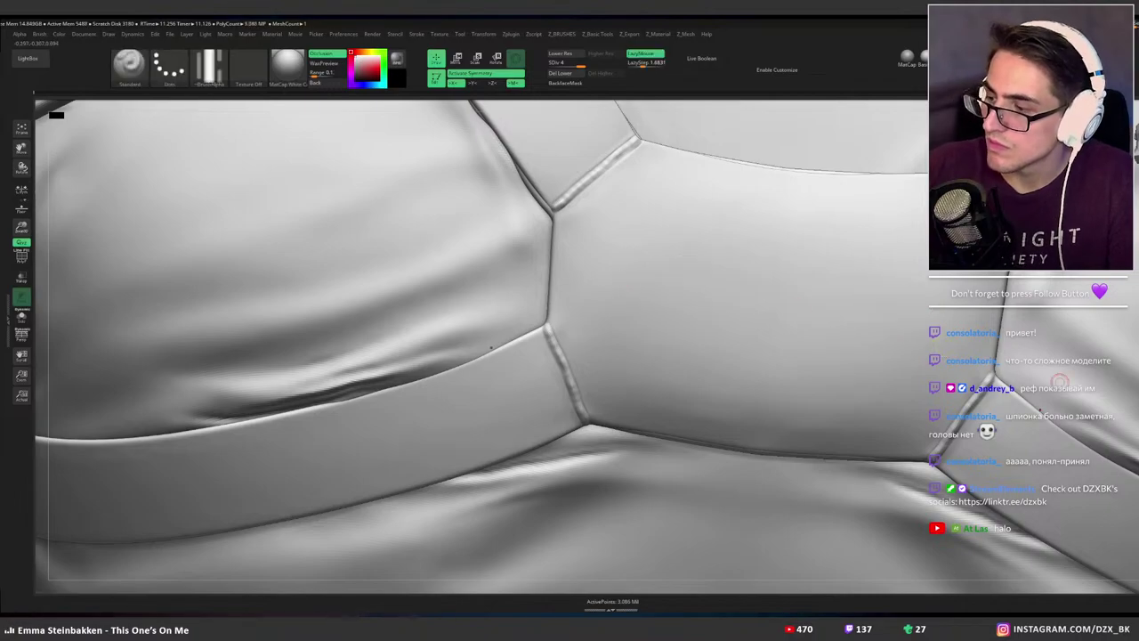
# Try stitch lines right beside the shoulder strap's raised seam, undo them, and bring the harness back to subdivision level 4.
pyautogui.moveTo(583, 211)
pyautogui.keyDown('alt'); pyautogui.mouseDown(button='right')
pyautogui.moveTo(584, 297)
pyautogui.moveTo(572, 255)
pyautogui.moveTo(610, 265)
pyautogui.moveTo(579, 412)
pyautogui.moveTo(590, 377)
pyautogui.moveTo(550, 327)
pyautogui.moveTo(565, 323)
pyautogui.mouseUp(button='right'); pyautogui.keyUp('alt')
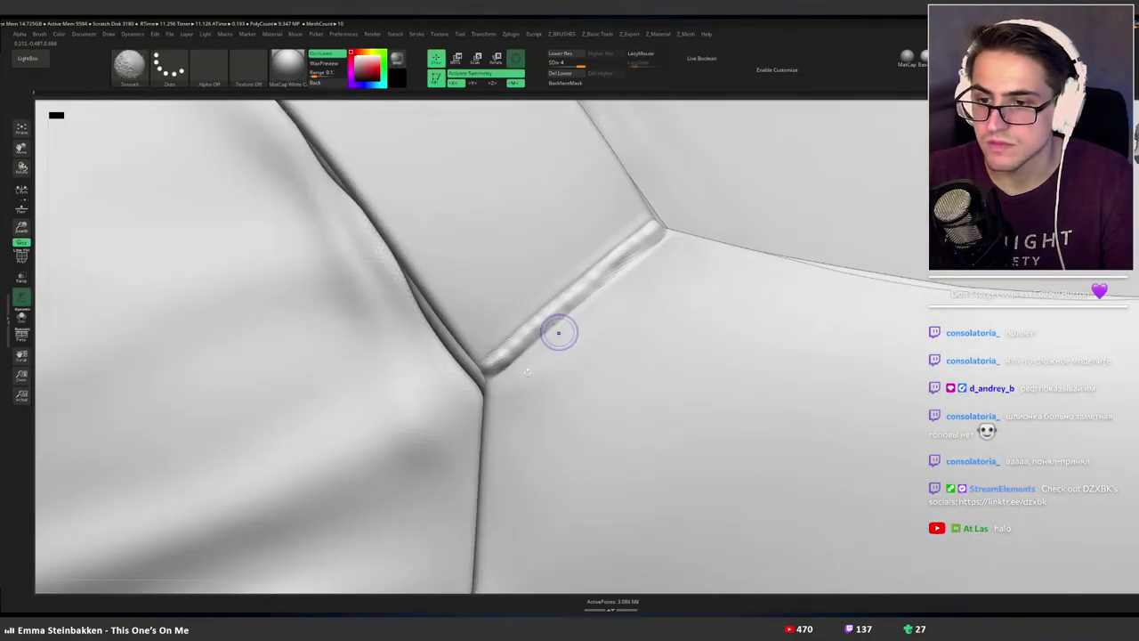
pyautogui.moveTo(499, 387); pyautogui.dragTo(598, 320)
pyautogui.hotkey('ctrl', 'z')
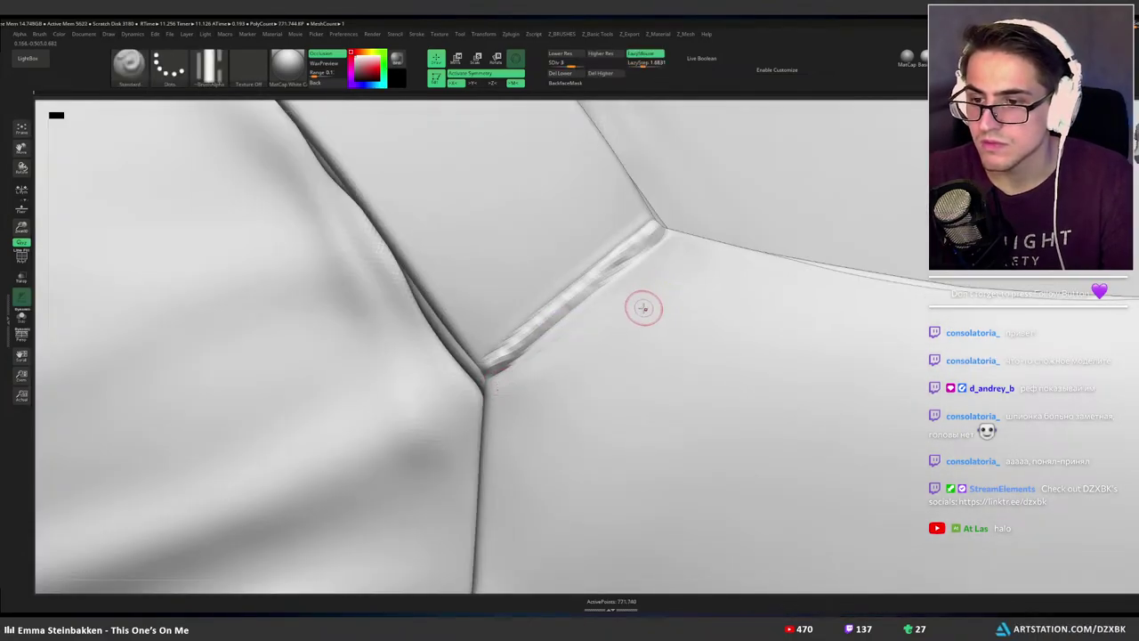
pyautogui.hotkey('ctrl', 'd')
pyautogui.moveTo(493, 385)
pyautogui.mouseDown()
pyautogui.moveTo(630, 283)
pyautogui.moveTo(661, 279)
pyautogui.mouseUp()
pyautogui.hotkey('ctrl', 'z')
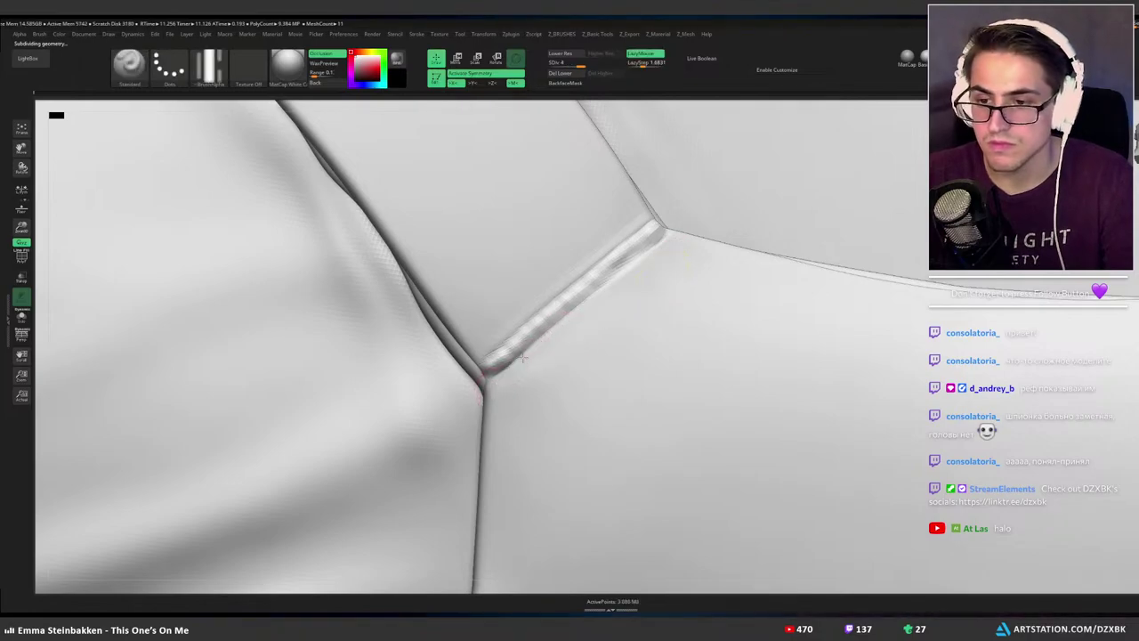
# Try running the stitching on the back panel's side of the shoulder strap's seam, and undo it.
pyautogui.moveTo(522, 366); pyautogui.dragTo(654, 261)
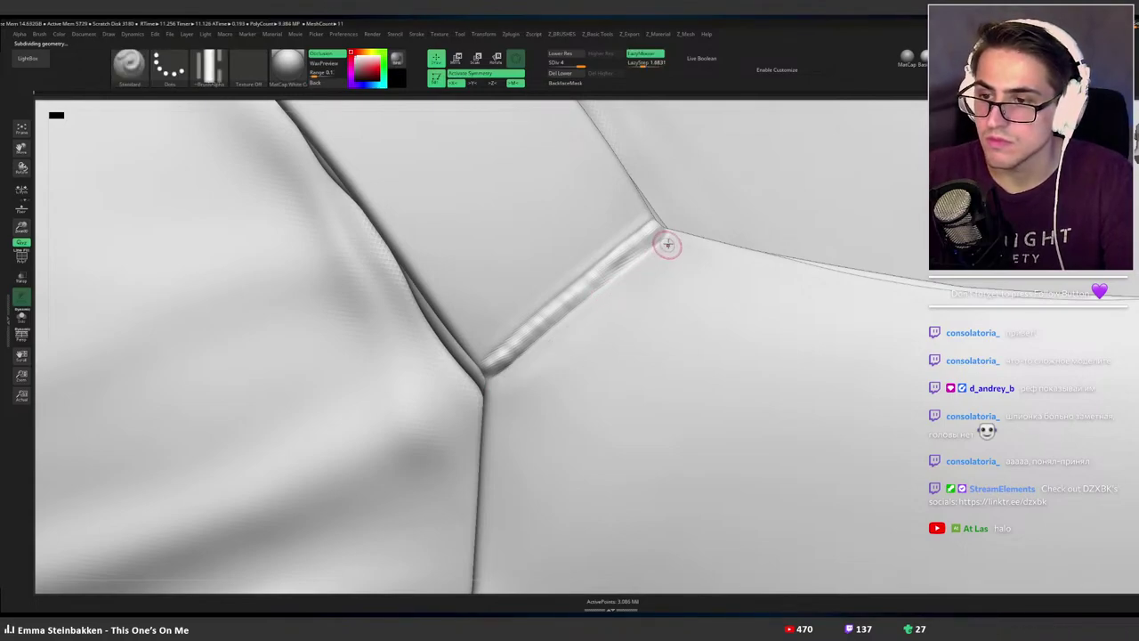
pyautogui.moveTo(674, 242); pyautogui.dragTo(504, 400)
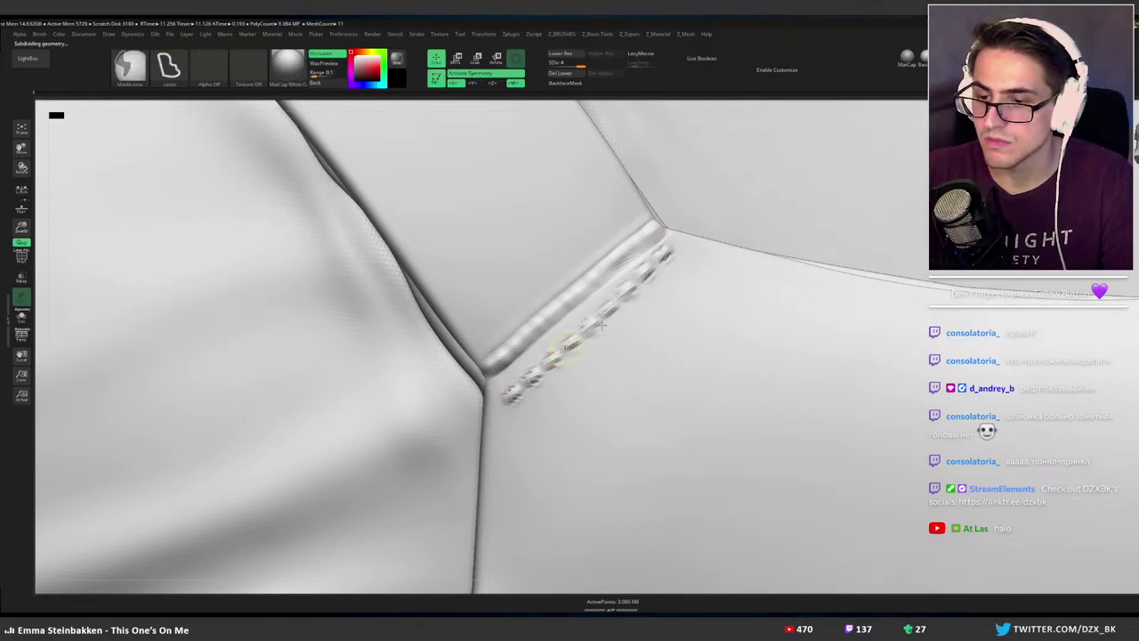
pyautogui.hotkey('ctrl', 'z')
pyautogui.keyDown('ctrl'); pyautogui.moveTo(638, 305); pyautogui.dragTo(623, 303, button='right'); pyautogui.keyUp('ctrl')
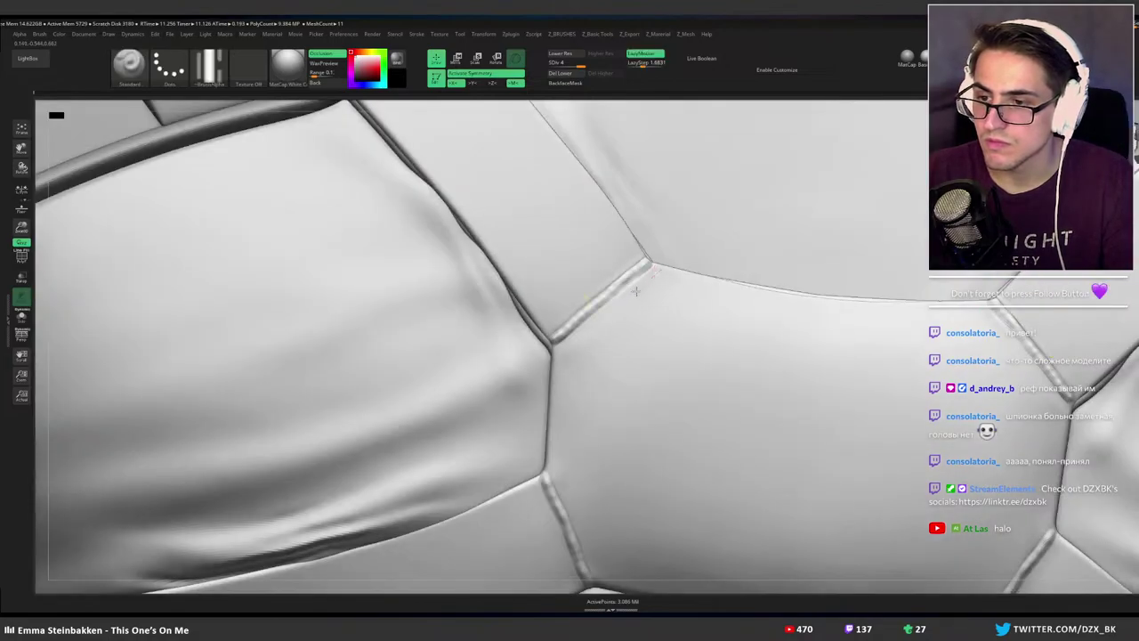
pyautogui.moveTo(655, 267); pyautogui.dragTo(557, 365)
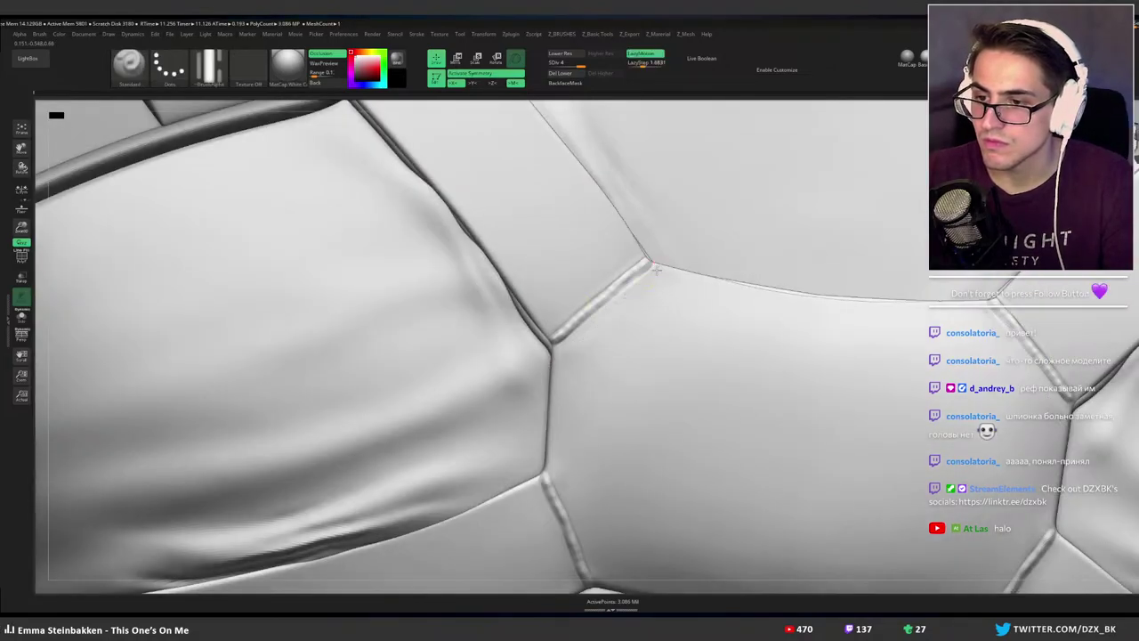
pyautogui.moveTo(657, 269); pyautogui.dragTo(566, 350)
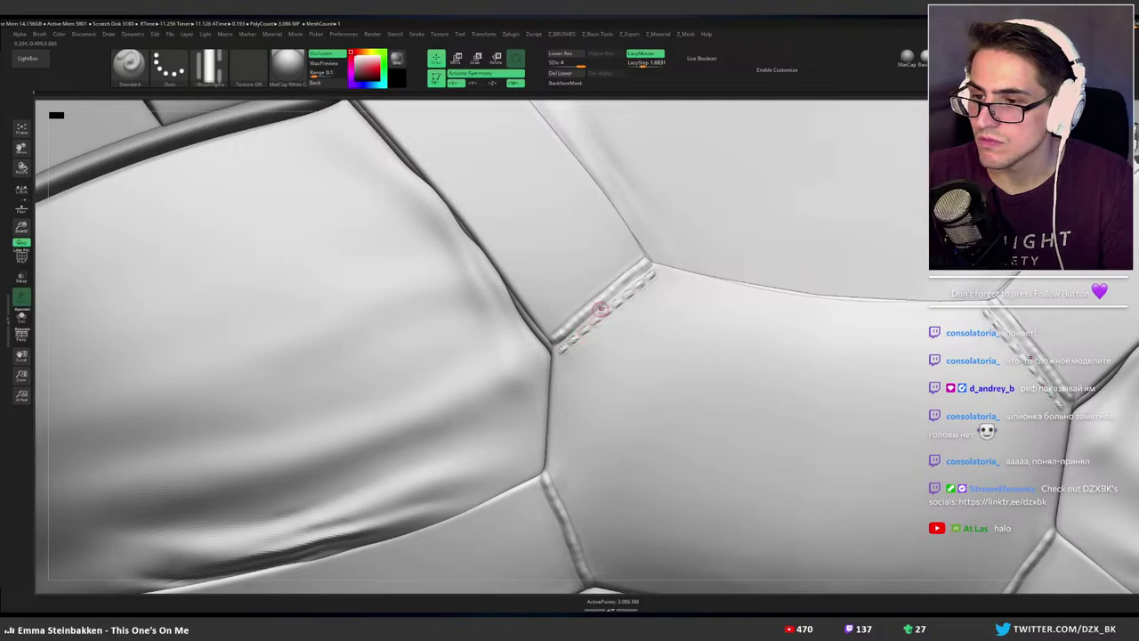
pyautogui.hotkey('ctrl', 'z')
# Try several stitch lines on the strap's side of the shoulder seam ridge, and undo them.
pyautogui.moveTo(638, 257); pyautogui.dragTo(547, 332)
pyautogui.hotkey('ctrl', 'z')
pyautogui.moveTo(636, 257); pyautogui.dragTo(554, 326)
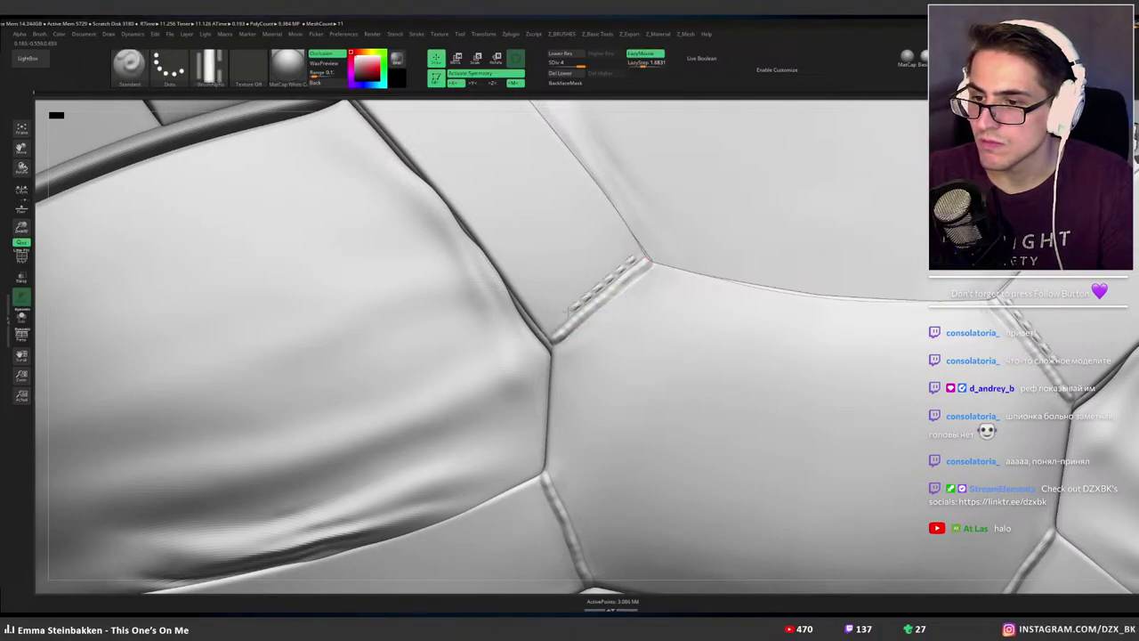
pyautogui.hotkey('ctrl', 'z')
pyautogui.moveTo(643, 252); pyautogui.dragTo(545, 337)
pyautogui.hotkey('ctrl', 'z')
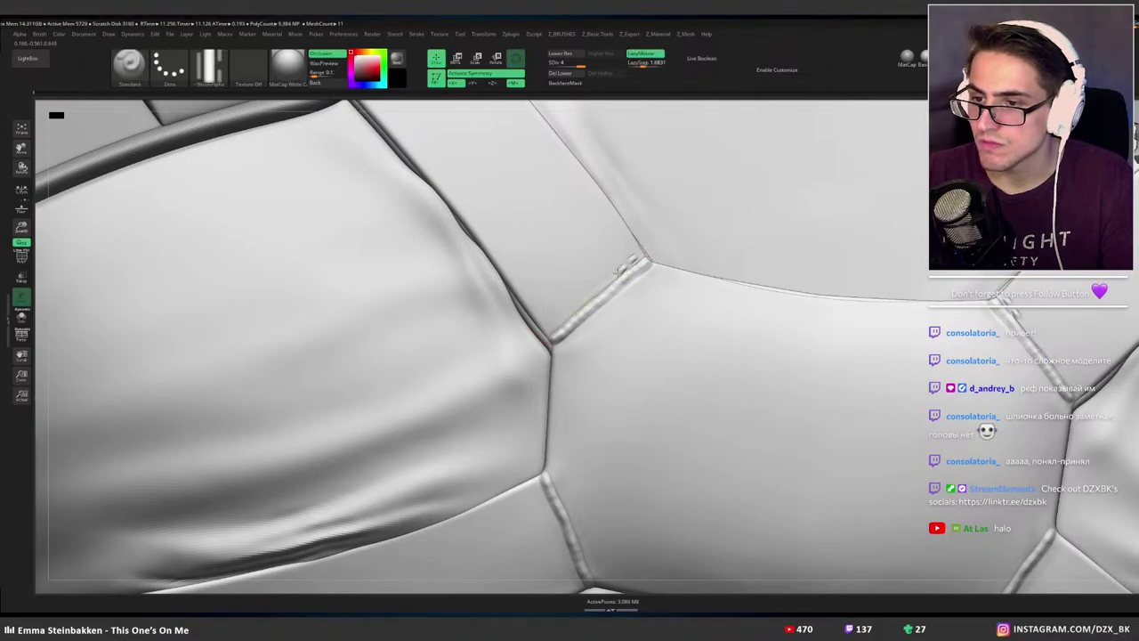
pyautogui.moveTo(623, 267); pyautogui.dragTo(545, 333)
pyautogui.hotkey('ctrl', 'z')
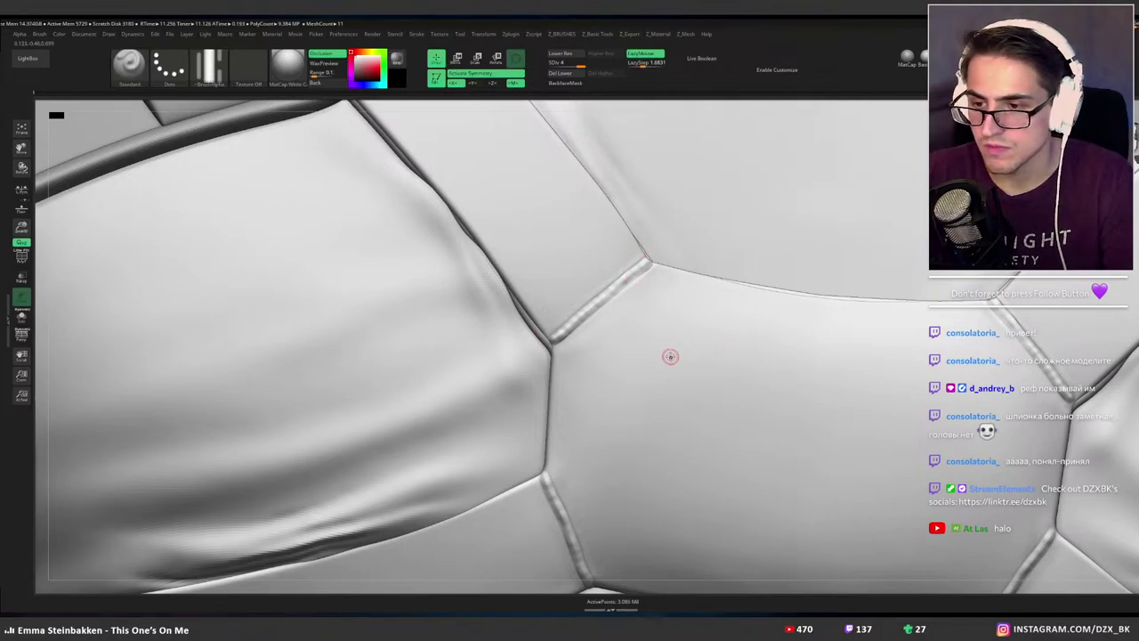
pyautogui.moveTo(692, 329); pyautogui.dragTo(580, 457)
pyautogui.hotkey('ctrl', 'z')
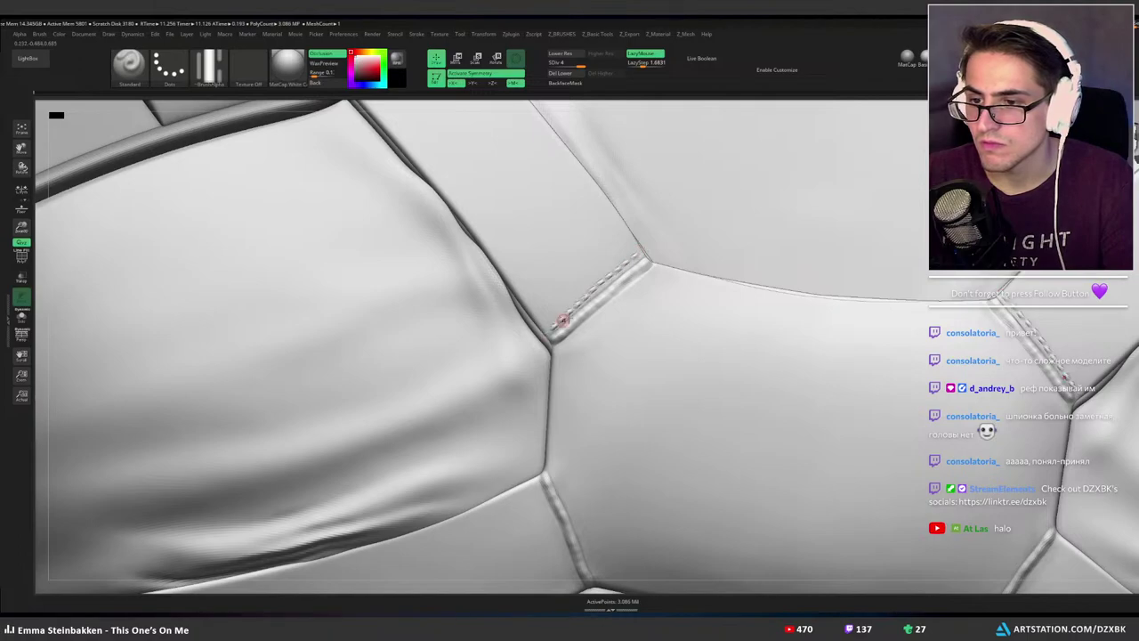
# Redo the stitching as one even line on the strap's side of the shoulder seam, running the ridge's full length.
pyautogui.moveTo(564, 323)
pyautogui.keyDown('shift'); pyautogui.mouseDown()
pyautogui.moveTo(644, 256)
pyautogui.moveTo(531, 345)
pyautogui.mouseUp(); pyautogui.keyUp('shift')
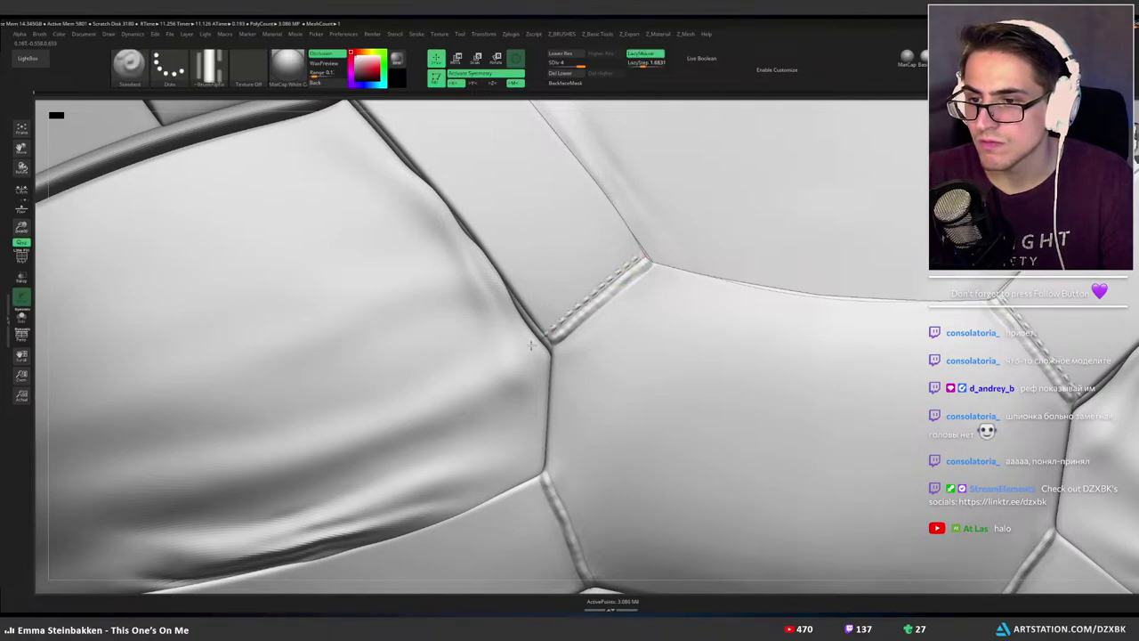
pyautogui.hotkey('ctrl', 'z')
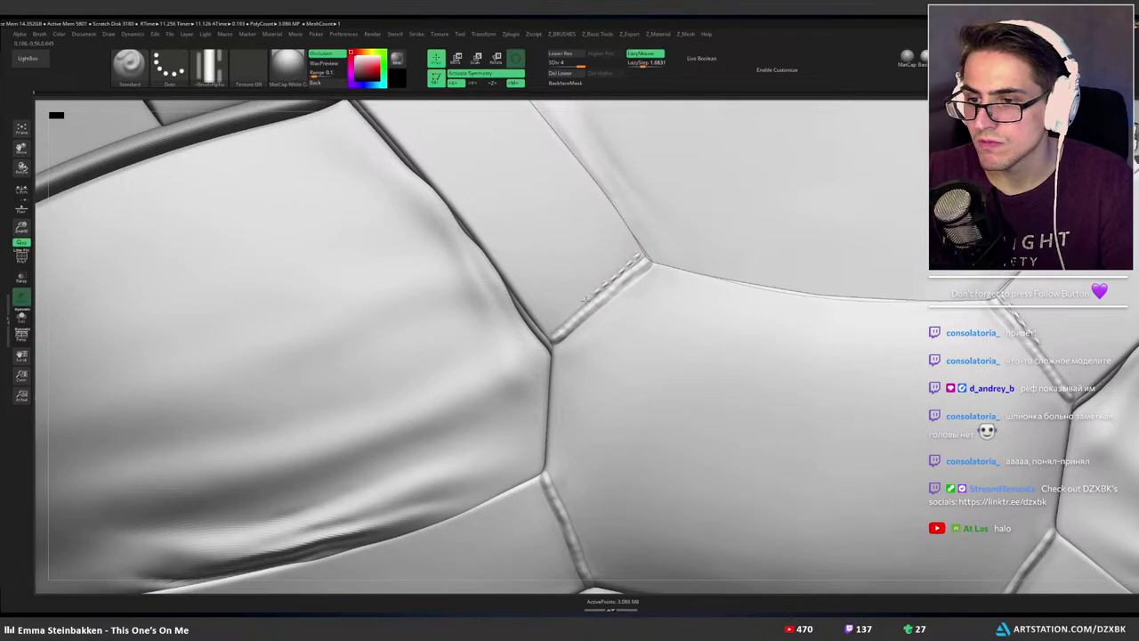
pyautogui.keyDown('shift'); pyautogui.moveTo(584, 329); pyautogui.dragTo(645, 252); pyautogui.keyUp('shift')
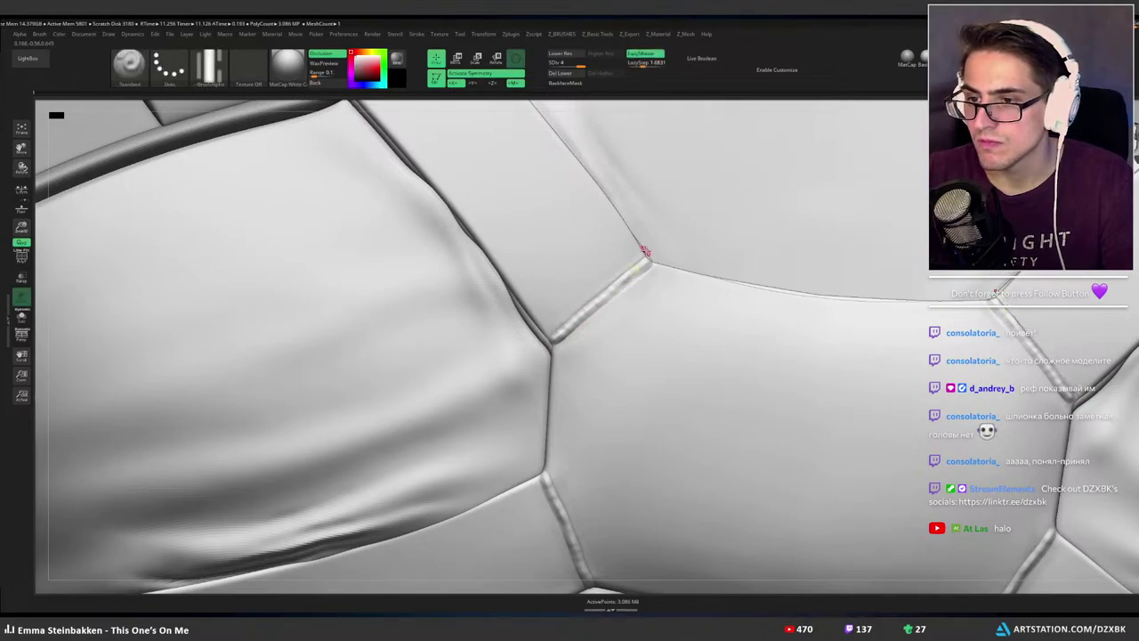
pyautogui.moveTo(601, 288); pyautogui.dragTo(555, 330)
pyautogui.hotkey('ctrl', 'z')
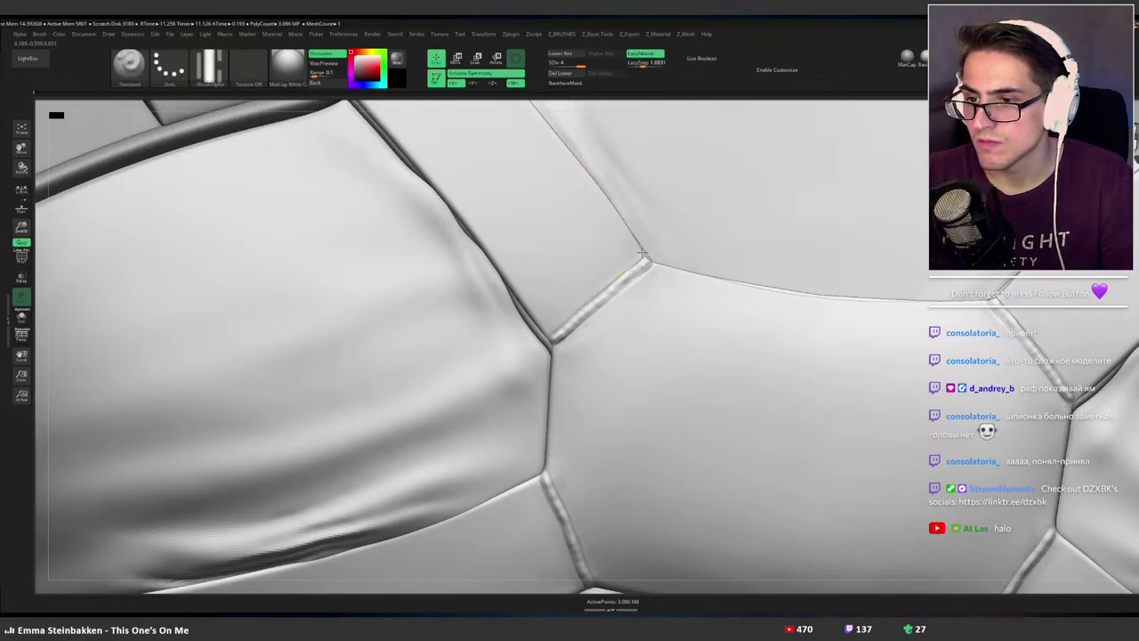
pyautogui.moveTo(643, 255)
pyautogui.mouseDown()
pyautogui.moveTo(583, 305)
pyautogui.moveTo(642, 254)
pyautogui.mouseUp()
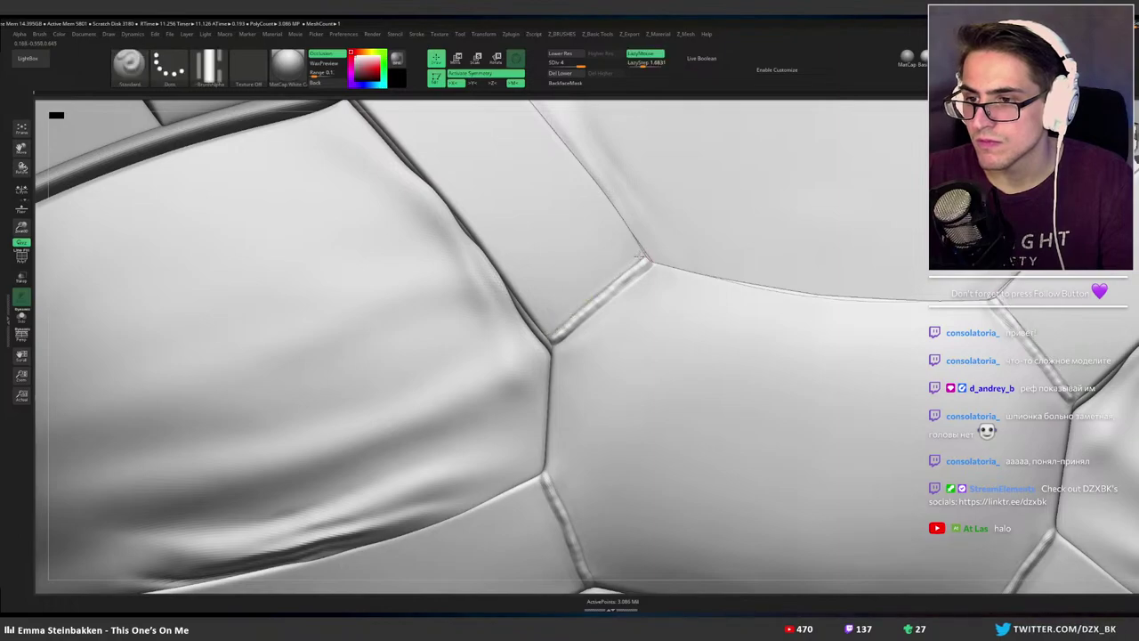
pyautogui.moveTo(583, 301); pyautogui.dragTo(551, 335)
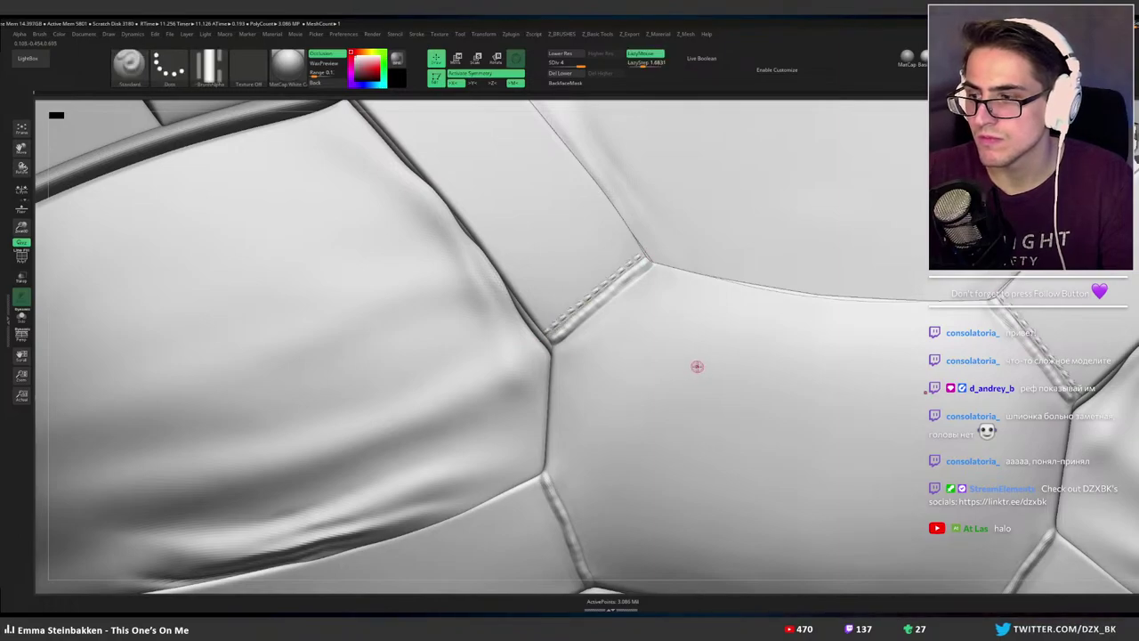
# Try stitch lines on the lower strap just beside its raised seam, and undo them.
pyautogui.keyDown('alt'); pyautogui.moveTo(648, 391); pyautogui.dragTo(652, 242, button='right'); pyautogui.keyUp('alt')
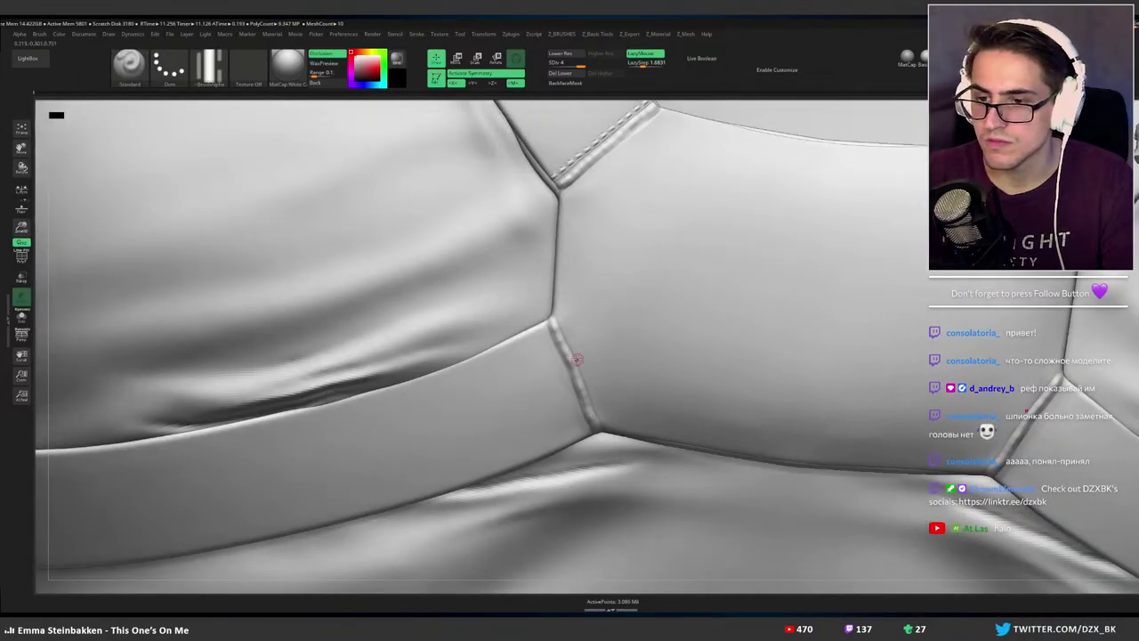
pyautogui.moveTo(577, 358); pyautogui.dragTo(580, 340, button='right')
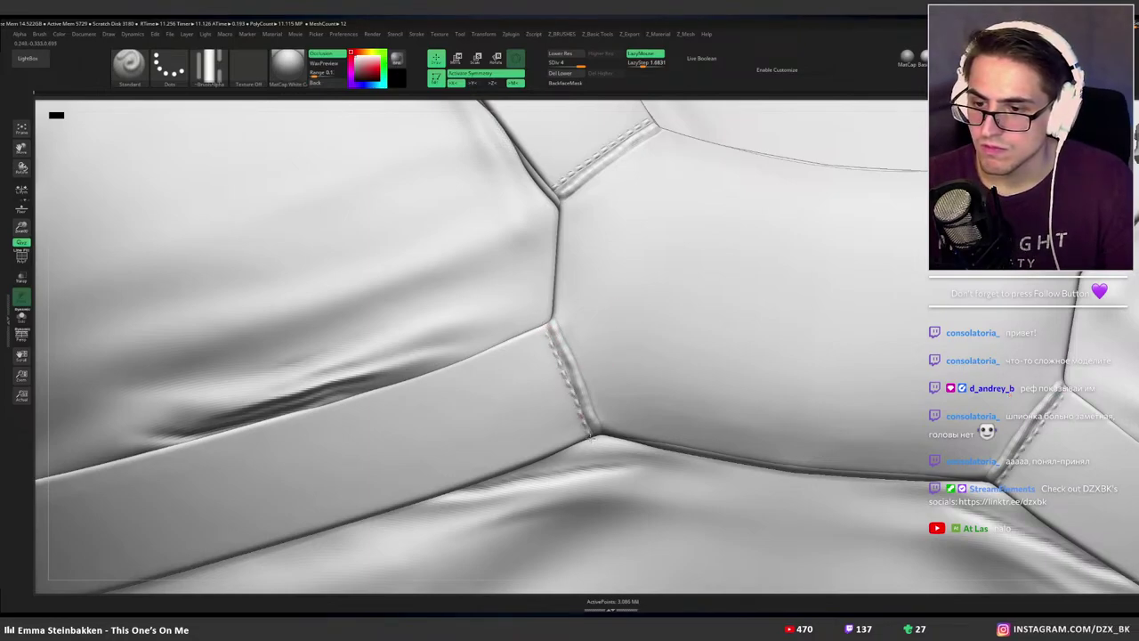
pyautogui.hotkey('ctrl', 'z')
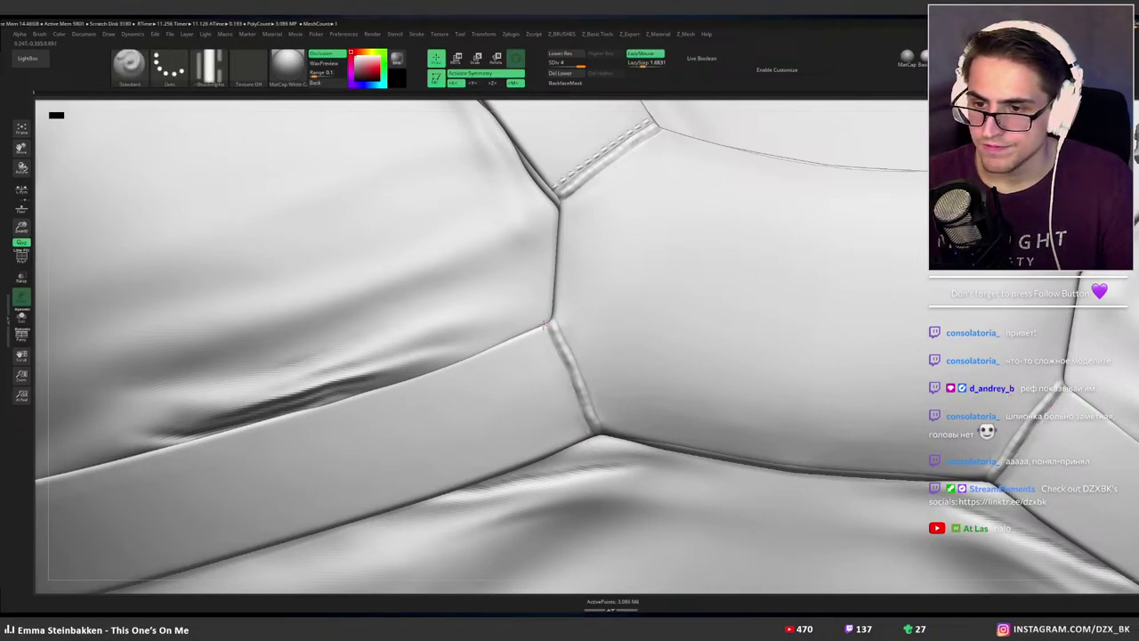
pyautogui.moveTo(592, 434); pyautogui.dragTo(594, 437)
pyautogui.hotkey('ctrl', 'z')
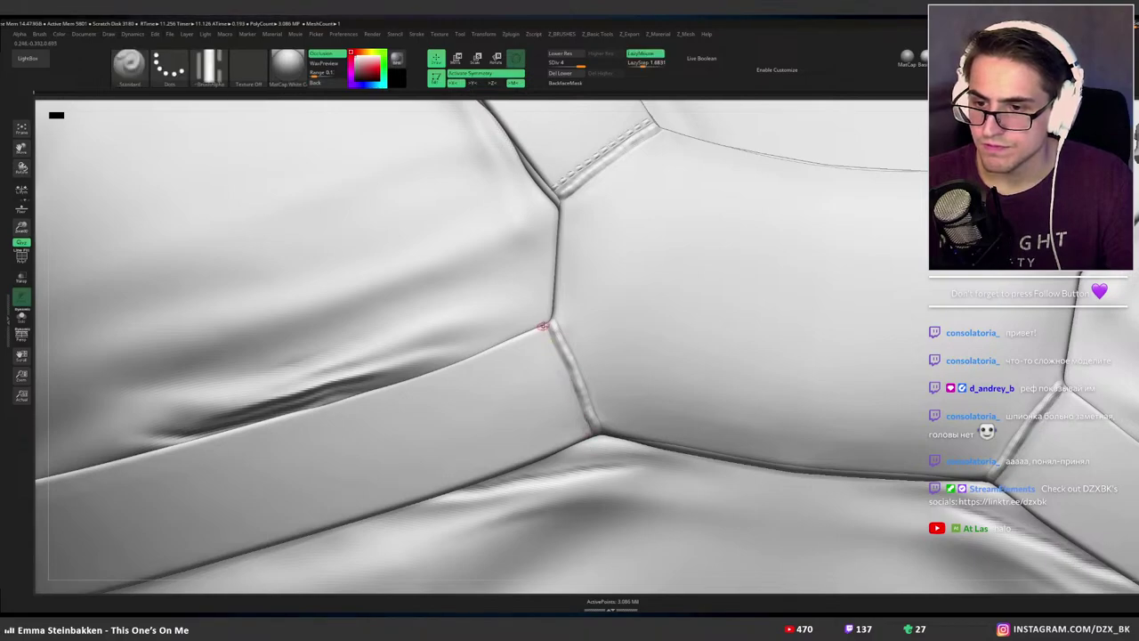
pyautogui.moveTo(546, 331); pyautogui.dragTo(574, 402)
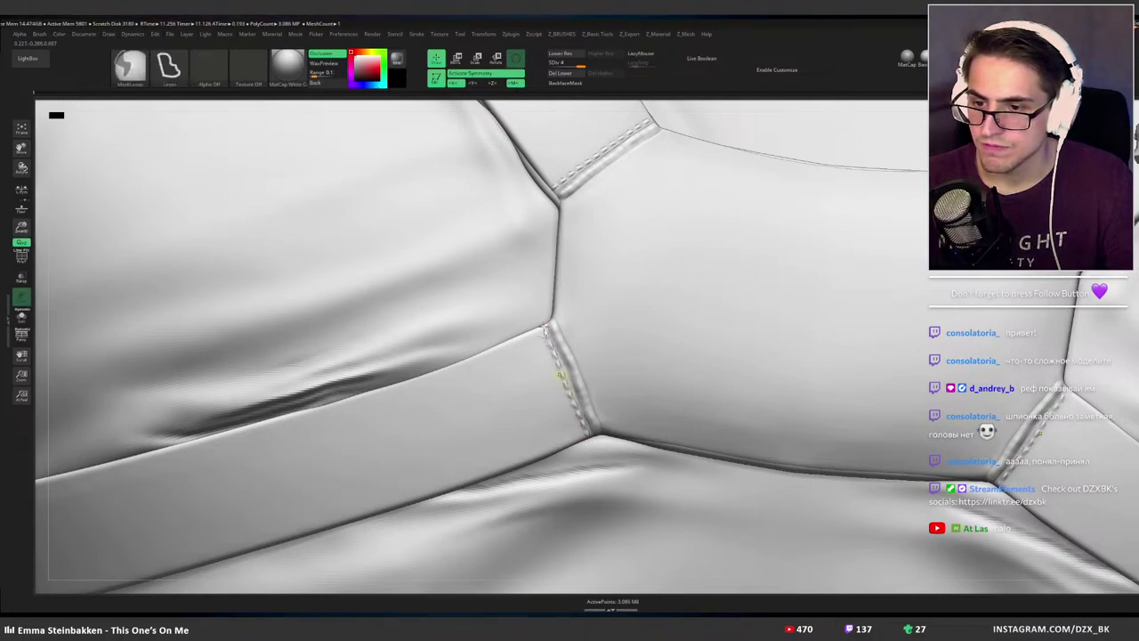
pyautogui.hotkey('ctrl', 'z')
pyautogui.moveTo(543, 327); pyautogui.dragTo(589, 436)
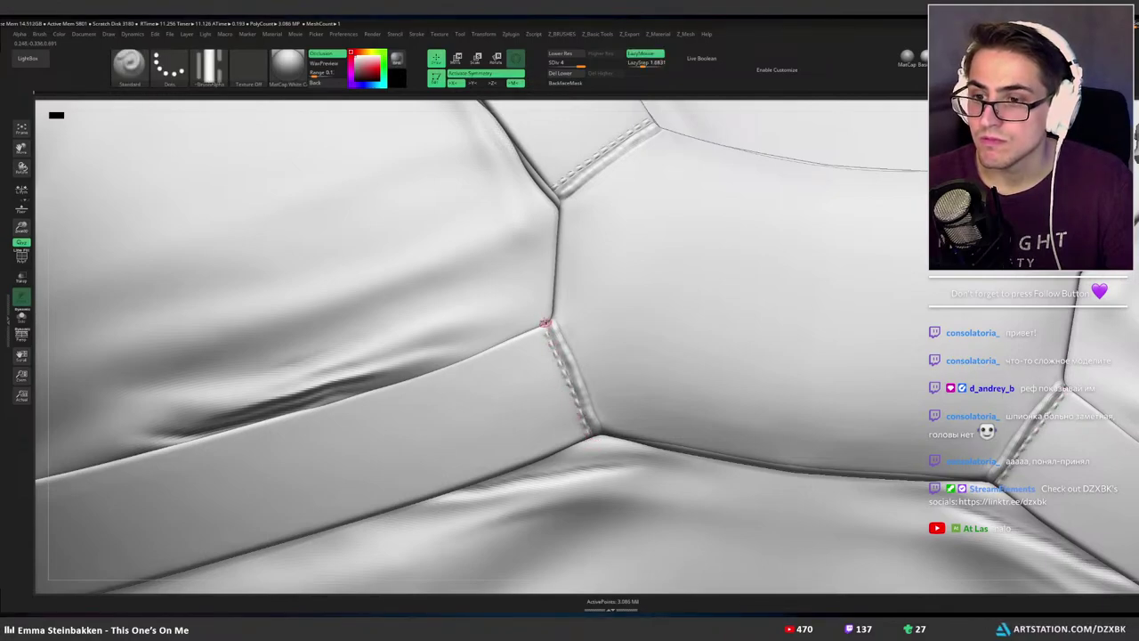
pyautogui.press('ctrl')
pyautogui.hotkey('ctrl', 'z')
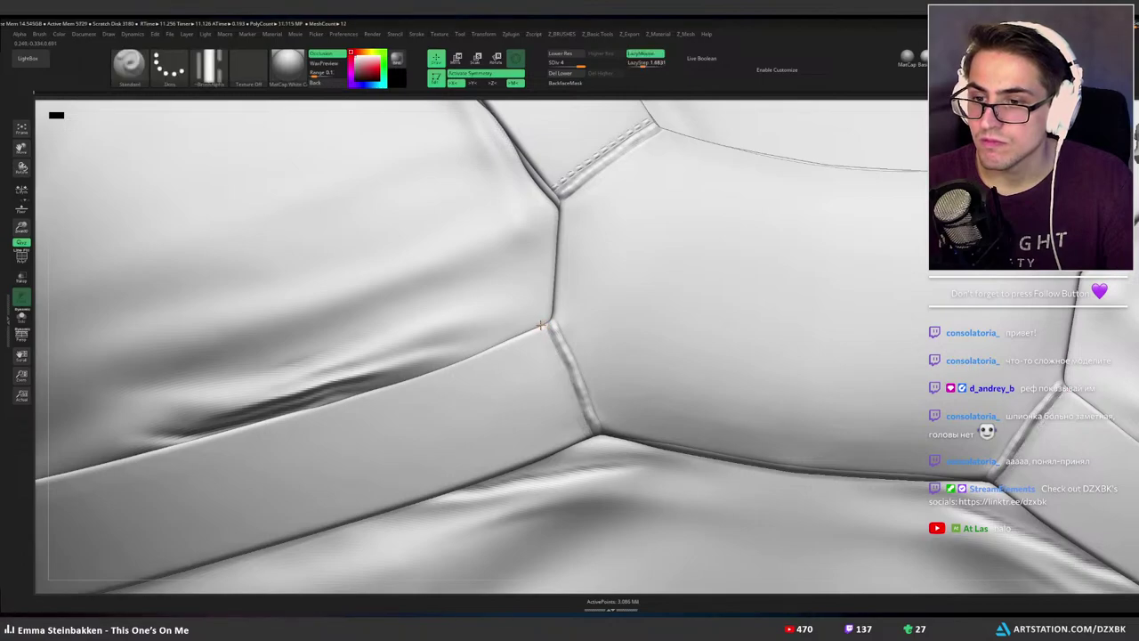
# Stitch a single line along the strap's side of the lower seam from its upper to its lower corner, undoing uneven attempts.
pyautogui.moveTo(558, 364); pyautogui.dragTo(591, 434)
pyautogui.hotkey('ctrl', 'z')
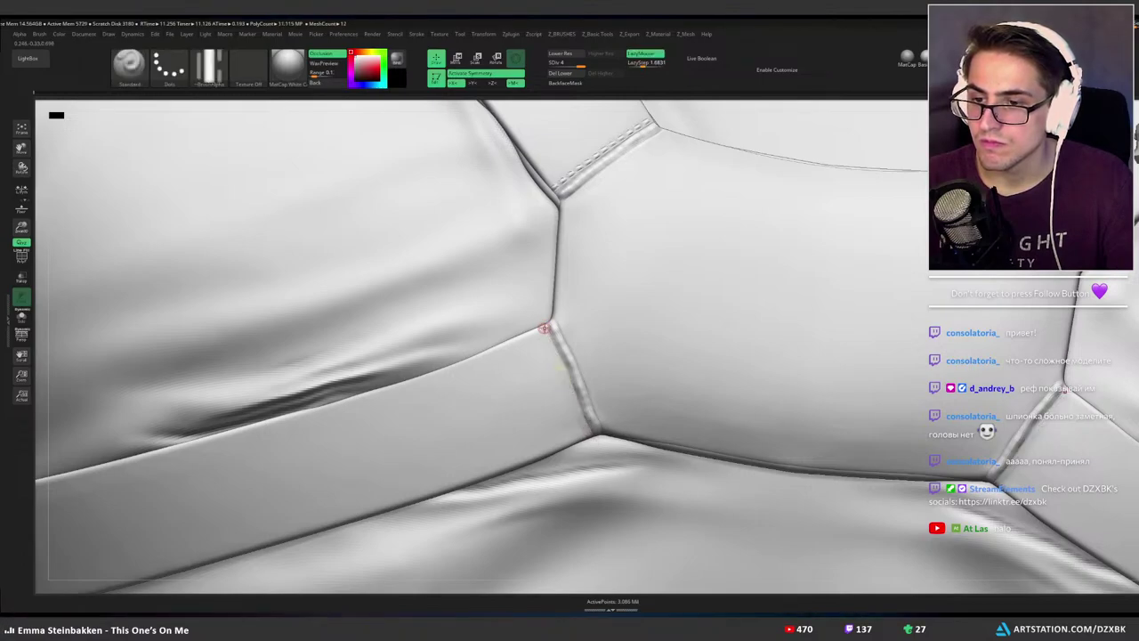
pyautogui.moveTo(545, 329); pyautogui.dragTo(574, 389)
pyautogui.hotkey('ctrl', 'z')
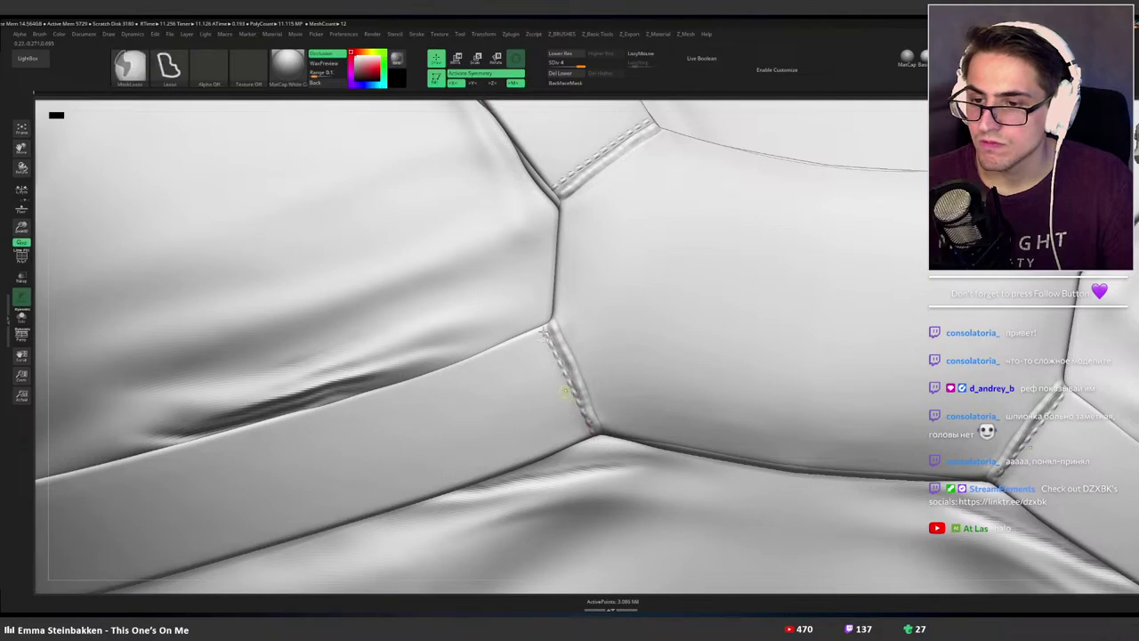
pyautogui.moveTo(545, 329); pyautogui.dragTo(560, 370)
pyautogui.hotkey('ctrl', 'z')
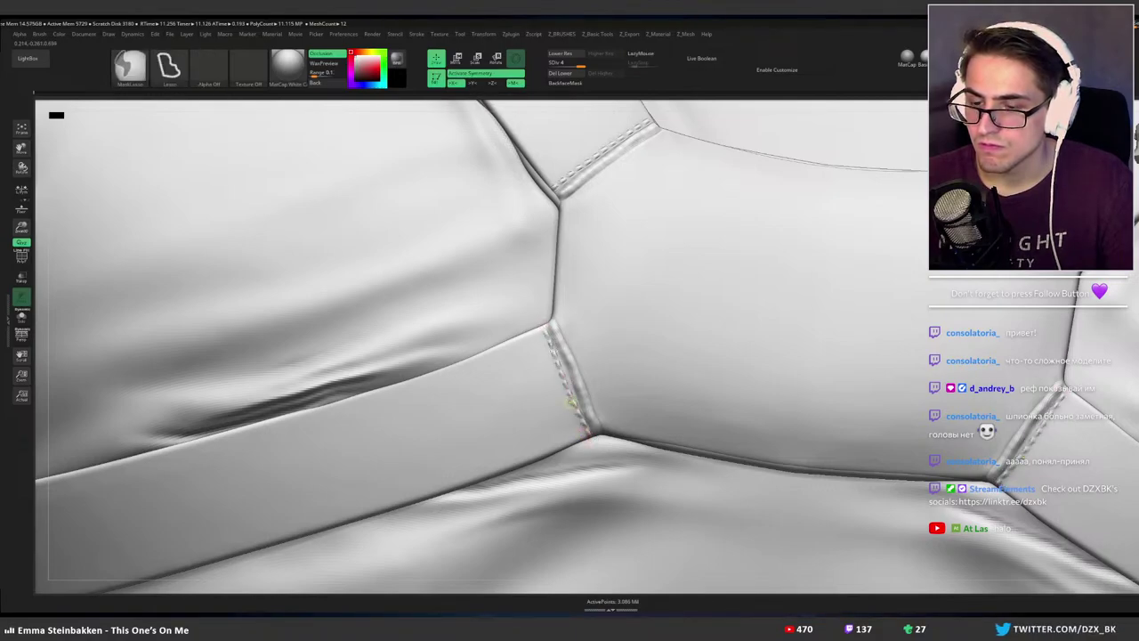
pyautogui.hotkey('ctrl', 'z')
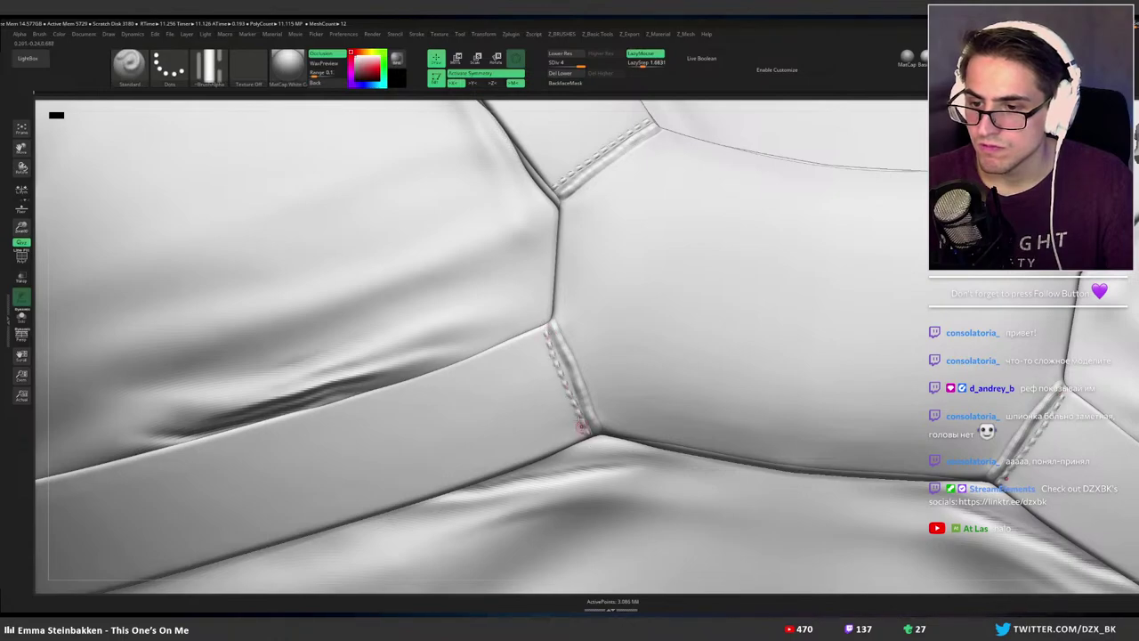
pyautogui.hotkey('ctrl', 'z')
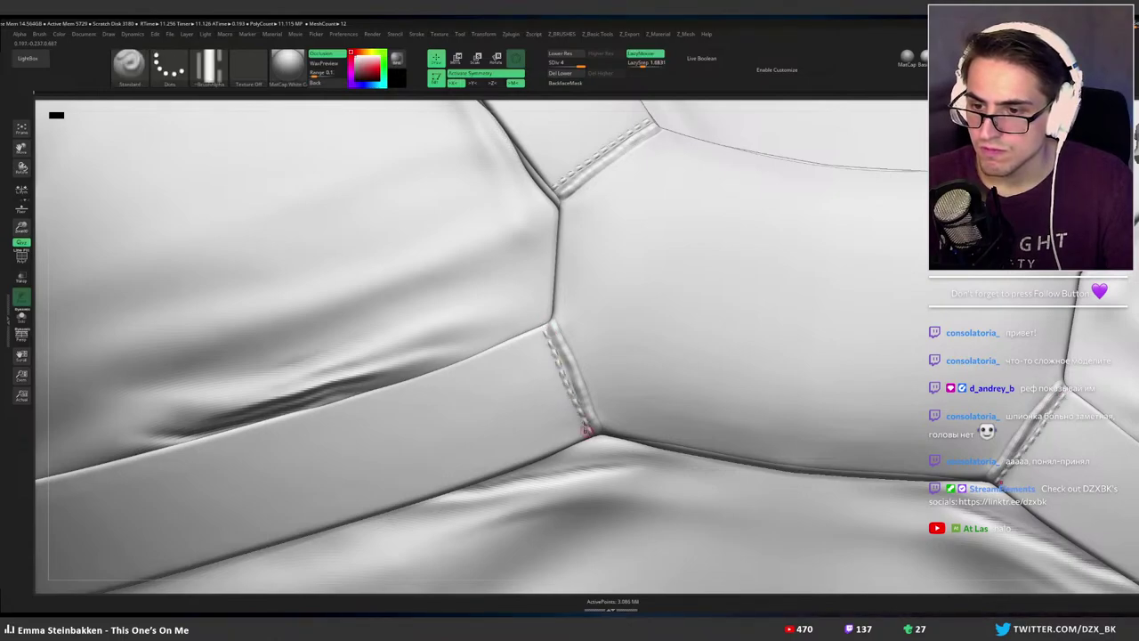
pyautogui.hotkey('ctrl', 'z')
pyautogui.moveTo(549, 326); pyautogui.dragTo(574, 392)
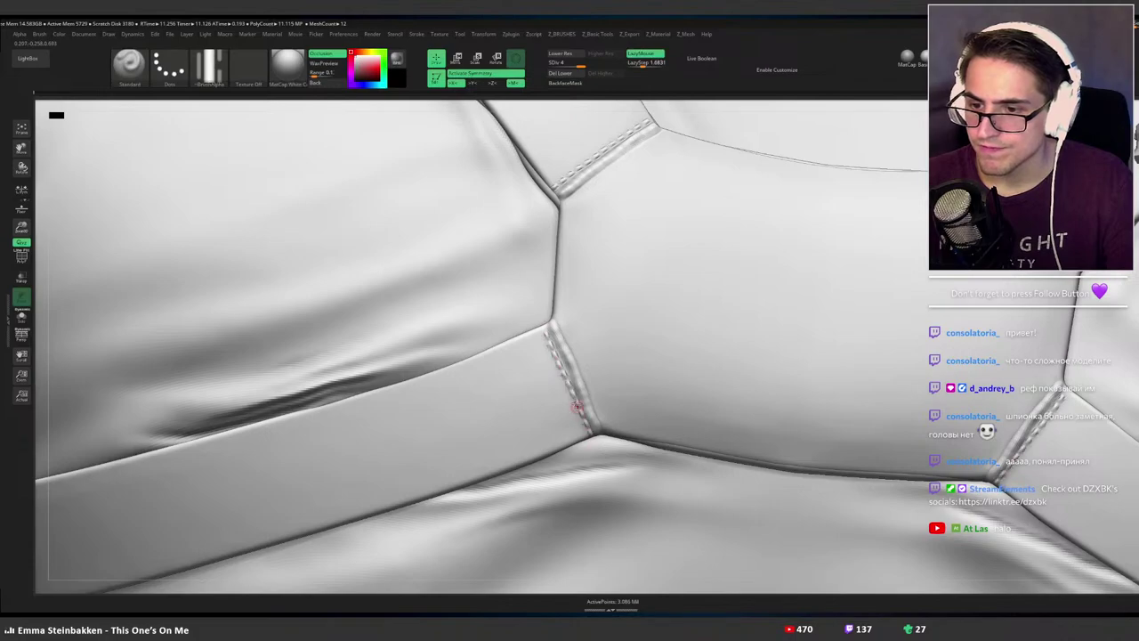
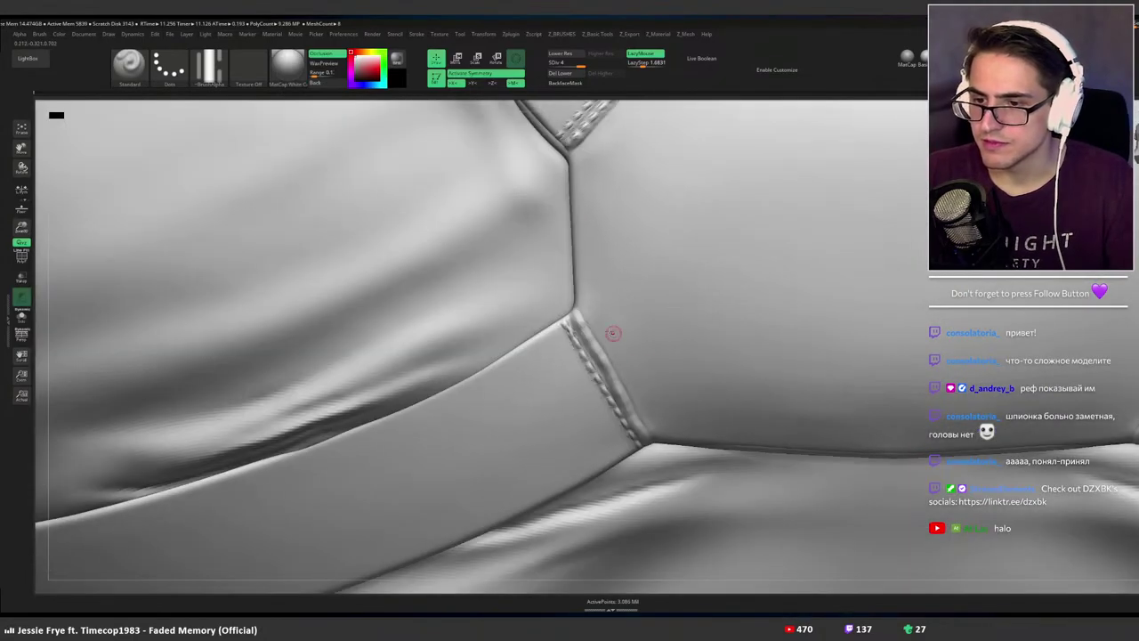
# Try a second row of stitches along the lower strap's seam ridge, and undo it.
pyautogui.moveTo(577, 319); pyautogui.dragTo(638, 429)
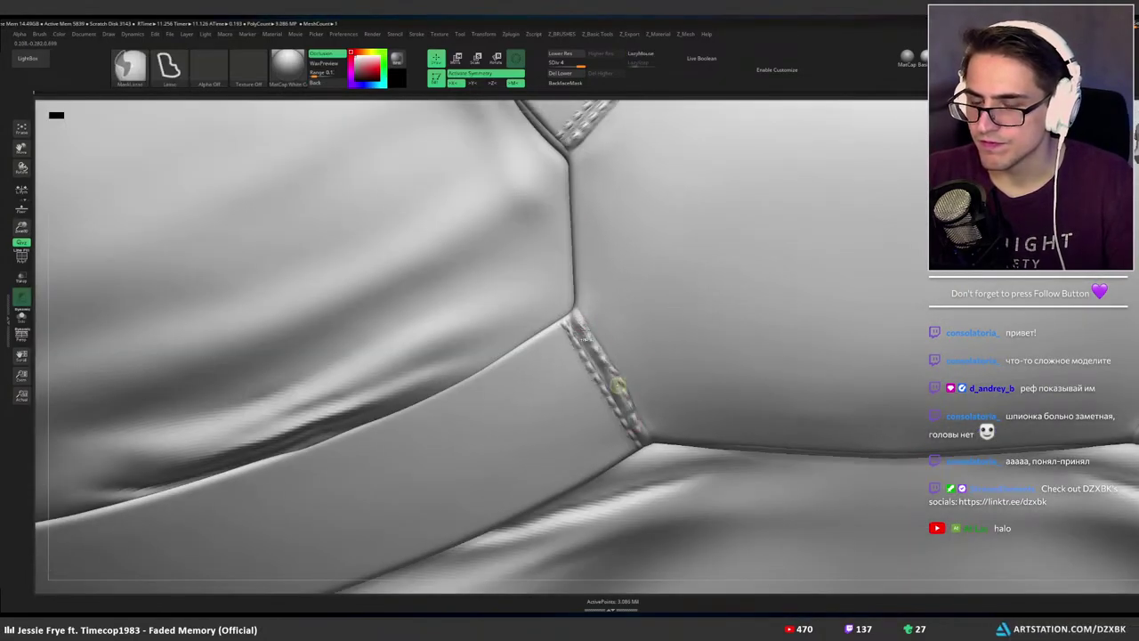
pyautogui.hotkey('ctrl', 'z')
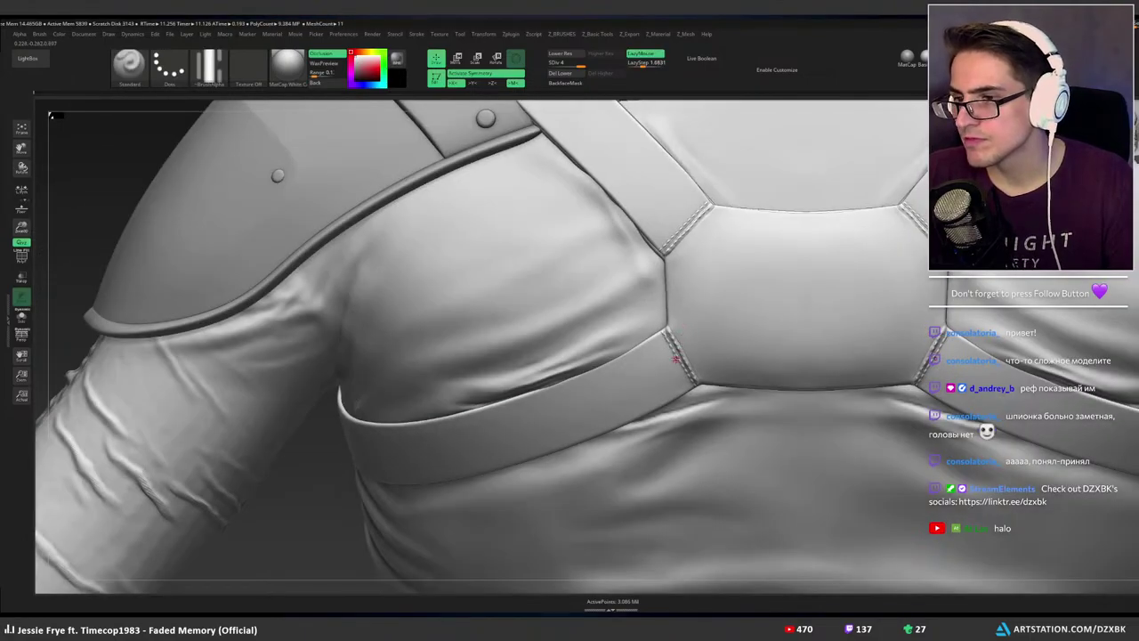
pyautogui.press('ctrl')
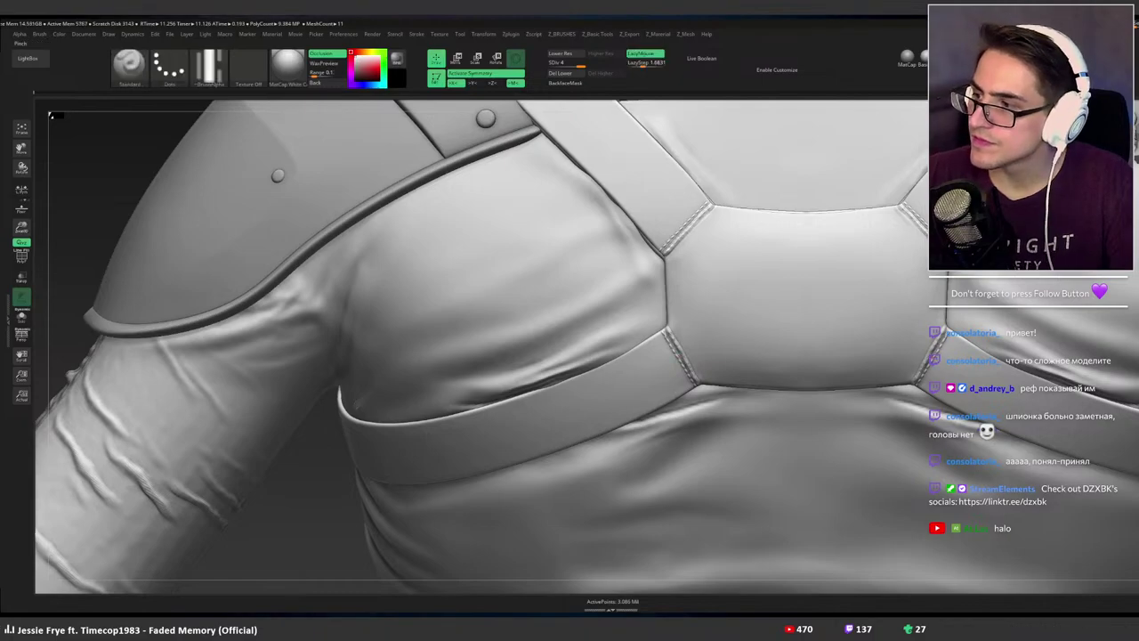
# Tighten the raised seam ridges beside the shoulder and lower strap stitching with the Pinch brush, undoing an uneven stroke.
pyautogui.click(1023, 62)
pyautogui.keyDown('ctrl'); pyautogui.moveTo(698, 292); pyautogui.dragTo(823, 272, button='right'); pyautogui.keyUp('ctrl')
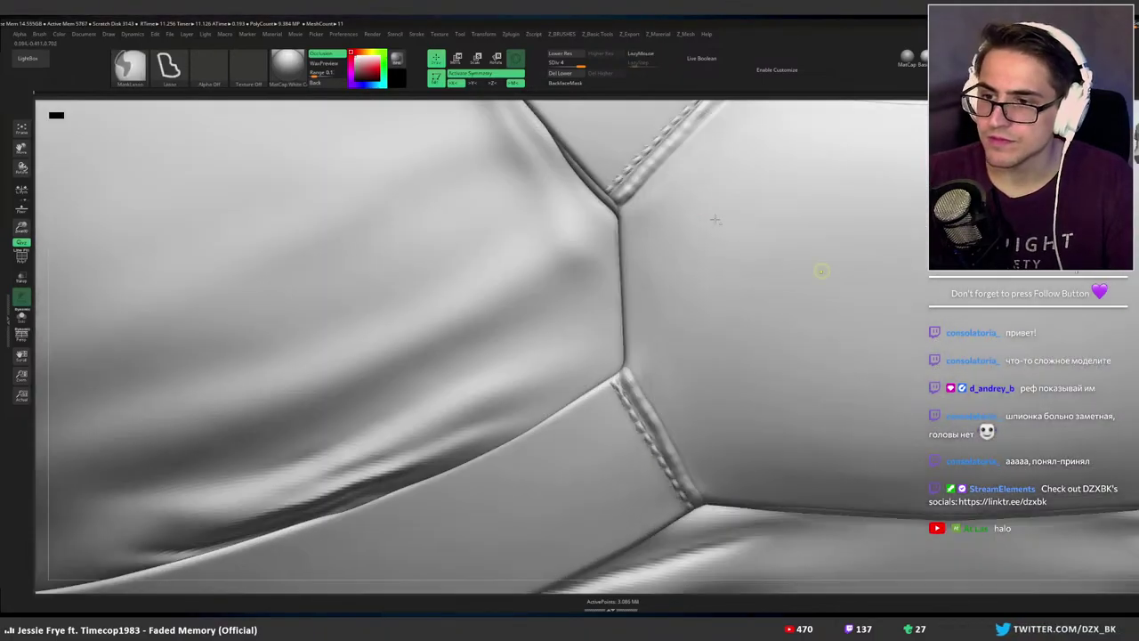
pyautogui.moveTo(686, 223)
pyautogui.keyDown('alt'); pyautogui.mouseDown(button='right')
pyautogui.moveTo(682, 350)
pyautogui.moveTo(692, 338)
pyautogui.mouseUp(button='right'); pyautogui.keyUp('alt')
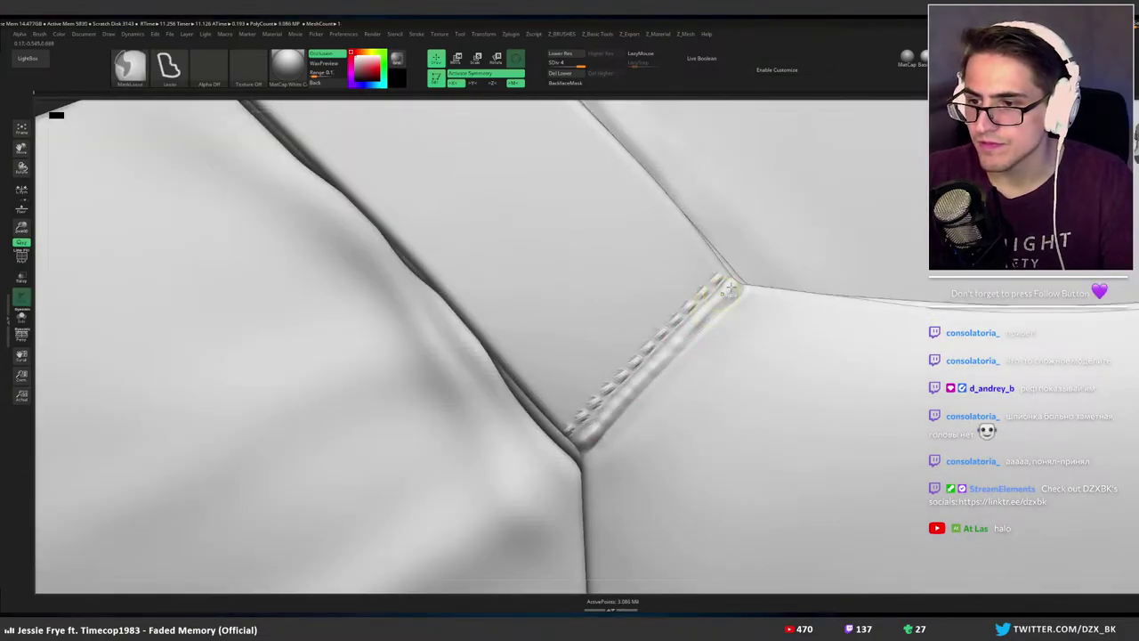
pyautogui.hotkey('ctrl', 'z')
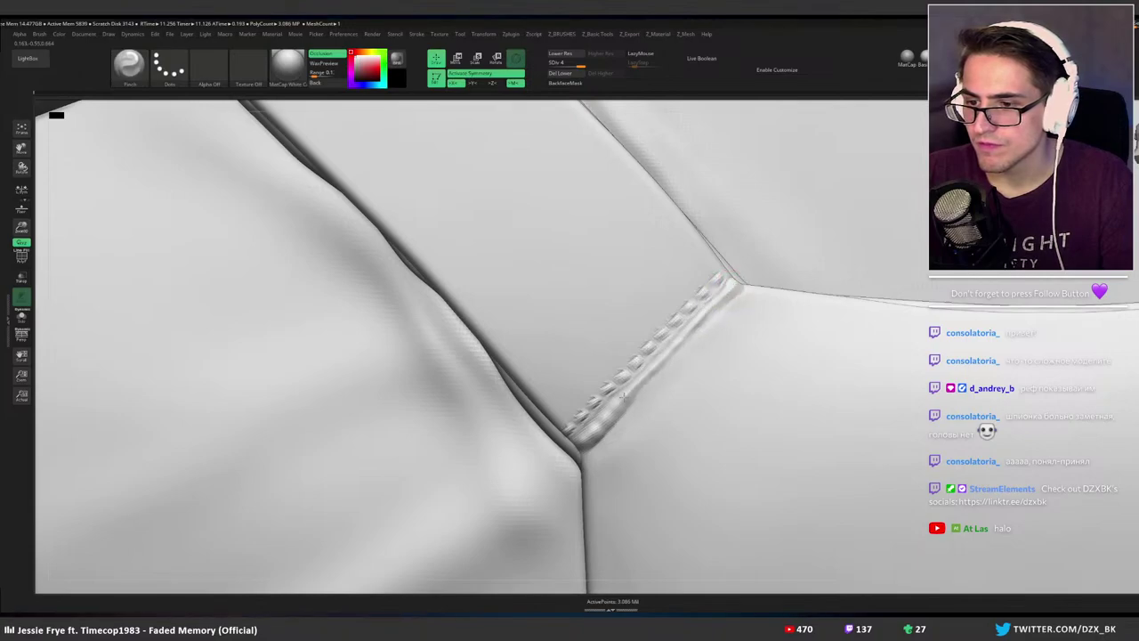
pyautogui.click(736, 290)
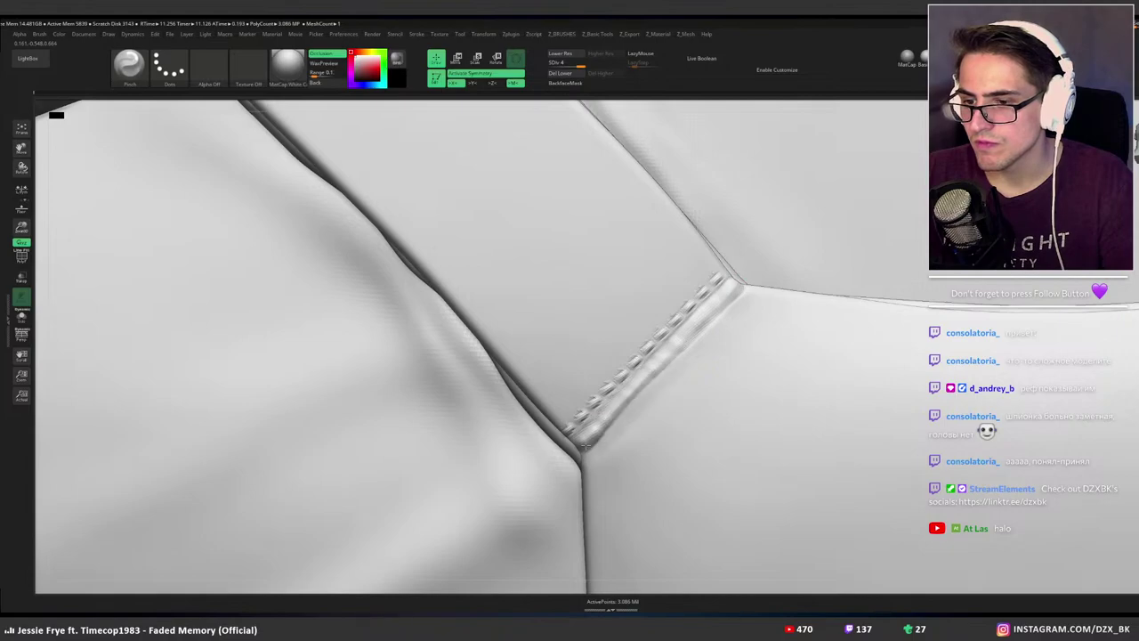
pyautogui.click(737, 294)
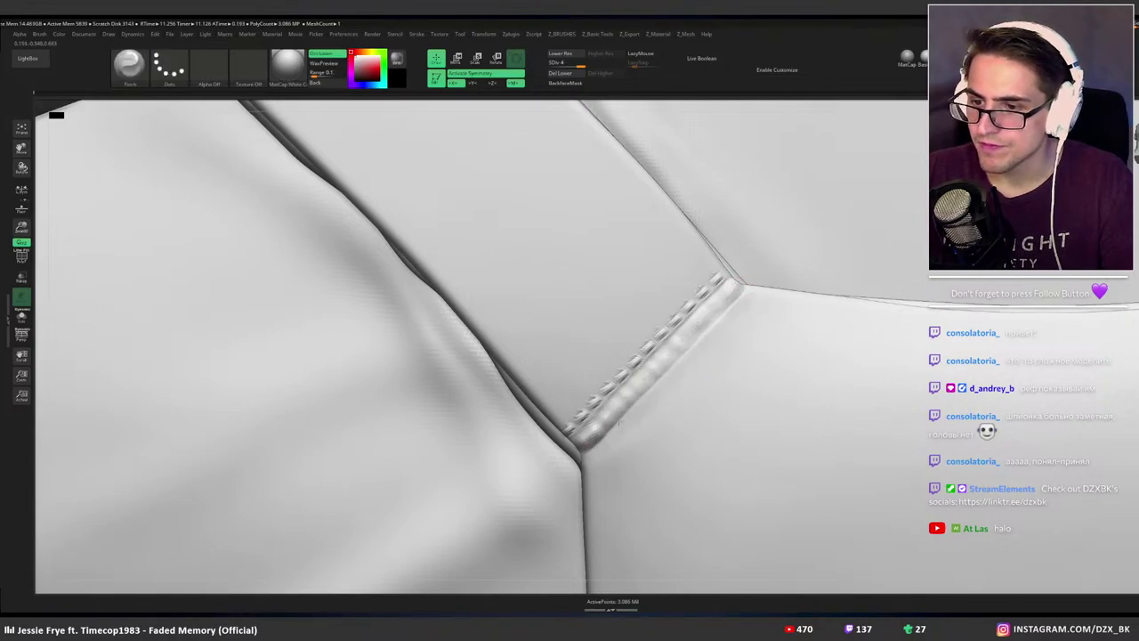
pyautogui.keyDown('alt'); pyautogui.moveTo(719, 342); pyautogui.dragTo(653, 174, button='right'); pyautogui.keyUp('alt')
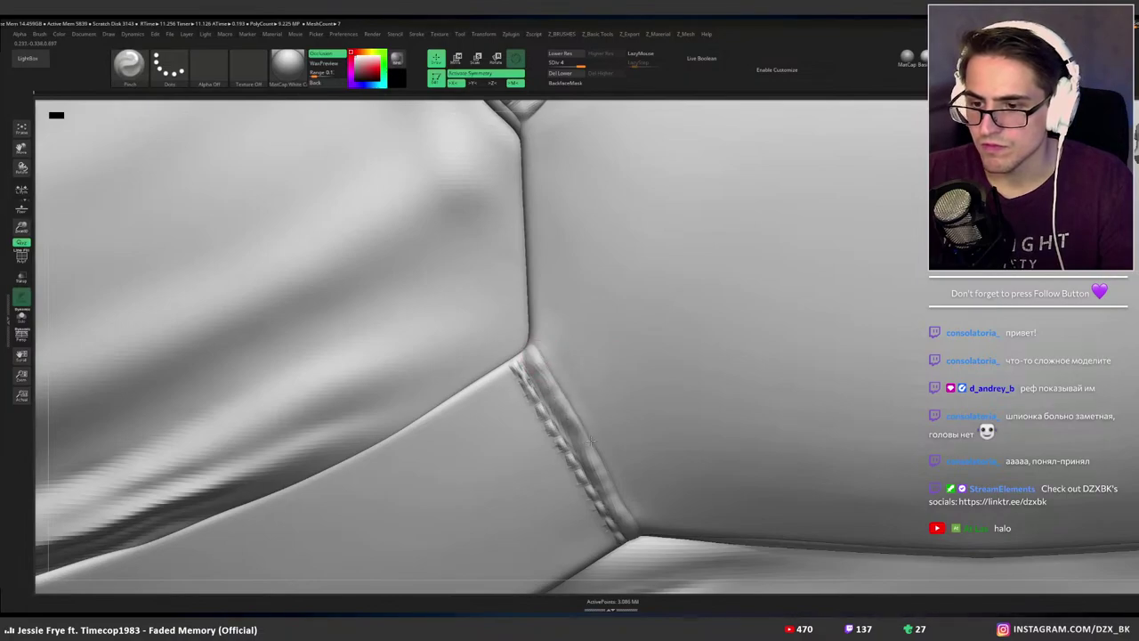
pyautogui.keyDown('ctrl'); pyautogui.moveTo(706, 474); pyautogui.dragTo(596, 367, button='right'); pyautogui.keyUp('ctrl')
pyautogui.keyDown('alt'); pyautogui.moveTo(702, 382); pyautogui.dragTo(605, 354, button='right'); pyautogui.keyUp('alt')
pyautogui.moveTo(637, 284); pyautogui.dragTo(649, 335, button='right')
pyautogui.keyDown('alt'); pyautogui.moveTo(619, 242); pyautogui.dragTo(607, 323, button='right'); pyautogui.keyUp('alt')
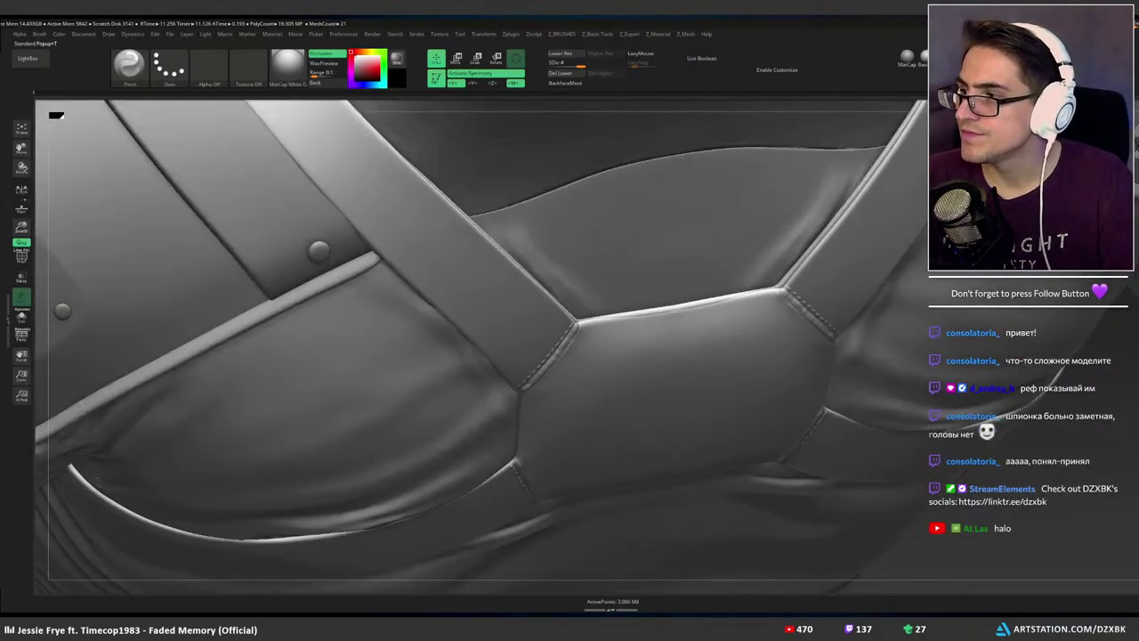
# Switch to the Standard brush and turn its alpha off.
pyautogui.press('b')
pyautogui.press('s')
pyautogui.press('t')
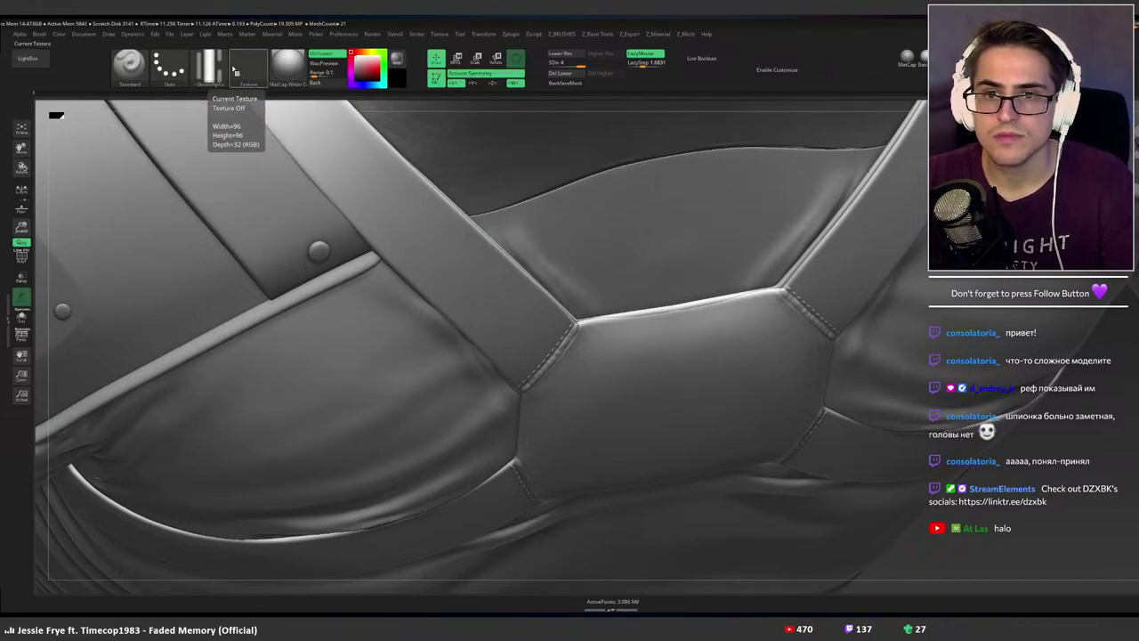
pyautogui.click(210, 70)
pyautogui.click(189, 112)
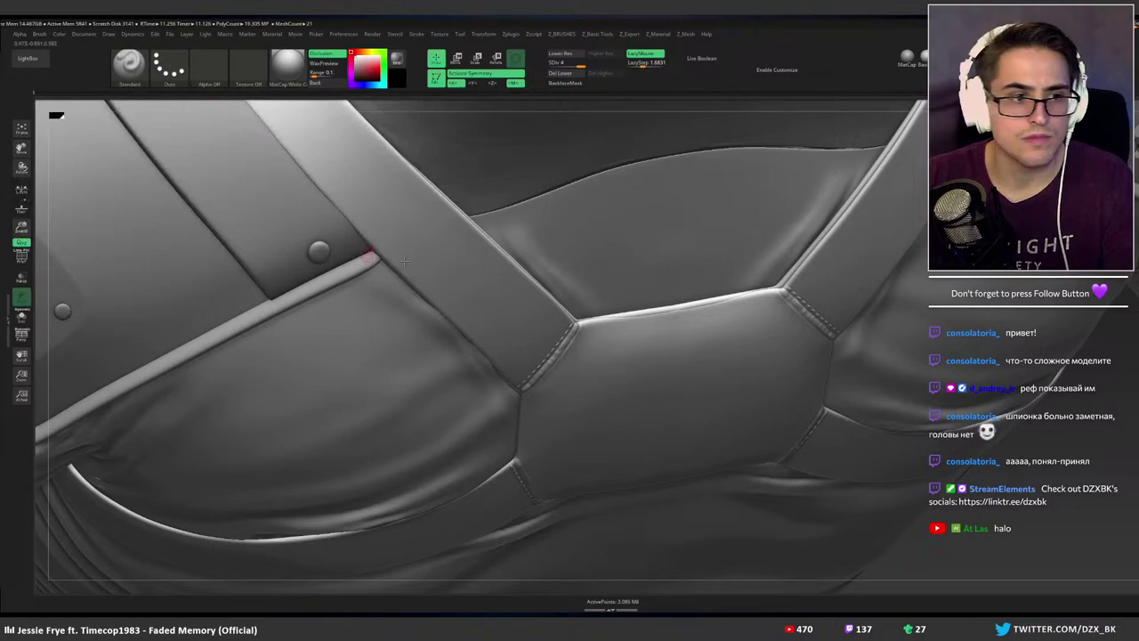
# Try to lift the middle of the back panel's upper edge with the Move brush, and undo both attempts.
pyautogui.keyDown('ctrl'); pyautogui.moveTo(681, 309); pyautogui.dragTo(654, 352, button='right'); pyautogui.keyUp('ctrl')
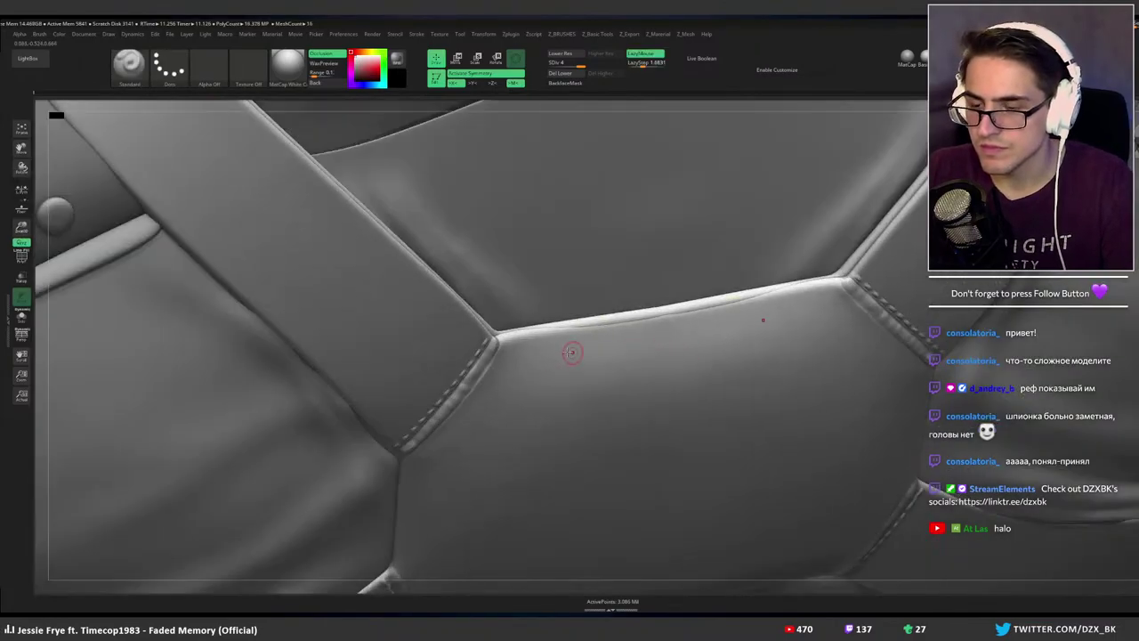
pyautogui.moveTo(573, 353); pyautogui.dragTo(587, 338, button='right')
pyautogui.moveTo(781, 301)
pyautogui.mouseDown(button='right')
pyautogui.moveTo(780, 267)
pyautogui.moveTo(795, 246)
pyautogui.moveTo(854, 249)
pyautogui.mouseUp(button='right')
pyautogui.press('b')
pyautogui.press('m')
pyautogui.press('v')
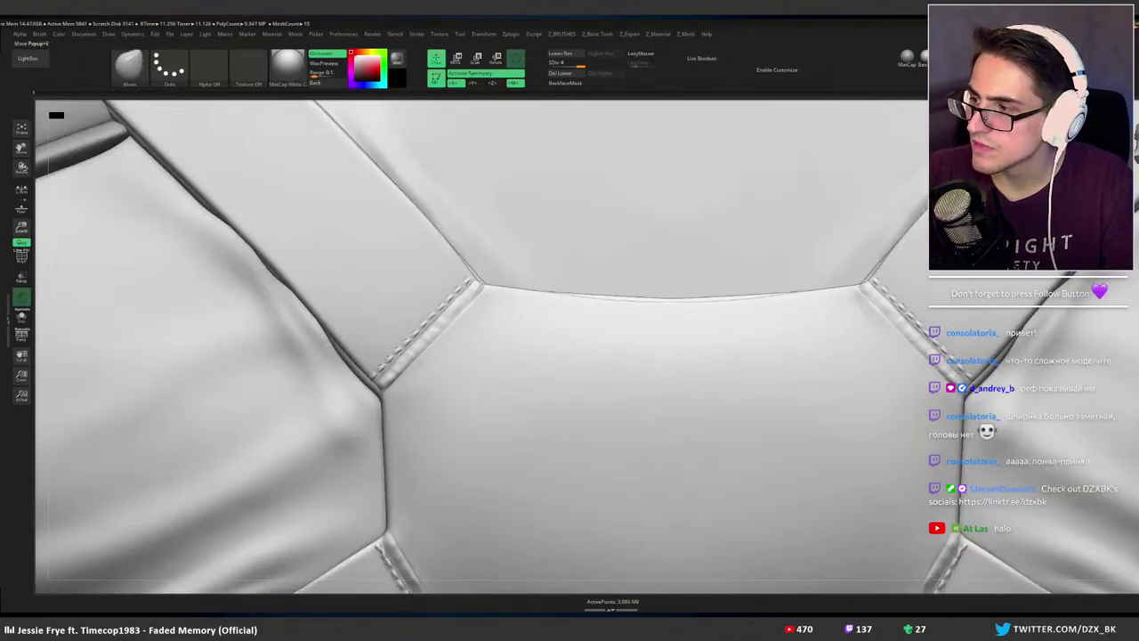
pyautogui.press(']')
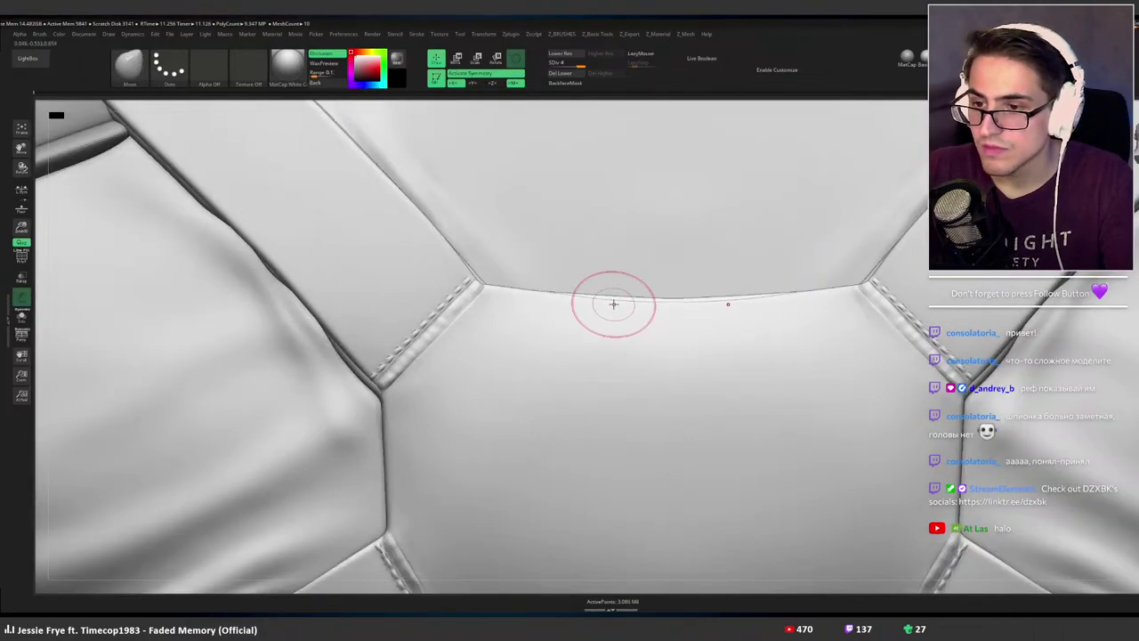
pyautogui.moveTo(614, 305); pyautogui.dragTo(615, 300)
pyautogui.hotkey('ctrl', 'z')
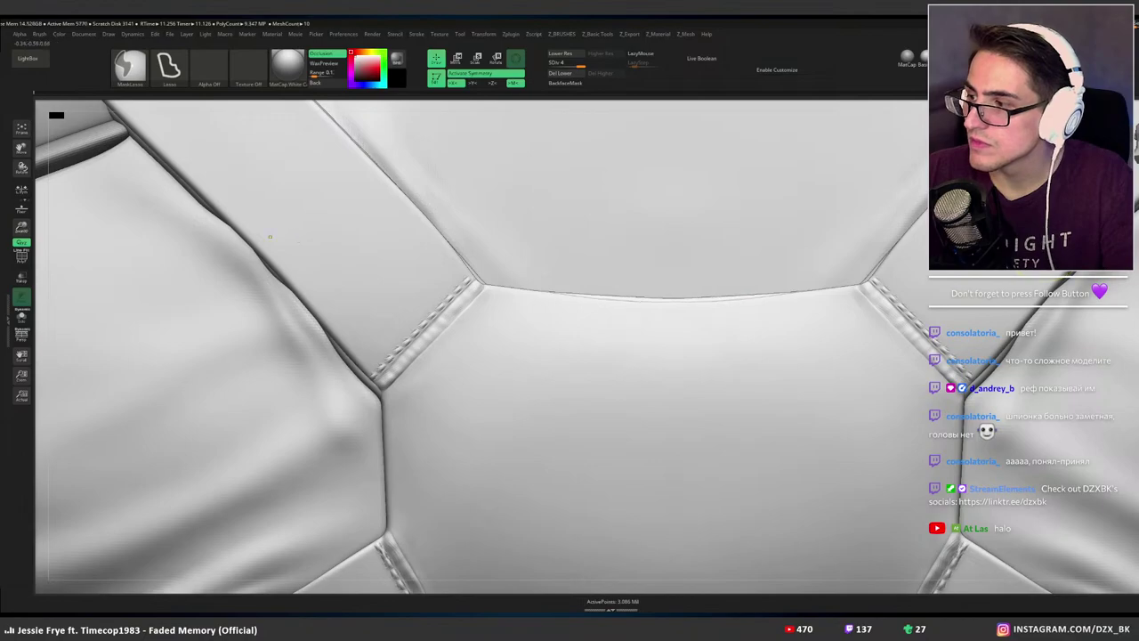
pyautogui.press('b')
pyautogui.press('m')
pyautogui.press('v')
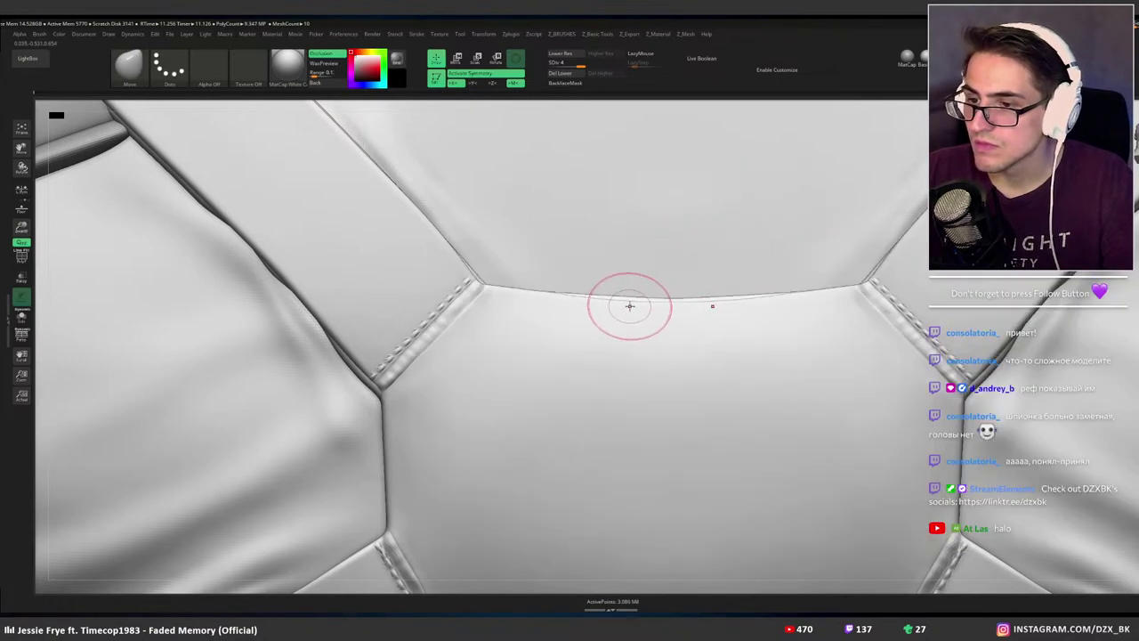
pyautogui.moveTo(631, 305); pyautogui.dragTo(633, 301)
pyautogui.hotkey('ctrl', 'z')
# Raise the middle of the back panel's upper edge with an enlarged Move Topological brush, undoing the stroke made at the smaller size.
pyautogui.press('b')
pyautogui.press('m')
pyautogui.press('t')
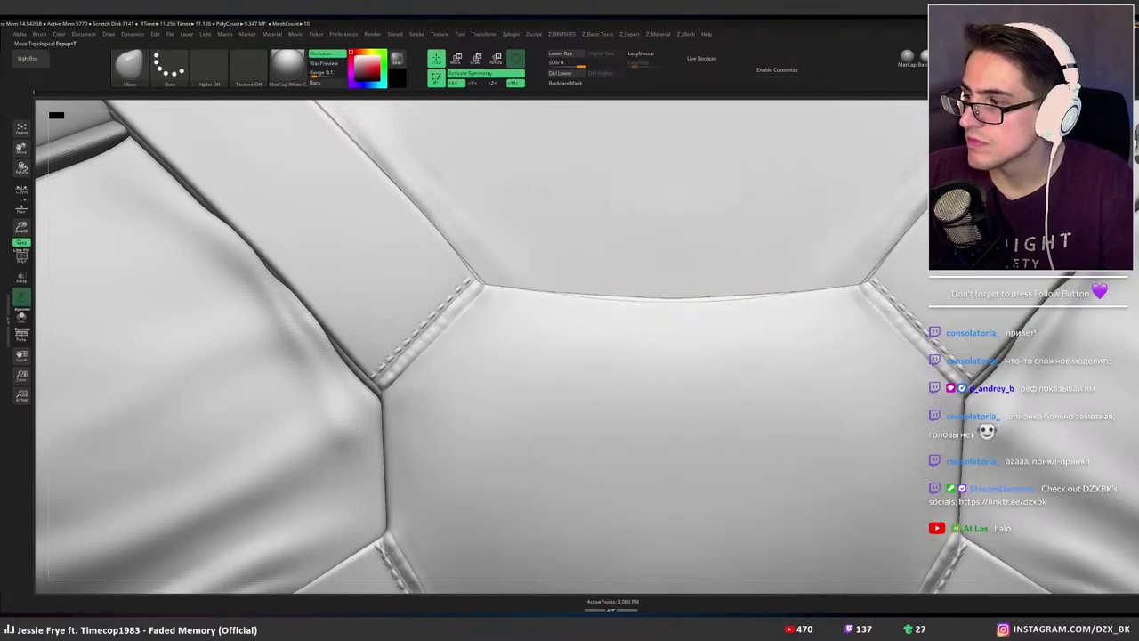
pyautogui.moveTo(639, 307); pyautogui.dragTo(639, 302)
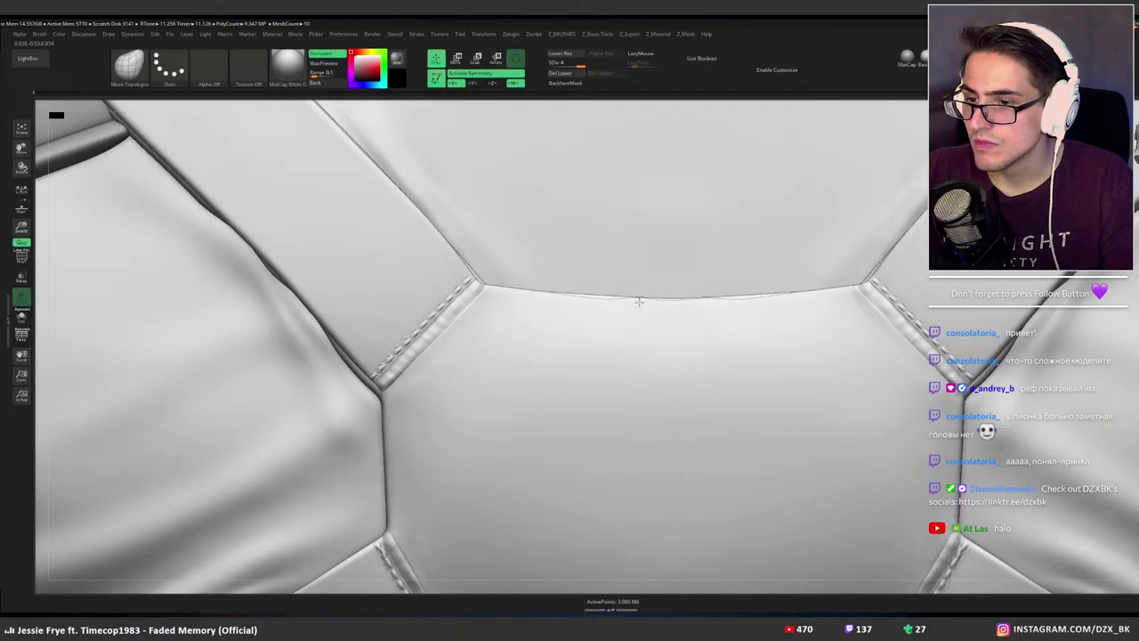
pyautogui.hotkey('ctrl', 'z')
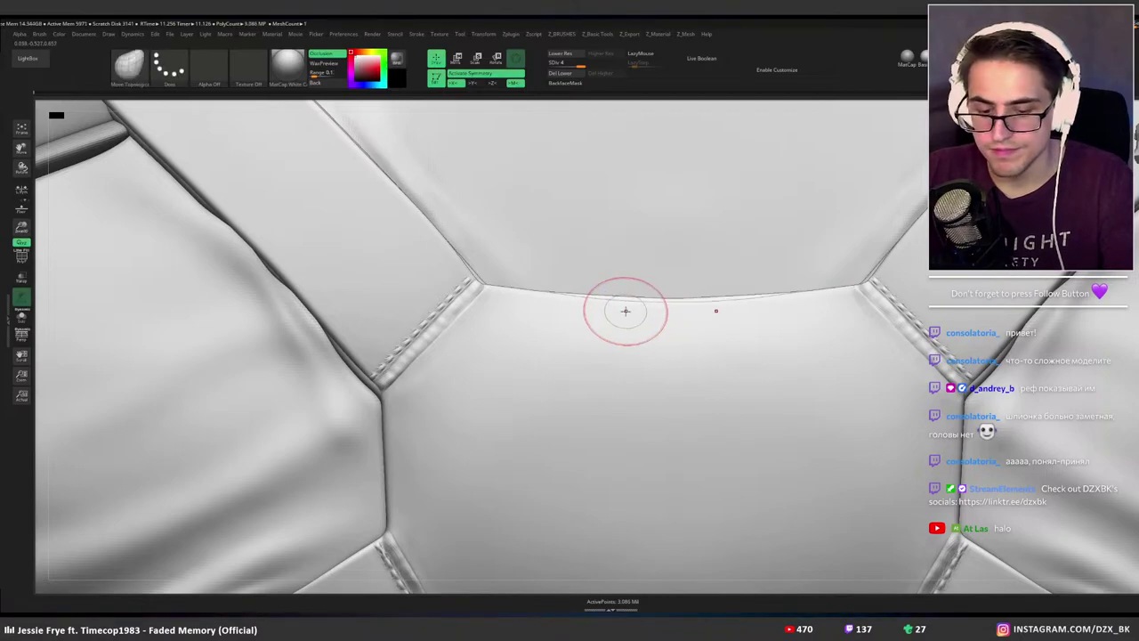
pyautogui.press(']')
pyautogui.press(']')
pyautogui.press(']')
pyautogui.press(']')
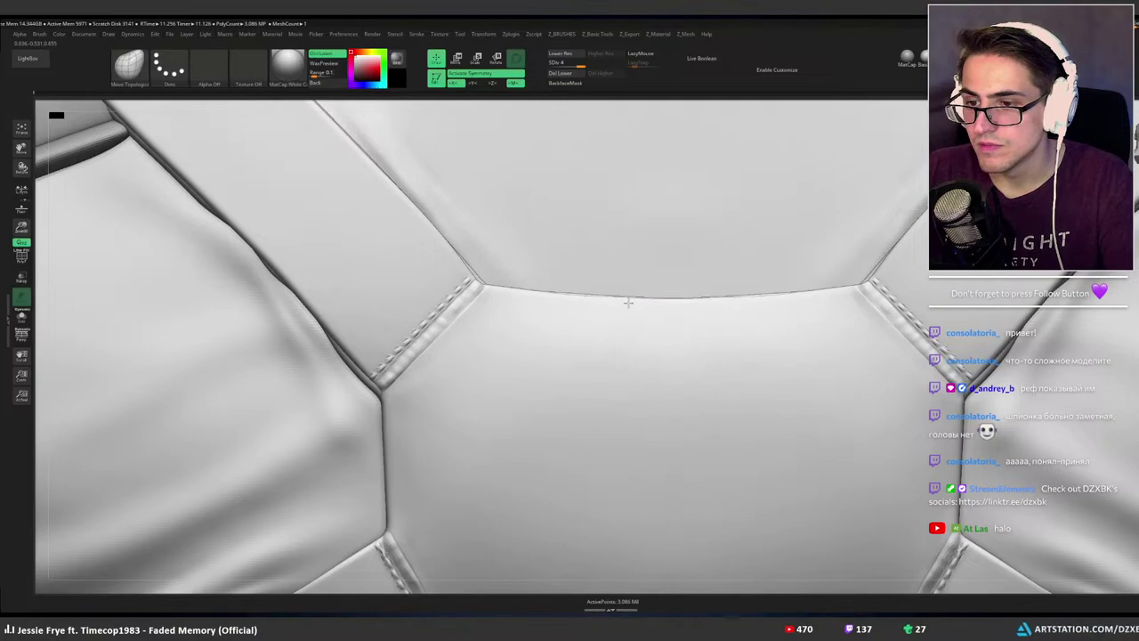
pyautogui.moveTo(717, 326)
pyautogui.keyDown('ctrl'); pyautogui.mouseDown(button='right')
pyautogui.moveTo(646, 310)
pyautogui.moveTo(660, 334)
pyautogui.mouseUp(button='right'); pyautogui.keyUp('ctrl')
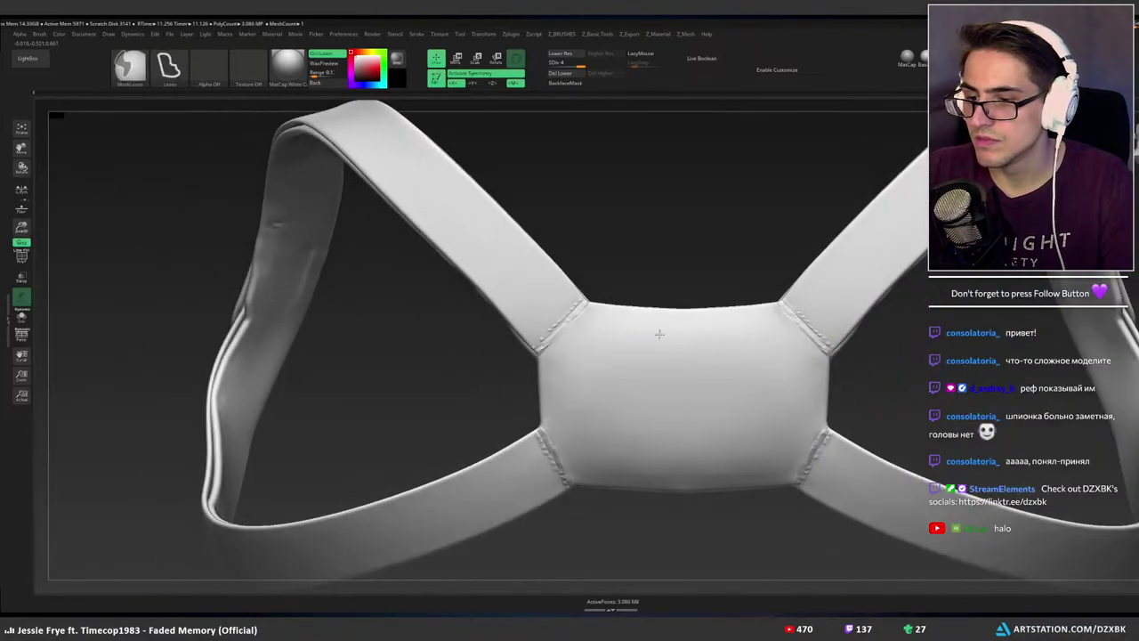
# Adjust the middle of the back panel's lower edge with the Move Topological brush.
pyautogui.moveTo(647, 468)
pyautogui.keyDown('alt'); pyautogui.mouseDown(button='right')
pyautogui.moveTo(626, 304)
pyautogui.moveTo(682, 339)
pyautogui.mouseUp(button='right'); pyautogui.keyUp('alt')
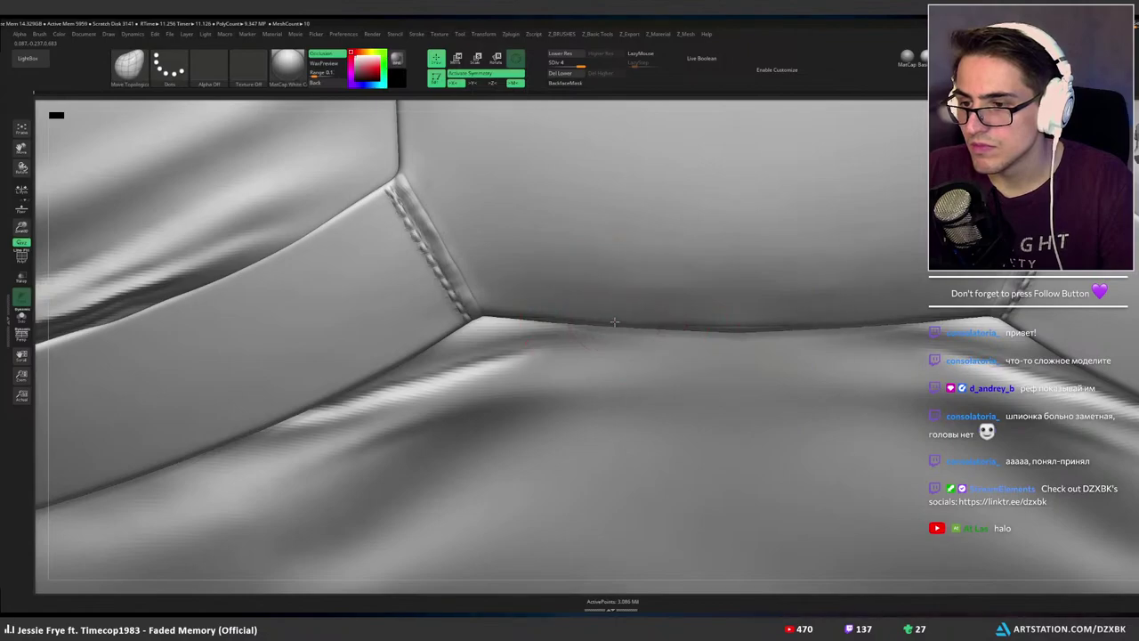
pyautogui.moveTo(720, 323); pyautogui.dragTo(719, 324)
pyautogui.moveTo(716, 323)
pyautogui.keyDown('ctrl'); pyautogui.mouseDown(button='right')
pyautogui.moveTo(632, 203)
pyautogui.moveTo(559, 293)
pyautogui.moveTo(631, 288)
pyautogui.mouseUp(button='right'); pyautogui.keyUp('ctrl')
# Select the Standard brush again and turn LazyMouse off, undoing the test stroke on the back panel.
pyautogui.press('b')
pyautogui.press('s')
pyautogui.press('t')
pyautogui.press('l')
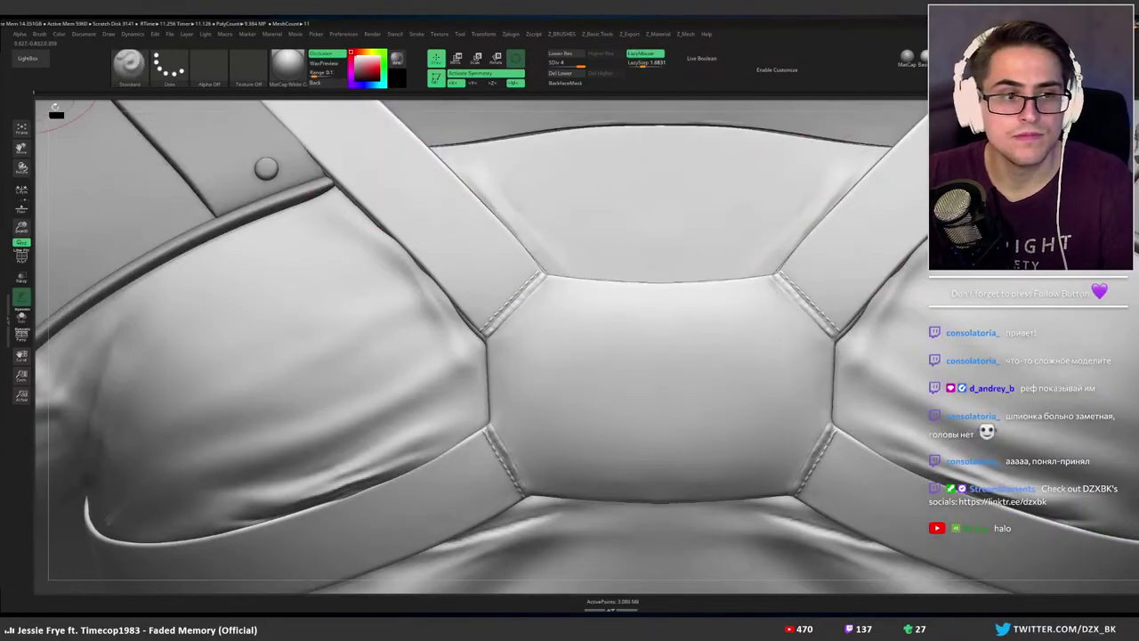
pyautogui.moveTo(659, 331)
pyautogui.mouseDown()
pyautogui.moveTo(645, 345)
pyautogui.moveTo(717, 382)
pyautogui.mouseUp()
pyautogui.hotkey('ctrl', 'z')
pyautogui.press('l')
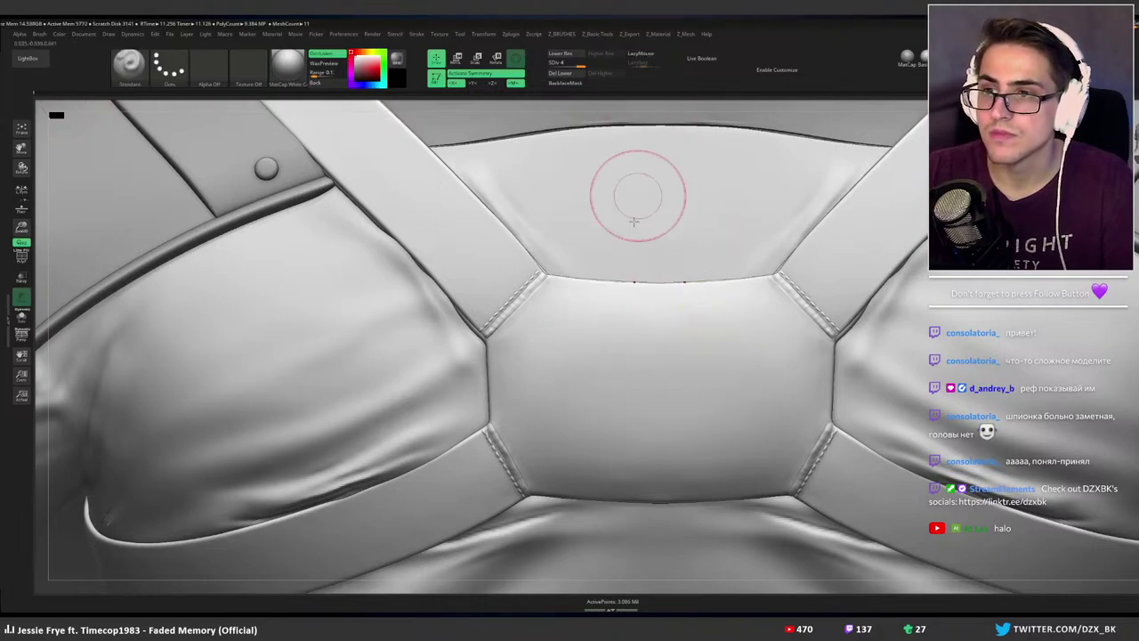
# Test zigzag strokes of the Standard brush in the middle of the back panel, and undo them.
pyautogui.moveTo(591, 369)
pyautogui.mouseDown()
pyautogui.moveTo(654, 346)
pyautogui.moveTo(650, 433)
pyautogui.mouseUp()
pyautogui.hotkey('ctrl', 'z')
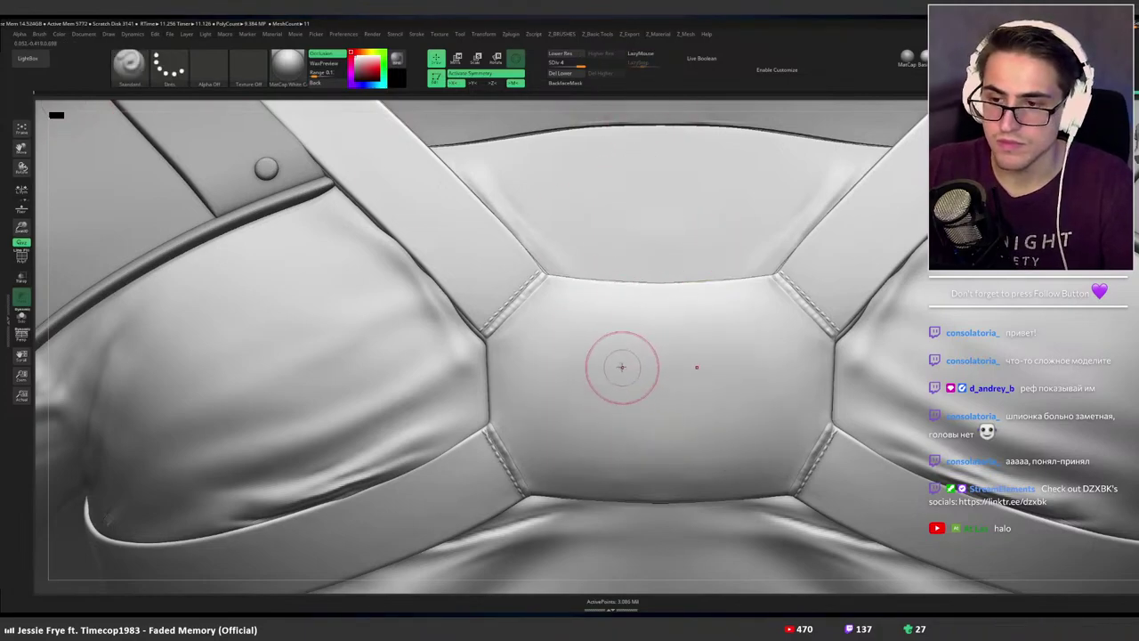
pyautogui.moveTo(542, 392)
pyautogui.mouseDown()
pyautogui.moveTo(608, 347)
pyautogui.moveTo(630, 383)
pyautogui.moveTo(585, 436)
pyautogui.mouseUp()
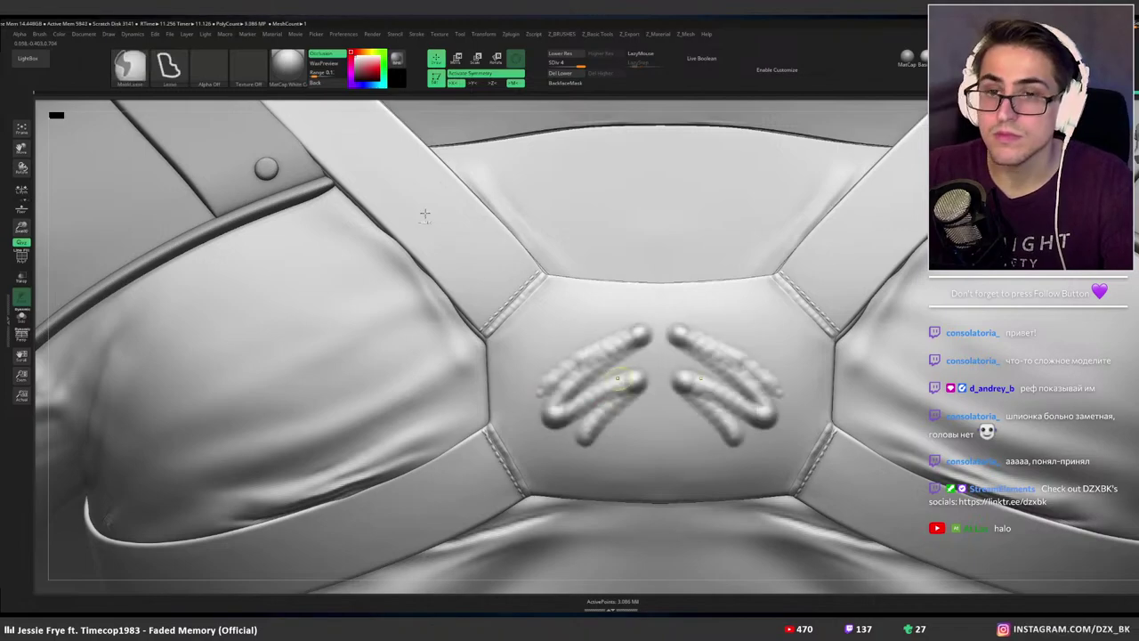
pyautogui.hotkey('ctrl', 'z')
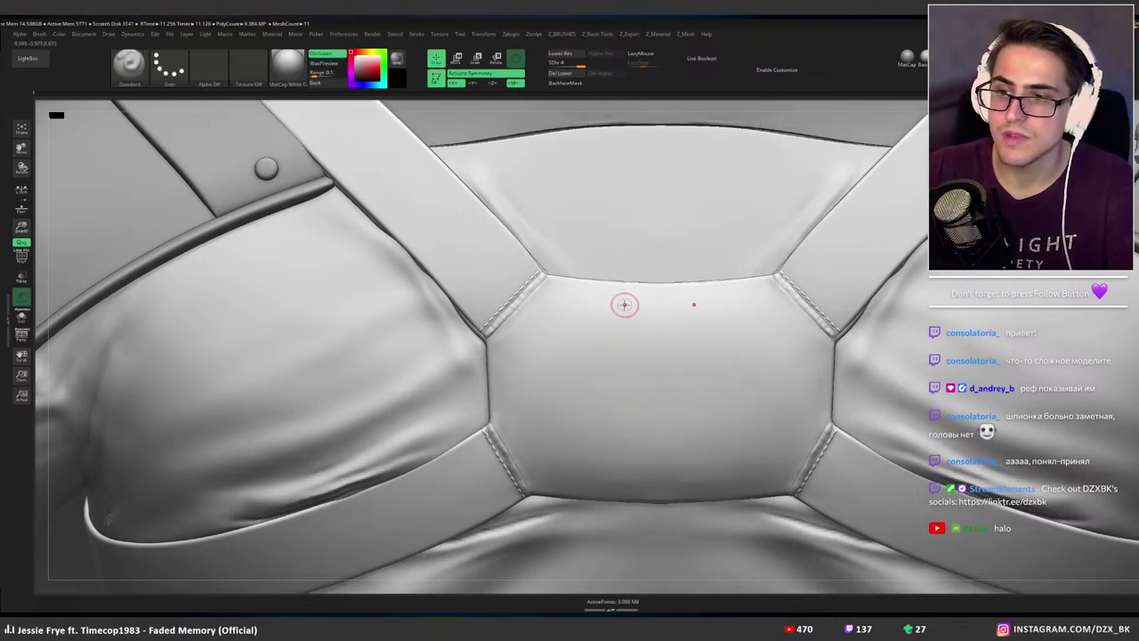
pyautogui.moveTo(622, 306)
pyautogui.mouseDown()
pyautogui.moveTo(534, 369)
pyautogui.moveTo(587, 435)
pyautogui.mouseUp()
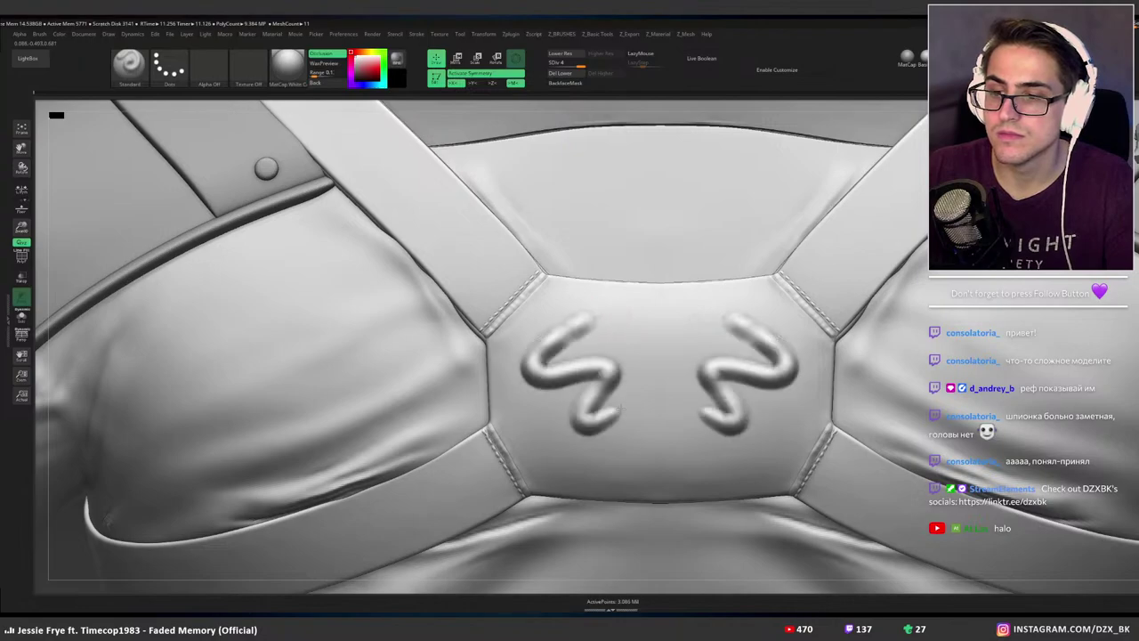
pyautogui.hotkey('ctrl', 'z')
# Set the brush's stroke type to FreeHand, then test it on the back panel and undo the test.
pyautogui.click(164, 88)
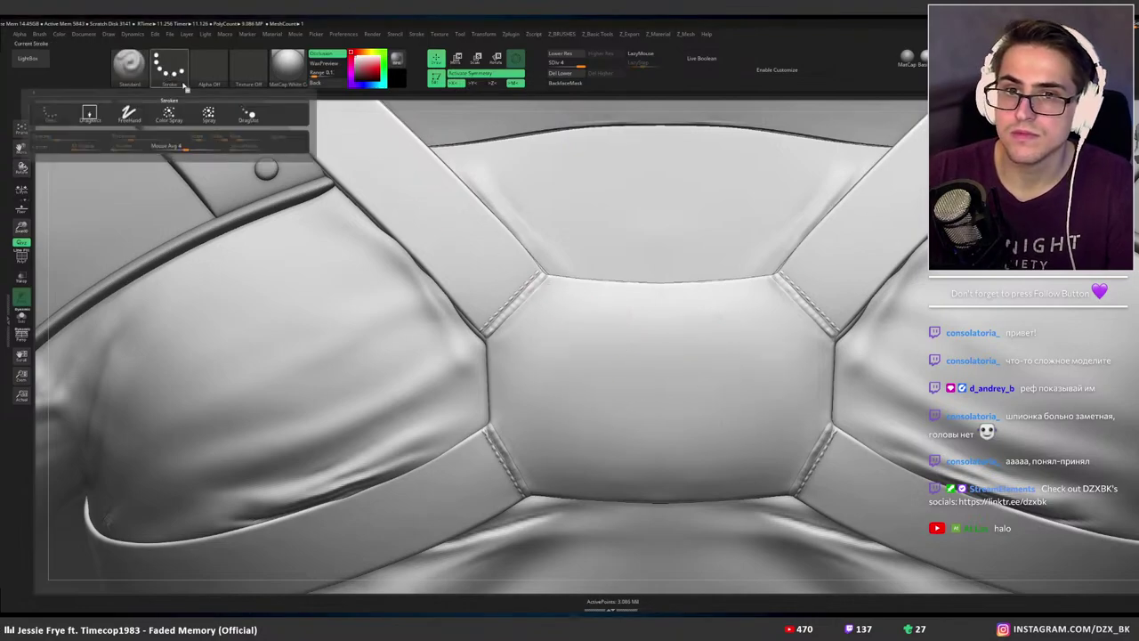
pyautogui.click(128, 114)
pyautogui.moveTo(626, 335)
pyautogui.mouseDown()
pyautogui.moveTo(570, 378)
pyautogui.moveTo(627, 459)
pyautogui.mouseUp()
pyautogui.hotkey('ctrl', 'z')
# Try a raised ridge along the back panel's upper edge from the shoulder seam corner, and undo it.
pyautogui.keyDown('ctrl'); pyautogui.moveTo(627, 320); pyautogui.dragTo(692, 310, button='right'); pyautogui.keyUp('ctrl')
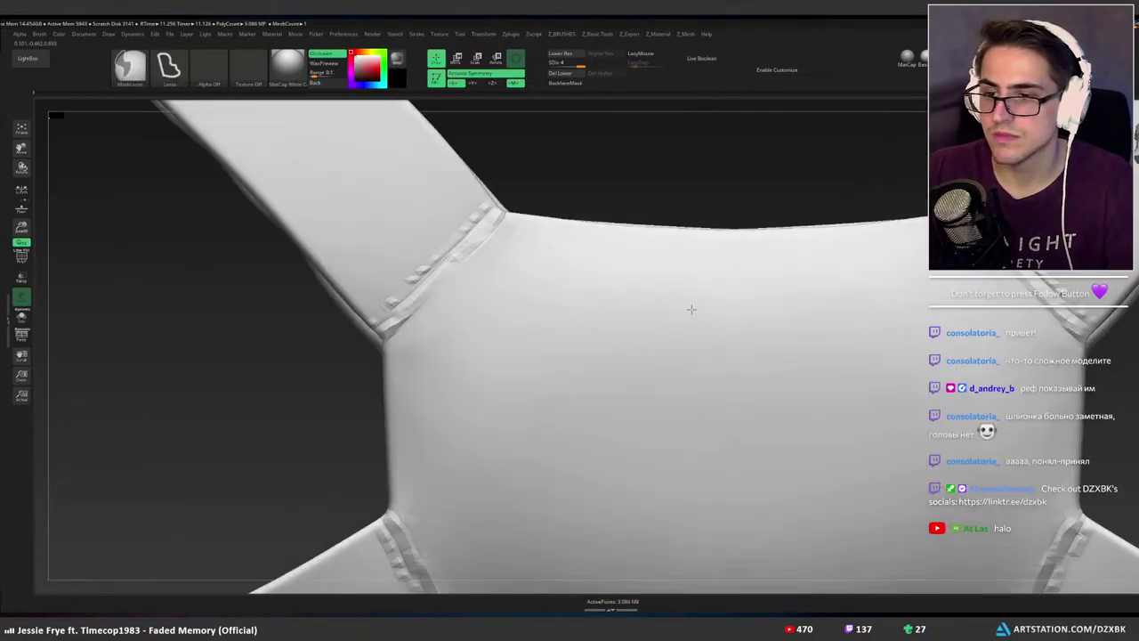
pyautogui.moveTo(600, 280); pyautogui.dragTo(611, 301, button='right')
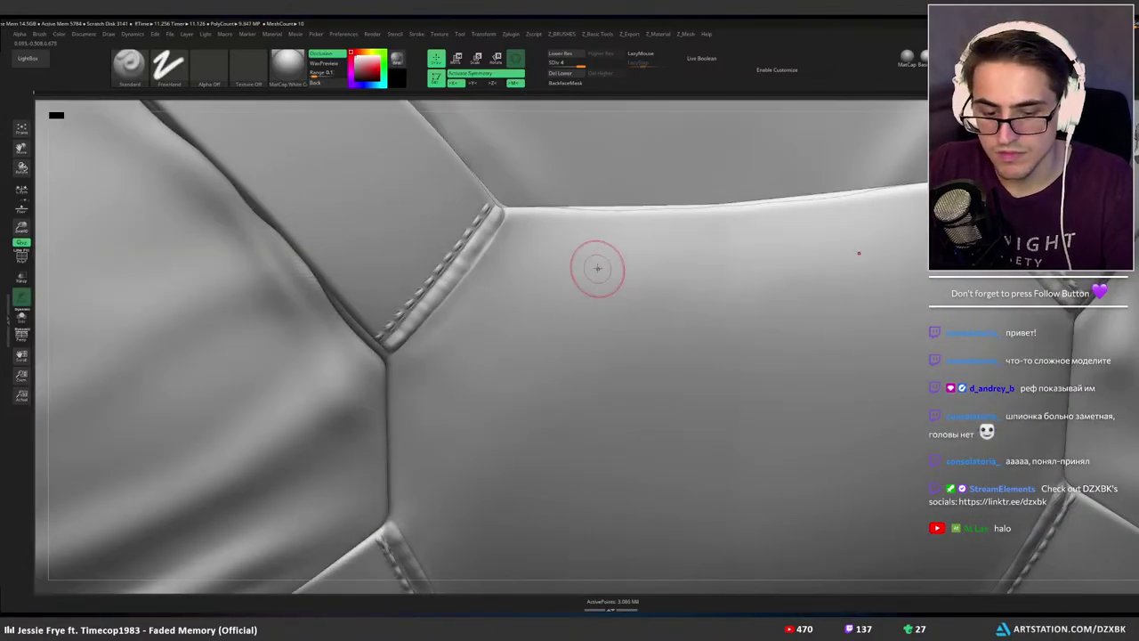
pyautogui.moveTo(510, 215); pyautogui.dragTo(581, 215)
pyautogui.hotkey('ctrl', 'z')
pyautogui.press('space')
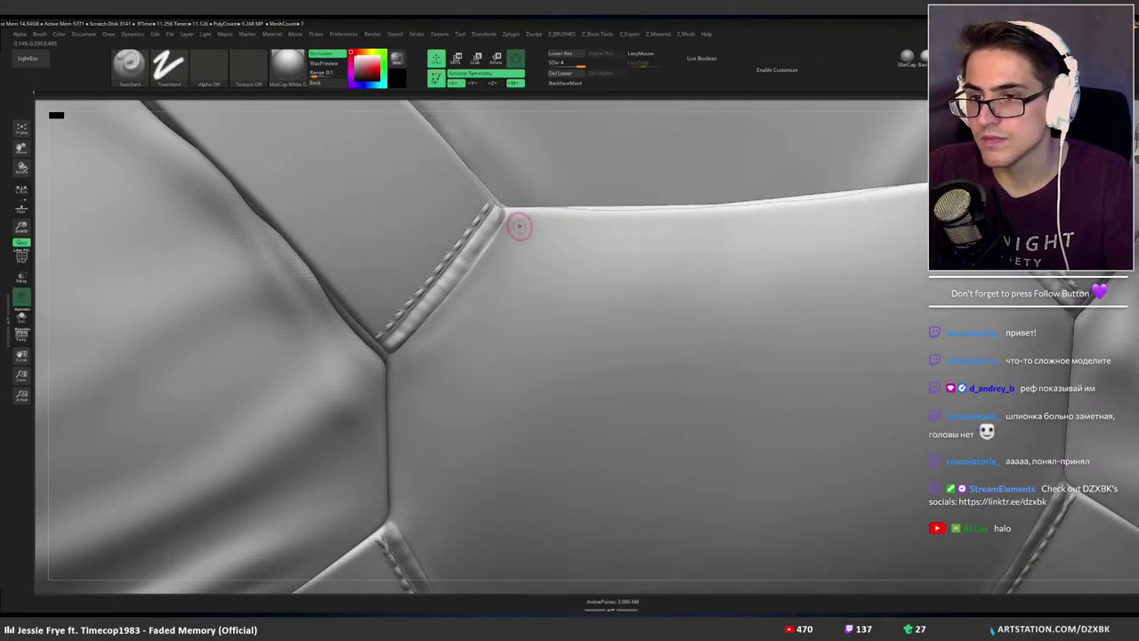
pyautogui.moveTo(510, 215); pyautogui.dragTo(727, 217)
pyautogui.moveTo(722, 218); pyautogui.dragTo(598, 313, button='right')
pyautogui.hotkey('ctrl', 'z')
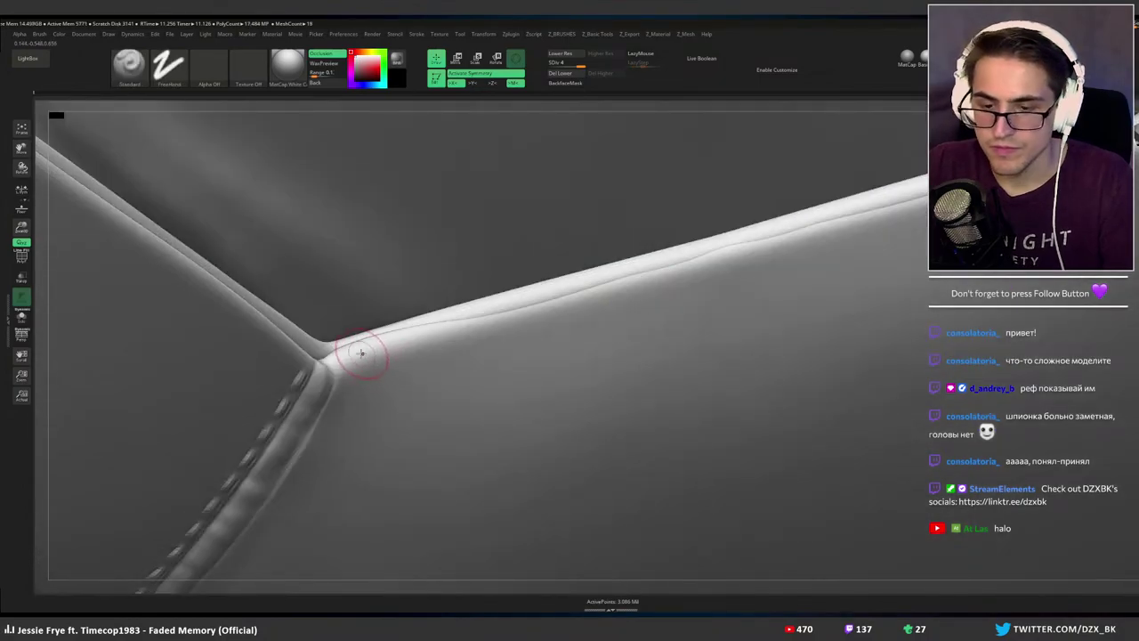
# Retry the raised border on the back panel's upper edge in close-up with longer strokes towards the centre, and undo them.
pyautogui.moveTo(341, 362); pyautogui.dragTo(706, 251)
pyautogui.hotkey('ctrl', 'z')
pyautogui.moveTo(341, 361); pyautogui.dragTo(744, 241)
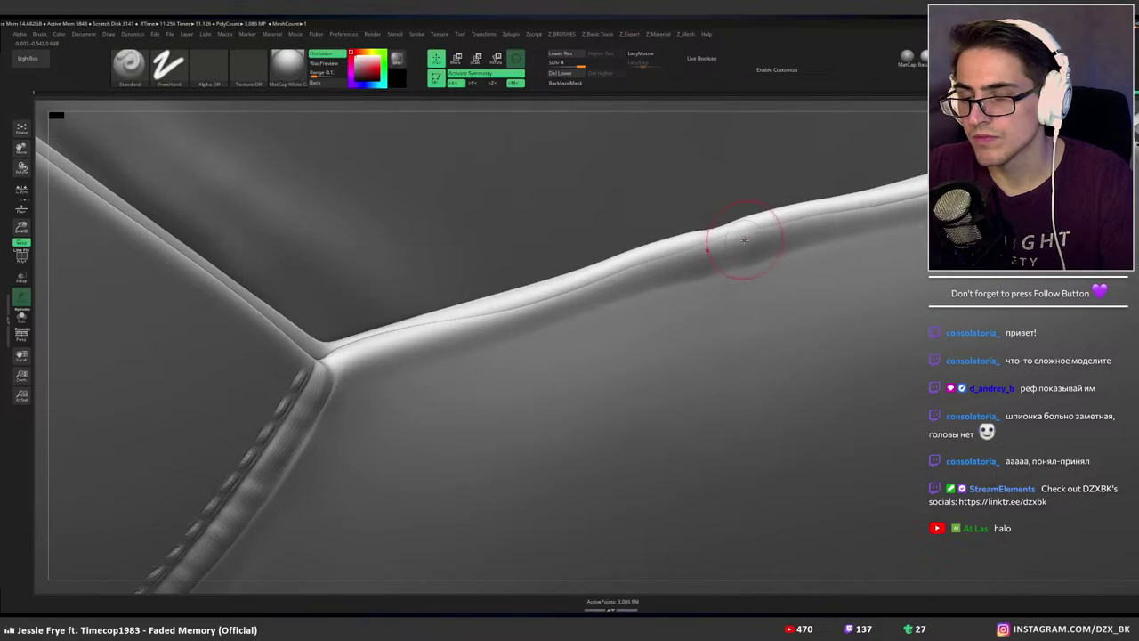
pyautogui.hotkey('ctrl', 'z')
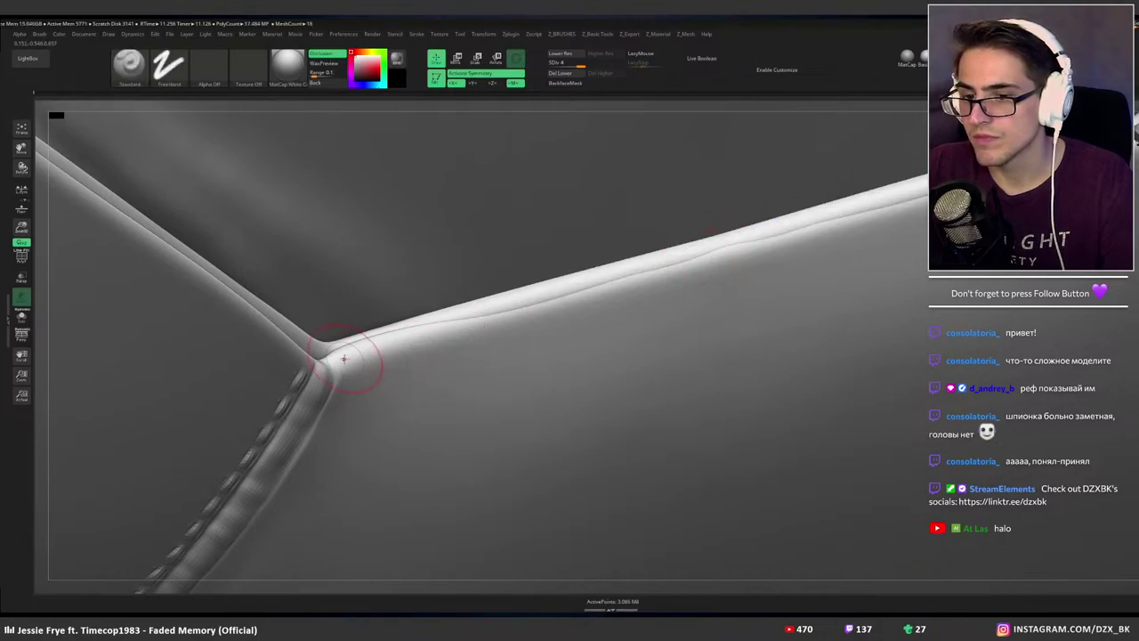
pyautogui.moveTo(356, 353); pyautogui.dragTo(772, 239)
pyautogui.press('ctrl')
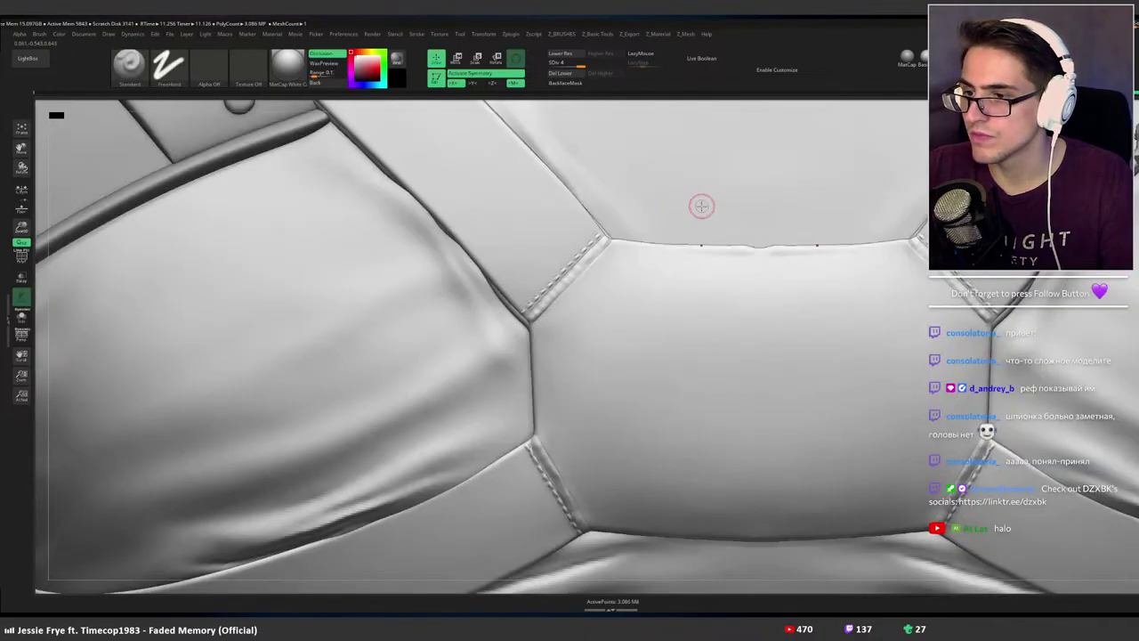
pyautogui.hotkey('ctrl', 'z')
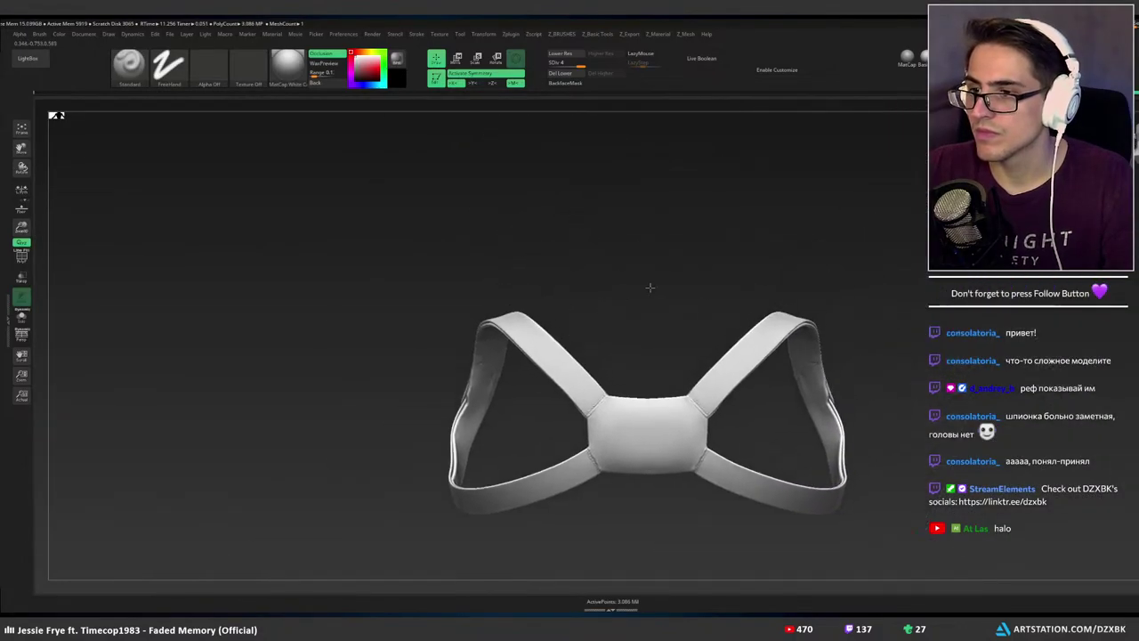
# Mask the top, side and bottom edges of the harness's back panel with lasso masks, keeping symmetry on.
pyautogui.keyDown('ctrl'); pyautogui.keyDown('shift'); pyautogui.click(649, 287); pyautogui.keyUp('shift'); pyautogui.keyUp('ctrl')
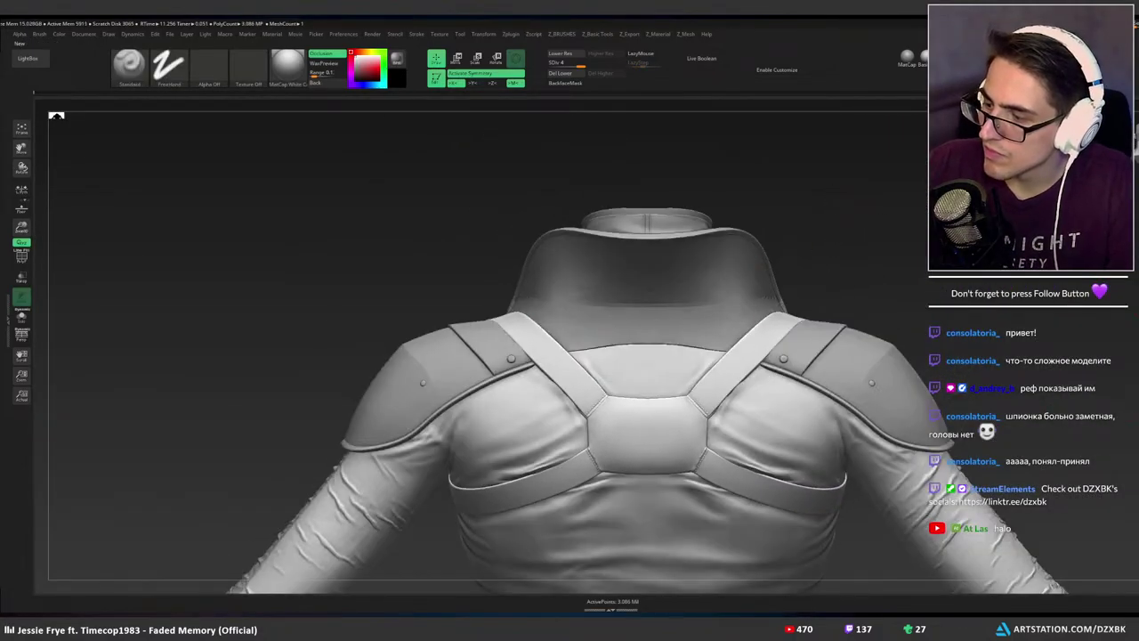
pyautogui.keyDown('ctrl'); pyautogui.moveTo(652, 390); pyautogui.dragTo(631, 303, button='right'); pyautogui.keyUp('ctrl')
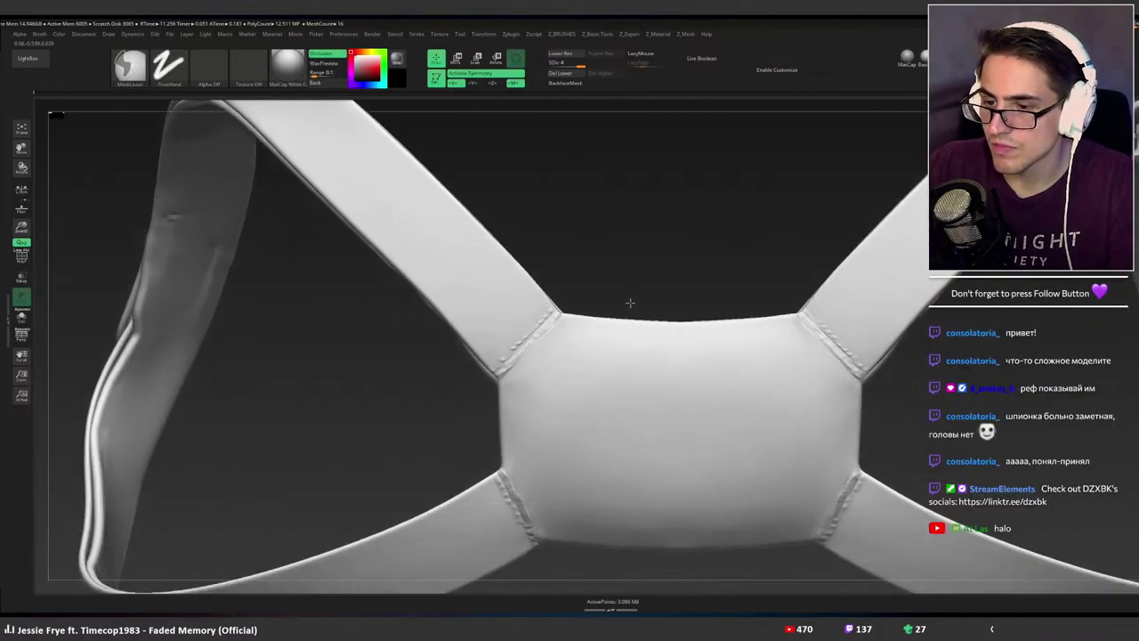
pyautogui.keyDown('ctrl'); pyautogui.keyDown('shift'); pyautogui.click(630, 303); pyautogui.keyUp('shift'); pyautogui.keyUp('ctrl')
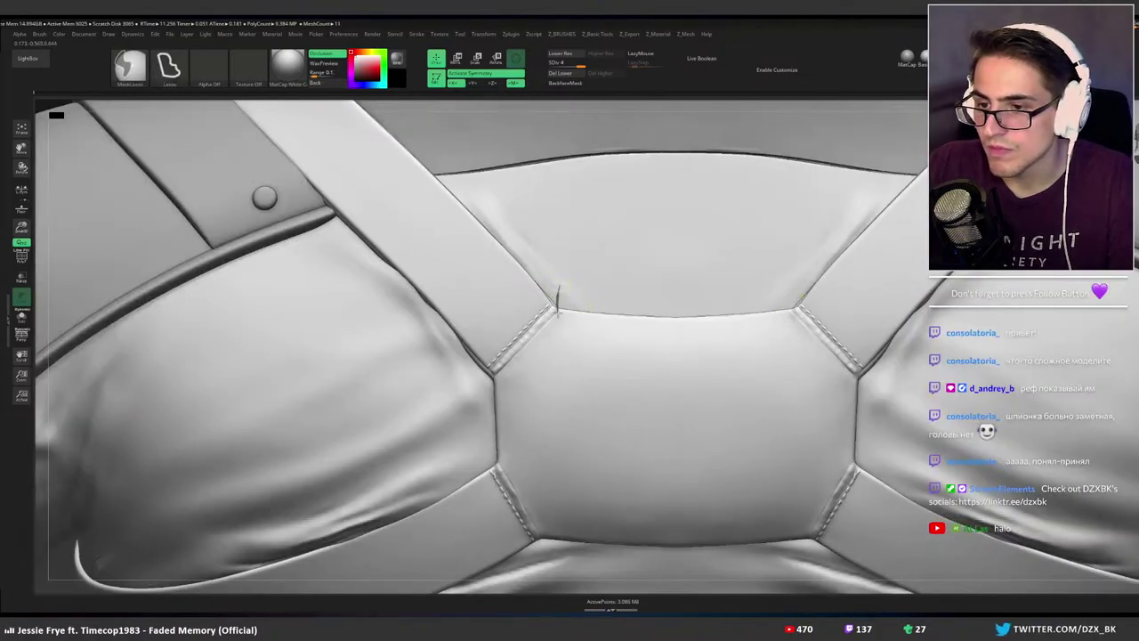
pyautogui.moveTo(660, 321)
pyautogui.keyDown('ctrl'); pyautogui.mouseDown()
pyautogui.moveTo(706, 320)
pyautogui.moveTo(685, 267)
pyautogui.mouseUp(); pyautogui.keyUp('ctrl')
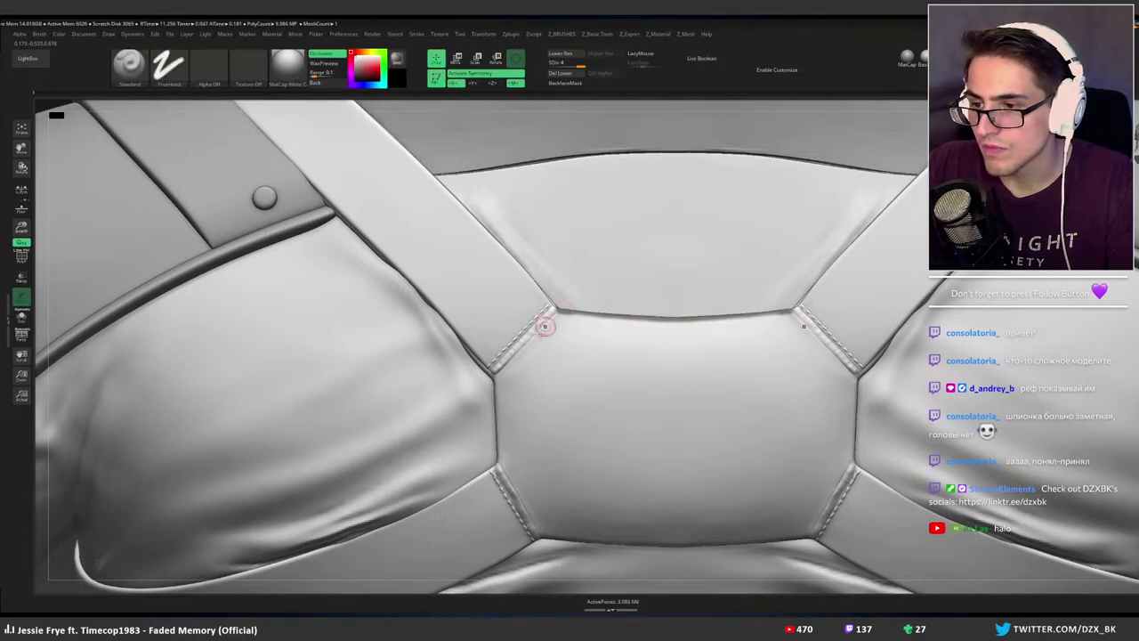
pyautogui.press('ctrl')
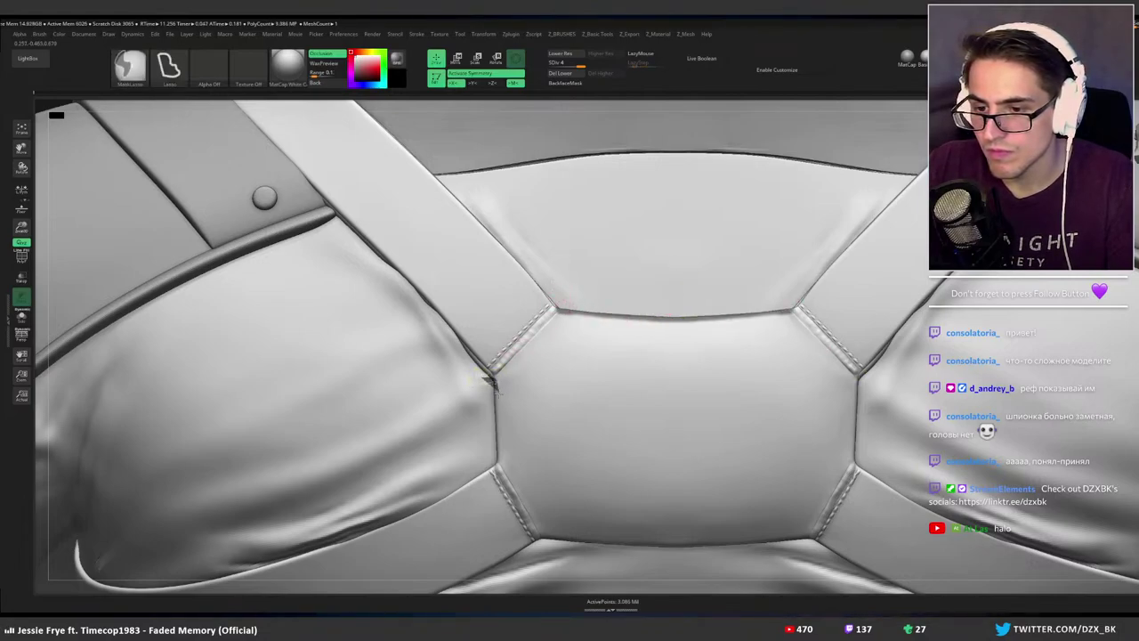
pyautogui.moveTo(500, 457)
pyautogui.keyDown('ctrl'); pyautogui.mouseDown()
pyautogui.moveTo(431, 455)
pyautogui.moveTo(441, 428)
pyautogui.mouseUp(); pyautogui.keyUp('ctrl')
pyautogui.keyDown('alt'); pyautogui.moveTo(600, 457); pyautogui.dragTo(579, 335, button='right'); pyautogui.keyUp('alt')
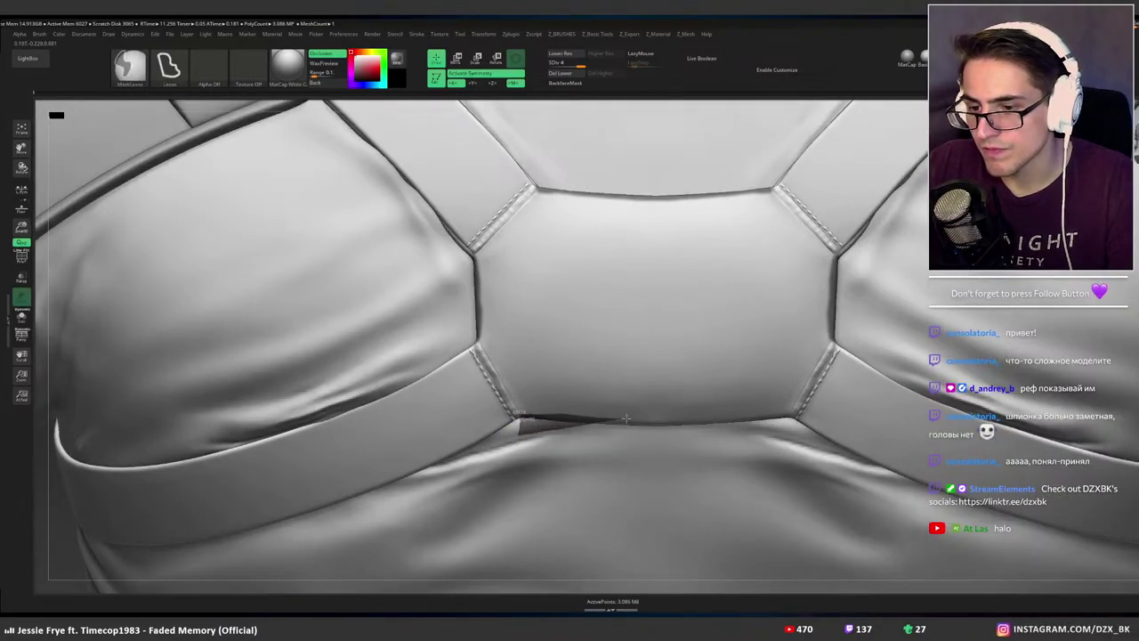
pyautogui.keyDown('ctrl'); pyautogui.moveTo(678, 422); pyautogui.dragTo(675, 423); pyautogui.keyUp('ctrl')
pyautogui.press('ctrl')
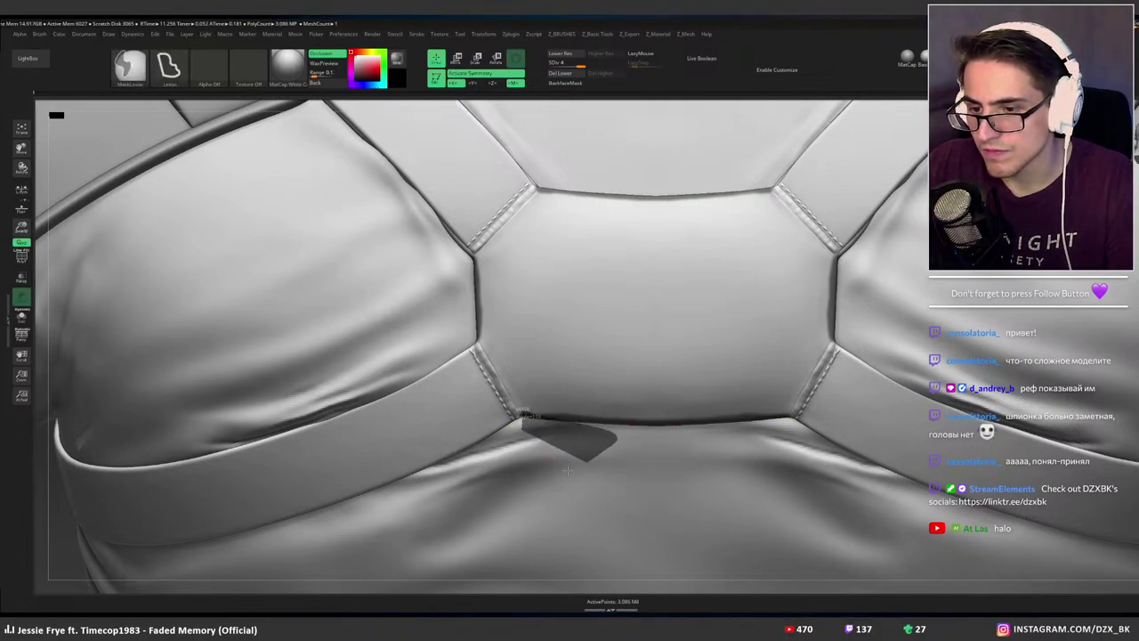
pyautogui.moveTo(527, 415)
pyautogui.keyDown('ctrl'); pyautogui.mouseDown()
pyautogui.moveTo(567, 420)
pyautogui.moveTo(588, 448)
pyautogui.mouseUp(); pyautogui.keyUp('ctrl')
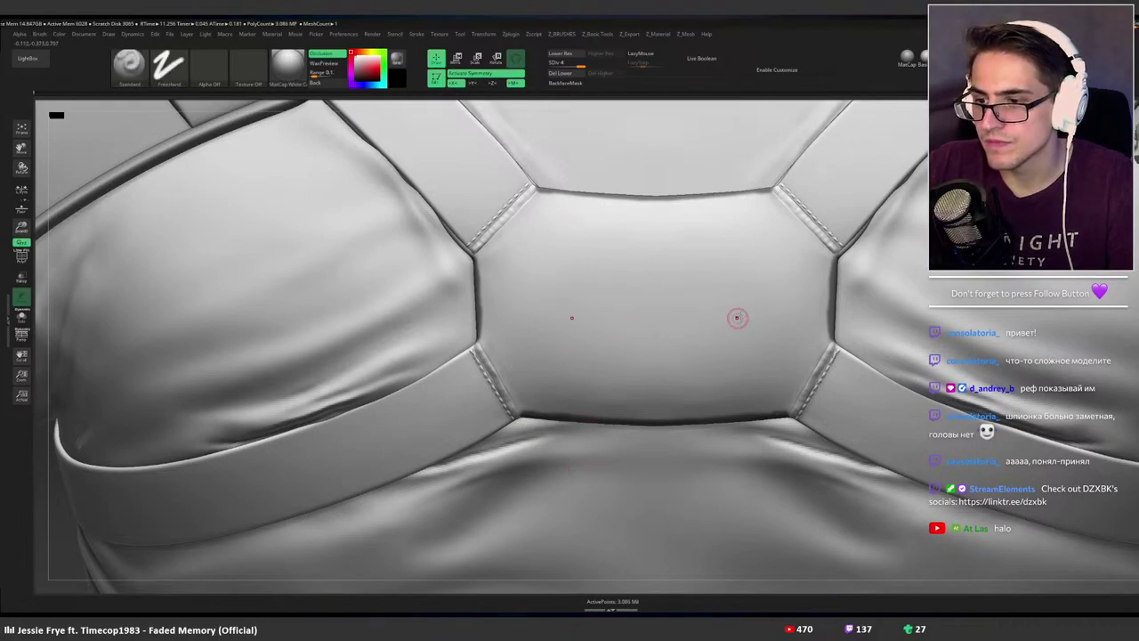
# Lower the harness to subdivision level 1, isolate it and invert the mask so only the back panel's edges stay editable.
pyautogui.press('shift')
pyautogui.hotkey('shift', 'd')
pyautogui.press('ctrl')
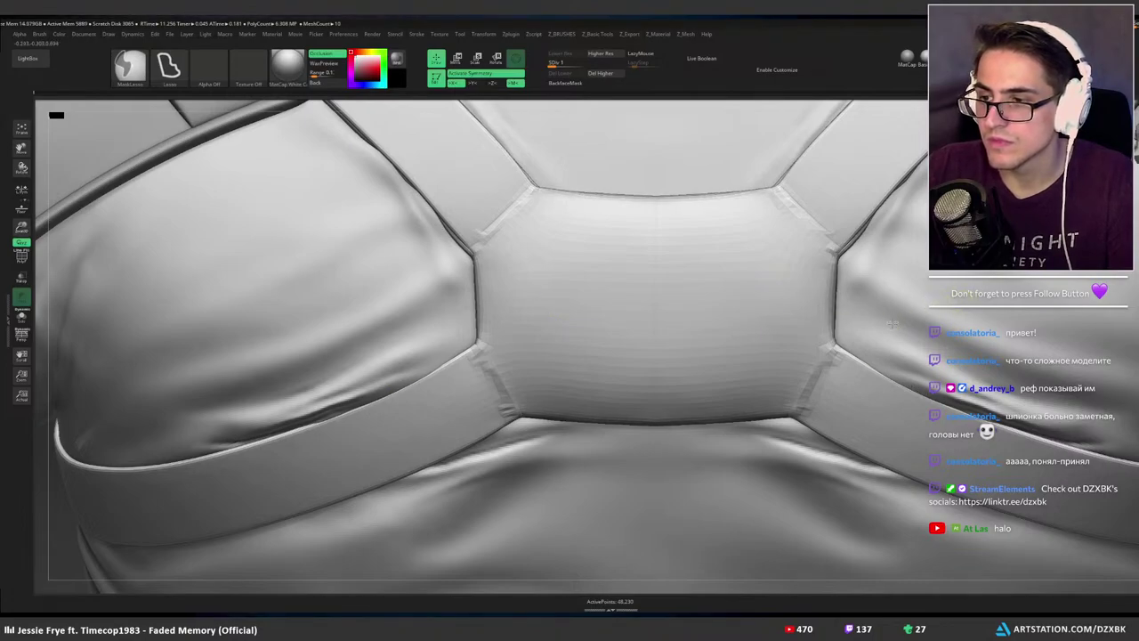
pyautogui.moveTo(906, 301)
pyautogui.keyDown('ctrl'); pyautogui.mouseDown(button='right')
pyautogui.moveTo(833, 238)
pyautogui.moveTo(685, 291)
pyautogui.moveTo(753, 277)
pyautogui.mouseUp(button='right'); pyautogui.keyUp('ctrl')
pyautogui.hotkey('alt', 's')
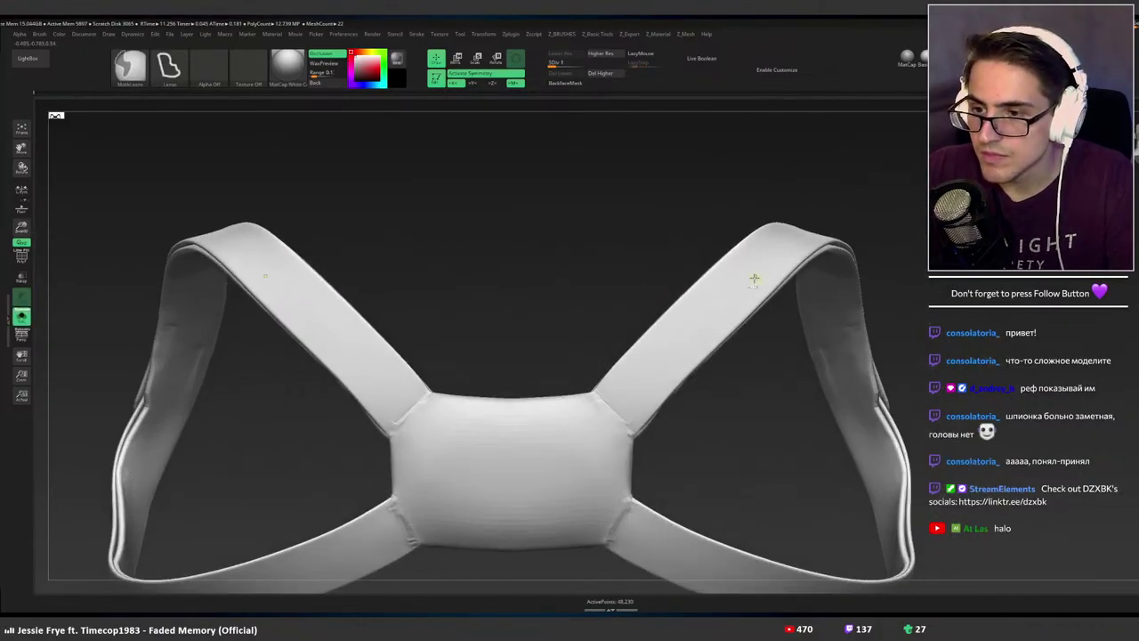
pyautogui.keyDown('alt'); pyautogui.moveTo(581, 335); pyautogui.dragTo(712, 257, button='right'); pyautogui.keyUp('alt')
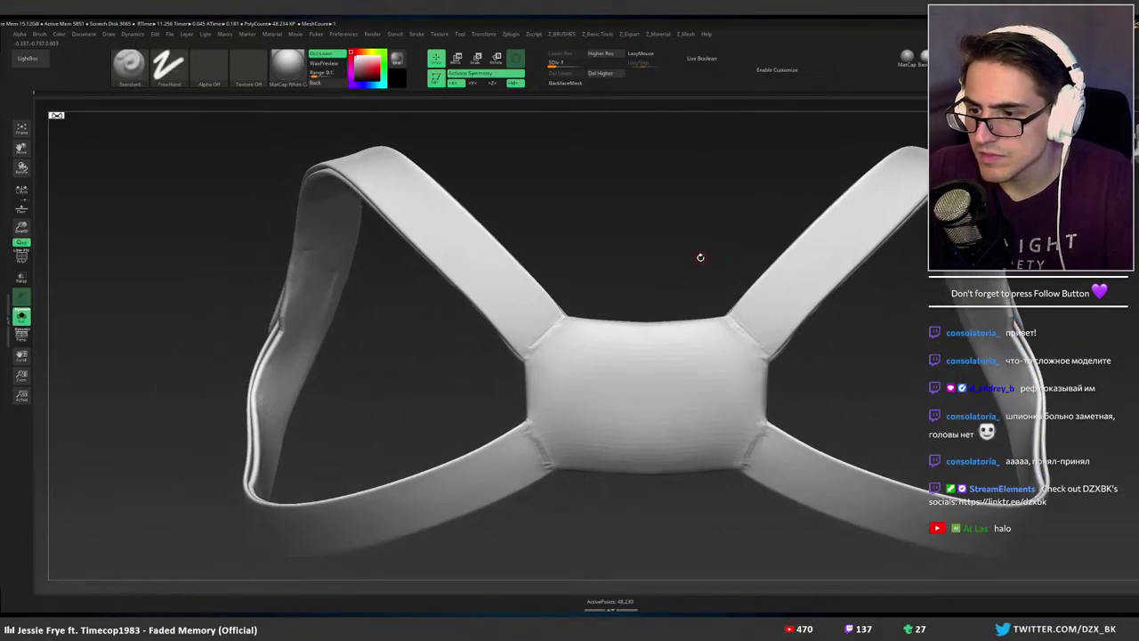
pyautogui.keyDown('ctrl'); pyautogui.click(699, 257); pyautogui.keyUp('ctrl')
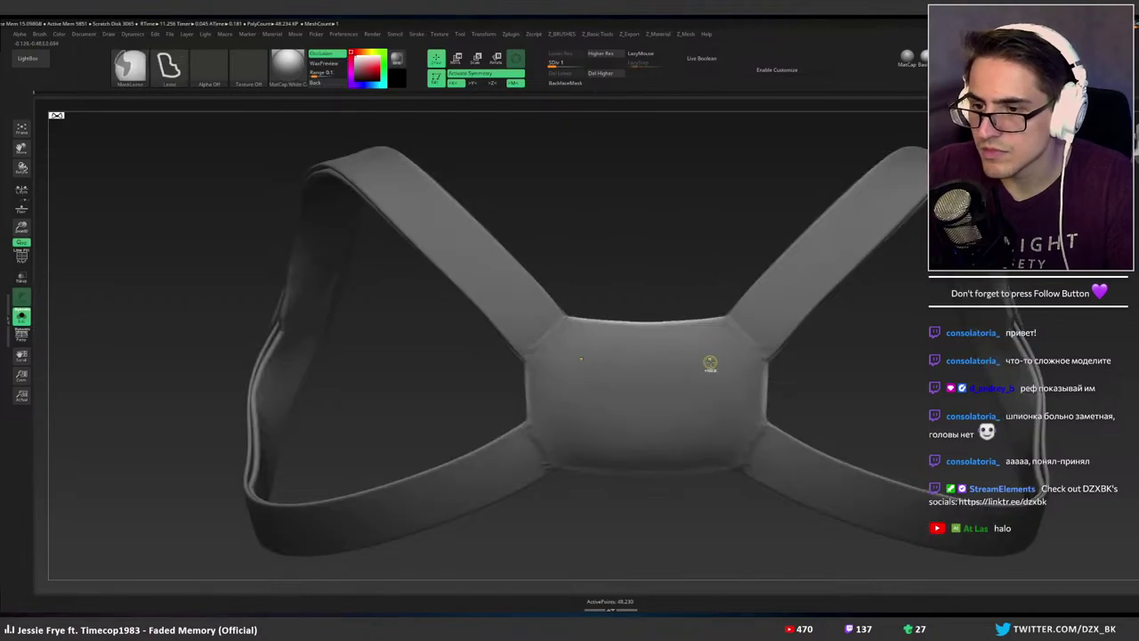
# Inflate and polish the unmasked edges of the harness's back panel.
pyautogui.press('shift')
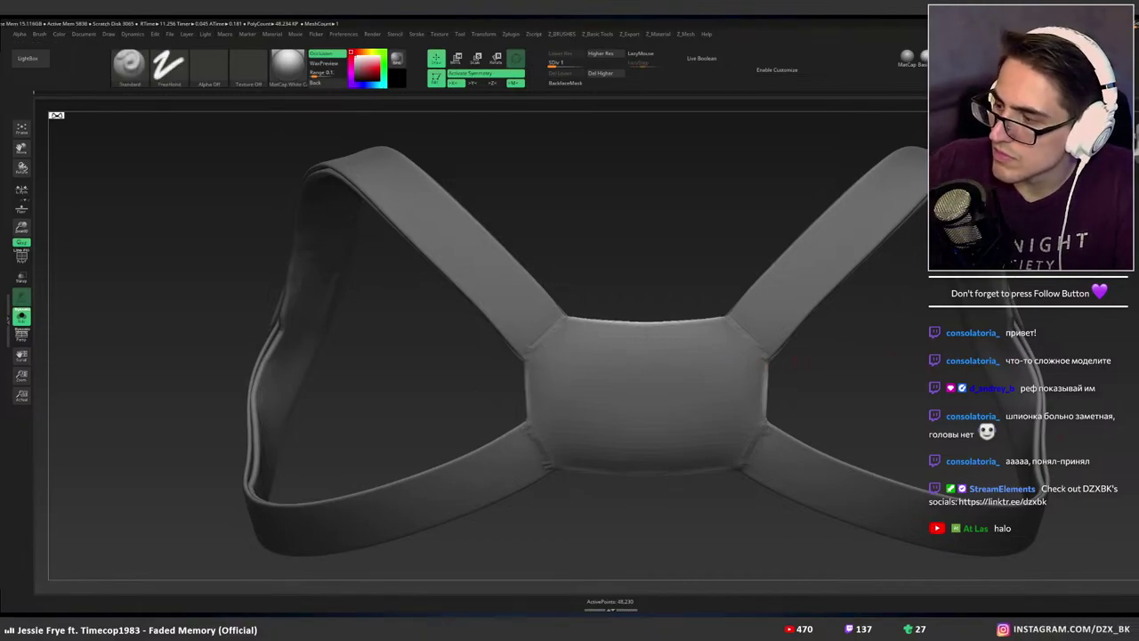
pyautogui.press('shift')
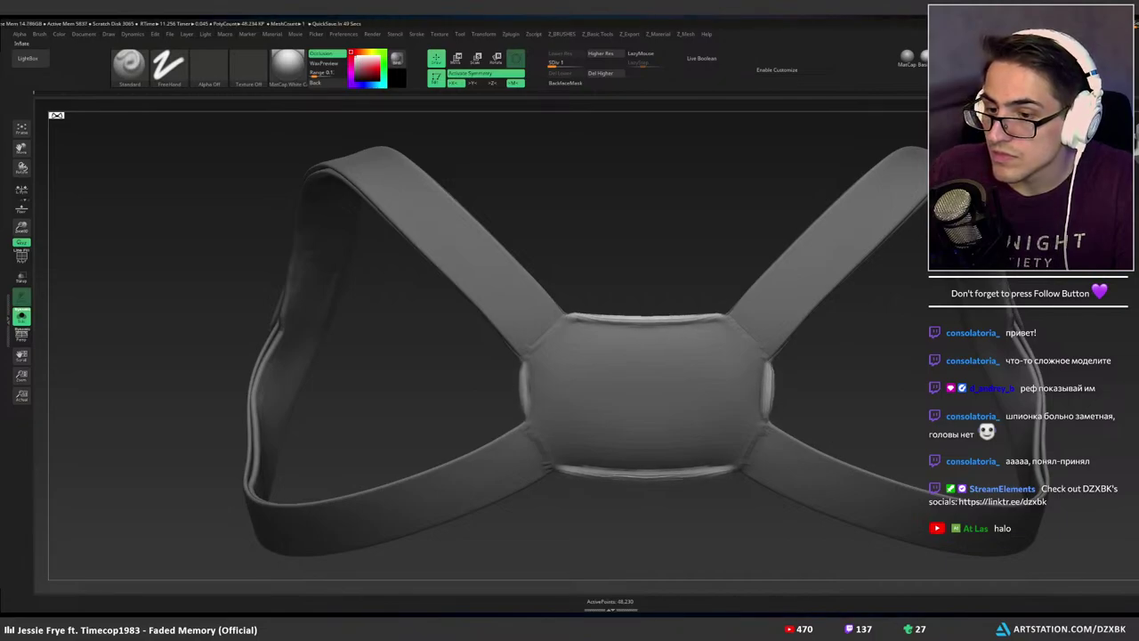
pyautogui.moveTo(970, 392)
pyautogui.mouseDown()
pyautogui.moveTo(918, 378)
pyautogui.moveTo(898, 404)
pyautogui.moveTo(917, 400)
pyautogui.mouseUp()
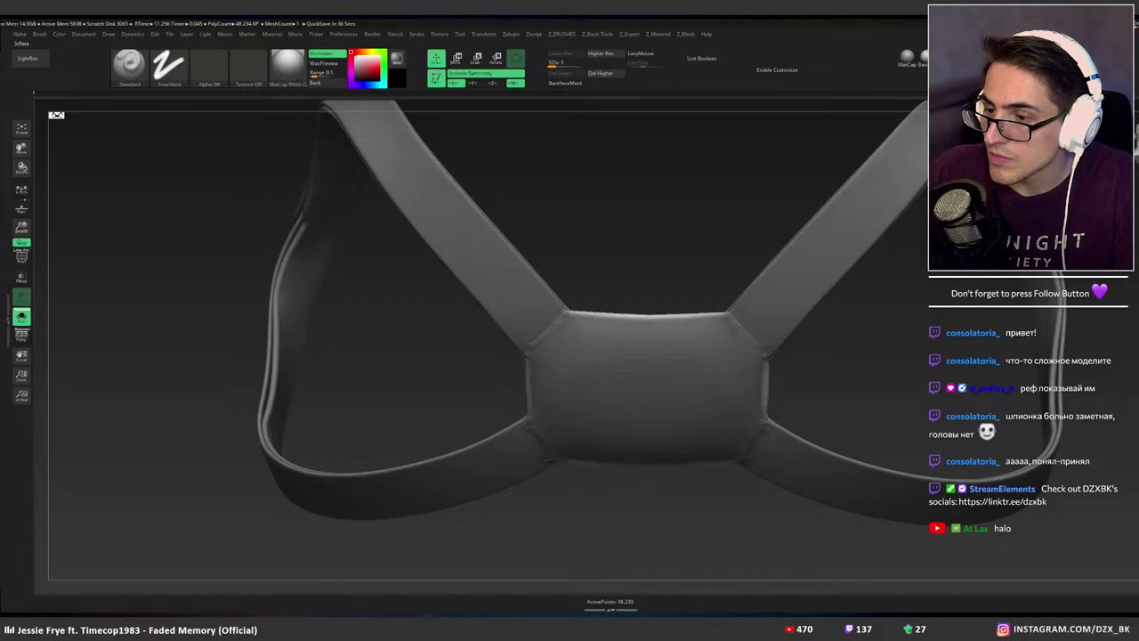
pyautogui.moveTo(1119, 456); pyautogui.dragTo(988, 414)
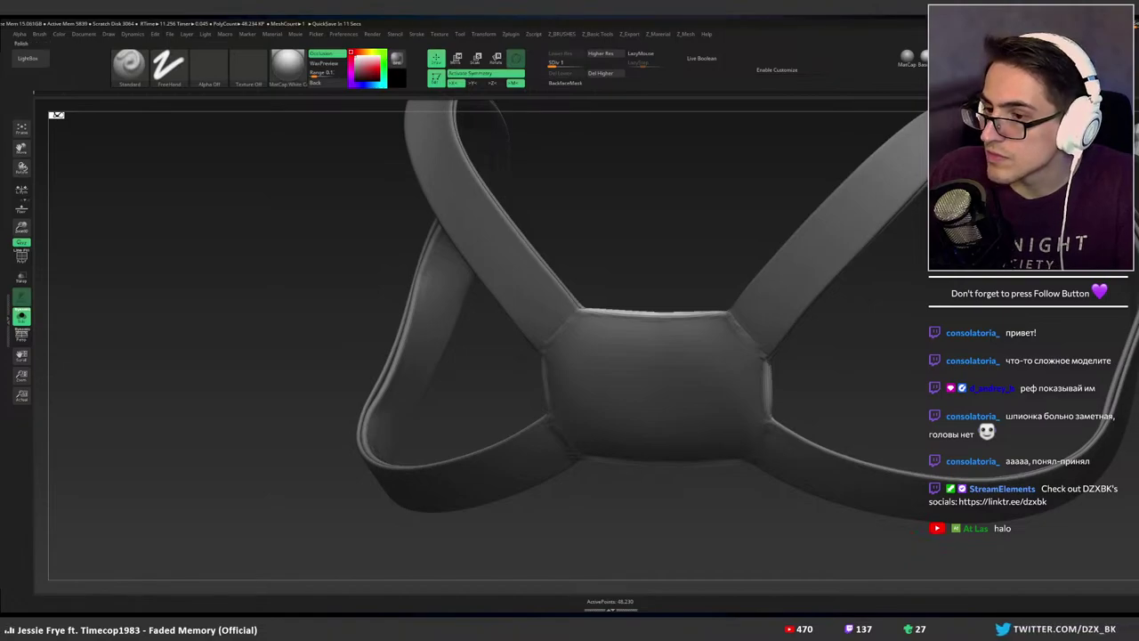
pyautogui.moveTo(995, 319); pyautogui.dragTo(1029, 309)
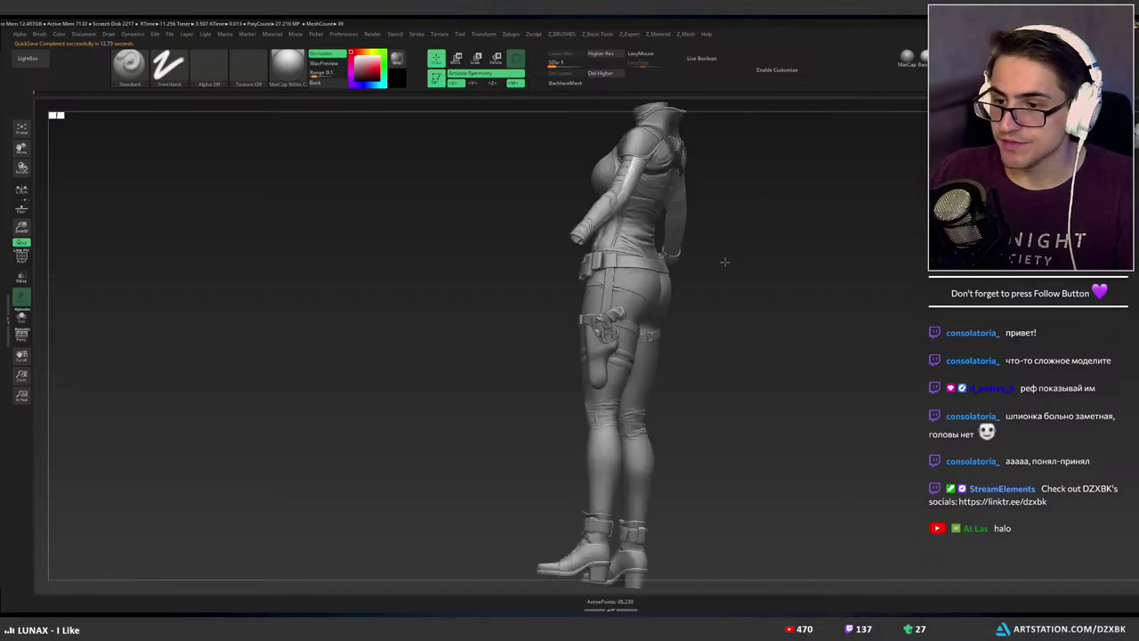
# Show the full character again and unmask the harness straps and back panel.
pyautogui.moveTo(724, 262); pyautogui.dragTo(769, 265, button='right')
pyautogui.keyDown('alt'); pyautogui.moveTo(725, 188); pyautogui.dragTo(808, 353, button='right'); pyautogui.keyUp('alt')
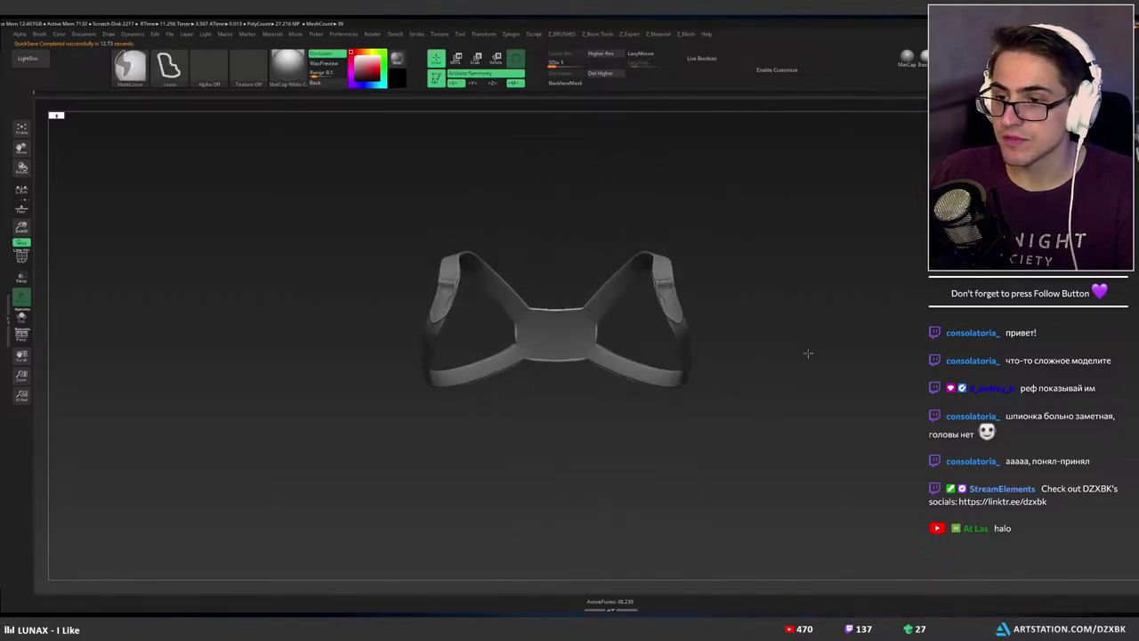
pyautogui.keyDown('ctrl'); pyautogui.keyDown('shift'); pyautogui.click(809, 339); pyautogui.keyUp('shift'); pyautogui.keyUp('ctrl')
pyautogui.keyDown('alt'); pyautogui.moveTo(725, 294); pyautogui.dragTo(806, 317, button='right'); pyautogui.keyUp('alt')
pyautogui.moveTo(534, 312); pyautogui.dragTo(747, 320, button='right')
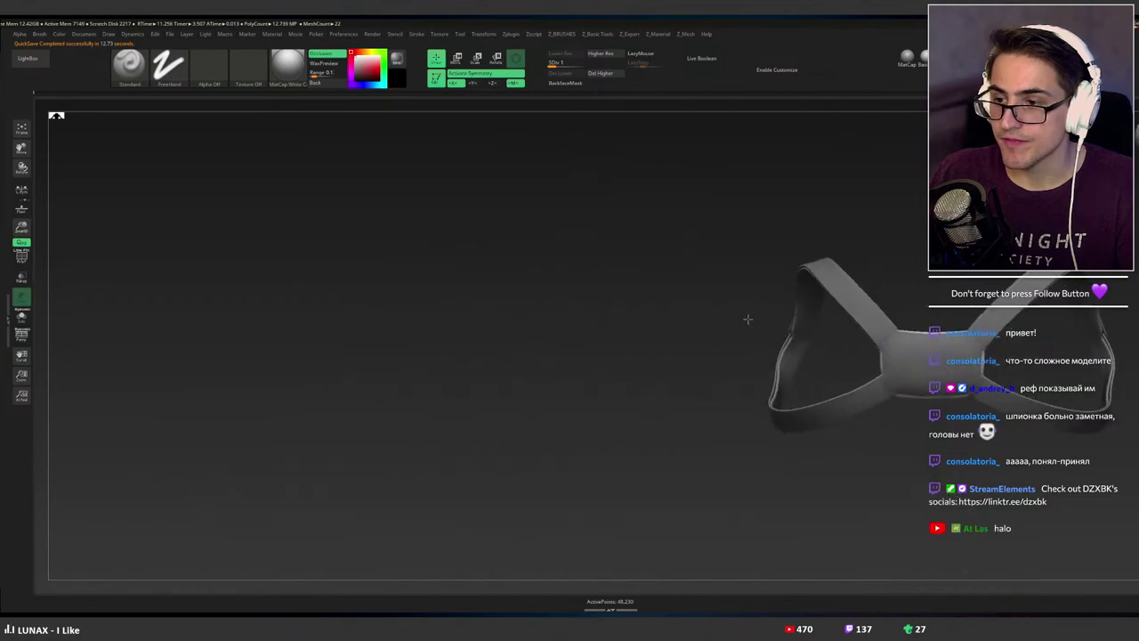
pyautogui.moveTo(914, 338)
pyautogui.keyDown('alt'); pyautogui.mouseDown(button='right')
pyautogui.moveTo(705, 305)
pyautogui.moveTo(800, 315)
pyautogui.moveTo(683, 286)
pyautogui.mouseUp(button='right'); pyautogui.keyUp('alt')
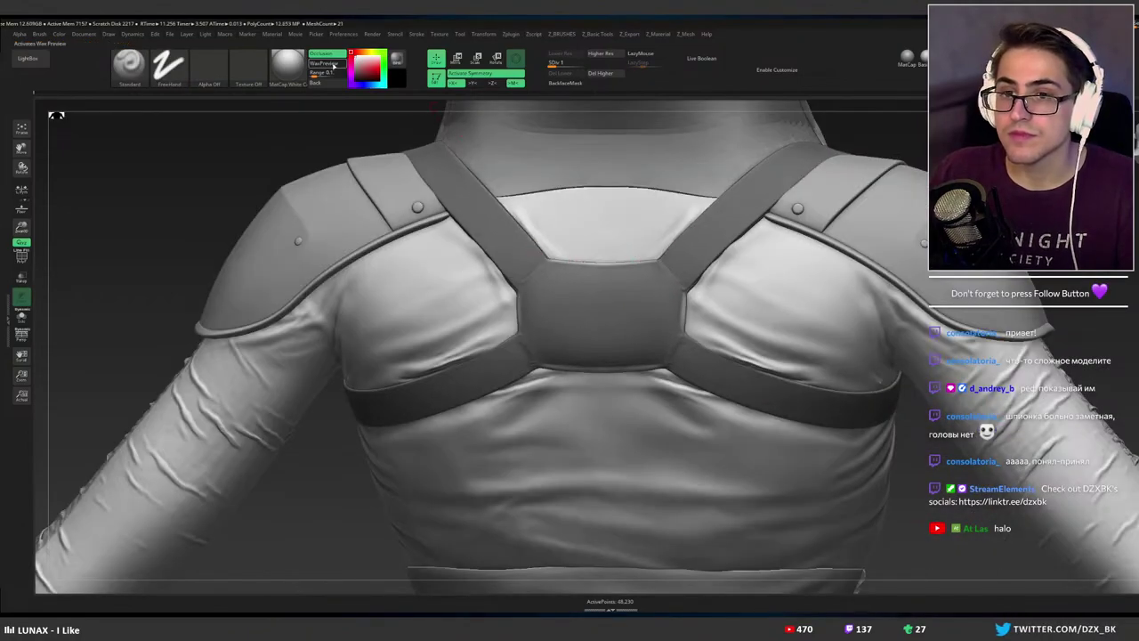
pyautogui.moveTo(529, 236); pyautogui.dragTo(539, 249, button='right')
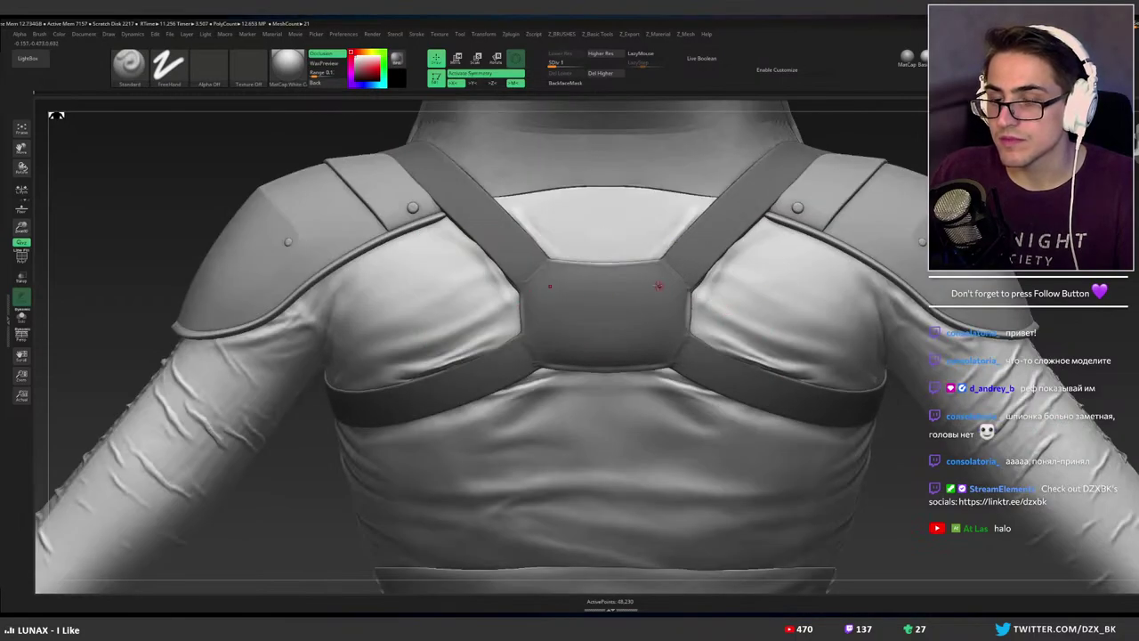
pyautogui.keyDown('ctrl'); pyautogui.click(920, 218); pyautogui.keyUp('ctrl')
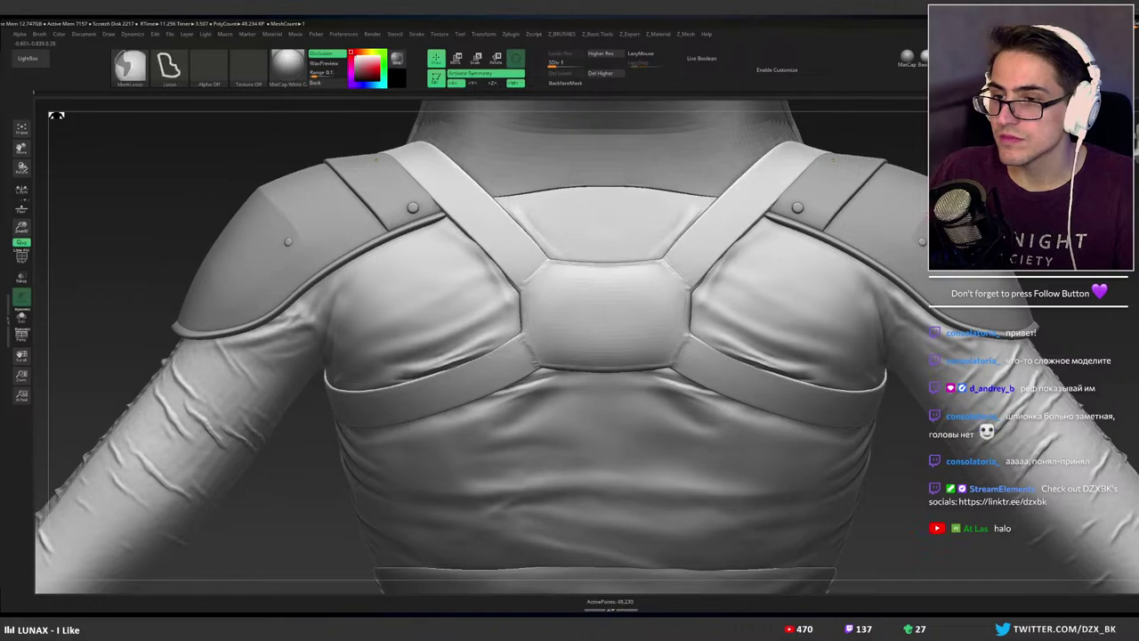
pyautogui.keyDown('ctrl'); pyautogui.click(920, 218); pyautogui.keyUp('ctrl')
pyautogui.keyDown('ctrl'); pyautogui.click(920, 218); pyautogui.keyUp('ctrl')
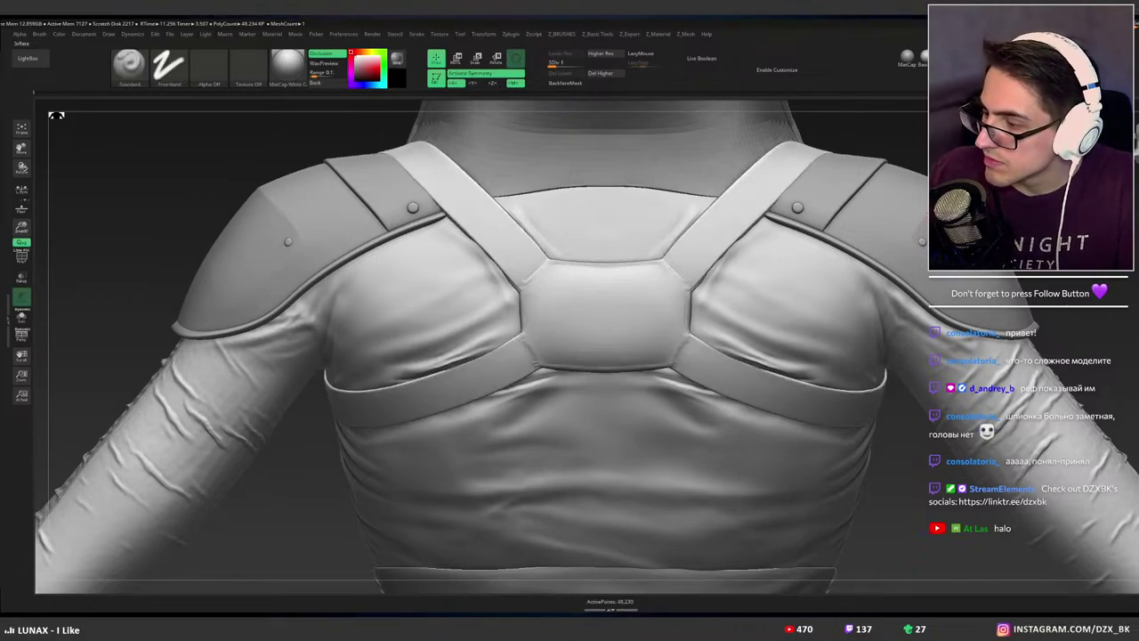
# Inflate the harness slightly so its straps look thicker on the torso.
pyautogui.moveTo(56, 116); pyautogui.dragTo(56, 115)
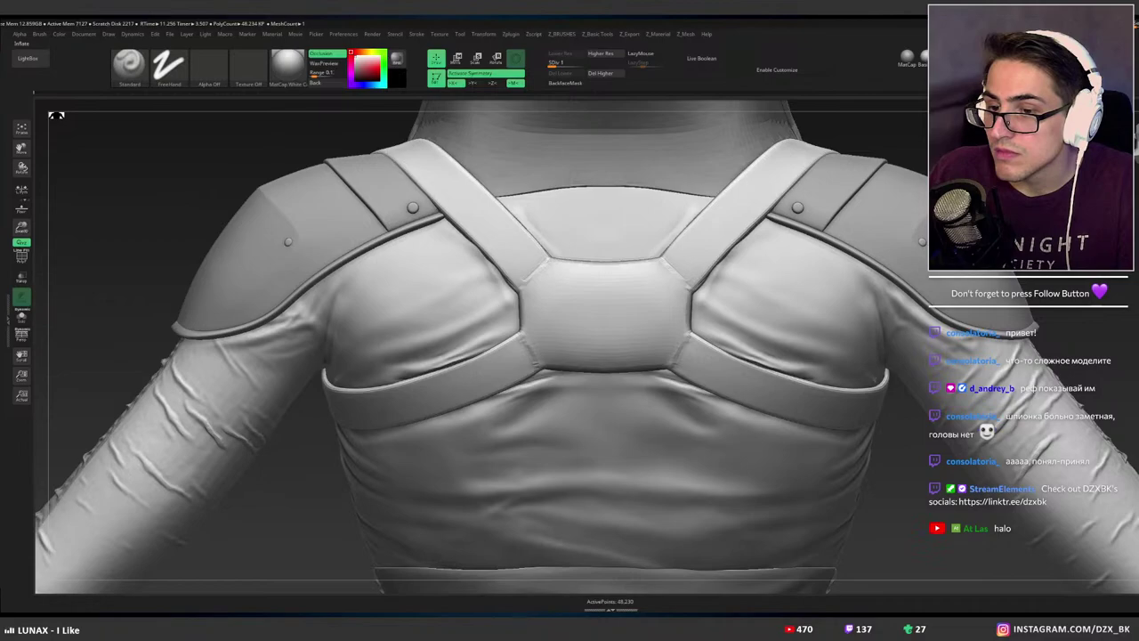
pyautogui.keyDown('ctrl'); pyautogui.moveTo(56, 115); pyautogui.dragTo(56, 115, button='right'); pyautogui.keyUp('ctrl')
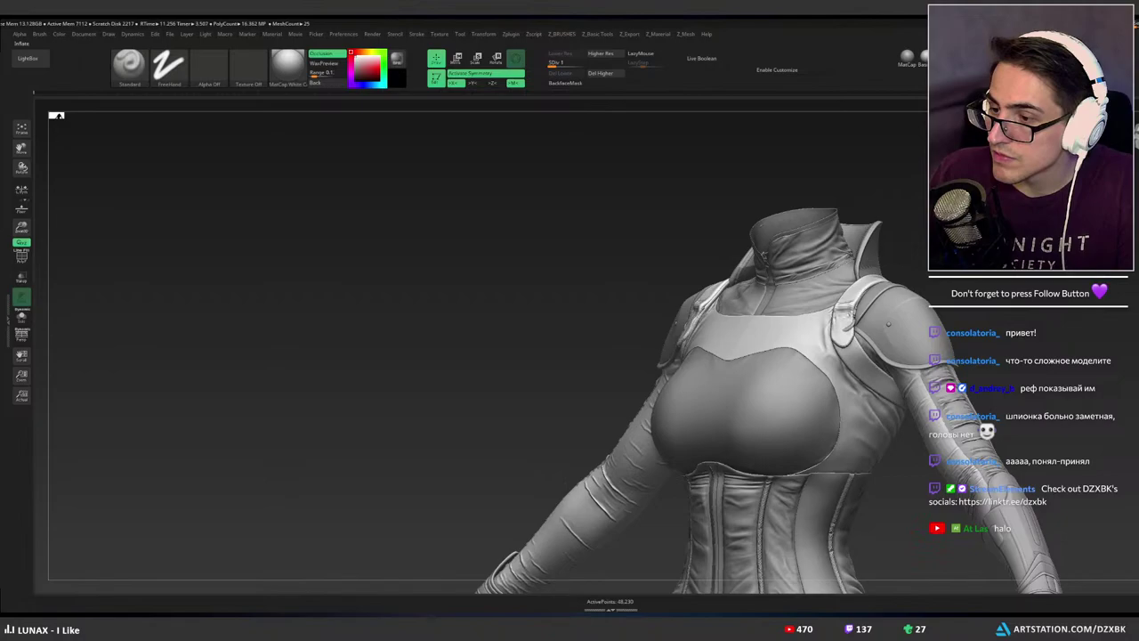
pyautogui.moveTo(1001, 390); pyautogui.dragTo(987, 388)
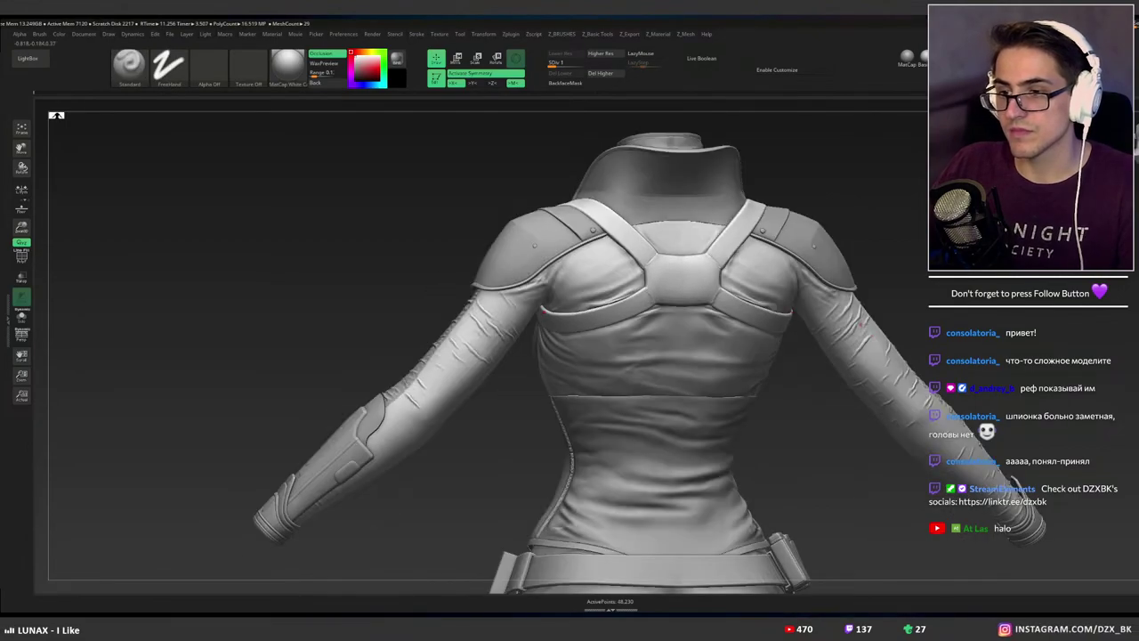
# Render the torso's back view with BPR and check how the harness sits over the clothing.
pyautogui.click(397, 59)
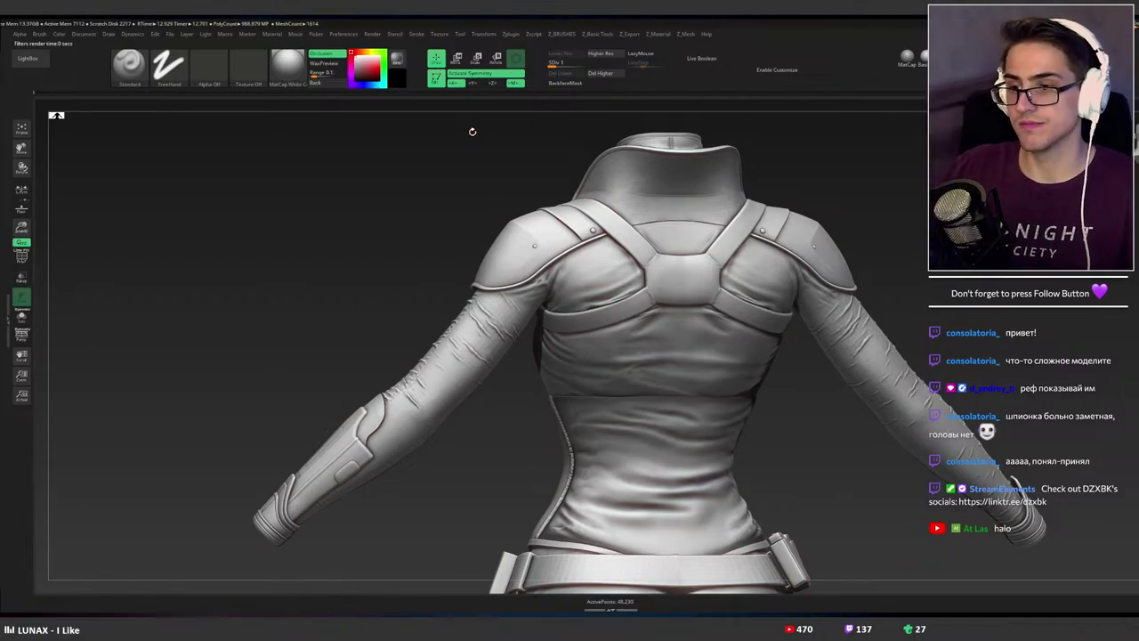
pyautogui.moveTo(455, 138); pyautogui.dragTo(455, 138)
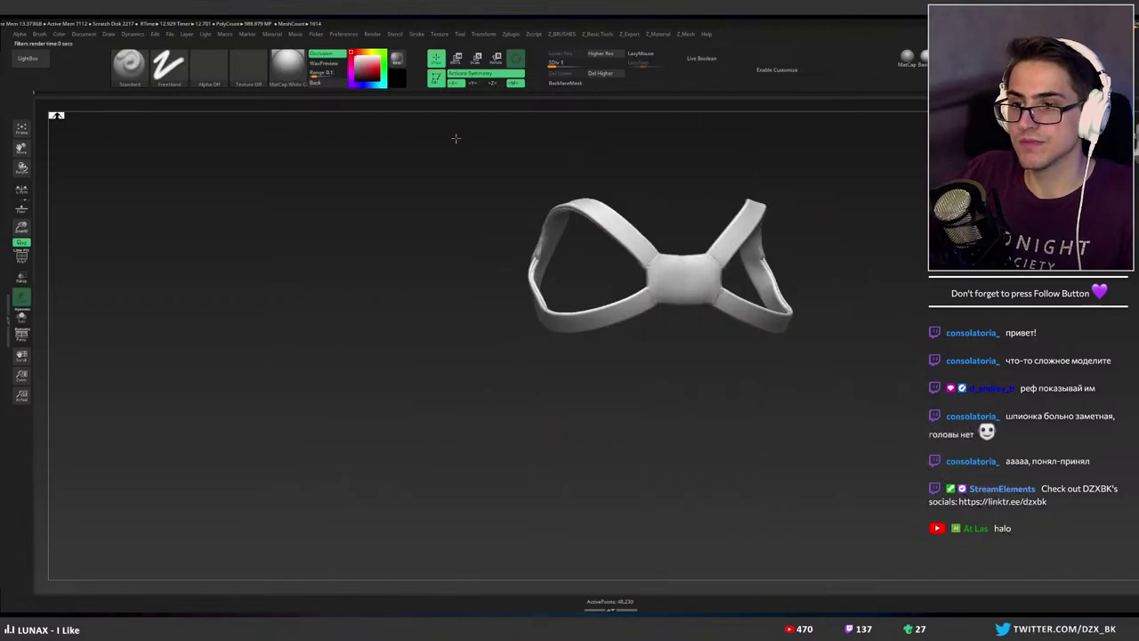
pyautogui.keyDown('ctrl'); pyautogui.keyDown('shift'); pyautogui.click(455, 138); pyautogui.keyUp('shift'); pyautogui.keyUp('ctrl')
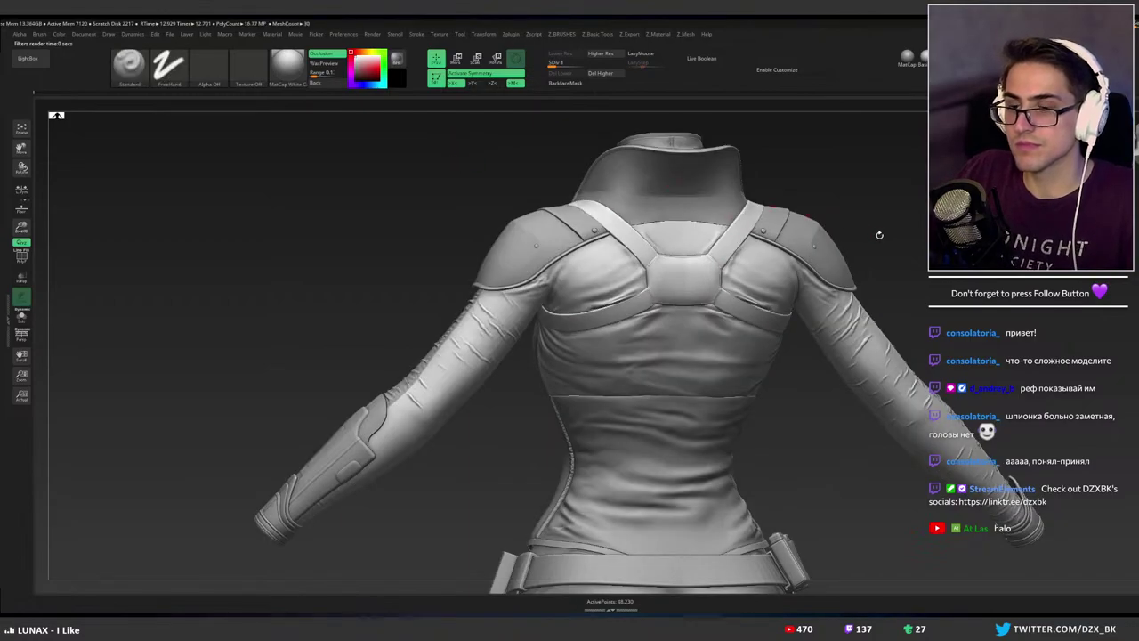
pyautogui.click(398, 59)
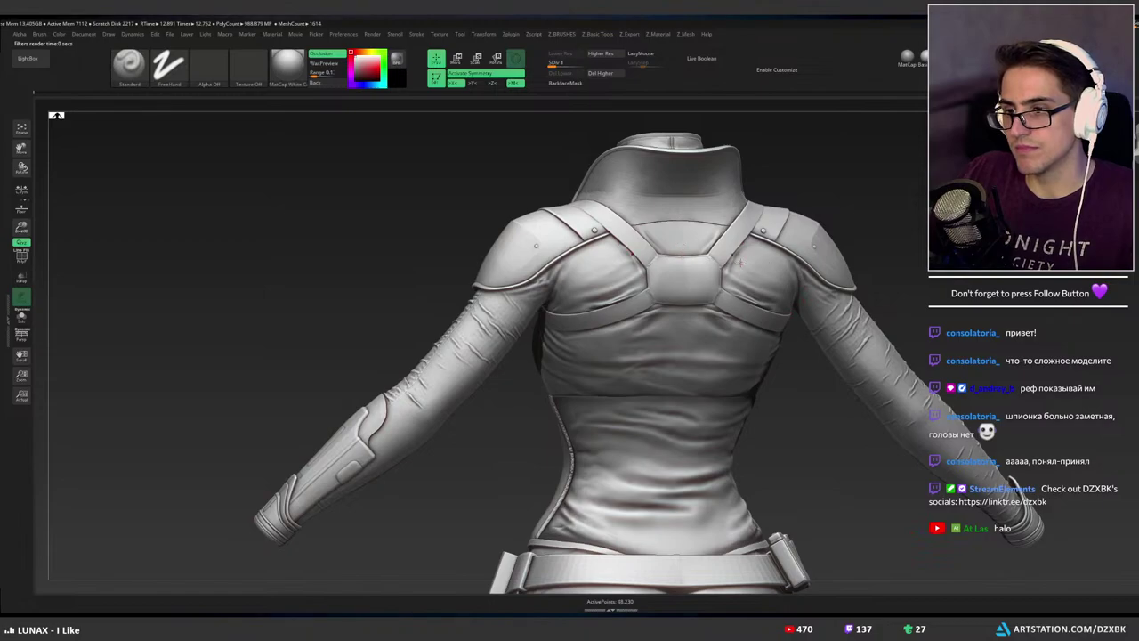
# Raise the harness to subdivision level 3 to bring back the stitched seam detail around the back panel.
pyautogui.moveTo(741, 264); pyautogui.dragTo(774, 200, button='right')
pyautogui.moveTo(725, 297)
pyautogui.keyDown('ctrl'); pyautogui.mouseDown(button='right')
pyautogui.moveTo(773, 313)
pyautogui.moveTo(761, 304)
pyautogui.moveTo(792, 295)
pyautogui.moveTo(679, 264)
pyautogui.moveTo(781, 282)
pyautogui.mouseUp(button='right'); pyautogui.keyUp('ctrl')
pyautogui.keyDown('ctrl'); pyautogui.keyDown('shift'); pyautogui.click(706, 272); pyautogui.keyUp('shift'); pyautogui.keyUp('ctrl')
pyautogui.moveTo(861, 291)
pyautogui.keyDown('alt'); pyautogui.mouseDown(button='right')
pyautogui.moveTo(706, 273)
pyautogui.moveTo(829, 293)
pyautogui.mouseUp(button='right'); pyautogui.keyUp('alt')
pyautogui.keyDown('ctrl'); pyautogui.keyDown('shift'); pyautogui.click(830, 292); pyautogui.keyUp('shift'); pyautogui.keyUp('ctrl')
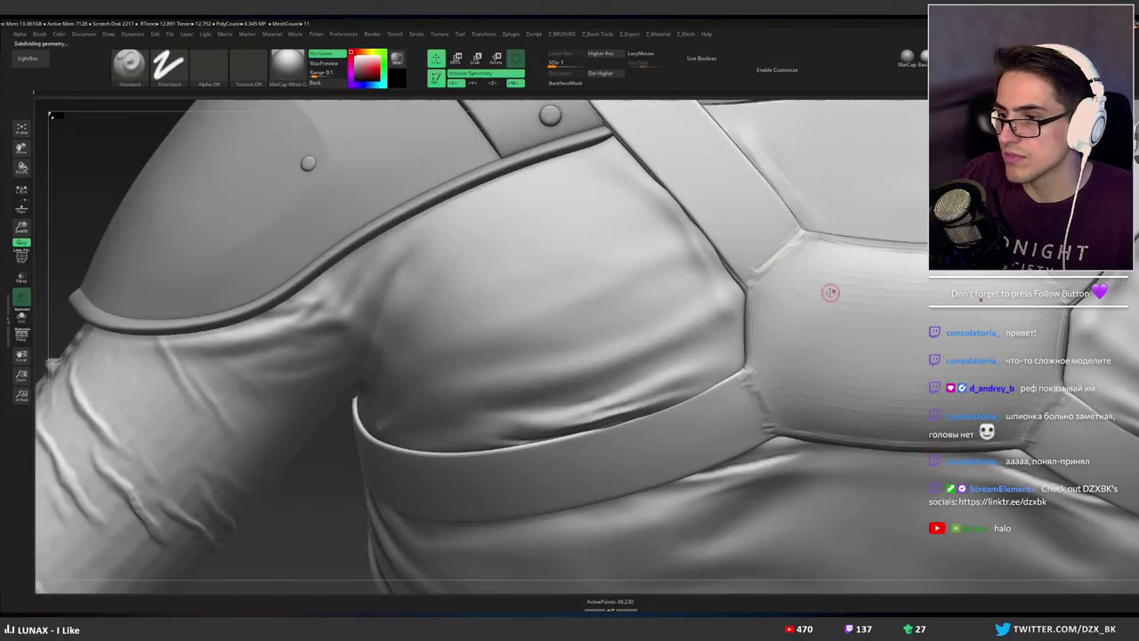
pyautogui.hotkey('ctrl', 'd')
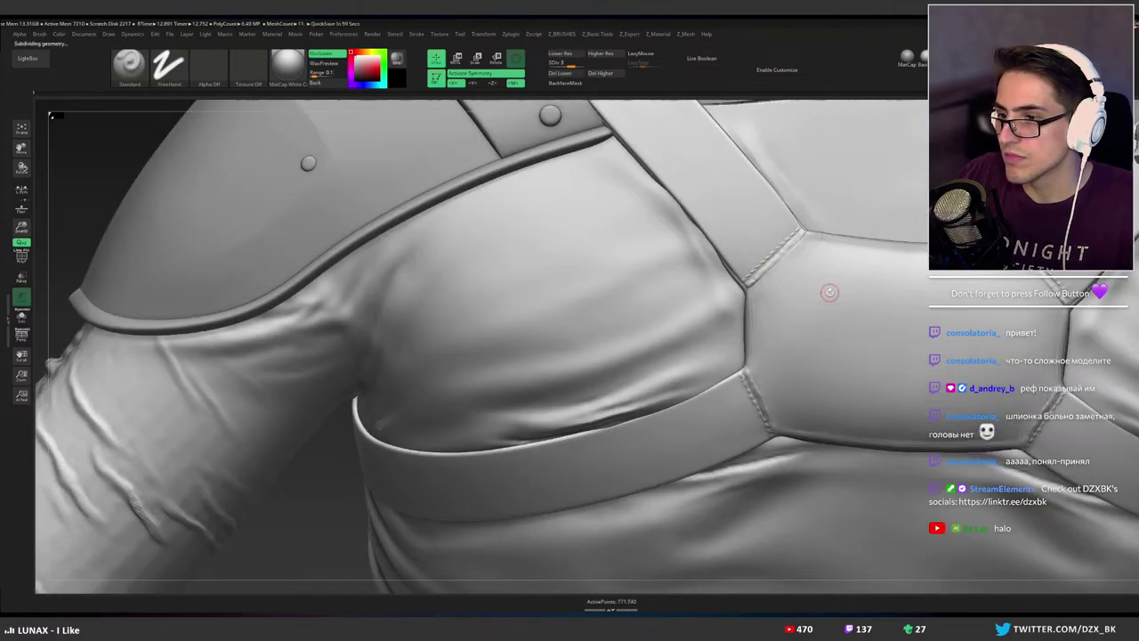
pyautogui.keyDown('alt'); pyautogui.moveTo(830, 293); pyautogui.dragTo(666, 283, button='right'); pyautogui.keyUp('alt')
pyautogui.hotkey('ctrl', 'd')
# Examine the harness on the upper back from behind and at a three-quarter angle, and isolate it.
pyautogui.keyDown('ctrl'); pyautogui.moveTo(758, 286); pyautogui.dragTo(759, 312, button='right'); pyautogui.keyUp('ctrl')
pyautogui.rightClick(757, 321)
pyautogui.keyDown('alt'); pyautogui.moveTo(880, 235); pyautogui.dragTo(809, 242, button='right'); pyautogui.keyUp('alt')
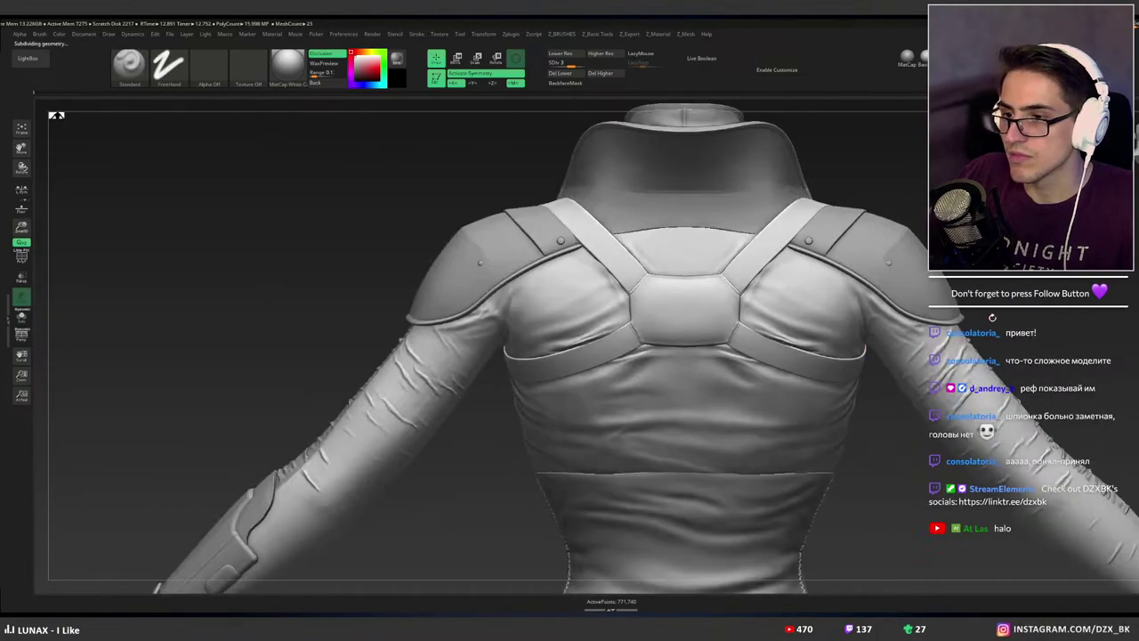
pyautogui.keyDown('alt'); pyautogui.moveTo(966, 290); pyautogui.dragTo(849, 284, button='right'); pyautogui.keyUp('alt')
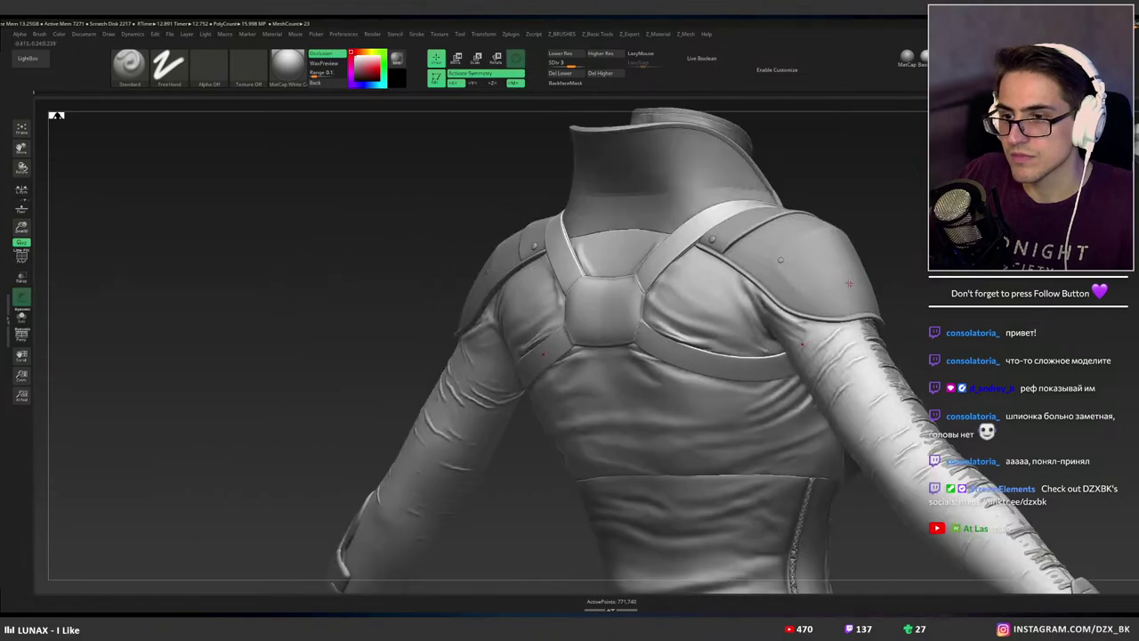
pyautogui.keyDown('ctrl'); pyautogui.keyDown('shift'); pyautogui.click(810, 270); pyautogui.keyUp('shift'); pyautogui.keyUp('ctrl')
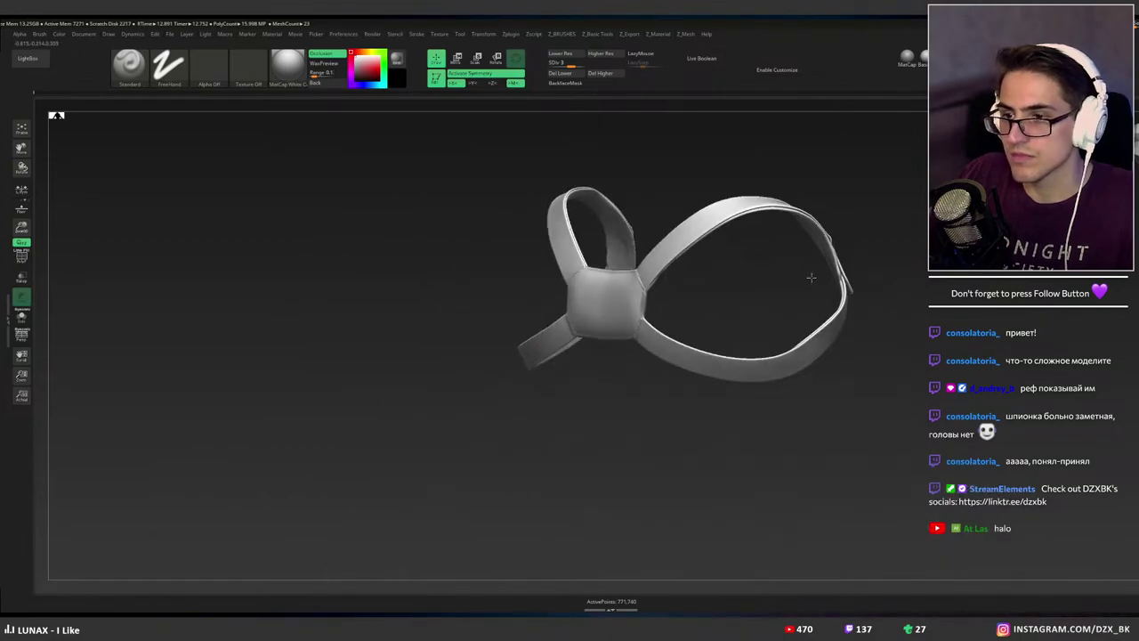
# Show the whole figure again and raise the harness to subdivision level 4 for a close check of the back panel's stitched seams.
pyautogui.moveTo(808, 275); pyautogui.dragTo(821, 290)
pyautogui.keyDown('ctrl'); pyautogui.keyDown('shift'); pyautogui.click(822, 289); pyautogui.keyUp('shift'); pyautogui.keyUp('ctrl')
pyautogui.moveTo(822, 283)
pyautogui.mouseDown(button='right')
pyautogui.moveTo(786, 282)
pyautogui.moveTo(812, 280)
pyautogui.mouseUp(button='right')
pyautogui.keyDown('ctrl'); pyautogui.keyDown('shift'); pyautogui.click(810, 280); pyautogui.keyUp('shift'); pyautogui.keyUp('ctrl')
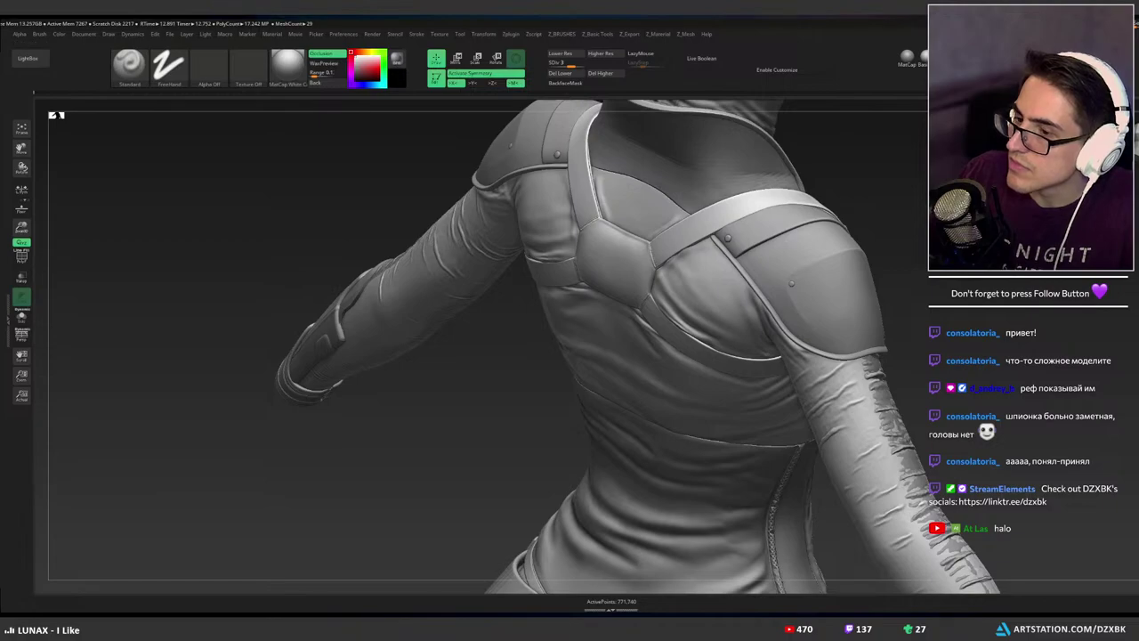
pyautogui.press('d')
pyautogui.moveTo(1013, 274); pyautogui.dragTo(781, 259, button='right')
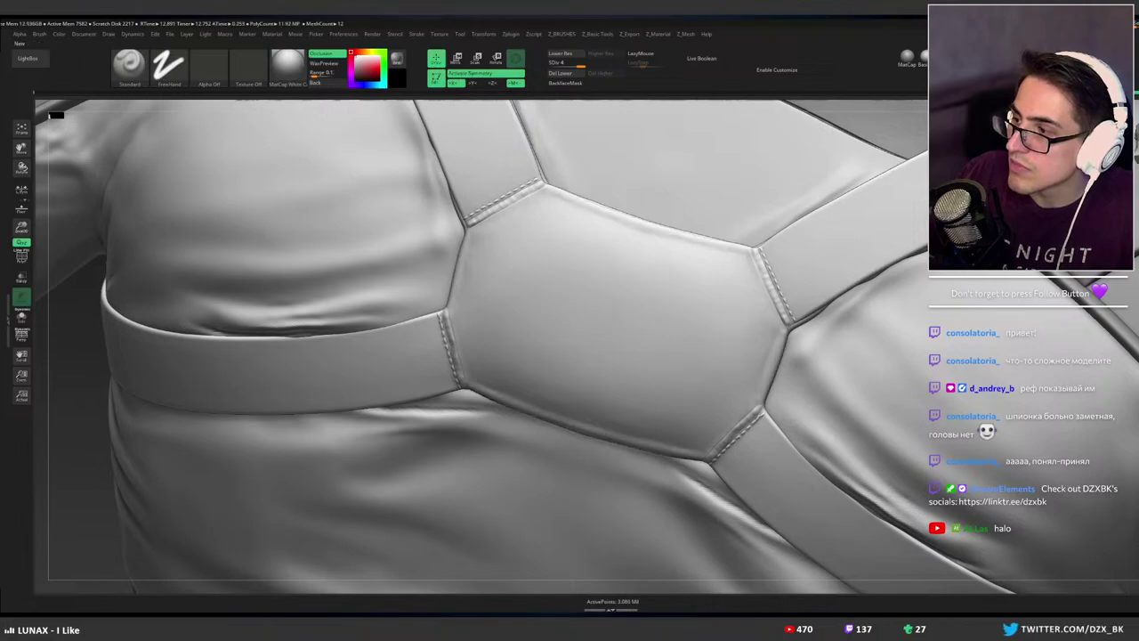
pyautogui.keyDown('ctrl'); pyautogui.moveTo(837, 282); pyautogui.dragTo(869, 268, button='right'); pyautogui.keyUp('ctrl')
pyautogui.keyDown('ctrl'); pyautogui.keyDown('shift'); pyautogui.click(868, 267); pyautogui.keyUp('shift'); pyautogui.keyUp('ctrl')
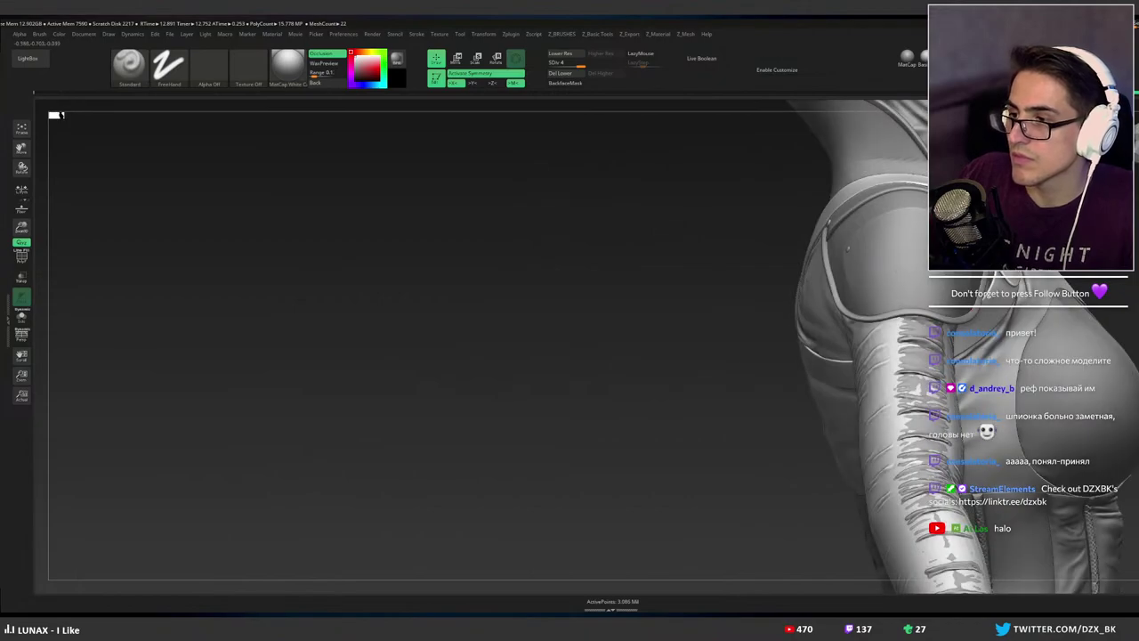
pyautogui.keyDown('ctrl'); pyautogui.keyDown('shift'); pyautogui.click(905, 291); pyautogui.keyUp('shift'); pyautogui.keyUp('ctrl')
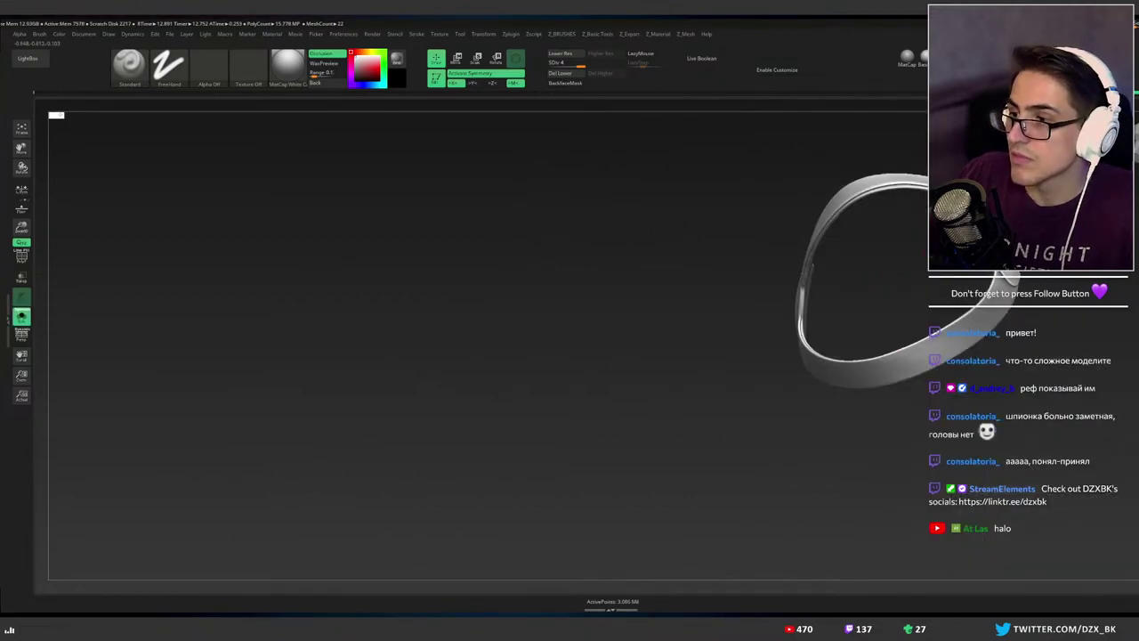
pyautogui.press('ctrl')
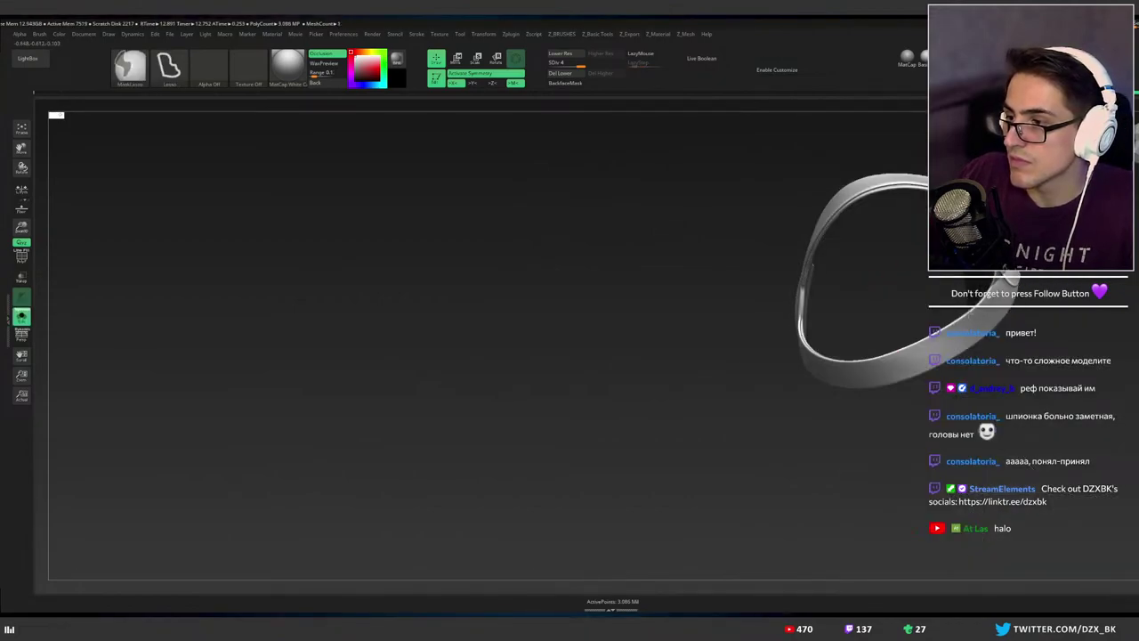
pyautogui.moveTo(971, 313)
pyautogui.keyDown('ctrl'); pyautogui.mouseDown()
pyautogui.moveTo(1033, 343)
pyautogui.moveTo(1024, 275)
pyautogui.mouseUp(); pyautogui.keyUp('ctrl')
pyautogui.hotkey('shift', 's')
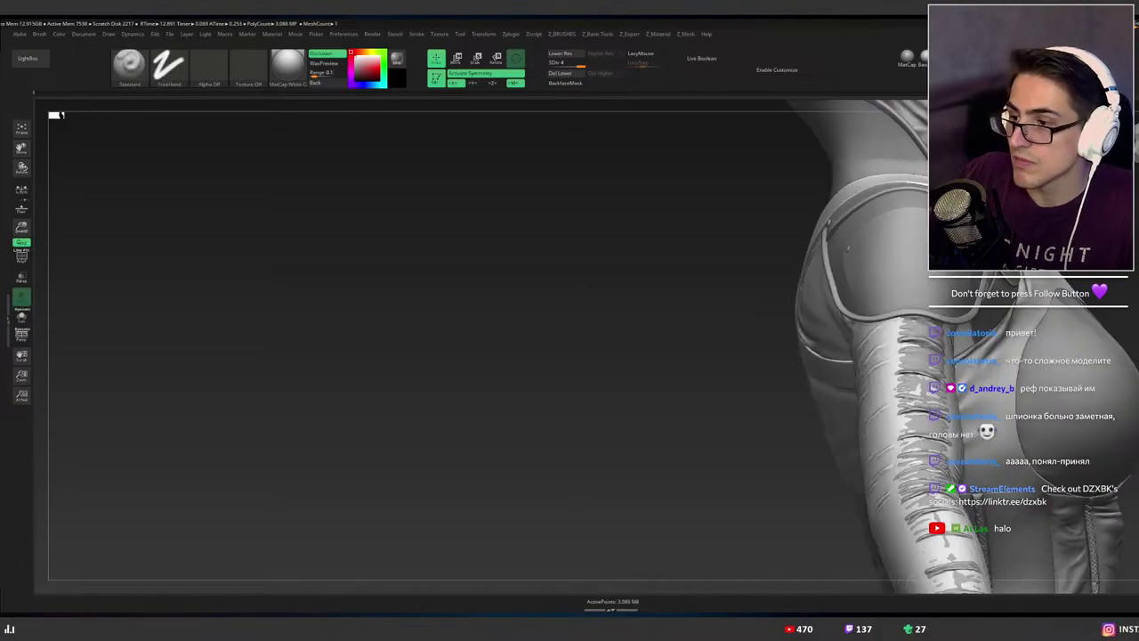
pyautogui.moveTo(1023, 286)
pyautogui.mouseDown(button='right')
pyautogui.moveTo(961, 283)
pyautogui.moveTo(989, 280)
pyautogui.mouseUp(button='right')
pyautogui.press('ctrl')
pyautogui.press('shift')
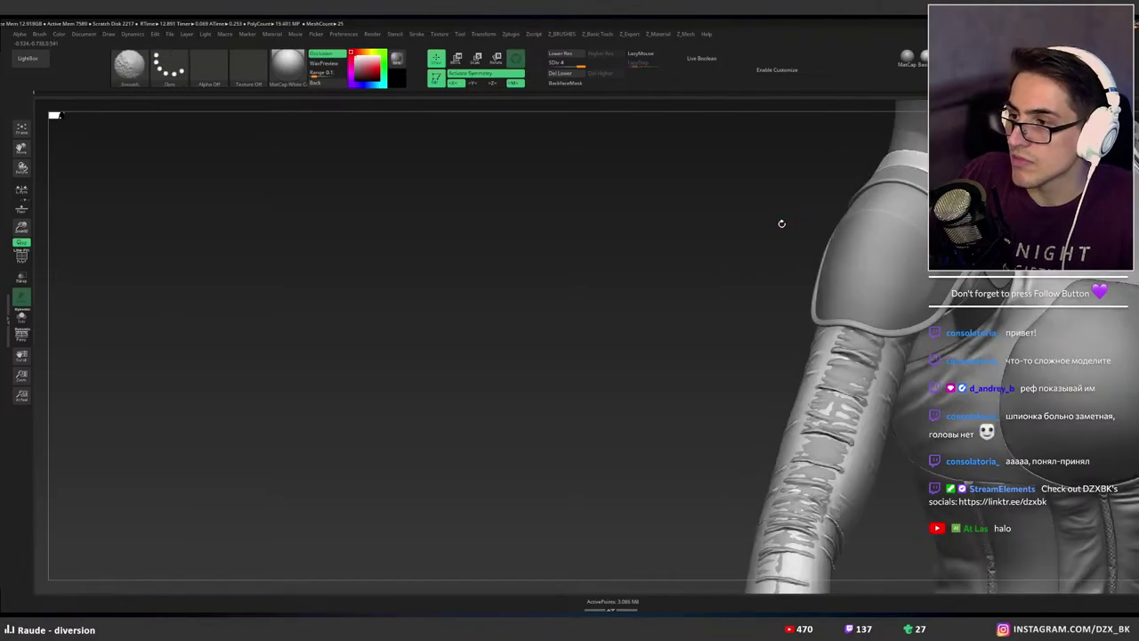
# Lower the harness to subdivision level 1 and isolate it in a view from behind.
pyautogui.hotkey('shift', 'd')
pyautogui.hotkey('shift', 'd')
pyautogui.hotkey('shift', 'd')
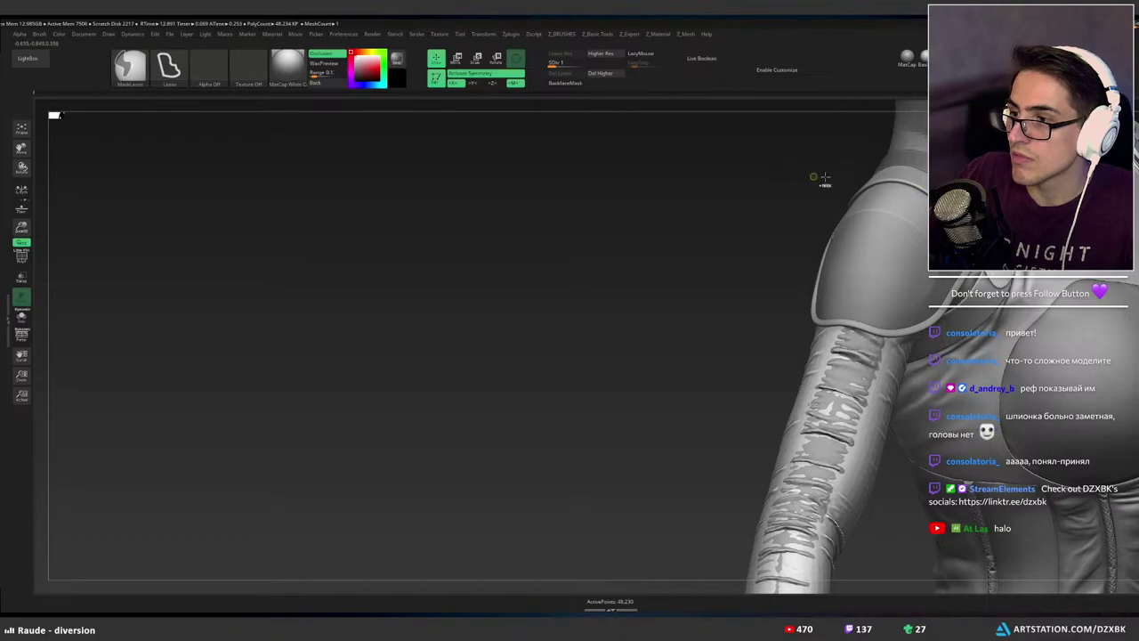
pyautogui.hotkey('ctrl', 'shift')
pyautogui.press('ctrl')
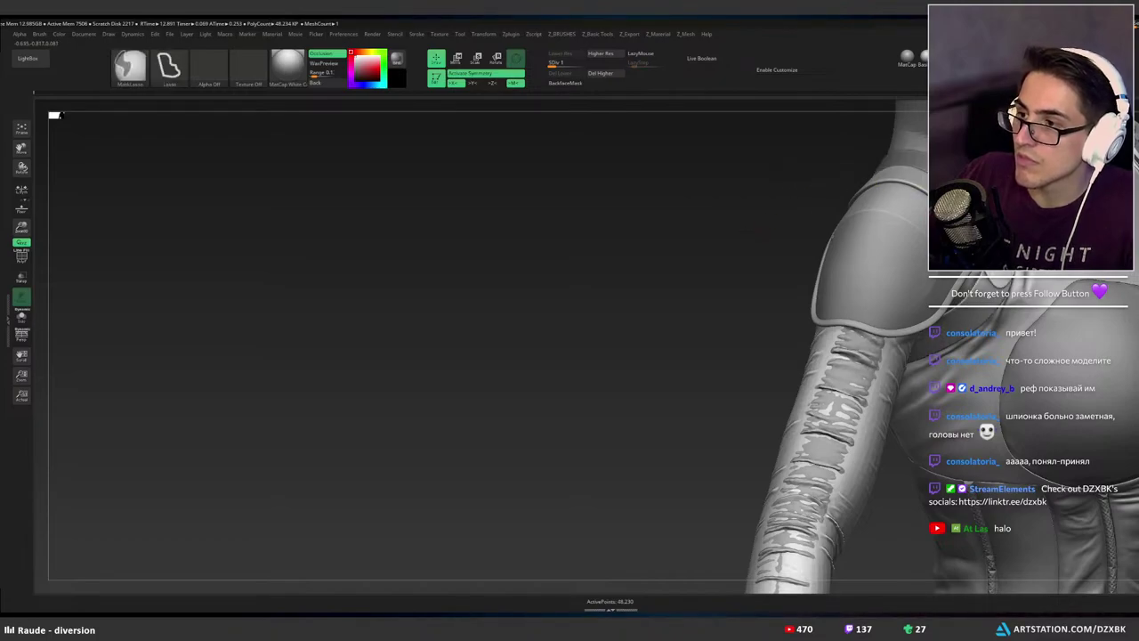
pyautogui.moveTo(791, 204); pyautogui.dragTo(816, 202)
pyautogui.moveTo(886, 207)
pyautogui.mouseDown()
pyautogui.moveTo(870, 208)
pyautogui.moveTo(907, 206)
pyautogui.moveTo(863, 205)
pyautogui.mouseUp()
pyautogui.keyDown('ctrl'); pyautogui.keyDown('shift'); pyautogui.click(865, 207); pyautogui.keyUp('shift'); pyautogui.keyUp('ctrl')
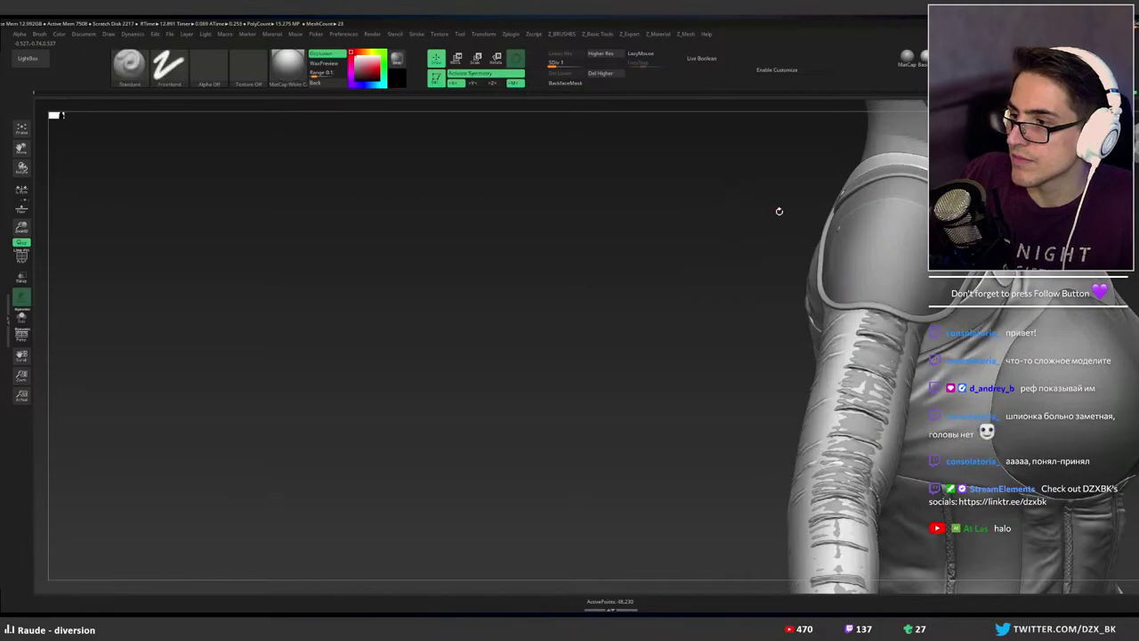
pyautogui.moveTo(778, 211); pyautogui.dragTo(821, 214)
pyautogui.keyDown('ctrl'); pyautogui.keyDown('shift'); pyautogui.click(850, 226); pyautogui.keyUp('shift'); pyautogui.keyUp('ctrl')
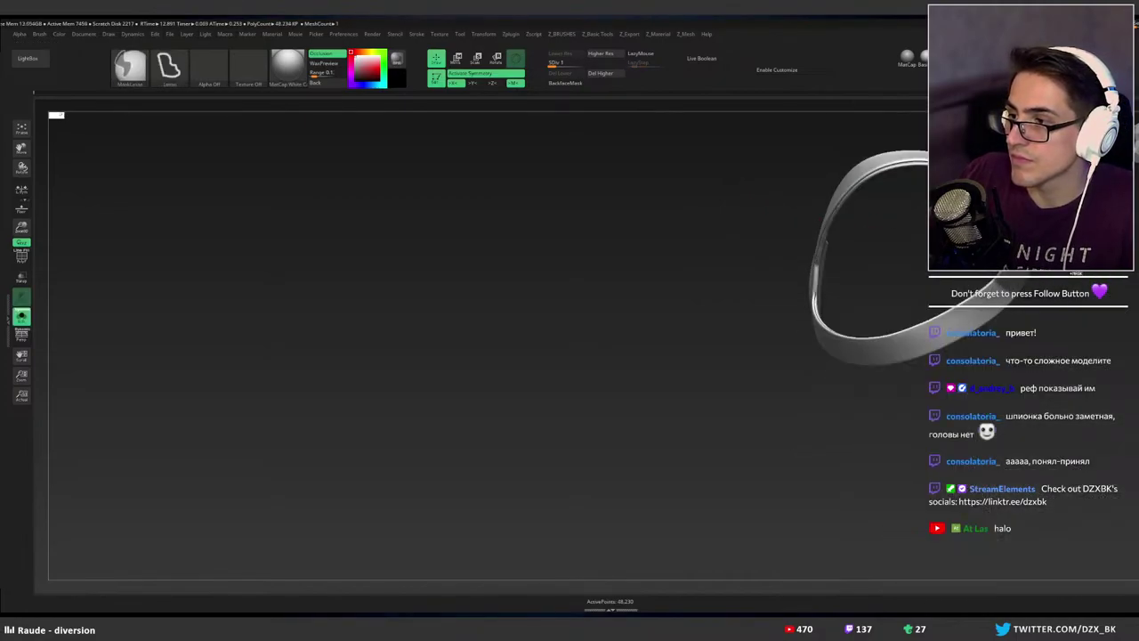
pyautogui.moveTo(773, 223); pyautogui.dragTo(815, 218)
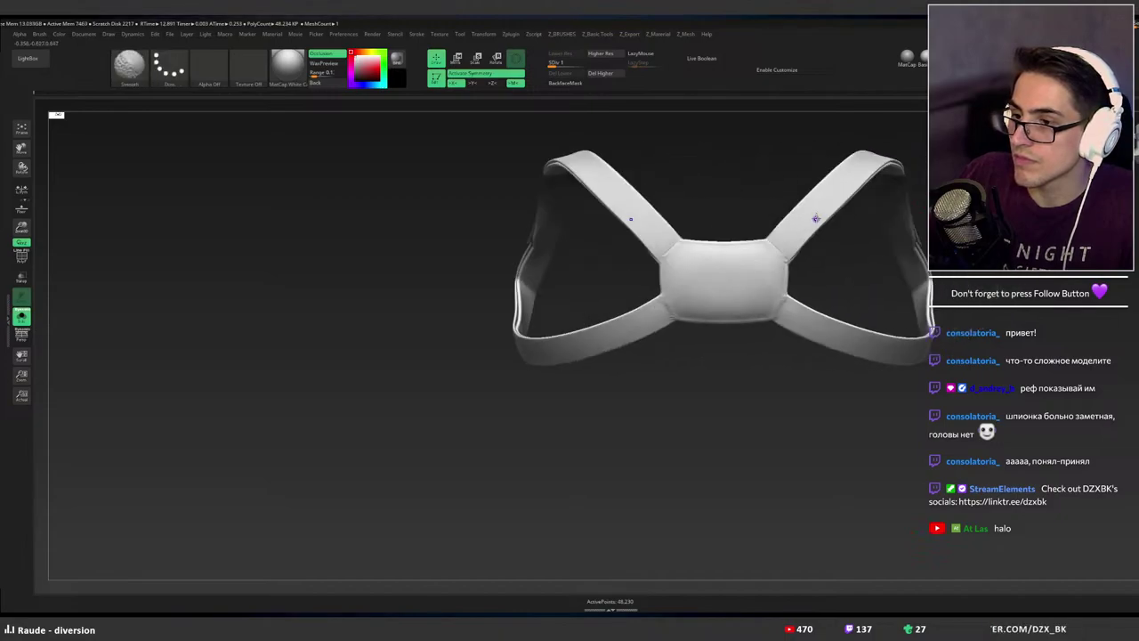
# Lasso-mask the back panel, soften the mask edge and invert it to protect the straps, with the whole figure shown again.
pyautogui.press('ctrl')
pyautogui.moveTo(740, 199)
pyautogui.keyDown('ctrl'); pyautogui.mouseDown()
pyautogui.moveTo(783, 276)
pyautogui.moveTo(739, 364)
pyautogui.moveTo(783, 282)
pyautogui.mouseUp(); pyautogui.keyUp('ctrl')
pyautogui.moveTo(747, 212)
pyautogui.keyDown('ctrl'); pyautogui.mouseDown()
pyautogui.moveTo(692, 241)
pyautogui.moveTo(777, 265)
pyautogui.moveTo(770, 235)
pyautogui.mouseUp(); pyautogui.keyUp('ctrl')
pyautogui.moveTo(974, 254)
pyautogui.mouseDown()
pyautogui.moveTo(908, 257)
pyautogui.moveTo(895, 234)
pyautogui.moveTo(930, 233)
pyautogui.mouseUp()
pyautogui.press('ctrl')
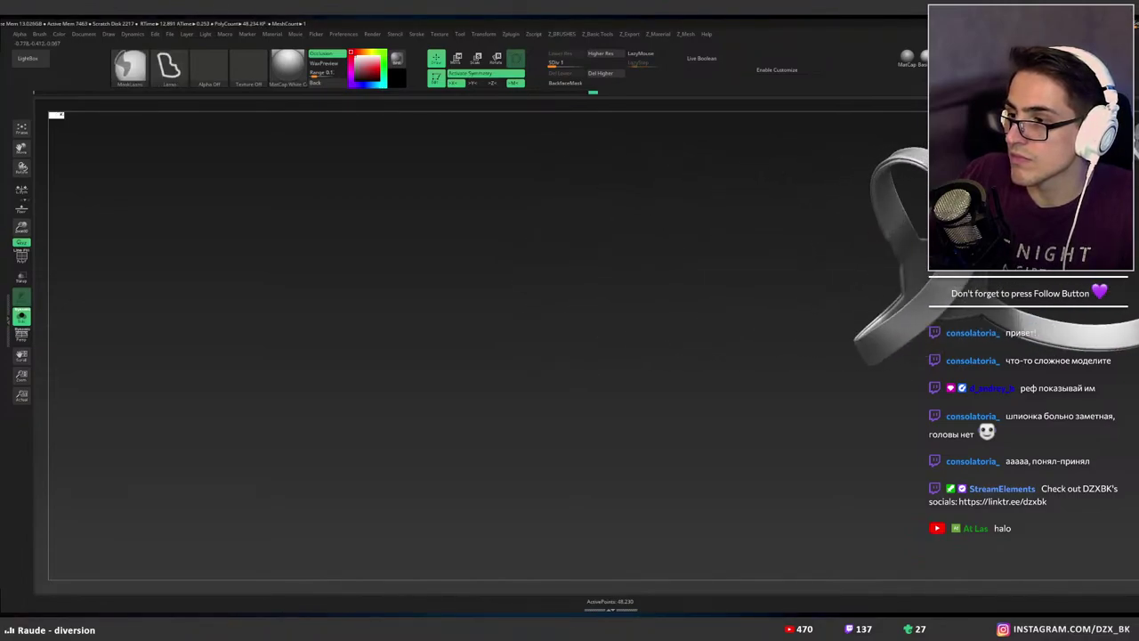
pyautogui.hotkey('ctrl', 'z')
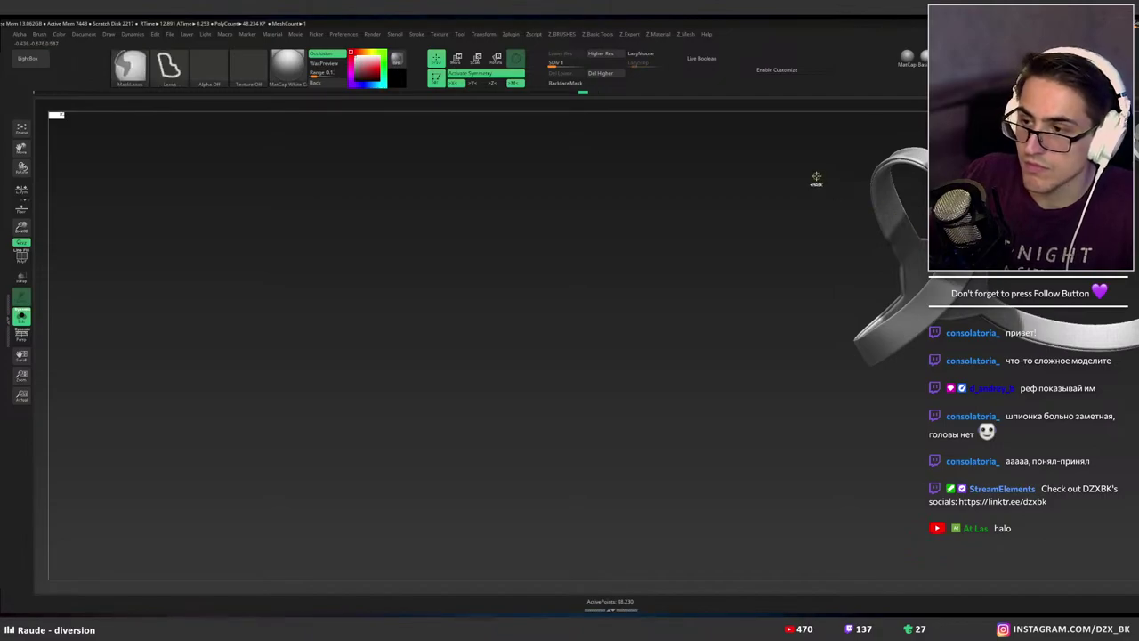
pyautogui.keyDown('ctrl'); pyautogui.click(816, 178); pyautogui.keyUp('ctrl')
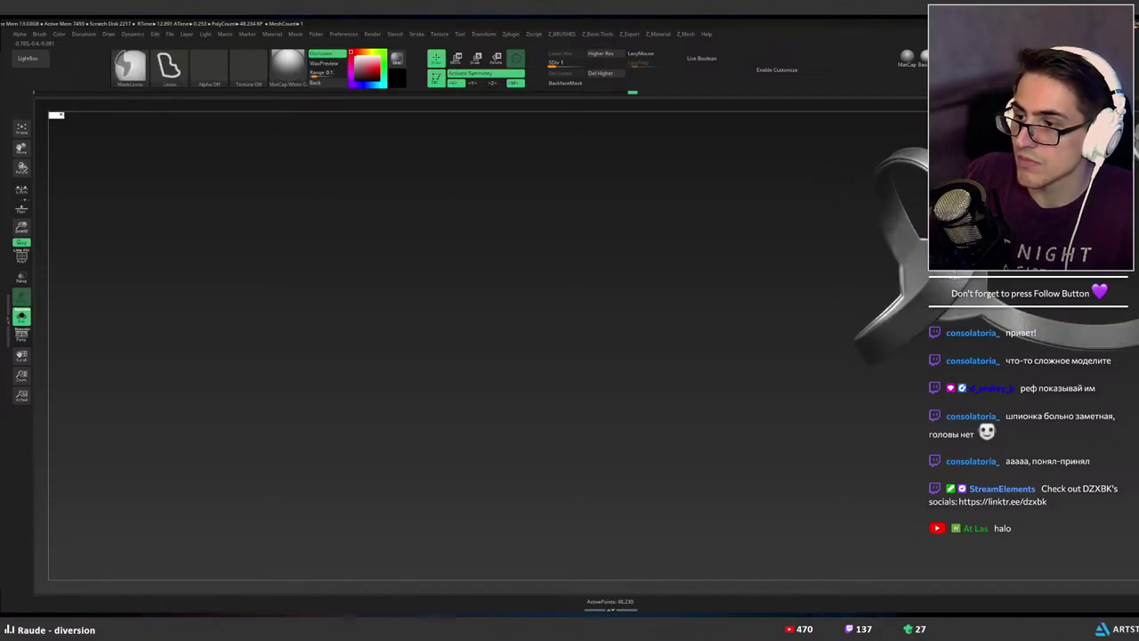
pyautogui.keyDown('ctrl'); pyautogui.click(813, 234); pyautogui.keyUp('ctrl')
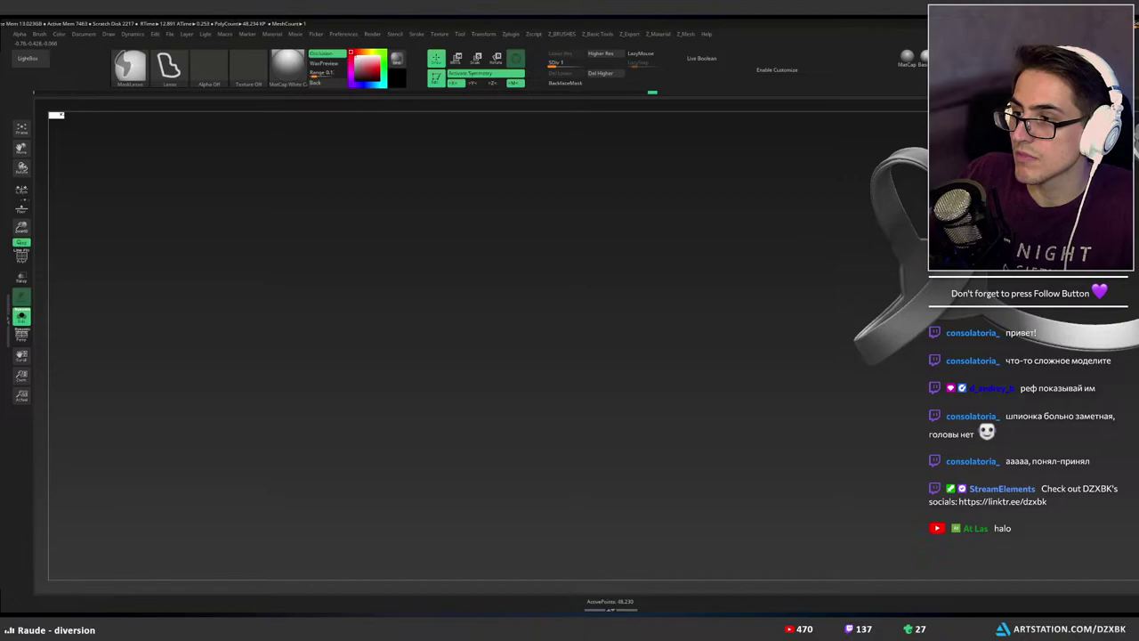
pyautogui.moveTo(840, 249)
pyautogui.mouseDown()
pyautogui.moveTo(821, 244)
pyautogui.moveTo(876, 242)
pyautogui.mouseUp()
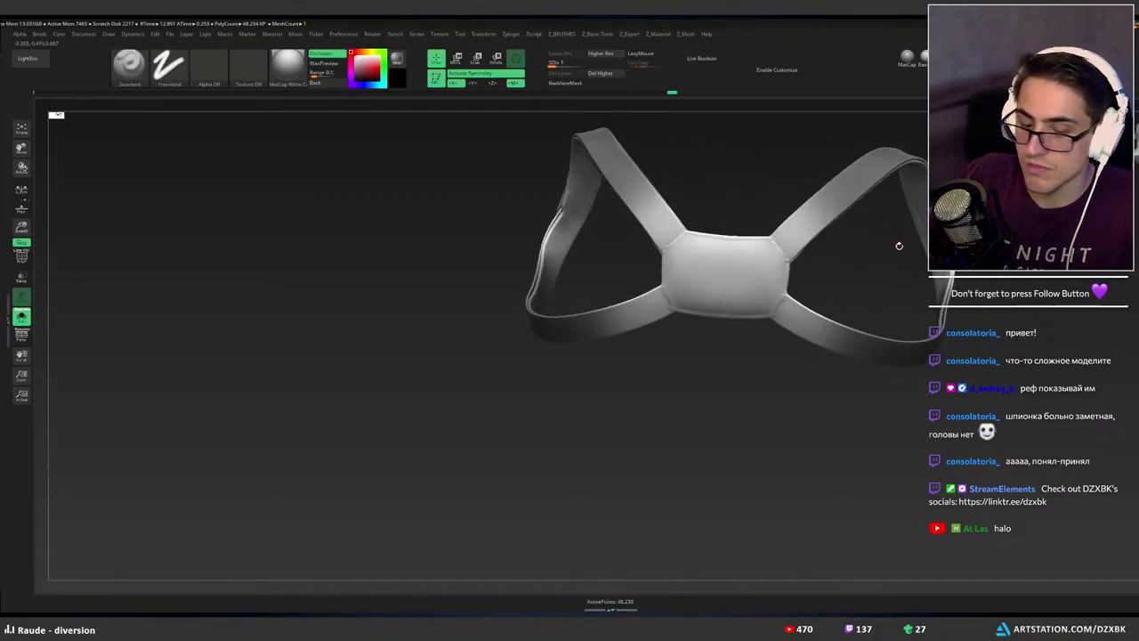
pyautogui.hotkey('alt', 'q')
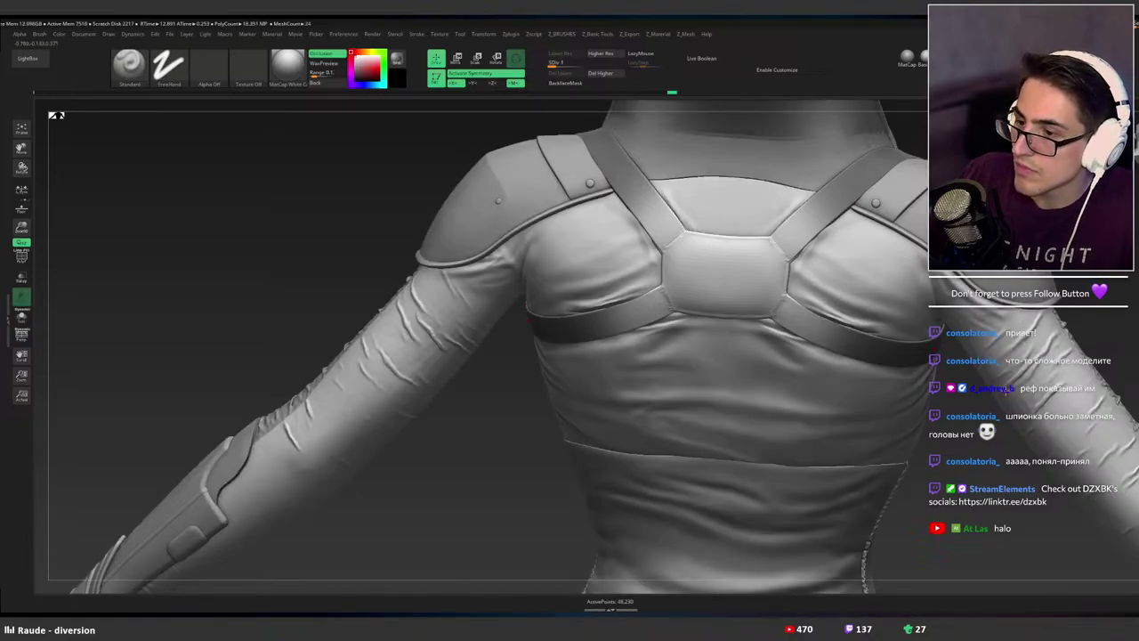
# Raise the harness to subdivision level 4 and check from behind and the side how its panel and straps sit on the torso.
pyautogui.hotkey('ctrl', 'd')
pyautogui.hotkey('ctrl', 'd')
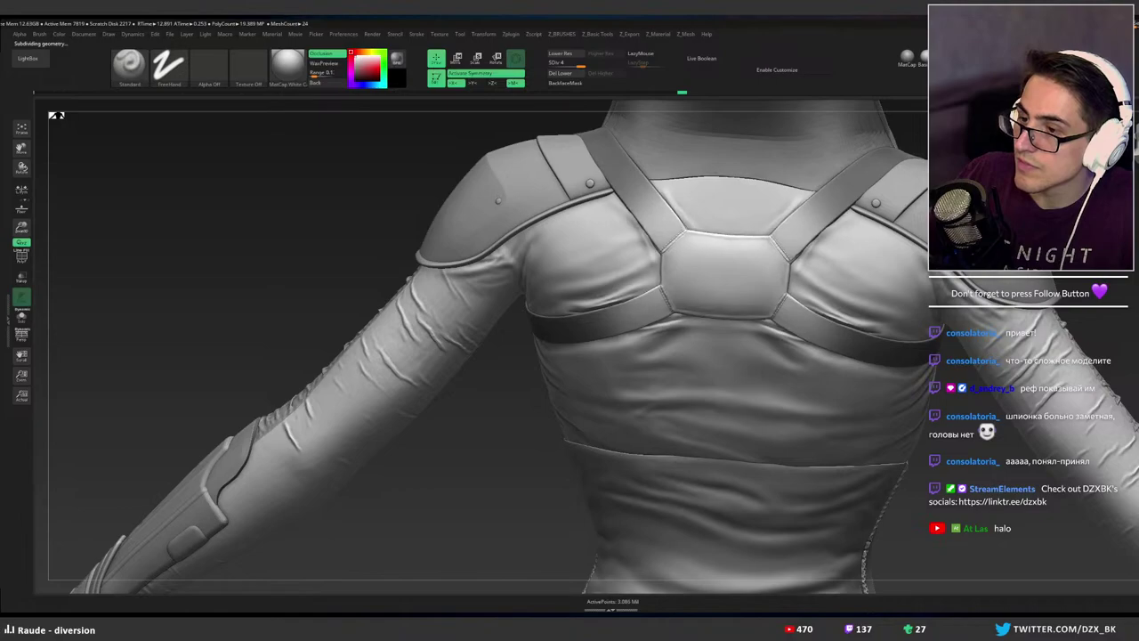
pyautogui.moveTo(495, 383); pyautogui.dragTo(945, 384)
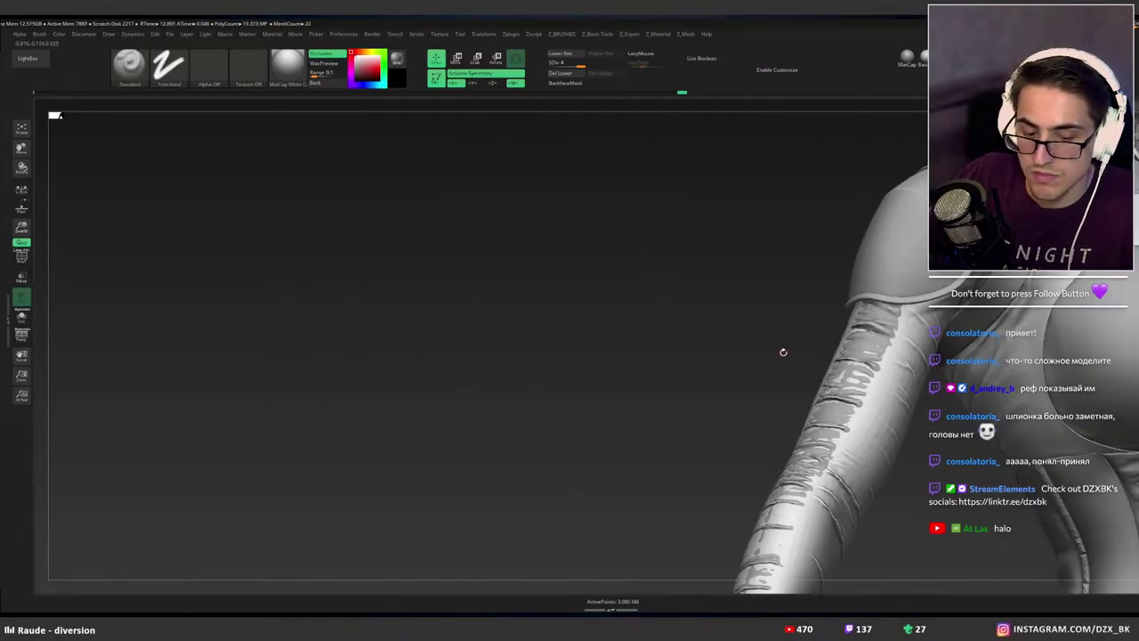
pyautogui.moveTo(664, 308); pyautogui.dragTo(747, 337)
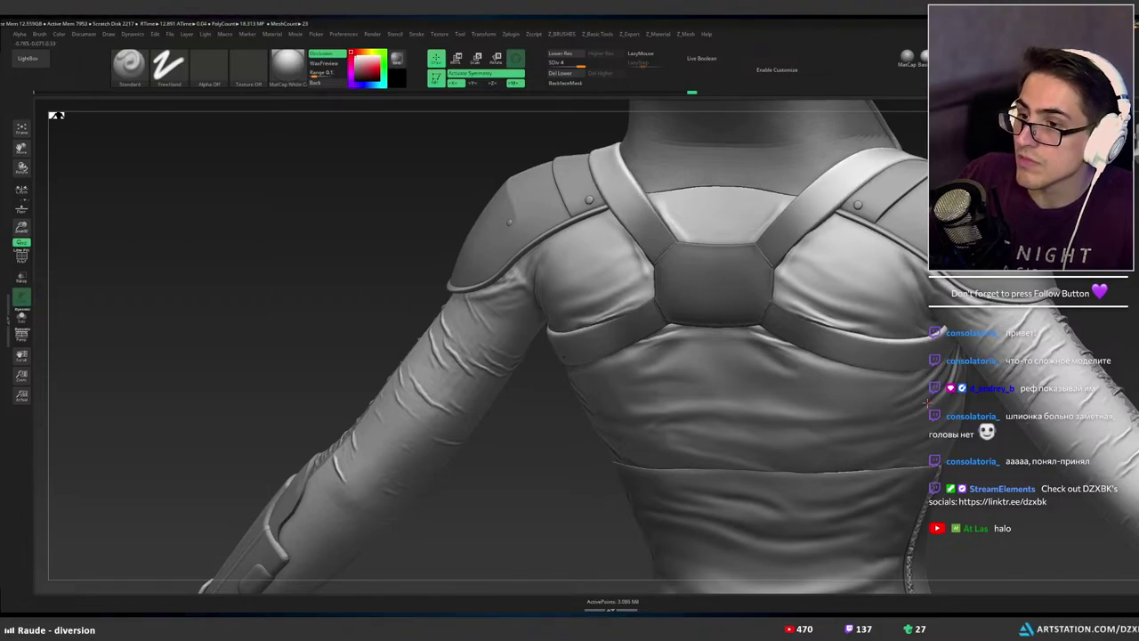
pyautogui.moveTo(783, 388)
pyautogui.mouseDown(button='right')
pyautogui.moveTo(951, 410)
pyautogui.moveTo(894, 402)
pyautogui.moveTo(974, 398)
pyautogui.moveTo(796, 373)
pyautogui.mouseUp(button='right')
pyautogui.moveTo(796, 373); pyautogui.dragTo(835, 394)
pyautogui.moveTo(763, 361); pyautogui.dragTo(823, 375, button='right')
pyautogui.moveTo(619, 324); pyautogui.dragTo(722, 327, button='right')
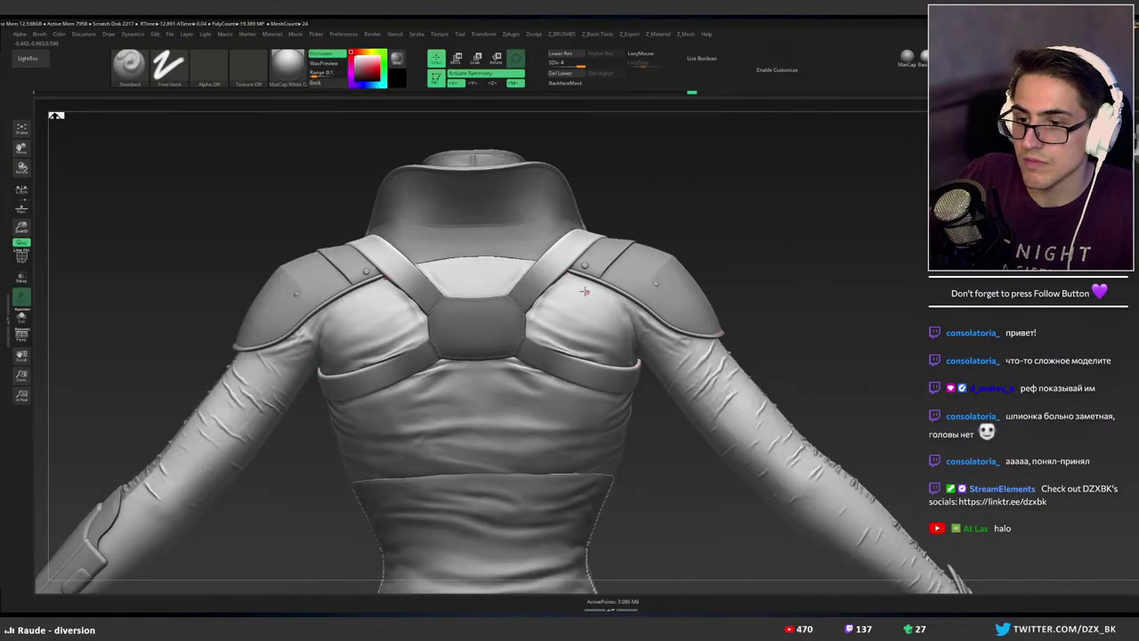
pyautogui.moveTo(584, 290); pyautogui.dragTo(876, 299)
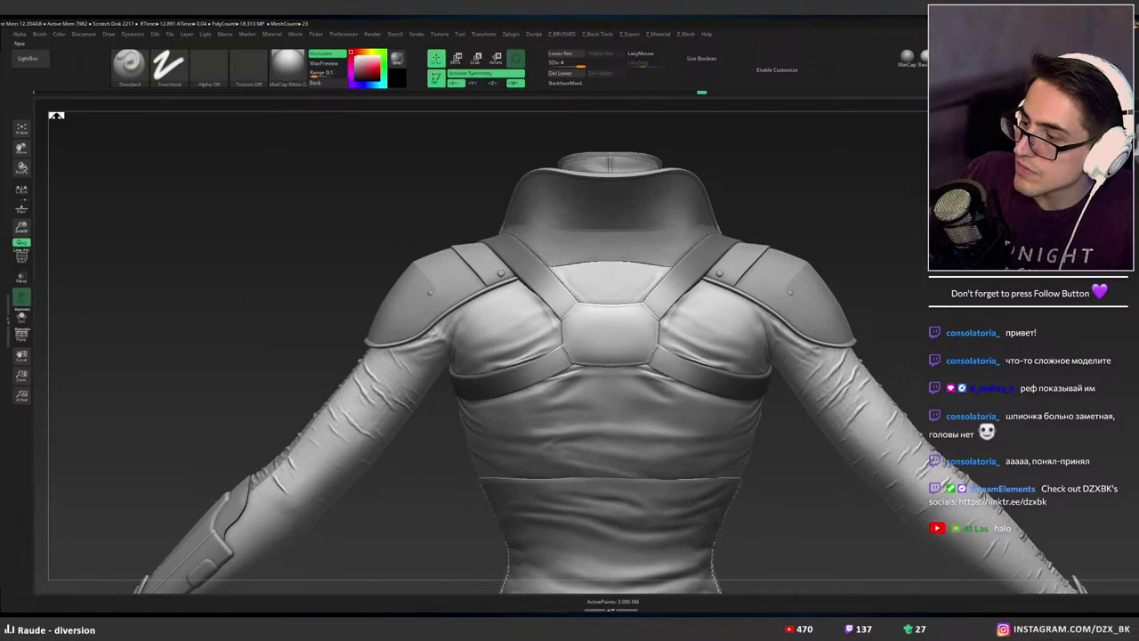
pyautogui.hotkey('ctrl', 'shift', 'a')
pyautogui.moveTo(661, 324); pyautogui.dragTo(706, 330, button='right')
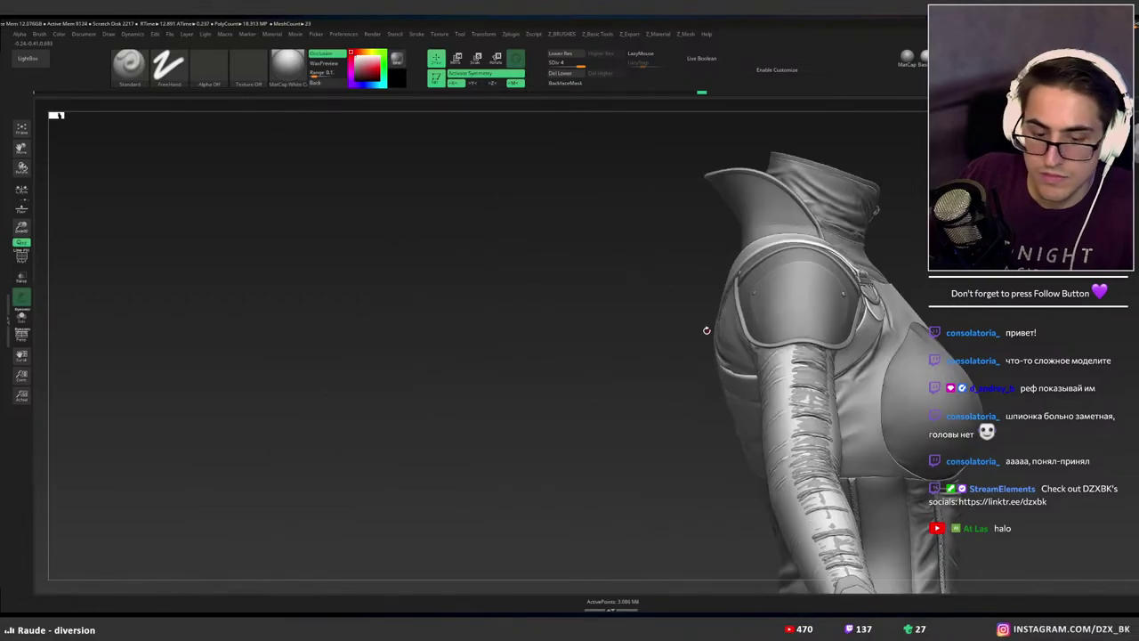
# Isolate the harness and lasso-mask the back panel with the adjoining strap ends, trimming the mask close to the panel.
pyautogui.hotkey('ctrl', 'shift', 's')
pyautogui.moveTo(667, 252)
pyautogui.keyDown('ctrl'); pyautogui.mouseDown()
pyautogui.moveTo(750, 269)
pyautogui.moveTo(730, 370)
pyautogui.moveTo(641, 346)
pyautogui.mouseUp(); pyautogui.keyUp('ctrl')
pyautogui.keyDown('shift'); pyautogui.moveTo(642, 346); pyautogui.dragTo(689, 339, button='right'); pyautogui.keyUp('shift')
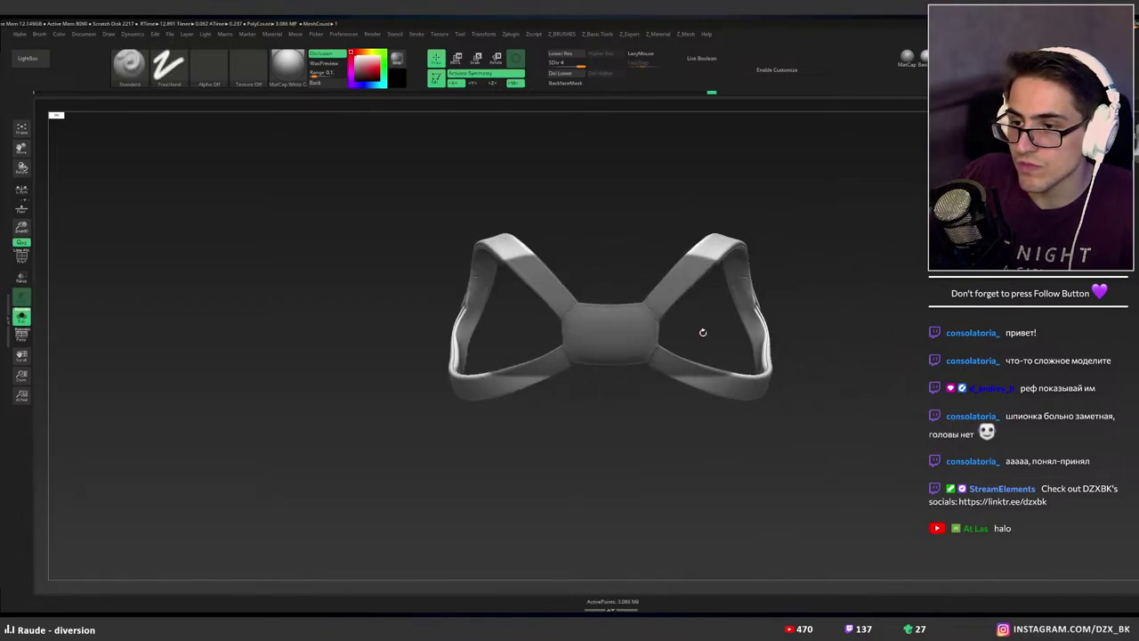
pyautogui.keyDown('ctrl'); pyautogui.keyDown('alt'); pyautogui.moveTo(657, 254); pyautogui.dragTo(705, 224); pyautogui.keyUp('alt'); pyautogui.keyUp('ctrl')
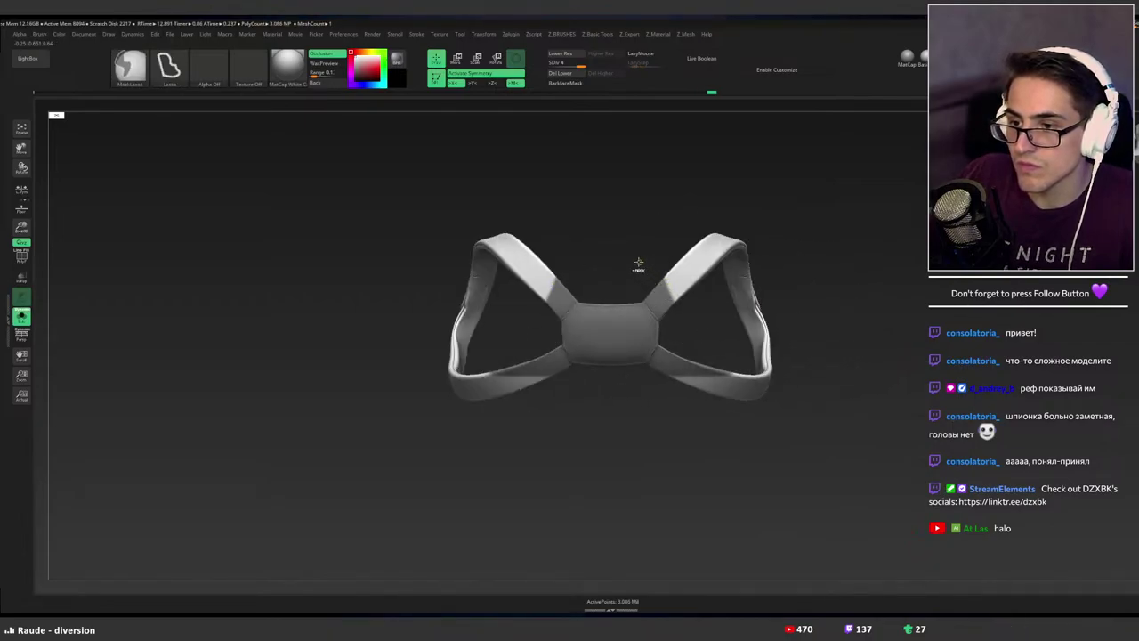
pyautogui.keyDown('ctrl'); pyautogui.moveTo(666, 324); pyautogui.dragTo(772, 347); pyautogui.keyUp('ctrl')
pyautogui.moveTo(656, 257)
pyautogui.keyDown('ctrl'); pyautogui.mouseDown()
pyautogui.moveTo(711, 373)
pyautogui.moveTo(614, 374)
pyautogui.moveTo(627, 256)
pyautogui.mouseUp(); pyautogui.keyUp('ctrl')
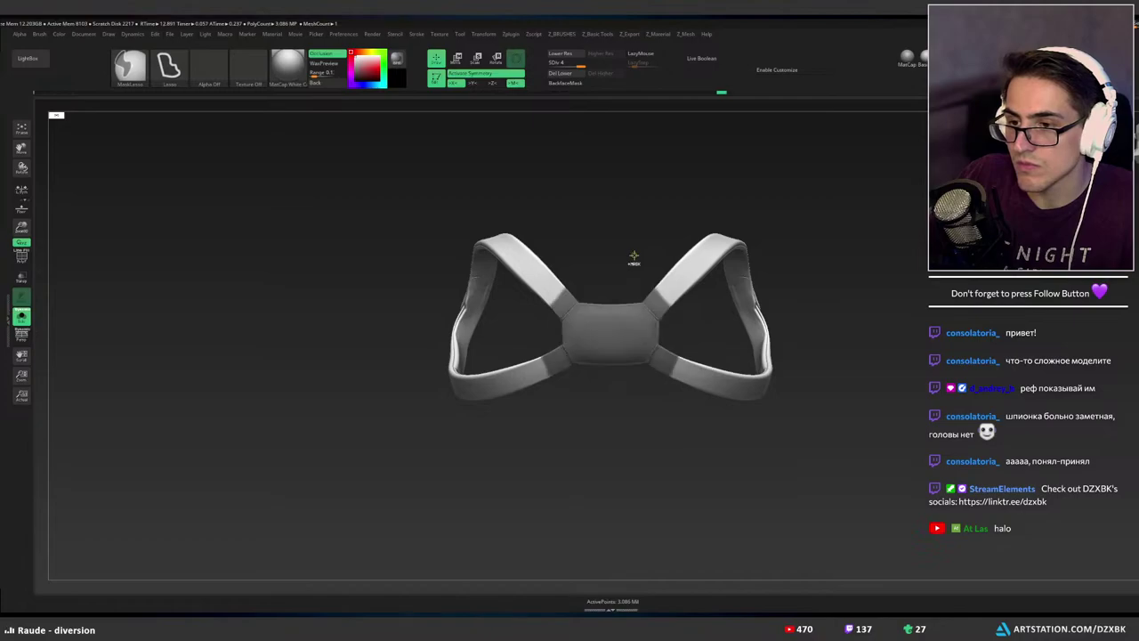
pyautogui.keyDown('ctrl'); pyautogui.click(636, 257); pyautogui.keyUp('ctrl')
# Extend the mask a little further from the back panel onto all four straps.
pyautogui.moveTo(674, 308)
pyautogui.keyDown('ctrl'); pyautogui.mouseDown()
pyautogui.moveTo(670, 413)
pyautogui.moveTo(641, 386)
pyautogui.mouseUp(); pyautogui.keyUp('ctrl')
pyautogui.hotkey('ctrl', 'z')
pyautogui.keyDown('ctrl'); pyautogui.click(642, 264); pyautogui.keyUp('ctrl')
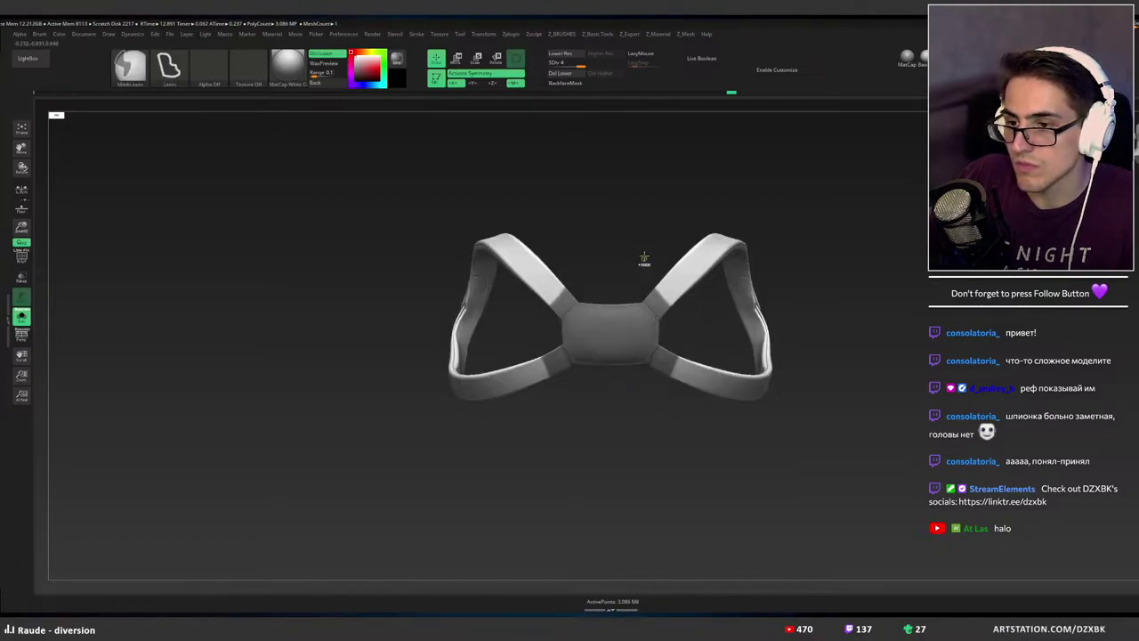
pyautogui.moveTo(646, 247)
pyautogui.keyDown('ctrl'); pyautogui.mouseDown()
pyautogui.moveTo(683, 308)
pyautogui.moveTo(646, 393)
pyautogui.mouseUp(); pyautogui.keyUp('ctrl')
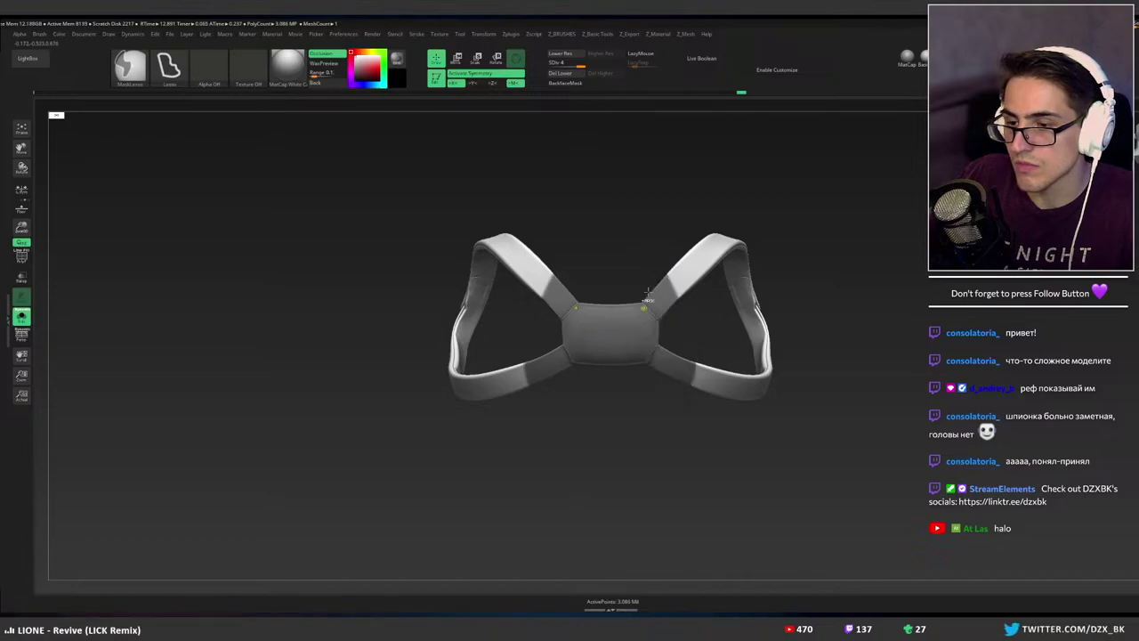
pyautogui.hotkey('ctrl', 'z')
pyautogui.moveTo(690, 308)
pyautogui.keyDown('ctrl'); pyautogui.mouseDown()
pyautogui.moveTo(699, 361)
pyautogui.moveTo(646, 405)
pyautogui.moveTo(603, 267)
pyautogui.mouseUp(); pyautogui.keyUp('ctrl')
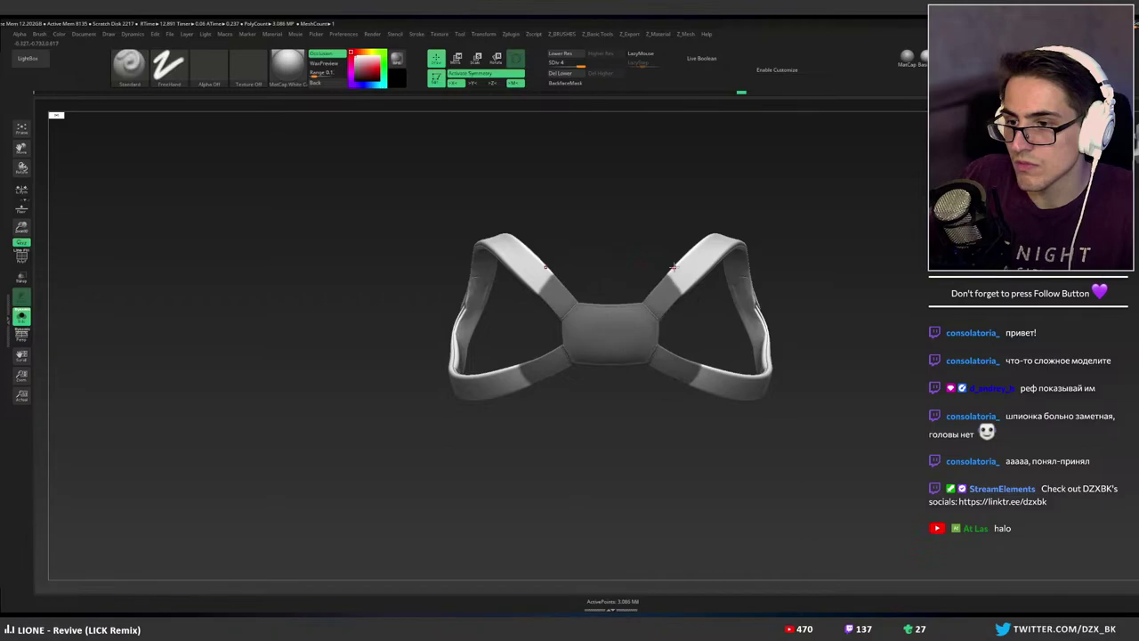
# Lower the harness to subdivision level 1, soften the mask transition on the straps, and invert the mask to leave the back panel unmasked.
pyautogui.hotkey('shift', 'd')
pyautogui.hotkey('shift', 'd')
pyautogui.hotkey('shift', 'd')
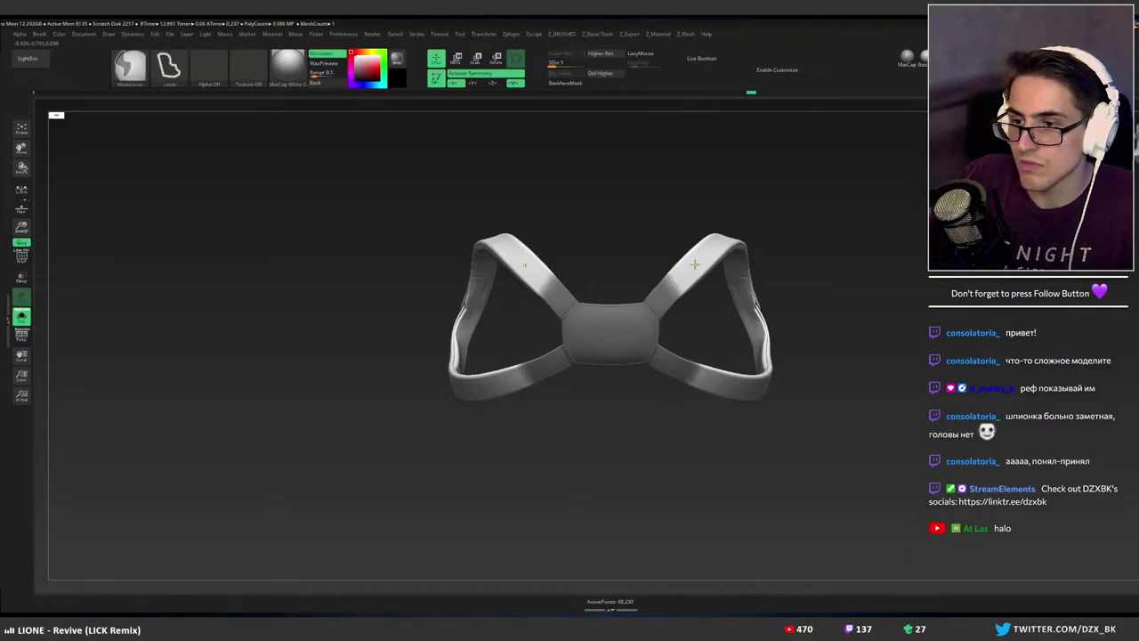
pyautogui.hotkey('ctrl', 'i')
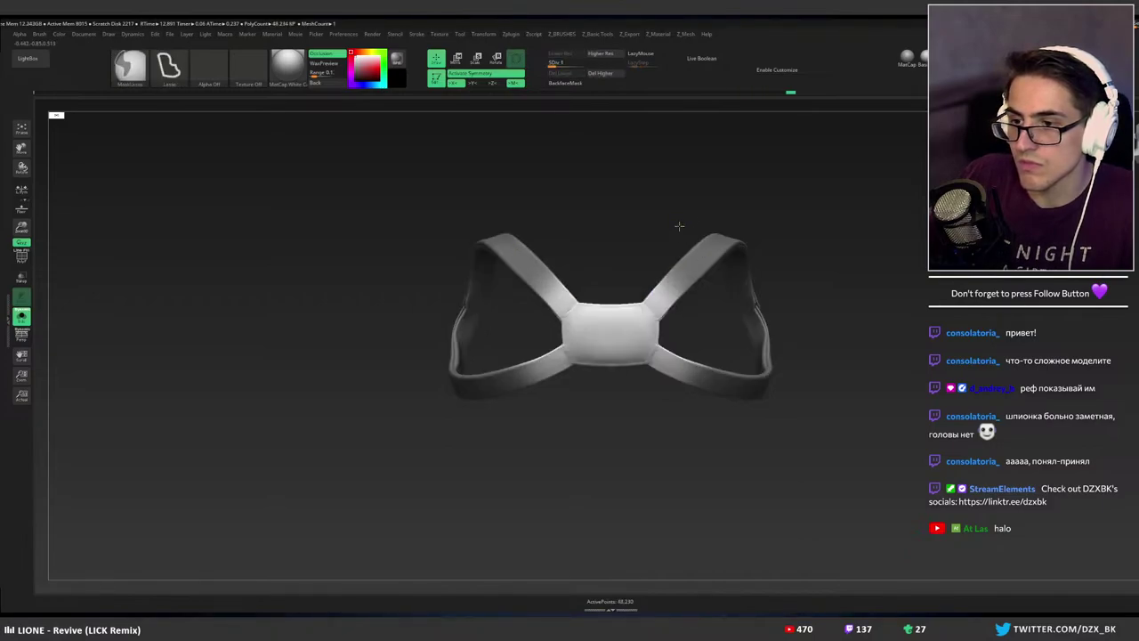
pyautogui.hotkey('ctrl', 'i')
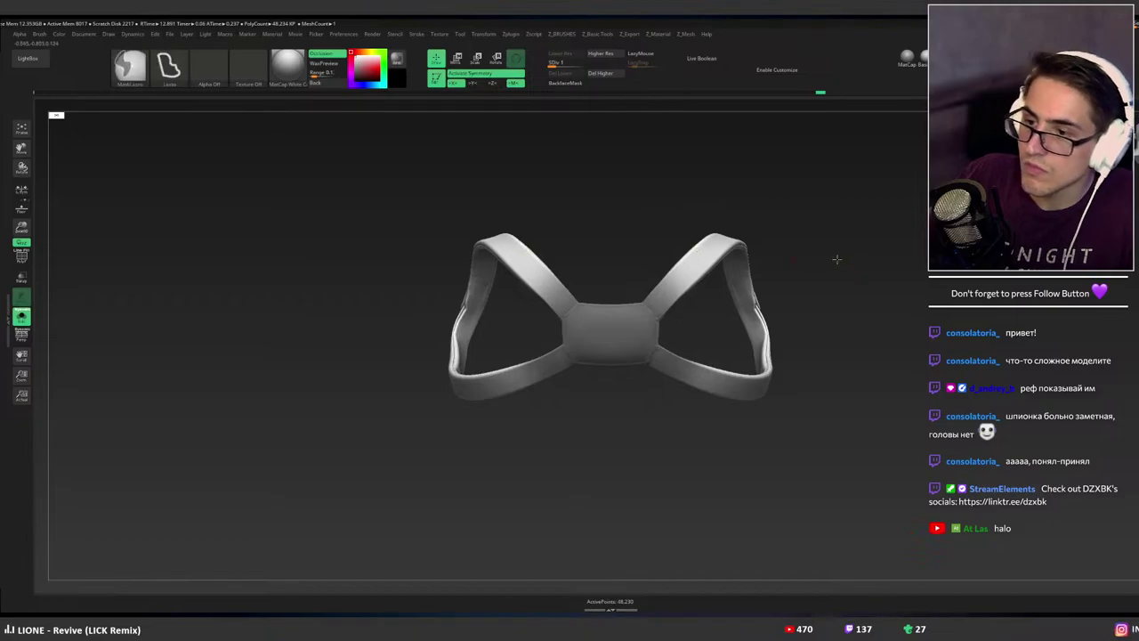
pyautogui.hotkey('ctrl', 'i')
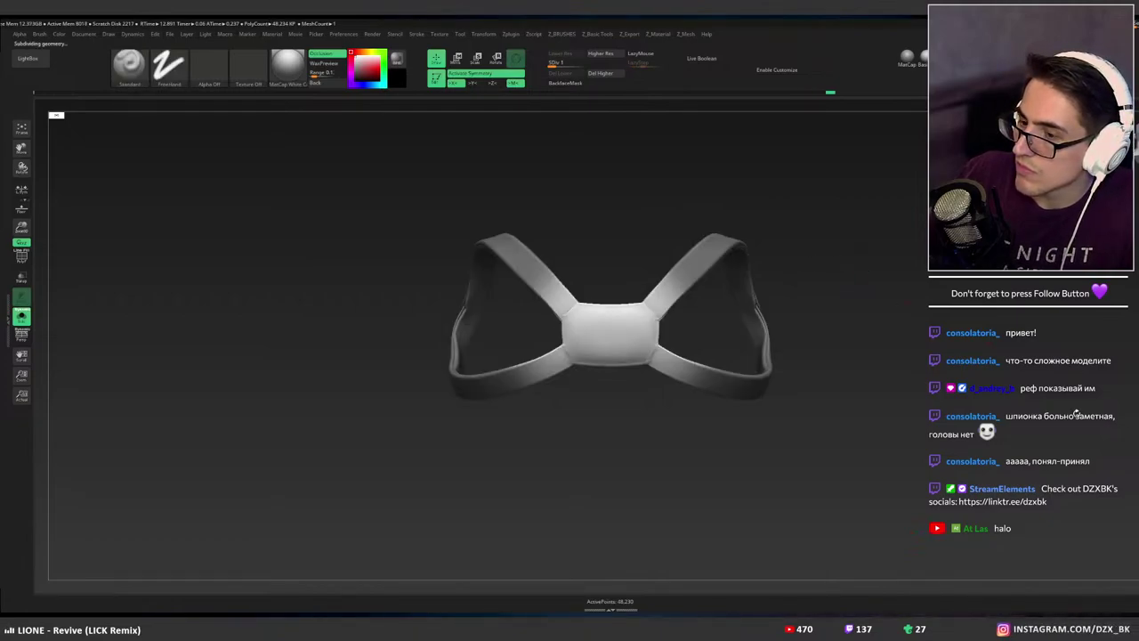
# Raise the masked harness back to subdivision level 4.
pyautogui.press('d')
pyautogui.press('d')
pyautogui.press('d')
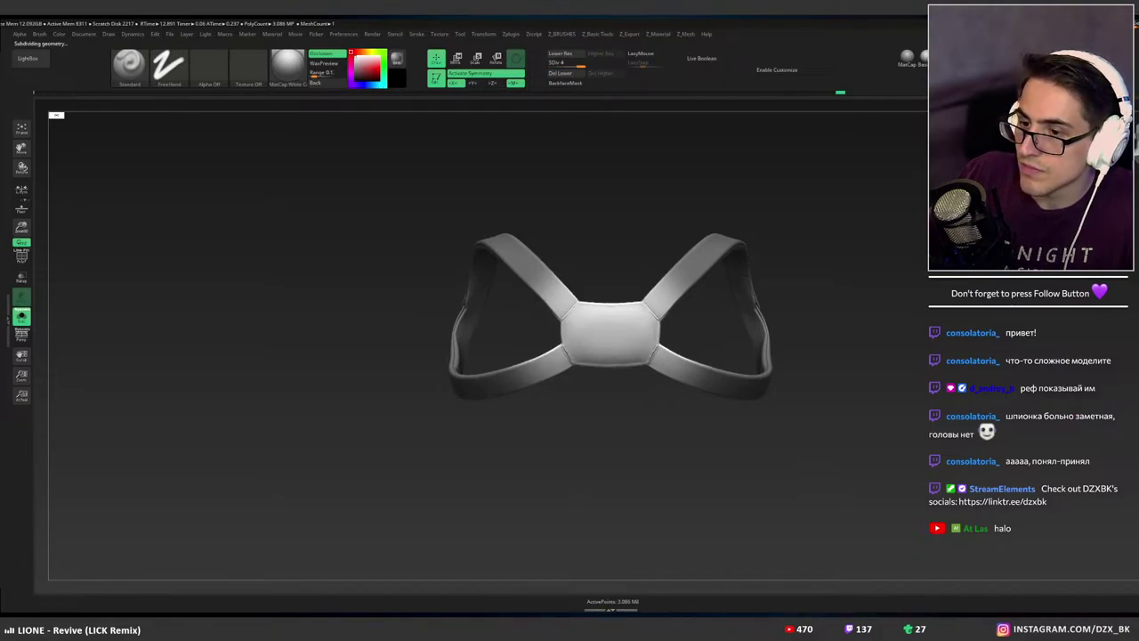
# Try Inflate Balloon on the harness's unmasked back panel and undo it.
pyautogui.keyDown('alt'); pyautogui.moveTo(727, 323); pyautogui.dragTo(901, 283); pyautogui.keyUp('alt')
pyautogui.hotkey('ctrl', 'z')
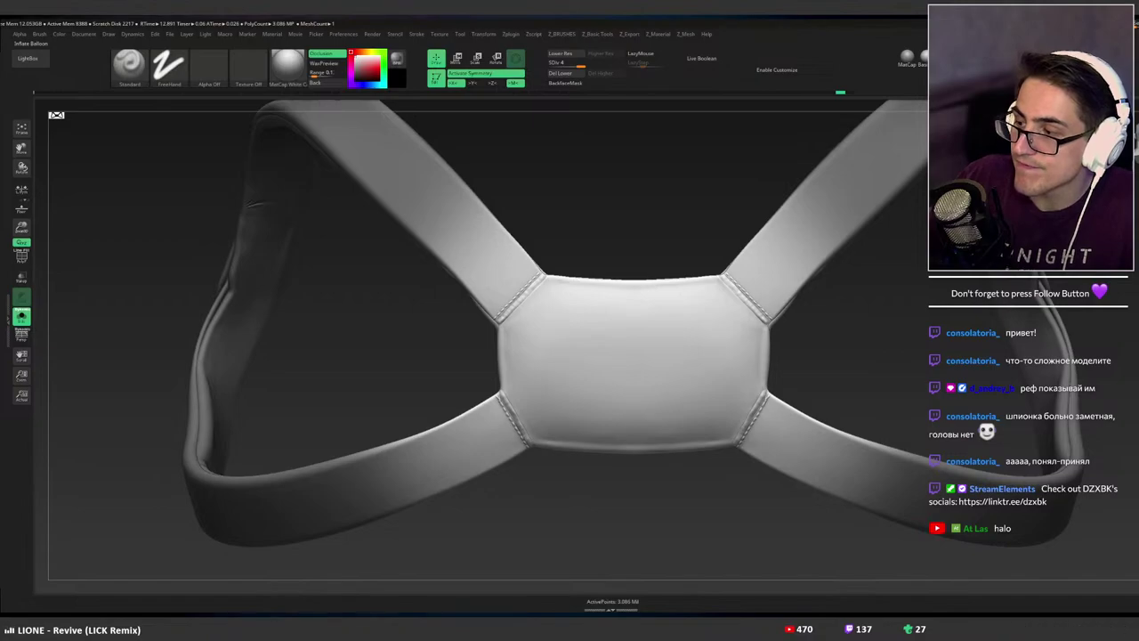
pyautogui.hotkey('ctrl', 'z')
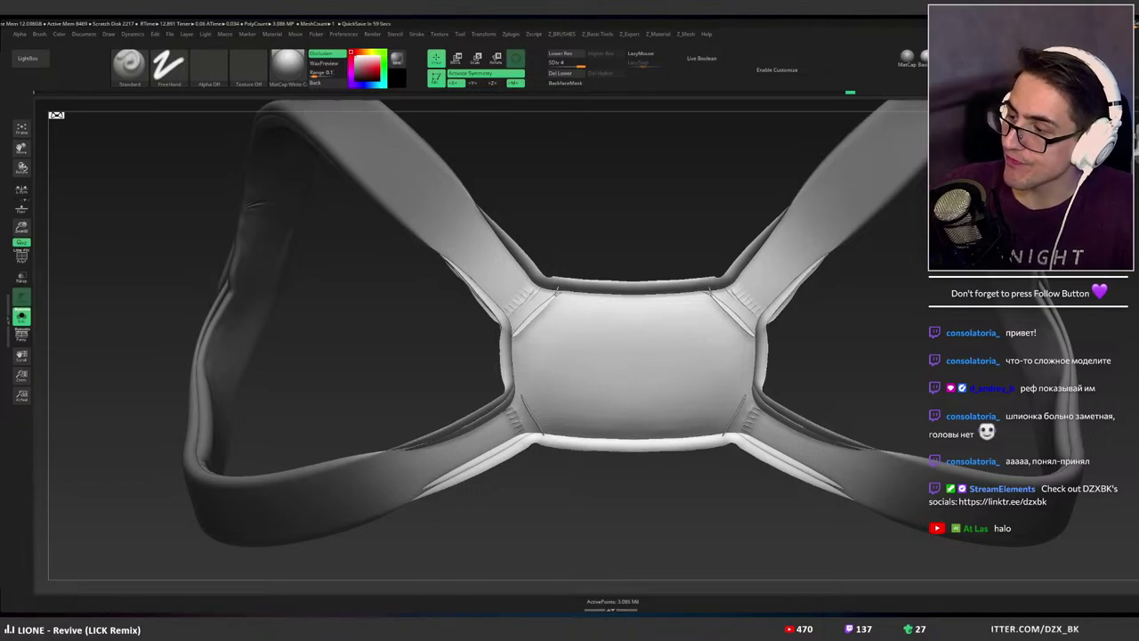
pyautogui.moveTo(1003, 392); pyautogui.dragTo(991, 392)
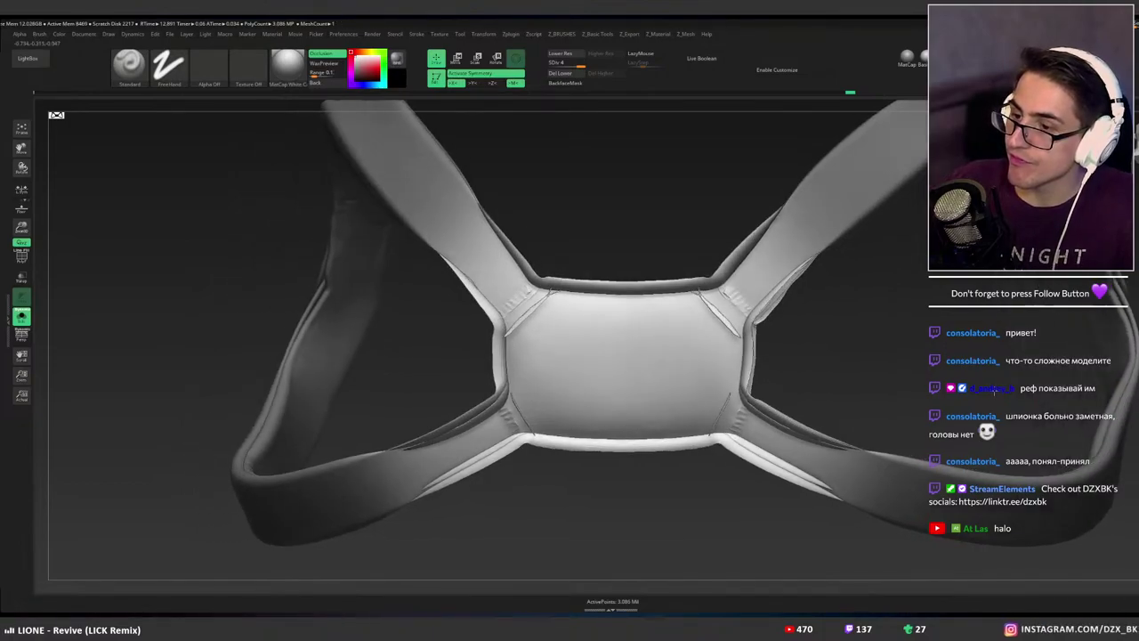
pyautogui.hotkey('ctrl', 'z')
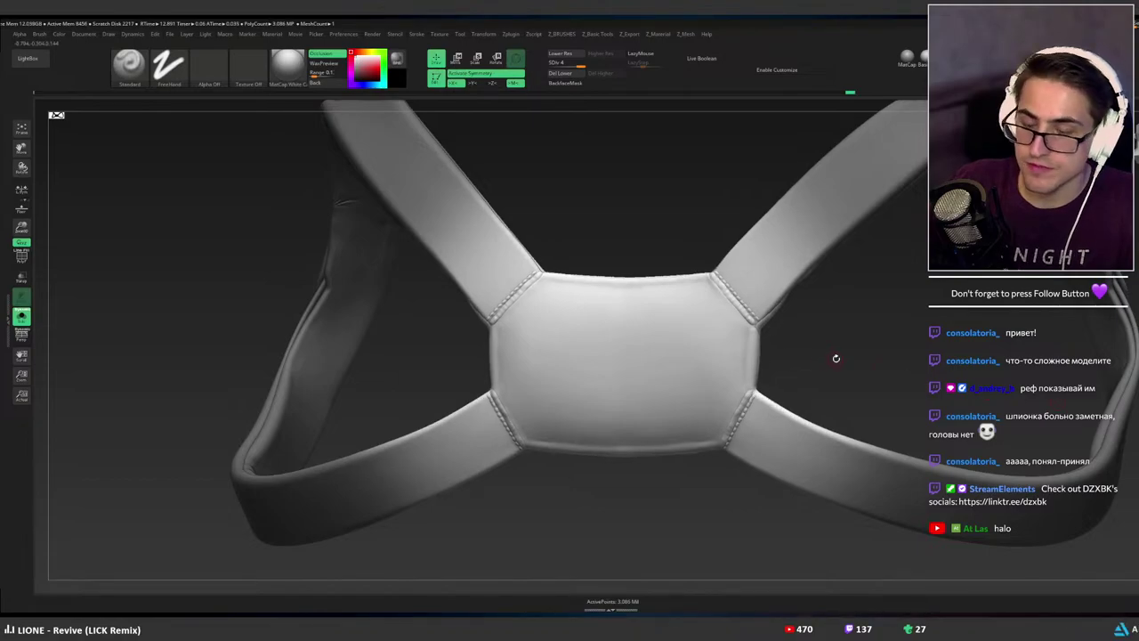
# Bring the other outfit parts back into view around the harness and save the project.
pyautogui.hotkey('shift', 'alt', 's')
pyautogui.moveTo(861, 364)
pyautogui.keyDown('ctrl'); pyautogui.mouseDown(button='right')
pyautogui.moveTo(796, 333)
pyautogui.moveTo(845, 353)
pyautogui.mouseUp(button='right'); pyautogui.keyUp('ctrl')
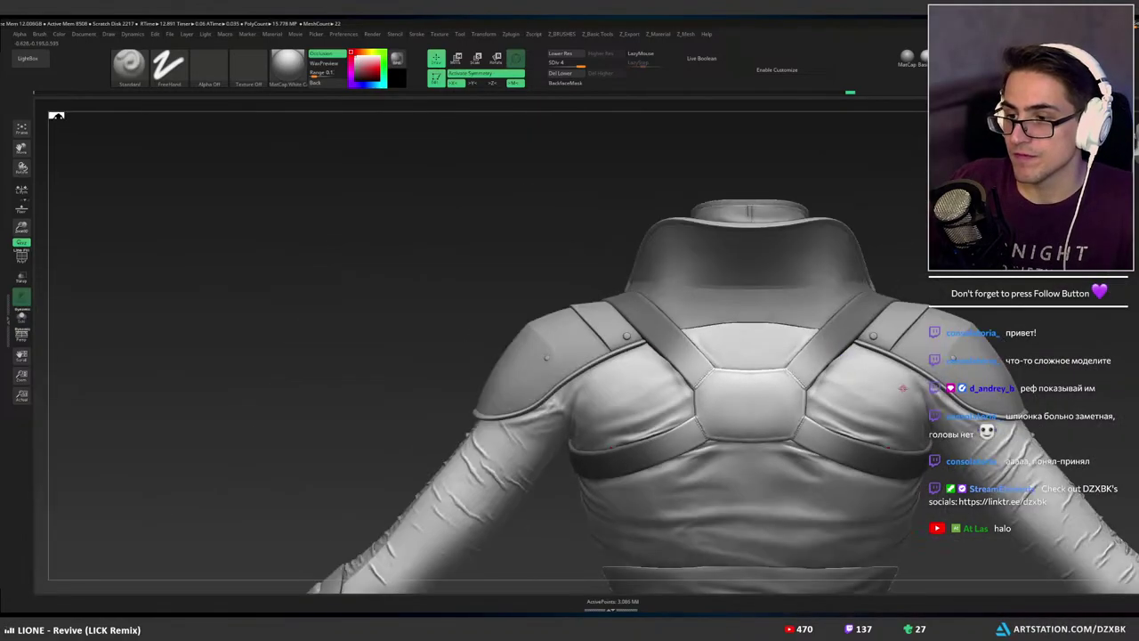
pyautogui.moveTo(903, 389); pyautogui.dragTo(820, 323, button='right')
pyautogui.moveTo(808, 363); pyautogui.dragTo(747, 376, button='right')
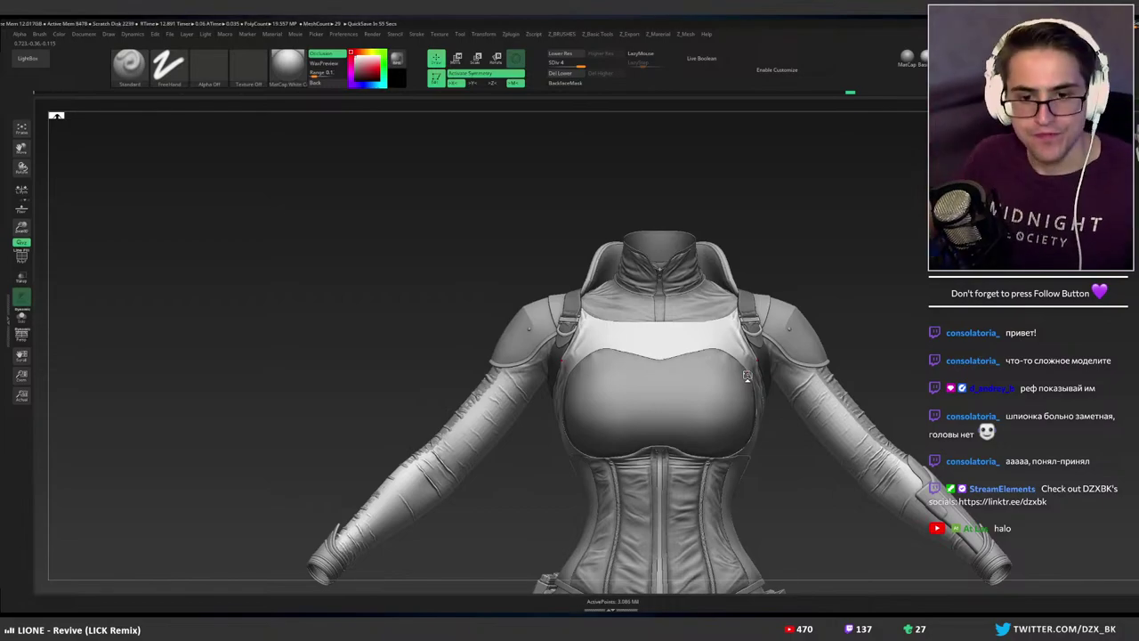
pyautogui.moveTo(827, 310); pyautogui.dragTo(723, 280)
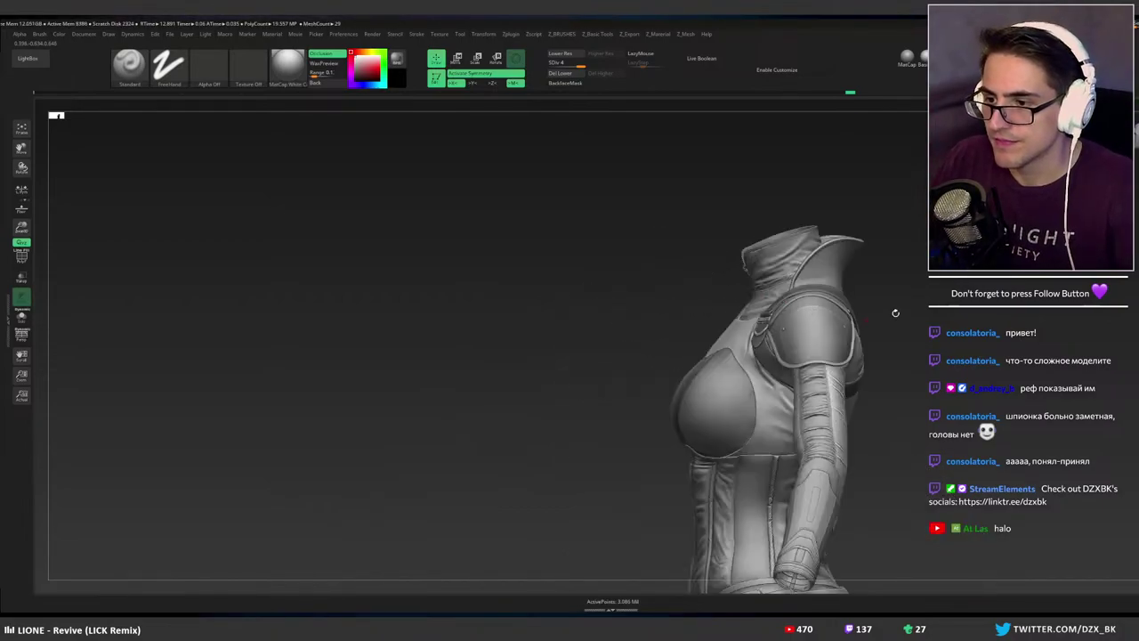
pyautogui.moveTo(895, 312)
pyautogui.mouseDown()
pyautogui.moveTo(807, 295)
pyautogui.moveTo(788, 269)
pyautogui.moveTo(815, 261)
pyautogui.moveTo(769, 243)
pyautogui.moveTo(857, 252)
pyautogui.moveTo(729, 252)
pyautogui.mouseUp()
pyautogui.press('ctrl')
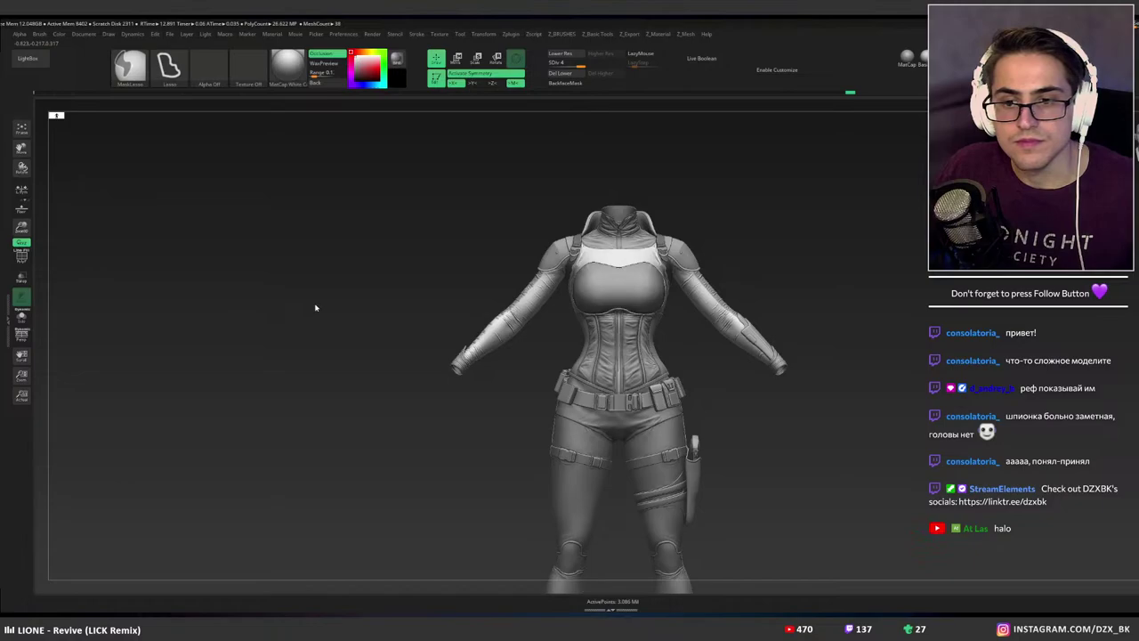
pyautogui.hotkey('ctrl', 's')
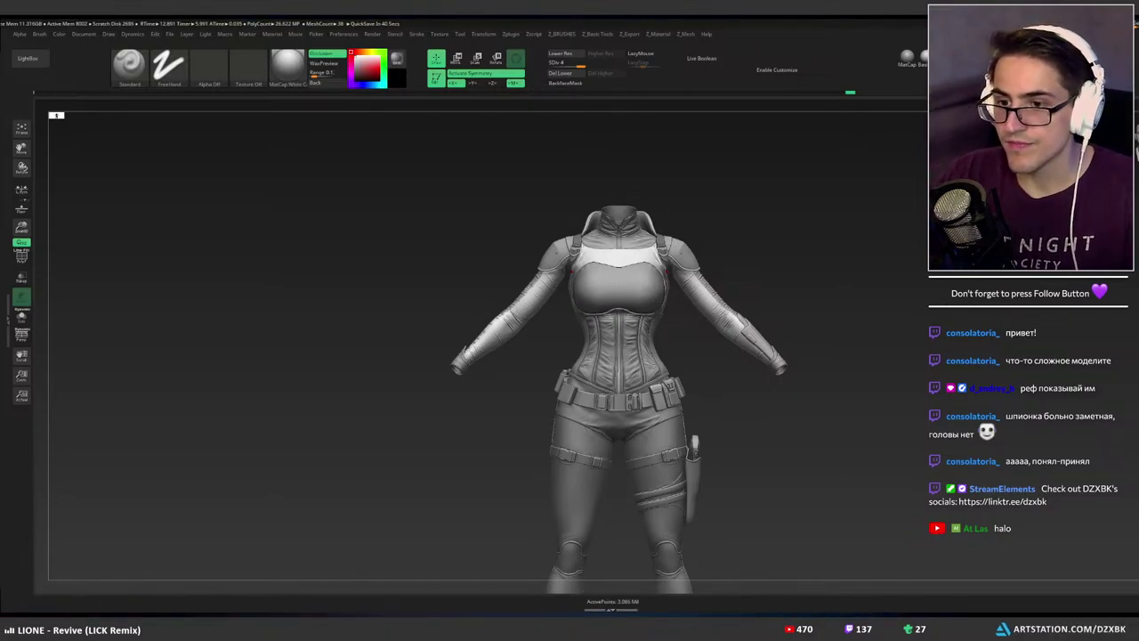
# Switch to Blender, view the bust trim strip in isolation, and return to the full outfit.
pyautogui.moveTo(665, 272); pyautogui.dragTo(642, 345, button='right')
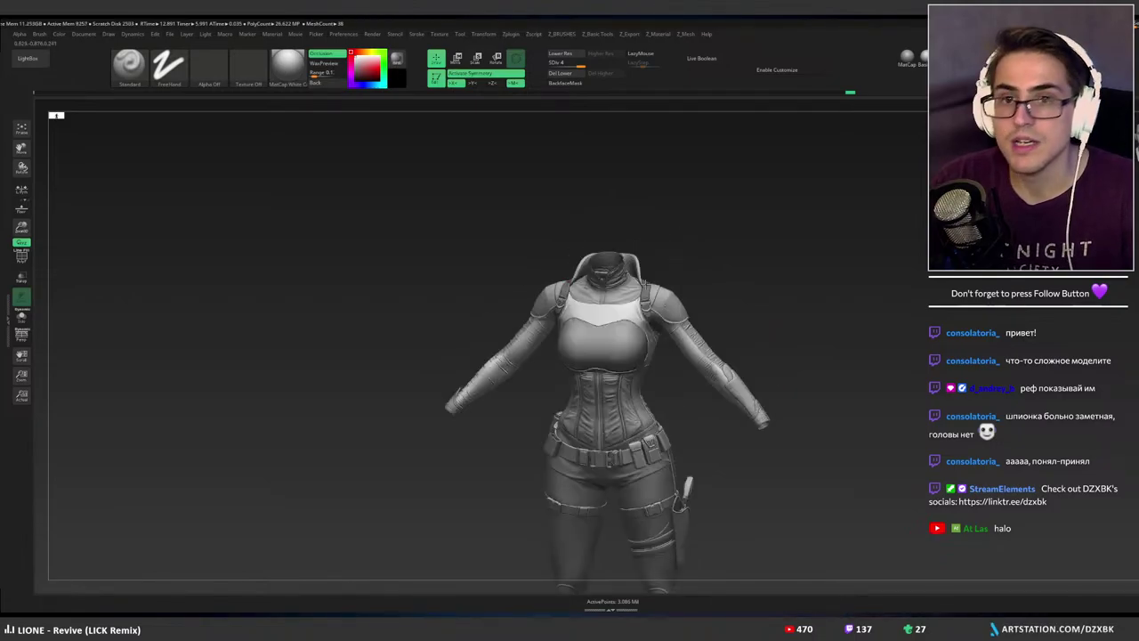
pyautogui.keyDown('ctrl'); pyautogui.moveTo(672, 255); pyautogui.dragTo(666, 298, button='right'); pyautogui.keyUp('ctrl')
pyautogui.keyDown('ctrl'); pyautogui.keyDown('shift'); pyautogui.click(665, 298); pyautogui.keyUp('shift'); pyautogui.keyUp('ctrl')
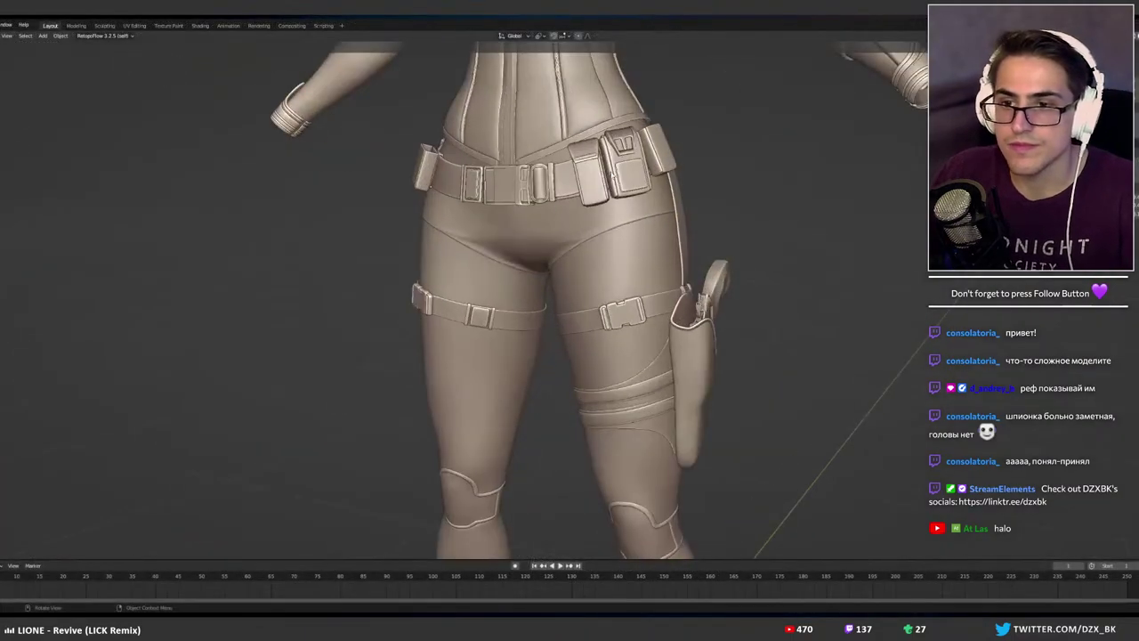
pyautogui.keyDown('shift'); pyautogui.moveTo(596, 89); pyautogui.dragTo(614, 252, button='middle'); pyautogui.keyUp('shift')
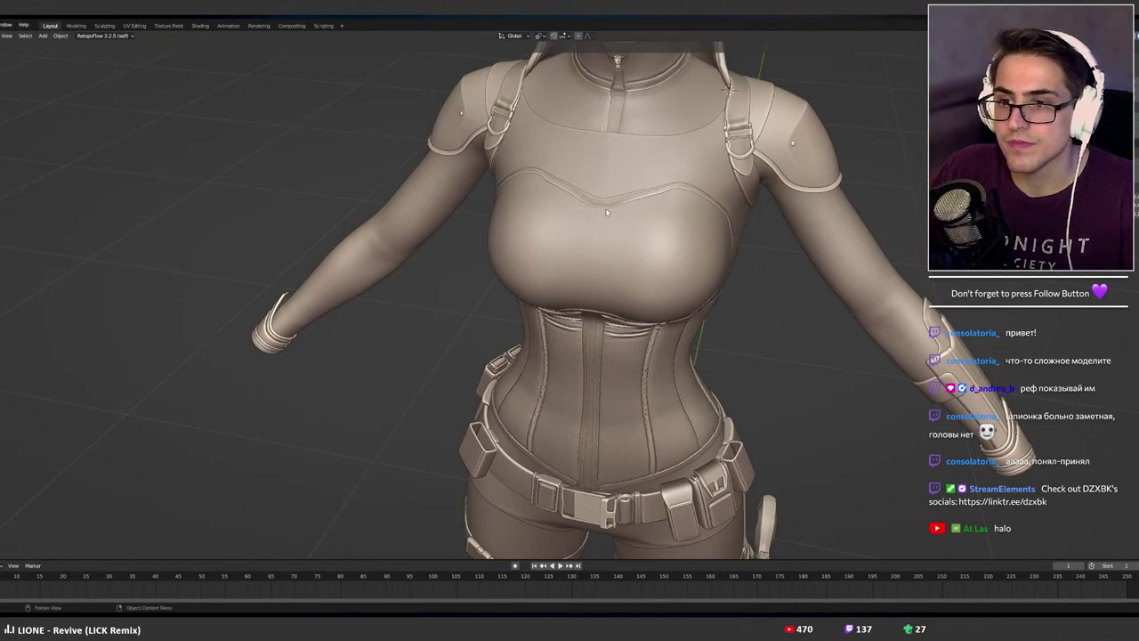
pyautogui.click(609, 205)
pyautogui.press('KP_Divide')
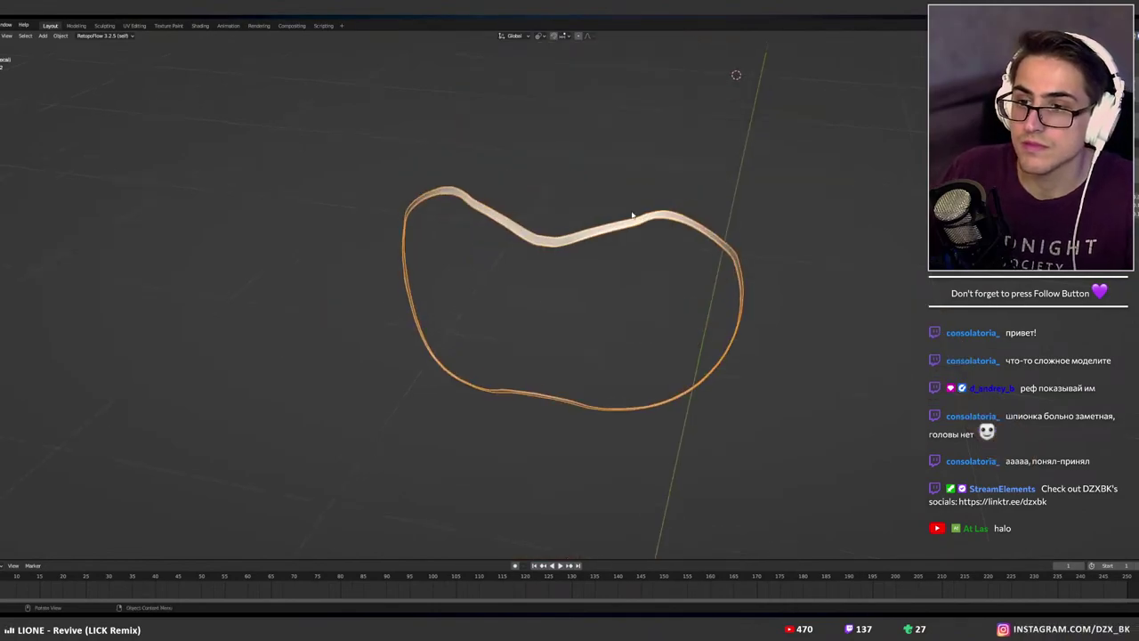
pyautogui.press('KP_Divide')
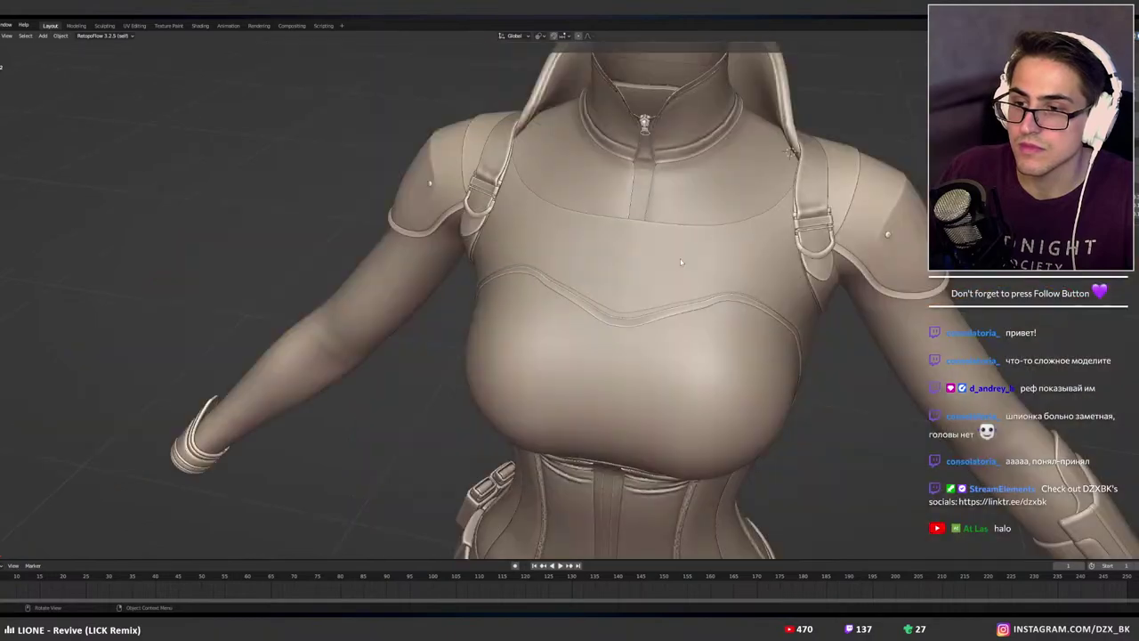
# Examine the bust trim strip's geometry from below in Edit Mode, and temporarily hide the strip to check the surface beneath it.
pyautogui.moveTo(680, 262); pyautogui.dragTo(545, 180, button='middle')
pyautogui.click(531, 244)
pyautogui.press('Tab')
pyautogui.press('a')
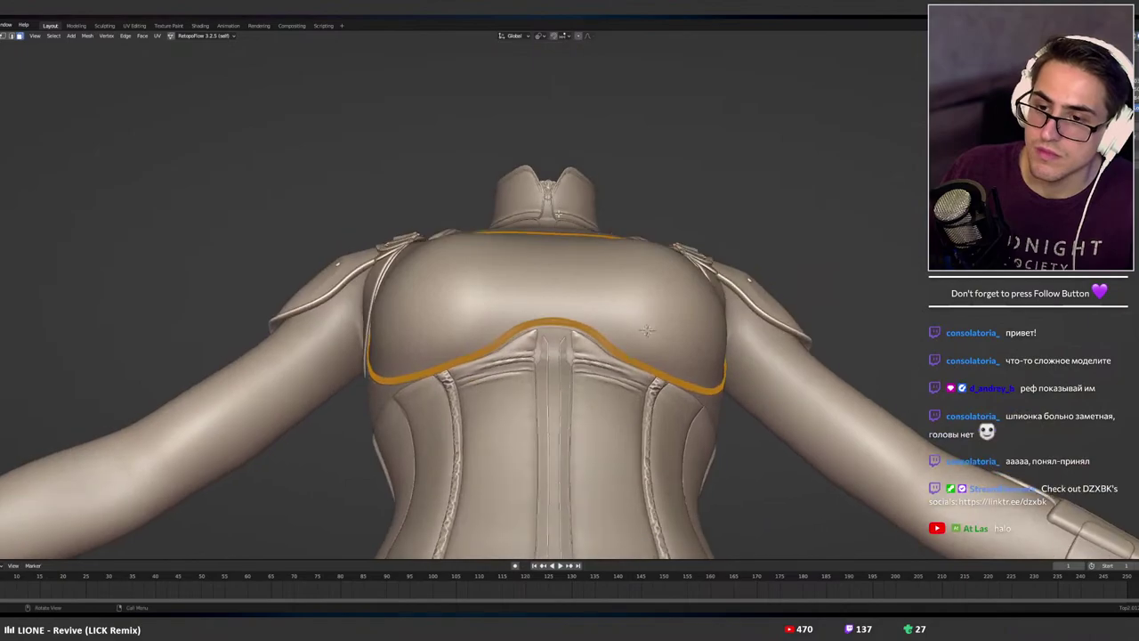
pyautogui.scroll(5, 556, 323)
pyautogui.moveTo(555, 323); pyautogui.dragTo(495, 338, button='middle')
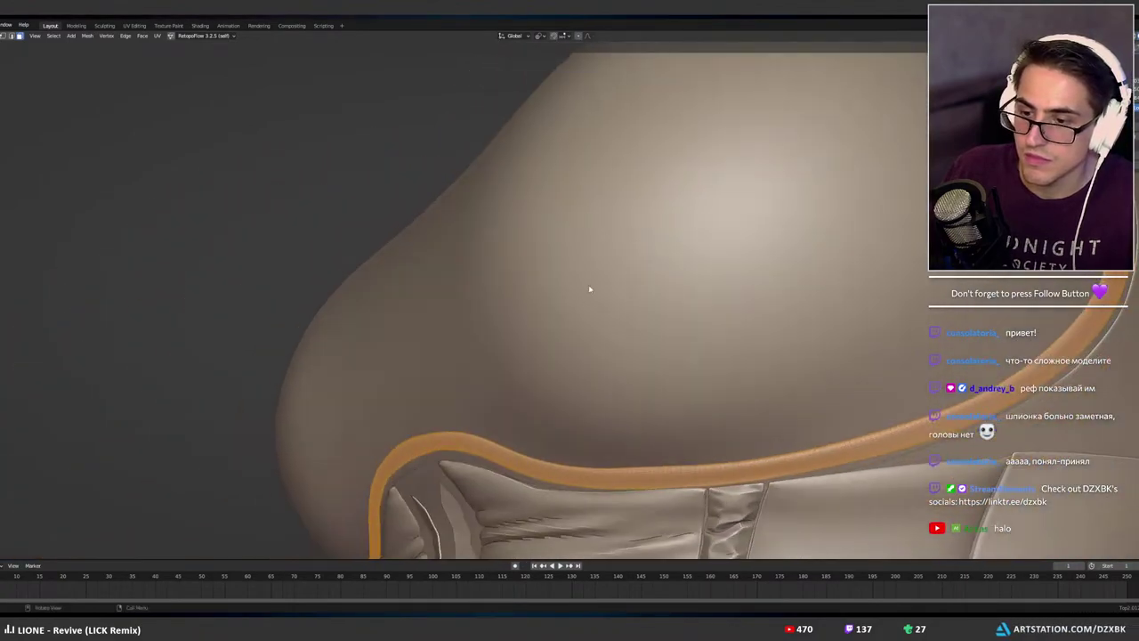
pyautogui.scroll(-5, 589, 288)
pyautogui.press('Tab')
pyautogui.moveTo(581, 288); pyautogui.dragTo(574, 318, button='middle')
pyautogui.press('h')
pyautogui.moveTo(579, 185); pyautogui.dragTo(585, 208, button='middle')
pyautogui.hotkey('alt', 'h')
# Isolate the bodysuit mesh in Edit Mode and select the edge path along the upper border of the bust opening.
pyautogui.click(604, 167)
pyautogui.press('/')
pyautogui.press('Tab')
pyautogui.scroll(6, 529, 246)
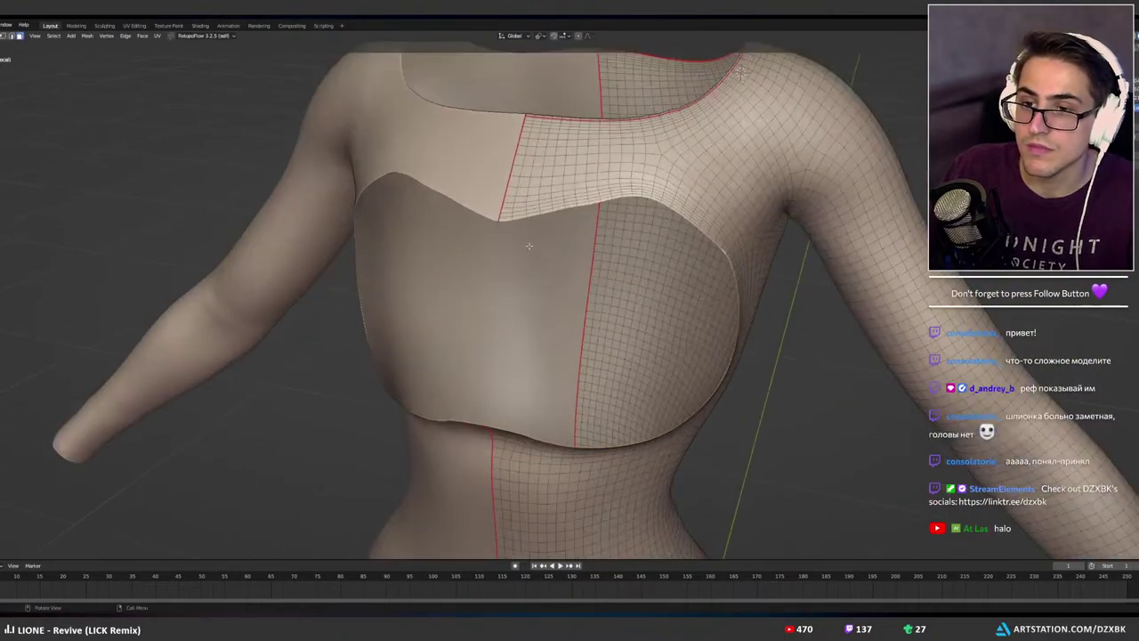
pyautogui.moveTo(529, 246)
pyautogui.mouseDown(button='middle')
pyautogui.moveTo(554, 237)
pyautogui.moveTo(522, 247)
pyautogui.mouseUp(button='middle')
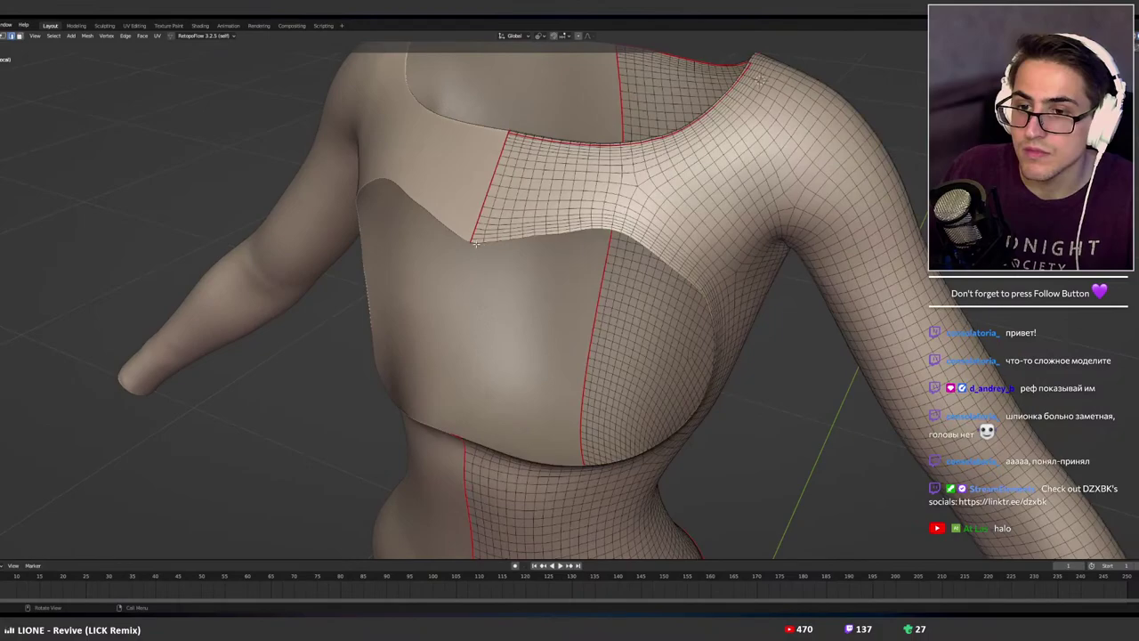
pyautogui.keyDown('ctrl'); pyautogui.click(657, 259); pyautogui.keyUp('ctrl')
pyautogui.moveTo(657, 259); pyautogui.dragTo(695, 342, button='middle')
pyautogui.scroll(-5, 696, 343)
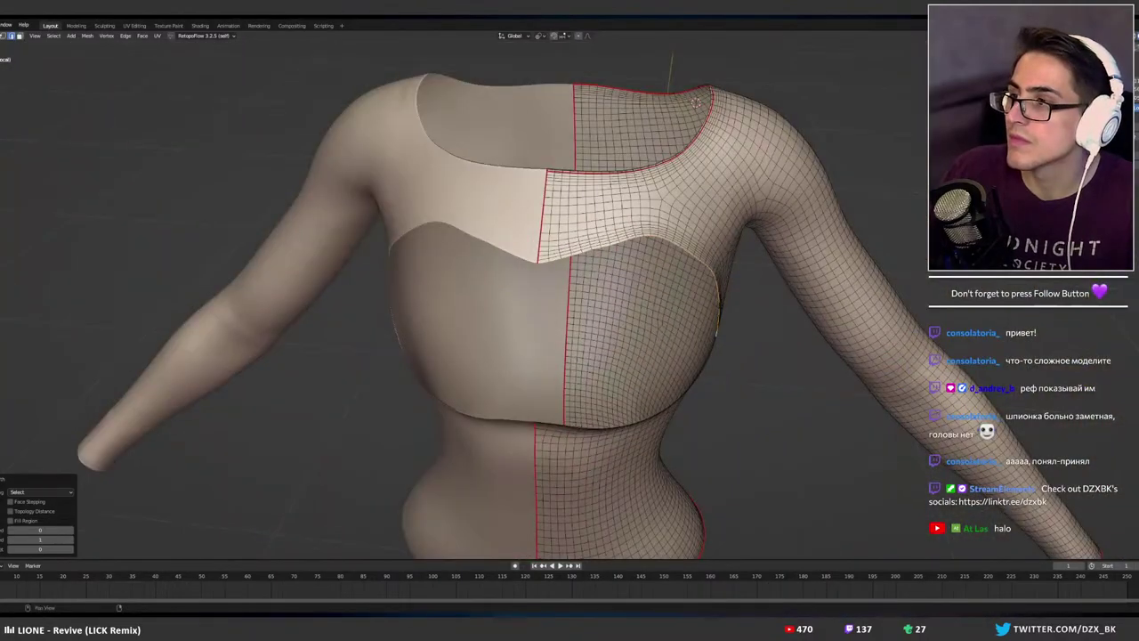
# Turn on the face orientation display and select all non-manifold edges of the bodysuit.
pyautogui.click(1109, 35)
pyautogui.click(1061, 211)
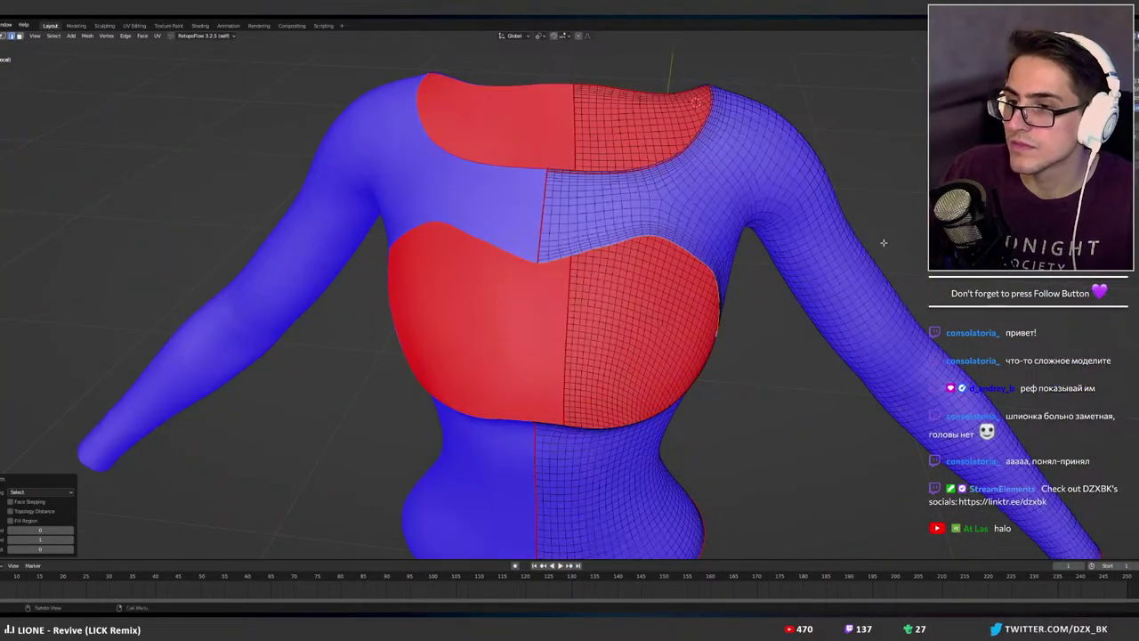
pyautogui.moveTo(882, 244); pyautogui.dragTo(840, 241, button='middle')
pyautogui.press('F3')
pyautogui.write('N')
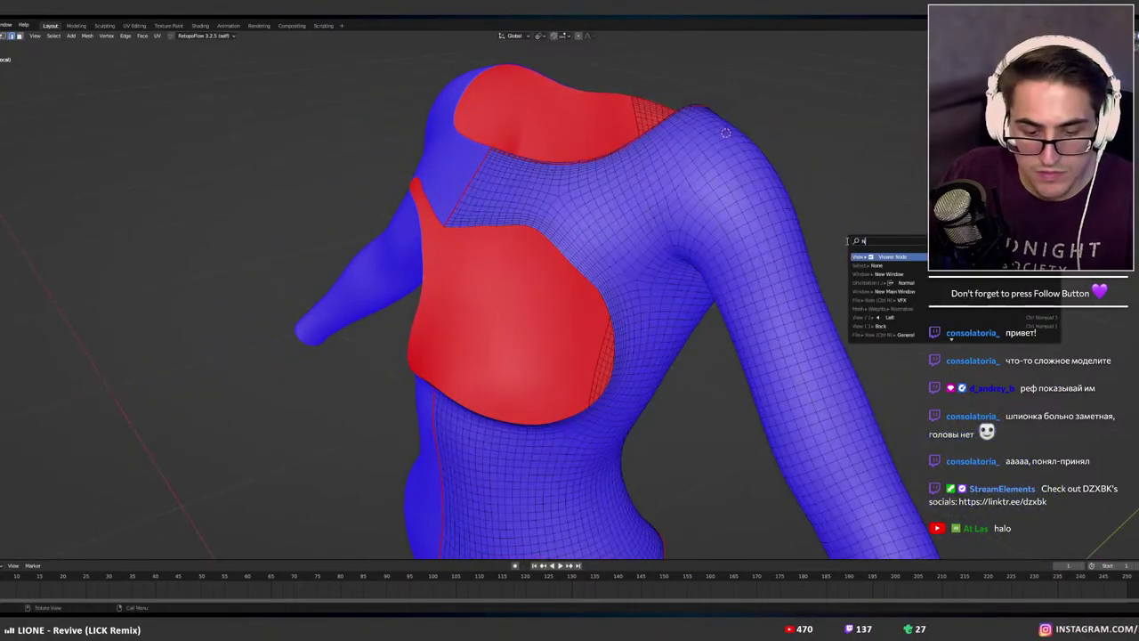
pyautogui.write('ON MAN')
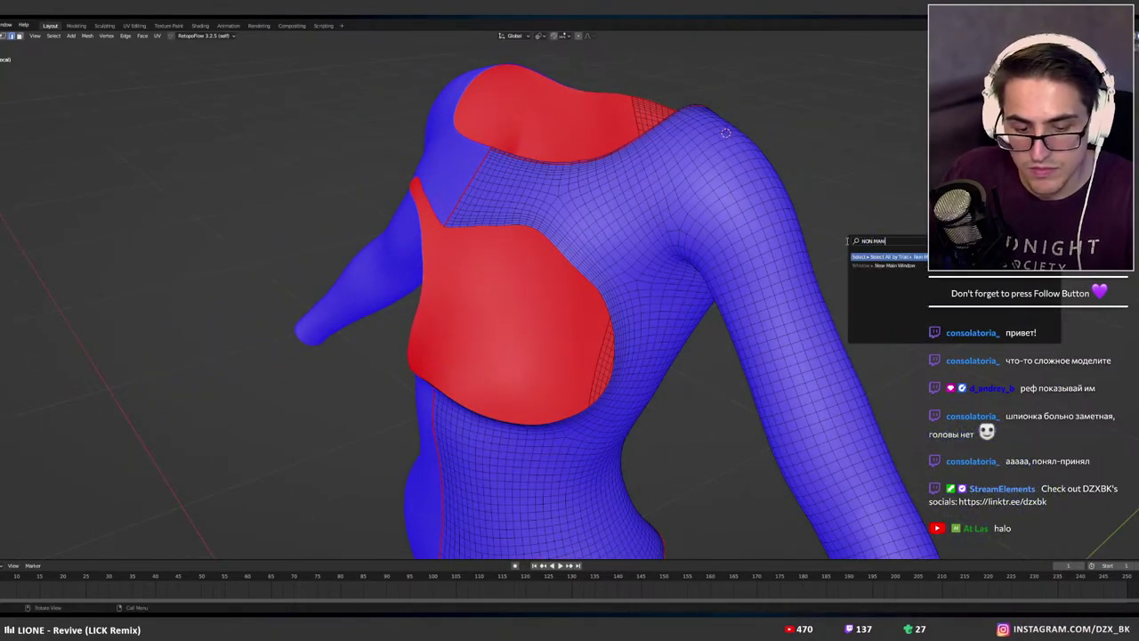
pyautogui.press('Return')
# Display the bodysuit as wireframe and turn off the face orientation display.
pyautogui.moveTo(864, 250); pyautogui.dragTo(772, 238, button='middle')
pyautogui.hotkey('shift', 'z')
pyautogui.click(1111, 36)
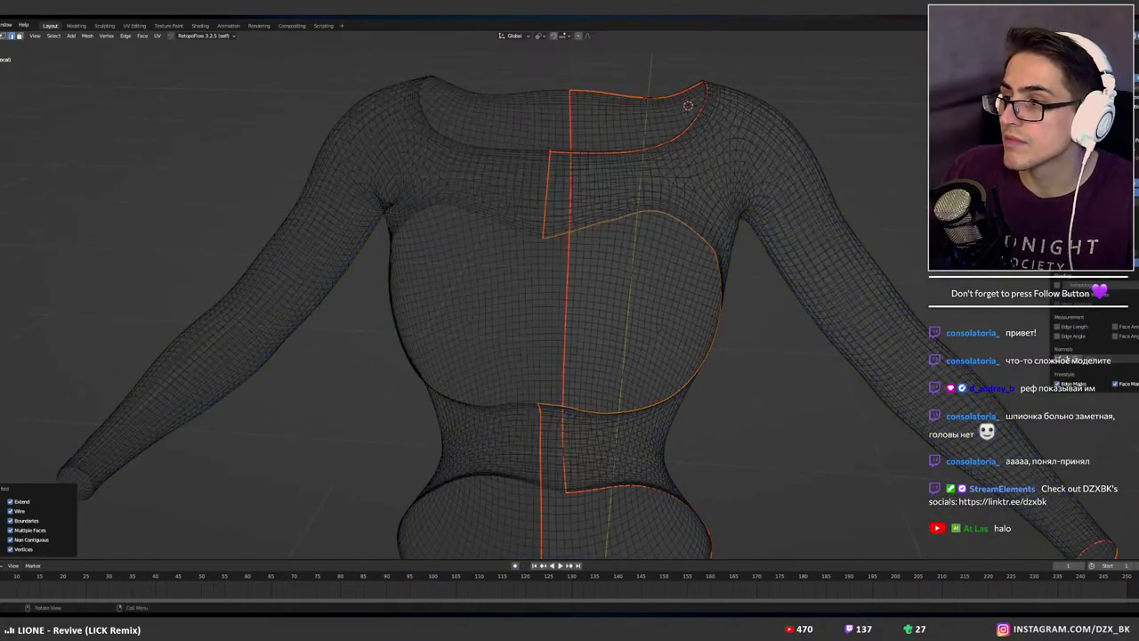
pyautogui.hotkey('shift', 'z')
pyautogui.moveTo(903, 193); pyautogui.dragTo(877, 195, button='middle')
pyautogui.hotkey('shift', 'z')
# Remove the neckline and upper centre-line border edges from the selection with Circle Select.
pyautogui.press('c')
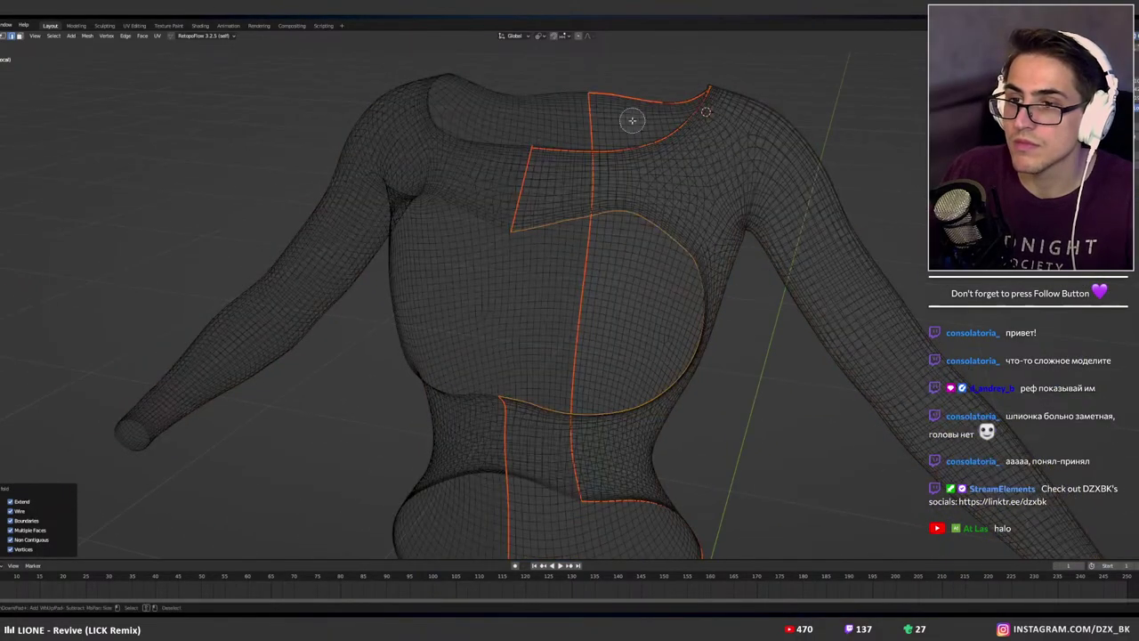
pyautogui.scroll(-10, 620, 107)
pyautogui.moveTo(585, 101)
pyautogui.mouseDown(button='middle')
pyautogui.moveTo(643, 123)
pyautogui.moveTo(567, 125)
pyautogui.moveTo(501, 166)
pyautogui.moveTo(495, 183)
pyautogui.moveTo(631, 226)
pyautogui.moveTo(606, 236)
pyautogui.mouseUp(button='middle')
pyautogui.rightClick(496, 176)
pyautogui.scroll(5, 498, 177)
pyautogui.press('c')
pyautogui.middleClick(493, 137)
pyautogui.rightClick(493, 138)
pyautogui.scroll(-5, 572, 168)
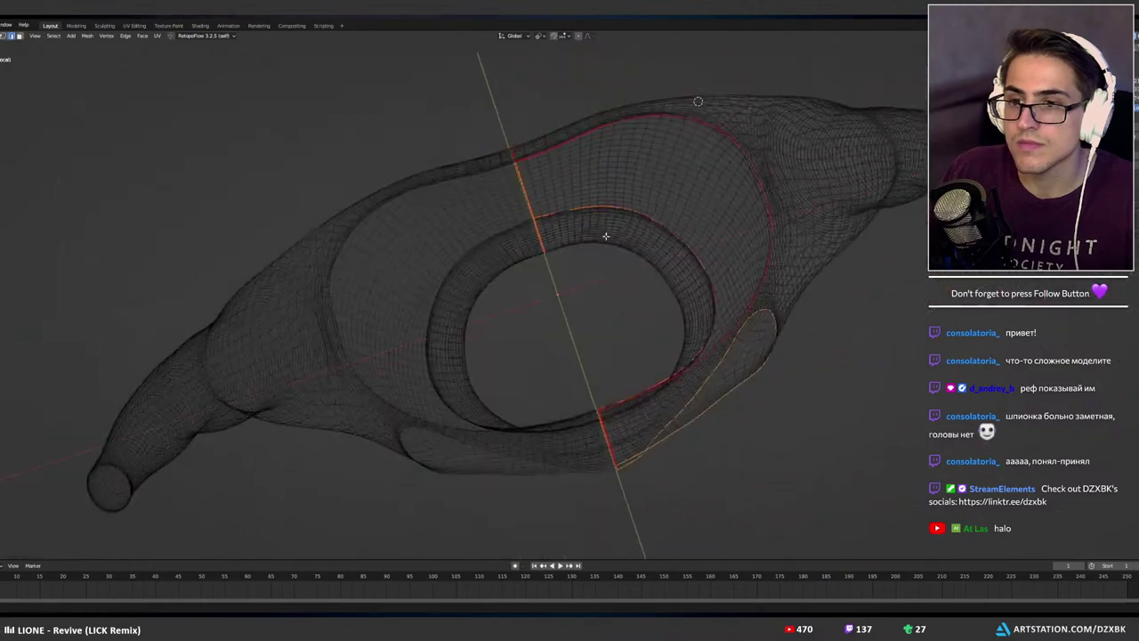
pyautogui.press('c')
pyautogui.moveTo(515, 139)
pyautogui.mouseDown(button='middle')
pyautogui.moveTo(544, 234)
pyautogui.moveTo(633, 232)
pyautogui.moveTo(636, 261)
pyautogui.moveTo(646, 224)
pyautogui.moveTo(574, 253)
pyautogui.mouseUp(button='middle')
pyautogui.rightClick(633, 232)
# Remove the remaining lower and waist centre-line edges from the selection, keeping only the bust opening border, and return to solid shading.
pyautogui.press('c')
pyautogui.moveTo(532, 502)
pyautogui.mouseDown(button='middle')
pyautogui.moveTo(627, 471)
pyautogui.moveTo(542, 424)
pyautogui.moveTo(536, 376)
pyautogui.mouseUp(button='middle')
pyautogui.rightClick(535, 383)
pyautogui.scroll(7, 536, 376)
pyautogui.moveTo(547, 253); pyautogui.dragTo(546, 291, button='middle')
pyautogui.scroll(2, 538, 338)
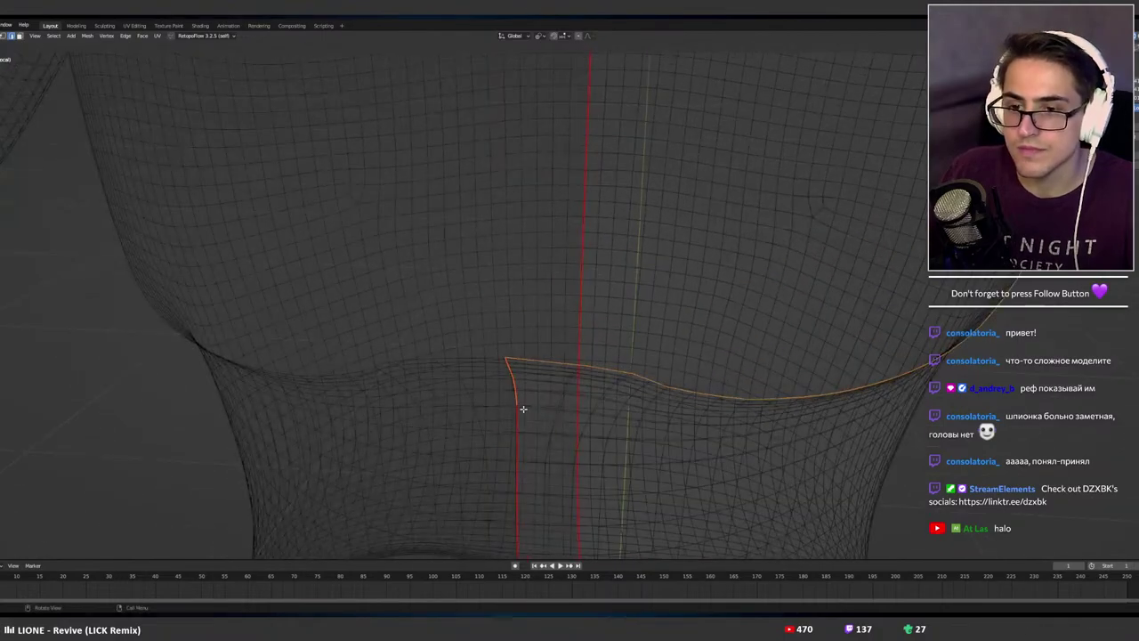
pyautogui.press('c')
pyautogui.rightClick(486, 399)
pyautogui.hotkey('alt', 'z')
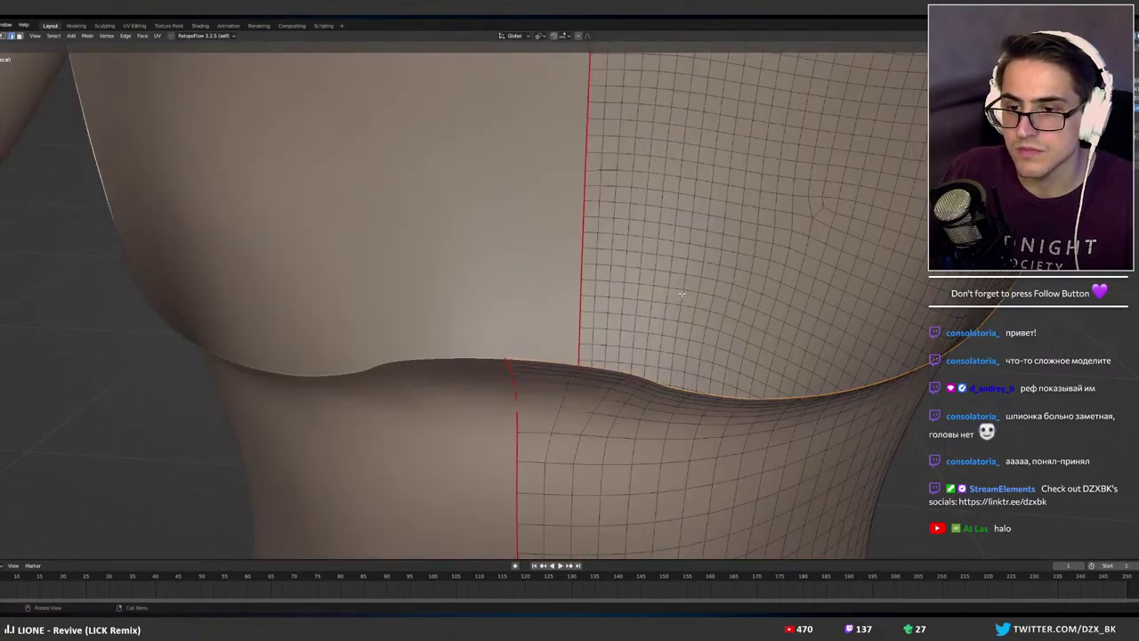
# Duplicate the selected bust border edge loop in place and separate it into its own object.
pyautogui.scroll(-5, 682, 294)
pyautogui.moveTo(682, 294); pyautogui.dragTo(623, 268, button='middle')
pyautogui.press('g')
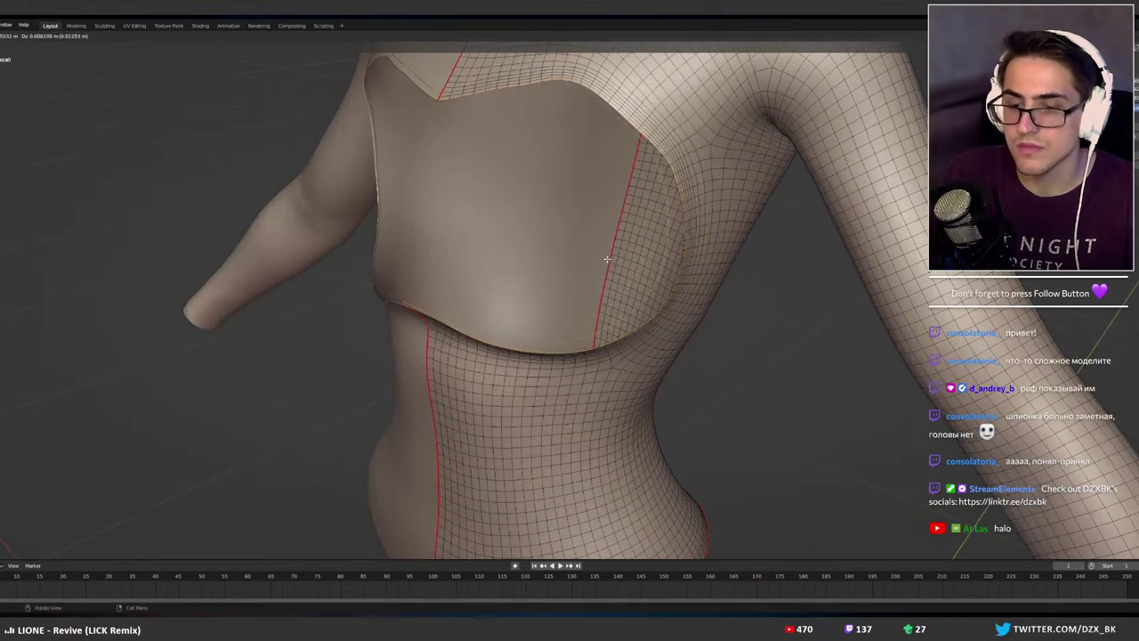
pyautogui.click(607, 258)
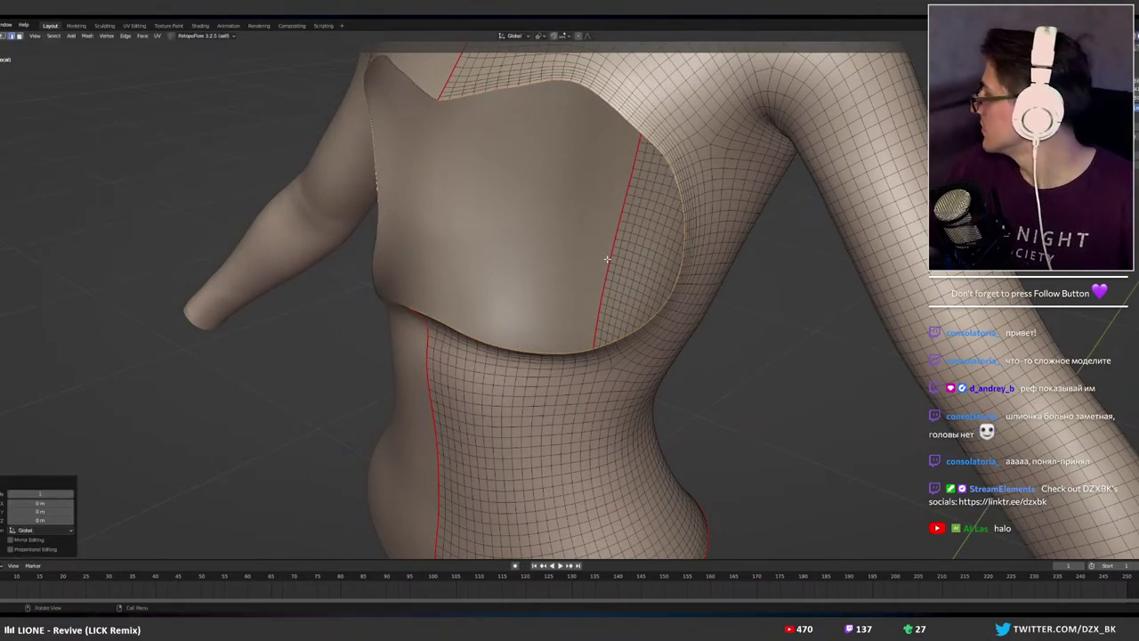
pyautogui.press('p')
pyautogui.click(608, 259)
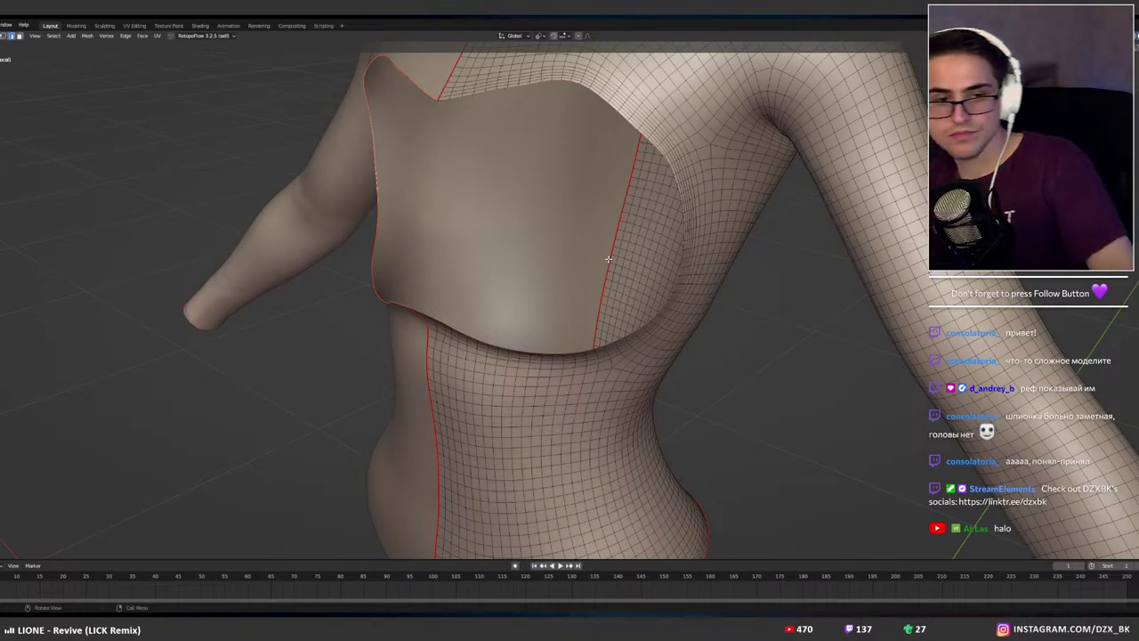
# Leave Edit Mode, select the separated bust border loop, and bring the full outfit back into view.
pyautogui.moveTo(654, 276); pyautogui.dragTo(730, 309, button='middle')
pyautogui.moveTo(809, 327); pyautogui.dragTo(682, 320, button='middle')
pyautogui.press('Tab')
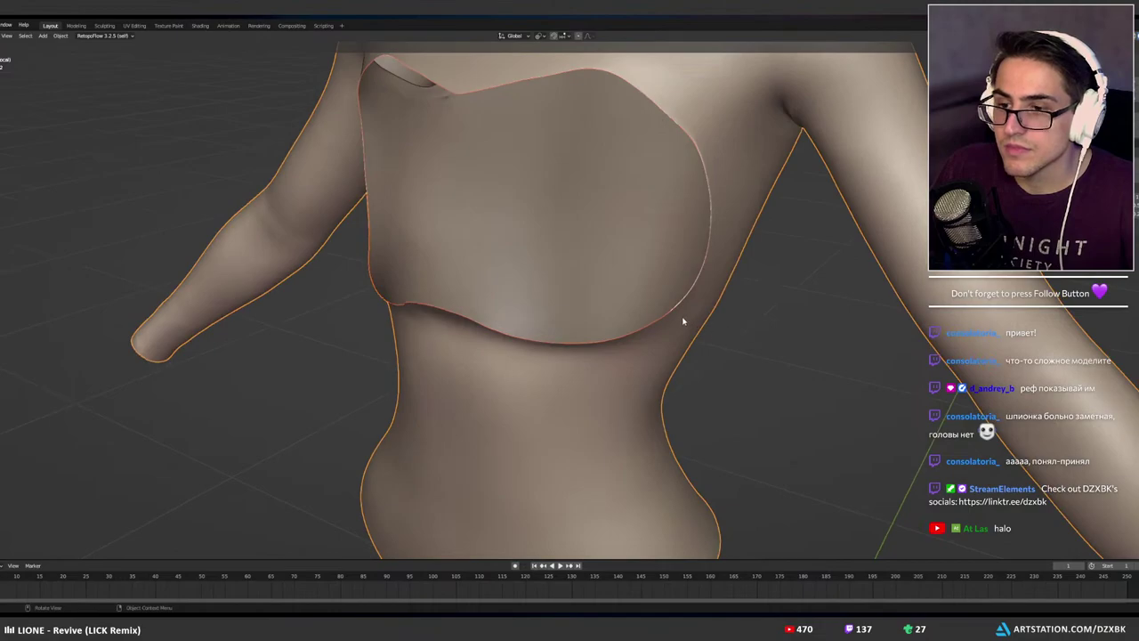
pyautogui.click(668, 314)
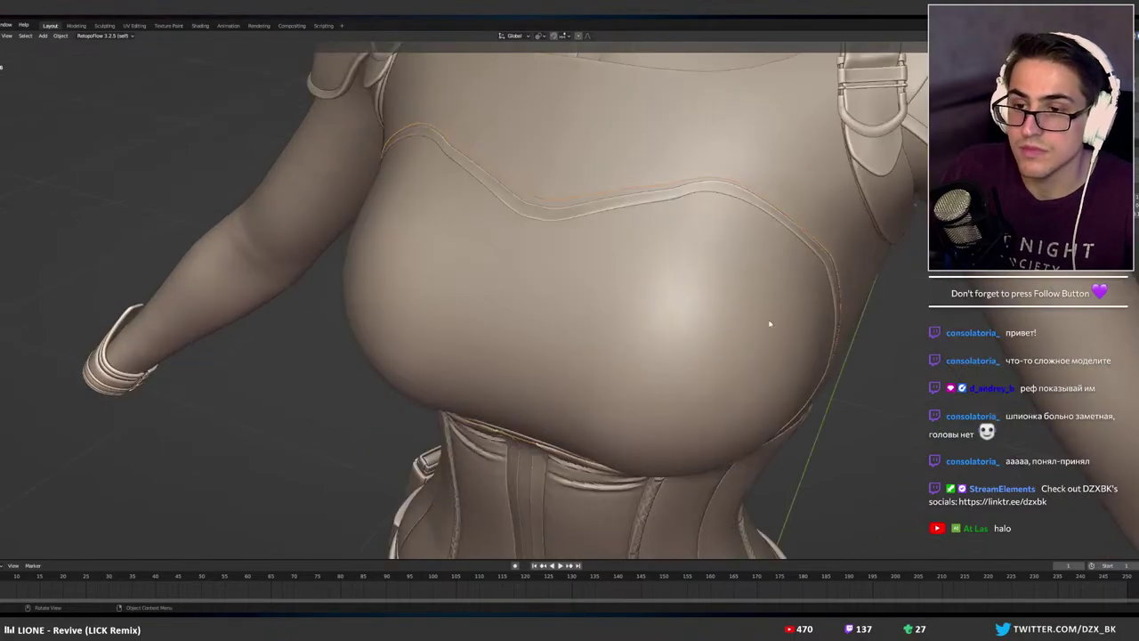
pyautogui.moveTo(768, 323)
pyautogui.mouseDown(button='middle')
pyautogui.moveTo(666, 318)
pyautogui.moveTo(771, 327)
pyautogui.mouseUp(button='middle')
pyautogui.press('g')
pyautogui.rightClick(768, 329)
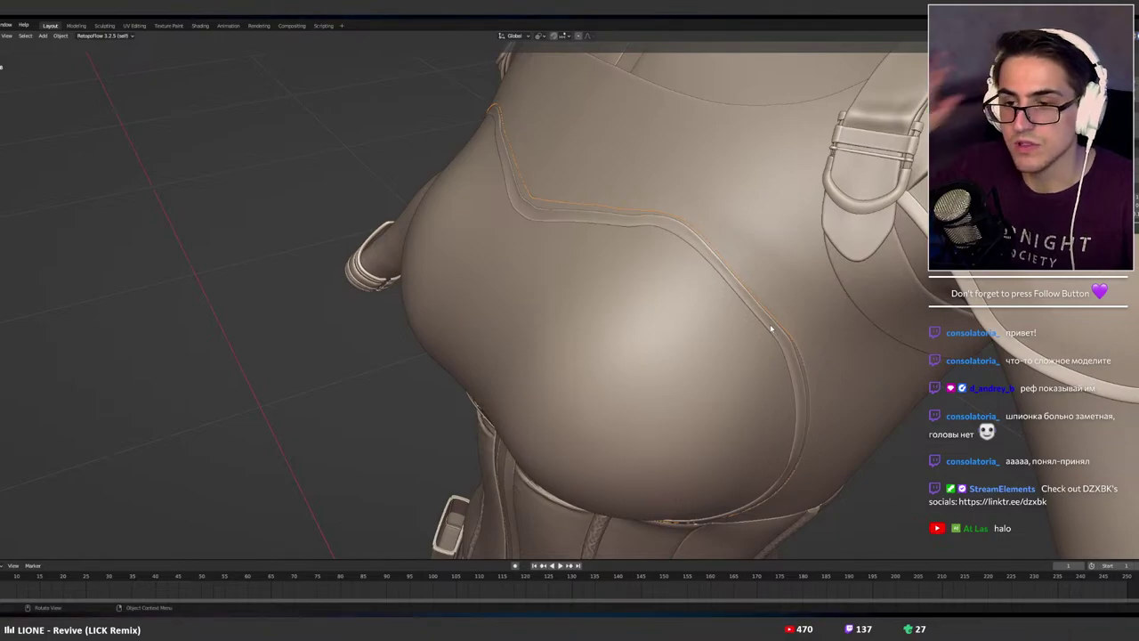
# Check the separated bust border loop up close around the central dip in Edit Mode, and delete it.
pyautogui.press('Tab')
pyautogui.moveTo(769, 325); pyautogui.dragTo(797, 319, button='middle')
pyautogui.scroll(3, 769, 325)
pyautogui.moveTo(637, 258); pyautogui.dragTo(658, 270, button='middle')
pyautogui.scroll(3, 653, 261)
pyautogui.press('Tab')
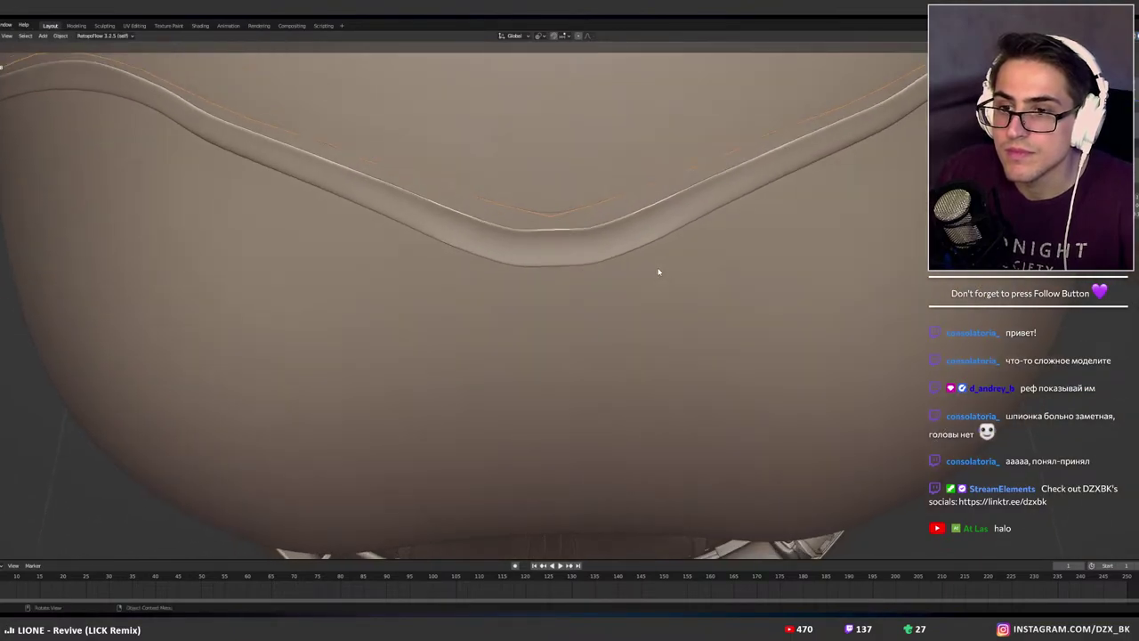
pyautogui.press('x')
pyautogui.click(659, 271)
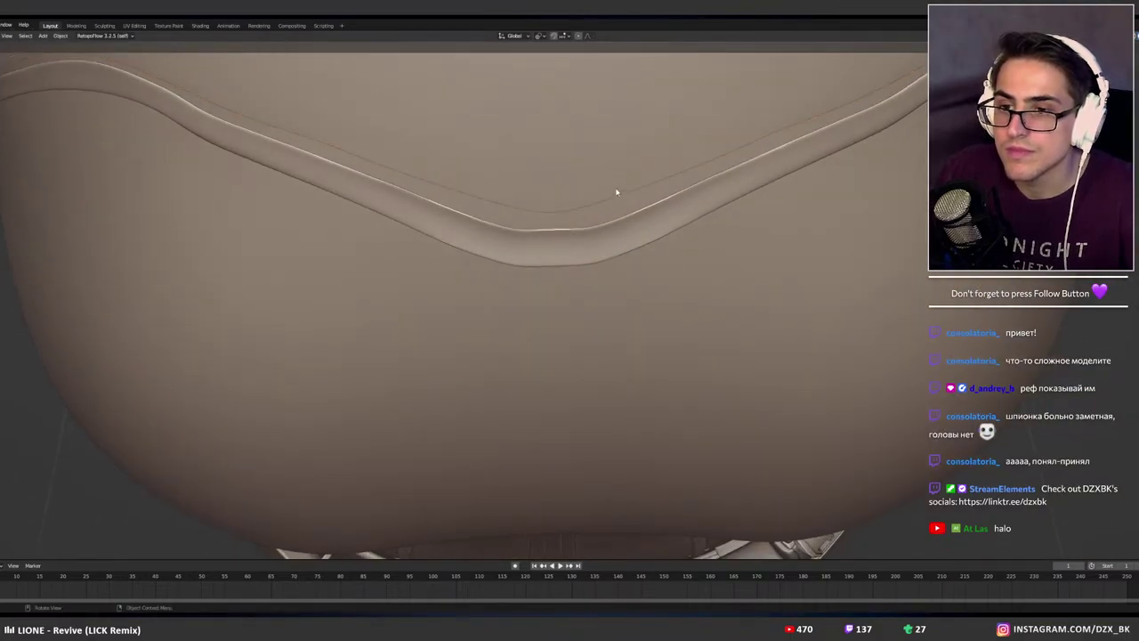
# In Edit Mode, select the narrow face strip along the bust opening of the chest piece and check it in wireframe.
pyautogui.press('Tab')
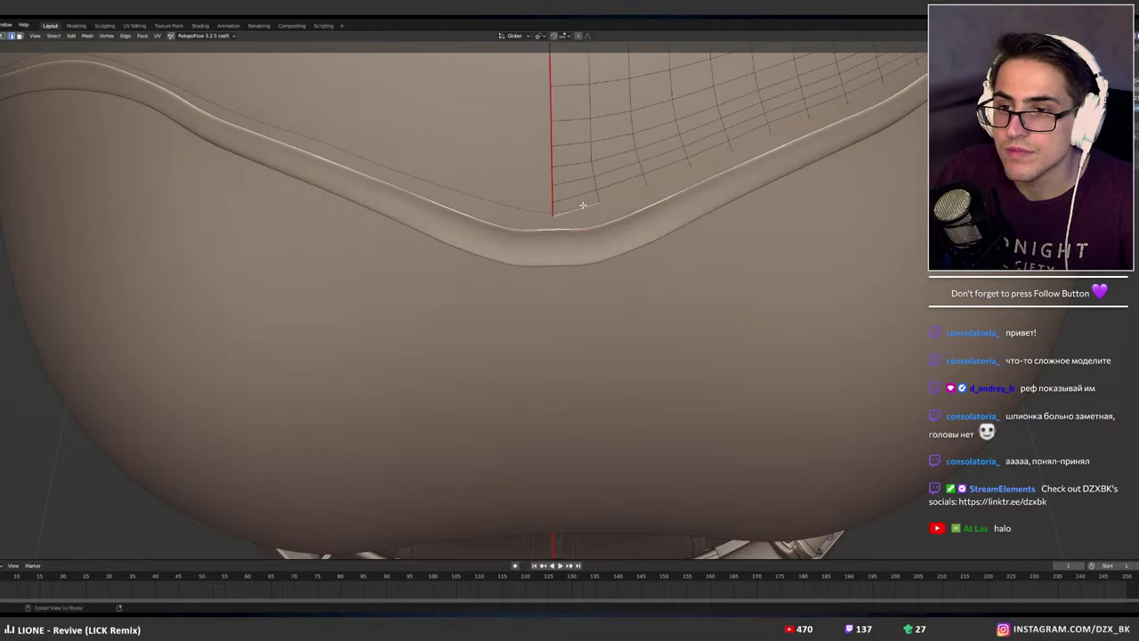
pyautogui.scroll(-5, 757, 248)
pyautogui.moveTo(601, 188)
pyautogui.mouseDown(button='middle')
pyautogui.moveTo(620, 152)
pyautogui.moveTo(560, 165)
pyautogui.mouseUp(button='middle')
pyautogui.press('z')
pyautogui.moveTo(676, 169); pyautogui.dragTo(688, 207, button='middle')
pyautogui.scroll(4, 602, 224)
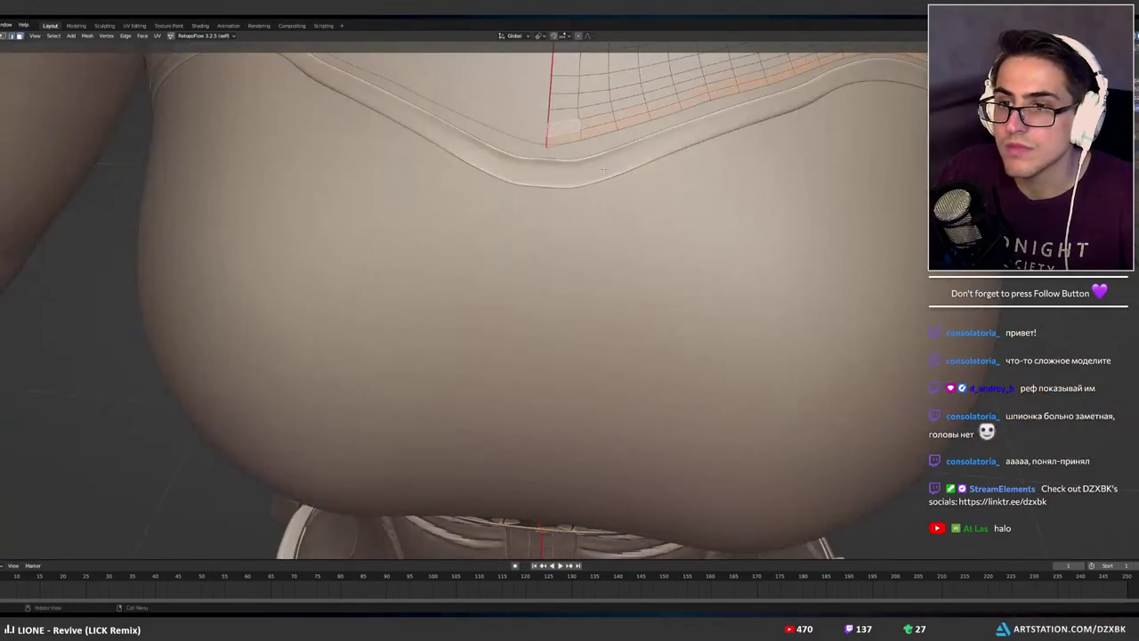
pyautogui.scroll(-5, 603, 170)
pyautogui.moveTo(604, 170)
pyautogui.mouseDown(button='middle')
pyautogui.moveTo(597, 146)
pyautogui.moveTo(857, 109)
pyautogui.mouseUp(button='middle')
pyautogui.press('z')
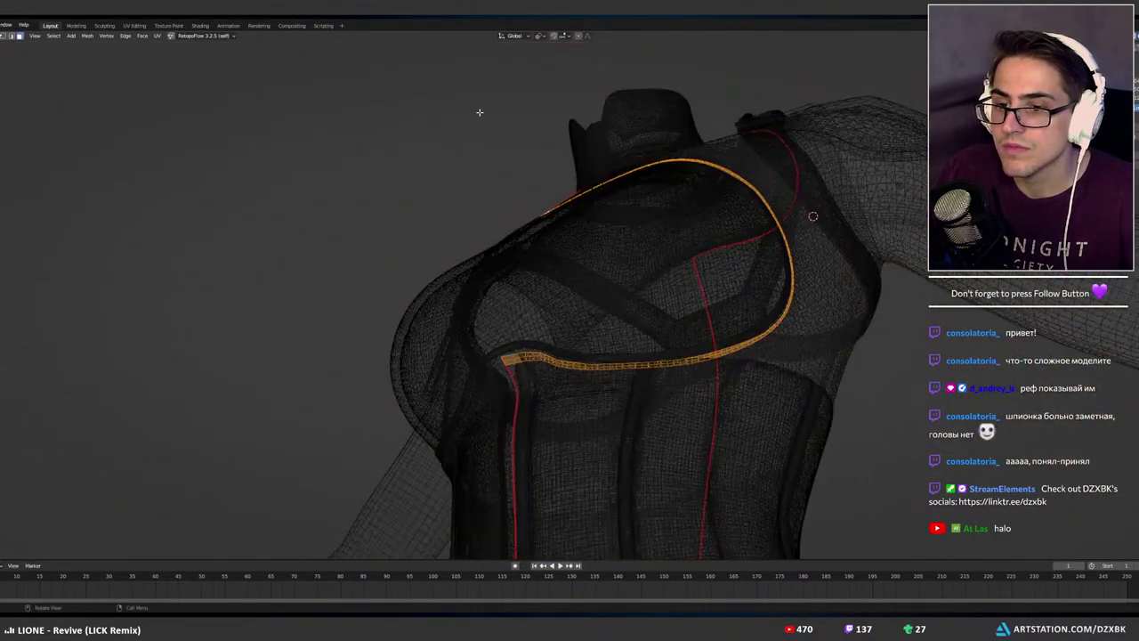
pyautogui.hotkey('shift', 'z')
pyautogui.moveTo(479, 112)
pyautogui.mouseDown(button='middle')
pyautogui.moveTo(640, 180)
pyautogui.moveTo(564, 186)
pyautogui.moveTo(632, 162)
pyautogui.moveTo(610, 205)
pyautogui.moveTo(568, 238)
pyautogui.moveTo(610, 246)
pyautogui.mouseUp(button='middle')
# Duplicate the selected bust border face strip in place and separate it into its own object.
pyautogui.hotkey('shift', 'd')
pyautogui.rightClick(610, 247)
pyautogui.press('p')
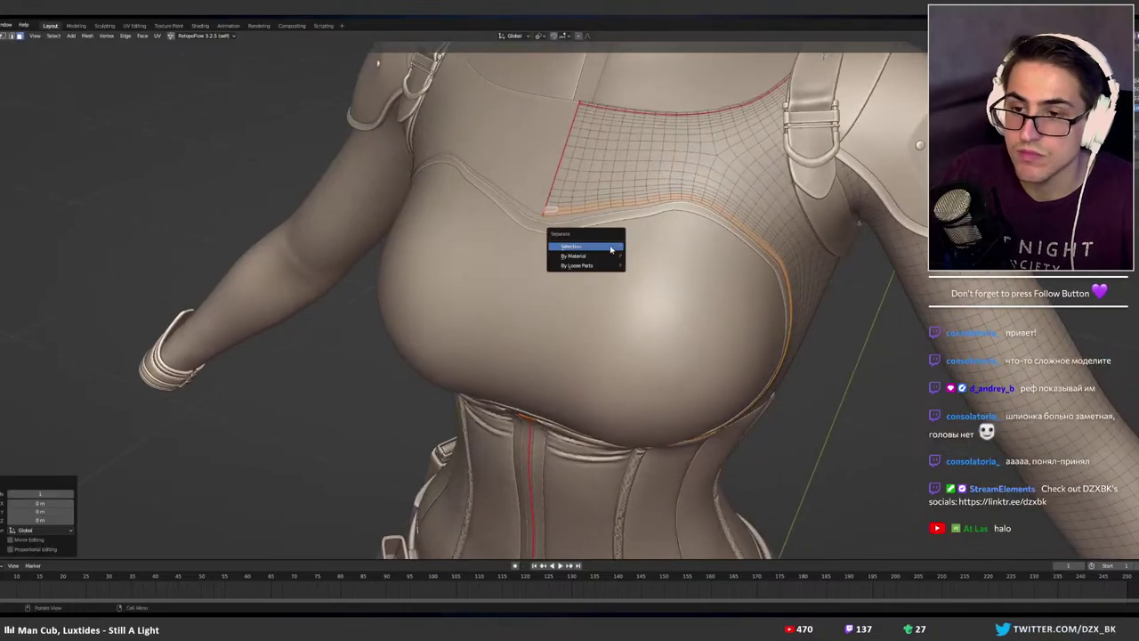
pyautogui.click(610, 247)
pyautogui.press('Tab')
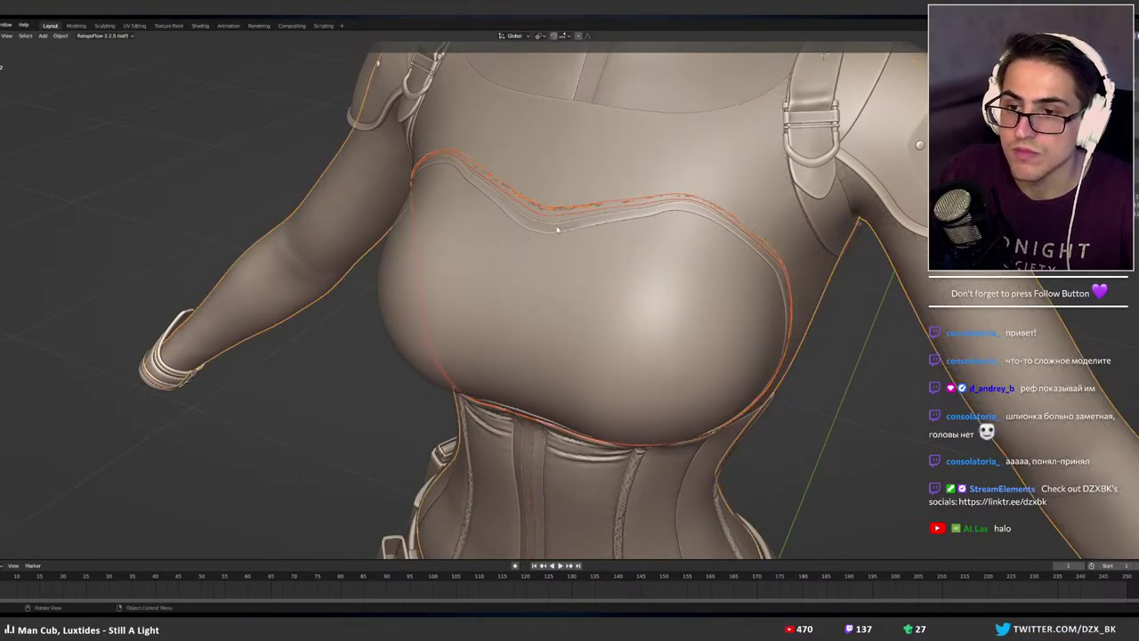
# Export the existing bust trim, switch to ZBrush, and bring it into the outfit tool as the active subtool.
pyautogui.click(558, 229)
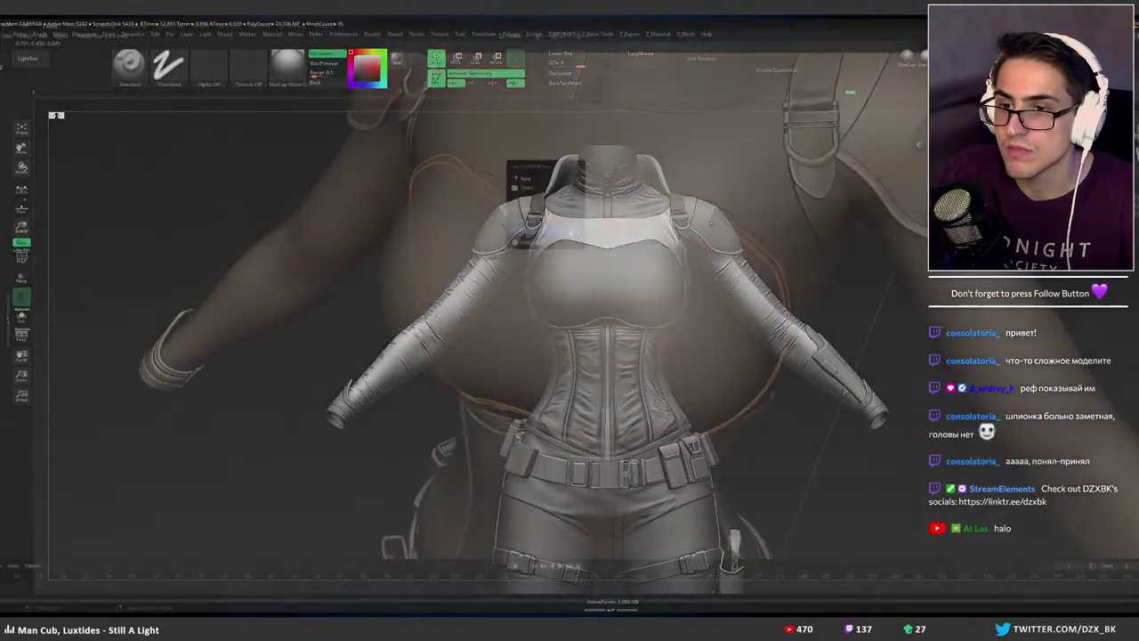
pyautogui.press('F4')
pyautogui.moveTo(544, 230)
pyautogui.click(613, 276)
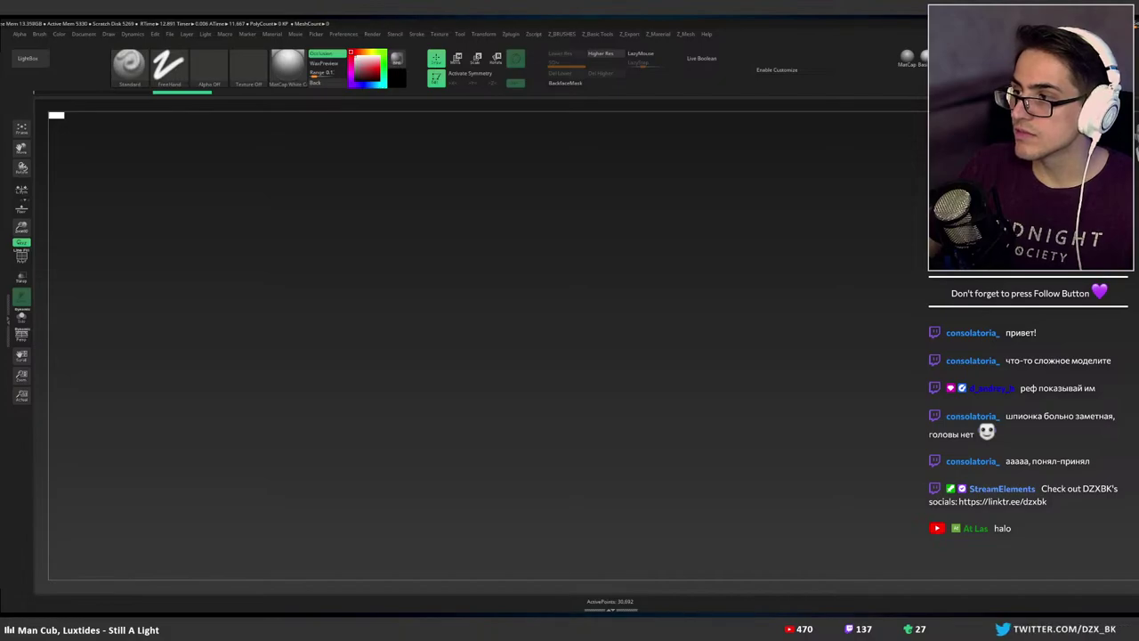
pyautogui.keyDown('alt'); pyautogui.moveTo(832, 257); pyautogui.dragTo(814, 289); pyautogui.keyUp('alt')
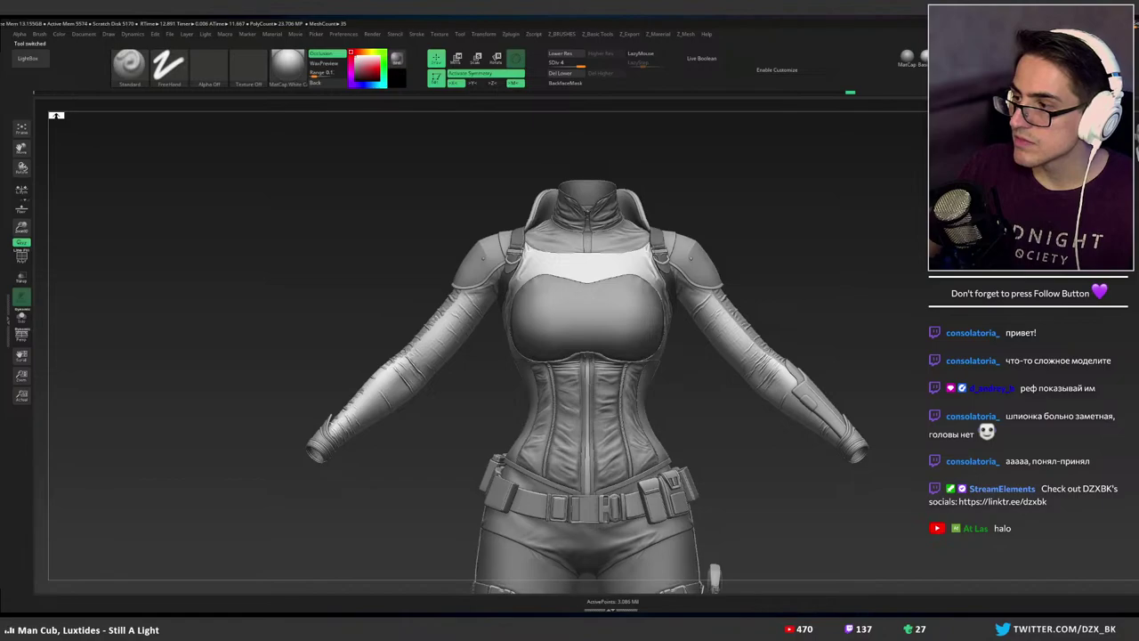
pyautogui.hotkey('shift', 'd')
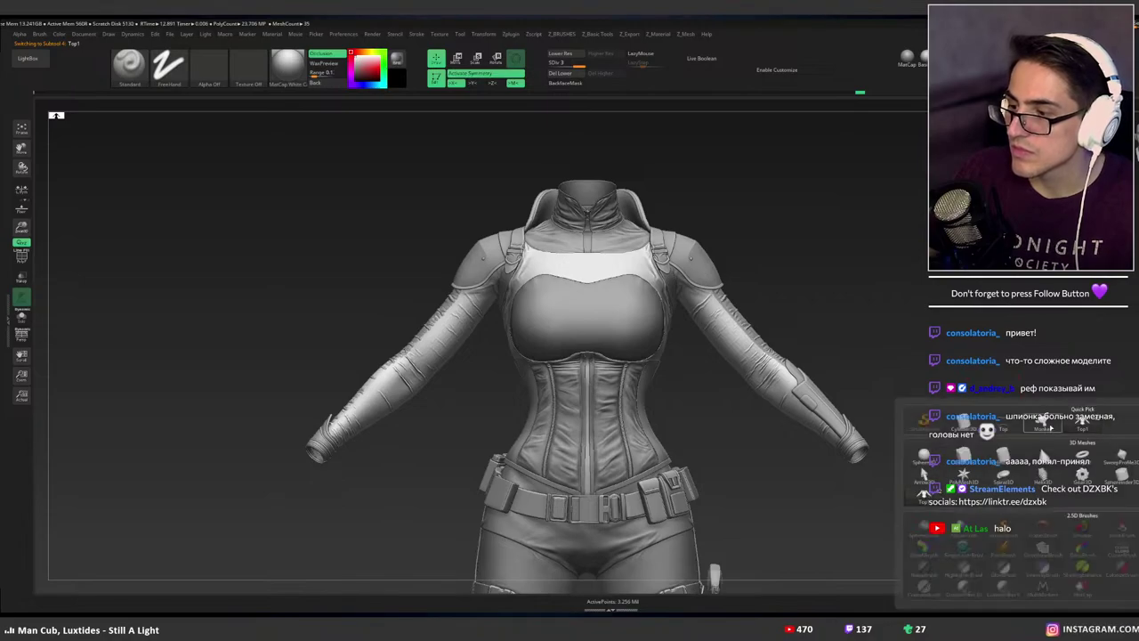
pyautogui.keyDown('alt'); pyautogui.click(648, 282); pyautogui.keyUp('alt')
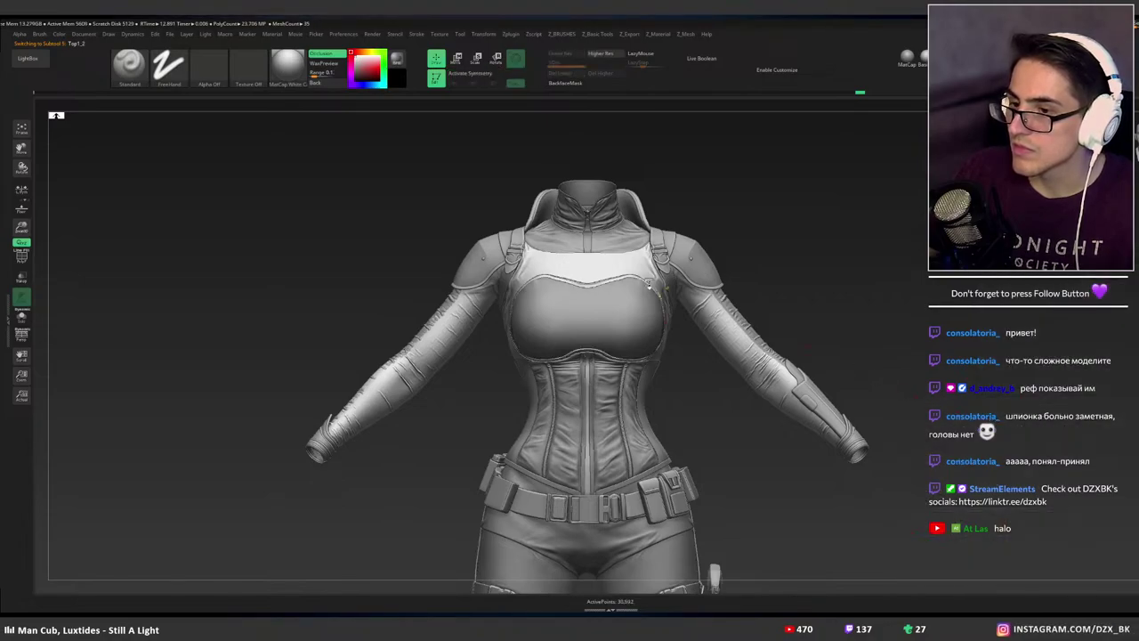
# Zoom in on the bust trim and step its recent changes back and forward to compare the versions.
pyautogui.keyDown('ctrl'); pyautogui.moveTo(649, 282); pyautogui.dragTo(702, 336, button='right'); pyautogui.keyUp('ctrl')
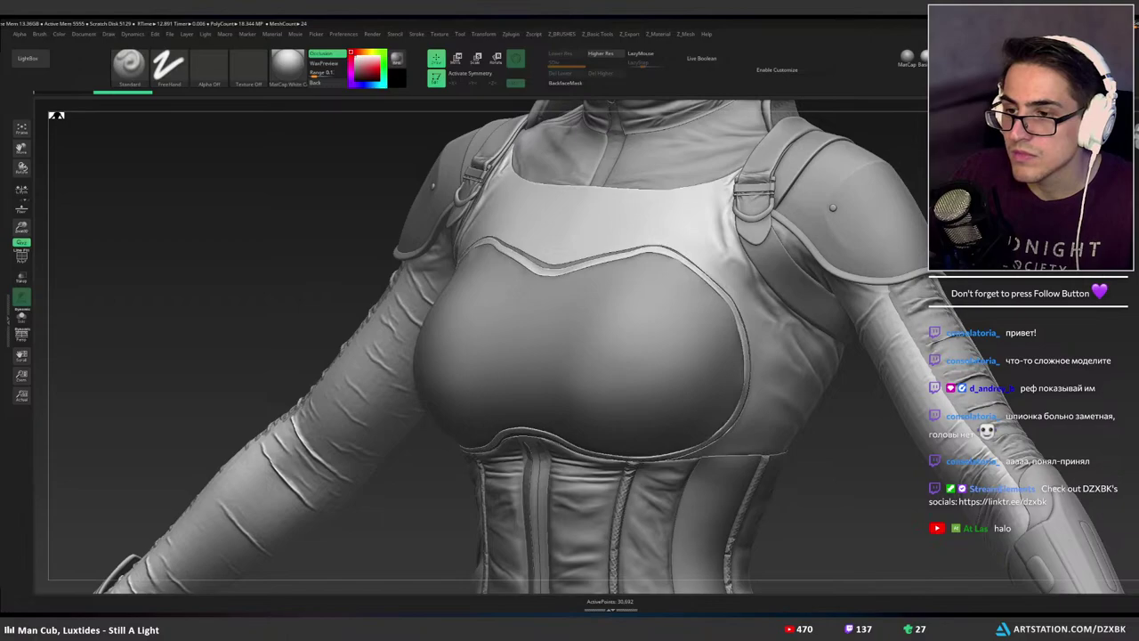
pyautogui.hotkey('ctrl', 'z')
pyautogui.hotkey('ctrl', 'z')
pyautogui.hotkey('ctrl', 'z')
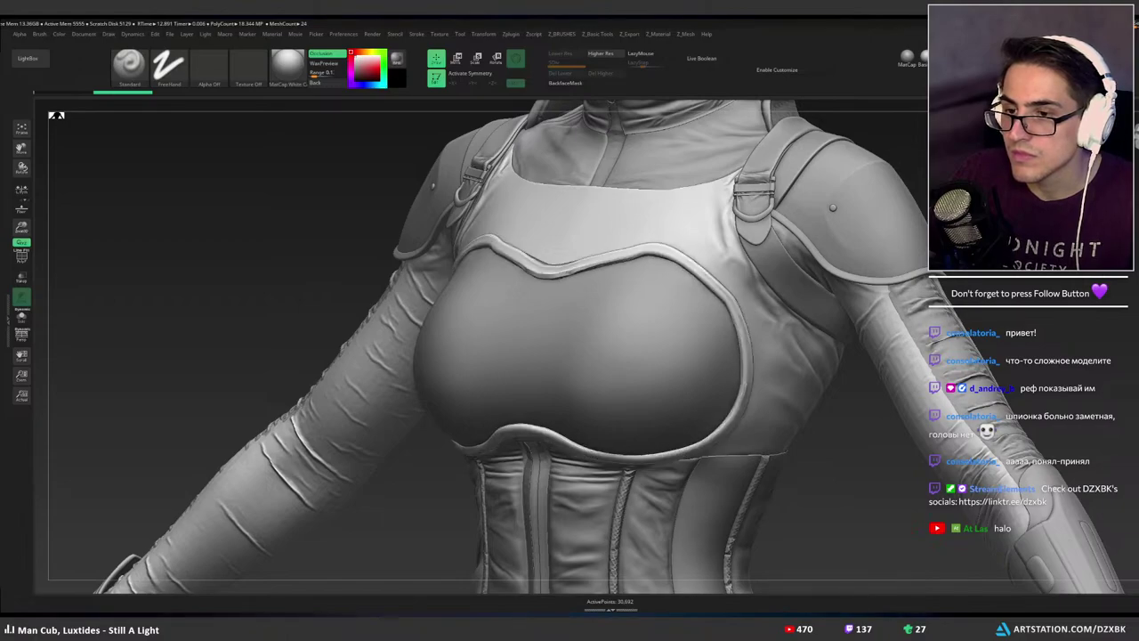
pyautogui.moveTo(888, 330); pyautogui.dragTo(898, 324)
pyautogui.hotkey('ctrl', 'shift', 'z')
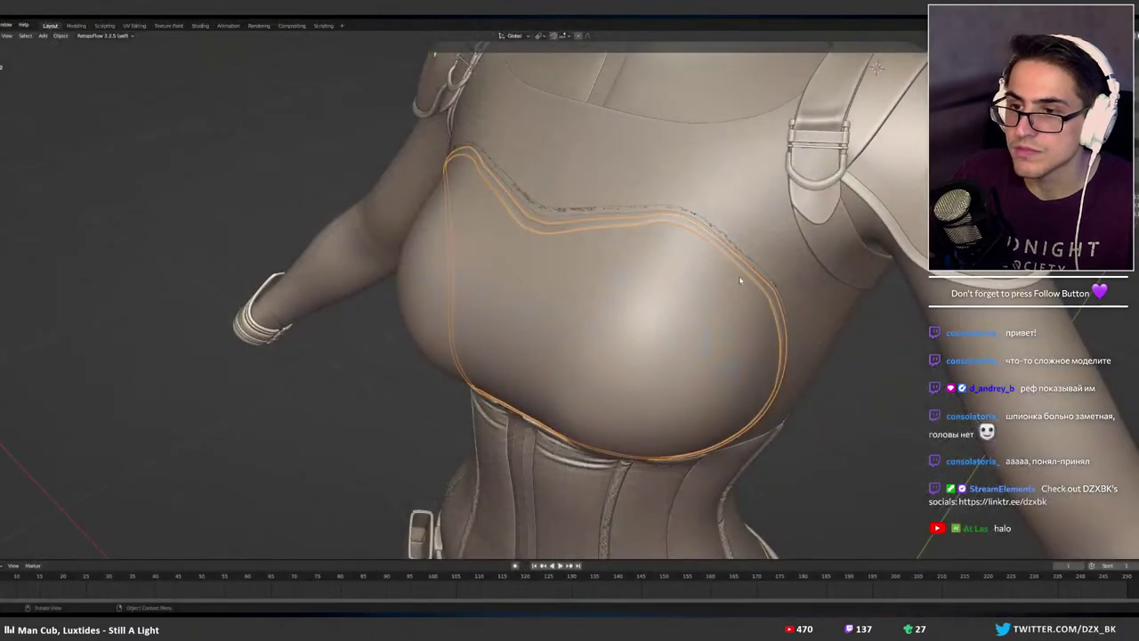
# Return to Blender and inspect the chest mesh around the bust opening in wireframe and Edit Mode.
pyautogui.scroll(2, 739, 282)
pyautogui.click(551, 239)
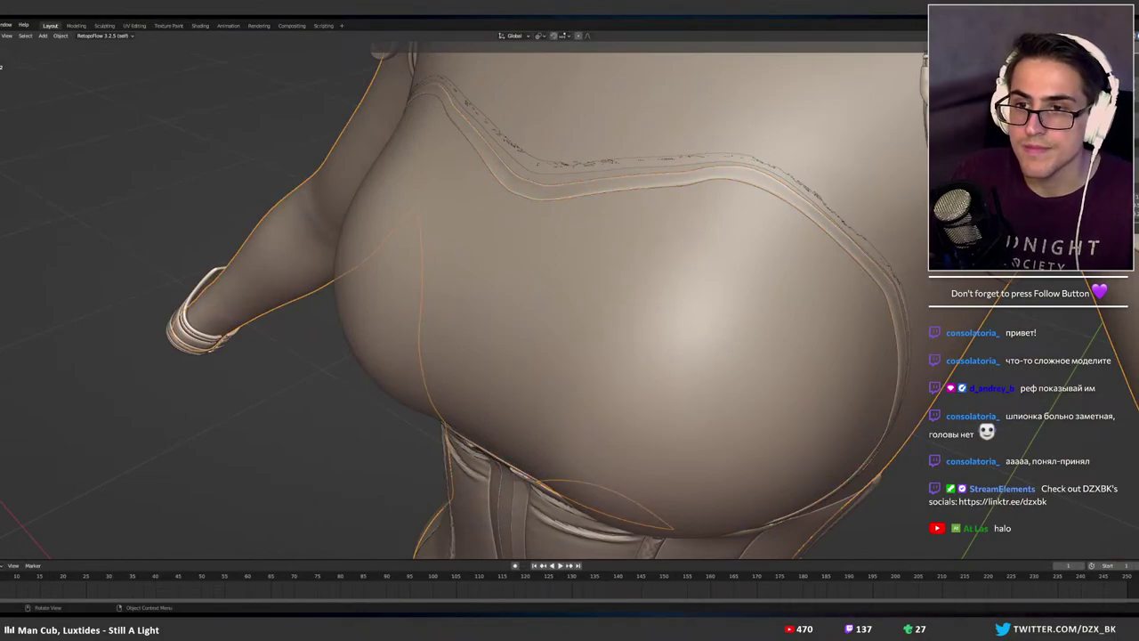
pyautogui.click(732, 205)
pyautogui.click(586, 162)
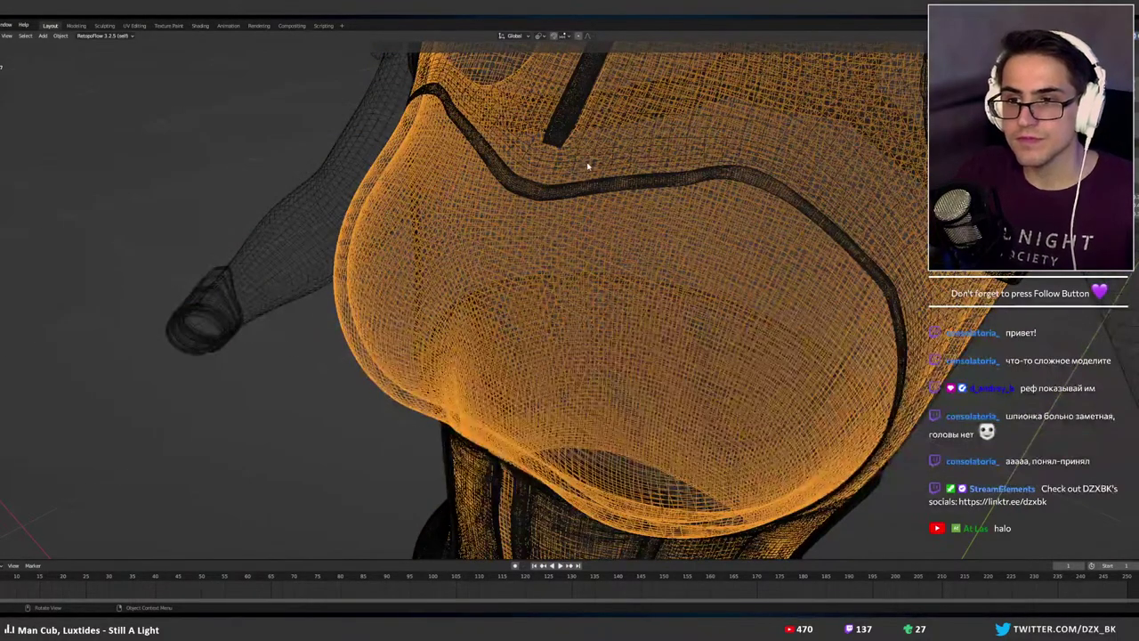
pyautogui.click(589, 165)
pyautogui.press('z')
pyautogui.press('z')
pyautogui.press('Tab')
pyautogui.moveTo(703, 219); pyautogui.dragTo(671, 278, button='middle')
pyautogui.press('l')
pyautogui.hotkey('alt', 'a')
pyautogui.moveTo(623, 233); pyautogui.dragTo(835, 191, button='middle')
pyautogui.press('Tab')
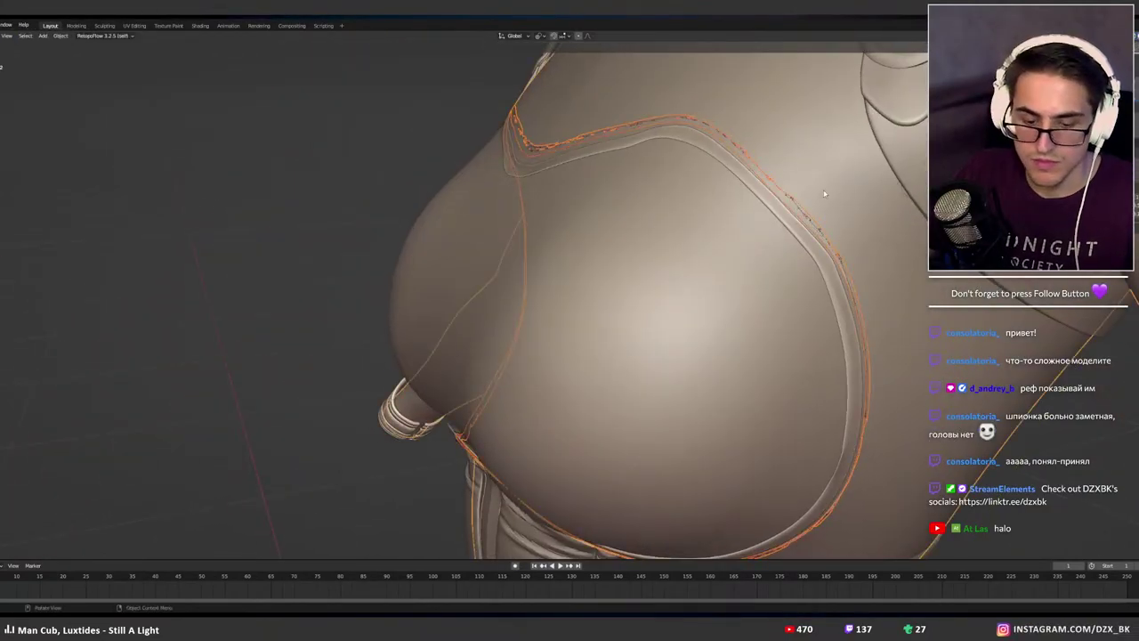
# Isolate the separated border strip with the top's body mesh and select the strip, cancelling a trial move.
pyautogui.keyDown('shift'); pyautogui.click(753, 252); pyautogui.keyUp('shift')
pyautogui.press('KP_Divide')
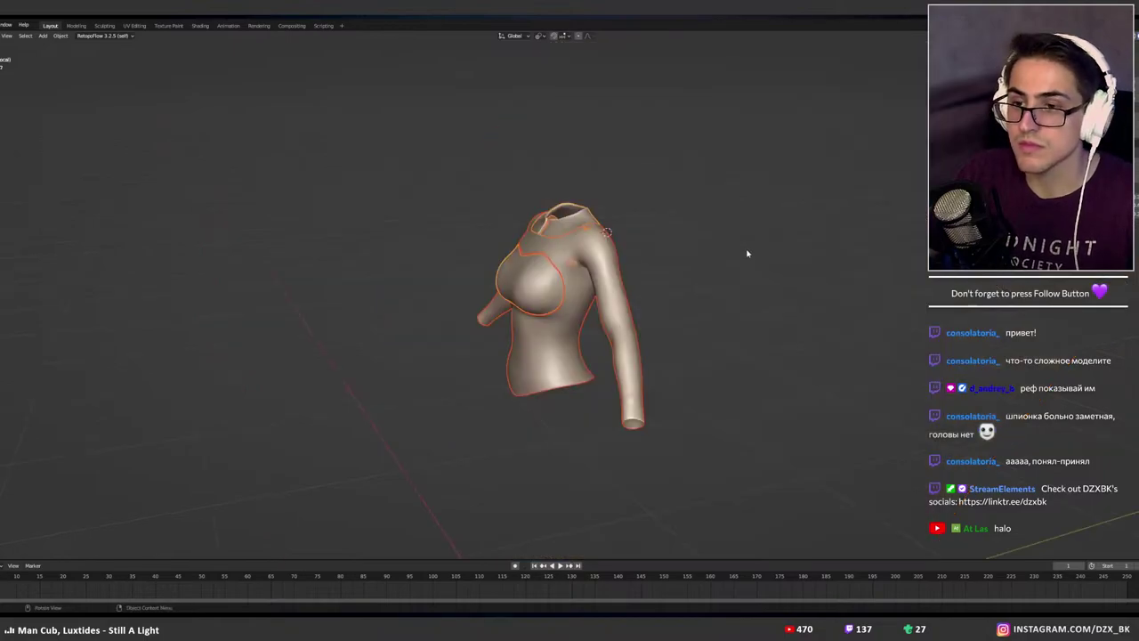
pyautogui.scroll(7, 635, 315)
pyautogui.moveTo(525, 258); pyautogui.dragTo(561, 280, button='middle')
pyautogui.scroll(5, 561, 280)
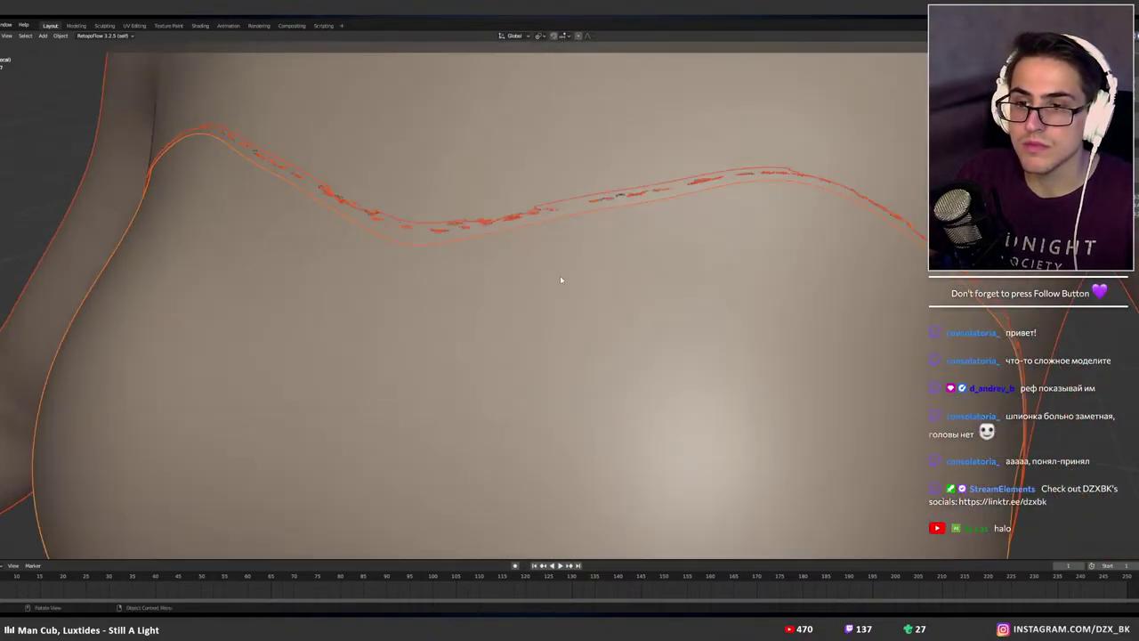
pyautogui.click(543, 217)
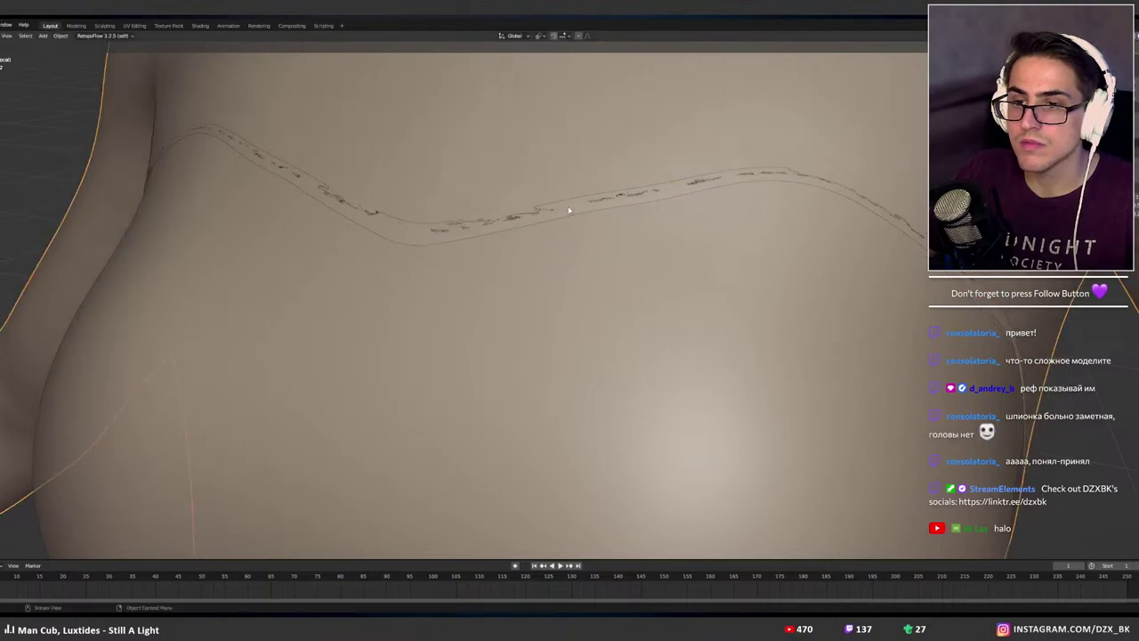
pyautogui.click(580, 205)
pyautogui.press('g')
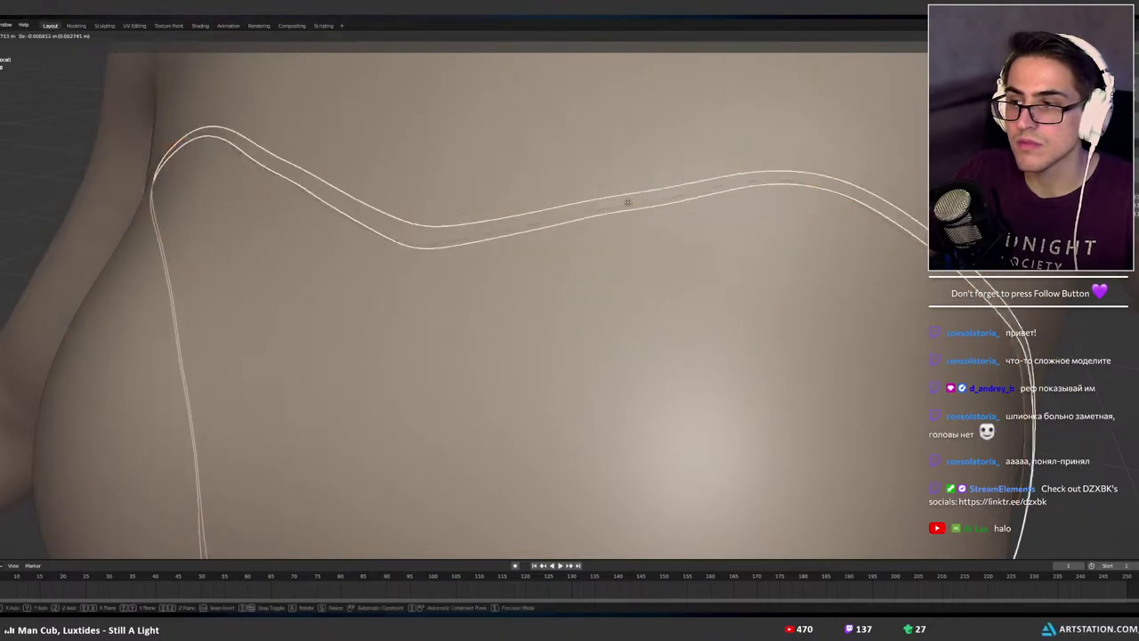
pyautogui.rightClick(629, 202)
# Enter Edit Mode on the border strip with the full outfit visible and apply Offset Edges to its lower border.
pyautogui.press('Tab')
pyautogui.moveTo(628, 202)
pyautogui.mouseDown(button='middle')
pyautogui.moveTo(633, 221)
pyautogui.moveTo(698, 200)
pyautogui.moveTo(643, 210)
pyautogui.mouseUp(button='middle')
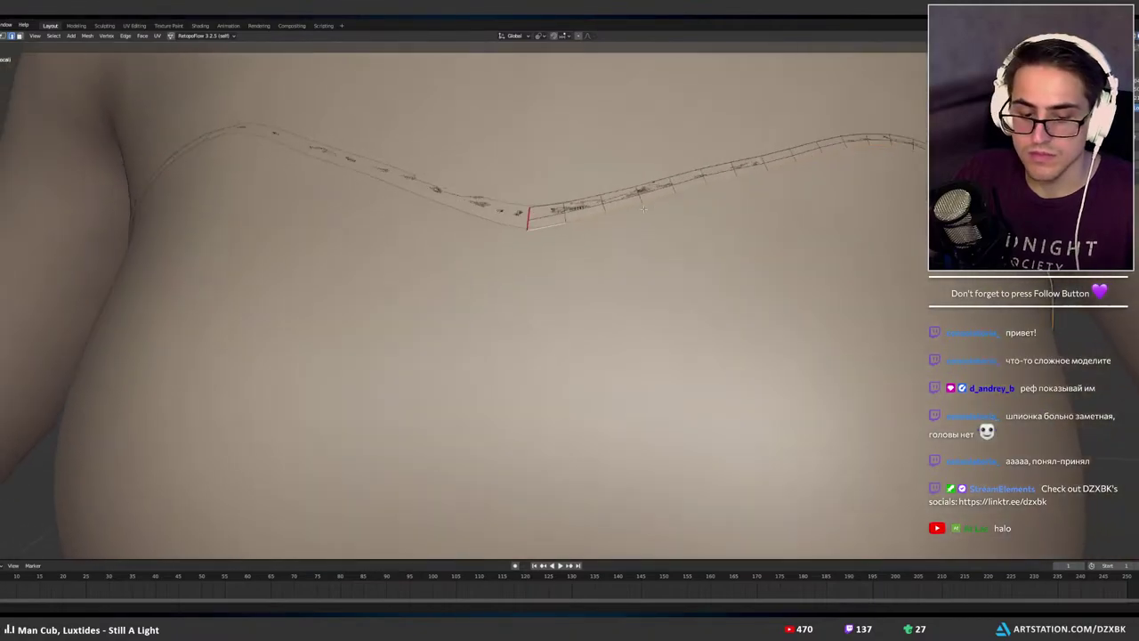
pyautogui.scroll(-2, 650, 212)
pyautogui.moveTo(712, 214); pyautogui.dragTo(735, 245, button='middle')
pyautogui.scroll(3, 736, 244)
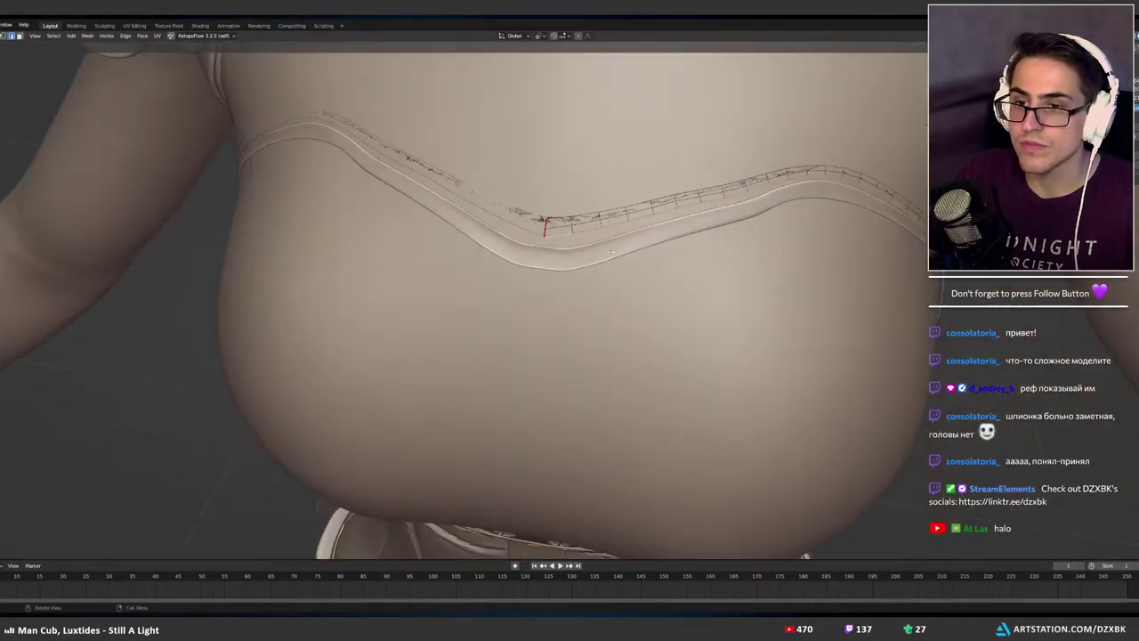
pyautogui.hotkey('ctrl', 'e')
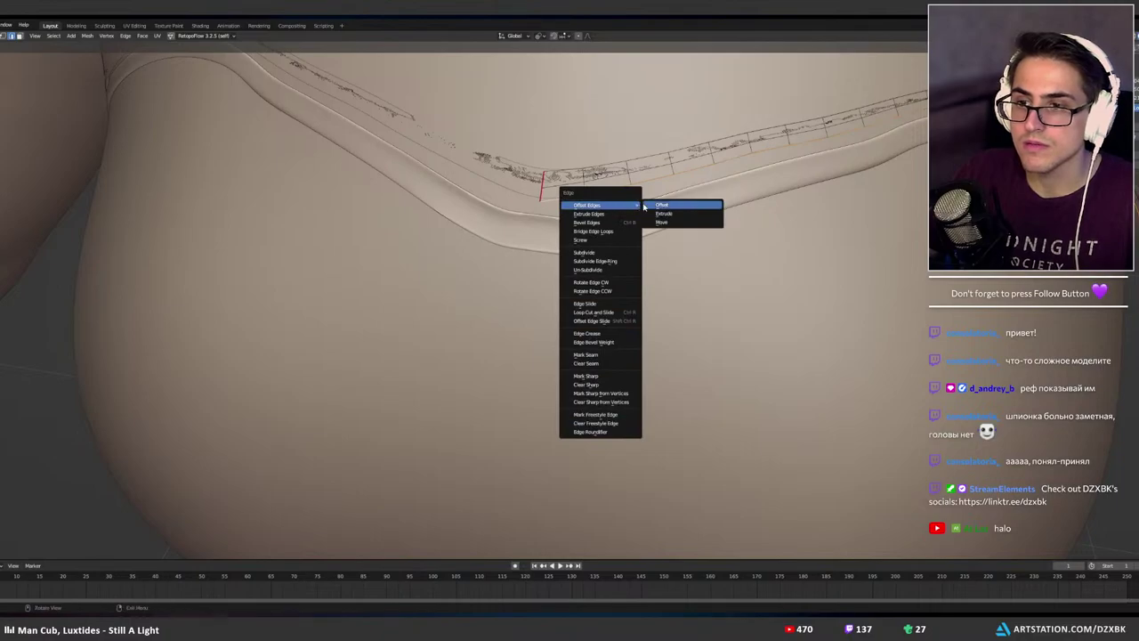
pyautogui.click(662, 206)
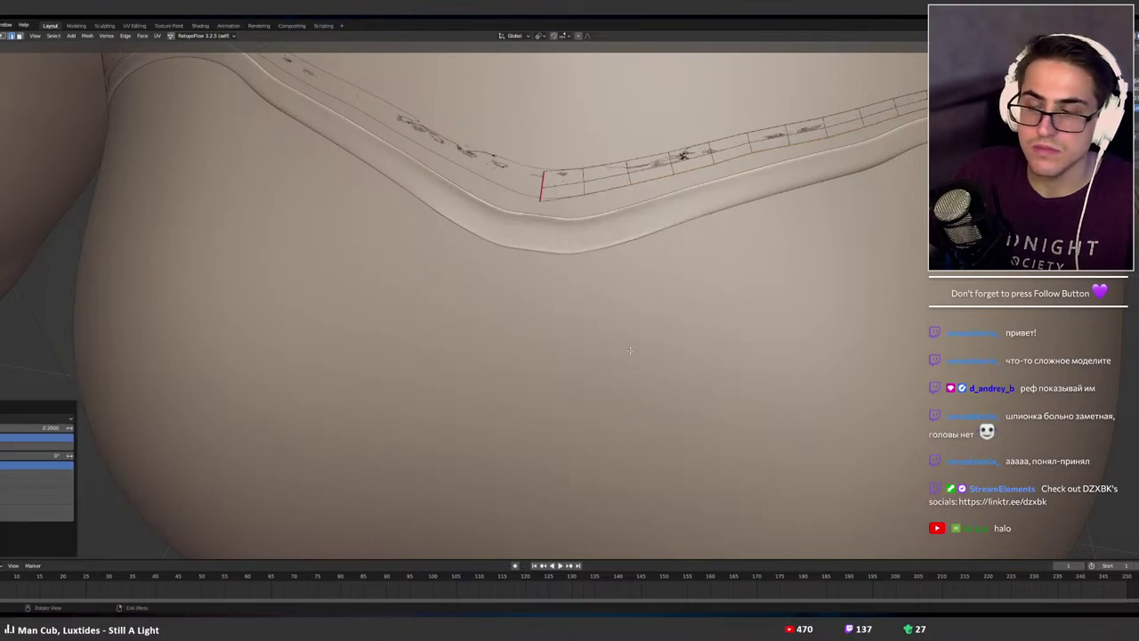
# Check the border strip in wireframe, select all of its faces, and return to solid shading.
pyautogui.scroll(-3, 630, 350)
pyautogui.hotkey('shift', 'z')
pyautogui.moveTo(630, 349)
pyautogui.mouseDown(button='middle')
pyautogui.moveTo(561, 300)
pyautogui.moveTo(567, 290)
pyautogui.moveTo(529, 291)
pyautogui.moveTo(648, 288)
pyautogui.moveTo(587, 303)
pyautogui.moveTo(564, 244)
pyautogui.moveTo(602, 299)
pyautogui.moveTo(564, 271)
pyautogui.mouseUp(button='middle')
pyautogui.scroll(-7, 588, 293)
pyautogui.press('z')
pyautogui.click(600, 292)
pyautogui.scroll(5, 586, 303)
pyautogui.scroll(5, 603, 300)
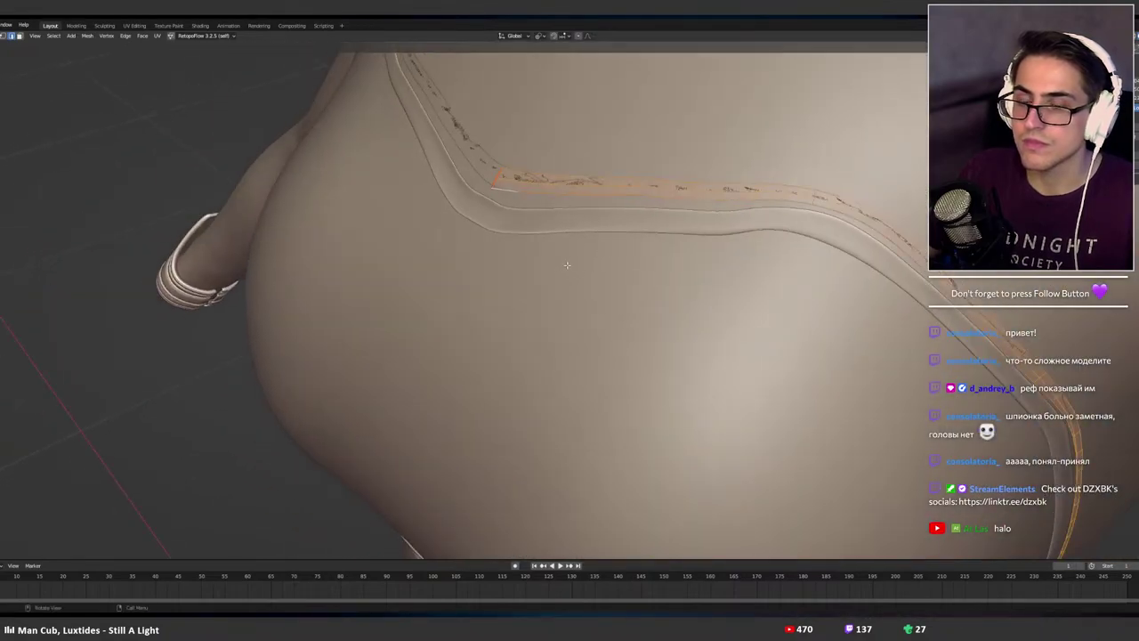
# Try to thicken the entire border strip by extruding its faces along their normals.
pyautogui.hotkey('alt', 'e')
pyautogui.click(564, 270)
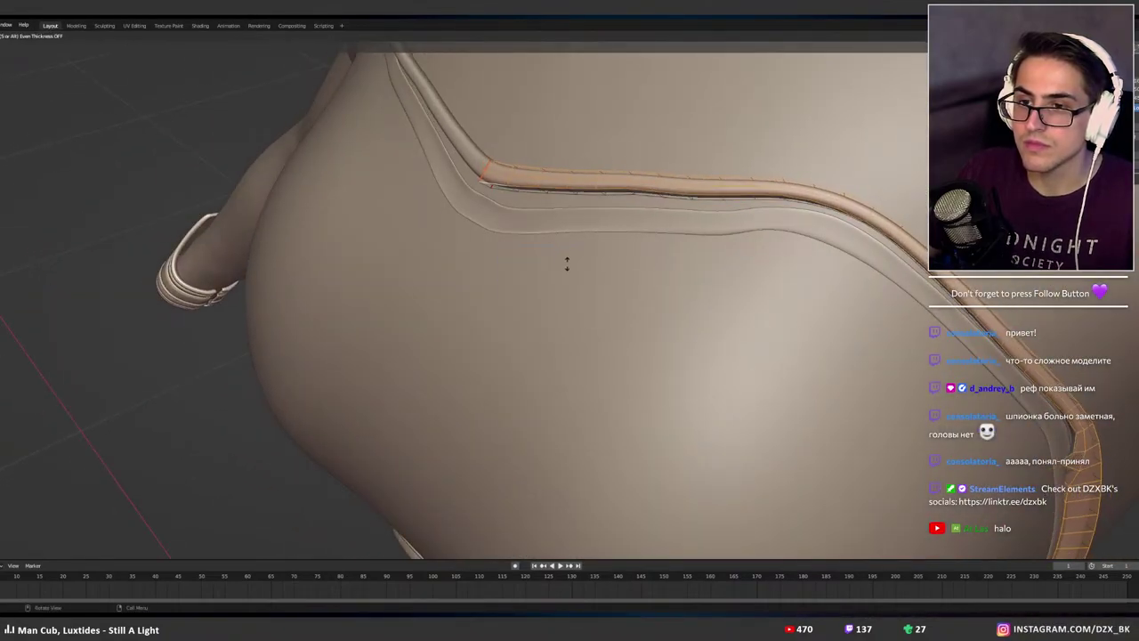
pyautogui.click(566, 261)
# Try to extrude a face loop of the border strip along its normals, and undo back to the flat strip.
pyautogui.moveTo(566, 261); pyautogui.dragTo(611, 183, button='middle')
pyautogui.press('3')
pyautogui.keyDown('alt'); pyautogui.click(582, 117); pyautogui.keyUp('alt')
pyautogui.moveTo(583, 117); pyautogui.dragTo(593, 221, button='middle')
pyautogui.hotkey('alt', 'e')
pyautogui.click(591, 222)
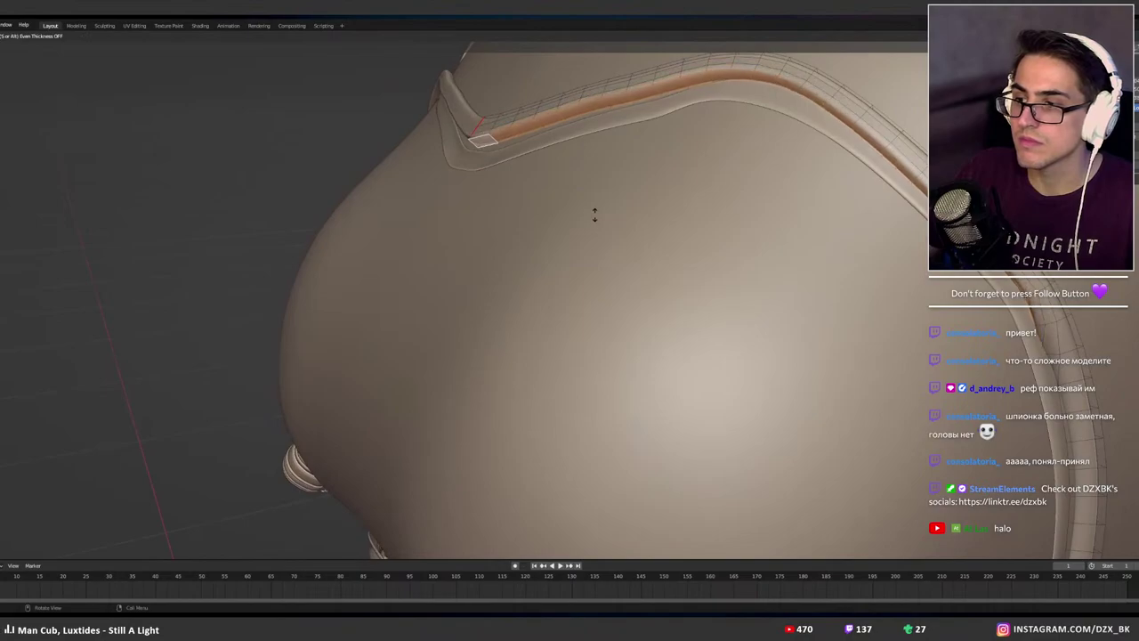
pyautogui.click(595, 213)
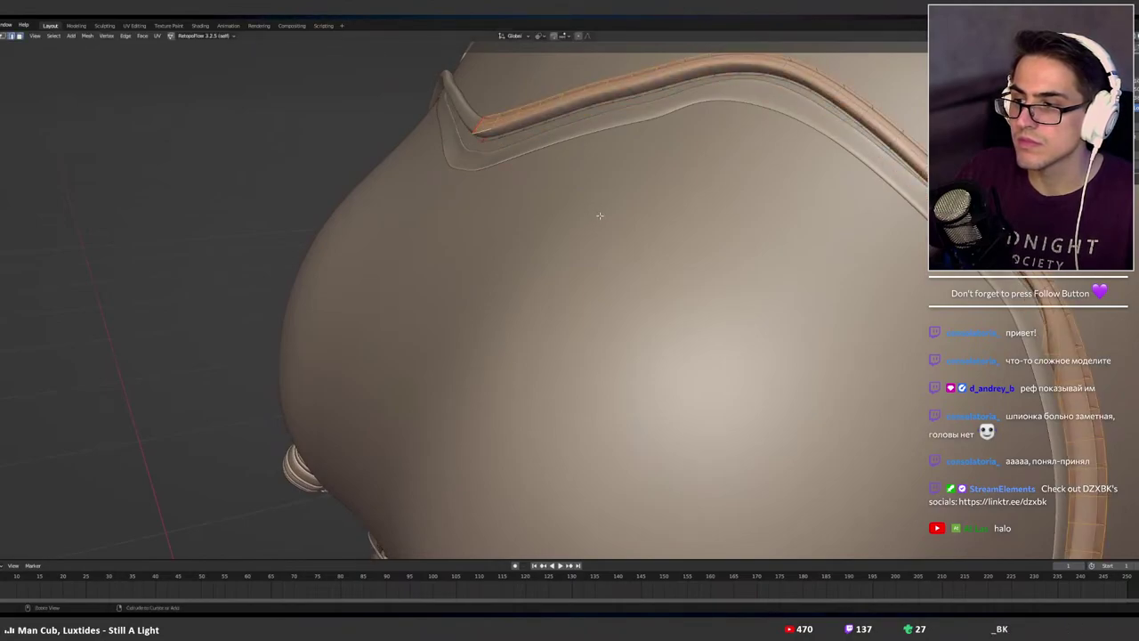
pyautogui.hotkey('ctrl', 'z')
# Try once more to extrude the flat border strip along its normals, and revert it.
pyautogui.moveTo(600, 216); pyautogui.dragTo(594, 218, button='middle')
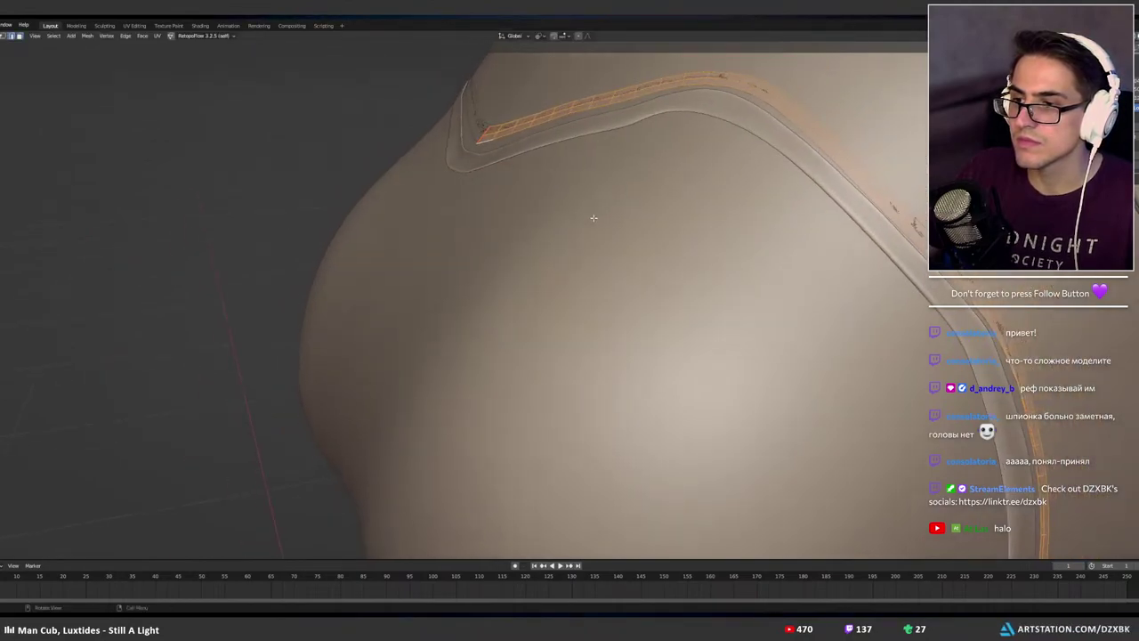
pyautogui.hotkey('alt', 'e')
pyautogui.click(593, 218)
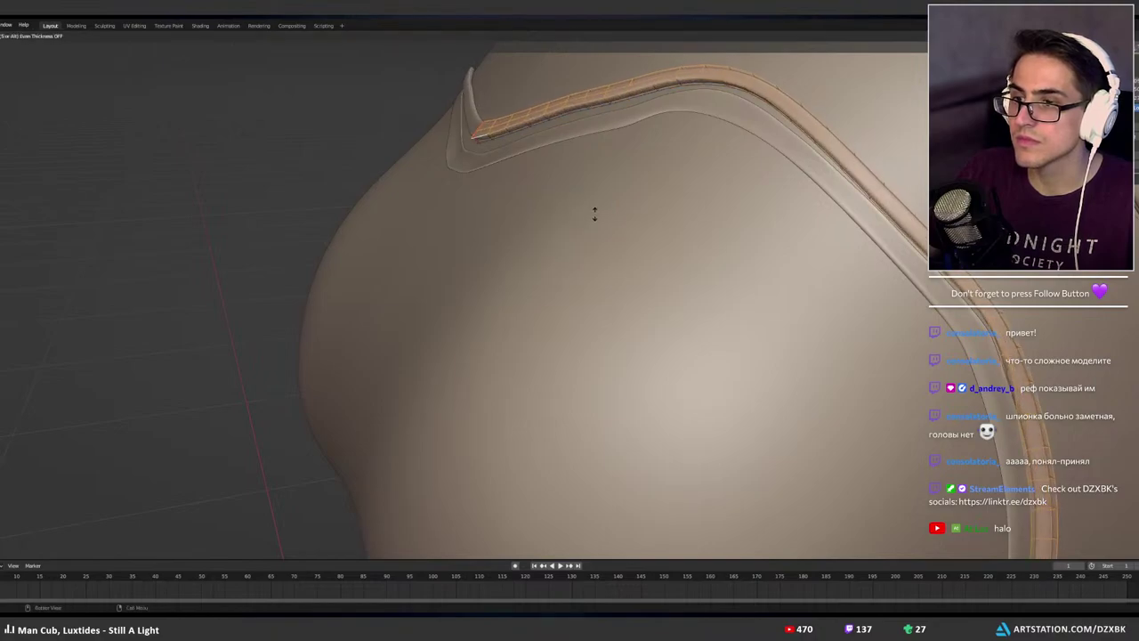
pyautogui.rightClick(597, 211)
pyautogui.hotkey('ctrl', 'z')
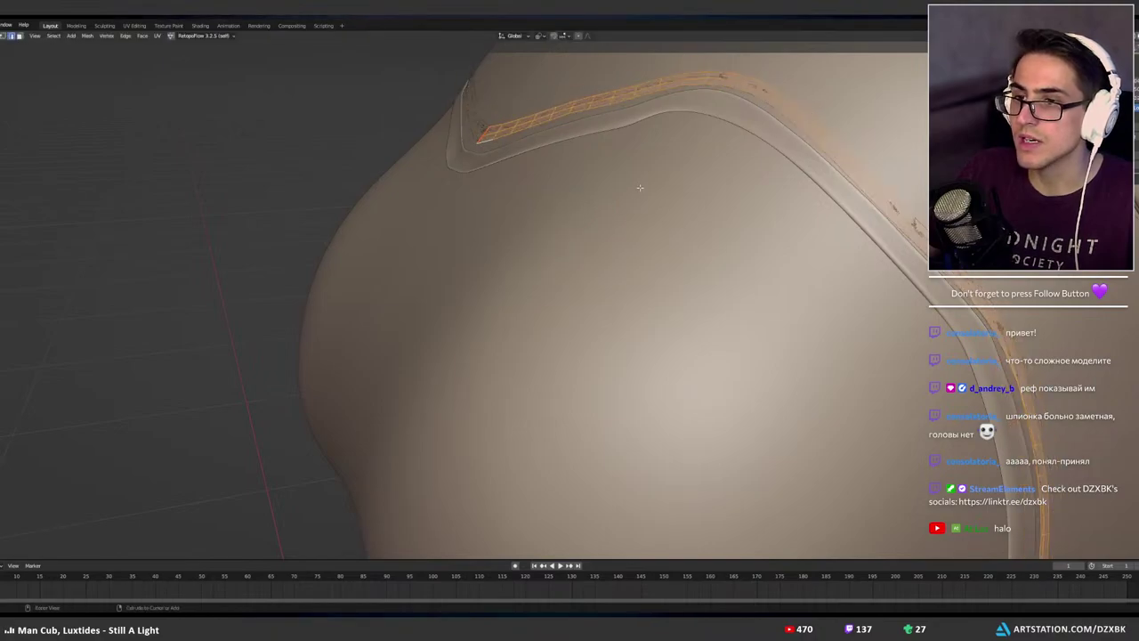
# Dissolve the middle edge loop running along the border strip and select the whole strip.
pyautogui.moveTo(641, 186); pyautogui.dragTo(639, 234, button='middle')
pyautogui.keyDown('alt'); pyautogui.click(646, 189); pyautogui.keyUp('alt')
pyautogui.hotkey('ctrl', 'x')
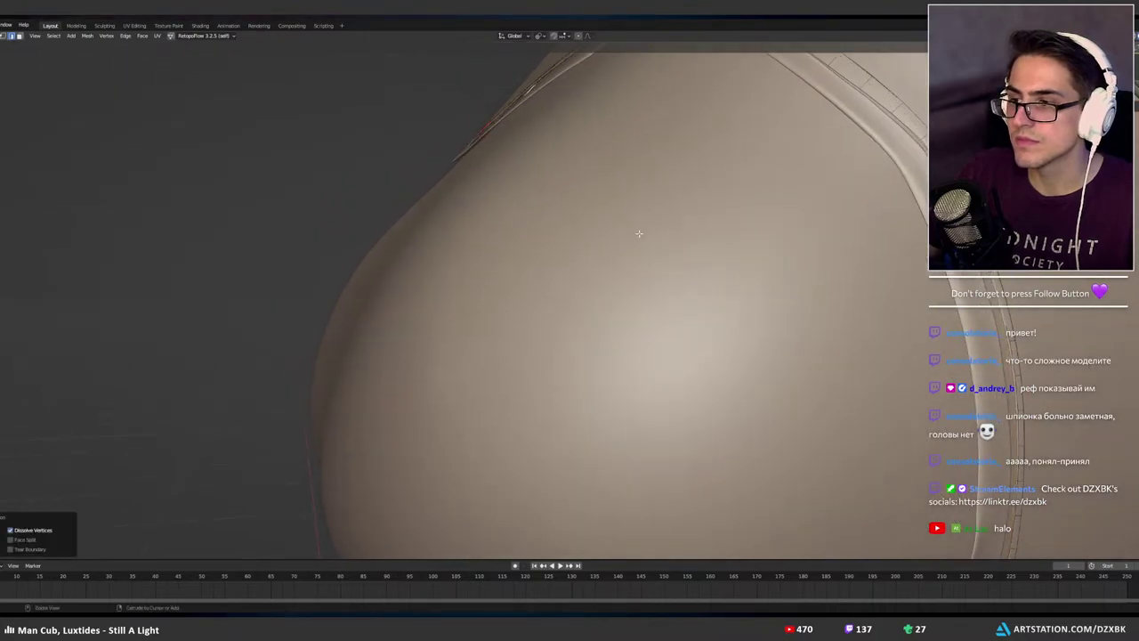
pyautogui.press('z')
pyautogui.click(615, 228)
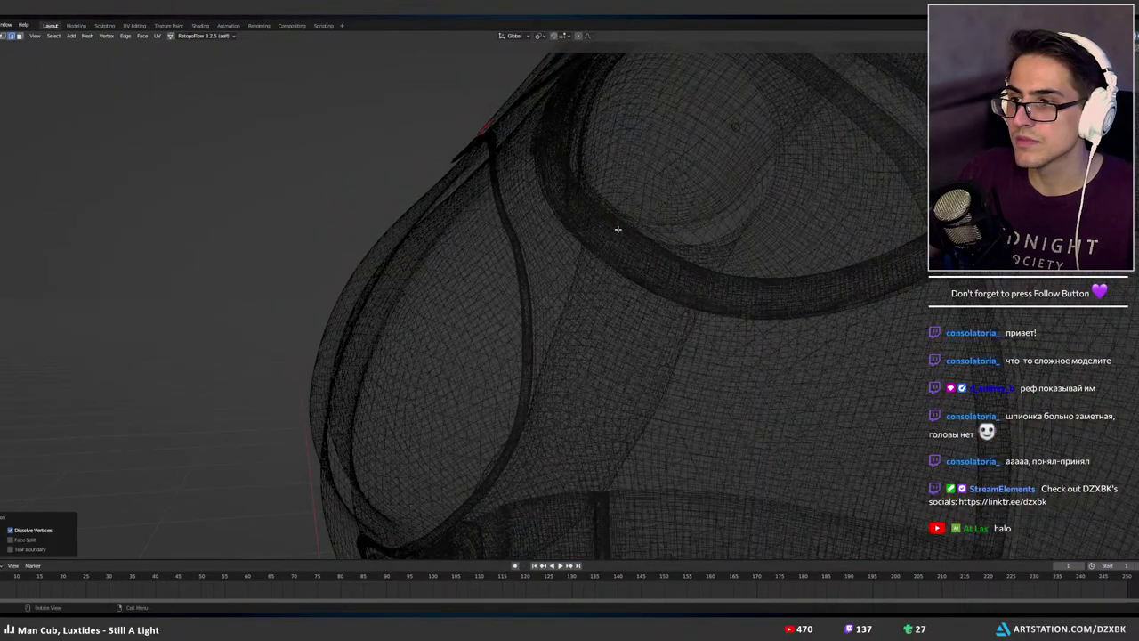
pyautogui.press('z')
pyautogui.click(921, 178)
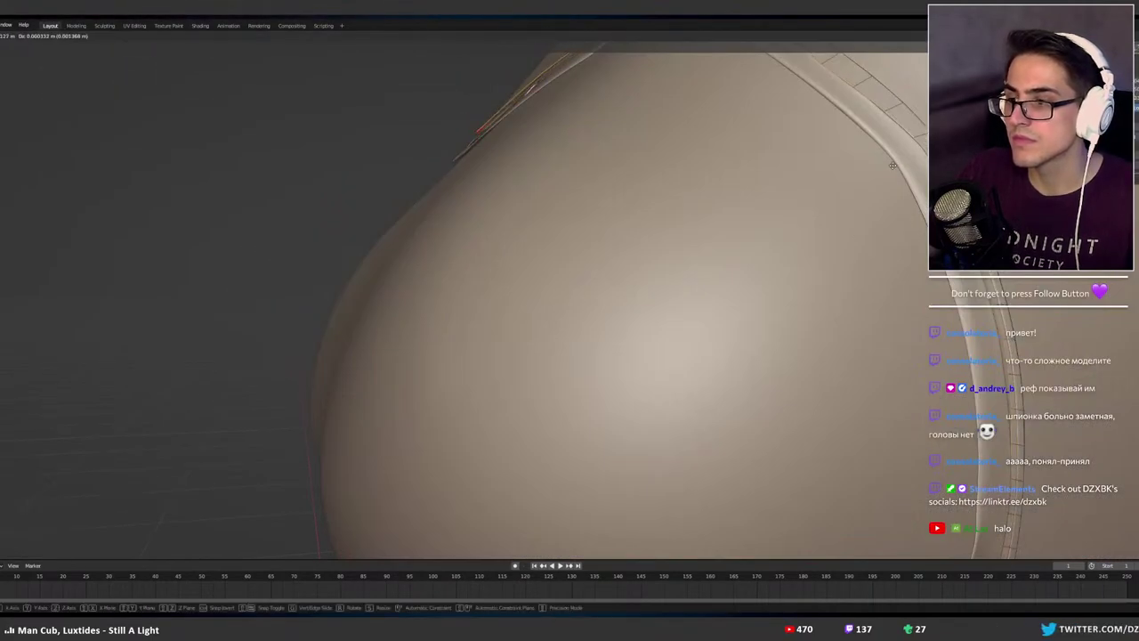
pyautogui.moveTo(881, 142); pyautogui.dragTo(858, 189, button='middle')
pyautogui.press('a')
pyautogui.moveTo(787, 210); pyautogui.dragTo(822, 215, button='middle')
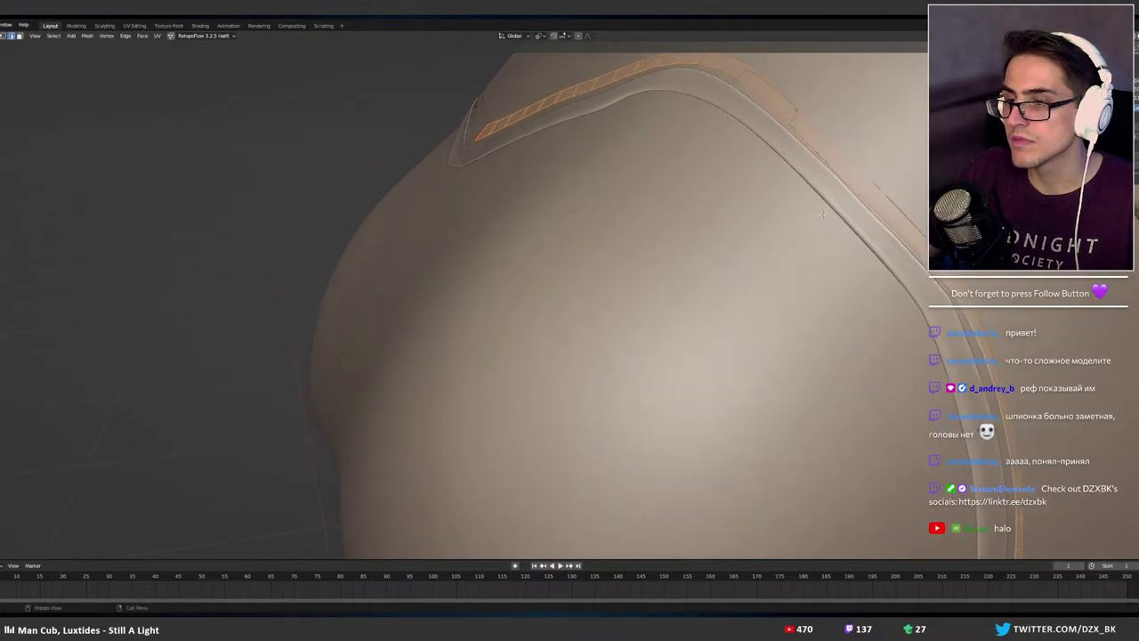
# Extrude the faces of the whole border strip along their normals by about 0.0043 m.
pyautogui.hotkey('alt', 'e')
pyautogui.click(823, 216)
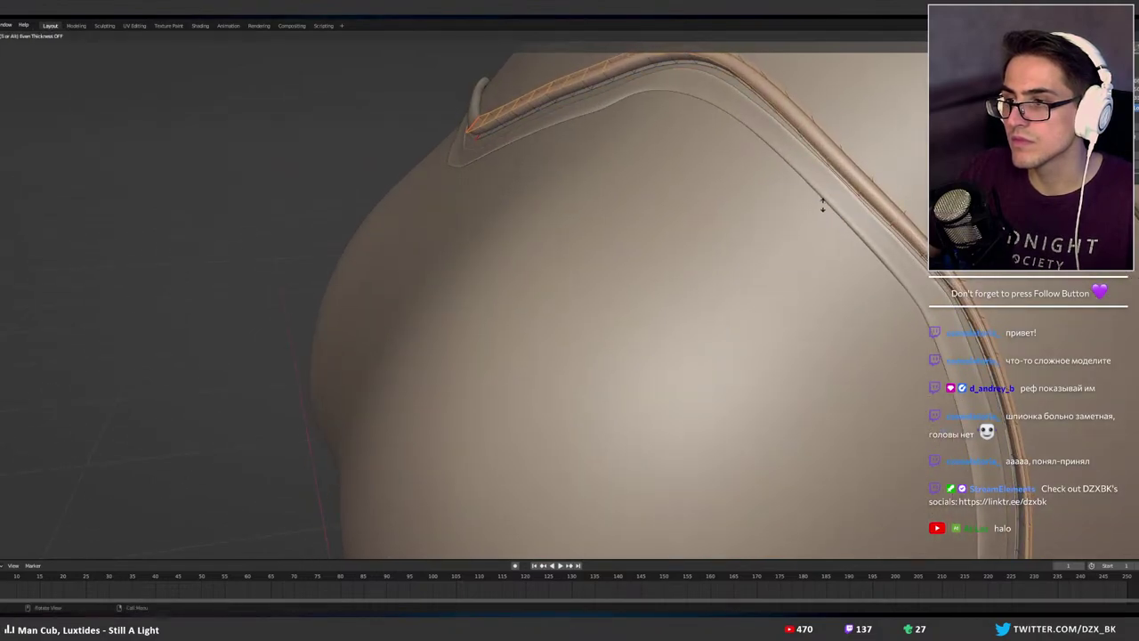
pyautogui.click(822, 206)
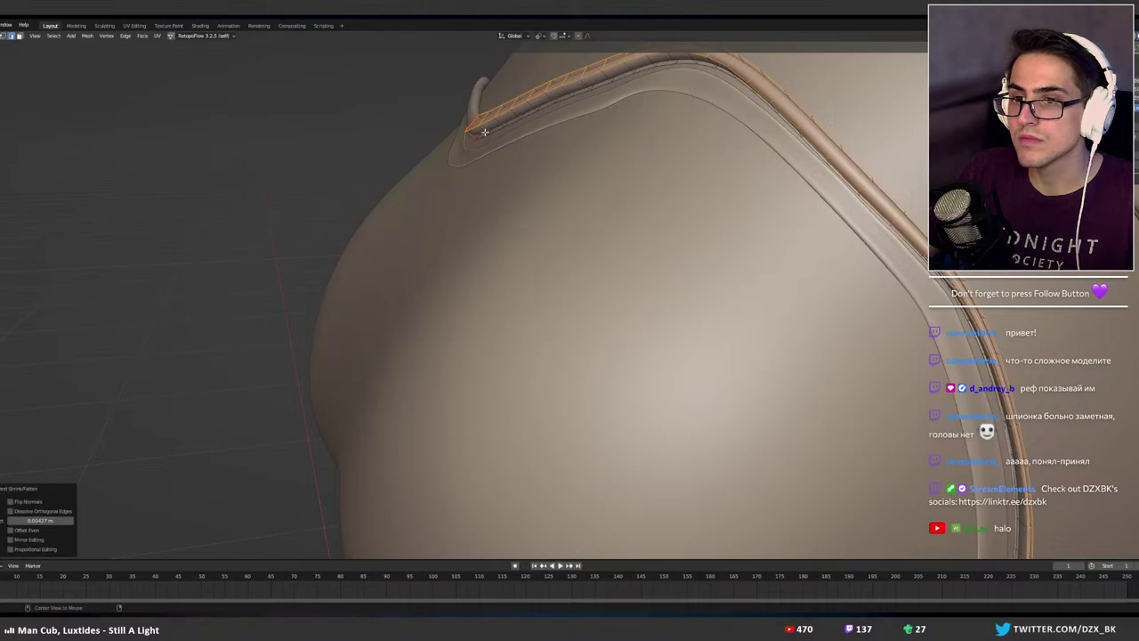
# Select the face loop along the extruded strip's lower side and extrude it along its normals towards the bust.
pyautogui.click(544, 168)
pyautogui.keyDown('alt'); pyautogui.click(481, 134); pyautogui.keyUp('alt')
pyautogui.moveTo(485, 137); pyautogui.dragTo(573, 173, button='middle')
pyautogui.hotkey('alt', 'e')
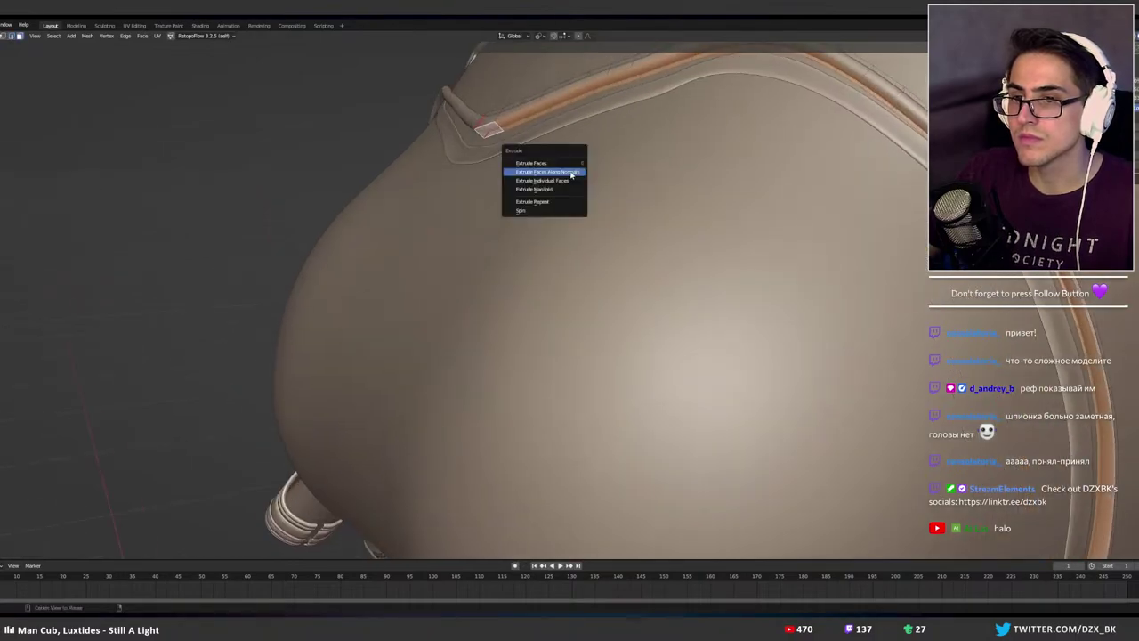
pyautogui.click(572, 173)
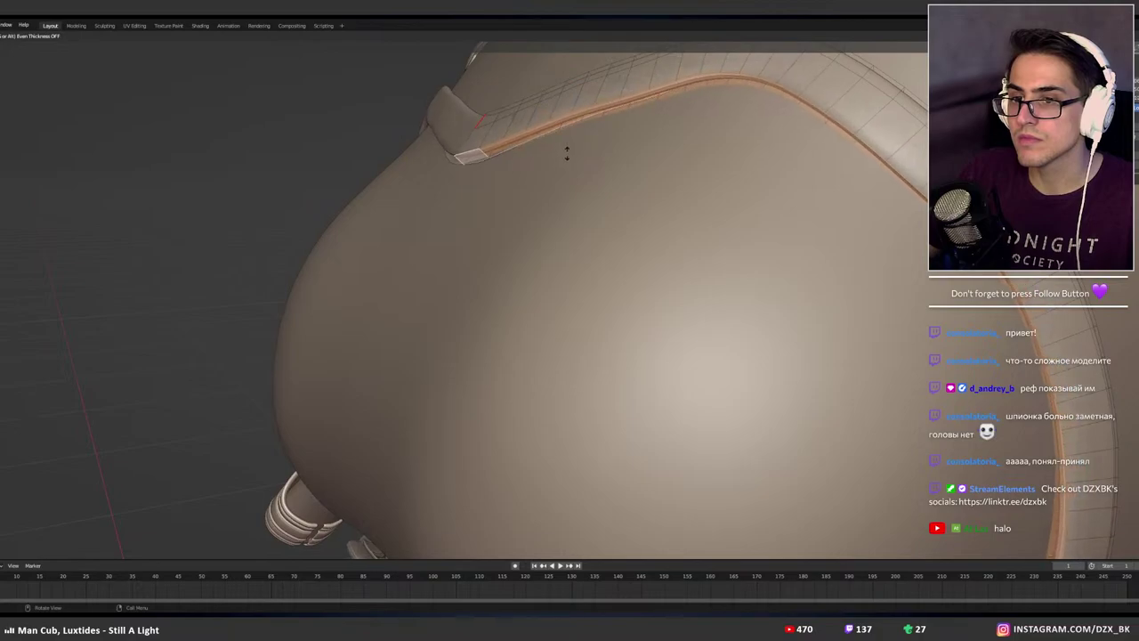
pyautogui.click(568, 154)
# Adjust the offset of the extruded side loop with Shrink/Fatten and check the strip in object mode.
pyautogui.scroll(-4, 579, 169)
pyautogui.moveTo(587, 185); pyautogui.dragTo(506, 260, button='middle')
pyautogui.hotkey('alt', 's')
pyautogui.click(632, 161)
pyautogui.press('Tab')
pyautogui.press('Tab')
pyautogui.scroll(1, 571, 235)
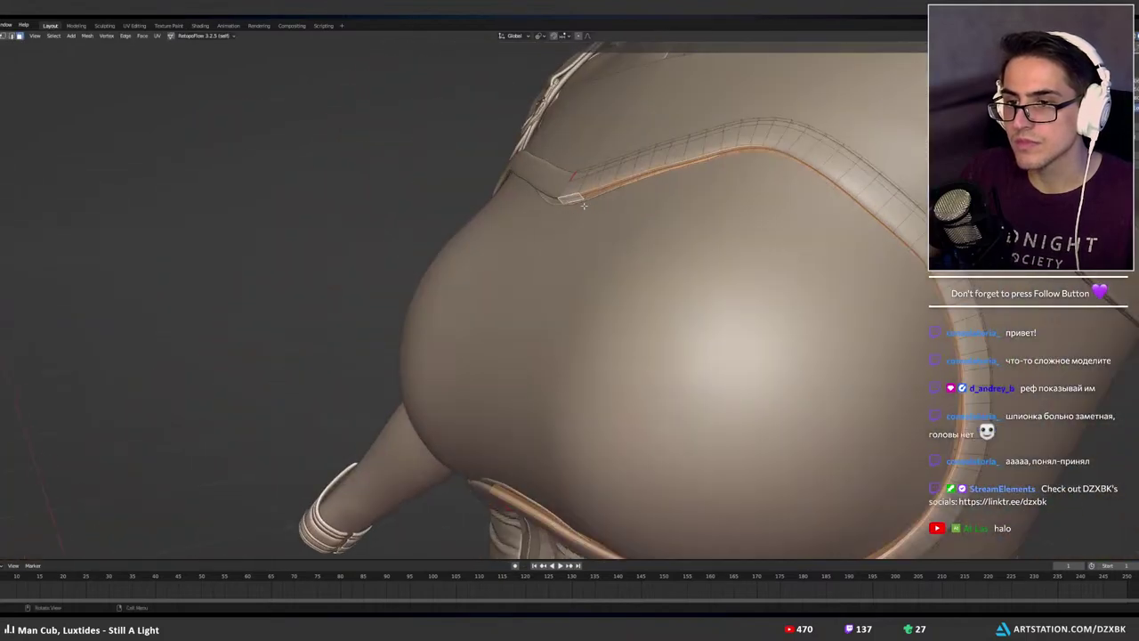
# Delete a loop running along the border strip and isolate the strip together with the torso.
pyautogui.moveTo(582, 206); pyautogui.dragTo(673, 216, button='middle')
pyautogui.keyDown('alt'); pyautogui.click(603, 234); pyautogui.keyUp('alt')
pyautogui.press('x')
pyautogui.click(656, 191)
pyautogui.press('a')
pyautogui.press('Tab')
pyautogui.press('KP_Divide')
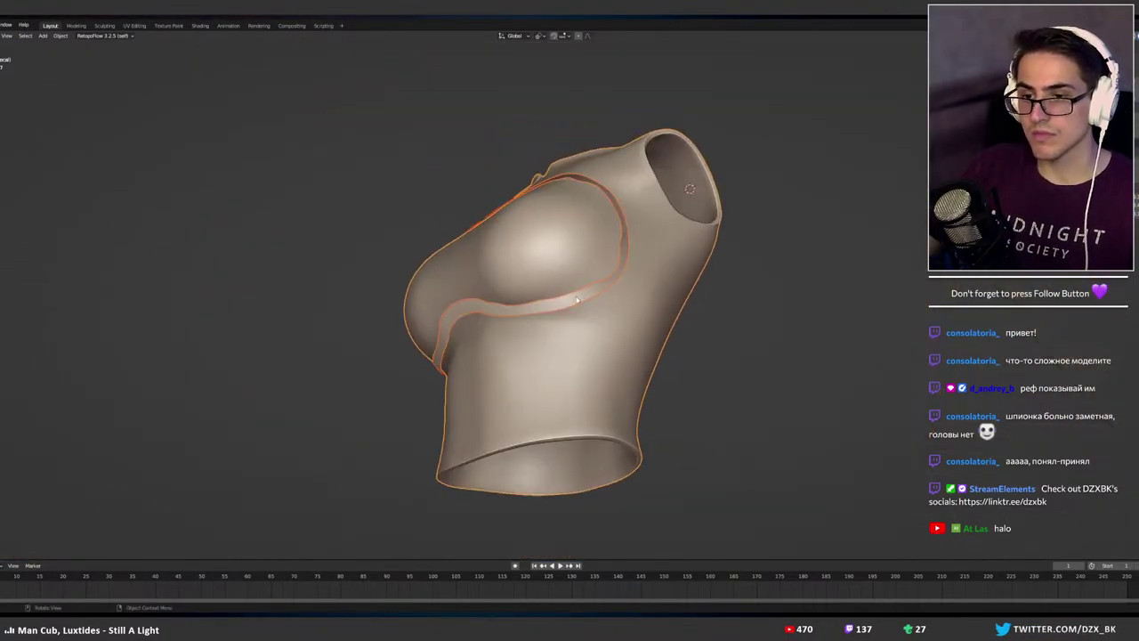
# Select only the border strip among the full outfit and slide its edge loop below the bust.
pyautogui.click(621, 255)
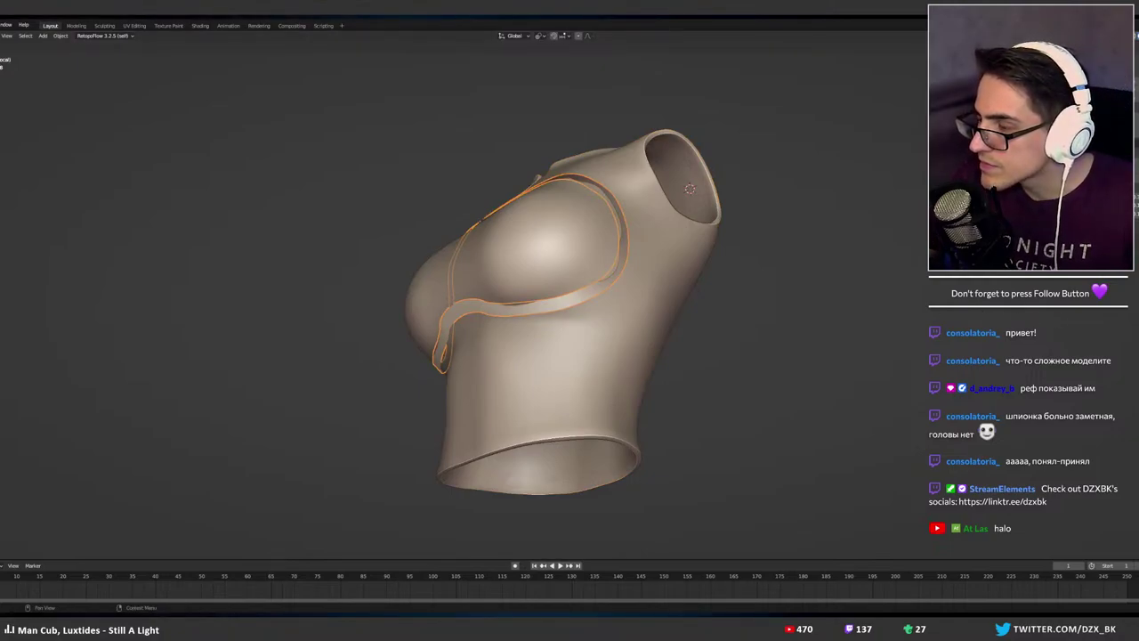
pyautogui.click(645, 378)
pyautogui.moveTo(645, 378); pyautogui.dragTo(720, 375, button='middle')
pyautogui.scroll(4, 726, 369)
pyautogui.scroll(-5, 825, 385)
pyautogui.moveTo(824, 386); pyautogui.dragTo(811, 334, button='middle')
pyautogui.press('Tab')
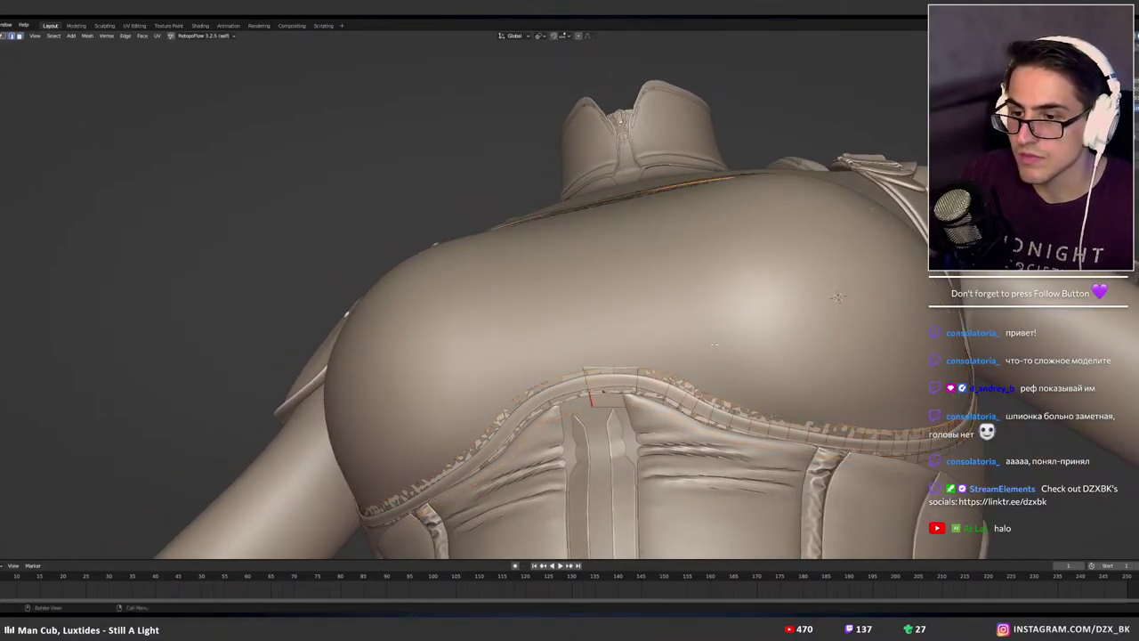
pyautogui.press('g')
pyautogui.press('g')
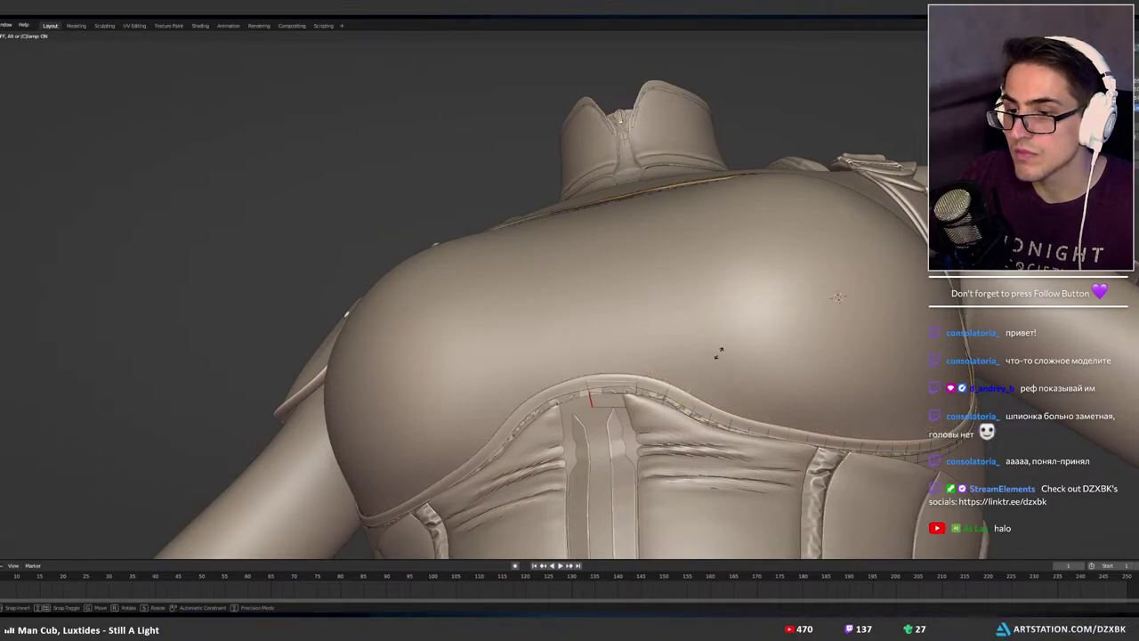
pyautogui.click(733, 392)
# Slide the border strip's edge loop again to refine where it runs along the corset's upper edge.
pyautogui.moveTo(733, 392); pyautogui.dragTo(783, 309, button='middle')
pyautogui.scroll(3, 783, 309)
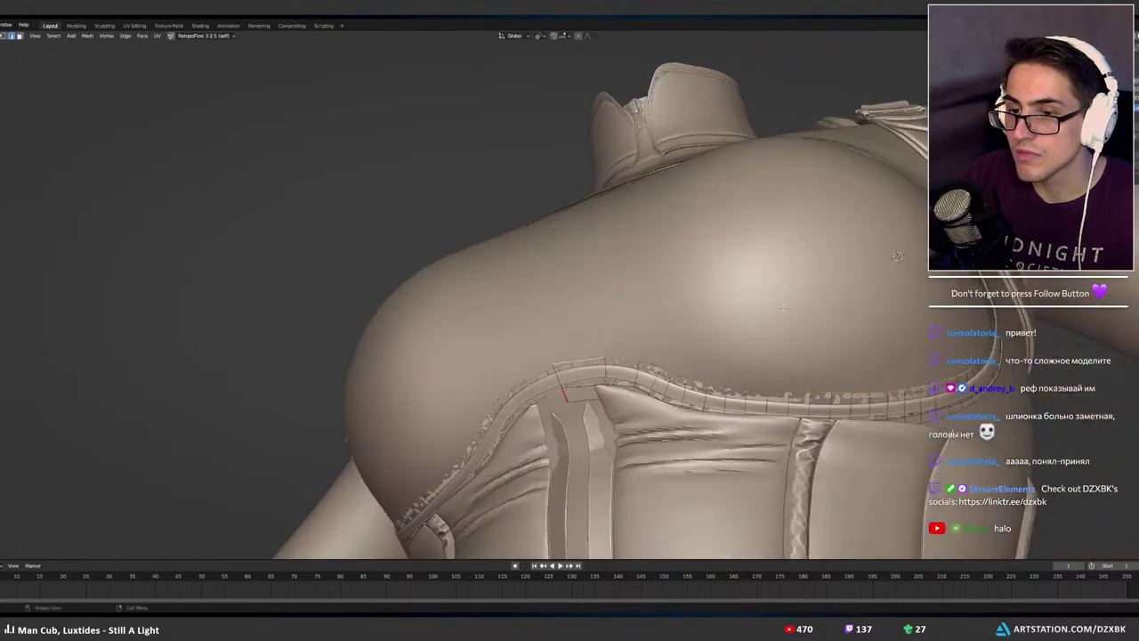
pyautogui.press('g')
pyautogui.press('g')
pyautogui.moveTo(782, 306)
pyautogui.mouseDown(button='middle')
pyautogui.moveTo(800, 377)
pyautogui.moveTo(753, 392)
pyautogui.moveTo(746, 355)
pyautogui.moveTo(719, 354)
pyautogui.moveTo(773, 371)
pyautogui.moveTo(739, 383)
pyautogui.moveTo(791, 401)
pyautogui.mouseUp(button='middle')
pyautogui.press('g')
pyautogui.press('g')
pyautogui.click(782, 374)
# Leave mesh editing and offset the border strip outward from the body.
pyautogui.press('Tab')
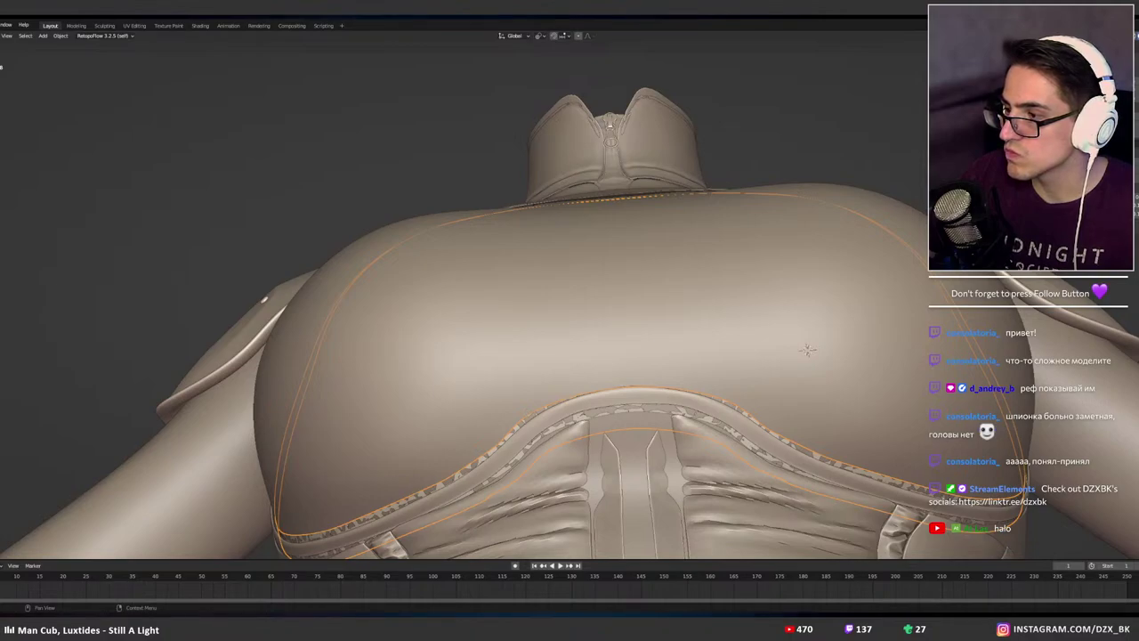
pyautogui.press('Return')
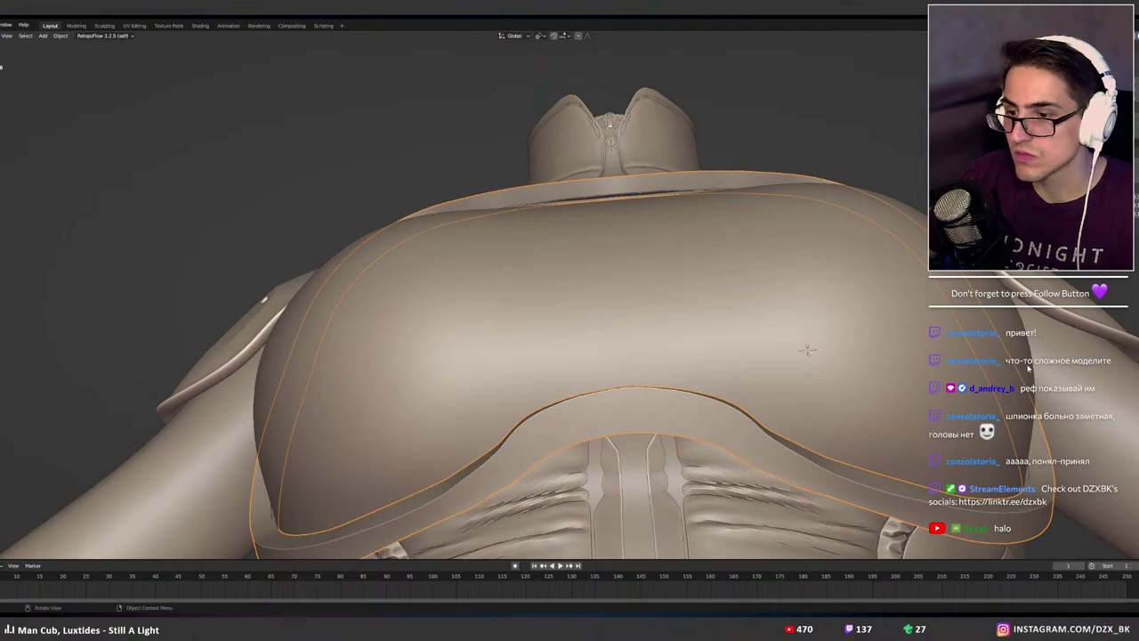
pyautogui.moveTo(1028, 368); pyautogui.dragTo(1023, 406, button='middle')
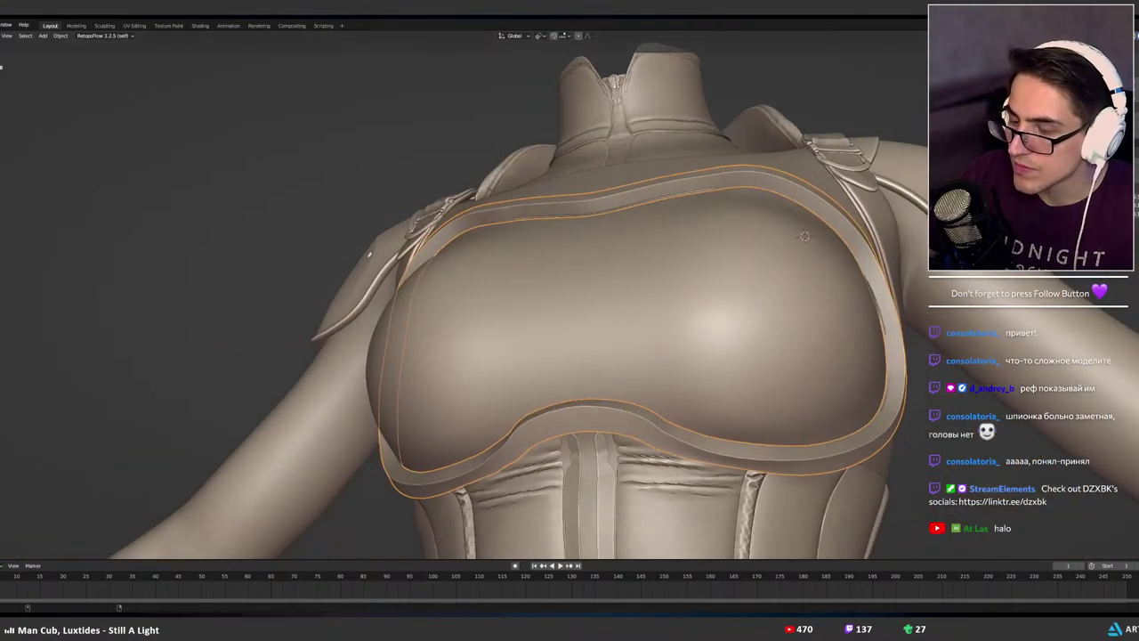
pyautogui.moveTo(933, 365); pyautogui.dragTo(893, 395, button='middle')
# Smooth the border strip's vertices with the Smooth tool at a factor of about 0.72, and finish editing.
pyautogui.press('Tab')
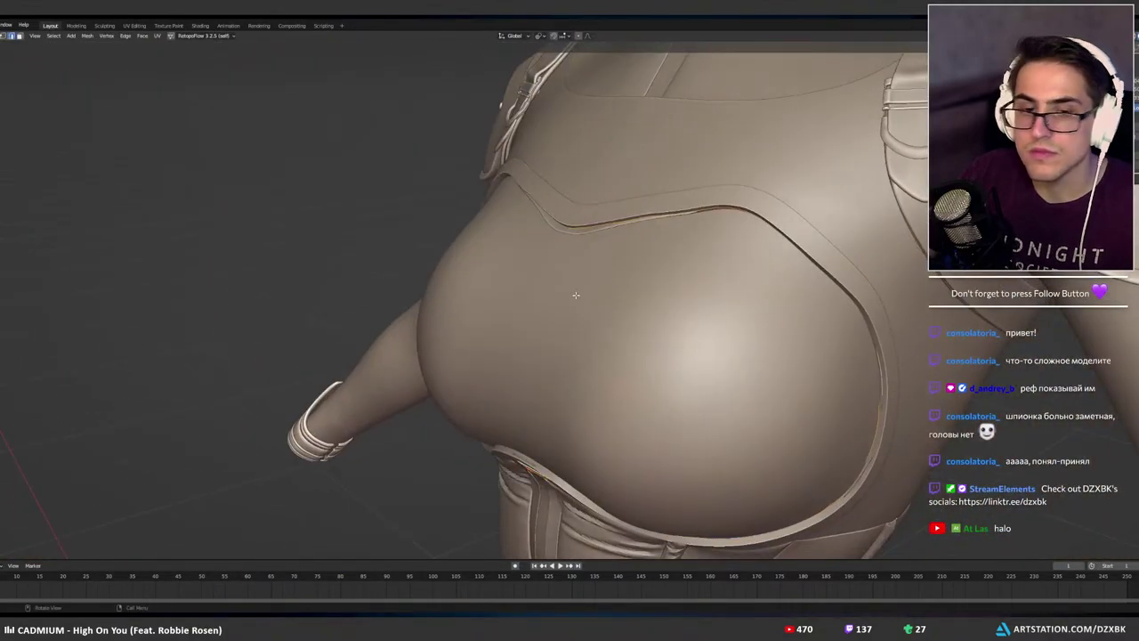
pyautogui.click(2, 345)
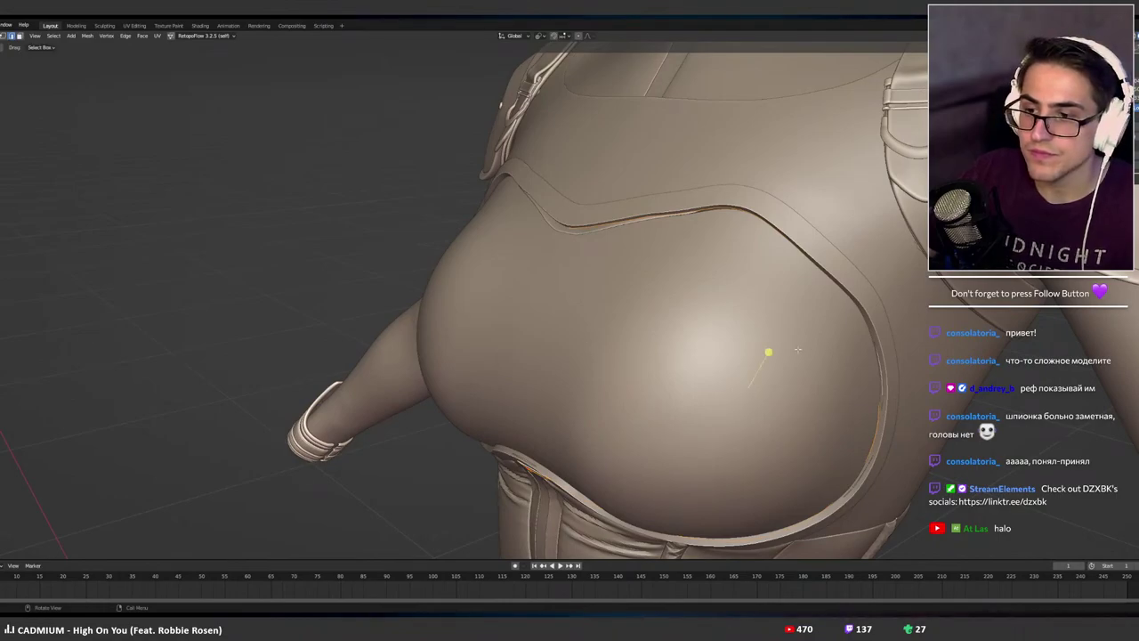
pyautogui.moveTo(770, 353); pyautogui.dragTo(843, 6)
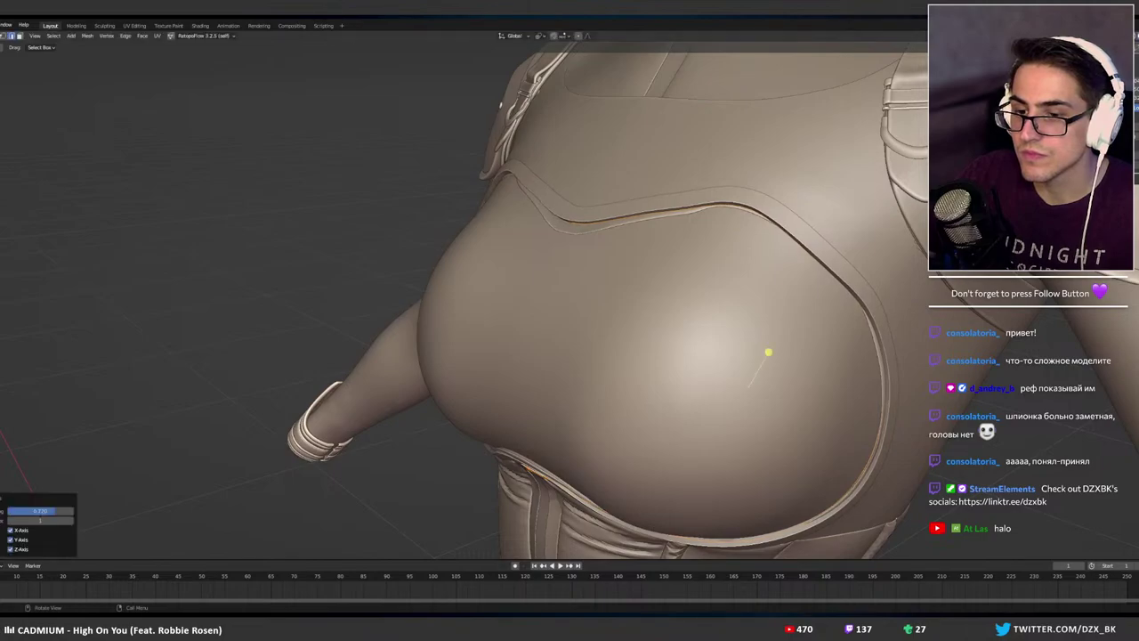
pyautogui.moveTo(754, 307); pyautogui.dragTo(791, 313, button='middle')
pyautogui.scroll(-2, 783, 316)
pyautogui.moveTo(712, 329); pyautogui.dragTo(800, 334, button='middle')
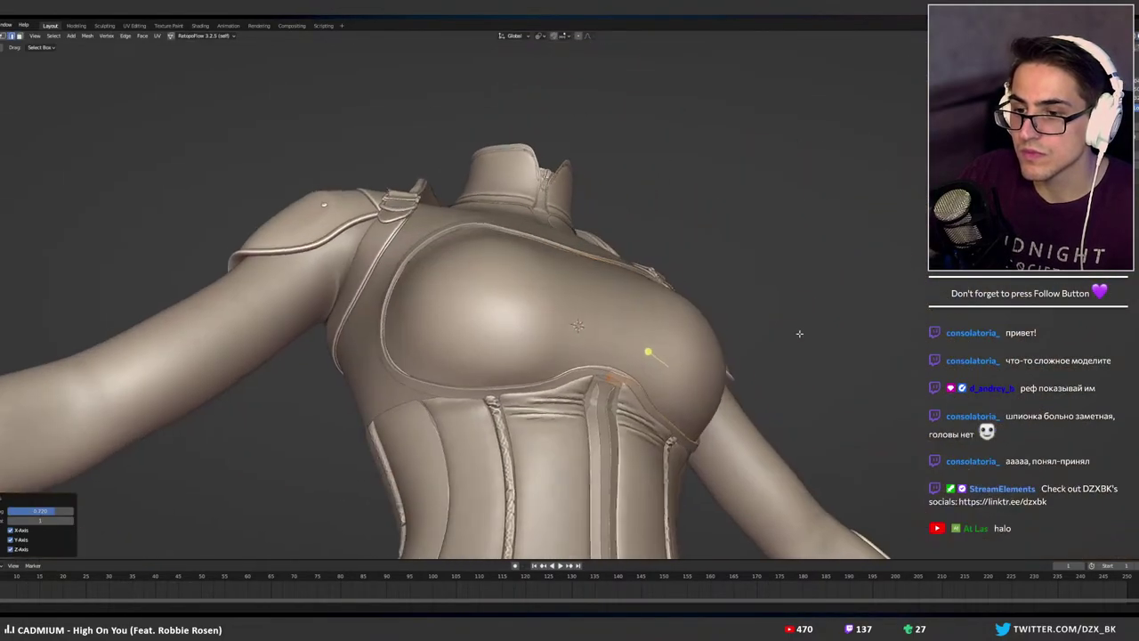
pyautogui.press('Tab')
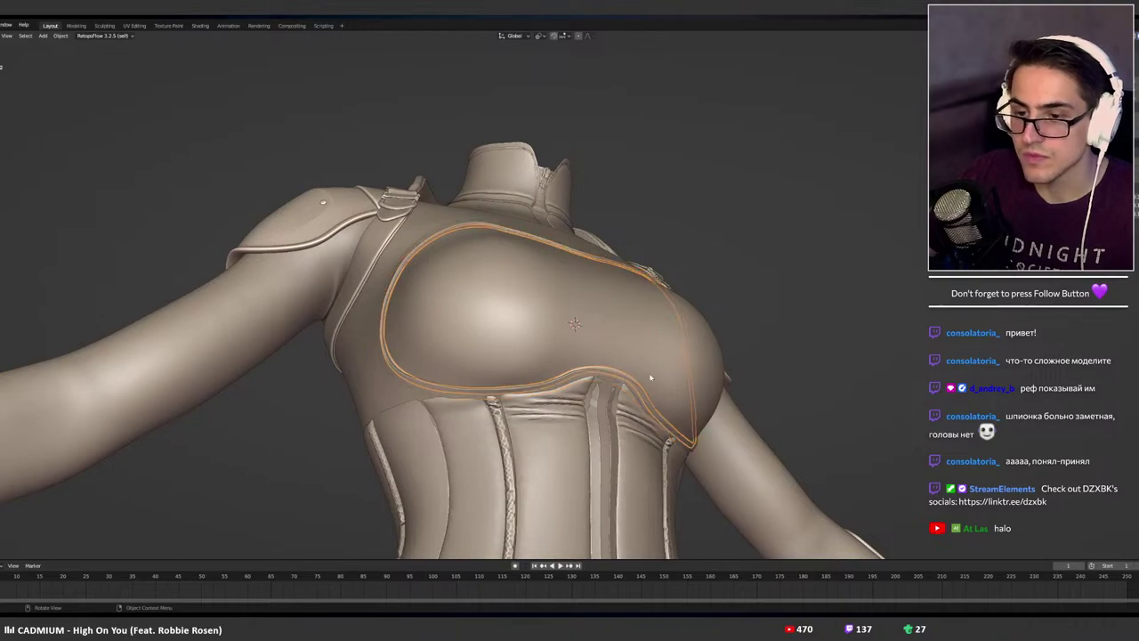
# Examine how the border strip follows the chest around the neckline and below the shoulder strap.
pyautogui.moveTo(629, 379); pyautogui.dragTo(727, 405, button='middle')
pyautogui.click(766, 378)
pyautogui.scroll(6, 730, 391)
pyautogui.moveTo(739, 348); pyautogui.dragTo(734, 312, button='middle')
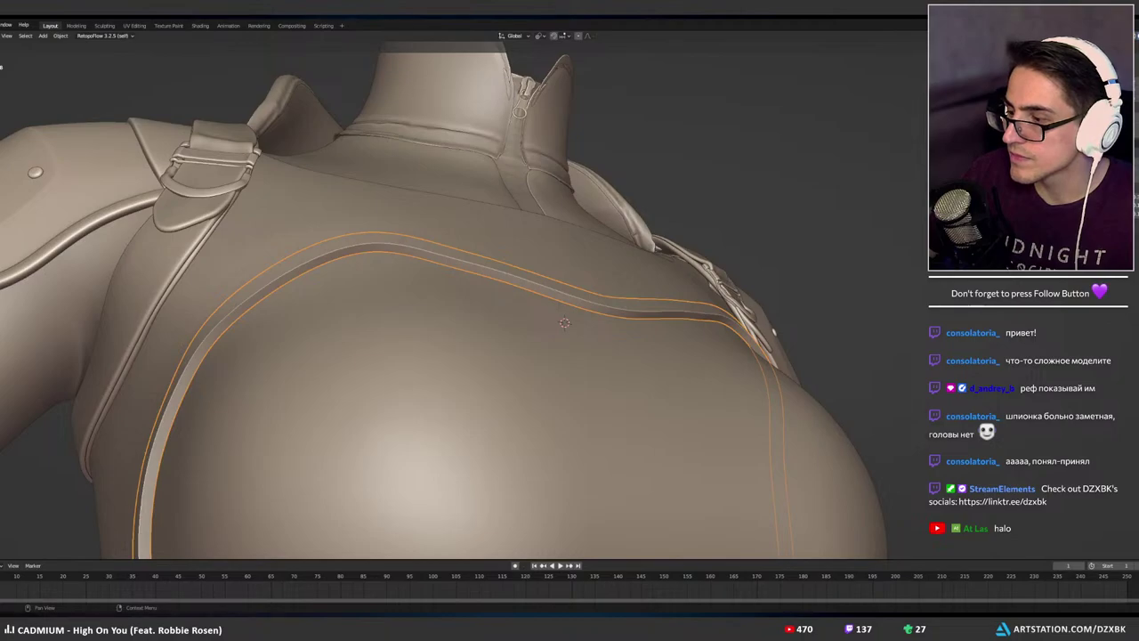
pyautogui.moveTo(564, 323); pyautogui.dragTo(814, 238, button='middle')
pyautogui.moveTo(648, 287); pyautogui.dragTo(725, 326, button='middle')
pyautogui.scroll(5, 895, 302)
pyautogui.click(593, 259)
pyautogui.moveTo(593, 259); pyautogui.dragTo(681, 232, button='middle')
pyautogui.press('Tab')
pyautogui.hotkey('alt', 's')
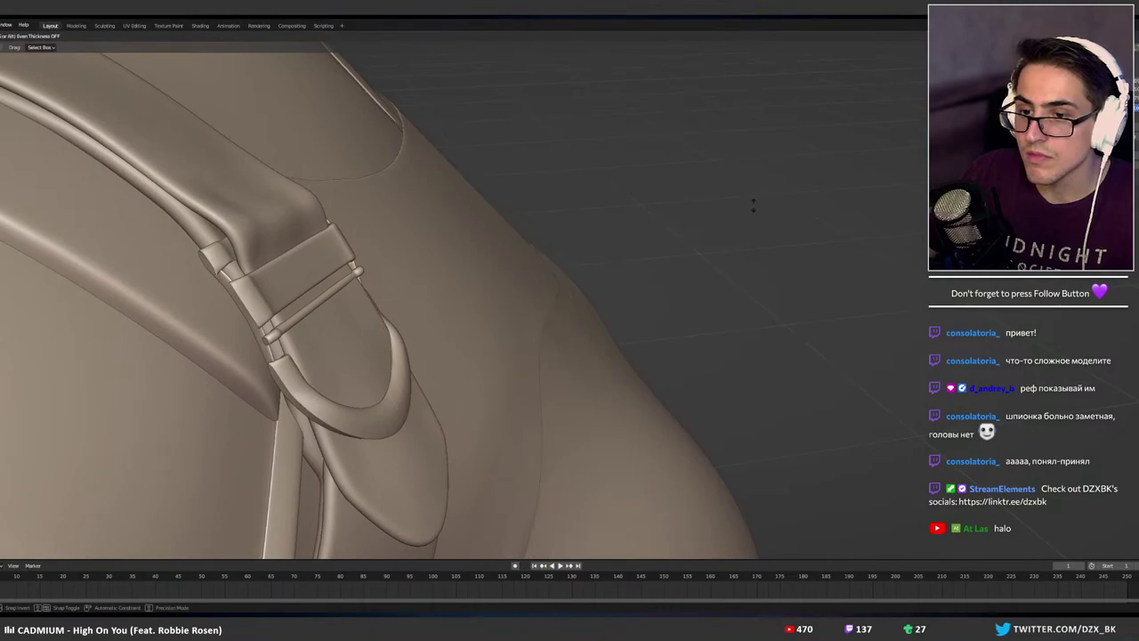
pyautogui.rightClick(724, 331)
pyautogui.scroll(-4, 773, 291)
pyautogui.moveTo(750, 279); pyautogui.dragTo(720, 264, button='middle')
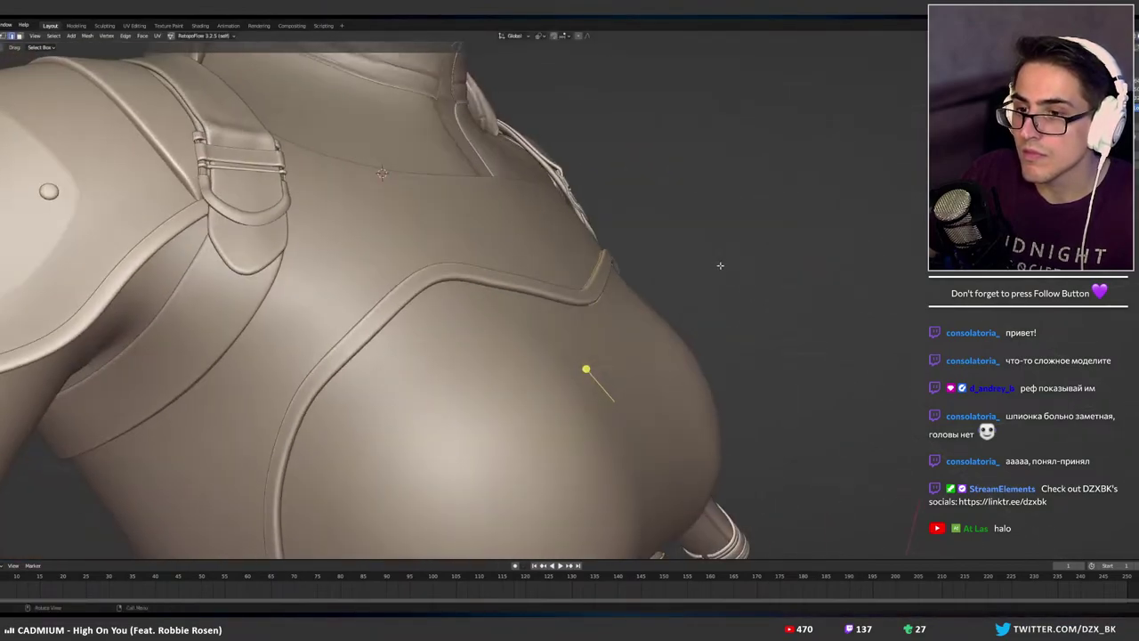
pyautogui.press('Tab')
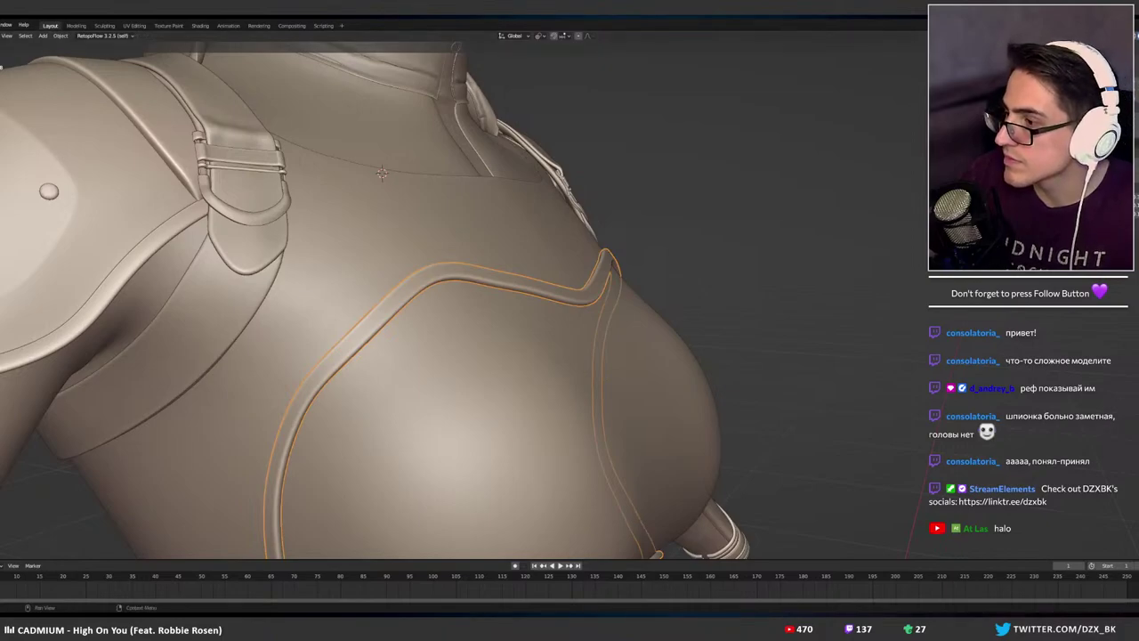
# Try several thickness and offset variations of the border strip, stepping back through the changes.
pyautogui.hotkey('ctrl', 'z')
pyautogui.hotkey('ctrl', 'z')
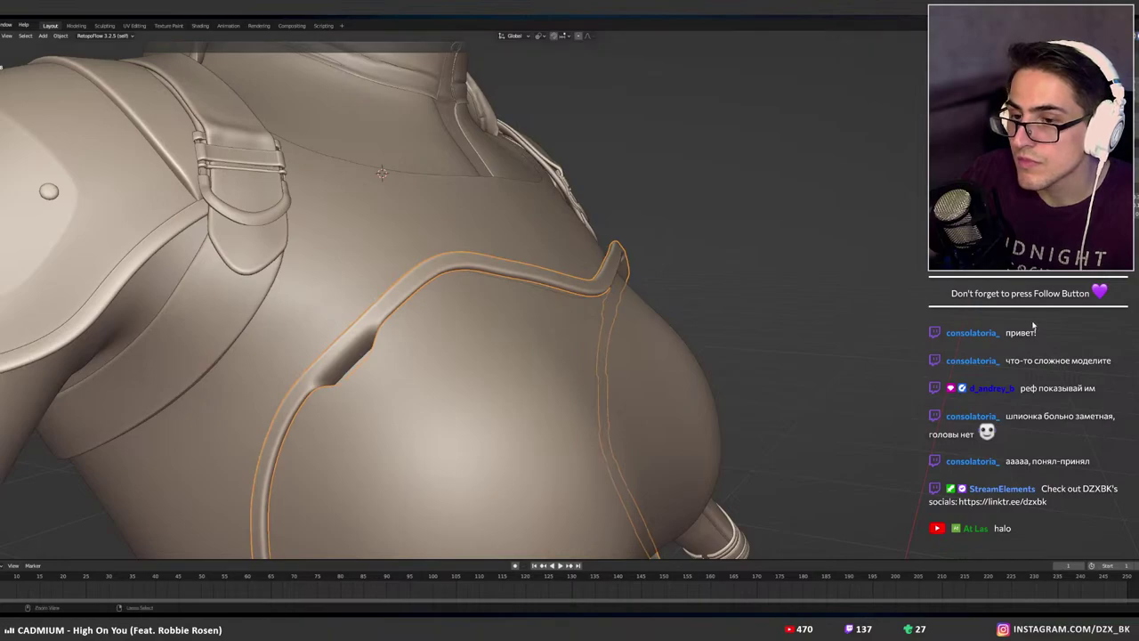
pyautogui.hotkey('ctrl', 'z')
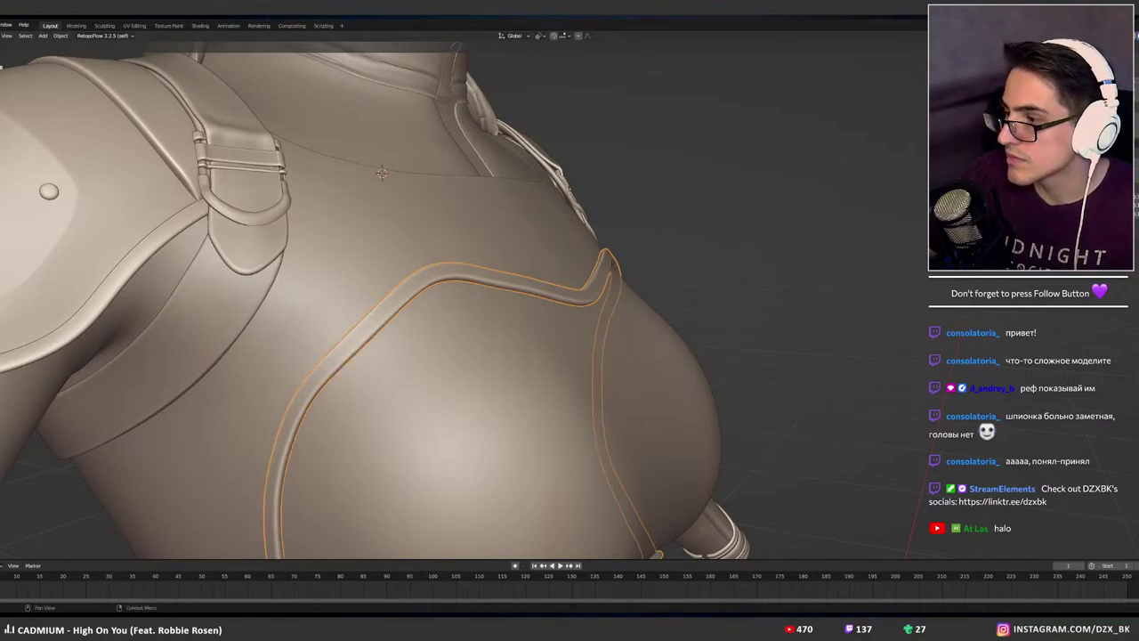
pyautogui.hotkey('ctrl', 'z')
pyautogui.hotkey('ctrl', 'z')
pyautogui.hotkey('ctrl', 'z')
pyautogui.hotkey('ctrl', 'z')
pyautogui.hotkey('ctrl', 'z')
pyautogui.hotkey('ctrl', 'z')
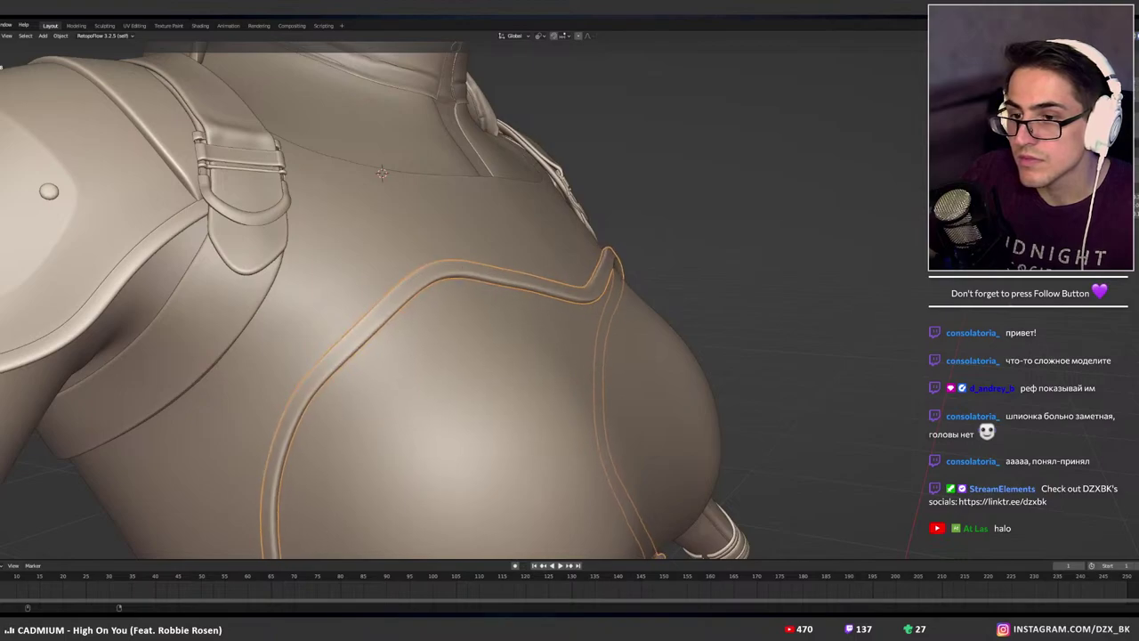
pyautogui.hotkey('ctrl', 'z')
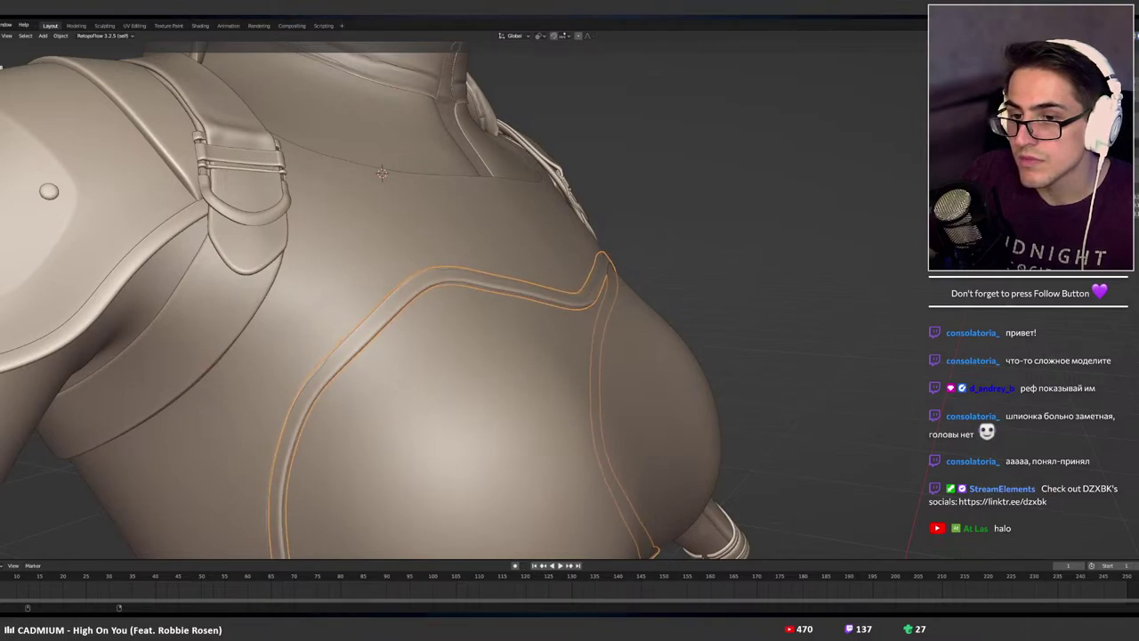
pyautogui.hotkey('ctrl', 'z')
pyautogui.hotkey('ctrl', 'z')
pyautogui.hotkey('ctrl', 'z')
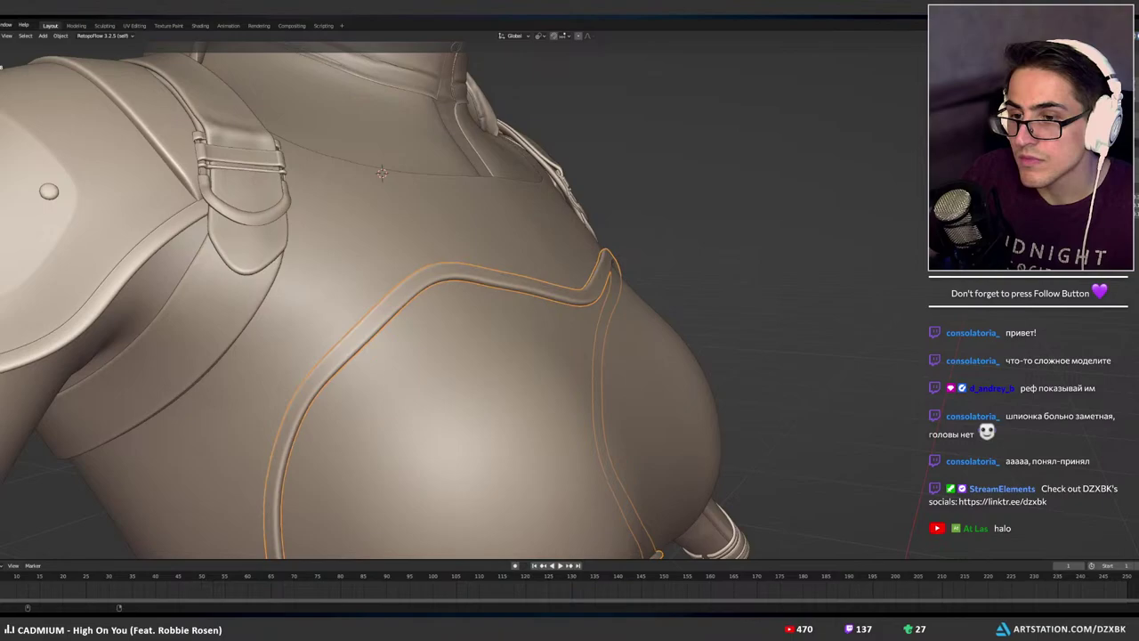
# Select the border strip around the bust and isolate it in local view.
pyautogui.moveTo(854, 305); pyautogui.dragTo(689, 298, button='middle')
pyautogui.moveTo(473, 228)
pyautogui.mouseDown(button='middle')
pyautogui.moveTo(554, 270)
pyautogui.moveTo(531, 287)
pyautogui.moveTo(554, 295)
pyautogui.moveTo(585, 294)
pyautogui.moveTo(582, 262)
pyautogui.moveTo(557, 257)
pyautogui.moveTo(638, 267)
pyautogui.moveTo(649, 389)
pyautogui.moveTo(738, 359)
pyautogui.moveTo(721, 331)
pyautogui.moveTo(748, 361)
pyautogui.moveTo(796, 358)
pyautogui.moveTo(758, 404)
pyautogui.moveTo(643, 373)
pyautogui.moveTo(806, 312)
pyautogui.moveTo(757, 338)
pyautogui.moveTo(814, 359)
pyautogui.moveTo(712, 338)
pyautogui.mouseUp(button='middle')
pyautogui.scroll(3, 659, 316)
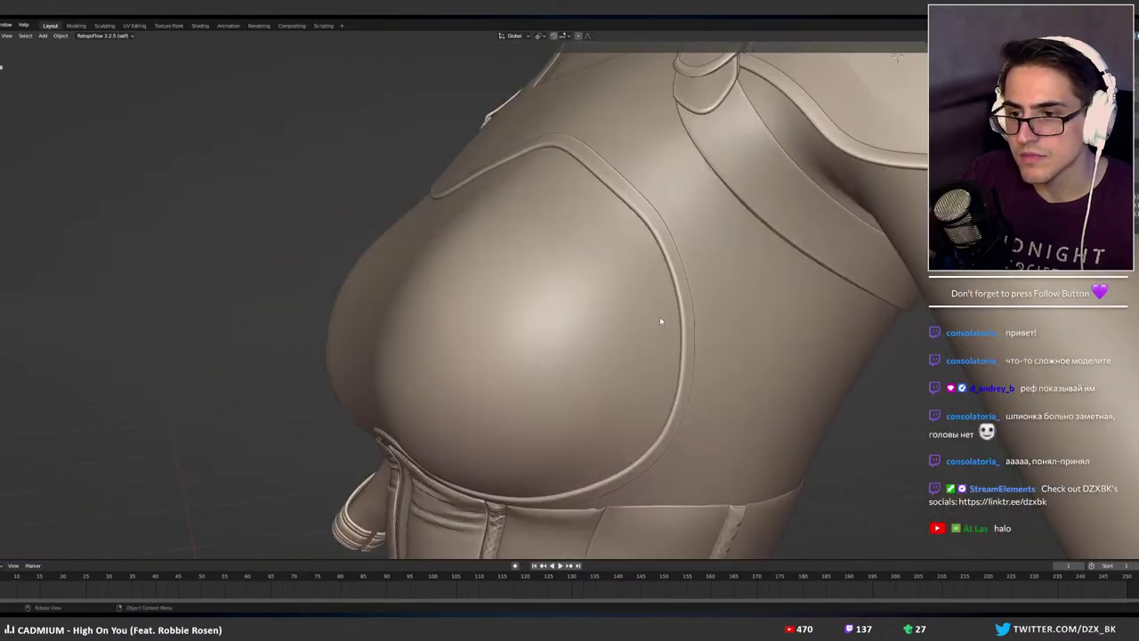
pyautogui.click(682, 308)
pyautogui.rightClick(683, 309)
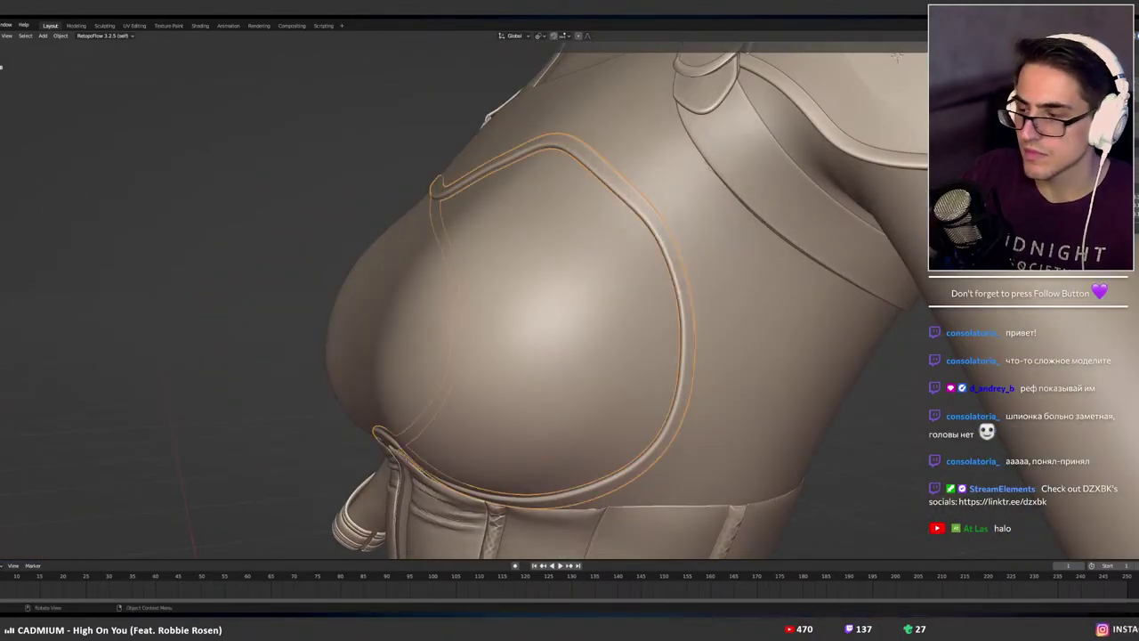
pyautogui.press('KP_Divide')
pyautogui.moveTo(703, 332); pyautogui.dragTo(785, 318, button='middle')
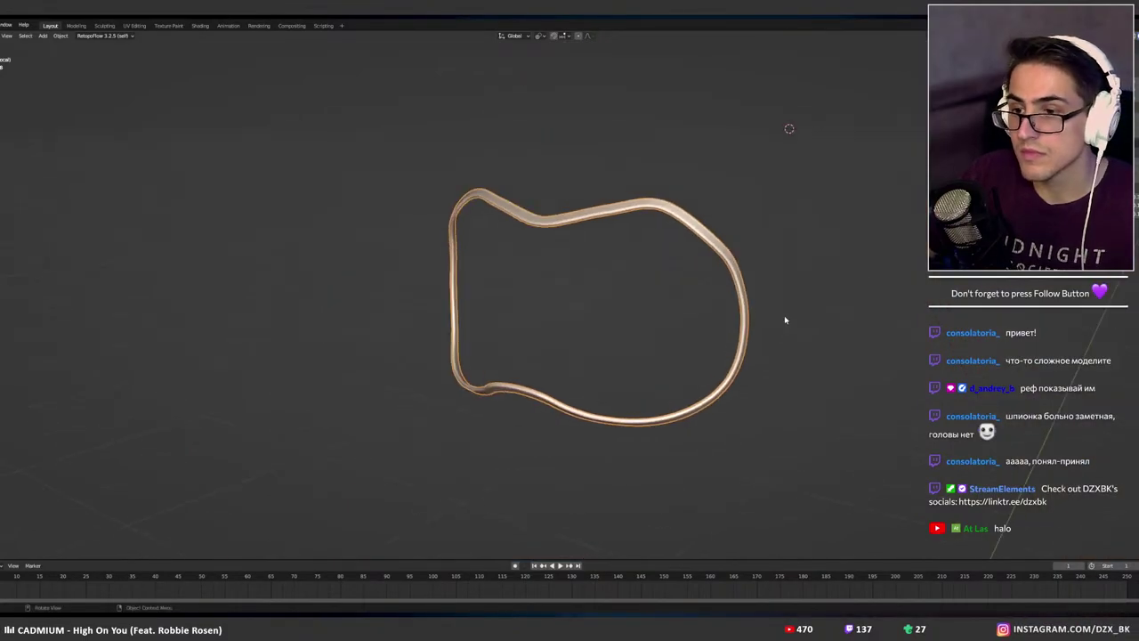
# Examine the isolated border strip from several angles, comparing its flat and thickened versions.
pyautogui.click(845, 324)
pyautogui.moveTo(872, 319); pyautogui.dragTo(881, 336, button='middle')
pyautogui.hotkey('shift', '`')
pyautogui.press('Escape')
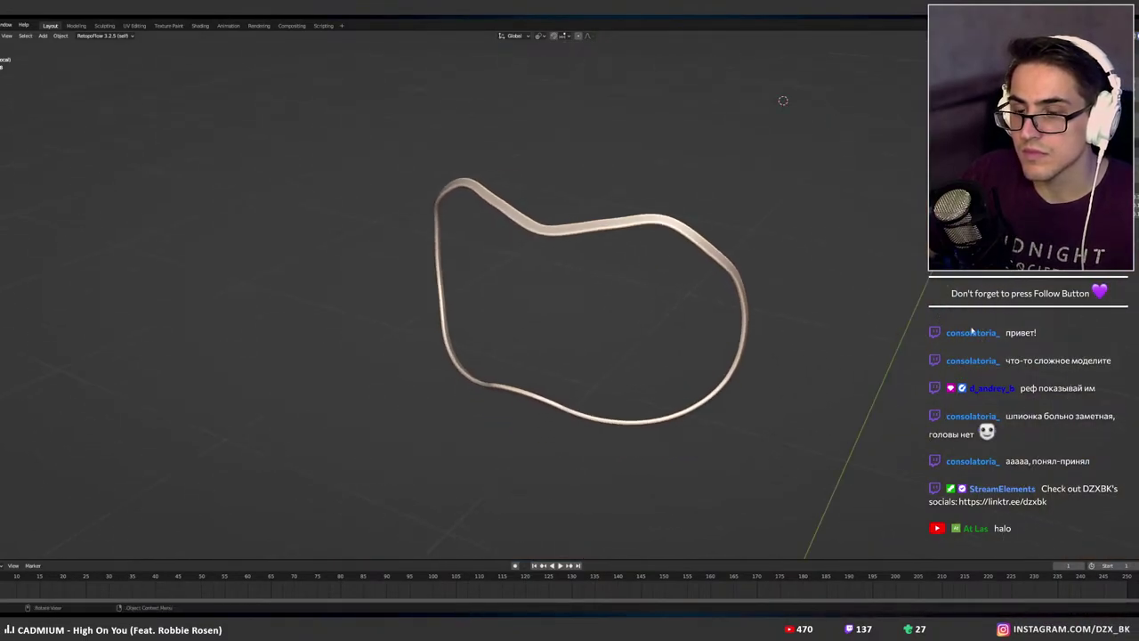
pyautogui.hotkey('shift', 'z')
pyautogui.moveTo(738, 307); pyautogui.dragTo(657, 298, button='middle')
pyautogui.scroll(3, 657, 298)
pyautogui.press('z')
pyautogui.click(755, 297)
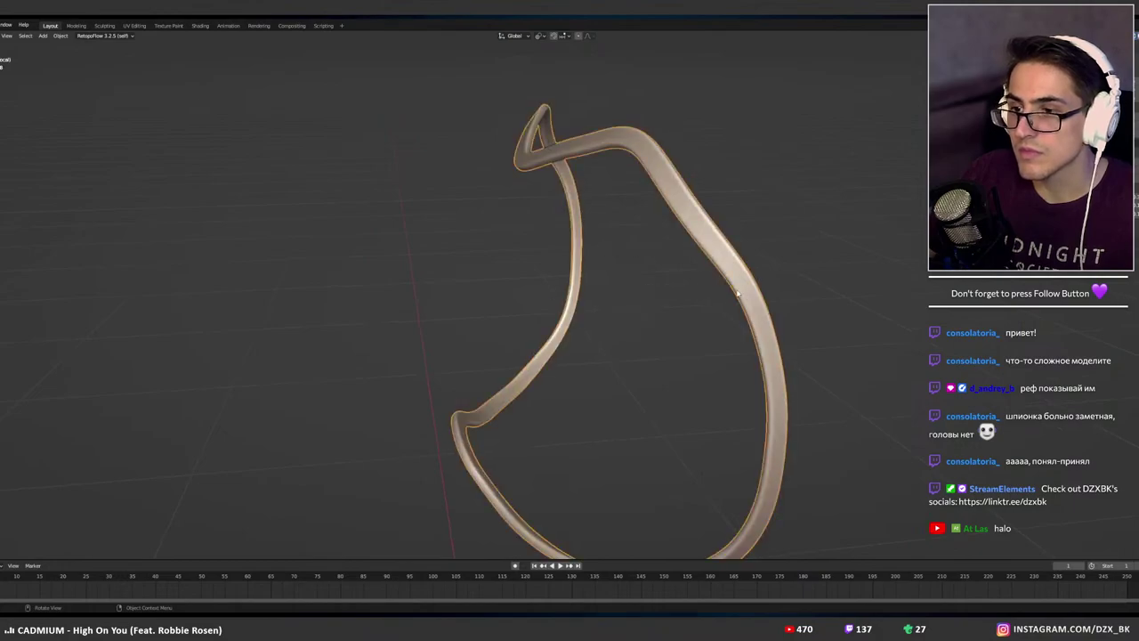
pyautogui.moveTo(754, 297); pyautogui.dragTo(814, 317, button='middle')
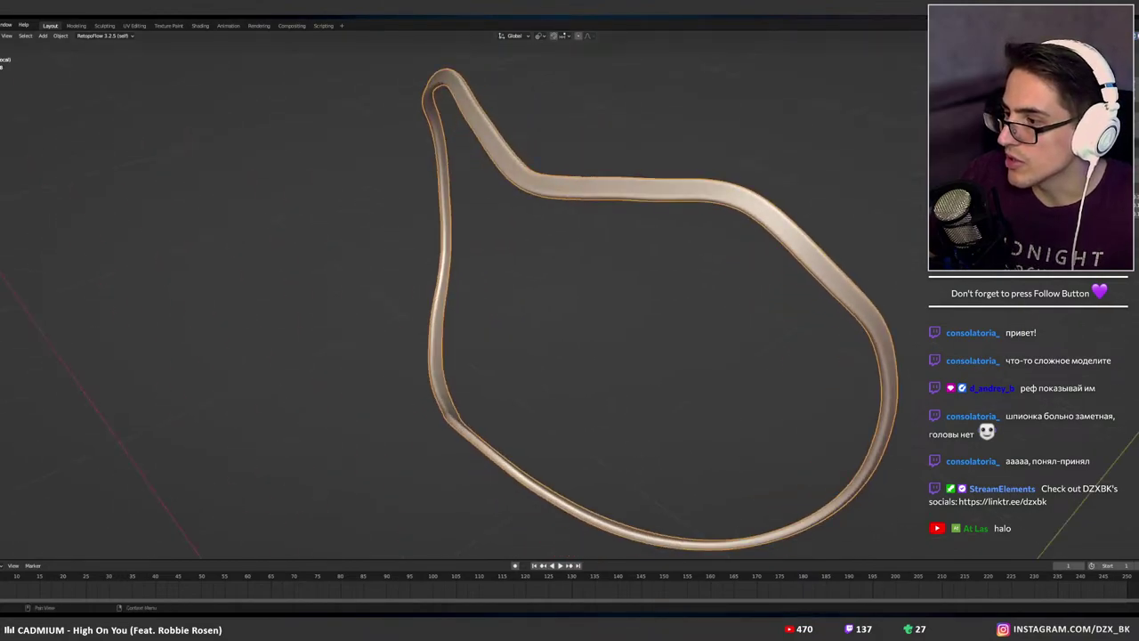
pyautogui.hotkey('ctrl', 'z')
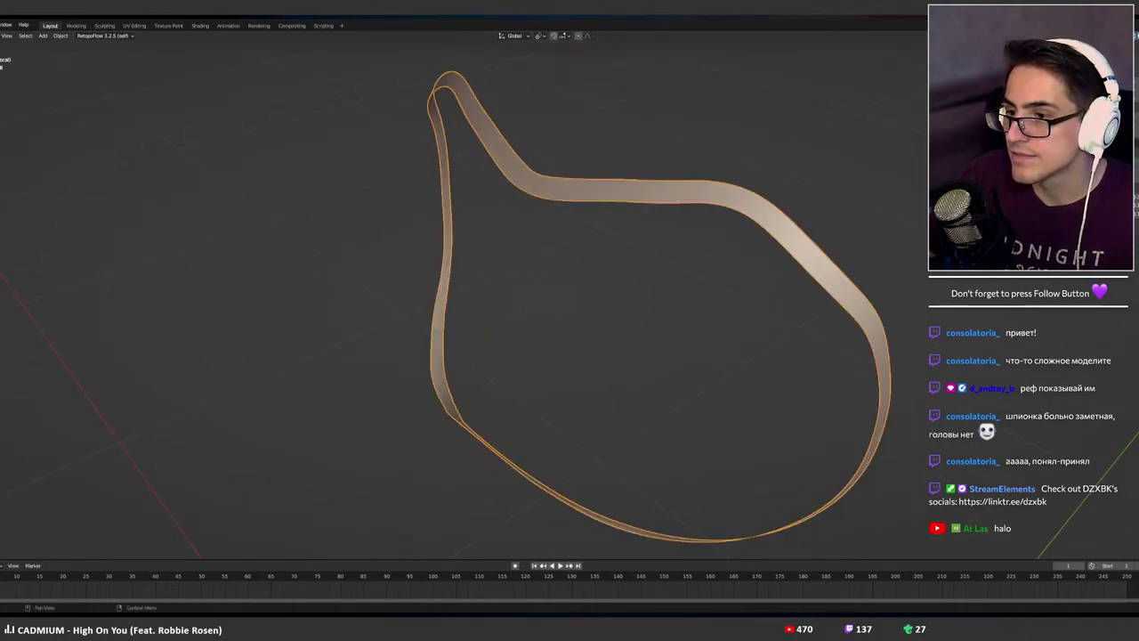
pyautogui.hotkey('ctrl', 'shift', 'z')
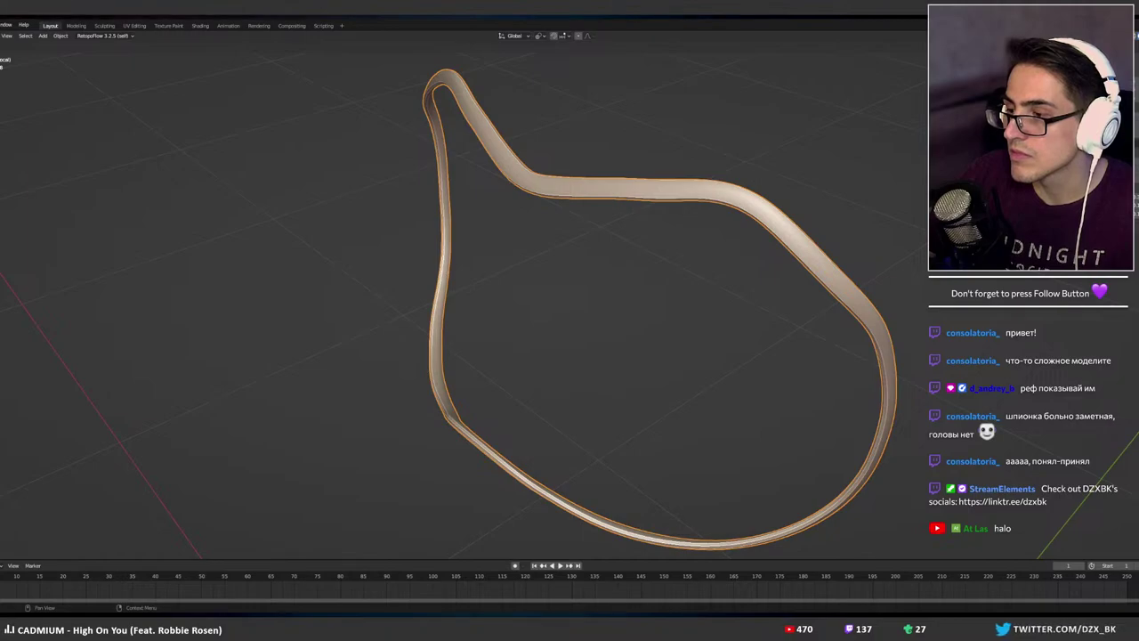
# Switch to ZBrush and insert the new bust border strip Top1_2 as a subtool of the character.
pyautogui.rightClick(778, 312)
pyautogui.click(833, 358)
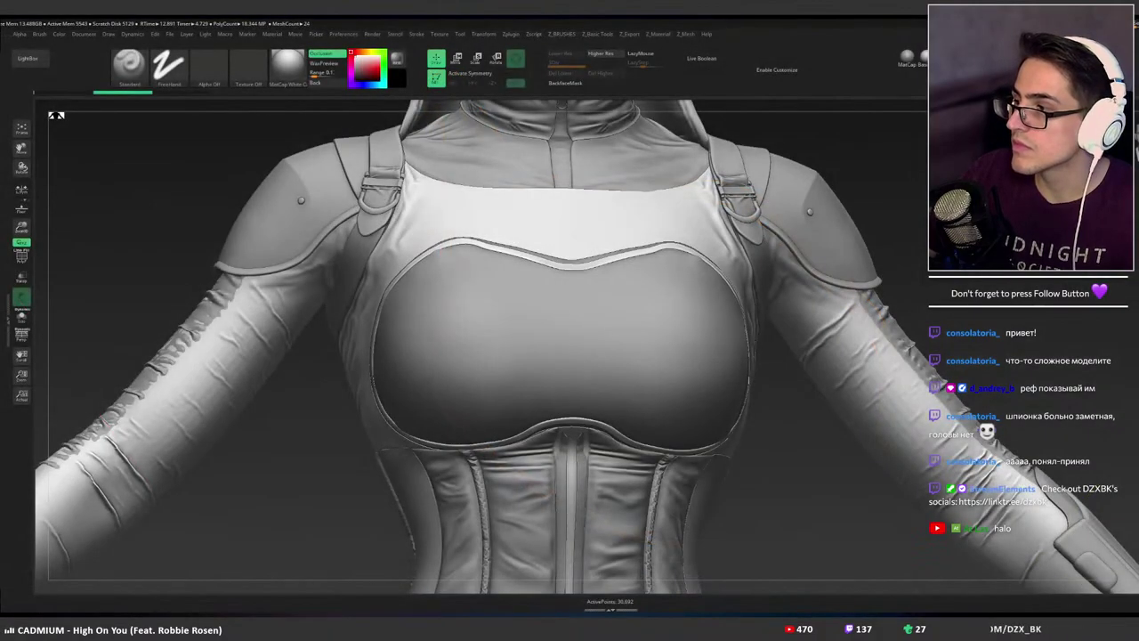
pyautogui.hotkey('ctrl', 'n')
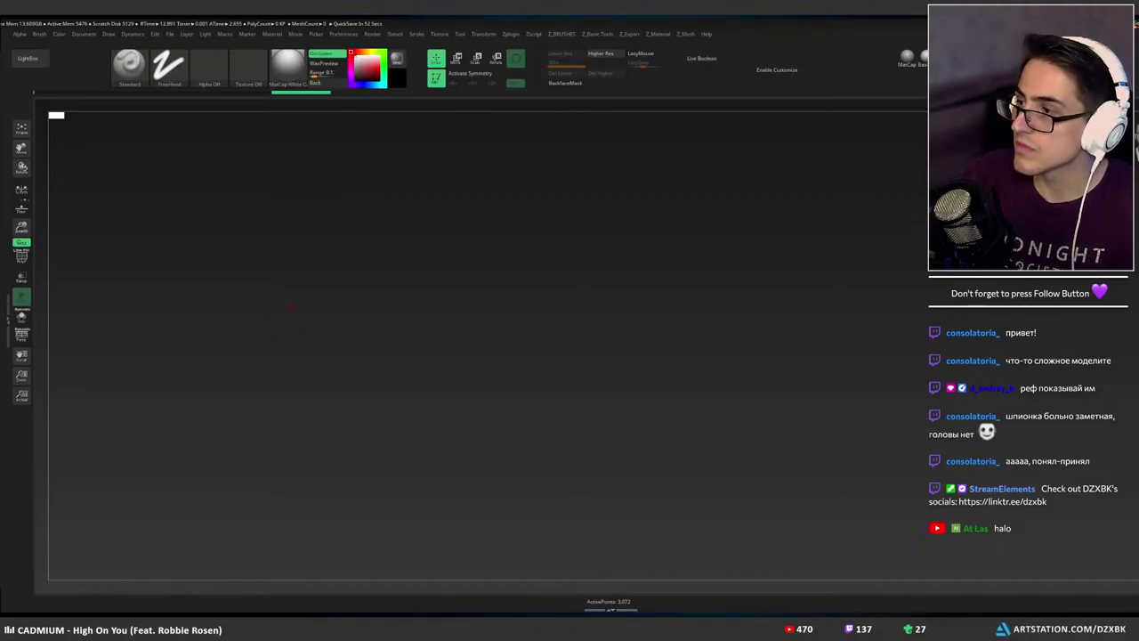
pyautogui.keyDown('alt'); pyautogui.click(290, 307); pyautogui.keyUp('alt')
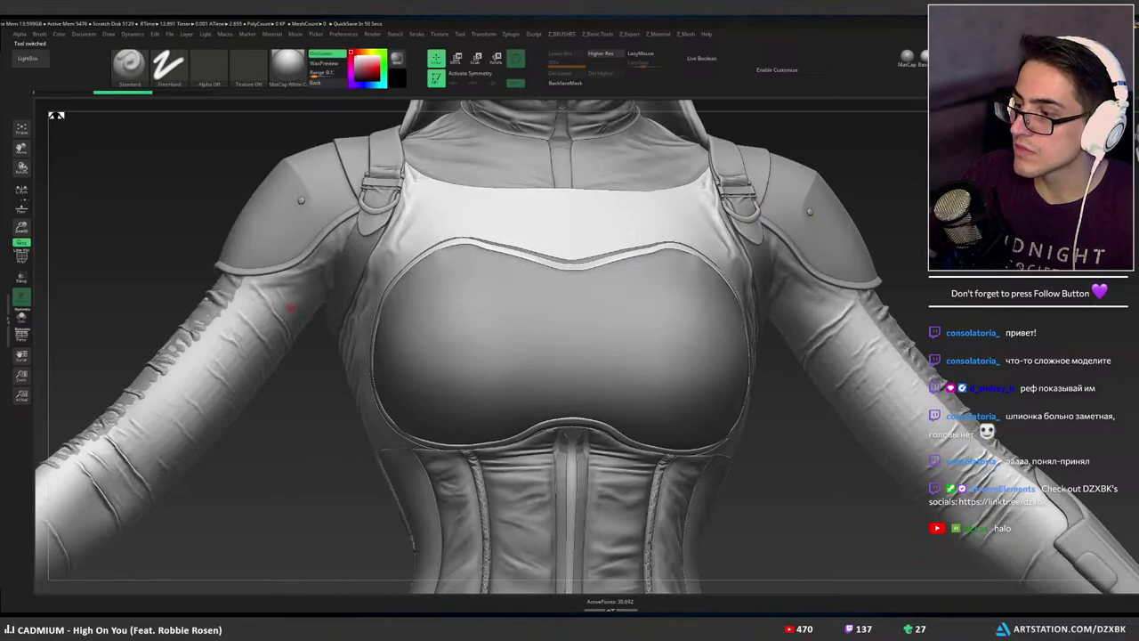
pyautogui.click(1071, 425)
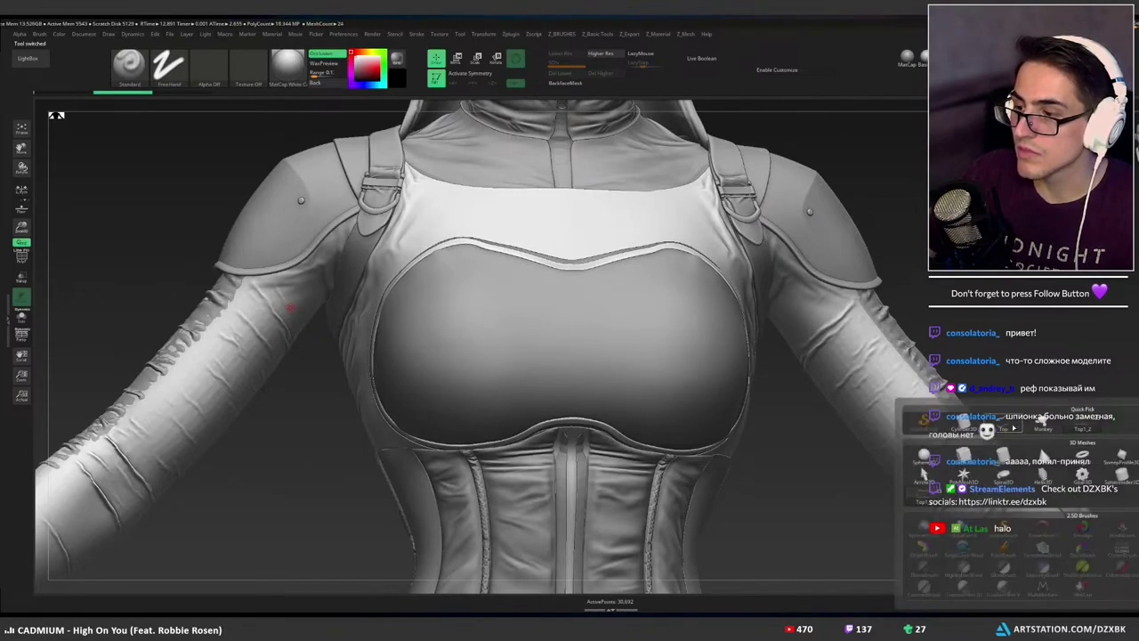
pyautogui.click(1006, 423)
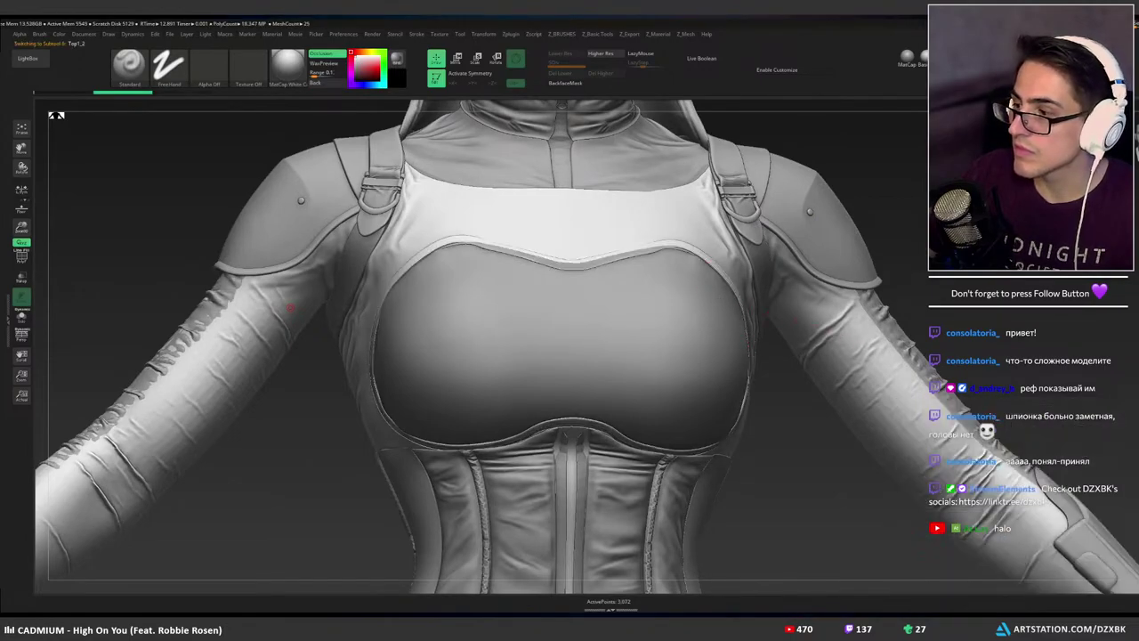
# Delete the old bust border subtool and confirm the permanent removal.
pyautogui.click(1133, 390)
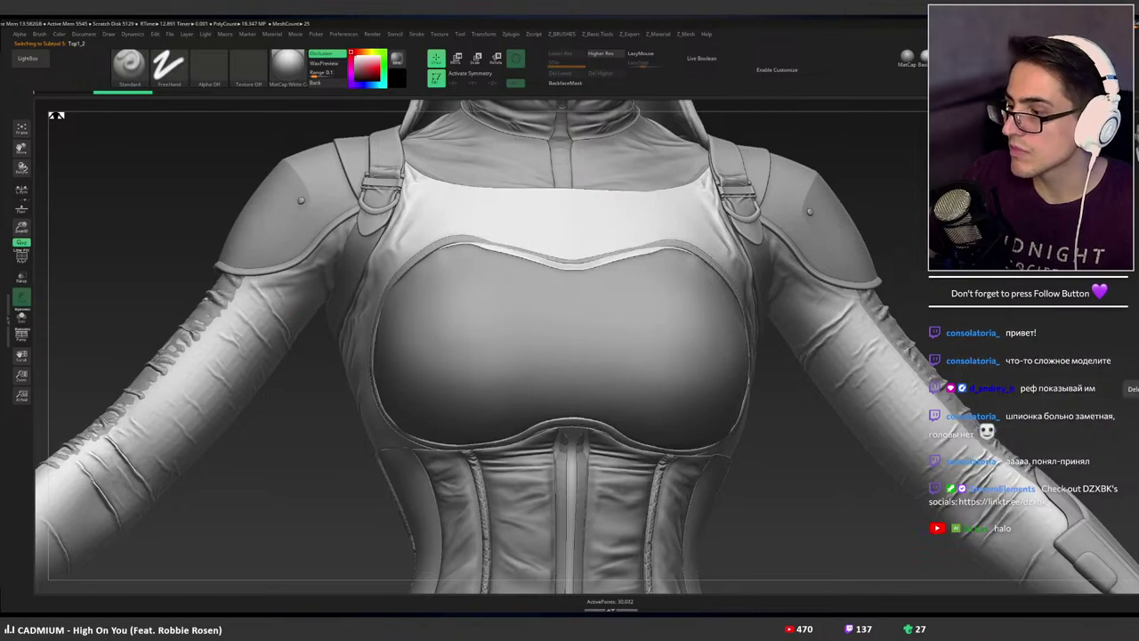
pyautogui.hotkey('ctrl', 'Delete')
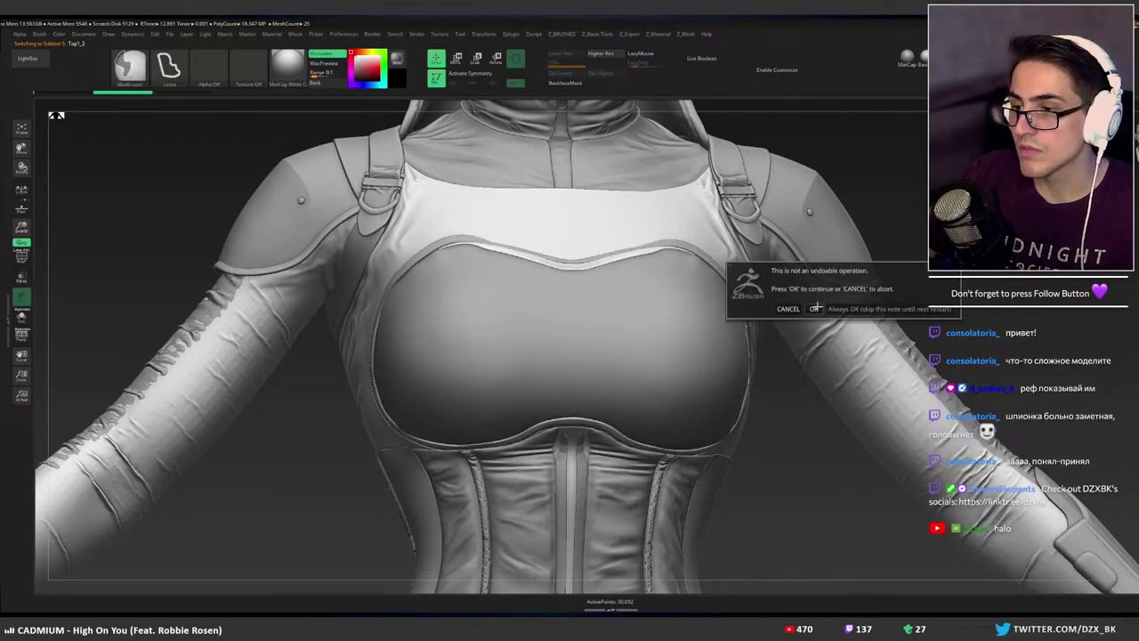
pyautogui.click(816, 308)
pyautogui.moveTo(856, 234); pyautogui.dragTo(767, 262)
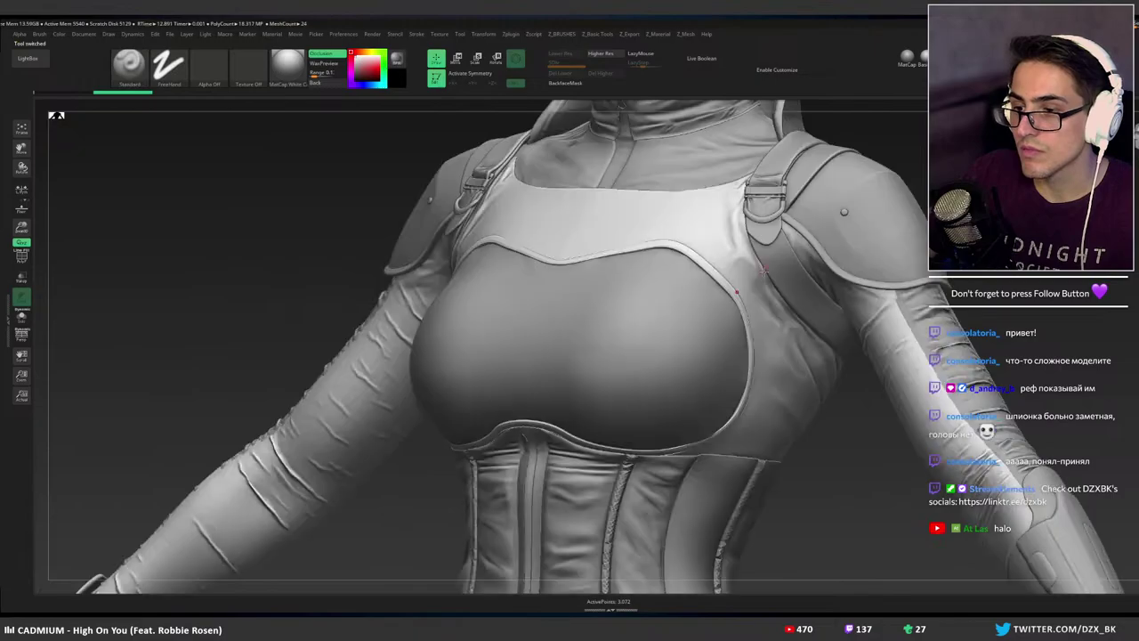
# Examine the new border strip in isolation and against the corset with its polygon wireframe shown.
pyautogui.moveTo(763, 272); pyautogui.dragTo(747, 294, button='right')
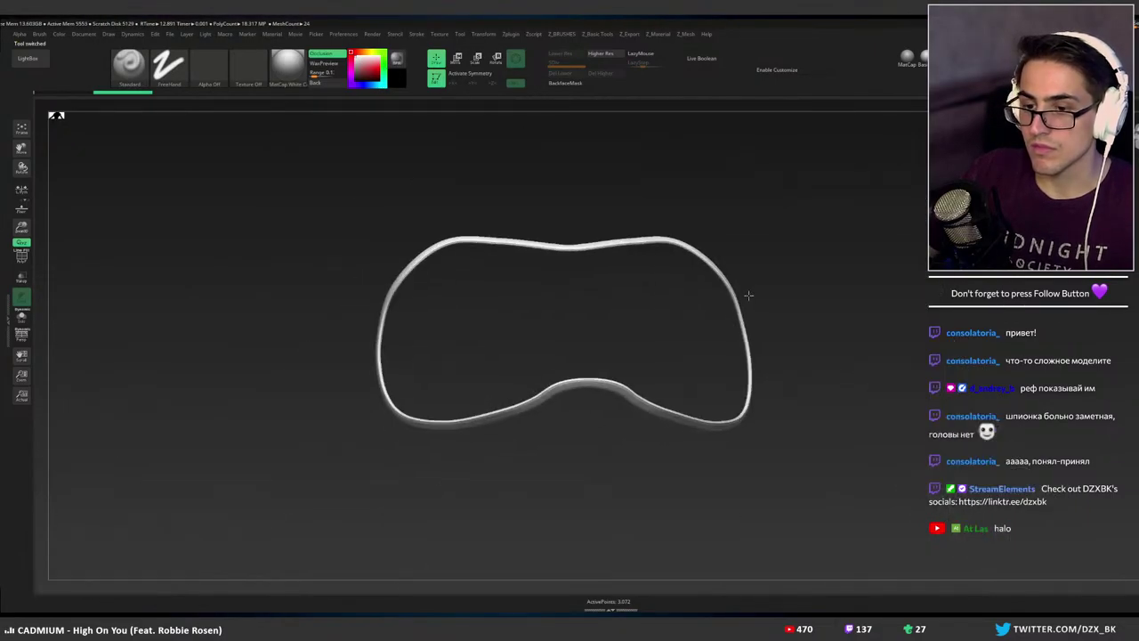
pyautogui.keyDown('ctrl'); pyautogui.moveTo(681, 267); pyautogui.dragTo(672, 415, button='right'); pyautogui.keyUp('ctrl')
pyautogui.moveTo(728, 333)
pyautogui.mouseDown(button='right')
pyautogui.moveTo(702, 333)
pyautogui.moveTo(704, 348)
pyautogui.moveTo(732, 334)
pyautogui.mouseUp(button='right')
pyautogui.hotkey('shift', 'f')
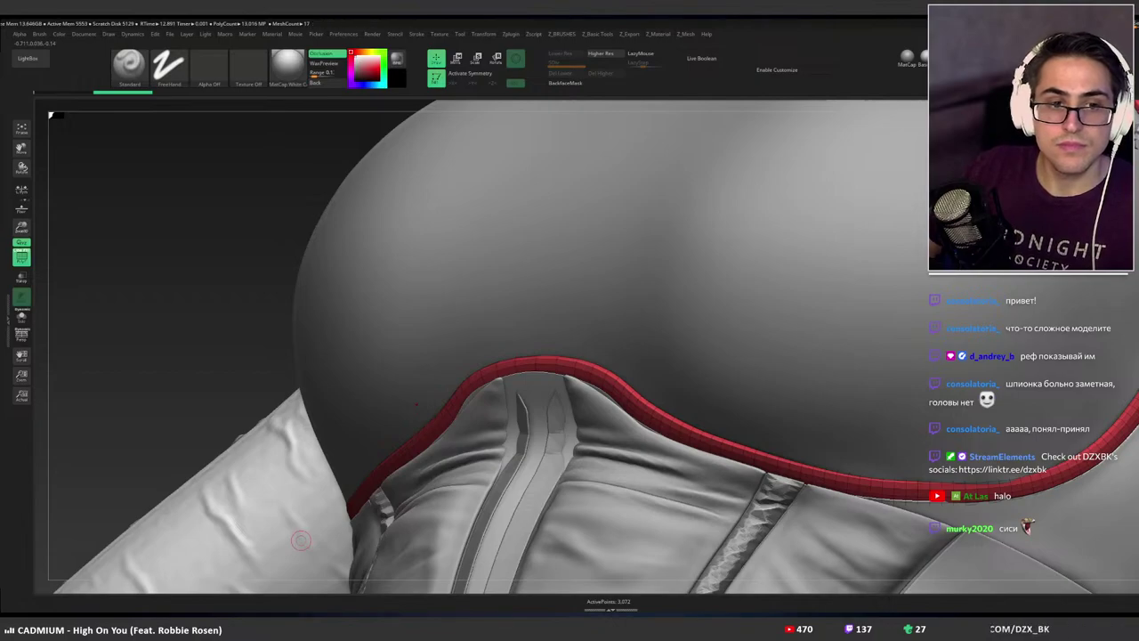
pyautogui.moveTo(771, 369); pyautogui.dragTo(630, 267, button='right')
pyautogui.moveTo(589, 314); pyautogui.dragTo(778, 385, button='right')
# Subdivide the bust border strip to subdivision level 3 and hide its wireframe.
pyautogui.hotkey('ctrl', 'z')
pyautogui.hotkey('ctrl', 'z')
pyautogui.hotkey('ctrl', 'z')
pyautogui.hotkey('ctrl', 'z')
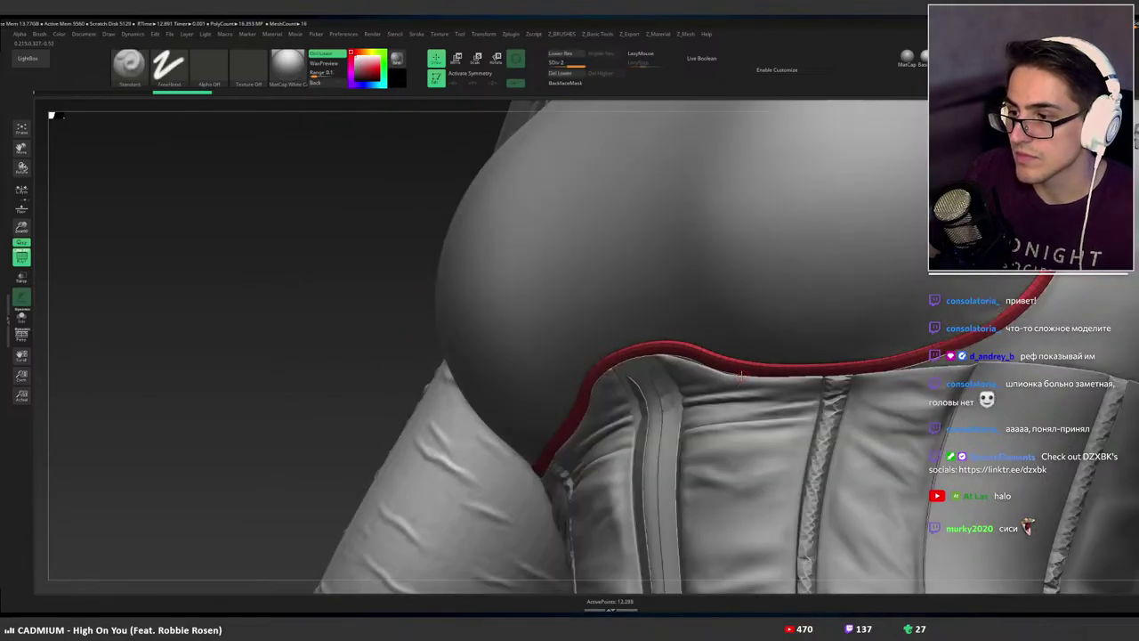
pyautogui.hotkey('ctrl', 'z')
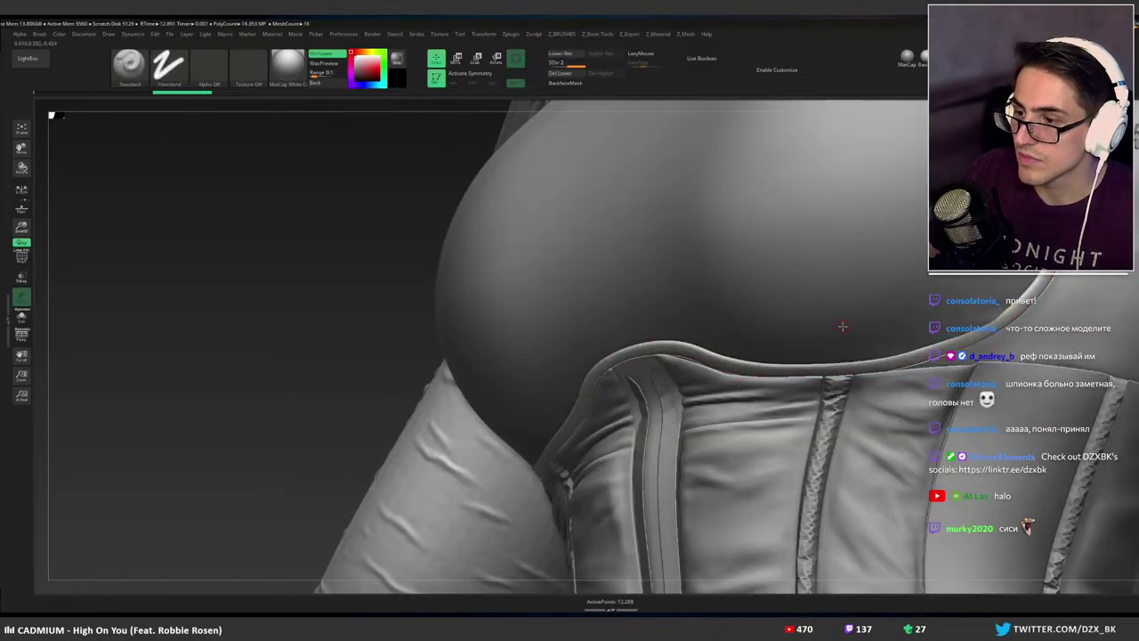
pyautogui.hotkey('ctrl', 'd')
pyautogui.hotkey('ctrl', 'z')
pyautogui.hotkey('ctrl', 'z')
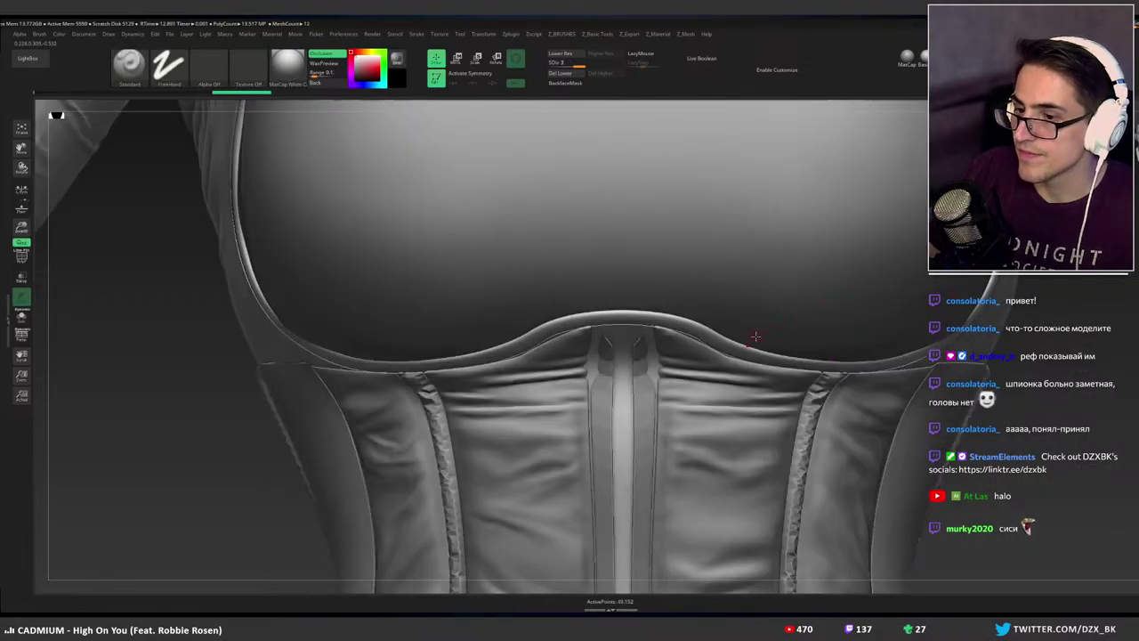
# Hide the body and corset parts, leaving only the sleeved top and the border strip visible.
pyautogui.moveTo(753, 318)
pyautogui.mouseDown(button='right')
pyautogui.moveTo(782, 316)
pyautogui.moveTo(765, 317)
pyautogui.mouseUp(button='right')
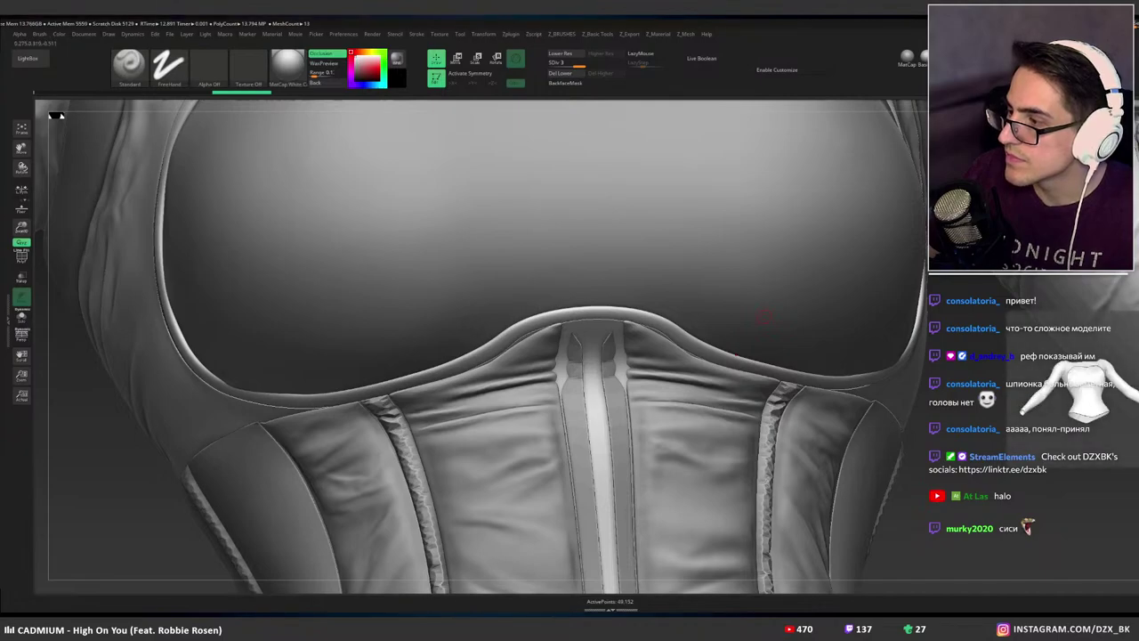
pyautogui.keyDown('shift'); pyautogui.moveTo(764, 316); pyautogui.dragTo(886, 305, button='right'); pyautogui.keyUp('shift')
pyautogui.press('s')
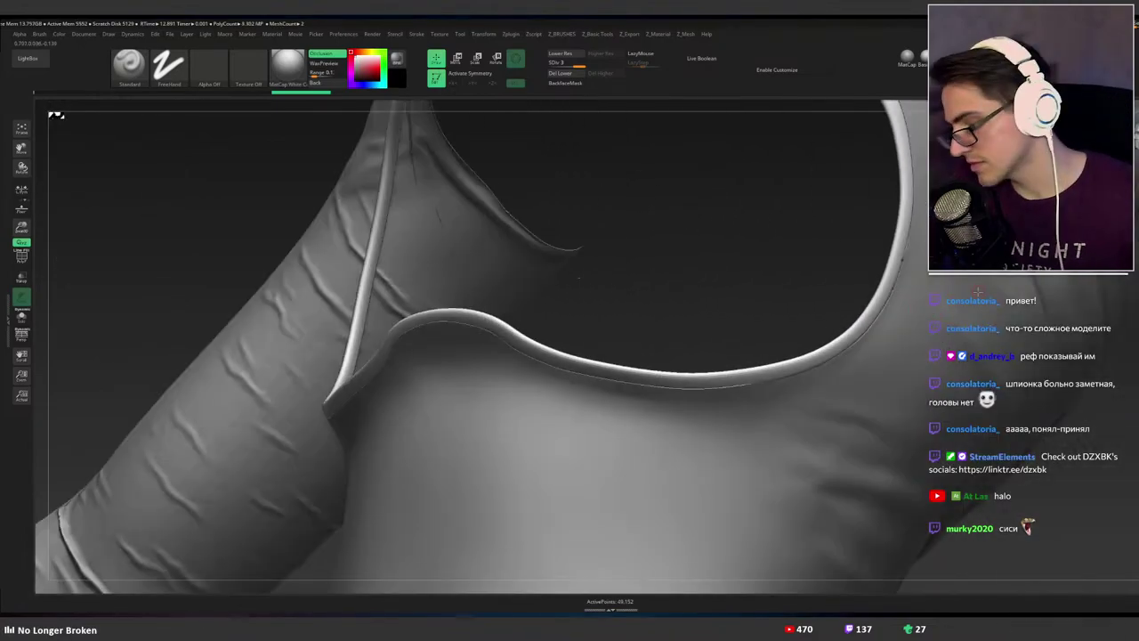
pyautogui.moveTo(794, 299); pyautogui.dragTo(870, 308, button='right')
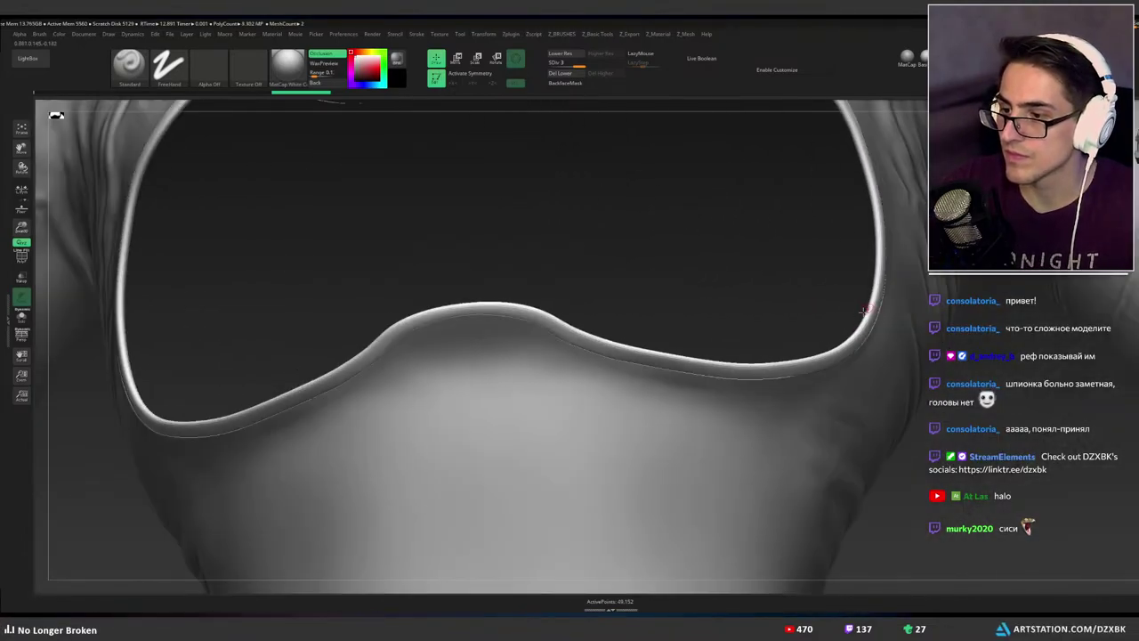
pyautogui.keyDown('alt'); pyautogui.moveTo(722, 330); pyautogui.dragTo(794, 304, button='right'); pyautogui.keyUp('alt')
pyautogui.moveTo(793, 302); pyautogui.dragTo(711, 288)
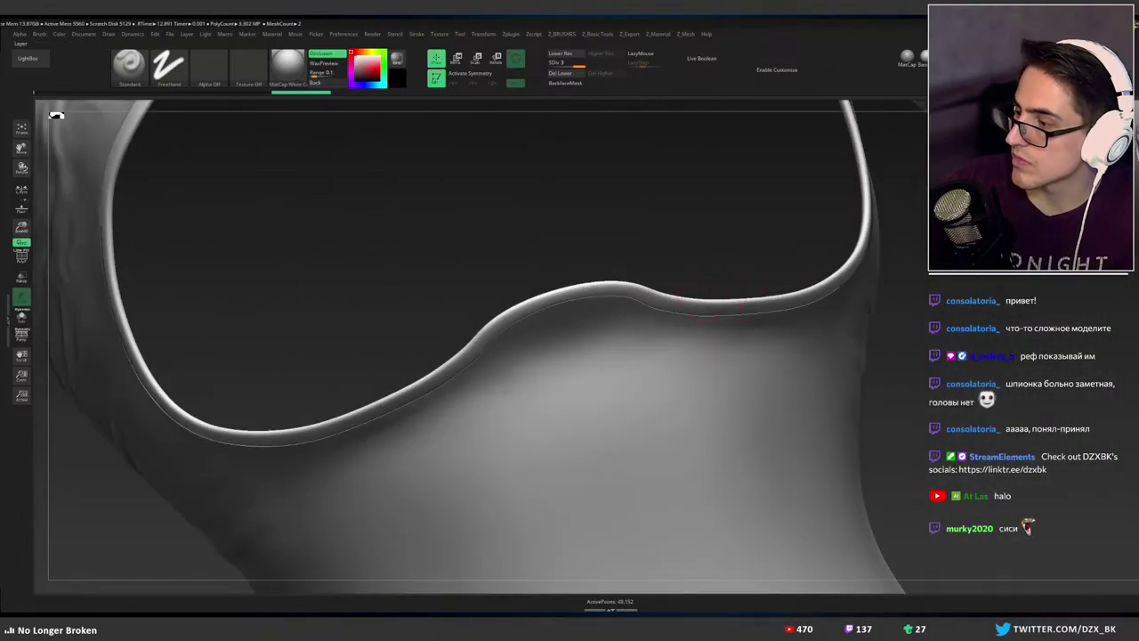
# Select the Top1 subtool and fit its lower cutout edge to the central border curve with the Move brush.
pyautogui.keyDown('alt'); pyautogui.click(806, 366); pyautogui.keyUp('alt')
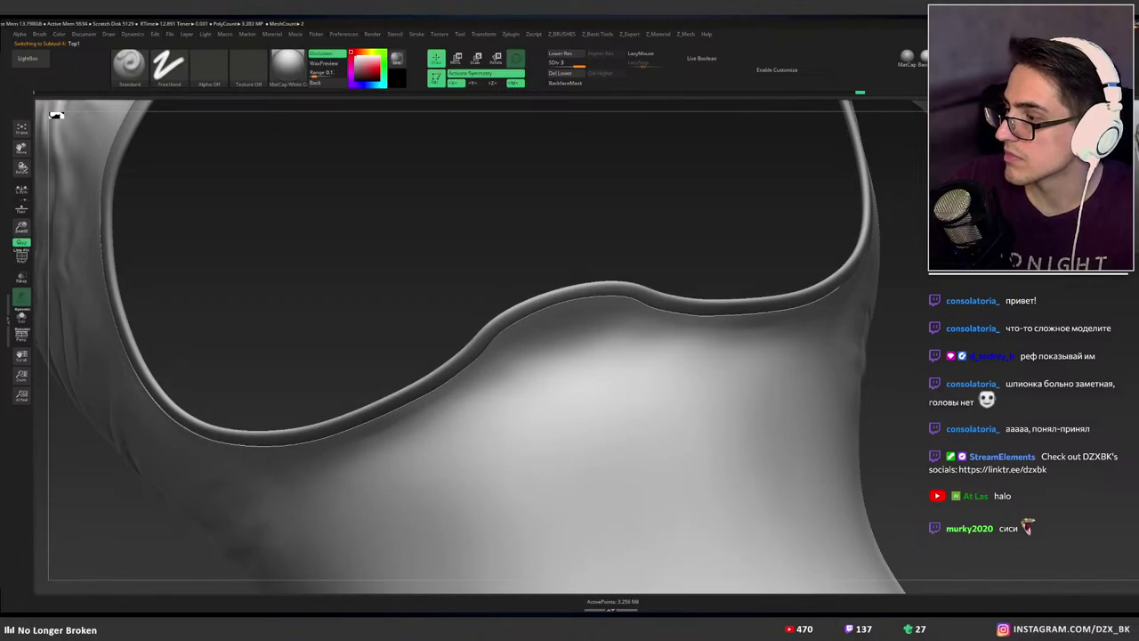
pyautogui.keyDown('ctrl'); pyautogui.moveTo(621, 309); pyautogui.dragTo(667, 308, button='right'); pyautogui.keyUp('ctrl')
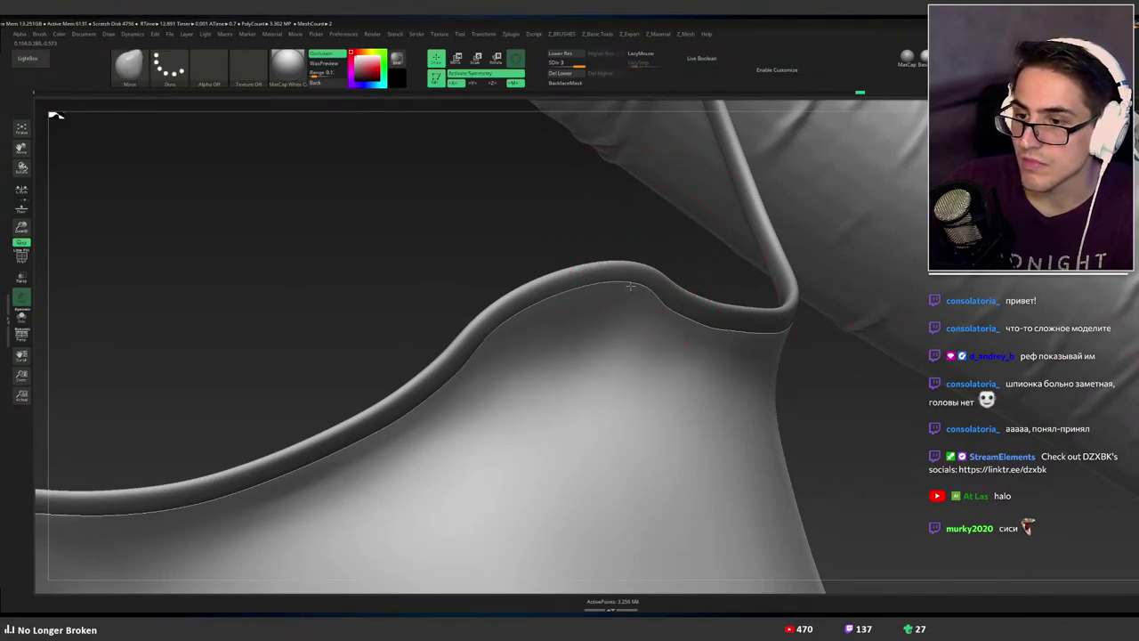
pyautogui.moveTo(611, 293); pyautogui.dragTo(598, 292, button='right')
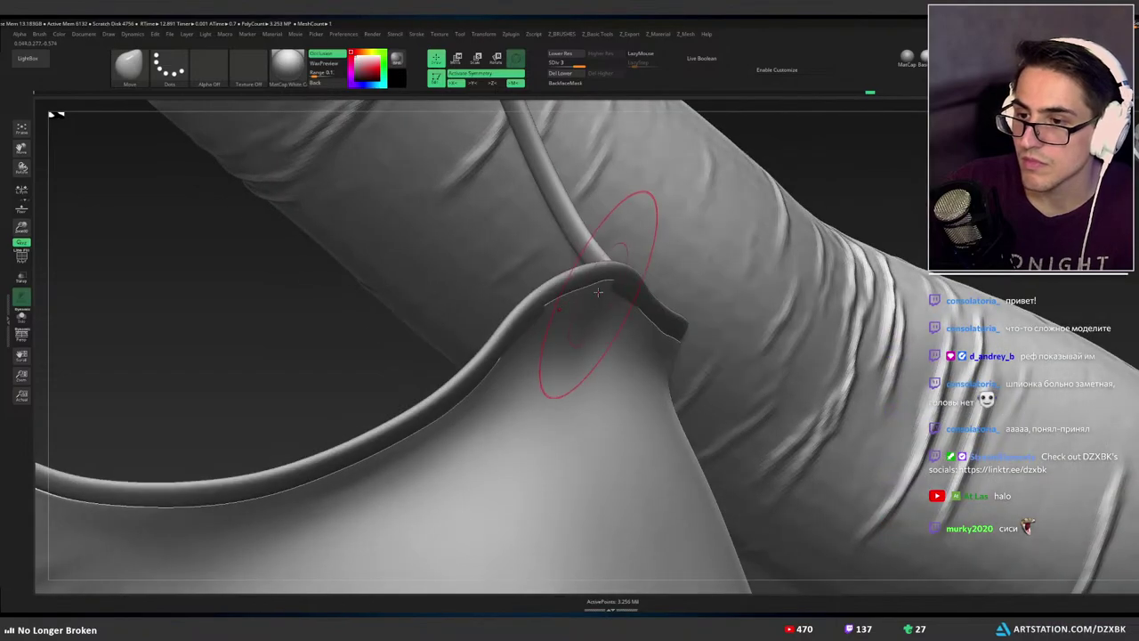
pyautogui.hotkey('ctrl', 'z')
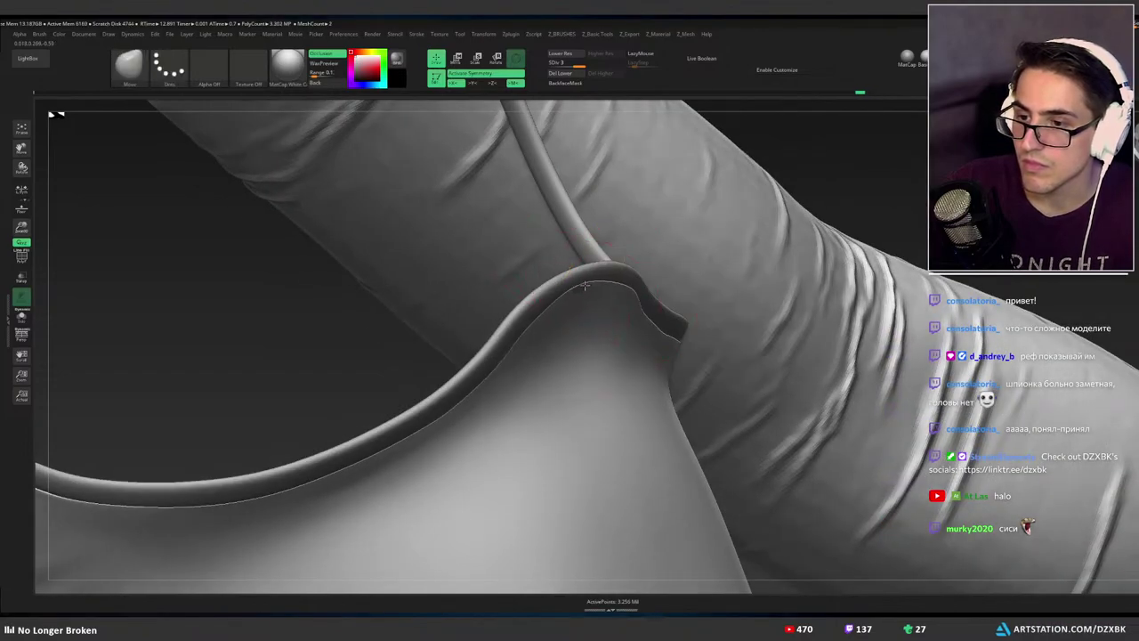
pyautogui.moveTo(584, 280)
pyautogui.mouseDown(button='right')
pyautogui.moveTo(597, 317)
pyautogui.moveTo(576, 304)
pyautogui.moveTo(592, 298)
pyautogui.mouseUp(button='right')
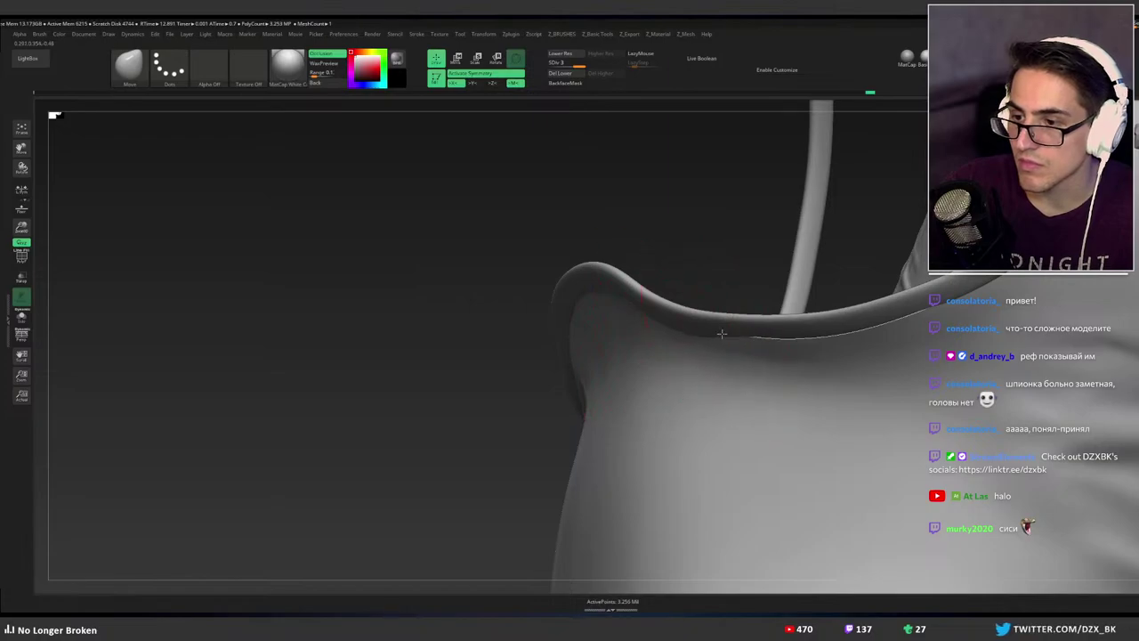
# Continue moving the top's lower cutout edge along the border strip toward the side of the chest.
pyautogui.moveTo(878, 331); pyautogui.dragTo(885, 330, button='right')
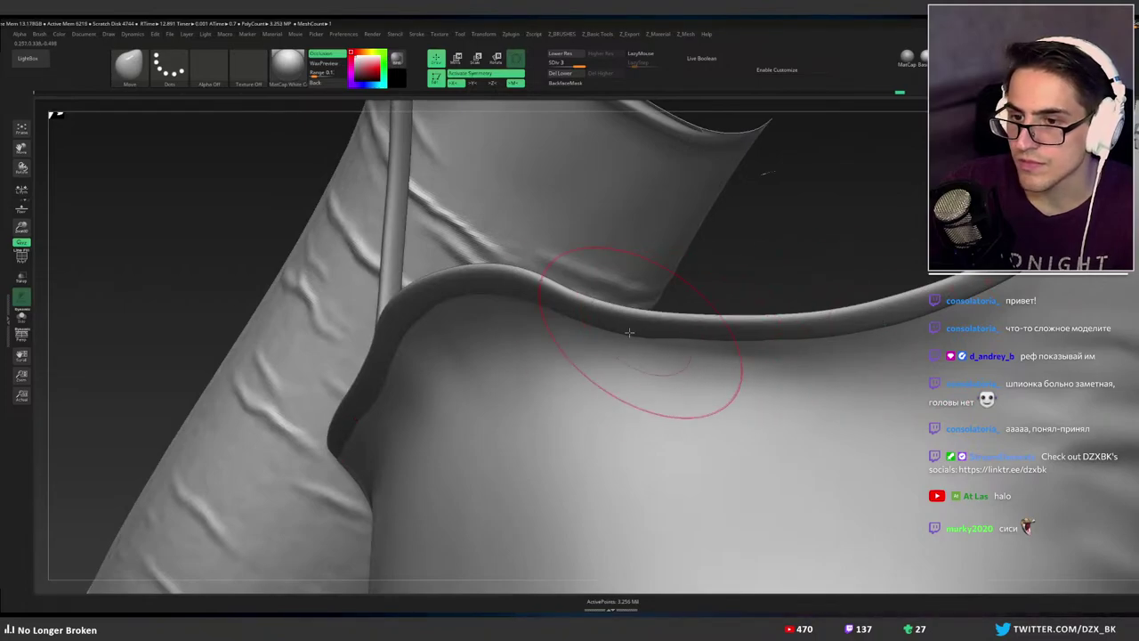
pyautogui.moveTo(626, 330)
pyautogui.mouseDown(button='right')
pyautogui.moveTo(572, 356)
pyautogui.moveTo(616, 336)
pyautogui.moveTo(789, 323)
pyautogui.moveTo(558, 323)
pyautogui.moveTo(644, 323)
pyautogui.mouseUp(button='right')
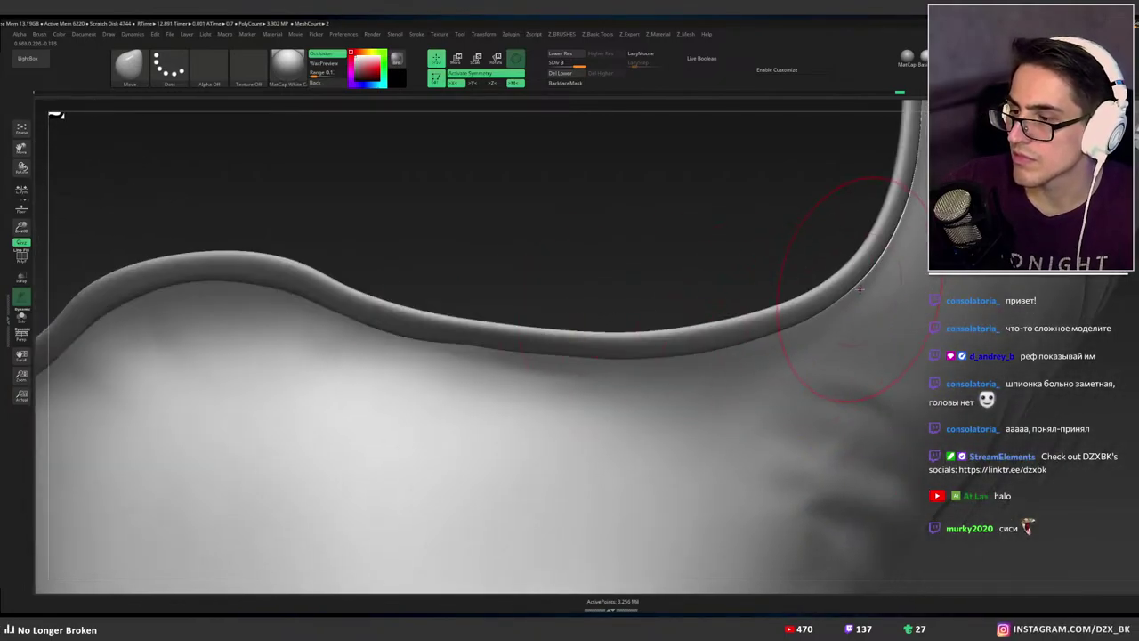
pyautogui.moveTo(859, 267)
pyautogui.mouseDown(button='right')
pyautogui.moveTo(831, 321)
pyautogui.moveTo(819, 301)
pyautogui.moveTo(776, 314)
pyautogui.moveTo(763, 279)
pyautogui.moveTo(781, 265)
pyautogui.moveTo(758, 248)
pyautogui.moveTo(788, 348)
pyautogui.moveTo(764, 265)
pyautogui.mouseUp(button='right')
pyautogui.moveTo(765, 265)
pyautogui.keyDown('ctrl'); pyautogui.mouseDown(button='right')
pyautogui.moveTo(720, 283)
pyautogui.moveTo(711, 308)
pyautogui.moveTo(773, 300)
pyautogui.moveTo(653, 246)
pyautogui.moveTo(737, 251)
pyautogui.moveTo(707, 244)
pyautogui.moveTo(712, 320)
pyautogui.mouseUp(button='right'); pyautogui.keyUp('ctrl')
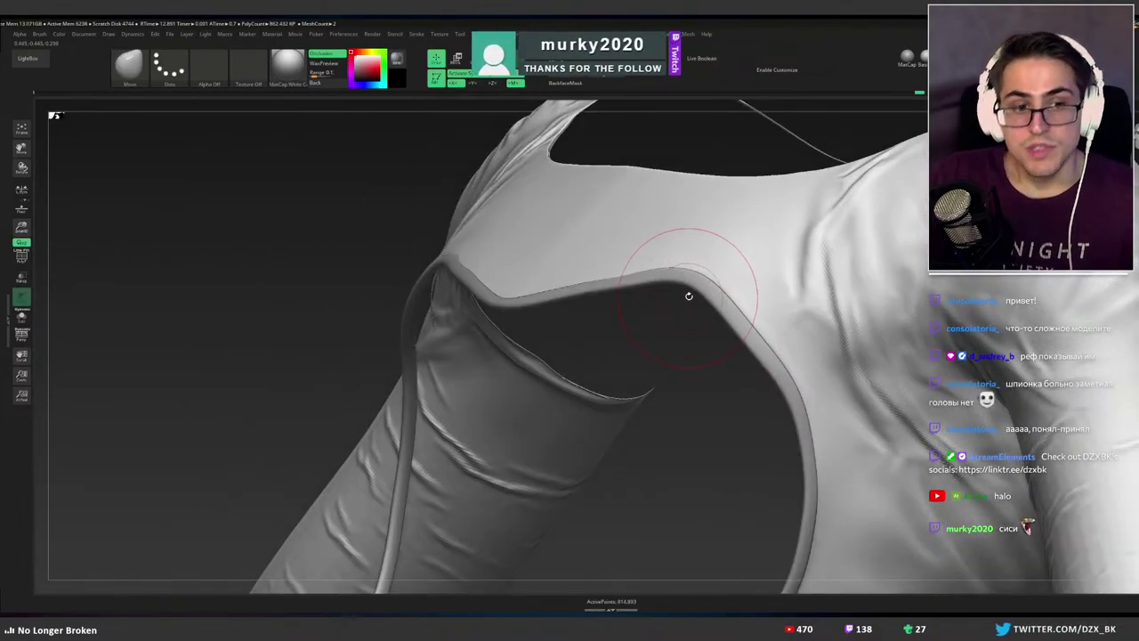
# Lower the top's subdivision level and fit the cutout's upper edge to the border with the Move brush.
pyautogui.moveTo(673, 293)
pyautogui.mouseDown(button='right')
pyautogui.moveTo(708, 318)
pyautogui.moveTo(714, 305)
pyautogui.moveTo(700, 279)
pyautogui.mouseUp(button='right')
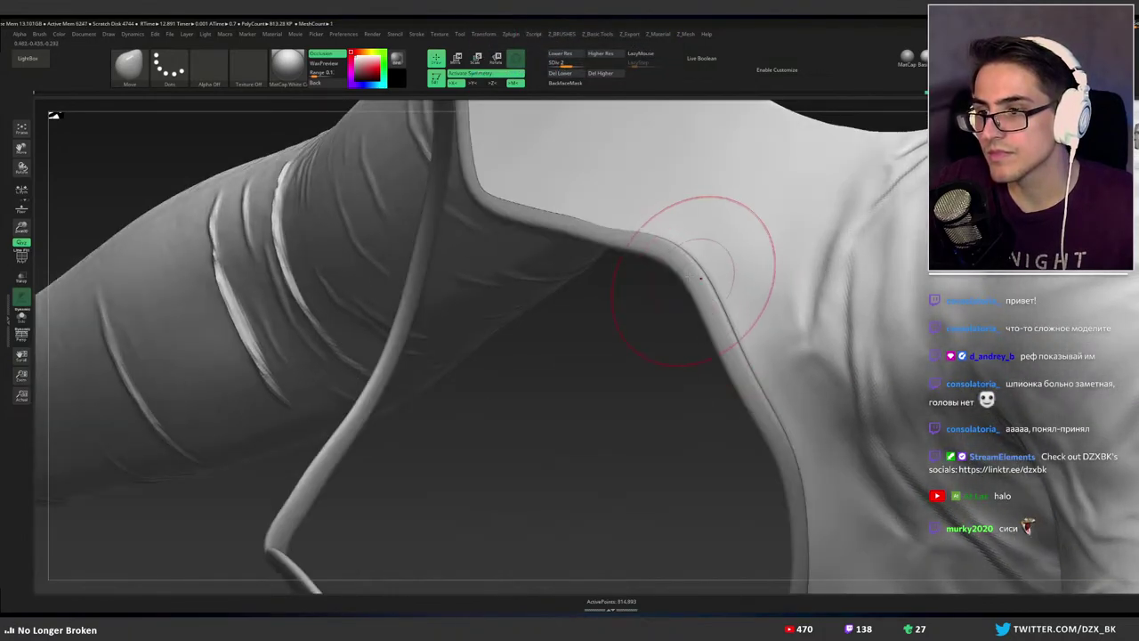
pyautogui.moveTo(661, 242)
pyautogui.mouseDown(button='right')
pyautogui.moveTo(643, 273)
pyautogui.moveTo(674, 285)
pyautogui.moveTo(923, 312)
pyautogui.mouseUp(button='right')
pyautogui.press('f')
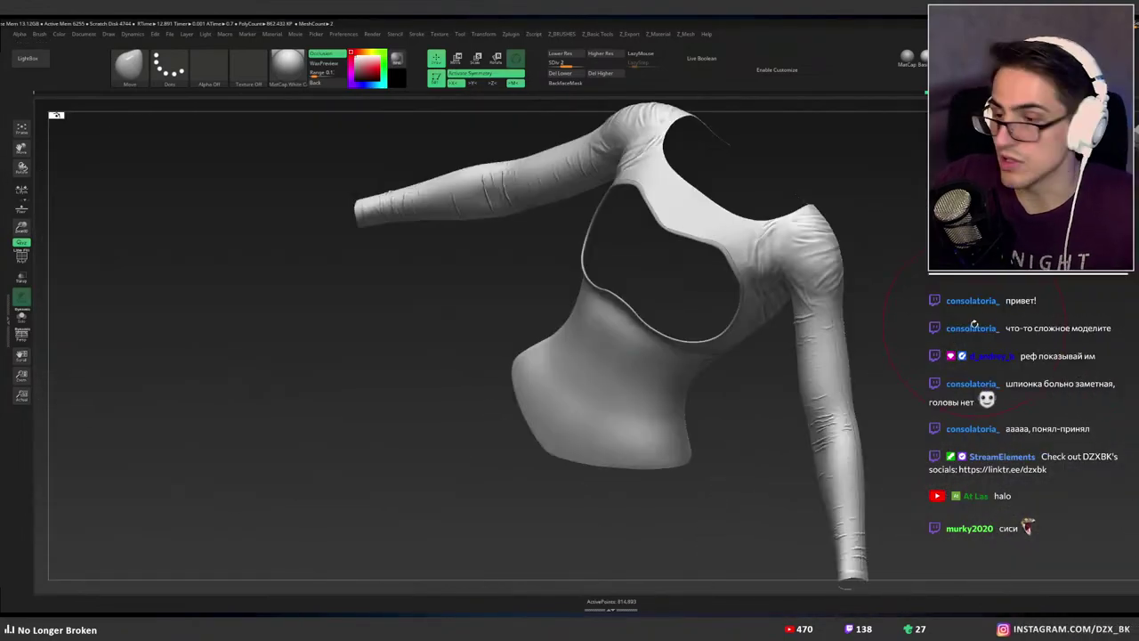
pyautogui.moveTo(727, 235)
pyautogui.keyDown('ctrl'); pyautogui.mouseDown(button='right')
pyautogui.moveTo(736, 348)
pyautogui.moveTo(696, 289)
pyautogui.moveTo(668, 338)
pyautogui.moveTo(651, 328)
pyautogui.moveTo(616, 337)
pyautogui.moveTo(656, 318)
pyautogui.moveTo(610, 285)
pyautogui.mouseUp(button='right'); pyautogui.keyUp('ctrl')
# Turn off occlusion shading and move the cutout's upper edge beneath the border strip along the neckline curve.
pyautogui.click(337, 55)
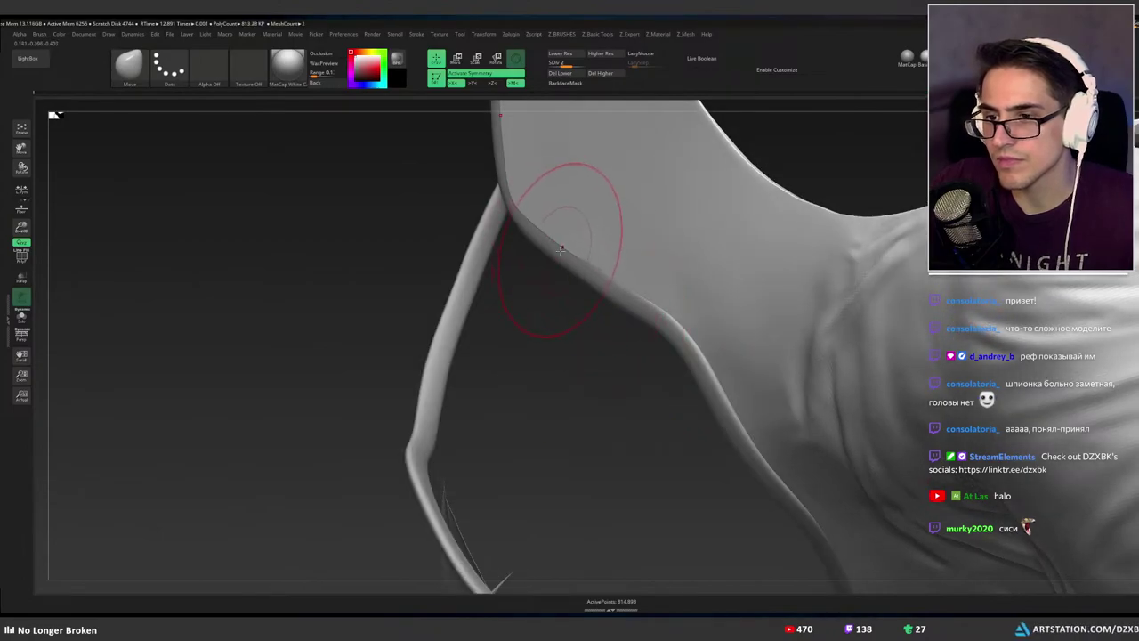
pyautogui.moveTo(556, 249); pyautogui.dragTo(564, 251)
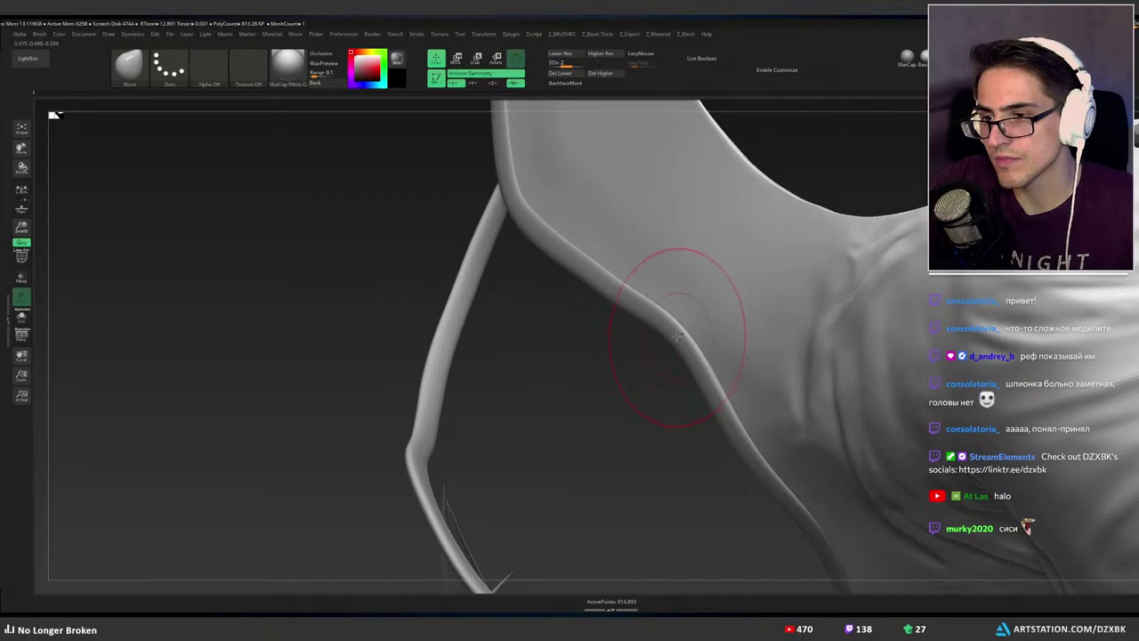
pyautogui.keyDown('alt'); pyautogui.moveTo(699, 354); pyautogui.dragTo(644, 306, button='right'); pyautogui.keyUp('alt')
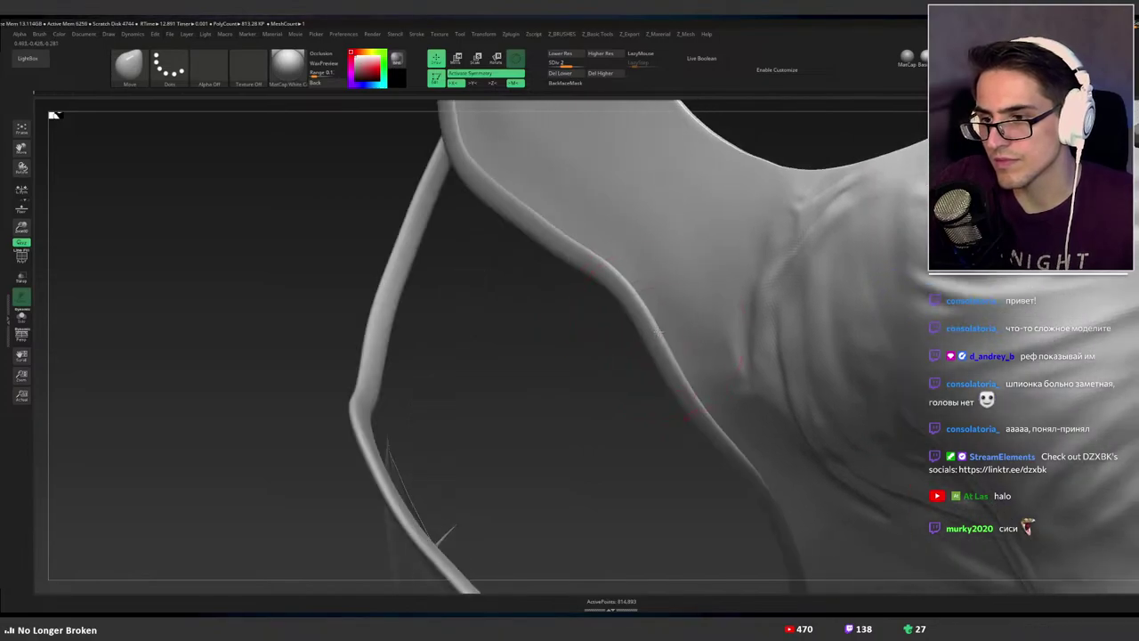
pyautogui.keyDown('alt'); pyautogui.moveTo(715, 396); pyautogui.dragTo(649, 330, button='right'); pyautogui.keyUp('alt')
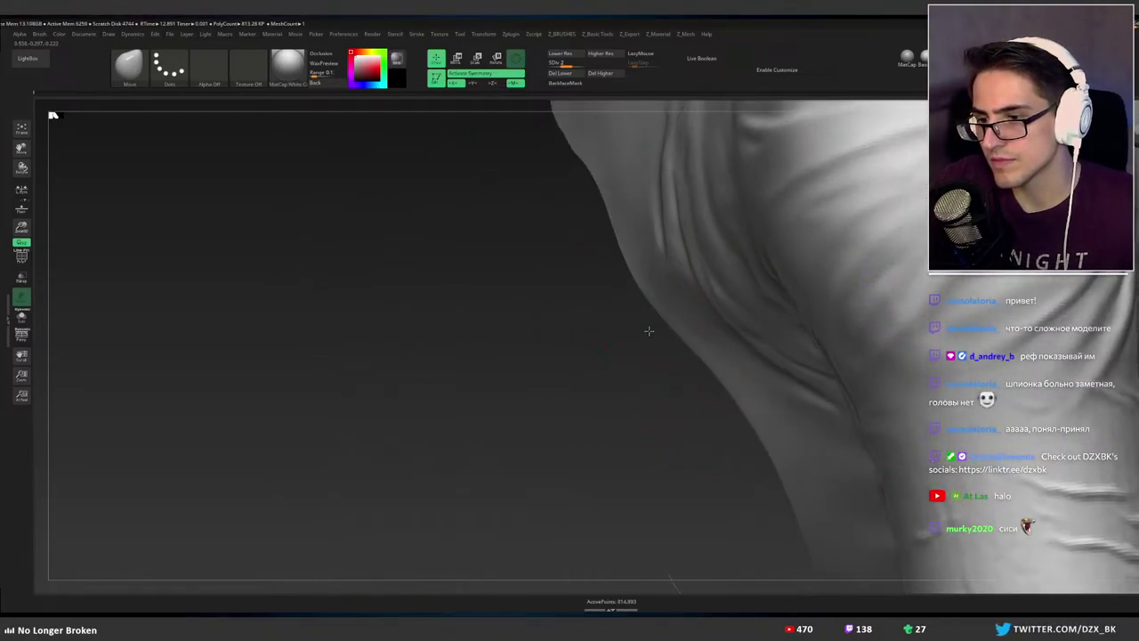
# Turn on occlusion shading and adjust the top's upper cutout edge along the border near the side of the chest.
pyautogui.click(322, 54)
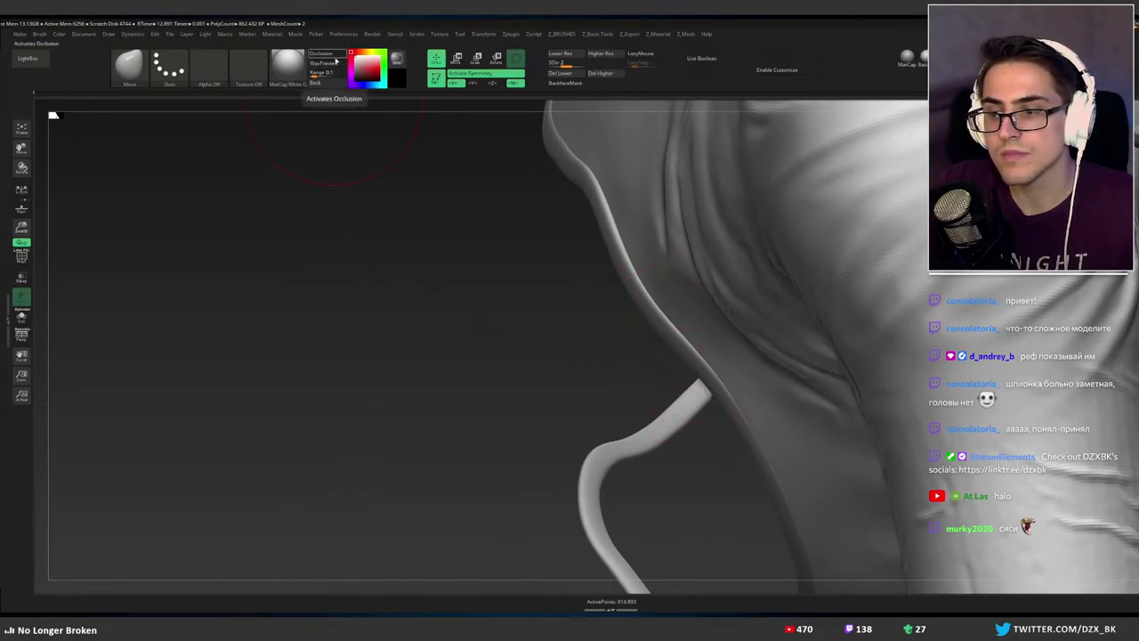
pyautogui.keyDown('alt'); pyautogui.moveTo(757, 388); pyautogui.dragTo(719, 312, button='right'); pyautogui.keyUp('alt')
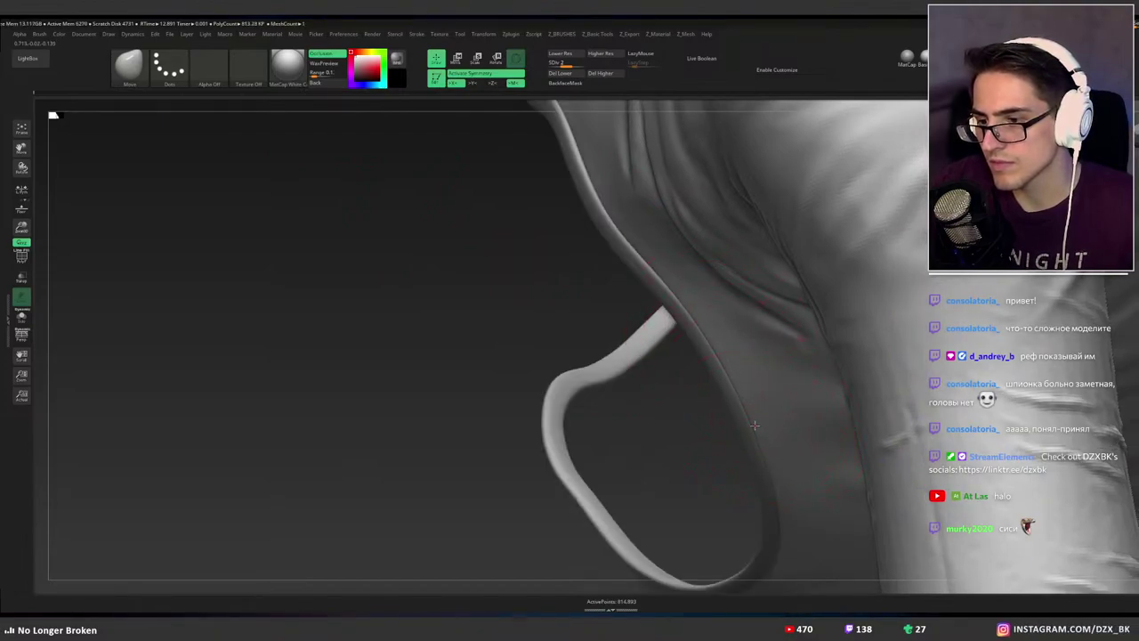
pyautogui.click(793, 484)
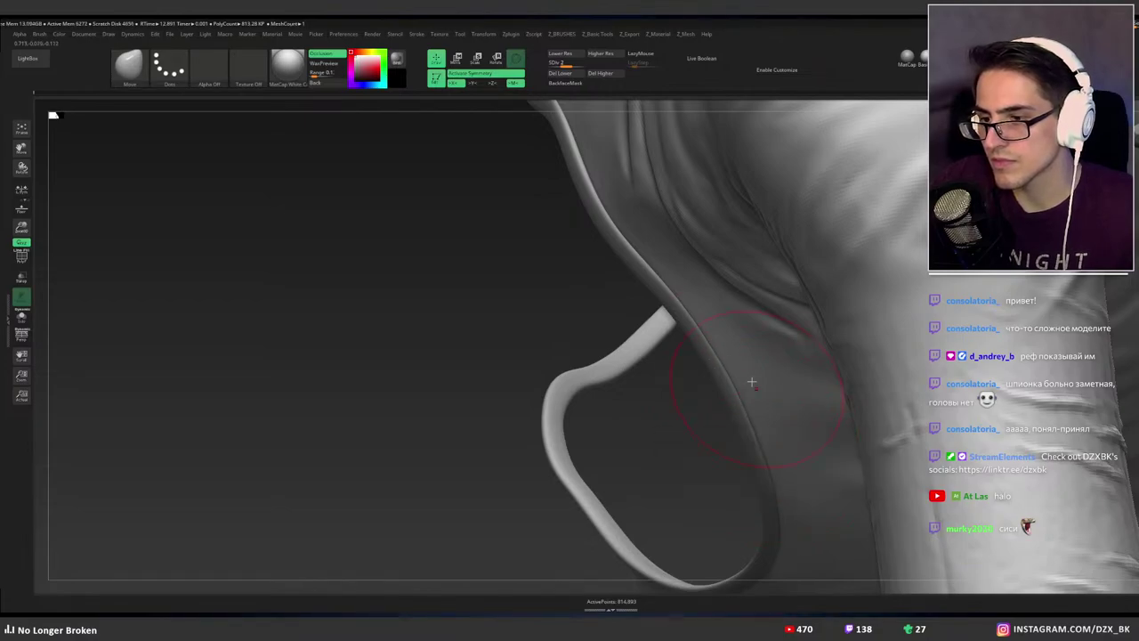
pyautogui.moveTo(768, 434); pyautogui.dragTo(674, 311, button='right')
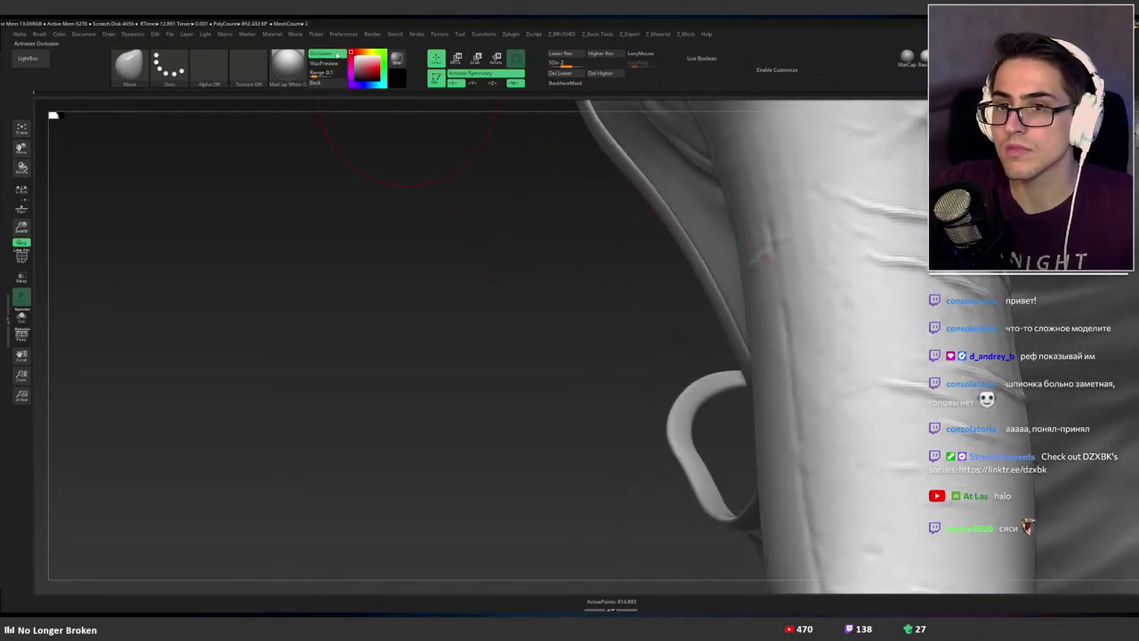
# Enable perspective view, turn occlusion shading back on, and move the top's side cutout edge along the border strip with the Move brush.
pyautogui.click(327, 55)
pyautogui.moveTo(508, 353); pyautogui.dragTo(544, 354, button='right')
pyautogui.keyDown('ctrl'); pyautogui.moveTo(643, 438); pyautogui.dragTo(582, 389, button='right'); pyautogui.keyUp('ctrl')
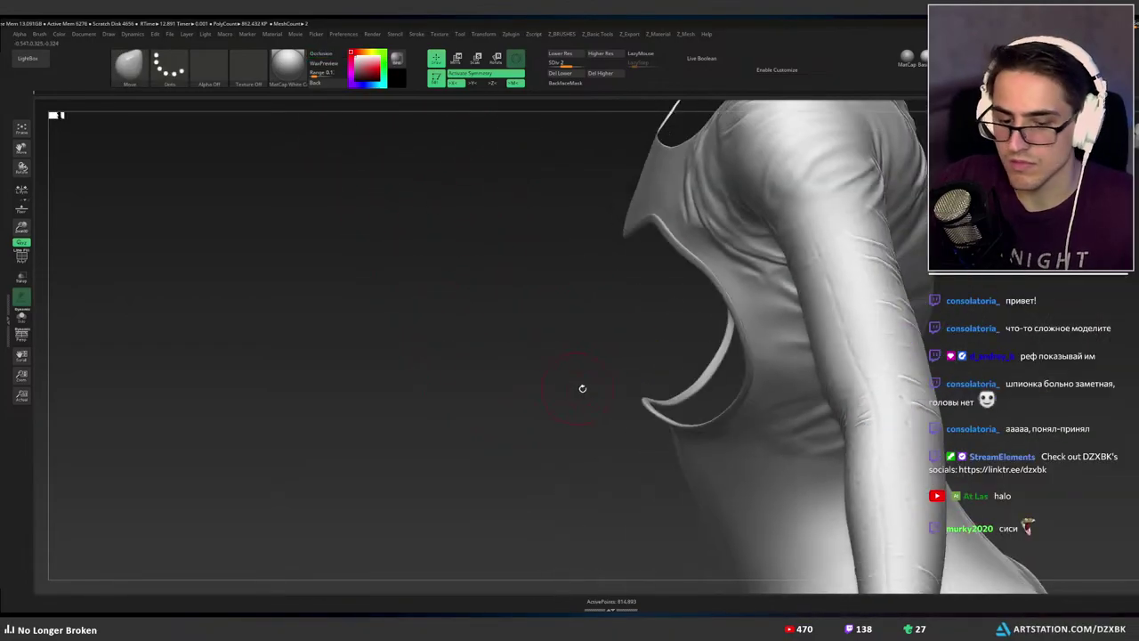
pyautogui.press('p')
pyautogui.moveTo(664, 414)
pyautogui.mouseDown(button='right')
pyautogui.moveTo(653, 389)
pyautogui.moveTo(634, 390)
pyautogui.moveTo(654, 374)
pyautogui.moveTo(646, 351)
pyautogui.moveTo(622, 347)
pyautogui.mouseUp(button='right')
pyautogui.moveTo(591, 299)
pyautogui.keyDown('ctrl'); pyautogui.mouseDown(button='right')
pyautogui.moveTo(670, 295)
pyautogui.moveTo(590, 241)
pyautogui.moveTo(564, 274)
pyautogui.mouseUp(button='right'); pyautogui.keyUp('ctrl')
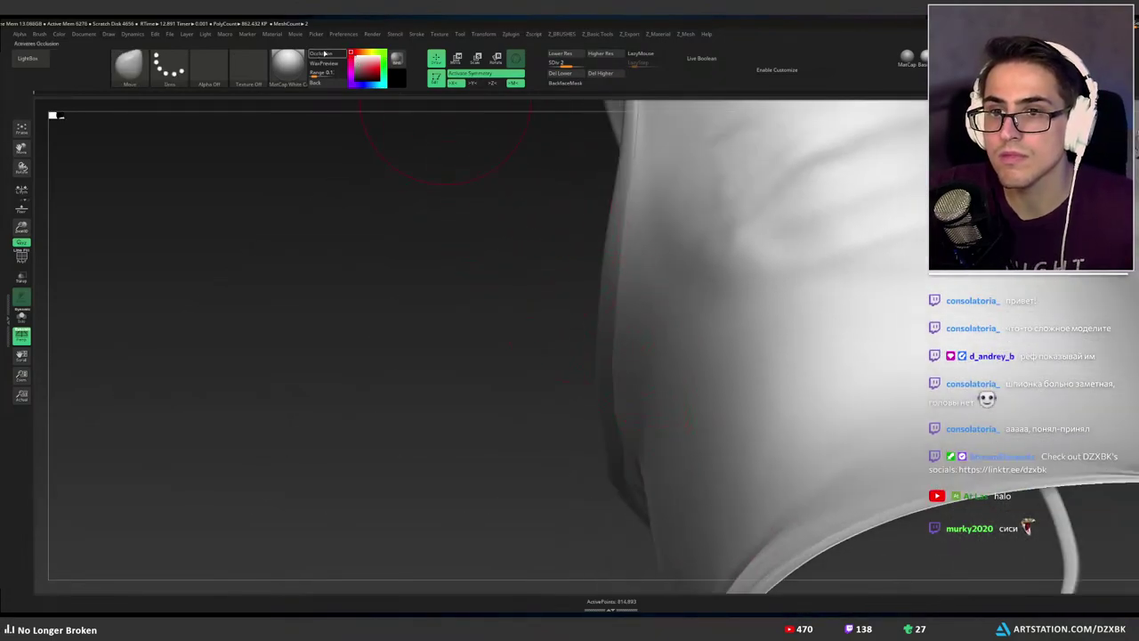
pyautogui.click(323, 53)
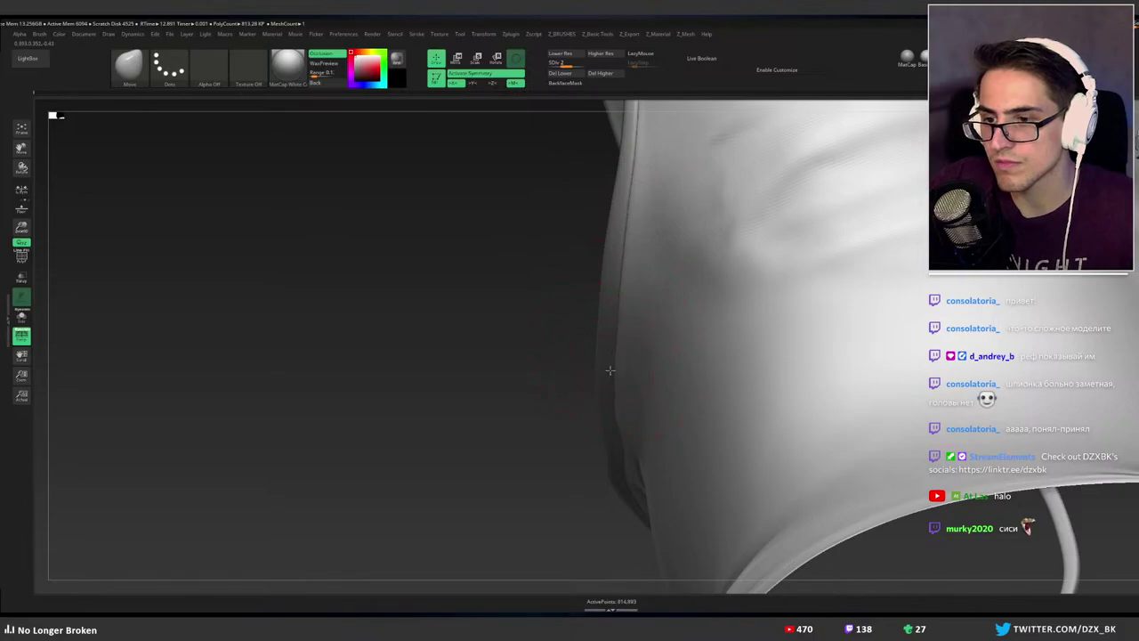
pyautogui.moveTo(609, 370); pyautogui.dragTo(614, 399)
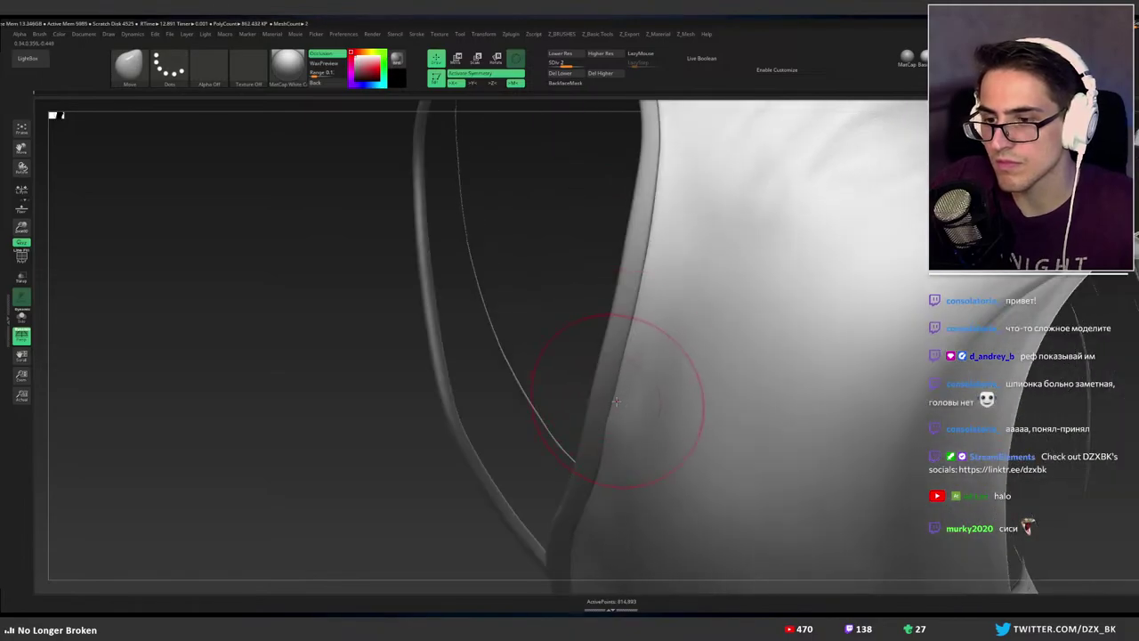
pyautogui.moveTo(623, 418)
pyautogui.mouseDown(button='right')
pyautogui.moveTo(626, 403)
pyautogui.moveTo(612, 433)
pyautogui.mouseUp(button='right')
pyautogui.moveTo(613, 433)
pyautogui.mouseDown()
pyautogui.moveTo(590, 415)
pyautogui.moveTo(656, 356)
pyautogui.mouseUp()
pyautogui.moveTo(657, 356)
pyautogui.mouseDown(button='right')
pyautogui.moveTo(630, 360)
pyautogui.moveTo(695, 357)
pyautogui.mouseUp(button='right')
pyautogui.moveTo(695, 356)
pyautogui.mouseDown()
pyautogui.moveTo(666, 448)
pyautogui.moveTo(683, 471)
pyautogui.moveTo(645, 489)
pyautogui.mouseUp()
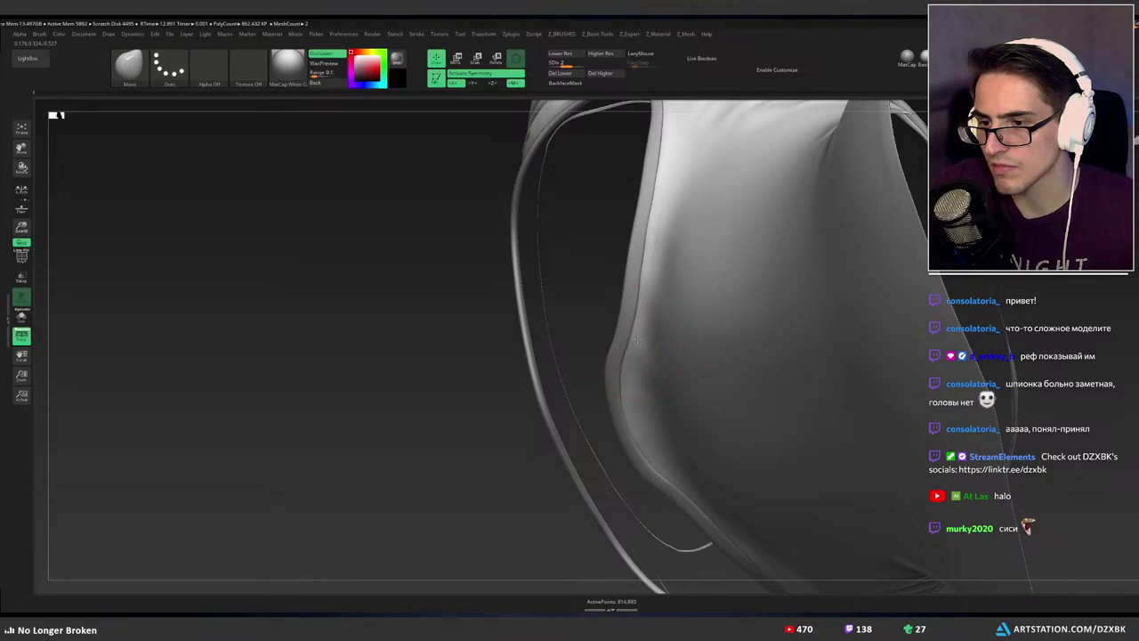
# Undo the last side-edge move and reshape the top's side cutout edge along the border strip.
pyautogui.moveTo(642, 330); pyautogui.dragTo(774, 328, button='right')
pyautogui.hotkey('ctrl', 'z')
pyautogui.hotkey('ctrl', 'shift', 'z')
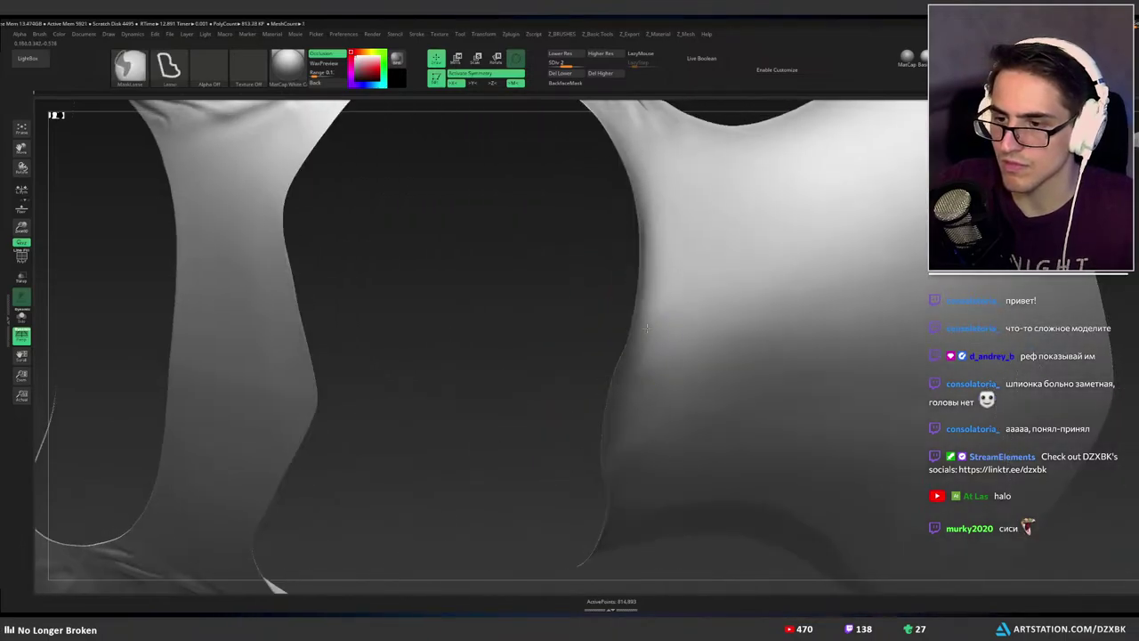
pyautogui.hotkey('ctrl', 'z')
pyautogui.press('f')
pyautogui.moveTo(645, 326)
pyautogui.mouseDown()
pyautogui.moveTo(682, 244)
pyautogui.moveTo(703, 318)
pyautogui.moveTo(657, 260)
pyautogui.moveTo(692, 278)
pyautogui.mouseUp()
pyautogui.moveTo(693, 278)
pyautogui.mouseDown(button='right')
pyautogui.moveTo(672, 334)
pyautogui.moveTo(702, 366)
pyautogui.moveTo(597, 305)
pyautogui.moveTo(894, 301)
pyautogui.mouseUp(button='right')
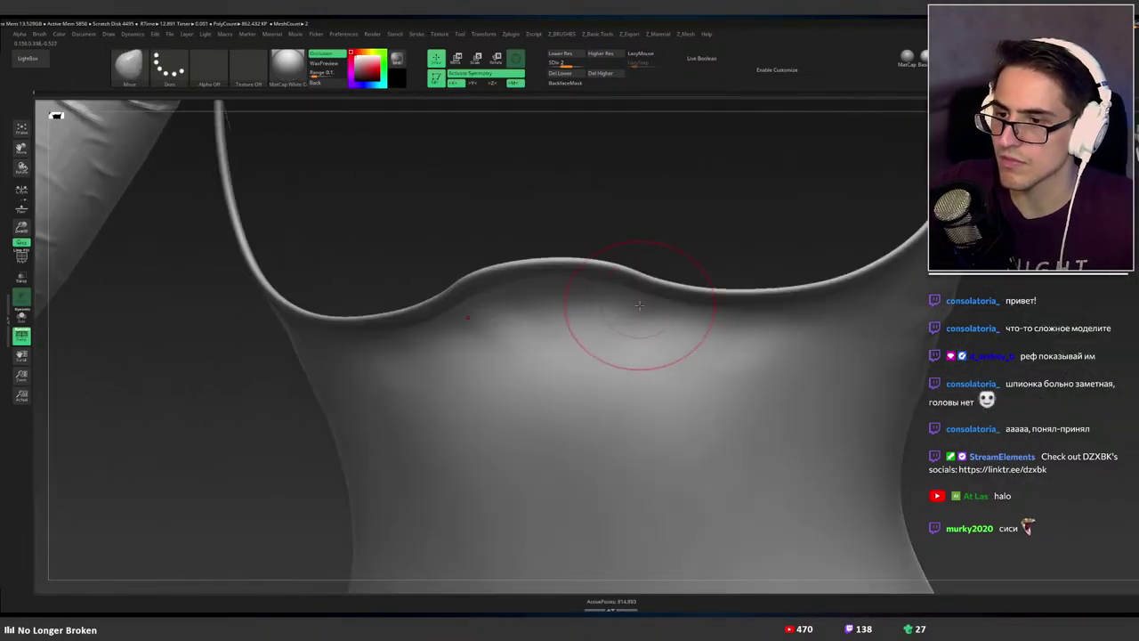
# Move the top's lower cutout edge along the border's central curve, and check the top alone in Solo mode.
pyautogui.moveTo(635, 305); pyautogui.dragTo(614, 290, button='right')
pyautogui.moveTo(631, 294); pyautogui.dragTo(626, 294)
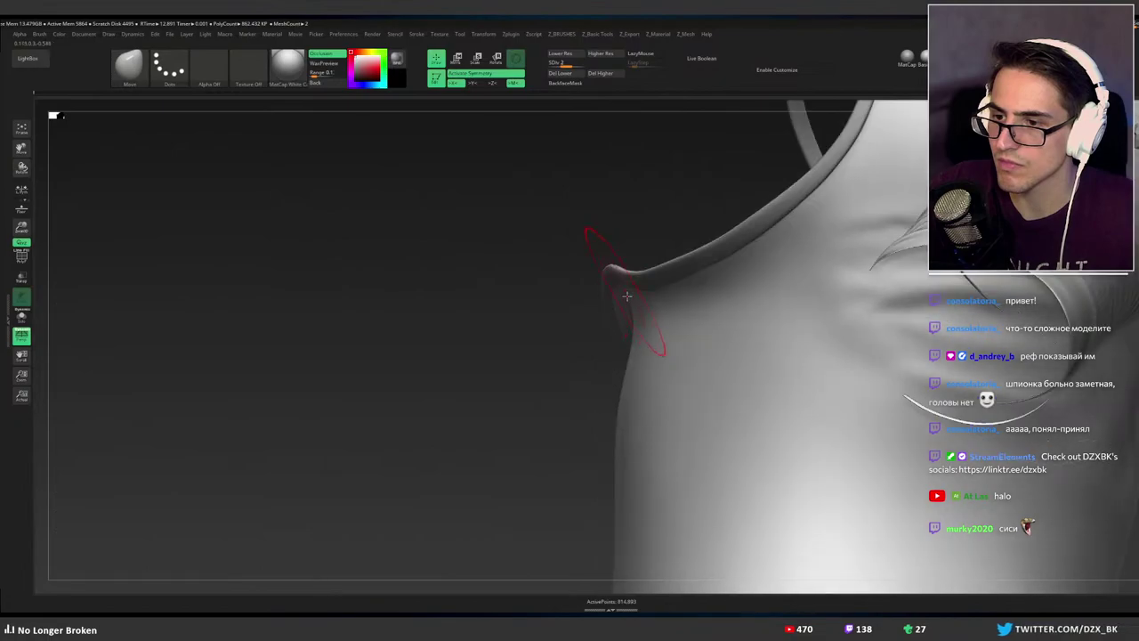
pyautogui.moveTo(629, 299); pyautogui.dragTo(663, 316, button='right')
pyautogui.hotkey('alt', 's')
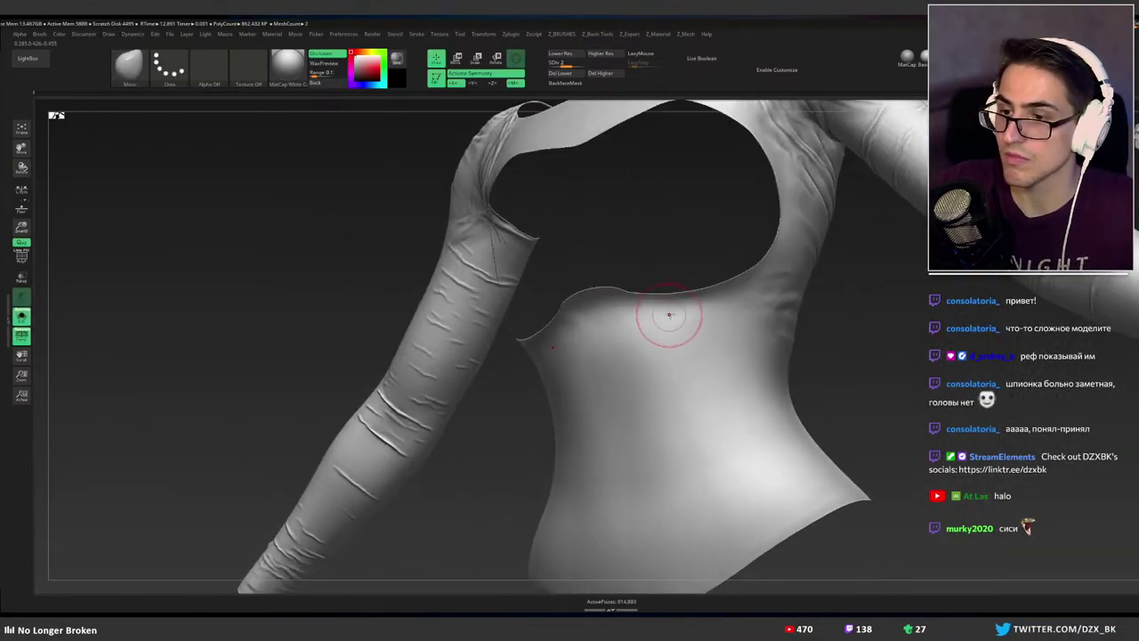
pyautogui.hotkey('alt', 's')
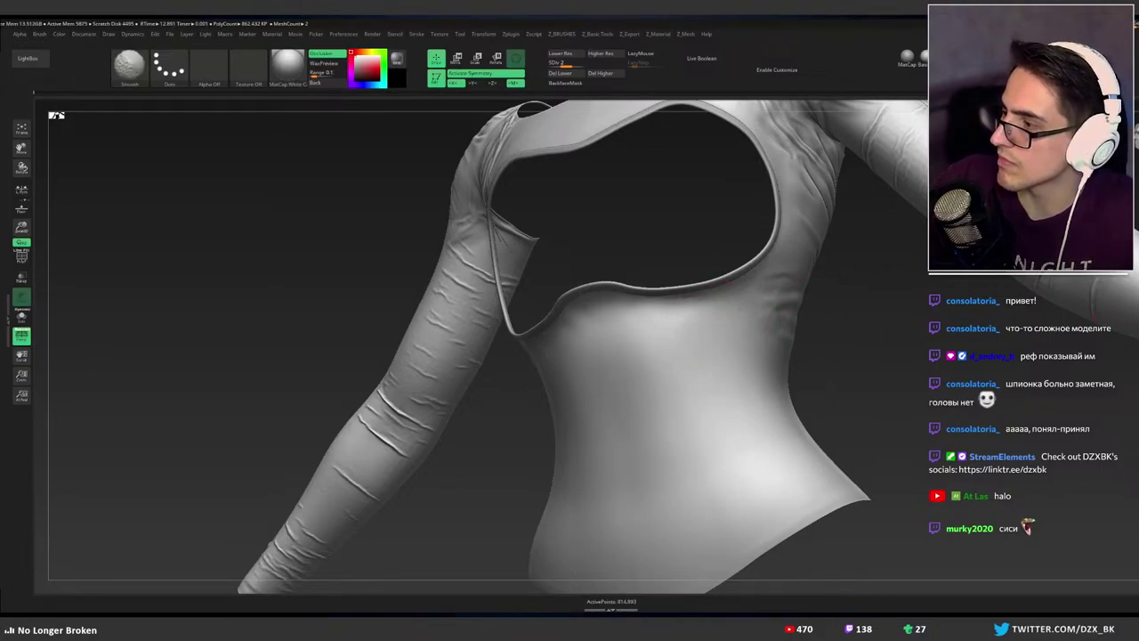
# Check the border strip in Blender, switch back to ZBrush, and load the most recent QuickSave project.
pyautogui.hotkey('alt', 'Tab')
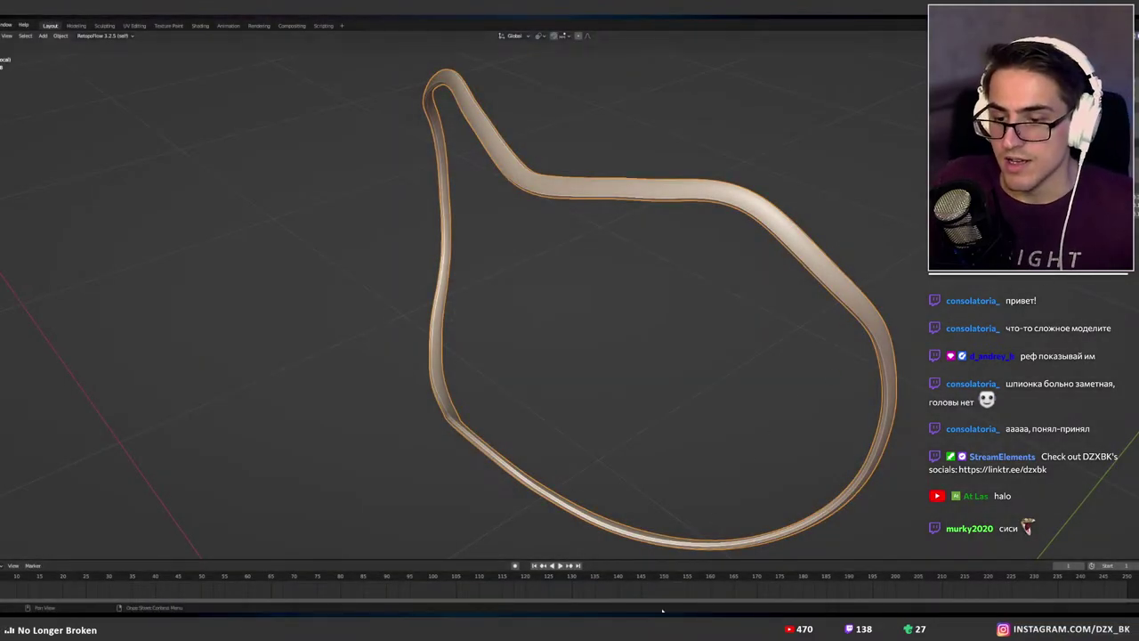
pyautogui.hotkey('alt', 'Tab')
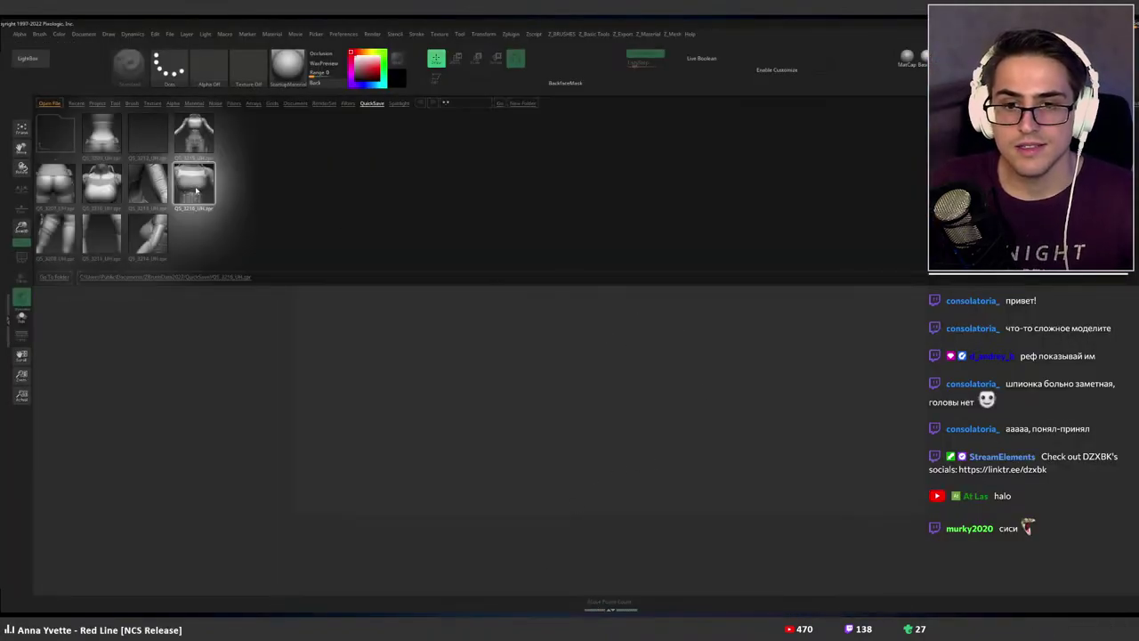
pyautogui.doubleClick(194, 189)
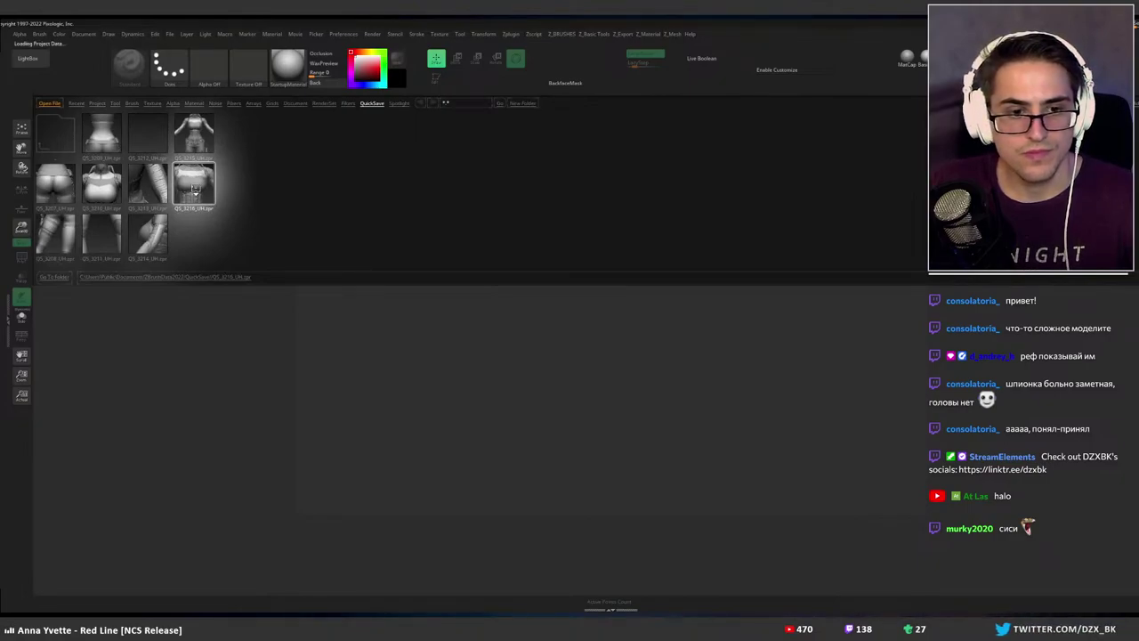
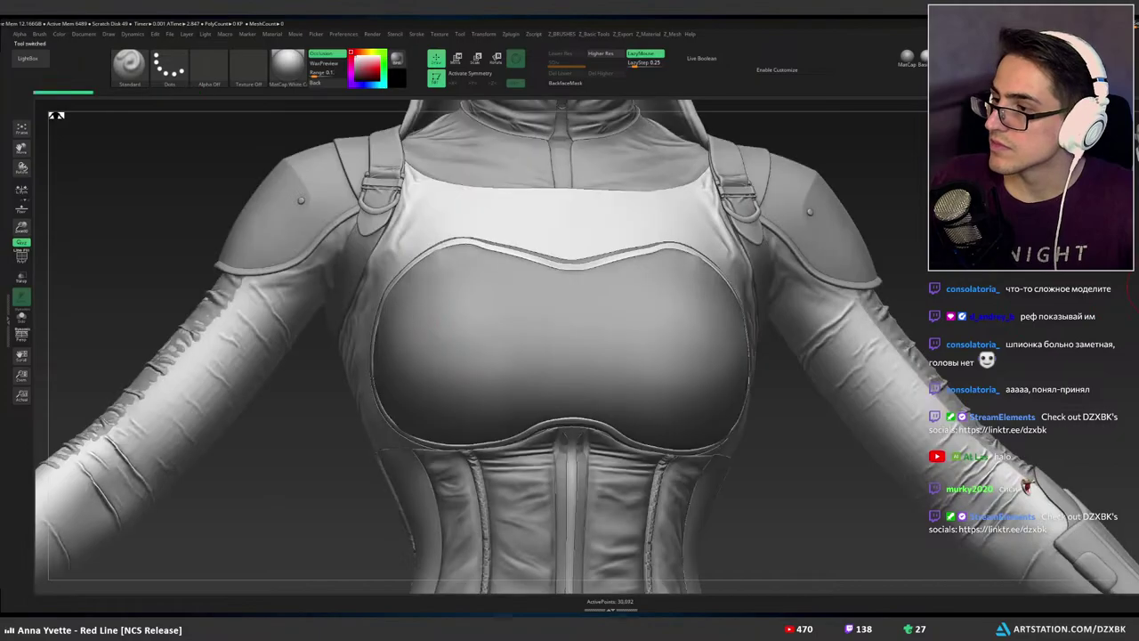
# Delete the old border strip subtool around the bust from the outfit.
pyautogui.moveTo(835, 249); pyautogui.dragTo(817, 250, button='right')
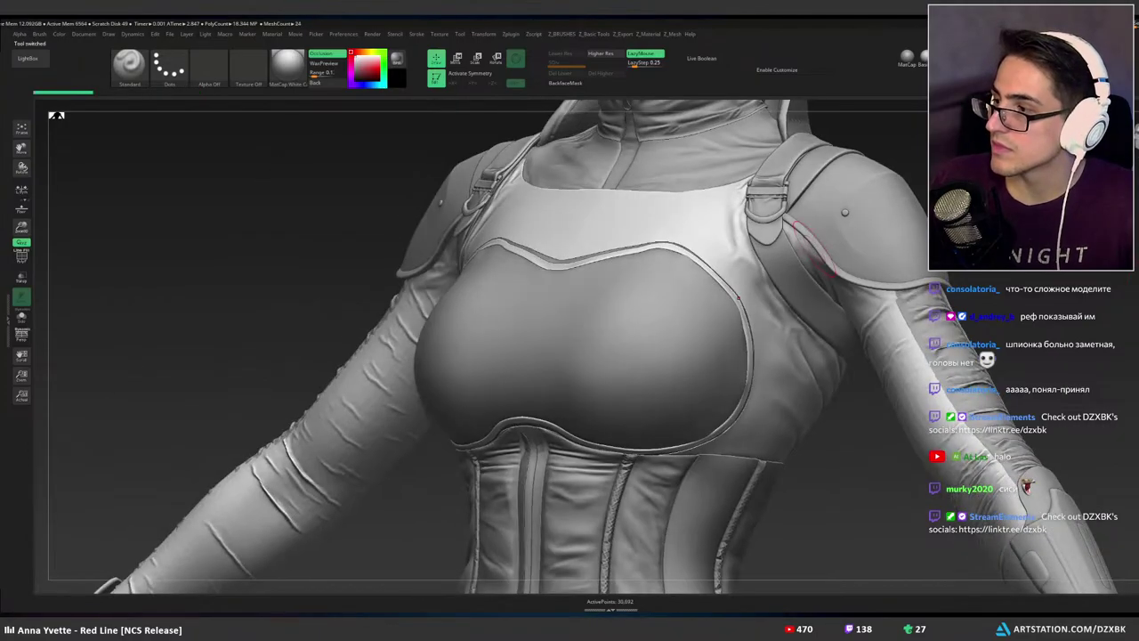
pyautogui.press('ctrl')
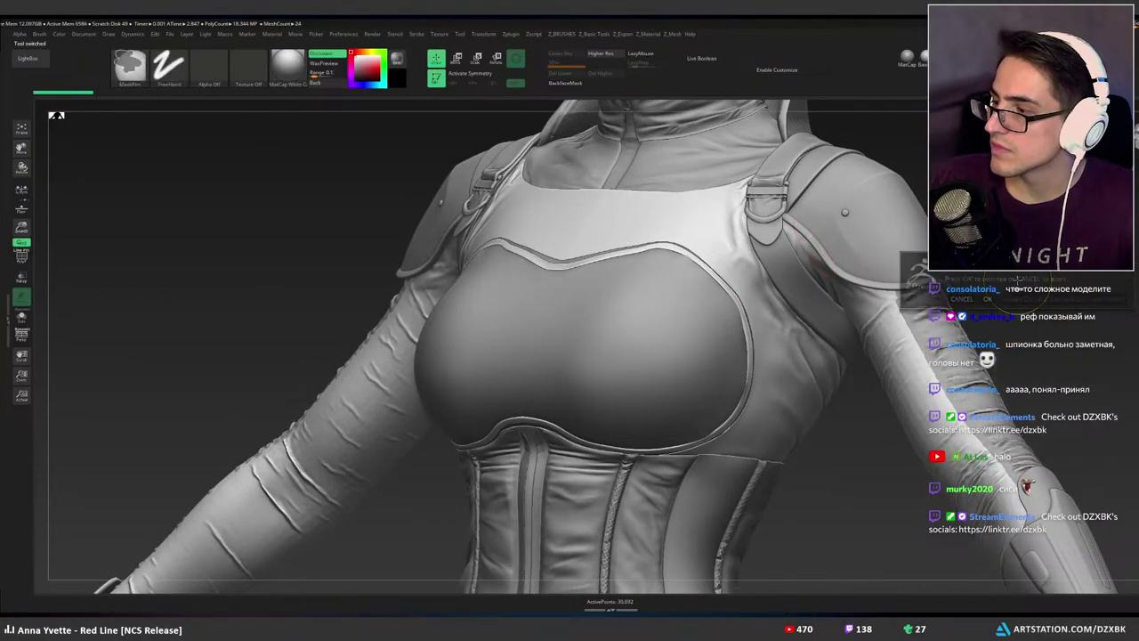
pyautogui.press('d')
pyautogui.press('d')
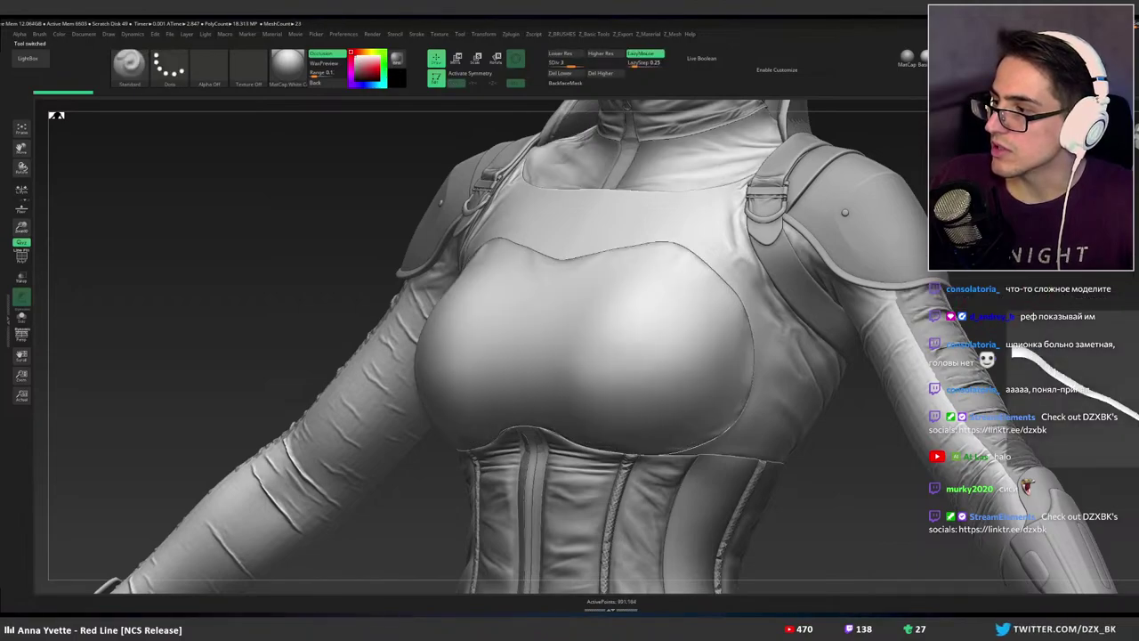
# Delete the spare copies of the top, including Top1_1, so that only one top subtool remains.
pyautogui.keyDown('alt'); pyautogui.click(645, 212); pyautogui.keyUp('alt')
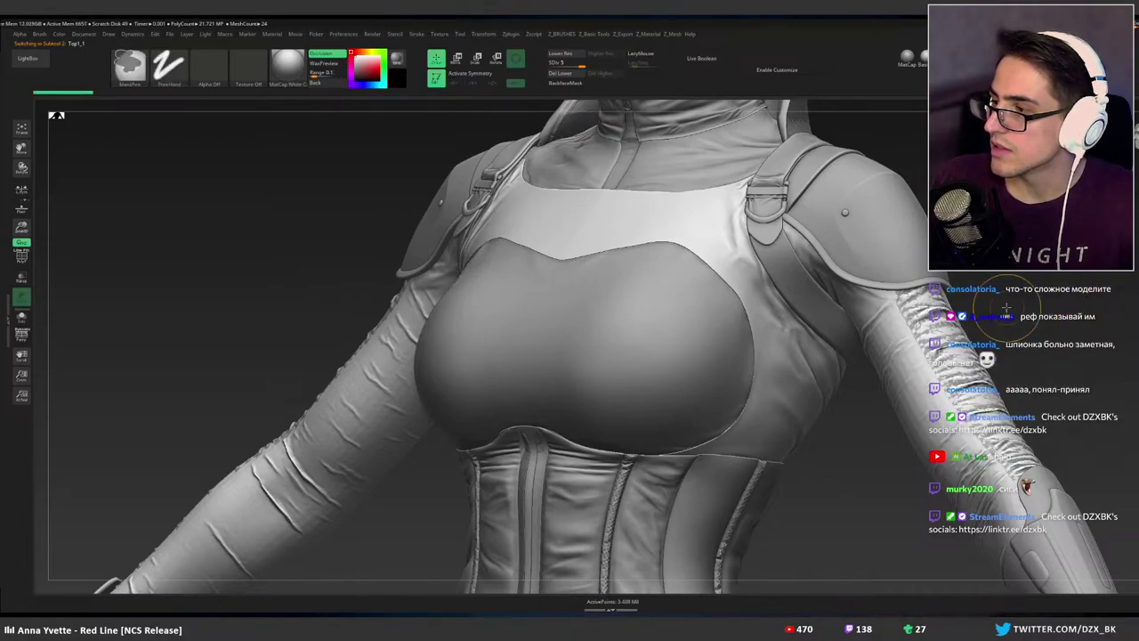
pyautogui.hotkey('ctrl', 'e')
pyautogui.click(976, 327)
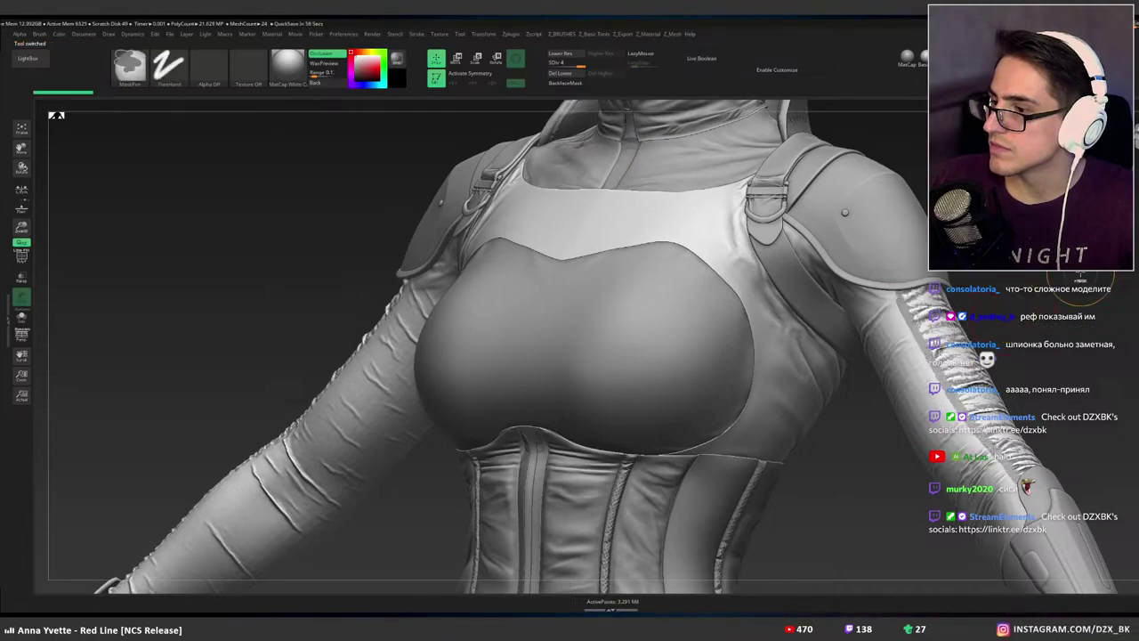
pyautogui.hotkey('ctrl', 'e')
pyautogui.click(1053, 289)
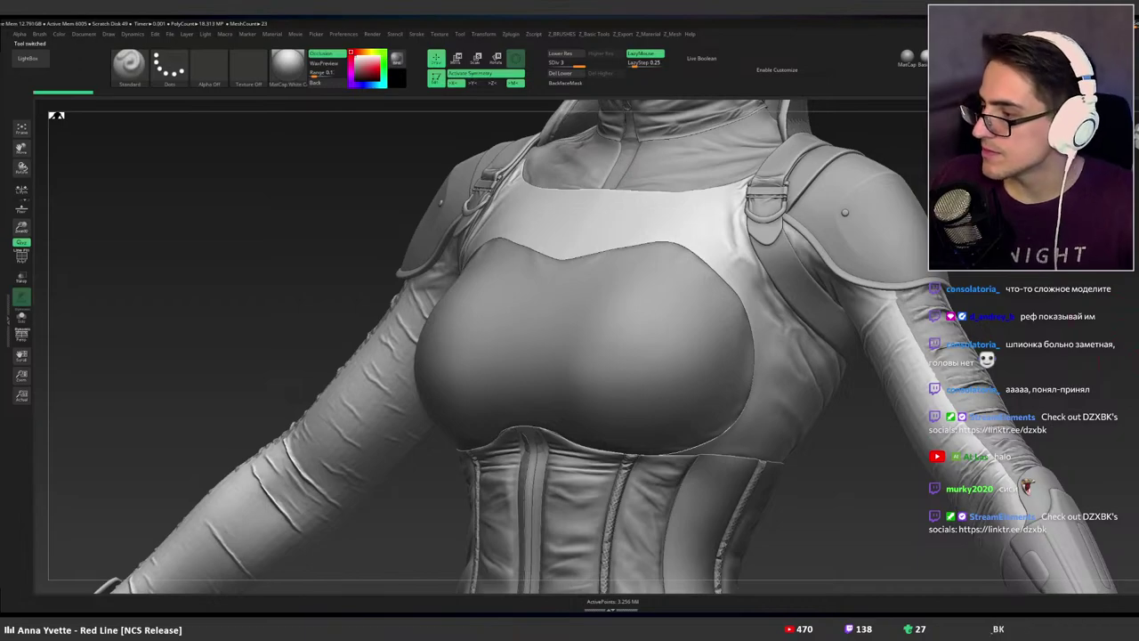
# Select the low-poly border strip subtool Top1 around the bust.
pyautogui.press('n')
pyautogui.click(1020, 420)
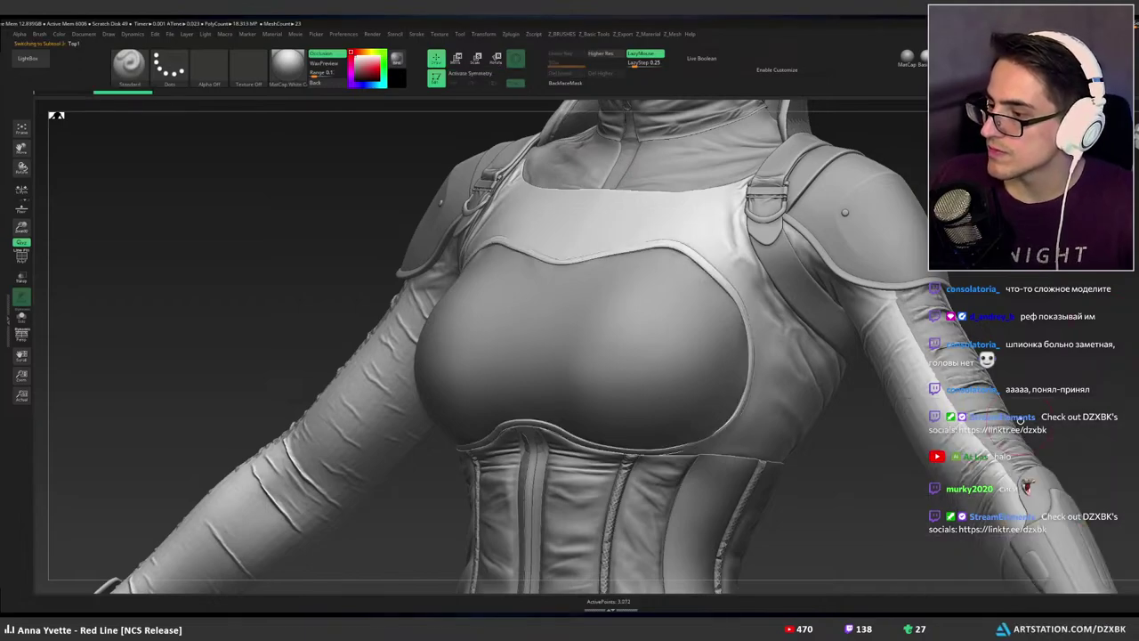
pyautogui.moveTo(716, 345); pyautogui.dragTo(789, 334, button='right')
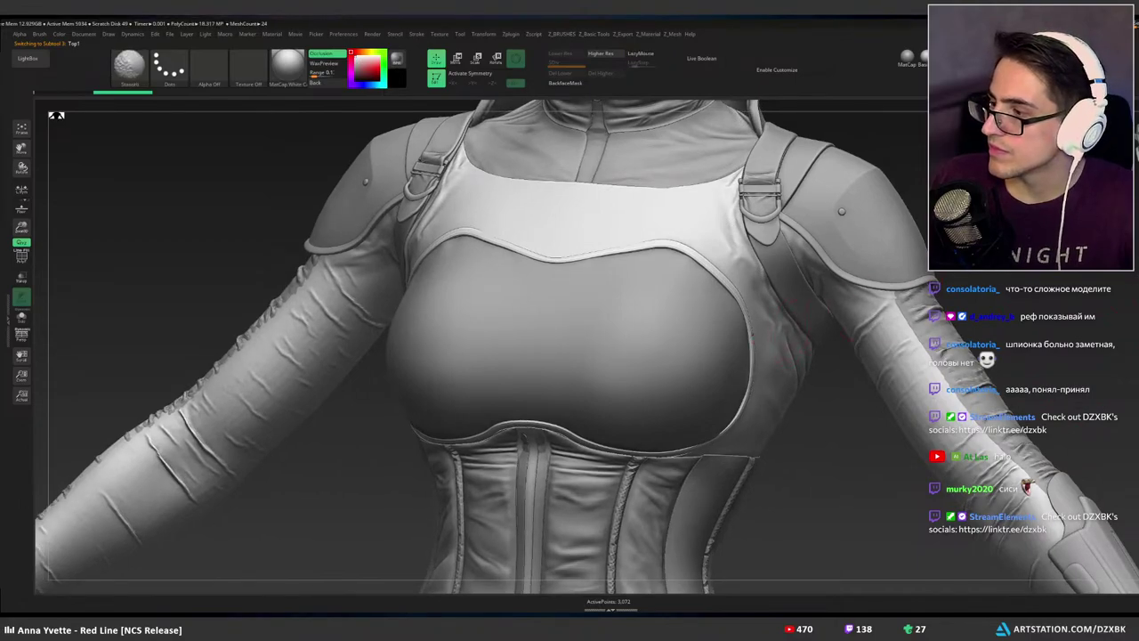
# Hide every subtool except the border strip and the top, and make the border strip active.
pyautogui.keyDown('shift'); pyautogui.click(1138, 389); pyautogui.keyUp('shift')
pyautogui.keyDown('shift'); pyautogui.click(1138, 389); pyautogui.keyUp('shift')
pyautogui.keyDown('shift'); pyautogui.click(1138, 389); pyautogui.keyUp('shift')
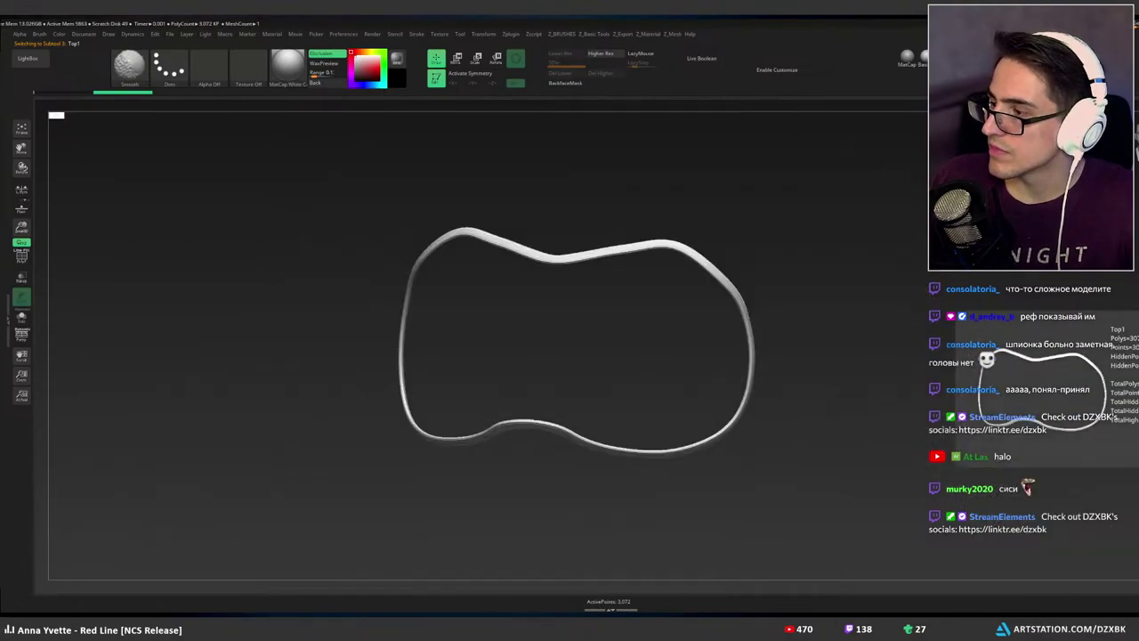
pyautogui.click(1138, 389)
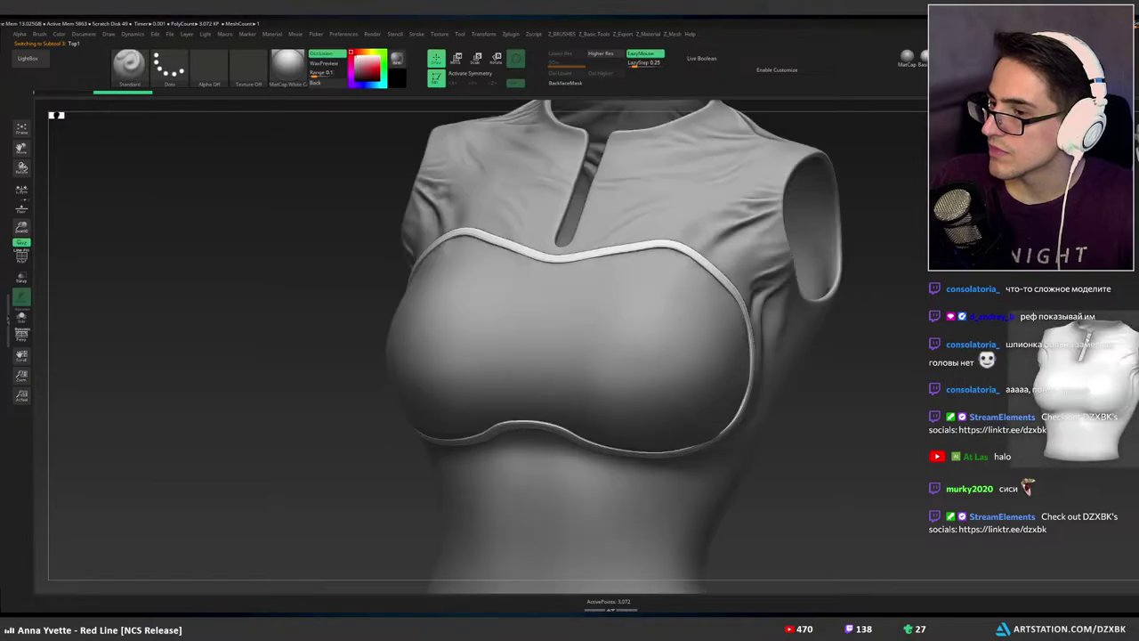
pyautogui.click(1138, 389)
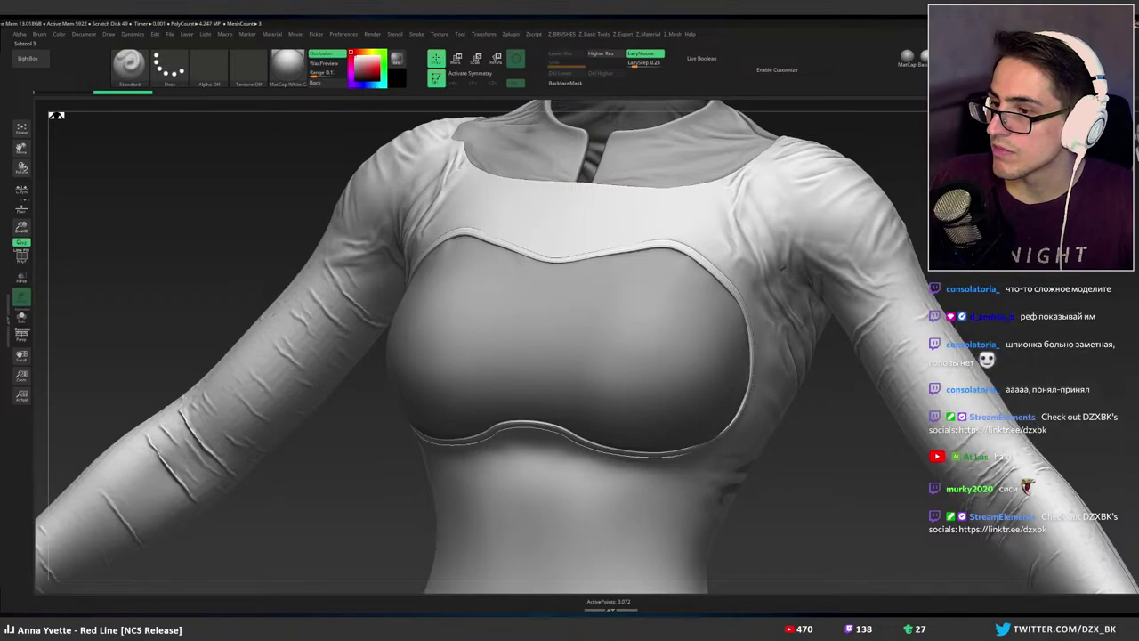
pyautogui.click(1138, 389)
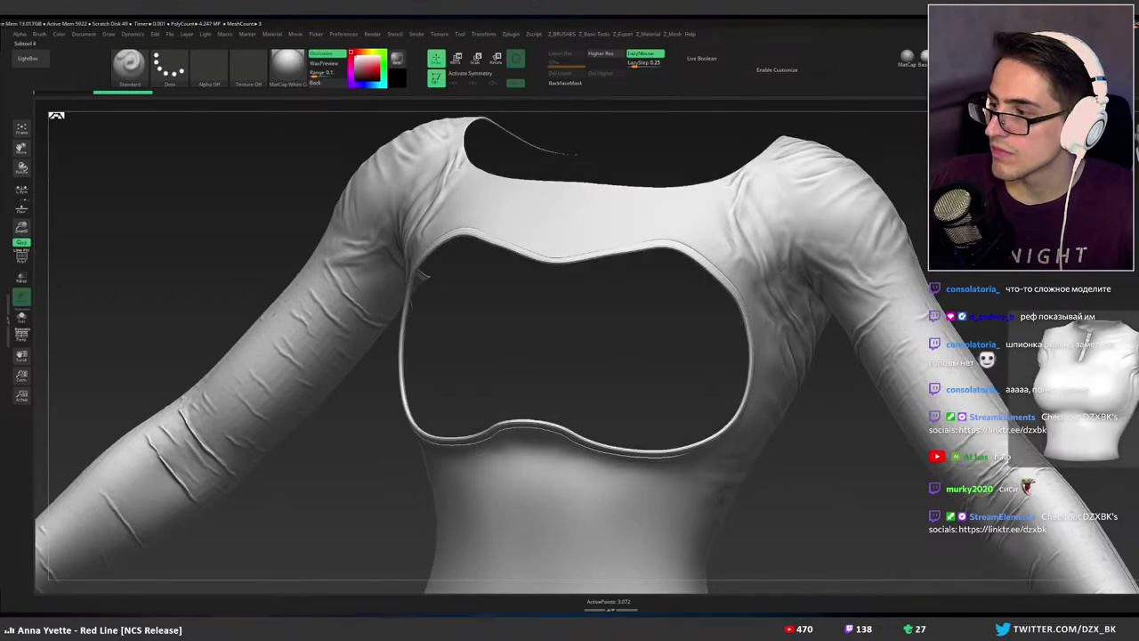
pyautogui.click(1138, 389)
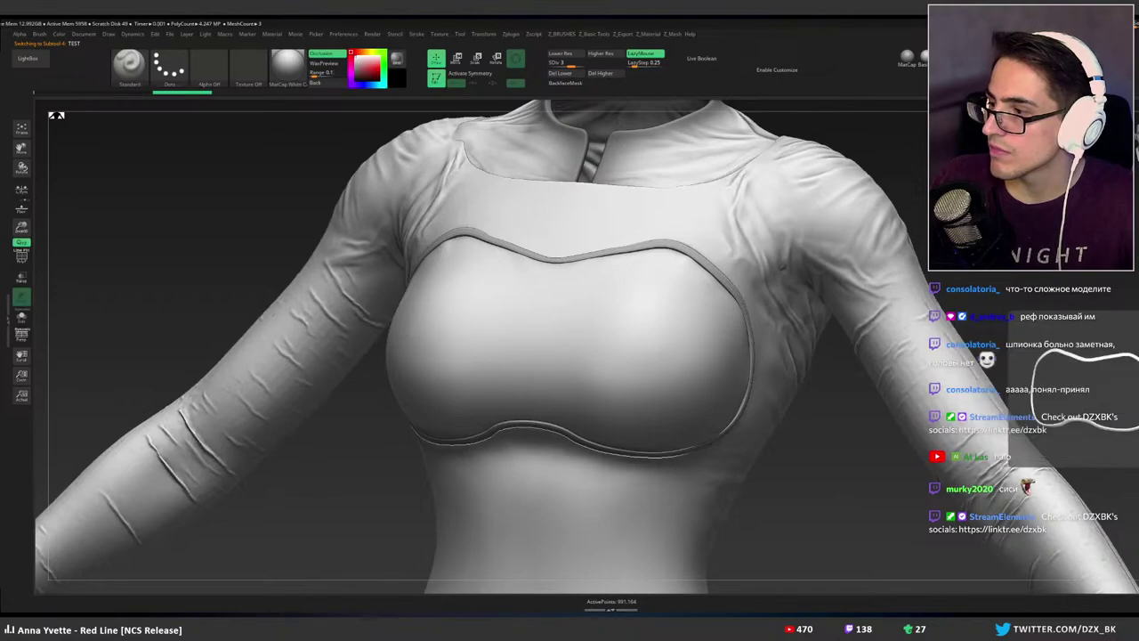
pyautogui.keyDown('alt'); pyautogui.click(666, 242); pyautogui.keyUp('alt')
# Check the border strip against the top's neckline edge, select the strip, and subdivide it to level 3.
pyautogui.keyDown('ctrl'); pyautogui.moveTo(665, 242); pyautogui.dragTo(672, 329, button='right'); pyautogui.keyUp('ctrl')
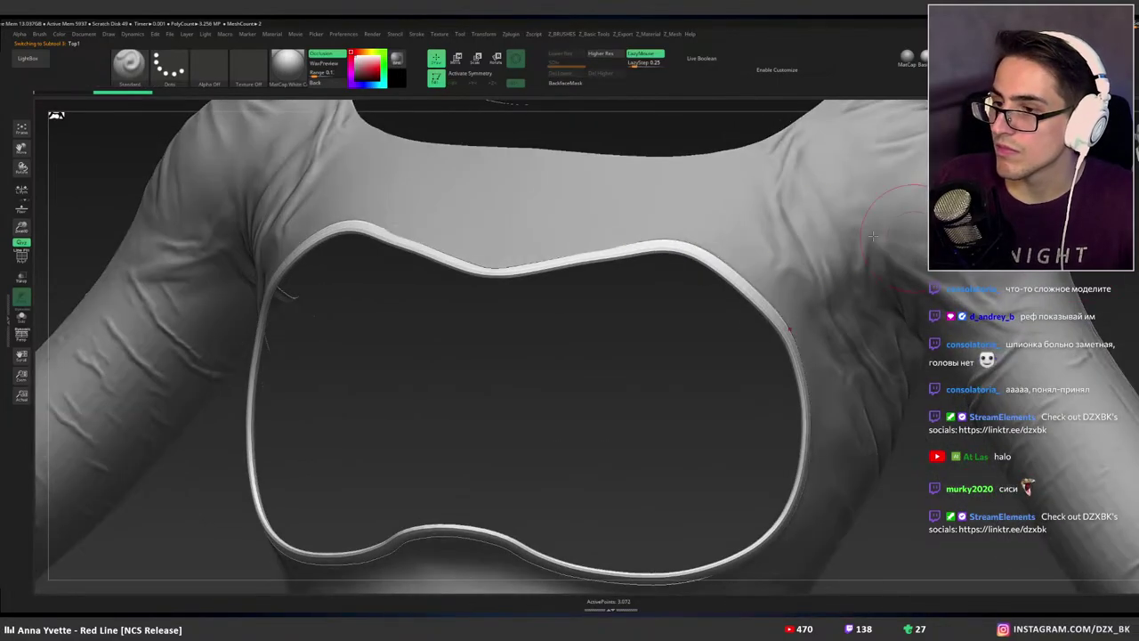
pyautogui.keyDown('ctrl'); pyautogui.moveTo(683, 213); pyautogui.dragTo(757, 254, button='right'); pyautogui.keyUp('ctrl')
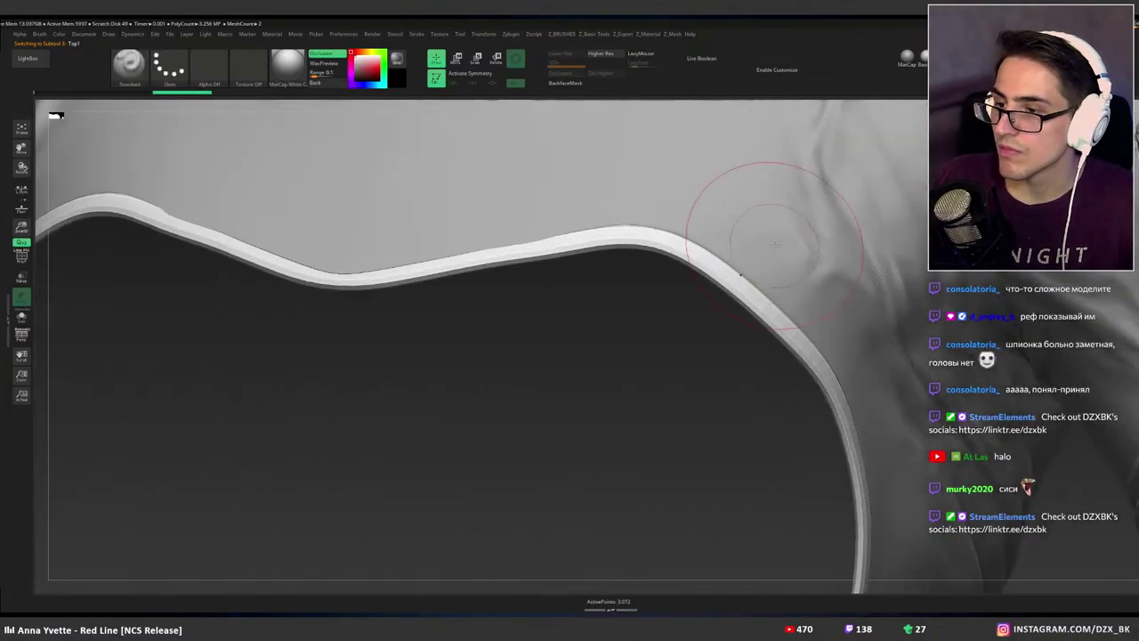
pyautogui.keyDown('alt'); pyautogui.moveTo(830, 278); pyautogui.dragTo(1035, 351, button='right'); pyautogui.keyUp('alt')
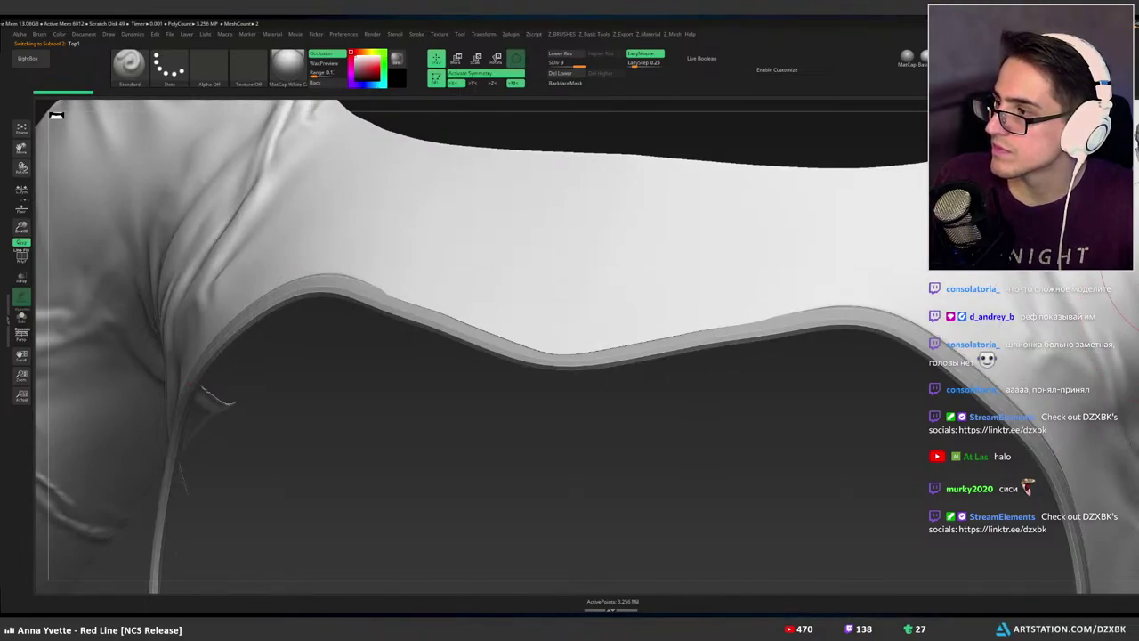
pyautogui.keyDown('alt'); pyautogui.click(986, 386); pyautogui.keyUp('alt')
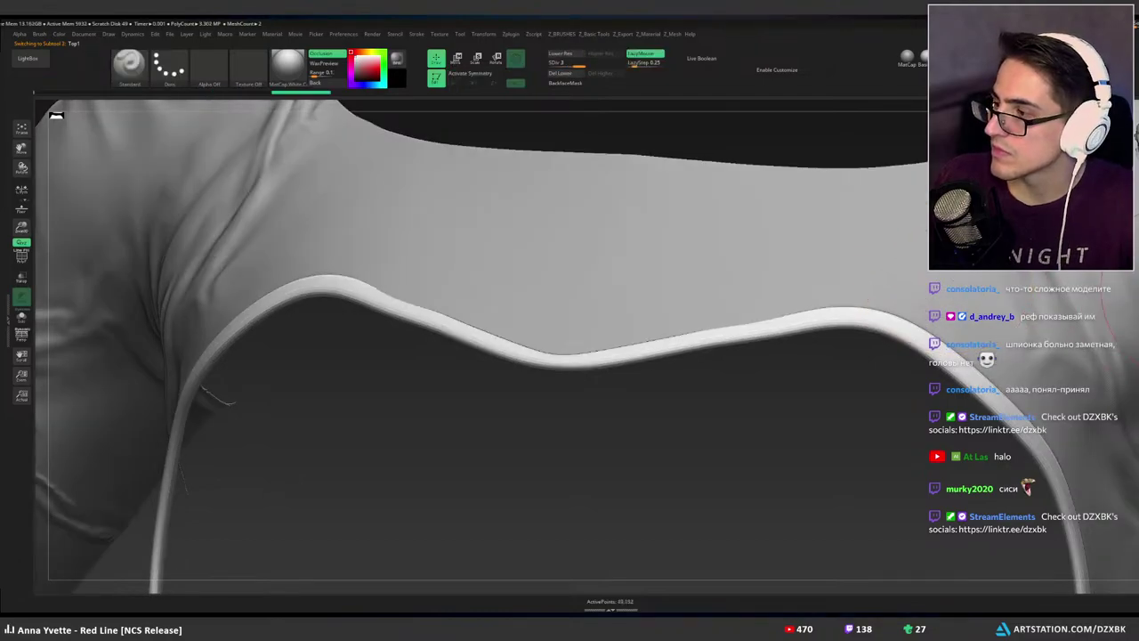
# Select the top and use the Move brush to fit its upper cutout edge near the center against the border strip.
pyautogui.keyDown('alt'); pyautogui.click(1132, 289); pyautogui.keyUp('alt')
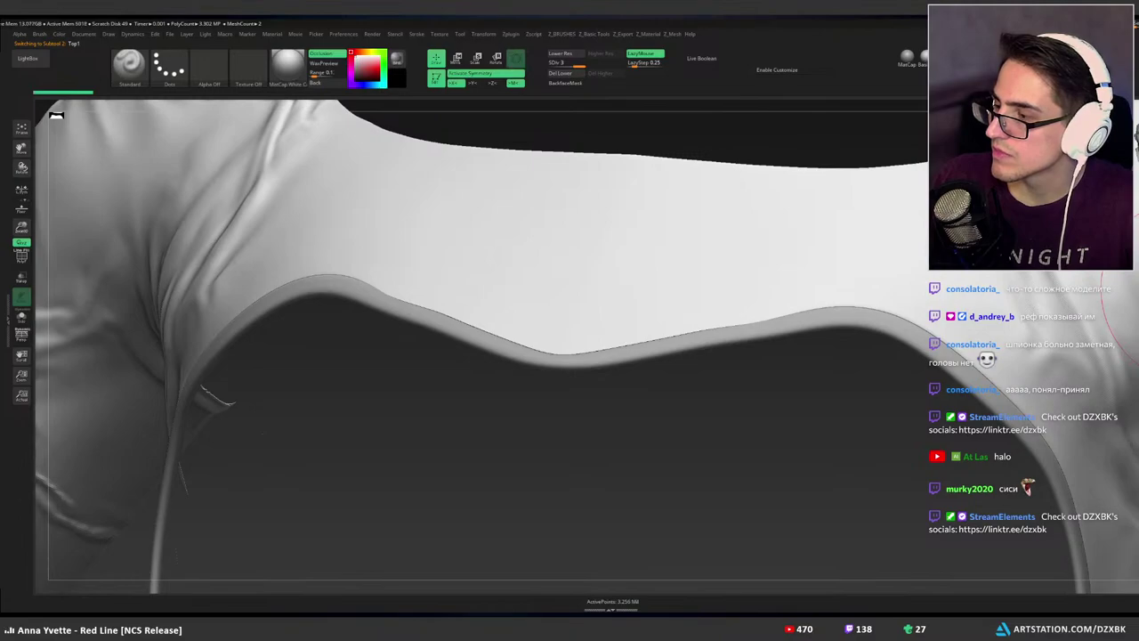
pyautogui.press('shift')
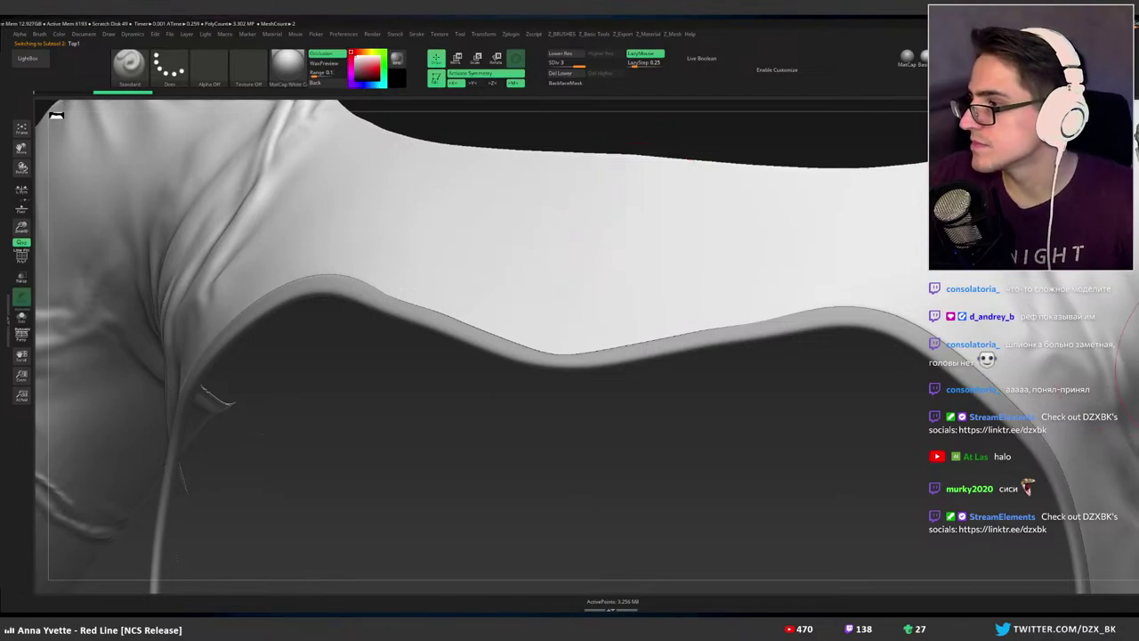
pyautogui.press('b')
pyautogui.press('m')
pyautogui.press('v')
pyautogui.moveTo(637, 379); pyautogui.dragTo(622, 405)
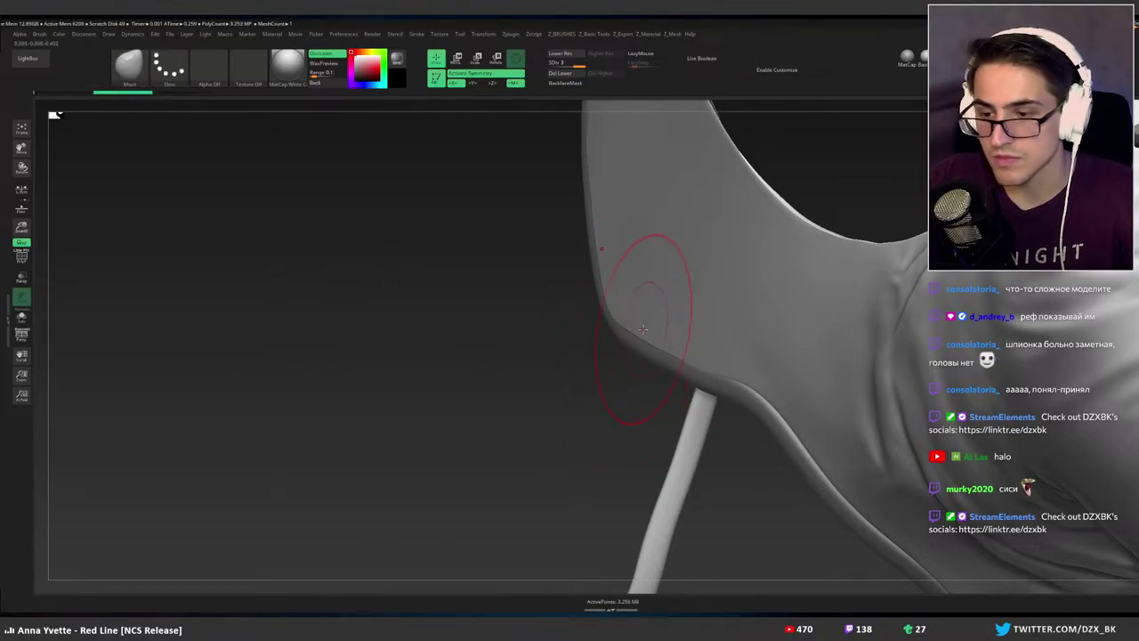
pyautogui.moveTo(633, 329); pyautogui.dragTo(639, 321)
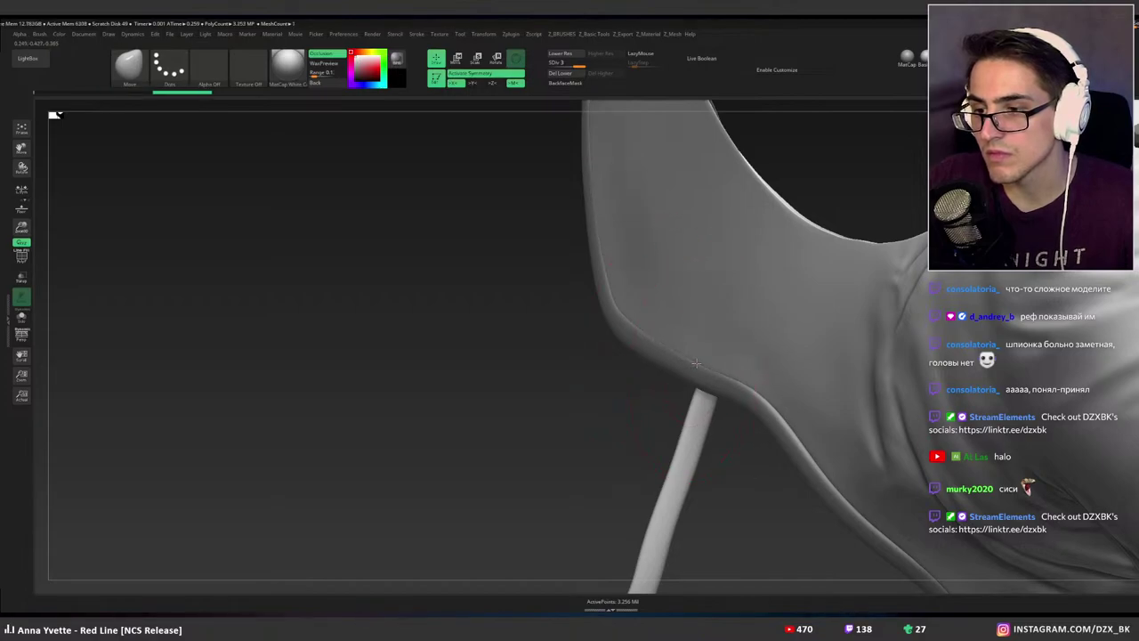
pyautogui.moveTo(696, 363); pyautogui.dragTo(658, 340)
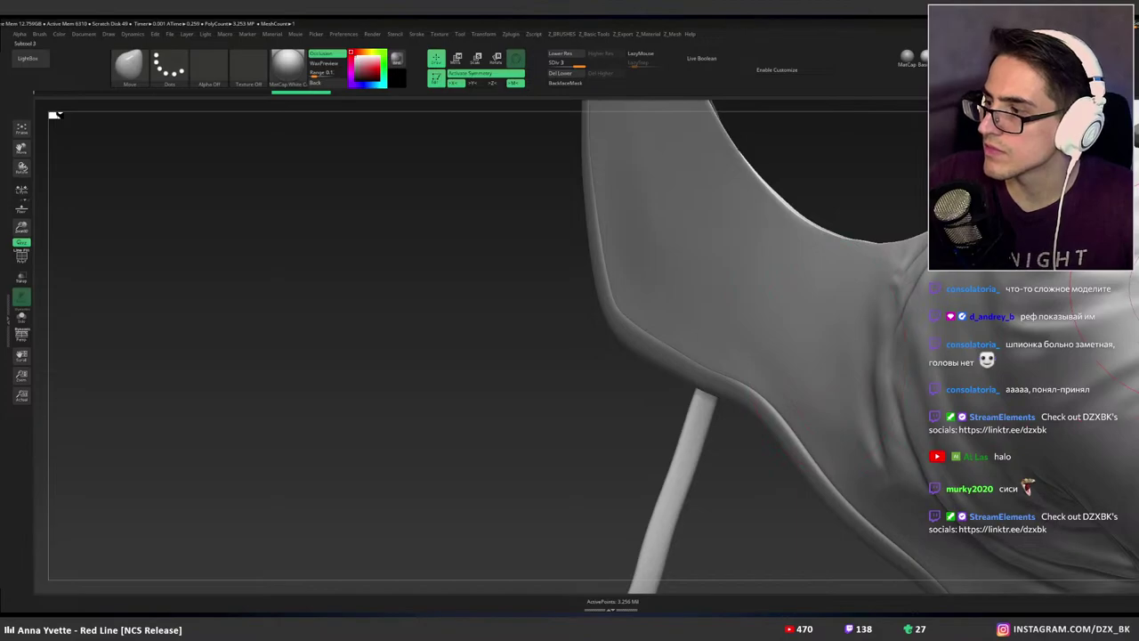
# Show the bust subtool and nudge the top's upper cutout edge to follow the border strip with the Move brush.
pyautogui.click(1135, 356)
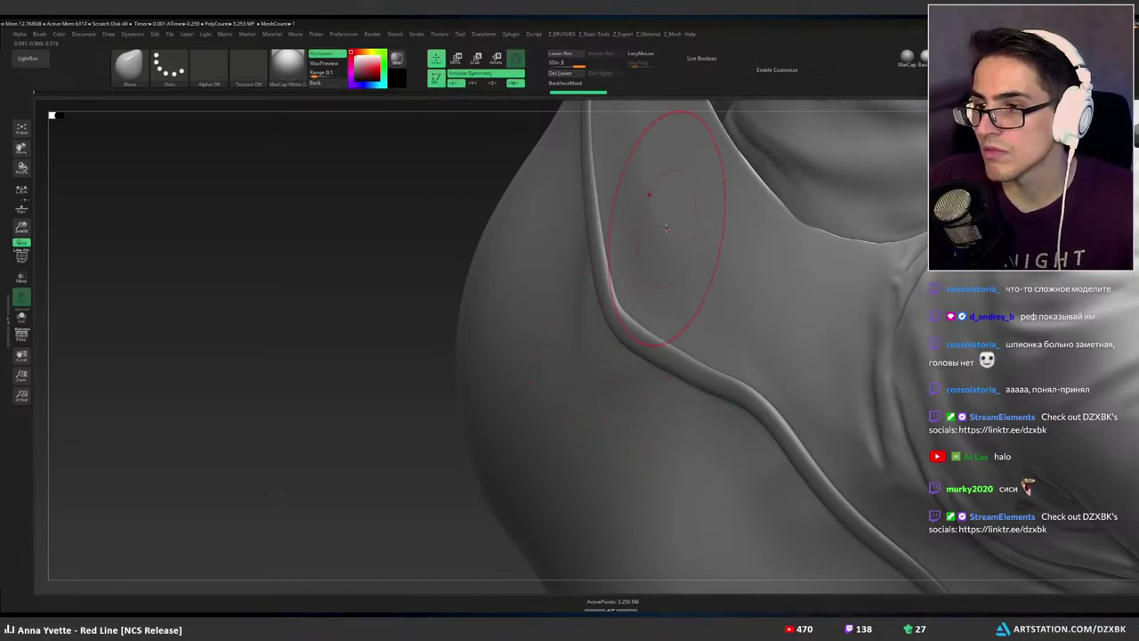
pyautogui.moveTo(708, 352); pyautogui.dragTo(700, 359)
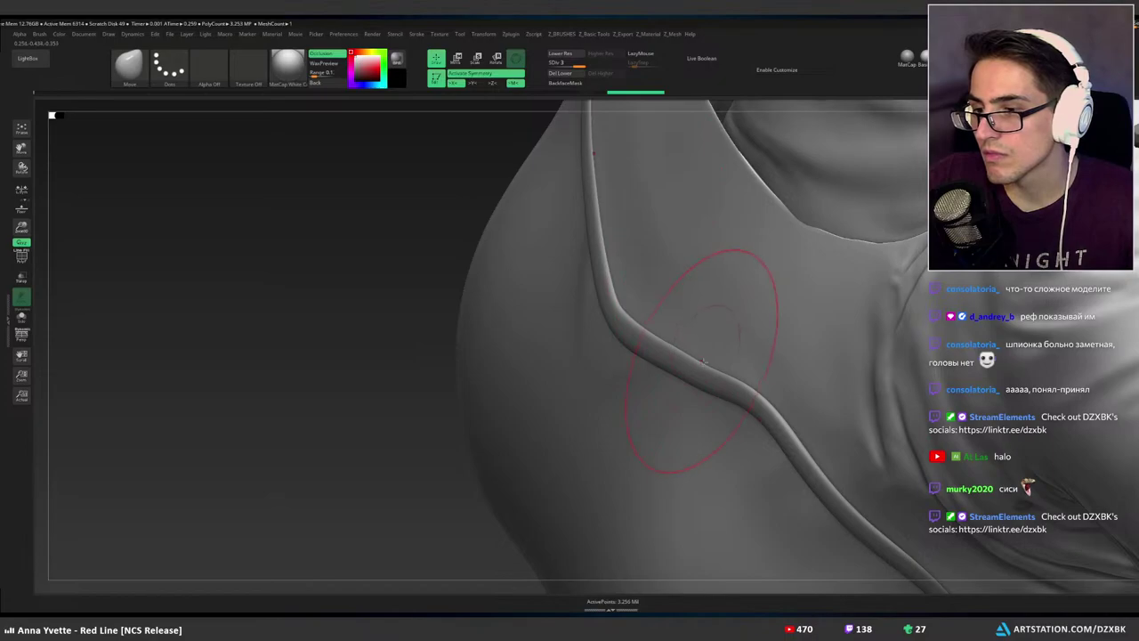
pyautogui.keyDown('alt'); pyautogui.moveTo(797, 433); pyautogui.dragTo(721, 353, button='right'); pyautogui.keyUp('alt')
pyautogui.moveTo(725, 358); pyautogui.dragTo(741, 361)
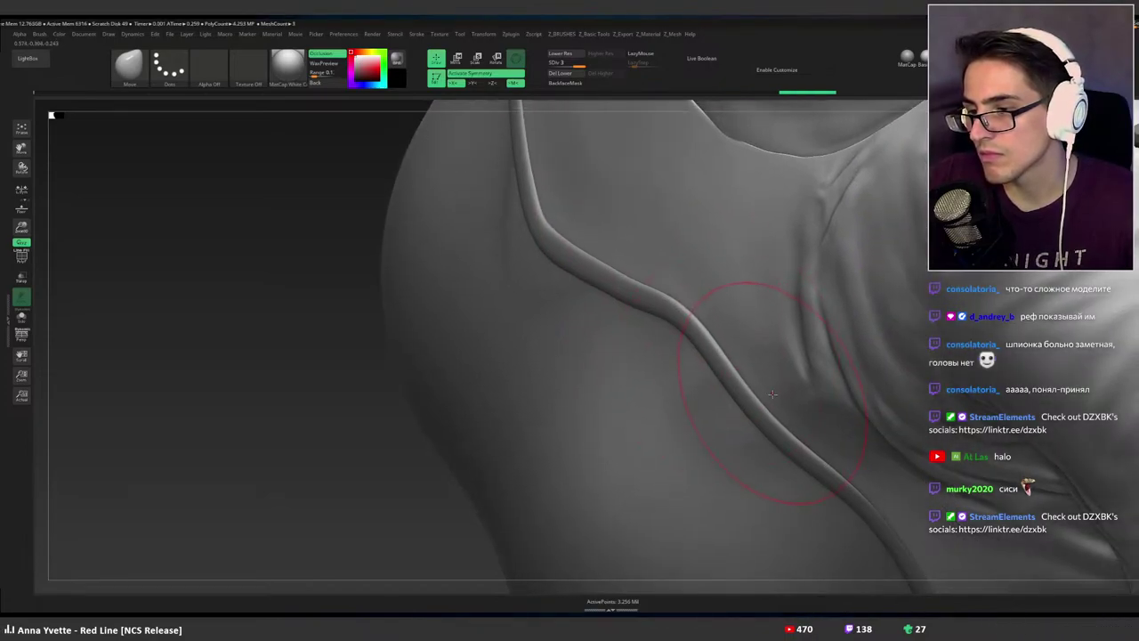
# Fit the top's outer cutout edge beside the bust to the border strip and hide the bust.
pyautogui.moveTo(775, 414)
pyautogui.mouseDown(button='right')
pyautogui.moveTo(771, 382)
pyautogui.moveTo(749, 408)
pyautogui.moveTo(722, 377)
pyautogui.mouseUp(button='right')
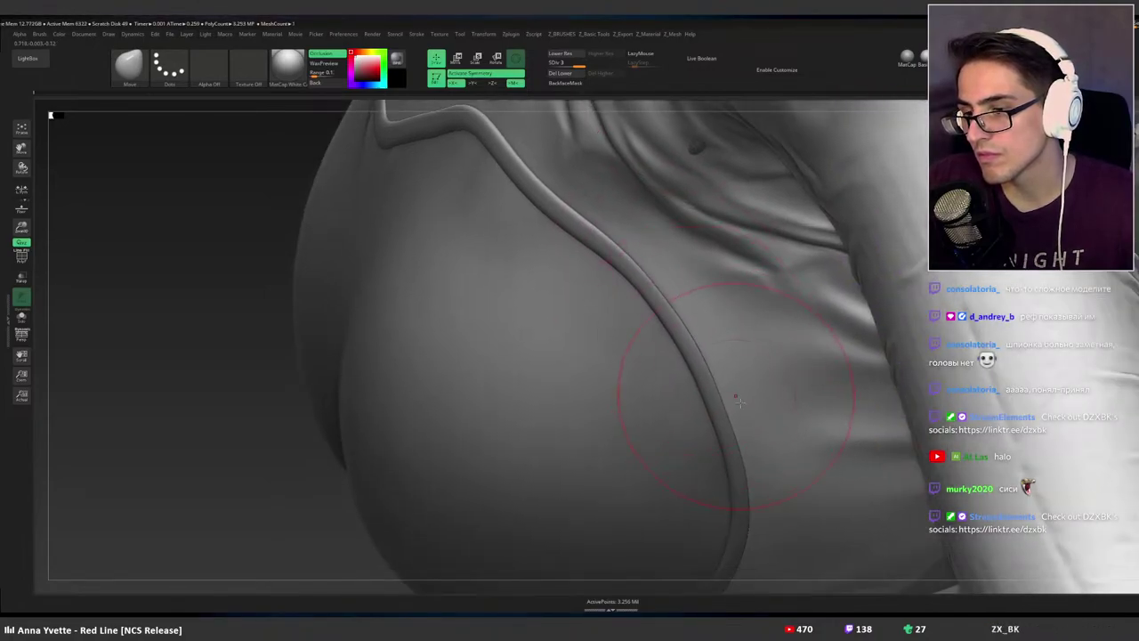
pyautogui.moveTo(741, 444); pyautogui.dragTo(764, 426, button='right')
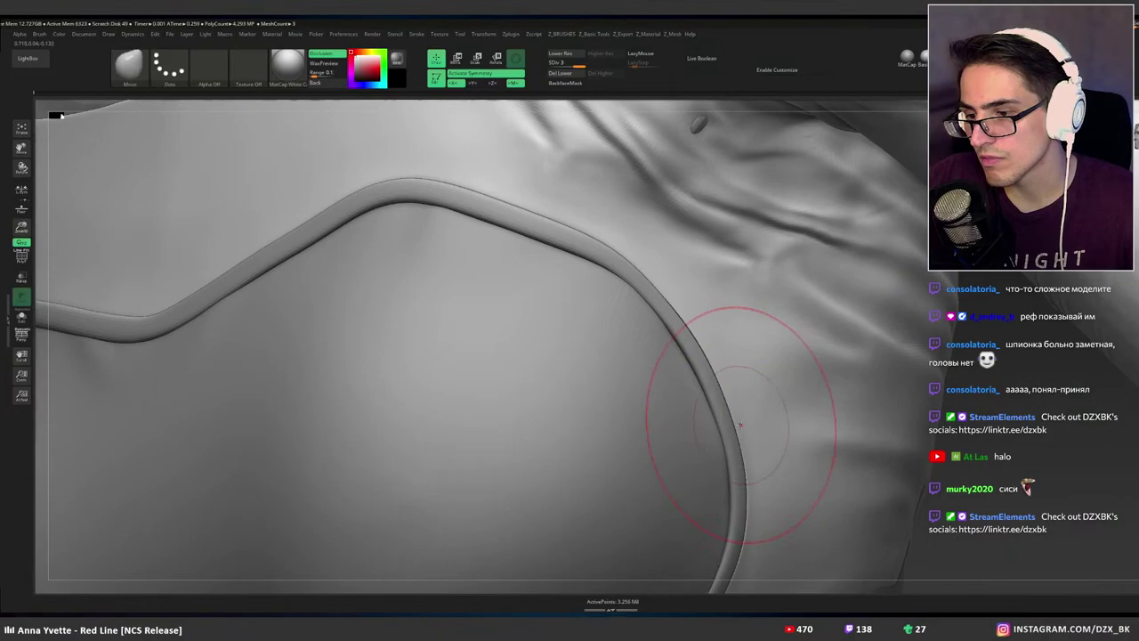
pyautogui.moveTo(741, 424); pyautogui.dragTo(737, 427)
pyautogui.moveTo(737, 424)
pyautogui.mouseDown(button='right')
pyautogui.moveTo(690, 346)
pyautogui.moveTo(675, 357)
pyautogui.mouseUp(button='right')
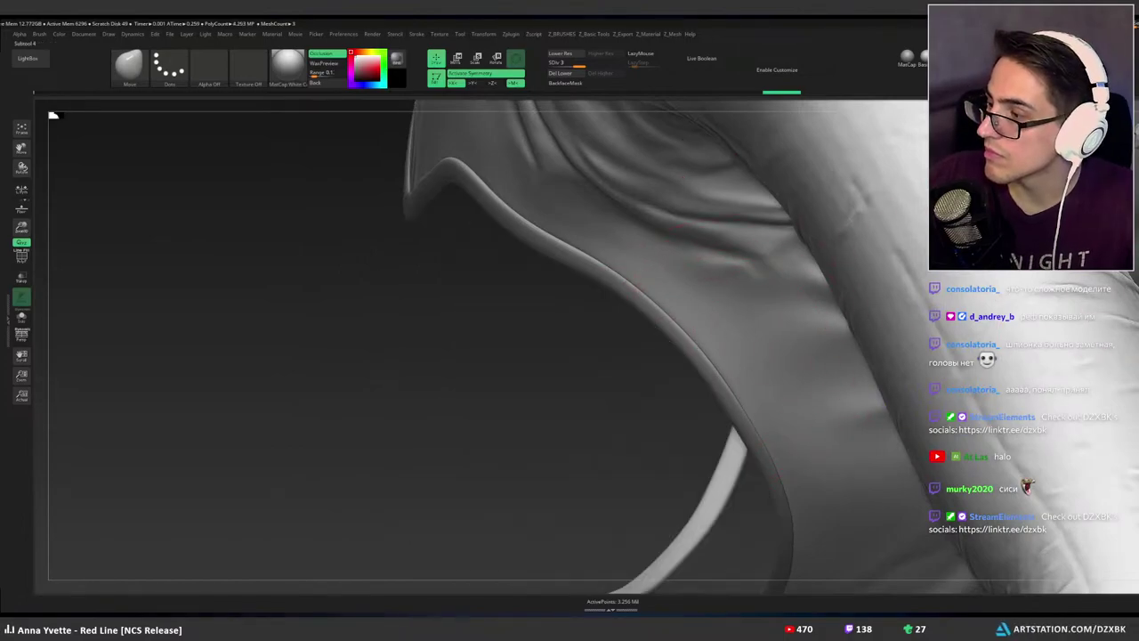
# Turn off the Occlusion preview and move the top's lower cutout edge against the border strip.
pyautogui.moveTo(712, 356)
pyautogui.mouseDown(button='right')
pyautogui.moveTo(791, 328)
pyautogui.moveTo(191, 146)
pyautogui.mouseUp(button='right')
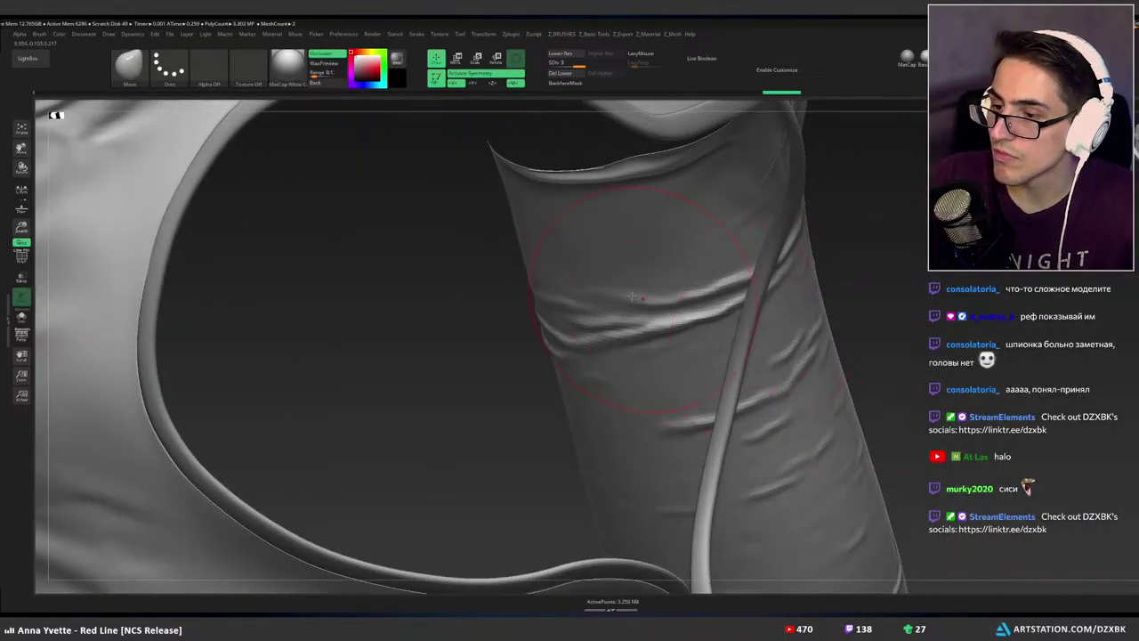
pyautogui.click(318, 57)
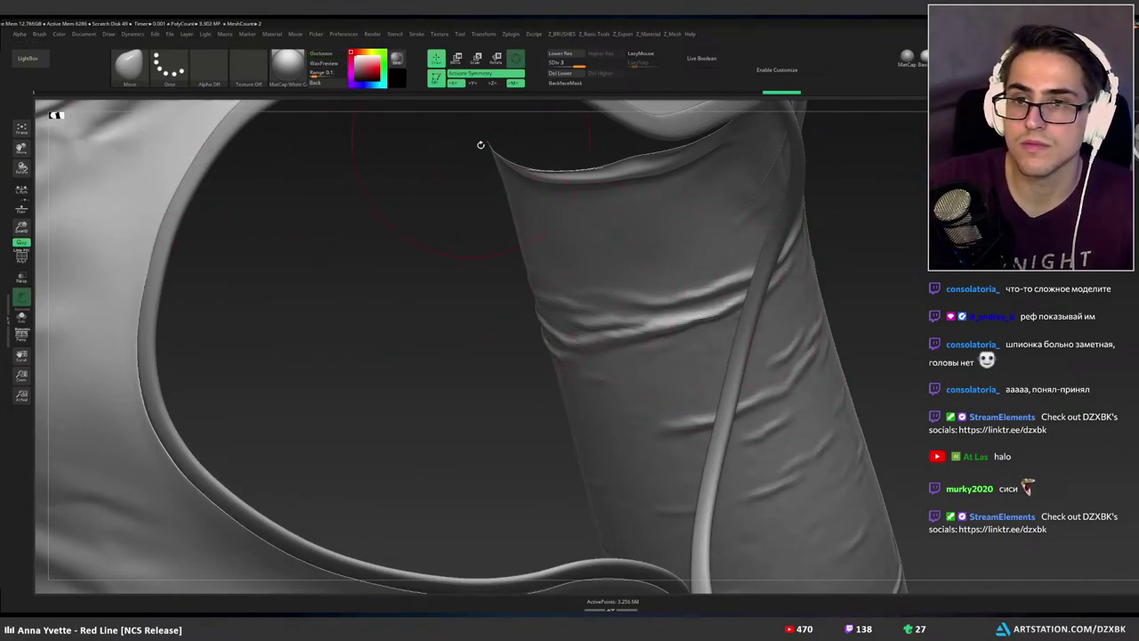
pyautogui.moveTo(480, 145)
pyautogui.mouseDown(button='right')
pyautogui.moveTo(570, 294)
pyautogui.moveTo(580, 340)
pyautogui.moveTo(695, 330)
pyautogui.moveTo(702, 305)
pyautogui.moveTo(737, 315)
pyautogui.mouseUp(button='right')
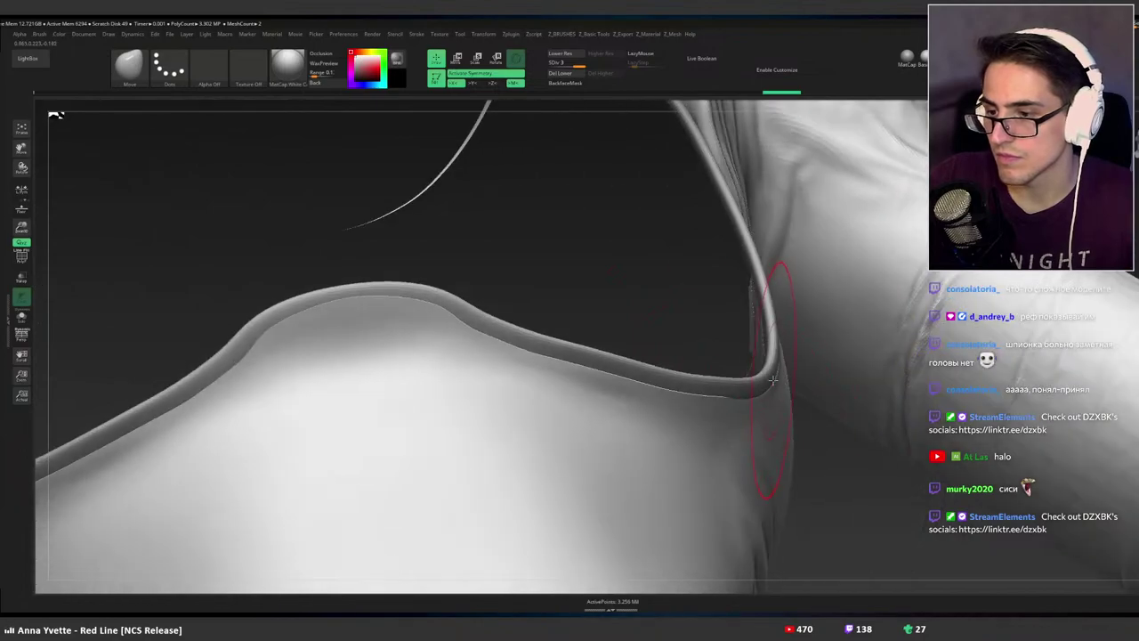
pyautogui.moveTo(773, 380)
pyautogui.mouseDown(button='right')
pyautogui.moveTo(700, 406)
pyautogui.moveTo(666, 404)
pyautogui.mouseUp(button='right')
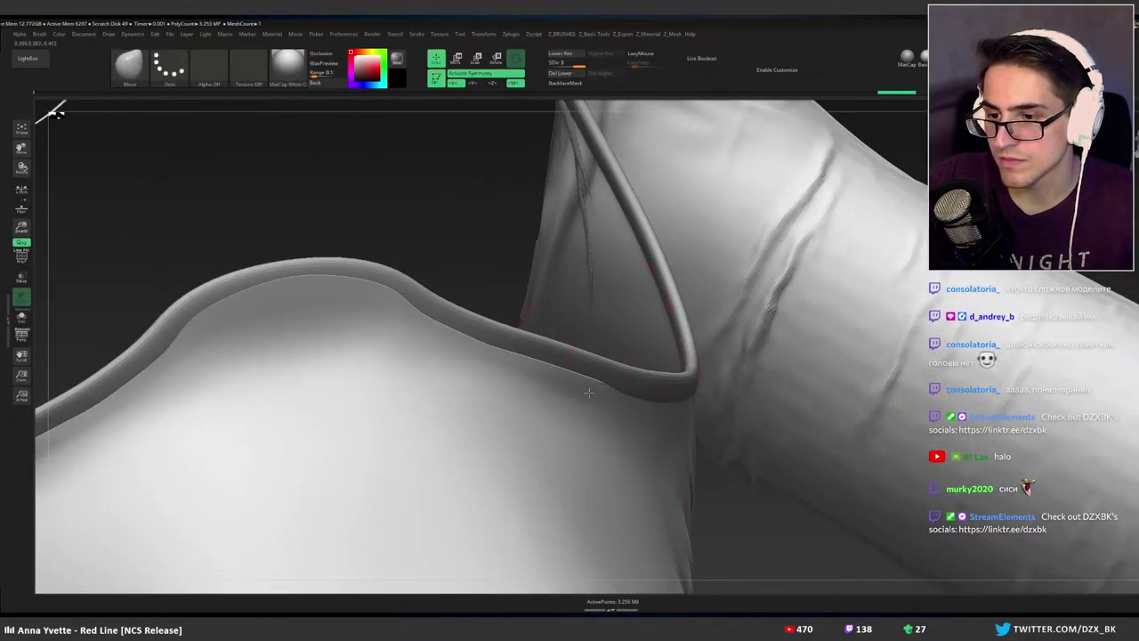
pyautogui.moveTo(535, 377); pyautogui.dragTo(499, 363, button='right')
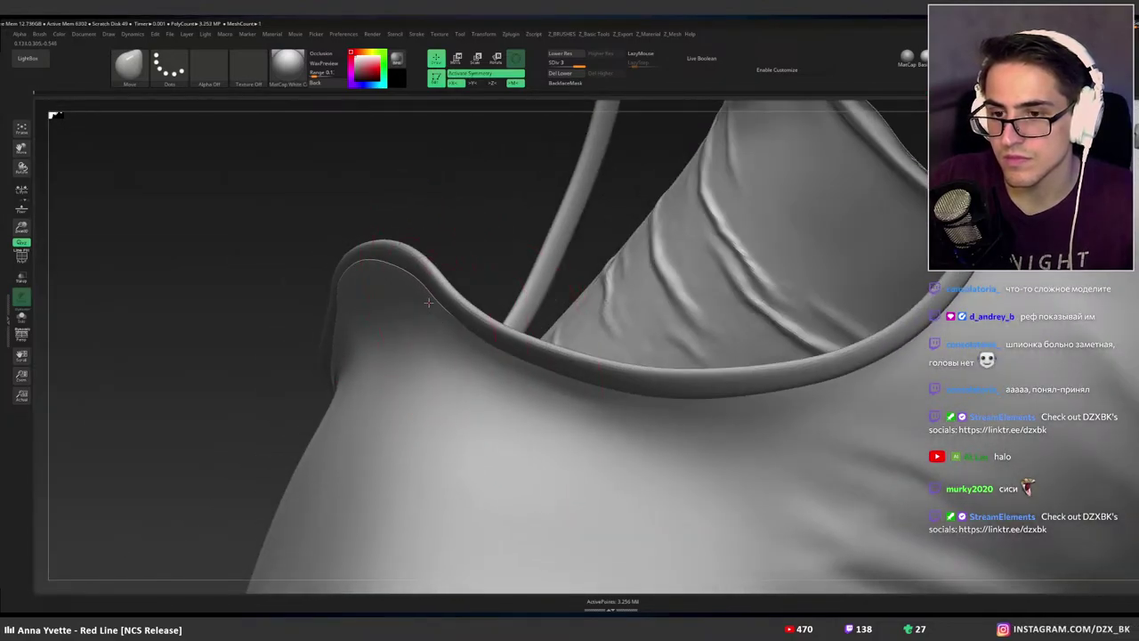
pyautogui.moveTo(375, 267); pyautogui.dragTo(385, 270)
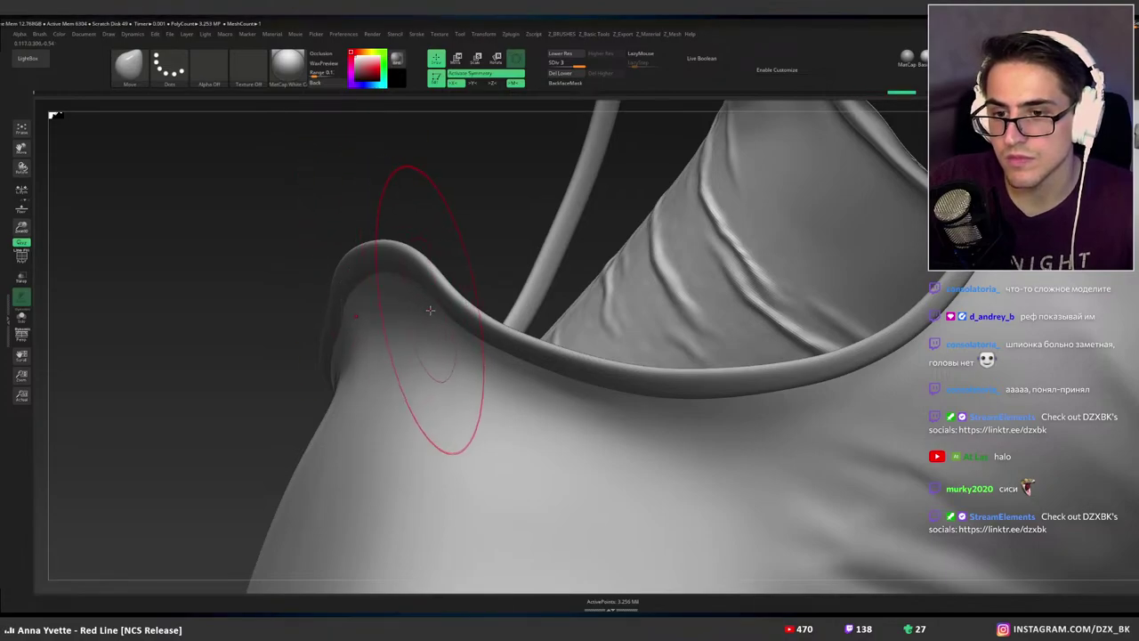
pyautogui.moveTo(484, 419)
pyautogui.mouseDown(button='right')
pyautogui.moveTo(663, 356)
pyautogui.moveTo(593, 392)
pyautogui.moveTo(510, 330)
pyautogui.moveTo(654, 349)
pyautogui.moveTo(635, 361)
pyautogui.mouseUp(button='right')
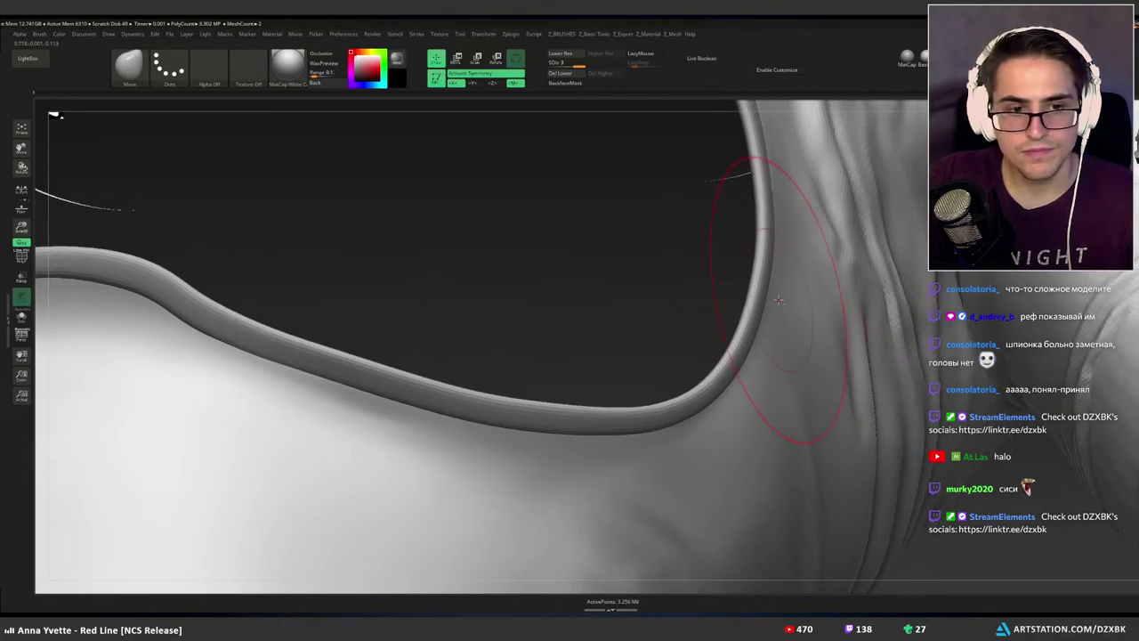
# Adjust the side curve of the top's cutout with the Move brush so it meets the border strip.
pyautogui.keyDown('alt'); pyautogui.moveTo(808, 300); pyautogui.dragTo(743, 390, button='right'); pyautogui.keyUp('alt')
pyautogui.moveTo(783, 316); pyautogui.dragTo(730, 347, button='right')
pyautogui.moveTo(729, 346)
pyautogui.mouseDown()
pyautogui.moveTo(730, 300)
pyautogui.moveTo(665, 354)
pyautogui.moveTo(674, 309)
pyautogui.mouseUp()
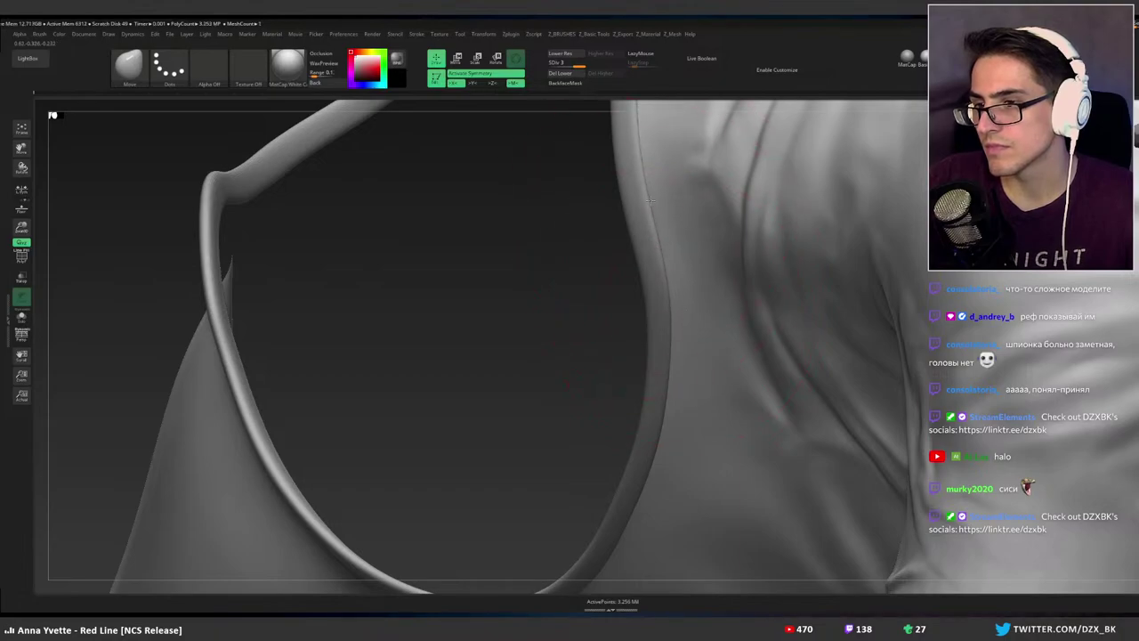
pyautogui.moveTo(648, 175); pyautogui.dragTo(601, 283)
pyautogui.moveTo(600, 282); pyautogui.dragTo(754, 238, button='right')
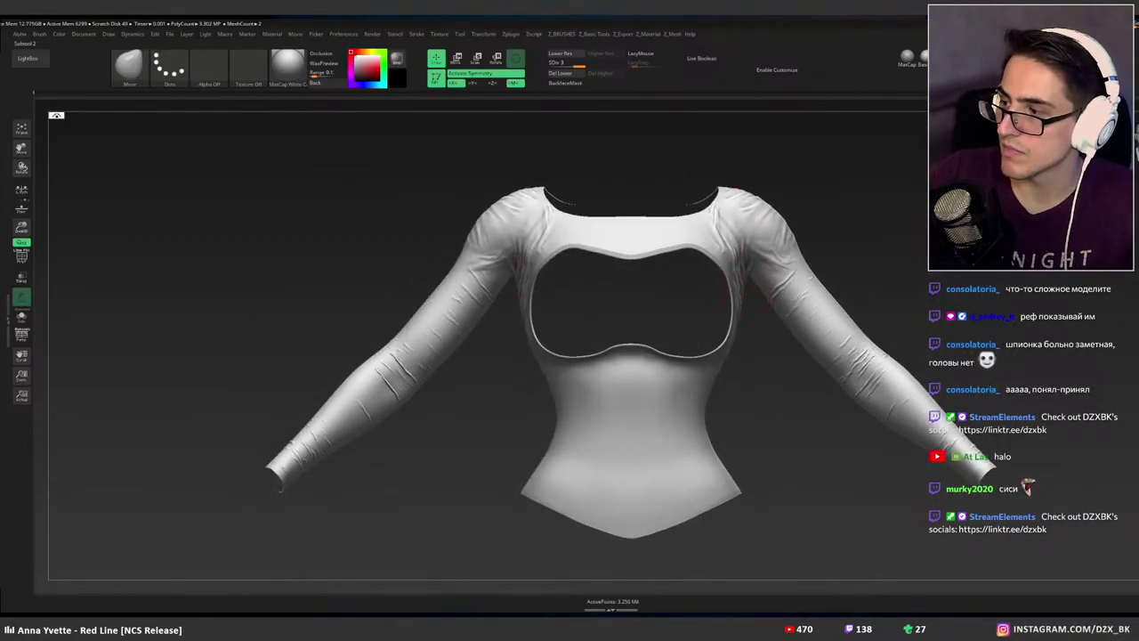
# Isolate the top briefly and show all the outfit's subtools again.
pyautogui.keyDown('shift'); pyautogui.click(1137, 392); pyautogui.keyUp('shift')
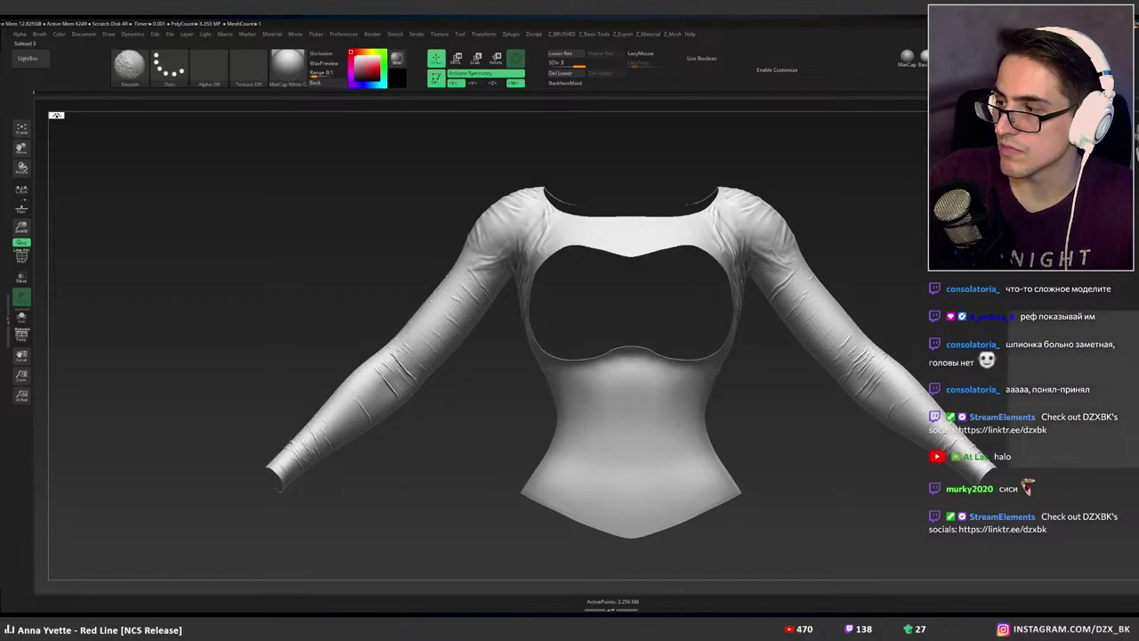
pyautogui.keyDown('shift'); pyautogui.click(1137, 392); pyautogui.keyUp('shift')
pyautogui.moveTo(956, 290); pyautogui.dragTo(871, 440, button='right')
pyautogui.click(1138, 392)
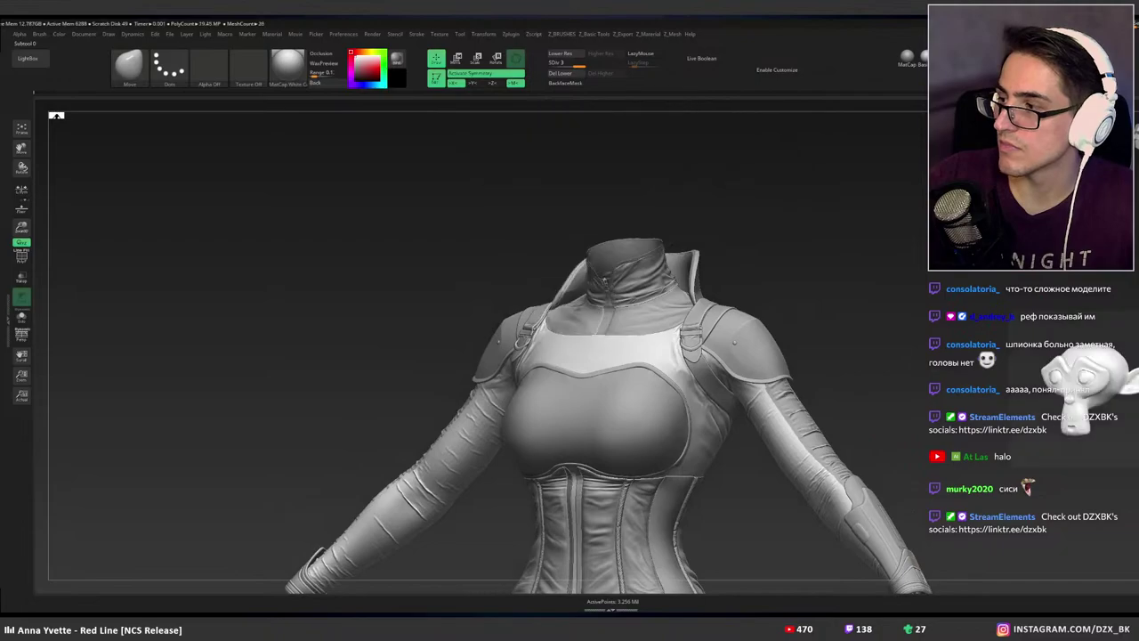
# Enable the Occlusion and WaxPreview display options and inspect the border strip's fit below the bust.
pyautogui.keyDown('ctrl'); pyautogui.moveTo(864, 315); pyautogui.dragTo(825, 110, button='right'); pyautogui.keyUp('ctrl')
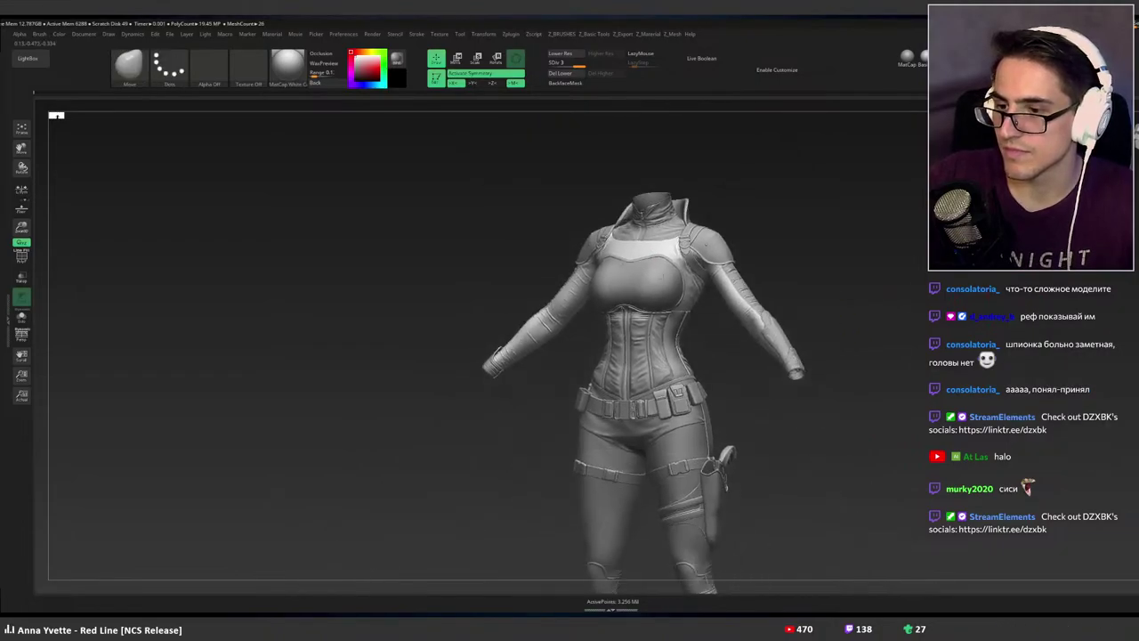
pyautogui.moveTo(707, 365)
pyautogui.keyDown('ctrl'); pyautogui.mouseDown(button='right')
pyautogui.moveTo(697, 284)
pyautogui.moveTo(662, 250)
pyautogui.moveTo(665, 405)
pyautogui.mouseUp(button='right'); pyautogui.keyUp('ctrl')
pyautogui.press('f')
pyautogui.moveTo(672, 301)
pyautogui.keyDown('alt'); pyautogui.mouseDown(button='right')
pyautogui.moveTo(707, 331)
pyautogui.moveTo(689, 336)
pyautogui.mouseUp(button='right'); pyautogui.keyUp('alt')
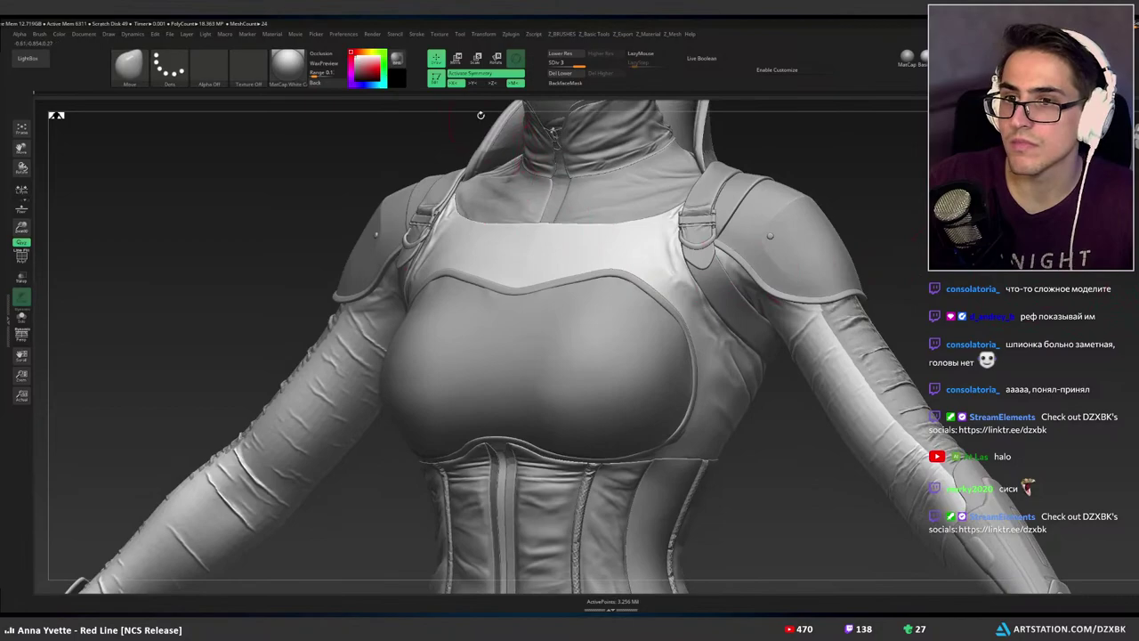
pyautogui.click(322, 55)
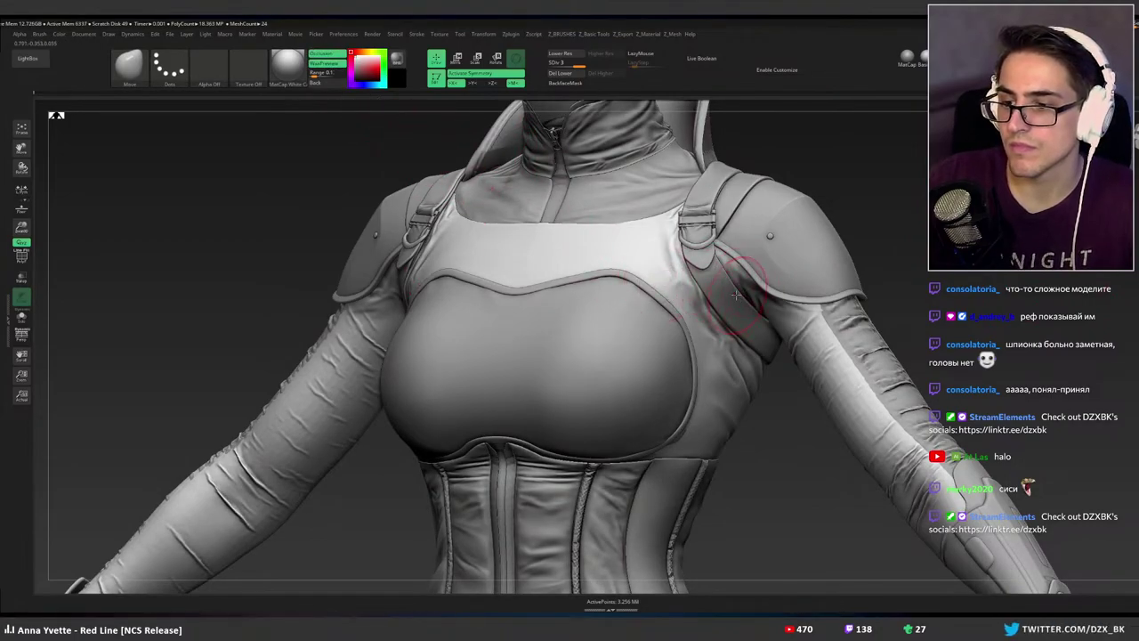
pyautogui.moveTo(735, 297); pyautogui.dragTo(654, 302, button='right')
pyautogui.keyDown('ctrl'); pyautogui.moveTo(657, 444); pyautogui.dragTo(780, 436, button='right'); pyautogui.keyUp('ctrl')
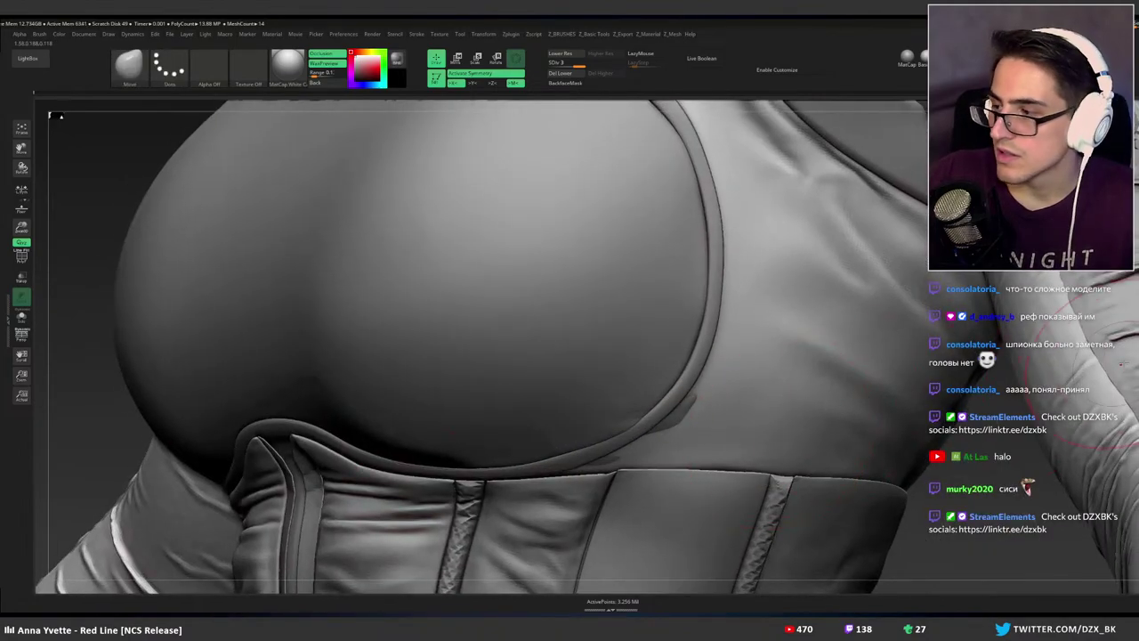
# Lower the top to subdivision level 1.
pyautogui.hotkey('shift', 'd')
pyautogui.hotkey('shift', 'd')
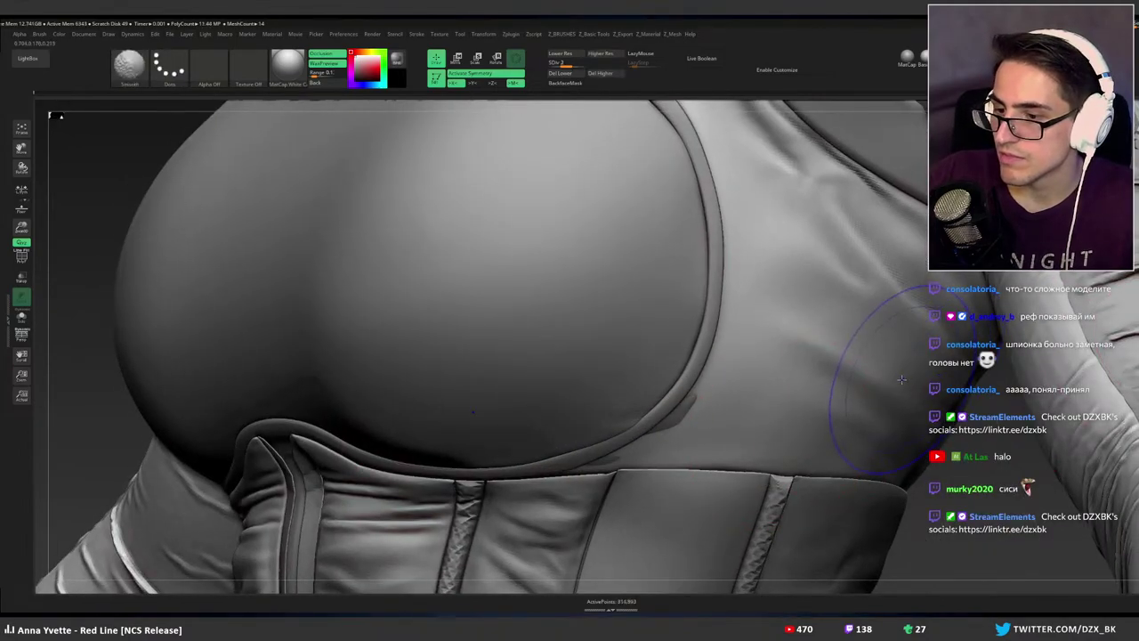
pyautogui.moveTo(898, 379); pyautogui.dragTo(925, 379, button='right')
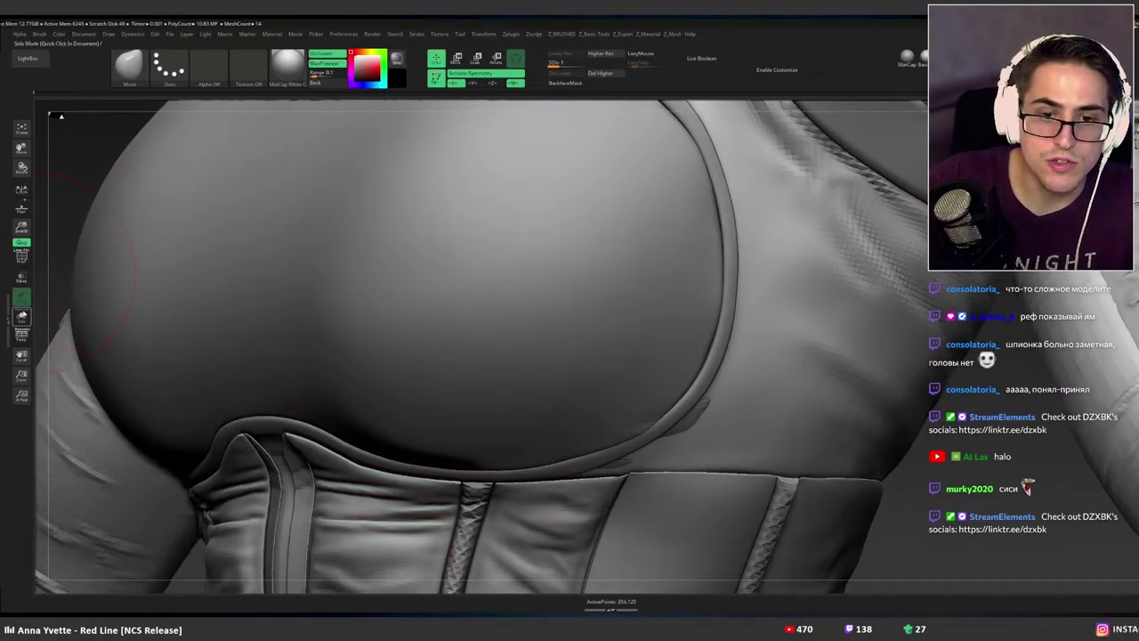
# Try moving the top's lower outer cutout edge around the border strip, check it in Solo mode, and undo the move.
pyautogui.press('ctrl')
pyautogui.press('shift')
pyautogui.click(22, 314)
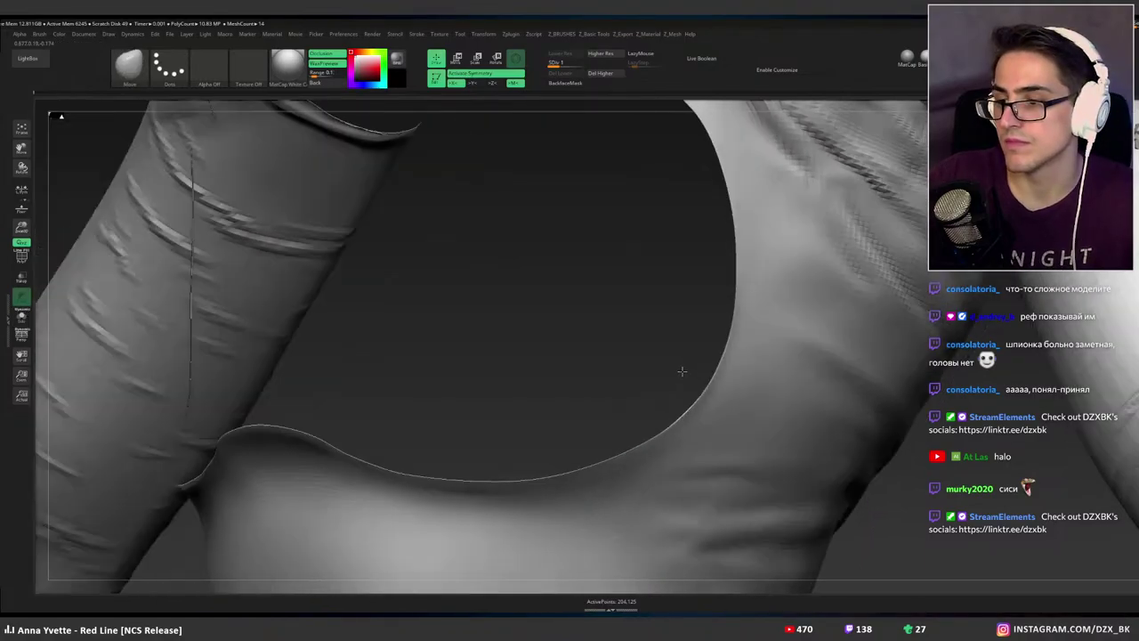
pyautogui.click(22, 315)
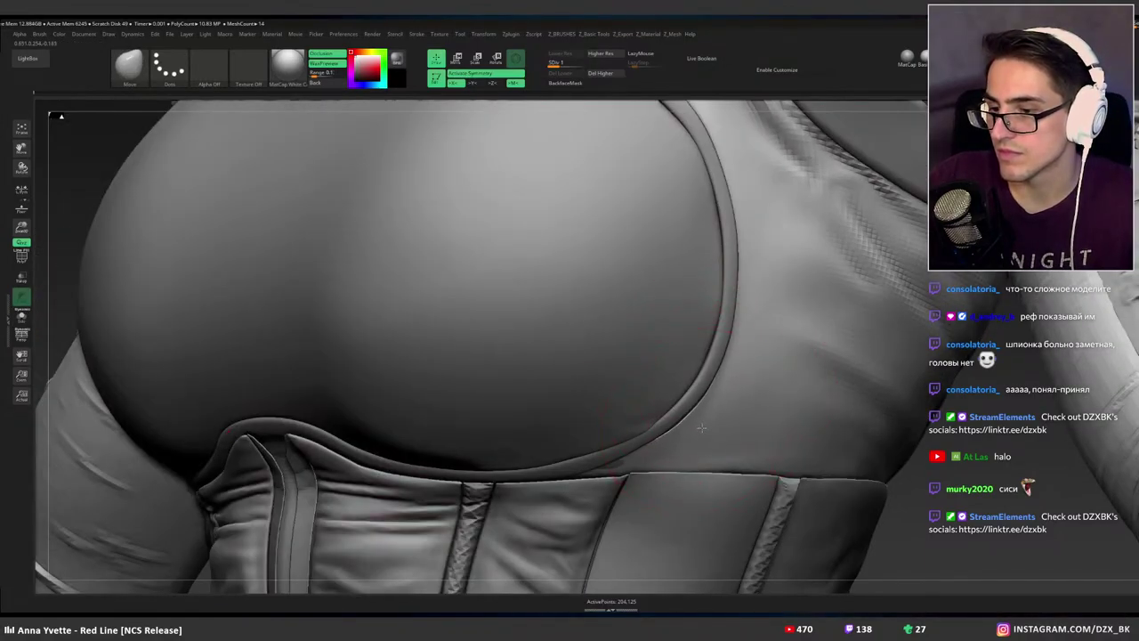
pyautogui.hotkey('ctrl', 'z')
pyautogui.moveTo(704, 430)
pyautogui.mouseDown(button='right')
pyautogui.moveTo(623, 422)
pyautogui.moveTo(677, 400)
pyautogui.moveTo(657, 382)
pyautogui.mouseUp(button='right')
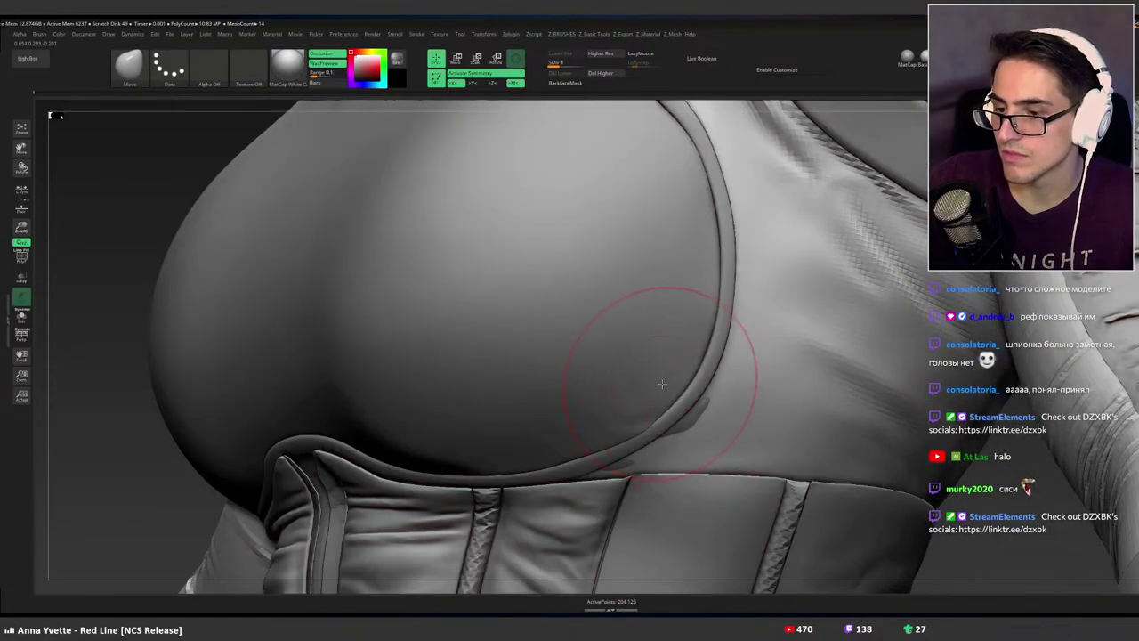
# Select the bust subtool TEST, subdivide it to level 4, and activate symmetry.
pyautogui.keyDown('alt'); pyautogui.click(217, 192); pyautogui.keyUp('alt')
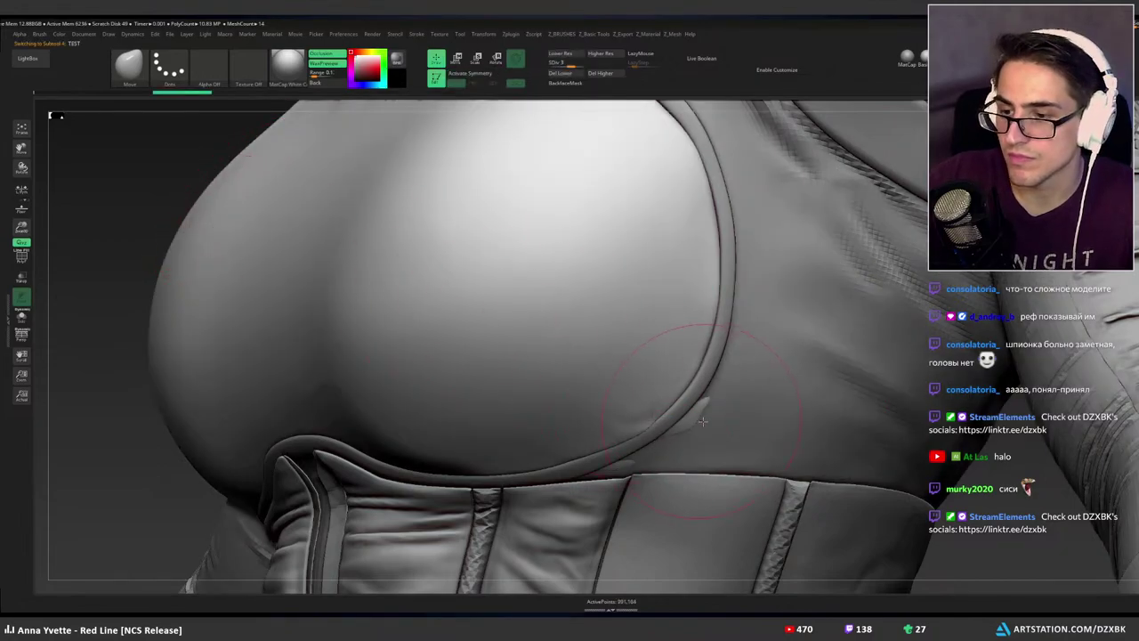
pyautogui.moveTo(704, 420); pyautogui.dragTo(763, 420, button='right')
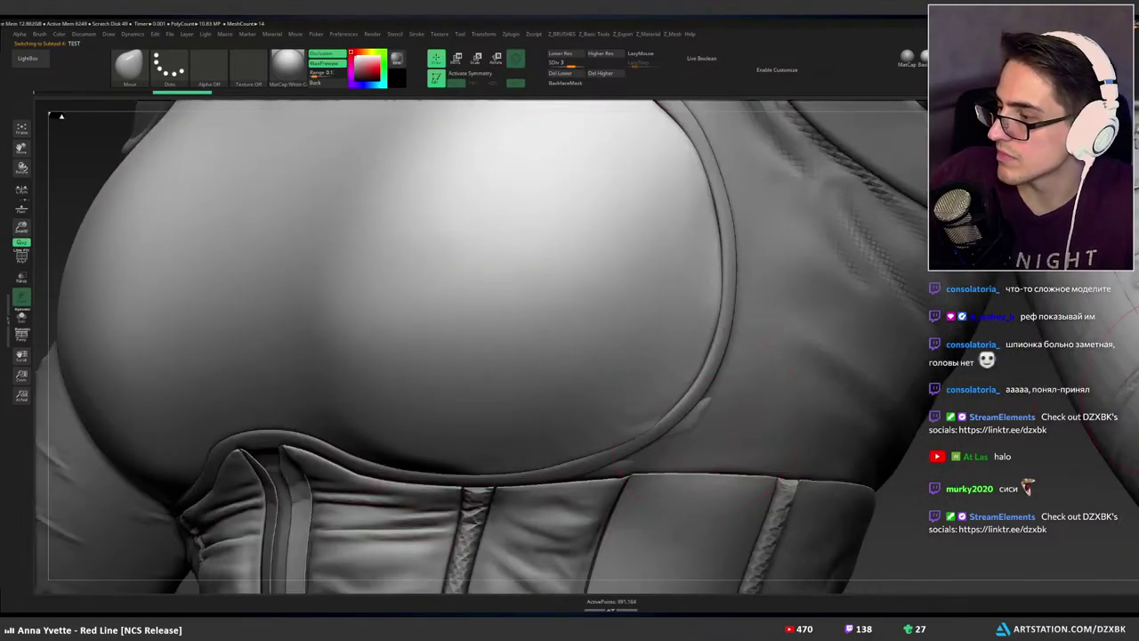
pyautogui.hotkey('ctrl', 'd')
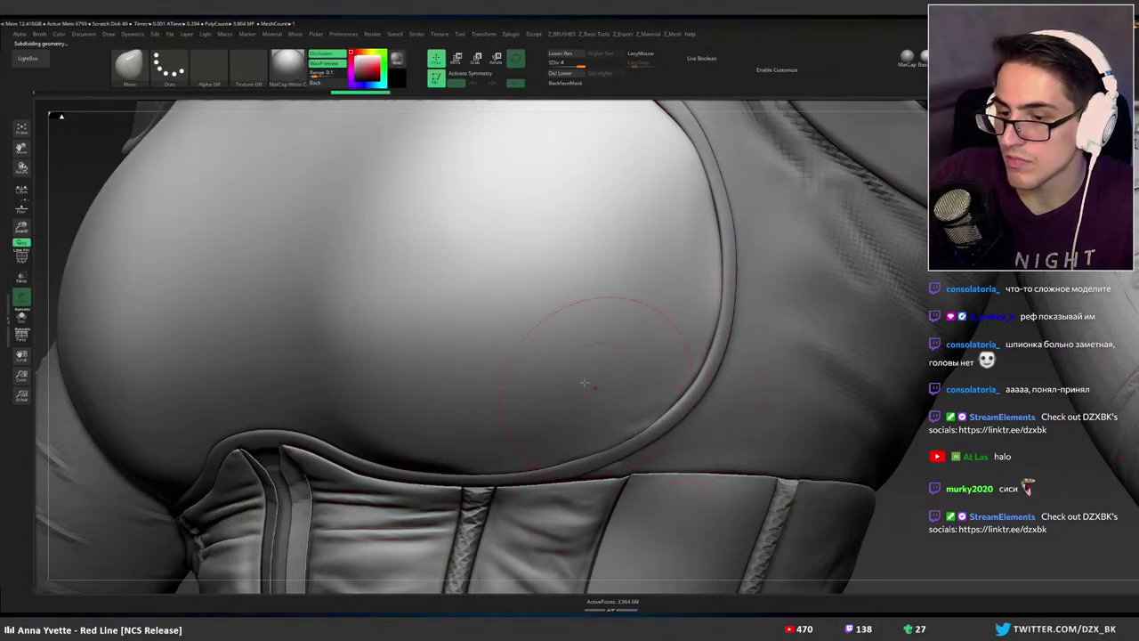
pyautogui.press('ctrl')
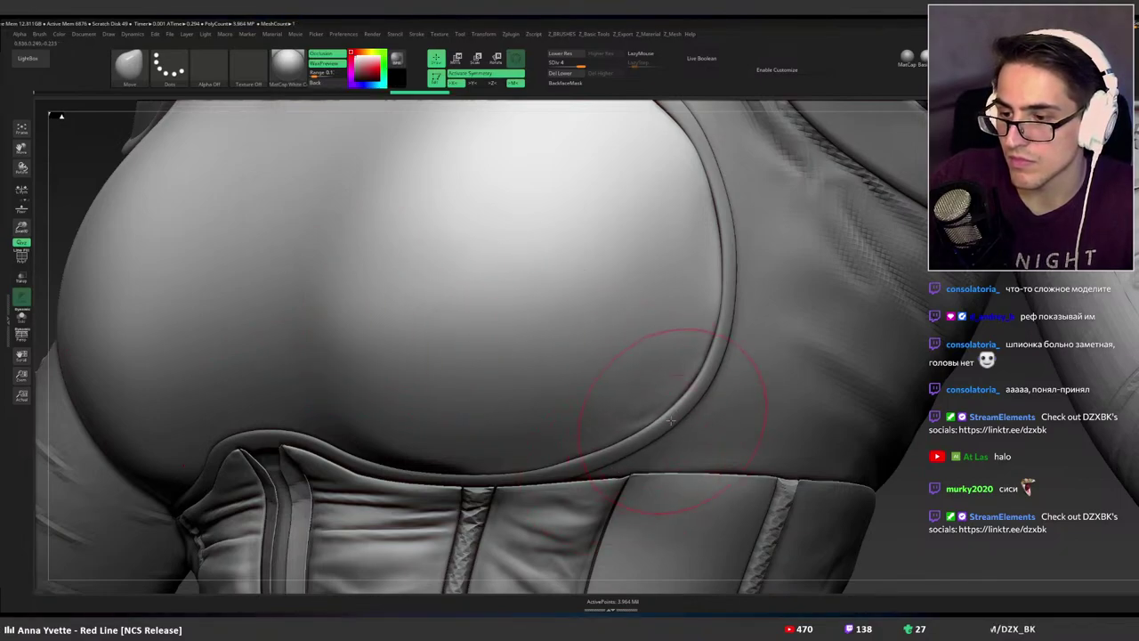
# Move the bust's lower outer edge to fit against the border strip, and check the fit across the chest.
pyautogui.moveTo(671, 423); pyautogui.dragTo(657, 429)
pyautogui.moveTo(685, 388)
pyautogui.keyDown('ctrl'); pyautogui.mouseDown(button='right')
pyautogui.moveTo(554, 351)
pyautogui.moveTo(644, 352)
pyautogui.moveTo(605, 363)
pyautogui.moveTo(576, 355)
pyautogui.moveTo(633, 356)
pyautogui.mouseUp(button='right'); pyautogui.keyUp('ctrl')
pyautogui.keyDown('alt'); pyautogui.moveTo(507, 354); pyautogui.dragTo(652, 348, button='right'); pyautogui.keyUp('alt')
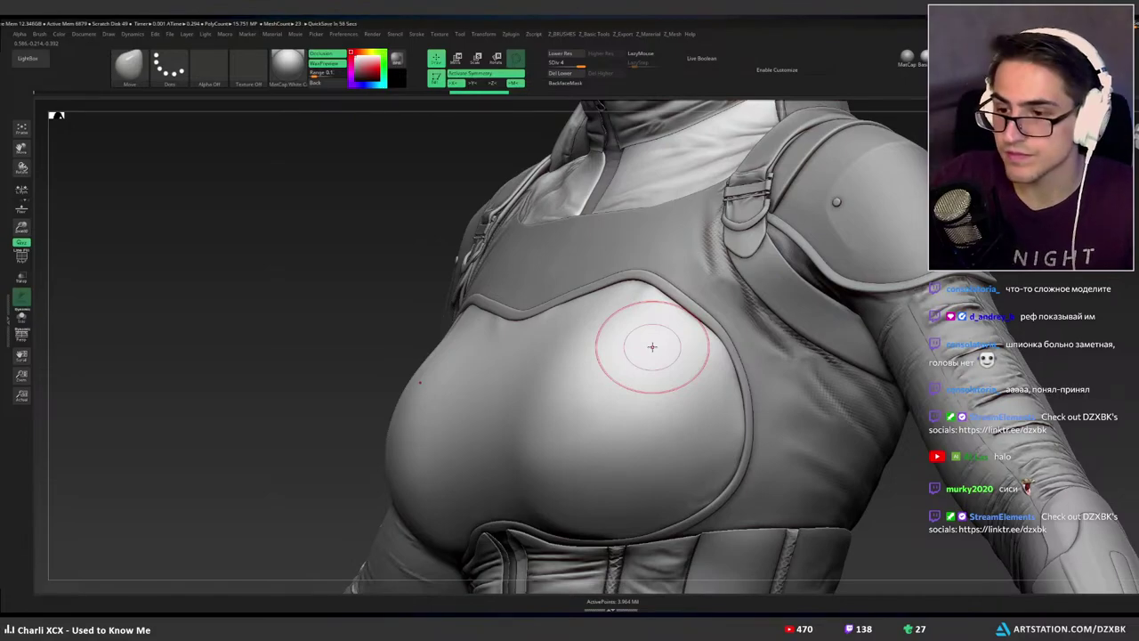
pyautogui.moveTo(621, 330)
pyautogui.mouseDown(button='right')
pyautogui.moveTo(644, 346)
pyautogui.moveTo(626, 328)
pyautogui.mouseUp(button='right')
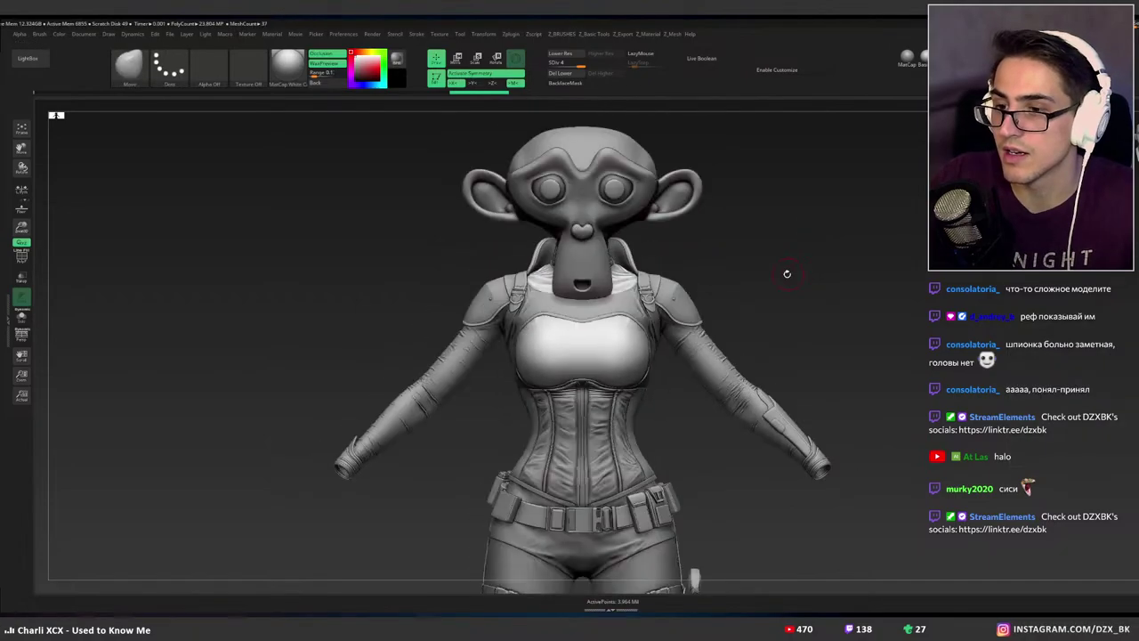
# Hide the placeholder monkey head so that the chest and collar can be viewed.
pyautogui.click(399, 60)
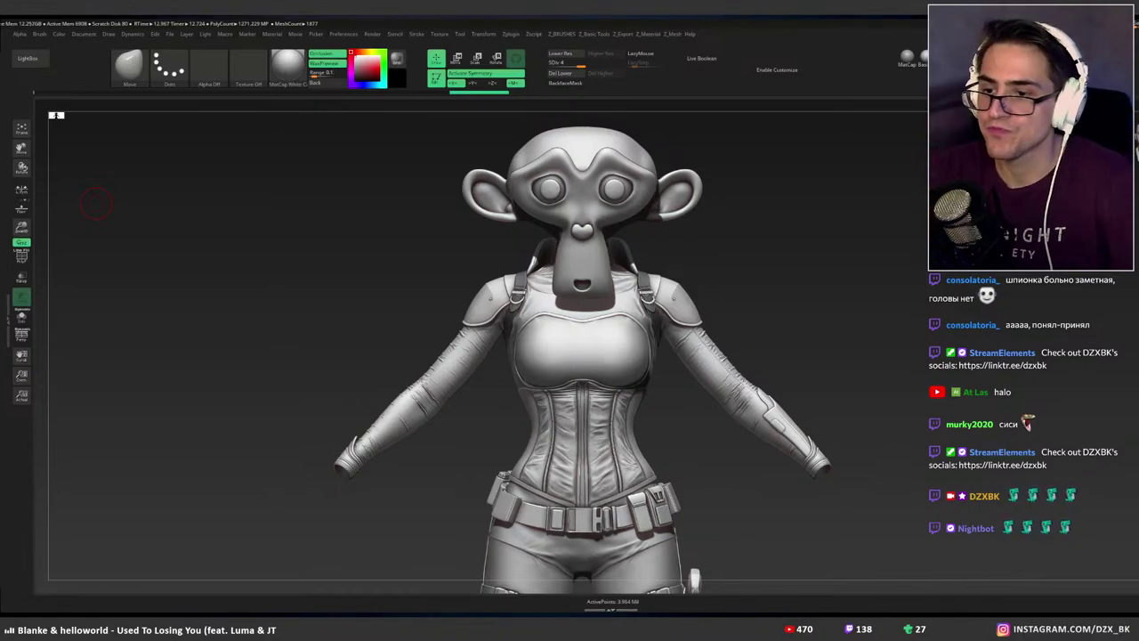
pyautogui.moveTo(817, 305); pyautogui.dragTo(730, 311)
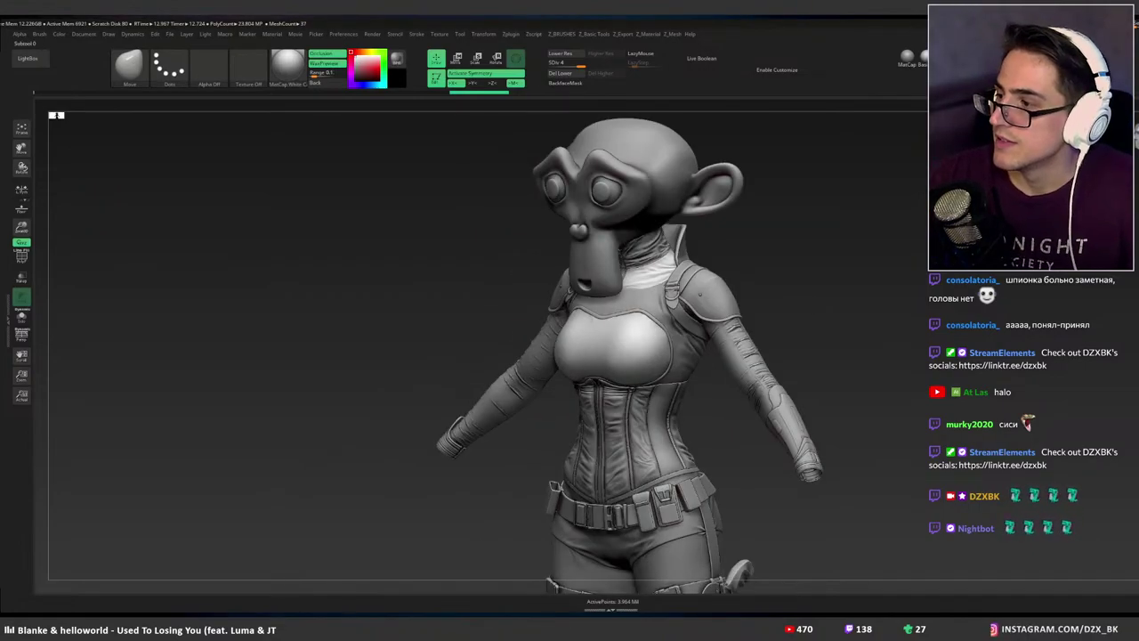
pyautogui.click(1123, 343)
pyautogui.keyDown('alt'); pyautogui.moveTo(733, 279); pyautogui.dragTo(647, 315, button='right'); pyautogui.keyUp('alt')
pyautogui.moveTo(648, 313); pyautogui.dragTo(655, 324)
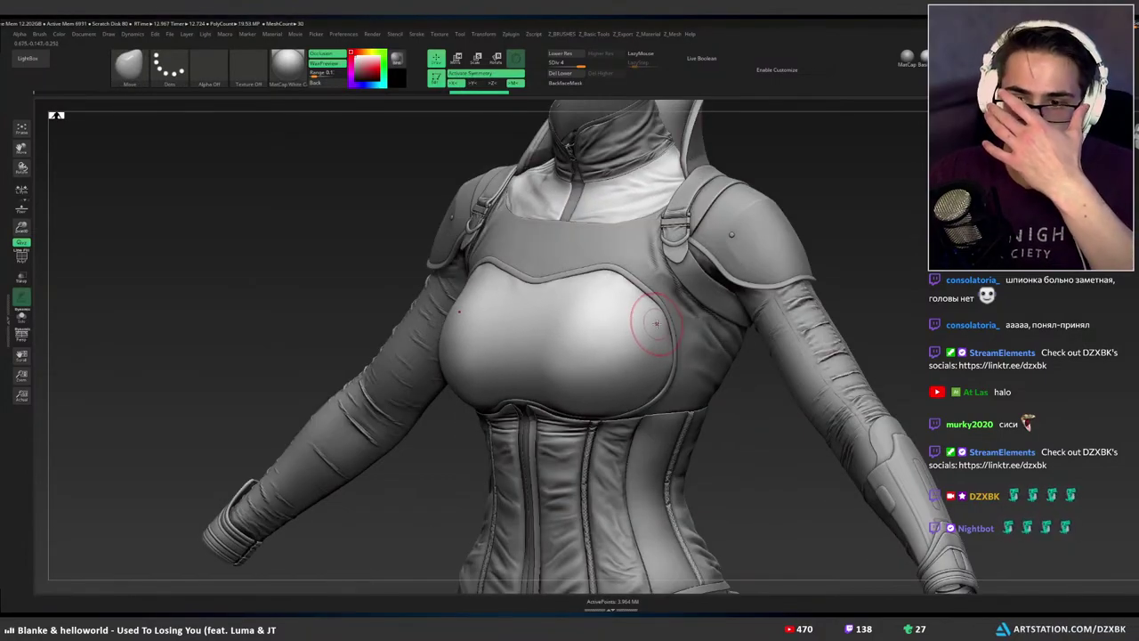
# Examine the bust's underside and the garments' back with and without Solo mode, and select the subtool Top1.
pyautogui.moveTo(710, 333); pyautogui.dragTo(717, 332, button='right')
pyautogui.moveTo(722, 358)
pyautogui.keyDown('alt'); pyautogui.mouseDown(button='right')
pyautogui.moveTo(691, 351)
pyautogui.moveTo(706, 344)
pyautogui.moveTo(659, 379)
pyautogui.moveTo(615, 391)
pyautogui.mouseUp(button='right'); pyautogui.keyUp('alt')
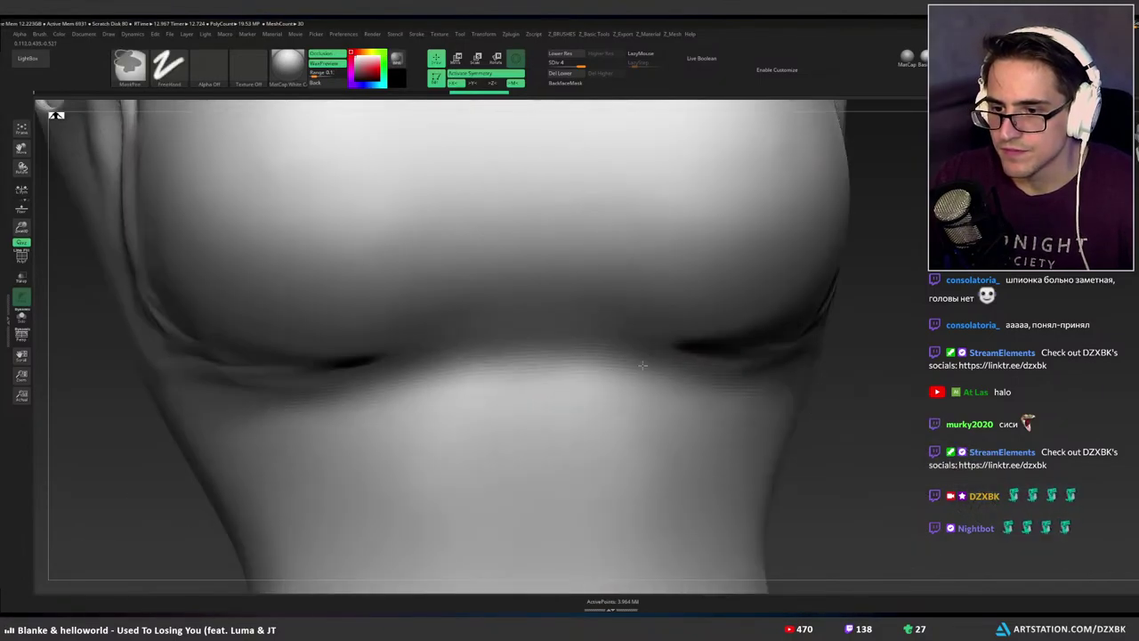
pyautogui.moveTo(581, 340); pyautogui.dragTo(585, 324, button='right')
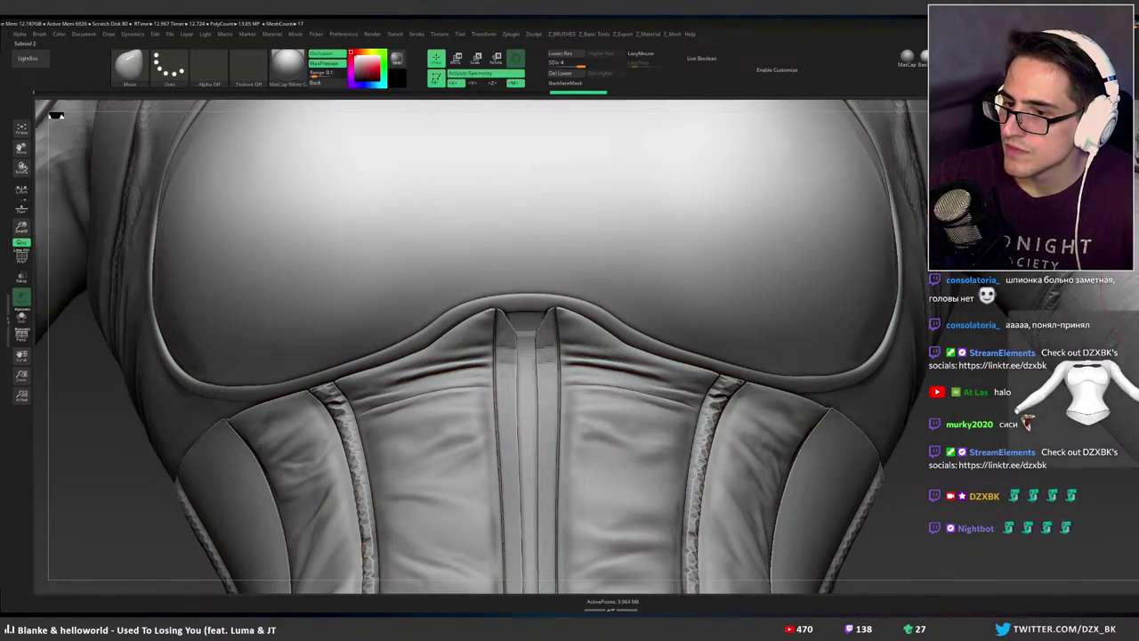
pyautogui.moveTo(888, 293); pyautogui.dragTo(785, 343, button='right')
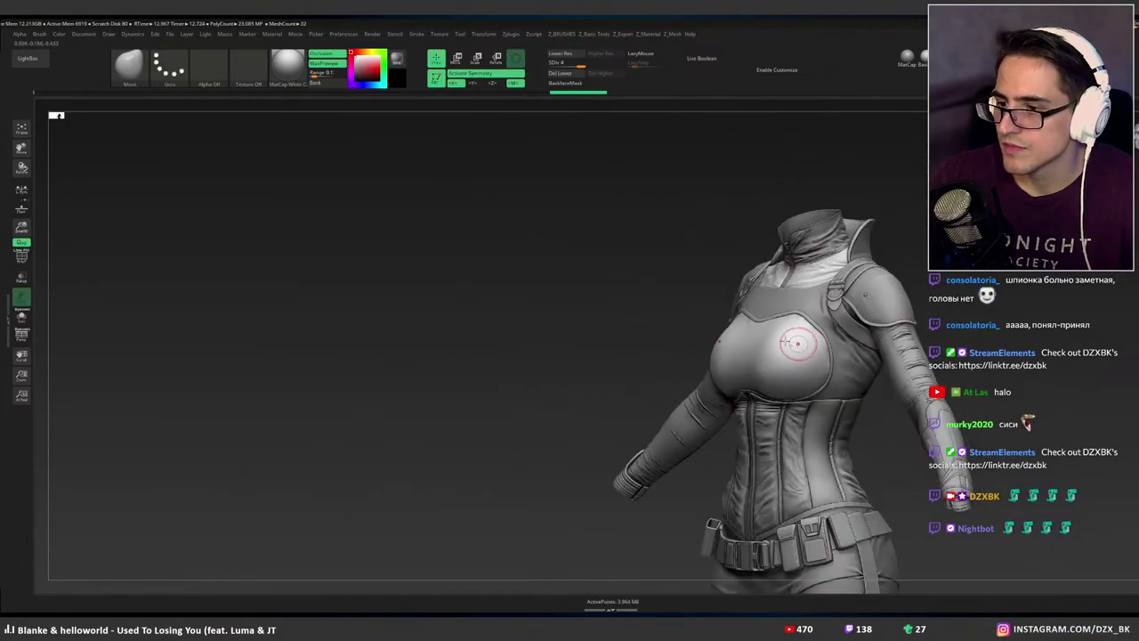
pyautogui.moveTo(798, 343); pyautogui.dragTo(629, 336)
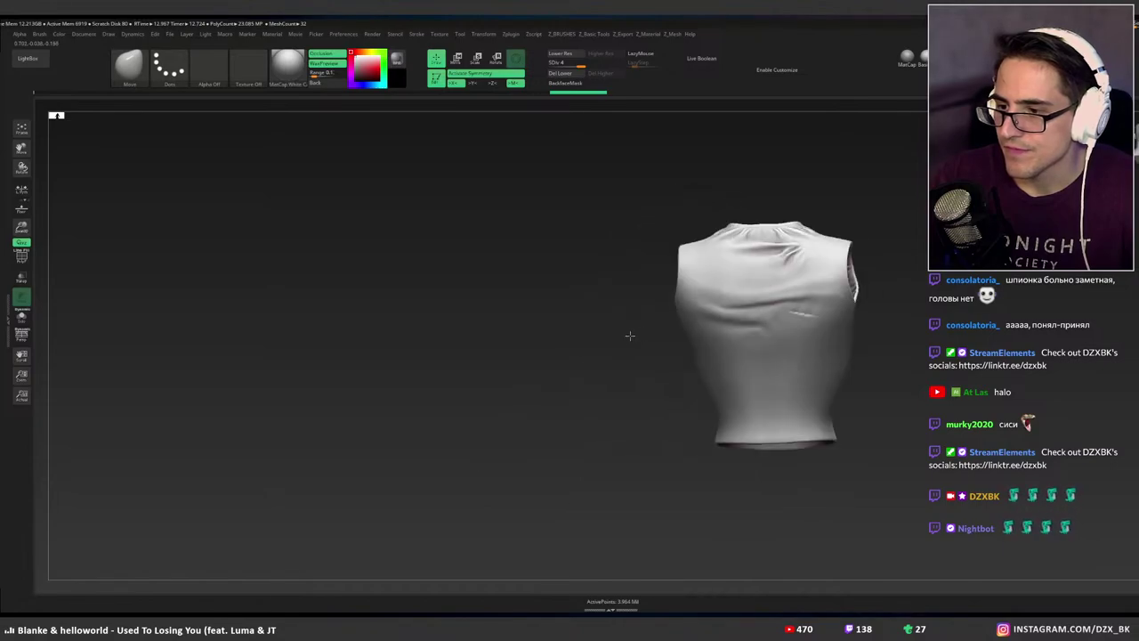
pyautogui.keyDown('ctrl'); pyautogui.moveTo(635, 343); pyautogui.dragTo(894, 329, button='right'); pyautogui.keyUp('ctrl')
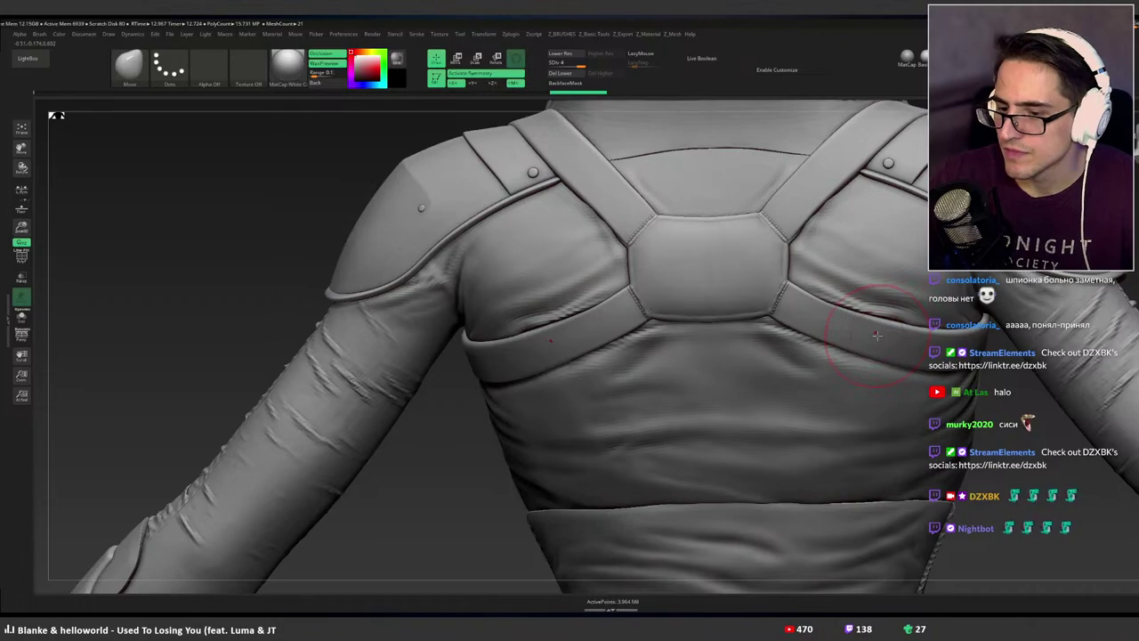
pyautogui.keyDown('alt'); pyautogui.click(832, 353); pyautogui.keyUp('alt')
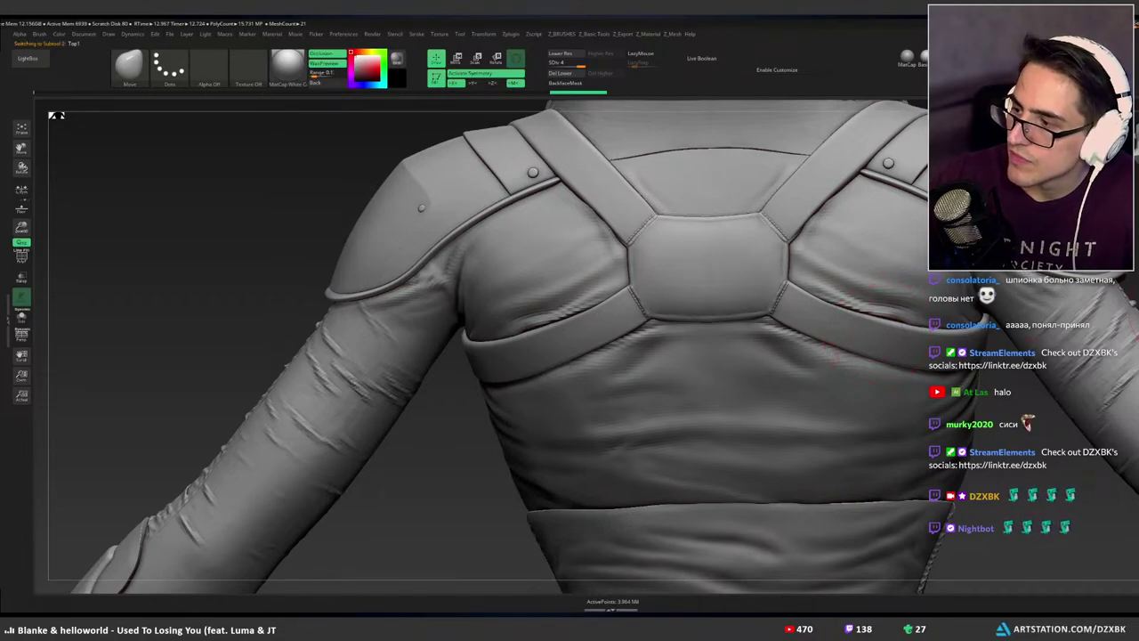
pyautogui.keyDown('ctrl'); pyautogui.moveTo(833, 352); pyautogui.dragTo(738, 345, button='right'); pyautogui.keyUp('ctrl')
pyautogui.keyDown('ctrl'); pyautogui.moveTo(689, 302); pyautogui.dragTo(756, 305, button='right'); pyautogui.keyUp('ctrl')
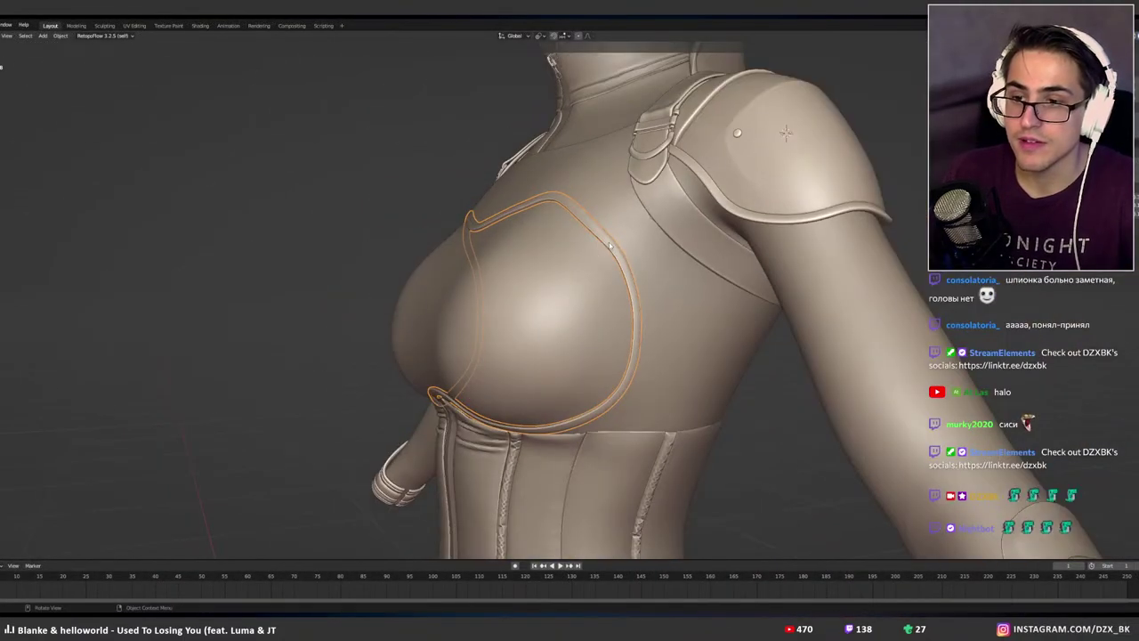
# Switch to Blender, isolate the long-sleeved top in local view, and open its mesh for editing around the neckline.
pyautogui.scroll(-6, 610, 245)
pyautogui.moveTo(610, 246); pyautogui.dragTo(698, 278, button='middle')
pyautogui.click(698, 277)
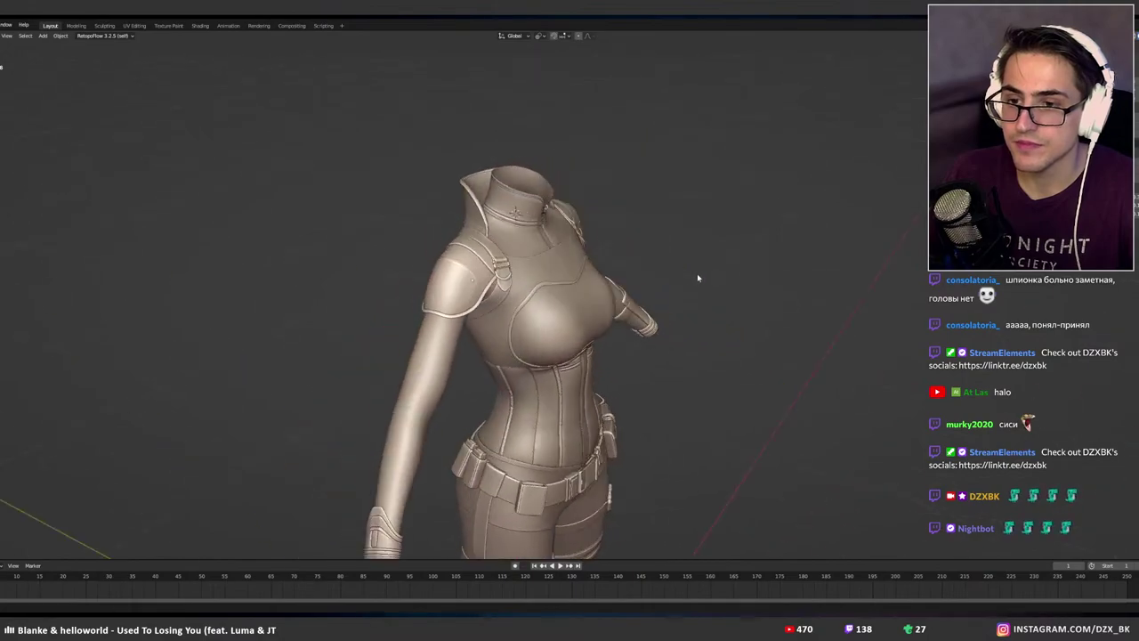
pyautogui.click(577, 264)
pyautogui.moveTo(576, 264); pyautogui.dragTo(576, 324, button='middle')
pyautogui.press('KP_Divide')
pyautogui.press('Tab')
pyautogui.scroll(9, 576, 324)
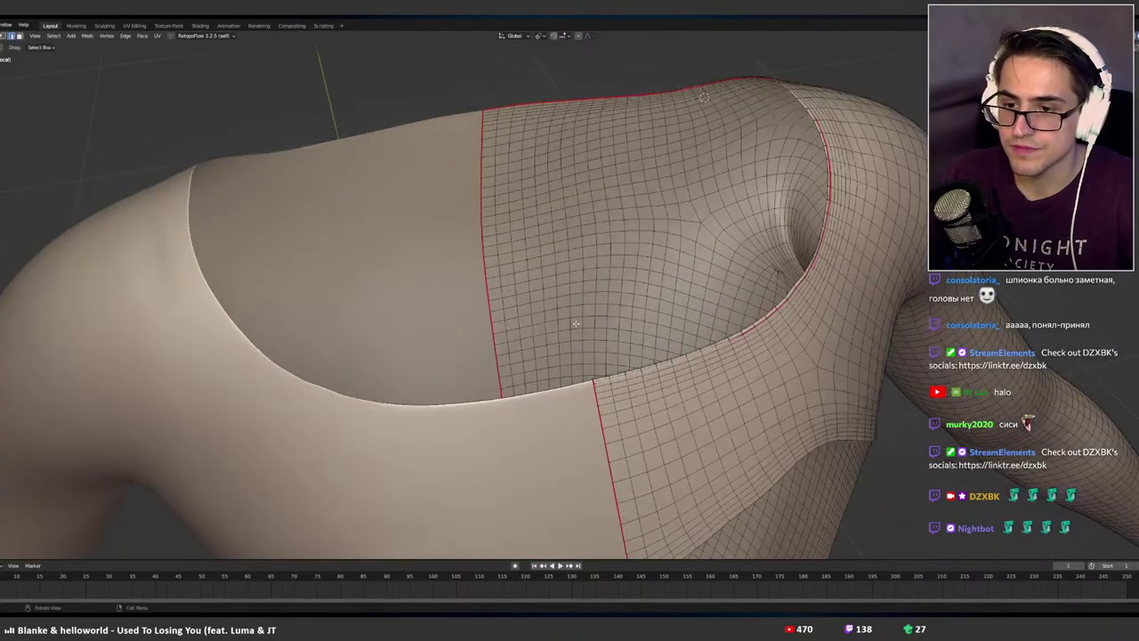
pyautogui.scroll(2, 576, 324)
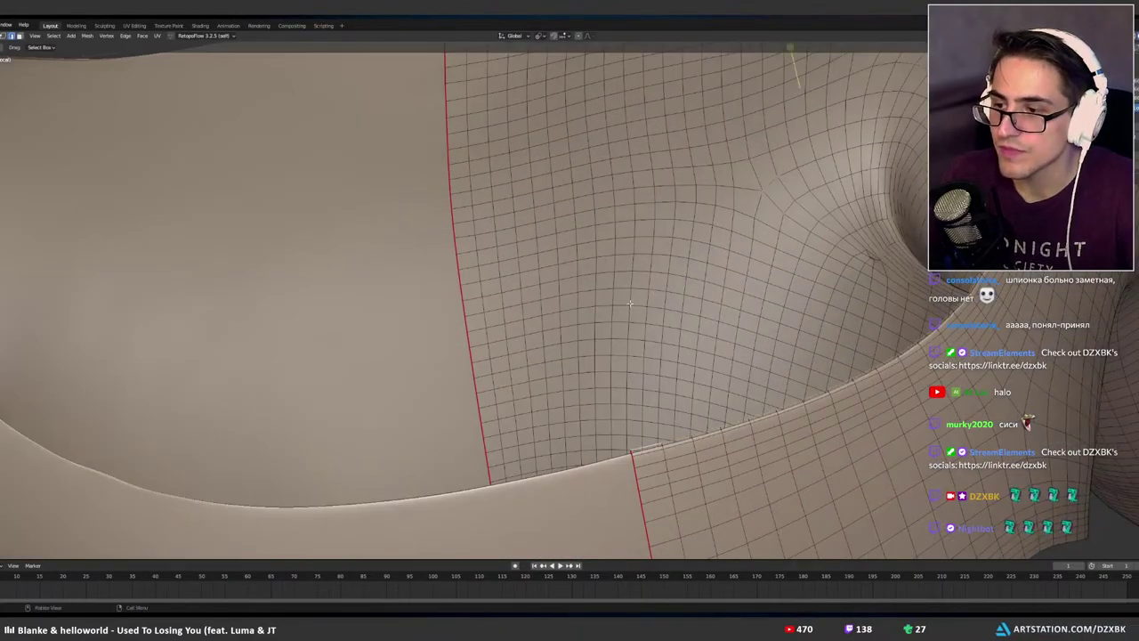
# Duplicate the top's neckline edge loop and separate the copy into its own object.
pyautogui.scroll(-4, 631, 304)
pyautogui.moveTo(630, 303)
pyautogui.mouseDown(button='middle')
pyautogui.moveTo(690, 313)
pyautogui.moveTo(803, 301)
pyautogui.mouseUp(button='middle')
pyautogui.hotkey('shift', 'z')
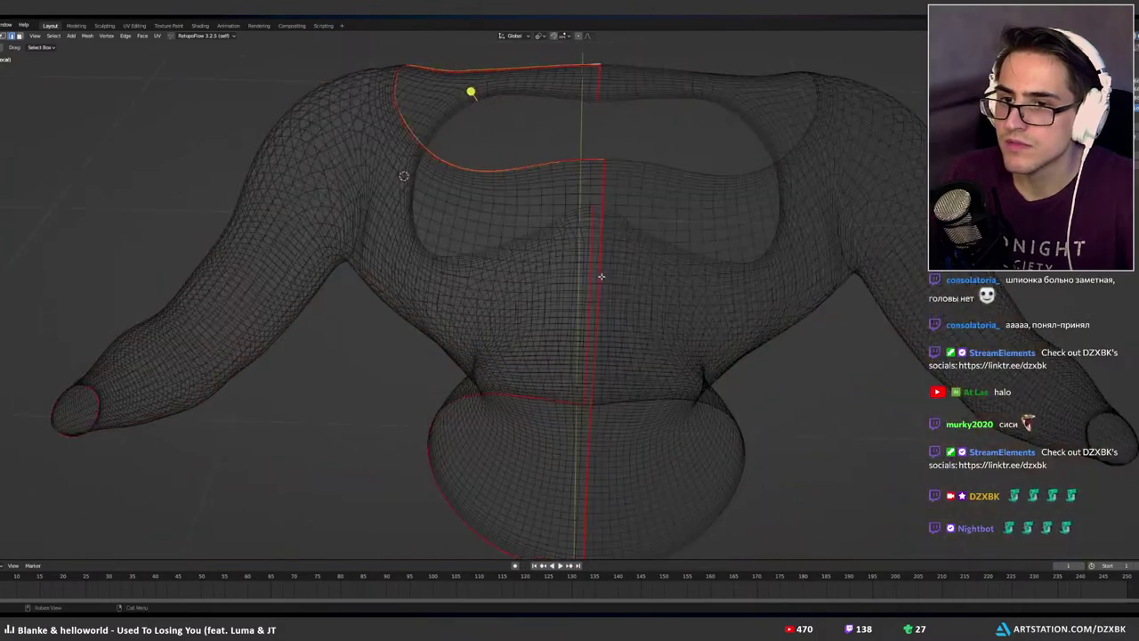
pyautogui.moveTo(601, 277)
pyautogui.mouseDown(button='middle')
pyautogui.moveTo(649, 280)
pyautogui.moveTo(610, 264)
pyautogui.mouseUp(button='middle')
pyautogui.hotkey('alt', 'z')
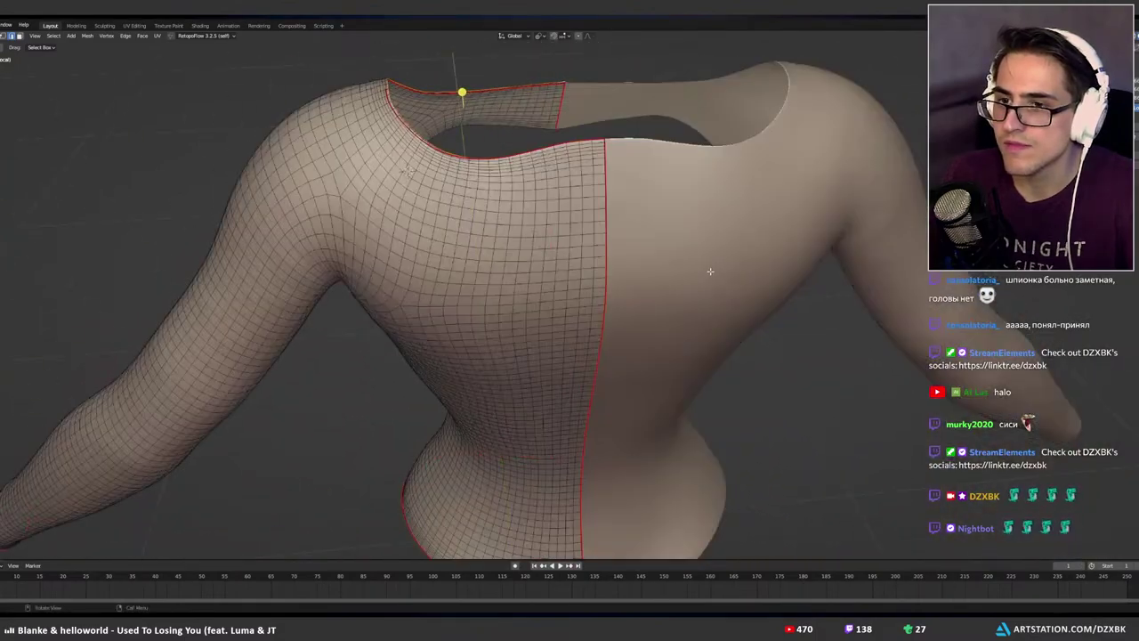
pyautogui.moveTo(711, 271); pyautogui.dragTo(608, 311, button='middle')
pyautogui.hotkey('shift', 'd')
pyautogui.rightClick(558, 276)
pyautogui.press('p')
pyautogui.click(559, 279)
pyautogui.press('Tab')
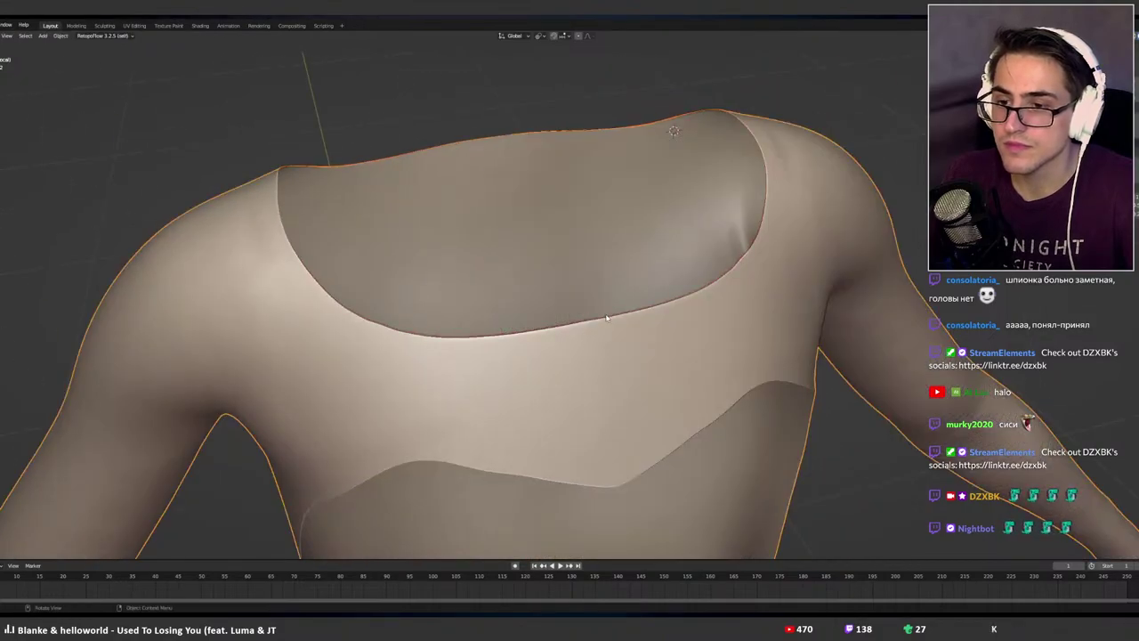
# Try extruding the separated neckline edge with Offset Edges at a width of -0.0020, and delete the result.
pyautogui.hotkey('shift', 'z')
pyautogui.click(590, 318)
pyautogui.hotkey('shift', 'z')
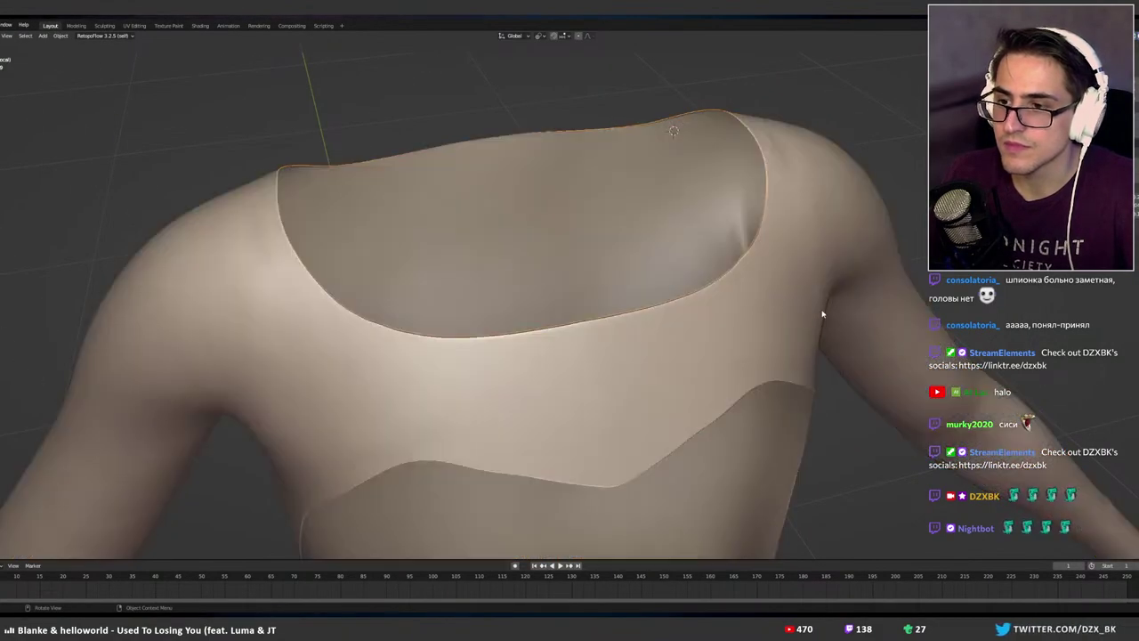
pyautogui.press('Tab')
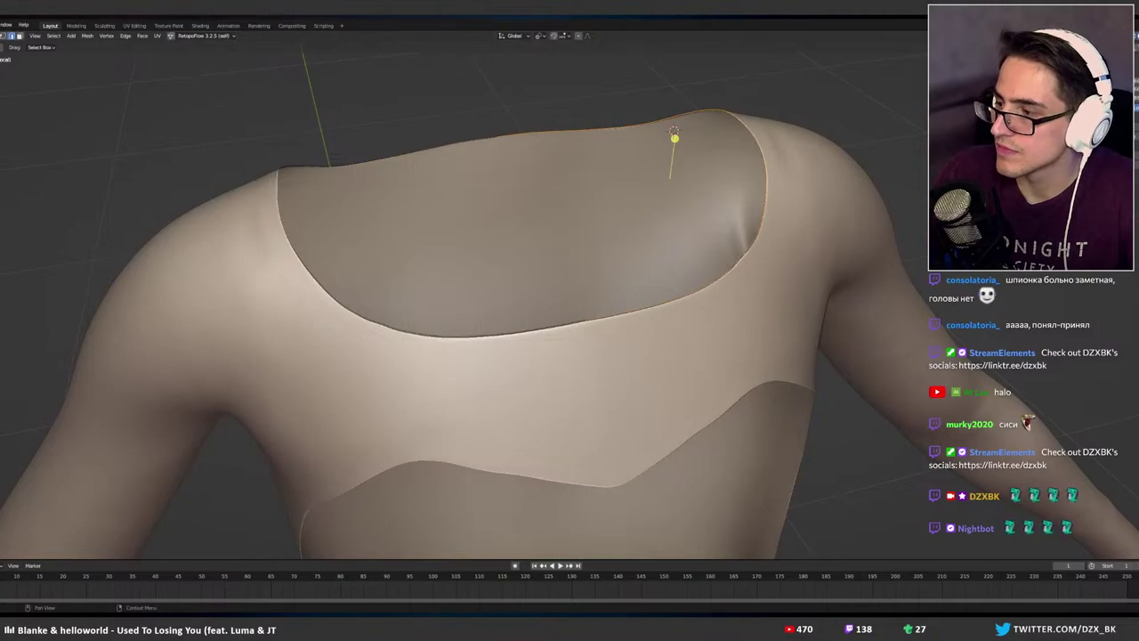
pyautogui.moveTo(784, 235); pyautogui.dragTo(845, 276, button='middle')
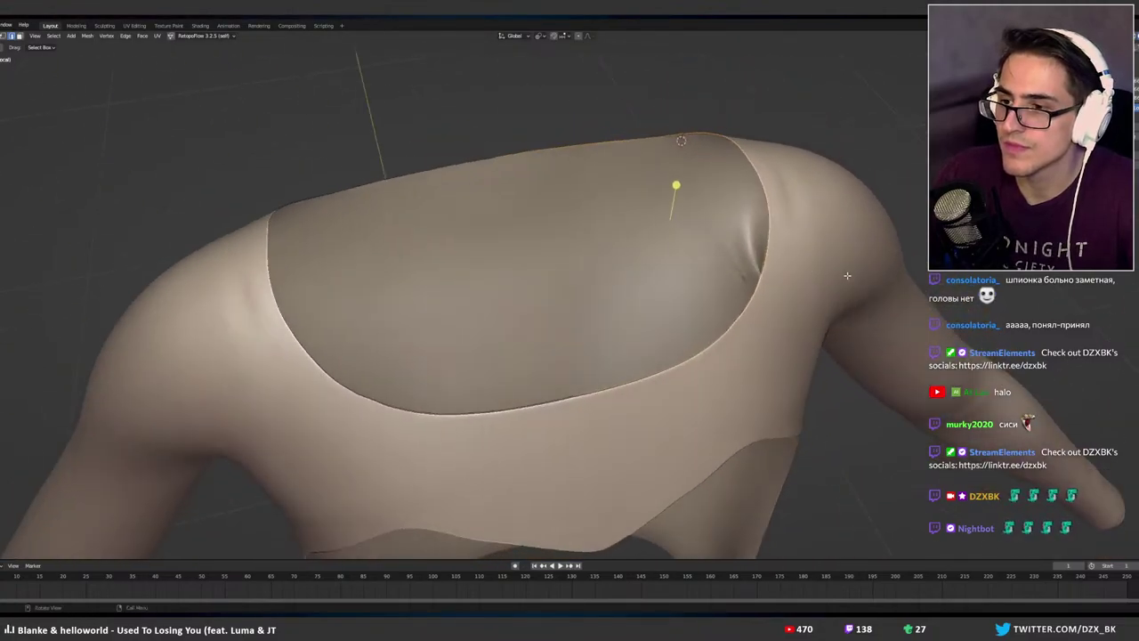
pyautogui.rightClick(847, 275)
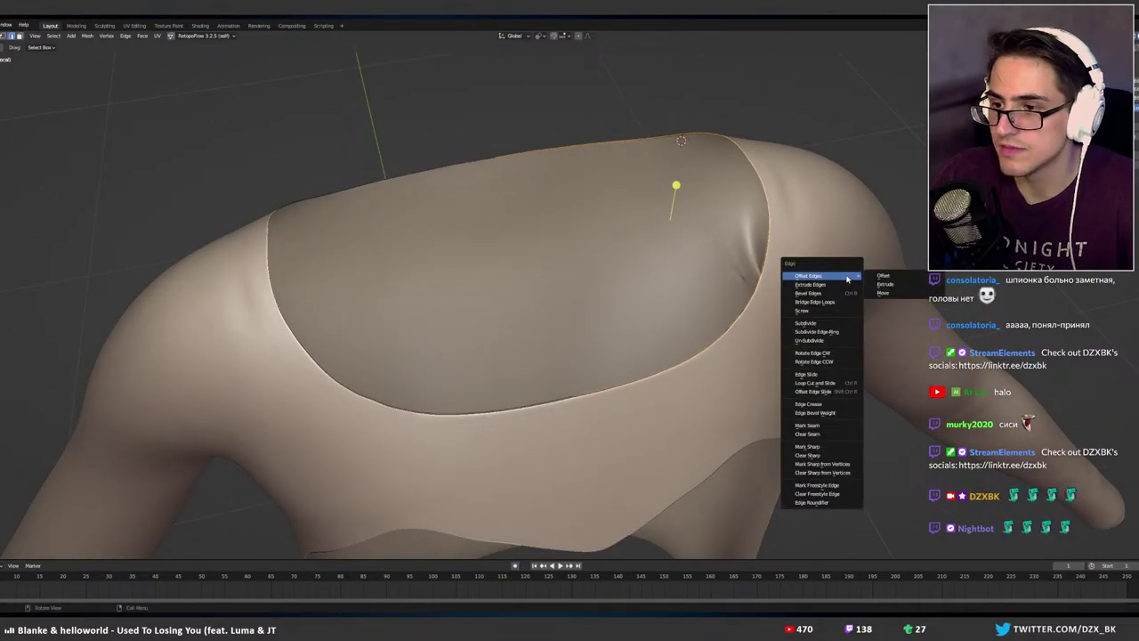
pyautogui.click(867, 283)
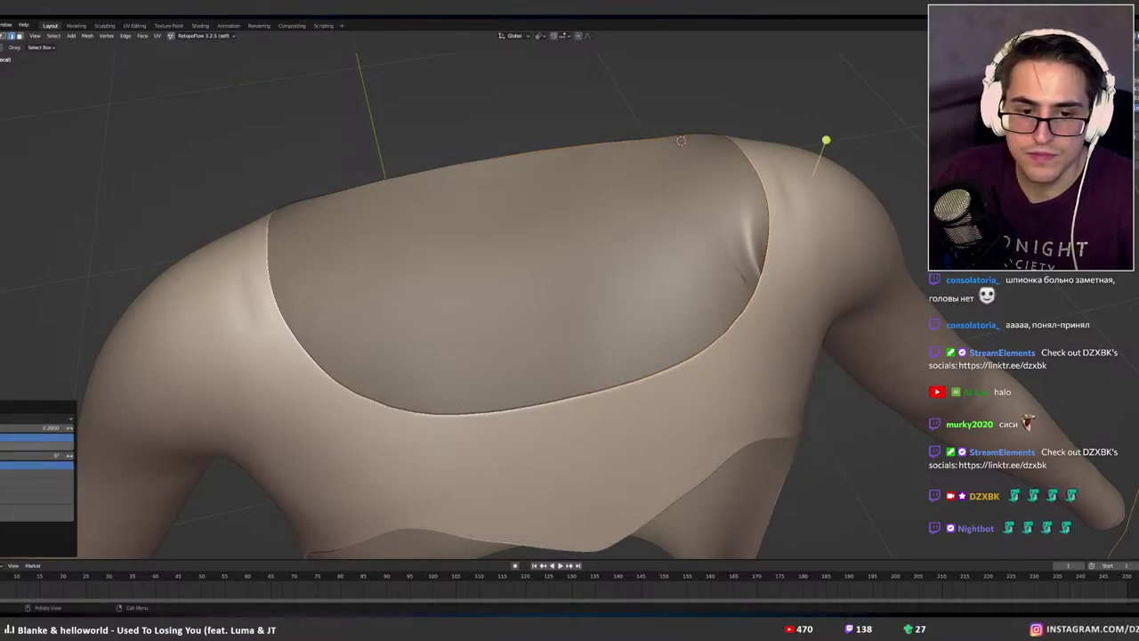
pyautogui.moveTo(32, 428); pyautogui.dragTo(700, 286)
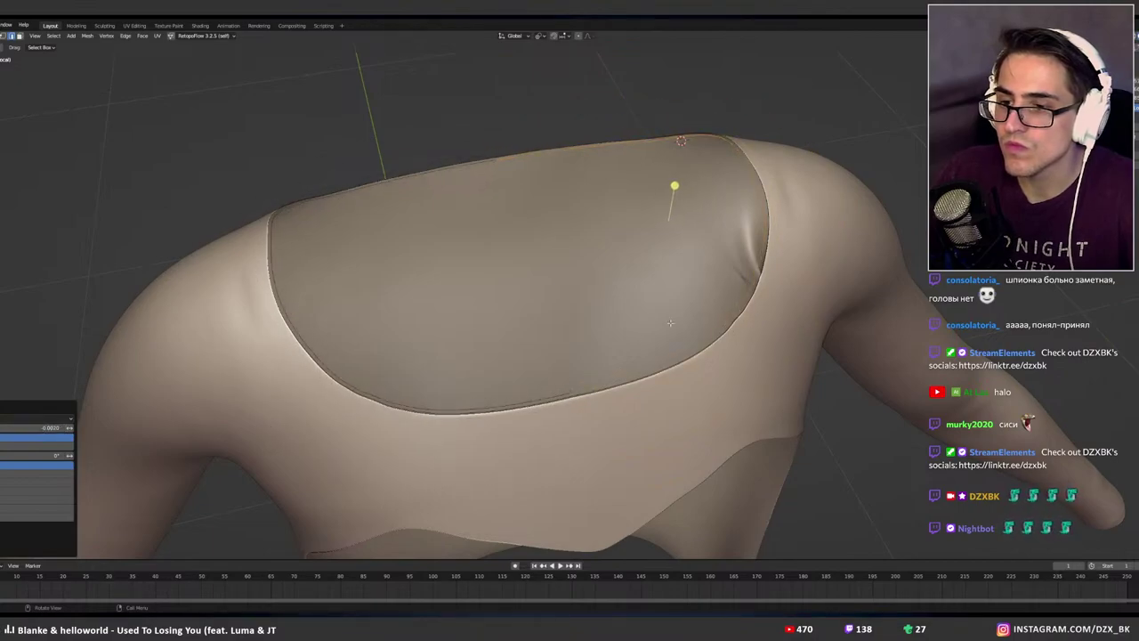
pyautogui.moveTo(671, 324); pyautogui.dragTo(751, 274, button='middle')
pyautogui.press('x')
pyautogui.click(720, 280)
pyautogui.scroll(4, 704, 289)
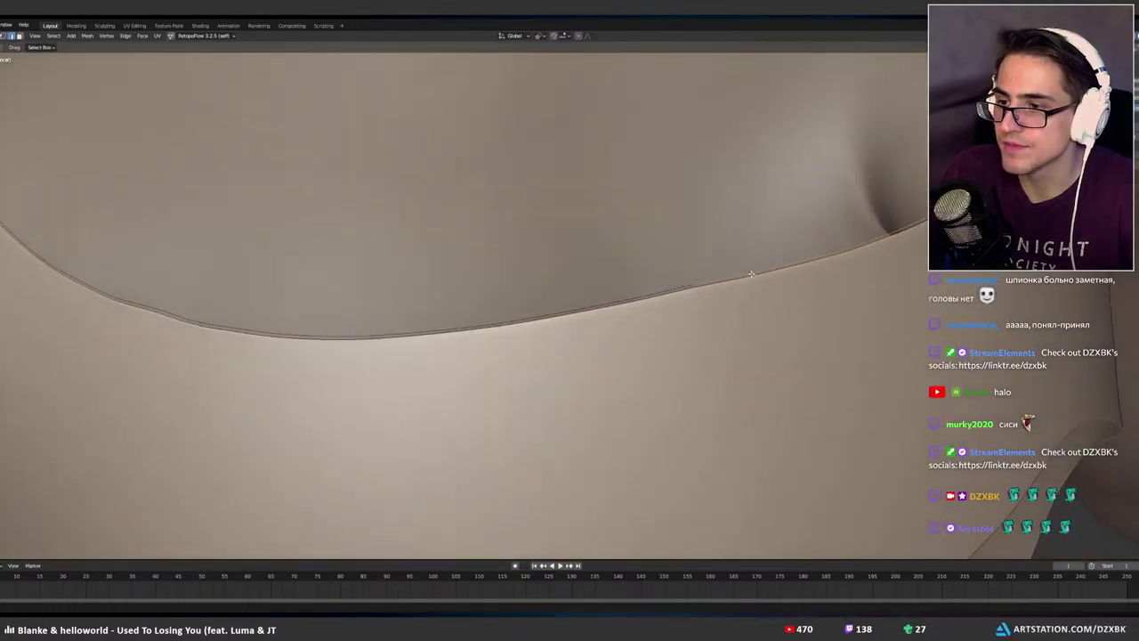
# Duplicate the face loop along the top's neckline and separate the copy into its own object.
pyautogui.press('Tab')
pyautogui.click(800, 301)
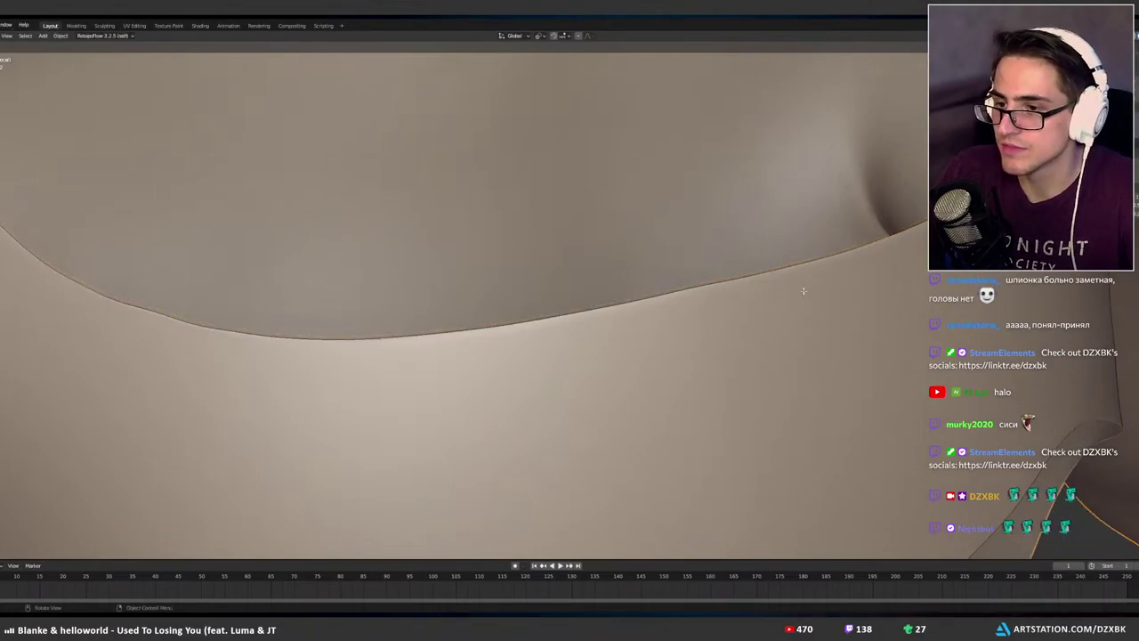
pyautogui.press('Tab')
pyautogui.scroll(-3, 797, 296)
pyautogui.scroll(3, 674, 287)
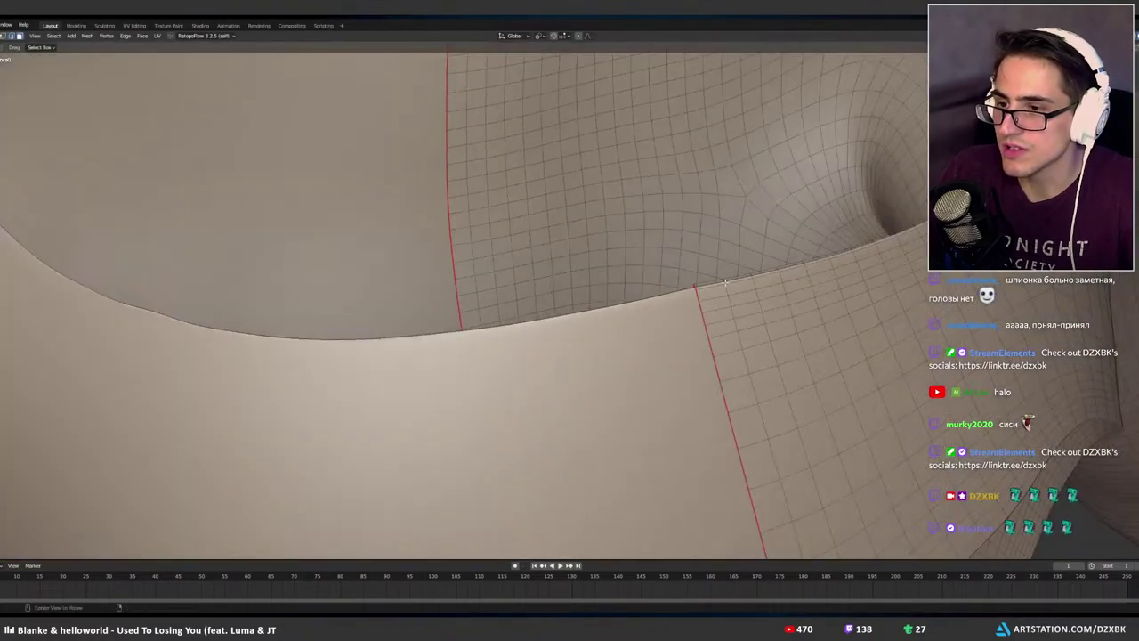
pyautogui.keyDown('alt'); pyautogui.click(725, 282); pyautogui.keyUp('alt')
pyautogui.hotkey('shift', 'd')
pyautogui.rightClick(777, 270)
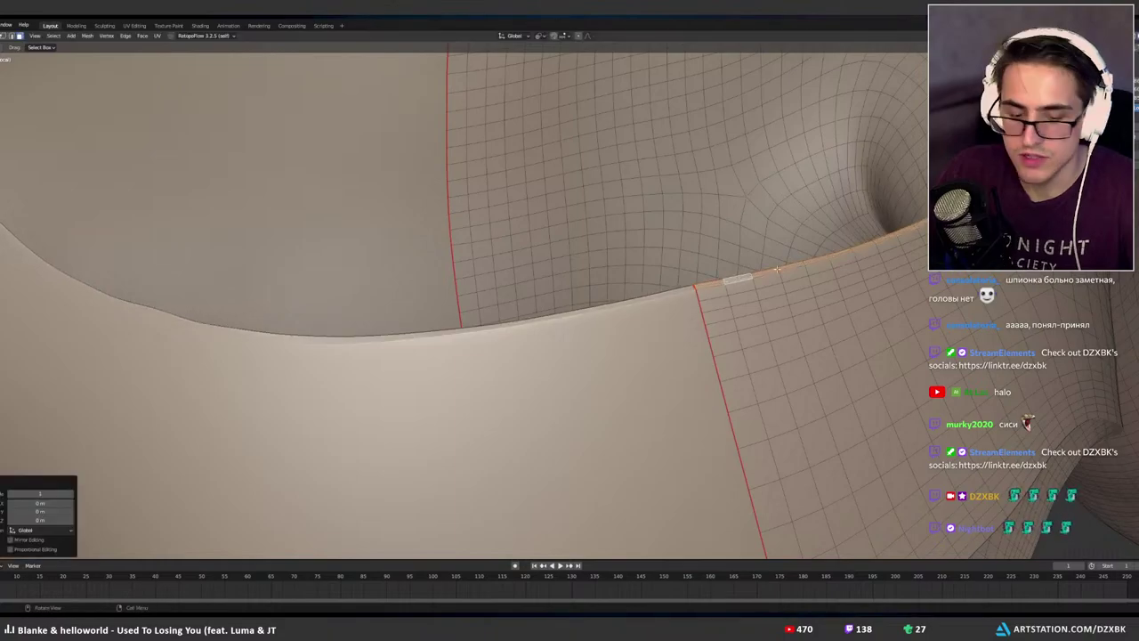
pyautogui.press('p')
pyautogui.click(777, 270)
pyautogui.press('Tab')
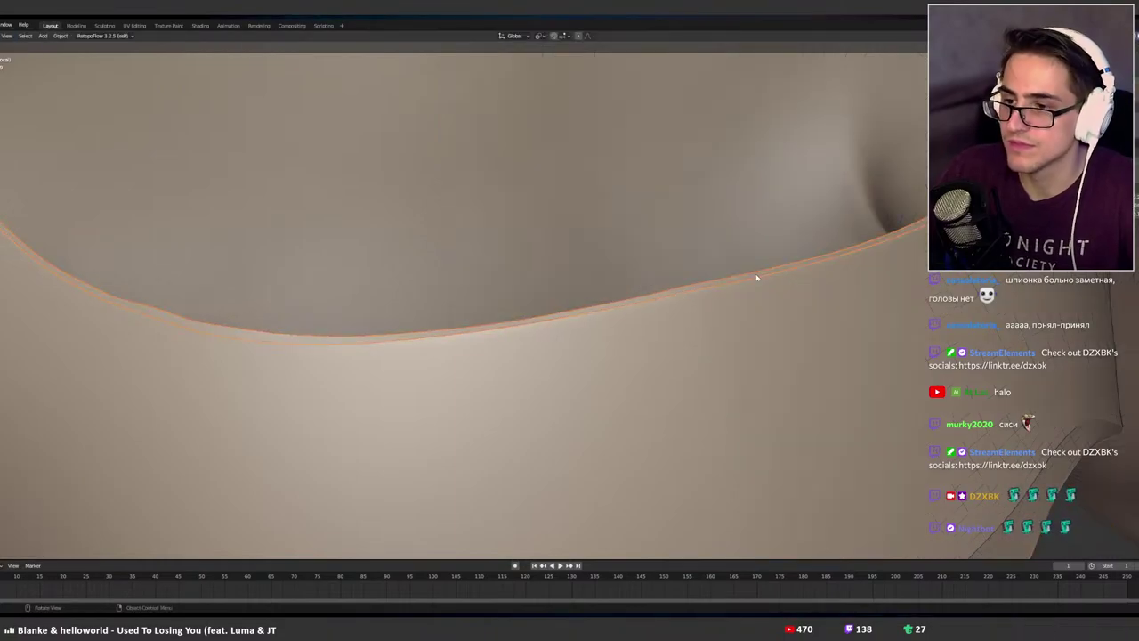
# Leave local view and isolate the neckline strip together with the sleeveless collared undershirt.
pyautogui.press('KP_Divide')
pyautogui.moveTo(750, 268); pyautogui.dragTo(680, 311, button='middle')
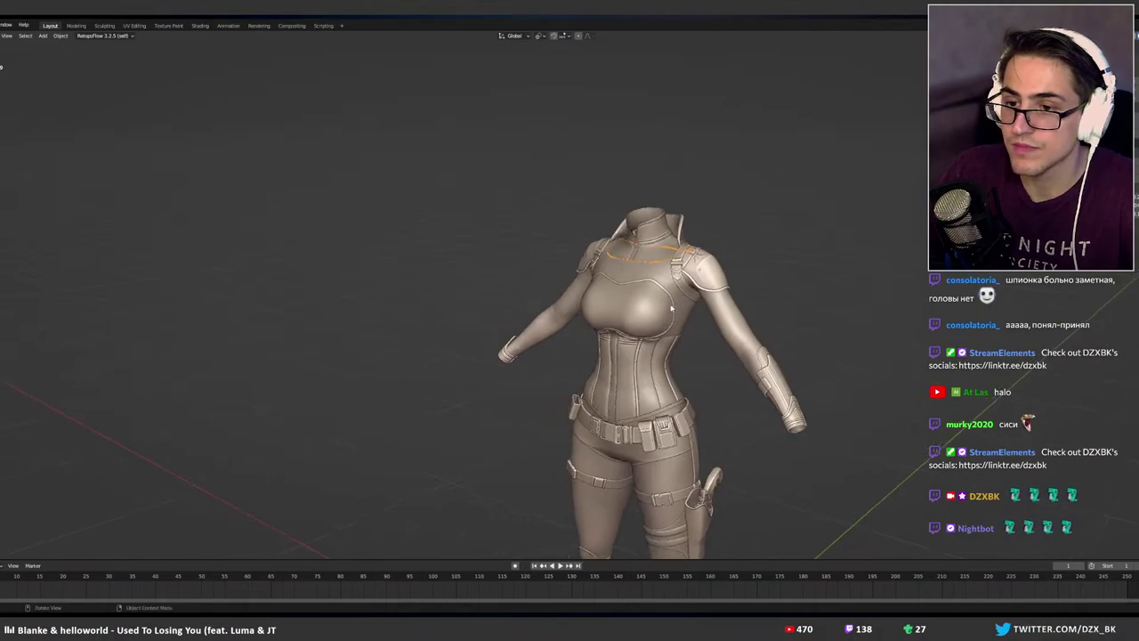
pyautogui.scroll(3, 682, 312)
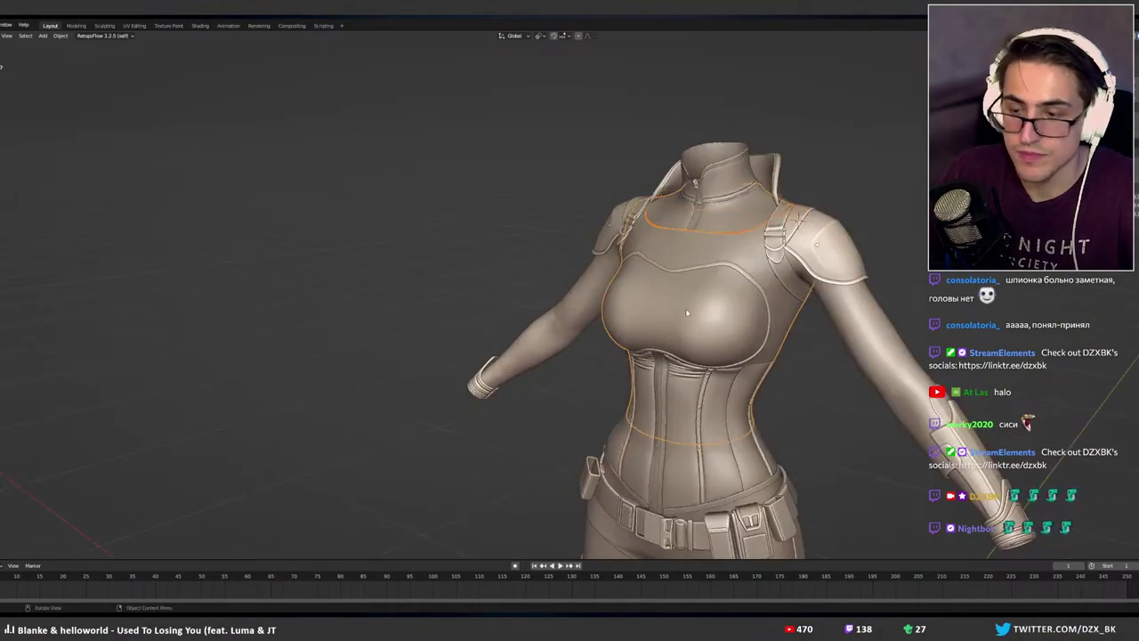
pyautogui.press('KP_Divide')
pyautogui.moveTo(690, 308)
pyautogui.keyDown('shift'); pyautogui.mouseDown(button='middle')
pyautogui.moveTo(653, 297)
pyautogui.moveTo(690, 314)
pyautogui.mouseUp(button='middle'); pyautogui.keyUp('shift')
pyautogui.scroll(5, 703, 317)
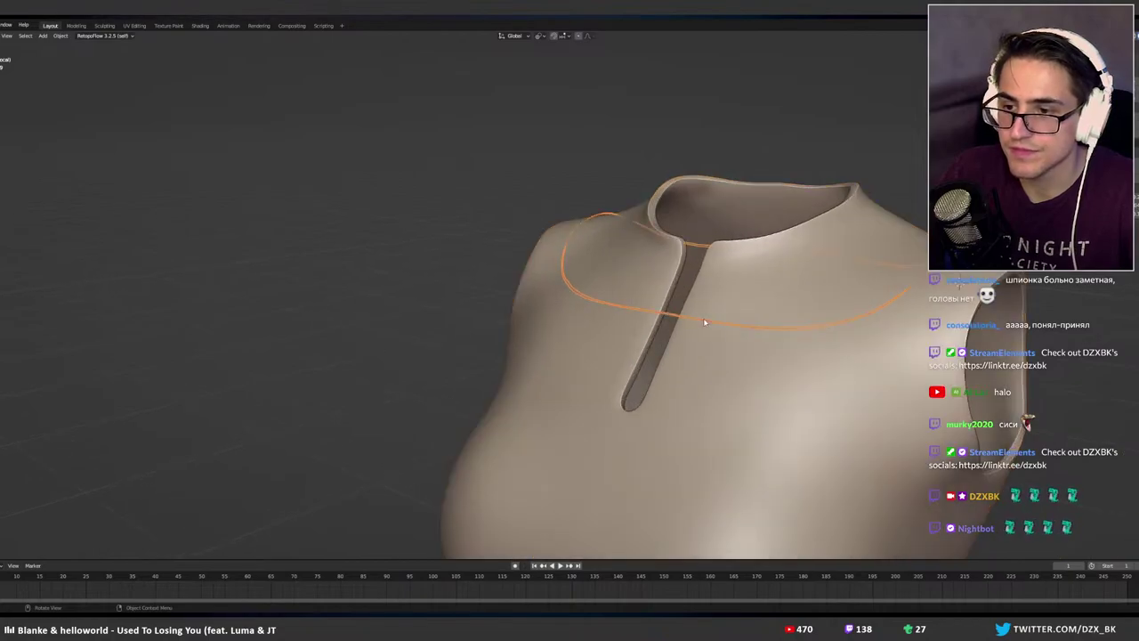
# Extrude the neckline strip's face loop along its normals to give it thickness over the undershirt.
pyautogui.press('Tab')
pyautogui.scroll(4, 689, 325)
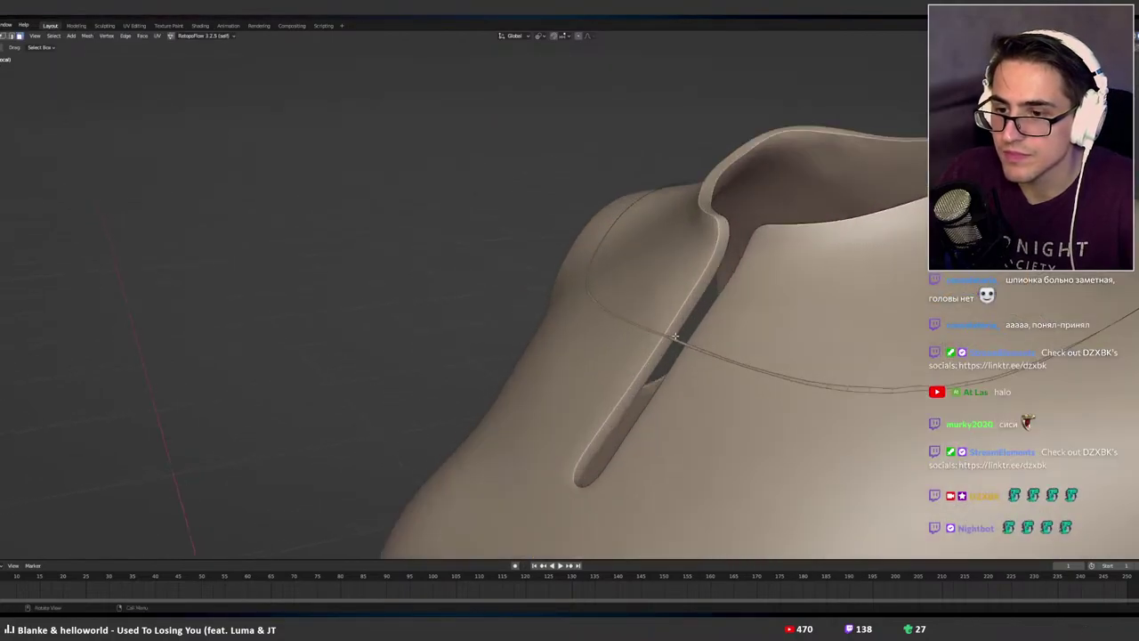
pyautogui.keyDown('alt'); pyautogui.click(675, 335); pyautogui.keyUp('alt')
pyautogui.hotkey('alt', 'e')
pyautogui.click(703, 332)
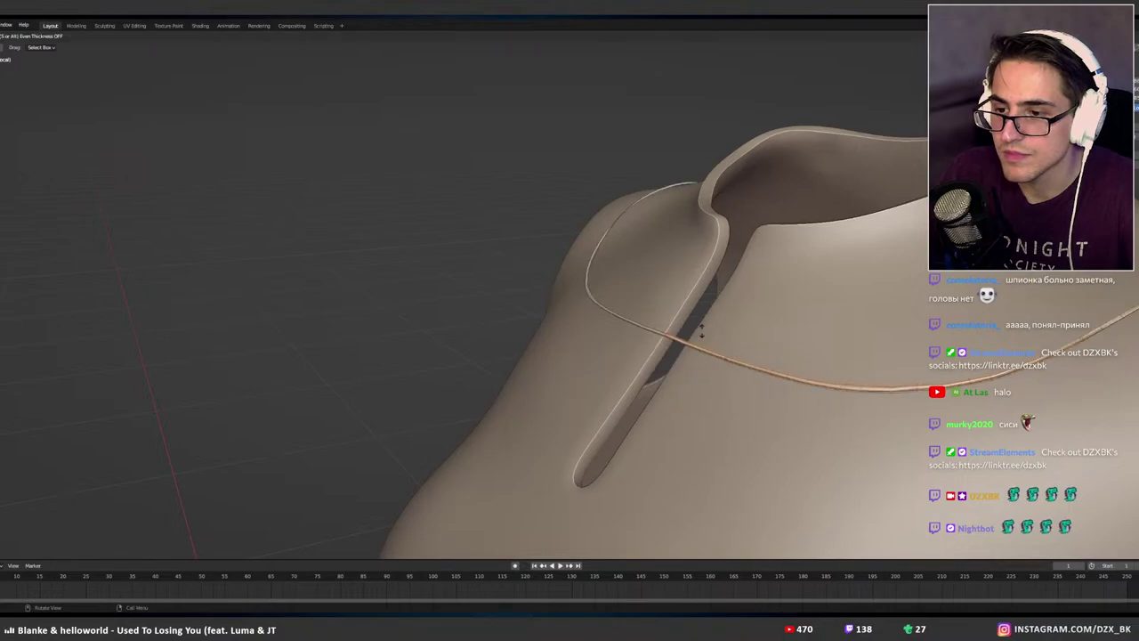
pyautogui.click(710, 325)
pyautogui.moveTo(710, 326); pyautogui.dragTo(926, 324, button='middle')
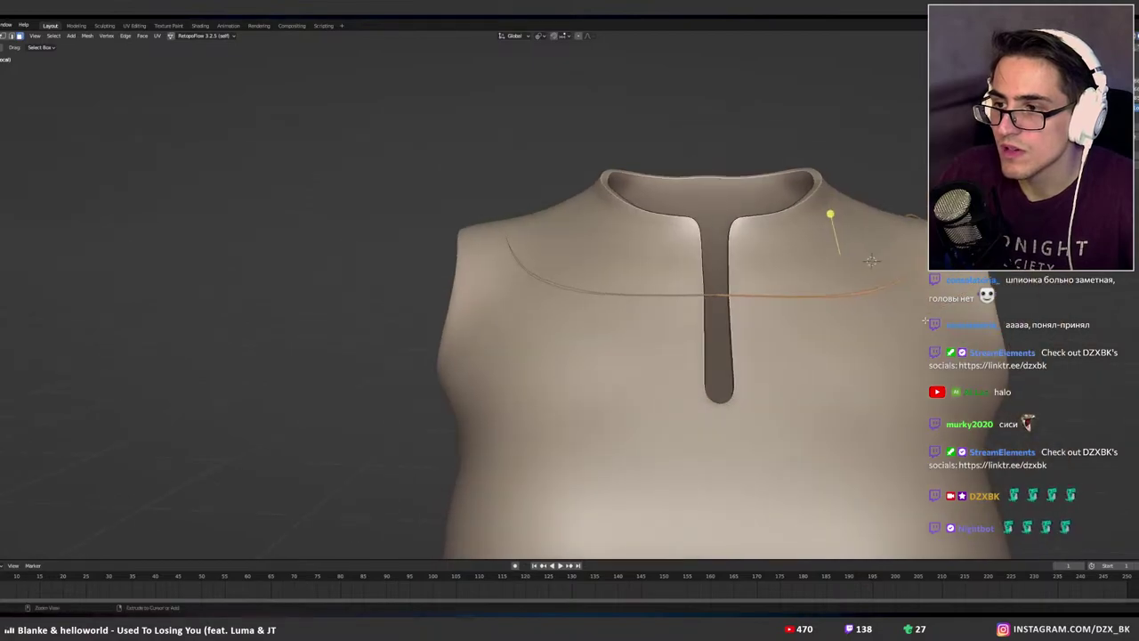
# Leave Edit Mode on the neckline strip, switch to ZBrush and lower the long-sleeved top to its lowest subdivision level.
pyautogui.press('Tab')
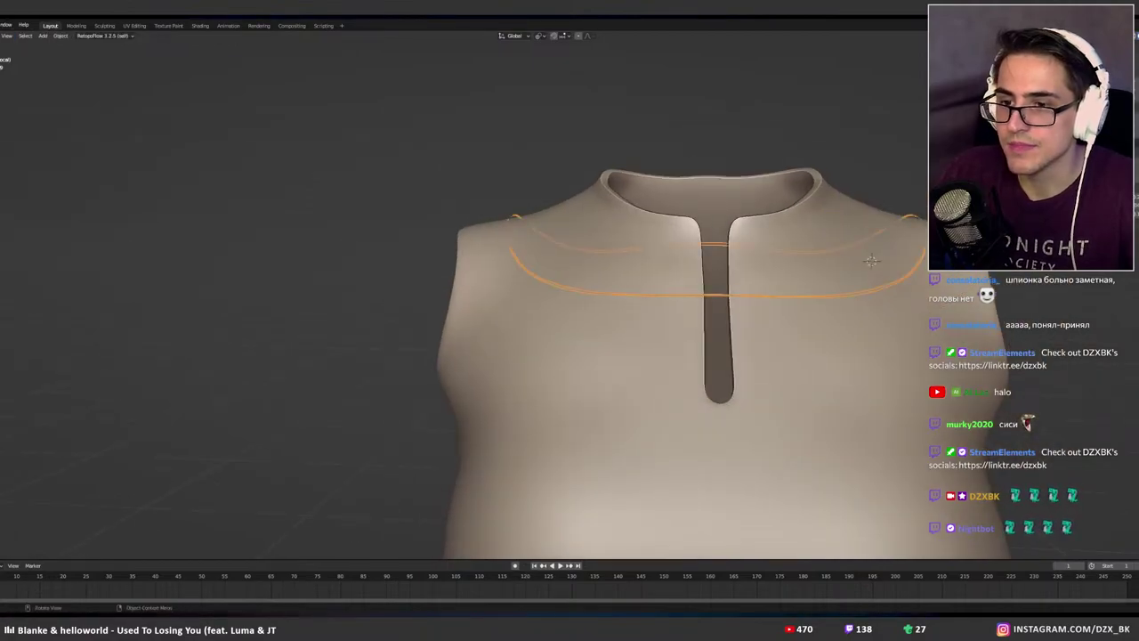
pyautogui.hotkey('alt', 'Tab')
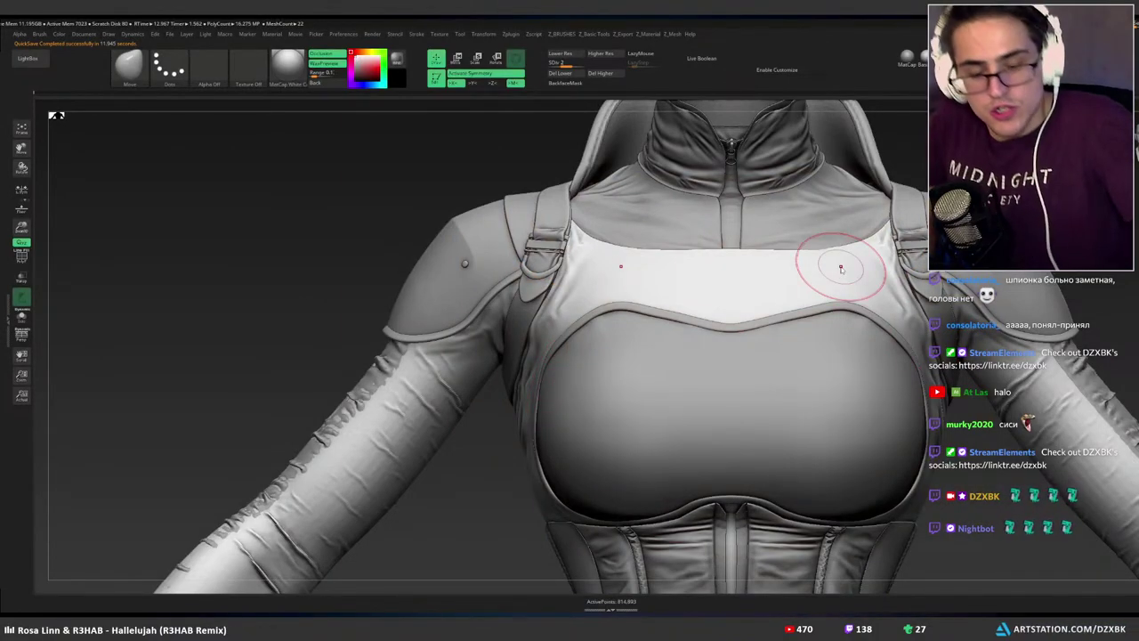
pyautogui.keyDown('ctrl'); pyautogui.keyDown('shift'); pyautogui.click(730, 273); pyautogui.keyUp('shift'); pyautogui.keyUp('ctrl')
pyautogui.keyDown('alt'); pyautogui.moveTo(730, 273); pyautogui.dragTo(729, 274, button='right'); pyautogui.keyUp('alt')
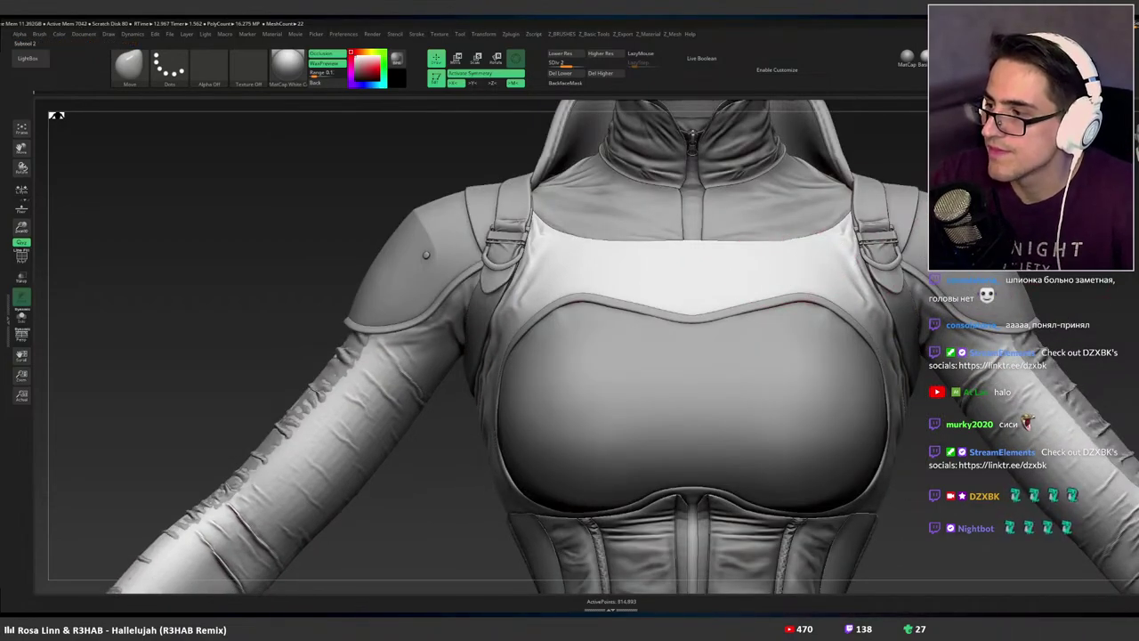
pyautogui.hotkey('shift', 'd')
pyautogui.keyDown('ctrl'); pyautogui.moveTo(904, 298); pyautogui.dragTo(839, 288, button='right'); pyautogui.keyUp('ctrl')
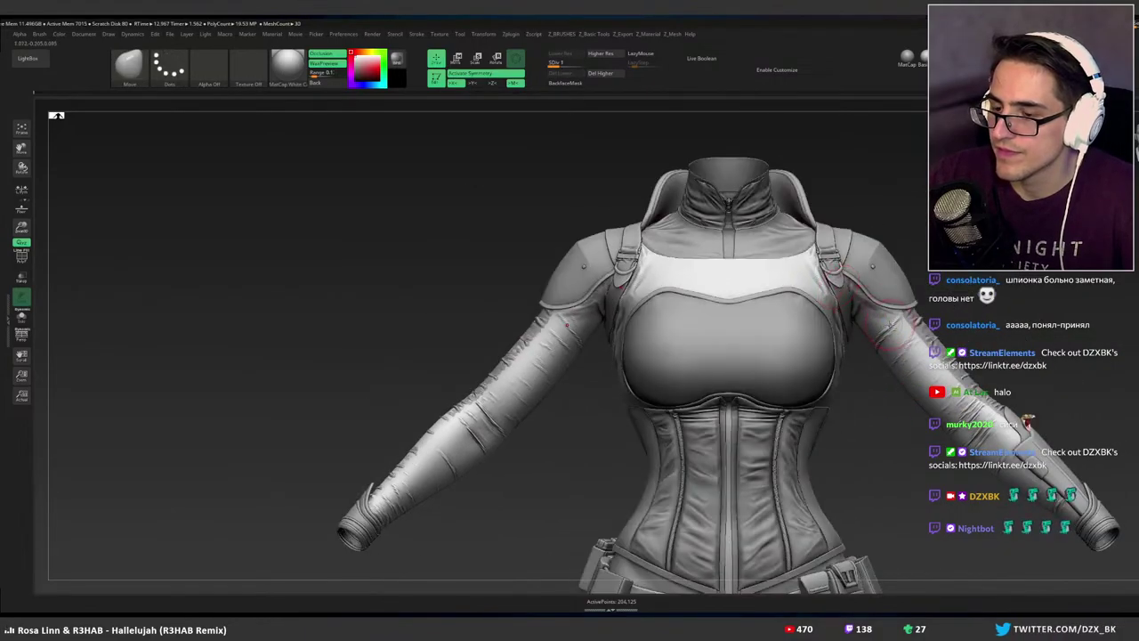
# Examine the long-sleeved top from front and back, both on its own and together with the corset, harness and belt.
pyautogui.keyDown('alt'); pyautogui.moveTo(890, 325); pyautogui.dragTo(846, 242, button='right'); pyautogui.keyUp('alt')
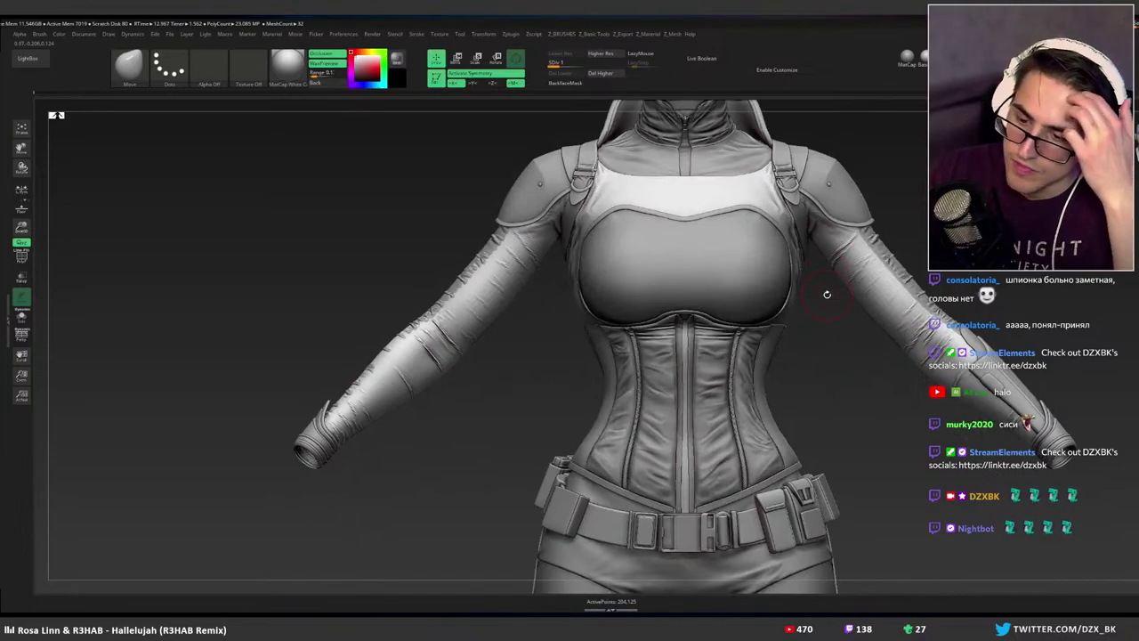
pyautogui.moveTo(824, 297); pyautogui.dragTo(760, 310, button='right')
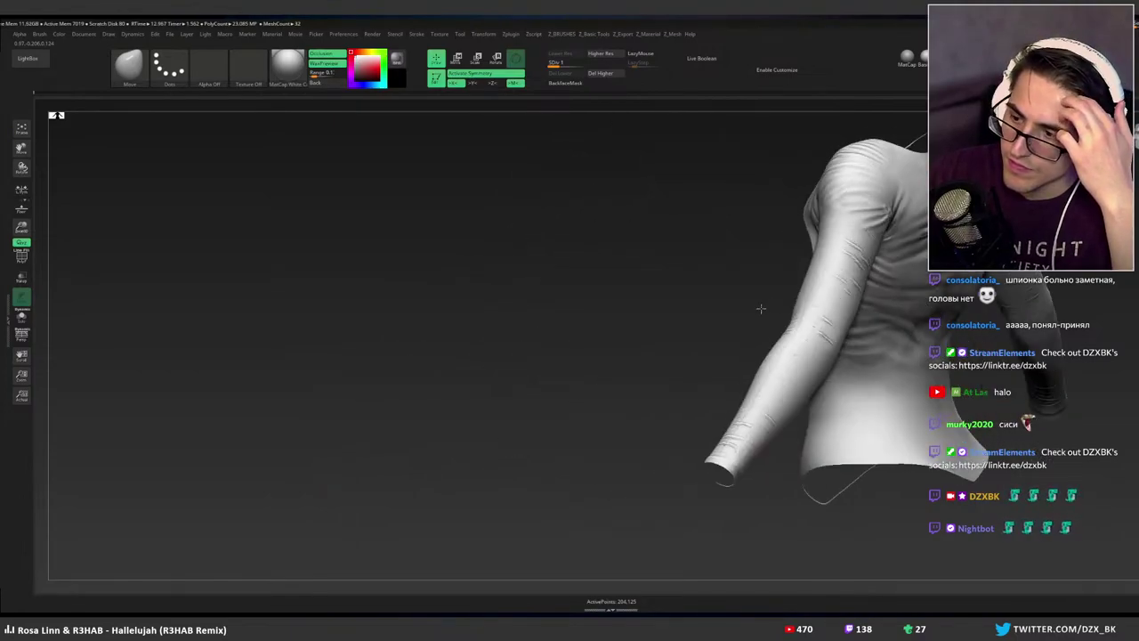
pyautogui.moveTo(846, 300); pyautogui.dragTo(703, 301, button='right')
pyautogui.keyDown('ctrl'); pyautogui.moveTo(797, 351); pyautogui.dragTo(814, 296, button='right'); pyautogui.keyUp('ctrl')
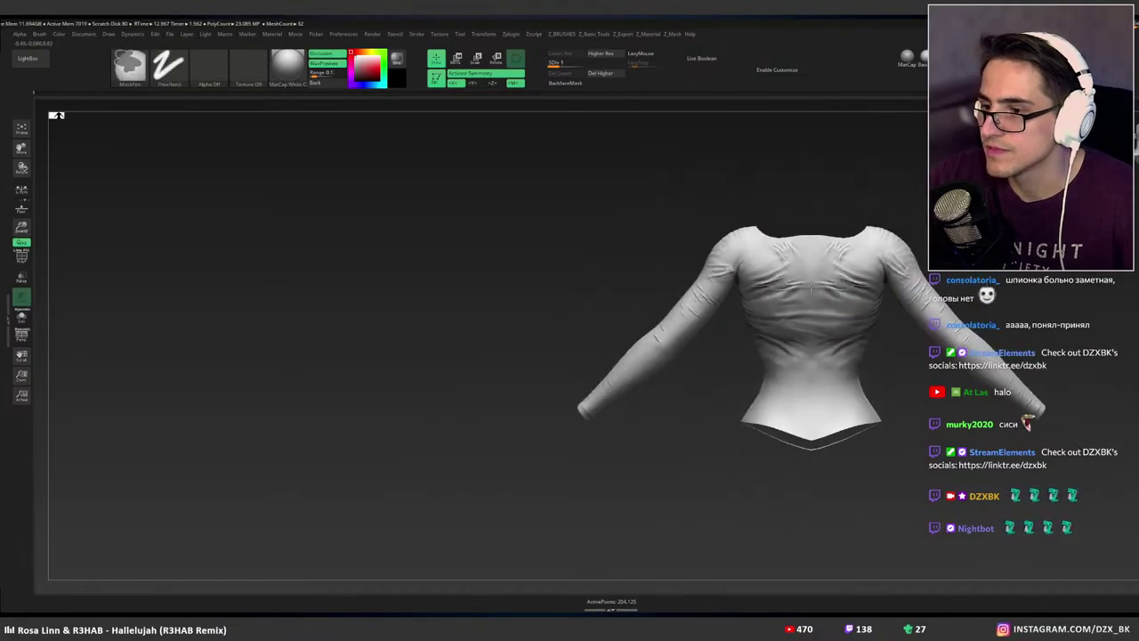
pyautogui.keyDown('alt'); pyautogui.moveTo(821, 341); pyautogui.dragTo(828, 312, button='right'); pyautogui.keyUp('alt')
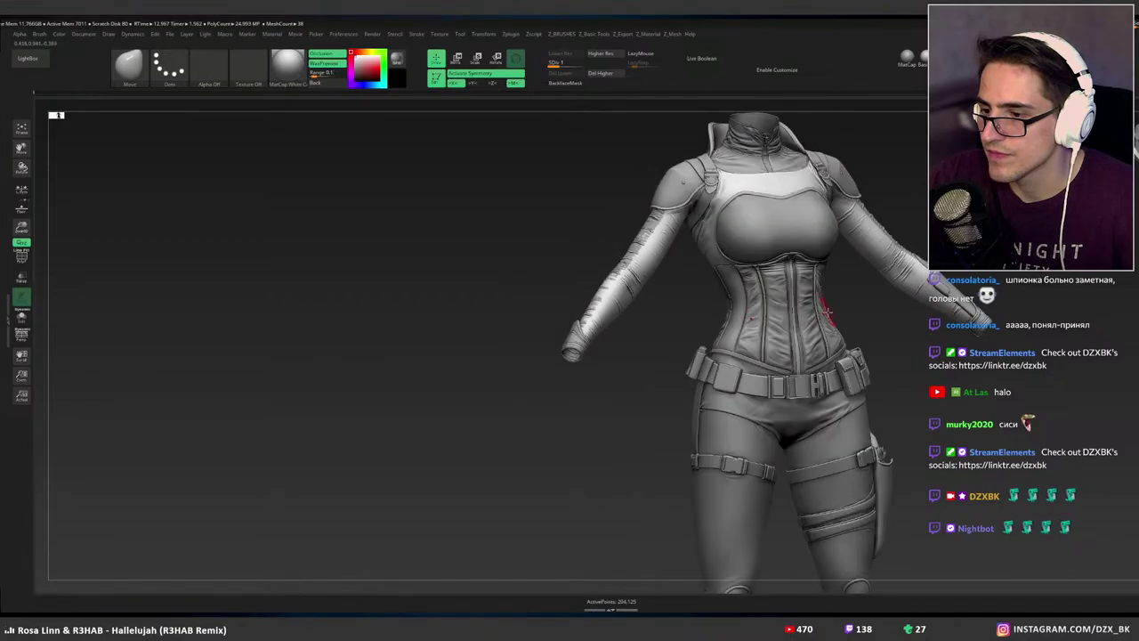
pyautogui.moveTo(828, 311); pyautogui.dragTo(832, 317)
pyautogui.keyDown('ctrl'); pyautogui.keyDown('shift'); pyautogui.click(831, 318); pyautogui.keyUp('shift'); pyautogui.keyUp('ctrl')
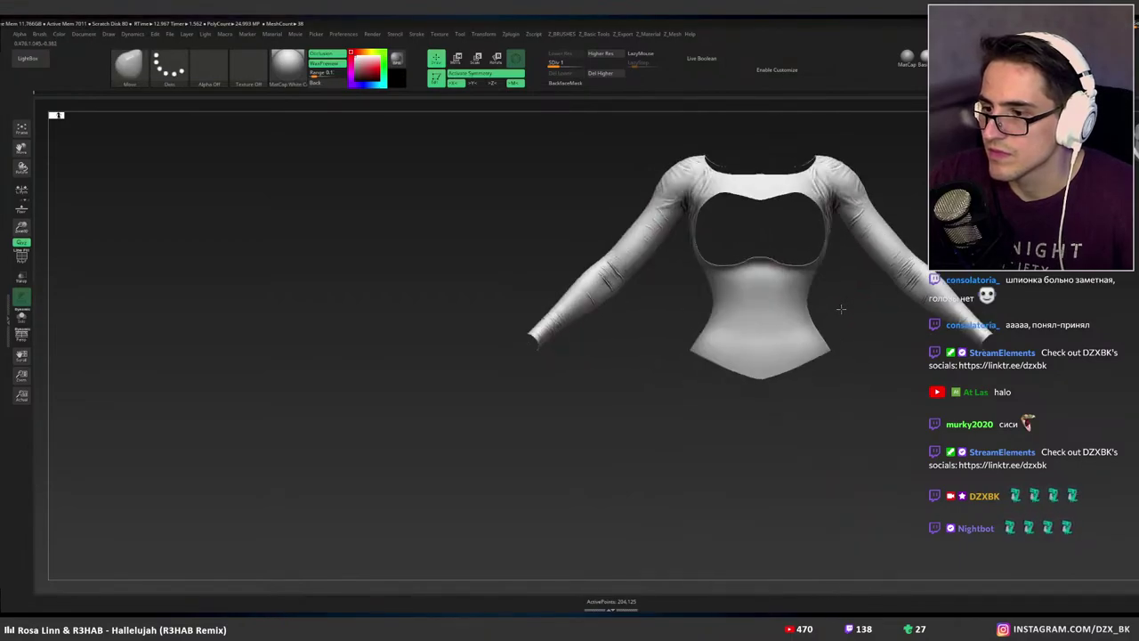
pyautogui.keyDown('ctrl'); pyautogui.keyDown('shift'); pyautogui.click(829, 323); pyautogui.keyUp('shift'); pyautogui.keyUp('ctrl')
pyautogui.keyDown('alt'); pyautogui.moveTo(791, 282); pyautogui.dragTo(792, 399, button='right'); pyautogui.keyUp('alt')
pyautogui.keyDown('alt'); pyautogui.moveTo(881, 268); pyautogui.dragTo(768, 316, button='right'); pyautogui.keyUp('alt')
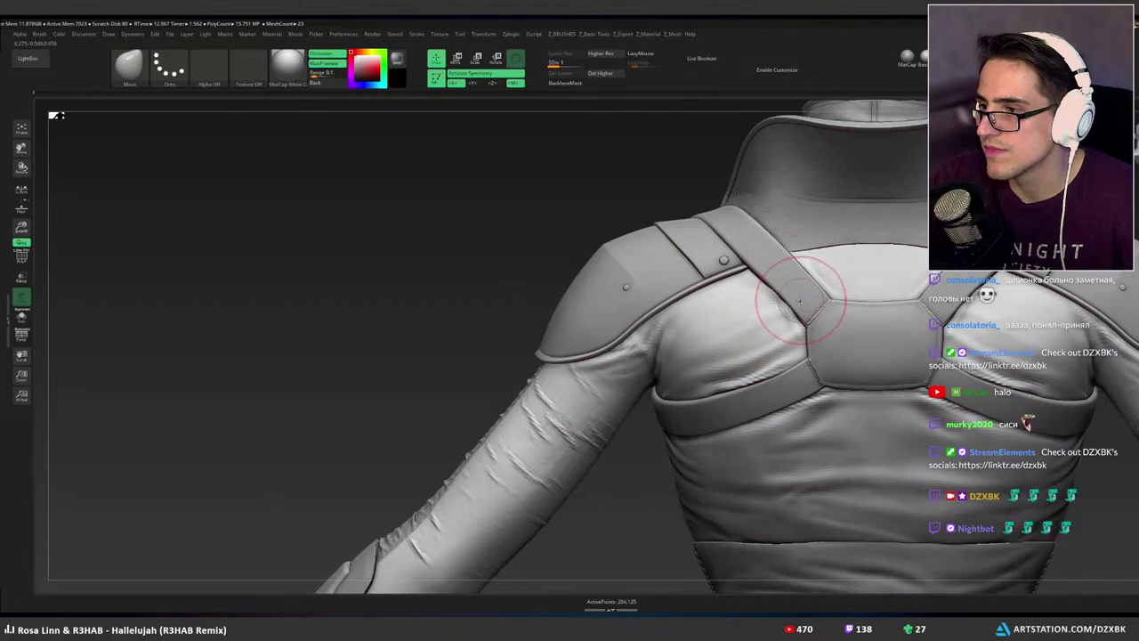
pyautogui.keyDown('shift'); pyautogui.moveTo(799, 301); pyautogui.dragTo(875, 299, button='right'); pyautogui.keyUp('shift')
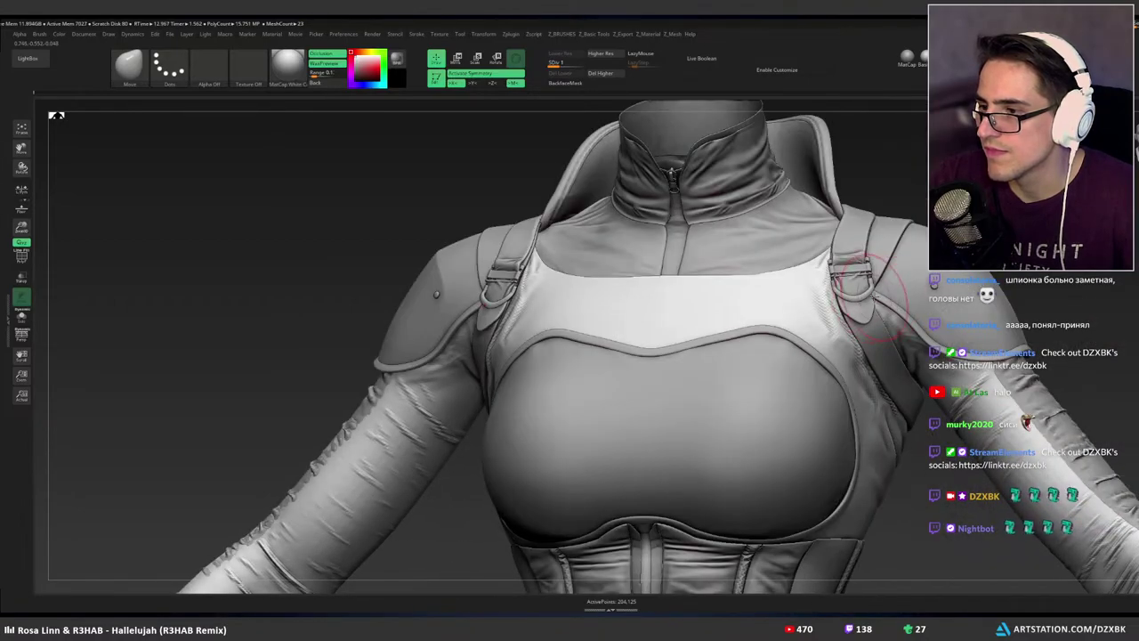
# Select the shoulder harness subtool and isolate it, showing its back panel and stitched straps.
pyautogui.keyDown('alt'); pyautogui.click(864, 214); pyautogui.keyUp('alt')
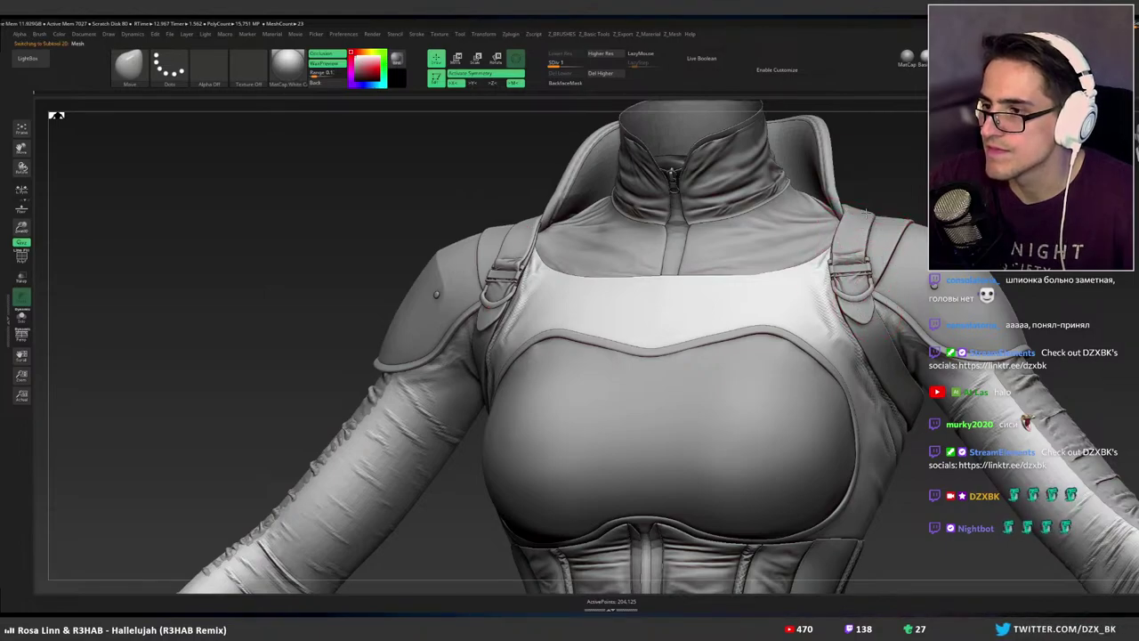
pyautogui.keyDown('alt'); pyautogui.click(865, 213); pyautogui.keyUp('alt')
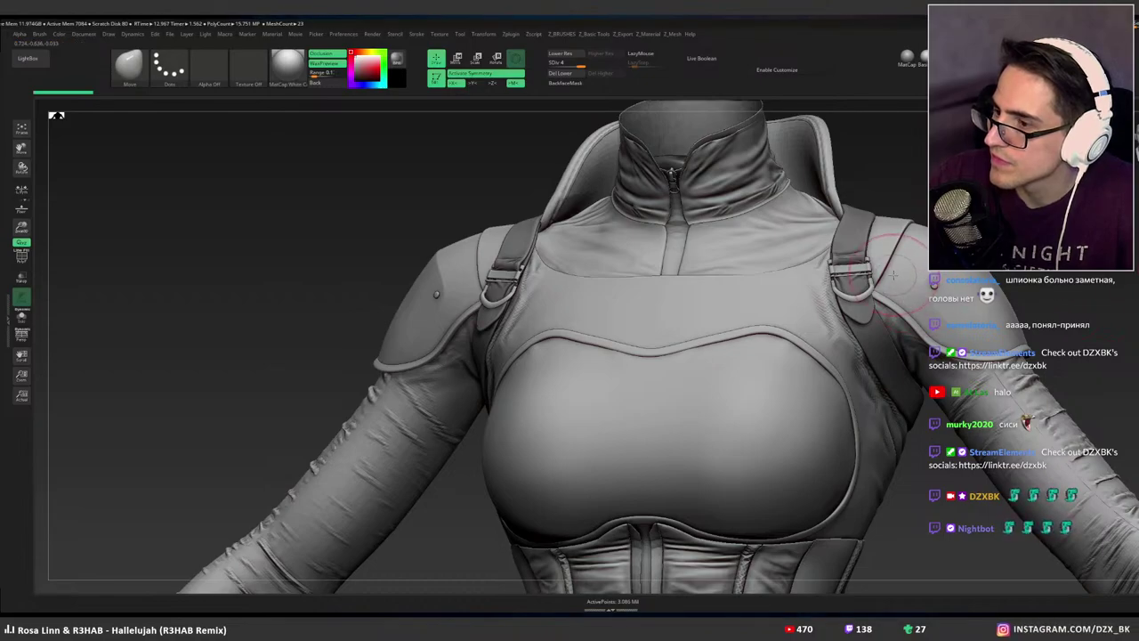
pyautogui.moveTo(892, 276); pyautogui.dragTo(862, 322, button='right')
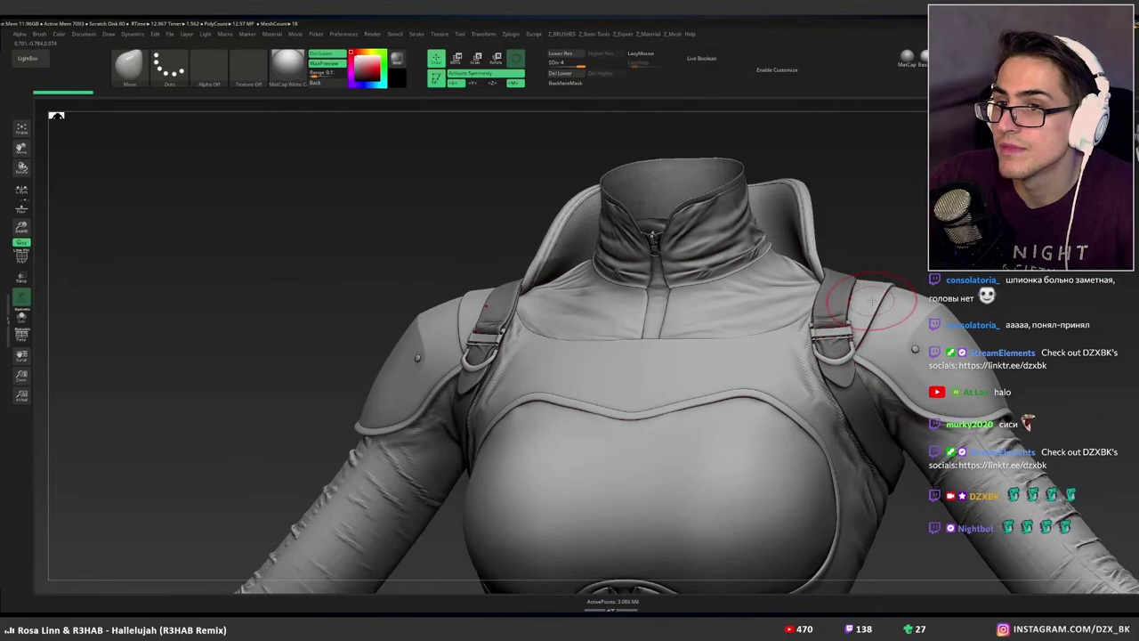
pyautogui.press('v')
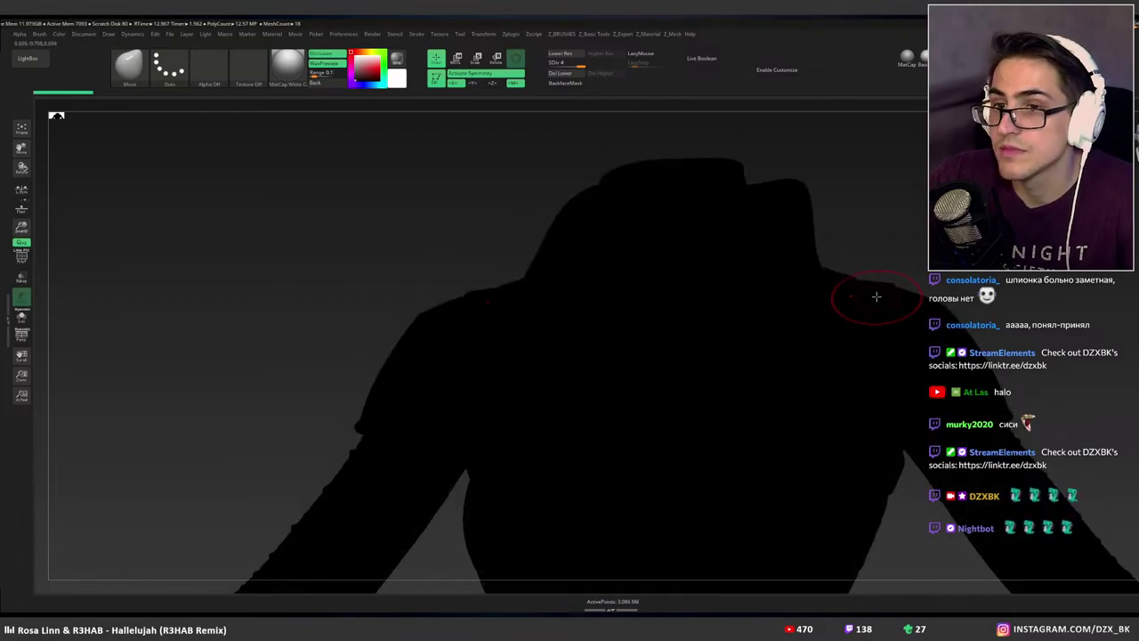
pyautogui.press('v')
pyautogui.keyDown('ctrl'); pyautogui.moveTo(835, 281); pyautogui.dragTo(850, 249, button='right'); pyautogui.keyUp('ctrl')
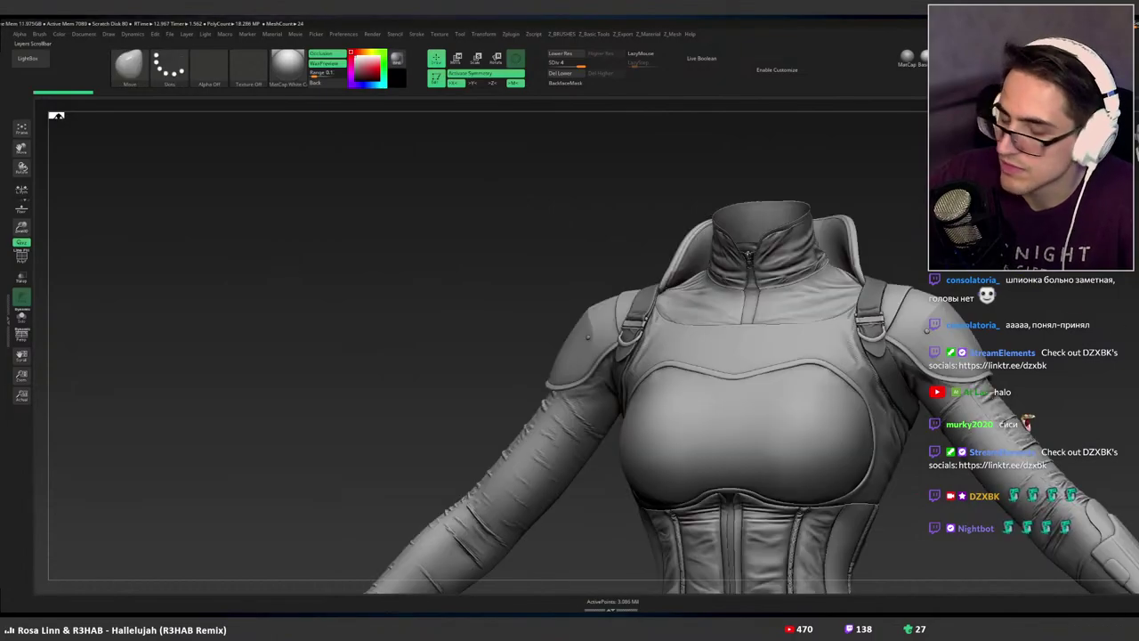
pyautogui.moveTo(870, 320); pyautogui.dragTo(776, 321, button='right')
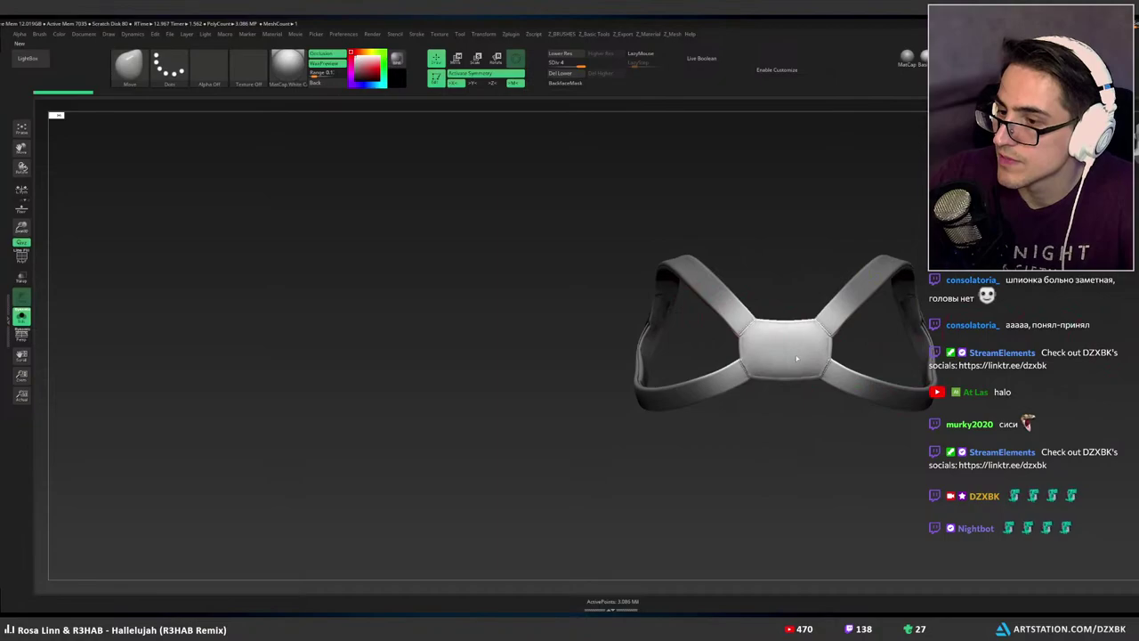
pyautogui.moveTo(796, 358); pyautogui.dragTo(806, 342, button='right')
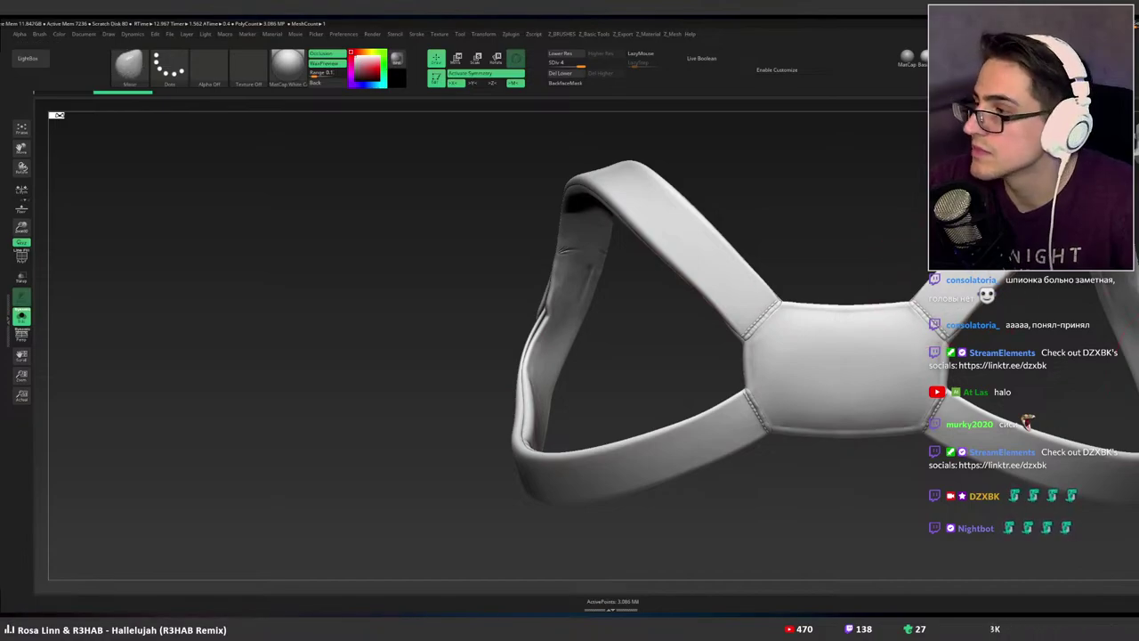
# Add fine leather-grain surface noise to the harness, bring back the full outfit and select the long-sleeved top.
pyautogui.press('shift')
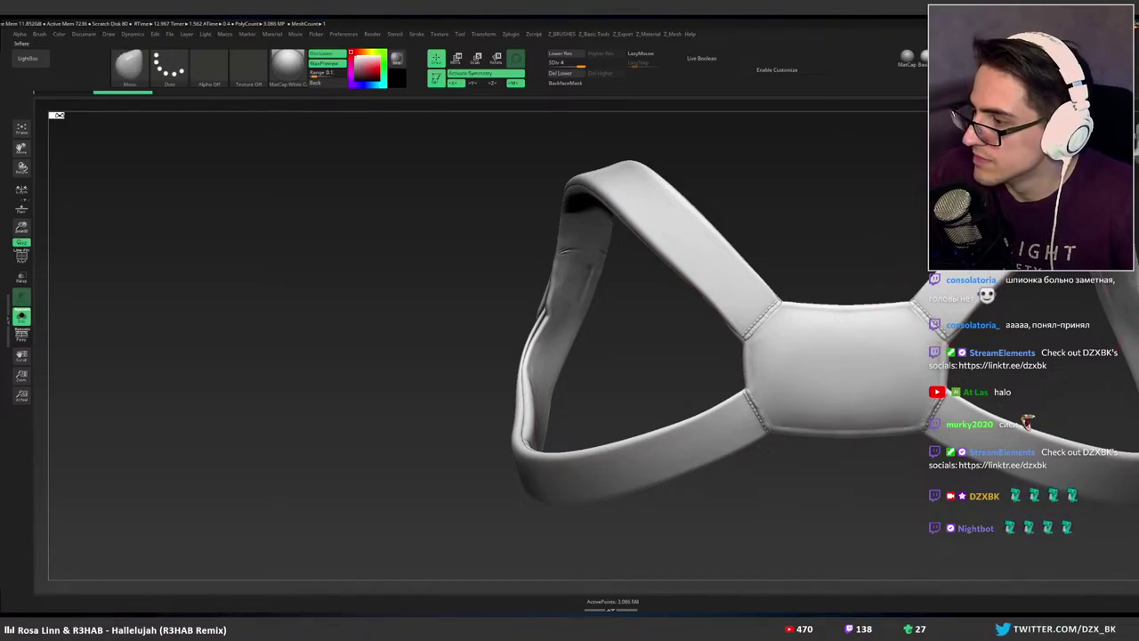
pyautogui.moveTo(934, 372)
pyautogui.mouseDown(button='right')
pyautogui.moveTo(1134, 330)
pyautogui.moveTo(954, 341)
pyautogui.moveTo(965, 348)
pyautogui.mouseUp(button='right')
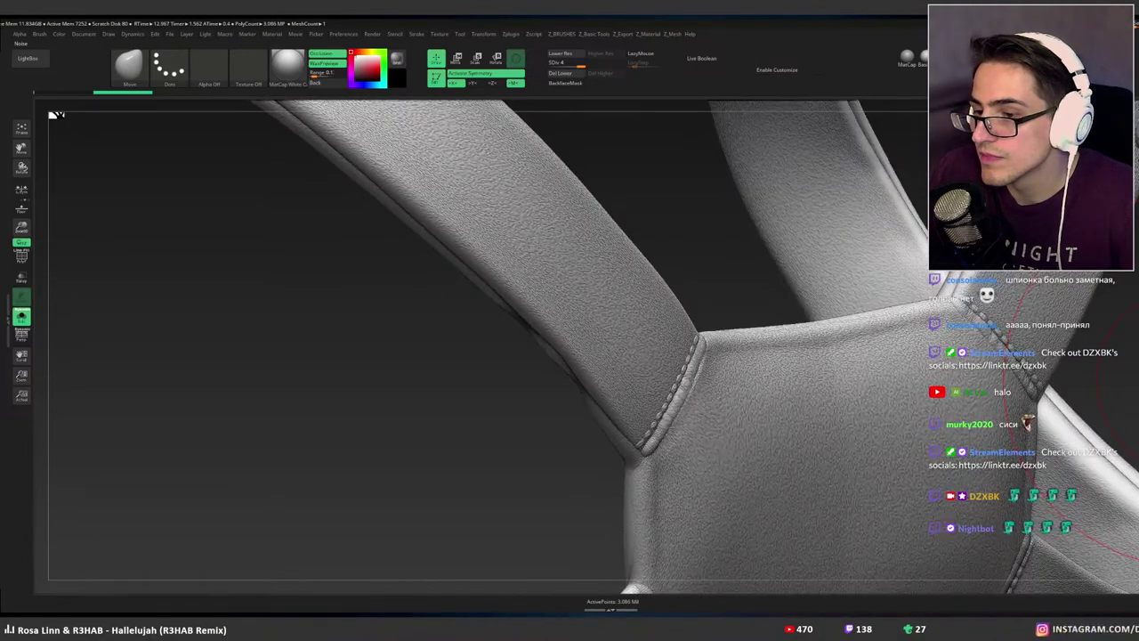
pyautogui.moveTo(1138, 378)
pyautogui.keyDown('ctrl'); pyautogui.mouseDown(button='right')
pyautogui.moveTo(1128, 331)
pyautogui.moveTo(922, 333)
pyautogui.mouseUp(button='right'); pyautogui.keyUp('ctrl')
pyautogui.moveTo(837, 361)
pyautogui.keyDown('ctrl'); pyautogui.mouseDown(button='right')
pyautogui.moveTo(1032, 384)
pyautogui.moveTo(873, 335)
pyautogui.moveTo(926, 364)
pyautogui.moveTo(986, 358)
pyautogui.moveTo(936, 345)
pyautogui.moveTo(989, 347)
pyautogui.moveTo(900, 345)
pyautogui.mouseUp(button='right'); pyautogui.keyUp('ctrl')
pyautogui.hotkey('alt', 's')
pyautogui.hotkey('alt', 's')
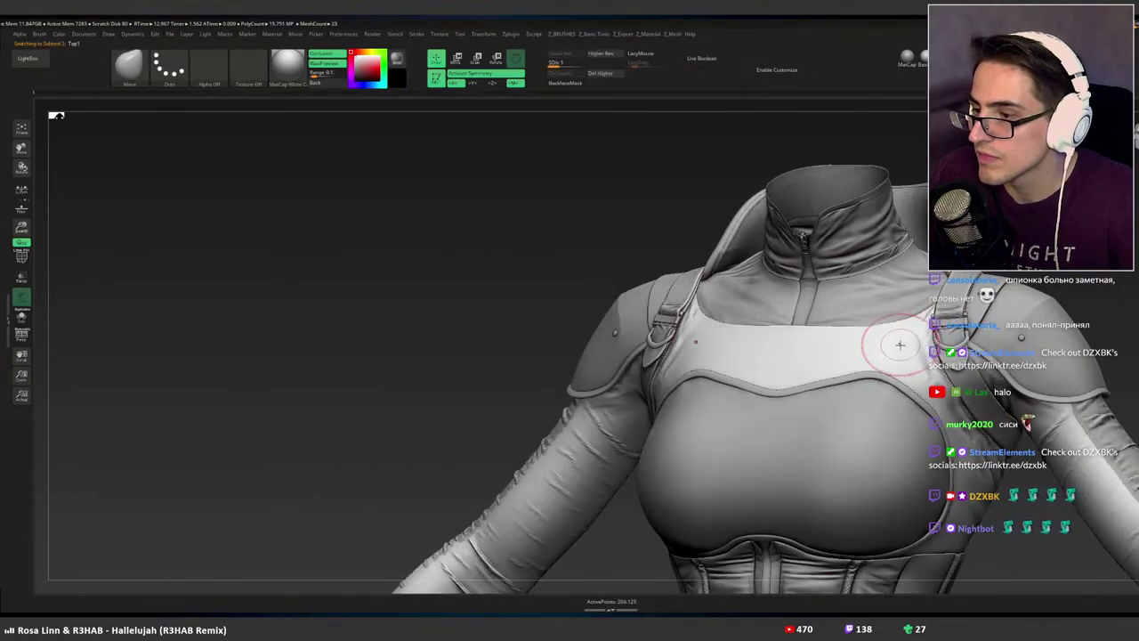
# Check the harness grain against the chest area and lower the harness's subdivision level.
pyautogui.keyDown('ctrl'); pyautogui.moveTo(915, 353); pyautogui.dragTo(919, 405, button='right'); pyautogui.keyUp('ctrl')
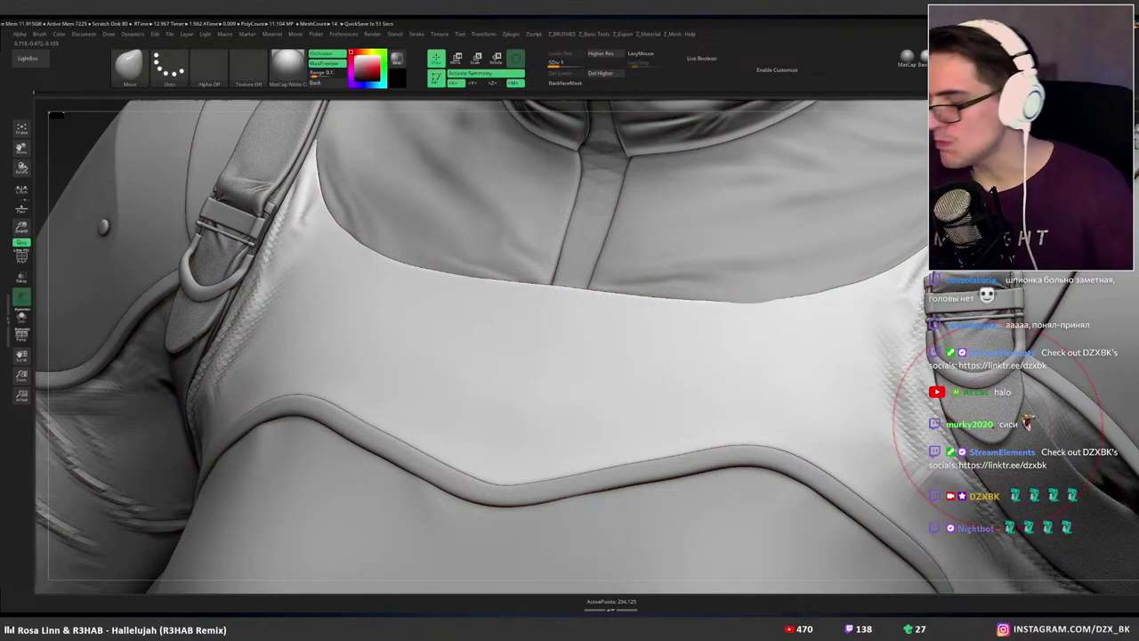
pyautogui.moveTo(849, 401)
pyautogui.keyDown('ctrl'); pyautogui.mouseDown(button='right')
pyautogui.moveTo(824, 376)
pyautogui.moveTo(841, 371)
pyautogui.moveTo(787, 348)
pyautogui.moveTo(809, 343)
pyautogui.mouseUp(button='right'); pyautogui.keyUp('ctrl')
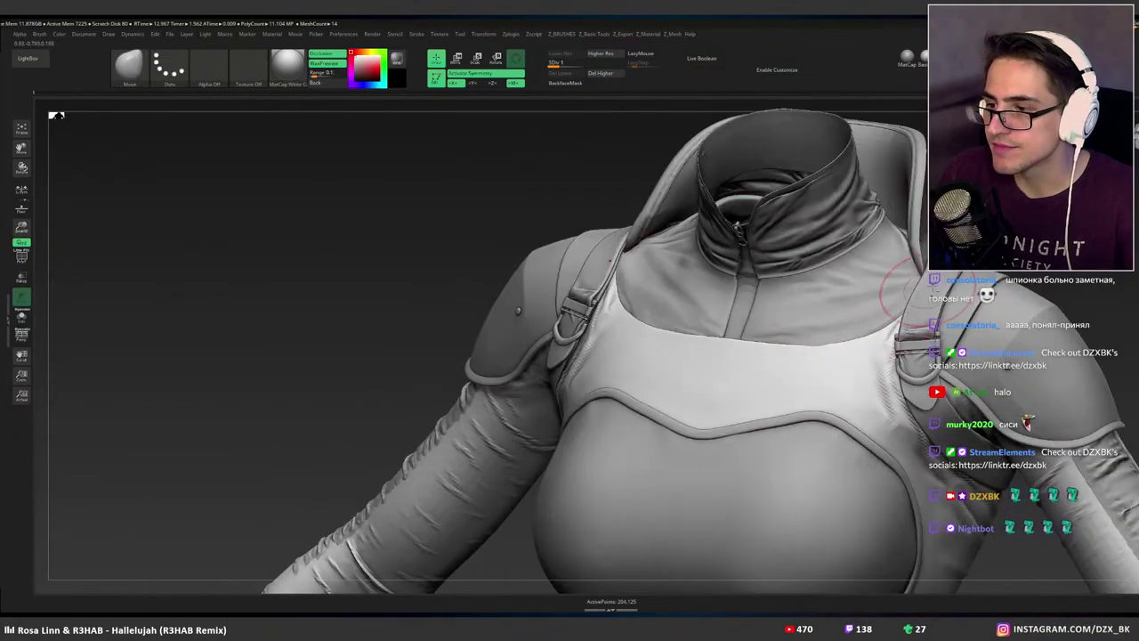
pyautogui.keyDown('alt'); pyautogui.click(932, 307); pyautogui.keyUp('alt')
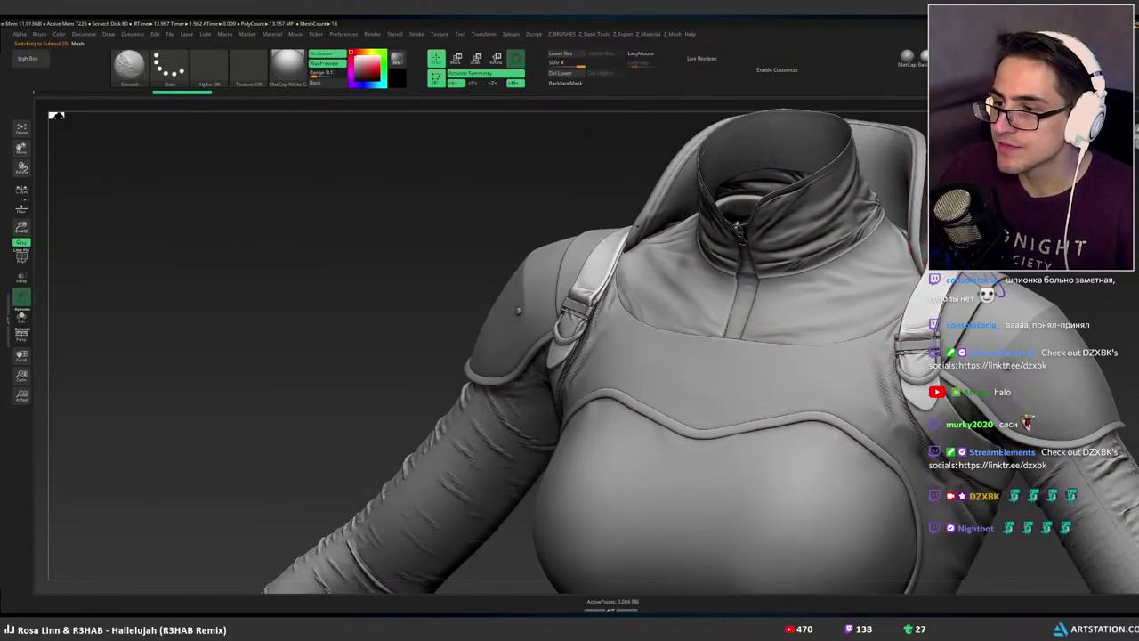
pyautogui.hotkey('shift', 'd')
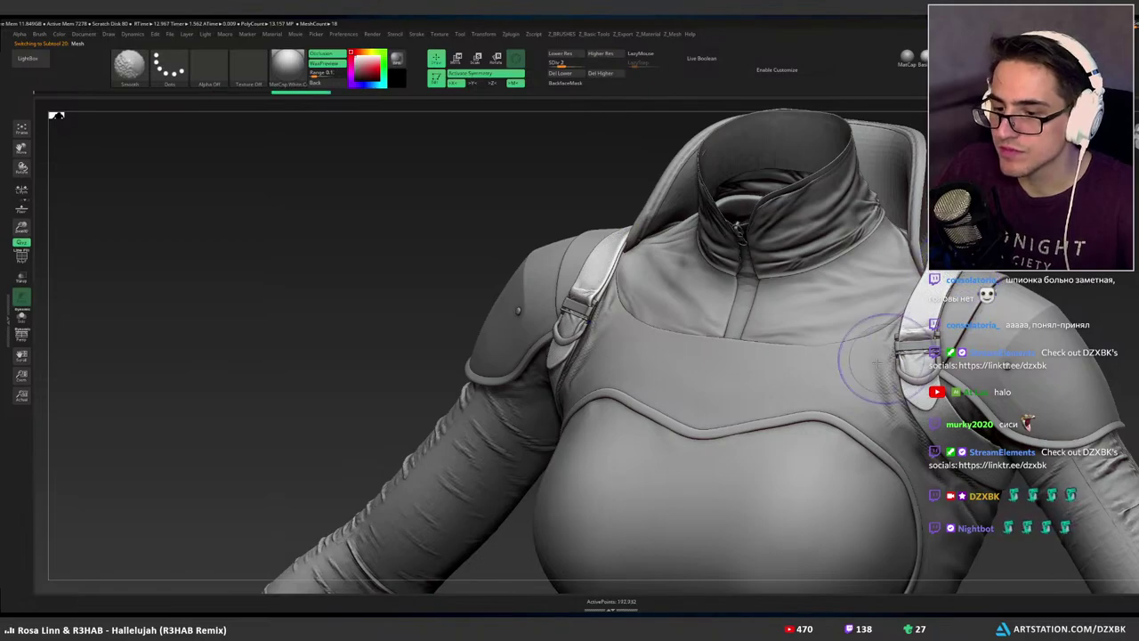
pyautogui.hotkey('shift', 'd')
# Select the long-sleeved top and raise it to subdivision level 3 for detailing the sleeve near the cuff.
pyautogui.keyDown('alt'); pyautogui.click(809, 380); pyautogui.keyUp('alt')
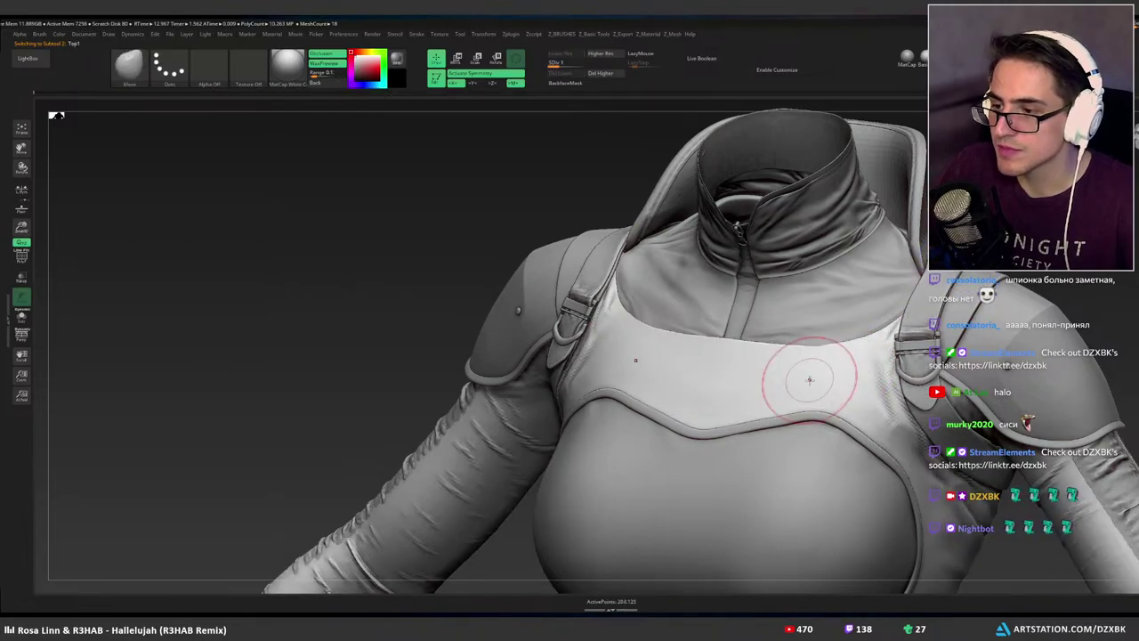
pyautogui.moveTo(809, 380)
pyautogui.keyDown('ctrl'); pyautogui.mouseDown(button='right')
pyautogui.moveTo(791, 371)
pyautogui.moveTo(814, 374)
pyautogui.mouseUp(button='right'); pyautogui.keyUp('ctrl')
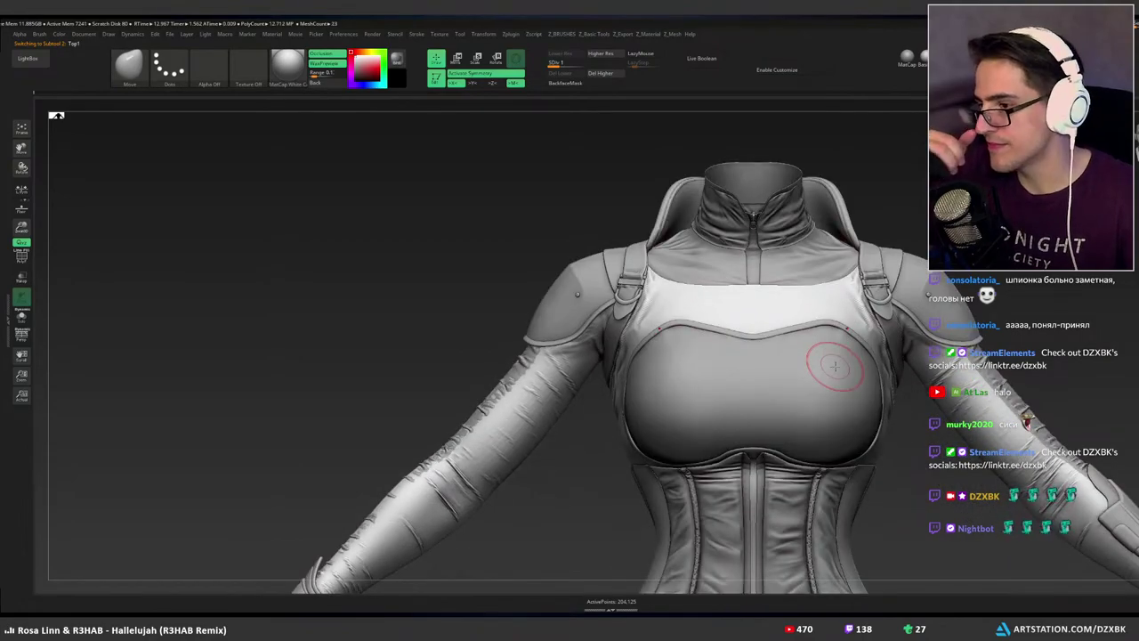
pyautogui.keyDown('alt'); pyautogui.moveTo(966, 449); pyautogui.dragTo(827, 280, button='right'); pyautogui.keyUp('alt')
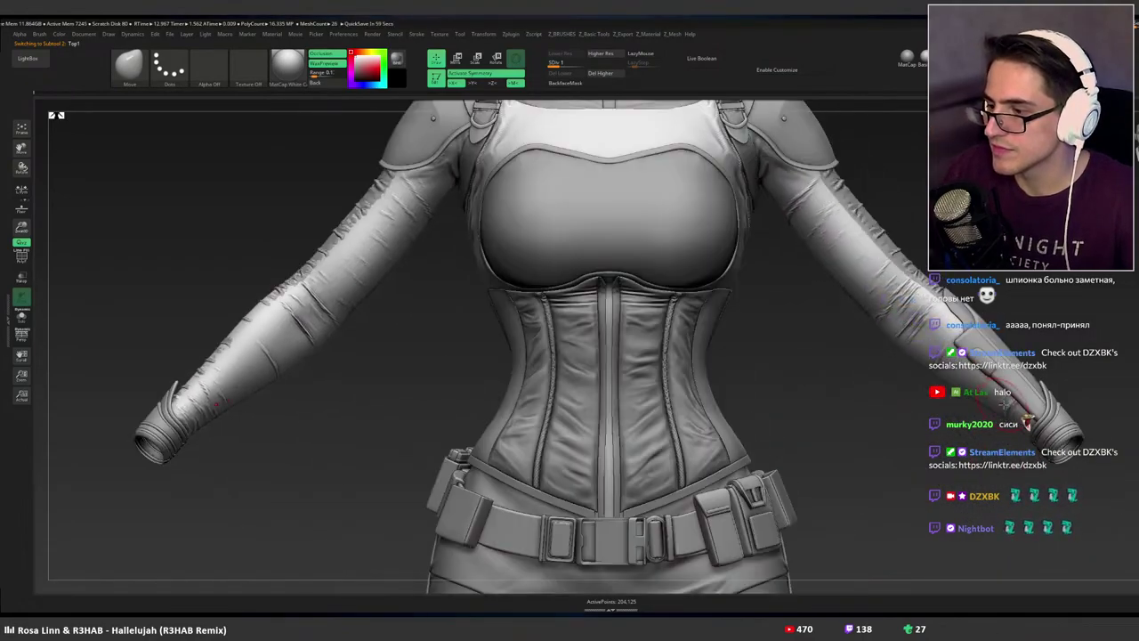
pyautogui.moveTo(974, 374); pyautogui.dragTo(1028, 423, button='right')
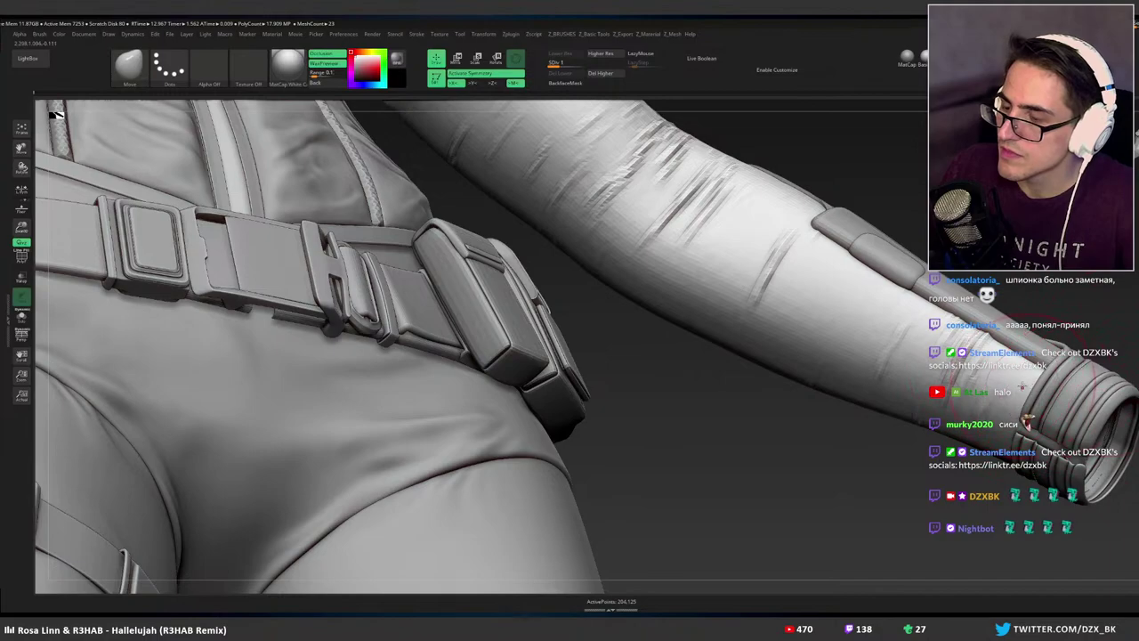
pyautogui.press('d')
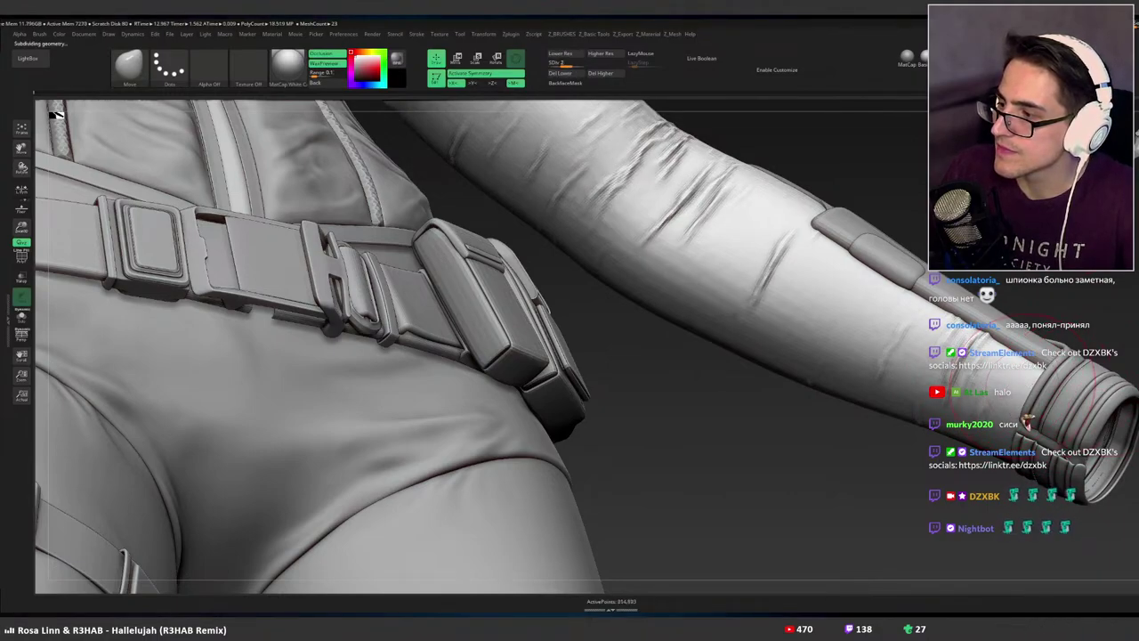
pyautogui.press('d')
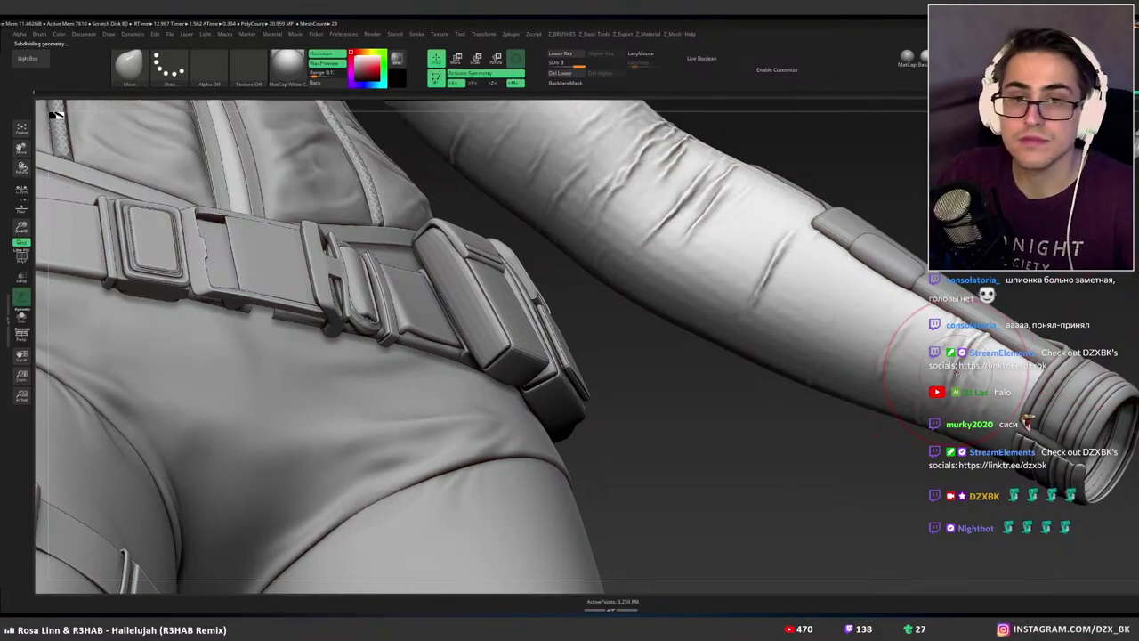
# Open the folder of Wrinkles brushes in LightBox.
pyautogui.press(',')
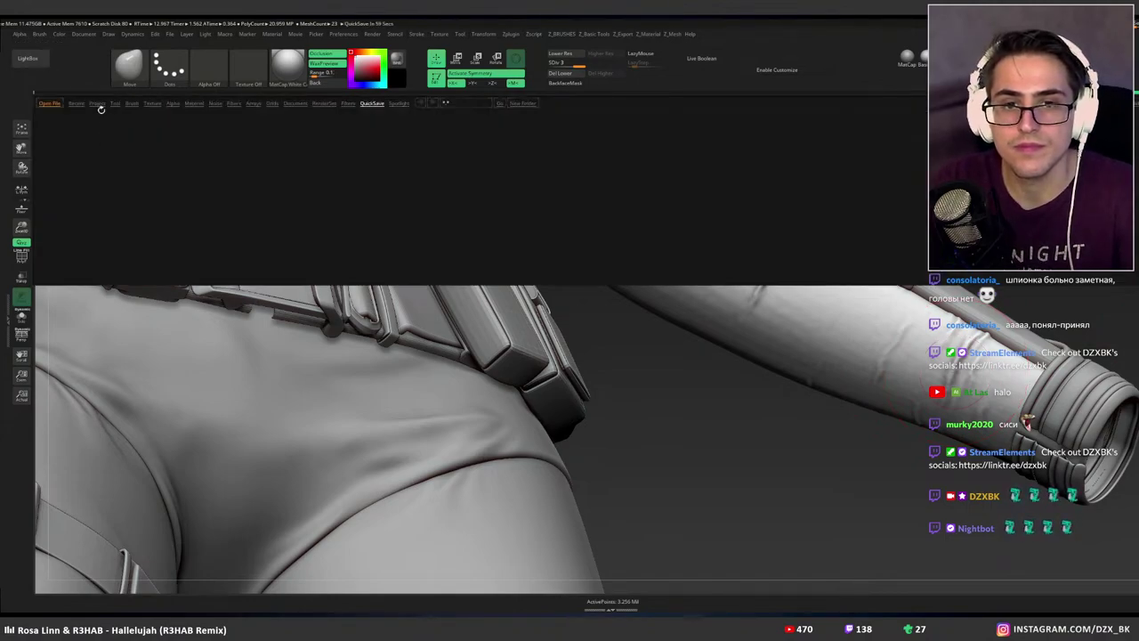
pyautogui.click(97, 104)
pyautogui.click(129, 105)
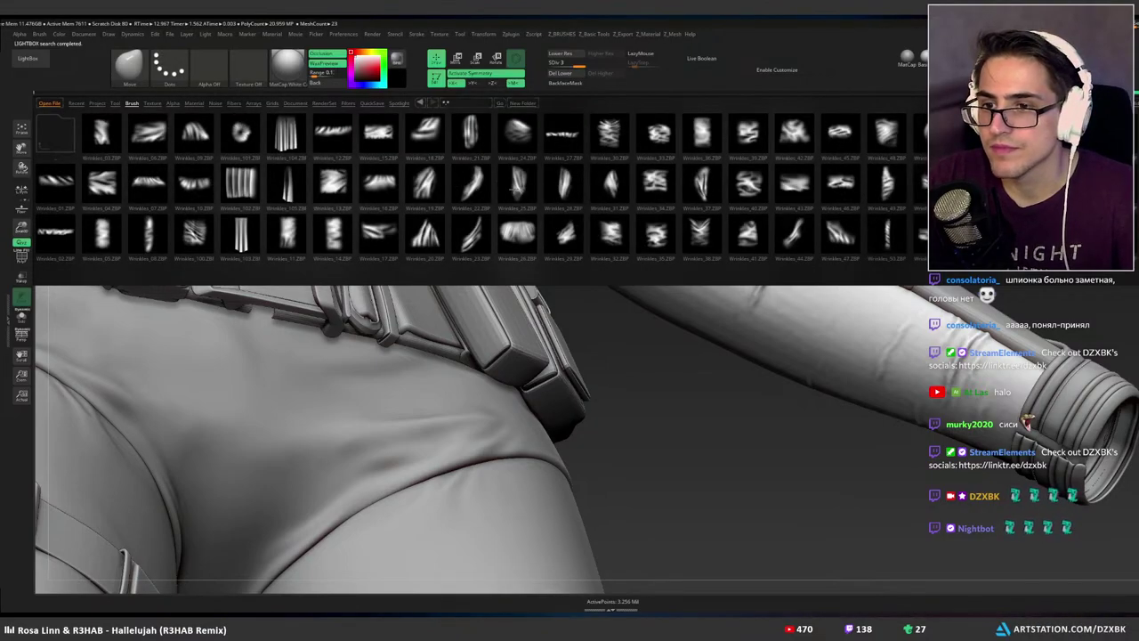
# Load the Wrinkles_25 brush and turn on perspective for the view of the sleeve.
pyautogui.doubleClick(519, 184)
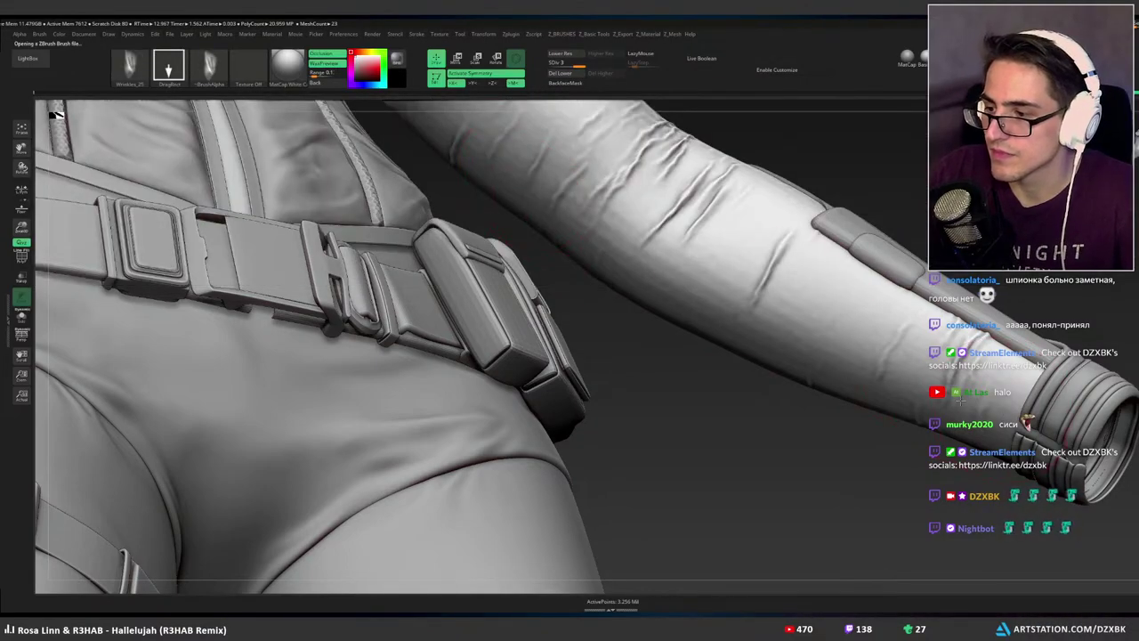
pyautogui.moveTo(1008, 360)
pyautogui.mouseDown(button='right')
pyautogui.moveTo(1011, 316)
pyautogui.moveTo(1037, 384)
pyautogui.moveTo(1015, 388)
pyautogui.mouseUp(button='right')
pyautogui.press('p')
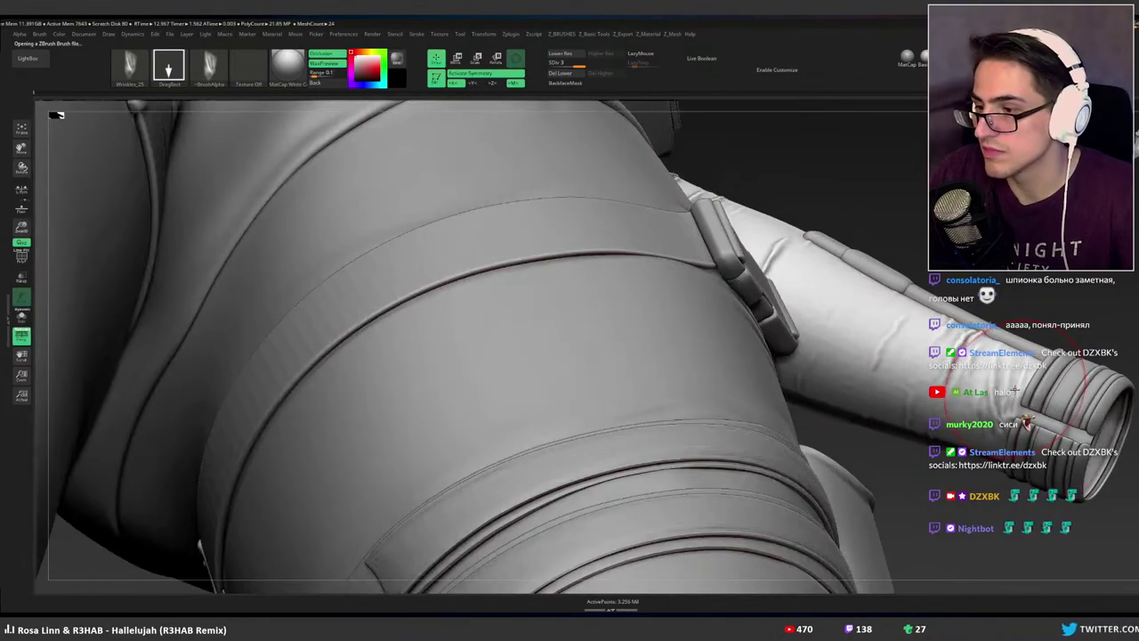
# Isolate the sleeve and try stamping wrinkle folds across the forearm just above the cuff.
pyautogui.keyDown('ctrl'); pyautogui.keyDown('shift'); pyautogui.click(950, 365); pyautogui.keyUp('shift'); pyautogui.keyUp('ctrl')
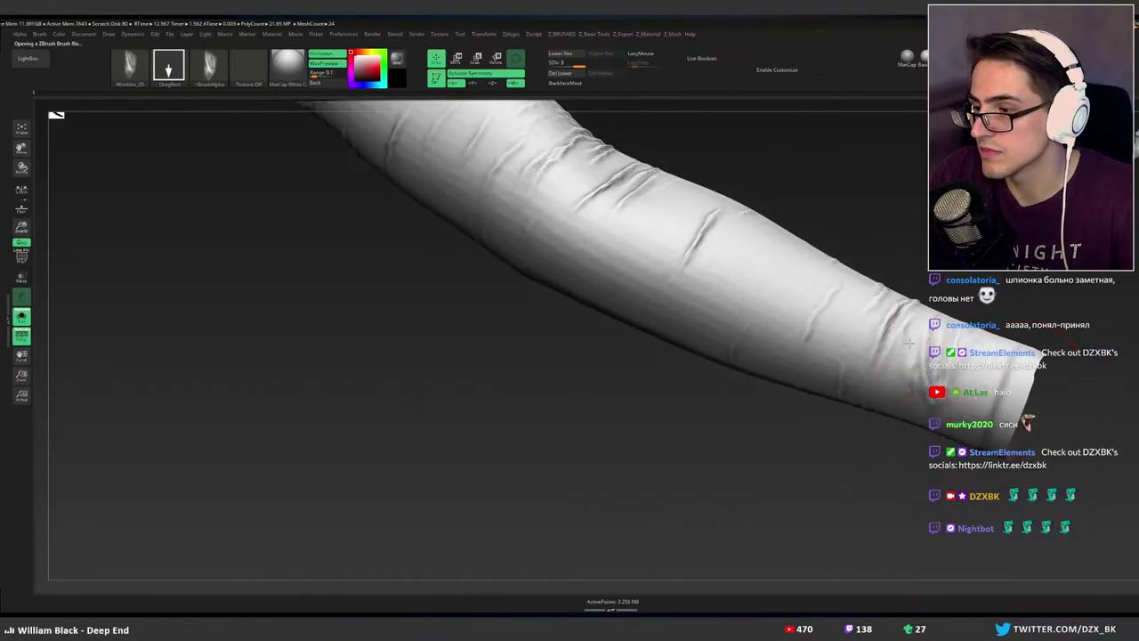
pyautogui.keyDown('alt'); pyautogui.moveTo(910, 343); pyautogui.dragTo(831, 315, button='right'); pyautogui.keyUp('alt')
pyautogui.hotkey('ctrl', 'z')
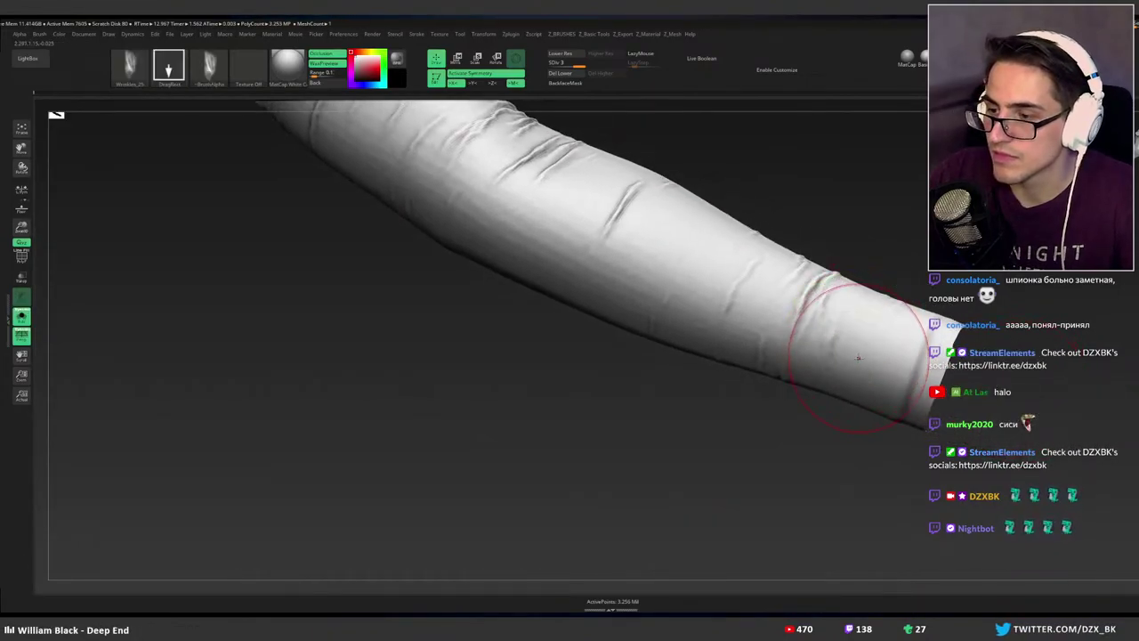
pyautogui.moveTo(863, 351)
pyautogui.keyDown('ctrl'); pyautogui.mouseDown(button='right')
pyautogui.moveTo(730, 273)
pyautogui.moveTo(955, 365)
pyautogui.mouseUp(button='right'); pyautogui.keyUp('ctrl')
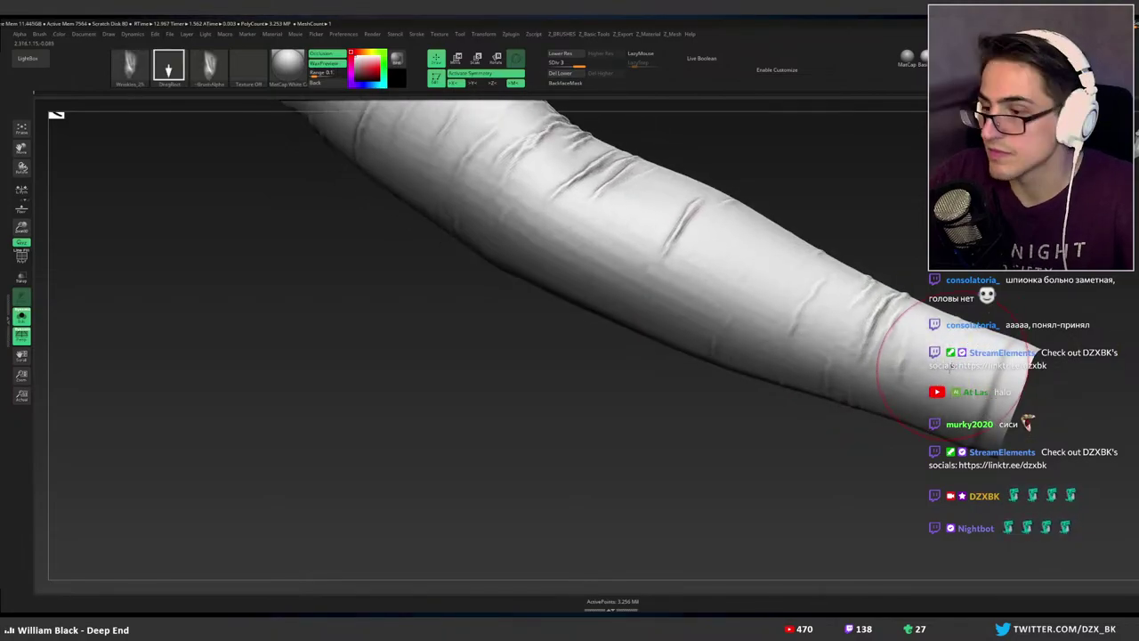
pyautogui.keyDown('ctrl'); pyautogui.keyDown('shift'); pyautogui.click(954, 365); pyautogui.keyUp('shift'); pyautogui.keyUp('ctrl')
pyautogui.keyDown('ctrl'); pyautogui.keyDown('shift'); pyautogui.click(939, 374); pyautogui.keyUp('shift'); pyautogui.keyUp('ctrl')
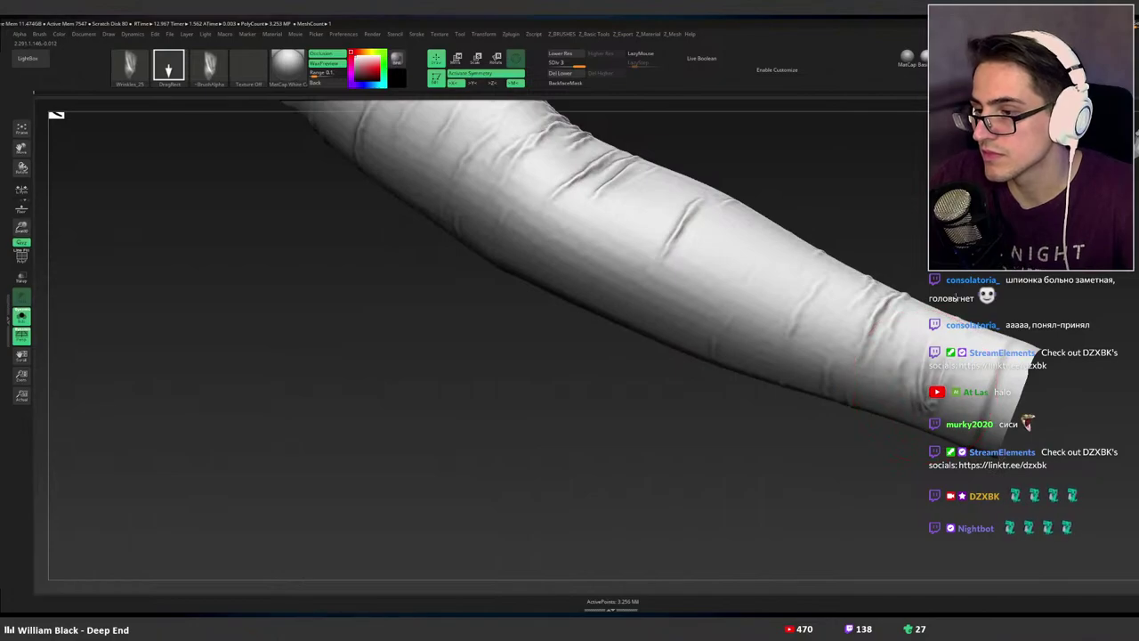
pyautogui.keyDown('ctrl'); pyautogui.keyDown('shift'); pyautogui.click(958, 314); pyautogui.keyUp('shift'); pyautogui.keyUp('ctrl')
pyautogui.keyDown('ctrl'); pyautogui.keyDown('shift'); pyautogui.click(898, 352); pyautogui.keyUp('shift'); pyautogui.keyUp('ctrl')
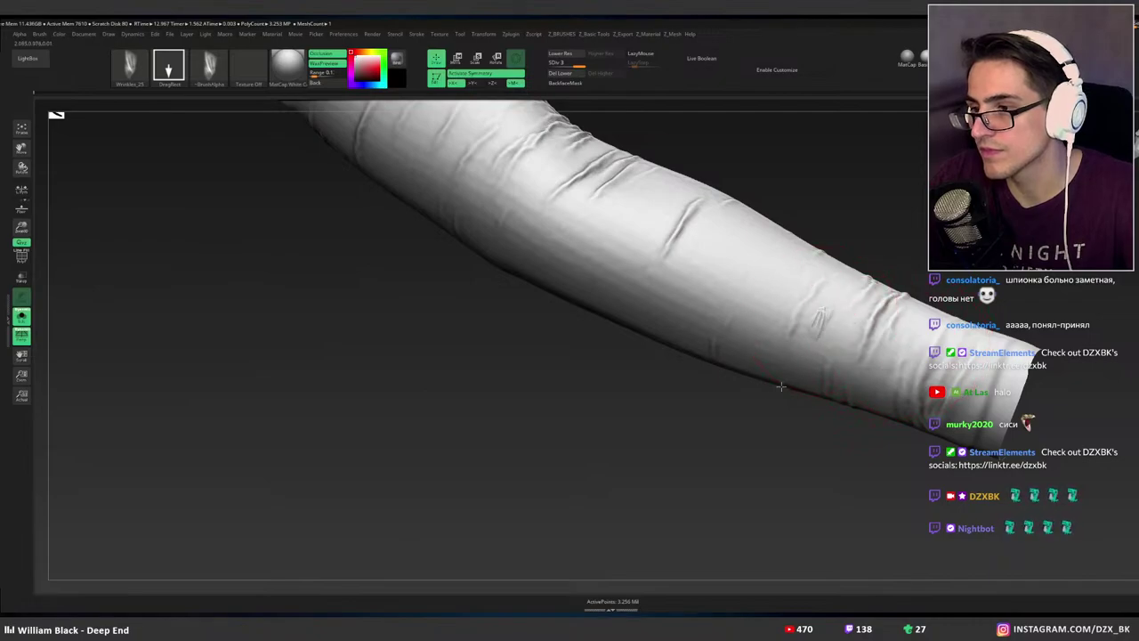
pyautogui.moveTo(782, 386); pyautogui.dragTo(689, 464)
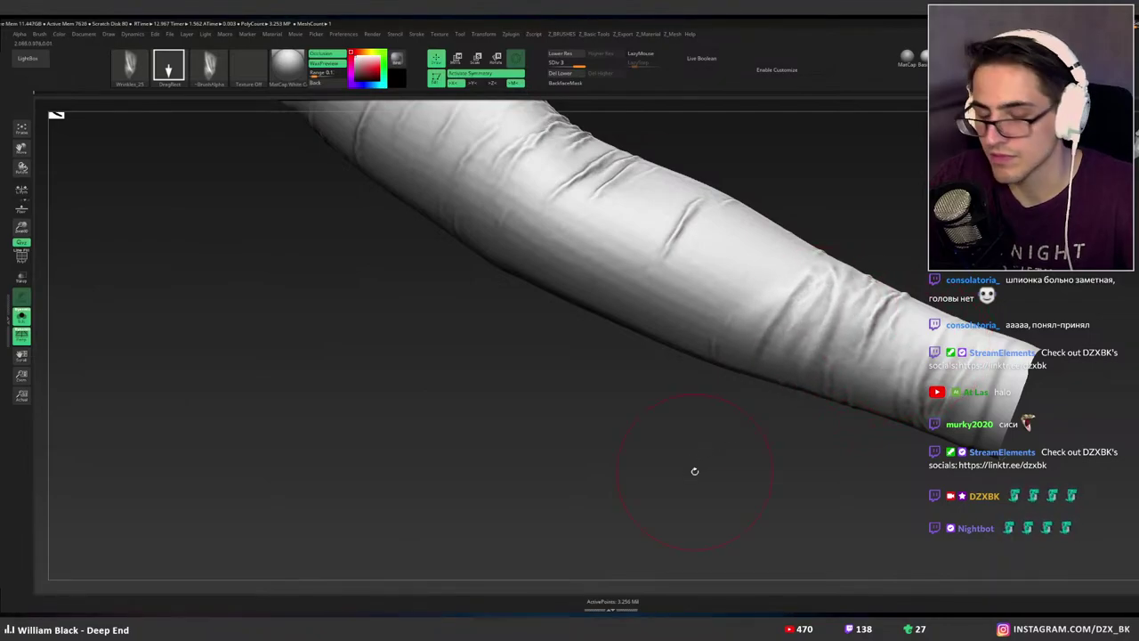
pyautogui.hotkey('alt', 'shift', 's')
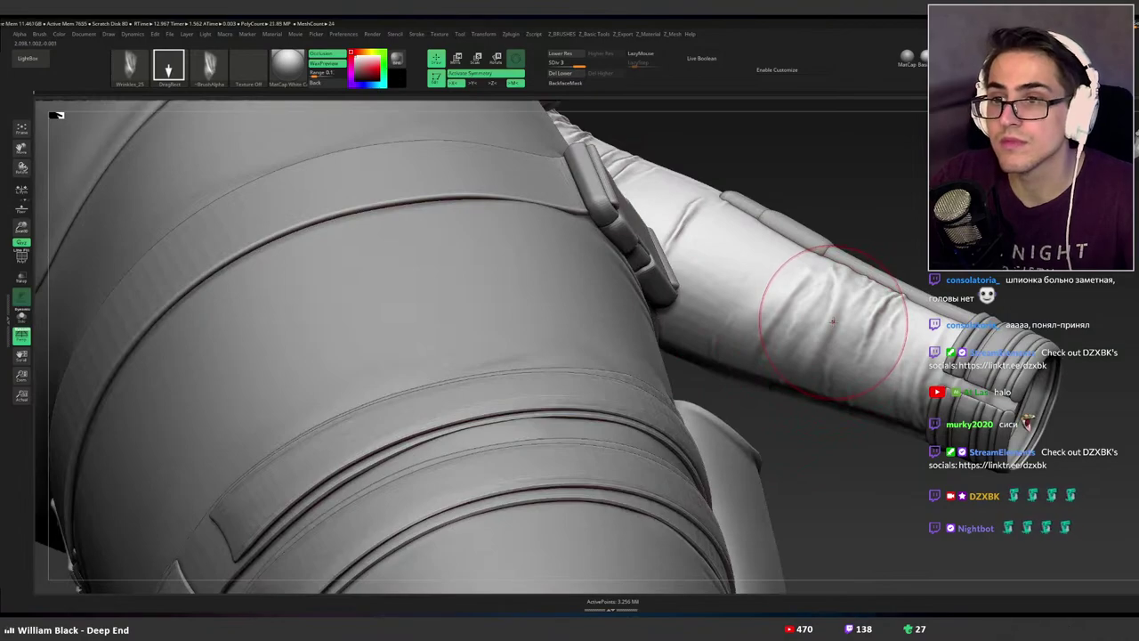
# Enable BackfaceMask for the wrinkle brush and stamp a fold on the sleeve near the cuff.
pyautogui.press('ctrl')
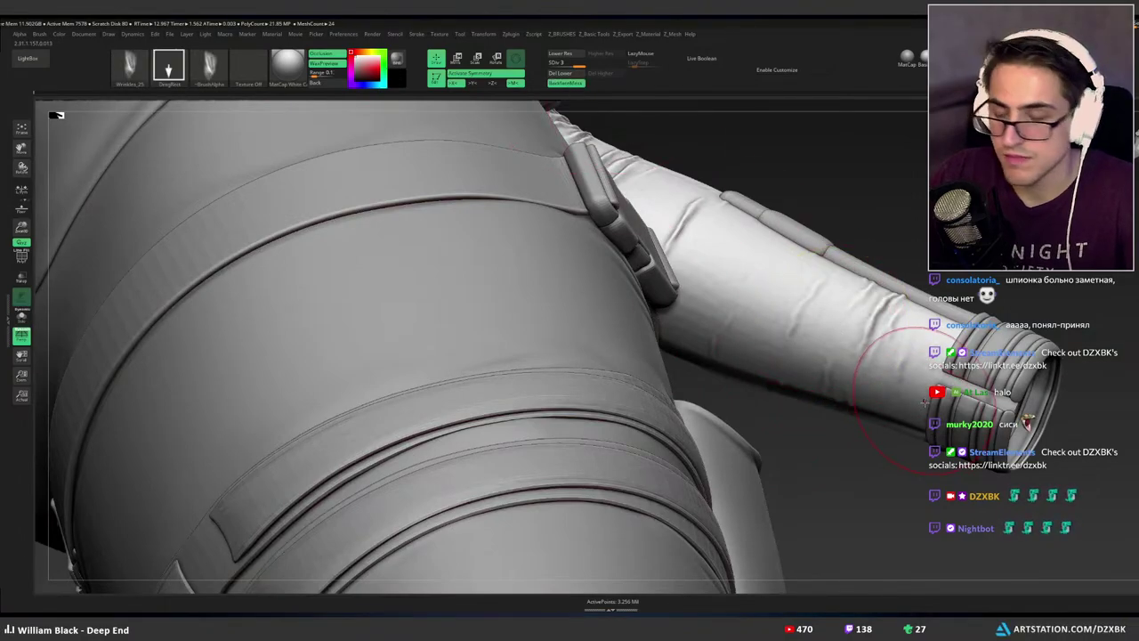
pyautogui.hotkey('alt', 's')
pyautogui.press('space')
pyautogui.moveTo(908, 381); pyautogui.dragTo(896, 381)
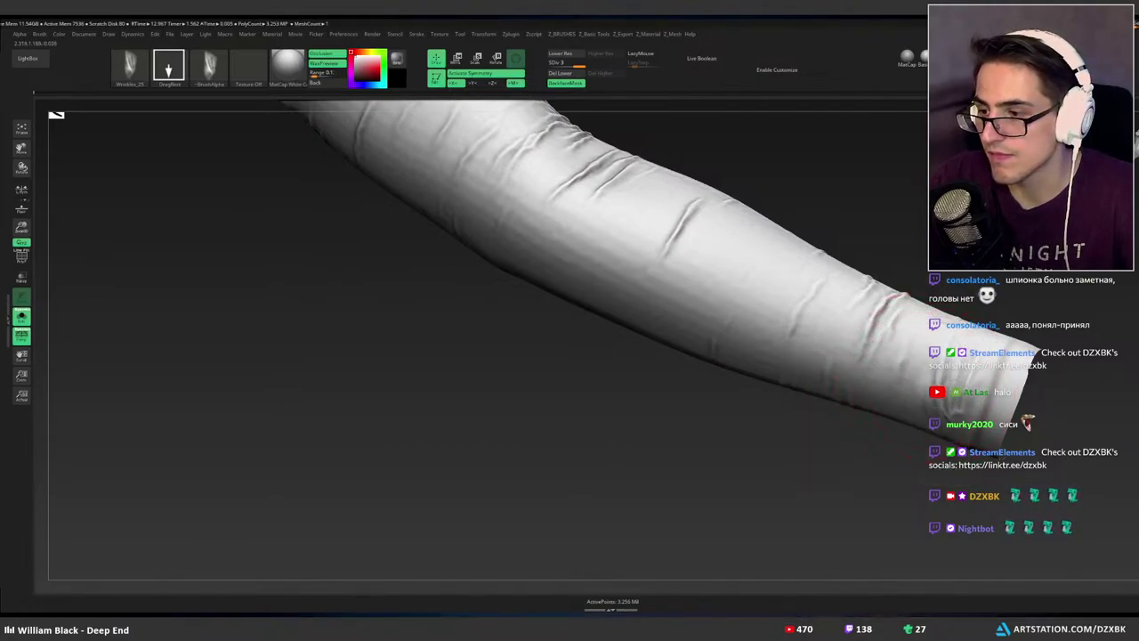
pyautogui.hotkey('ctrl', 'shift', 'f')
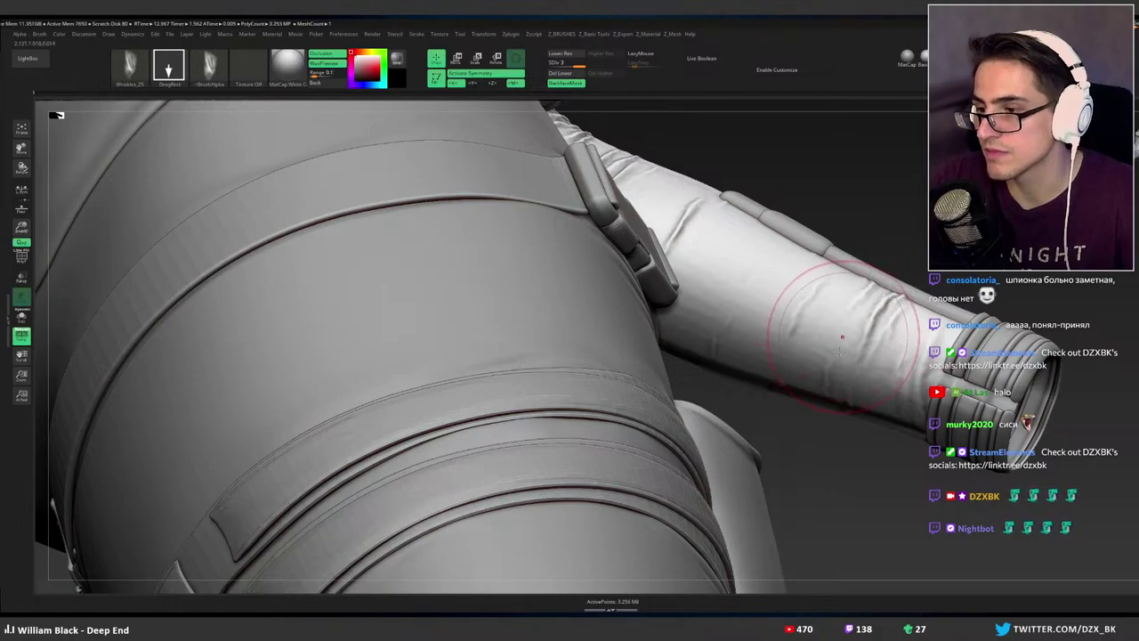
# Stamp wrinkle folds on the forearm sleeve, undoing and replacing the stamps at a different place and angle.
pyautogui.moveTo(843, 334)
pyautogui.mouseDown()
pyautogui.moveTo(789, 440)
pyautogui.moveTo(753, 470)
pyautogui.moveTo(758, 463)
pyautogui.mouseUp()
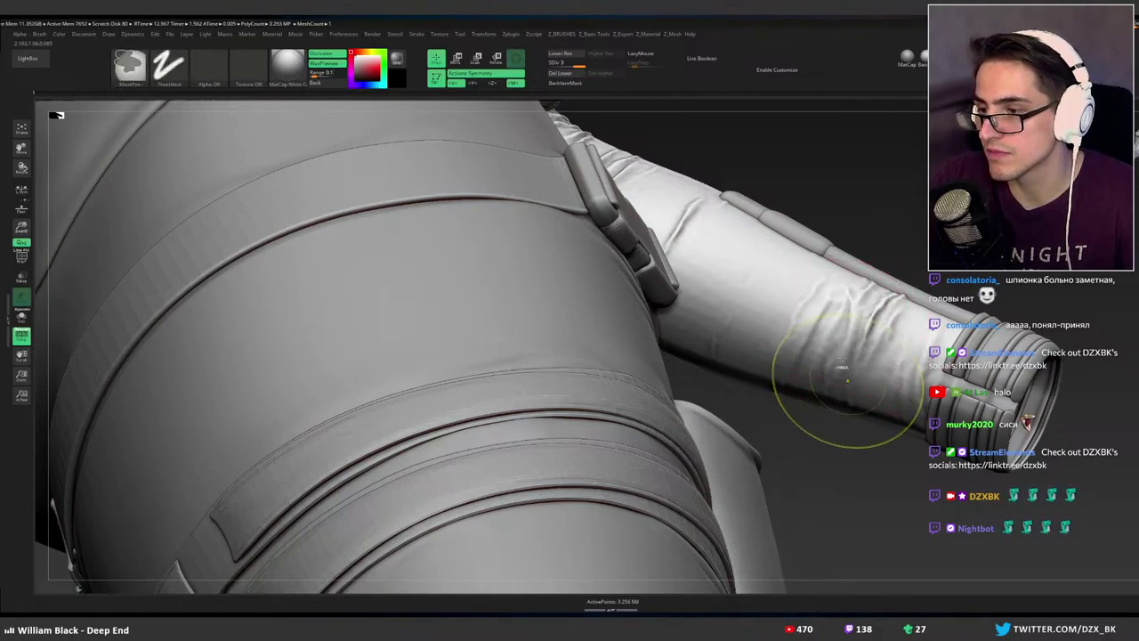
pyautogui.hotkey('ctrl', 'z')
pyautogui.moveTo(786, 261); pyautogui.dragTo(827, 155)
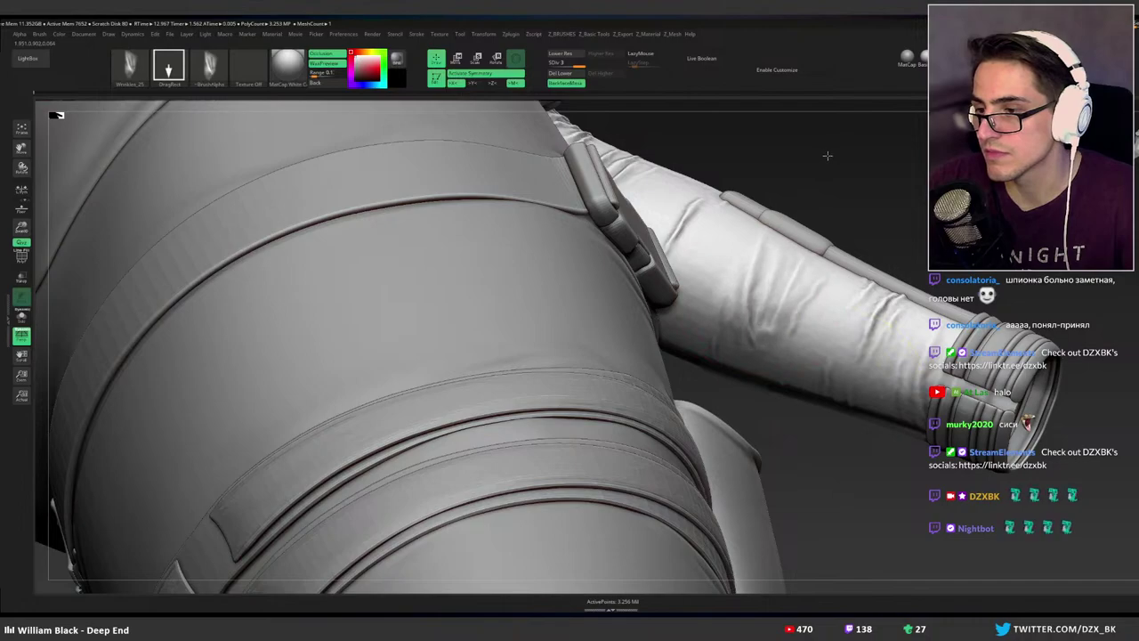
pyautogui.hotkey('ctrl', 'z')
pyautogui.moveTo(738, 311); pyautogui.dragTo(840, 163)
pyautogui.moveTo(831, 239)
pyautogui.keyDown('ctrl'); pyautogui.mouseDown(button='right')
pyautogui.moveTo(778, 252)
pyautogui.moveTo(753, 277)
pyautogui.moveTo(745, 331)
pyautogui.moveTo(690, 280)
pyautogui.moveTo(824, 228)
pyautogui.mouseUp(button='right'); pyautogui.keyUp('ctrl')
pyautogui.keyDown('ctrl'); pyautogui.keyDown('shift'); pyautogui.click(822, 229); pyautogui.keyUp('shift'); pyautogui.keyUp('ctrl')
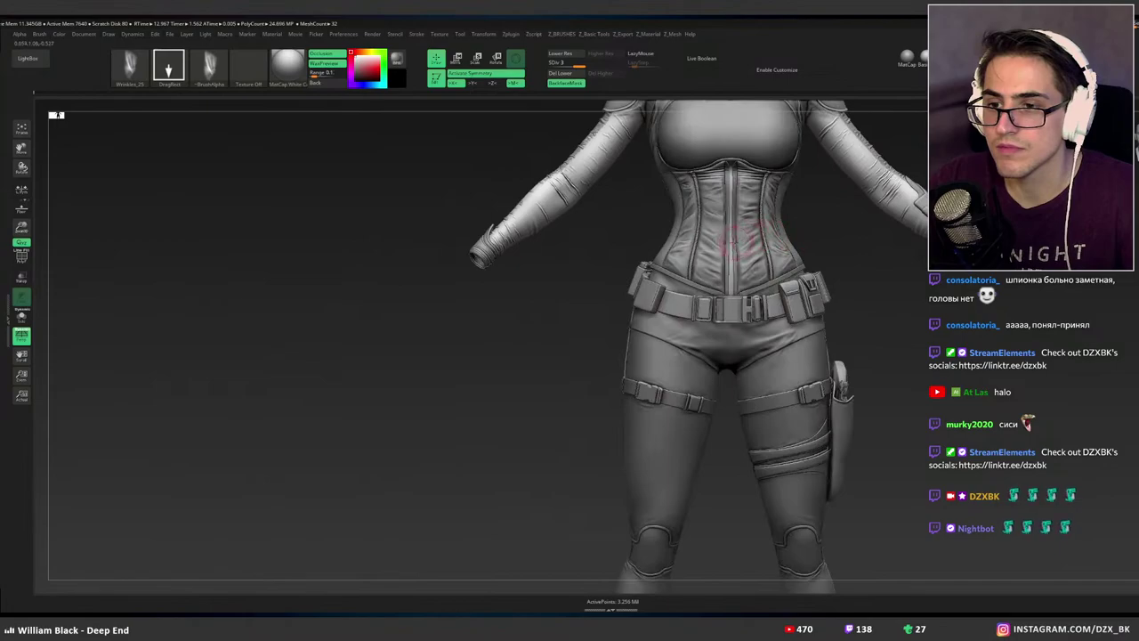
# Turn off symmetry and stamp more wrinkle folds on the forearm sleeve between the elbow and the cuff.
pyautogui.moveTo(723, 240); pyautogui.dragTo(714, 233, button='right')
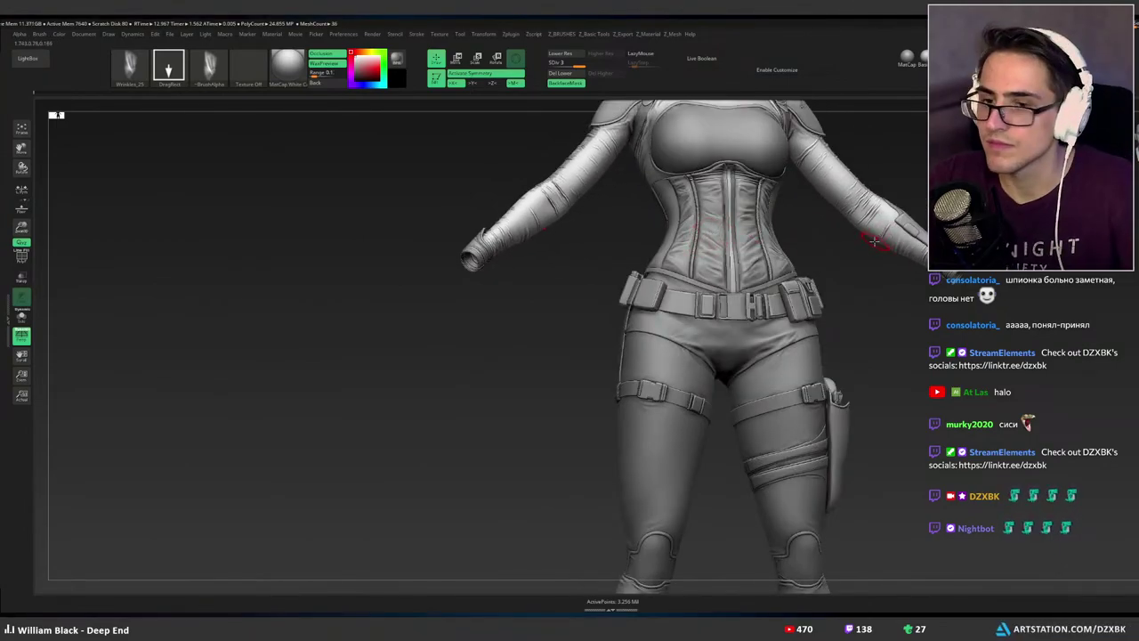
pyautogui.press('ctrl')
pyautogui.keyDown('ctrl'); pyautogui.moveTo(870, 238); pyautogui.dragTo(800, 284, button='right'); pyautogui.keyUp('ctrl')
pyautogui.press('x')
pyautogui.moveTo(800, 286); pyautogui.dragTo(823, 303)
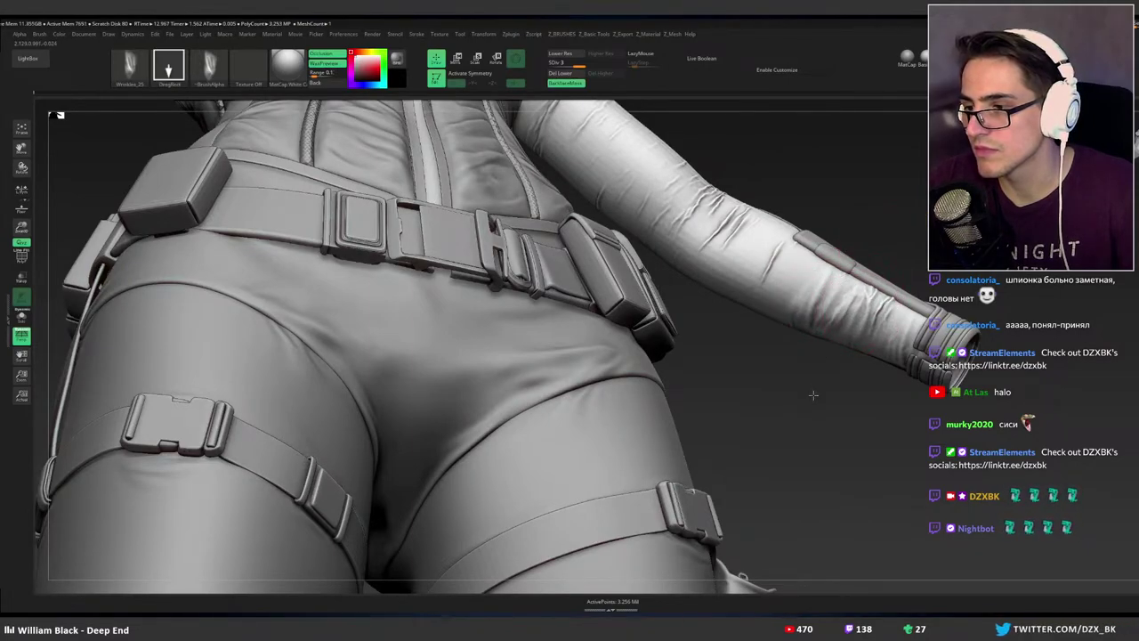
pyautogui.keyDown('ctrl'); pyautogui.moveTo(875, 367); pyautogui.dragTo(948, 311, button='right'); pyautogui.keyUp('ctrl')
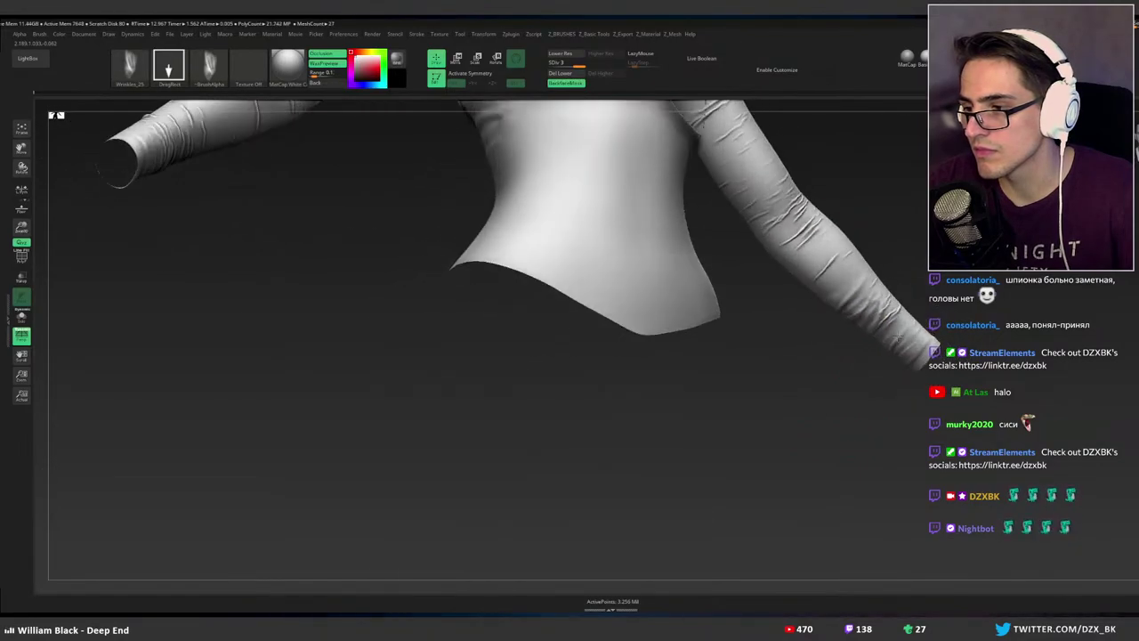
pyautogui.keyDown('ctrl'); pyautogui.moveTo(970, 247); pyautogui.dragTo(995, 290, button='right'); pyautogui.keyUp('ctrl')
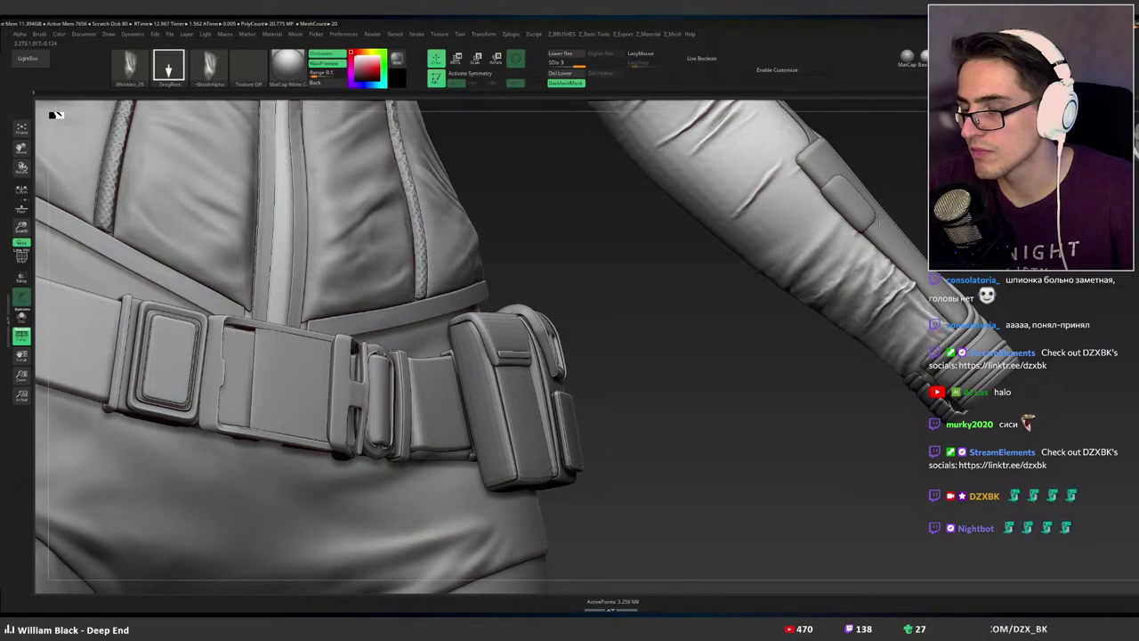
# Refine the wrinkle stamps on the sleeve along the side of the forearm guard, undoing an unwanted one.
pyautogui.moveTo(898, 223)
pyautogui.mouseDown(button='right')
pyautogui.moveTo(861, 249)
pyautogui.moveTo(853, 285)
pyautogui.moveTo(835, 294)
pyautogui.moveTo(909, 282)
pyautogui.moveTo(865, 314)
pyautogui.mouseUp(button='right')
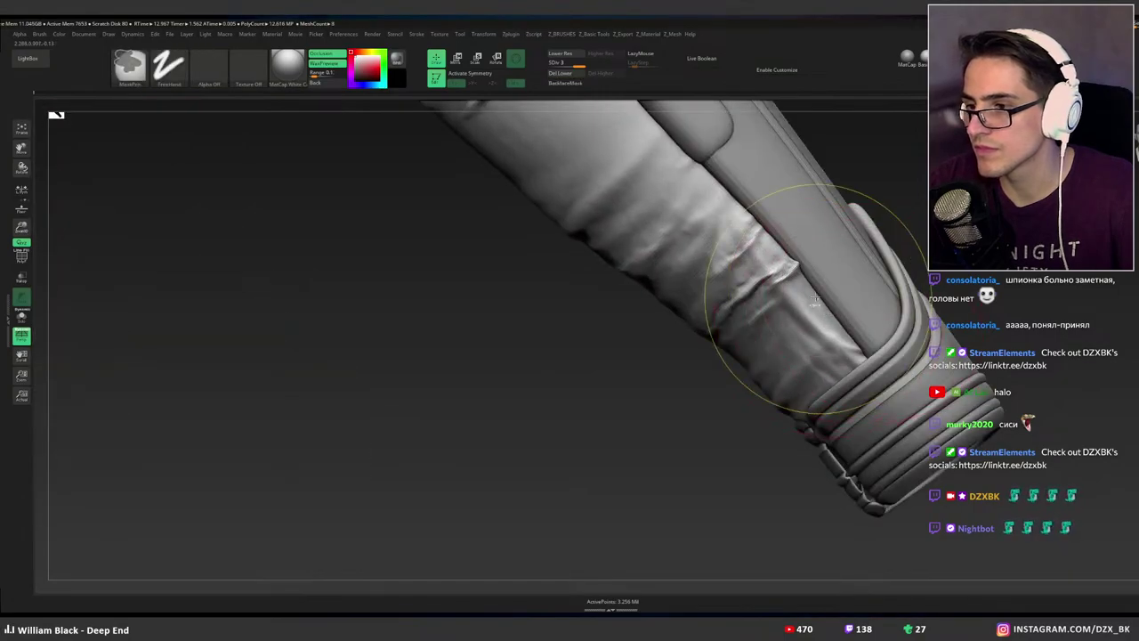
pyautogui.hotkey('ctrl', 'z')
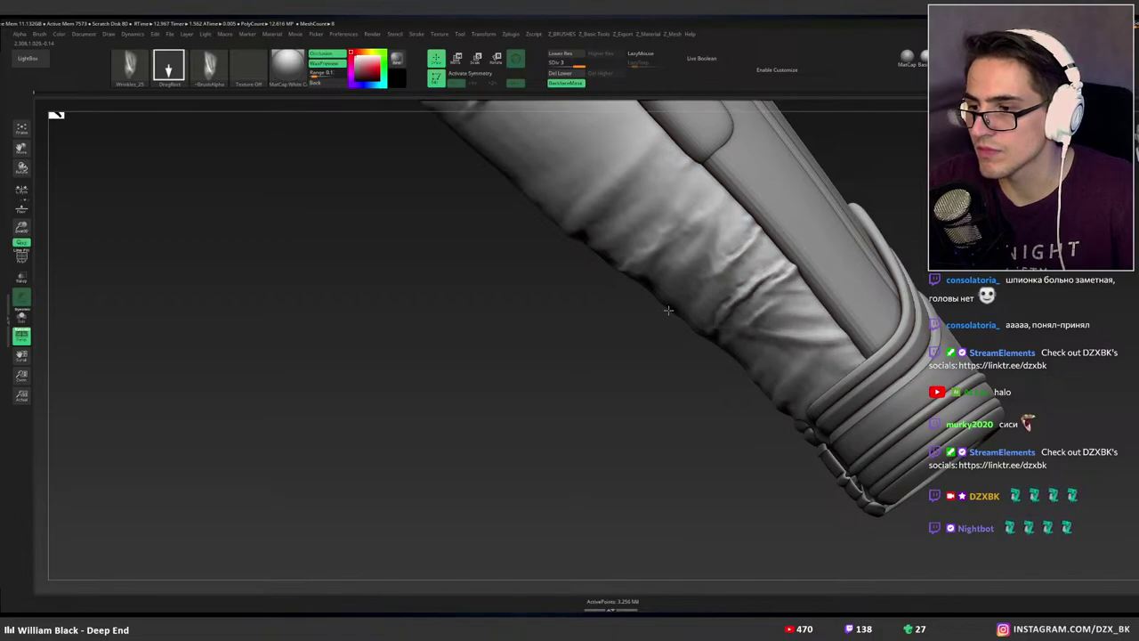
pyautogui.moveTo(808, 305)
pyautogui.keyDown('ctrl'); pyautogui.mouseDown(button='right')
pyautogui.moveTo(792, 307)
pyautogui.moveTo(878, 262)
pyautogui.mouseUp(button='right'); pyautogui.keyUp('ctrl')
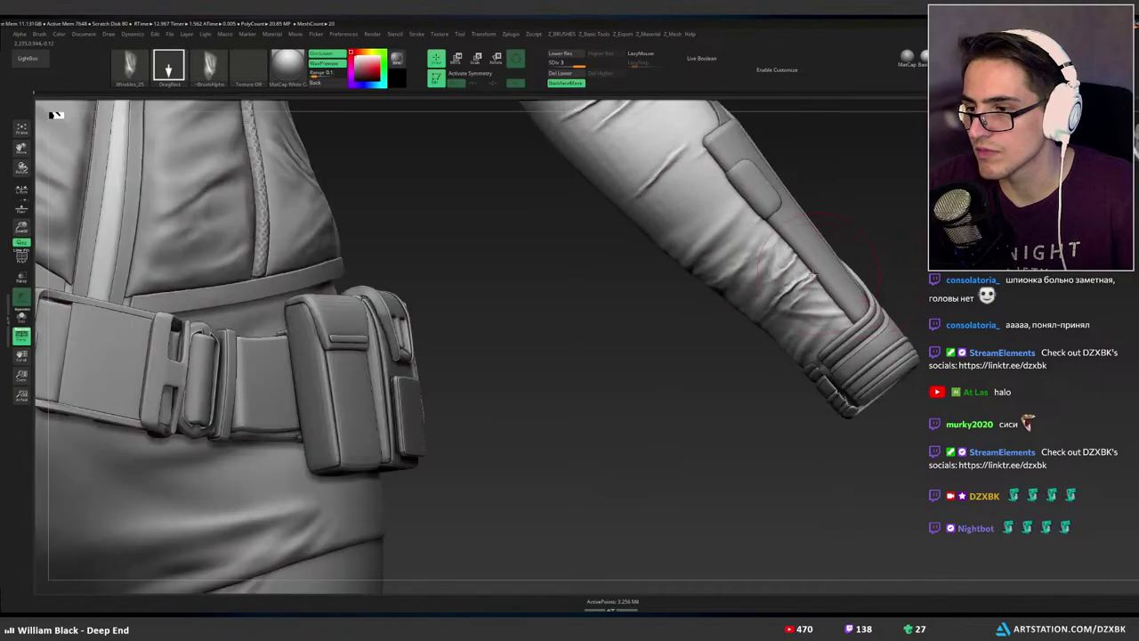
pyautogui.moveTo(808, 266); pyautogui.dragTo(759, 256, button='right')
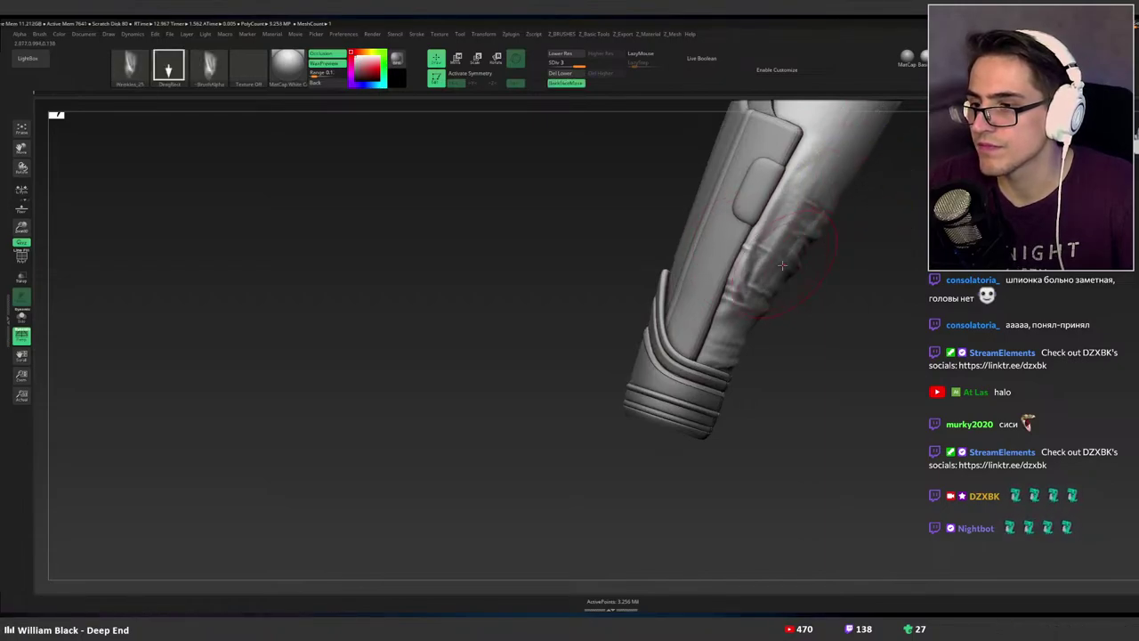
pyautogui.moveTo(776, 267); pyautogui.dragTo(894, 229, button='right')
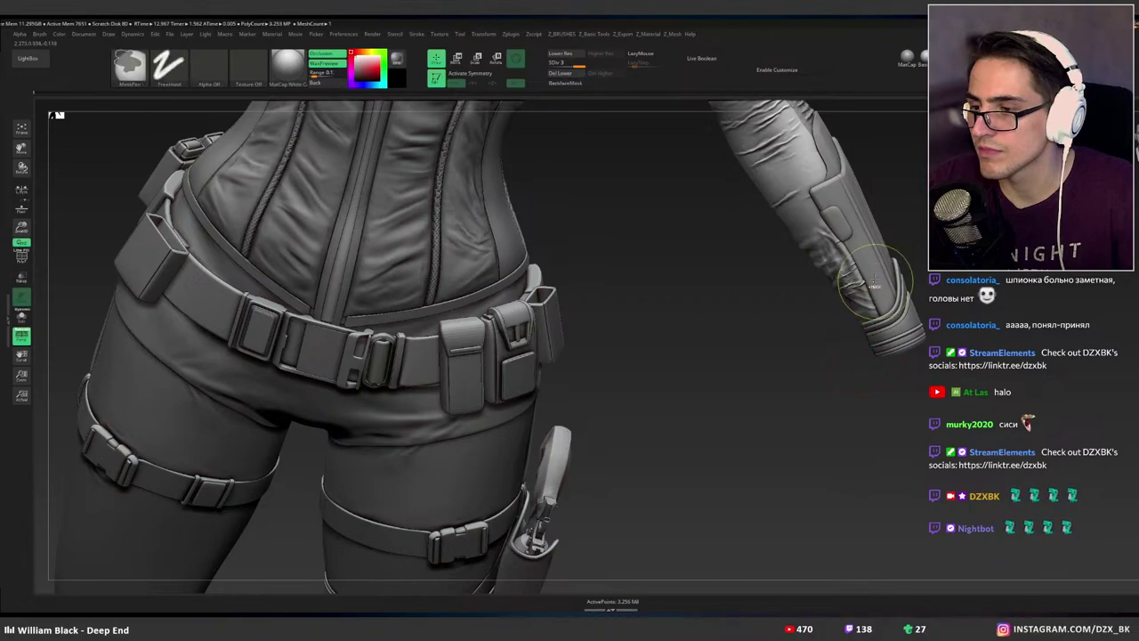
pyautogui.moveTo(893, 272)
pyautogui.keyDown('ctrl'); pyautogui.mouseDown(button='right')
pyautogui.moveTo(895, 244)
pyautogui.moveTo(903, 273)
pyautogui.moveTo(909, 240)
pyautogui.moveTo(838, 254)
pyautogui.moveTo(872, 242)
pyautogui.moveTo(848, 247)
pyautogui.moveTo(833, 265)
pyautogui.moveTo(844, 254)
pyautogui.moveTo(835, 273)
pyautogui.moveTo(847, 260)
pyautogui.moveTo(868, 270)
pyautogui.mouseUp(button='right'); pyautogui.keyUp('ctrl')
pyautogui.keyDown('alt'); pyautogui.moveTo(819, 220); pyautogui.dragTo(736, 294, button='right'); pyautogui.keyUp('alt')
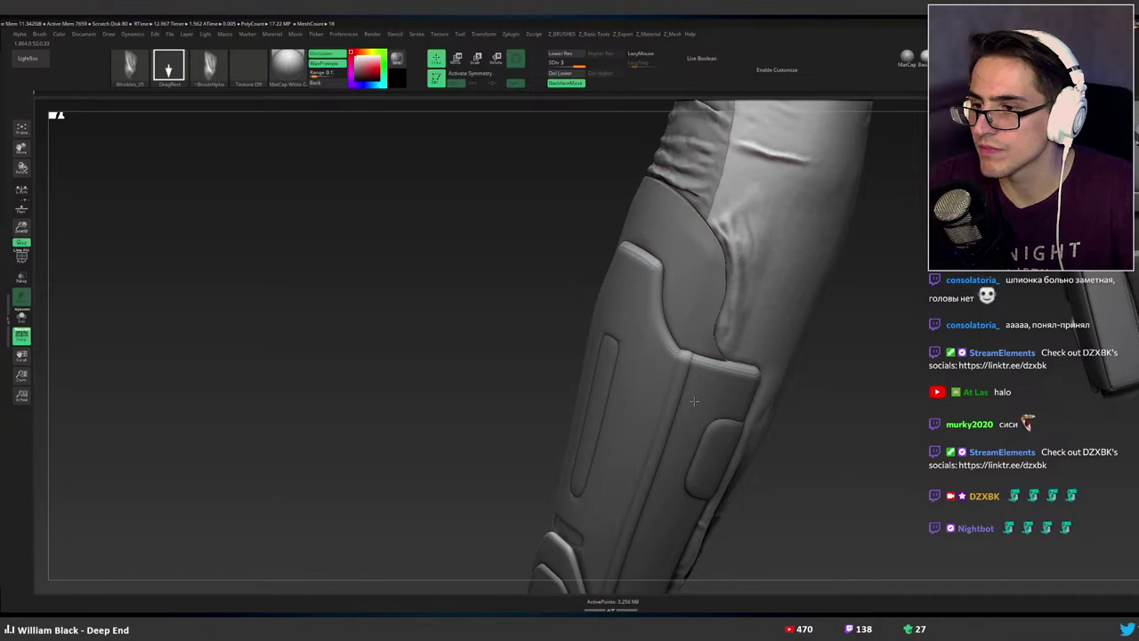
# Stamp wrinkle folds on the sleeve beside the upper edge of the forearm guard below the elbow.
pyautogui.moveTo(789, 306)
pyautogui.keyDown('ctrl'); pyautogui.mouseDown(button='right')
pyautogui.moveTo(769, 283)
pyautogui.moveTo(756, 287)
pyautogui.moveTo(780, 290)
pyautogui.moveTo(720, 287)
pyautogui.moveTo(731, 246)
pyautogui.moveTo(775, 287)
pyautogui.moveTo(711, 283)
pyautogui.mouseUp(button='right'); pyautogui.keyUp('ctrl')
pyautogui.keyDown('ctrl'); pyautogui.keyDown('shift'); pyautogui.click(740, 294); pyautogui.keyUp('shift'); pyautogui.keyUp('ctrl')
pyautogui.keyDown('ctrl'); pyautogui.keyDown('shift'); pyautogui.click(711, 283); pyautogui.keyUp('shift'); pyautogui.keyUp('ctrl')
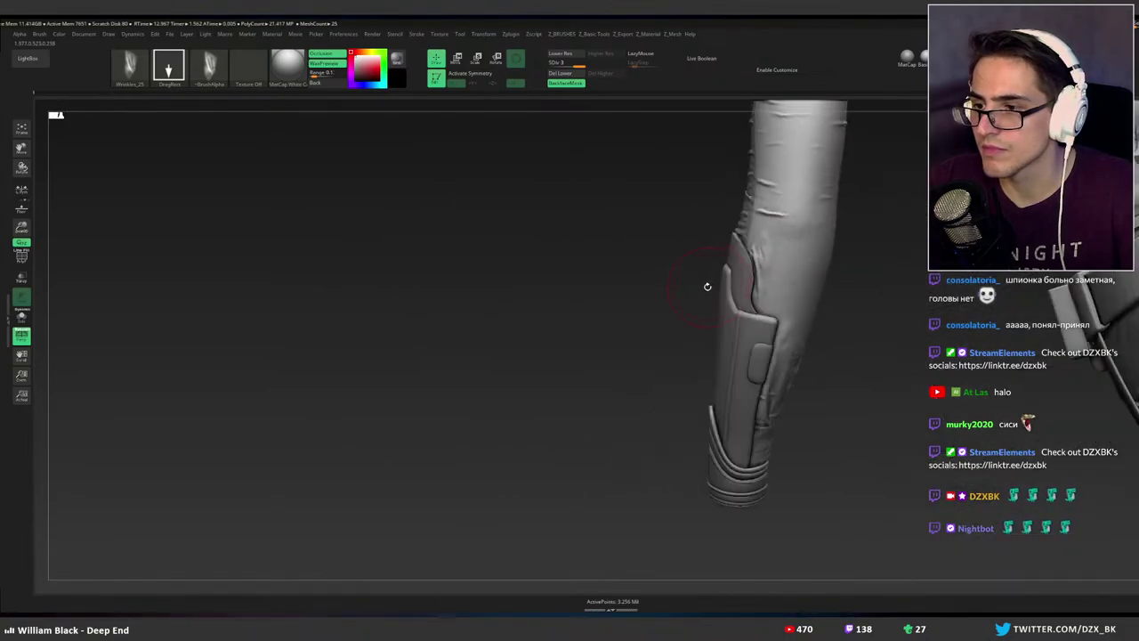
pyautogui.keyDown('ctrl'); pyautogui.keyDown('shift'); pyautogui.click(707, 283); pyautogui.keyUp('shift'); pyautogui.keyUp('ctrl')
pyautogui.moveTo(728, 289); pyautogui.dragTo(702, 277)
pyautogui.keyDown('alt'); pyautogui.moveTo(702, 277); pyautogui.dragTo(718, 292, button='right'); pyautogui.keyUp('alt')
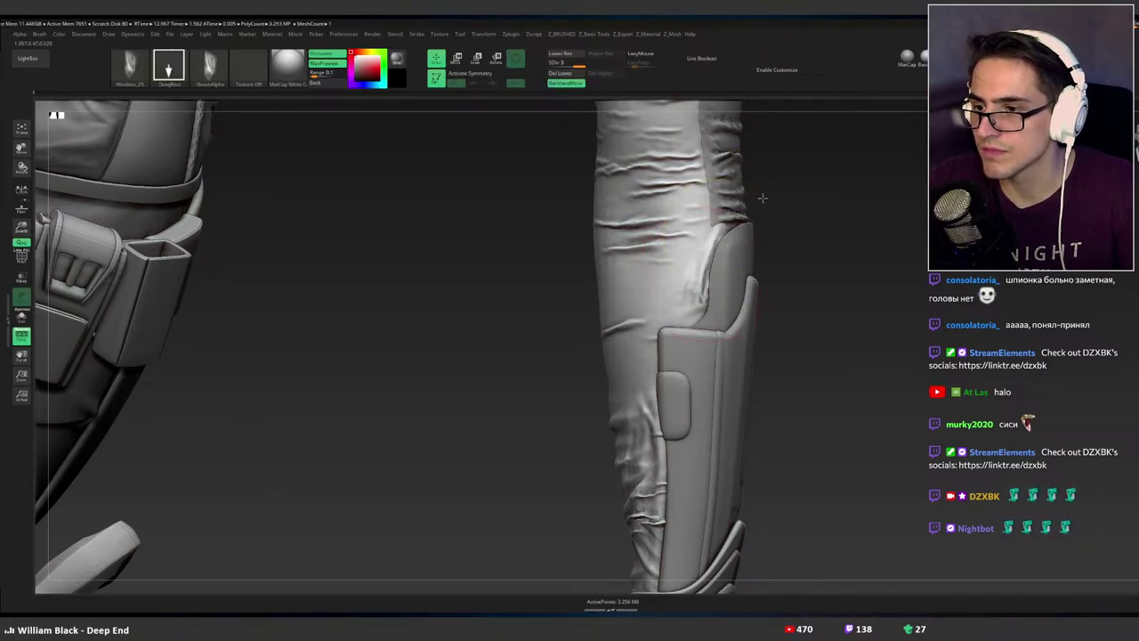
# Switch to the Move brush, pull the sleeve fabric against the tip of the elbow guard and smooth it.
pyautogui.keyDown('ctrl'); pyautogui.moveTo(780, 224); pyautogui.dragTo(808, 238, button='right'); pyautogui.keyUp('ctrl')
pyautogui.press('b')
pyautogui.press('m')
pyautogui.press('v')
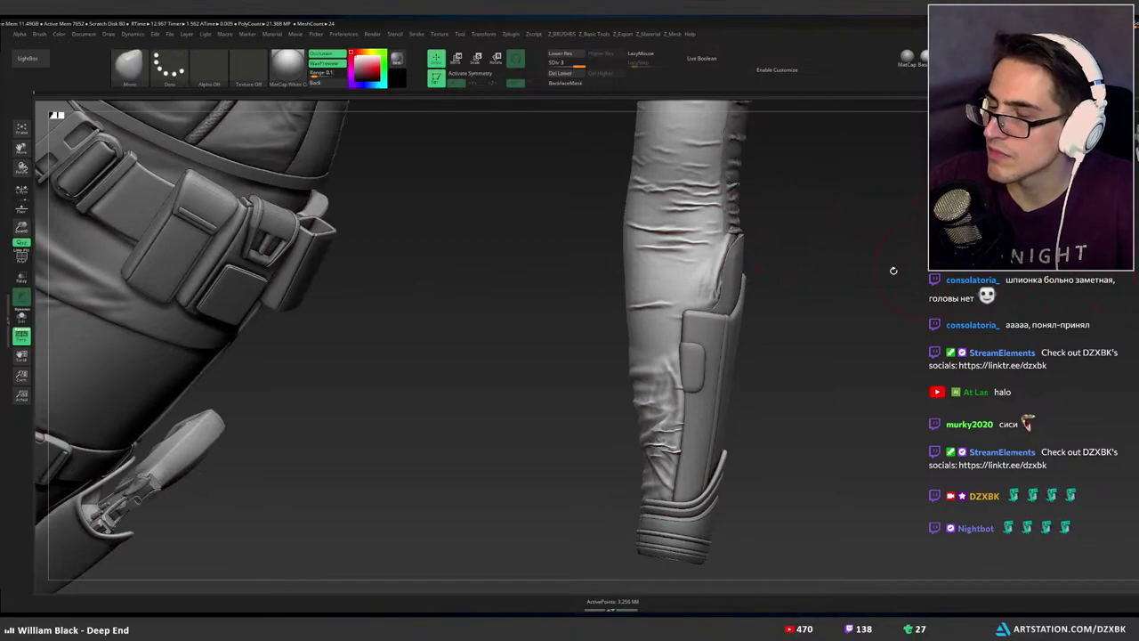
pyautogui.keyDown('ctrl'); pyautogui.moveTo(893, 269); pyautogui.dragTo(781, 283, button='right'); pyautogui.keyUp('ctrl')
pyautogui.keyDown('alt'); pyautogui.moveTo(743, 187); pyautogui.dragTo(732, 240, button='right'); pyautogui.keyUp('alt')
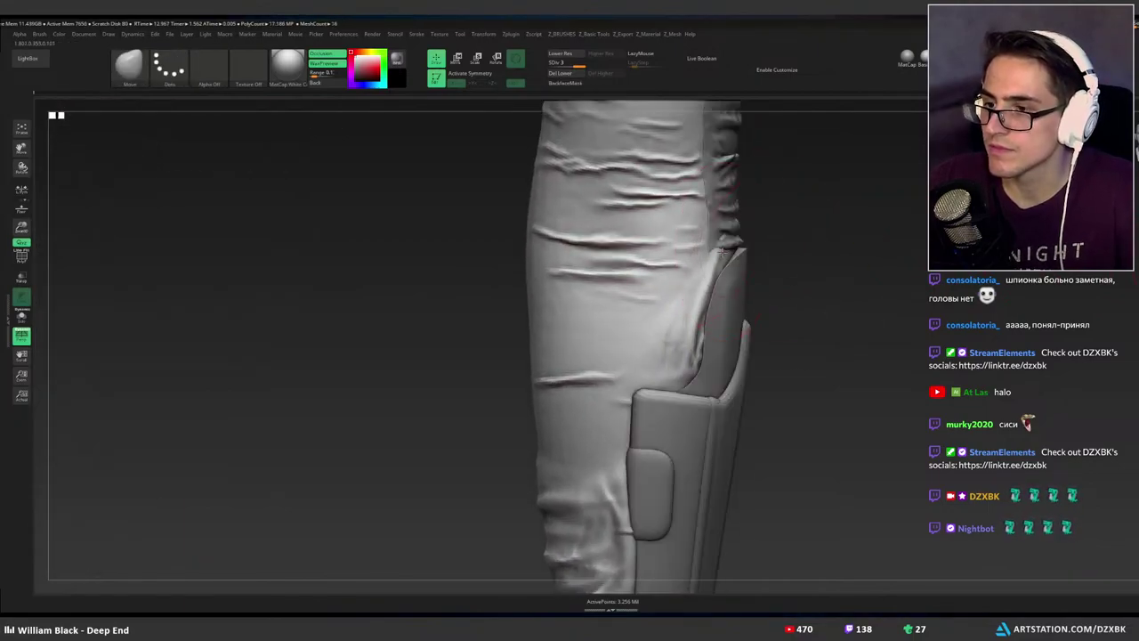
pyautogui.moveTo(717, 253); pyautogui.dragTo(715, 256)
pyautogui.hotkey('ctrl', 'z')
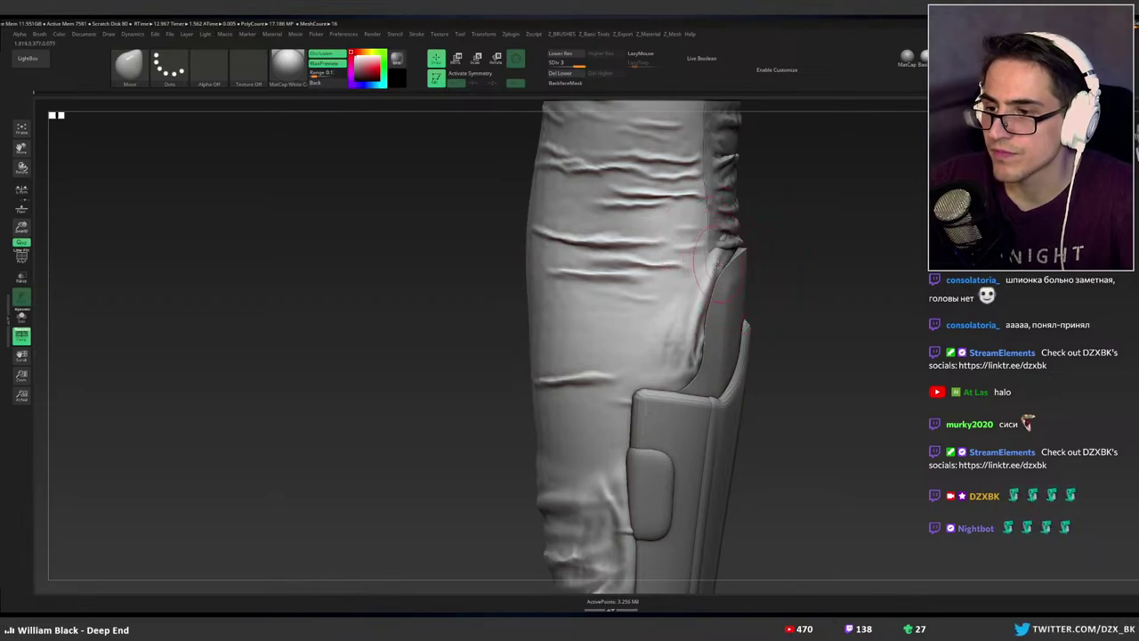
pyautogui.moveTo(718, 266); pyautogui.dragTo(712, 265)
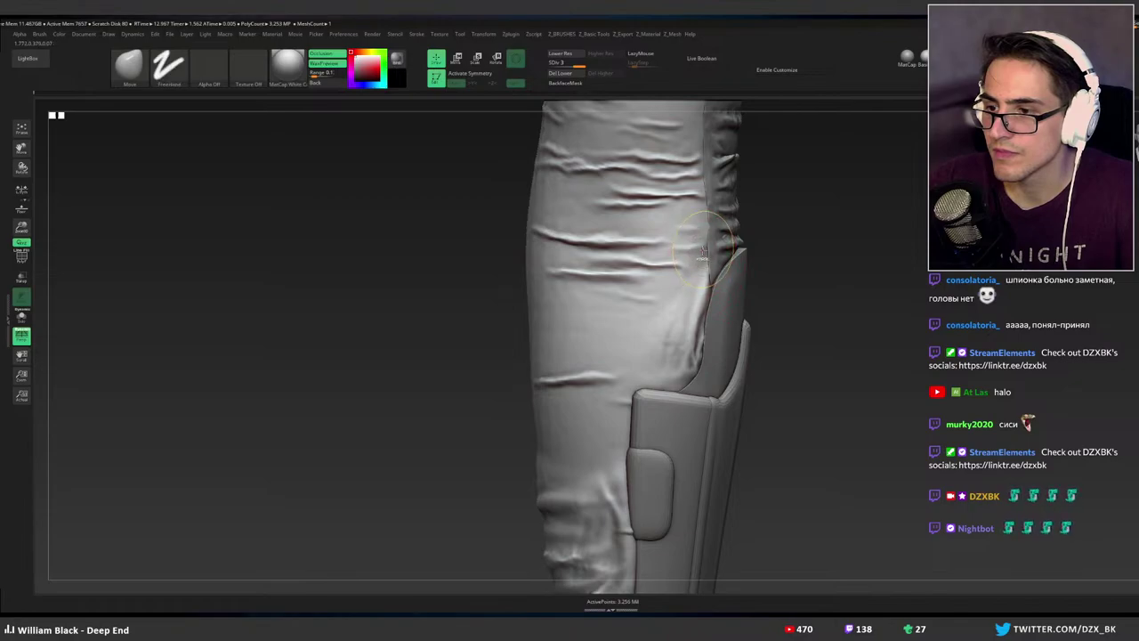
pyautogui.keyDown('shift'); pyautogui.moveTo(703, 253); pyautogui.dragTo(709, 260); pyautogui.keyUp('shift')
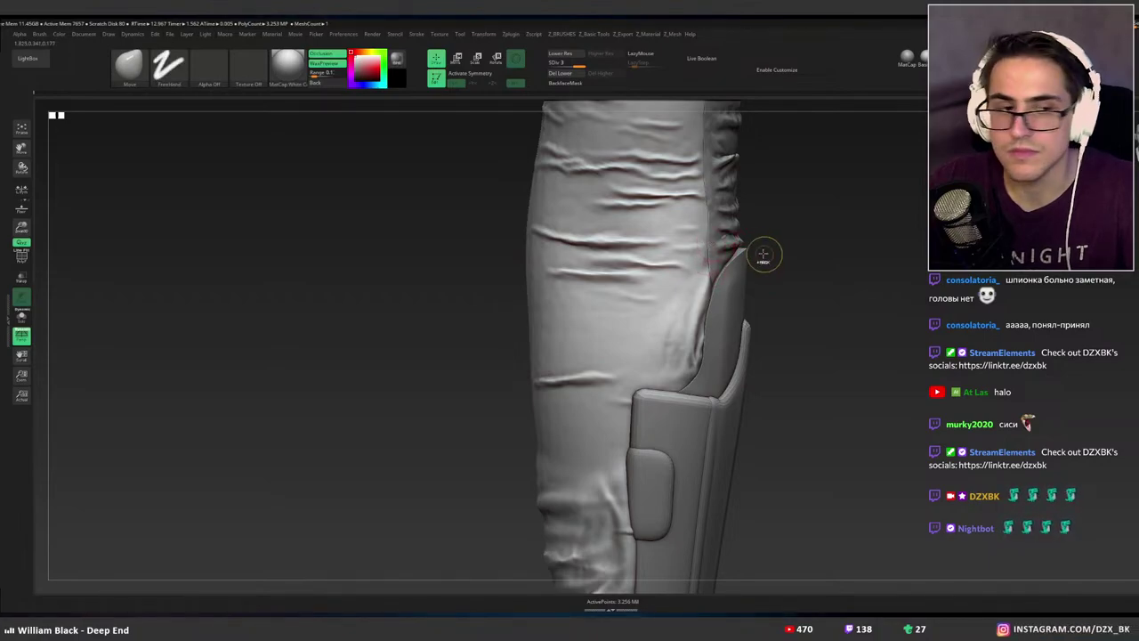
# Adjust the folds along the sleeve's rear elbow panel with the Move brush.
pyautogui.moveTo(763, 256)
pyautogui.keyDown('ctrl'); pyautogui.mouseDown(button='right')
pyautogui.moveTo(732, 234)
pyautogui.moveTo(744, 268)
pyautogui.mouseUp(button='right'); pyautogui.keyUp('ctrl')
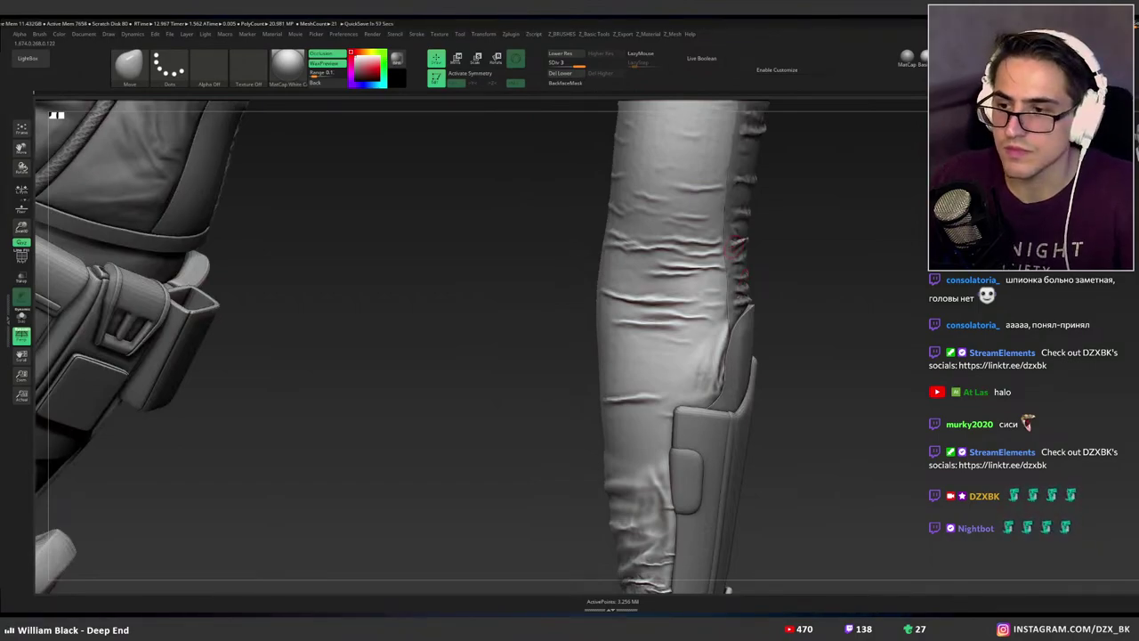
pyautogui.moveTo(728, 590); pyautogui.dragTo(750, 254)
pyautogui.moveTo(750, 254)
pyautogui.mouseDown(button='right')
pyautogui.moveTo(736, 294)
pyautogui.moveTo(738, 269)
pyautogui.moveTo(717, 275)
pyautogui.moveTo(741, 276)
pyautogui.mouseUp(button='right')
pyautogui.moveTo(741, 278); pyautogui.dragTo(720, 323)
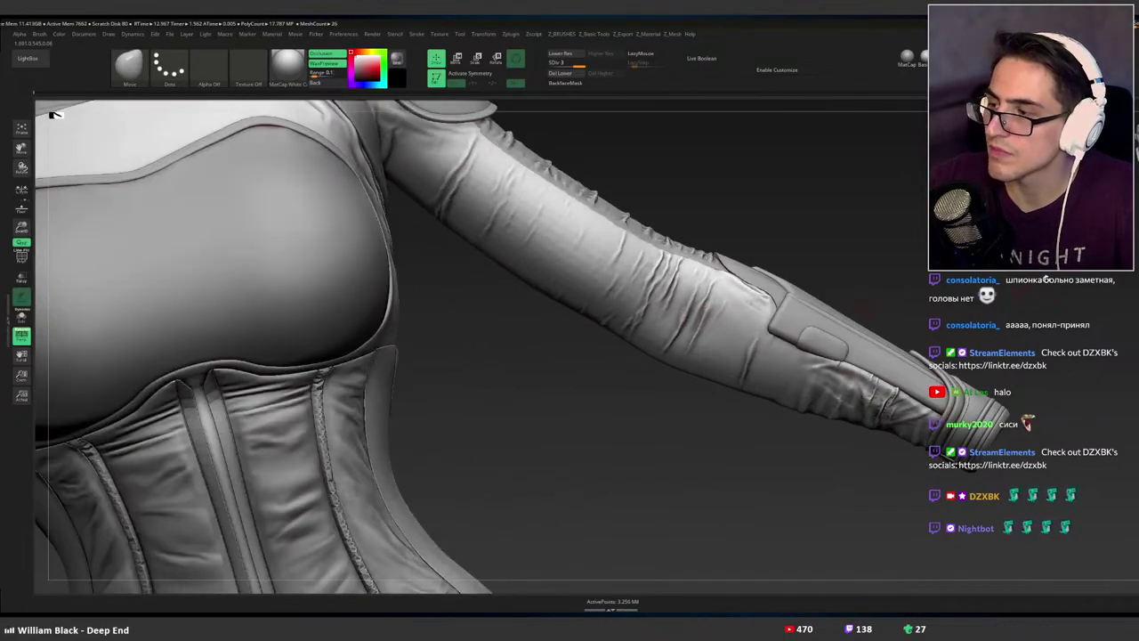
# Load the Wrinkles_99 brush and try stamping its parallel folds across the front of the upper sleeve.
pyautogui.click(45, 59)
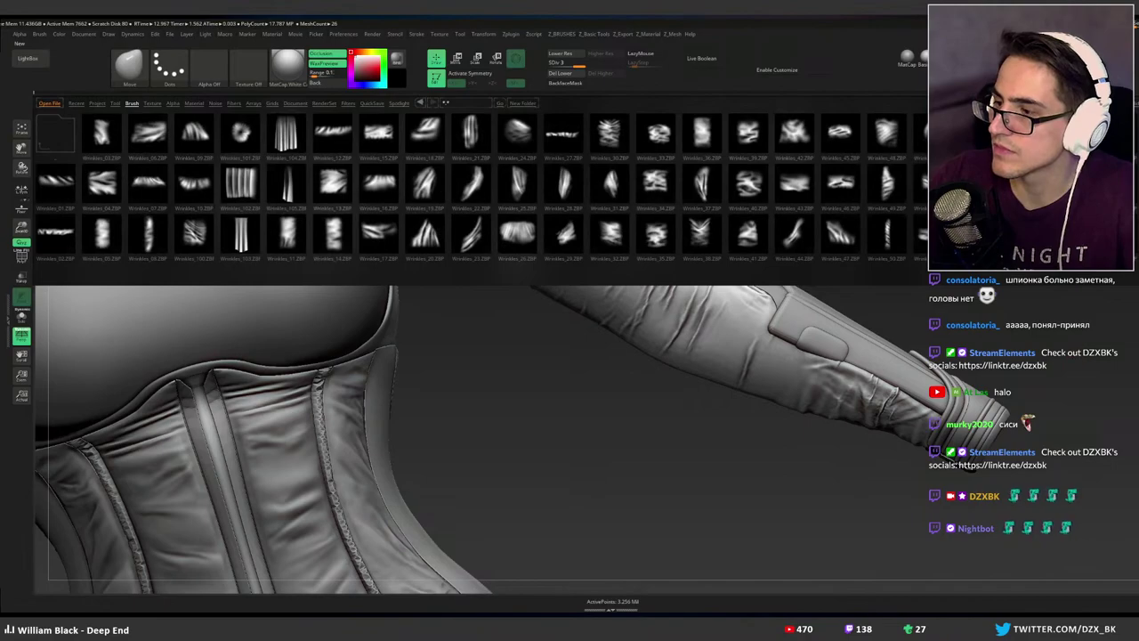
pyautogui.click(1025, 234)
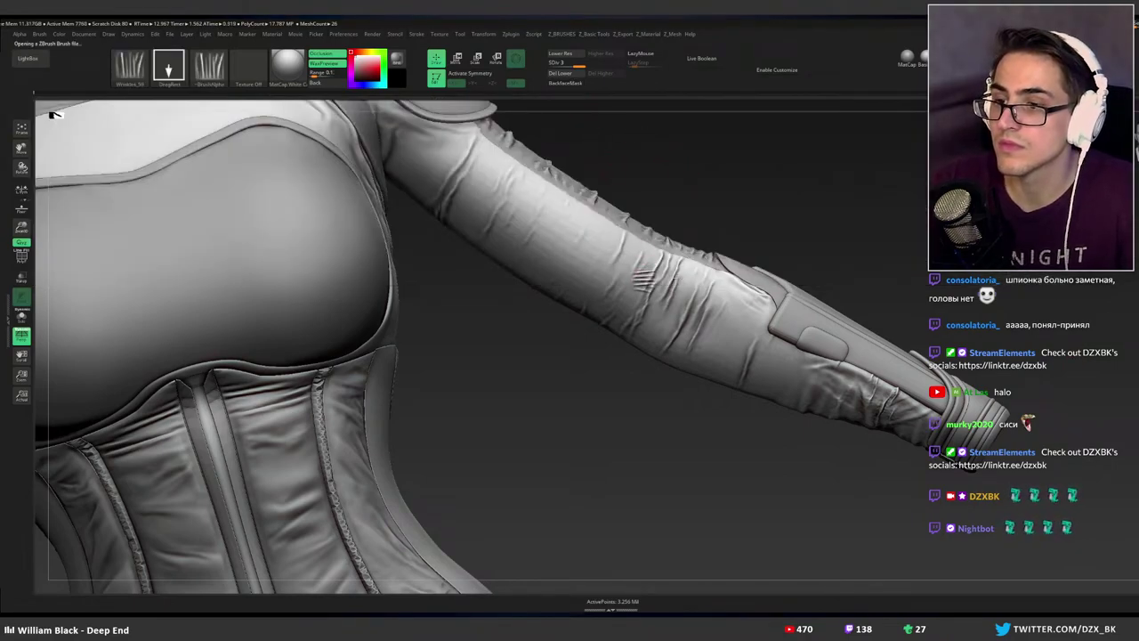
pyautogui.moveTo(674, 279)
pyautogui.mouseDown()
pyautogui.moveTo(683, 341)
pyautogui.moveTo(631, 364)
pyautogui.moveTo(614, 354)
pyautogui.mouseUp()
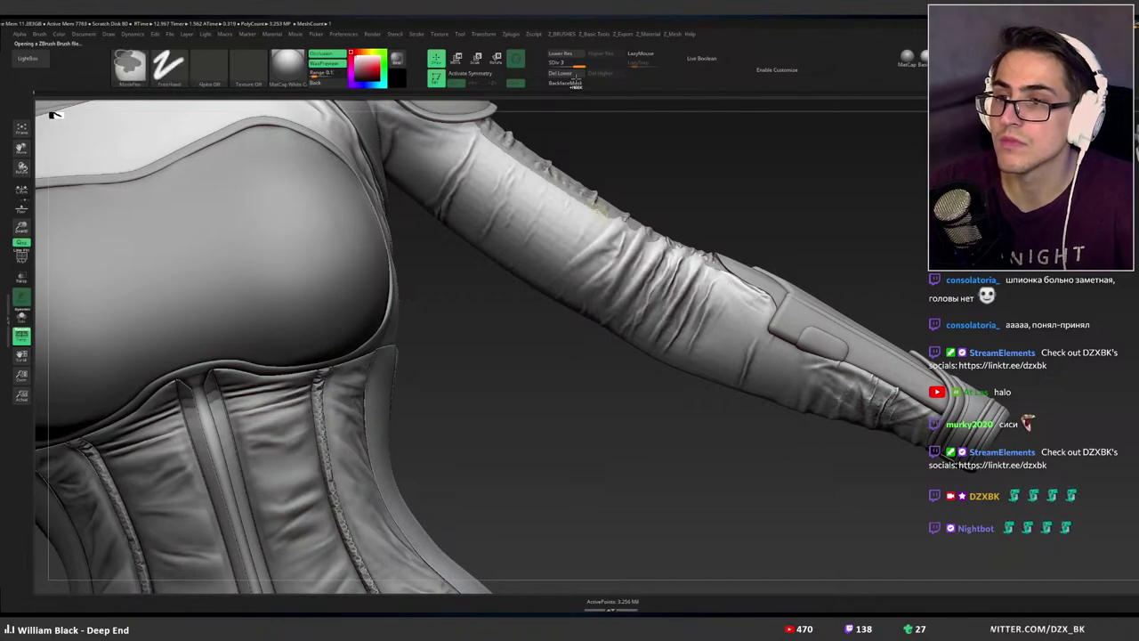
pyautogui.hotkey('ctrl', 'z')
pyautogui.moveTo(568, 265)
pyautogui.mouseDown()
pyautogui.moveTo(462, 311)
pyautogui.moveTo(507, 354)
pyautogui.mouseUp()
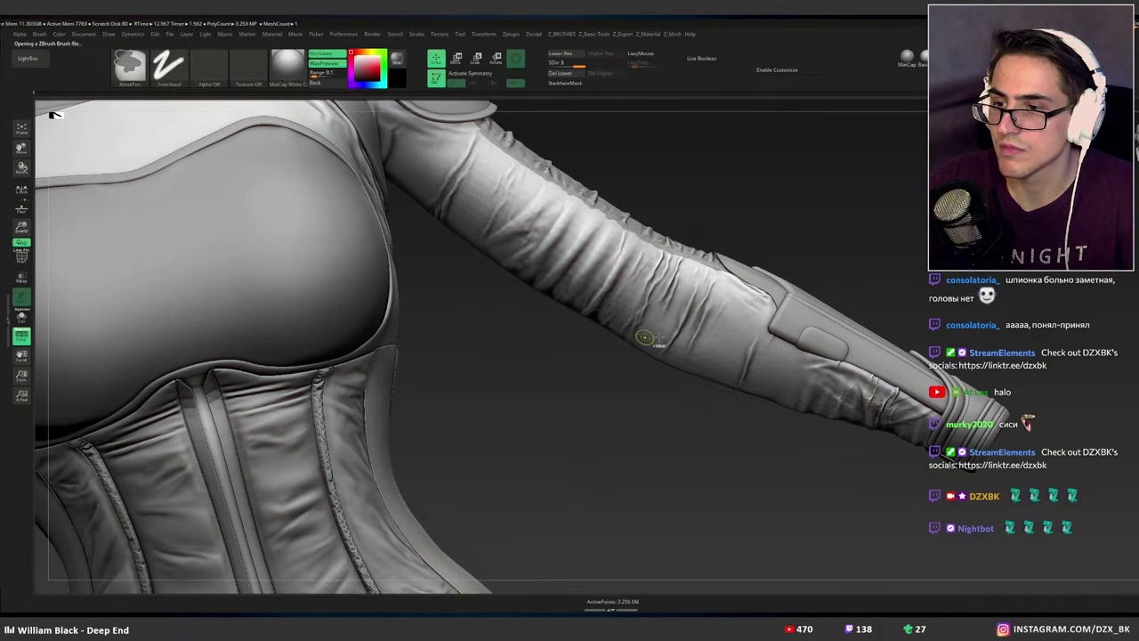
pyautogui.hotkey('ctrl', 'z')
# Enable backface masking and try stamping parallel folds across the inner elbow.
pyautogui.moveTo(667, 307)
pyautogui.mouseDown()
pyautogui.moveTo(602, 380)
pyautogui.moveTo(650, 369)
pyautogui.moveTo(635, 383)
pyautogui.mouseUp()
pyautogui.moveTo(693, 322)
pyautogui.mouseDown(button='right')
pyautogui.moveTo(633, 314)
pyautogui.moveTo(674, 321)
pyautogui.moveTo(688, 307)
pyautogui.mouseUp(button='right')
pyautogui.hotkey('ctrl', 'z')
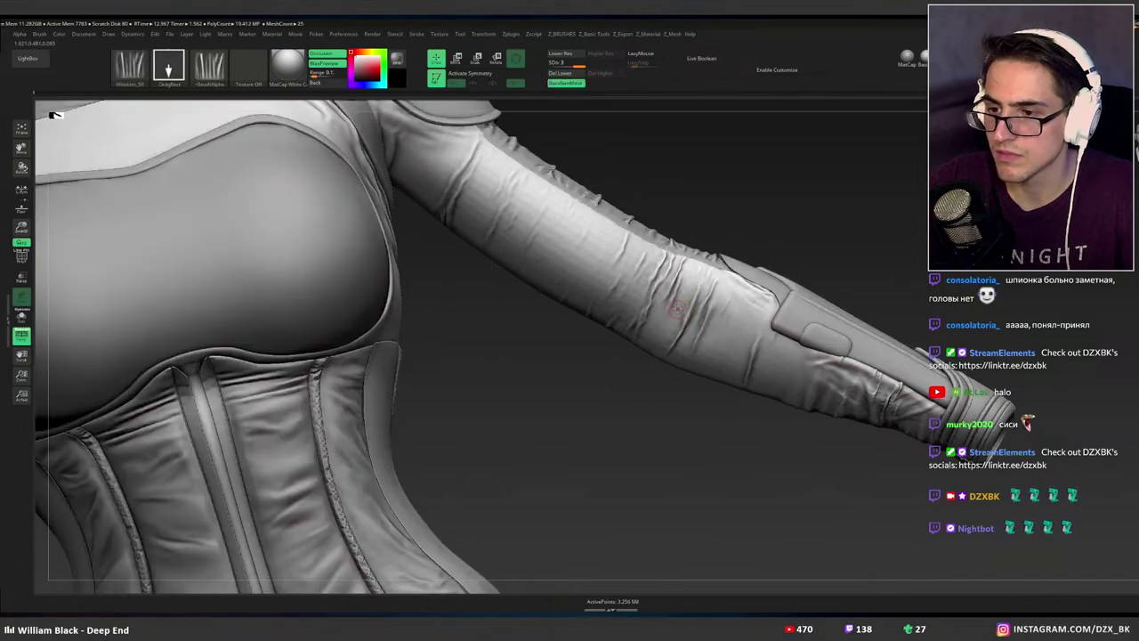
pyautogui.moveTo(674, 307); pyautogui.dragTo(644, 359)
pyautogui.hotkey('ctrl', 'z')
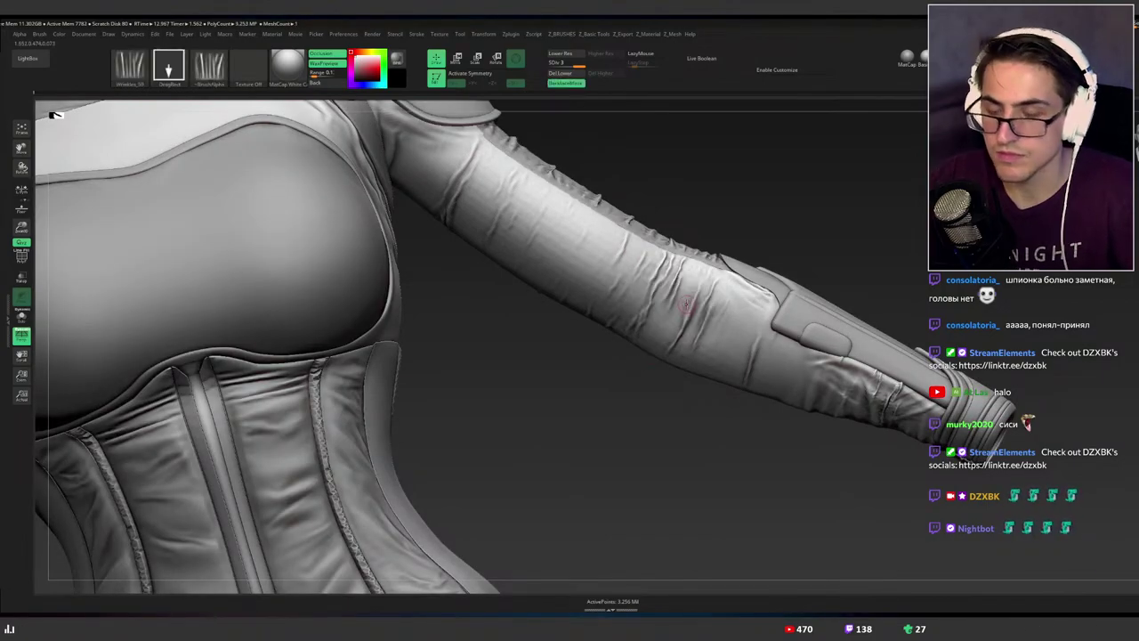
# Turn on X symmetry for stamping both sleeves around the inner elbow.
pyautogui.moveTo(697, 311)
pyautogui.keyDown('ctrl'); pyautogui.mouseDown(button='right')
pyautogui.moveTo(687, 298)
pyautogui.moveTo(848, 166)
pyautogui.moveTo(678, 283)
pyautogui.mouseUp(button='right'); pyautogui.keyUp('ctrl')
pyautogui.press('x')
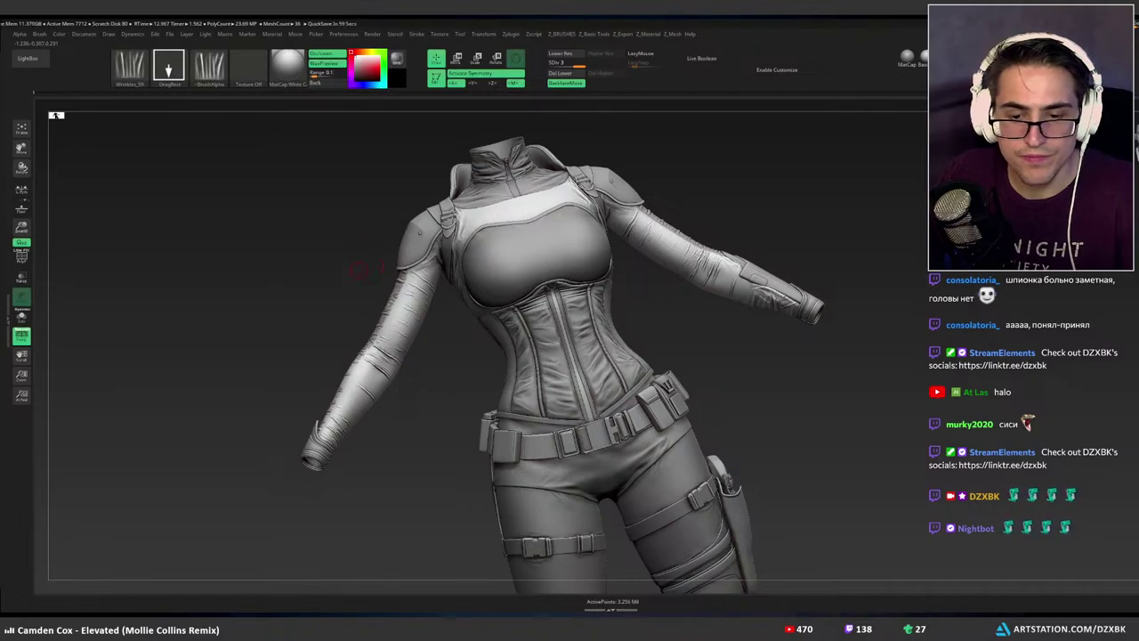
pyautogui.moveTo(705, 260); pyautogui.dragTo(735, 326, button='right')
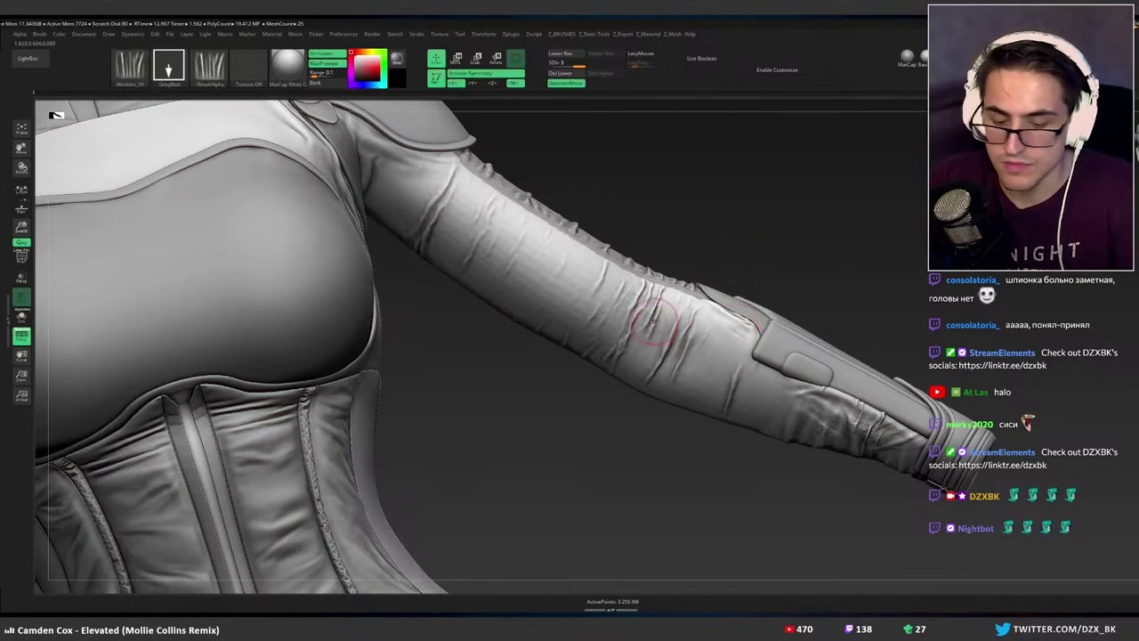
pyautogui.moveTo(660, 317); pyautogui.dragTo(643, 433, button='right')
pyautogui.moveTo(642, 434)
pyautogui.mouseDown()
pyautogui.moveTo(654, 389)
pyautogui.moveTo(634, 331)
pyautogui.mouseUp()
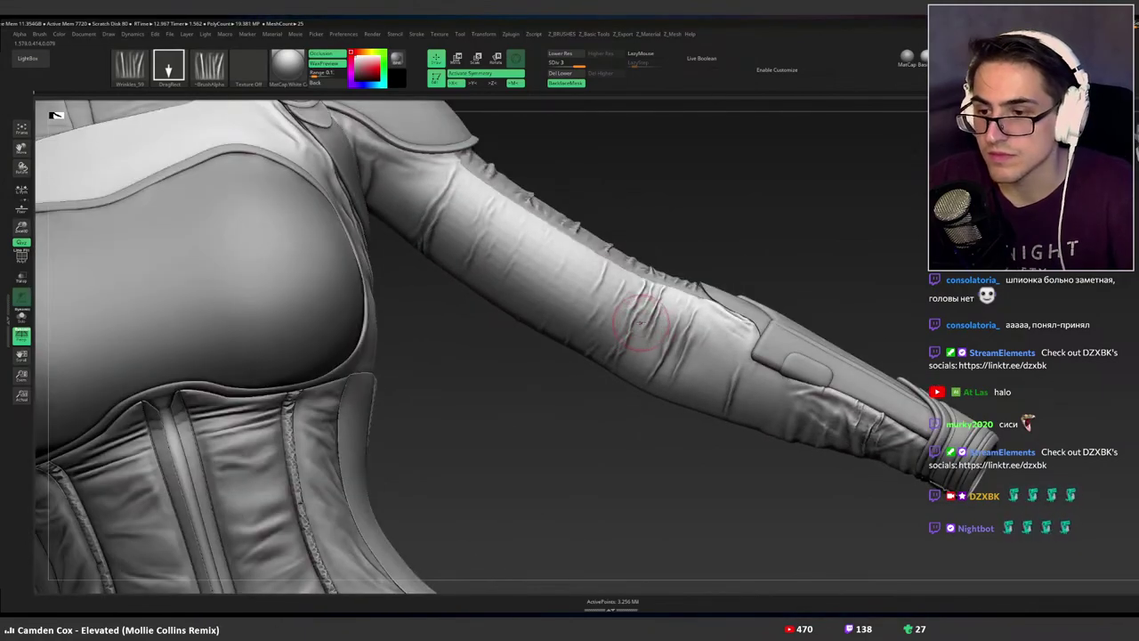
# Smooth the old folds at the inner elbow on lower subdivision levels and return to subdivision level 3.
pyautogui.press('shift')
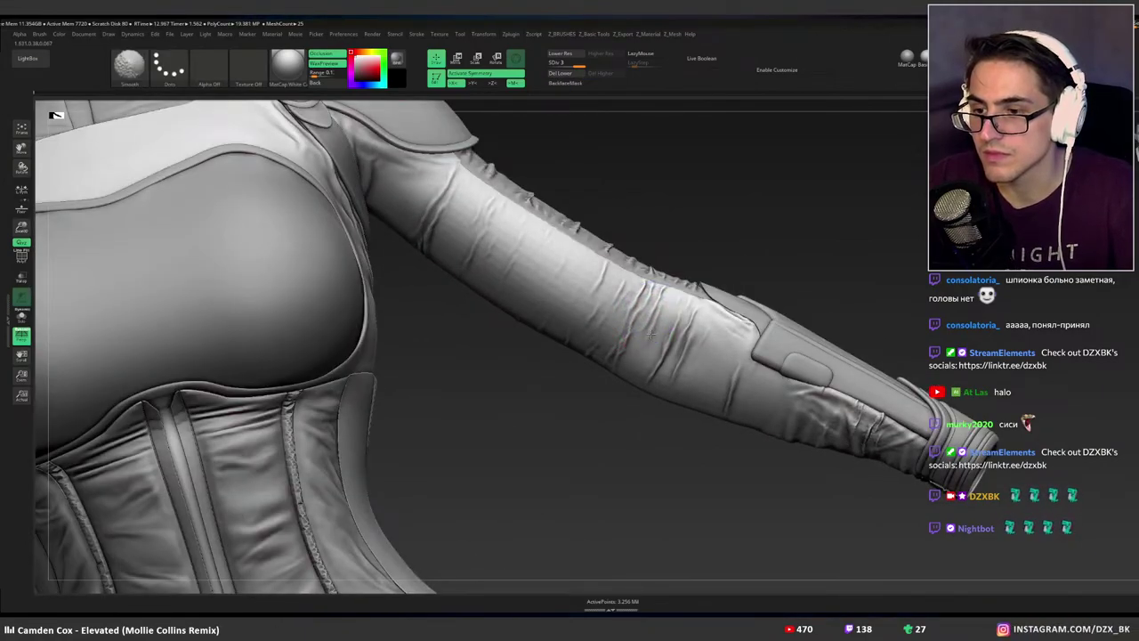
pyautogui.press('ctrl')
pyautogui.press('shift')
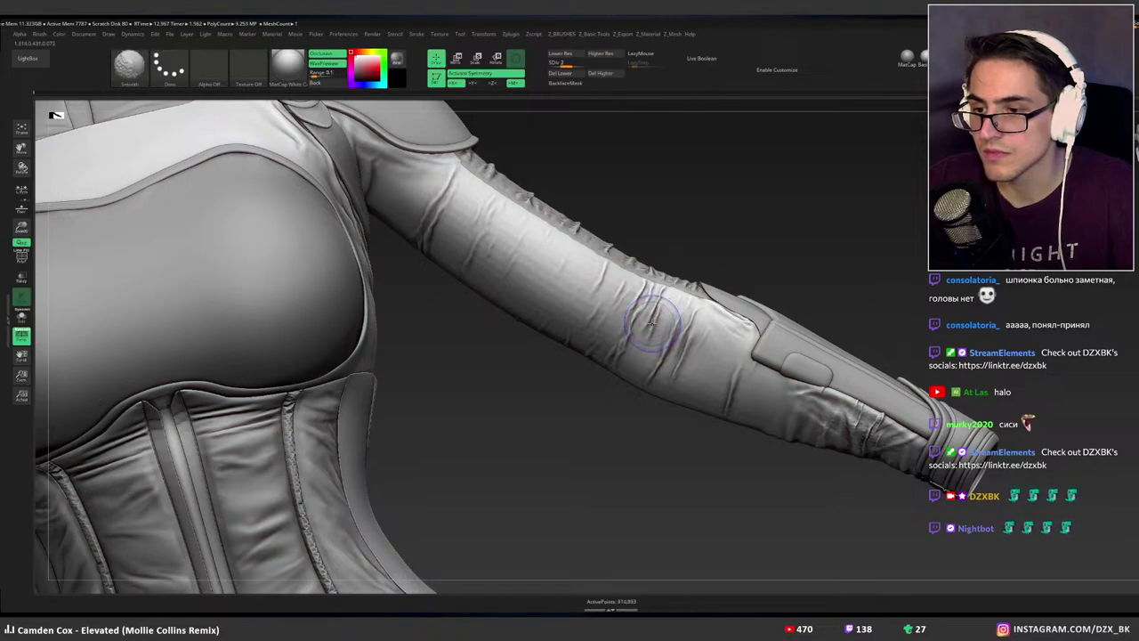
pyautogui.hotkey('shift', 'd')
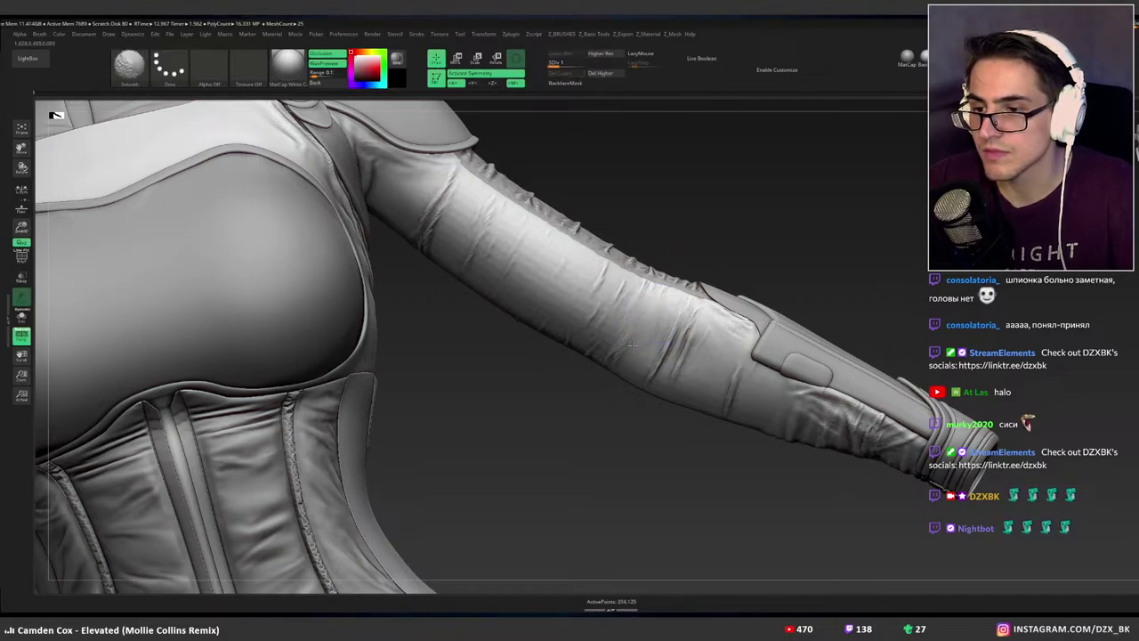
pyautogui.press('d')
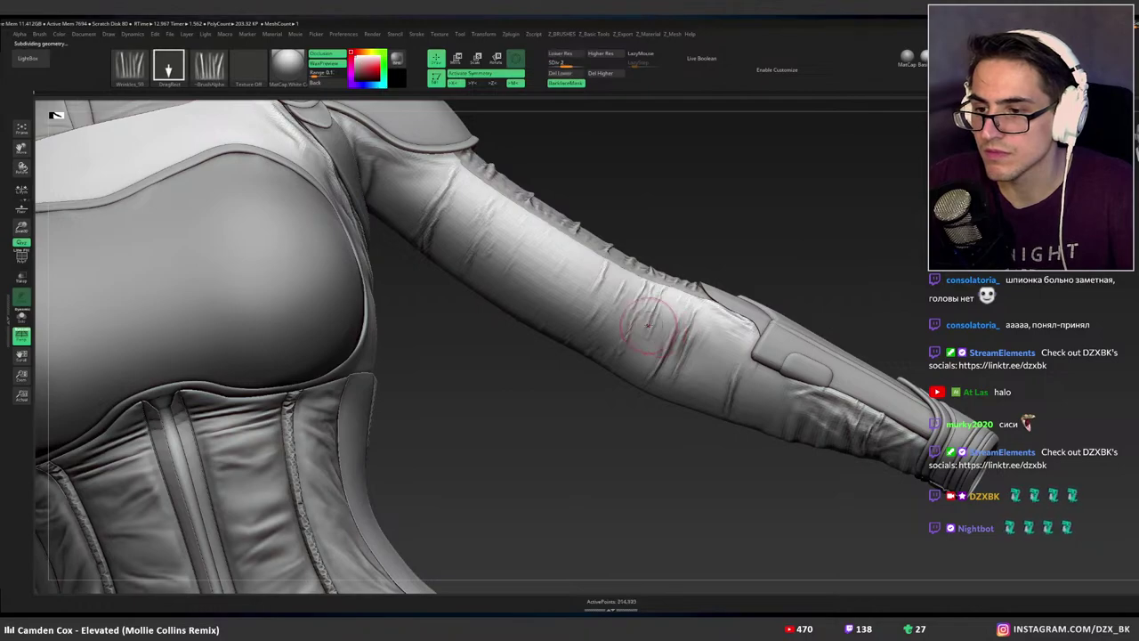
pyautogui.press('shift')
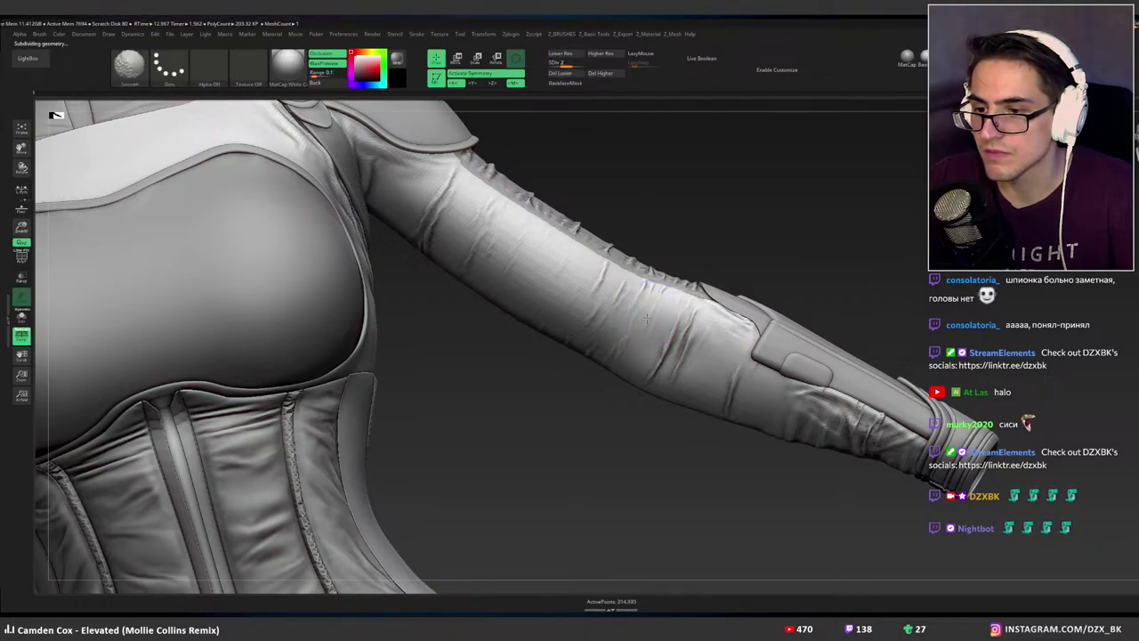
pyautogui.press('shift')
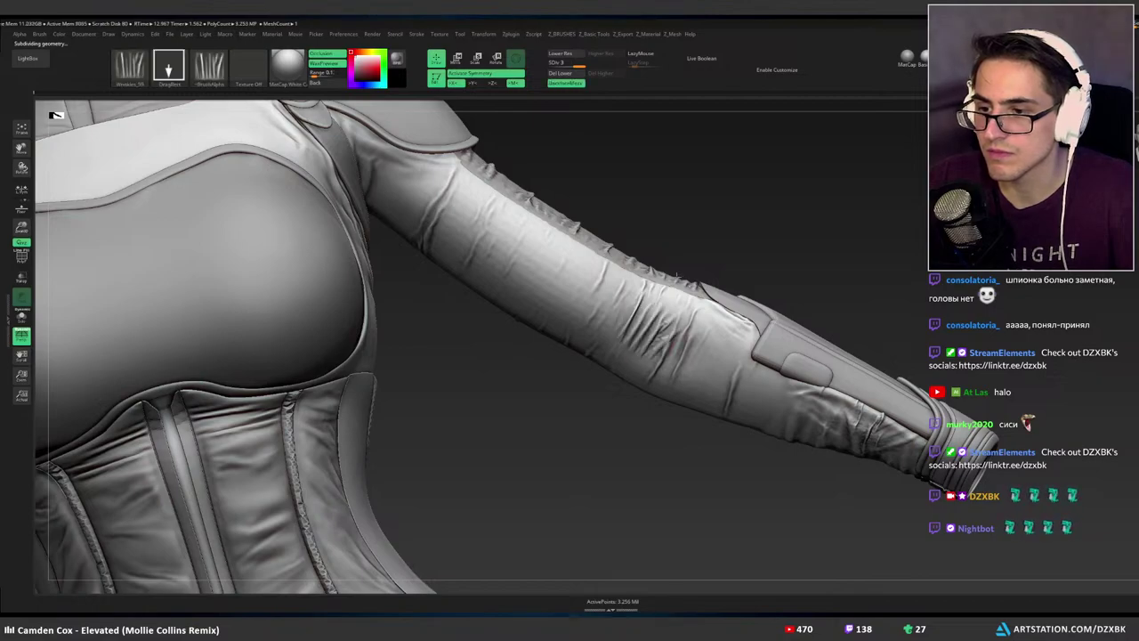
# Stamp parallel compression folds across the inner elbow and around to the sleeve's rear side, softening the rear ones.
pyautogui.moveTo(676, 275); pyautogui.dragTo(683, 258)
pyautogui.moveTo(690, 283)
pyautogui.keyDown('ctrl'); pyautogui.mouseDown(button='right')
pyautogui.moveTo(660, 307)
pyautogui.moveTo(662, 336)
pyautogui.moveTo(791, 292)
pyautogui.moveTo(735, 265)
pyautogui.moveTo(695, 320)
pyautogui.mouseUp(button='right'); pyautogui.keyUp('ctrl')
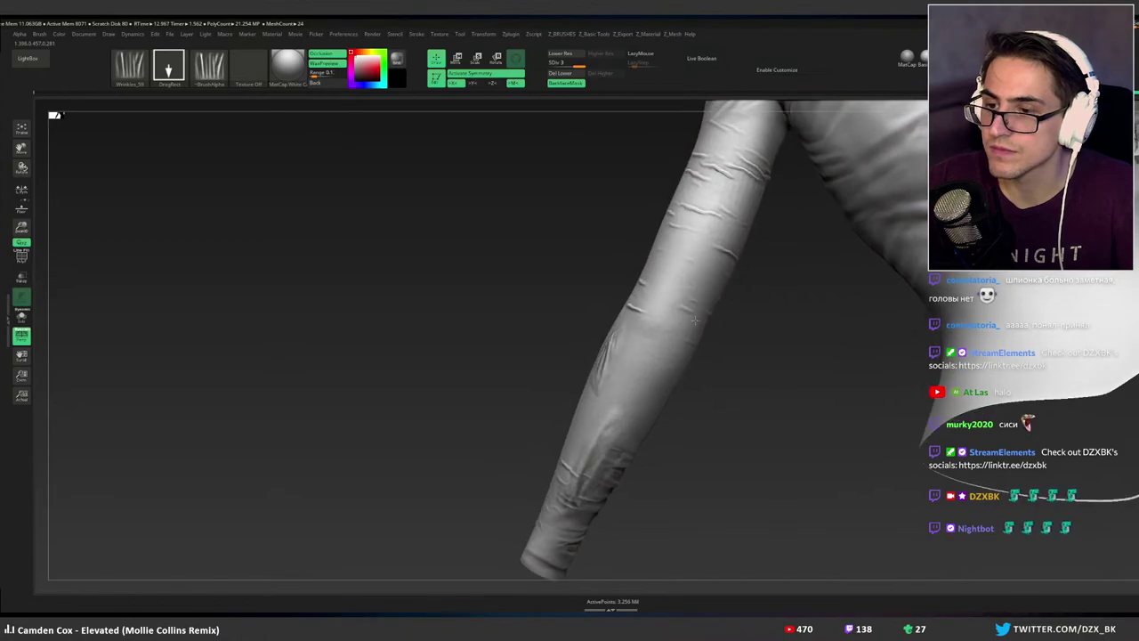
pyautogui.moveTo(695, 319)
pyautogui.mouseDown()
pyautogui.moveTo(674, 335)
pyautogui.moveTo(685, 327)
pyautogui.moveTo(666, 308)
pyautogui.mouseUp()
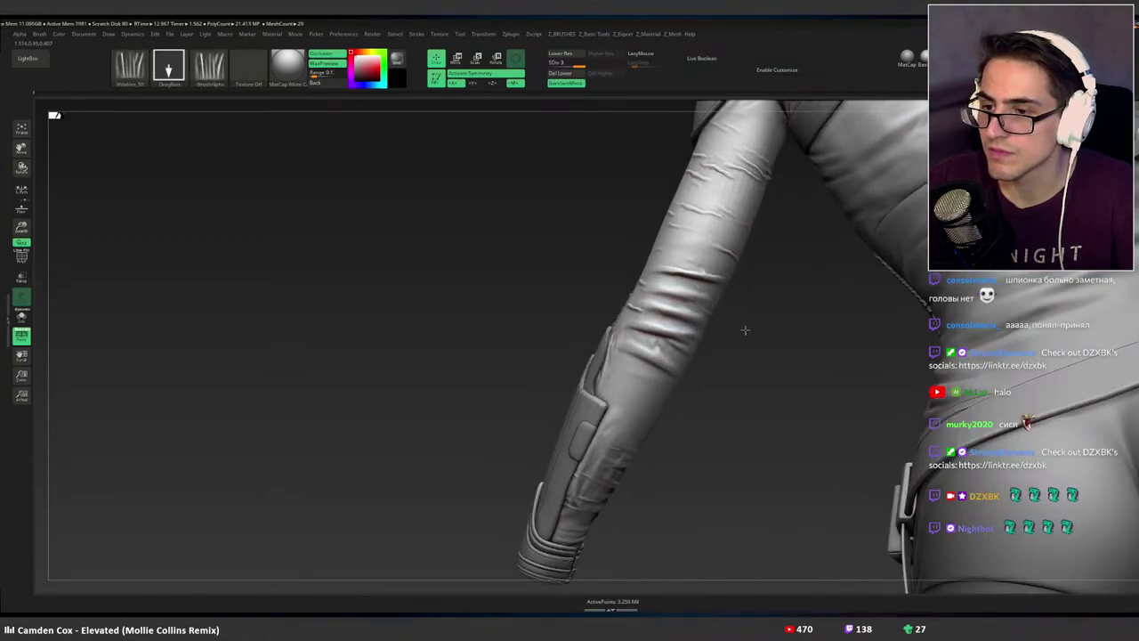
pyautogui.moveTo(720, 325)
pyautogui.keyDown('shift'); pyautogui.mouseDown()
pyautogui.moveTo(647, 308)
pyautogui.moveTo(662, 338)
pyautogui.mouseUp(); pyautogui.keyUp('shift')
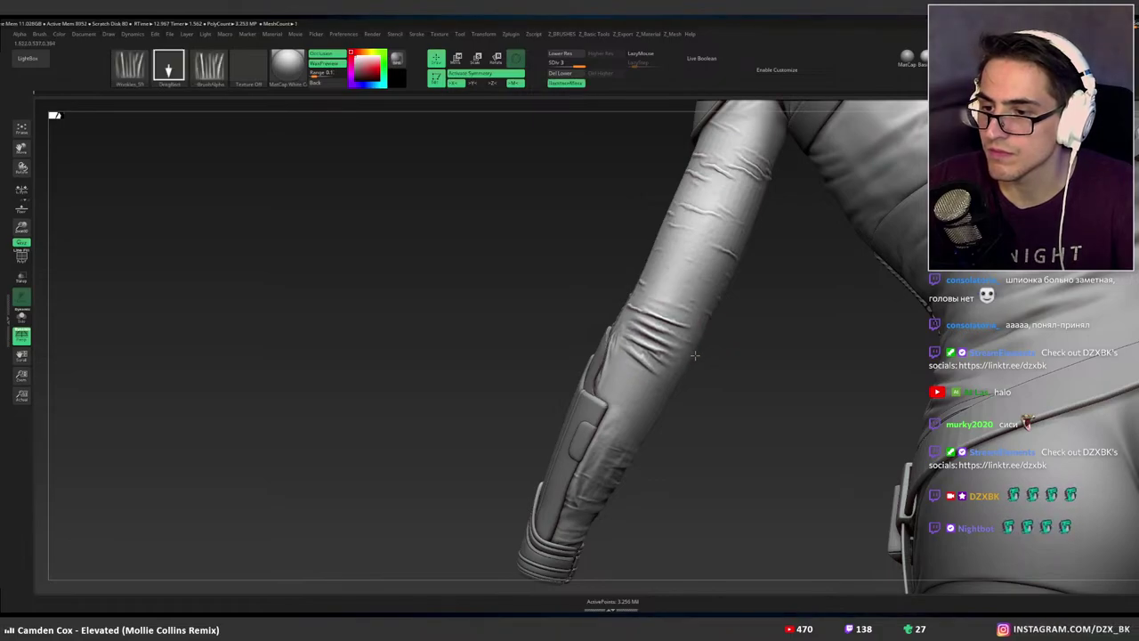
pyautogui.moveTo(695, 355)
pyautogui.mouseDown(button='right')
pyautogui.moveTo(722, 350)
pyautogui.moveTo(673, 335)
pyautogui.moveTo(657, 311)
pyautogui.moveTo(674, 328)
pyautogui.moveTo(724, 317)
pyautogui.moveTo(753, 292)
pyautogui.moveTo(696, 327)
pyautogui.moveTo(633, 321)
pyautogui.moveTo(611, 306)
pyautogui.moveTo(628, 300)
pyautogui.moveTo(614, 290)
pyautogui.moveTo(616, 359)
pyautogui.moveTo(369, 253)
pyautogui.mouseUp(button='right')
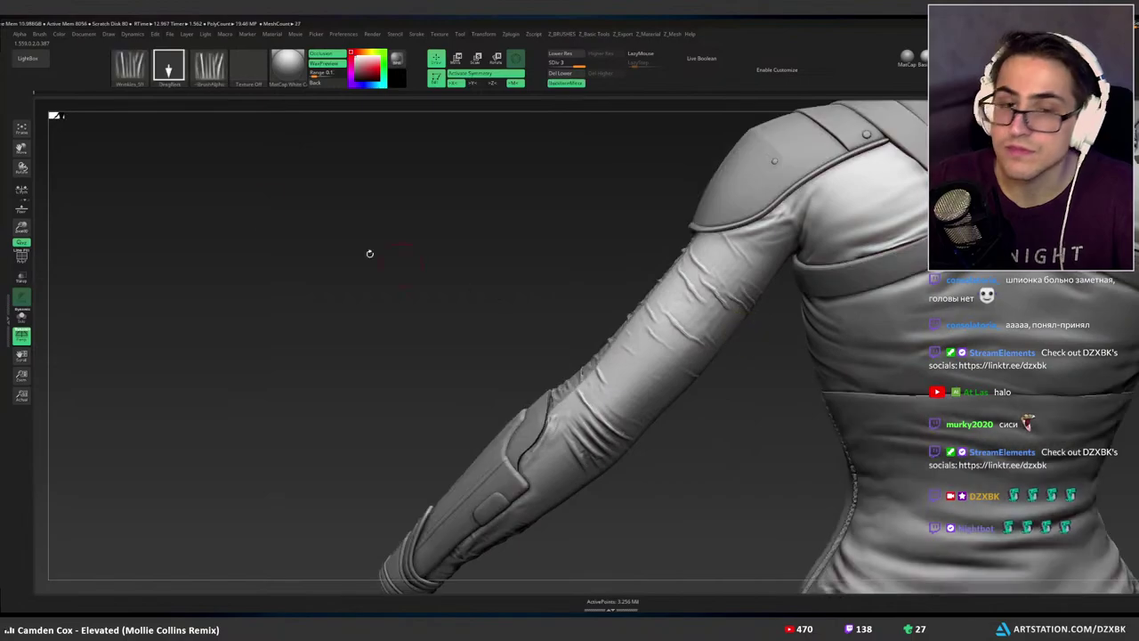
# Load the Wrinkles_37 brush and try a branching fold stamp on the back of the upper sleeve.
pyautogui.click(27, 58)
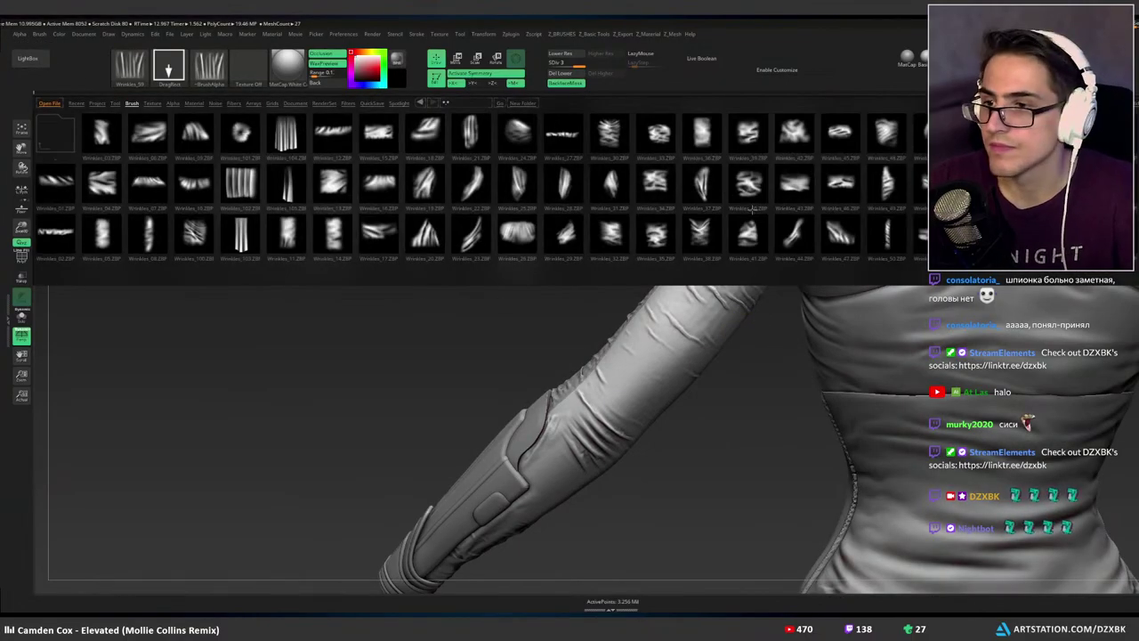
pyautogui.doubleClick(701, 183)
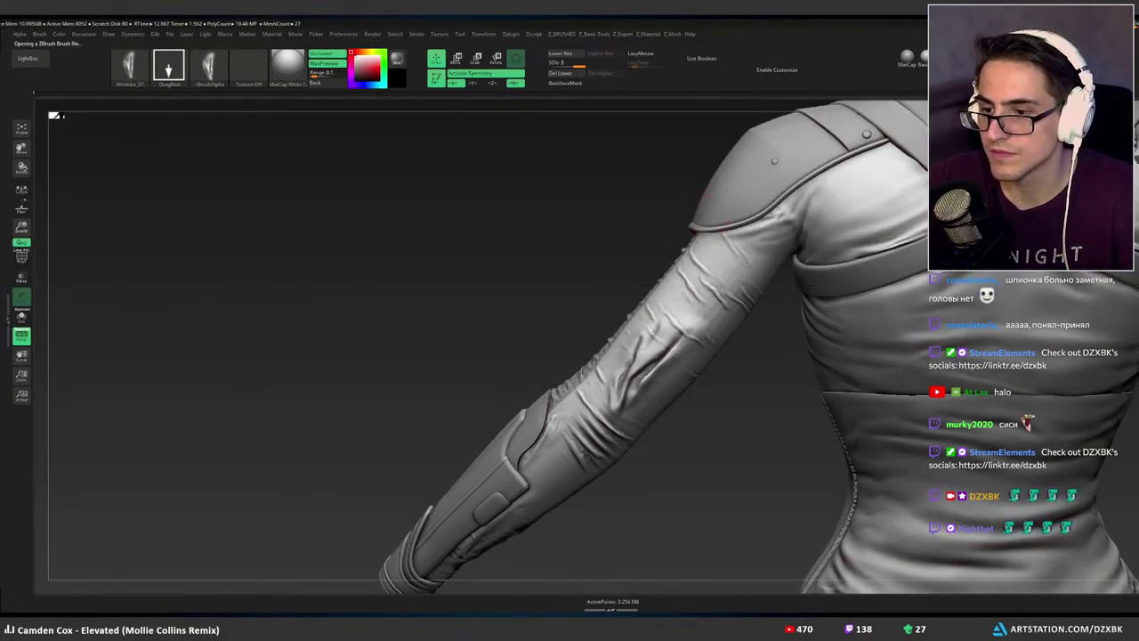
pyautogui.moveTo(746, 264); pyautogui.dragTo(701, 309)
pyautogui.hotkey('ctrl', 'z')
pyautogui.moveTo(663, 298); pyautogui.dragTo(566, 280, button='right')
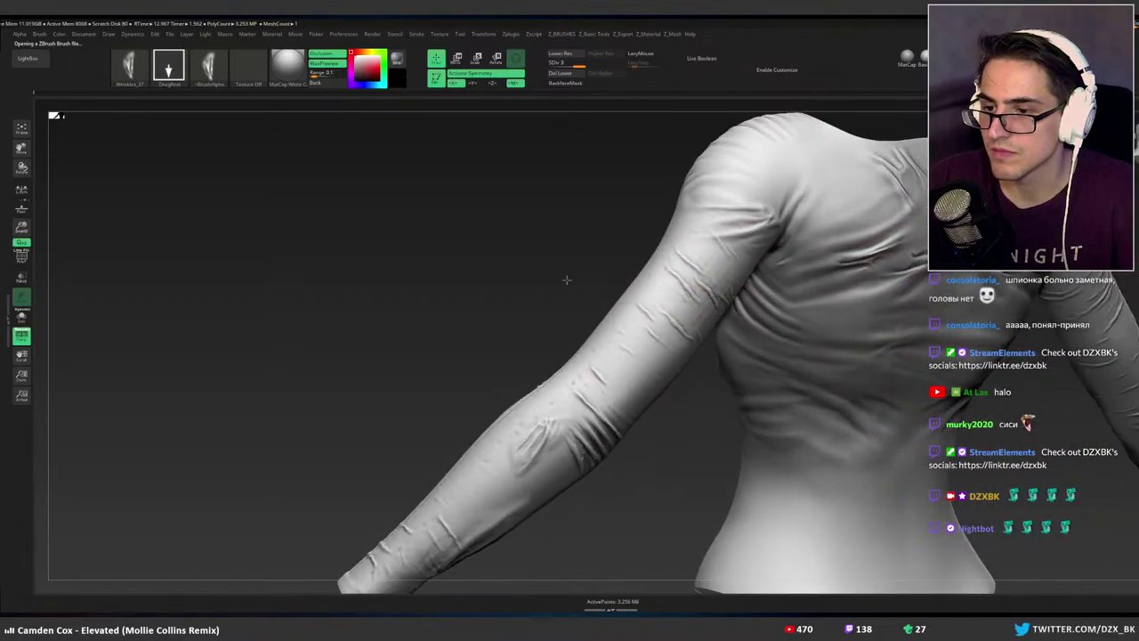
# Load the Wrinkles_22 brush and try a diagonal fold stamp on the back of the upper sleeve.
pyautogui.click(29, 59)
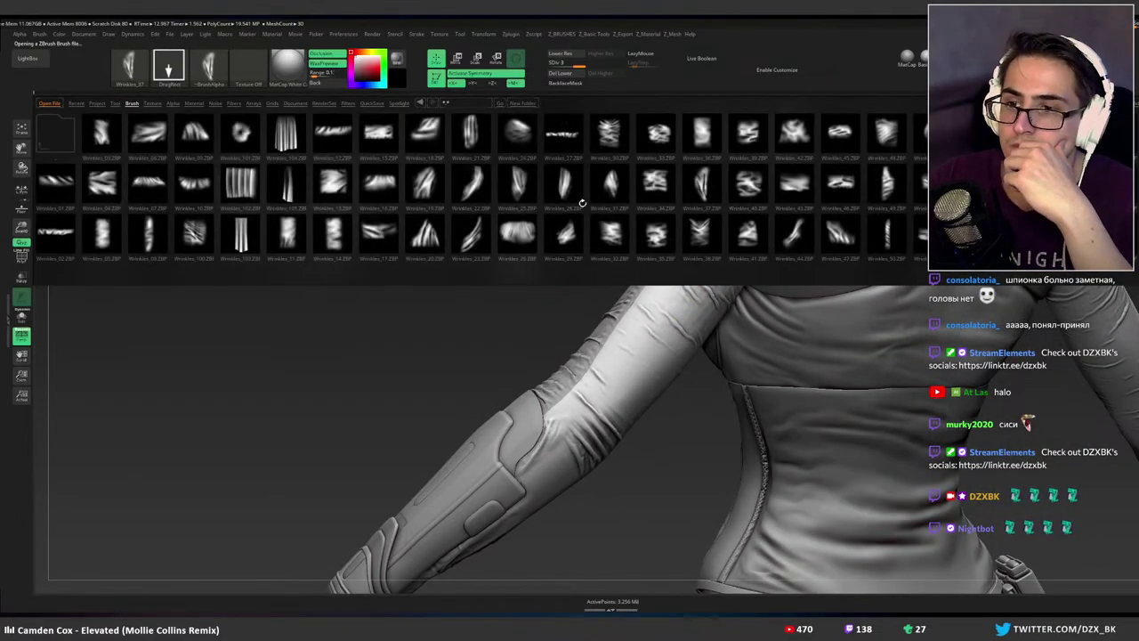
pyautogui.moveTo(491, 205); pyautogui.dragTo(443, 197)
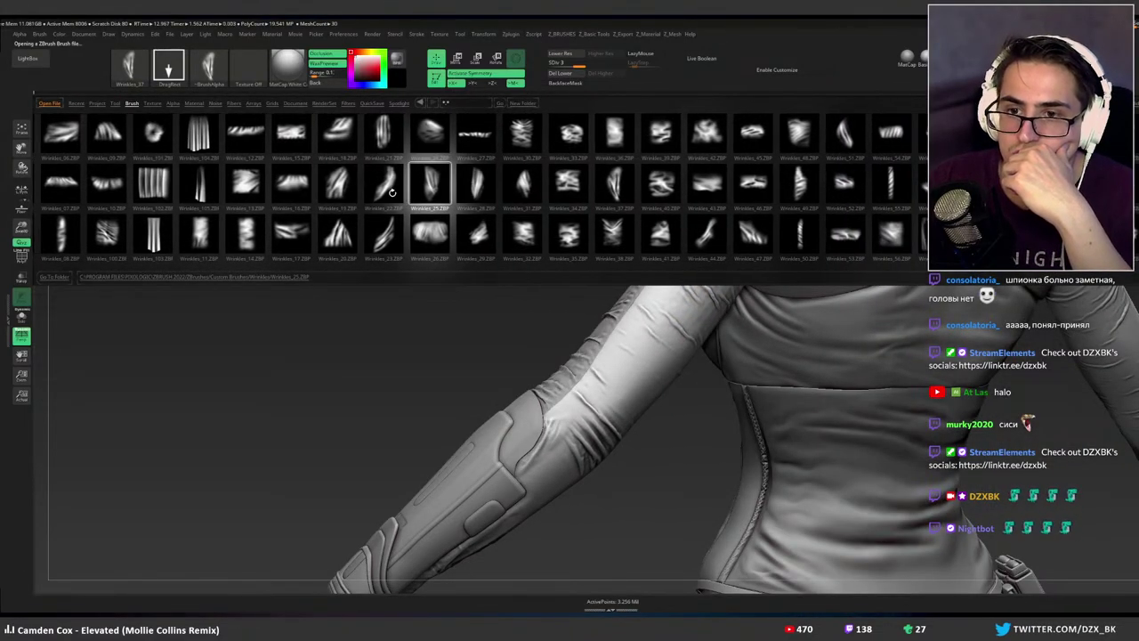
pyautogui.doubleClick(392, 193)
pyautogui.moveTo(629, 363); pyautogui.dragTo(667, 286)
pyautogui.hotkey('ctrl', 'z')
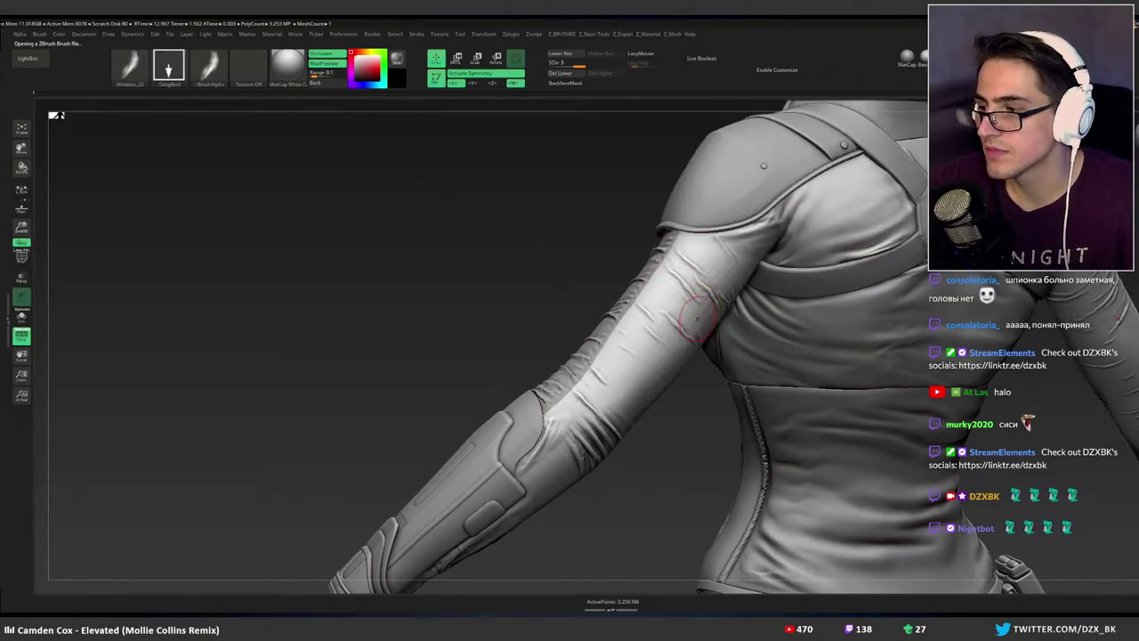
# Try stamping folds on the rear upper arm just below the shoulder pad and along its middle.
pyautogui.moveTo(692, 309); pyautogui.dragTo(663, 308, button='right')
pyautogui.moveTo(739, 266); pyautogui.dragTo(709, 292)
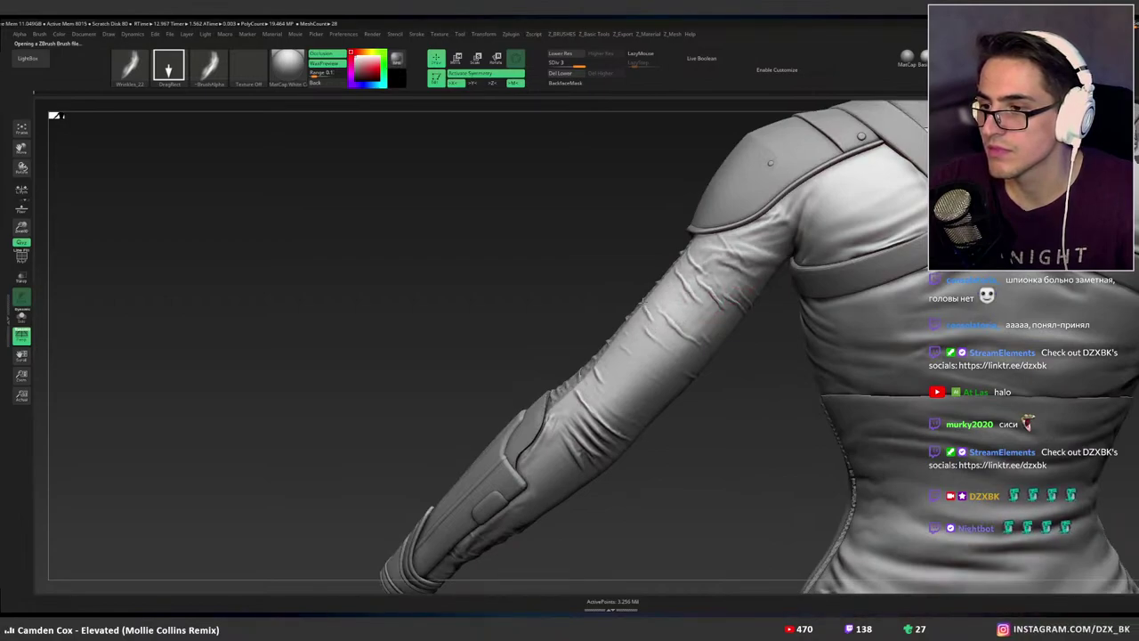
pyautogui.hotkey('ctrl', 'z')
pyautogui.moveTo(676, 327); pyautogui.dragTo(689, 207)
pyautogui.hotkey('ctrl', 'z')
# Try diagonal wrinkle stamps on the upper arm's underside and again below the shoulder pad.
pyautogui.moveTo(656, 325); pyautogui.dragTo(631, 339, button='right')
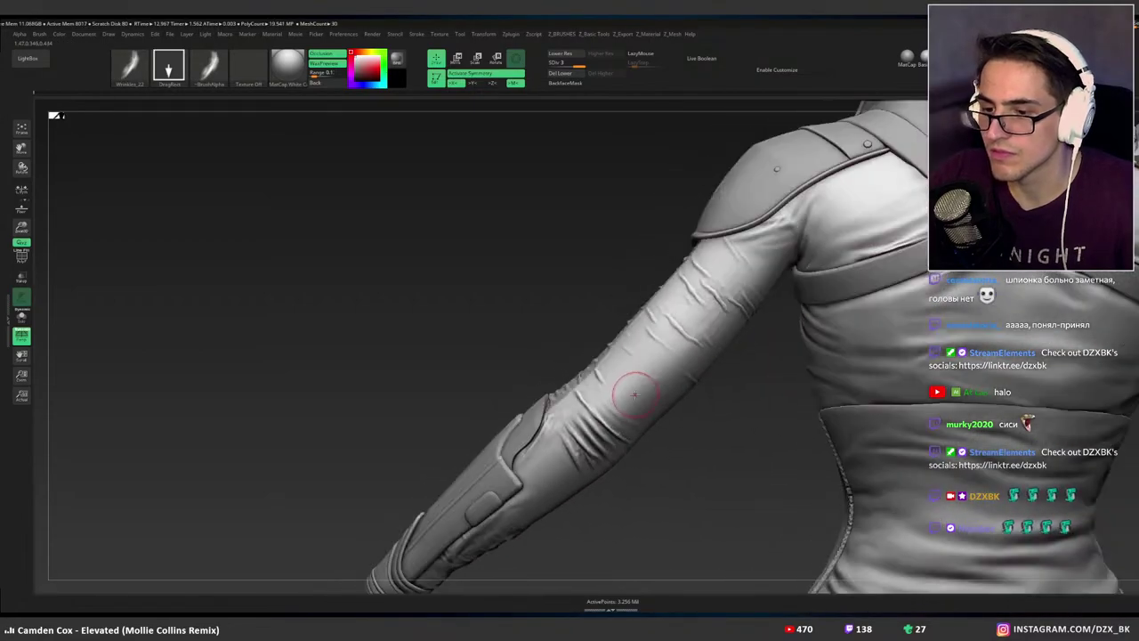
pyautogui.moveTo(631, 390); pyautogui.dragTo(619, 354, button='right')
pyautogui.hotkey('alt', 's')
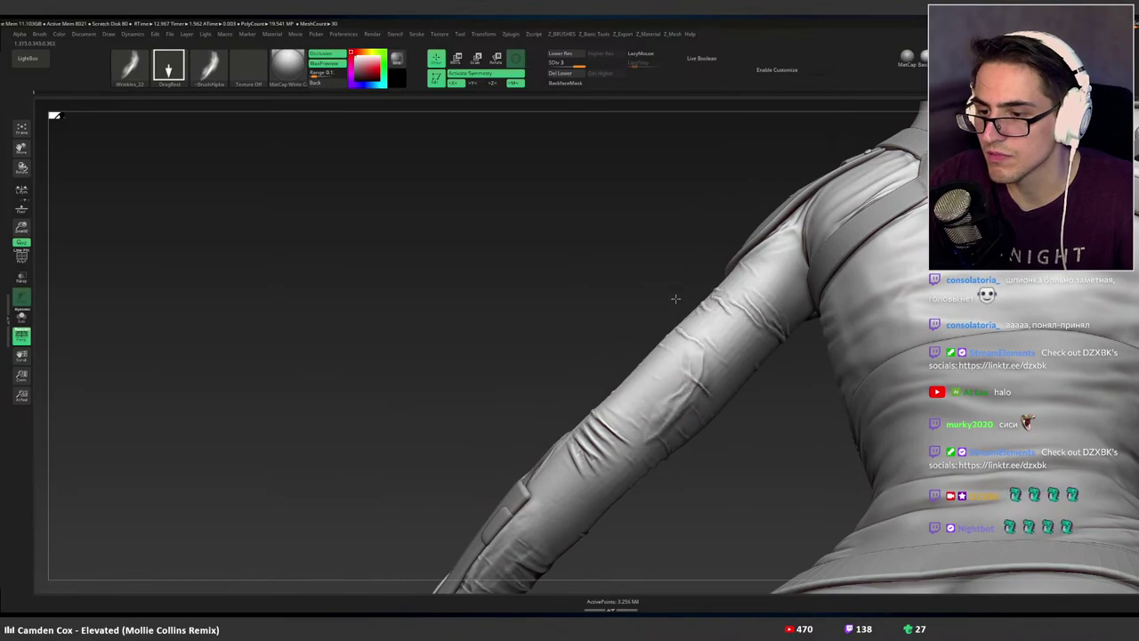
pyautogui.hotkey('ctrl', 'z')
pyautogui.moveTo(712, 286); pyautogui.dragTo(764, 342, button='right')
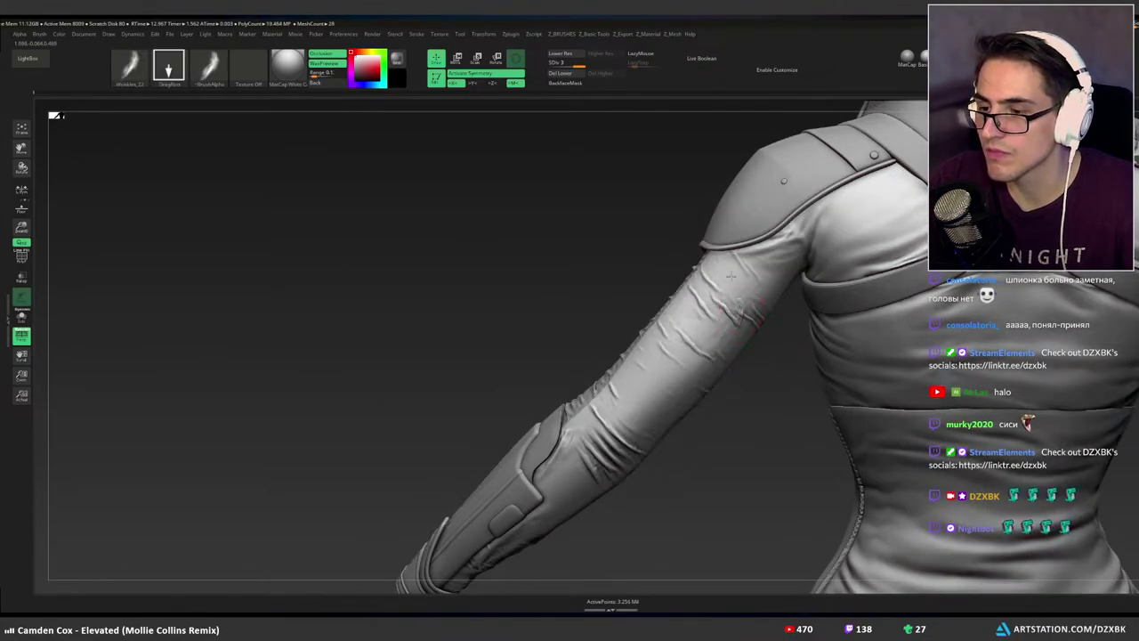
pyautogui.moveTo(731, 276); pyautogui.dragTo(728, 252)
pyautogui.hotkey('ctrl', 'z')
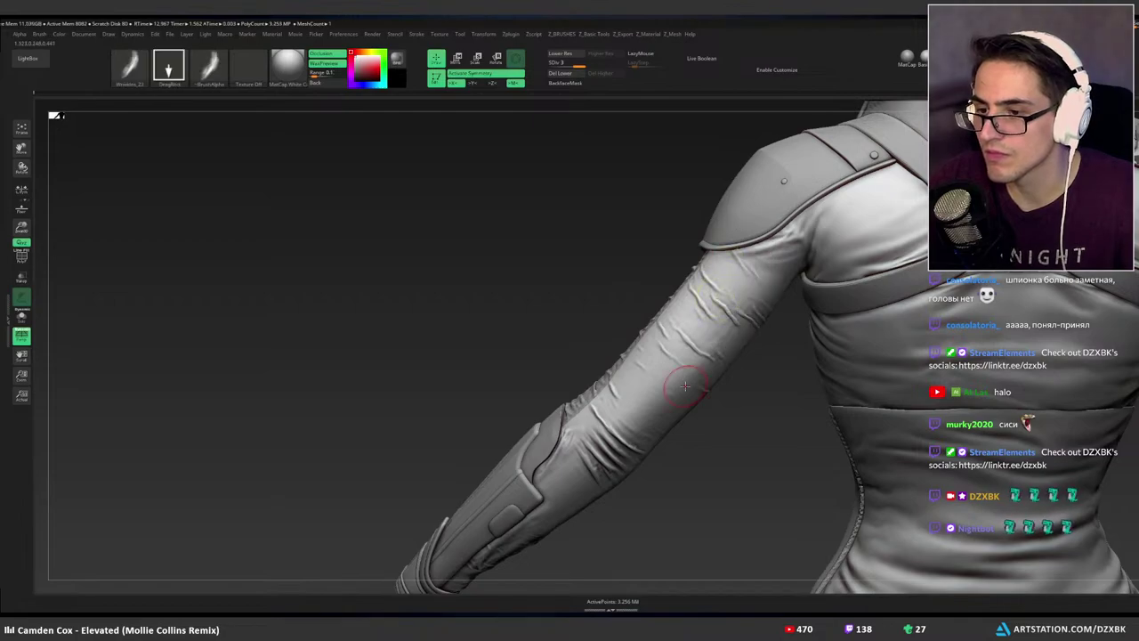
# Stamp a Wrinkles_22 fold along the middle of the rear upper arm and check it from the front.
pyautogui.moveTo(685, 386); pyautogui.dragTo(674, 218)
pyautogui.keyDown('ctrl'); pyautogui.moveTo(683, 352); pyautogui.dragTo(684, 290, button='right'); pyautogui.keyUp('ctrl')
pyautogui.keyDown('alt'); pyautogui.moveTo(730, 347); pyautogui.dragTo(643, 348, button='right'); pyautogui.keyUp('alt')
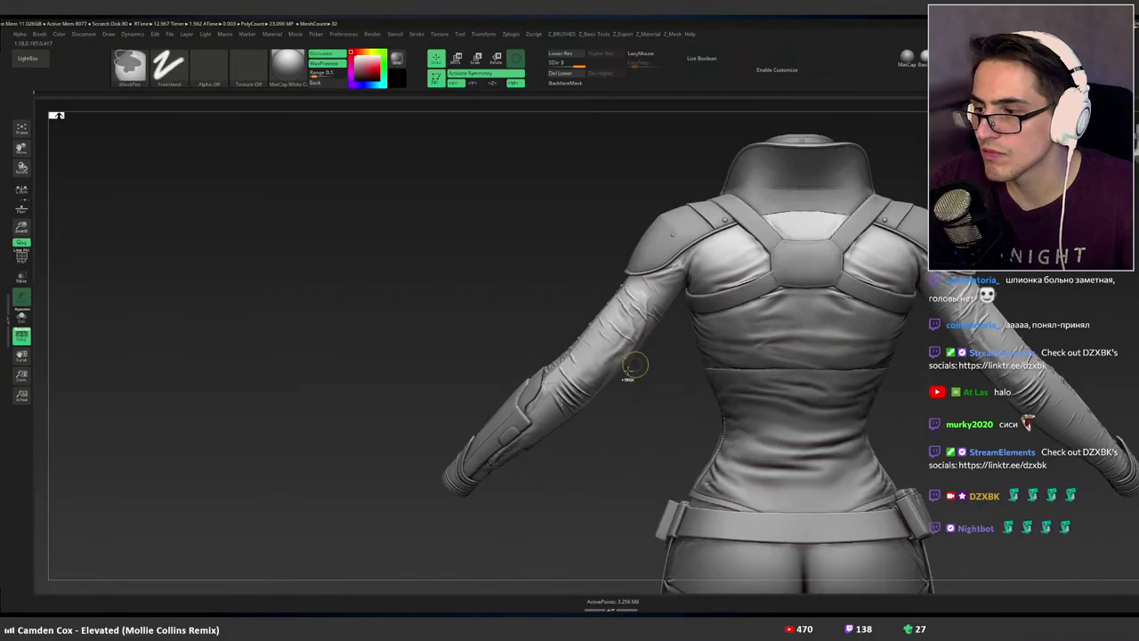
pyautogui.moveTo(580, 388)
pyautogui.keyDown('alt'); pyautogui.mouseDown(button='right')
pyautogui.moveTo(604, 342)
pyautogui.moveTo(611, 289)
pyautogui.mouseUp(button='right'); pyautogui.keyUp('alt')
pyautogui.moveTo(606, 336)
pyautogui.mouseDown(button='right')
pyautogui.moveTo(695, 331)
pyautogui.moveTo(683, 341)
pyautogui.moveTo(705, 342)
pyautogui.moveTo(671, 336)
pyautogui.moveTo(695, 351)
pyautogui.moveTo(703, 326)
pyautogui.mouseUp(button='right')
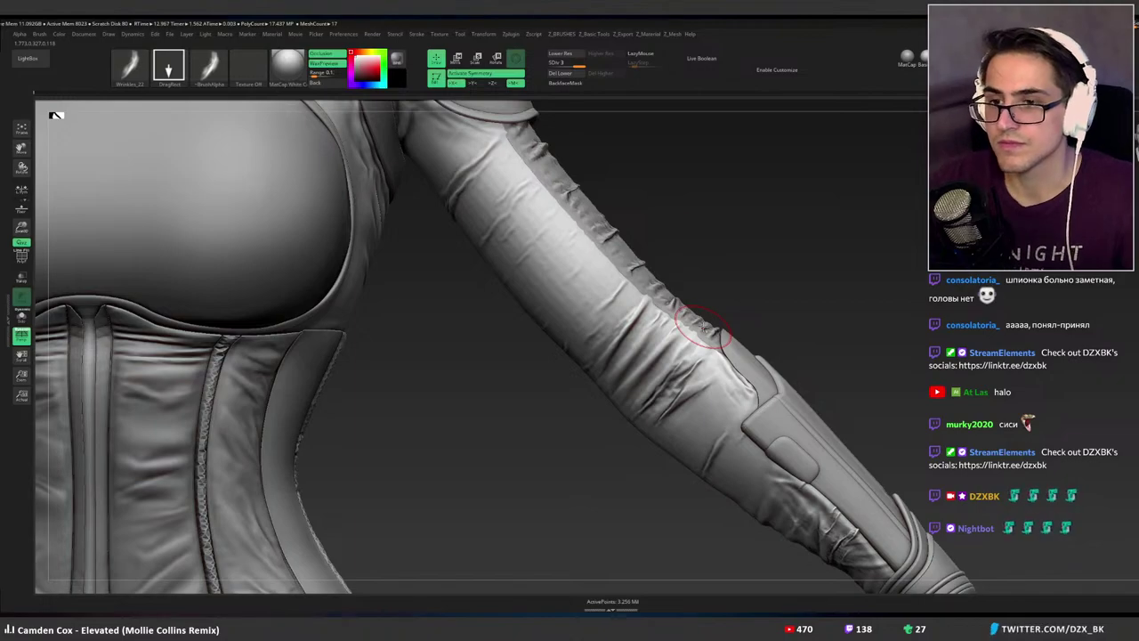
# Stamp folds on the front of the upper sleeve near the armpit, undoing an unwanted stamp above the elbow.
pyautogui.moveTo(600, 281); pyautogui.dragTo(672, 327)
pyautogui.keyDown('ctrl'); pyautogui.moveTo(679, 309); pyautogui.dragTo(613, 280, button='right'); pyautogui.keyUp('ctrl')
pyautogui.hotkey('ctrl', 'z')
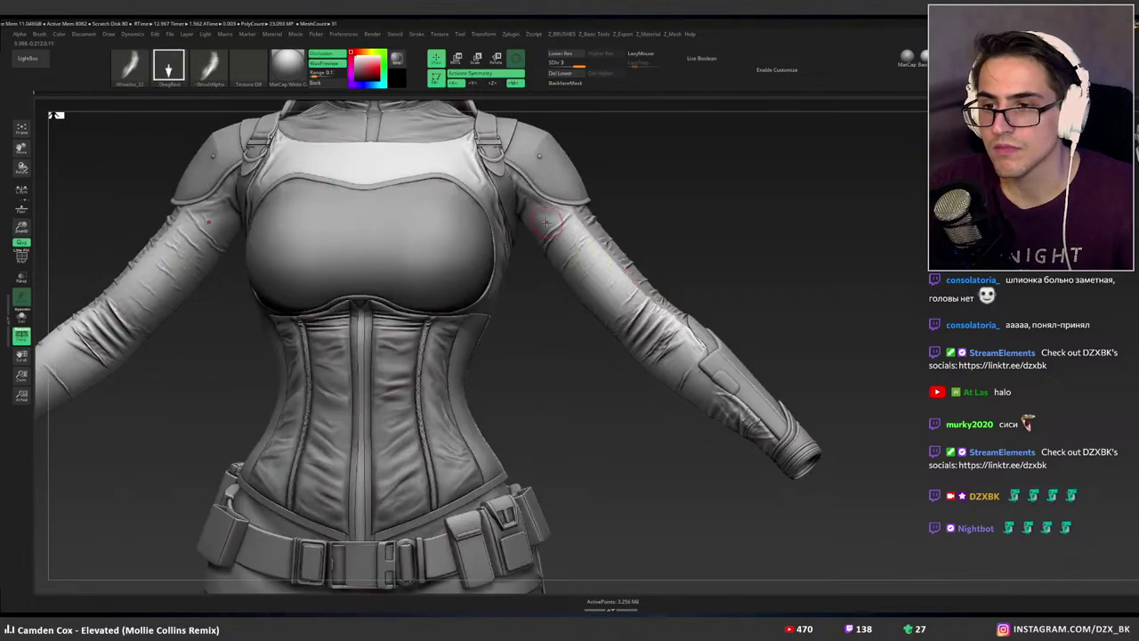
pyautogui.moveTo(547, 223); pyautogui.dragTo(583, 271)
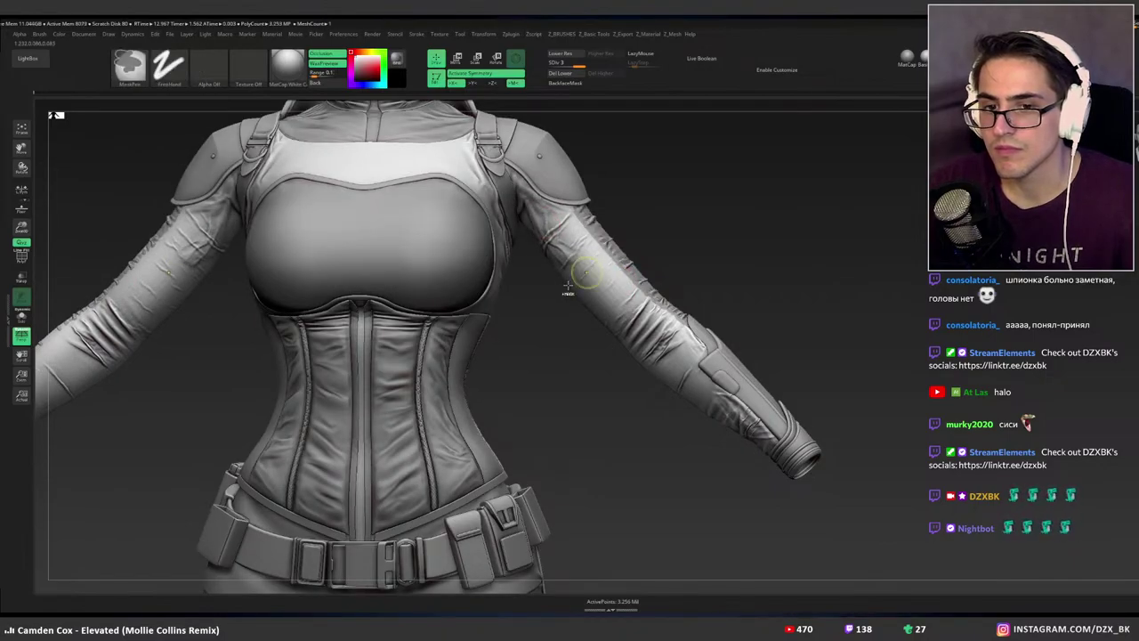
pyautogui.moveTo(568, 285); pyautogui.dragTo(558, 273, button='right')
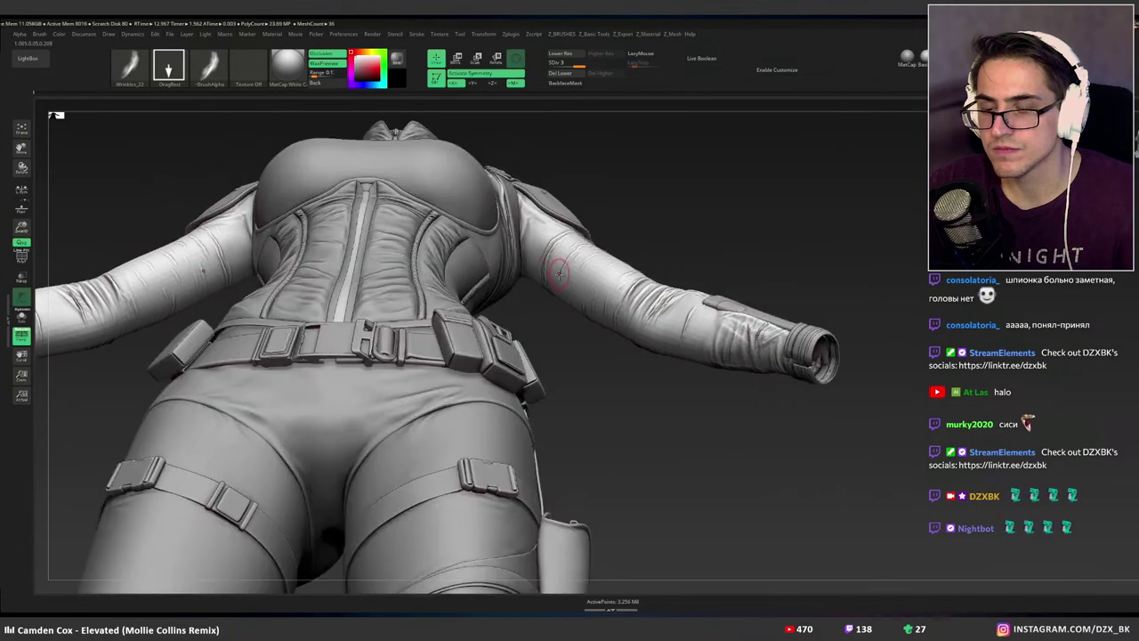
# Enable BackfaceMask and stamp wrinkle folds on the front of the upper sleeve below the shoulder pad.
pyautogui.moveTo(619, 279); pyautogui.dragTo(661, 285)
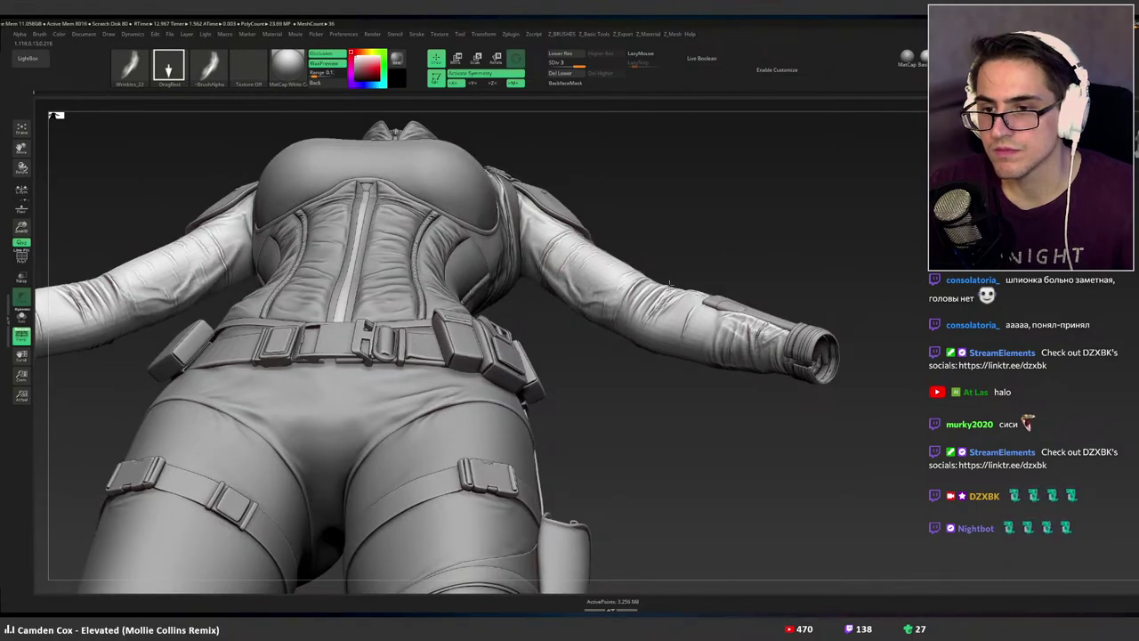
pyautogui.click(566, 83)
pyautogui.moveTo(556, 275)
pyautogui.mouseDown()
pyautogui.moveTo(658, 264)
pyautogui.moveTo(650, 245)
pyautogui.moveTo(642, 299)
pyautogui.moveTo(541, 329)
pyautogui.moveTo(490, 310)
pyautogui.moveTo(480, 294)
pyautogui.mouseUp()
# Examine the sleeve wrinkles from behind and from the front, with the shirt isolated and within the full outfit.
pyautogui.keyDown('ctrl'); pyautogui.keyDown('shift'); pyautogui.click(648, 279); pyautogui.keyUp('shift'); pyautogui.keyUp('ctrl')
pyautogui.keyDown('ctrl'); pyautogui.keyDown('shift'); pyautogui.click(568, 257); pyautogui.keyUp('shift'); pyautogui.keyUp('ctrl')
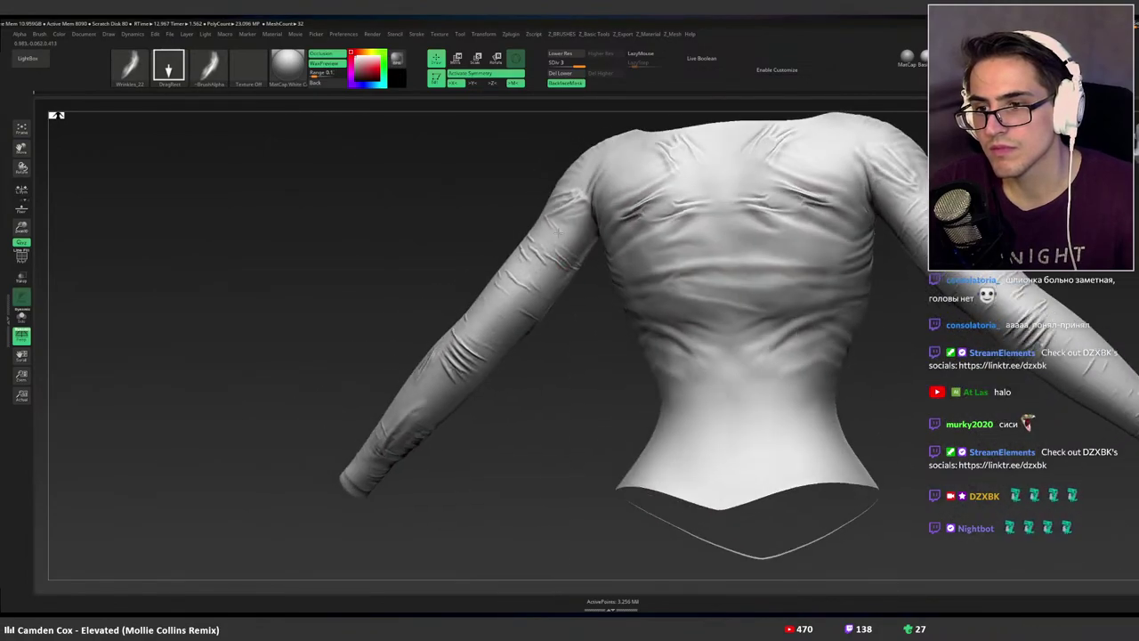
pyautogui.moveTo(568, 257); pyautogui.dragTo(565, 243)
pyautogui.keyDown('ctrl'); pyautogui.keyDown('shift'); pyautogui.click(562, 259); pyautogui.keyUp('shift'); pyautogui.keyUp('ctrl')
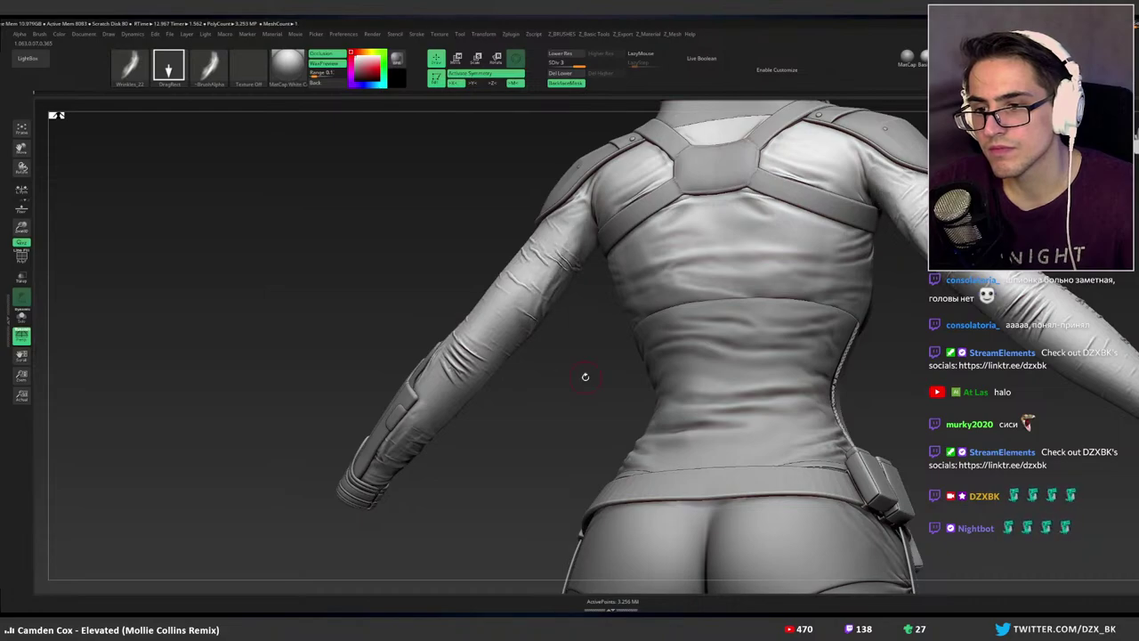
pyautogui.keyDown('ctrl'); pyautogui.keyDown('shift'); pyautogui.click(583, 321); pyautogui.keyUp('shift'); pyautogui.keyUp('ctrl')
pyautogui.keyDown('ctrl'); pyautogui.keyDown('shift'); pyautogui.click(598, 329); pyautogui.keyUp('shift'); pyautogui.keyUp('ctrl')
pyautogui.keyDown('ctrl'); pyautogui.keyDown('shift'); pyautogui.click(587, 329); pyautogui.keyUp('shift'); pyautogui.keyUp('ctrl')
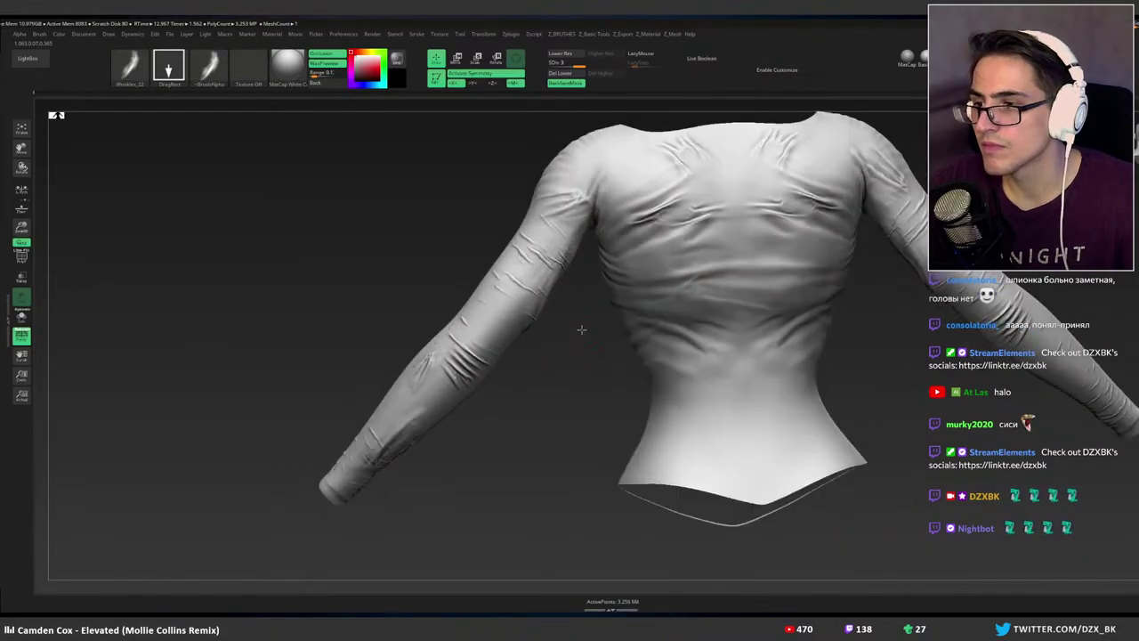
pyautogui.keyDown('ctrl'); pyautogui.keyDown('shift'); pyautogui.click(579, 329); pyautogui.keyUp('shift'); pyautogui.keyUp('ctrl')
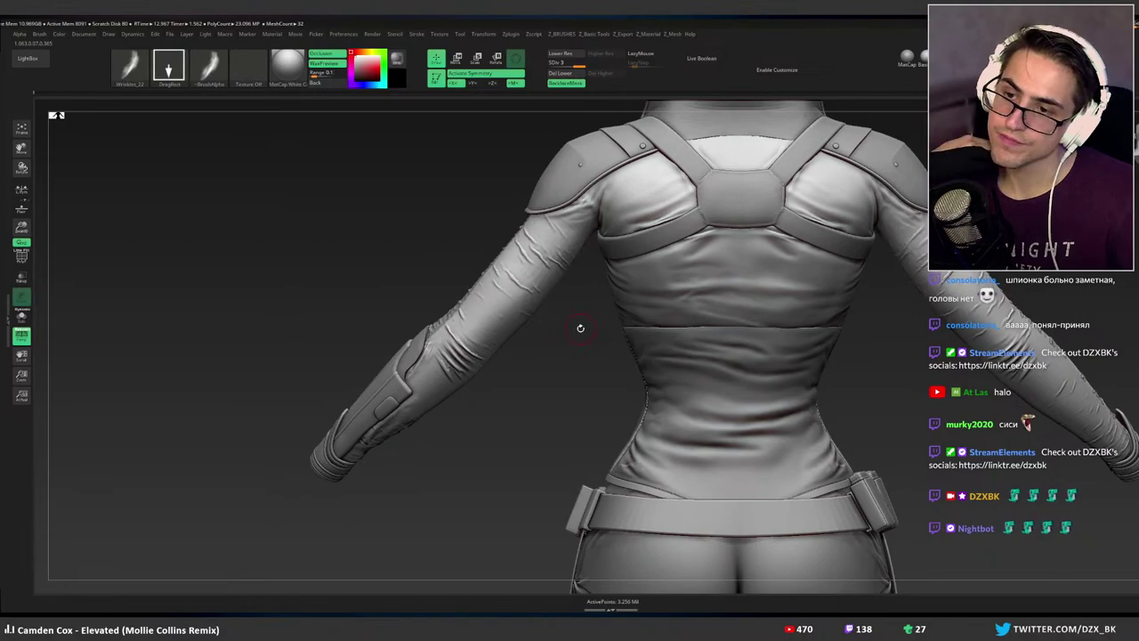
pyautogui.keyDown('ctrl'); pyautogui.keyDown('shift'); pyautogui.click(635, 288); pyautogui.keyUp('shift'); pyautogui.keyUp('ctrl')
pyautogui.moveTo(643, 285); pyautogui.dragTo(721, 283, button='right')
pyautogui.keyDown('ctrl'); pyautogui.keyDown('shift'); pyautogui.click(721, 283); pyautogui.keyUp('shift'); pyautogui.keyUp('ctrl')
pyautogui.keyDown('ctrl'); pyautogui.keyDown('shift'); pyautogui.click(723, 293); pyautogui.keyUp('shift'); pyautogui.keyUp('ctrl')
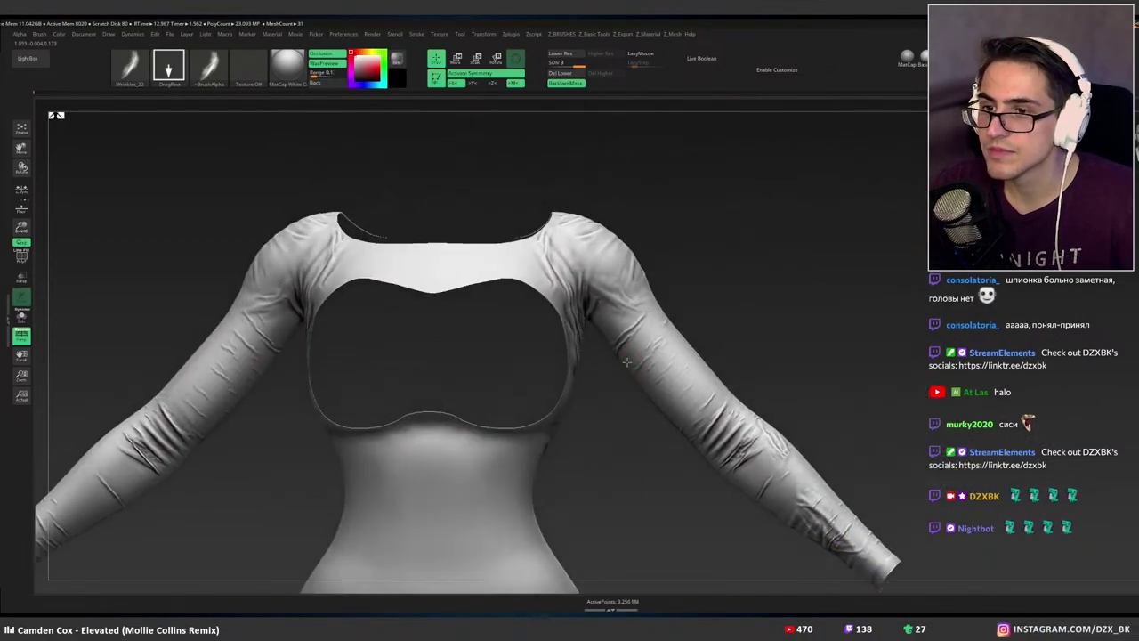
pyautogui.keyDown('ctrl'); pyautogui.keyDown('shift'); pyautogui.click(636, 358); pyautogui.keyUp('shift'); pyautogui.keyUp('ctrl')
# Try a wrinkle stamp on the front of the upper sleeve above the elbow.
pyautogui.moveTo(726, 382); pyautogui.dragTo(723, 428)
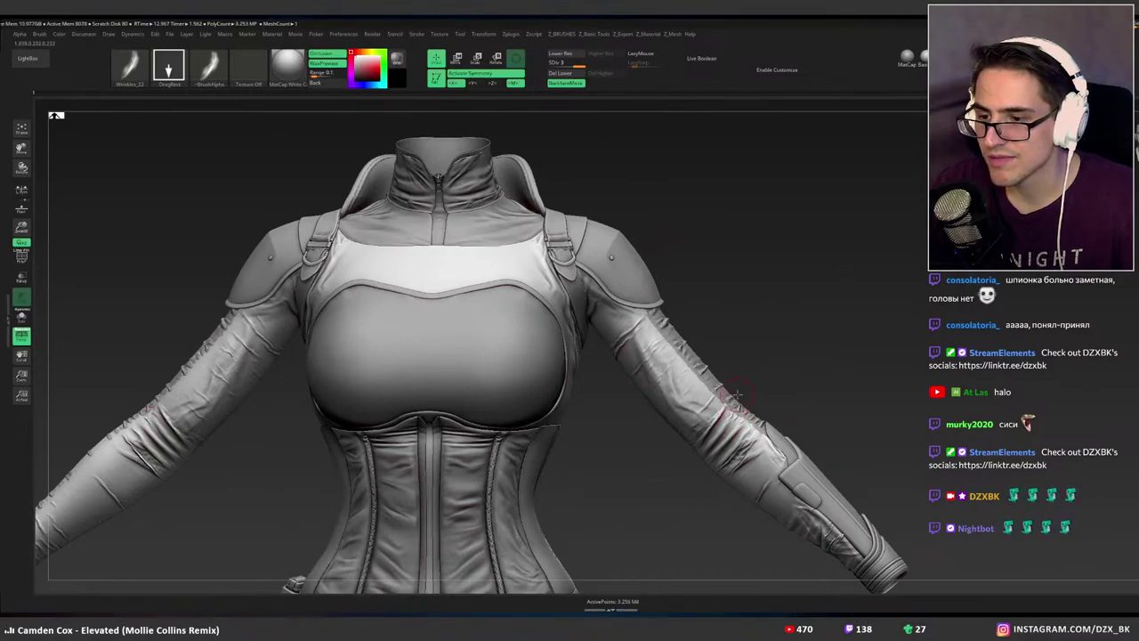
pyautogui.moveTo(737, 395); pyautogui.dragTo(750, 391, button='right')
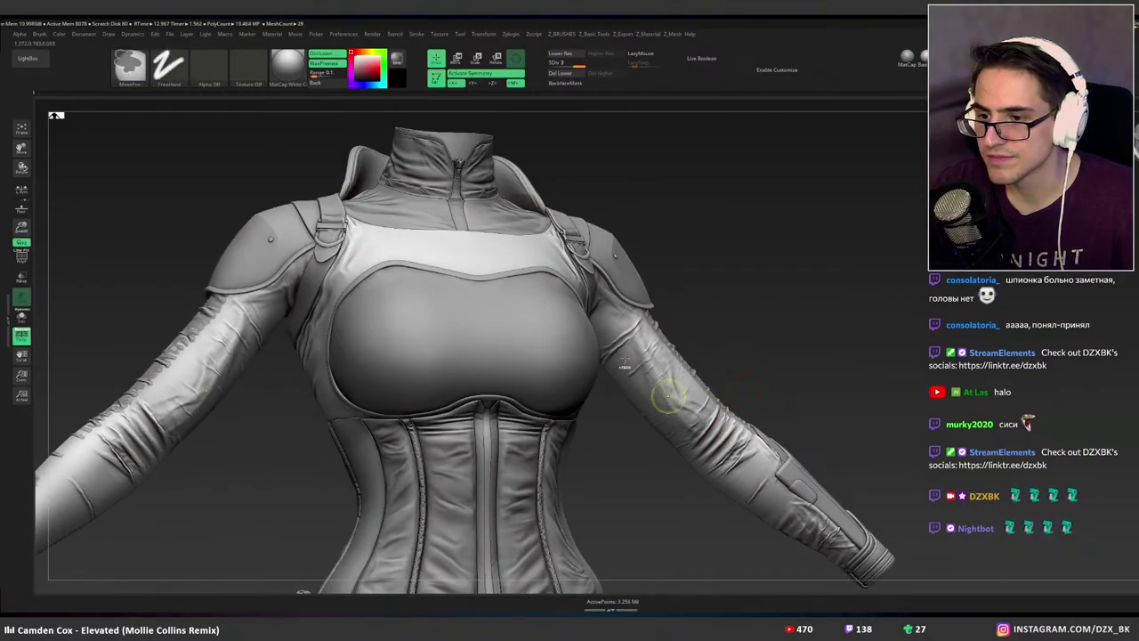
pyautogui.moveTo(670, 396)
pyautogui.mouseDown()
pyautogui.moveTo(633, 358)
pyautogui.moveTo(659, 398)
pyautogui.mouseUp()
# Frame the shirt and check the flow of the sleeve folds from the front around to the back.
pyautogui.keyDown('ctrl'); pyautogui.keyDown('shift'); pyautogui.click(696, 391); pyautogui.keyUp('shift'); pyautogui.keyUp('ctrl')
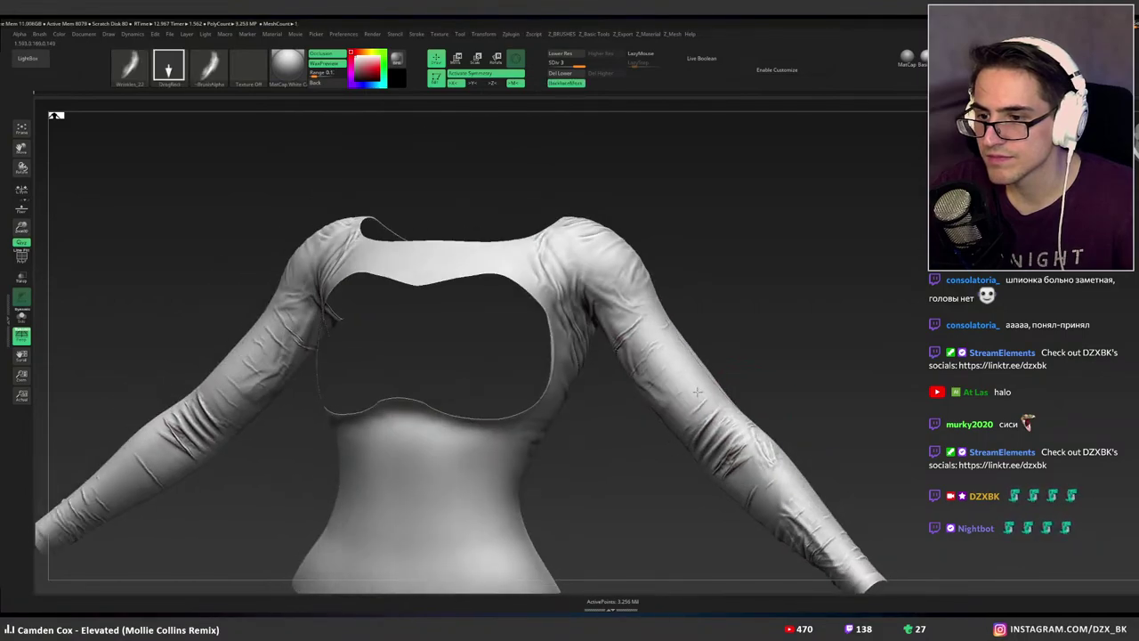
pyautogui.keyDown('ctrl'); pyautogui.keyDown('shift'); pyautogui.click(702, 398); pyautogui.keyUp('shift'); pyautogui.keyUp('ctrl')
pyautogui.keyDown('ctrl'); pyautogui.moveTo(702, 398); pyautogui.dragTo(673, 384, button='right'); pyautogui.keyUp('ctrl')
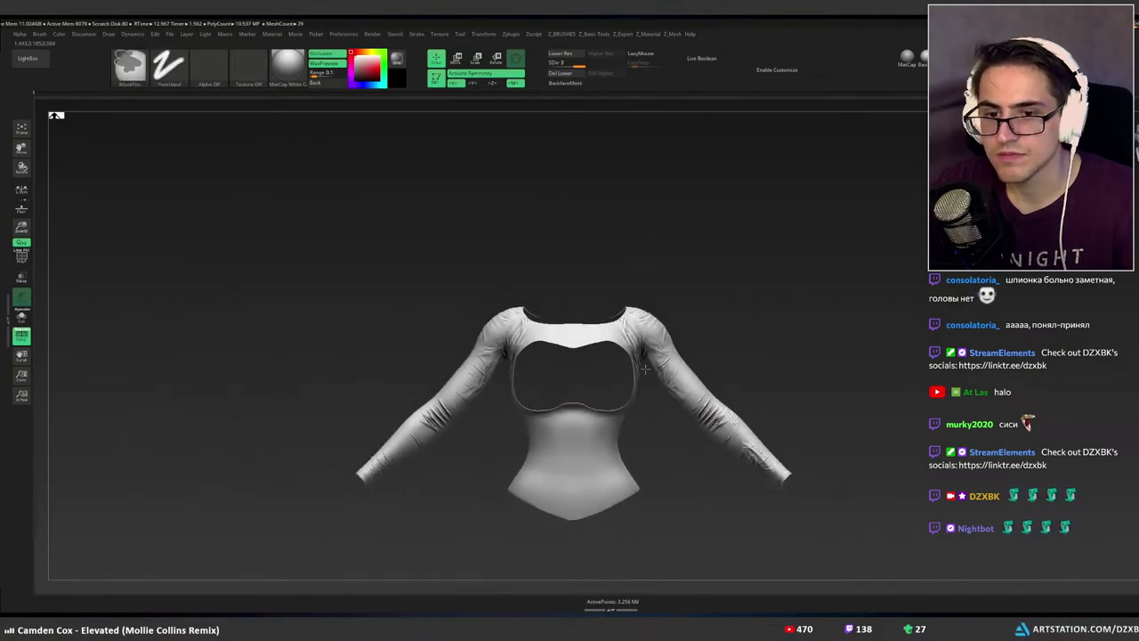
pyautogui.keyDown('ctrl'); pyautogui.keyDown('shift'); pyautogui.click(674, 385); pyautogui.keyUp('shift'); pyautogui.keyUp('ctrl')
pyautogui.press('f')
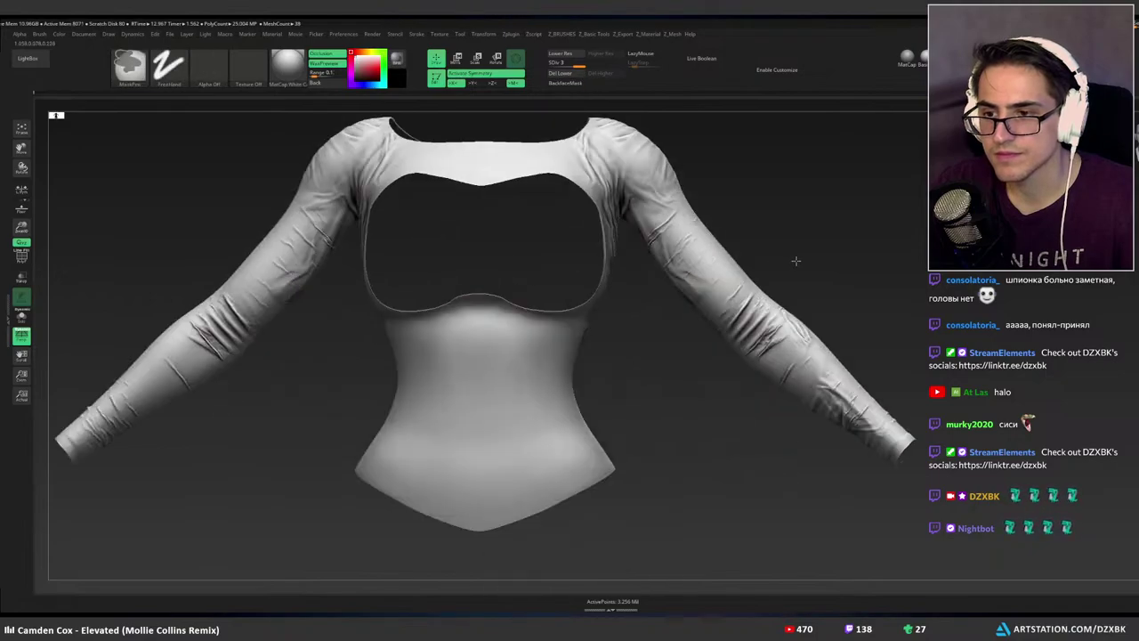
pyautogui.keyDown('ctrl'); pyautogui.keyDown('shift'); pyautogui.click(792, 260); pyautogui.keyUp('shift'); pyautogui.keyUp('ctrl')
pyautogui.moveTo(777, 278)
pyautogui.mouseDown(button='right')
pyautogui.moveTo(746, 277)
pyautogui.moveTo(765, 276)
pyautogui.moveTo(745, 293)
pyautogui.moveTo(682, 293)
pyautogui.moveTo(757, 280)
pyautogui.moveTo(694, 303)
pyautogui.mouseUp(button='right')
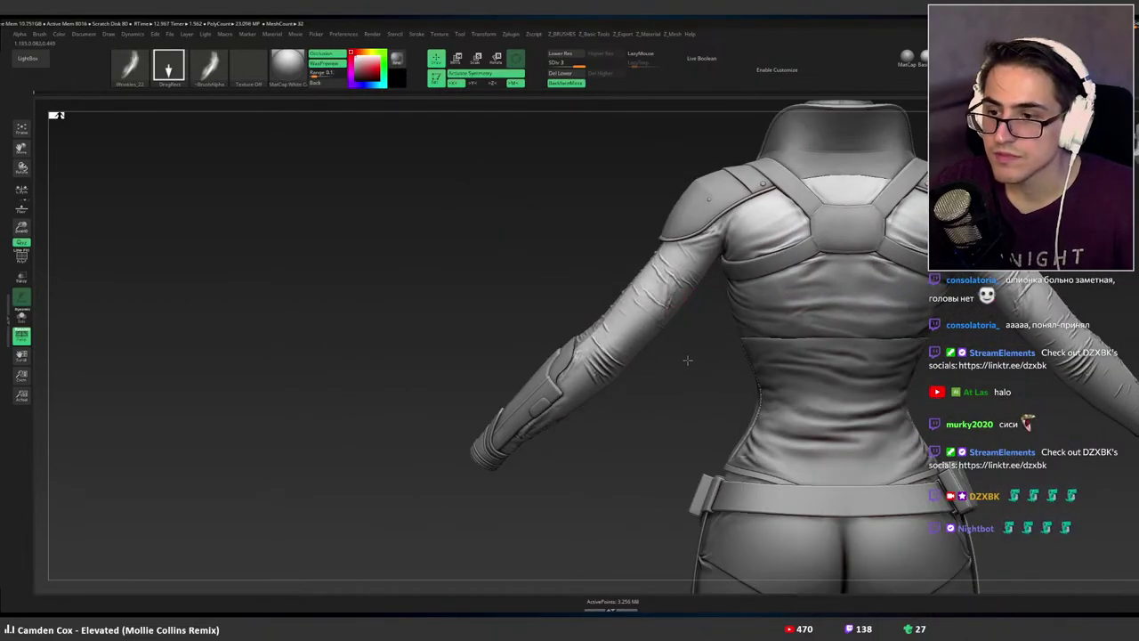
# Try a large Wrinkles_22 stamp on the outer rear of the upper arm above the elbow.
pyautogui.keyDown('ctrl'); pyautogui.keyDown('shift'); pyautogui.click(637, 344); pyautogui.keyUp('shift'); pyautogui.keyUp('ctrl')
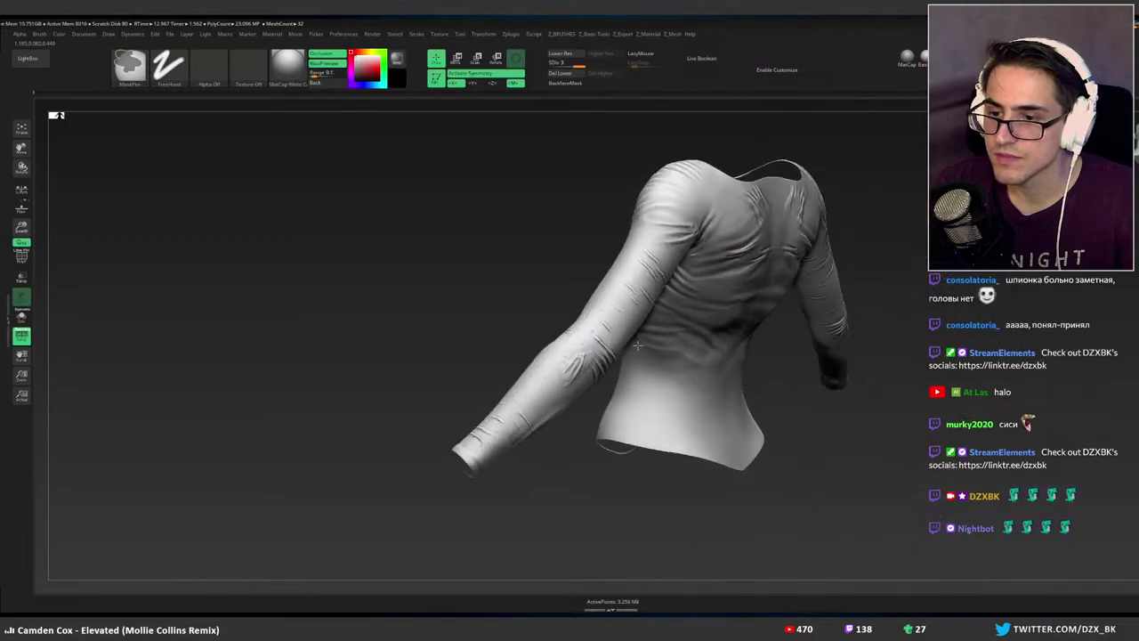
pyautogui.keyDown('ctrl'); pyautogui.moveTo(637, 346); pyautogui.dragTo(689, 333, button='right'); pyautogui.keyUp('ctrl')
pyautogui.moveTo(606, 324); pyautogui.dragTo(621, 418)
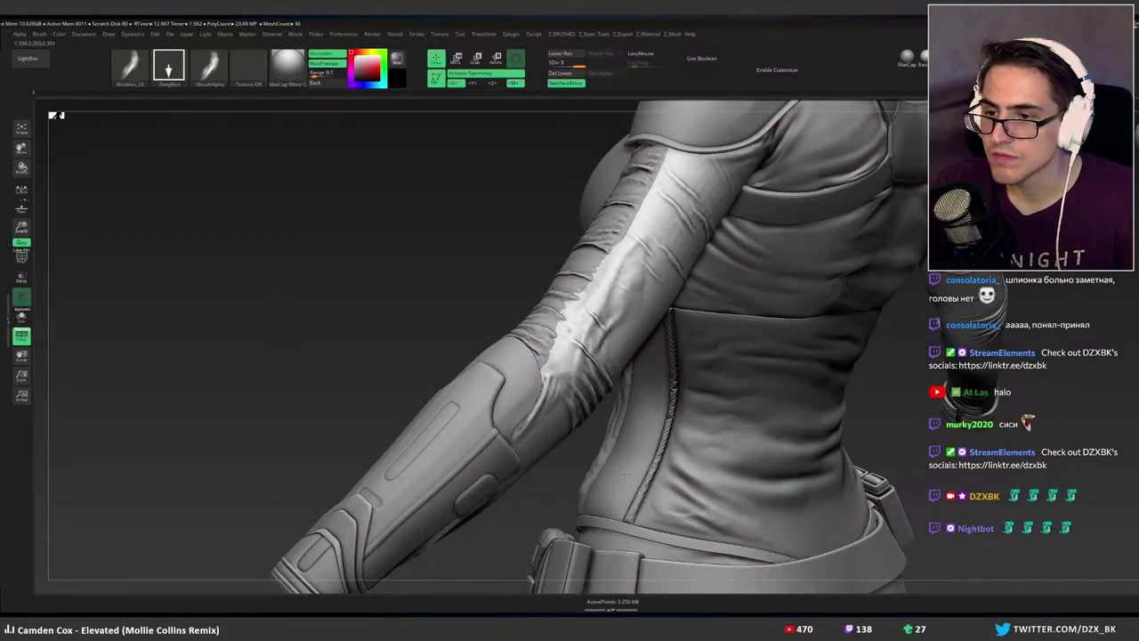
# Adjust the brush's Z Intensity and stamp Wrinkles_22 folds along the outer rear upper arm, undoing an unwanted stamp.
pyautogui.press('space')
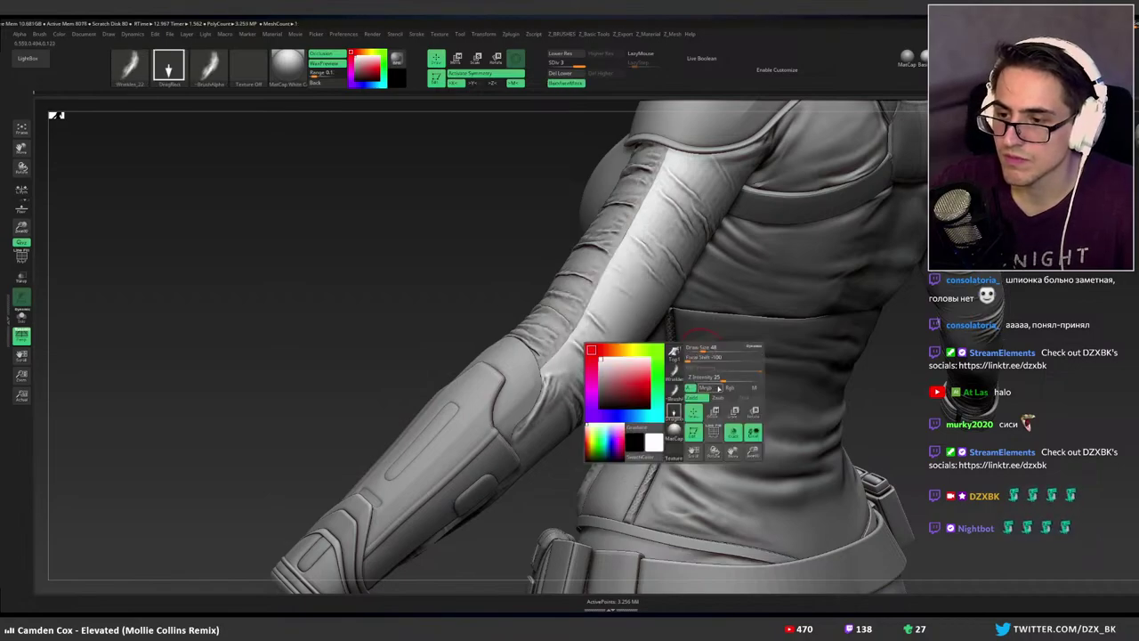
pyautogui.click(719, 380)
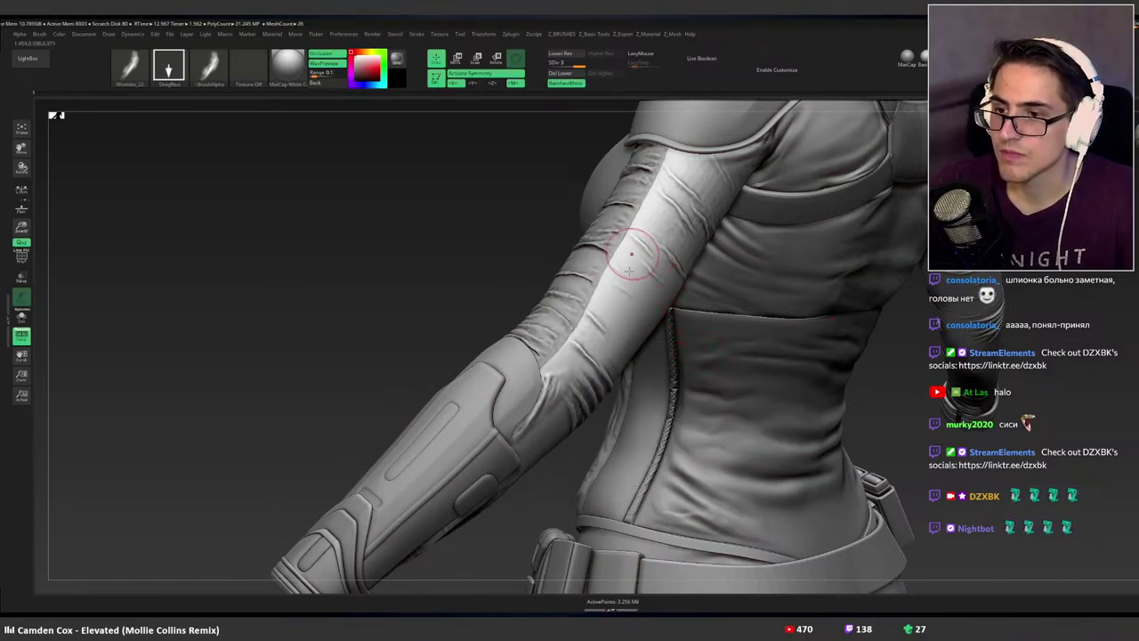
pyautogui.moveTo(631, 256); pyautogui.dragTo(637, 420)
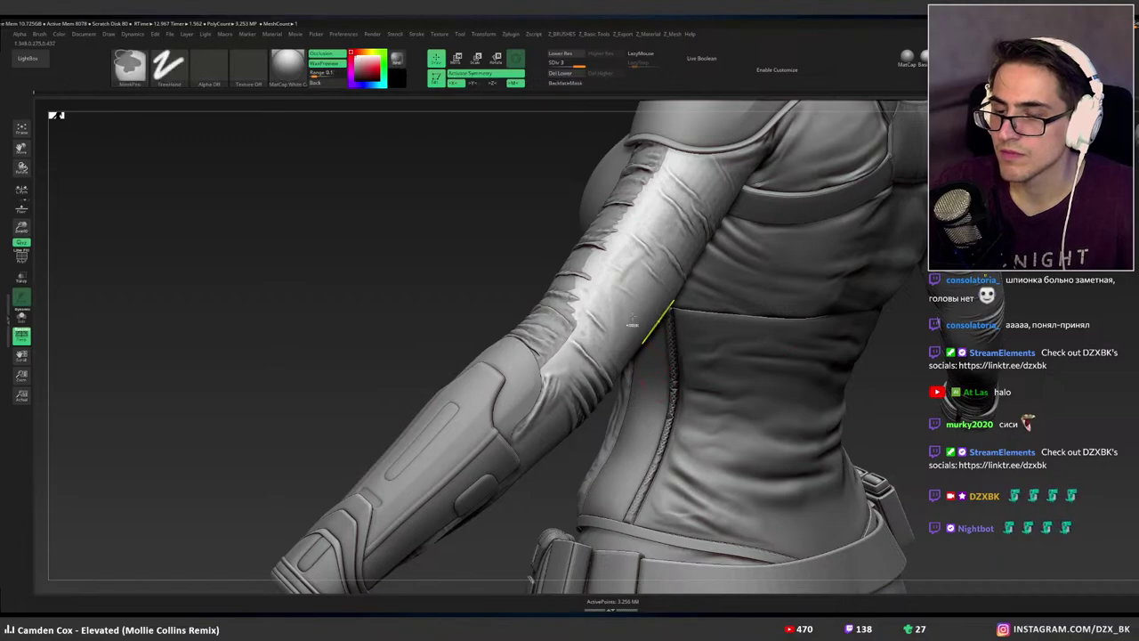
pyautogui.hotkey('ctrl', 'z')
pyautogui.moveTo(634, 290); pyautogui.dragTo(652, 104)
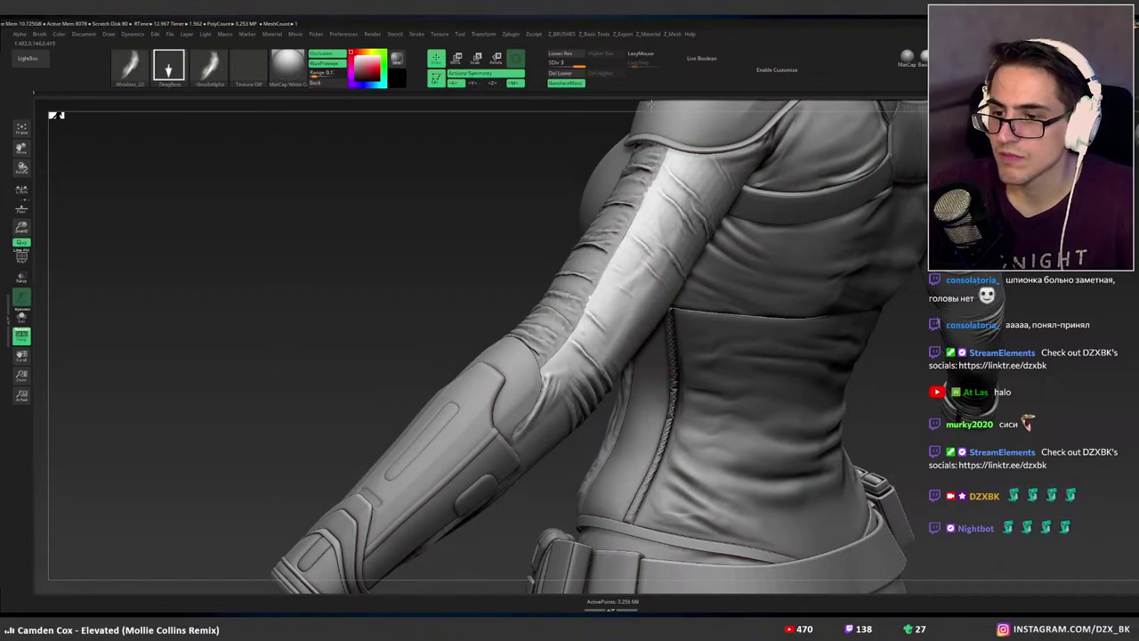
# Review the wrinkled sleeves on the whole character from the back, front and side.
pyautogui.keyDown('ctrl'); pyautogui.moveTo(716, 181); pyautogui.dragTo(667, 222, button='right'); pyautogui.keyUp('ctrl')
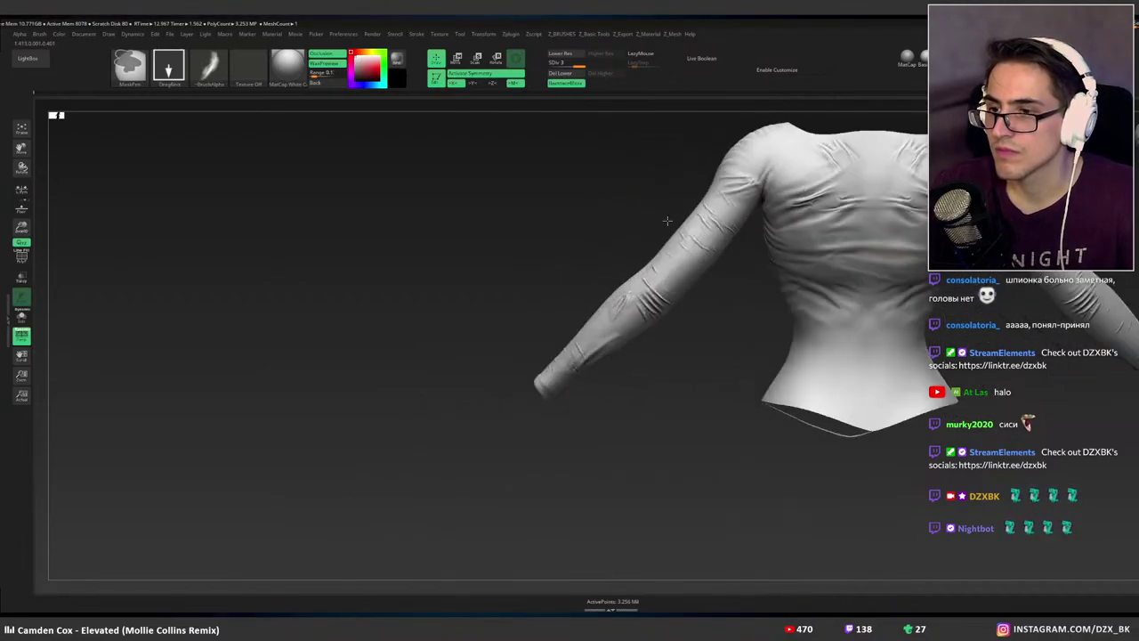
pyautogui.moveTo(737, 212)
pyautogui.mouseDown(button='right')
pyautogui.moveTo(712, 216)
pyautogui.moveTo(679, 274)
pyautogui.moveTo(765, 252)
pyautogui.moveTo(745, 275)
pyautogui.moveTo(763, 273)
pyautogui.mouseUp(button='right')
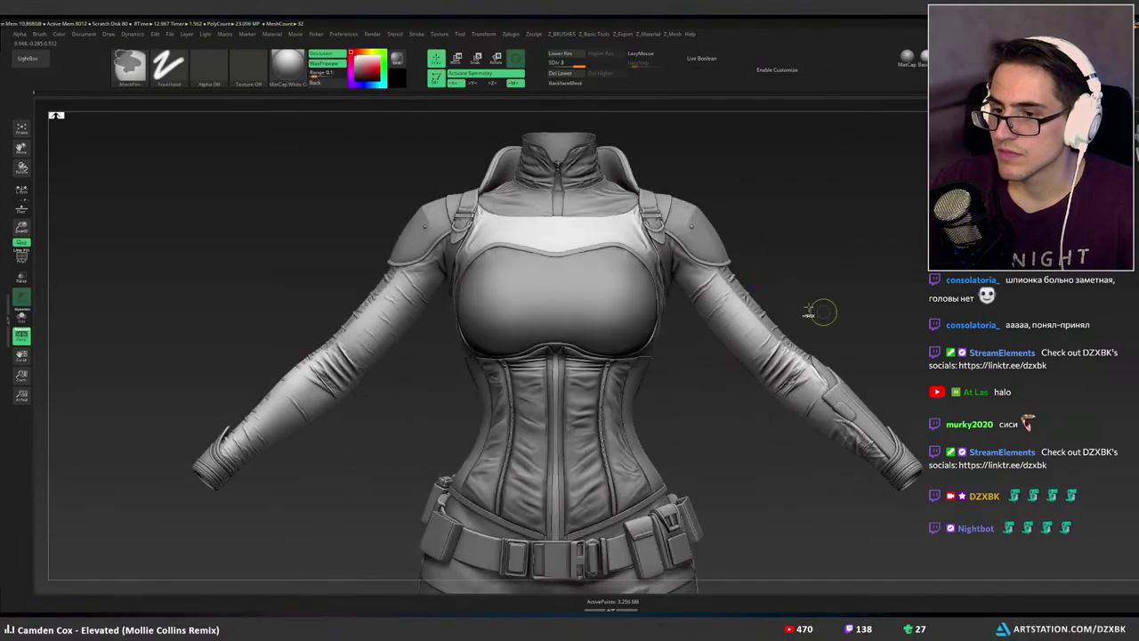
pyautogui.keyDown('ctrl'); pyautogui.moveTo(819, 312); pyautogui.dragTo(785, 288, button='right'); pyautogui.keyUp('ctrl')
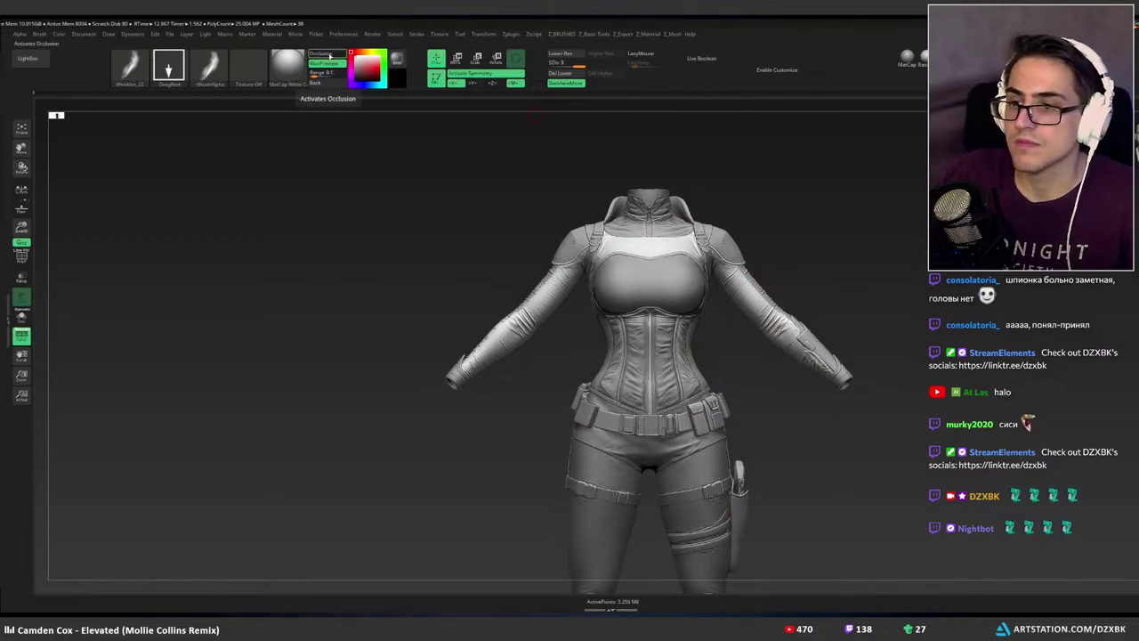
pyautogui.keyDown('alt'); pyautogui.moveTo(678, 240); pyautogui.dragTo(791, 302, button='right'); pyautogui.keyUp('alt')
pyautogui.moveTo(797, 302); pyautogui.dragTo(786, 300, button='right')
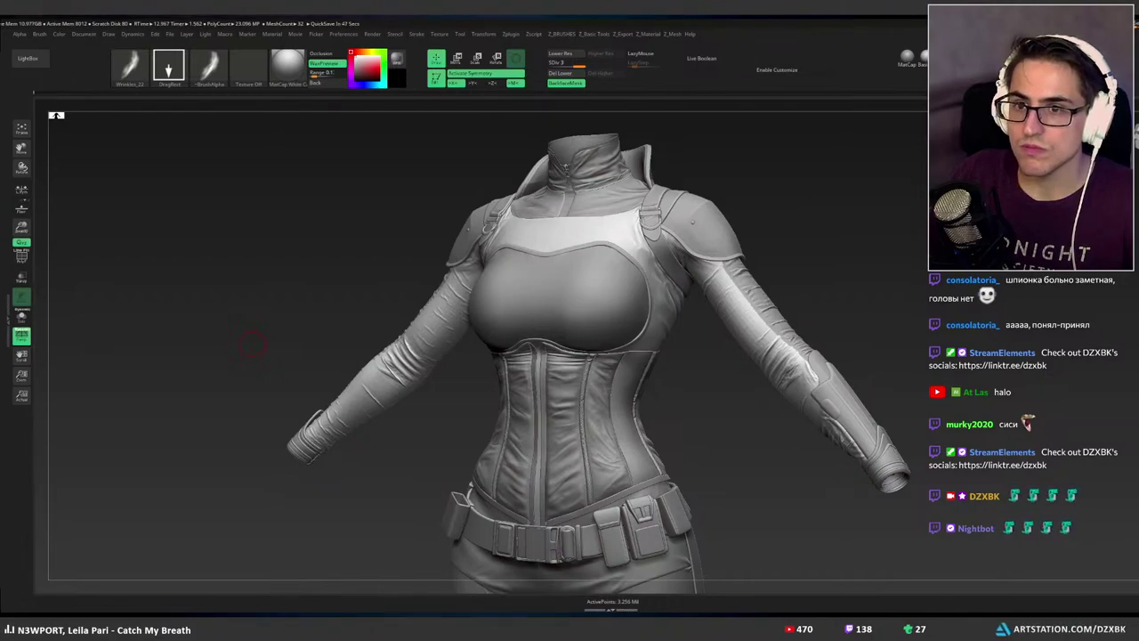
pyautogui.moveTo(868, 305)
pyautogui.mouseDown(button='right')
pyautogui.moveTo(791, 303)
pyautogui.moveTo(820, 310)
pyautogui.mouseUp(button='right')
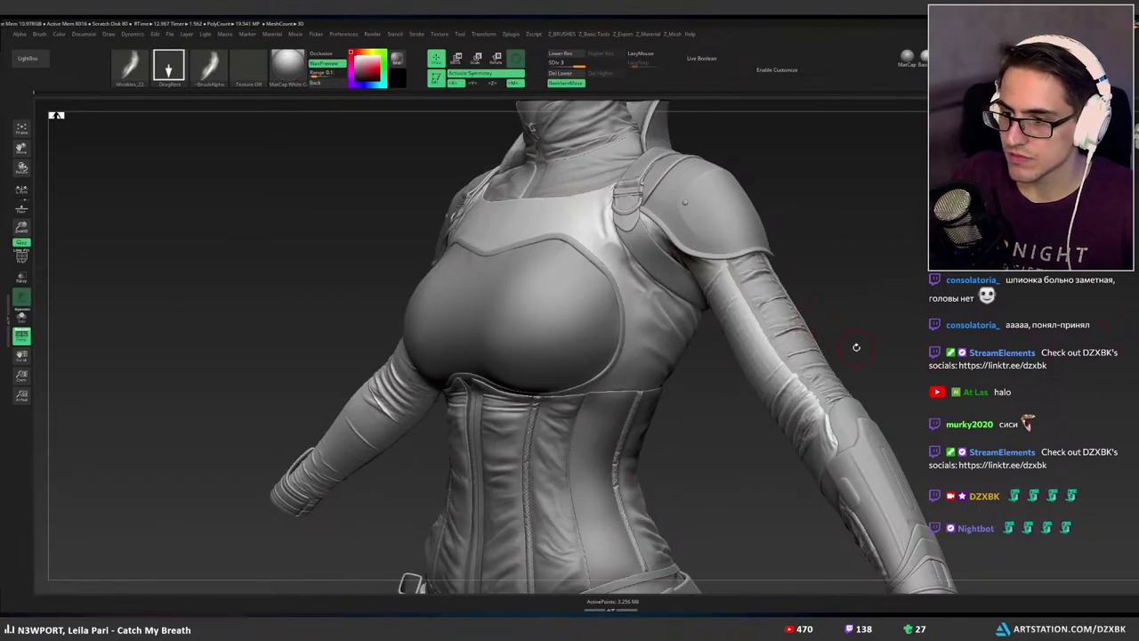
pyautogui.moveTo(735, 182); pyautogui.dragTo(780, 305, button='right')
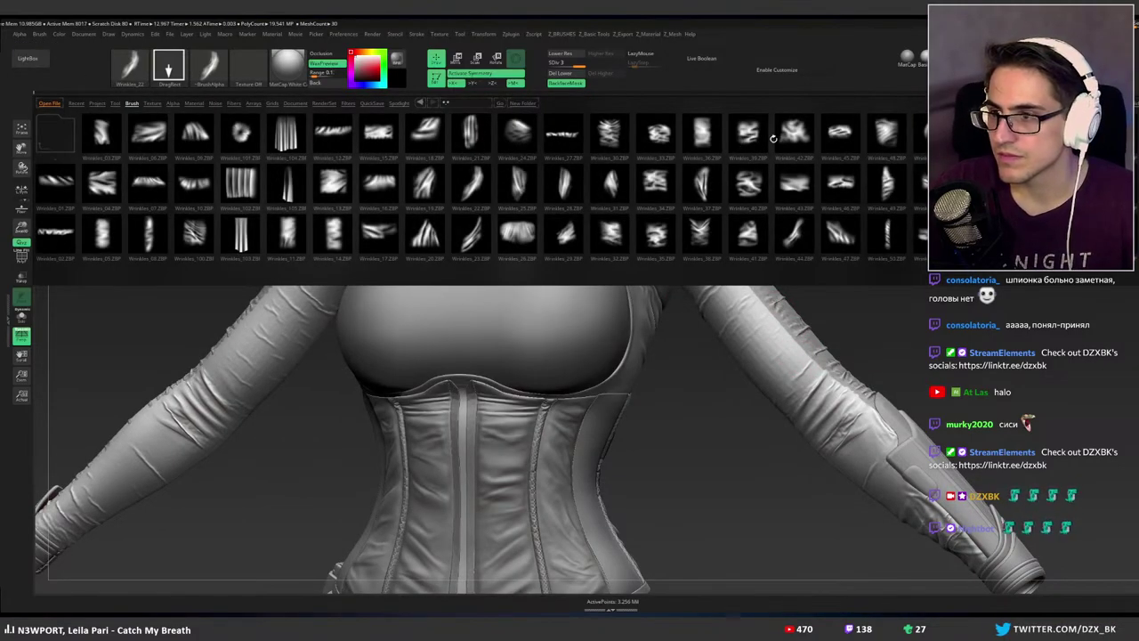
# Load the Wrinkles_42 brush from the brush library and try a stamp on the front of the upper sleeve.
pyautogui.doubleClick(778, 136)
pyautogui.moveTo(762, 355)
pyautogui.mouseDown()
pyautogui.moveTo(800, 318)
pyautogui.moveTo(844, 240)
pyautogui.moveTo(801, 319)
pyautogui.mouseUp()
pyautogui.press('space')
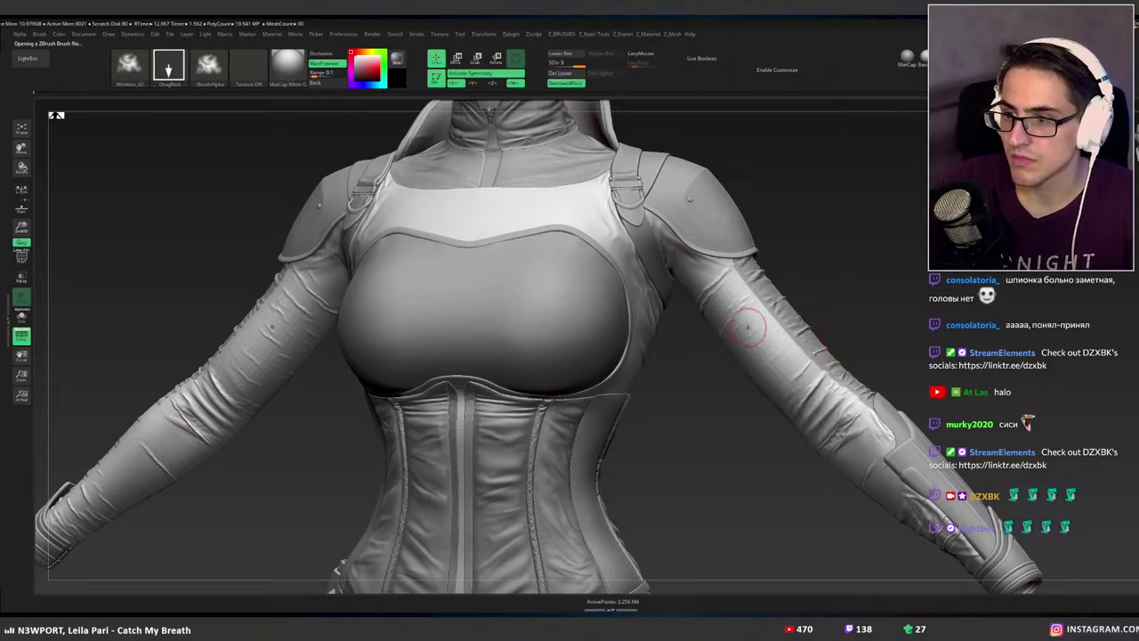
# Adjust the brush's Z Intensity and try a Wrinkles_42 stamp on the smooth upper chest.
pyautogui.press('ctrl')
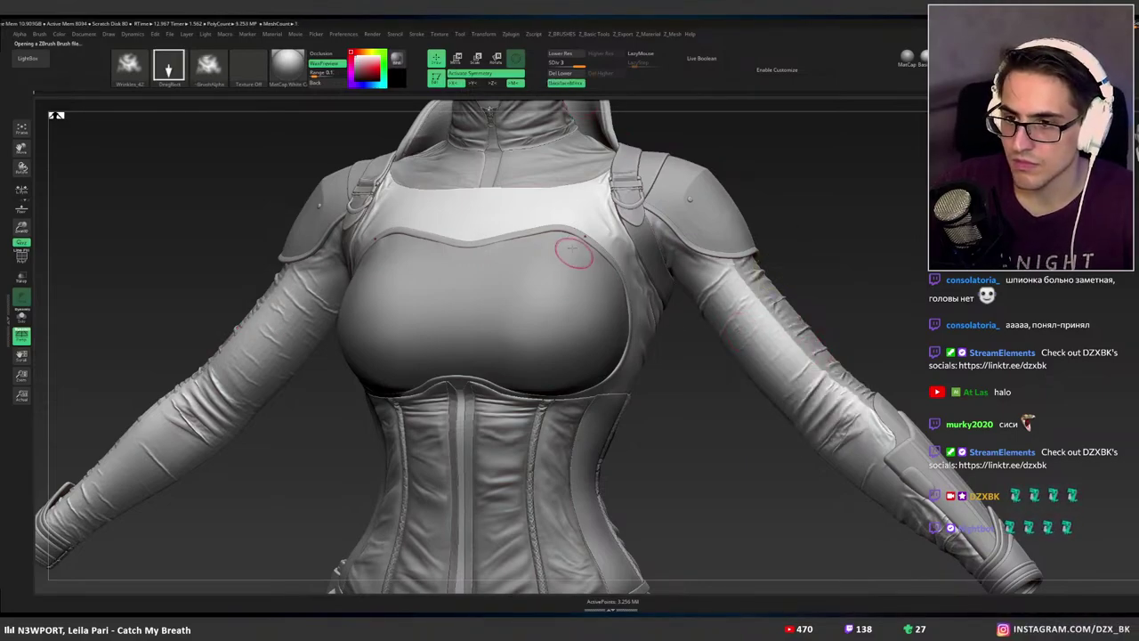
pyautogui.press('space')
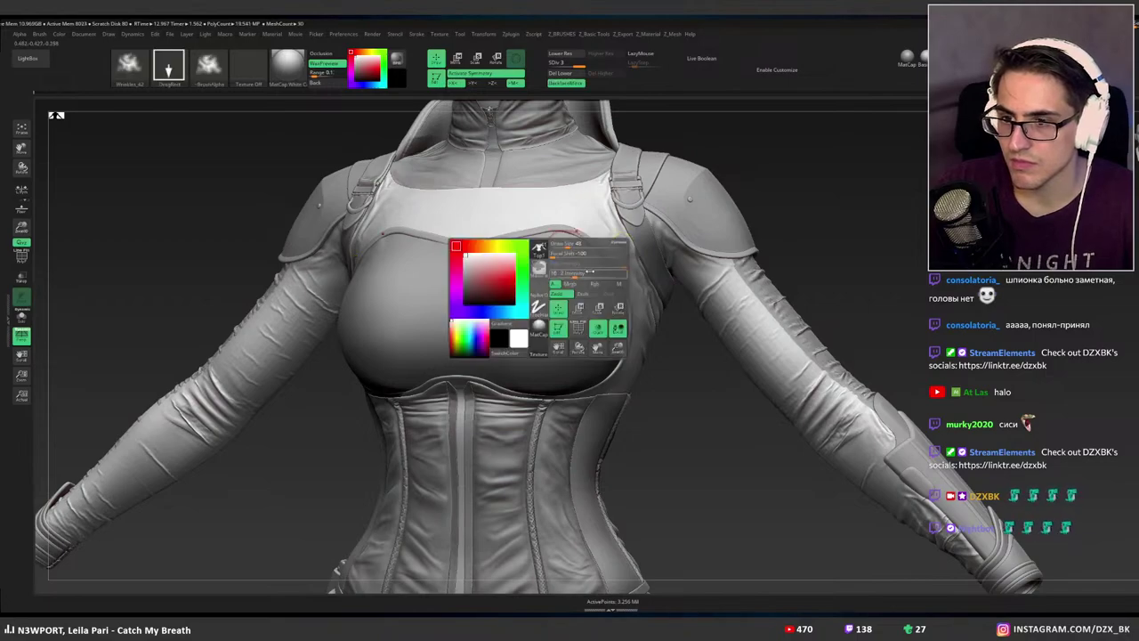
pyautogui.moveTo(523, 212); pyautogui.dragTo(587, 210)
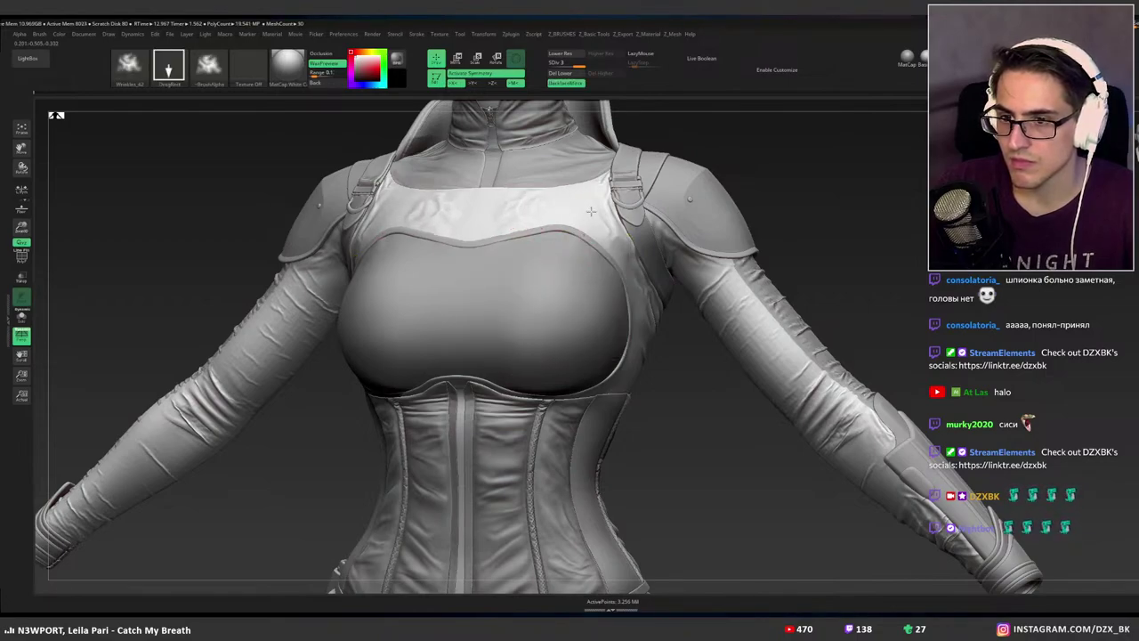
pyautogui.hotkey('ctrl', 'z')
# Try a Wrinkles_42 stamp and light smoothing on the middle of the front upper sleeve.
pyautogui.moveTo(748, 332); pyautogui.dragTo(810, 193)
pyautogui.moveTo(782, 254)
pyautogui.keyDown('ctrl'); pyautogui.mouseDown(button='right')
pyautogui.moveTo(753, 280)
pyautogui.moveTo(769, 327)
pyautogui.moveTo(860, 345)
pyautogui.moveTo(833, 351)
pyautogui.mouseUp(button='right'); pyautogui.keyUp('ctrl')
pyautogui.hotkey('ctrl', 'z')
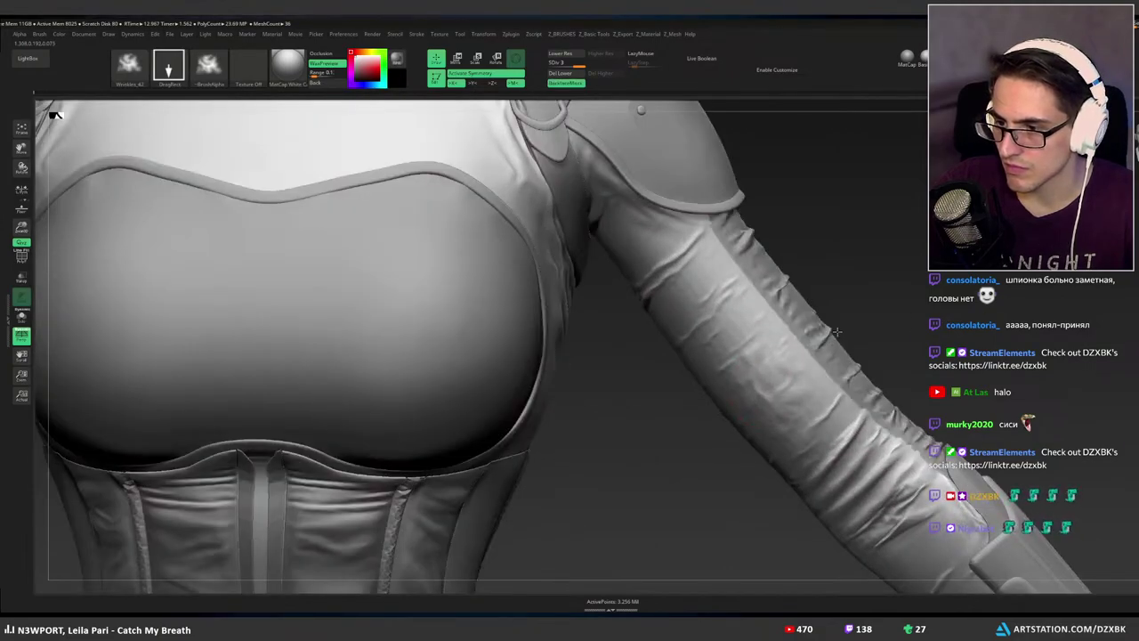
pyautogui.moveTo(778, 356)
pyautogui.mouseDown(button='right')
pyautogui.moveTo(784, 318)
pyautogui.moveTo(748, 363)
pyautogui.mouseUp(button='right')
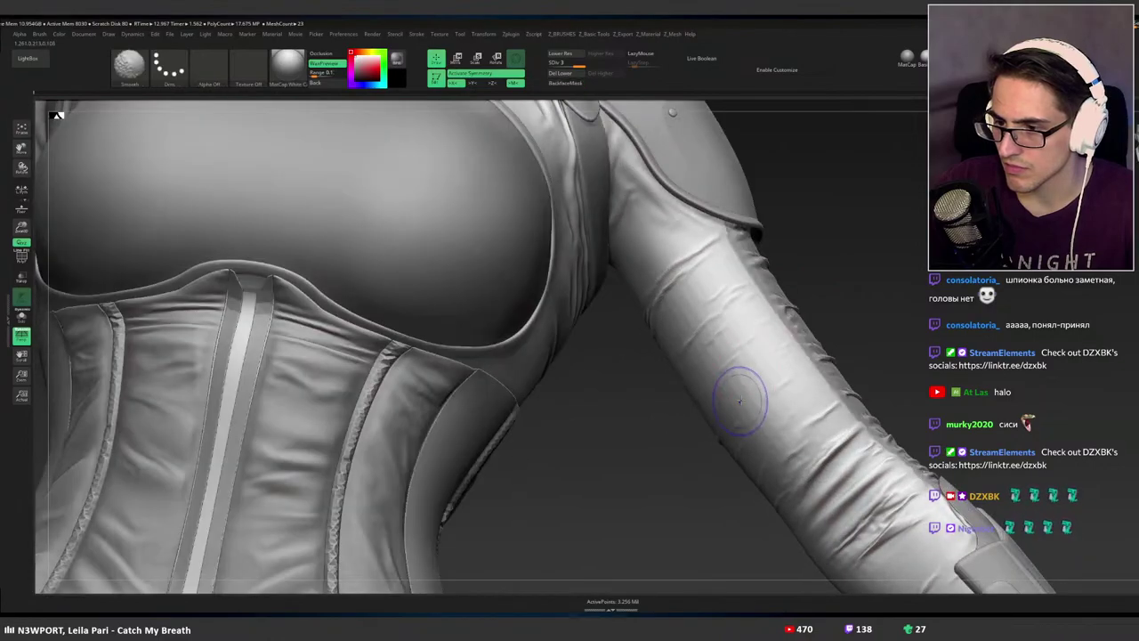
pyautogui.hotkey('ctrl', 'z')
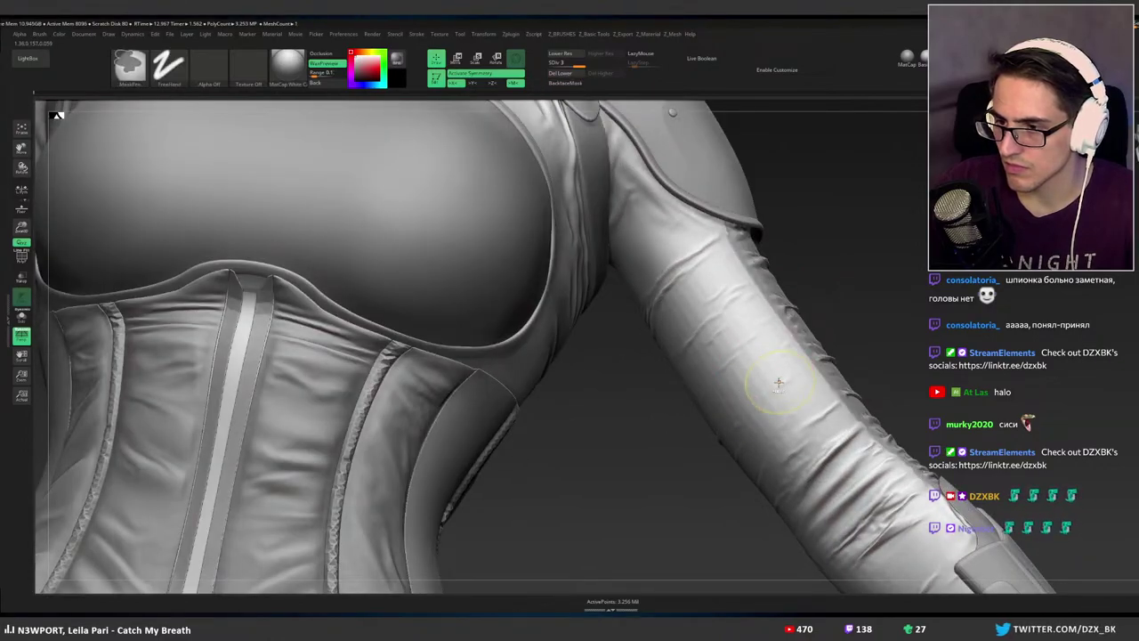
# Smooth the front upper sleeve at subdivision level 1 and return the shirt to subdivision level 3.
pyautogui.hotkey('shift', 'd')
pyautogui.hotkey('shift', 'd')
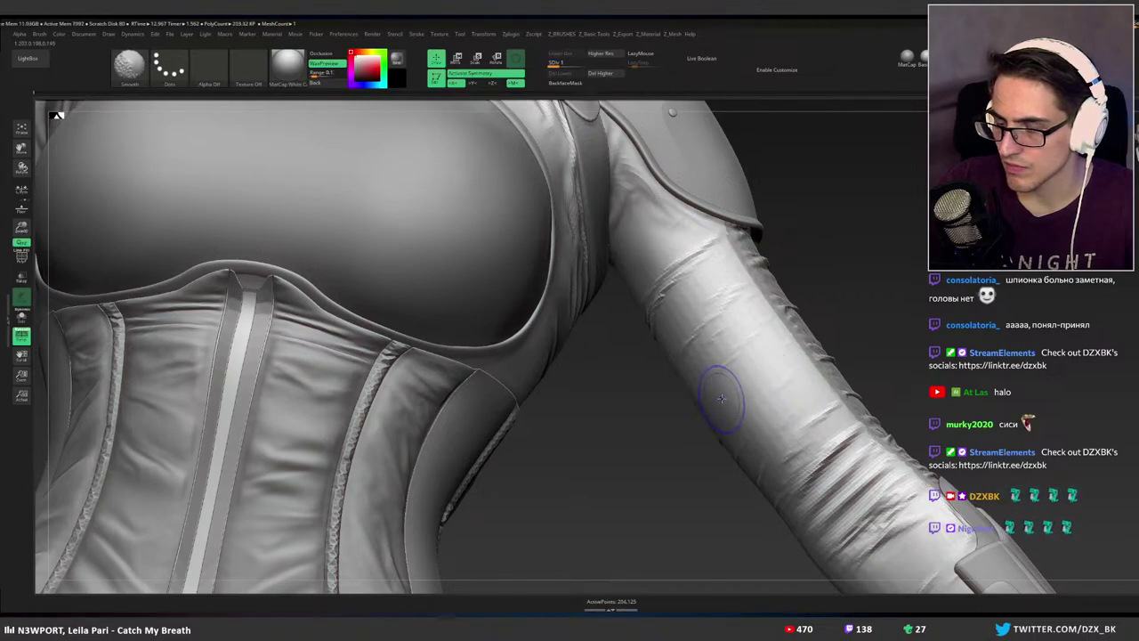
pyautogui.press('shift')
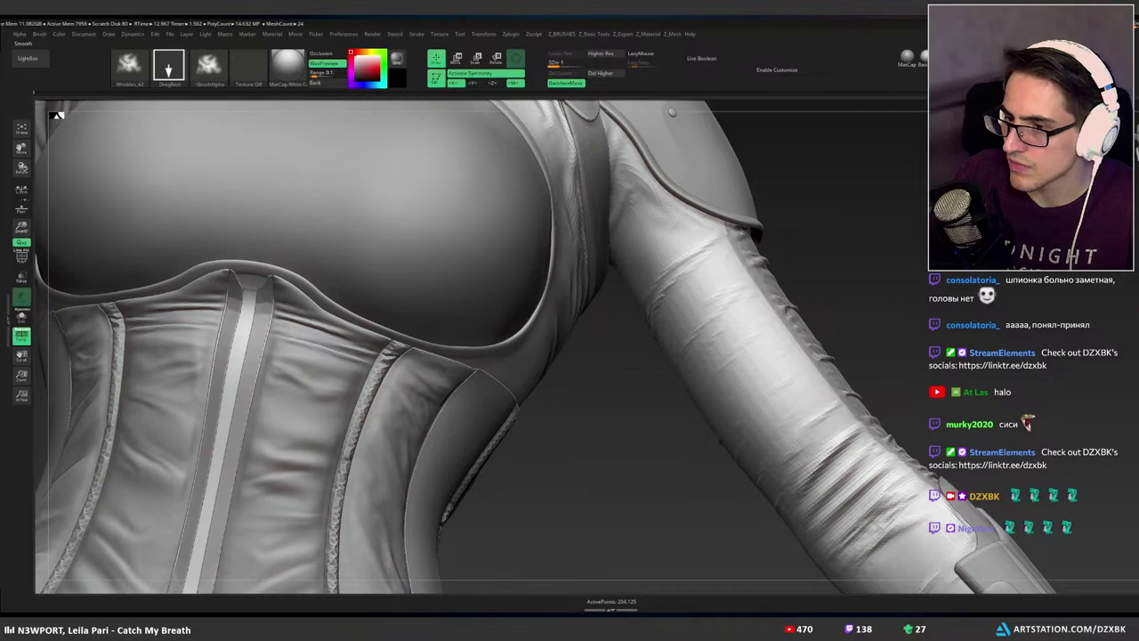
pyautogui.press('d')
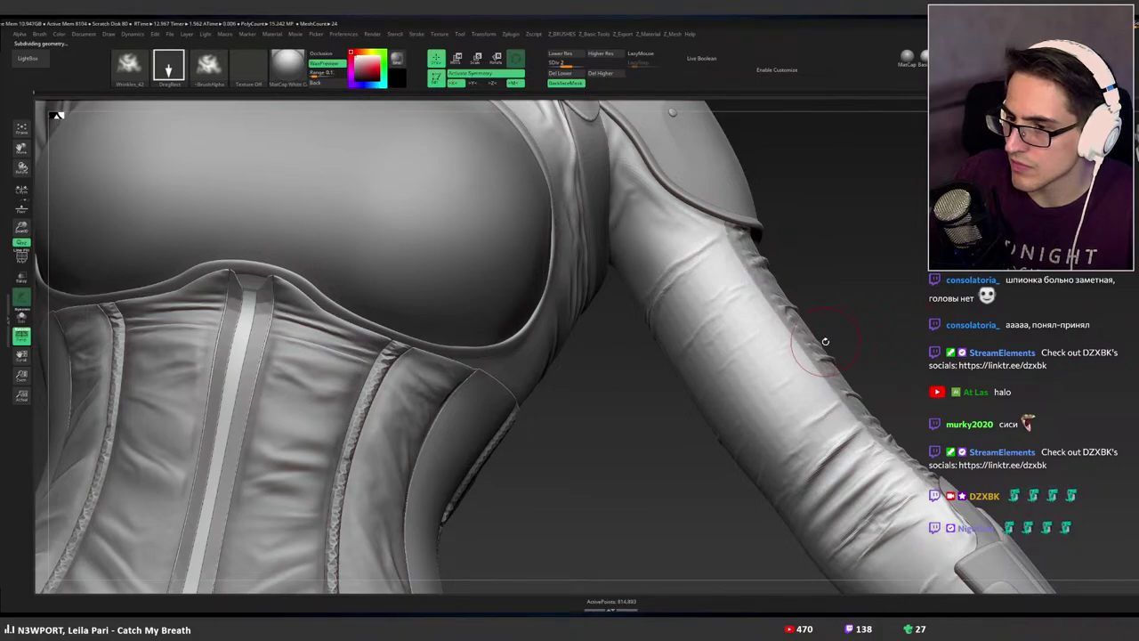
pyautogui.press('d')
pyautogui.press('shift')
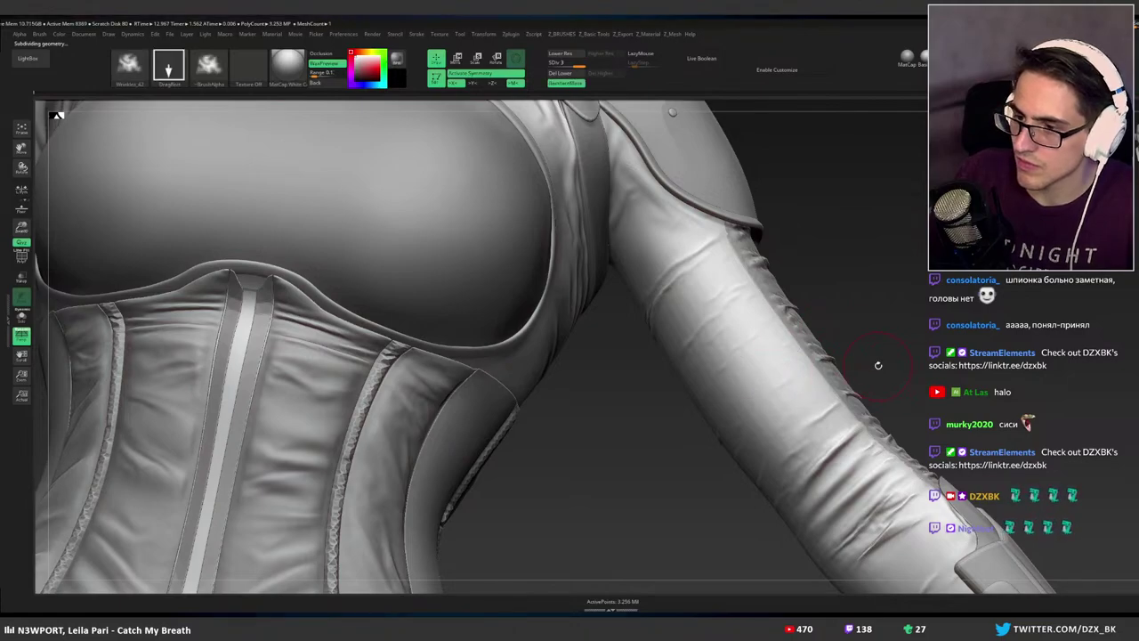
# Compare the whole shirt's sleeve wrinkles from the front at lower subdivision levels and return it to subdivision level 3.
pyautogui.keyDown('ctrl'); pyautogui.moveTo(889, 364); pyautogui.dragTo(828, 361, button='right'); pyautogui.keyUp('ctrl')
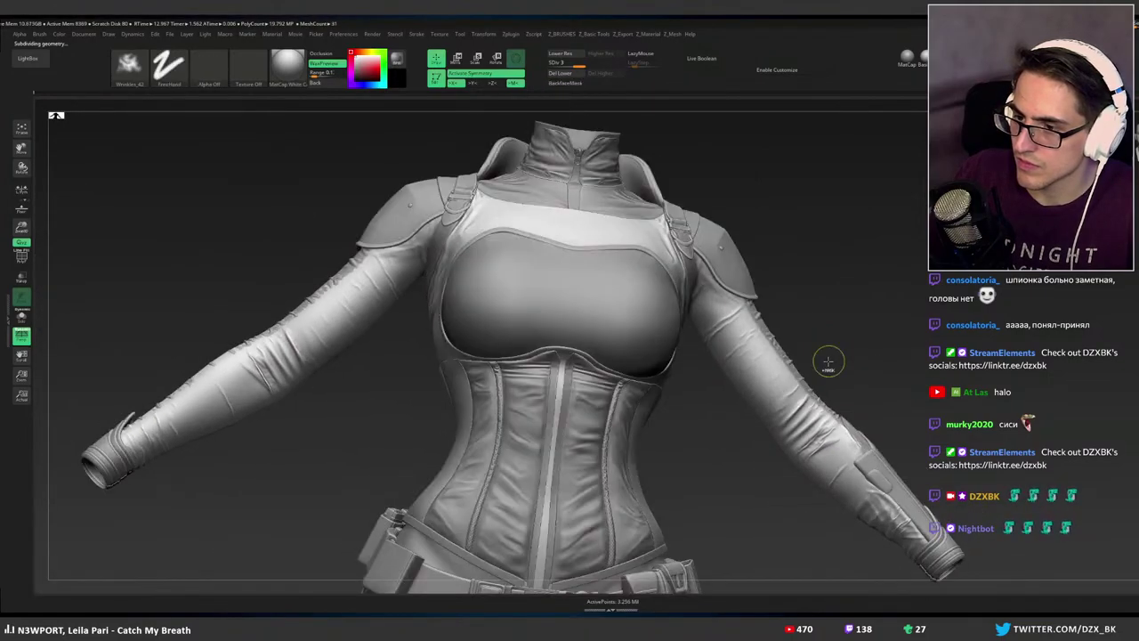
pyautogui.press('ctrl')
pyautogui.hotkey('shift', 'd')
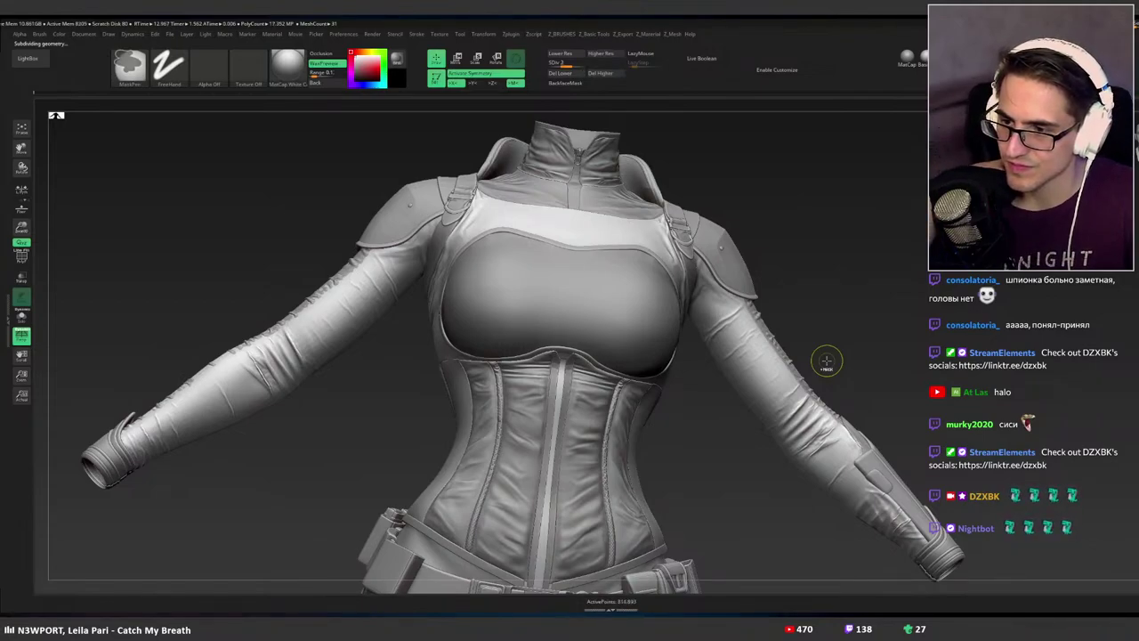
pyautogui.hotkey('shift', 'd')
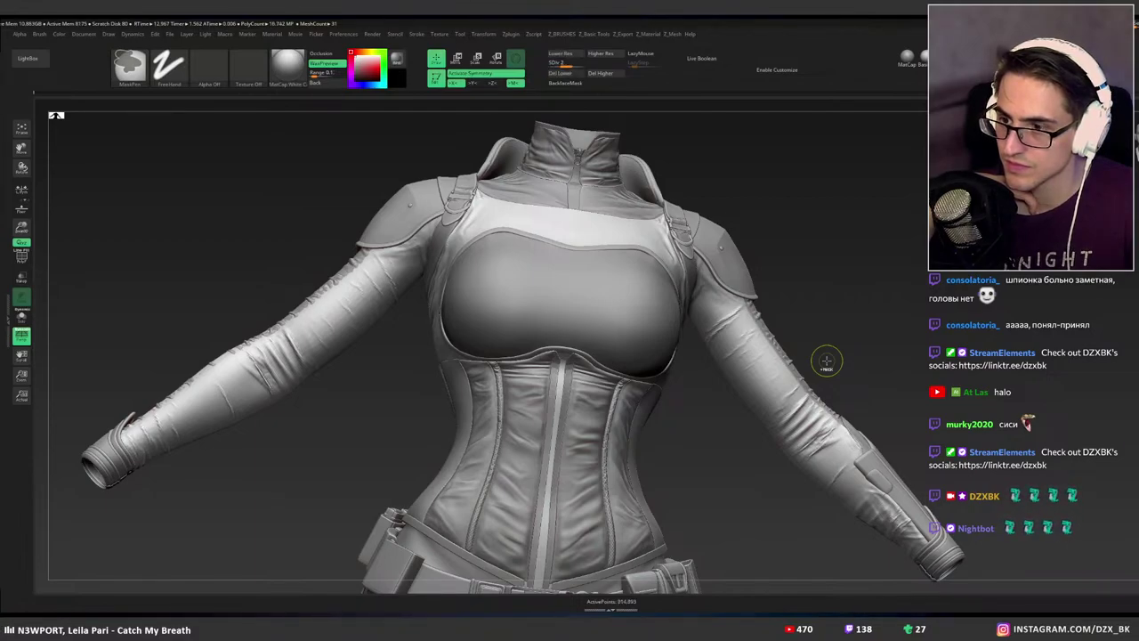
pyautogui.press('d')
pyautogui.press('1')
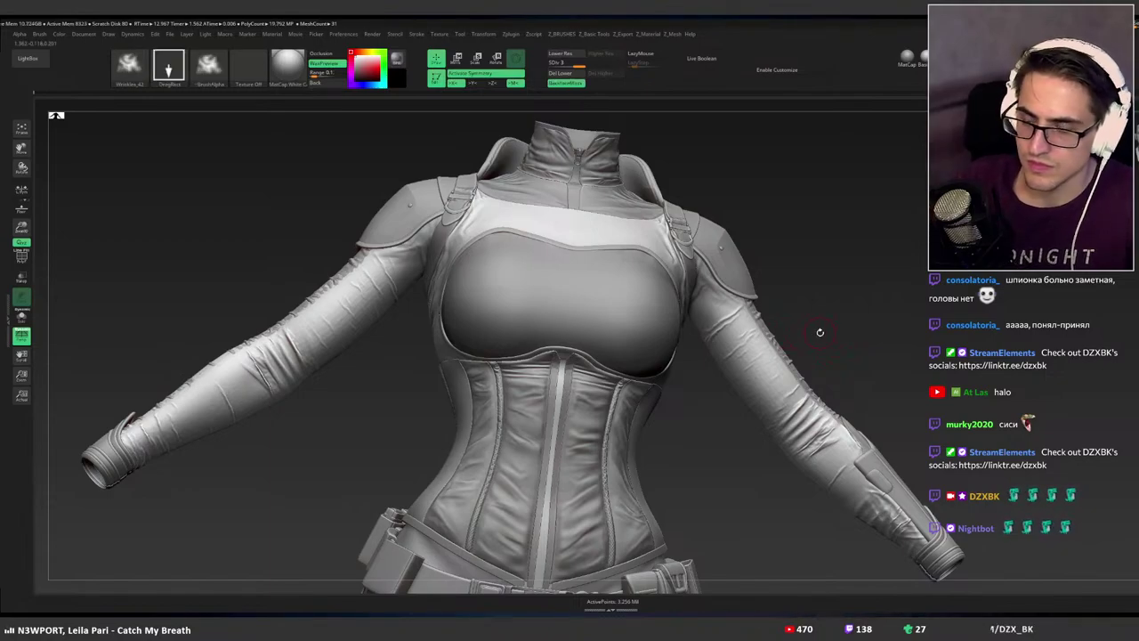
# Try light smoothing on the wrinkles of the front upper sleeve at subdivision level 2.
pyautogui.keyDown('ctrl'); pyautogui.moveTo(777, 332); pyautogui.dragTo(873, 357, button='right'); pyautogui.keyUp('ctrl')
pyautogui.moveTo(772, 366); pyautogui.dragTo(757, 370)
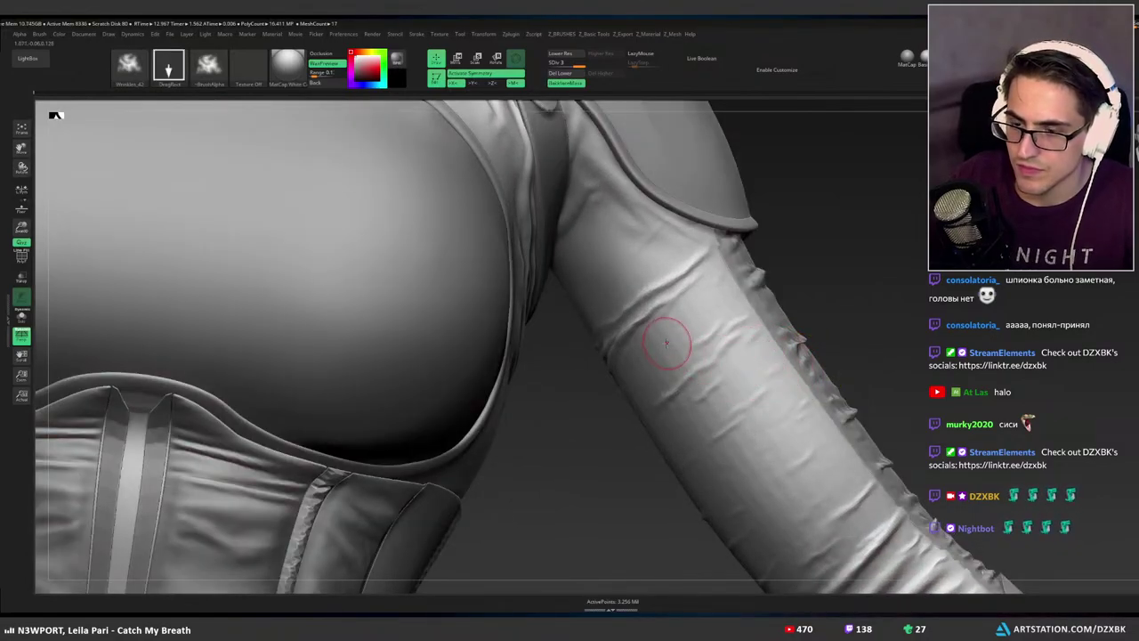
pyautogui.hotkey('shift', 'd')
pyautogui.hotkey('shift', 'd')
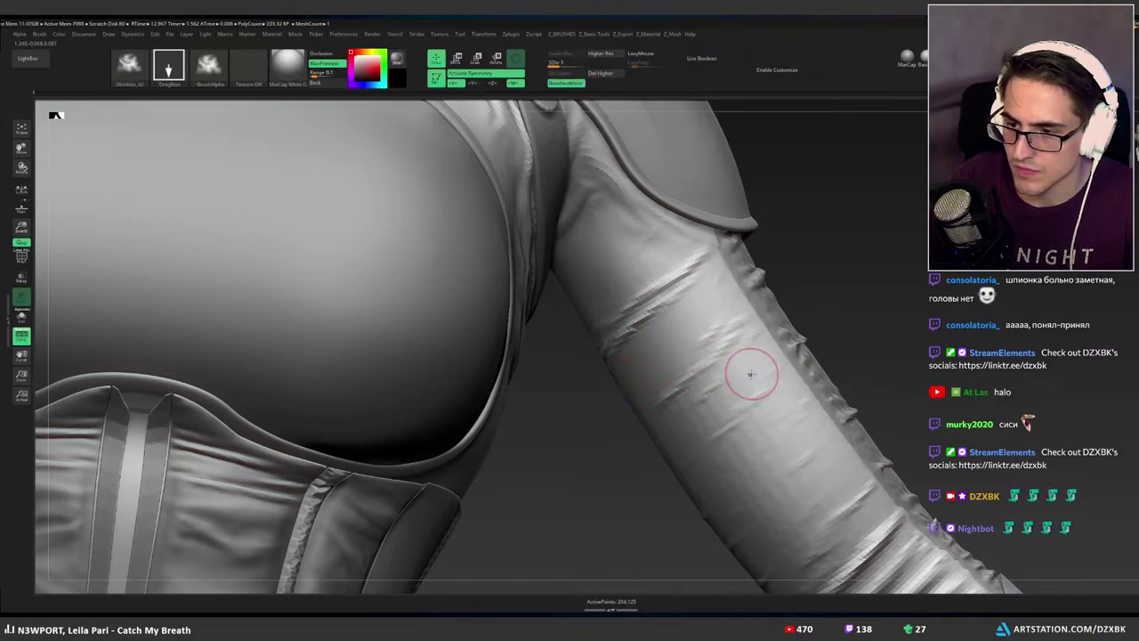
pyautogui.press('d')
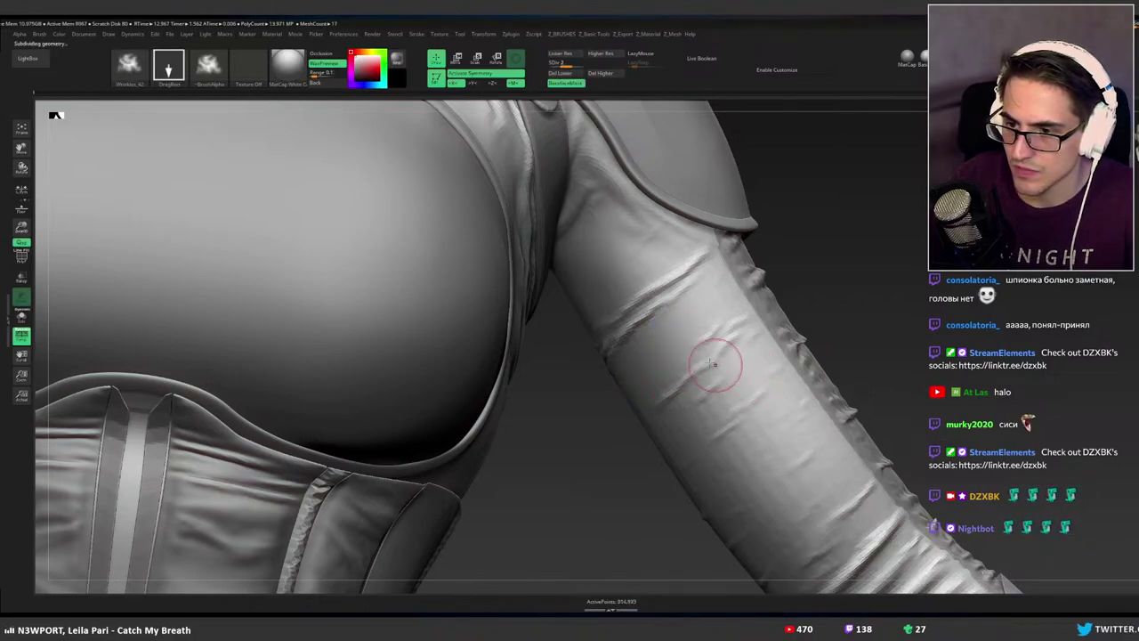
pyautogui.keyDown('shift'); pyautogui.moveTo(698, 323); pyautogui.dragTo(723, 352); pyautogui.keyUp('shift')
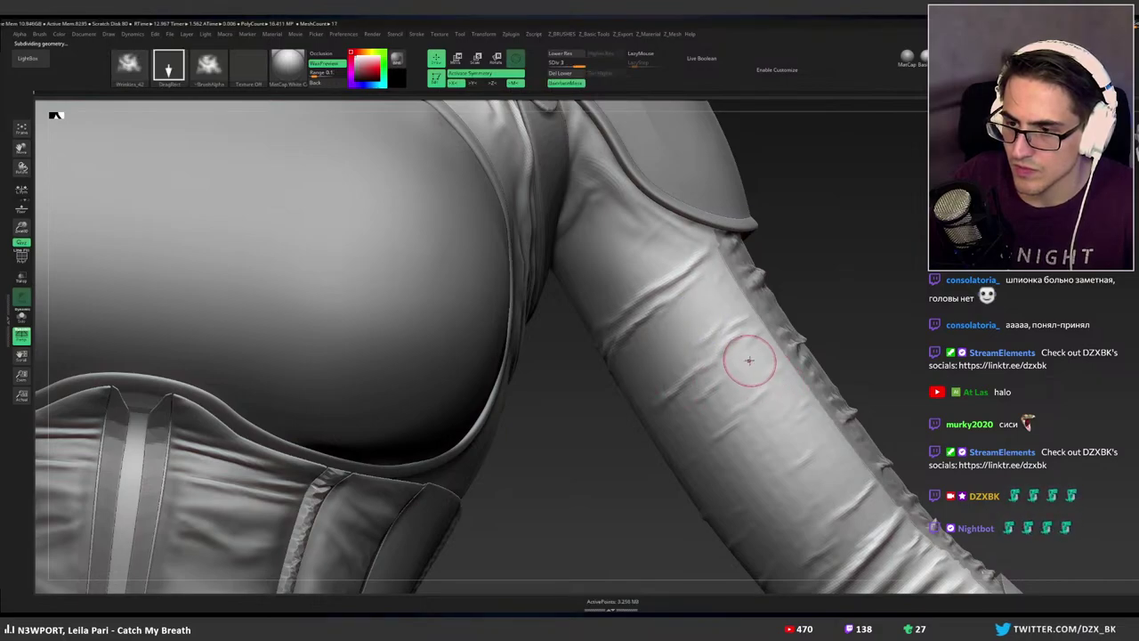
# Compare the upper sleeve wrinkles at subdivision levels 1 to 3 and undo the last sleeve edit.
pyautogui.hotkey('shift', 'd')
pyautogui.hotkey('shift', 'd')
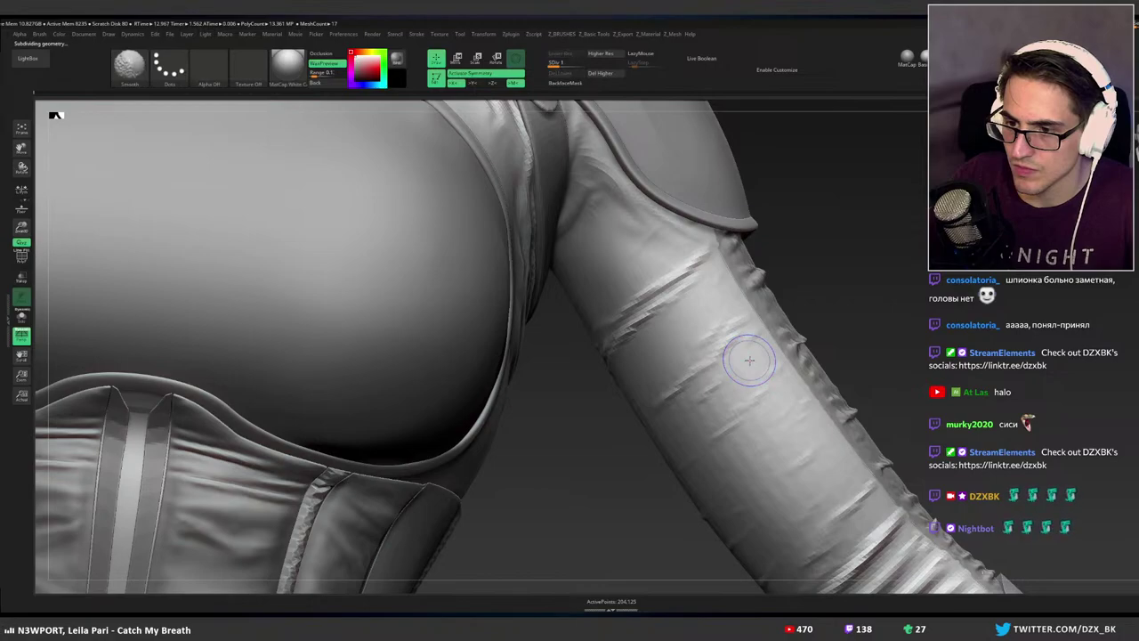
pyautogui.press('d')
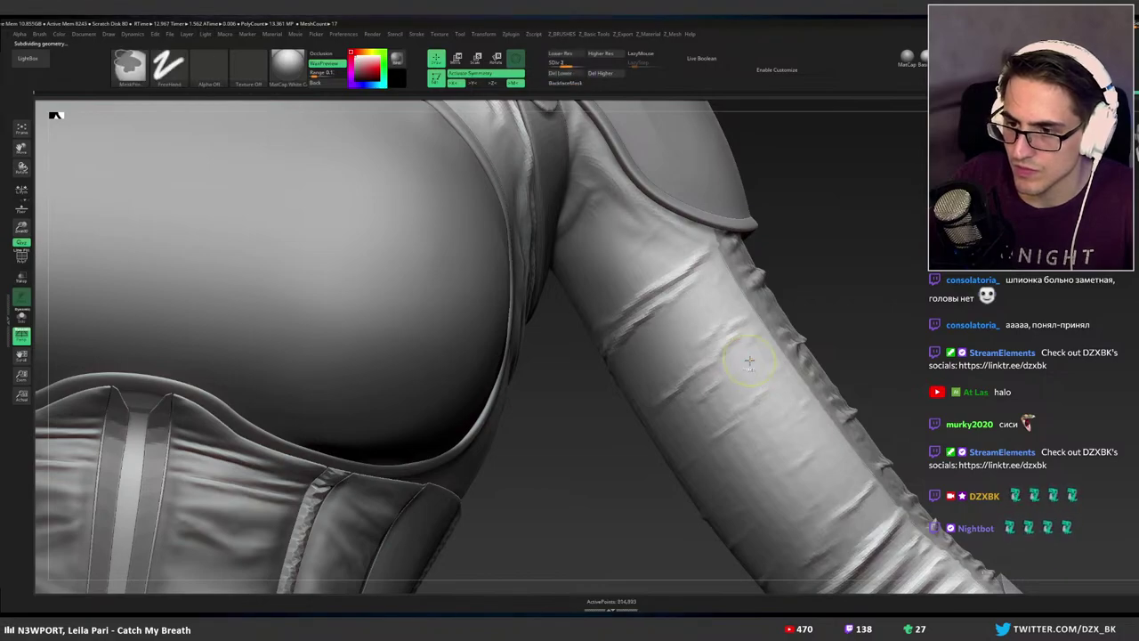
pyautogui.hotkey('shift', 'd')
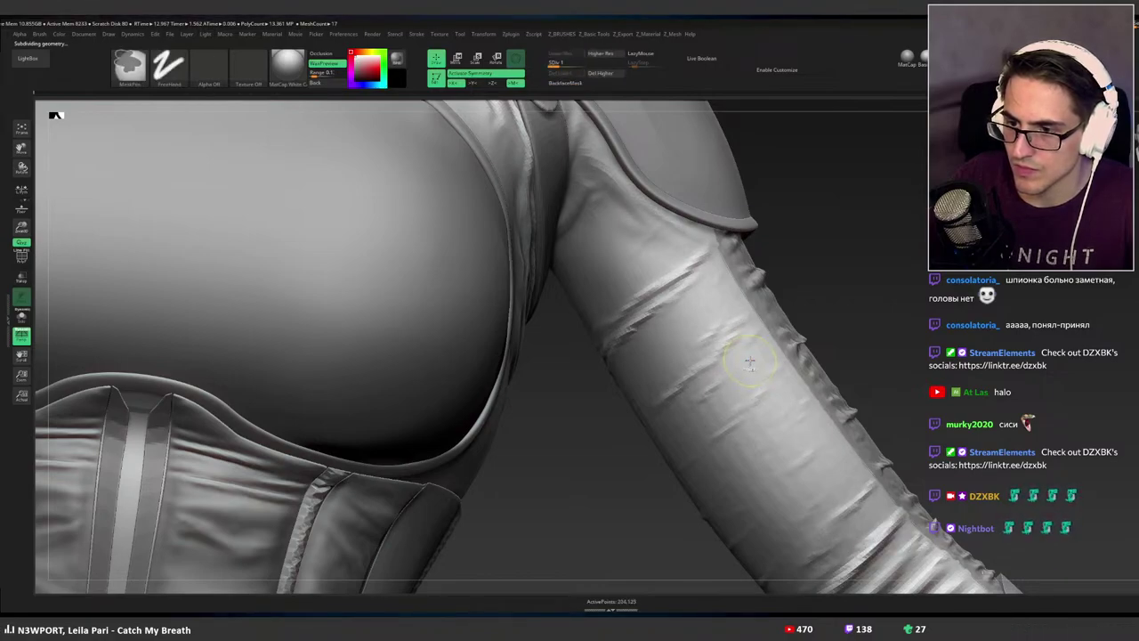
pyautogui.press('d')
pyautogui.press('d')
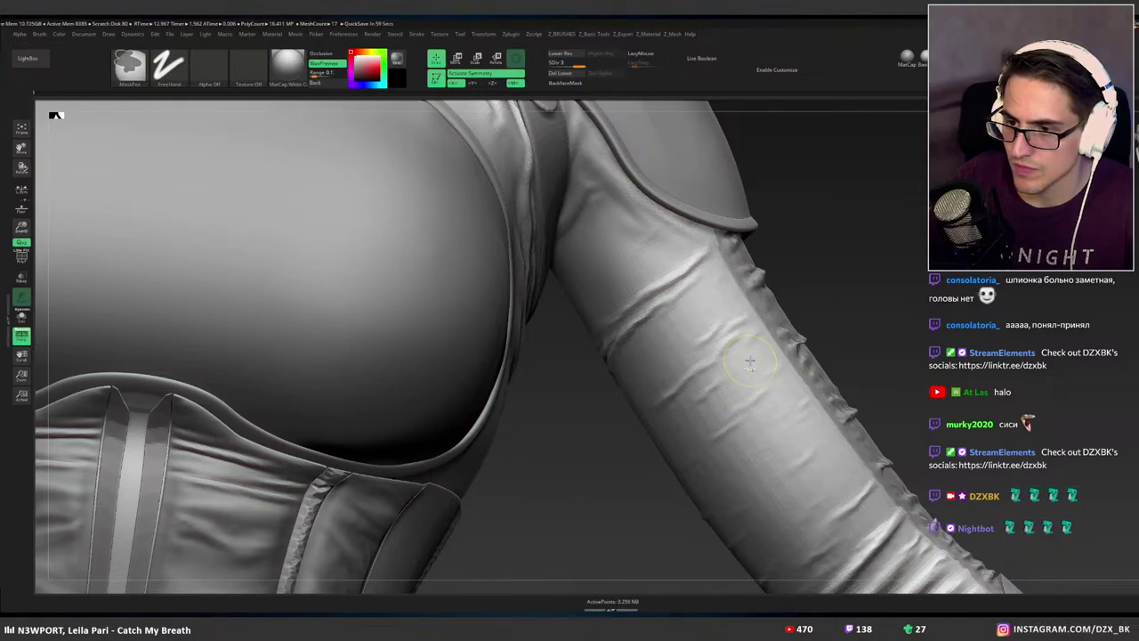
pyautogui.hotkey('ctrl', 'z')
pyautogui.hotkey('ctrl', 'shift')
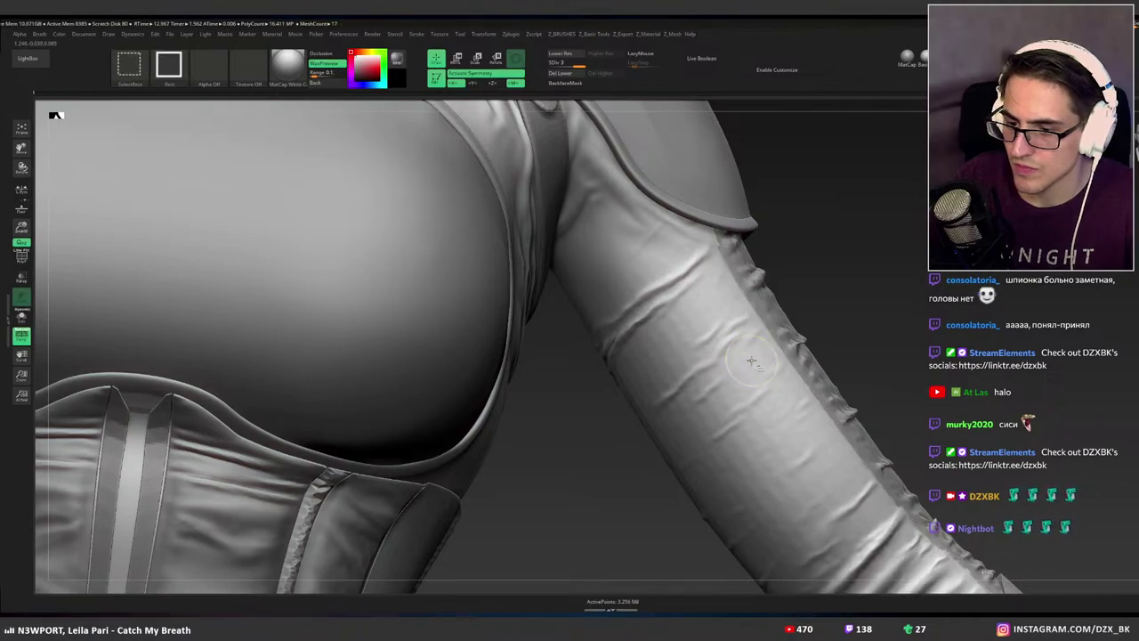
# Examine the upper sleeve at subdivision levels 1 to 3, and inspect the elbow folds and the back of the arm.
pyautogui.hotkey('shift', 'd')
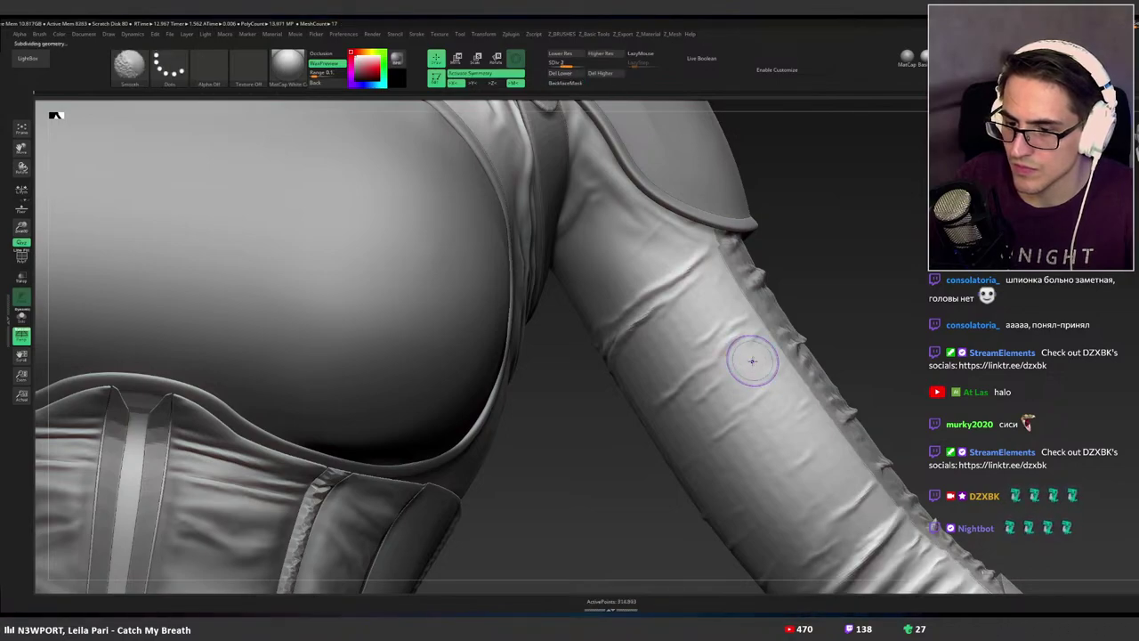
pyautogui.hotkey('shift', 'd')
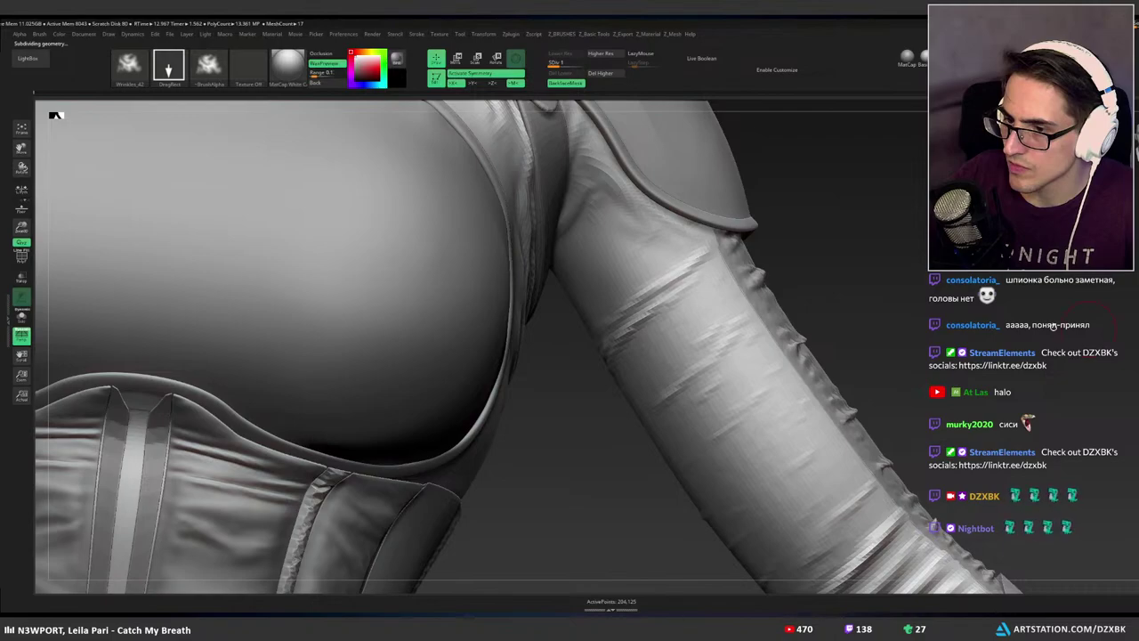
pyautogui.press('d')
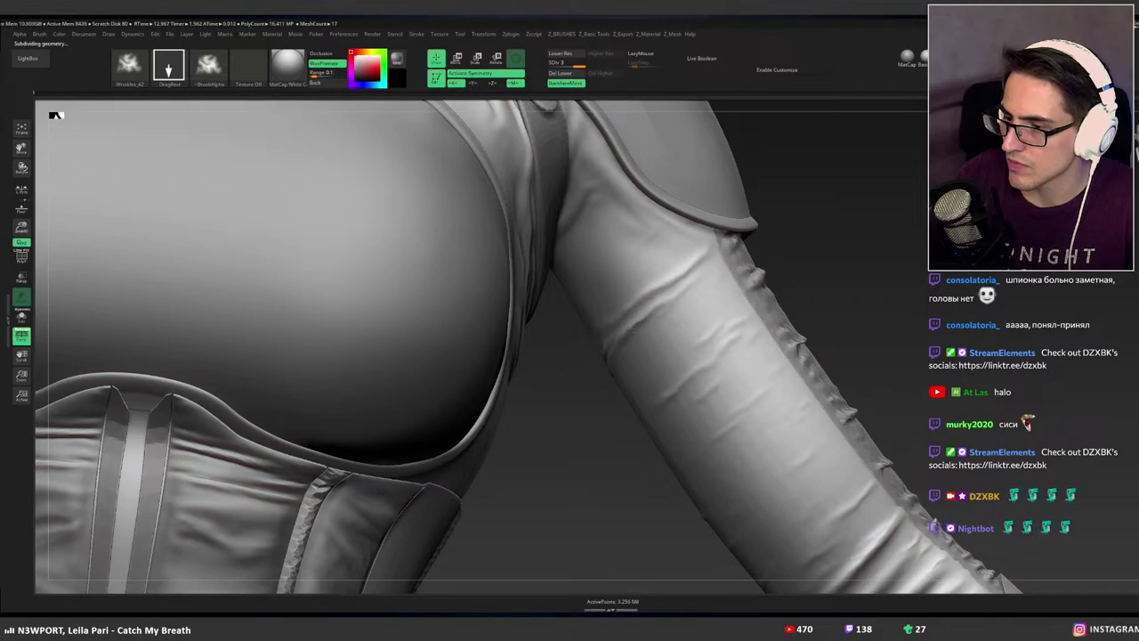
pyautogui.moveTo(943, 369)
pyautogui.keyDown('ctrl'); pyautogui.mouseDown(button='right')
pyautogui.moveTo(833, 351)
pyautogui.moveTo(827, 366)
pyautogui.moveTo(743, 368)
pyautogui.moveTo(755, 349)
pyautogui.mouseUp(button='right'); pyautogui.keyUp('ctrl')
pyautogui.keyDown('ctrl'); pyautogui.moveTo(575, 437); pyautogui.dragTo(730, 443, button='right'); pyautogui.keyUp('ctrl')
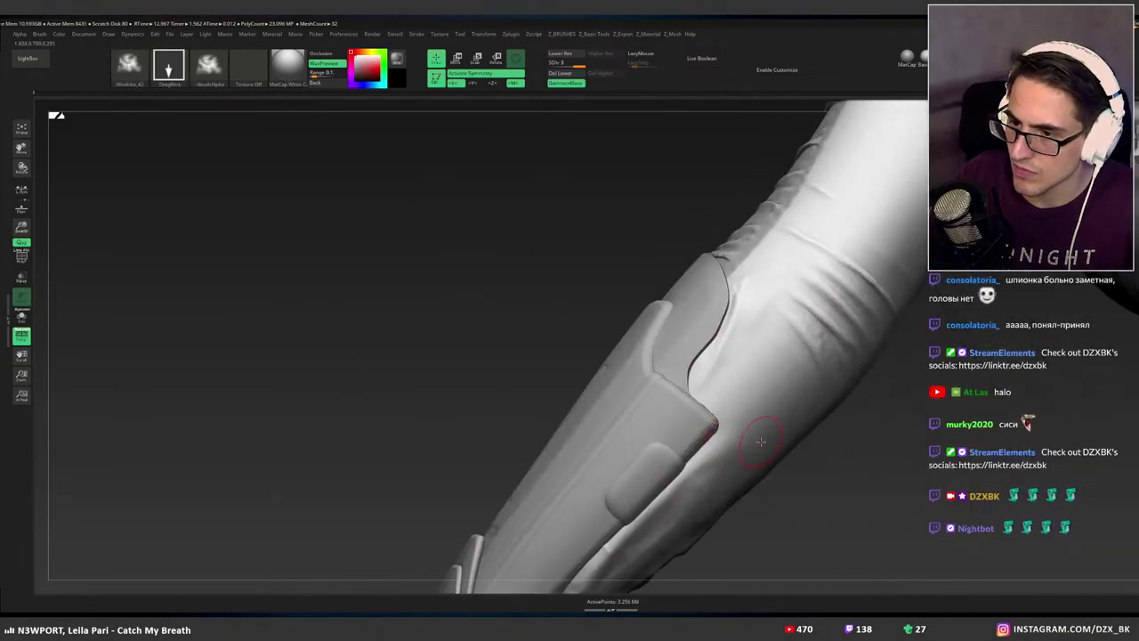
pyautogui.keyDown('ctrl'); pyautogui.moveTo(816, 440); pyautogui.dragTo(757, 404, button='right'); pyautogui.keyUp('ctrl')
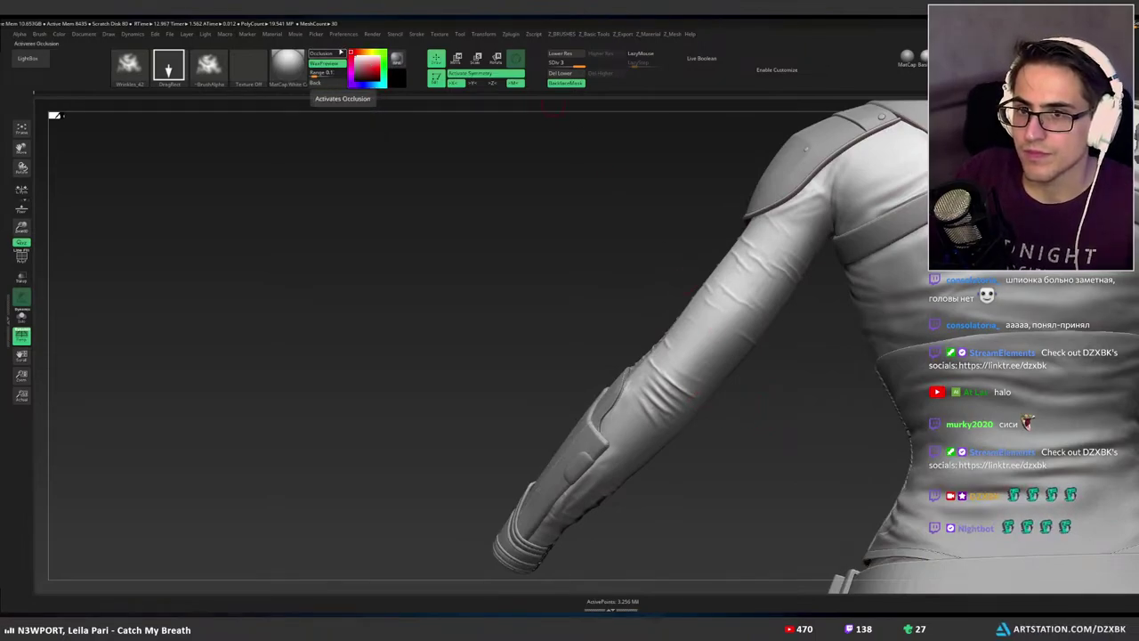
# Toggle the Occlusion setting on and off.
pyautogui.click(328, 55)
pyautogui.click(330, 55)
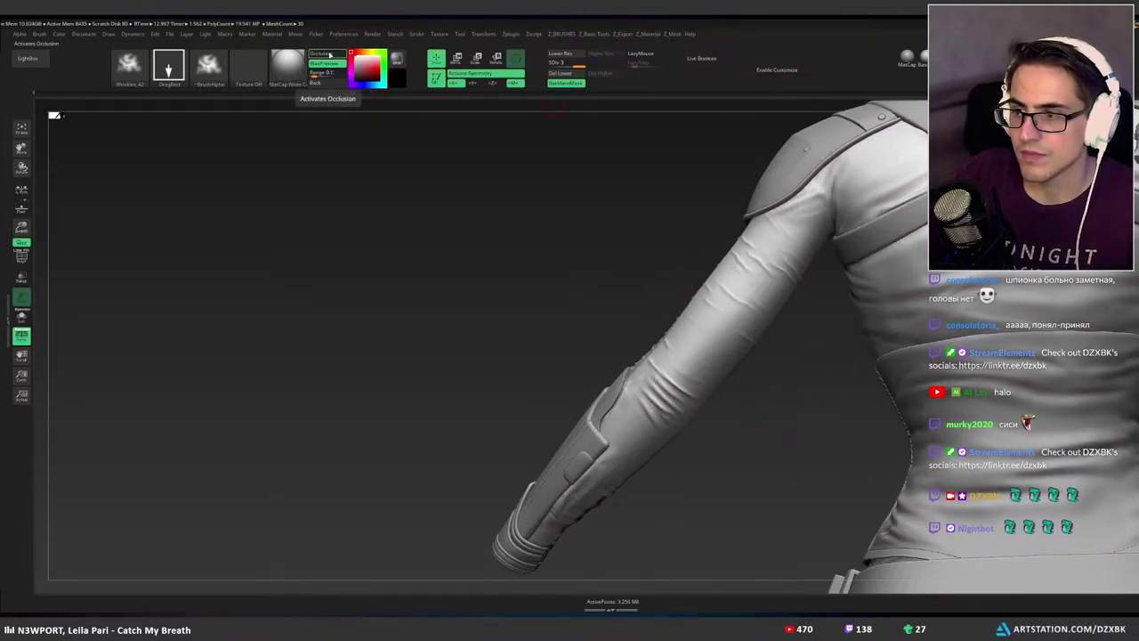
pyautogui.click(330, 55)
pyautogui.click(330, 55)
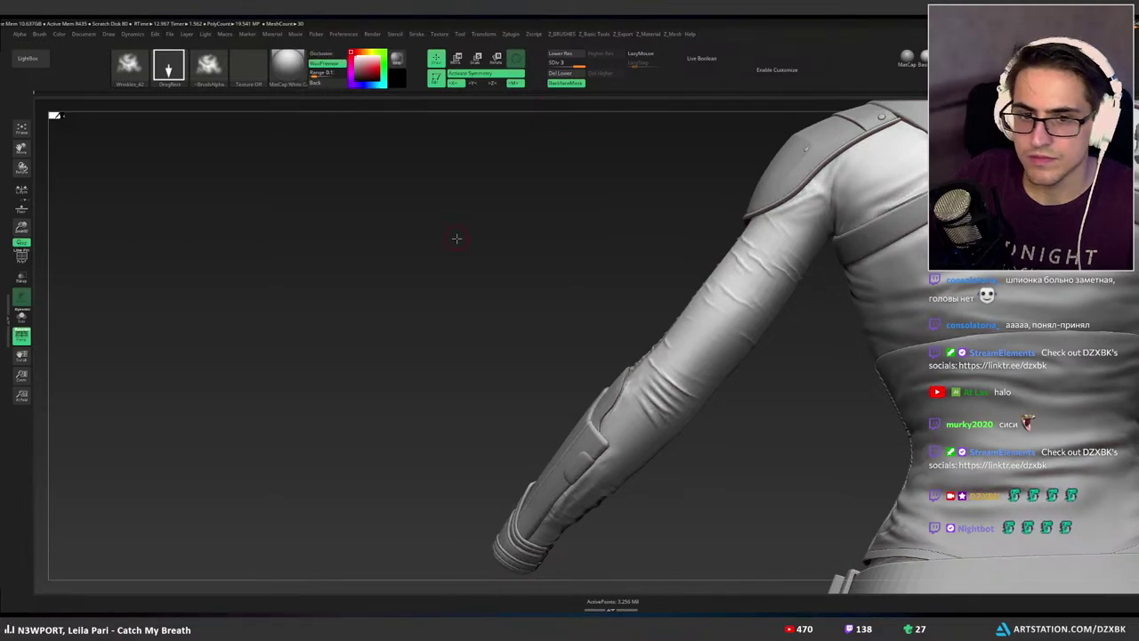
# Examine the sleeve wrinkles from several sides on the full outfit and on the isolated shirt.
pyautogui.moveTo(458, 236); pyautogui.dragTo(532, 256)
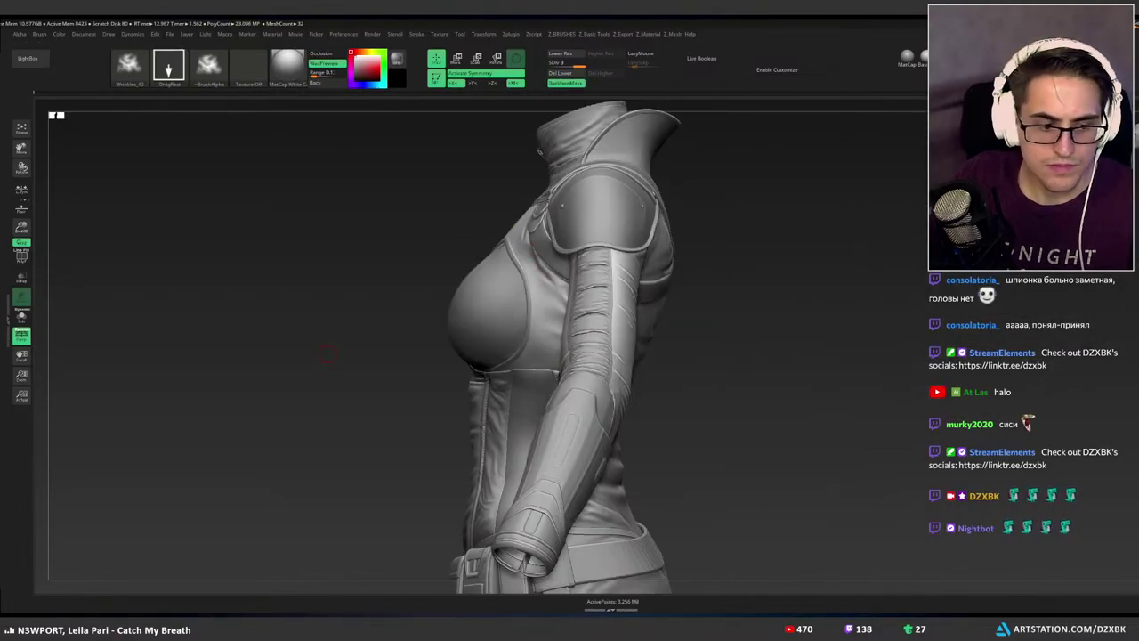
pyautogui.moveTo(466, 290); pyautogui.dragTo(506, 290)
pyautogui.keyDown('shift'); pyautogui.moveTo(505, 290); pyautogui.dragTo(662, 322, button='right'); pyautogui.keyUp('shift')
pyautogui.moveTo(730, 366); pyautogui.dragTo(716, 367, button='right')
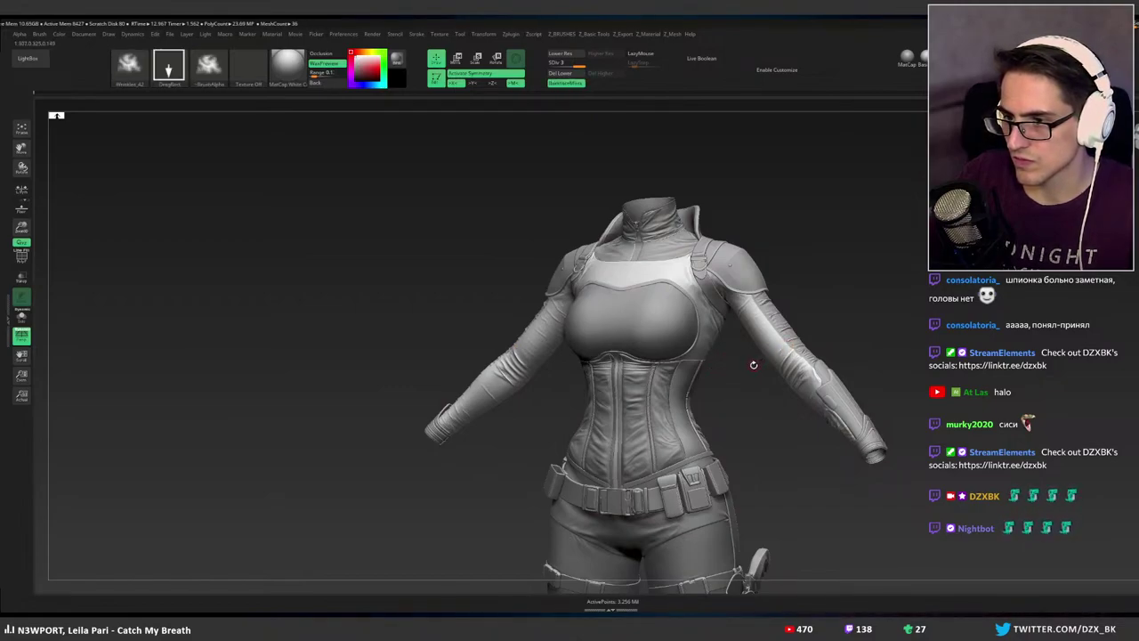
pyautogui.moveTo(748, 366)
pyautogui.mouseDown(button='right')
pyautogui.moveTo(780, 376)
pyautogui.moveTo(714, 402)
pyautogui.moveTo(733, 397)
pyautogui.moveTo(709, 390)
pyautogui.moveTo(817, 379)
pyautogui.moveTo(786, 364)
pyautogui.moveTo(750, 374)
pyautogui.moveTo(645, 341)
pyautogui.mouseUp(button='right')
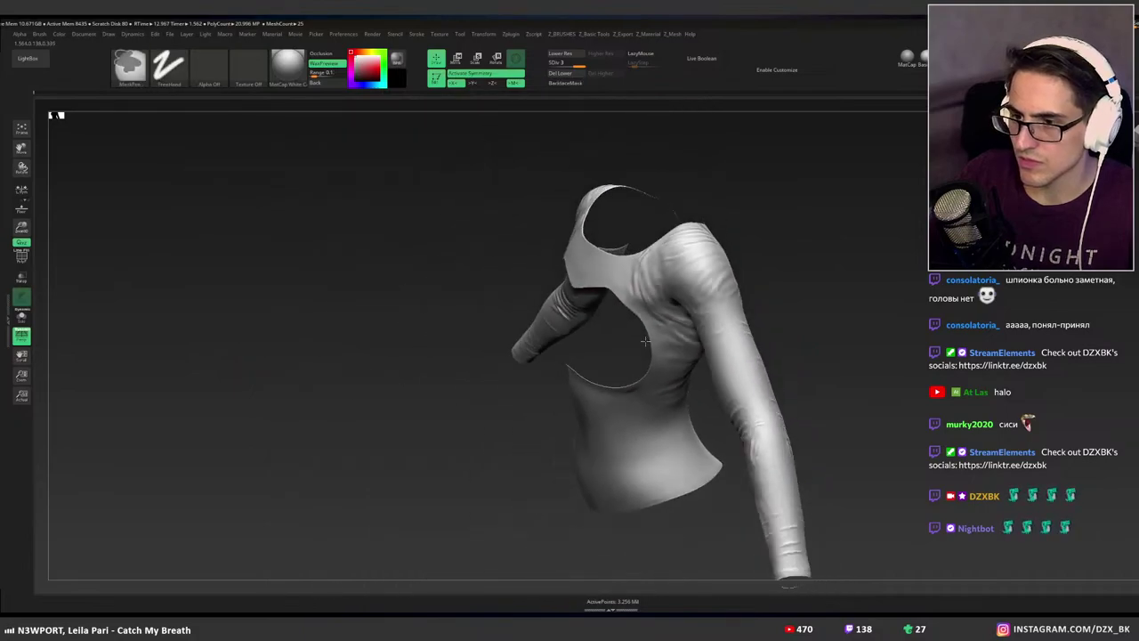
pyautogui.moveTo(645, 341)
pyautogui.mouseDown()
pyautogui.moveTo(738, 389)
pyautogui.moveTo(712, 392)
pyautogui.mouseUp()
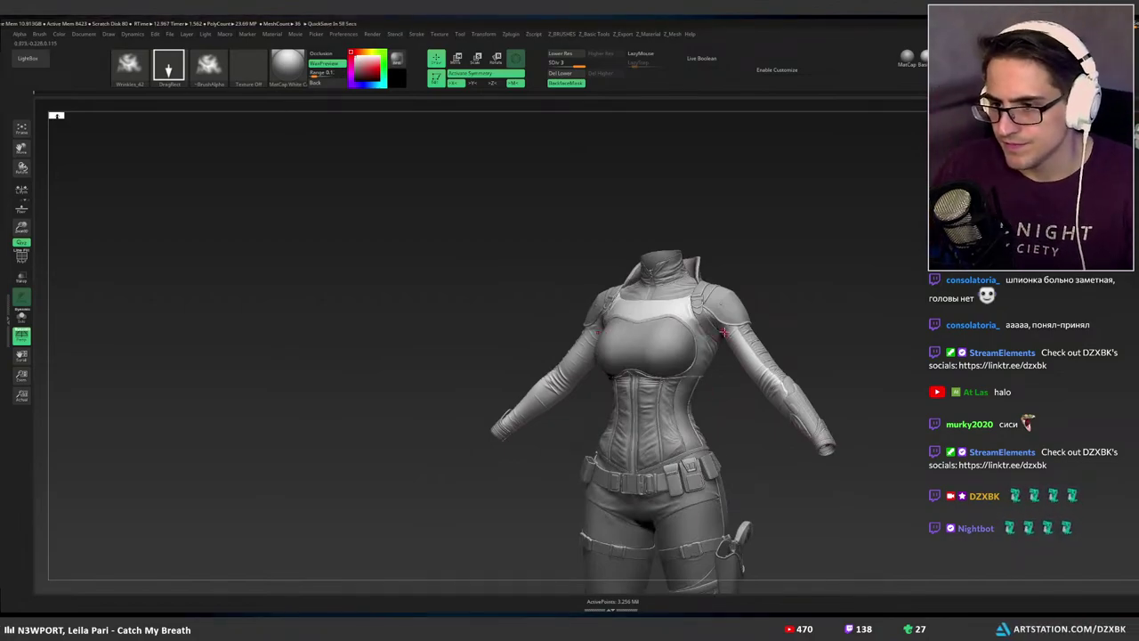
# Make the TEST subtool on the chest and upper neckline active and frame the upper body from the front.
pyautogui.keyDown('alt'); pyautogui.moveTo(712, 395); pyautogui.dragTo(693, 407); pyautogui.keyUp('alt')
pyautogui.keyDown('alt'); pyautogui.click(649, 361); pyautogui.keyUp('alt')
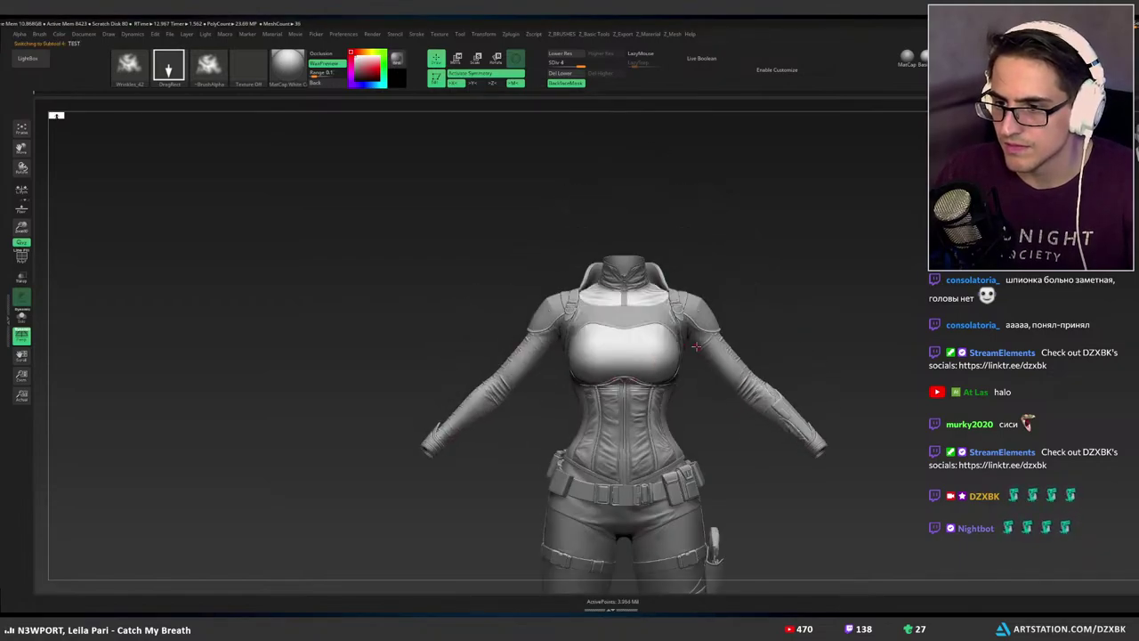
pyautogui.keyDown('ctrl'); pyautogui.moveTo(695, 346); pyautogui.dragTo(742, 376, button='right'); pyautogui.keyUp('ctrl')
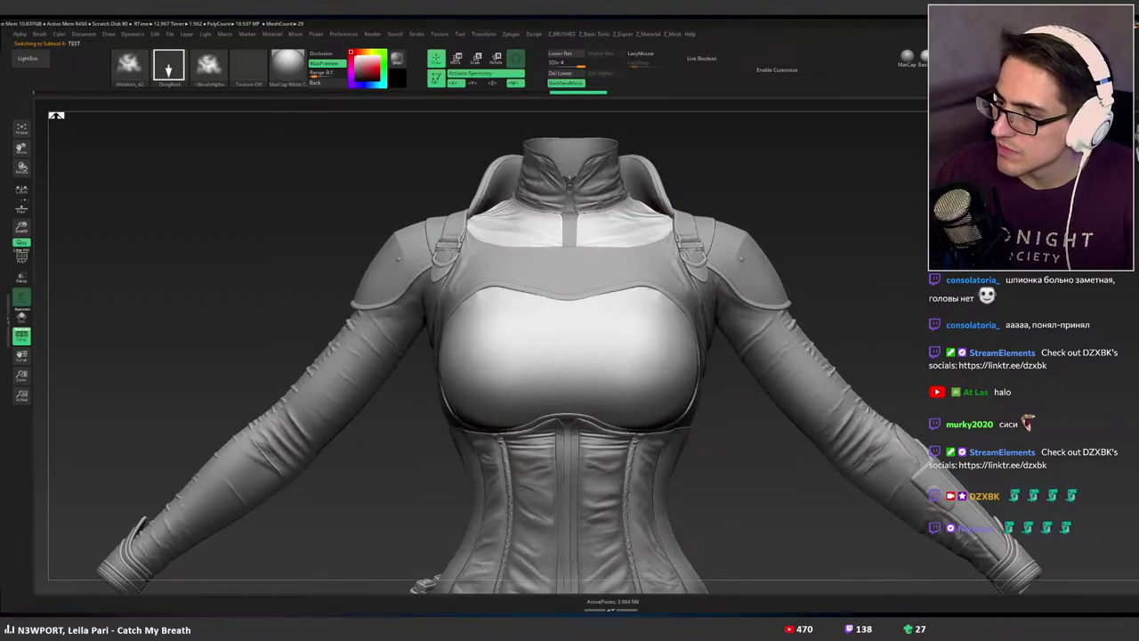
pyautogui.moveTo(564, 320); pyautogui.dragTo(633, 307, button='right')
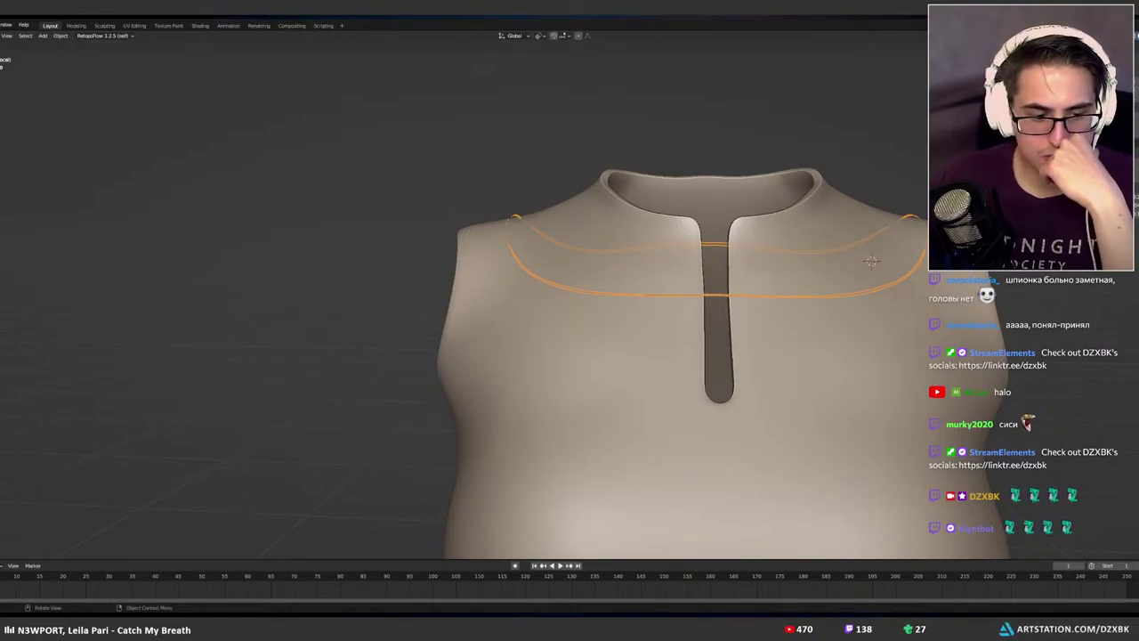
# Switch to Blender and inspect the sleeveless top with the neck slit and the seam line across its upper chest.
pyautogui.hotkey('alt', 'Tab')
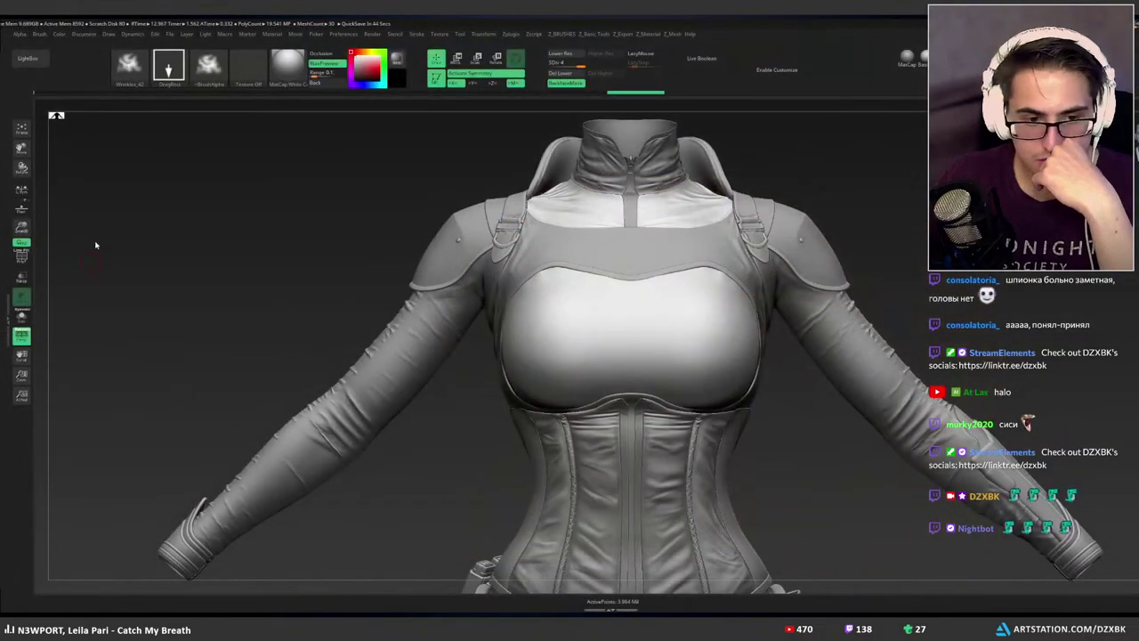
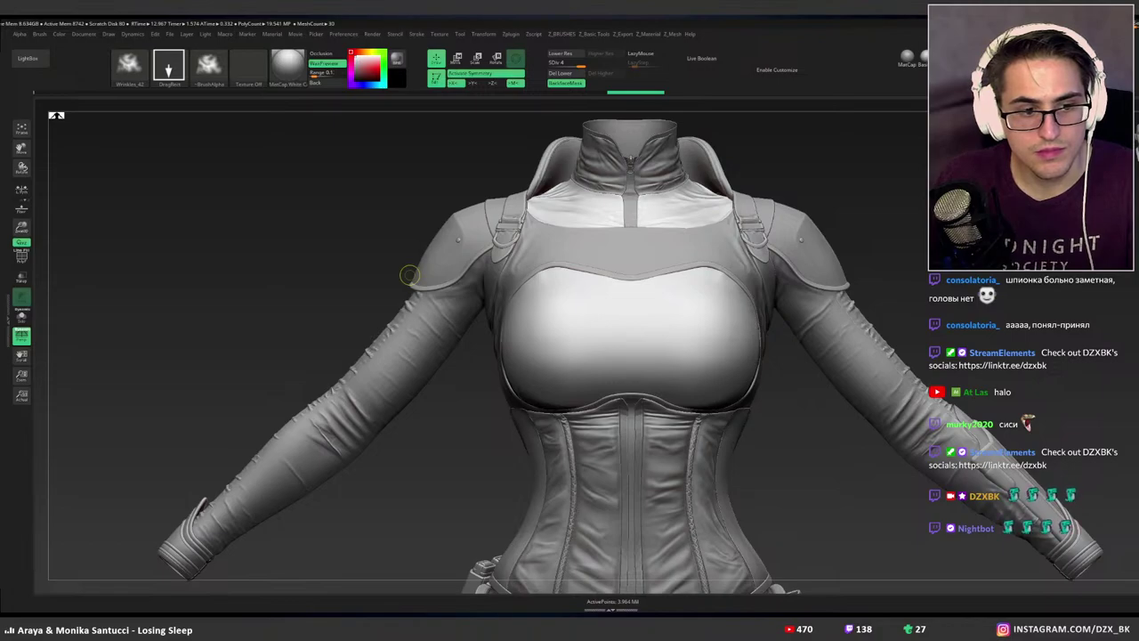
pyautogui.hotkey('alt', 'Tab')
pyautogui.moveTo(339, 277); pyautogui.dragTo(409, 283, button='middle')
pyautogui.scroll(-3, 752, 306)
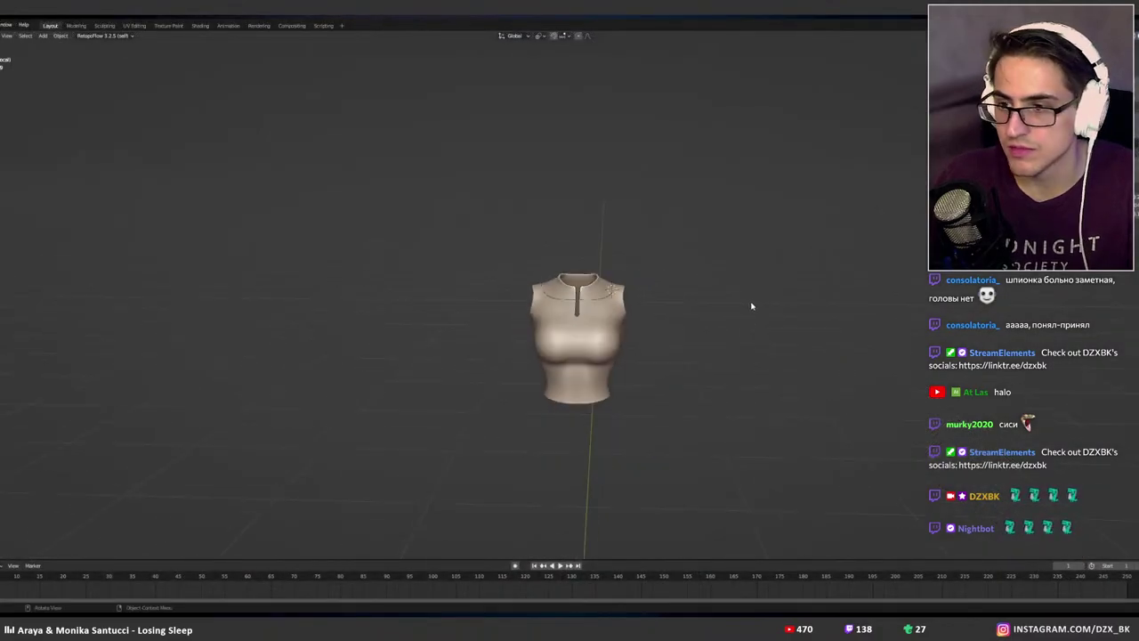
pyautogui.keyDown('ctrl'); pyautogui.moveTo(752, 306); pyautogui.dragTo(754, 297, button='middle'); pyautogui.keyUp('ctrl')
pyautogui.moveTo(754, 298); pyautogui.dragTo(730, 335, button='middle')
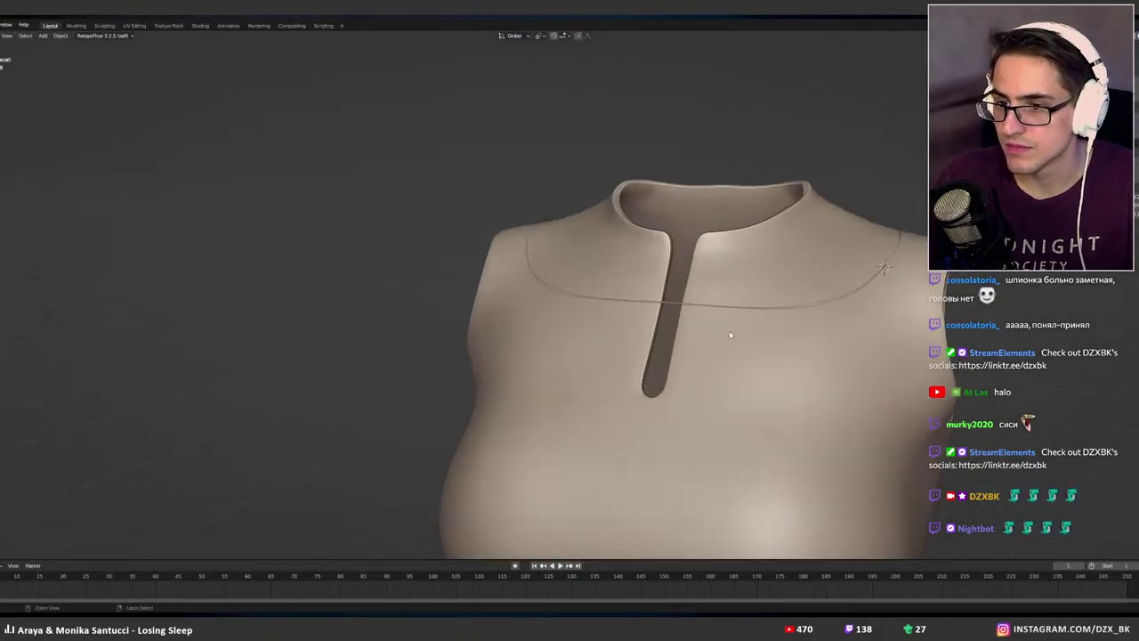
pyautogui.scroll(-6, 729, 334)
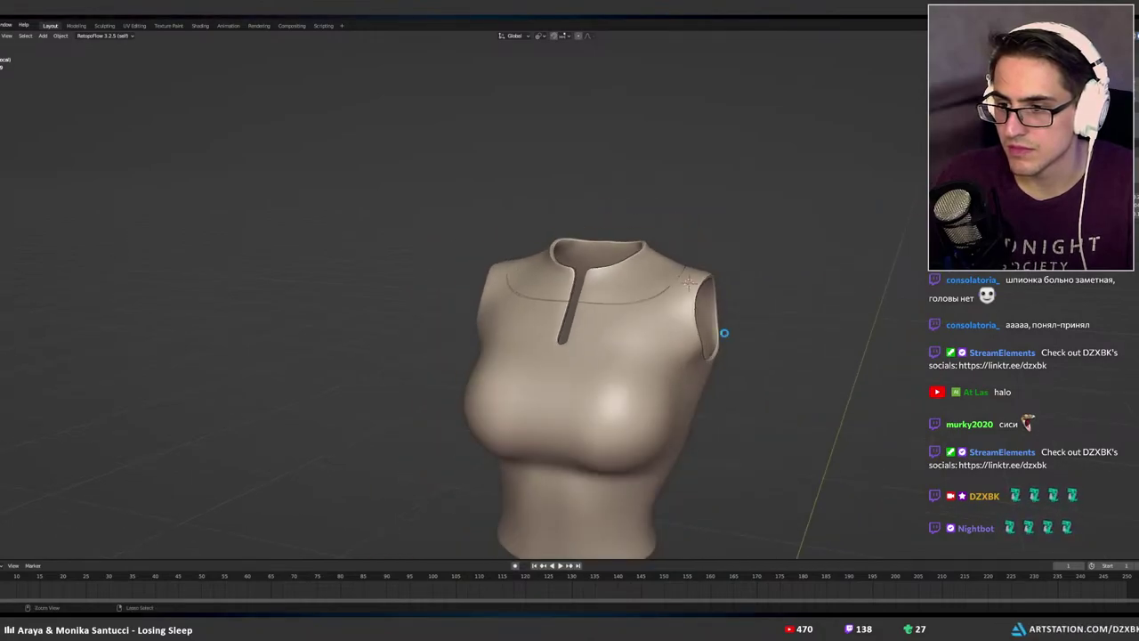
# Save Outfit.blend and create a new file from the General template.
pyautogui.hotkey('ctrl', 's')
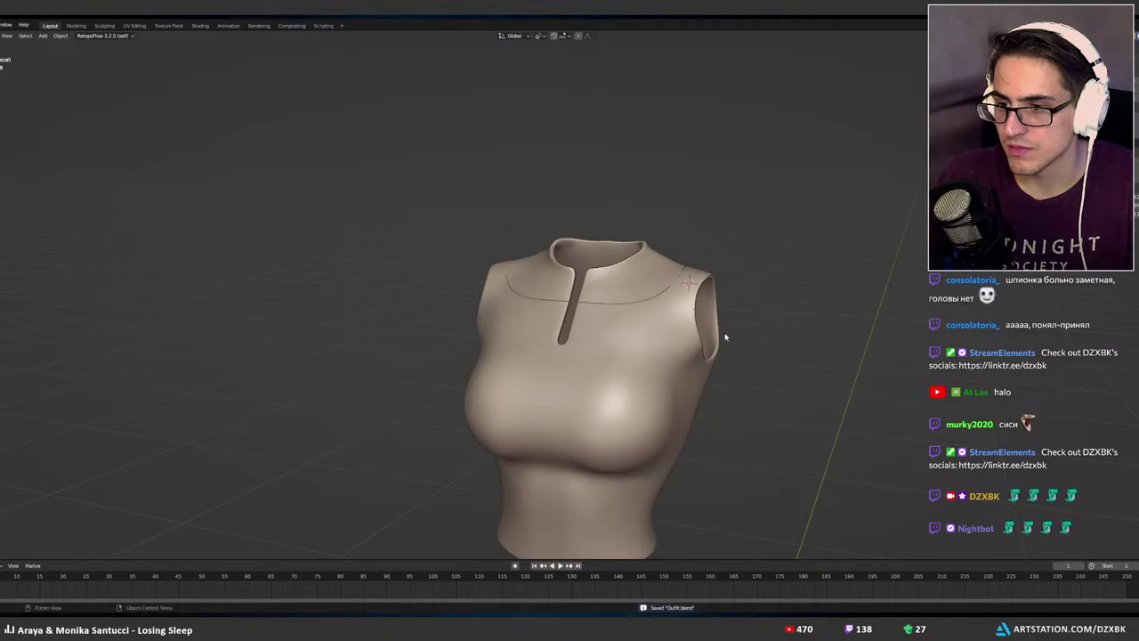
pyautogui.moveTo(724, 335); pyautogui.dragTo(756, 334, button='middle')
pyautogui.hotkey('ctrl', 'n')
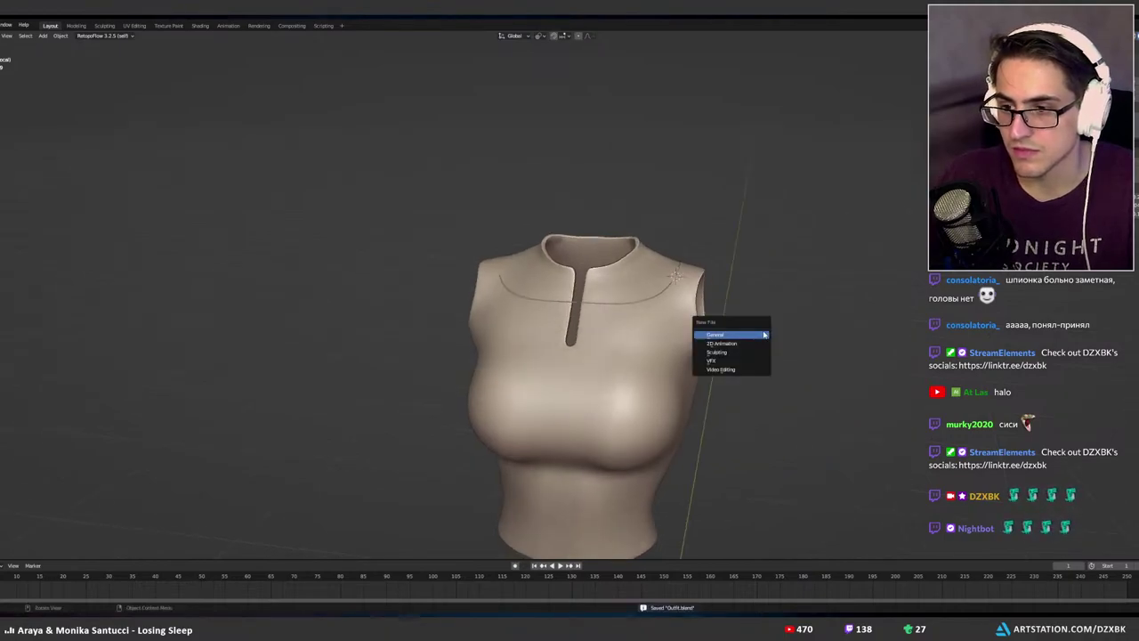
pyautogui.press('Return')
# Add a plane at the scene origin, frame it from above and open its mesh for editing.
pyautogui.hotkey('shift', 'a')
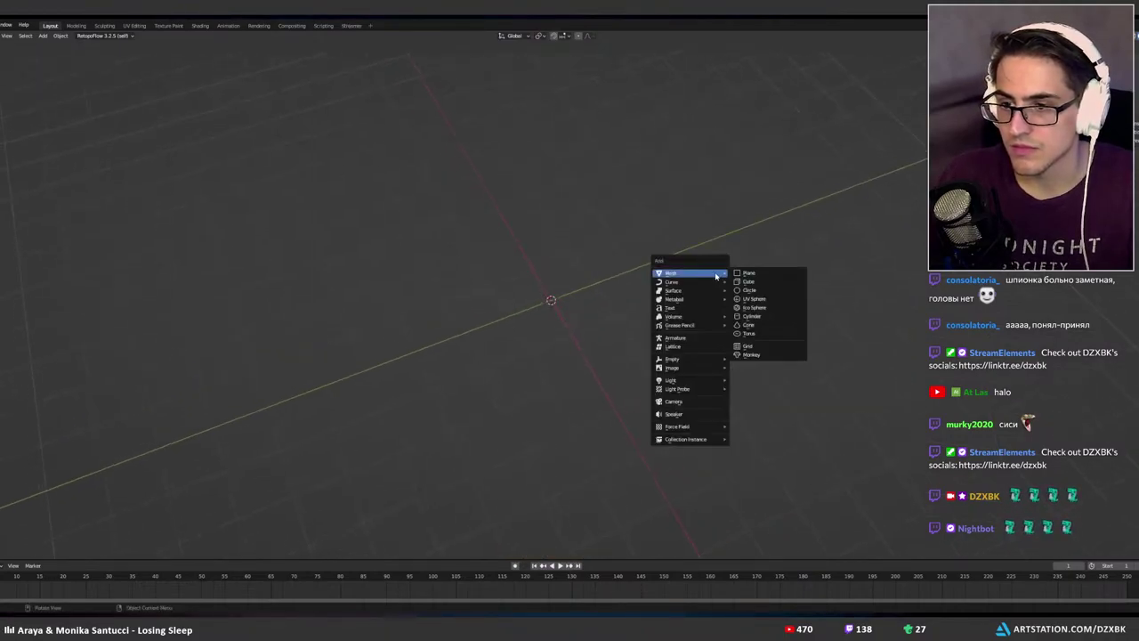
pyautogui.click(749, 277)
pyautogui.press('KP_7')
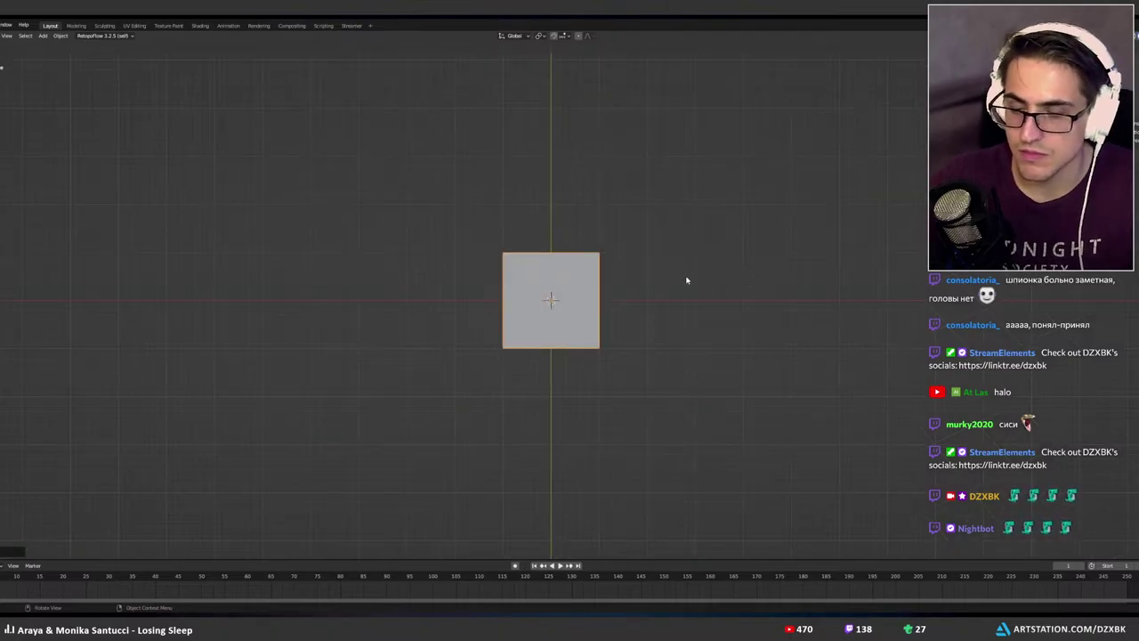
pyautogui.press('KP_Decimal')
pyautogui.hotkey('shift', 'a')
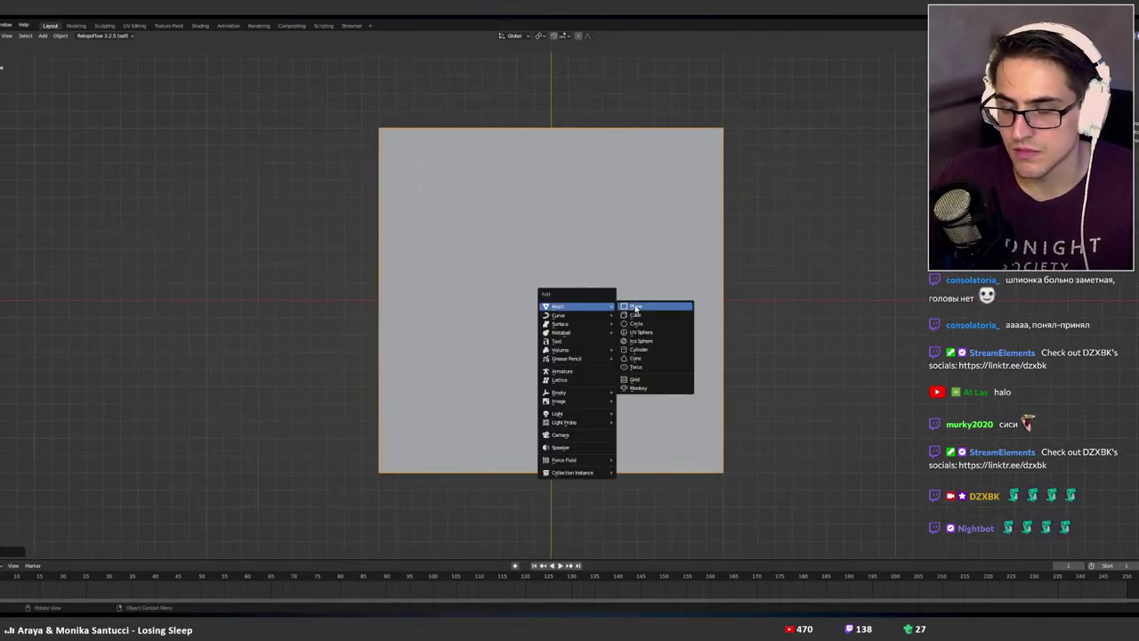
pyautogui.press('Escape')
pyautogui.press('Tab')
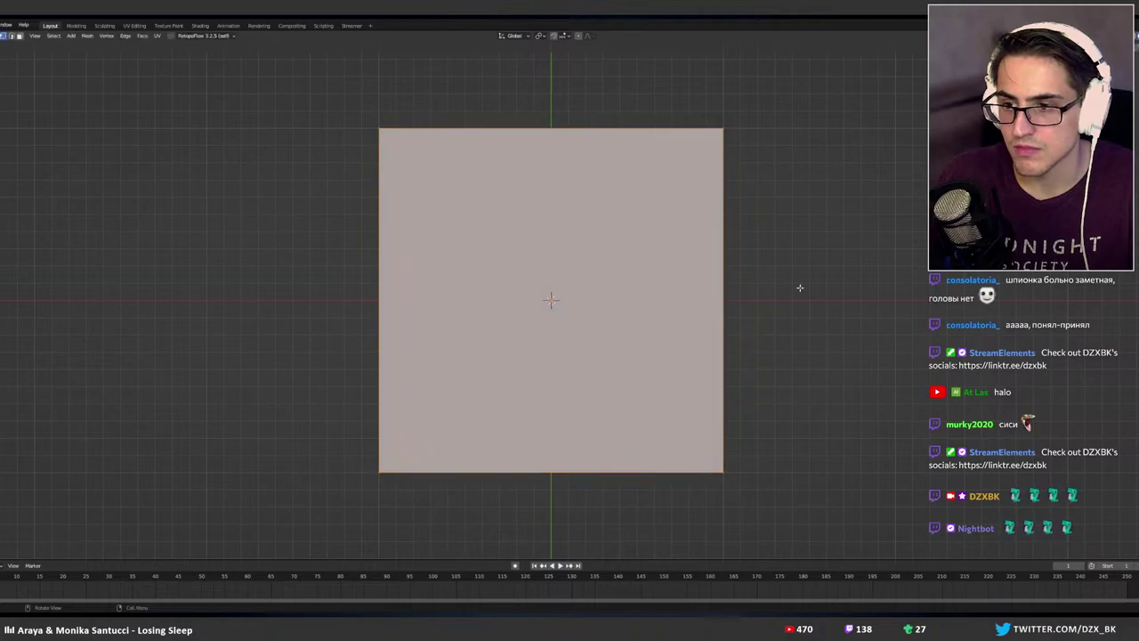
# Duplicate the plane's face in place and narrow the copy along X to a very thin strip through the center.
pyautogui.hotkey('shift', 'd')
pyautogui.press('s')
pyautogui.press('x')
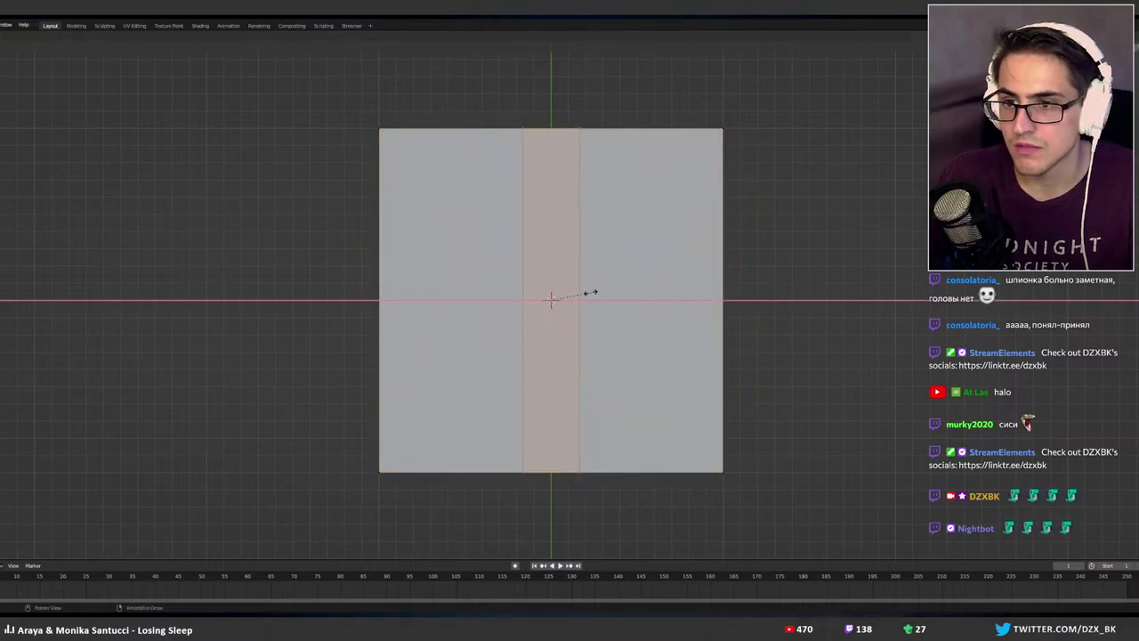
pyautogui.click(584, 293)
pyautogui.press('s')
pyautogui.press('x')
pyautogui.click(615, 307)
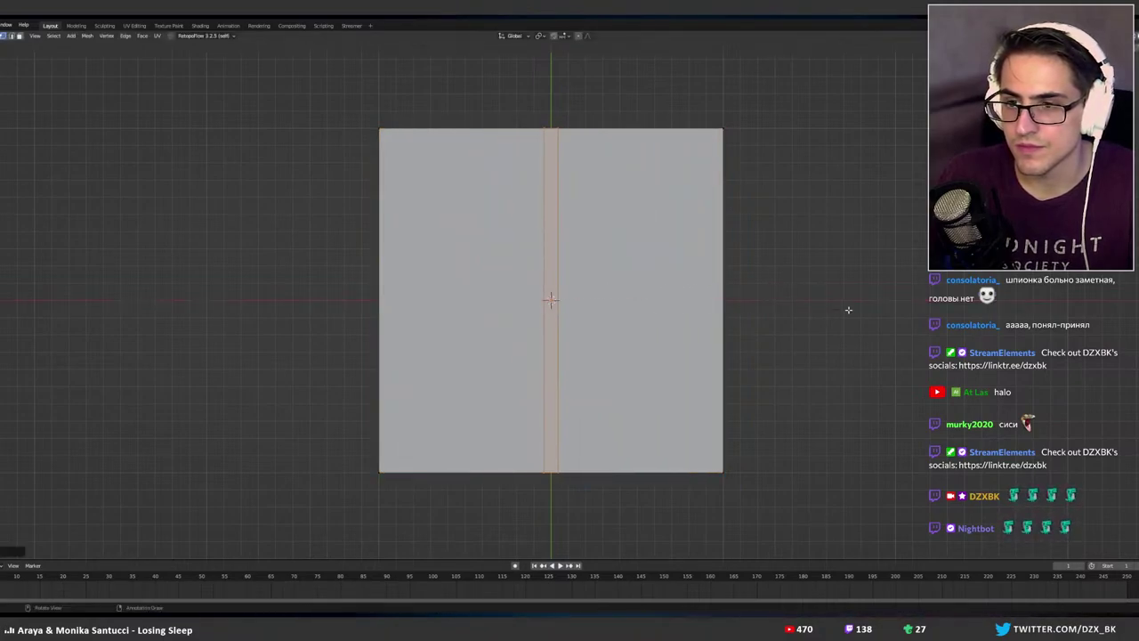
pyautogui.press('s')
pyautogui.press('x')
pyautogui.click(625, 307)
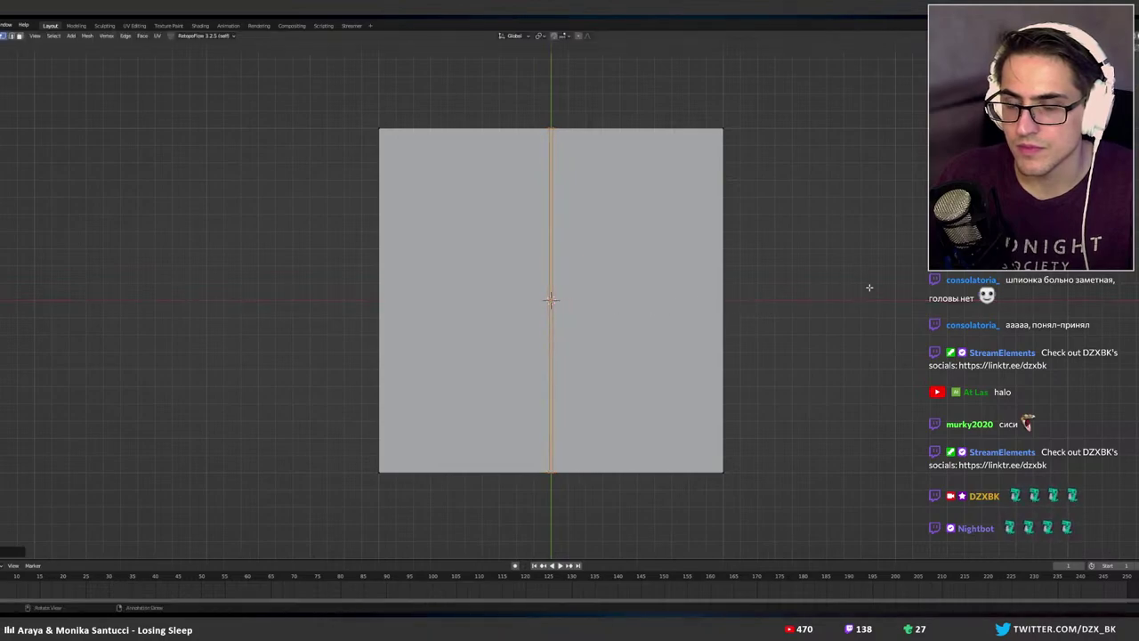
pyautogui.press('s')
pyautogui.press('x')
pyautogui.click(731, 297)
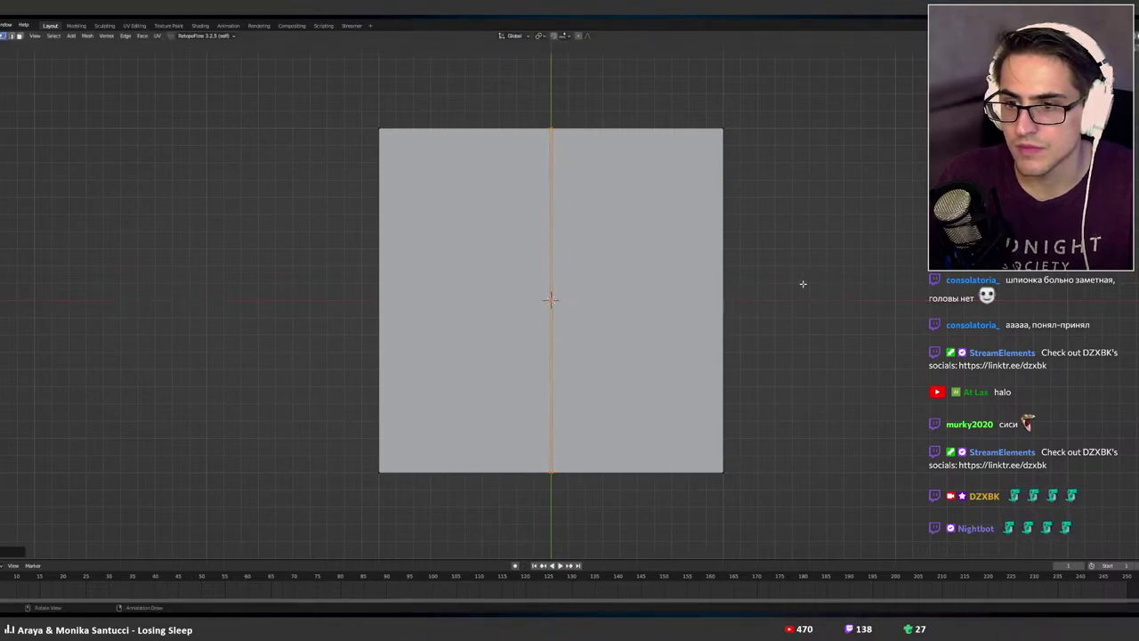
# Return to Object Mode and display the plane from above in Material Preview shading.
pyautogui.moveTo(765, 272)
pyautogui.mouseDown(button='middle')
pyautogui.moveTo(755, 221)
pyautogui.moveTo(788, 184)
pyautogui.moveTo(768, 382)
pyautogui.moveTo(736, 327)
pyautogui.mouseUp(button='middle')
pyautogui.press('z')
pyautogui.click(789, 185)
pyautogui.press('Tab')
pyautogui.scroll(4, 768, 303)
pyautogui.scroll(-3, 778, 330)
pyautogui.press('z')
pyautogui.click(793, 368)
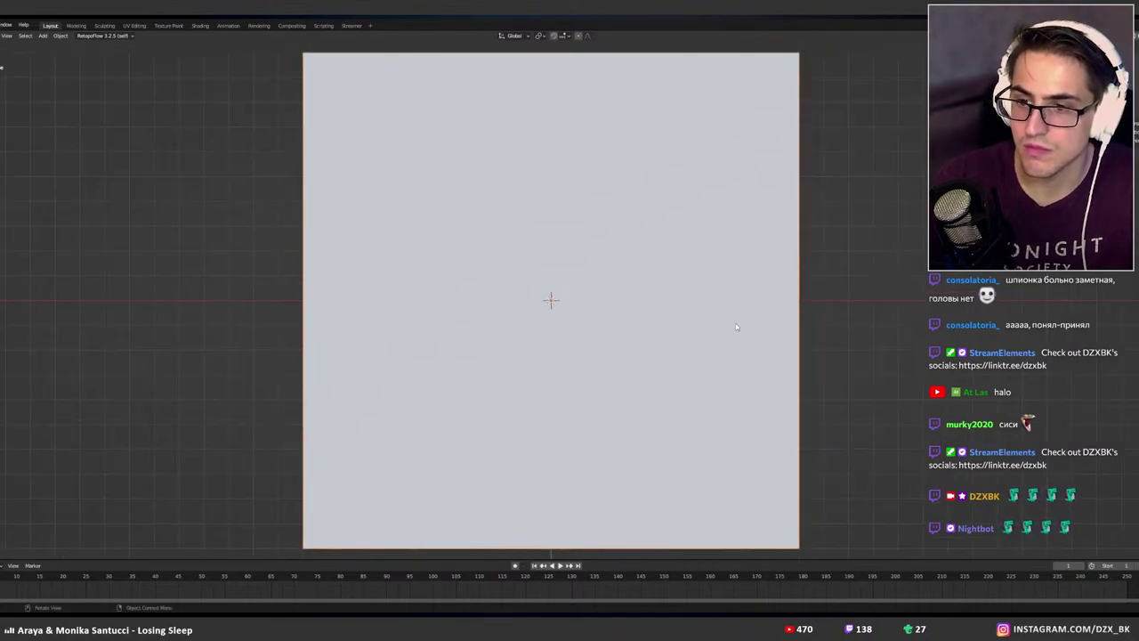
pyautogui.scroll(-3, 738, 331)
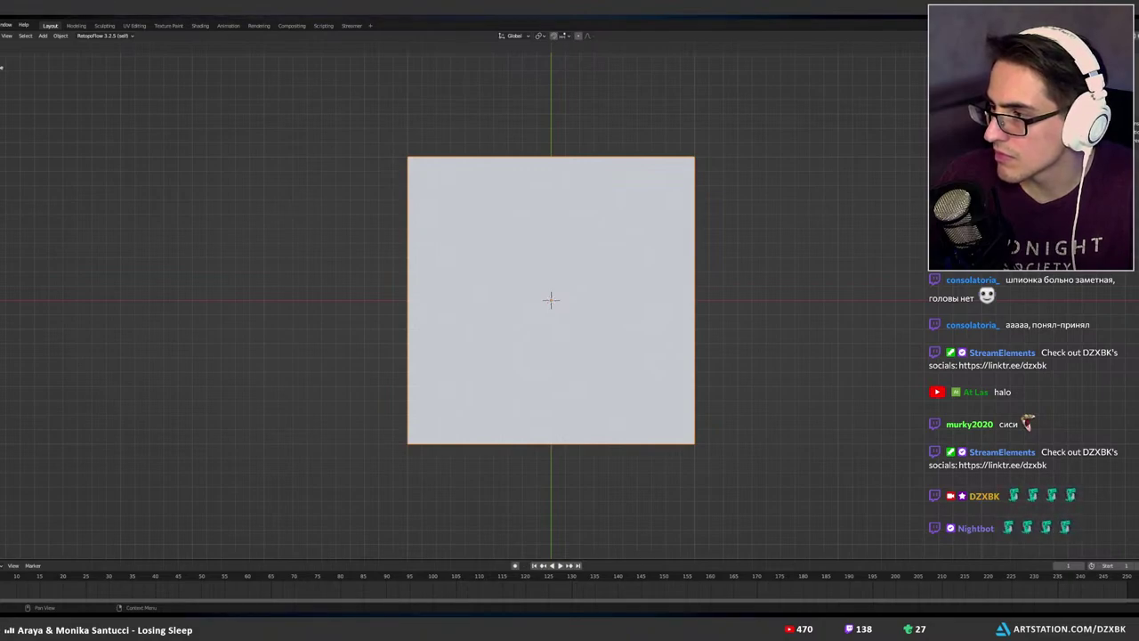
# Separate the thin strip into its own object with a dark material and show both objects from above in Material Preview.
pyautogui.moveTo(524, 133); pyautogui.dragTo(525, 172, button='middle')
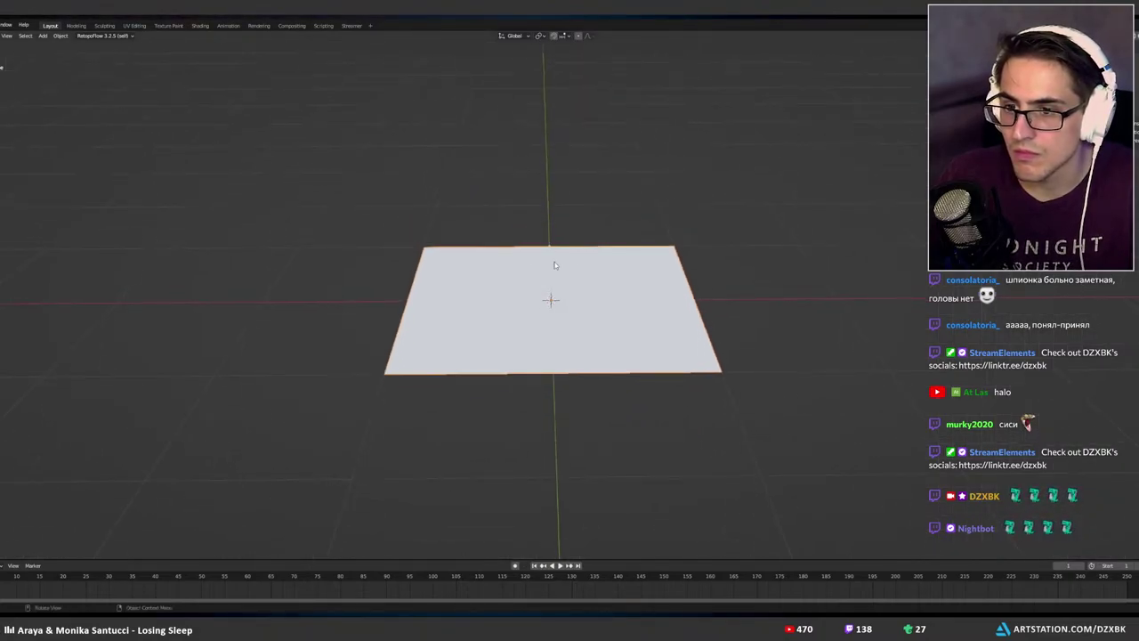
pyautogui.press('Tab')
pyautogui.moveTo(549, 235)
pyautogui.mouseDown(button='middle')
pyautogui.moveTo(553, 258)
pyautogui.moveTo(550, 241)
pyautogui.mouseUp(button='middle')
pyautogui.press('Tab')
pyautogui.moveTo(467, 256); pyautogui.dragTo(553, 309, button='middle')
pyautogui.press('KP_7')
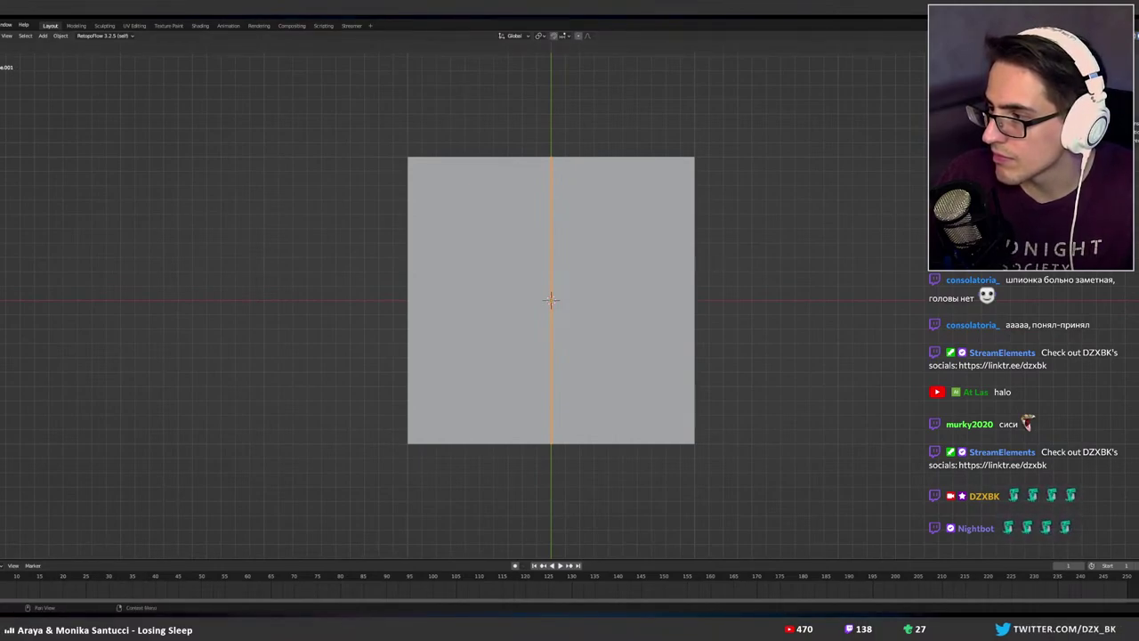
pyautogui.press('z')
pyautogui.click(879, 369)
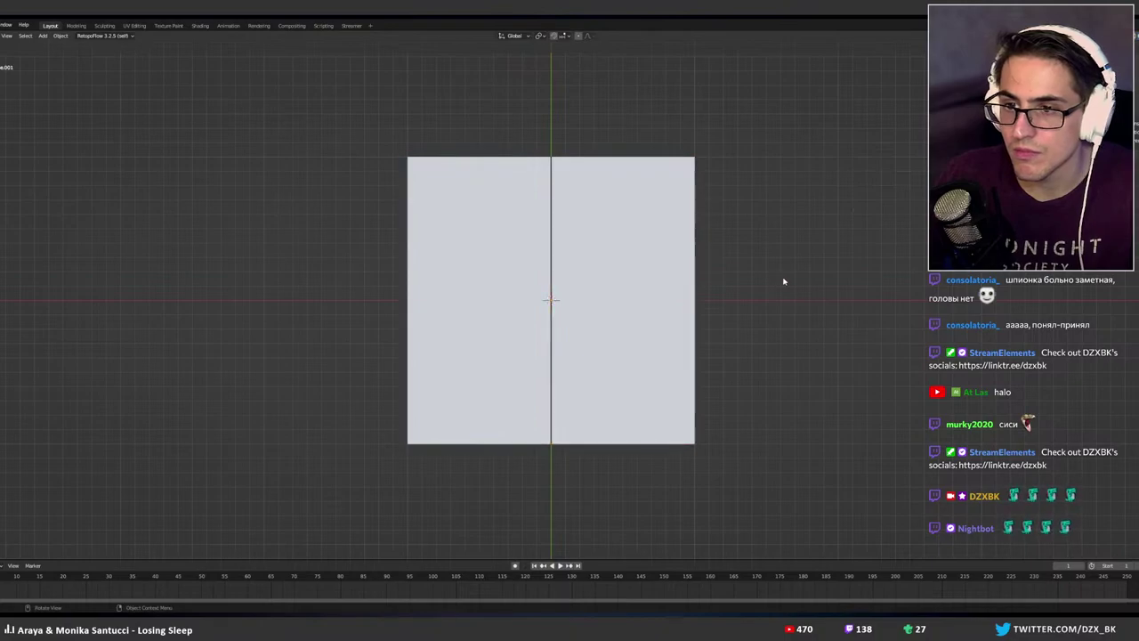
# Array the dark center strip along X into nine copies with even gaps between them.
pyautogui.click(551, 256)
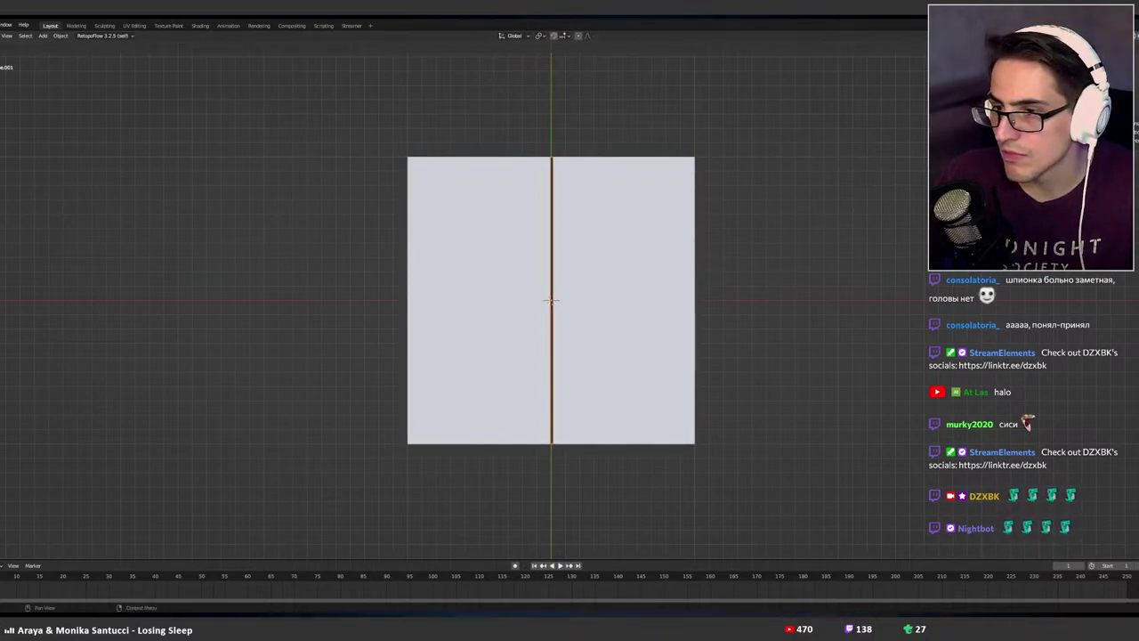
pyautogui.press('s')
pyautogui.press('x')
pyautogui.press('1')
pyautogui.press('0')
pyautogui.press('BackSpace')
pyautogui.press('BackSpace')
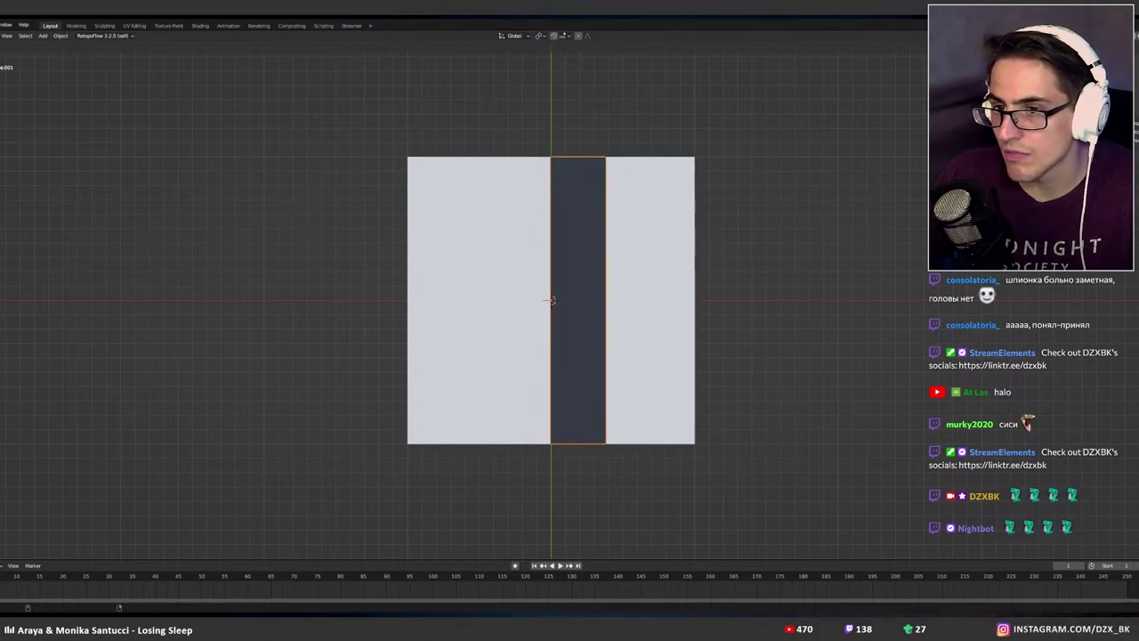
pyautogui.press('5')
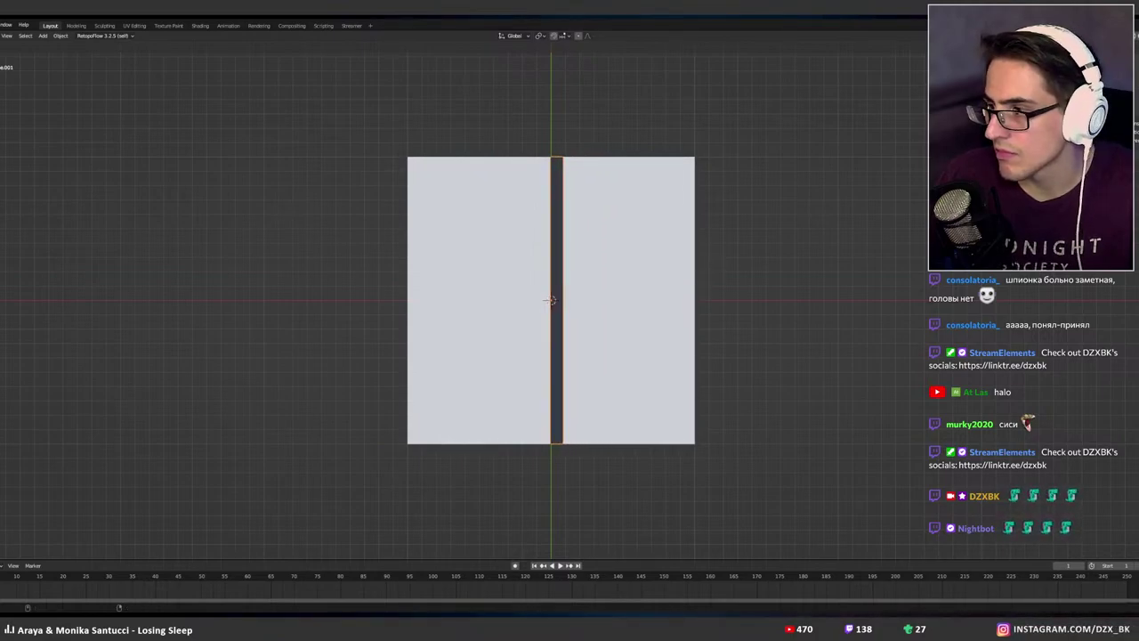
pyautogui.press('BackSpace')
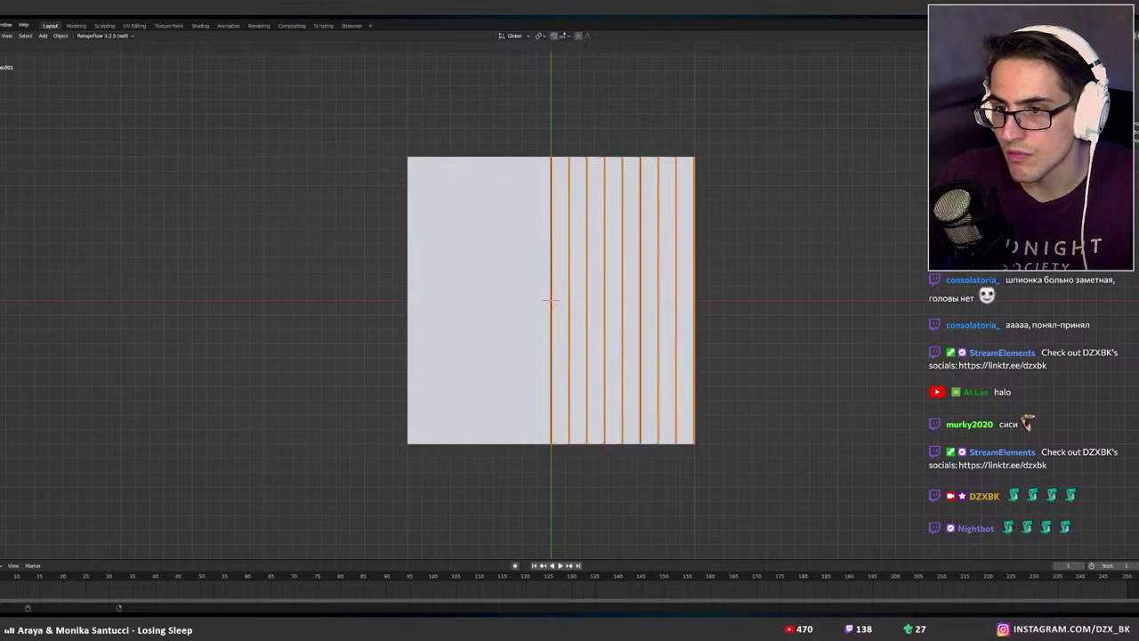
pyautogui.moveTo(1123, 138); pyautogui.dragTo(1135, 138)
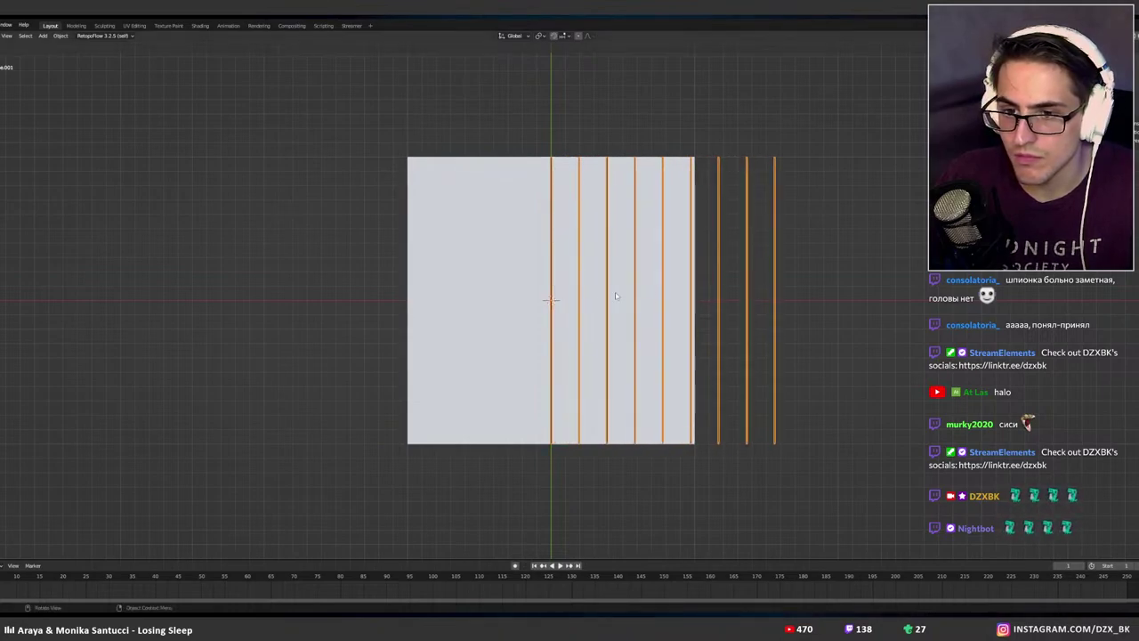
# Snap the 3D cursor to the plane's left edge and move the arrayed strips to the cursor.
pyautogui.click(434, 305)
pyautogui.press('Tab')
pyautogui.click(416, 295)
pyautogui.hotkey('shift', 's')
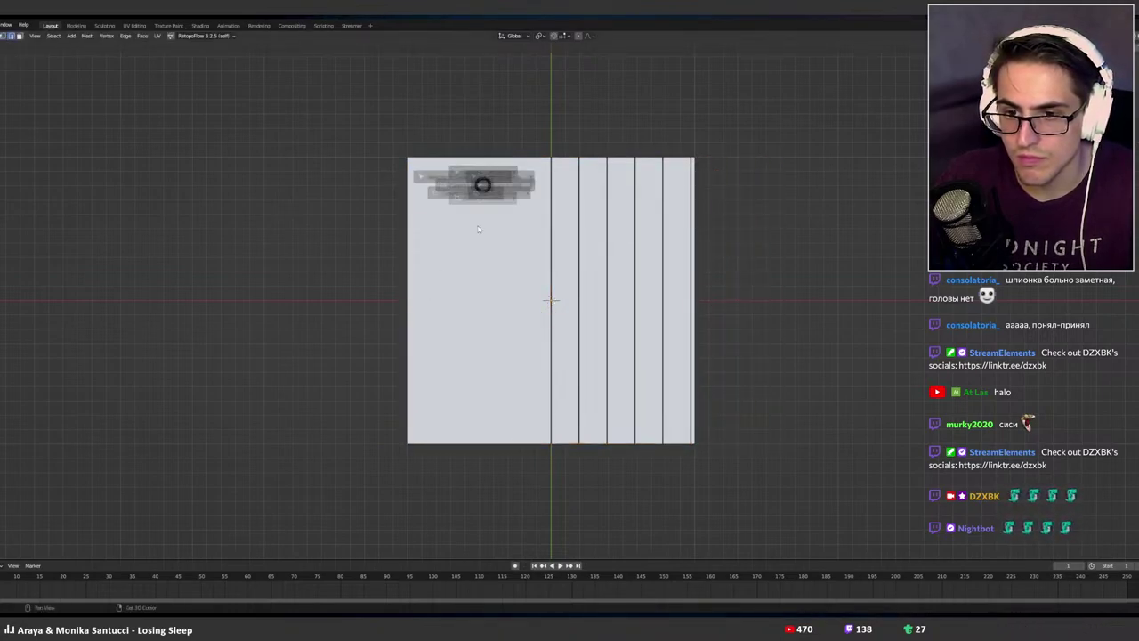
pyautogui.click(480, 232)
pyautogui.press('Tab')
pyautogui.click(550, 335)
pyautogui.hotkey('shift', 's')
pyautogui.click(567, 342)
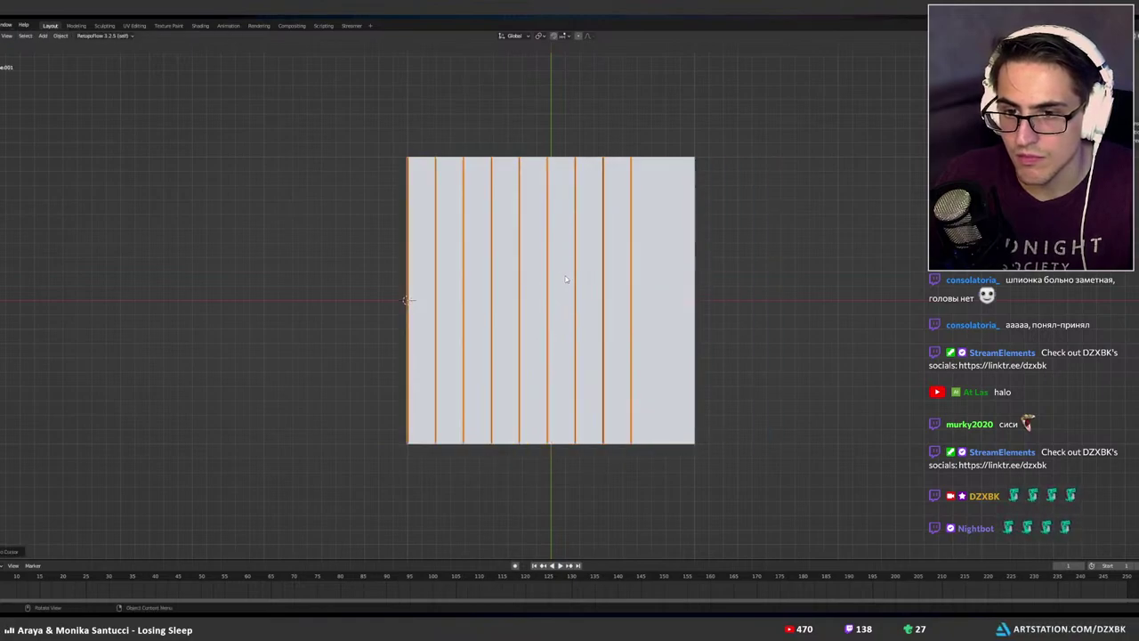
# Widen the array spacing until the nine strips span the plane's full width.
pyautogui.press('s')
pyautogui.press('x')
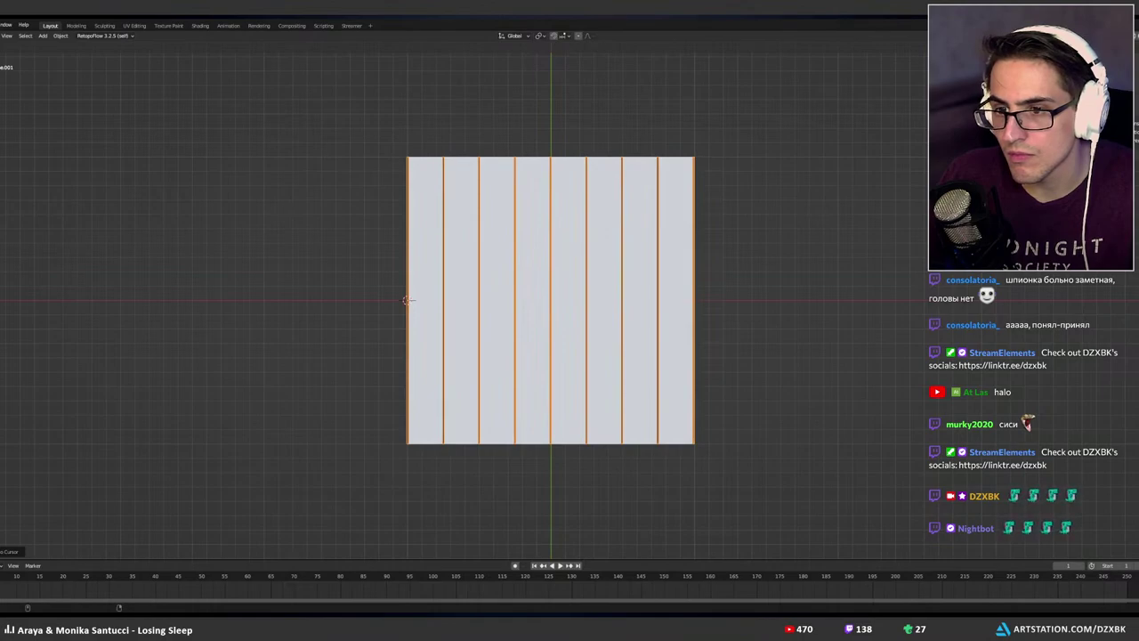
pyautogui.click(172, 451)
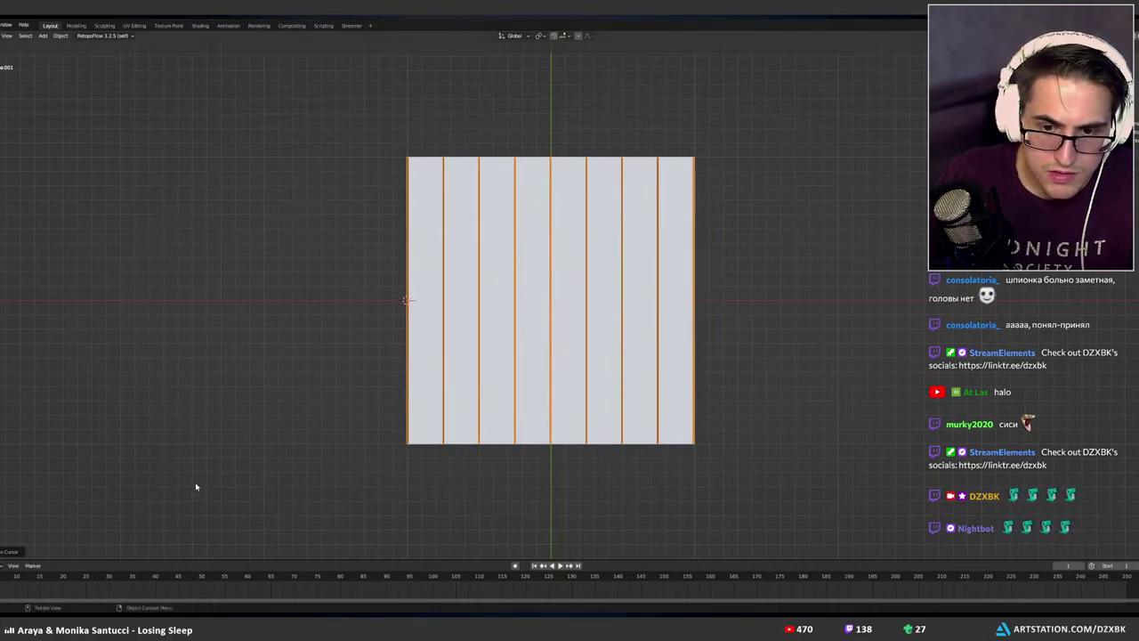
# Tighten the spacing of the nine arrayed strips so they cover slightly less than half of the plane.
pyautogui.press('s')
pyautogui.press('x')
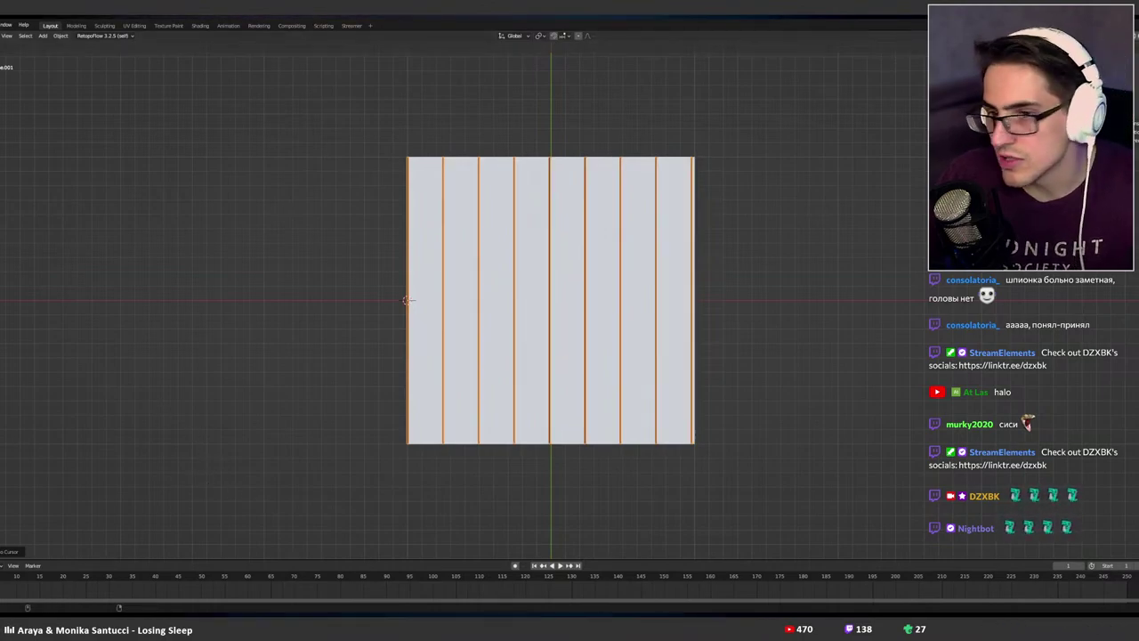
pyautogui.moveTo(1137, 356); pyautogui.dragTo(1130, 356)
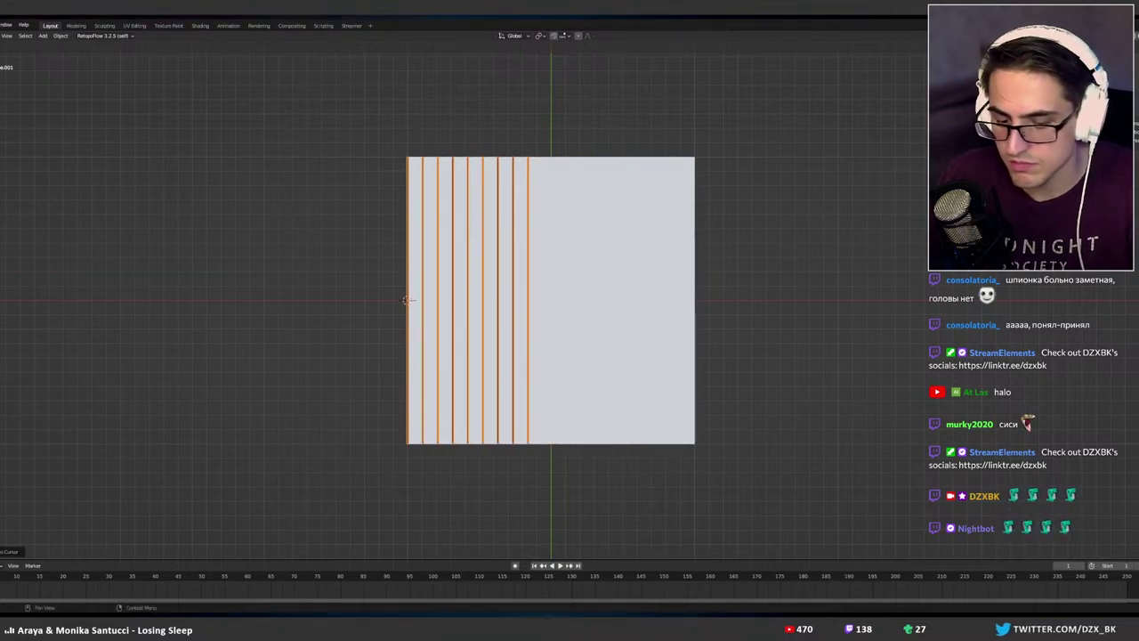
pyautogui.press('Return')
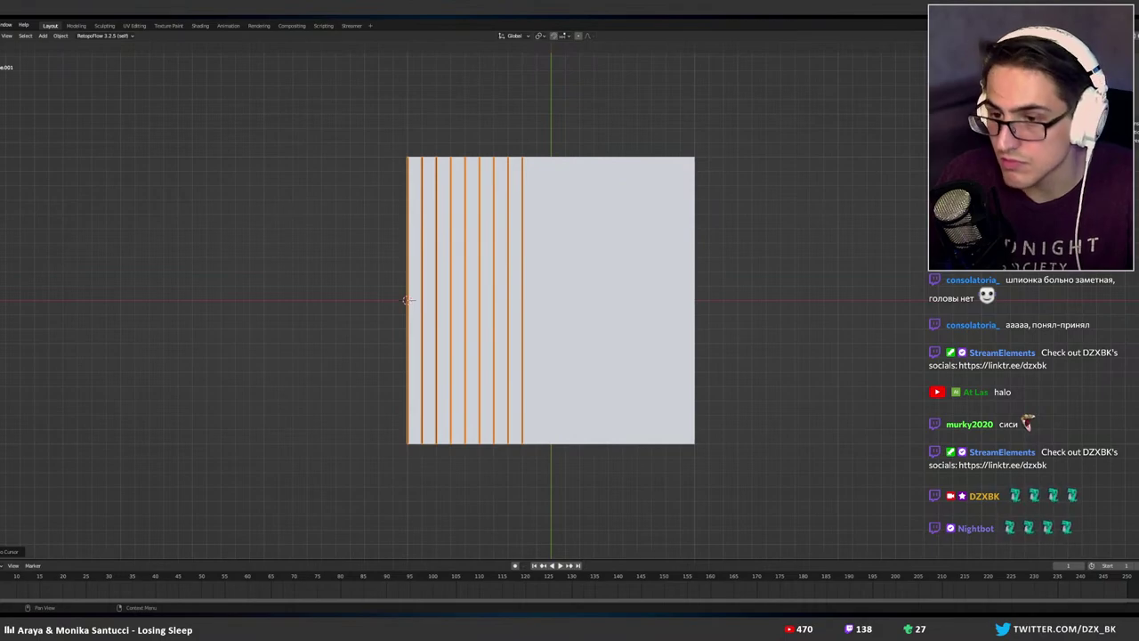
# Raise the array count to 20 and adjust the spacing so the strips run evenly from edge to edge.
pyautogui.hotkey('shift', 'r')
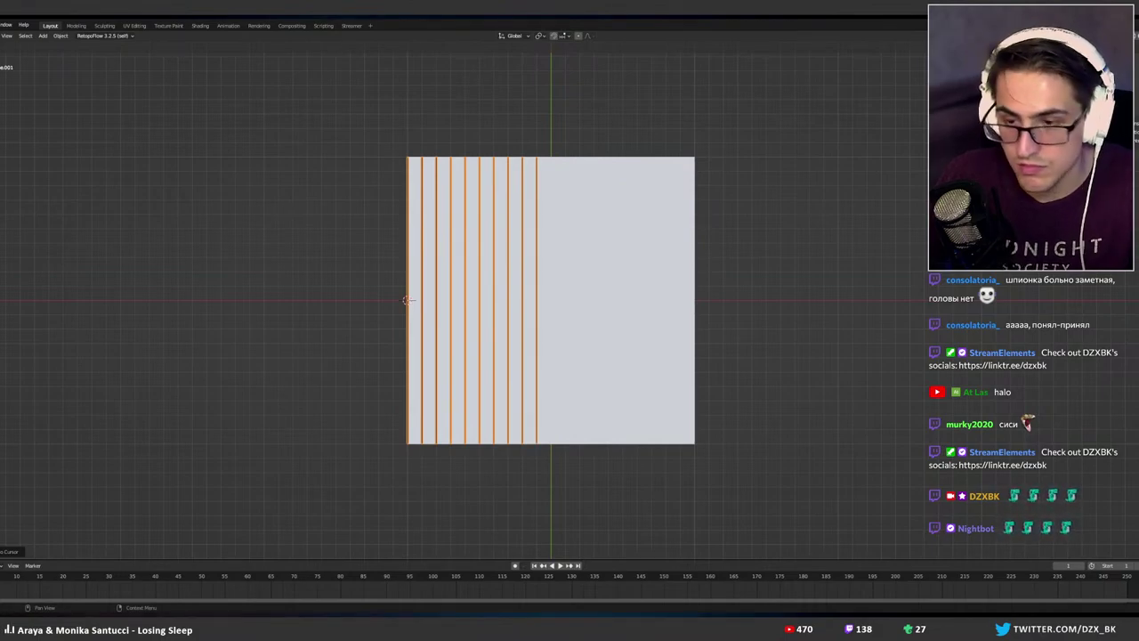
pyautogui.hotkey('shift', 'r')
pyautogui.hotkey('shift', 'r')
pyautogui.hotkey('shift', 'r')
pyautogui.hotkey('shift', 'r')
pyautogui.hotkey('shift', 'r')
pyautogui.hotkey('shift', 'r')
pyautogui.hotkey('shift', 'r')
pyautogui.hotkey('shift', 'r')
pyautogui.hotkey('shift', 'r')
pyautogui.hotkey('shift', 'r')
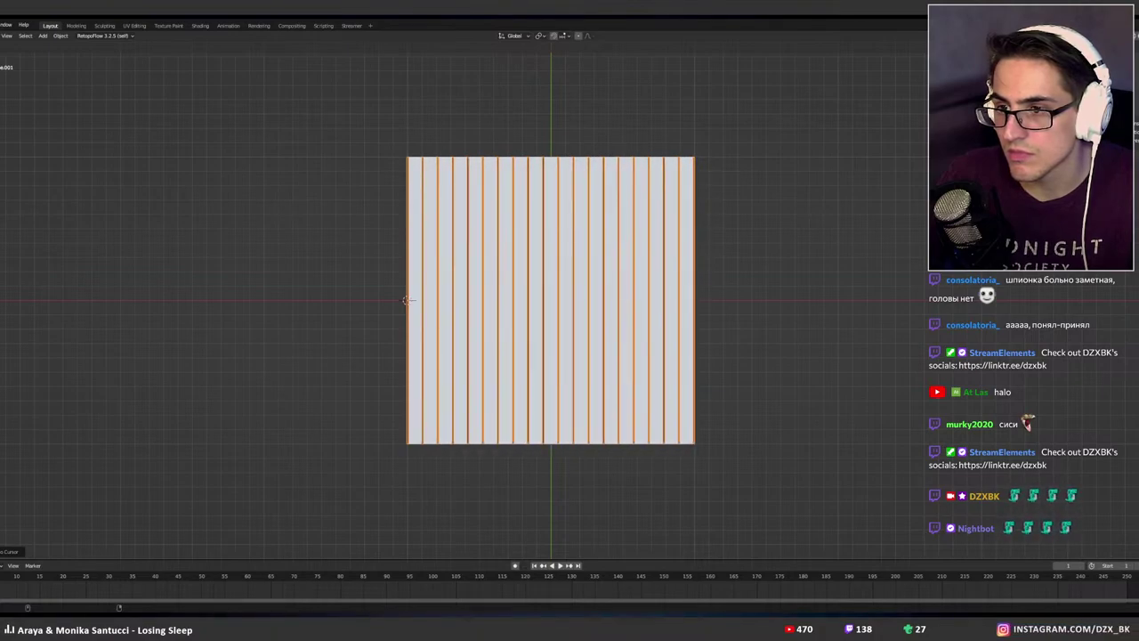
pyautogui.click(860, 326)
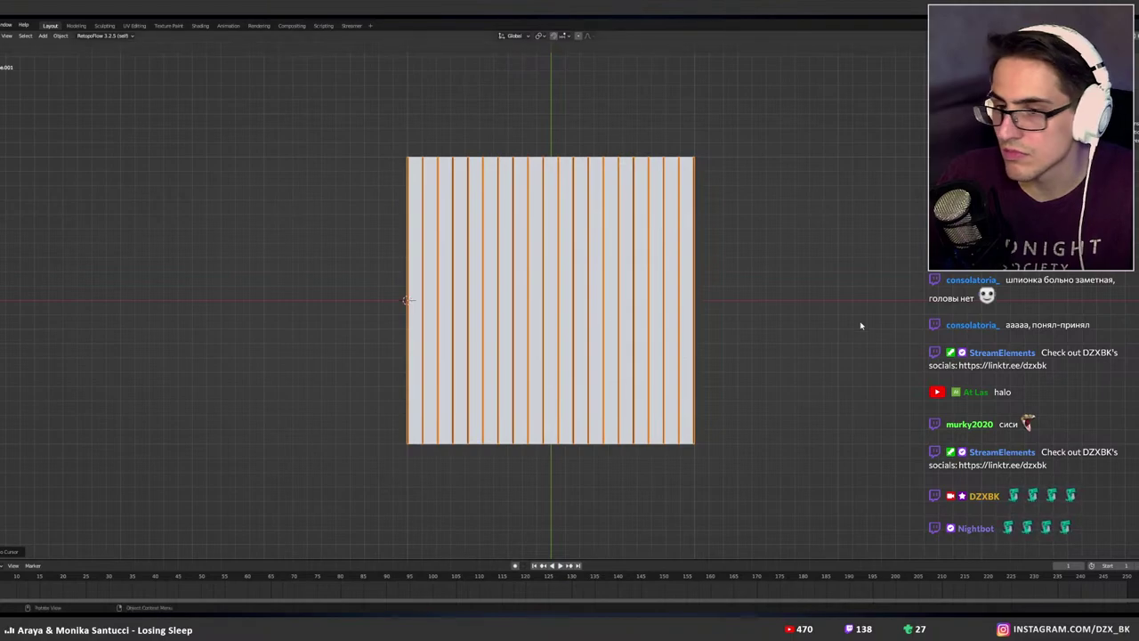
# Check the striped pattern at an angle and from above, and select the plane beneath the strips.
pyautogui.click(711, 298)
pyautogui.scroll(1, 713, 298)
pyautogui.moveTo(717, 300)
pyautogui.mouseDown(button='middle')
pyautogui.moveTo(694, 303)
pyautogui.moveTo(701, 340)
pyautogui.moveTo(709, 280)
pyautogui.mouseUp(button='middle')
pyautogui.press('KP_7')
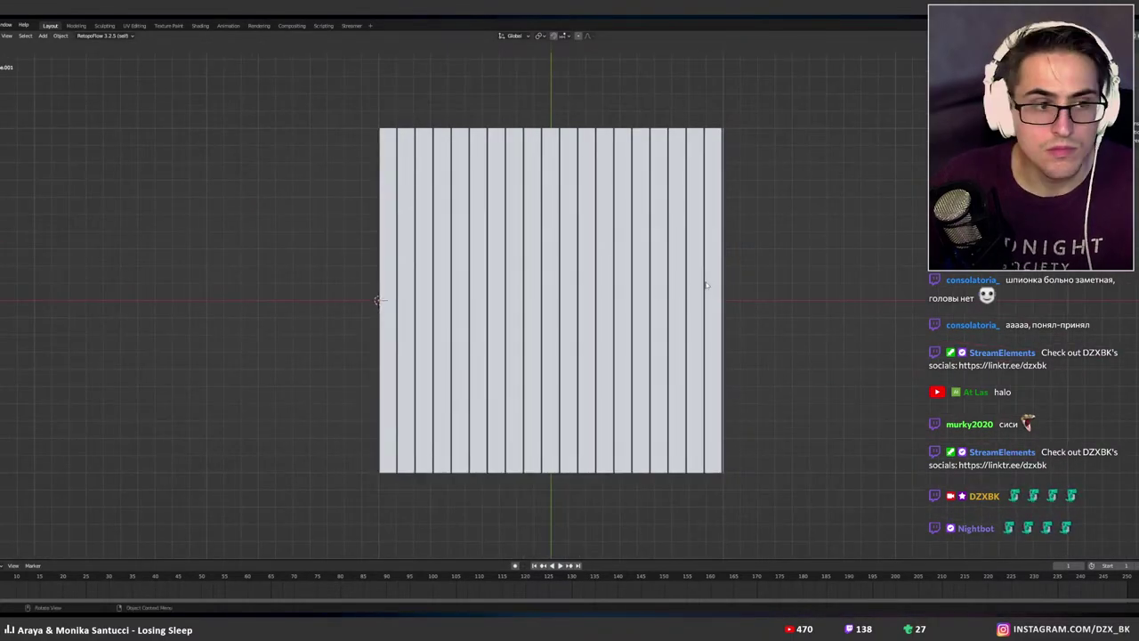
pyautogui.click(638, 288)
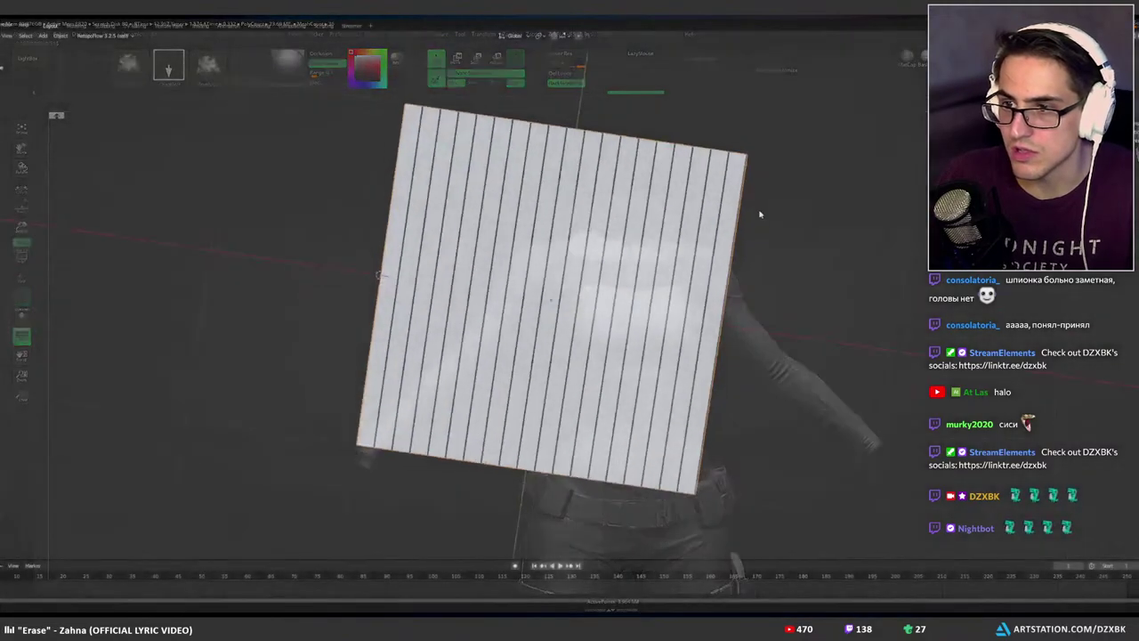
pyautogui.press('KP_7')
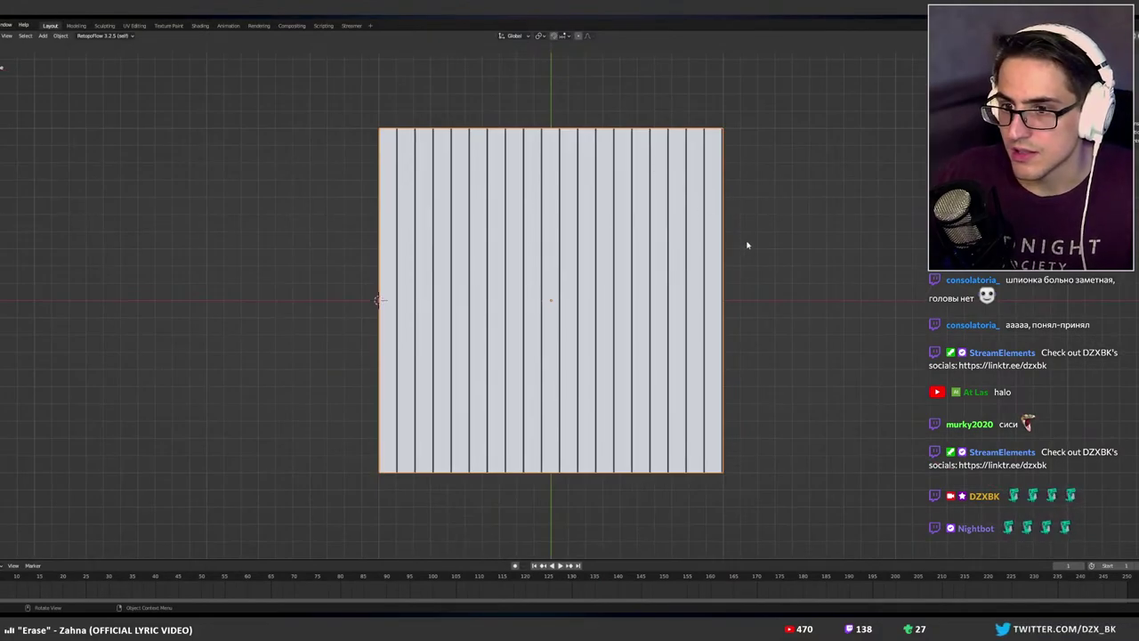
# Restore the split layout, show the plane's material in a Shader Editor and set the main viewport to Rendered shading.
pyautogui.hotkey('ctrl', 'space')
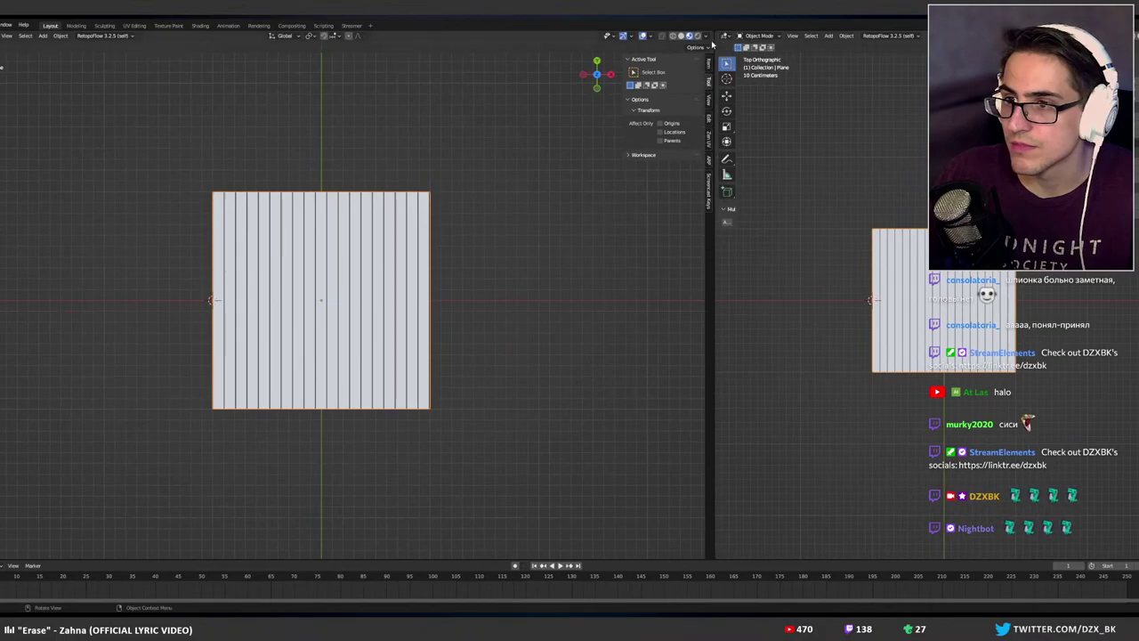
pyautogui.click(725, 36)
pyautogui.click(743, 117)
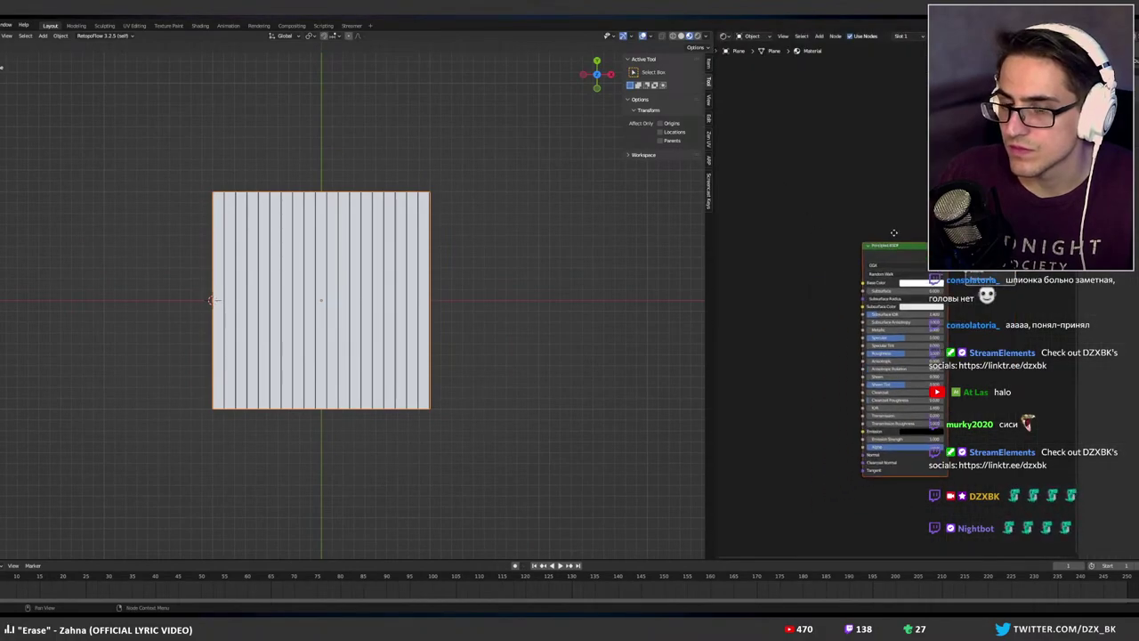
pyautogui.scroll(2, 549, 203)
pyautogui.press('z')
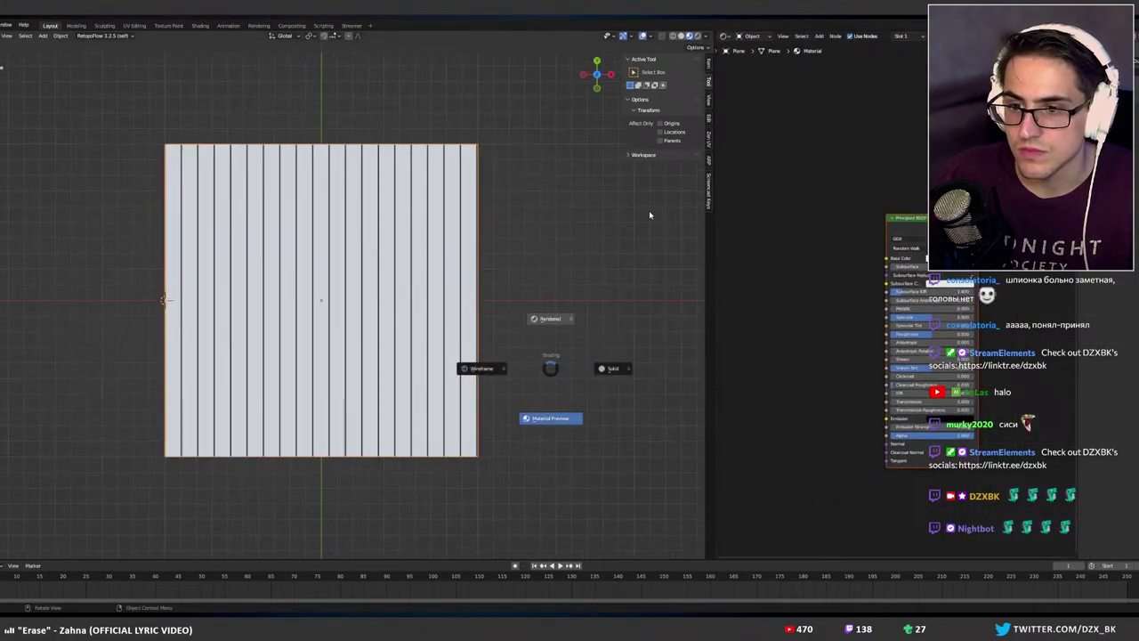
pyautogui.click(649, 215)
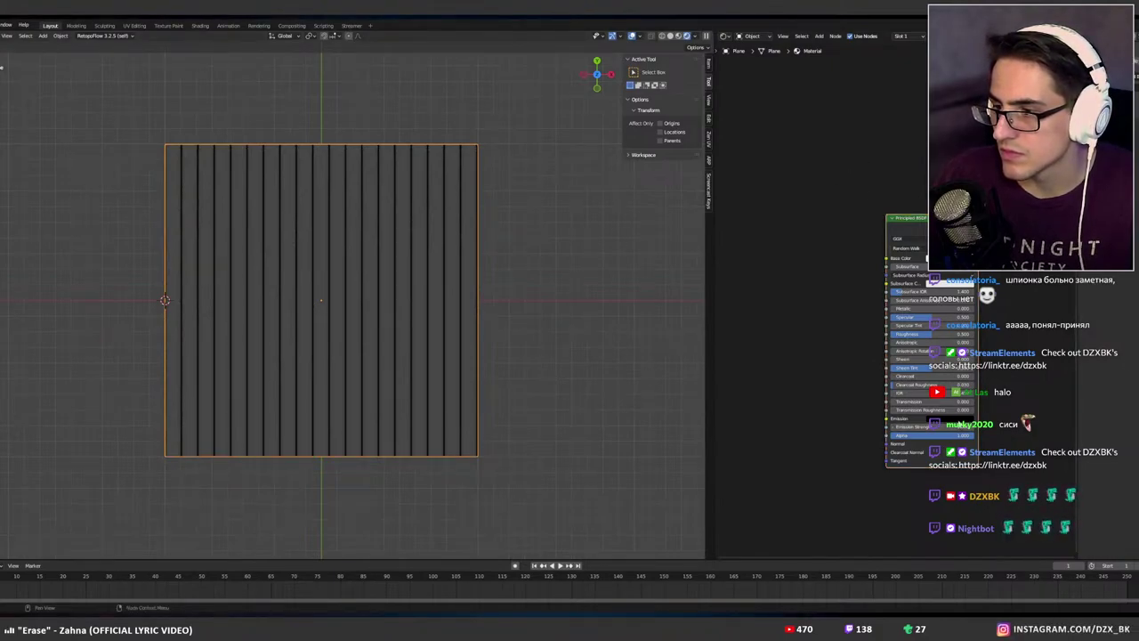
# Set the emission color of the plane beneath the strips to white, and open the strips' own emission color.
pyautogui.click(960, 420)
pyautogui.moveTo(993, 346); pyautogui.dragTo(993, 303)
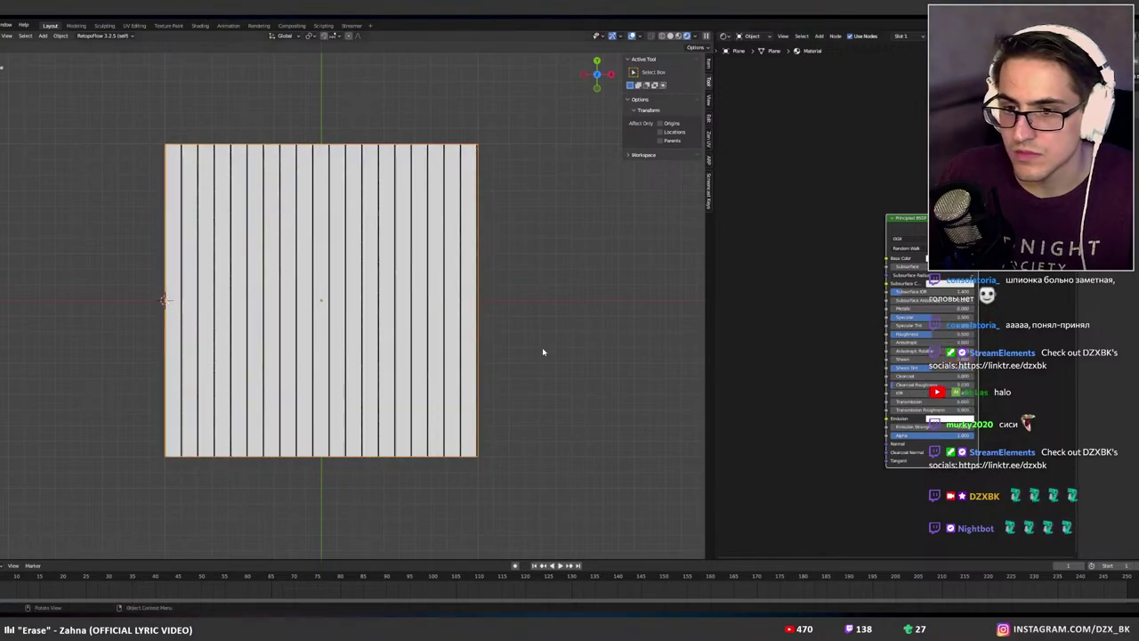
pyautogui.click(461, 306)
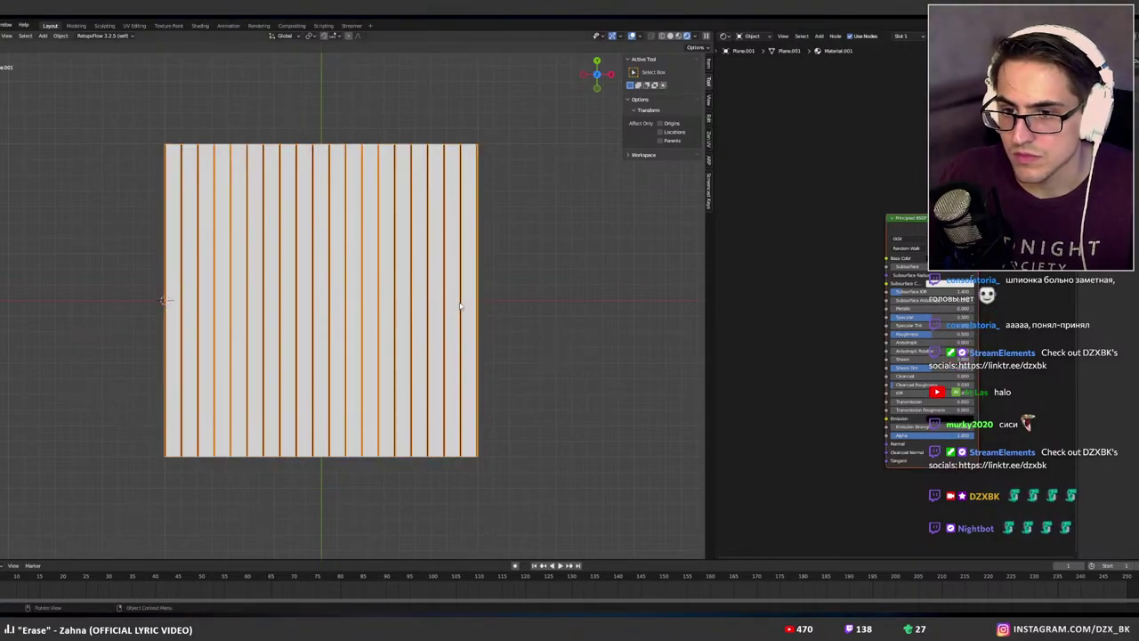
pyautogui.click(960, 422)
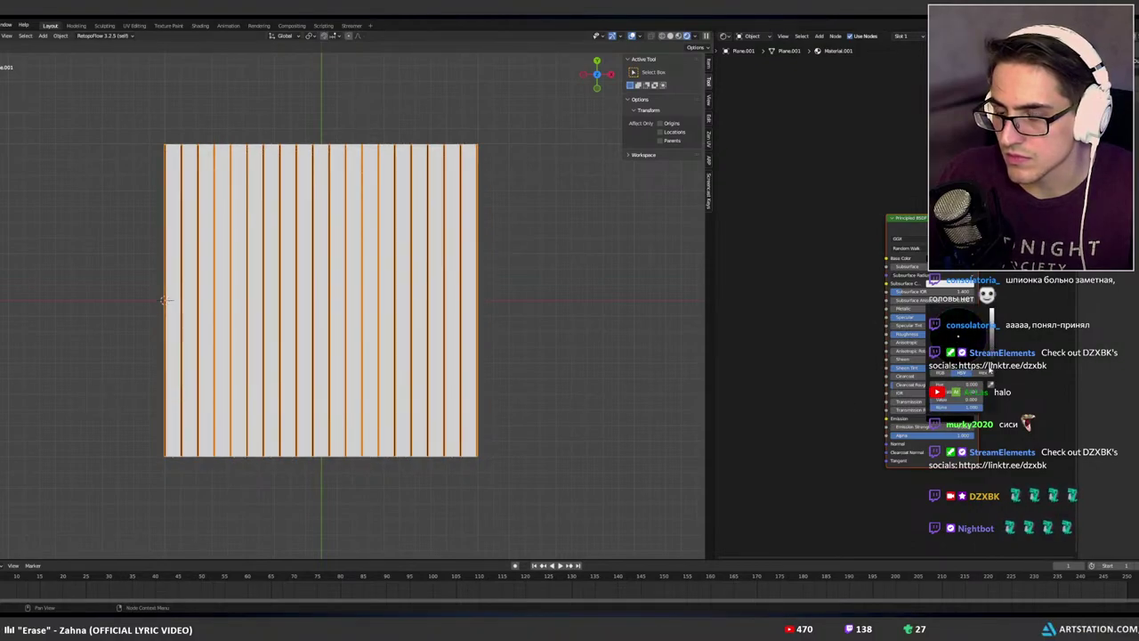
pyautogui.moveTo(816, 272); pyautogui.dragTo(909, 287, button='middle')
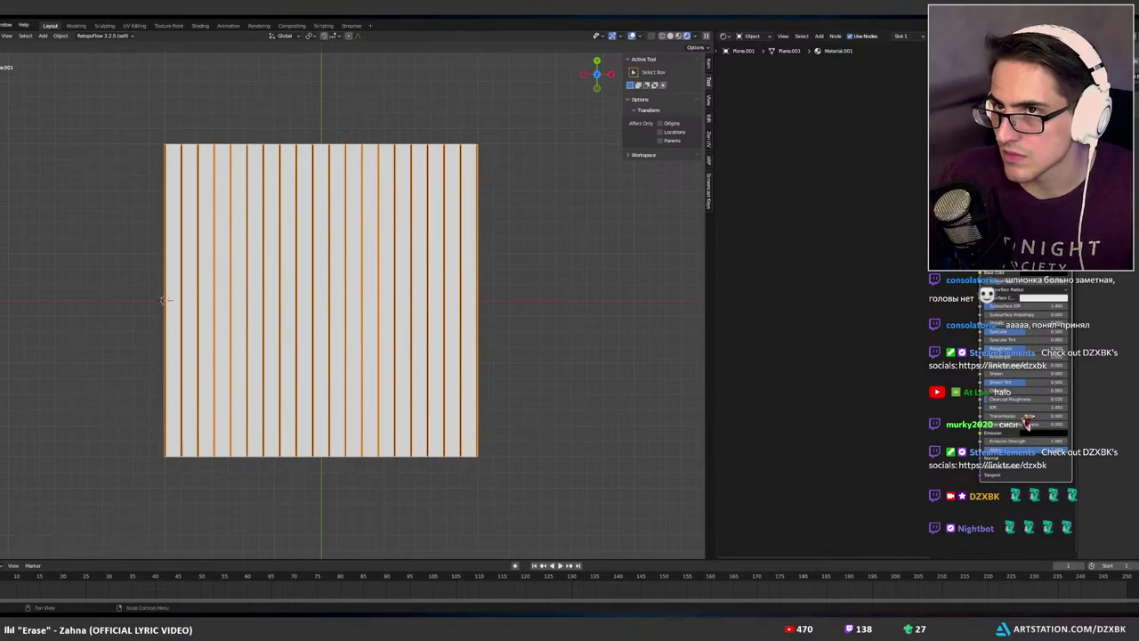
# Set the emission color of the plane beneath the strips to black.
pyautogui.click(436, 261)
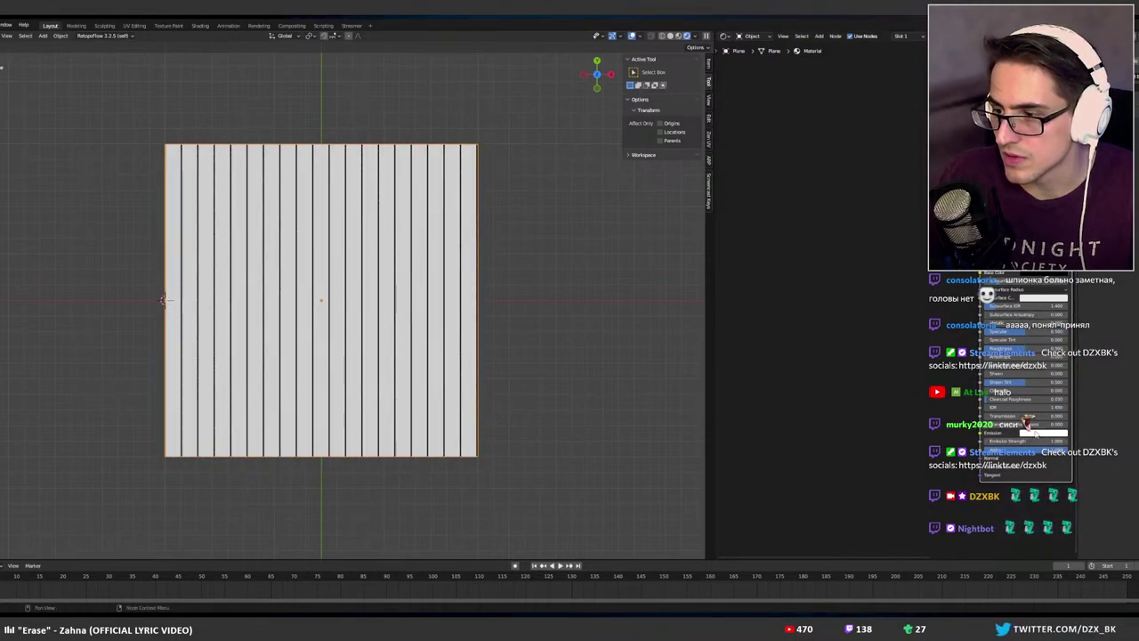
pyautogui.click(1043, 433)
pyautogui.moveTo(1091, 361); pyautogui.dragTo(1091, 383)
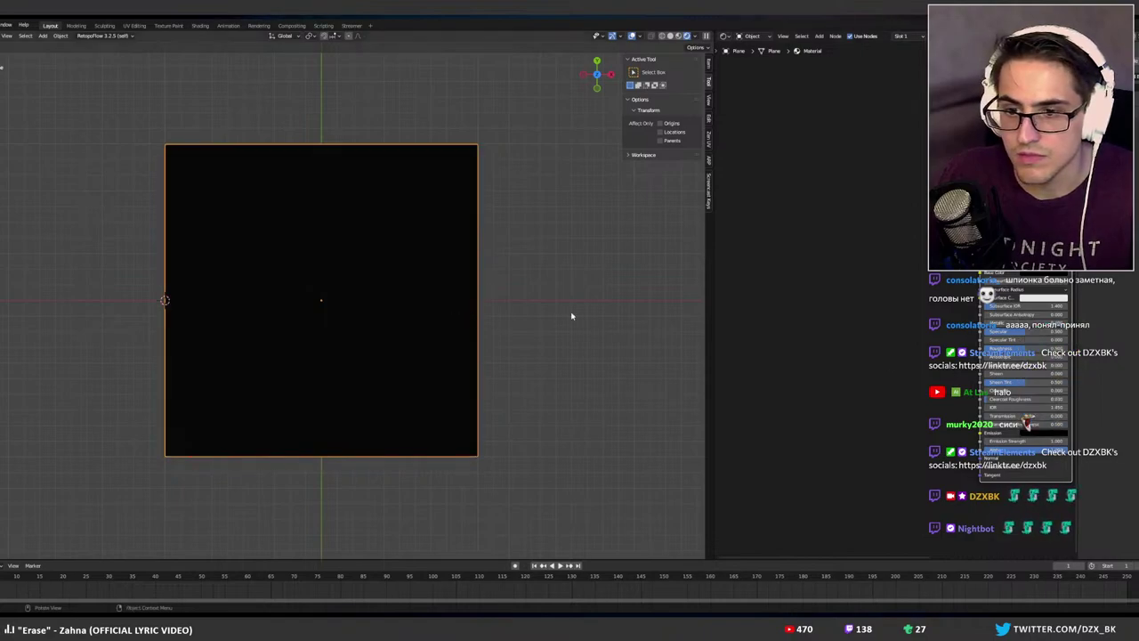
# Select the strips in wireframe shading, return to Rendered shading and set their emission color to white.
pyautogui.press('z')
pyautogui.click(454, 284)
pyautogui.click(445, 283)
pyautogui.press('z')
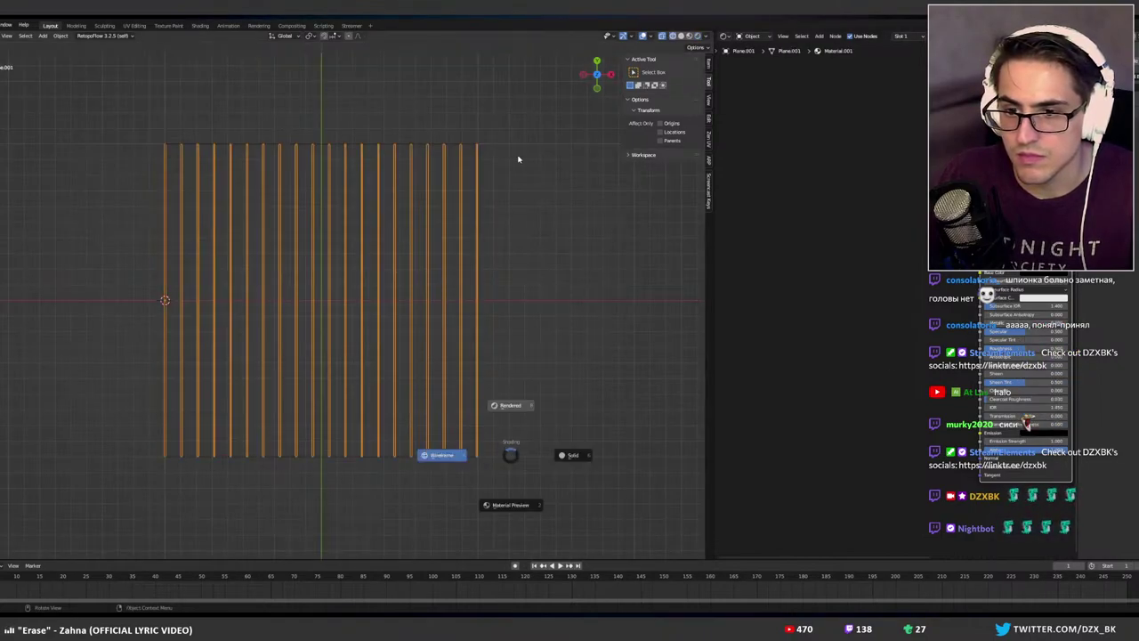
pyautogui.click(518, 159)
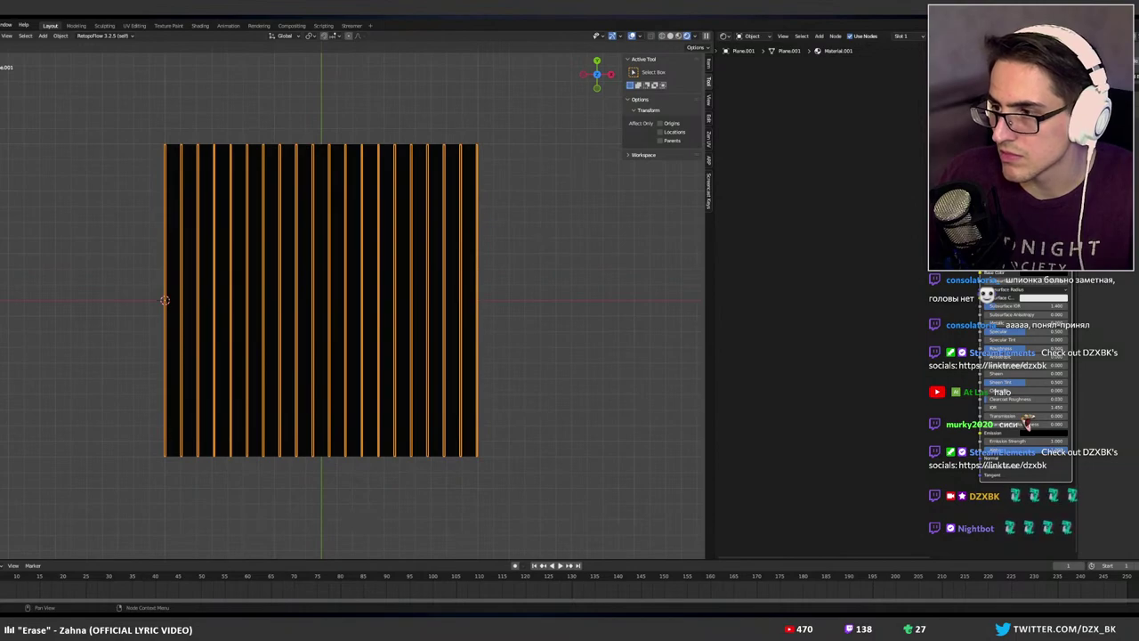
pyautogui.click(1045, 435)
pyautogui.moveTo(1088, 378); pyautogui.dragTo(1088, 322)
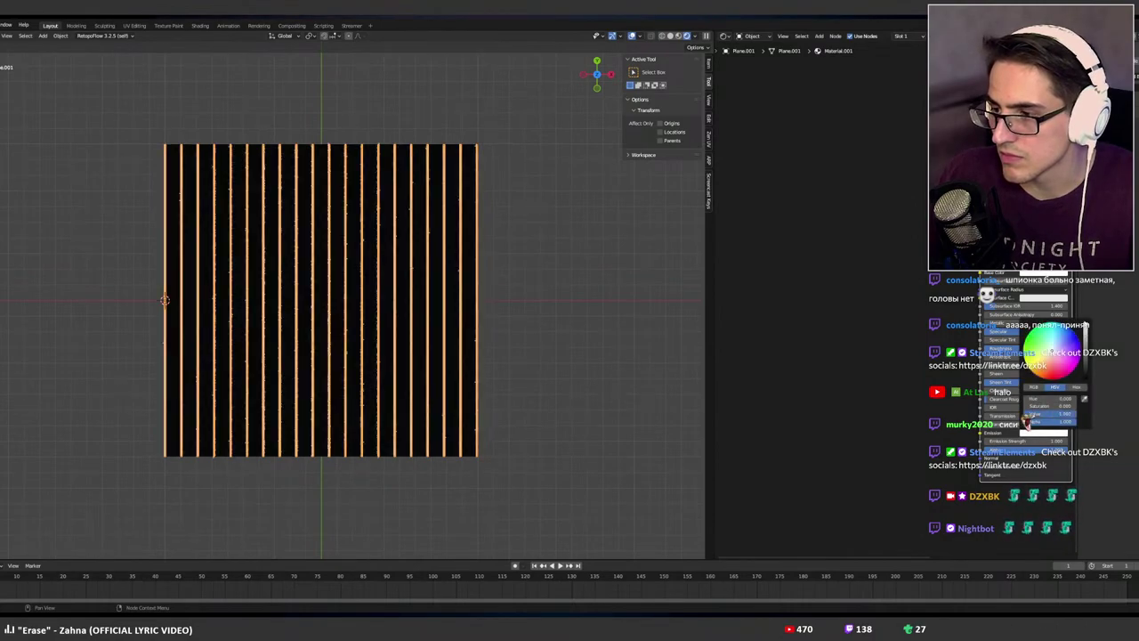
# Extrude the strip mesh downward along the Z axis so every arrayed strip becomes a vertical wall.
pyautogui.click(500, 380)
pyautogui.keyDown('ctrl'); pyautogui.scroll(-7, 500, 380); pyautogui.keyUp('ctrl')
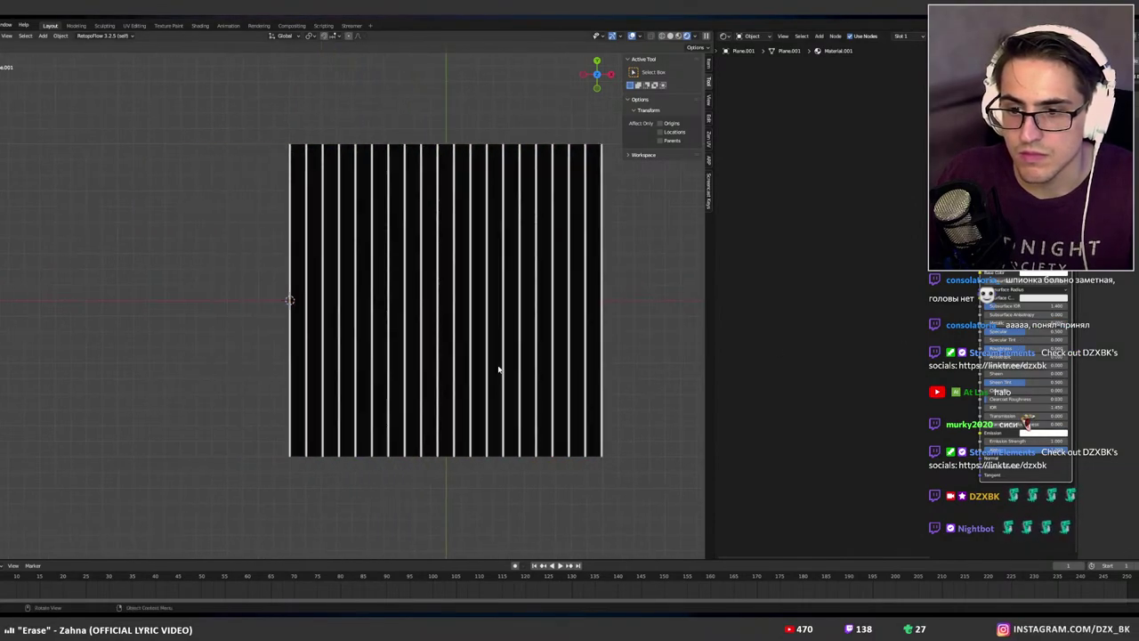
pyautogui.moveTo(501, 368); pyautogui.dragTo(483, 278, button='middle')
pyautogui.scroll(1, 485, 384)
pyautogui.press('Tab')
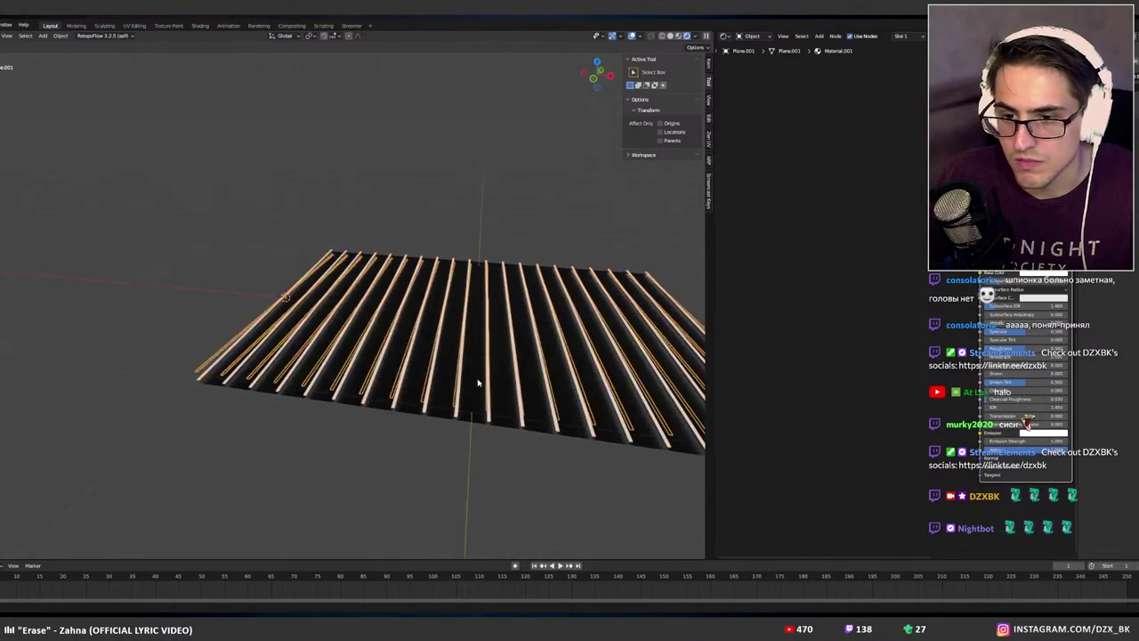
pyautogui.press('KP_1')
pyautogui.press('e')
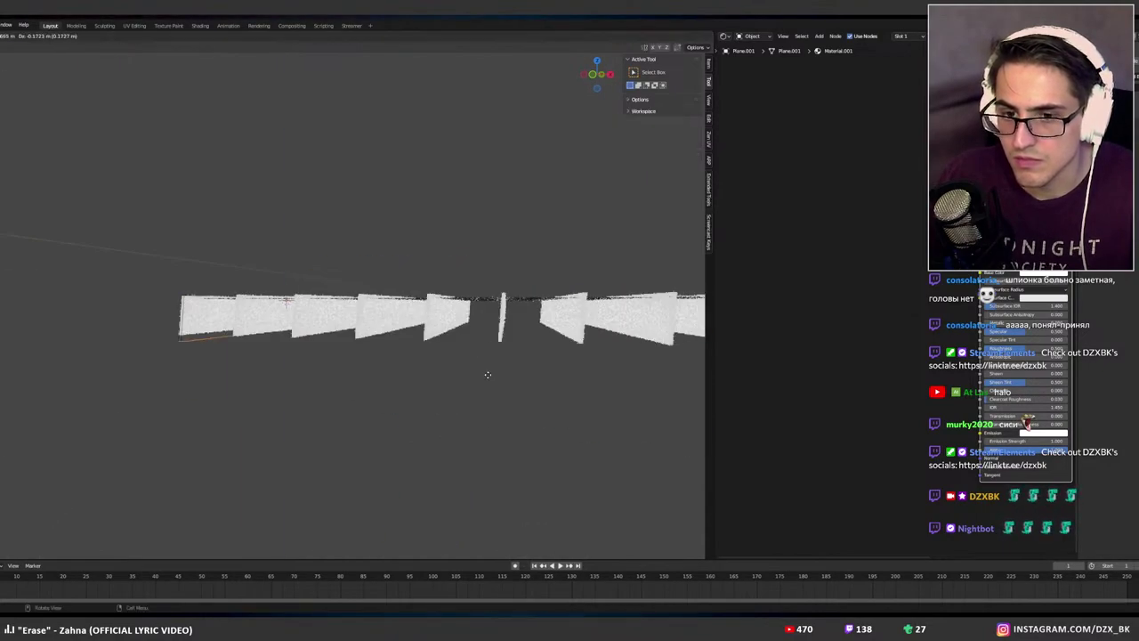
pyautogui.press('z')
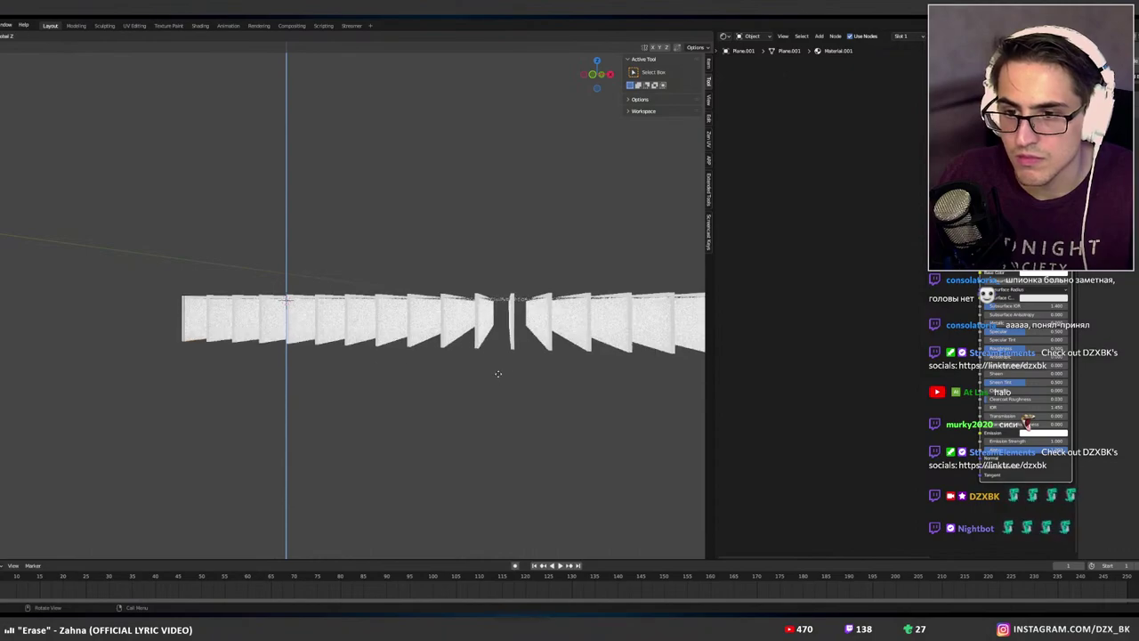
pyautogui.click(496, 375)
pyautogui.press('e')
pyautogui.press('z')
pyautogui.click(499, 360)
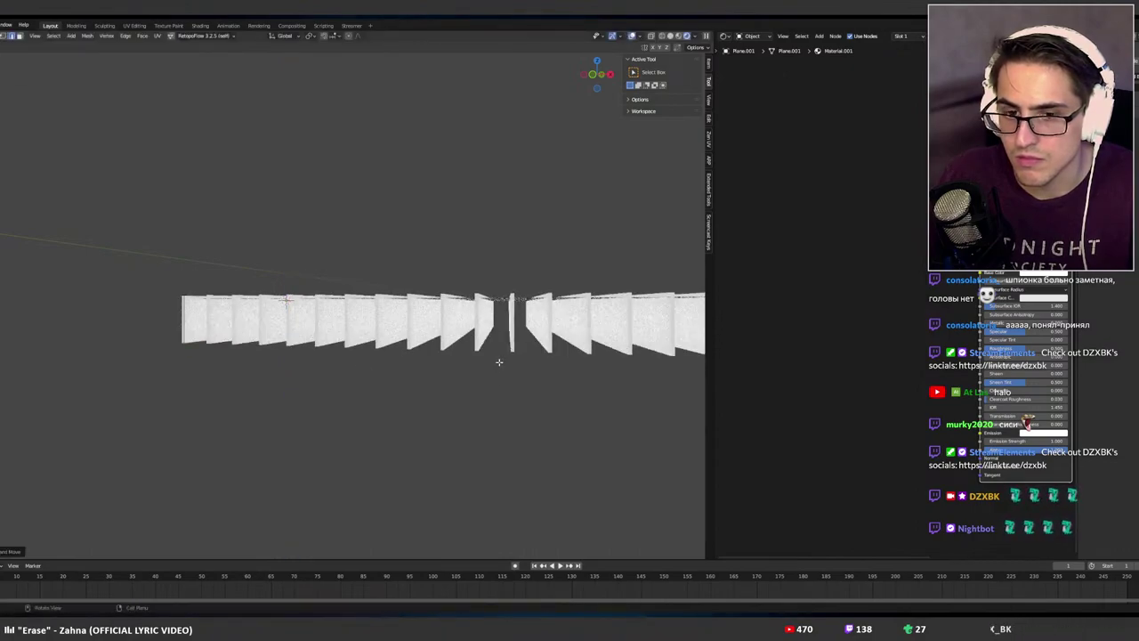
# Reveal the strip's hidden geometry and move it up along Z so the strips pass through the plane.
pyautogui.press('z')
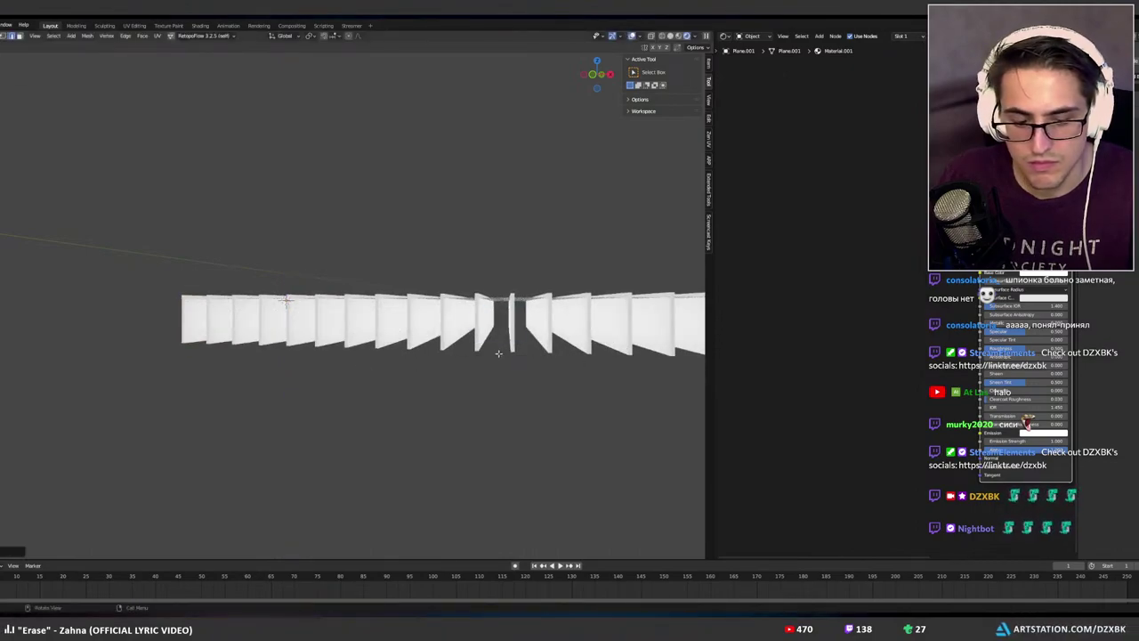
pyautogui.press('z')
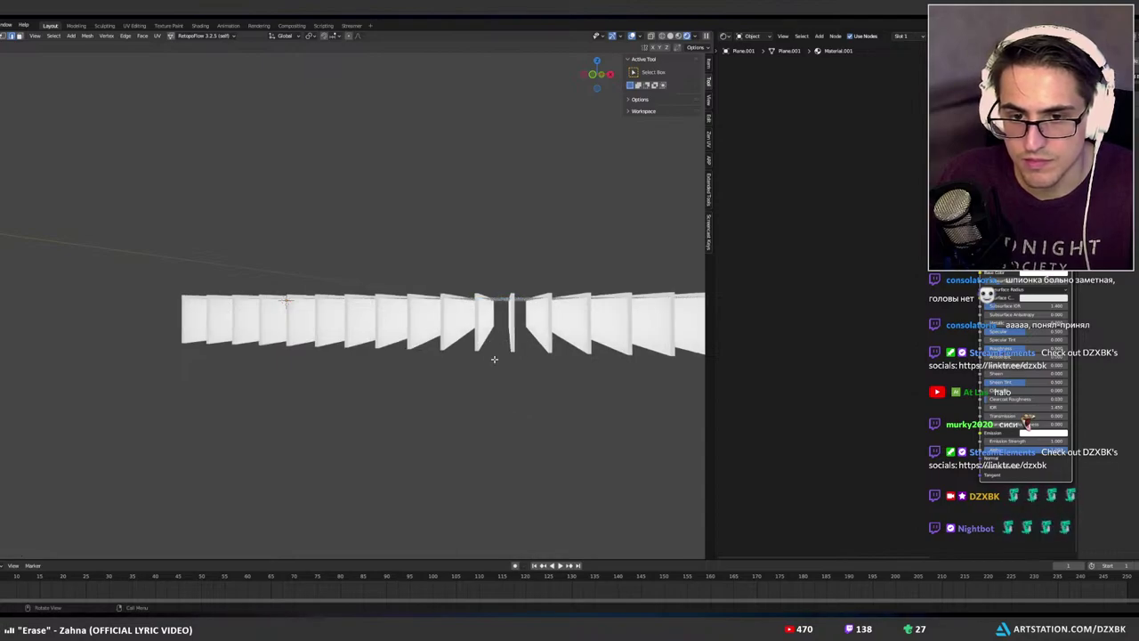
pyautogui.press('Tab')
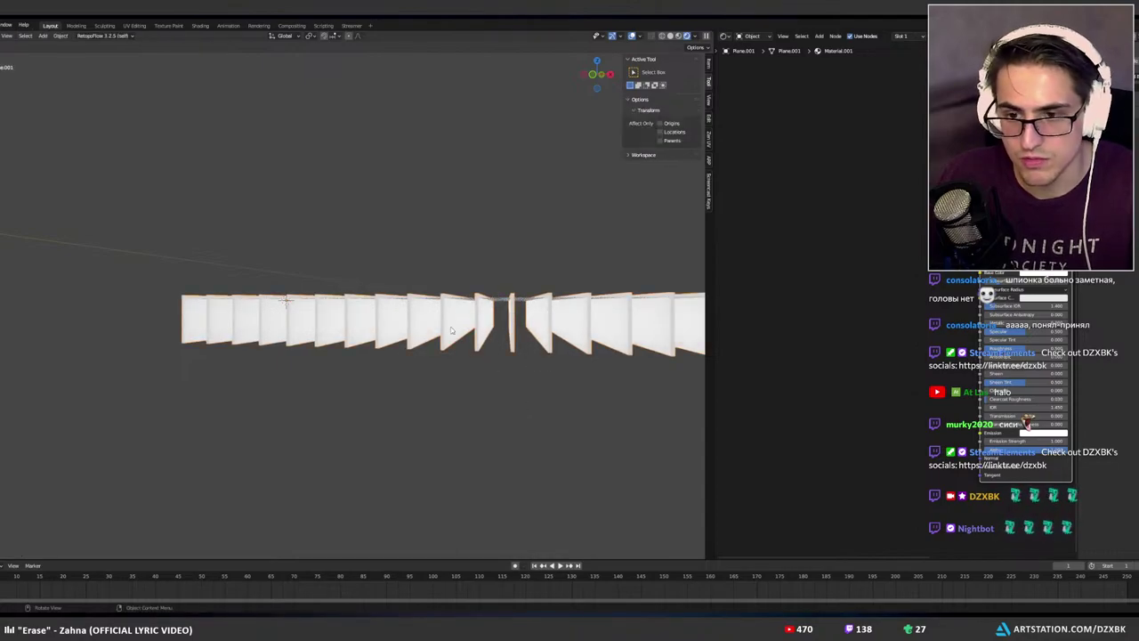
pyautogui.press('Tab')
pyautogui.moveTo(453, 335); pyautogui.dragTo(484, 349, button='middle')
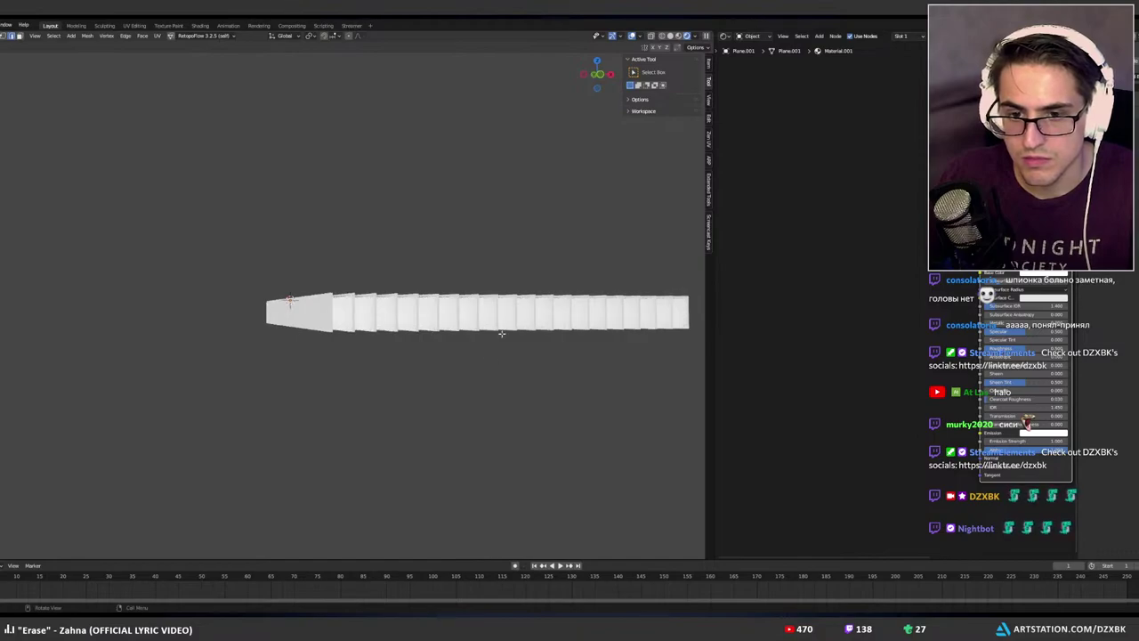
pyautogui.press('z')
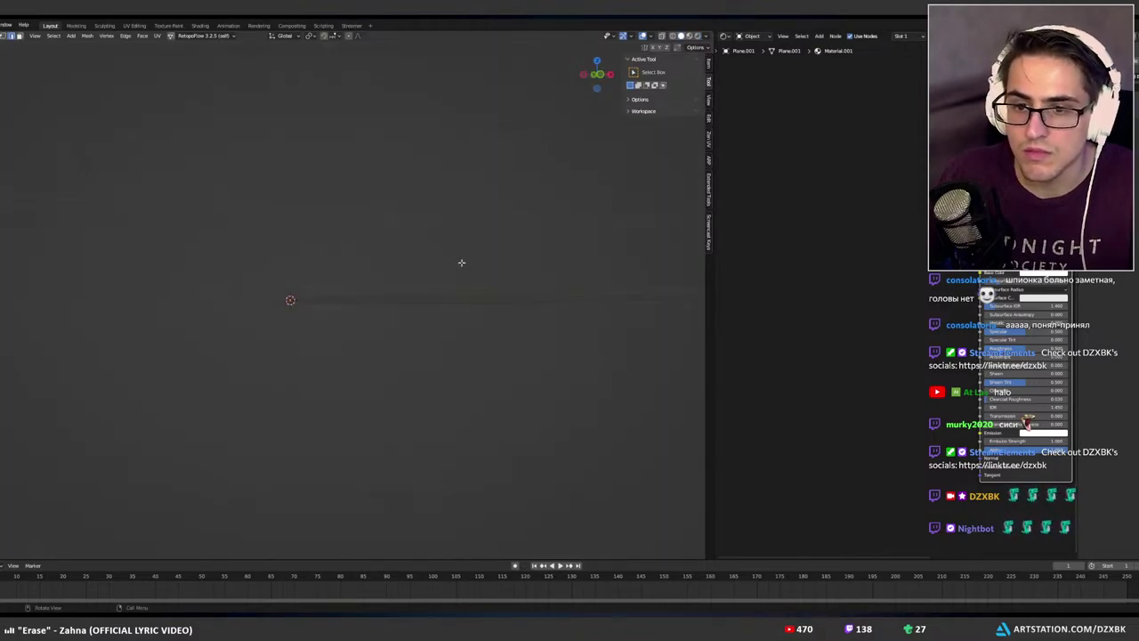
pyautogui.moveTo(462, 262)
pyautogui.mouseDown(button='middle')
pyautogui.moveTo(460, 276)
pyautogui.moveTo(480, 293)
pyautogui.mouseUp(button='middle')
pyautogui.hotkey('alt', 'h')
pyautogui.press('g')
pyautogui.press('z')
pyautogui.click(462, 268)
pyautogui.press('z')
pyautogui.press('Tab')
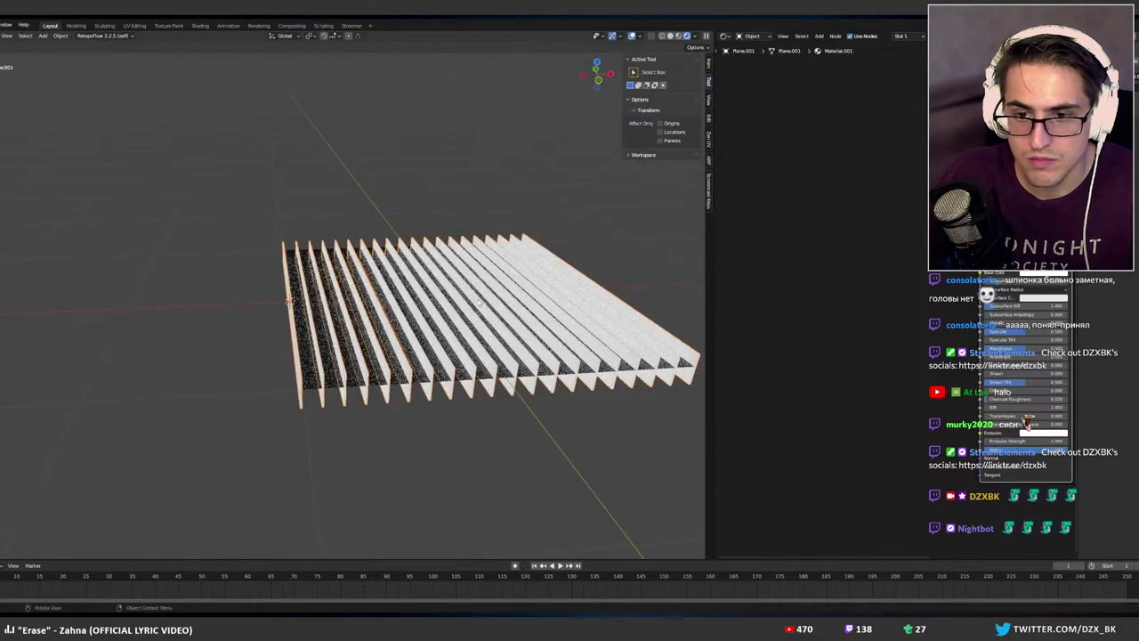
# Add the plane to the selection as active object and give its material an unlinked Image Texture node with Mapping and Texture Coordinate nodes.
pyautogui.click(403, 381)
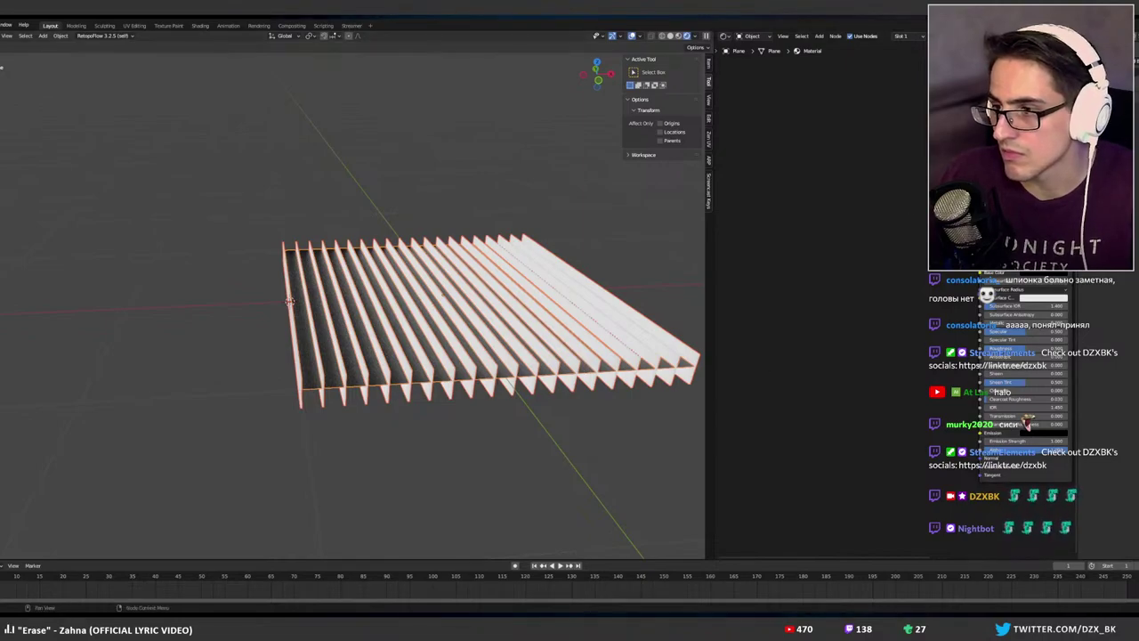
pyautogui.click(1008, 257)
pyautogui.hotkey('ctrl', 't')
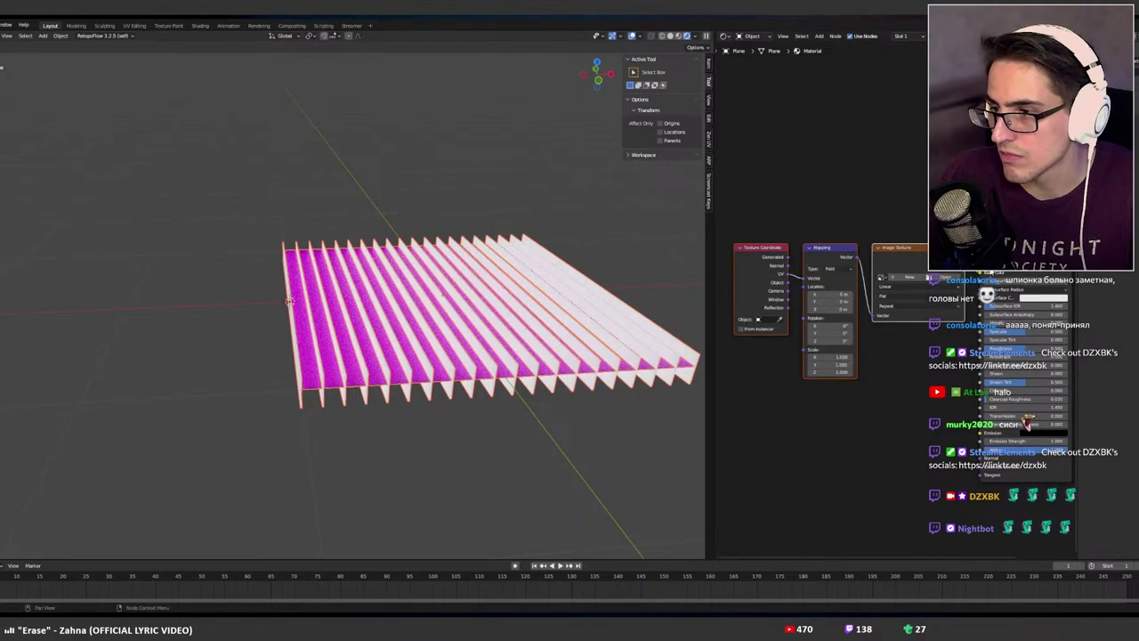
pyautogui.click(972, 274)
# Try to create a new image with a width of 2048 px in the Image Texture node.
pyautogui.click(909, 277)
pyautogui.click(928, 303)
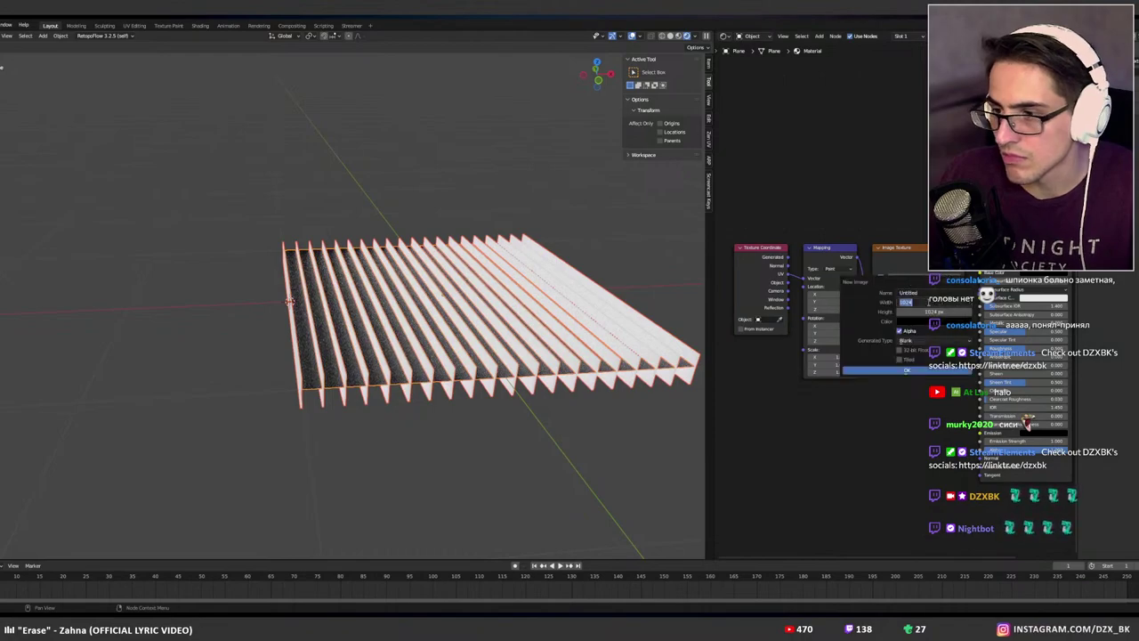
pyautogui.write('2048')
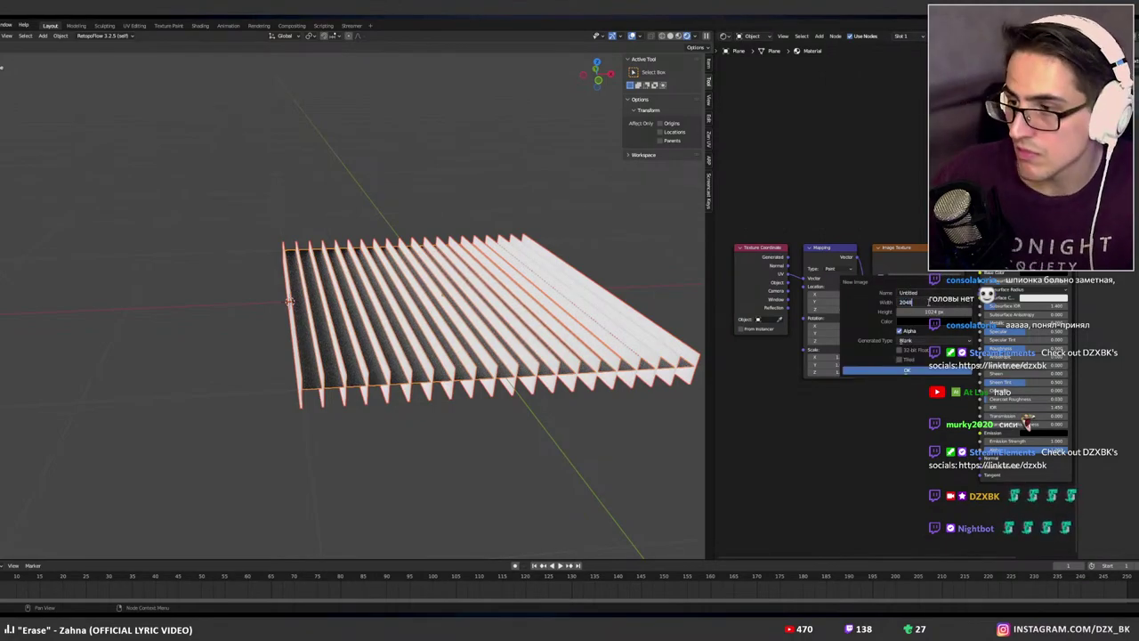
pyautogui.hotkey('ctrl', 'a')
pyautogui.press('Return')
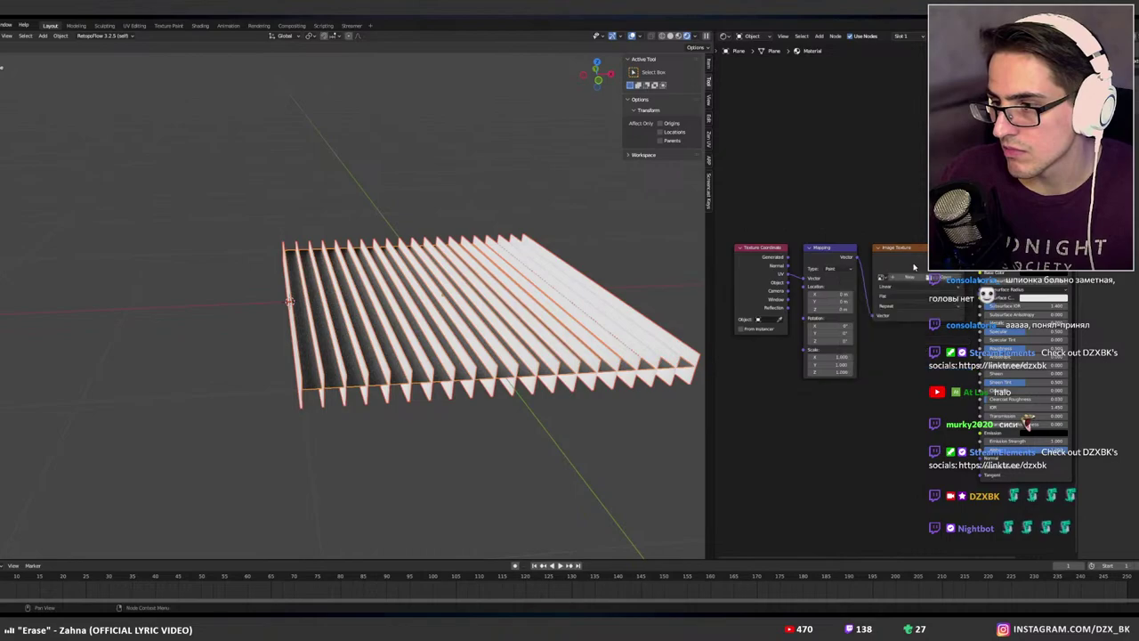
# Create a new blank image named Untitled in the Image Texture node and bake the strips onto it.
pyautogui.click(909, 277)
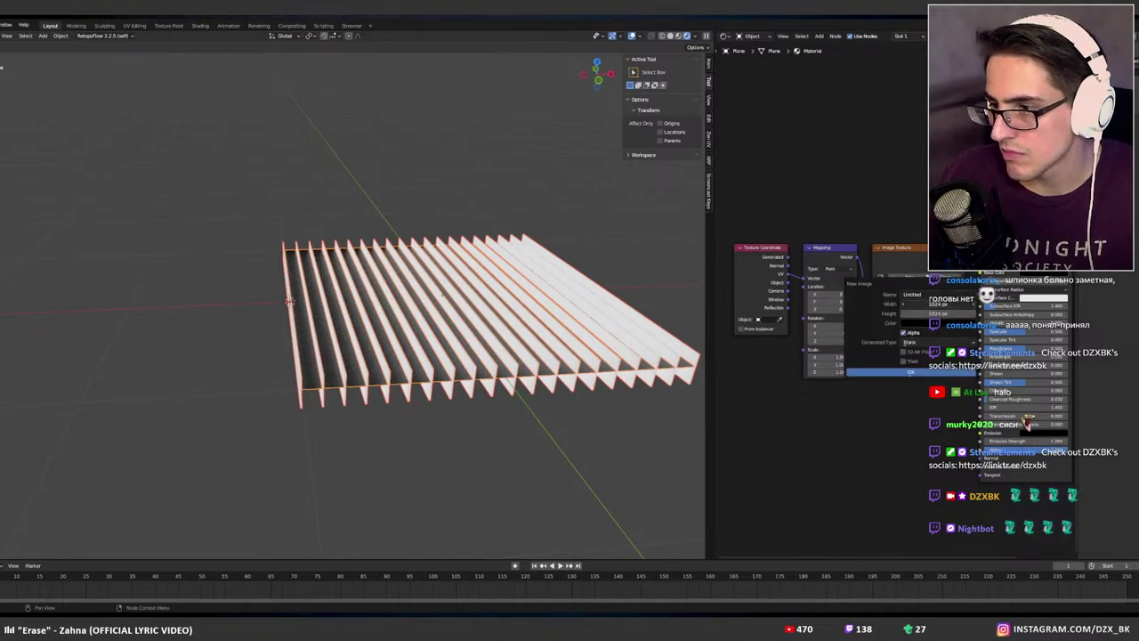
pyautogui.press('Return')
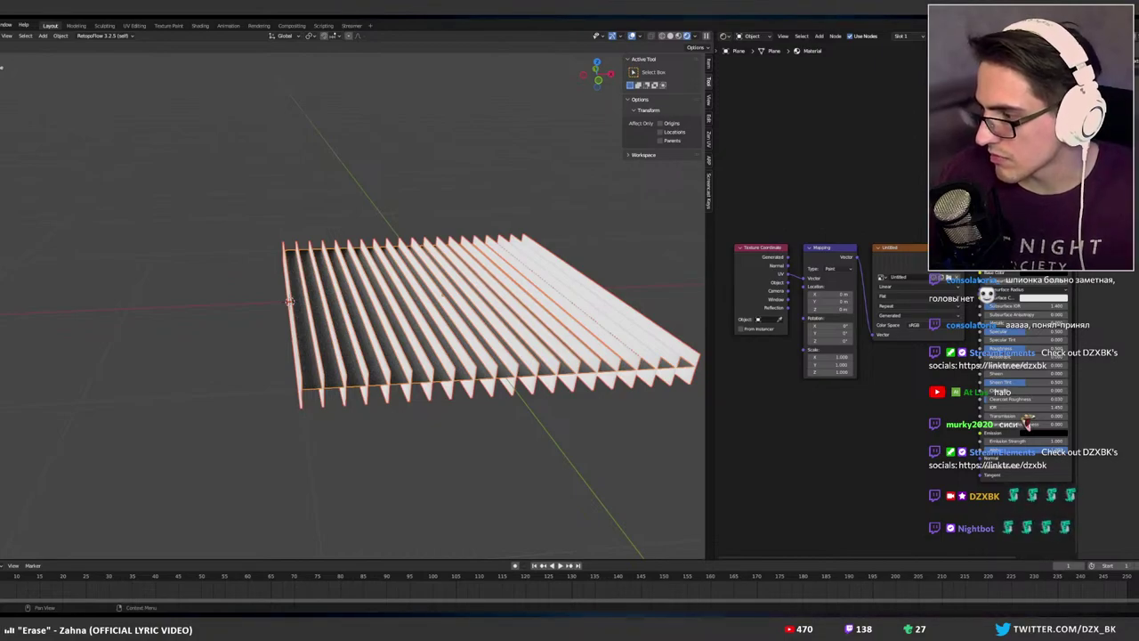
pyautogui.click(1121, 201)
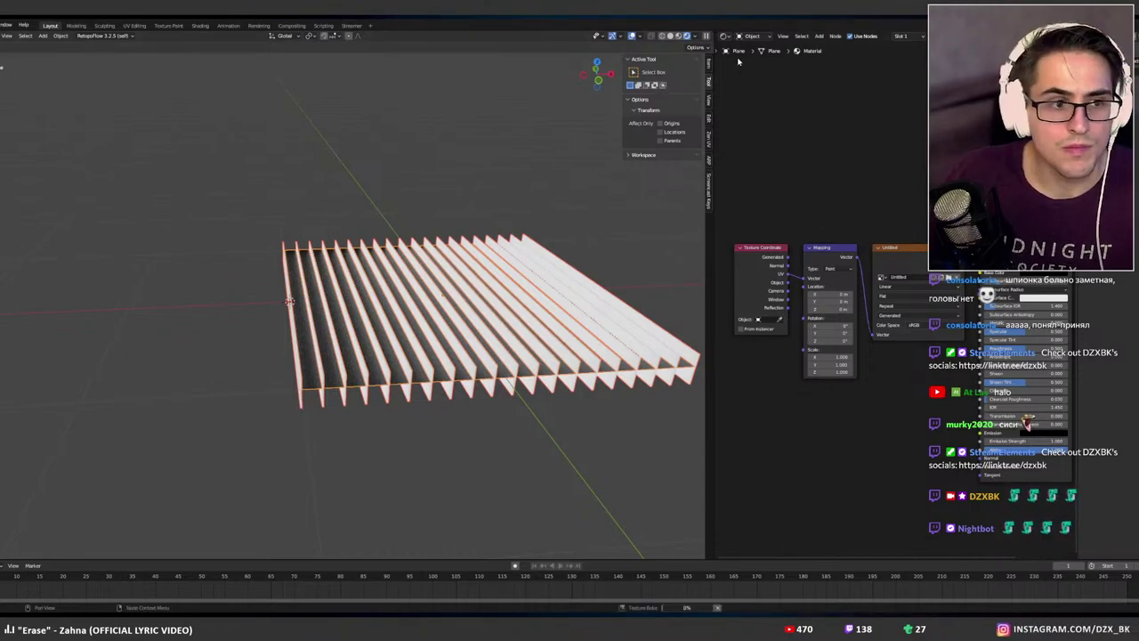
# Split the main viewport, turn the new area into an Image Editor and display the baked Untitled image in full.
pyautogui.moveTo(709, 34); pyautogui.dragTo(254, 56)
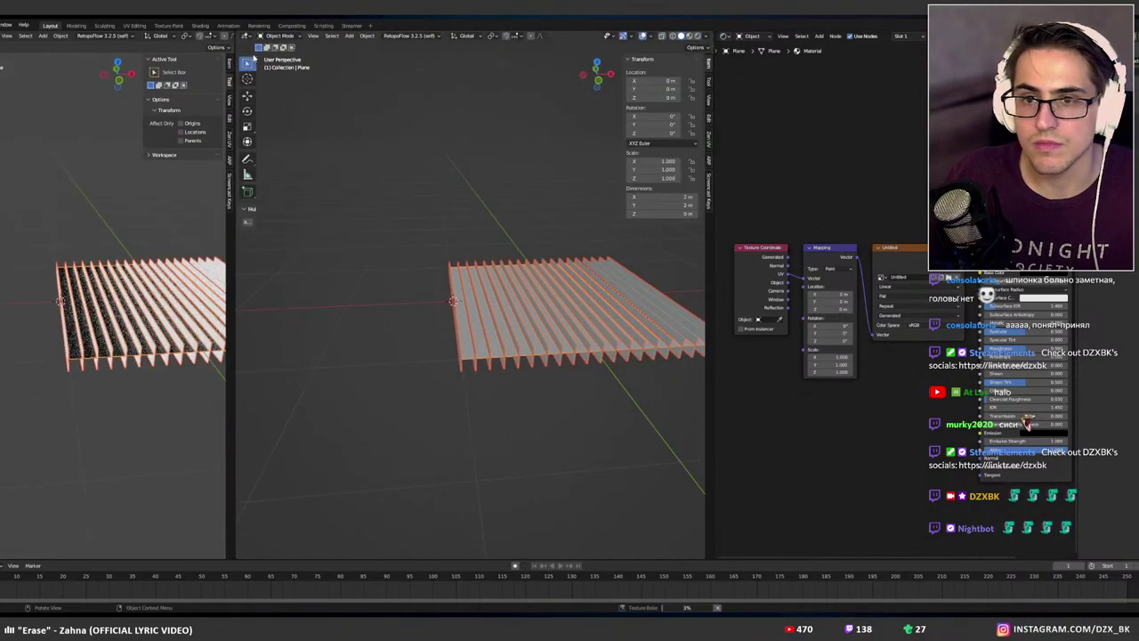
pyautogui.click(247, 35)
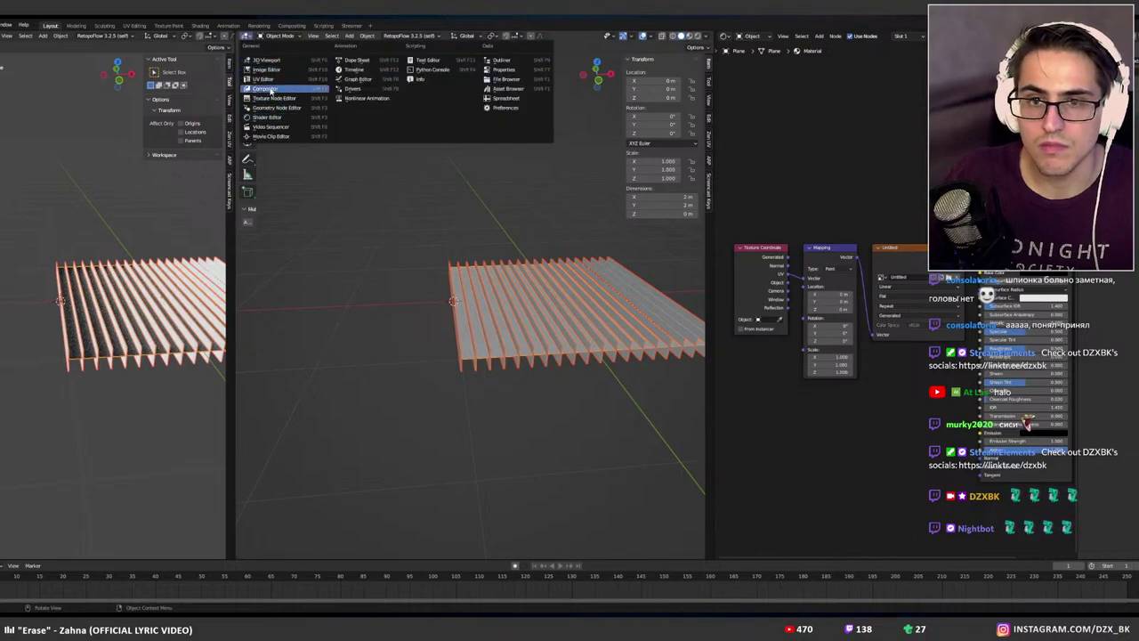
pyautogui.click(267, 69)
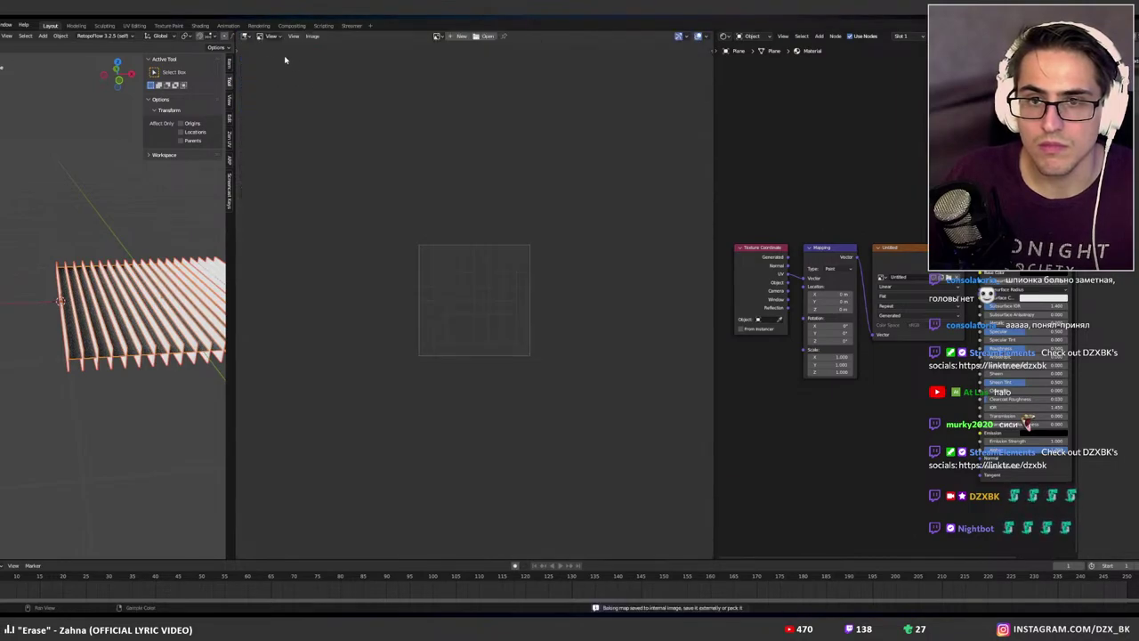
pyautogui.click(436, 36)
pyautogui.click(484, 55)
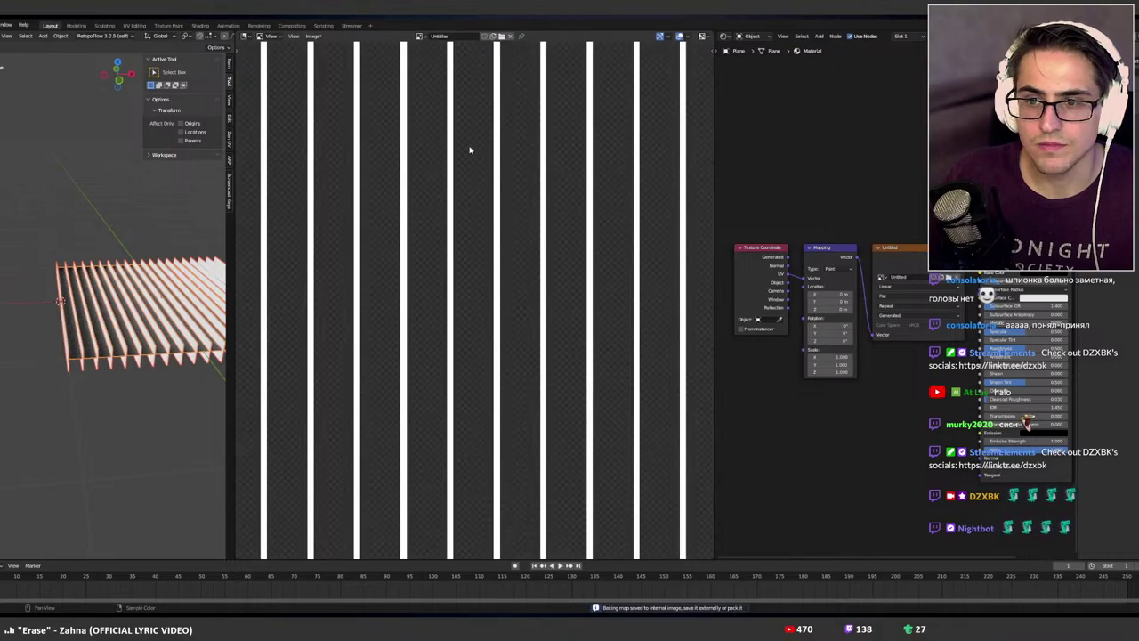
pyautogui.scroll(-1, 470, 185)
pyautogui.scroll(-1, 394, 298)
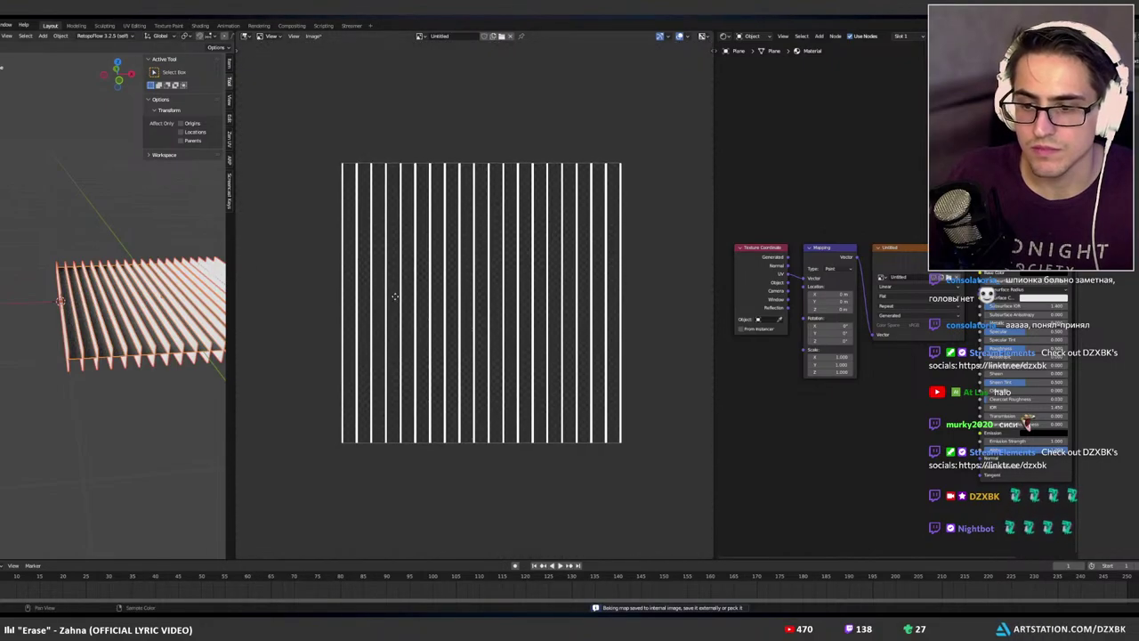
pyautogui.click(313, 36)
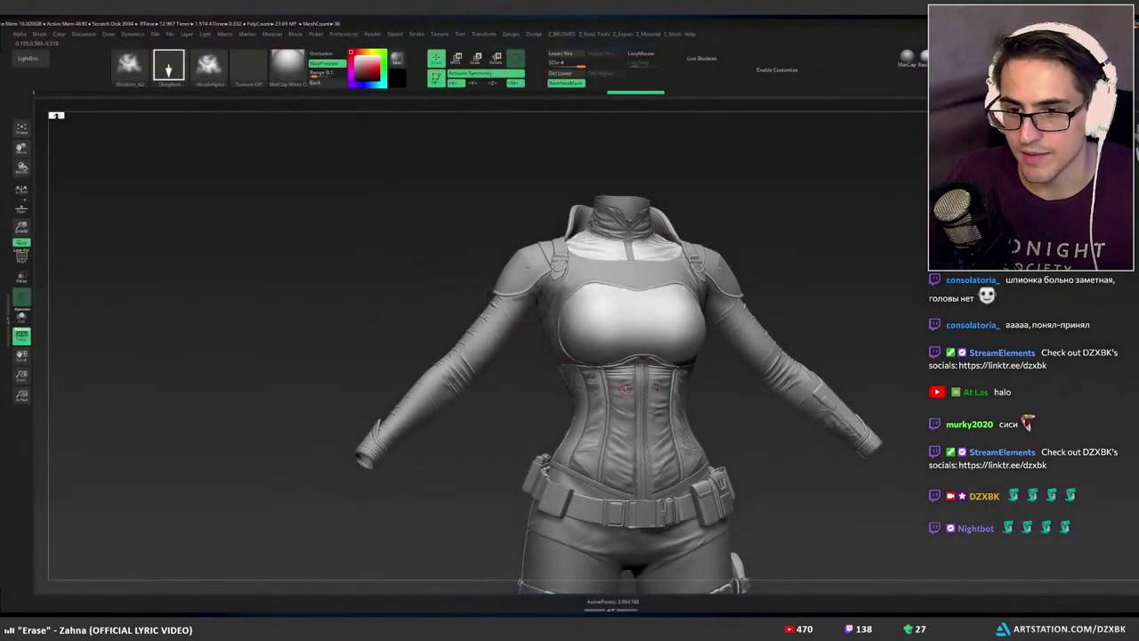
# Examine the white undershirt's chest in isolation and with the surrounding outfit, from the front and the side.
pyautogui.moveTo(788, 415); pyautogui.dragTo(766, 423)
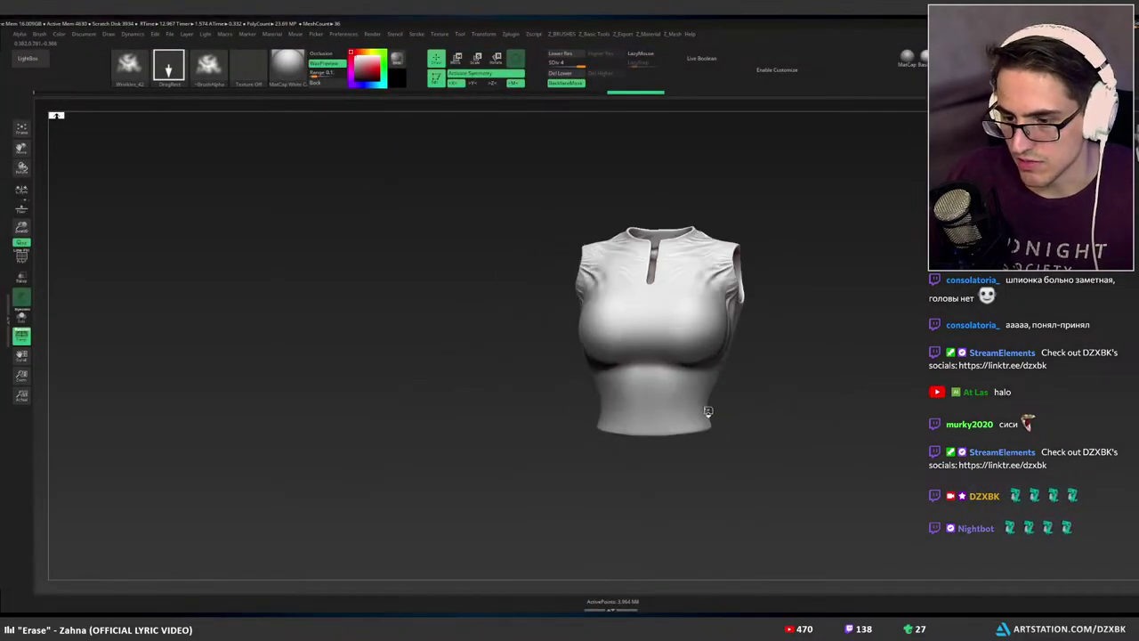
pyautogui.keyDown('alt'); pyautogui.moveTo(676, 523); pyautogui.dragTo(621, 514, button='right'); pyautogui.keyUp('alt')
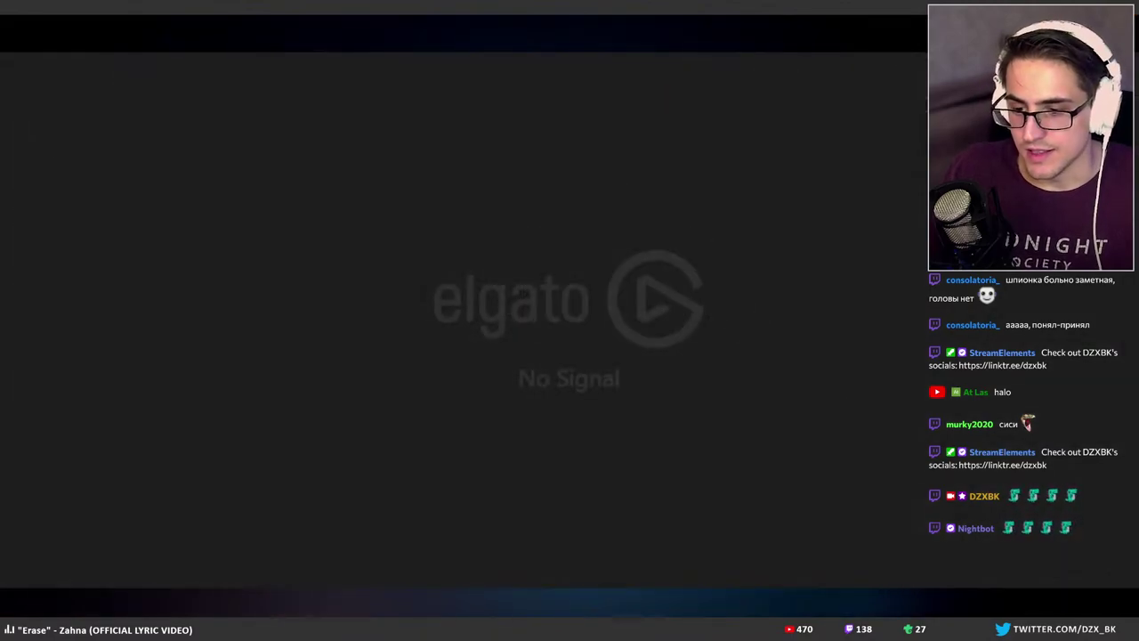
pyautogui.moveTo(676, 372); pyautogui.dragTo(672, 402, button='right')
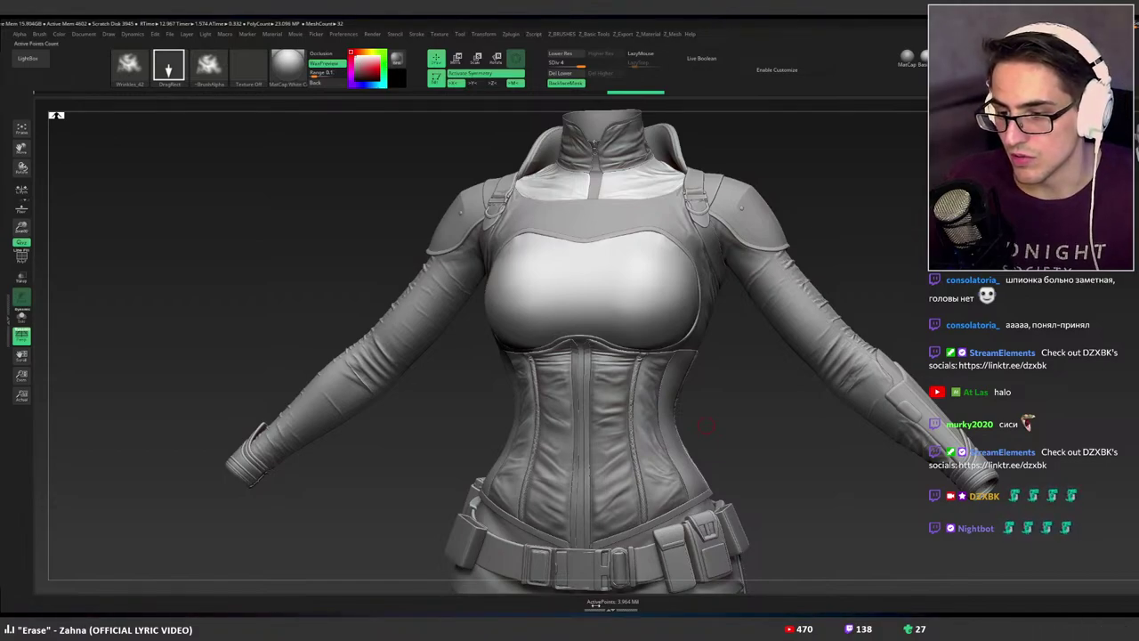
pyautogui.moveTo(694, 299); pyautogui.dragTo(702, 297, button='right')
pyautogui.keyDown('ctrl'); pyautogui.keyDown('shift'); pyautogui.click(738, 285); pyautogui.keyUp('shift'); pyautogui.keyUp('ctrl')
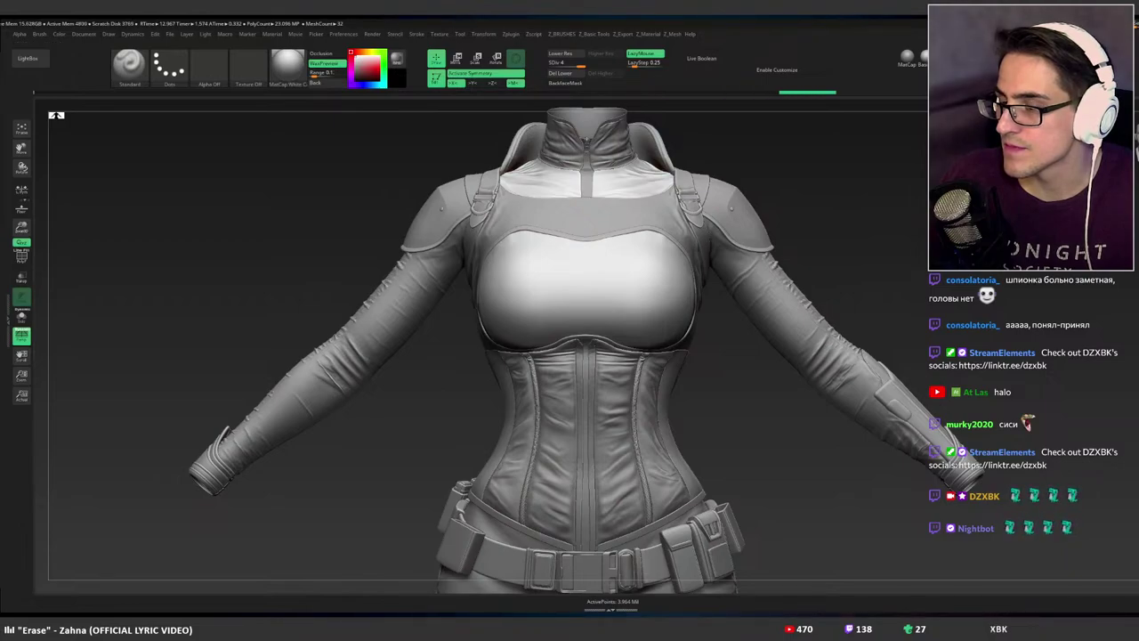
pyautogui.moveTo(356, 267); pyautogui.dragTo(214, 271)
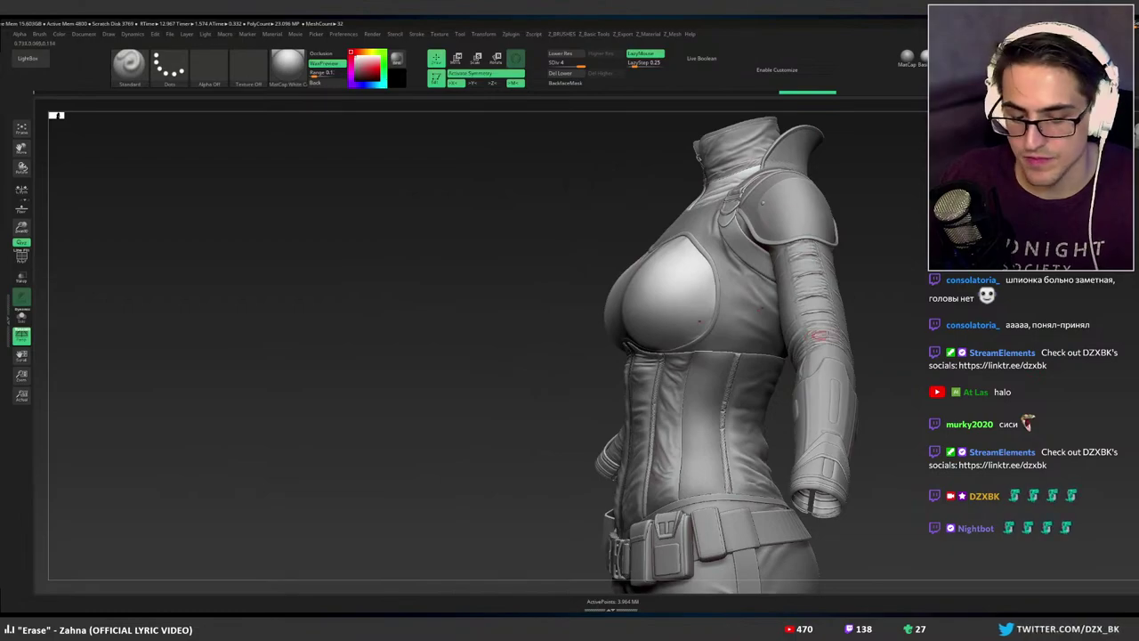
pyautogui.hotkey('shift', 'alt', 's')
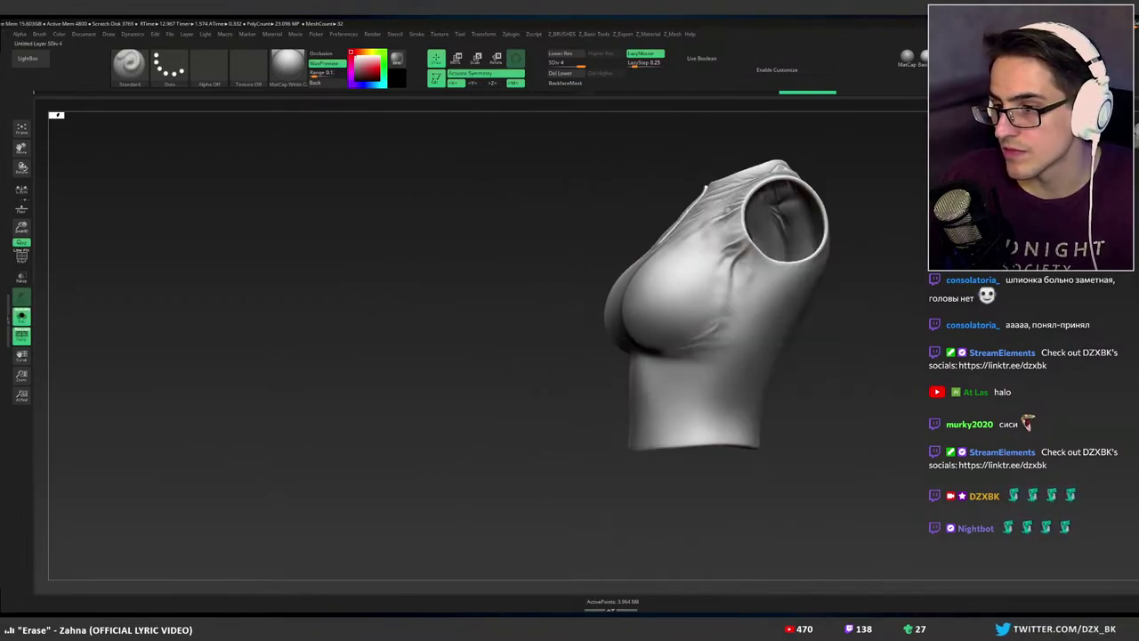
pyautogui.moveTo(835, 342); pyautogui.dragTo(871, 322)
pyautogui.keyDown('alt'); pyautogui.moveTo(765, 242); pyautogui.dragTo(748, 262); pyautogui.keyUp('alt')
pyautogui.click(22, 316)
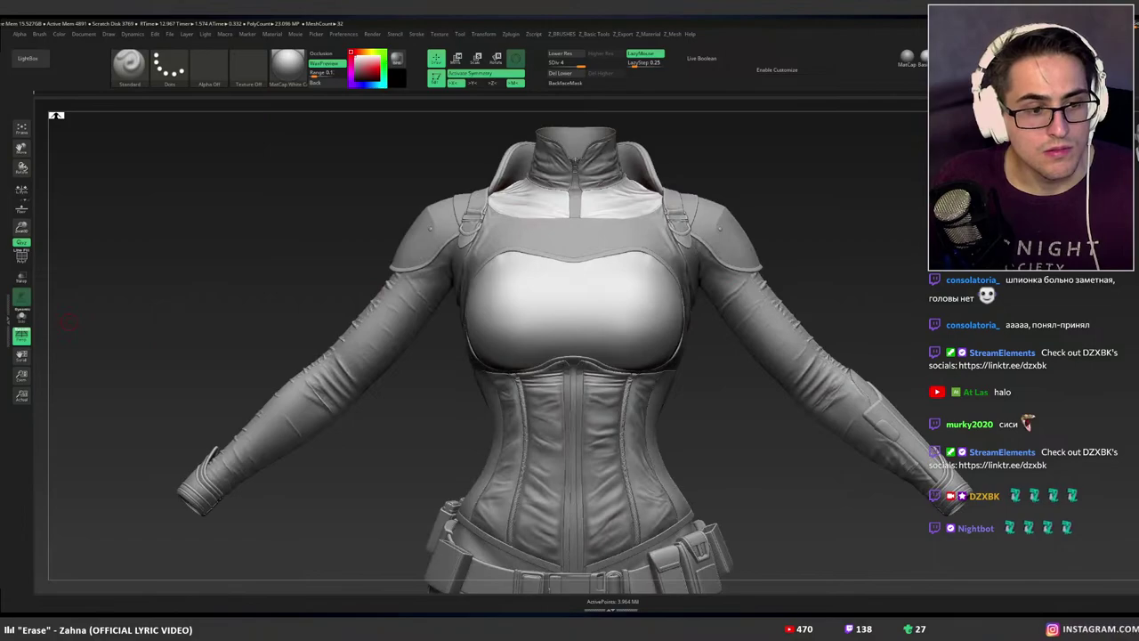
pyautogui.moveTo(623, 355)
pyautogui.mouseDown(button='right')
pyautogui.moveTo(575, 352)
pyautogui.moveTo(607, 356)
pyautogui.mouseUp(button='right')
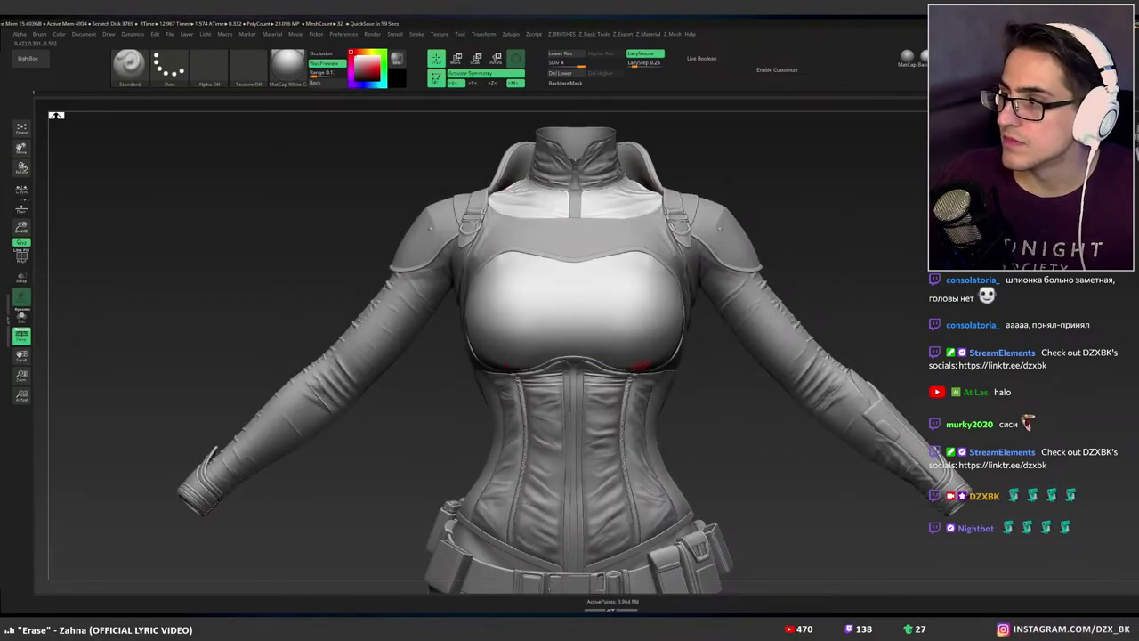
# Set the Standard brush to the DragRect stroke and import the striped image as its alpha.
pyautogui.click(169, 67)
pyautogui.click(129, 114)
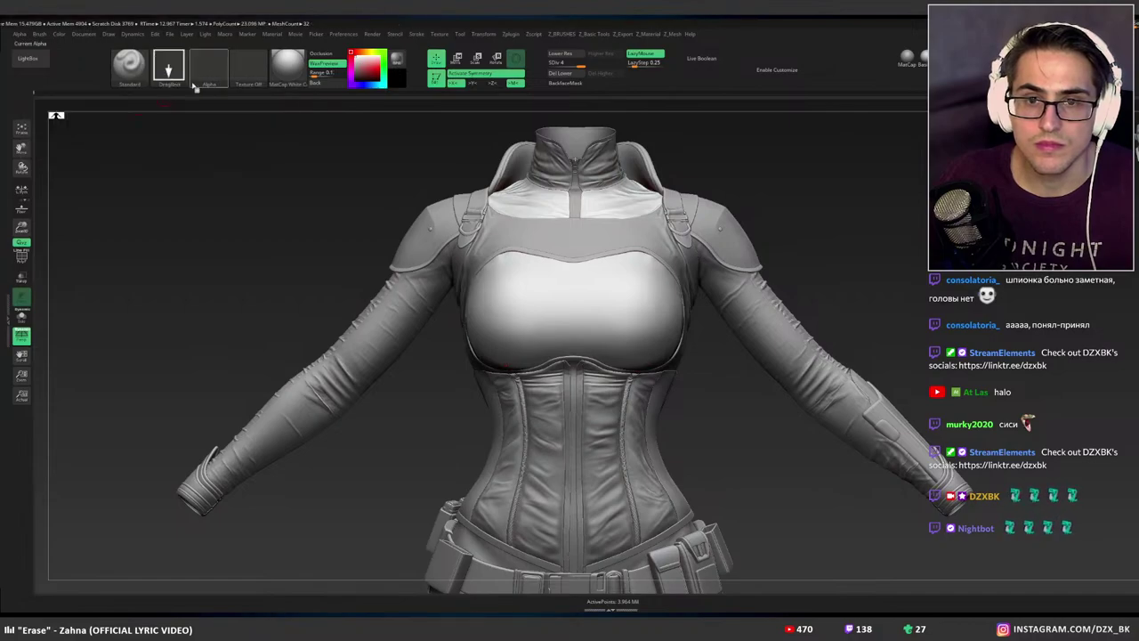
pyautogui.click(214, 78)
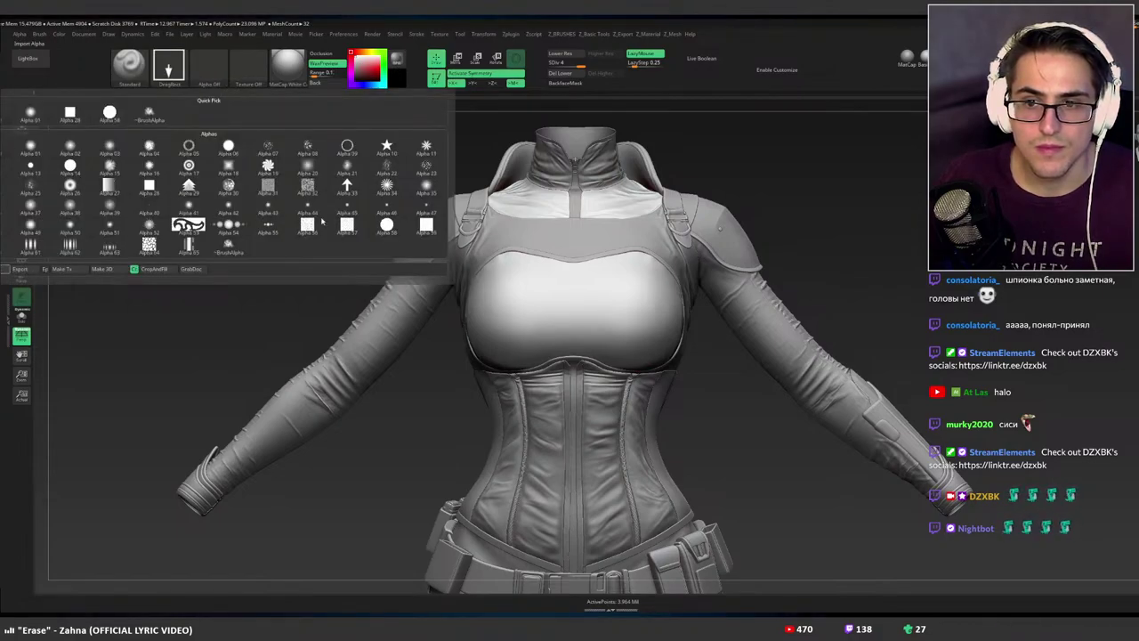
pyautogui.doubleClick(331, 307)
# Try stamping the imported stripe alpha over the undershirt's chest and undo both attempts.
pyautogui.moveTo(616, 315); pyautogui.dragTo(617, 415)
pyautogui.hotkey('ctrl', 'z')
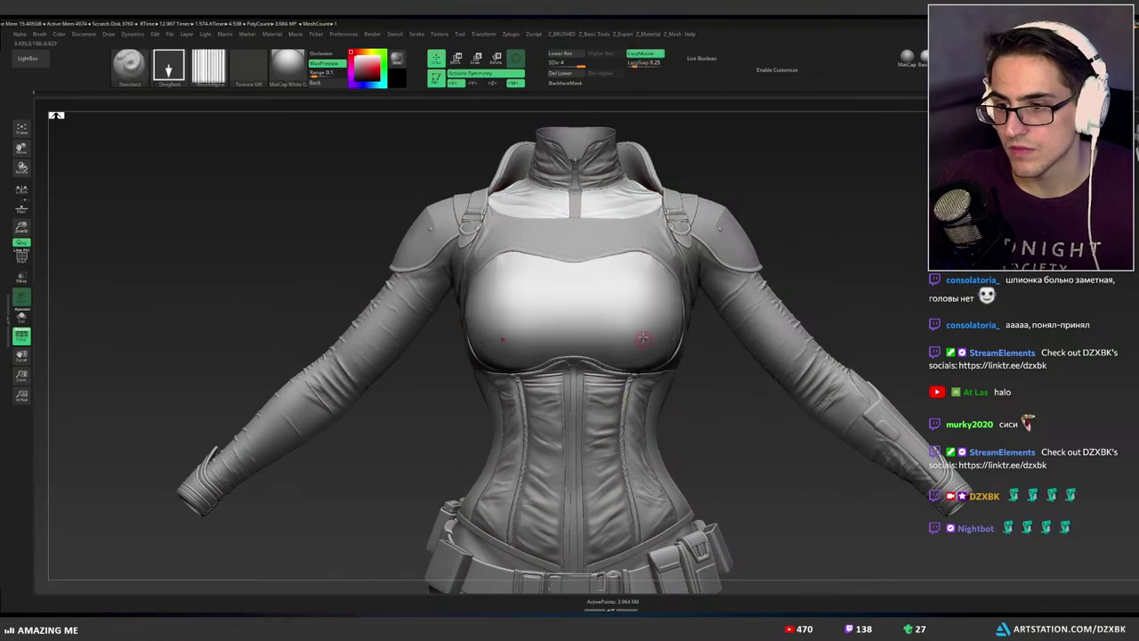
pyautogui.moveTo(643, 338); pyautogui.dragTo(641, 534)
pyautogui.hotkey('ctrl', 'z')
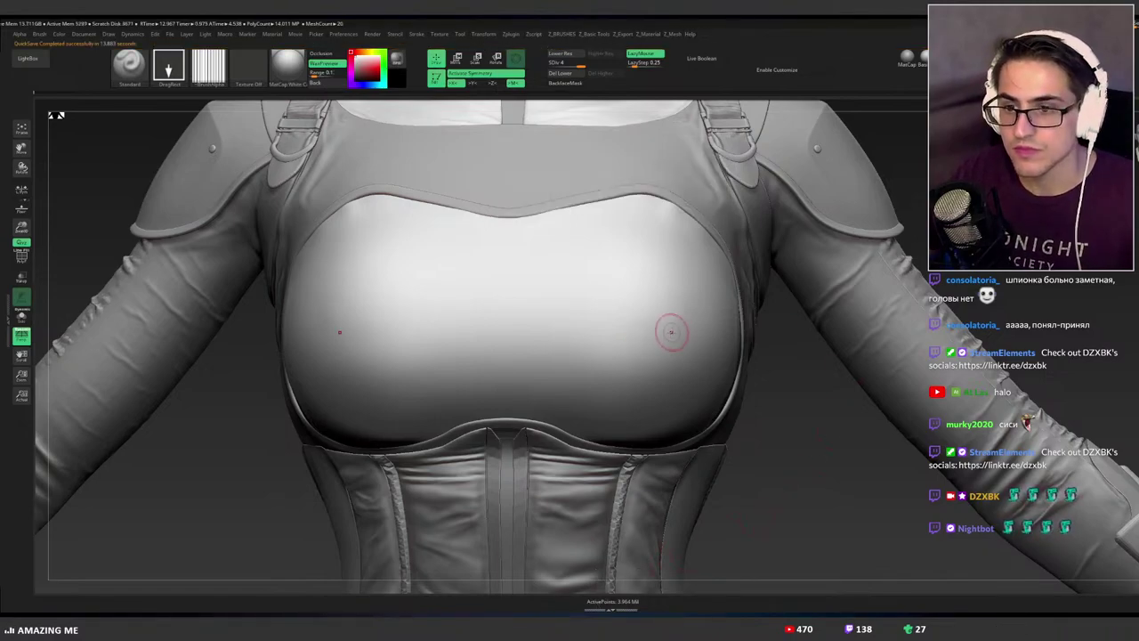
# Try a second imported stripe alpha on the undershirt's chest and undo the stamp.
pyautogui.click(46, 60)
pyautogui.click(36, 58)
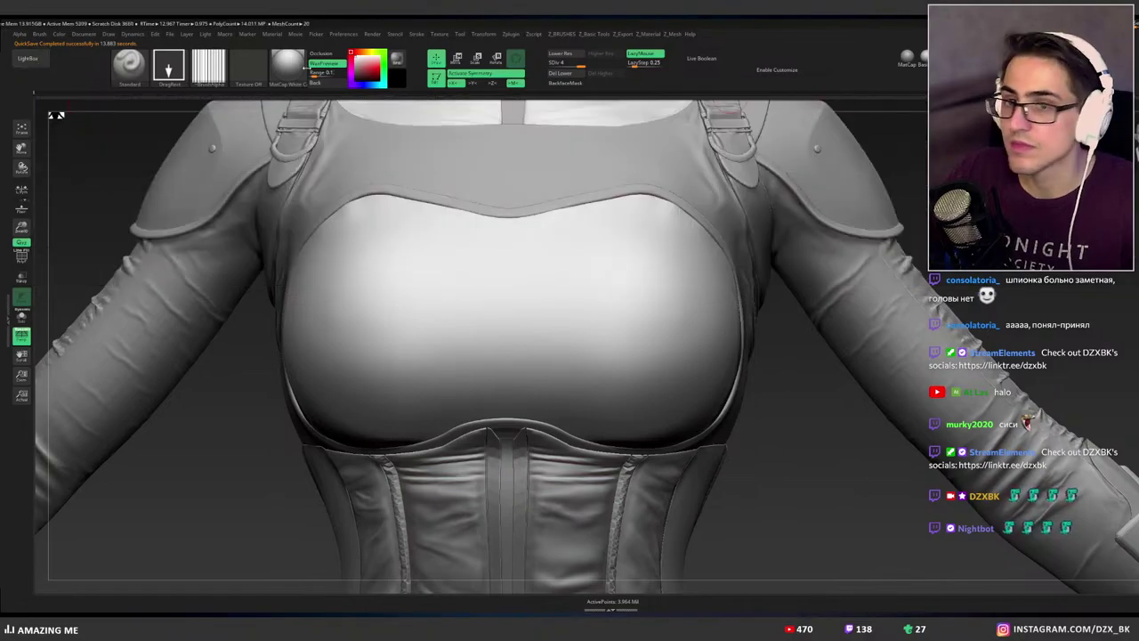
pyautogui.click(205, 66)
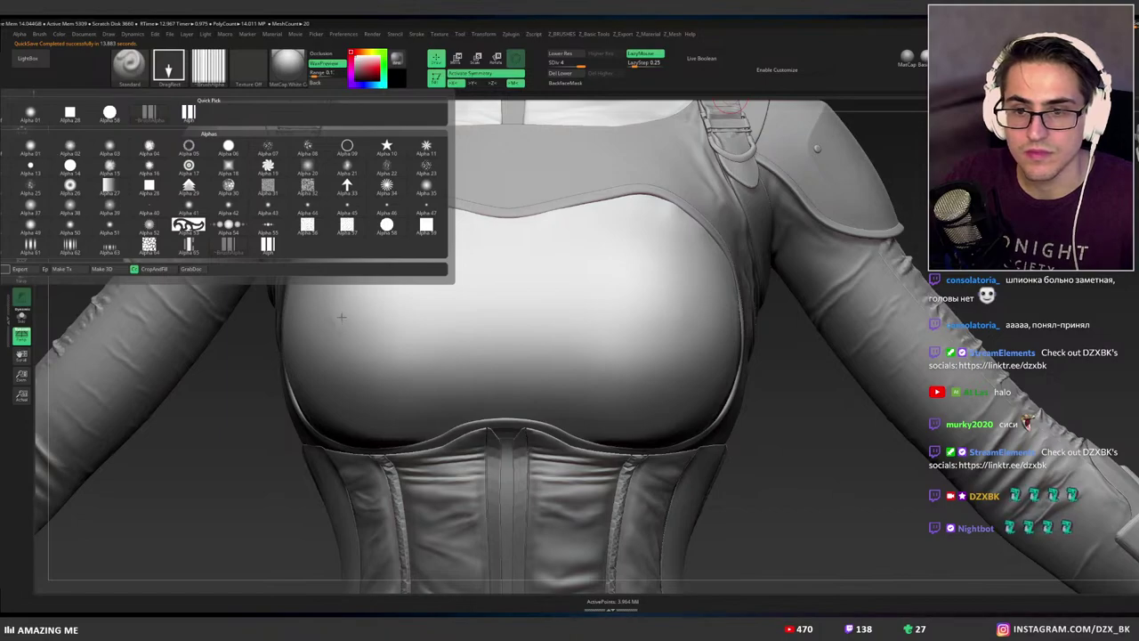
pyautogui.moveTo(501, 325); pyautogui.dragTo(604, 416)
pyautogui.hotkey('ctrl', 'z')
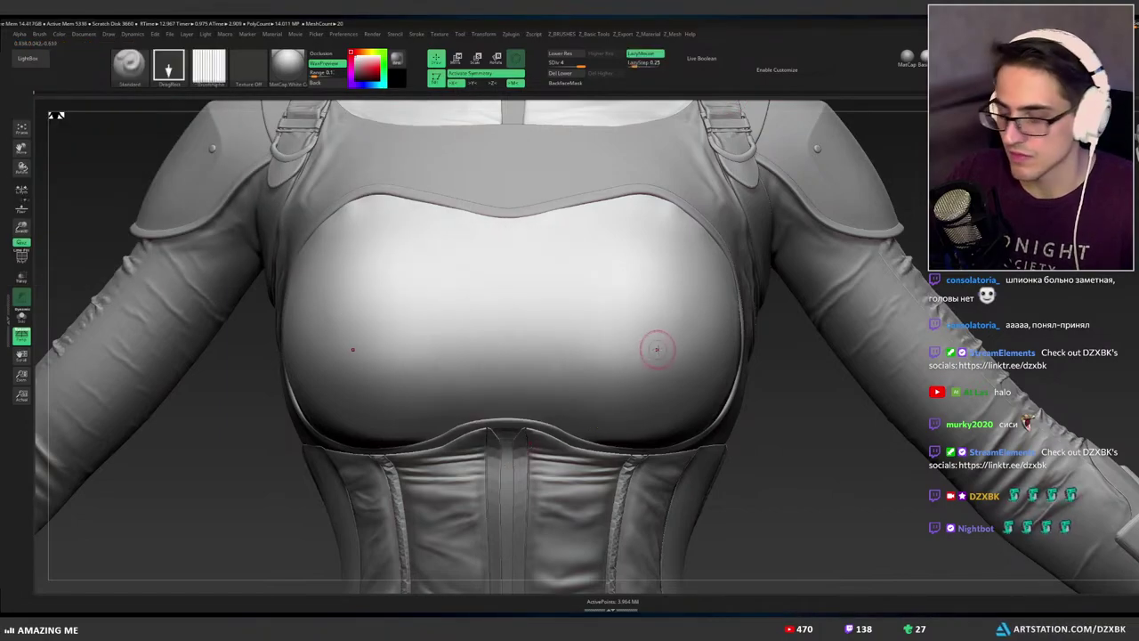
# Try stamping vertical stripes across the undershirt's chest with the second stripe alpha, checking the brush settings between attempts.
pyautogui.press('space')
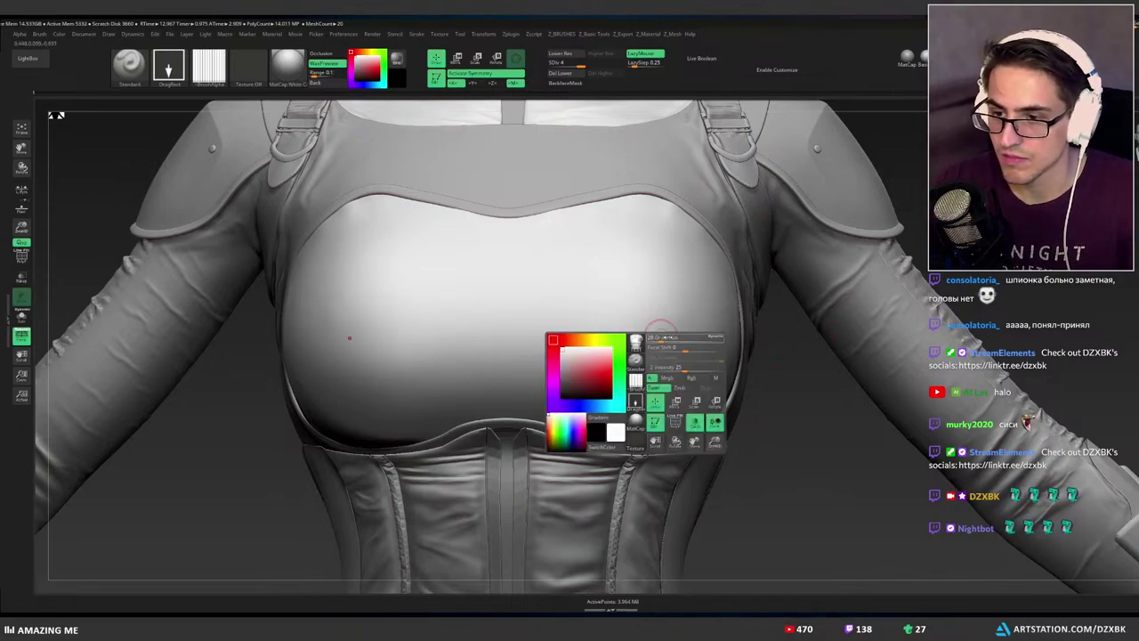
pyautogui.moveTo(635, 334)
pyautogui.mouseDown()
pyautogui.moveTo(666, 410)
pyautogui.moveTo(630, 559)
pyautogui.mouseUp()
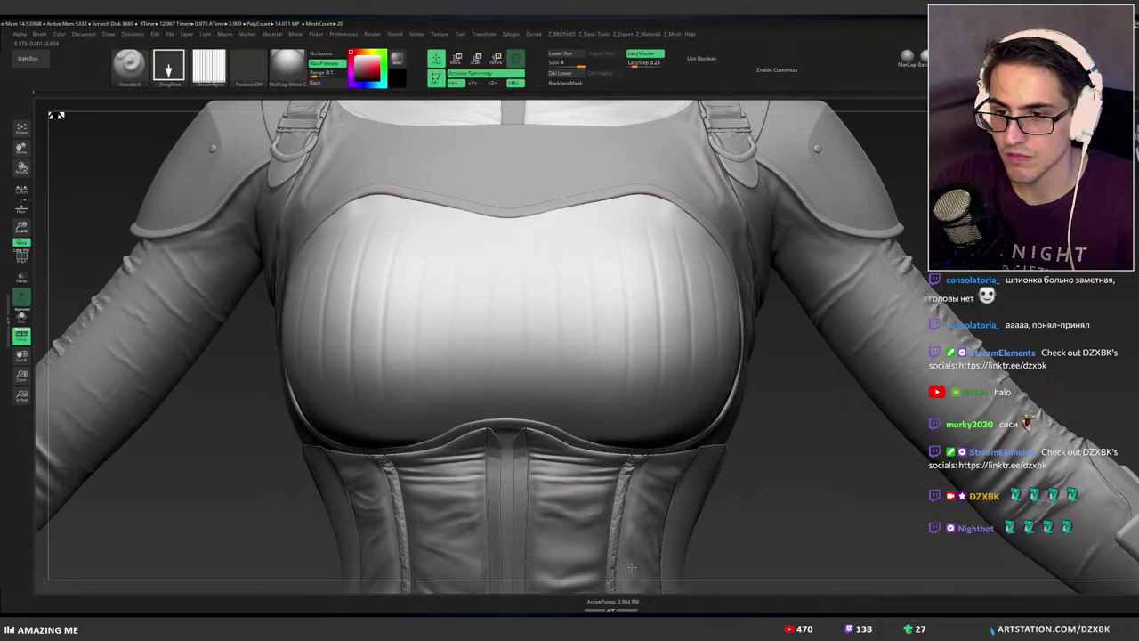
pyautogui.keyDown('ctrl'); pyautogui.moveTo(792, 367); pyautogui.dragTo(654, 385, button='right'); pyautogui.keyUp('ctrl')
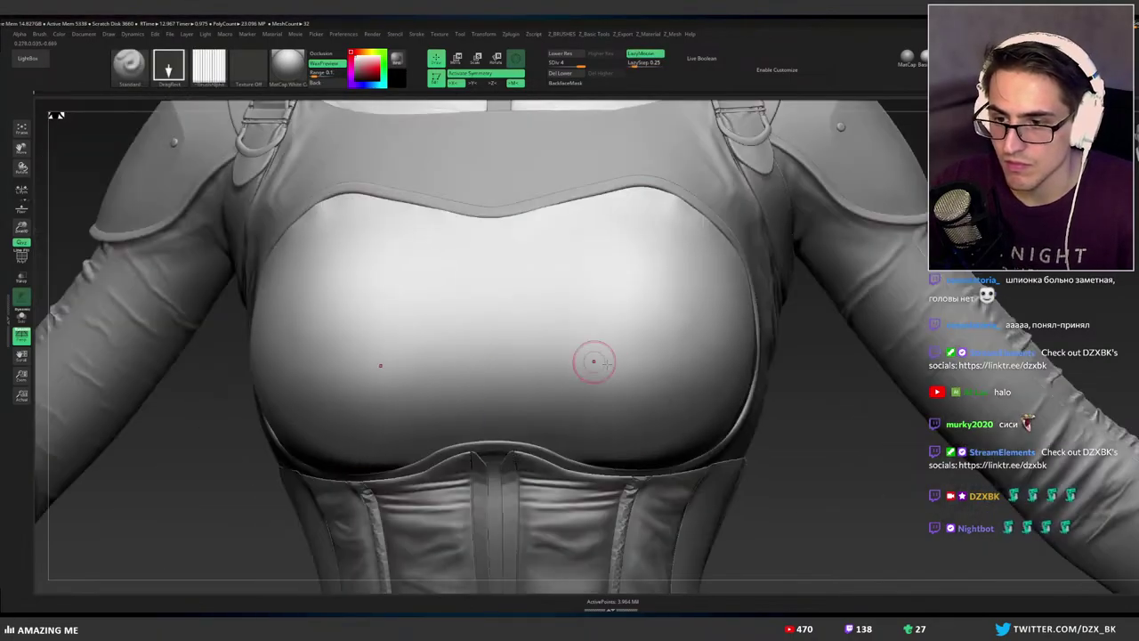
pyautogui.press('space')
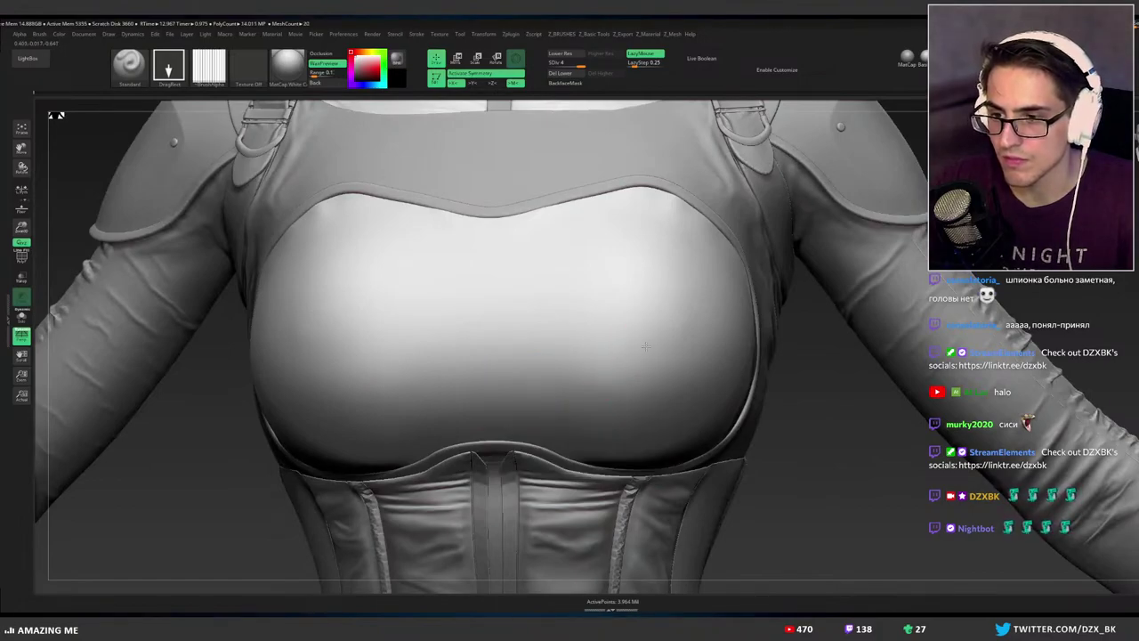
pyautogui.moveTo(663, 422); pyautogui.dragTo(635, 557)
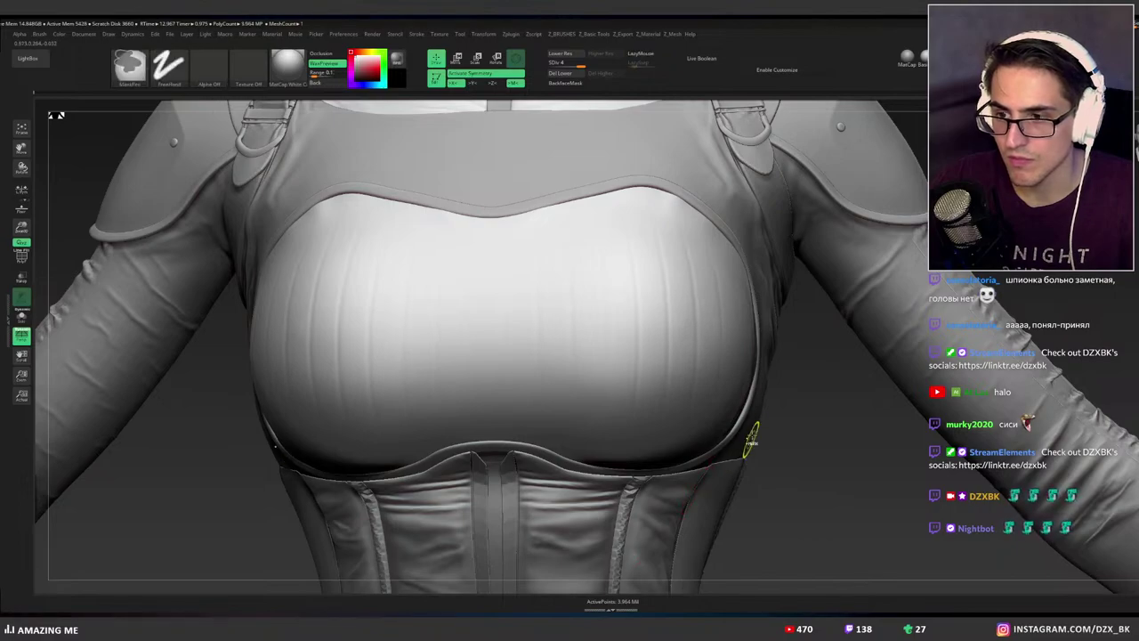
pyautogui.keyDown('ctrl'); pyautogui.moveTo(750, 437); pyautogui.dragTo(720, 388, button='right'); pyautogui.keyUp('ctrl')
pyautogui.keyDown('alt'); pyautogui.moveTo(638, 336); pyautogui.dragTo(763, 382, button='right'); pyautogui.keyUp('alt')
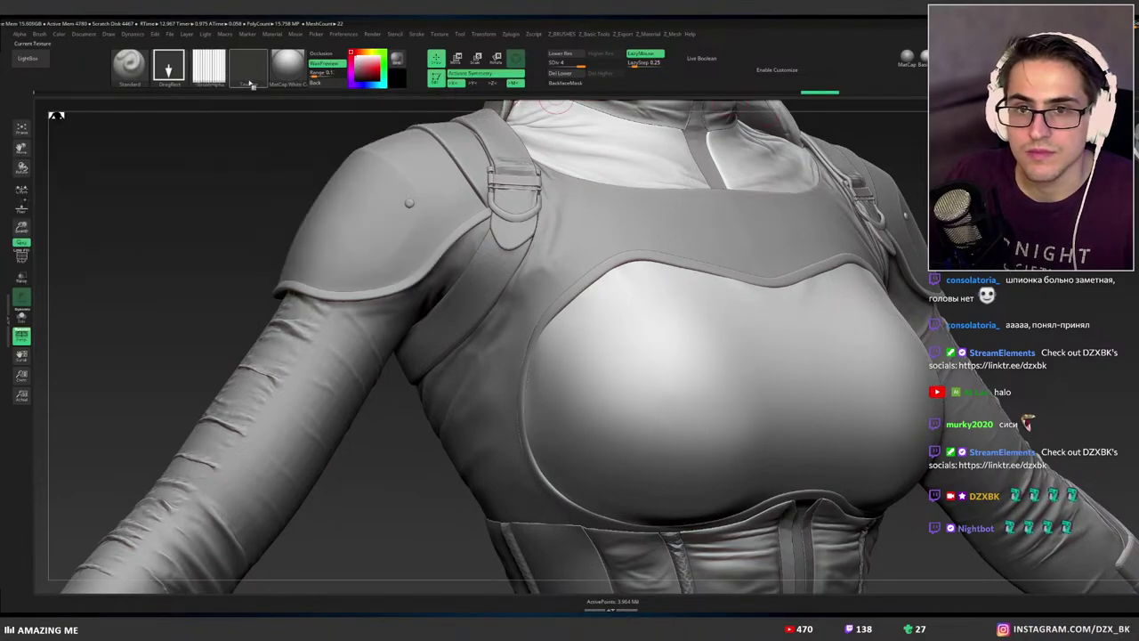
# Import the finer dark stripe image as the Standard brush's alpha and turn off perspective for the front view of the chest.
pyautogui.click(208, 66)
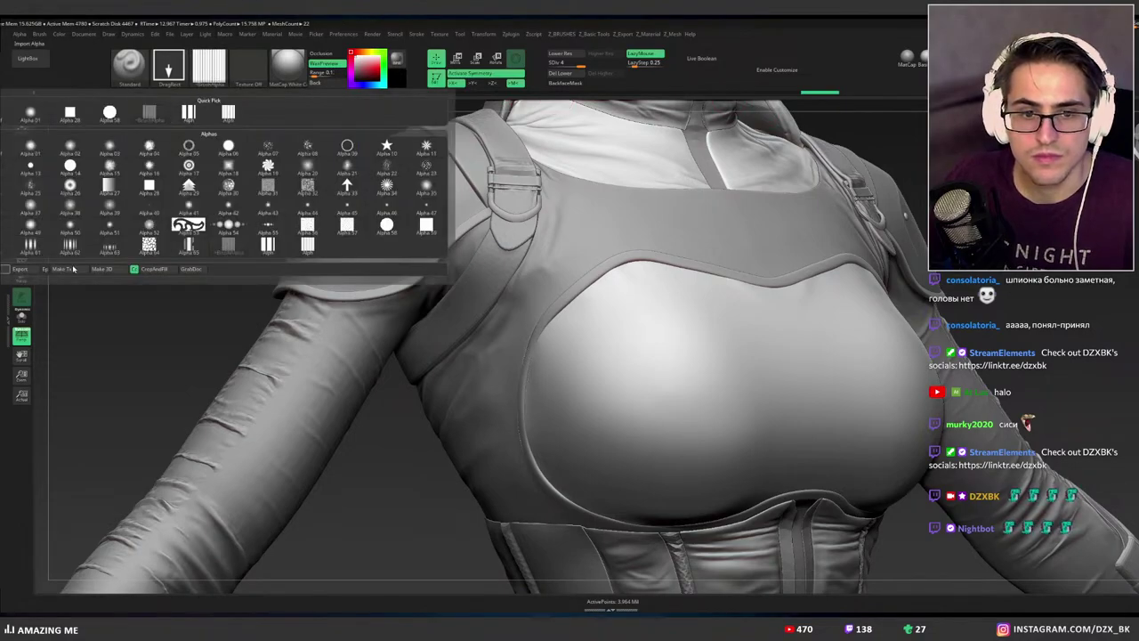
pyautogui.doubleClick(333, 307)
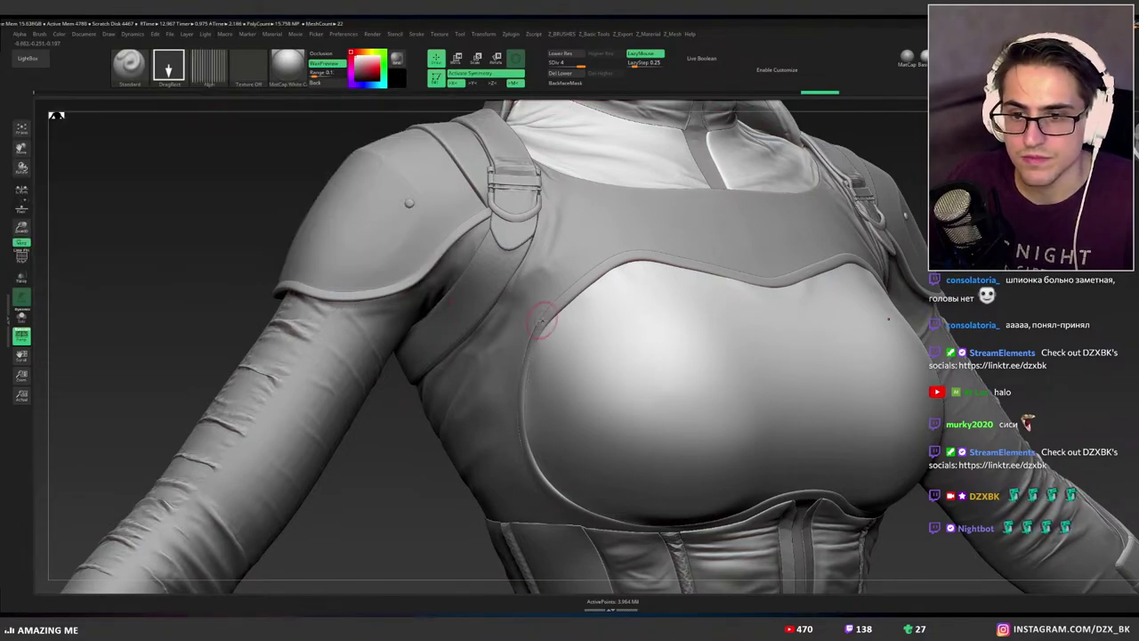
pyautogui.moveTo(1024, 366); pyautogui.dragTo(852, 399)
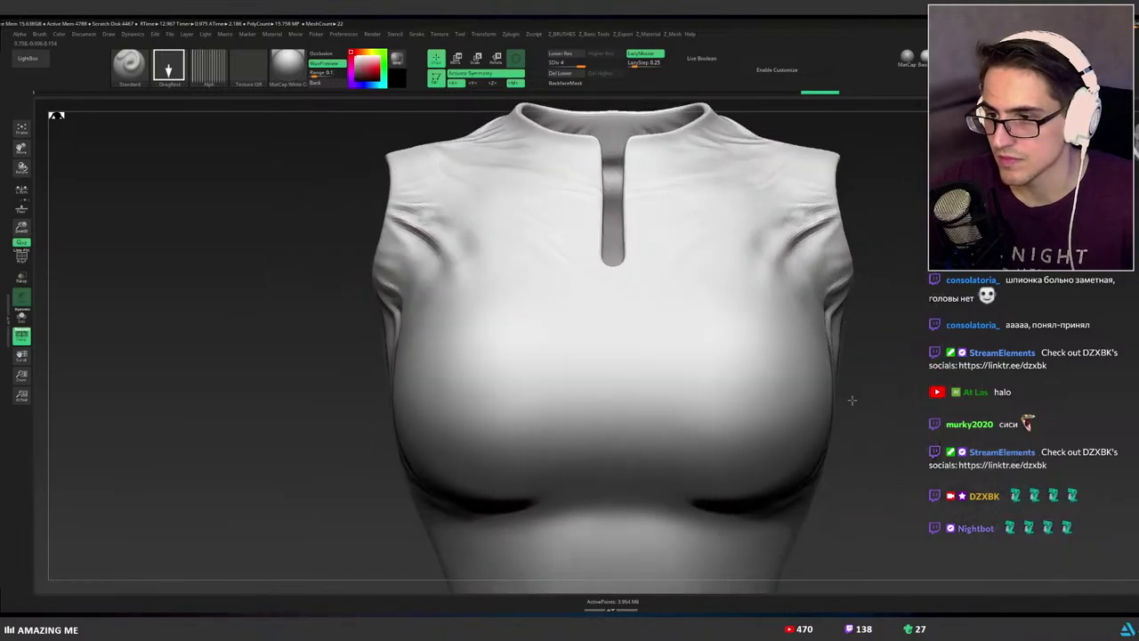
pyautogui.press('p')
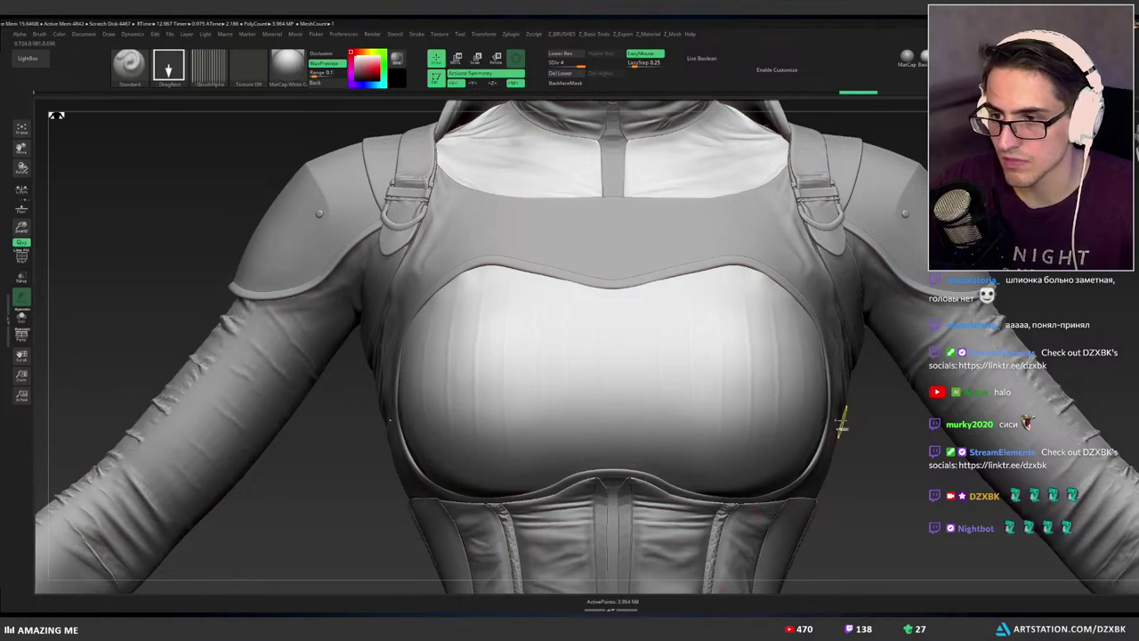
# Stamp fine vertical stripes across the undershirt's chest, undoing and repeating the stamp to refine it.
pyautogui.keyDown('ctrl'); pyautogui.moveTo(842, 424); pyautogui.dragTo(772, 379, button='right'); pyautogui.keyUp('ctrl')
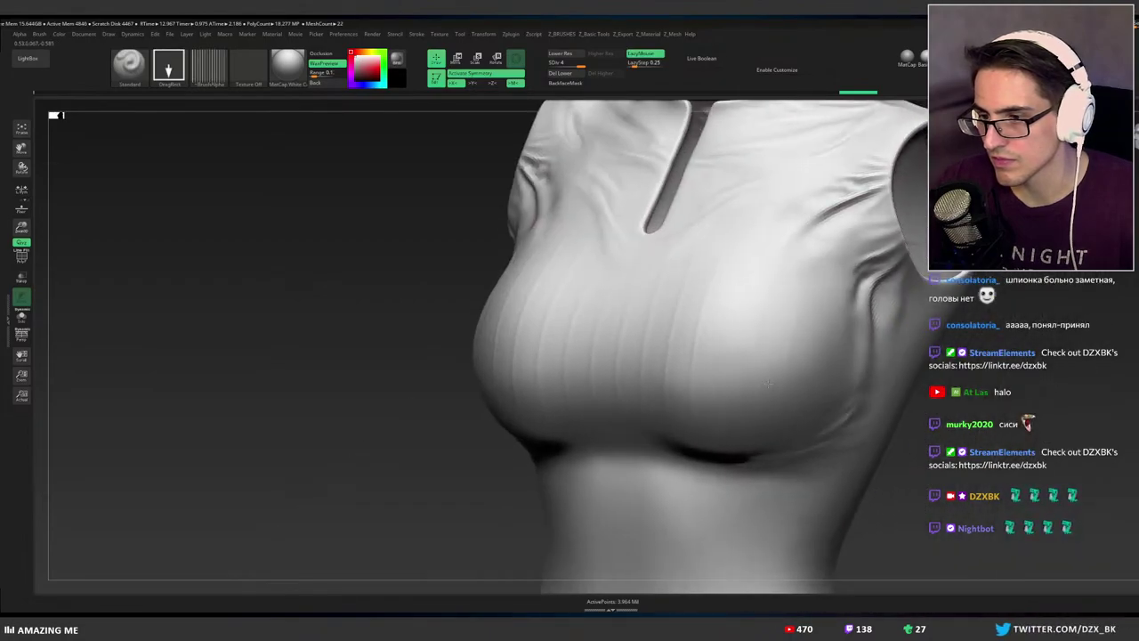
pyautogui.hotkey('ctrl', 'z')
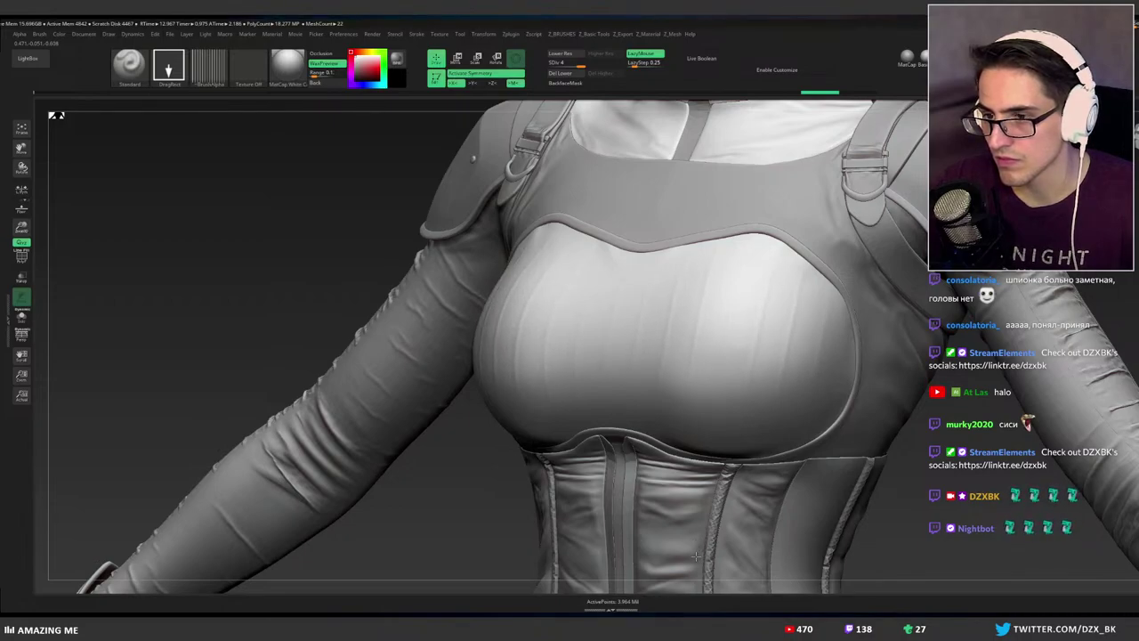
pyautogui.keyDown('ctrl'); pyautogui.moveTo(760, 428); pyautogui.dragTo(759, 385, button='right'); pyautogui.keyUp('ctrl')
pyautogui.hotkey('ctrl', 'z')
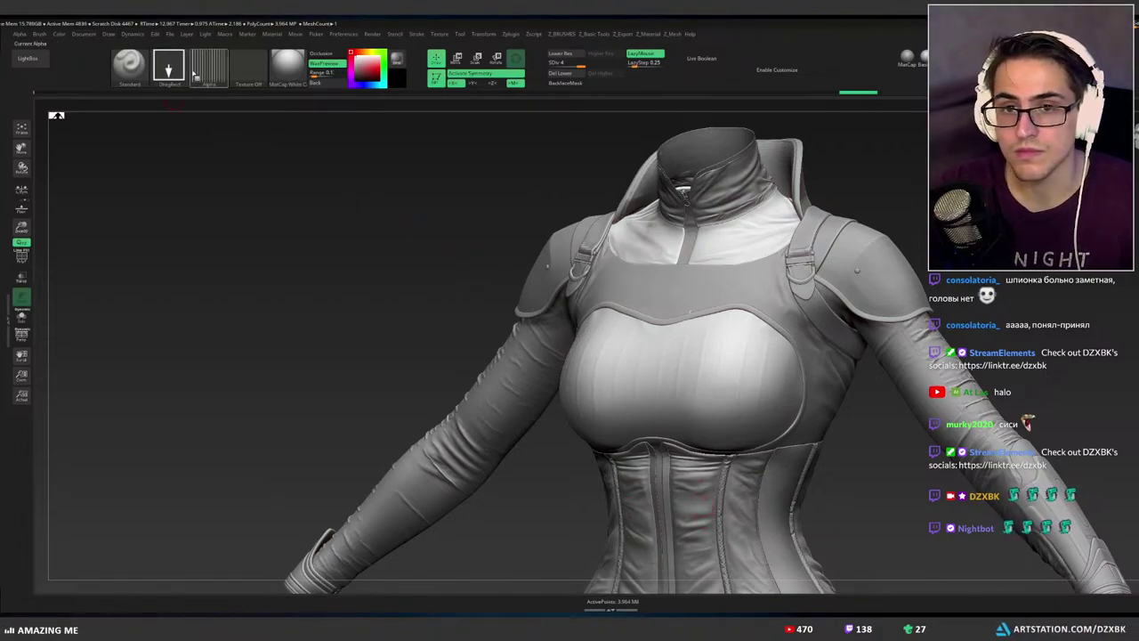
# Look through the Standard brush's Create, Depth, Samples, Elasticity, Surface and Modifiers settings.
pyautogui.click(40, 36)
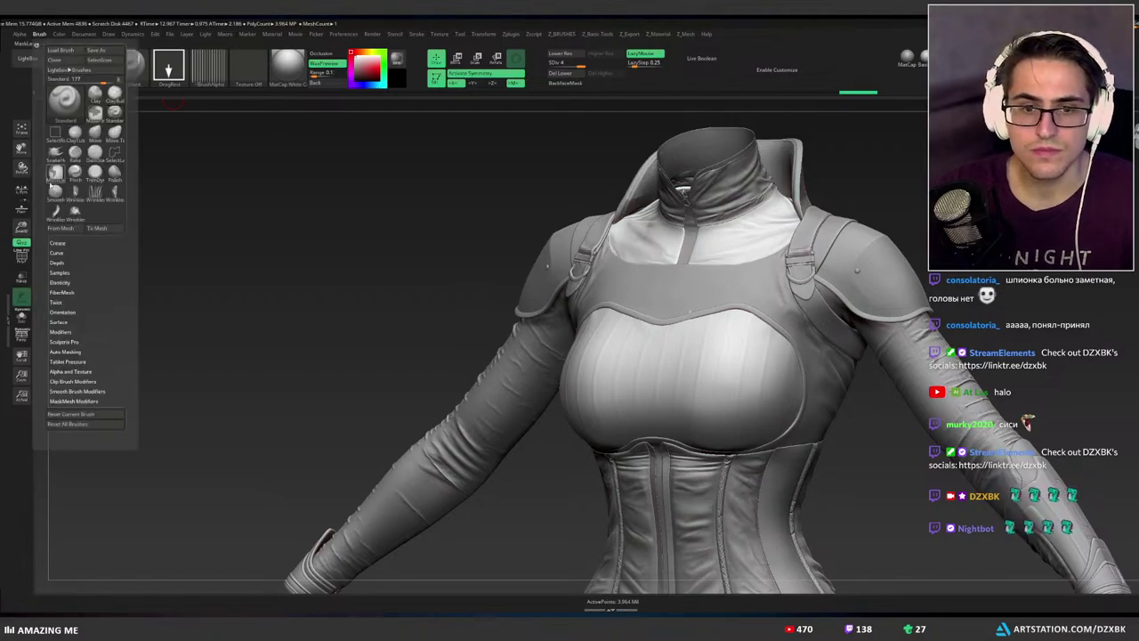
pyautogui.scroll(-5, 104, 279)
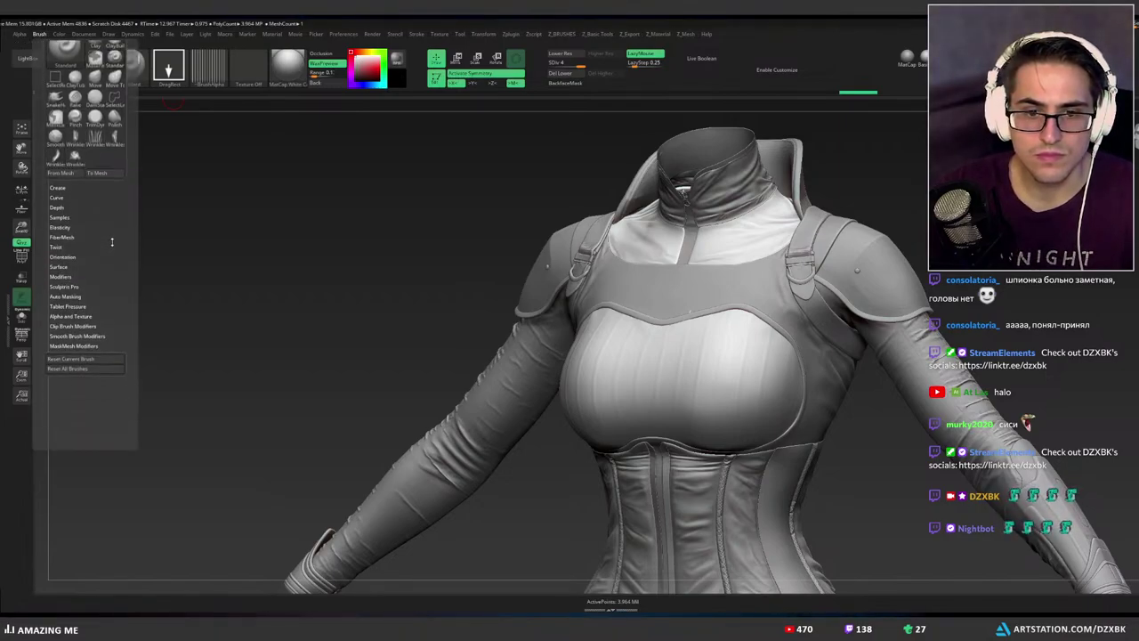
pyautogui.moveTo(112, 215); pyautogui.dragTo(105, 235)
pyautogui.click(70, 156)
pyautogui.click(75, 156)
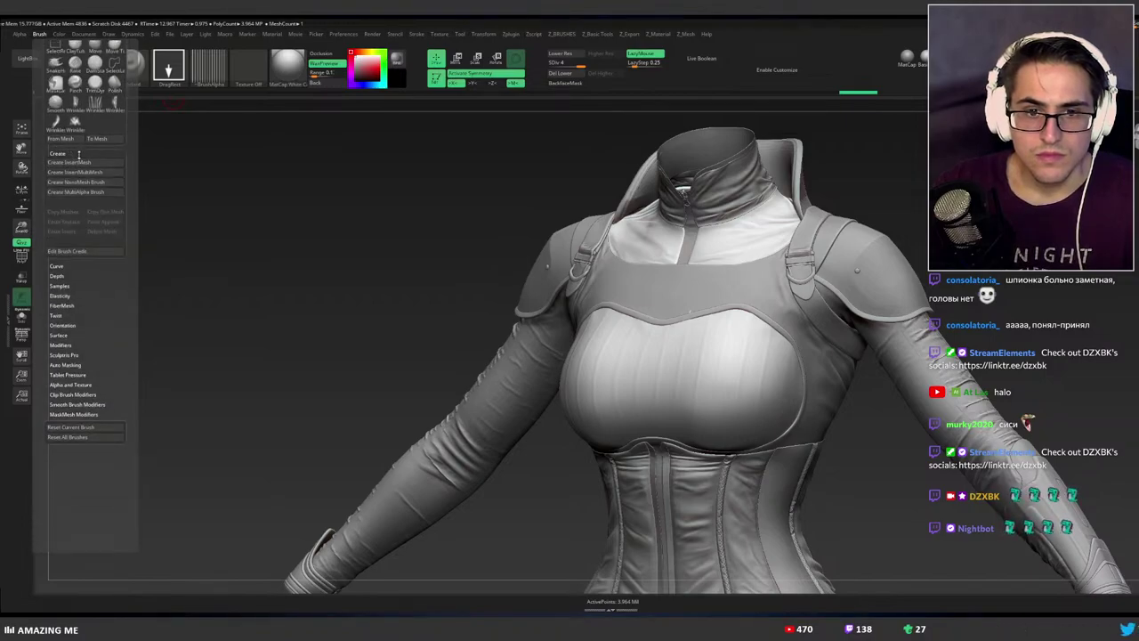
pyautogui.click(75, 164)
pyautogui.click(75, 163)
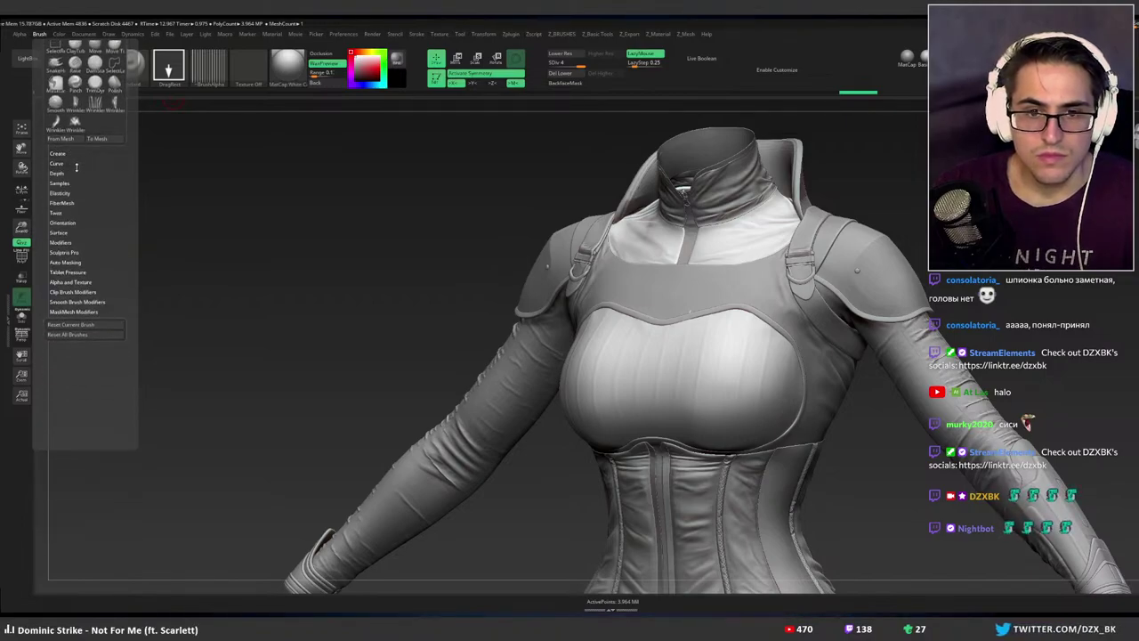
pyautogui.click(77, 173)
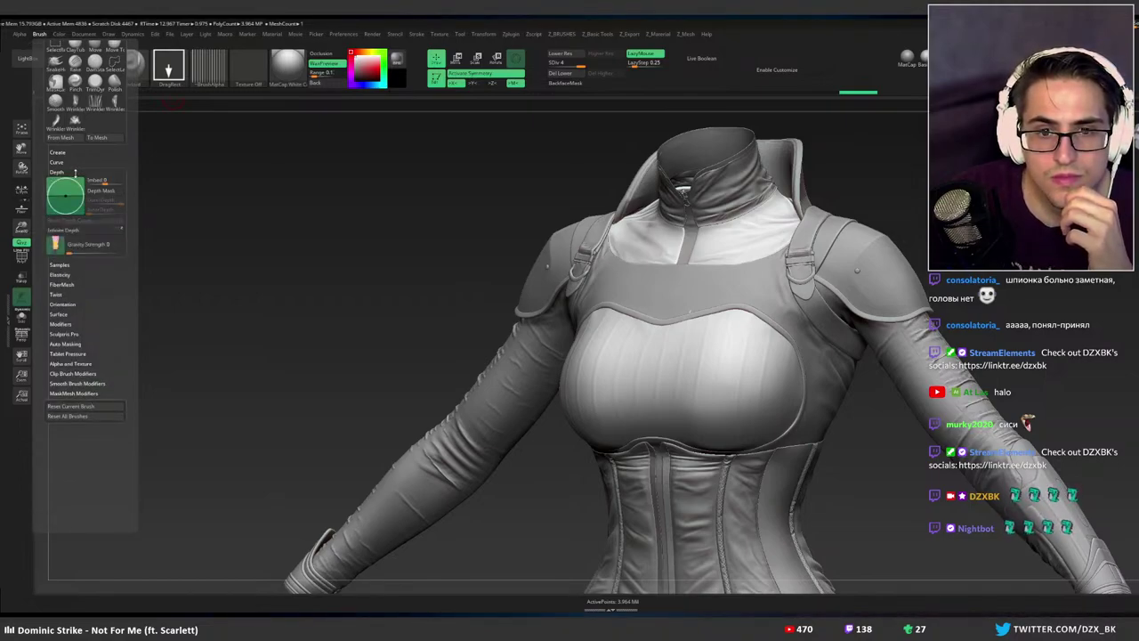
pyautogui.click(75, 172)
pyautogui.click(75, 172)
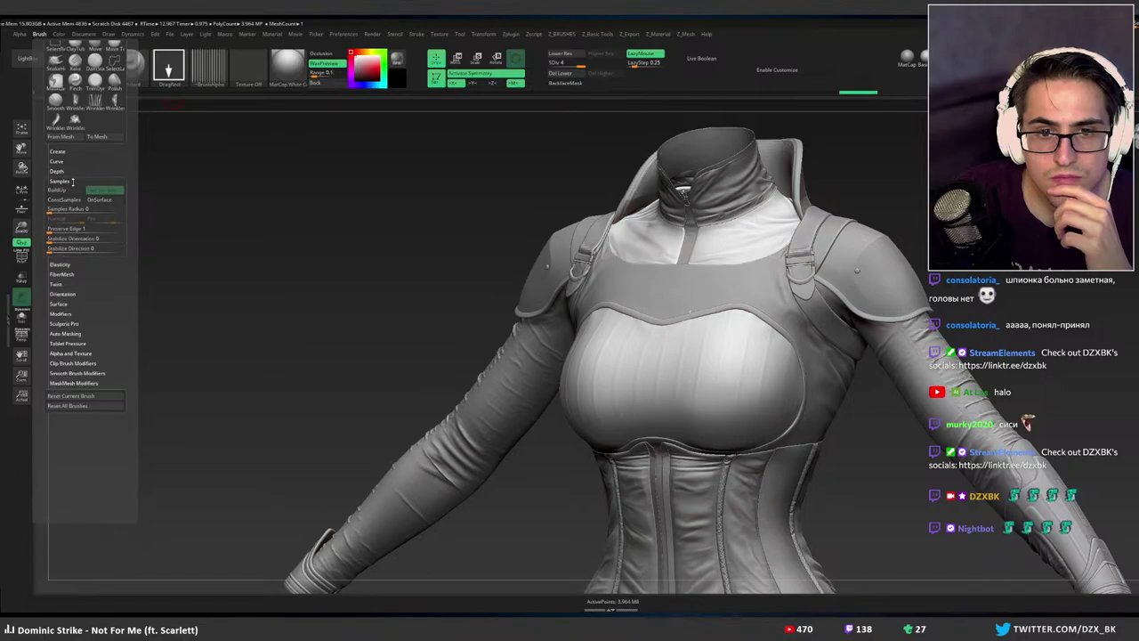
pyautogui.click(74, 172)
pyautogui.click(74, 181)
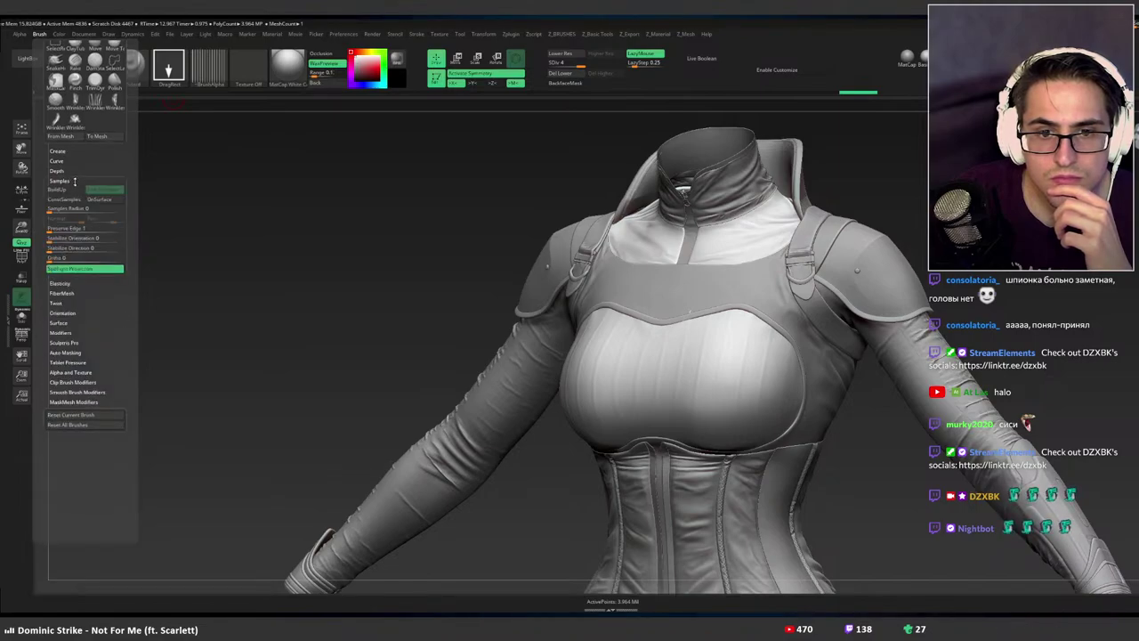
pyautogui.click(76, 181)
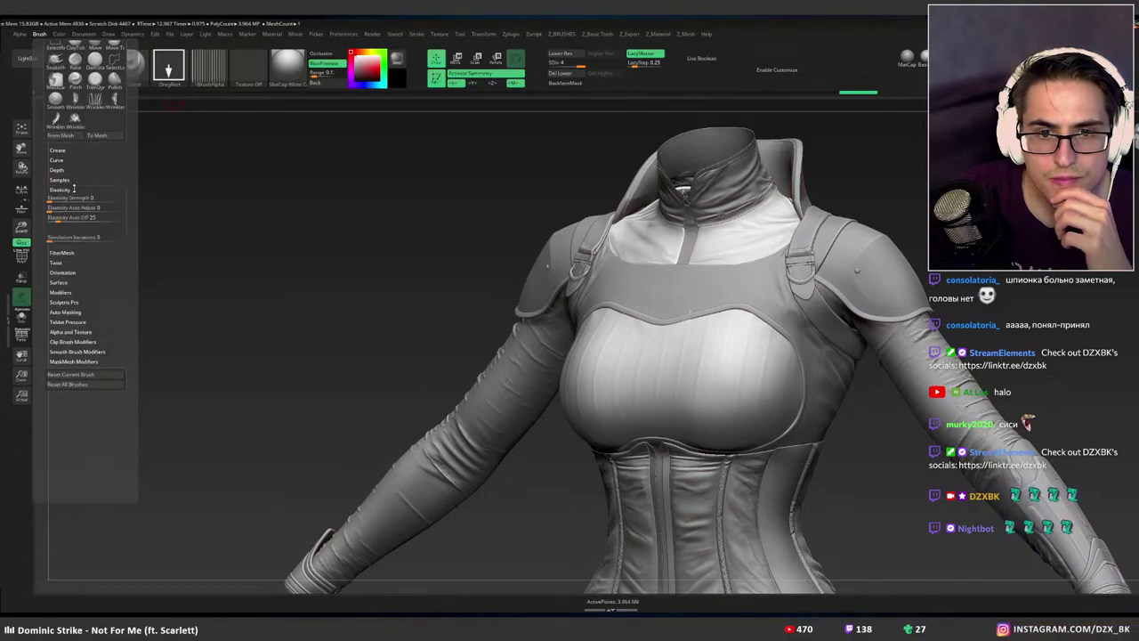
pyautogui.click(74, 189)
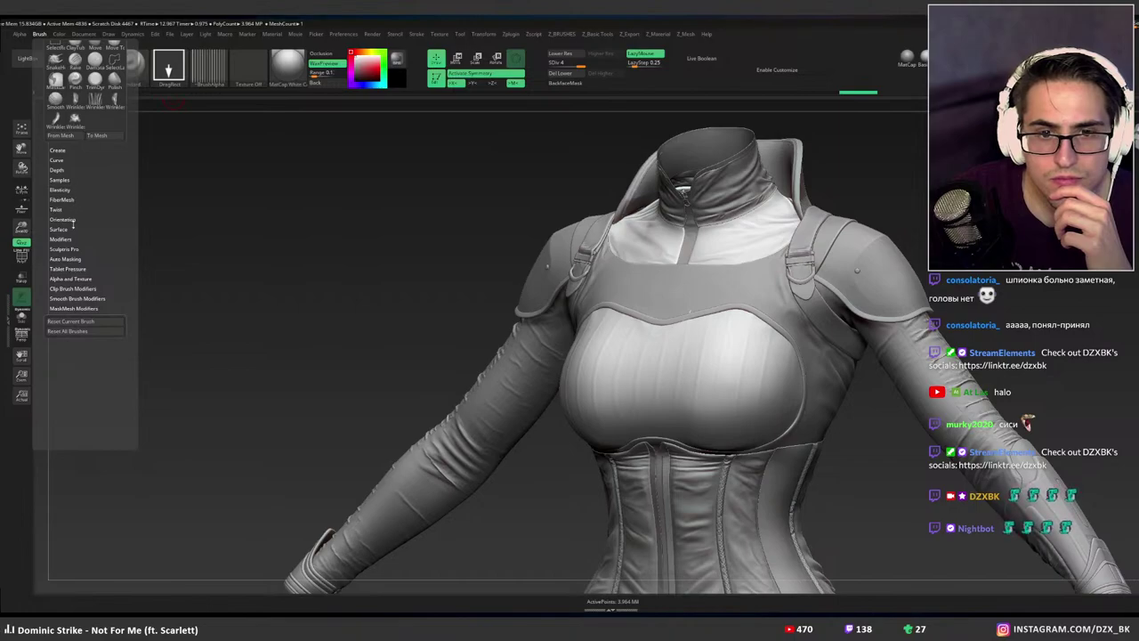
pyautogui.click(64, 219)
pyautogui.click(76, 219)
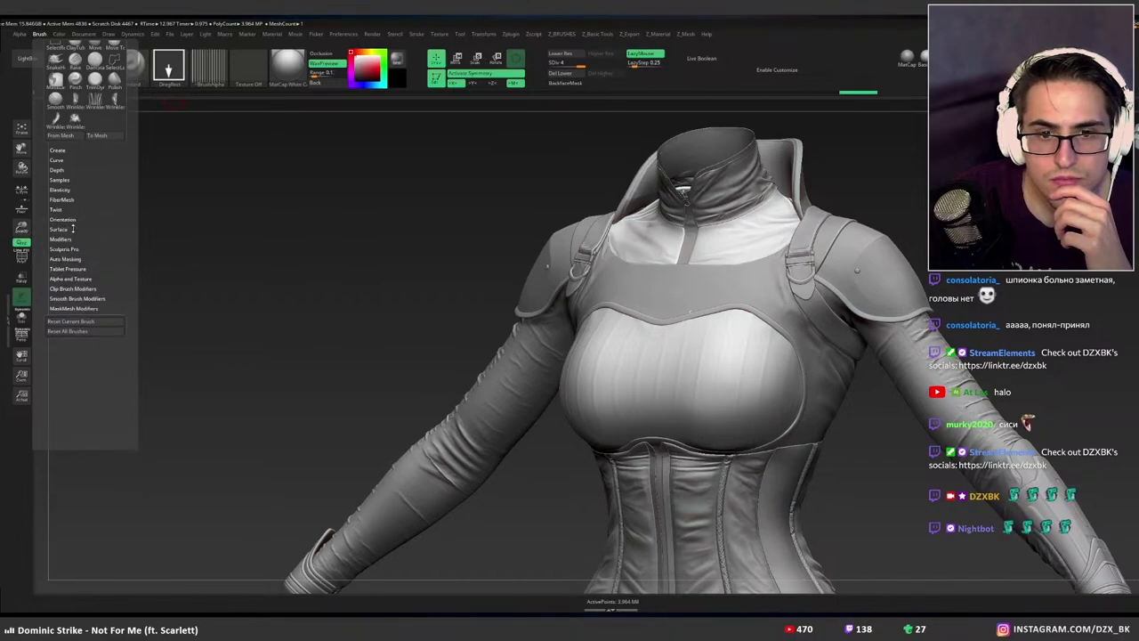
pyautogui.click(73, 229)
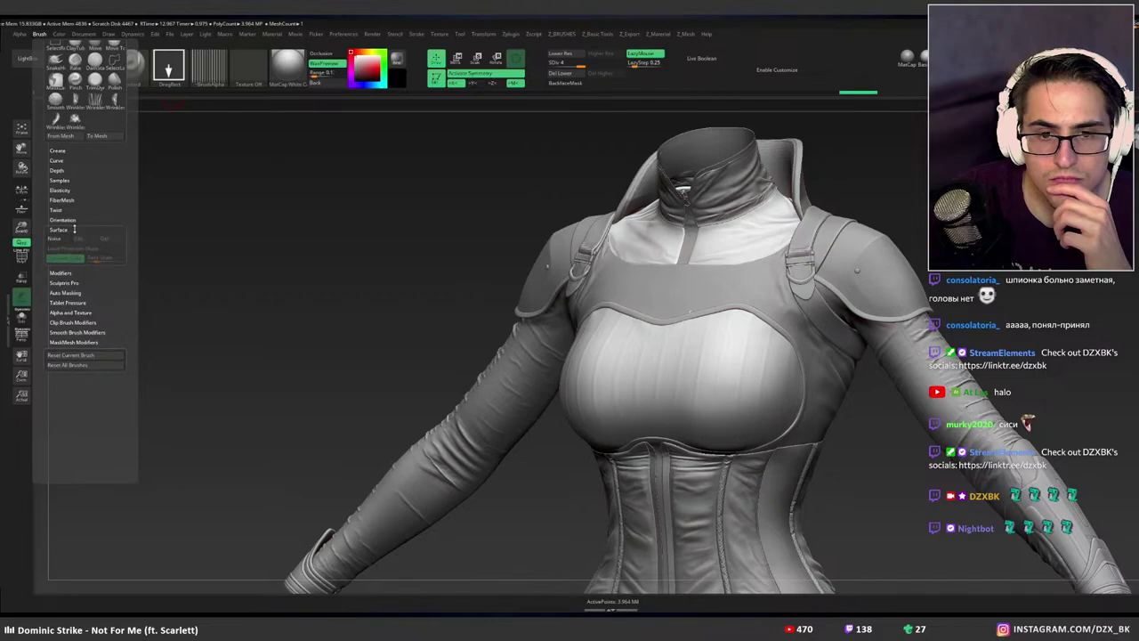
pyautogui.click(73, 229)
pyautogui.click(75, 241)
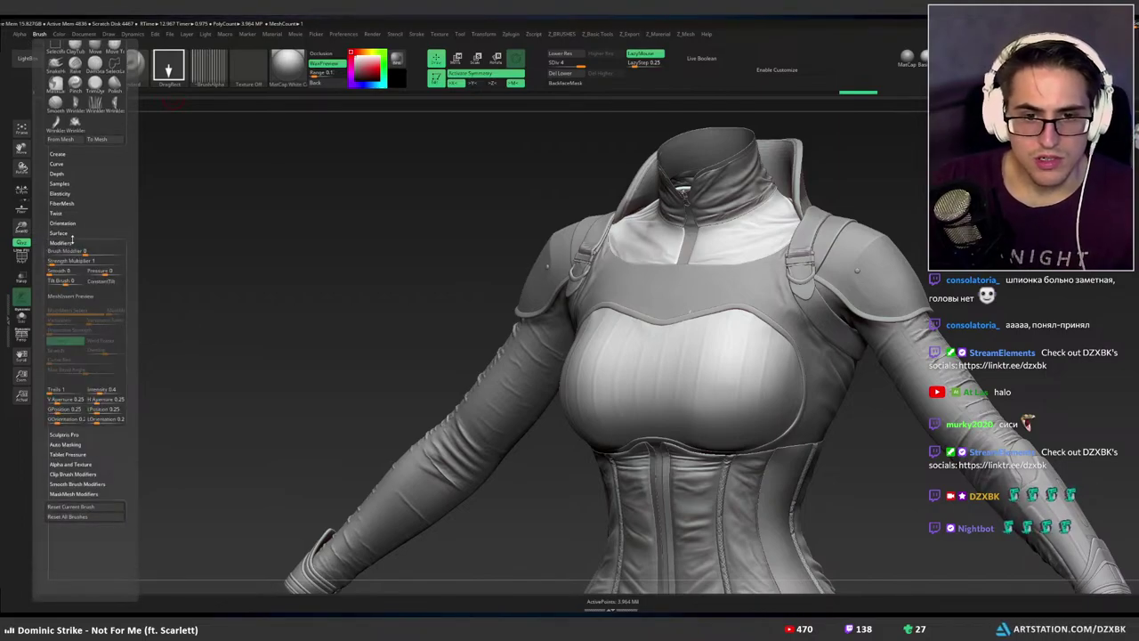
pyautogui.click(75, 242)
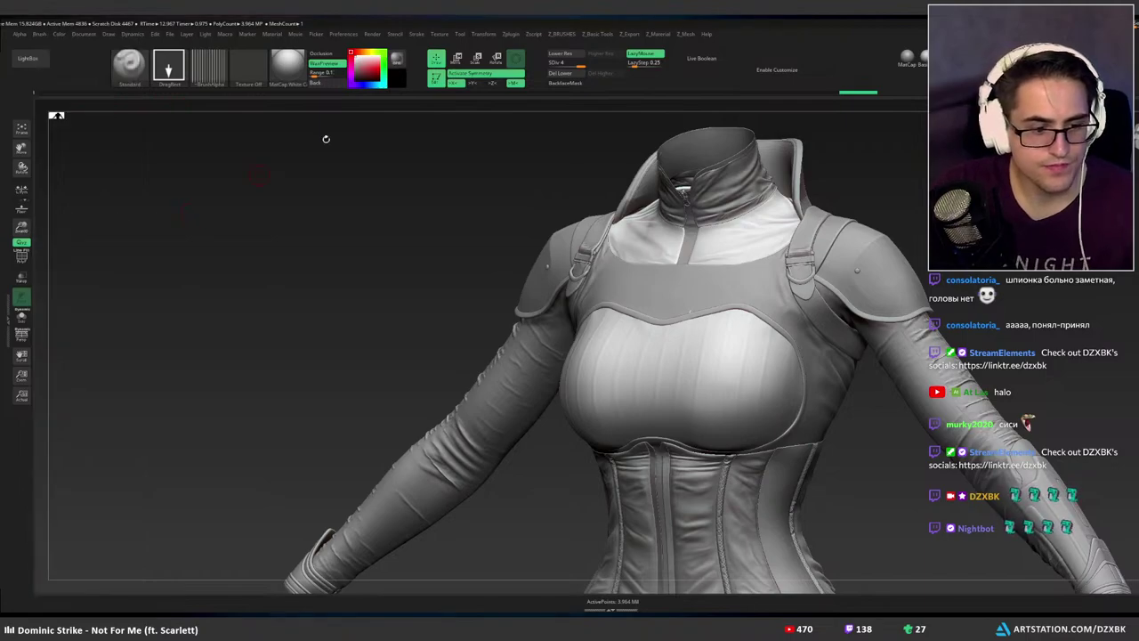
# Inspect the stamped stripes on the undershirt's chest from the front, from the side and close up.
pyautogui.keyDown('shift'); pyautogui.moveTo(798, 373); pyautogui.dragTo(834, 384, button='right'); pyautogui.keyUp('shift')
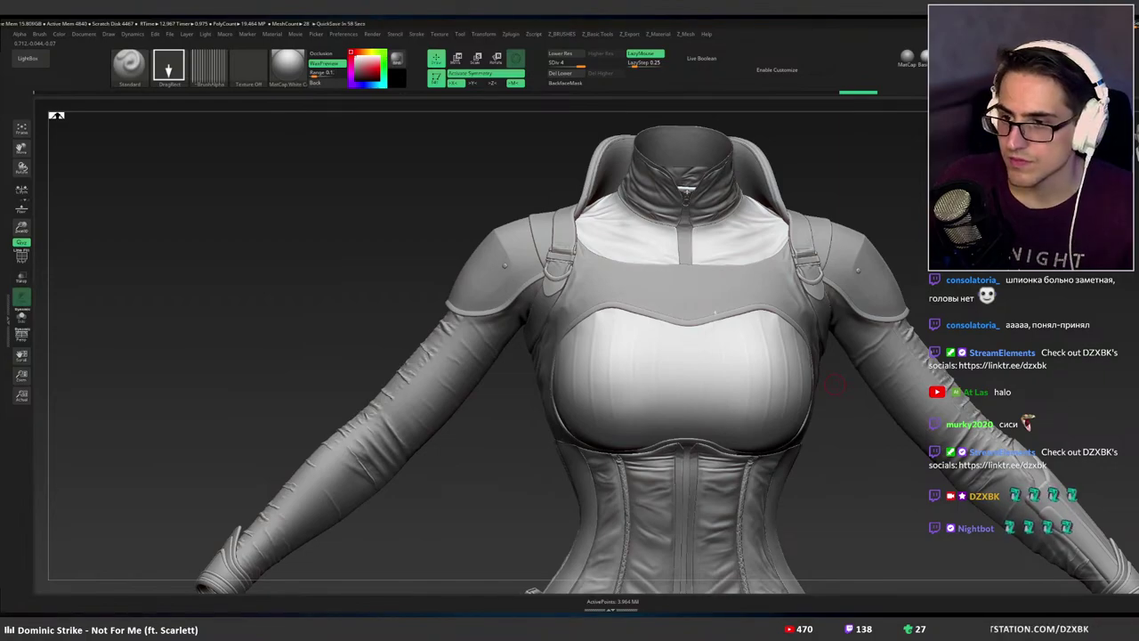
pyautogui.moveTo(757, 334)
pyautogui.mouseDown(button='right')
pyautogui.moveTo(718, 341)
pyautogui.moveTo(728, 367)
pyautogui.moveTo(724, 316)
pyautogui.moveTo(708, 345)
pyautogui.moveTo(783, 360)
pyautogui.moveTo(749, 338)
pyautogui.mouseUp(button='right')
pyautogui.rightClick(749, 339)
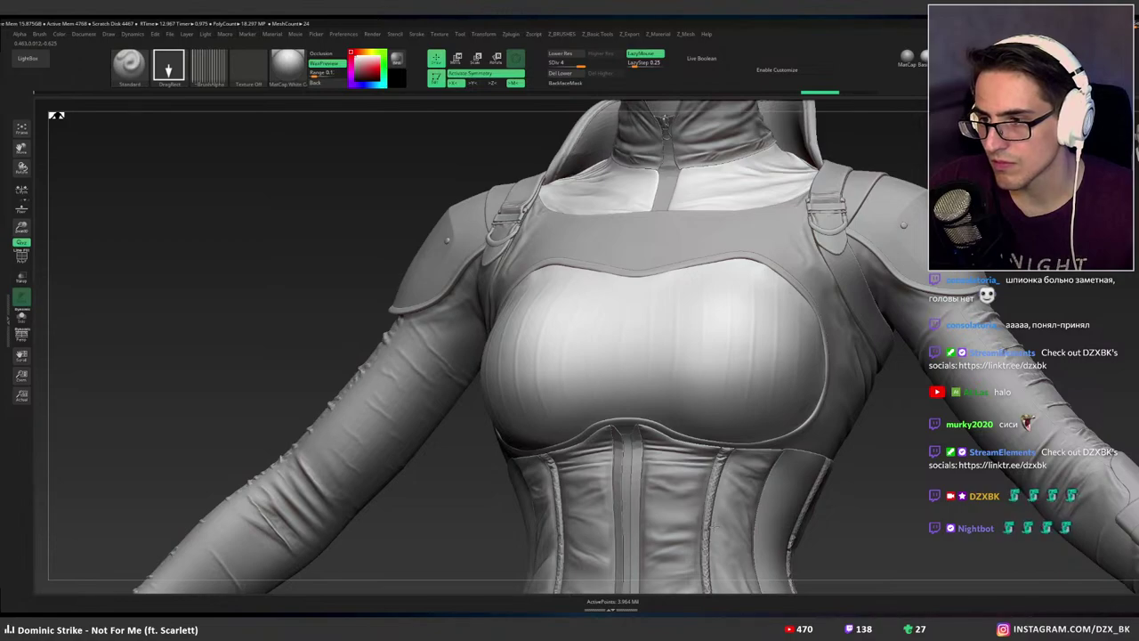
pyautogui.moveTo(780, 424)
pyautogui.mouseDown(button='right')
pyautogui.moveTo(765, 380)
pyautogui.moveTo(779, 410)
pyautogui.moveTo(825, 413)
pyautogui.moveTo(789, 383)
pyautogui.moveTo(761, 380)
pyautogui.mouseUp(button='right')
pyautogui.press('b')
pyautogui.press('s')
pyautogui.press('t')
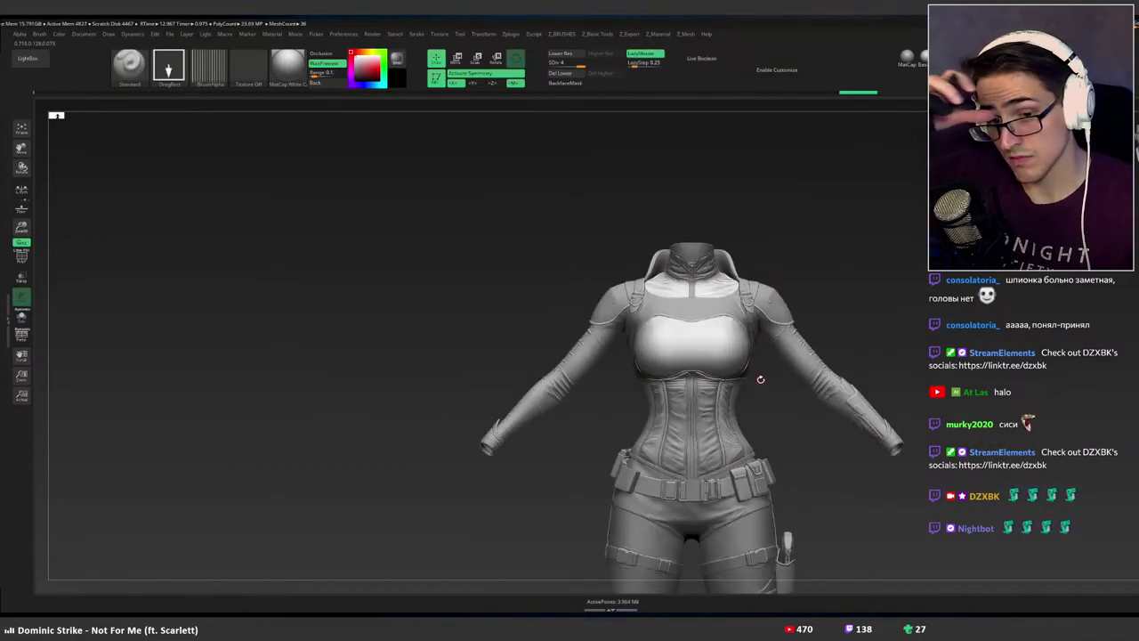
pyautogui.keyDown('ctrl'); pyautogui.moveTo(705, 375); pyautogui.dragTo(773, 388, button='right'); pyautogui.keyUp('ctrl')
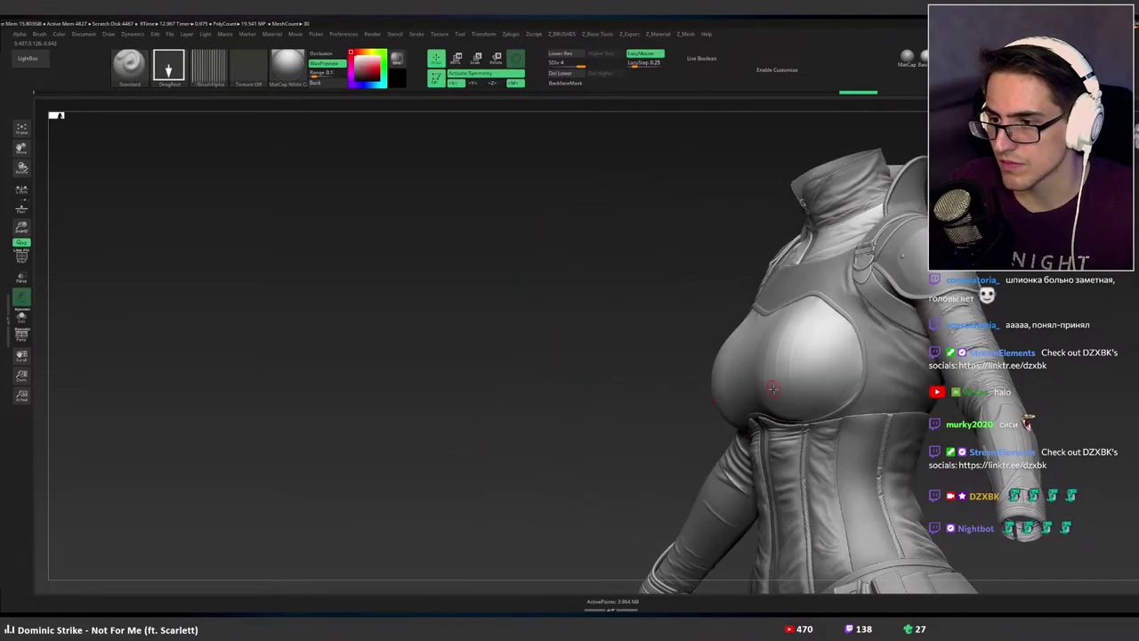
pyautogui.keyDown('ctrl'); pyautogui.moveTo(860, 386); pyautogui.dragTo(878, 398, button='right'); pyautogui.keyUp('ctrl')
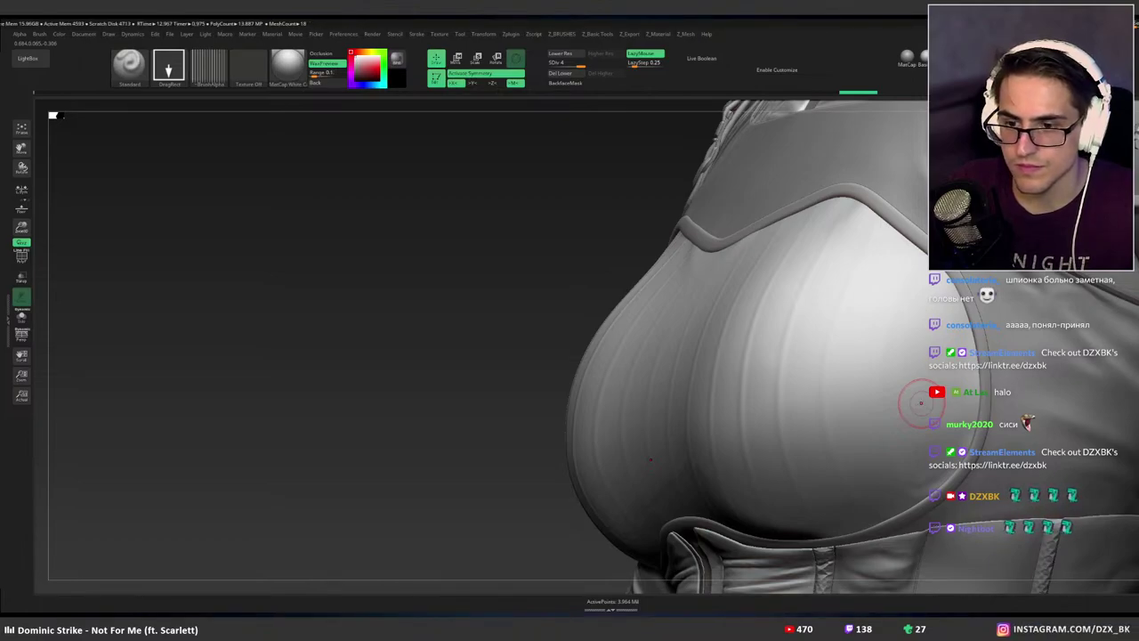
pyautogui.moveTo(922, 403)
pyautogui.mouseDown(button='right')
pyautogui.moveTo(798, 384)
pyautogui.moveTo(825, 399)
pyautogui.moveTo(824, 353)
pyautogui.moveTo(684, 366)
pyautogui.moveTo(701, 367)
pyautogui.mouseUp(button='right')
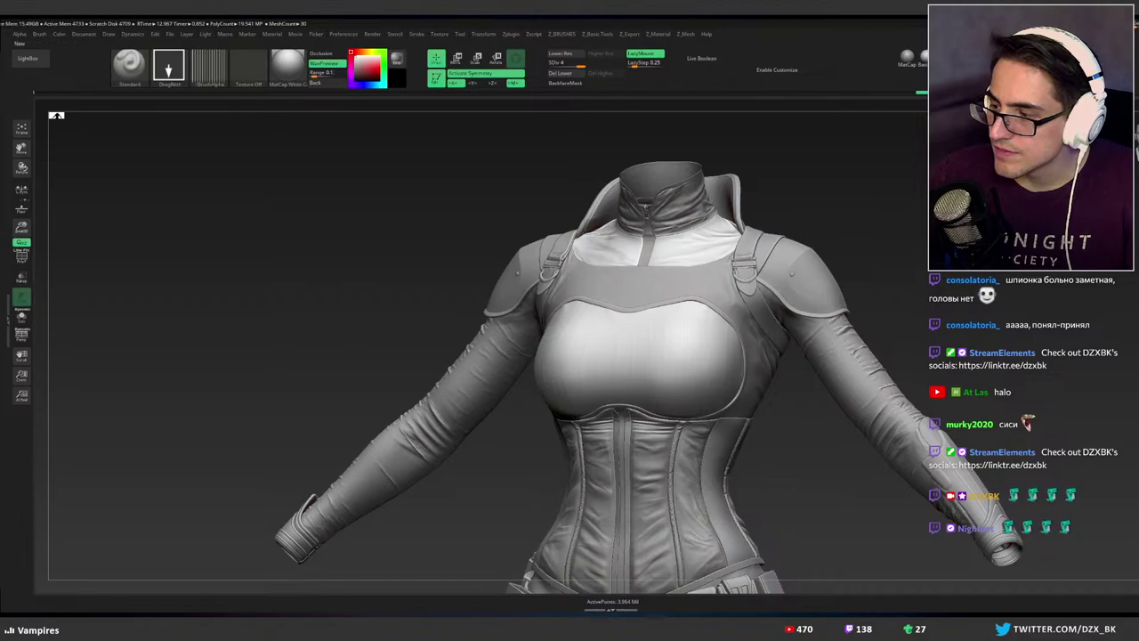
# Import the white stripe image as the Standard brush's alpha and try stamping it at different sizes on the chest, undoing the stamps.
pyautogui.click(209, 68)
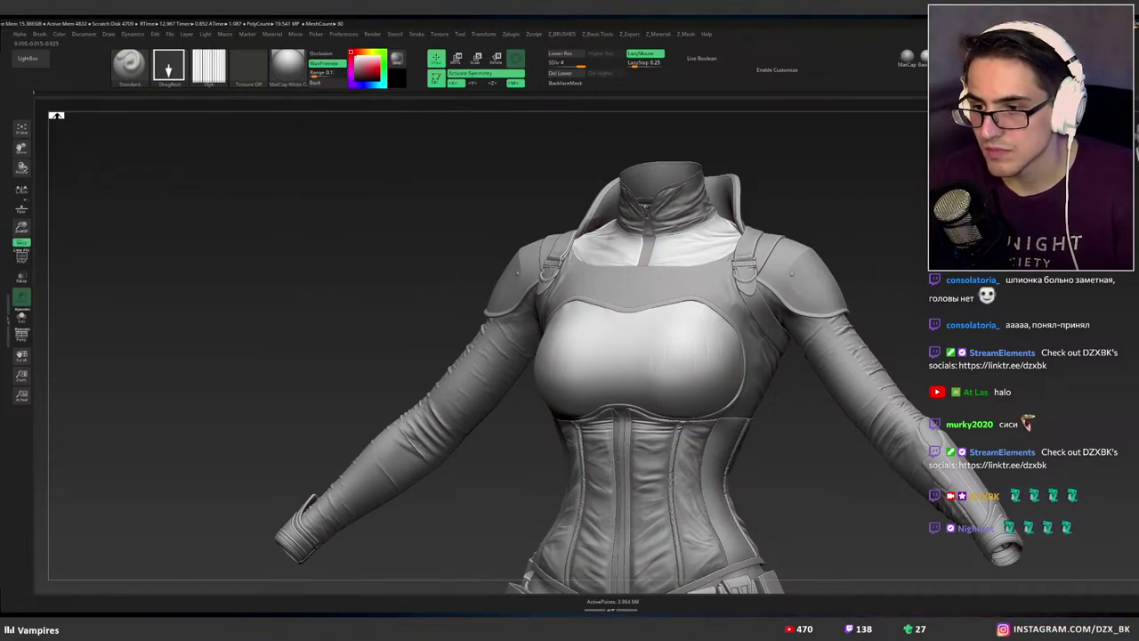
pyautogui.keyDown('ctrl'); pyautogui.moveTo(707, 342); pyautogui.dragTo(780, 384, button='right'); pyautogui.keyUp('ctrl')
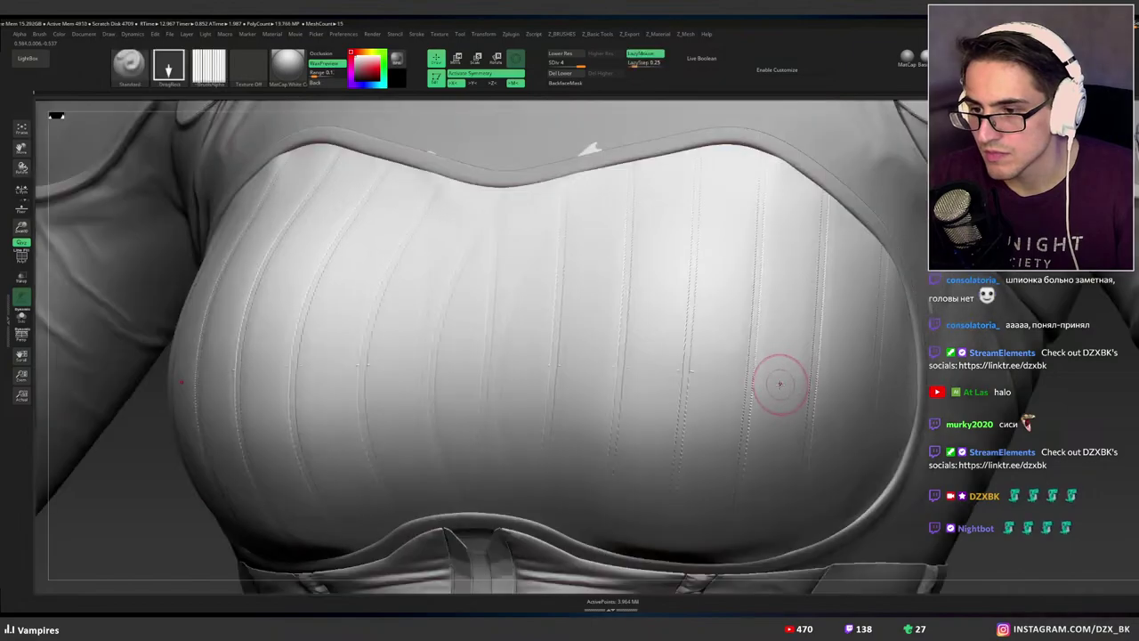
pyautogui.hotkey('shift', 'd')
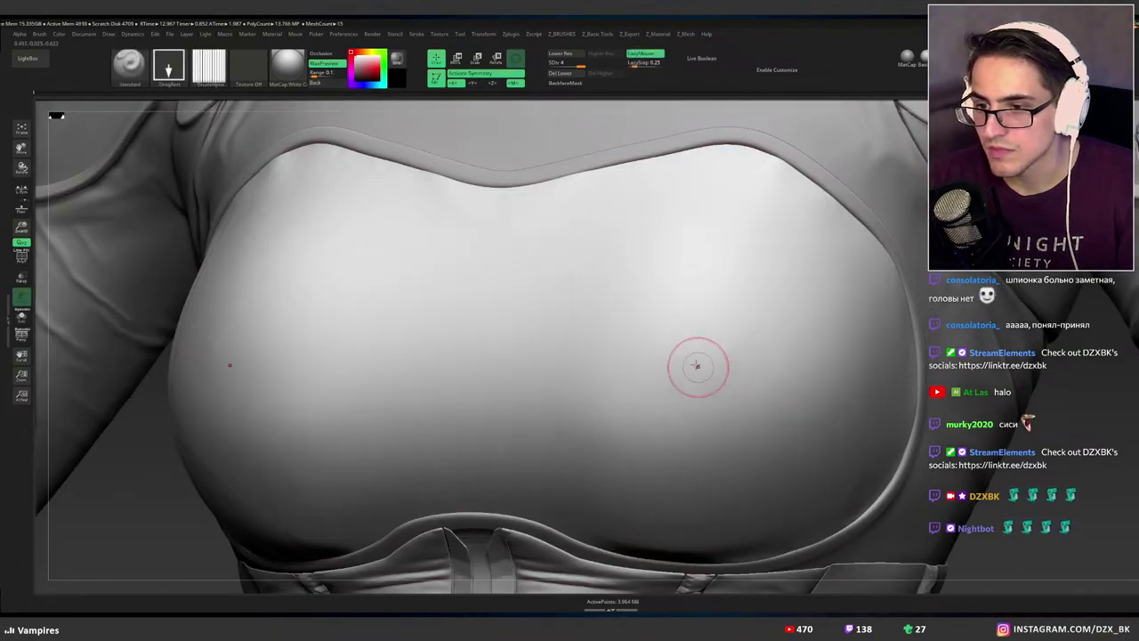
pyautogui.press('d')
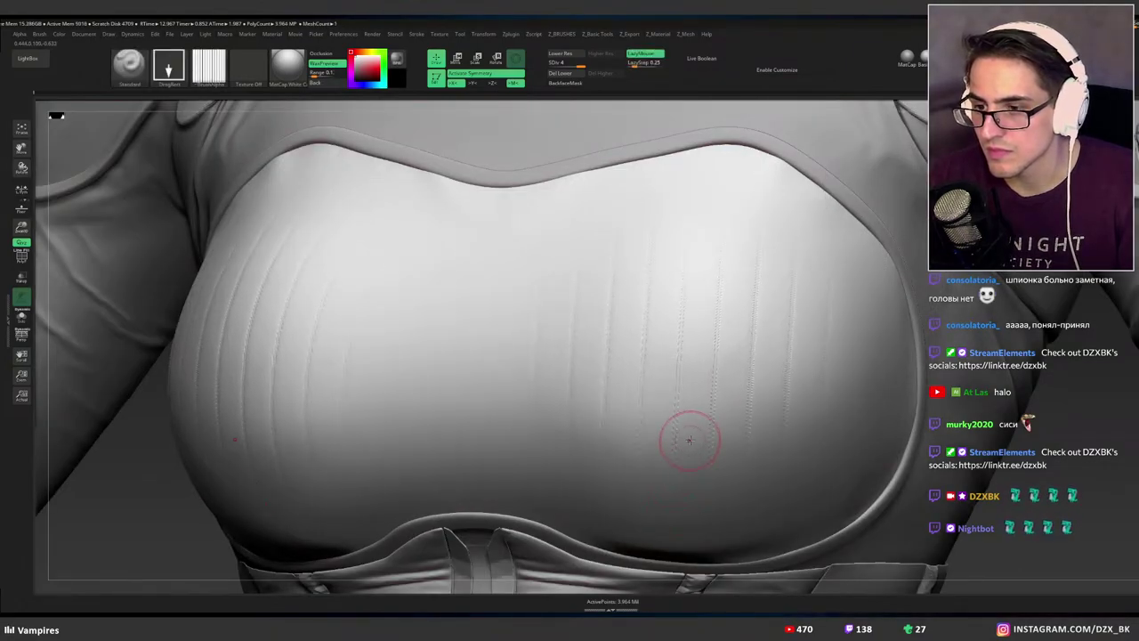
pyautogui.hotkey('shift', 'd')
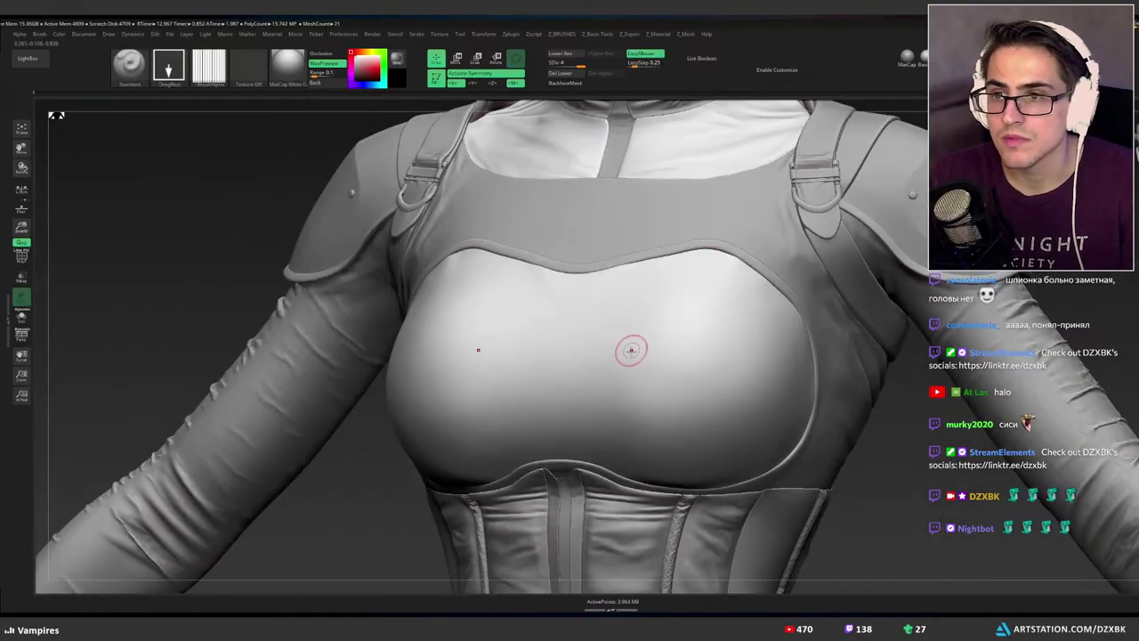
# Try a large stamp of the white stripe alpha across the chest, check its lines close up and undo it.
pyautogui.press('space')
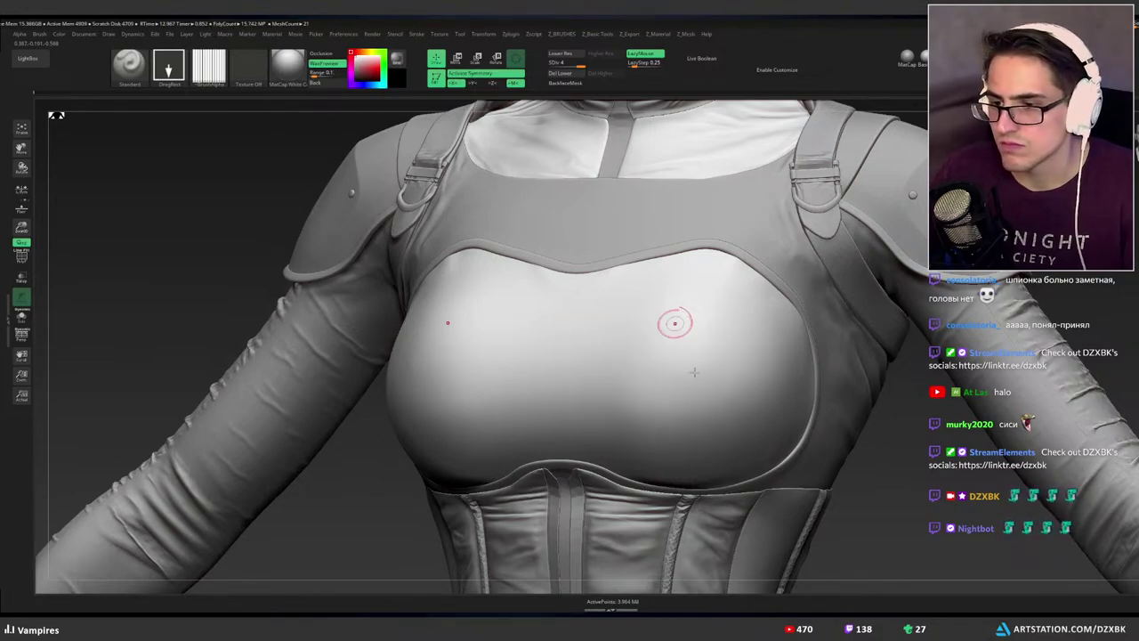
pyautogui.press('space')
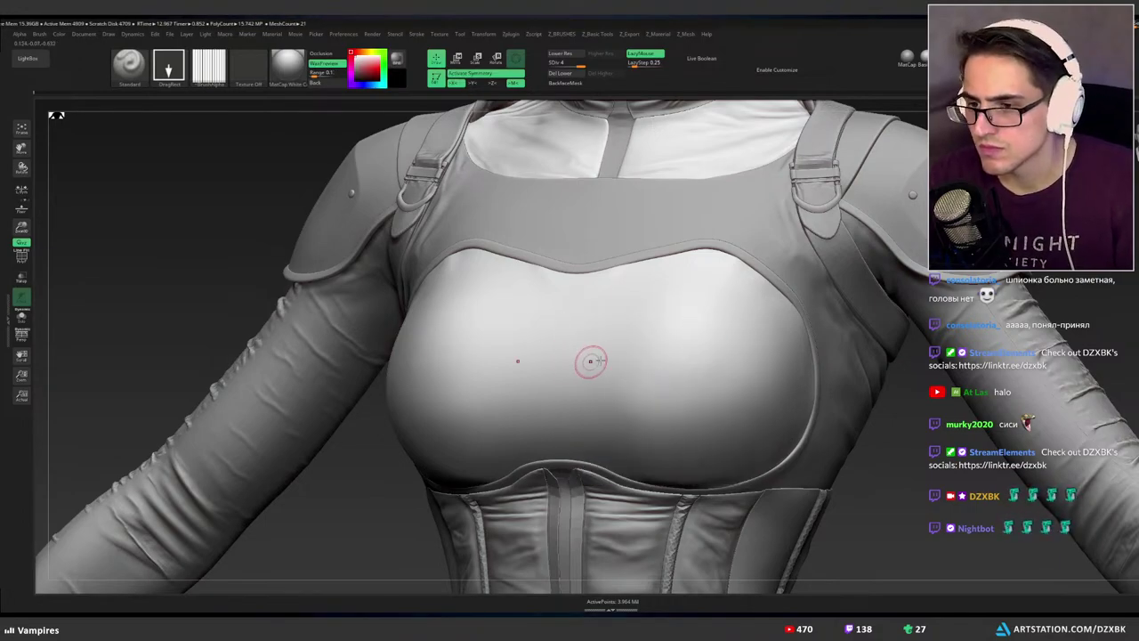
pyautogui.moveTo(686, 366)
pyautogui.mouseDown()
pyautogui.moveTo(694, 437)
pyautogui.moveTo(660, 587)
pyautogui.moveTo(674, 547)
pyautogui.mouseUp()
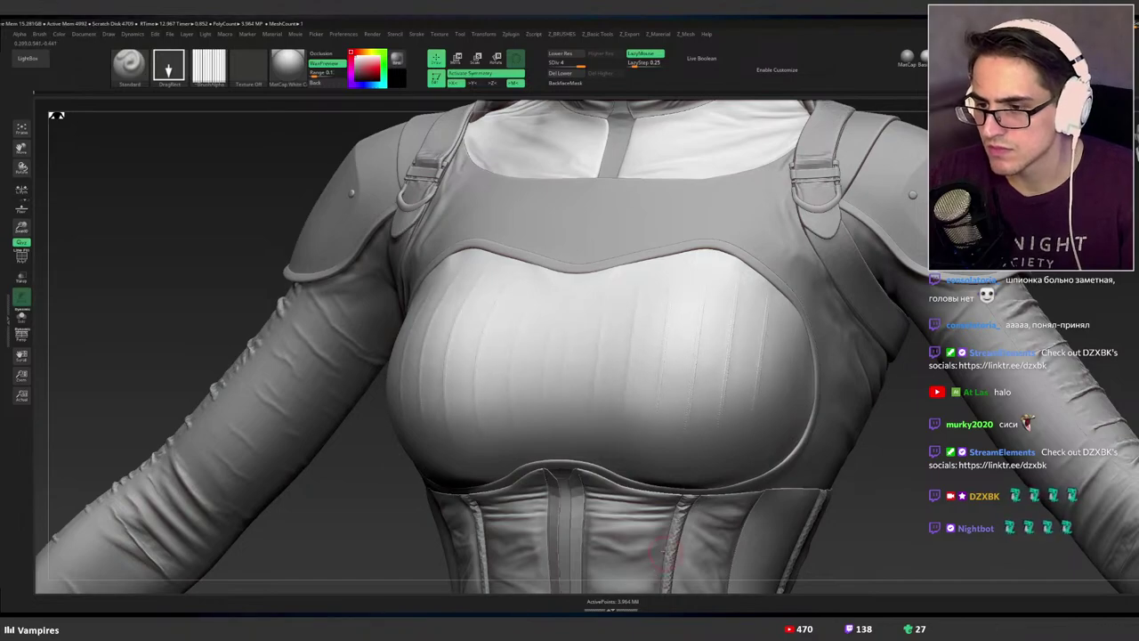
pyautogui.keyDown('ctrl'); pyautogui.moveTo(725, 378); pyautogui.dragTo(768, 396, button='right'); pyautogui.keyUp('ctrl')
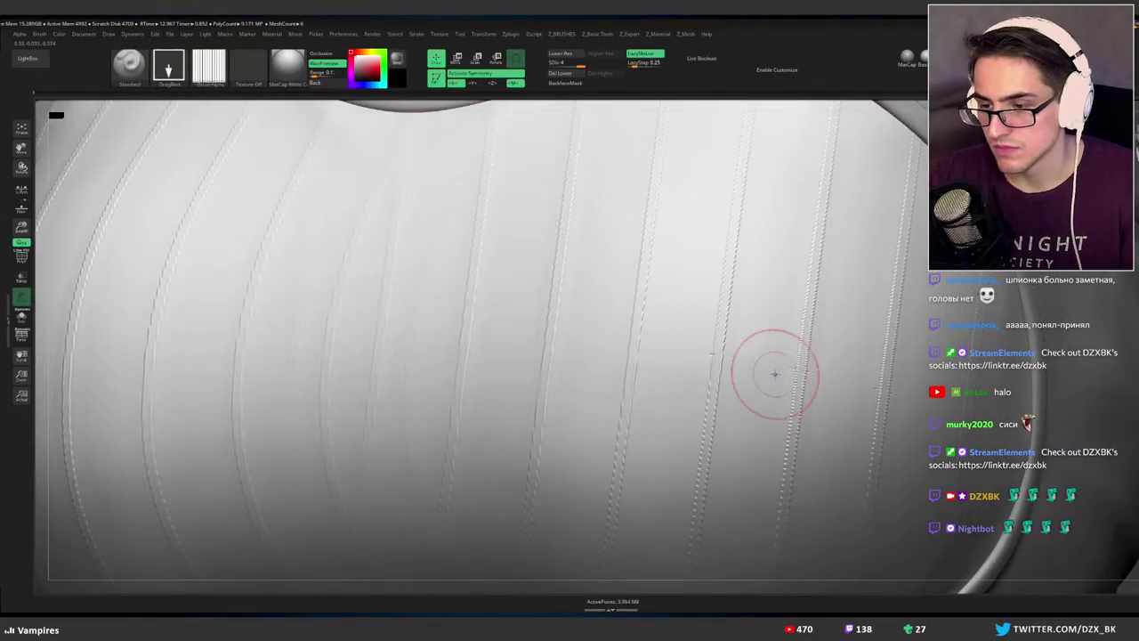
pyautogui.hotkey('ctrl', 'z')
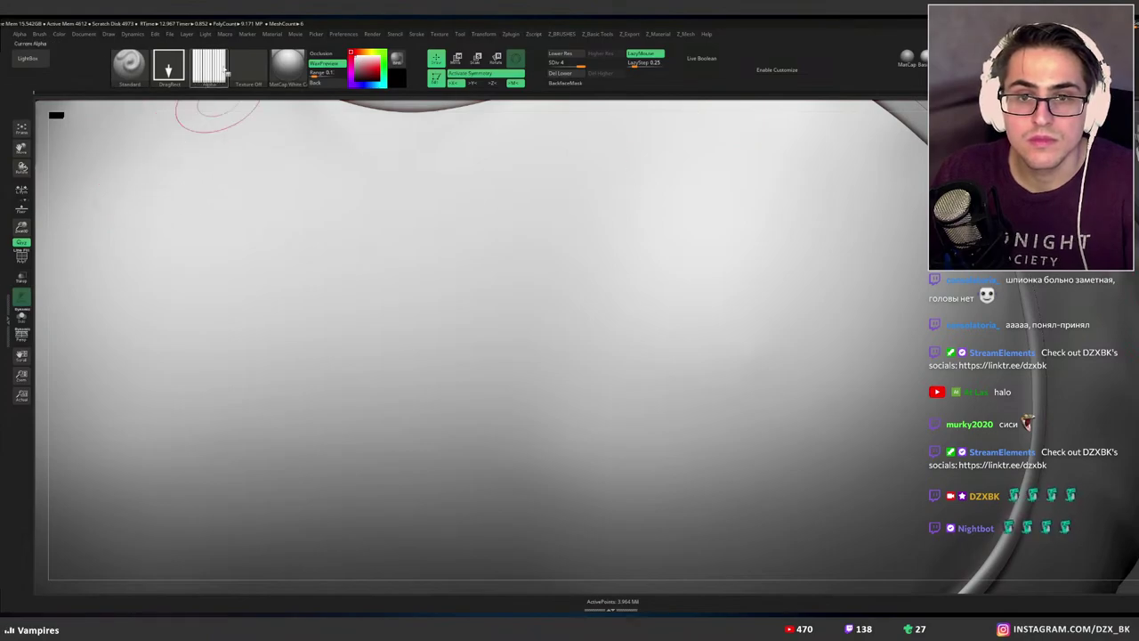
# Load the dark thin-line stripe alpha for the Standard brush and try one stamp on the chest, undoing it.
pyautogui.click(226, 74)
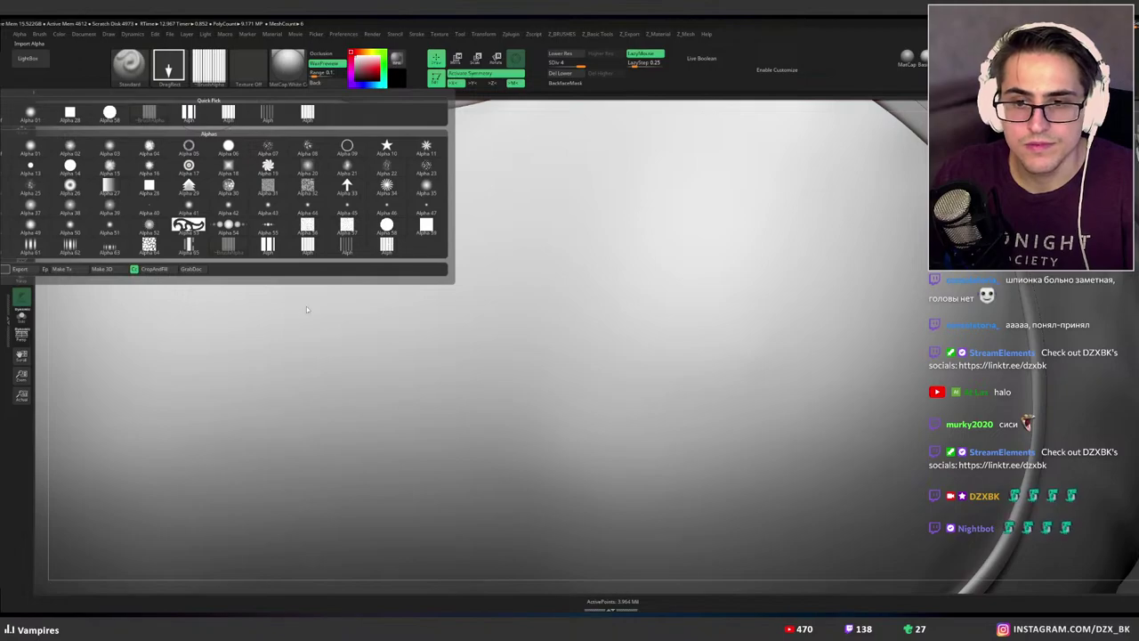
pyautogui.moveTo(572, 371)
pyautogui.keyDown('ctrl'); pyautogui.mouseDown(button='right')
pyautogui.moveTo(673, 365)
pyautogui.moveTo(626, 331)
pyautogui.mouseUp(button='right'); pyautogui.keyUp('ctrl')
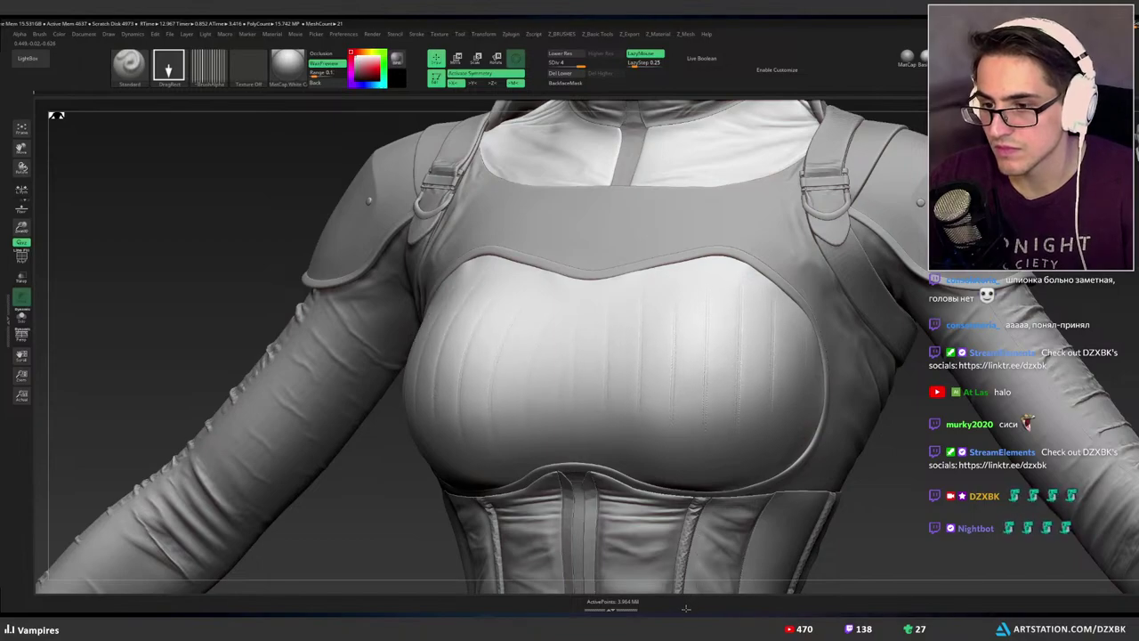
pyautogui.moveTo(694, 416)
pyautogui.keyDown('ctrl'); pyautogui.mouseDown(button='right')
pyautogui.moveTo(743, 498)
pyautogui.moveTo(794, 398)
pyautogui.moveTo(857, 383)
pyautogui.moveTo(813, 360)
pyautogui.moveTo(826, 365)
pyautogui.mouseUp(button='right'); pyautogui.keyUp('ctrl')
pyautogui.hotkey('ctrl', 'z')
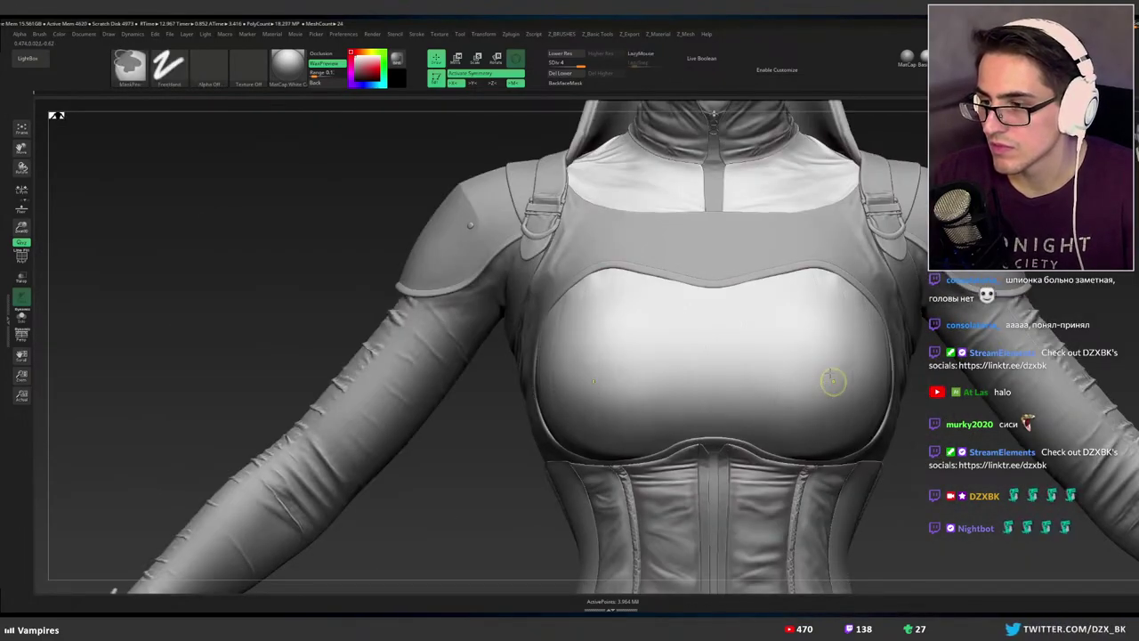
# Stamp thin vertical seam lines symmetrically across the undershirt's chest in the front view, adjusting the brush between attempts.
pyautogui.moveTo(833, 372)
pyautogui.mouseDown()
pyautogui.moveTo(840, 515)
pyautogui.moveTo(819, 554)
pyautogui.mouseUp()
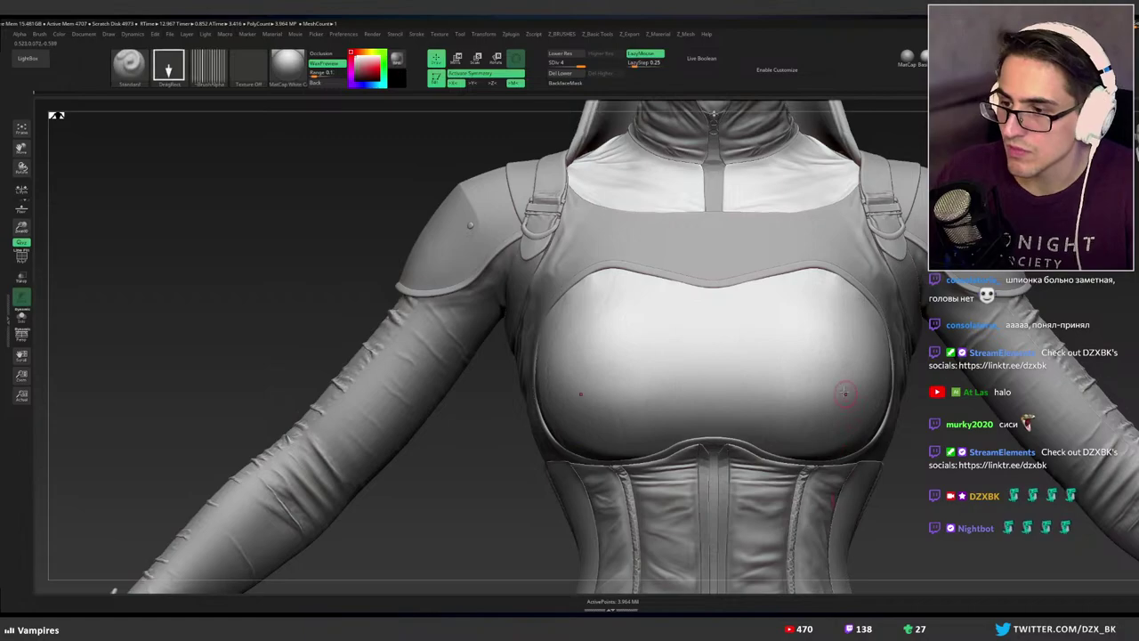
pyautogui.press('space')
pyautogui.moveTo(859, 393); pyautogui.dragTo(839, 395)
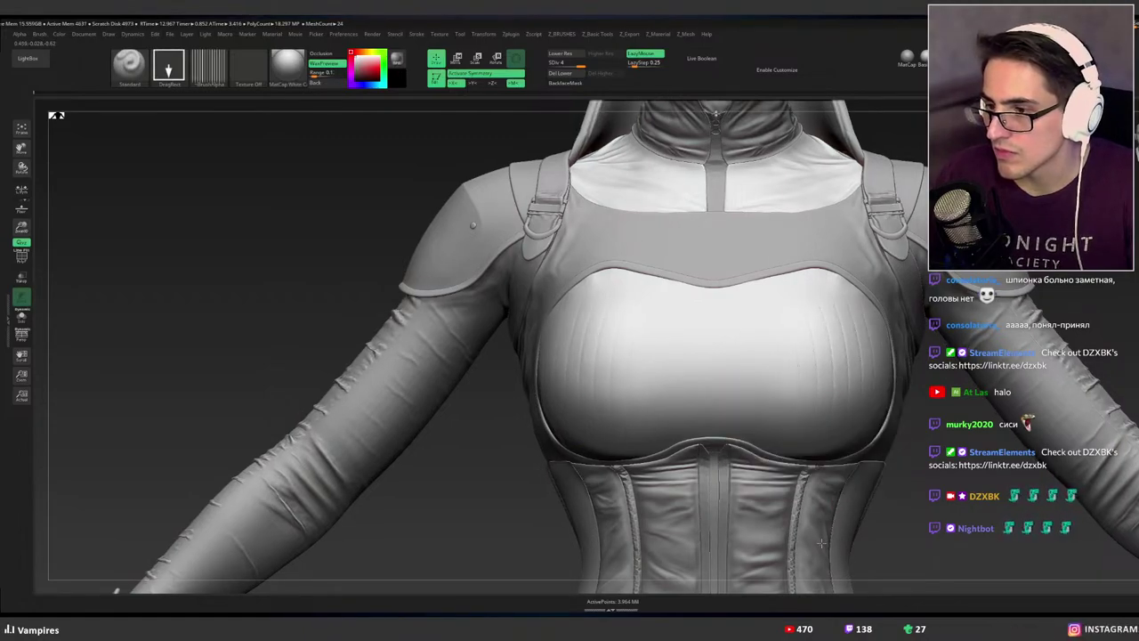
pyautogui.press('ctrl')
pyautogui.press('space')
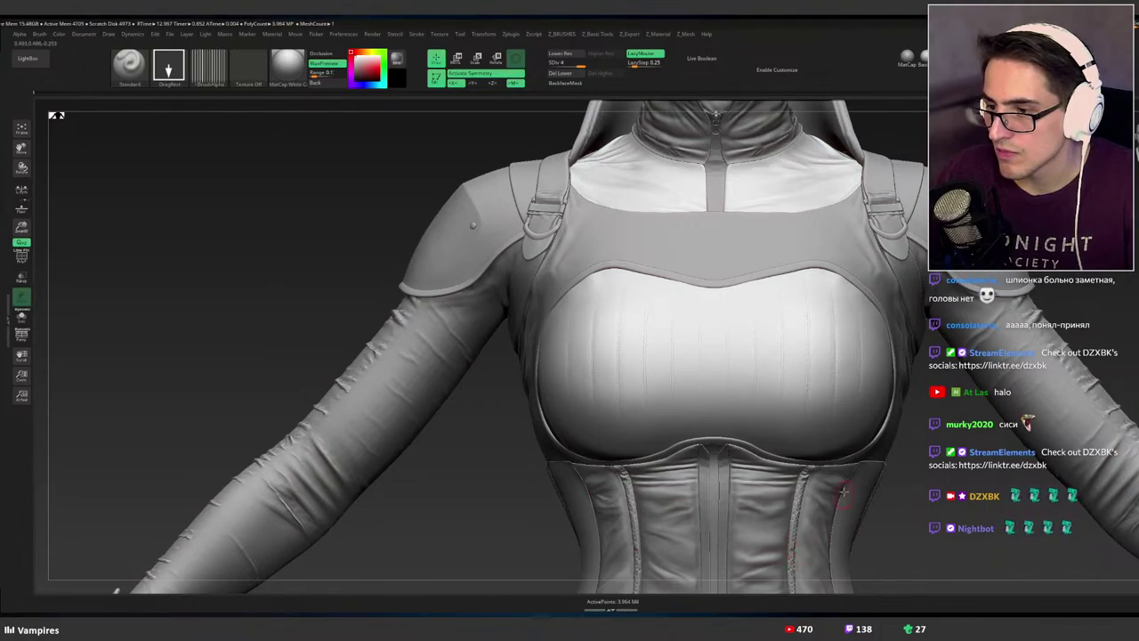
# Try stamping the thin-line stripe alpha on the chest from angled and front views, undoing the stamps.
pyautogui.moveTo(843, 492); pyautogui.dragTo(830, 457, button='right')
pyautogui.hotkey('ctrl', 'z')
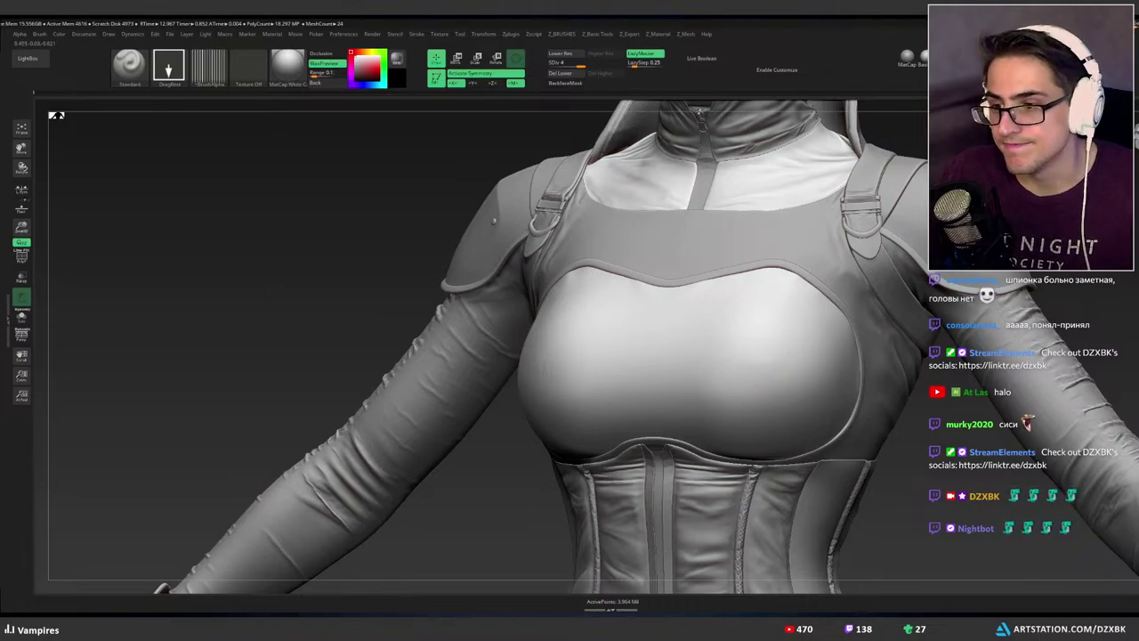
pyautogui.moveTo(748, 546); pyautogui.dragTo(745, 564)
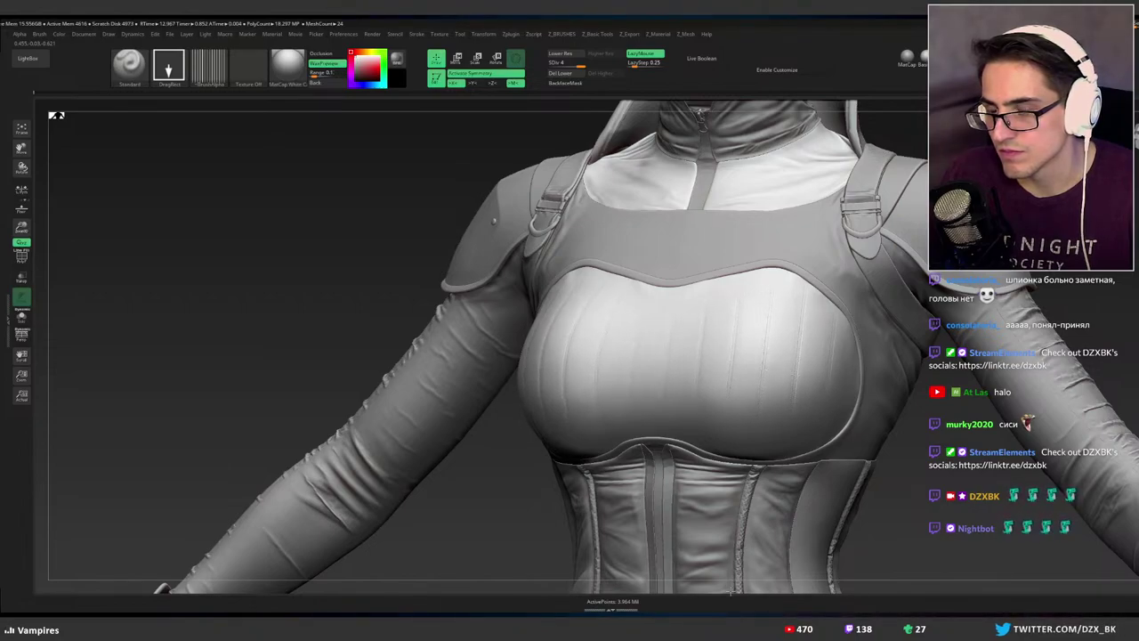
pyautogui.moveTo(808, 479)
pyautogui.keyDown('ctrl'); pyautogui.mouseDown(button='right')
pyautogui.moveTo(772, 423)
pyautogui.moveTo(815, 477)
pyautogui.moveTo(813, 513)
pyautogui.mouseUp(button='right'); pyautogui.keyUp('ctrl')
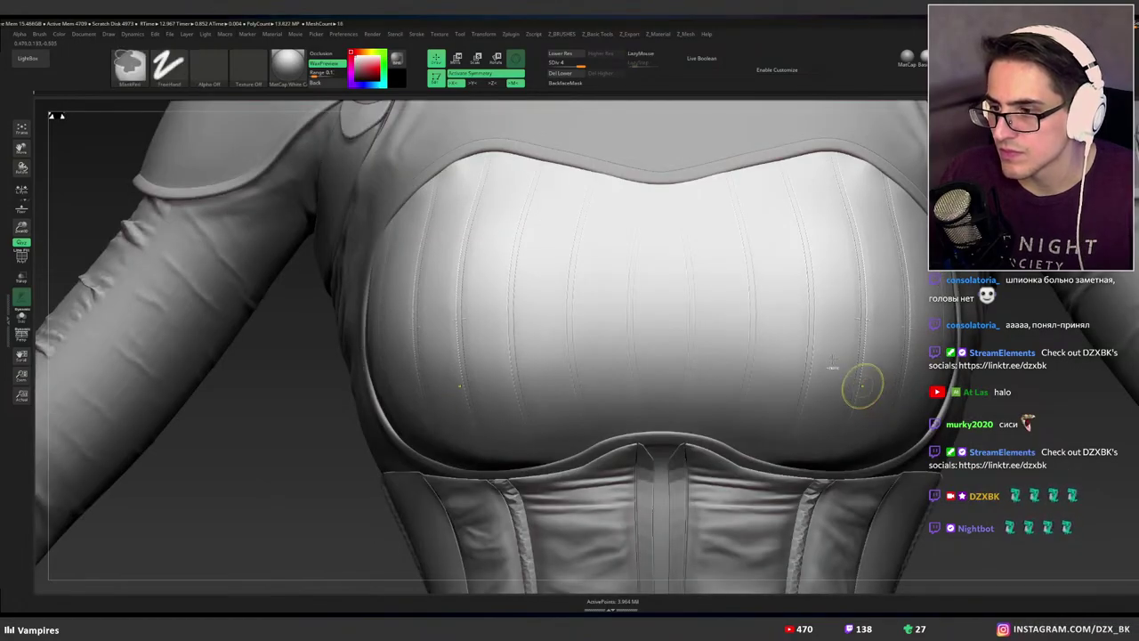
pyautogui.press('space')
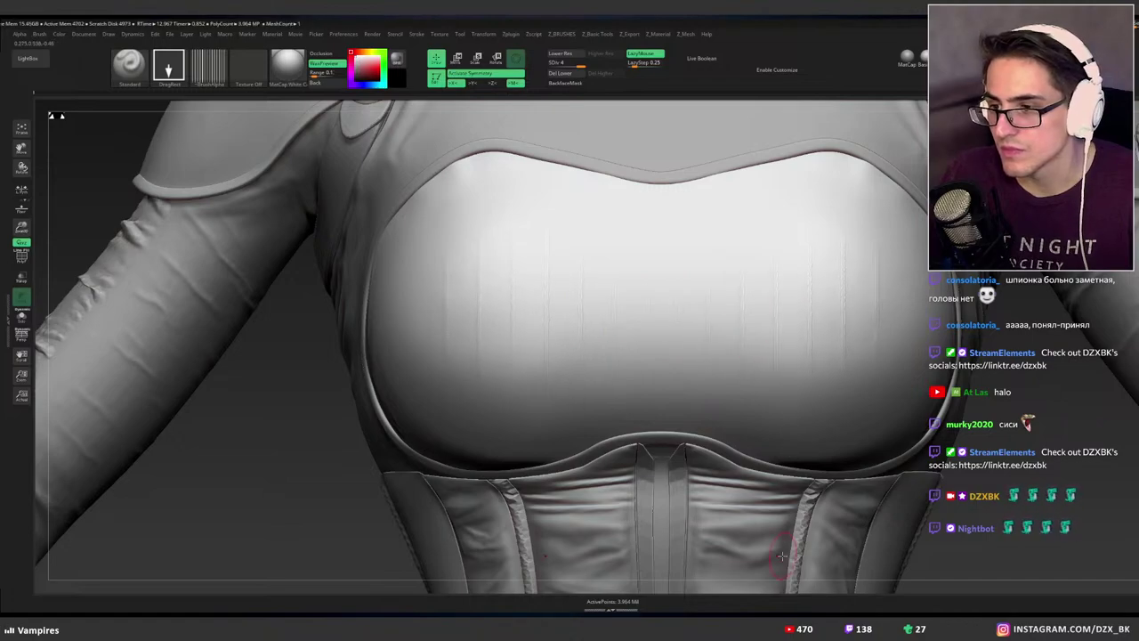
pyautogui.press('ctrl')
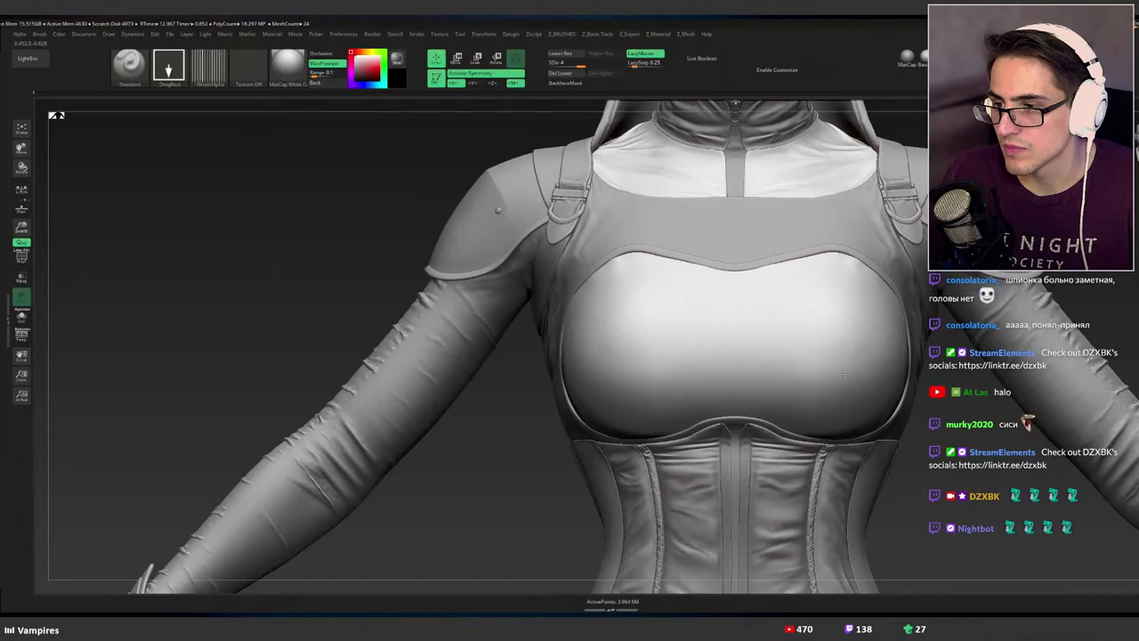
# Stamp the thin-line stripe alpha symmetrically across the undershirt's chest and lightly smooth its lines.
pyautogui.moveTo(846, 374); pyautogui.dragTo(828, 548)
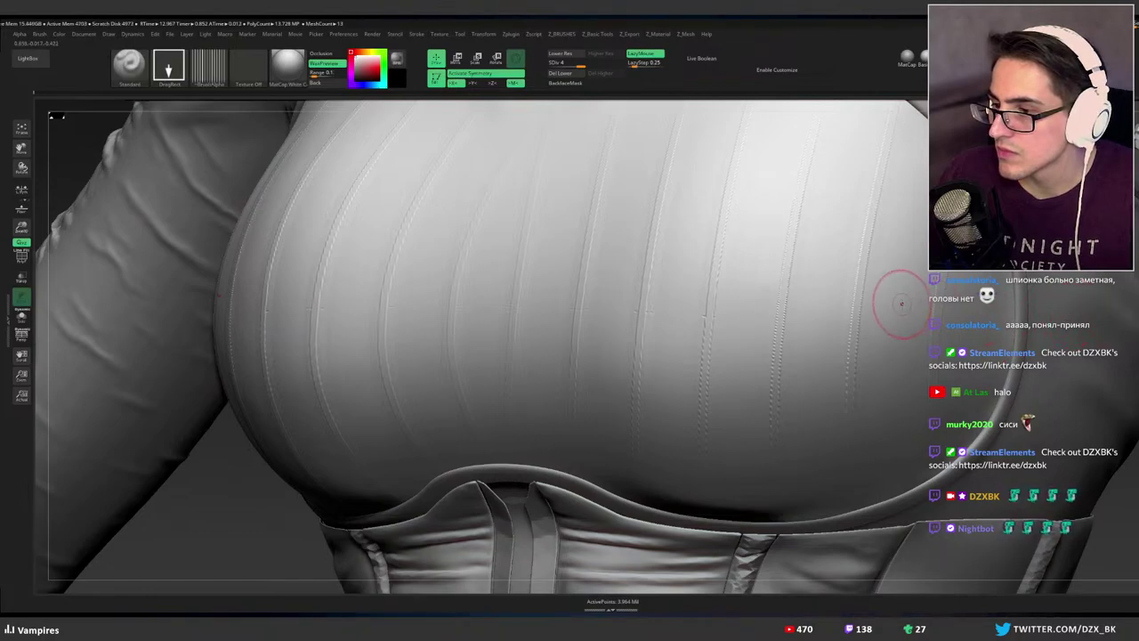
pyautogui.keyDown('shift'); pyautogui.moveTo(892, 176); pyautogui.dragTo(880, 204); pyautogui.keyUp('shift')
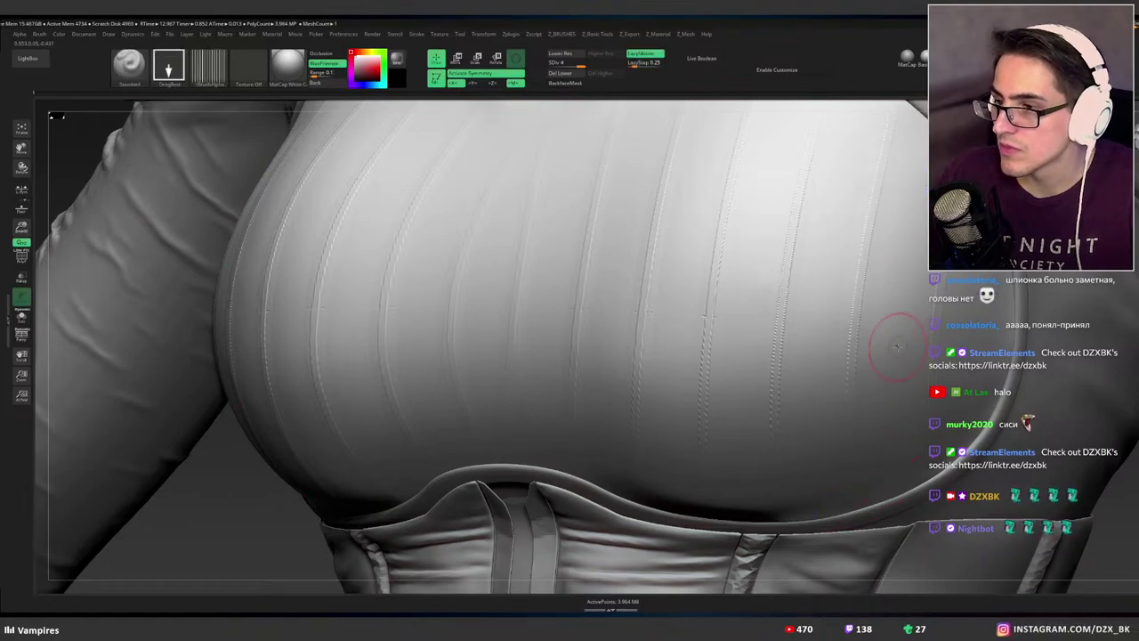
pyautogui.keyDown('ctrl'); pyautogui.moveTo(890, 337); pyautogui.dragTo(820, 320, button='right'); pyautogui.keyUp('ctrl')
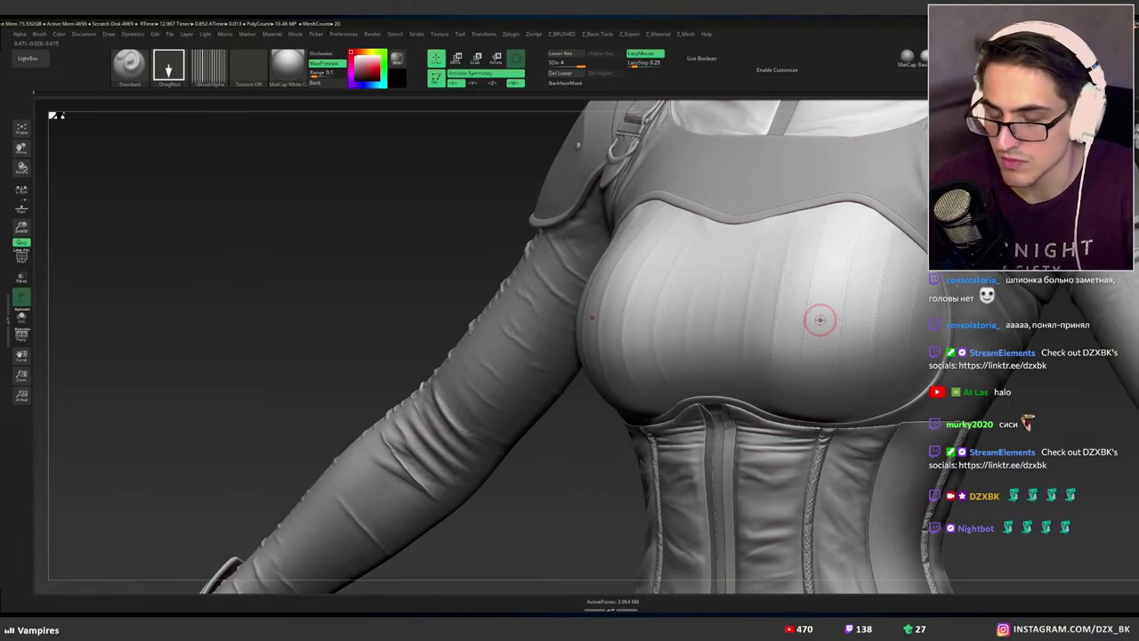
# Enlarge the brush to cover the chest and soften the stamped vertical lines with the Smooth brush.
pyautogui.press('space')
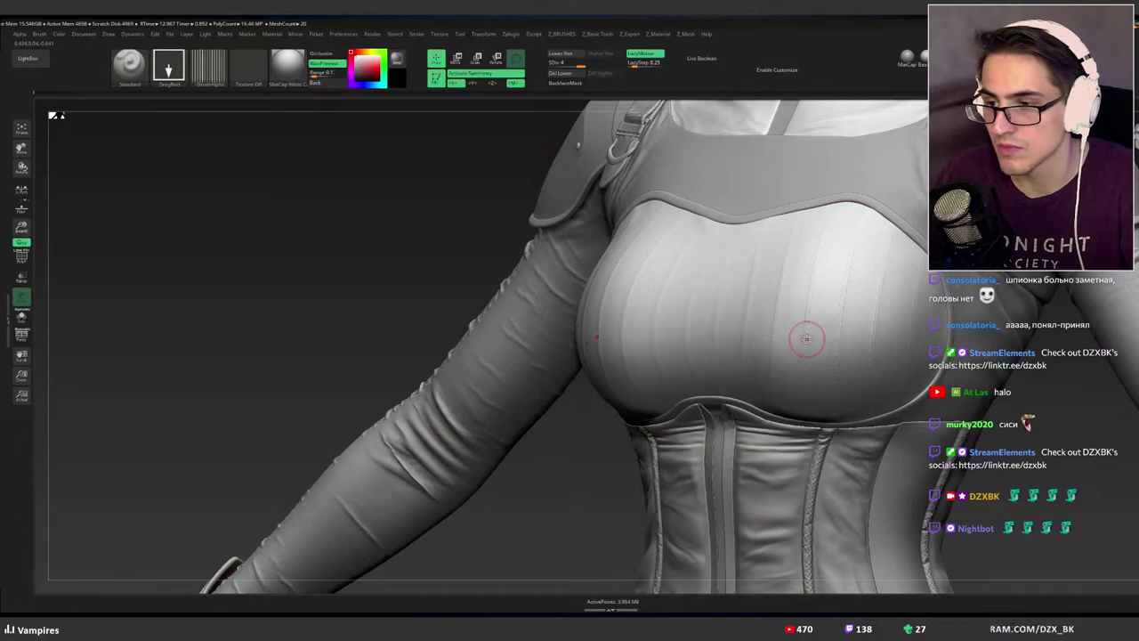
pyautogui.press(']')
pyautogui.press(']')
pyautogui.press(']')
pyautogui.press(']')
pyautogui.press(']')
pyautogui.press(']')
pyautogui.press(']')
pyautogui.press(']')
pyautogui.press(']')
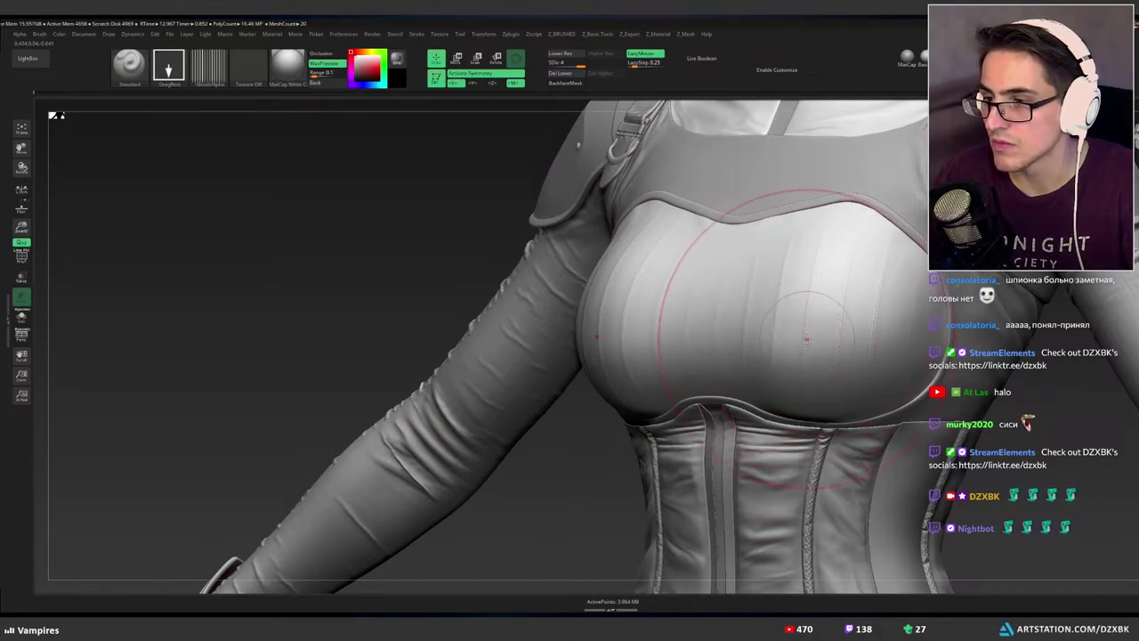
pyautogui.keyDown('shift'); pyautogui.moveTo(826, 309); pyautogui.dragTo(829, 310); pyautogui.keyUp('shift')
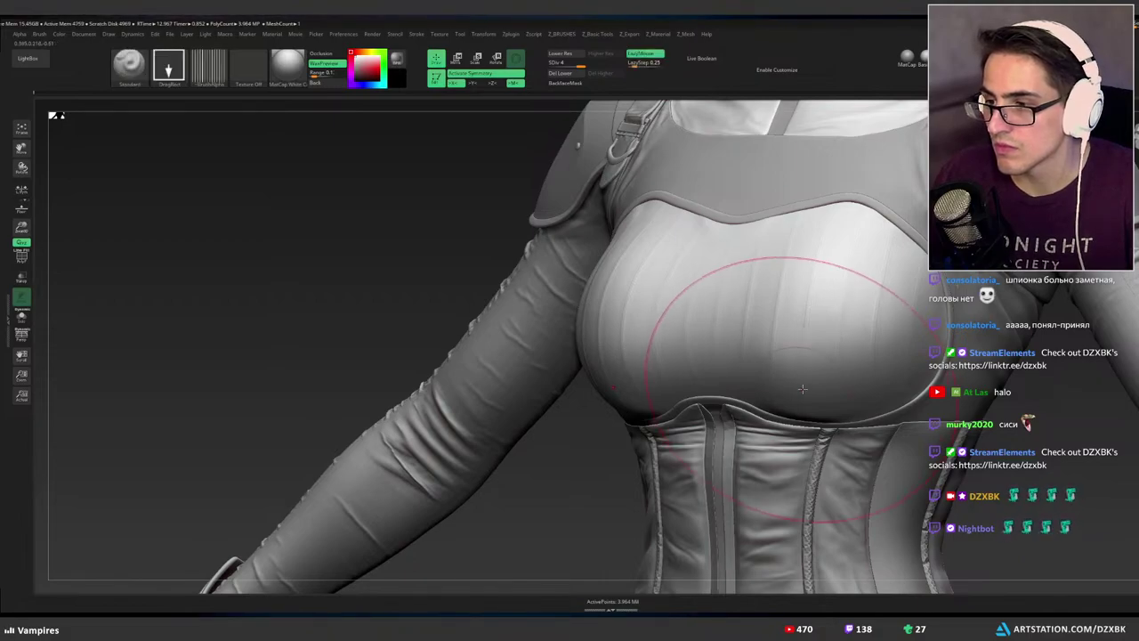
# Examine the softened vertical lines on the chest from a distance and from several angles.
pyautogui.moveTo(778, 388); pyautogui.dragTo(829, 388, button='right')
pyautogui.moveTo(788, 347)
pyautogui.keyDown('ctrl'); pyautogui.mouseDown(button='right')
pyautogui.moveTo(910, 363)
pyautogui.moveTo(919, 375)
pyautogui.moveTo(758, 318)
pyautogui.moveTo(897, 353)
pyautogui.moveTo(852, 328)
pyautogui.mouseUp(button='right'); pyautogui.keyUp('ctrl')
pyautogui.keyDown('alt'); pyautogui.moveTo(801, 318); pyautogui.dragTo(769, 311, button='right'); pyautogui.keyUp('alt')
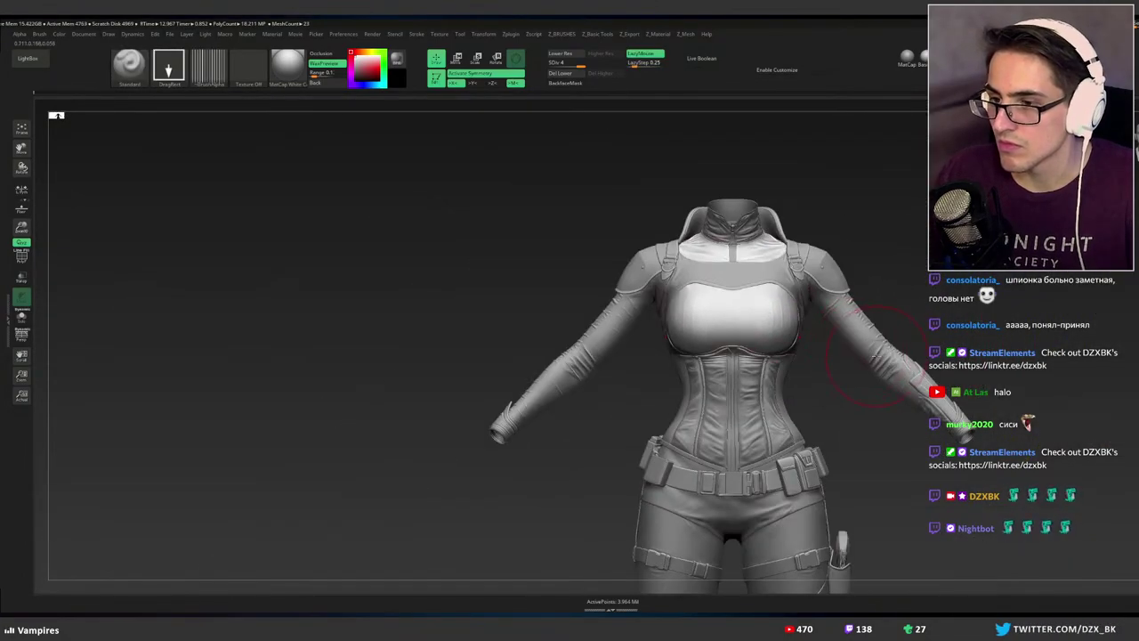
pyautogui.moveTo(922, 380)
pyautogui.mouseDown(button='right')
pyautogui.moveTo(865, 363)
pyautogui.moveTo(949, 374)
pyautogui.moveTo(925, 376)
pyautogui.mouseUp(button='right')
pyautogui.moveTo(881, 298)
pyautogui.keyDown('ctrl'); pyautogui.mouseDown(button='right')
pyautogui.moveTo(865, 344)
pyautogui.moveTo(803, 339)
pyautogui.mouseUp(button='right'); pyautogui.keyUp('ctrl')
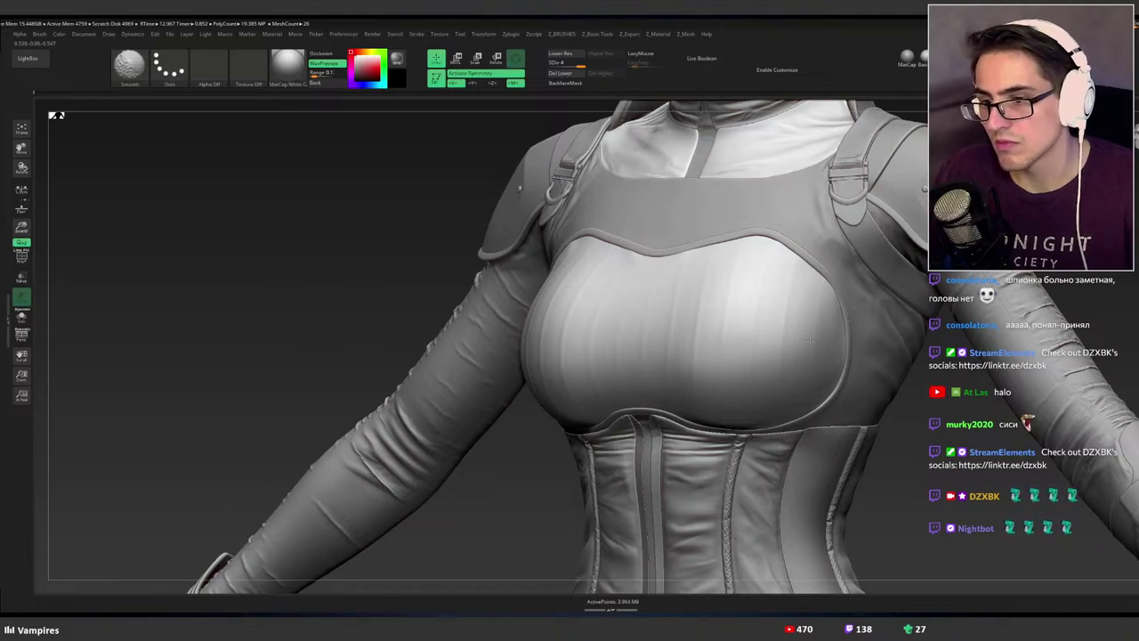
pyautogui.press('ctrl')
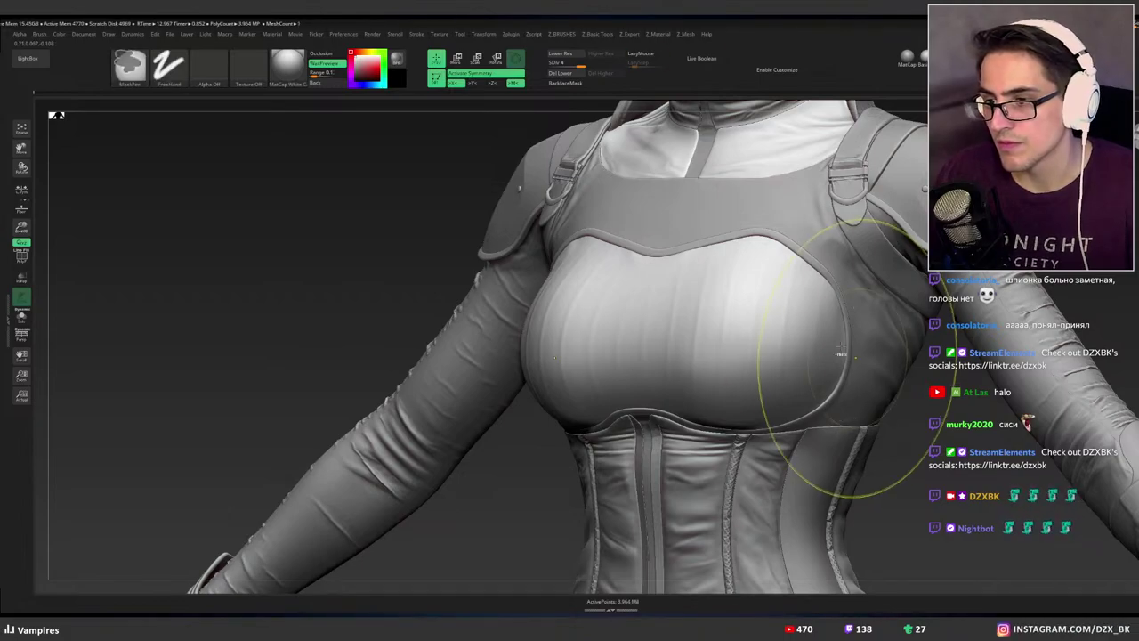
pyautogui.keyDown('ctrl'); pyautogui.moveTo(831, 368); pyautogui.dragTo(920, 396, button='right'); pyautogui.keyUp('ctrl')
pyautogui.click(918, 396)
pyautogui.moveTo(963, 406); pyautogui.dragTo(744, 341)
pyautogui.moveTo(672, 330)
pyautogui.mouseDown(button='right')
pyautogui.moveTo(657, 326)
pyautogui.moveTo(789, 348)
pyautogui.mouseUp(button='right')
pyautogui.keyDown('alt'); pyautogui.moveTo(789, 307); pyautogui.dragTo(677, 303, button='right'); pyautogui.keyUp('alt')
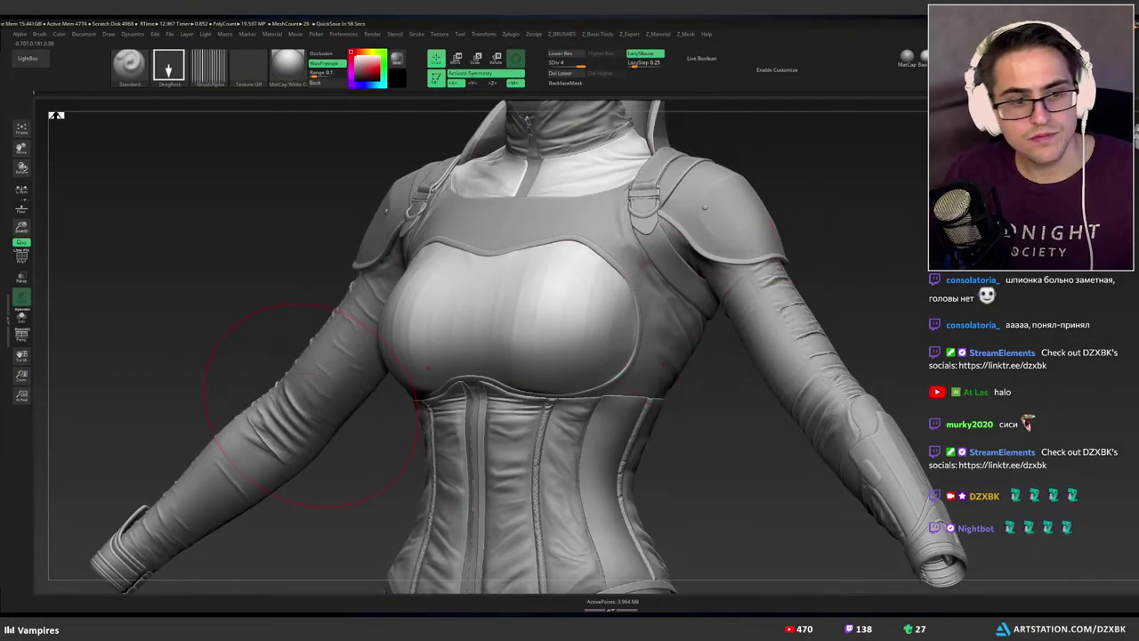
pyautogui.moveTo(611, 356); pyautogui.dragTo(637, 360, button='right')
pyautogui.moveTo(635, 358); pyautogui.dragTo(666, 378)
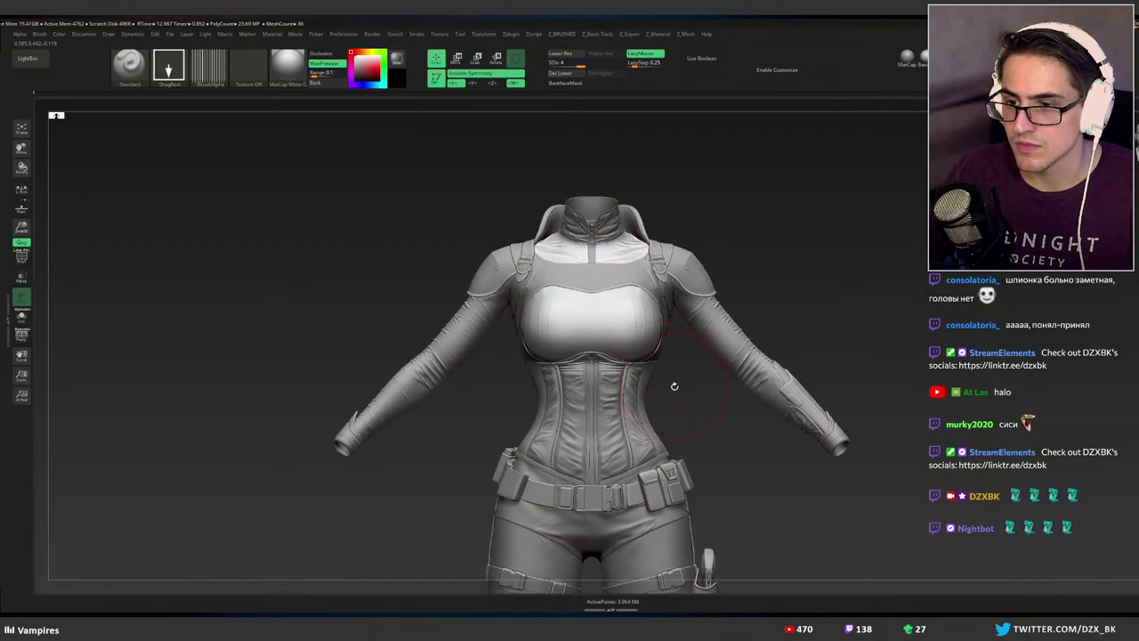
# Save the project.
pyautogui.press('ctrl')
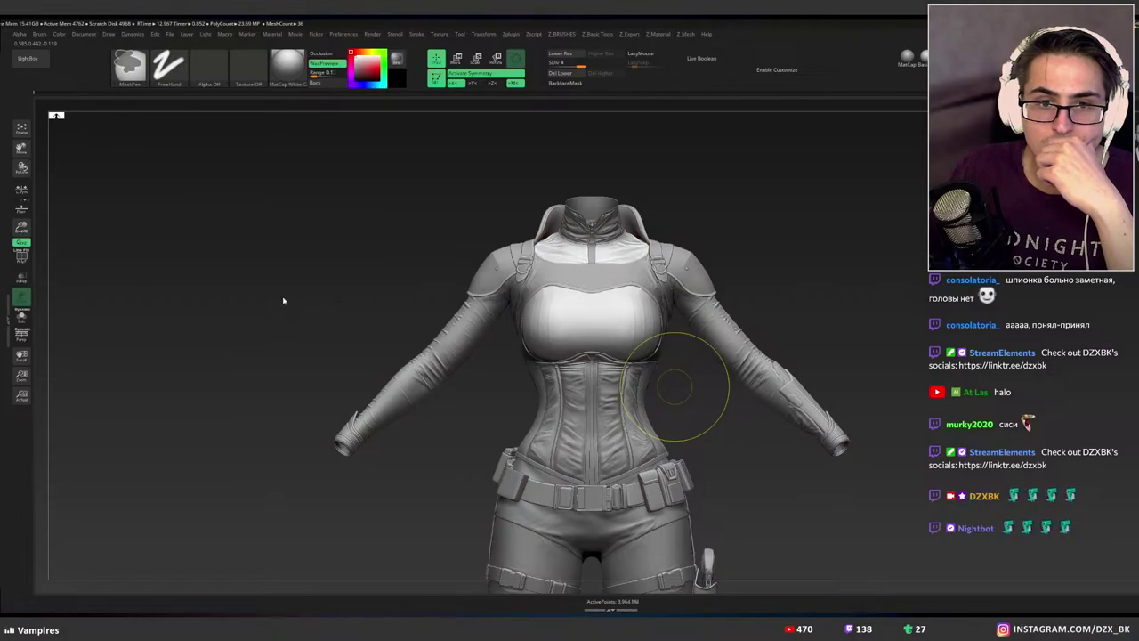
pyautogui.hotkey('ctrl', 's')
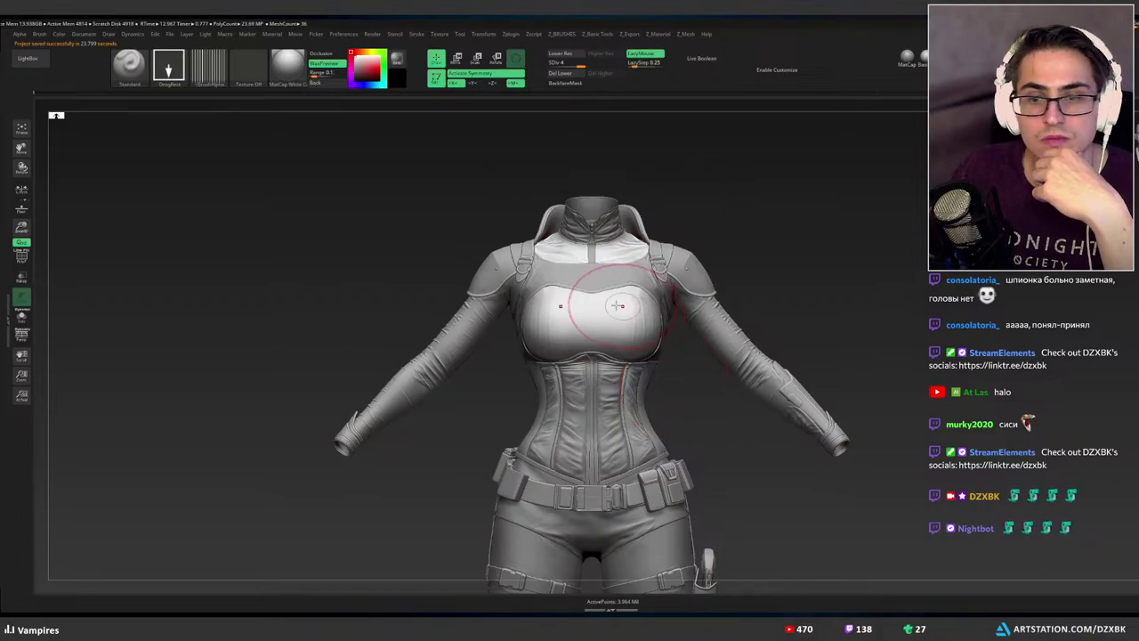
# Select the white upper part of the pants in the back view and subdivide it to level 5.
pyautogui.moveTo(800, 310); pyautogui.dragTo(772, 317)
pyautogui.keyDown('ctrl'); pyautogui.moveTo(697, 316); pyautogui.dragTo(696, 315, button='right'); pyautogui.keyUp('ctrl')
pyautogui.keyDown('alt'); pyautogui.moveTo(686, 372); pyautogui.dragTo(640, 331, button='right'); pyautogui.keyUp('alt')
pyautogui.moveTo(641, 330)
pyautogui.mouseDown()
pyautogui.moveTo(760, 338)
pyautogui.moveTo(767, 349)
pyautogui.moveTo(674, 344)
pyautogui.moveTo(801, 350)
pyautogui.moveTo(671, 331)
pyautogui.moveTo(708, 401)
pyautogui.moveTo(712, 329)
pyautogui.mouseUp()
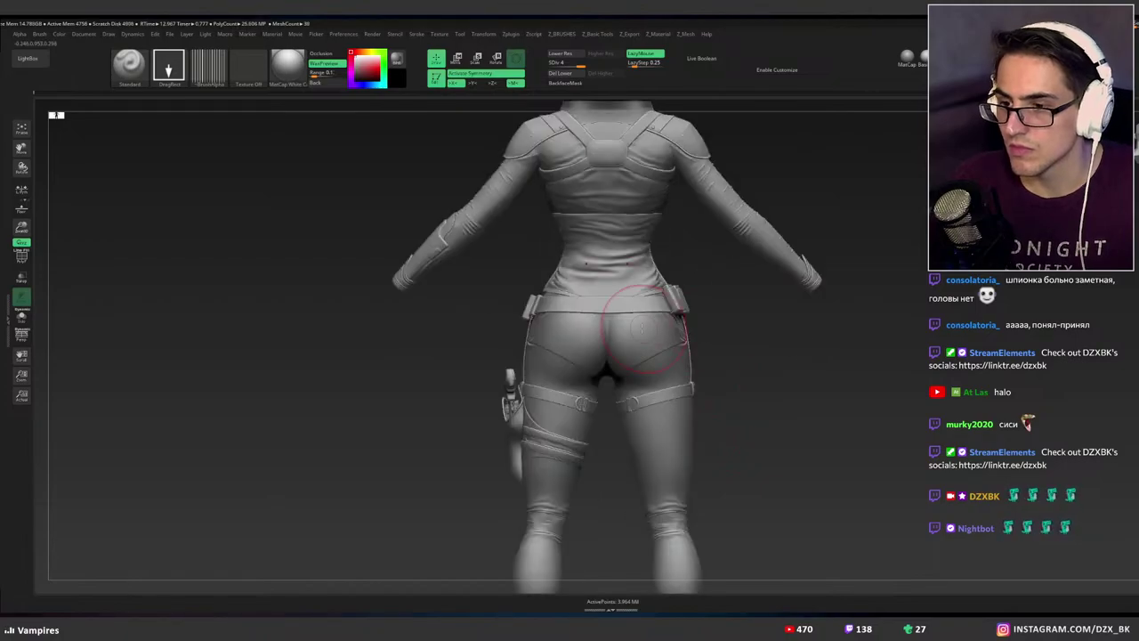
pyautogui.keyDown('alt'); pyautogui.click(638, 331); pyautogui.keyUp('alt')
pyautogui.keyDown('ctrl'); pyautogui.moveTo(655, 339); pyautogui.dragTo(660, 405, button='right'); pyautogui.keyUp('ctrl')
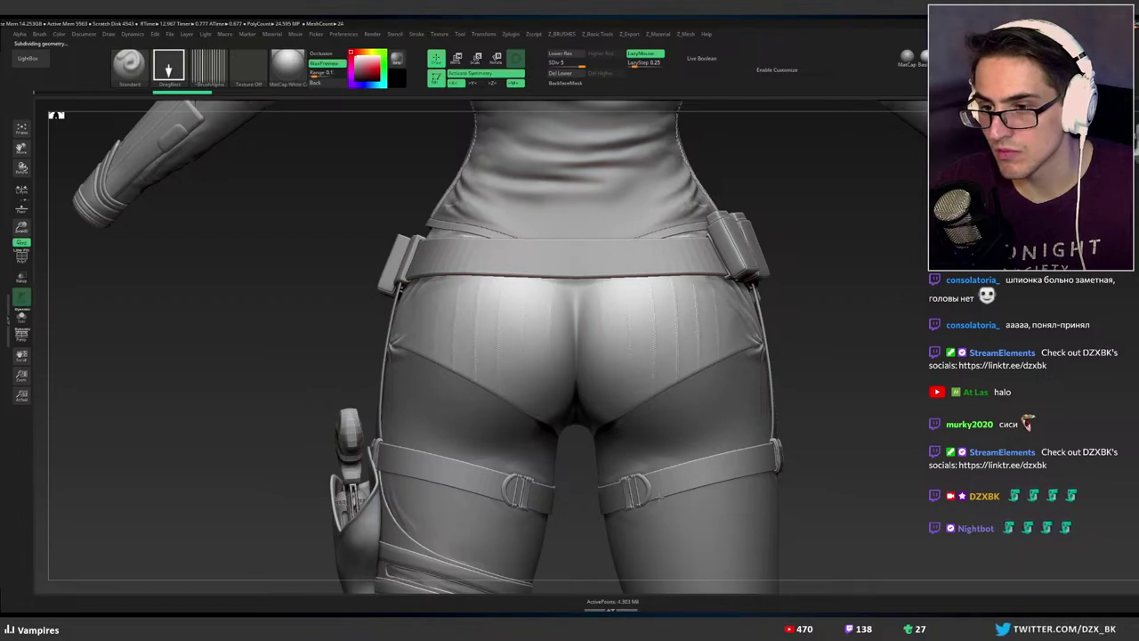
# Try stamping the stripe alpha on the seat of the pants and smoothing the lines, undoing the result.
pyautogui.moveTo(685, 374); pyautogui.dragTo(687, 372)
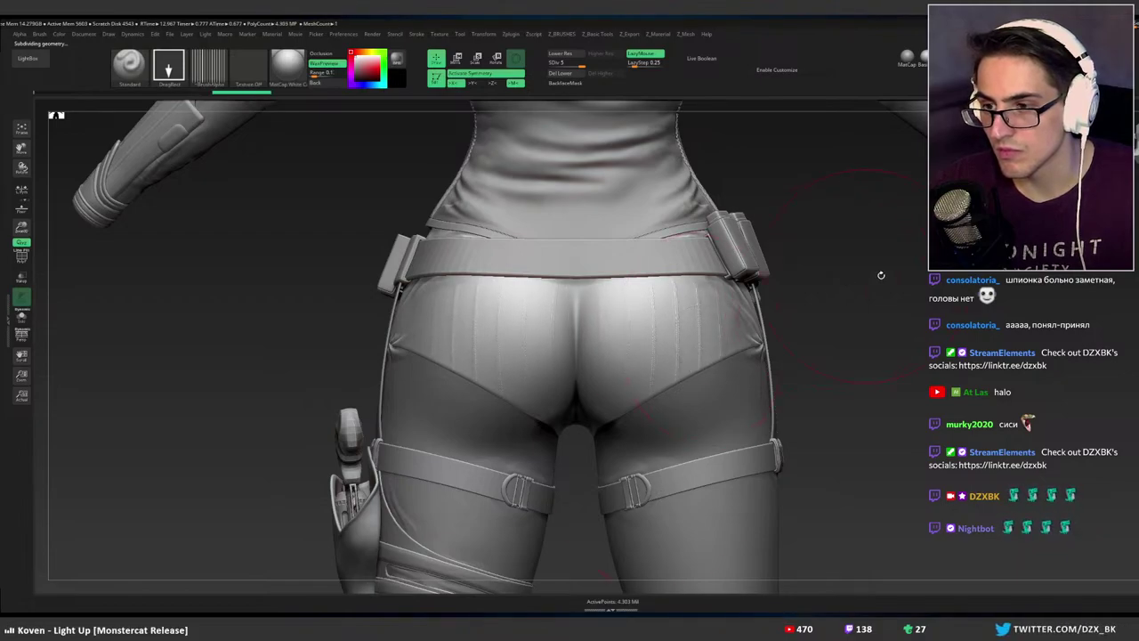
pyautogui.moveTo(842, 313)
pyautogui.mouseDown()
pyautogui.moveTo(792, 326)
pyautogui.moveTo(812, 334)
pyautogui.mouseUp()
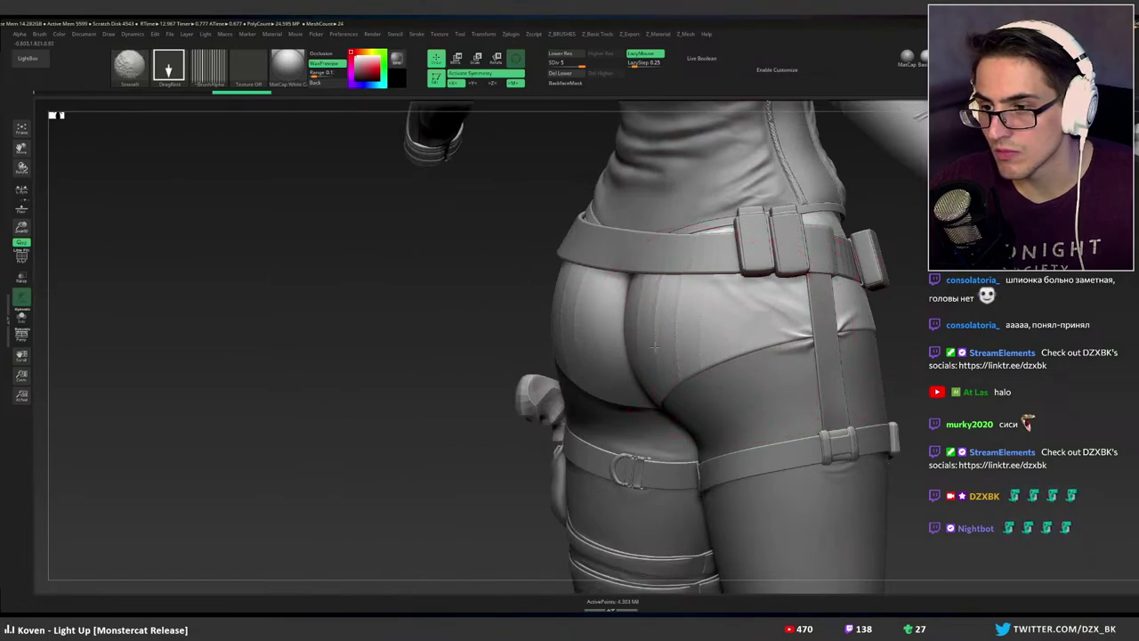
pyautogui.hotkey('ctrl', 'z')
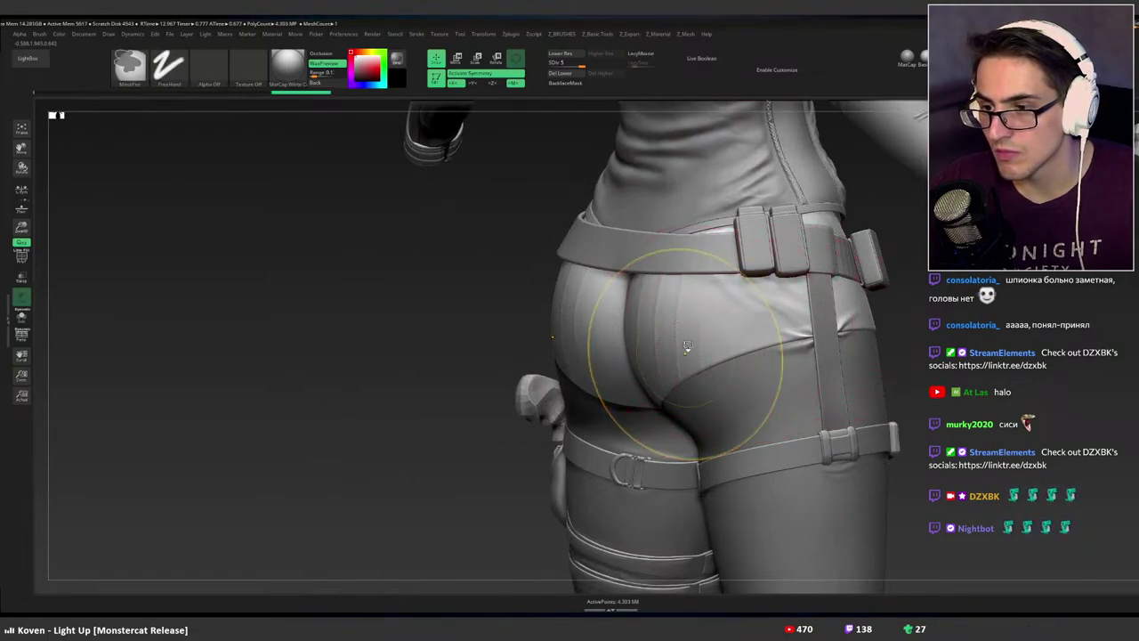
pyautogui.press('space')
pyautogui.keyDown('shift'); pyautogui.moveTo(689, 343); pyautogui.dragTo(743, 388); pyautogui.keyUp('shift')
pyautogui.press('space')
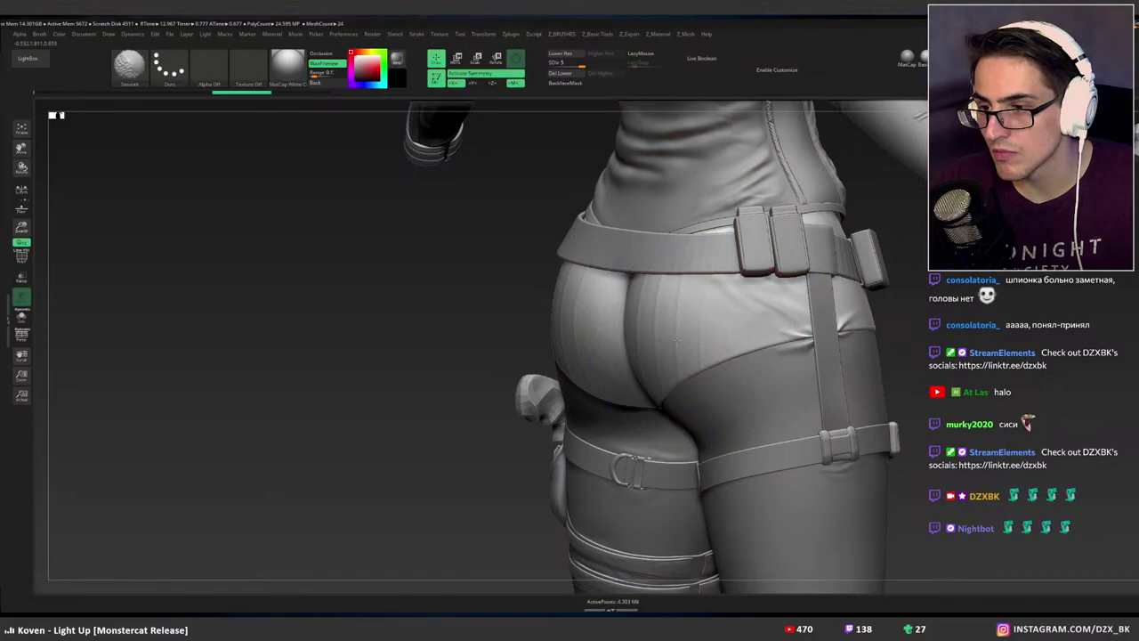
pyautogui.moveTo(699, 335); pyautogui.dragTo(723, 345, button='right')
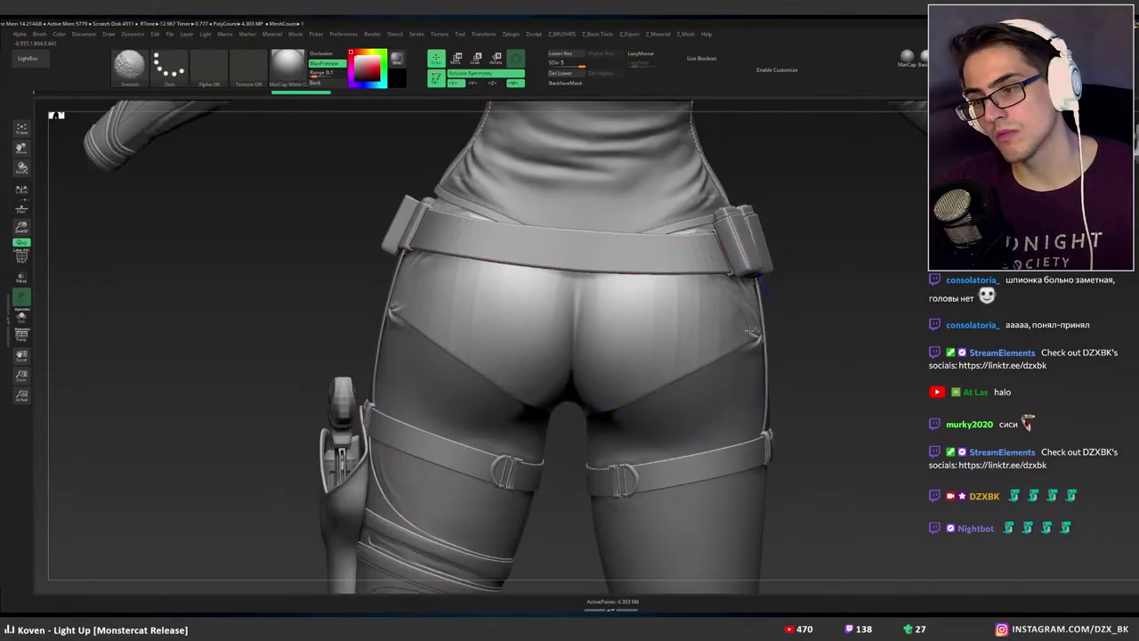
pyautogui.moveTo(801, 323)
pyautogui.keyDown('ctrl'); pyautogui.mouseDown(button='right')
pyautogui.moveTo(775, 313)
pyautogui.moveTo(778, 324)
pyautogui.moveTo(730, 361)
pyautogui.moveTo(692, 367)
pyautogui.moveTo(760, 369)
pyautogui.moveTo(841, 347)
pyautogui.mouseUp(button='right'); pyautogui.keyUp('ctrl')
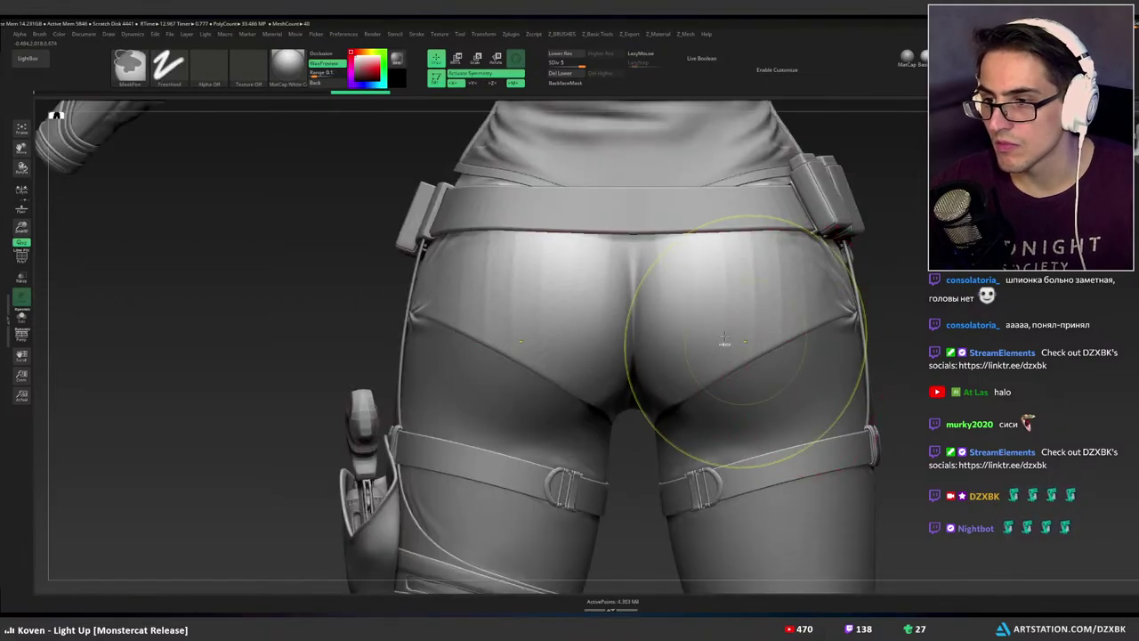
pyautogui.hotkey('ctrl', 'z')
pyautogui.hotkey('ctrl', 'z')
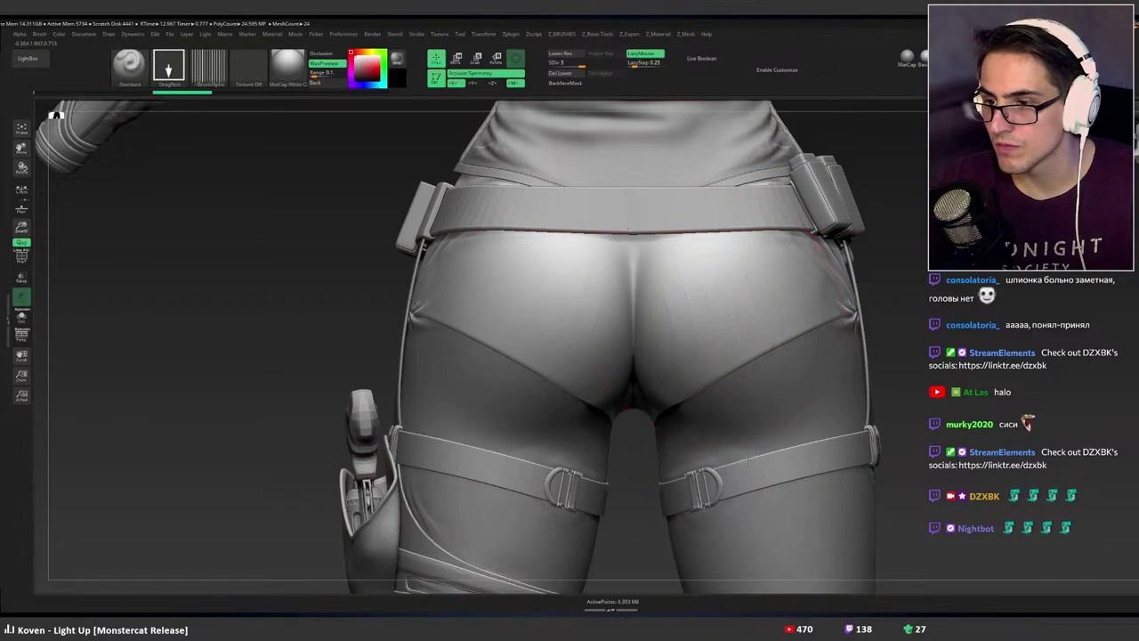
# Try stamping the stripe alpha on the seat of the pants from a slightly rotated view, undoing the attempts.
pyautogui.keyDown('ctrl'); pyautogui.keyDown('shift'); pyautogui.click(769, 358); pyautogui.keyUp('shift'); pyautogui.keyUp('ctrl')
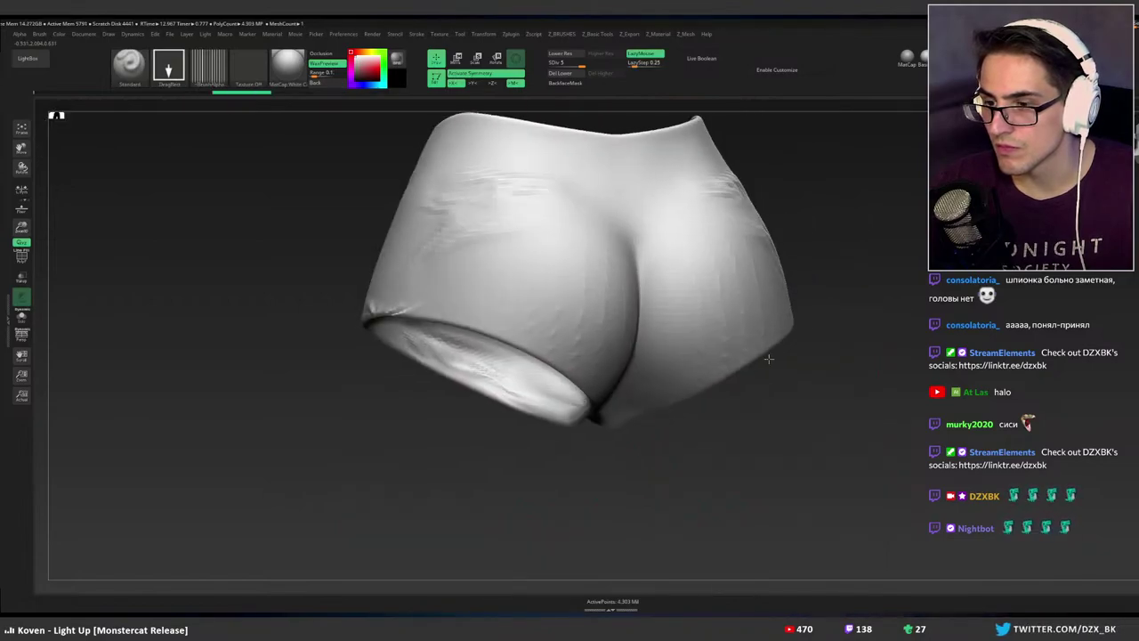
pyautogui.moveTo(769, 358); pyautogui.dragTo(764, 358, button='right')
pyautogui.hotkey('ctrl', 'z')
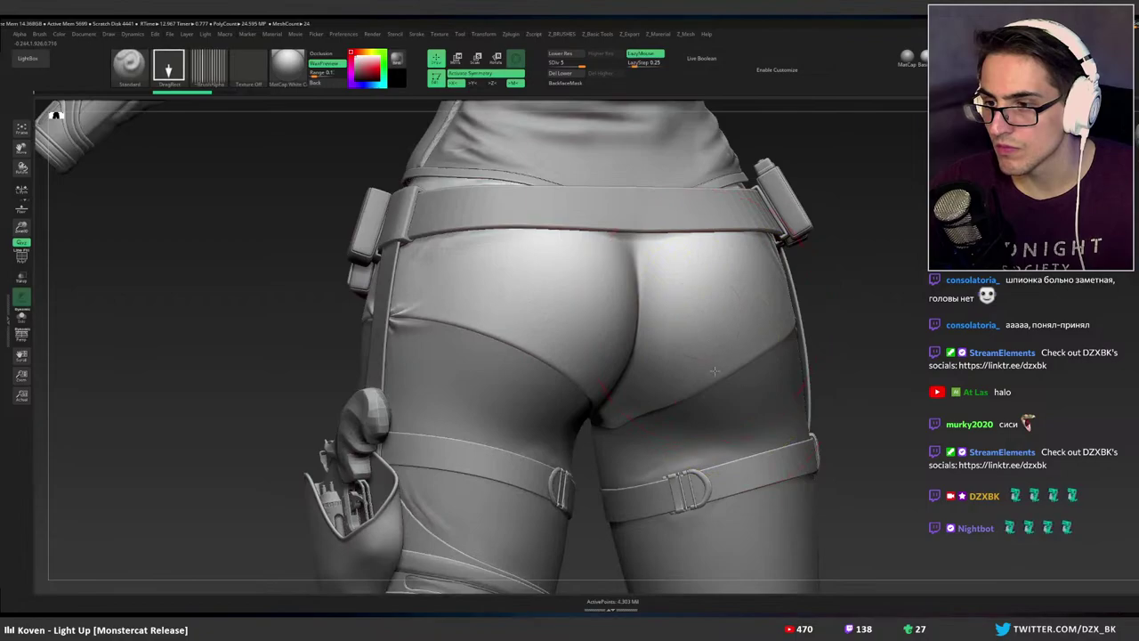
pyautogui.moveTo(723, 459); pyautogui.dragTo(724, 456)
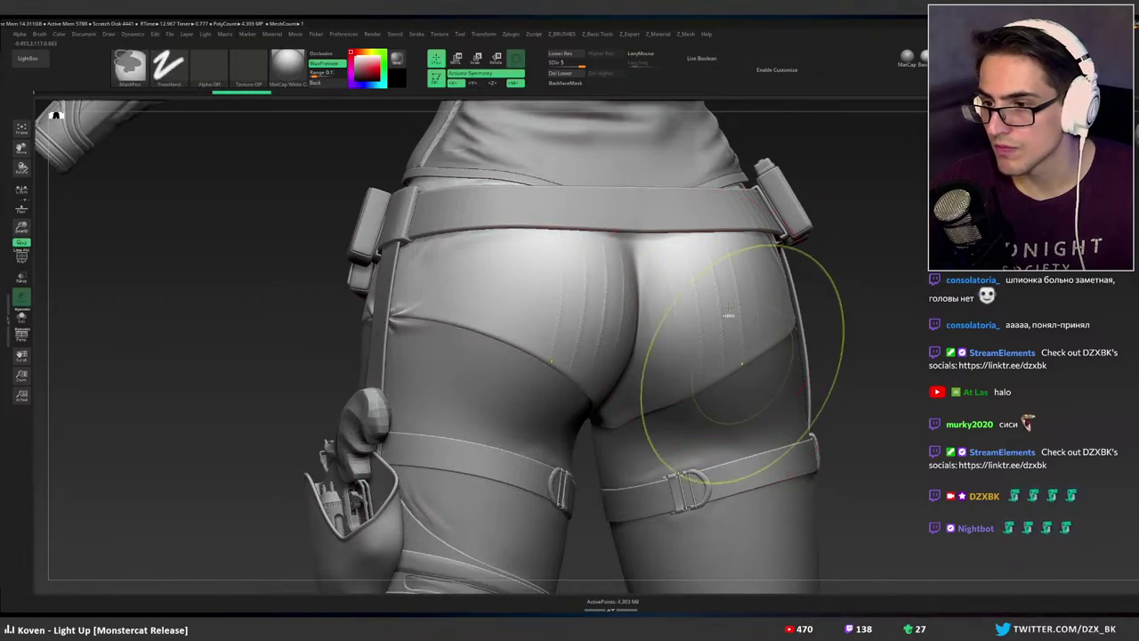
pyautogui.hotkey('ctrl', 'z')
pyautogui.moveTo(719, 297); pyautogui.dragTo(731, 368)
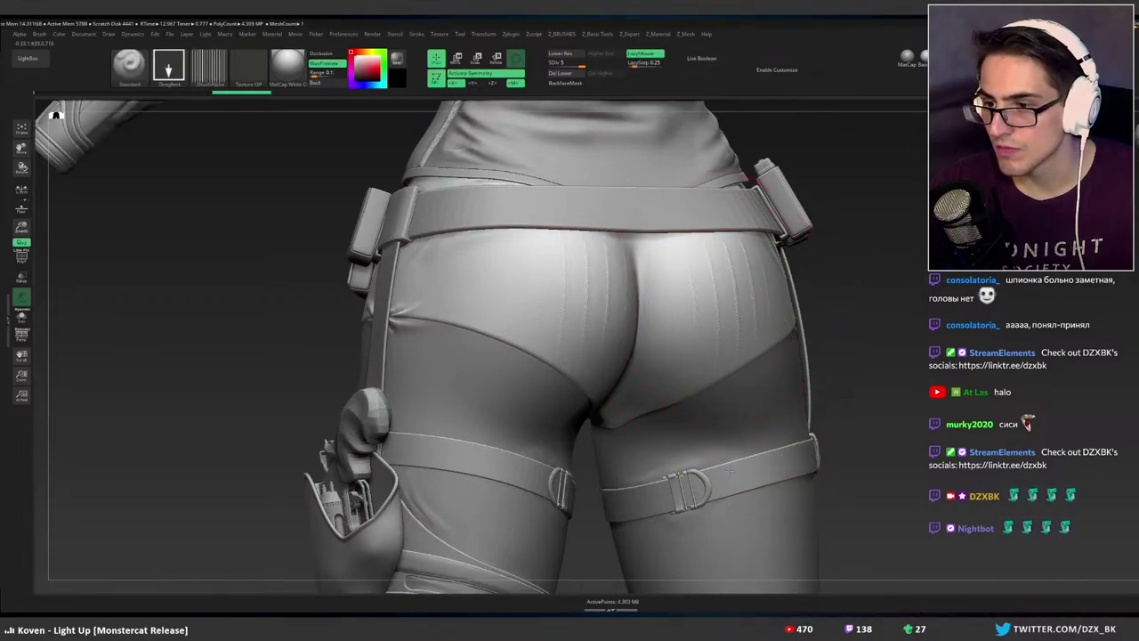
pyautogui.moveTo(730, 479); pyautogui.dragTo(730, 491)
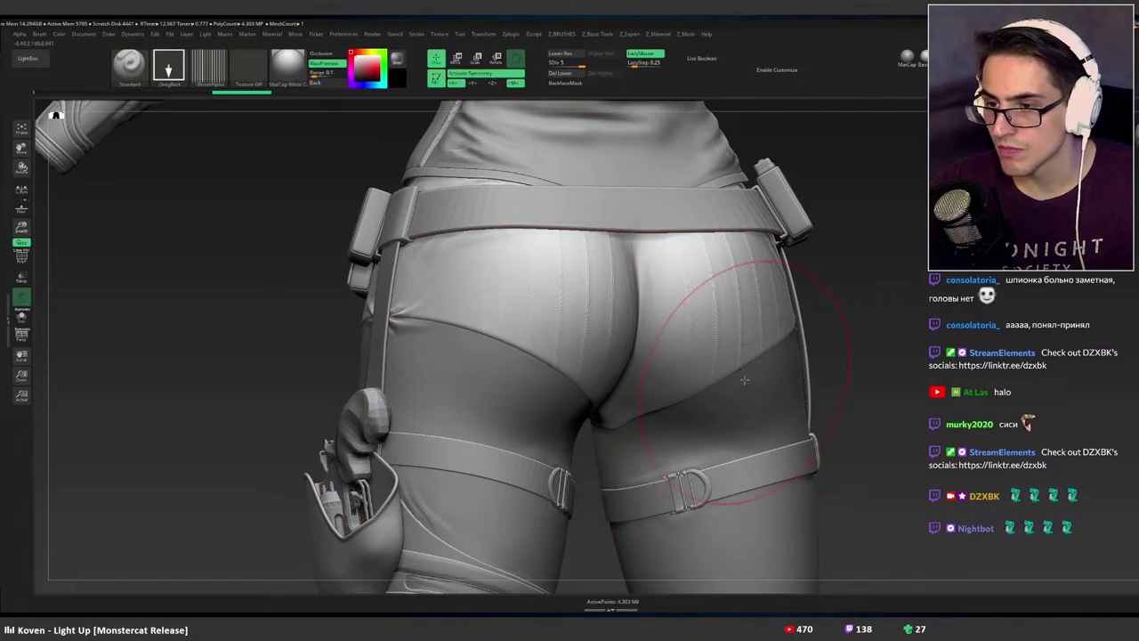
pyautogui.hotkey('ctrl', 'z')
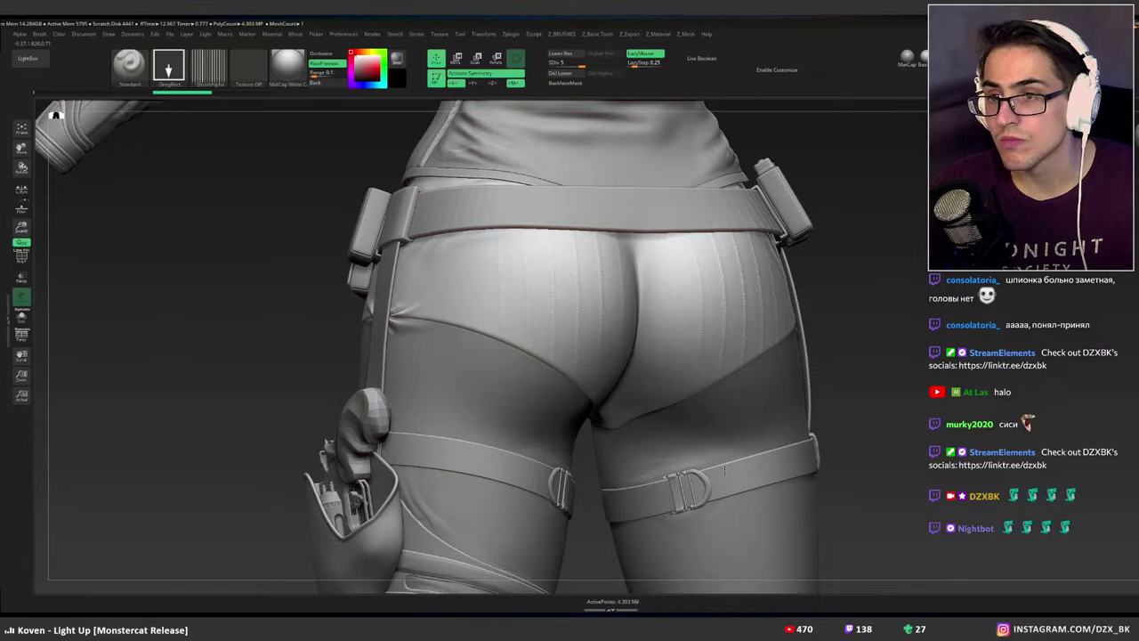
# Undo the angled stripe stamp and restamp the stripe alpha on the seat of the pants from the straight back view.
pyautogui.hotkey('ctrl', 'z')
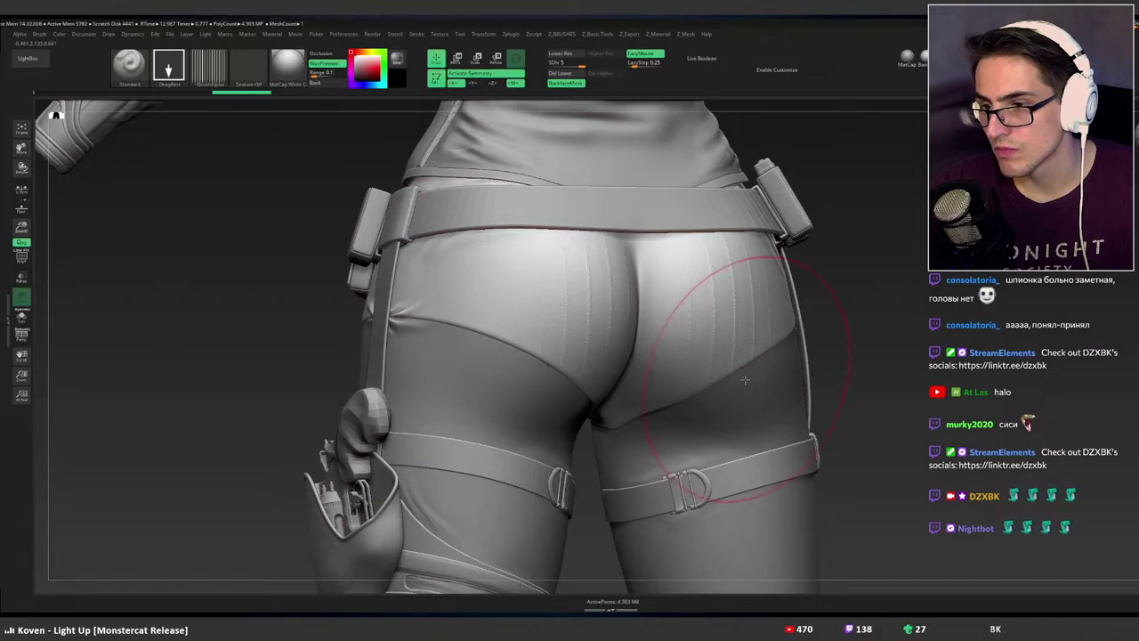
pyautogui.keyDown('shift'); pyautogui.moveTo(745, 380); pyautogui.dragTo(732, 383, button='right'); pyautogui.keyUp('shift')
pyautogui.press('ctrl')
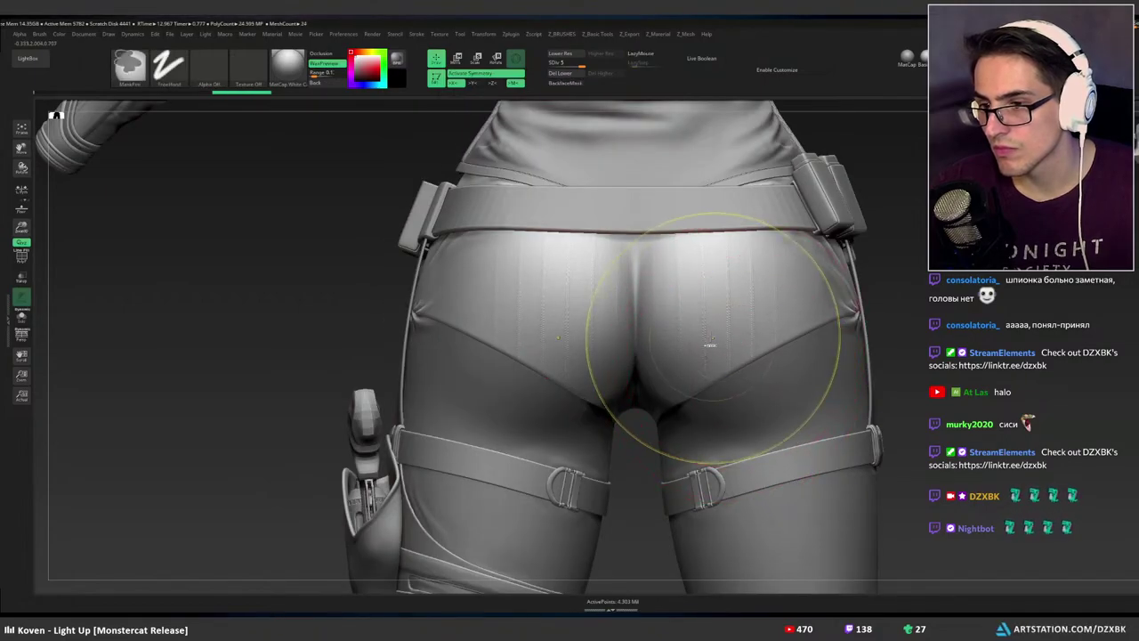
pyautogui.hotkey('ctrl', 'z')
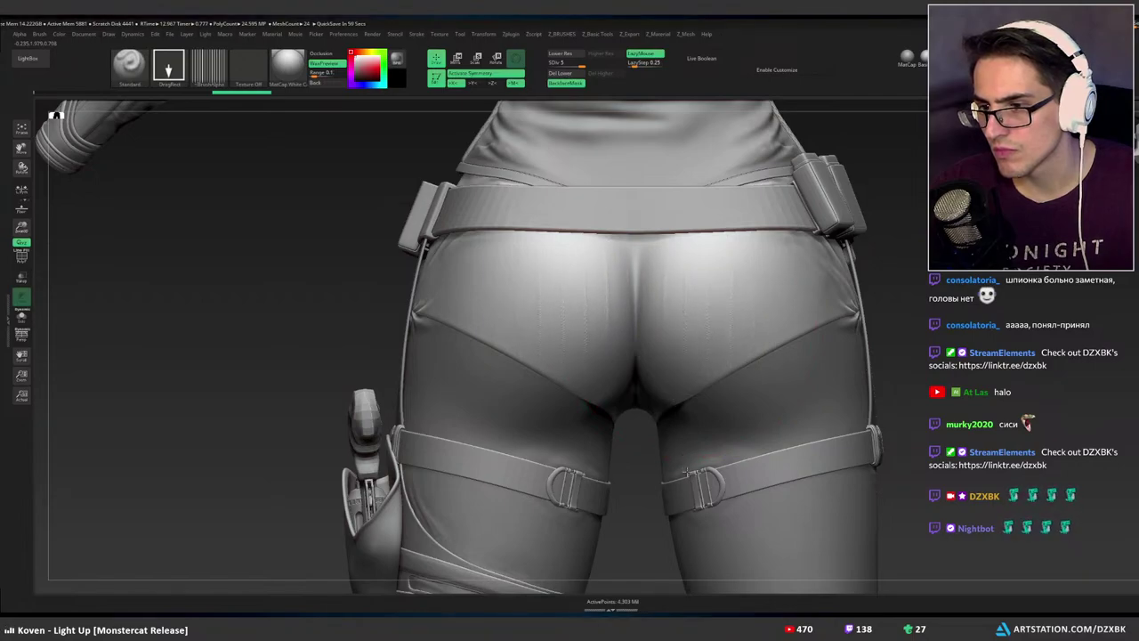
pyautogui.press('ctrl')
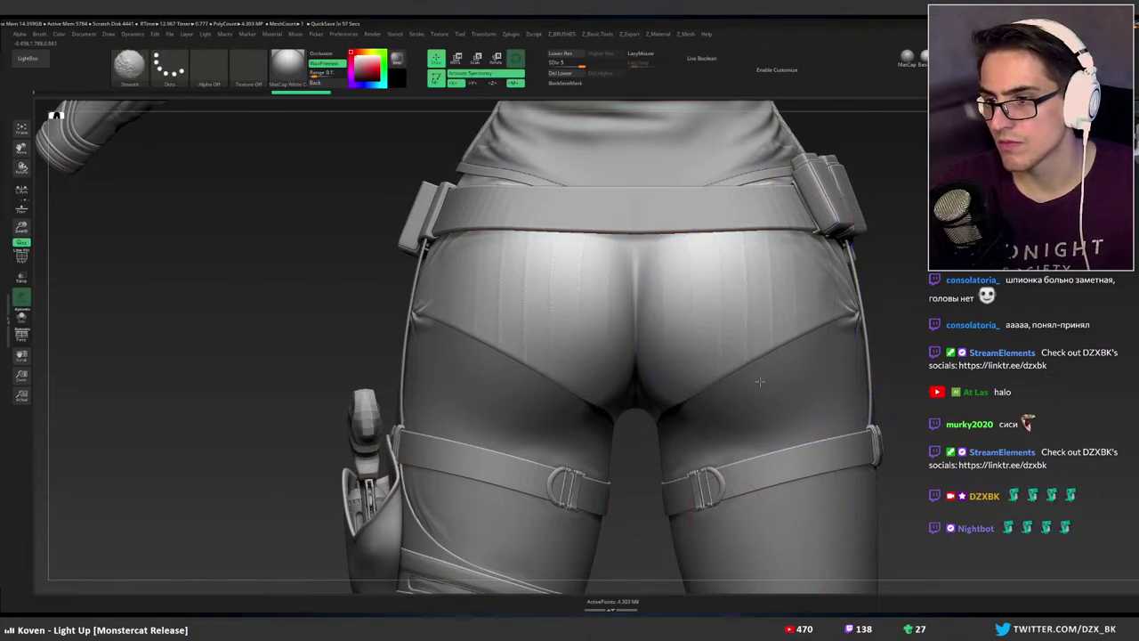
pyautogui.keyDown('alt'); pyautogui.moveTo(778, 356); pyautogui.dragTo(744, 267, button='right'); pyautogui.keyUp('alt')
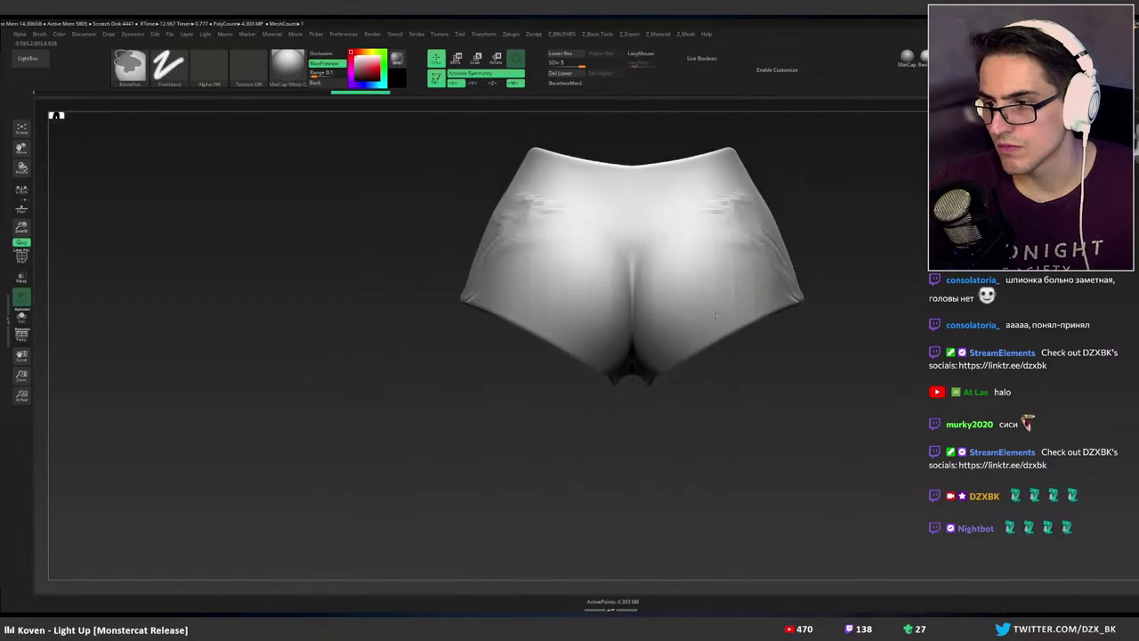
# Smooth the stamped vertical lines along the outer side of the seat from a slightly rotated back view.
pyautogui.moveTo(663, 342); pyautogui.dragTo(740, 313, button='right')
pyautogui.moveTo(644, 305); pyautogui.dragTo(611, 315, button='right')
pyautogui.moveTo(672, 283); pyautogui.dragTo(639, 290, button='right')
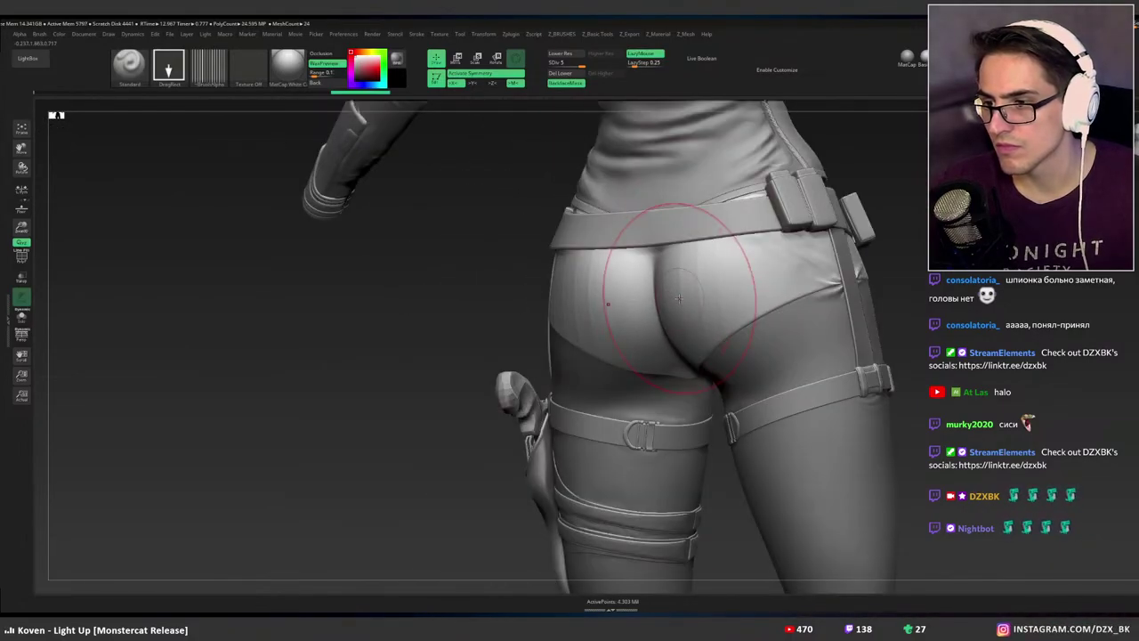
pyautogui.keyDown('ctrl'); pyautogui.moveTo(739, 309); pyautogui.dragTo(785, 269, button='right'); pyautogui.keyUp('ctrl')
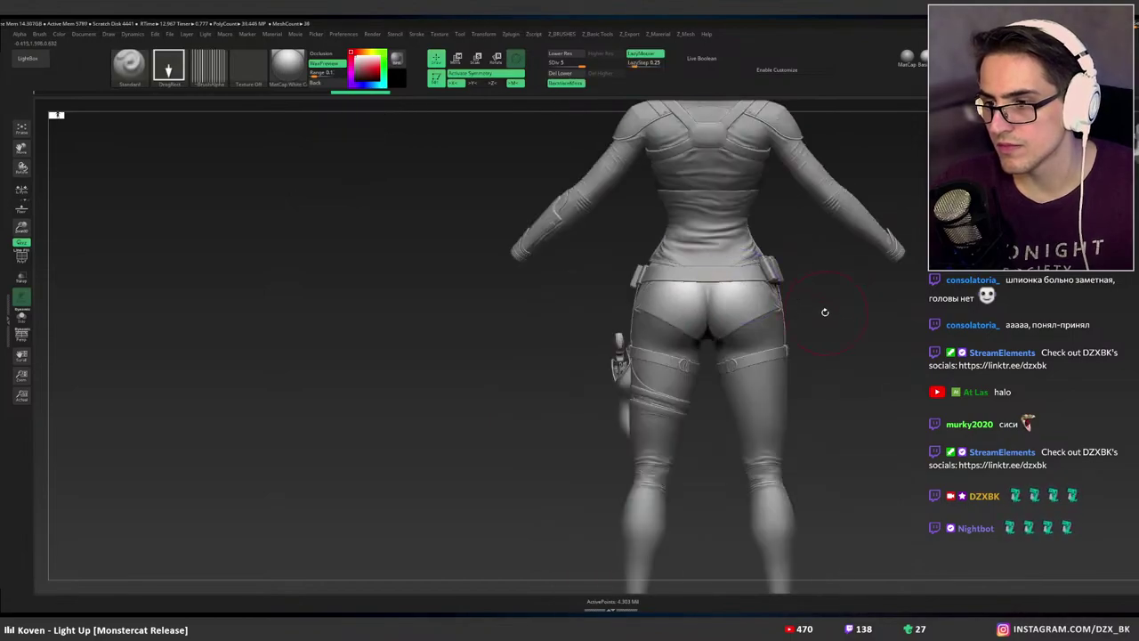
pyautogui.moveTo(829, 298)
pyautogui.keyDown('alt'); pyautogui.mouseDown(button='right')
pyautogui.moveTo(773, 372)
pyautogui.moveTo(721, 365)
pyautogui.moveTo(794, 357)
pyautogui.moveTo(795, 392)
pyautogui.mouseUp(button='right'); pyautogui.keyUp('alt')
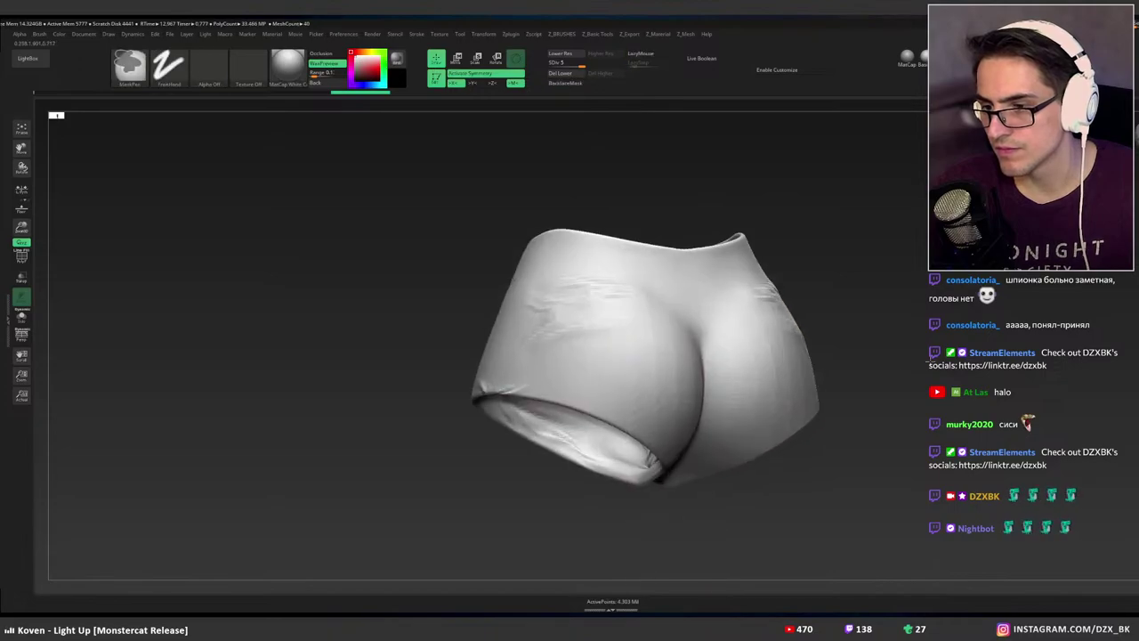
pyautogui.press('shift')
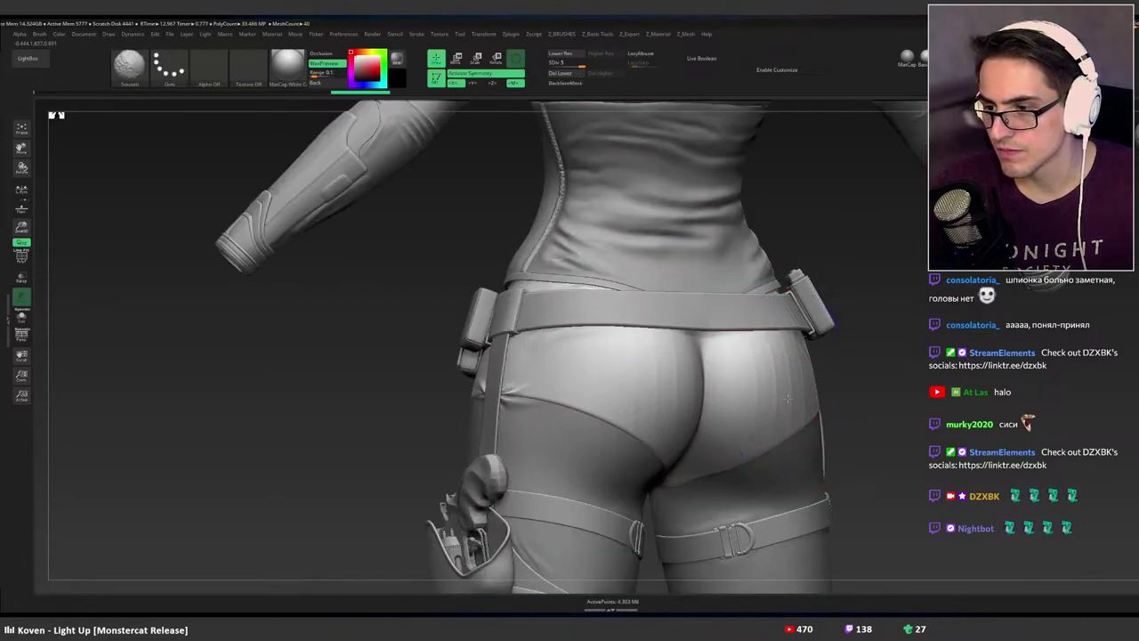
pyautogui.keyDown('shift'); pyautogui.moveTo(772, 339); pyautogui.dragTo(786, 399); pyautogui.keyUp('shift')
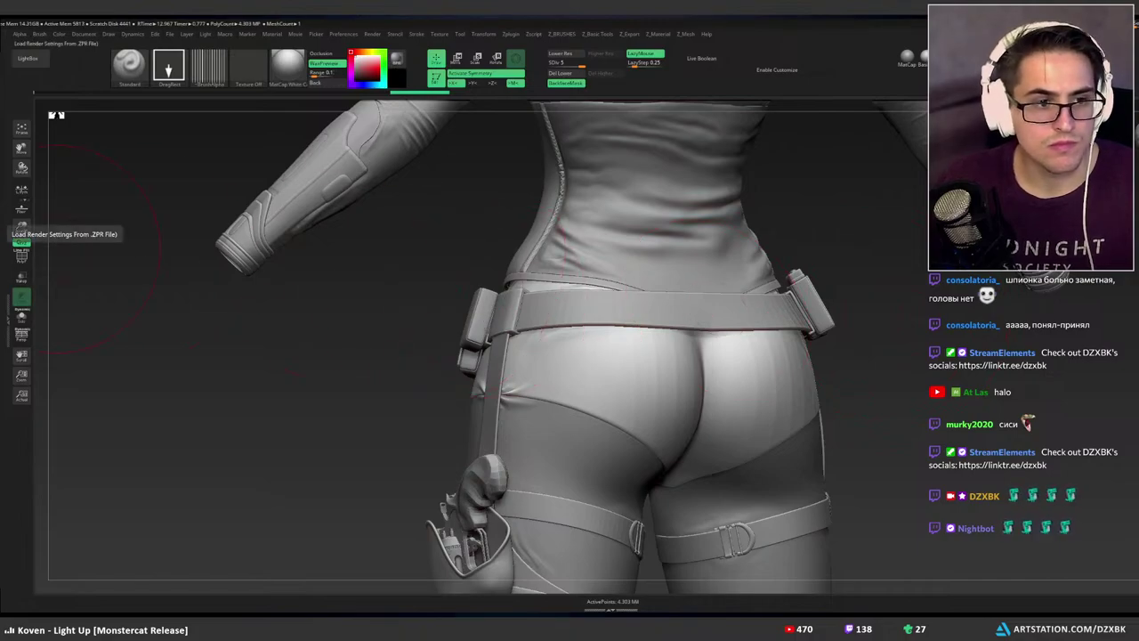
# Soften the vertical lines across the seat of the pants with the Smooth brush from an angled back view.
pyautogui.moveTo(550, 354); pyautogui.dragTo(637, 324, button='right')
pyautogui.moveTo(637, 325); pyautogui.dragTo(691, 336)
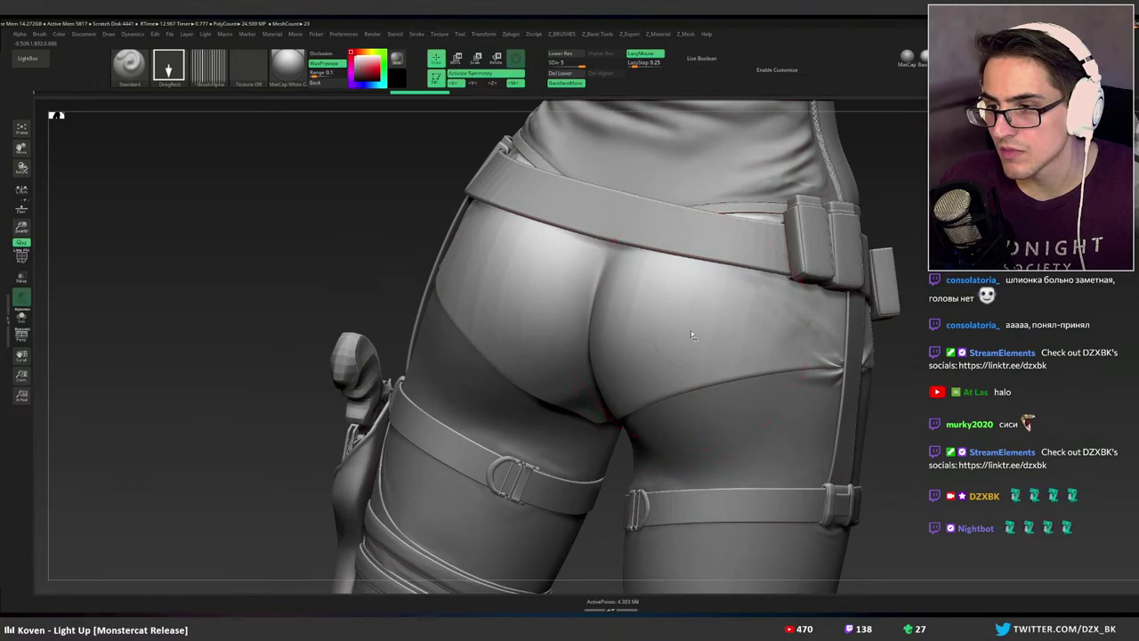
pyautogui.press('shift')
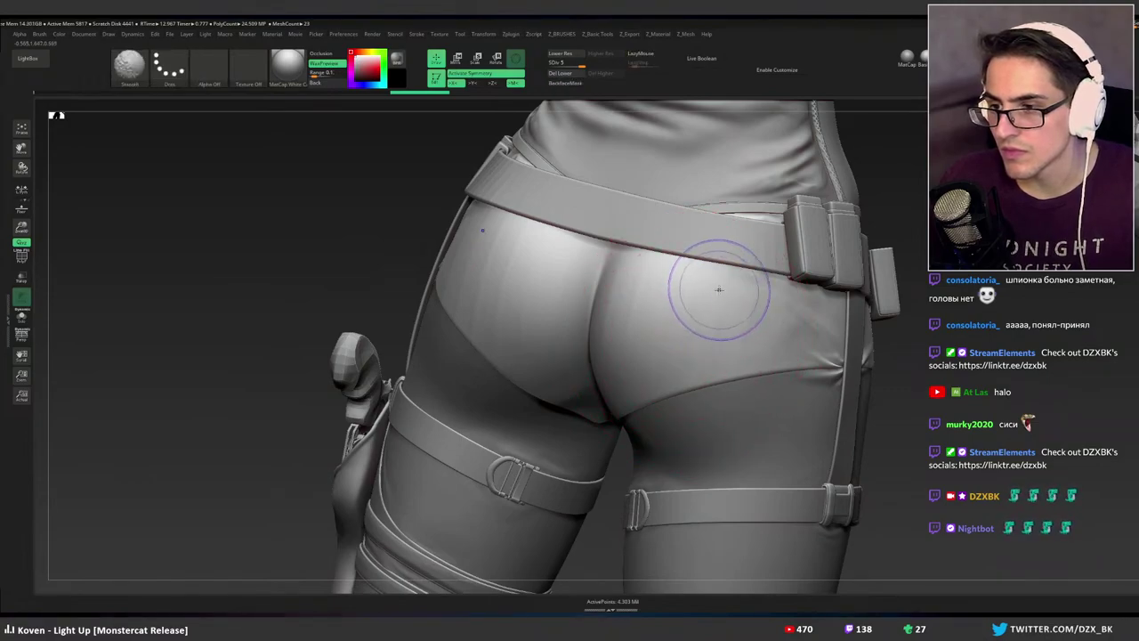
pyautogui.moveTo(679, 345)
pyautogui.keyDown('shift'); pyautogui.mouseDown()
pyautogui.moveTo(689, 323)
pyautogui.moveTo(633, 297)
pyautogui.mouseUp(); pyautogui.keyUp('shift')
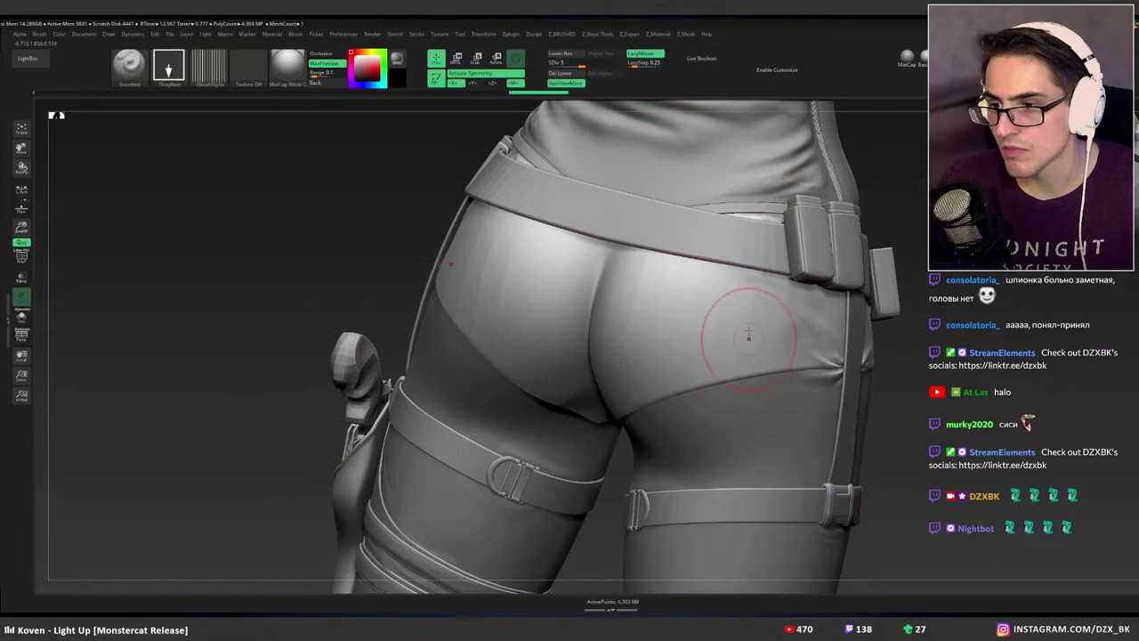
pyautogui.press('shift')
pyautogui.moveTo(742, 415)
pyautogui.keyDown('ctrl'); pyautogui.mouseDown(button='right')
pyautogui.moveTo(690, 378)
pyautogui.moveTo(724, 391)
pyautogui.mouseUp(button='right'); pyautogui.keyUp('ctrl')
pyautogui.press('shift')
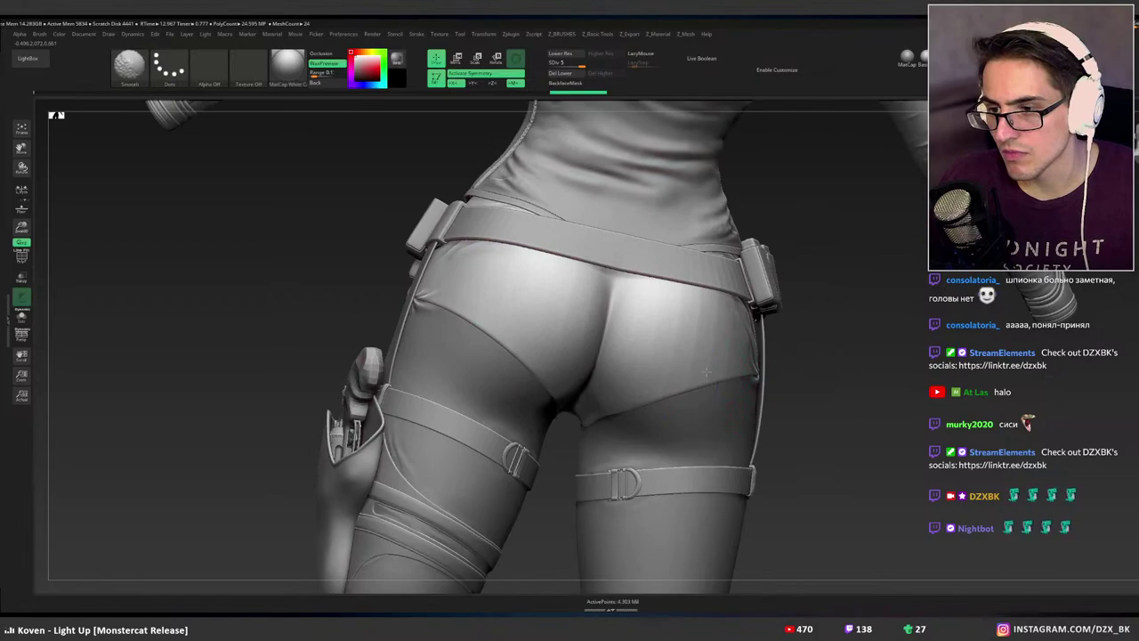
pyautogui.moveTo(758, 343)
pyautogui.mouseDown(button='right')
pyautogui.moveTo(852, 372)
pyautogui.moveTo(926, 307)
pyautogui.moveTo(967, 412)
pyautogui.mouseUp(button='right')
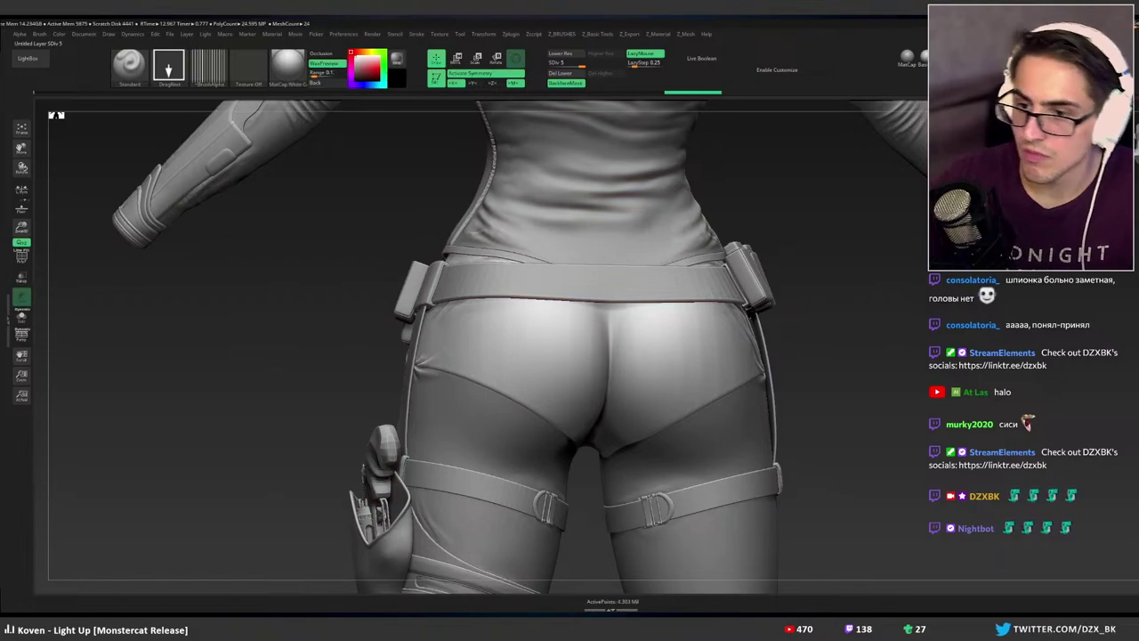
# Examine the full outfit from the front and at a three-quarter angle, from the collar down to the boots.
pyautogui.moveTo(813, 431)
pyautogui.mouseDown(button='right')
pyautogui.moveTo(706, 399)
pyautogui.moveTo(740, 419)
pyautogui.moveTo(715, 427)
pyautogui.moveTo(752, 428)
pyautogui.mouseUp(button='right')
pyautogui.moveTo(751, 428); pyautogui.dragTo(768, 422)
pyautogui.keyDown('ctrl'); pyautogui.keyDown('shift'); pyautogui.click(828, 428); pyautogui.keyUp('shift'); pyautogui.keyUp('ctrl')
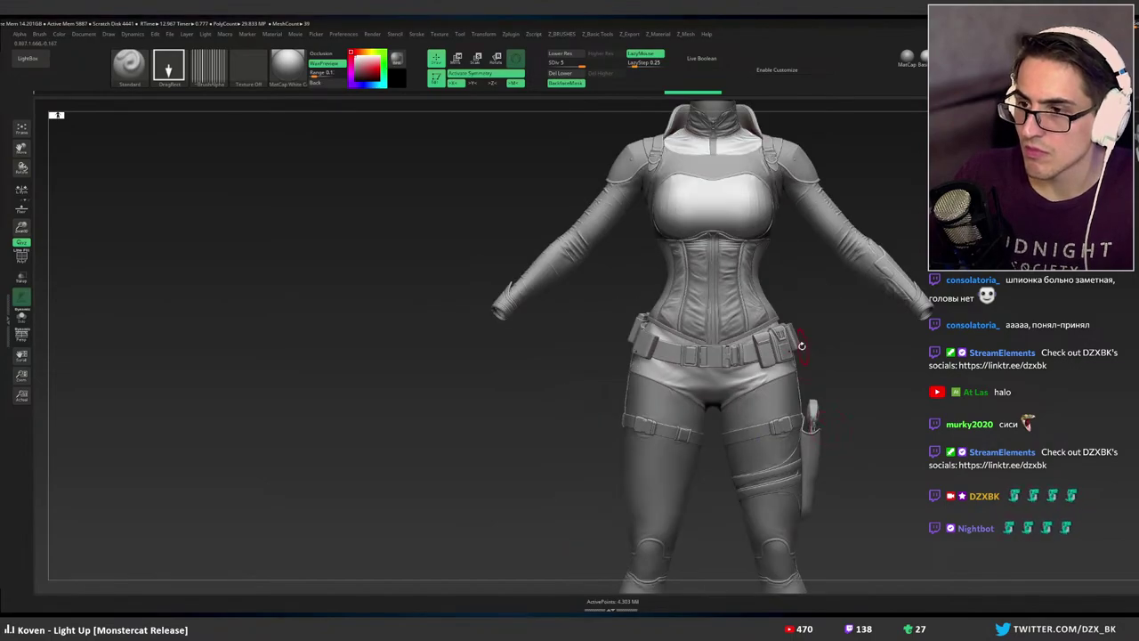
pyautogui.keyDown('alt'); pyautogui.moveTo(797, 308); pyautogui.dragTo(733, 382, button='right'); pyautogui.keyUp('alt')
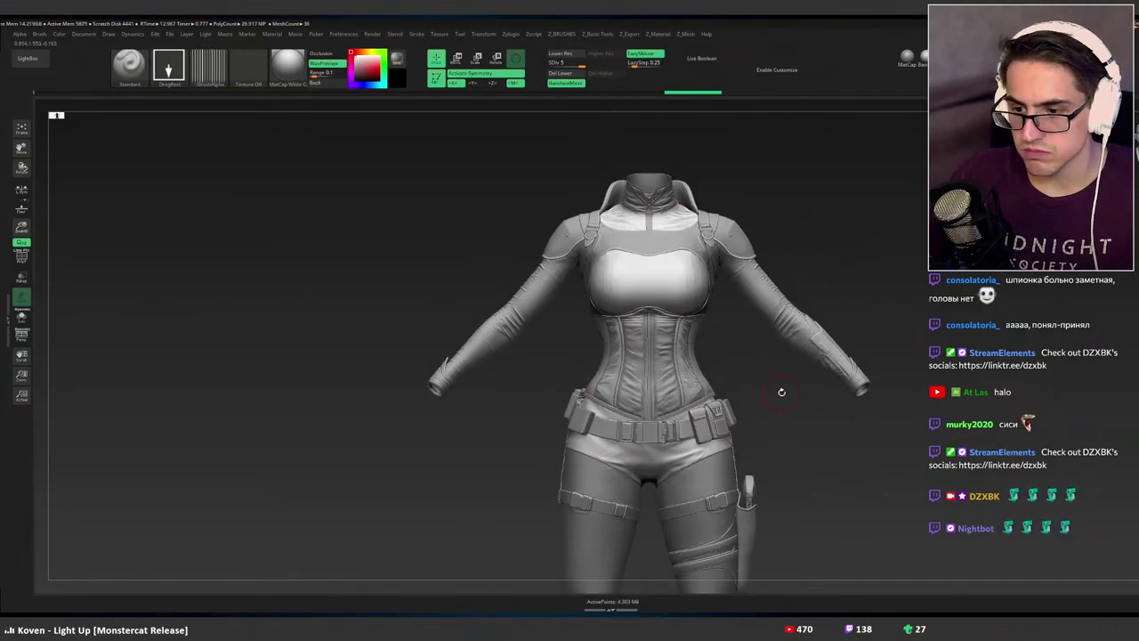
pyautogui.keyDown('alt'); pyautogui.moveTo(785, 421); pyautogui.dragTo(727, 415, button='right'); pyautogui.keyUp('alt')
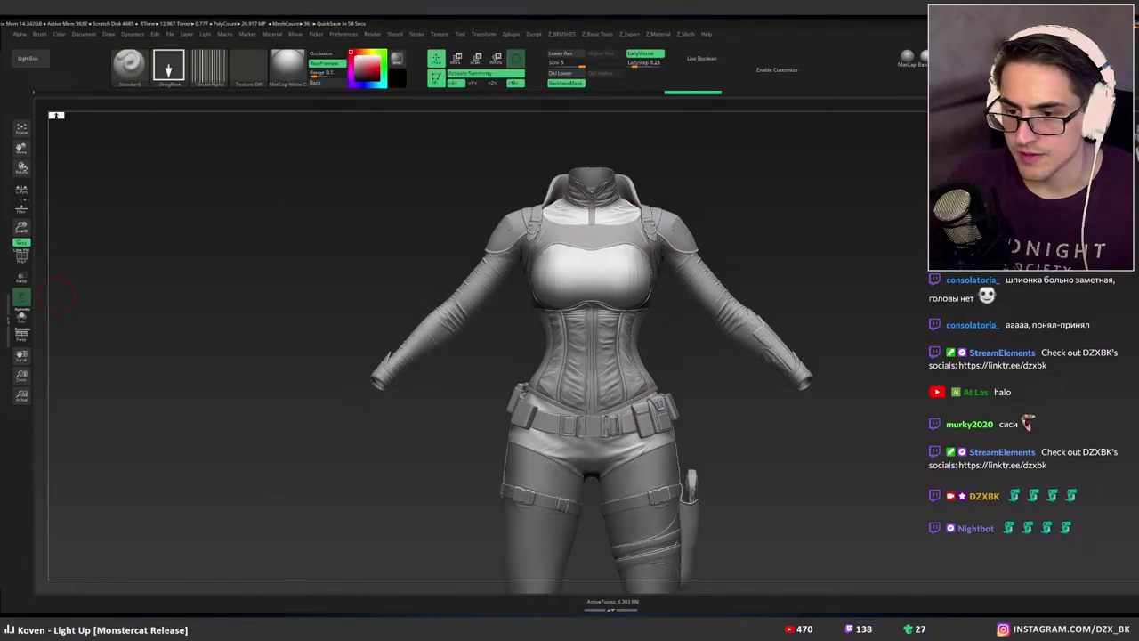
pyautogui.moveTo(60, 298)
pyautogui.mouseDown()
pyautogui.moveTo(739, 376)
pyautogui.moveTo(689, 400)
pyautogui.moveTo(702, 399)
pyautogui.moveTo(677, 424)
pyautogui.moveTo(722, 359)
pyautogui.moveTo(739, 371)
pyautogui.moveTo(728, 365)
pyautogui.mouseUp()
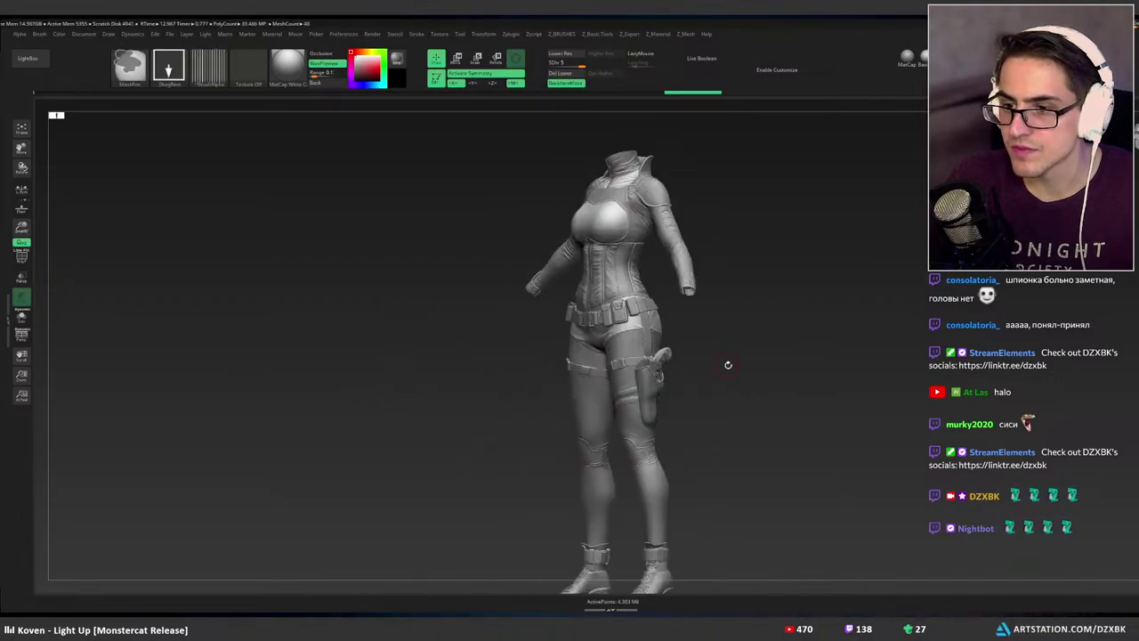
pyautogui.keyDown('ctrl'); pyautogui.keyDown('shift'); pyautogui.click(726, 365); pyautogui.keyUp('shift'); pyautogui.keyUp('ctrl')
pyautogui.keyDown('ctrl'); pyautogui.keyDown('shift'); pyautogui.click(721, 364); pyautogui.keyUp('shift'); pyautogui.keyUp('ctrl')
pyautogui.keyDown('ctrl'); pyautogui.keyDown('shift'); pyautogui.click(721, 364); pyautogui.keyUp('shift'); pyautogui.keyUp('ctrl')
pyautogui.keyDown('ctrl'); pyautogui.keyDown('shift'); pyautogui.click(720, 365); pyautogui.keyUp('shift'); pyautogui.keyUp('ctrl')
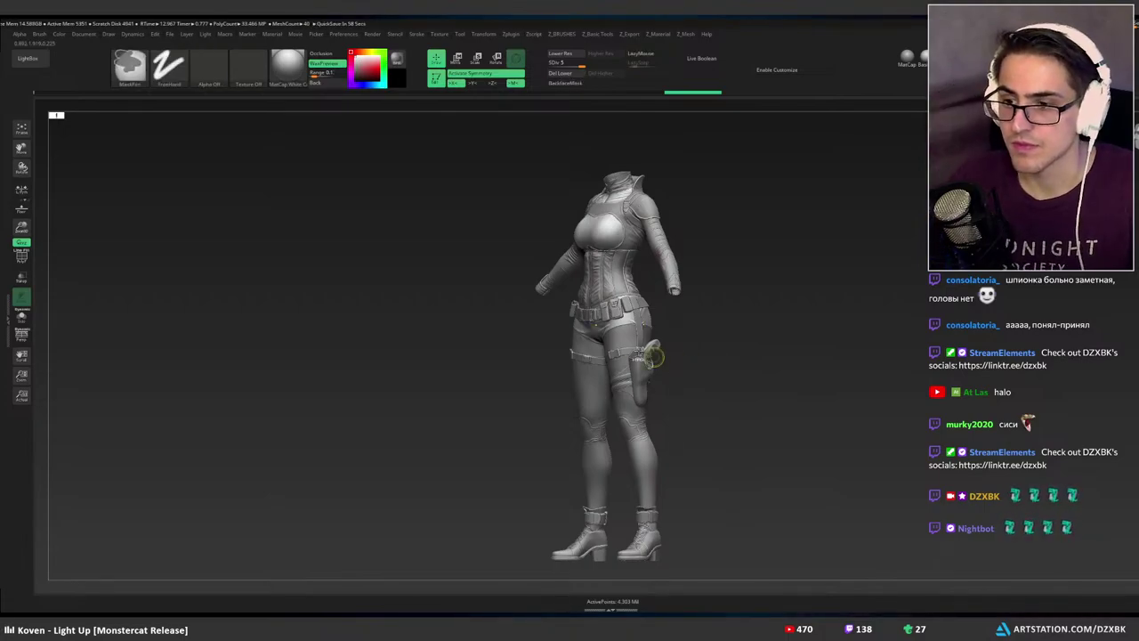
pyautogui.keyDown('ctrl'); pyautogui.keyDown('shift'); pyautogui.click(642, 392); pyautogui.keyUp('shift'); pyautogui.keyUp('ctrl')
pyautogui.moveTo(691, 417)
pyautogui.keyDown('ctrl'); pyautogui.mouseDown(button='right')
pyautogui.moveTo(711, 431)
pyautogui.moveTo(679, 348)
pyautogui.moveTo(656, 335)
pyautogui.moveTo(703, 325)
pyautogui.mouseUp(button='right'); pyautogui.keyUp('ctrl')
pyautogui.keyDown('ctrl'); pyautogui.keyDown('shift'); pyautogui.click(687, 377); pyautogui.keyUp('shift'); pyautogui.keyUp('ctrl')
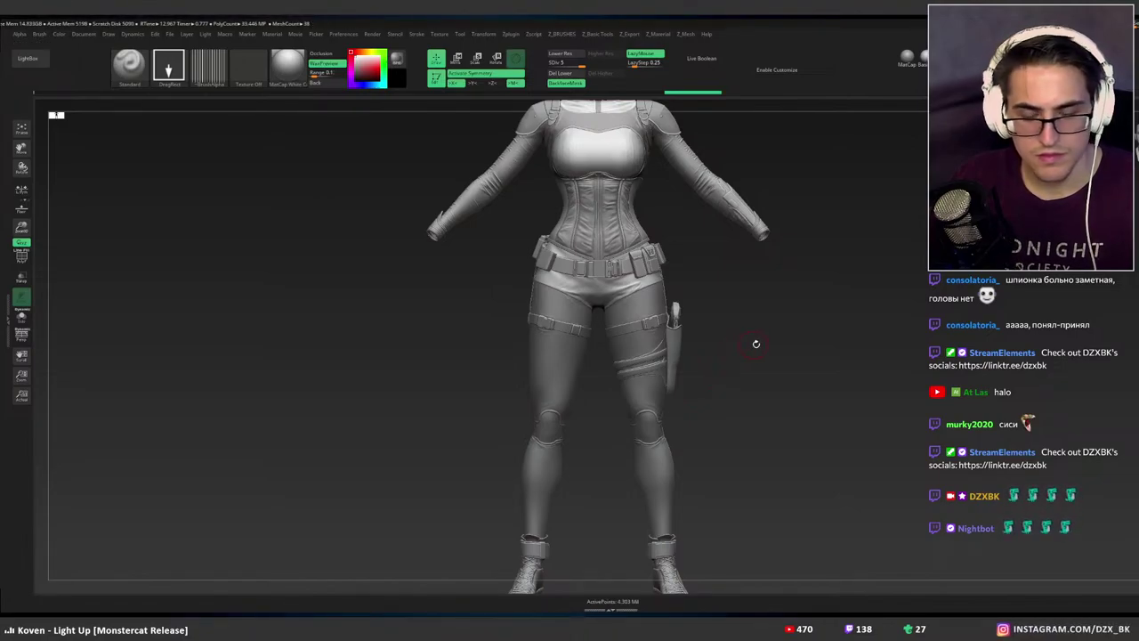
# Turn on Occlusion shading and inspect the outfit from the front, three-quarter and back views.
pyautogui.moveTo(741, 330); pyautogui.dragTo(732, 382)
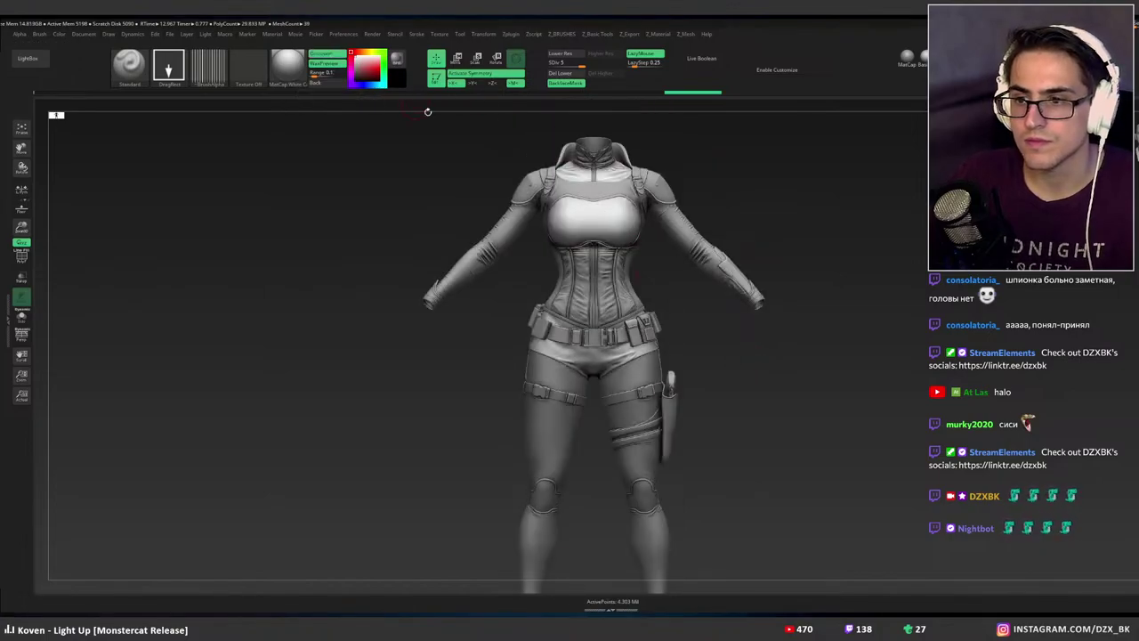
pyautogui.moveTo(748, 328); pyautogui.dragTo(673, 303)
pyautogui.keyDown('alt'); pyautogui.moveTo(647, 285); pyautogui.dragTo(662, 311, button='right'); pyautogui.keyUp('alt')
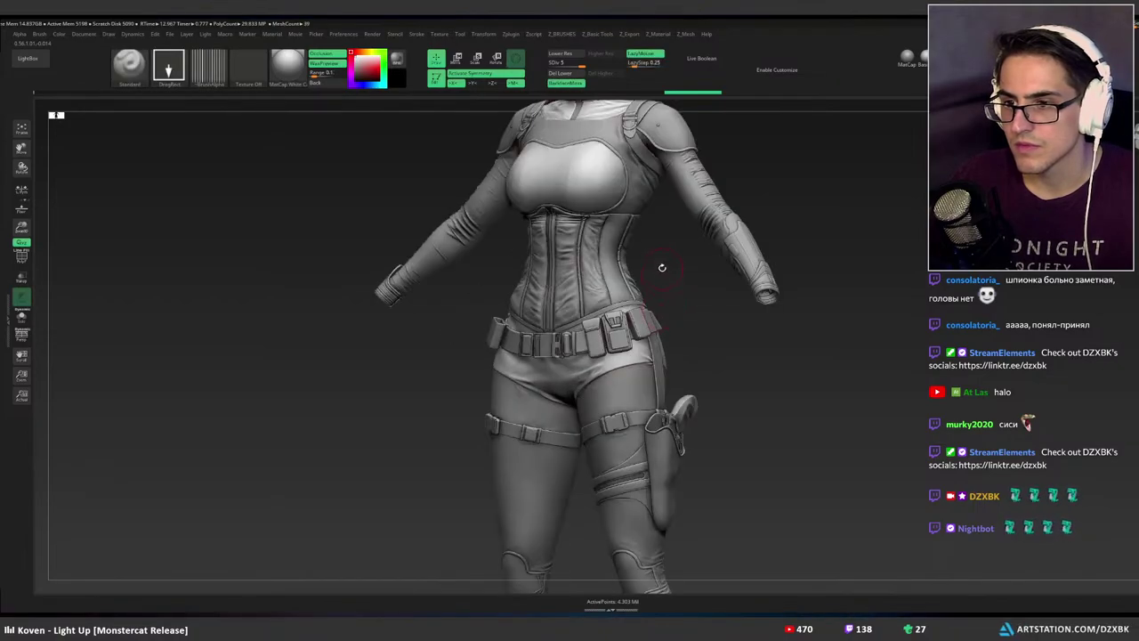
pyautogui.moveTo(661, 264); pyautogui.dragTo(660, 353)
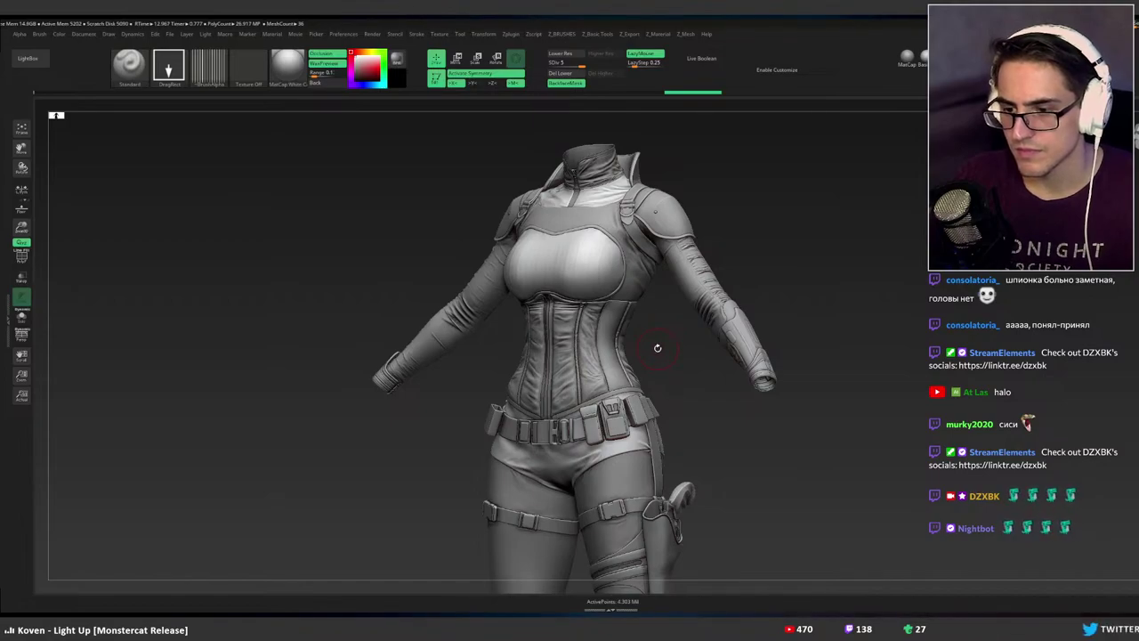
pyautogui.moveTo(671, 353); pyautogui.dragTo(711, 369)
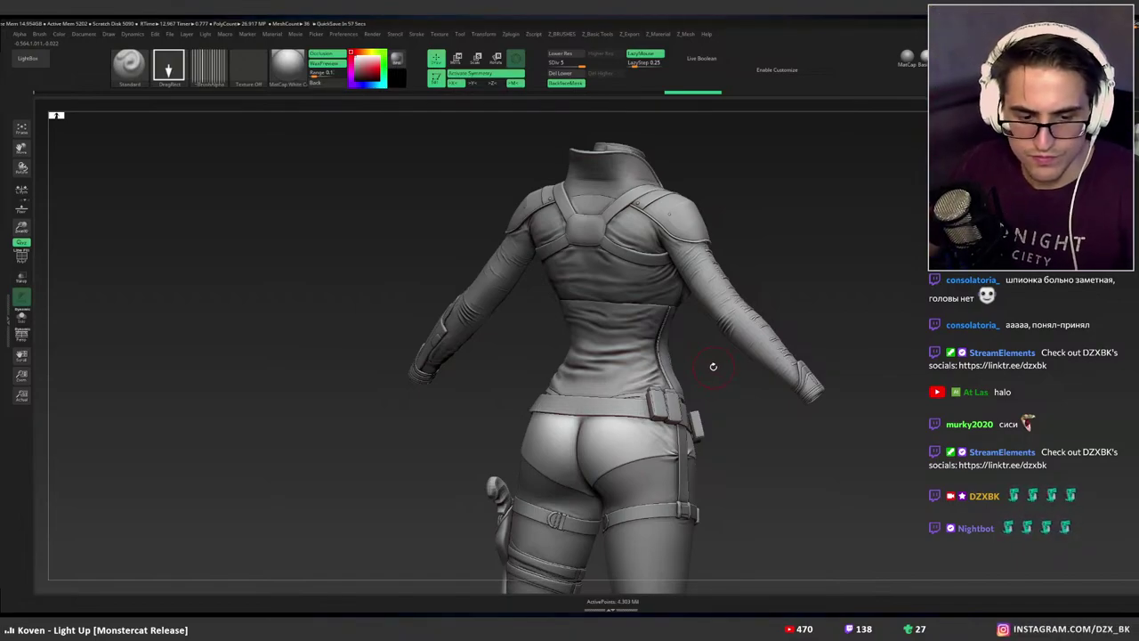
pyautogui.moveTo(712, 366); pyautogui.dragTo(617, 356)
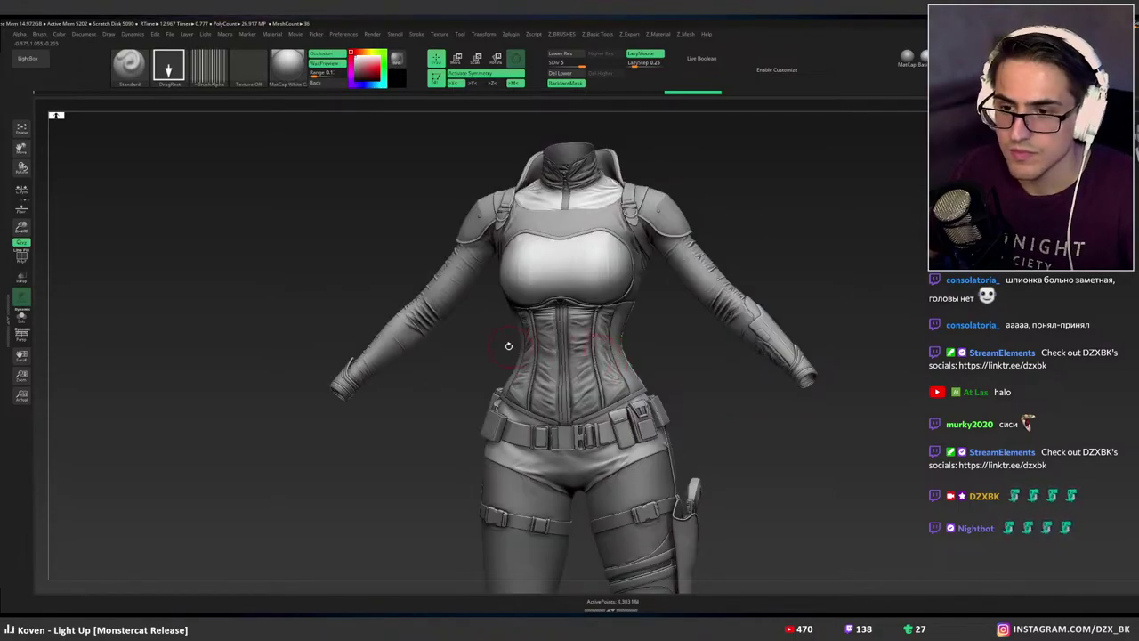
pyautogui.moveTo(509, 346)
pyautogui.mouseDown(button='right')
pyautogui.moveTo(561, 341)
pyautogui.moveTo(686, 369)
pyautogui.moveTo(659, 369)
pyautogui.mouseUp(button='right')
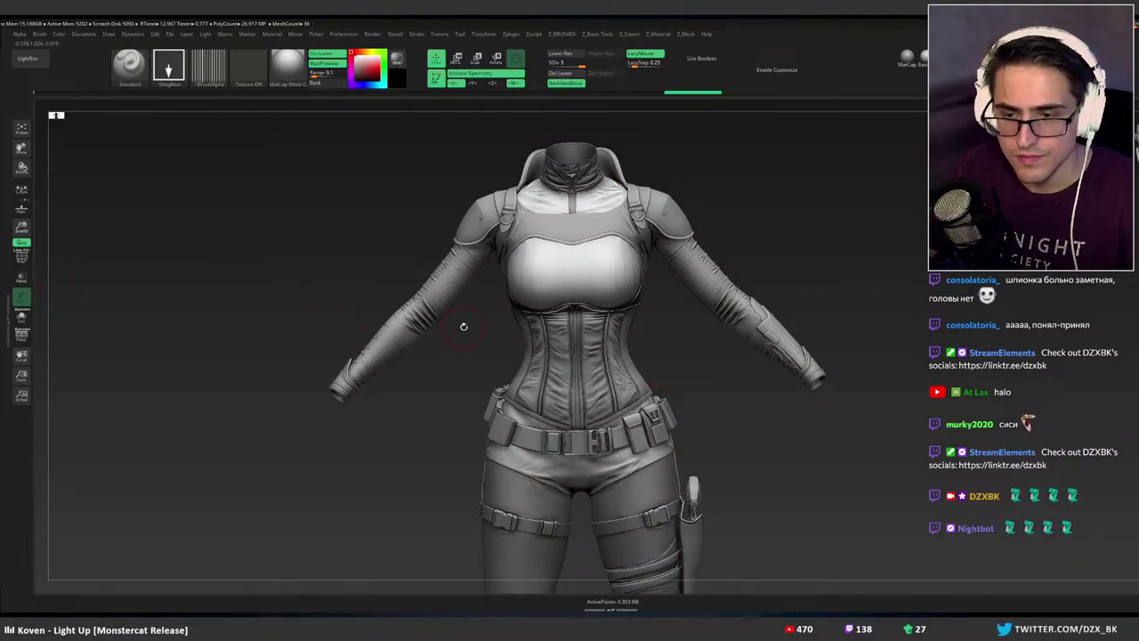
pyautogui.moveTo(464, 325); pyautogui.dragTo(468, 308)
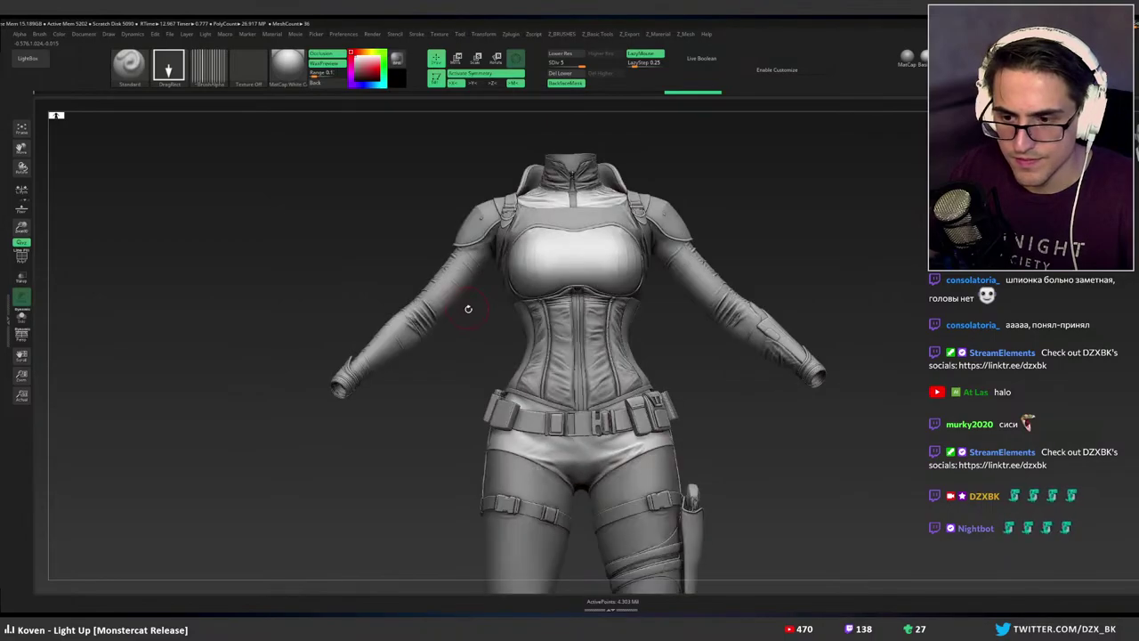
pyautogui.moveTo(671, 370)
pyautogui.mouseDown()
pyautogui.moveTo(654, 379)
pyautogui.moveTo(673, 380)
pyautogui.mouseUp()
pyautogui.hotkey('ctrl', 'shift', 'f')
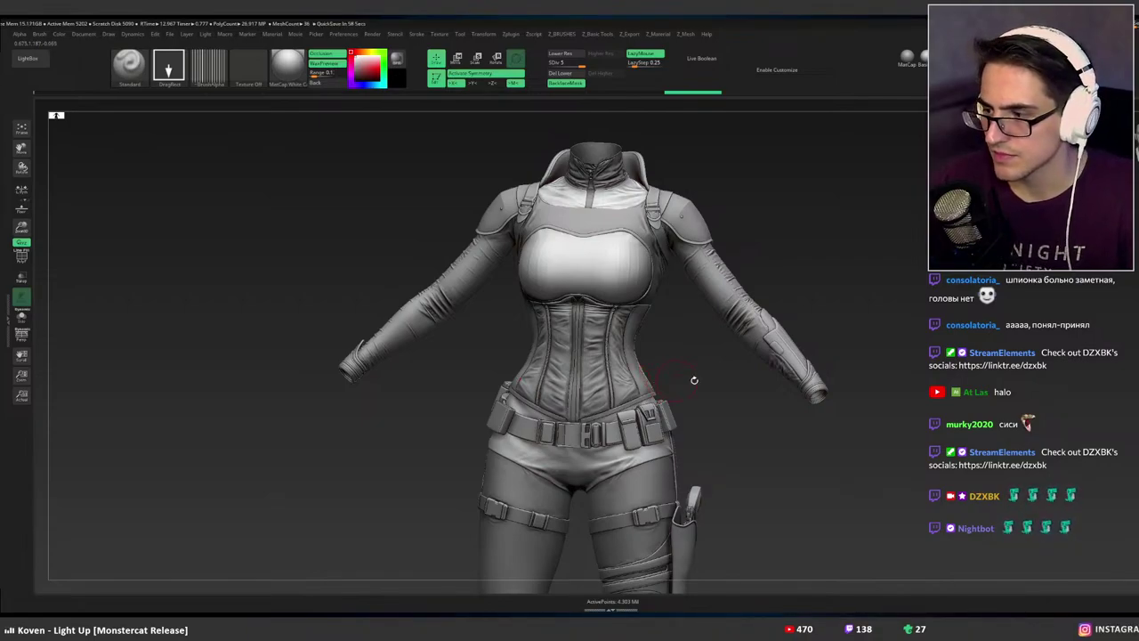
pyautogui.hotkey('ctrl', 'shift', 'f')
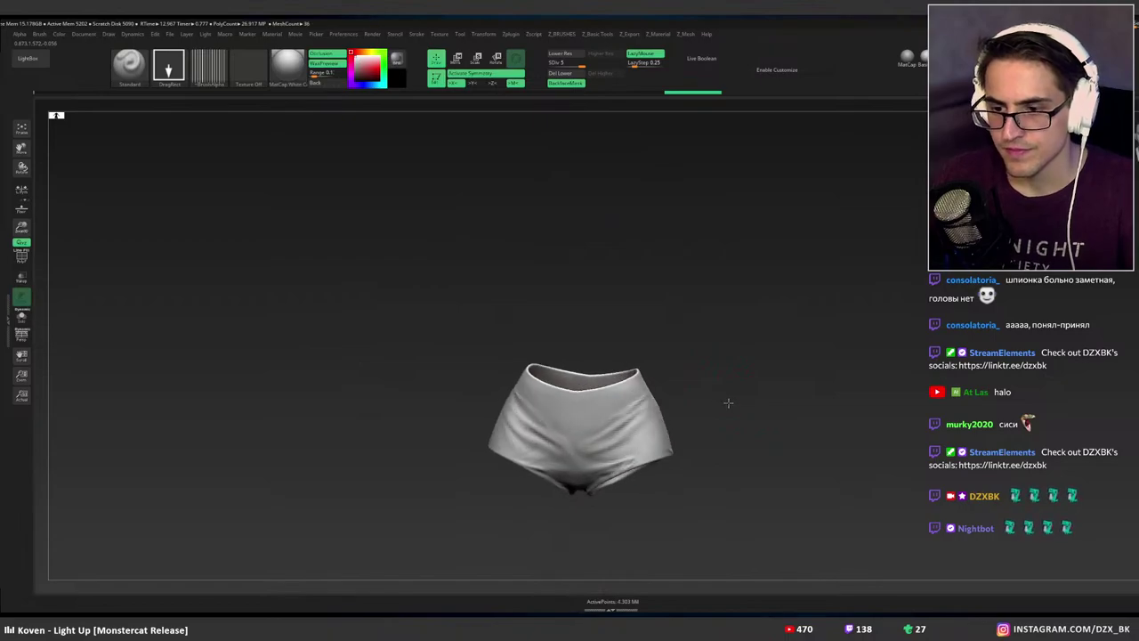
pyautogui.keyDown('ctrl'); pyautogui.keyDown('shift'); pyautogui.click(728, 403); pyautogui.keyUp('shift'); pyautogui.keyUp('ctrl')
pyautogui.keyDown('ctrl'); pyautogui.keyDown('shift'); pyautogui.click(721, 397); pyautogui.keyUp('shift'); pyautogui.keyUp('ctrl')
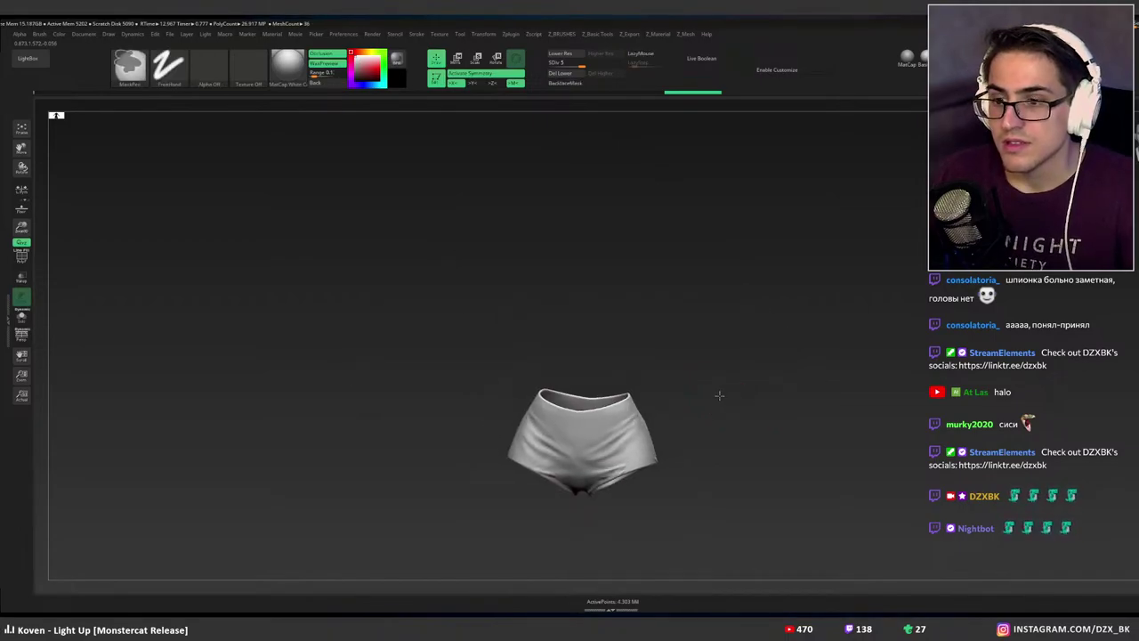
pyautogui.keyDown('ctrl'); pyautogui.keyDown('shift'); pyautogui.click(708, 392); pyautogui.keyUp('shift'); pyautogui.keyUp('ctrl')
pyautogui.keyDown('ctrl'); pyautogui.keyDown('shift'); pyautogui.click(701, 395); pyautogui.keyUp('shift'); pyautogui.keyUp('ctrl')
pyautogui.keyDown('ctrl'); pyautogui.keyDown('shift'); pyautogui.click(683, 379); pyautogui.keyUp('shift'); pyautogui.keyUp('ctrl')
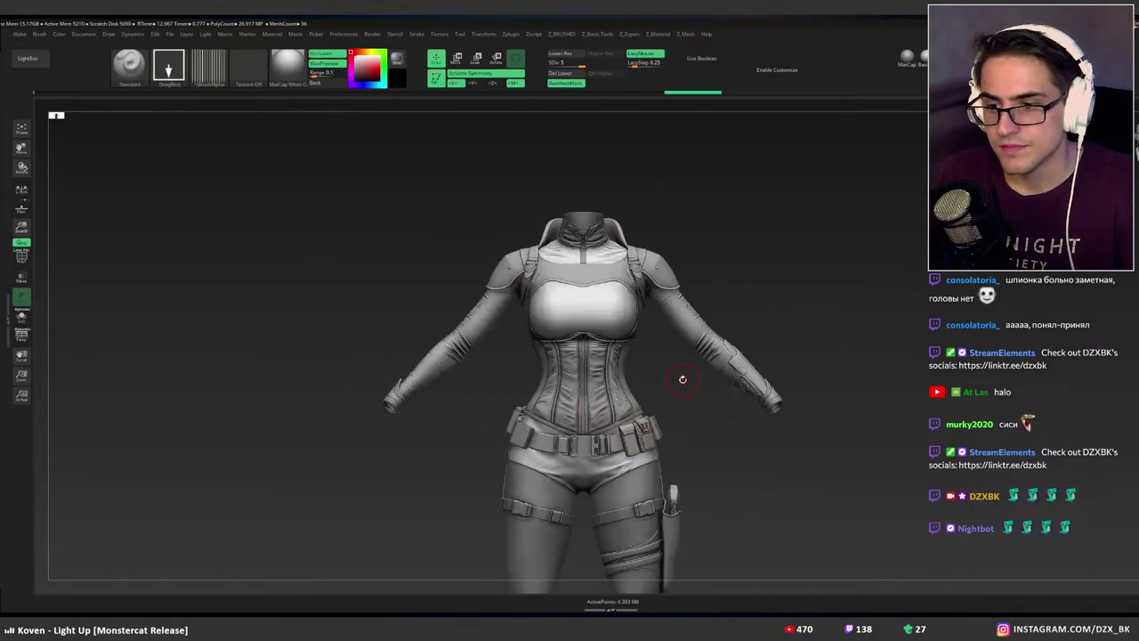
pyautogui.keyDown('ctrl'); pyautogui.keyDown('shift'); pyautogui.click(683, 381); pyautogui.keyUp('shift'); pyautogui.keyUp('ctrl')
pyautogui.keyDown('ctrl'); pyautogui.keyDown('shift'); pyautogui.click(679, 383); pyautogui.keyUp('shift'); pyautogui.keyUp('ctrl')
pyautogui.keyDown('ctrl'); pyautogui.keyDown('shift'); pyautogui.click(685, 385); pyautogui.keyUp('shift'); pyautogui.keyUp('ctrl')
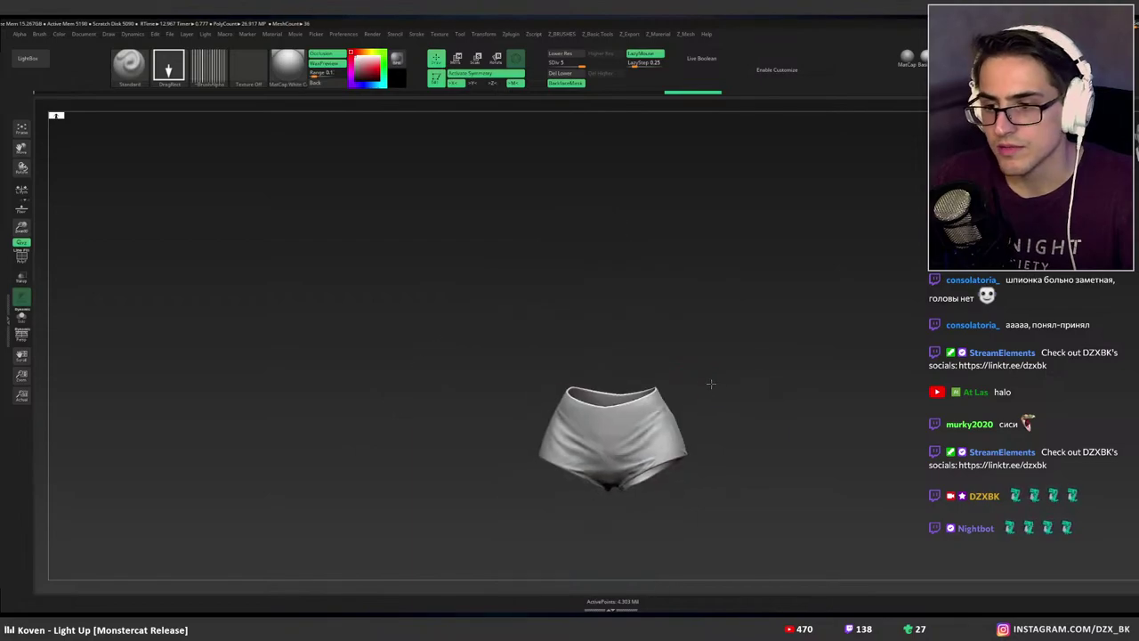
pyautogui.keyDown('ctrl'); pyautogui.keyDown('shift'); pyautogui.click(711, 384); pyautogui.keyUp('shift'); pyautogui.keyUp('ctrl')
pyautogui.keyDown('ctrl'); pyautogui.keyDown('shift'); pyautogui.click(711, 383); pyautogui.keyUp('shift'); pyautogui.keyUp('ctrl')
pyautogui.keyDown('ctrl'); pyautogui.keyDown('shift'); pyautogui.click(676, 373); pyautogui.keyUp('shift'); pyautogui.keyUp('ctrl')
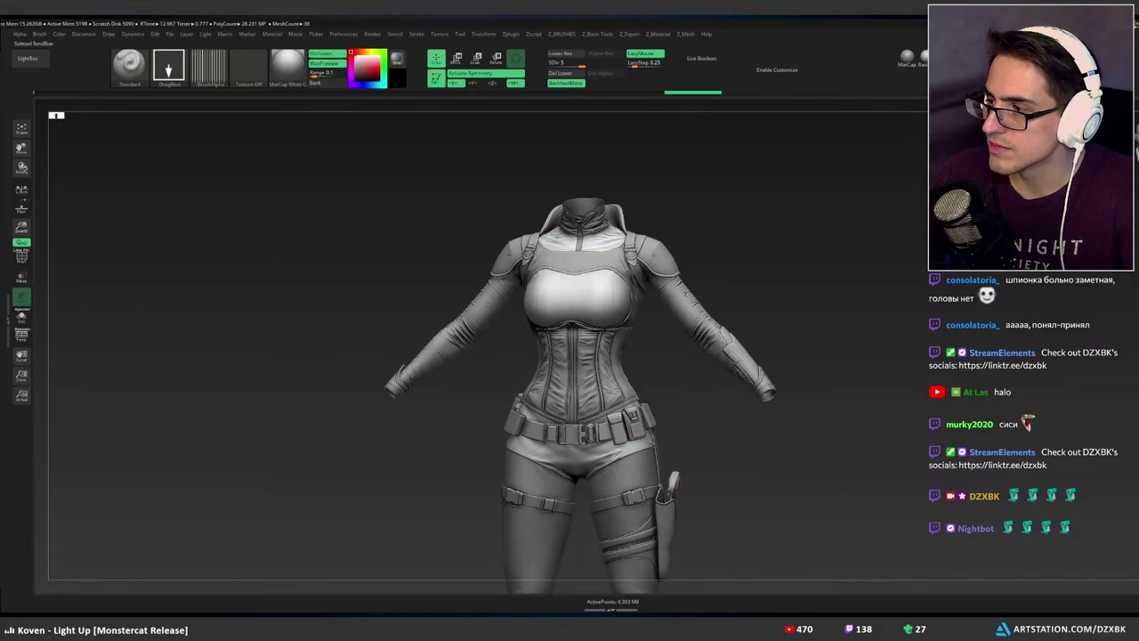
pyautogui.keyDown('ctrl'); pyautogui.keyDown('shift'); pyautogui.click(780, 272); pyautogui.keyUp('shift'); pyautogui.keyUp('ctrl')
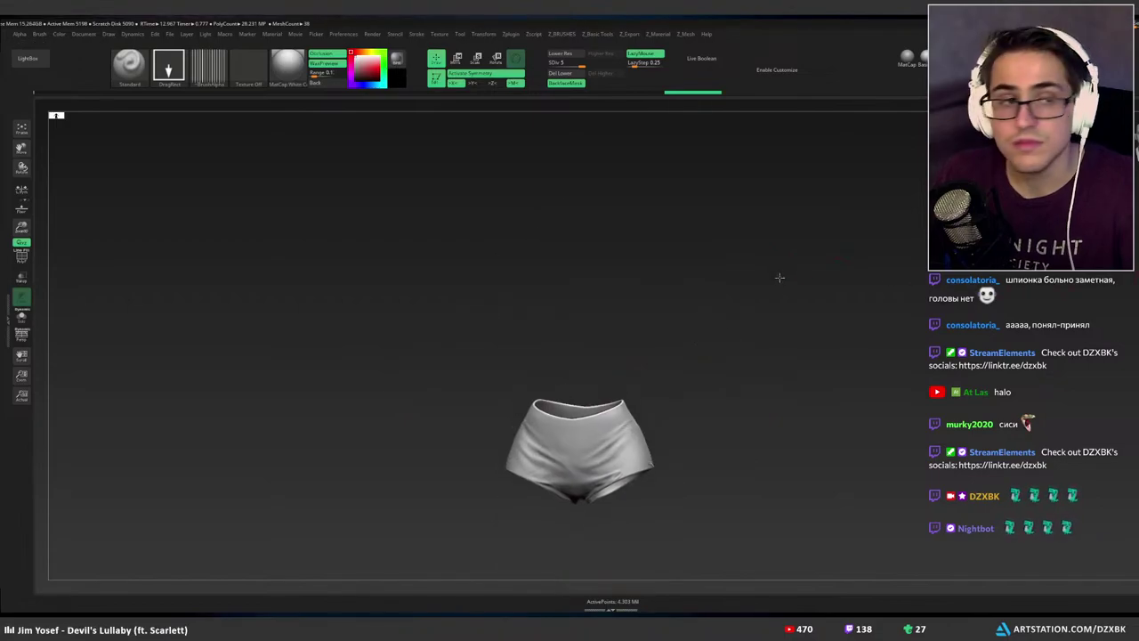
# Leave the isolated view of the pants and show the full outfit together with the monkey head.
pyautogui.keyDown('ctrl'); pyautogui.keyDown('shift'); pyautogui.click(783, 283); pyautogui.keyUp('shift'); pyautogui.keyUp('ctrl')
pyautogui.keyDown('ctrl'); pyautogui.keyDown('shift'); pyautogui.click(561, 199); pyautogui.keyUp('shift'); pyautogui.keyUp('ctrl')
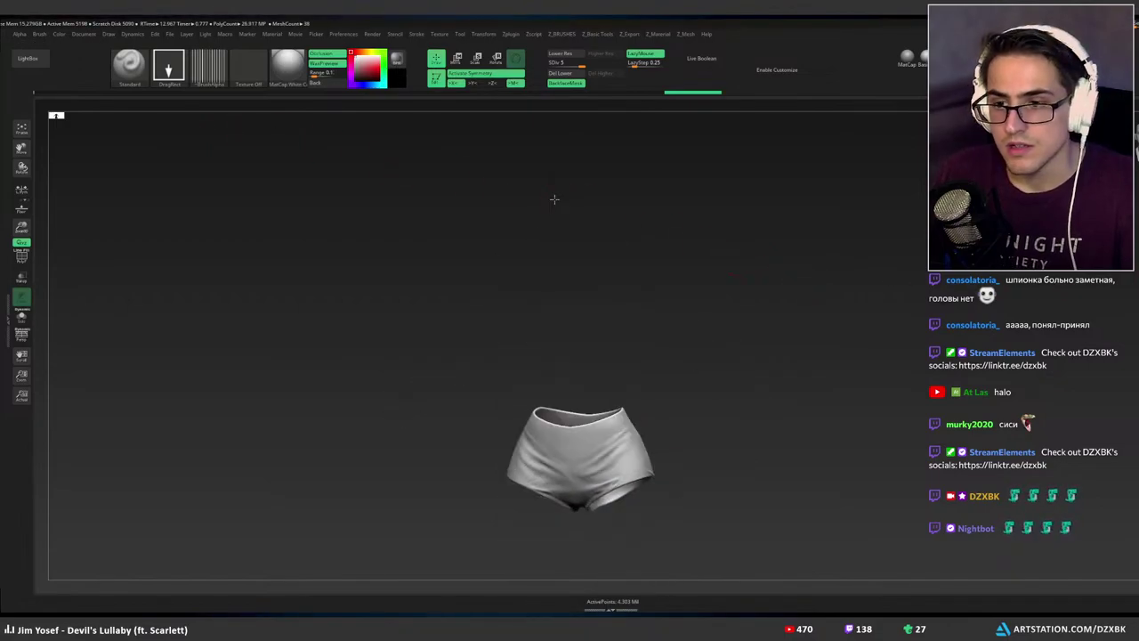
pyautogui.keyDown('ctrl'); pyautogui.keyDown('shift'); pyautogui.click(555, 198); pyautogui.keyUp('shift'); pyautogui.keyUp('ctrl')
pyautogui.press('space')
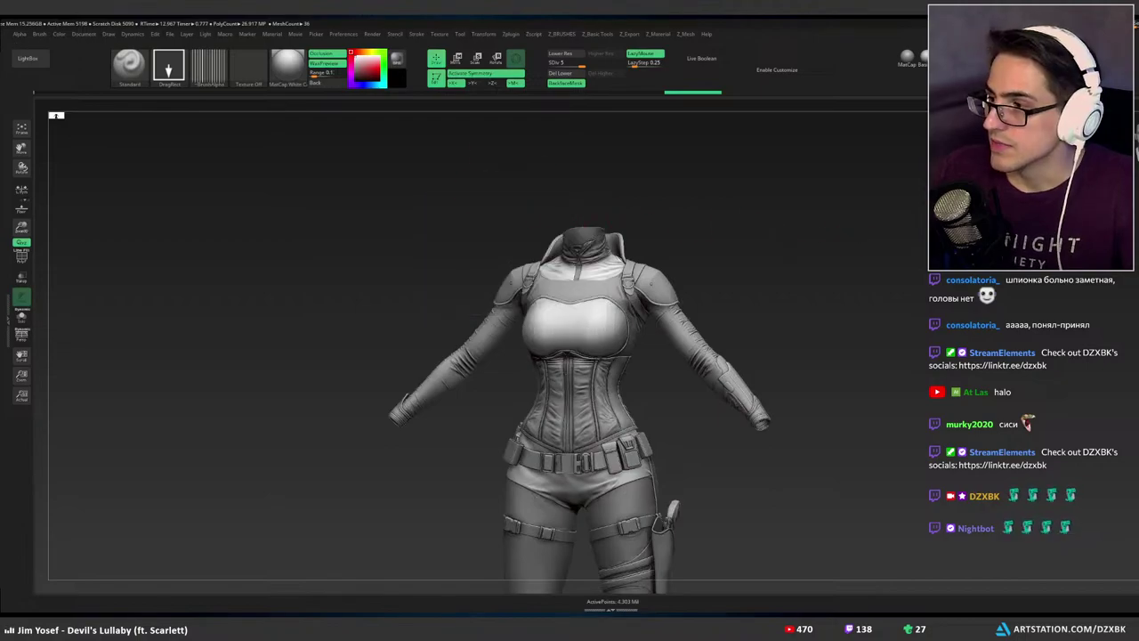
pyautogui.keyDown('ctrl'); pyautogui.keyDown('shift'); pyautogui.click(801, 212); pyautogui.keyUp('shift'); pyautogui.keyUp('ctrl')
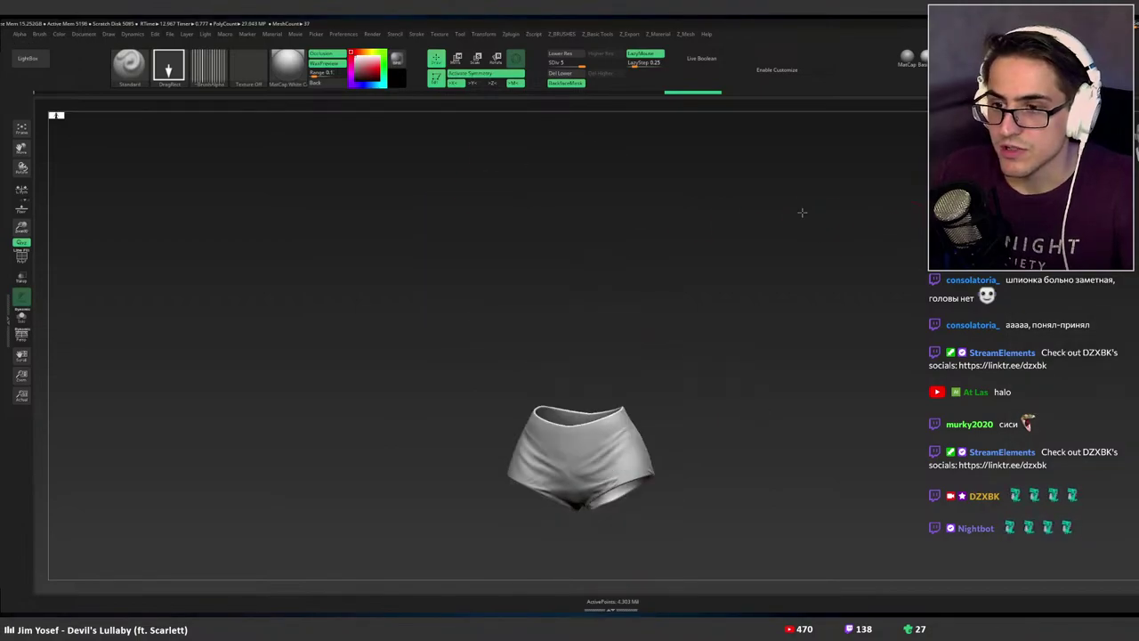
pyautogui.keyDown('ctrl'); pyautogui.keyDown('shift'); pyautogui.click(801, 214); pyautogui.keyUp('shift'); pyautogui.keyUp('ctrl')
pyautogui.keyDown('ctrl'); pyautogui.keyDown('shift'); pyautogui.click(776, 218); pyautogui.keyUp('shift'); pyautogui.keyUp('ctrl')
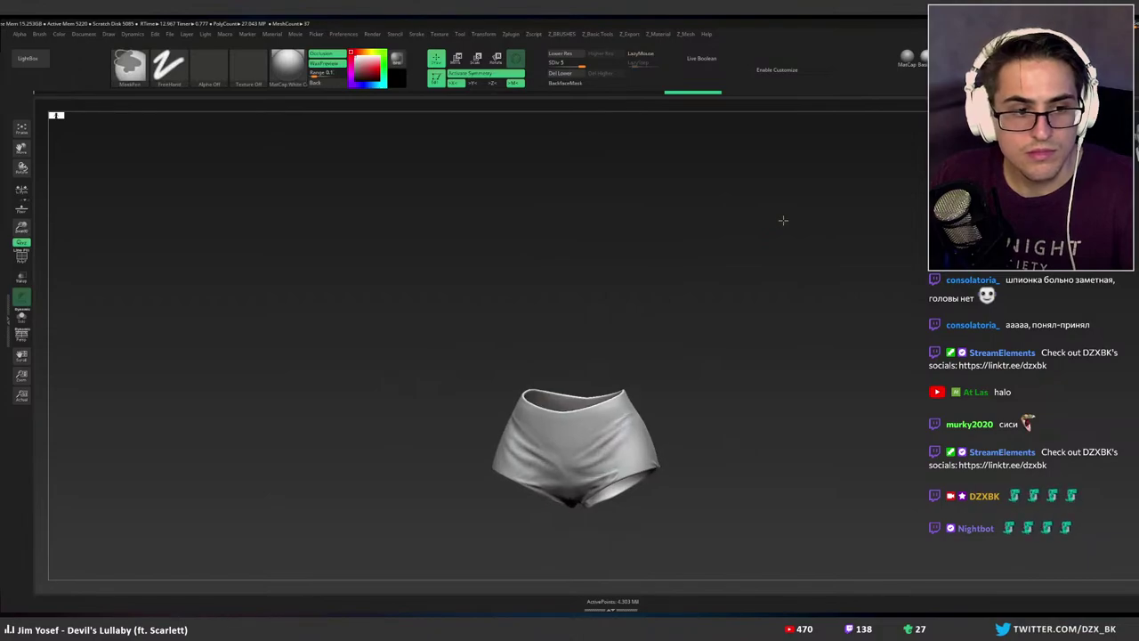
pyautogui.keyDown('ctrl'); pyautogui.keyDown('shift'); pyautogui.click(761, 217); pyautogui.keyUp('shift'); pyautogui.keyUp('ctrl')
pyautogui.keyDown('ctrl'); pyautogui.keyDown('shift'); pyautogui.click(762, 241); pyautogui.keyUp('shift'); pyautogui.keyUp('ctrl')
pyautogui.keyDown('ctrl'); pyautogui.keyDown('shift'); pyautogui.click(764, 240); pyautogui.keyUp('shift'); pyautogui.keyUp('ctrl')
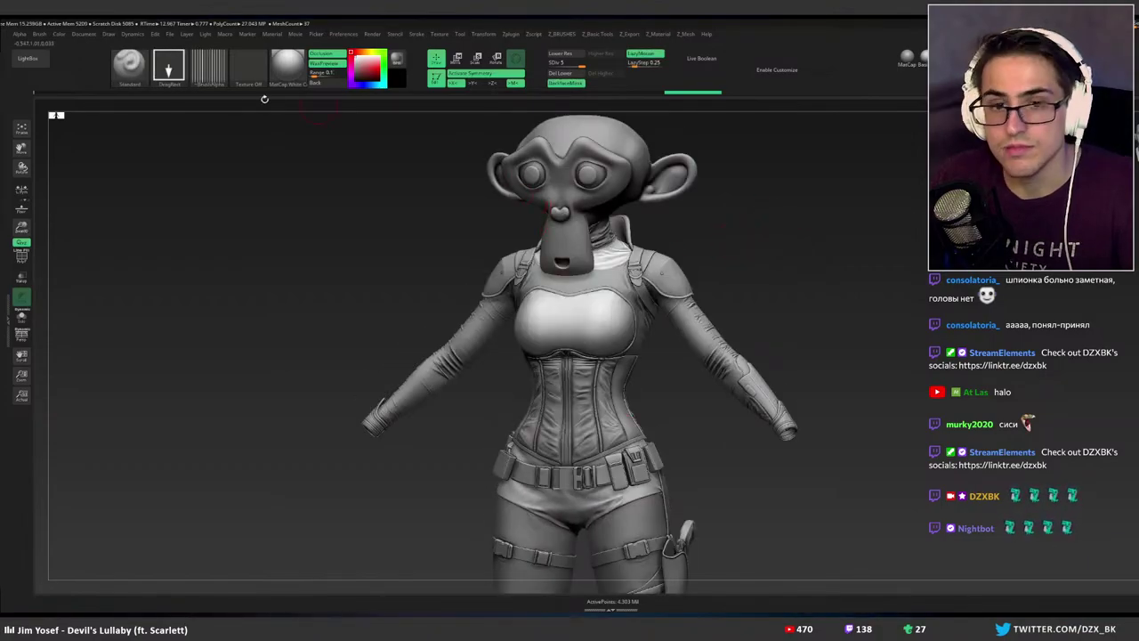
# Start a render with shadows of the clothed character and its monkey head from the front.
pyautogui.click(402, 62)
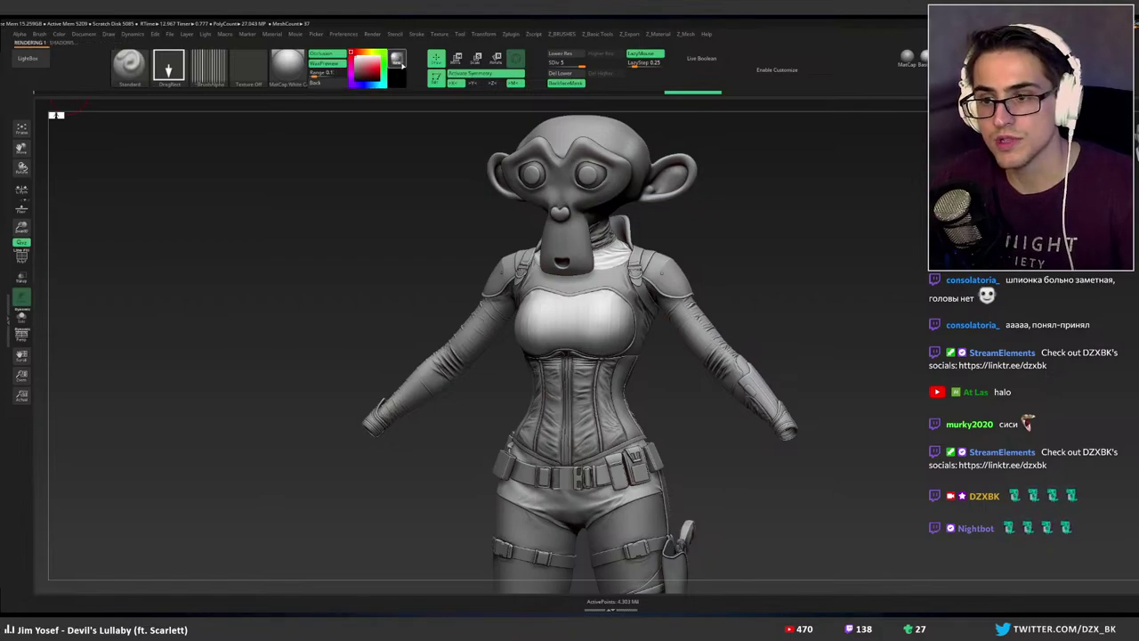